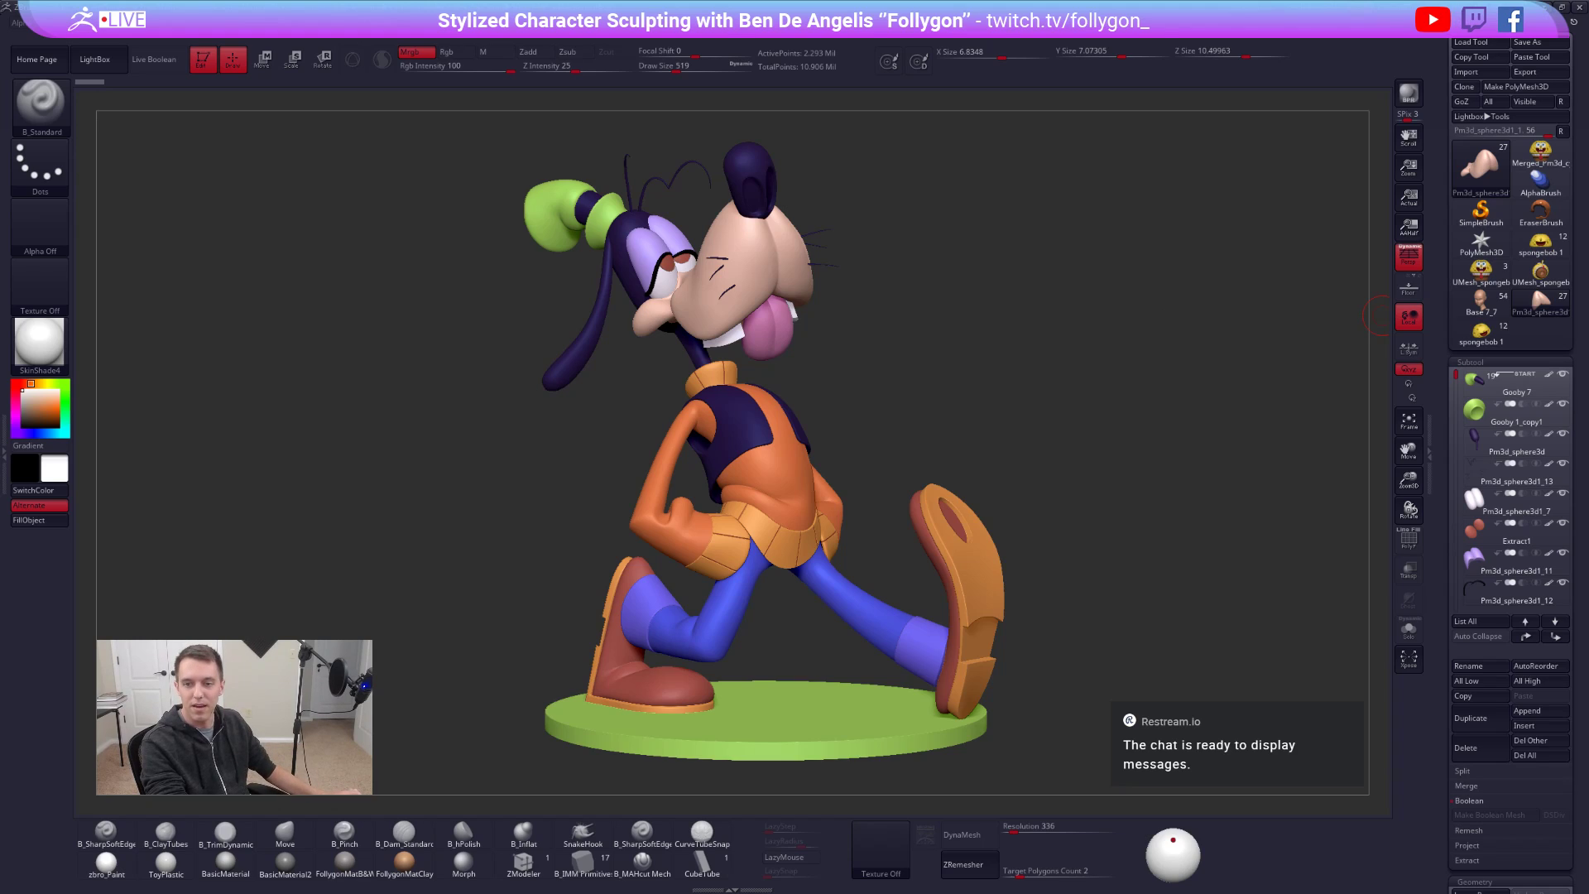
left_click_drag(1086, 348, 1125, 334)
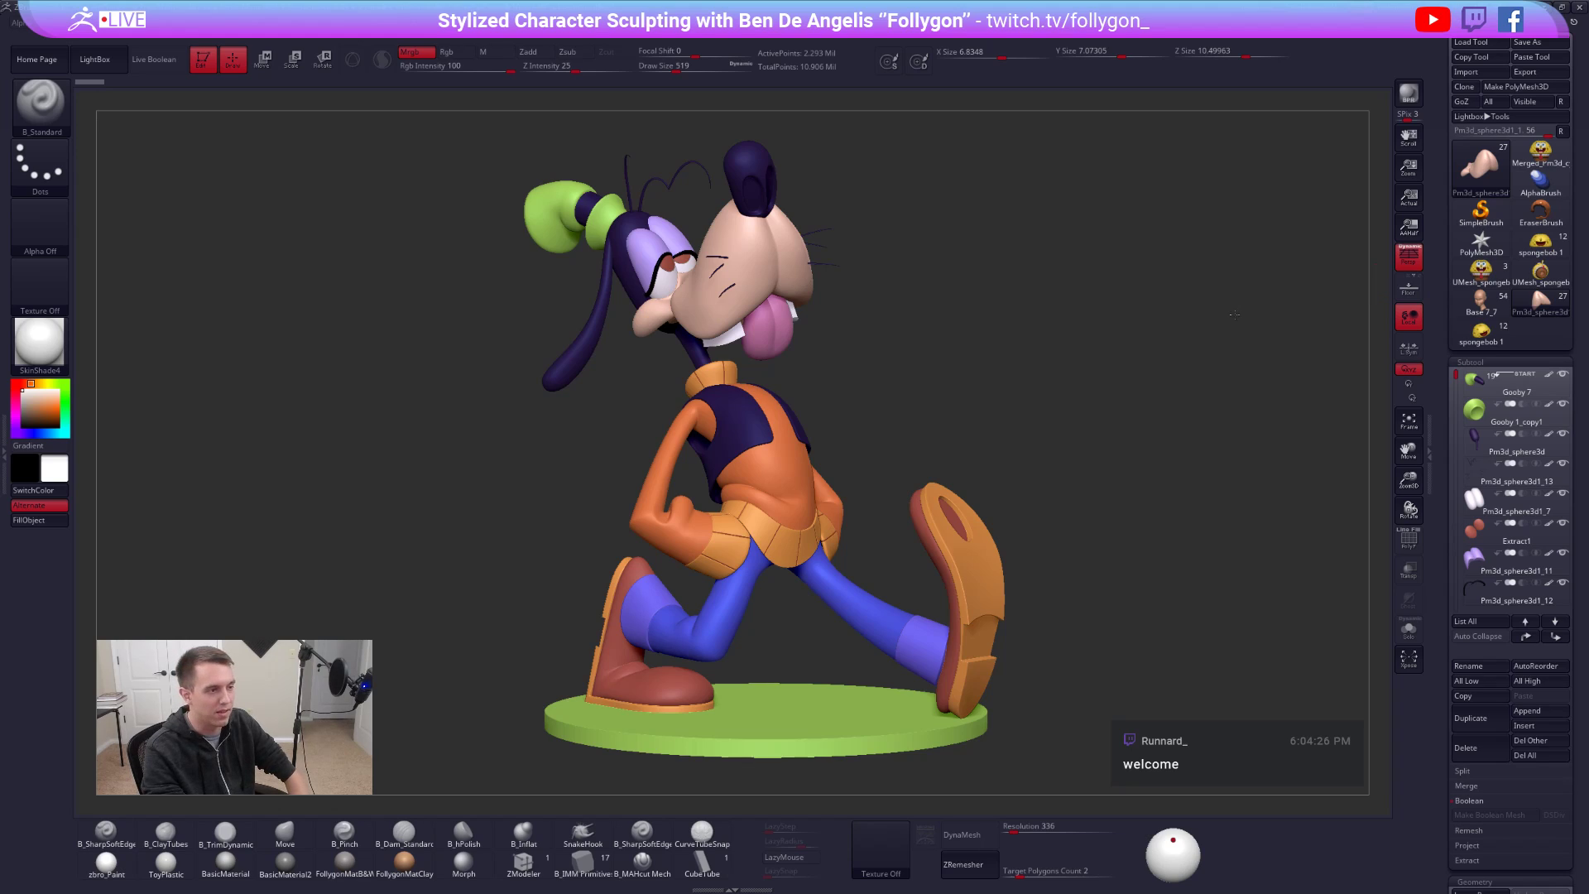
key("space")
left_click_drag(1073, 341, 1084, 342)
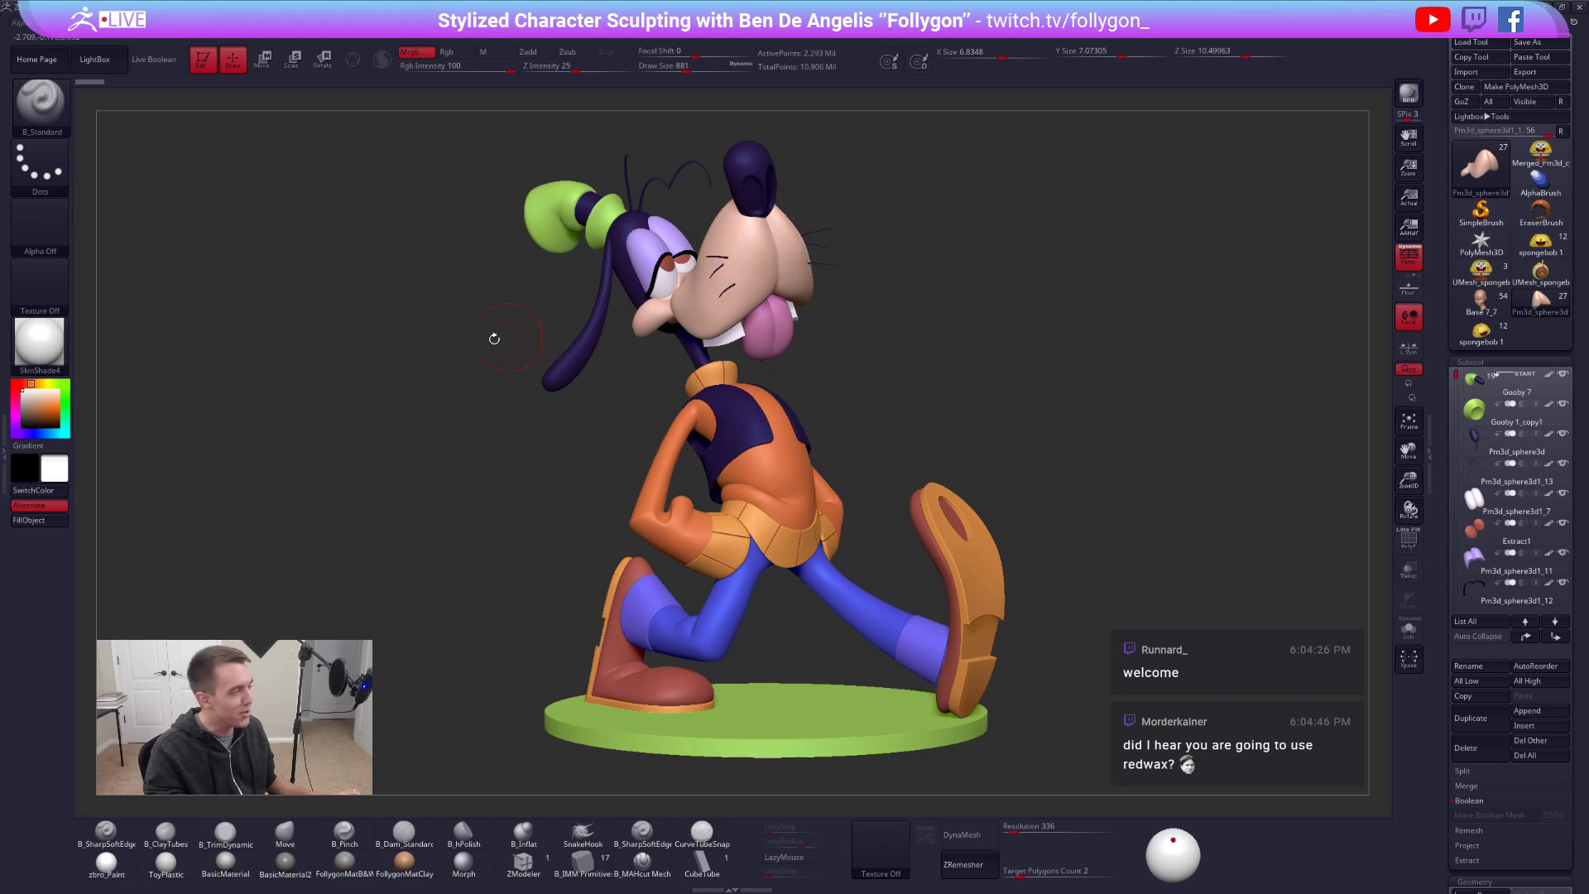
- Apply the MatCap Red Wax material and turn off the painted colours on all subtools of the Goofy character
left_click(38, 341)
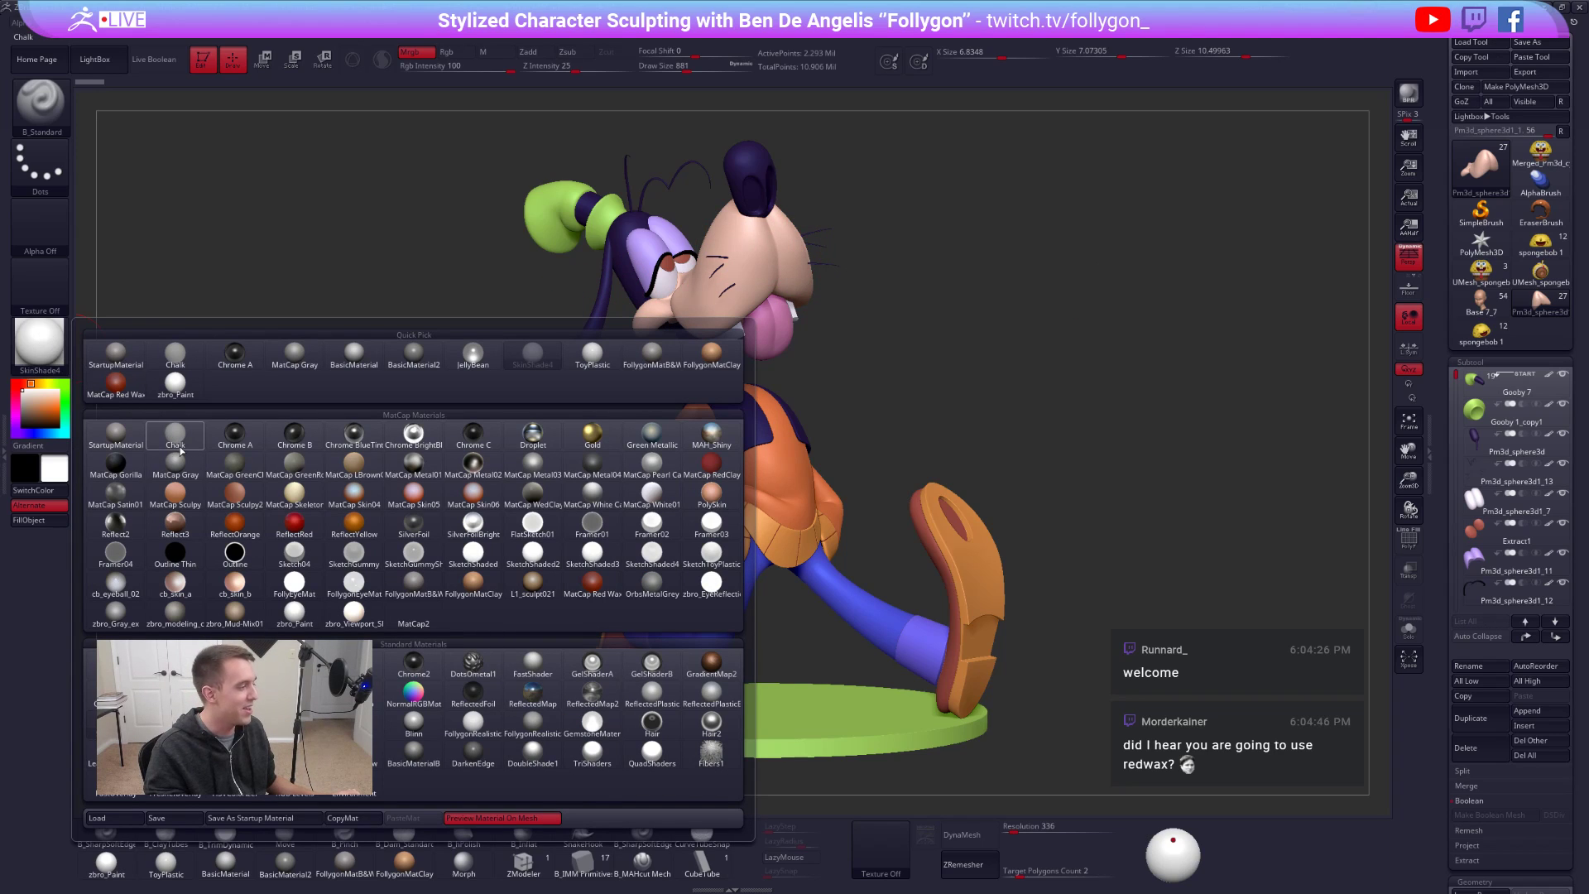
left_click(116, 383)
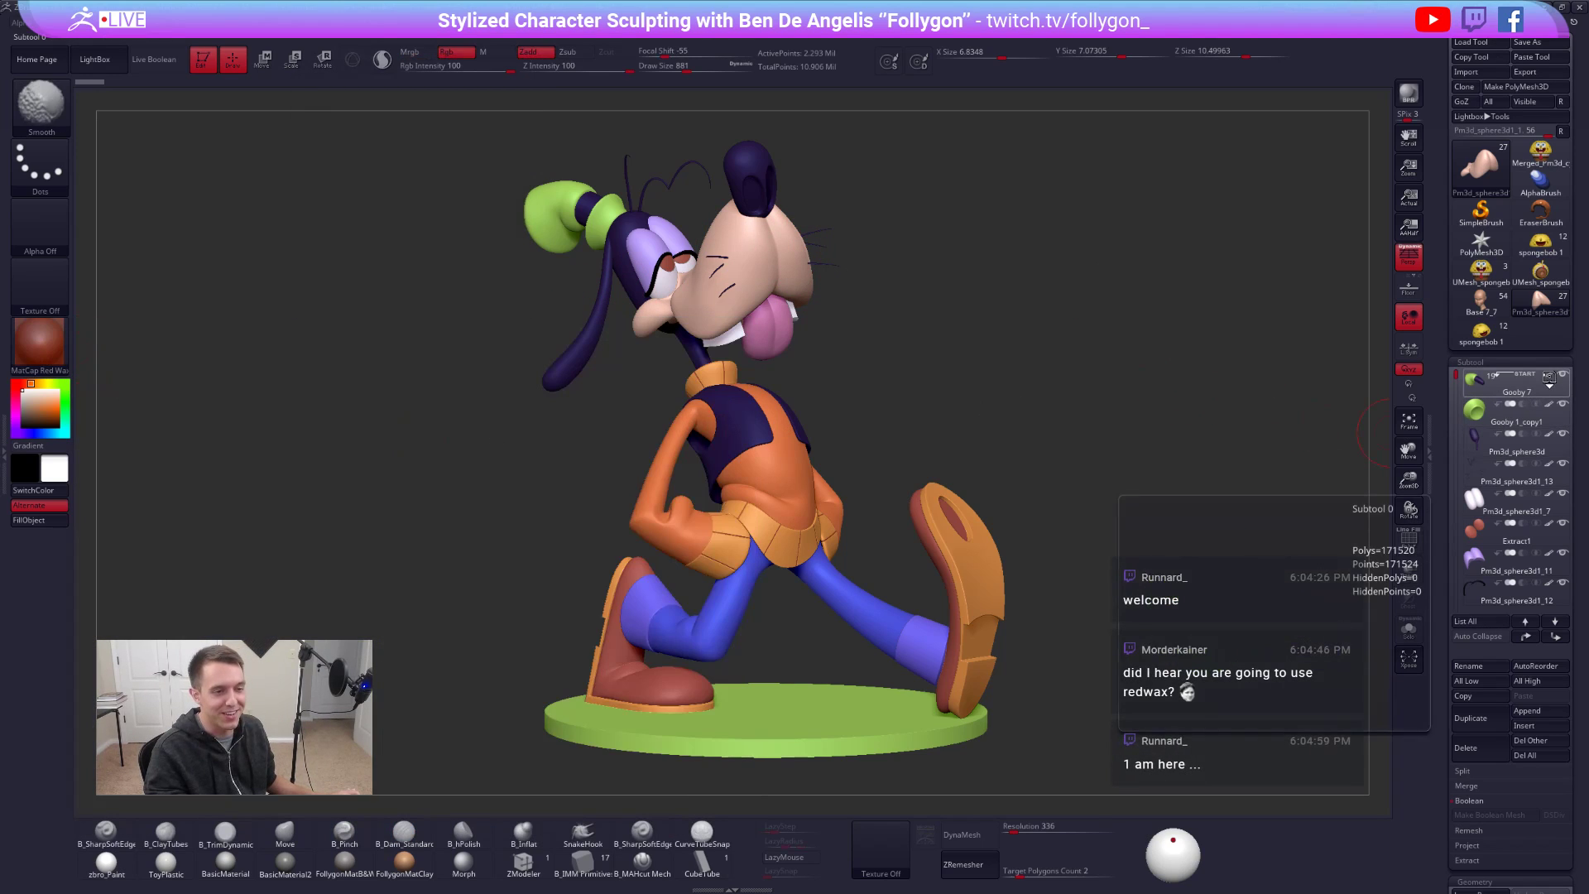
left_click(1549, 376, "shift")
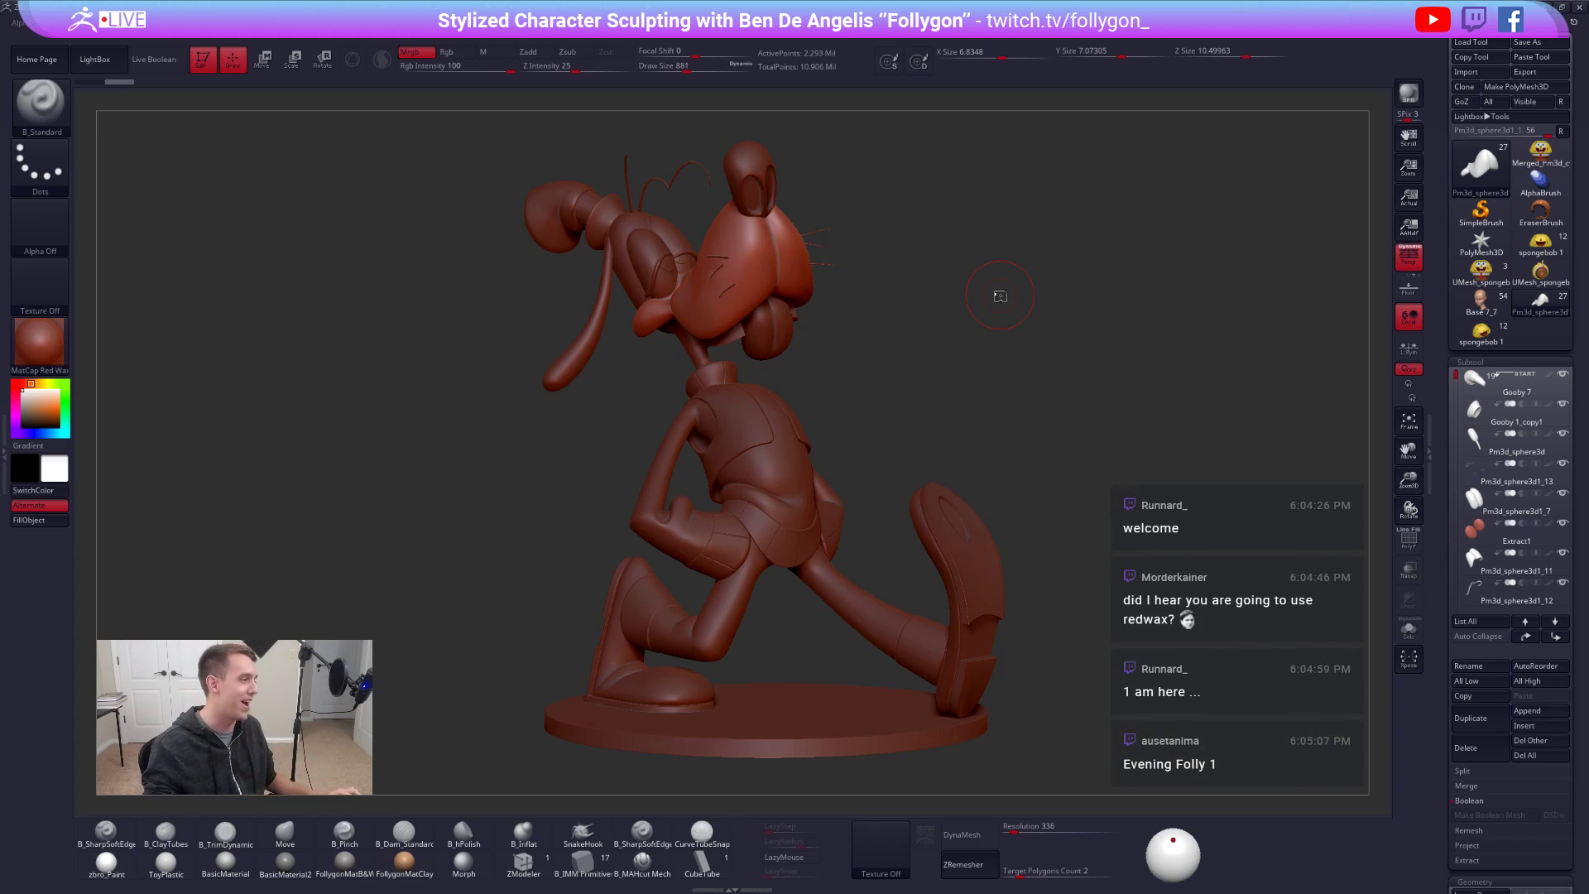
- Turn the painted colours back on for all subtools and set the material to SkinShade4
left_click(1547, 378, "shift")
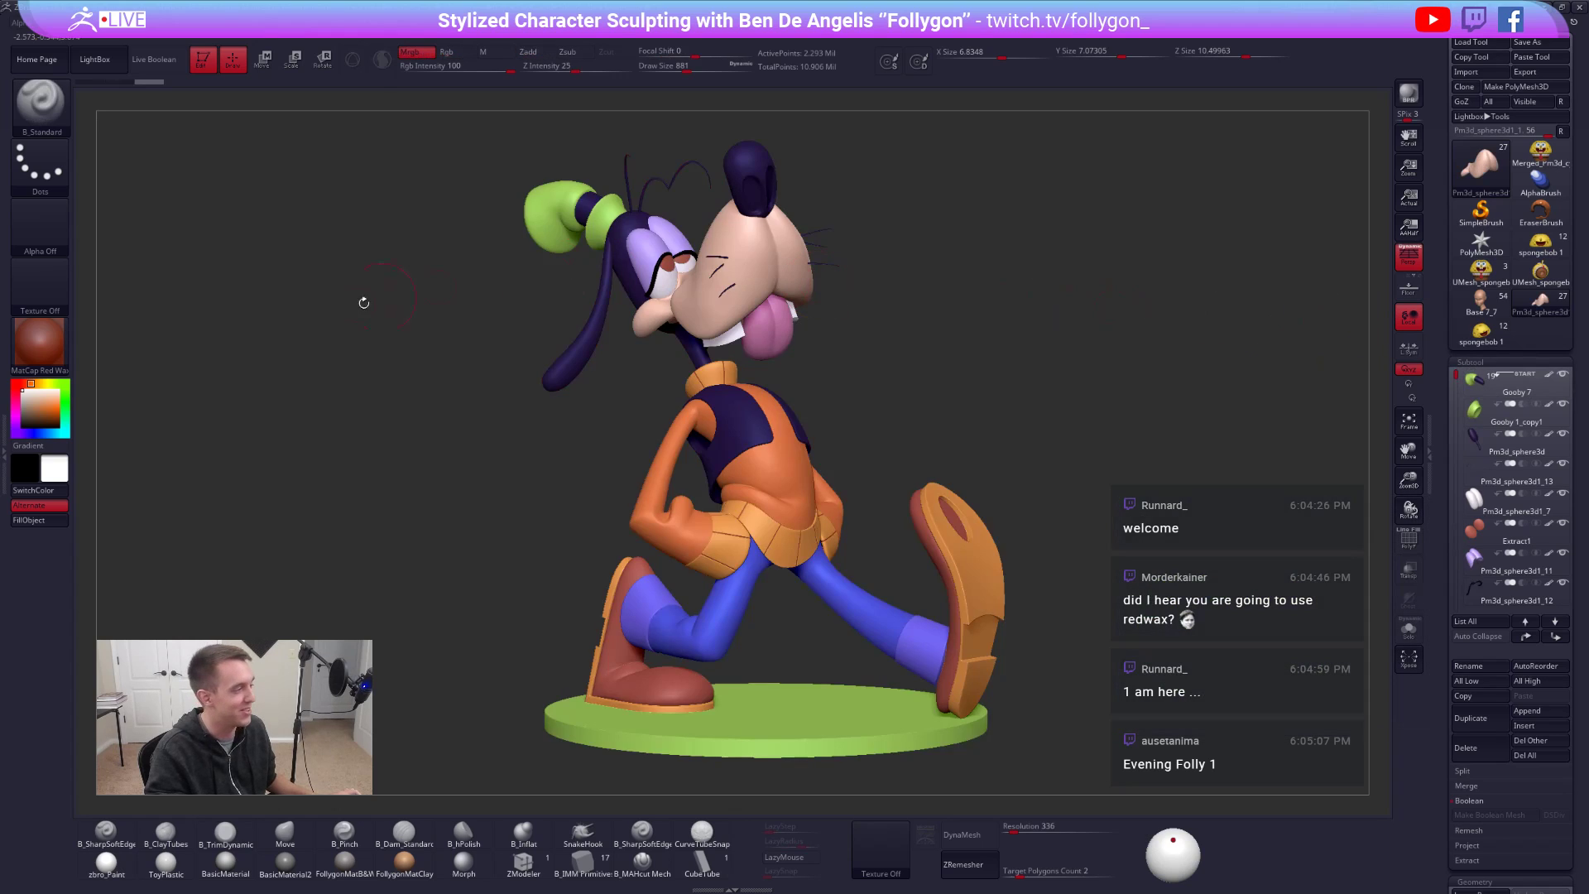
left_click(38, 356)
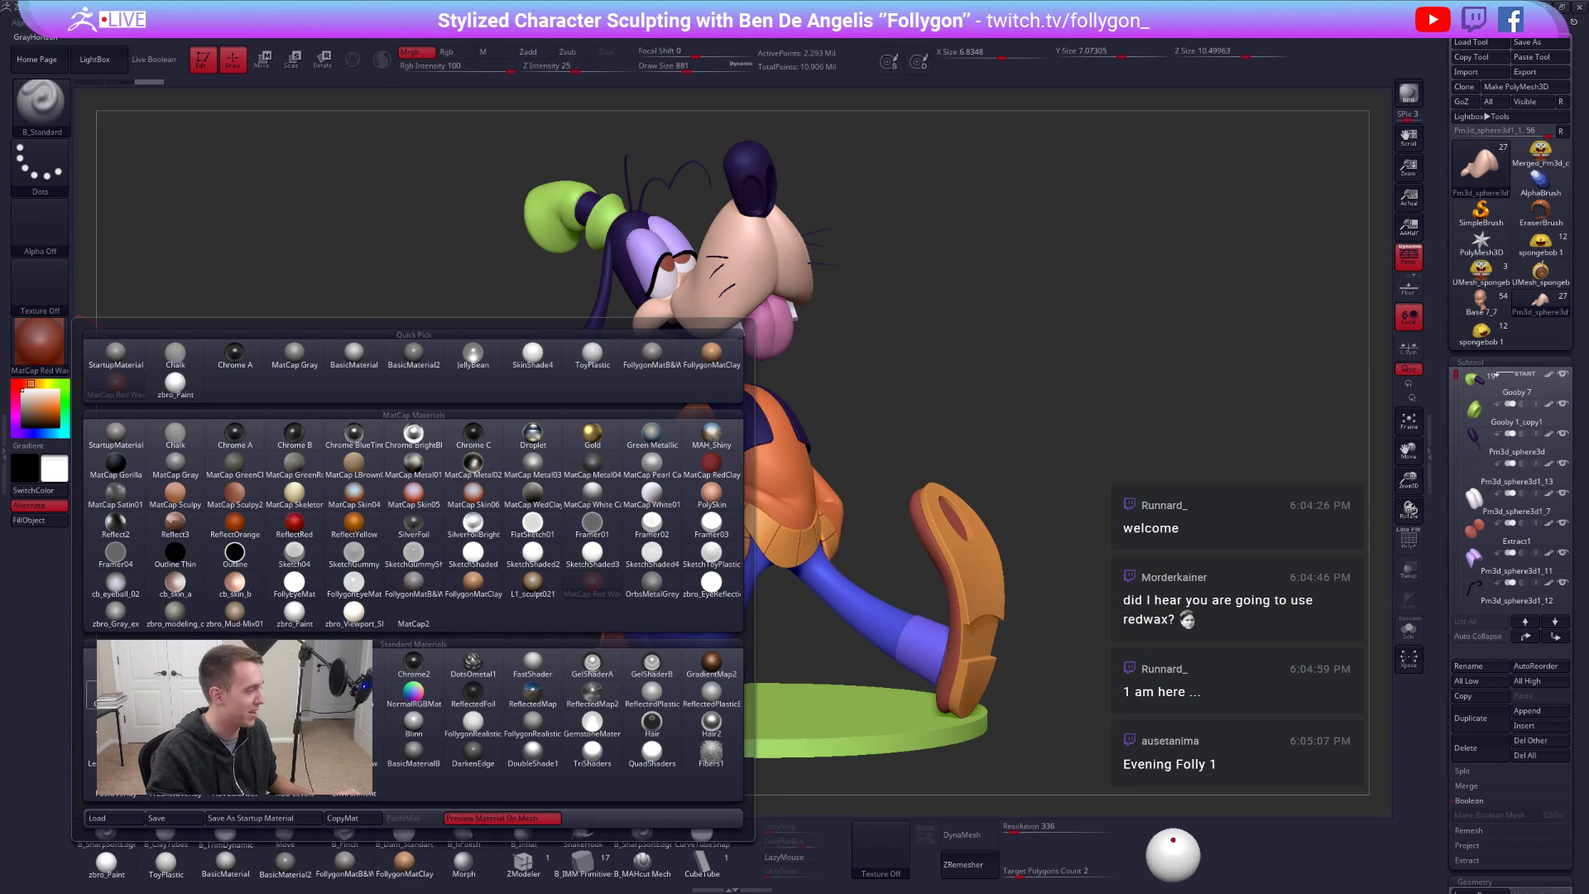
left_click(532, 353)
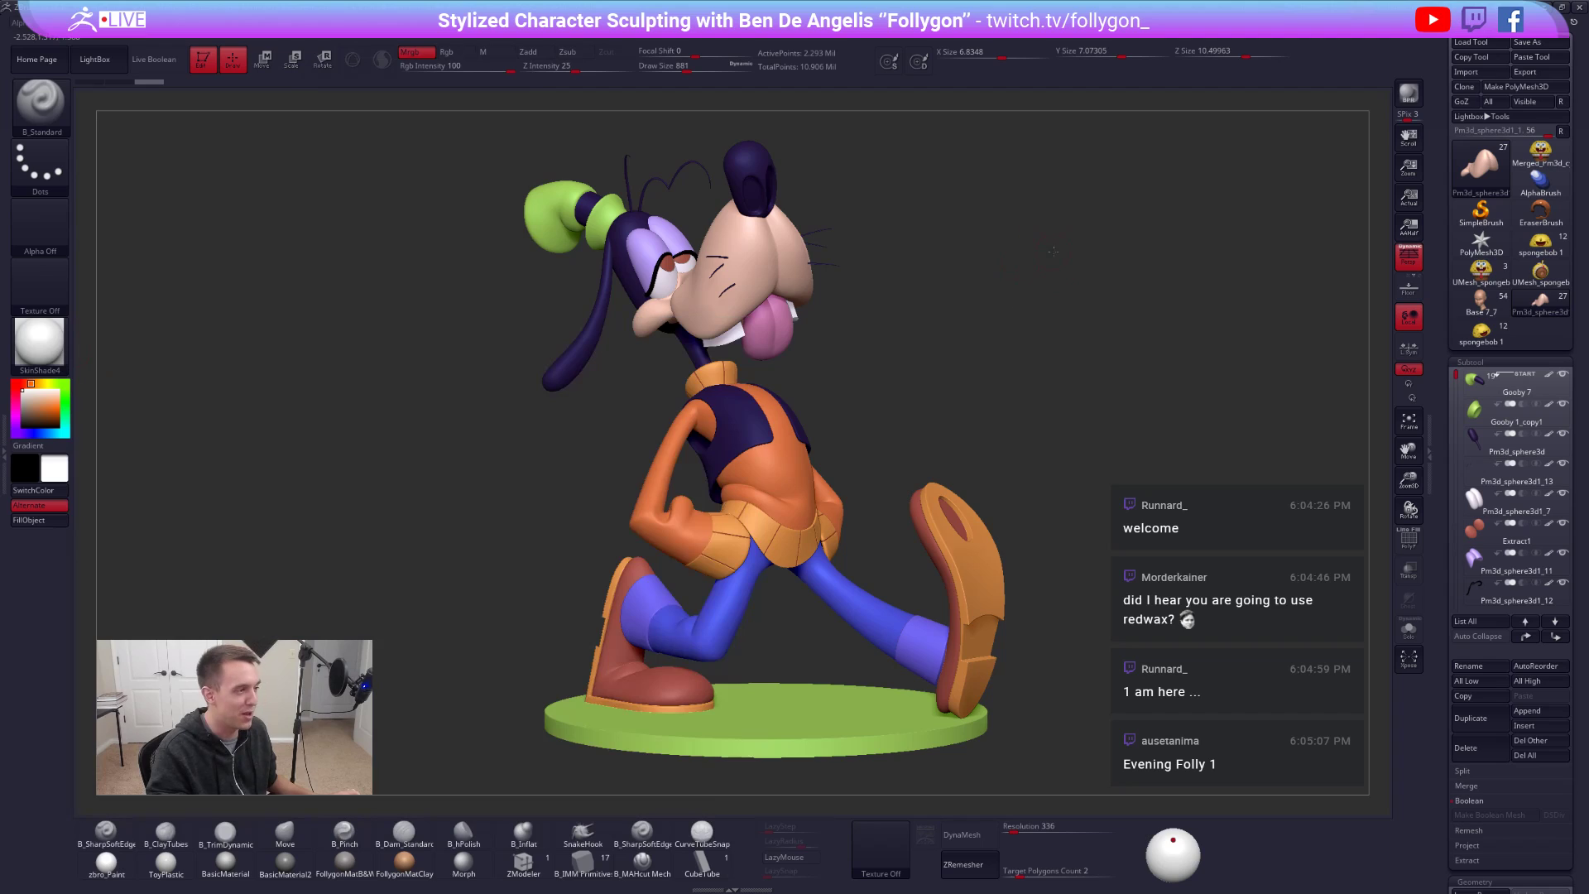
mouse_move(1096, 298)
left_mouse_down("alt")
mouse_move(1106, 344)
mouse_move(1110, 300)
left_mouse_up("alt")
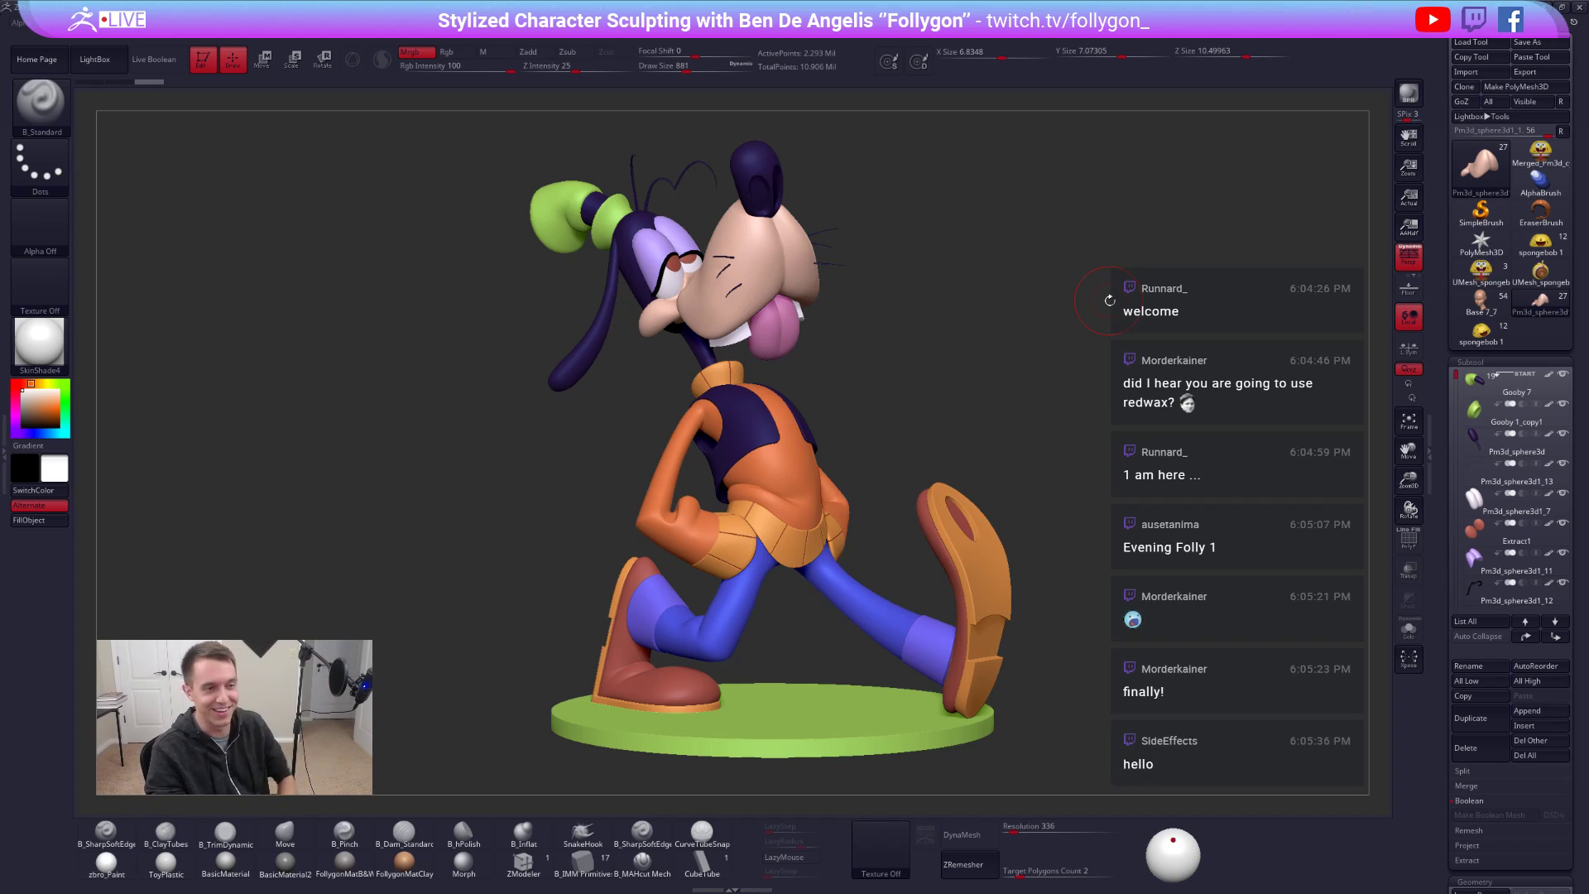
mouse_move(955, 369)
left_mouse_down()
mouse_move(1076, 396)
mouse_move(882, 389)
mouse_move(1167, 391)
mouse_move(1111, 352)
left_mouse_up()
key("space")
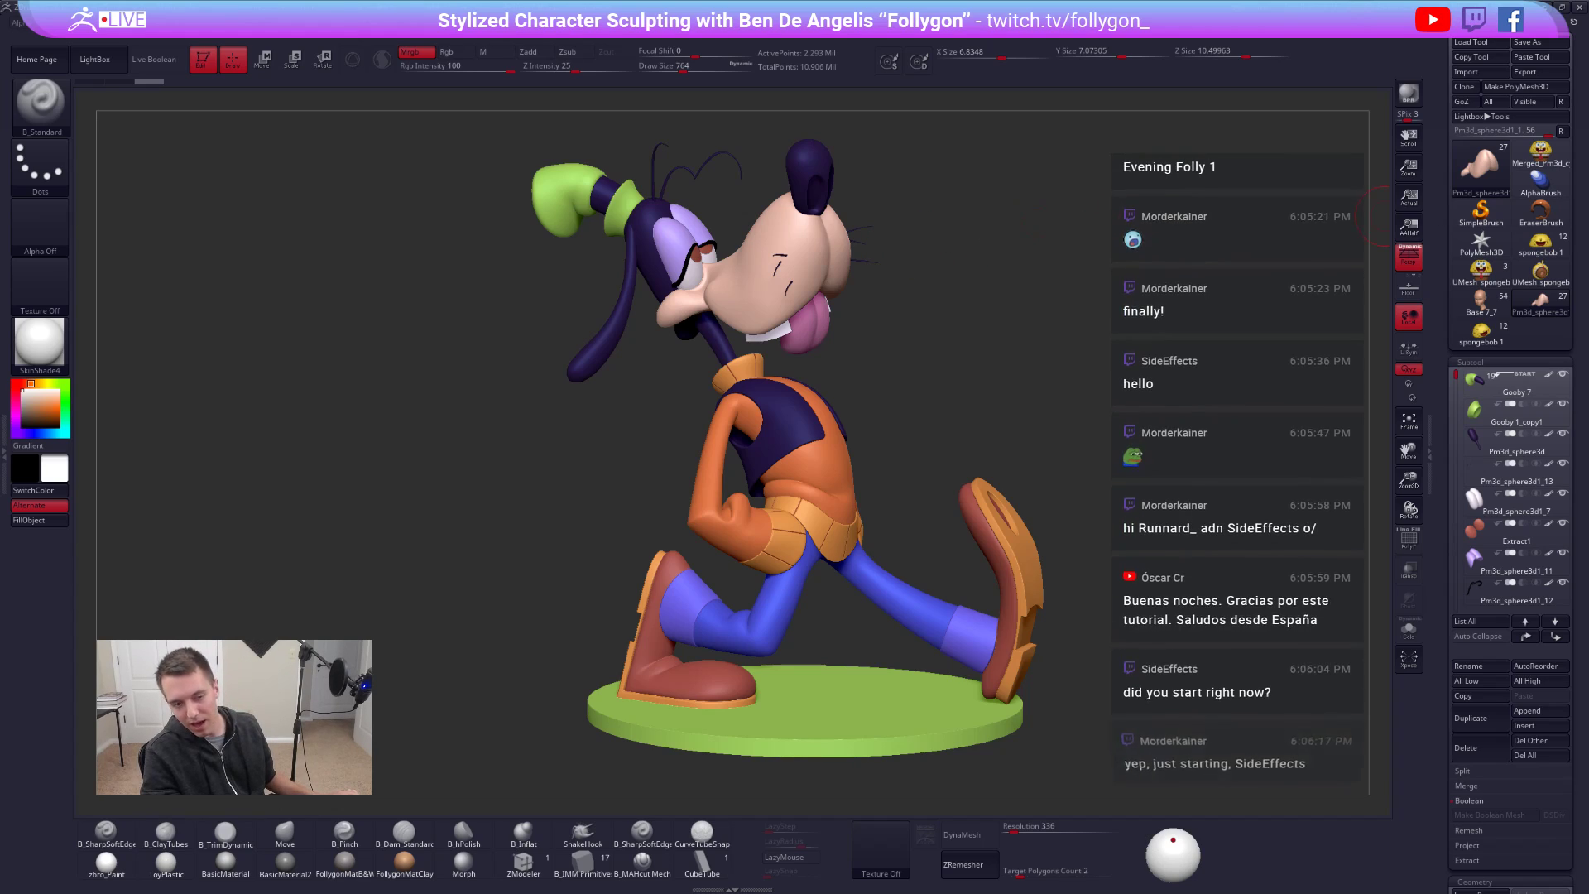
left_click_drag(909, 300, 795, 310)
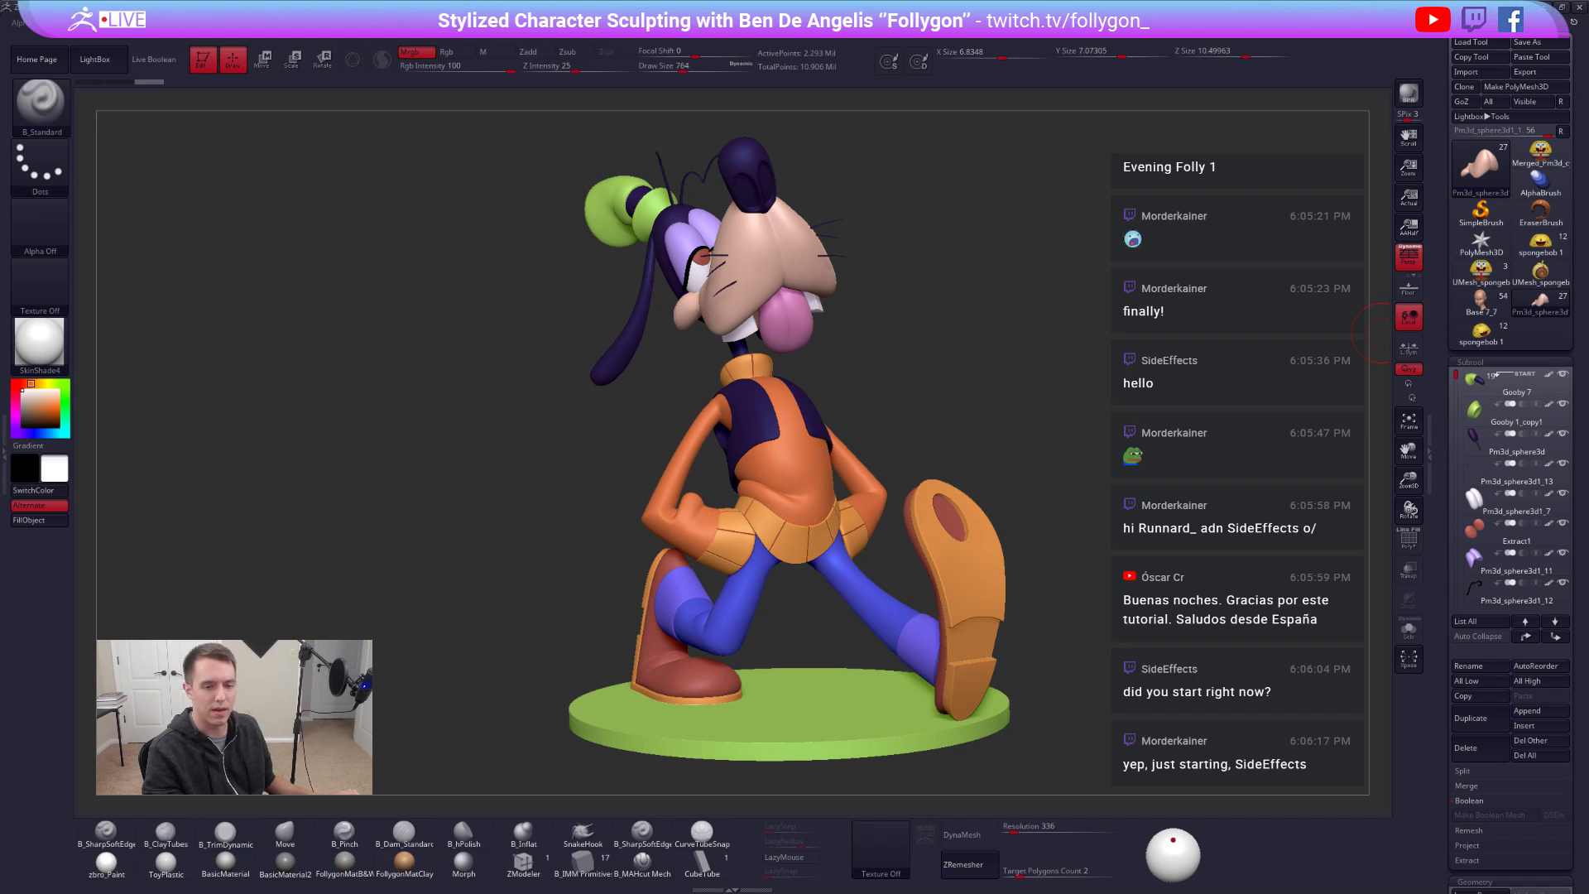
- Switch to the browser to show the Follygon YouTube channel's playlists, and return to ZBrush
key("alt+Tab")
left_click(801, 10)
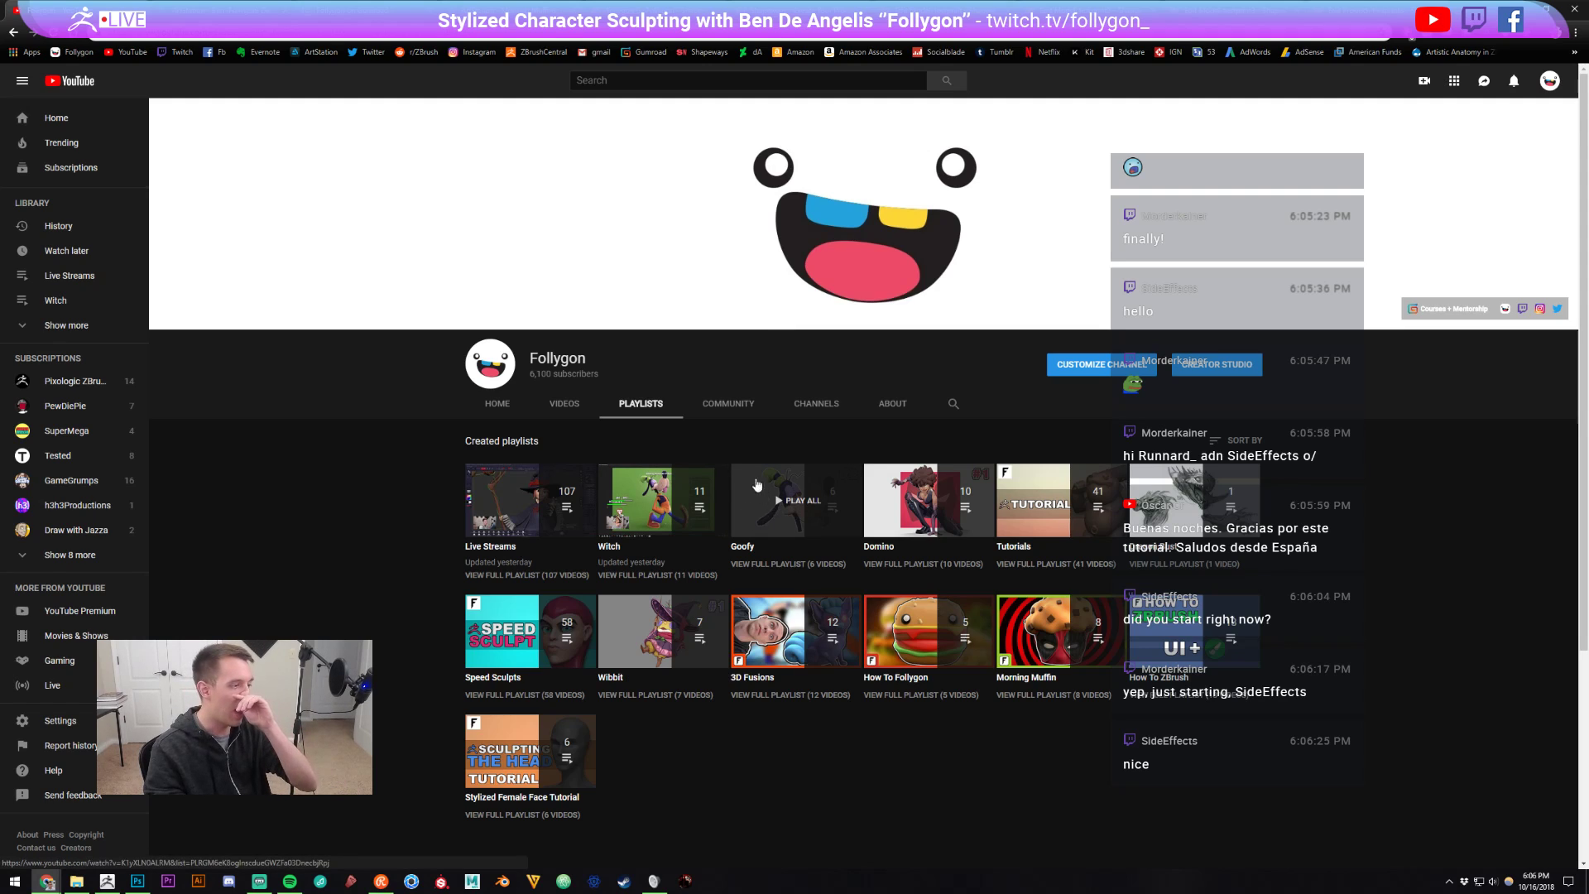
left_click(108, 881)
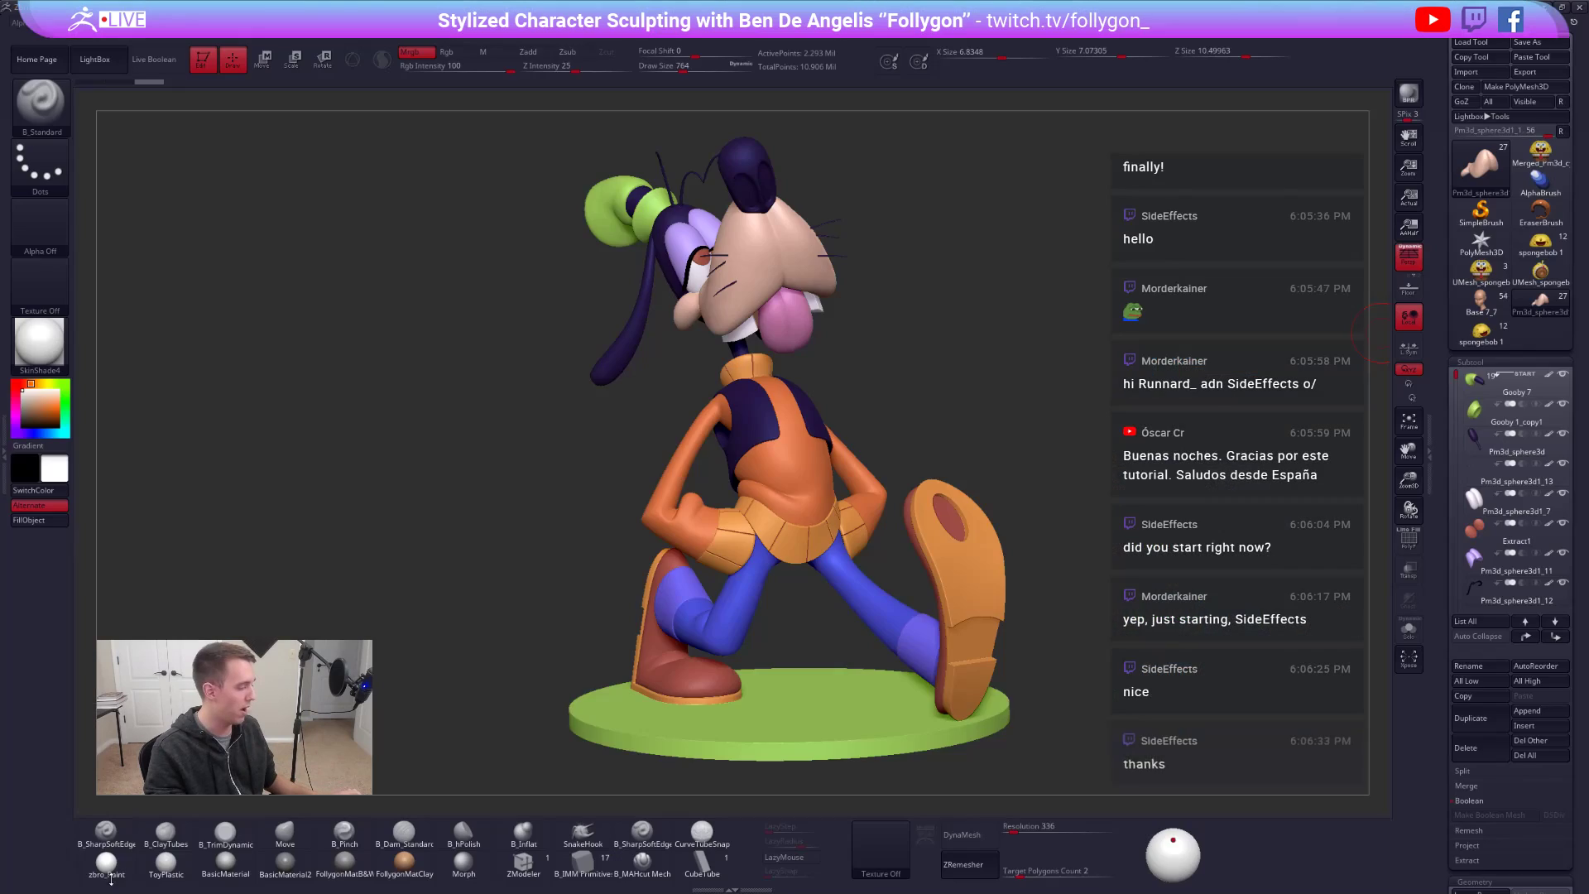
- Switch to the witch model, tool Base 7_7, and show the full figure with her staff
mouse_move(1486, 304)
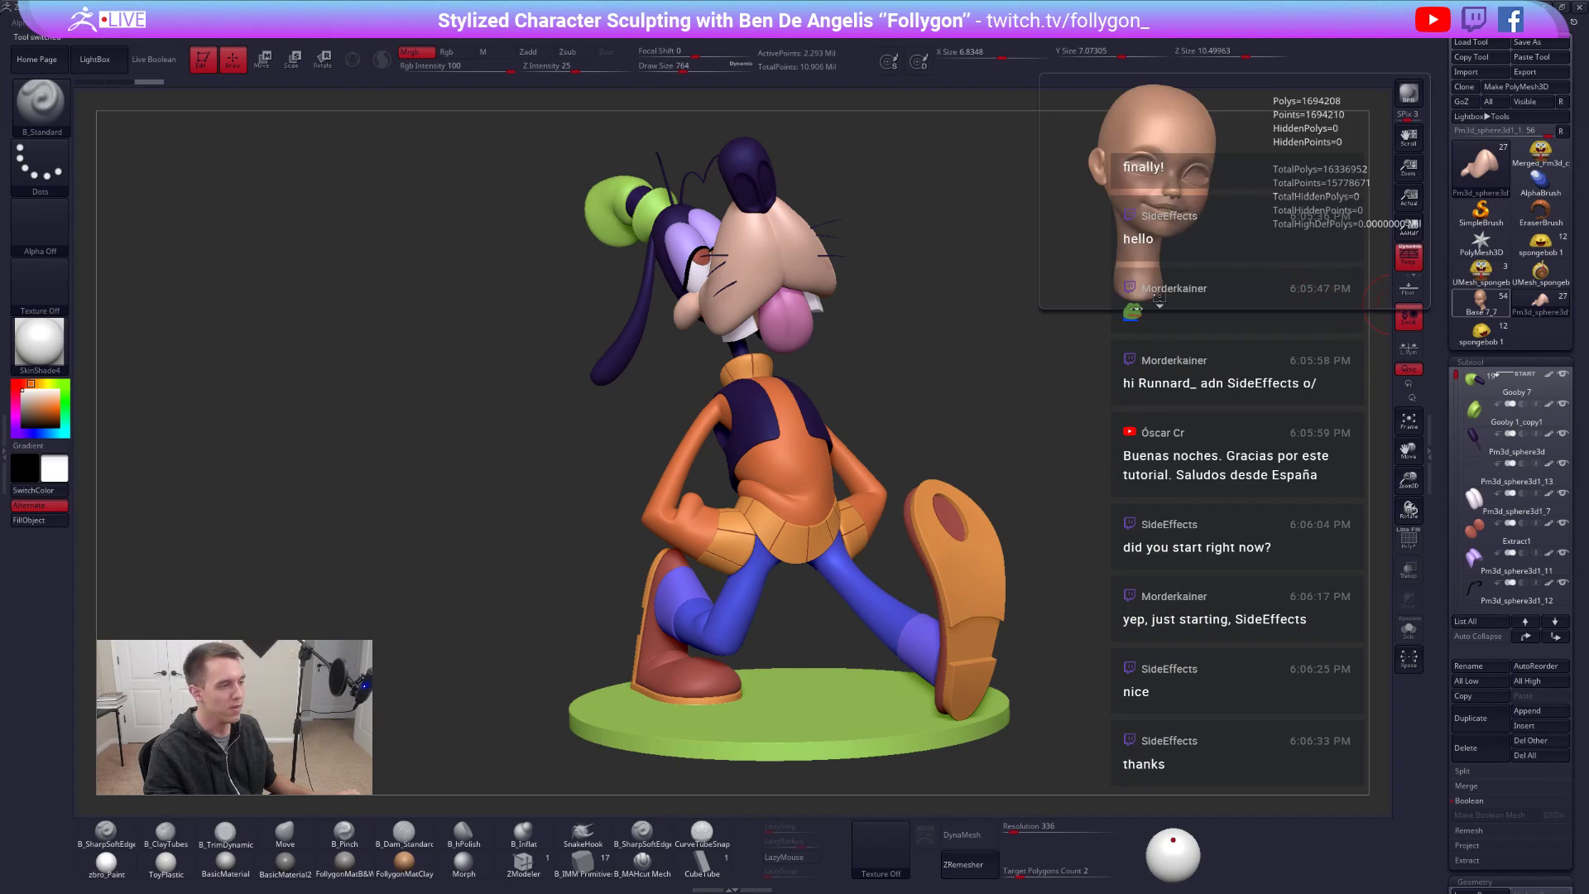
left_click(1163, 298)
left_click_drag(983, 342, 983, 401)
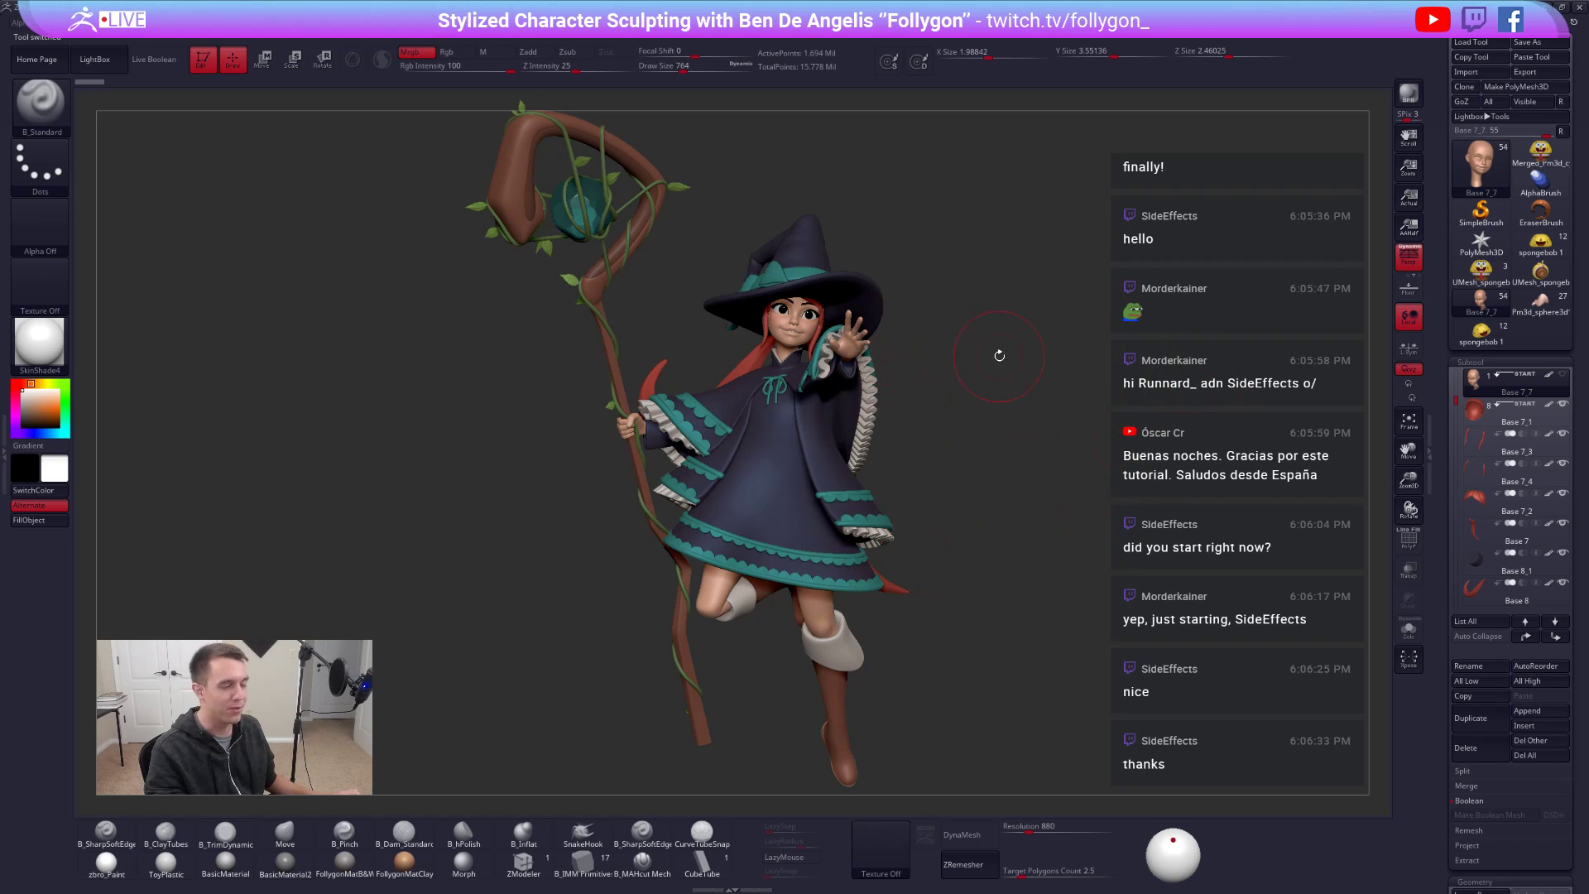
- Alternate between the Goofy and witch tools, ending on the Goofy model
left_click(1539, 302)
left_click_drag(1260, 328, 1086, 331)
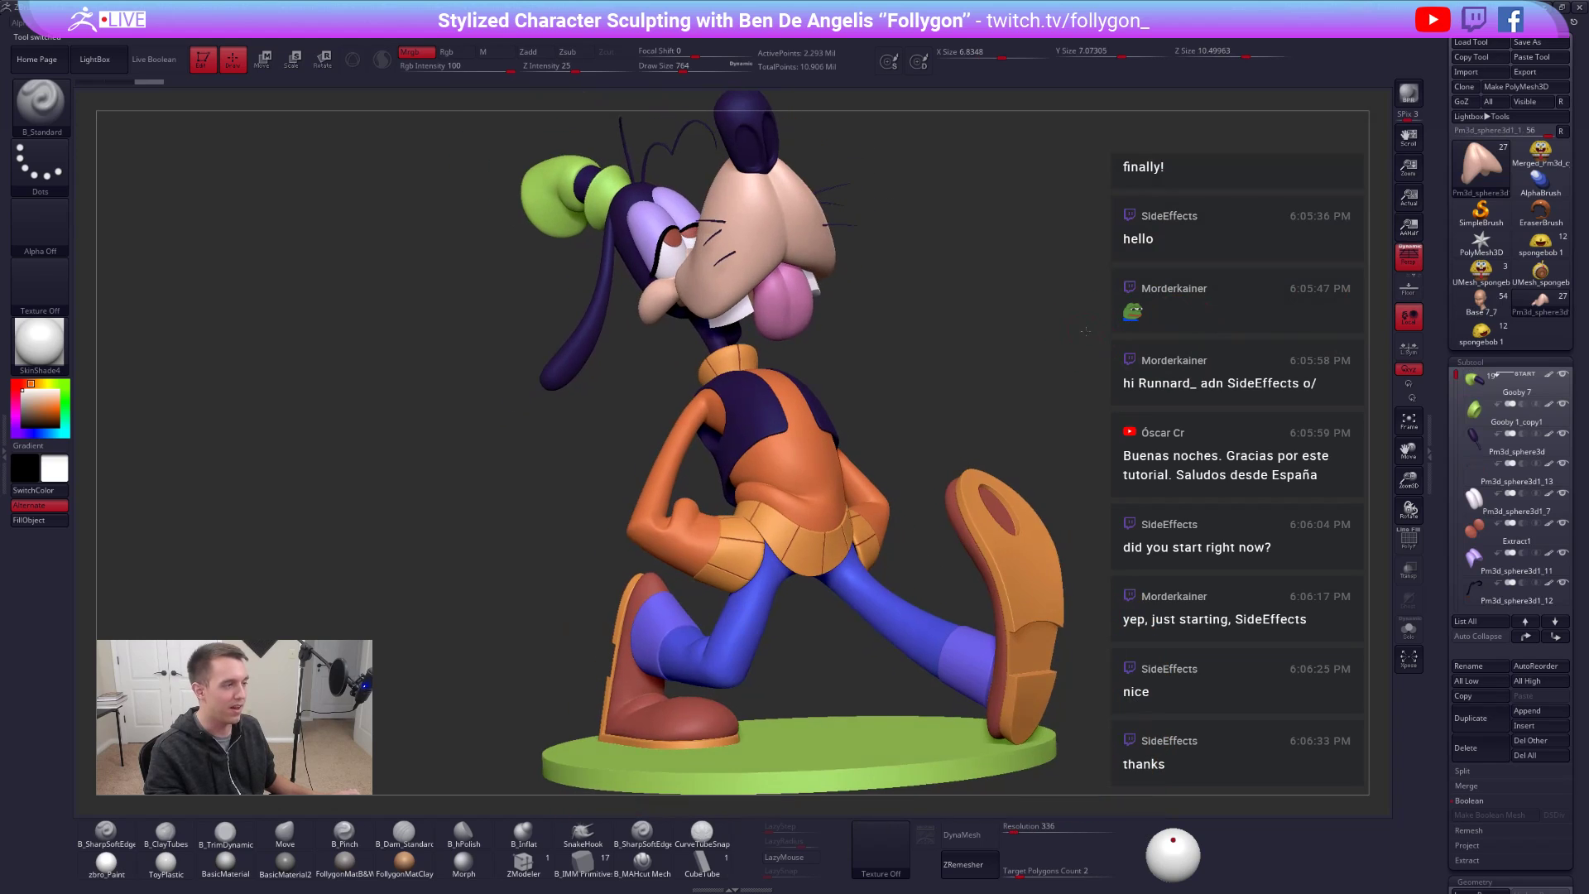
left_click(1481, 300)
left_click(1538, 300)
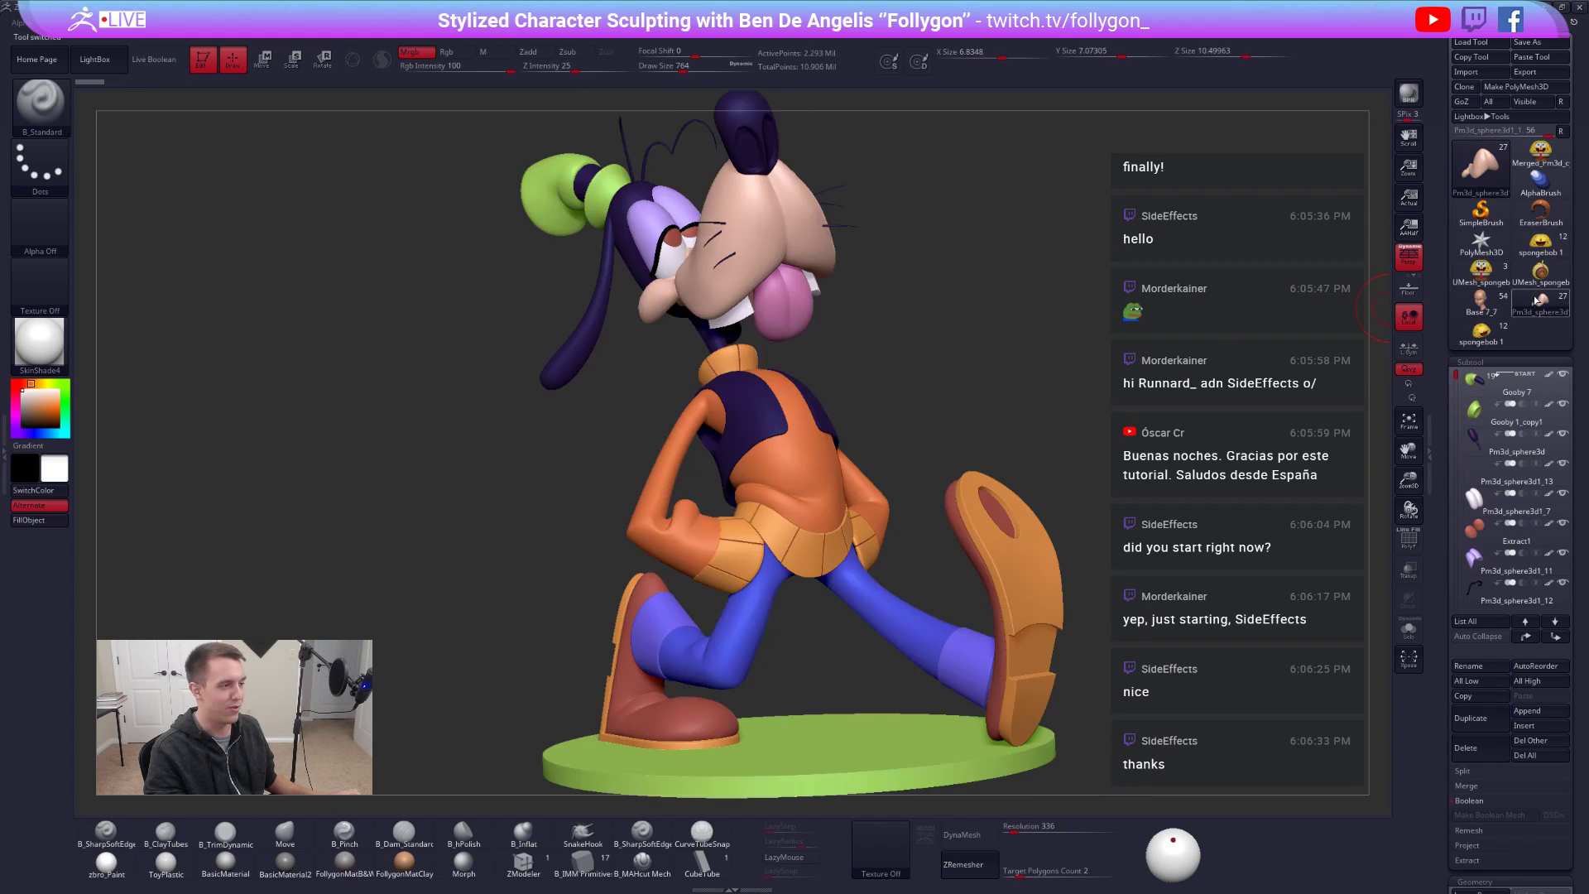
- Switch to the spongebob 1 tool and show the SpongeBob muffin from the front
left_click(1482, 329)
mouse_move(819, 287)
left_mouse_down("alt")
mouse_move(911, 365)
mouse_move(870, 380)
mouse_move(1039, 382)
mouse_move(982, 556)
left_mouse_up("alt")
key("space")
mouse_move(1101, 432)
left_mouse_down()
mouse_move(1040, 414)
mouse_move(1077, 398)
mouse_move(1076, 460)
mouse_move(1082, 398)
left_mouse_up()
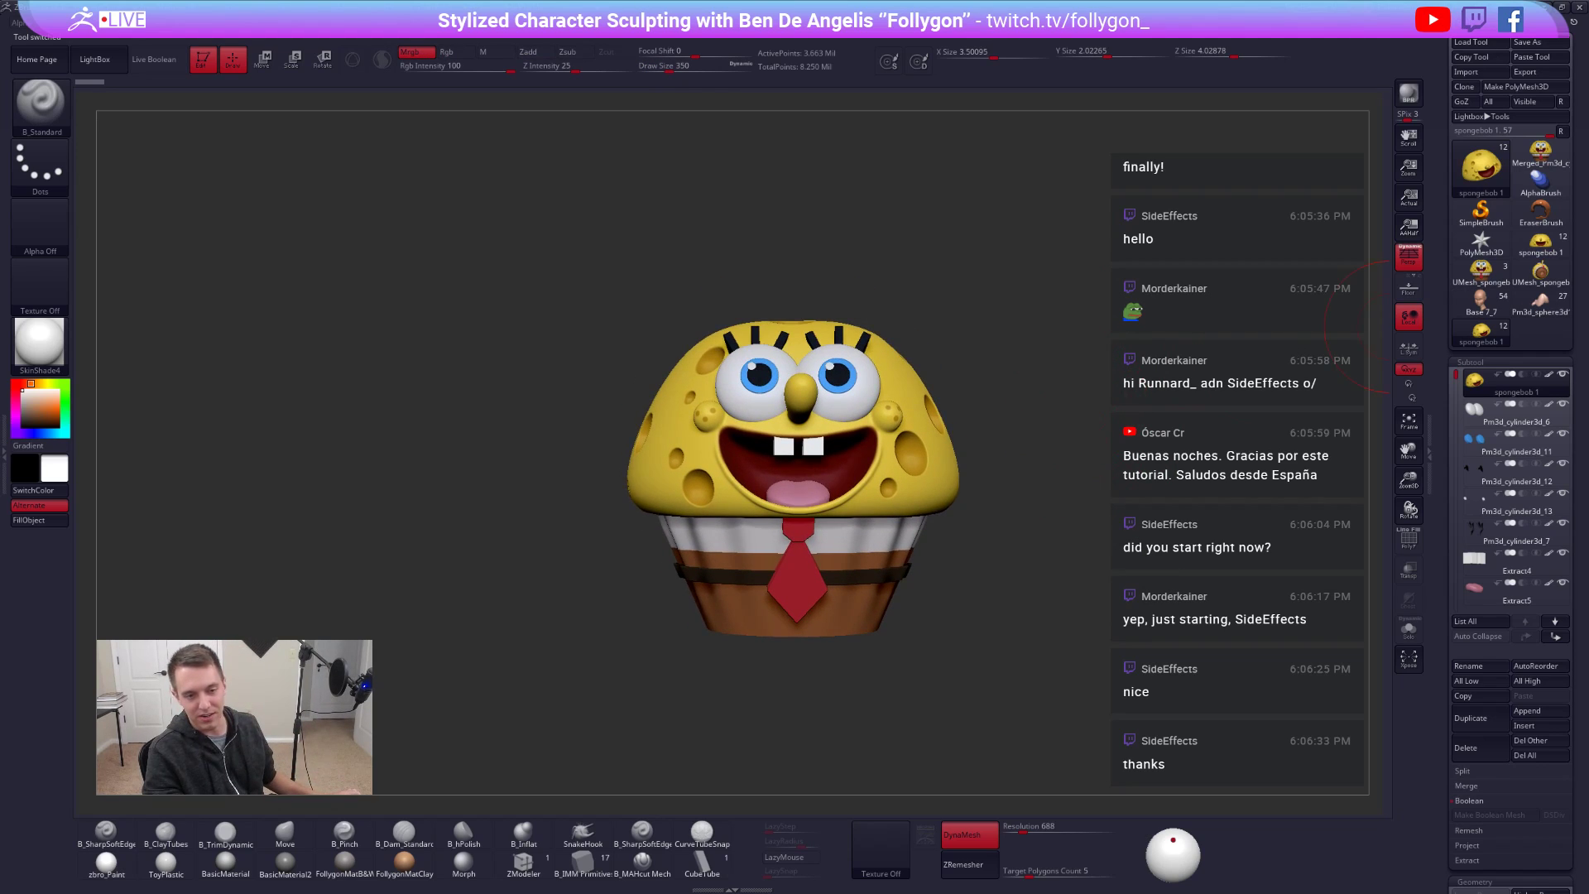
- Switch to the browser and look through the Morning Muffins renders on ArtStation, including the SpongeBob muffin
key("alt+Tab")
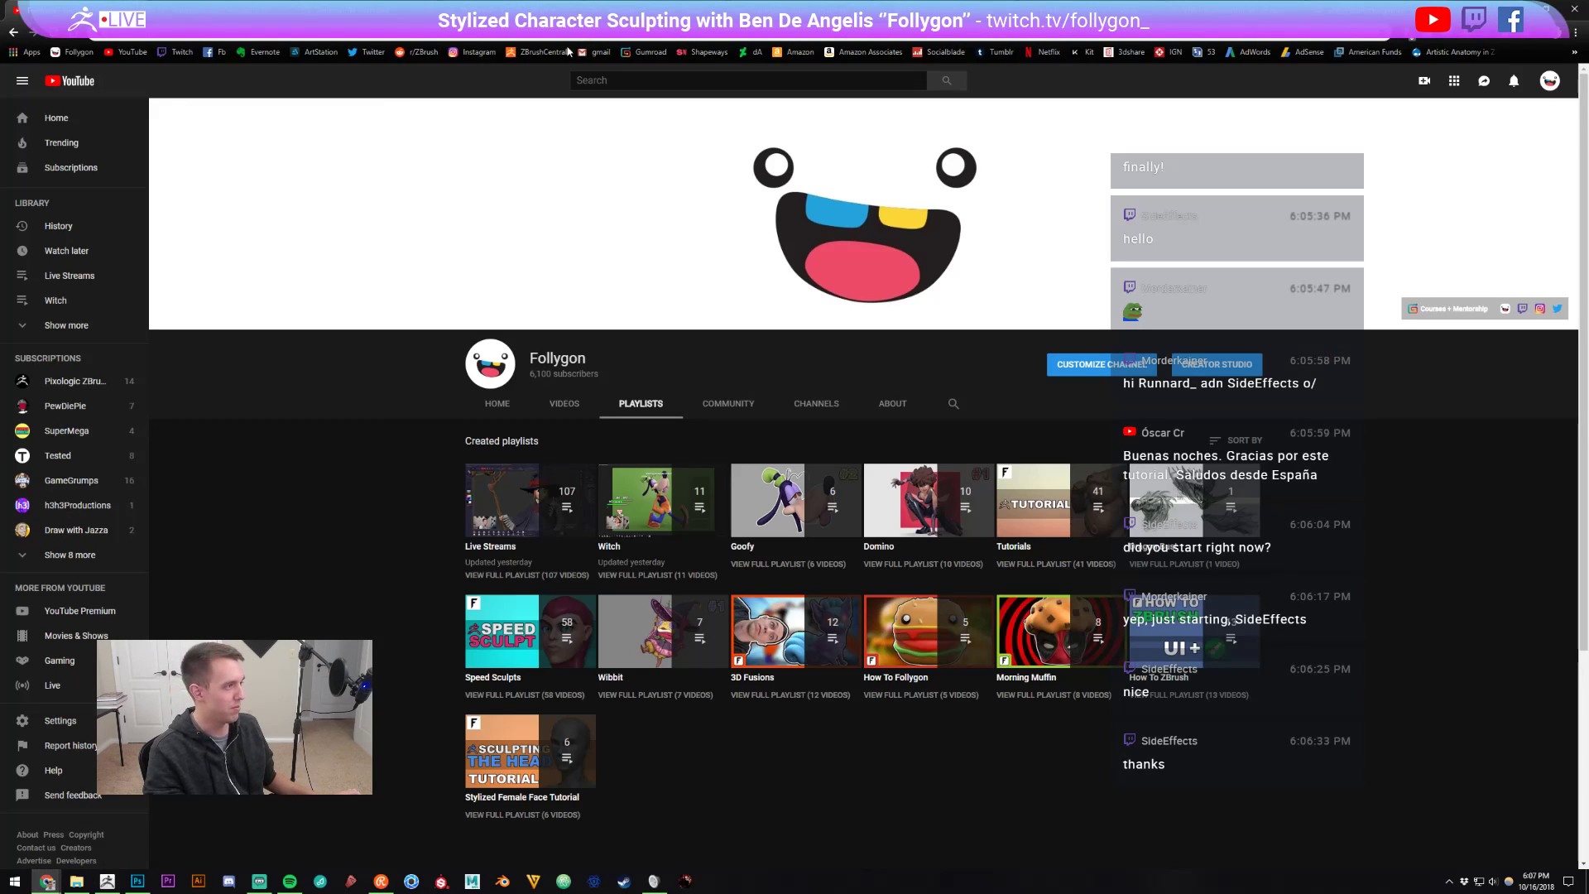
left_click(182, 10)
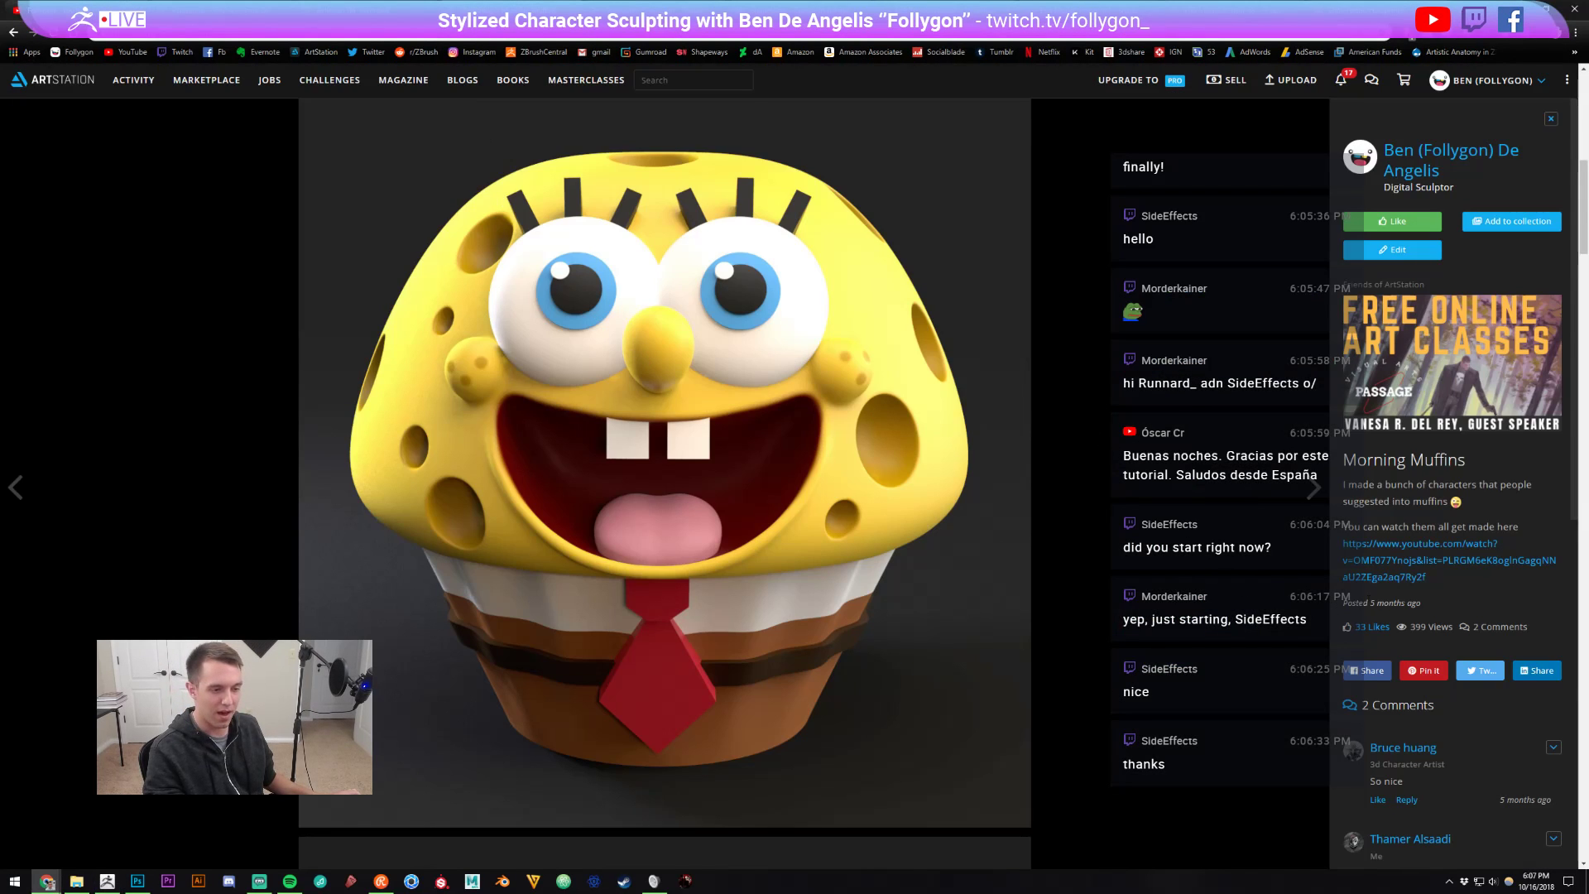
scroll(560, 250, "up", 5)
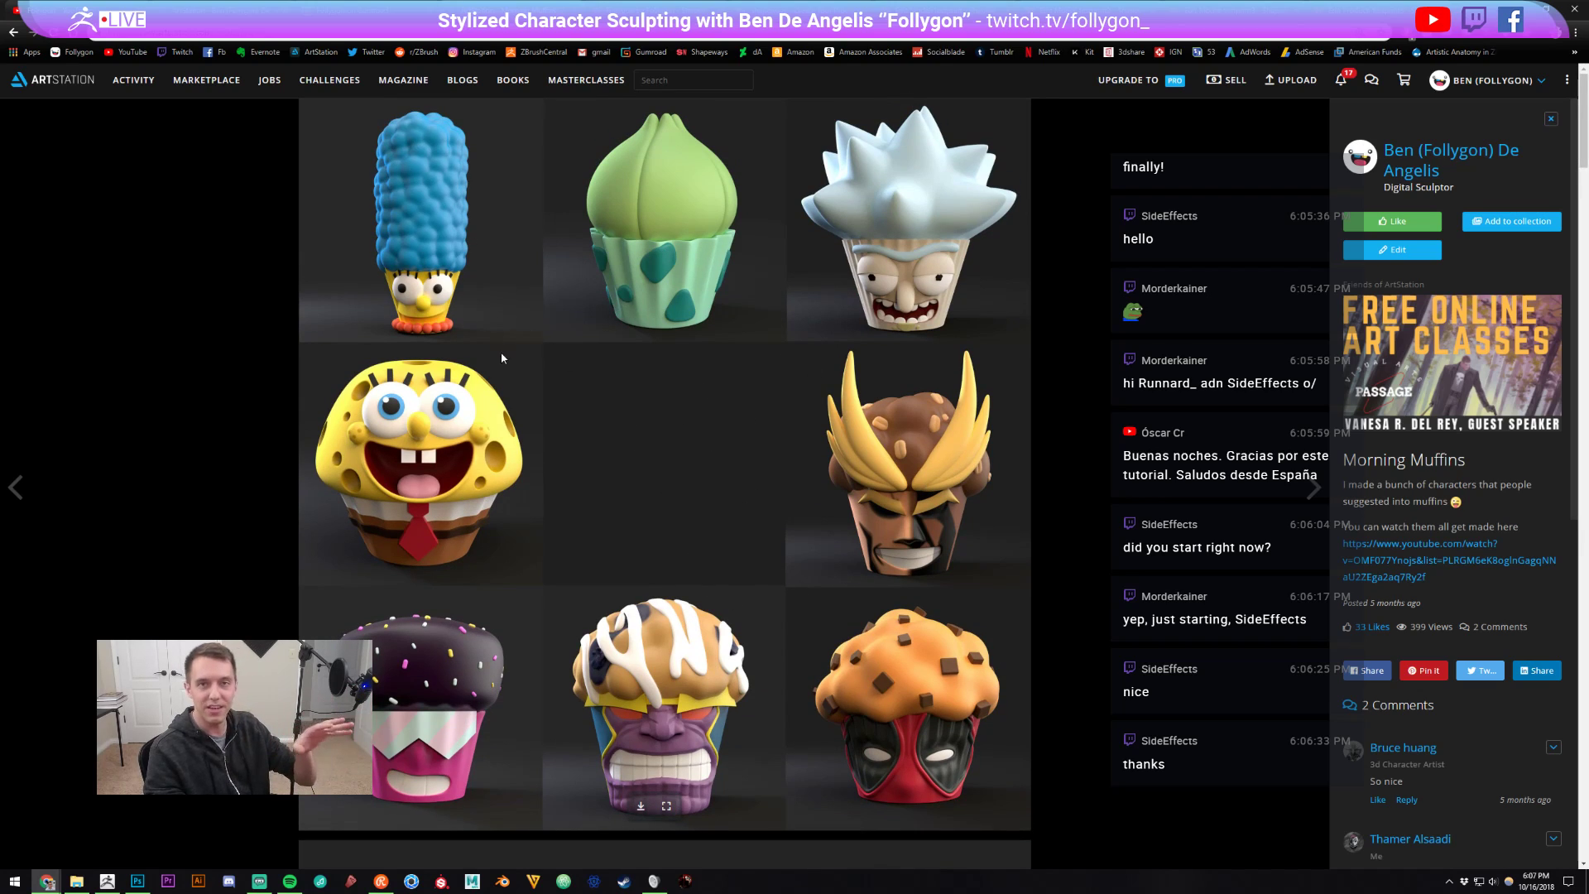
scroll(678, 331, "down", 2)
scroll(741, 404, "up", 2)
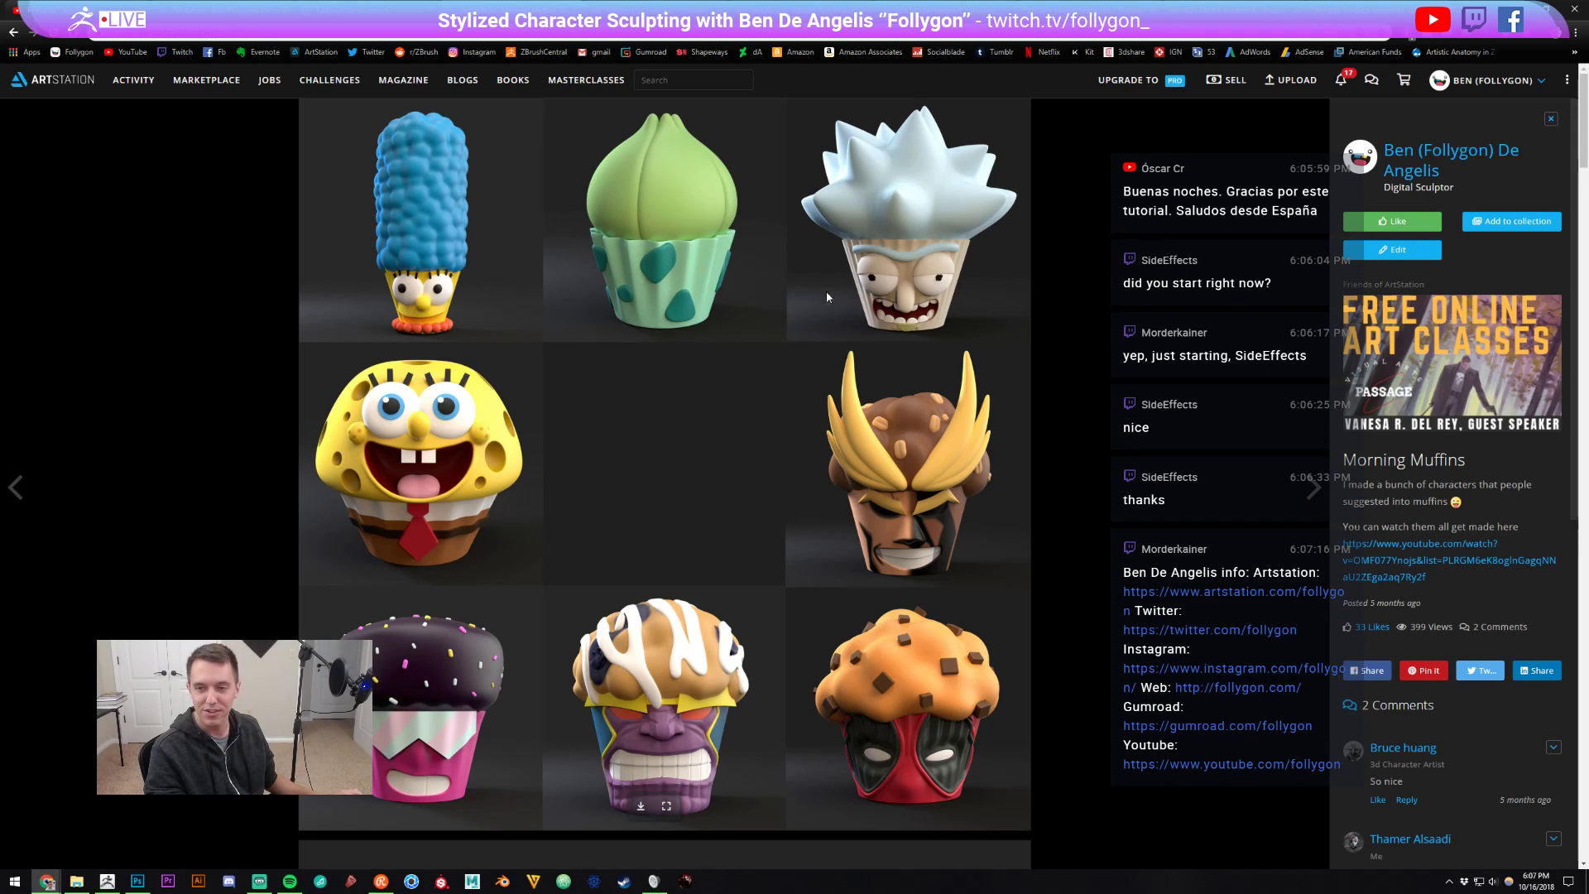
scroll(795, 314, "down", 2)
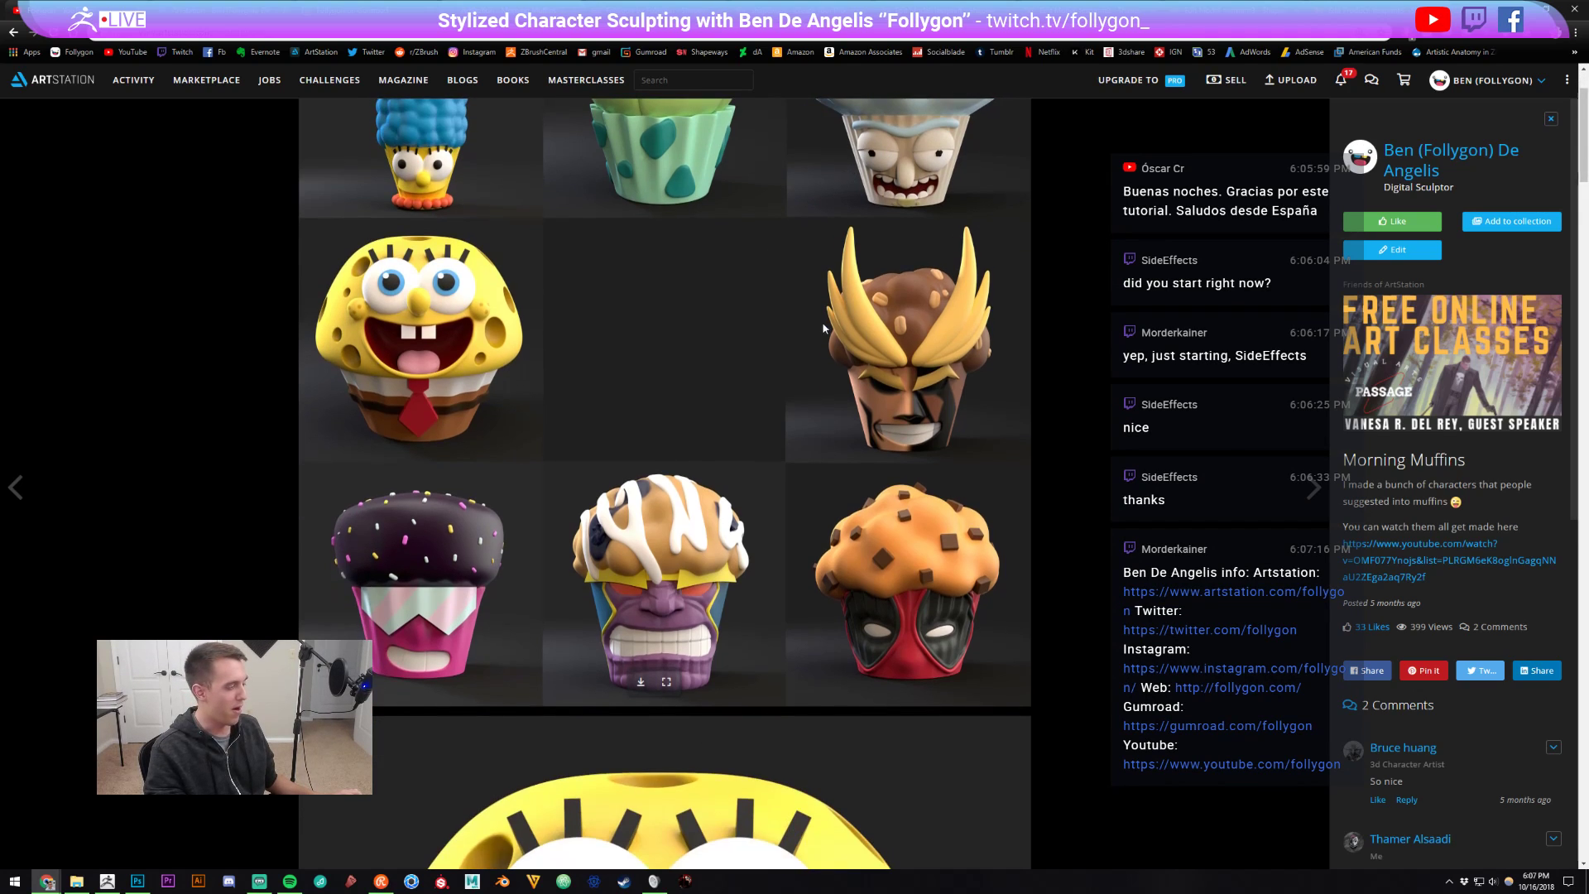
scroll(703, 462, "down", 7)
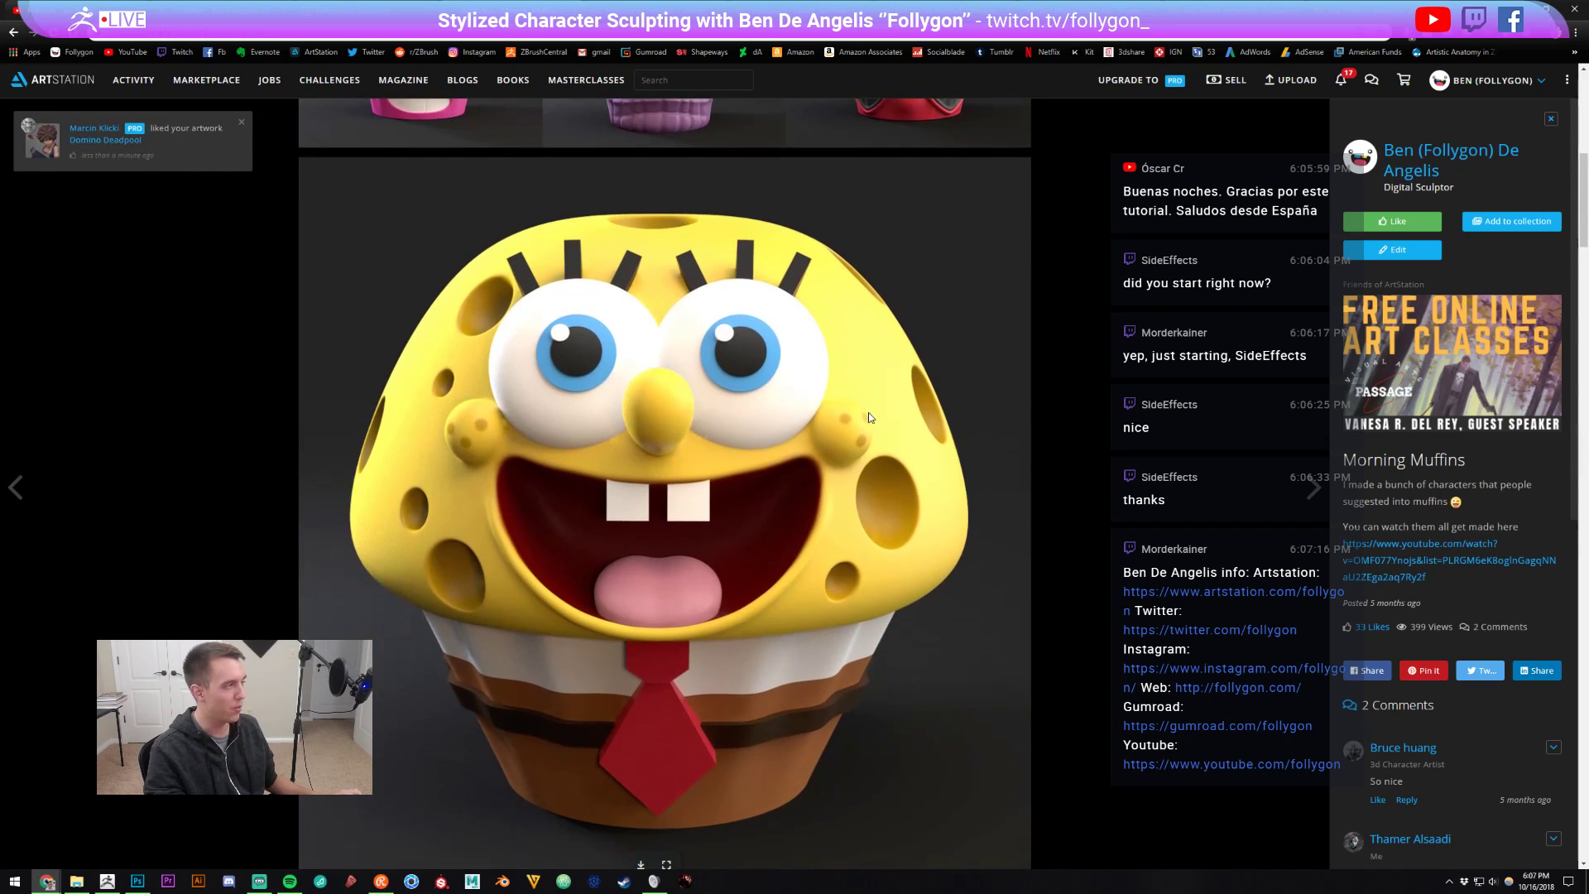
scroll(745, 497, "down", 1)
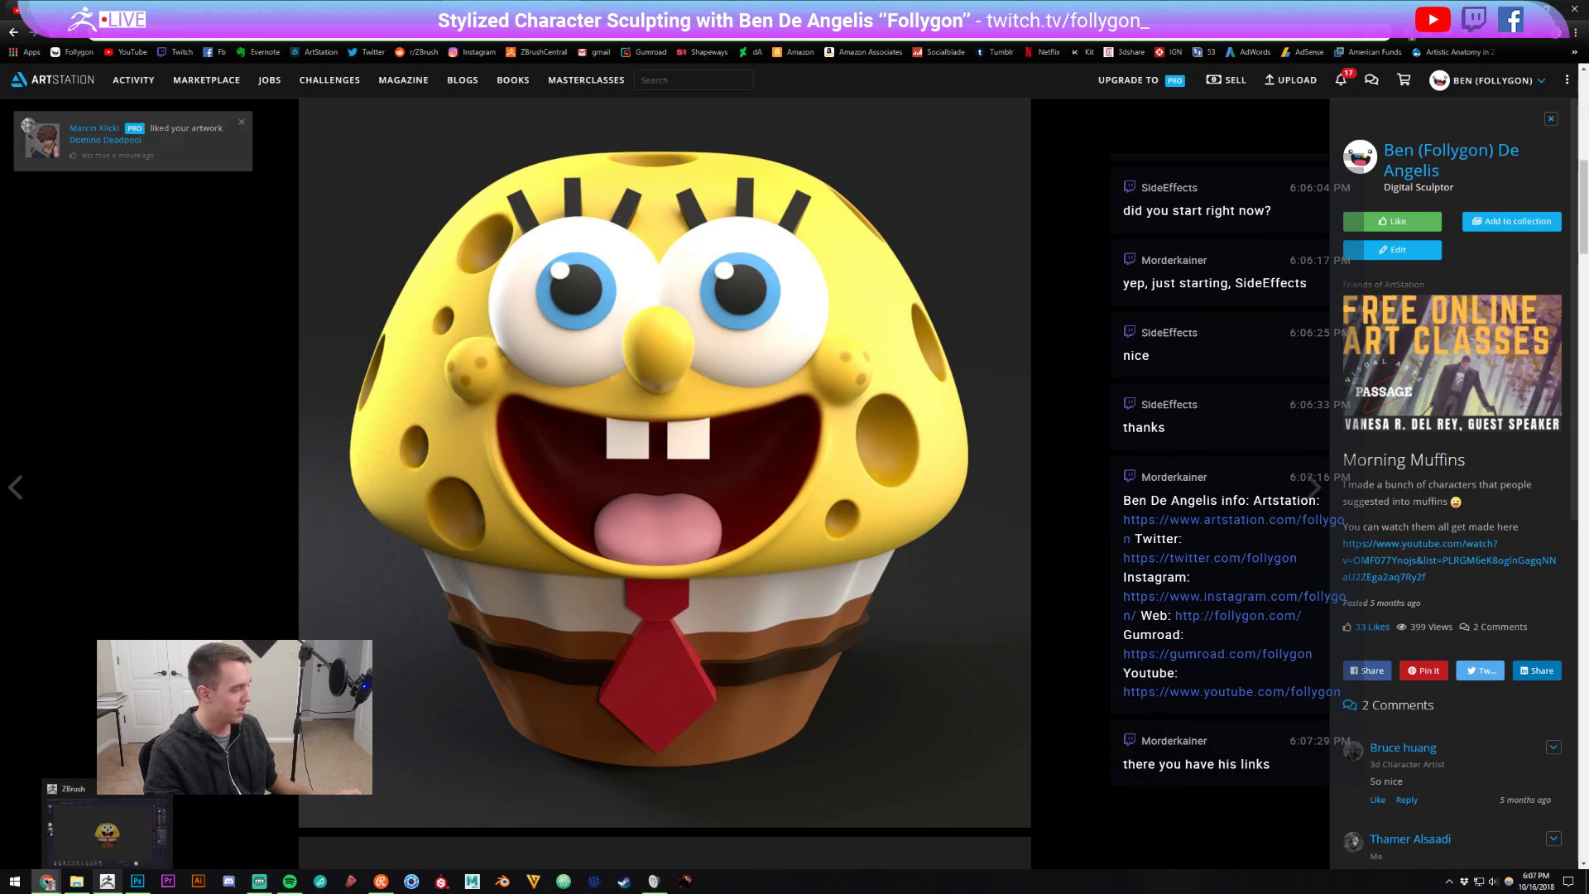
- Switch back to ZBrush and set the brush draw size to 170 with the SpongeBob muffin in view
left_click(107, 881)
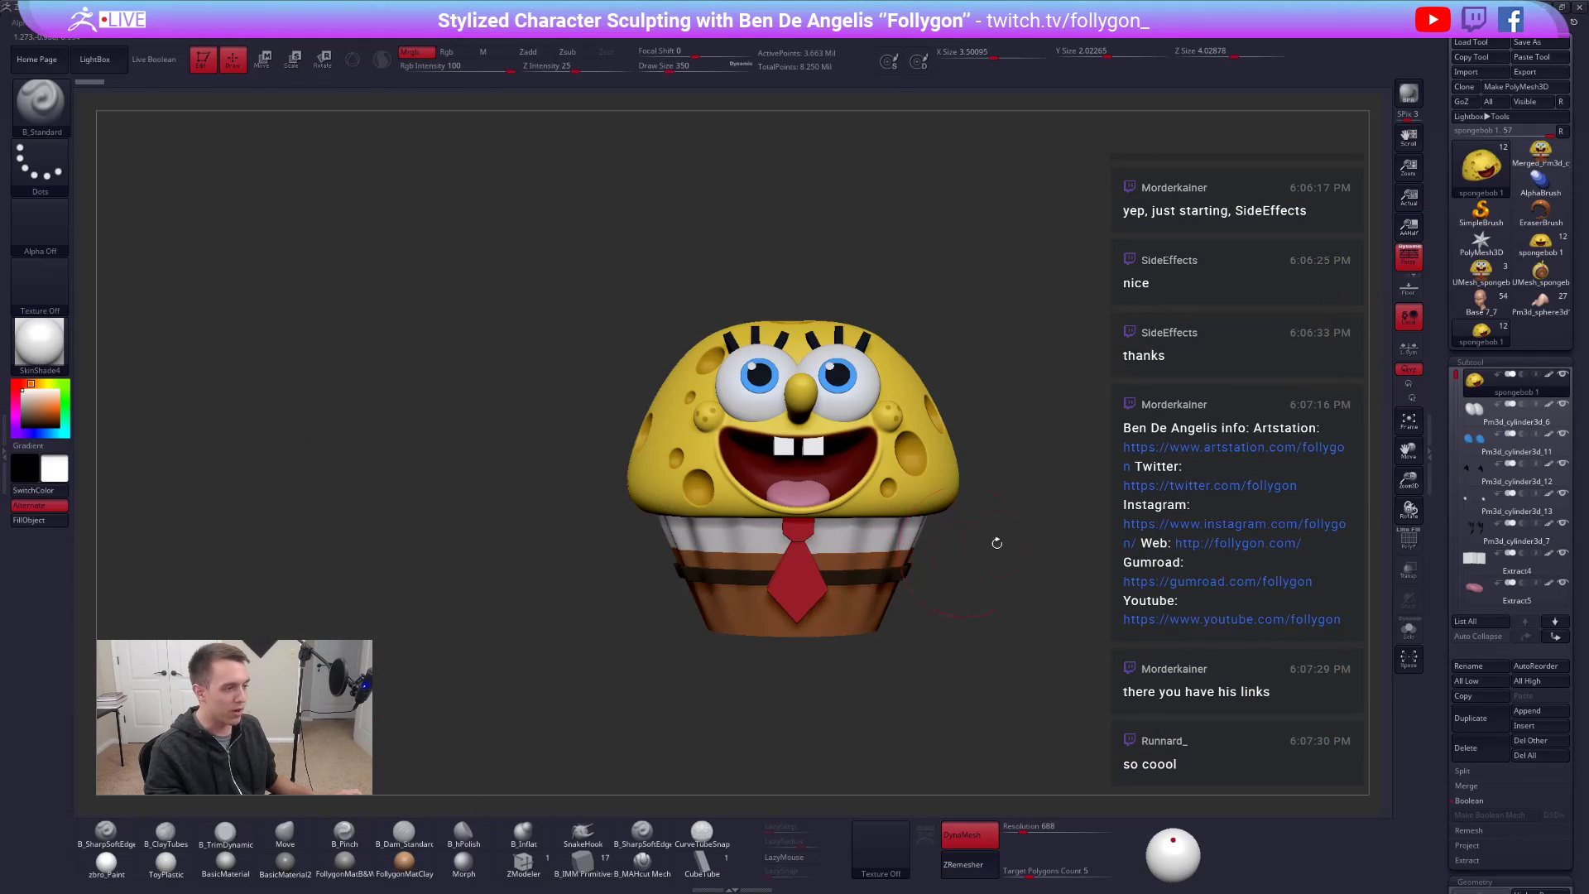
scroll(1106, 478, "up", 2)
scroll(1195, 458, "up", 2)
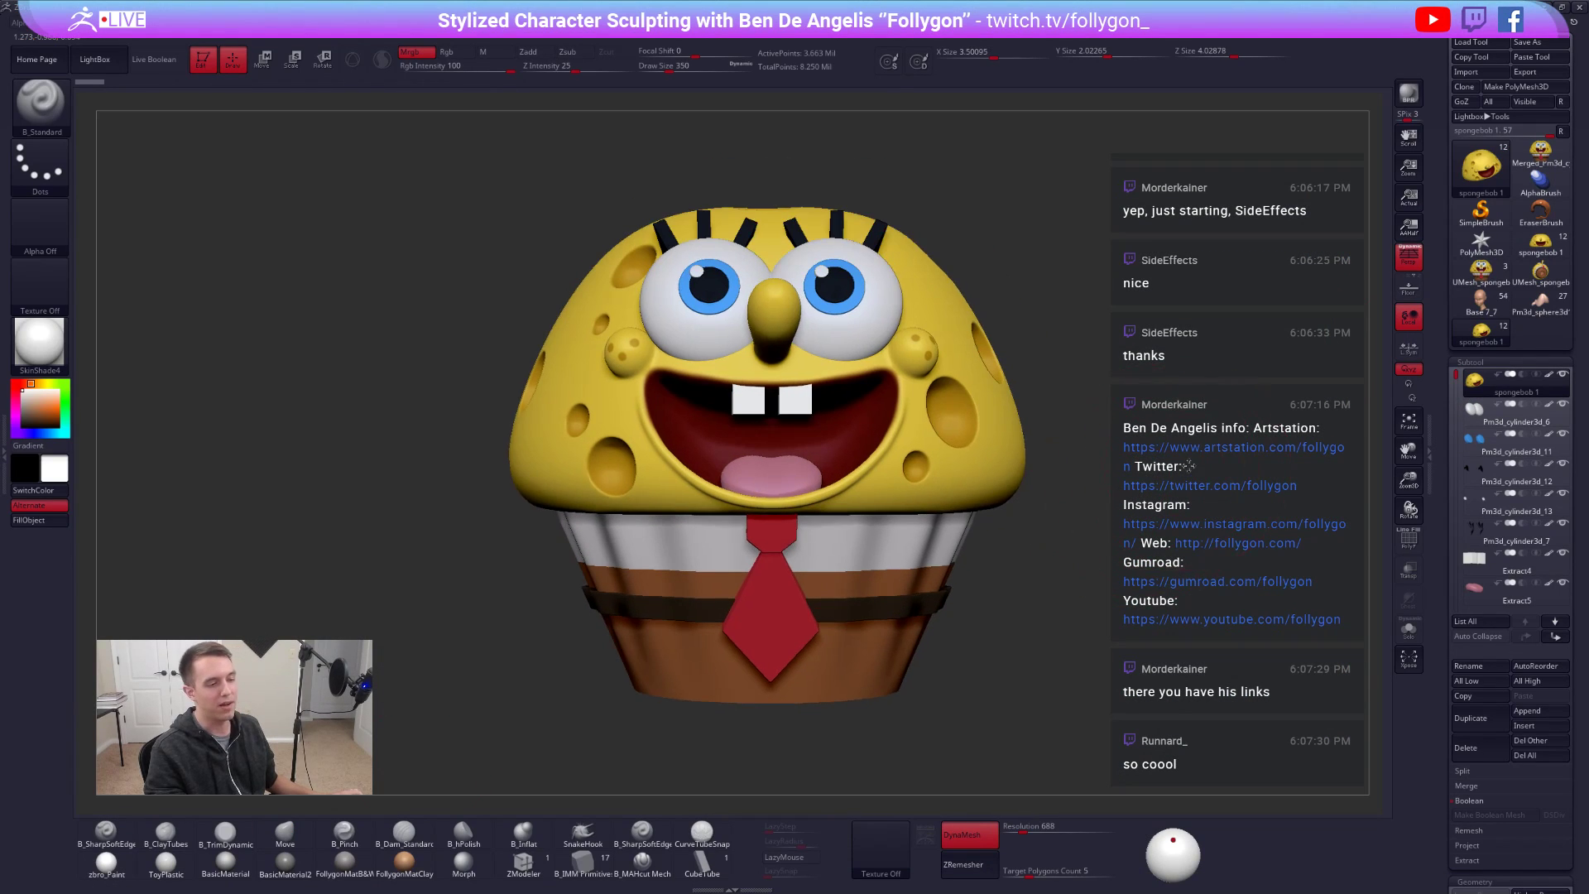
key("space")
left_click_drag(1196, 460, 1174, 461)
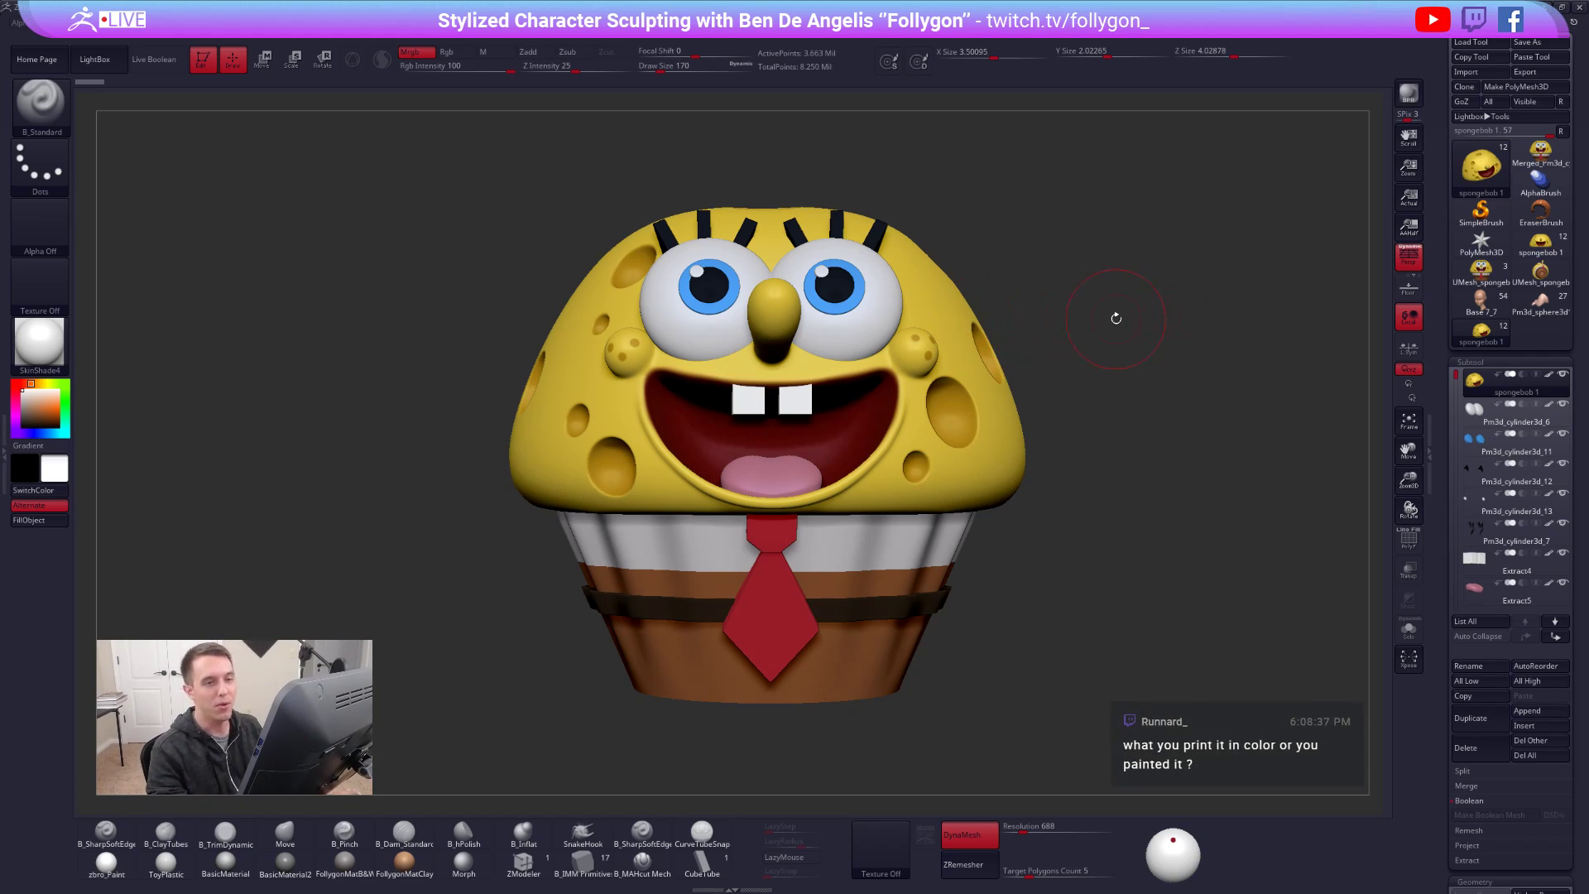
key("shift")
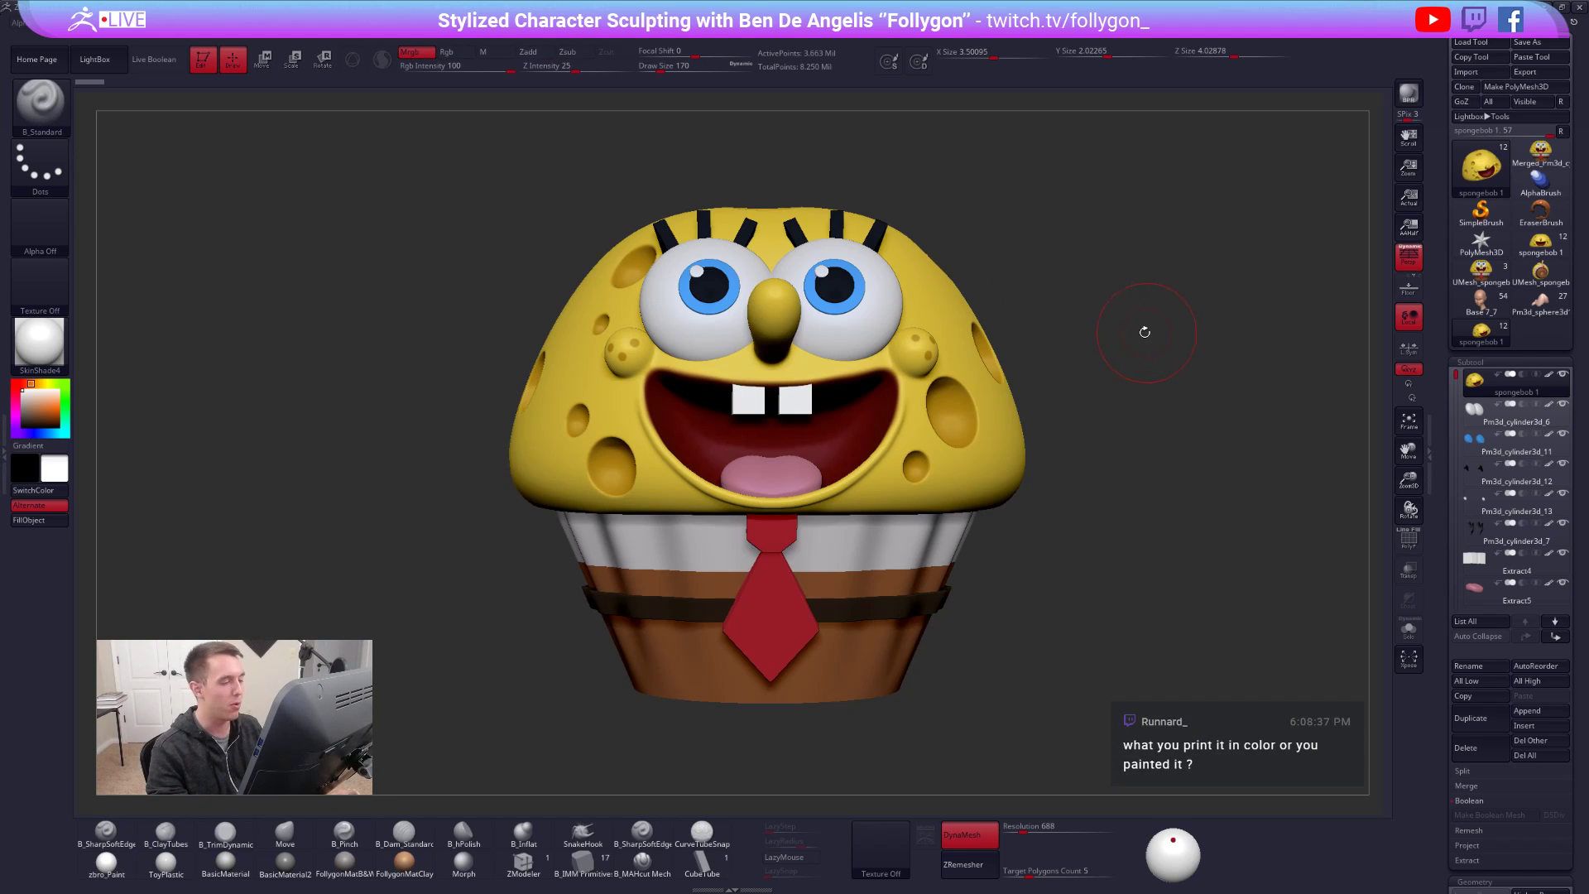
mouse_move(1134, 335)
left_mouse_down()
mouse_move(1017, 359)
mouse_move(1085, 341)
left_mouse_up()
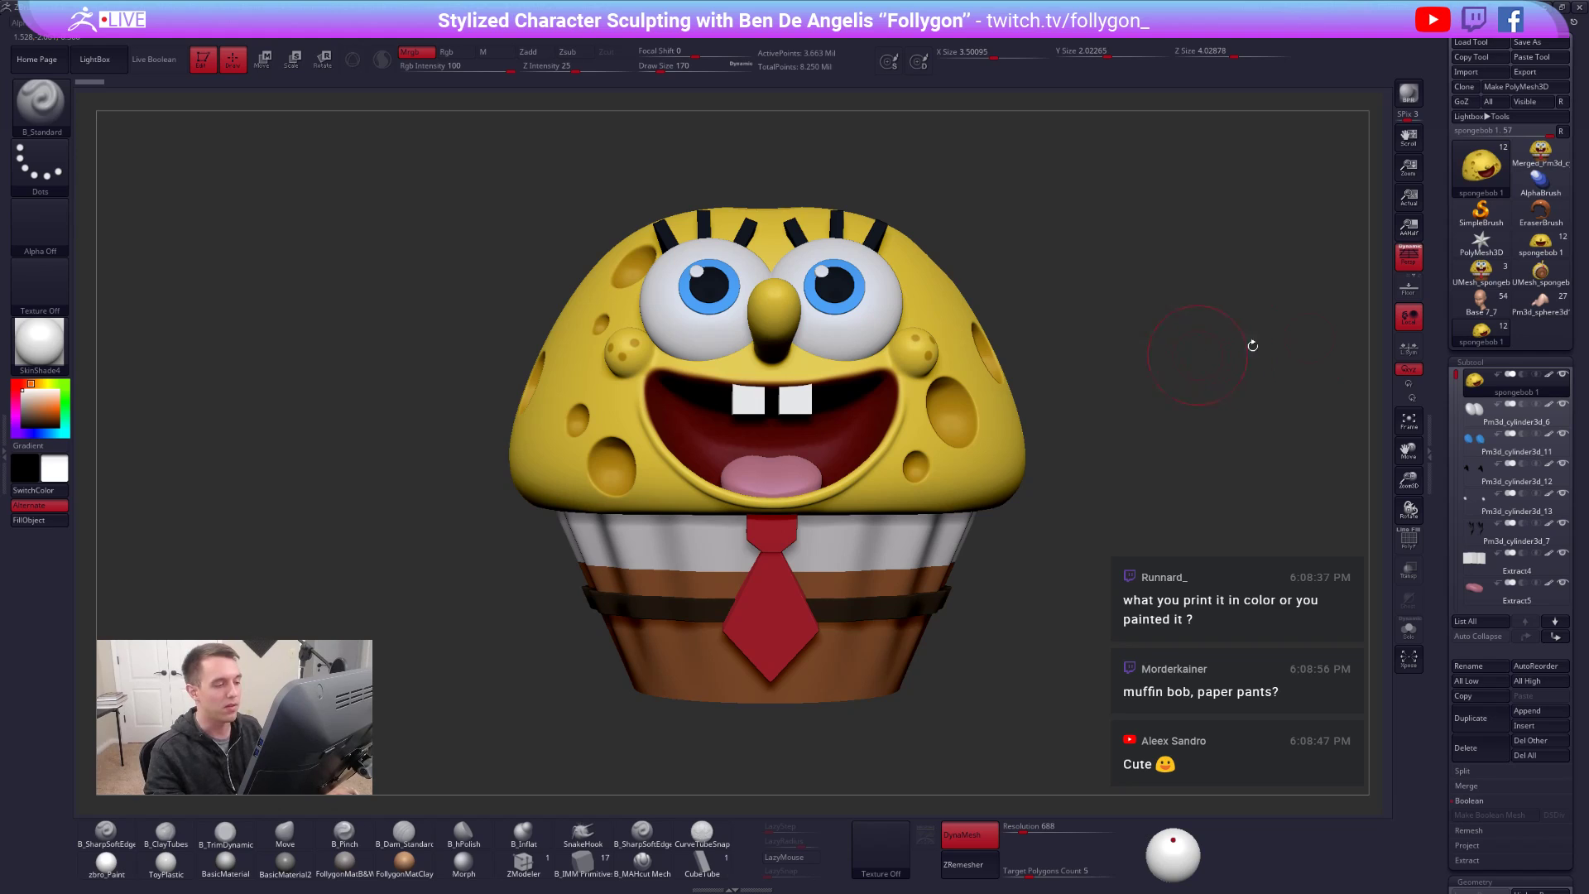
- Select the witch tool Base 7_7 and delete all of its subtools
left_click(1479, 310)
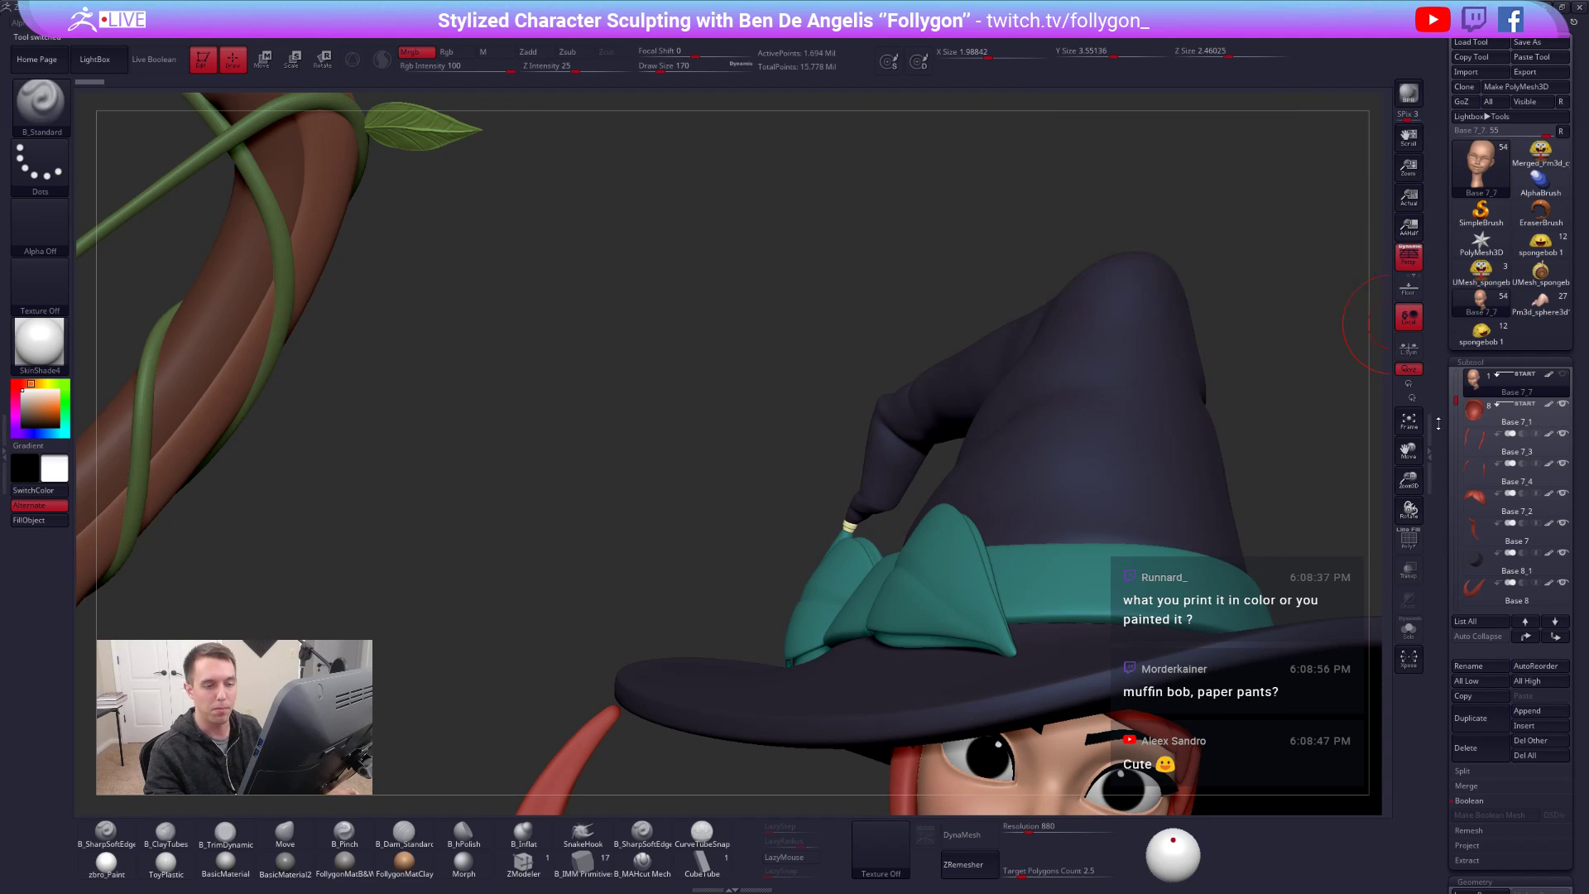
scroll(1462, 536, "down", 4)
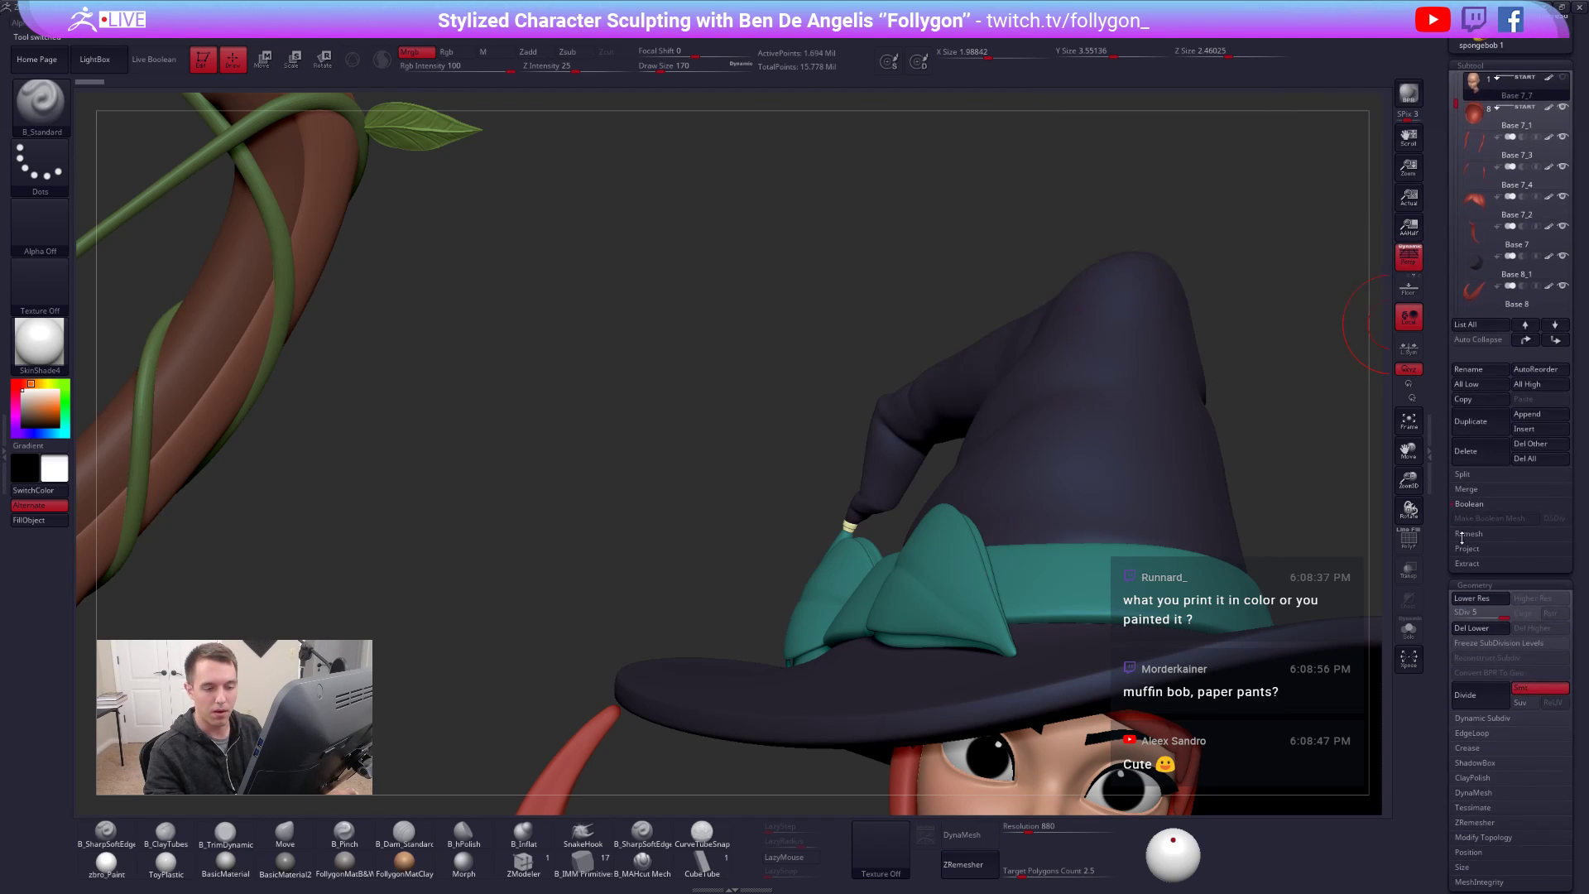
scroll(1462, 537, "down", 1)
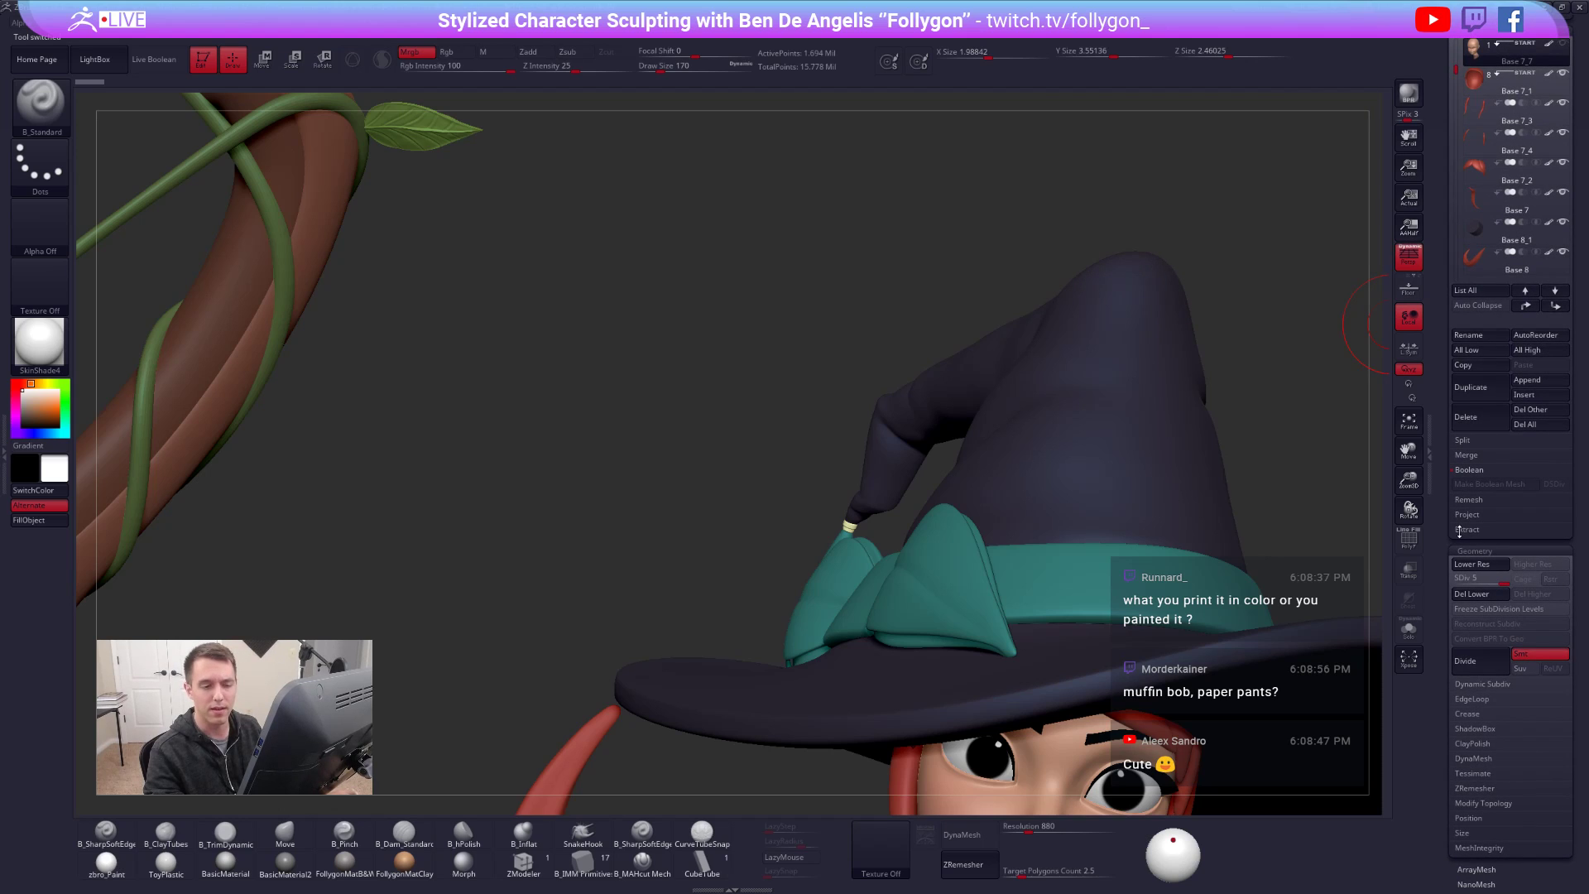
scroll(1459, 532, "down", 1)
scroll(1457, 538, "up", 4)
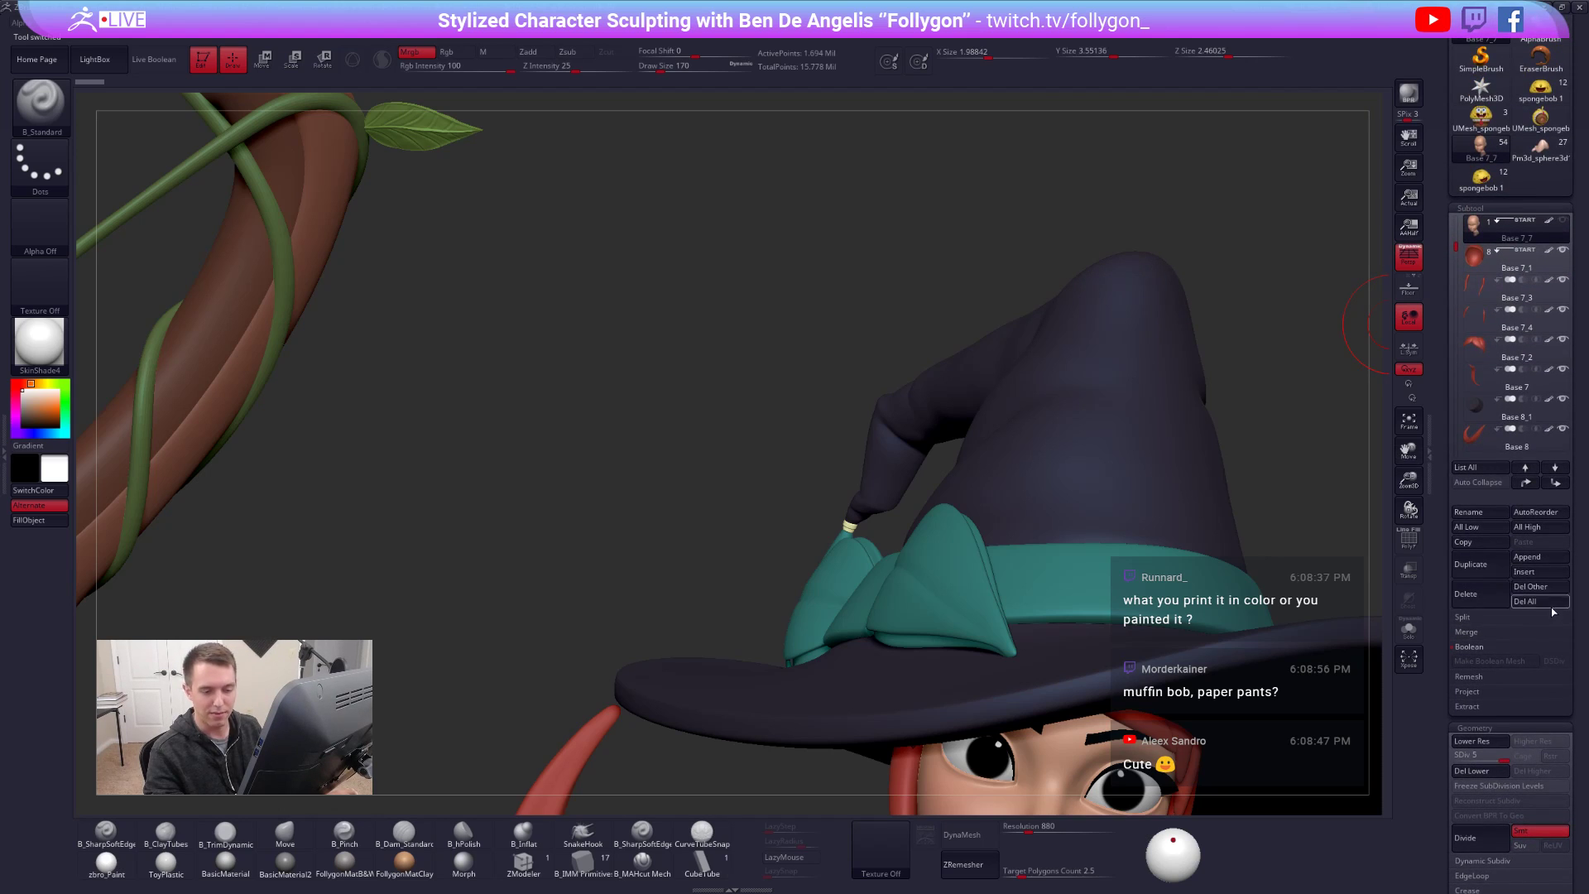
left_click(1561, 602)
left_click(1407, 628)
- Switch to the Goofy model and show its head from the front
left_click(1480, 149)
right_click_drag(1087, 411, 813, 435, "ctrl")
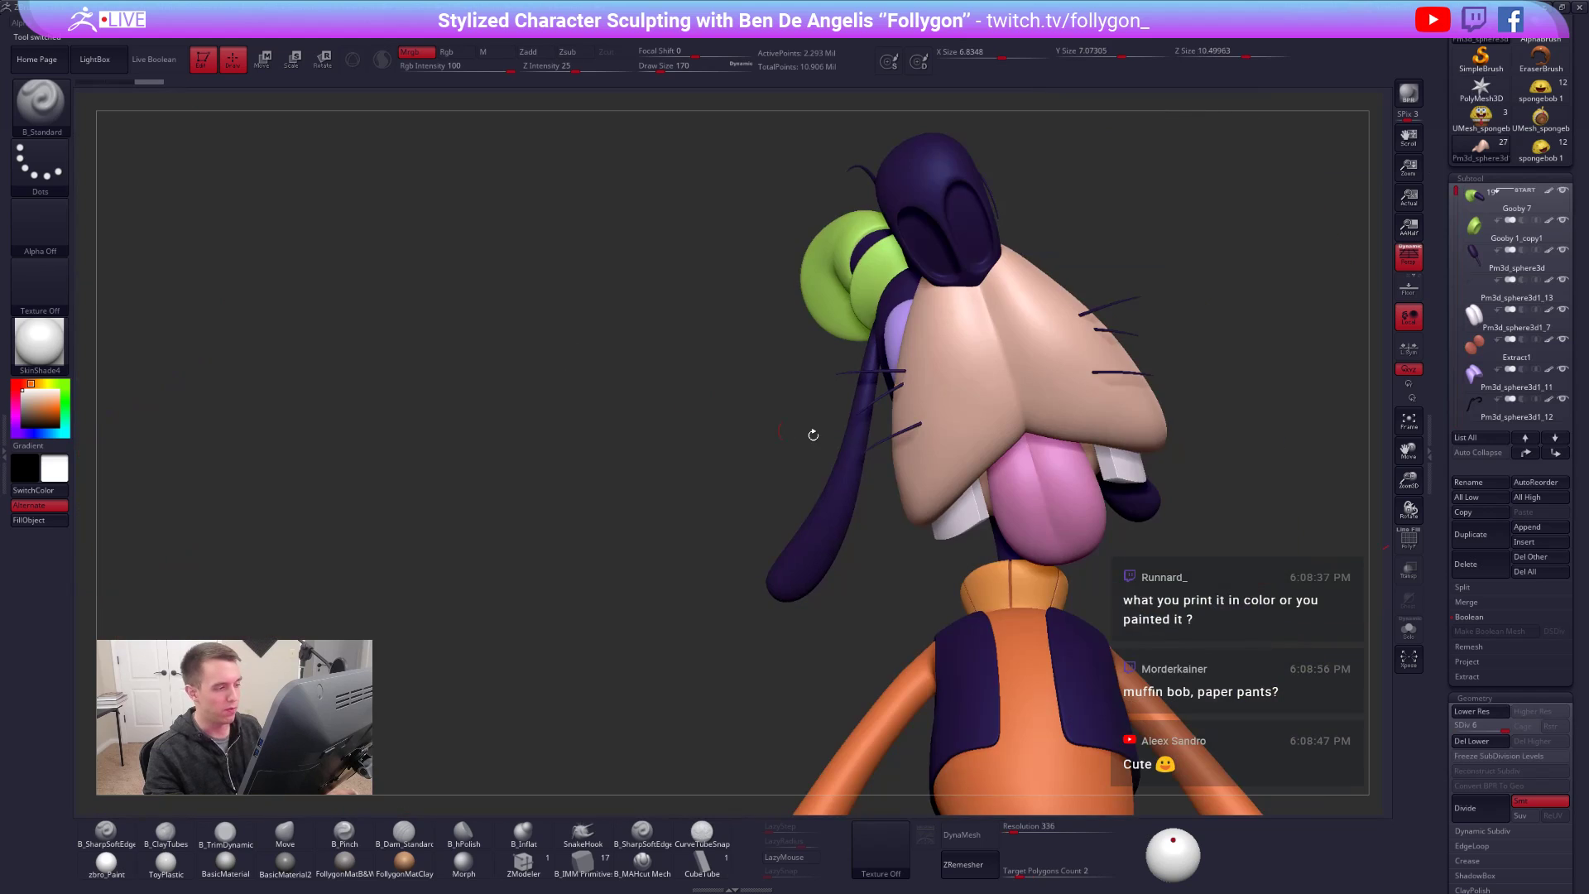
- Delete all subtools of the Goofy model and bring the SpongeBob muffin into view
left_click(1539, 571)
left_click(1362, 593)
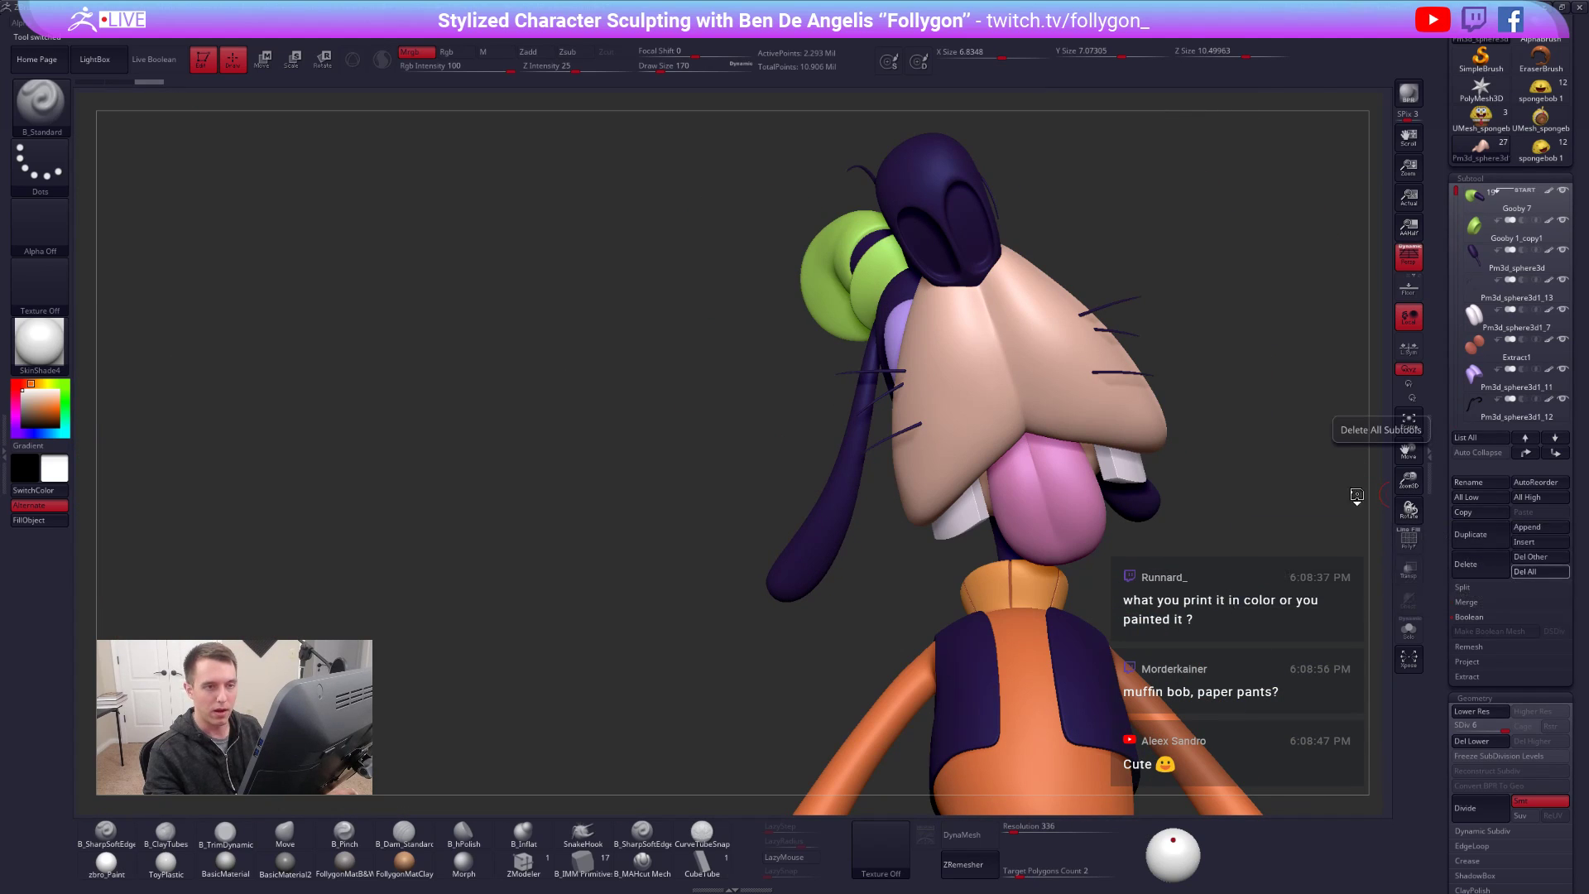
left_click(1510, 149)
right_click_drag(1188, 400, 1067, 479, "ctrl")
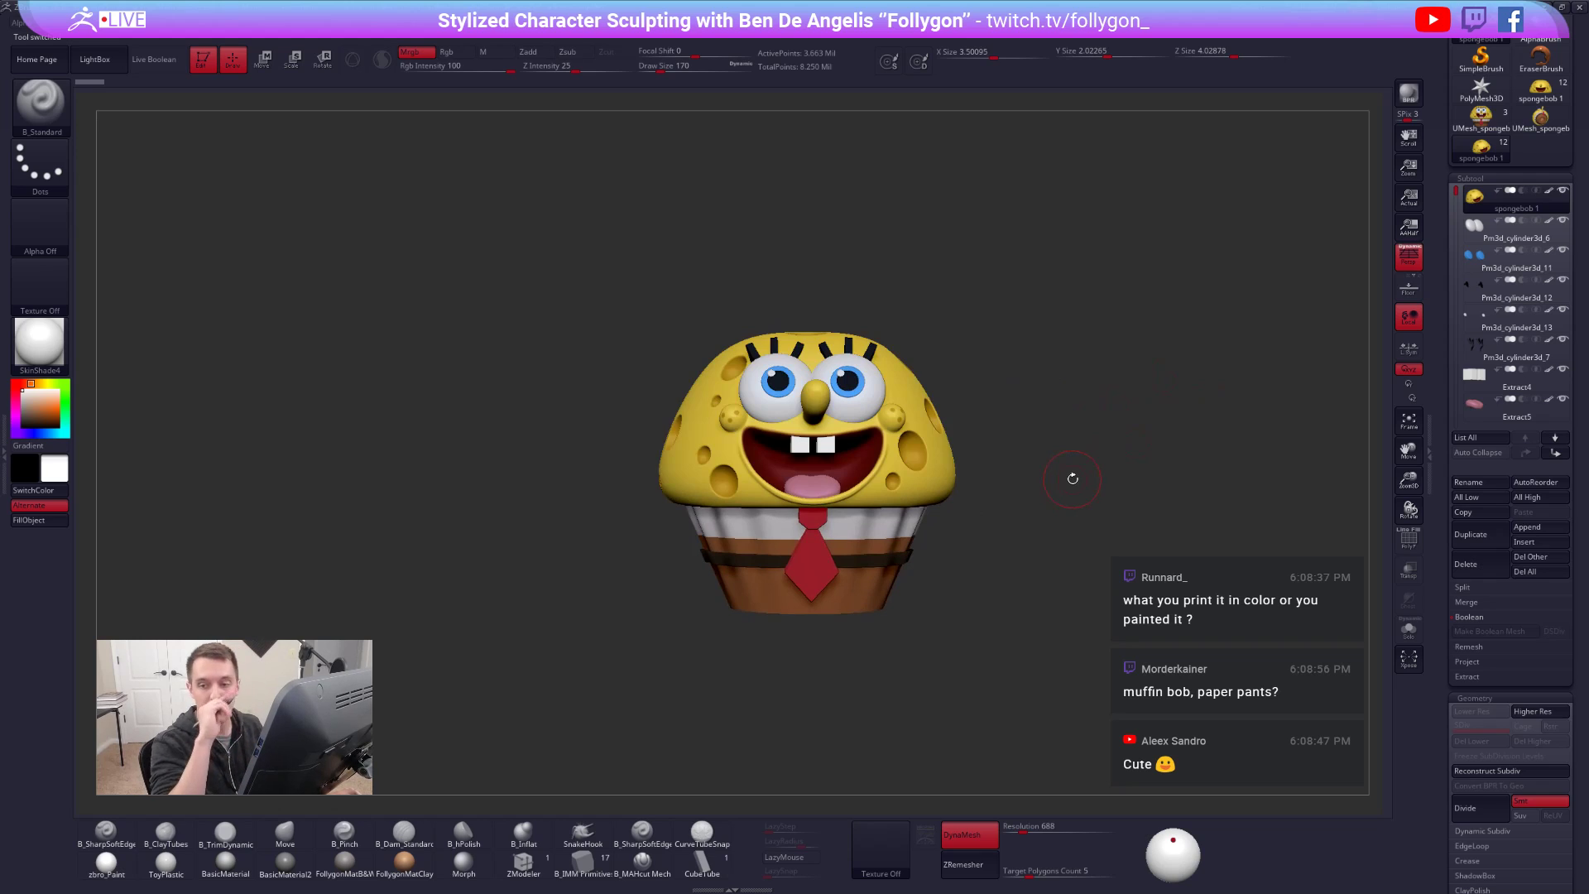
- Reduce the brush draw size to 121 and show the SpongeBob muffin larger from the front
right_click_drag(1072, 479, 1068, 621)
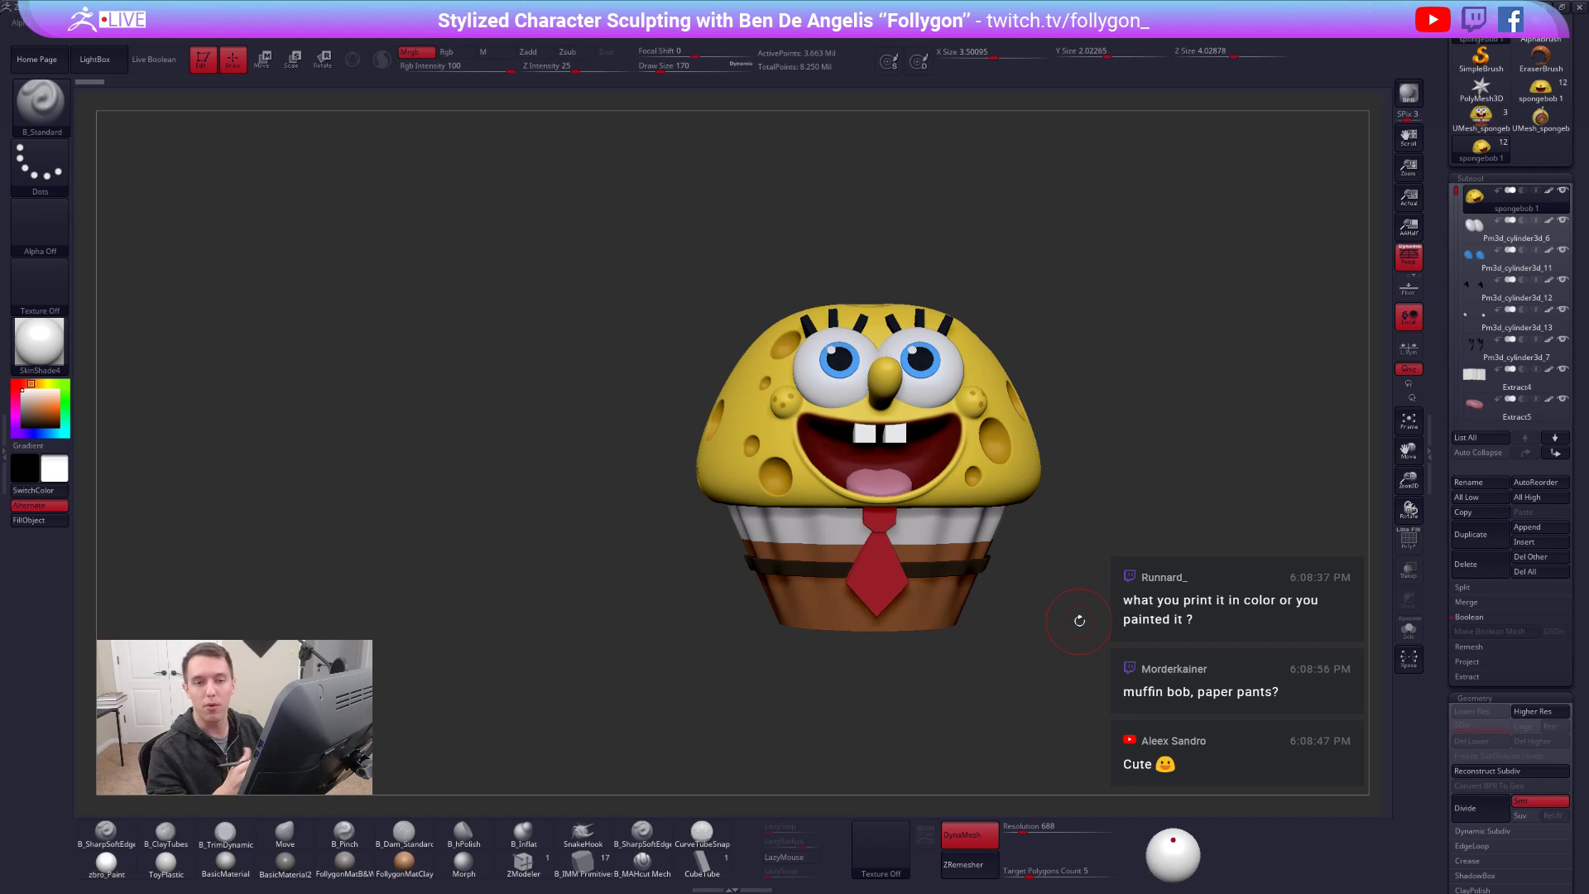
mouse_move(1085, 444)
left_mouse_down()
mouse_move(1069, 446)
mouse_move(1083, 452)
left_mouse_up()
left_click_drag(1118, 366, 1113, 421, "alt")
key("space")
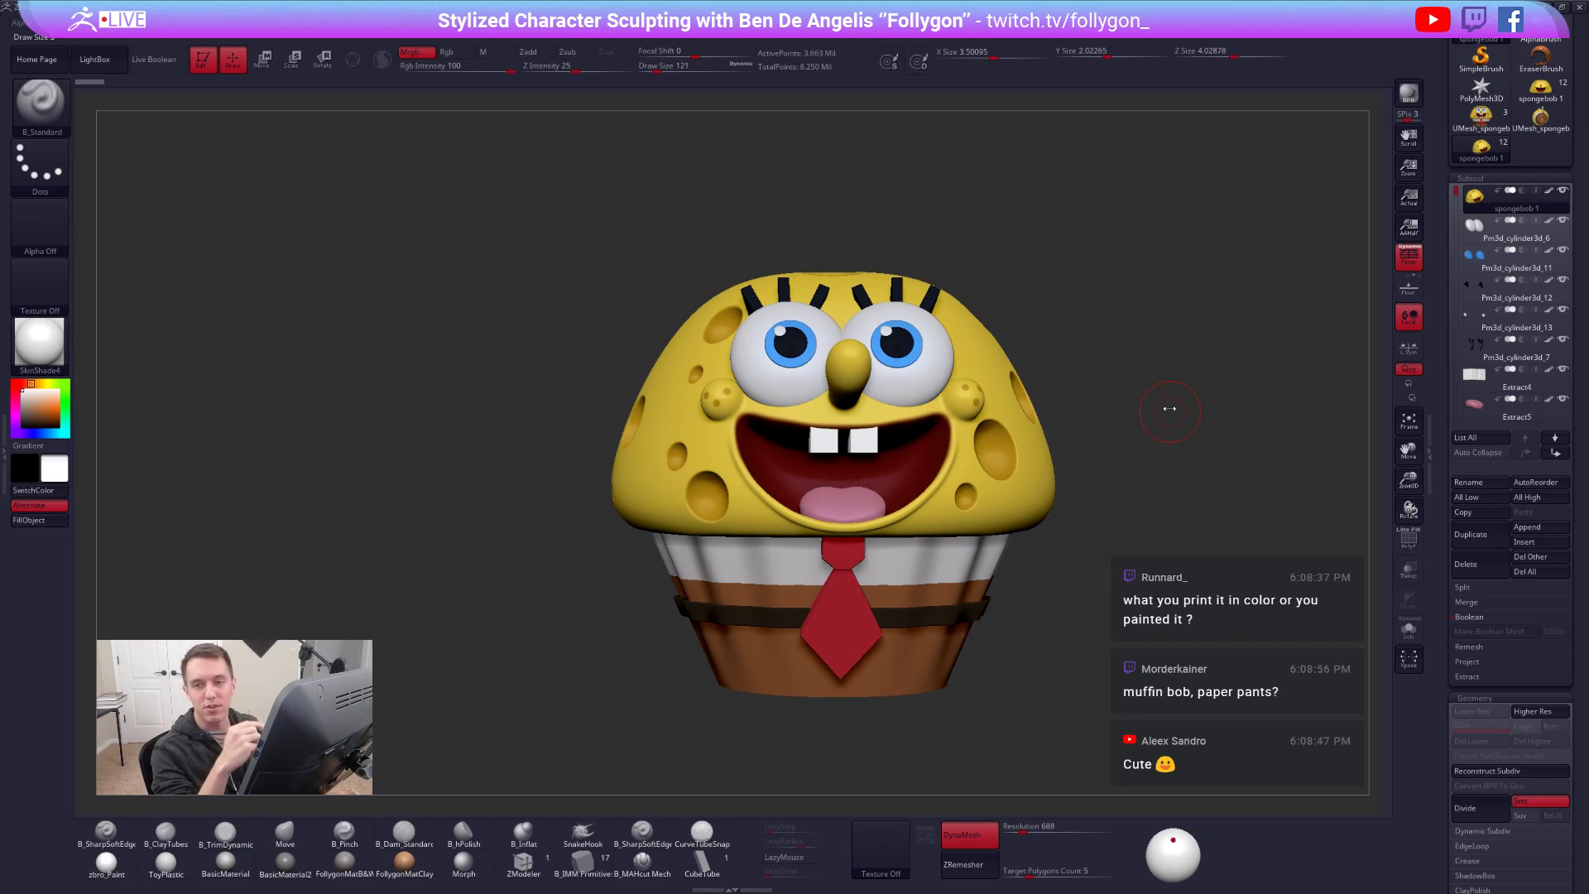
left_click_drag(1111, 613, 1078, 590, "alt")
key("ctrl+shift+space")
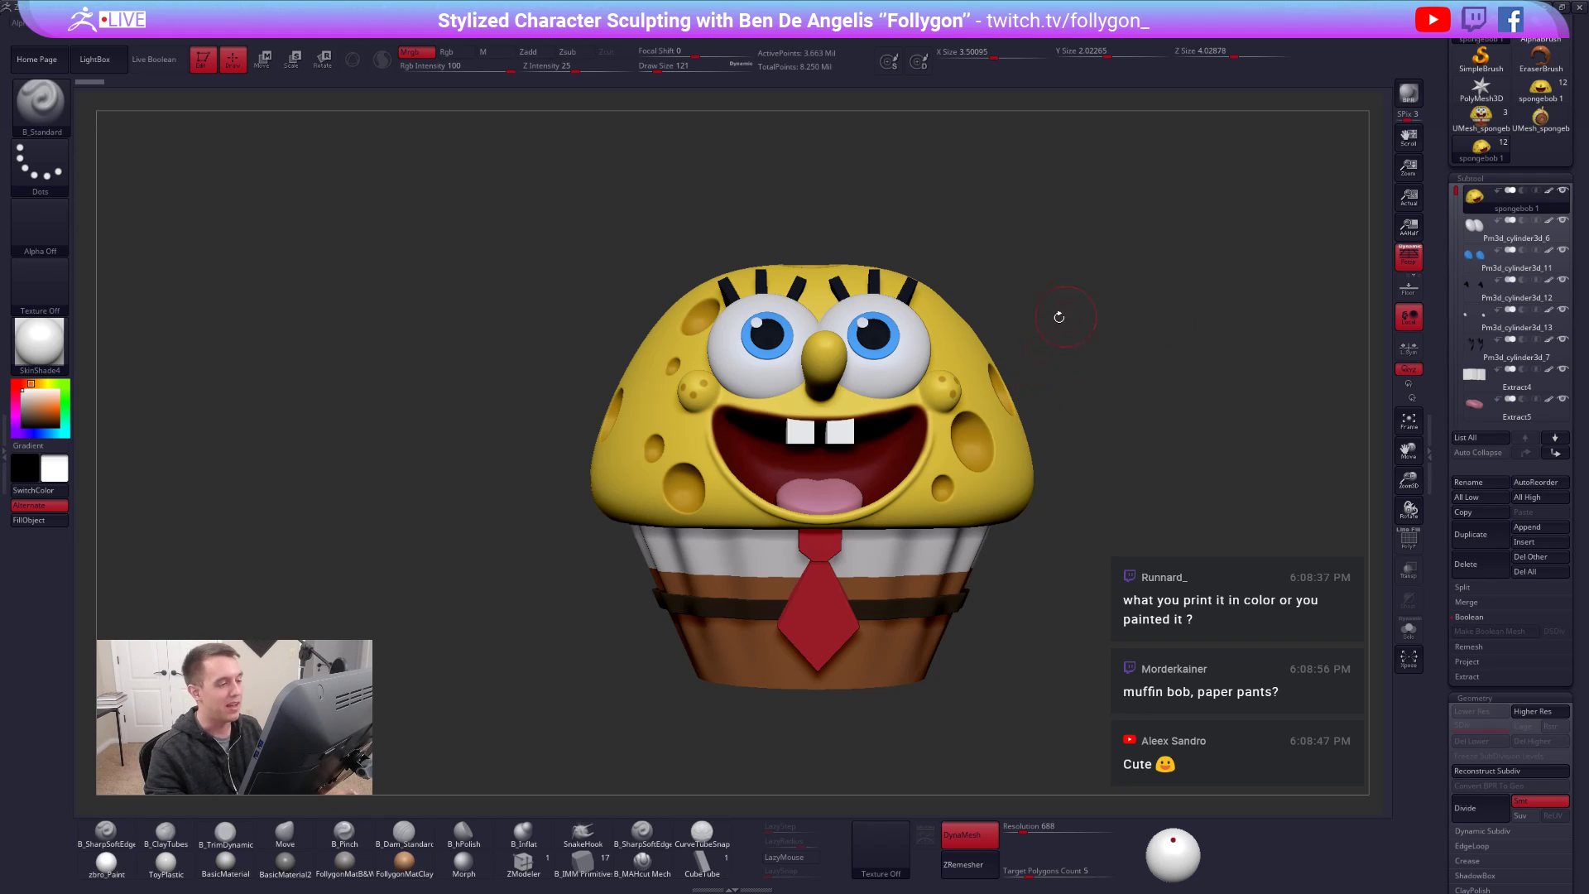
- Take a trial measurement on the SpongeBob muffin with the Transpose action line and return to drawing mode
mouse_move(930, 497)
left_mouse_down()
mouse_move(949, 321)
mouse_move(860, 219)
mouse_move(446, 597)
mouse_move(826, 258)
mouse_move(966, 244)
mouse_move(430, 242)
mouse_move(1146, 281)
mouse_move(727, 196)
mouse_move(1035, 259)
mouse_move(1189, 184)
mouse_move(1104, 462)
mouse_move(1355, 538)
mouse_move(1219, 395)
mouse_move(1125, 431)
left_mouse_up()
left_click_drag(1190, 338, 1064, 310, "alt")
key("q")
mouse_move(941, 308)
left_mouse_down()
mouse_move(1018, 314)
mouse_move(940, 323)
mouse_move(1087, 363)
mouse_move(1101, 513)
left_mouse_up()
key("w")
key("q")
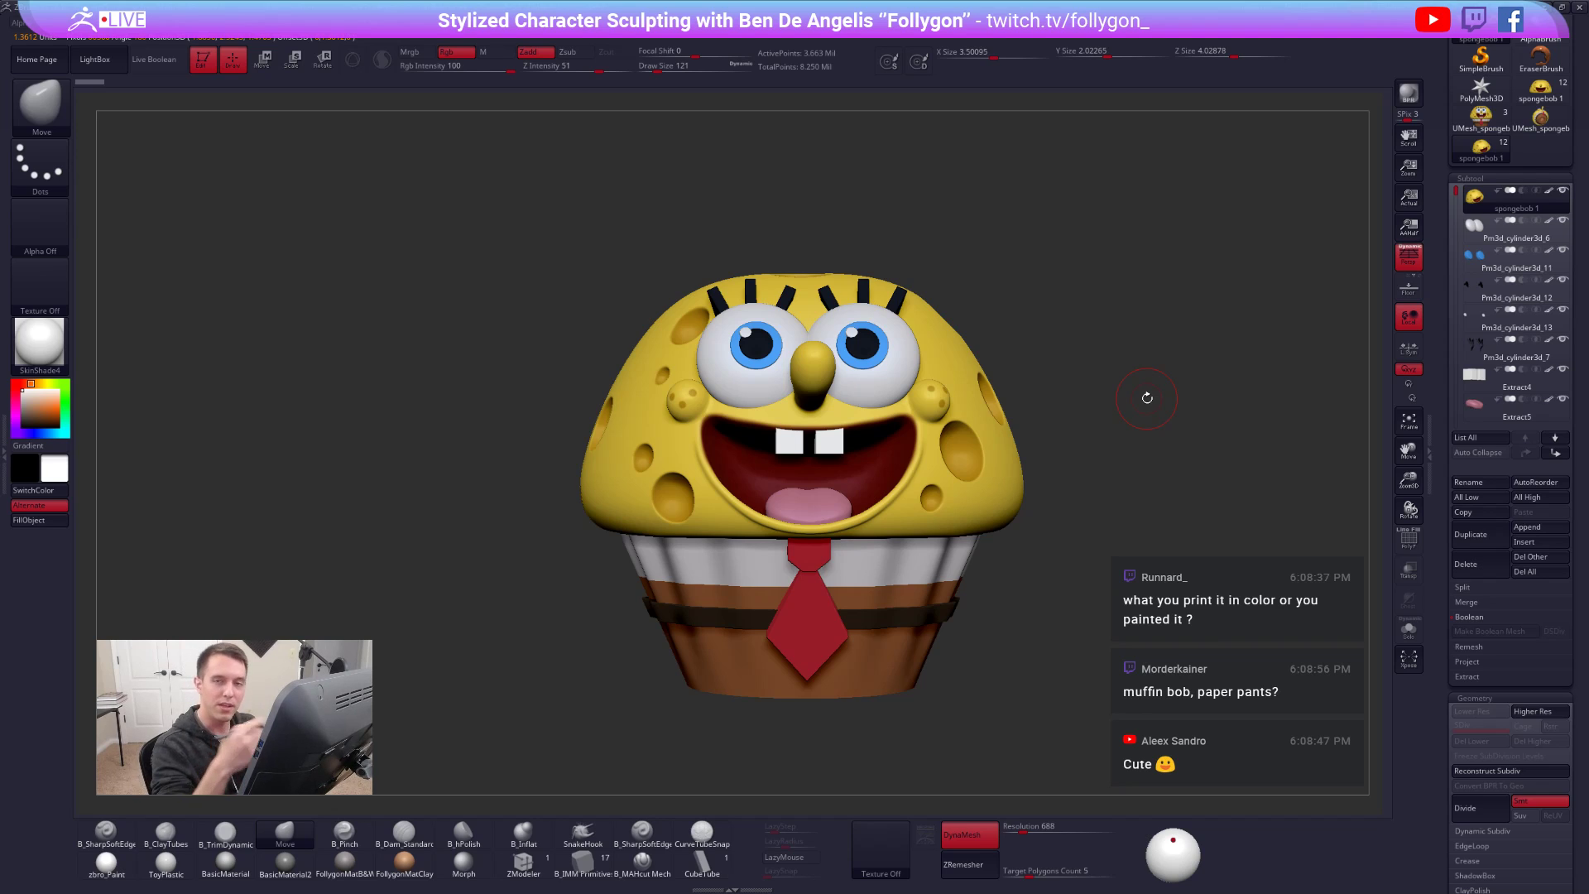
- Measure the SpongeBob muffin's full height with a straight vertical Transpose line from base to top
scroll(1466, 211, "down", 10)
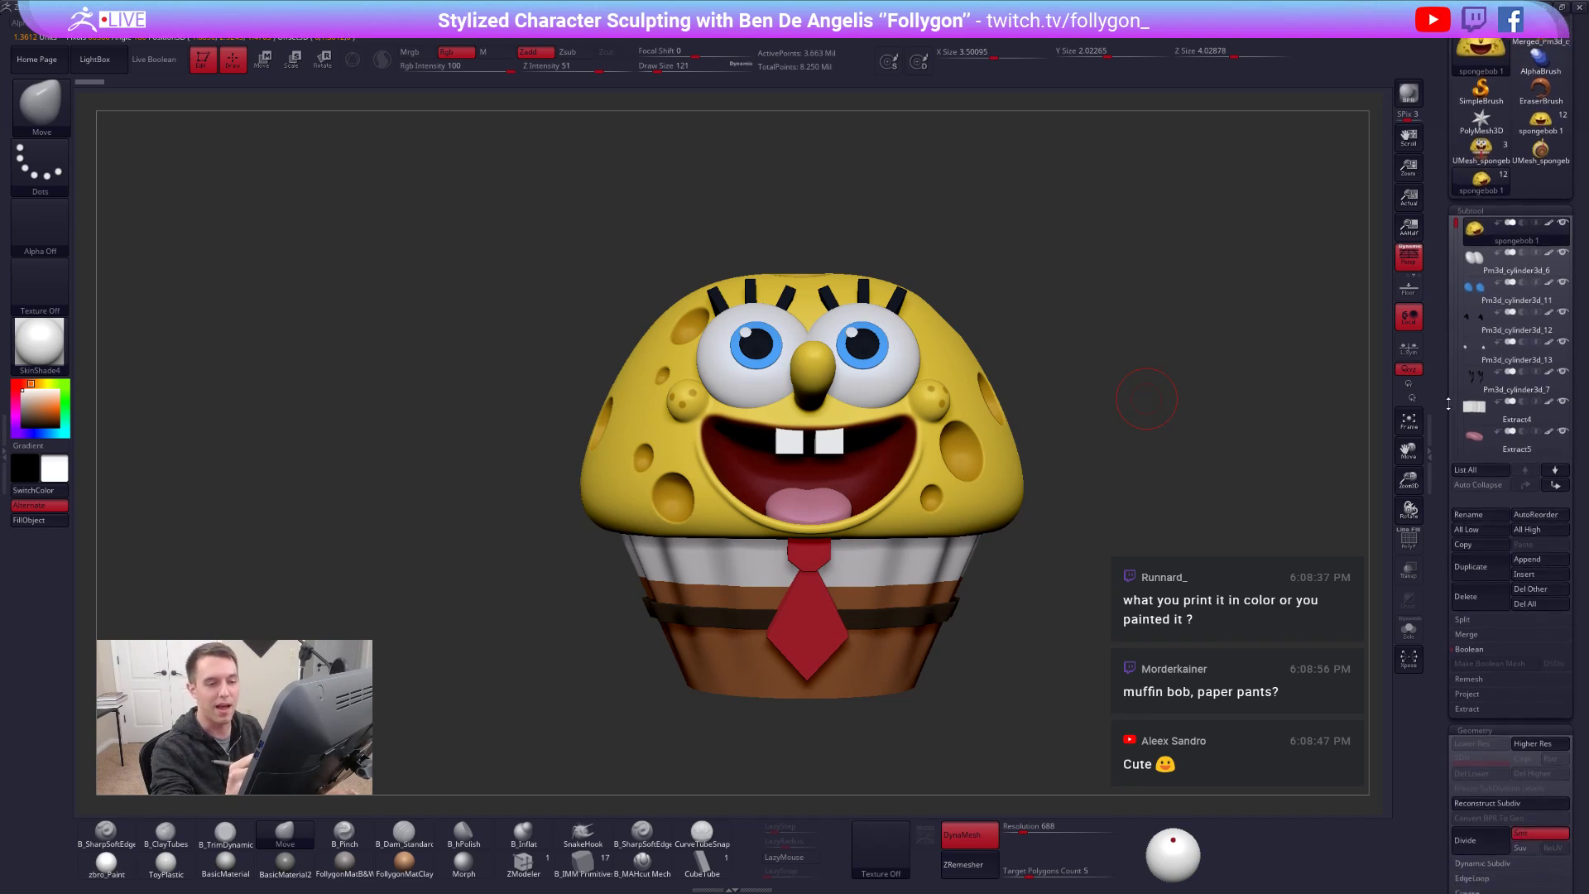
scroll(1466, 212, "down", 10)
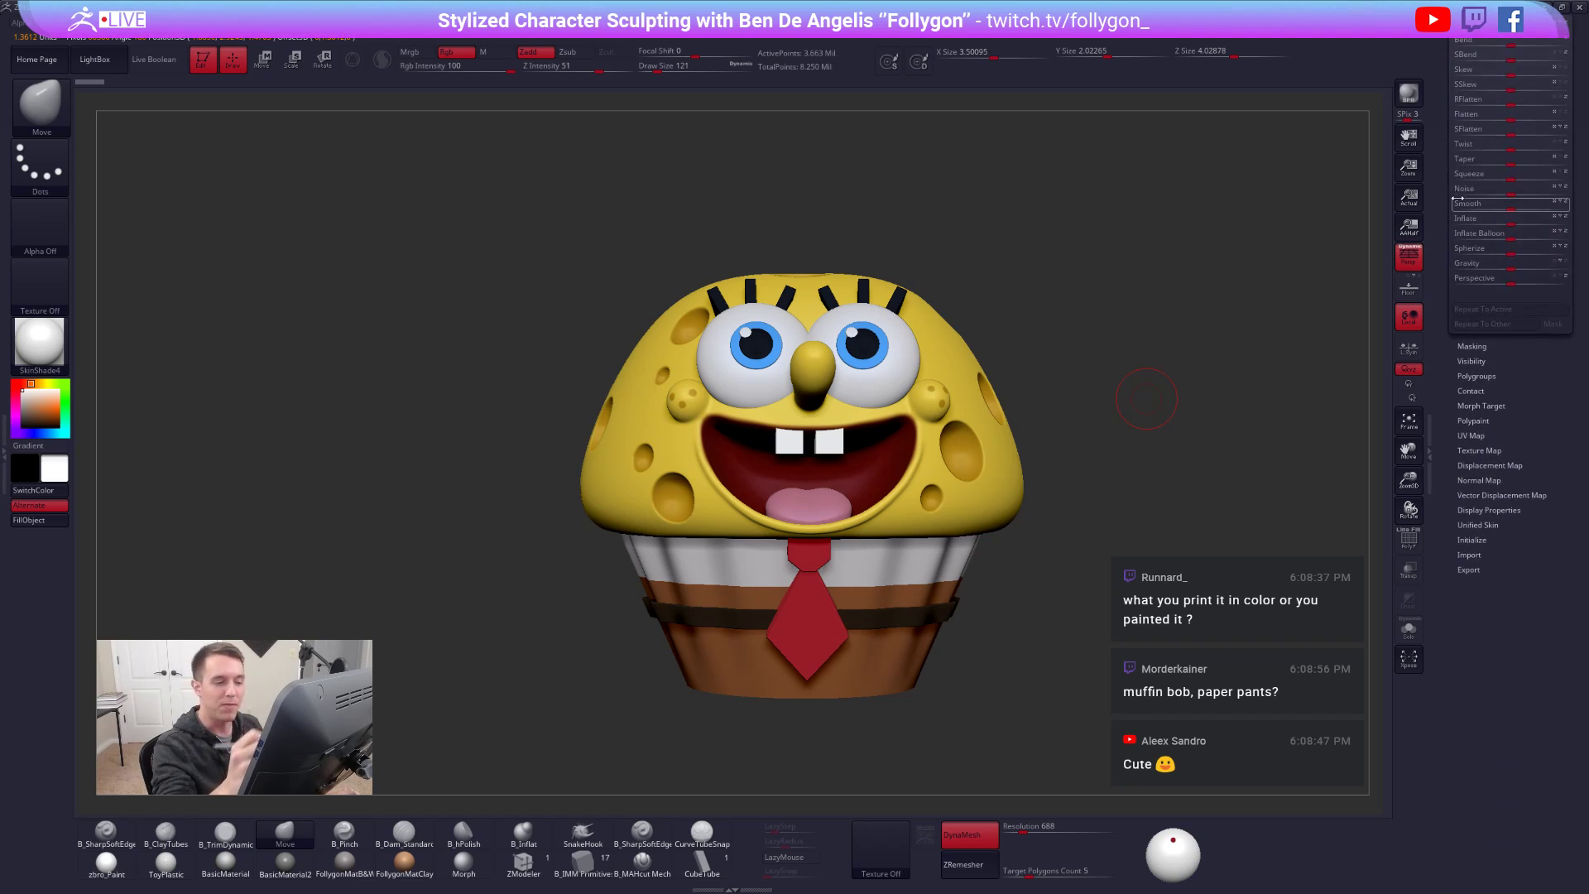
key("w")
left_click_drag(878, 687, 877, 273, "shift")
key("q")
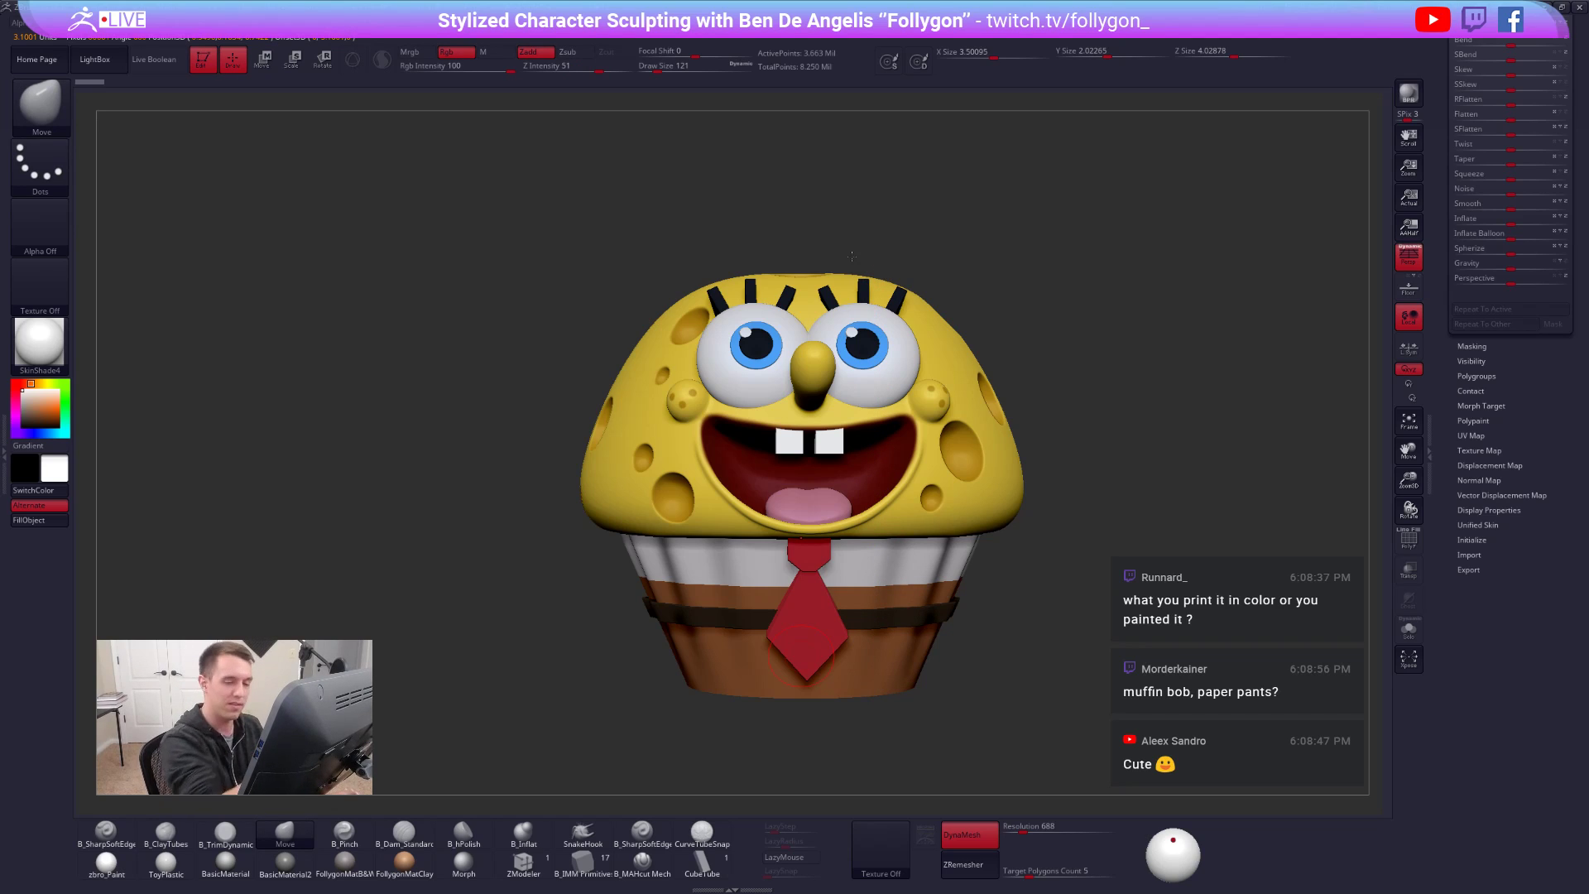
- Examine the scale and offset values in the SpongeBob tool's export settings
left_click(1469, 570)
left_click(1463, 625)
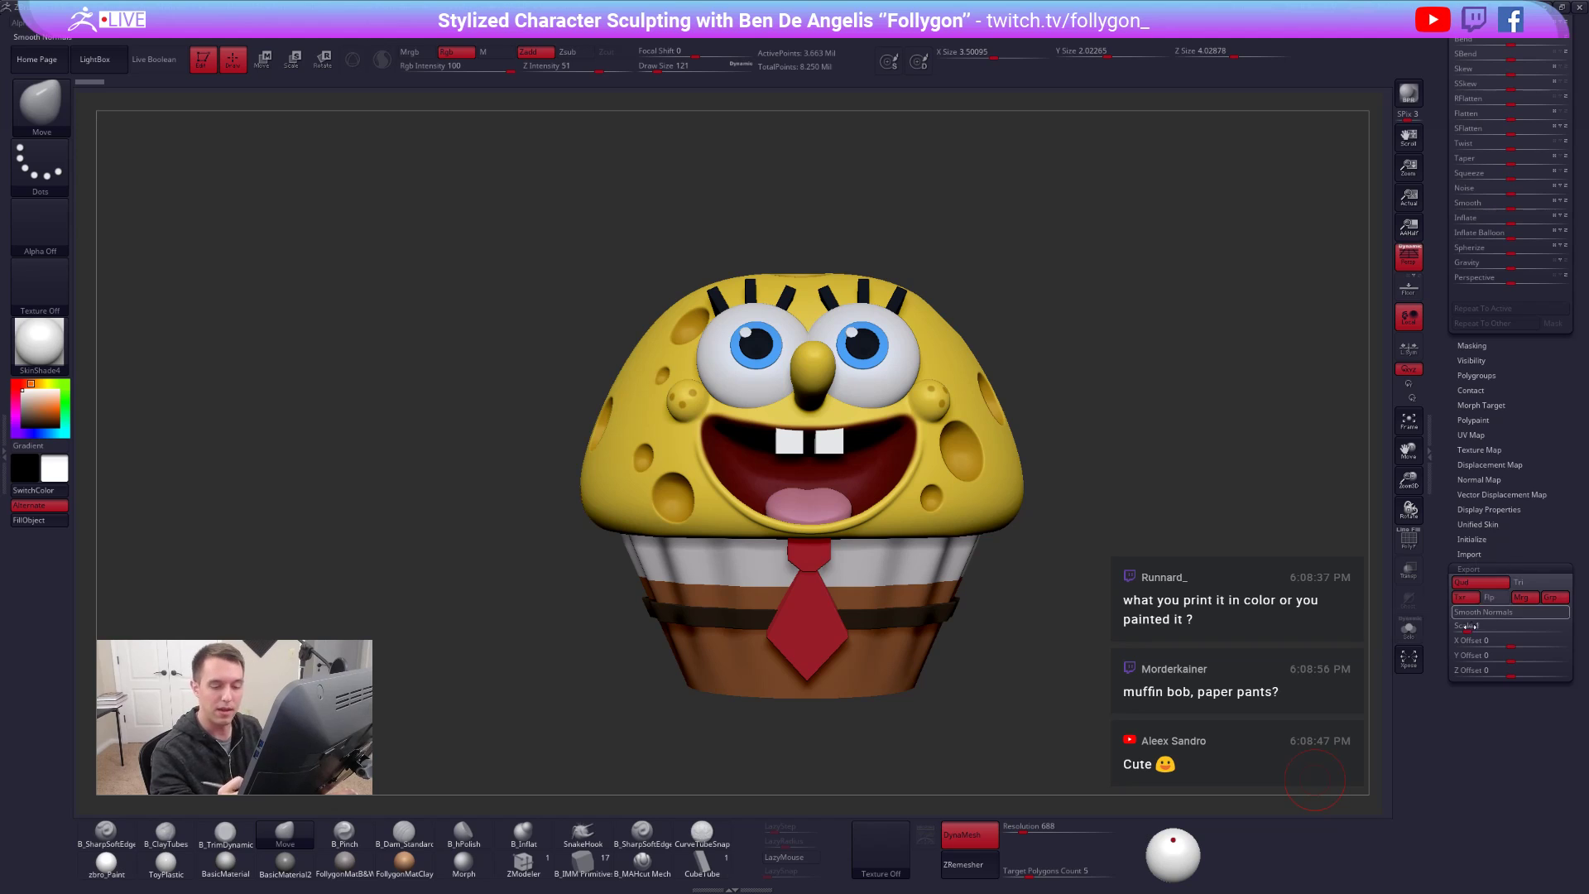
left_click(1473, 569)
left_click_drag(1476, 415, 1421, 752)
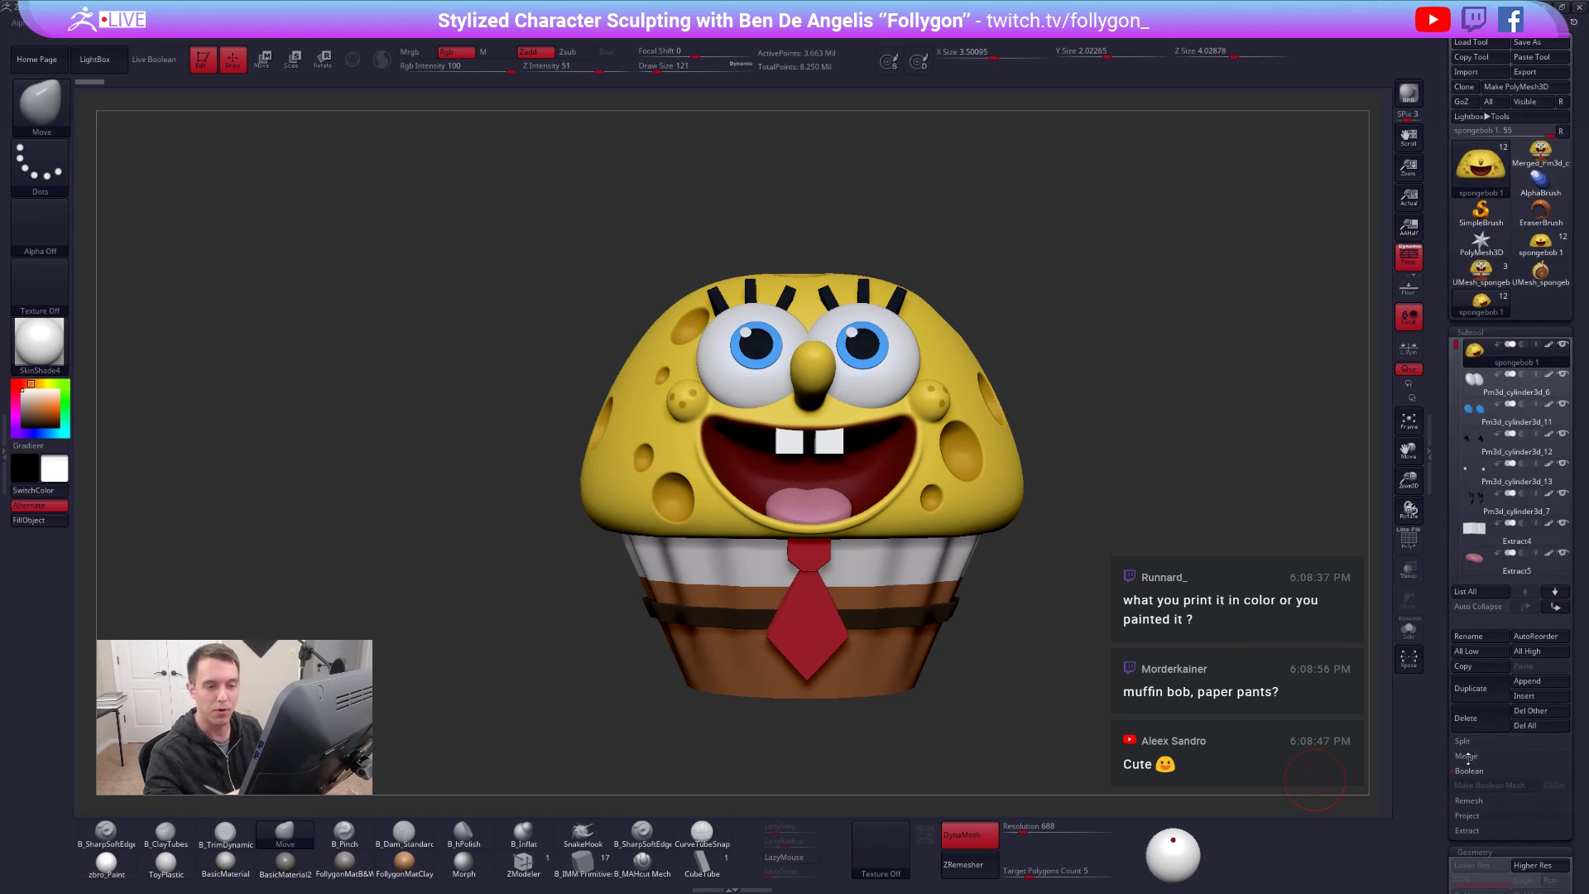
- Demonstrate Transpose line measurements on and beside the muffin, toggle Gizmo 3D on and off, and remeasure the muffin's height
key("w")
left_click_drag(857, 700, 859, 255)
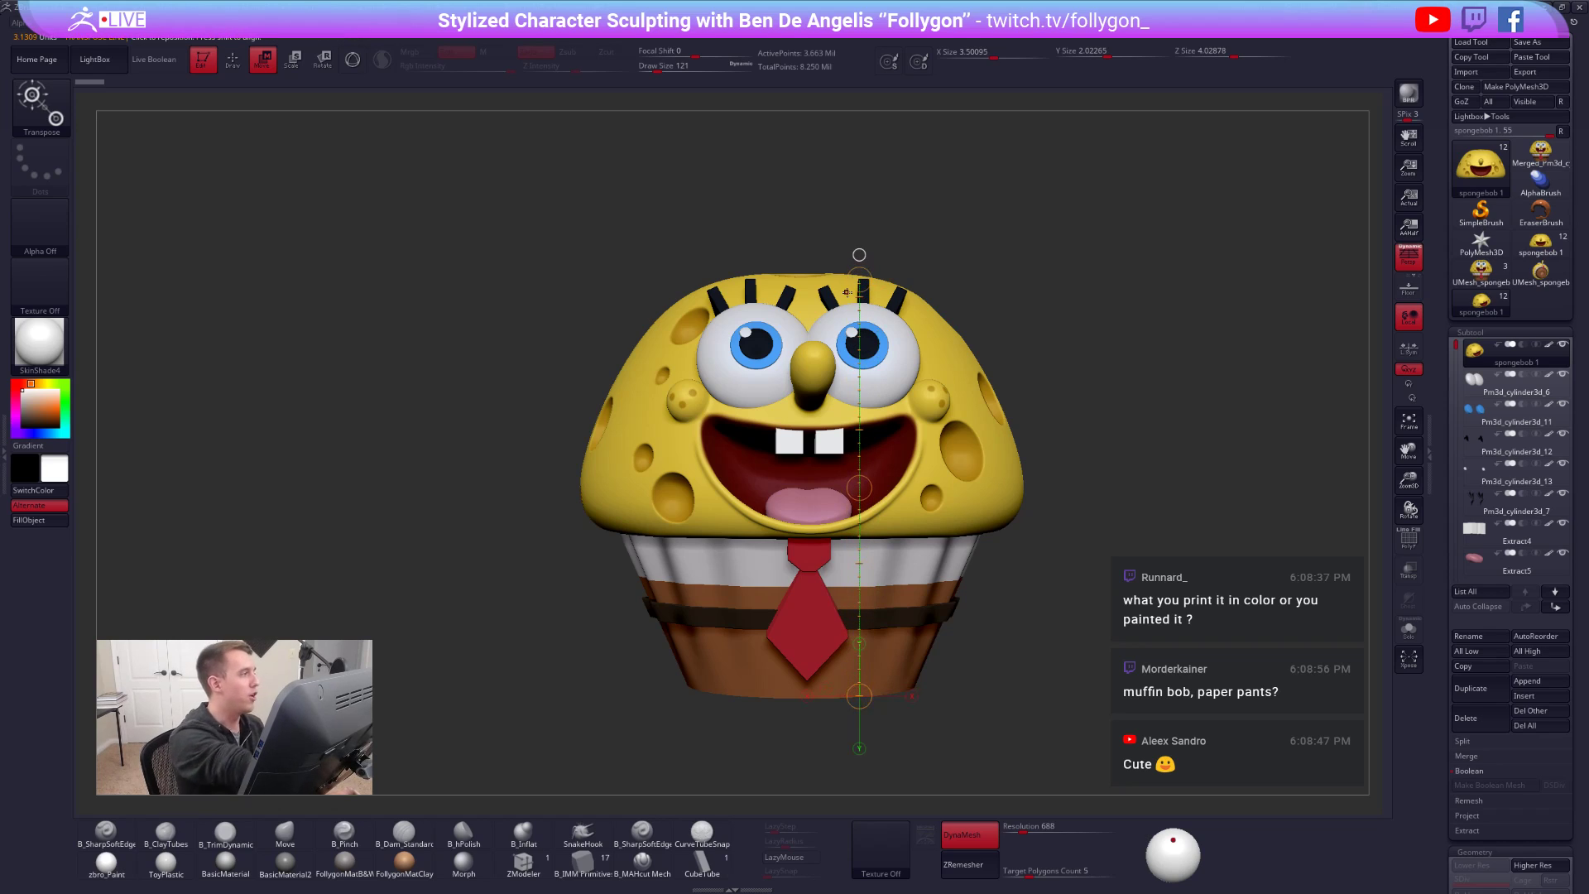
left_click_drag(770, 352, 950, 261)
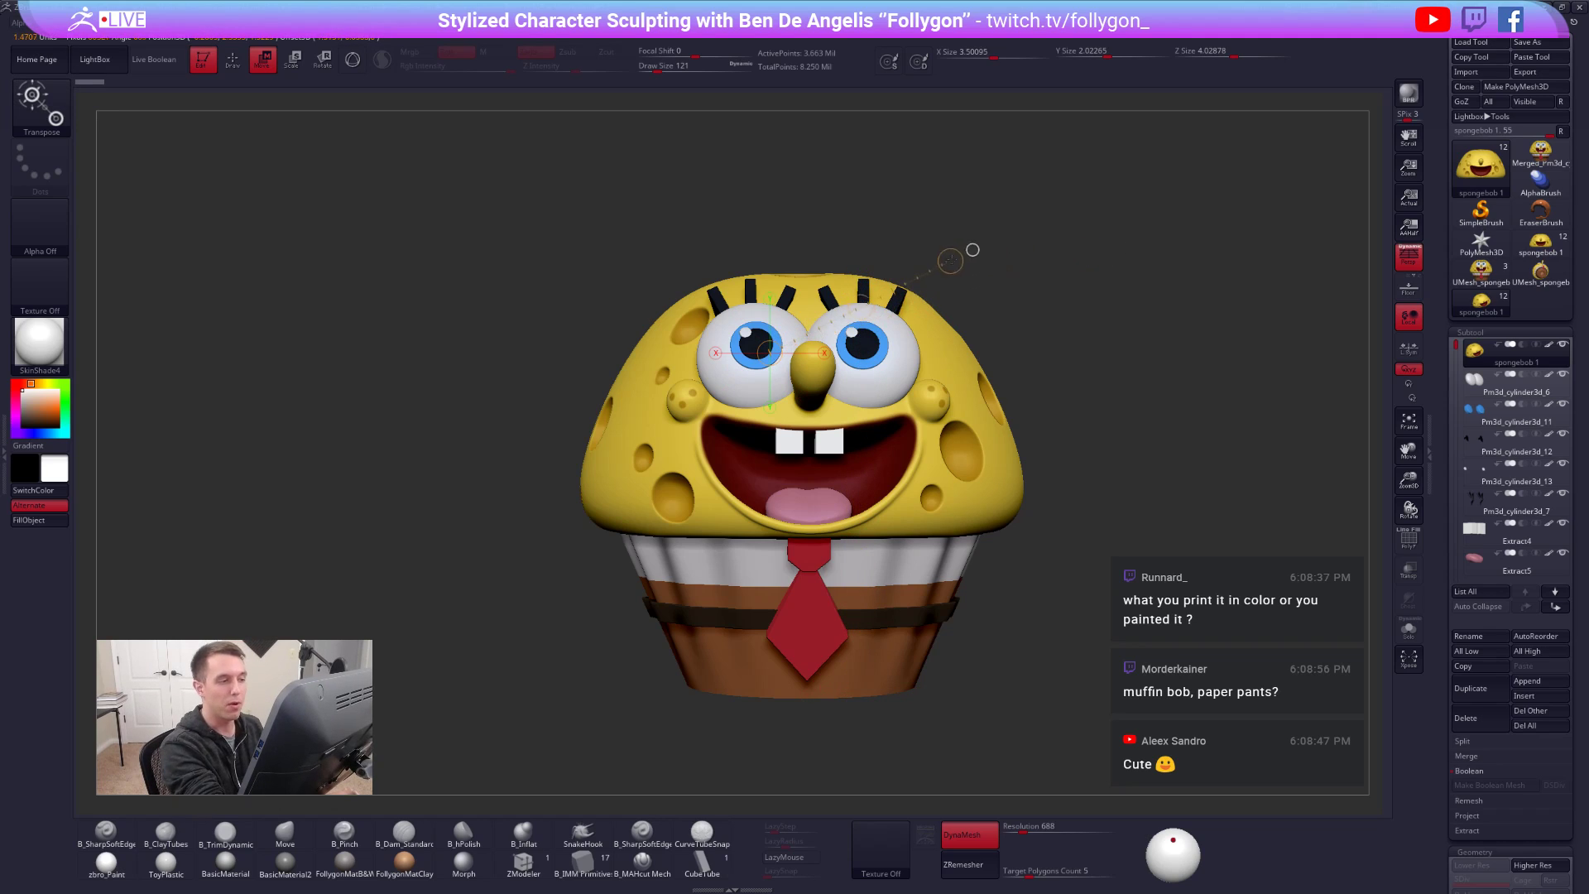
left_click(352, 61)
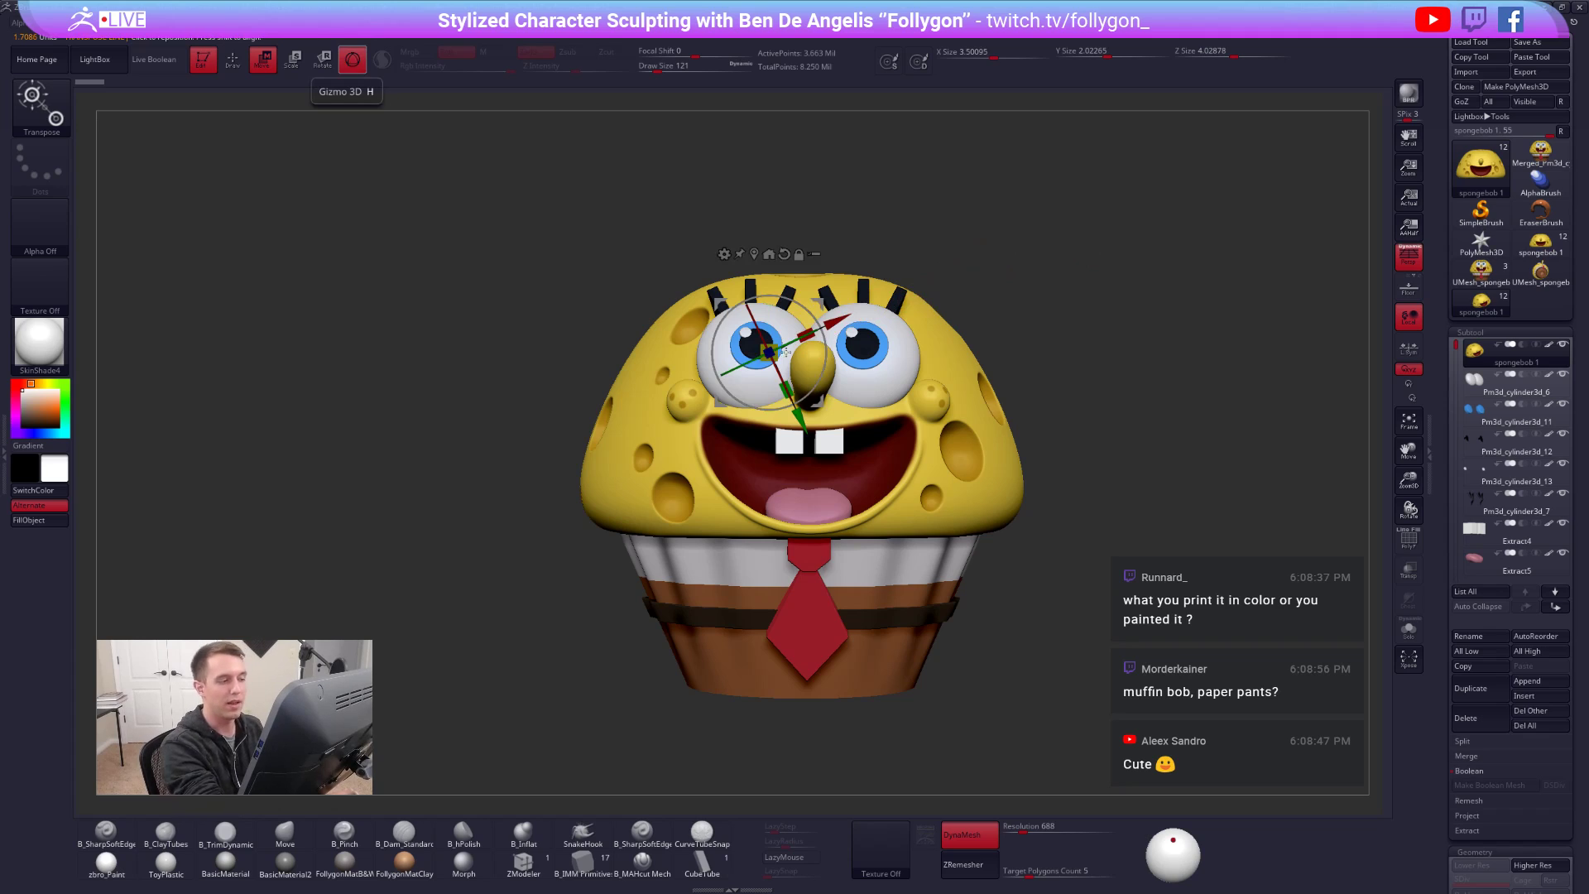
left_click(347, 65)
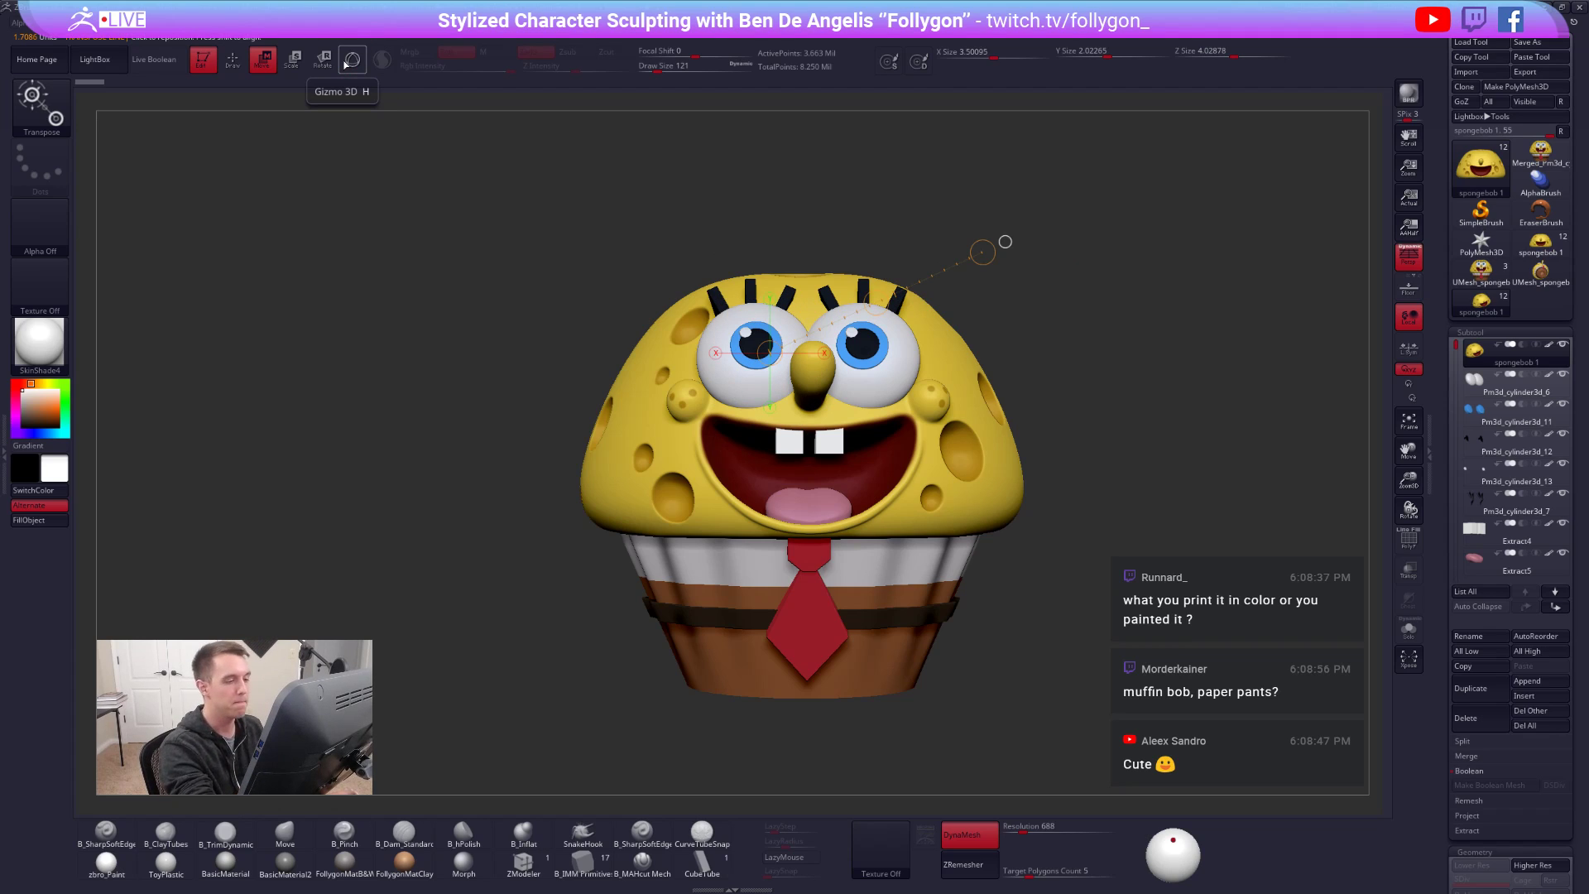
mouse_move(1102, 345)
left_mouse_down()
mouse_move(1262, 254)
mouse_move(1128, 306)
mouse_move(1117, 489)
left_mouse_up()
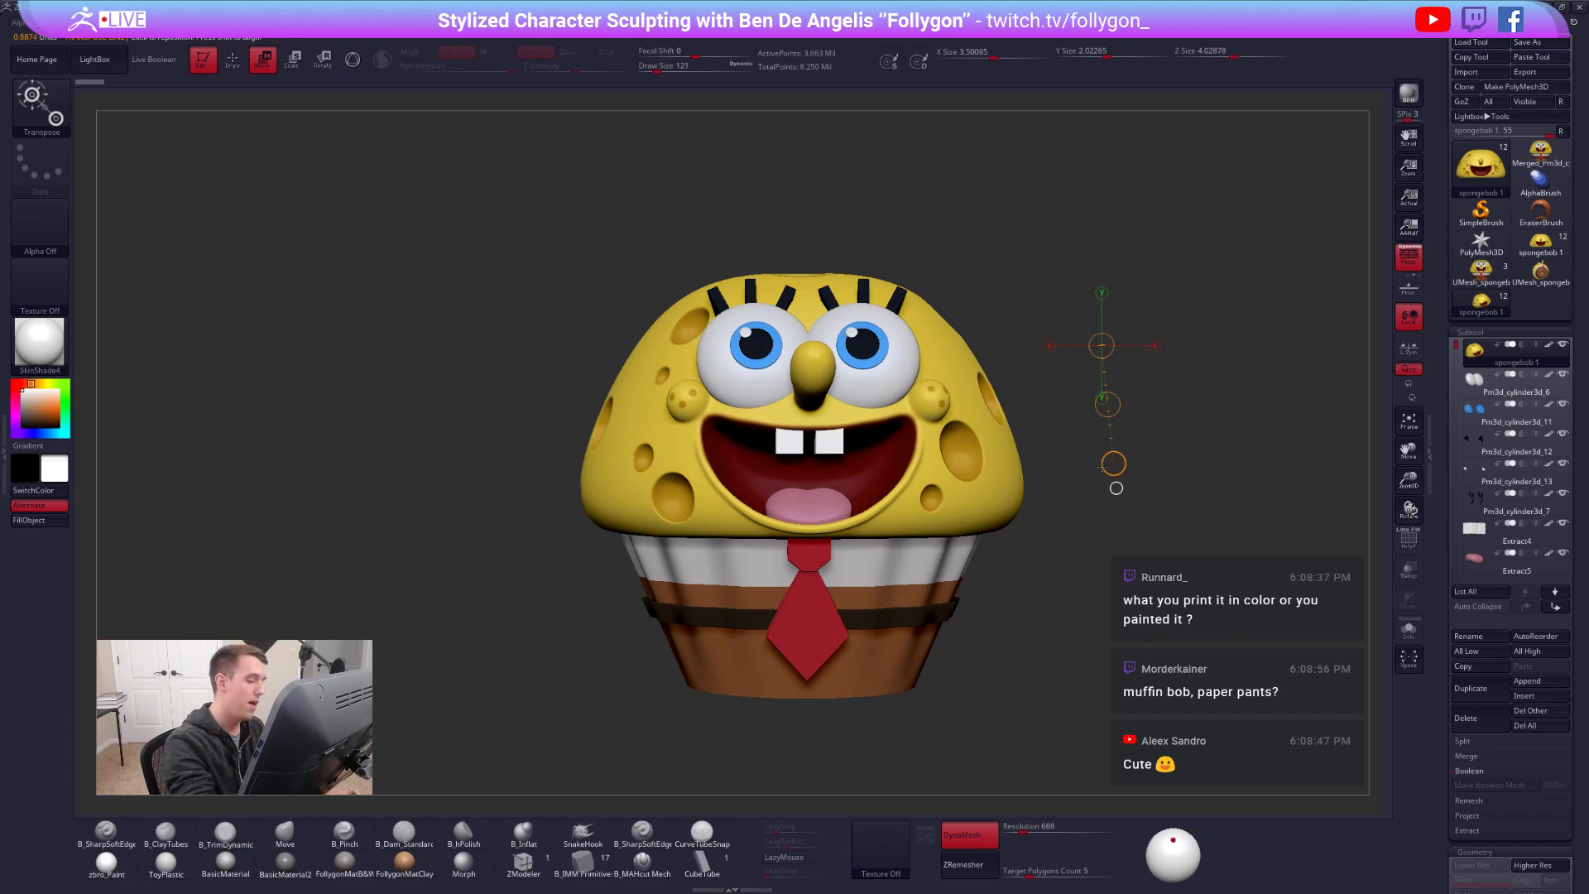
left_click_drag(853, 694, 852, 260, "shift")
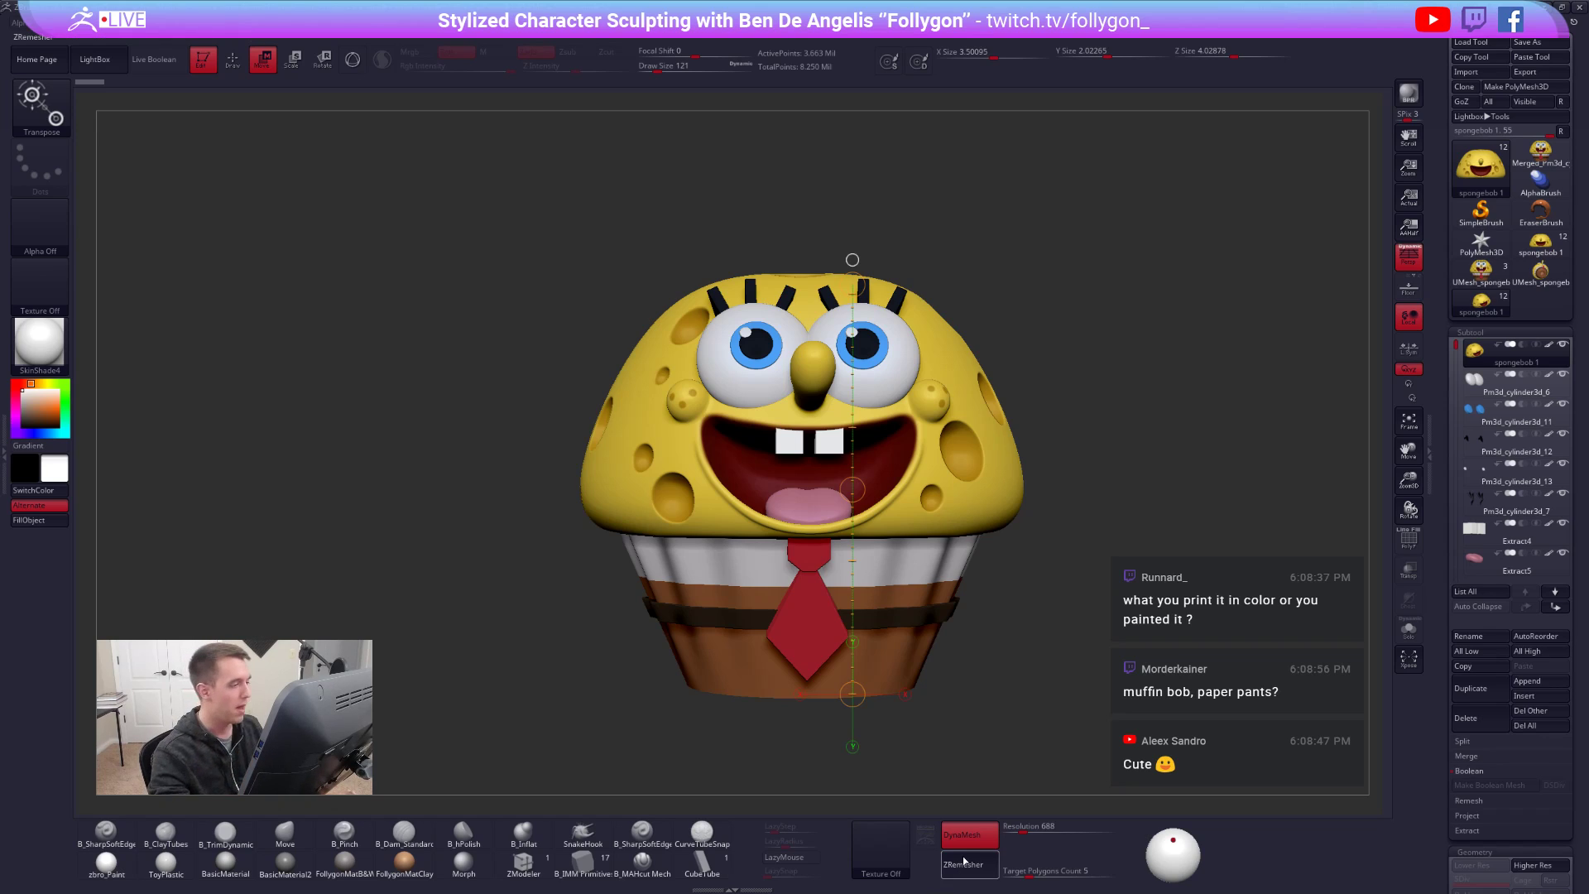
- Turn off perspective distortion and measure the muffin's height again with a vertical Transpose line
left_click(1409, 256)
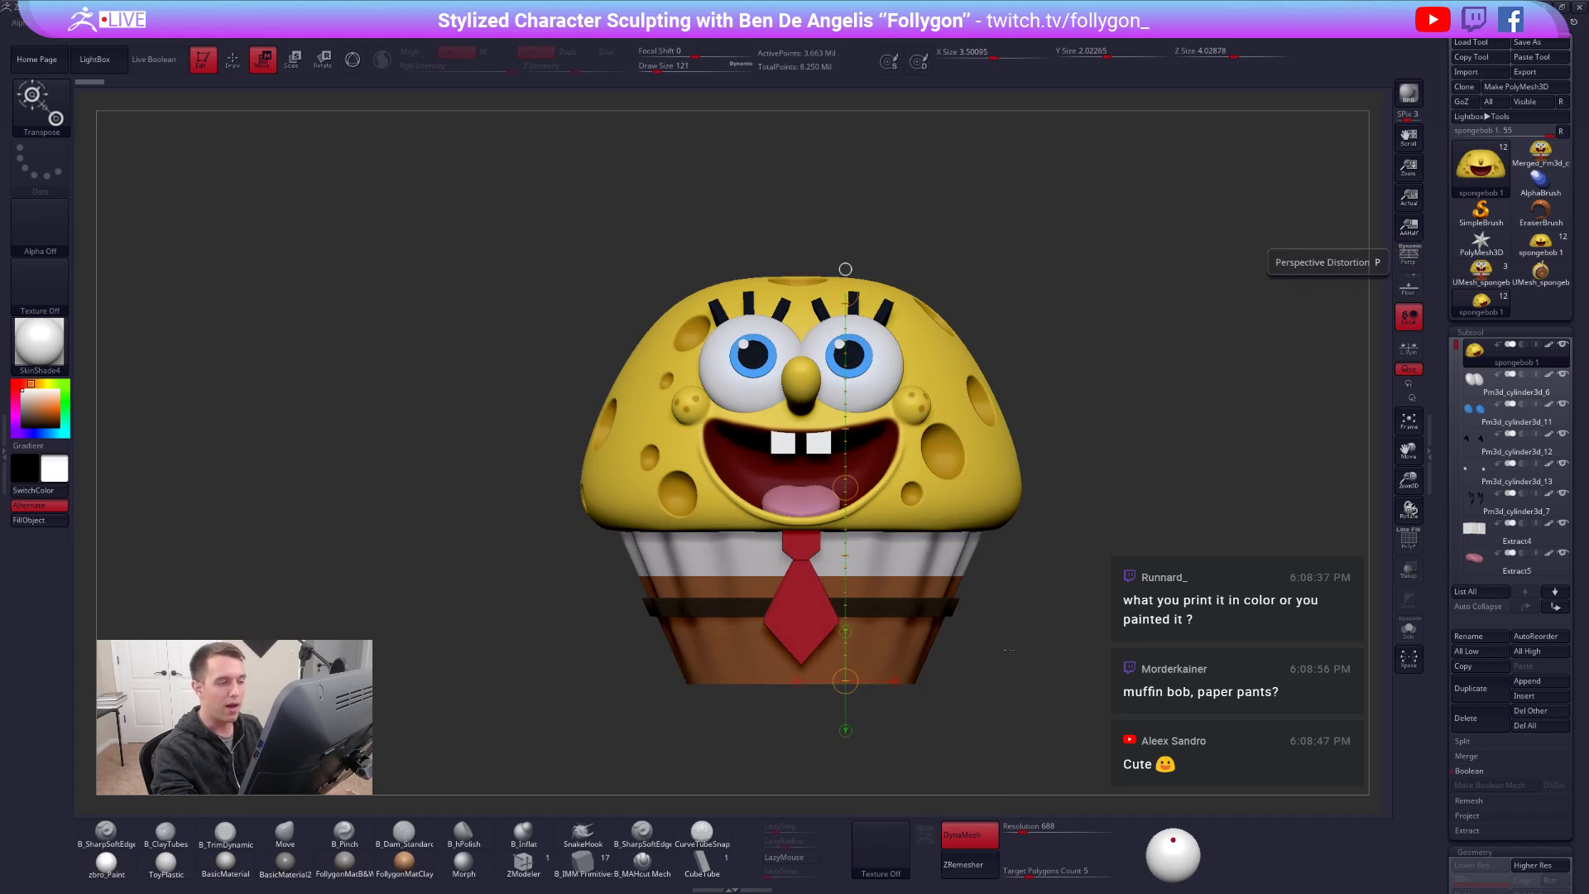
key("q")
left_click_drag(1046, 582, 1096, 702)
key("w")
left_click_drag(860, 653, 822, 246, "shift")
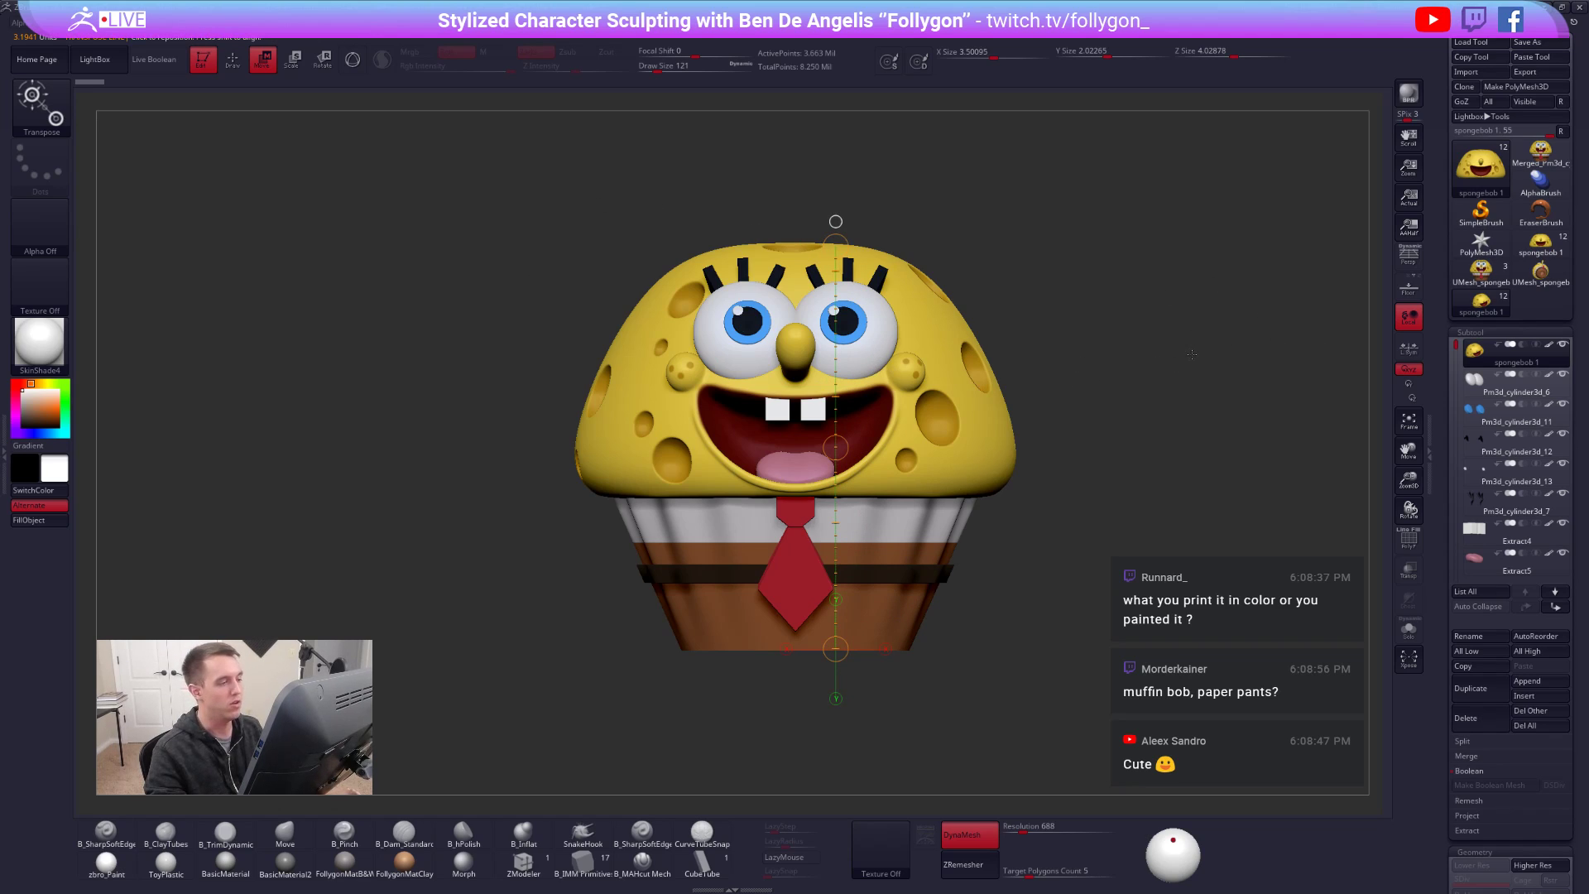
key("q")
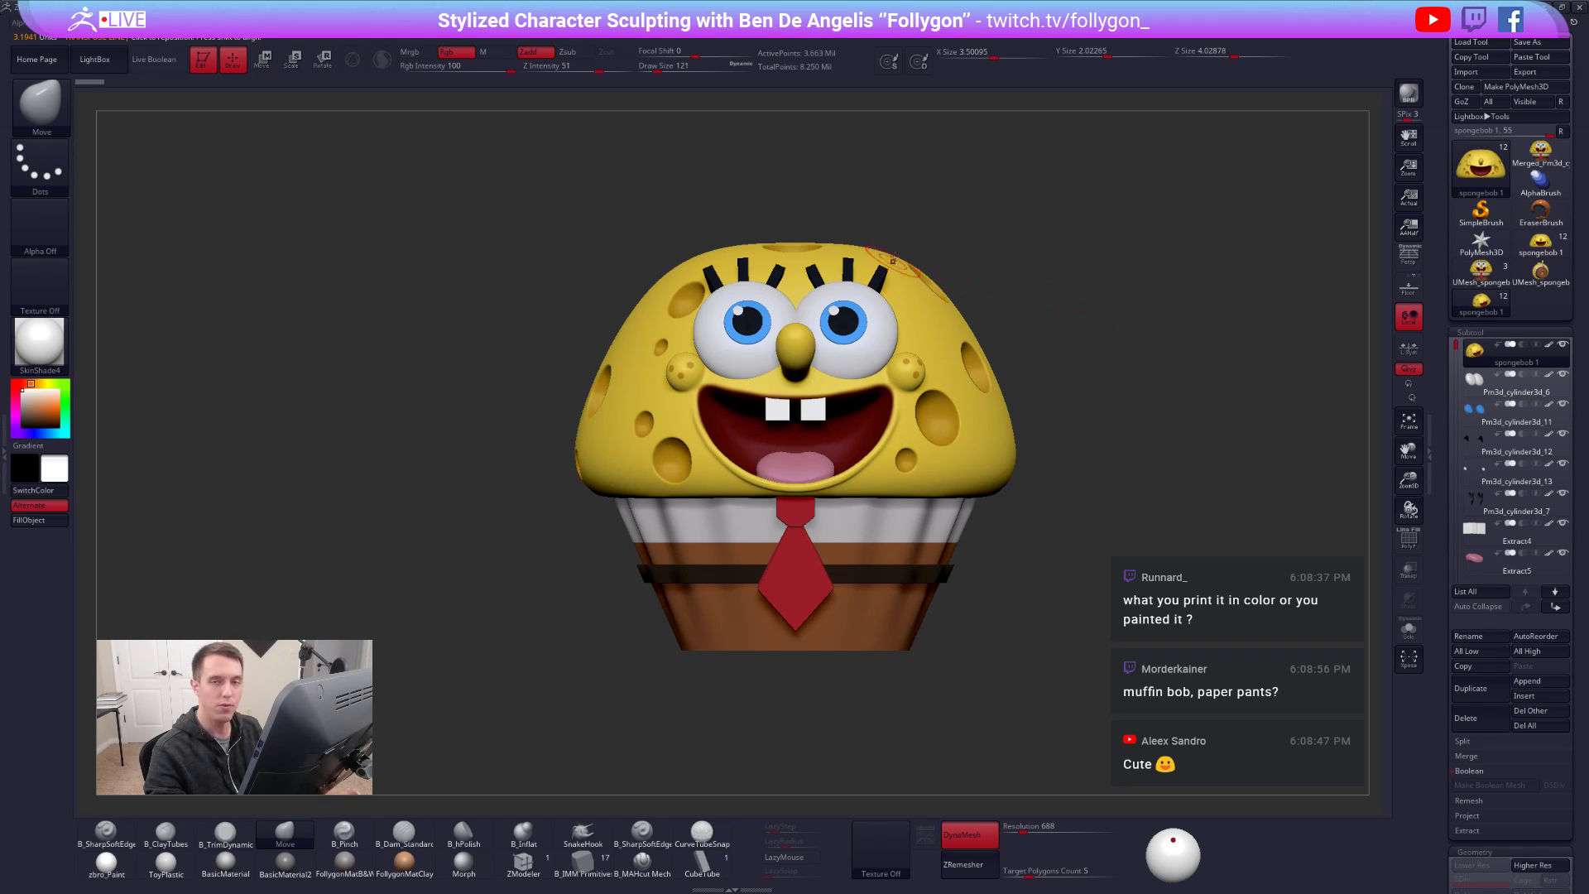
- Dock the Zplugin palette in the left tray with Transpose Master expanded and create a TPoseMesh from the muffin's subtools
left_click(4, 455)
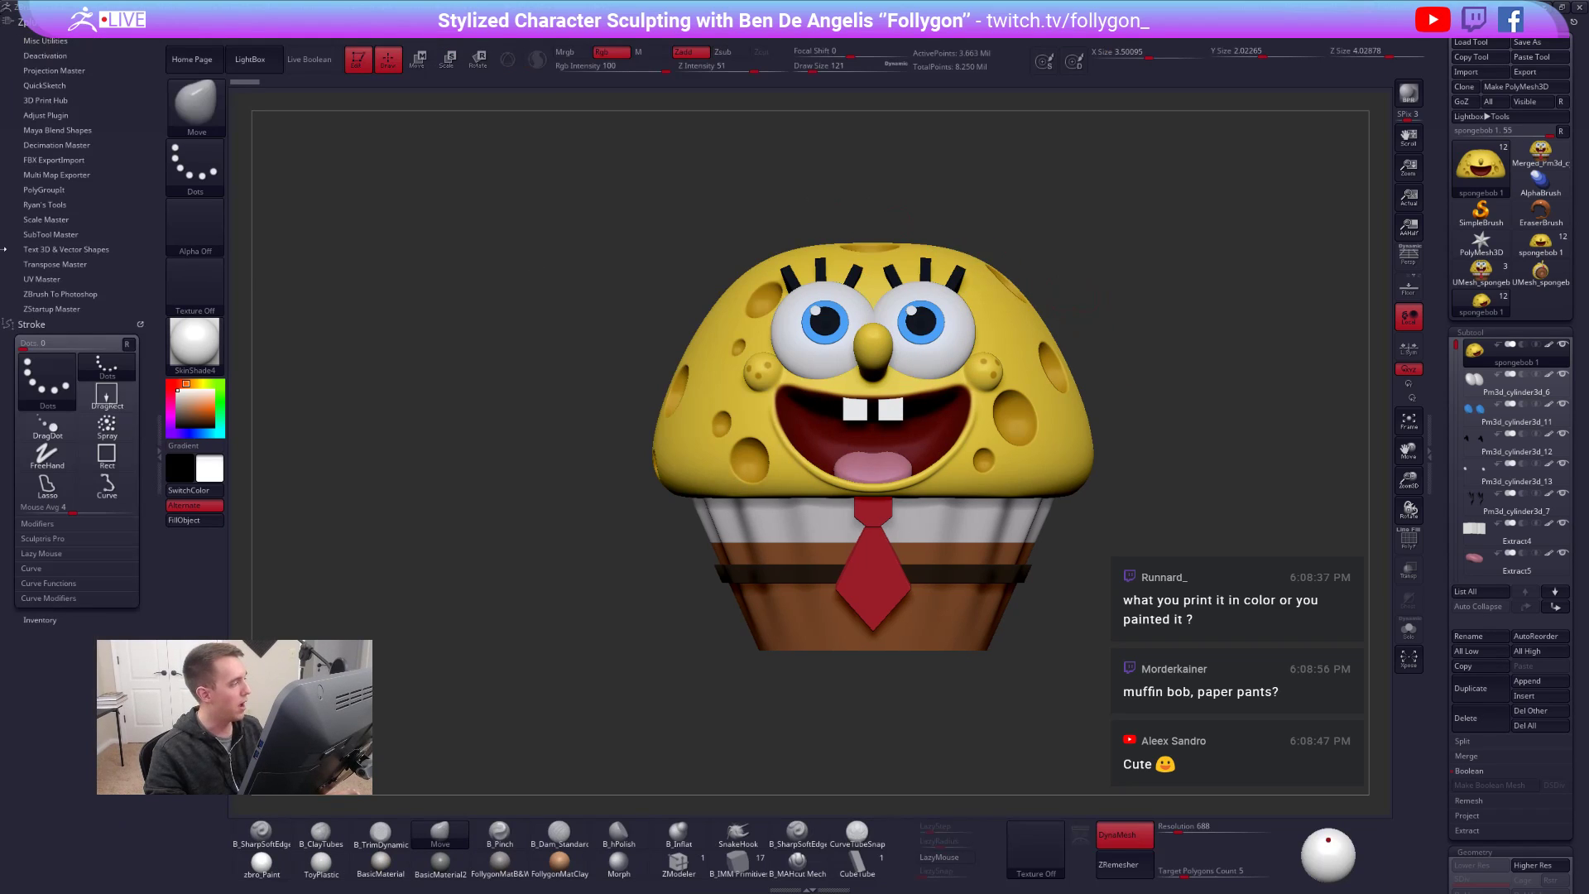
left_click(90, 266)
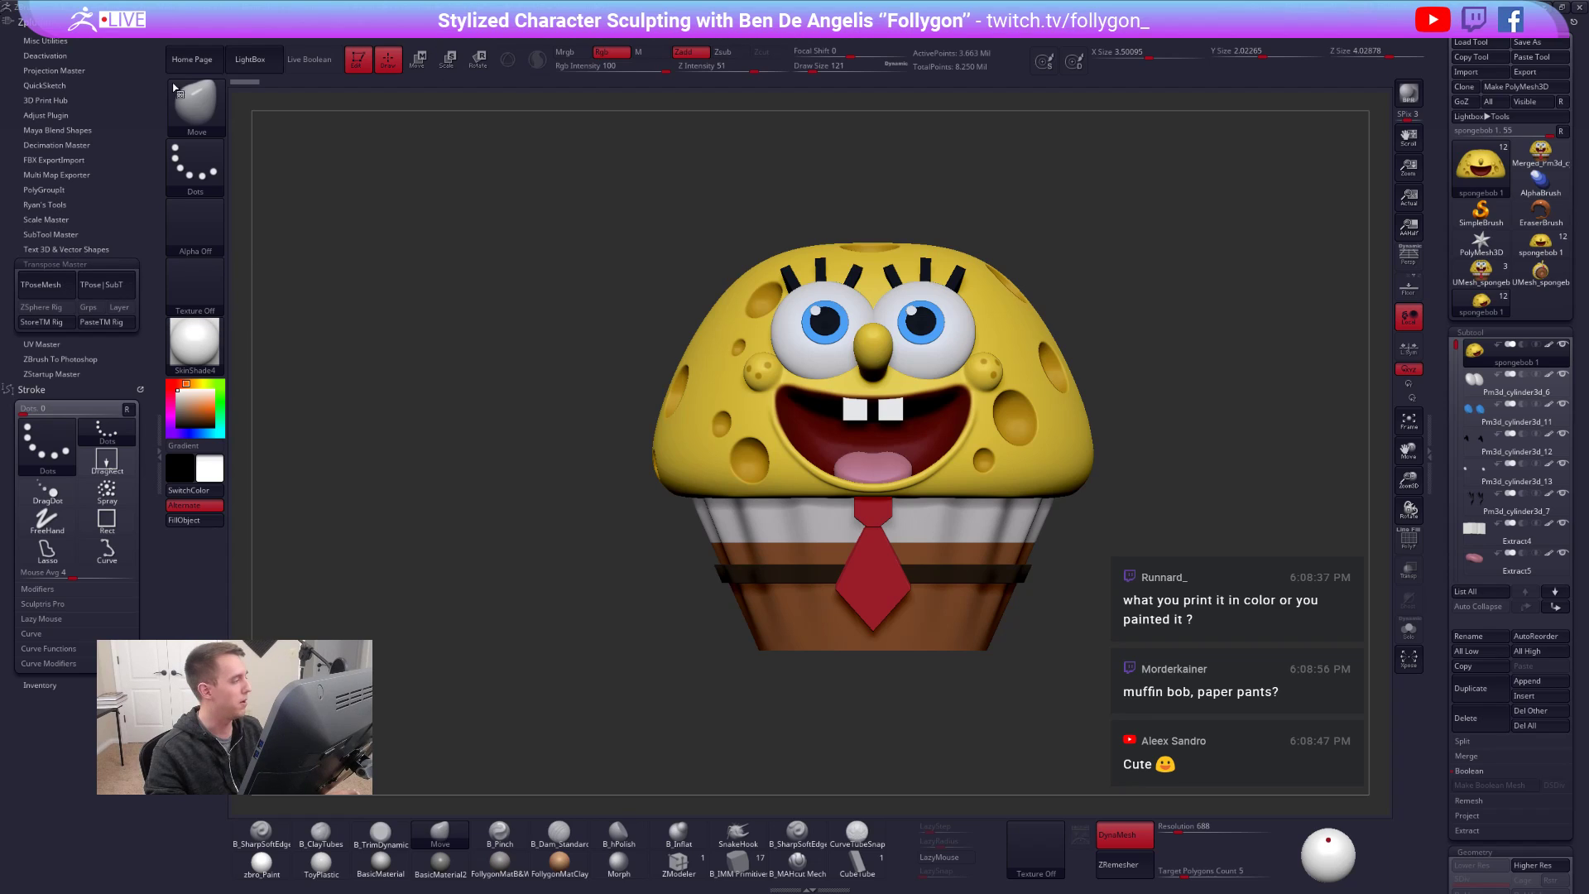
left_click(903, 7)
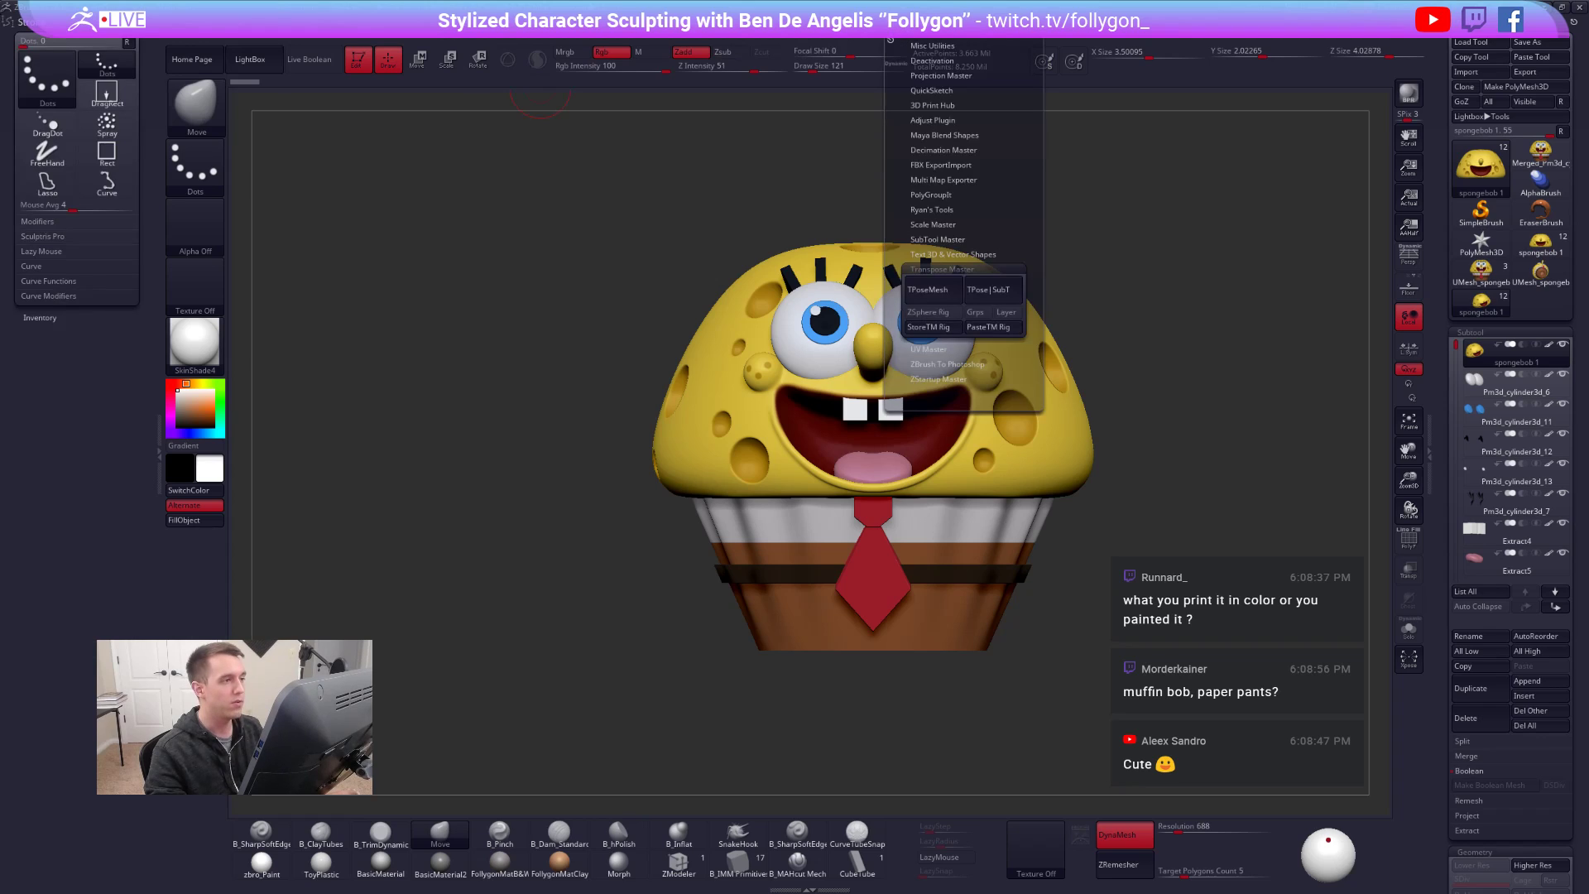
mouse_move(890, 42)
left_mouse_down()
mouse_move(828, 50)
mouse_move(579, 161)
mouse_move(87, 50)
left_mouse_up()
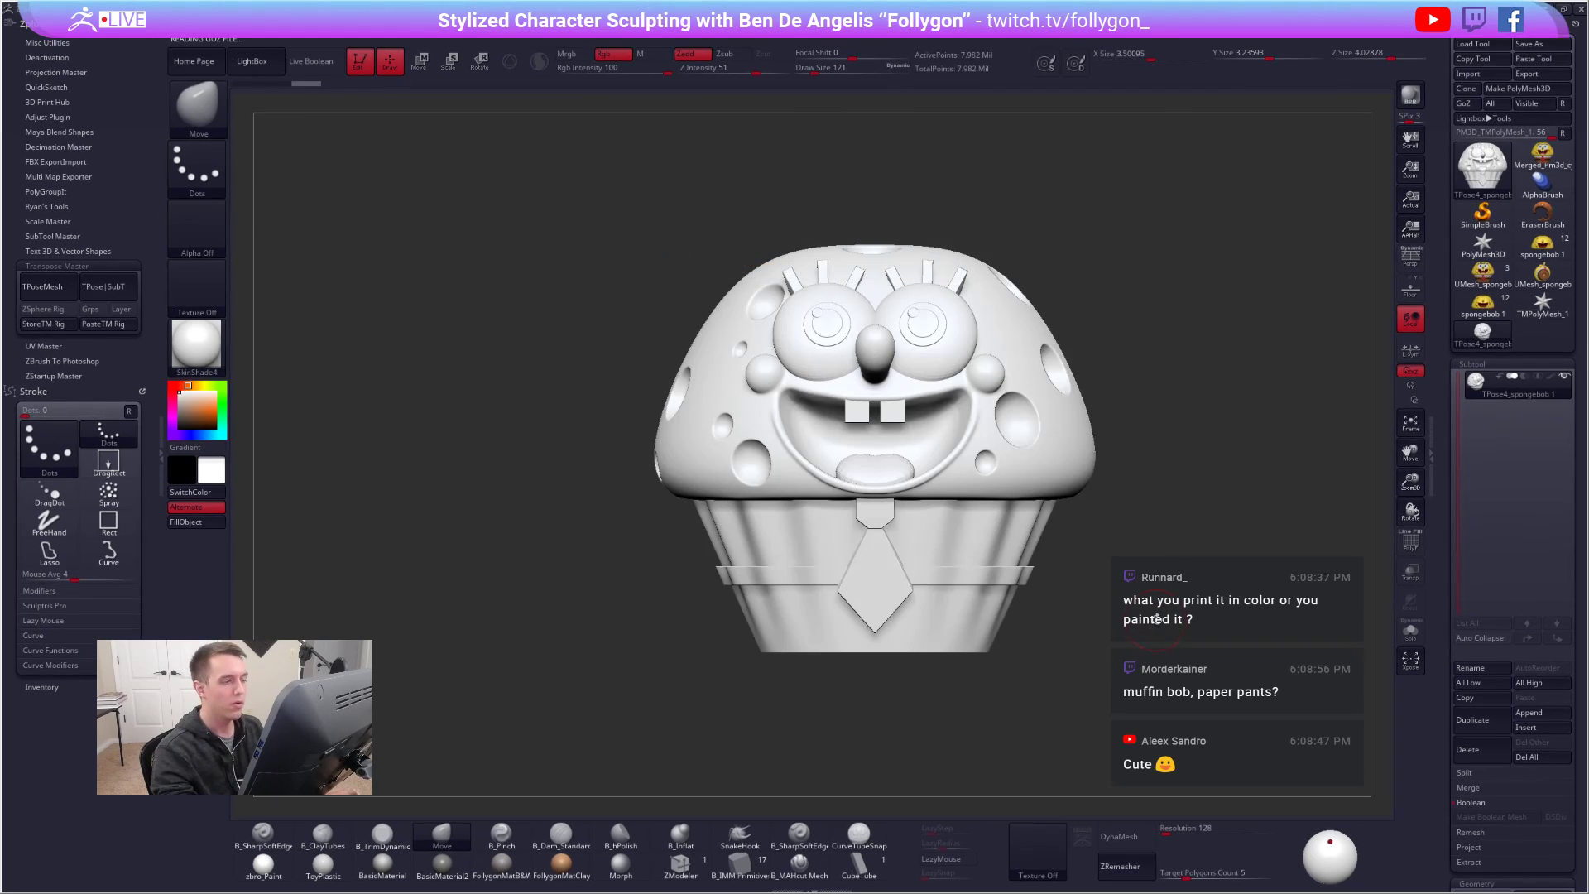
- Bring the ZBrush window back to full size and frame the merged grey muffin from the front
left_click(1562, 12)
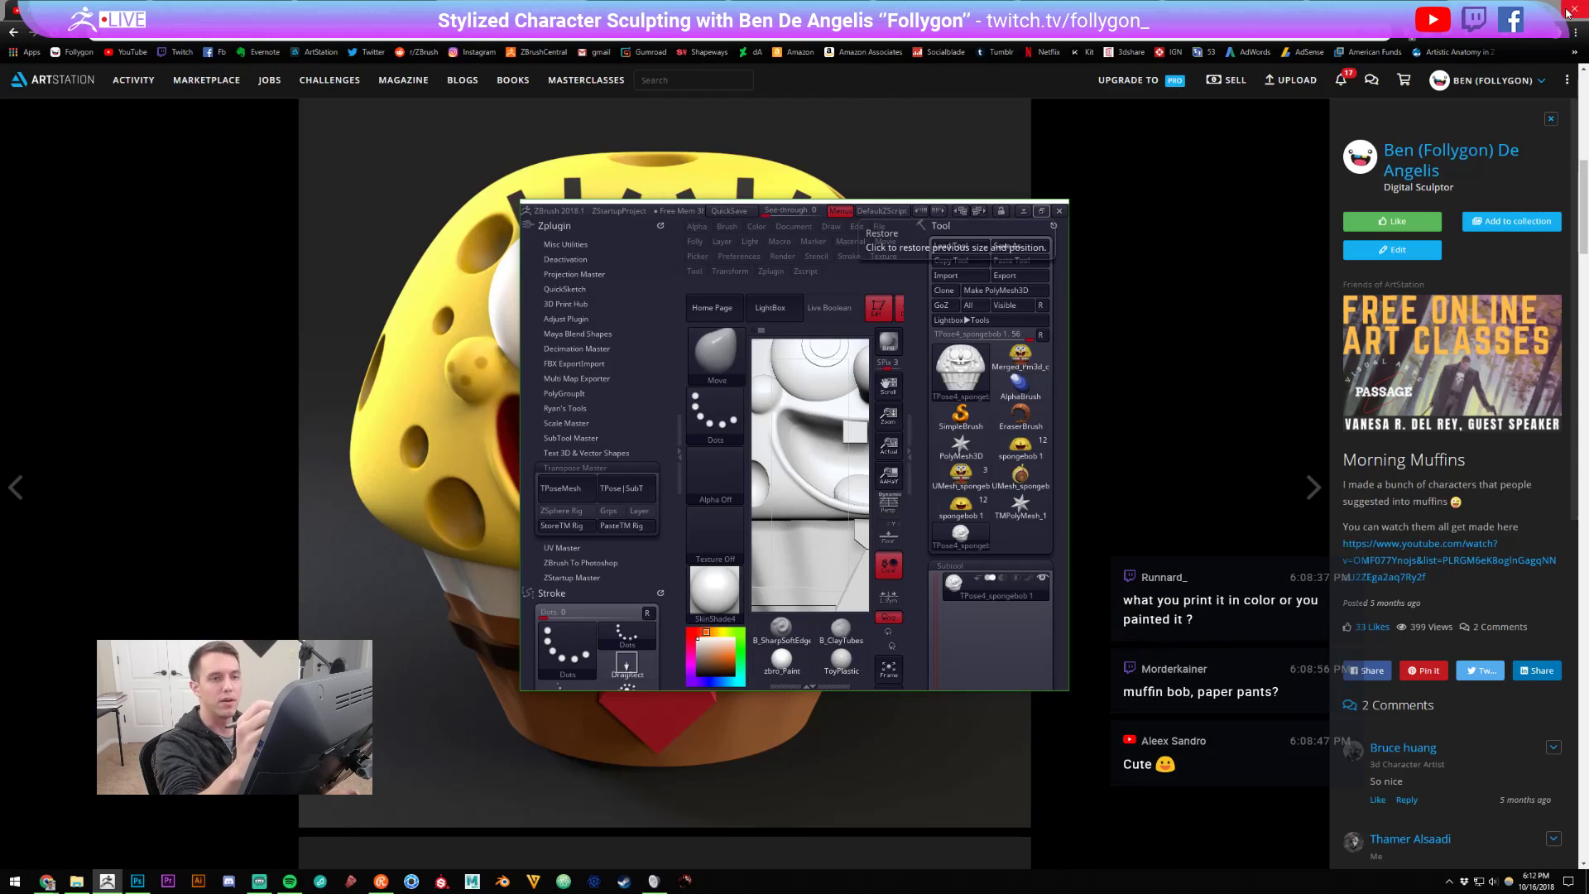
left_click(1027, 216)
left_click_drag(1184, 468, 1127, 532)
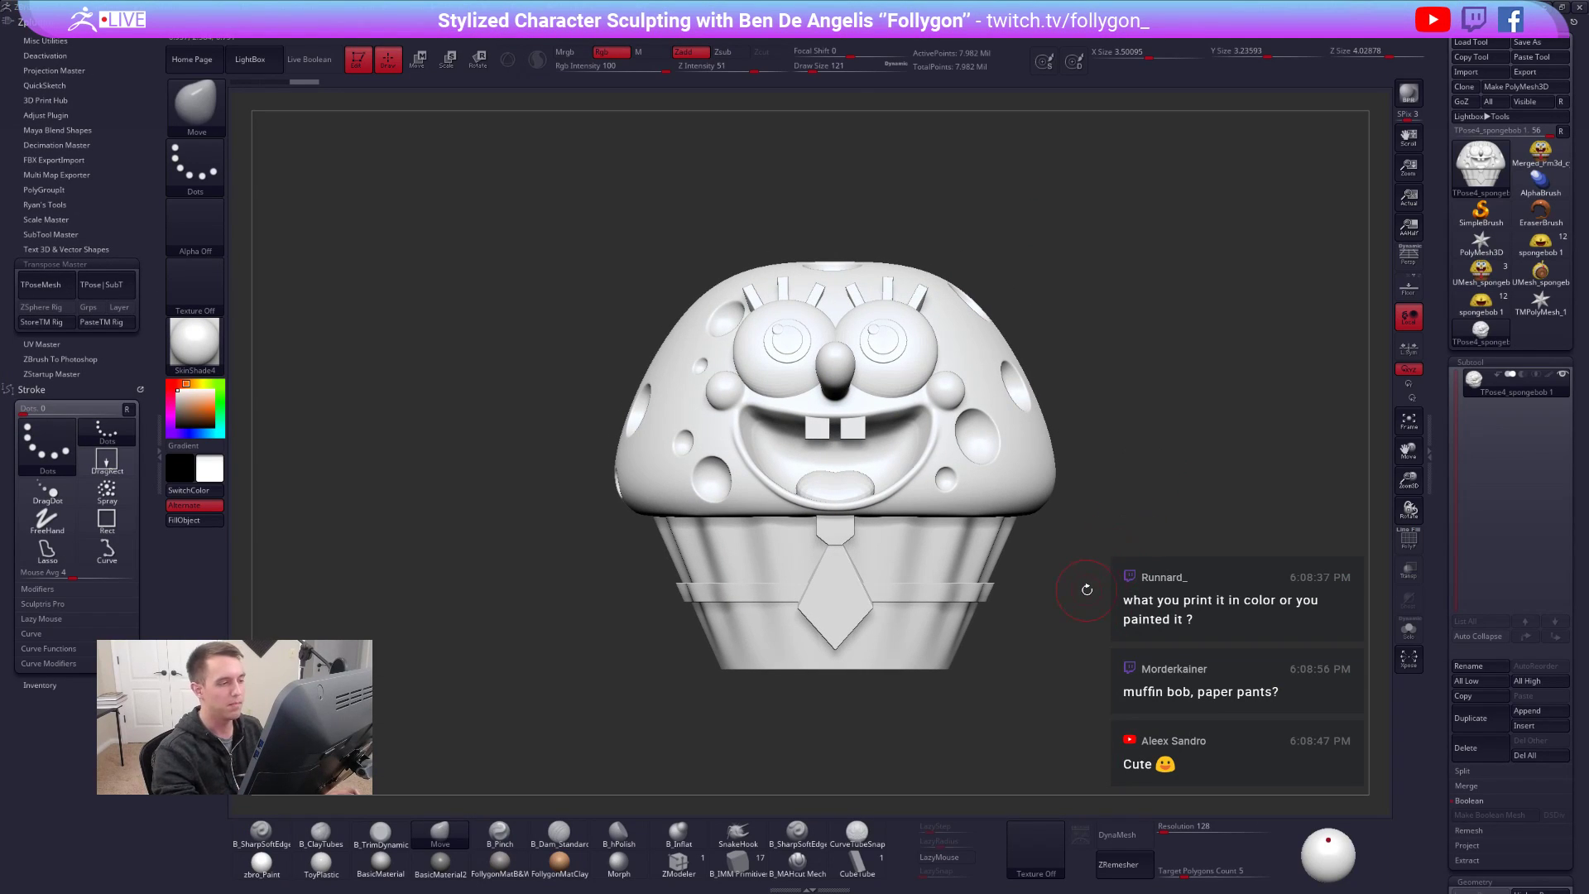
mouse_move(1054, 591)
left_mouse_down()
mouse_move(1047, 623)
mouse_move(1067, 618)
mouse_move(1056, 593)
left_mouse_up()
mouse_move(949, 606)
right_mouse_down()
mouse_move(985, 611)
mouse_move(963, 613)
right_mouse_up()
- Expand the merged muffin's geometry Size settings and examine its size and position values
left_click_drag(1451, 482, 1443, 345)
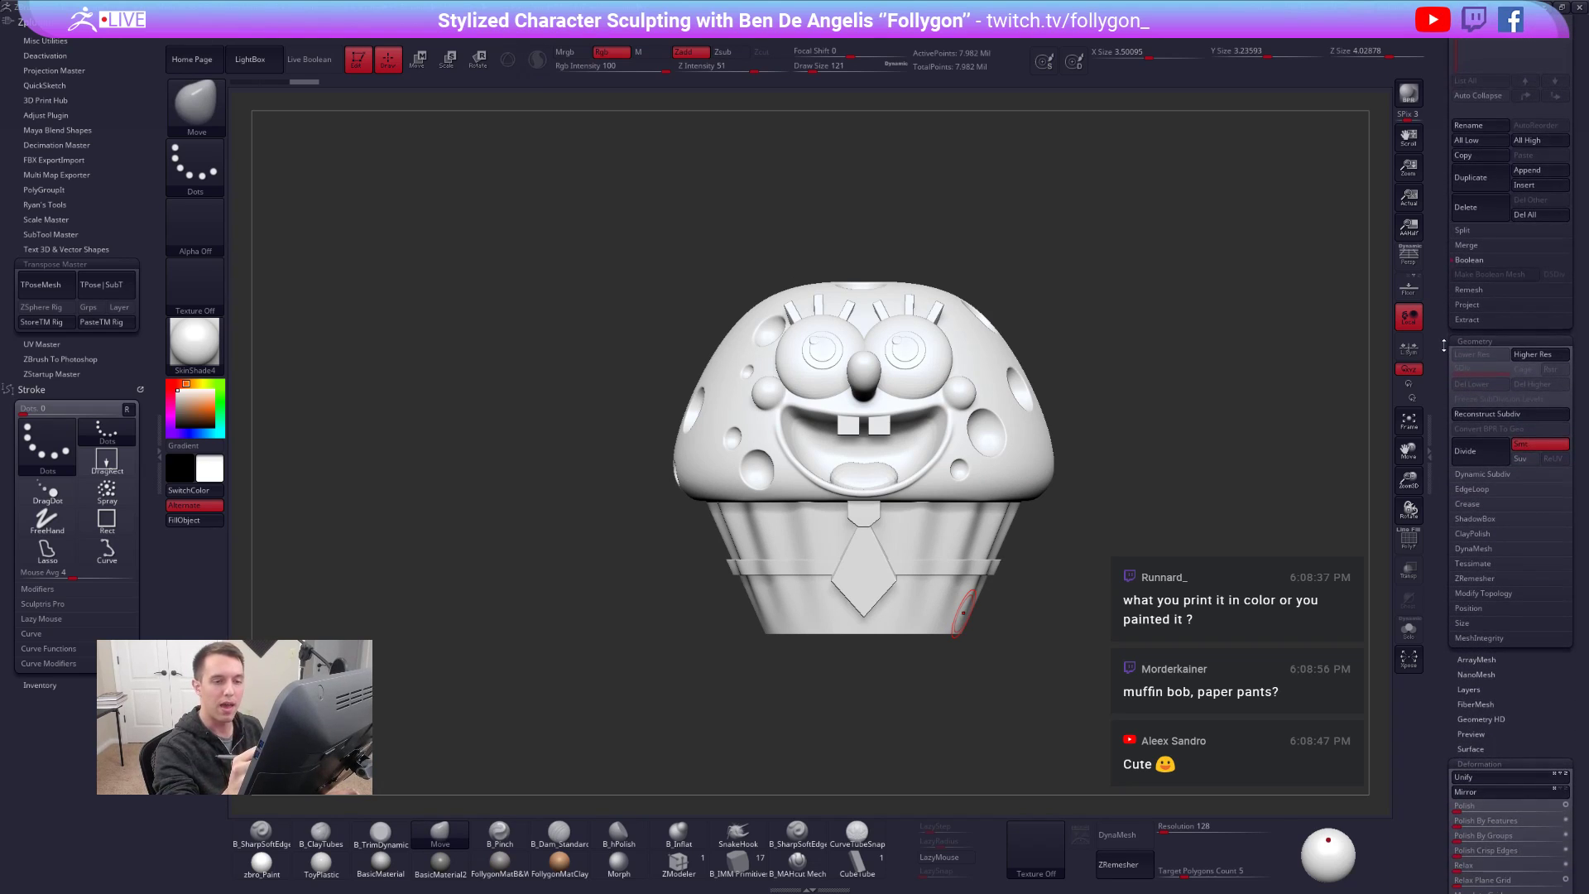
left_click(1472, 623)
left_click_drag(1444, 679, 1442, 560)
left_click_drag(1443, 437, 1445, 654)
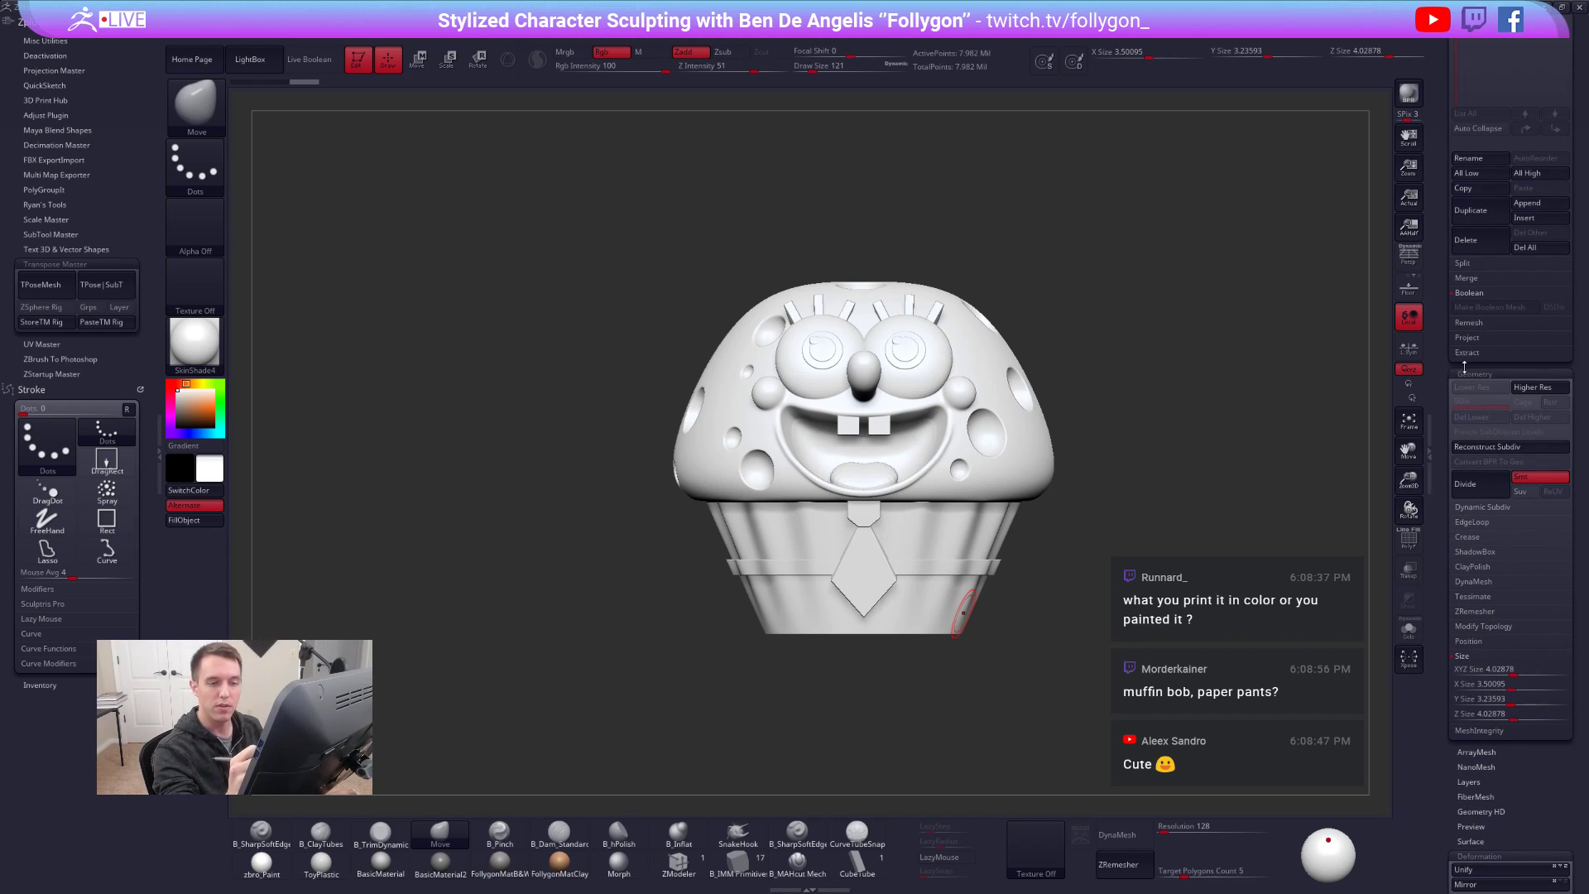
left_click_drag(1443, 427, 1447, 346)
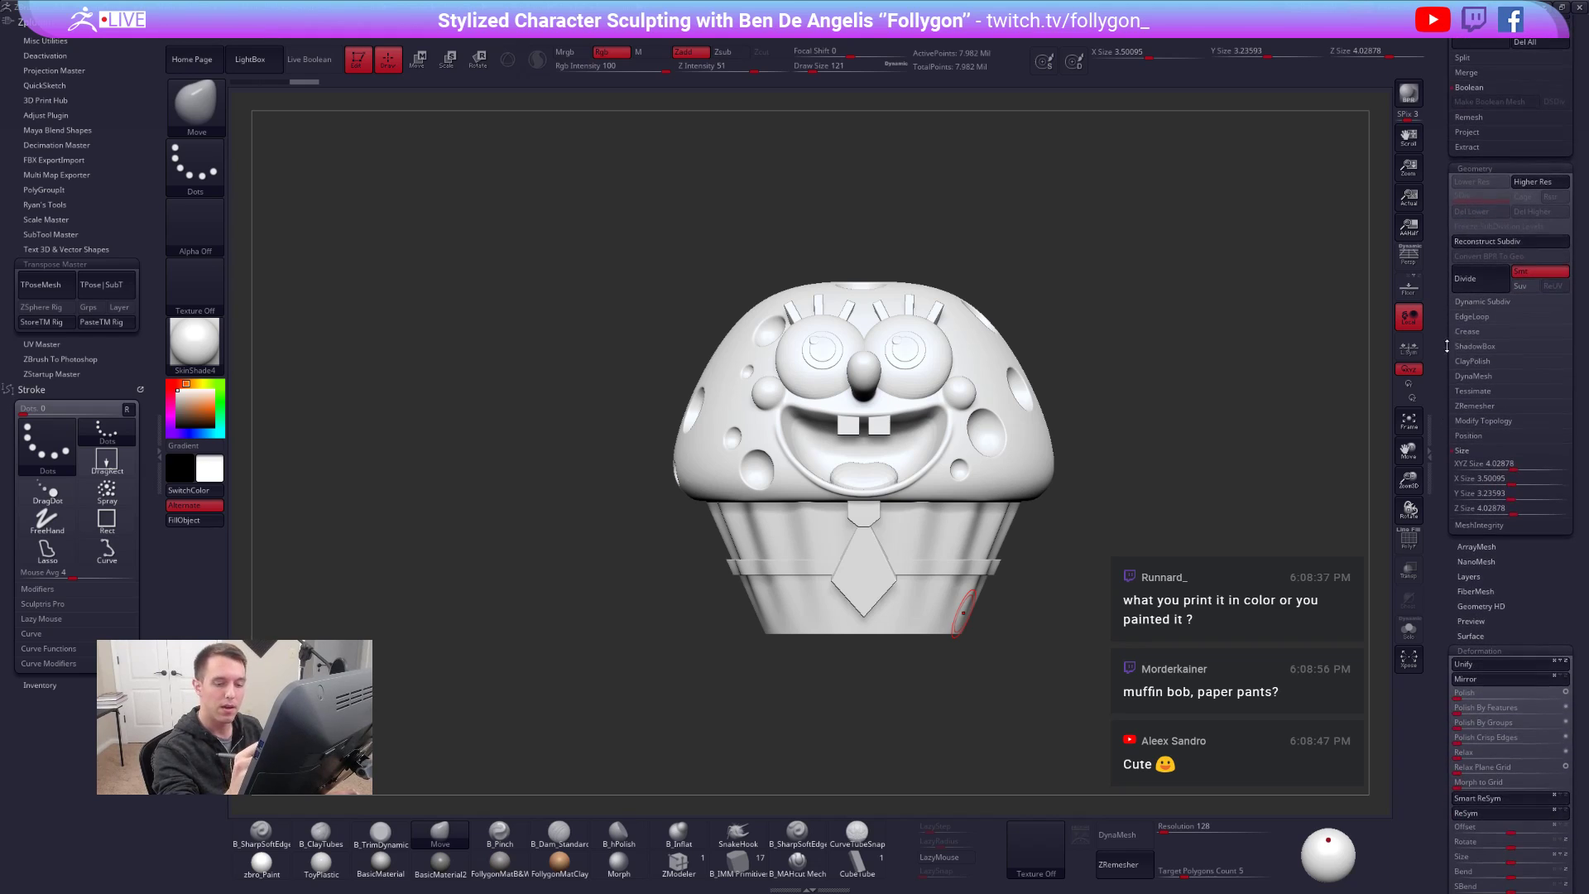
left_click(1468, 436)
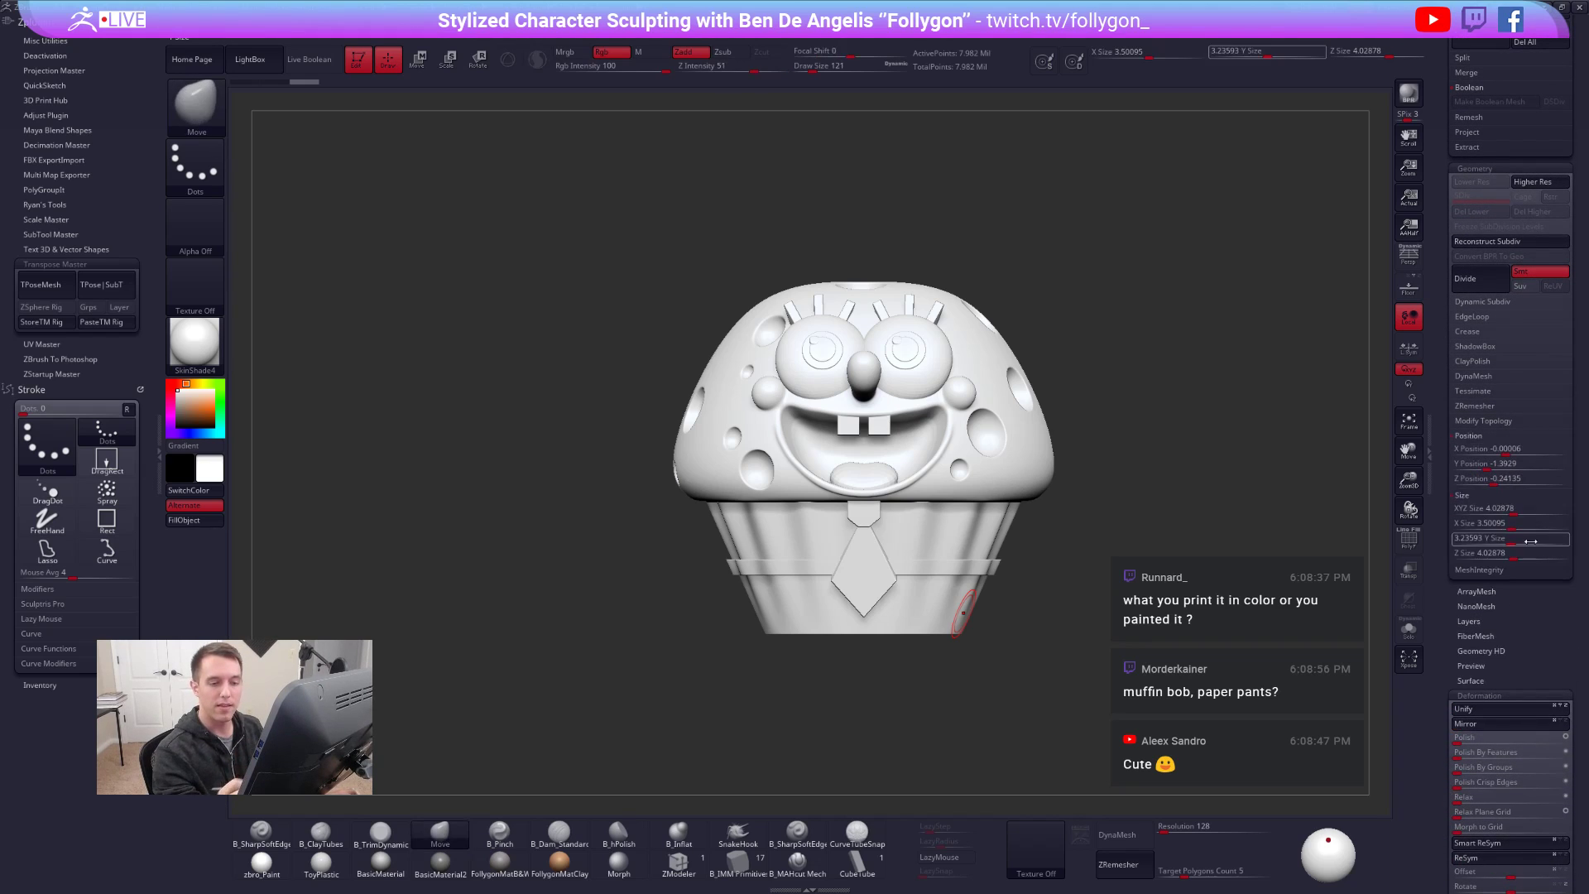
left_click(1471, 436)
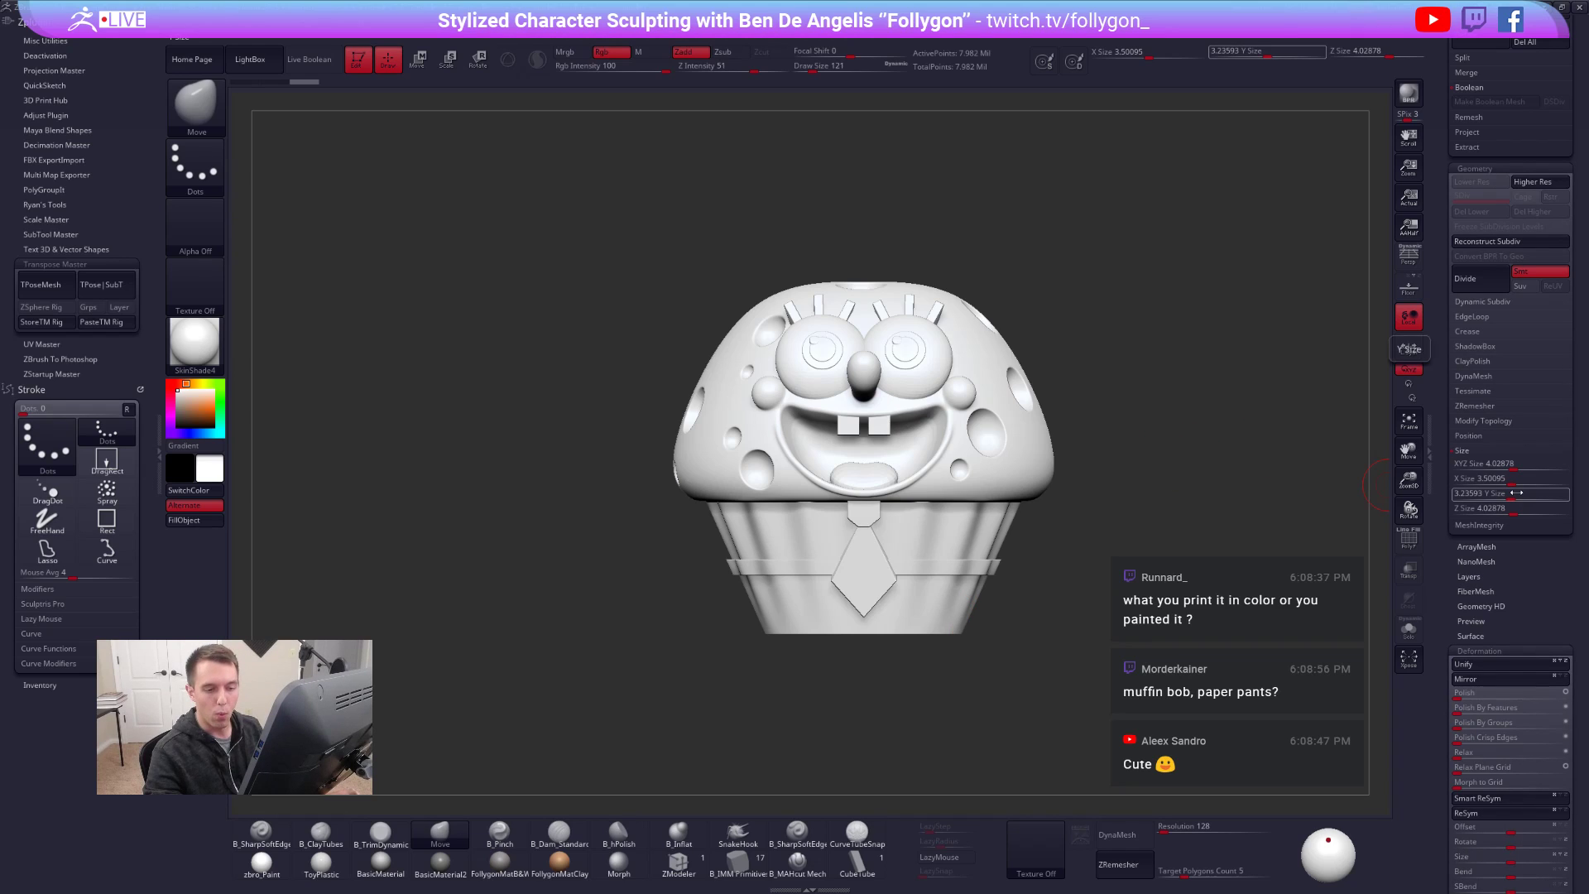
- Scale the merged muffin uniformly to an XYZ size of 2
key("w")
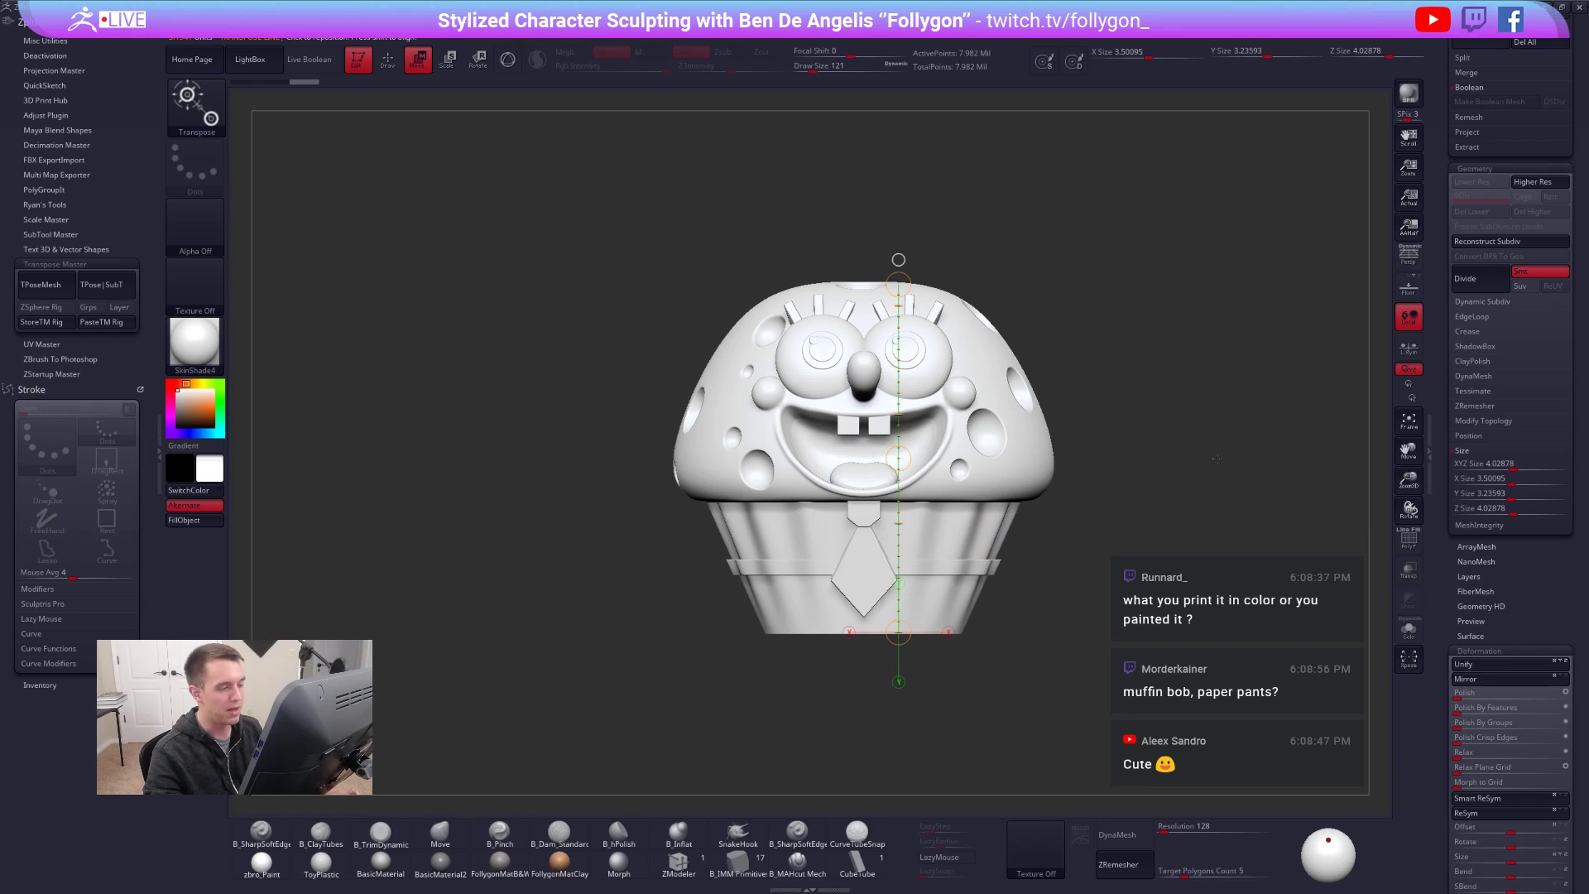
left_click(1521, 468)
type("2")
key("Tab")
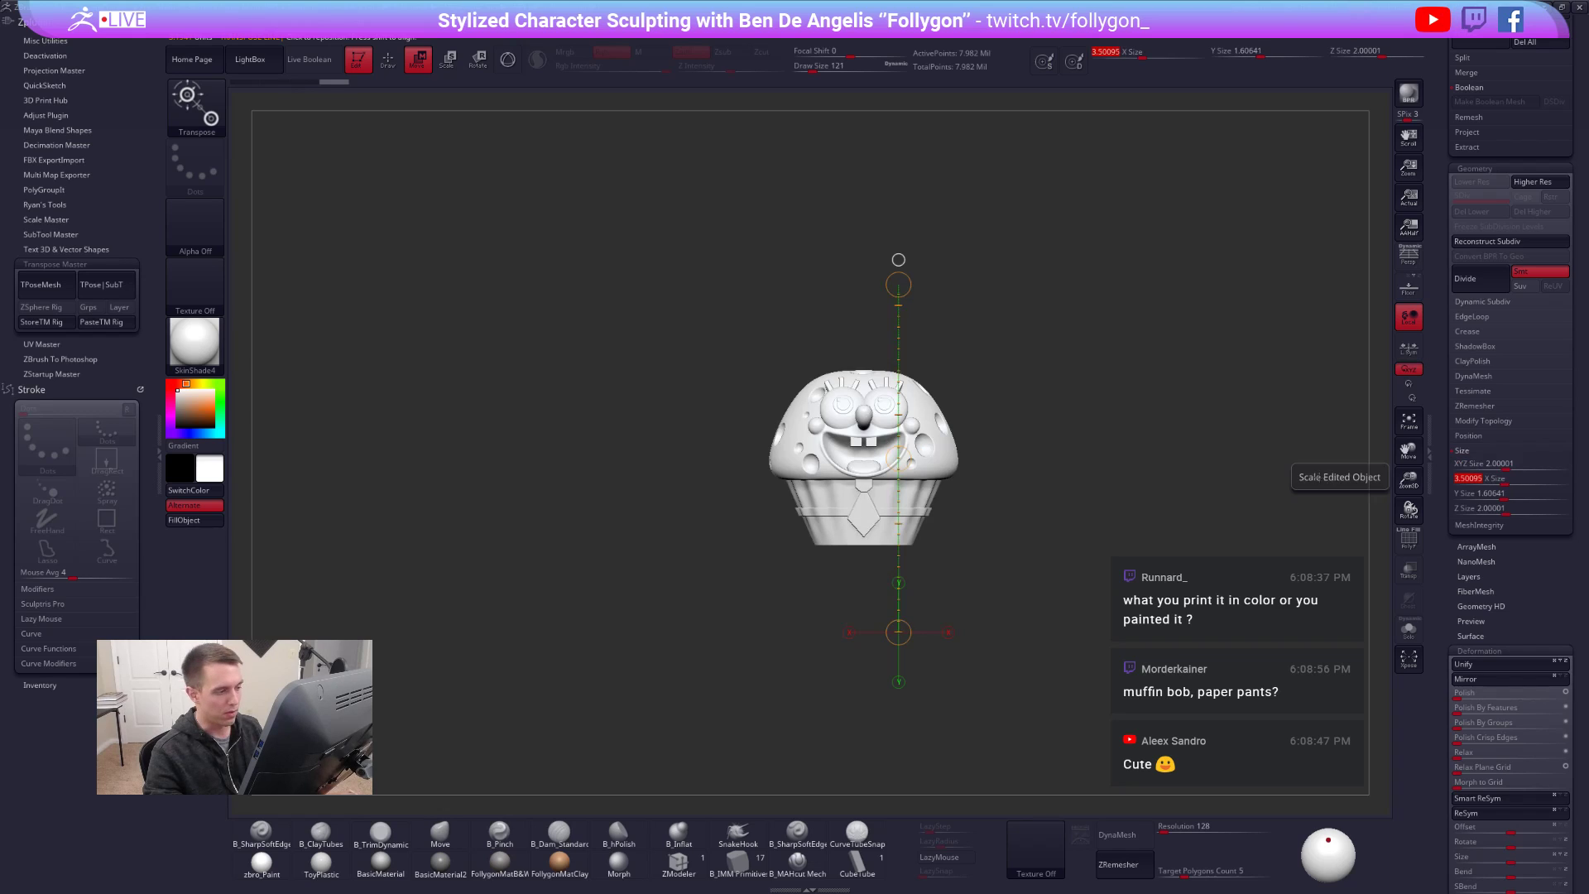
- Scale the merged muffin uniformly to an XYZ size of 1.87
left_click(1508, 463)
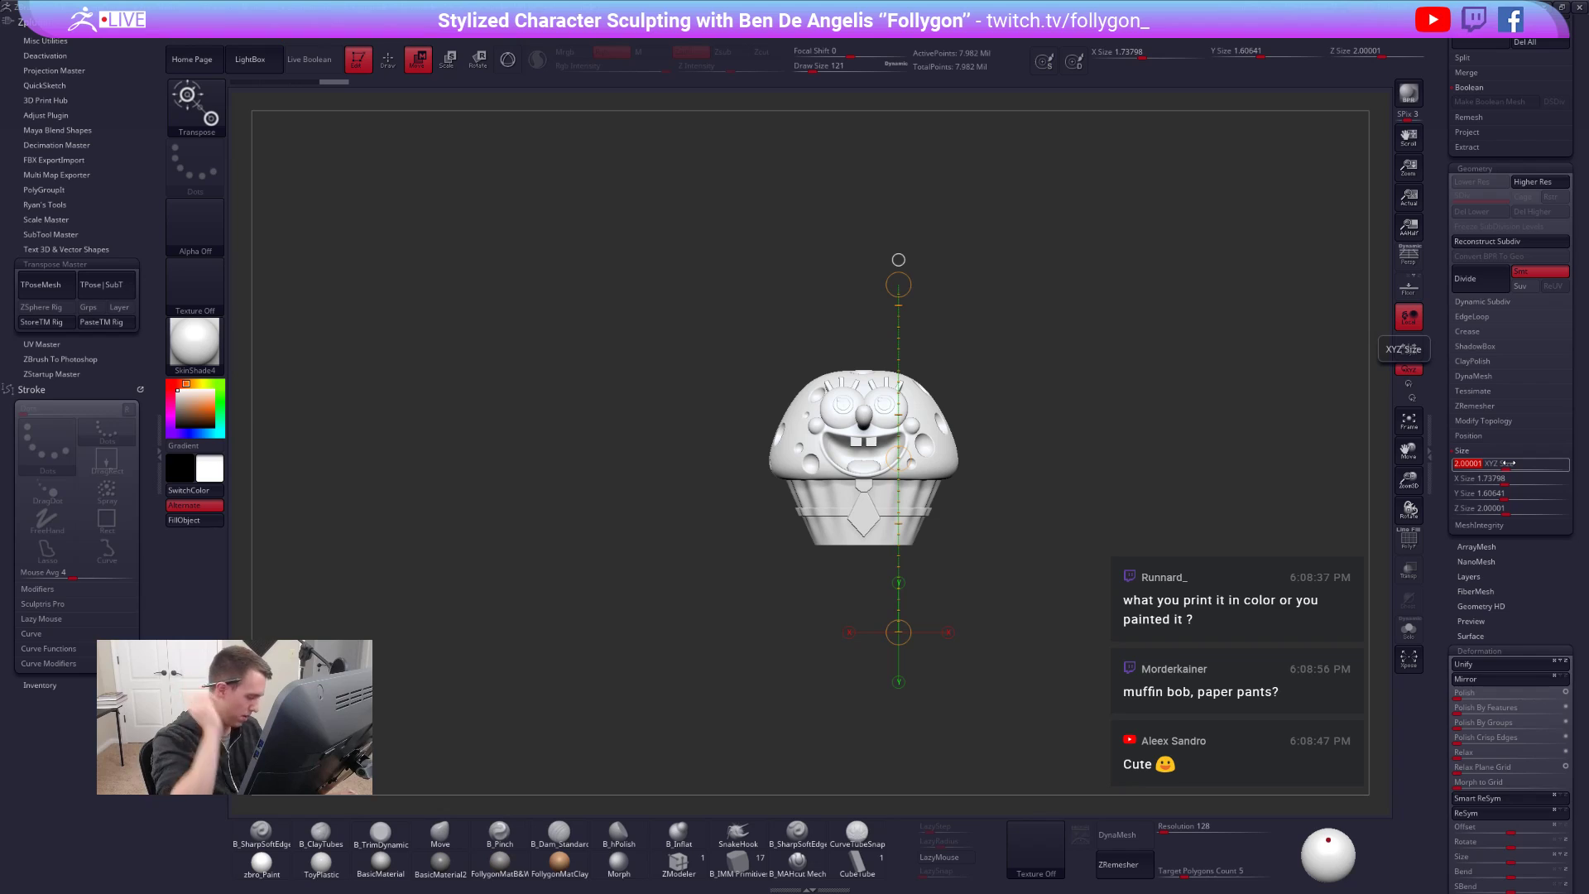
type("1.87")
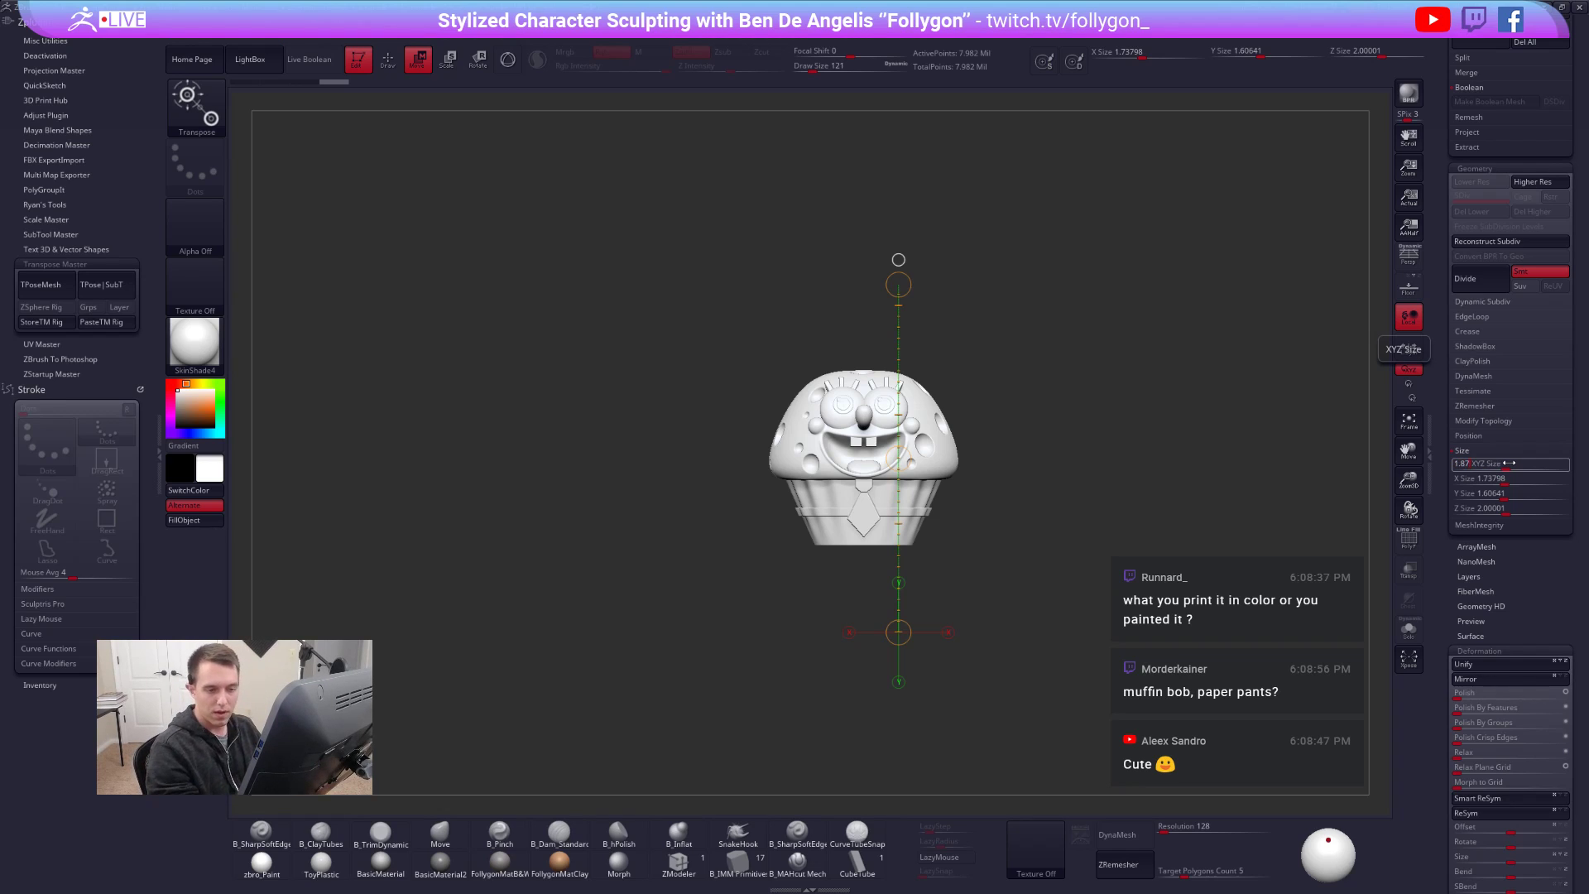
key("Return")
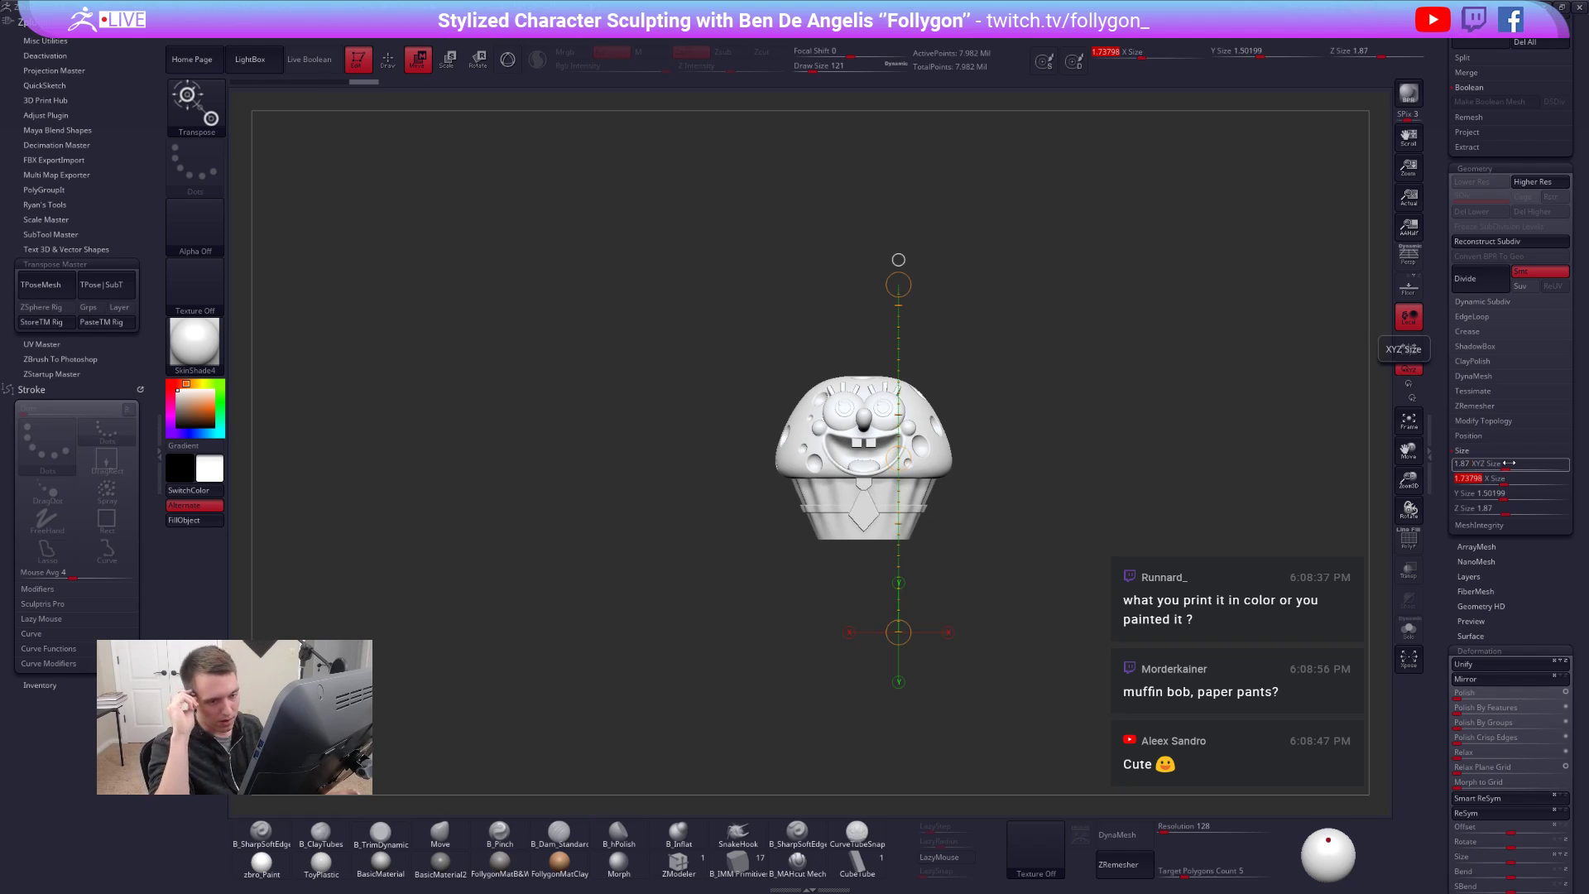
type("1.625")
key("Return")
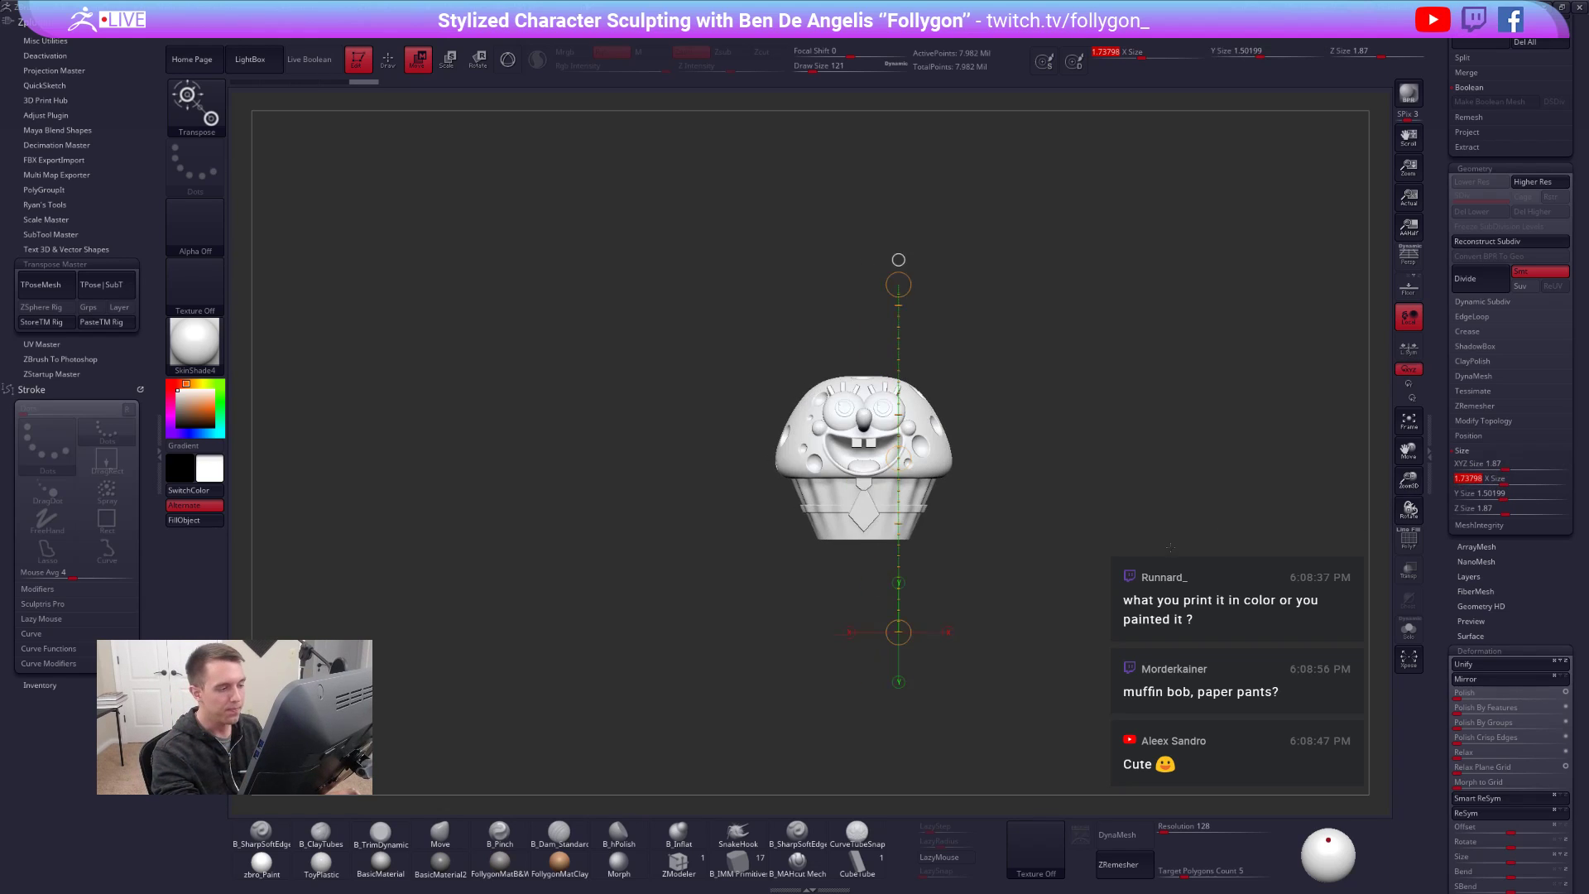
left_click_drag(1168, 553, 941, 614, "alt")
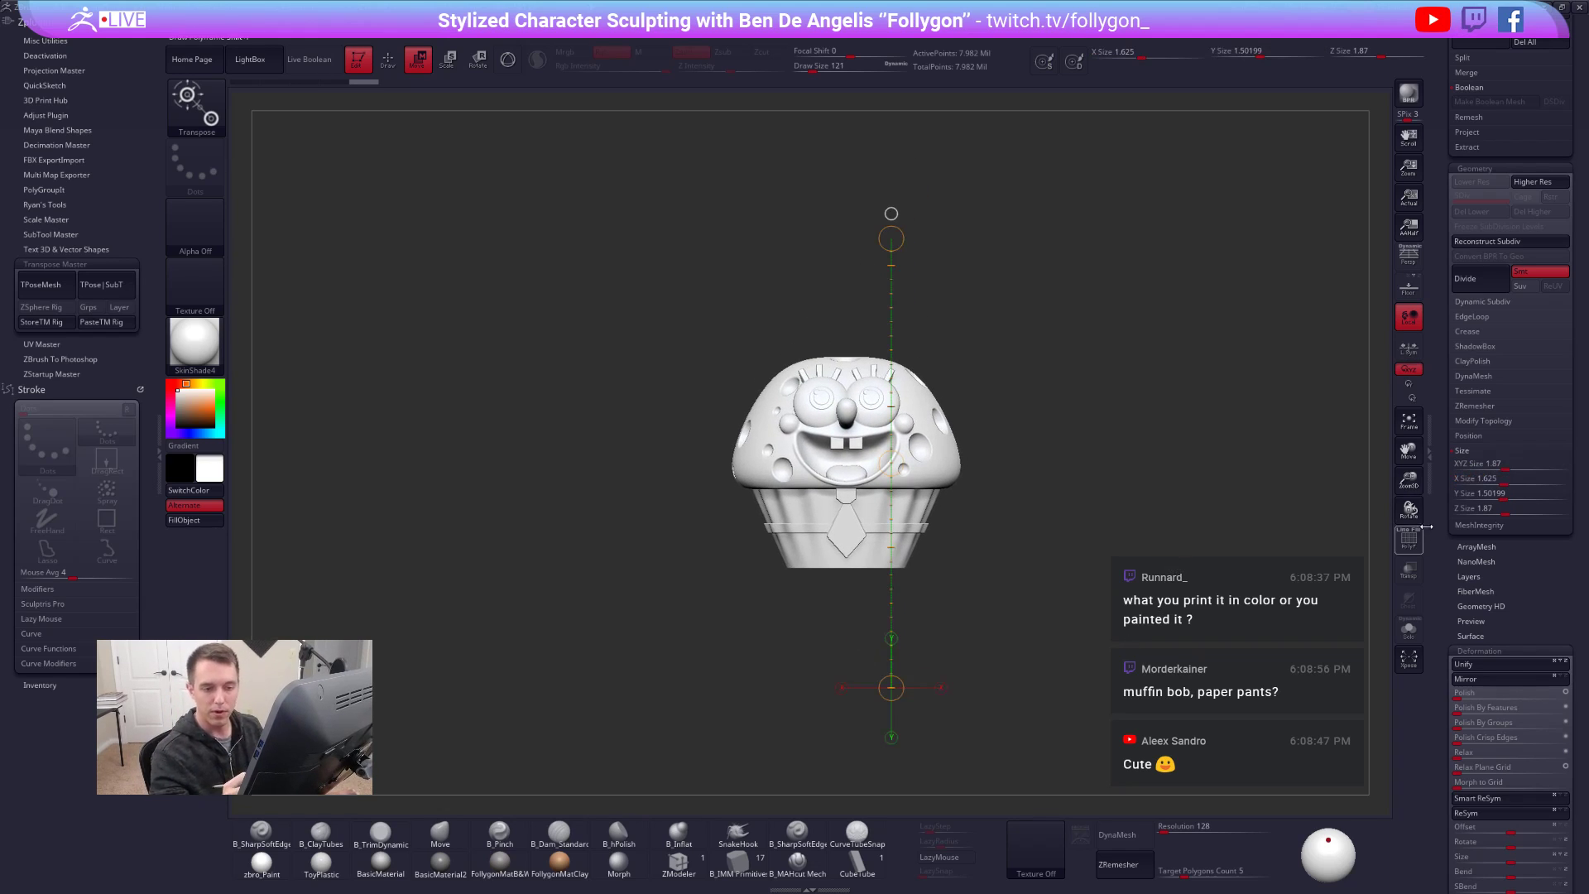
left_click(1495, 464)
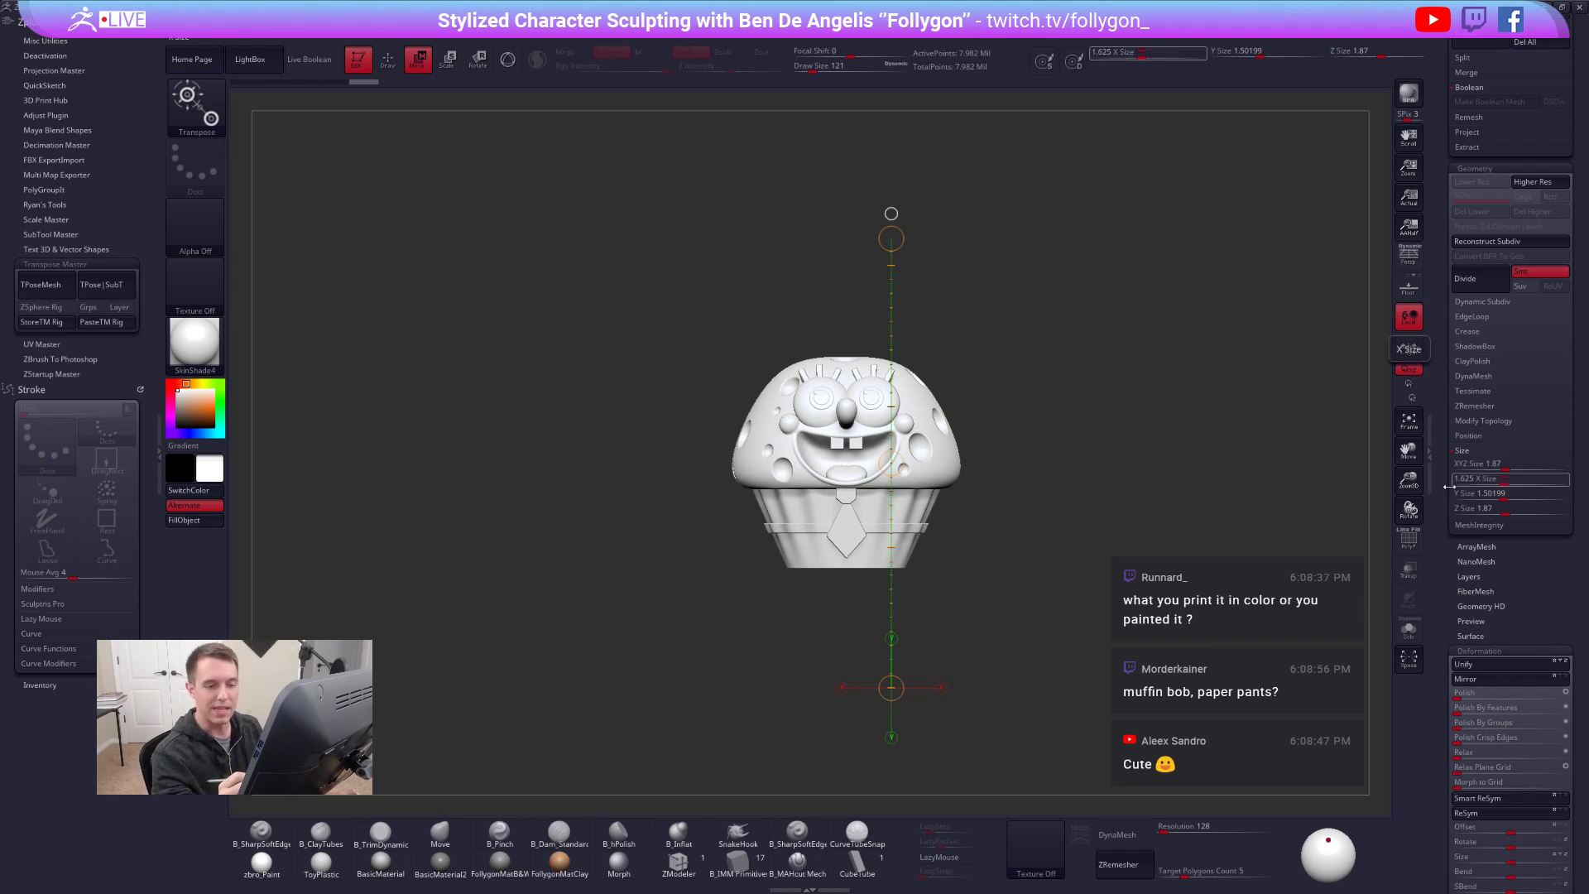
left_click(1512, 466)
left_click_drag(1513, 467, 1526, 467)
key("ctrl+z")
key("ctrl+z")
key("ctrl+z")
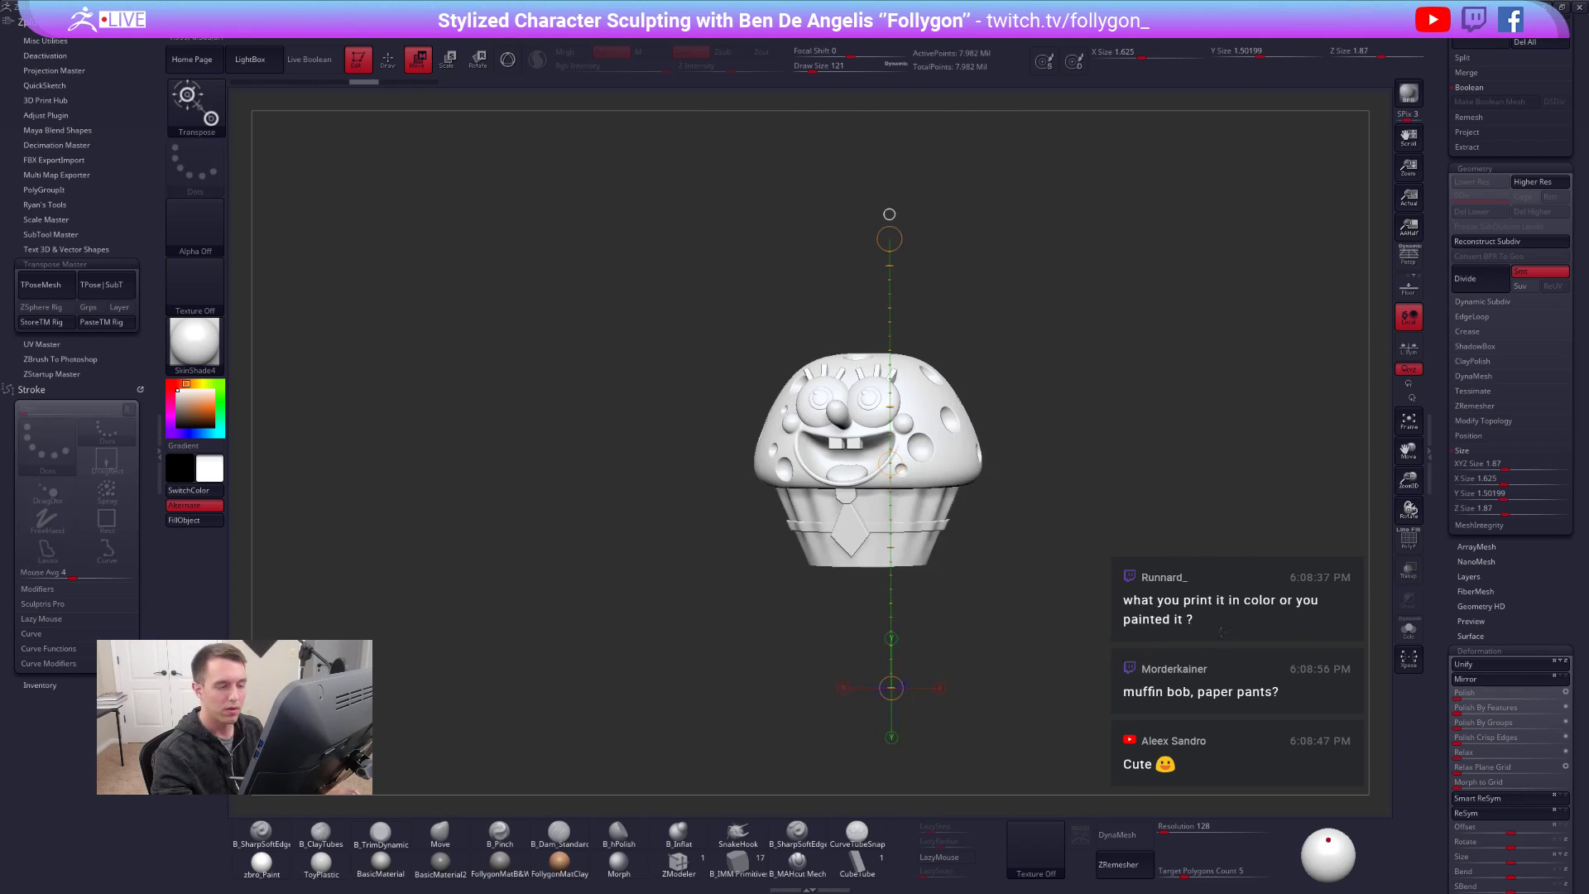
left_click_drag(1231, 627, 1266, 626, "shift")
left_click(1503, 497)
left_click_drag(1503, 497, 1512, 500)
key("ctrl+z")
key("ctrl+z")
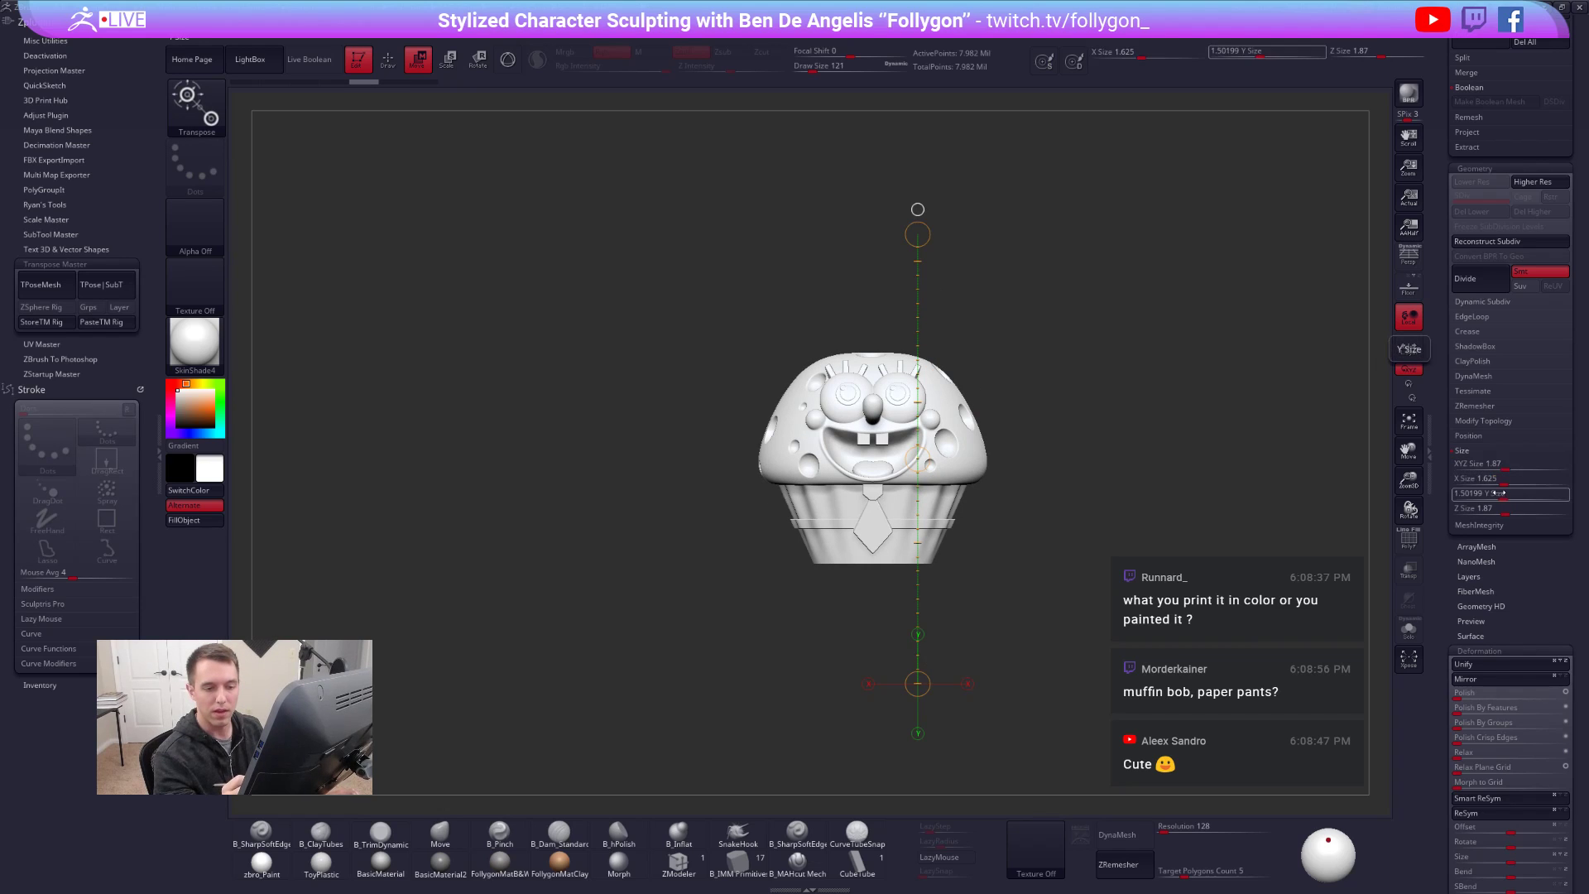
- Leave Transpose mode and transfer the merged muffin's new size back to the original subtools with TPose|SubT
scroll(1475, 463, "up", 10)
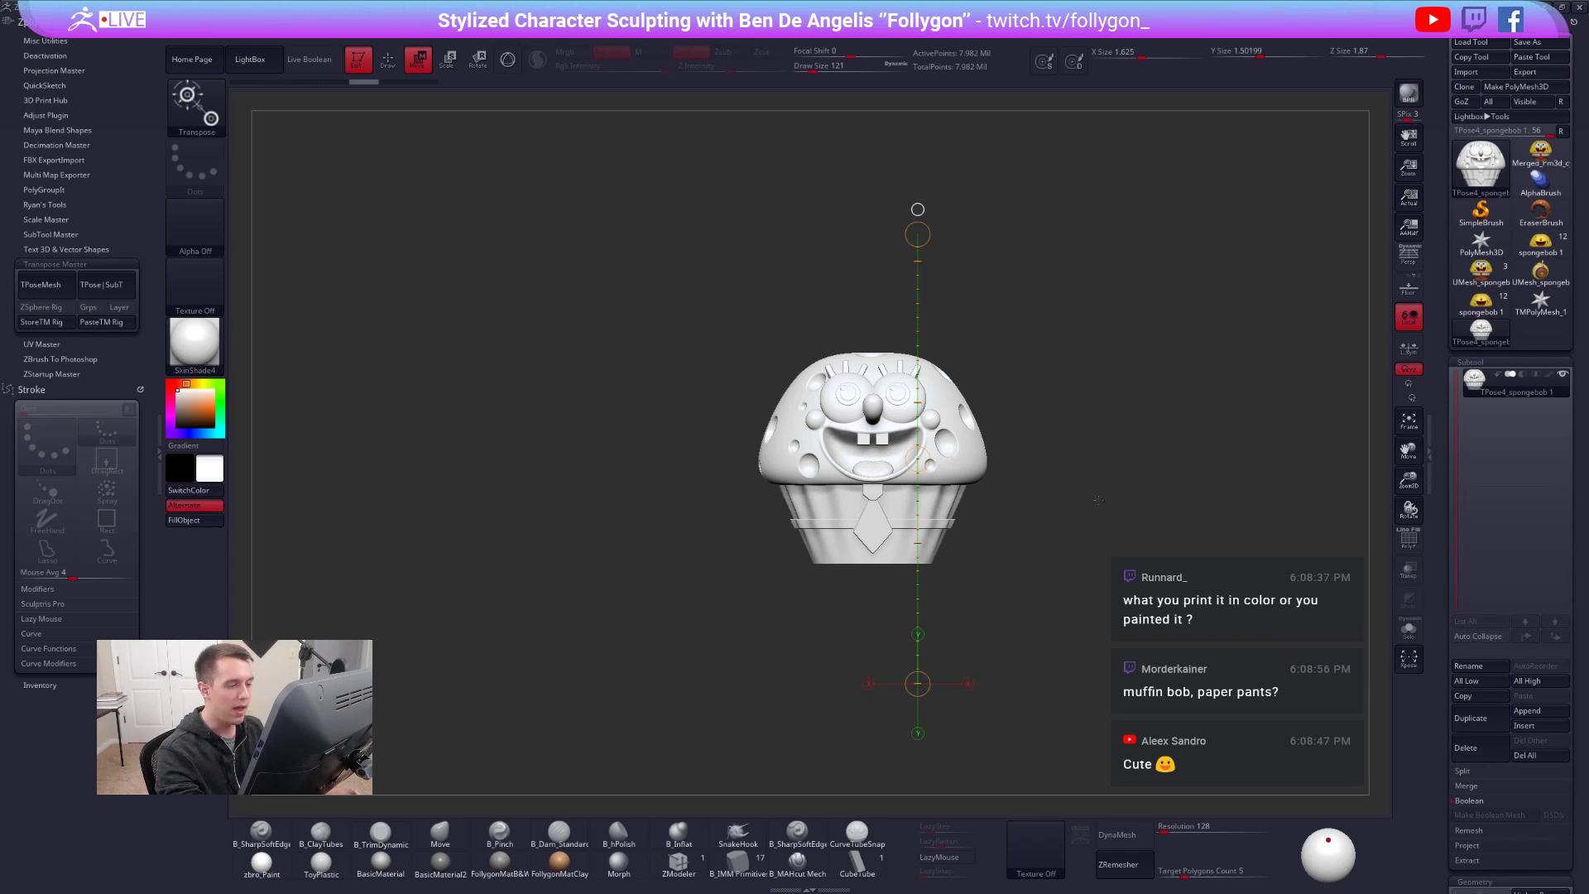
key("q")
left_click(102, 295)
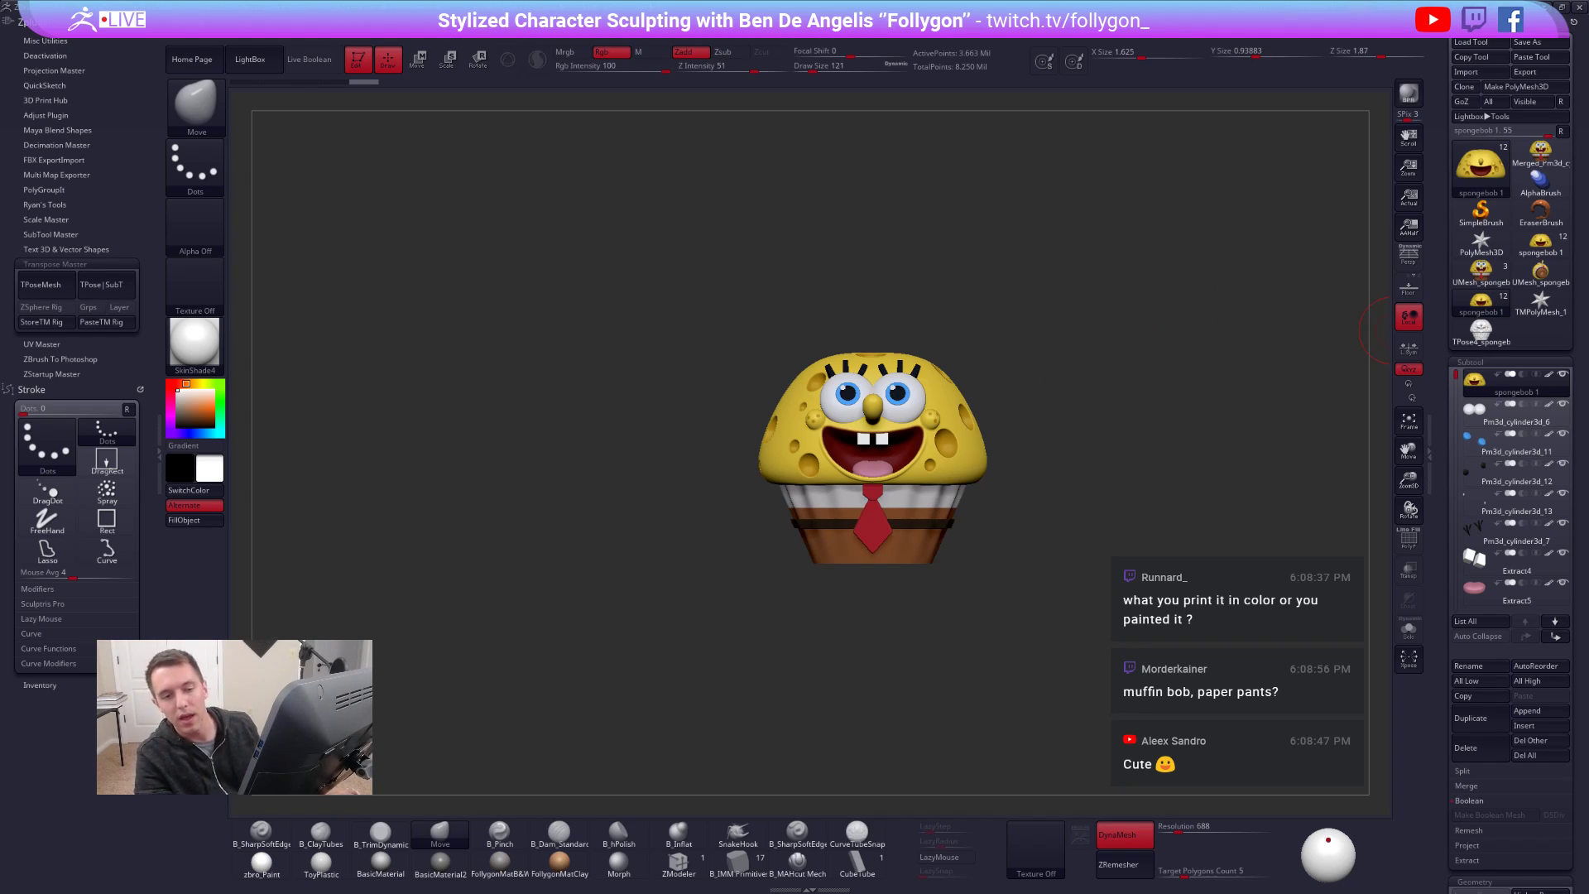
- Switch to the browser and look over the toy listings in the Follygon shop on Shapeways
key("alt+Tab")
key("alt+Tab")
key("alt+Tab")
key("Escape")
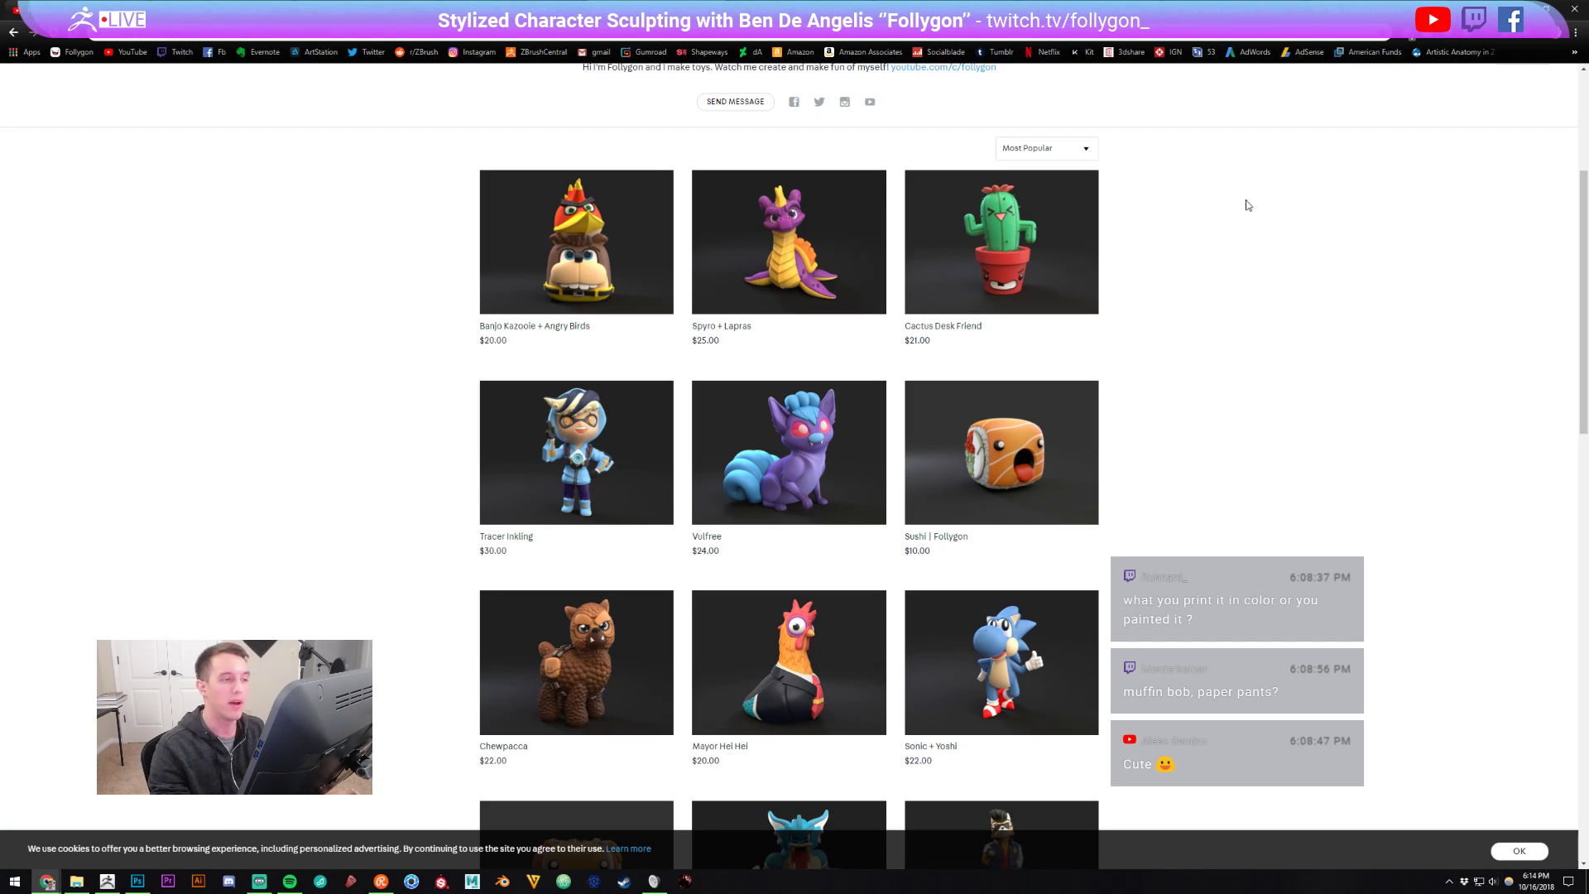
scroll(1288, 379, "up", 1)
scroll(1288, 384, "up", 2)
scroll(1275, 388, "down", 3)
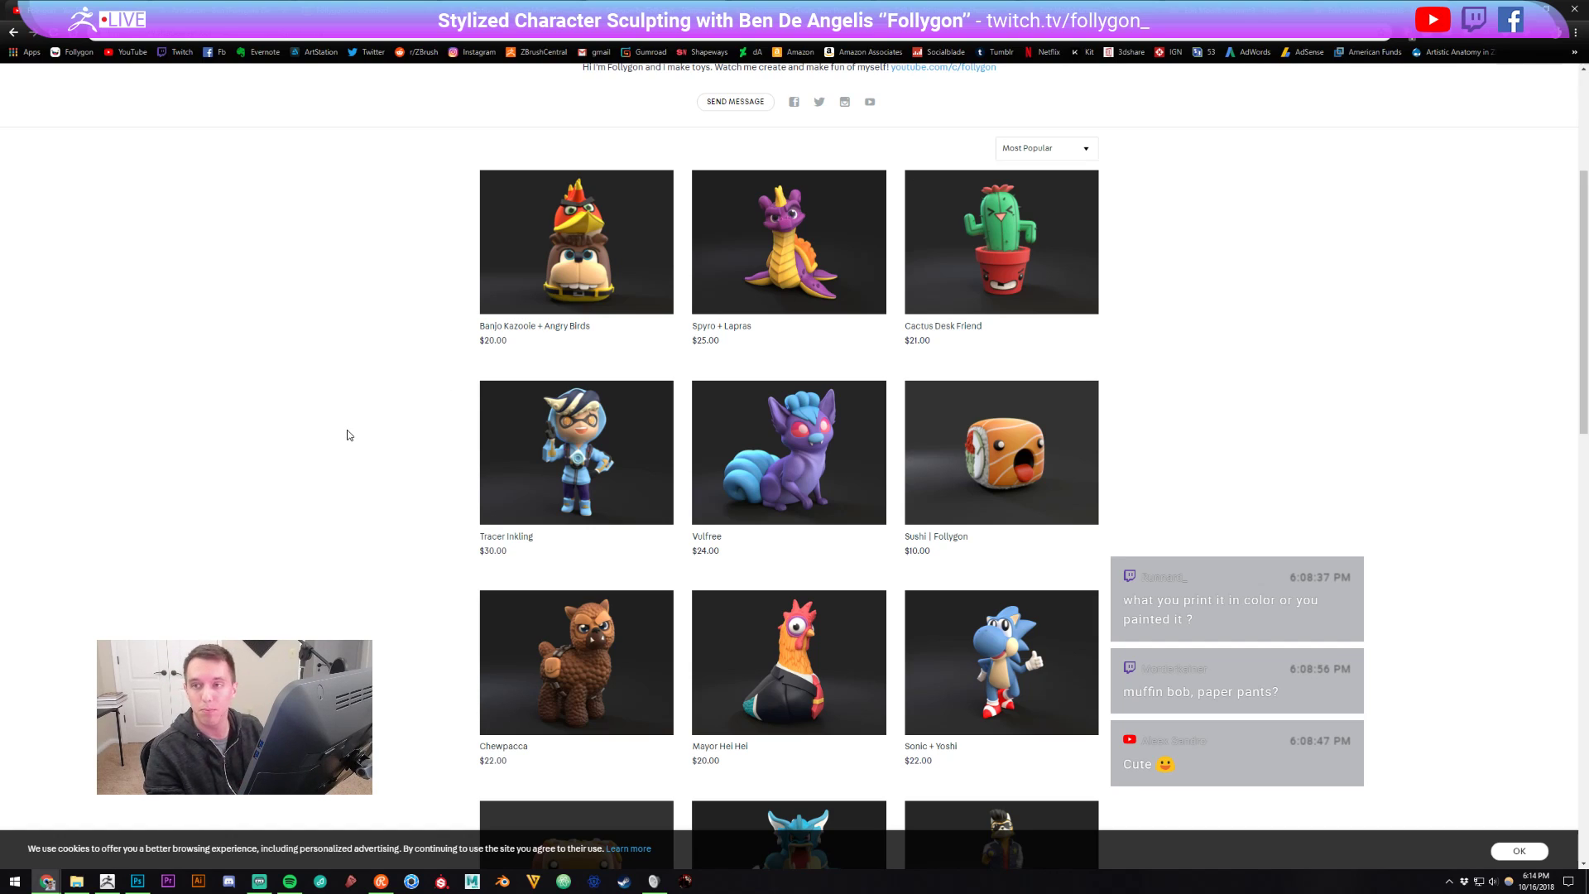
scroll(379, 400, "up", 4)
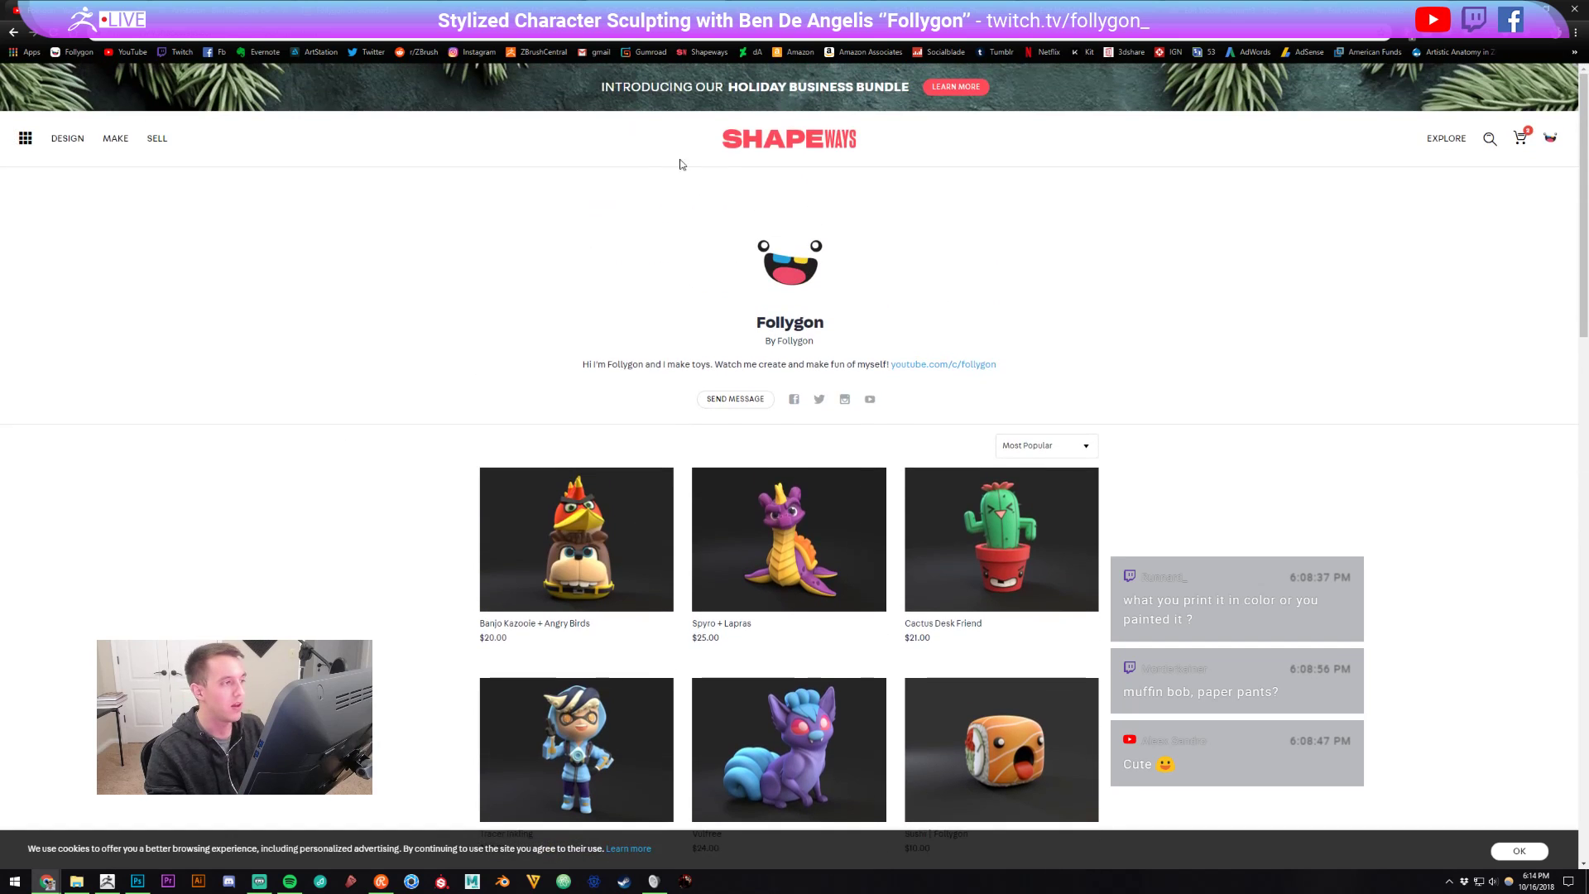
scroll(360, 278, "down", 3)
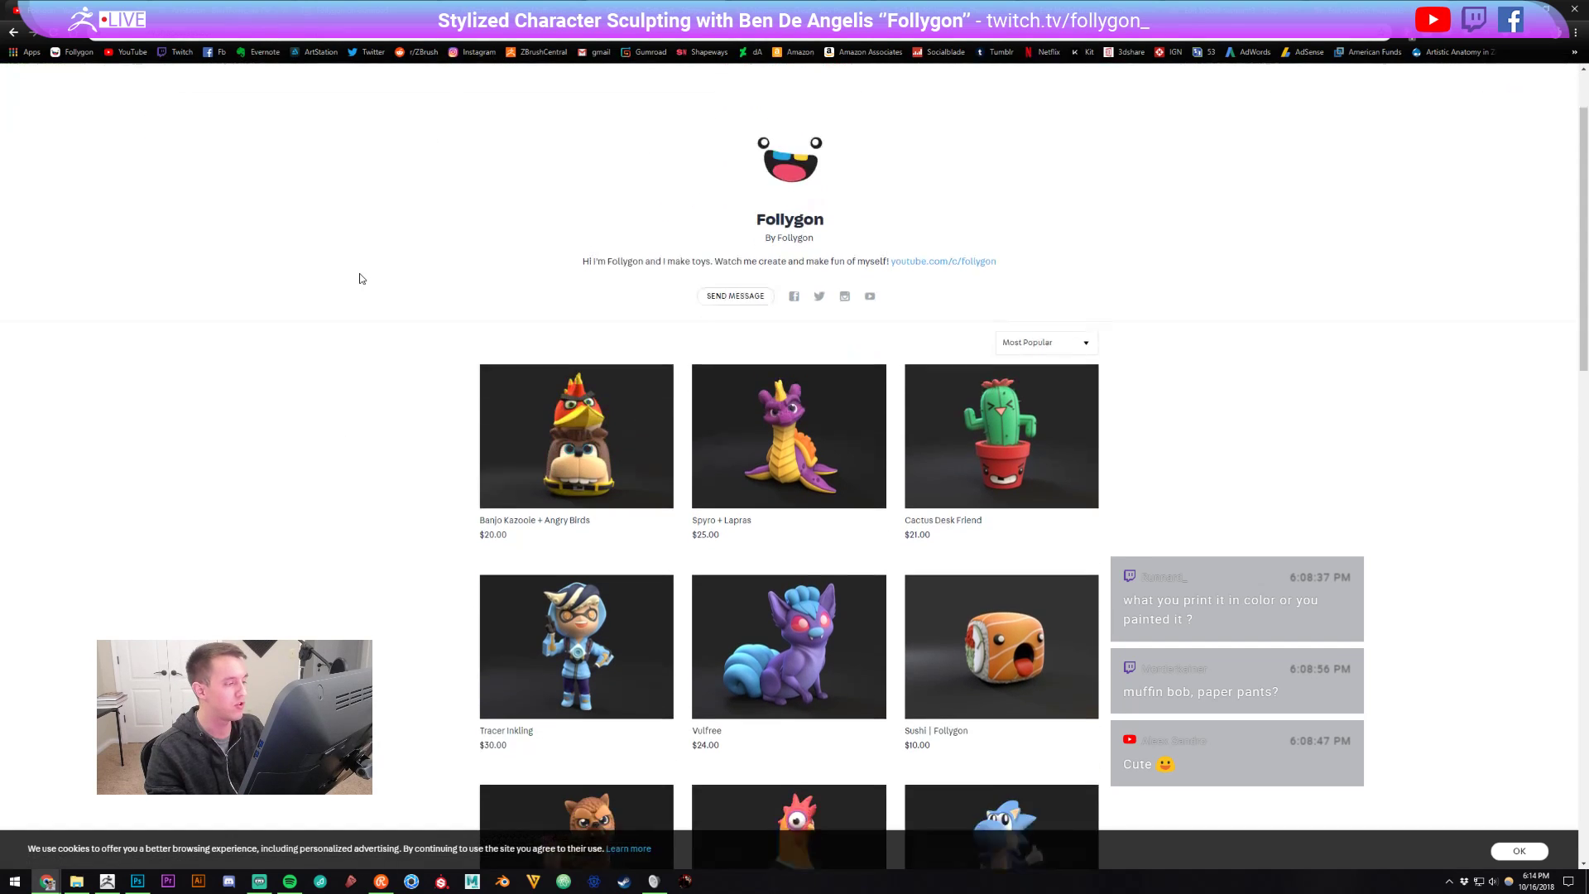
scroll(360, 278, "down", 1)
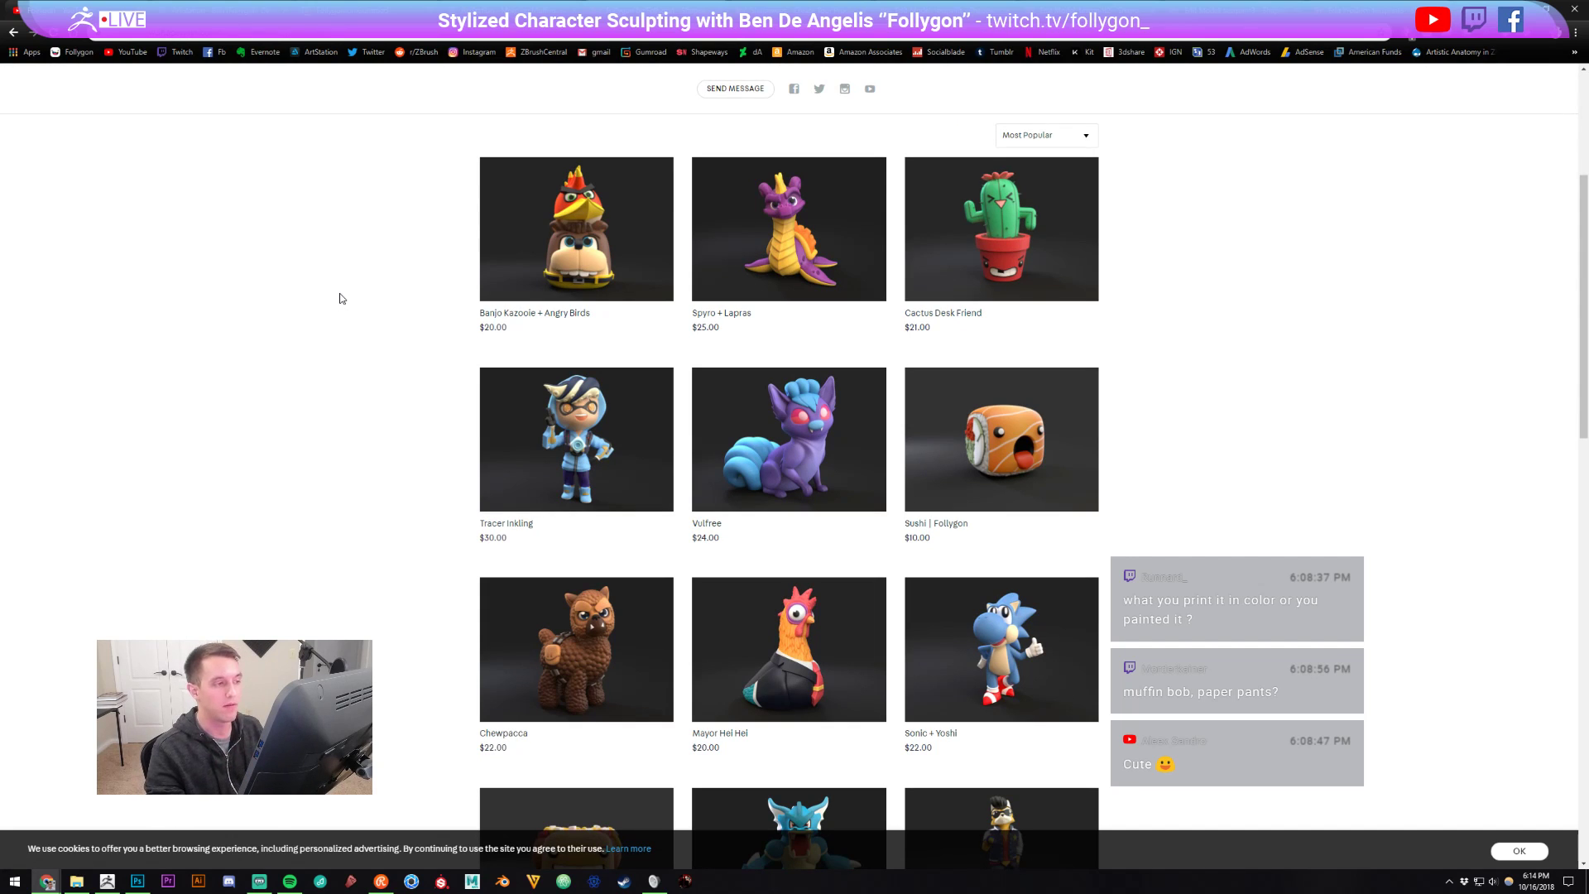
scroll(704, 521, "down", 1)
scroll(704, 513, "up", 3)
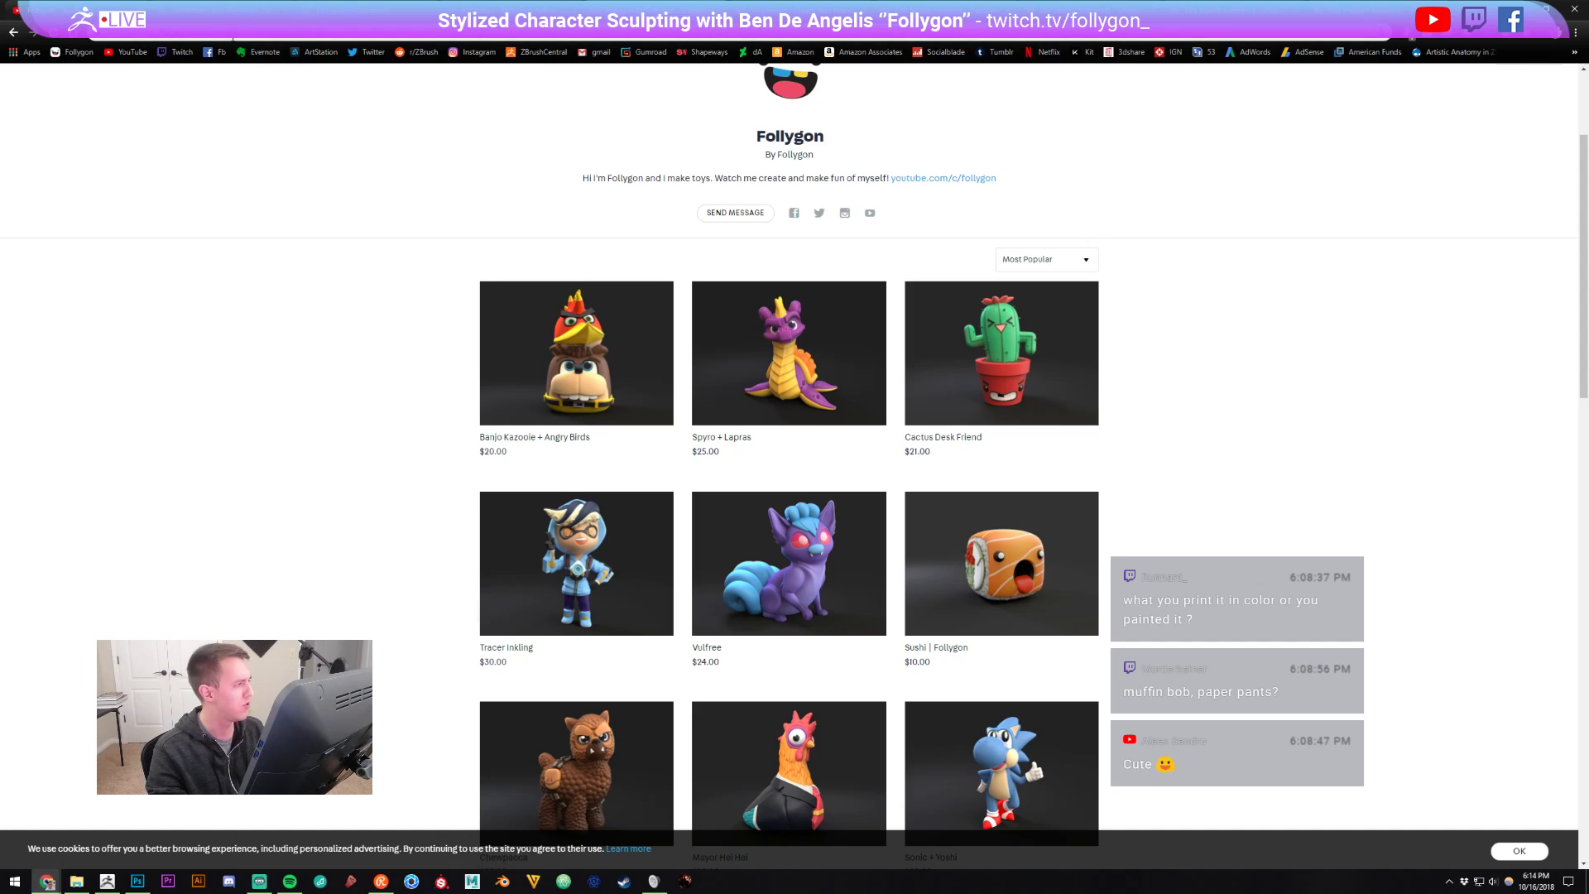
- Look through the Banjo Kazooie + Angry Birds product photos and bring up the printing material's Design Guidelines page
left_click(589, 346)
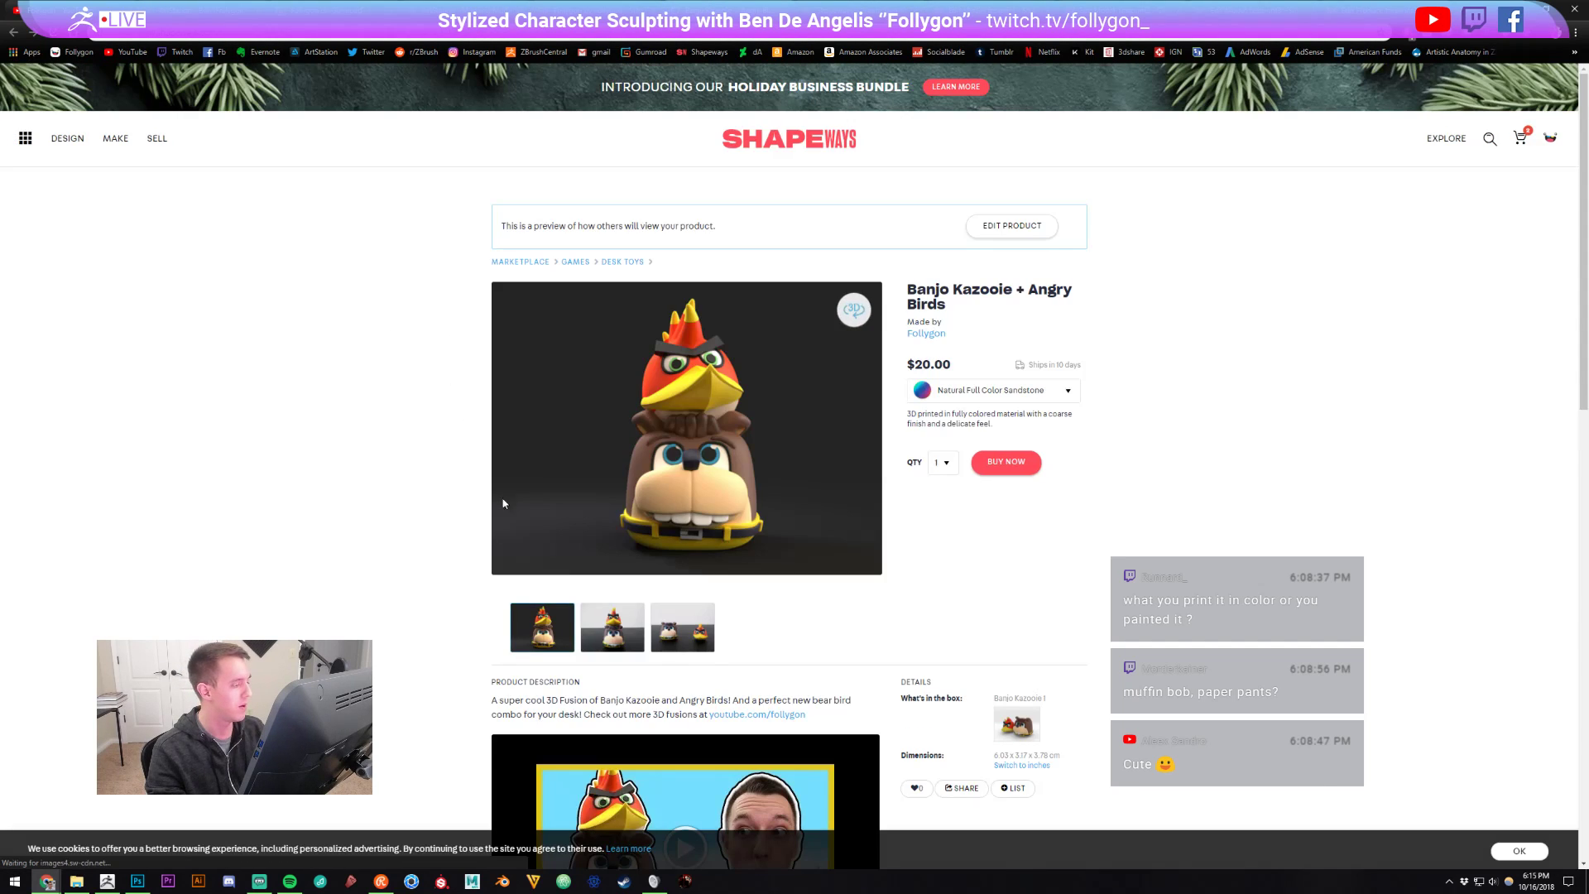
left_click(603, 616)
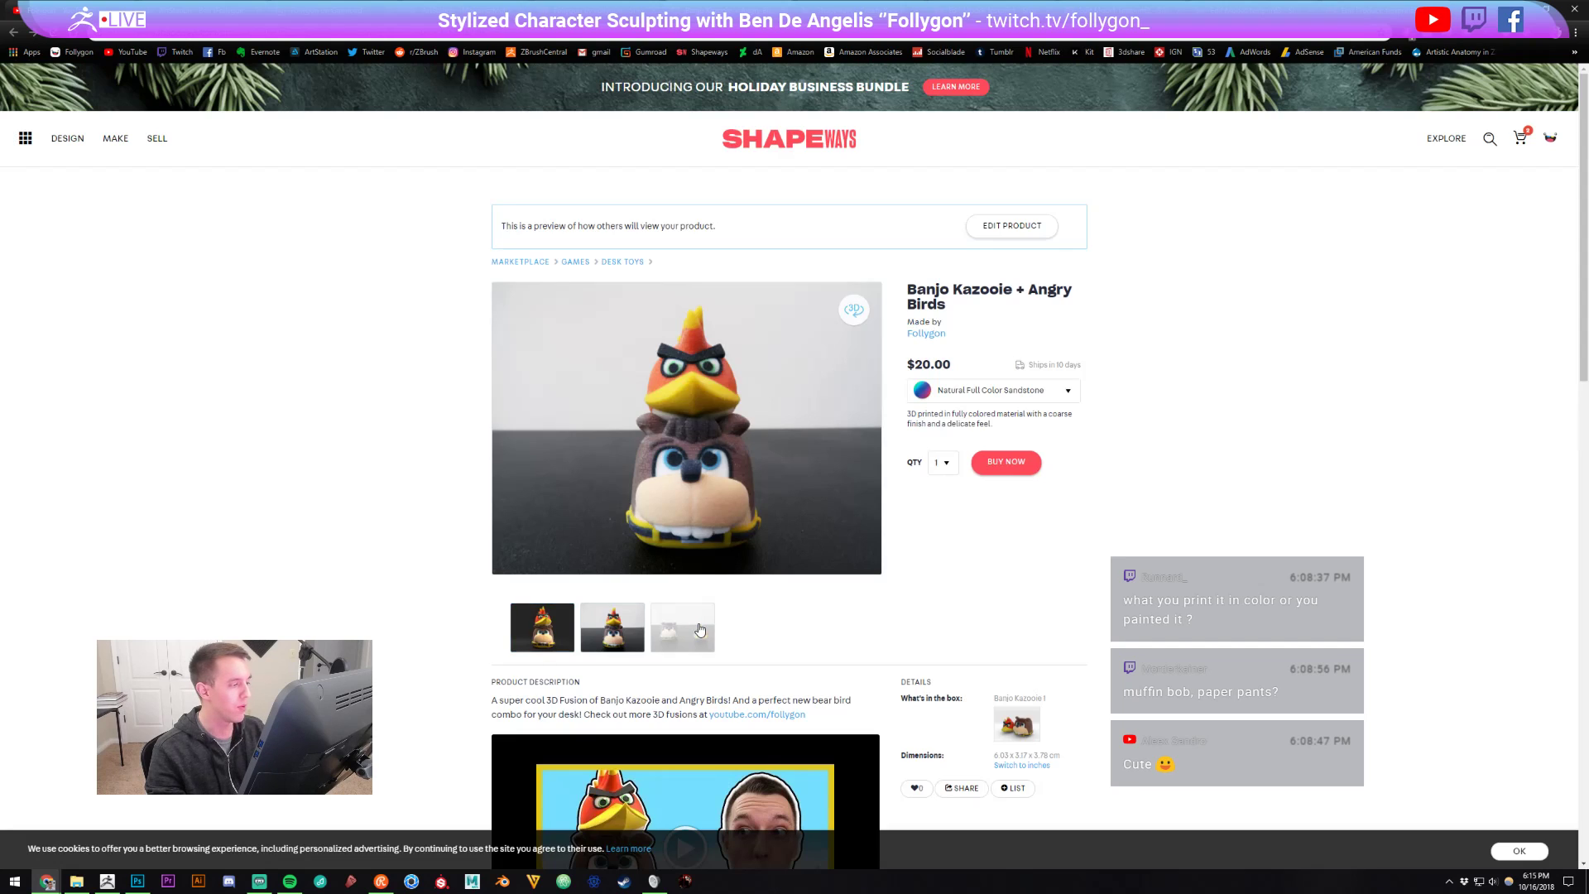
left_click(696, 628)
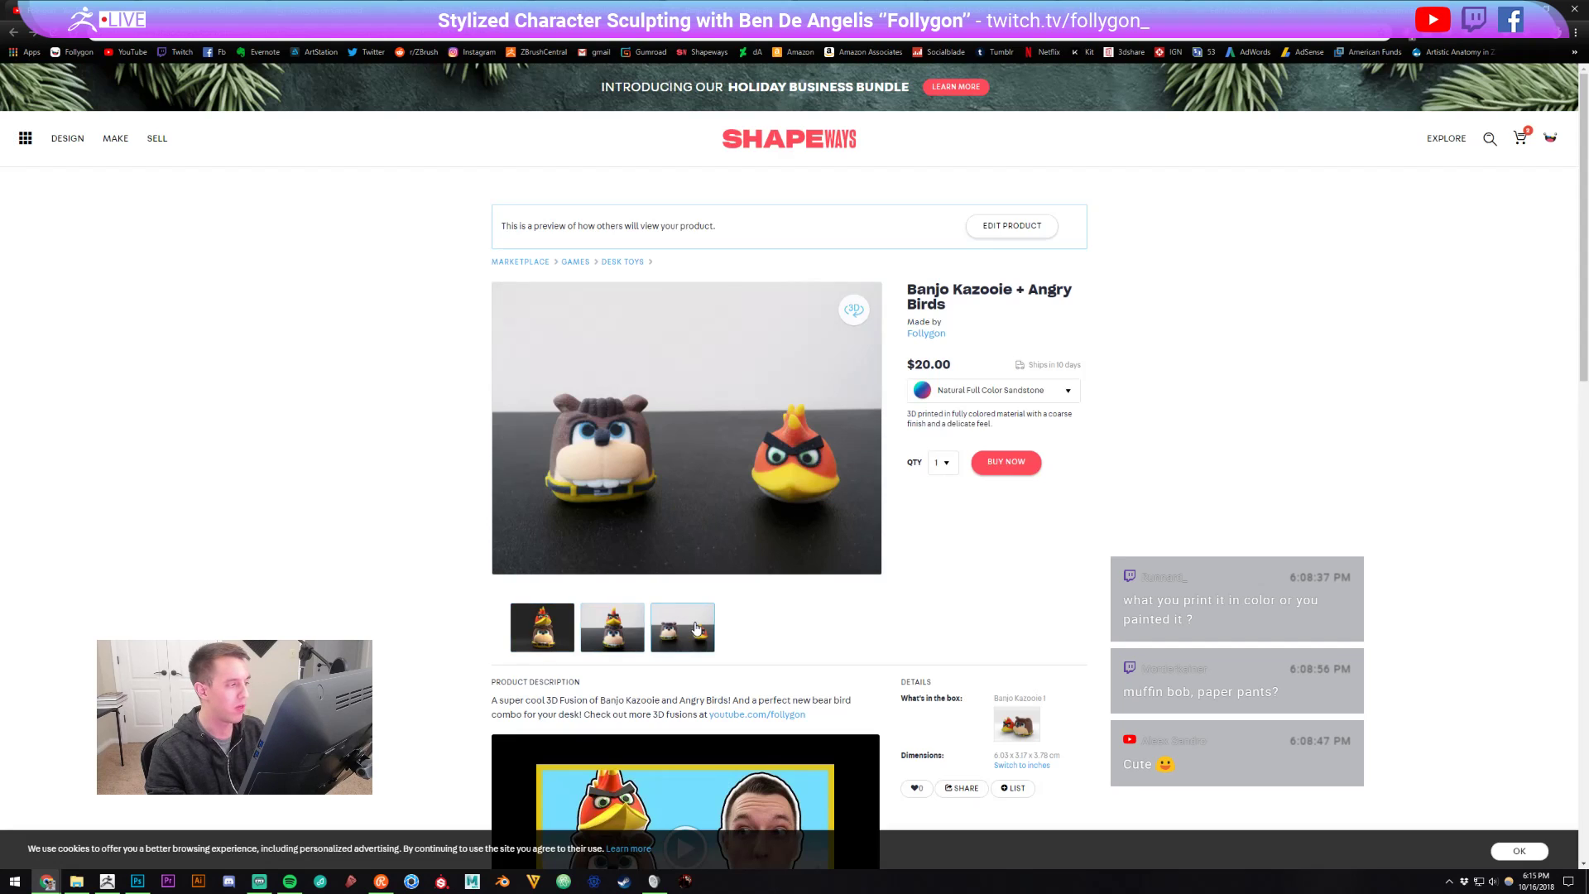
left_click(542, 622)
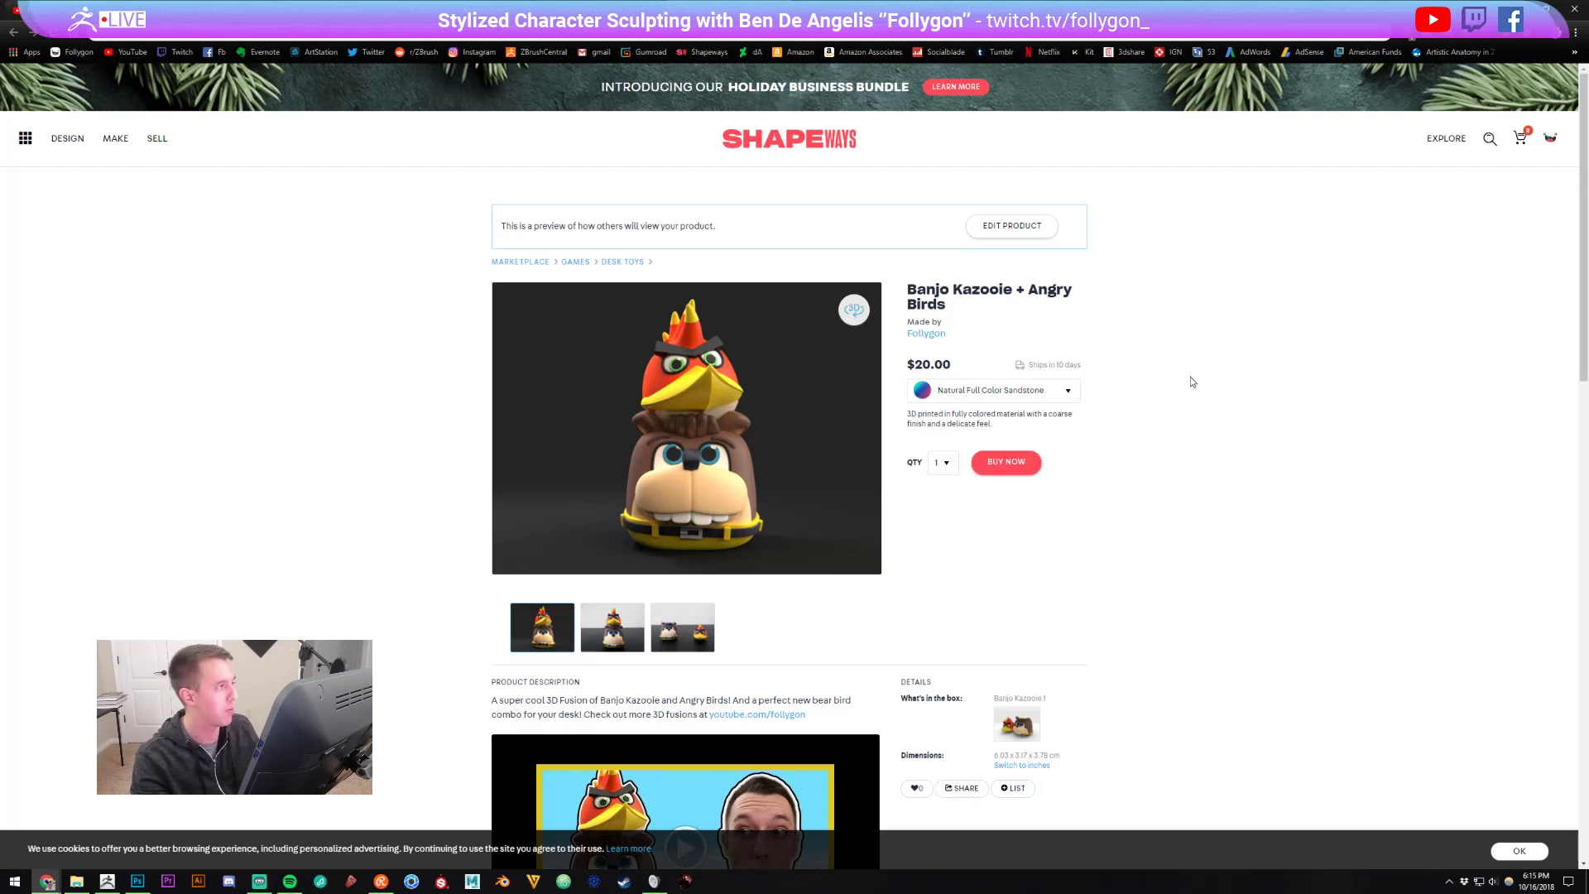
key("alt+Left")
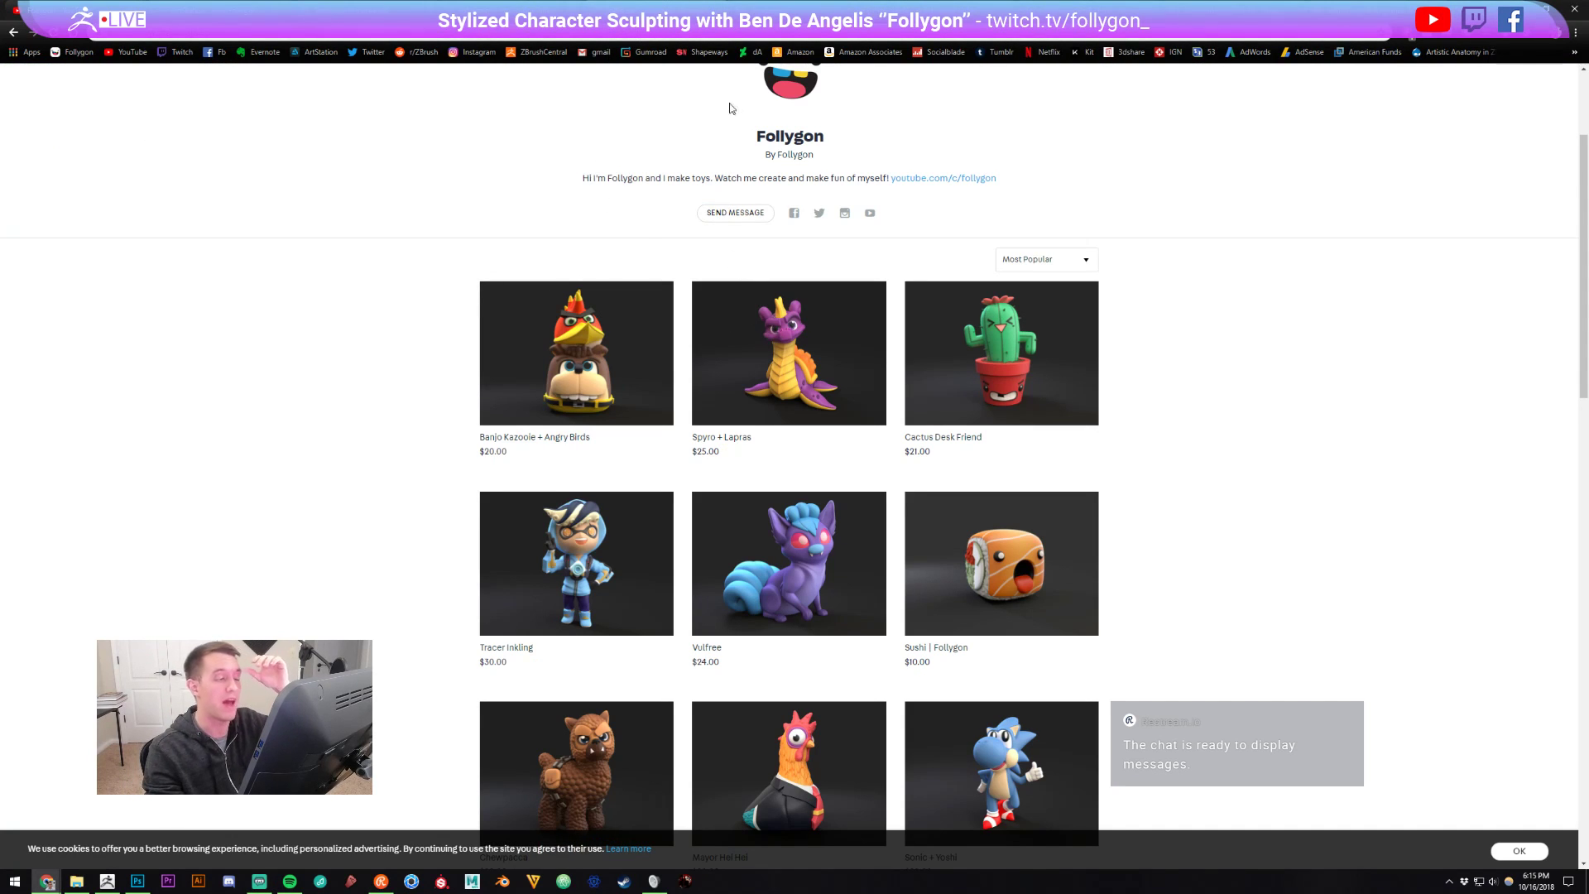
left_click(763, 7)
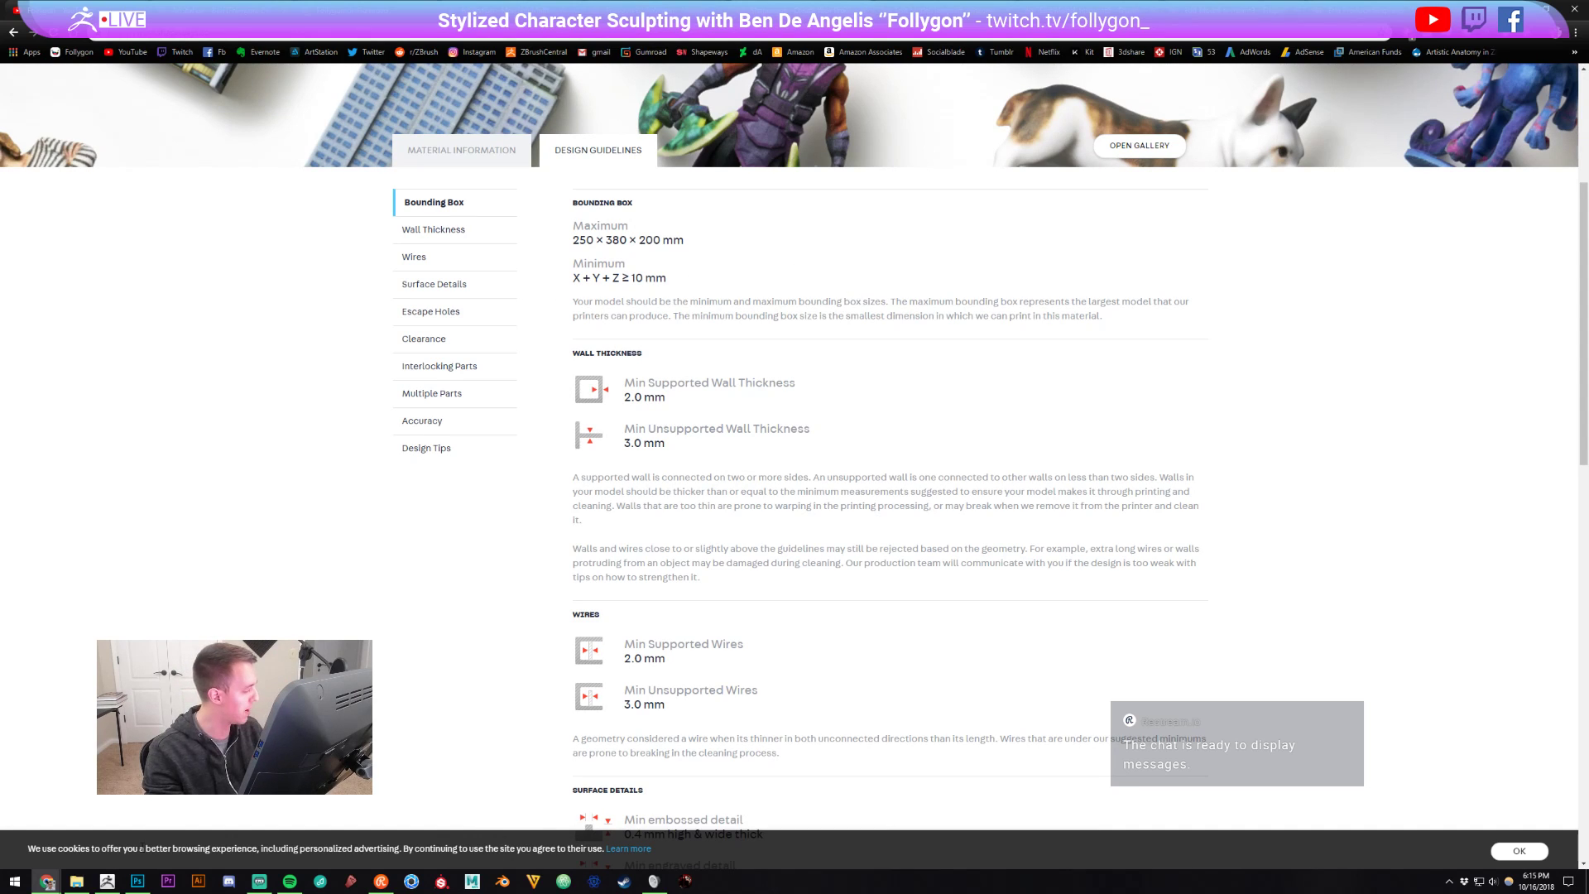
- Switch back to ZBrush and lengthen the floating chat window over the canvas
left_click(106, 881)
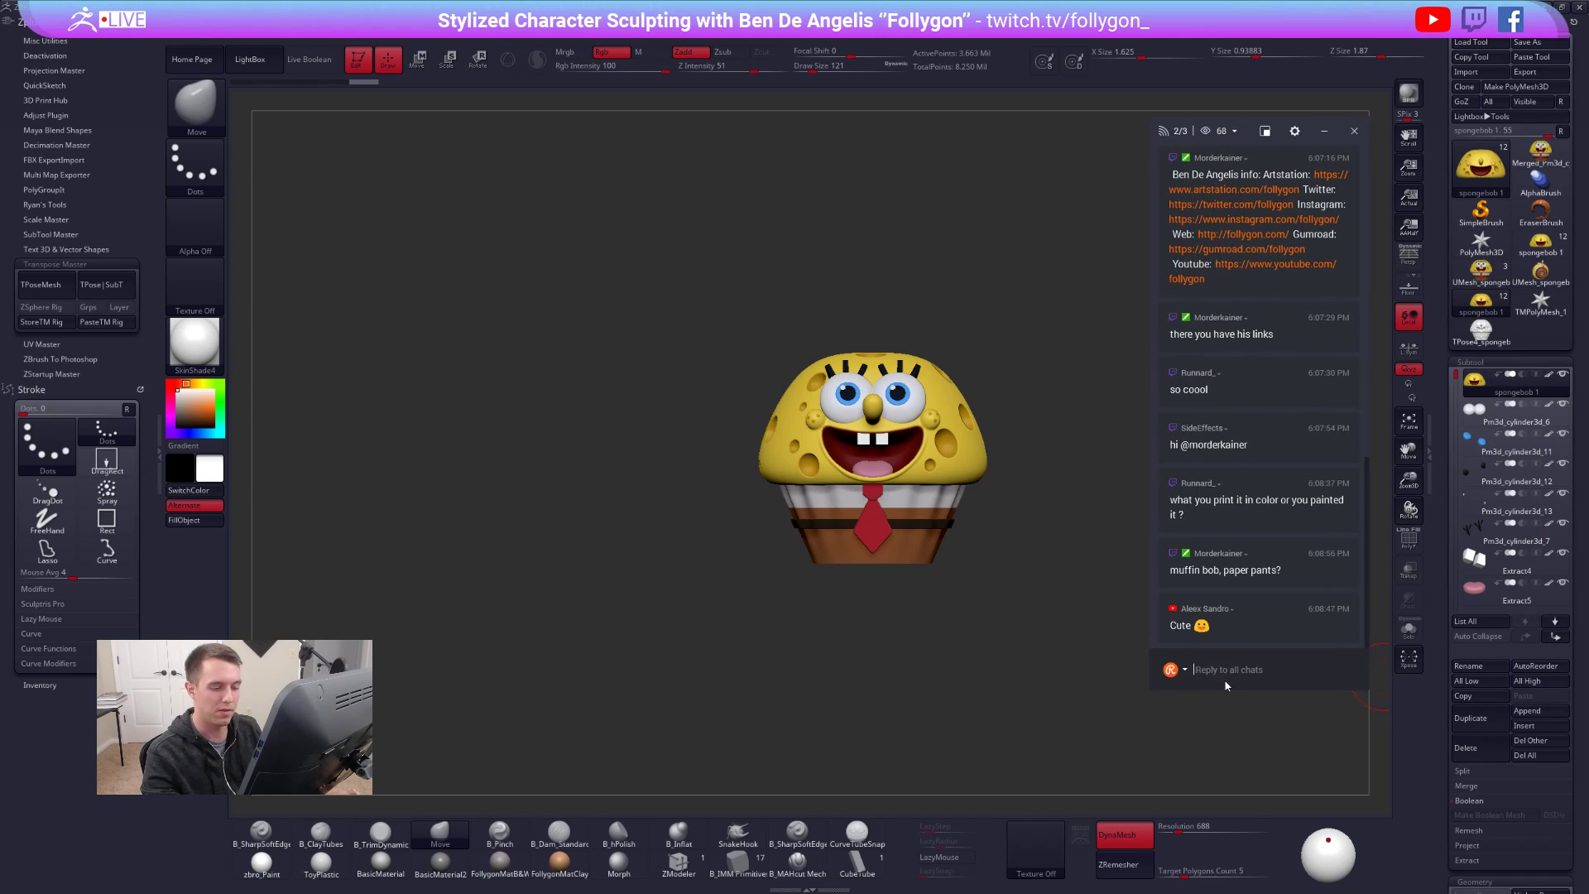
left_click_drag(1234, 696, 1253, 783)
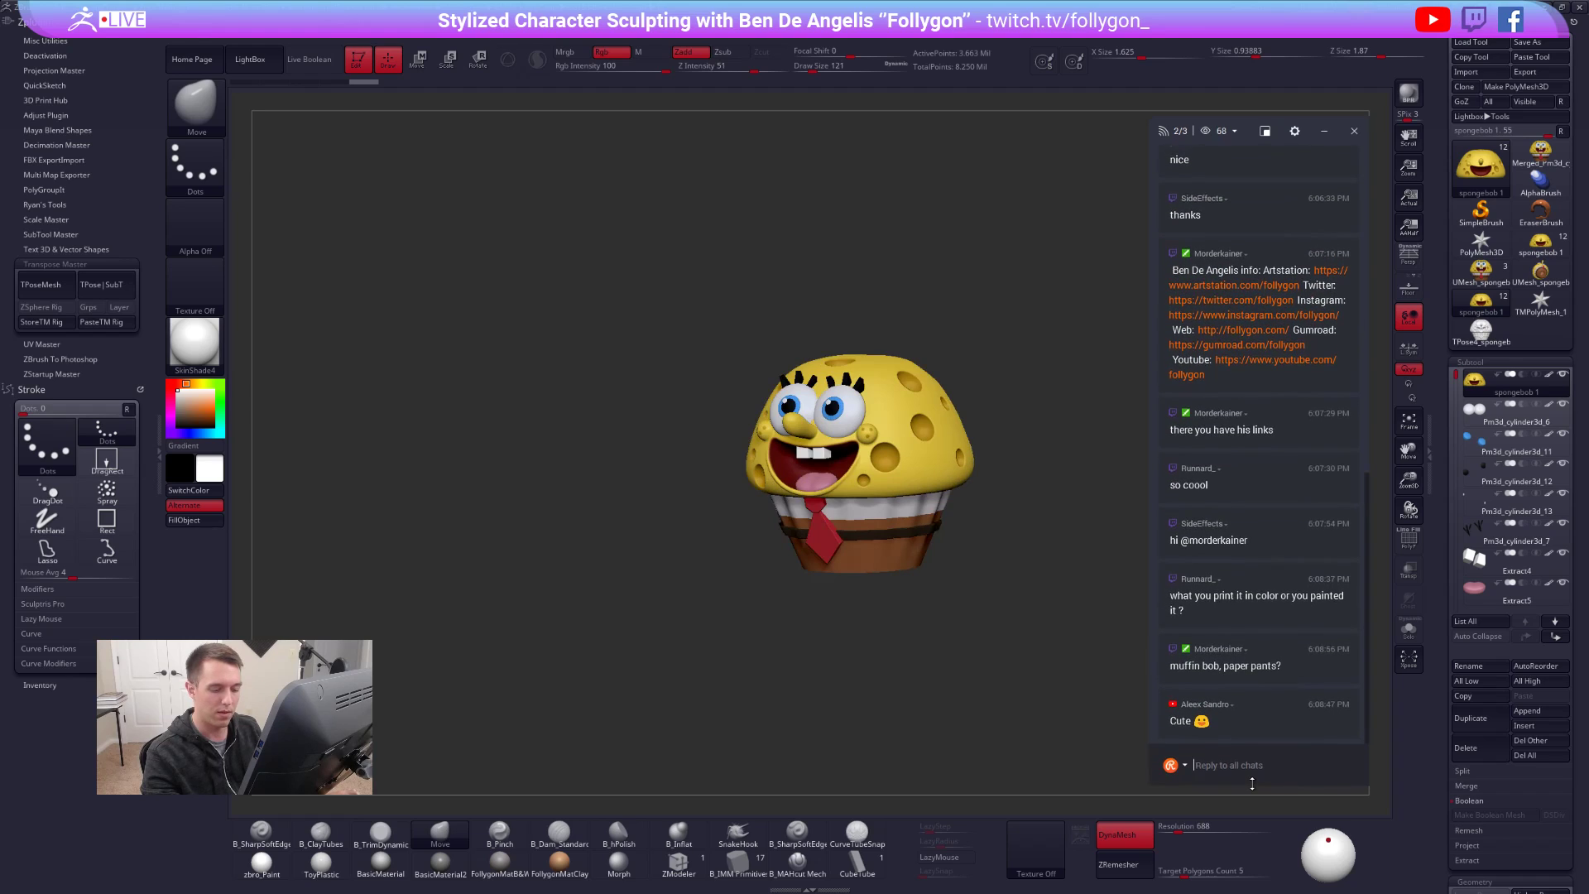
- Set the draw size to 38 and measure the coloured muffin from base to top with a Transpose line
mouse_move(977, 561)
left_mouse_down("shift")
mouse_move(928, 570)
mouse_move(997, 454)
mouse_move(967, 457)
mouse_move(1037, 446)
mouse_move(1040, 521)
left_mouse_up("shift")
key("space")
left_click_drag(1047, 263, 1028, 285)
key("w")
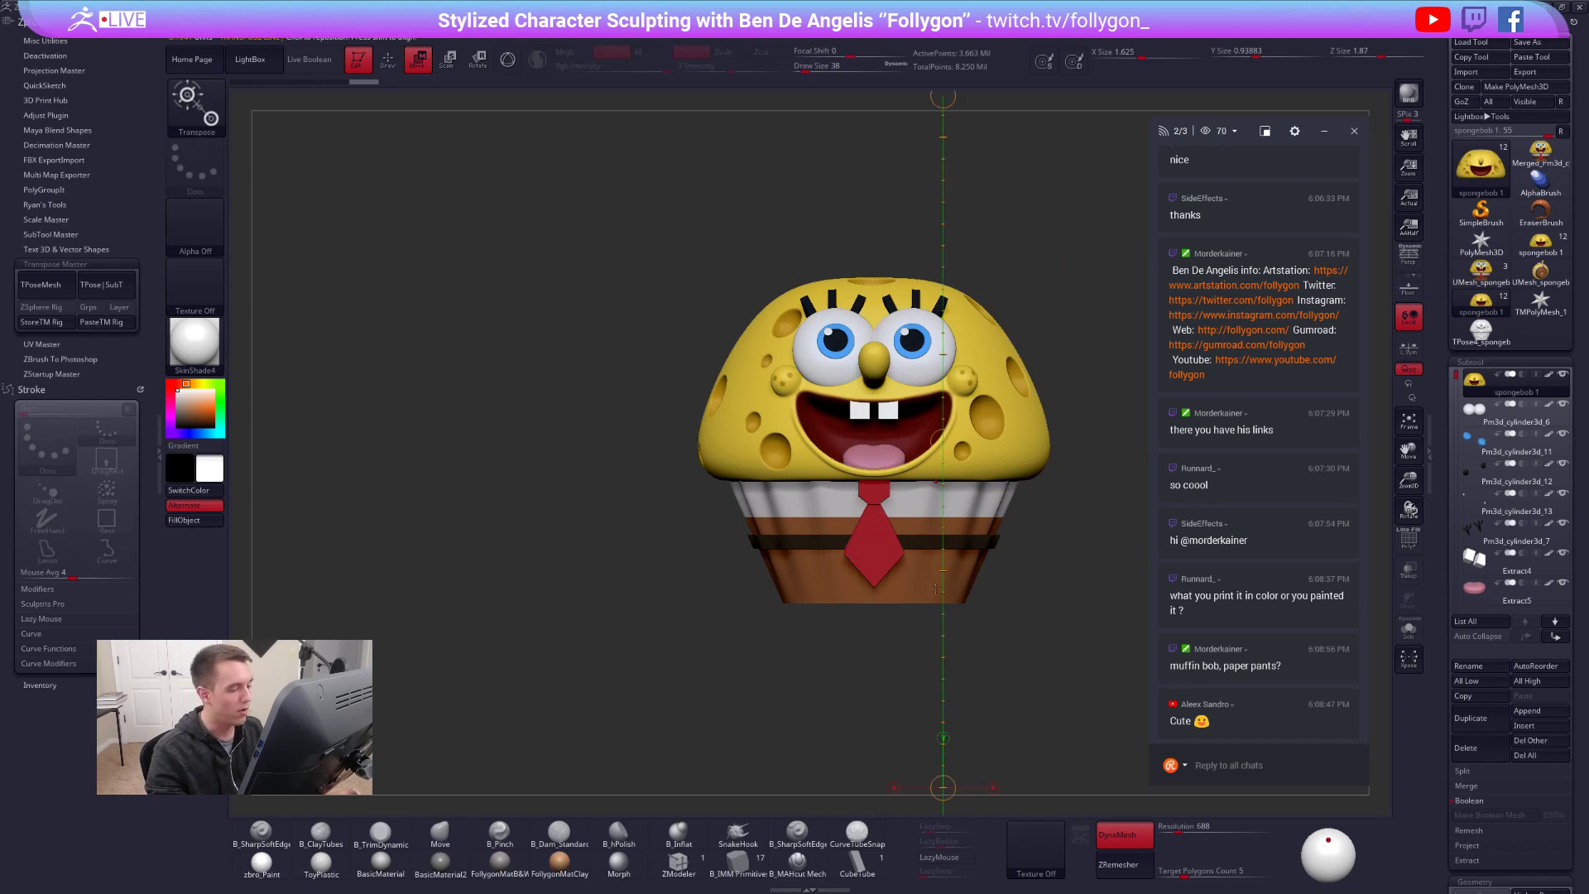
left_click_drag(914, 601, 917, 273)
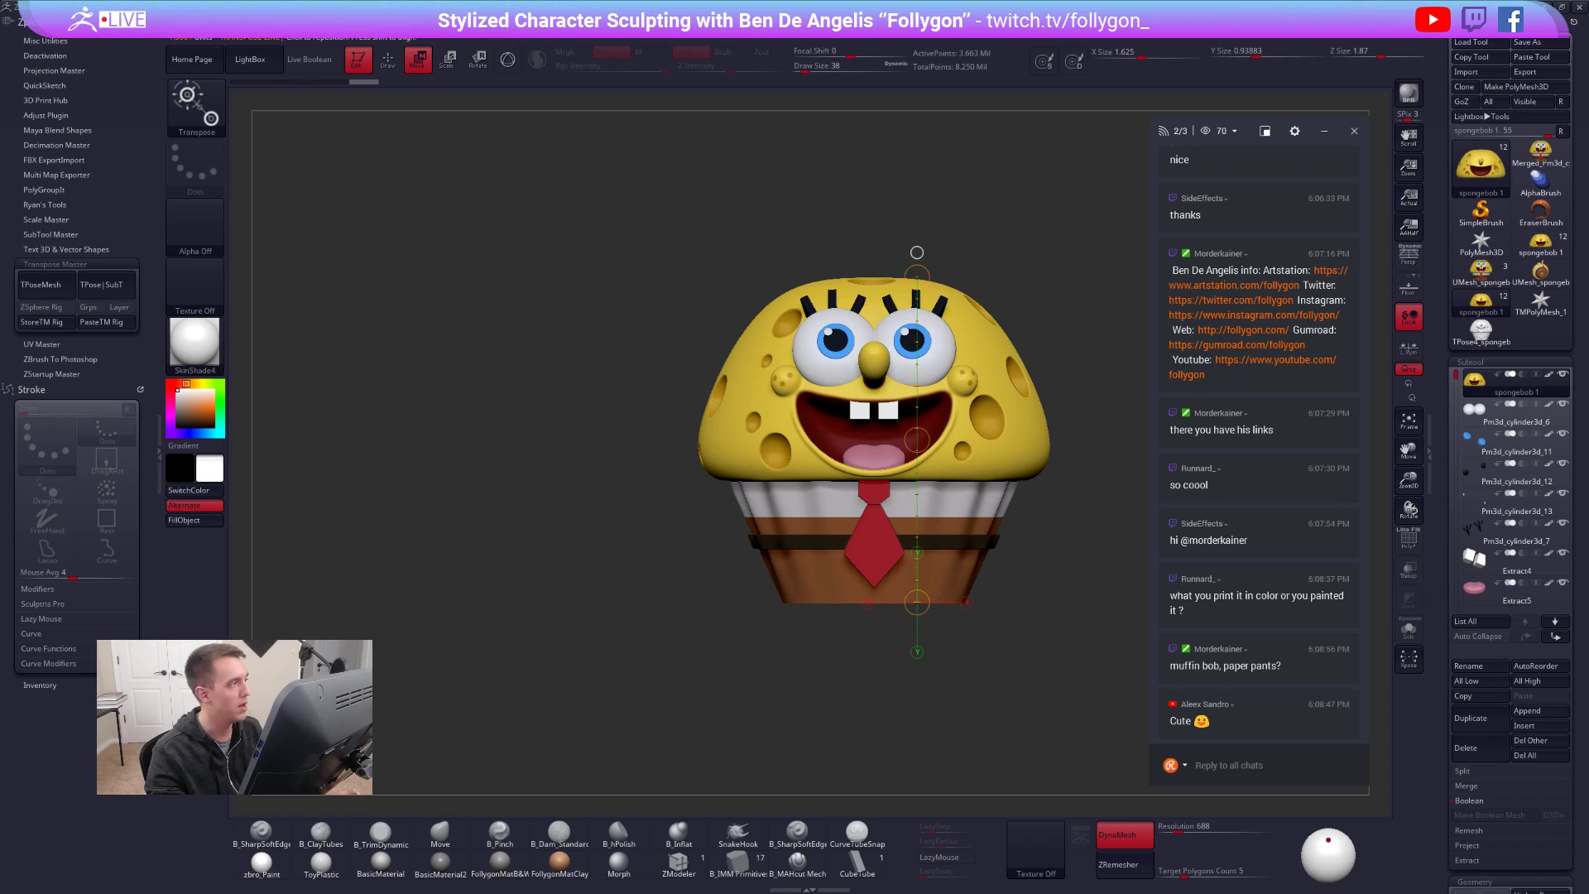
mouse_move(695, 360)
left_mouse_down()
mouse_move(702, 393)
mouse_move(621, 419)
mouse_move(632, 177)
mouse_move(1049, 608)
left_mouse_up()
key("q")
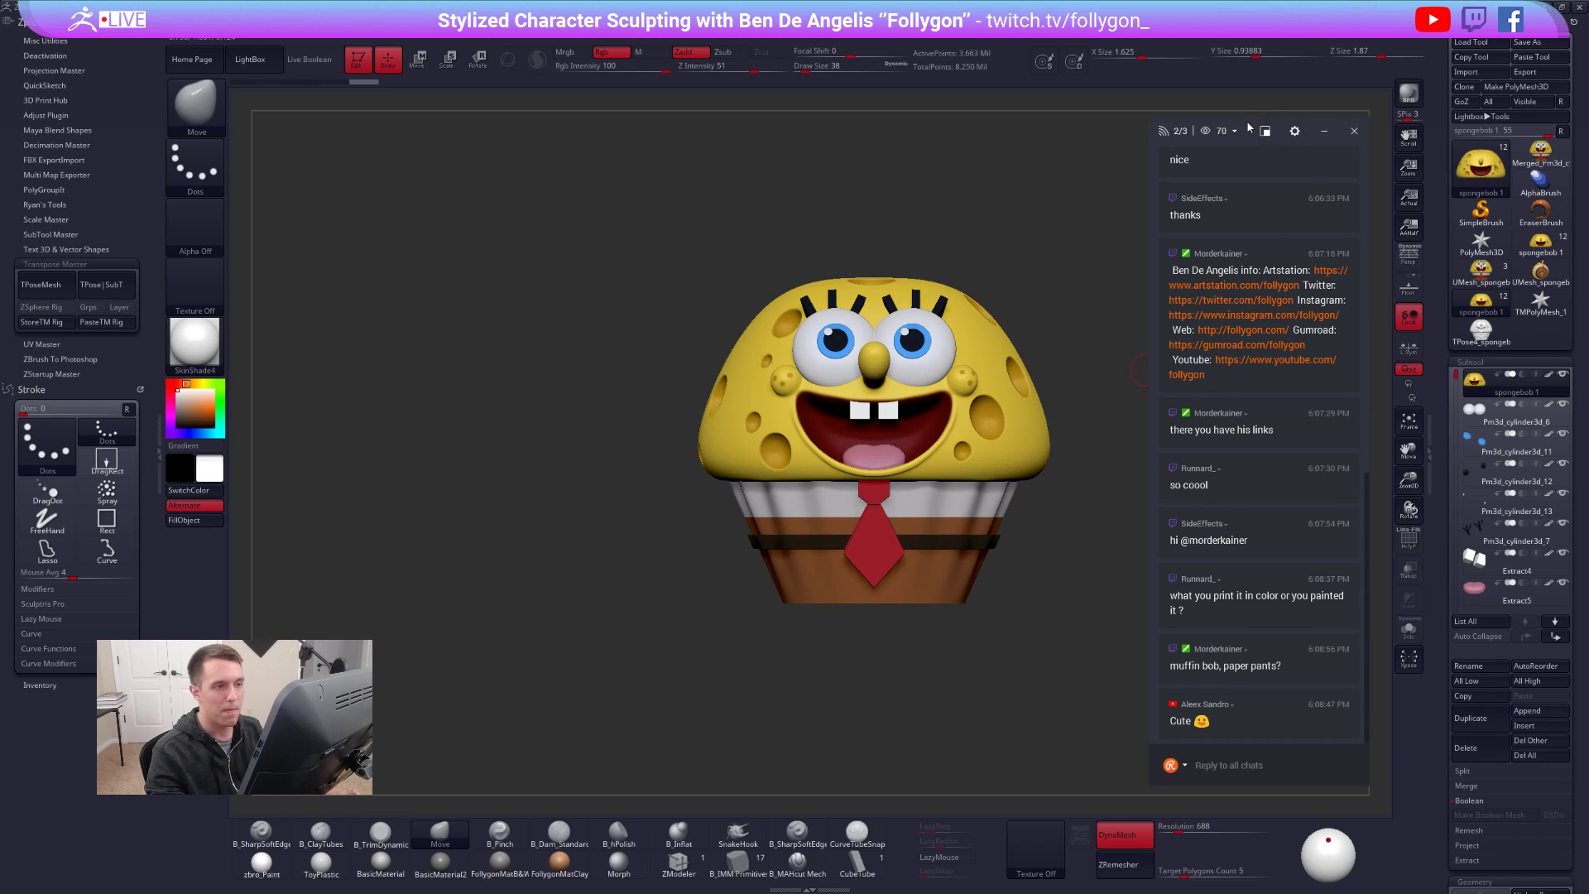
- Move the floating chat window off the canvas and turn the muffin slightly
left_click_drag(1248, 125, 1588, 112)
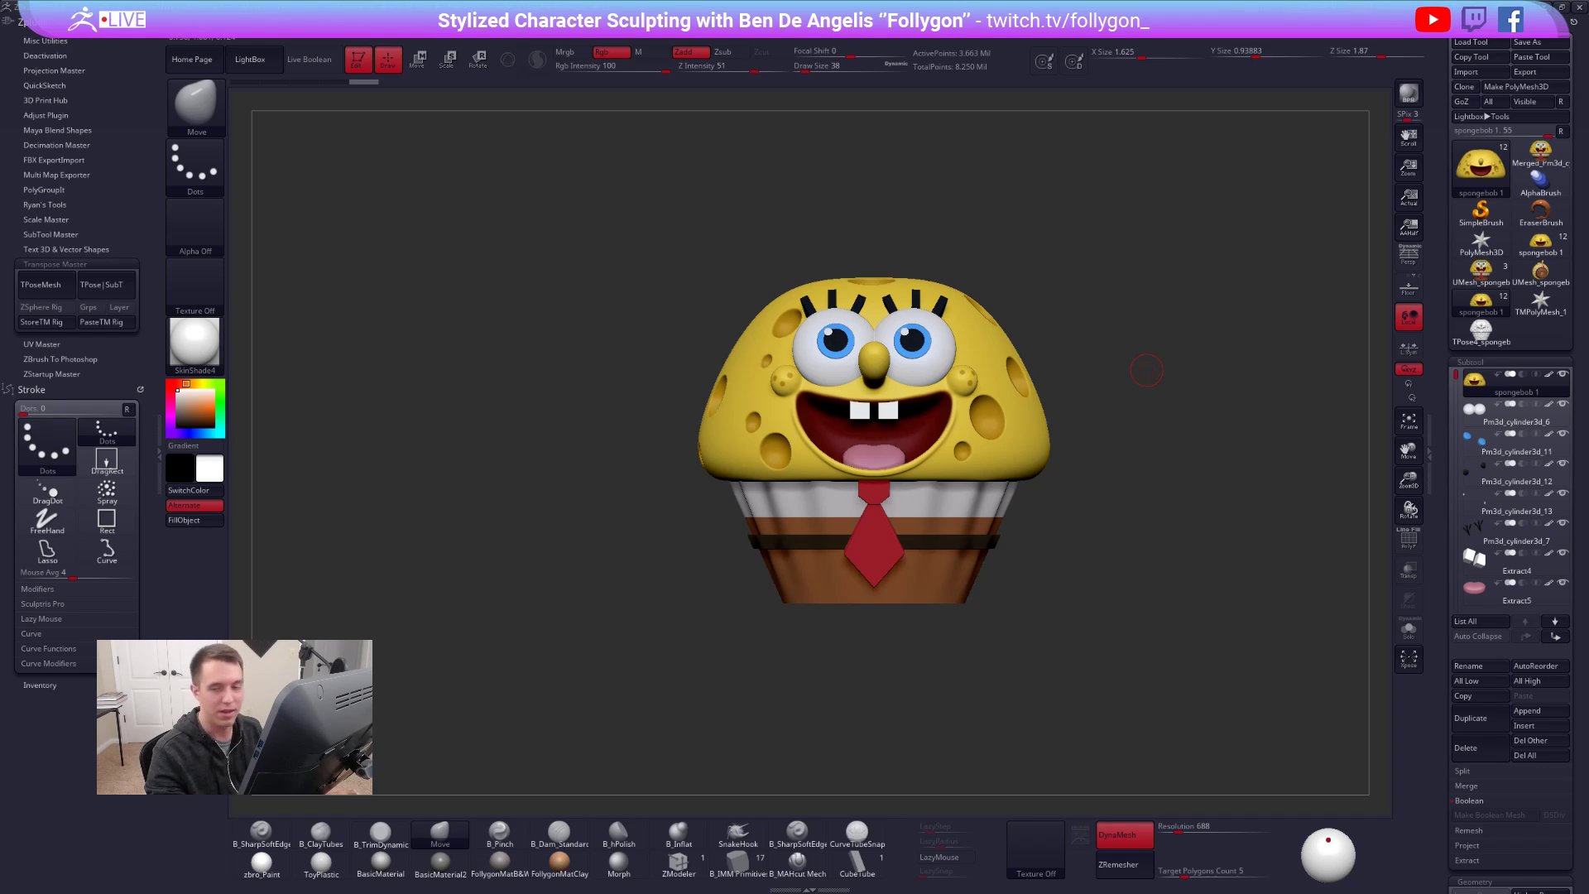
left_click_drag(988, 275, 962, 261)
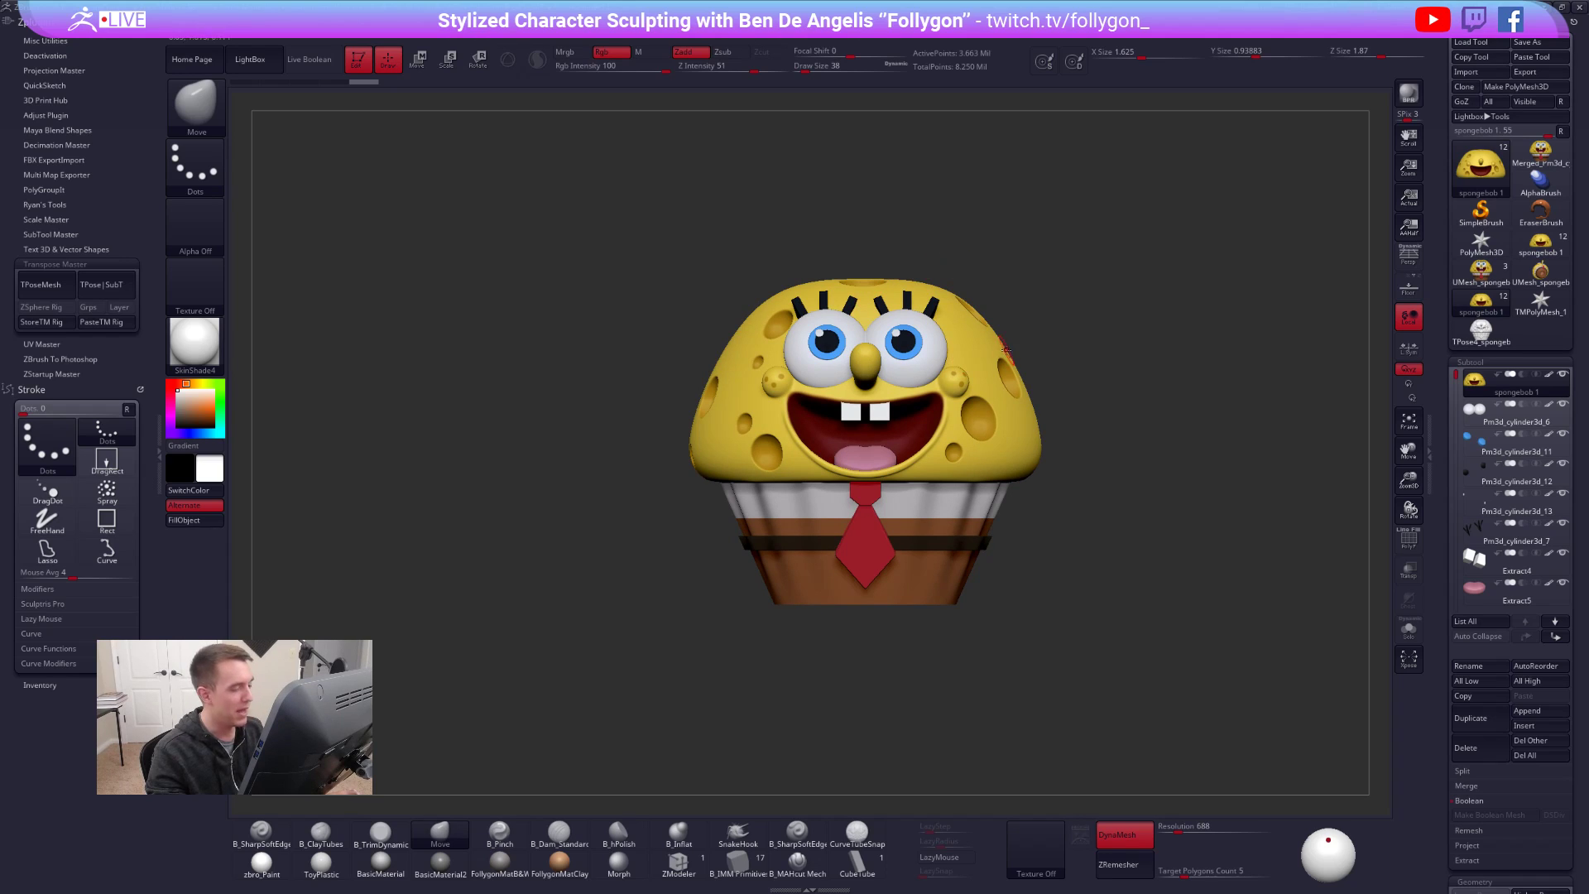
- Switch to the browser's Design Guidelines page and highlight the minimum unsupported wall thickness for review
key("alt+Tab")
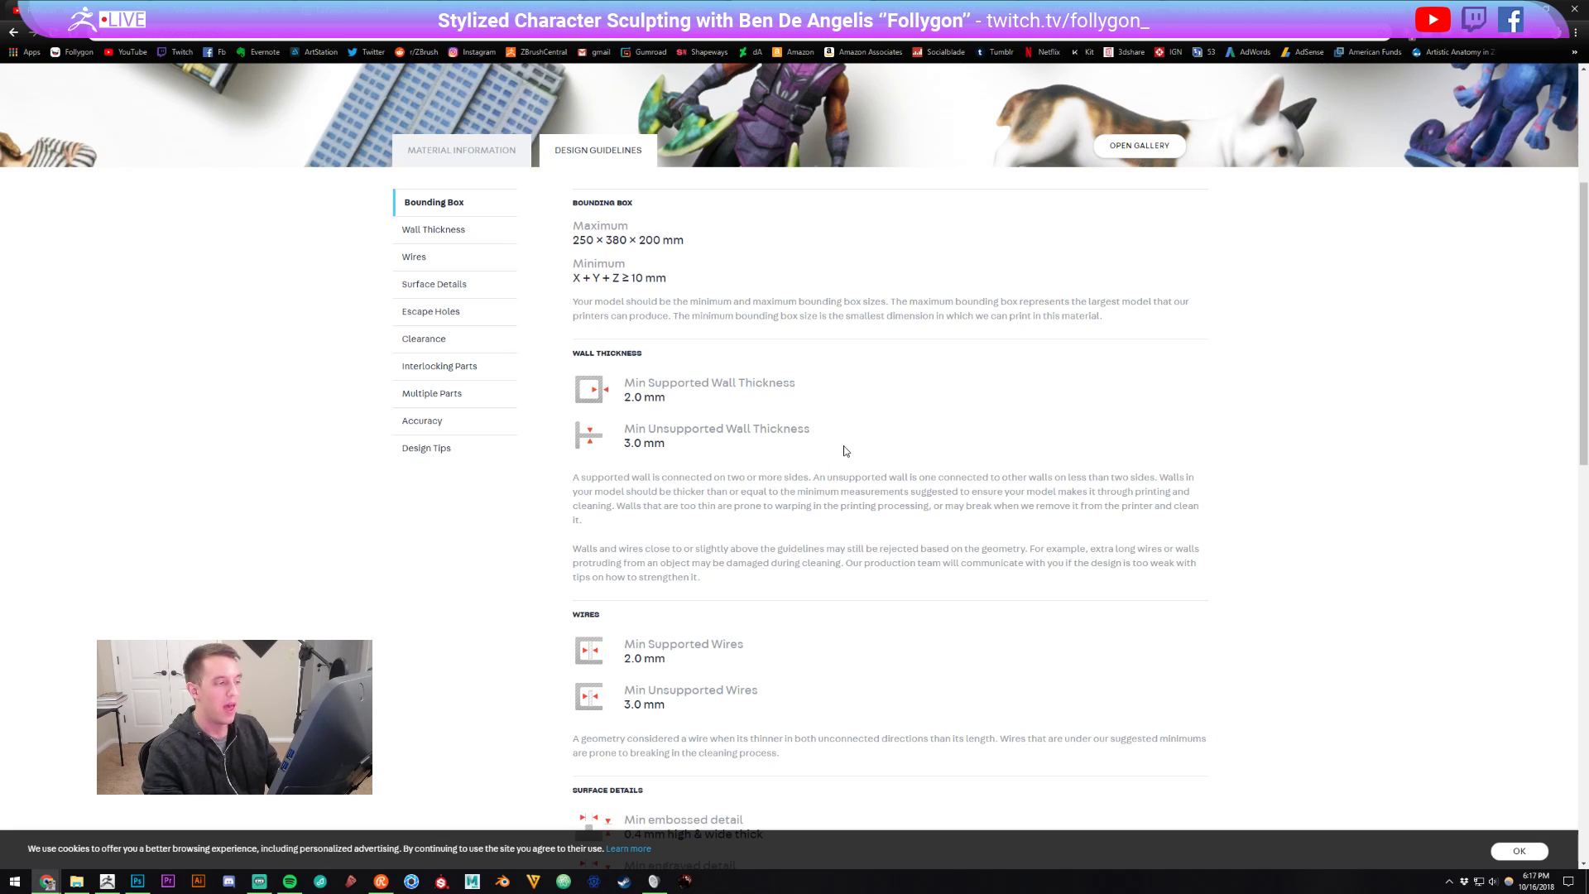
left_click_drag(667, 445, 626, 443)
triple_click(625, 440)
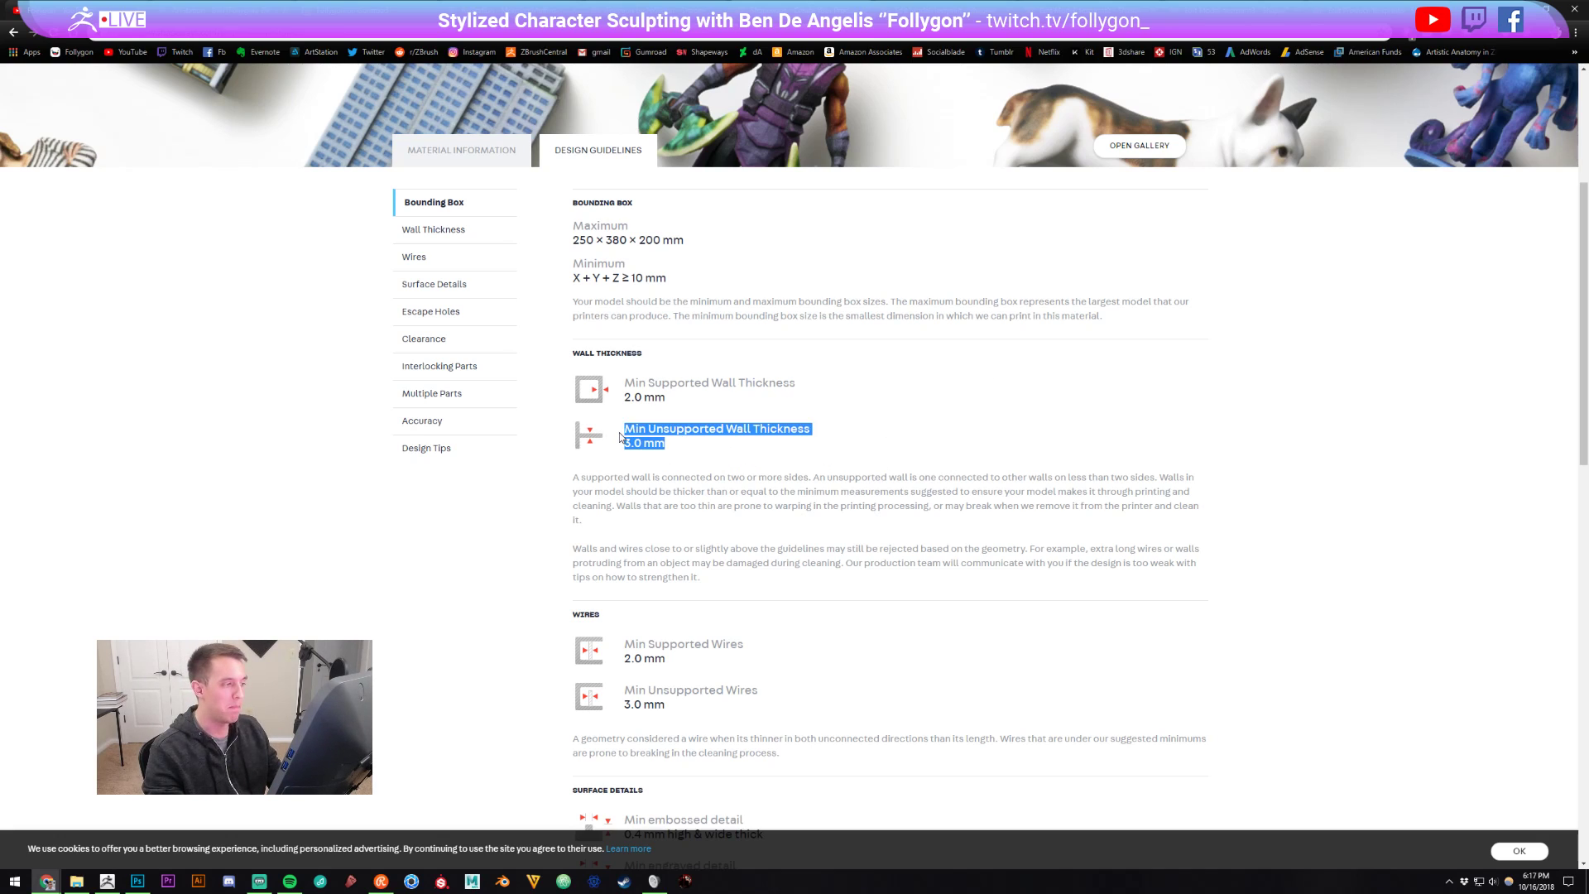
left_click(816, 458)
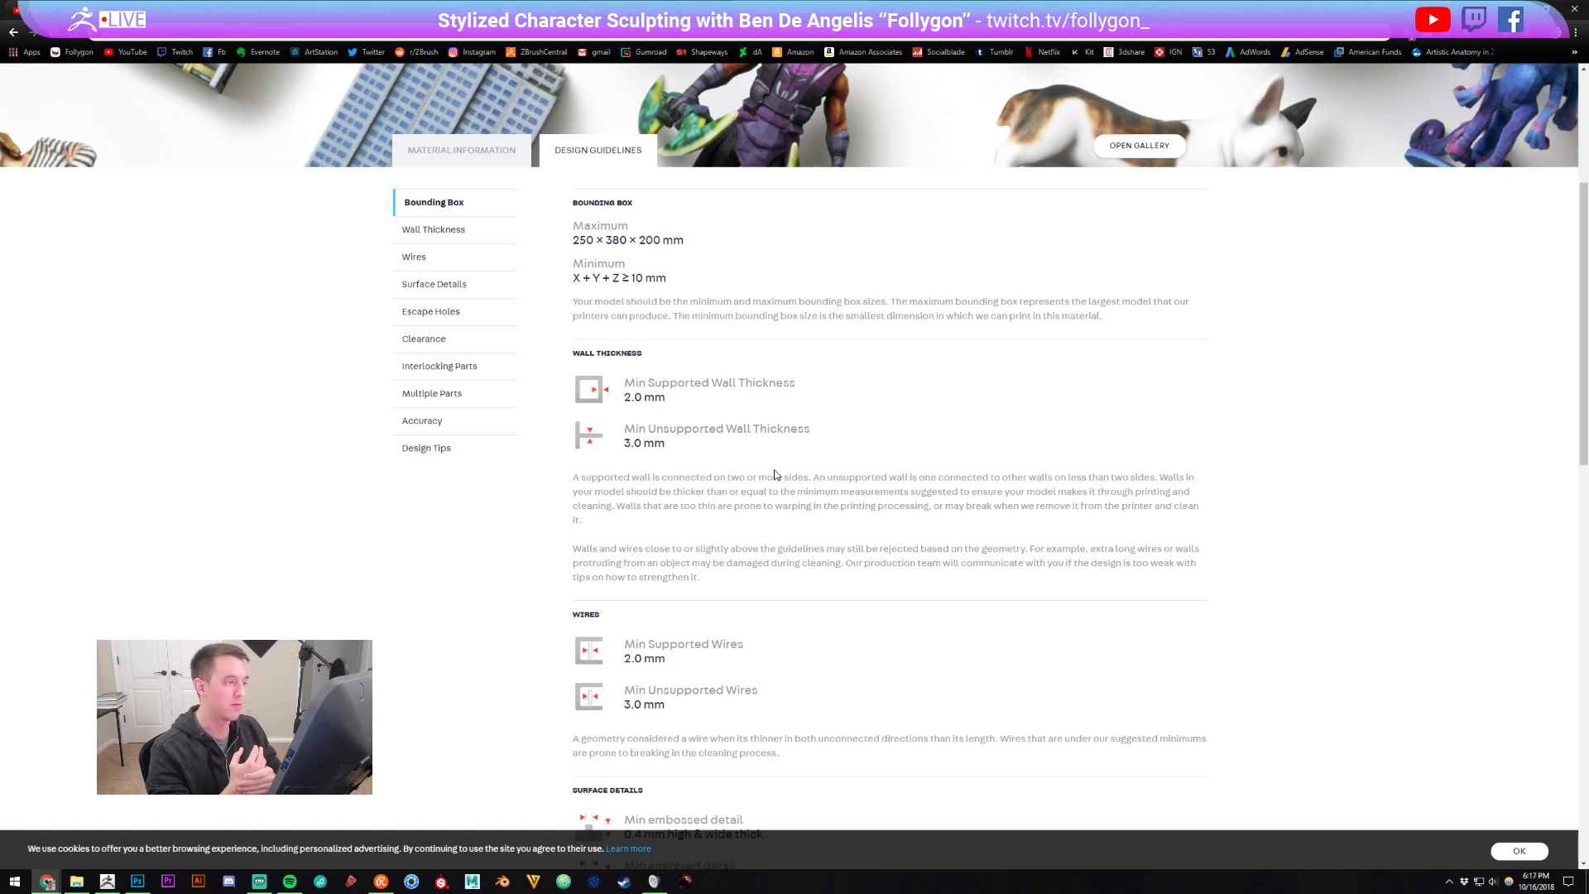
- Switch back to ZBrush, draw a vertical Transpose line by the nose in side view, and inspect the nose up close
left_click(109, 884)
right_click_drag(775, 643, 811, 649, "ctrl")
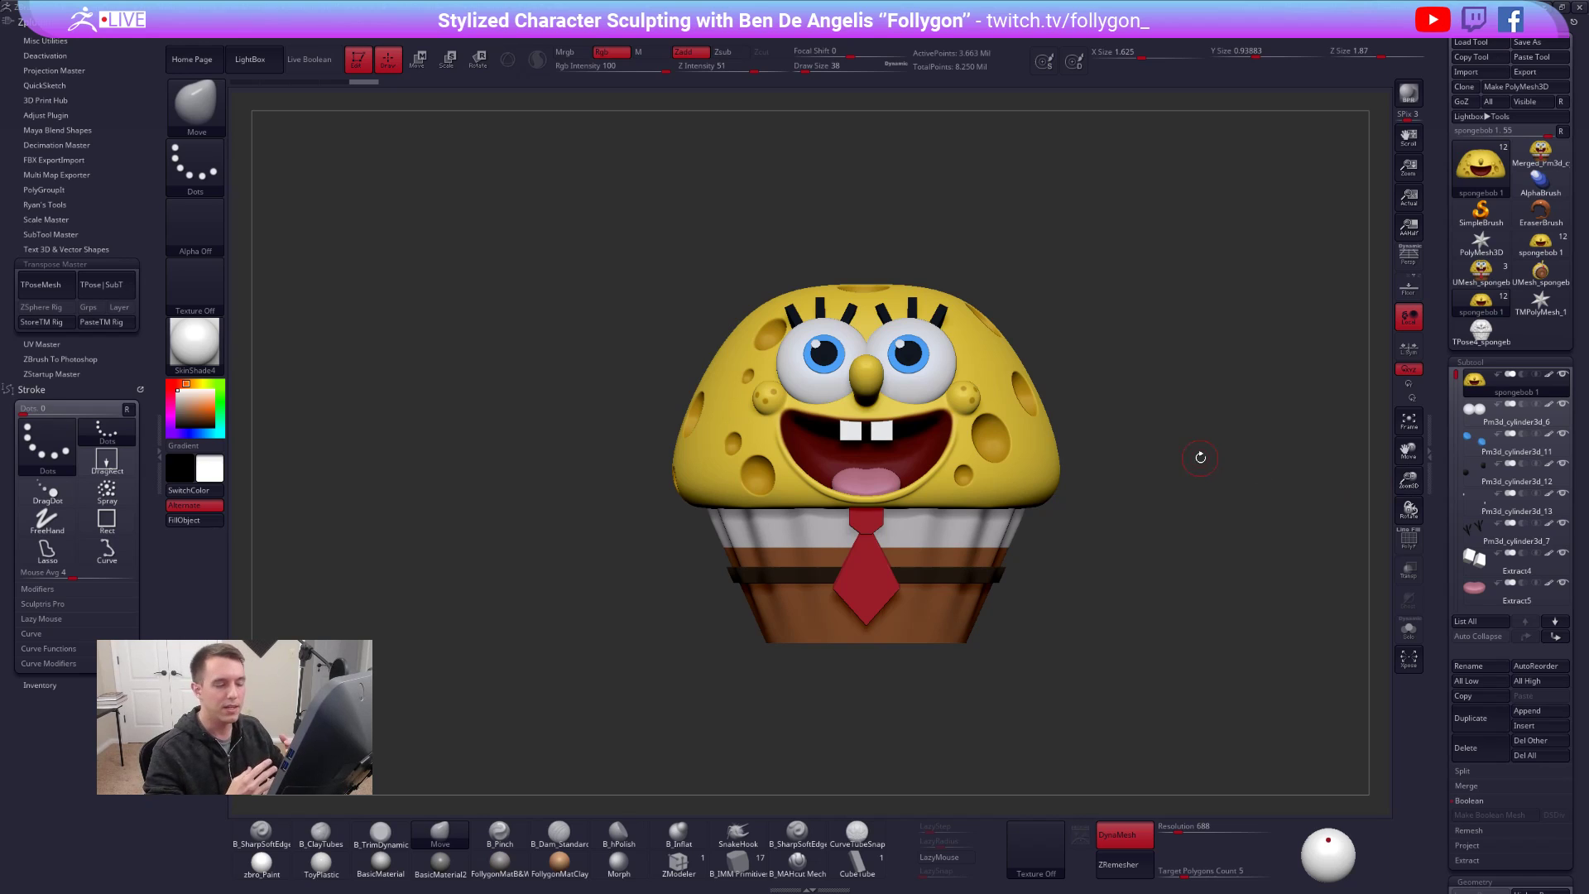
right_click_drag(947, 328, 812, 379)
key("w")
left_click_drag(823, 395, 823, 662)
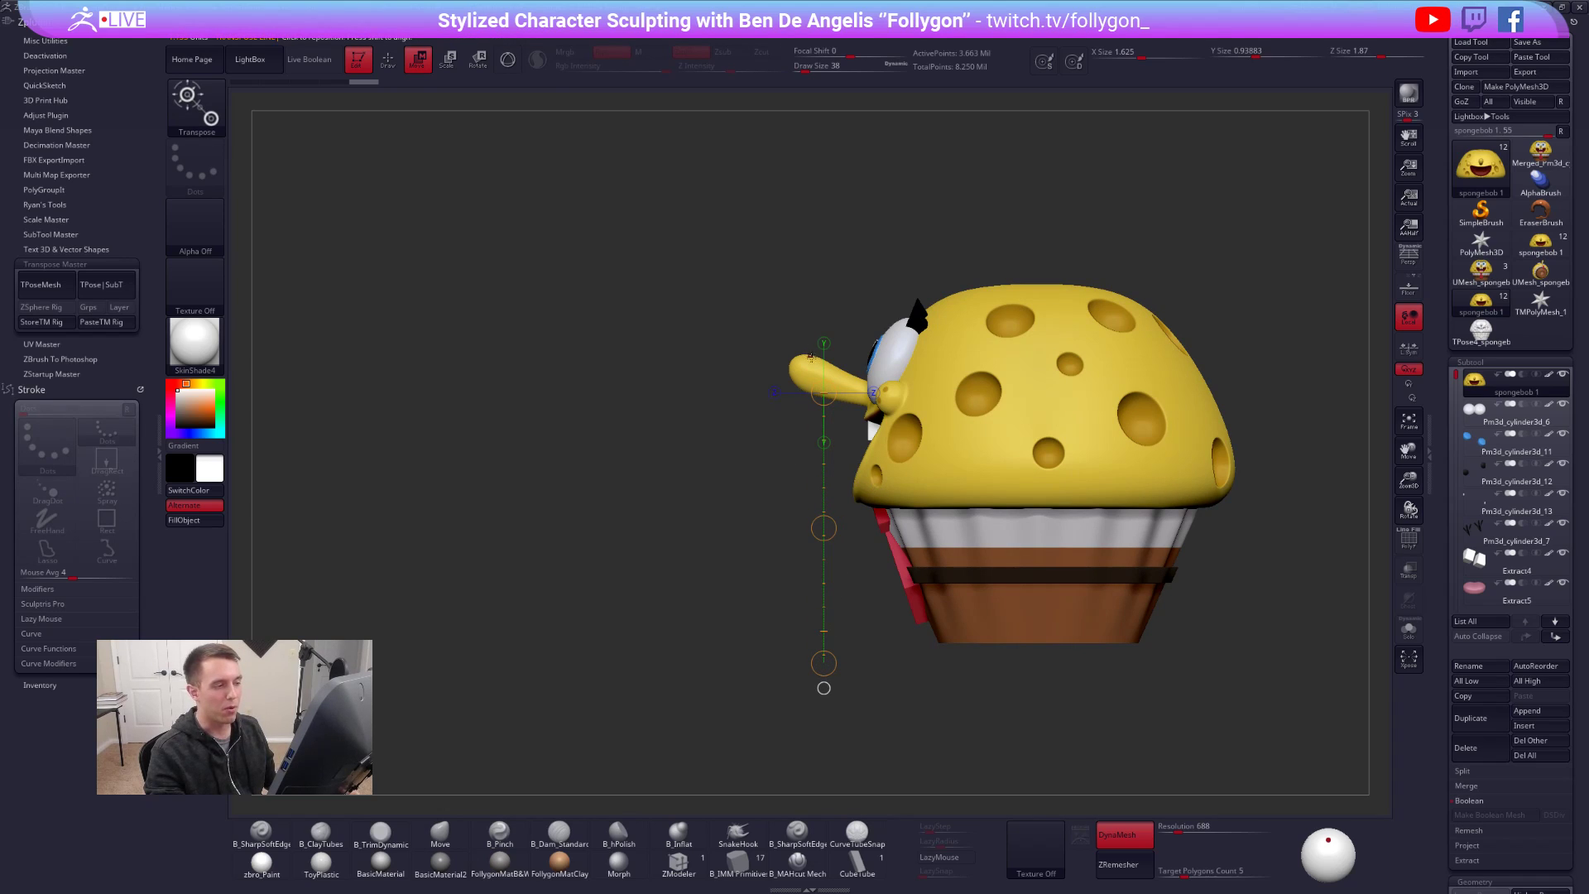
mouse_move(867, 398)
left_mouse_down()
mouse_move(839, 470)
mouse_move(894, 425)
left_mouse_up()
key("q")
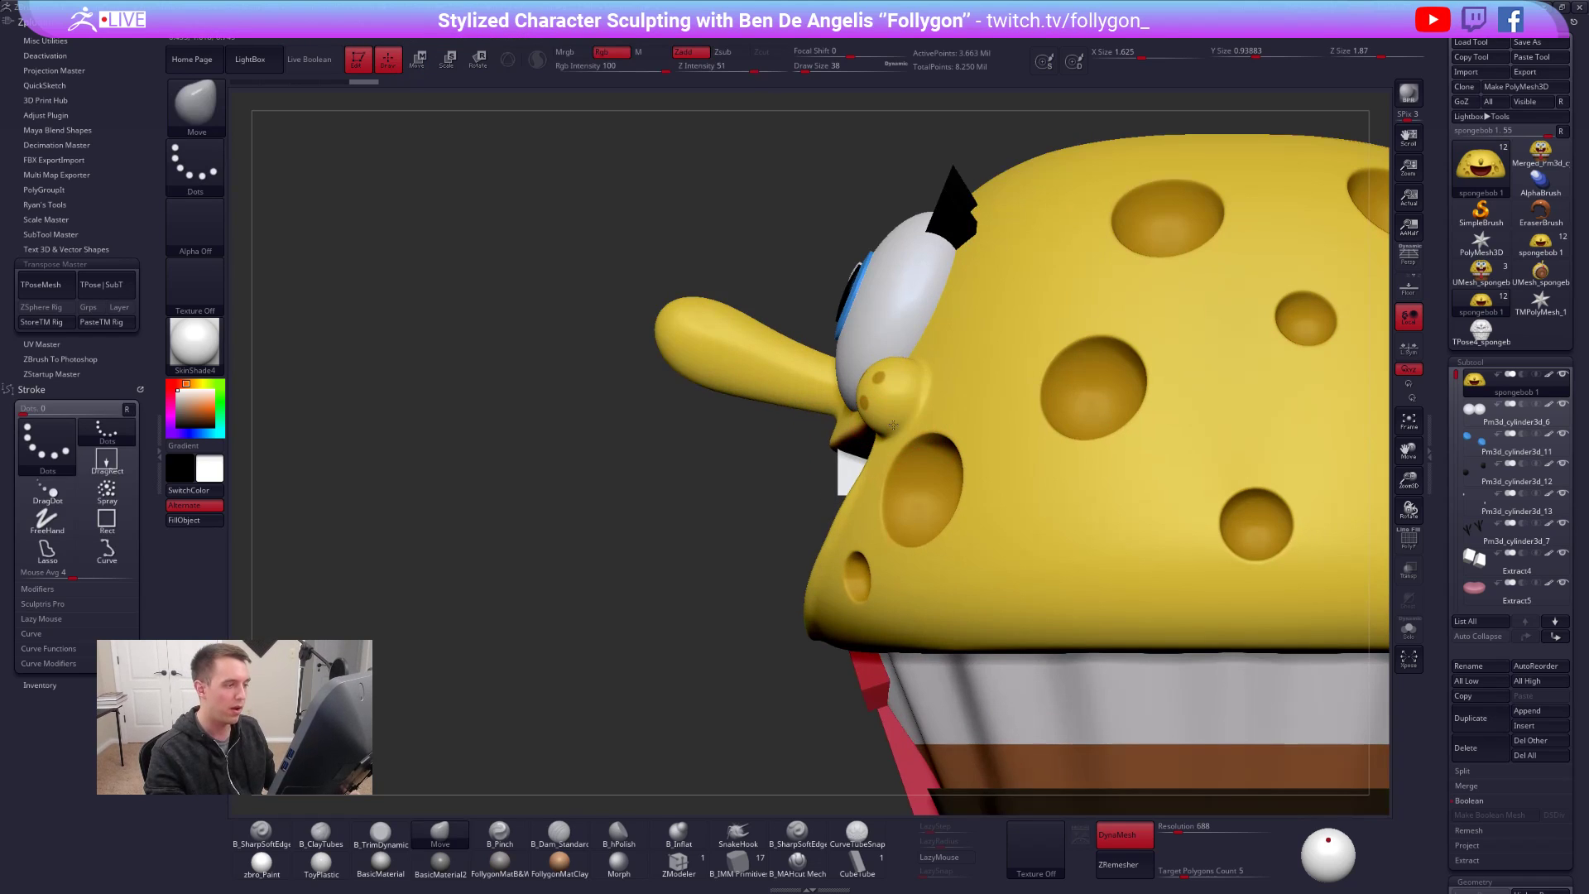
- Inspect the muffin's nose from an angle, and frame the whole model in front view
right_click_drag(902, 426, 981, 422)
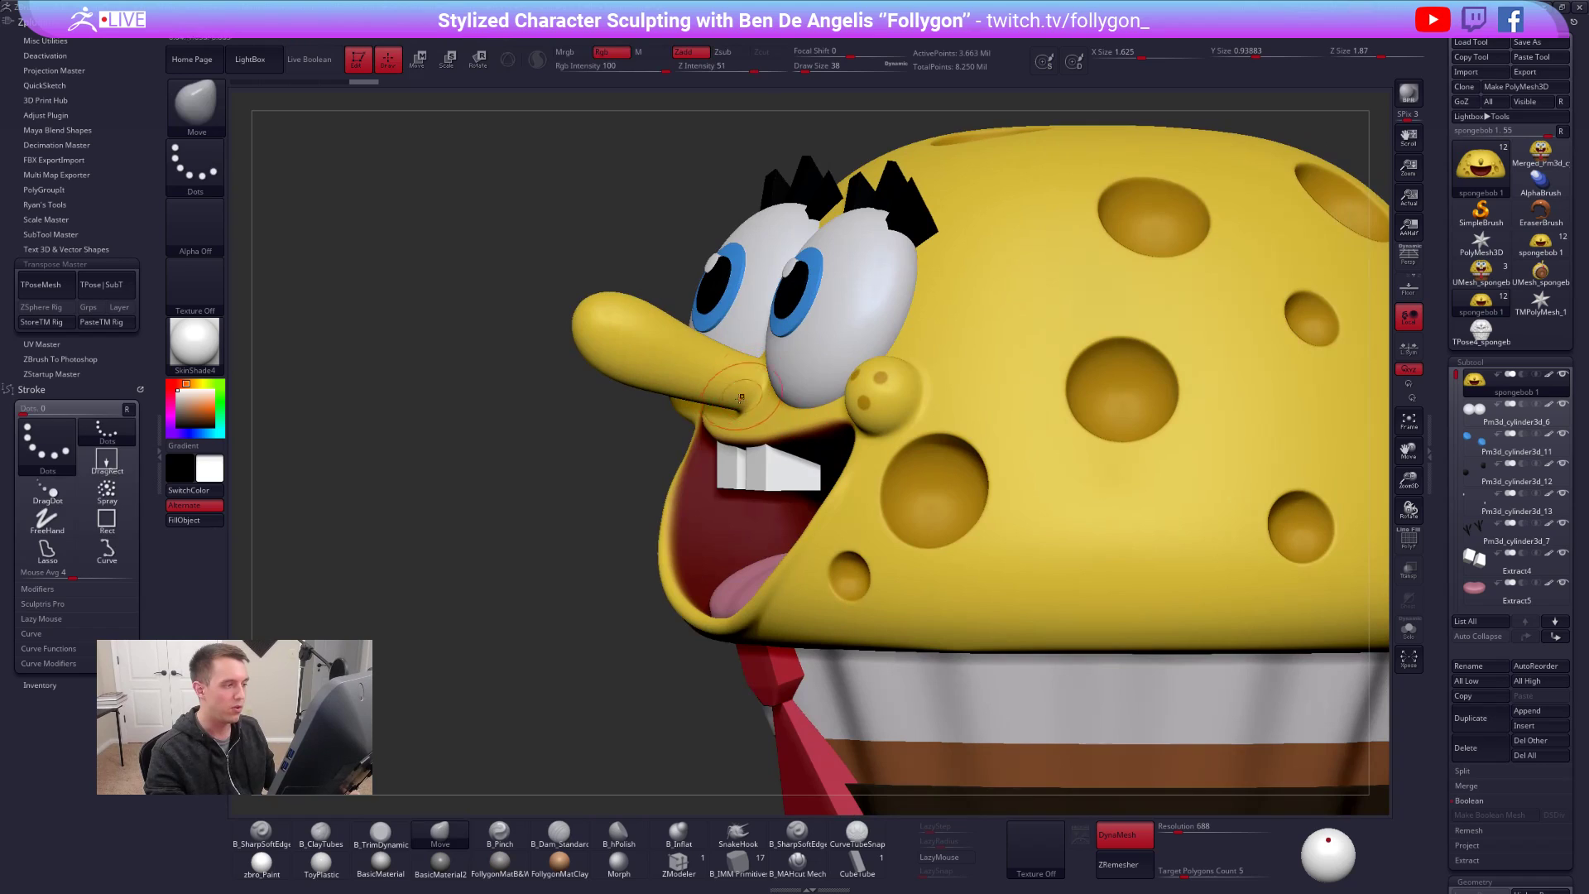
right_click_drag(754, 382, 951, 421, "shift")
key("f")
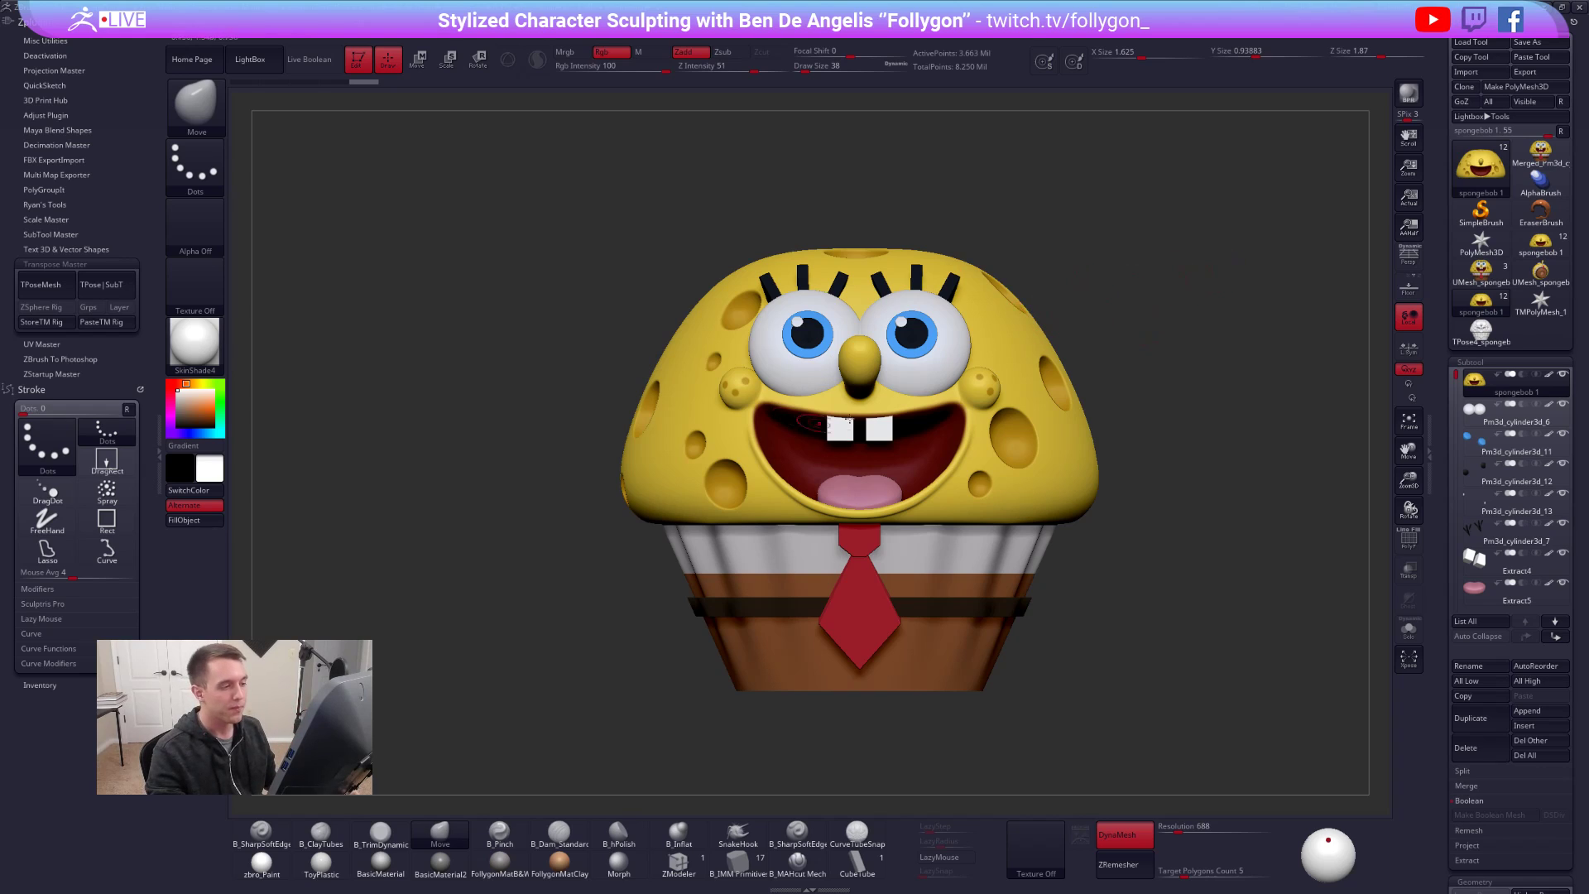
- Select the uncoloured white TPose4_spongebob 1 tool and delete its only subtool
left_click(1481, 329)
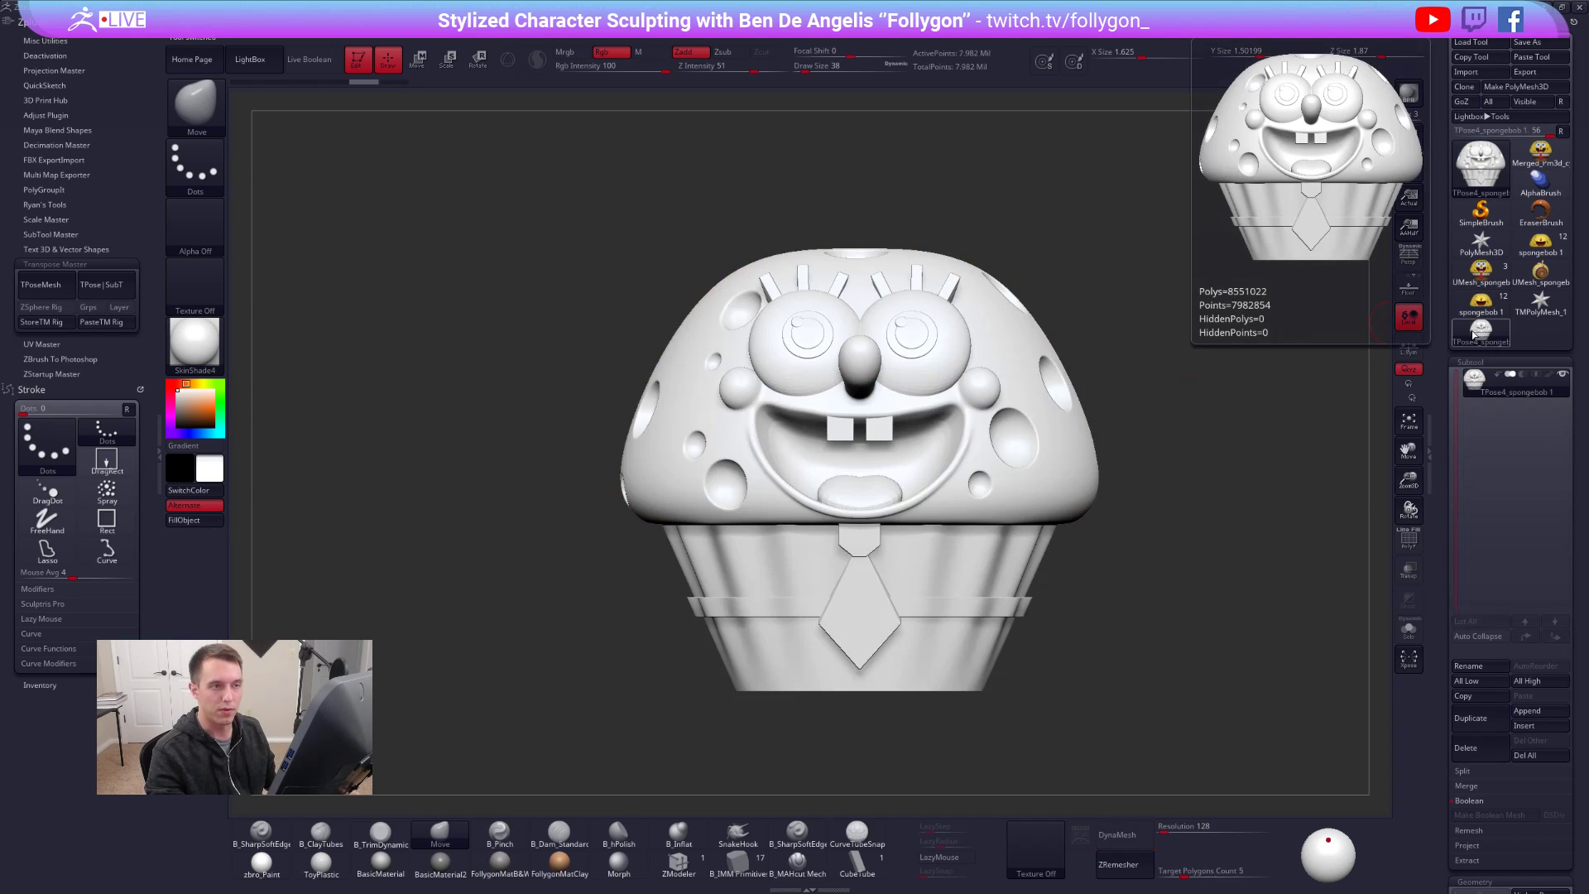
left_click(1487, 746)
left_click(1364, 768)
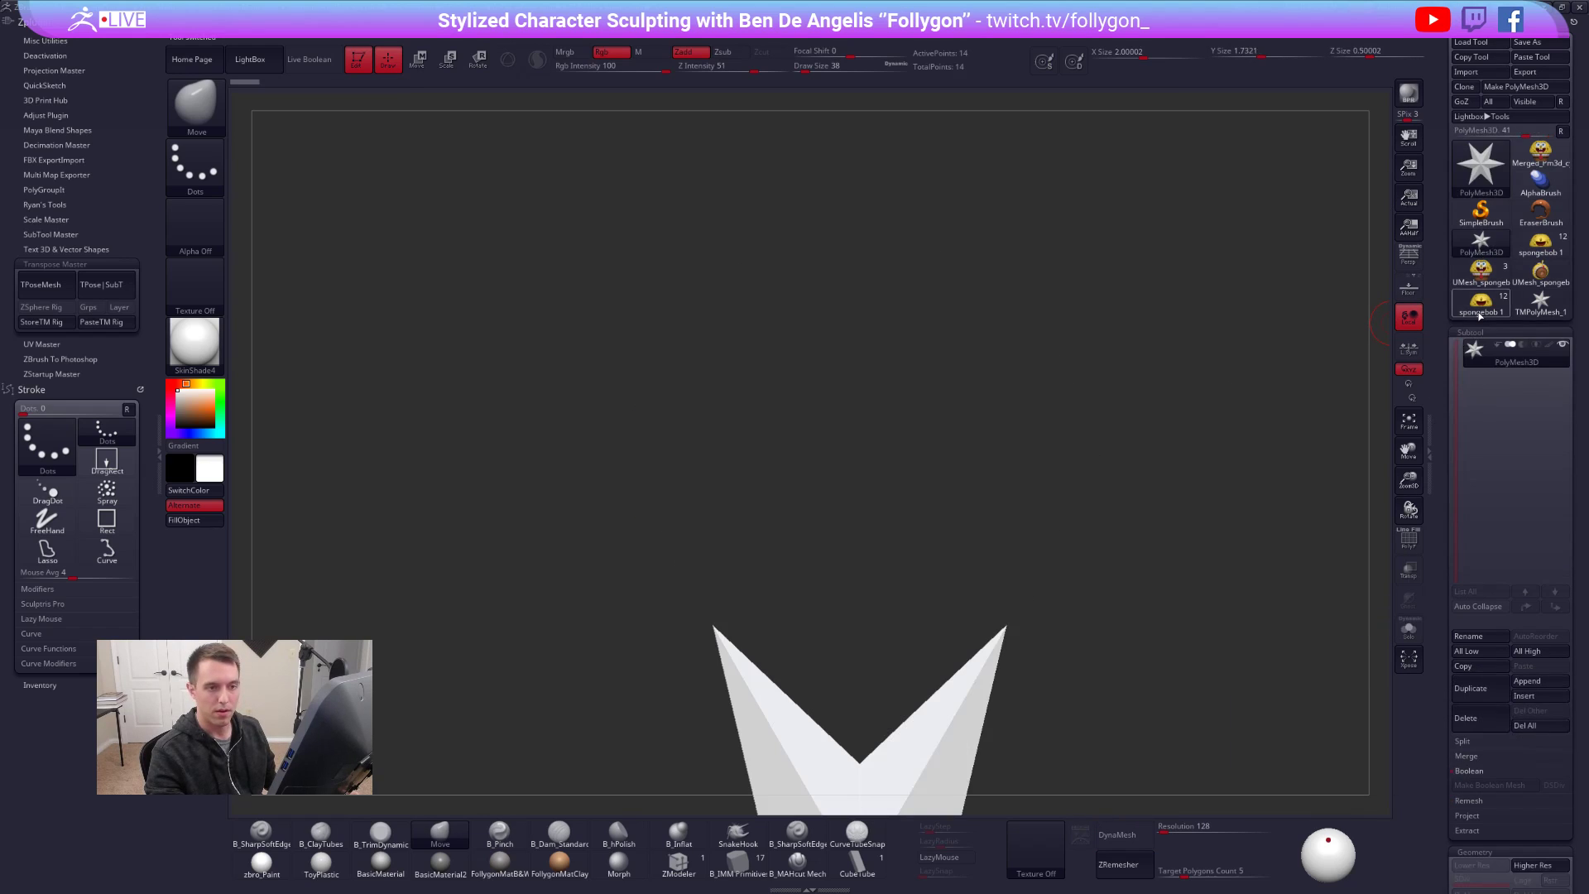
- Make the coloured spongebob 1 tool active, comparing it with the low-resolution Merged_Pm3d_cylinder3d_6 tool
left_click(1480, 313)
mouse_move(1552, 281)
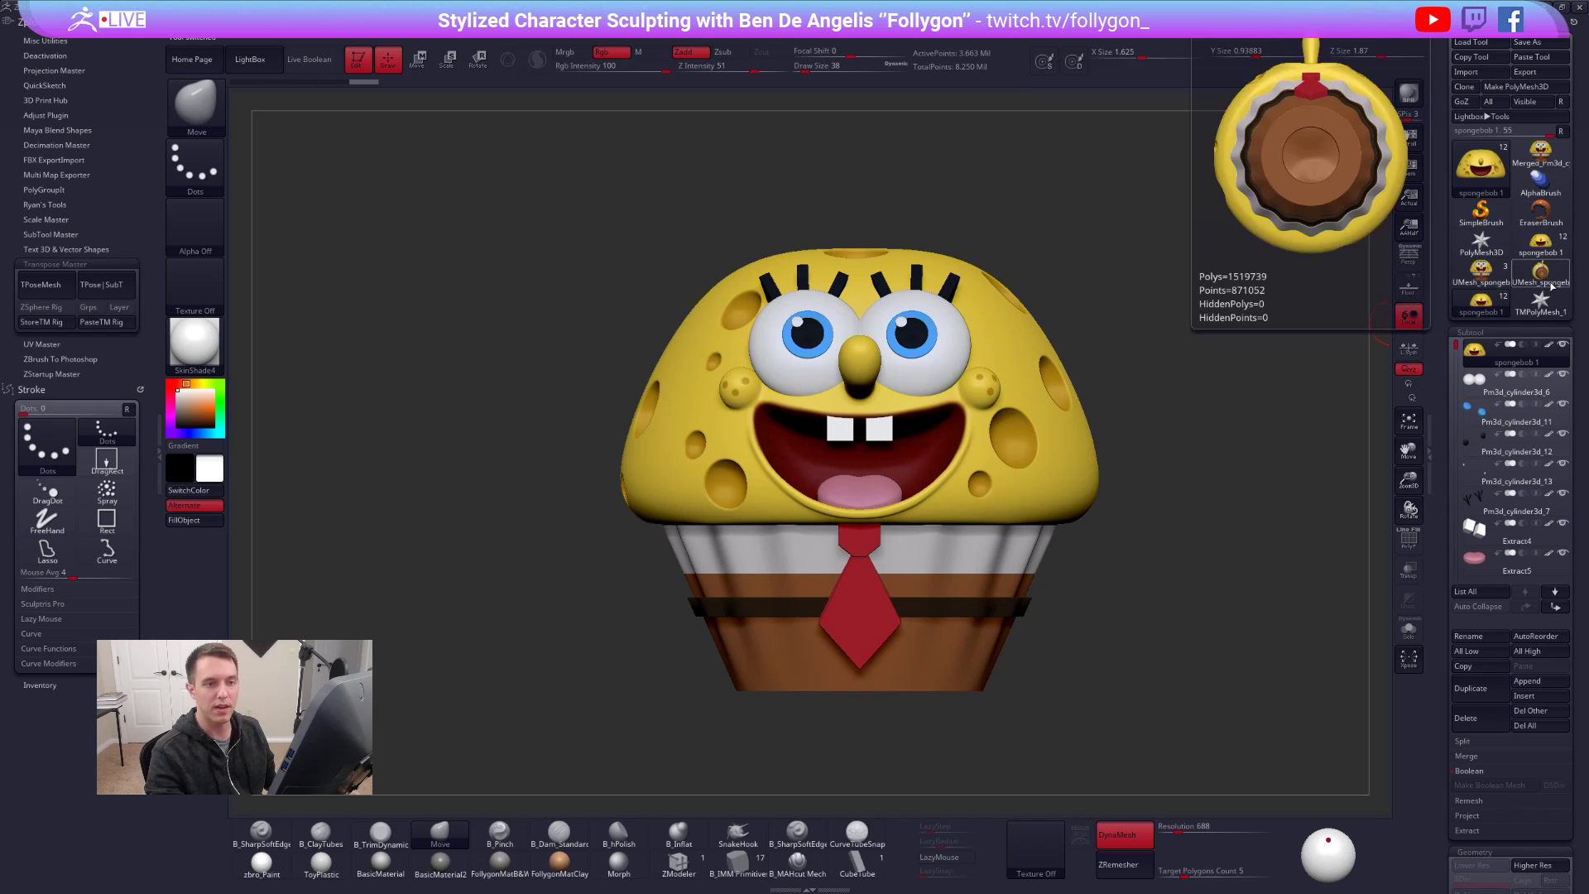
left_click(1540, 153)
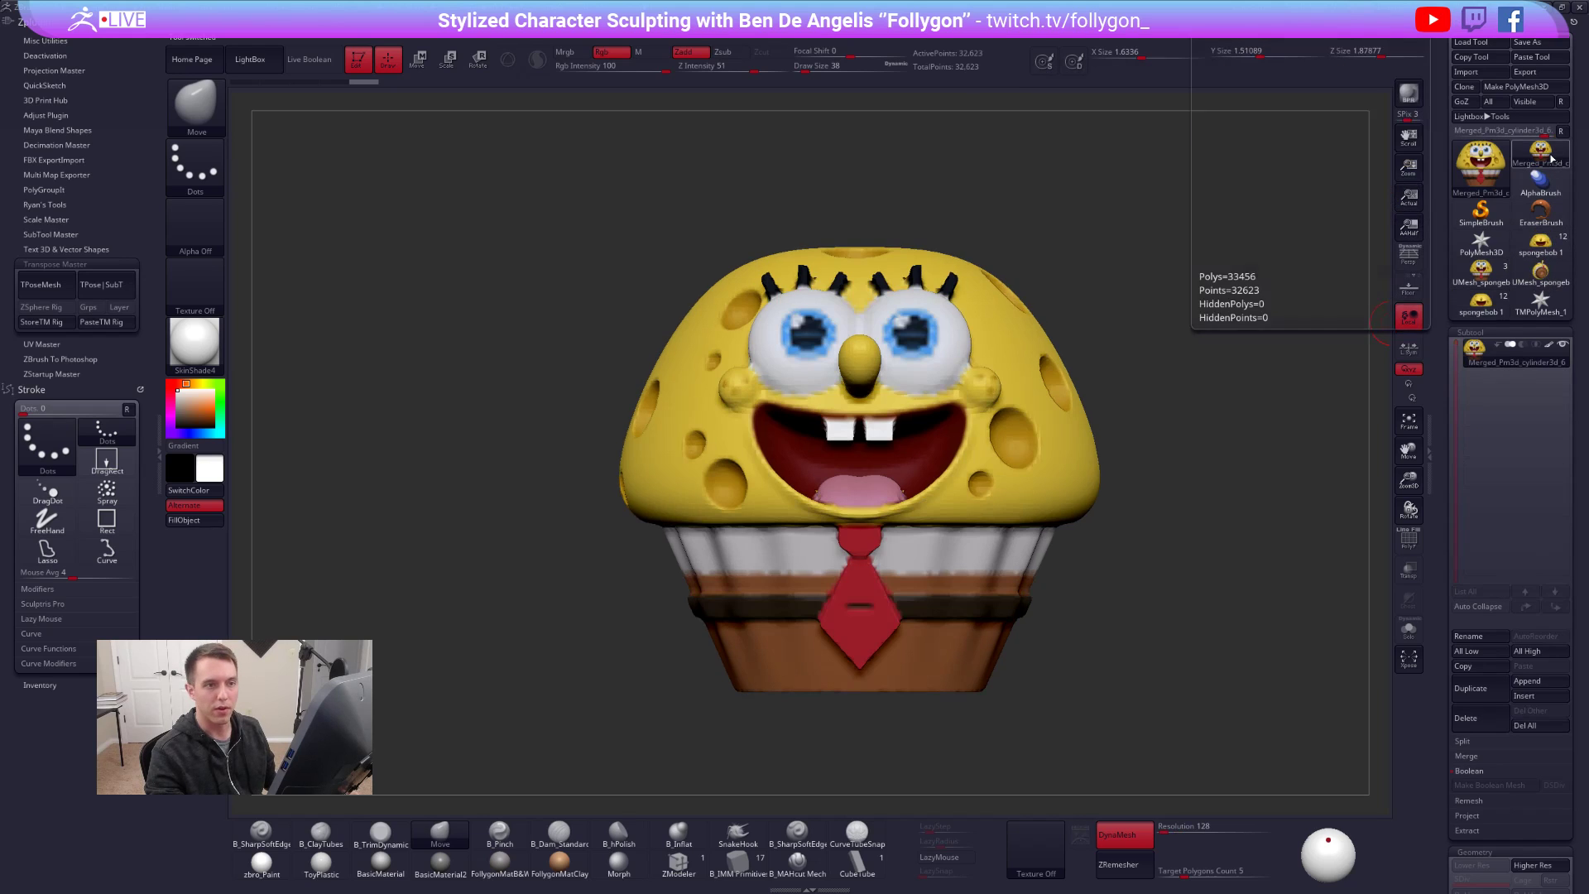
left_click(1481, 302)
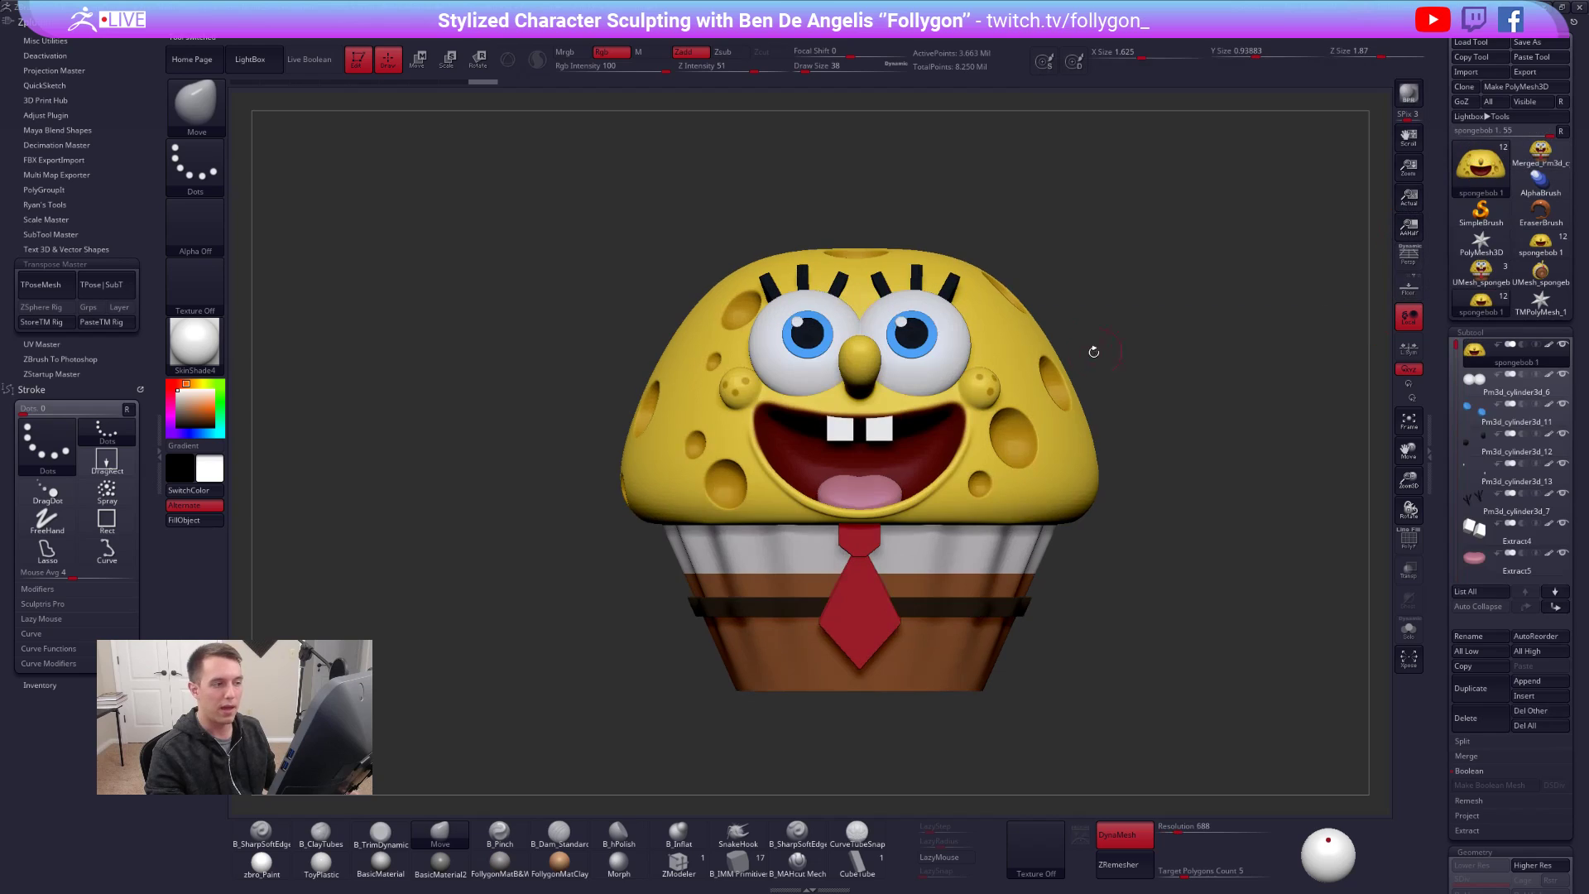
- Merge all visible muffin subtools into a single tool with MergeVisible, and make the merged tool active
left_click(1460, 756)
left_click(1488, 786)
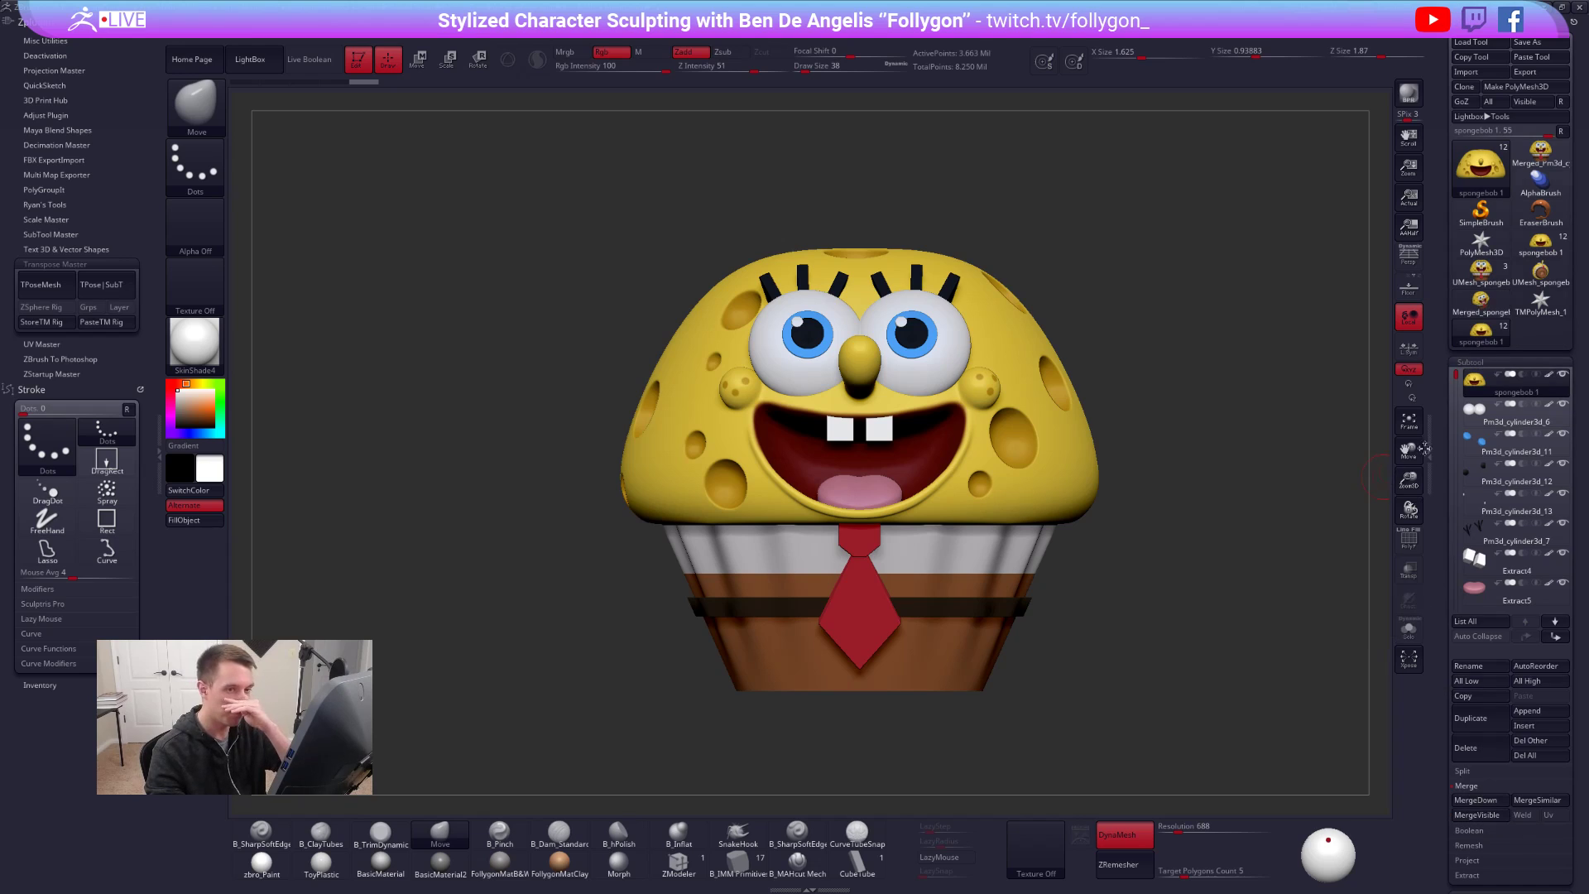
left_click(1498, 303)
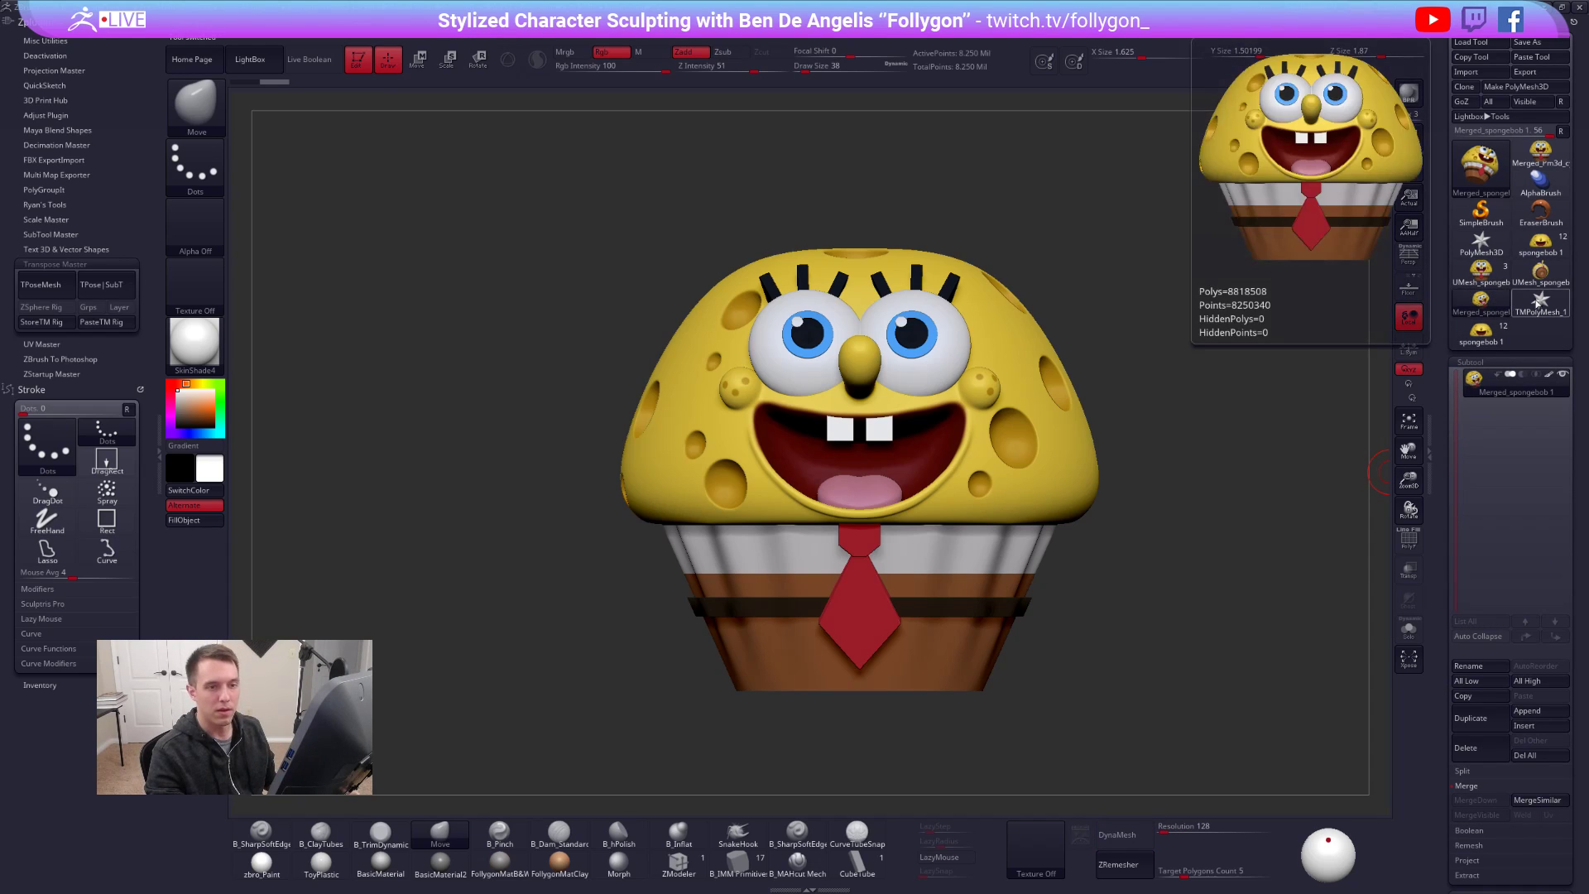
- Inspect the merged muffin's polygroup wireframe, and remesh it with DynaMesh at resolution 128
key("shift+f")
left_click_drag(1082, 340, 975, 74)
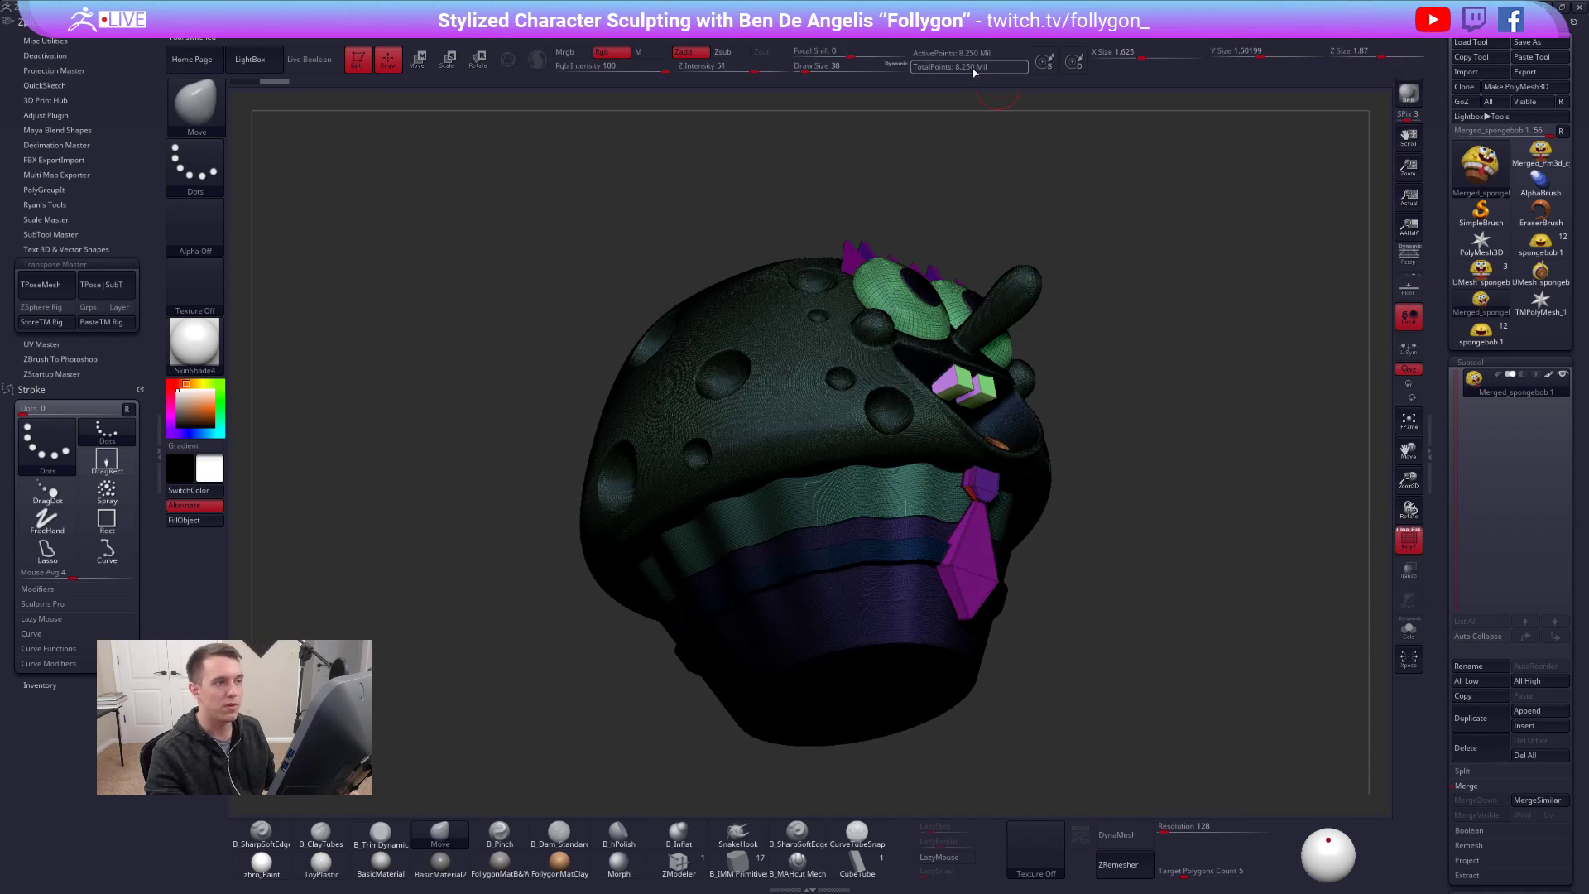
key("shift+f")
left_click_drag(1129, 291, 1121, 313, "shift")
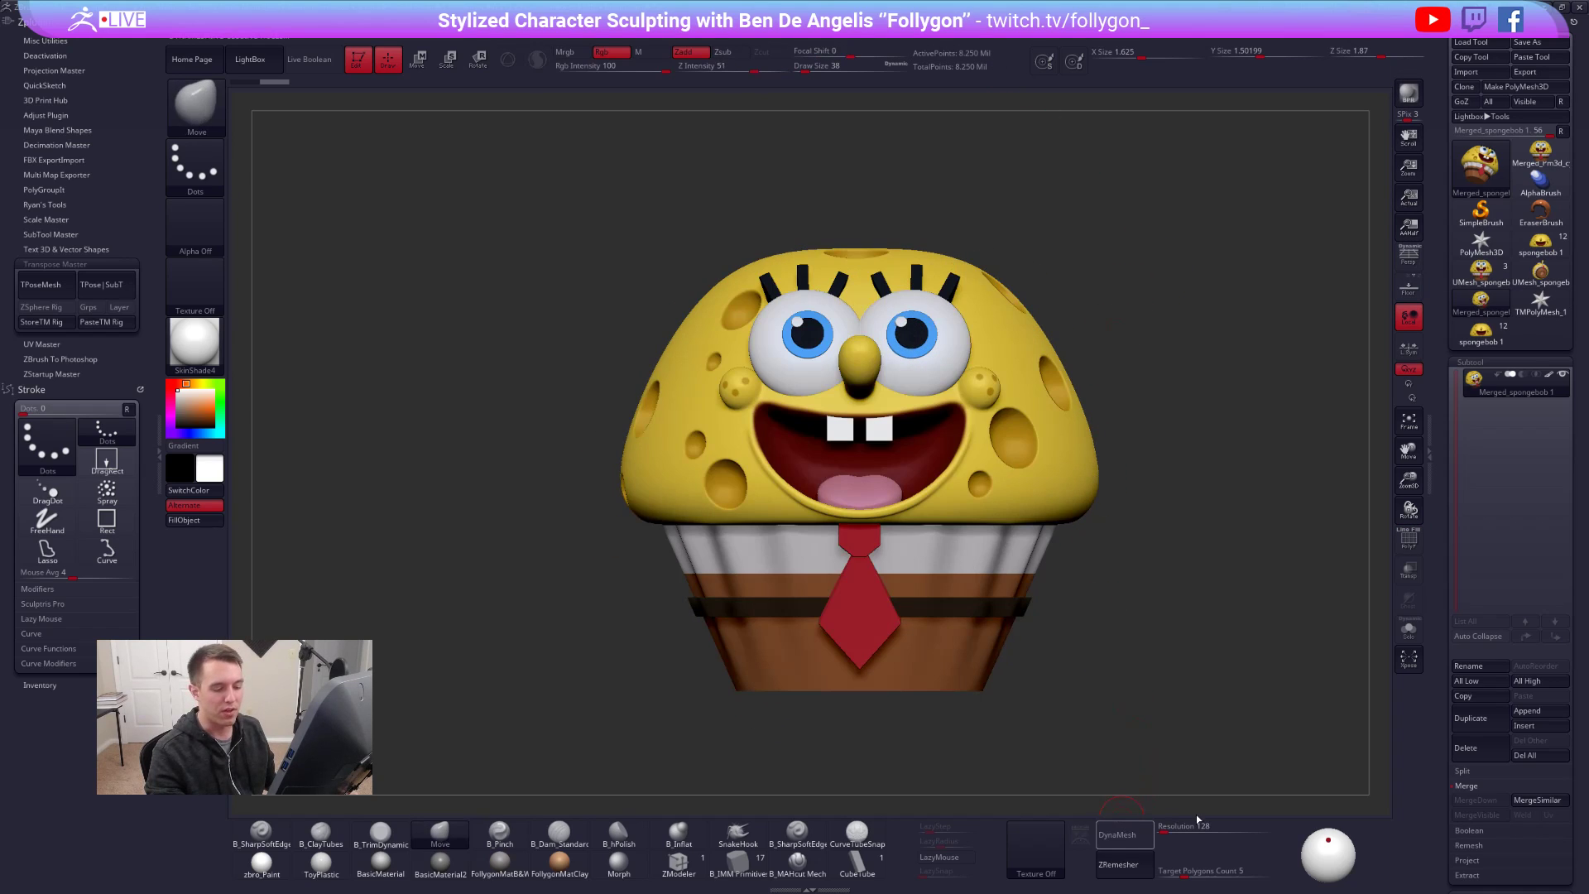
left_click(1122, 835)
left_click_drag(1175, 729, 1153, 422)
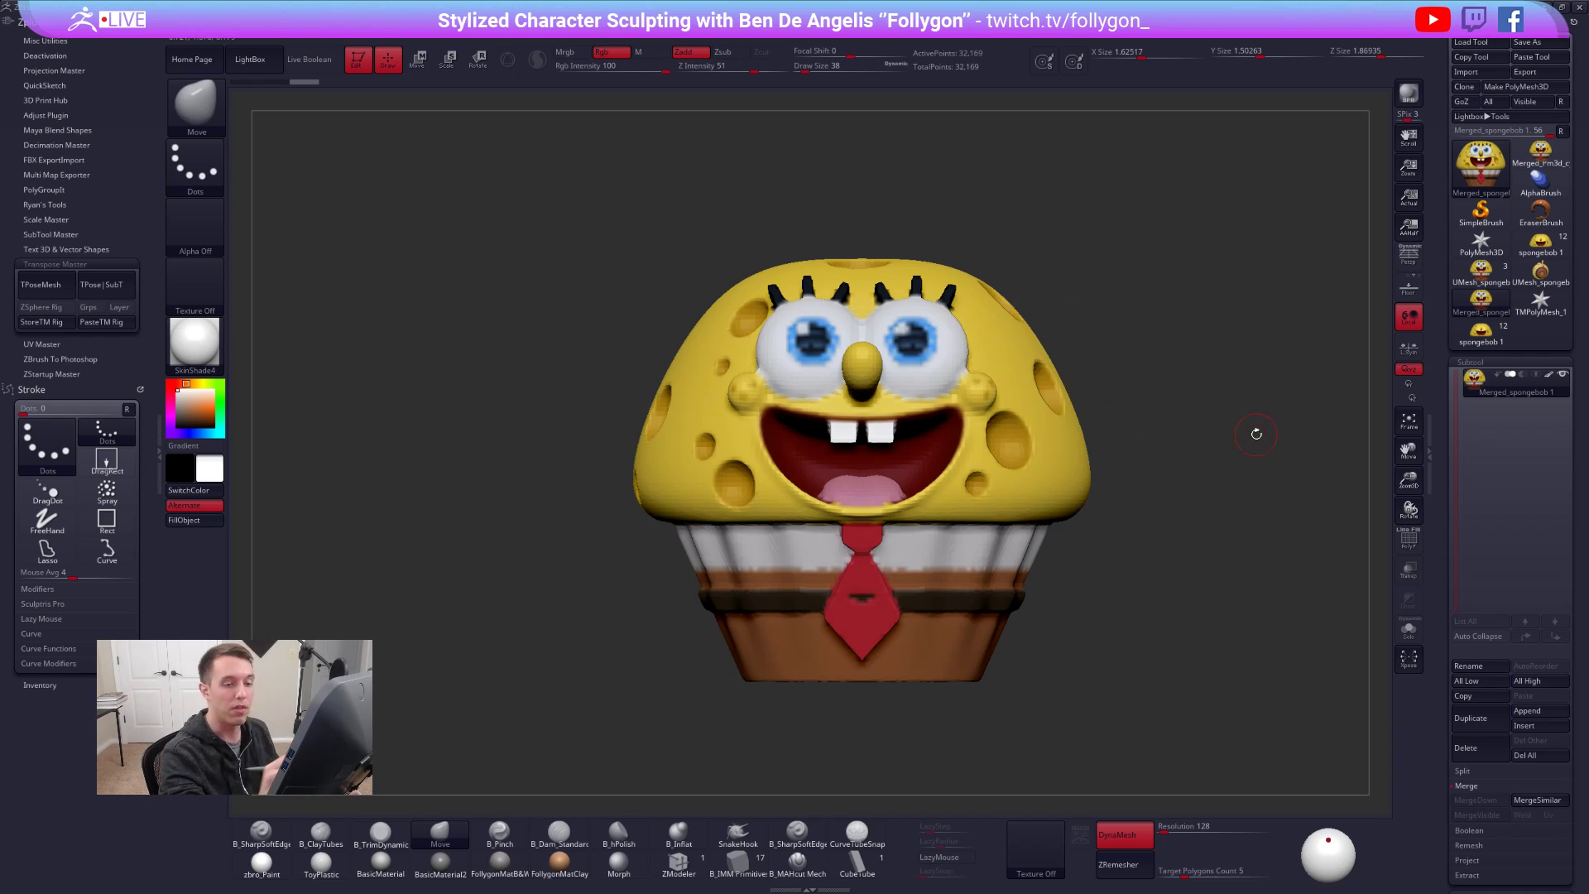
- Open the display properties, hide parts of the remeshed muffin to examine its inside, and restore the full model
left_click_drag(1453, 524, 1453, 137)
left_click(1490, 76)
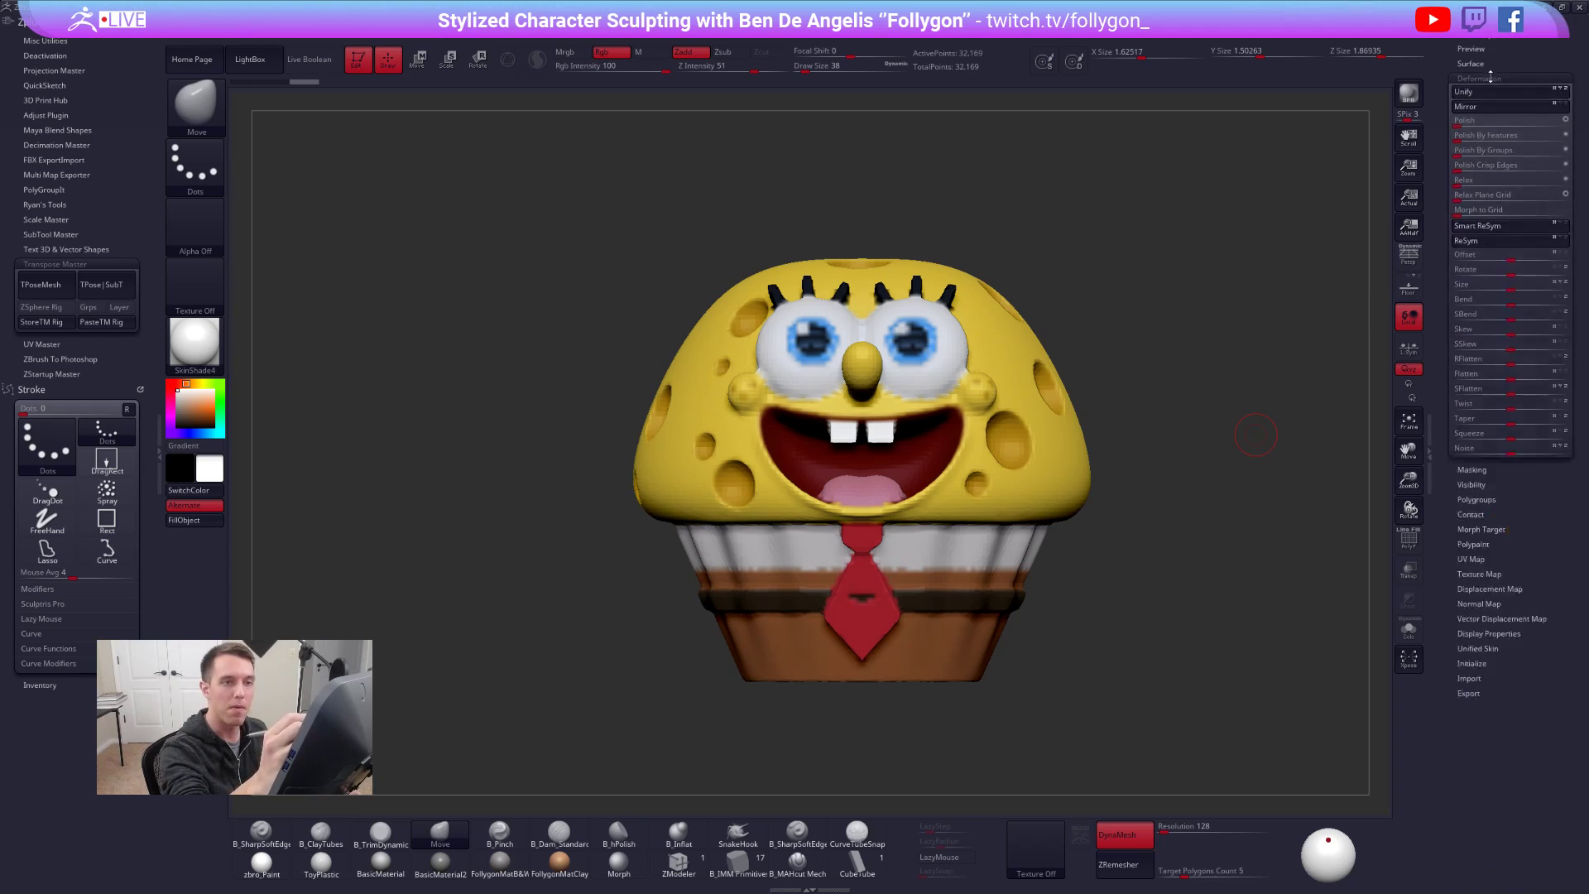
key("ctrl+shift+space")
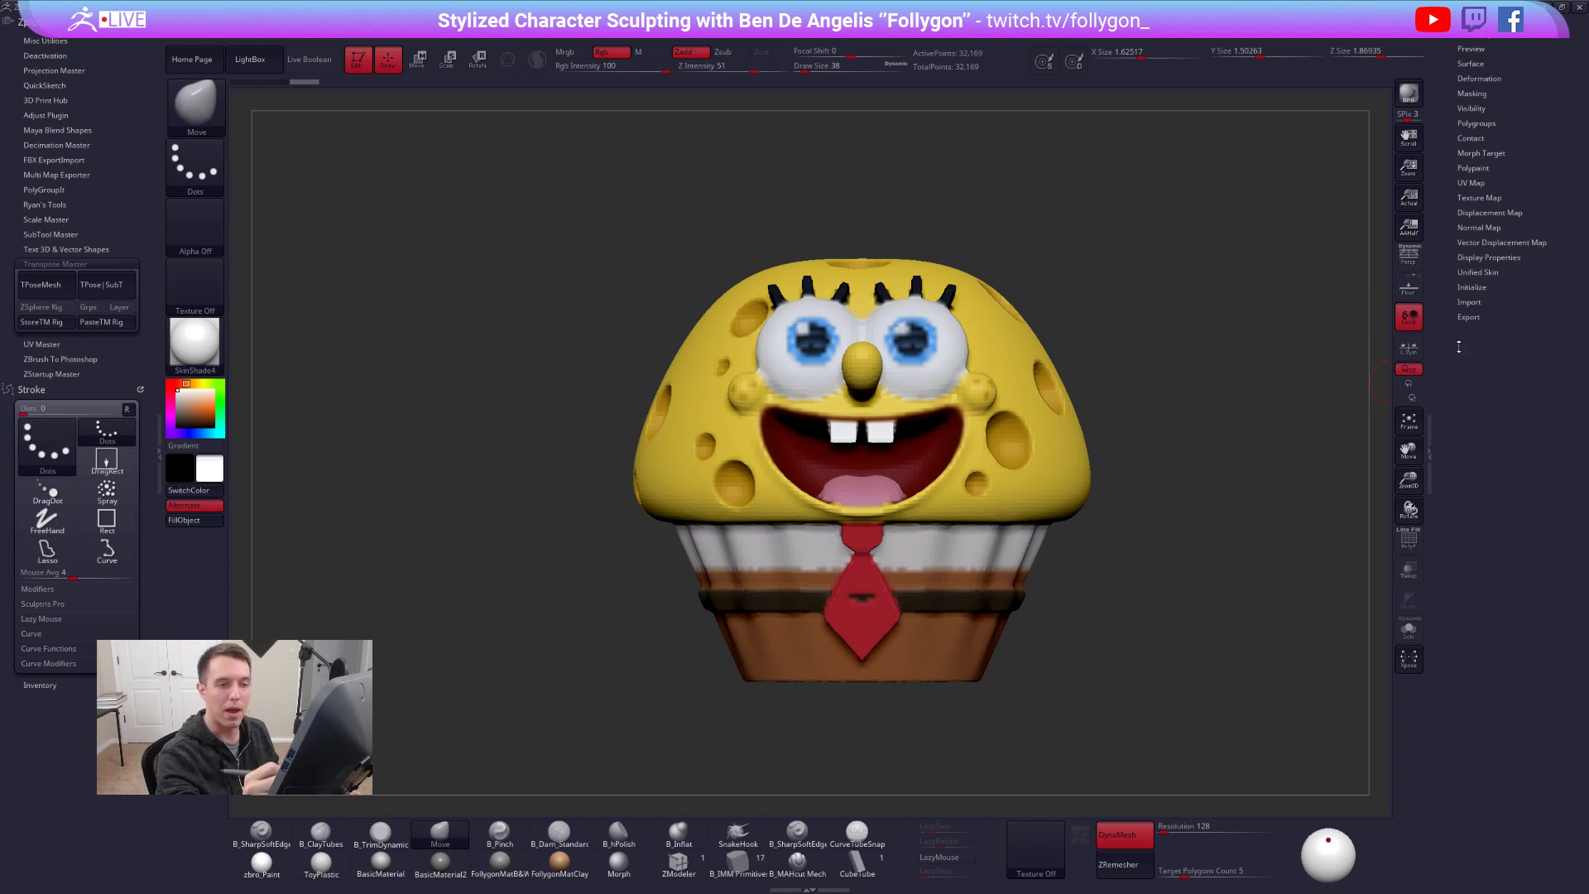
left_click(1500, 257)
left_click(1482, 301)
key("ctrl+shift")
mouse_move(864, 588)
left_mouse_down("ctrl+shift")
mouse_move(1054, 700)
mouse_move(1117, 225)
left_mouse_up("ctrl+shift")
mouse_move(786, 496)
left_mouse_down()
mouse_move(1040, 503)
mouse_move(1099, 596)
mouse_move(1026, 504)
mouse_move(1030, 522)
mouse_move(1054, 557)
mouse_move(1107, 575)
mouse_move(1035, 464)
left_mouse_up()
key("ctrl+shift")
left_click(1054, 557, "ctrl+shift")
mouse_move(919, 284)
left_mouse_down("ctrl+shift")
mouse_move(636, 594)
mouse_move(654, 633)
left_mouse_up("ctrl+shift")
mouse_move(951, 544)
left_mouse_down()
mouse_move(948, 571)
mouse_move(908, 588)
mouse_move(902, 542)
mouse_move(874, 617)
left_mouse_up()
left_click(712, 571, "ctrl+shift")
left_click_drag(712, 571, 938, 630)
left_click(1487, 257)
left_click_drag(1487, 257, 1490, 745)
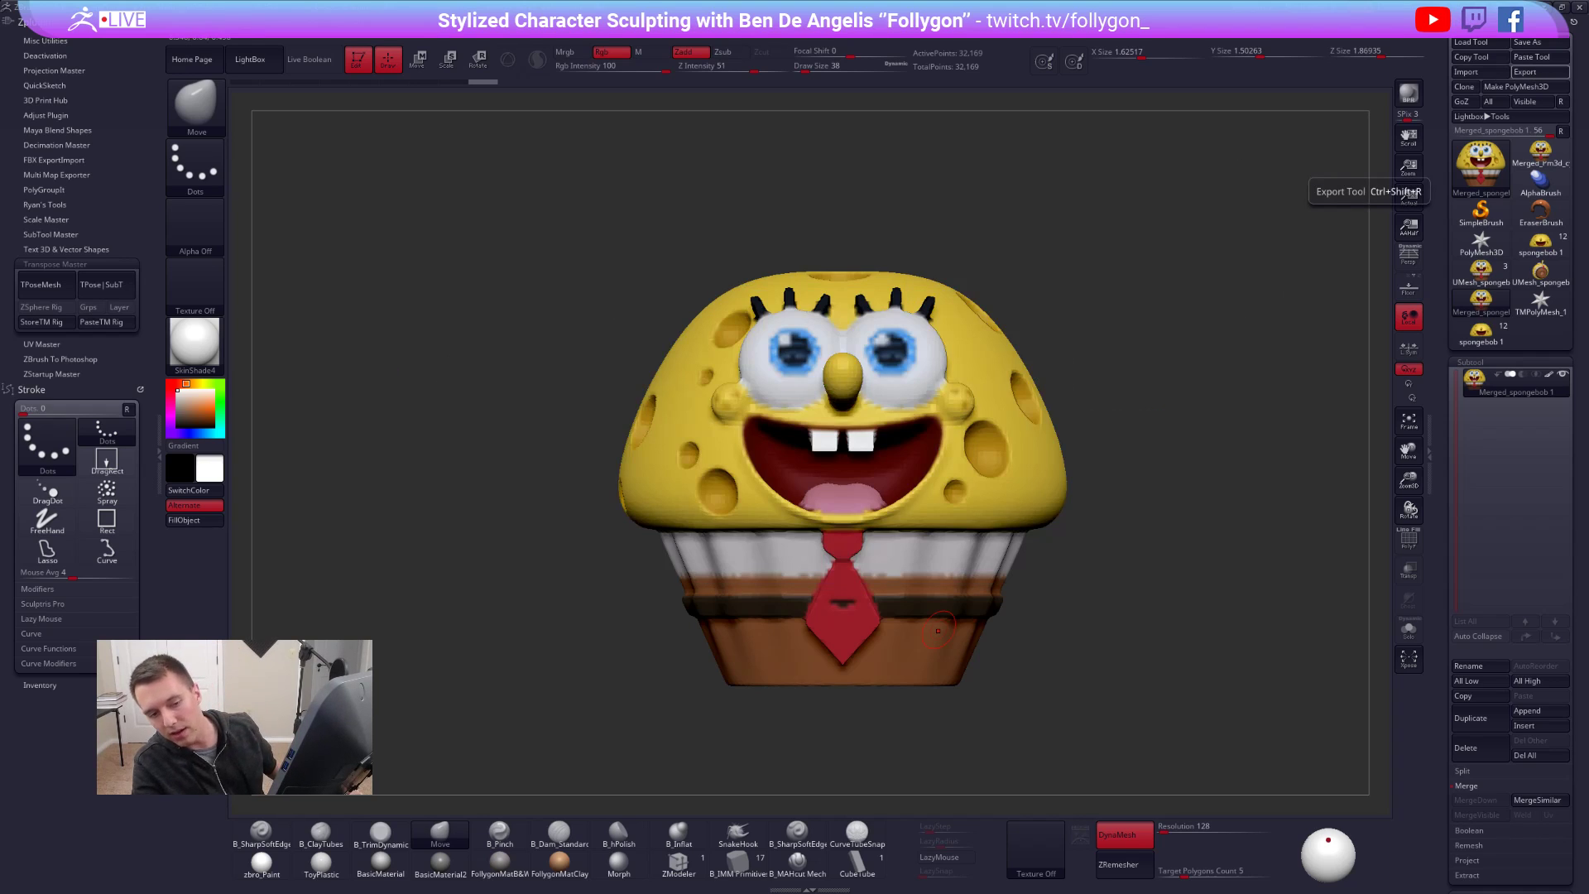
- Switch to the browser and review the testprint model's size and Sandstone checks on its Shapeways page
key("alt+Tab")
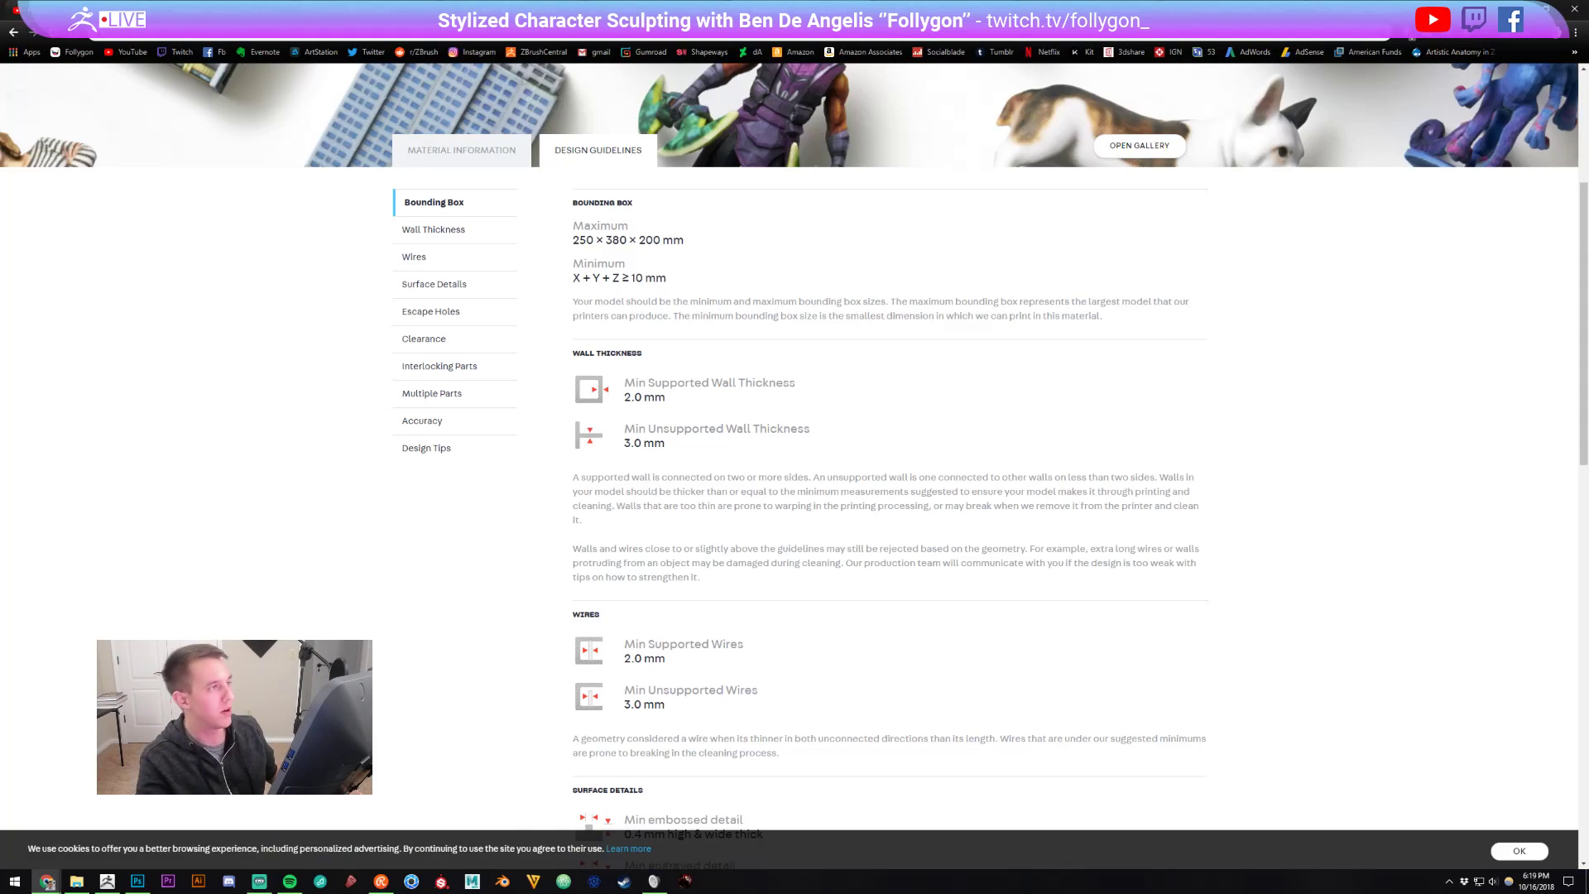
key("ctrl+w")
left_click_drag(969, 390, 1010, 340)
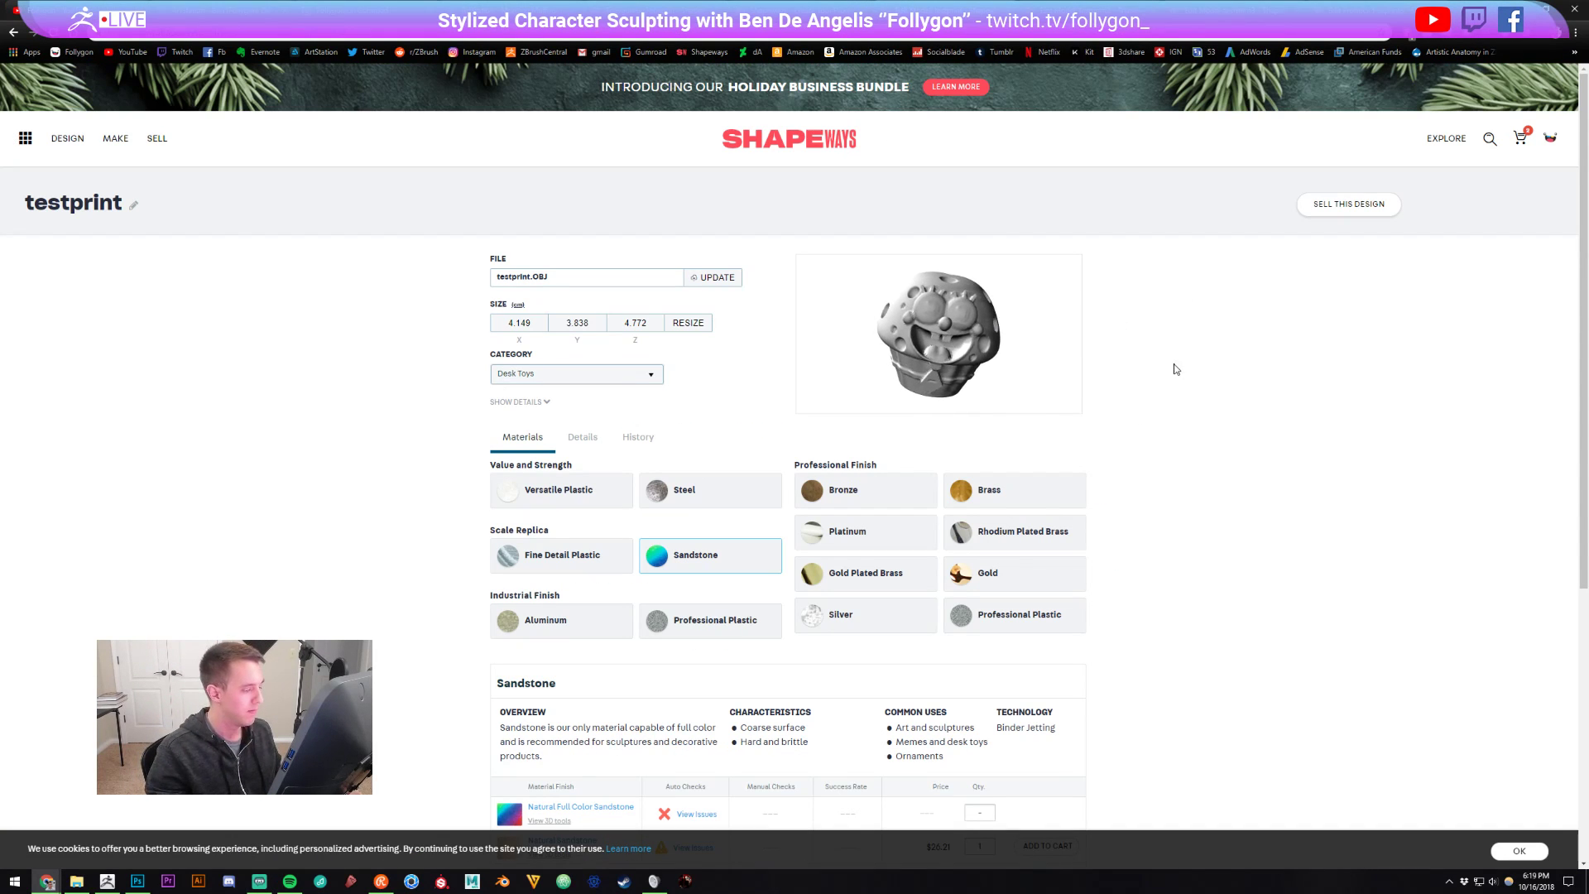
scroll(1180, 372, "down", 3)
scroll(1189, 439, "up", 3)
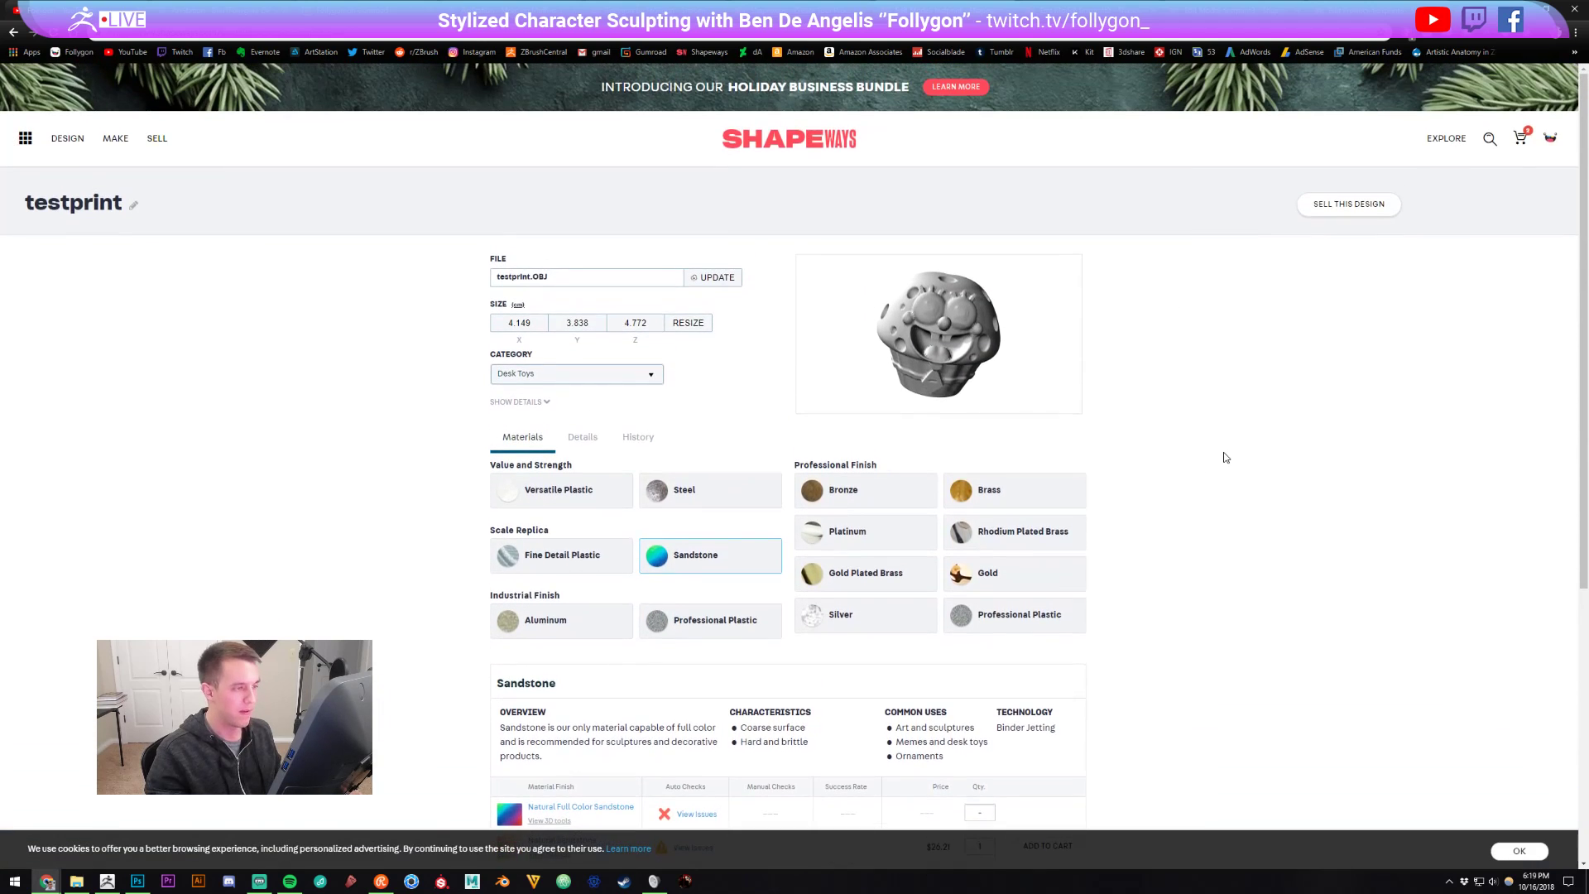
left_click_drag(952, 360, 954, 325)
scroll(1151, 462, "down", 2)
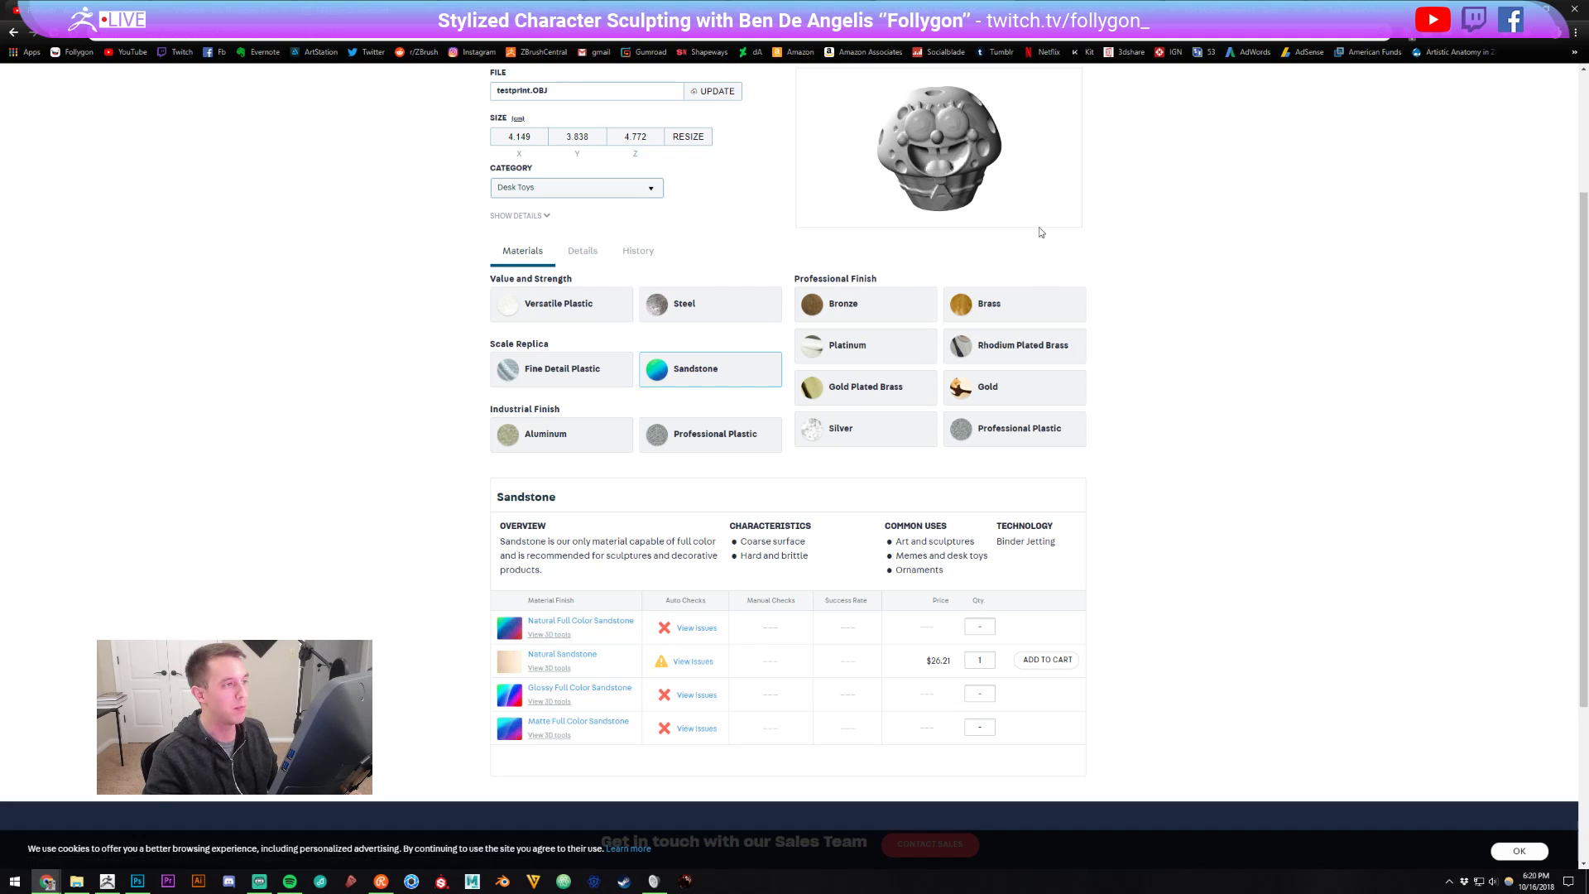
- Compare the testprint page with the Design Guidelines page and the coloured testprint2 model's page
left_click(936, 9)
left_click(786, 9)
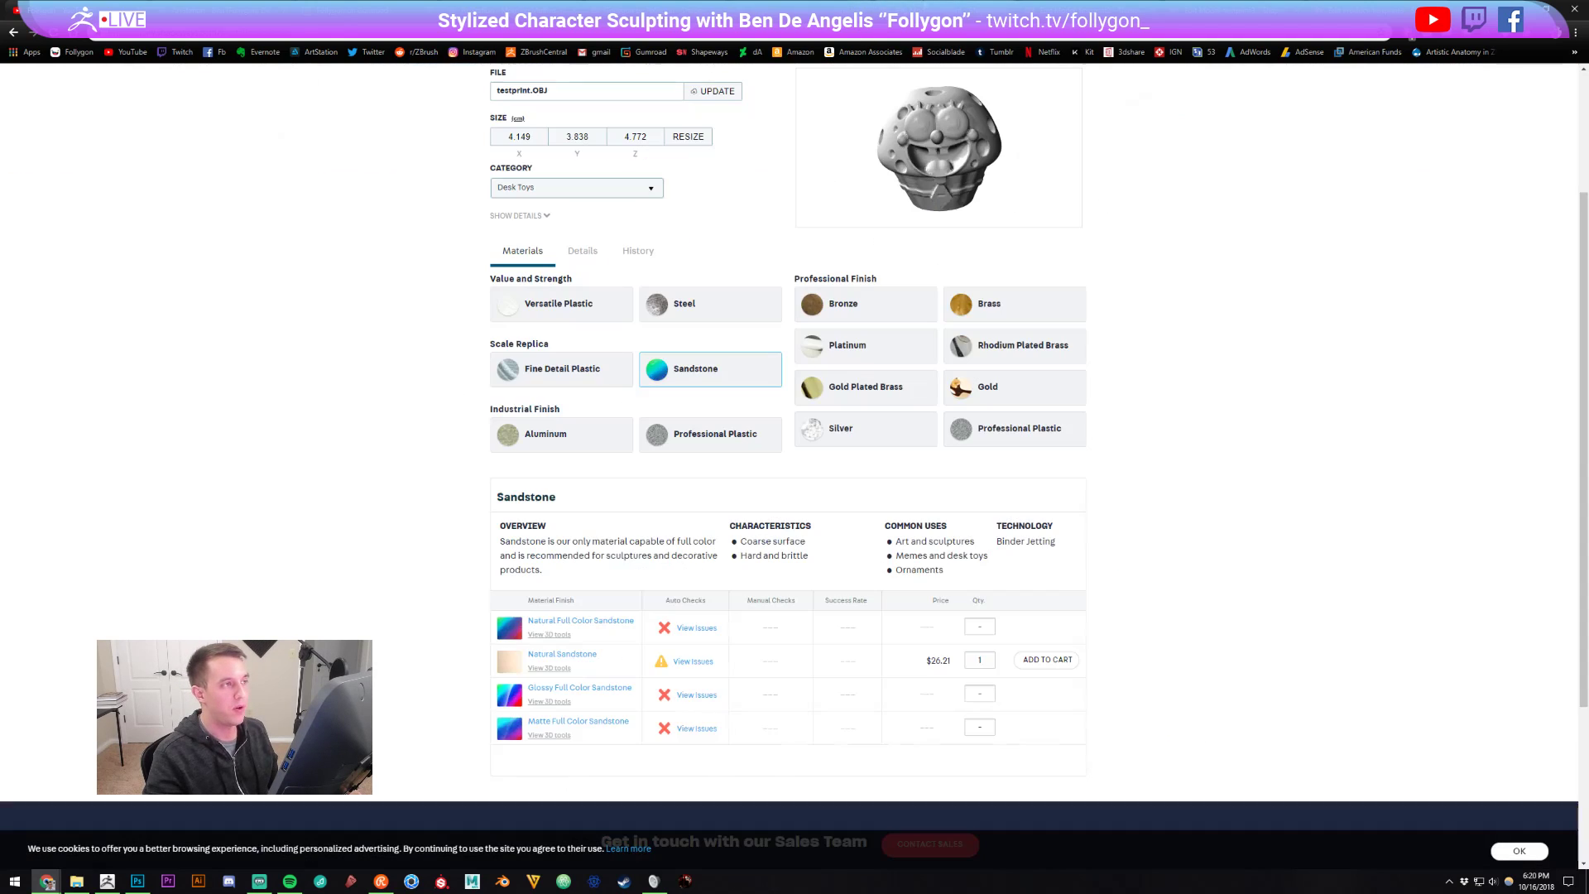
scroll(1124, 321, "up", 1)
left_click(902, 10)
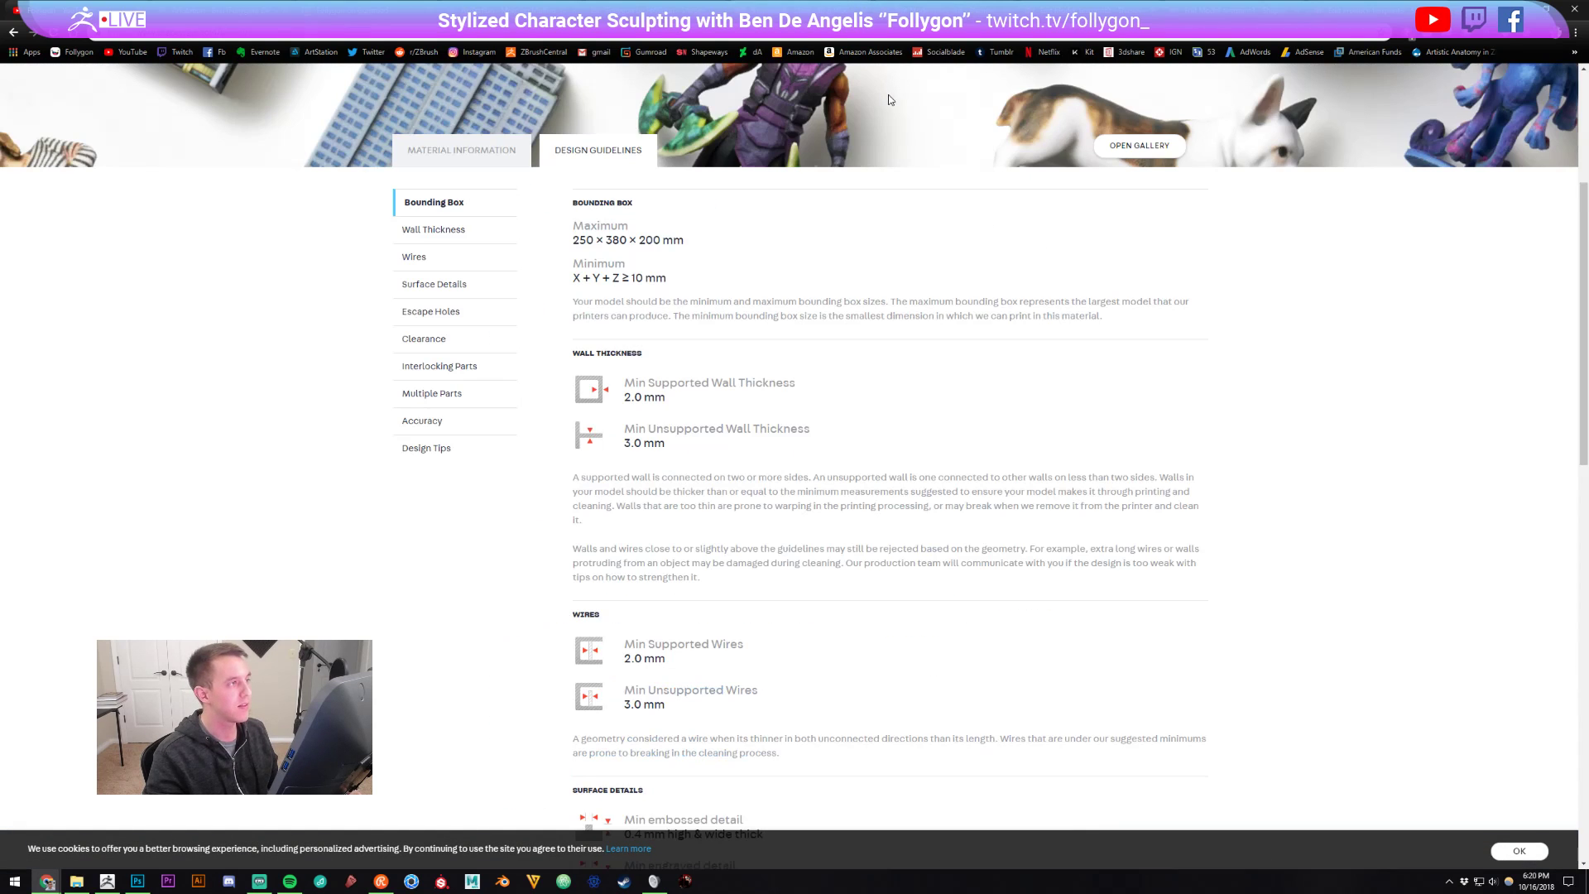
left_click(786, 10)
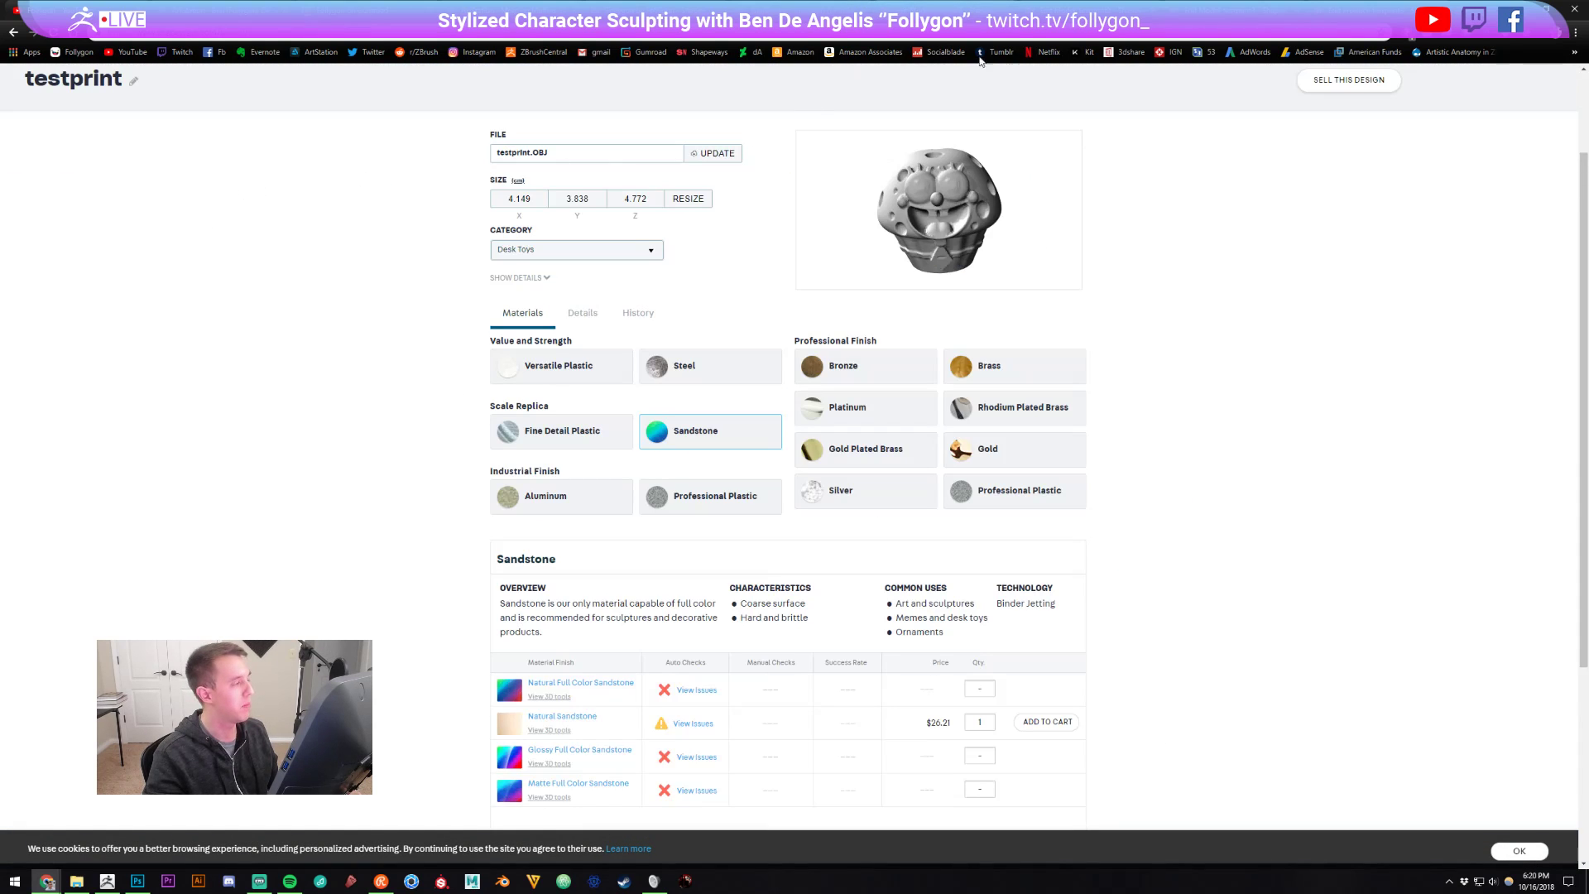
key("ctrl+shift+Tab")
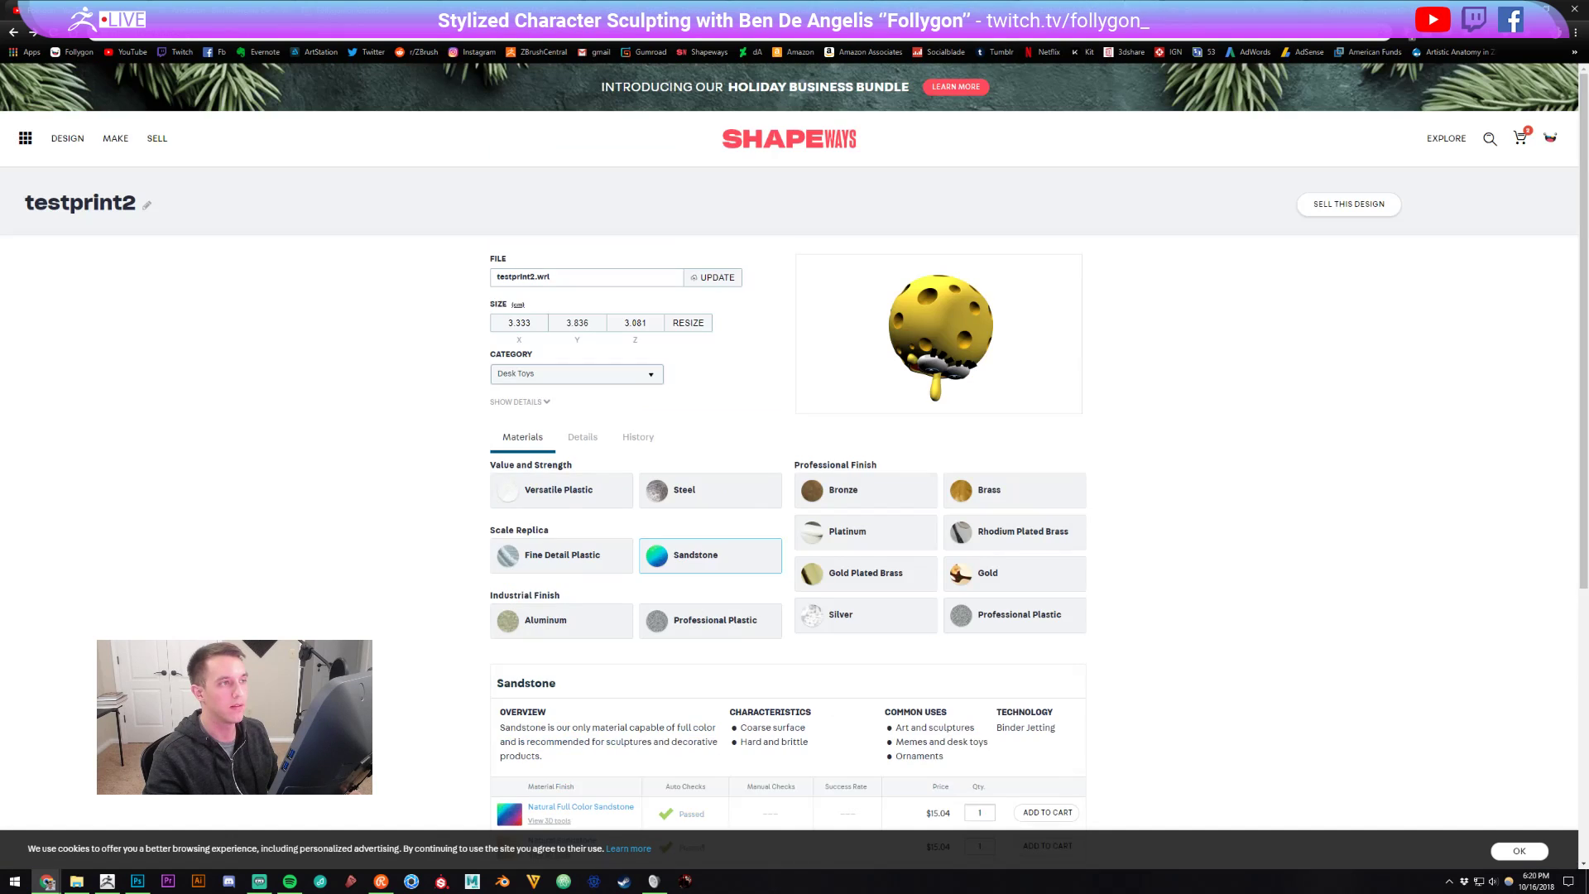
key("ctrl+Tab")
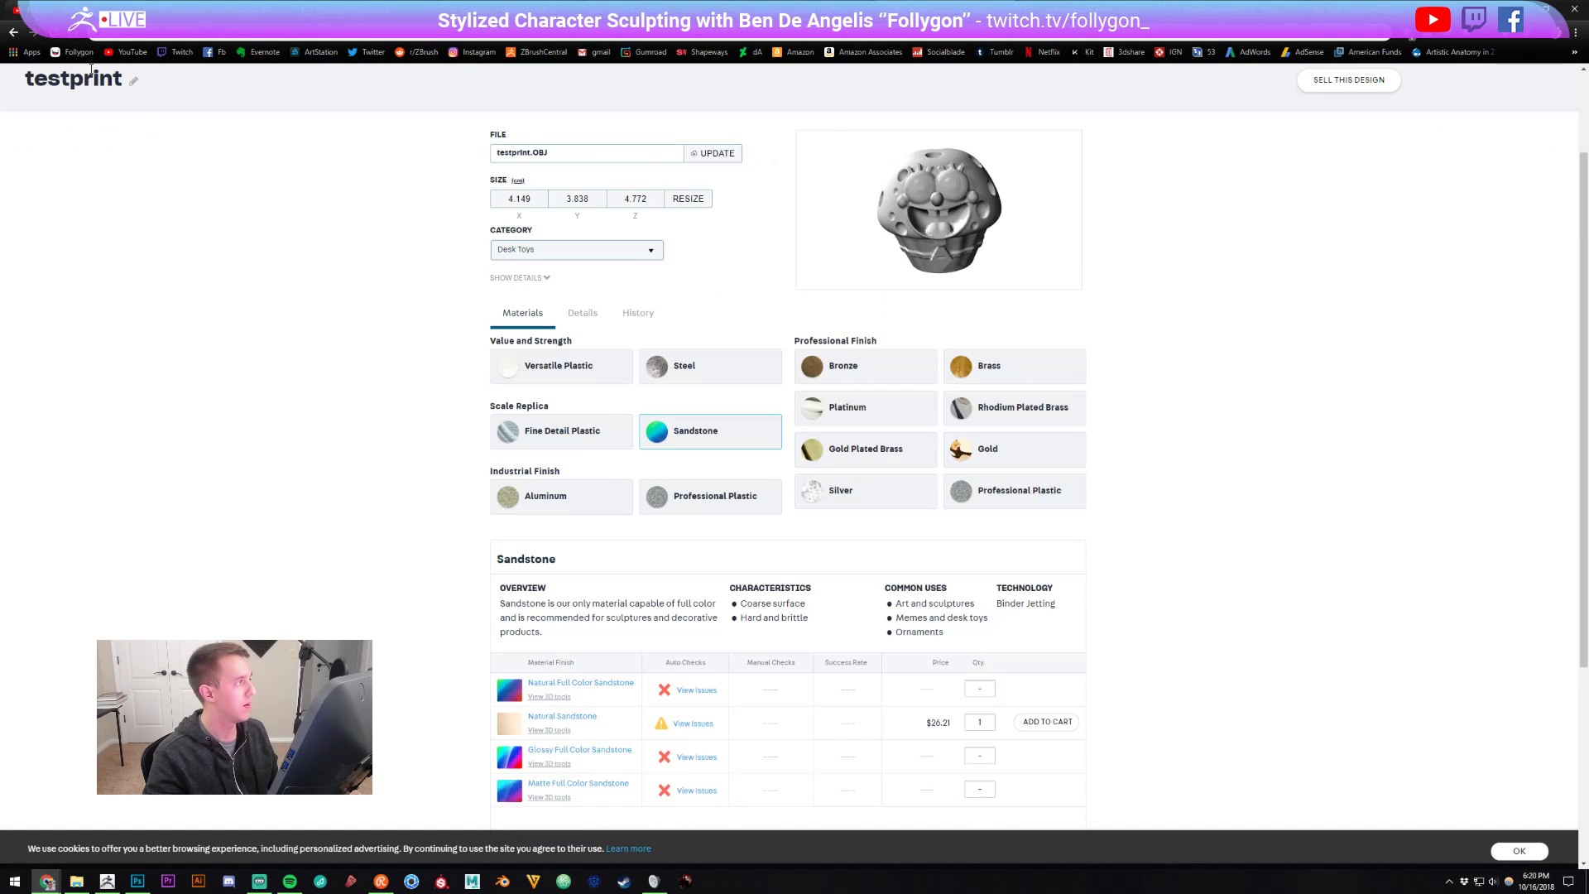
scroll(274, 252, "up", 2)
- Open the Shapeways page for uploading a new 3D model and view its upload option
left_click(28, 139)
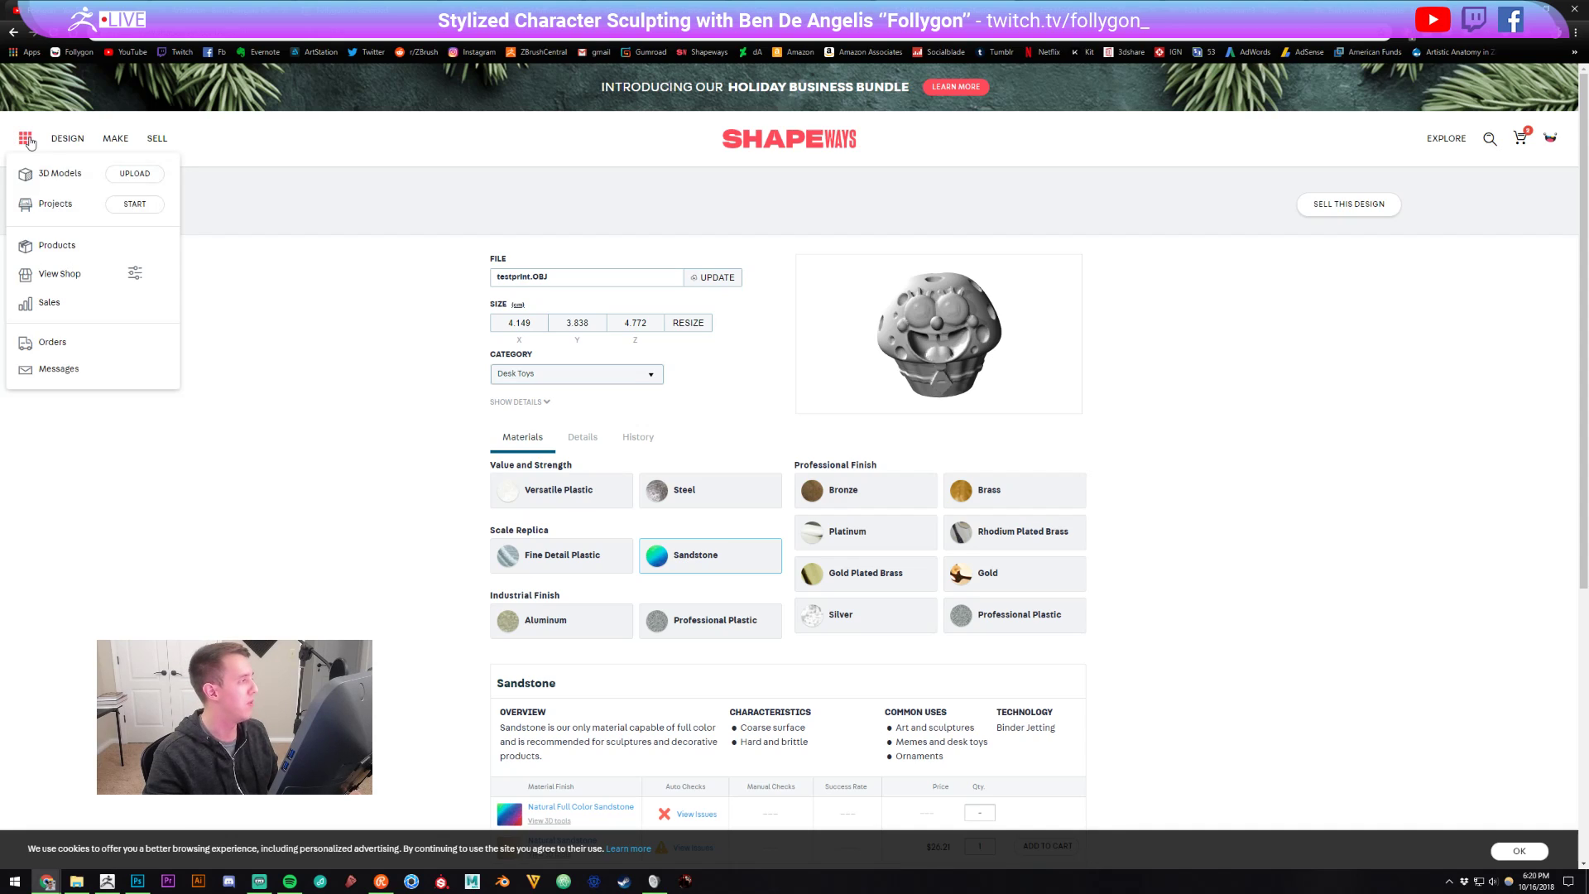
left_click(132, 174)
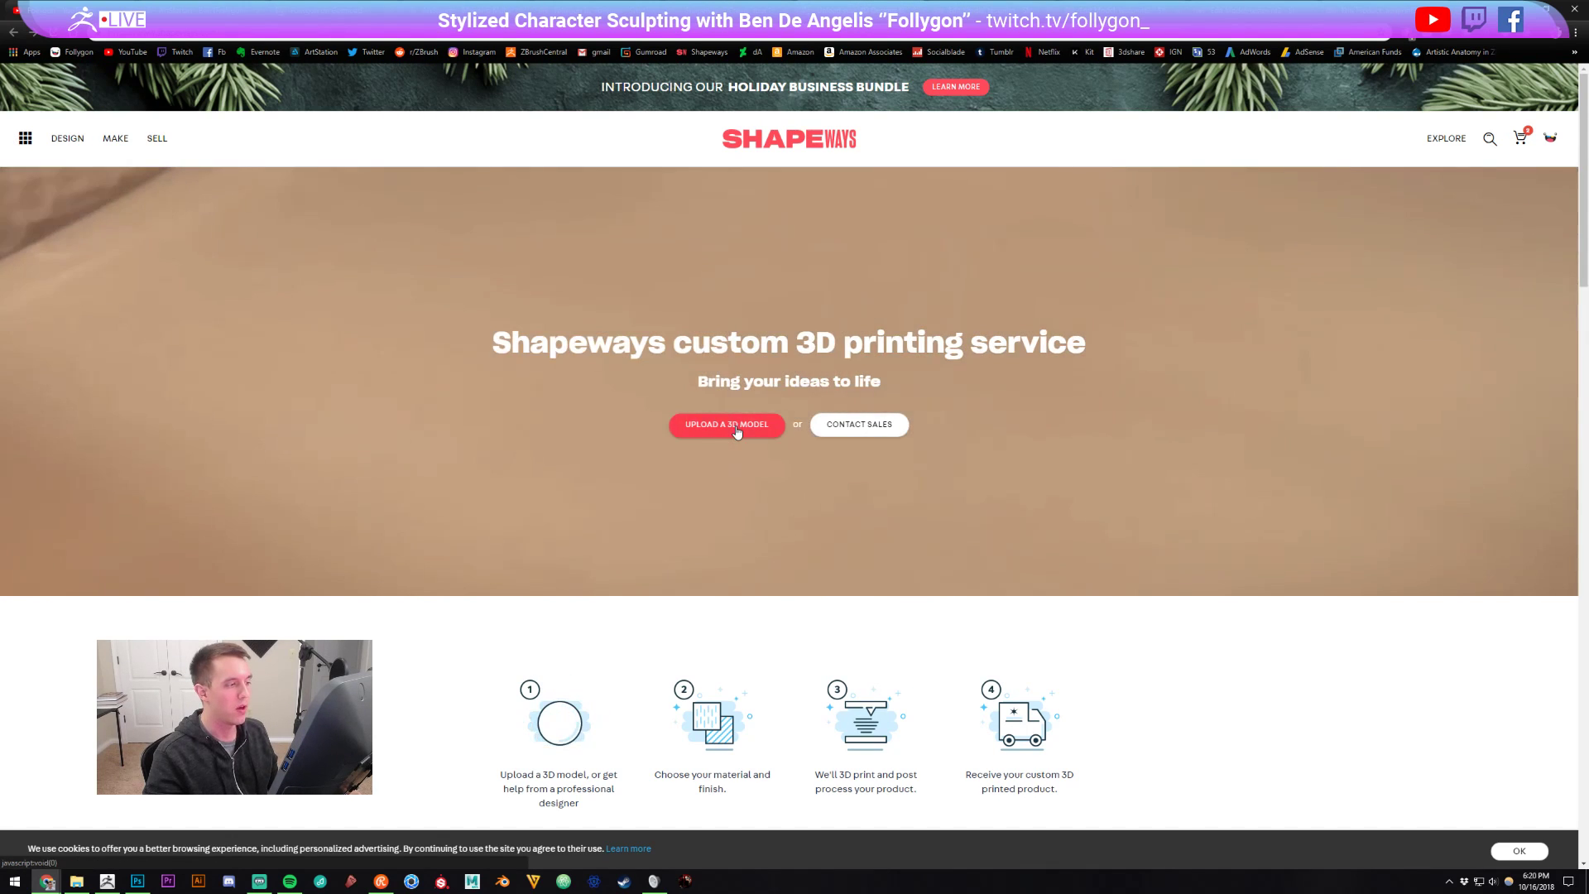
left_click(738, 432)
left_click(798, 374)
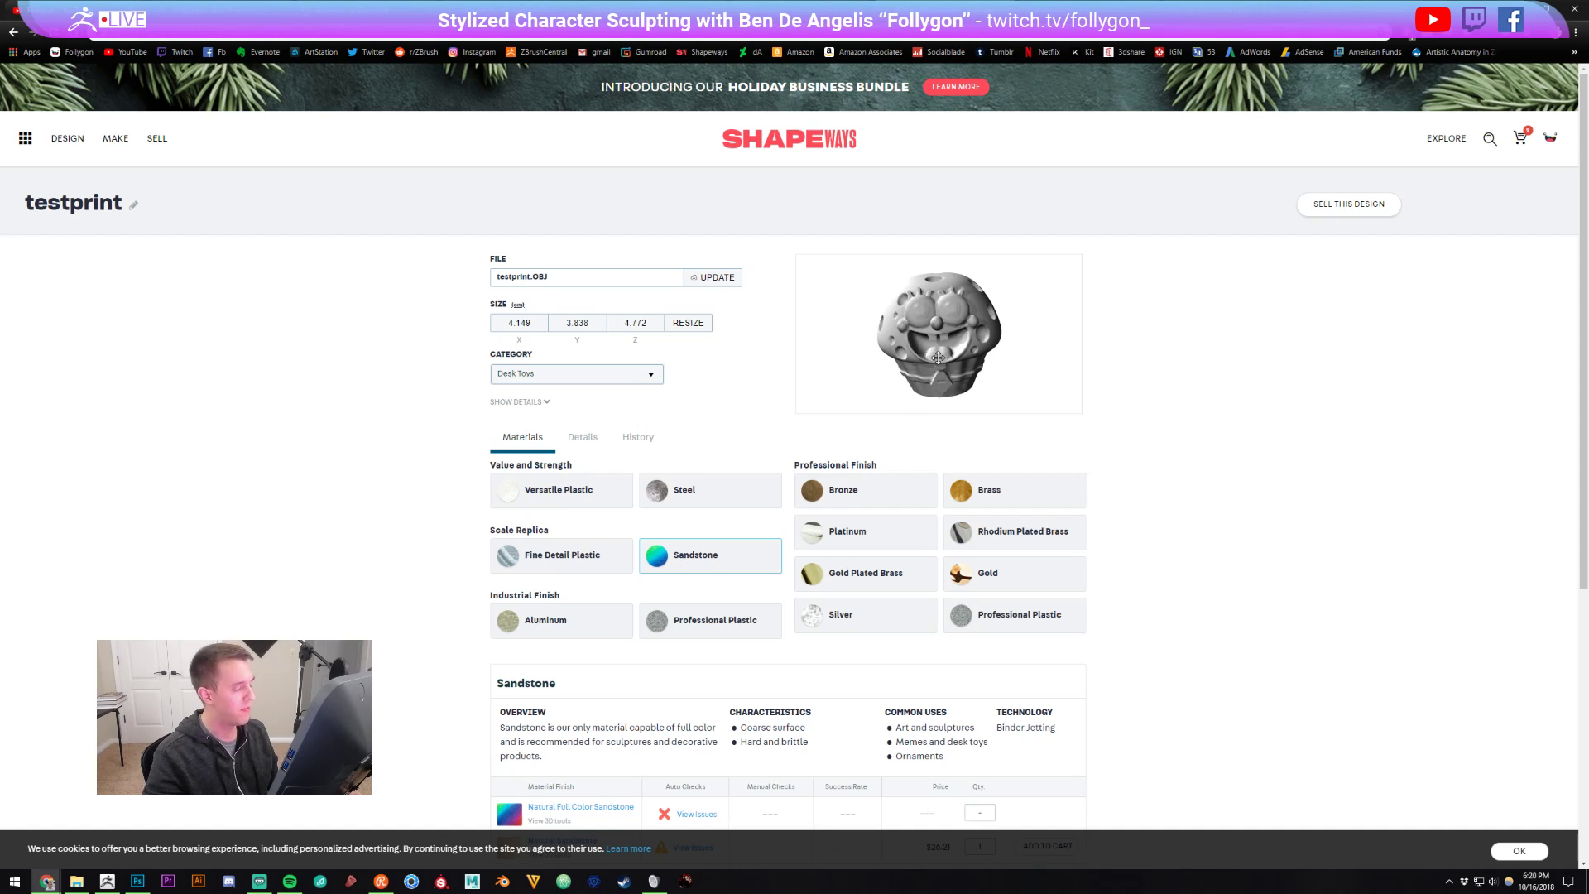
- Switch to ZBrush to inspect the DynaMeshed muffin's wireframe, and return to the browser's testprint page
scroll(1188, 471, "down", 3)
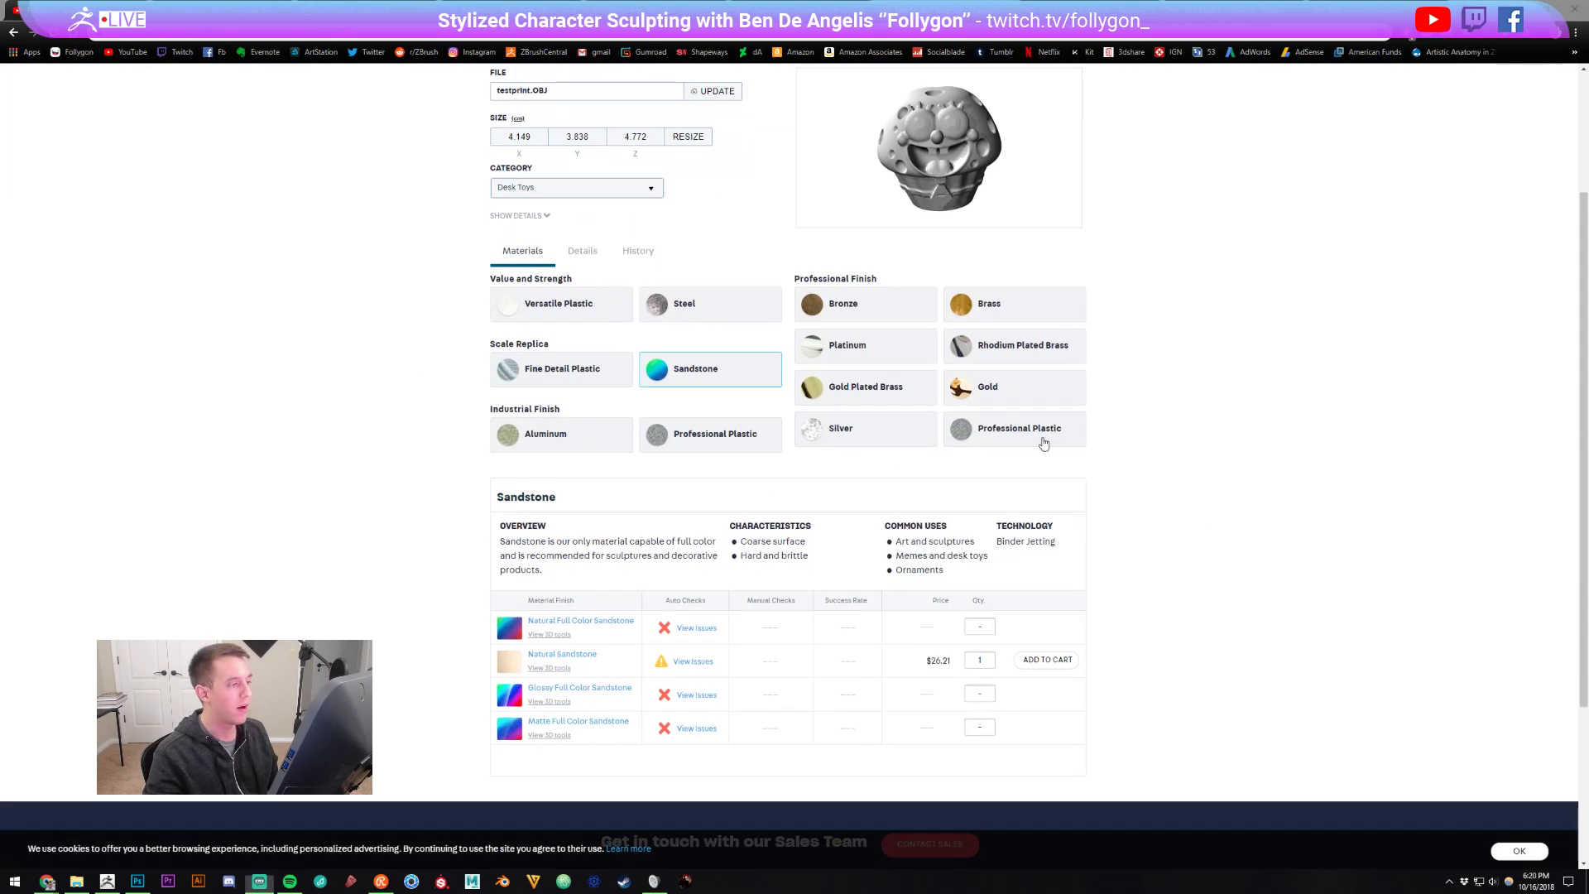
key("alt+Tab")
left_click(807, 350)
left_click_drag(807, 350, 861, 397)
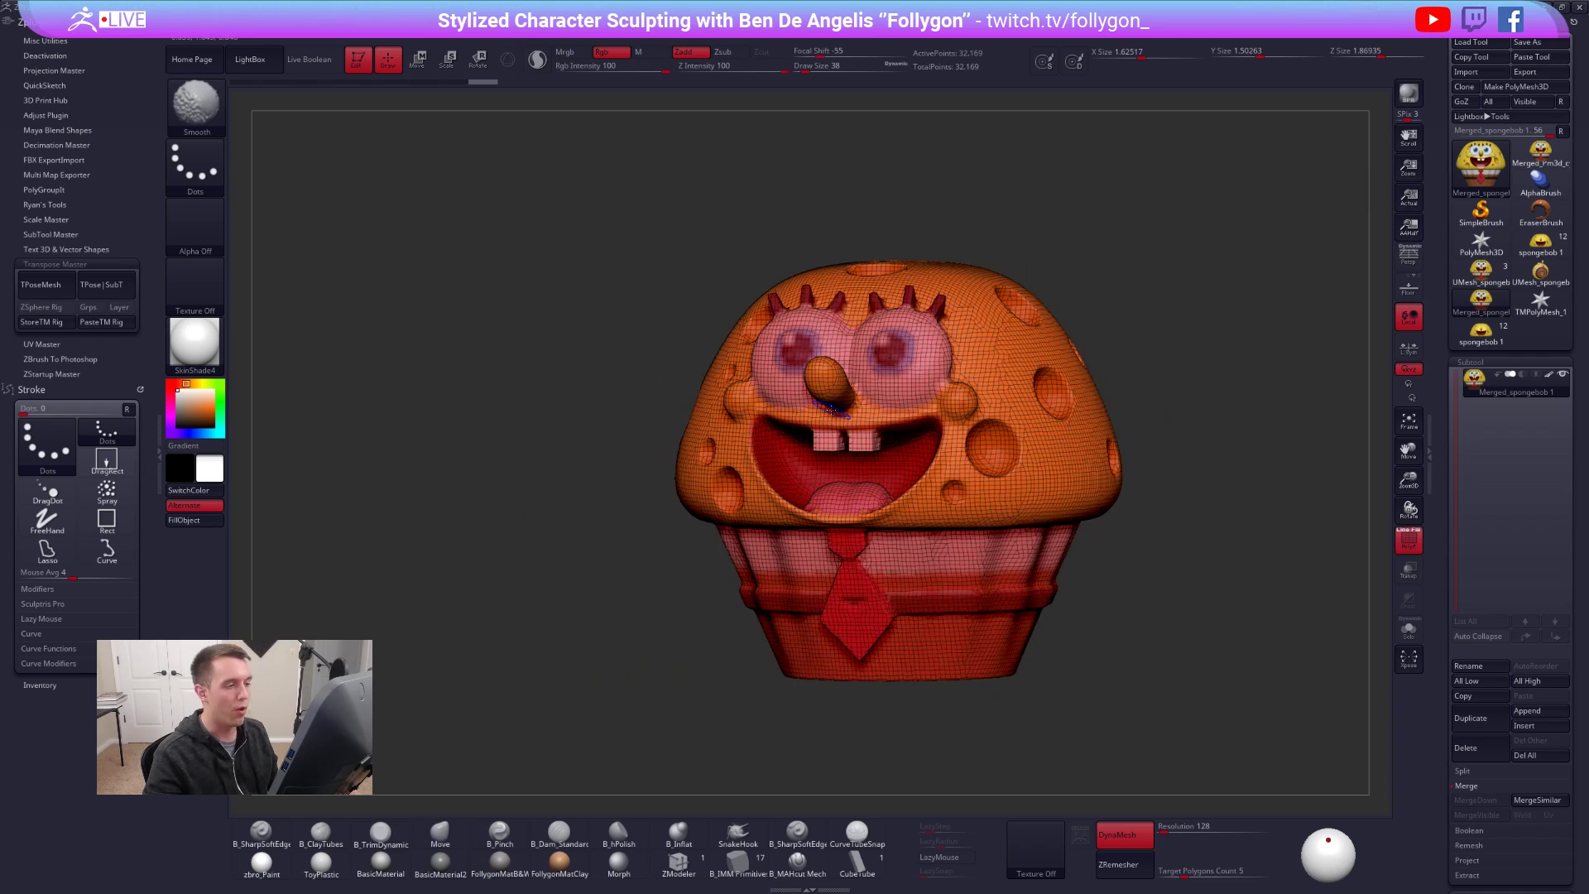
key("alt+Tab")
left_click(882, 393)
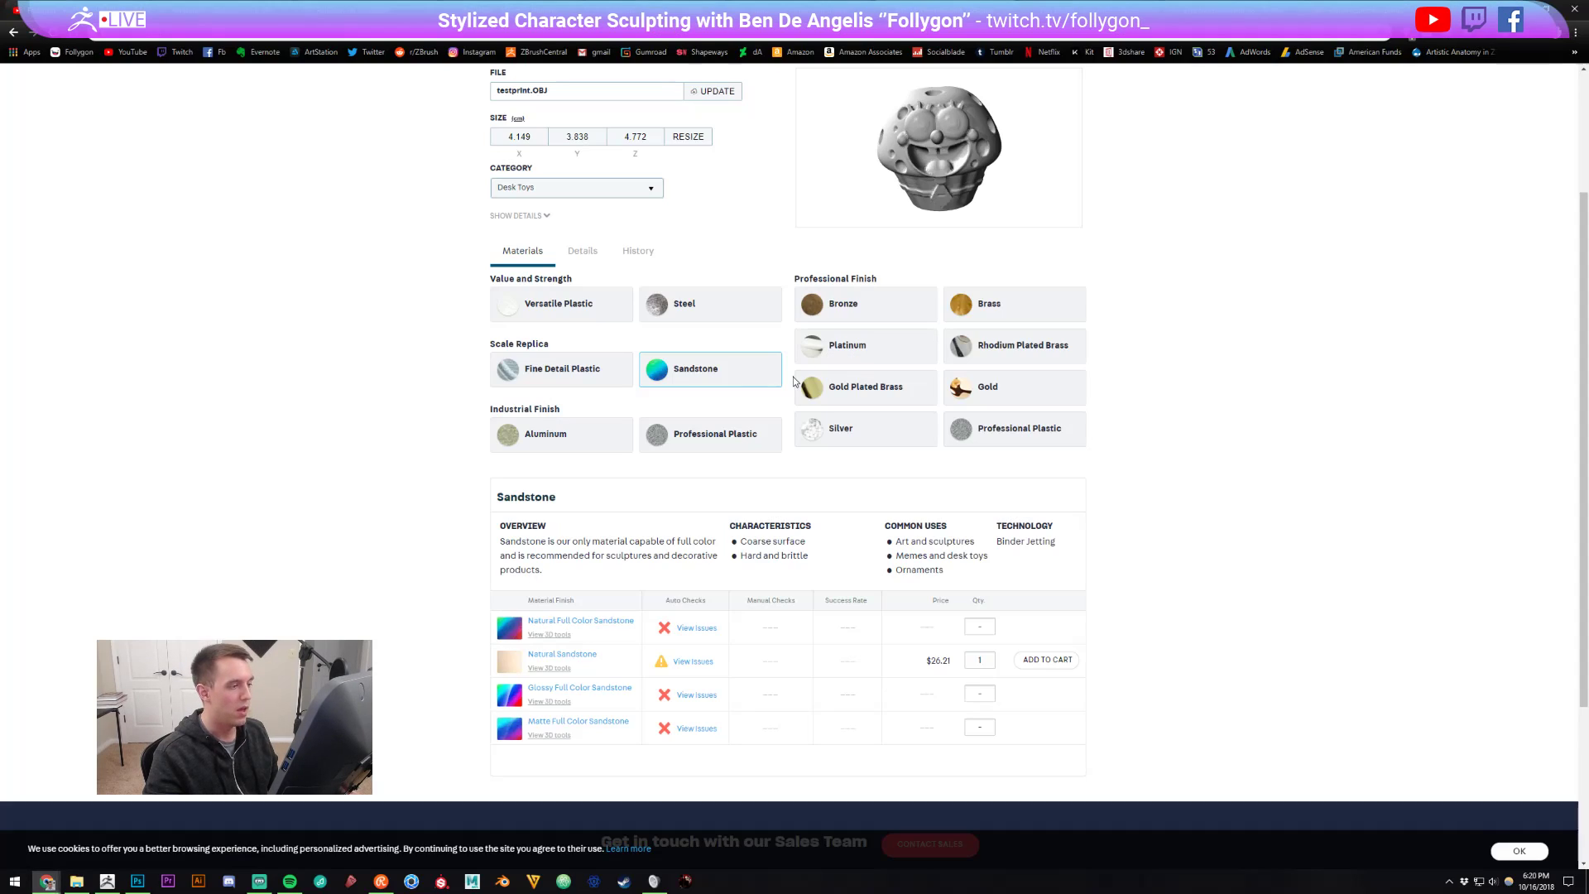
- Open the testprint issues for Natural Full Color Sandstone and examine the wall thickness heatmap on the muffin's front
left_click(706, 629)
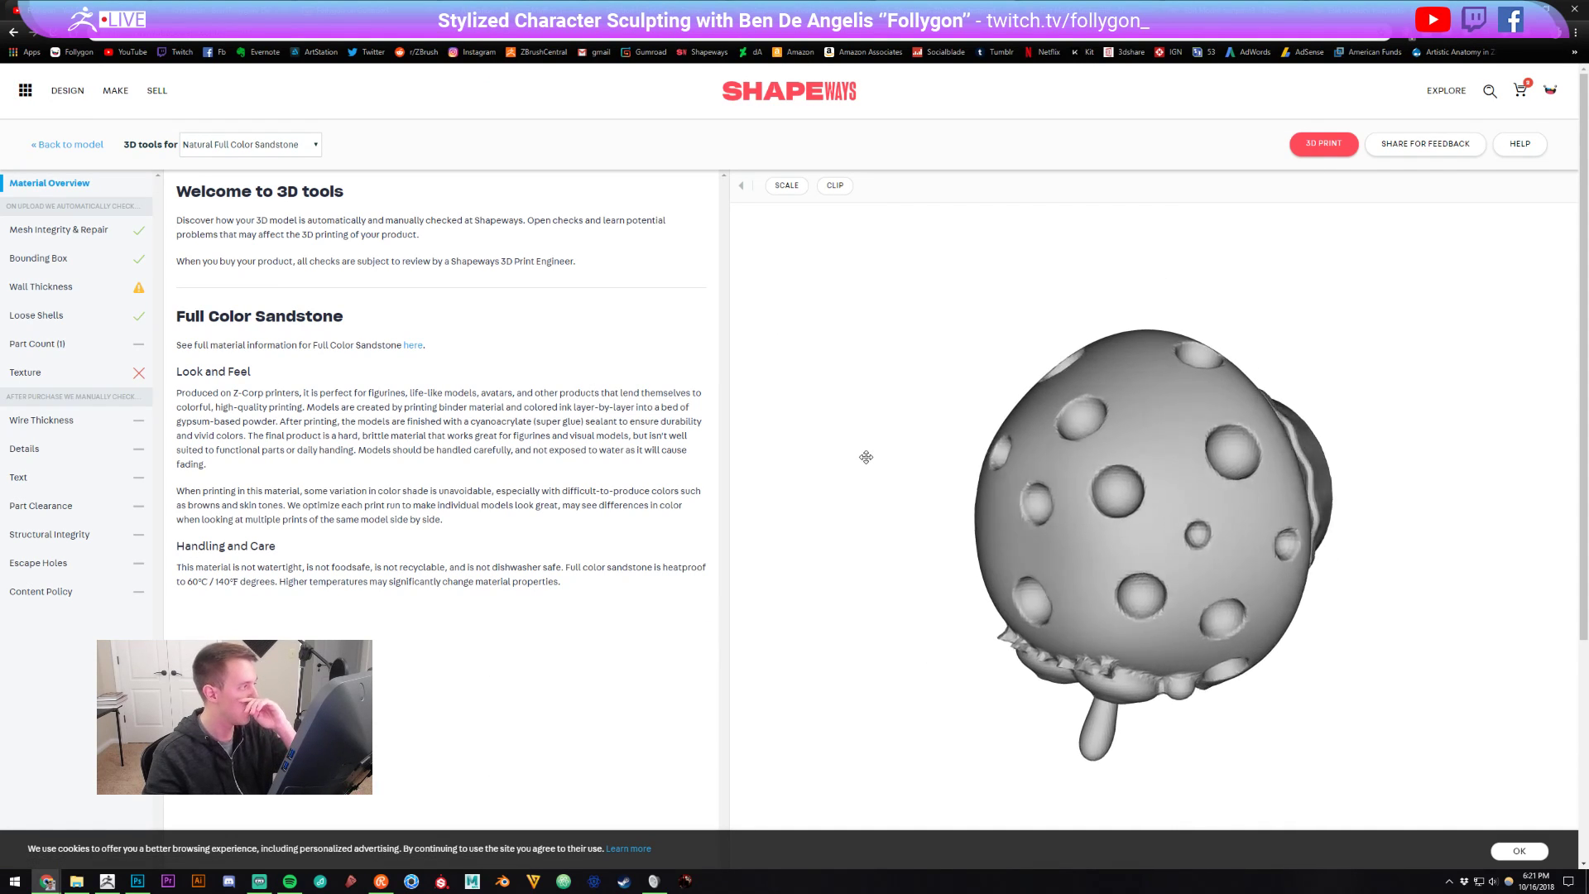
left_click_drag(866, 457, 1047, 499)
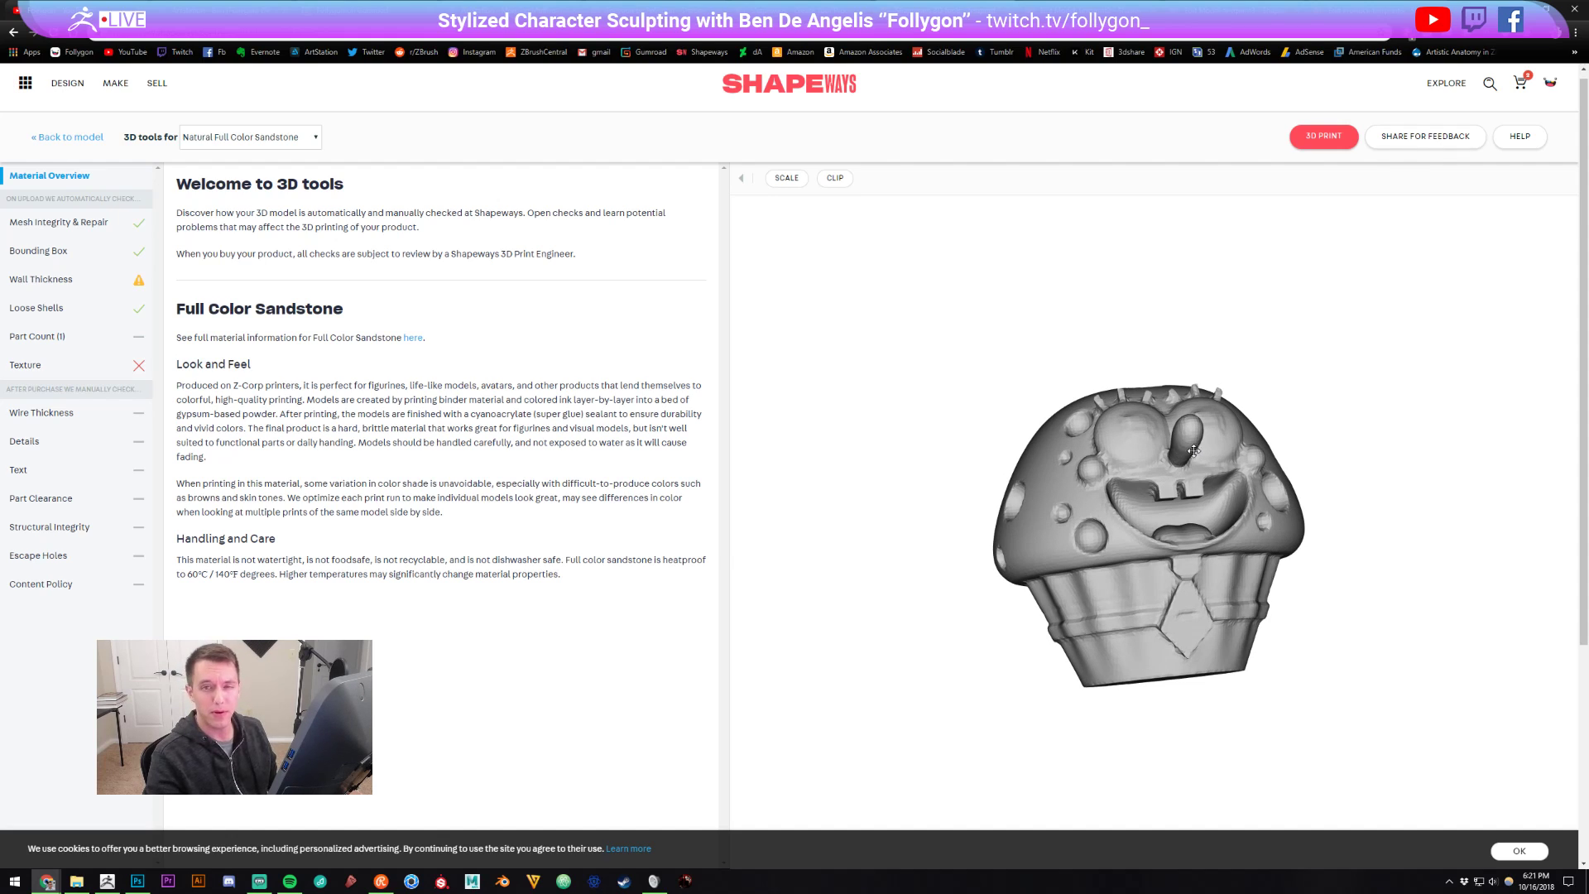
mouse_move(1167, 441)
left_mouse_down()
mouse_move(1170, 479)
mouse_move(1167, 445)
left_mouse_up()
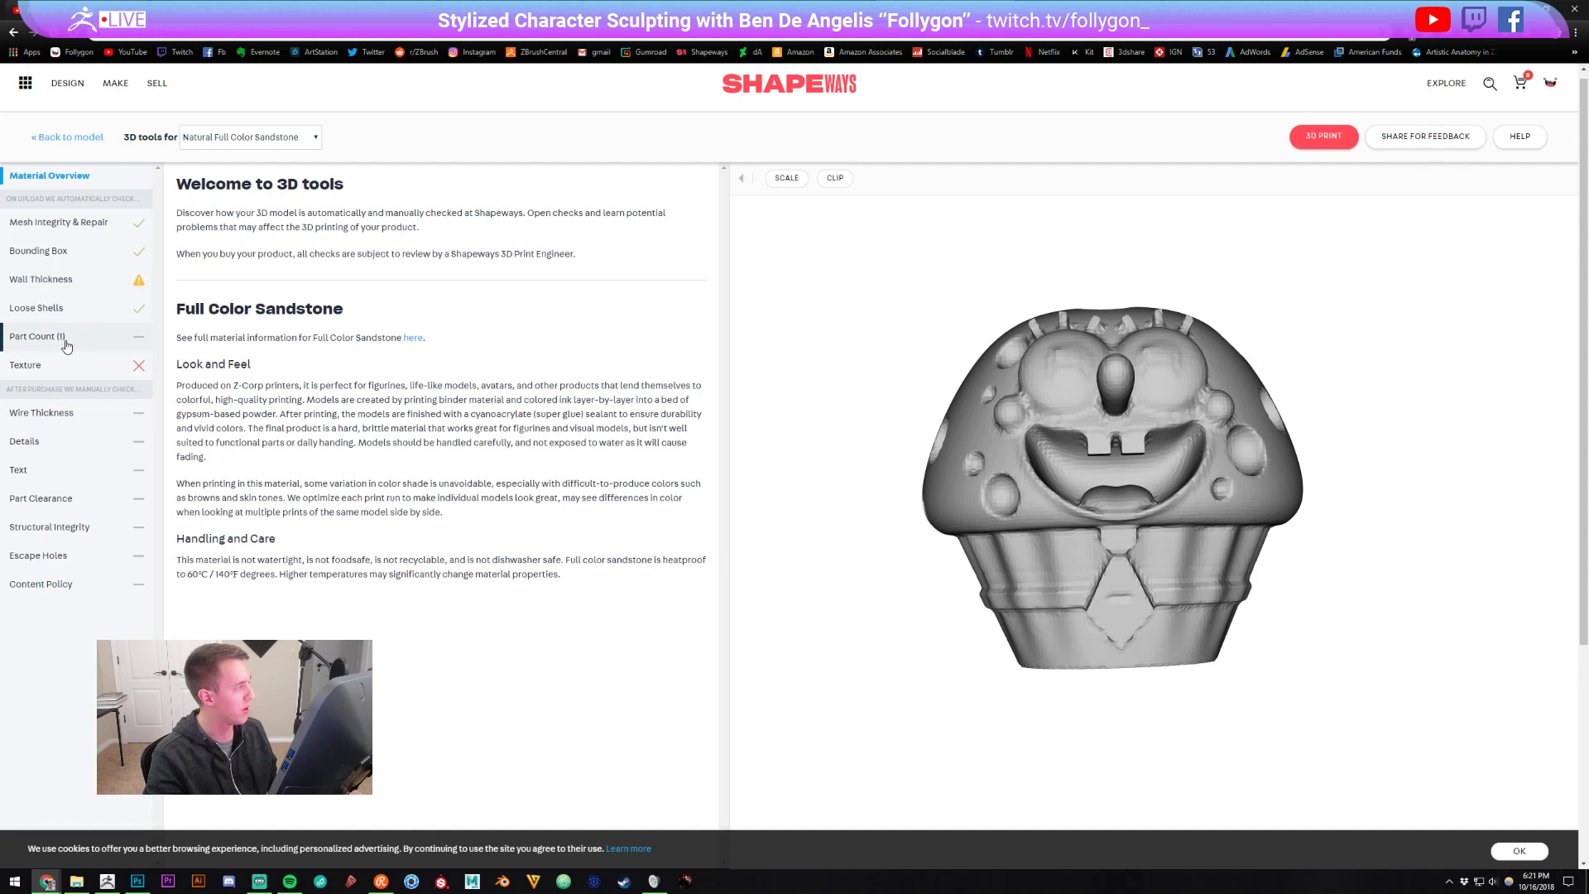
left_click(93, 280)
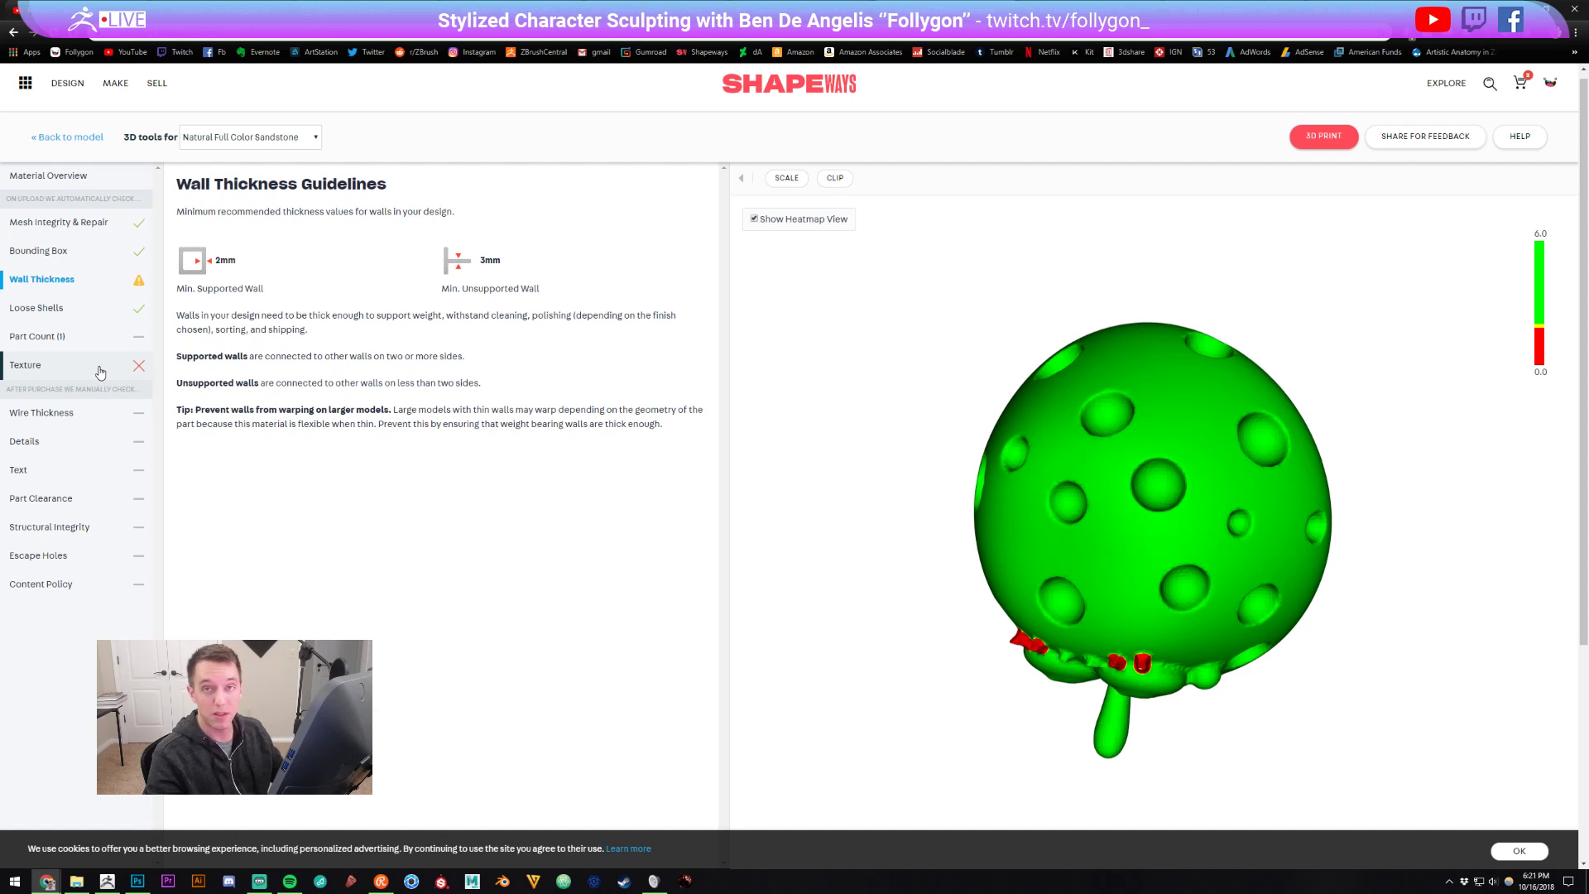
left_click_drag(869, 525, 1034, 540)
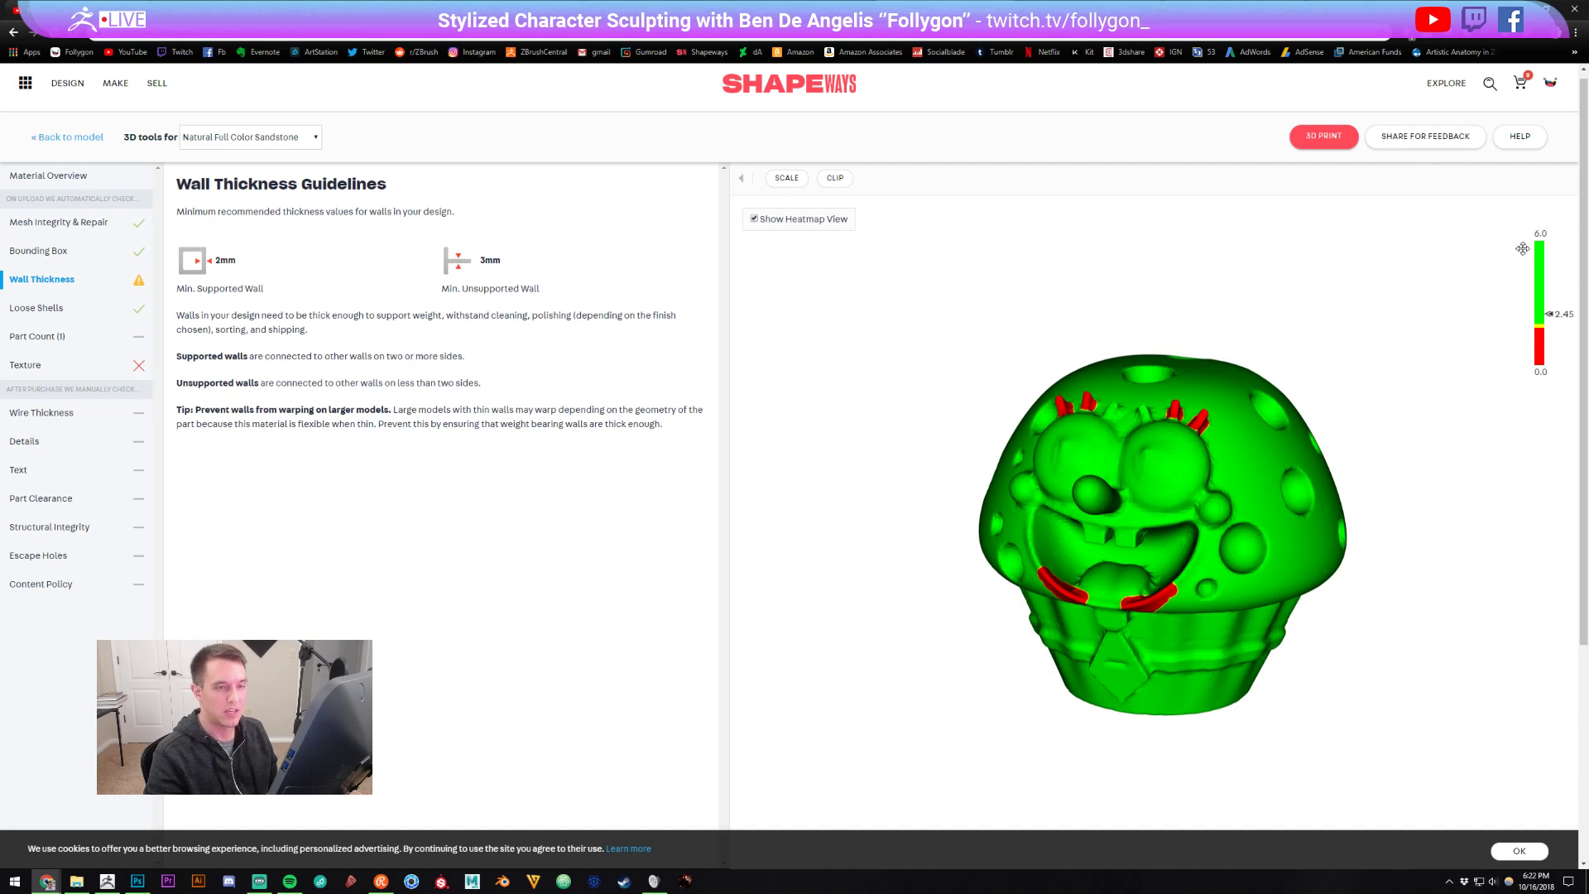
- Examine the wall thickness heatmap on the muffin's eyelashes, lower lip, teeth and nose from several angles
left_click_drag(1109, 442, 1022, 580)
scroll(961, 588, "up", 3)
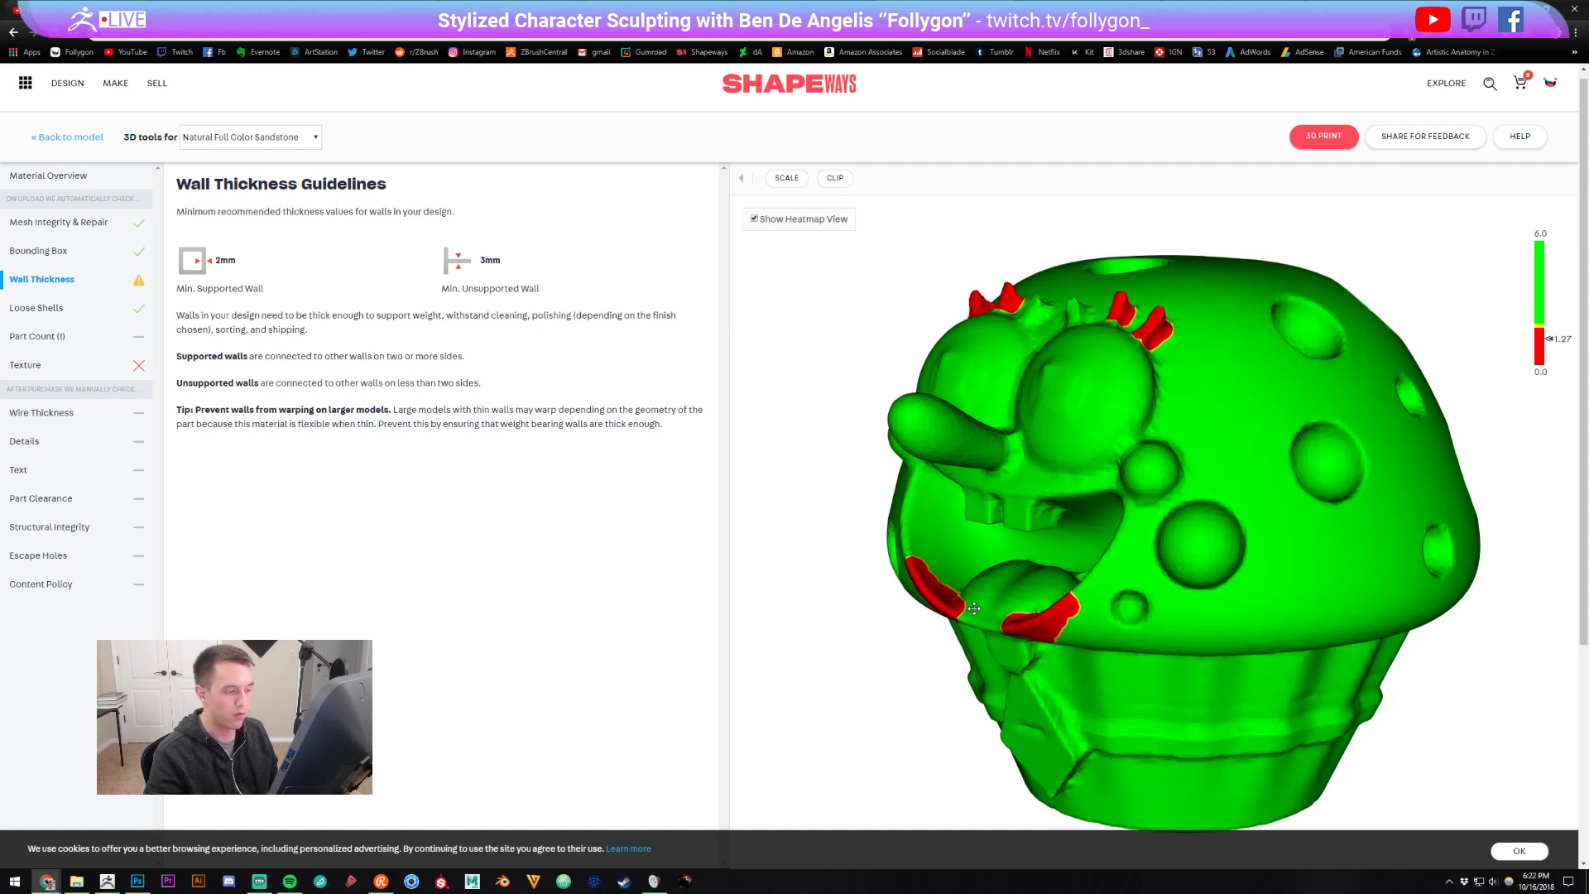
left_click_drag(942, 586, 1051, 607)
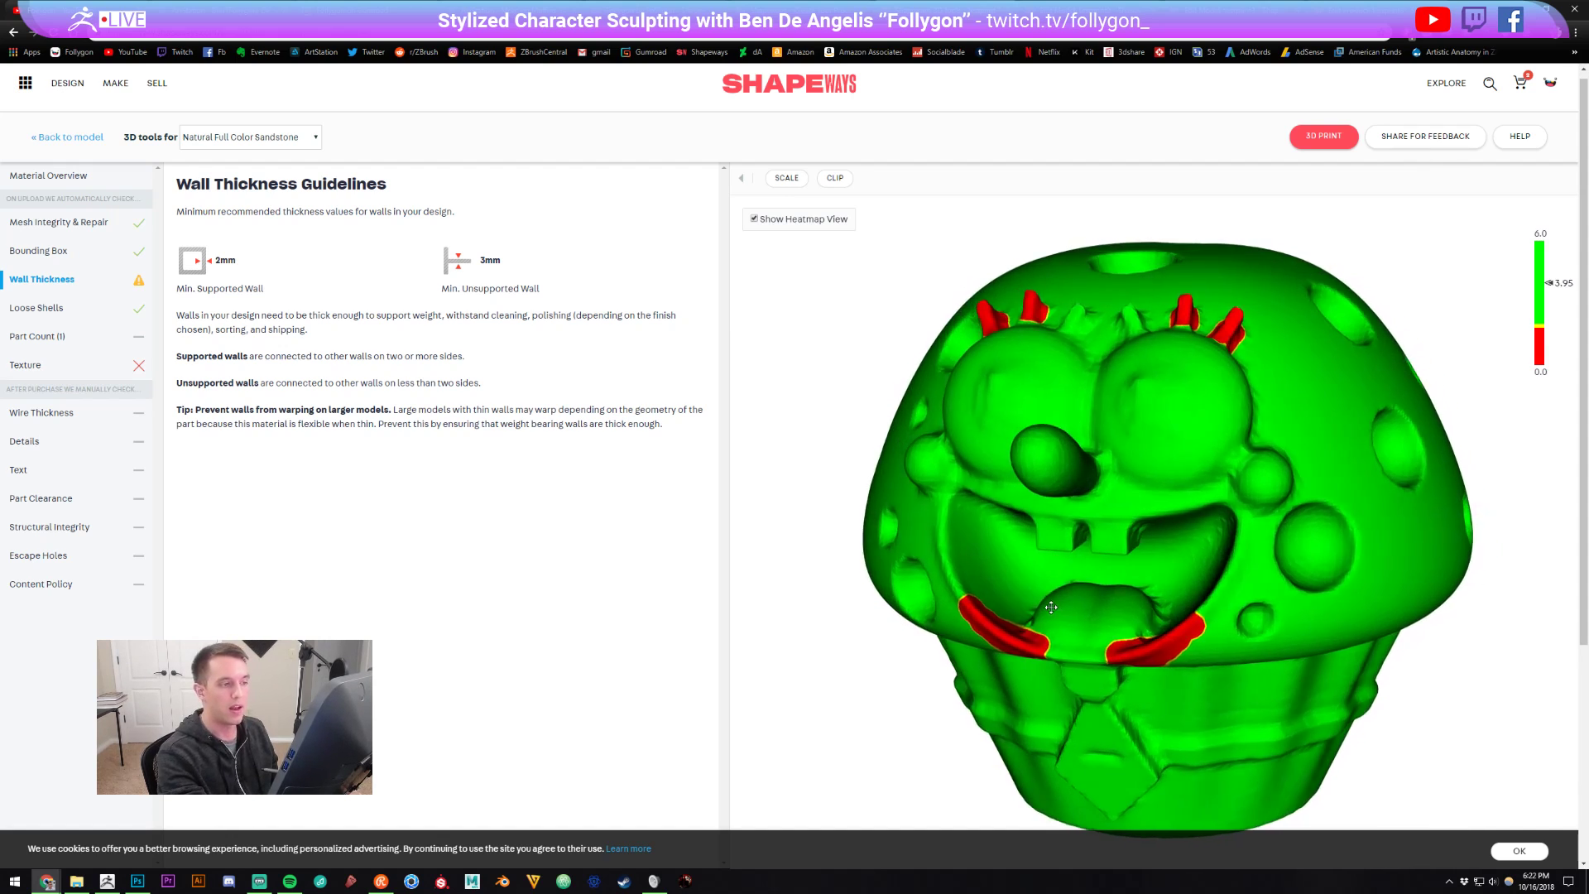
scroll(1109, 423, "up", 1)
left_click_drag(1109, 423, 1212, 330)
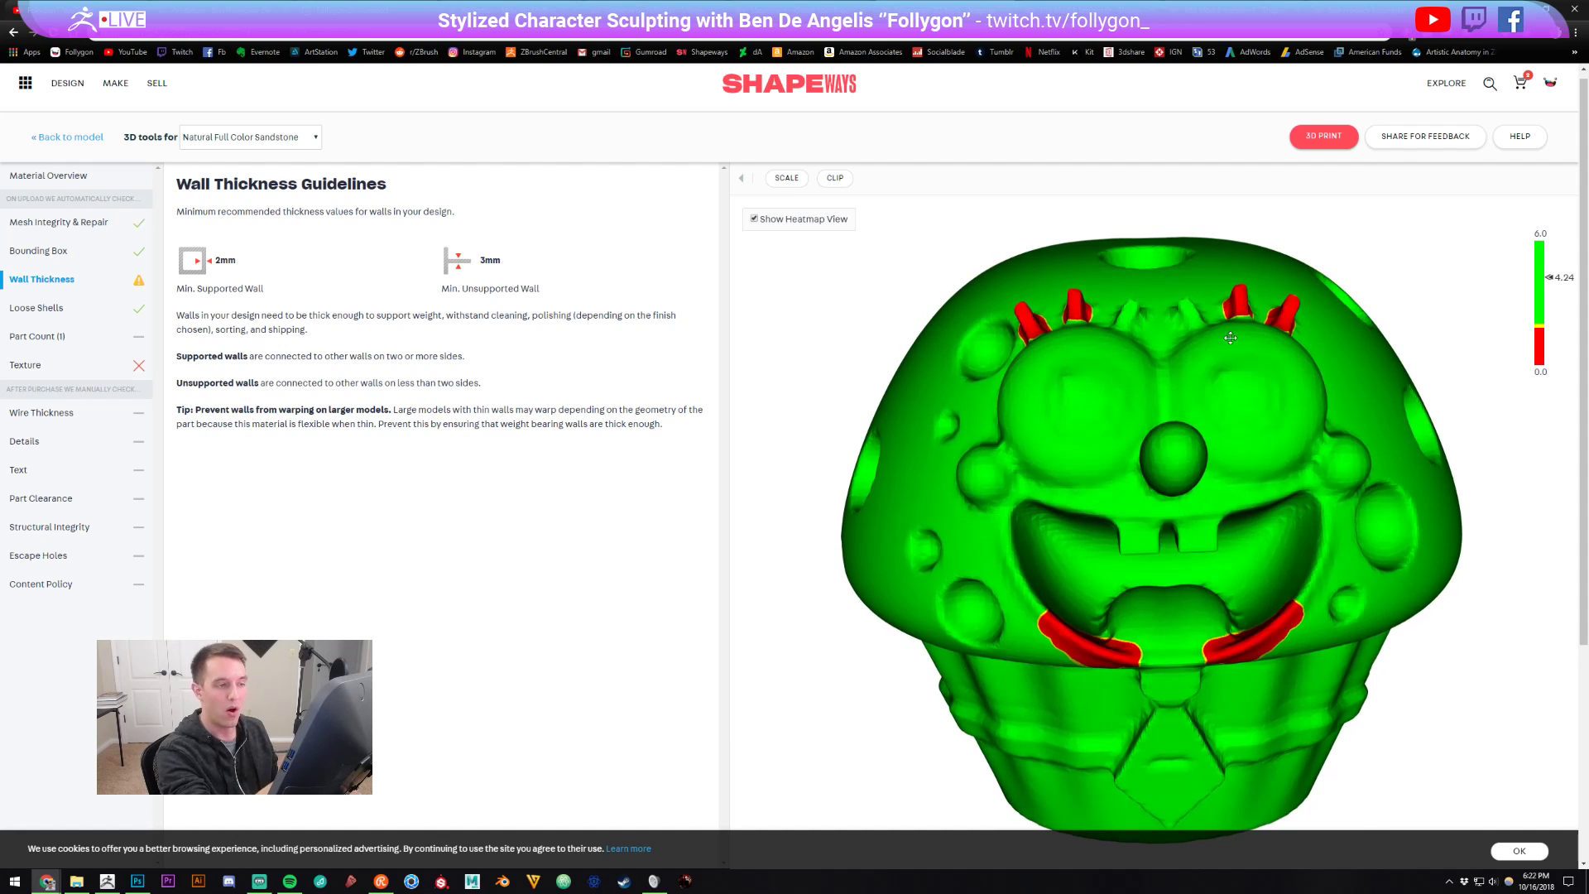
left_click_drag(1255, 648, 1229, 601)
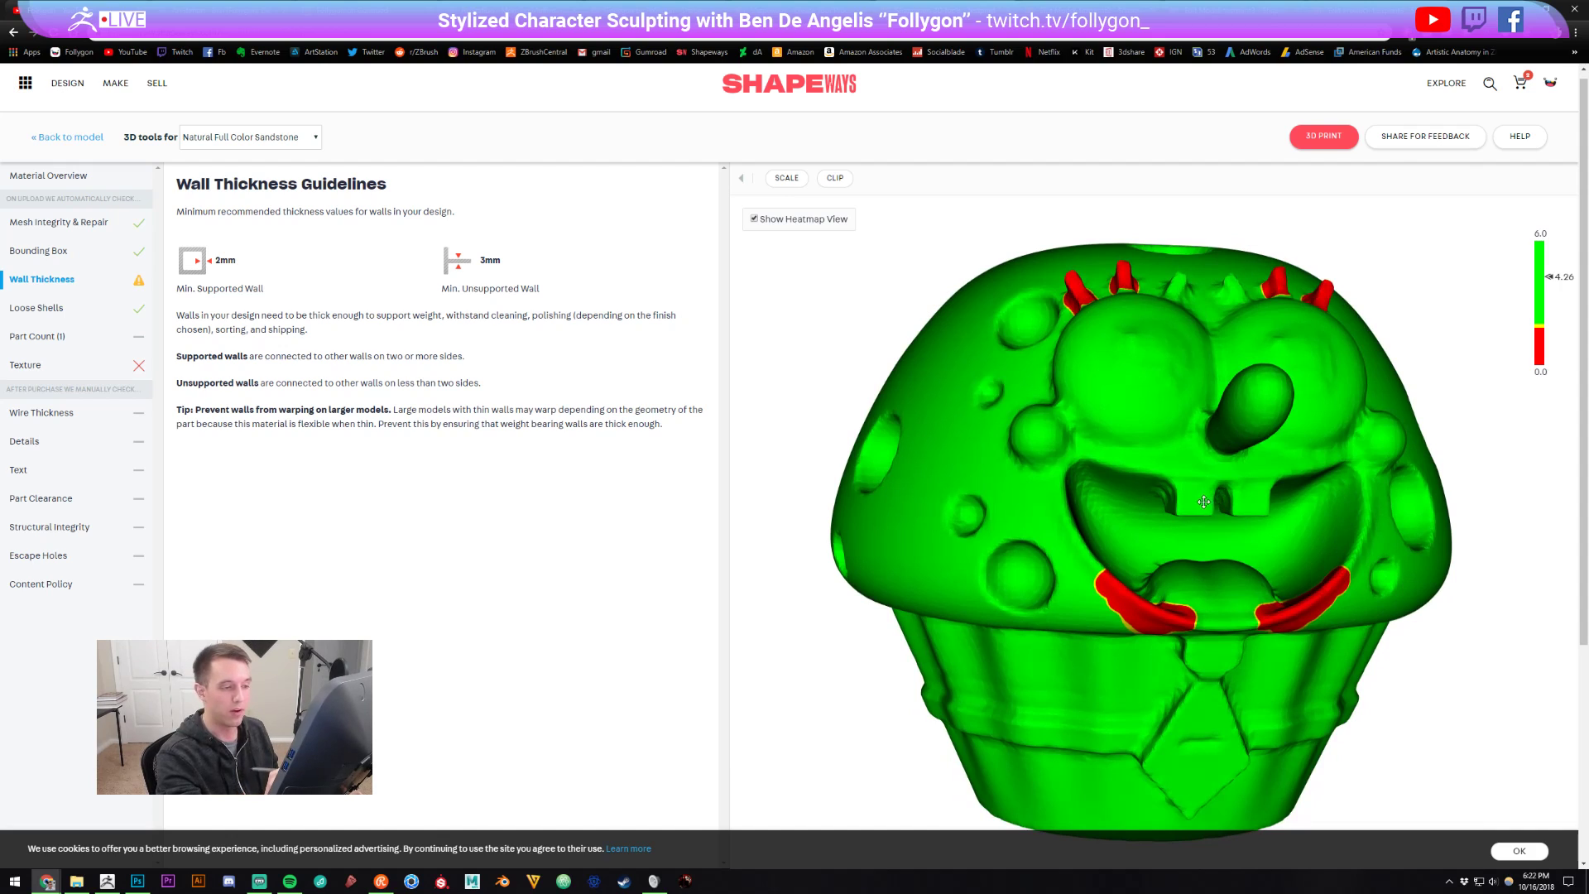
scroll(1214, 473, "down", 2)
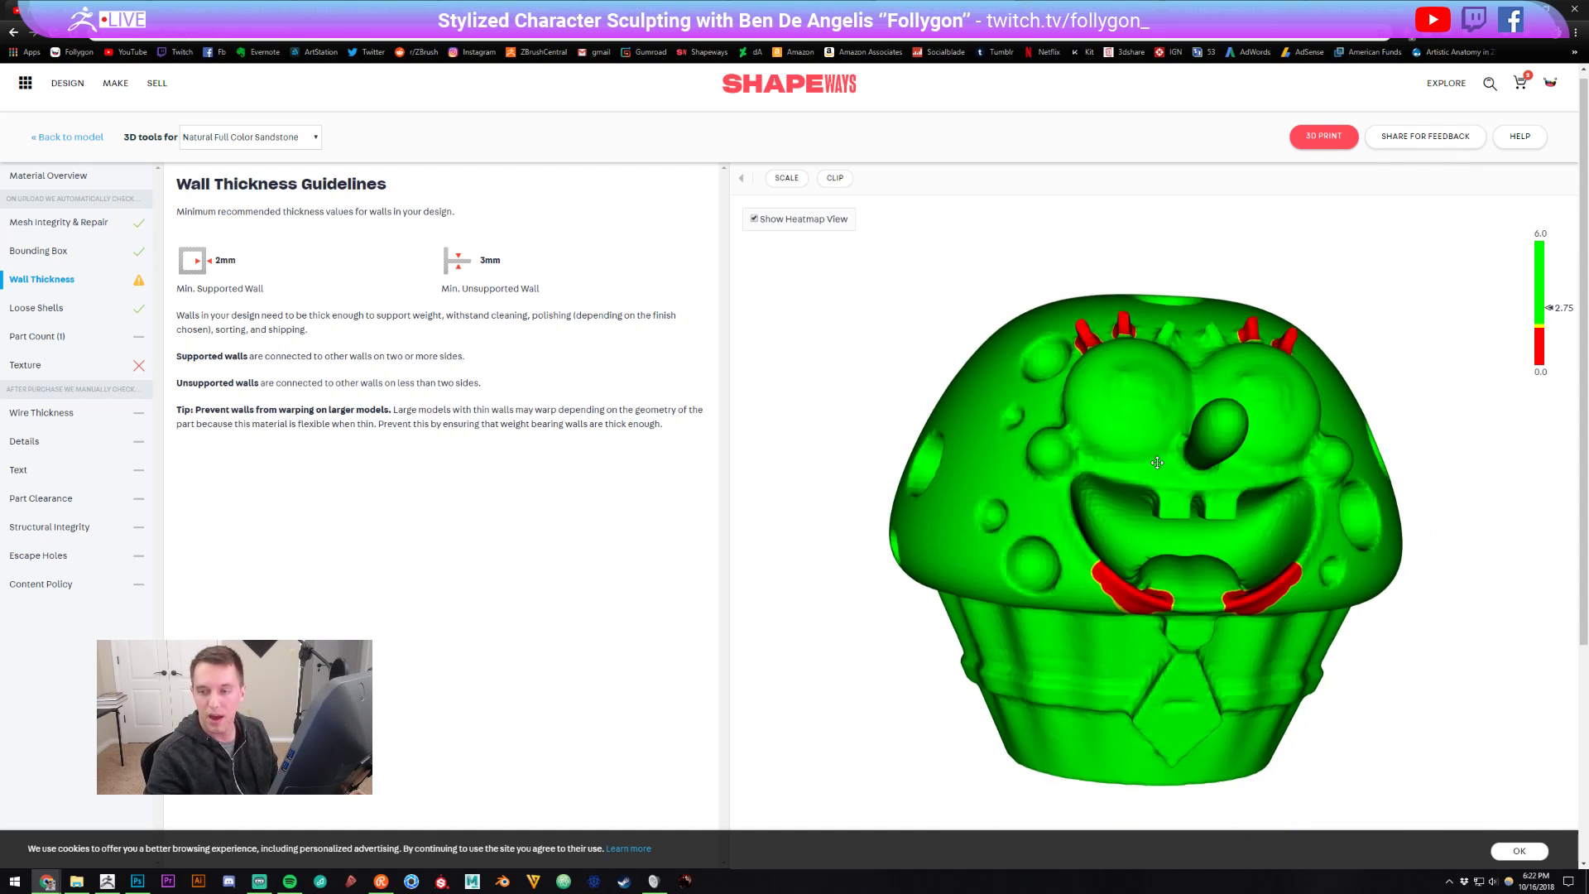
left_click_drag(1147, 417, 1128, 418)
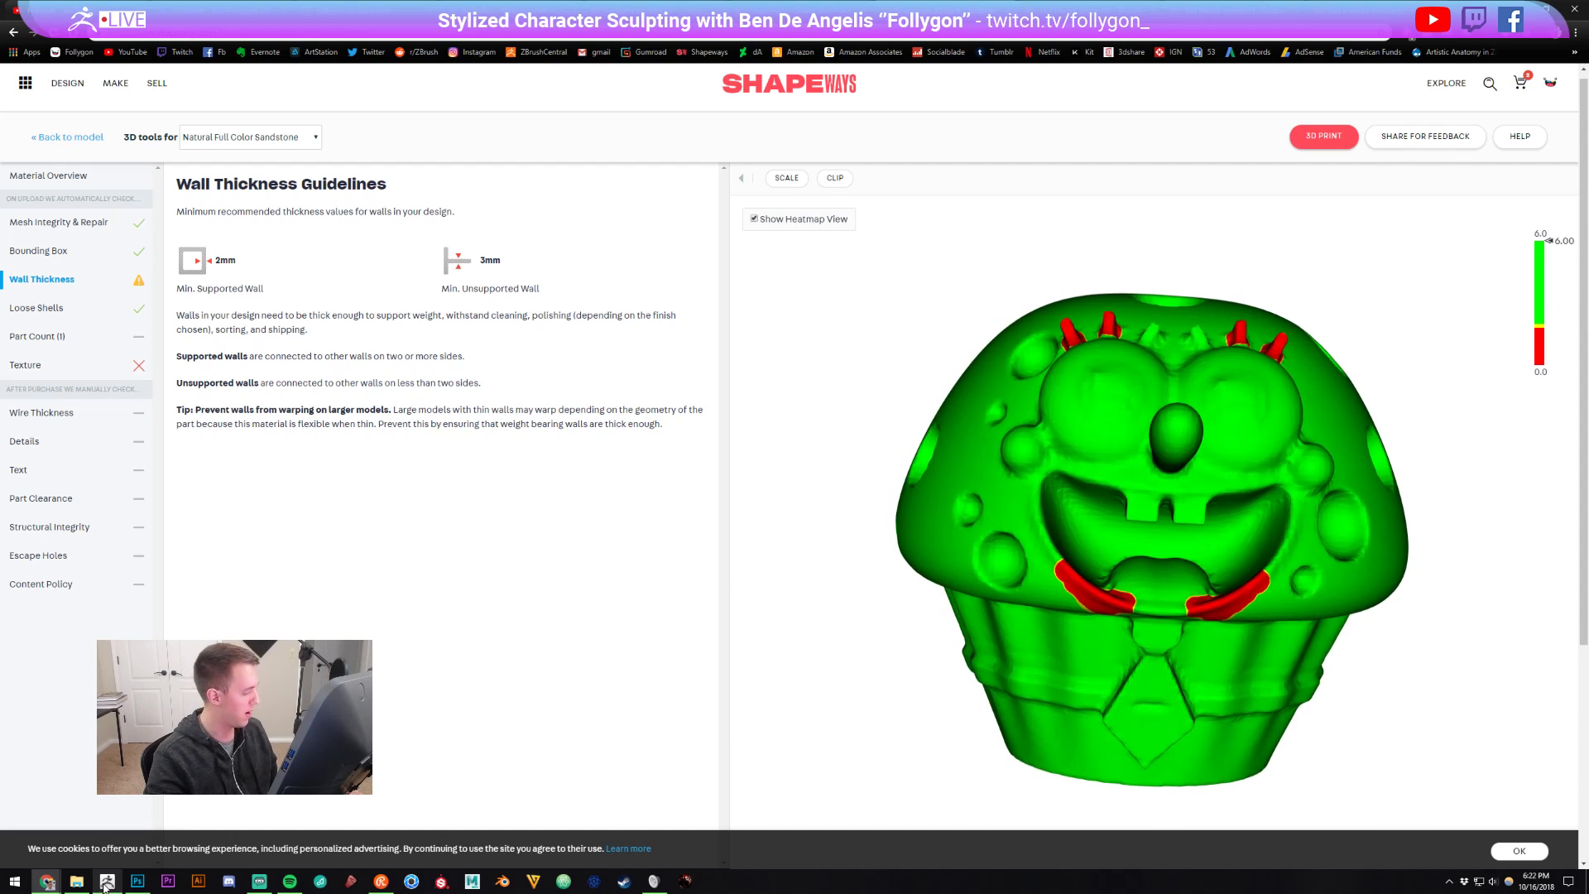
- Switch to ZBrush and inspect the merged muffin from the front and the side
left_click(104, 885)
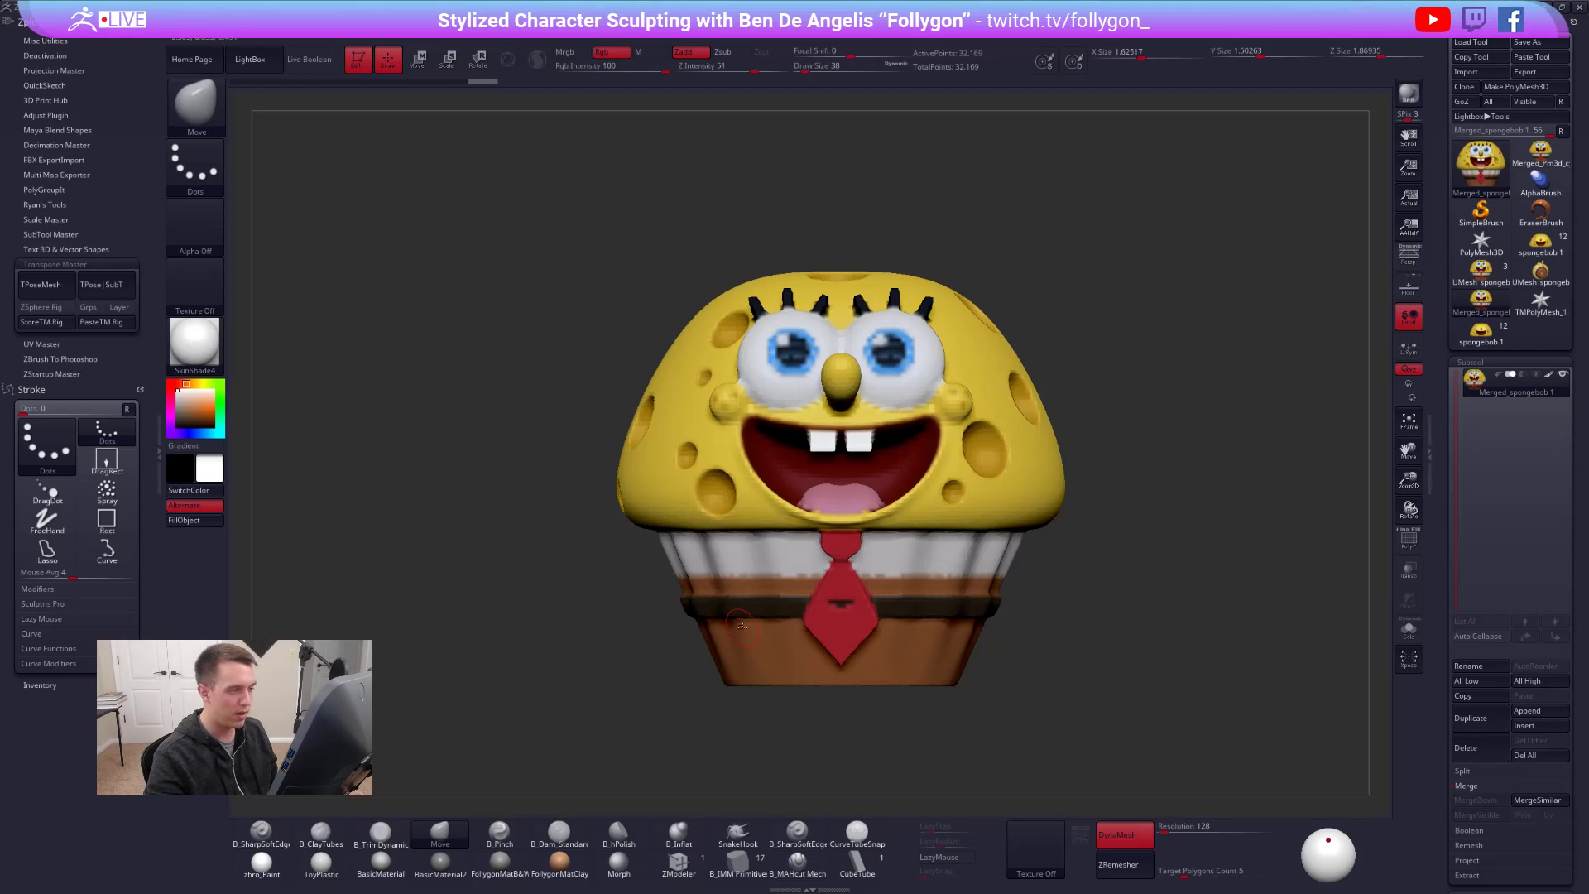
mouse_move(827, 602)
right_mouse_down()
mouse_move(704, 602)
mouse_move(855, 609)
right_mouse_up()
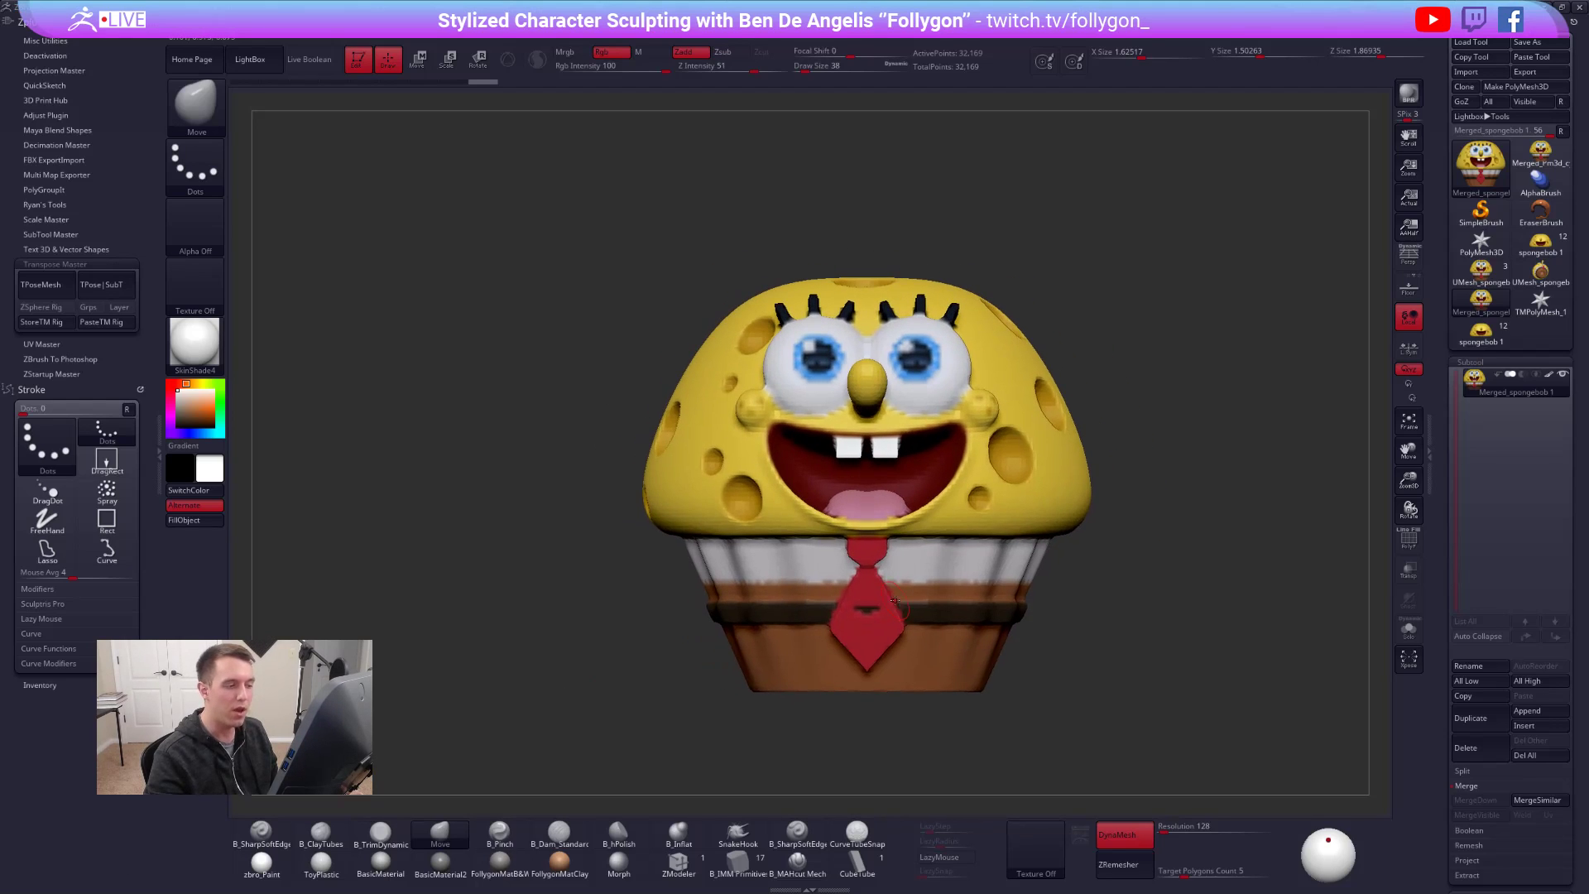
right_click_drag(968, 550, 911, 505)
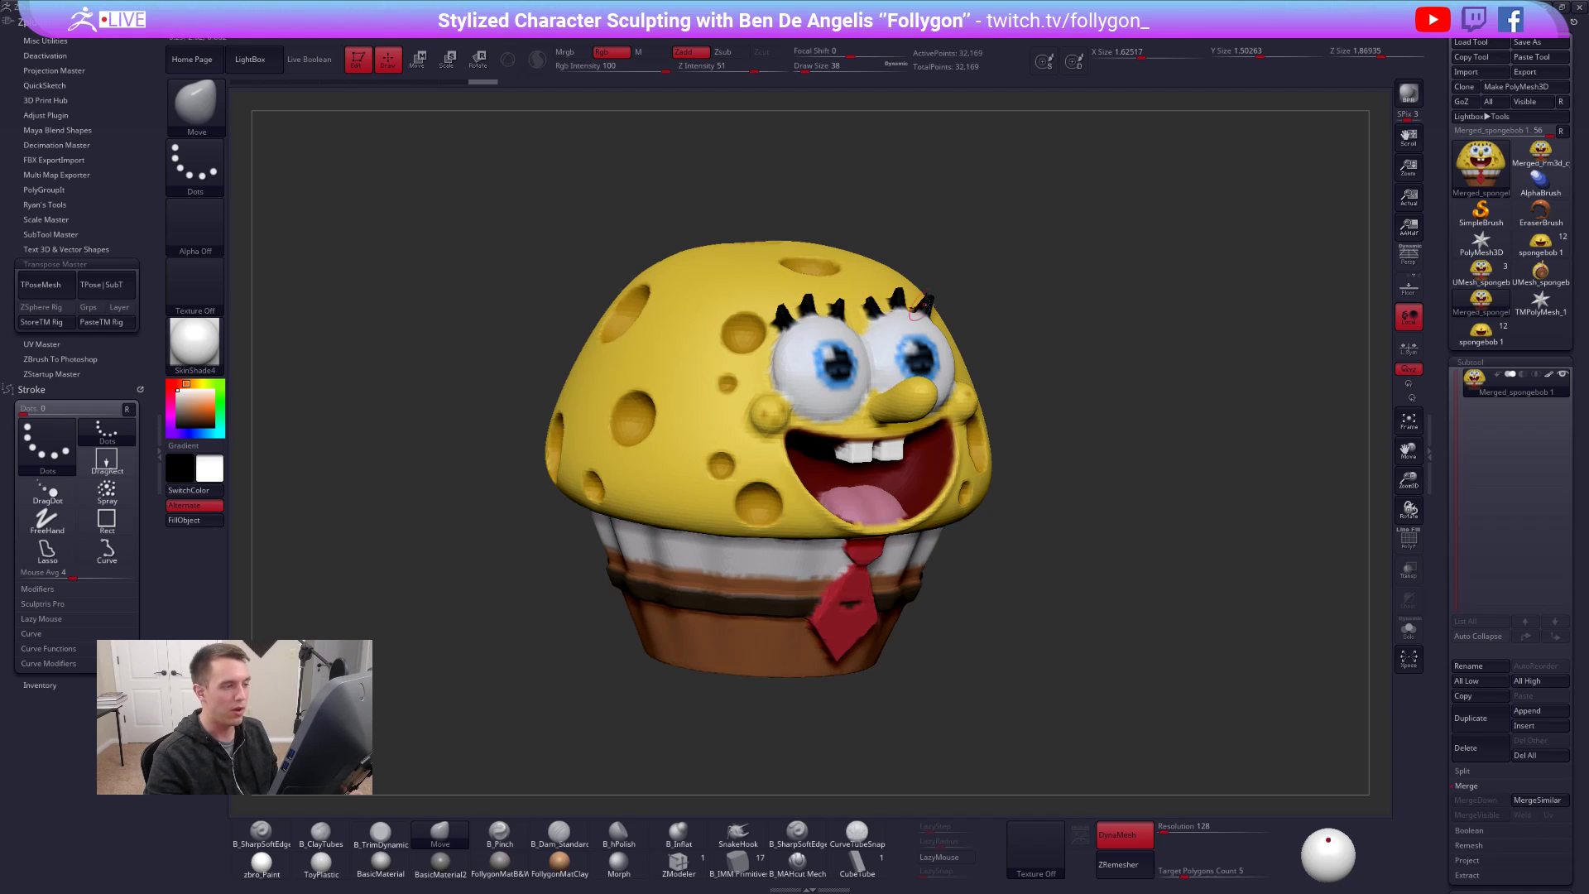
right_click_drag(940, 346, 931, 344)
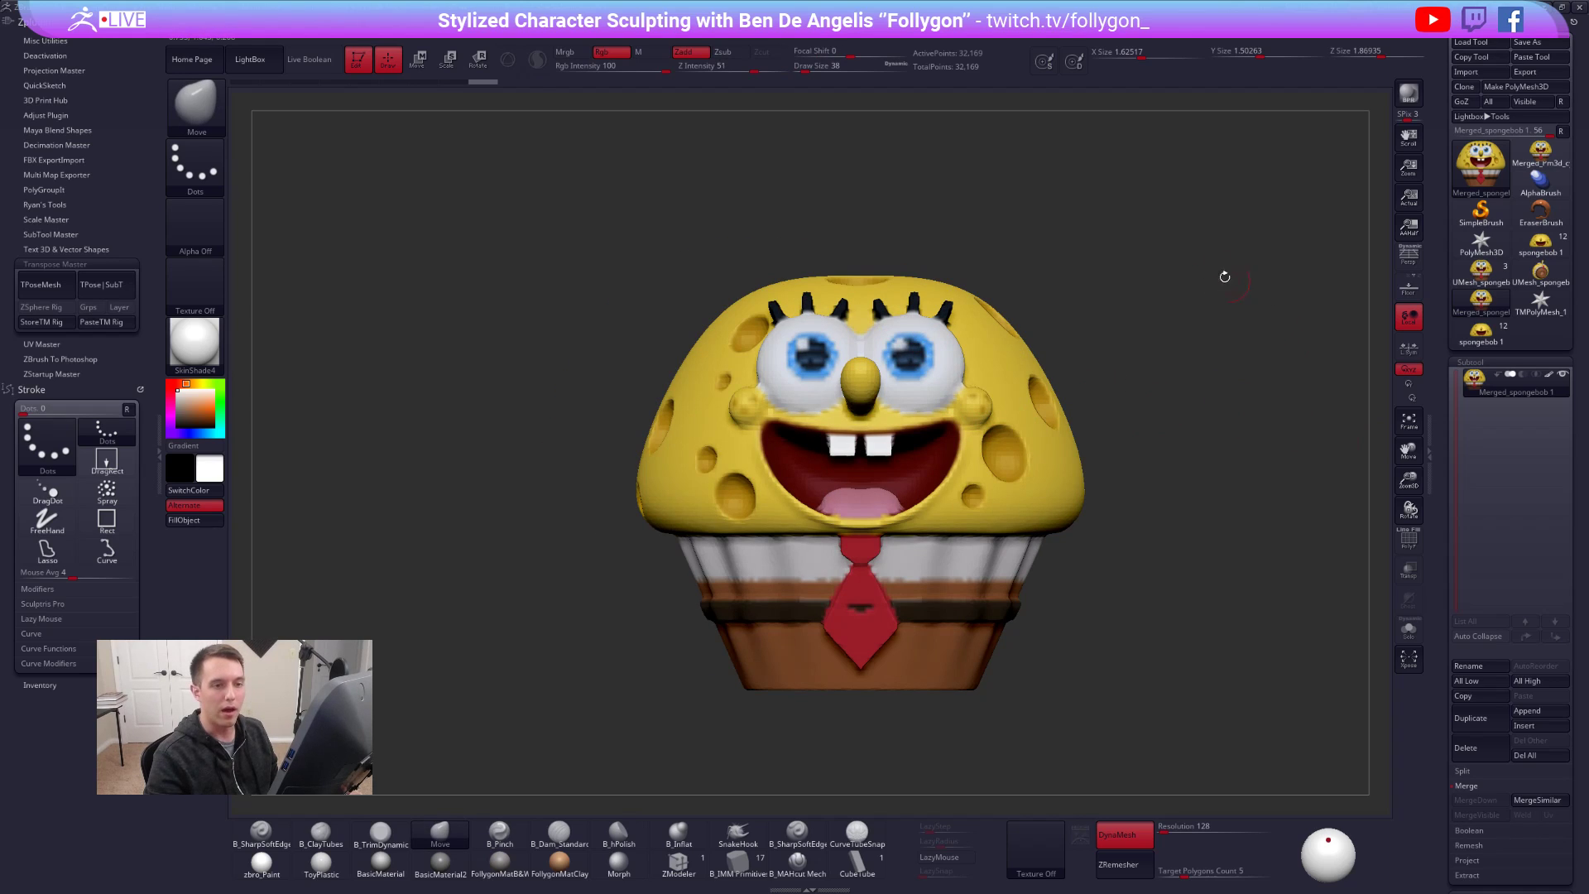
- Delete the merged muffin and the extra copy of the spongebob 1 tool, and display the remaining multi-part spongebob 1 tool
left_click(1466, 747)
left_click(1367, 778)
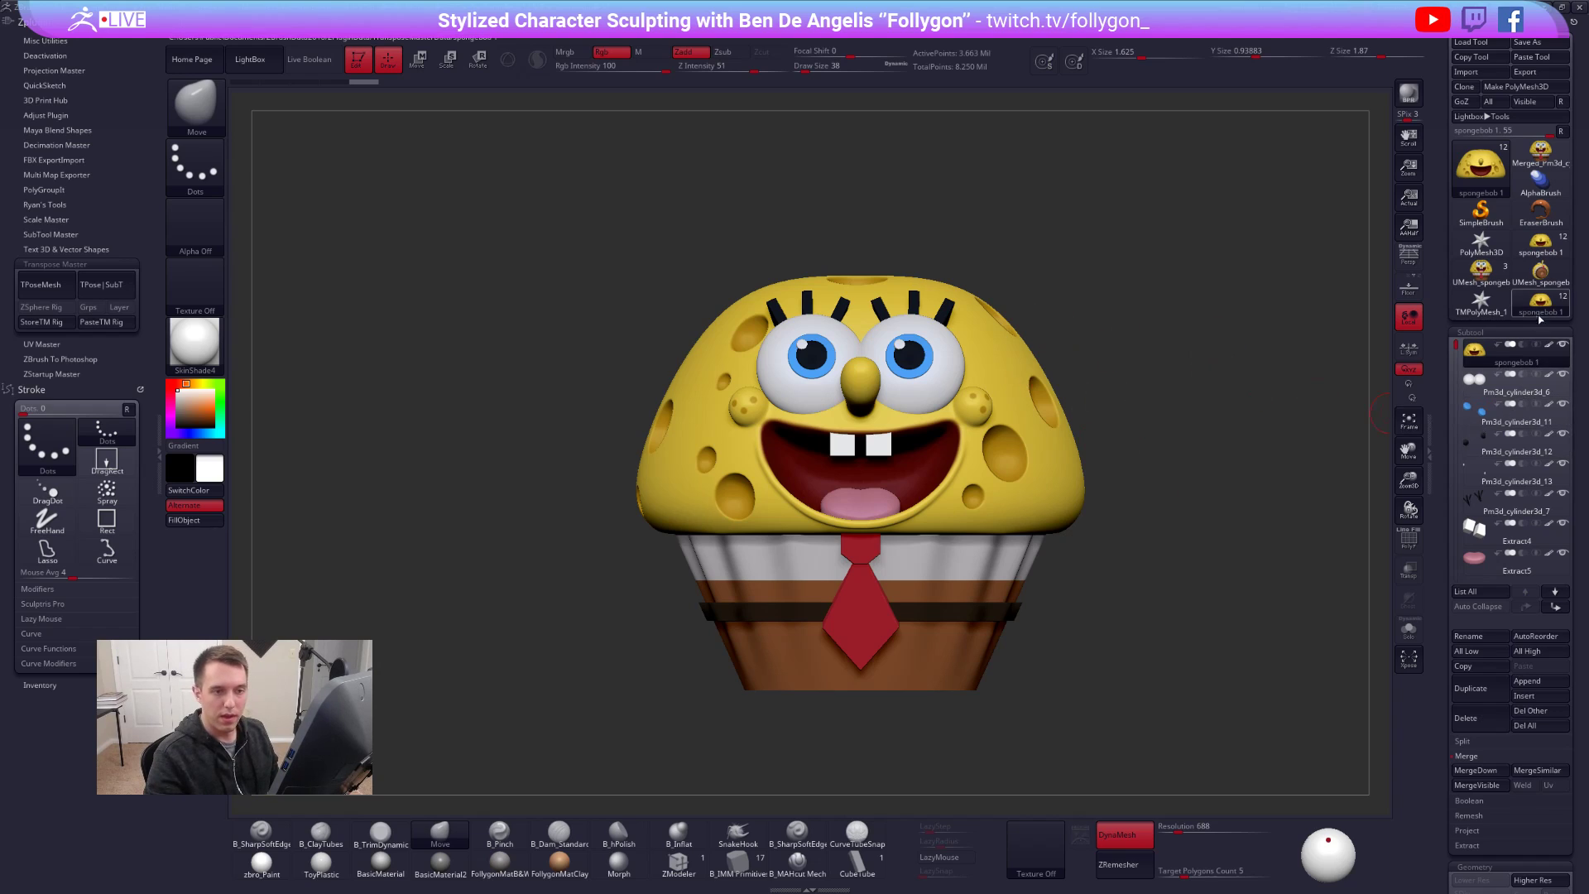
mouse_move(1540, 243)
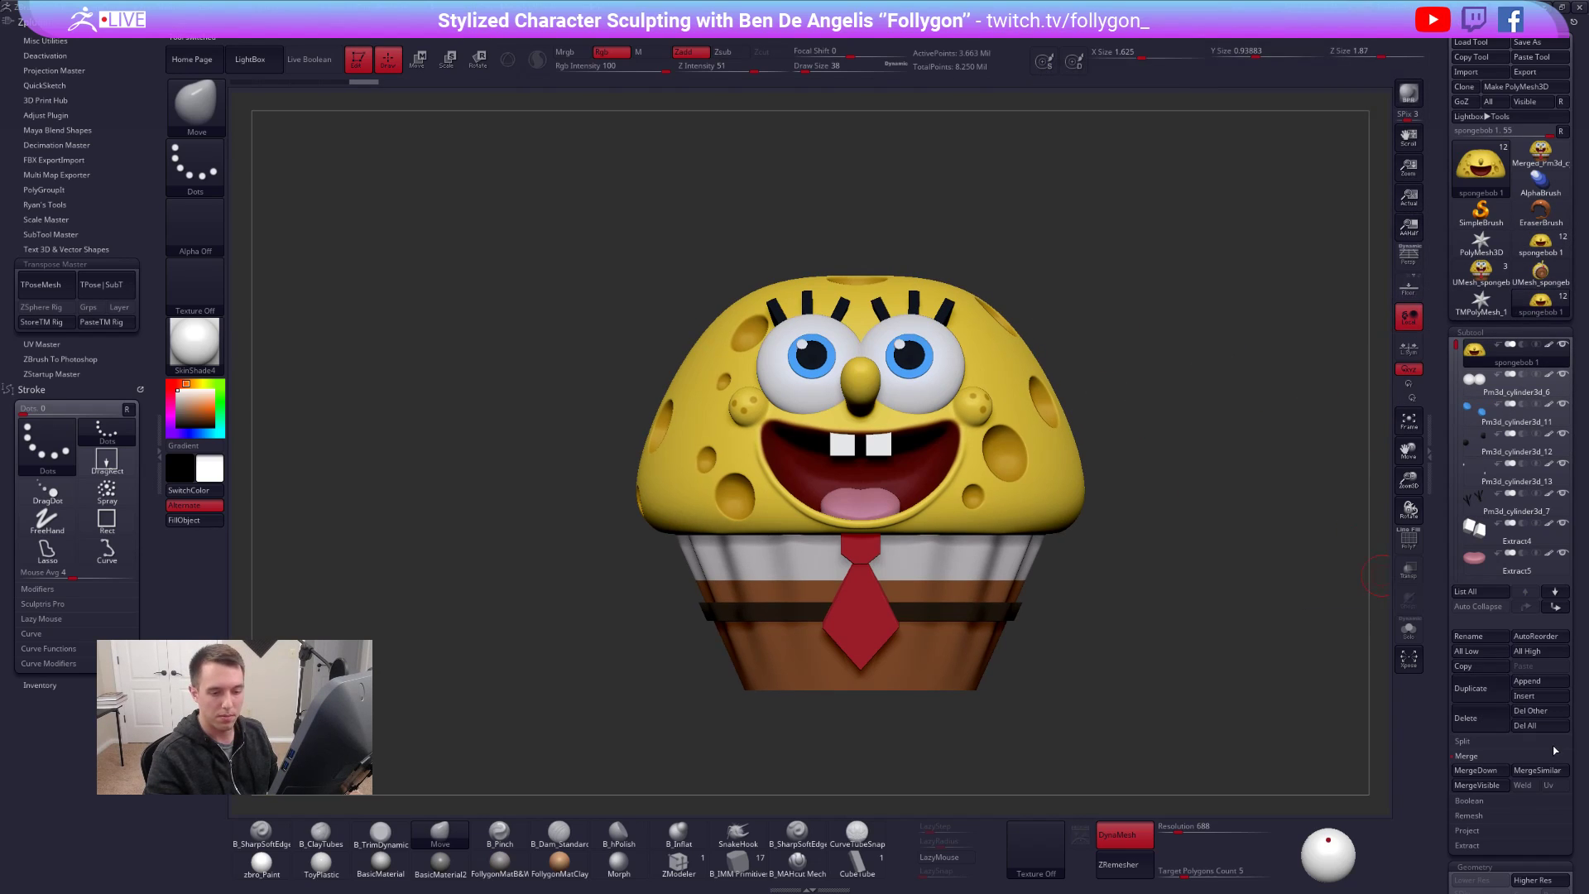
left_click(1525, 725)
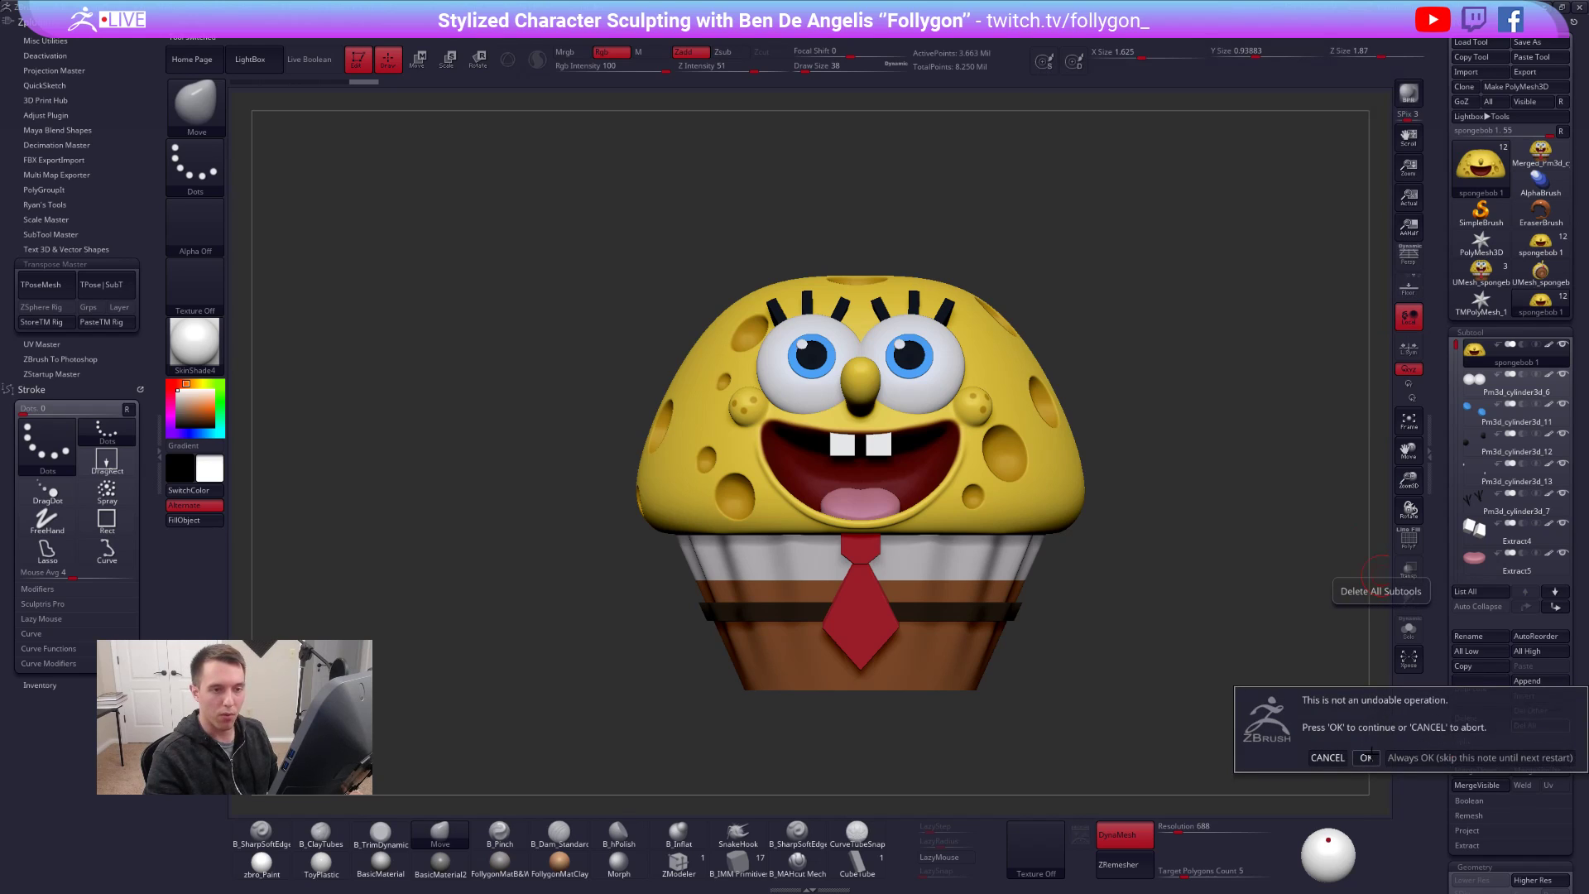
left_click(1366, 757)
left_click(1542, 248)
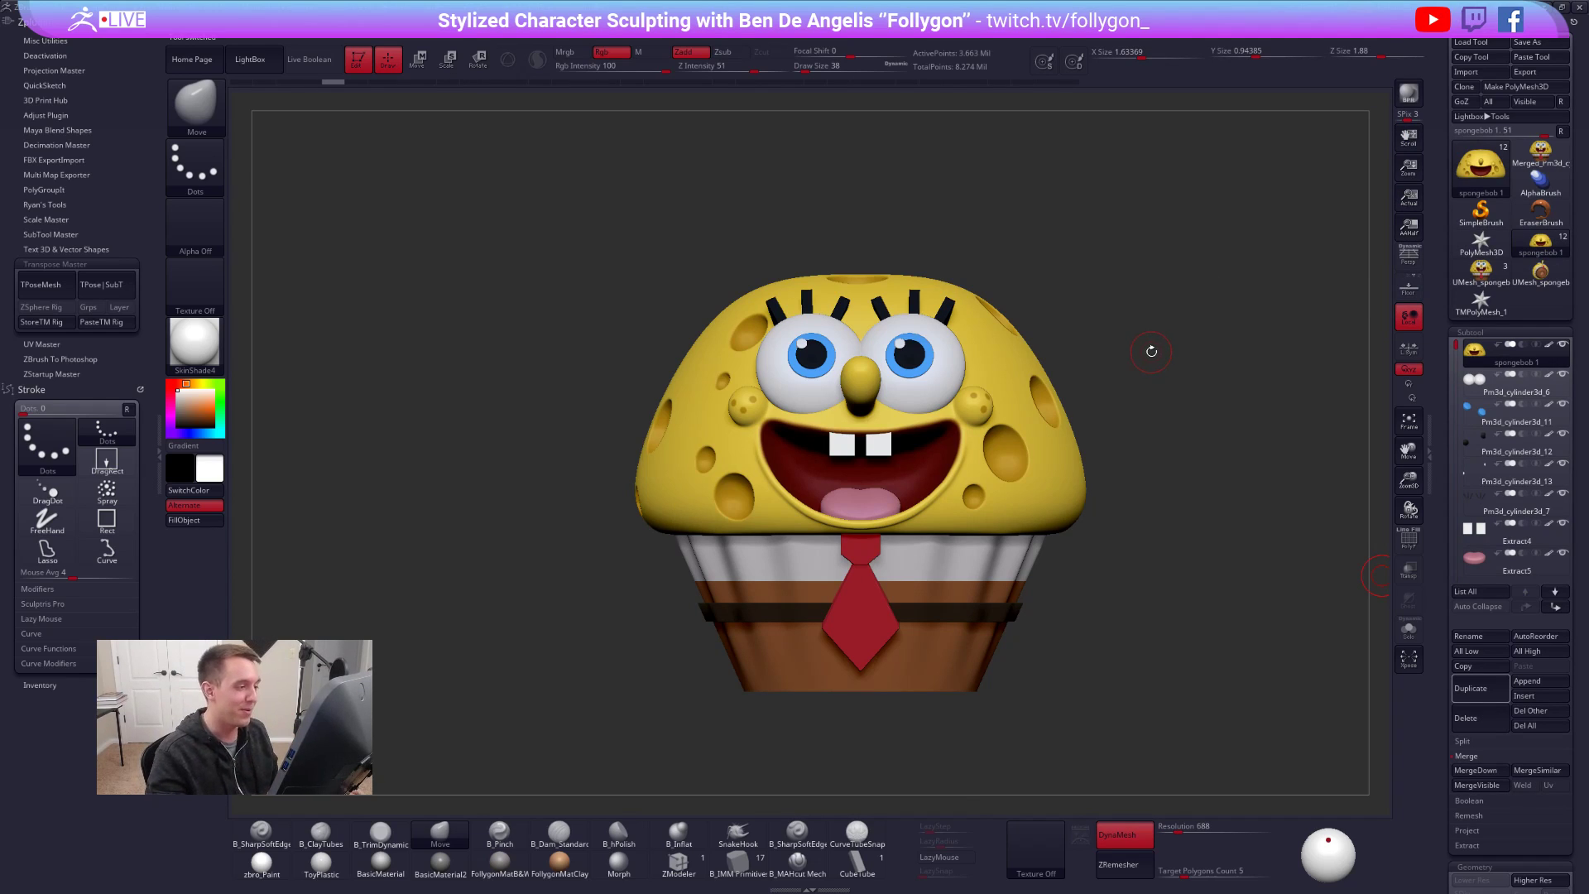
- Examine the multi-part muffin from the front and check the wireframe of its yellow top
left_click_drag(1104, 330, 1040, 312)
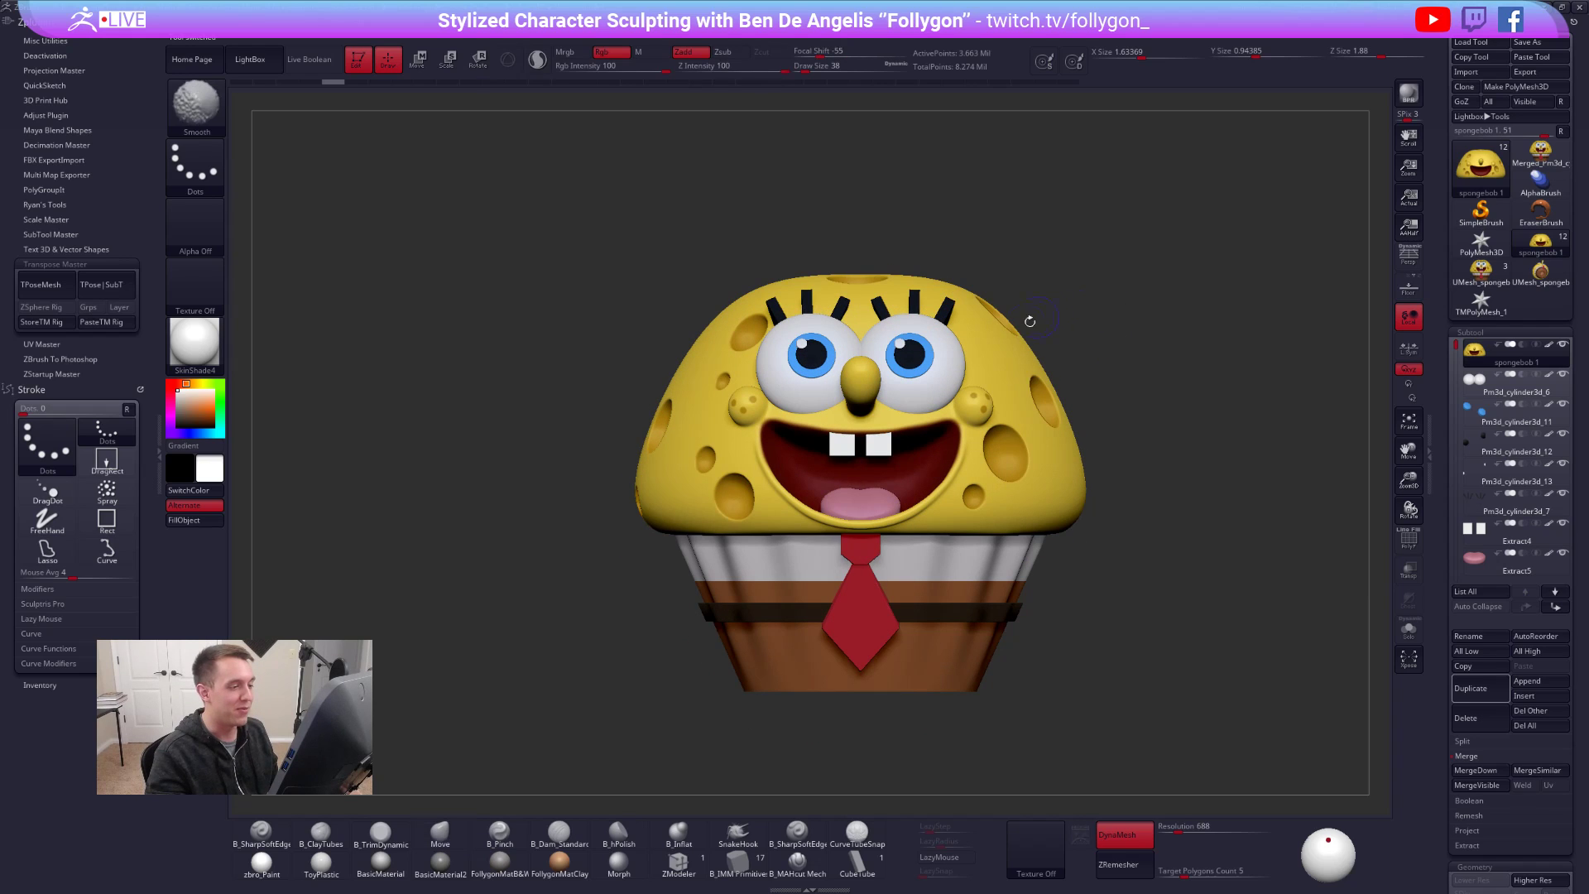
mouse_move(1089, 378)
left_mouse_down()
mouse_move(1192, 323)
mouse_move(1058, 312)
left_mouse_up()
key("shift+f")
key("shift+f")
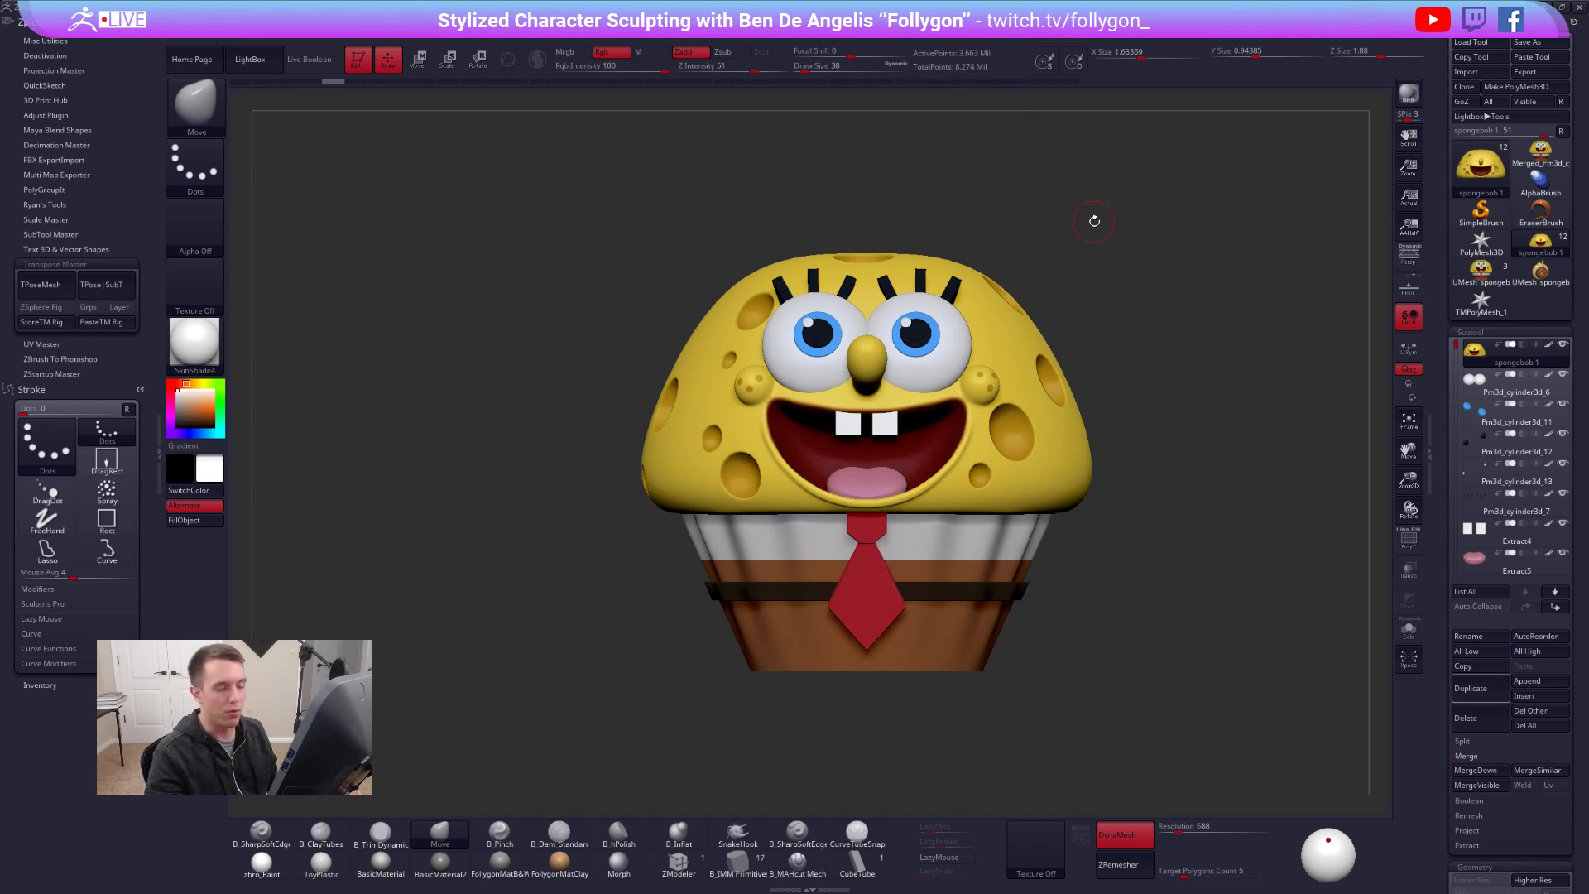
right_click_drag(1151, 237, 1159, 240, "ctrl")
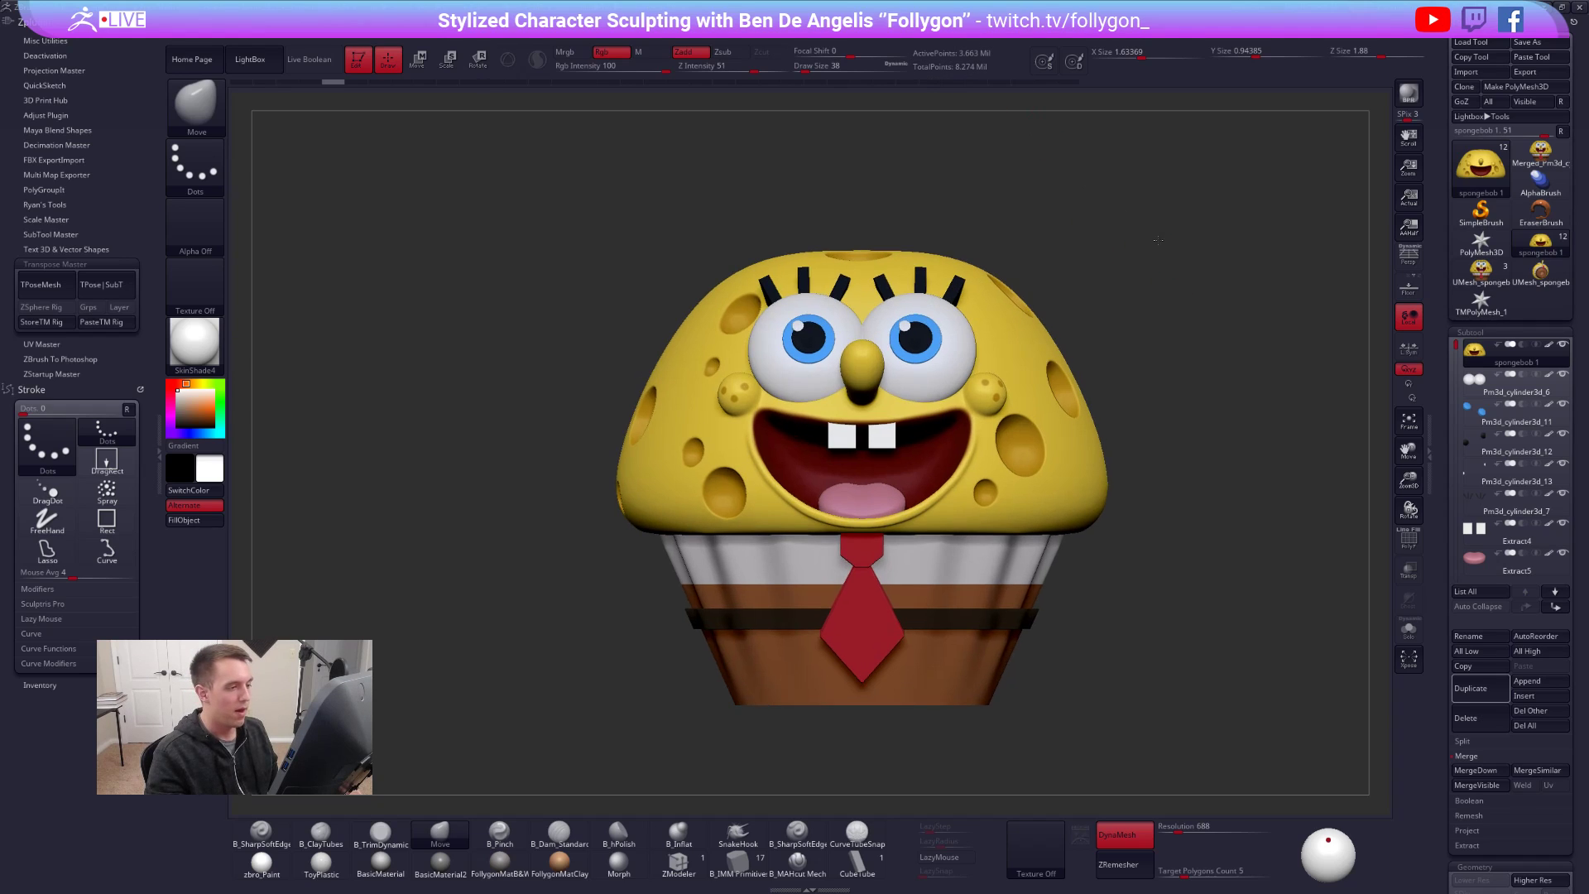
key("shift")
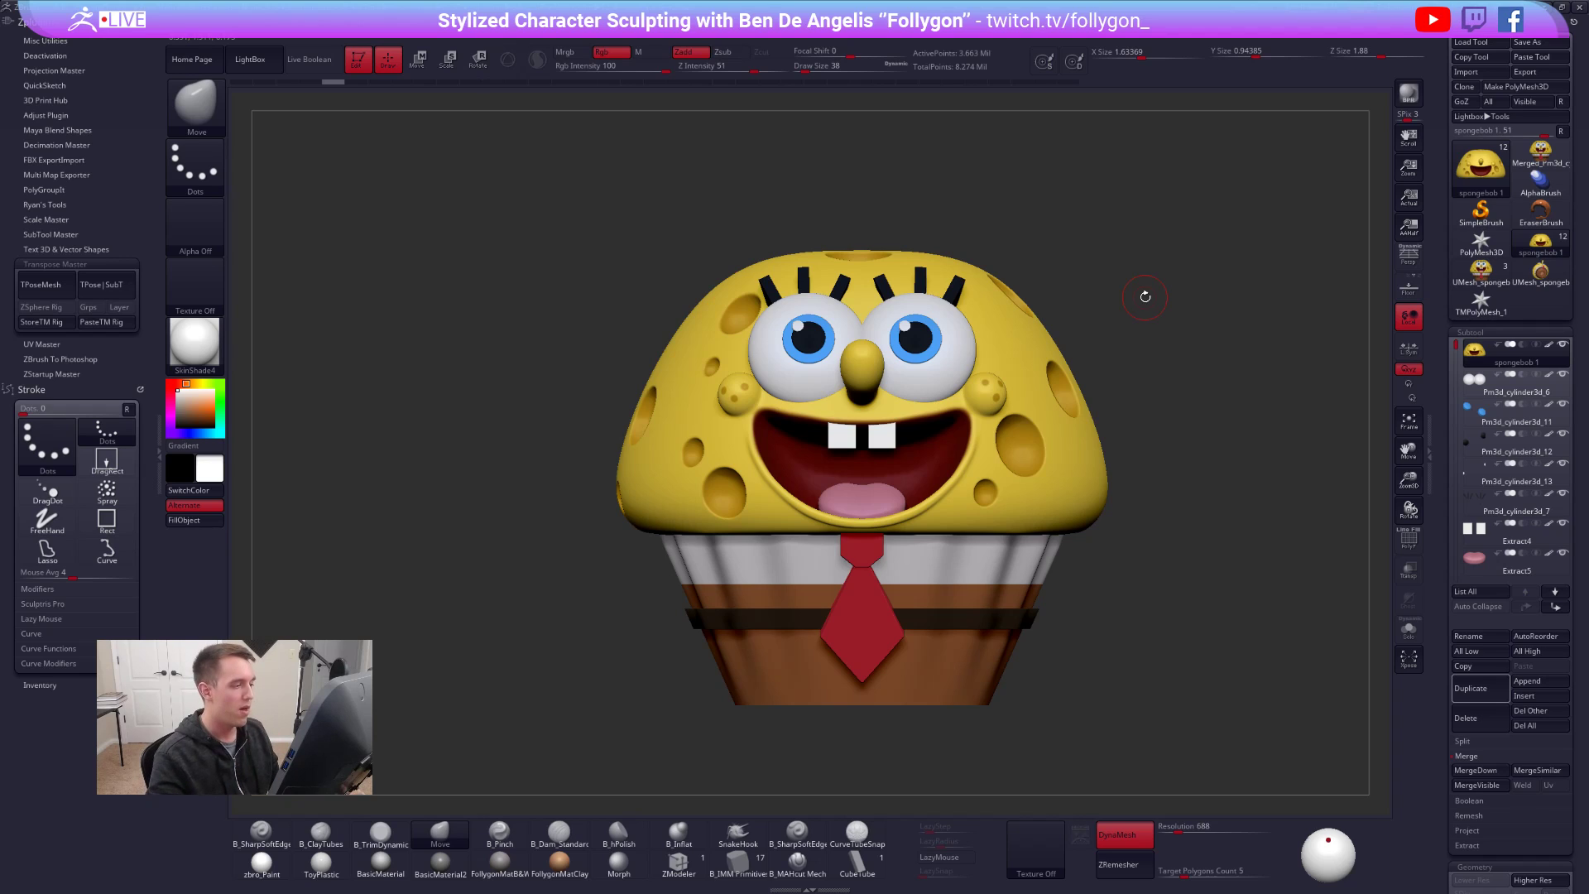
left_click(1118, 326, "ctrl")
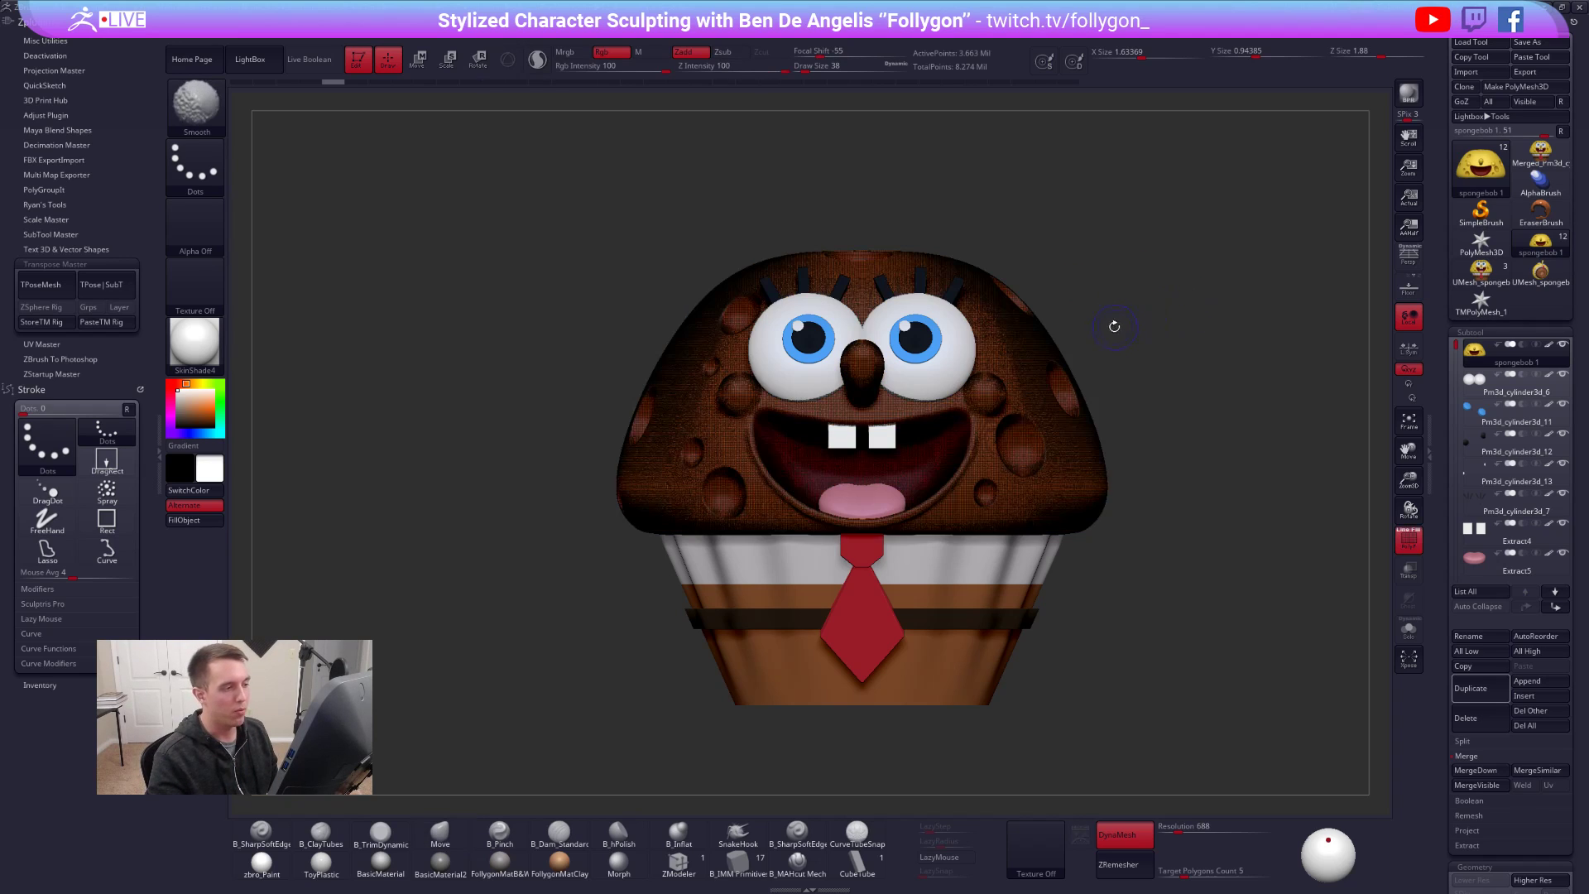
left_click(1114, 329, "ctrl")
- Turn on perspective for the viewport and frame the muffin from the front
left_click_drag(1115, 329, 1142, 356)
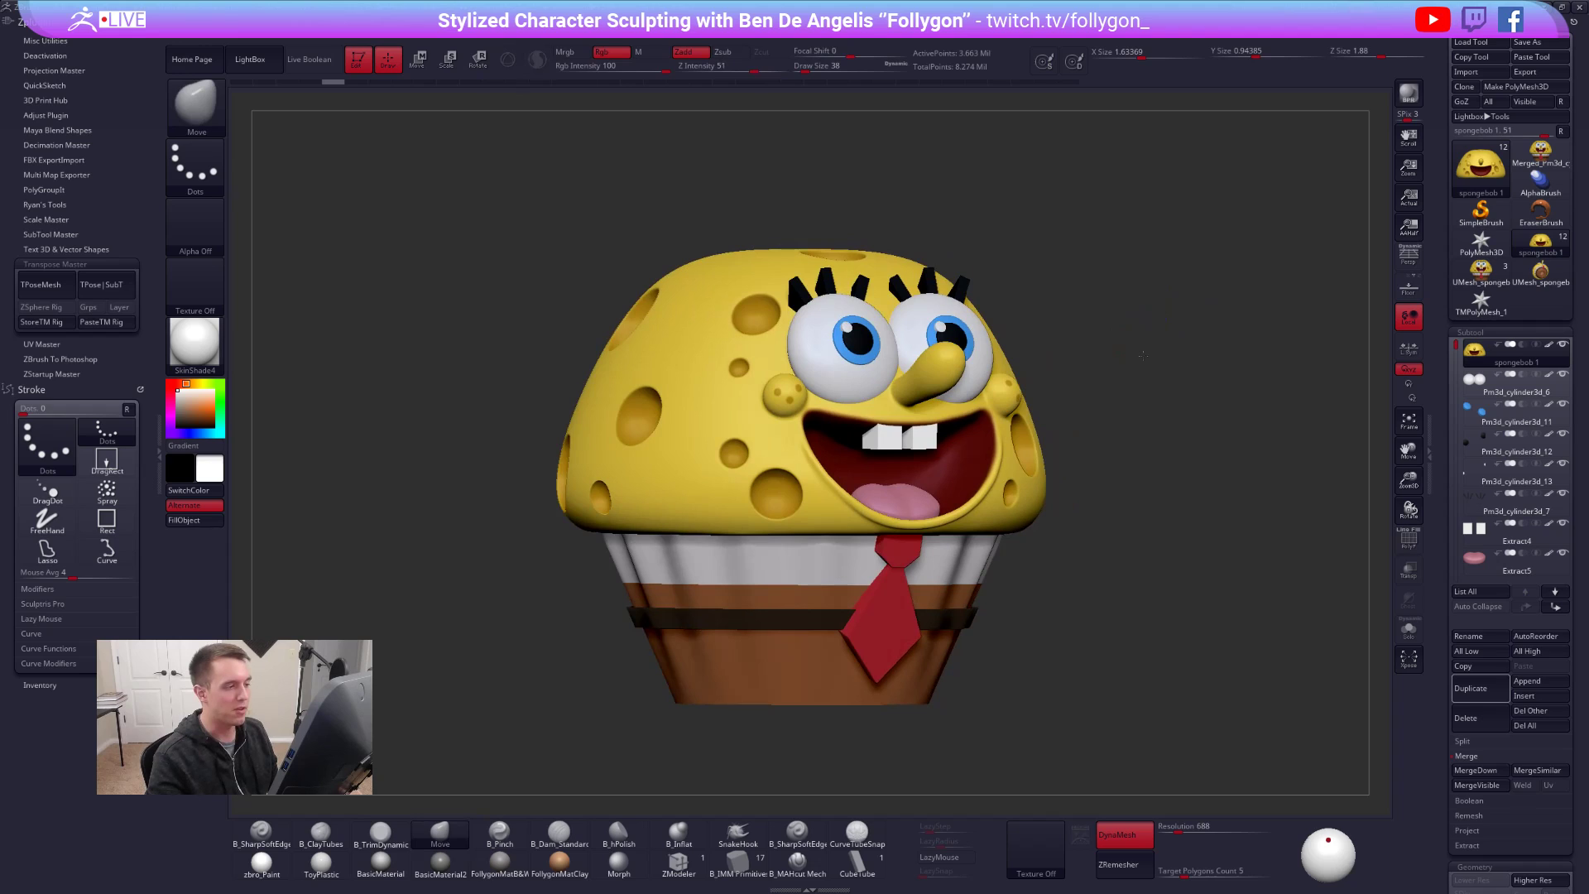
key("p")
left_click_drag(1268, 340, 1083, 375)
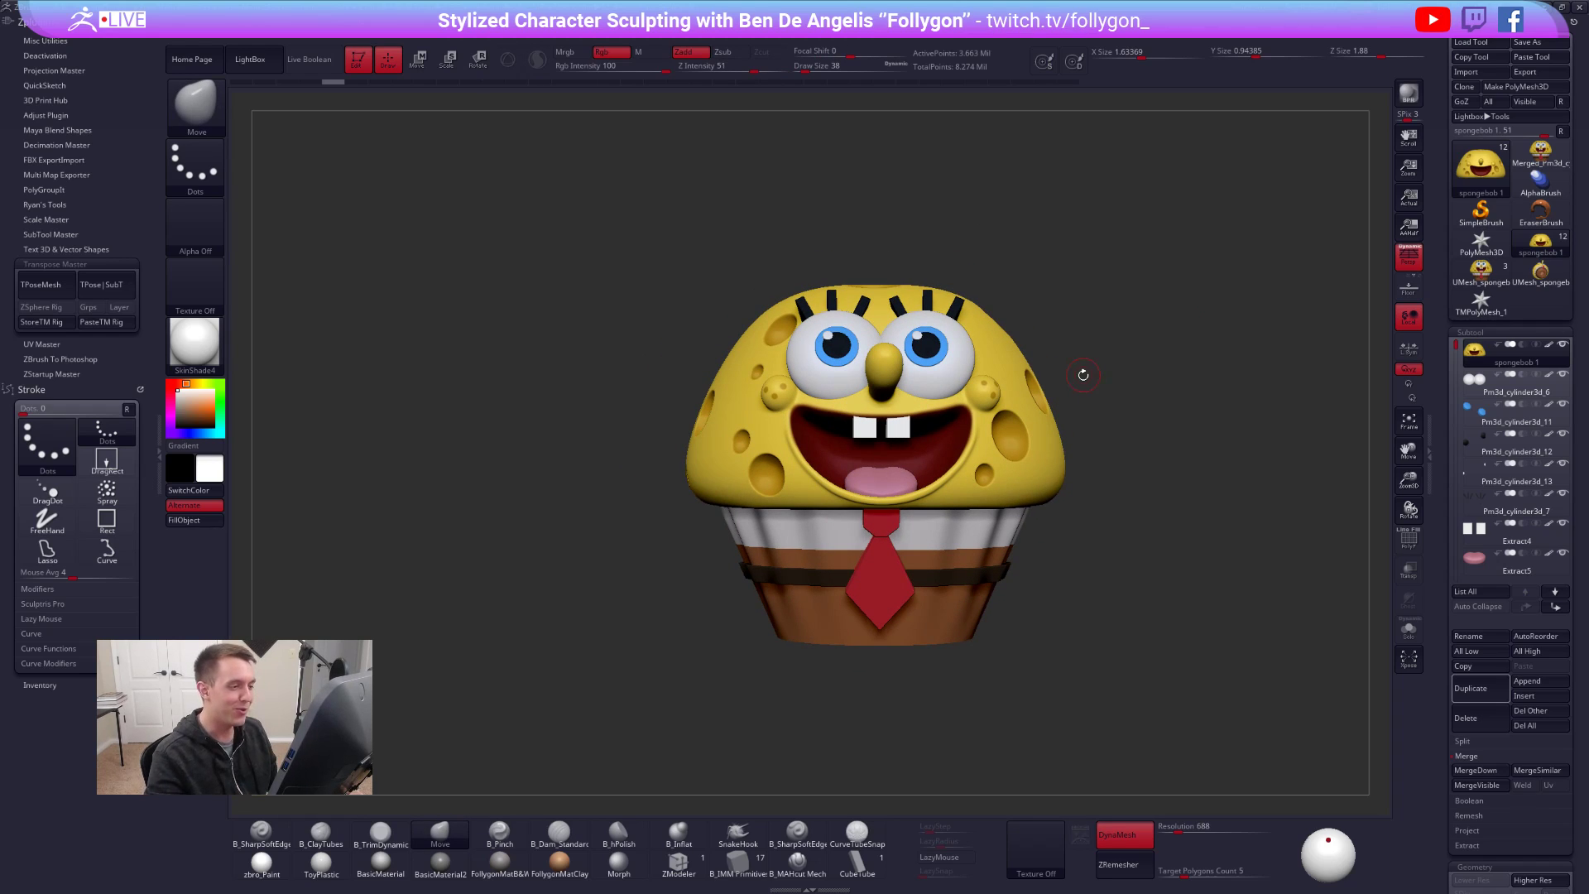
mouse_move(1083, 375)
left_mouse_down("alt")
mouse_move(1106, 384)
mouse_move(1113, 365)
left_mouse_up("alt")
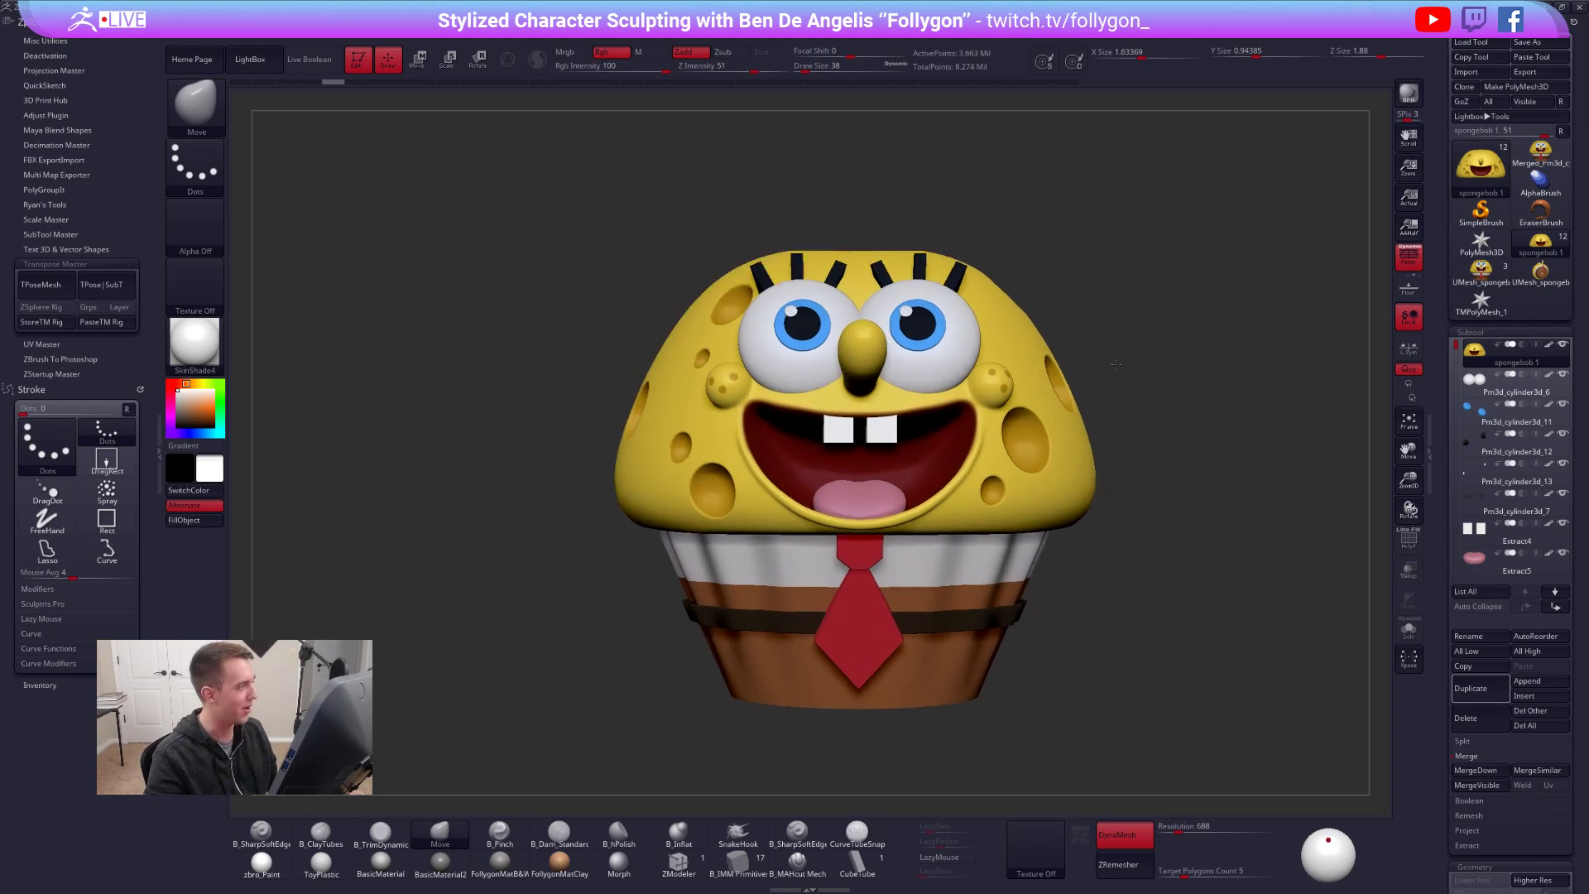
- Hide every subtool except the yellow muffin top and check its polygon count
left_click(1478, 356, "shift")
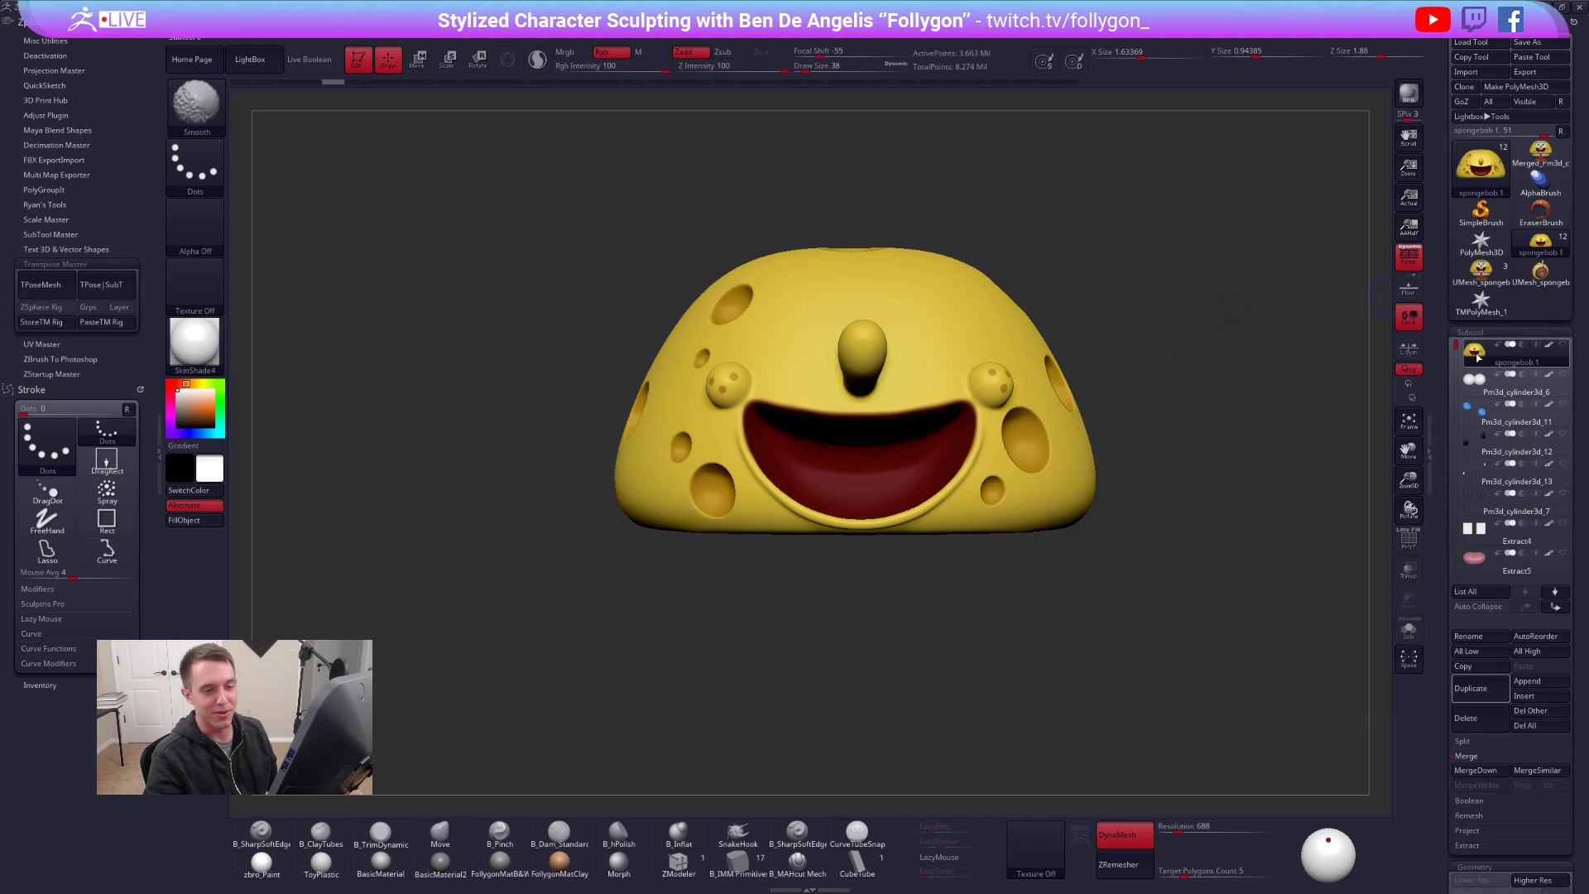
mouse_move(1493, 367)
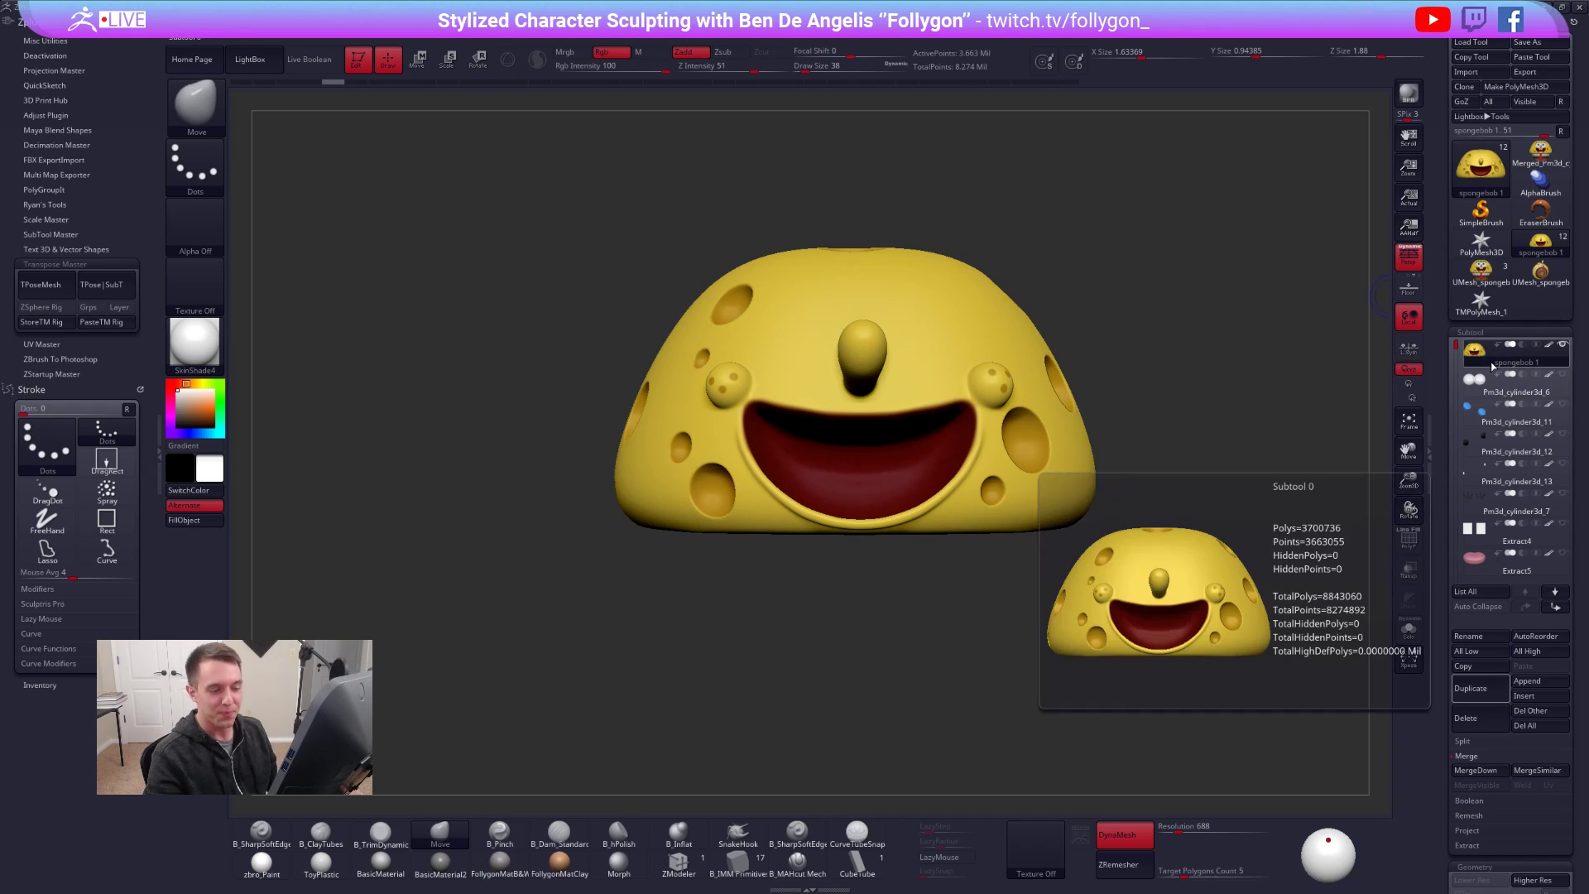
left_click(1174, 361, "ctrl")
left_click(1174, 362, "ctrl")
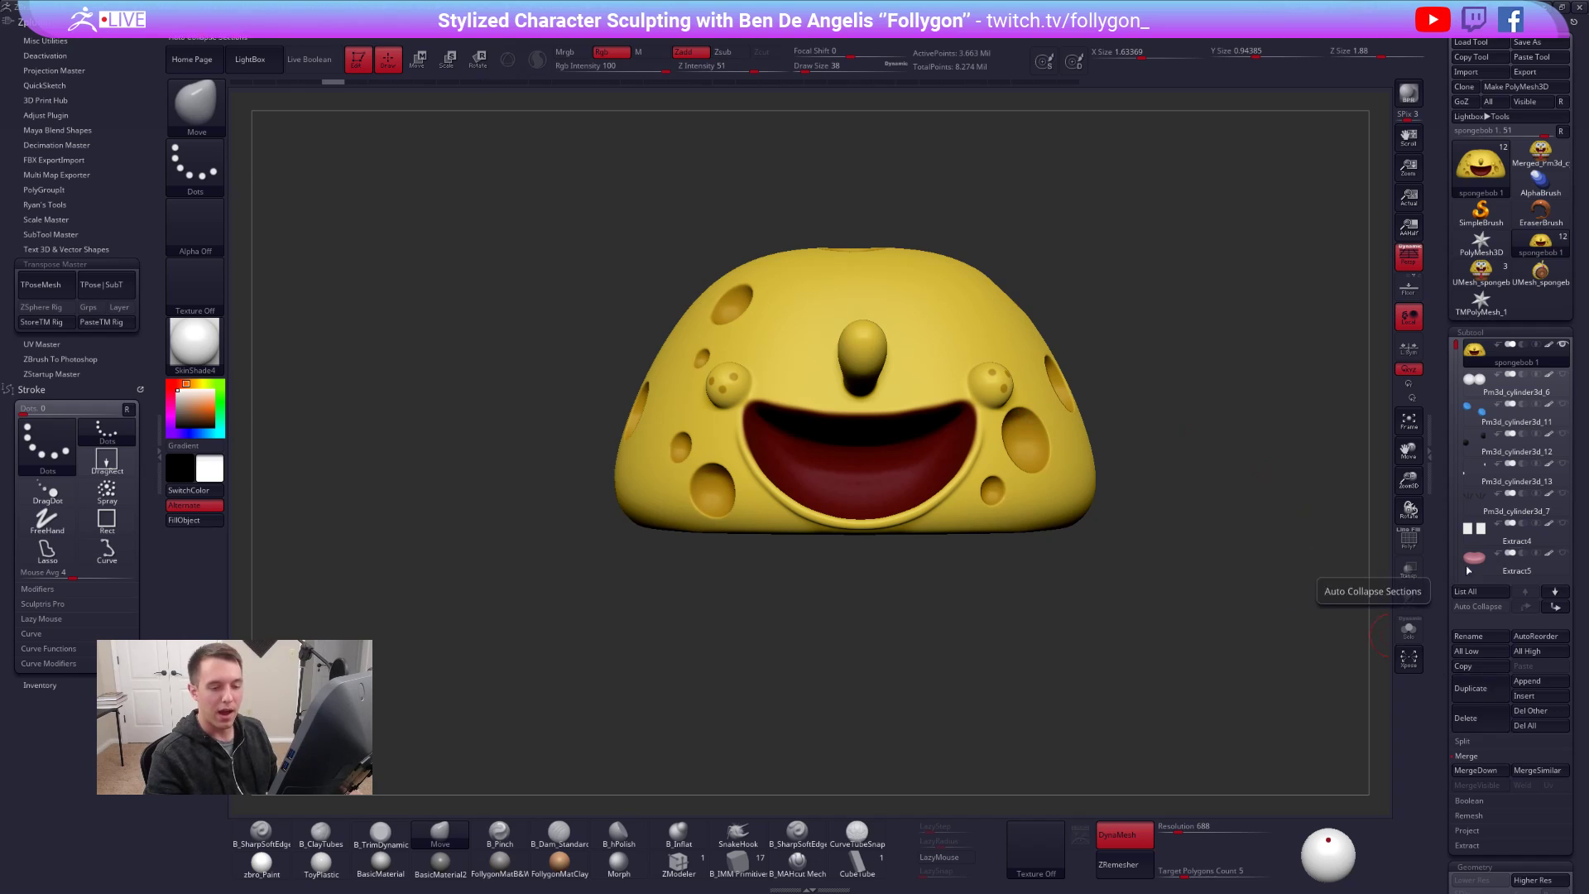
mouse_move(1519, 360)
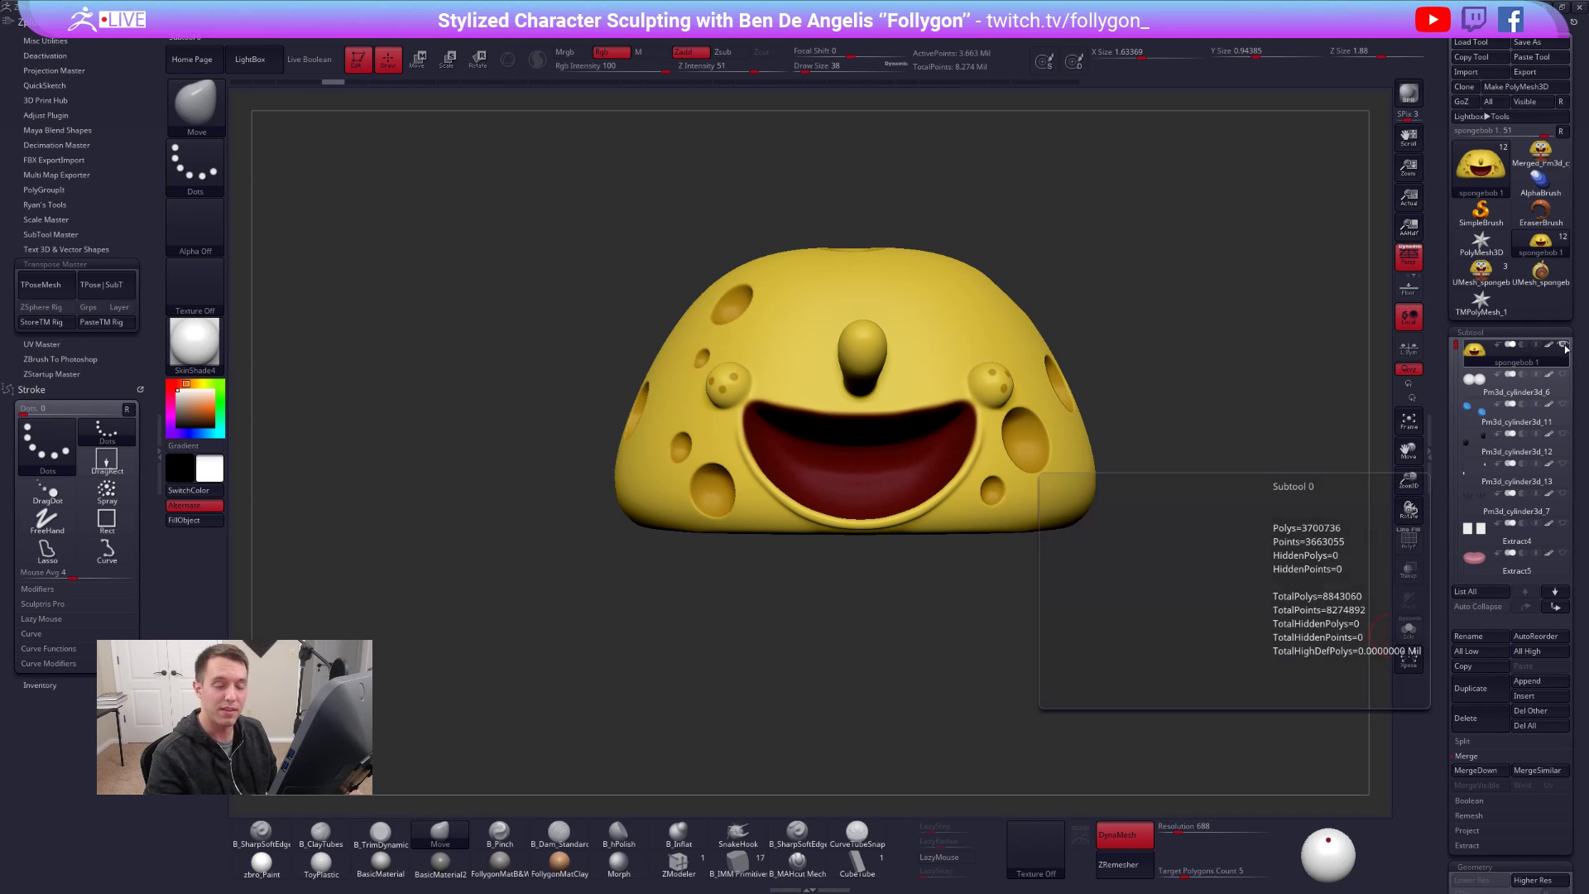
- Duplicate the yellow muffin top subtool and keep the original selected
key("ctrl+shift+d")
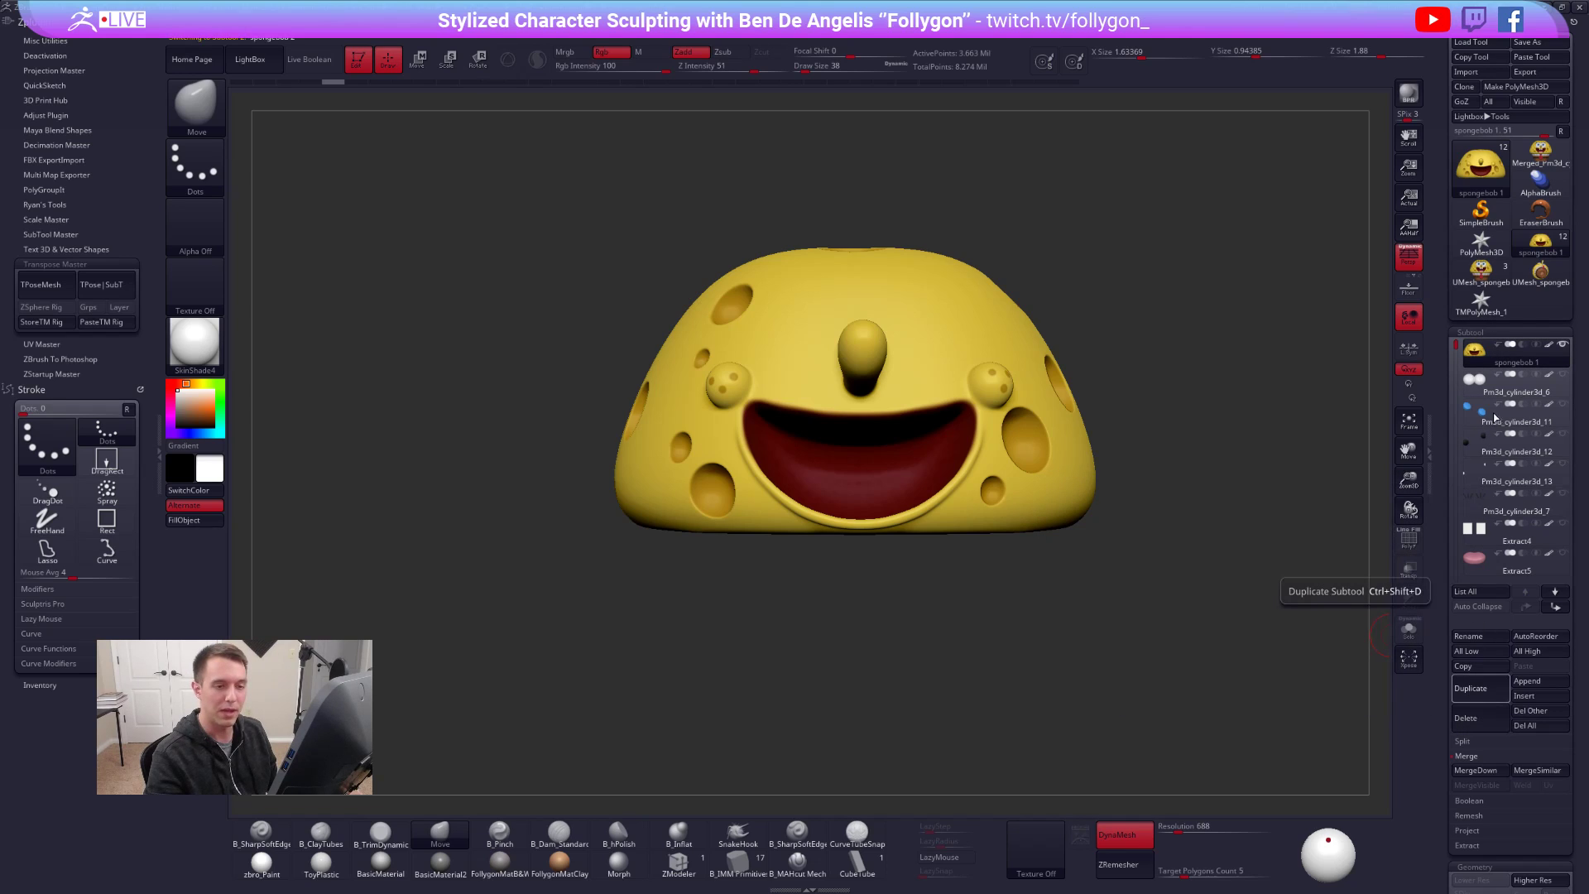
left_click(1482, 364)
key("ctrl+s")
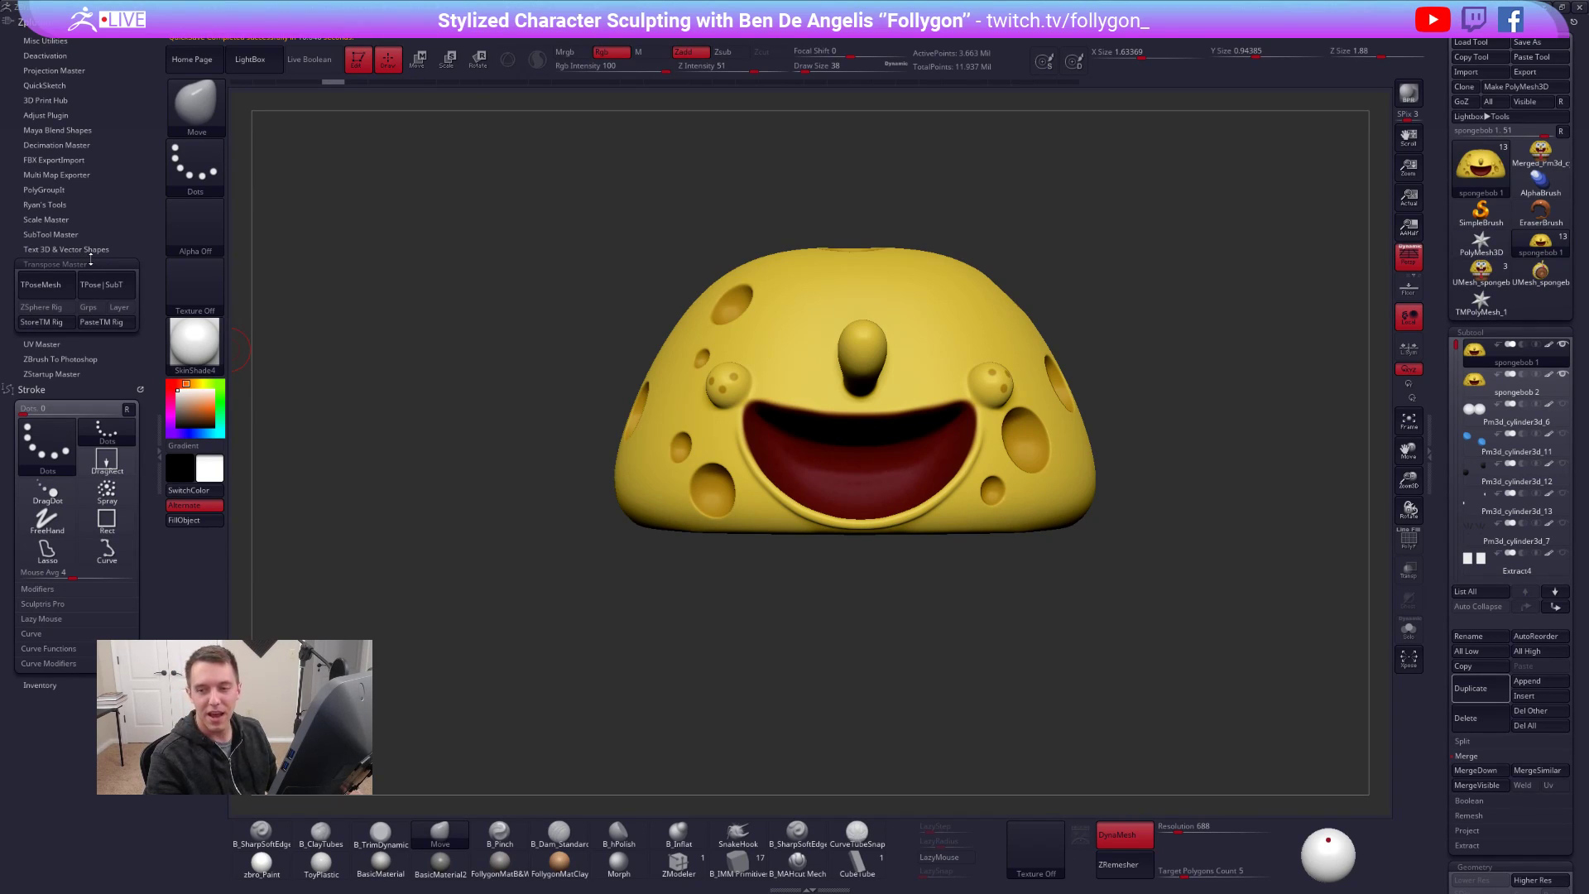
- Open the Decimation Master options for the yellow muffin top
left_click(91, 263)
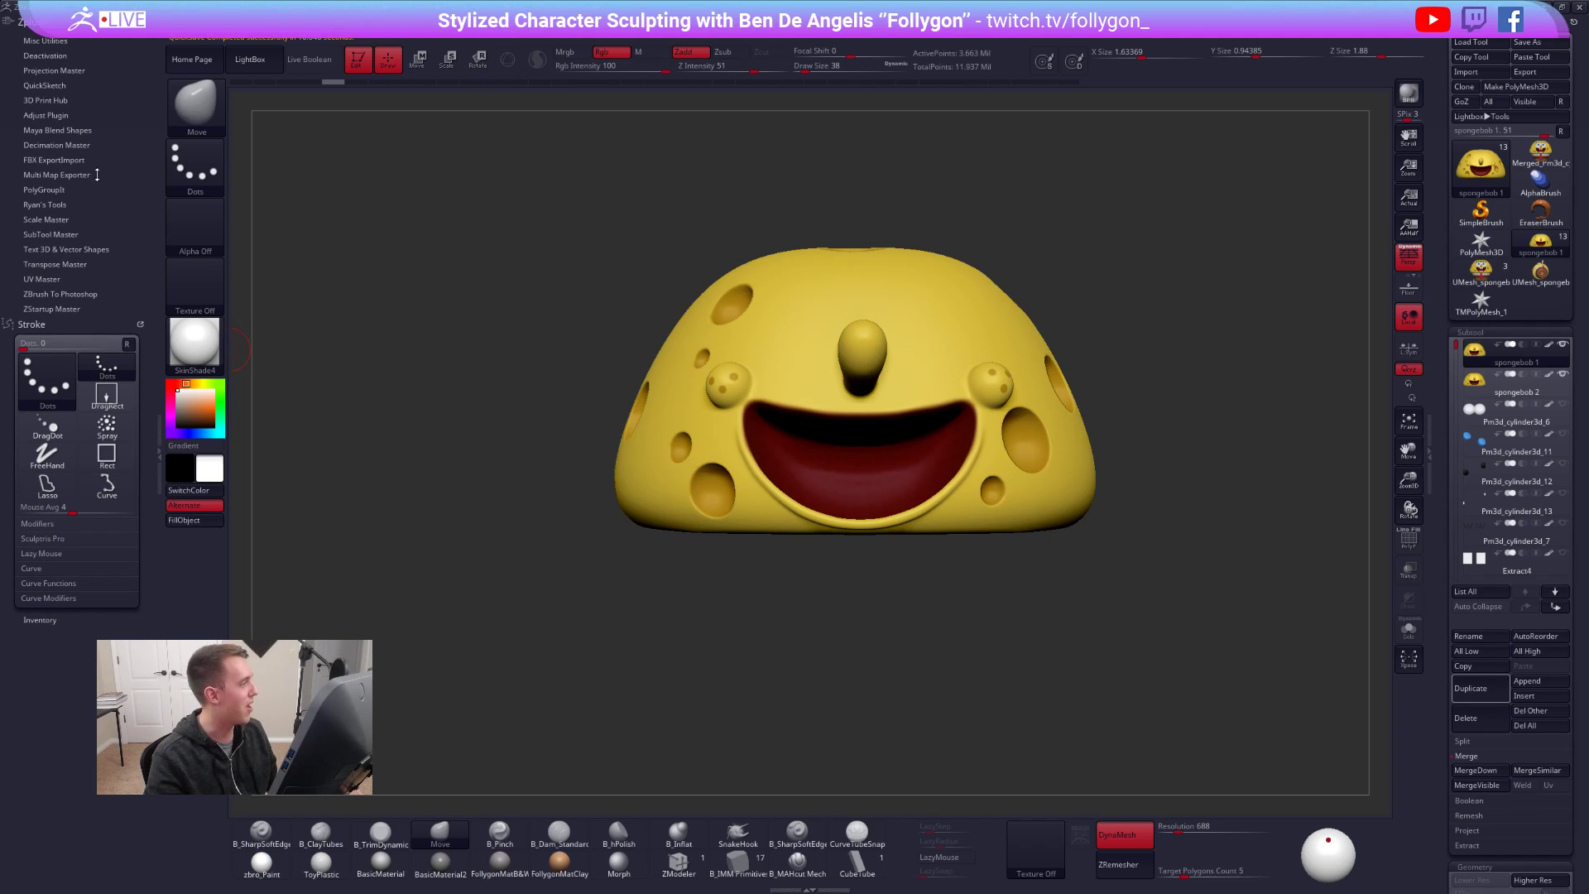
left_click(85, 145)
left_click_drag(617, 261, 697, 302)
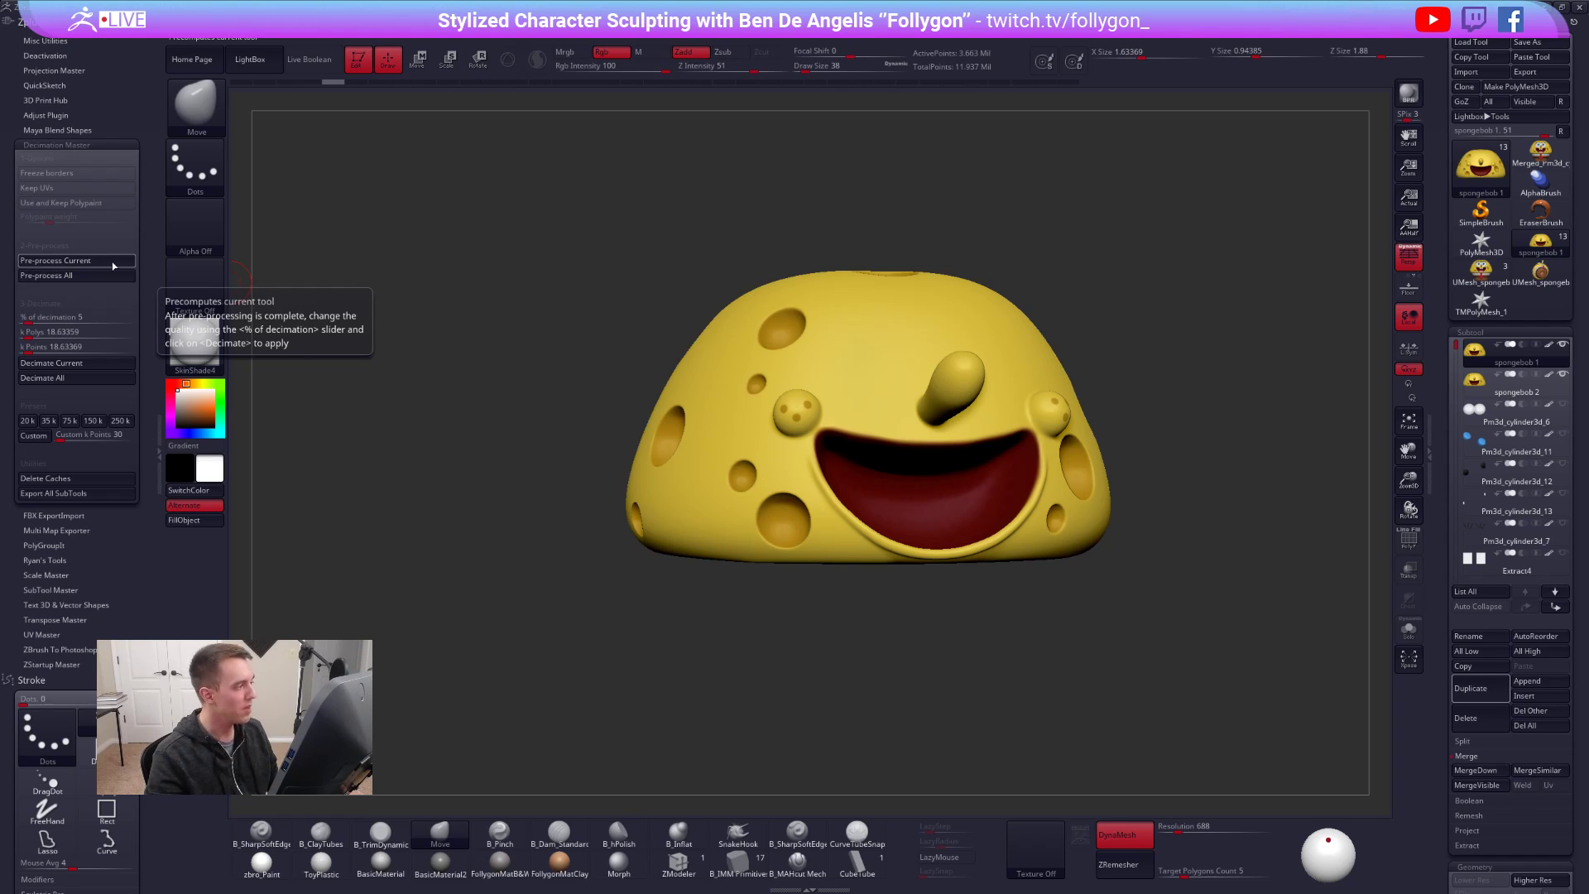
- Remesh the isolated yellow muffin top with DynaMesh at resolution 688 and display its wireframe
key("ctrl+shift")
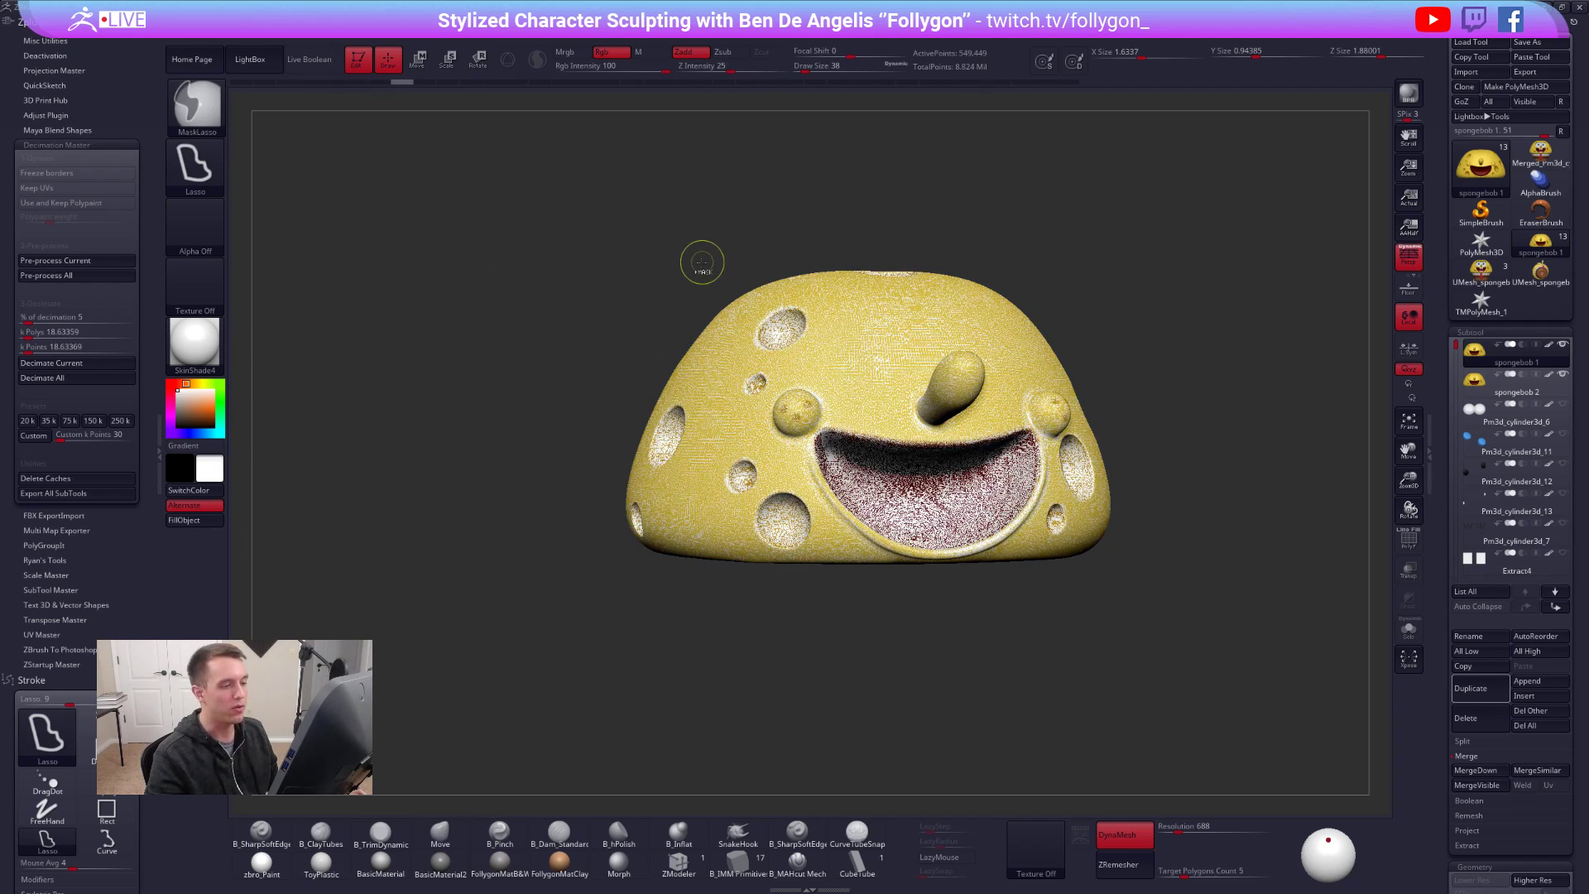
left_click_drag(642, 274, 696, 284)
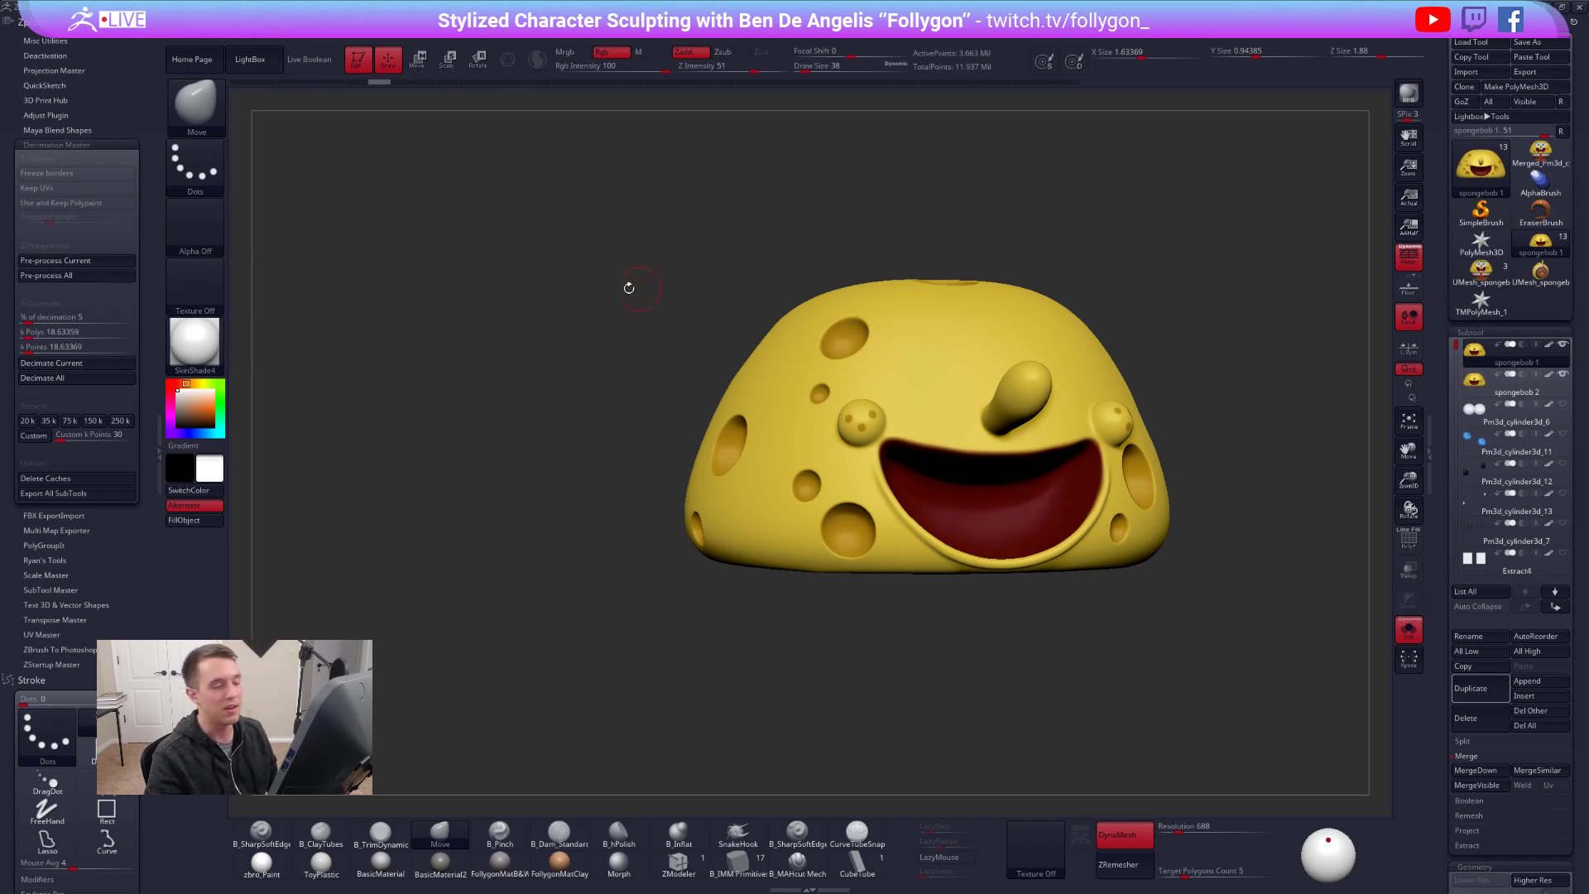
left_click_drag(660, 301, 649, 308)
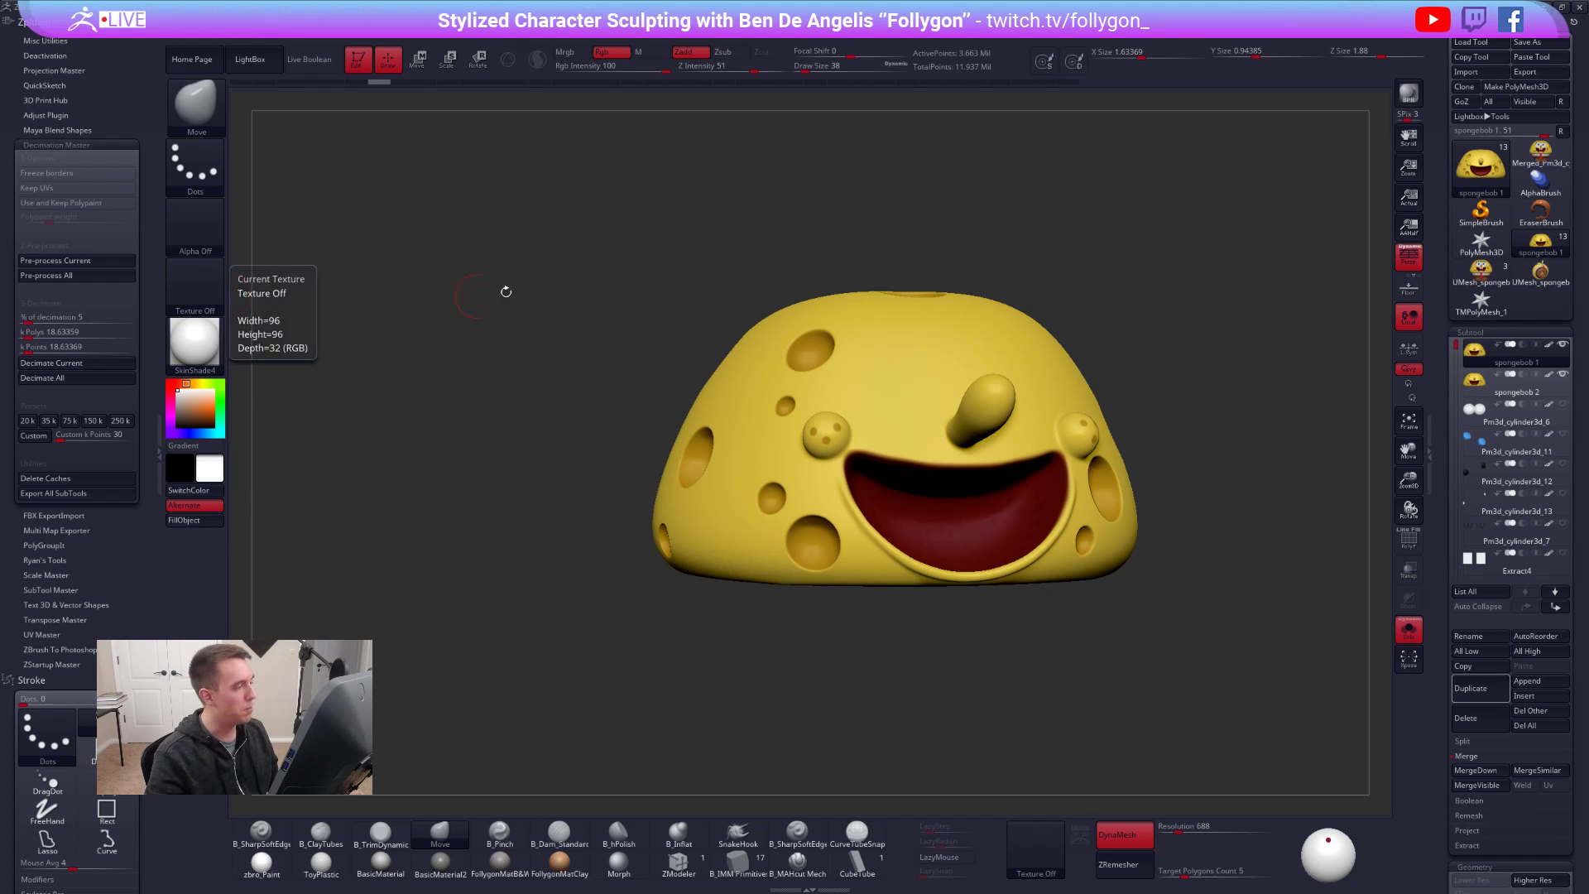
key("ctrl+shift+z")
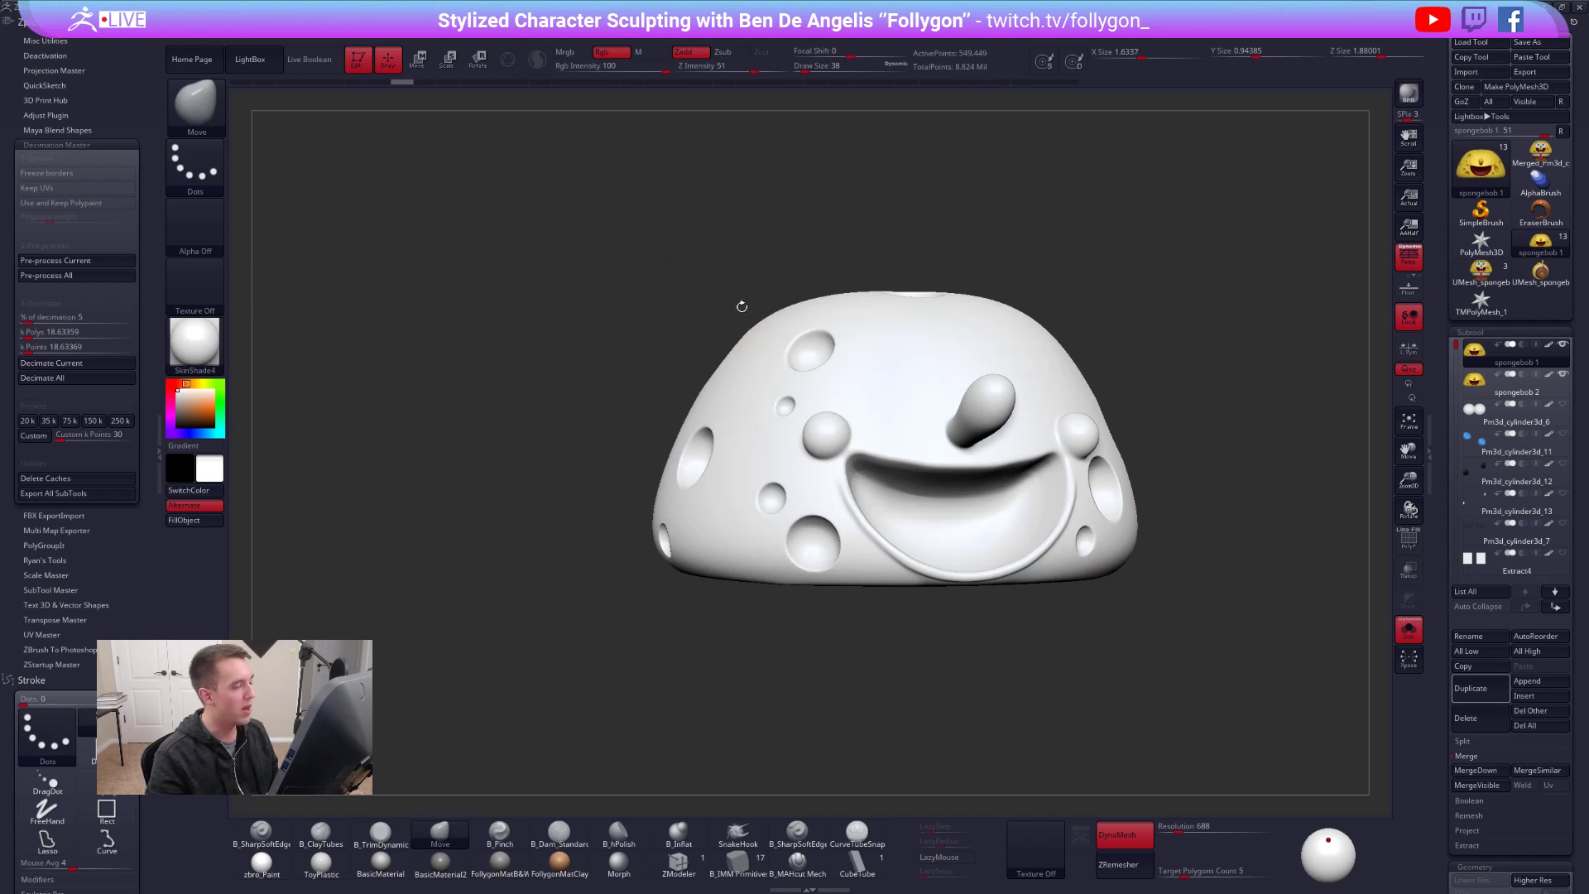
key("shift+f")
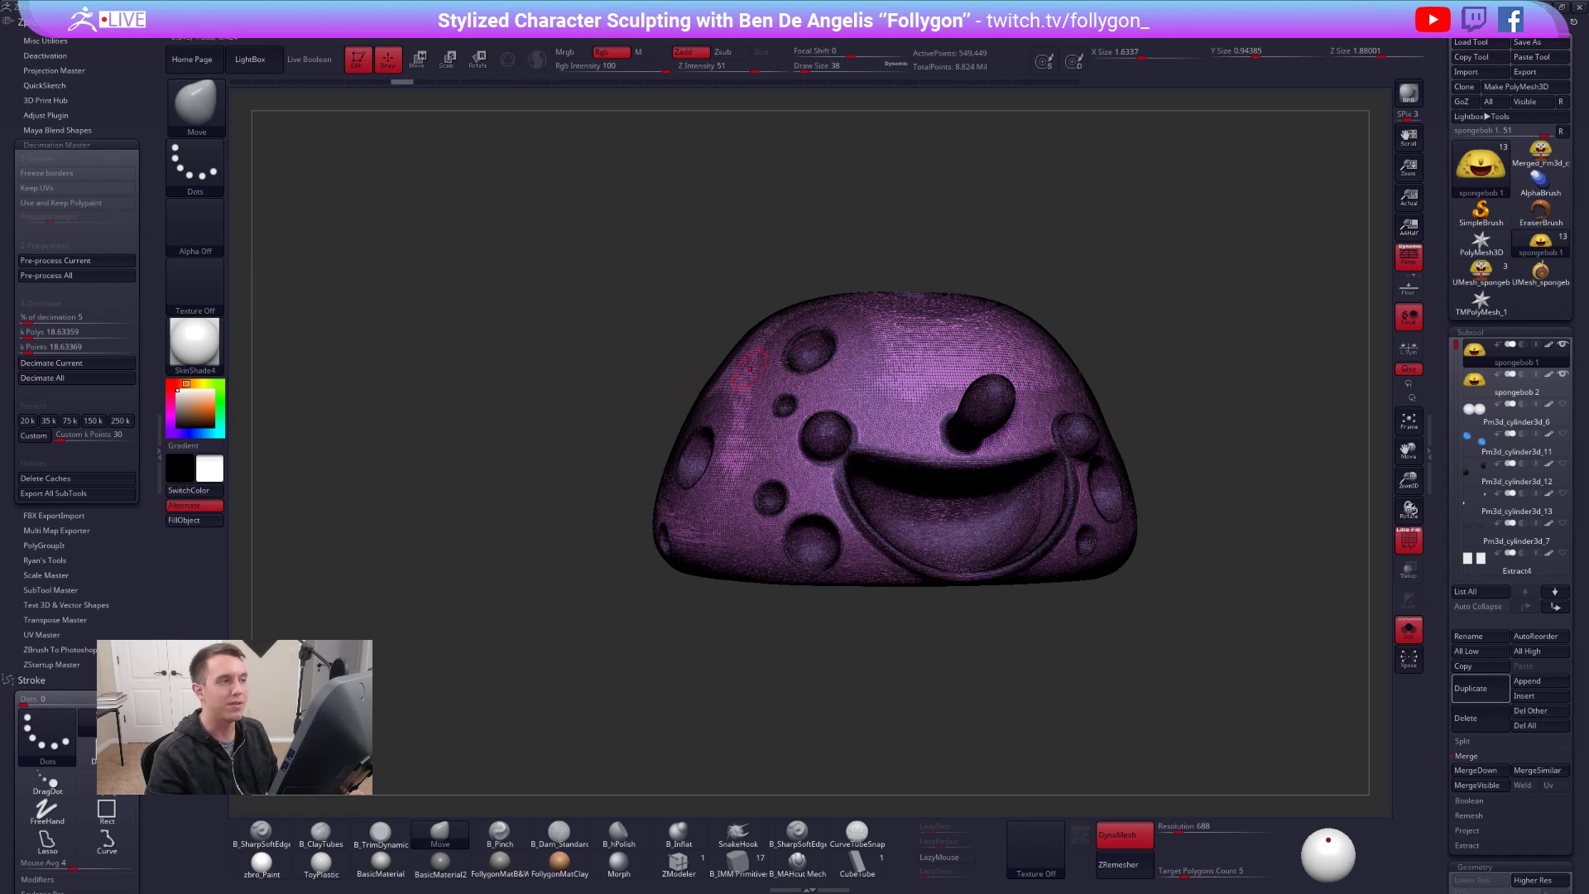
- Step through the muffin top's undo history to compare its mesh versions, ending on the uncoloured triangulated one with the wireframe off
key("ctrl+shift+z")
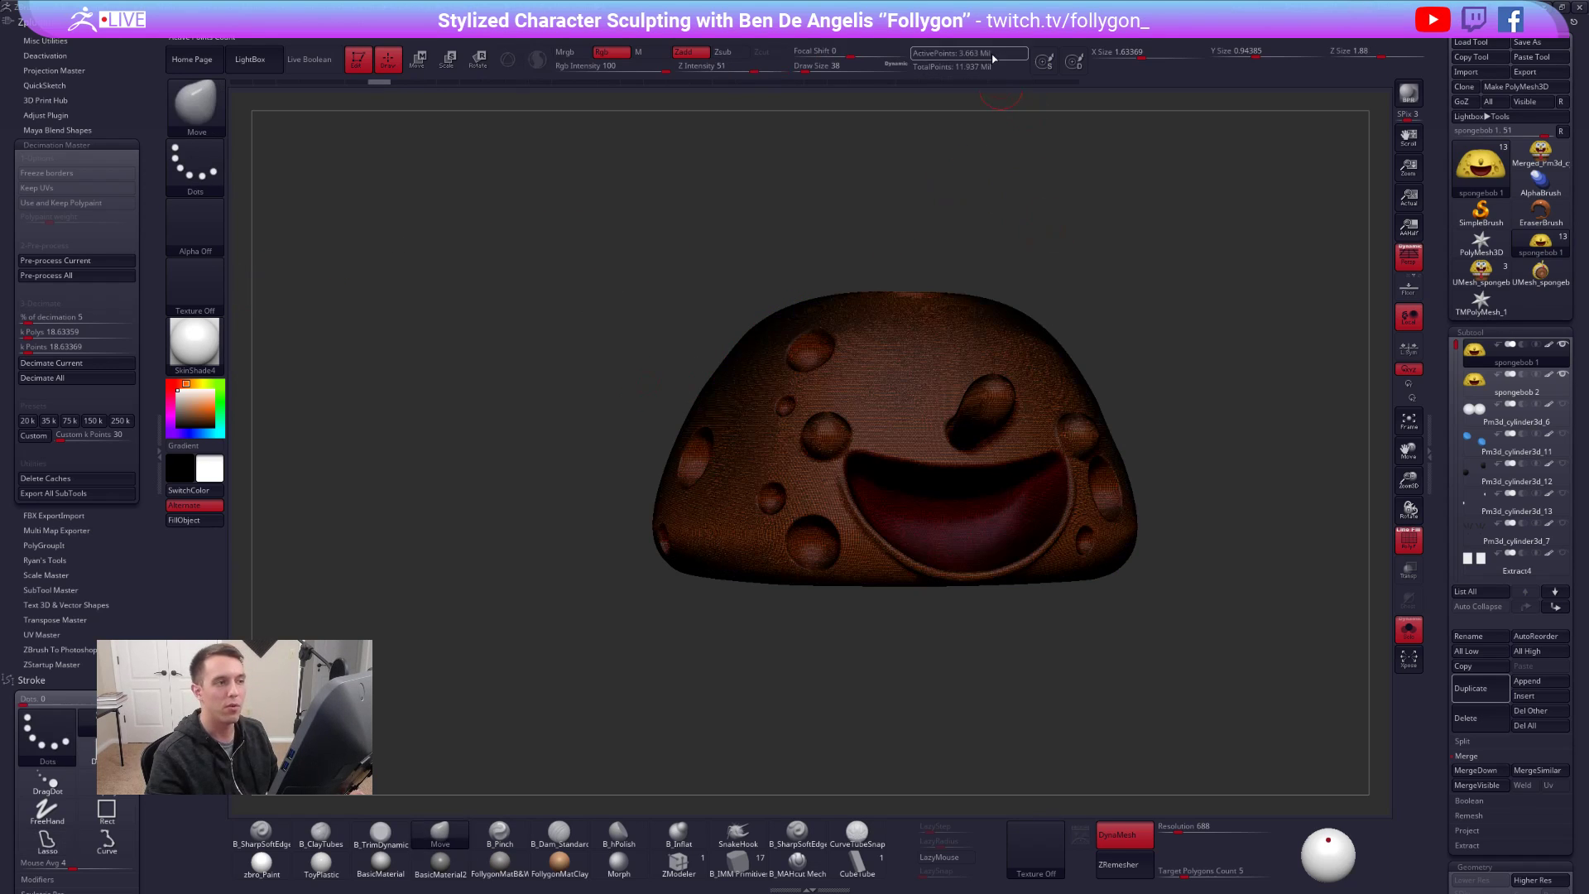
key("ctrl+shift+z")
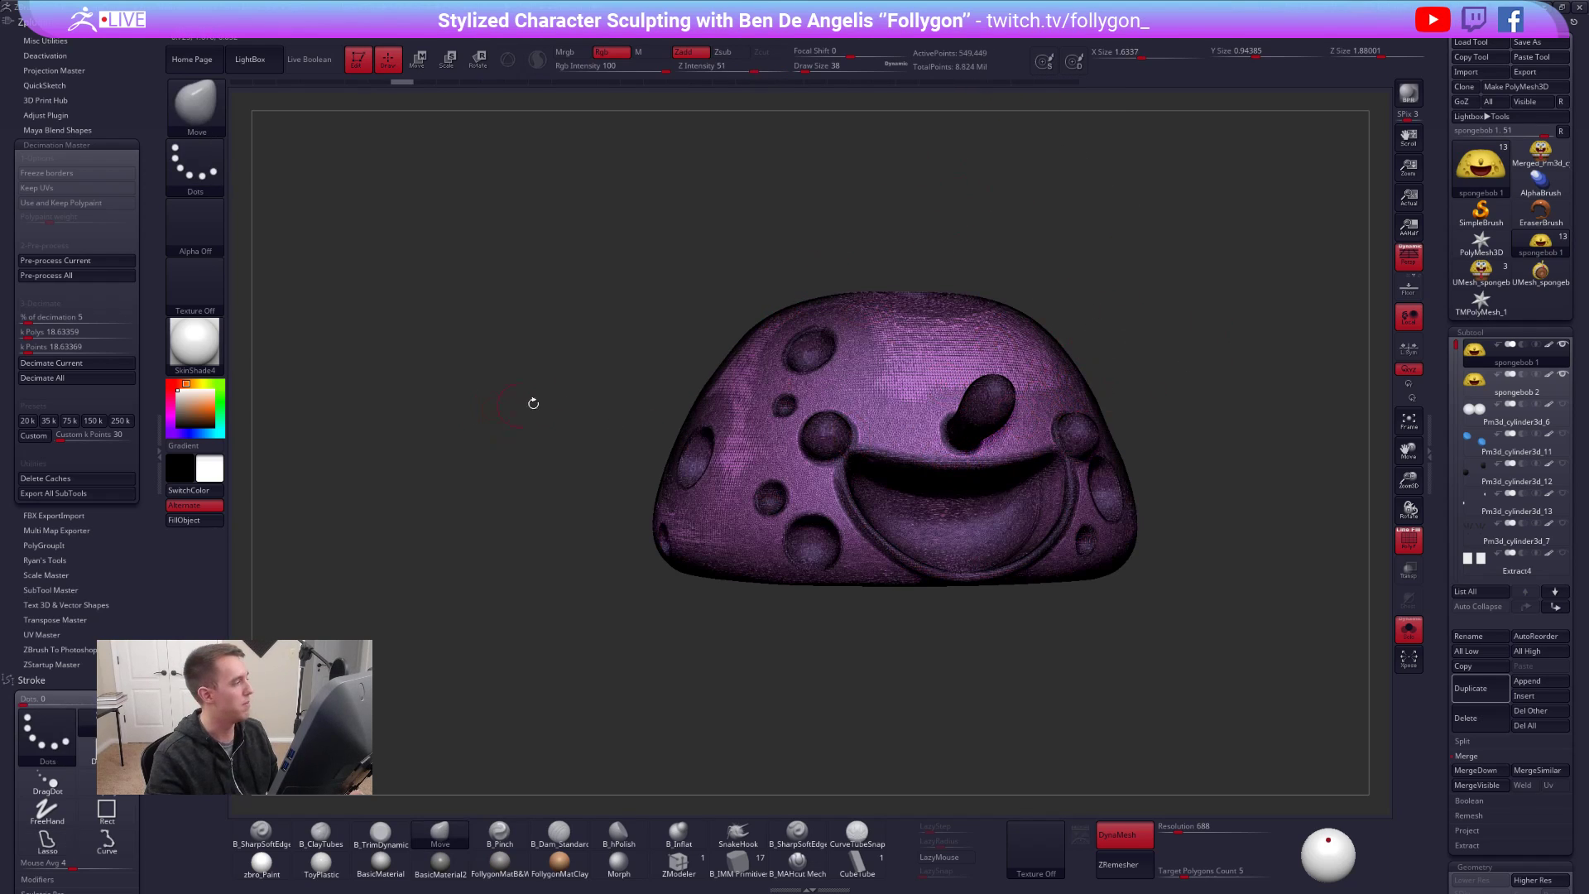
key("ctrl+shift")
key("ctrl+shift+z")
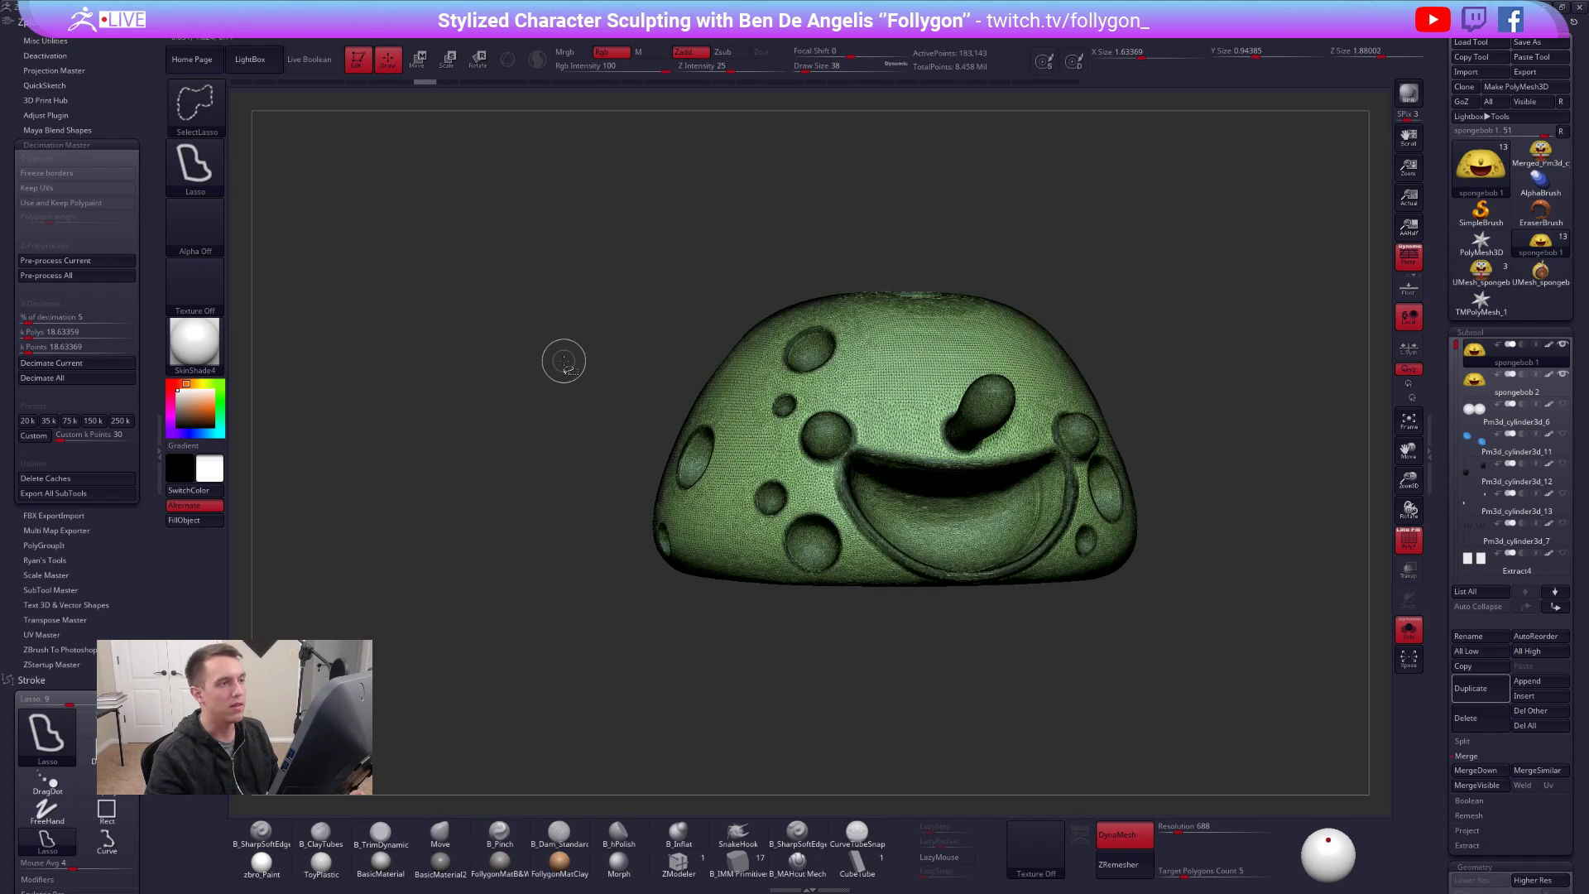
key("ctrl+shift+z")
key("ctrl+shift+z")
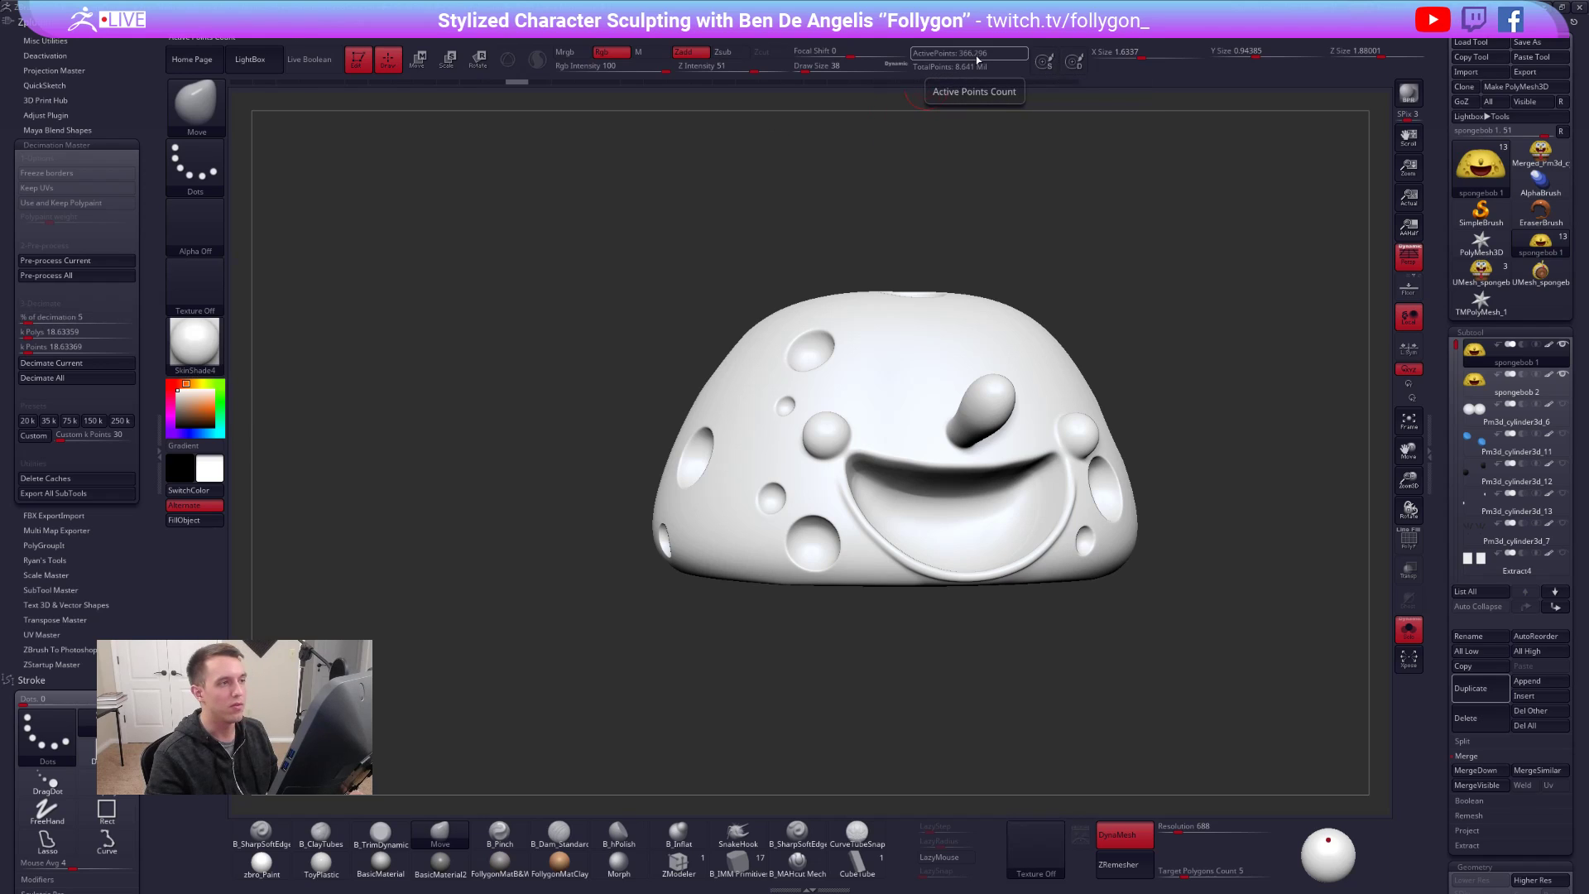
- Examine the white muffin top's mesh density and surface quality around the holes, cheeks, nose and mouth, with and without the wireframe
mouse_move(1008, 267)
left_mouse_down("alt")
mouse_move(907, 261)
mouse_move(969, 257)
left_mouse_up("alt")
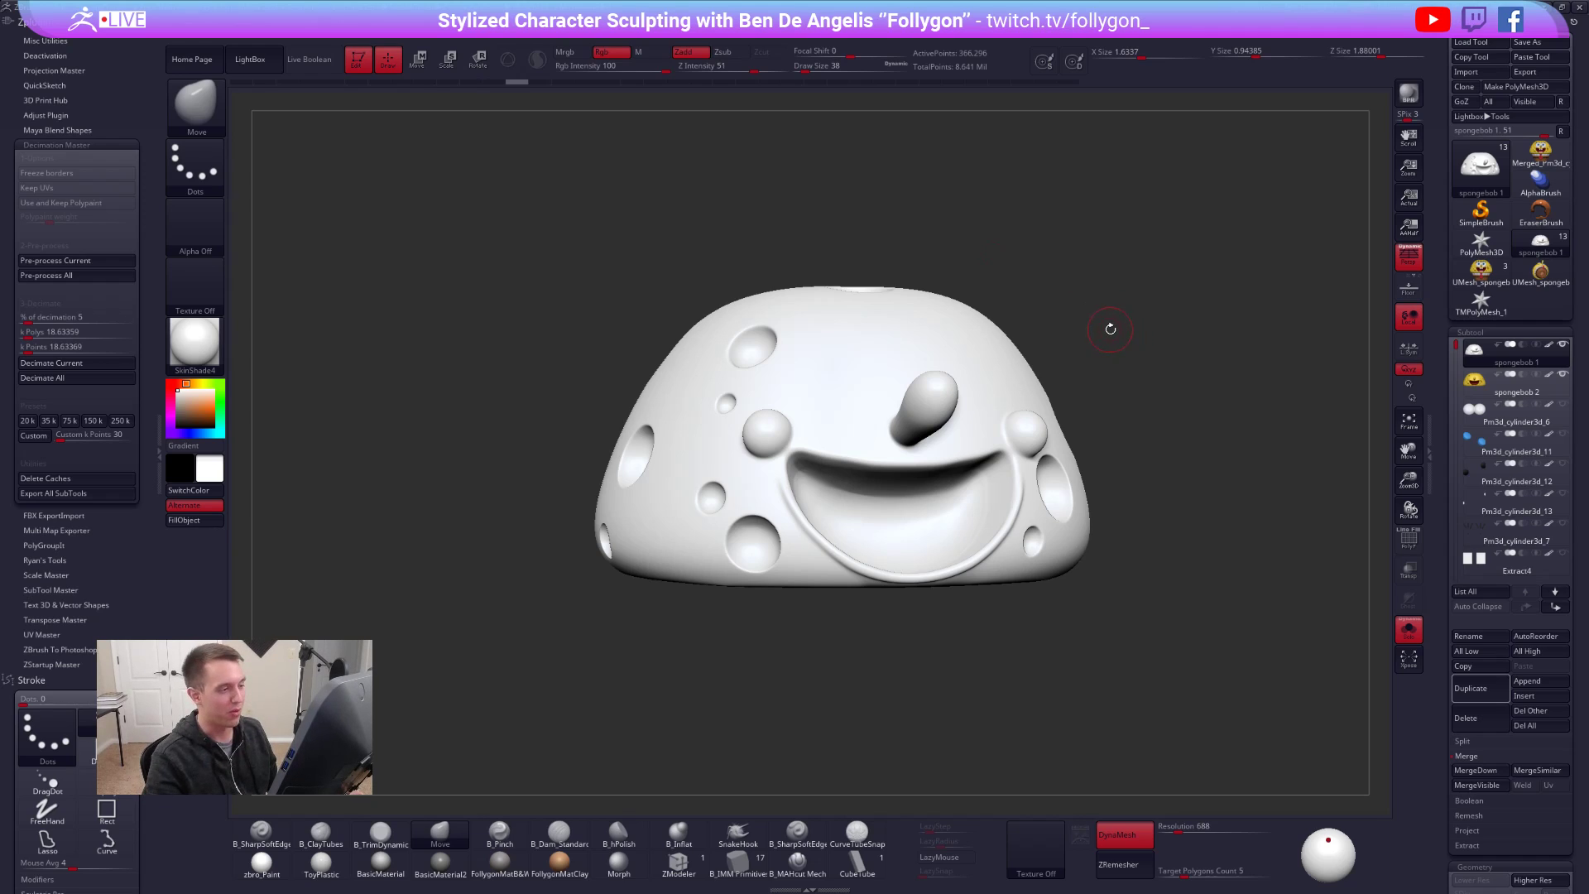
mouse_move(1084, 330)
left_mouse_down("alt")
mouse_move(1143, 365)
mouse_move(1125, 351)
left_mouse_up("alt")
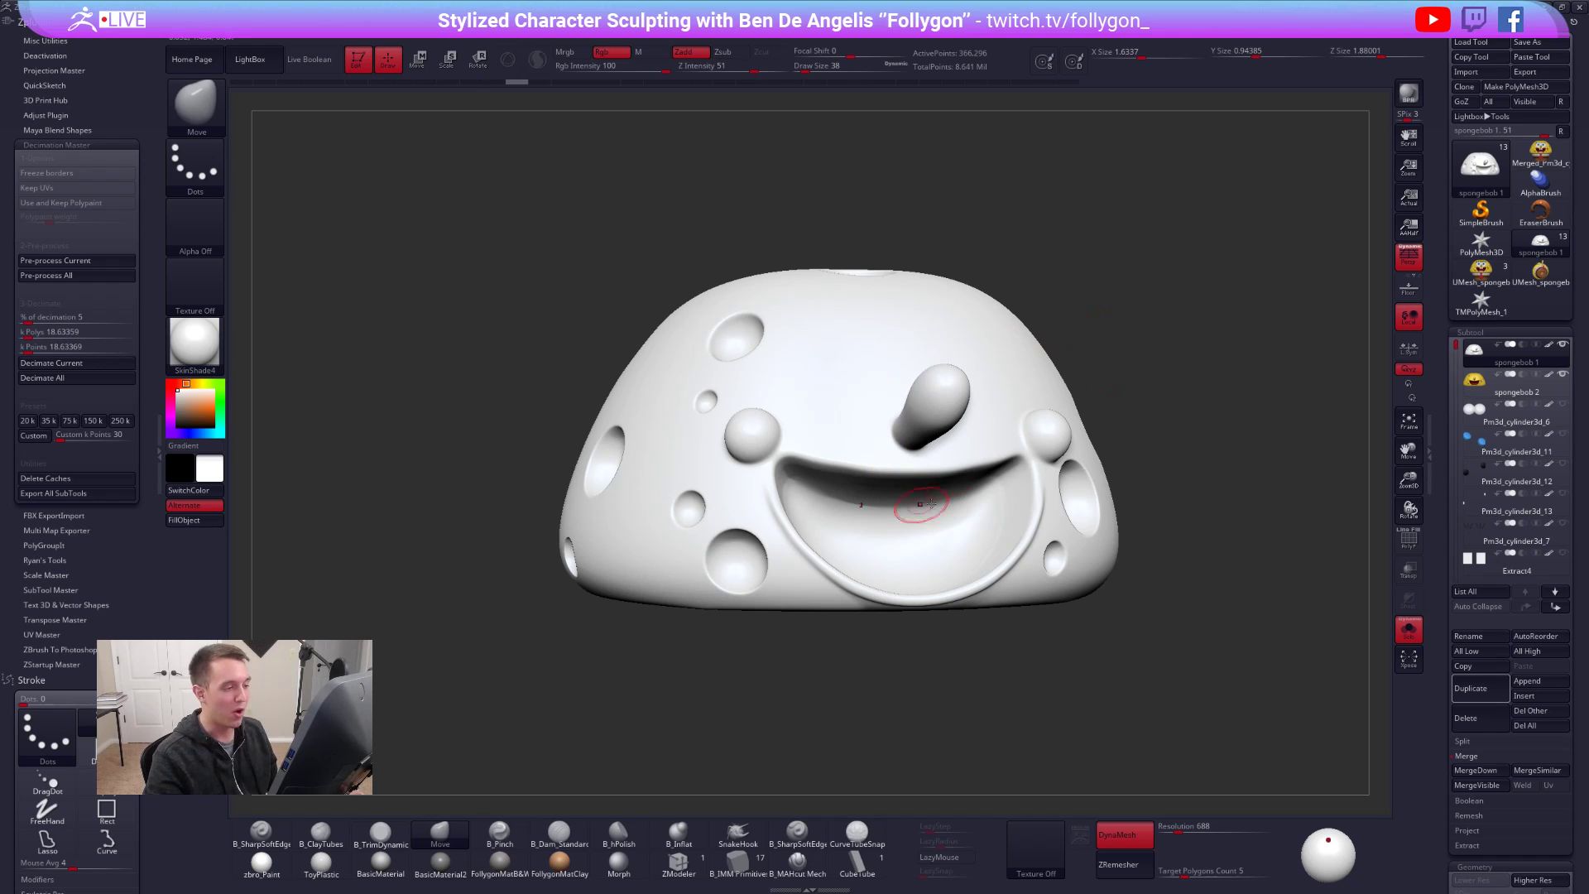
mouse_move(798, 384)
right_mouse_down("ctrl")
mouse_move(827, 400)
mouse_move(827, 461)
mouse_move(814, 456)
right_mouse_up("ctrl")
key("shift+f")
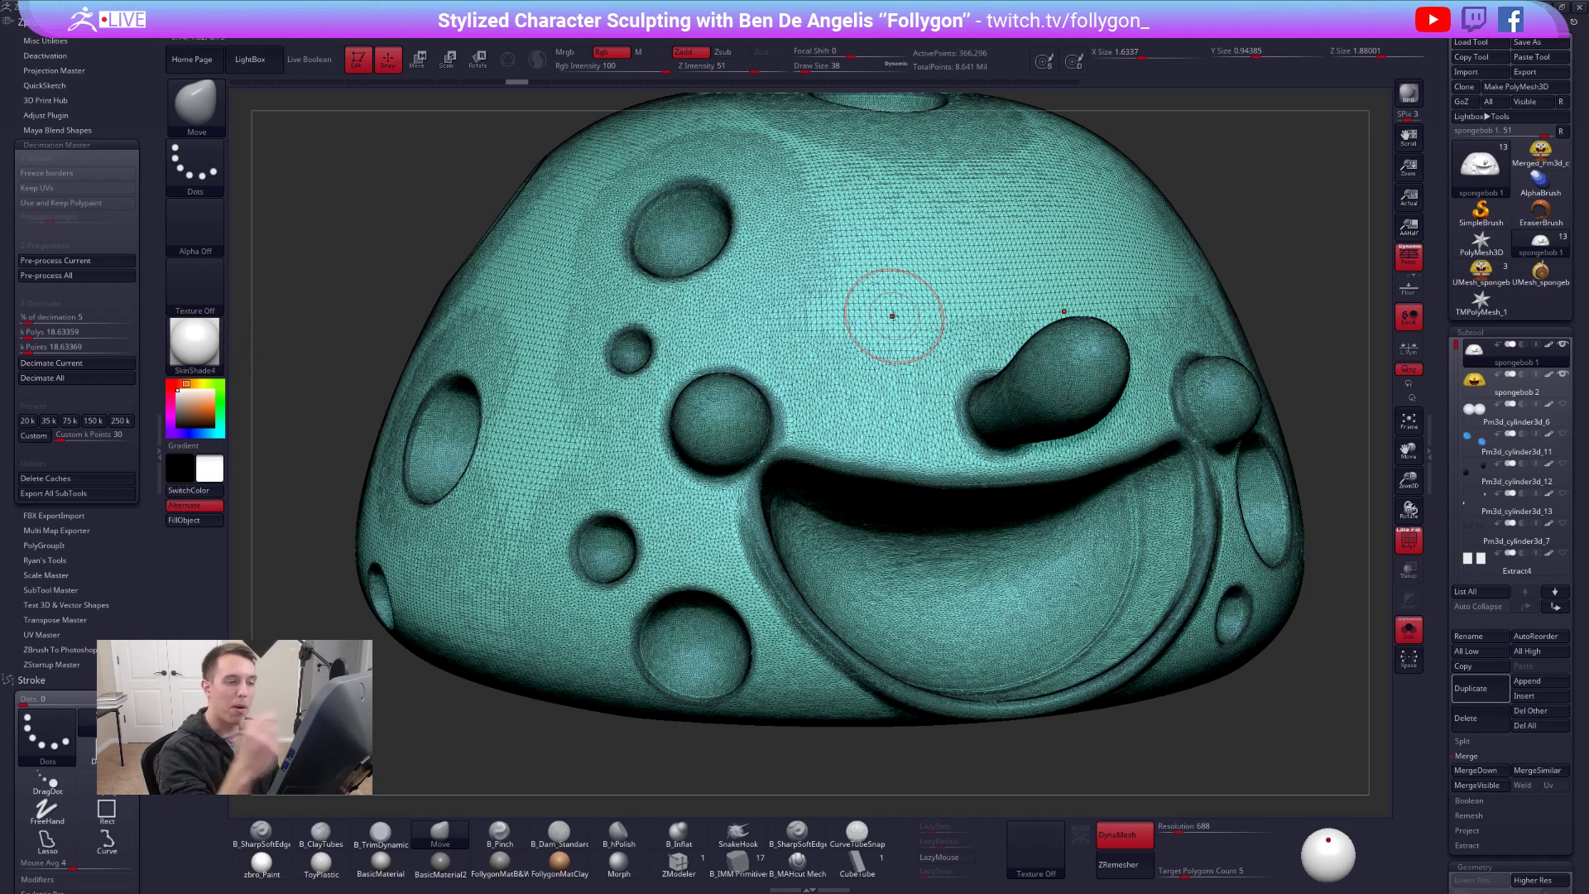
right_click_drag(1073, 321, 976, 436)
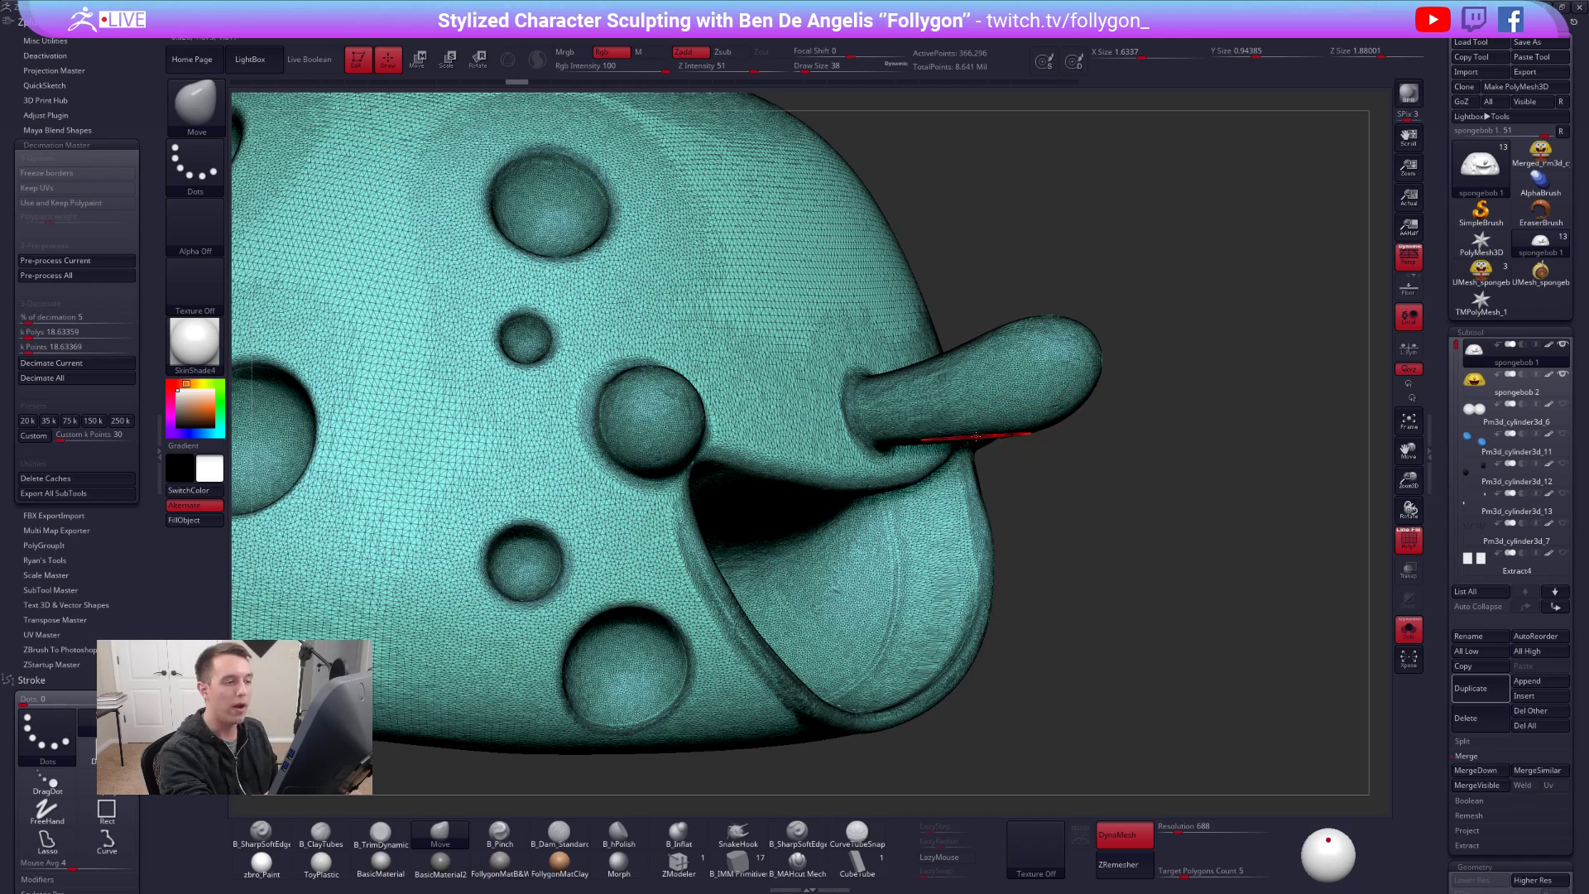
right_click_drag(890, 466, 1078, 580, "alt")
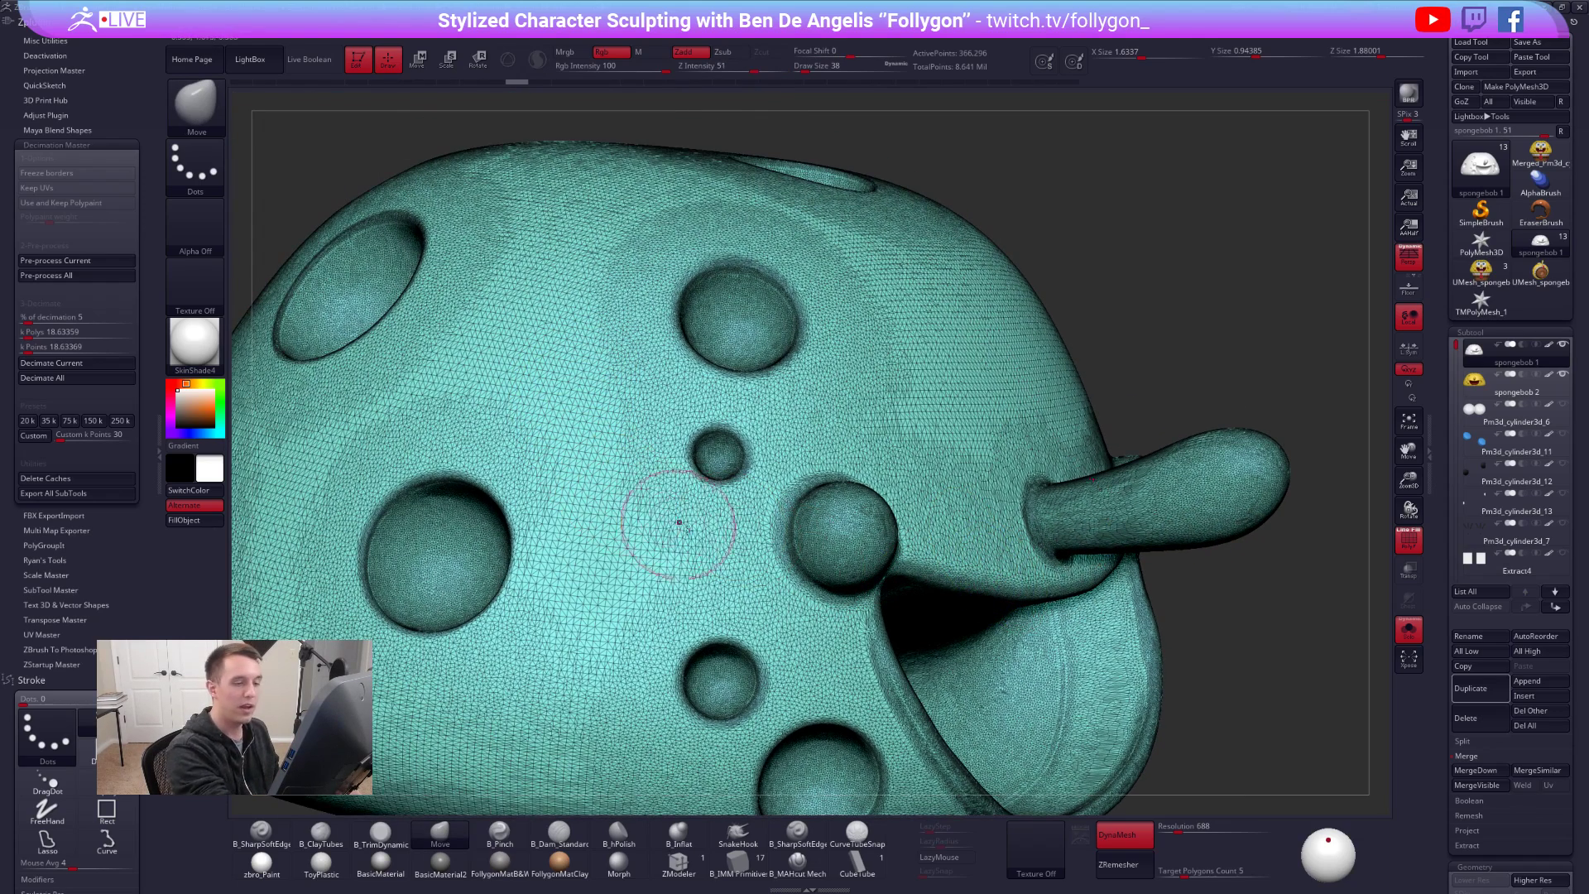
key("shift+f")
key("shift+f")
mouse_move(644, 509)
right_mouse_down()
mouse_move(689, 438)
mouse_move(694, 532)
mouse_move(720, 480)
mouse_move(712, 460)
right_mouse_up()
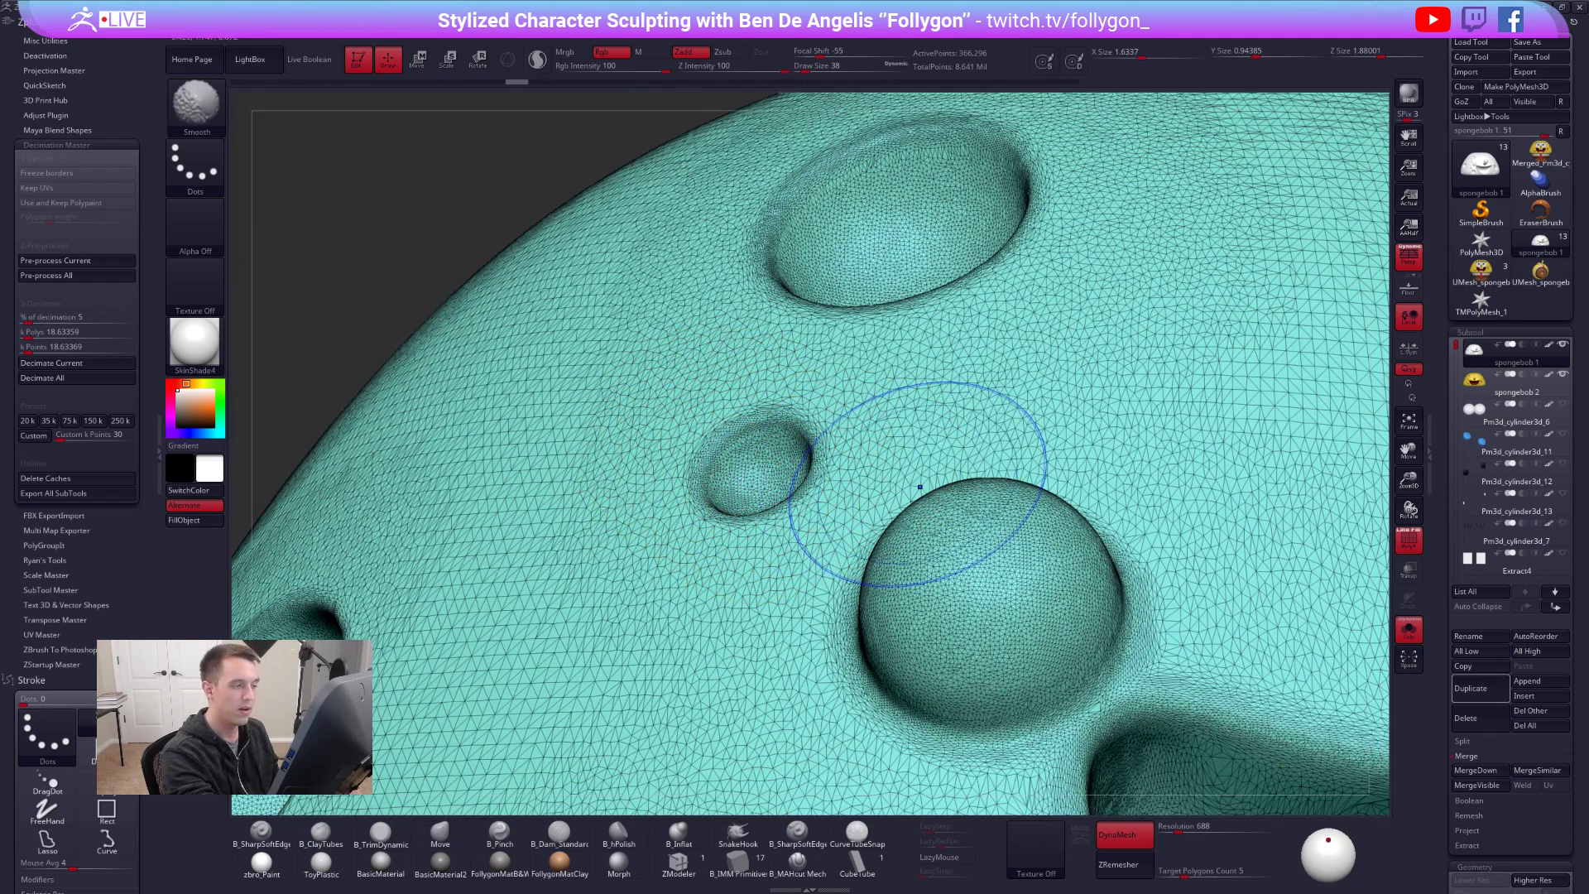
key("shift+f")
mouse_move(976, 425)
right_mouse_down()
mouse_move(1039, 525)
mouse_move(958, 550)
mouse_move(1049, 605)
mouse_move(1064, 657)
right_mouse_up()
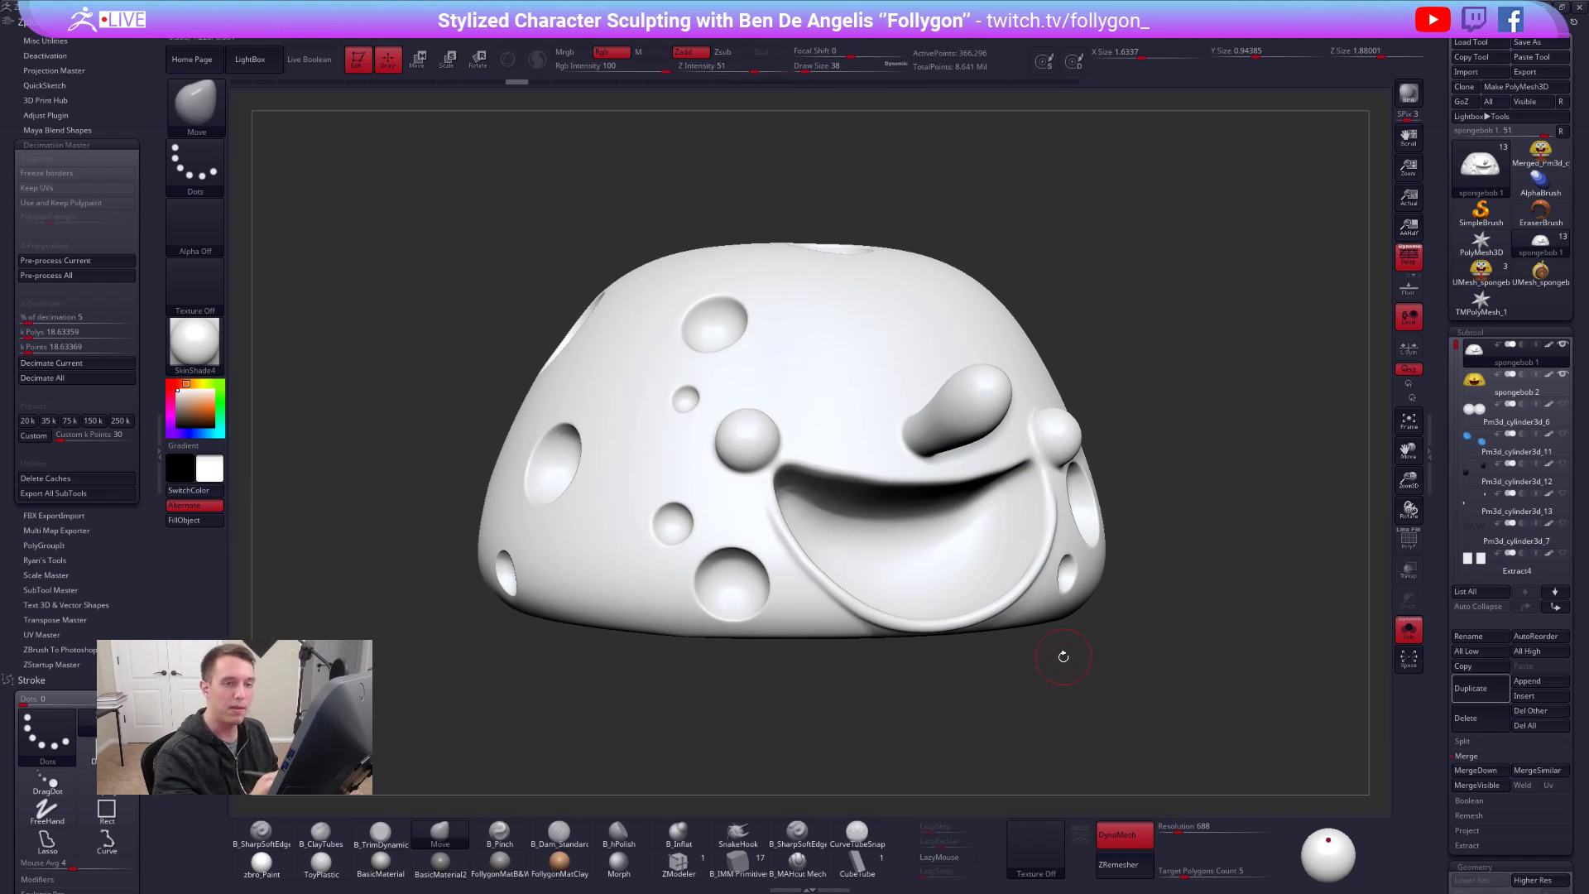
key("shift+f")
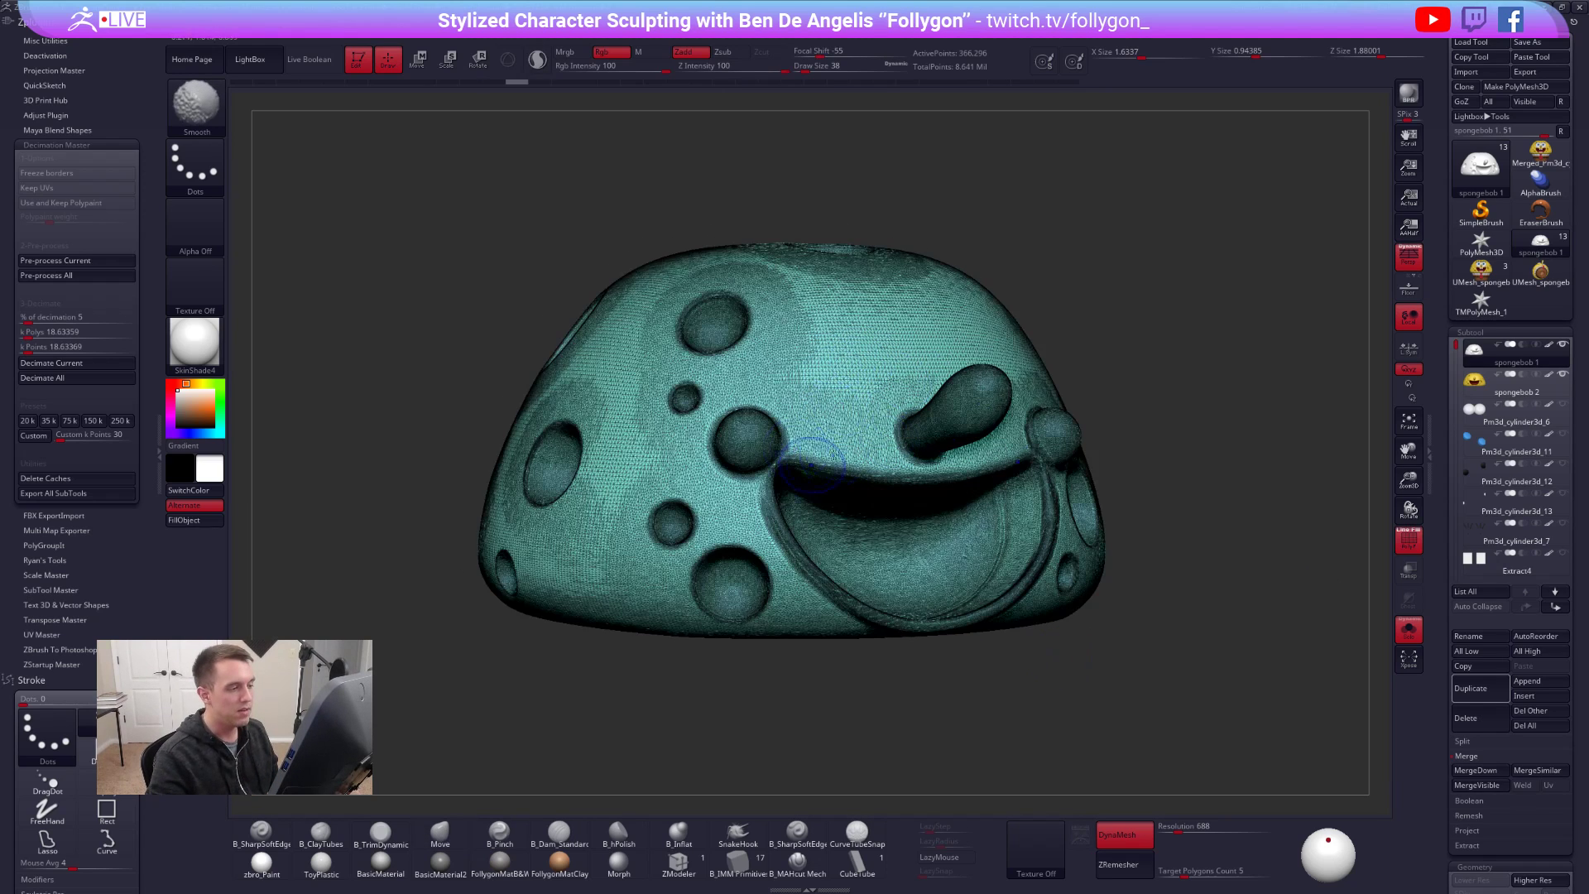
mouse_move(855, 375)
right_mouse_down("ctrl")
mouse_move(832, 419)
mouse_move(875, 399)
right_mouse_up("ctrl")
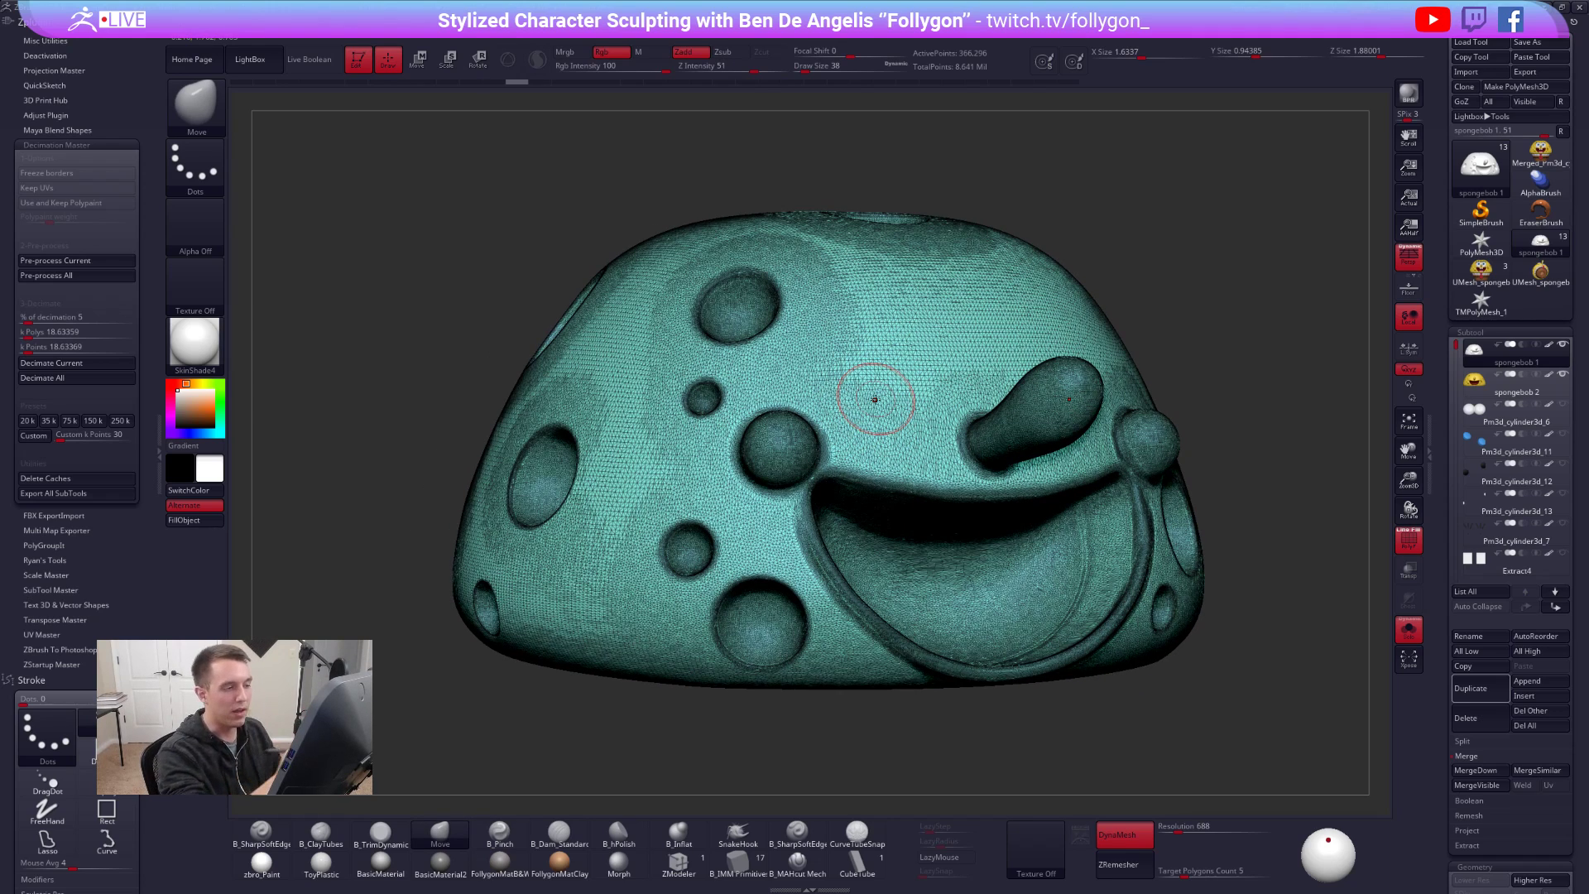
key("shift+f")
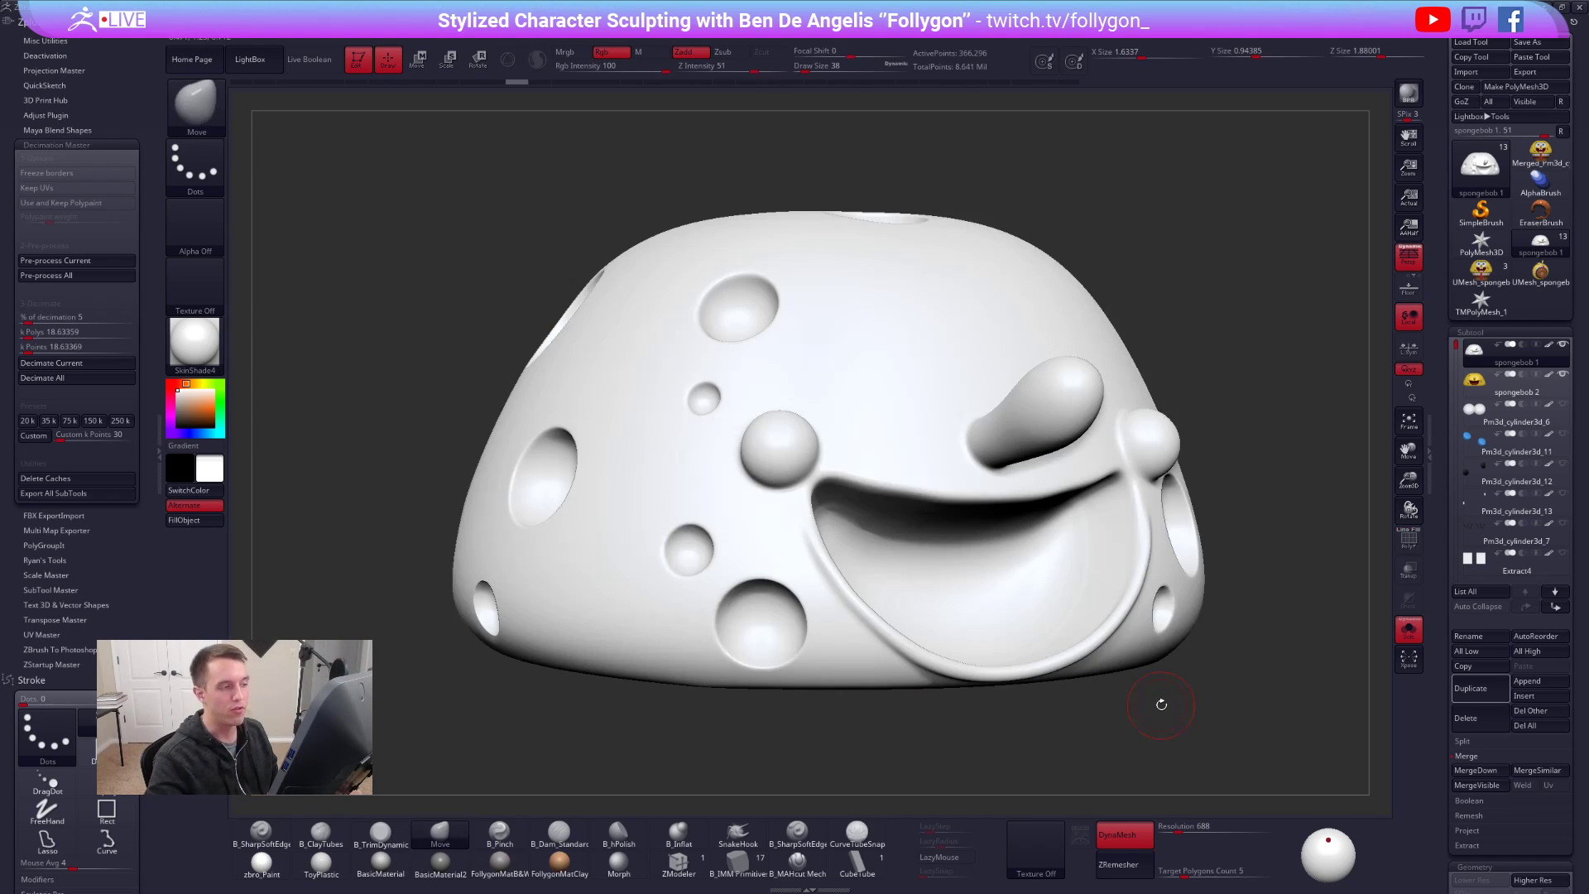
mouse_move(1150, 669)
right_mouse_down("ctrl")
mouse_move(1196, 631)
mouse_move(1181, 596)
right_mouse_up("ctrl")
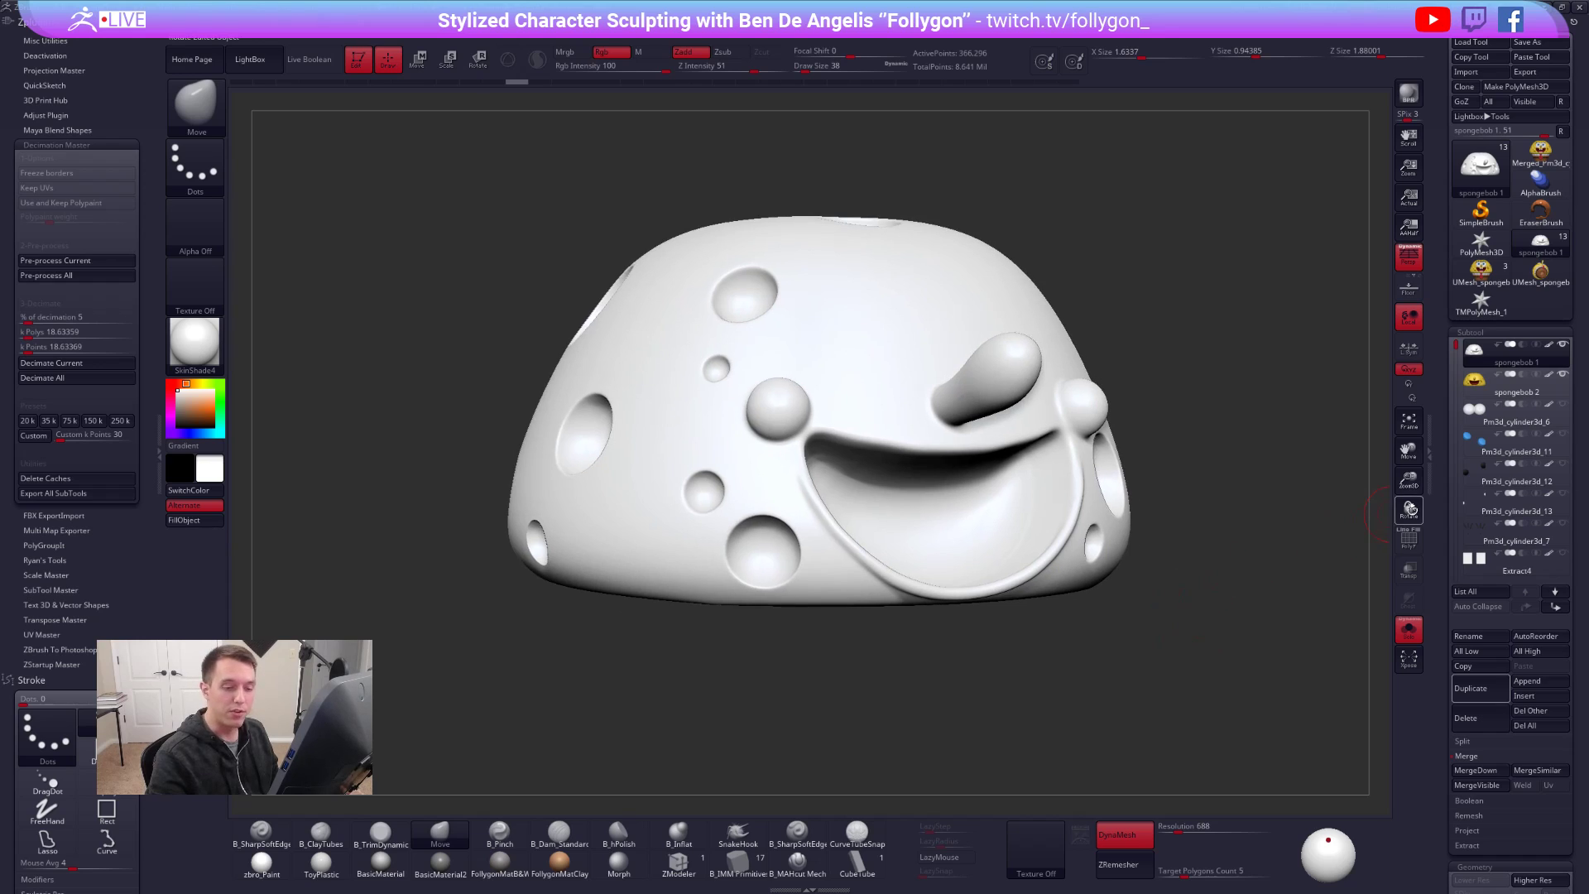
- Compare the polygon counts of the white and yellow muffin top subtools and check how both overlap outside Solo mode
scroll(1482, 538, "down", 3)
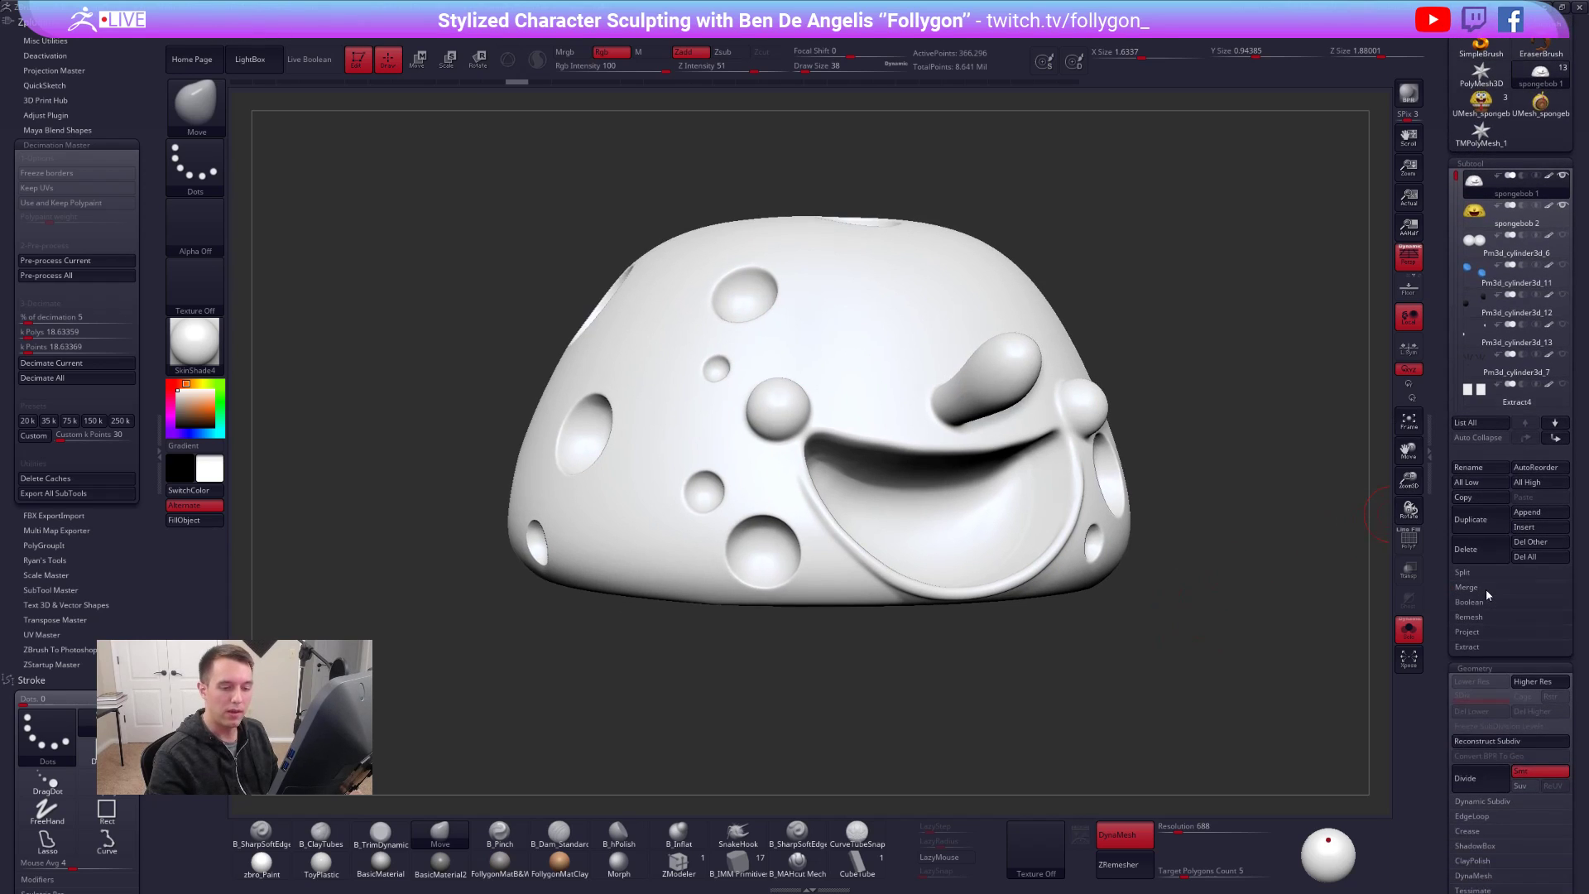
scroll(1476, 605, "up", 3)
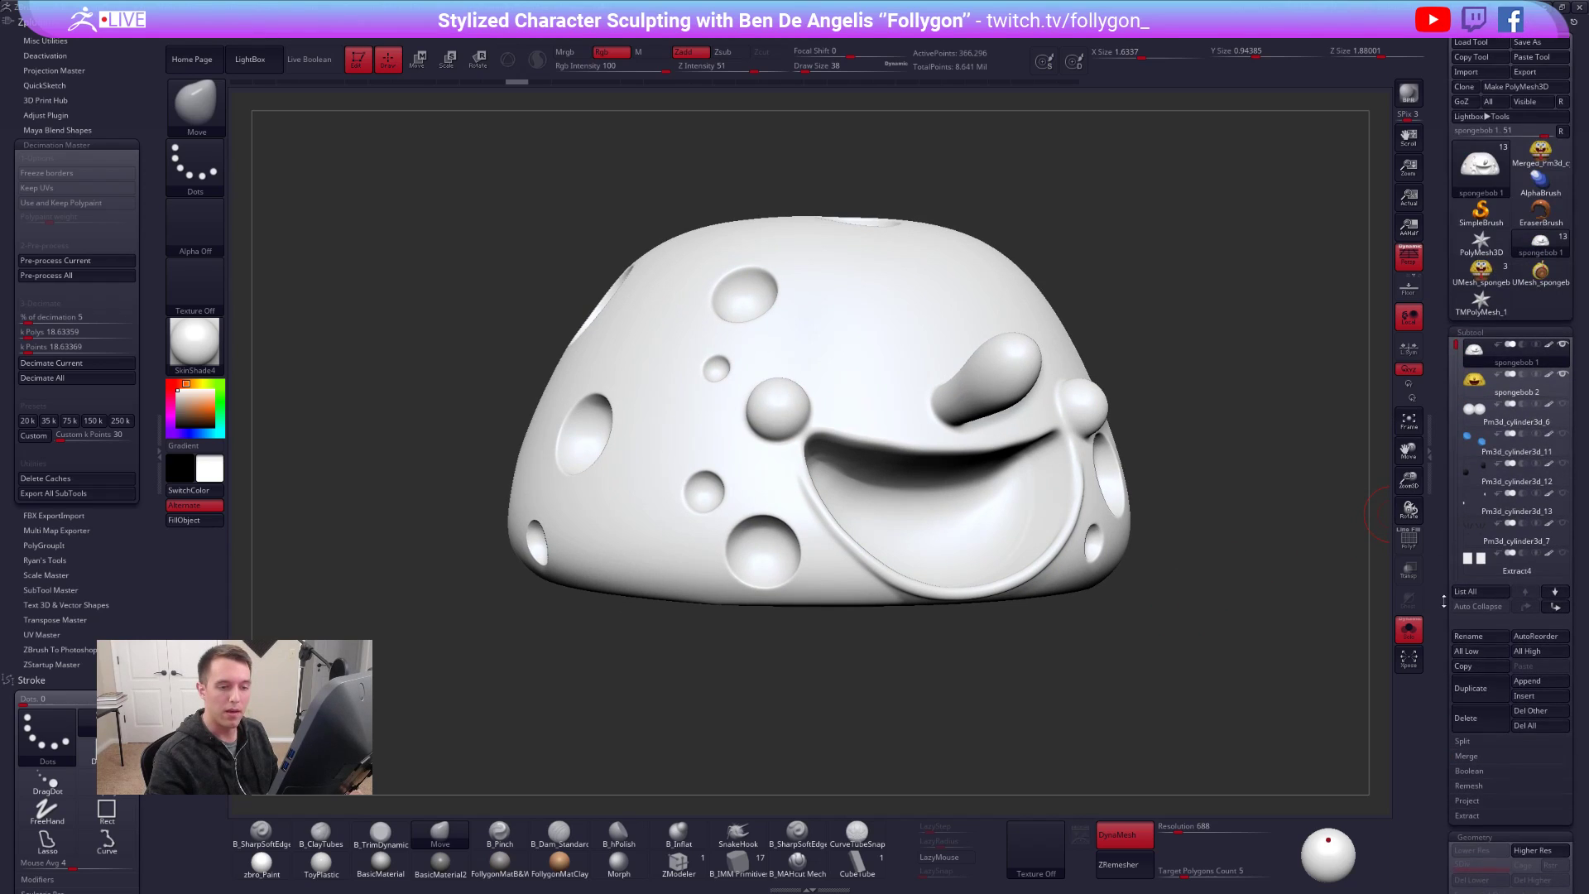
left_click(1484, 389)
left_click(1551, 351)
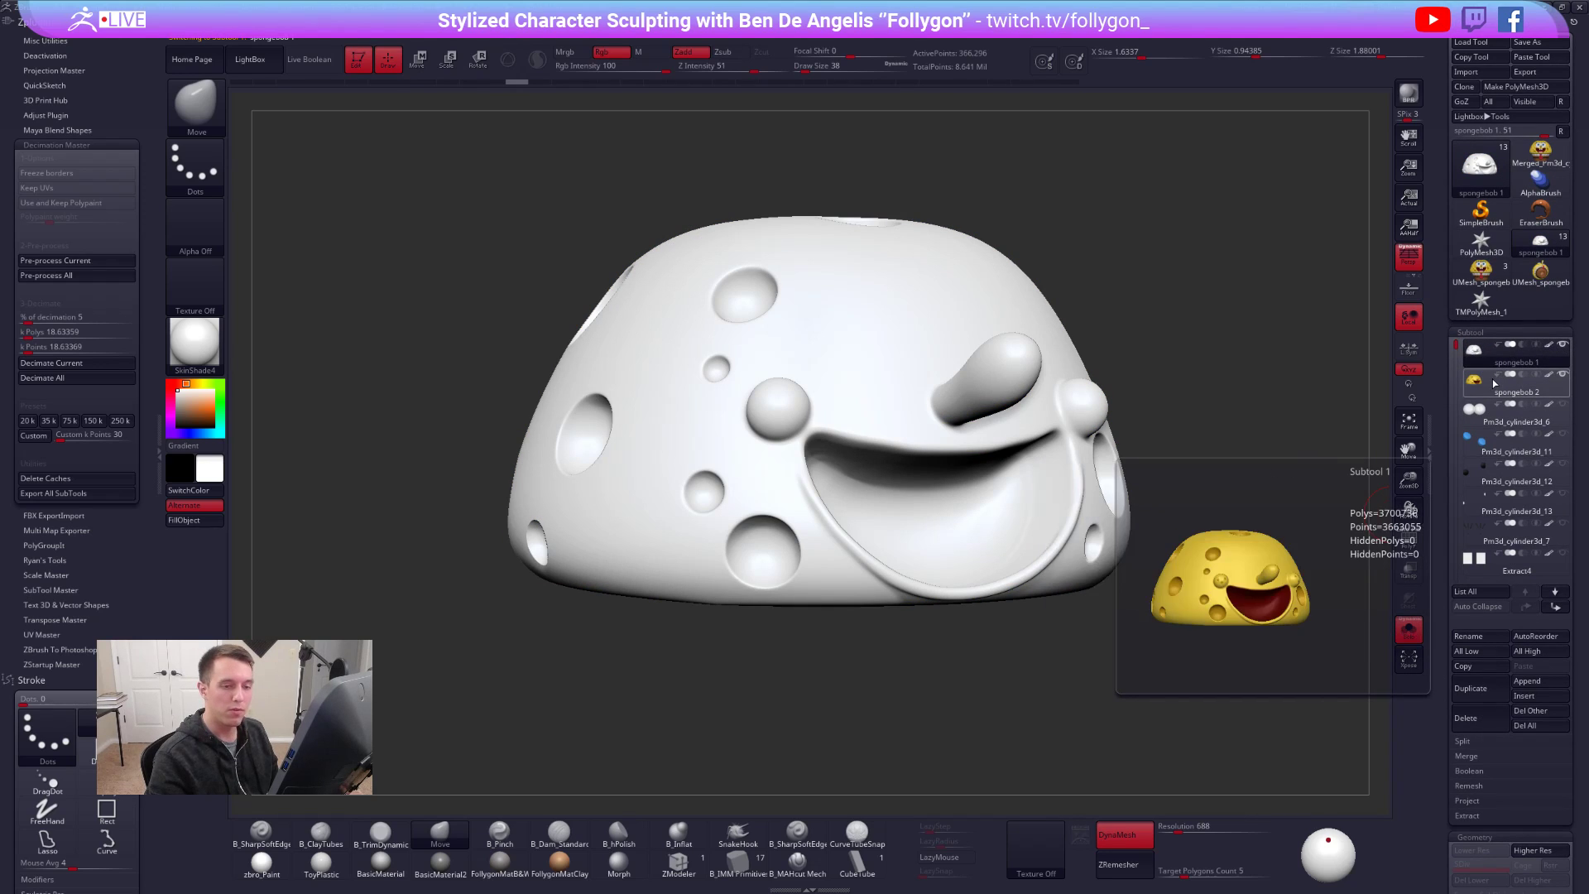
left_click(1496, 384)
left_click(1485, 364)
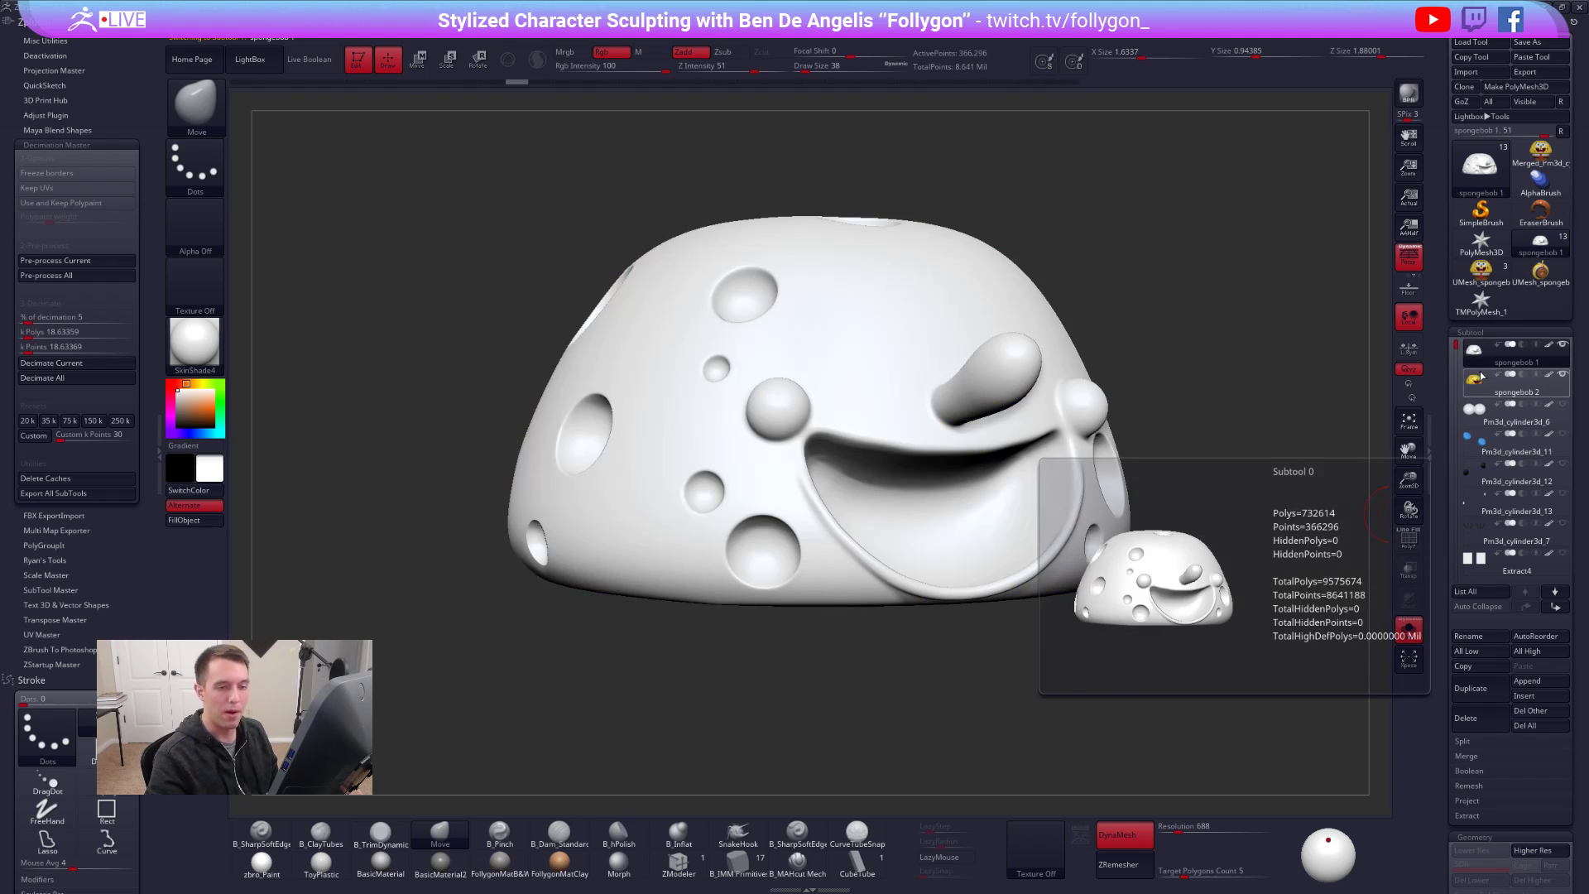
left_click(1478, 380)
left_click(1482, 354)
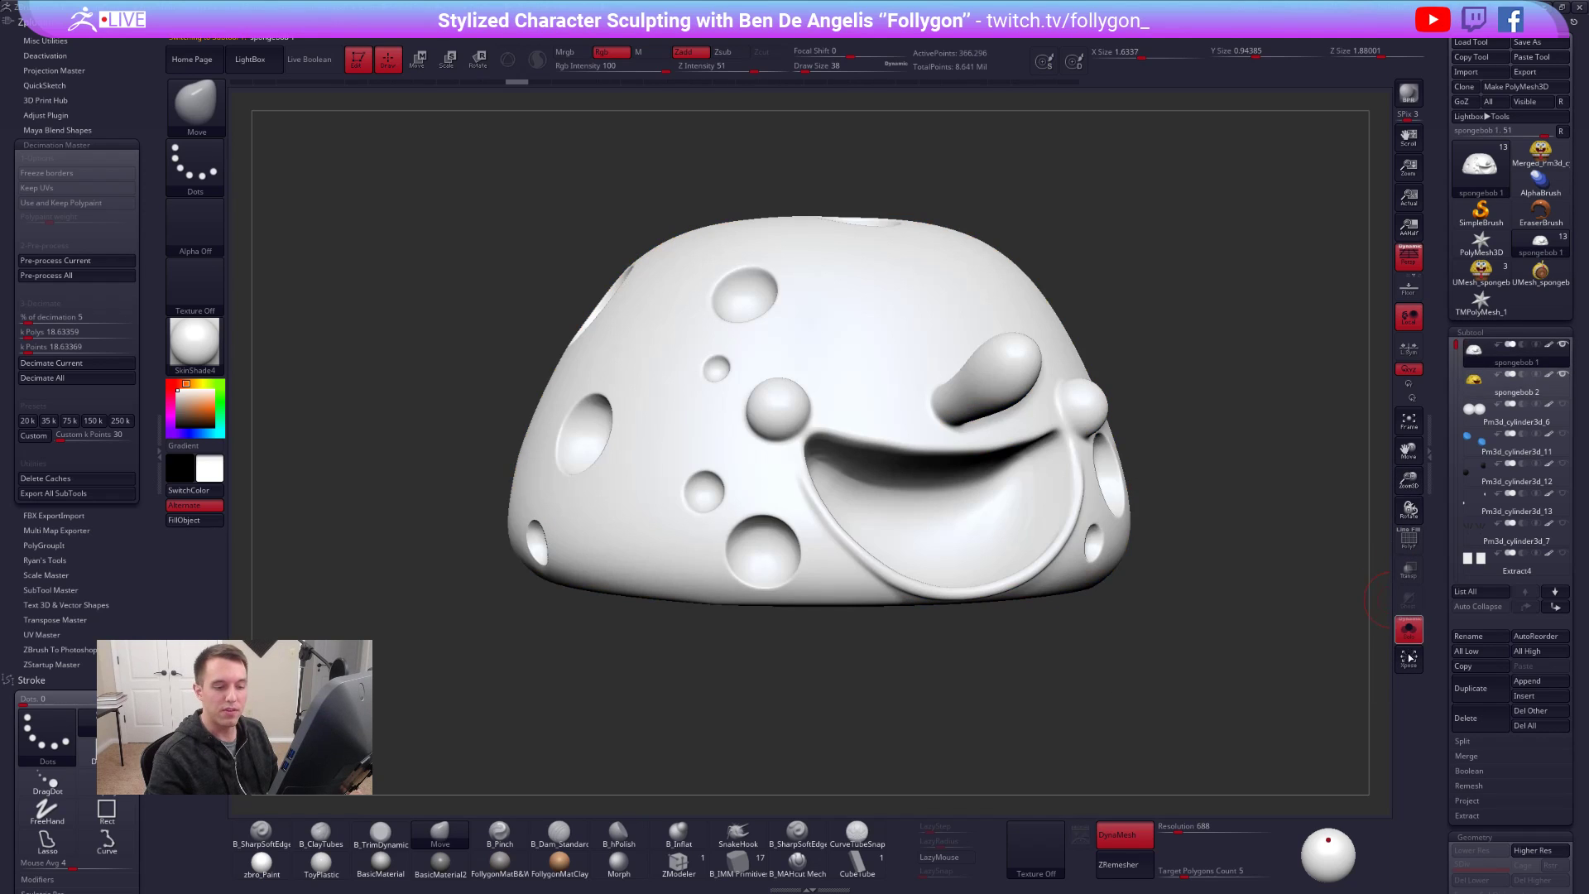
left_click(1417, 631)
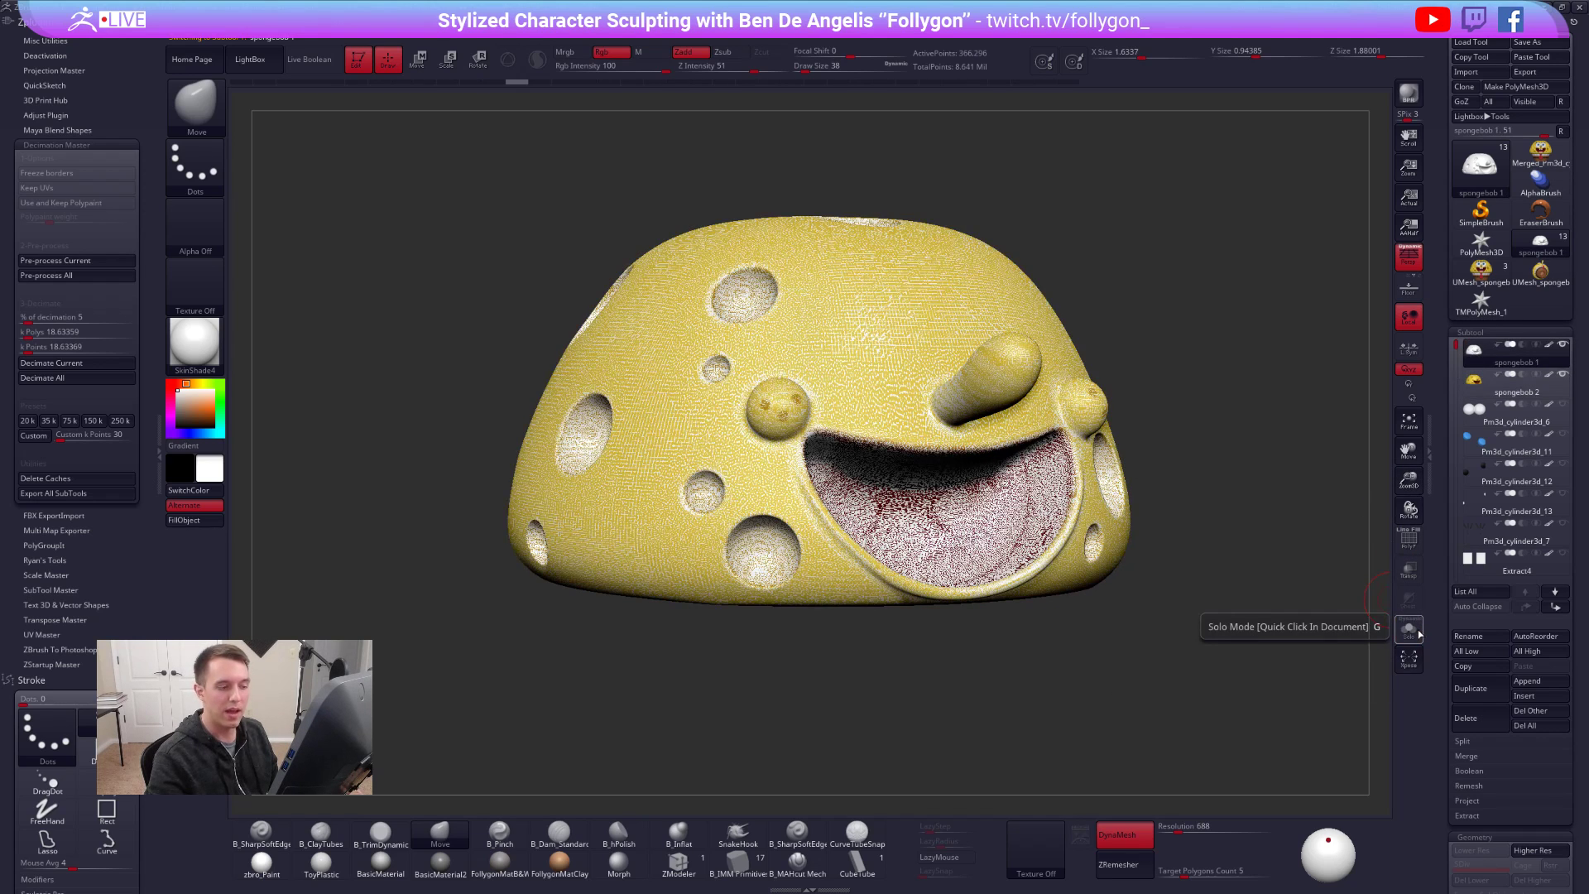
left_click(1412, 639)
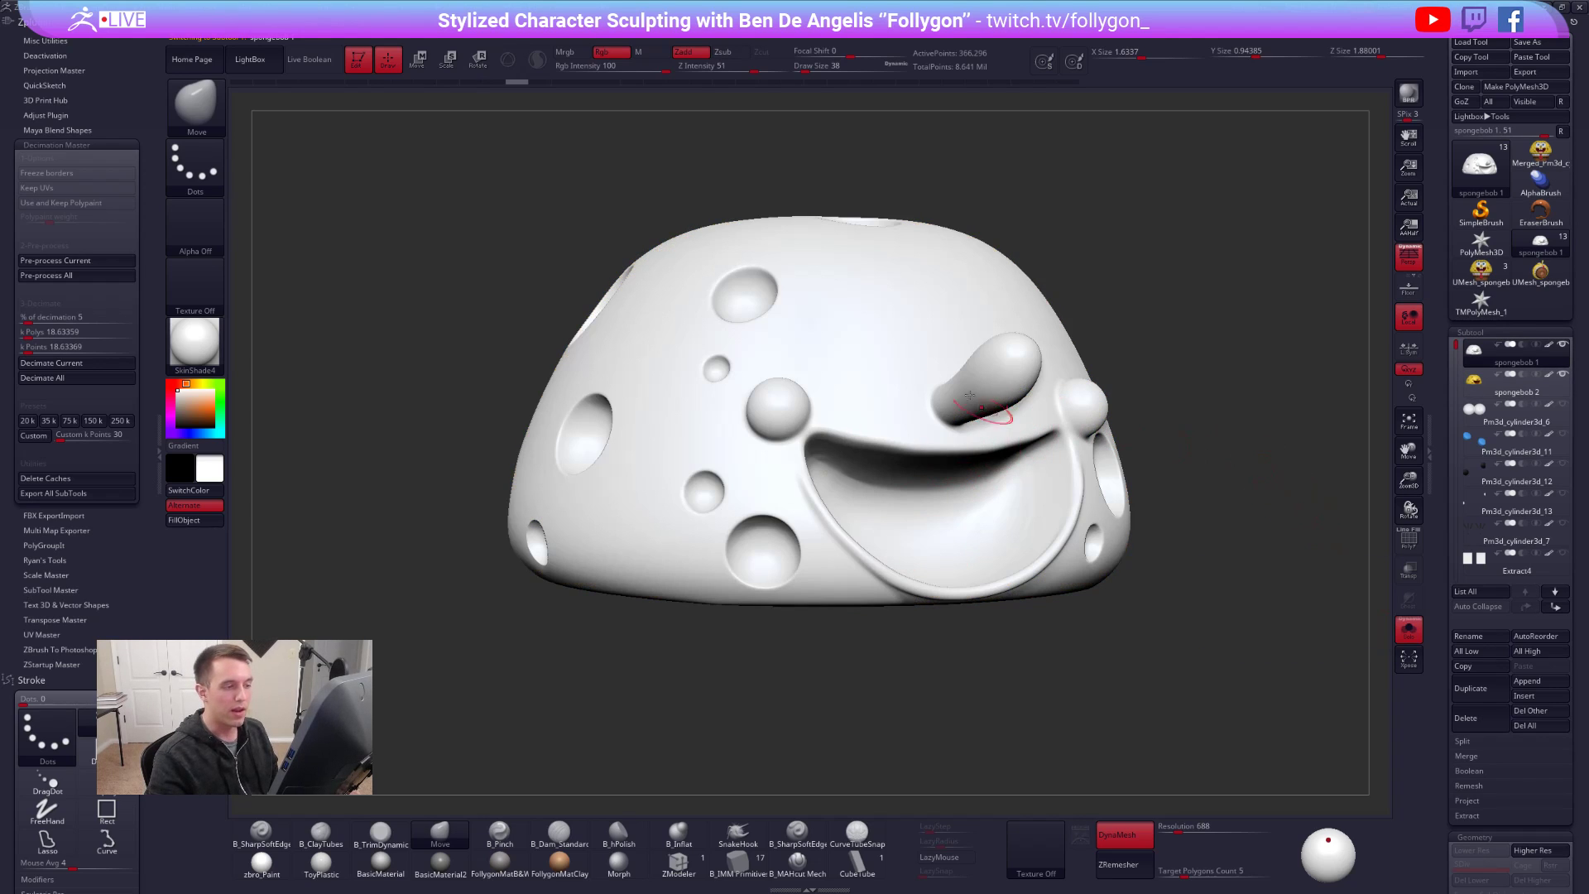
left_click_drag(1150, 489, 1165, 489)
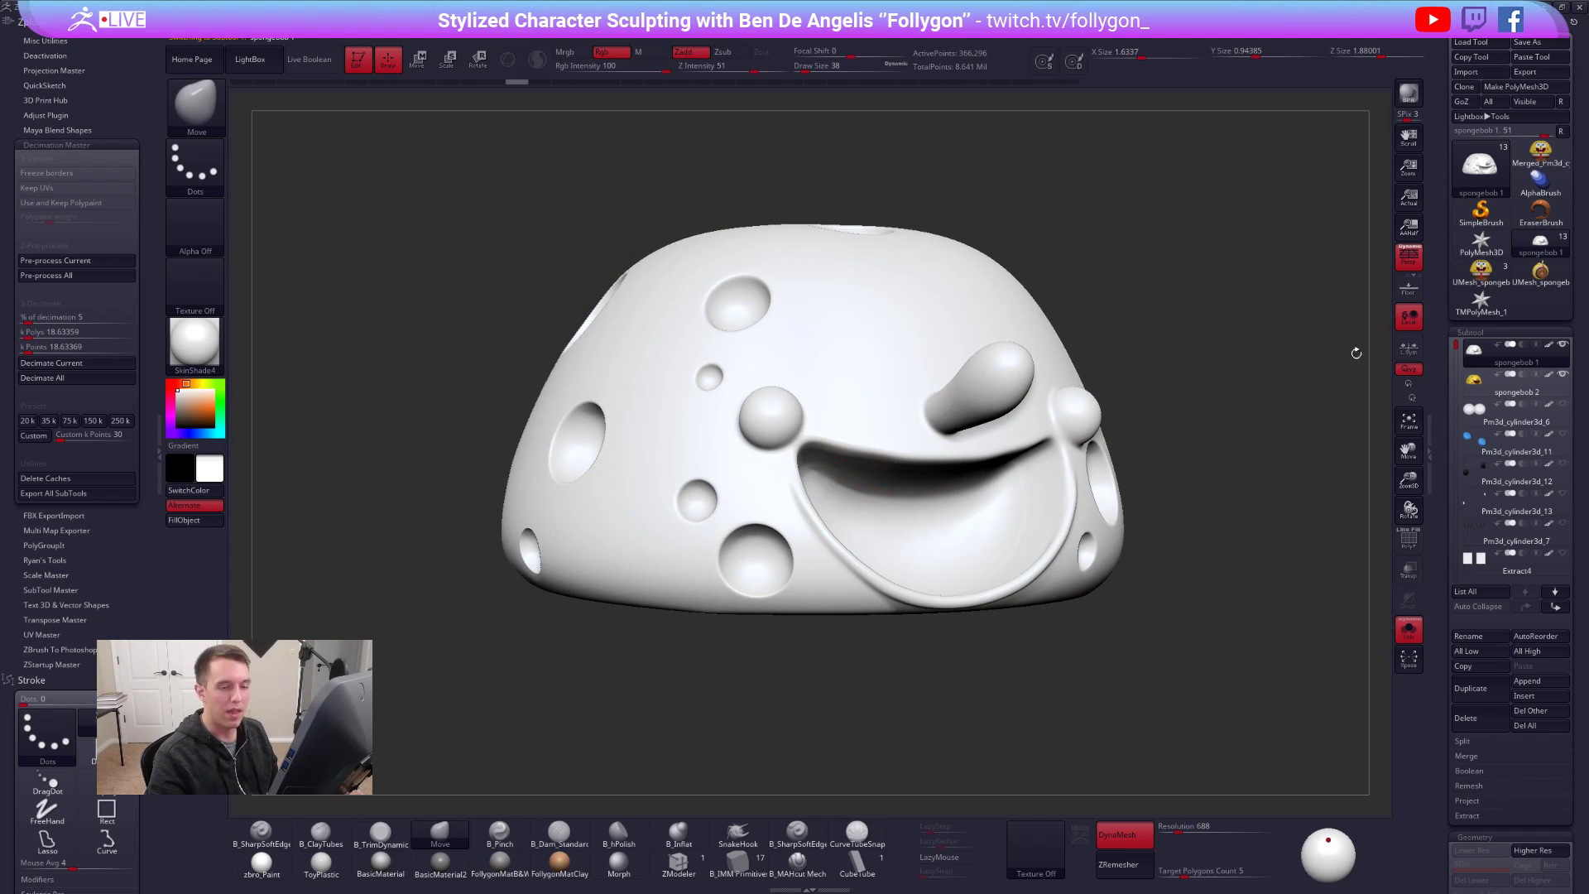
left_click(1475, 378)
left_click(1475, 349)
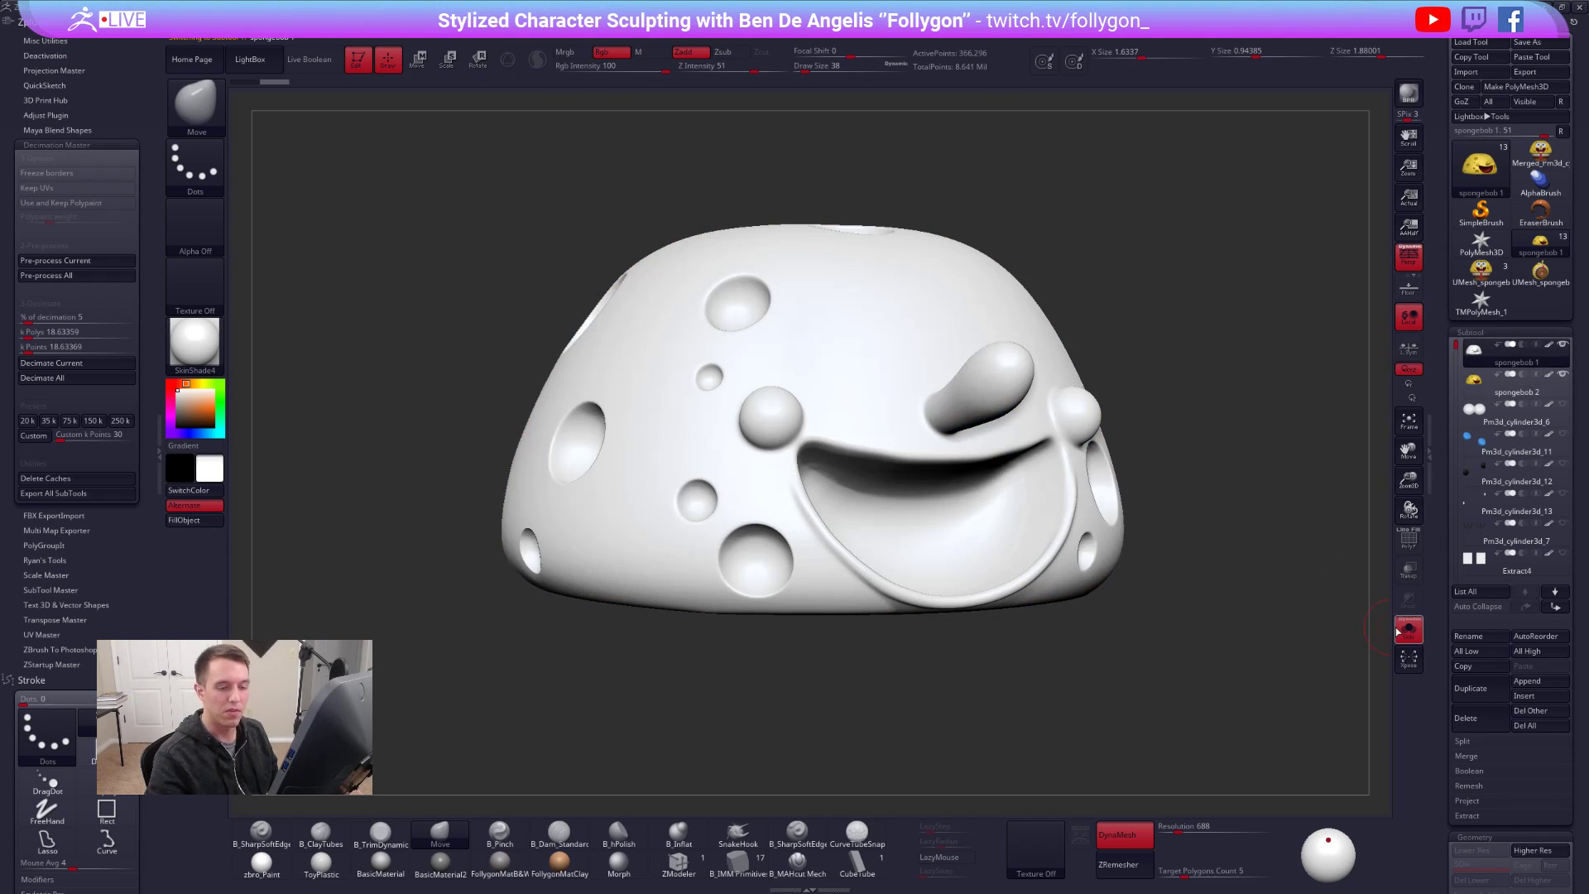
left_click(1409, 630)
left_click(1409, 631)
left_click_drag(1236, 447, 1327, 554)
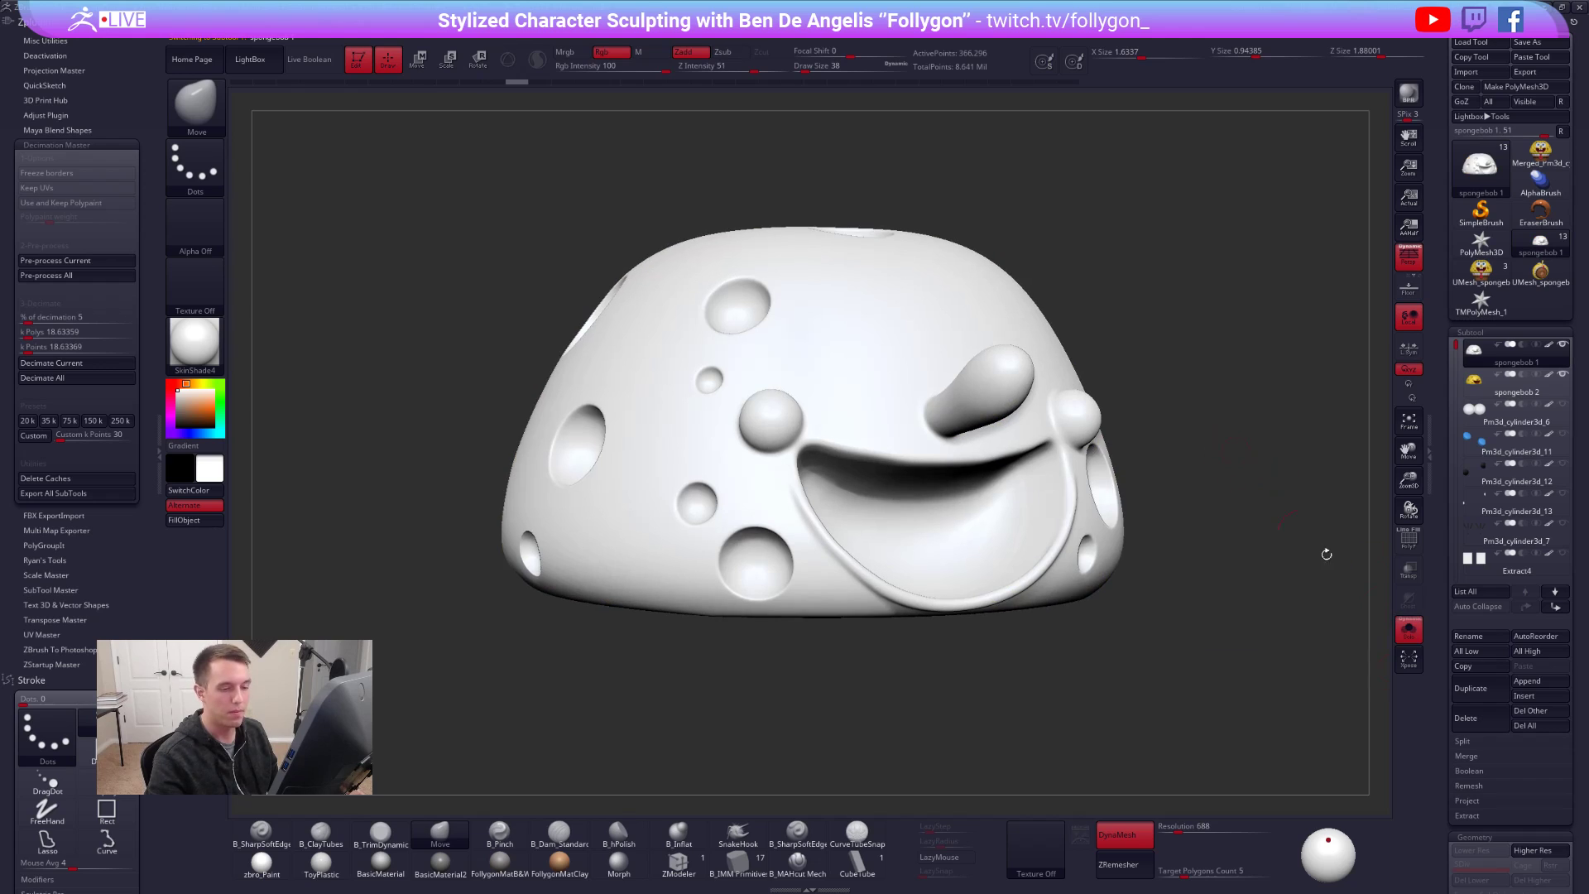
- Project the yellow original's colour and surface detail onto the isolated white muffin top with ProjectAll
left_click(1472, 801)
key("ctrl+shift")
left_click(1242, 447, "ctrl+shift")
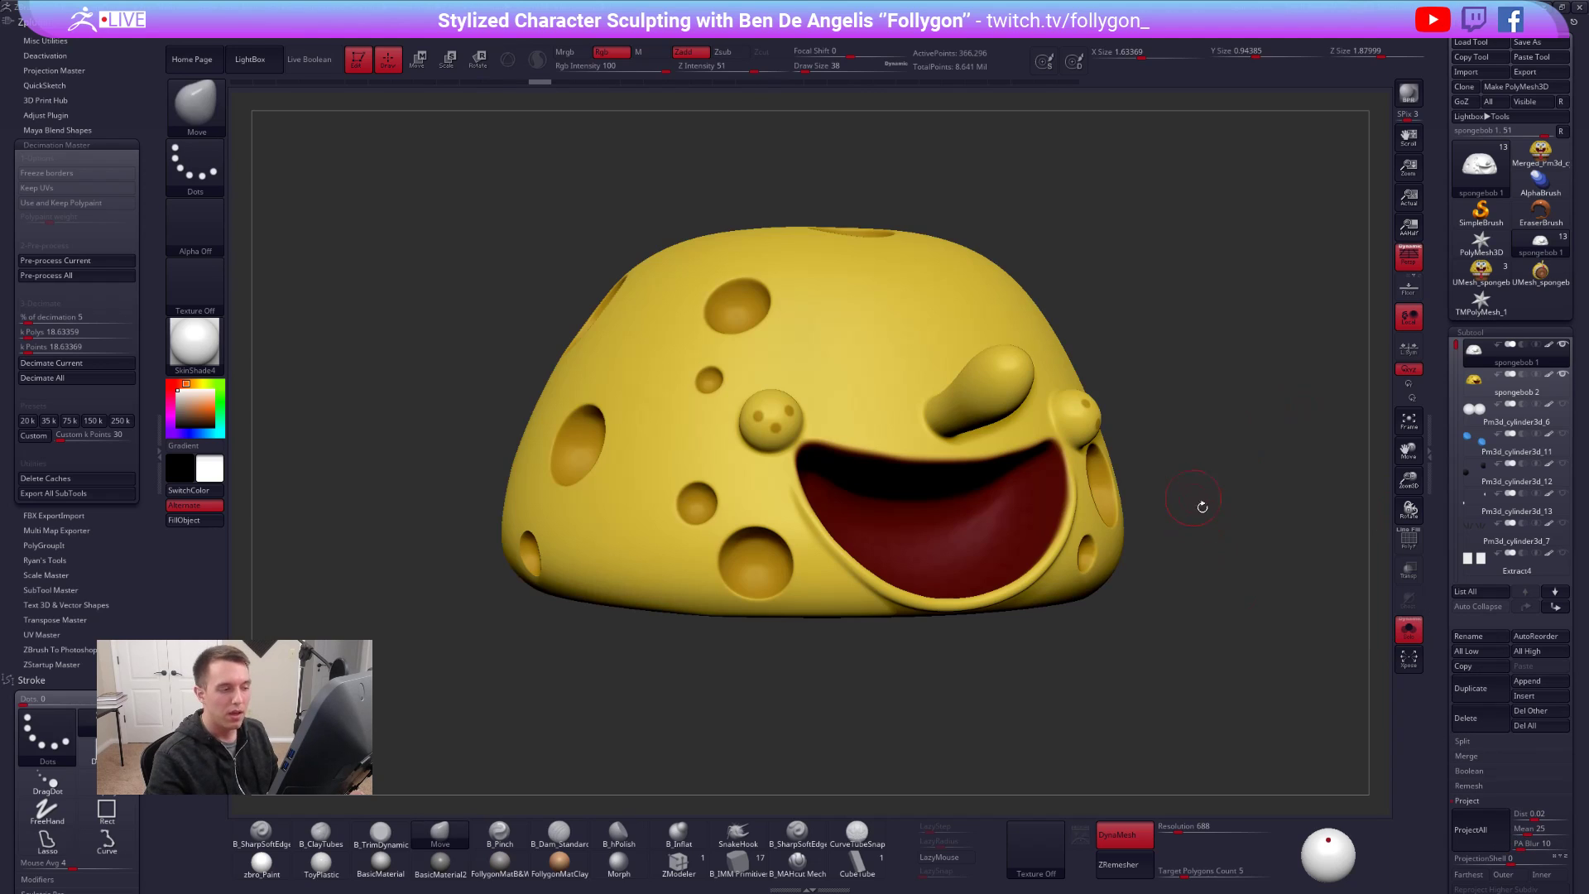
left_click_drag(1270, 499, 899, 495)
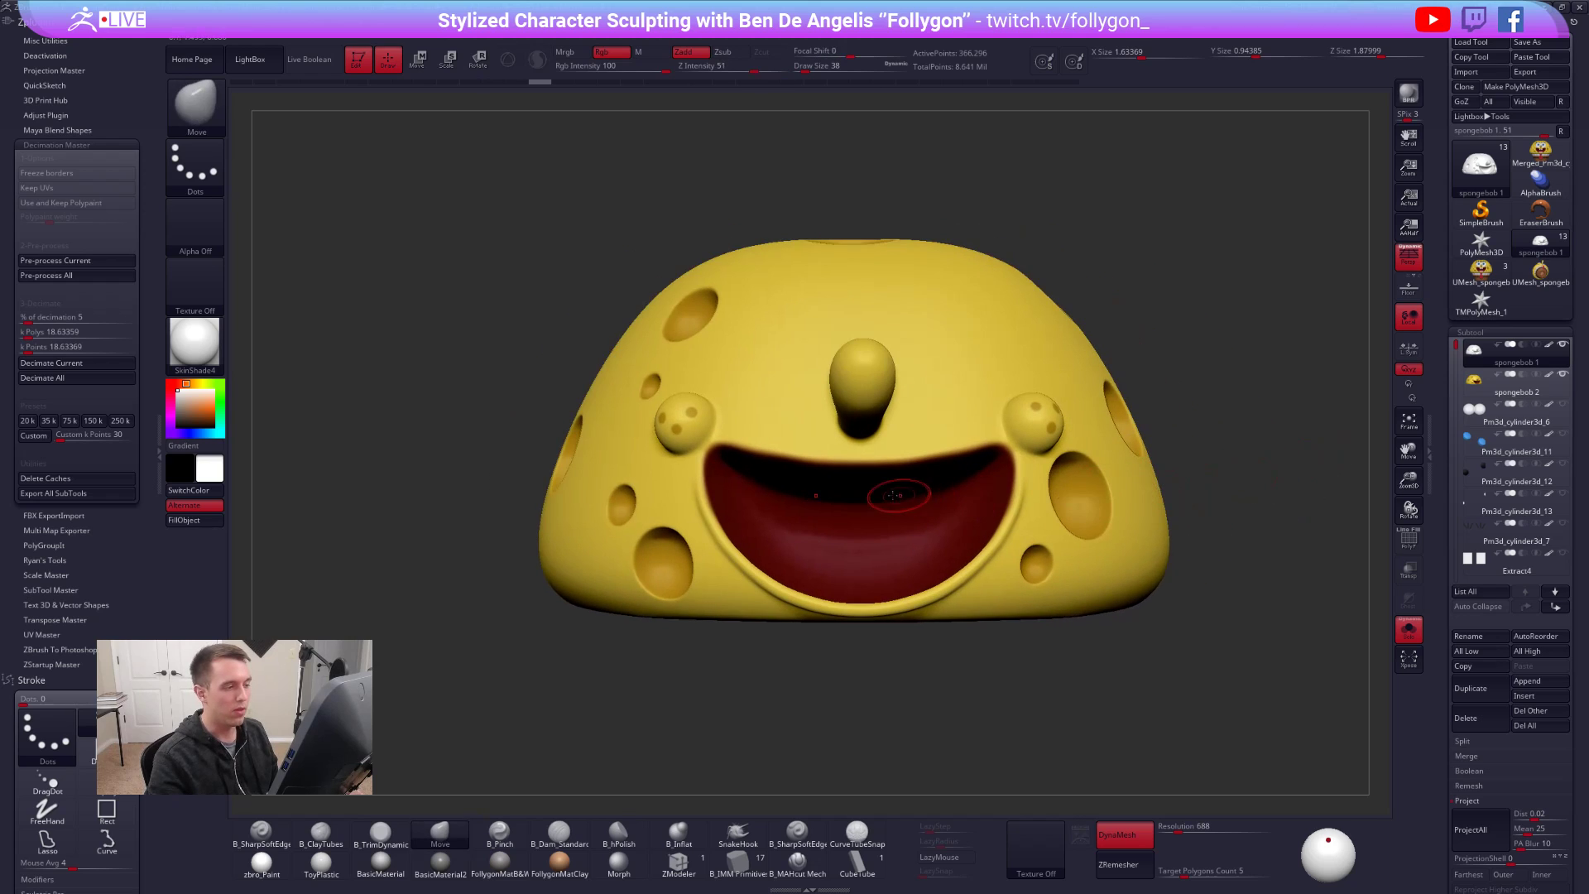
mouse_move(993, 449)
right_mouse_down("ctrl")
mouse_move(867, 354)
mouse_move(819, 359)
right_mouse_up("ctrl")
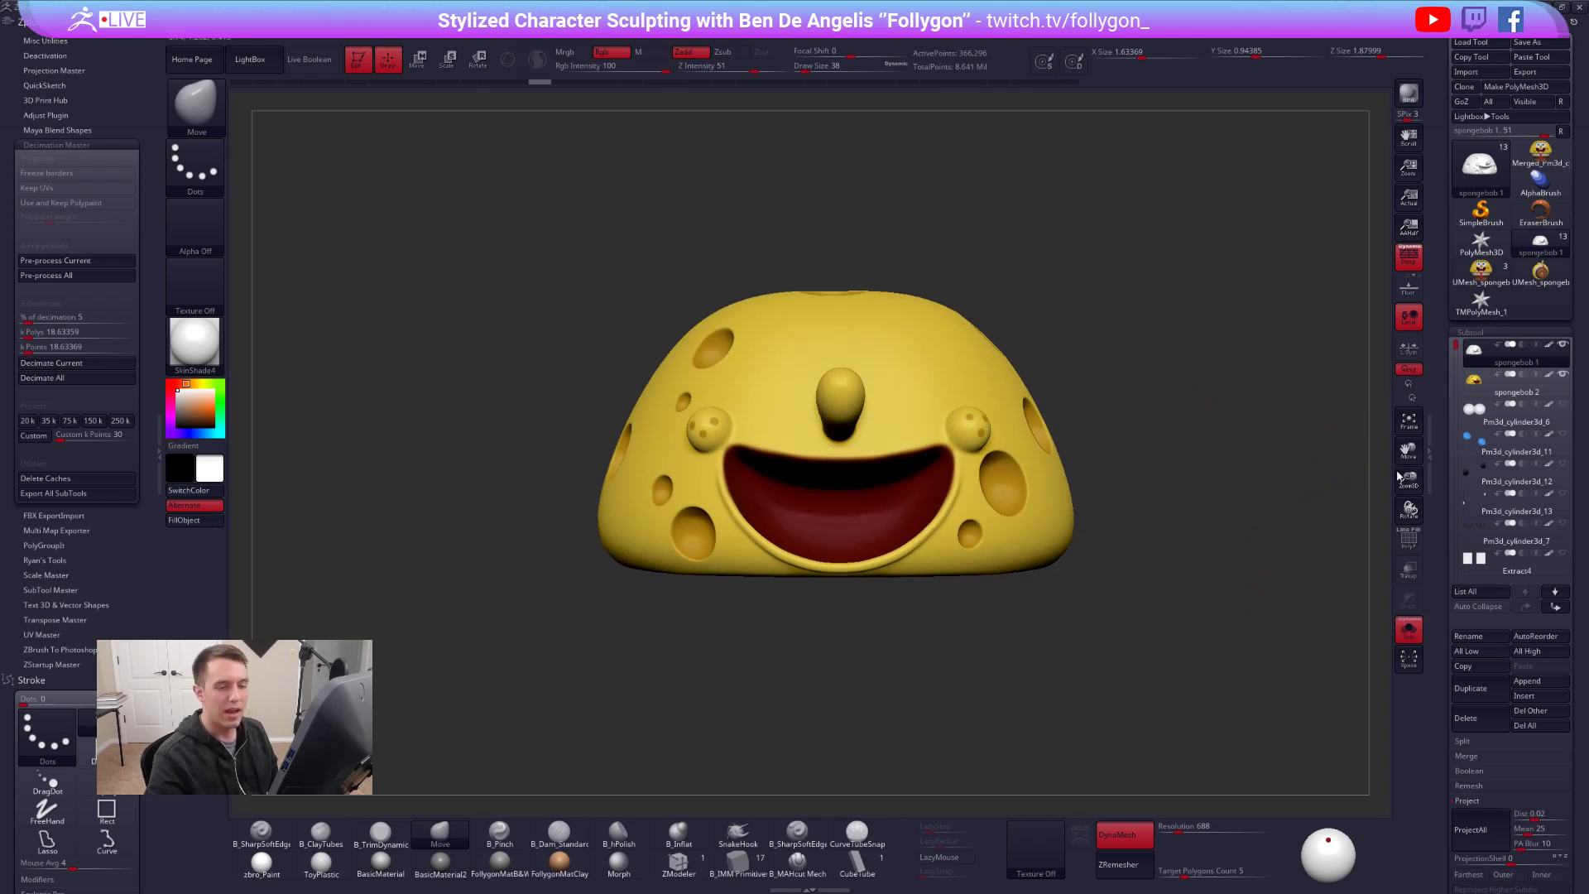
- Delete the high-resolution spongebob 2 subtool, select spongebob 1, and show the complete muffin outside Solo mode
left_click(1482, 383)
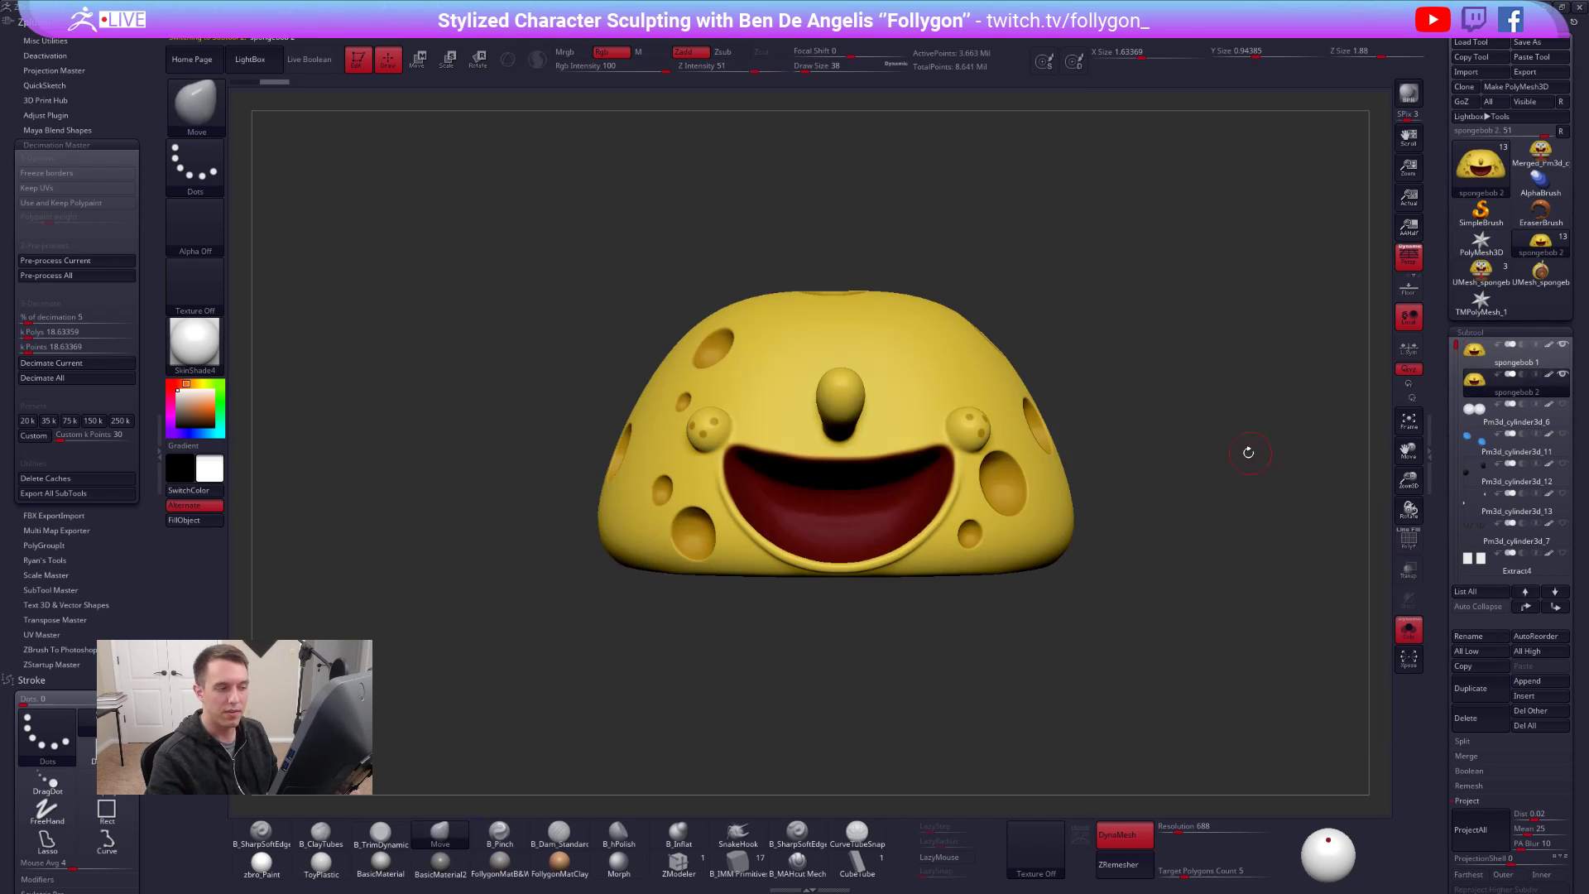
left_click(1479, 719)
left_click(1365, 742)
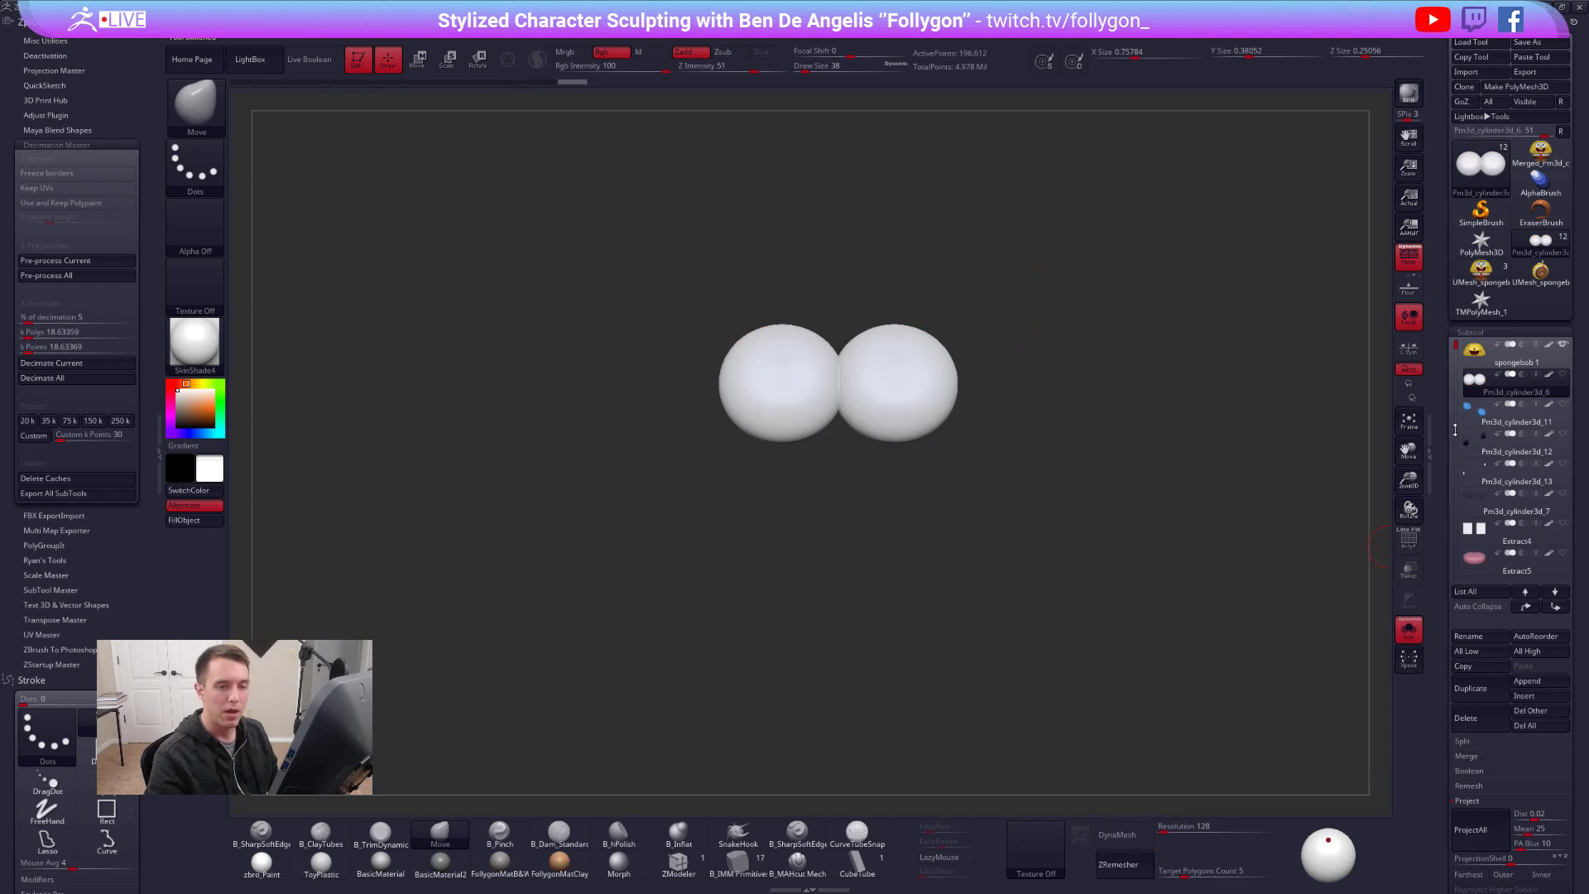
left_click(1477, 352)
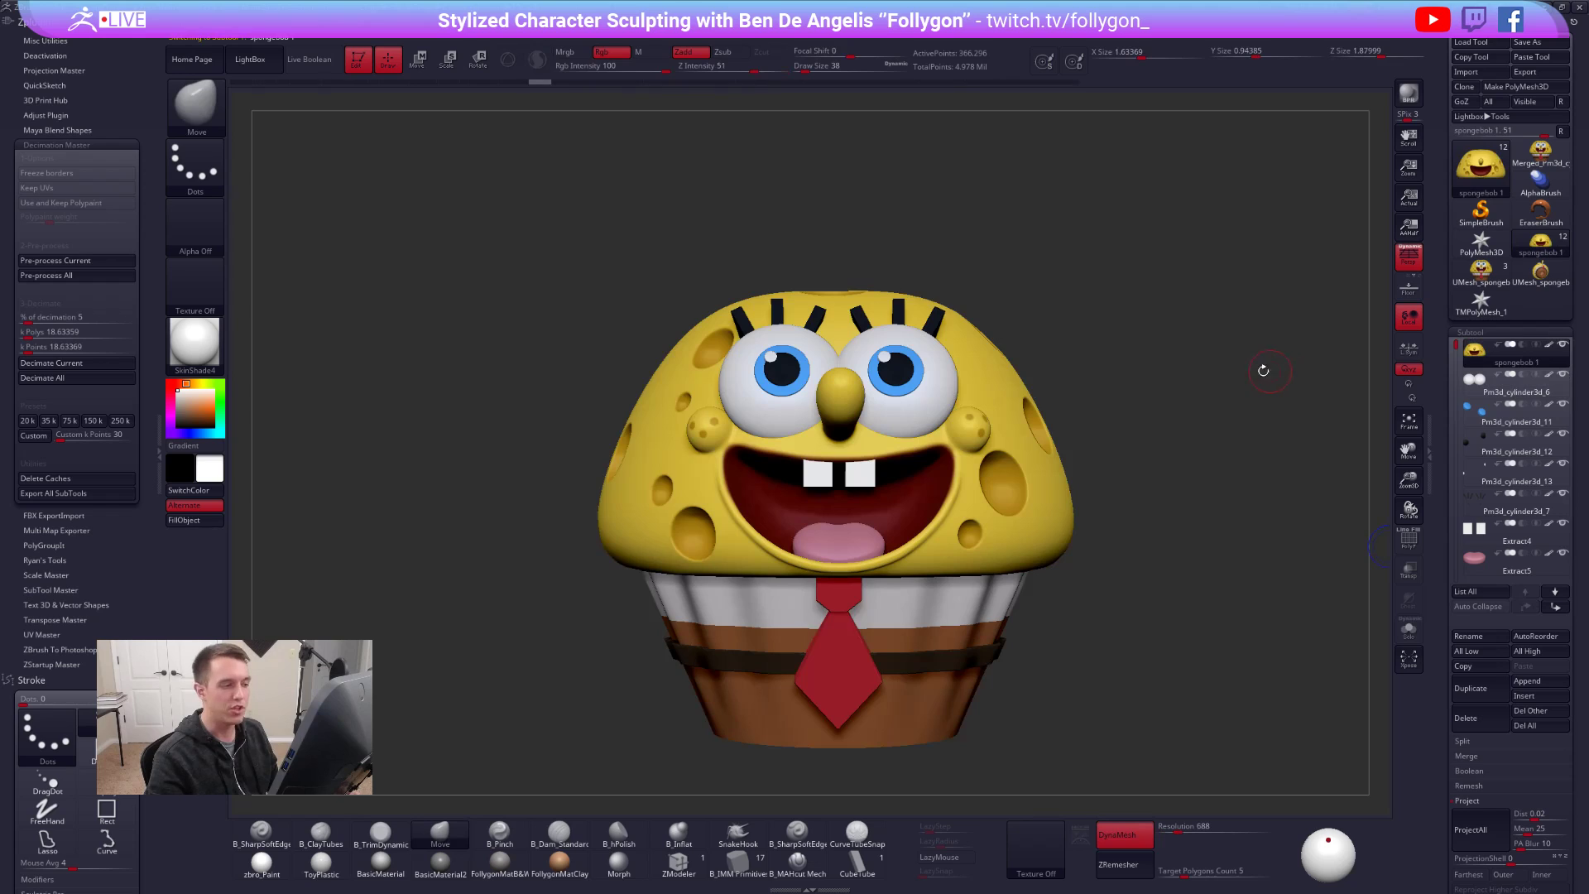
left_click_drag(1189, 384, 1081, 379, "alt")
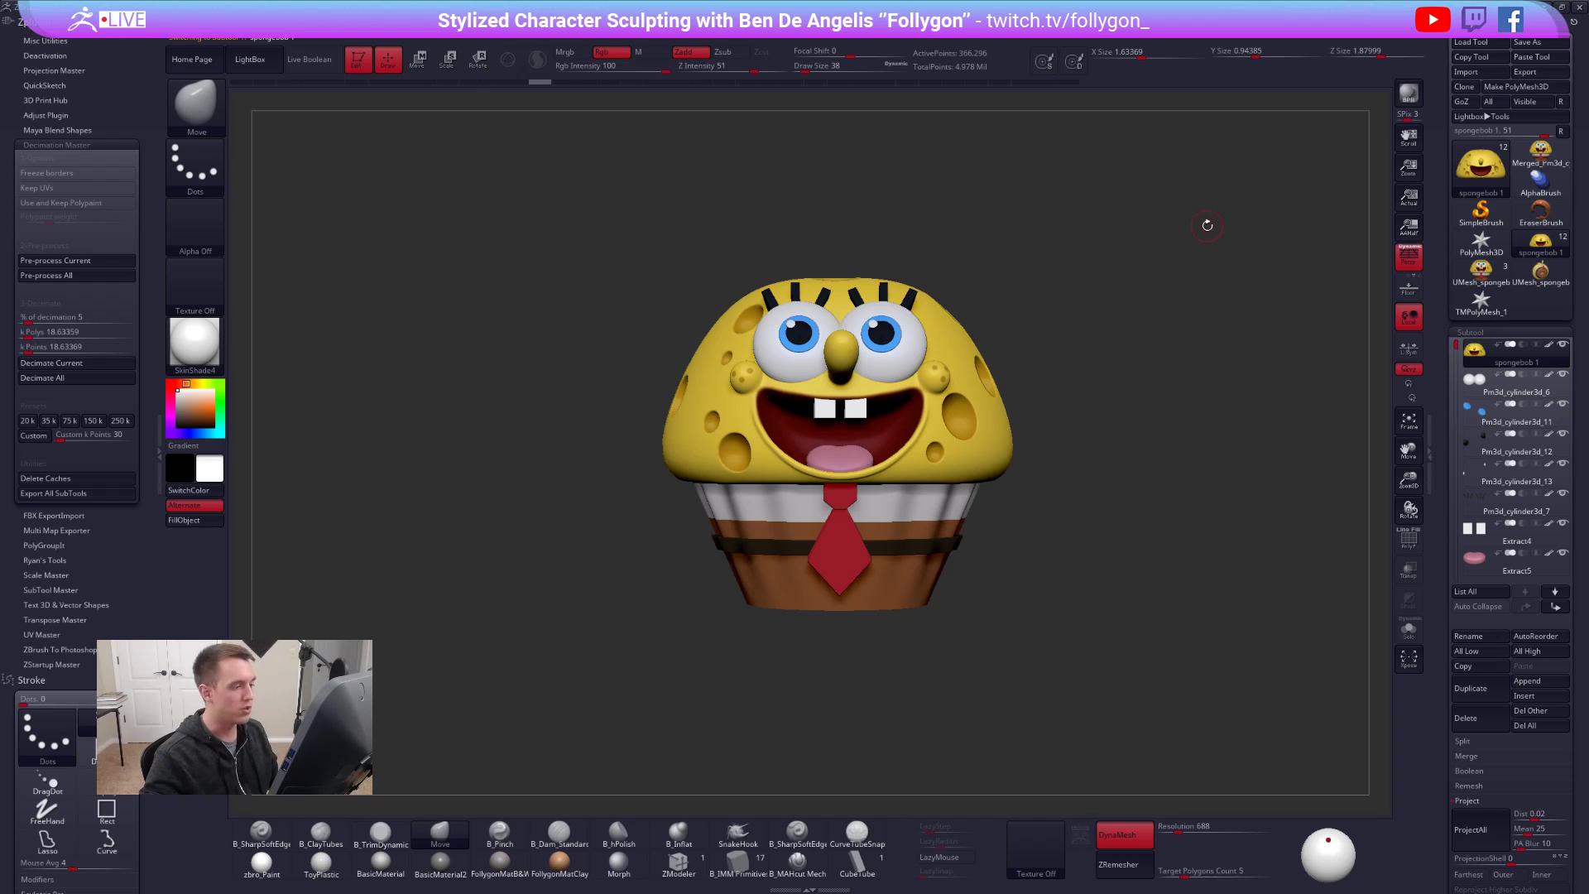
left_click_drag(1106, 367, 1124, 322)
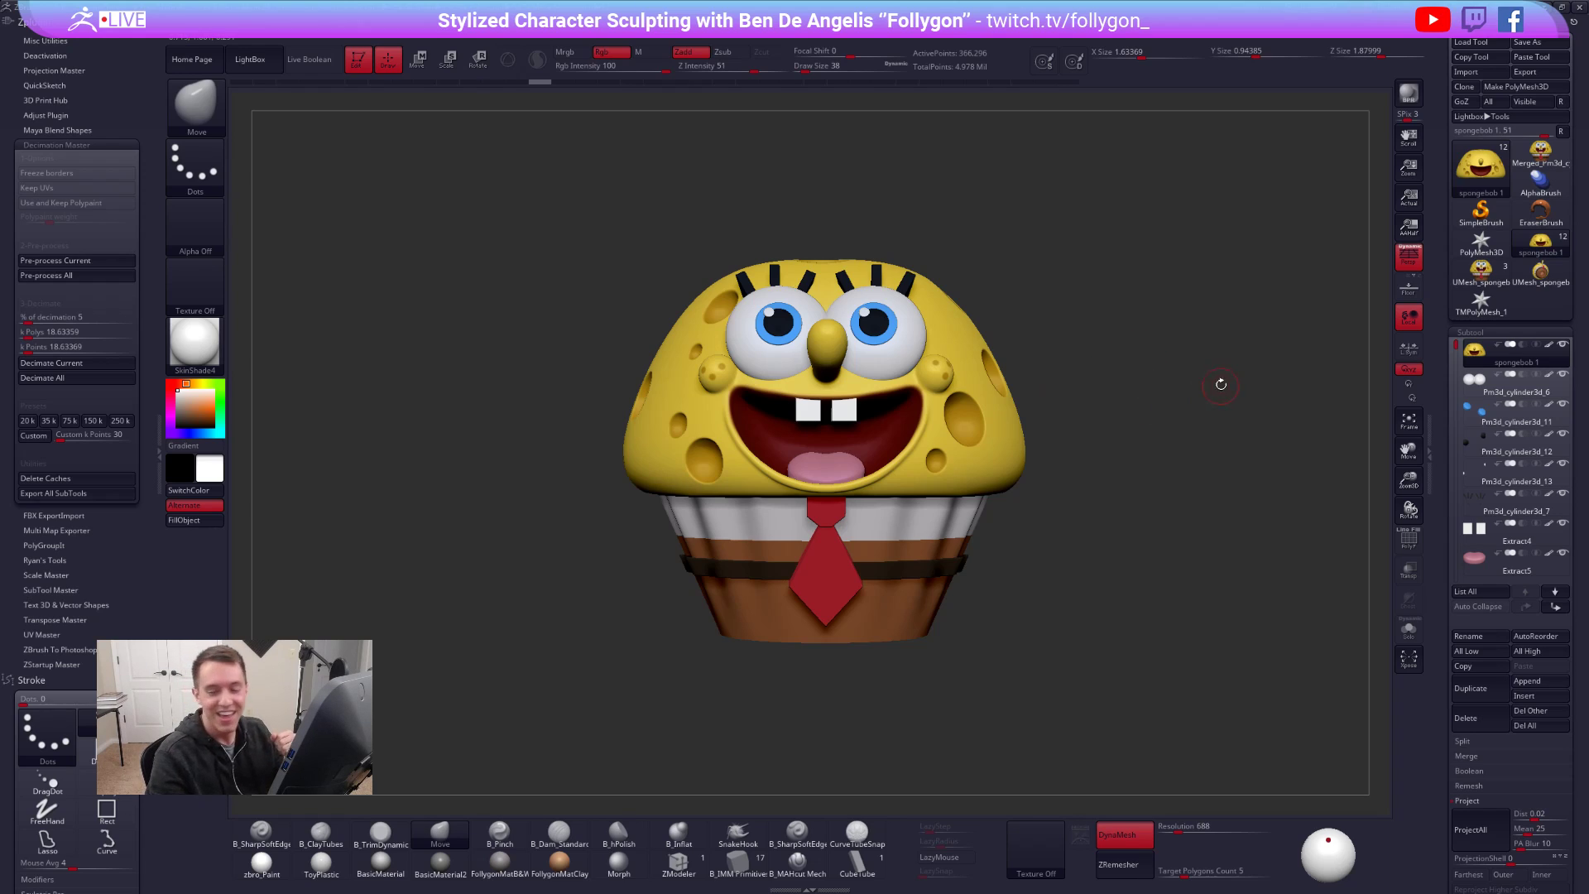
left_click_drag(1076, 422, 1075, 409)
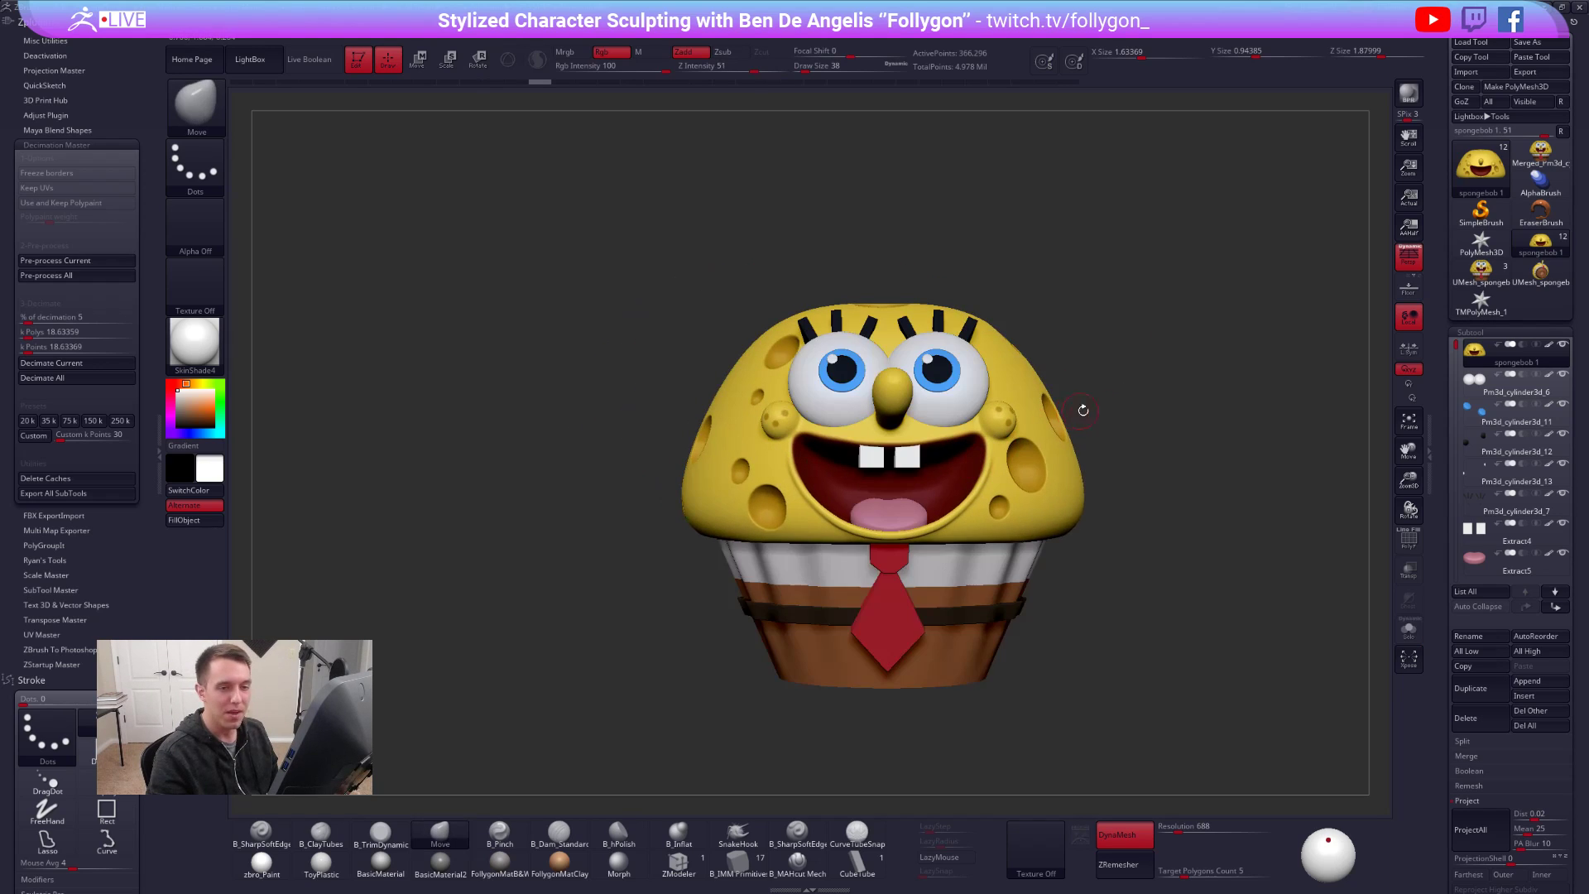
left_click_drag(1223, 379, 1219, 370)
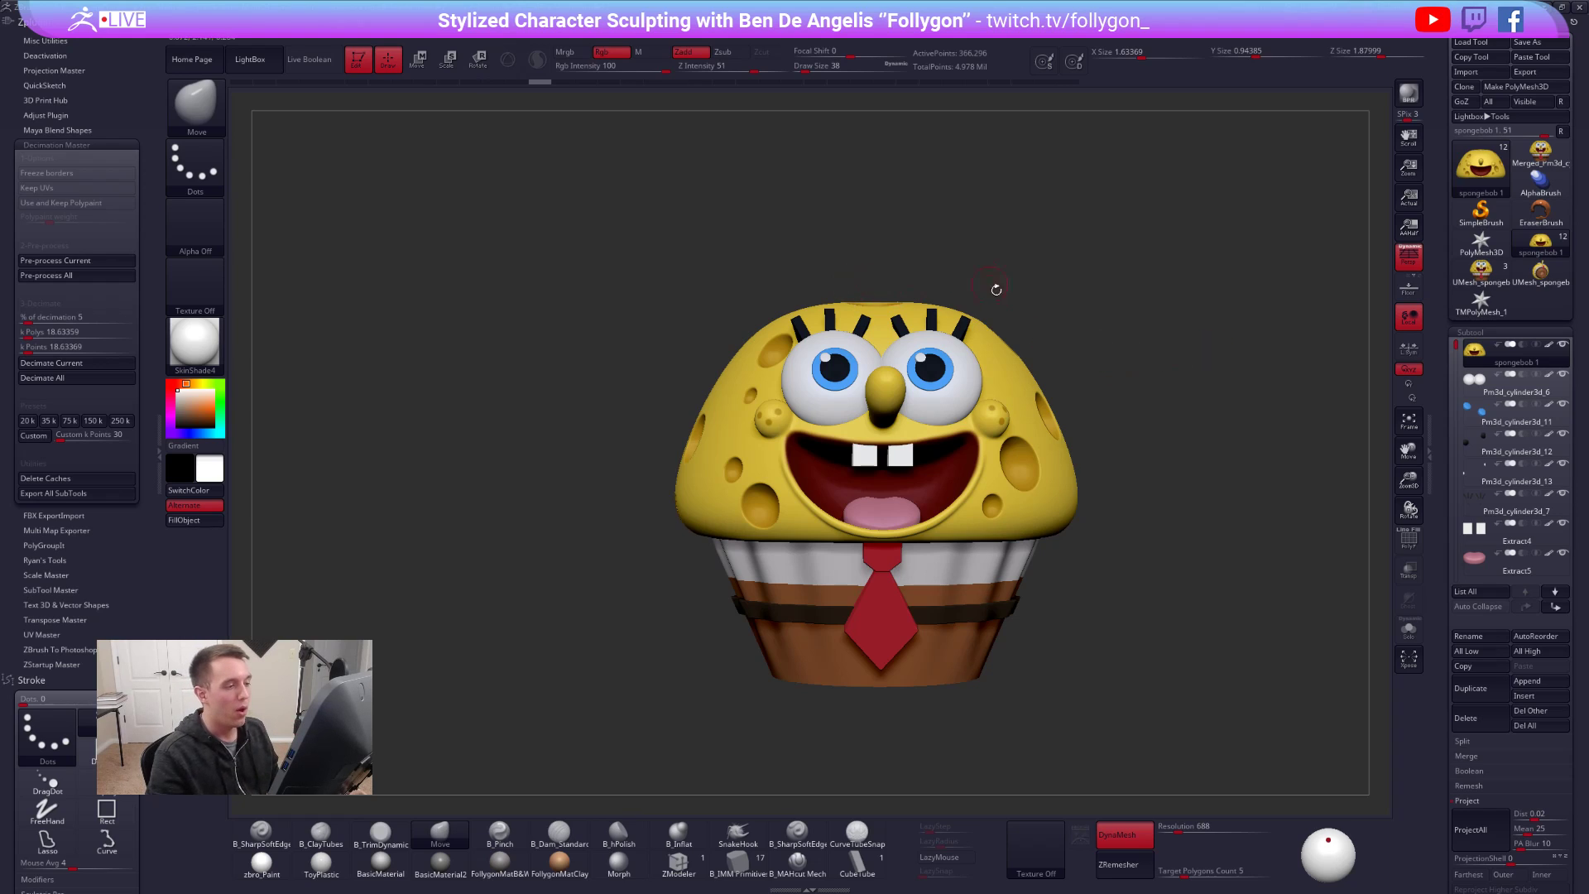
- Turn on Live Boolean and make a boolean mesh from the muffin's visible subtools
left_click_drag(1042, 345, 1053, 351)
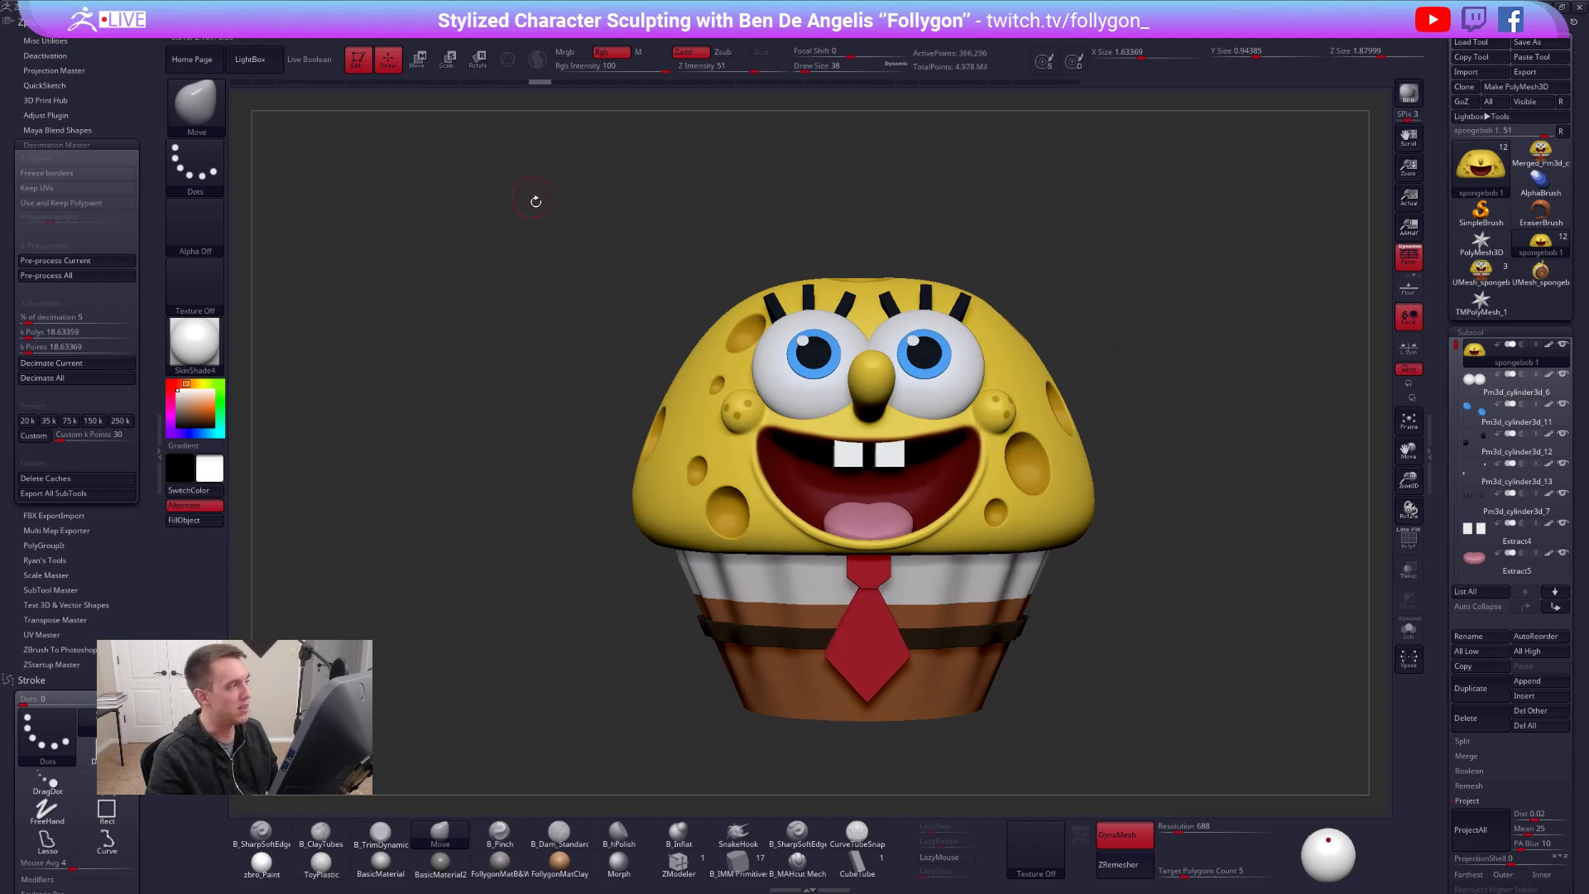
scroll(1490, 538, "down", 3)
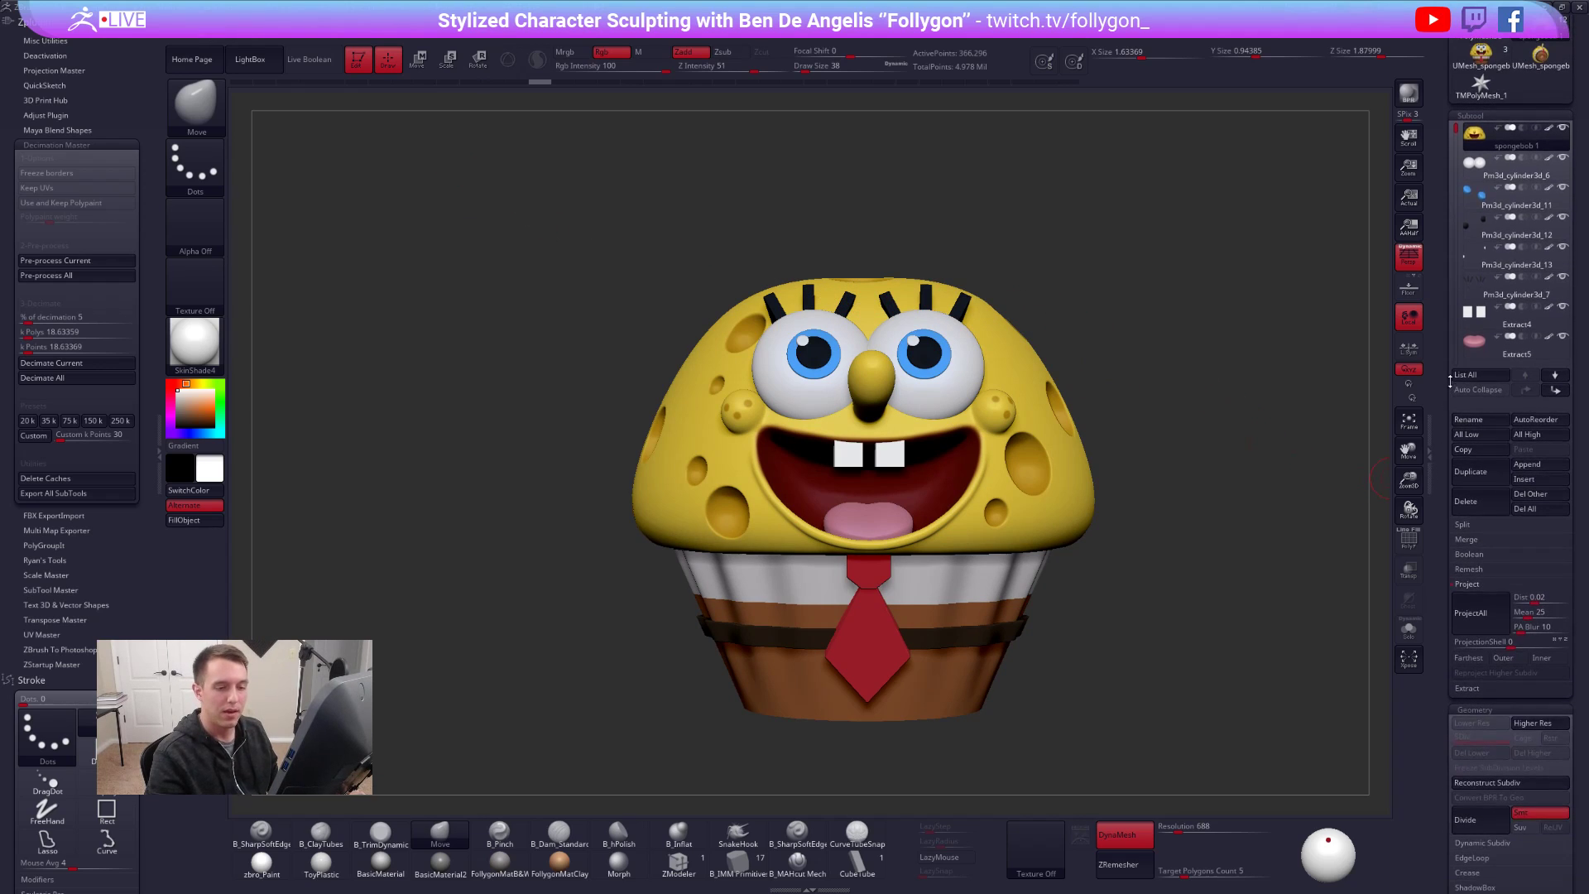
left_click(1470, 584)
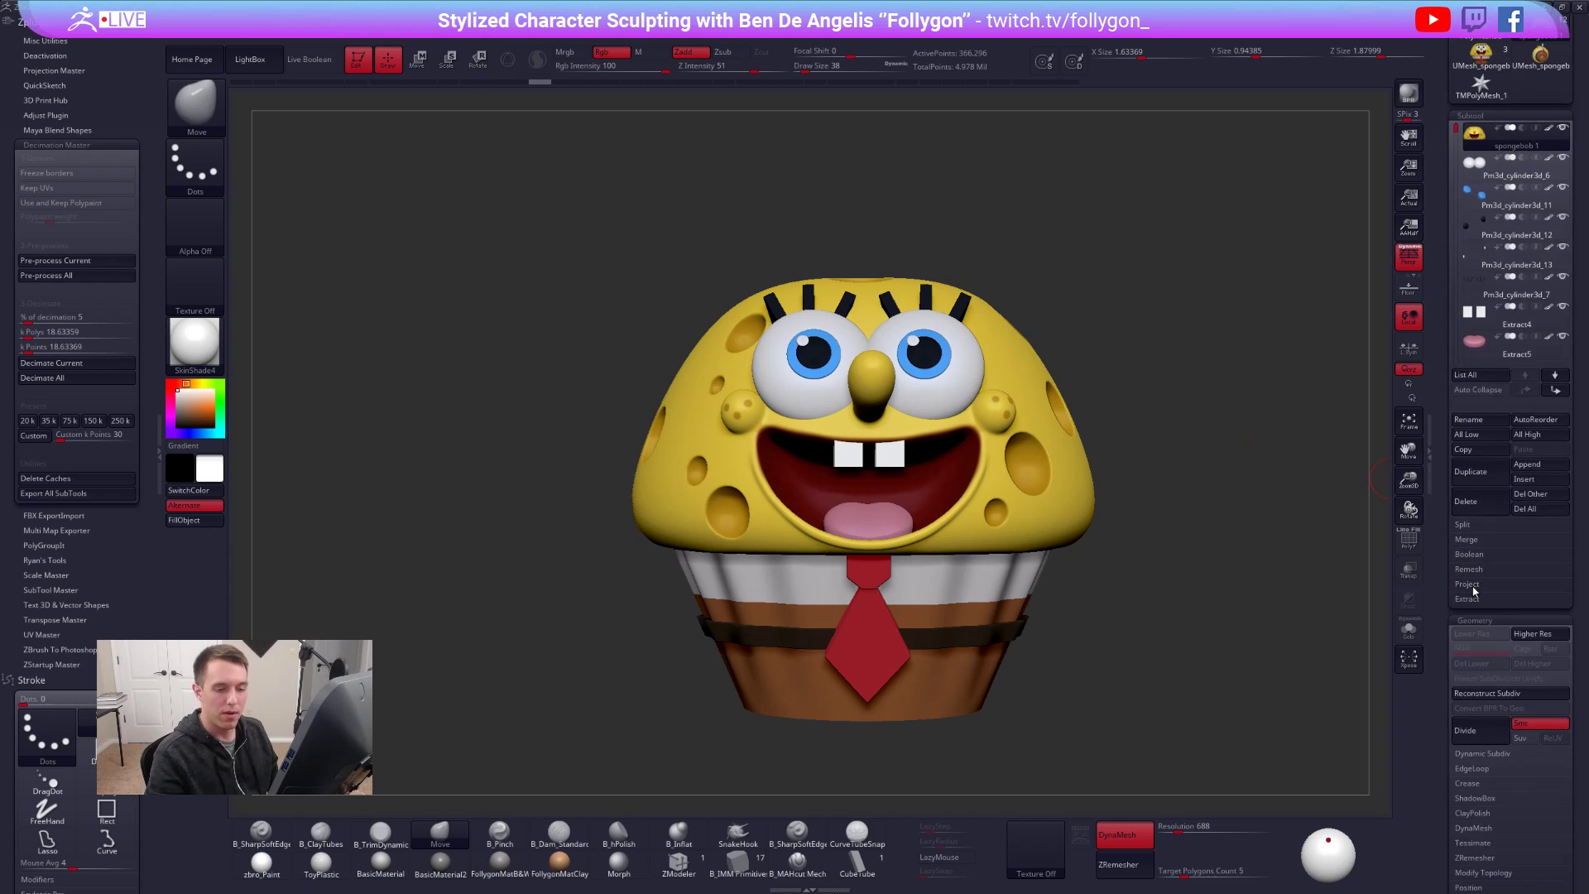
left_click(310, 59)
mouse_move(1114, 459)
left_mouse_down()
mouse_move(1182, 461)
mouse_move(1130, 463)
left_mouse_up()
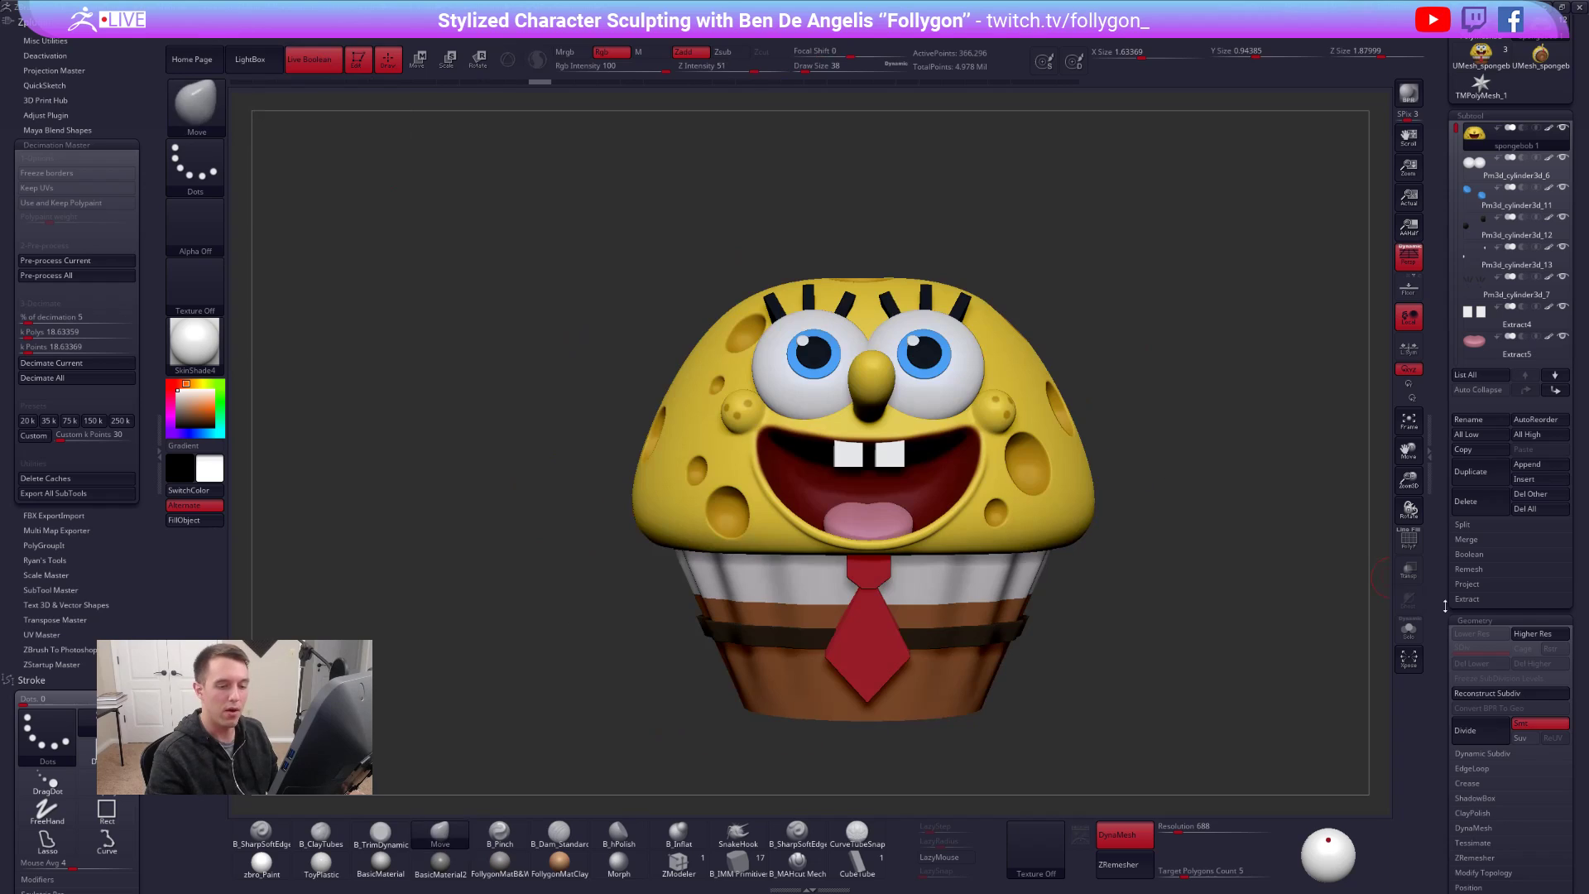
left_click(1473, 555)
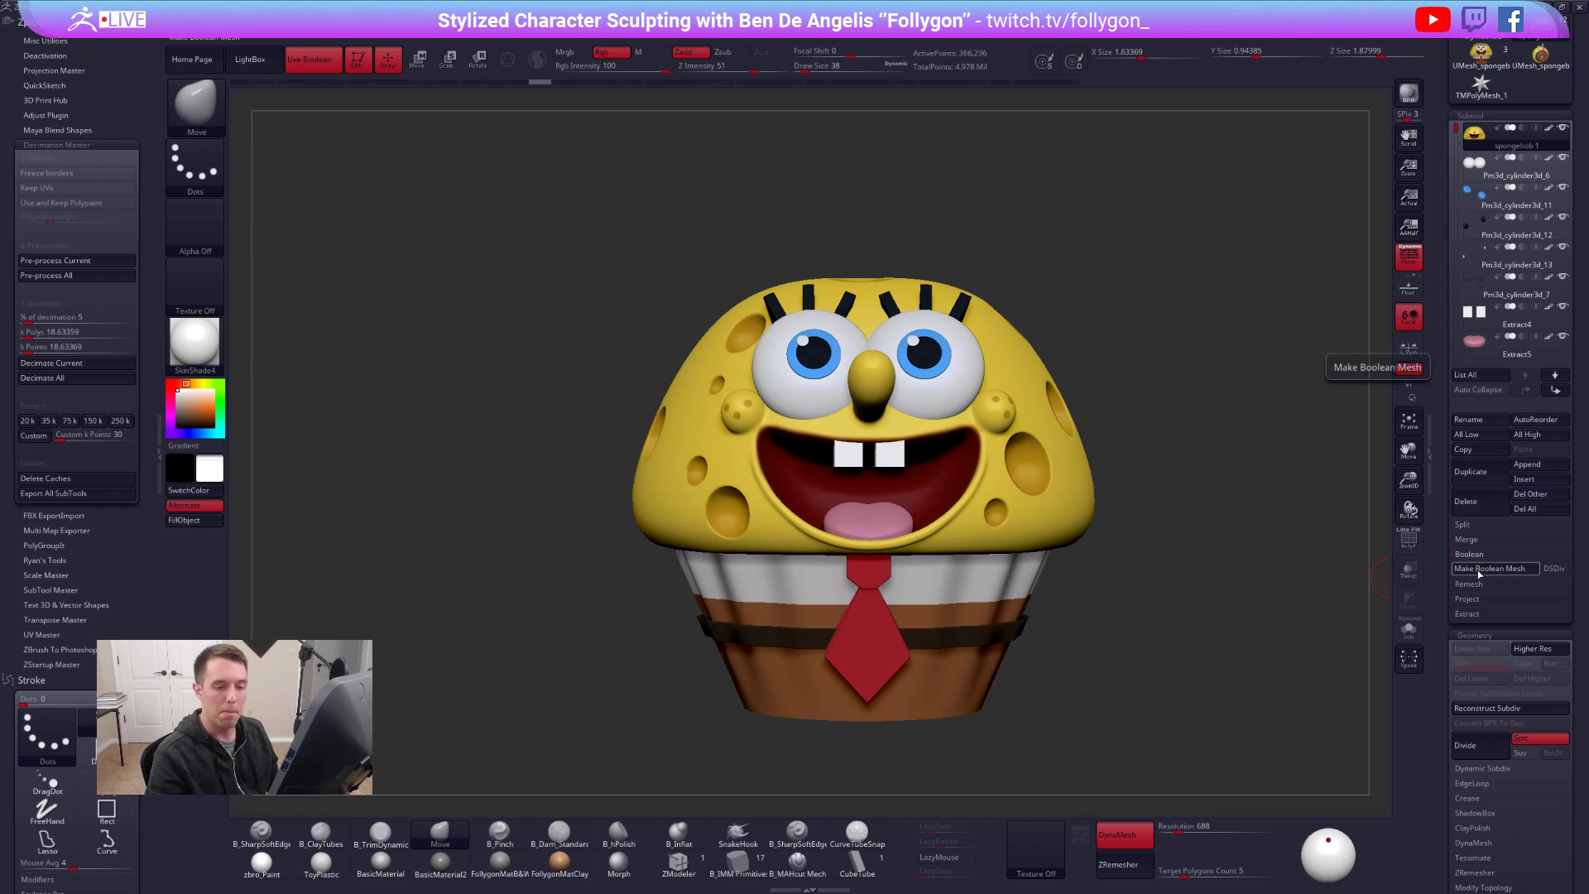
left_click(1479, 570)
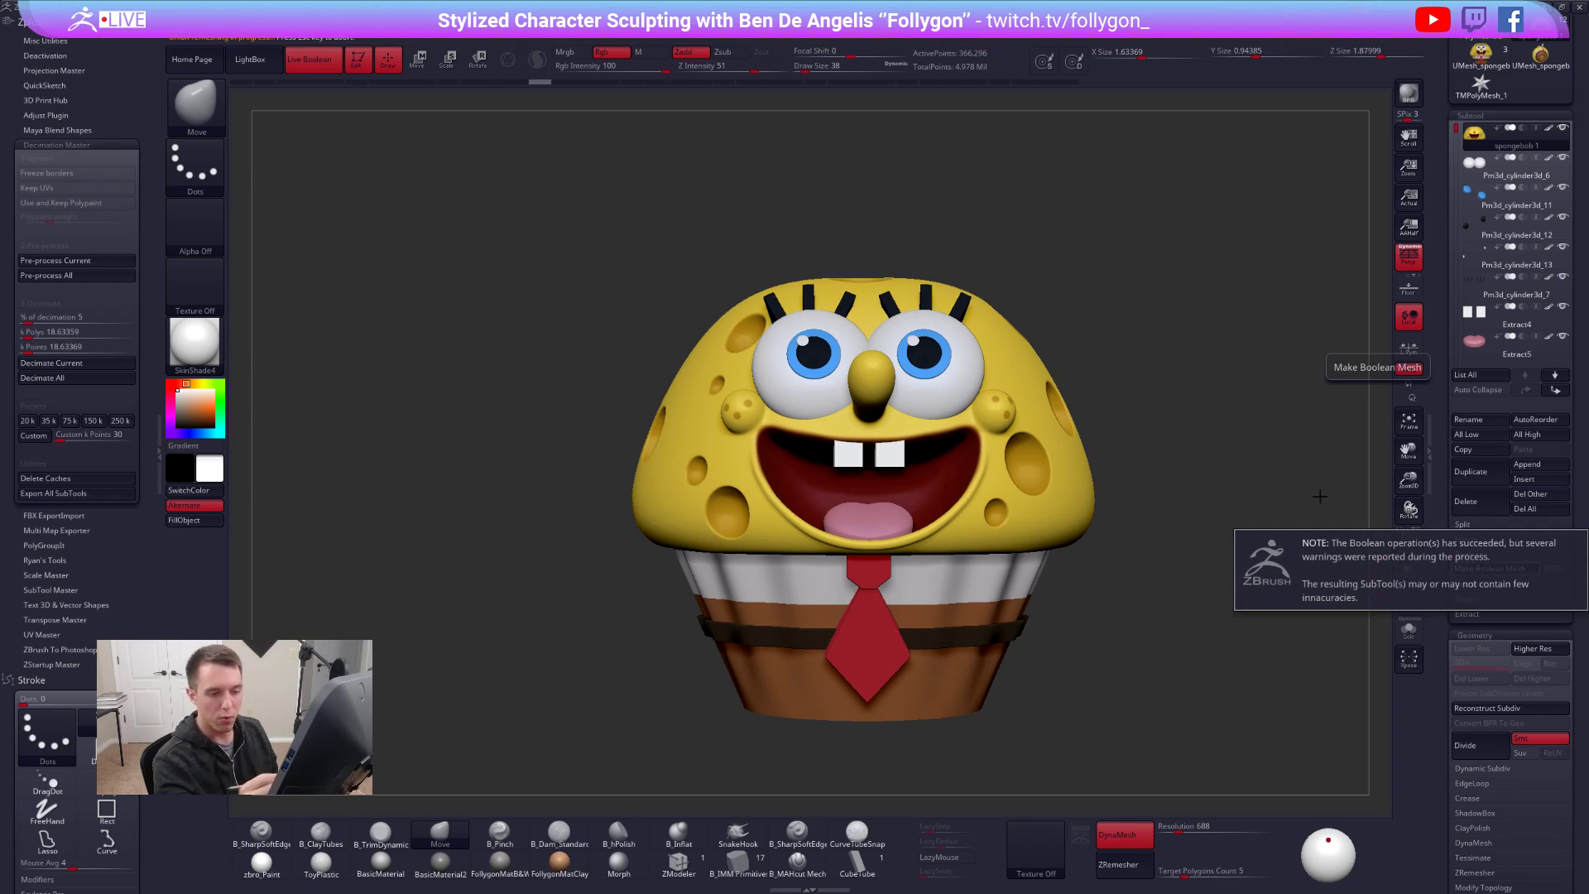
left_click(1333, 532)
- Load the UMesh_spongebob 1 boolean mesh as the active tool and check its polygroups and wireframe
scroll(1447, 447, "up", 5)
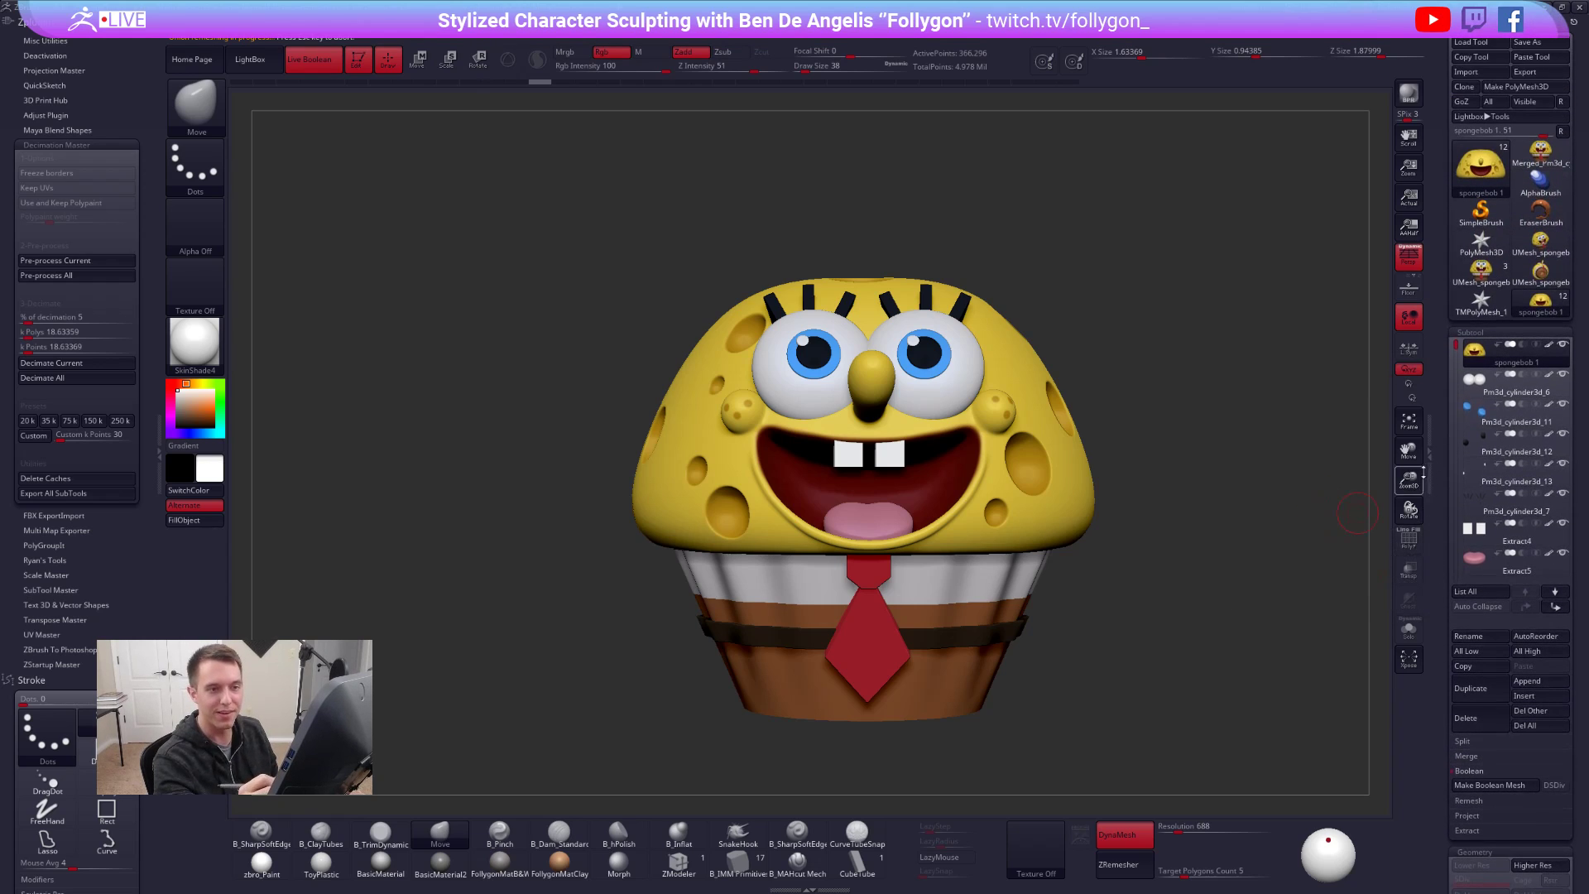
mouse_move(1530, 234)
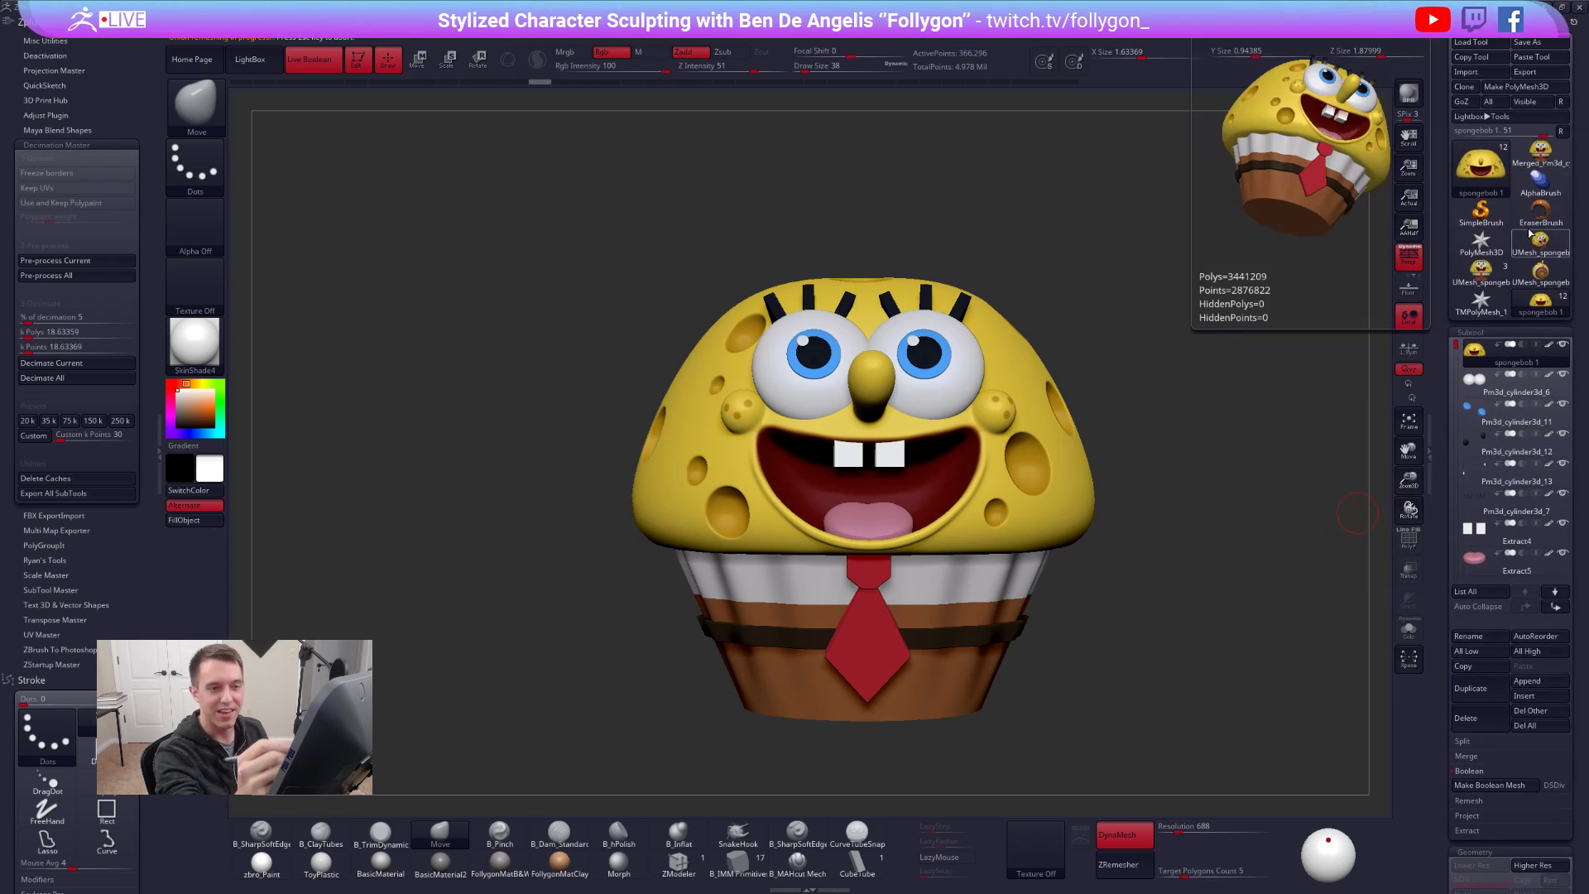
left_click(1541, 273)
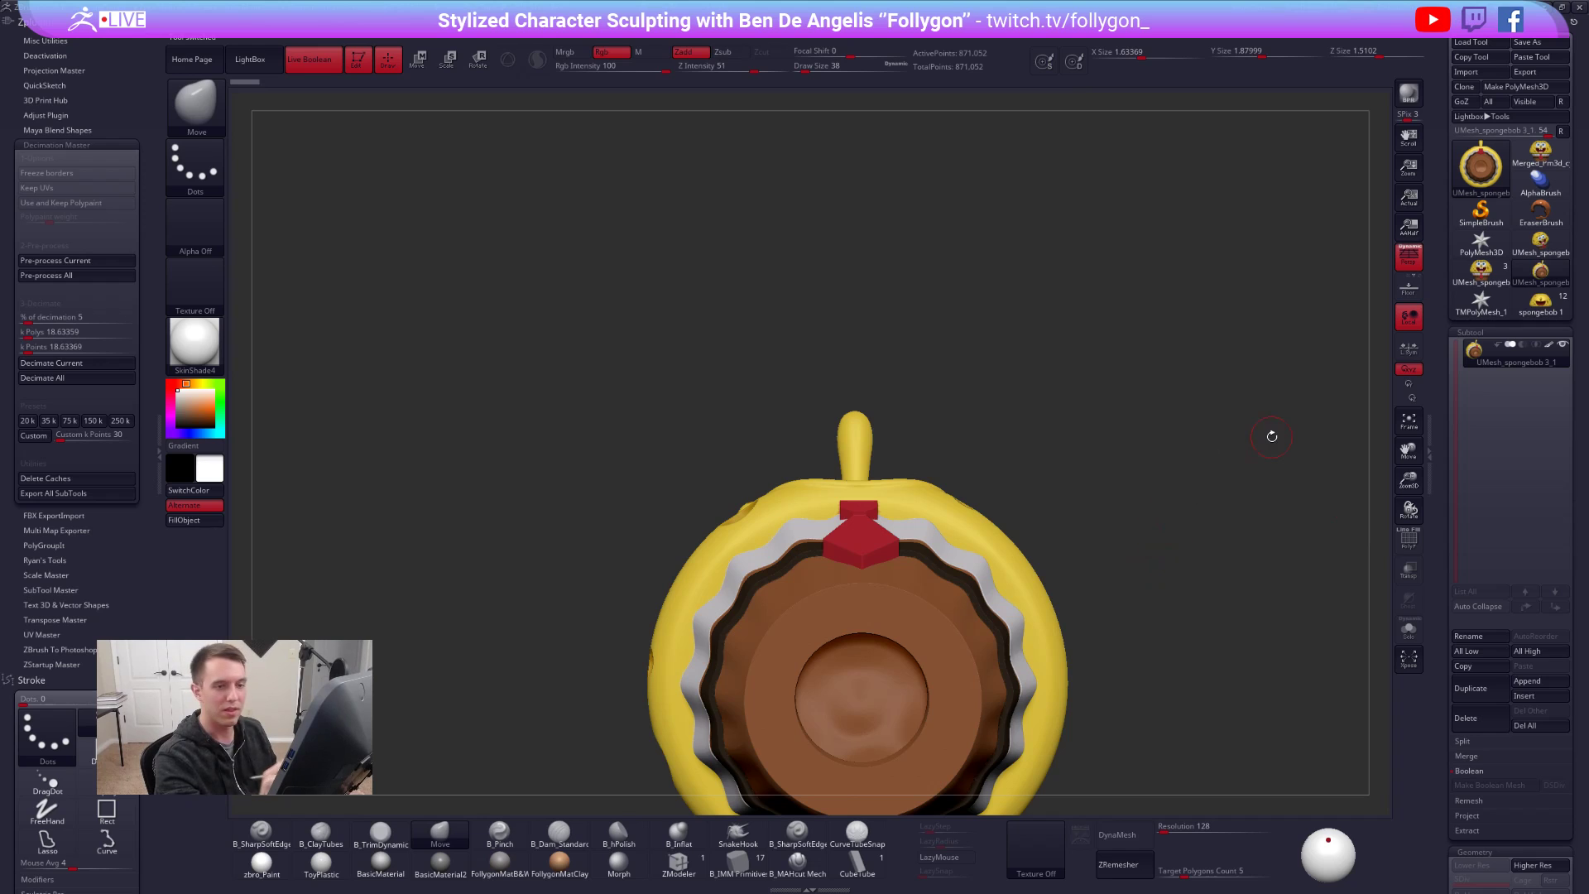
left_click(1541, 241)
mouse_move(1545, 252)
key("shift+f")
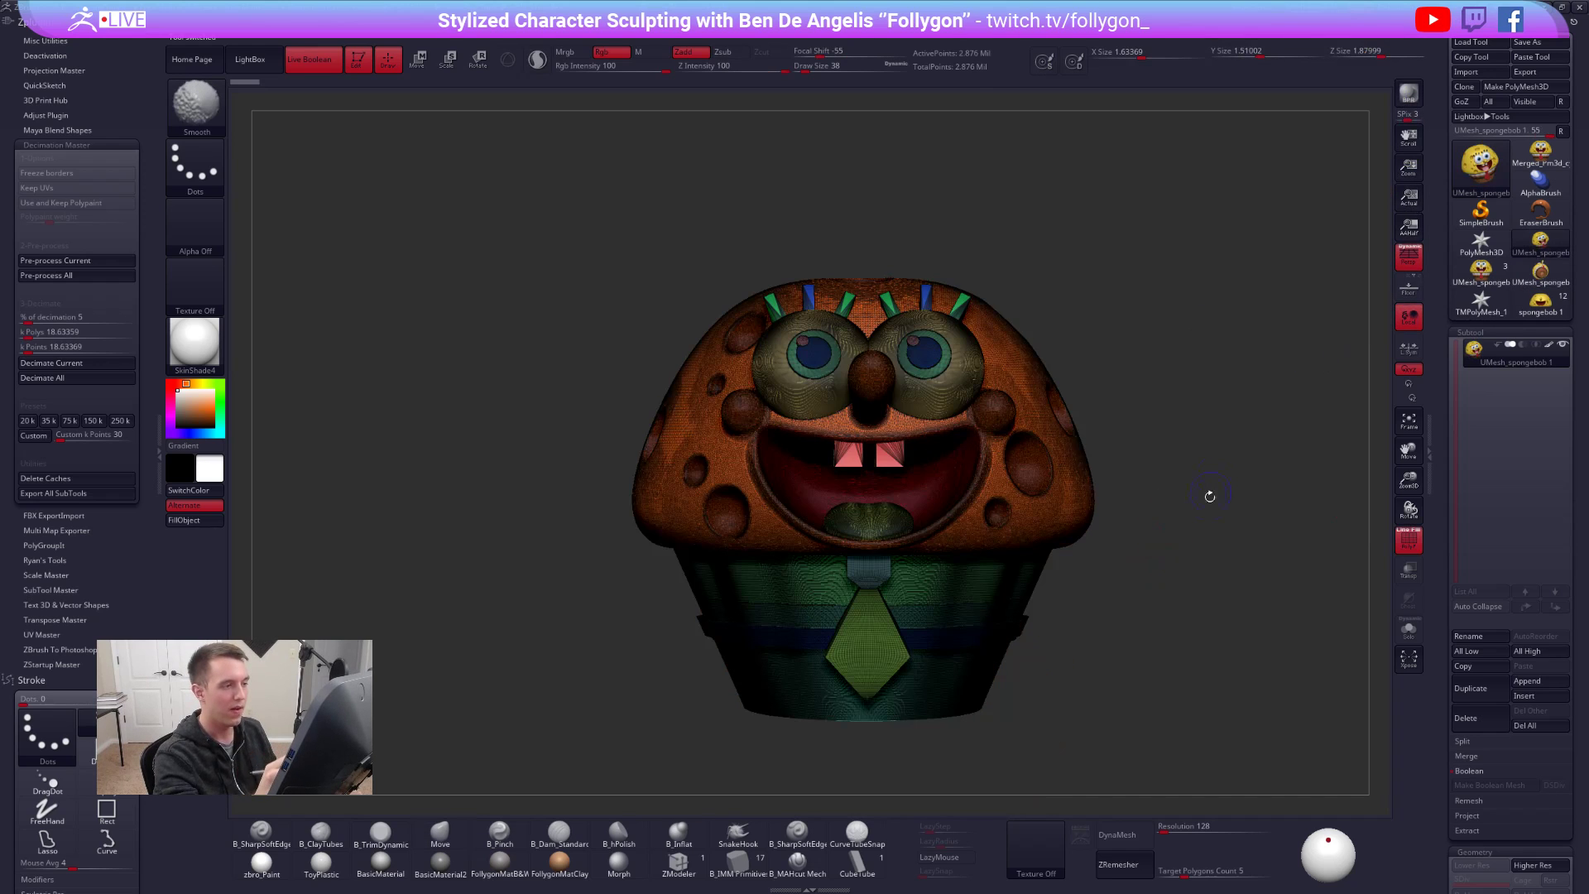
key("shift+f")
- Examine the merged mesh up close around the eyes, nose, teeth and eyelashes, with and without the wireframe
left_click_drag(1185, 613, 1125, 678)
scroll(852, 372, "up", 3)
right_click_drag(874, 497, 830, 372)
right_click_drag(896, 250, 865, 293)
scroll(864, 293, "up", 2)
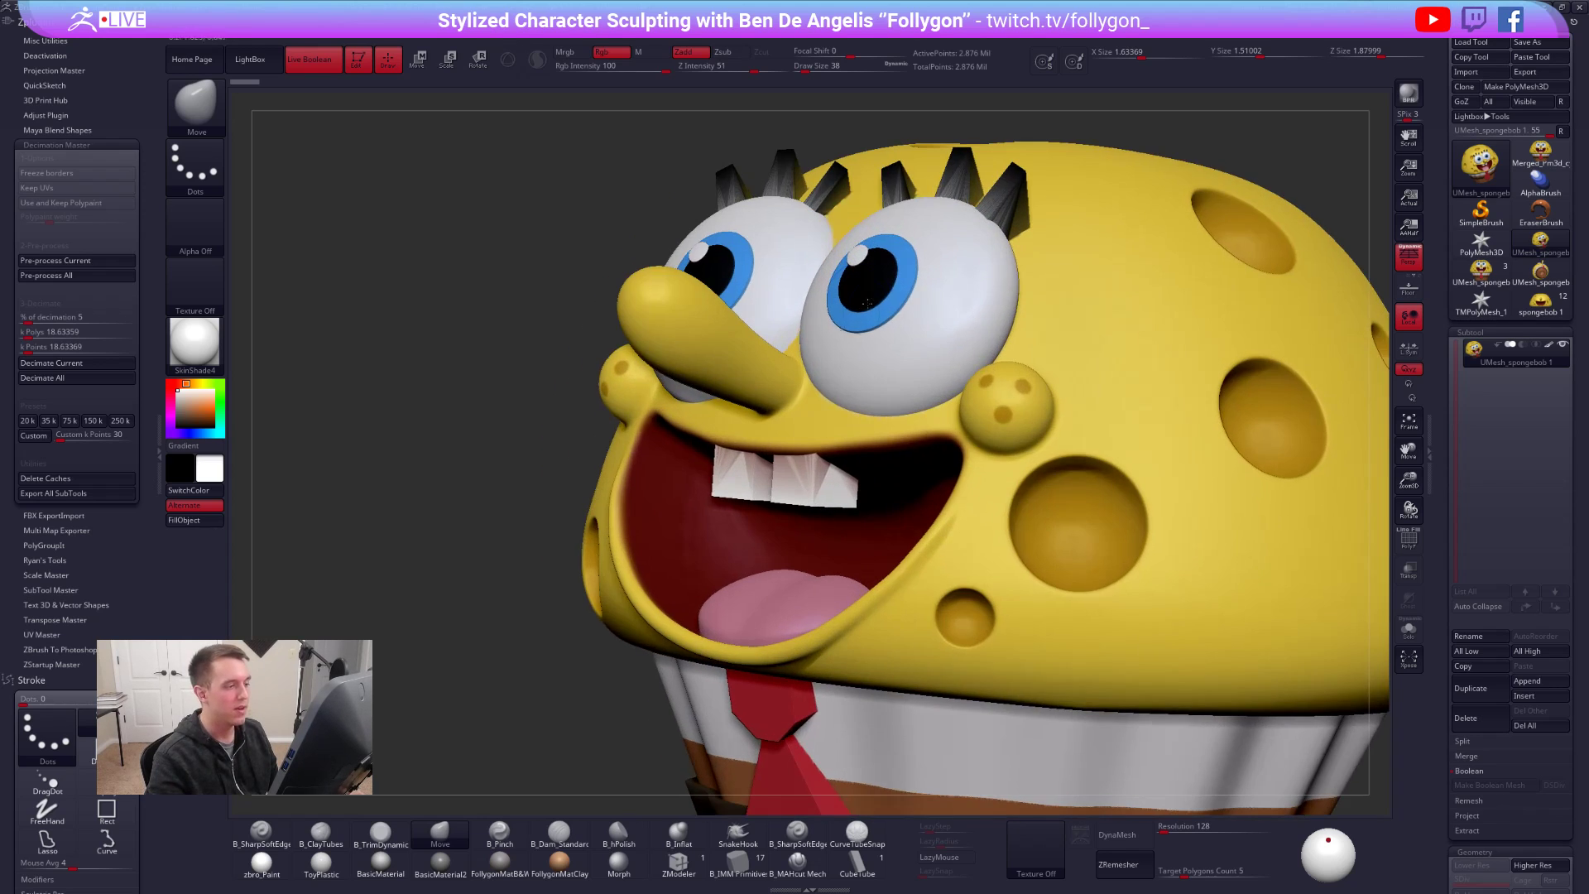
key("shift+f")
key("shift+f")
mouse_move(822, 464)
right_mouse_down()
mouse_move(809, 525)
mouse_move(870, 501)
right_mouse_up()
scroll(828, 497, "up", 3)
- Choose the B_Standard brush with white as the main colour and inspect the teeth's topology in wireframe
key("b")
key("s")
key("t")
key("v")
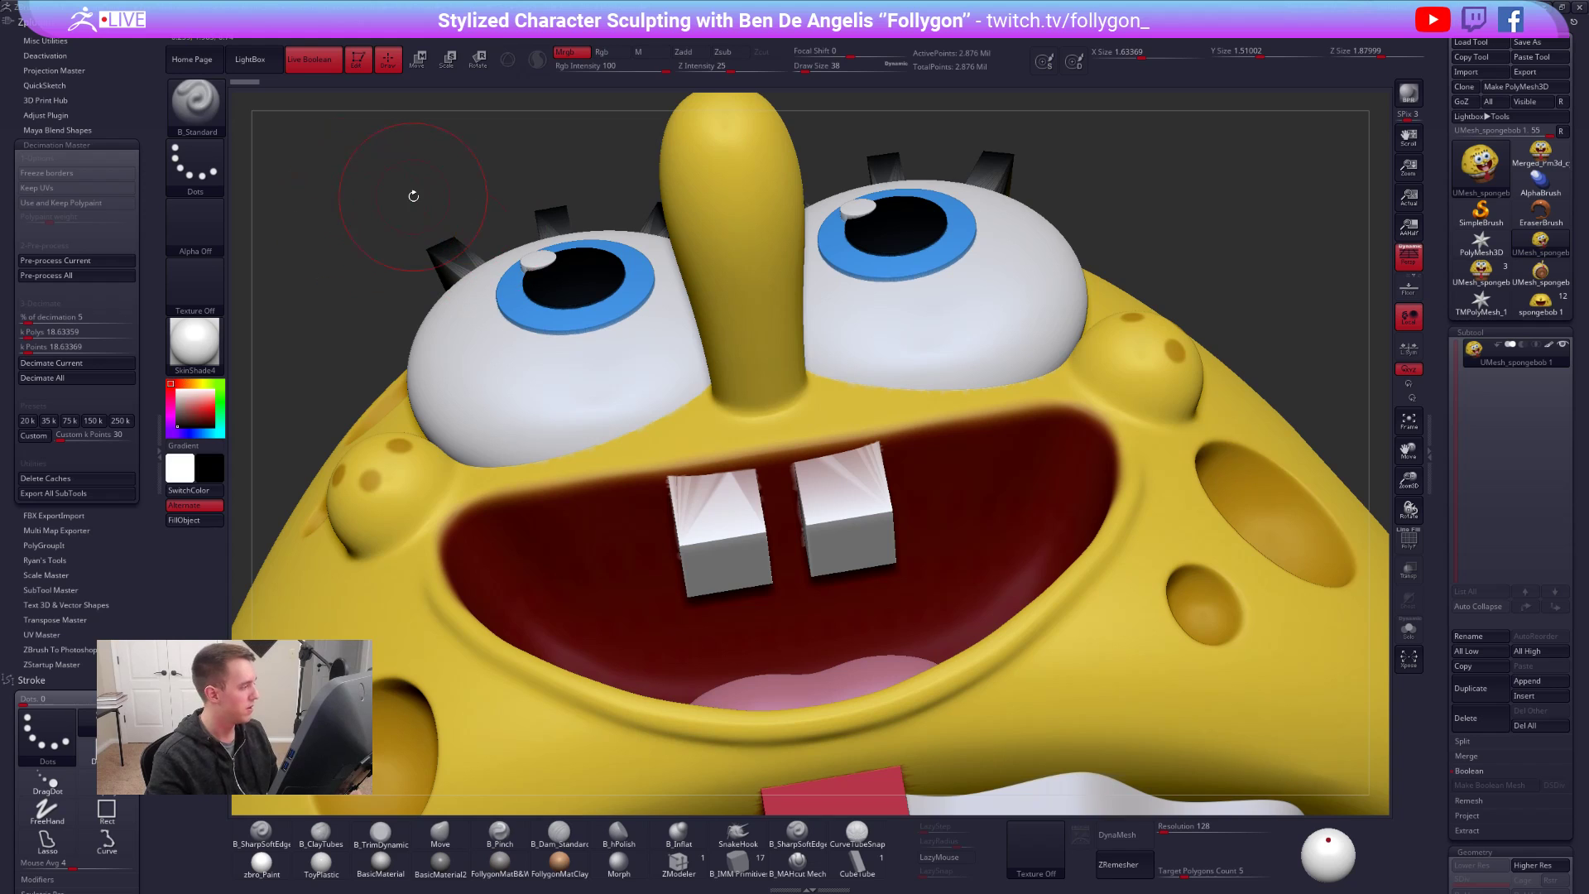
right_click_drag(408, 196, 831, 472)
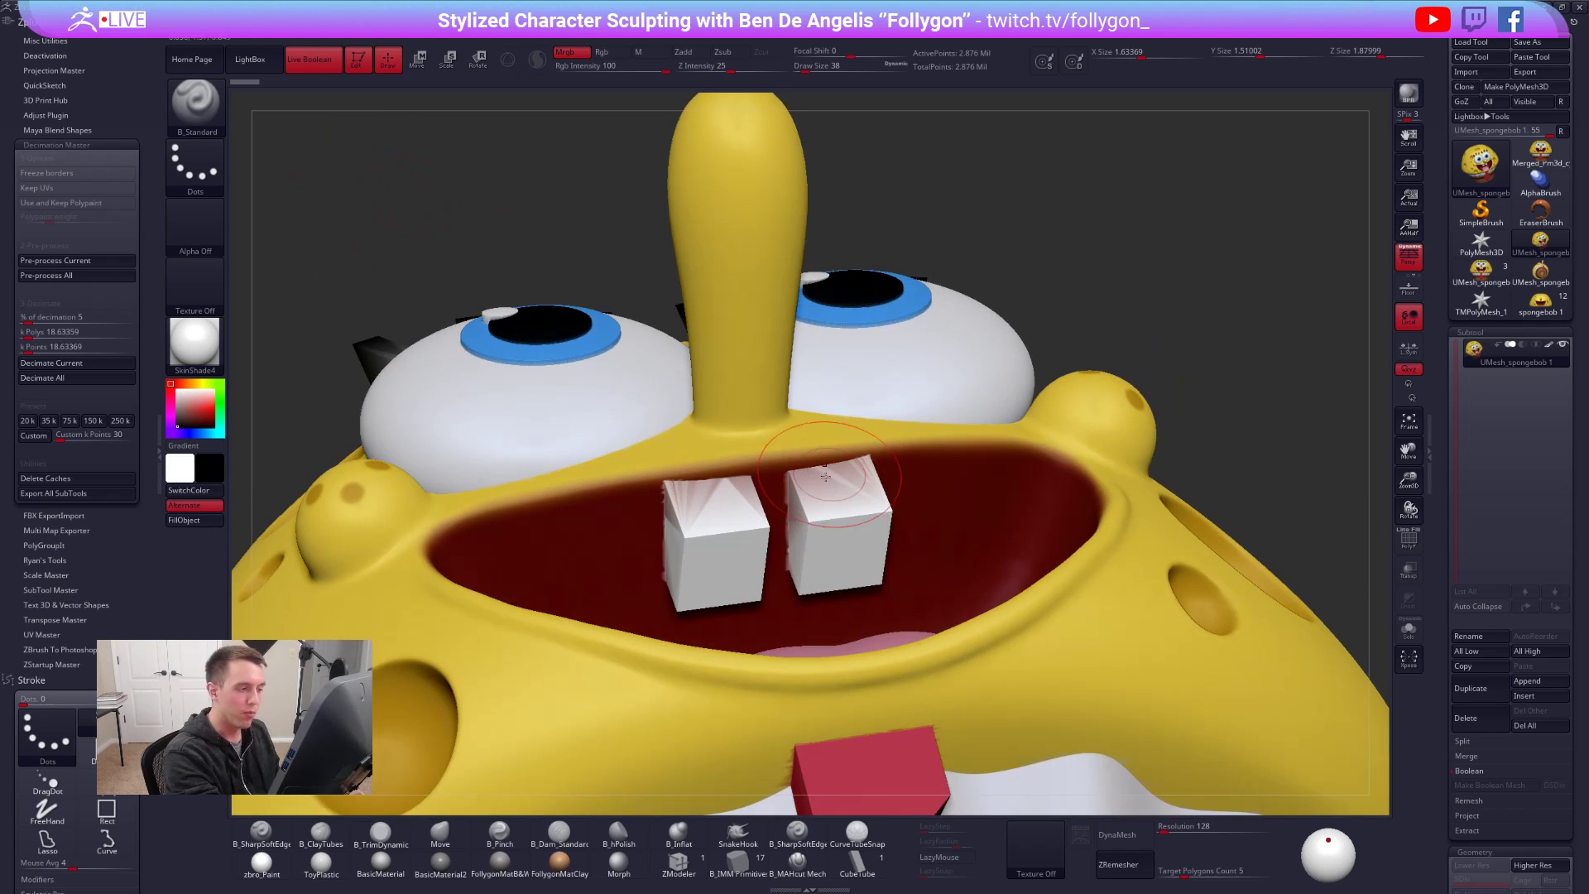
key("shift+f")
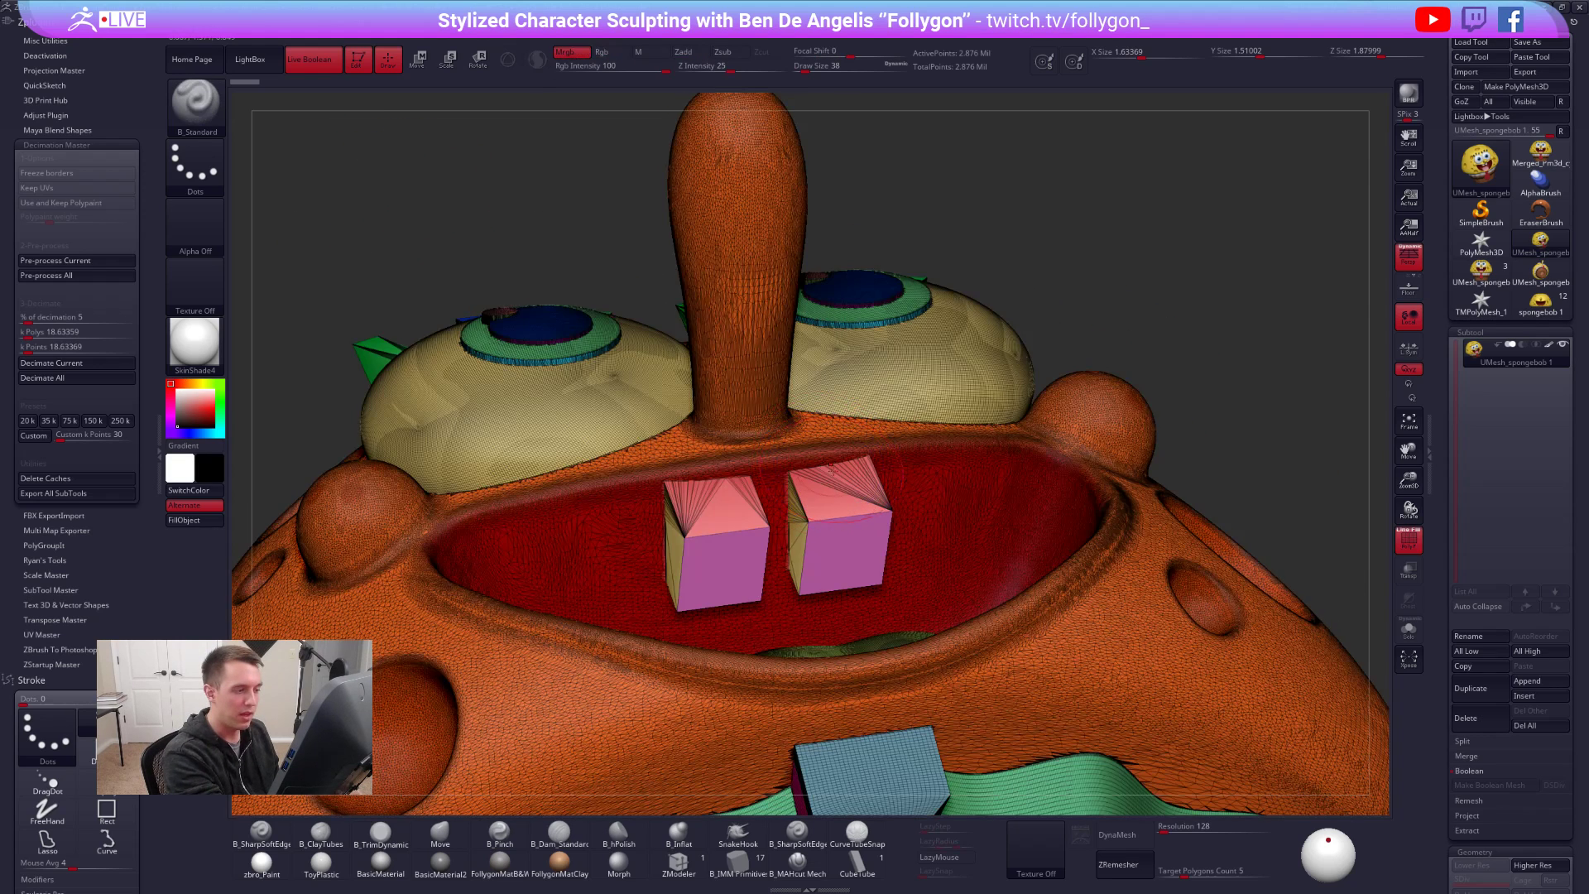
key("shift+f")
mouse_move(884, 517)
right_mouse_down()
mouse_move(844, 547)
mouse_move(757, 538)
mouse_move(983, 328)
mouse_move(939, 477)
mouse_move(865, 505)
right_mouse_up()
- Try painting test dabs around the merged mesh's eyelashes at draw size 9, and undo the last dab
right_click_drag(919, 373, 985, 431, "ctrl")
key("space")
left_click_drag(1089, 286, 1068, 305)
right_click_drag(932, 449, 855, 525)
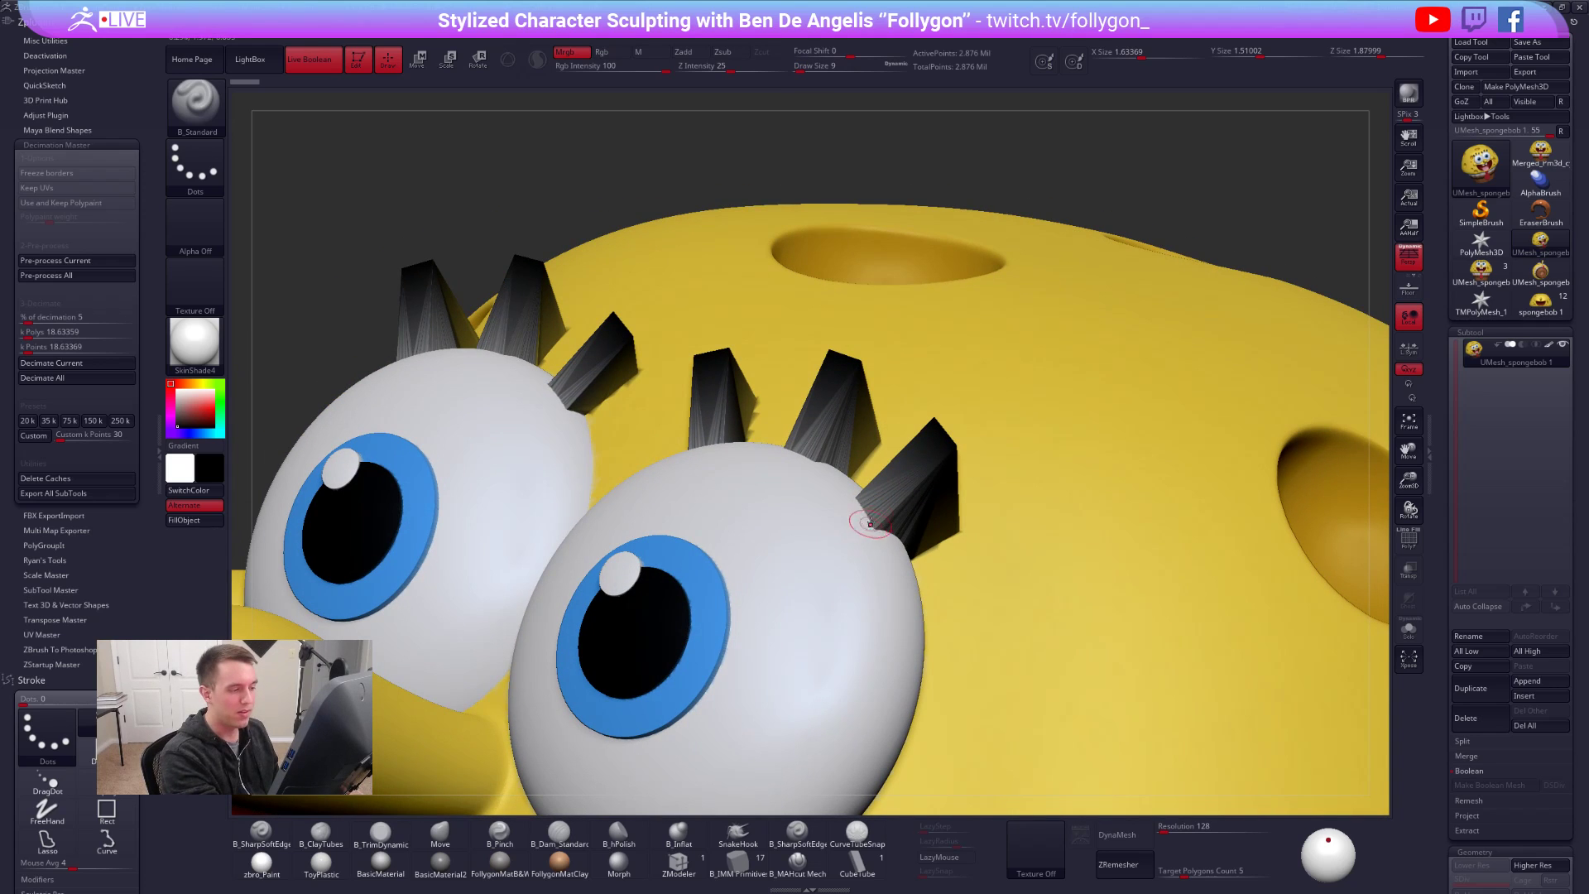
right_click_drag(942, 464, 930, 495, "ctrl")
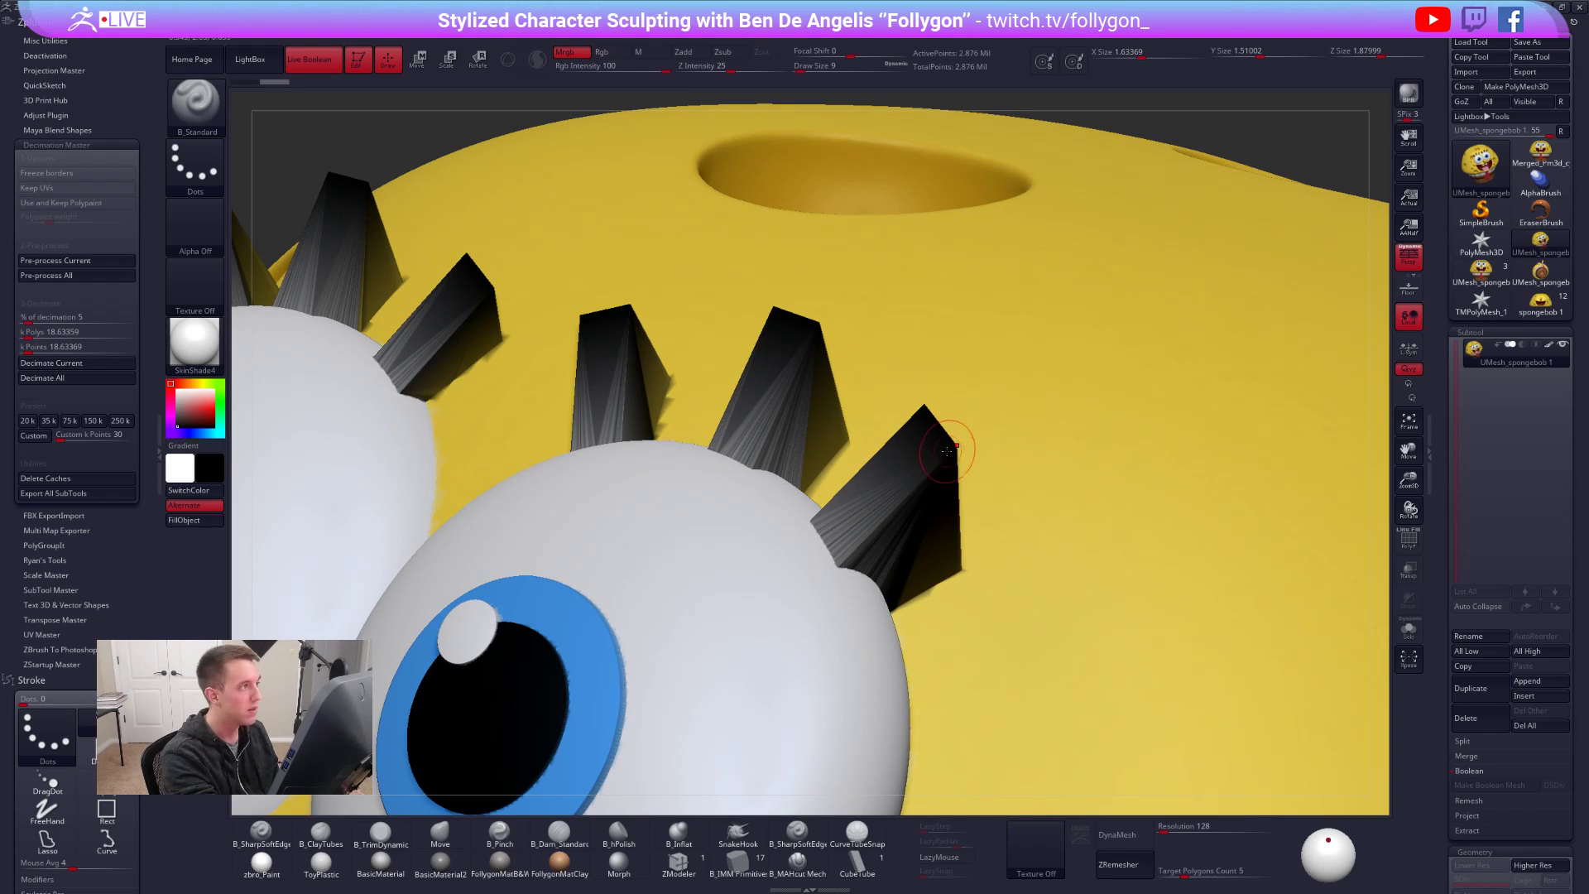
right_click_drag(952, 461, 914, 472)
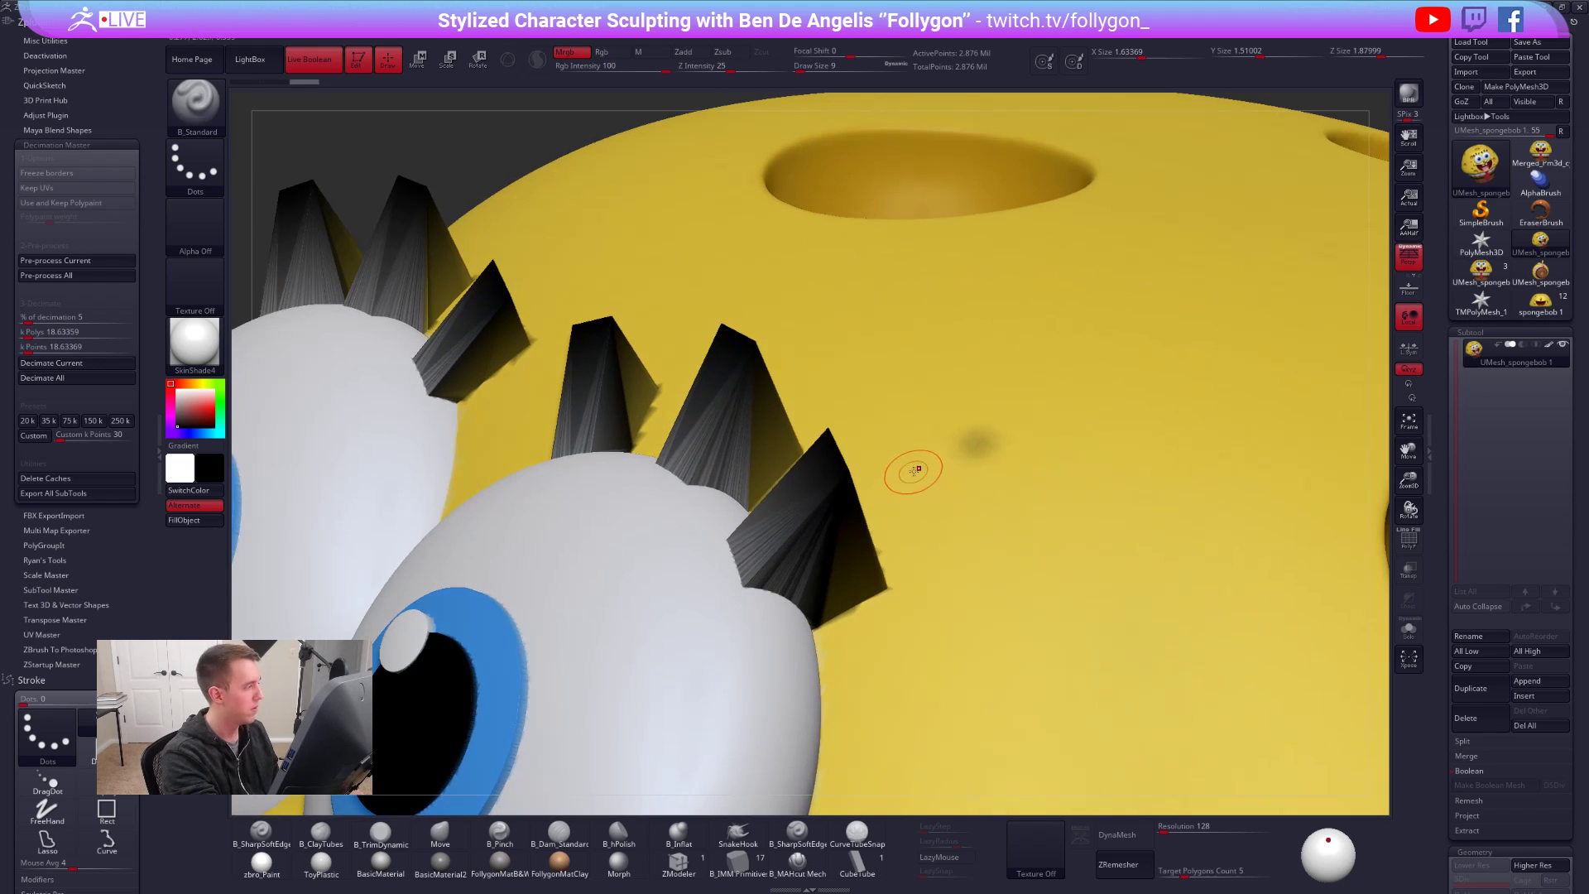
key("v")
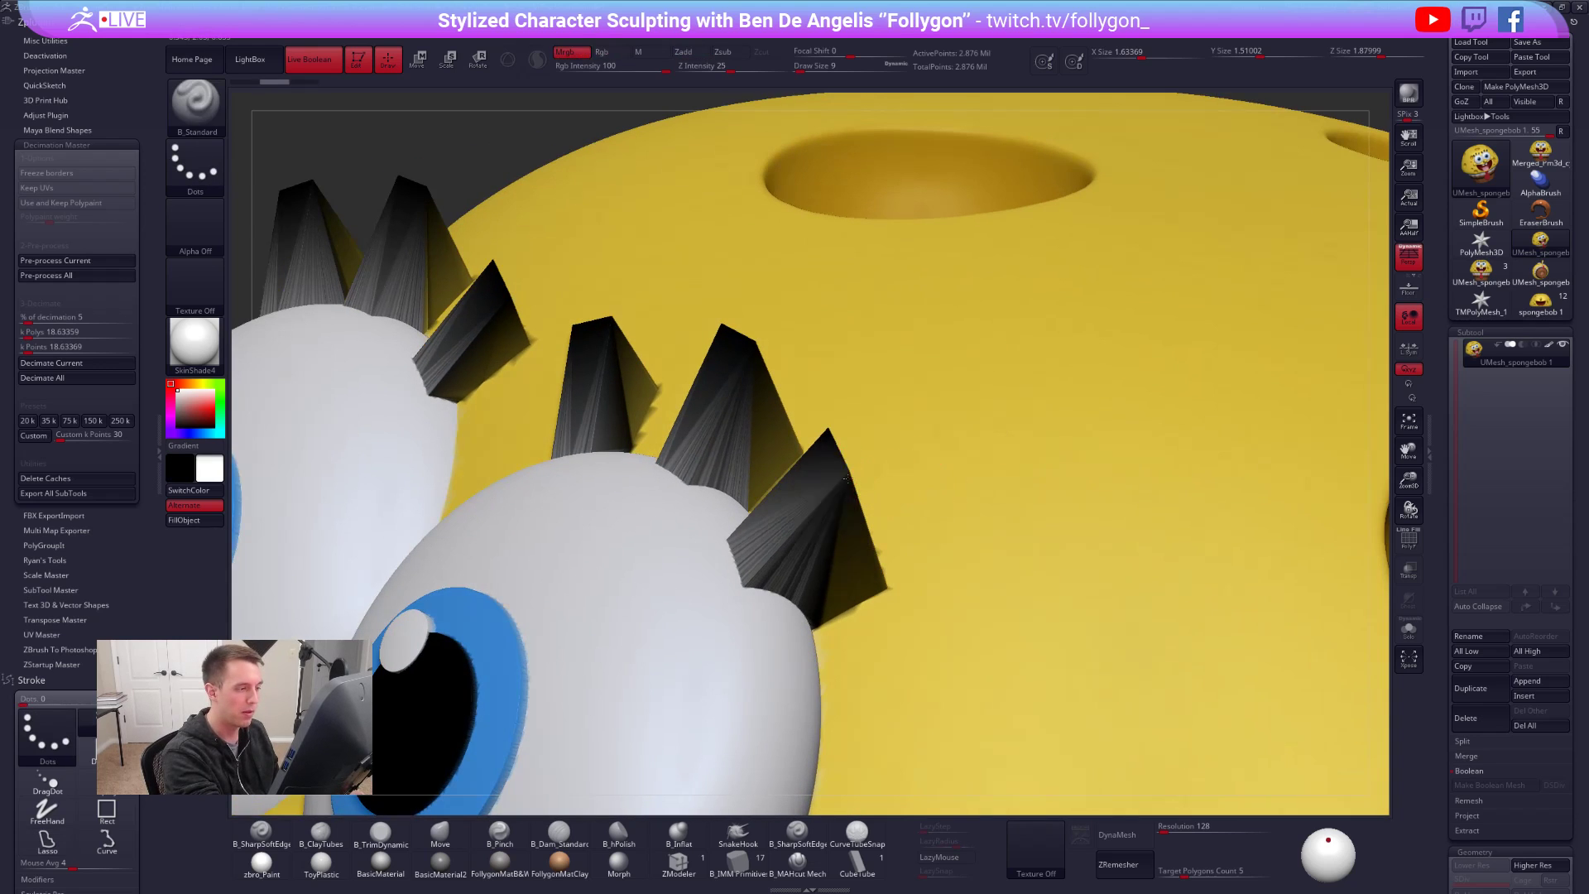
right_click_drag(848, 478, 851, 486)
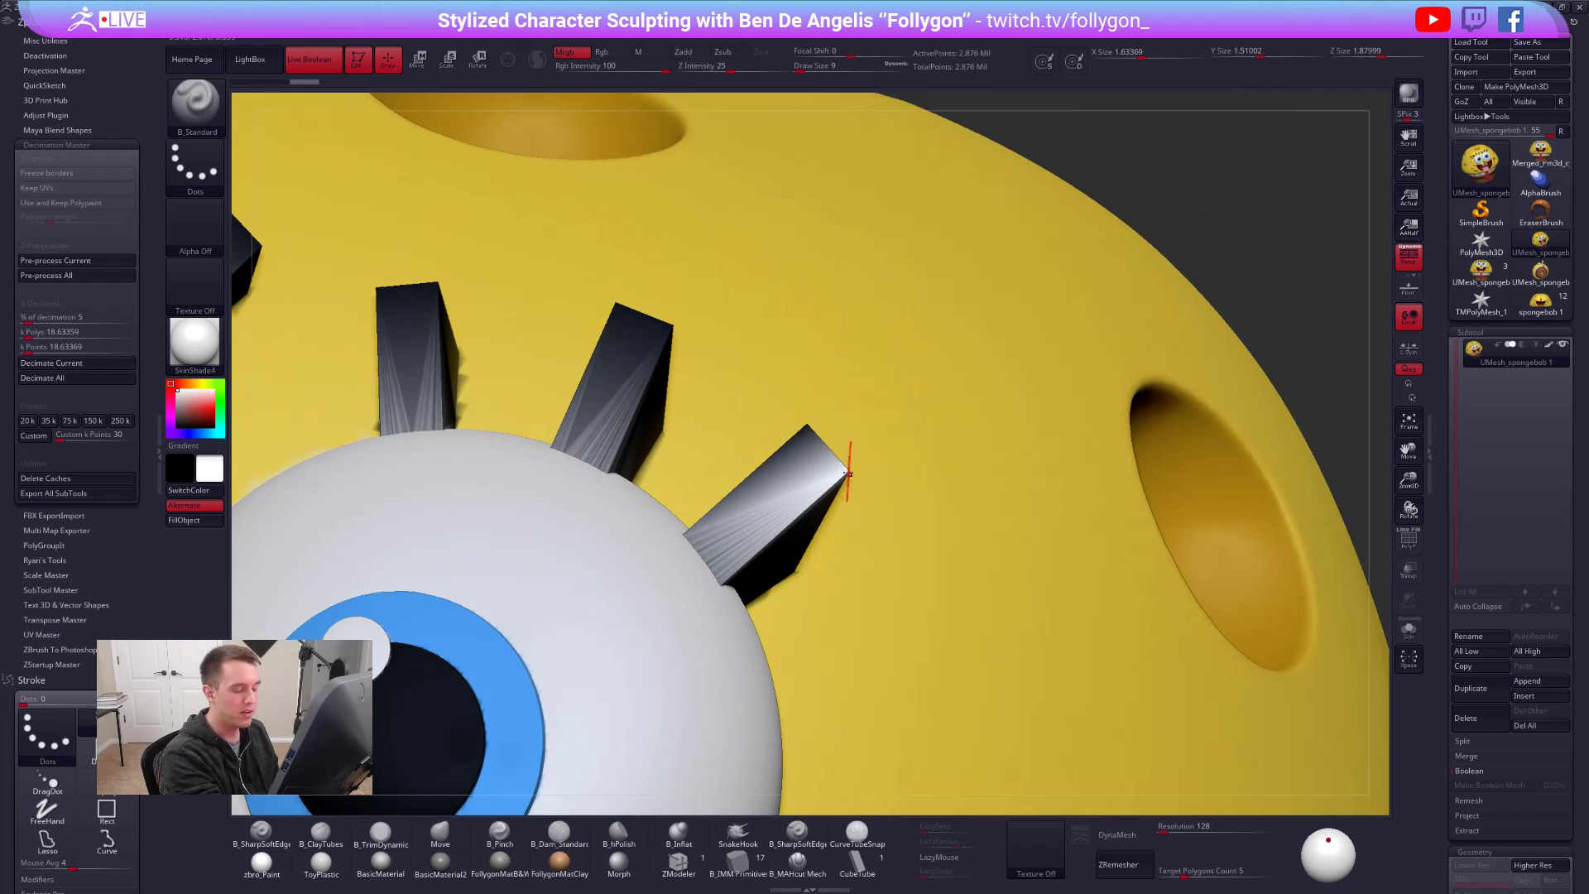
key("shift+f")
key("shift+f")
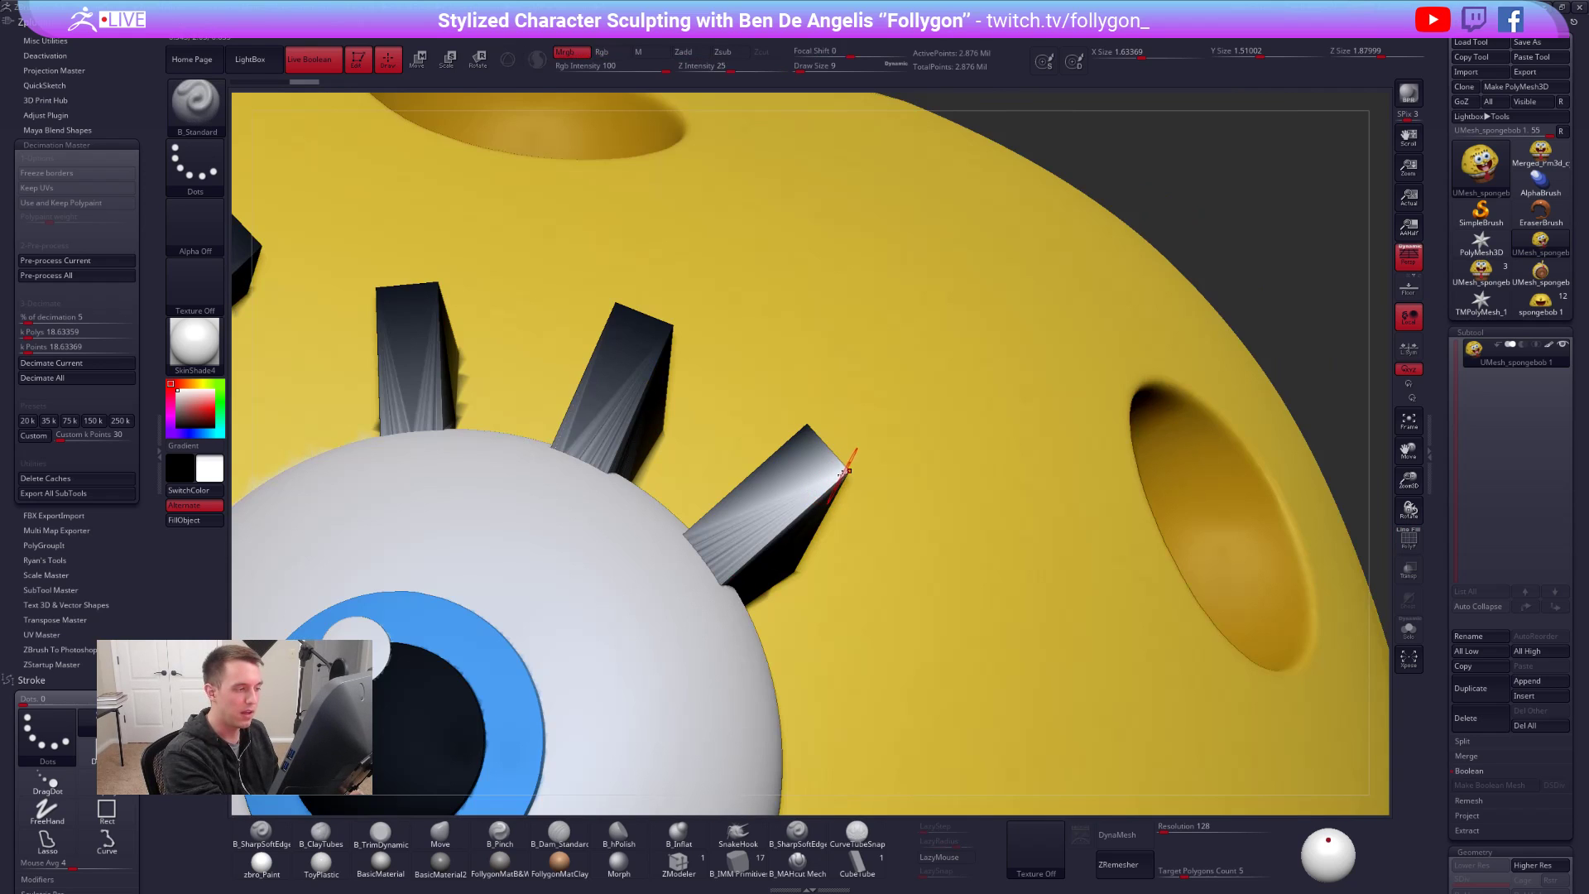
right_click_drag(757, 484, 997, 187)
key("ctrl+z")
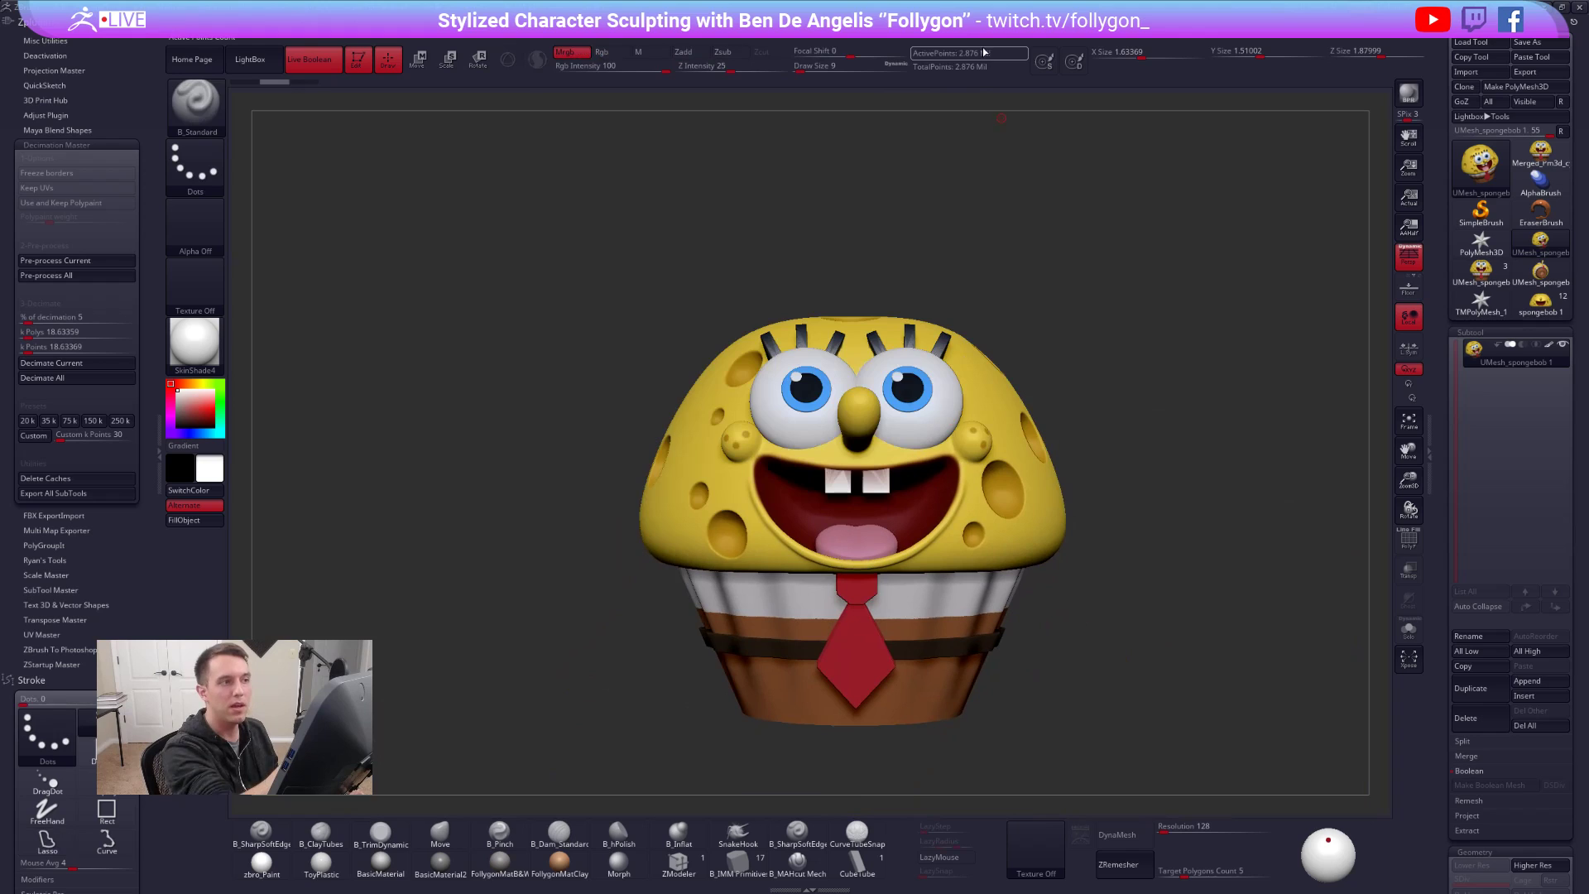
- Hide half of the merged mesh to examine its interior from several angles, and show the whole mesh again
right_click_drag(1168, 620, 1160, 671)
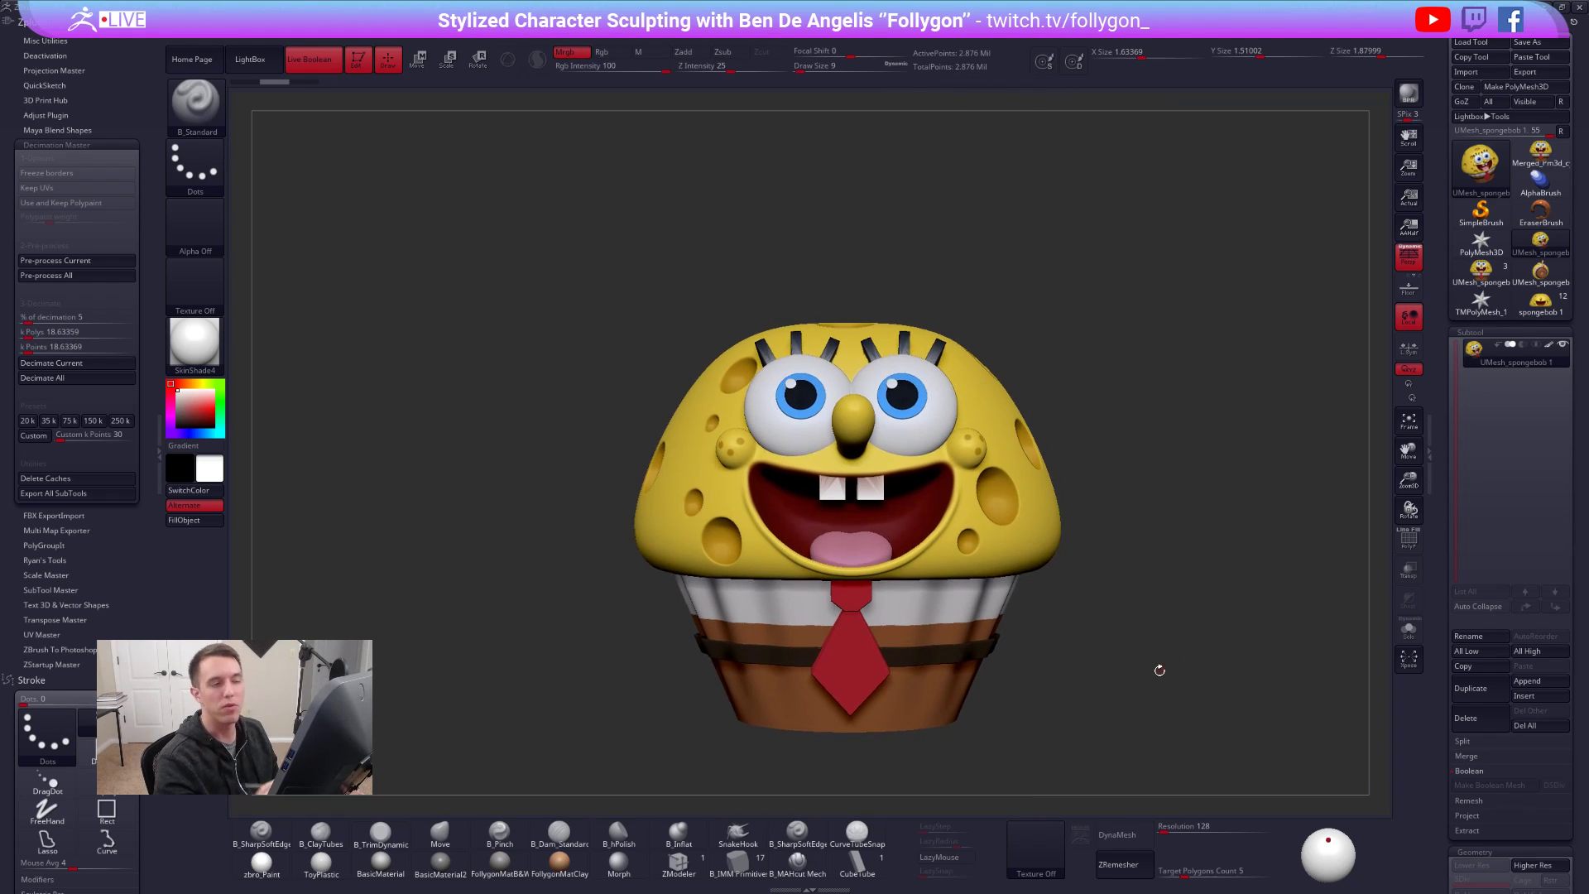
right_click(1109, 493)
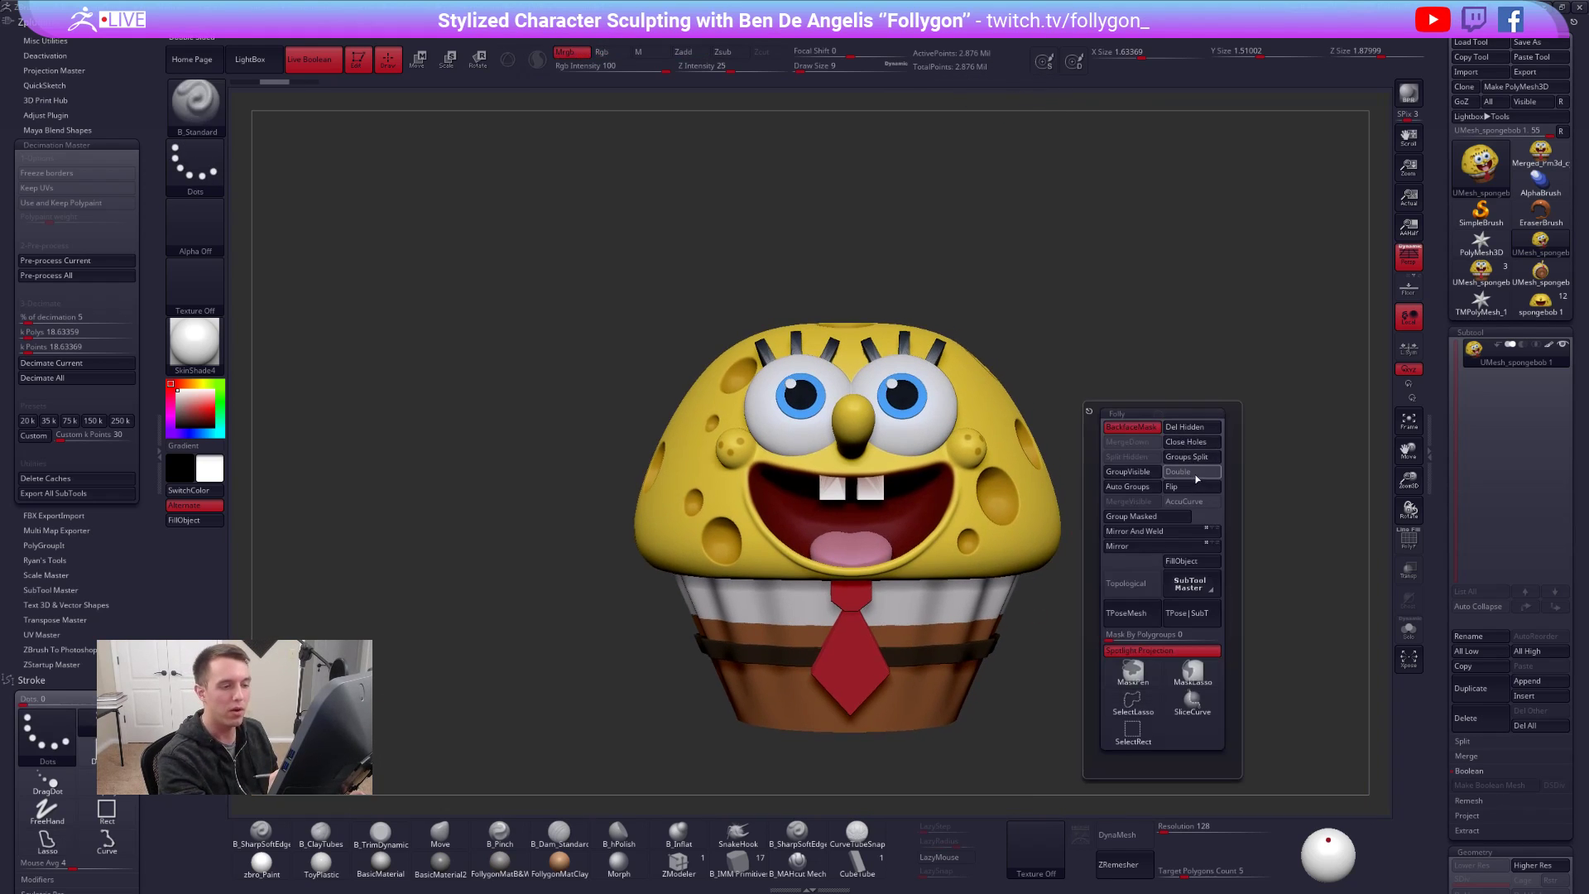
mouse_move(850, 300)
left_mouse_down("ctrl+shift")
mouse_move(890, 772)
mouse_move(1065, 356)
mouse_move(1184, 373)
left_mouse_up("ctrl+shift")
mouse_move(1183, 372)
right_mouse_down()
mouse_move(992, 583)
mouse_move(879, 637)
mouse_move(842, 526)
mouse_move(840, 595)
right_mouse_up()
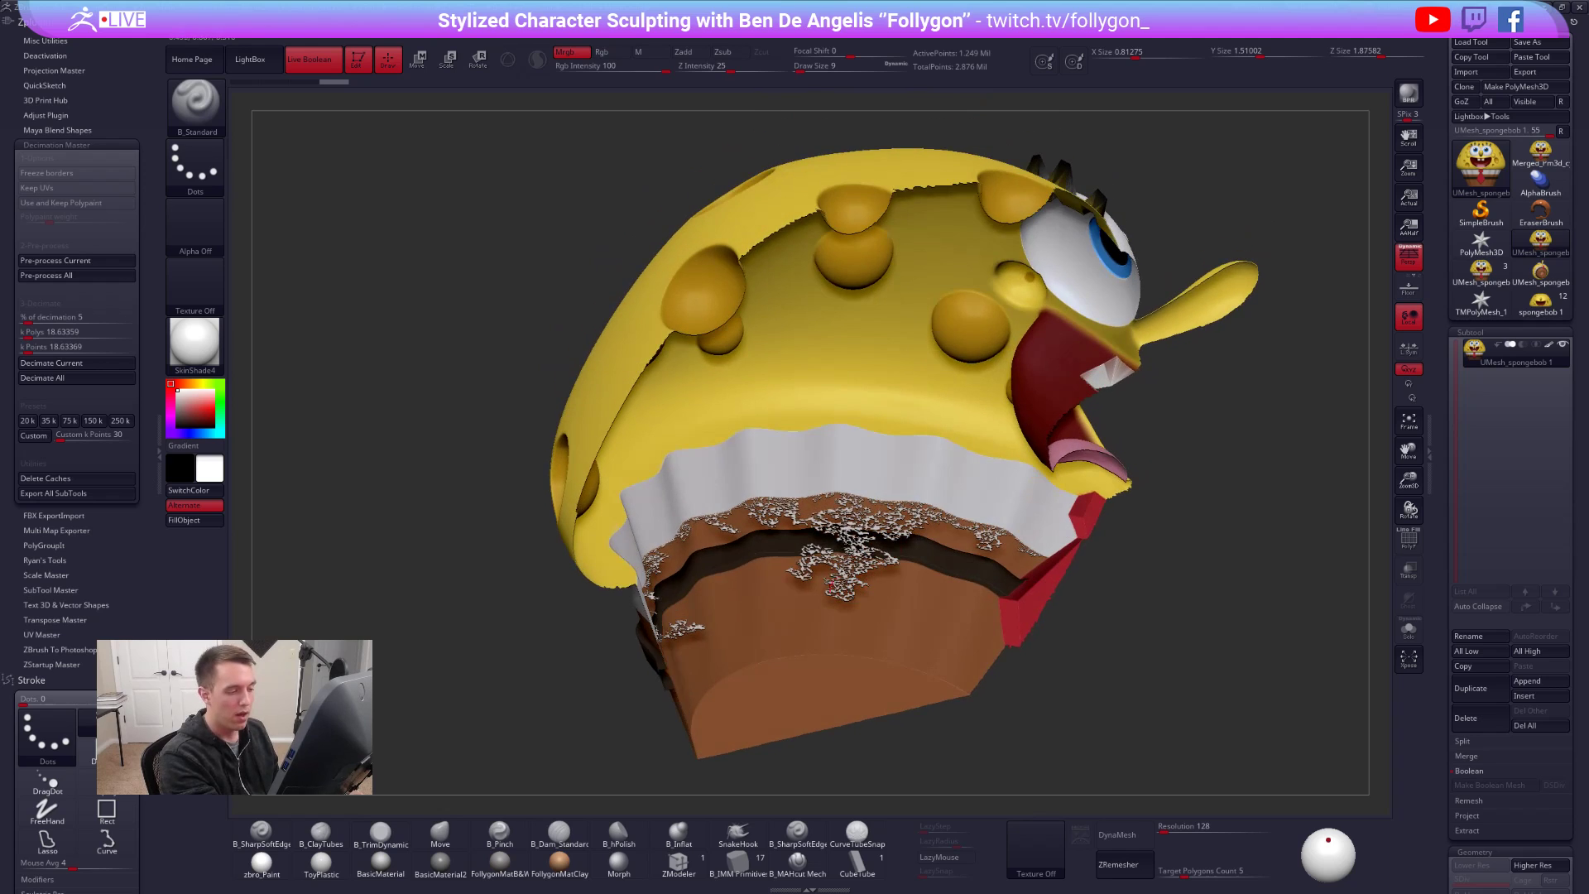
left_click_drag(1107, 625, 1138, 652, "ctrl+shift")
right_click_drag(815, 563, 1159, 456)
right_click_drag(944, 607, 1014, 695)
right_click_drag(1157, 691, 970, 618, "alt")
right_click_drag(1065, 582, 1036, 499, "alt")
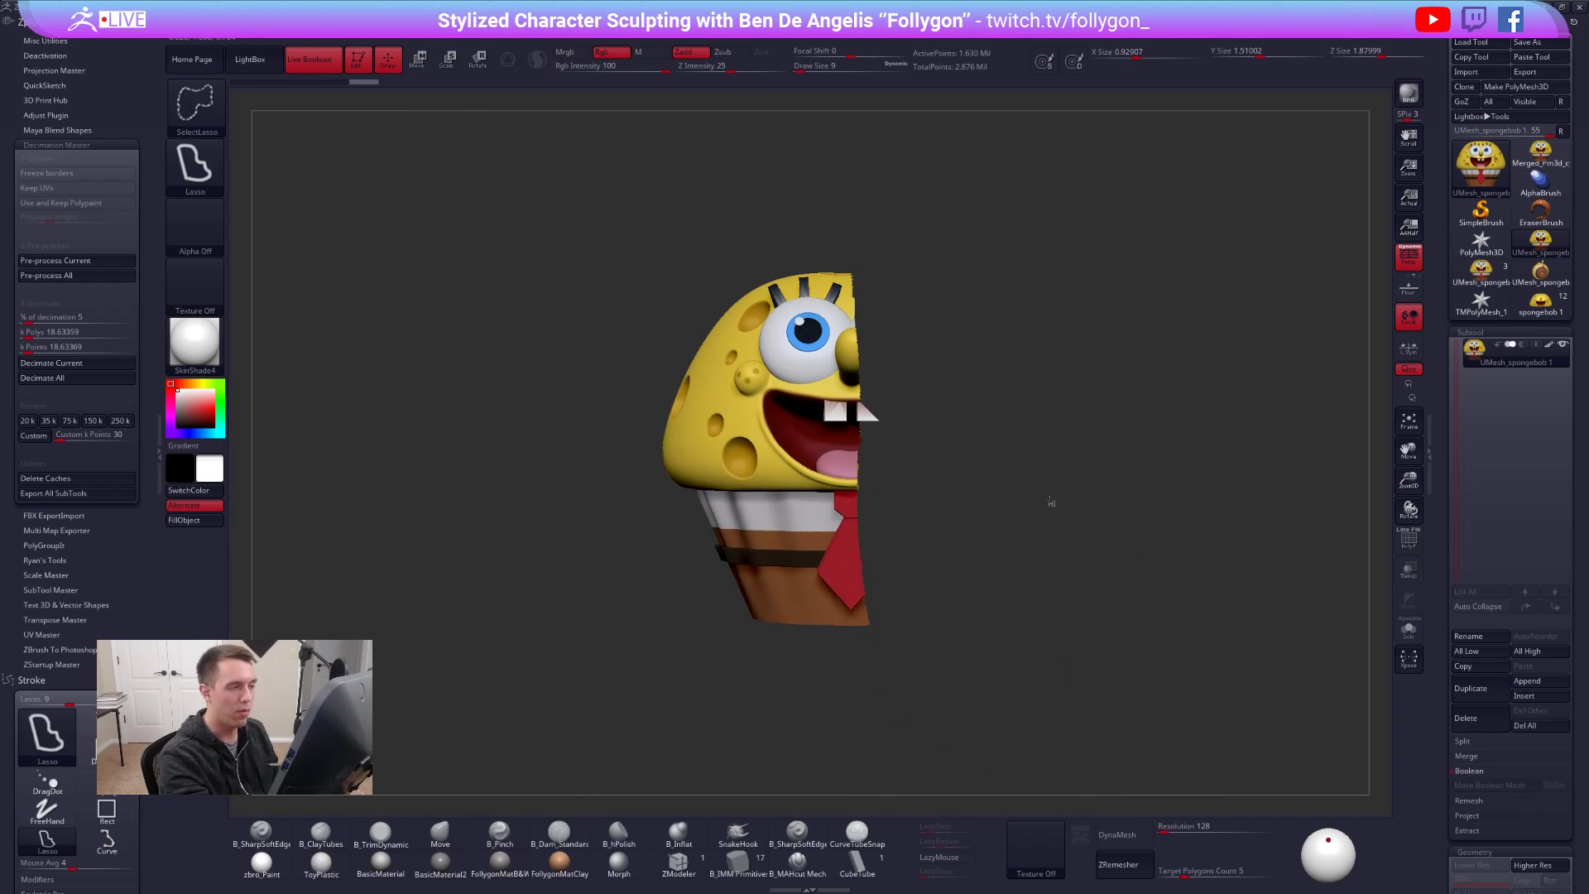
left_click(1050, 504, "ctrl+shift")
right_click_drag(1075, 582, 1073, 607, "alt")
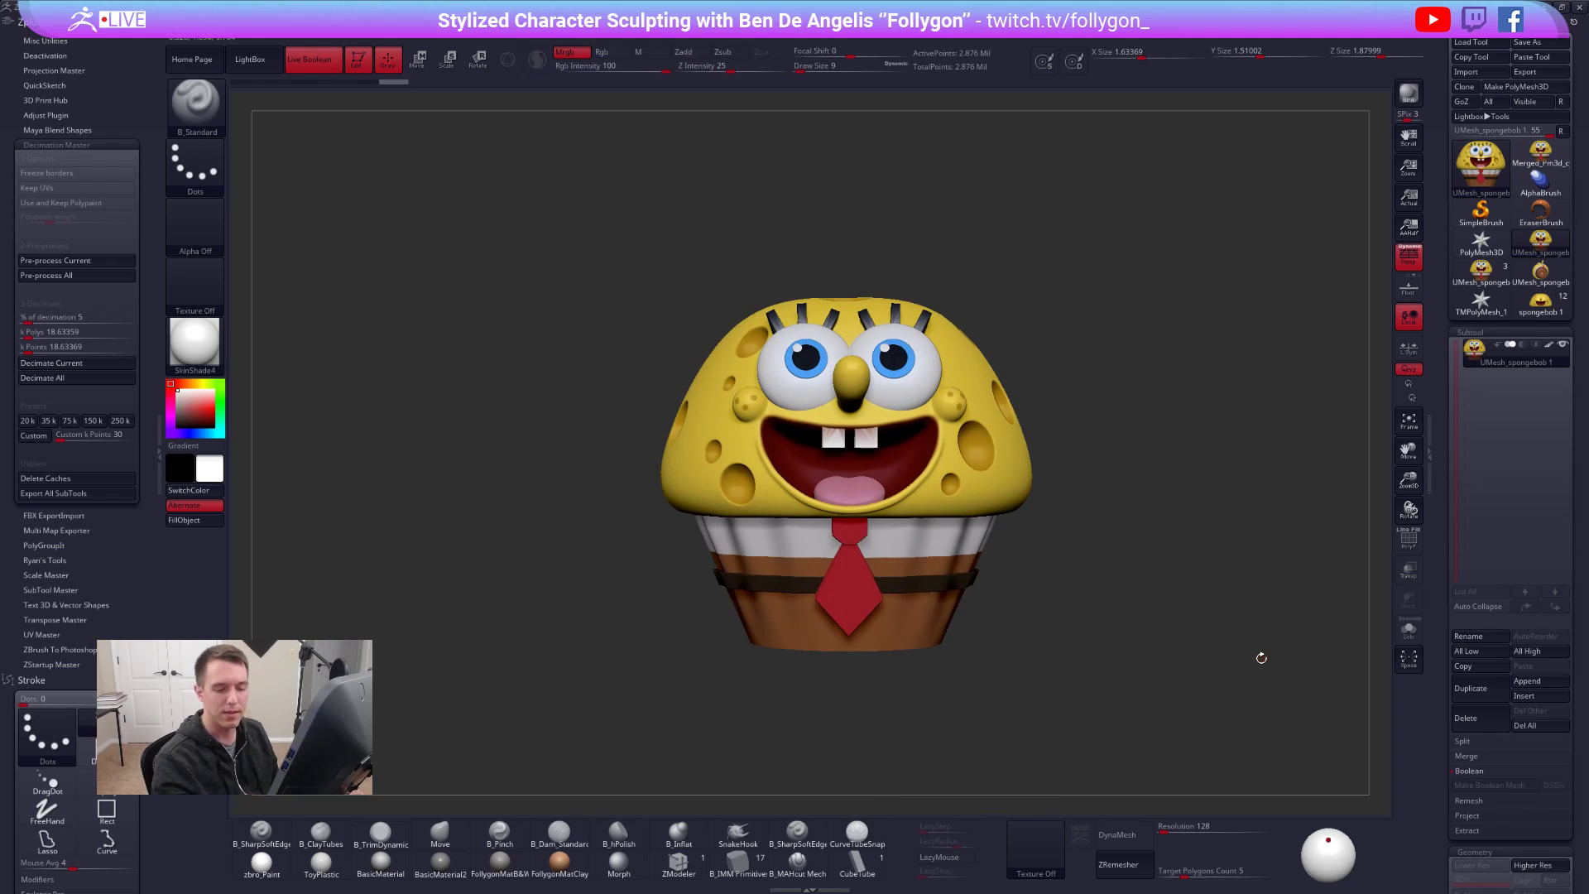
- Delete the merged boolean mesh and reload the spongebob 1 tool with its separate subtools
left_click(1481, 717)
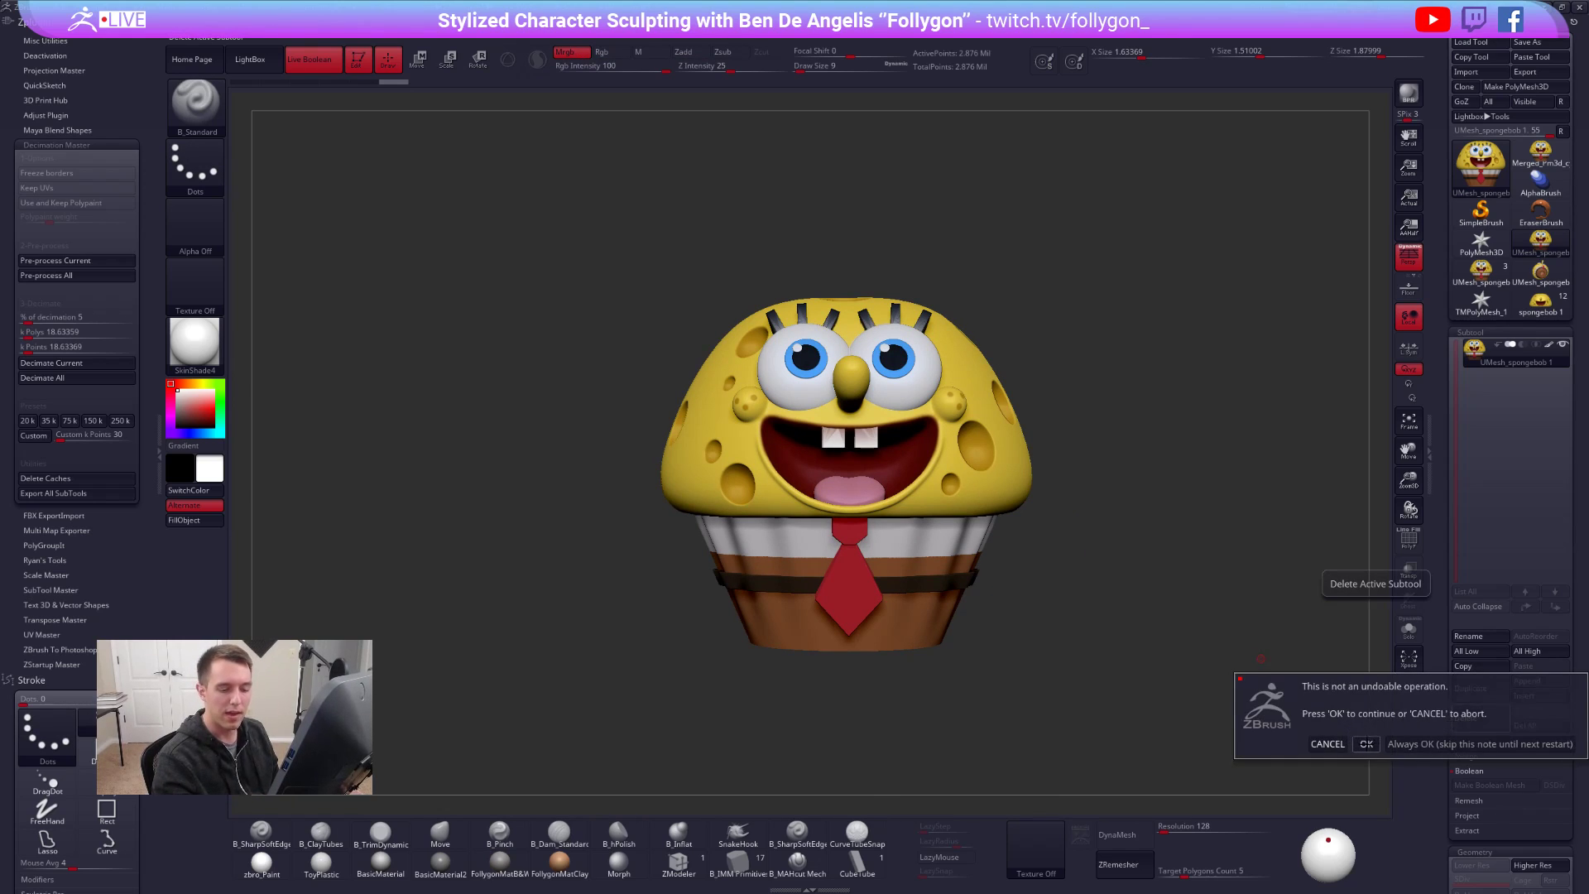
left_click(1362, 743)
left_click(1480, 302)
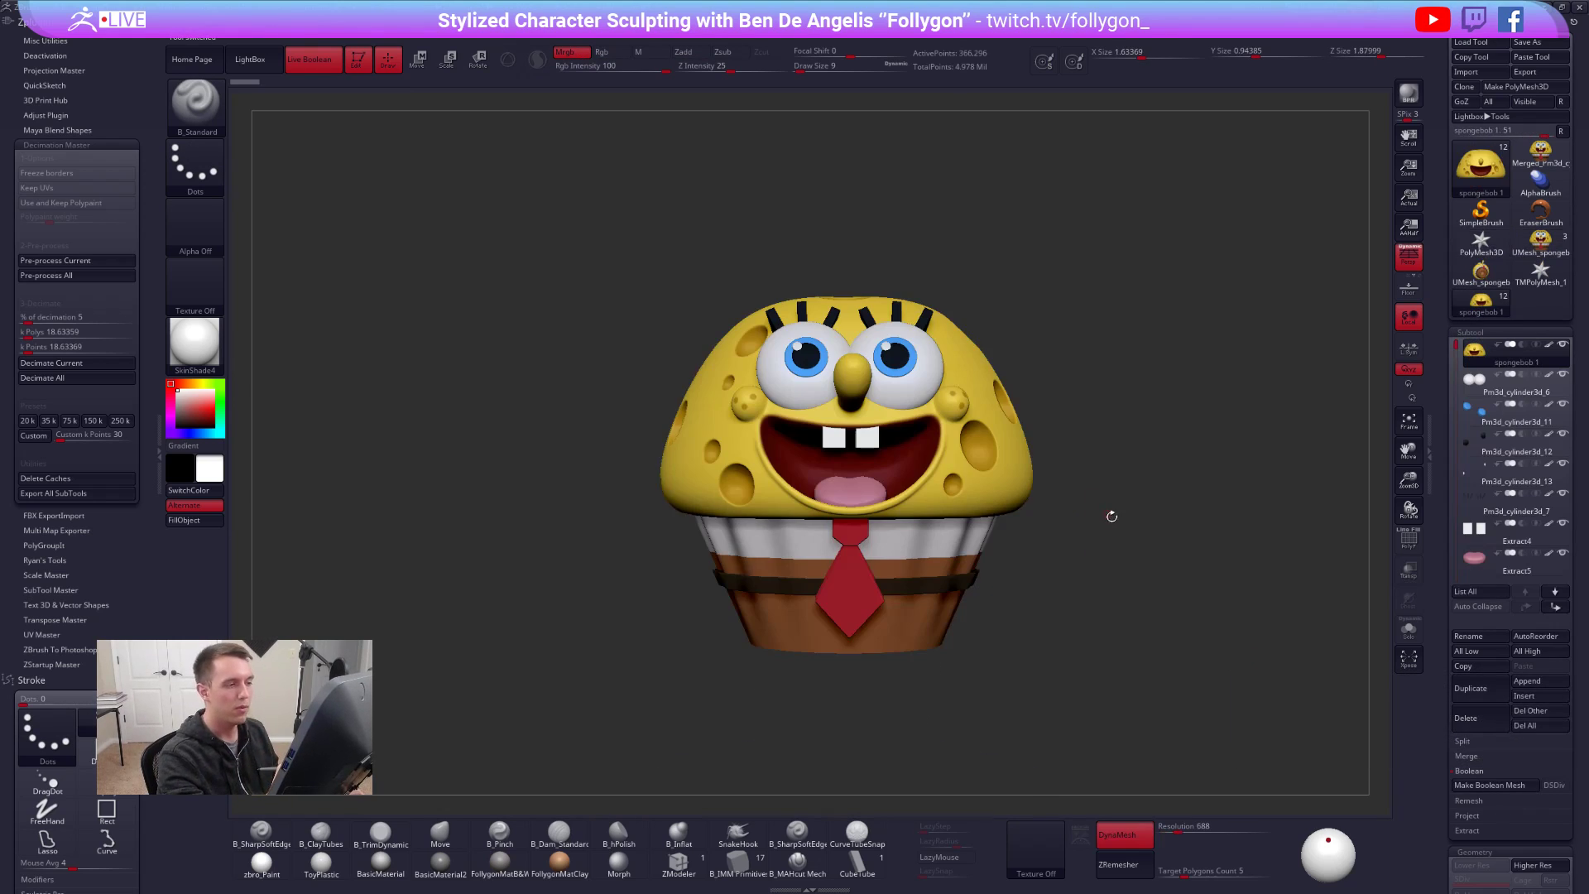
mouse_move(1148, 554)
left_mouse_down()
mouse_move(1097, 559)
mouse_move(1140, 542)
left_mouse_up()
scroll(1140, 542, "up", 3)
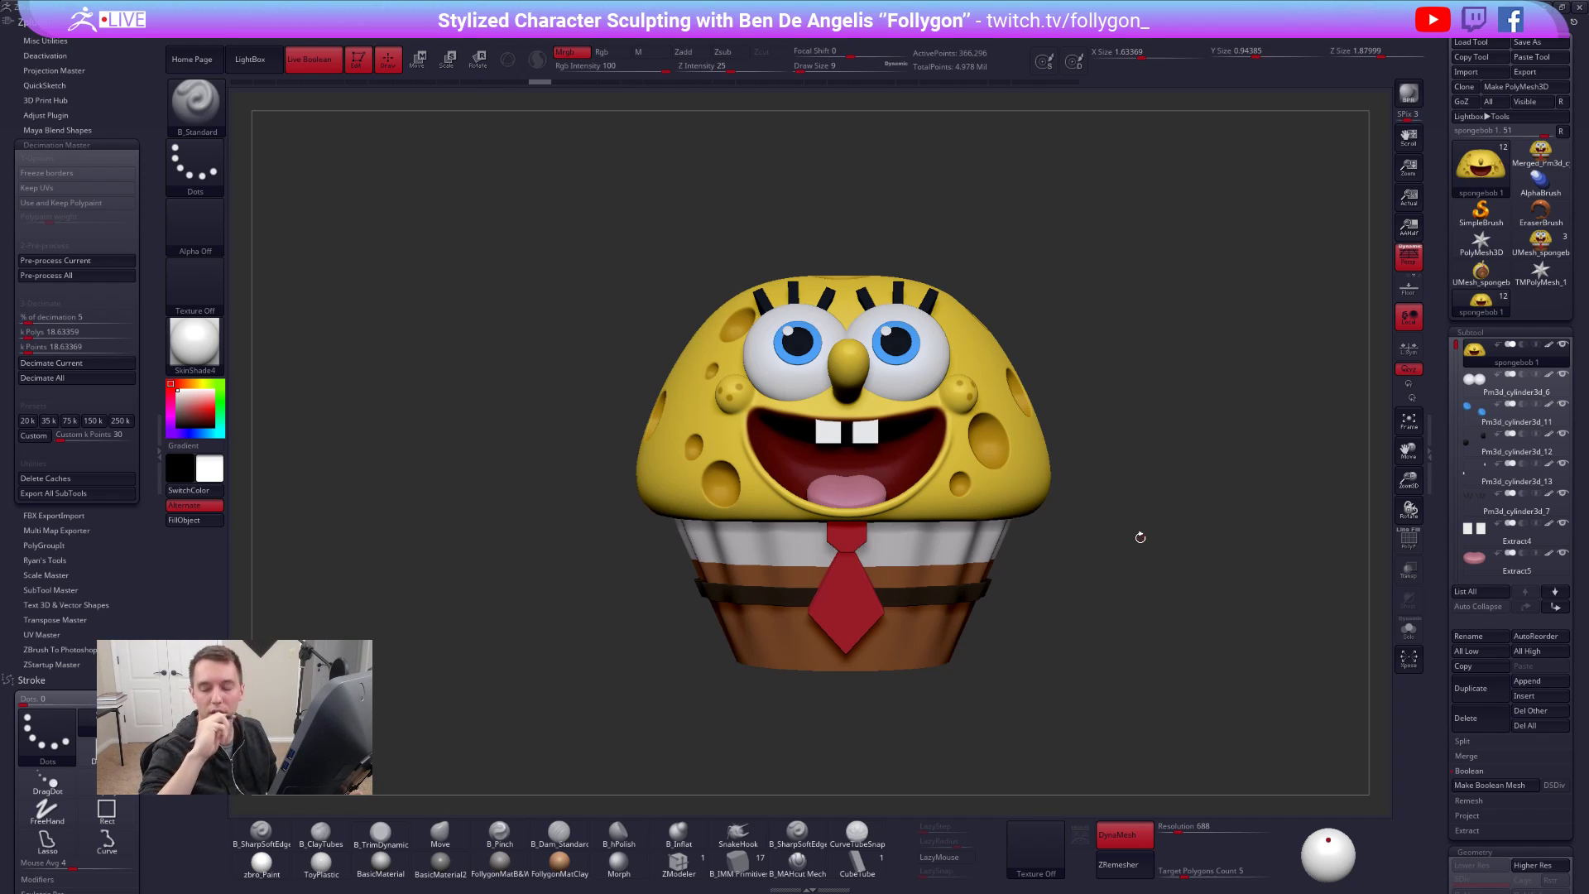
left_click_drag(1140, 538, 1005, 568)
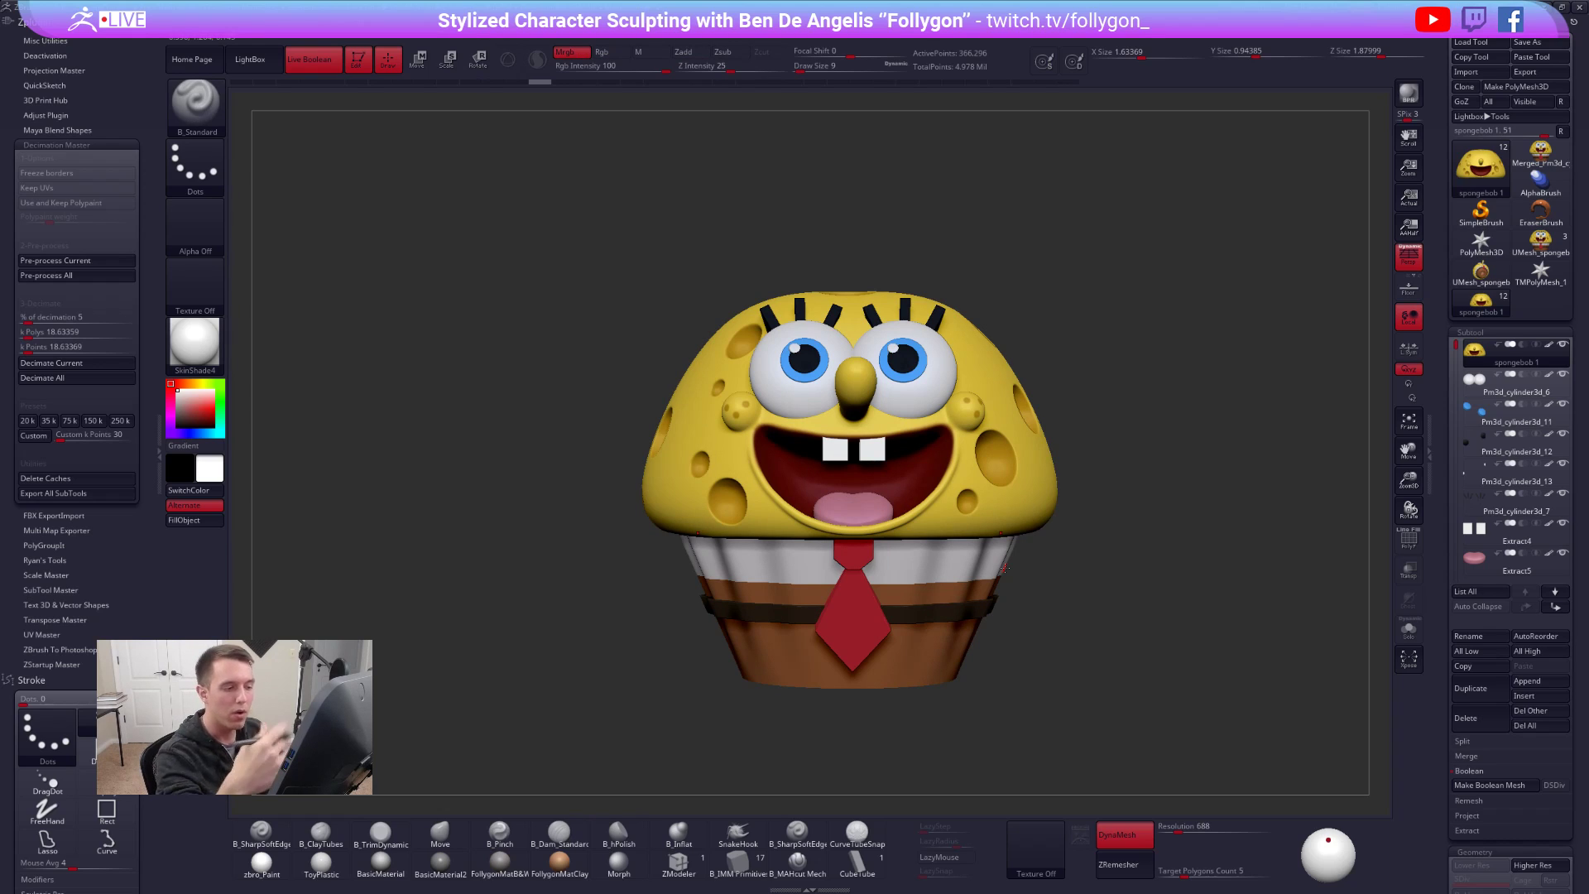
left_click_drag(1004, 568, 1059, 542)
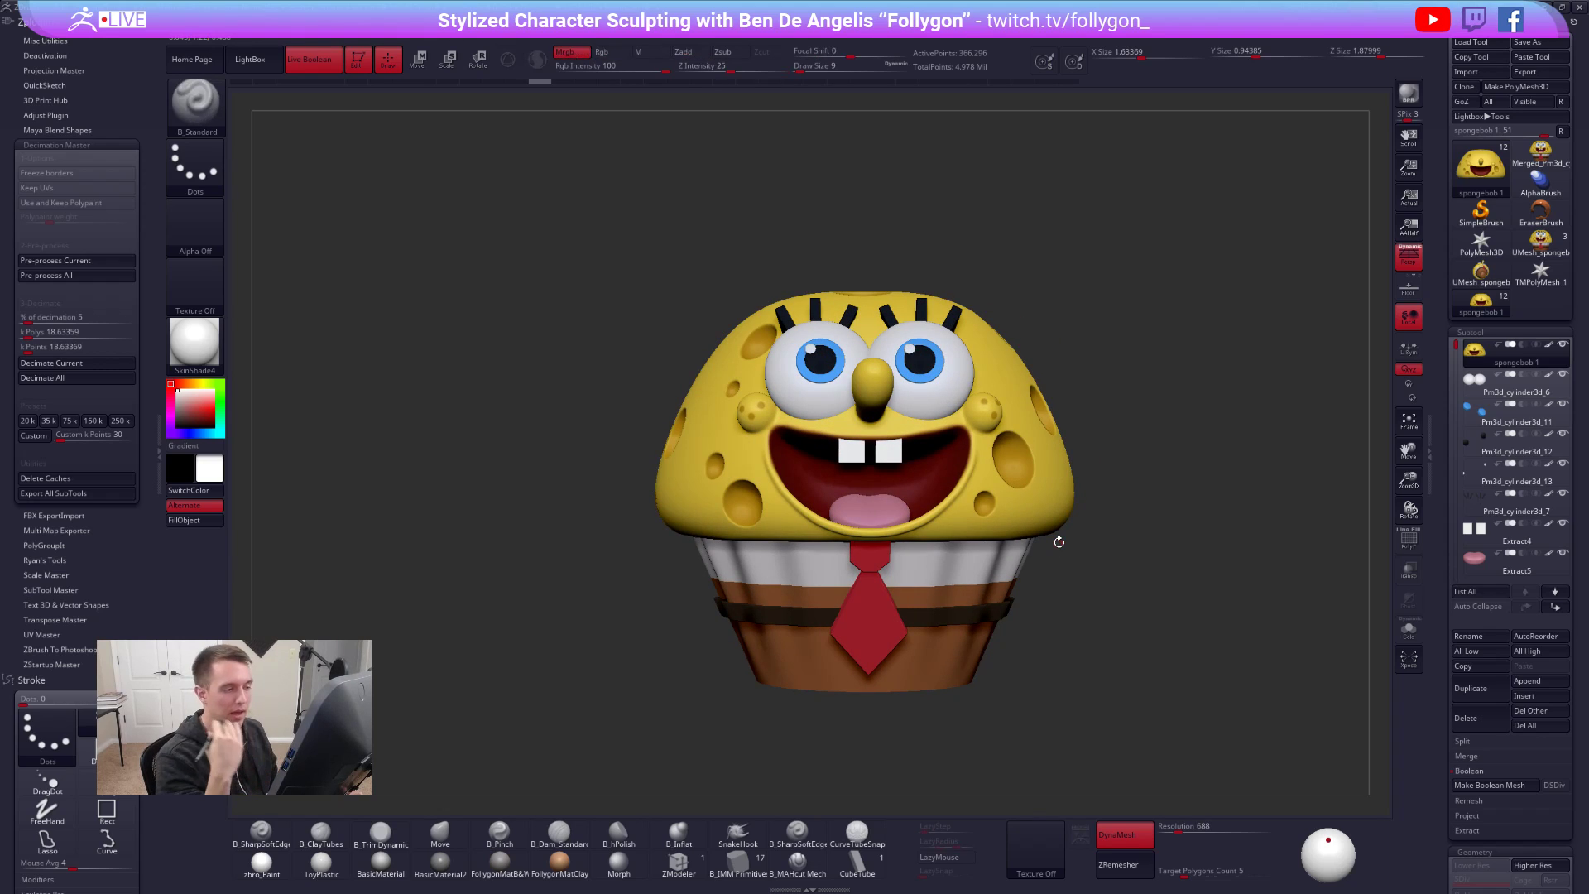
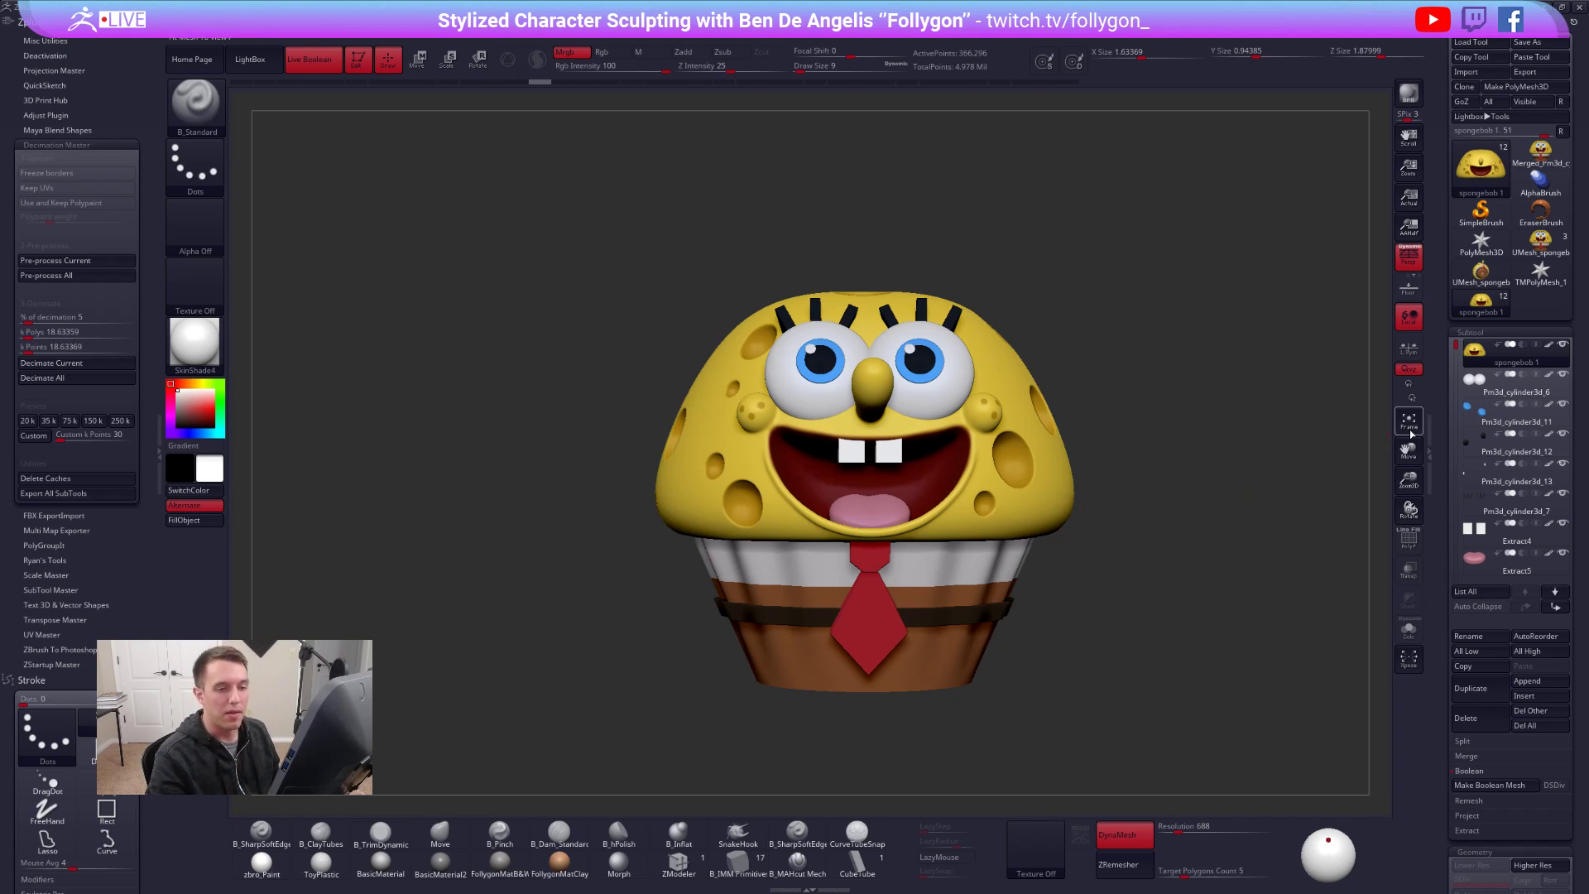
- Try export scale factors of 141.38653 and 2 for the spongebob 1 tool
scroll(1474, 248, "down", 10)
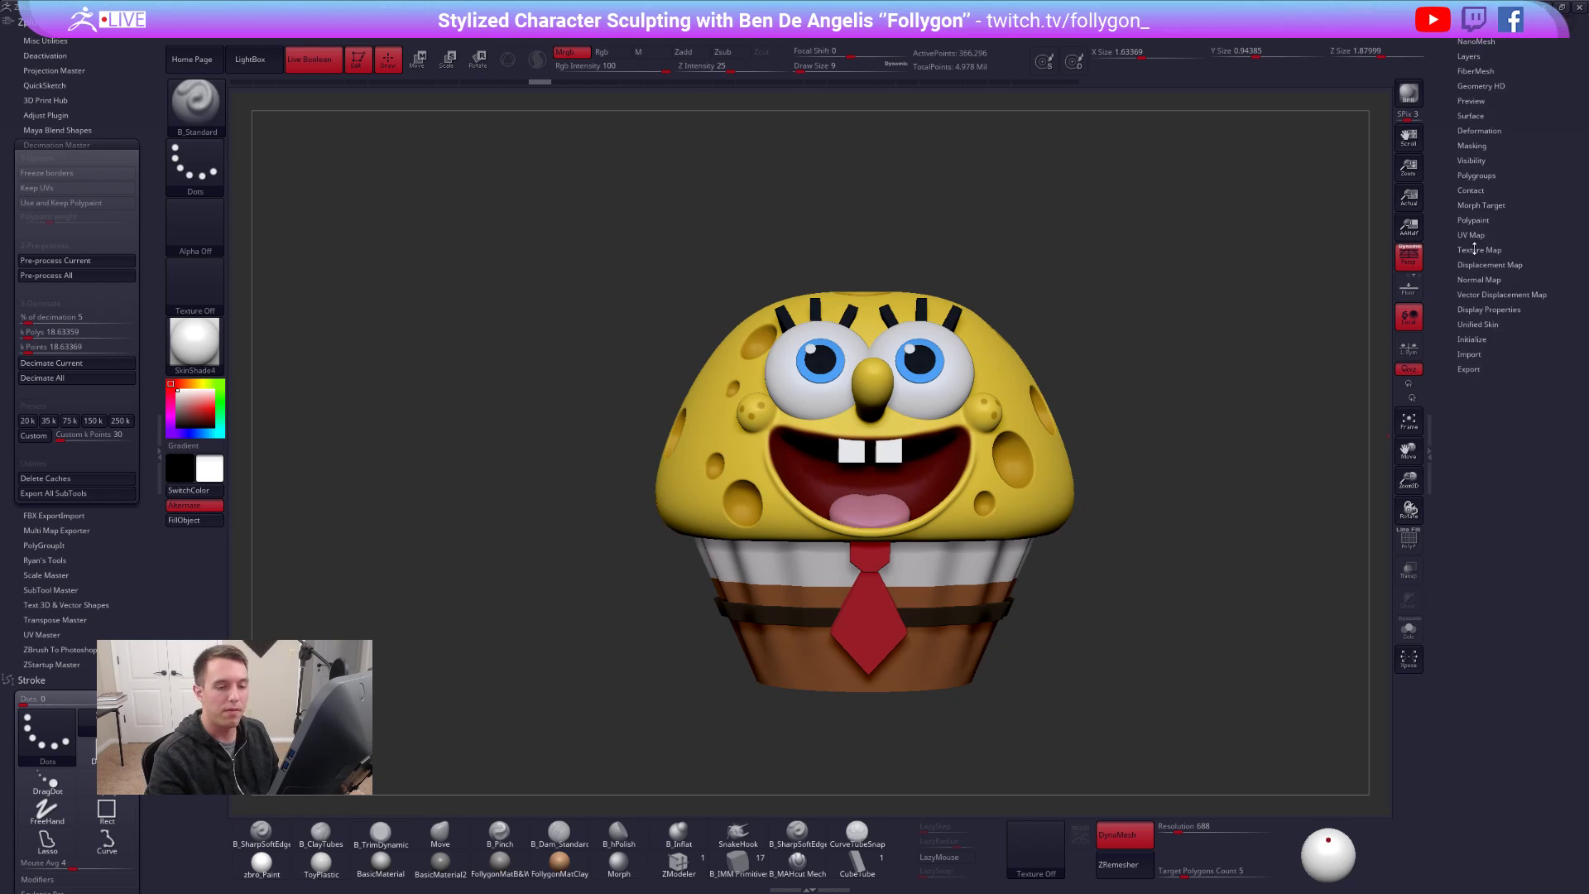
scroll(1471, 257, "up", 2)
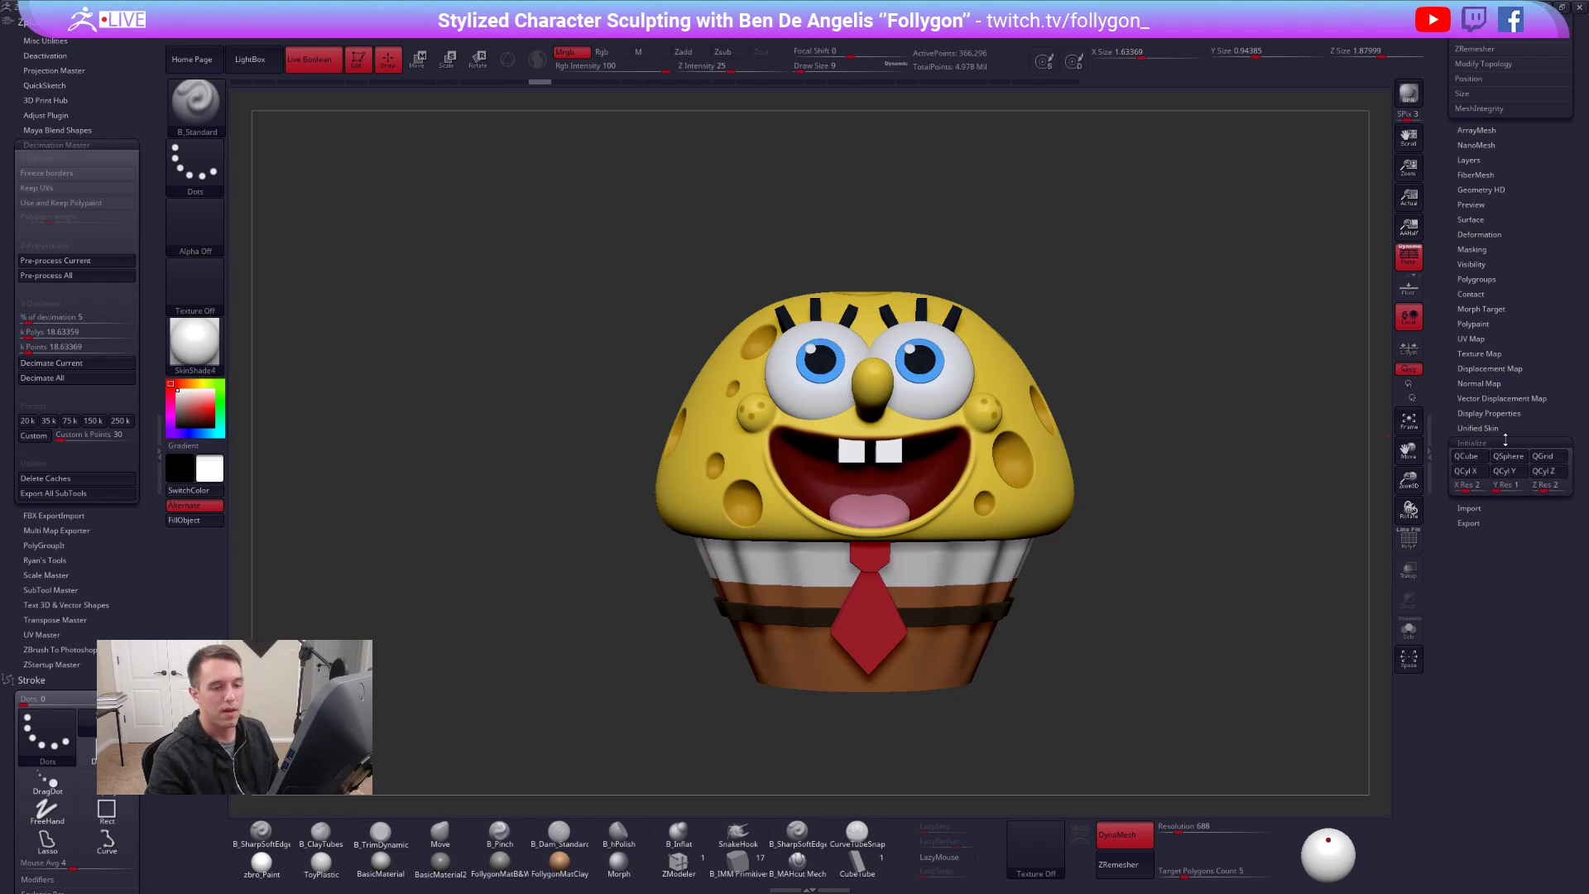
left_click(1503, 475)
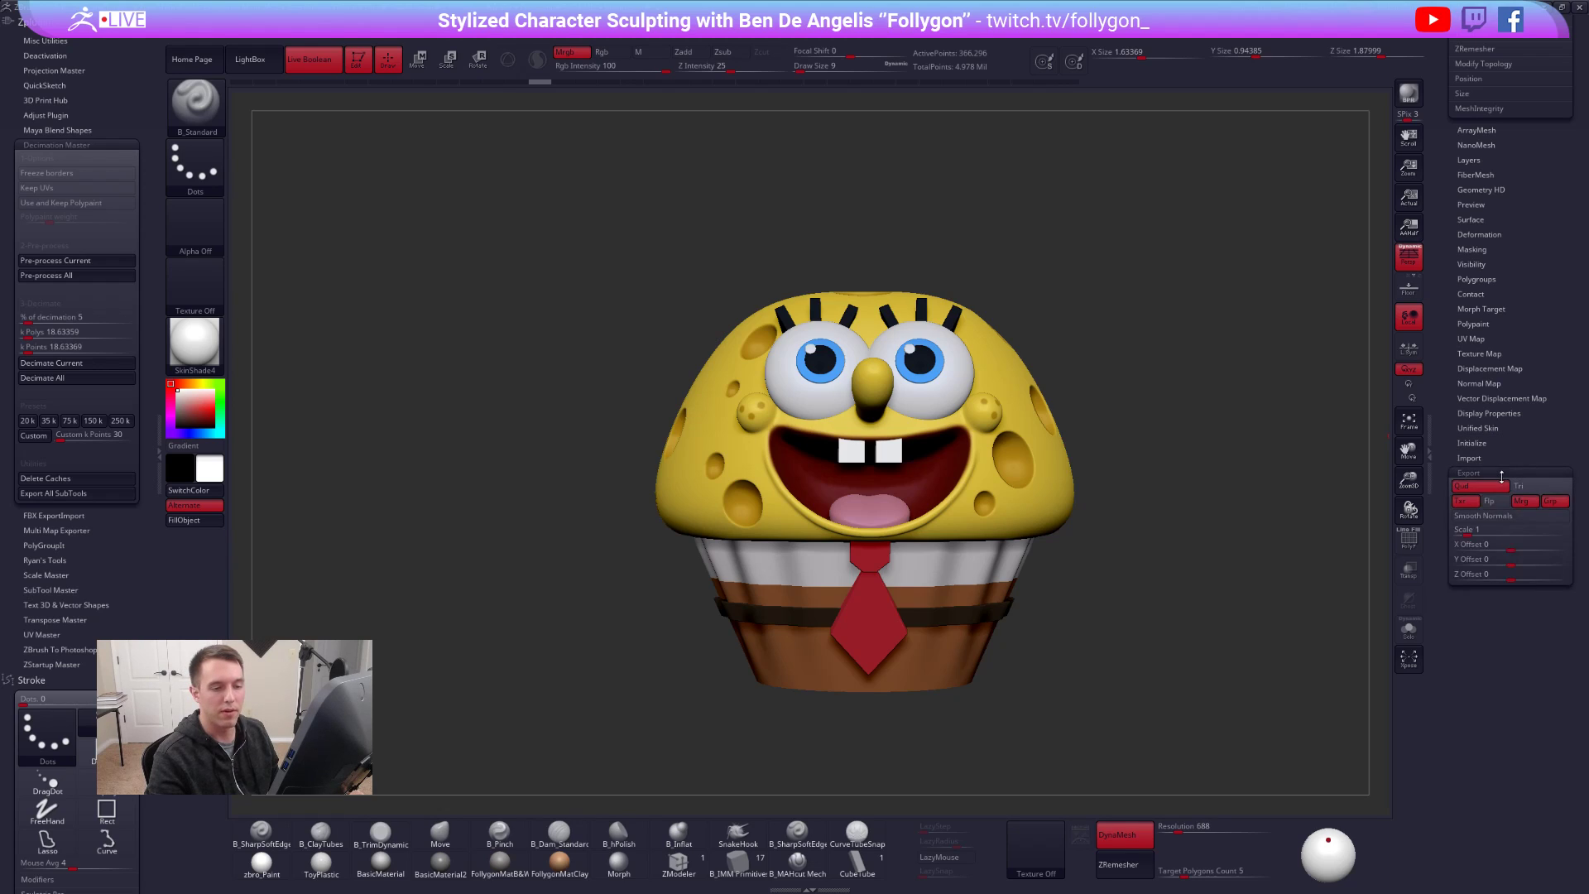
right_click_drag(1163, 430, 1177, 439, "ctrl")
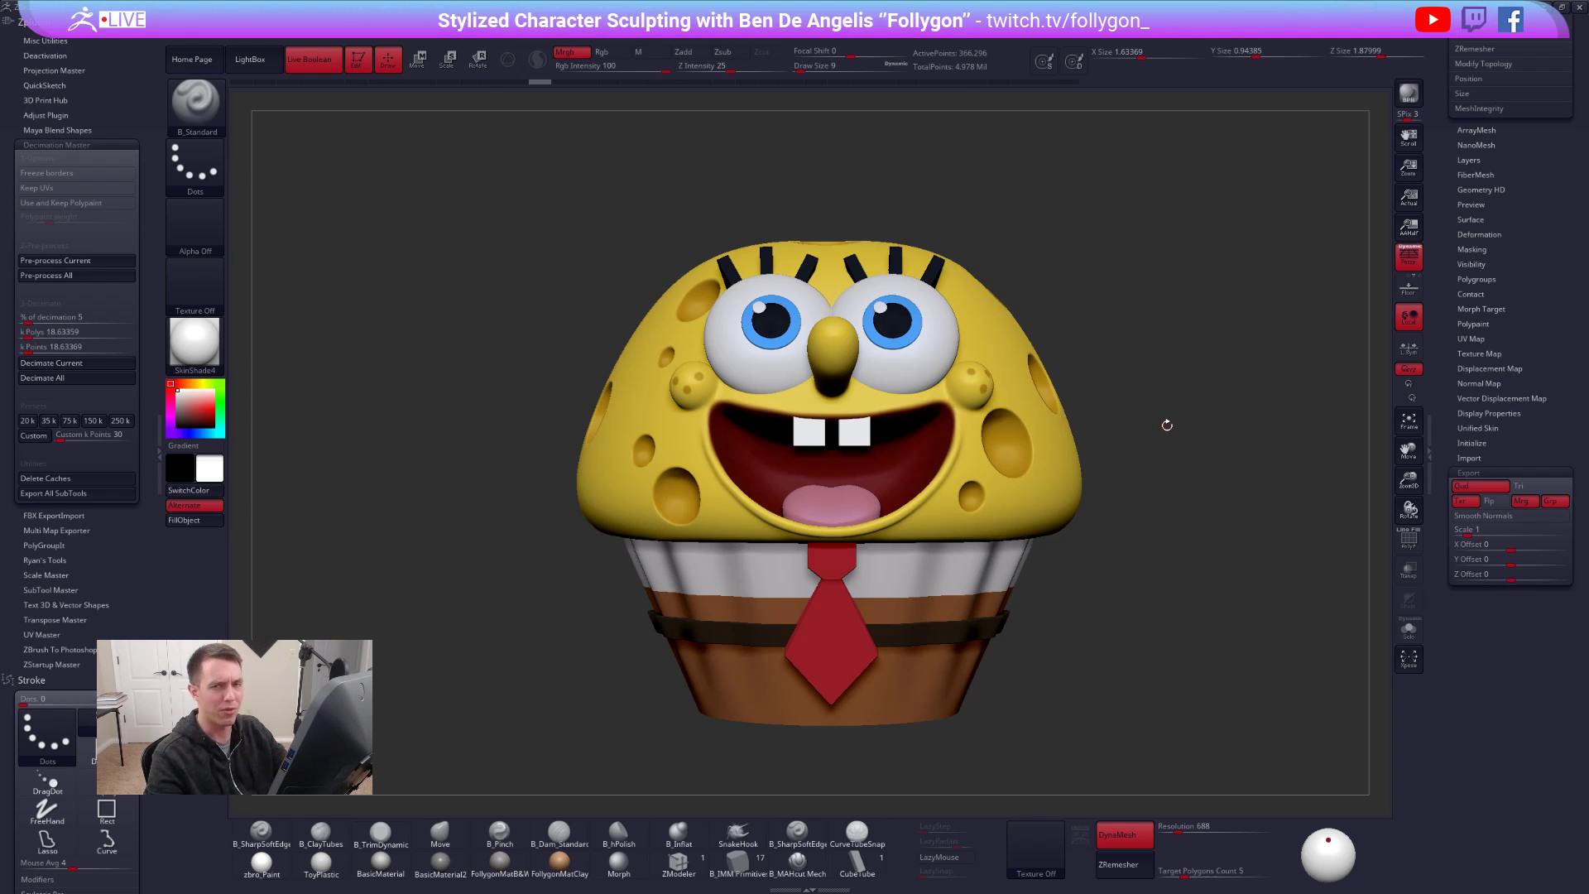
left_click(1486, 531)
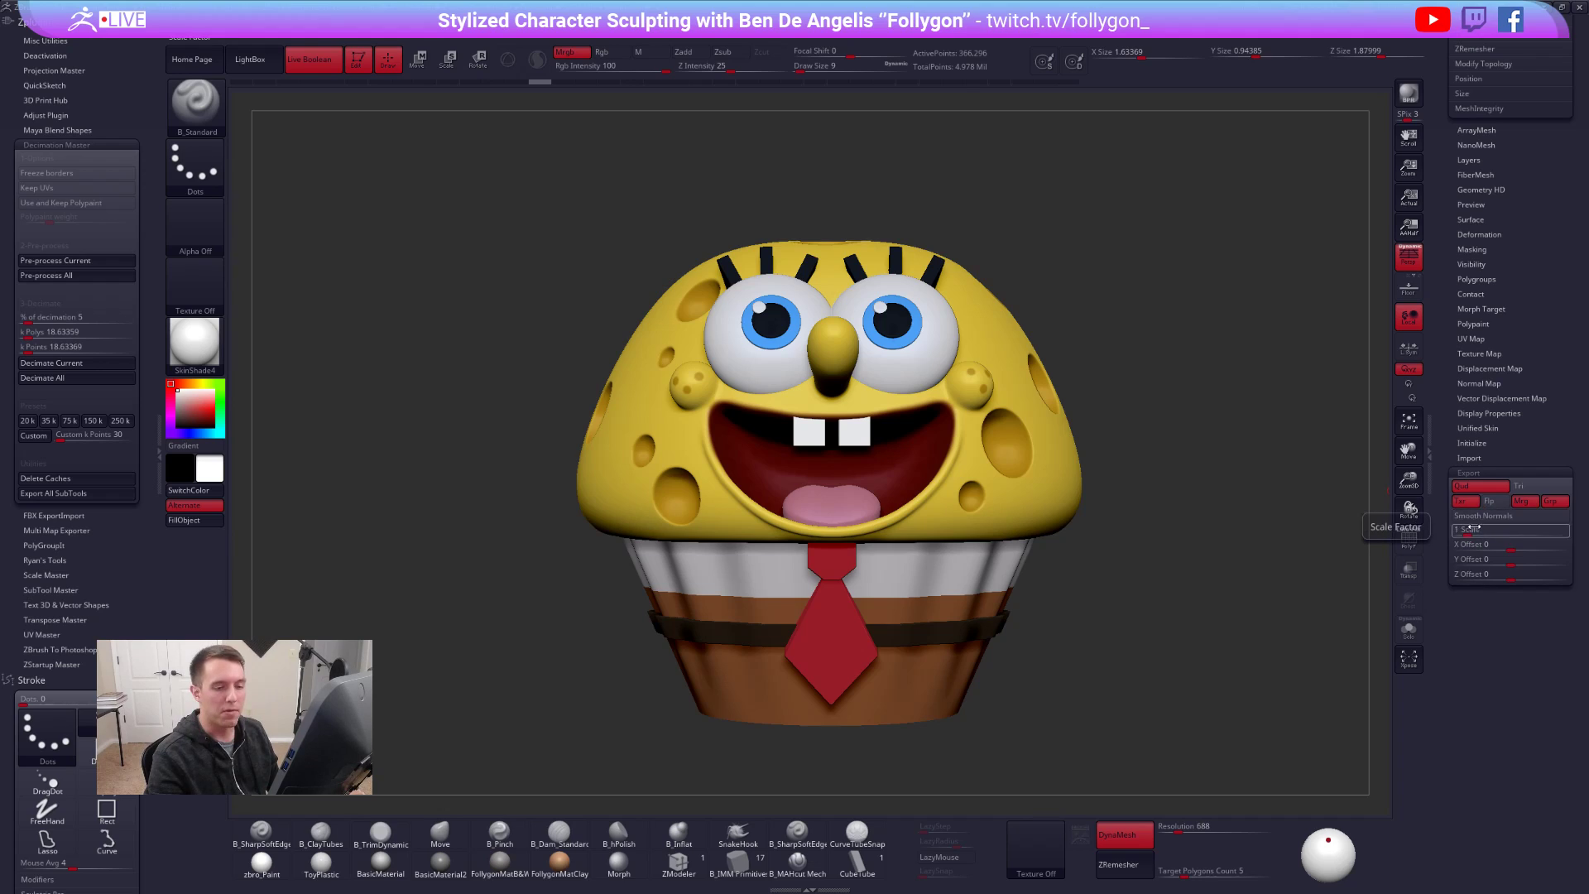
left_click(1460, 547)
left_click(1482, 531)
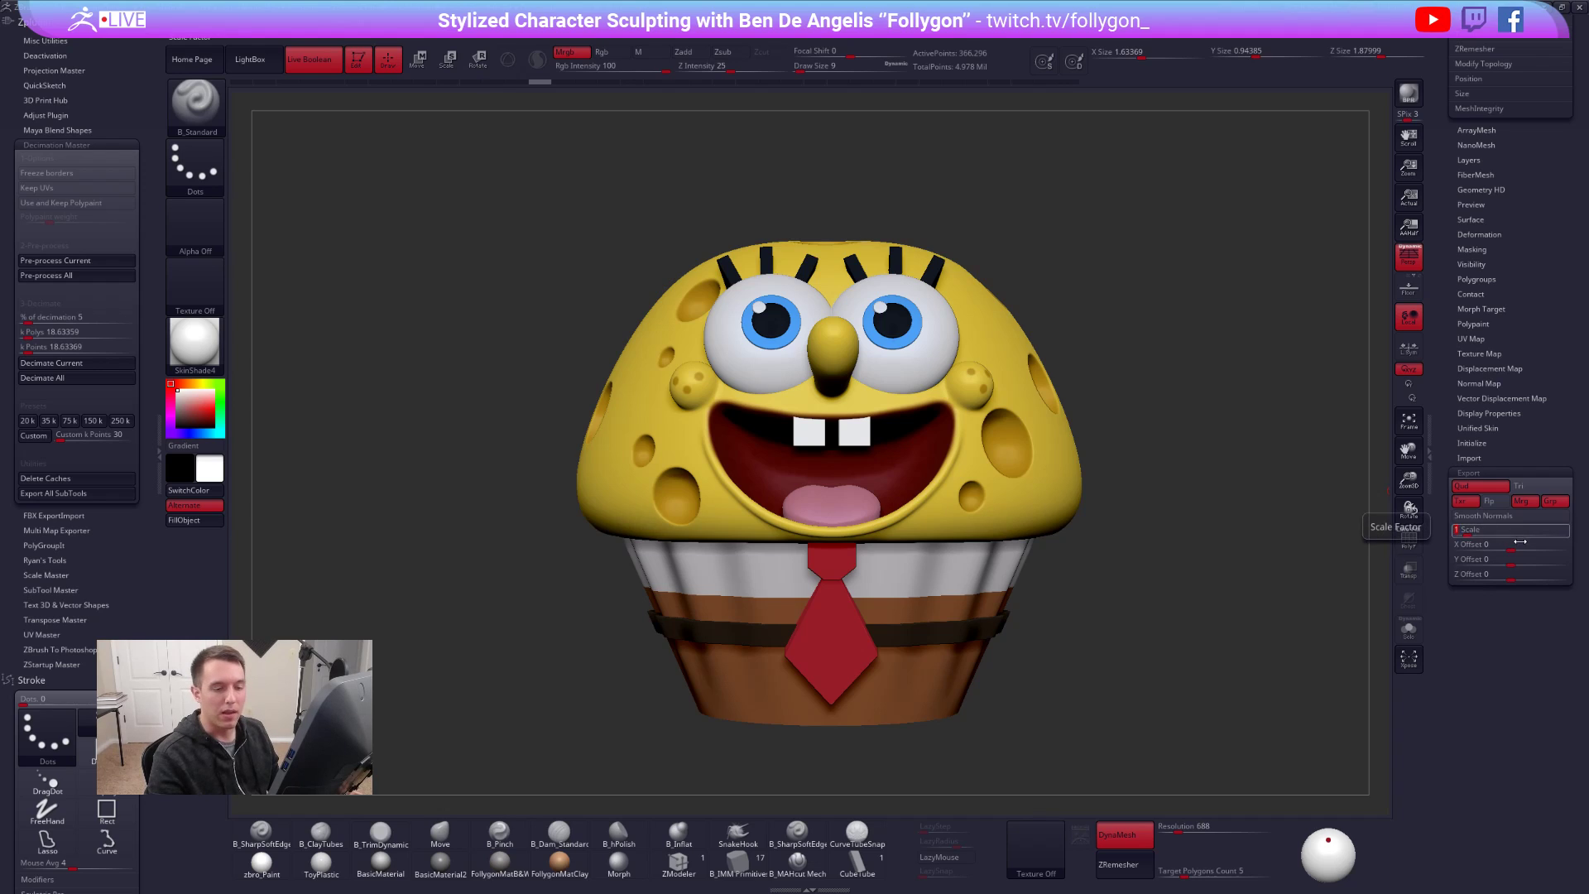
type("141.38653")
key("Return")
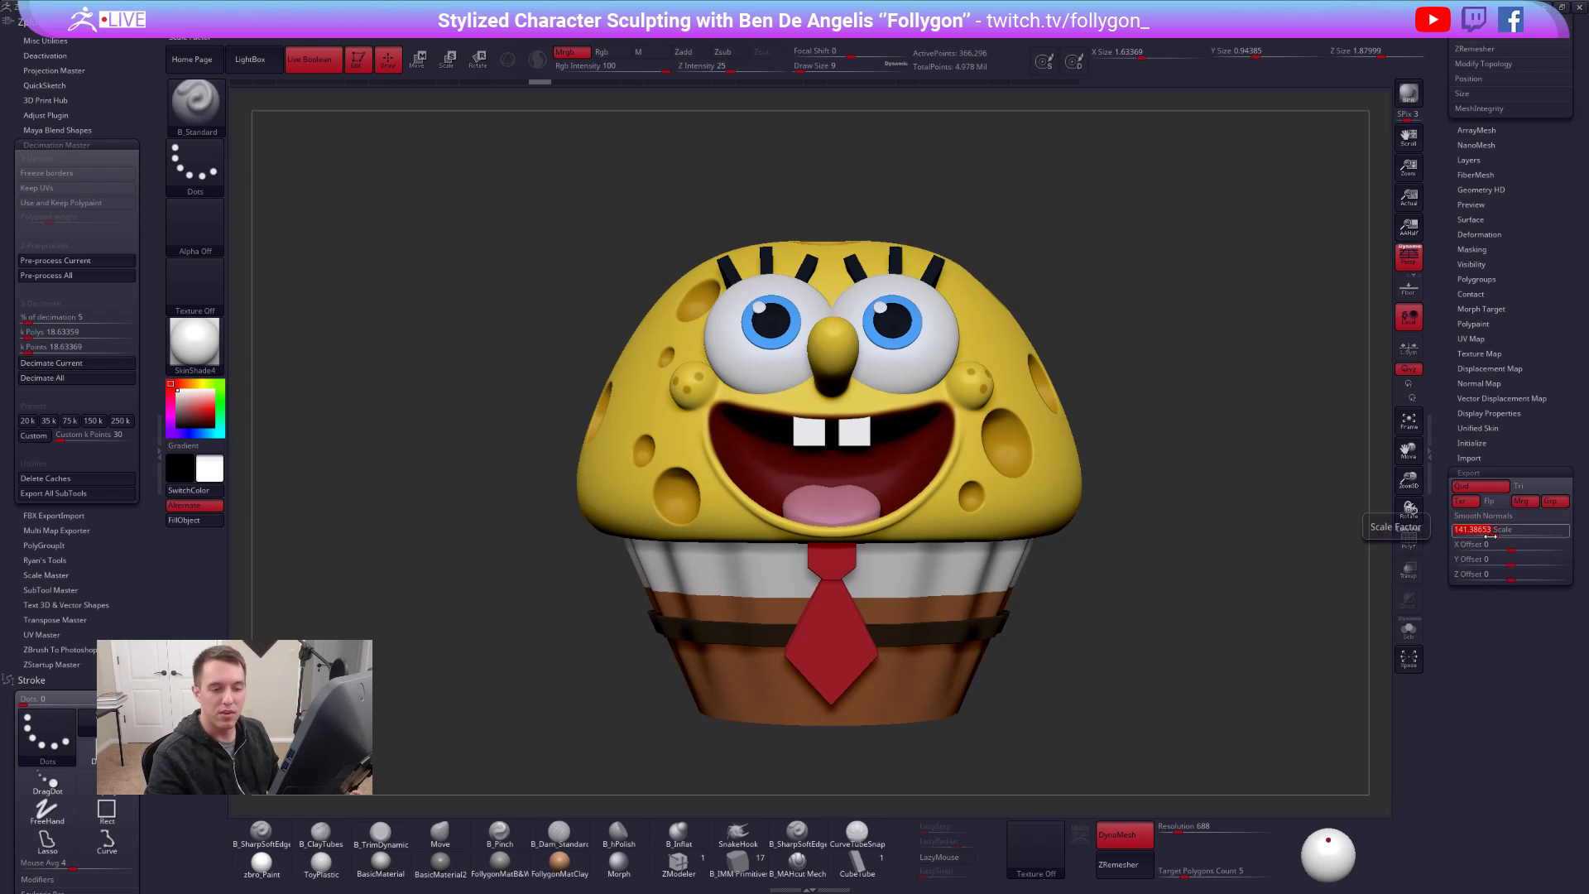
type("2")
key("Tab")
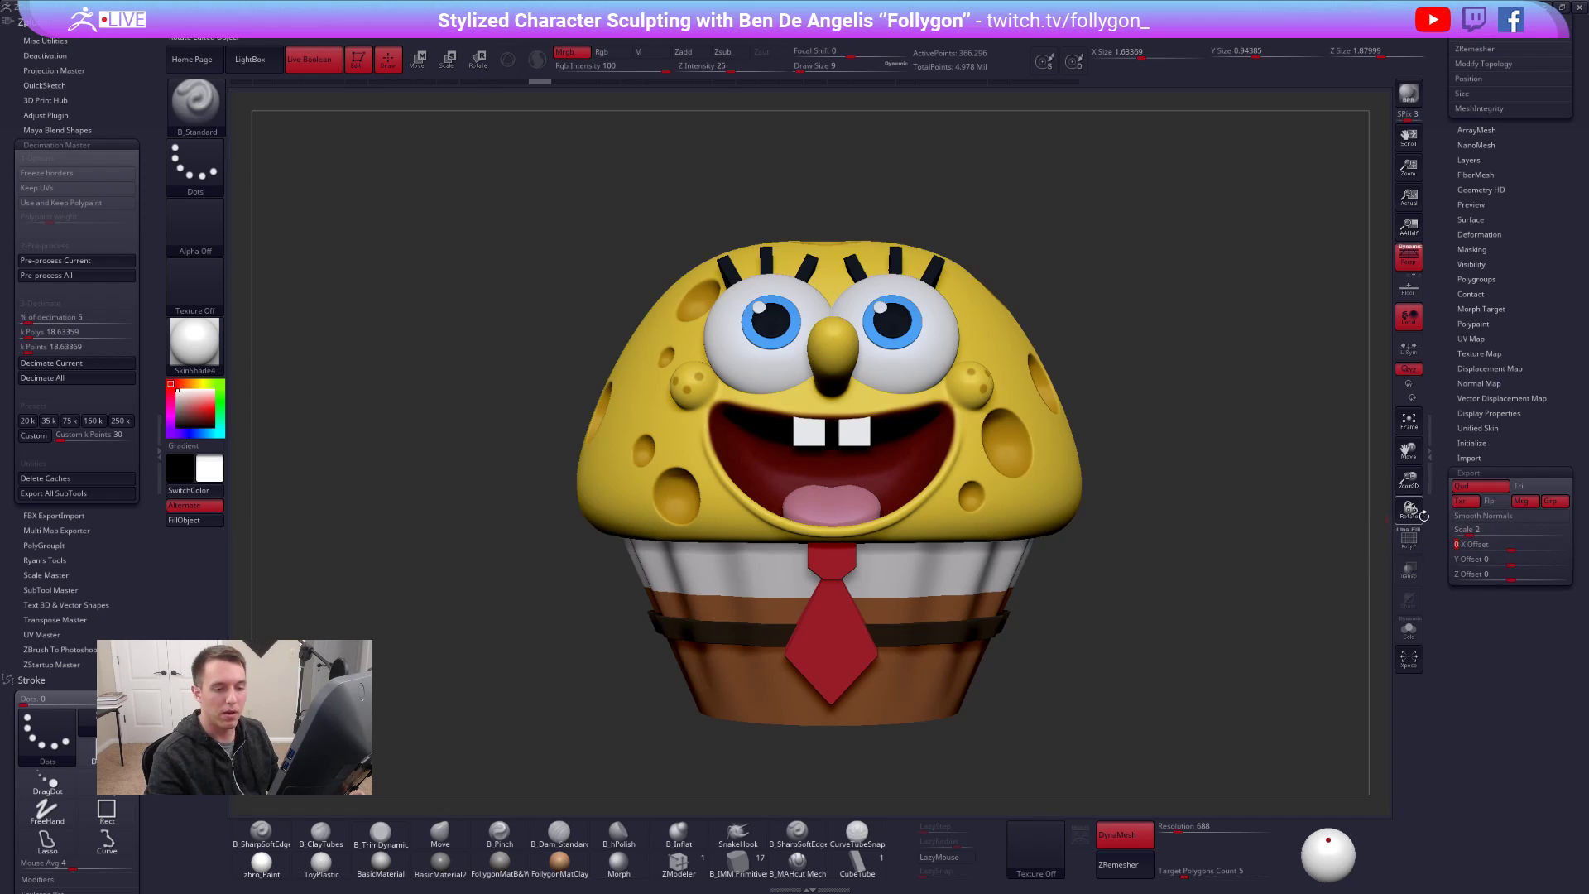
- Measure the muffin's full height with a vertical Transpose line and set the export scale factor to 1
key("w")
mouse_move(910, 723)
left_mouse_down()
mouse_move(911, 213)
mouse_move(751, 220)
mouse_move(910, 217)
left_mouse_up()
type("1")
key("Tab")
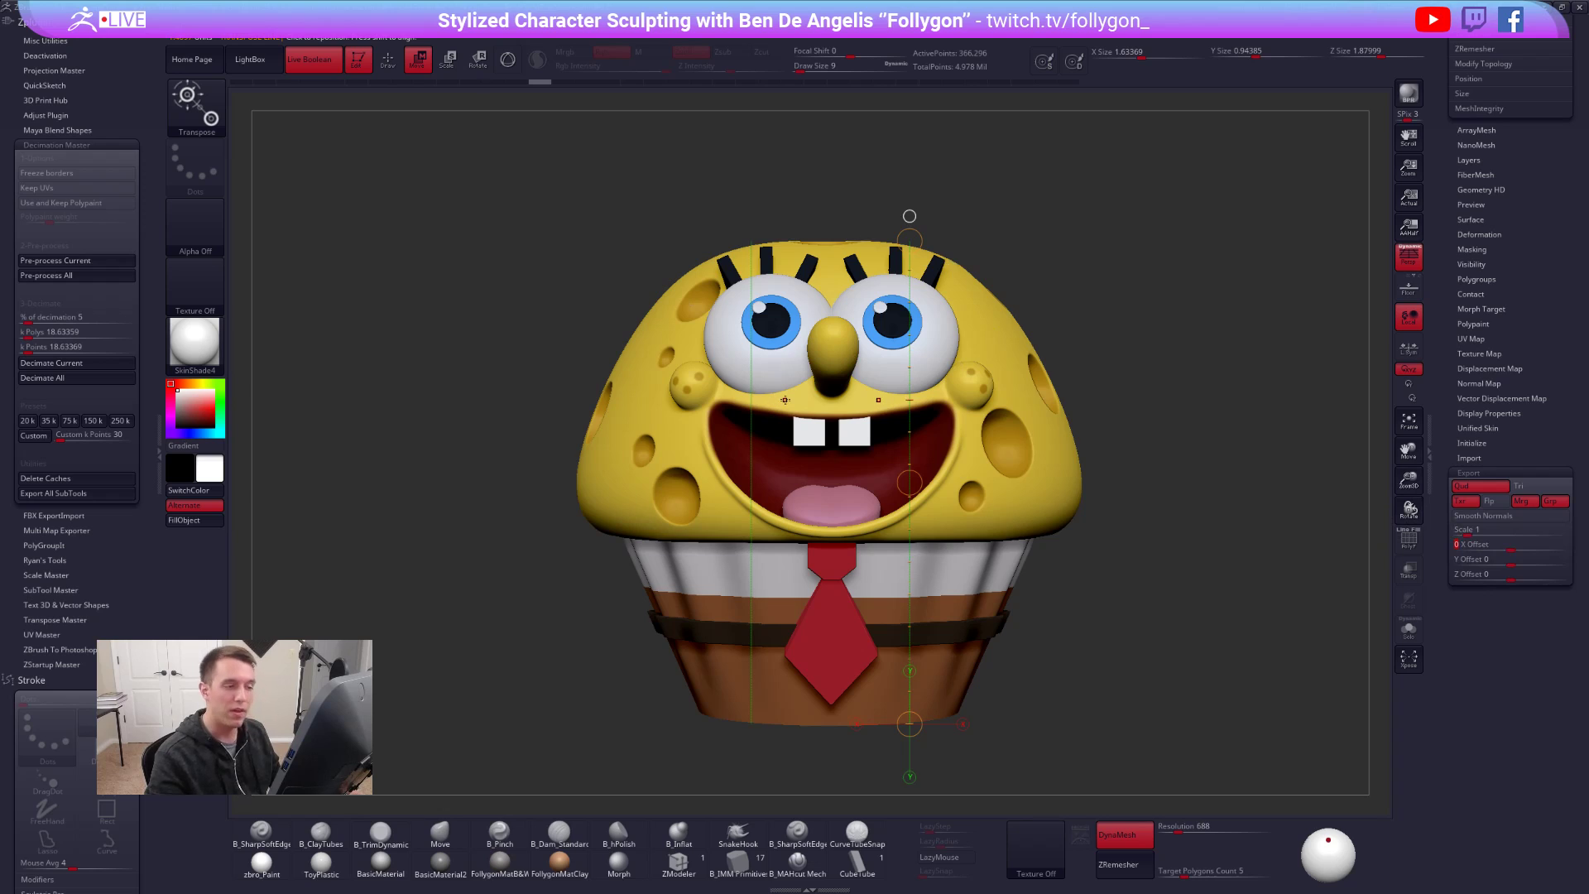
type("444")
key("Escape")
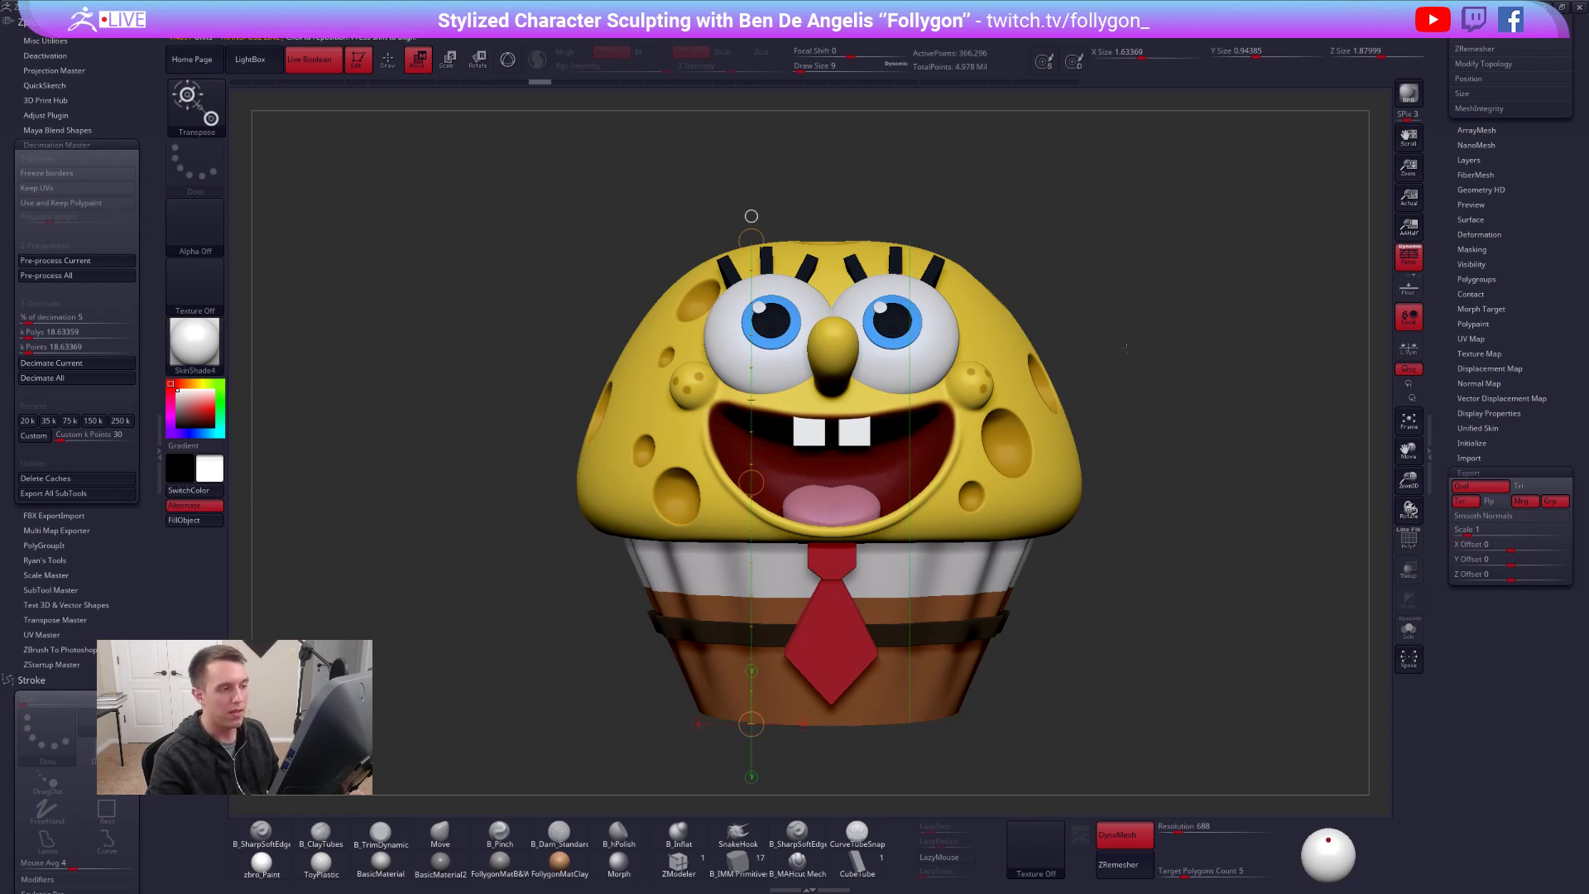
- Examine the body's XYZ size in the geometry size settings
left_click(1497, 472)
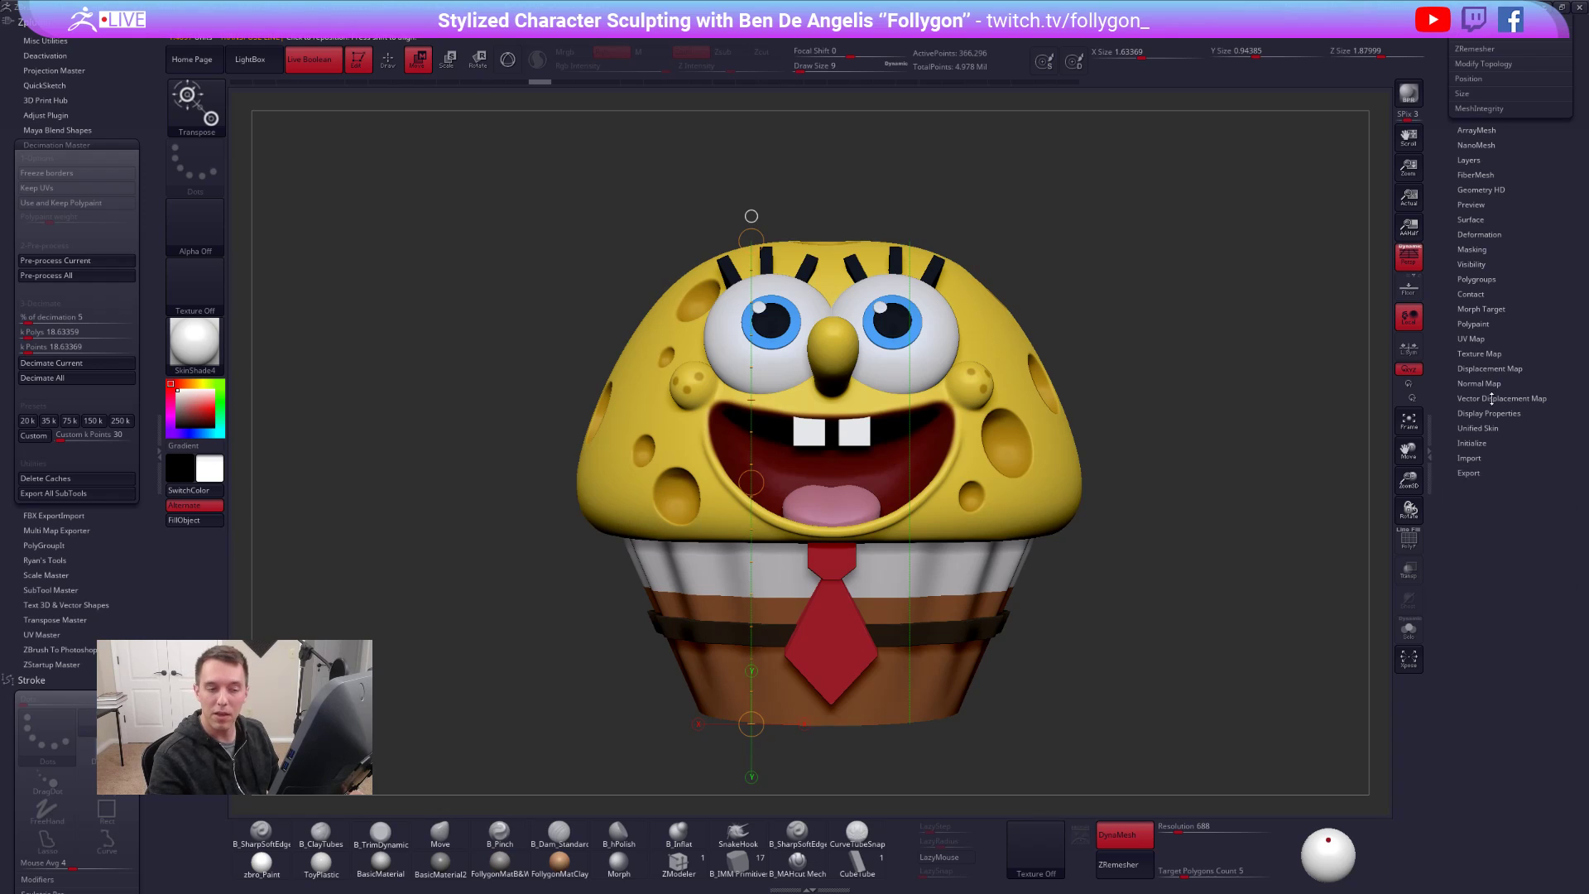
left_click_drag(1491, 413, 1487, 502)
left_click(1479, 433)
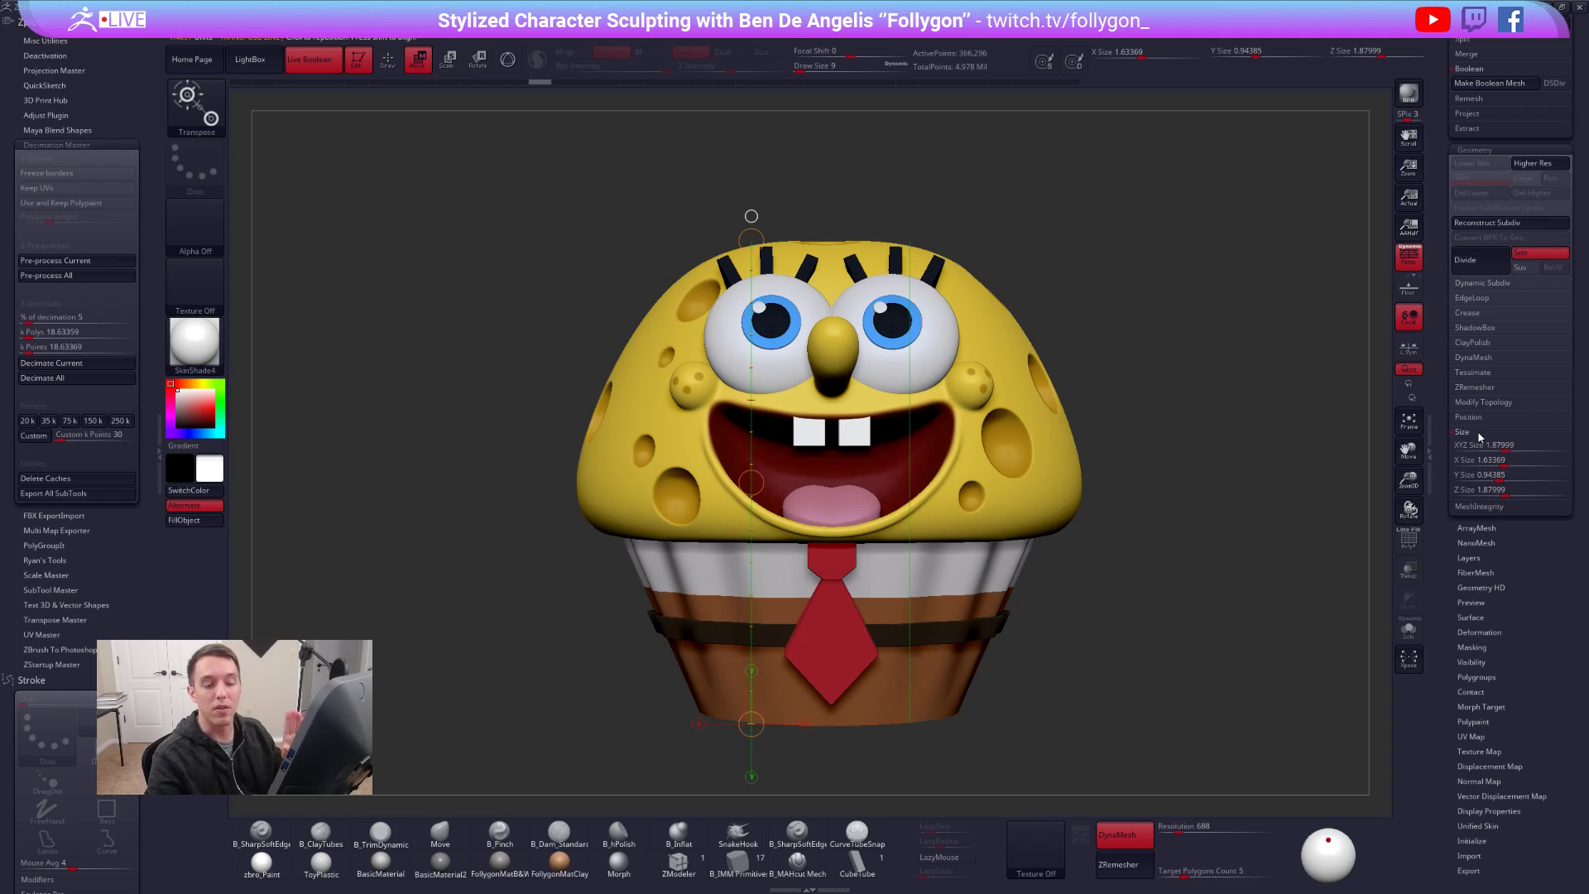
left_click(1484, 446)
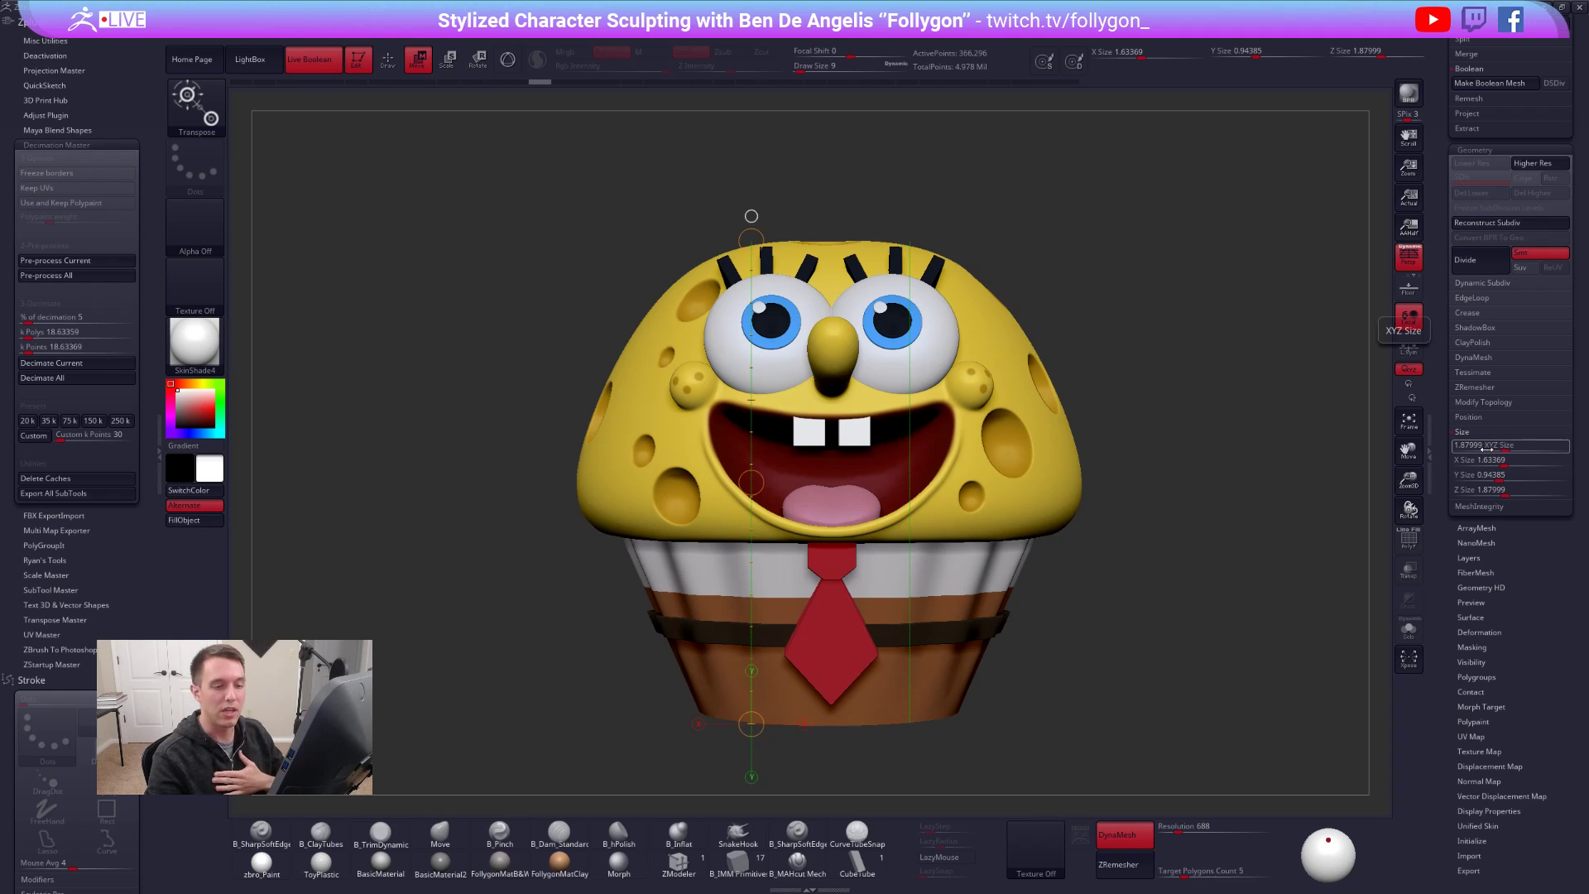
left_click(1464, 432)
left_click(1112, 51)
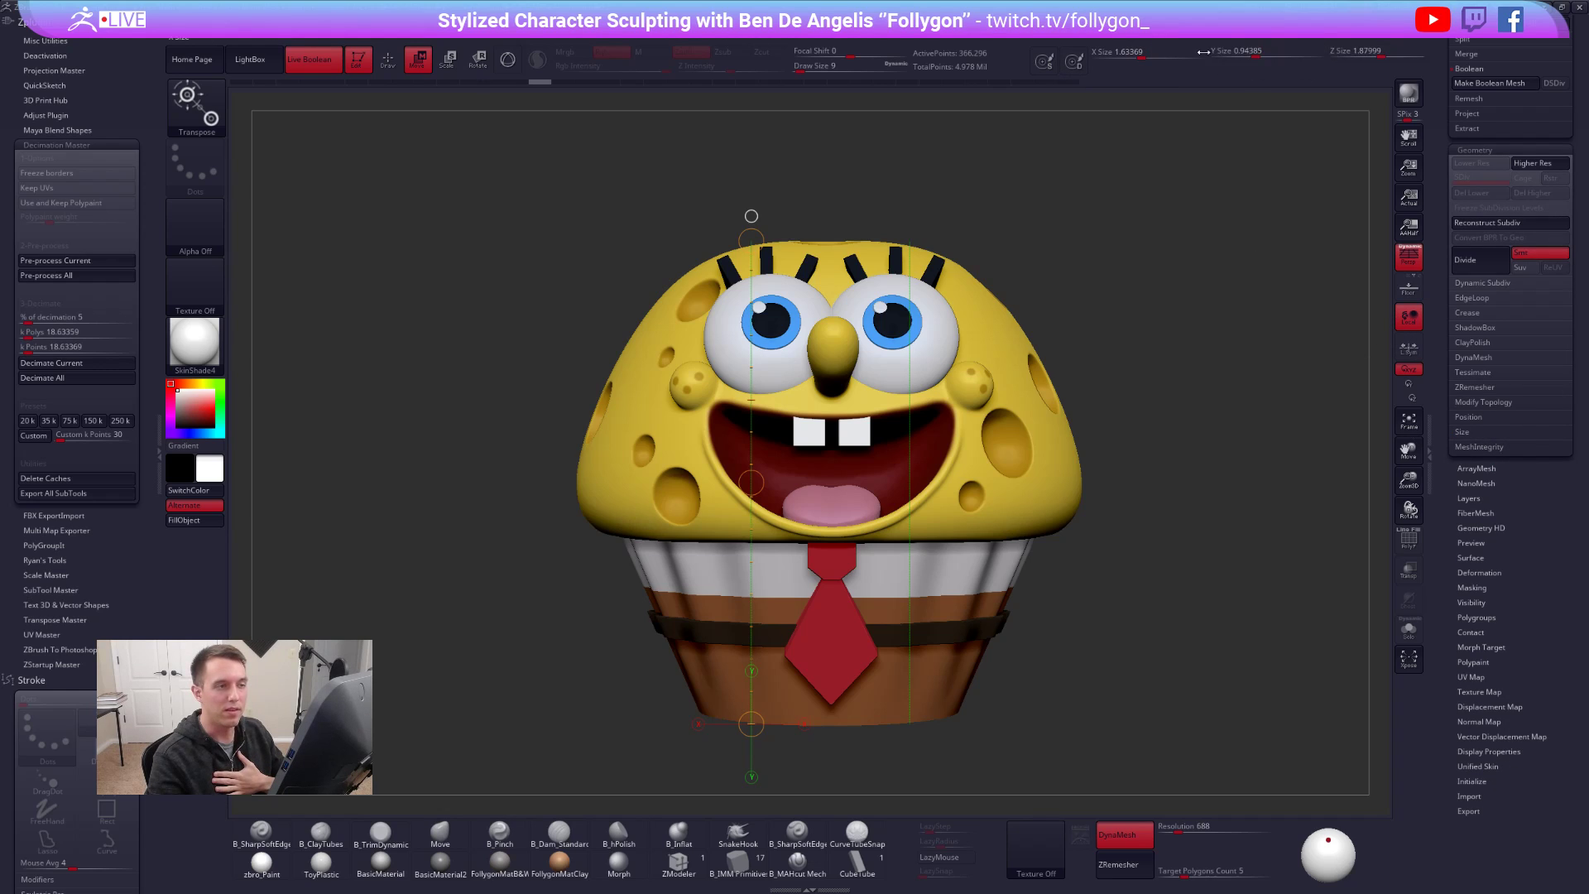
- Hide the plugin palettes to widen the canvas, return to Draw mode and bring the subtool list back into view
left_click(161, 455)
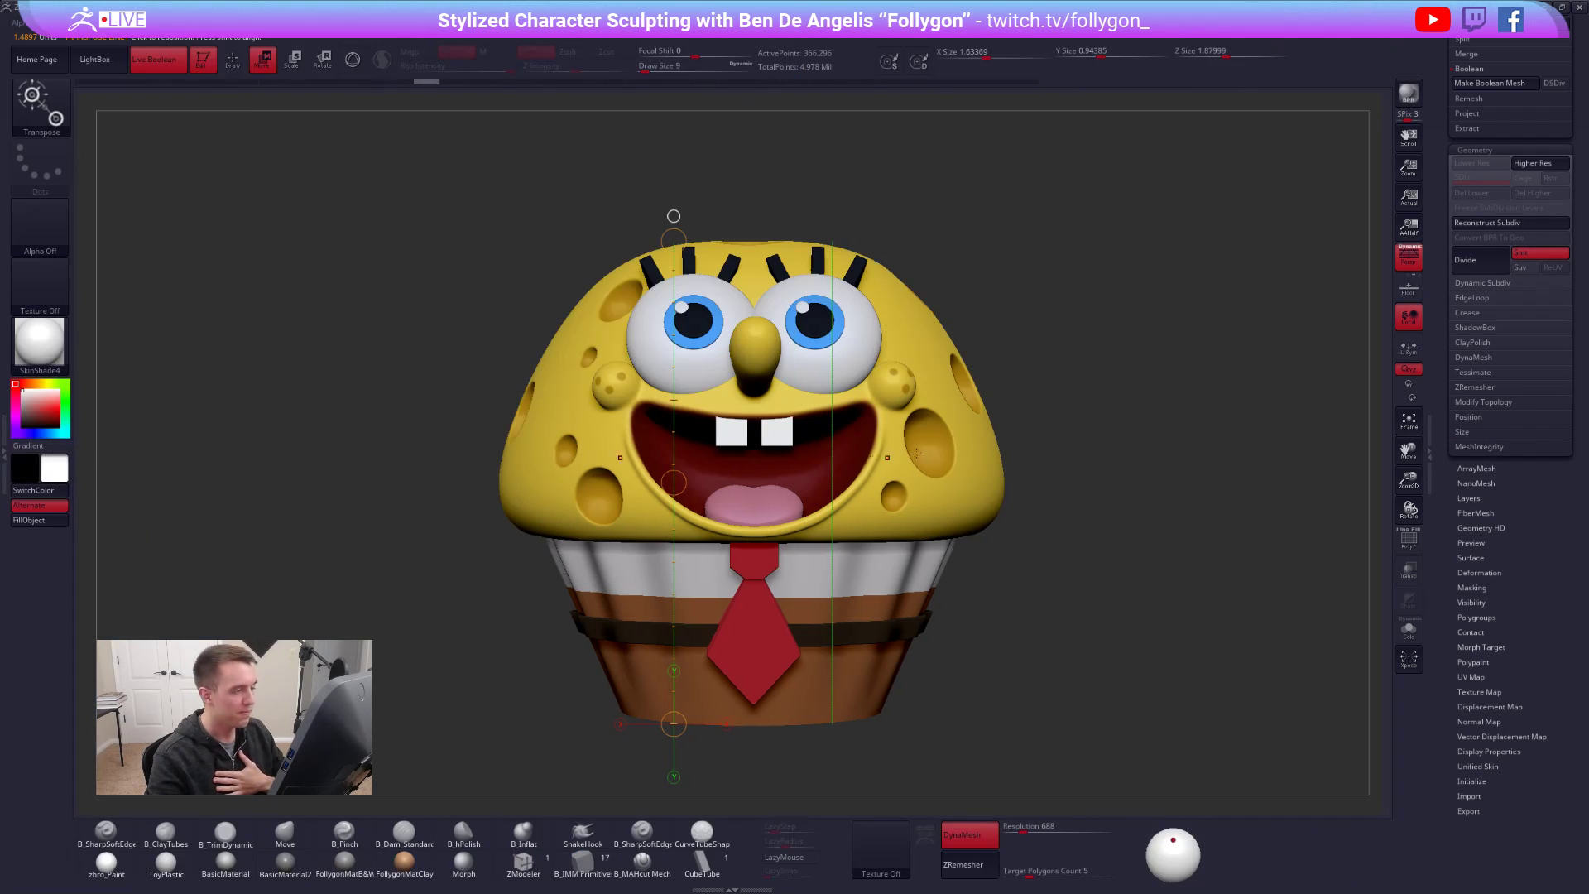
key("q")
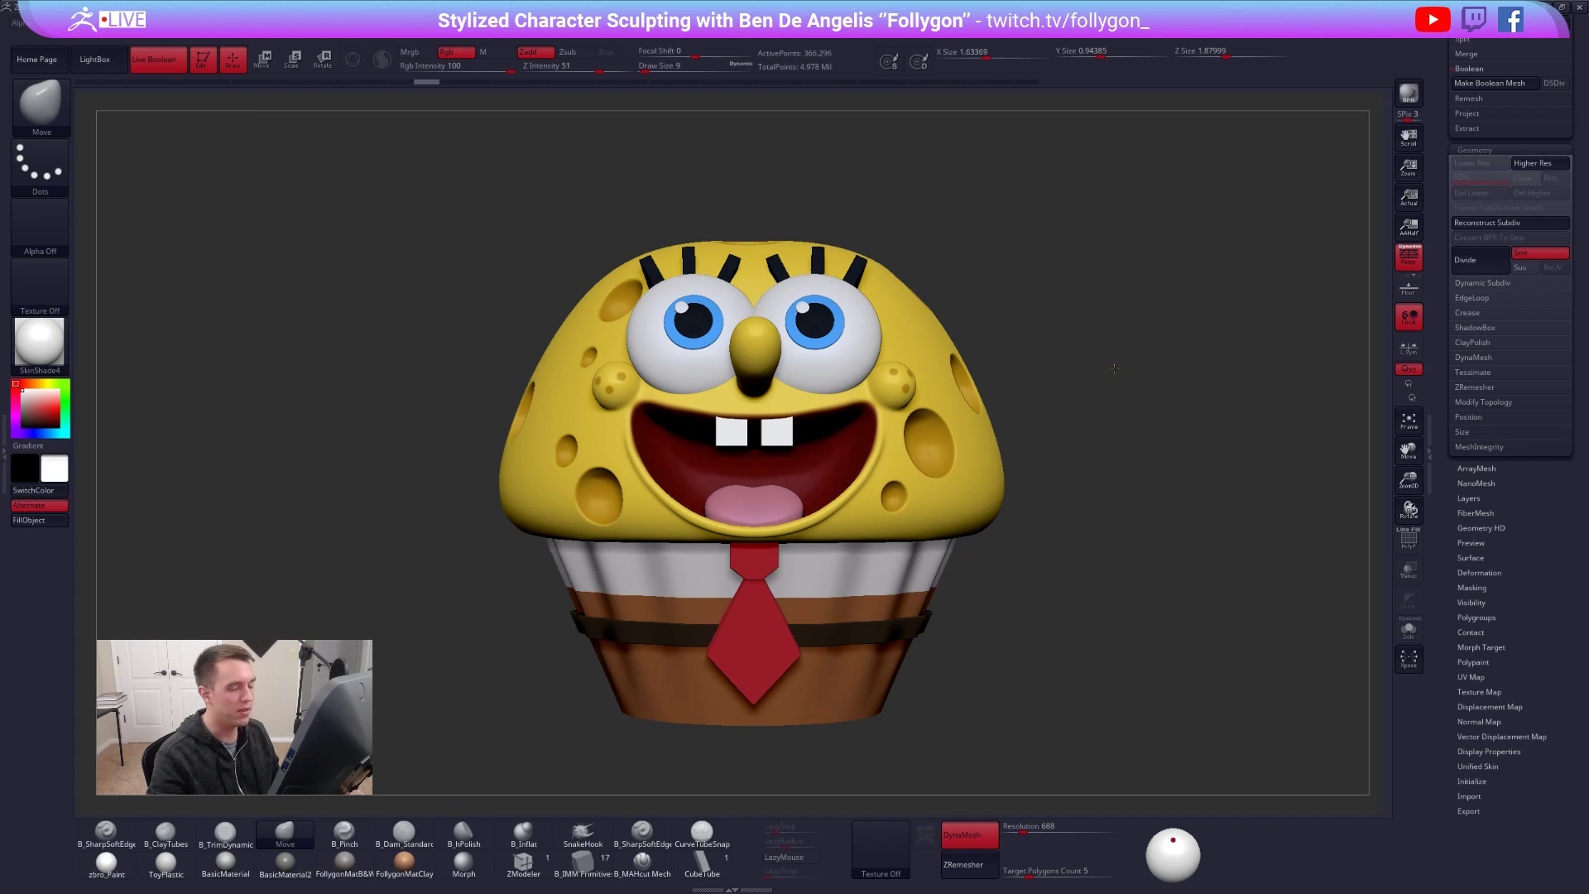
left_click_drag(1533, 208, 1533, 861)
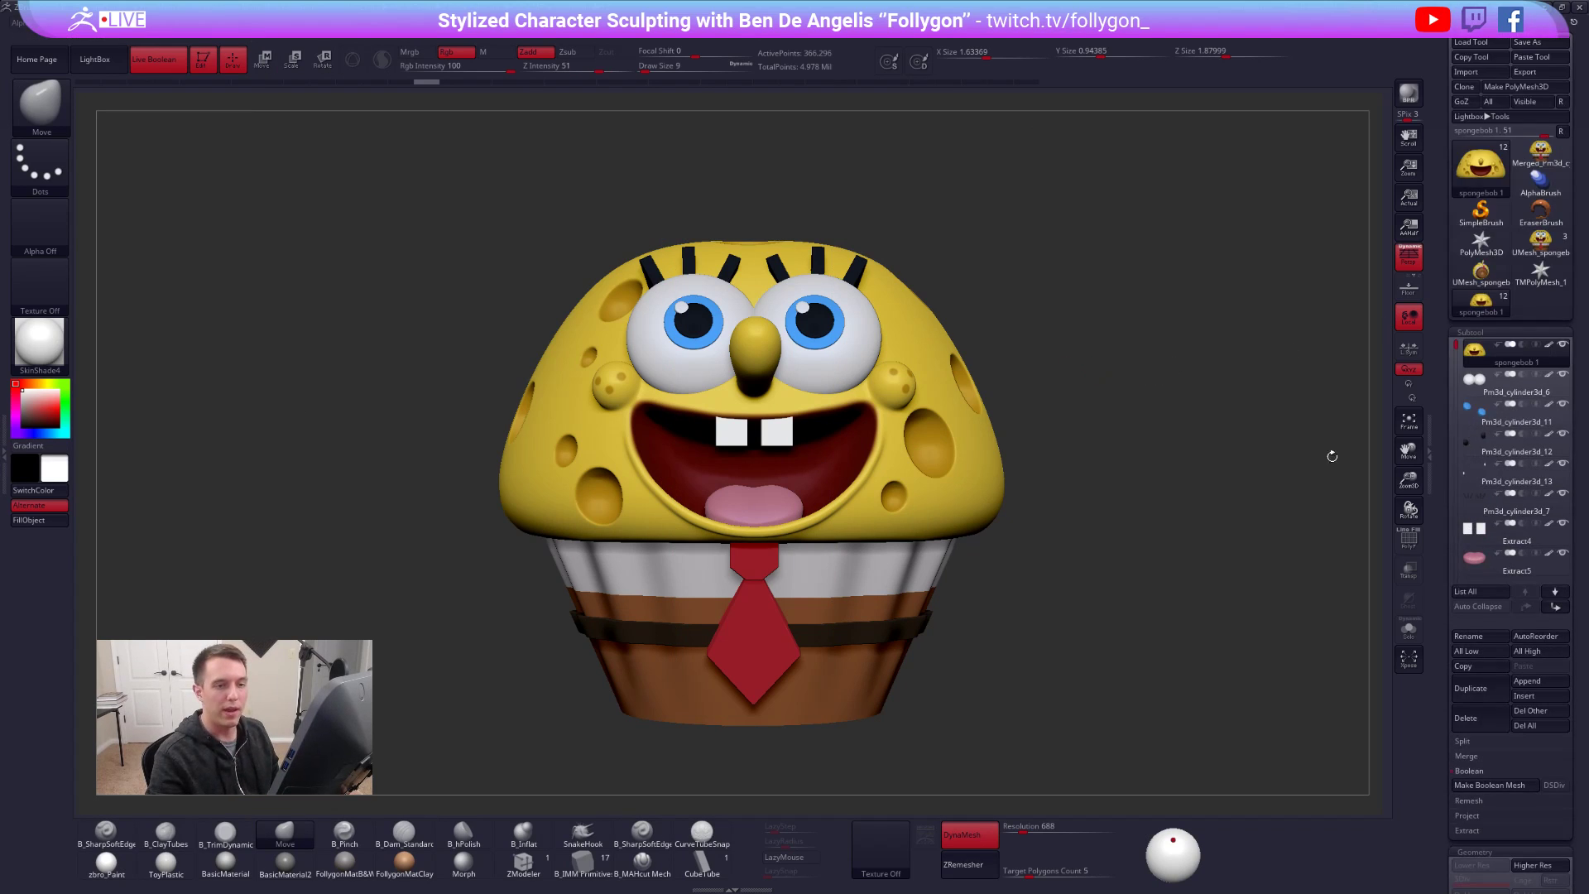
left_click_drag(1126, 447, 1146, 449, "alt")
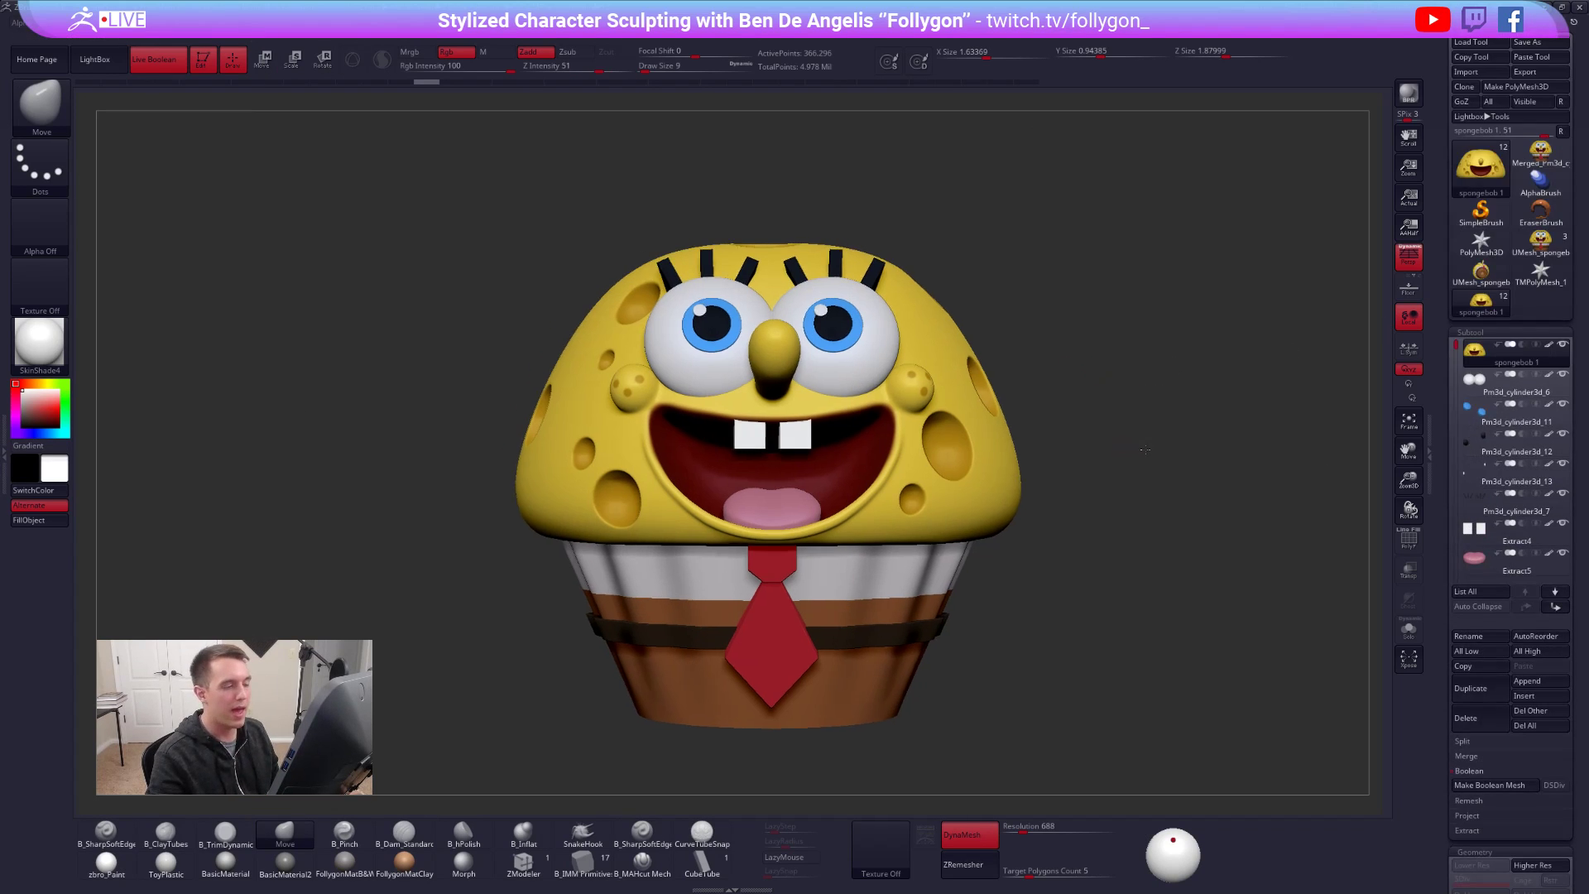
- Inspect the topology of the teeth and eyelashes in wireframe from an angled view
left_click(816, 446, "alt")
right_click_drag(815, 445, 735, 444)
key("shift+f")
key("shift+f")
left_click(904, 272, "alt")
key("shift+f")
key("shift+f")
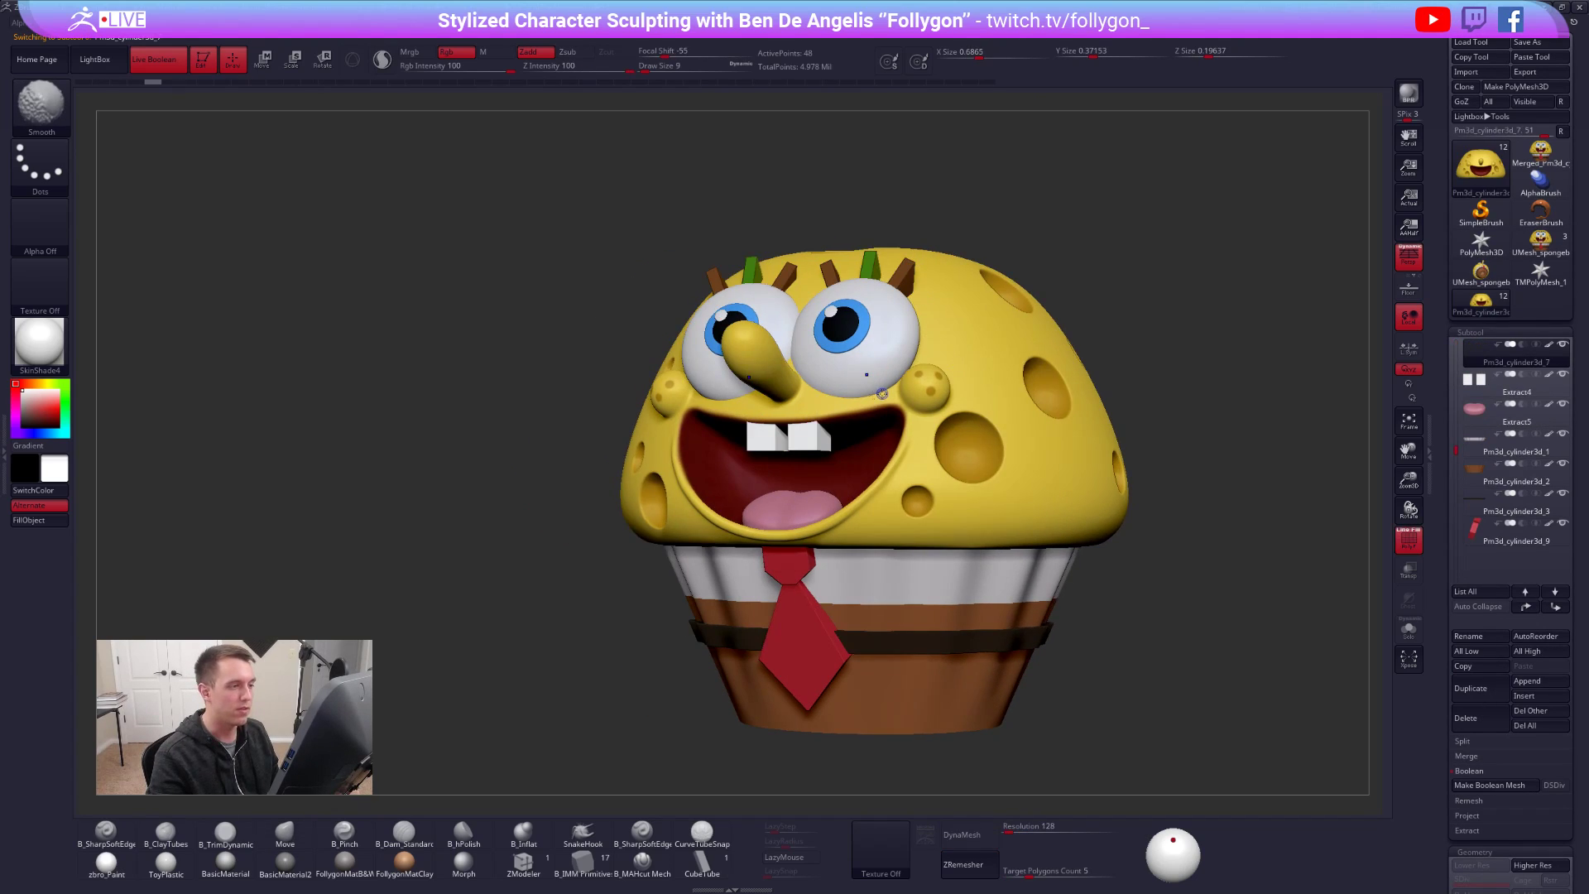
- Select the teeth subtool and inspect its polygons close up in wireframe
left_click(795, 453, "alt")
right_click_drag(801, 434, 905, 381, "ctrl")
key("shift+f")
key("shift+f")
key("alt+s")
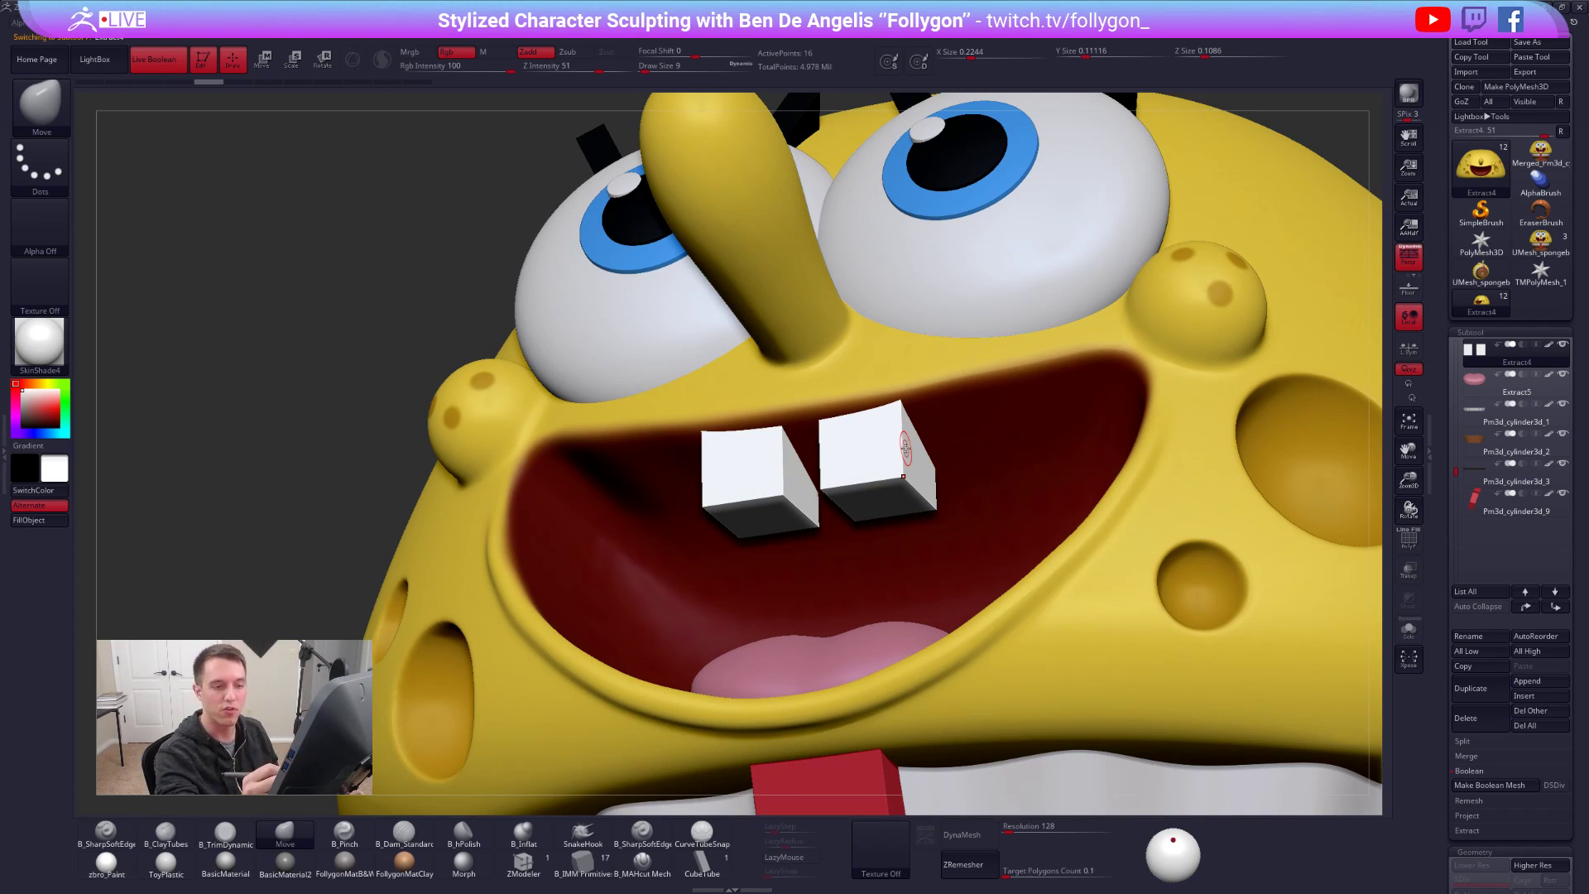
- Try subdividing the isolated teeth to SDiv 5 with subdivision smoothing (Smt) enabled
left_click_drag(1444, 433, 1445, 340)
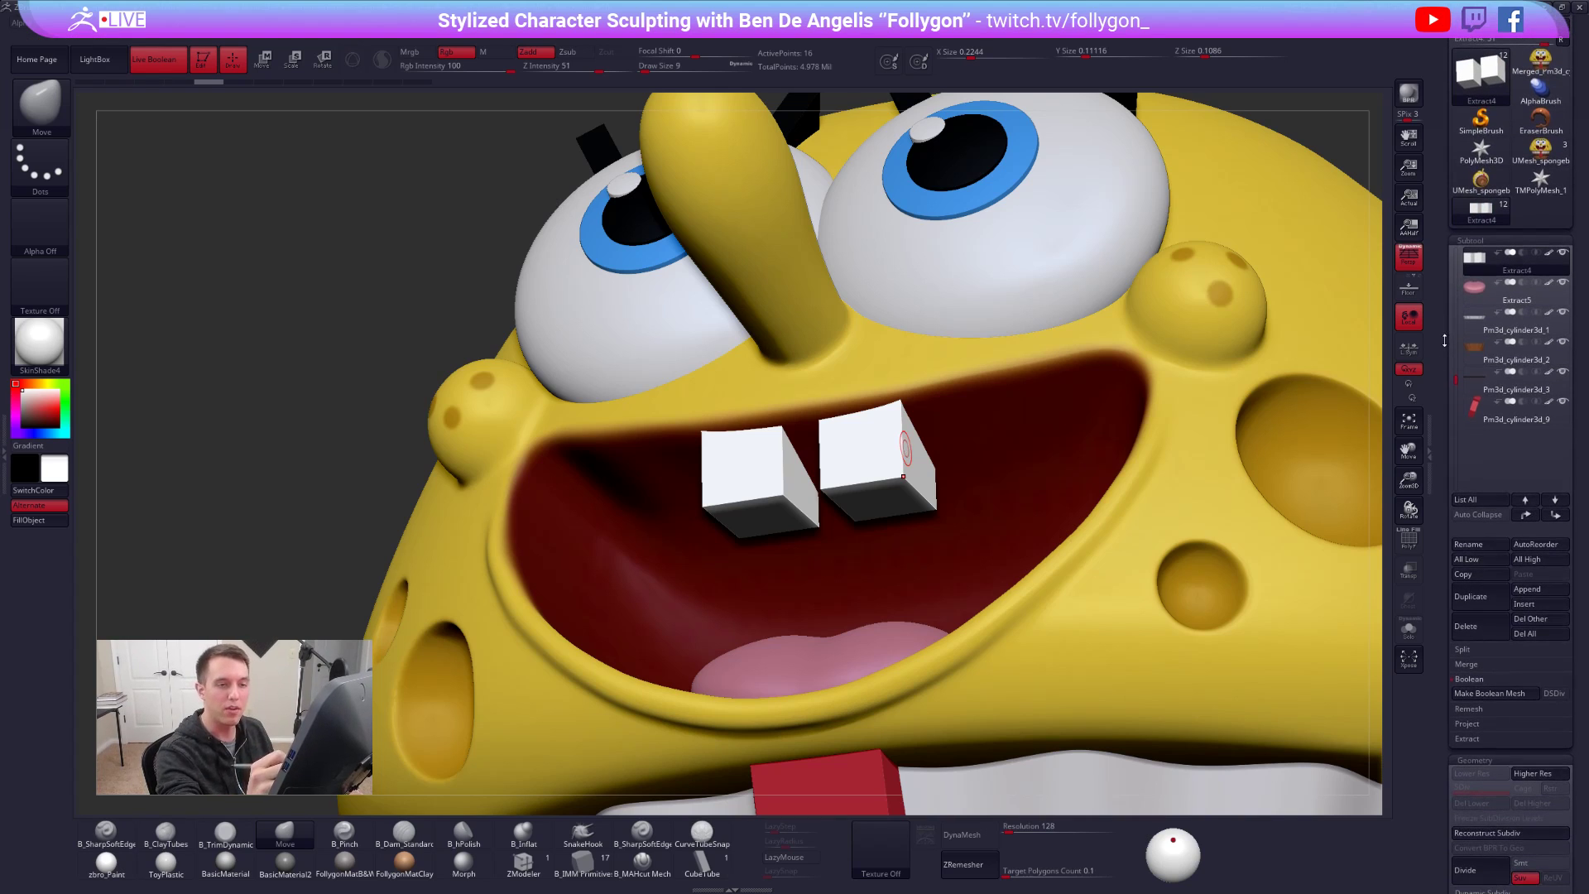
left_click_drag(1441, 615, 1441, 405)
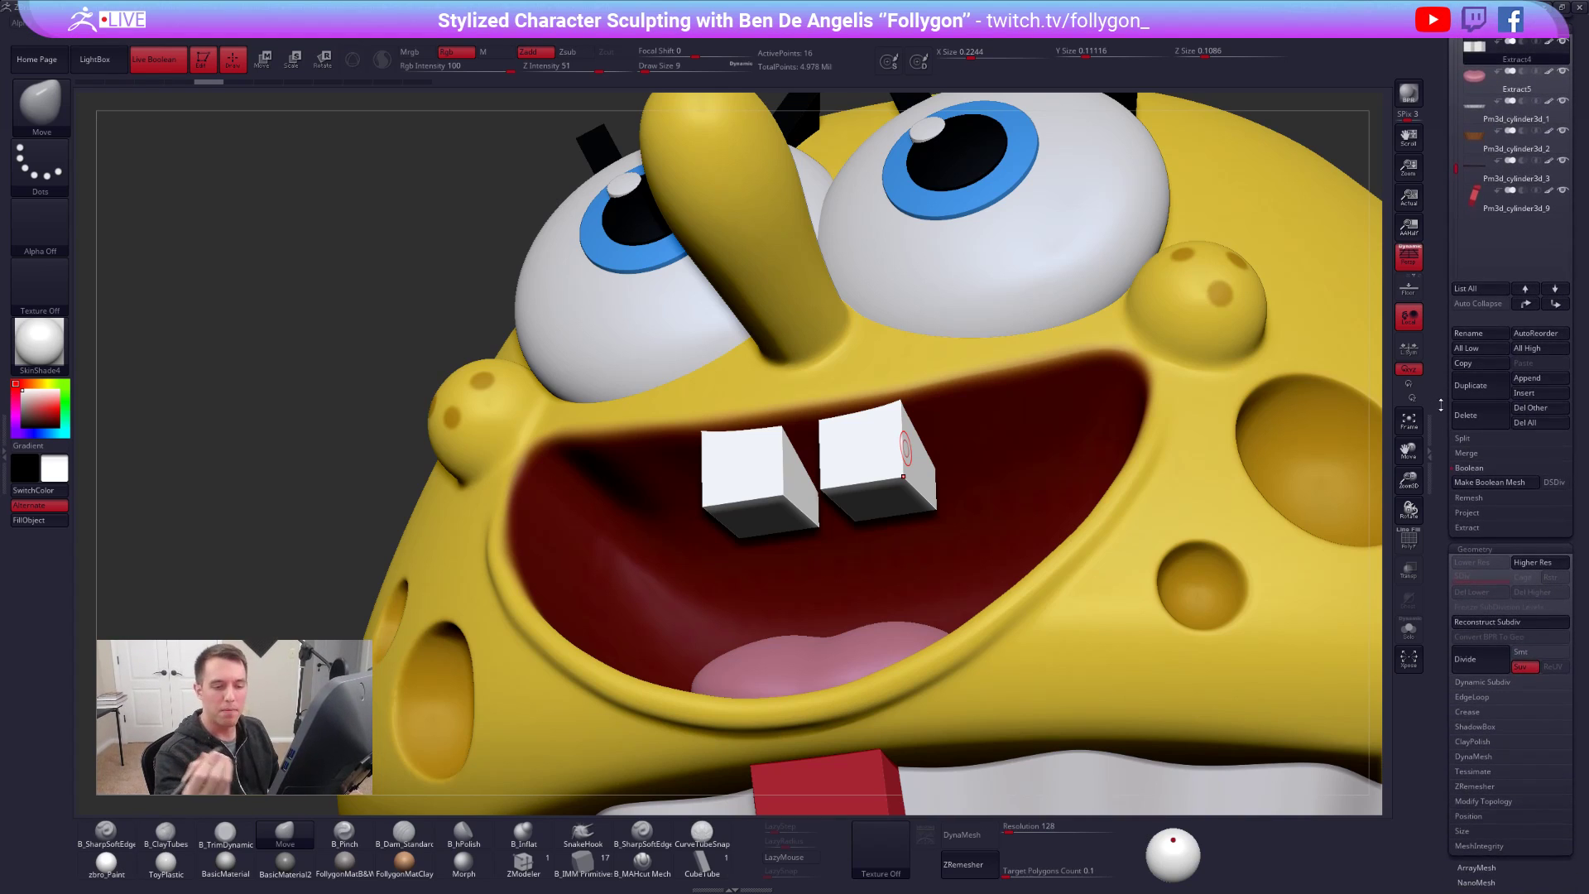
left_click_drag(1442, 531, 1442, 476)
left_click(1541, 596)
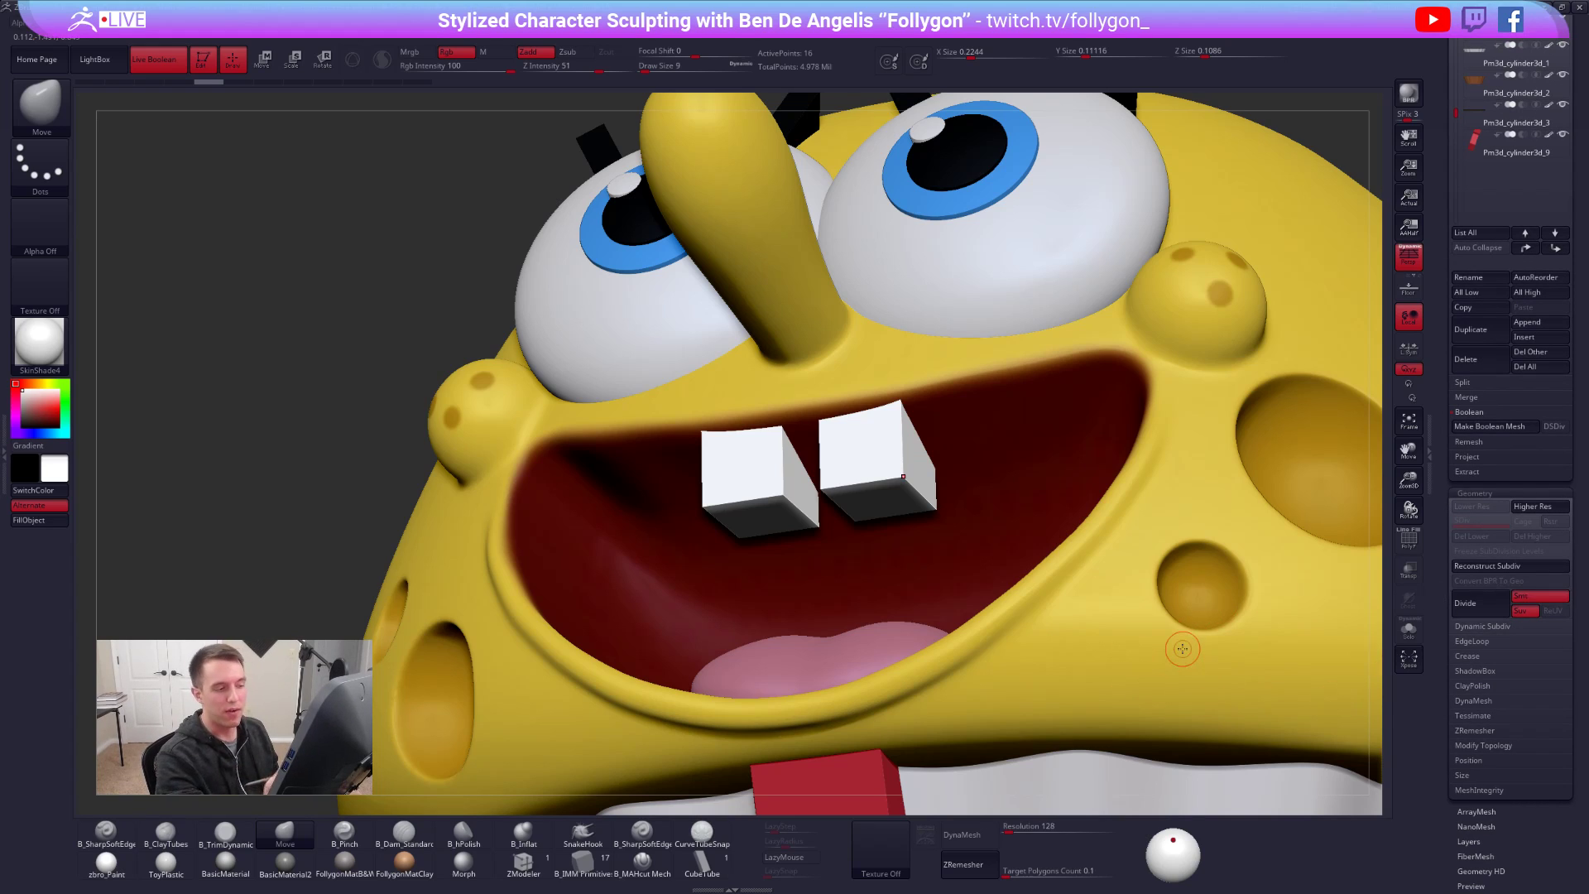
key("alt+s")
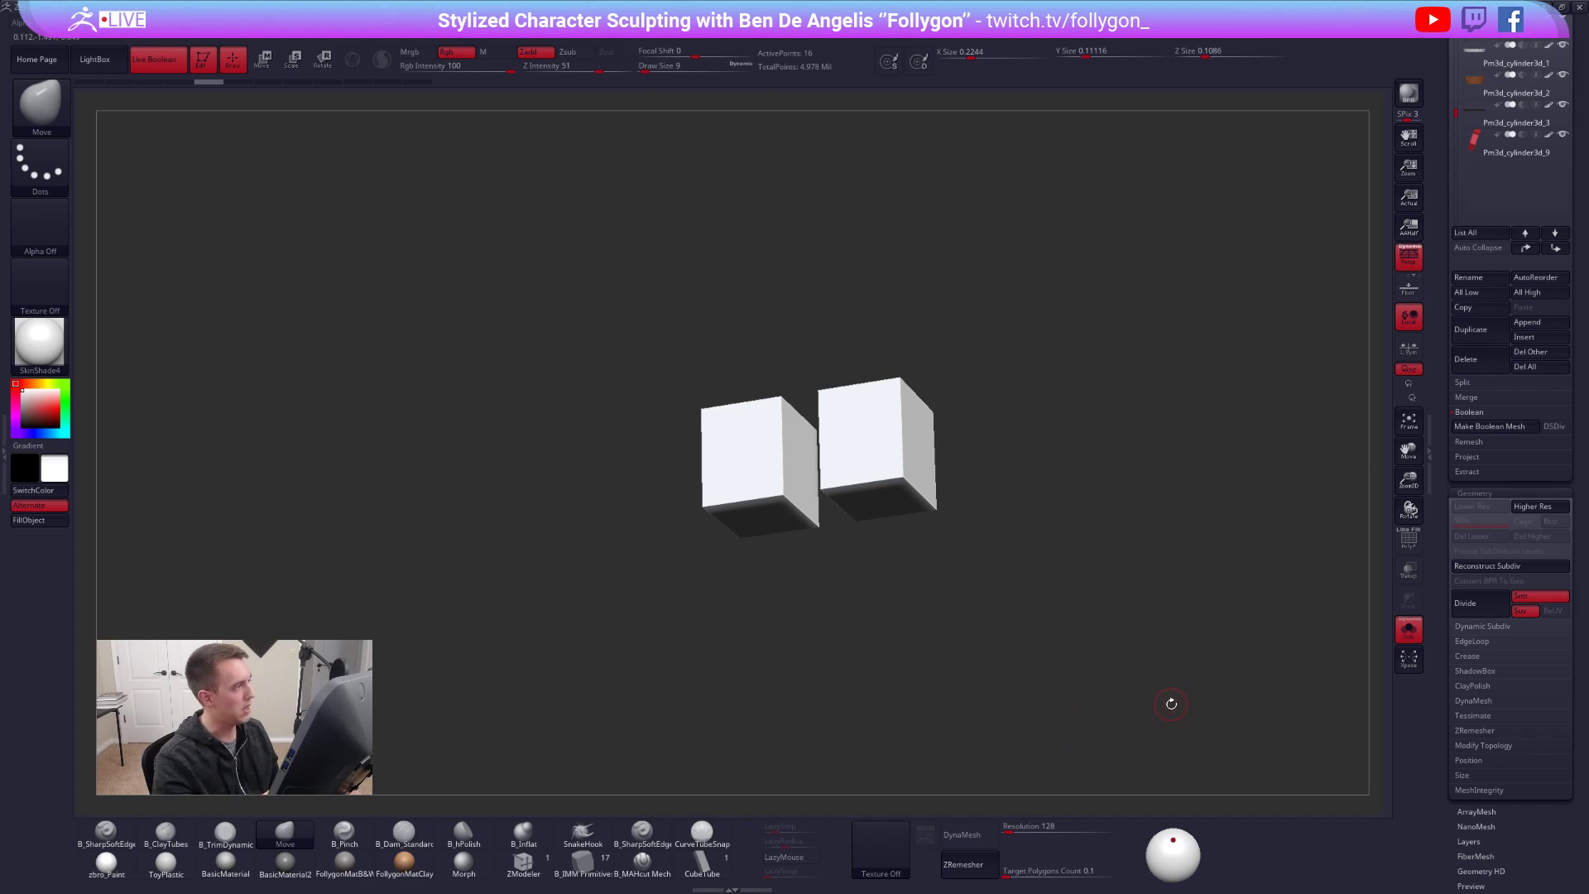
key("ctrl+d")
left_click(908, 477)
right_click_drag(928, 530, 993, 610, "ctrl")
key("ctrl+d")
key("ctrl+d")
key("ctrl+d")
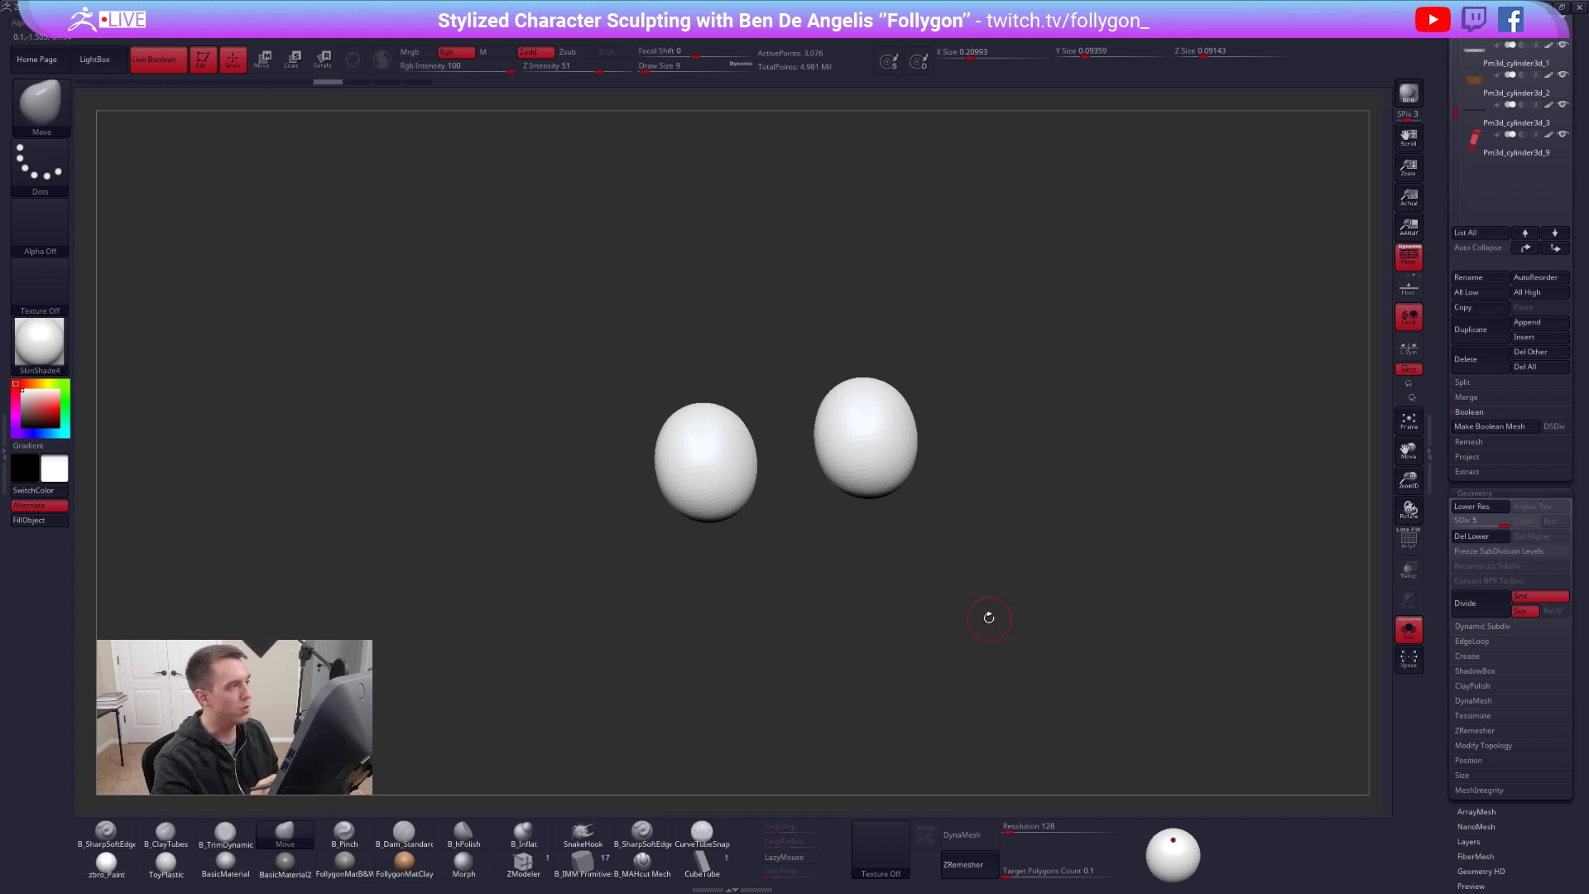
- Step the rounded teeth back down through their subdivision levels
key("shift+d")
key("shift+d")
key("shift+d")
key("shift+d")
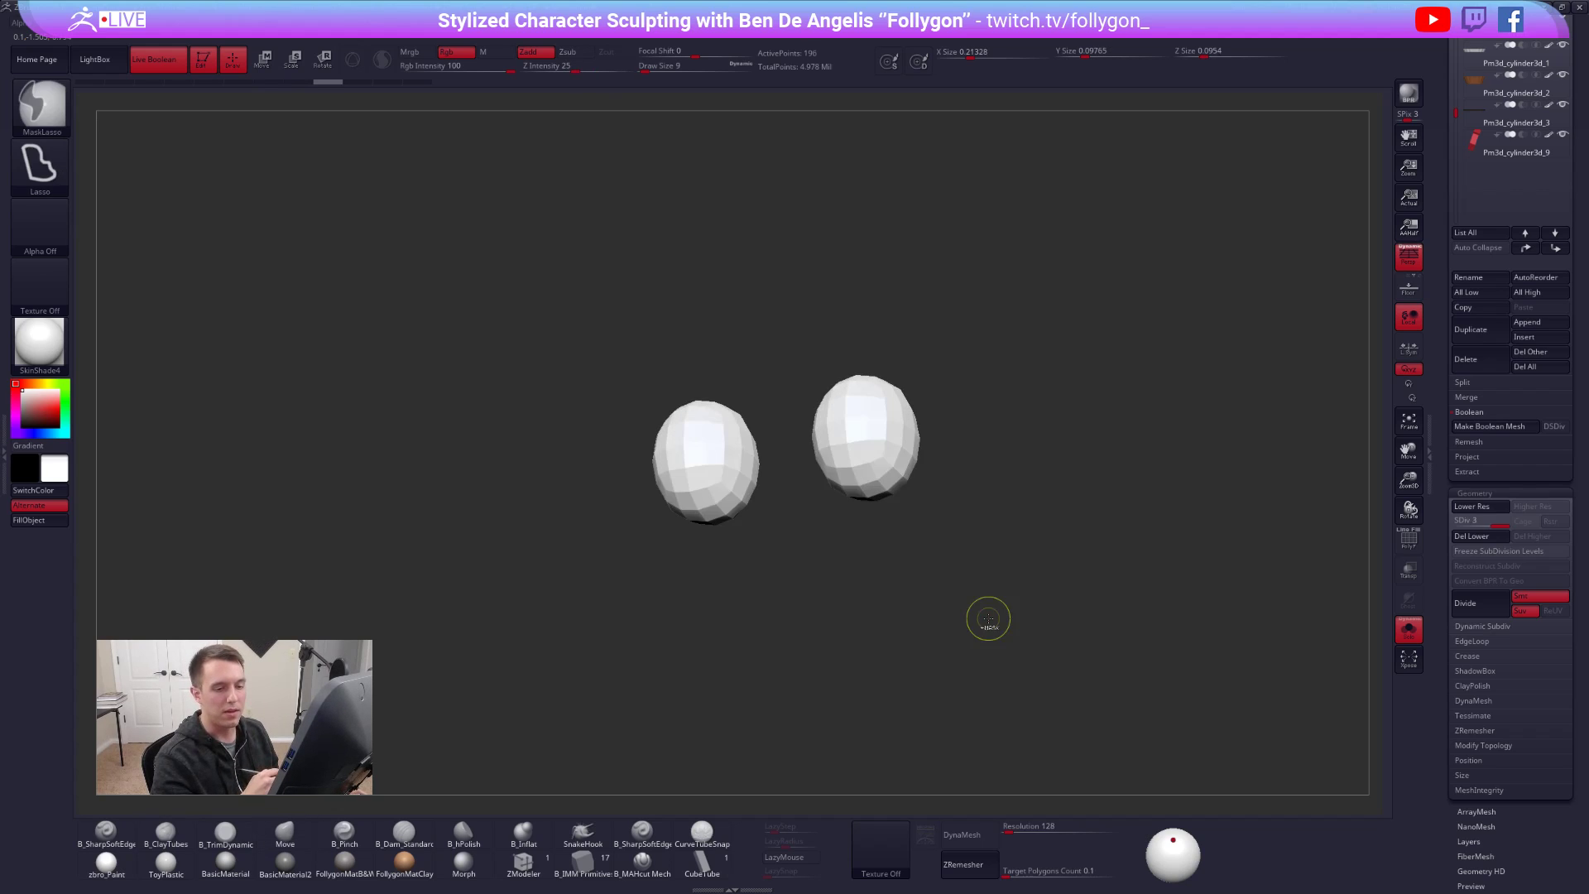
- Turn off subdivision smoothing (Smt) and divide the teeth up to SDiv 7, checking the wireframe along the way
left_click(1539, 596)
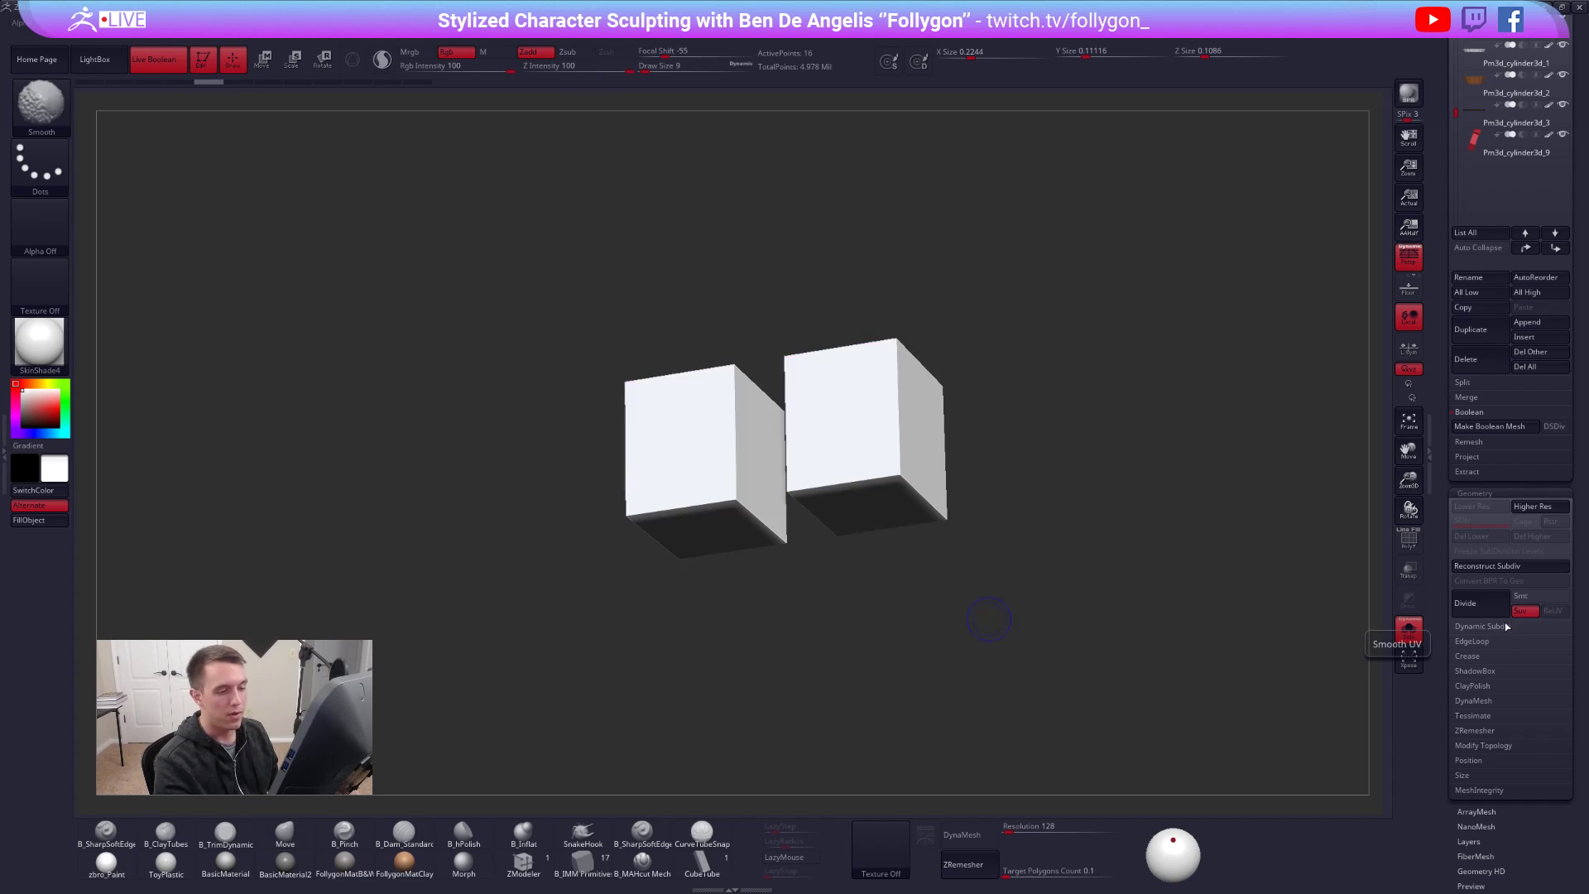
left_click(1481, 606)
left_click(1475, 608)
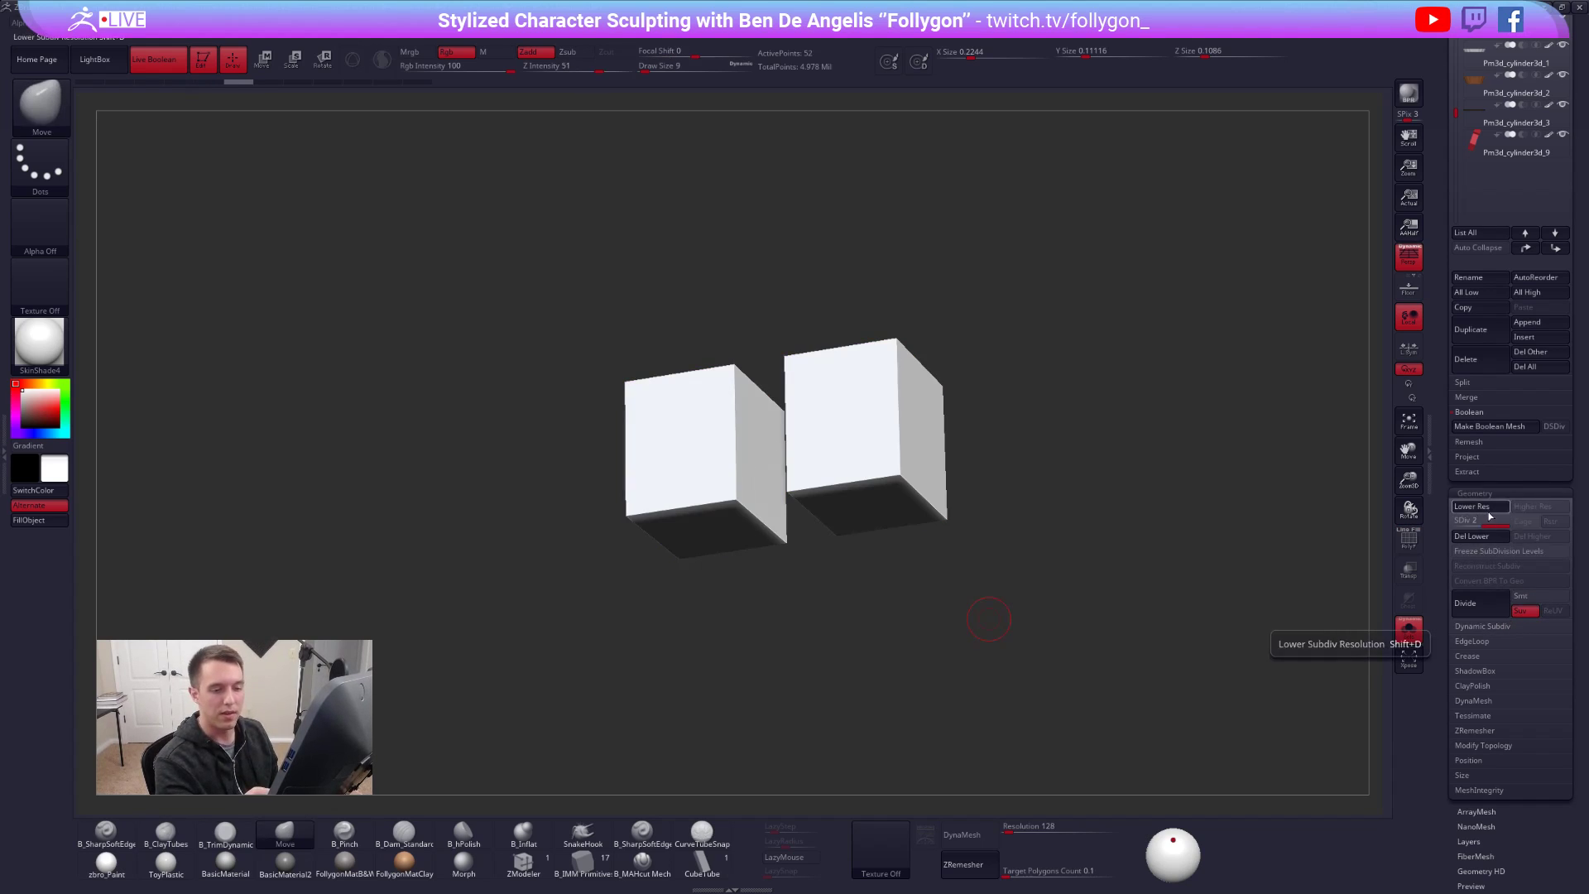
left_click(1473, 607)
left_click(1474, 607)
key("shift+f")
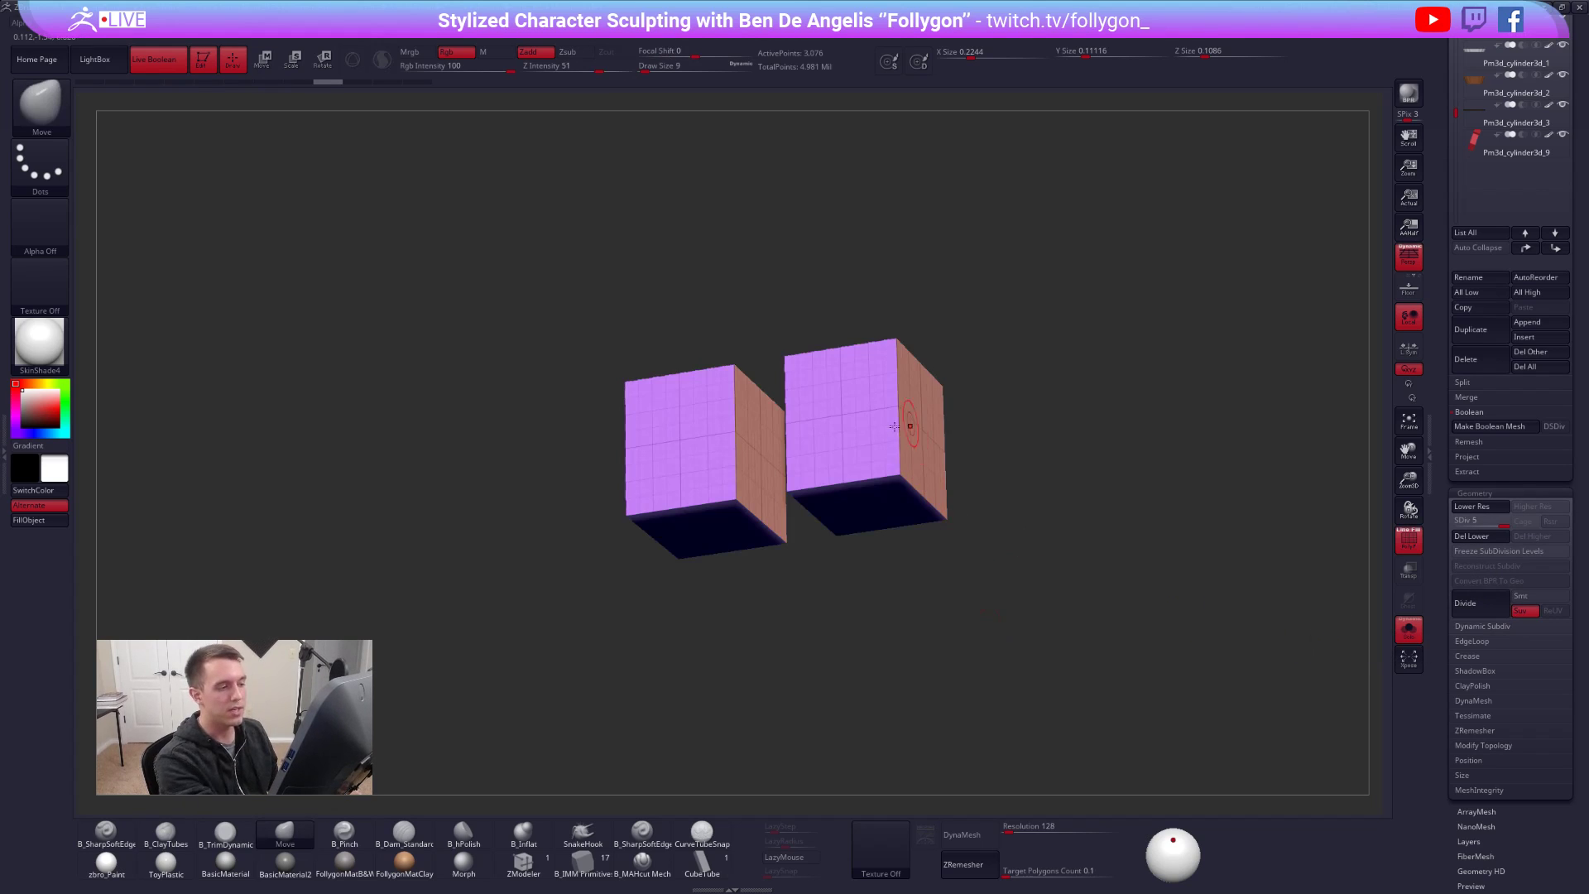
key("shift+f")
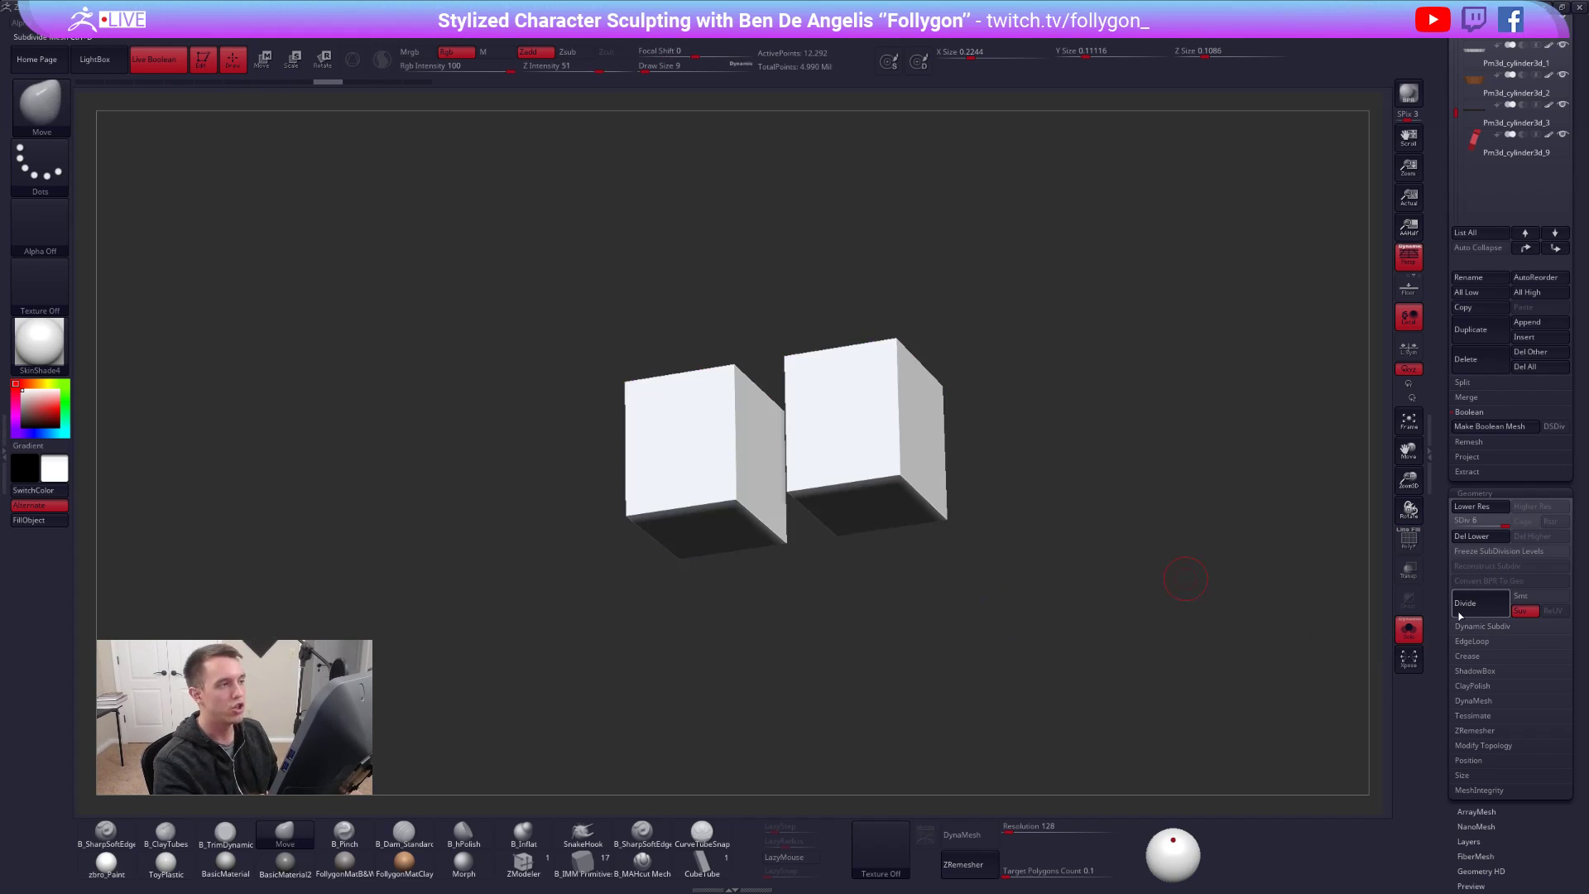
left_click(1461, 608)
- Check the divided teeth in wireframe and show them with all the other subtools again
key("shift+f")
key("shift+f")
mouse_move(974, 464)
left_mouse_down("shift")
mouse_move(968, 581)
mouse_move(1004, 646)
left_mouse_up("shift")
key("shift+s")
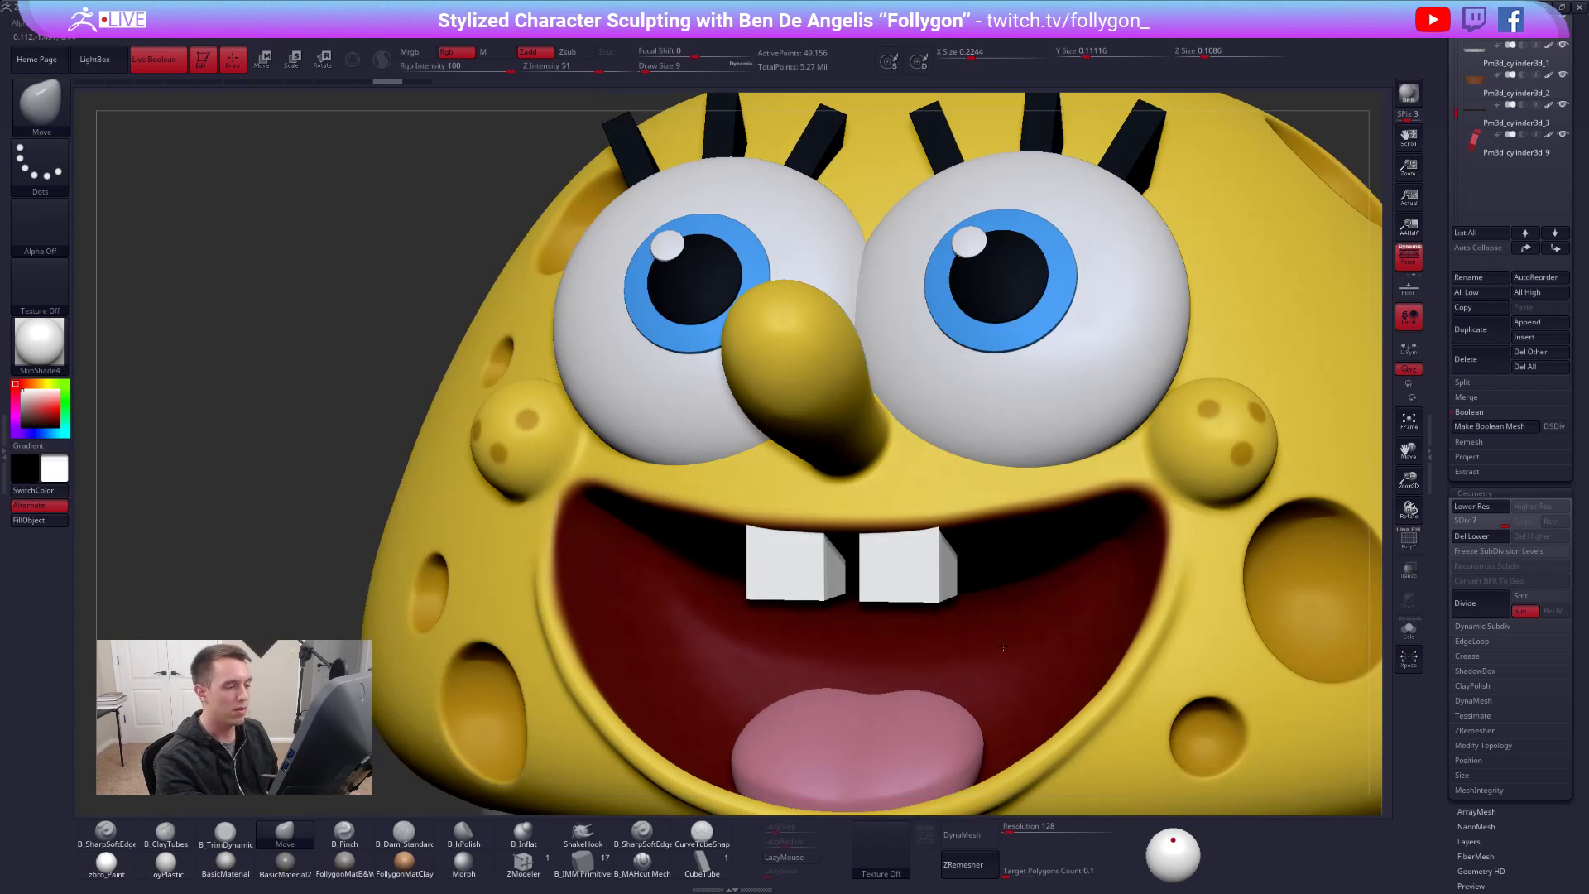
right_click_drag(1003, 646, 938, 587)
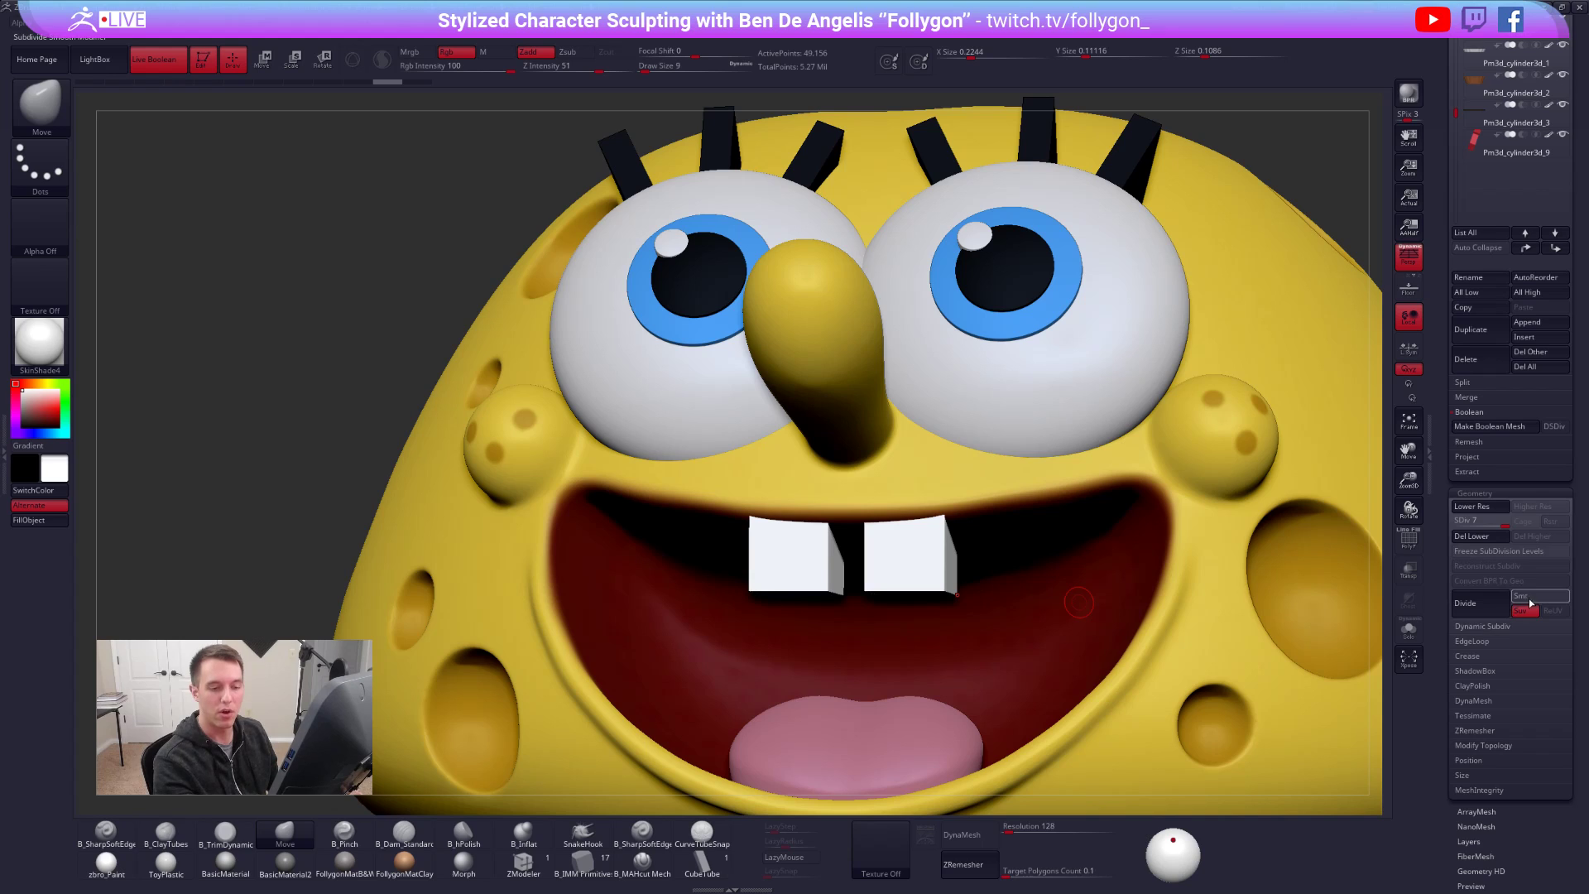
scroll(1465, 553, "up", 3)
scroll(1464, 553, "up", 5)
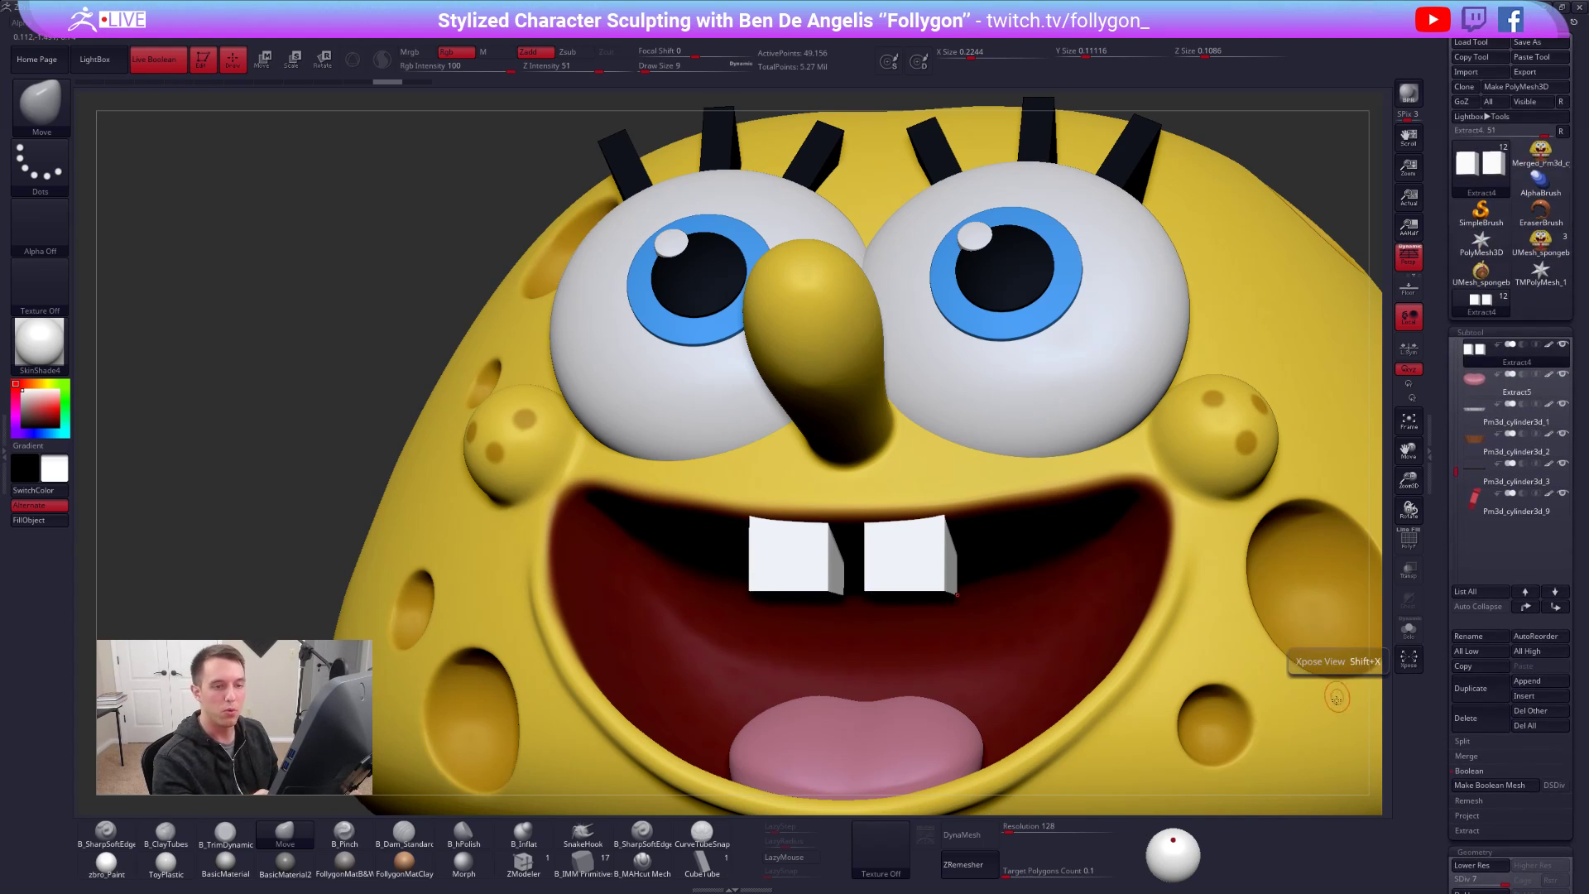
- Select the eyelash subtool and inspect its topology in wireframe
left_click(1140, 160, "alt")
key("alt+s")
right_click_drag(1140, 160, 1074, 606, "alt")
key("shift+f")
key("alt+s")
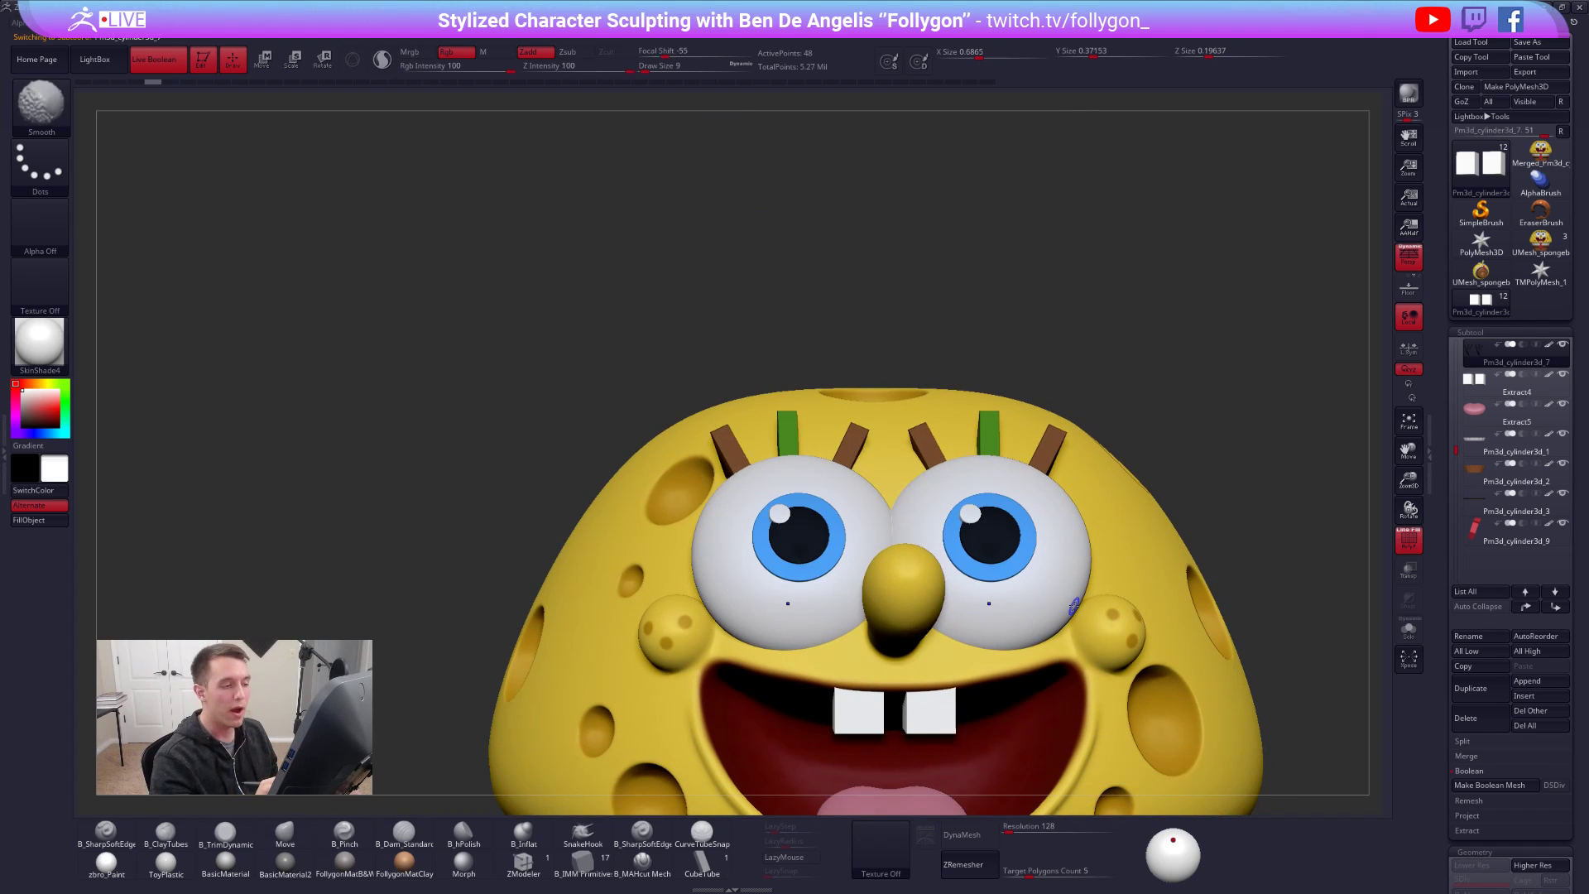
key("shift+f")
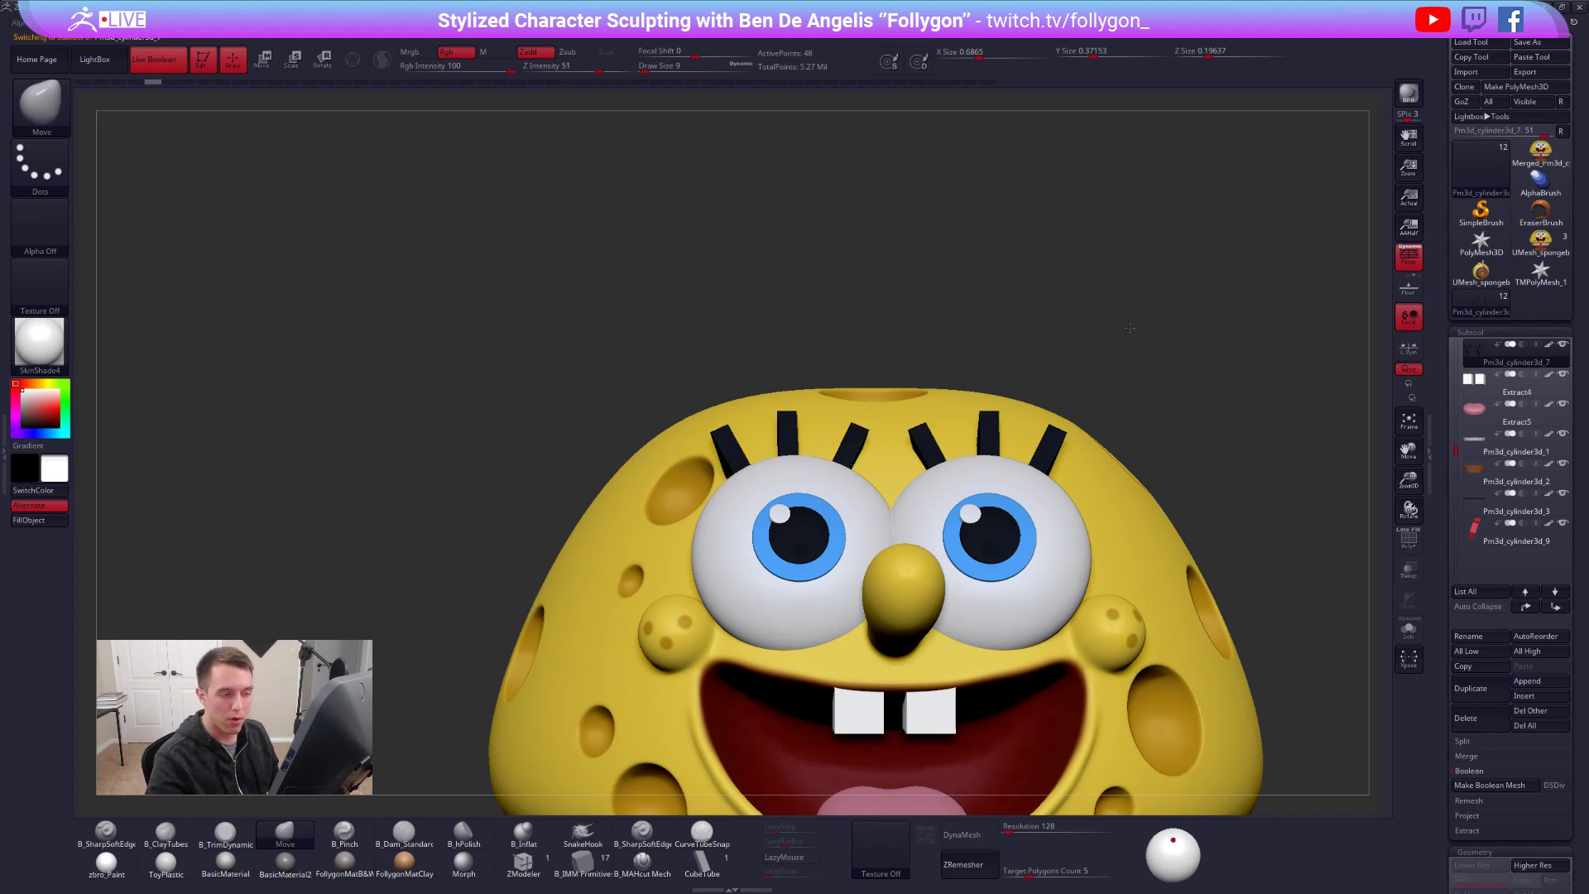
- Switch to the Shapeways 3D tools page in the browser and inspect the eyelashes in the Wall Thickness heatmap
right_click_drag(1130, 328, 1130, 204, "alt")
right_click_drag(928, 319, 936, 364, "alt")
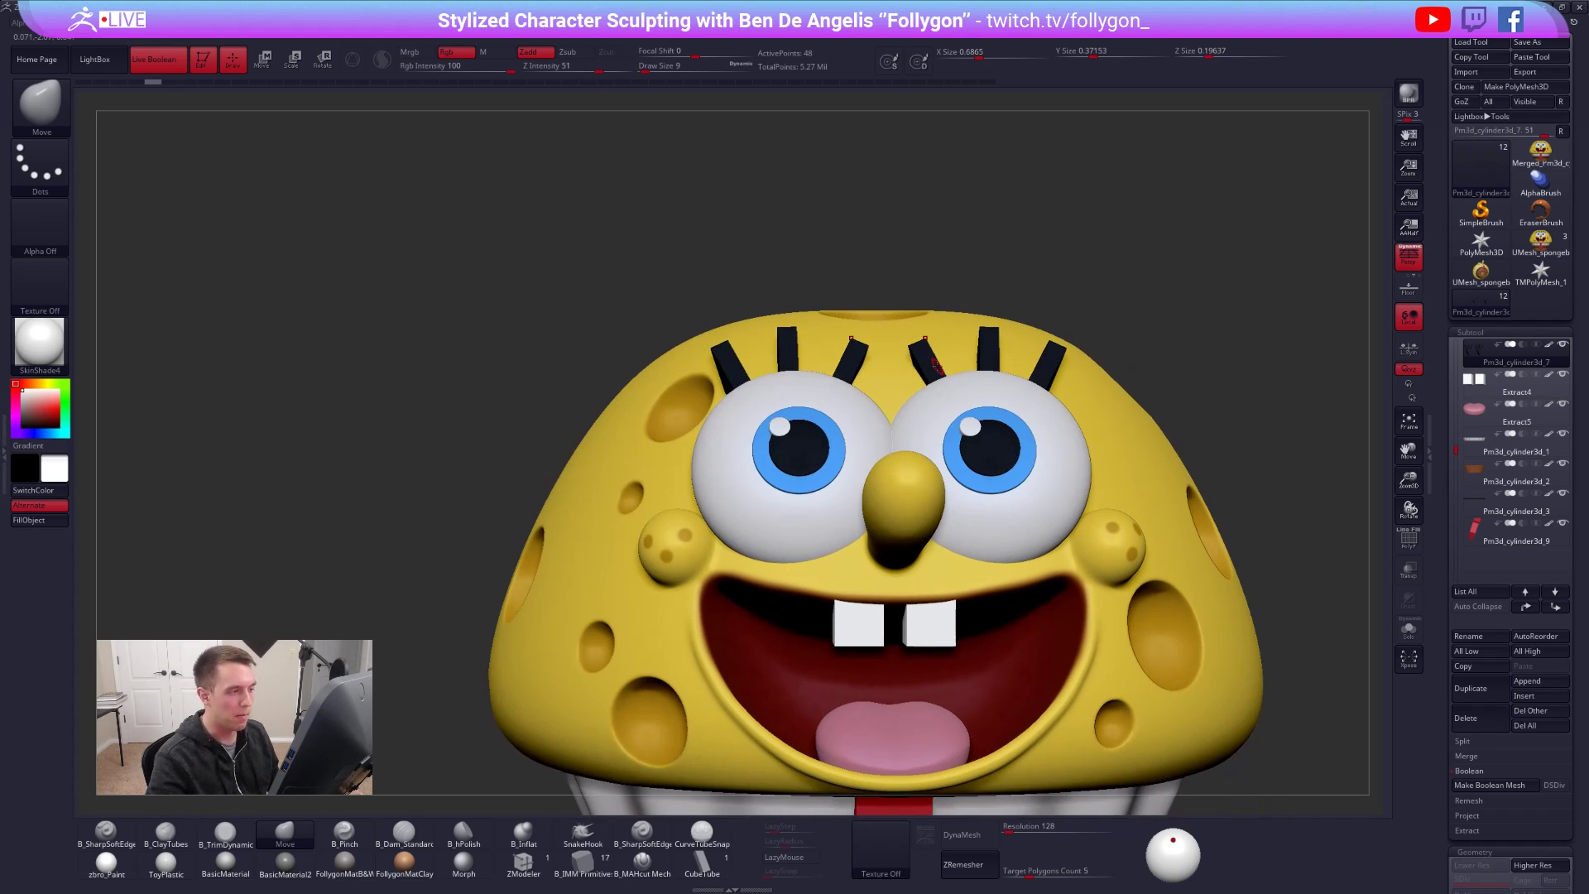
key("alt+Tab")
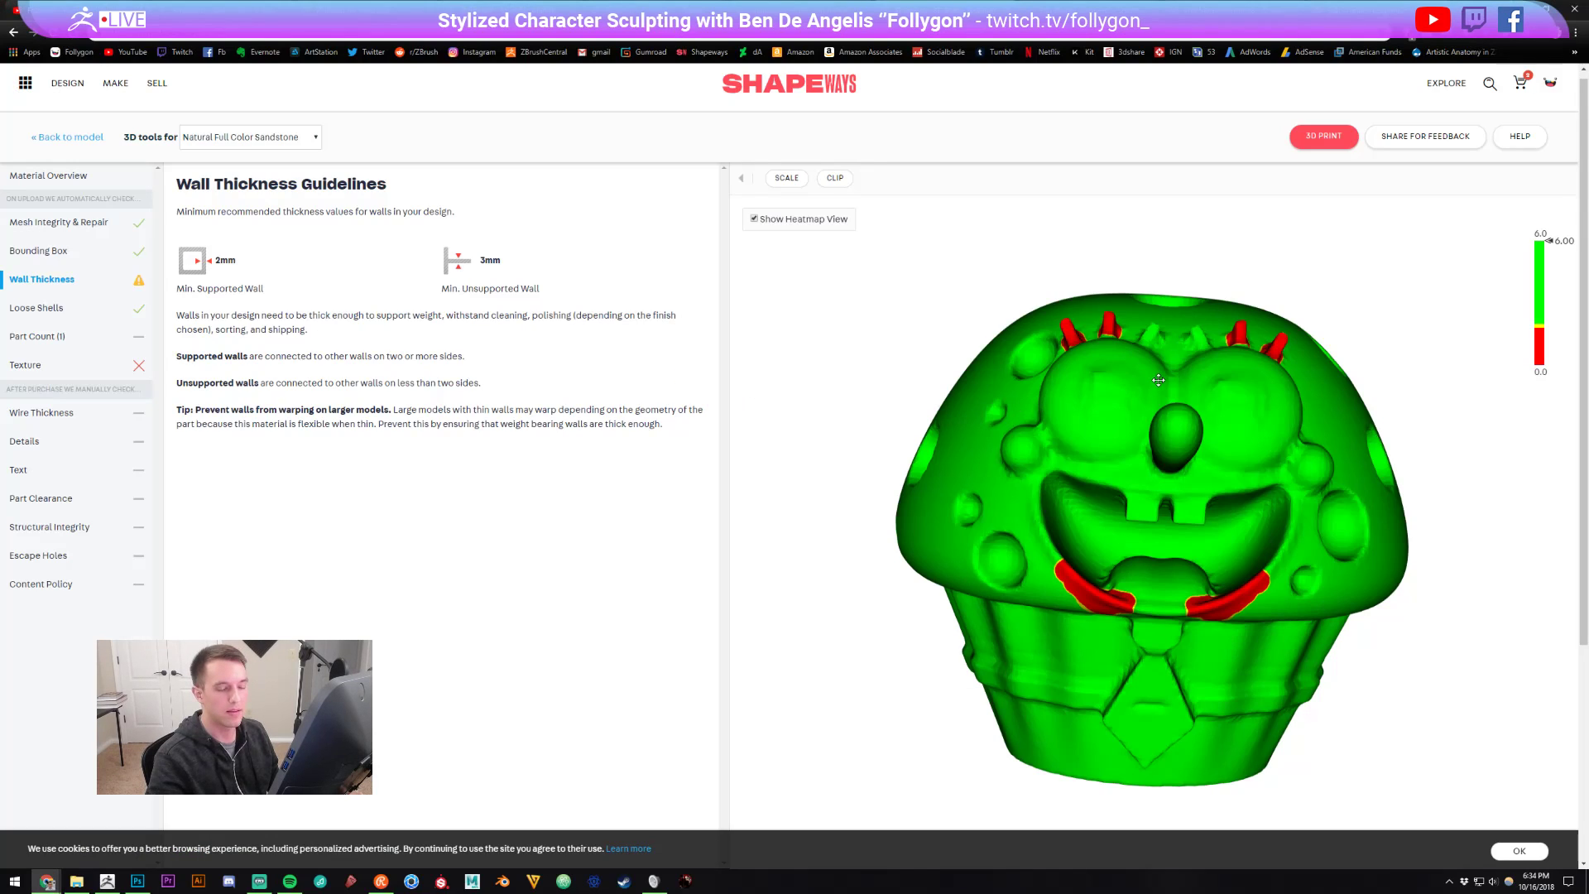
left_click_drag(1159, 380, 1109, 373)
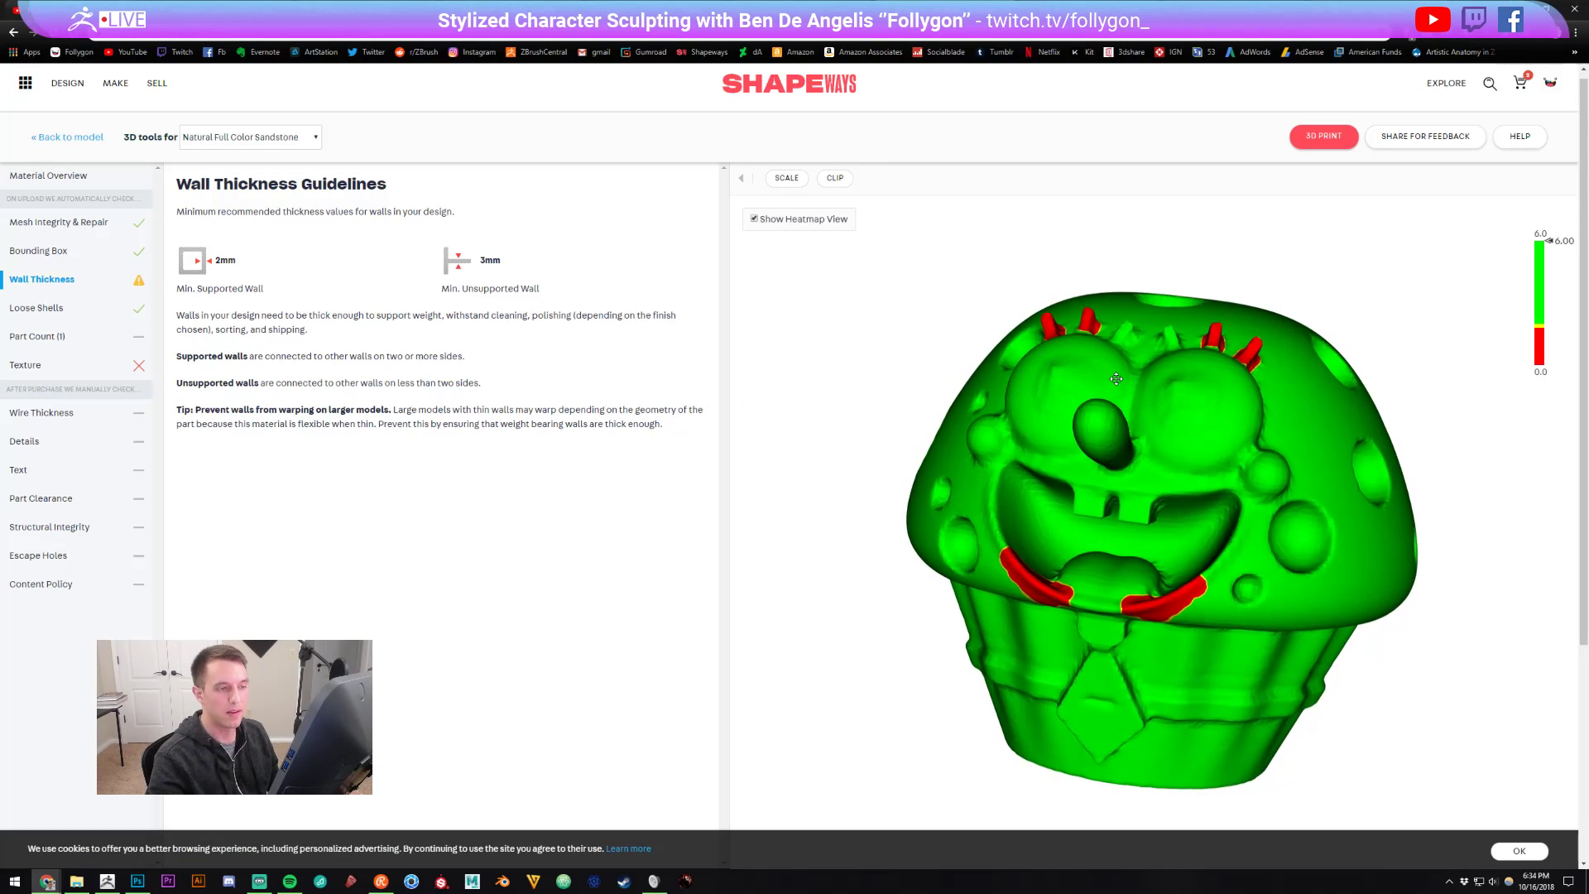
left_click_drag(1236, 378, 1217, 394)
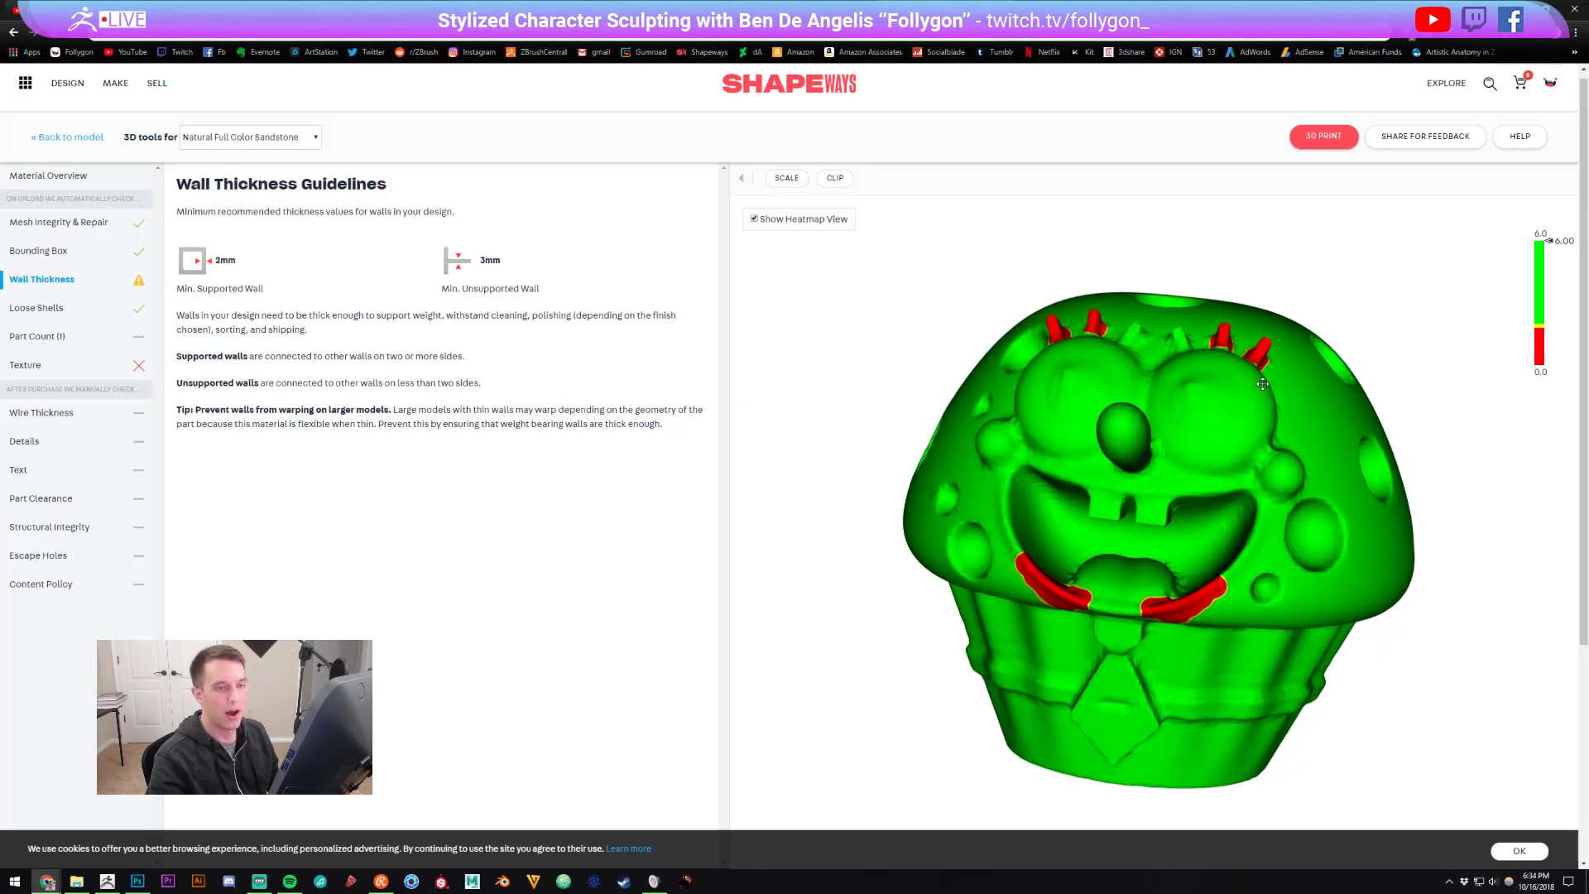
- Switch back to ZBrush, isolate the eyelashes with polygroup colours and measure the width of a middle lash with a transpose line
key("alt+Tab")
right_click_drag(951, 363, 1036, 469, "ctrl")
key("alt+s")
key("shift+f")
key("w")
left_click_drag(958, 483, 976, 303)
right_click_drag(978, 277, 961, 345)
left_click(1400, 260)
right_click_drag(911, 463, 871, 463, "ctrl")
mouse_move(866, 453)
left_mouse_down()
mouse_move(915, 468)
mouse_move(994, 453)
left_mouse_up()
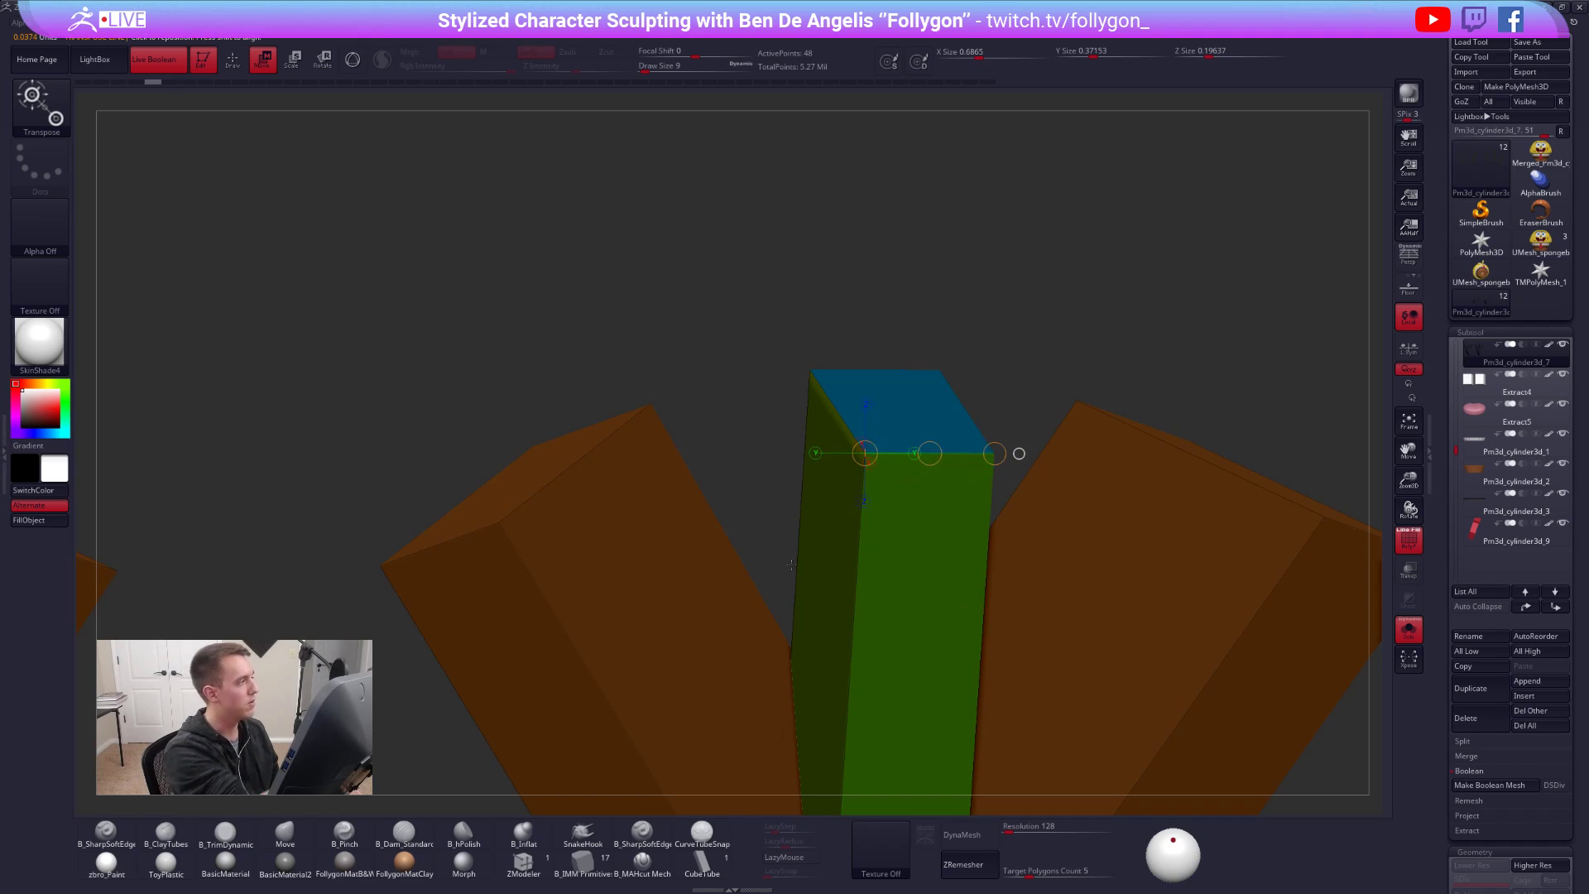
- Compare the thickness of the lashes from several angles and bring back all the subtools with polyframe off
right_click_drag(1042, 439, 1043, 469)
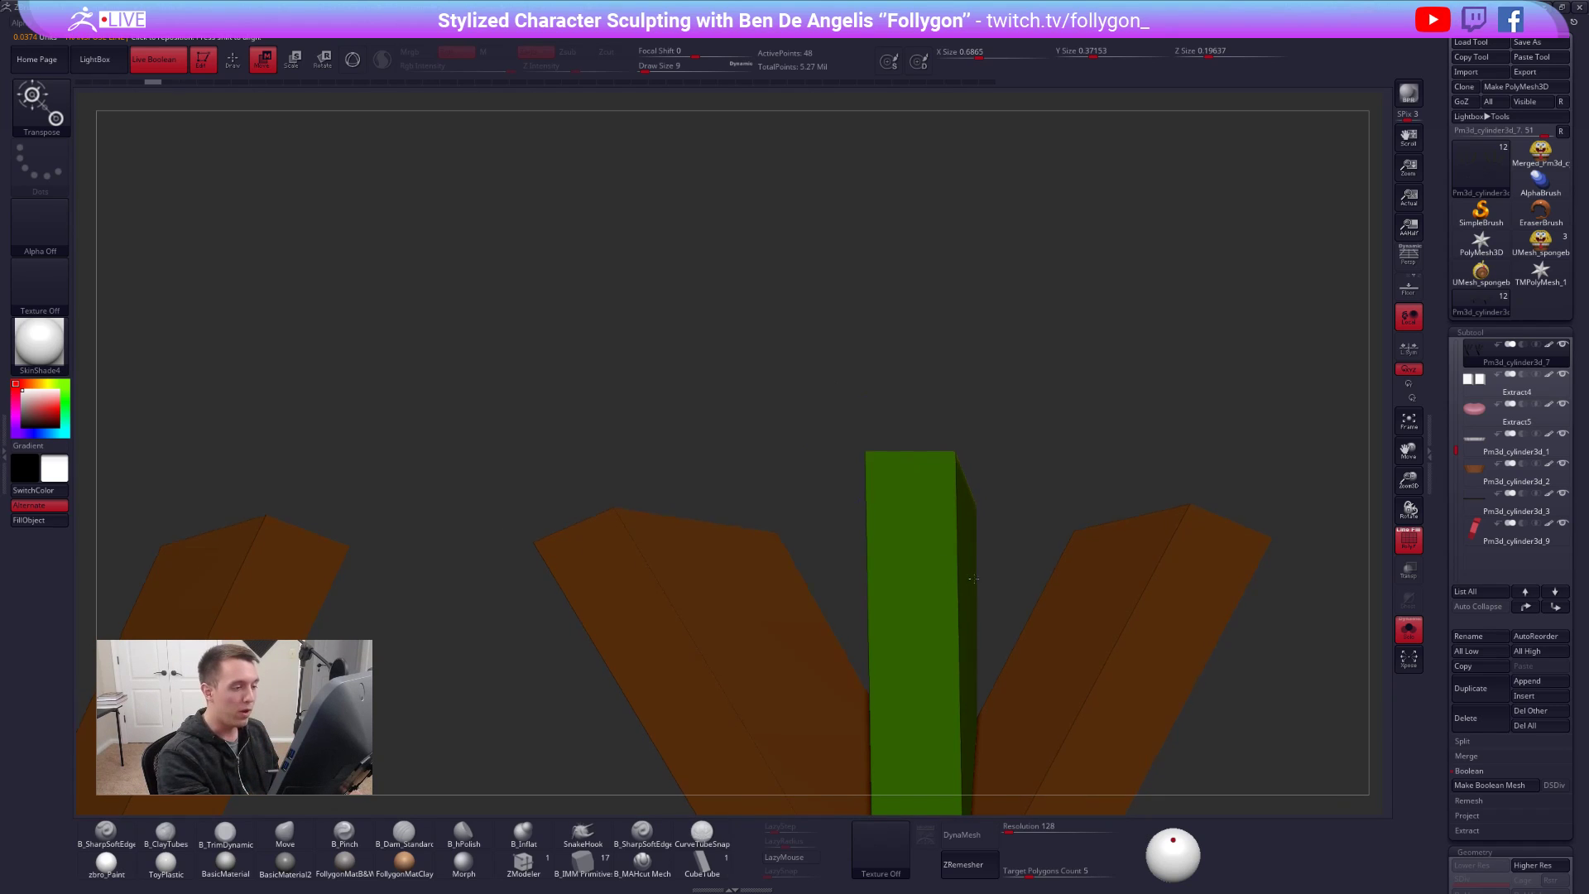
right_click_drag(1043, 469, 951, 563)
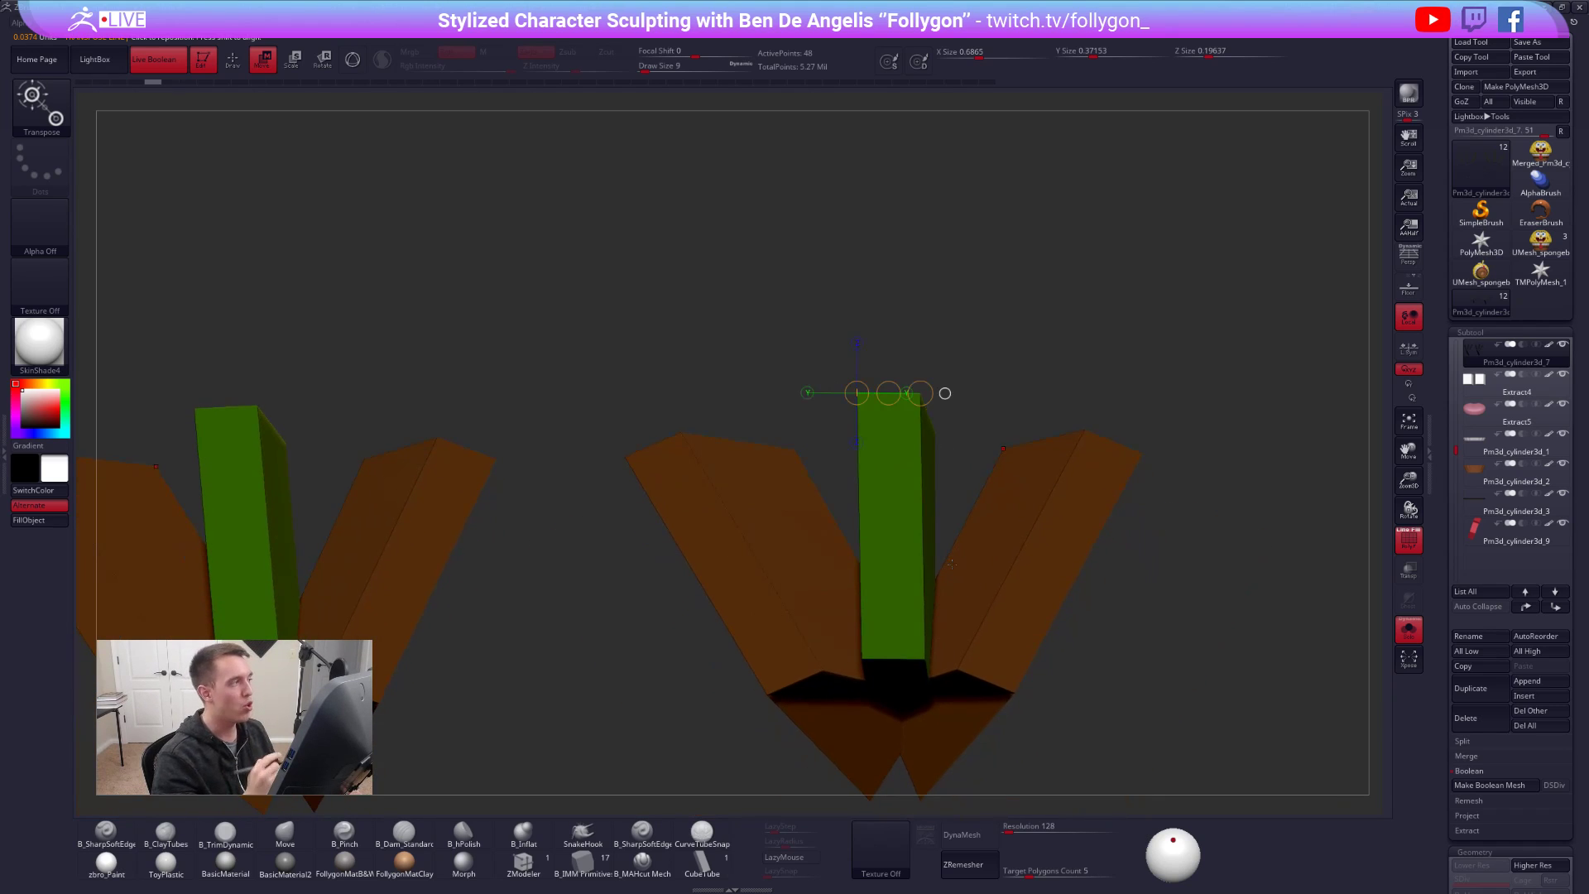
mouse_move(951, 564)
right_mouse_down()
mouse_move(1101, 572)
mouse_move(1043, 716)
mouse_move(1016, 609)
mouse_move(991, 622)
mouse_move(1025, 574)
right_mouse_up()
key("q")
key("ctrl+shift+s")
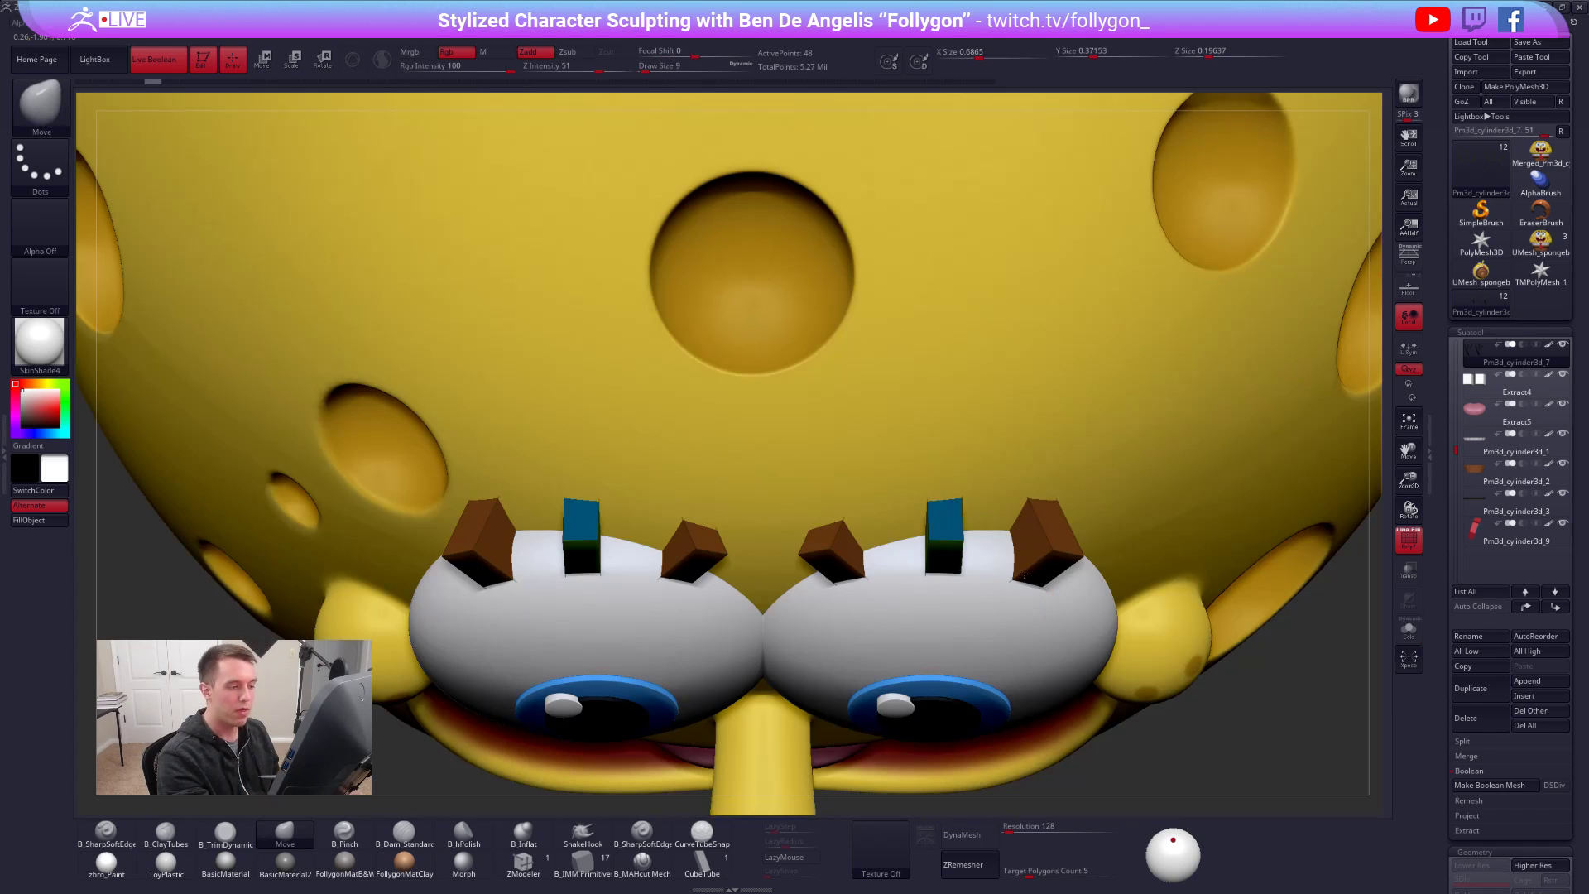
right_click_drag(1035, 638, 1076, 546, "ctrl")
key("shift+f")
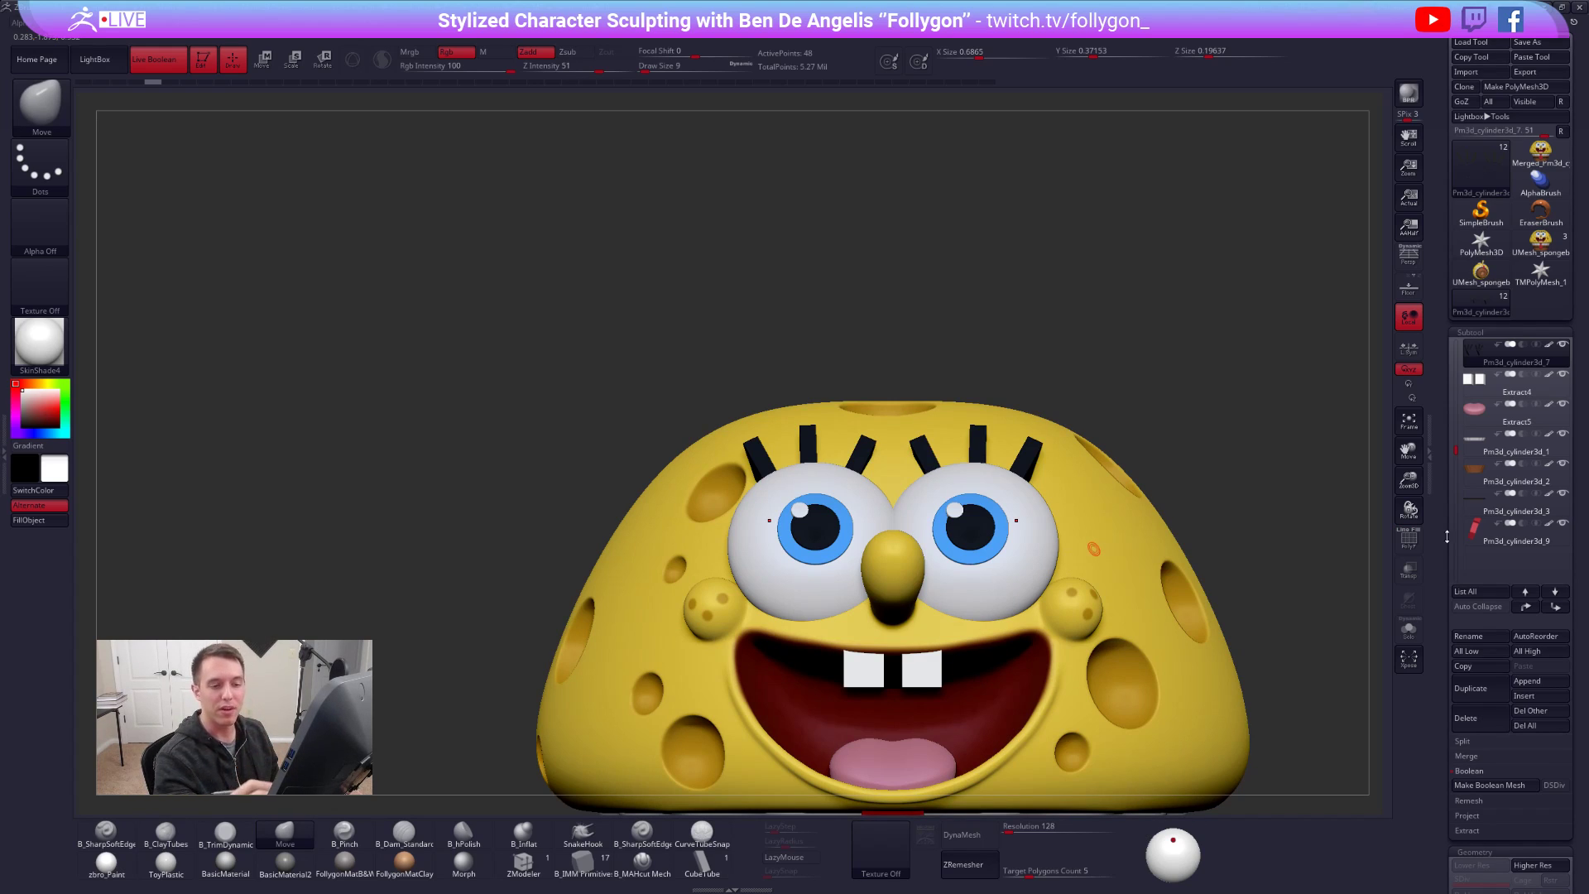
- Try a strong Inflate deformation on the eyelashes after measuring across them with a transpose line, and undo it
left_click(1463, 852)
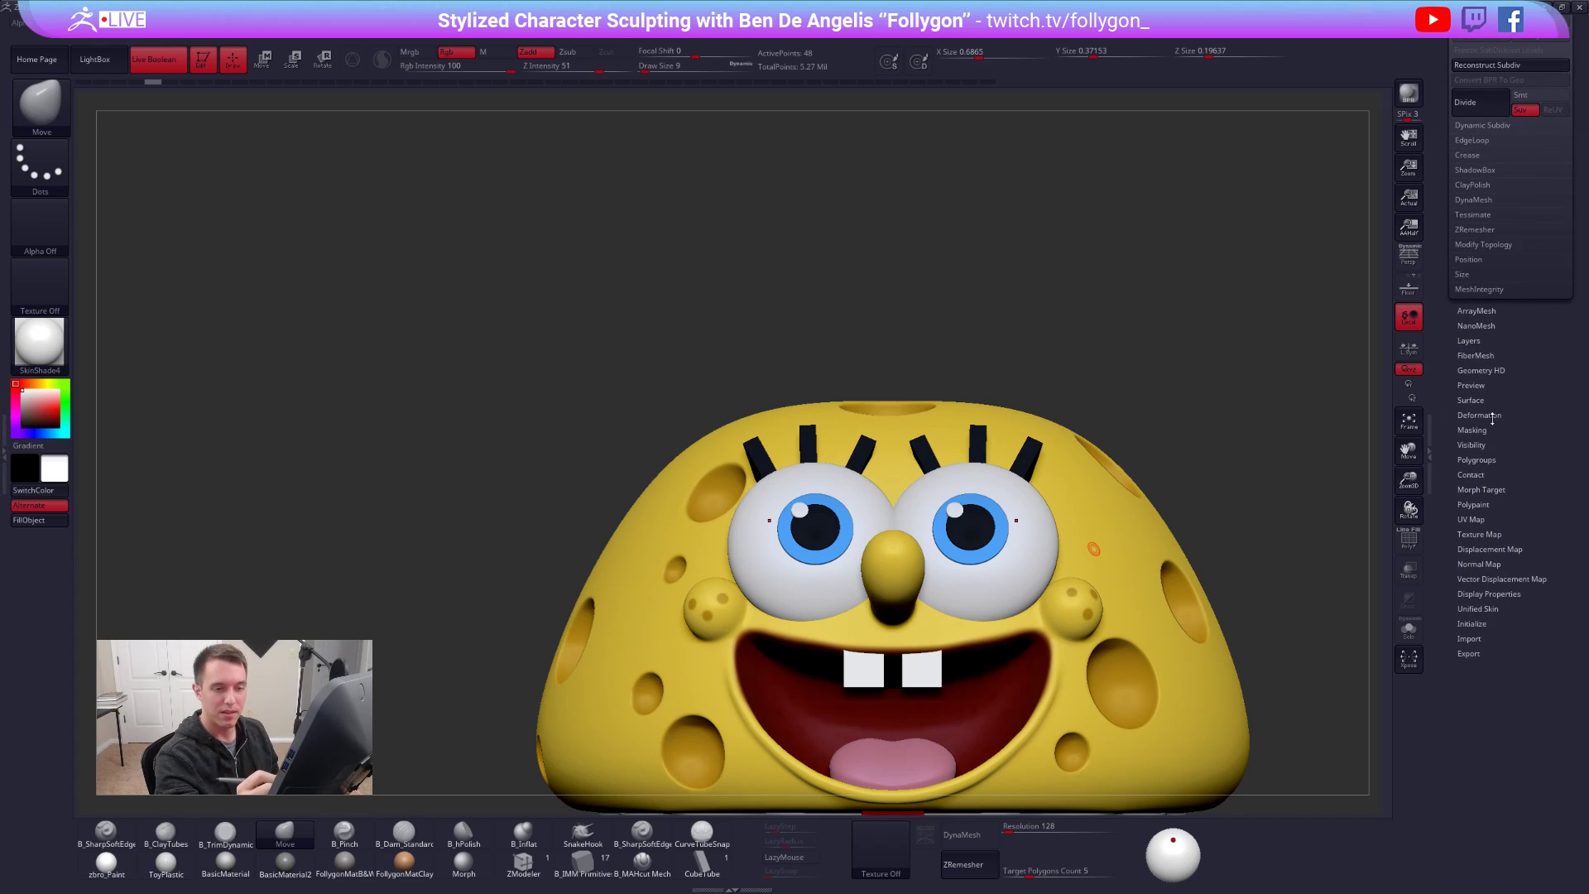
left_click(1479, 414)
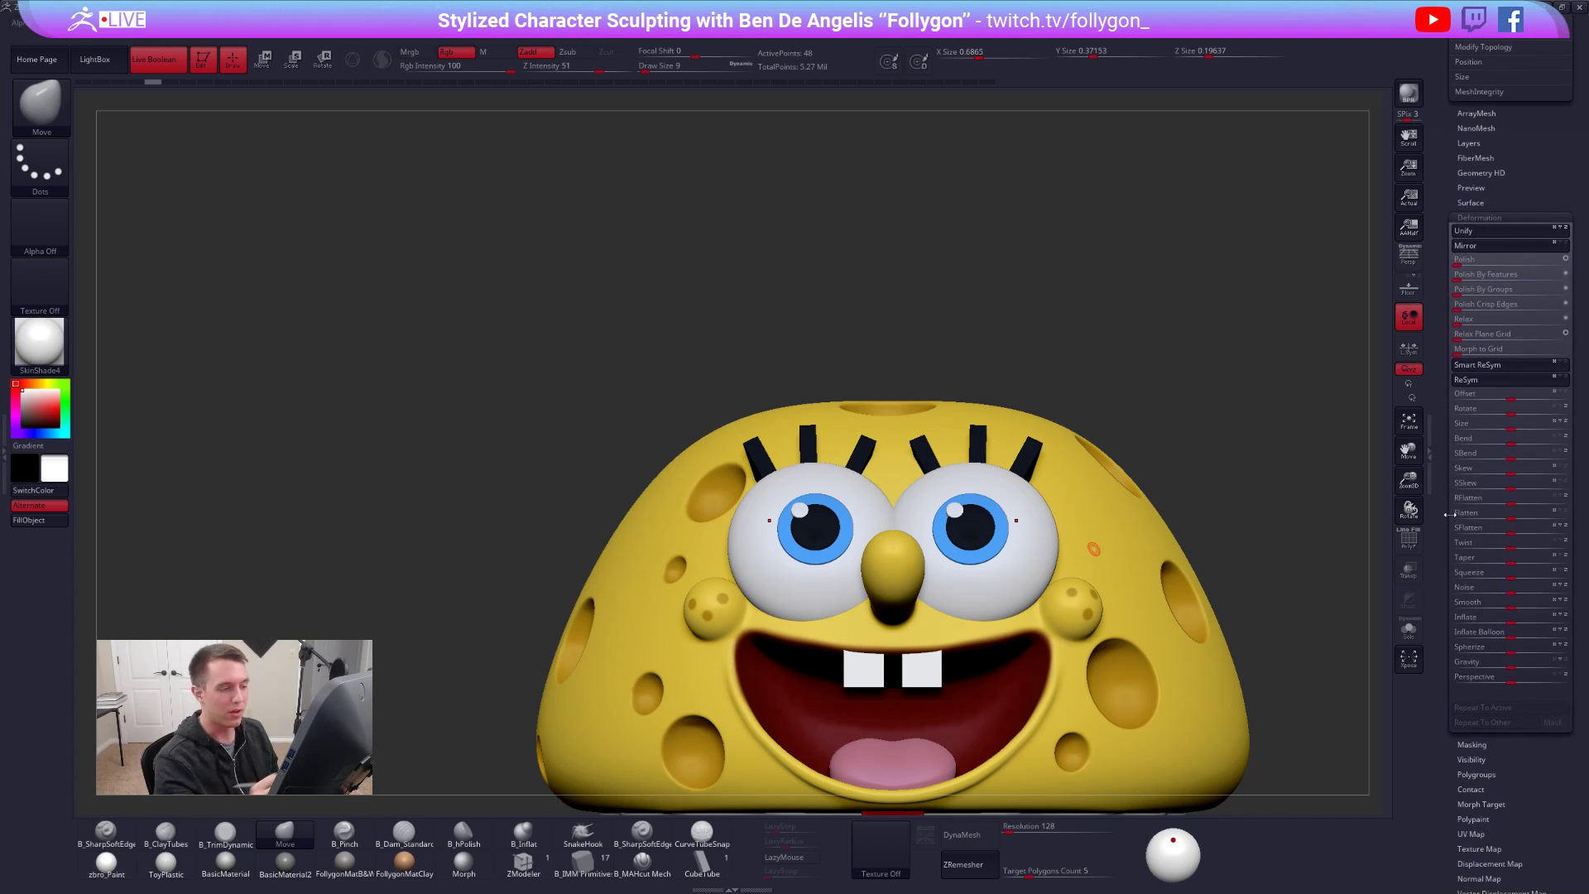
key("w")
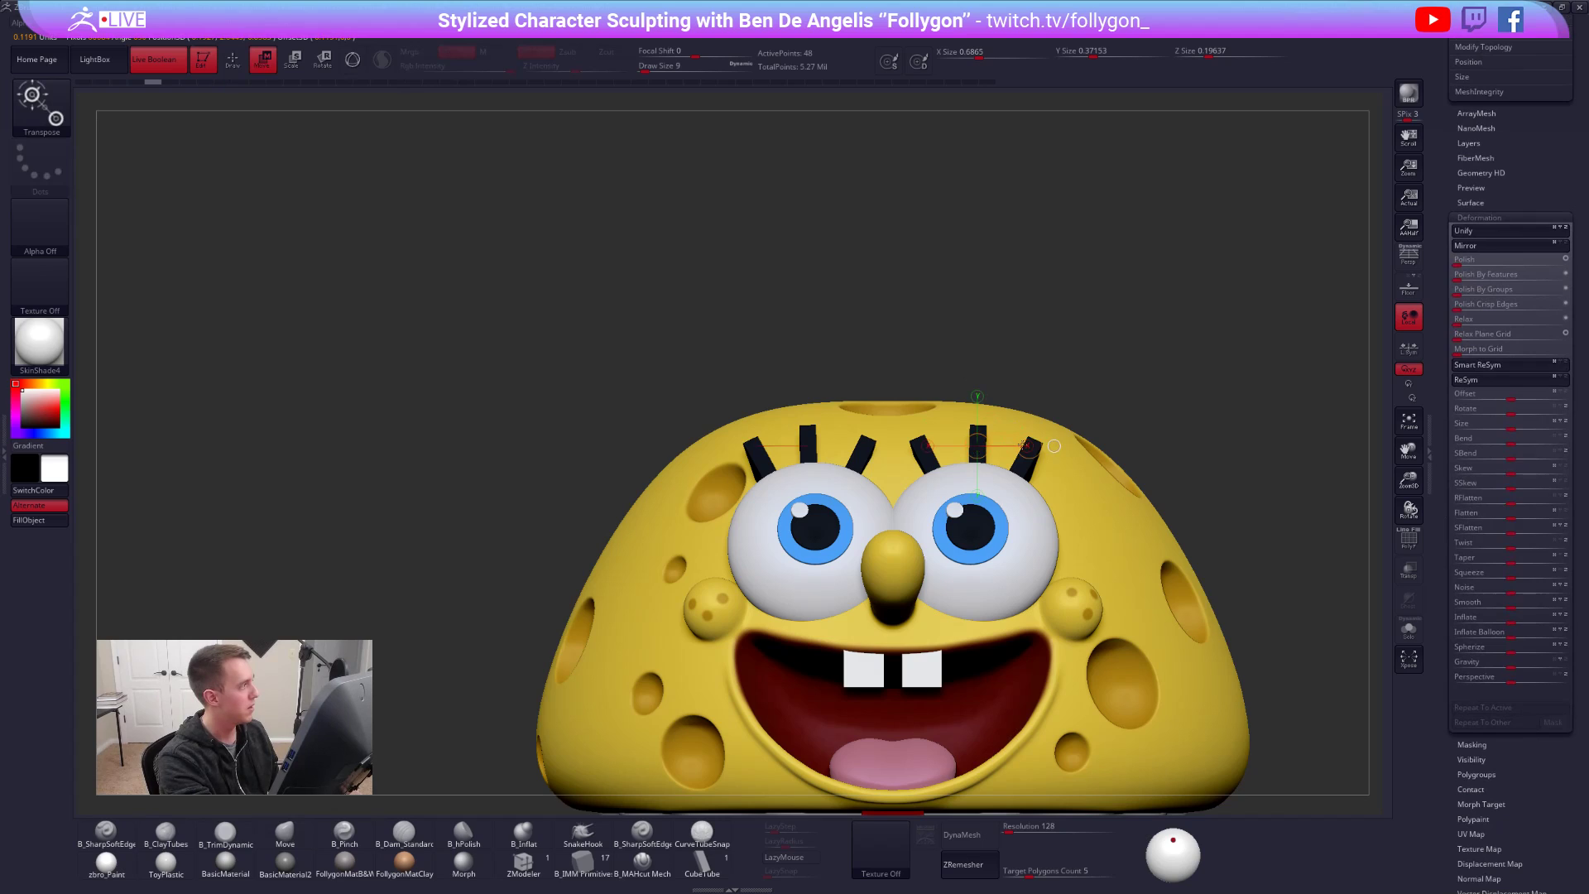
left_click_drag(1054, 446, 1029, 440)
mouse_move(1499, 621)
left_mouse_down()
mouse_move(1533, 627)
mouse_move(1509, 629)
left_mouse_up()
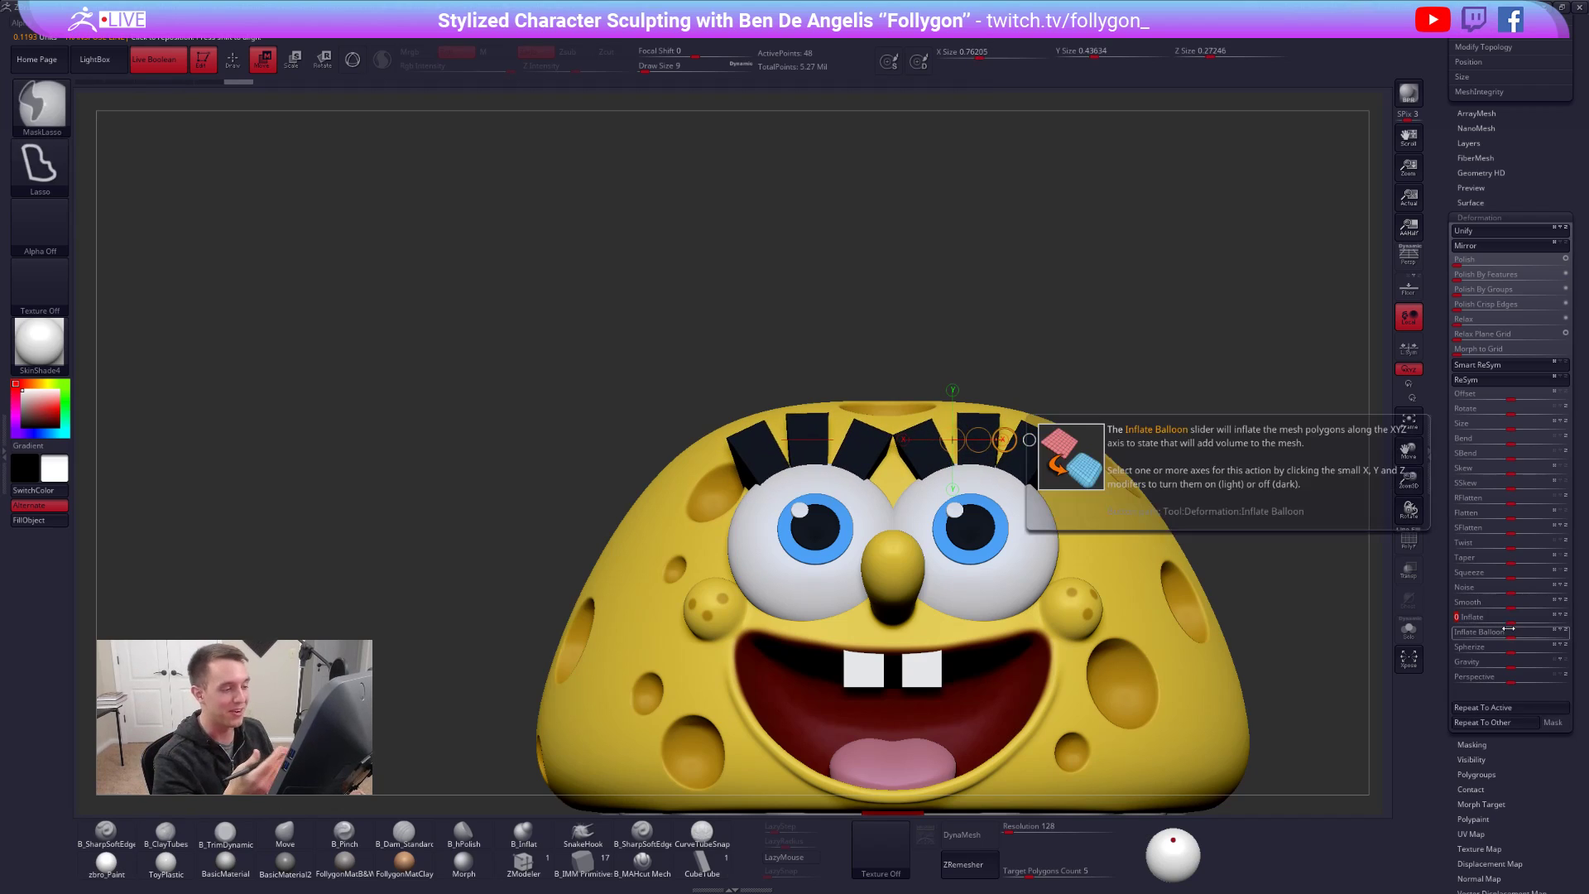
key("ctrl+z")
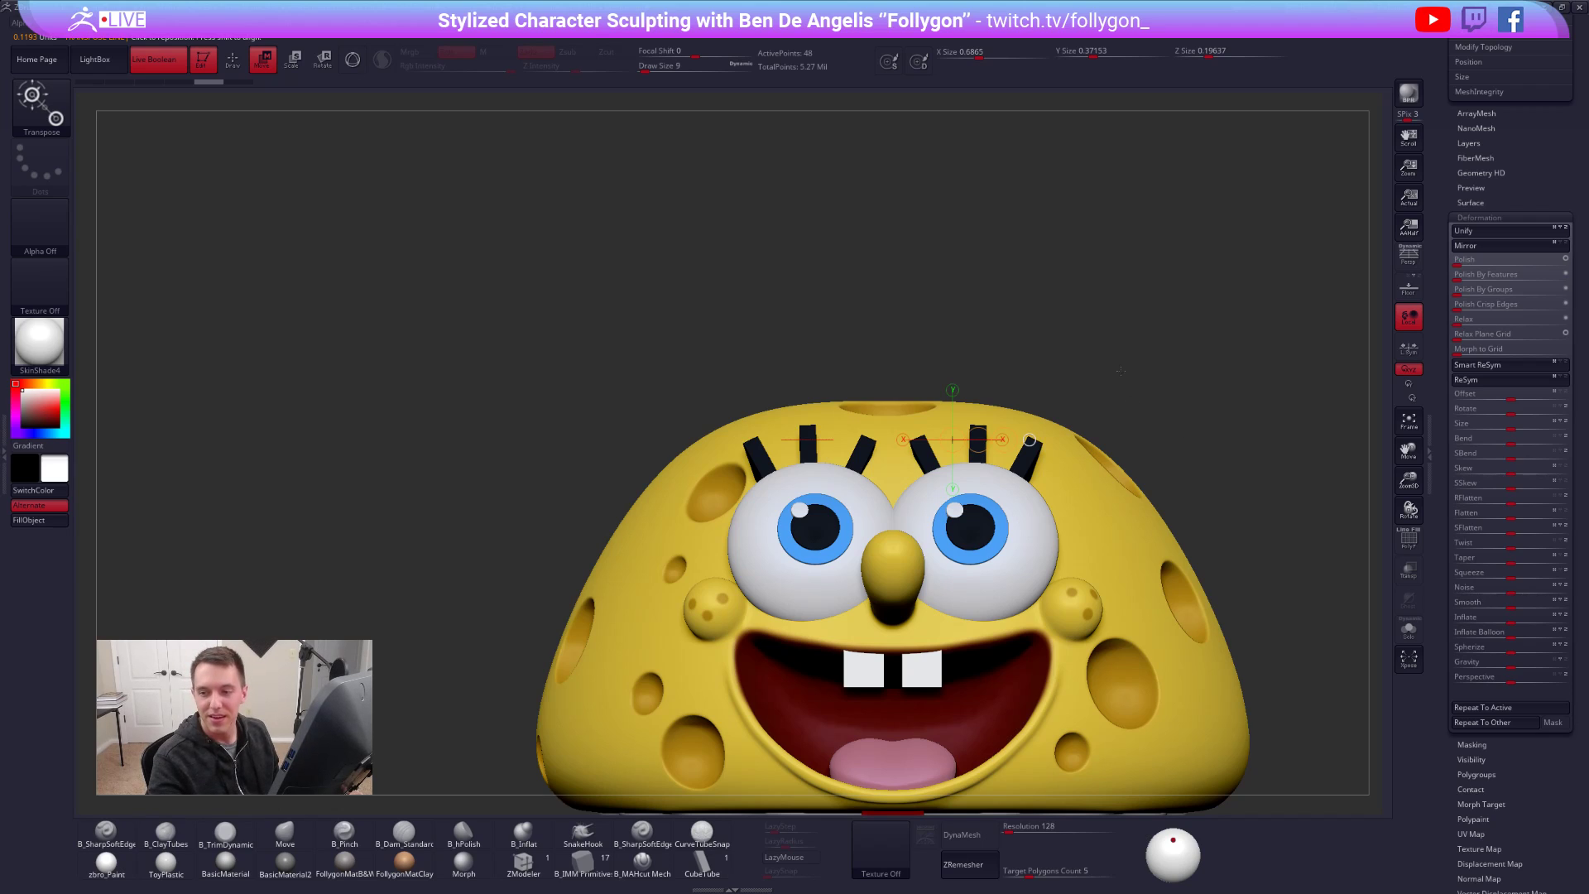
- Isolate the eyelashes in polyframe and divide them with subdivision smoothing (Smt) off
left_click_drag(1135, 380, 1110, 357, "alt")
key("q")
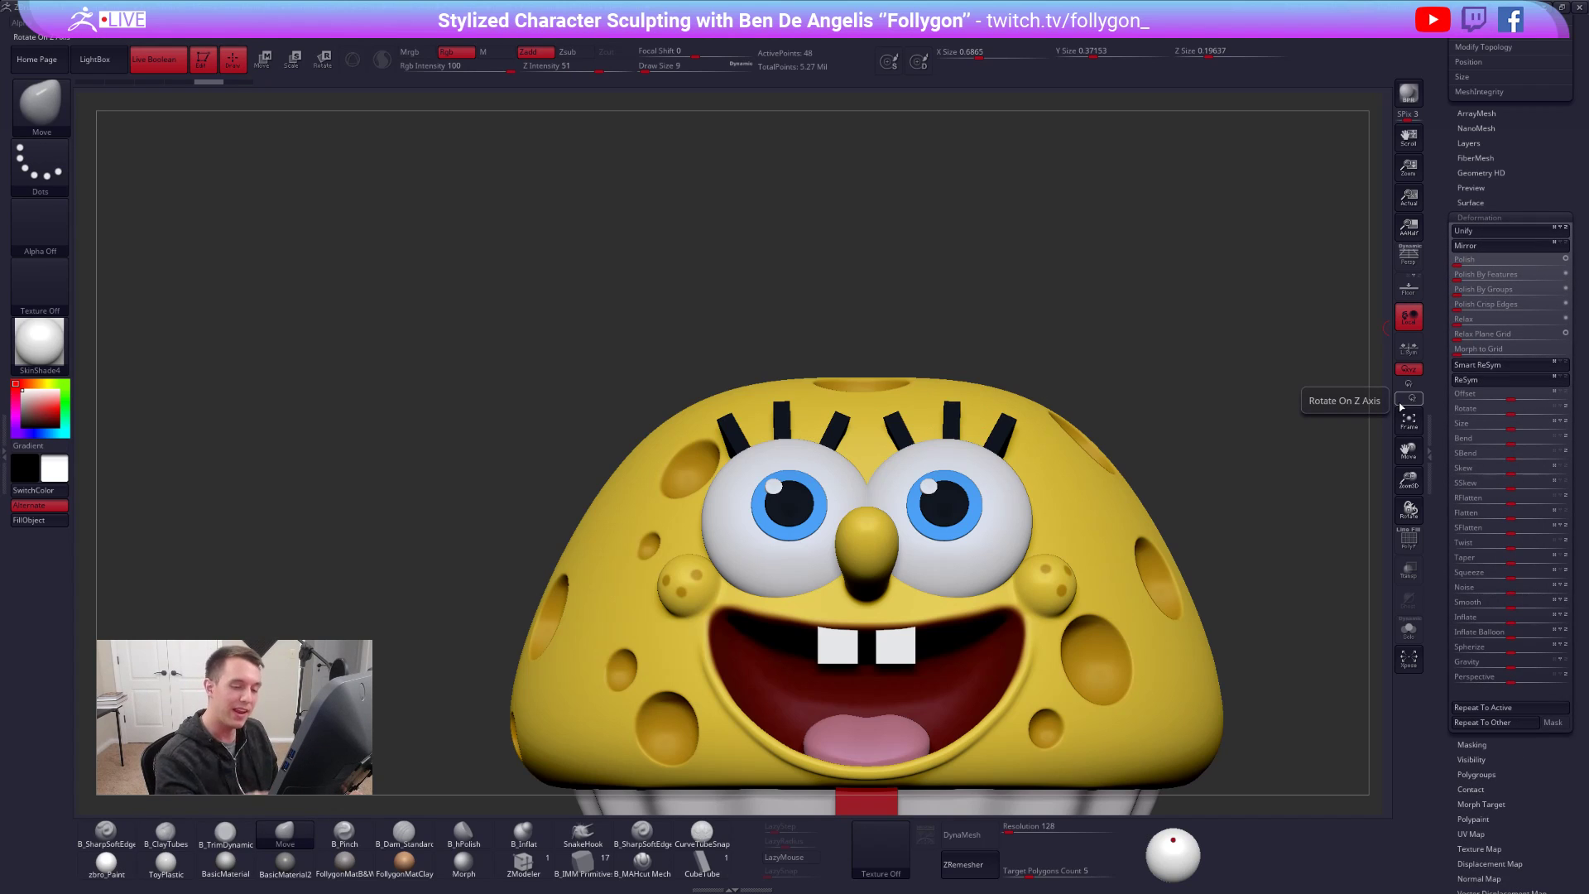
left_click(1408, 629)
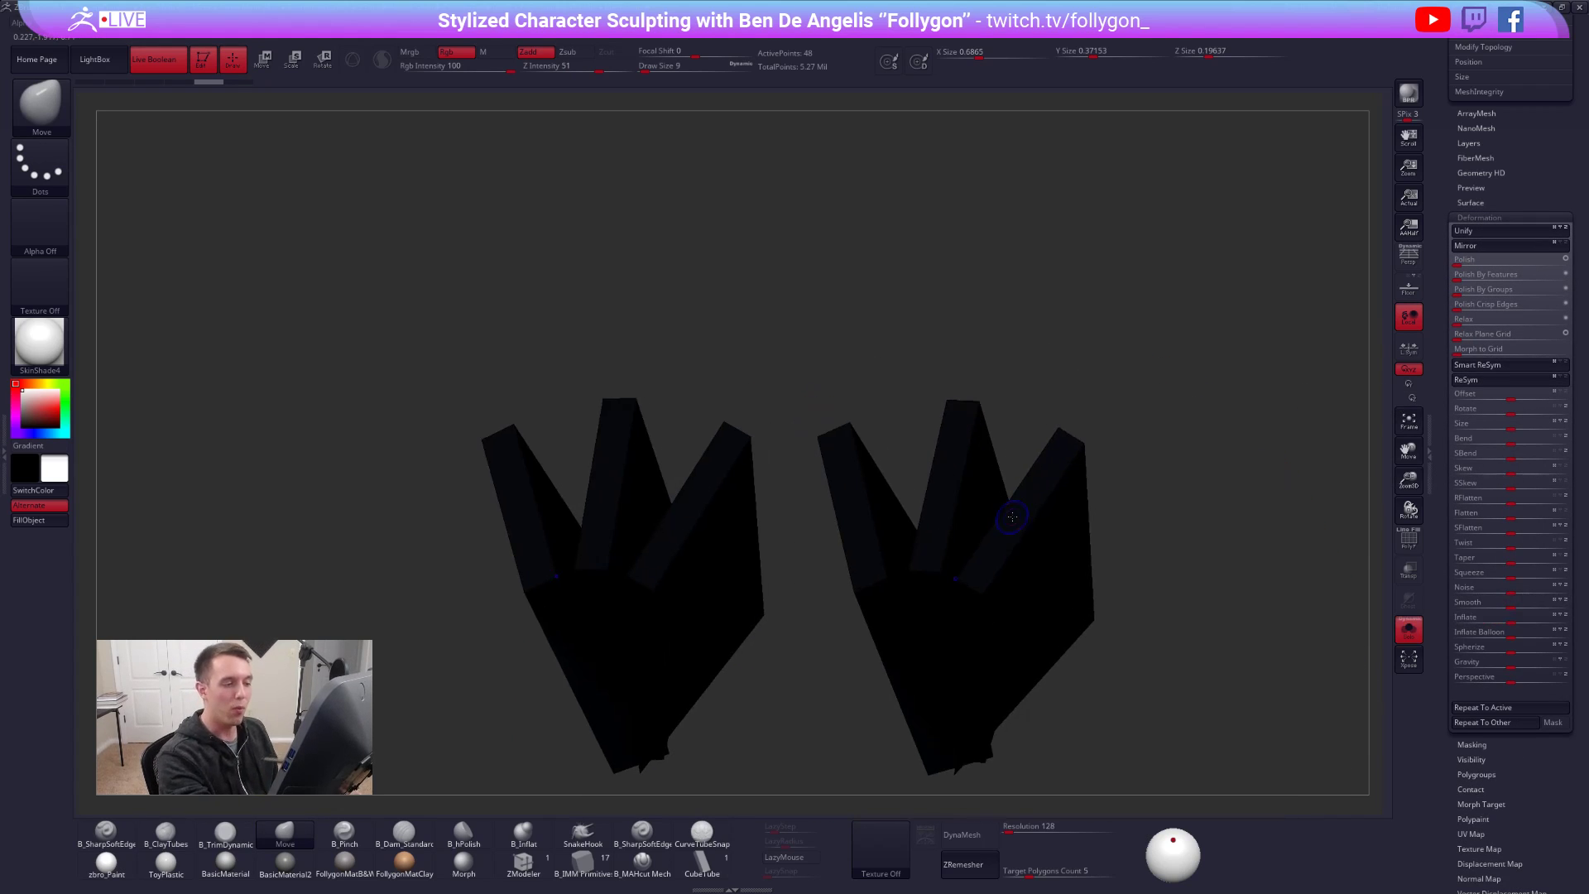
key("shift+f")
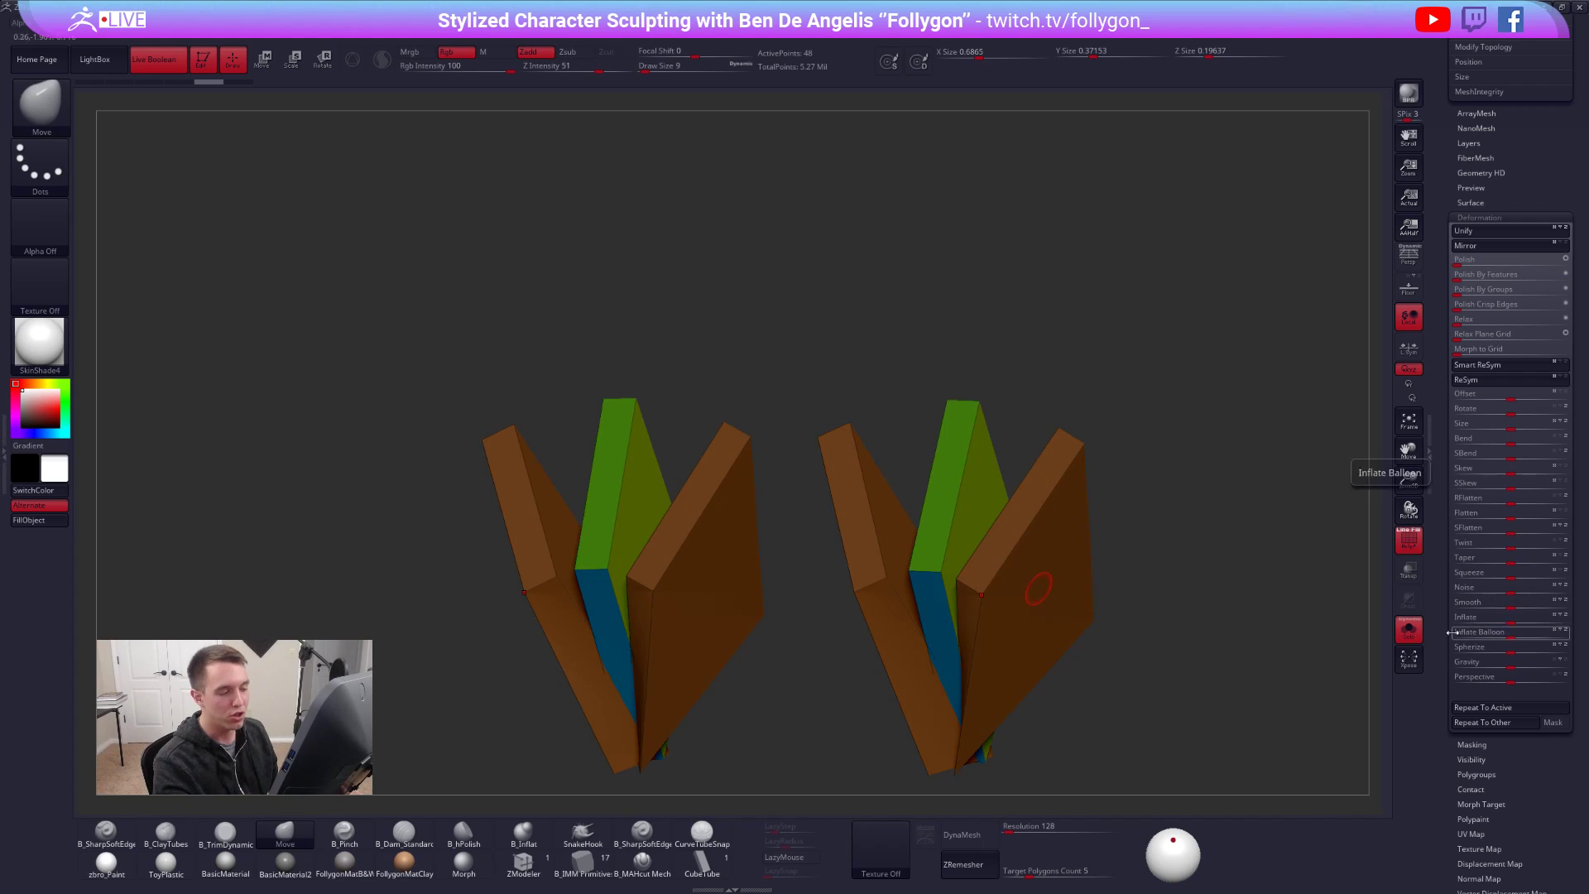
left_click_drag(1490, 144, 1493, 334)
left_click(1538, 278)
left_click(1488, 285)
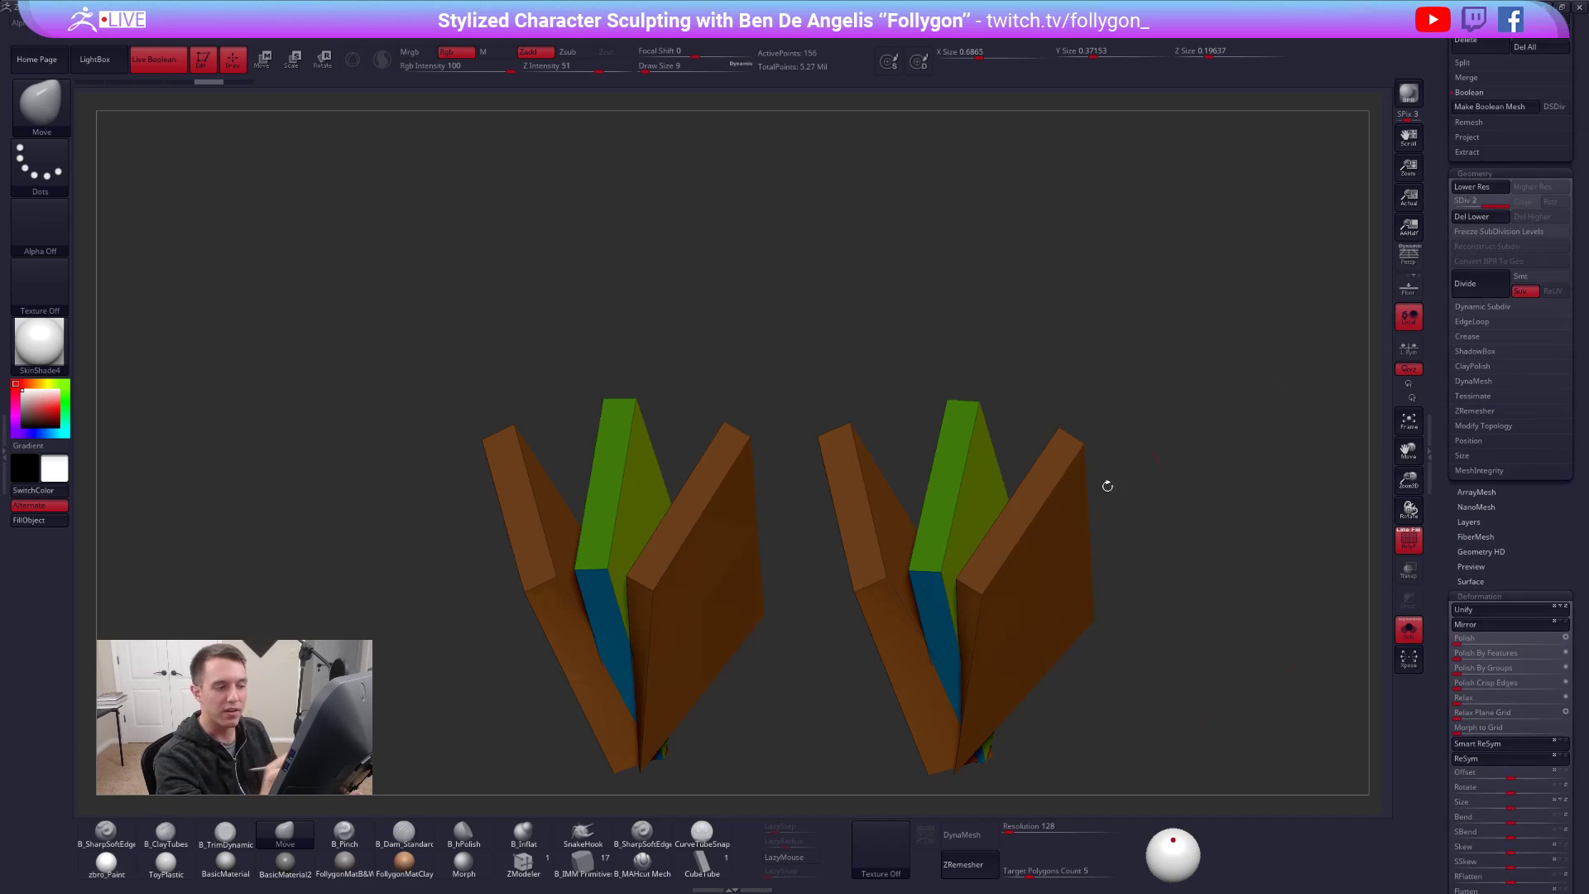
key("shift+f")
key("shift+f")
left_click_drag(1094, 564, 1076, 479, "alt")
- Try the Inflate deformation on the divided eyelashes, and undo both the inflation and the added subdivisions
left_click_drag(1490, 553, 1490, 247)
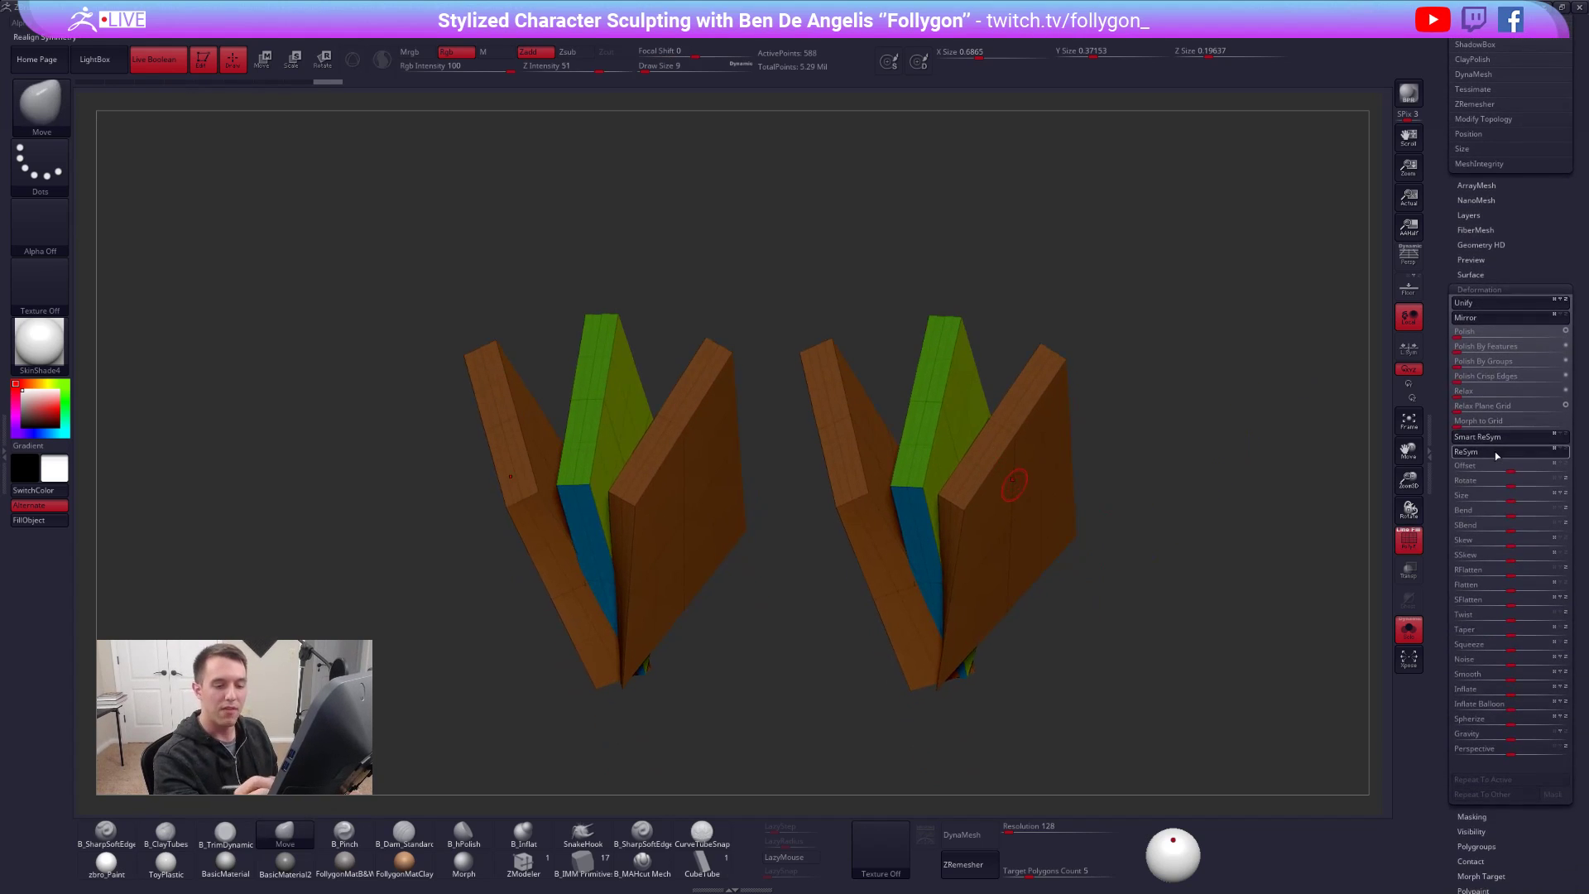
left_click(1498, 674)
key("ctrl+z")
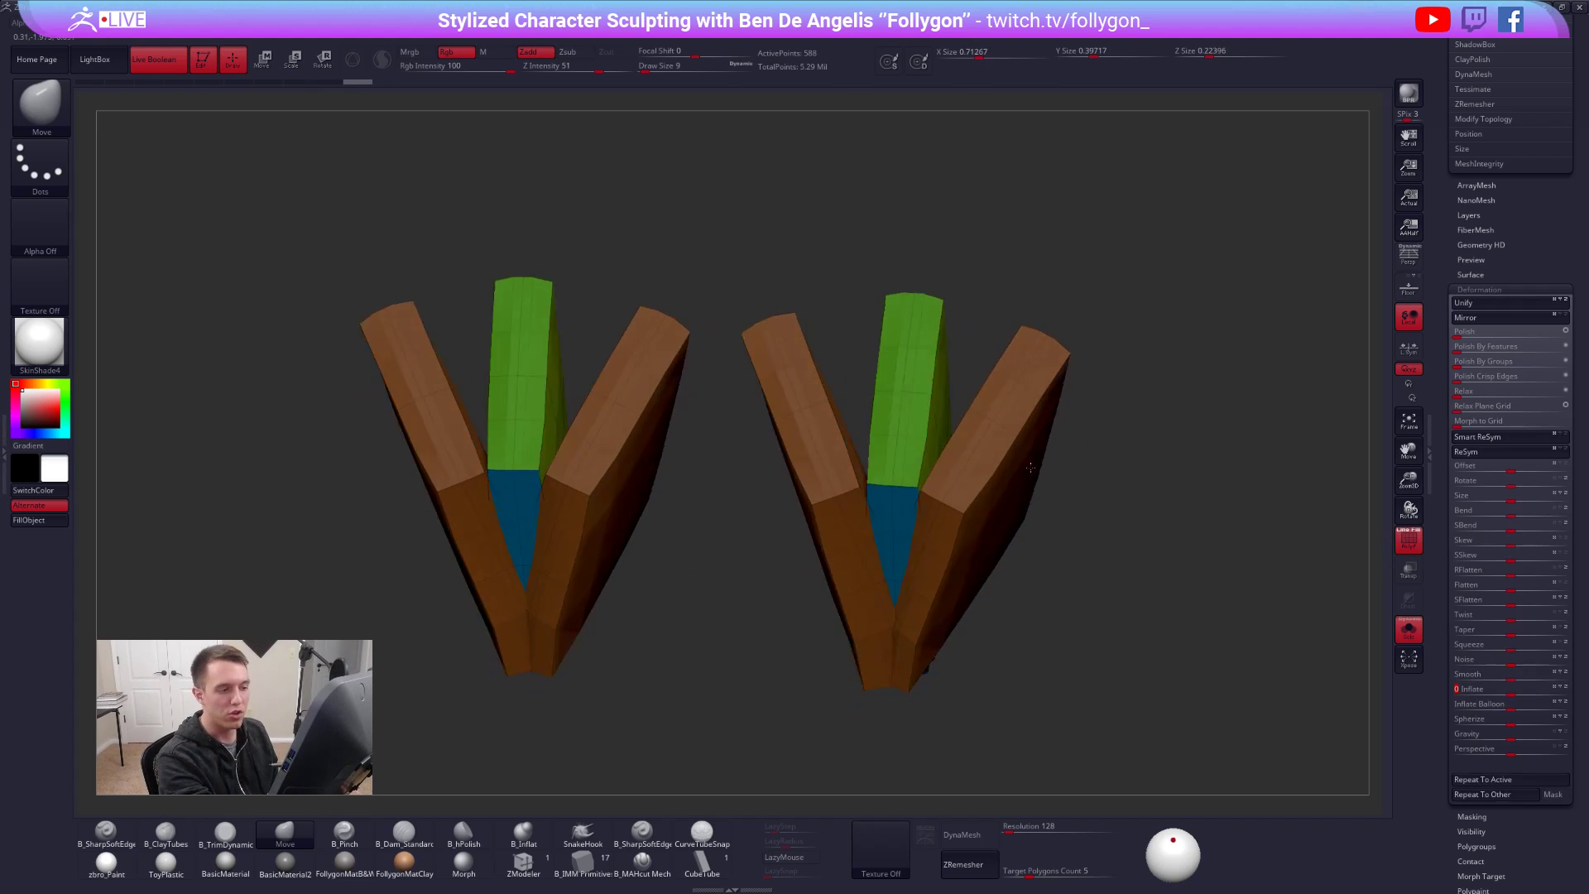
key("ctrl+z")
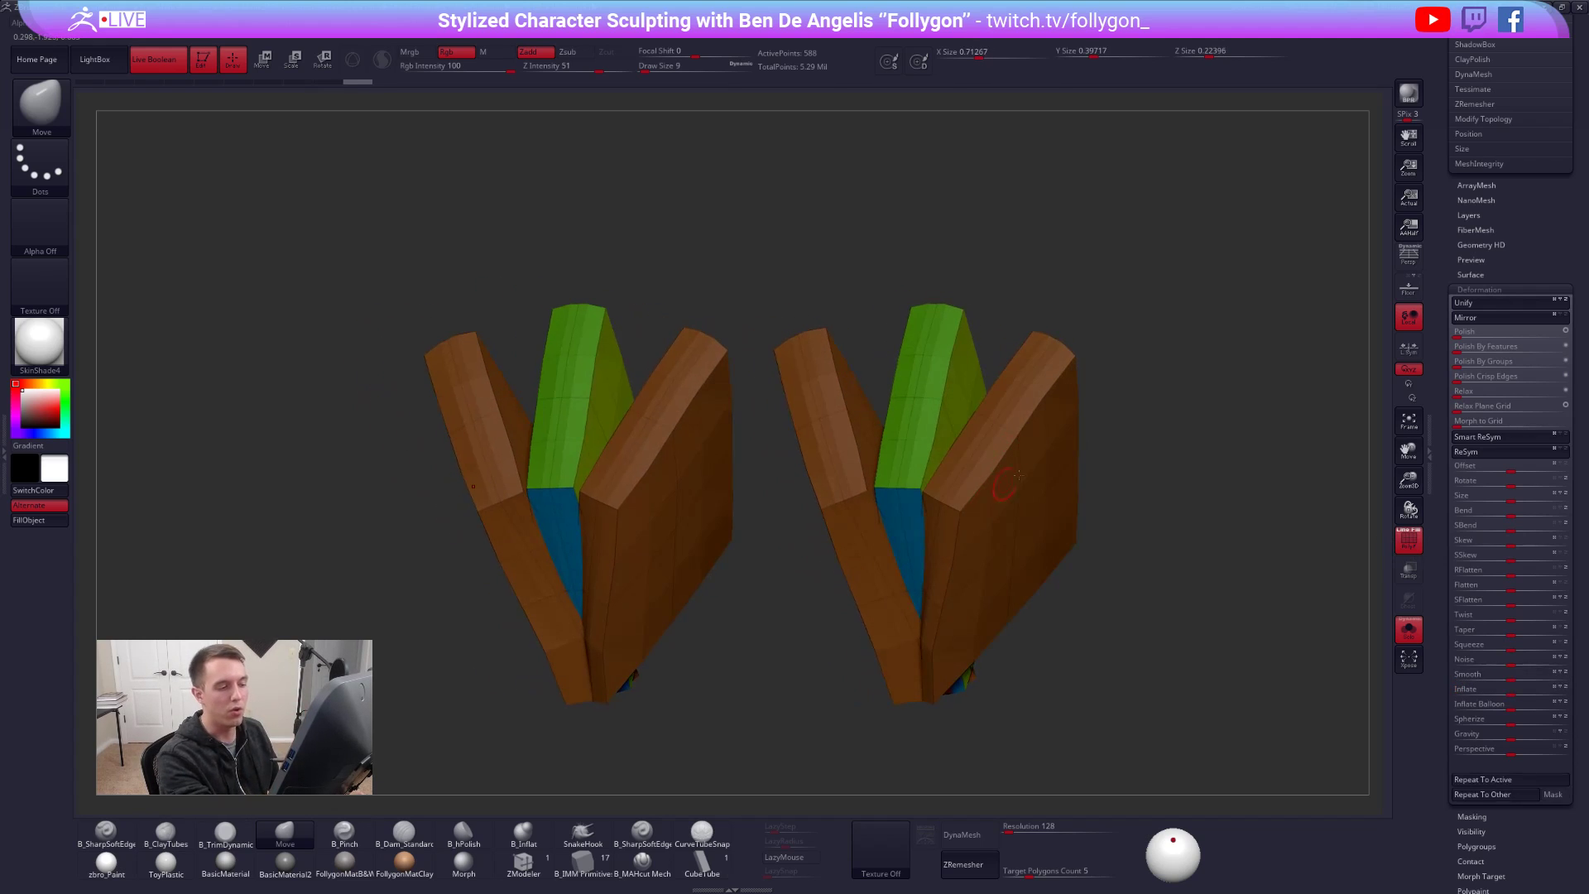
key("ctrl+z")
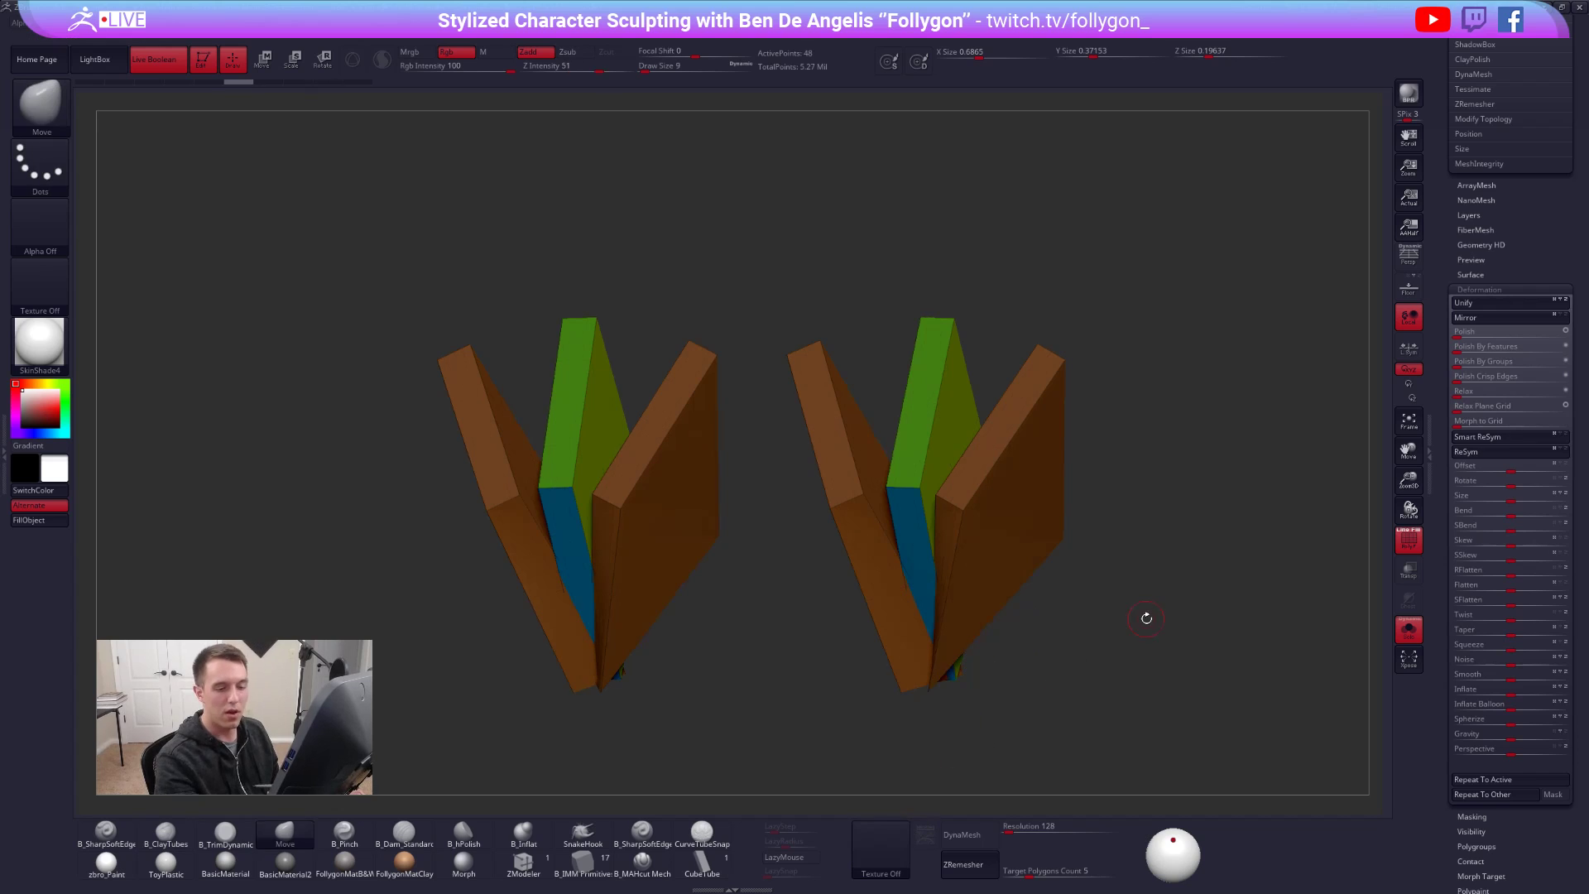
- Inflate the undivided eyelashes slightly, to an X size of about 0.699, in place of a stronger trial inflation
left_click_drag(1512, 692, 1529, 691)
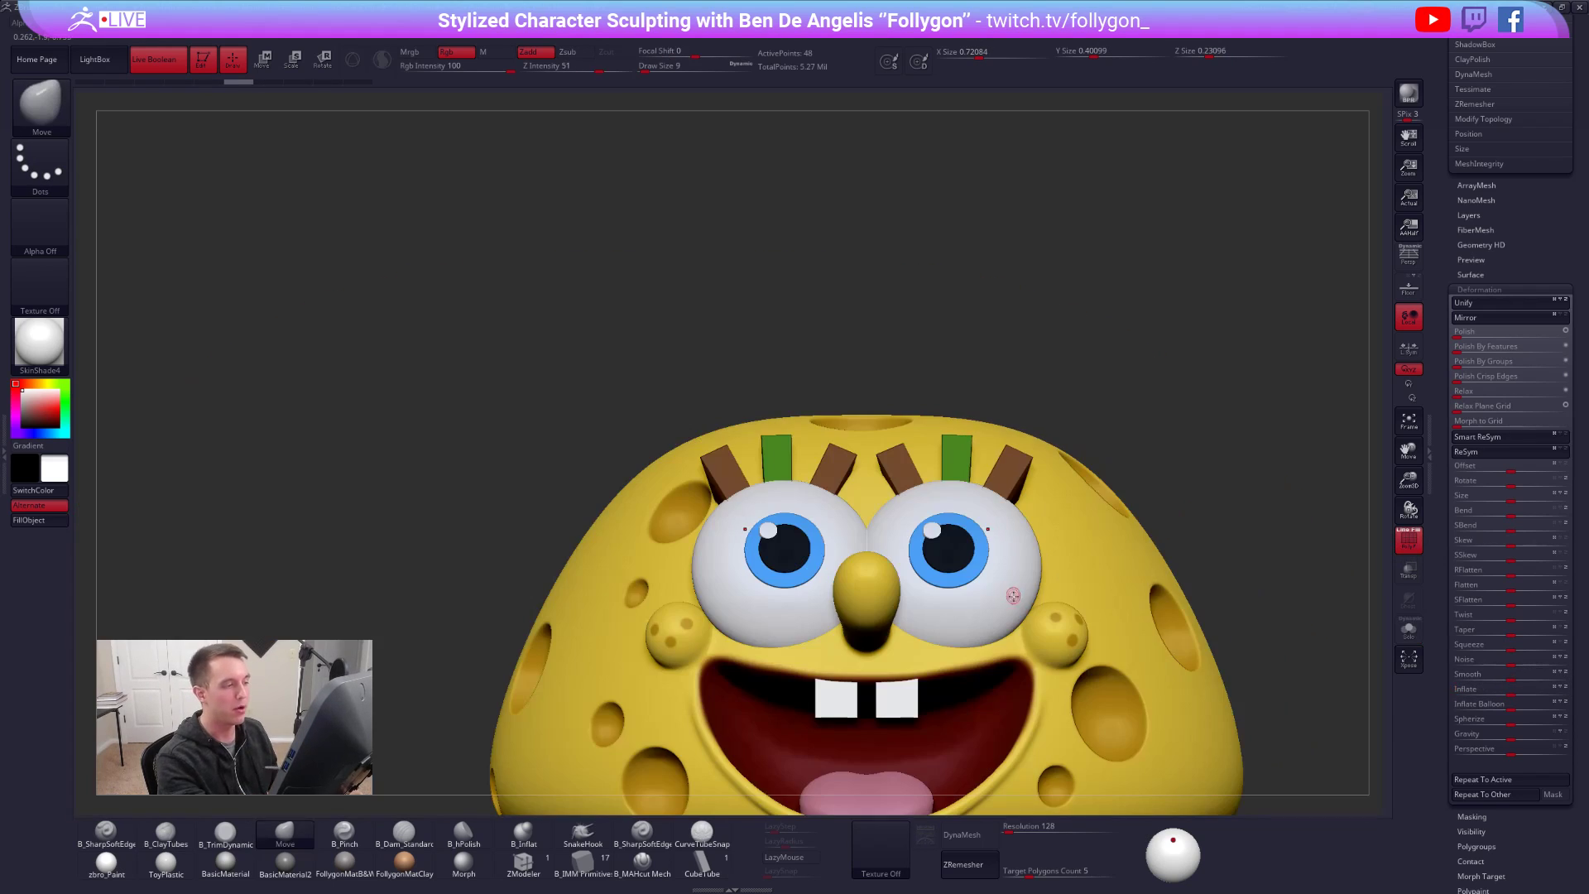
key("ctrl+z")
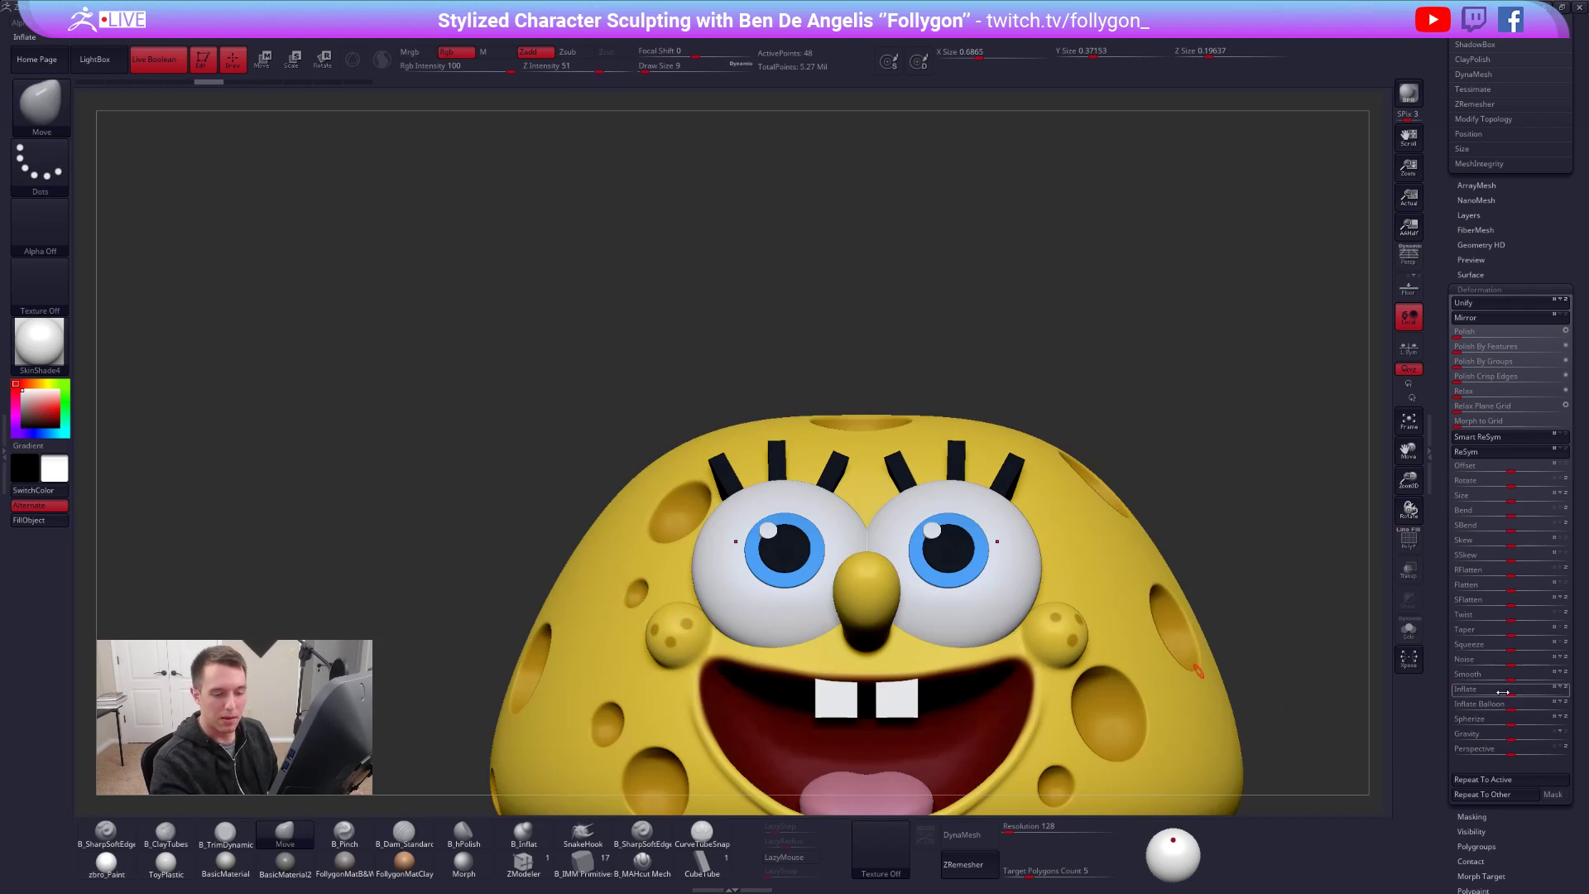
left_click_drag(1511, 693, 1516, 693)
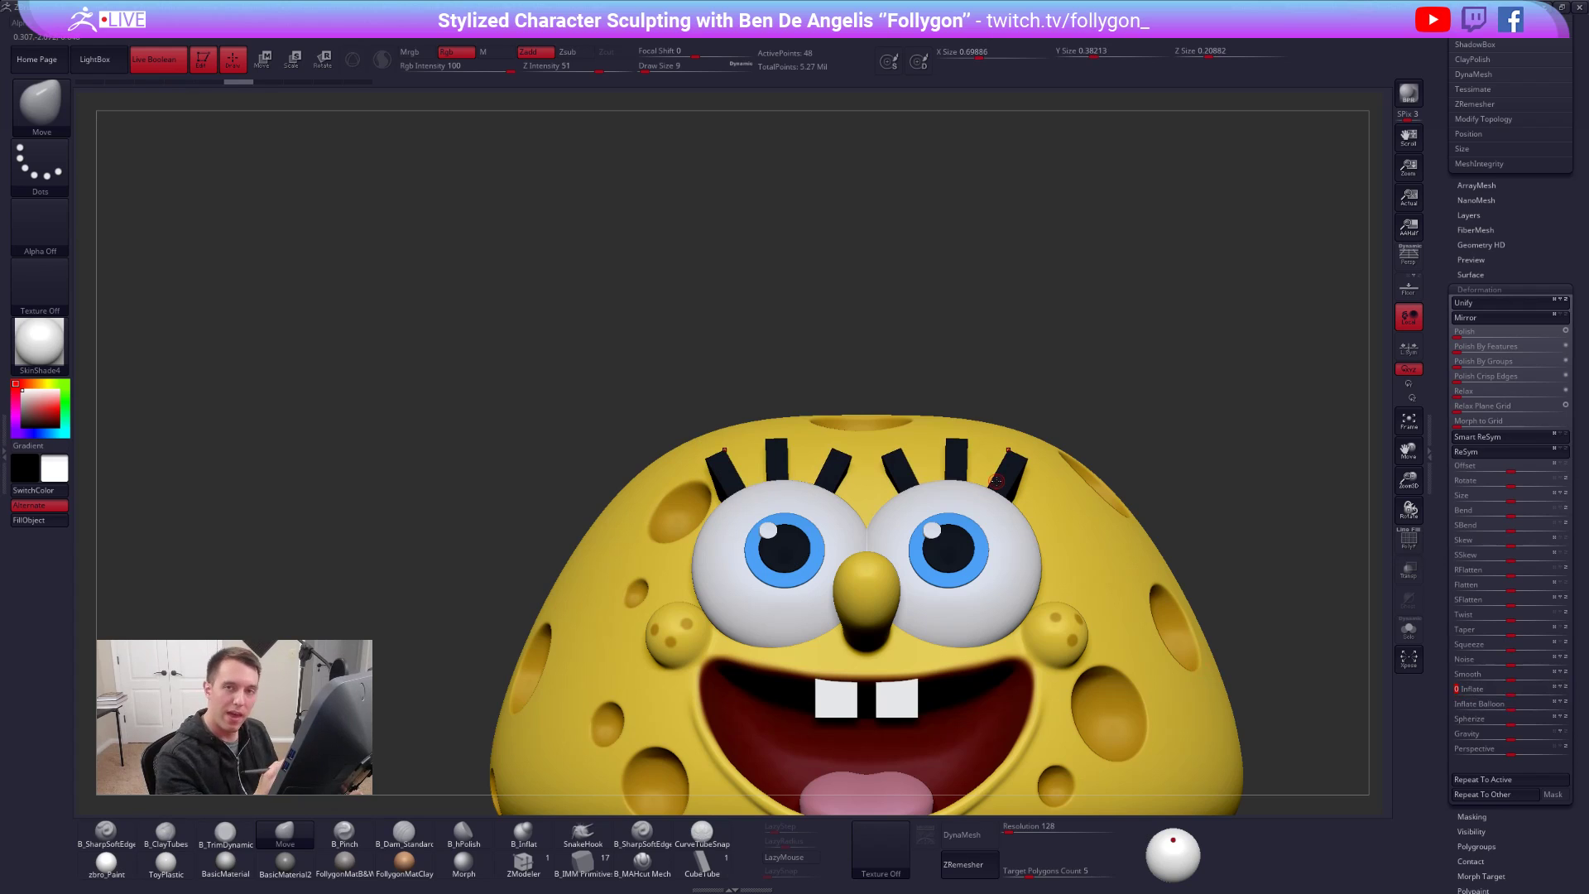
- Isolate the eyelashes with polyframe on and apply Auto Groups to give each lash its own polygroup
scroll(1457, 585, "up", 10)
right_click_drag(1109, 517, 1079, 547)
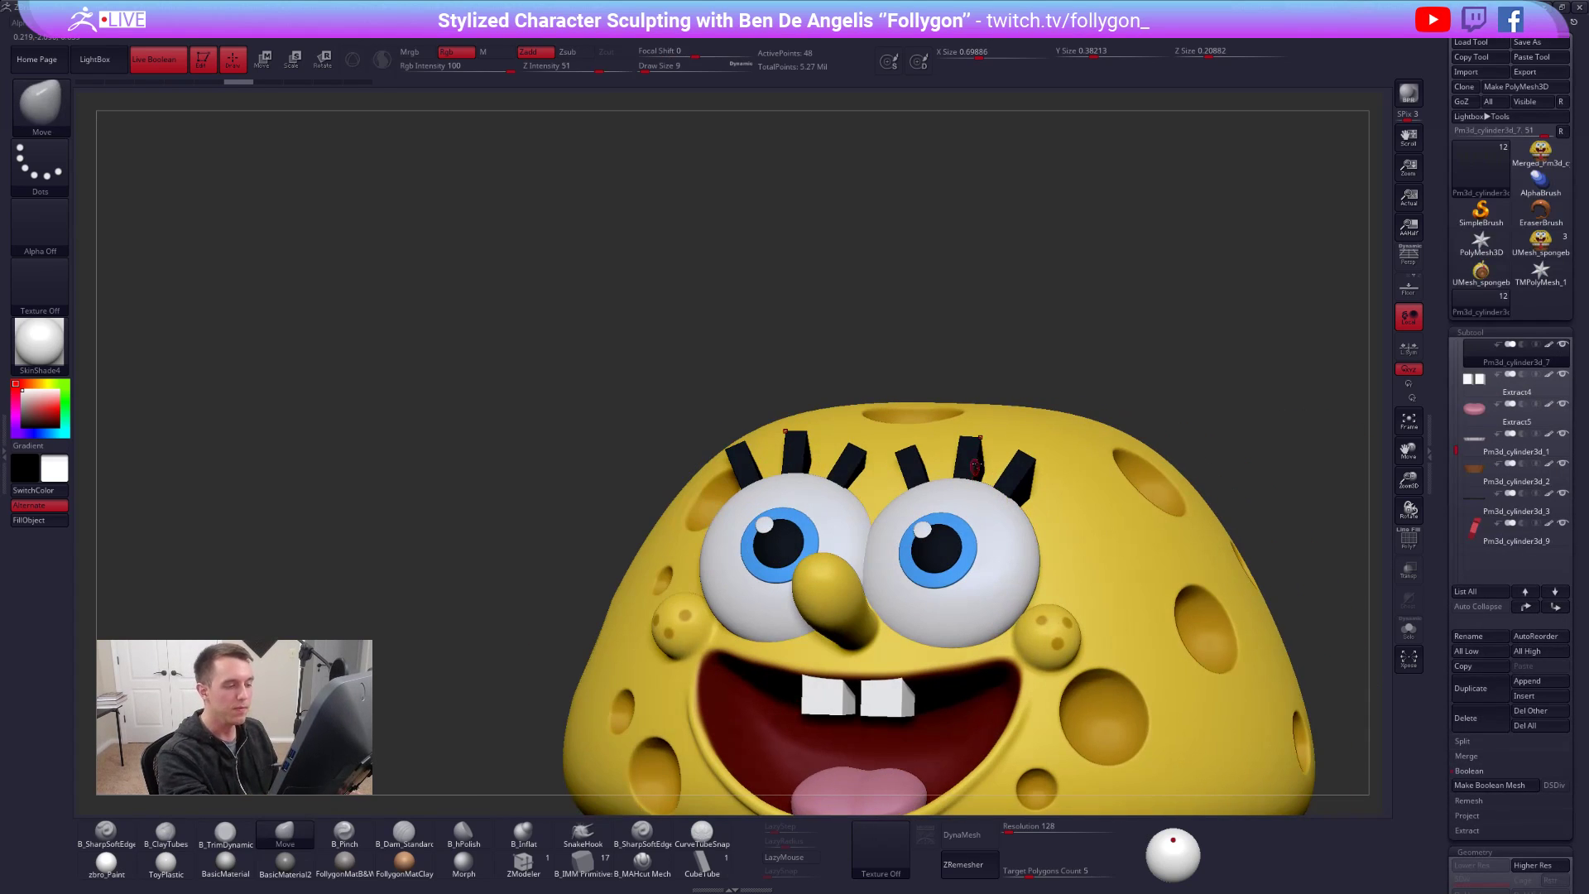
key("shift+alt+s")
key("shift+f")
right_click_drag(1036, 495, 1080, 429)
key("ctrl+shift+f")
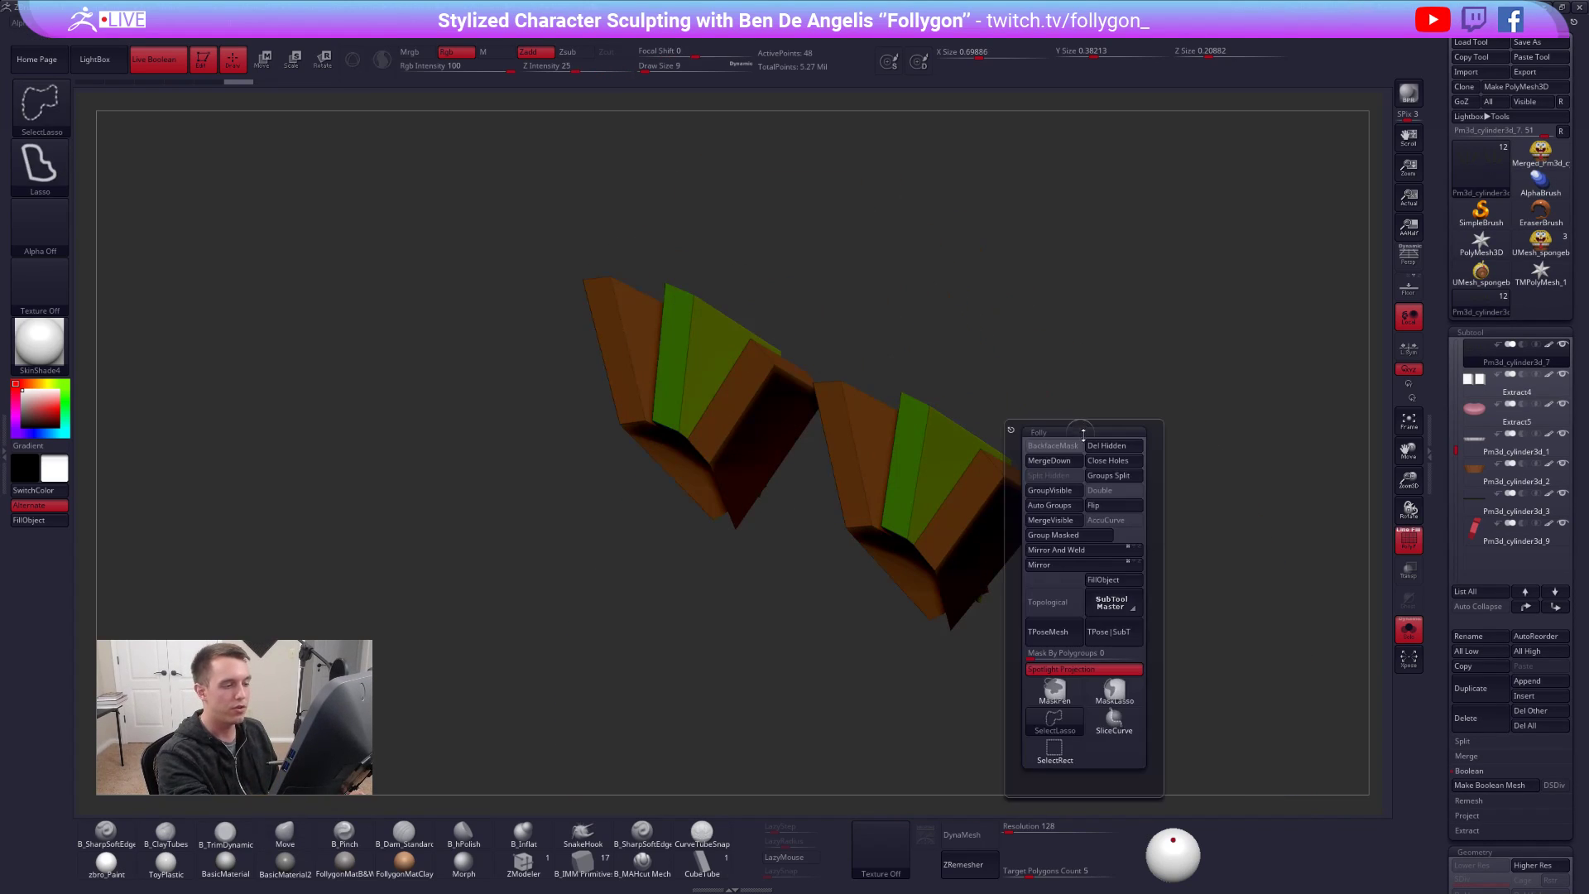
left_click(1060, 504)
right_click_drag(1061, 525, 1101, 602)
- Regenerate the lashes' polygroups with Auto Groups from the Polygroups settings
scroll(1490, 414, "down", 10)
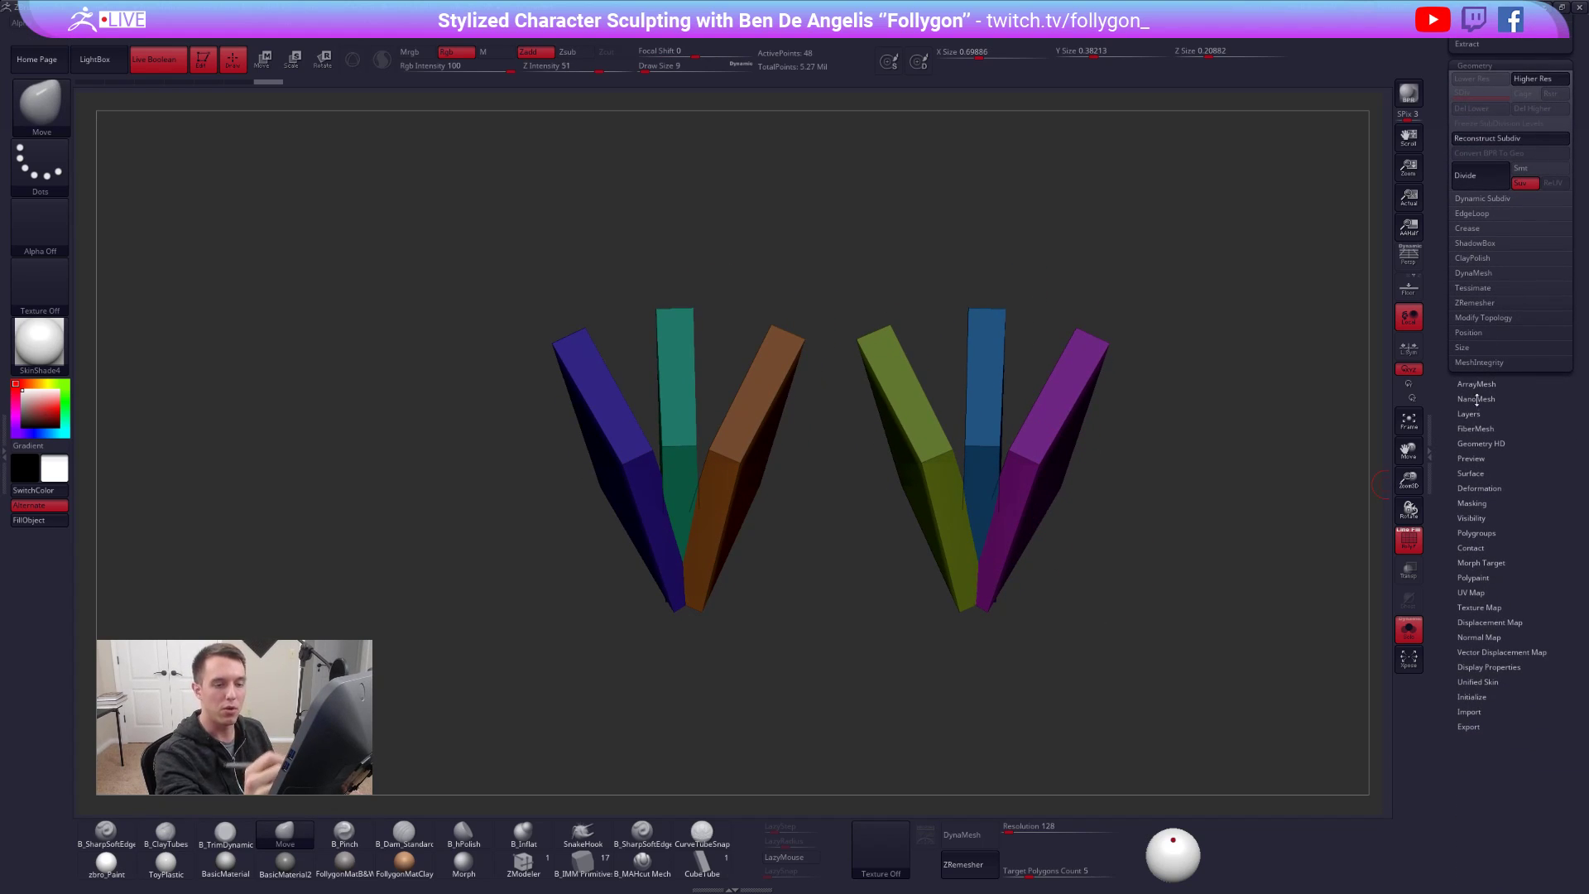
left_click(1484, 532)
left_click(1489, 551)
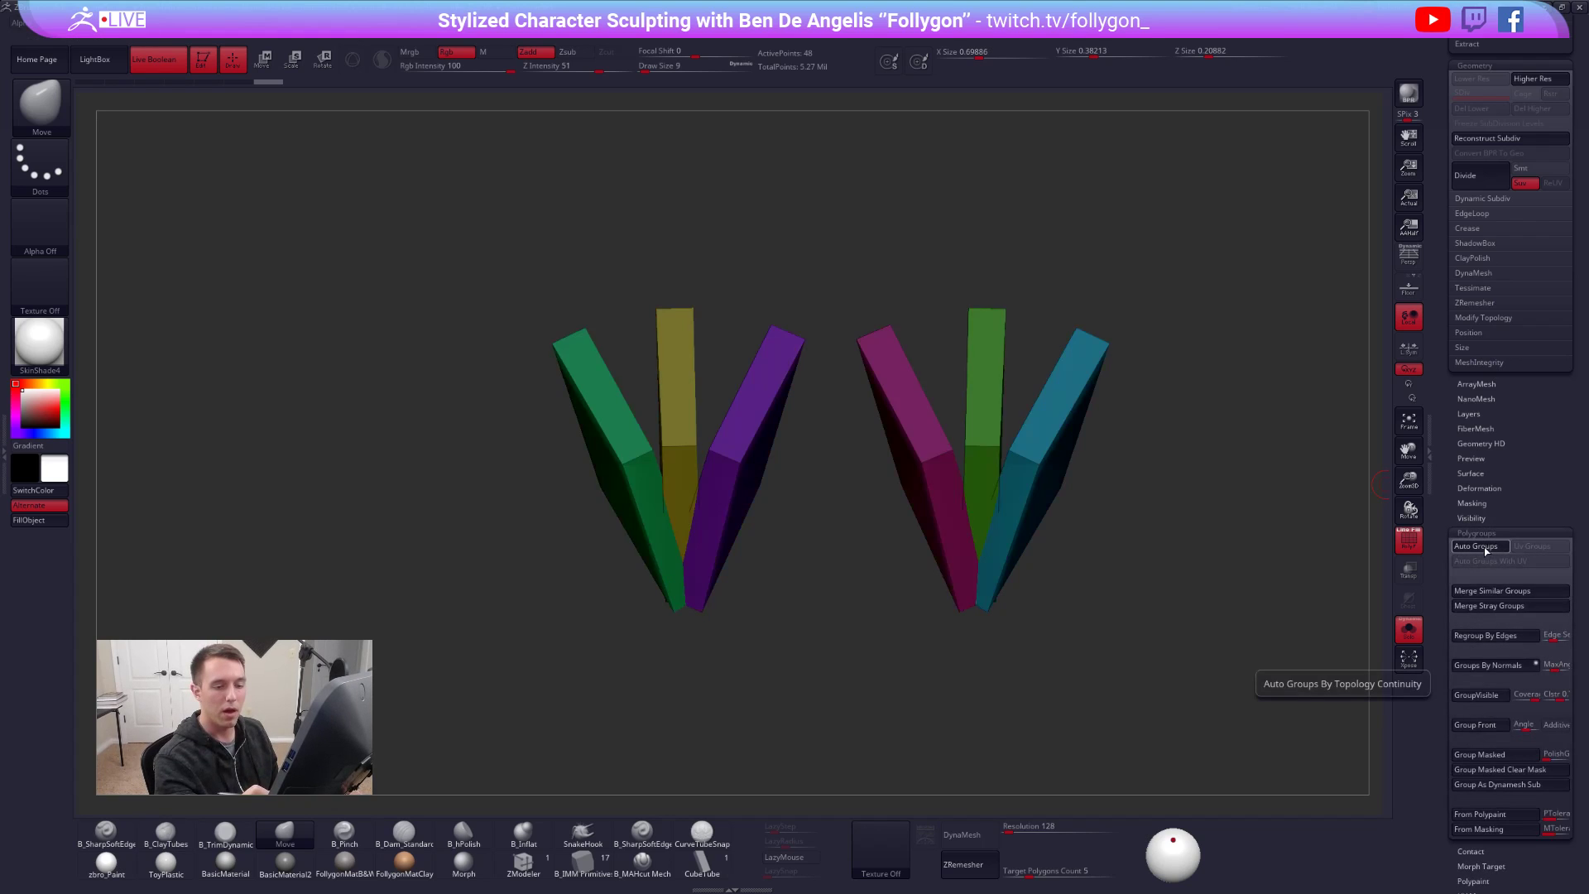
left_click(1489, 549)
left_click(1489, 532)
left_click_drag(1480, 438, 1480, 487)
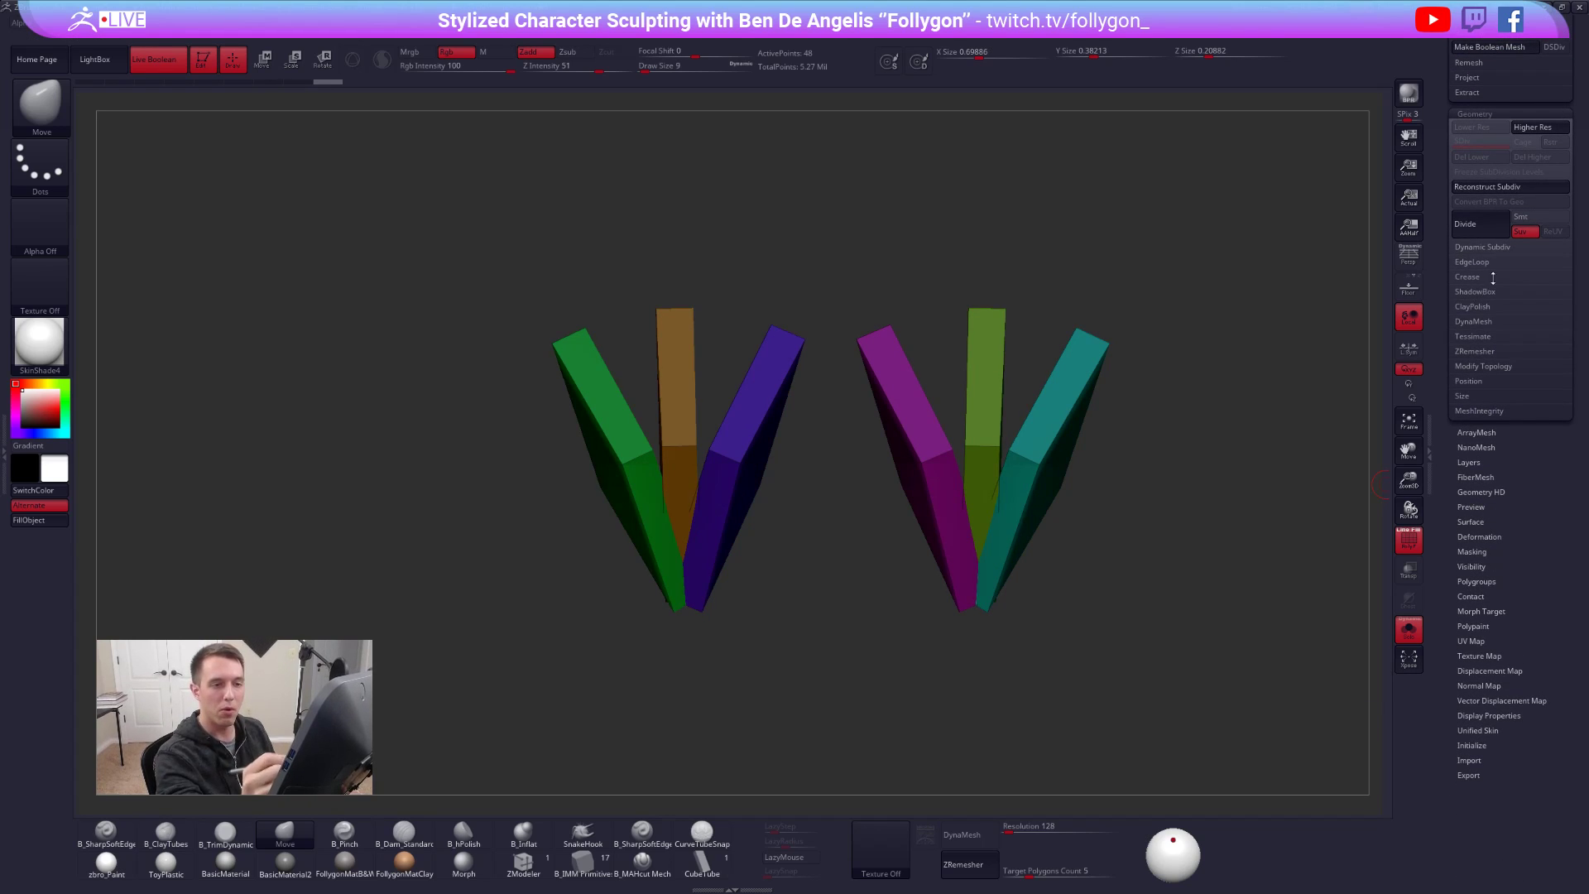
- Apply Mirror And Weld to the eyelashes so both sides share matching polygroups
left_click_drag(1443, 235, 1448, 514)
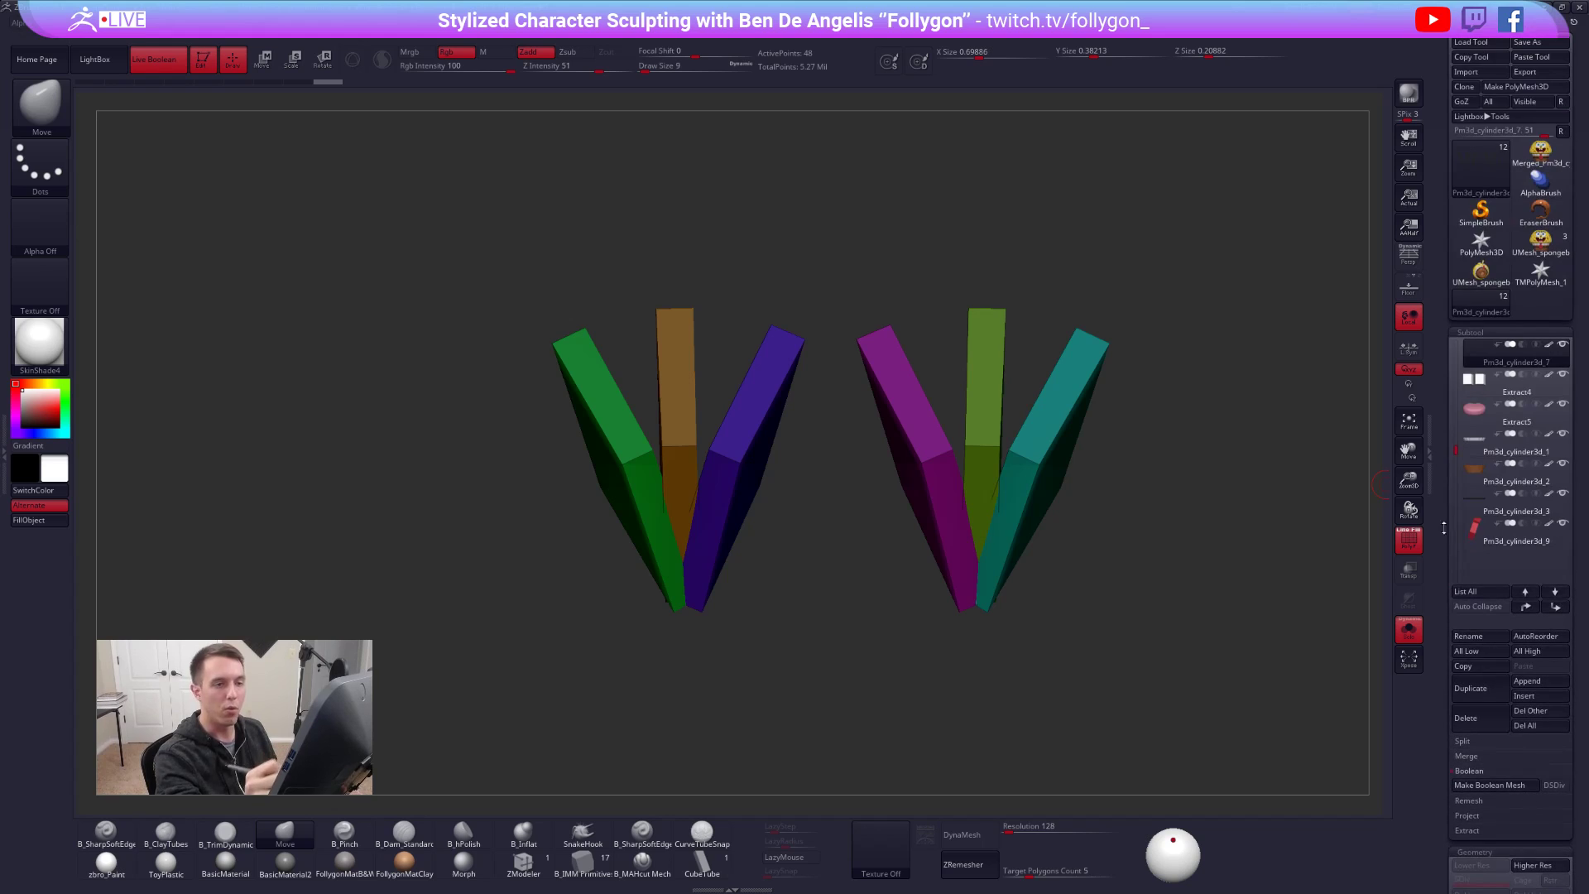
key("ctrl+shift+f")
left_click(1189, 507)
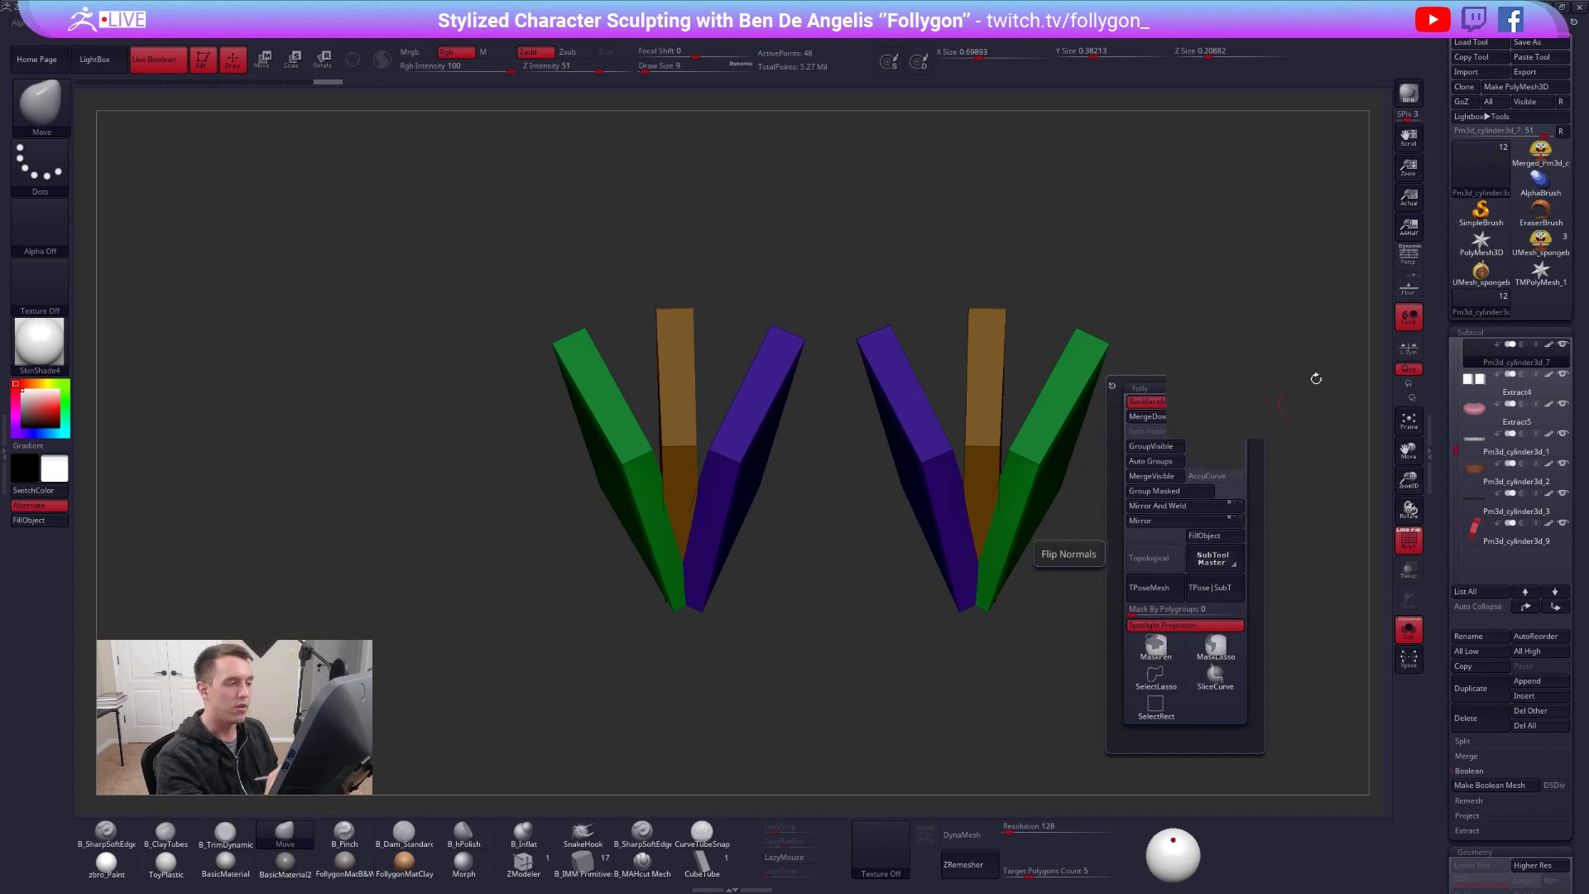
left_click_drag(1230, 441, 1212, 486, "alt")
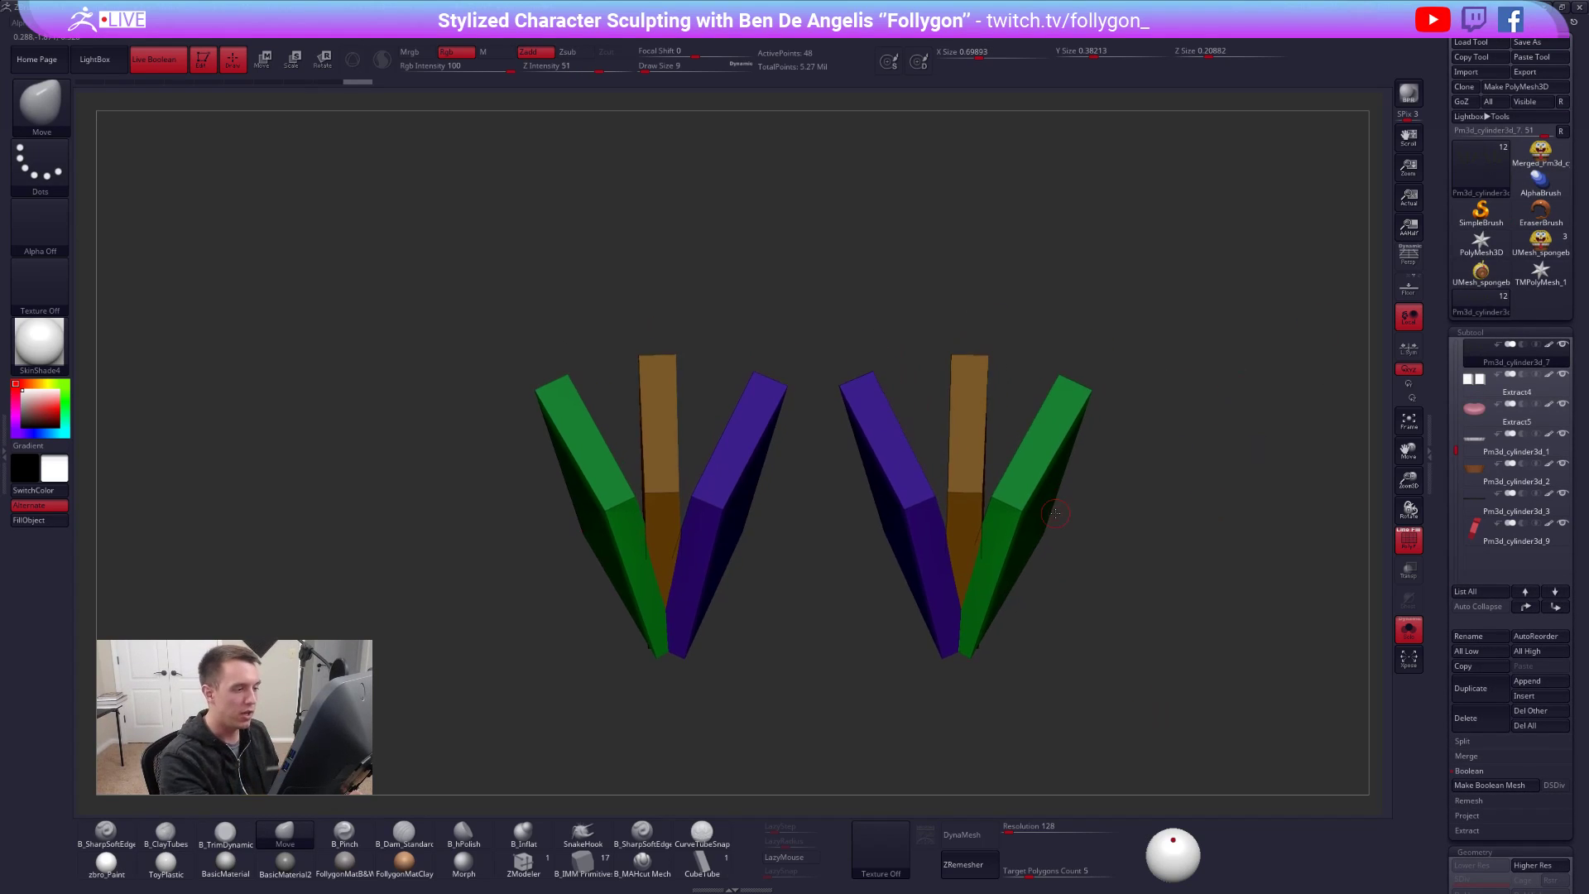
- Lasso-mask the eyelashes' bases and invert the mask so the protruding ends are protected
mouse_move(937, 589)
right_mouse_down()
mouse_move(943, 530)
mouse_move(952, 611)
right_mouse_up()
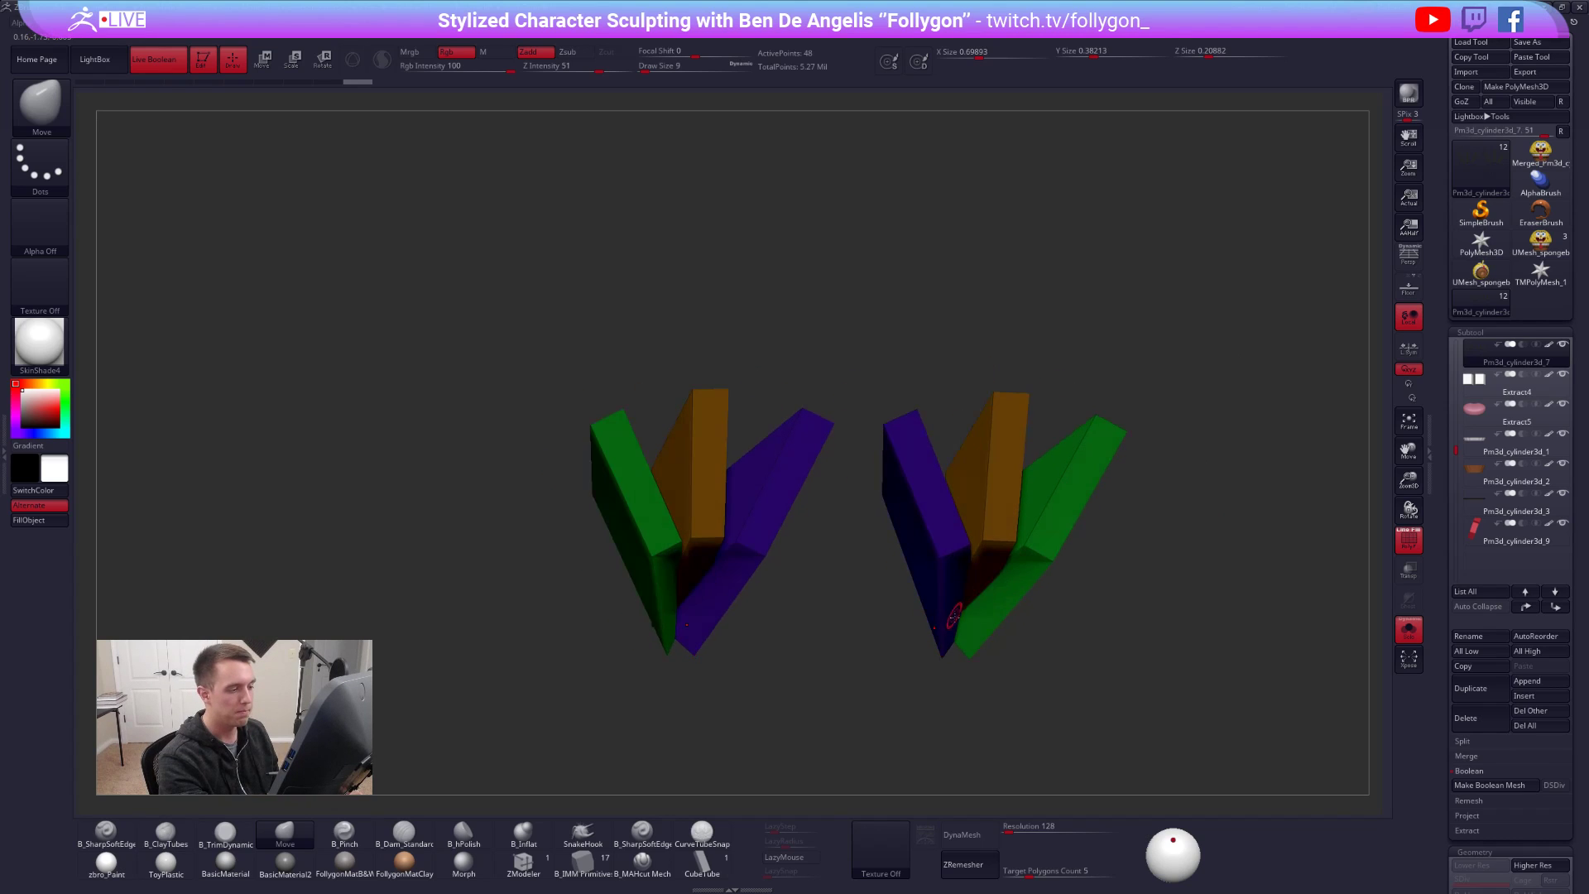
key("shift+s")
key("shift+s")
mouse_move(943, 470)
right_mouse_down()
mouse_move(922, 525)
mouse_move(923, 472)
right_mouse_up()
mouse_move(934, 381)
left_mouse_down("ctrl")
mouse_move(890, 452)
mouse_move(867, 354)
left_mouse_up("ctrl")
left_click(867, 354, "ctrl")
key("e")
right_click_drag(987, 518, 993, 571)
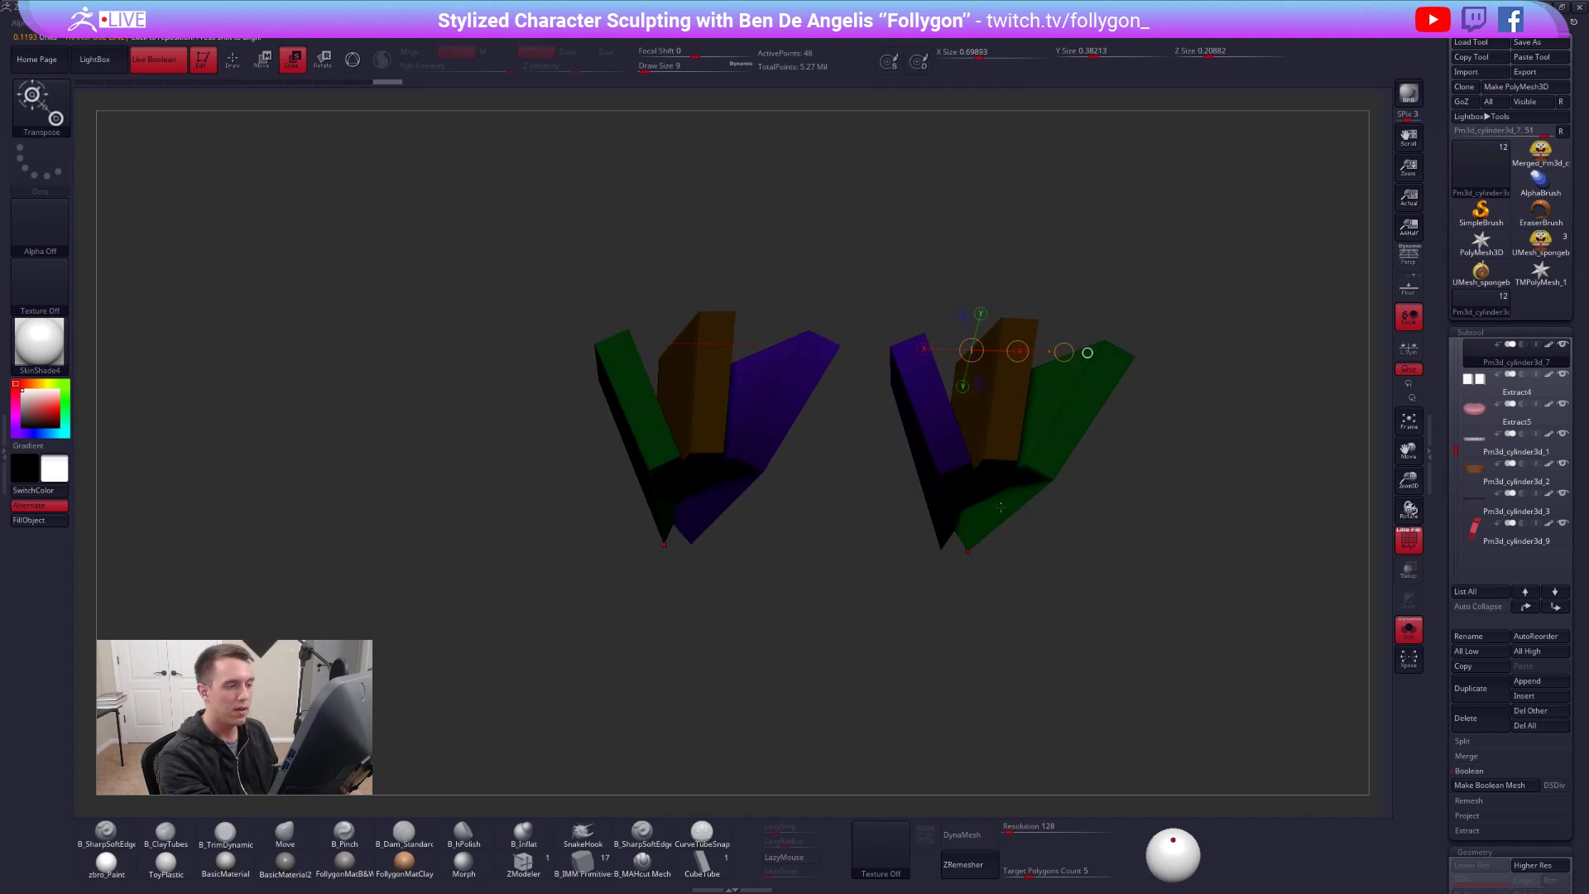
- Refine the eyelash mask with the lasso so only the bases that sink into the head stay editable
key("q")
right_click_drag(1174, 543, 1235, 539, "shift")
left_click_drag(1447, 485, 1432, 385)
right_click_drag(1221, 545, 1029, 395)
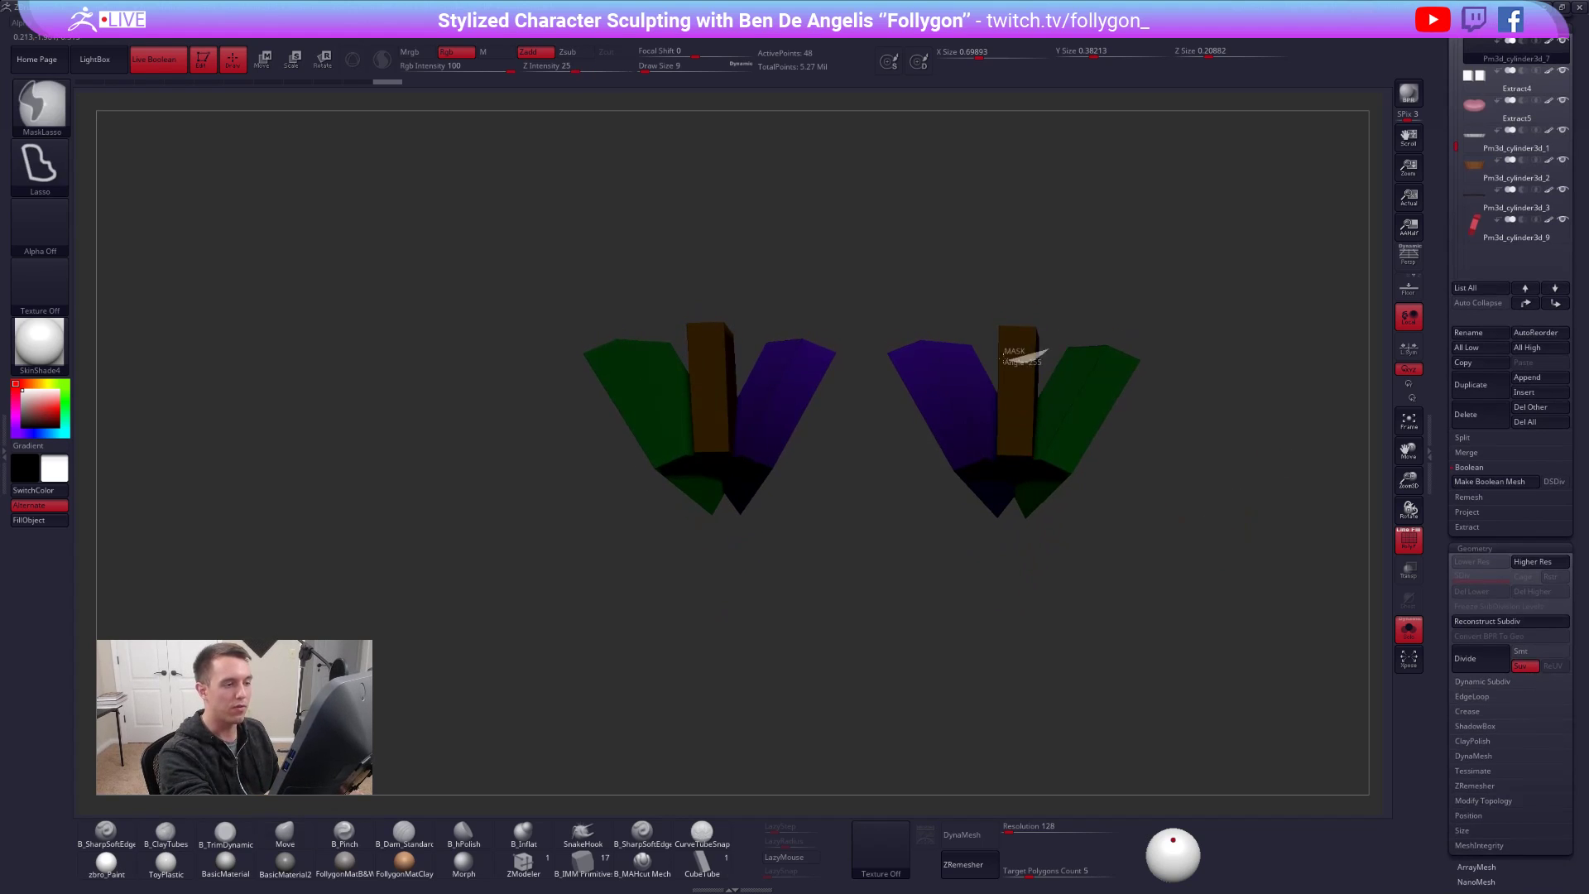
left_click_drag(1053, 346, 1091, 267, "ctrl")
mouse_move(1117, 281)
right_mouse_down()
mouse_move(1188, 439)
mouse_move(1159, 464)
mouse_move(1131, 364)
right_mouse_up()
key("shift+s")
key("shift+s")
mouse_move(1151, 325)
left_mouse_down("ctrl")
mouse_move(988, 586)
mouse_move(1217, 331)
left_mouse_up("ctrl")
mouse_move(1046, 483)
right_mouse_down("shift")
mouse_move(1121, 486)
mouse_move(1134, 554)
right_mouse_up("shift")
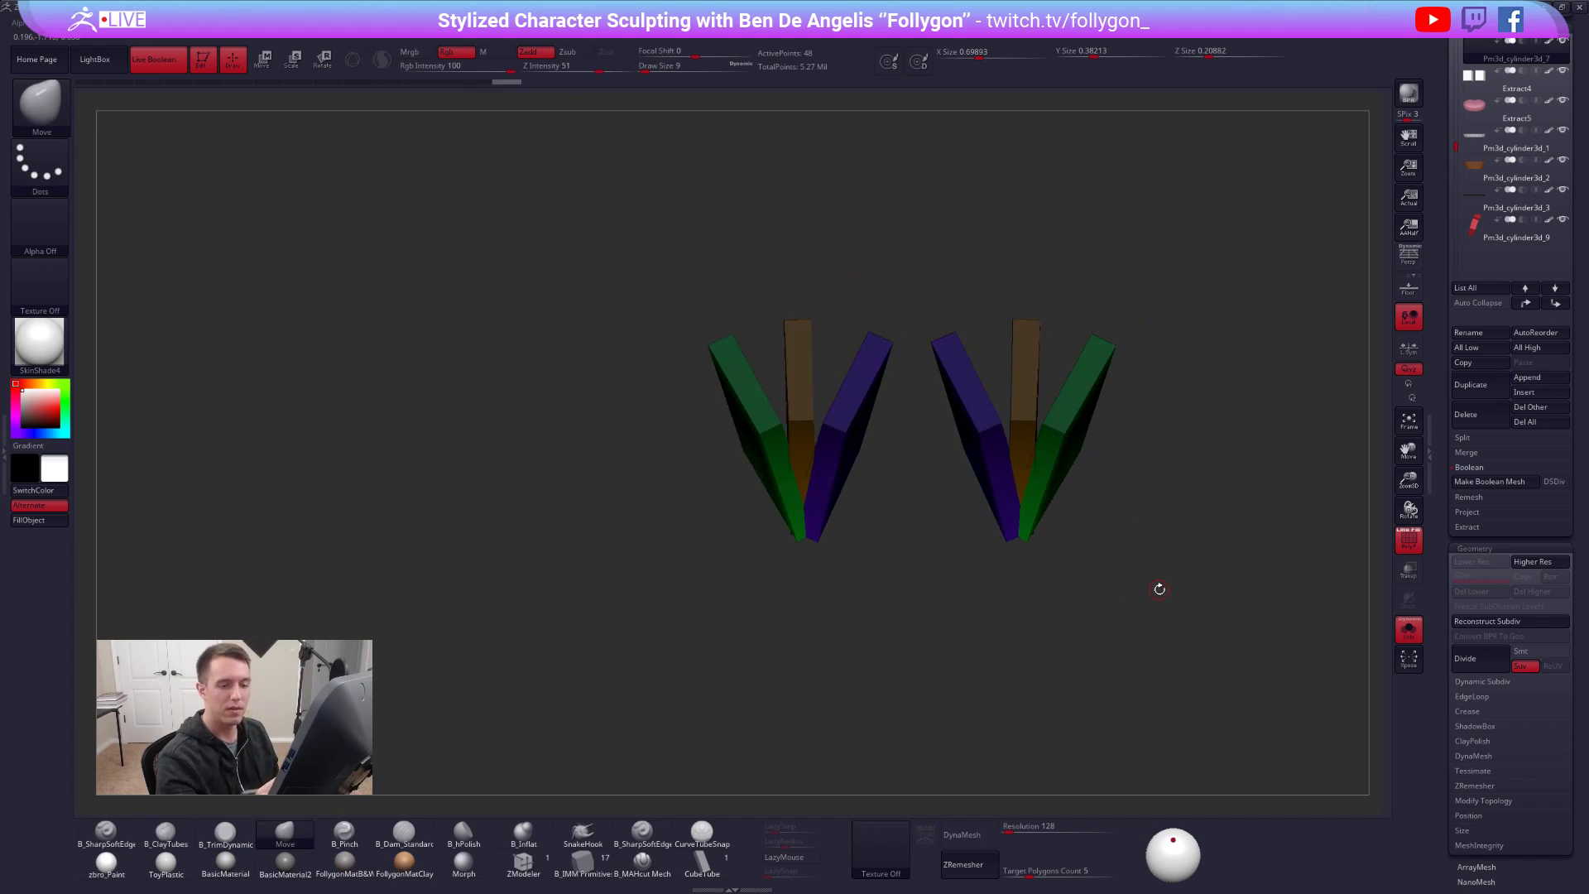
- Inflate the unmasked eyelash bases with the whole model shown, to a Y size of about 0.441, and turn polyframe off
scroll(1482, 400, "down", 10)
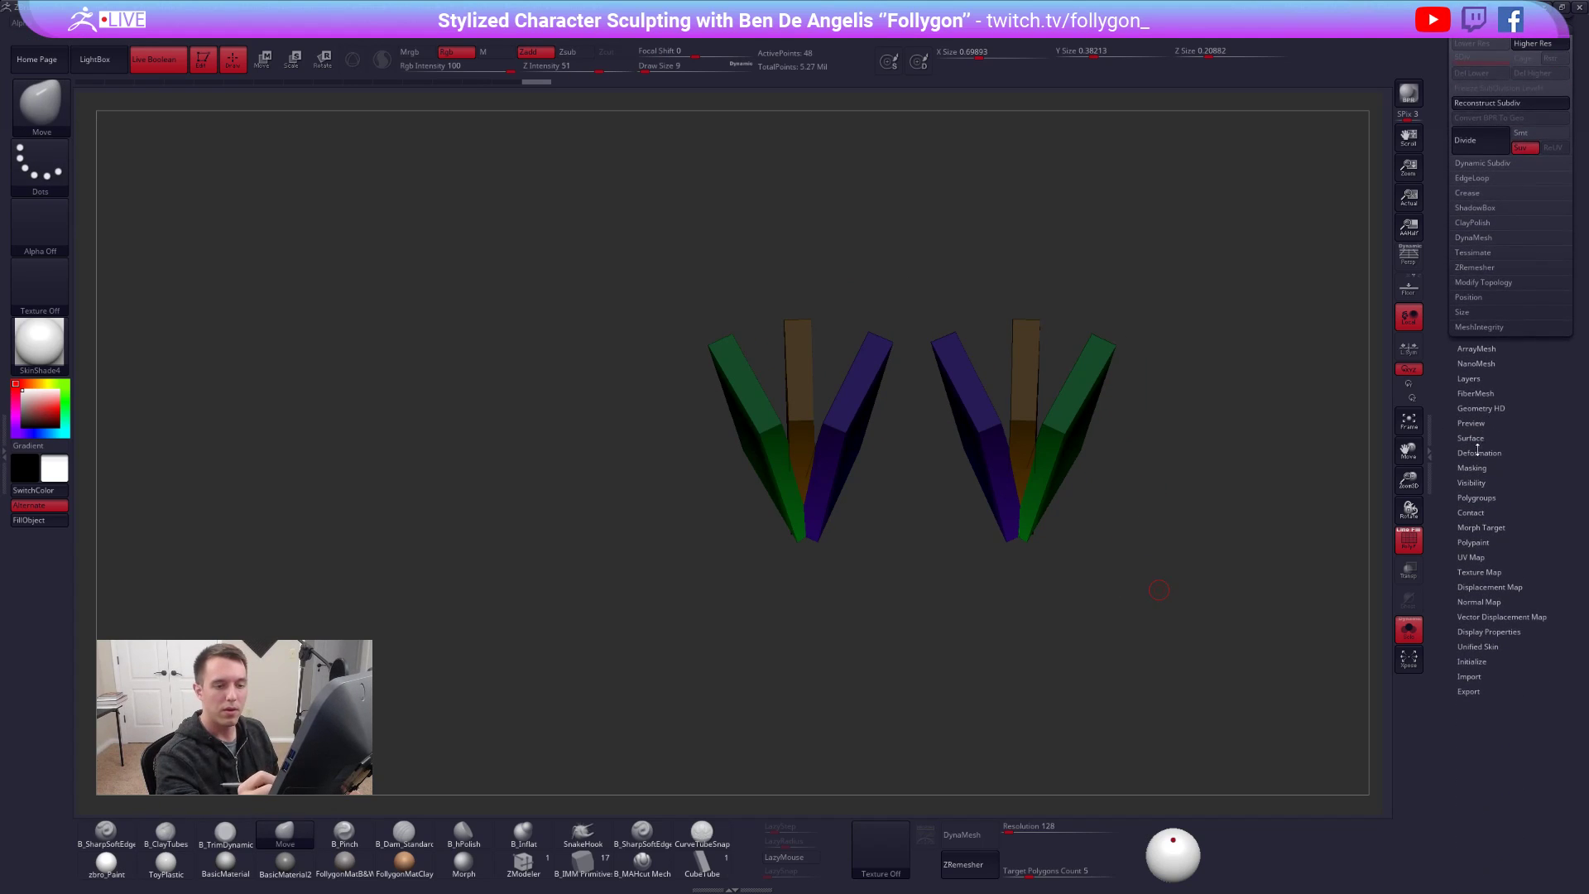
left_click(1479, 453)
scroll(1499, 497, "down", 3)
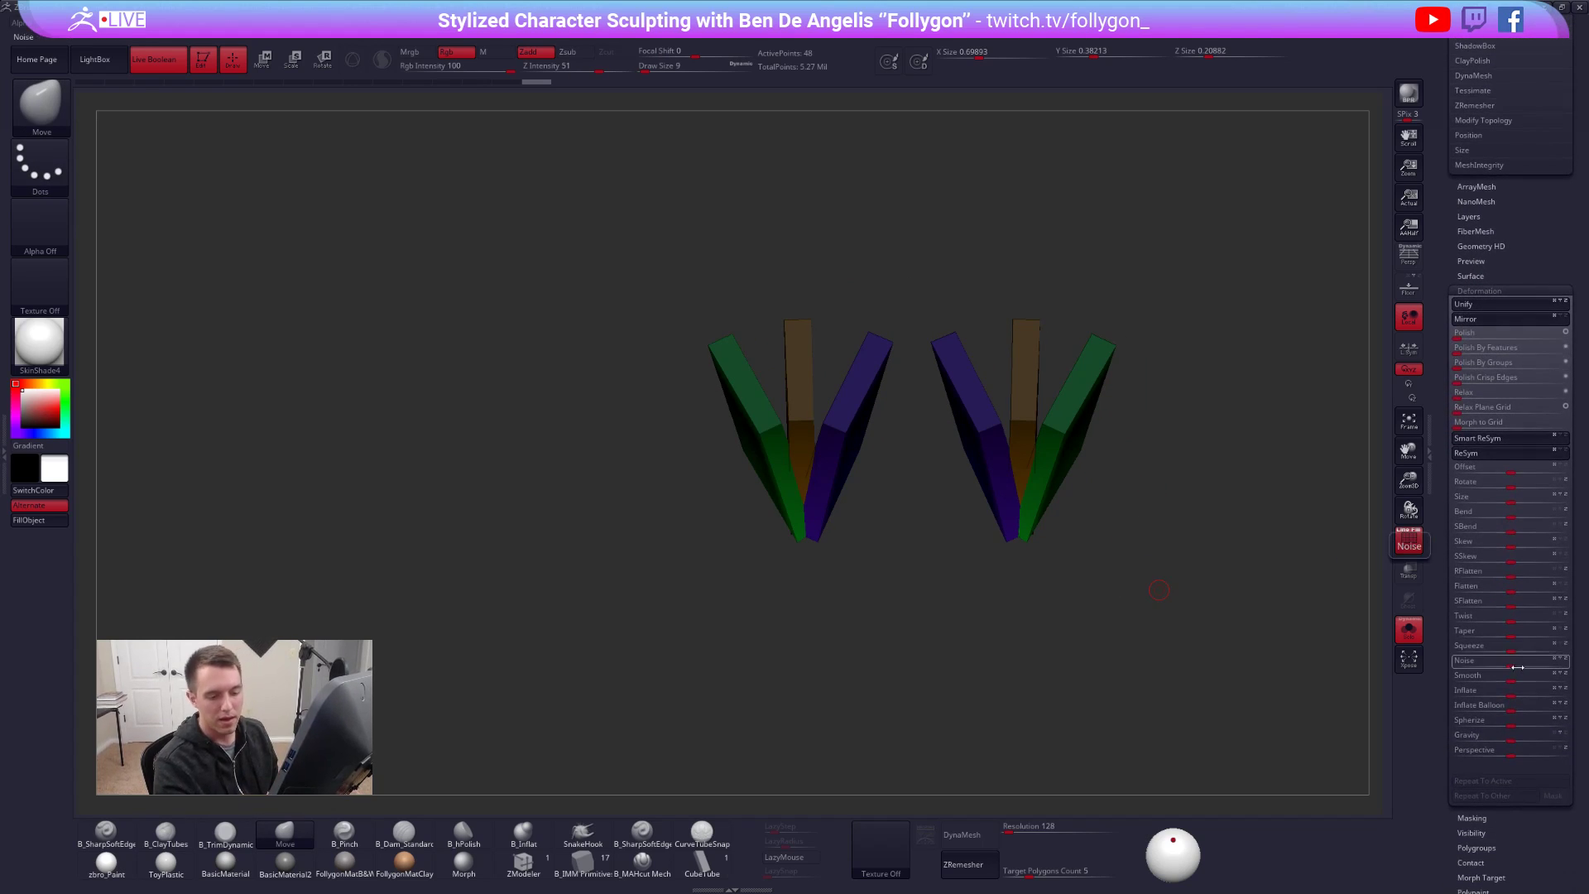
key("alt+s")
left_click_drag(1515, 694, 1534, 701)
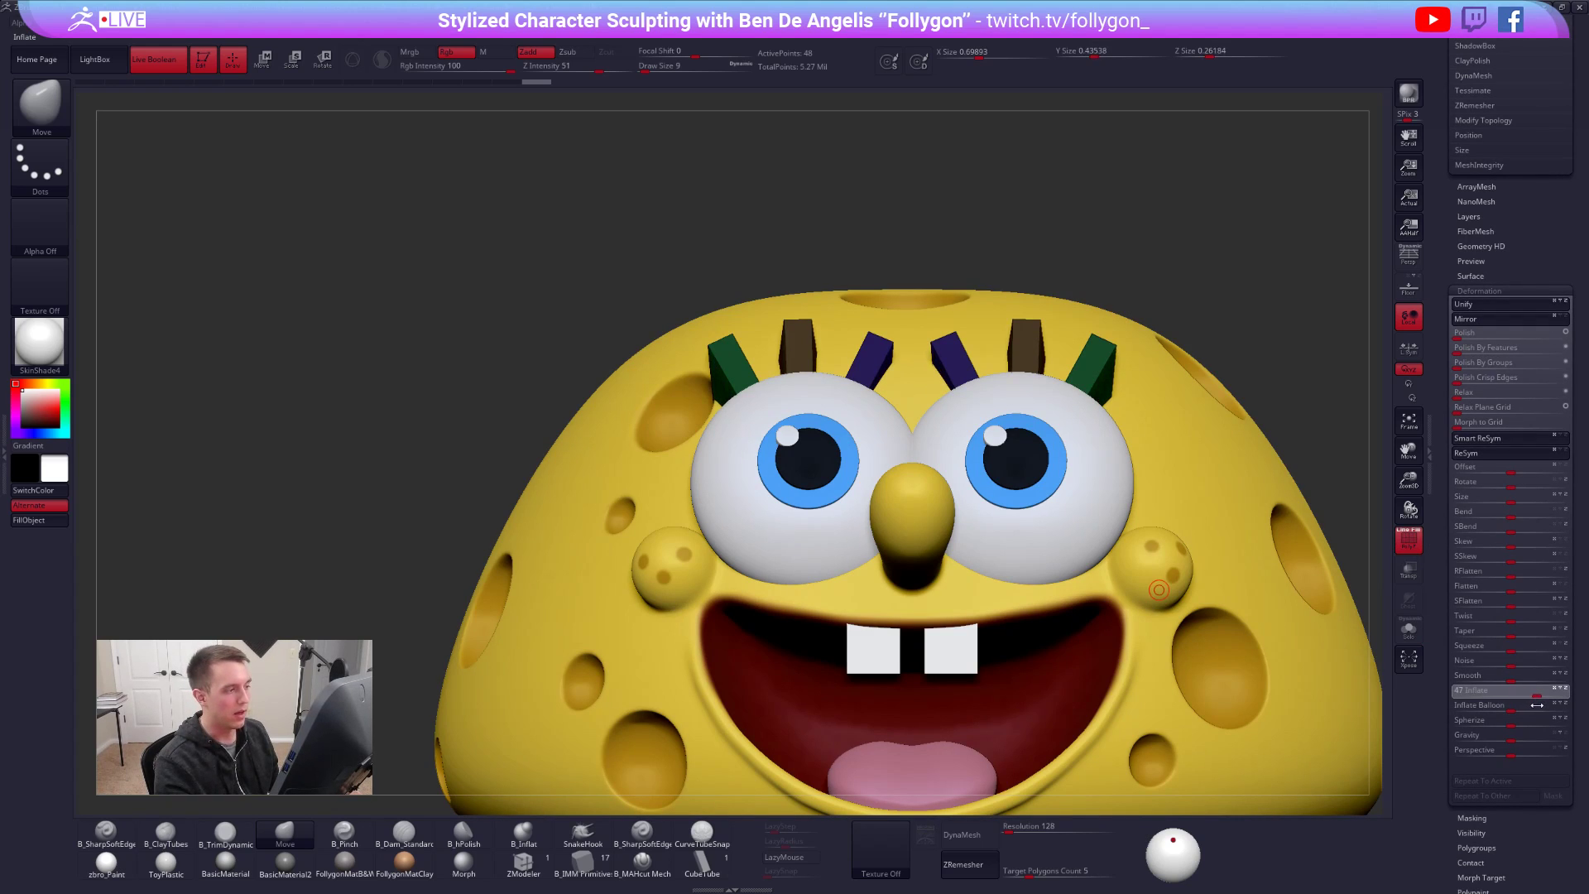
left_click_drag(1540, 706, 1543, 707)
key("shift+f")
right_click_drag(732, 530, 927, 449)
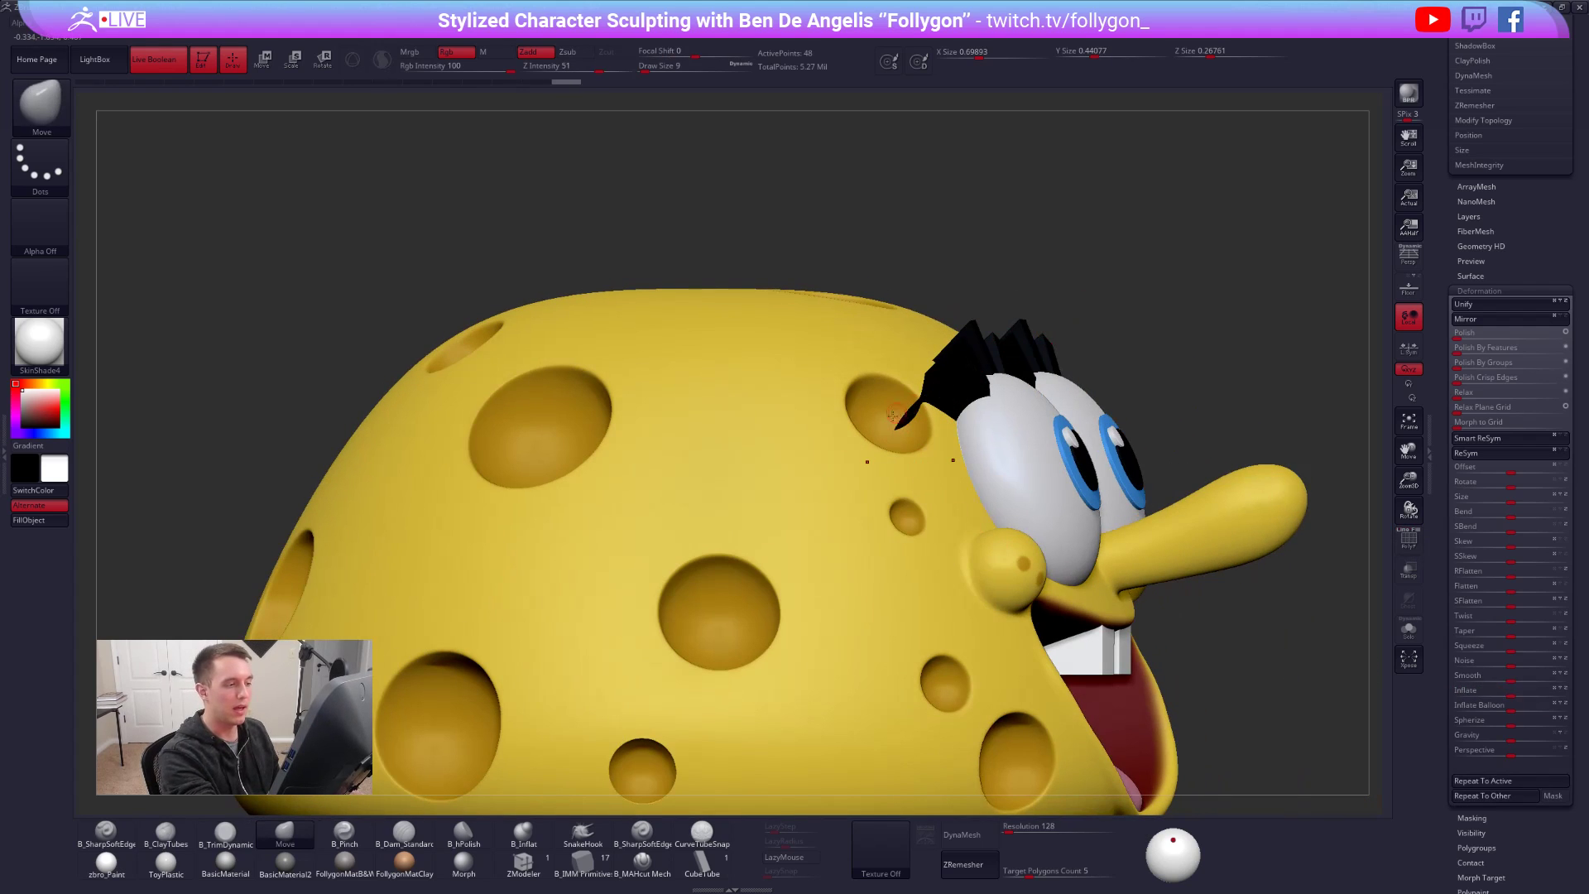
- Examine the inflated eyelash bases in isolation with polyframe on, using the Move brush at draw size 38
key("alt+s")
right_click_drag(887, 447, 874, 474)
key("shift+f")
key("b")
key("m")
key("v")
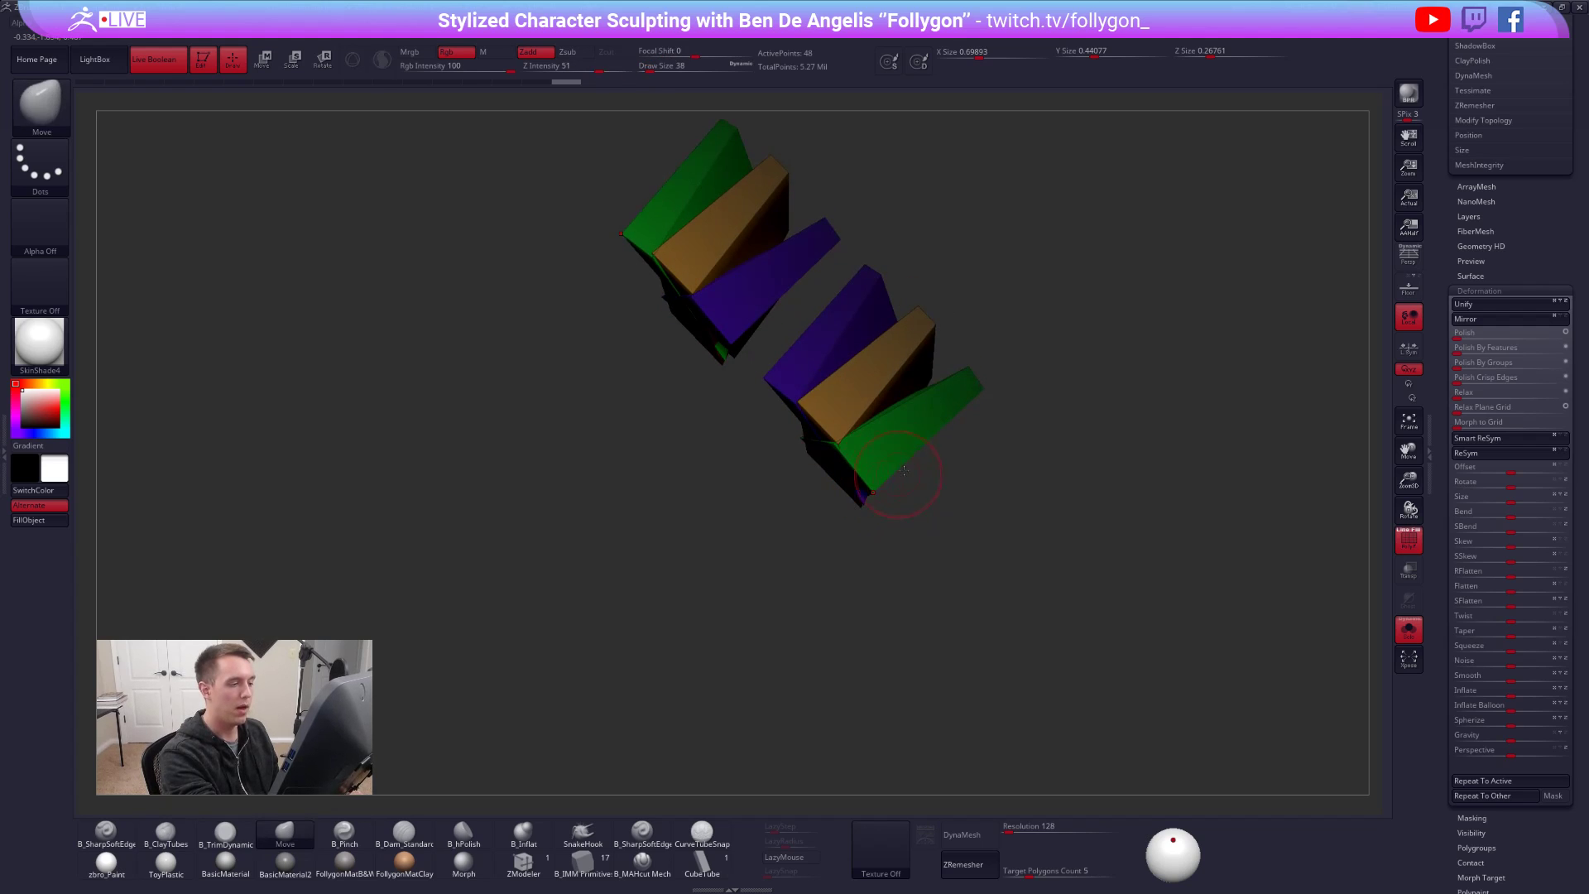
right_click(898, 472)
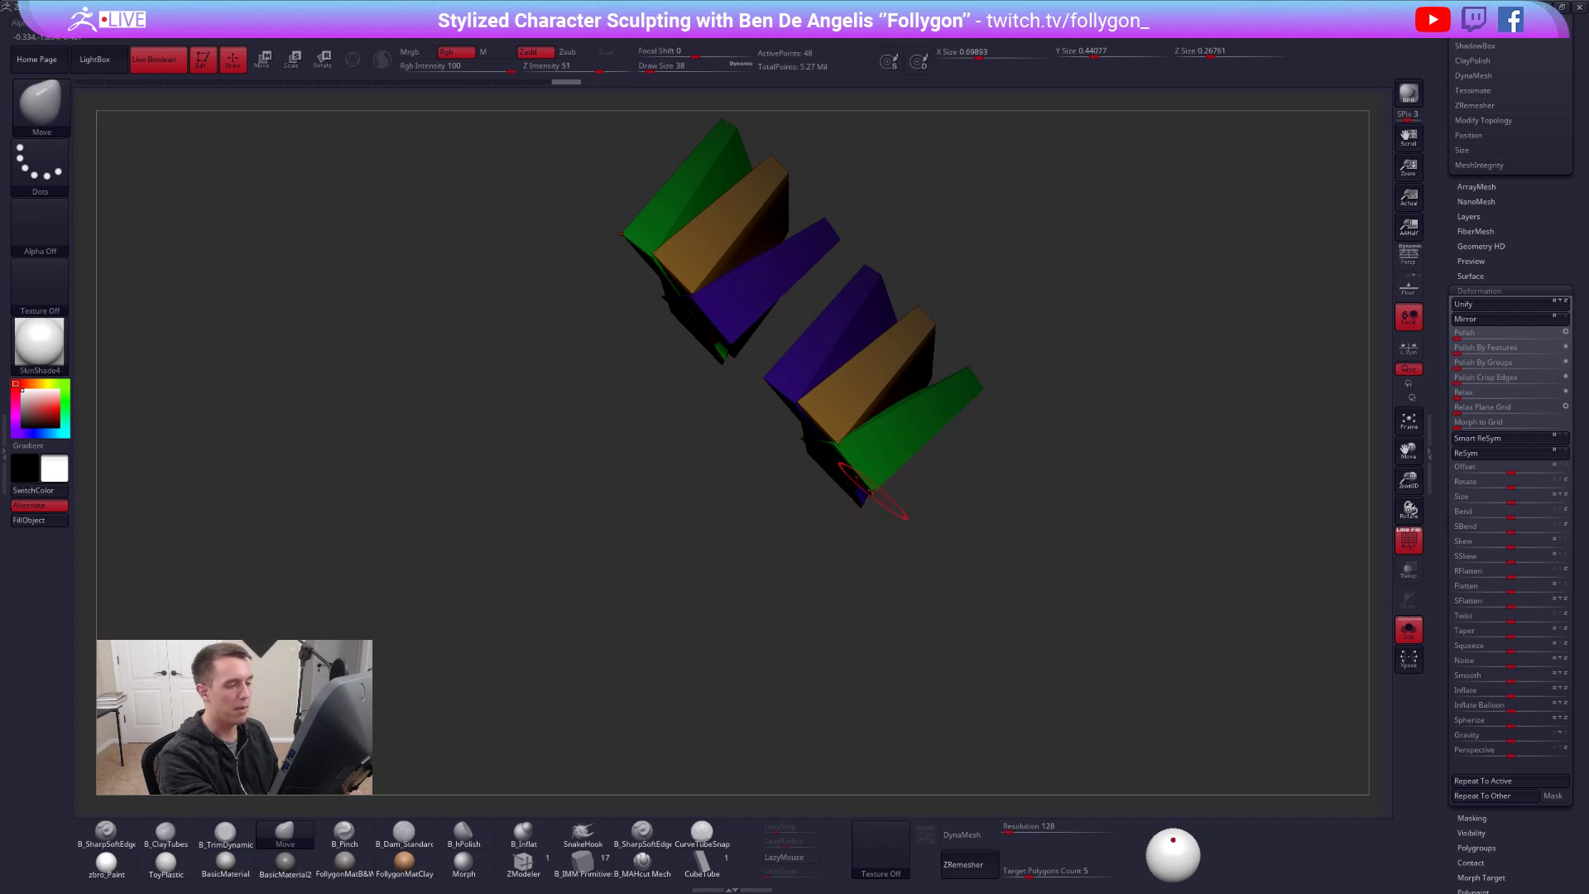
right_click_drag(869, 477, 1057, 575)
key("alt+s")
key("alt+s")
key("alt+s")
left_click(1481, 290)
- Rotate and nudge the eyelashes slightly from the side so they sit against the head above the eyes
key("r")
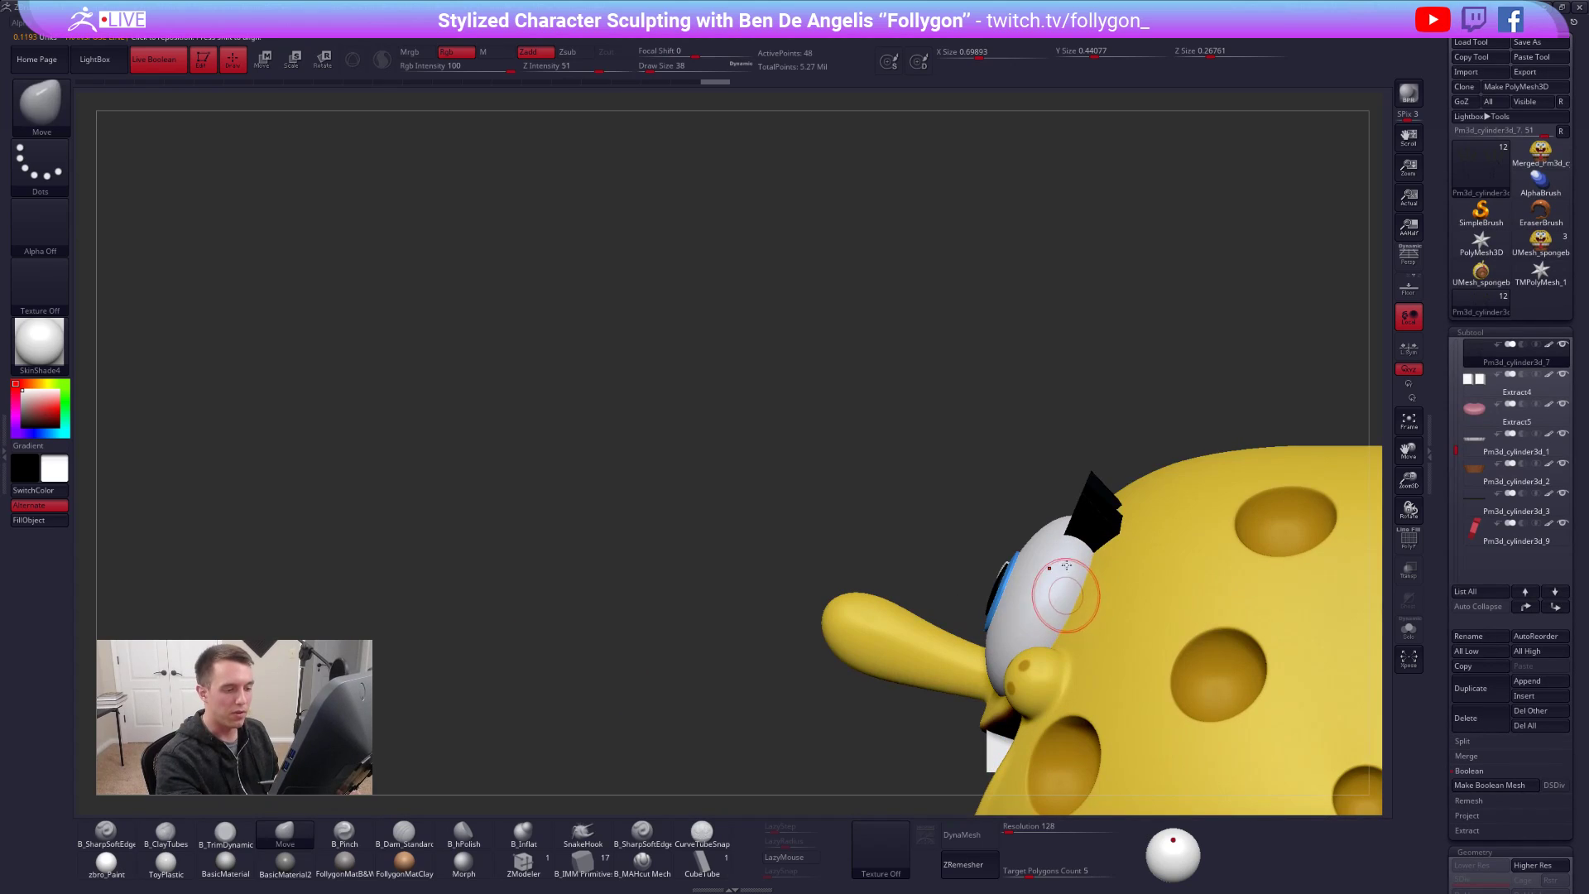
left_click_drag(1067, 533, 1124, 406)
key("w")
left_click_drag(1120, 549, 1121, 550)
key("q")
mouse_move(1057, 584)
right_mouse_down()
mouse_move(1136, 606)
mouse_move(1057, 623)
right_mouse_up()
right_click_drag(1004, 555, 1135, 654, "alt")
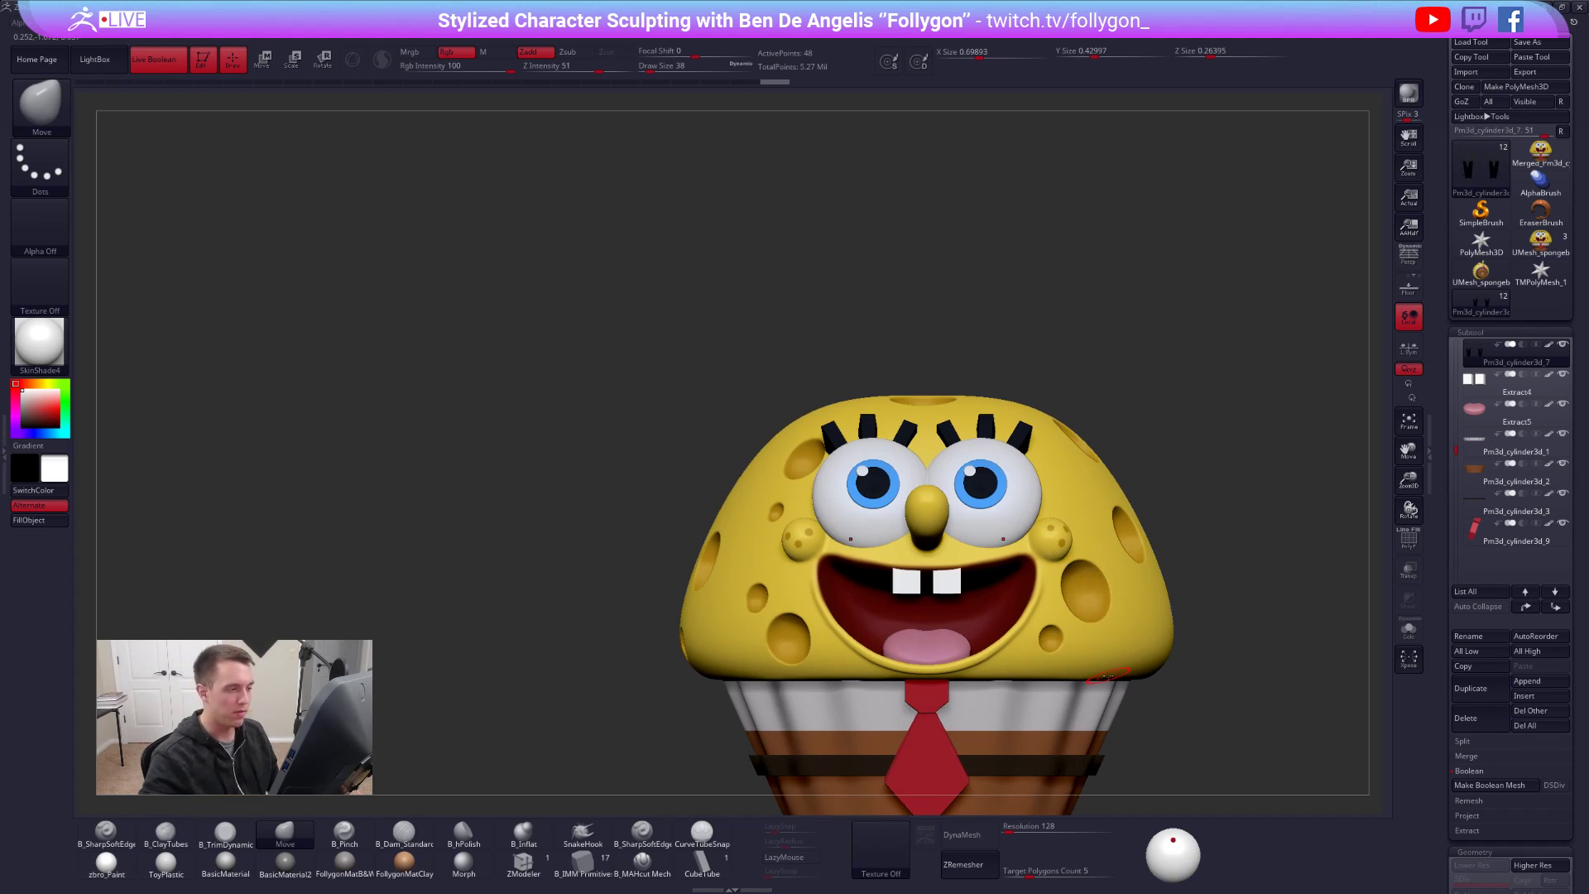
right_click_drag(1110, 609, 1080, 475, "alt")
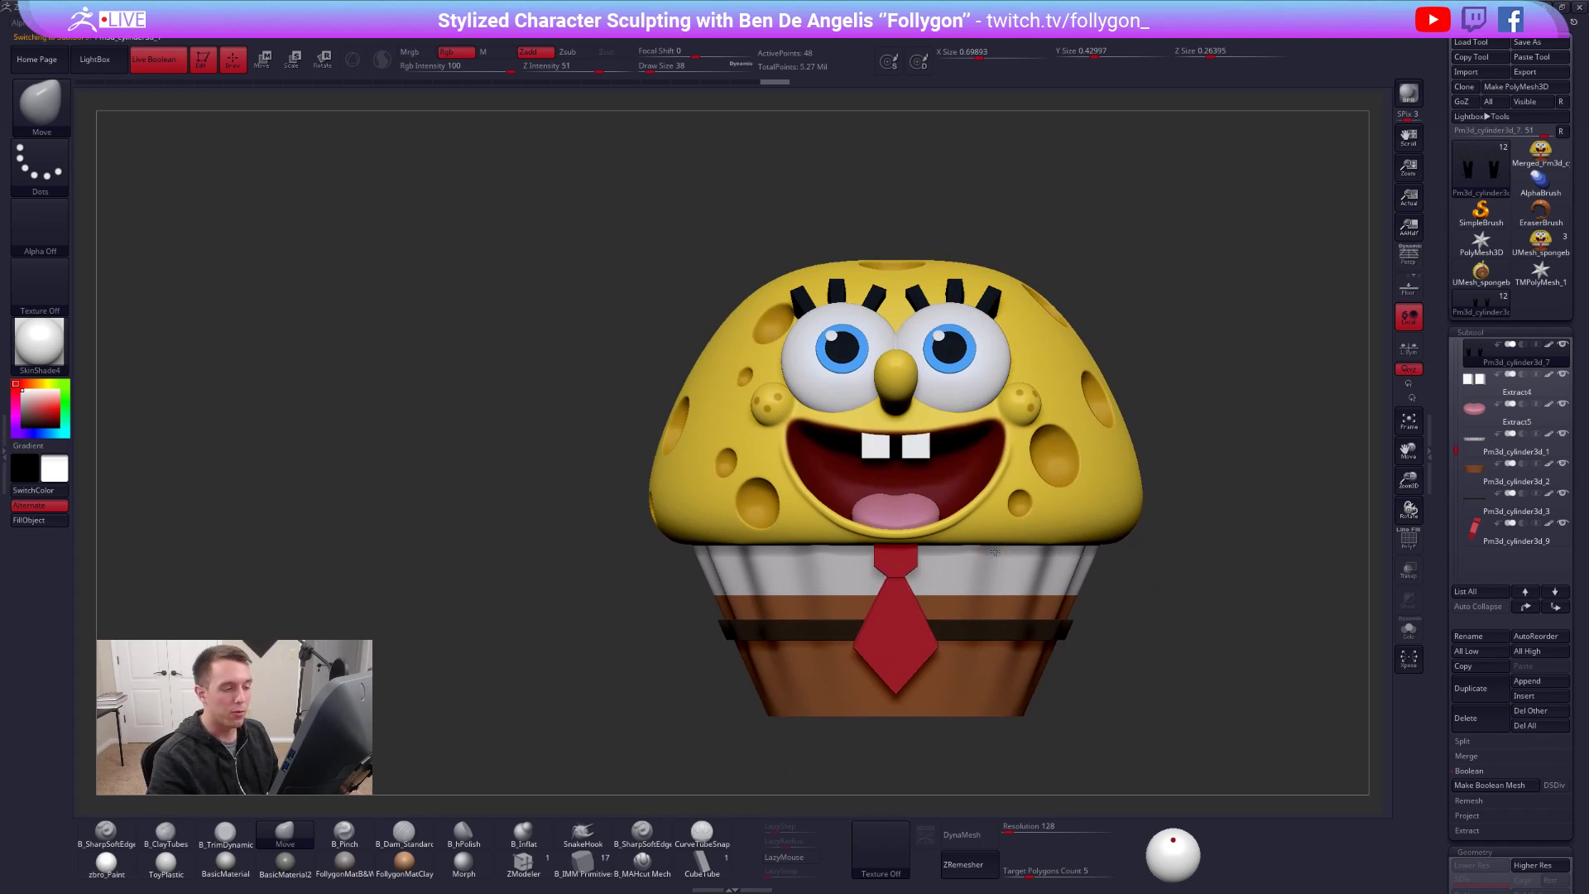
- Make the yellow sponge body the active subtool and set the Move brush's draw size to 121
left_click(994, 552, "alt")
right_click_drag(996, 549, 1000, 545, "ctrl")
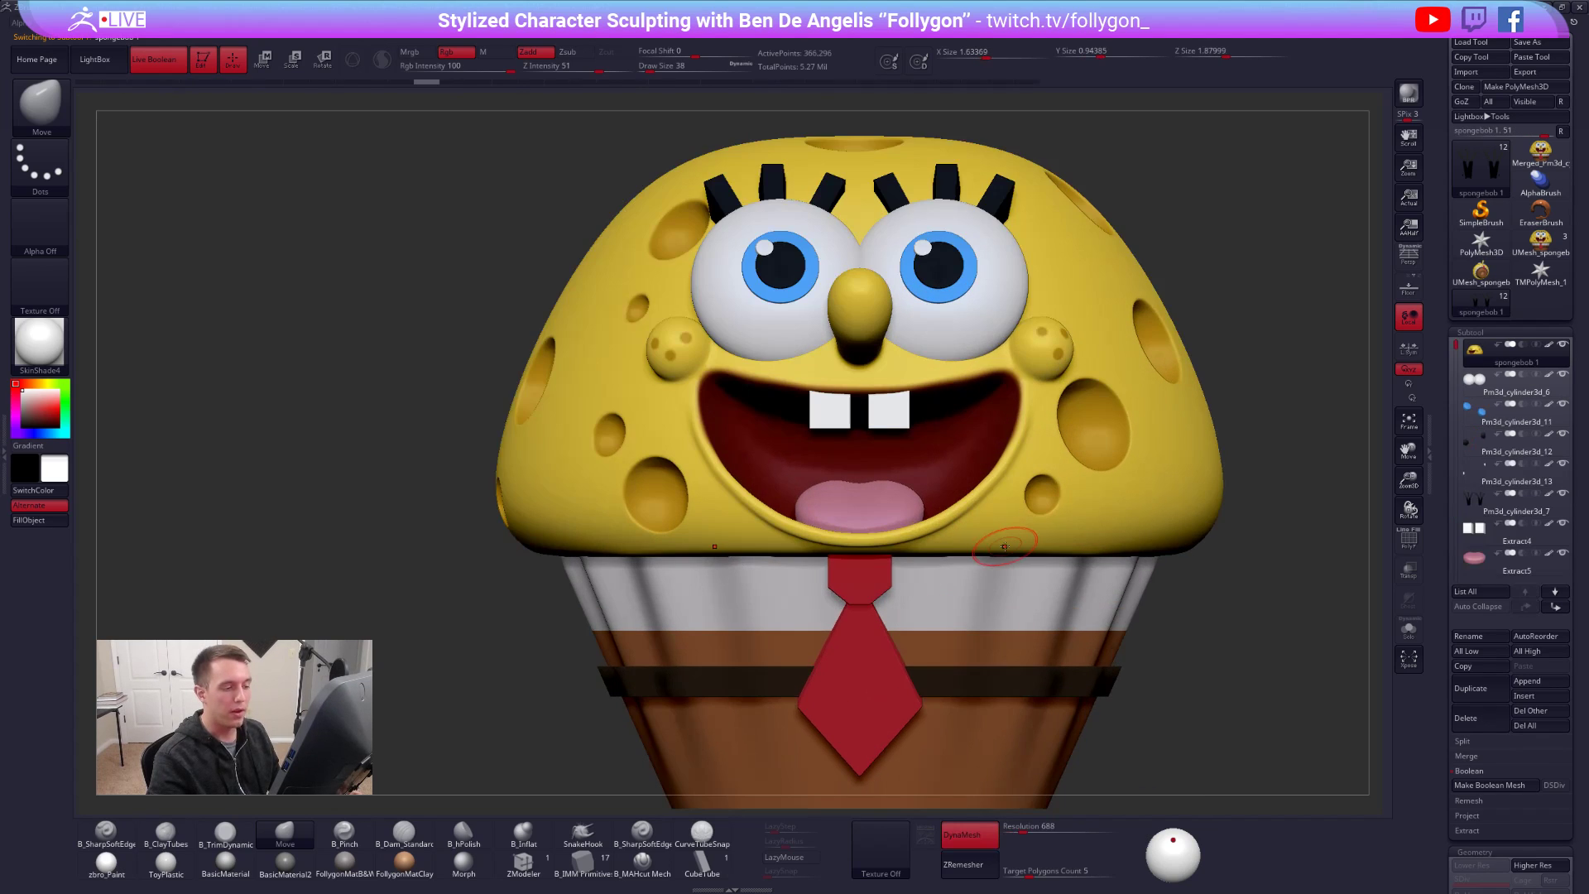
key("space")
left_click_drag(1035, 467, 1045, 466)
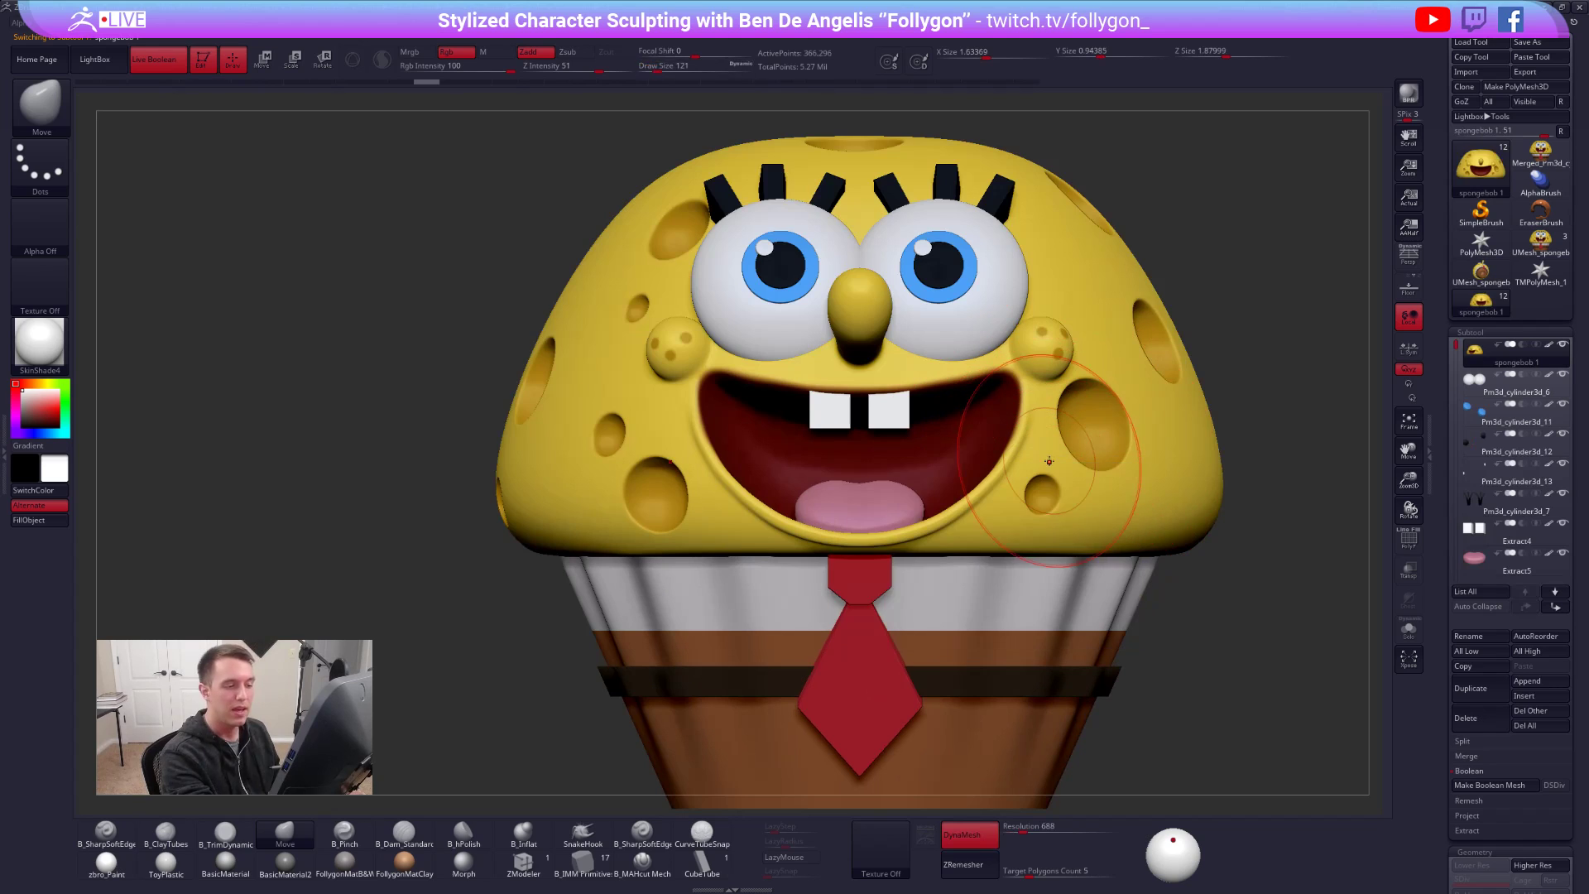
key("shift+s")
key("shift+s")
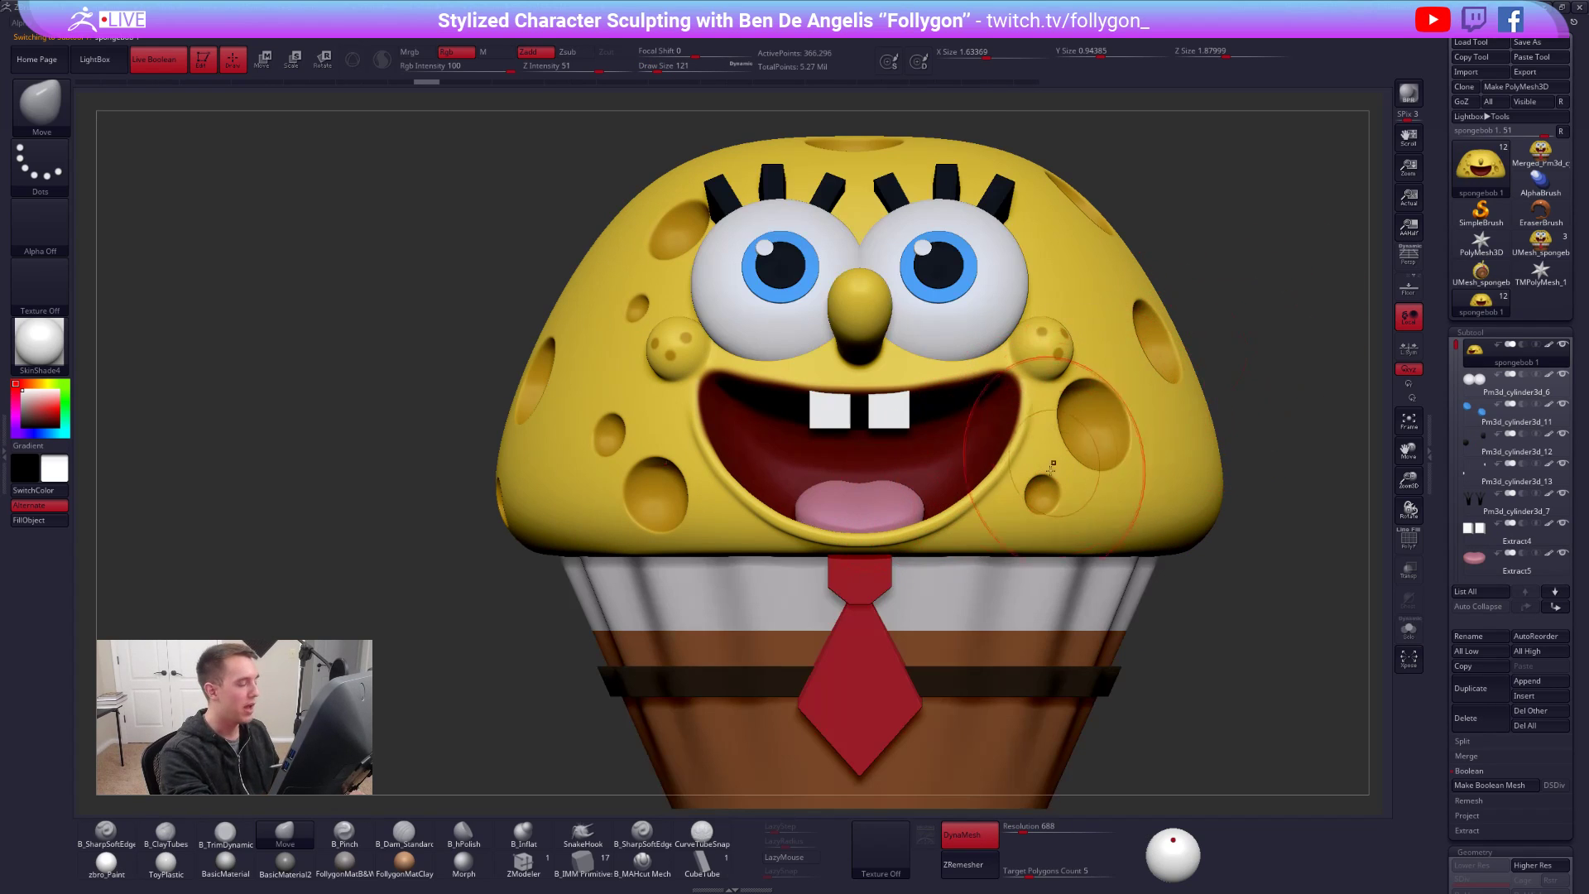
- Check the Move brush's BackfaceMask option in its auto-masking settings and reduce the draw size to 74
key("space")
left_click(1176, 423)
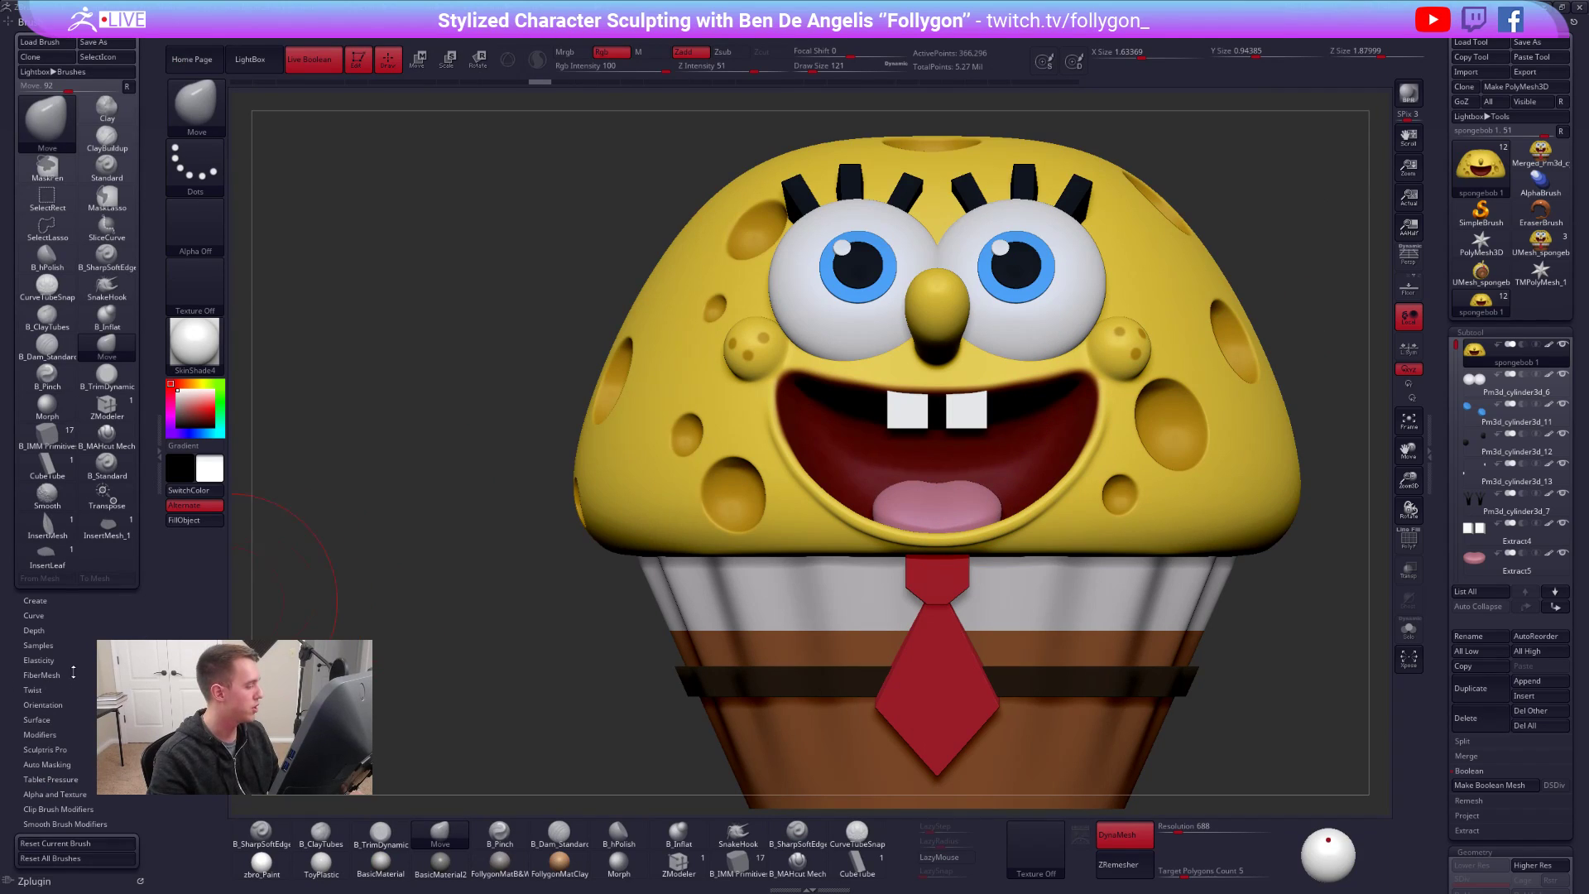
scroll(73, 676, "down", 2)
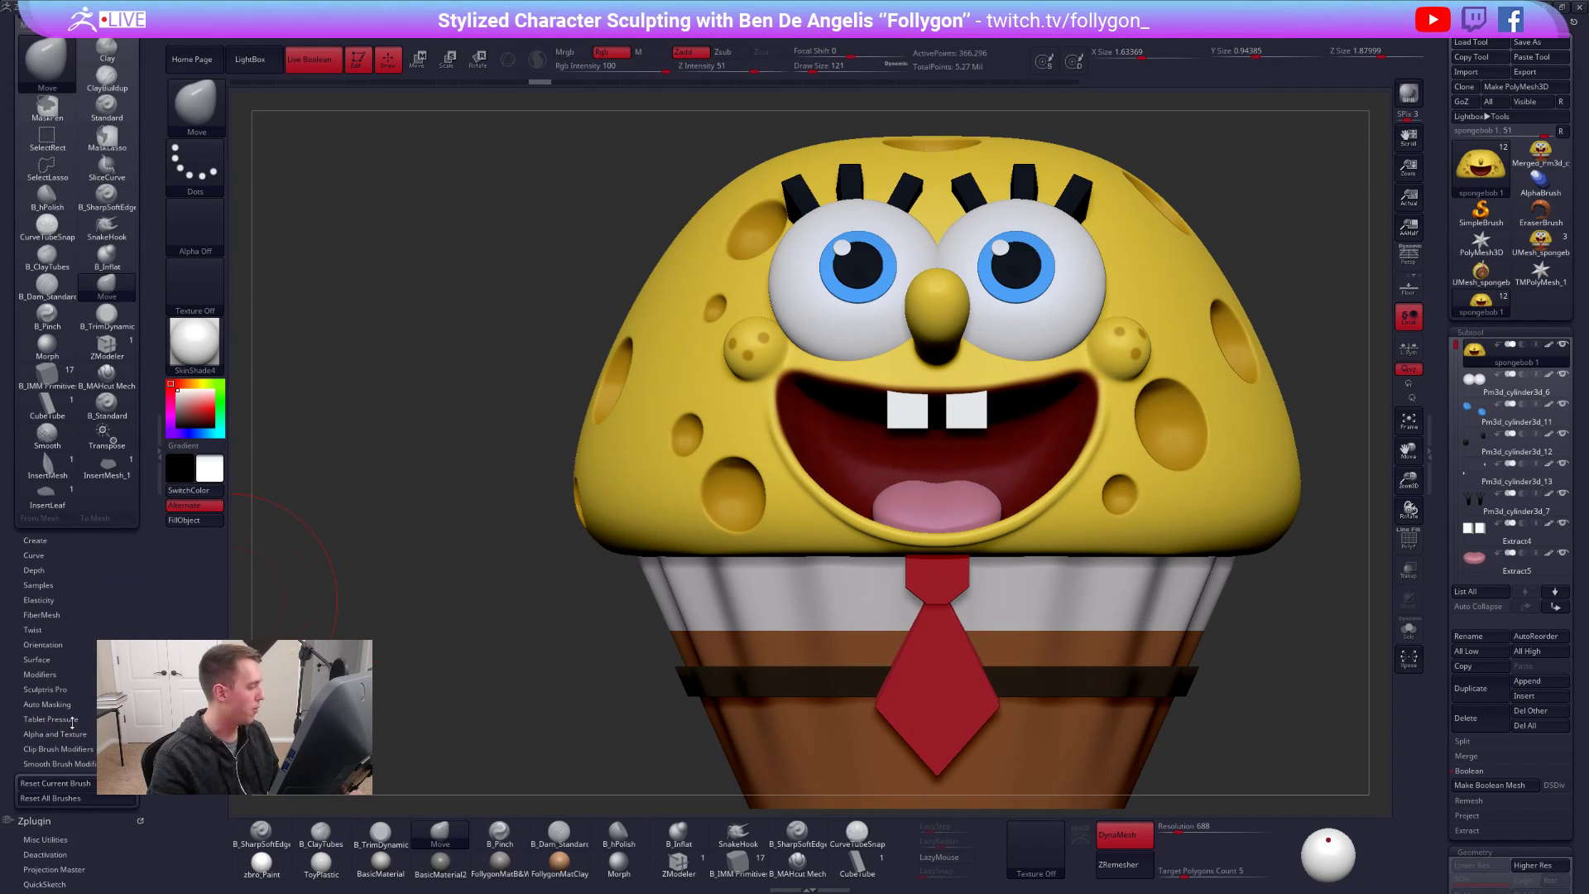
left_click(64, 705)
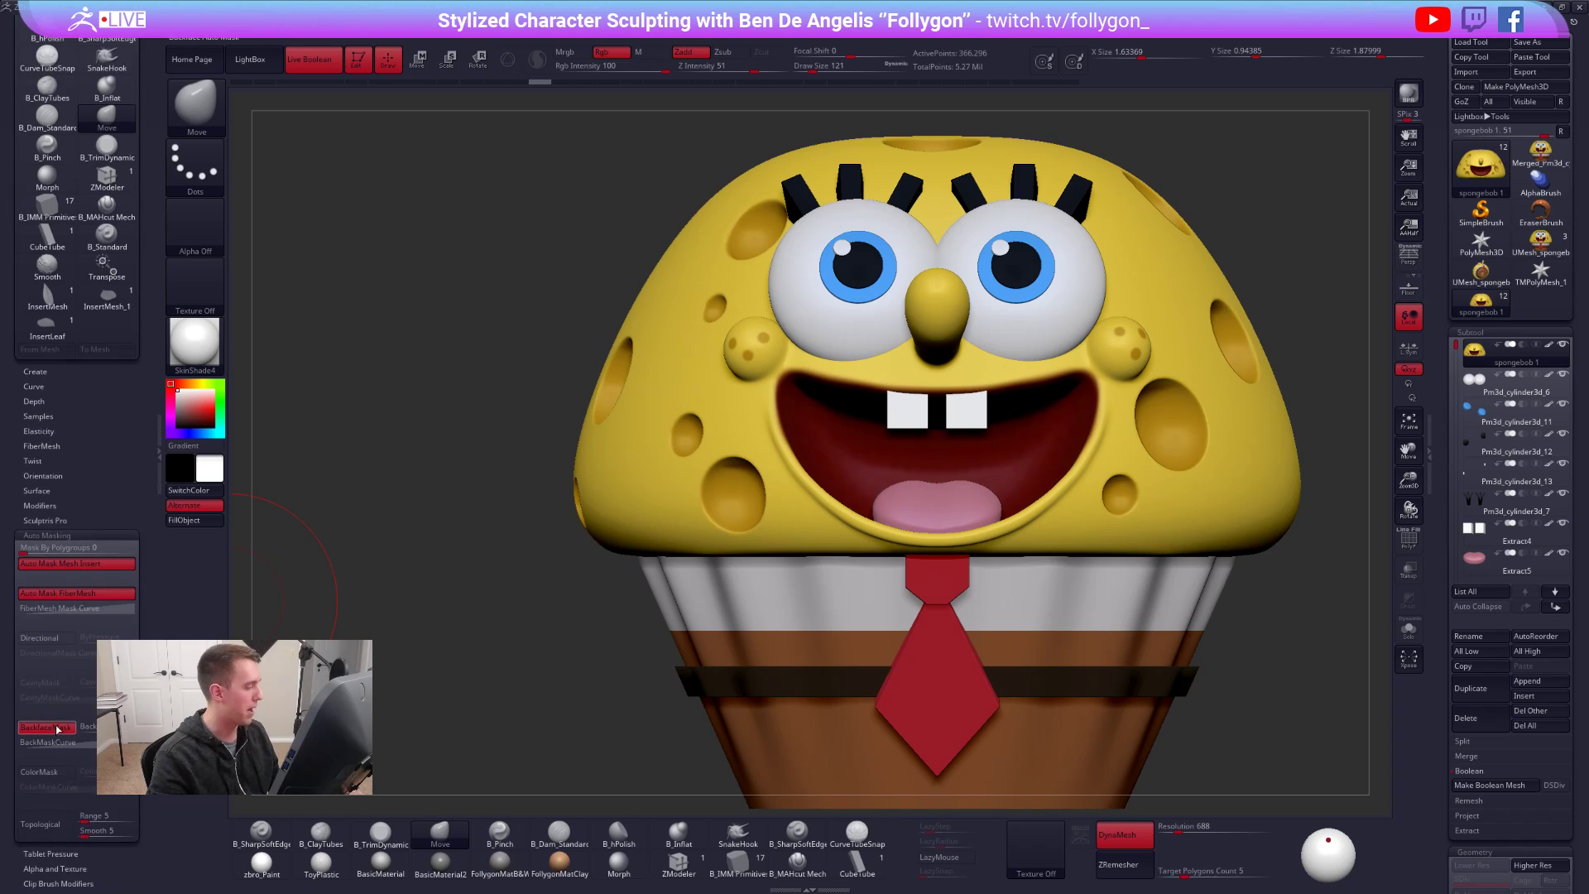
left_click(83, 536)
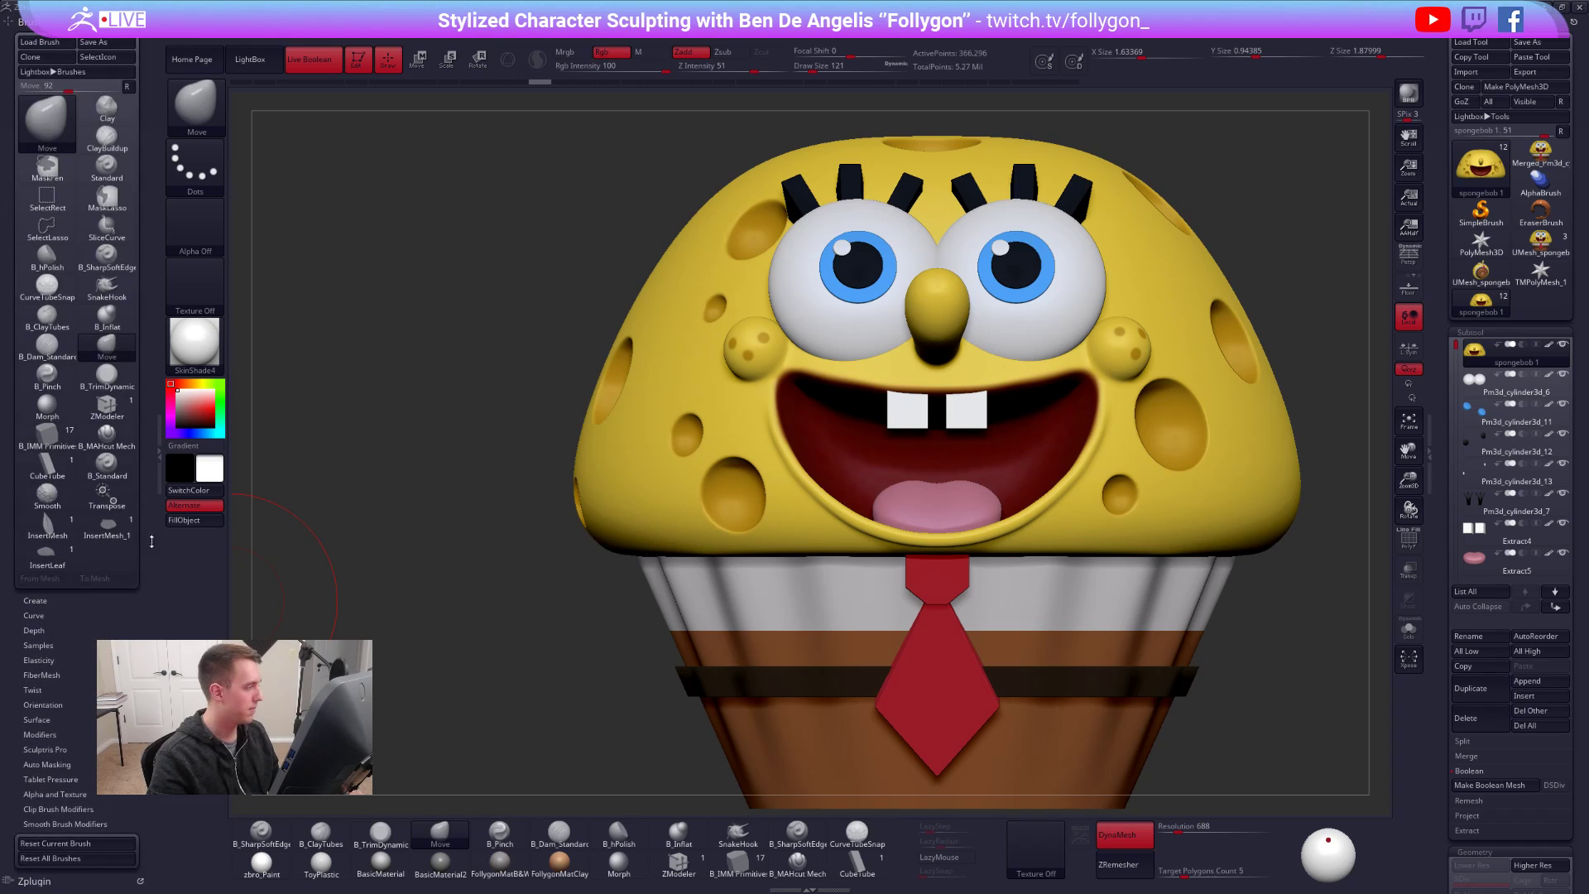
left_click(162, 470)
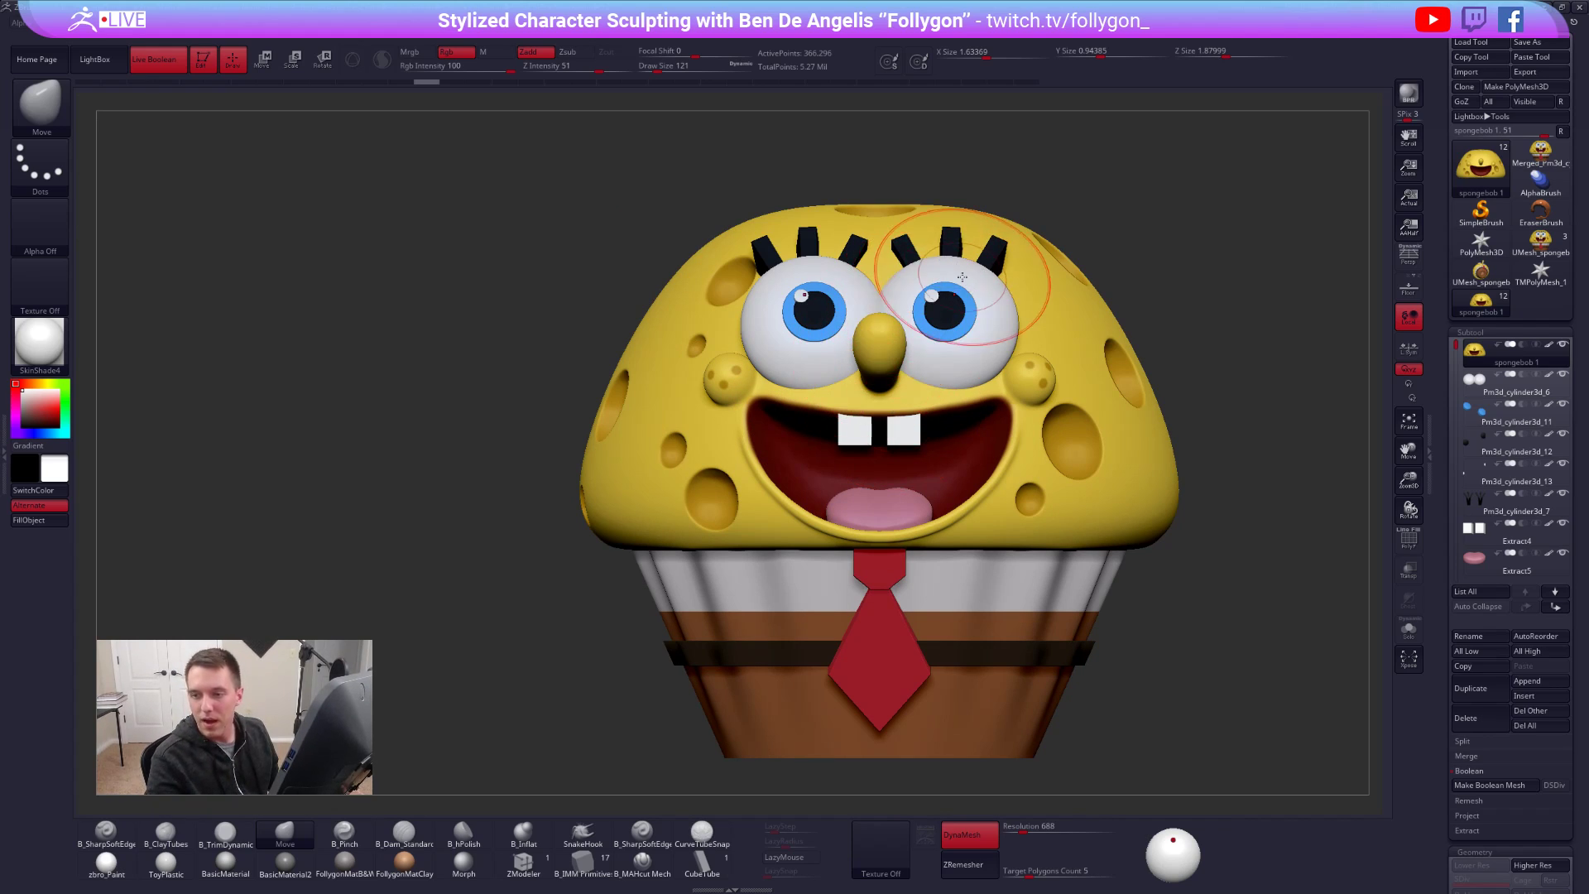
key("space")
left_click_drag(1170, 228, 1169, 227)
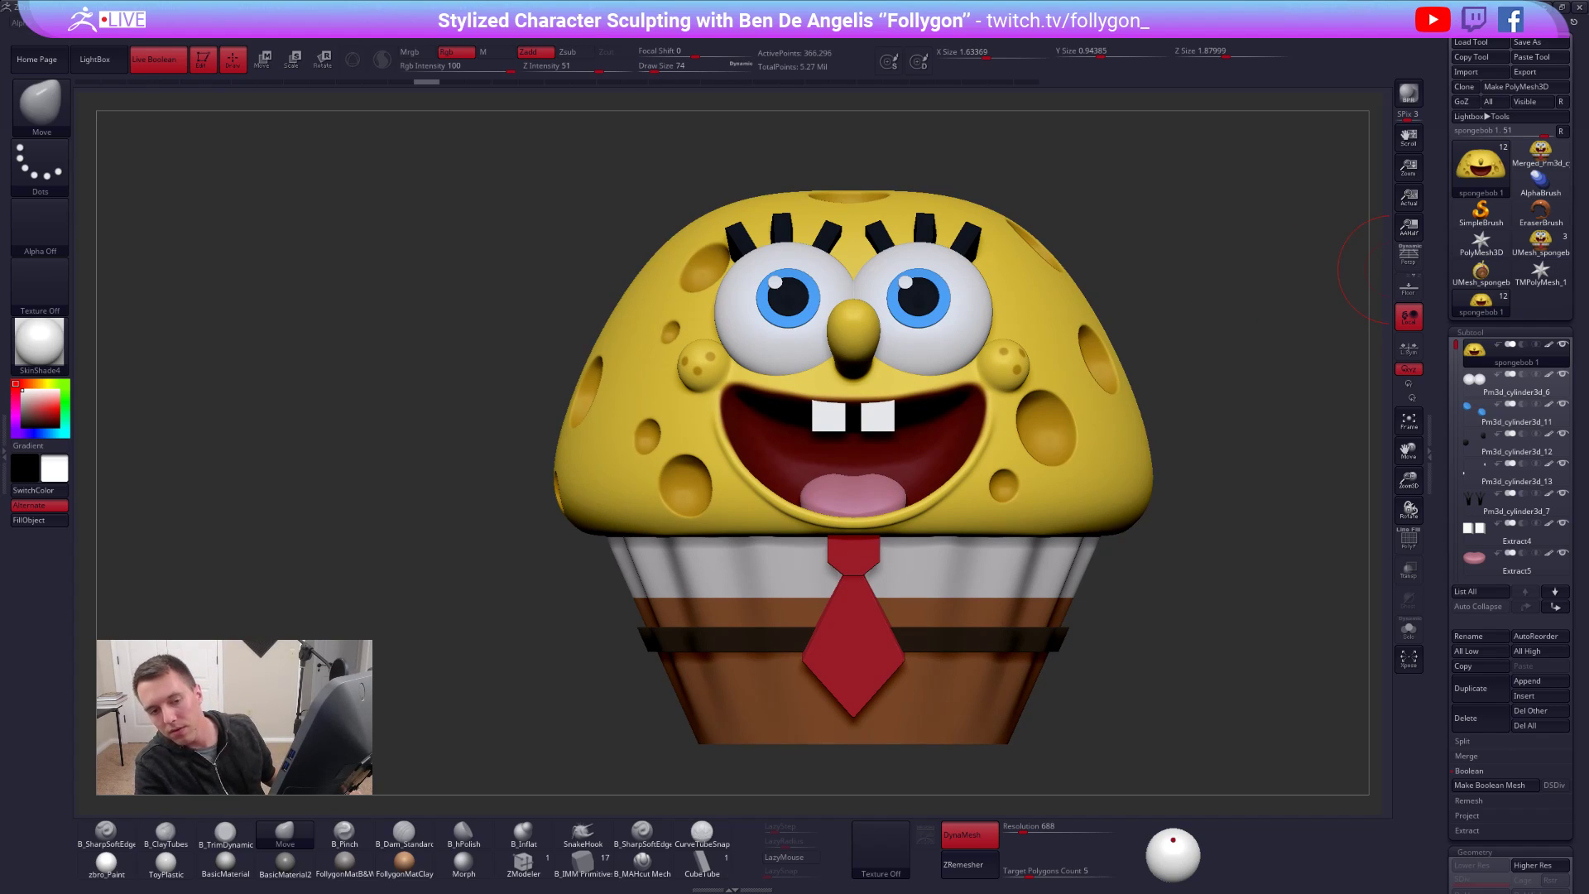
- Switch to Shapeways in the browser and examine testprint's wall-thickness heatmap for Natural Full Color Sandstone
key("alt+Tab")
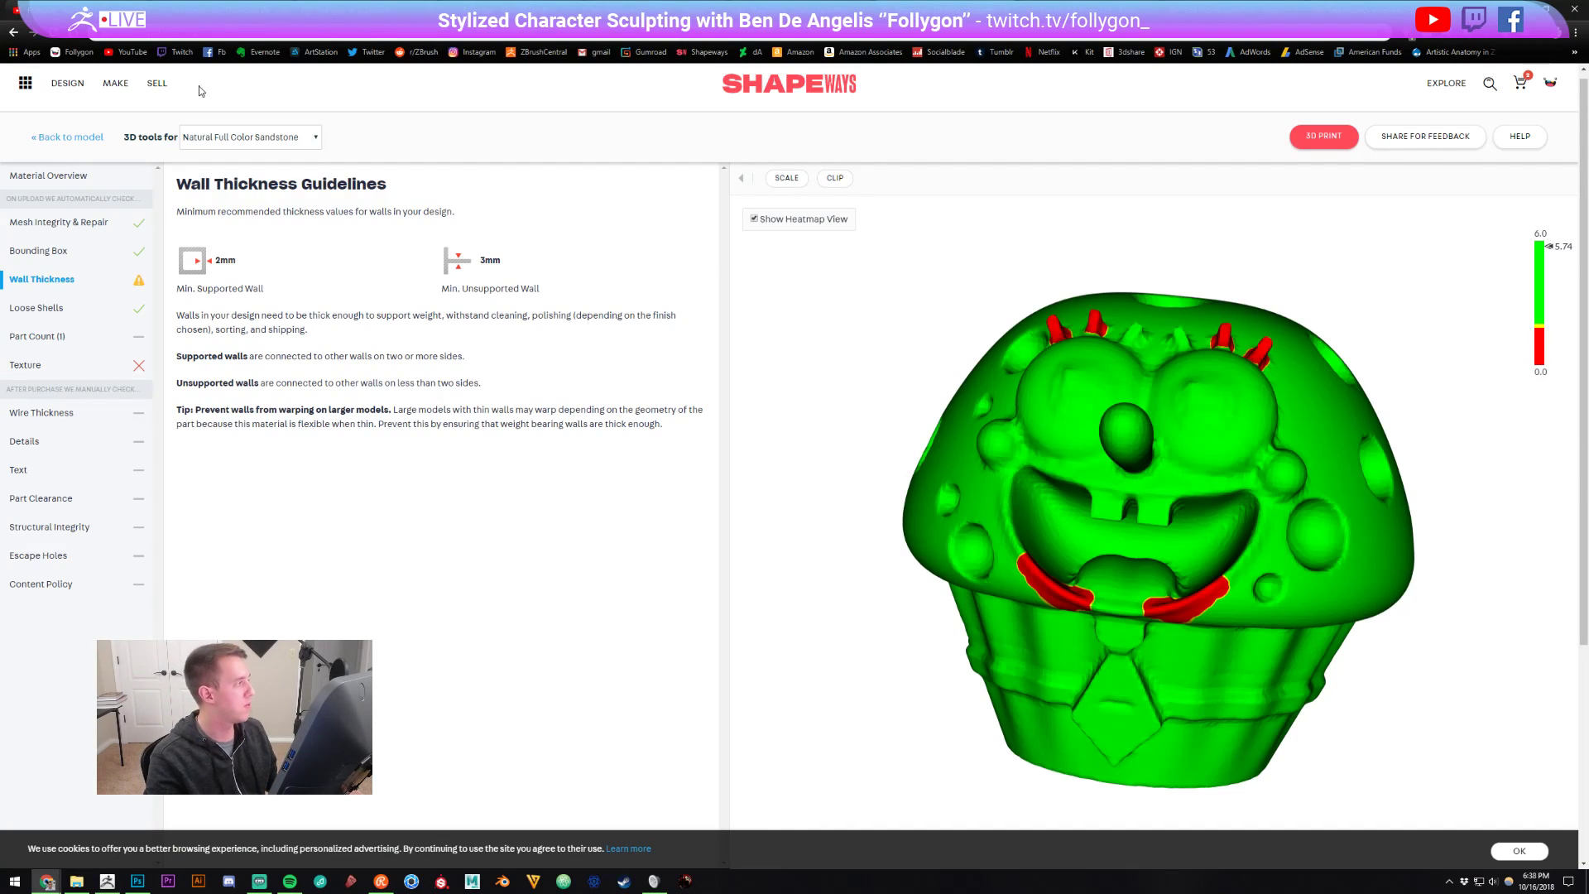
left_click_drag(1180, 426, 1142, 414)
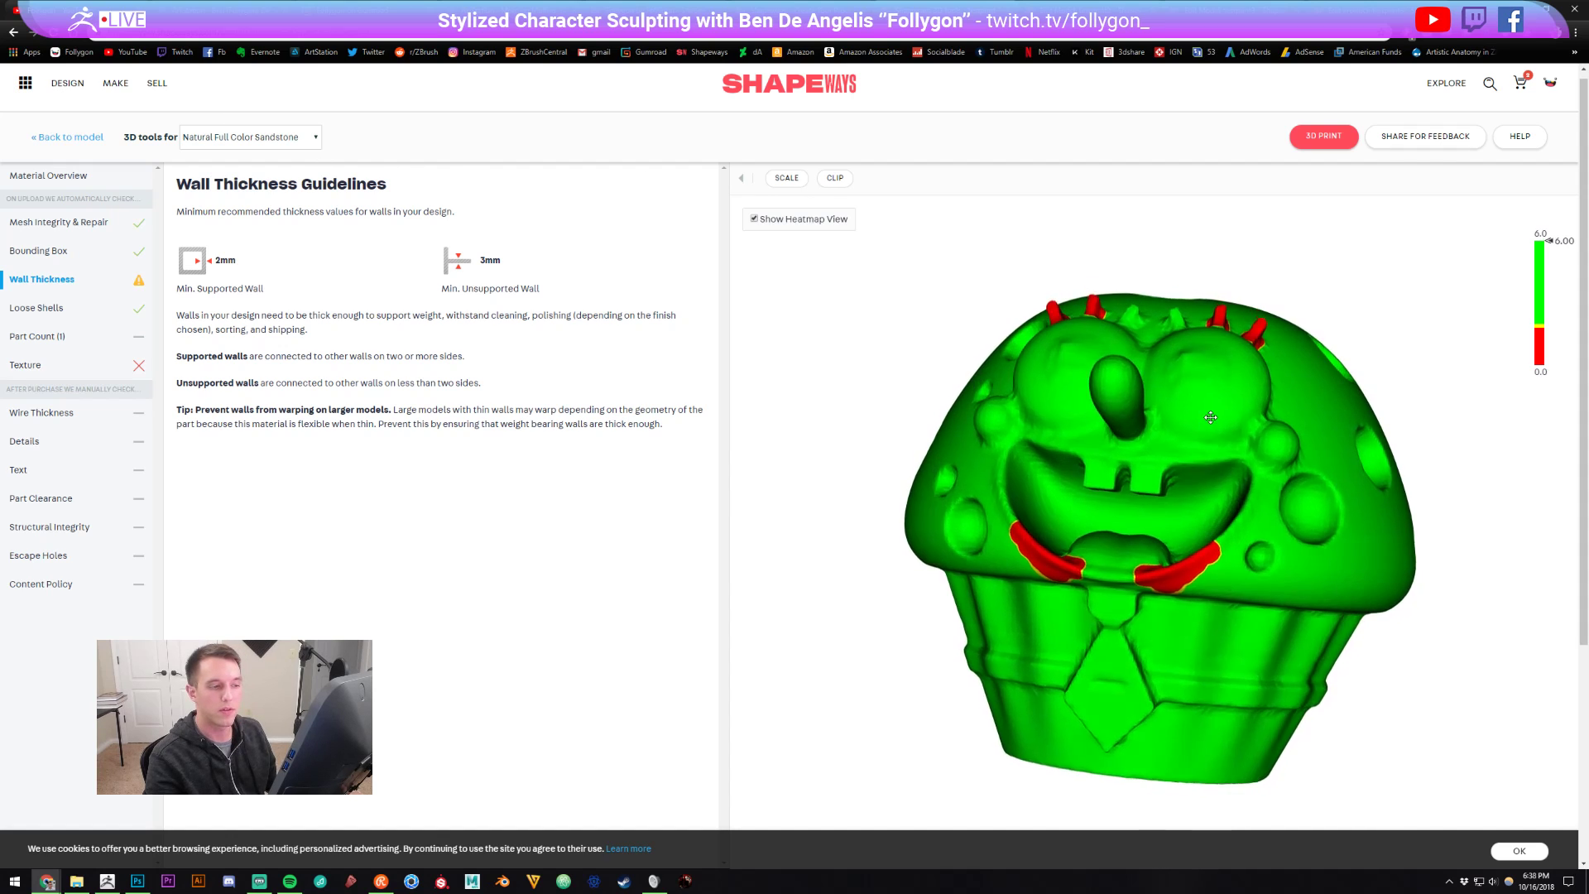
left_click(74, 145)
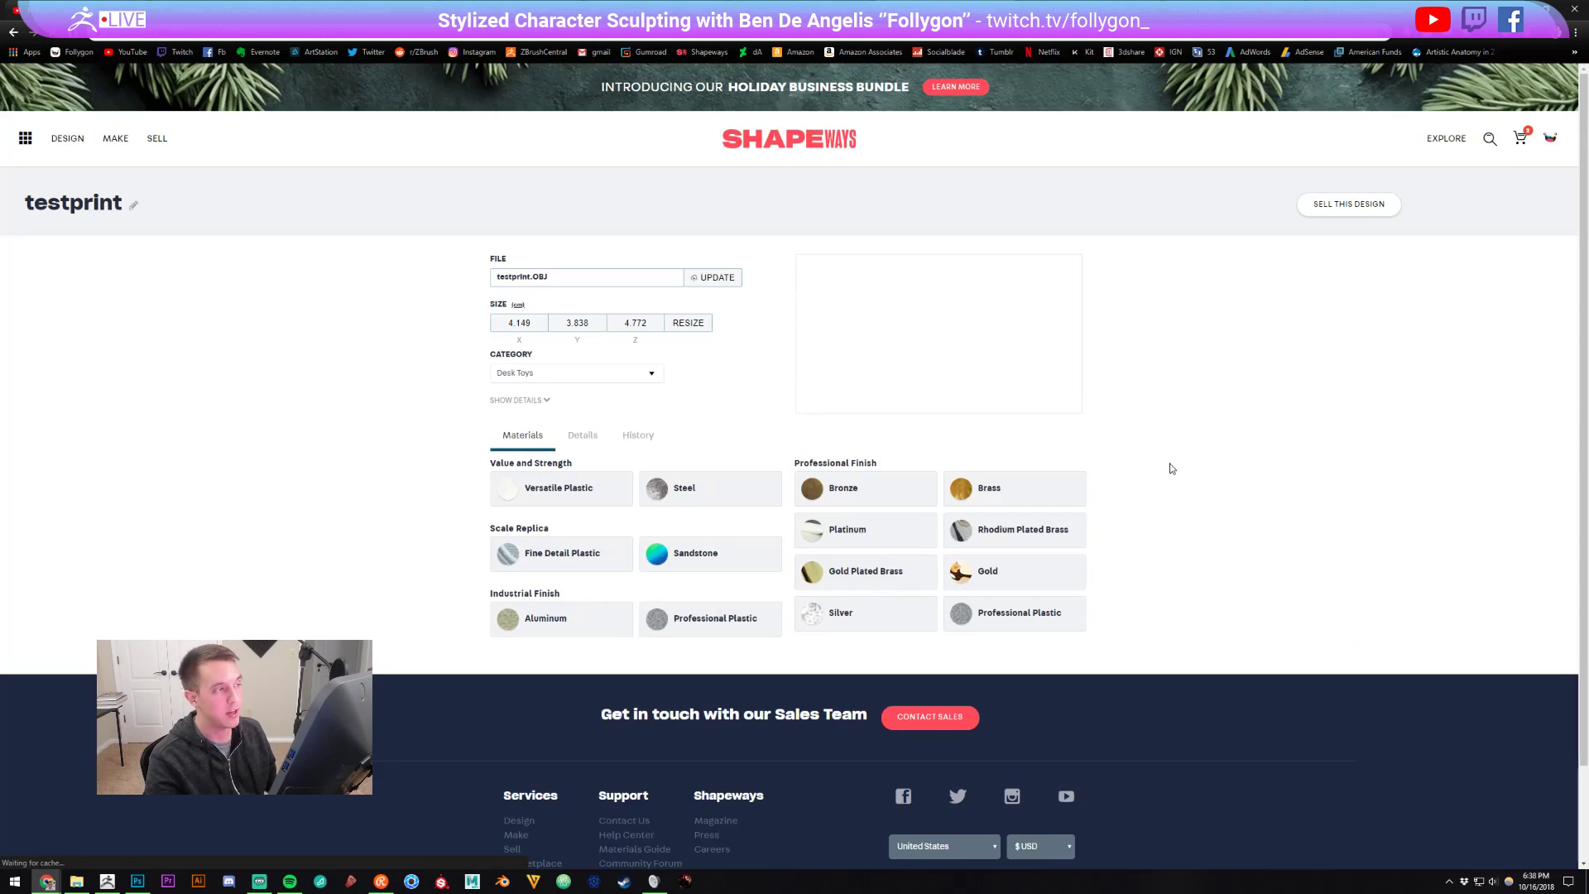
left_click(669, 569)
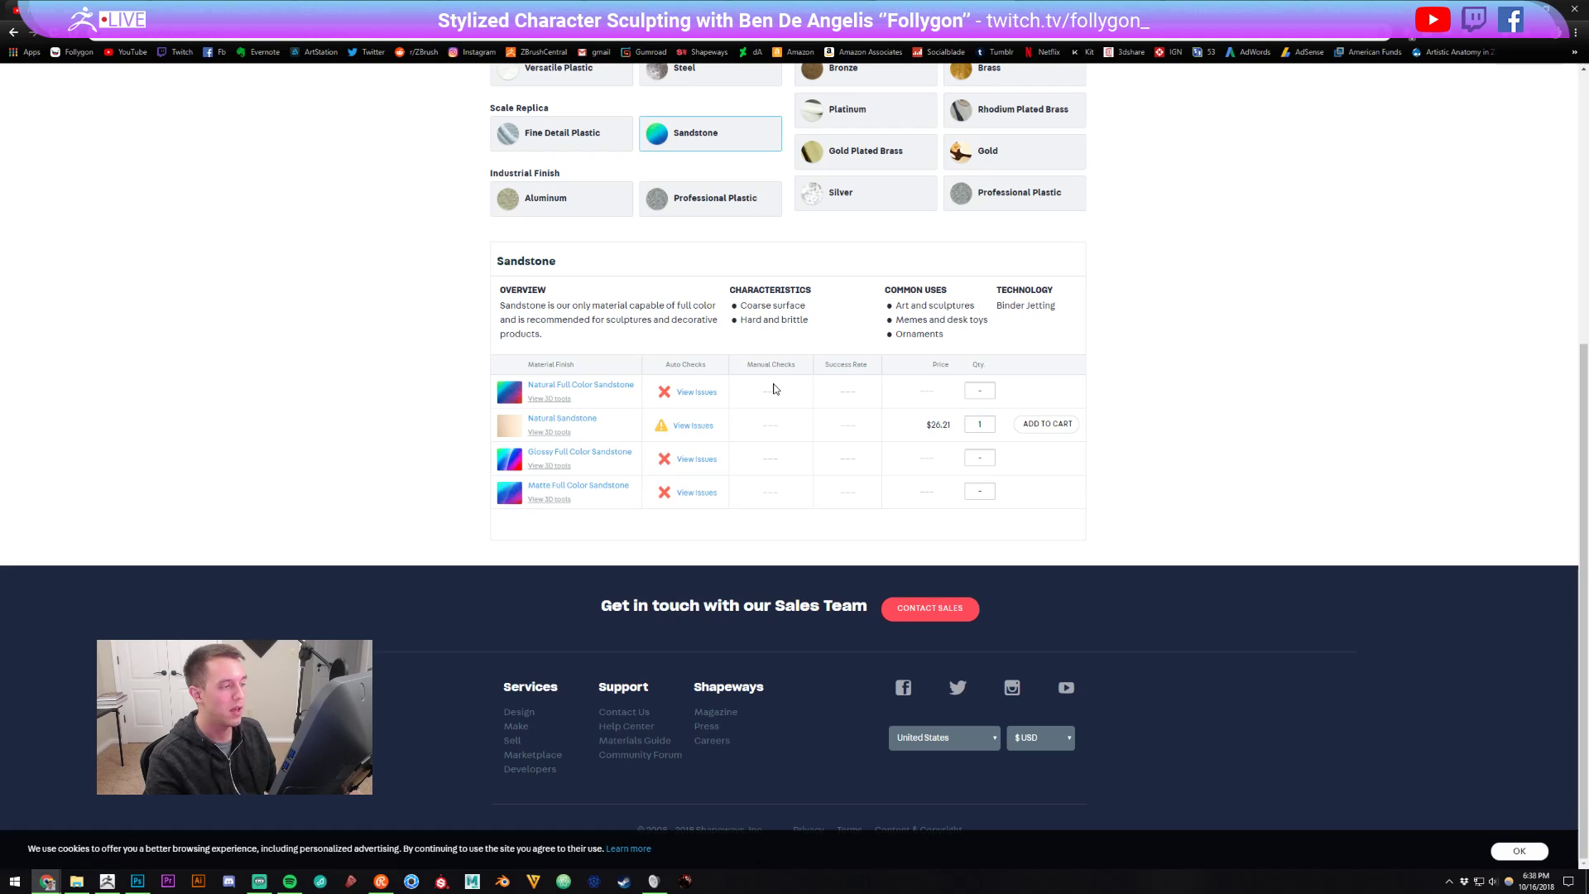
left_click(717, 394)
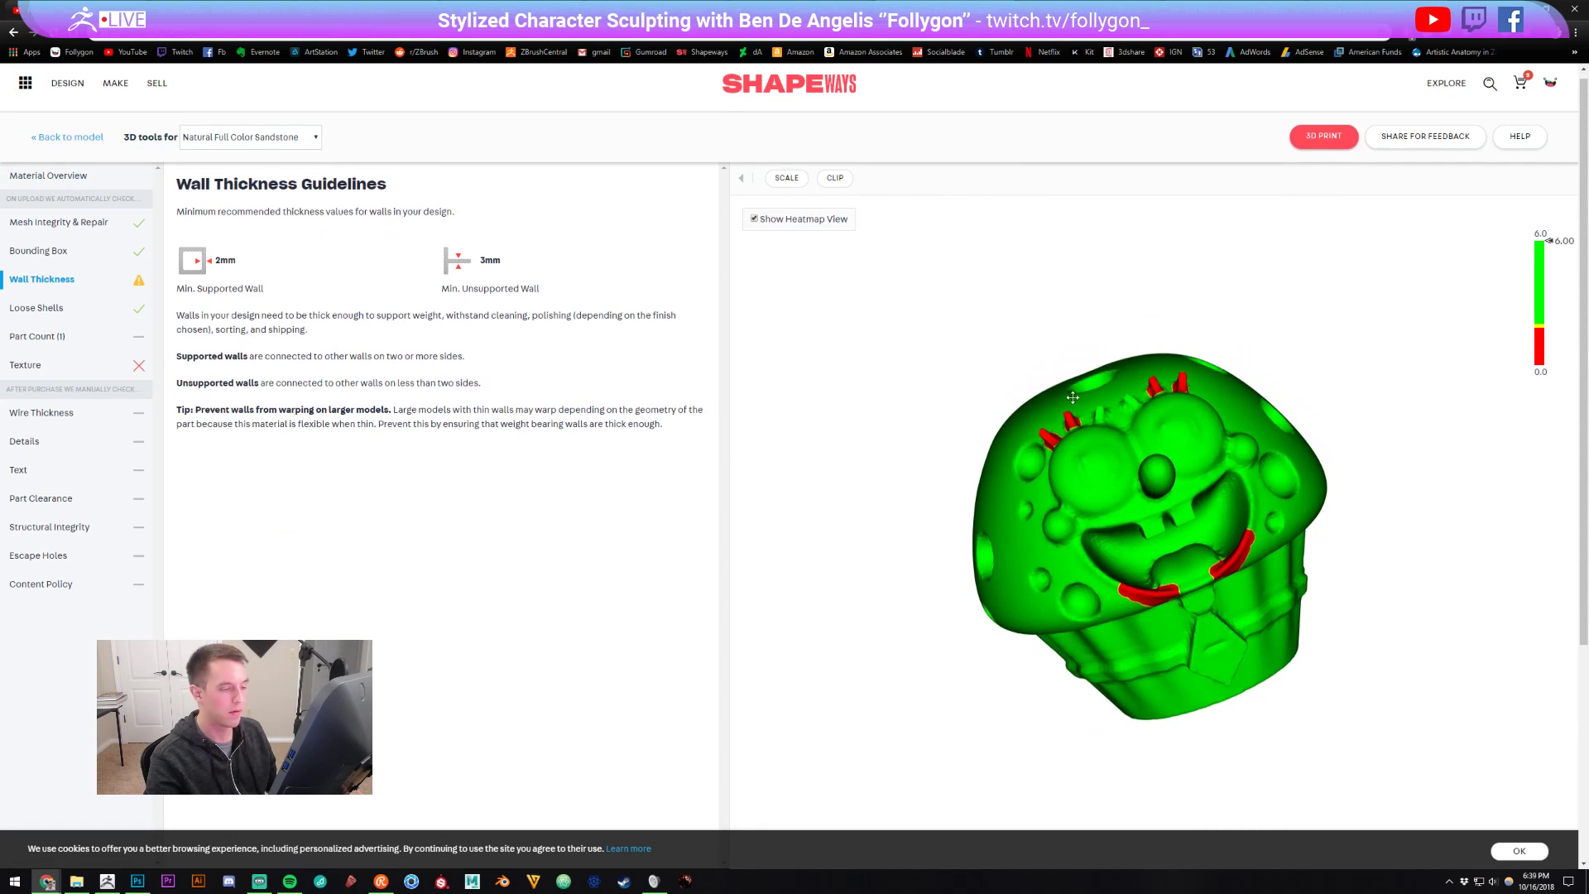
- Return to ZBrush, make the eyelashes the active subtool and divide them up to subdivision level 6
left_click(114, 884)
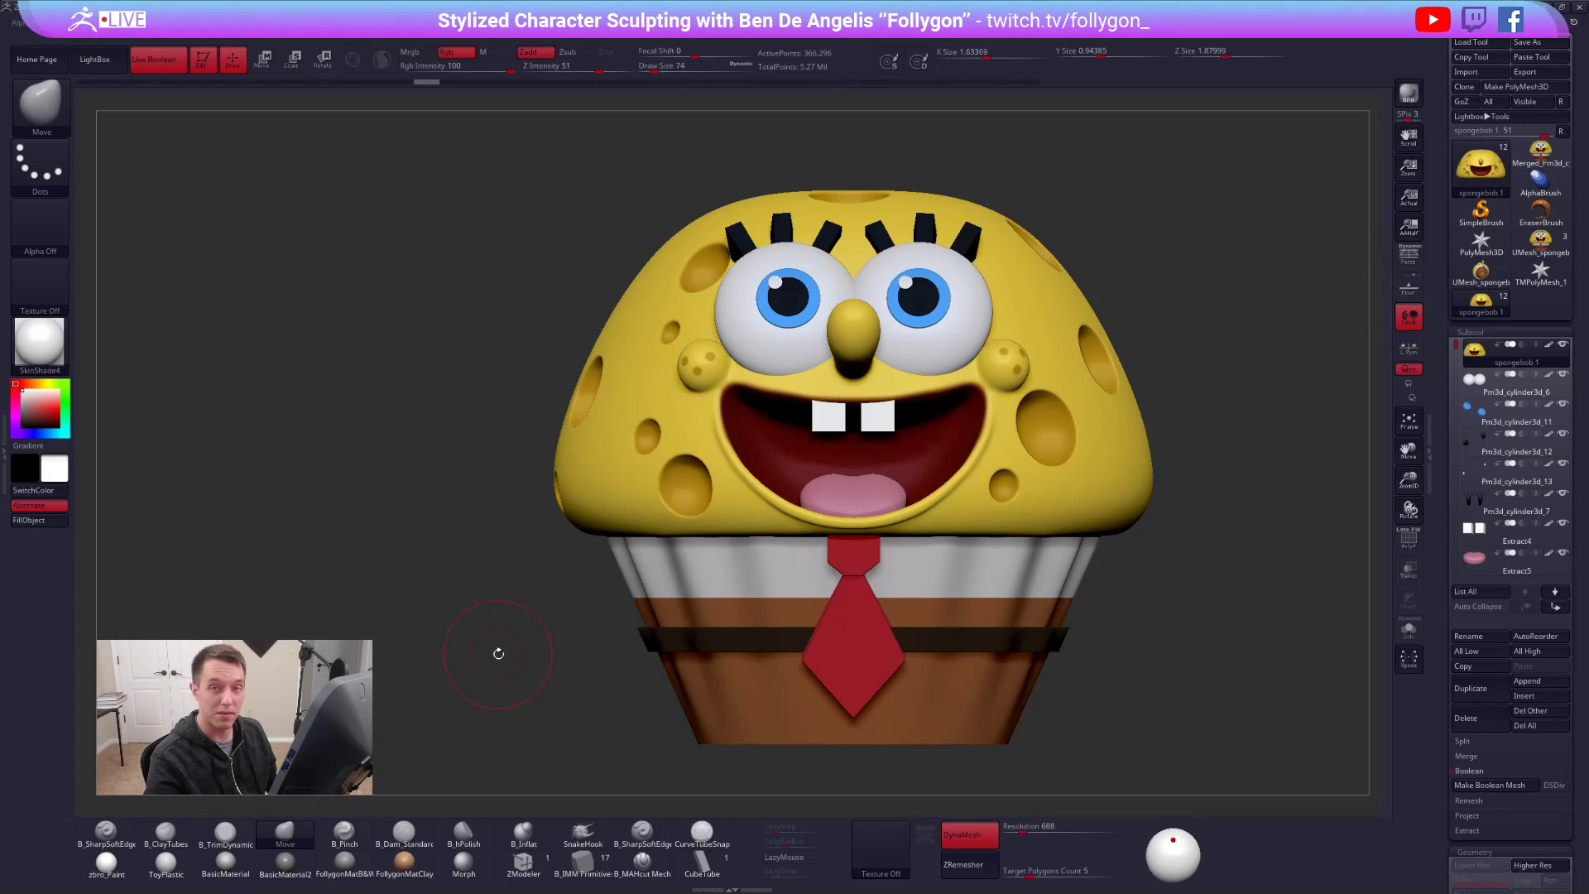
left_click_drag(672, 615, 653, 613, "alt")
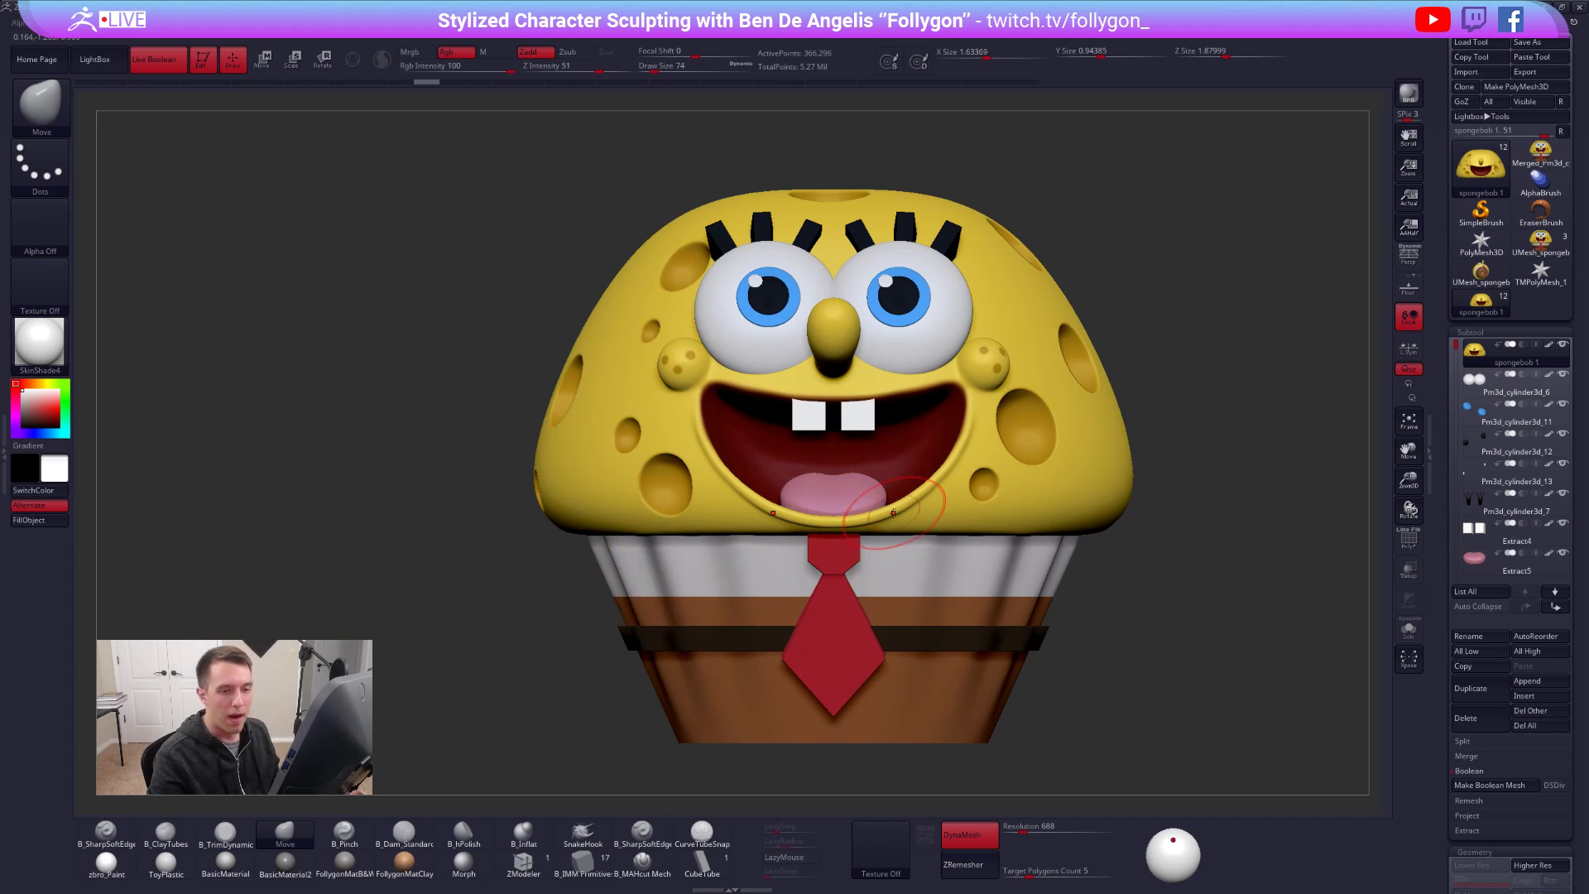
mouse_move(1185, 357)
left_mouse_down()
mouse_move(1180, 198)
mouse_move(1180, 347)
left_mouse_up()
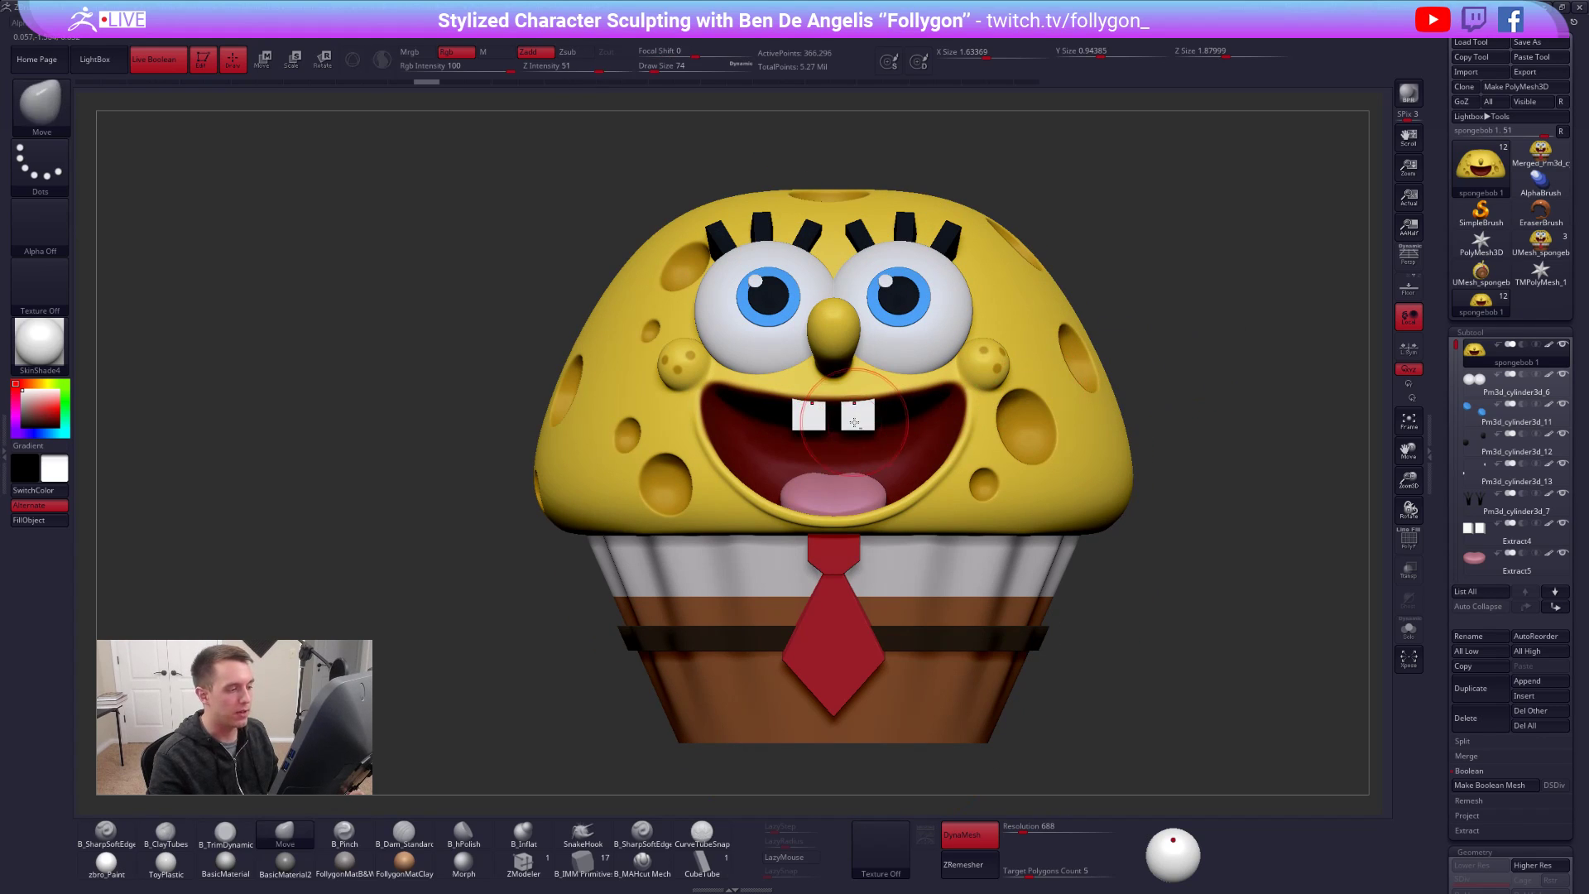
left_click(856, 418, "alt")
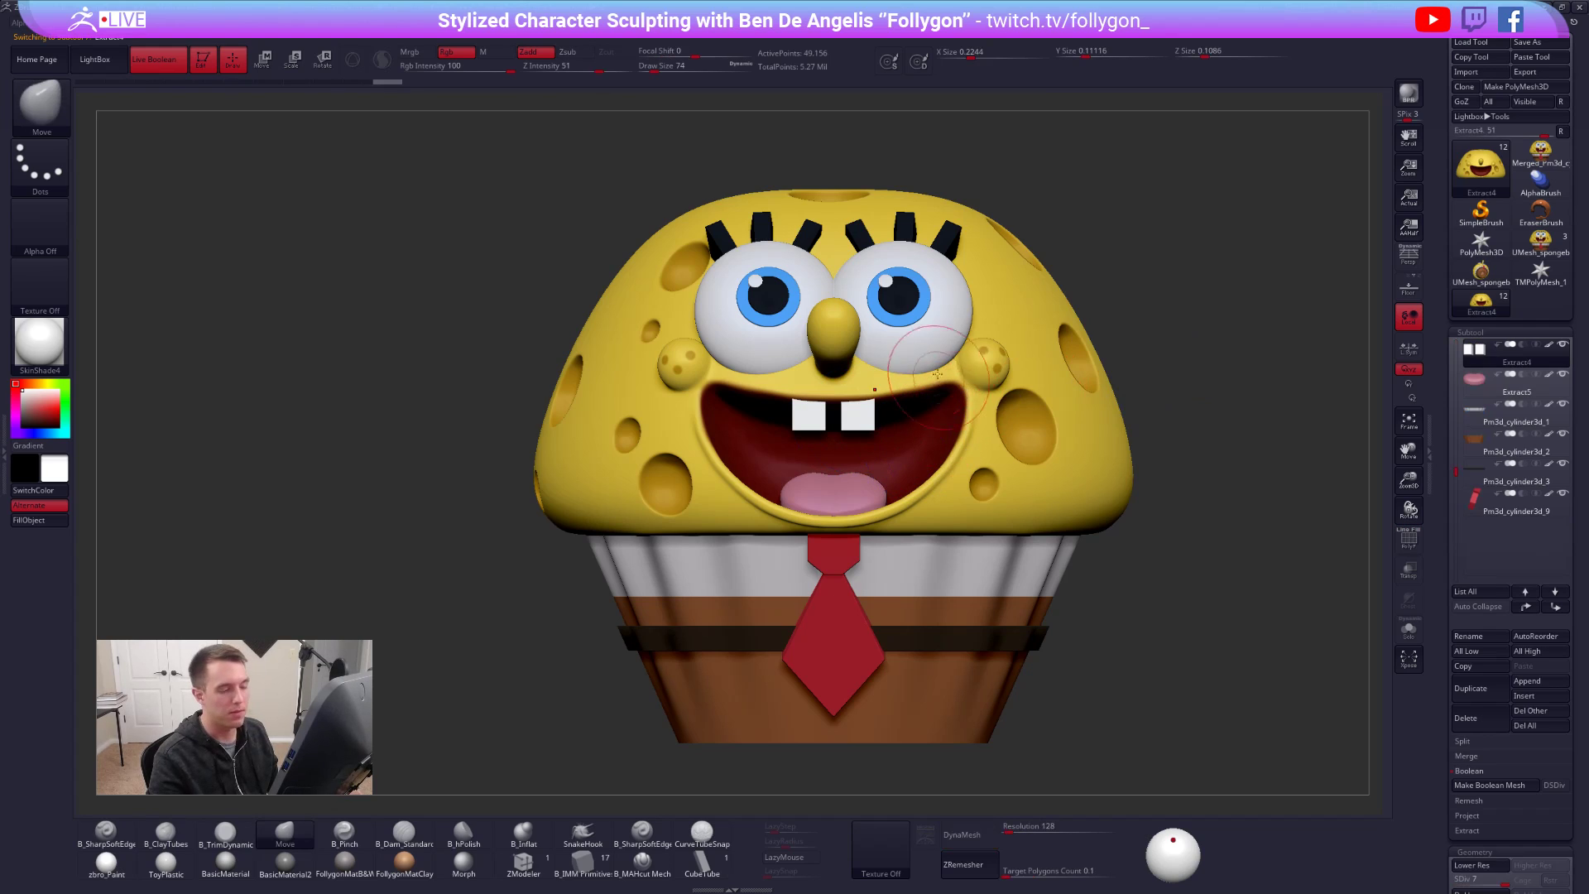
left_click(948, 240, "alt")
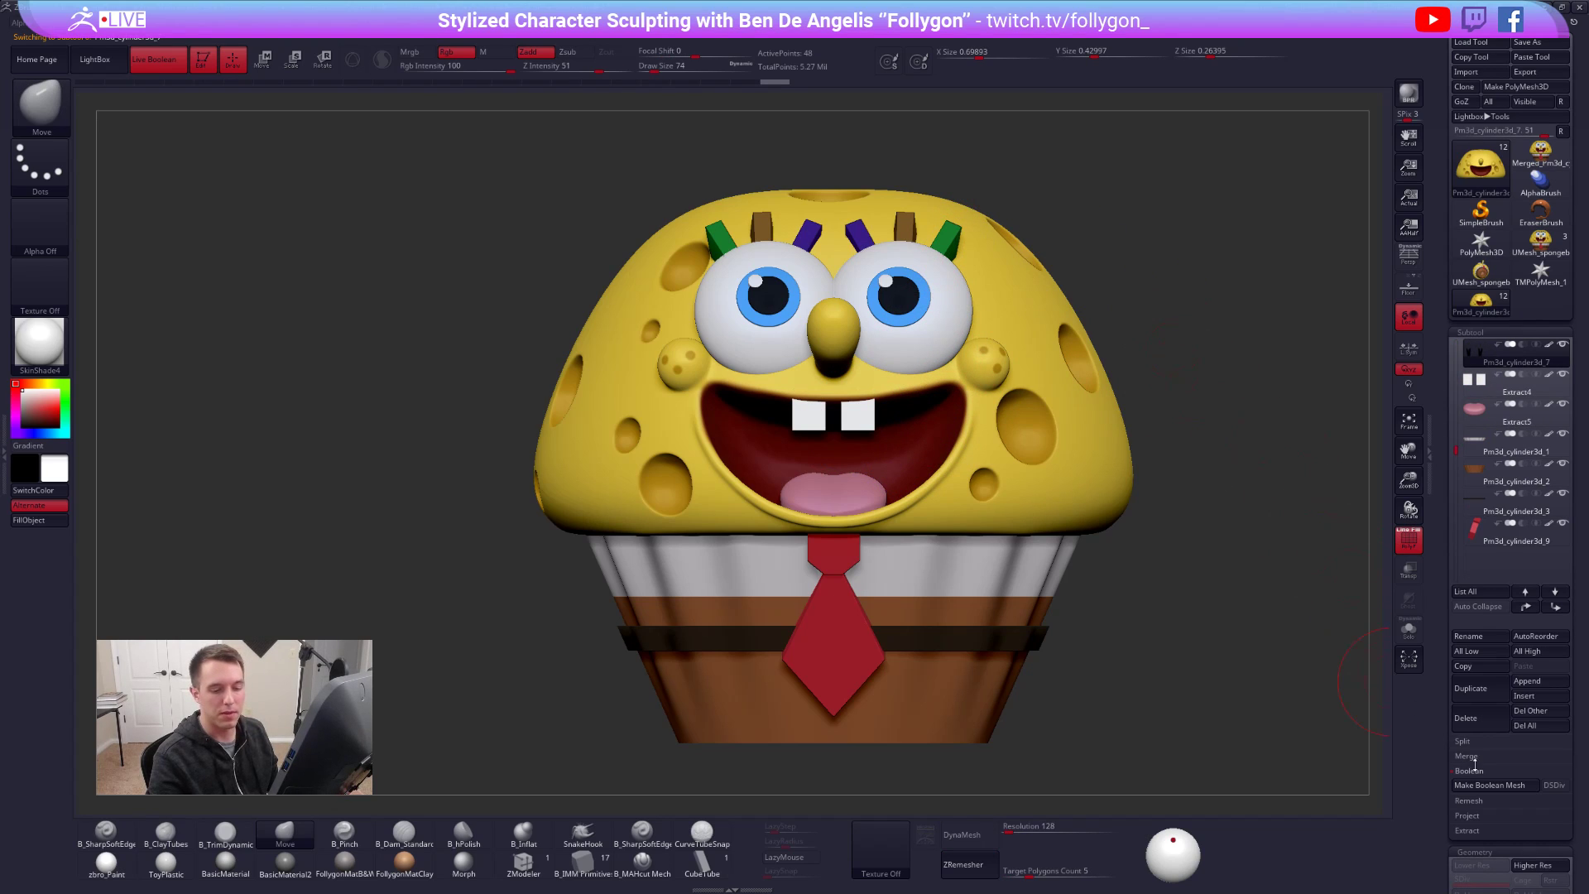
scroll(1470, 704, "down", 4)
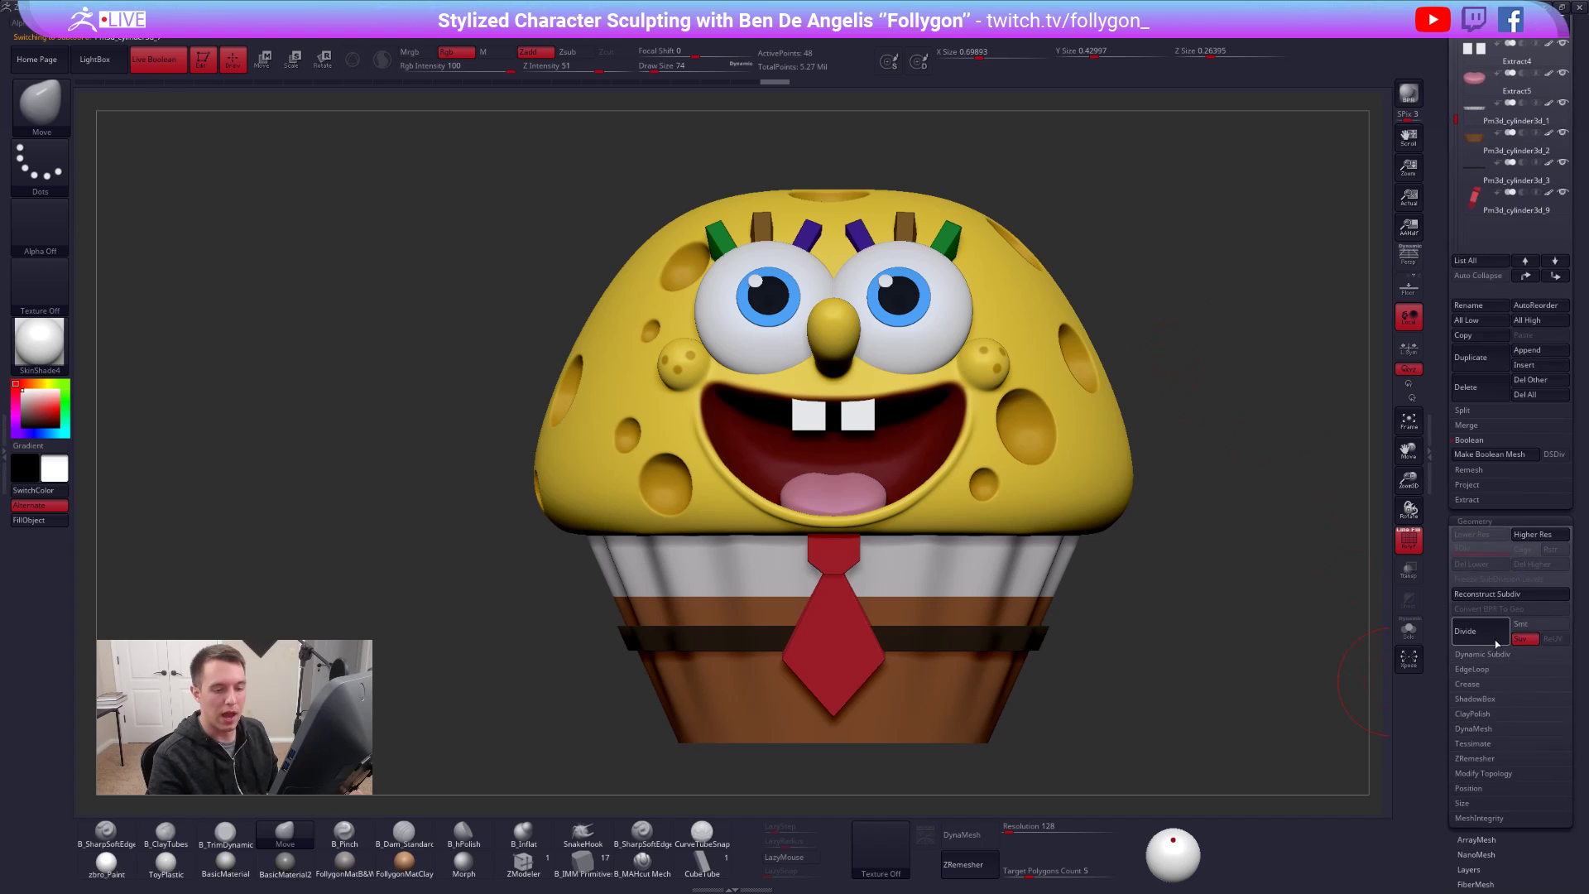
left_click(1474, 633)
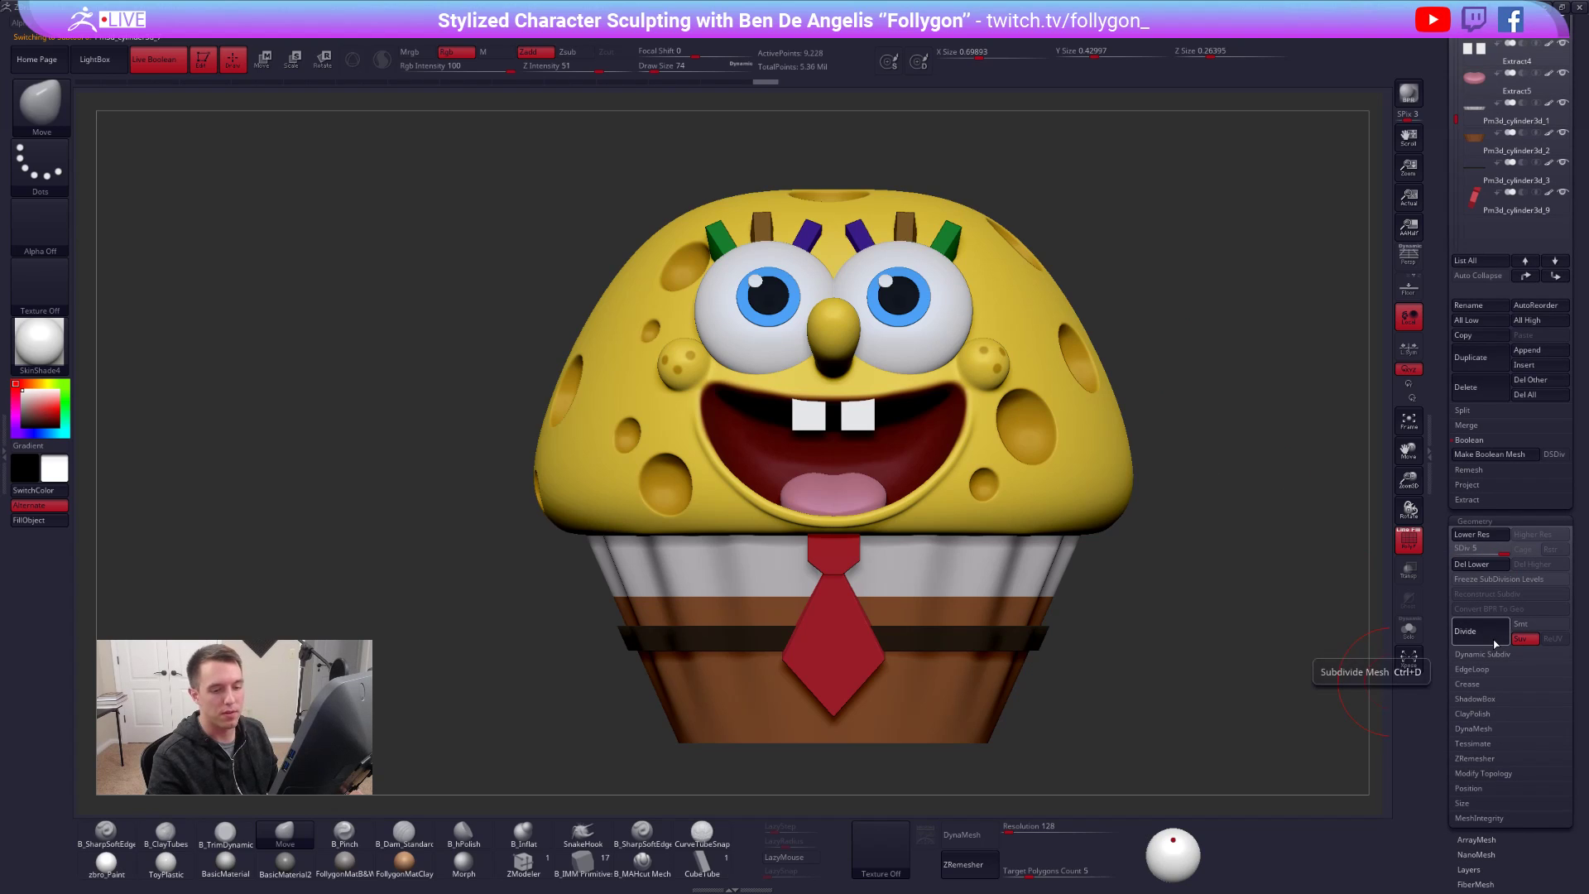
left_click_drag(1214, 338, 1071, 440, "alt")
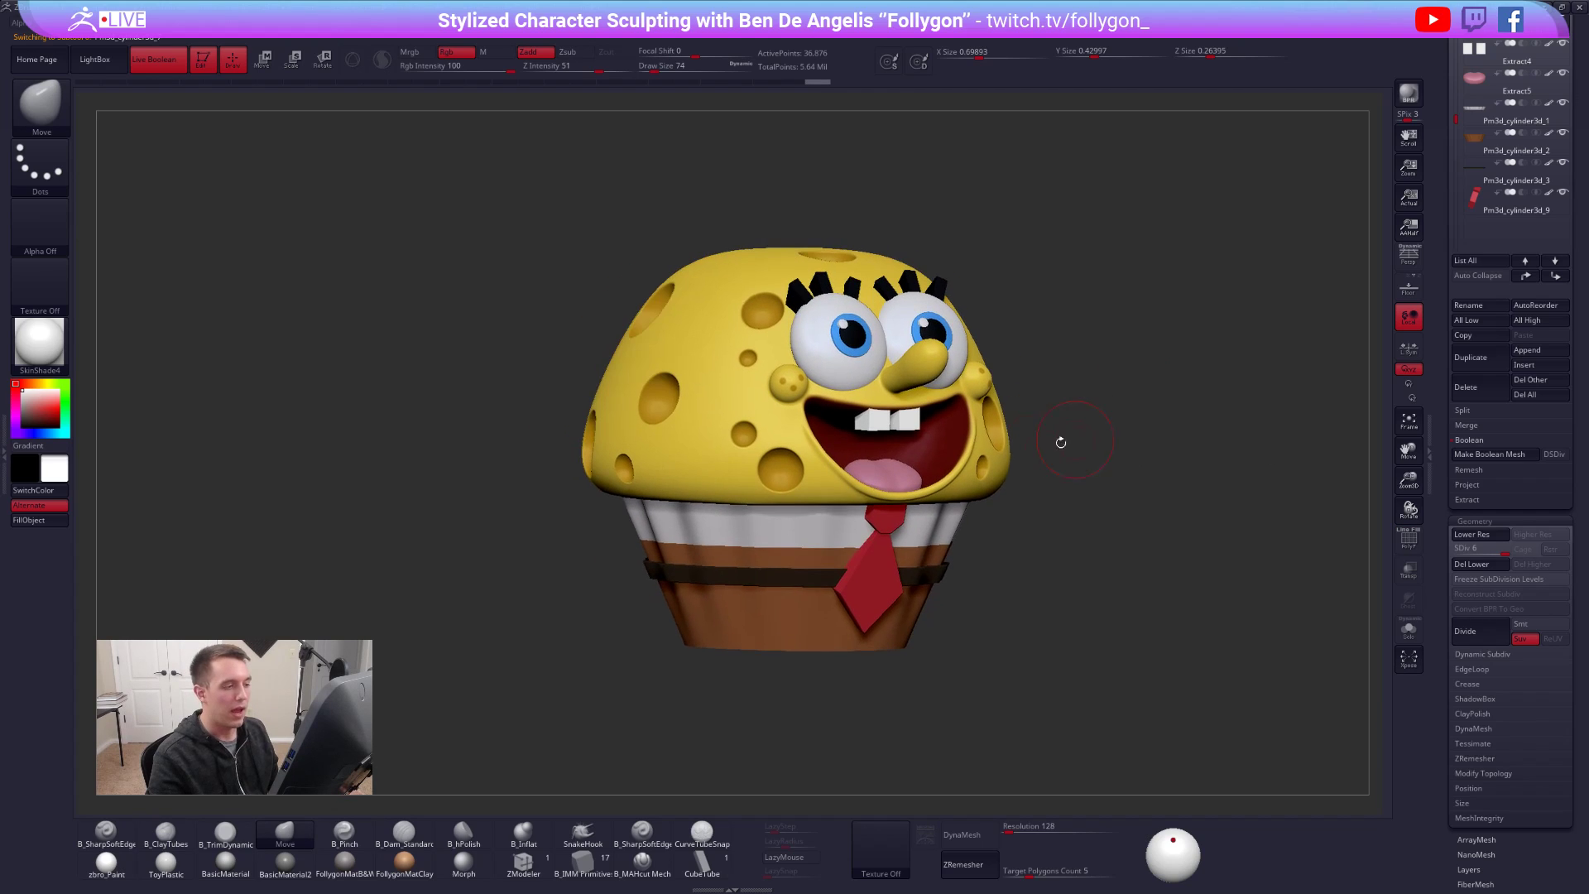
- Select the white shirt band subtool and face the model from the front to check its mesh
left_click(940, 546, "alt")
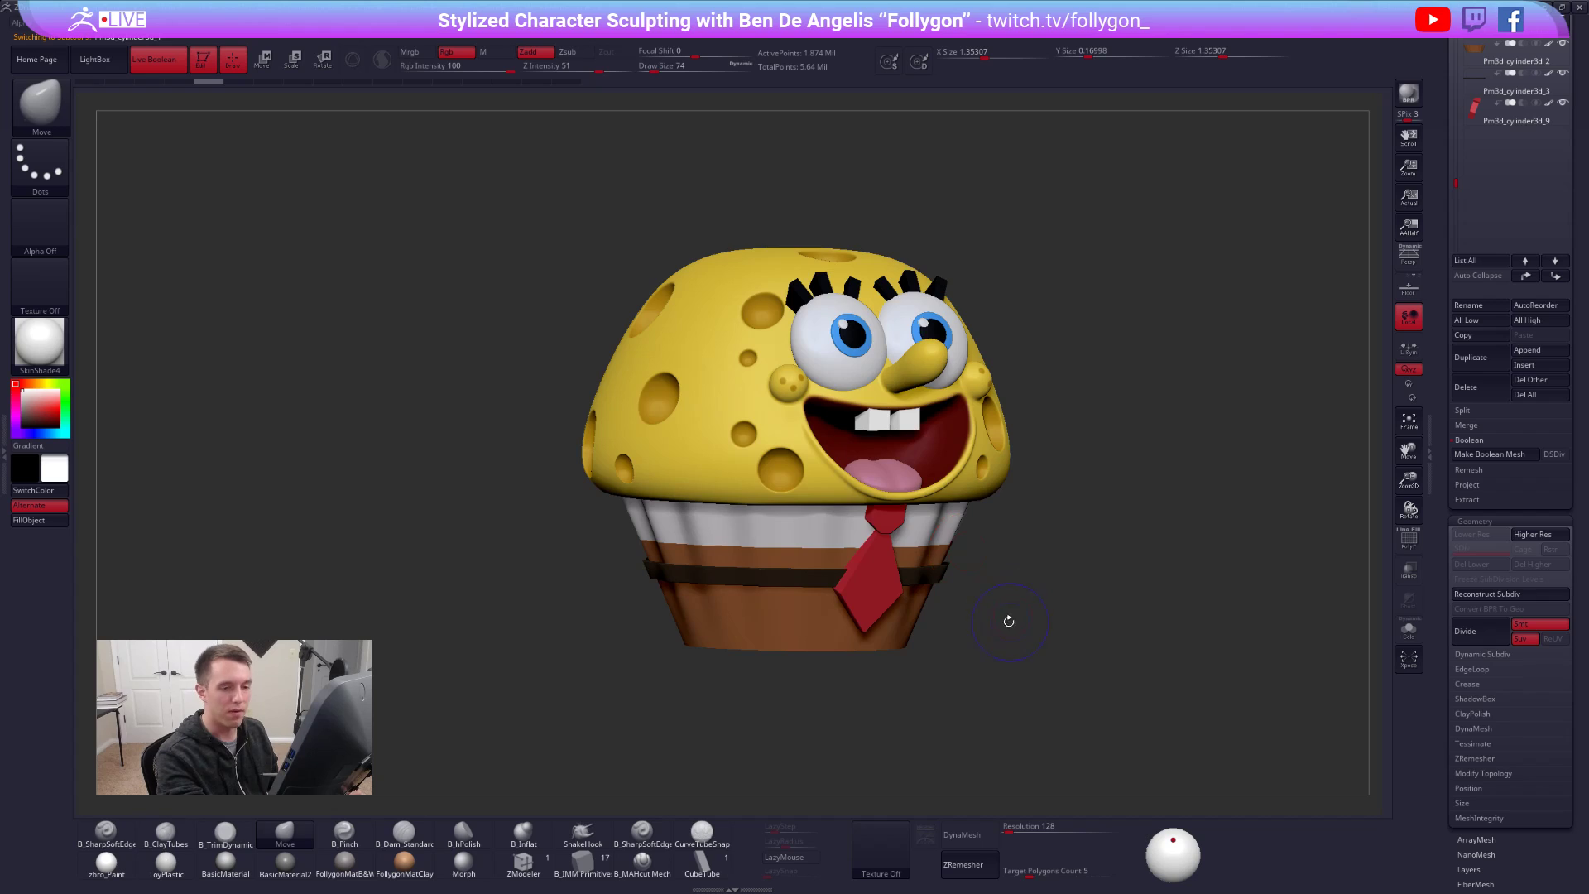
left_click_drag(1011, 621, 1019, 611, "shift")
left_click_drag(1438, 325, 1439, 580)
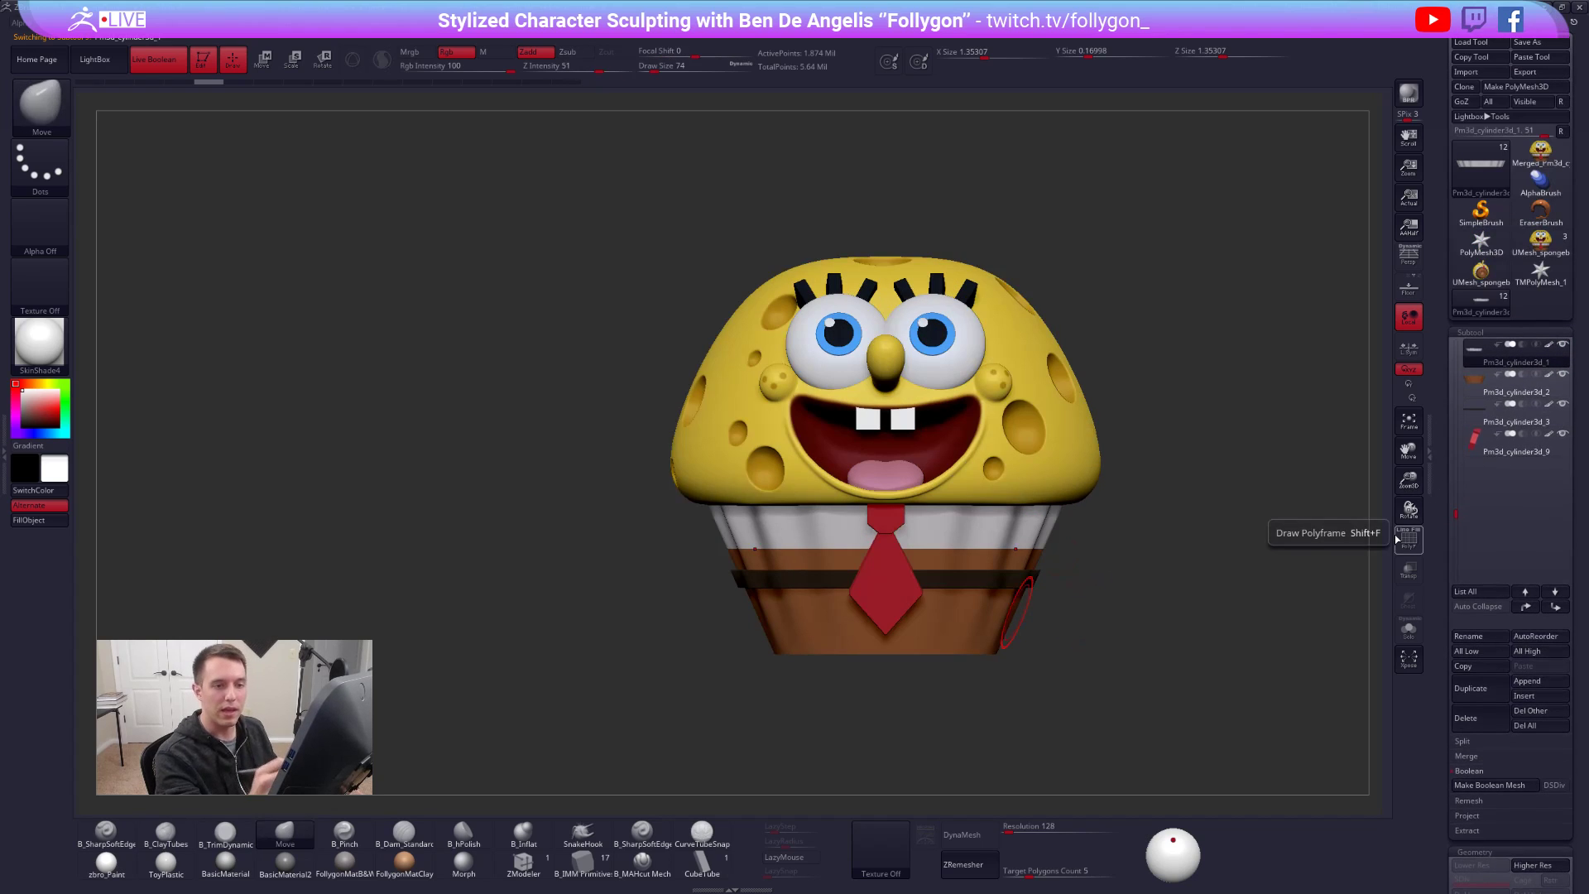
- Scale the white pleated shirt band up slightly with the transpose line, to an X size of about 1.358
left_click_drag(1086, 587, 1093, 539, "alt")
key("e")
left_click_drag(1159, 620, 1060, 539, "alt")
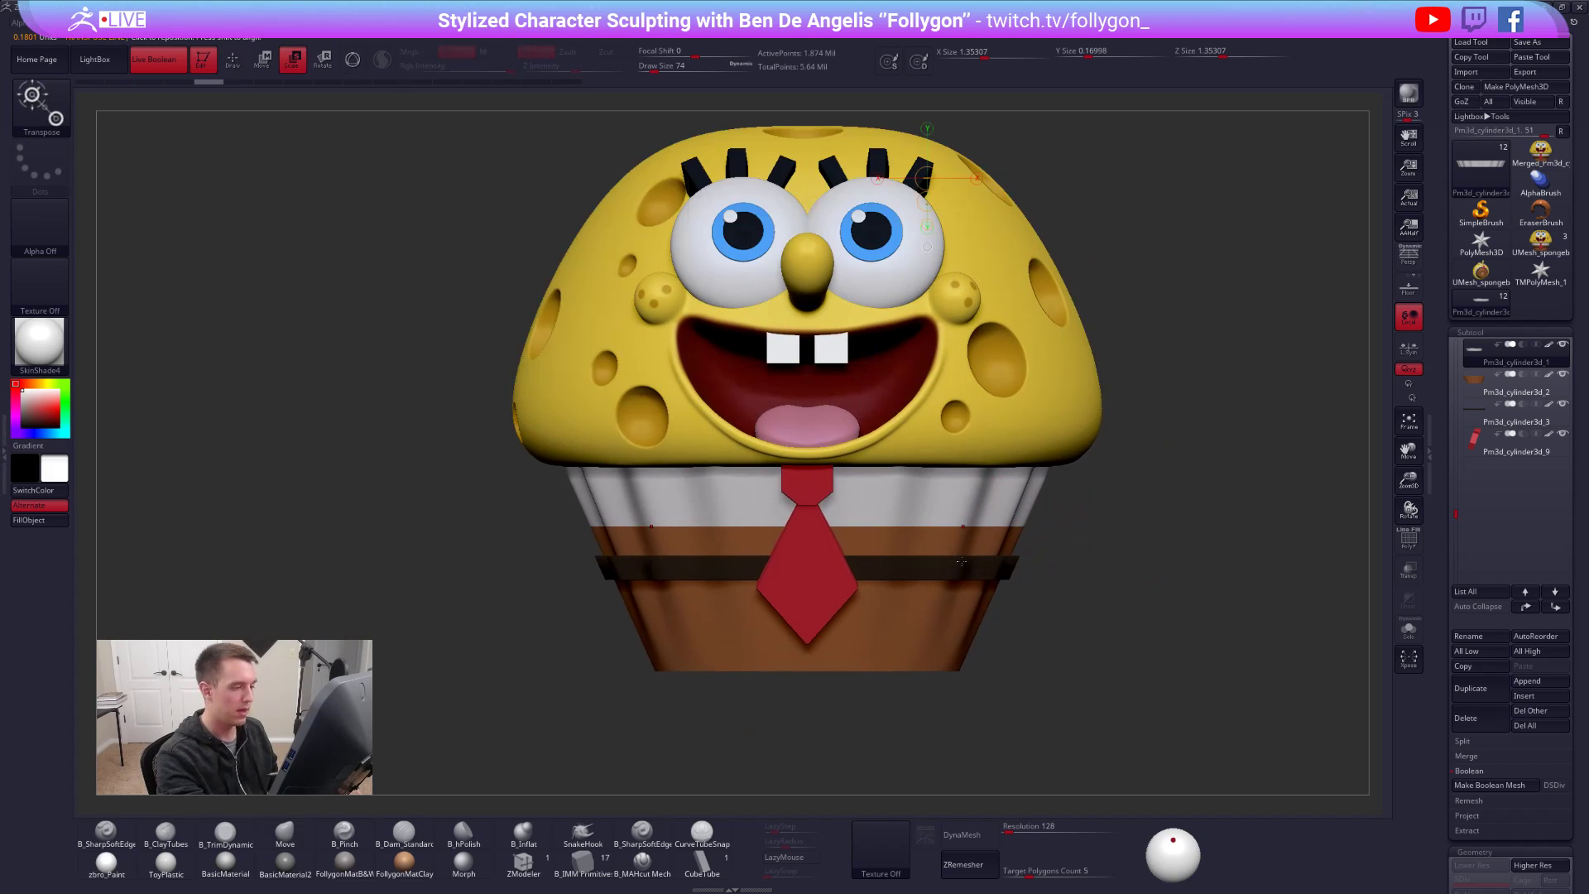
key("shift+s")
left_click_drag(877, 515, 998, 636)
left_click_drag(919, 495, 932, 301)
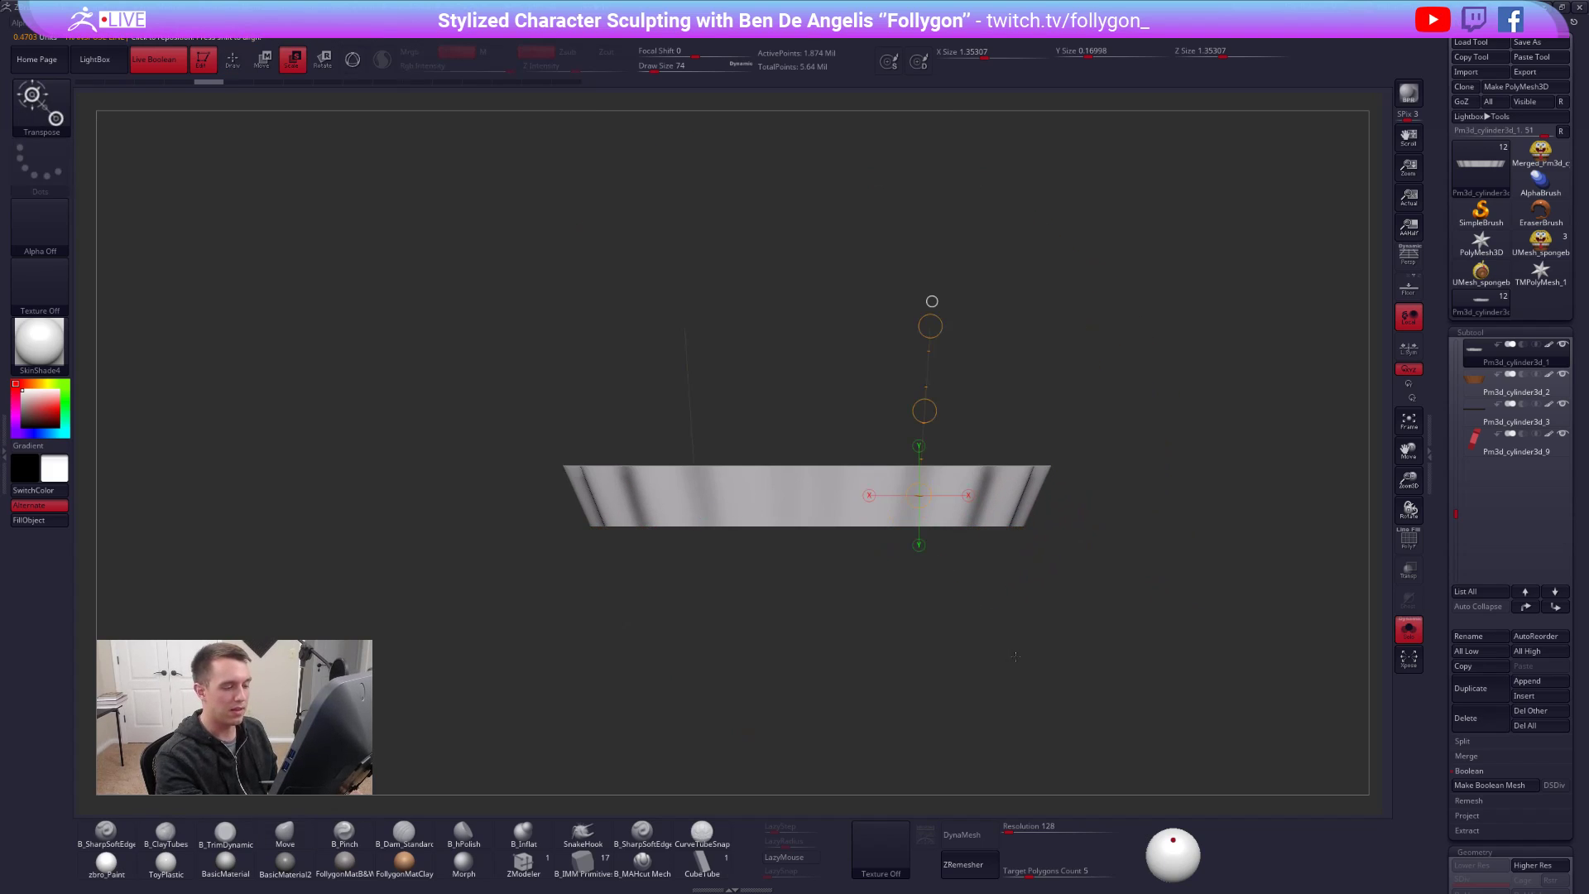
mouse_move(1111, 493)
left_mouse_down()
mouse_move(1099, 451)
mouse_move(1127, 498)
left_mouse_up()
key("shift+s")
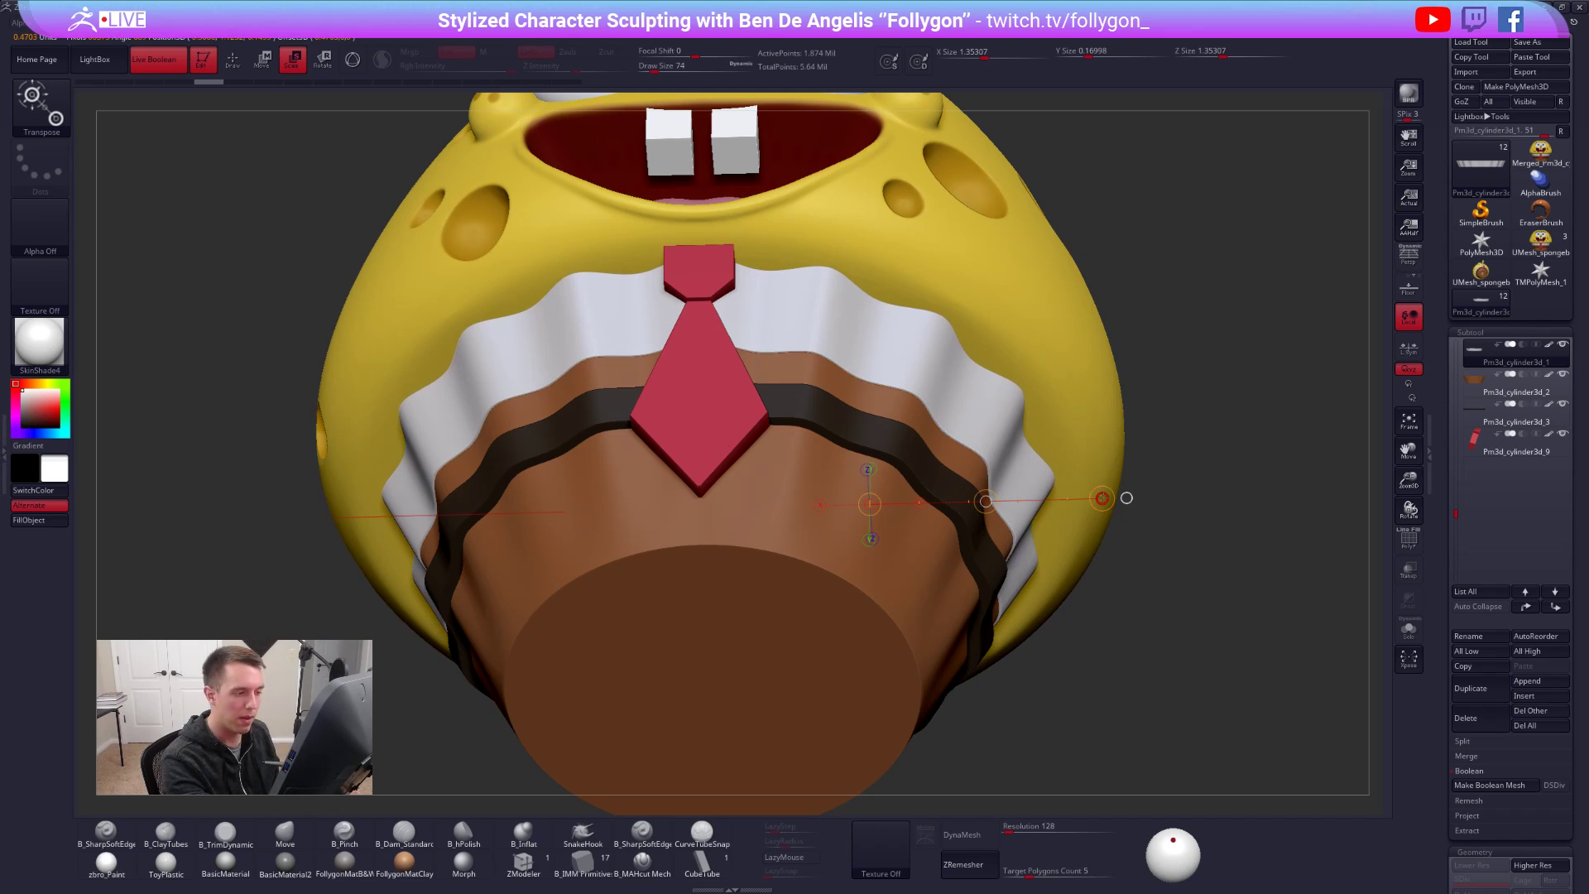
left_click_drag(1102, 498, 1084, 507)
right_click_drag(1072, 583, 1089, 676, "alt")
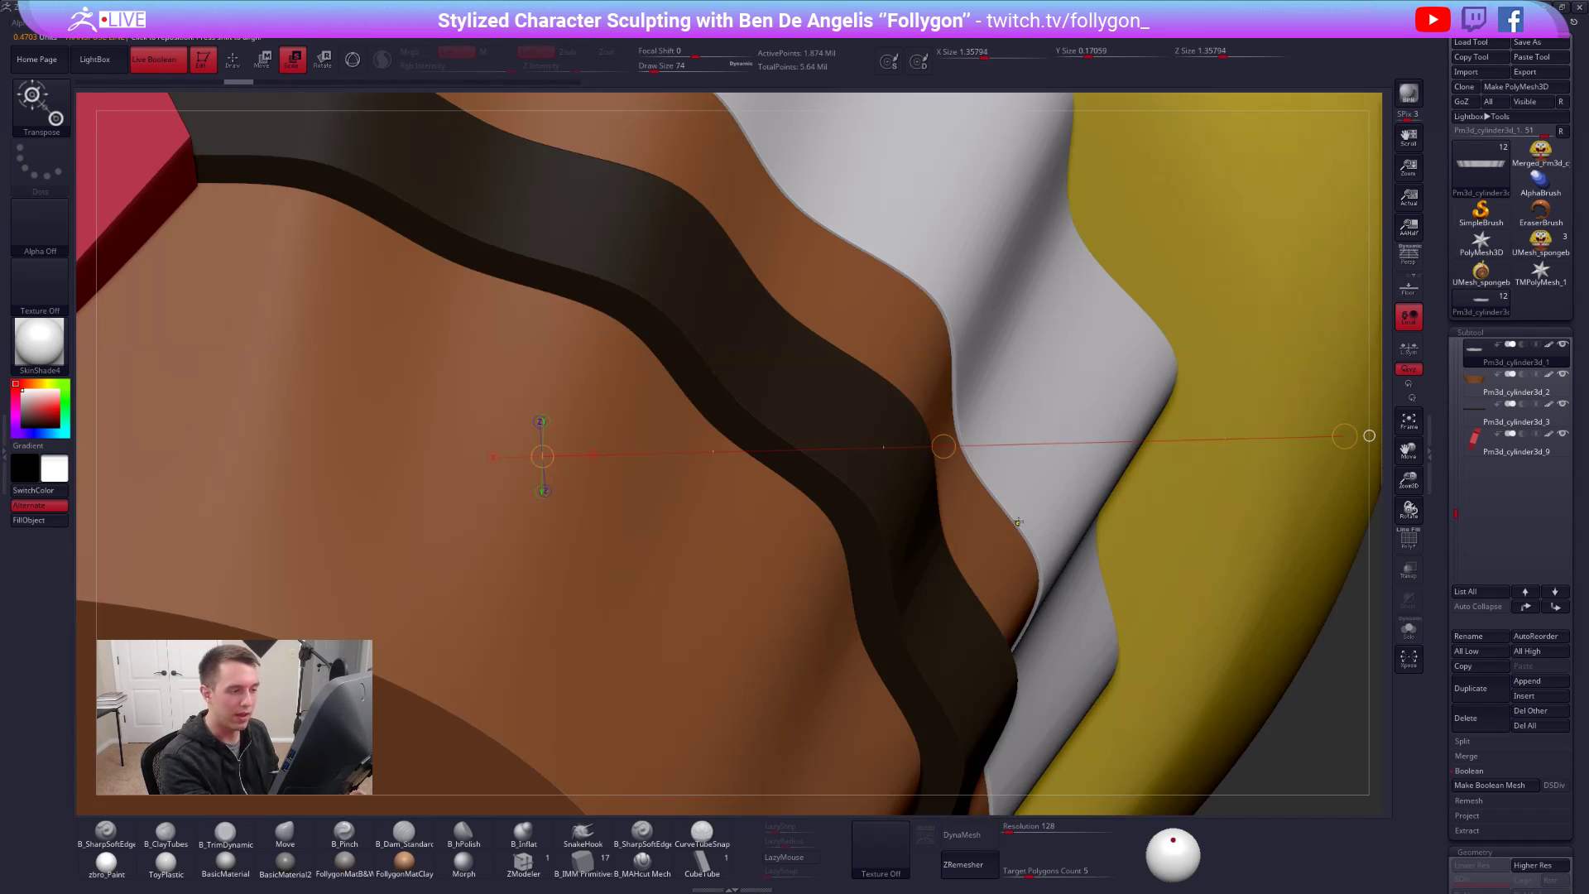
key("f")
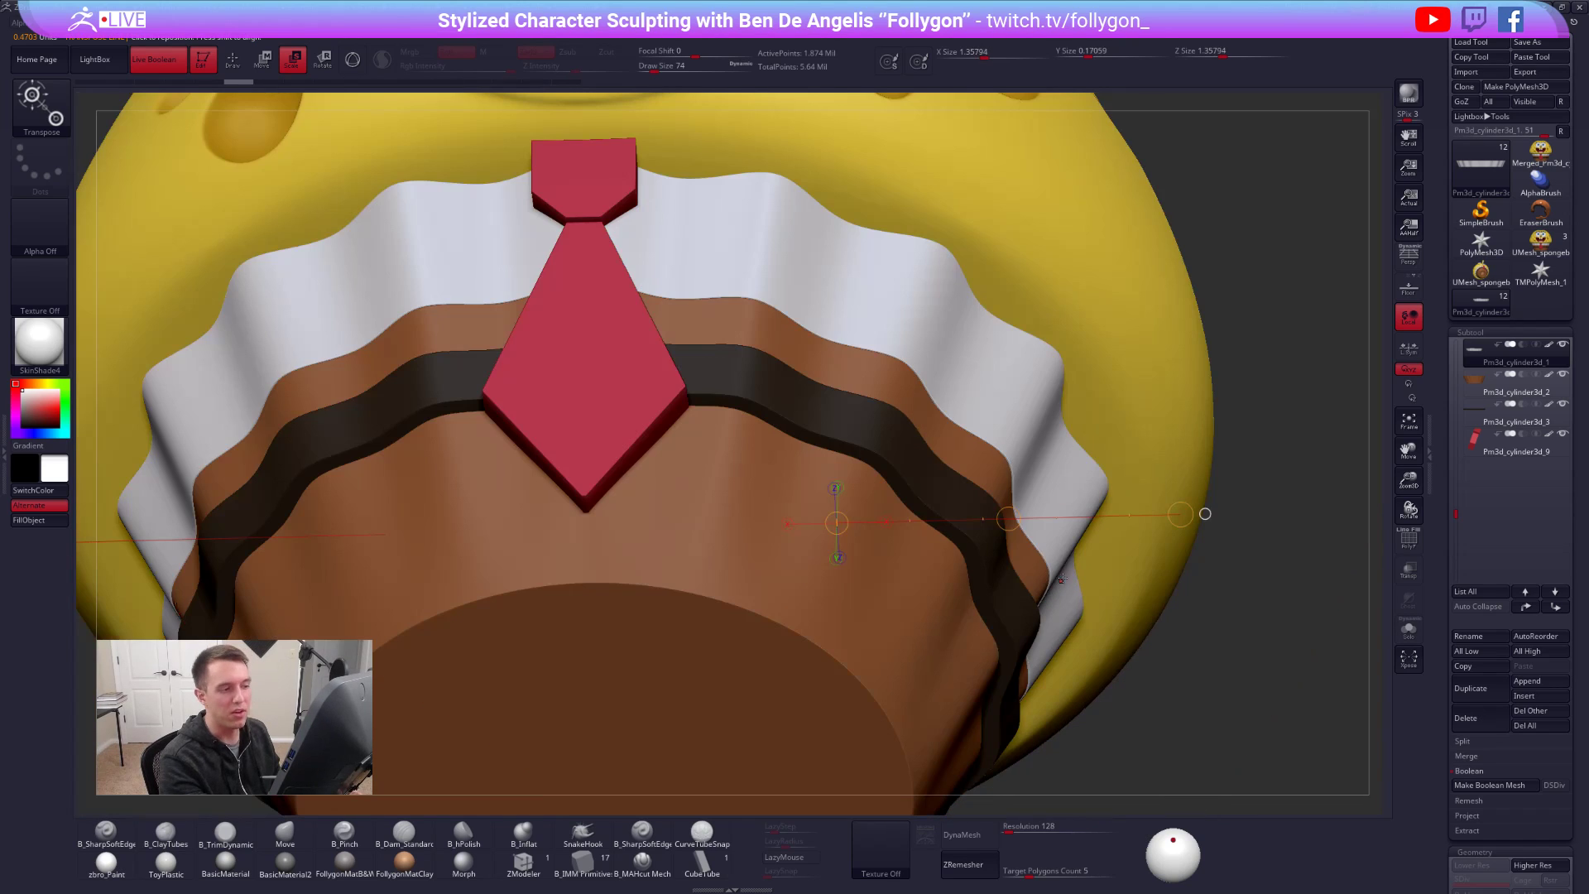
- Try to stretch the shirt band vertically with the Move transpose line, and undo the stretch
key("q")
left_click_drag(1205, 514, 1031, 658, "shift")
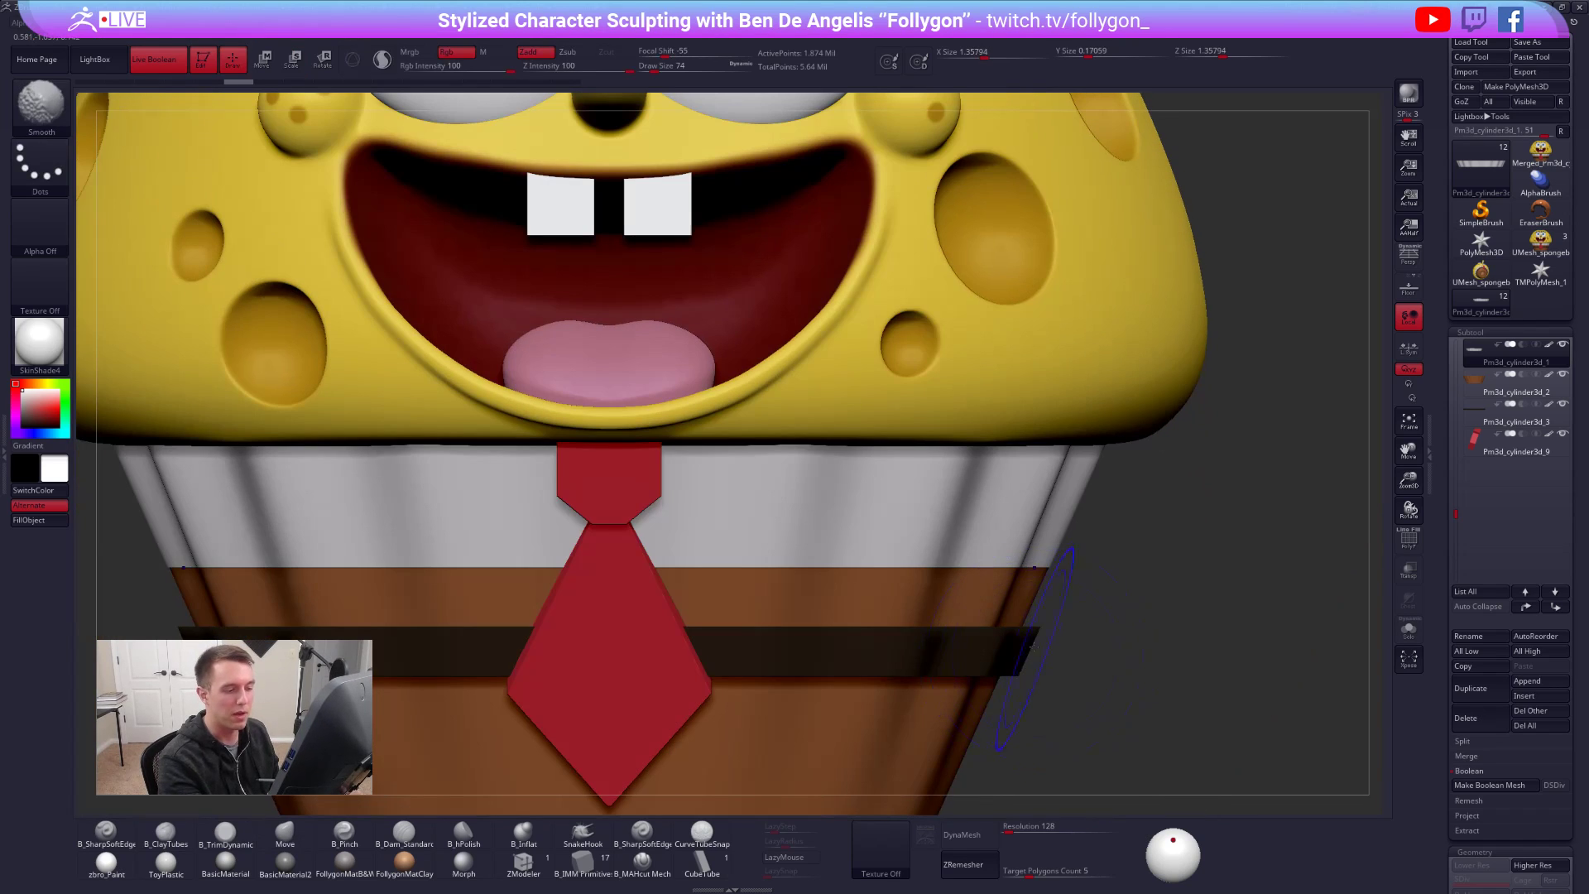
key("w")
left_click_drag(1066, 511, 1067, 676)
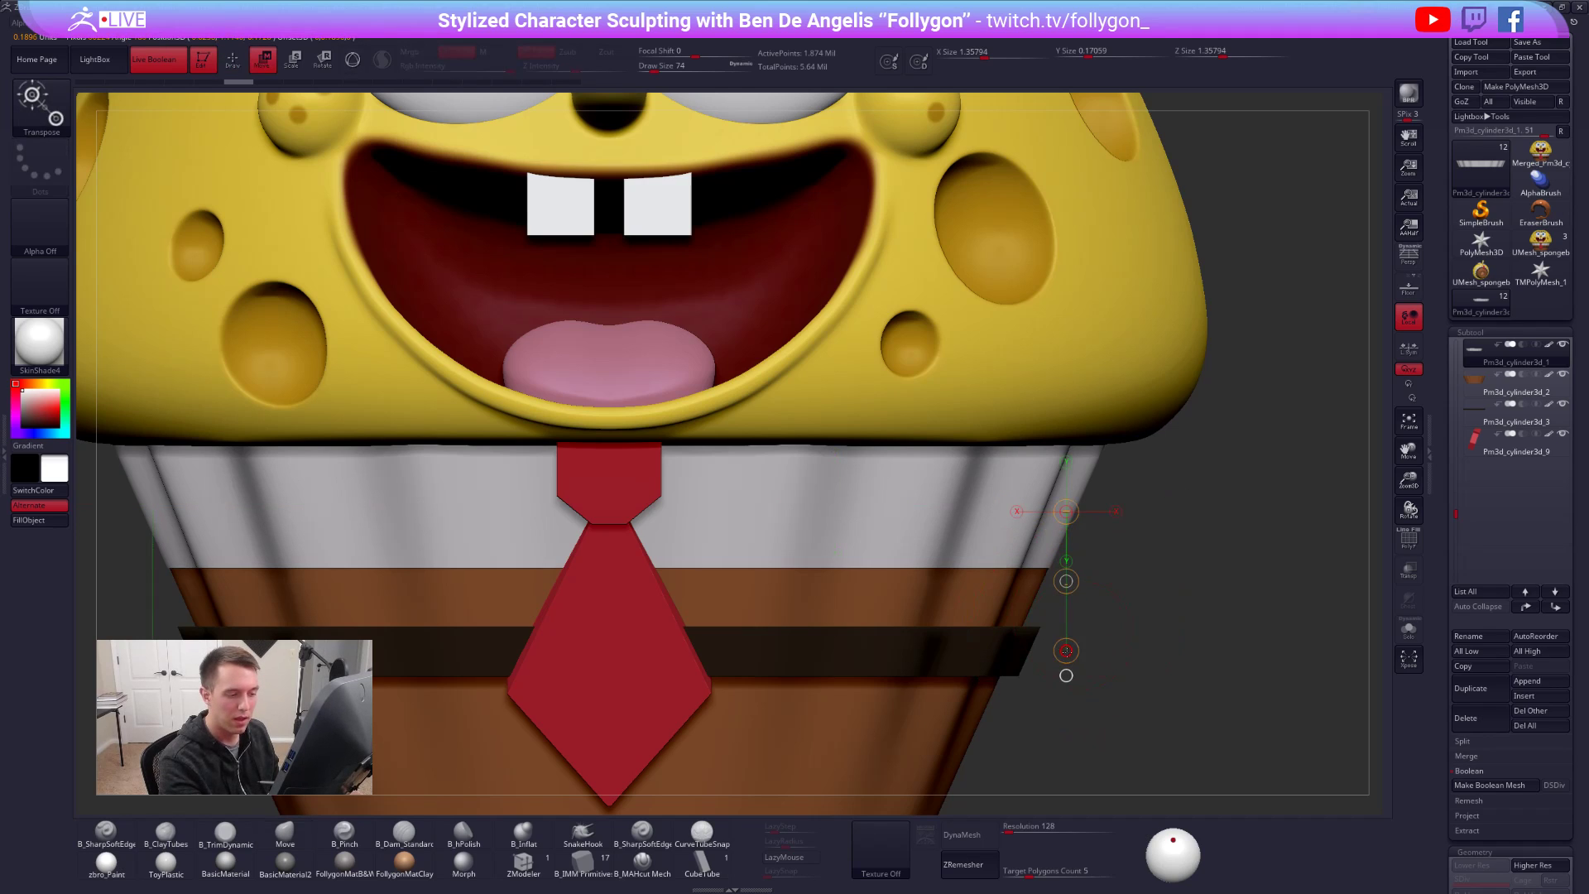
key("alt+s")
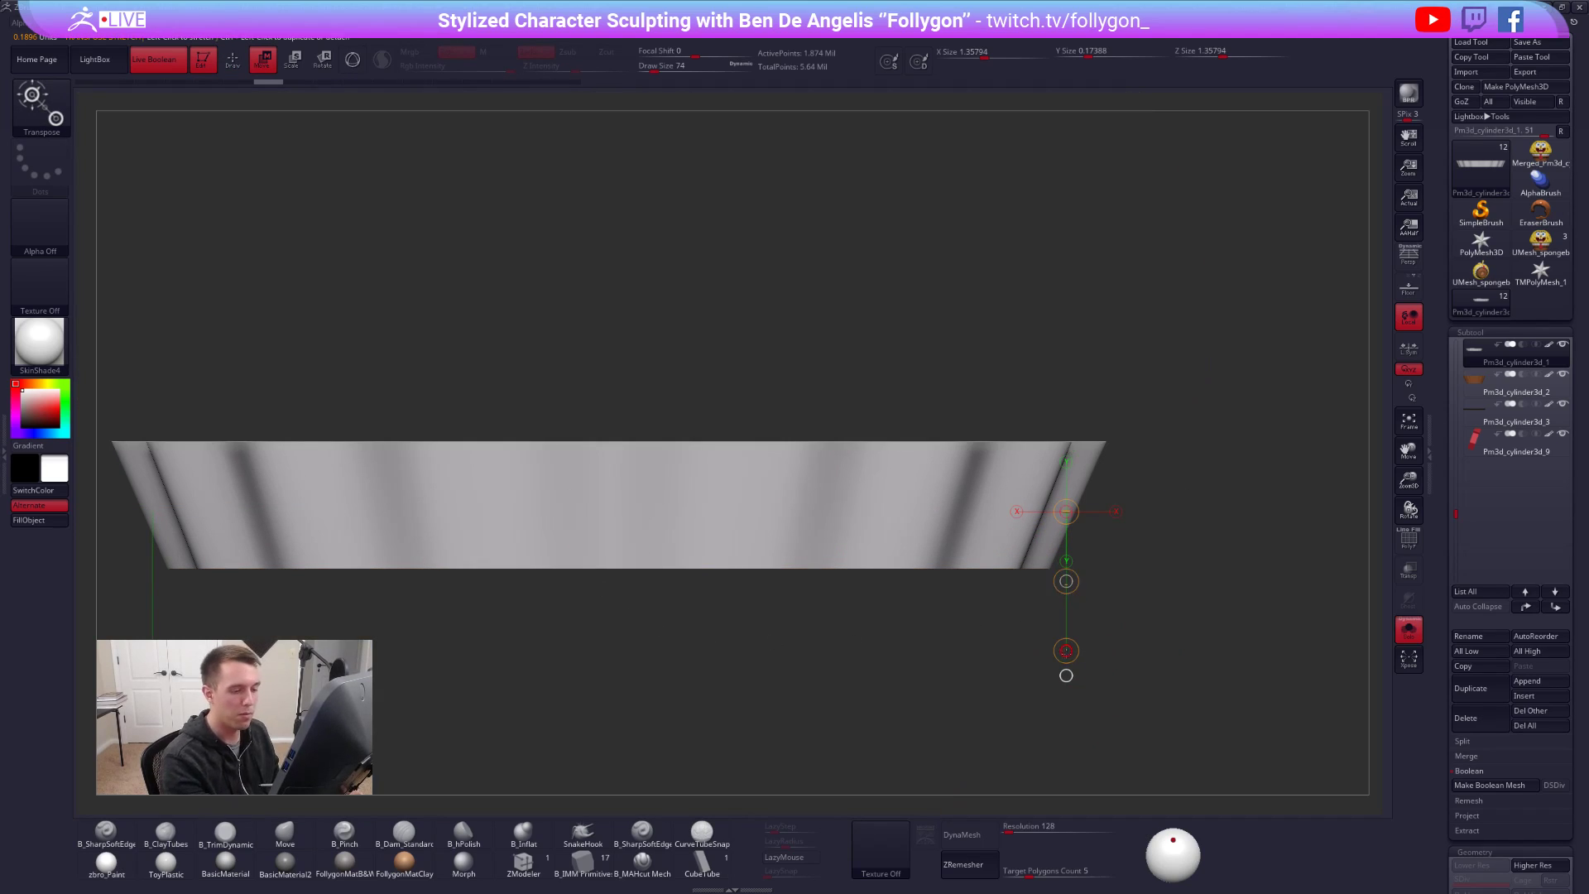
left_click_drag(1066, 651, 1067, 703)
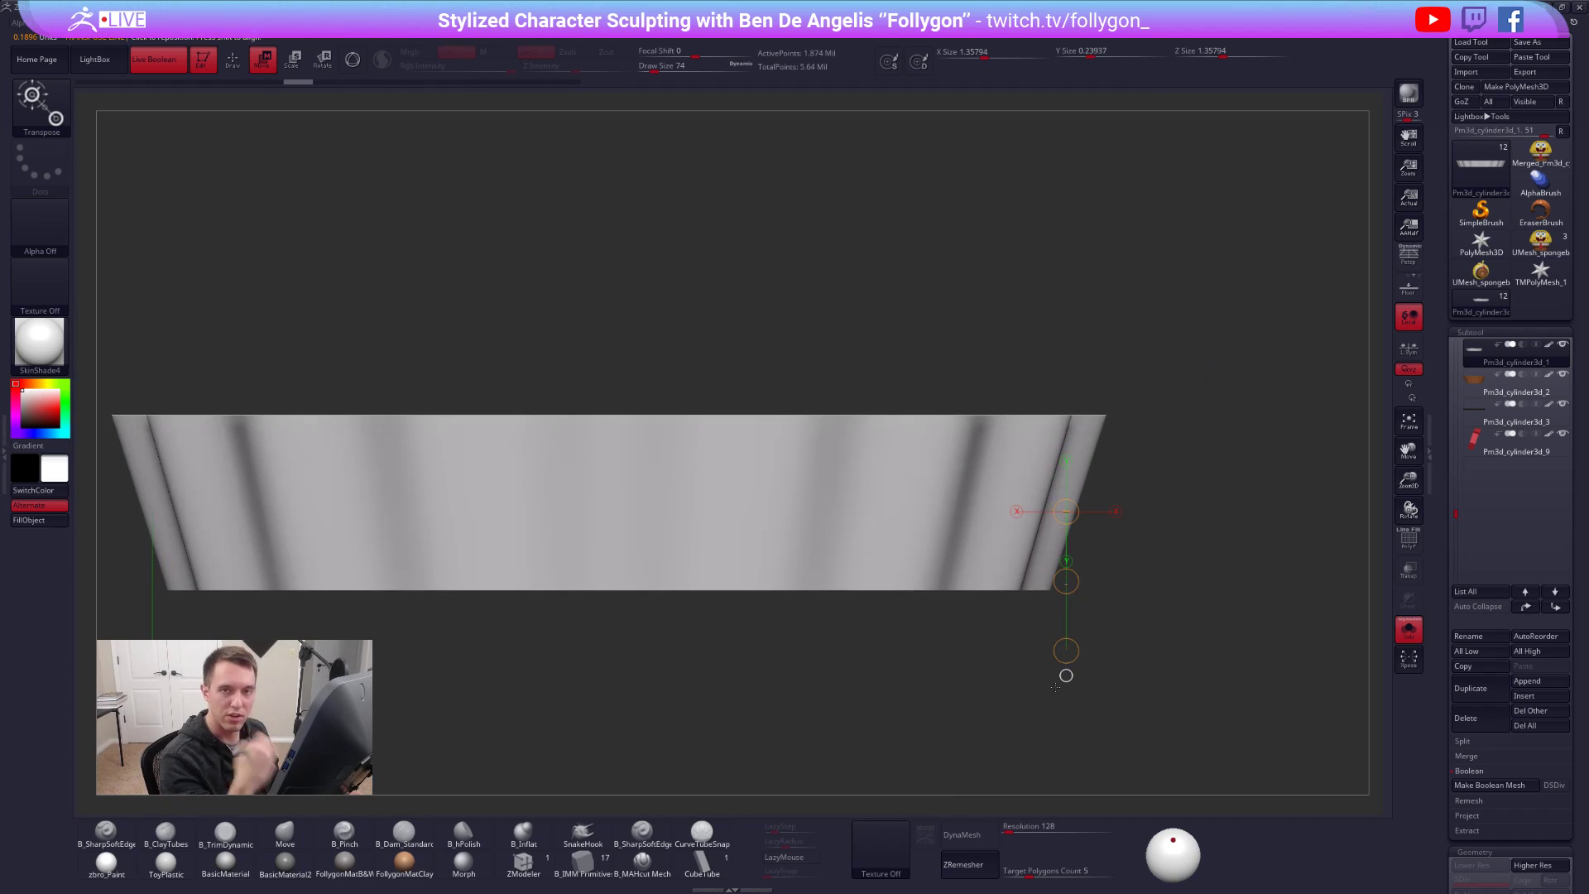
key("ctrl+z")
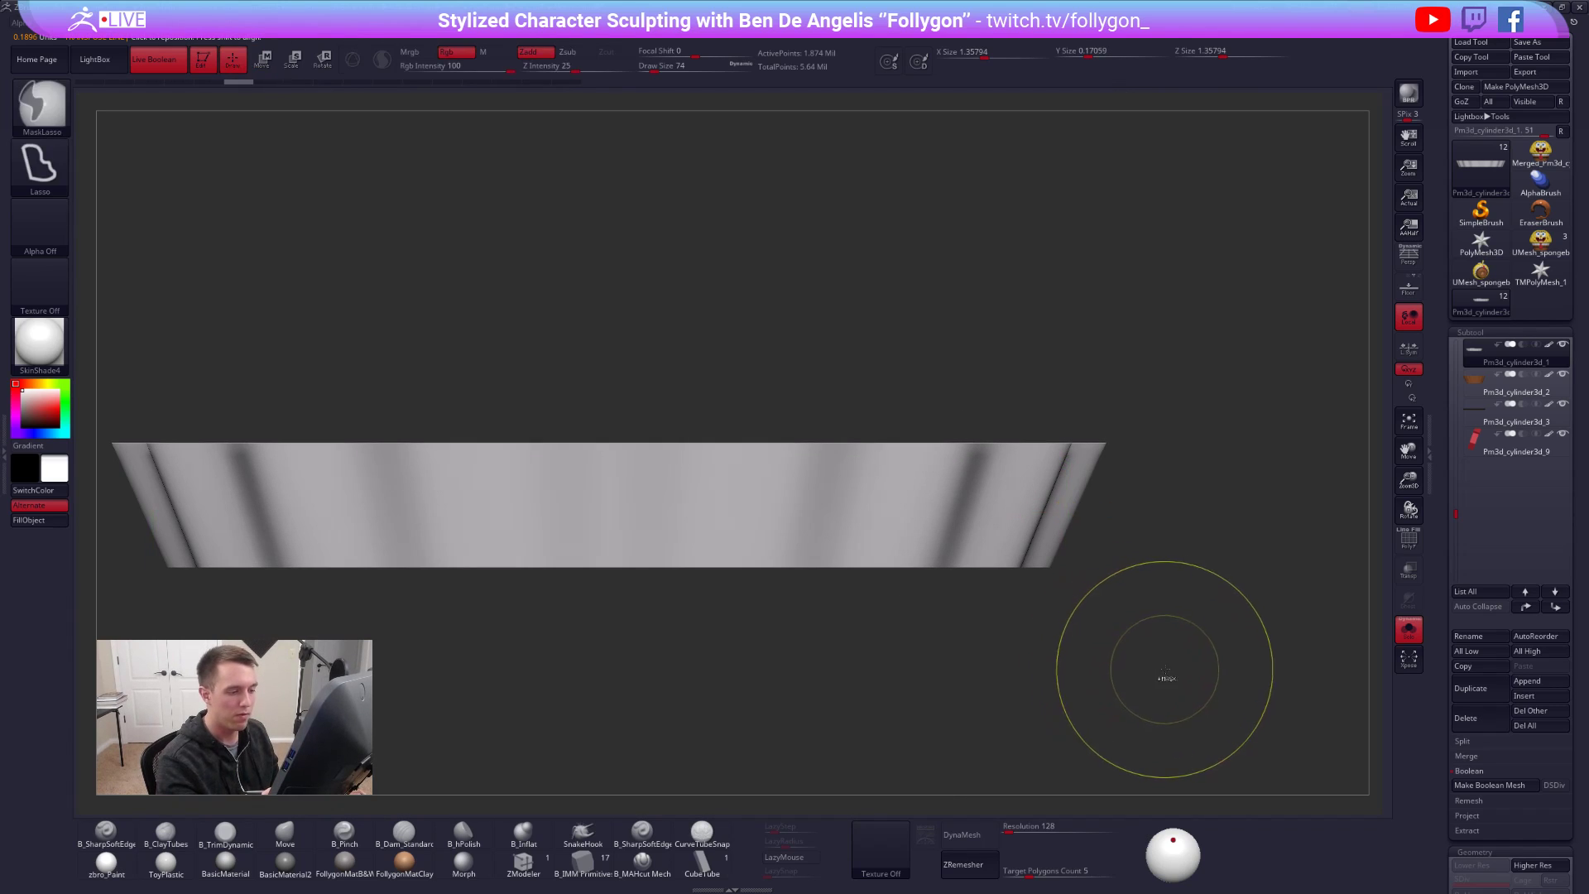
- Examine the shirt band's shape and wireframe, both isolated and within the full cupcake character
key("alt+s")
key("q")
key("f")
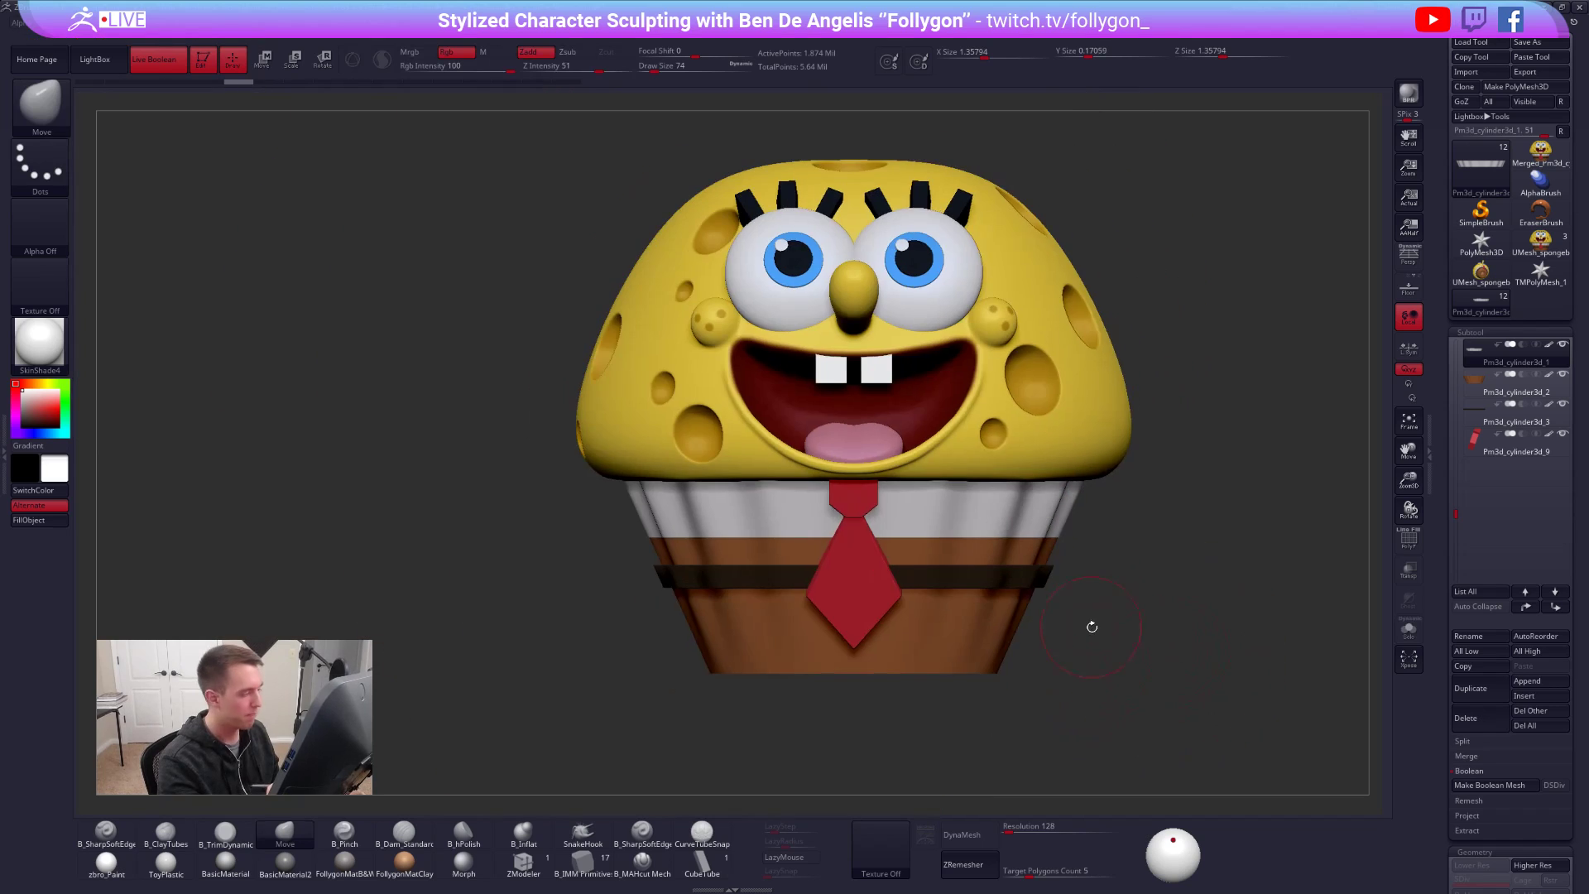
left_click_drag(1116, 639, 1119, 632)
key("alt+s")
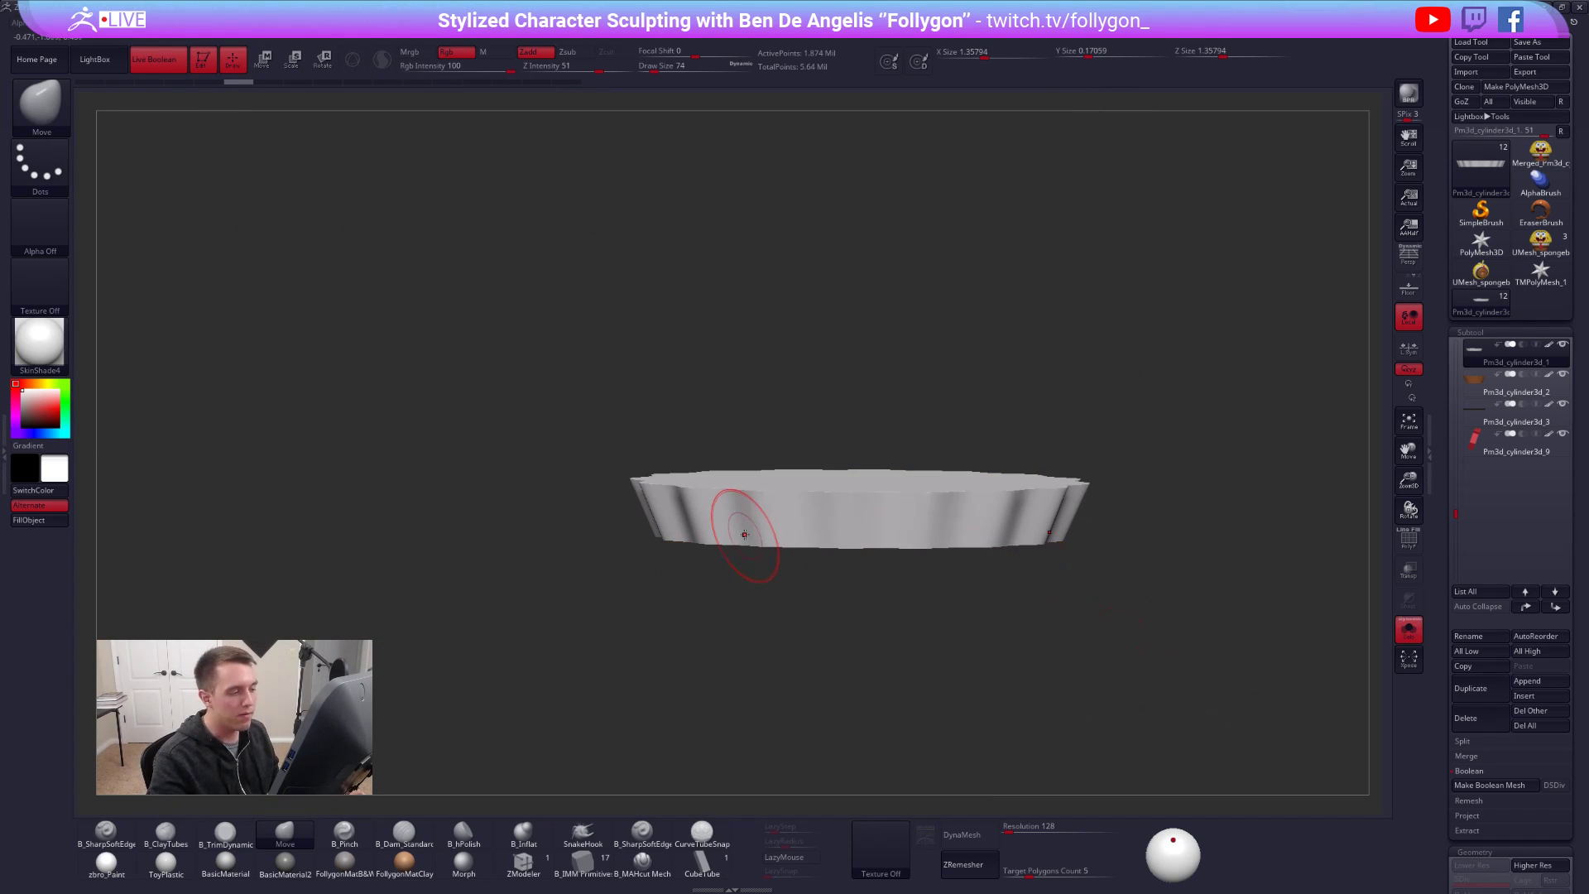
left_click_drag(866, 453, 809, 539)
key("shift+f")
left_click_drag(886, 728, 859, 475, "shift")
key("shift+f")
key("alt+s")
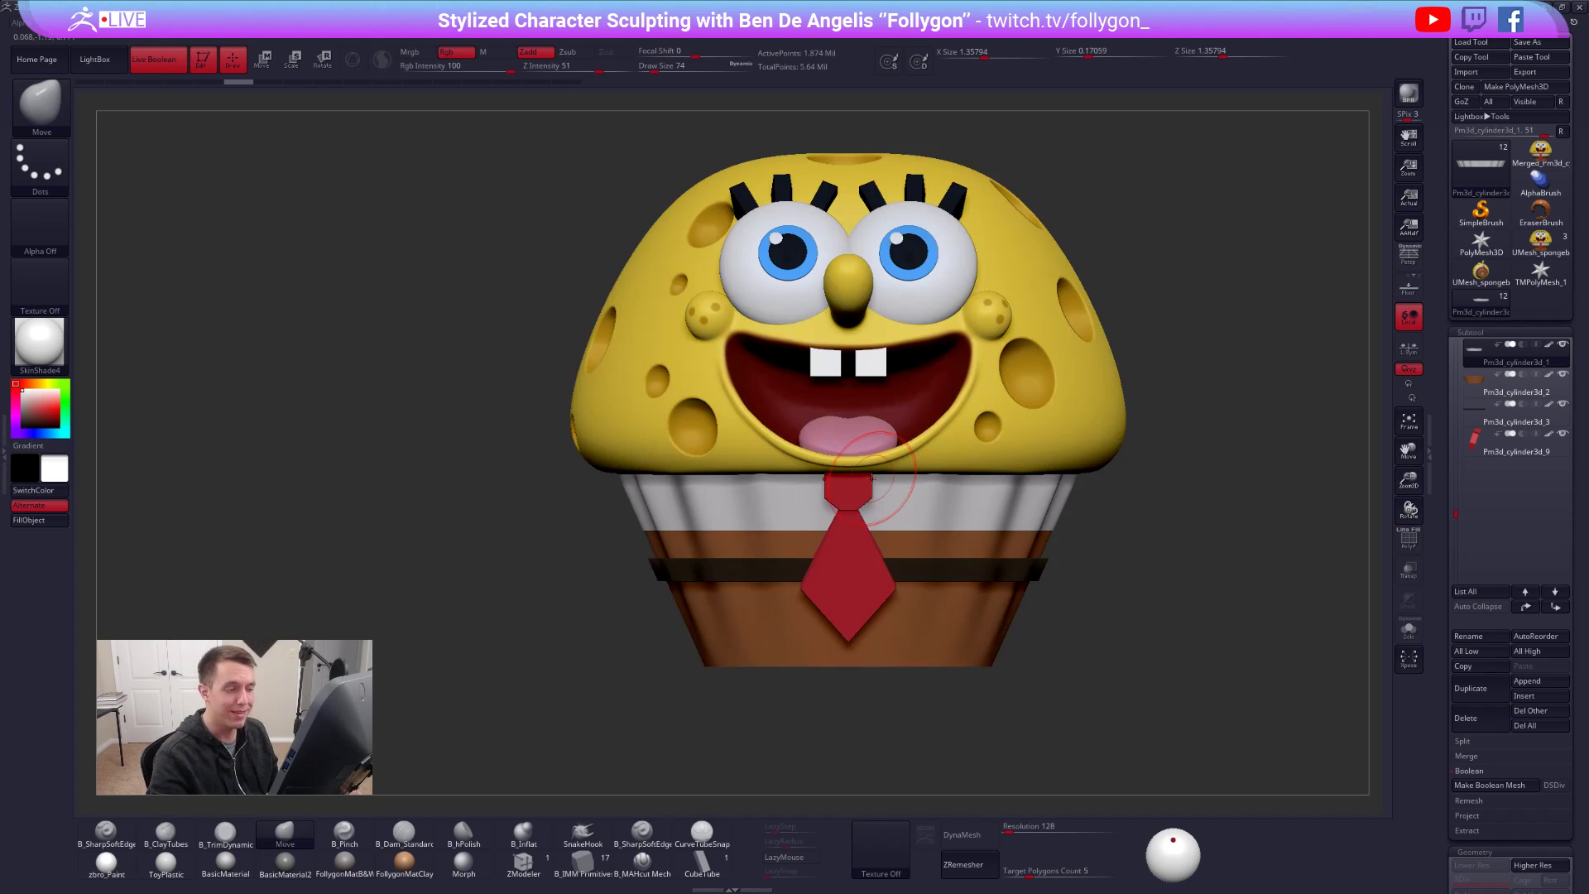
key("alt+s")
right_click_drag(792, 493, 1011, 477)
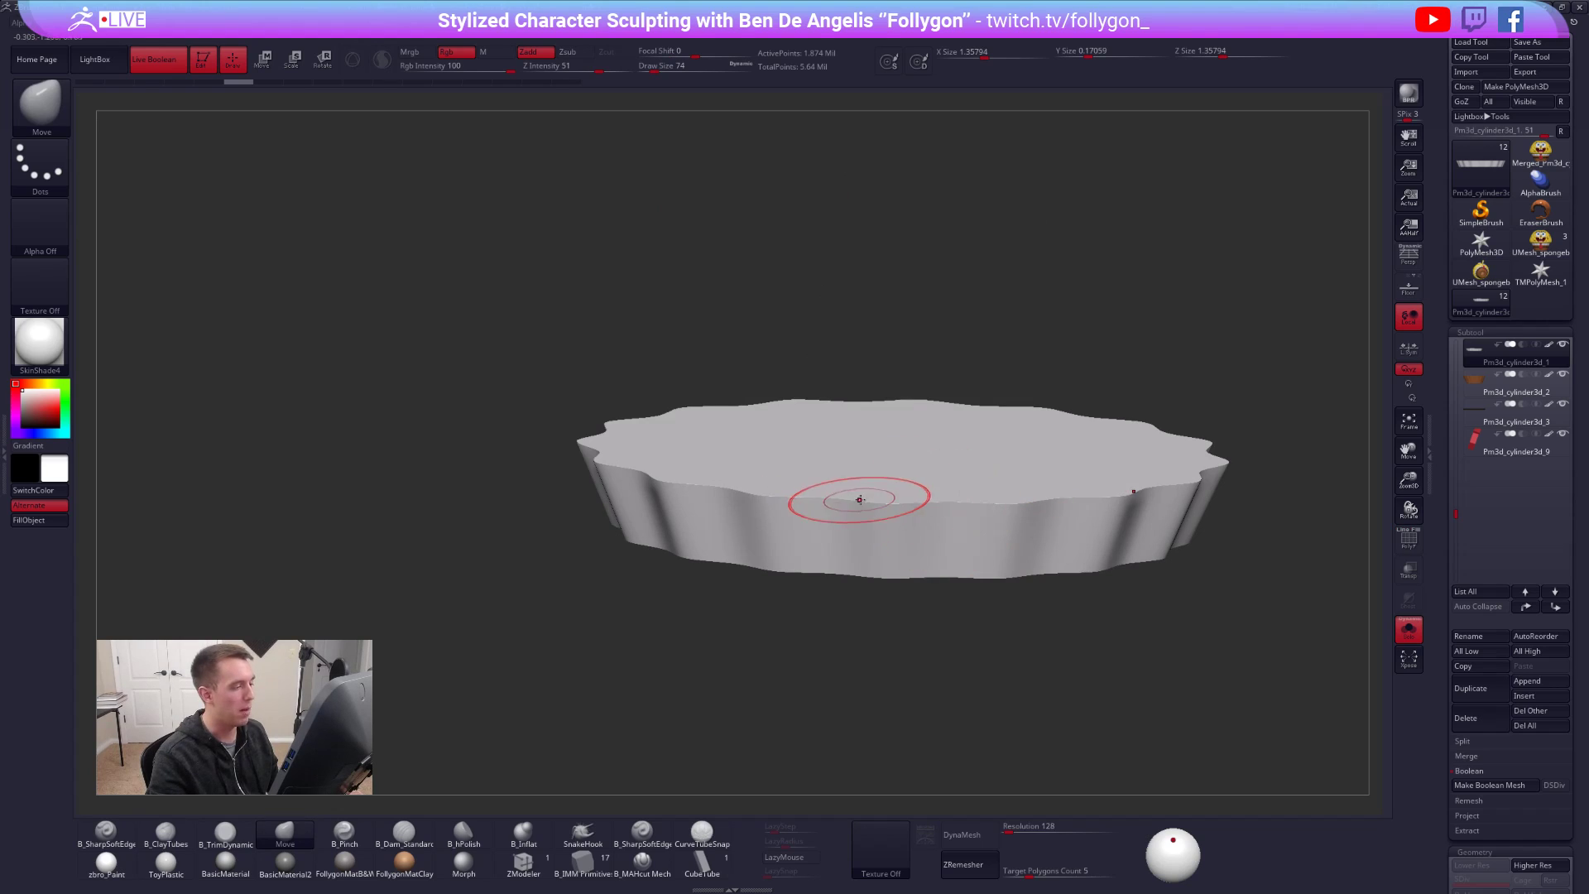
- Show the Decimation Master settings for the isolated shirt band
left_click(4, 352)
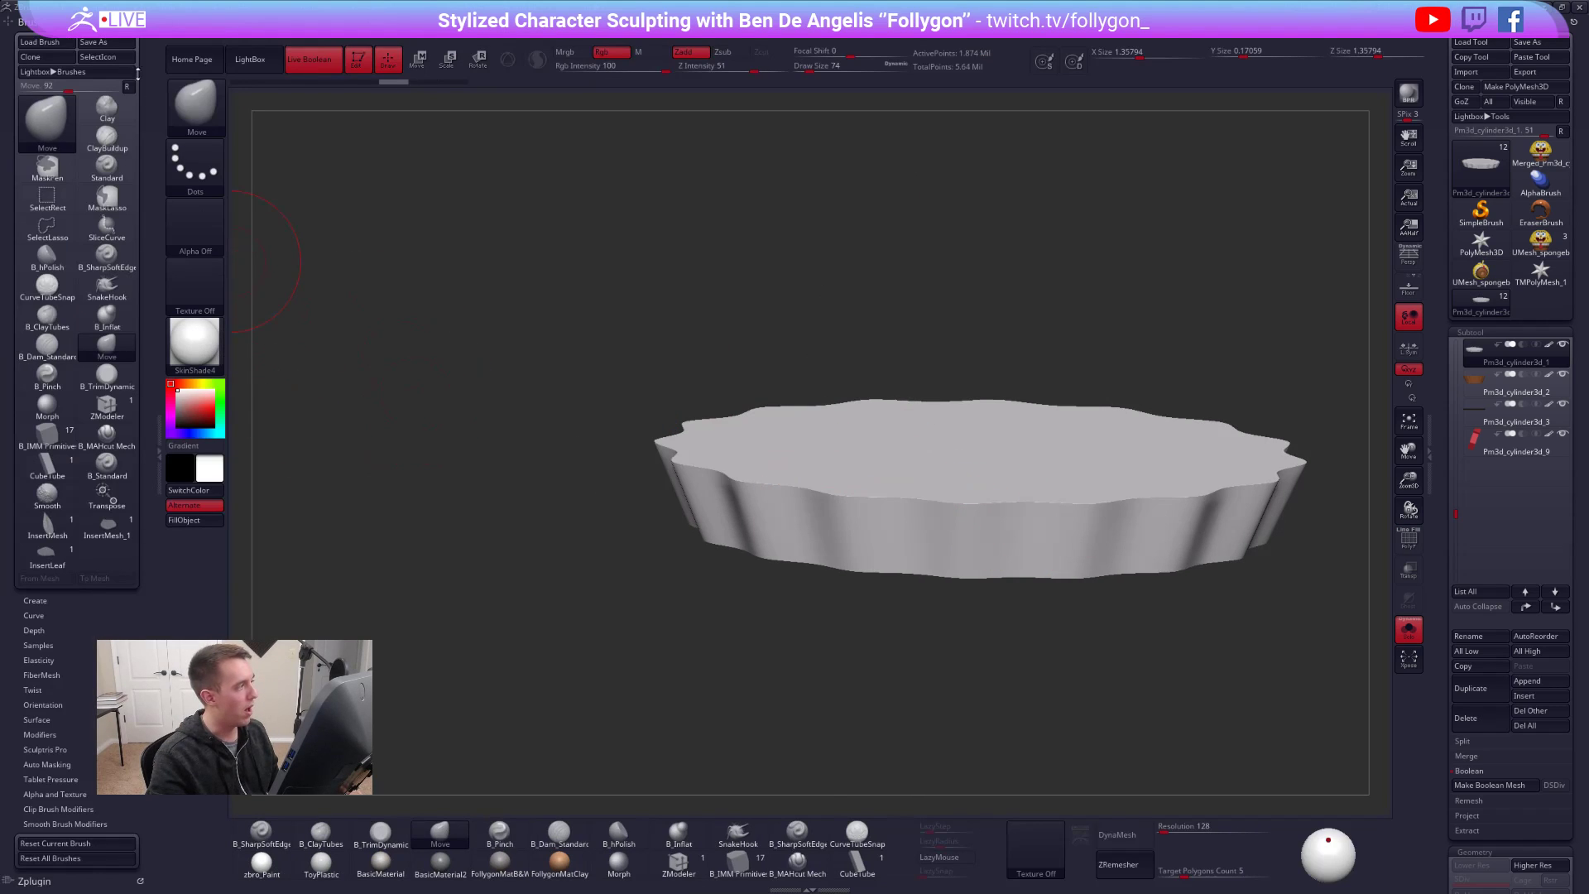
left_click(139, 22)
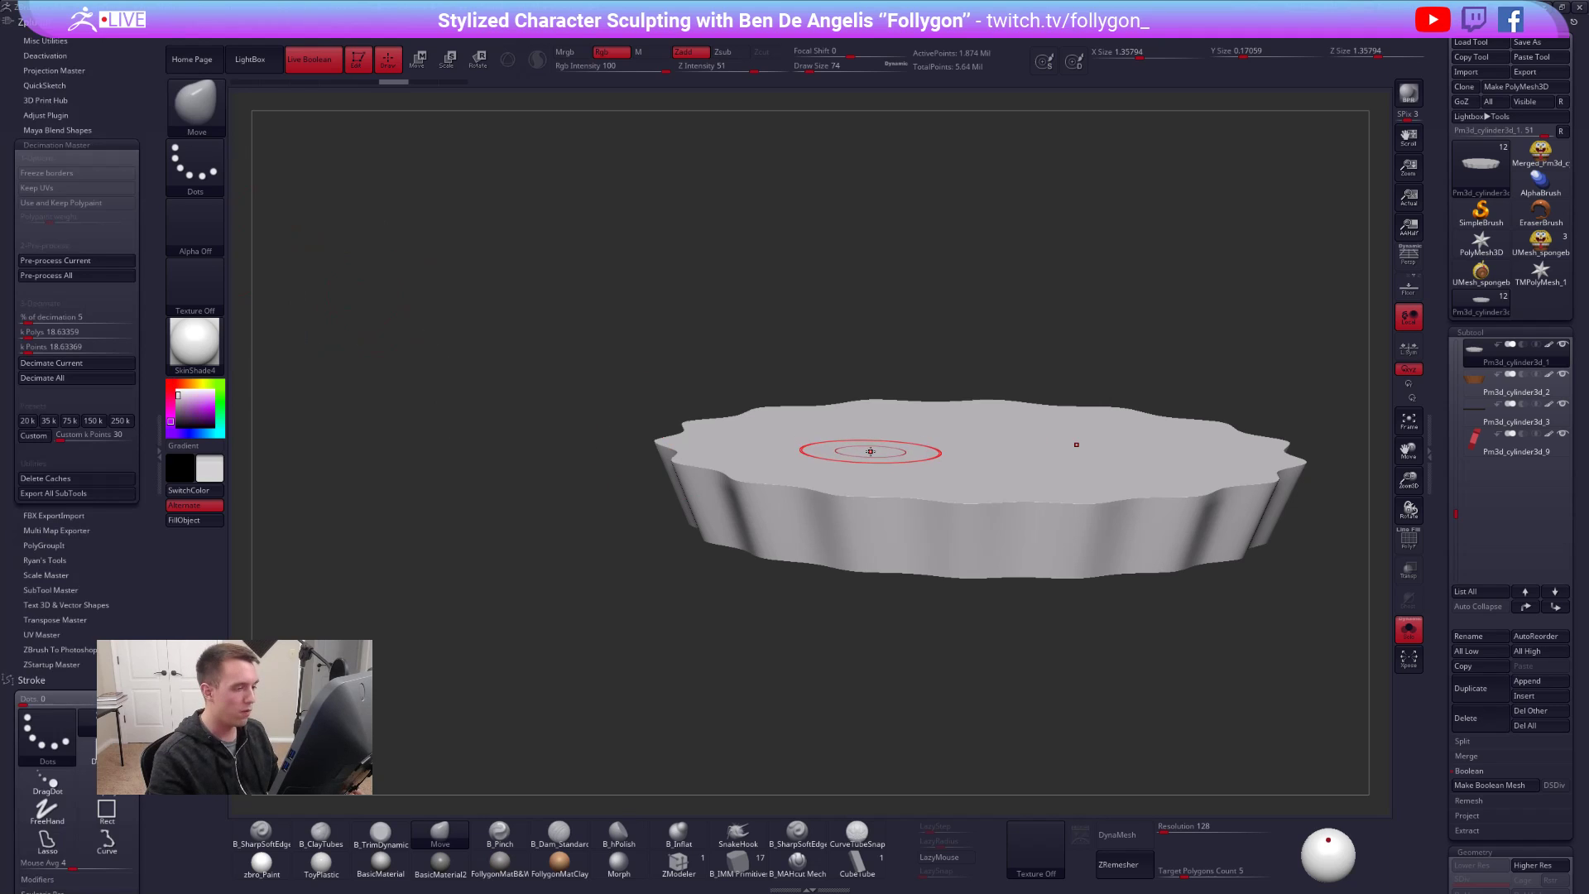
left_click(27, 348)
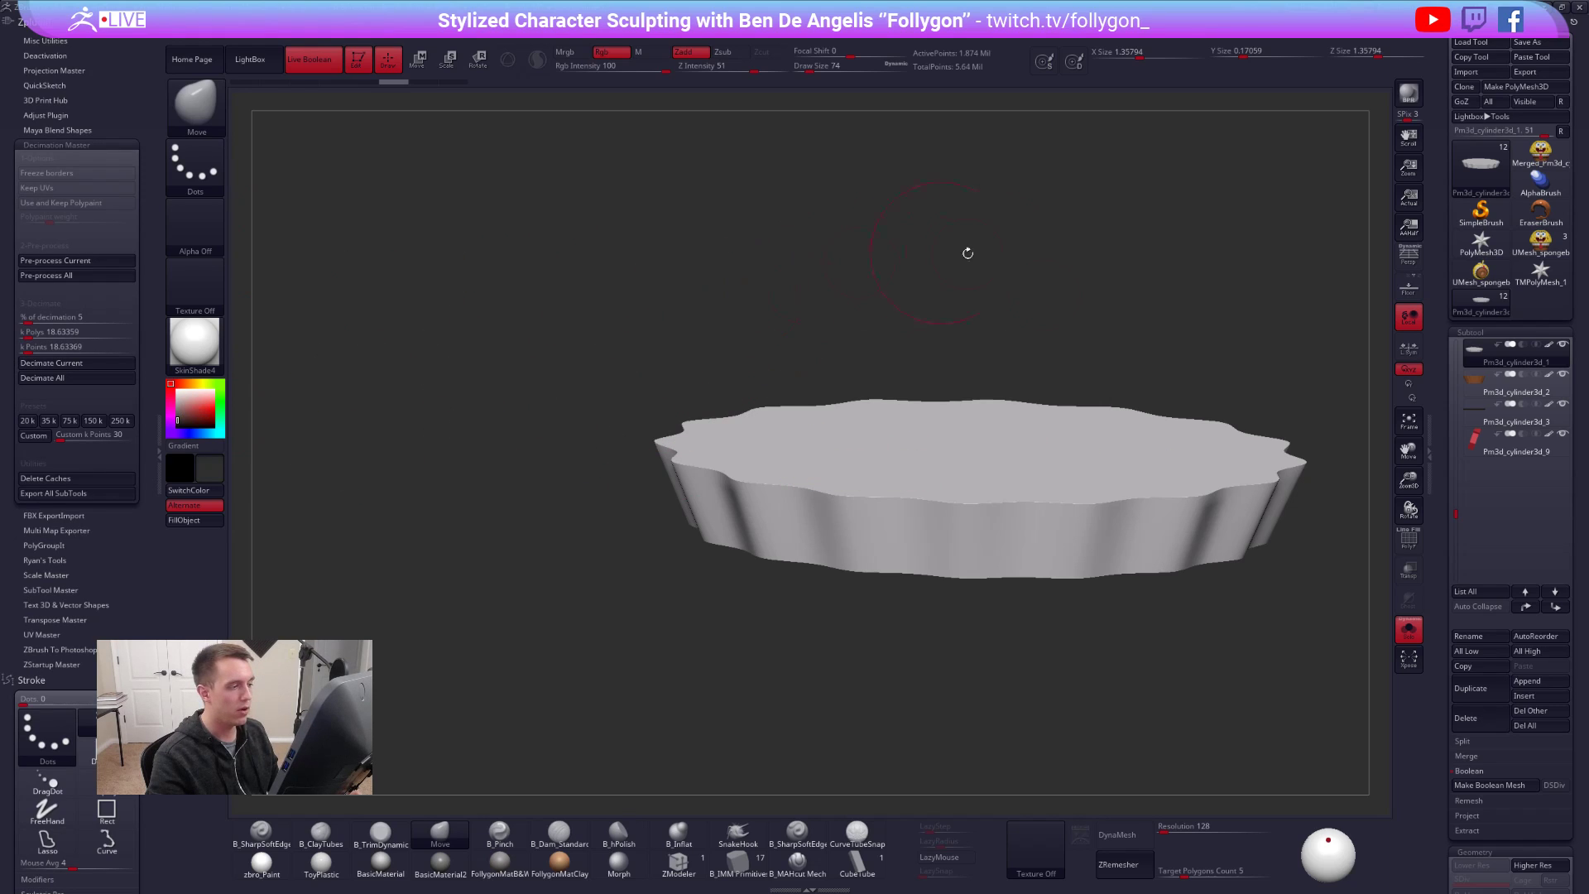
- Sample the shirt band's light grey as the active colour and set the draw size to 18
key("shift+s")
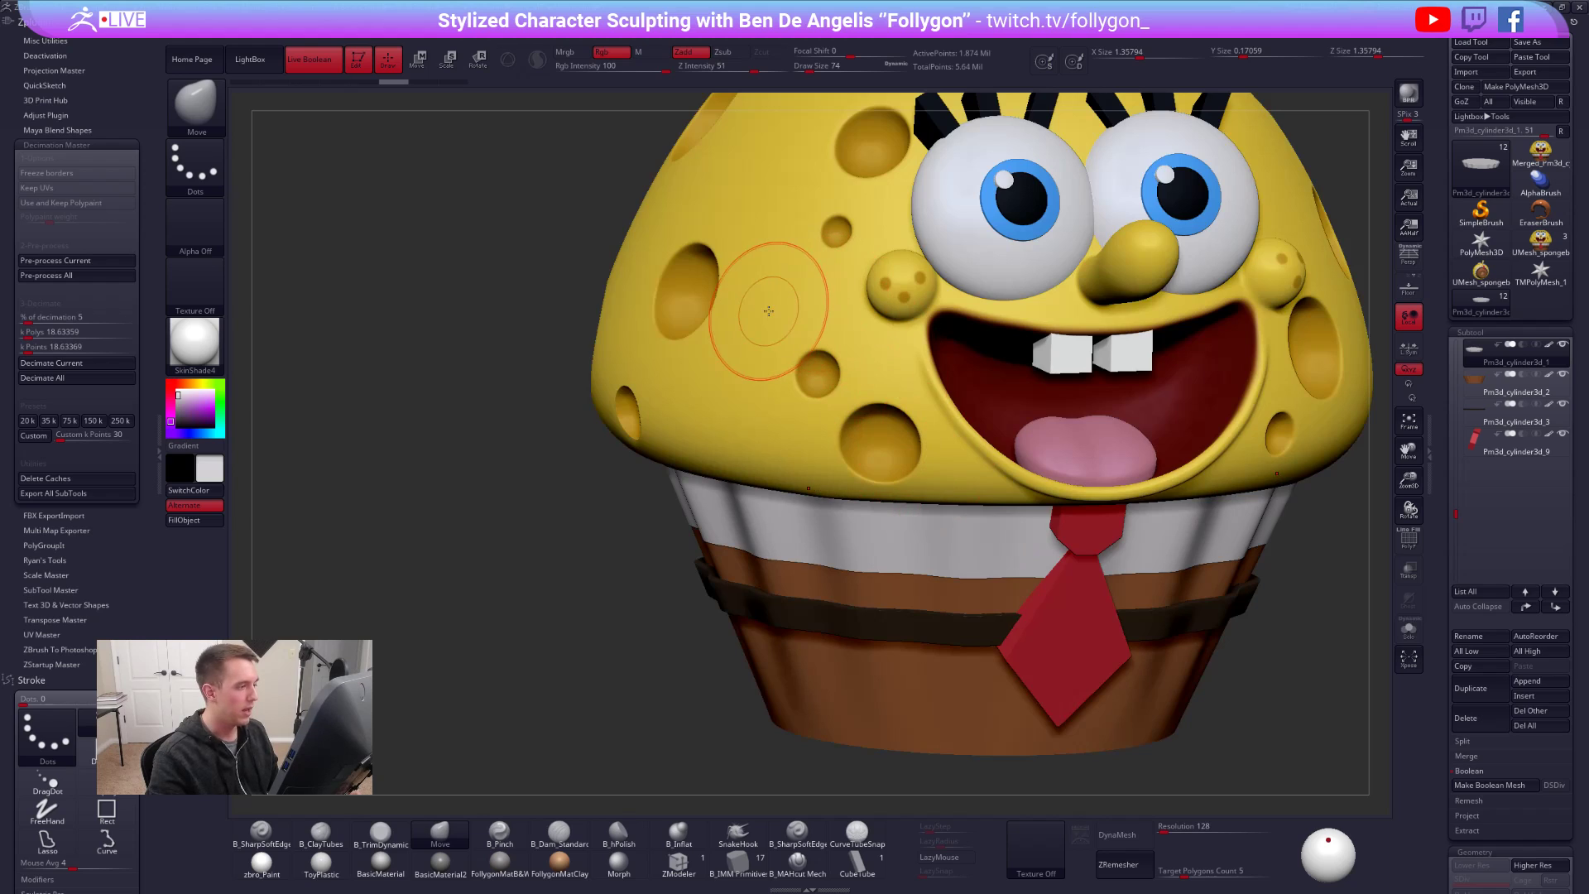
key("c")
key("shift+s")
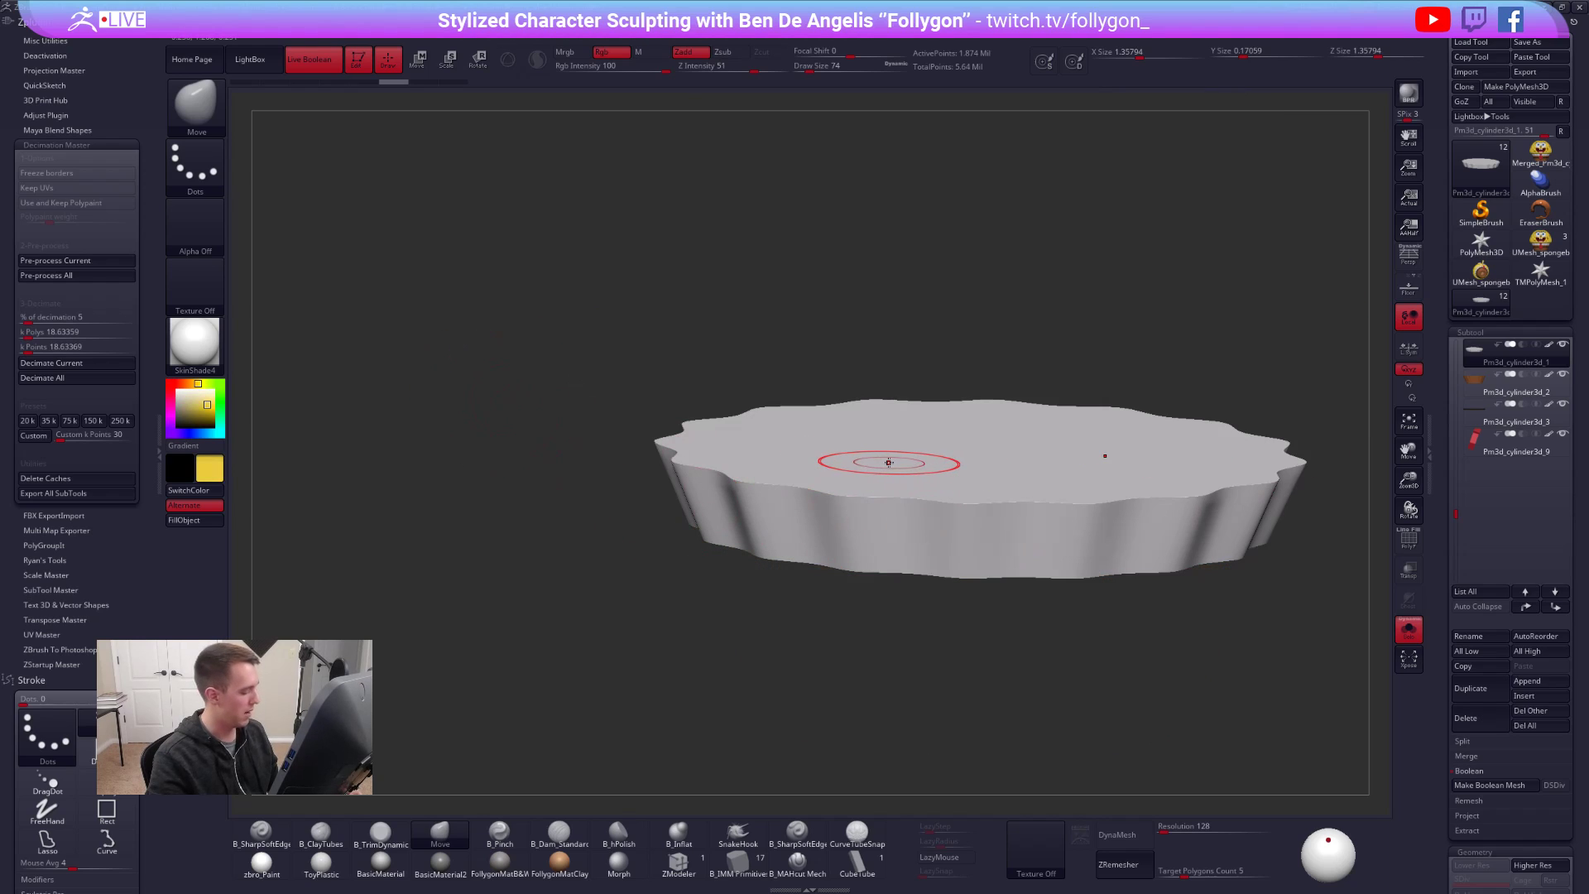
key("c")
right_click_drag(759, 435, 689, 424, "alt")
key("space")
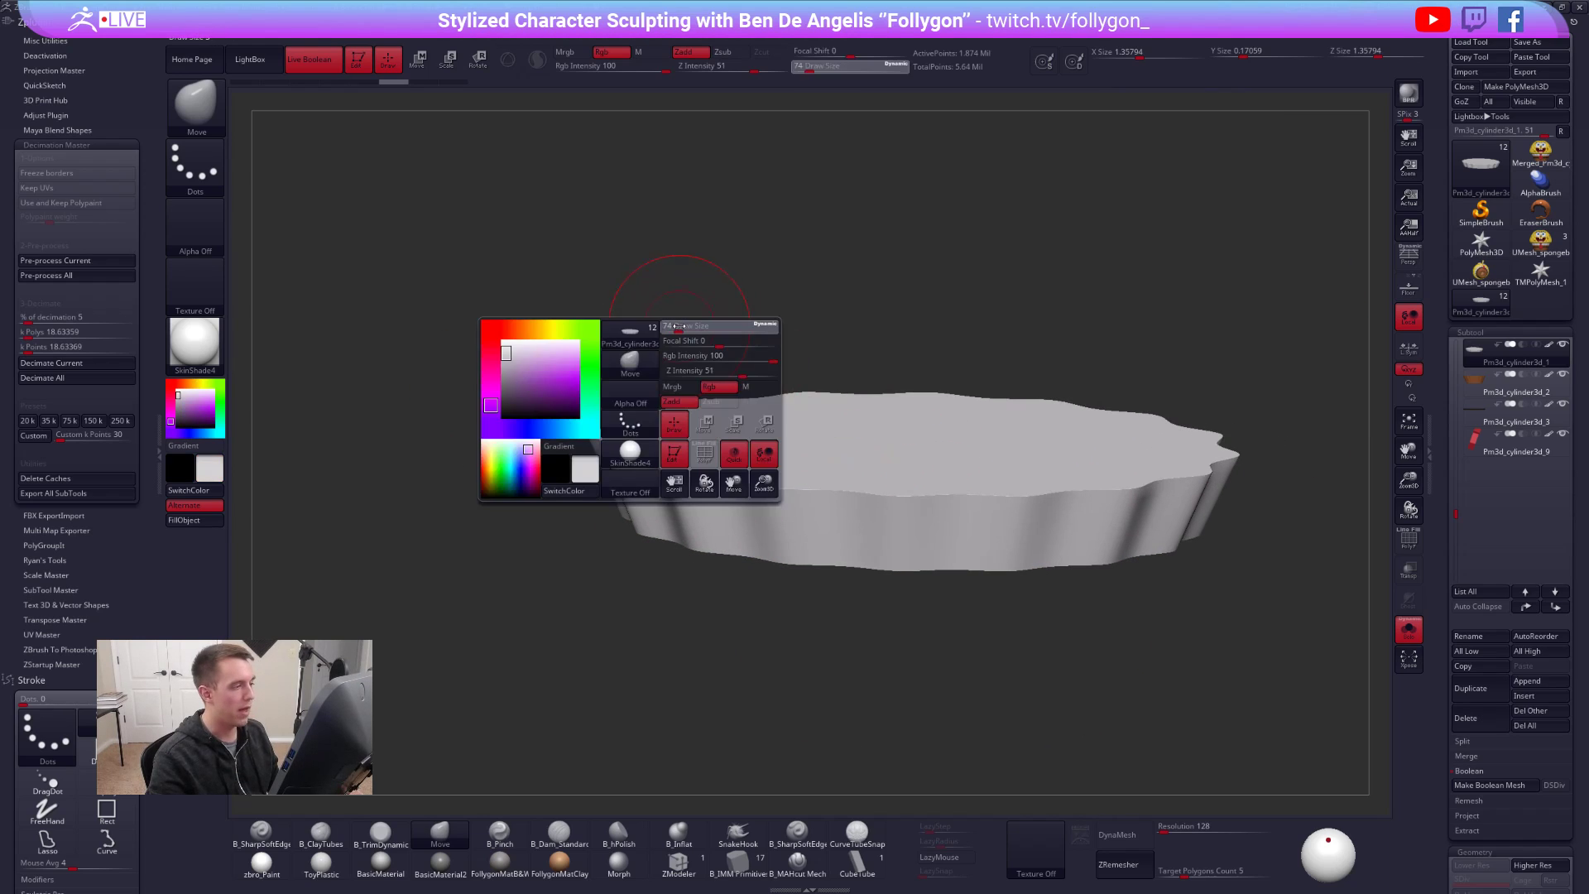
left_click_drag(670, 326, 552, 392)
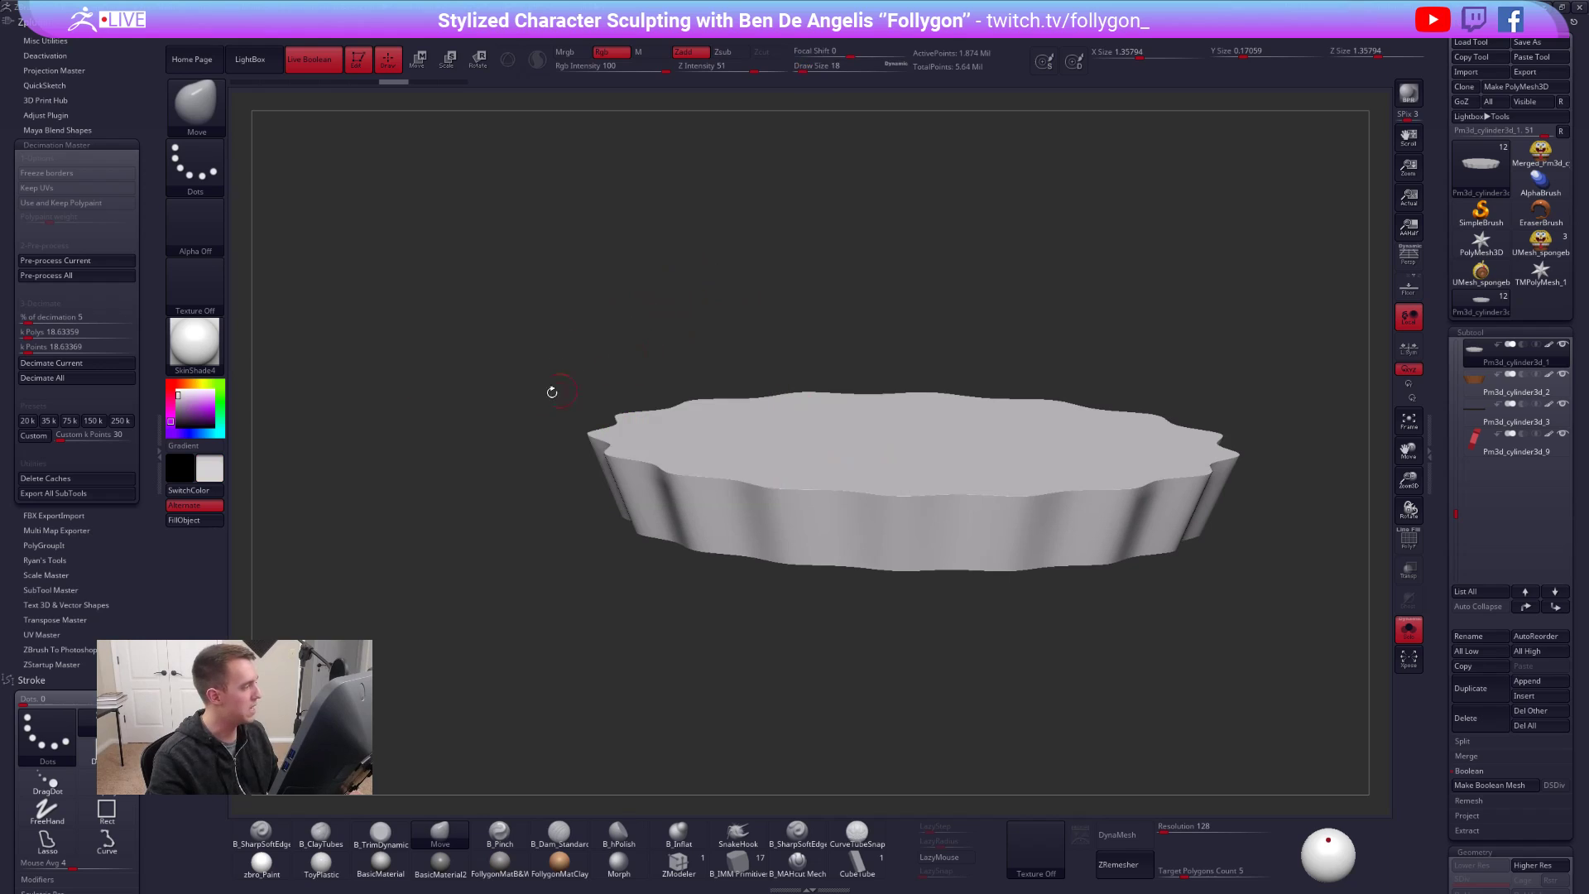
- Pre-process the shirt band in Decimation Master and decimate it to 5 percent
left_click(91, 260)
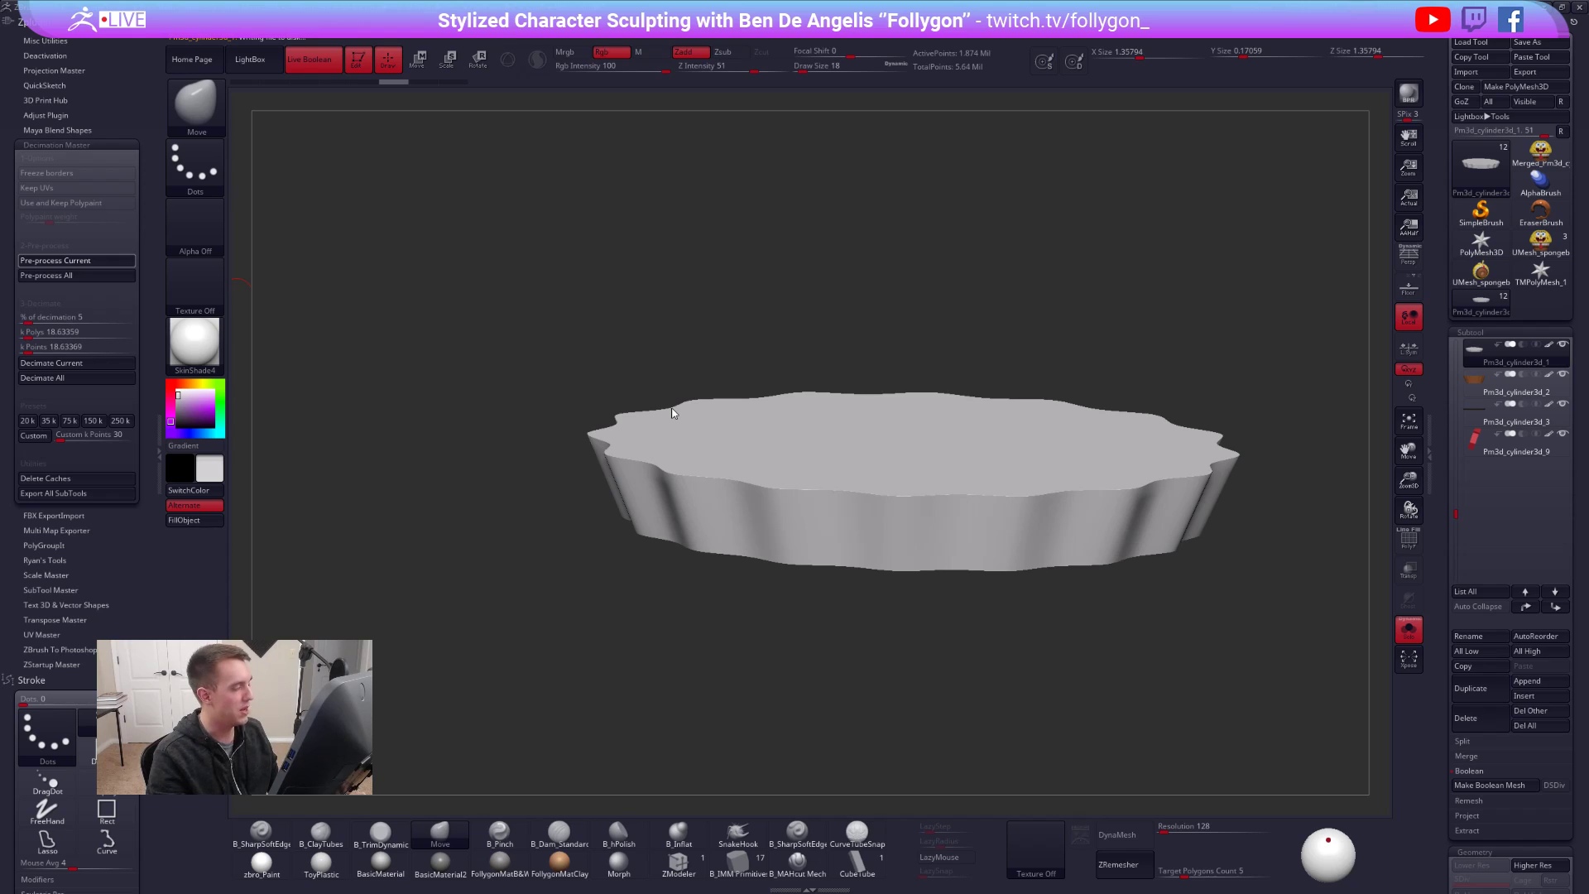
left_click_drag(736, 348, 671, 318, "alt")
key("shift+f")
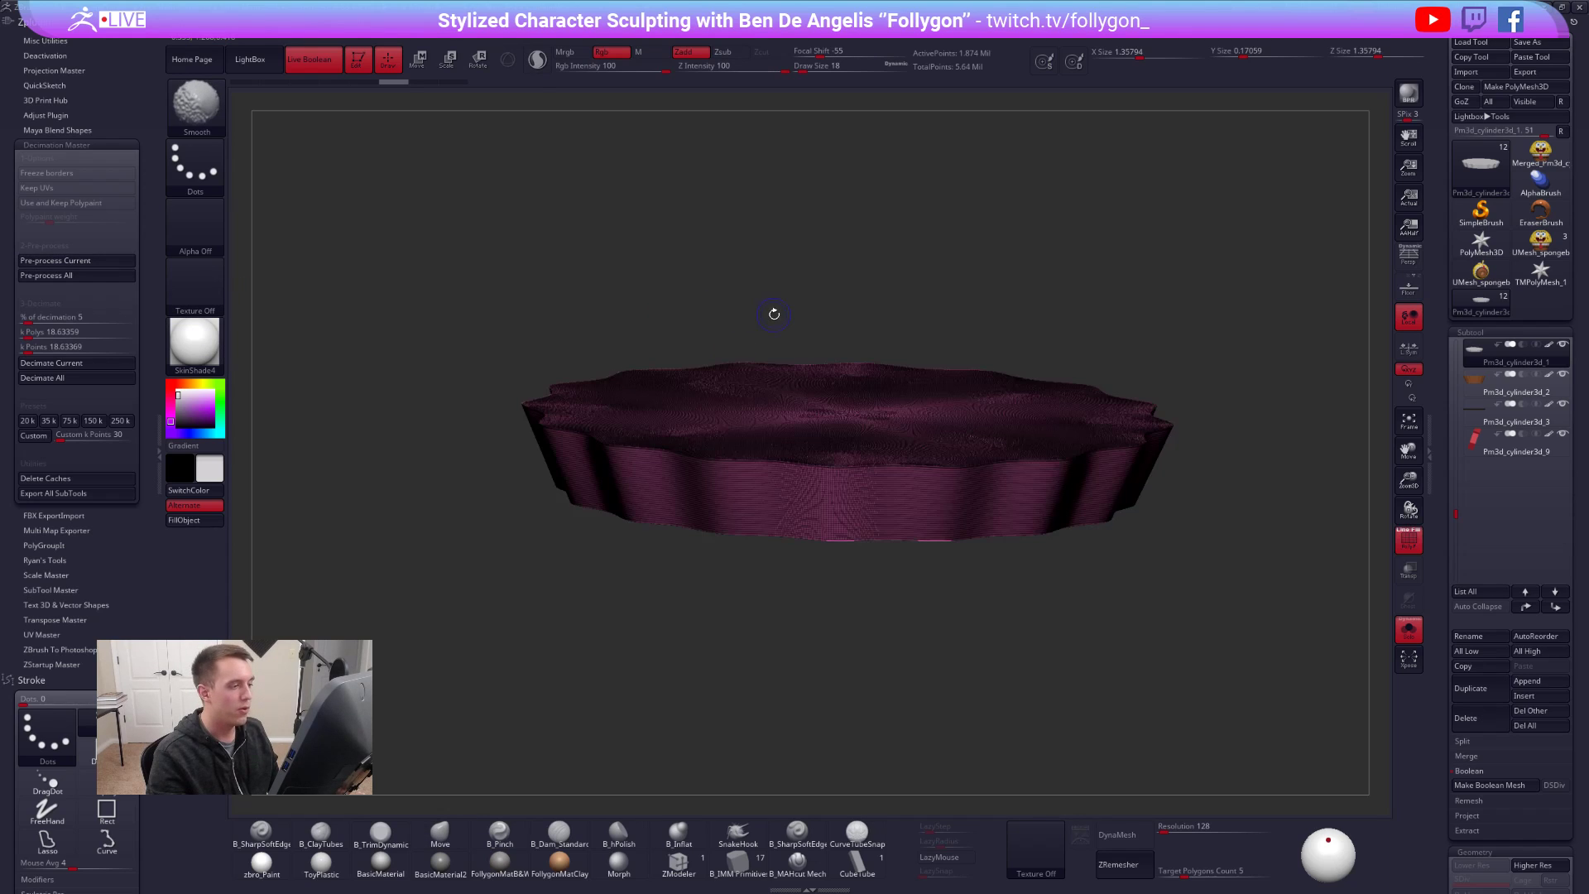
key("shift+f")
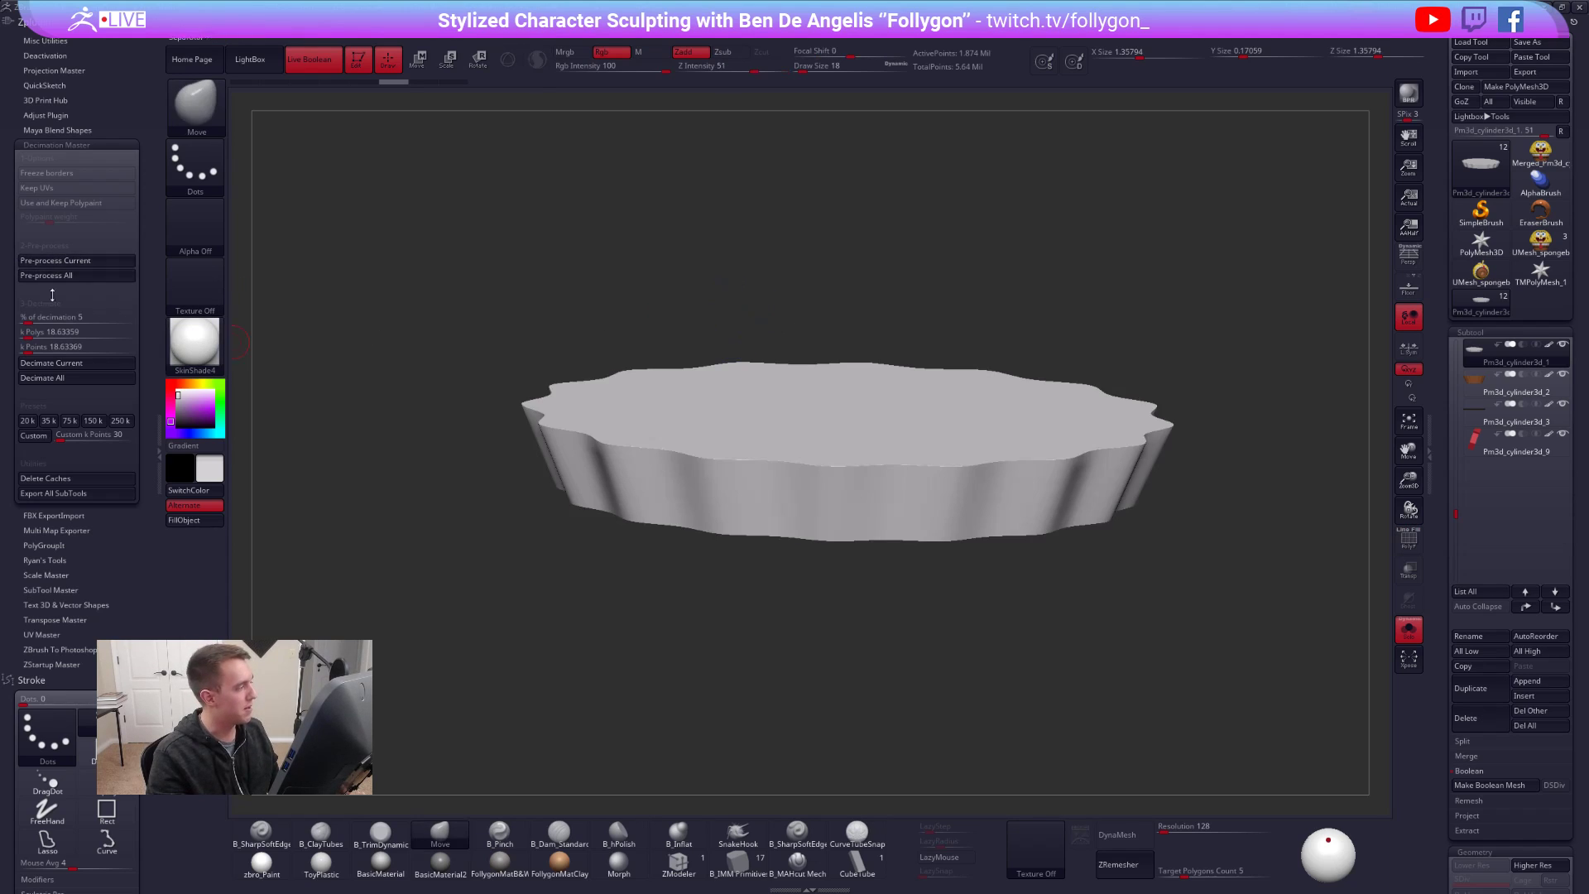
left_click(69, 363)
- Examine the decimated band's wireframe along its flat caps, pleated wall and lower edge against the brown trousers
key("shift+f")
mouse_move(808, 492)
right_mouse_down("ctrl")
mouse_move(836, 526)
mouse_move(869, 451)
mouse_move(790, 522)
mouse_move(695, 497)
mouse_move(807, 496)
mouse_move(682, 526)
mouse_move(745, 515)
mouse_move(828, 437)
mouse_move(857, 460)
right_mouse_up("ctrl")
key("shift+f")
key("shift+f")
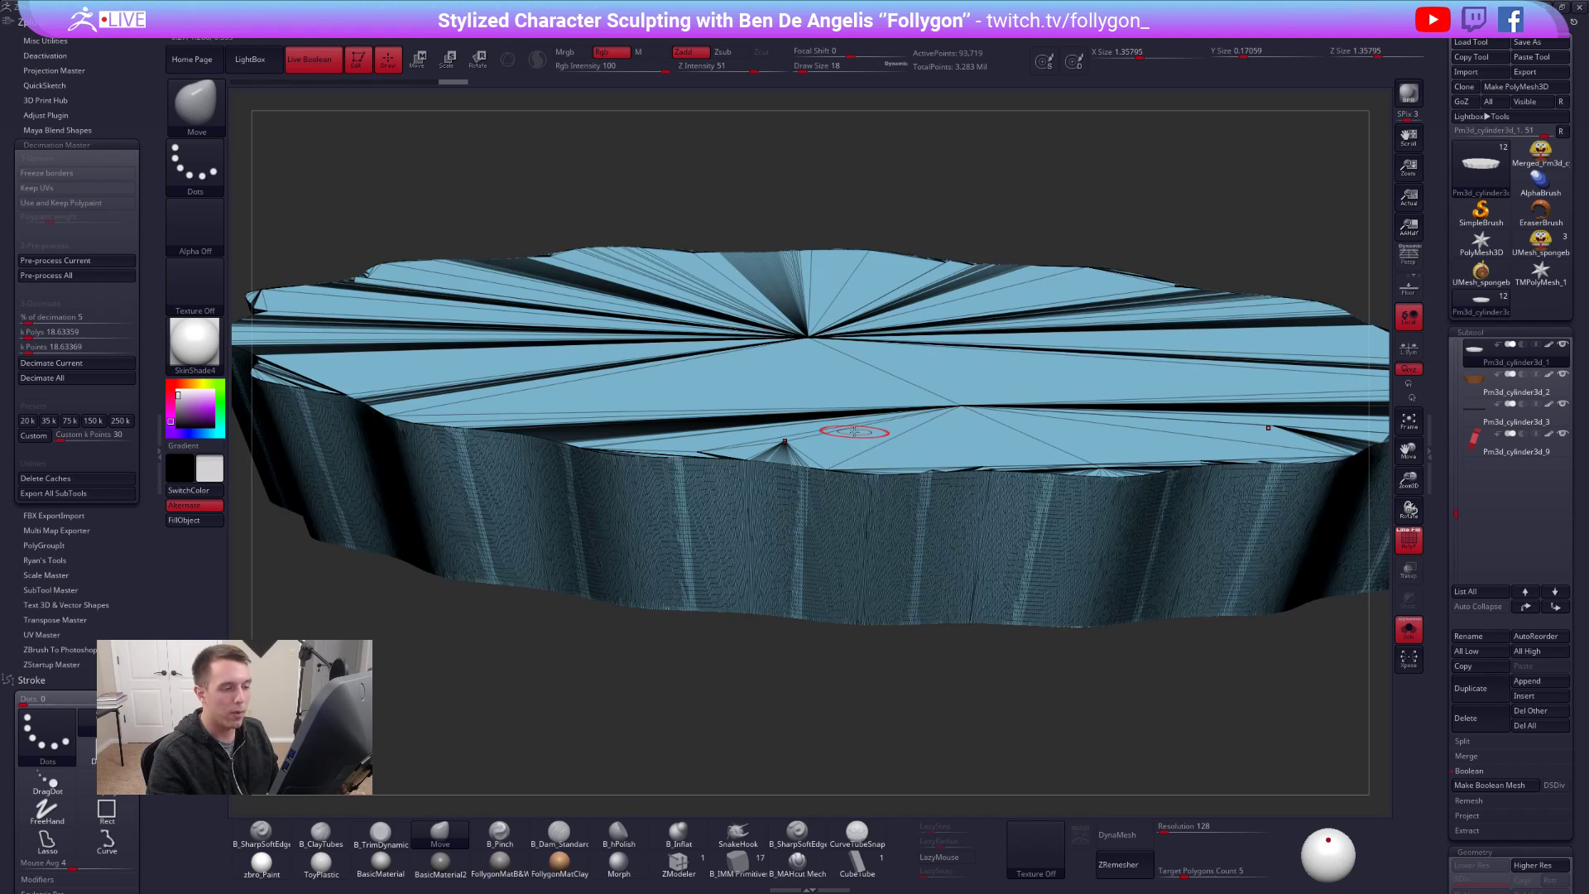
left_click(1416, 533)
right_click_drag(1057, 436, 930, 425, "ctrl")
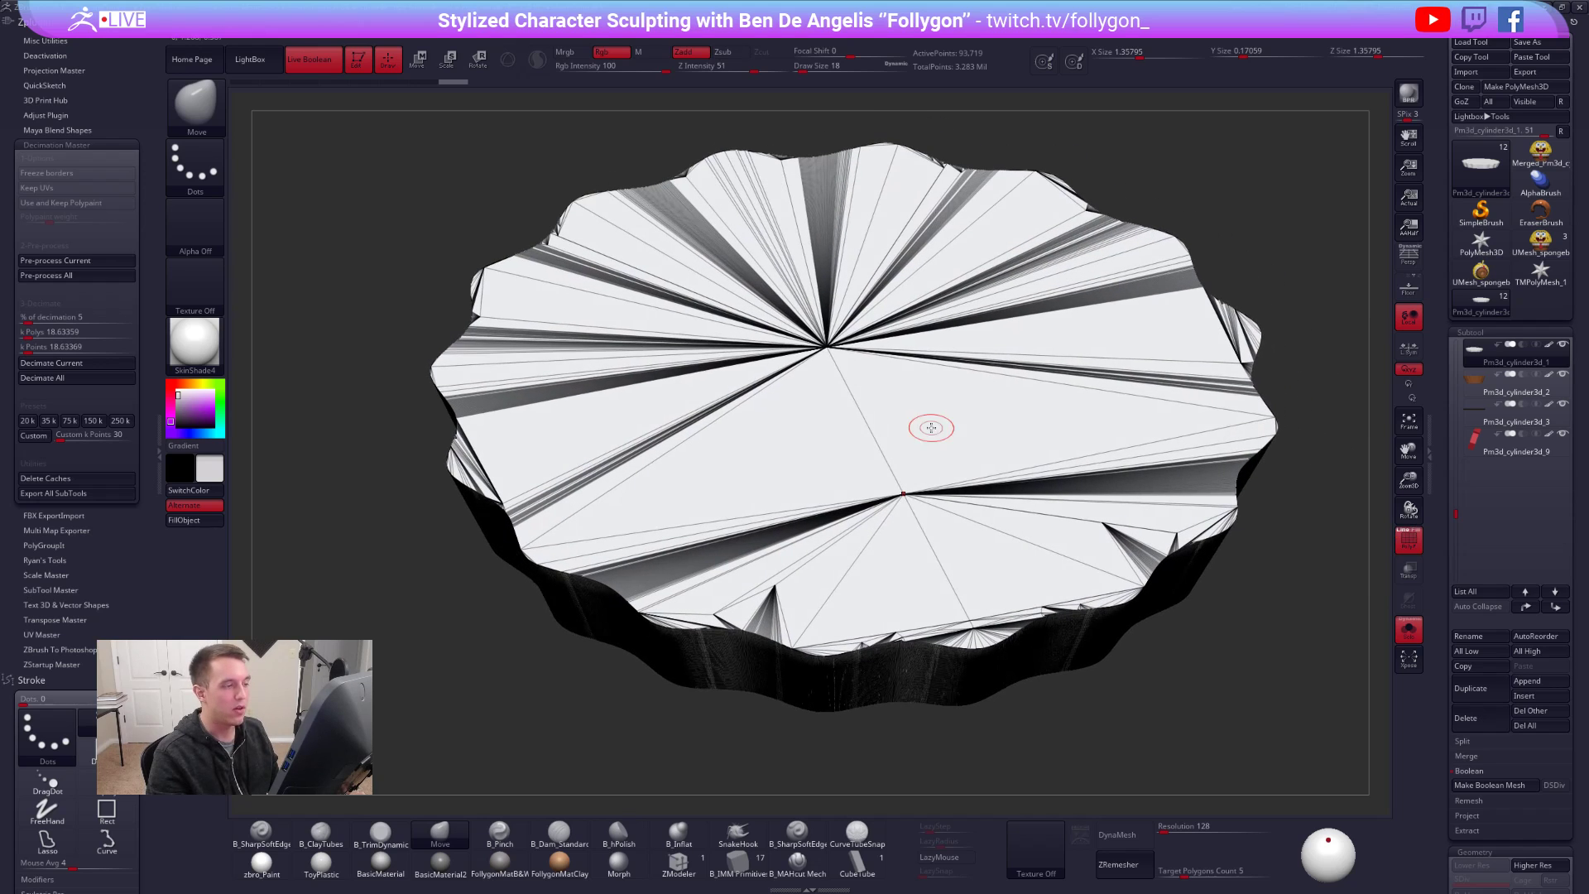
right_click_drag(971, 623, 965, 542)
right_click_drag(899, 645, 979, 596, "ctrl")
left_click(1416, 533)
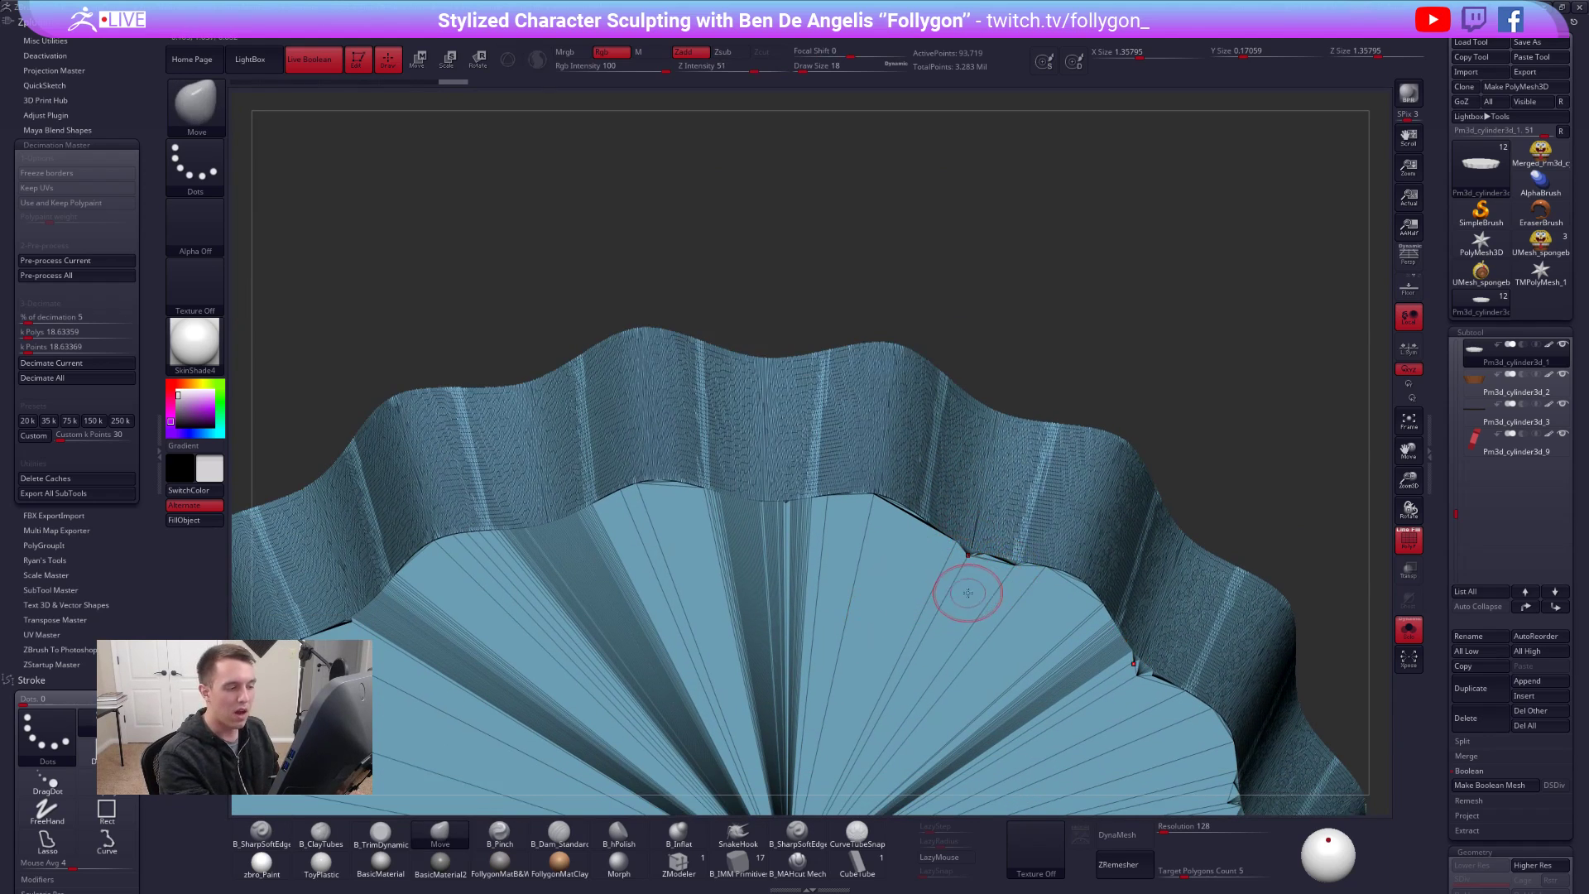
key("alt+s")
right_click_drag(952, 547, 954, 579)
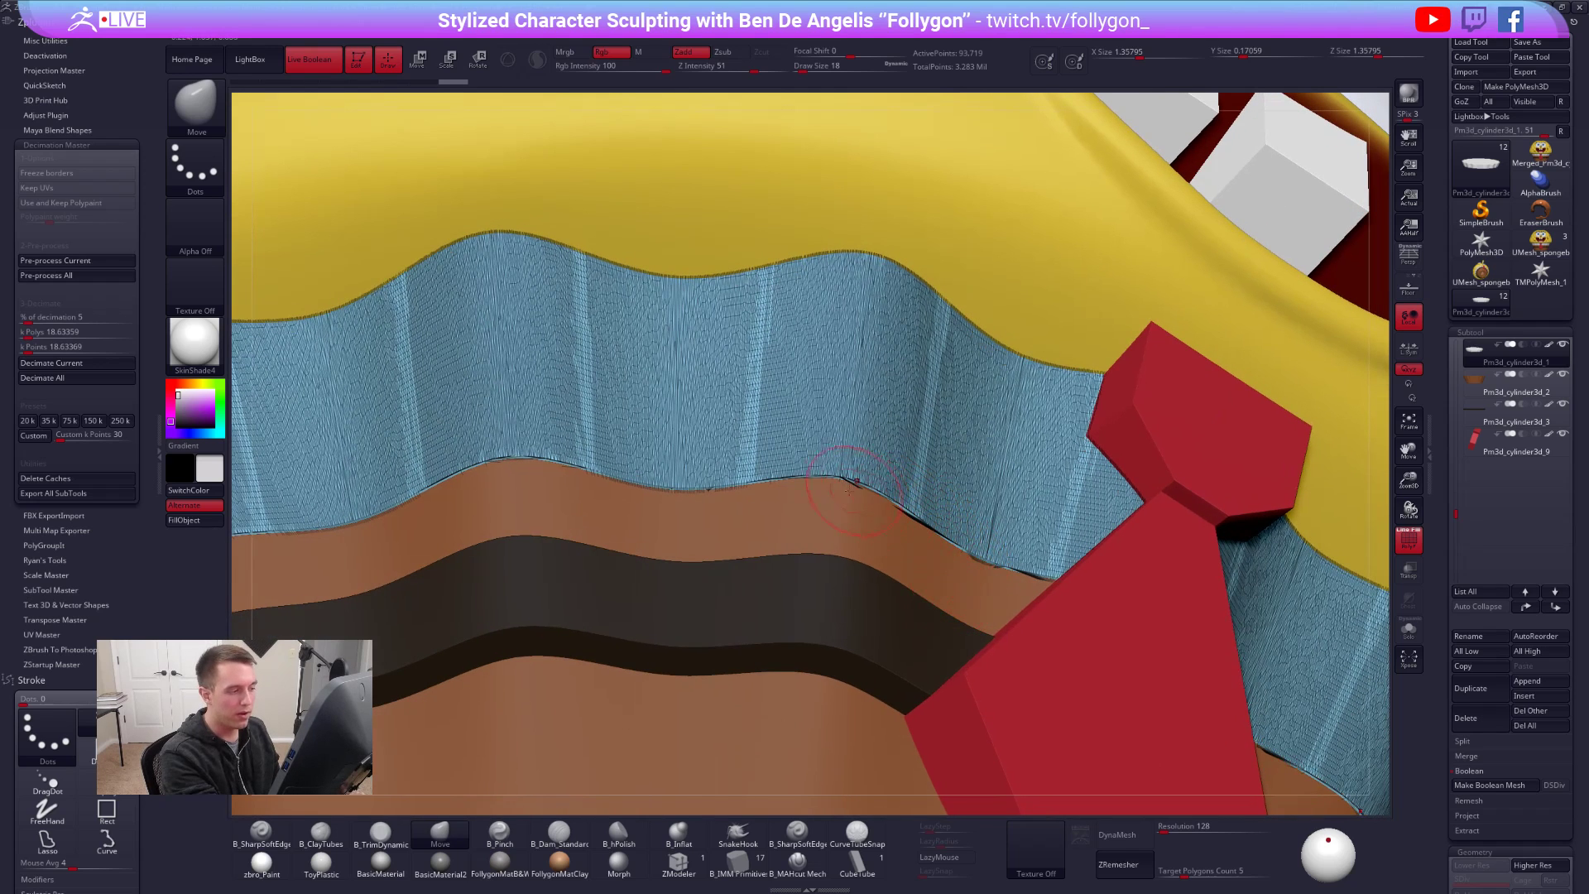
- Isolate the shirt band again and undo its decimation
key("alt+s")
mouse_move(920, 522)
right_mouse_down()
mouse_move(958, 561)
mouse_move(983, 556)
mouse_move(979, 599)
mouse_move(1022, 582)
mouse_move(855, 511)
mouse_move(869, 529)
mouse_move(850, 505)
mouse_move(863, 495)
right_mouse_up()
key("ctrl+z")
key("ctrl+shift+z")
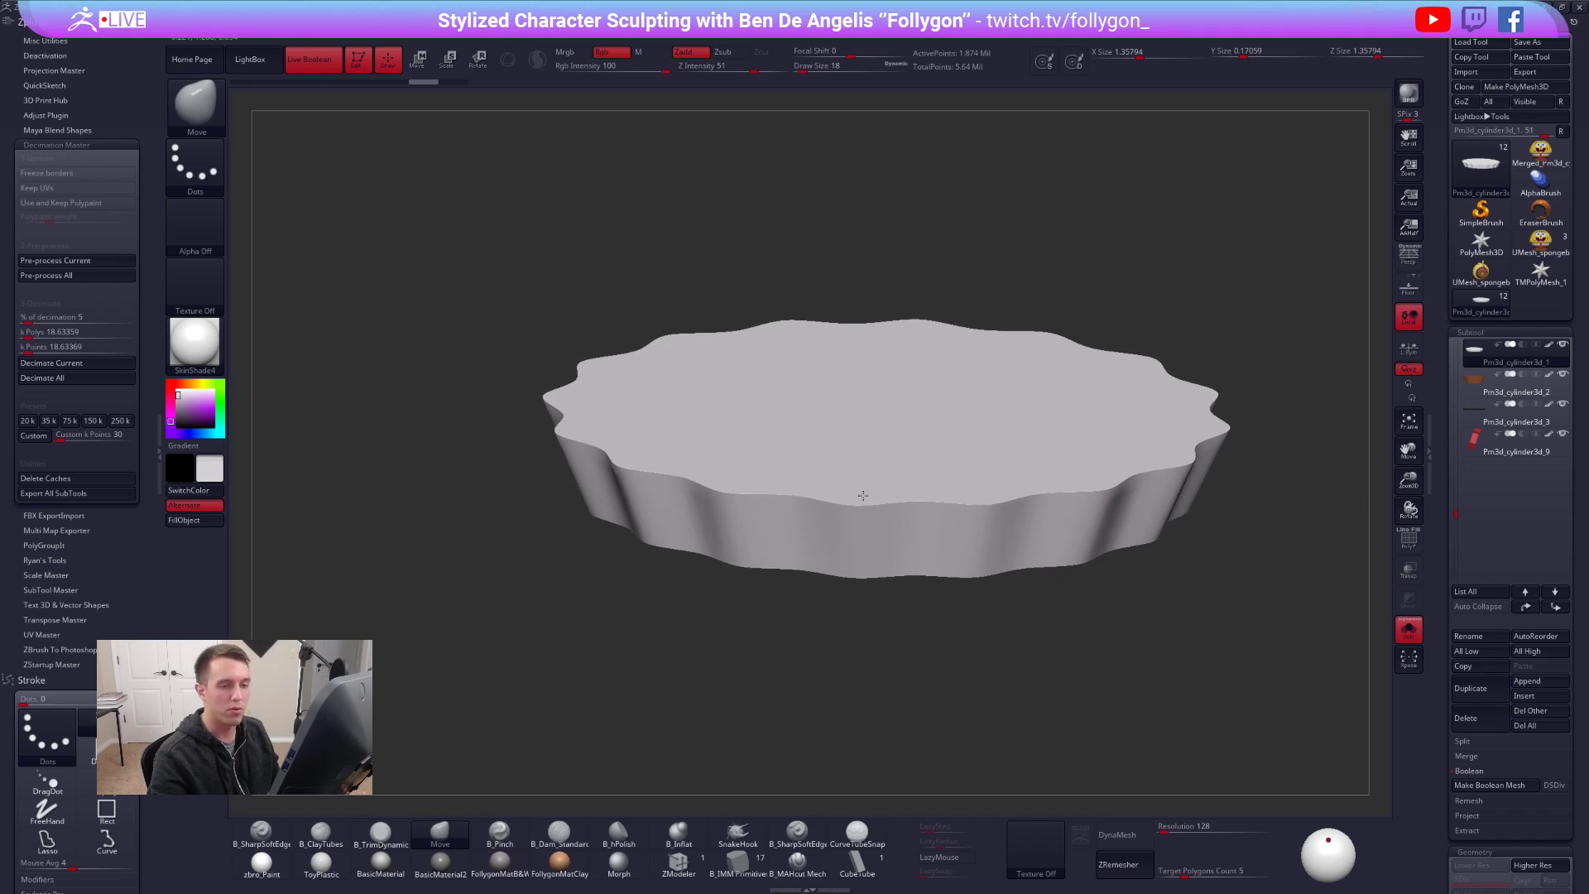
- Add surface noise to the shirt band with the current NoiseMaker settings and apply it to the mesh
scroll(1448, 392, "down", 10)
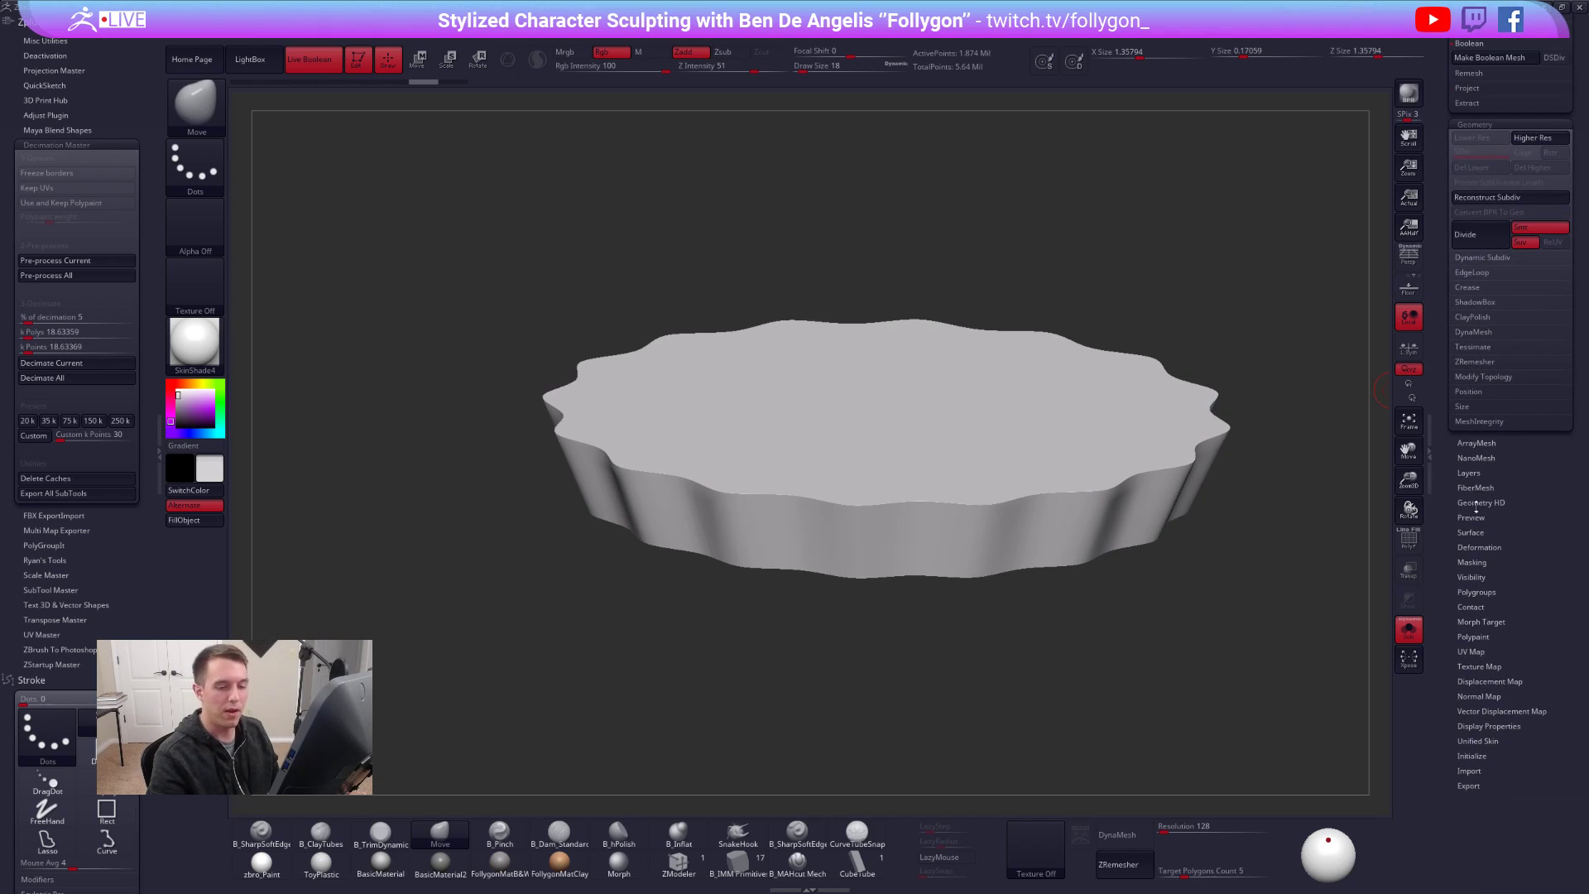
key("shift+f")
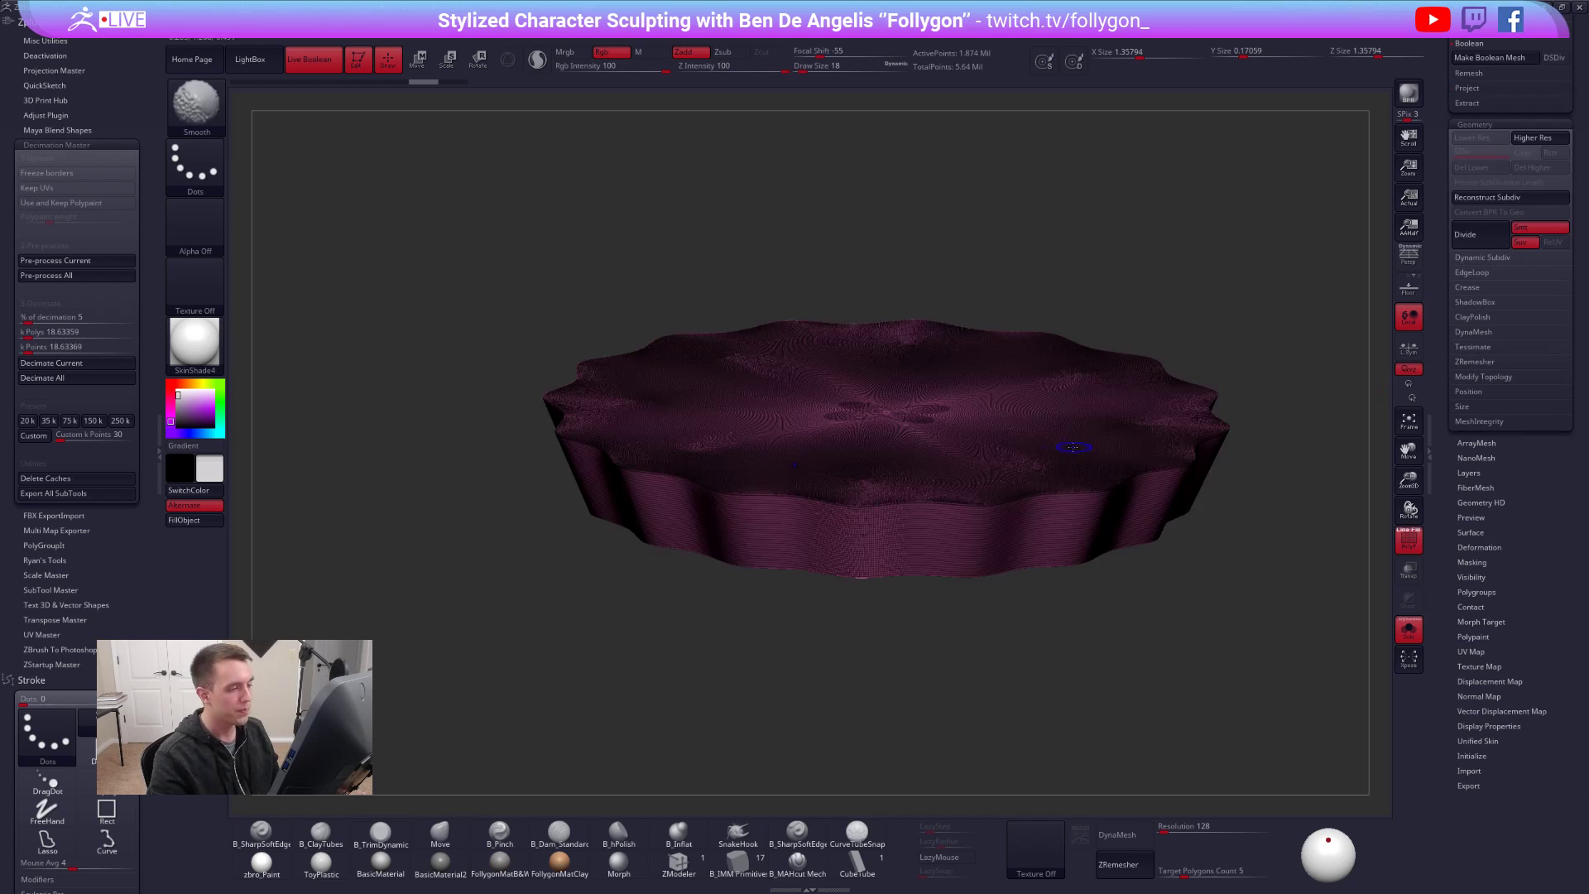
key("shift+f")
left_click(1471, 532)
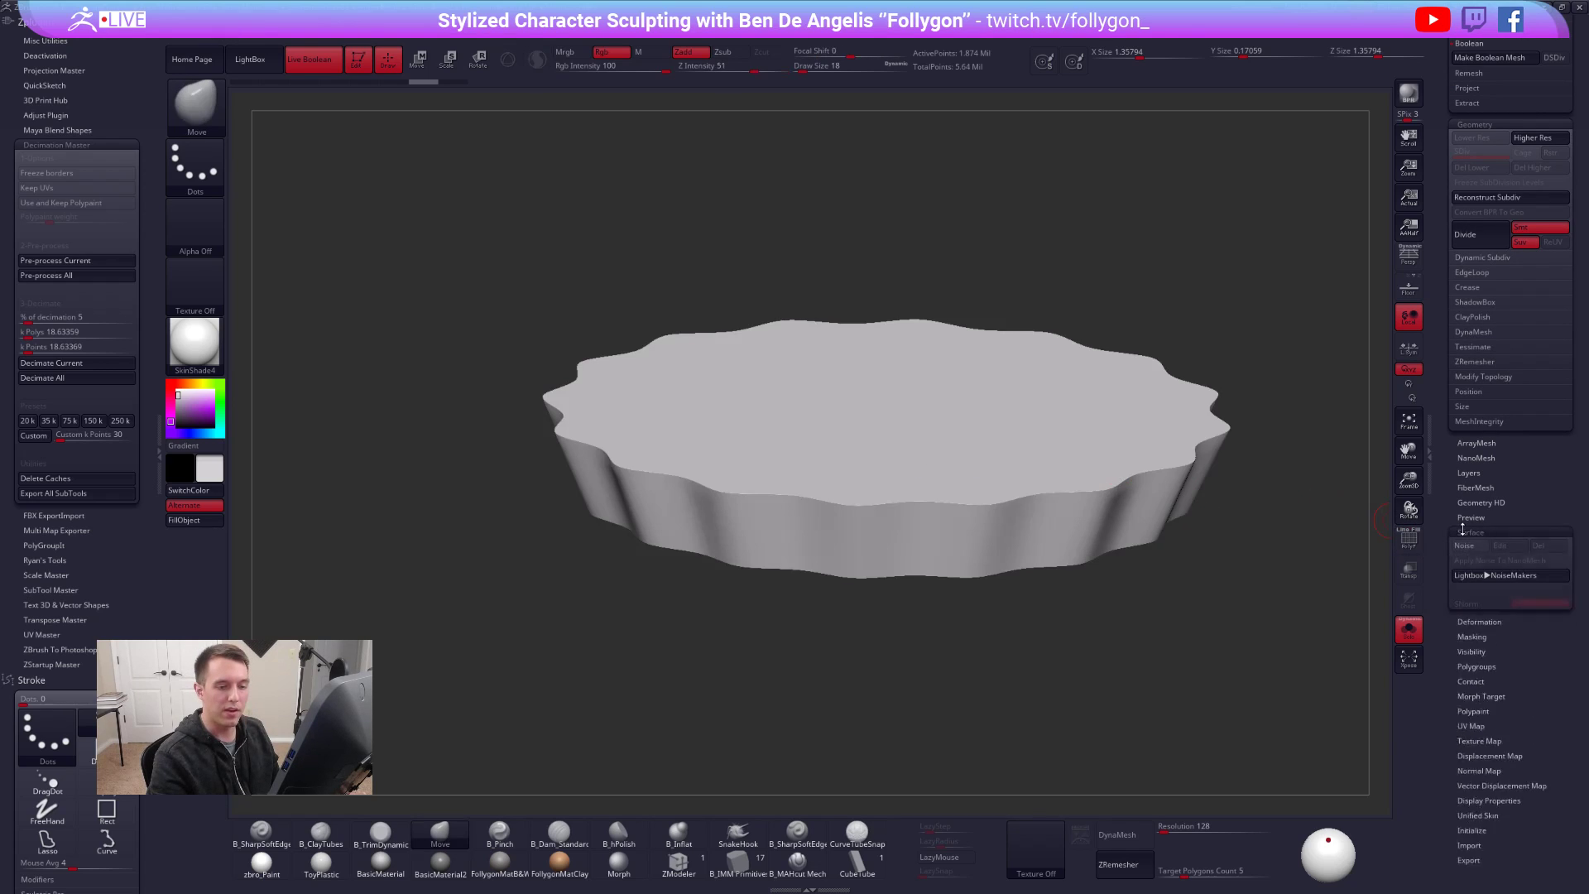
scroll(1477, 456, "down", 1)
scroll(1477, 455, "down", 2)
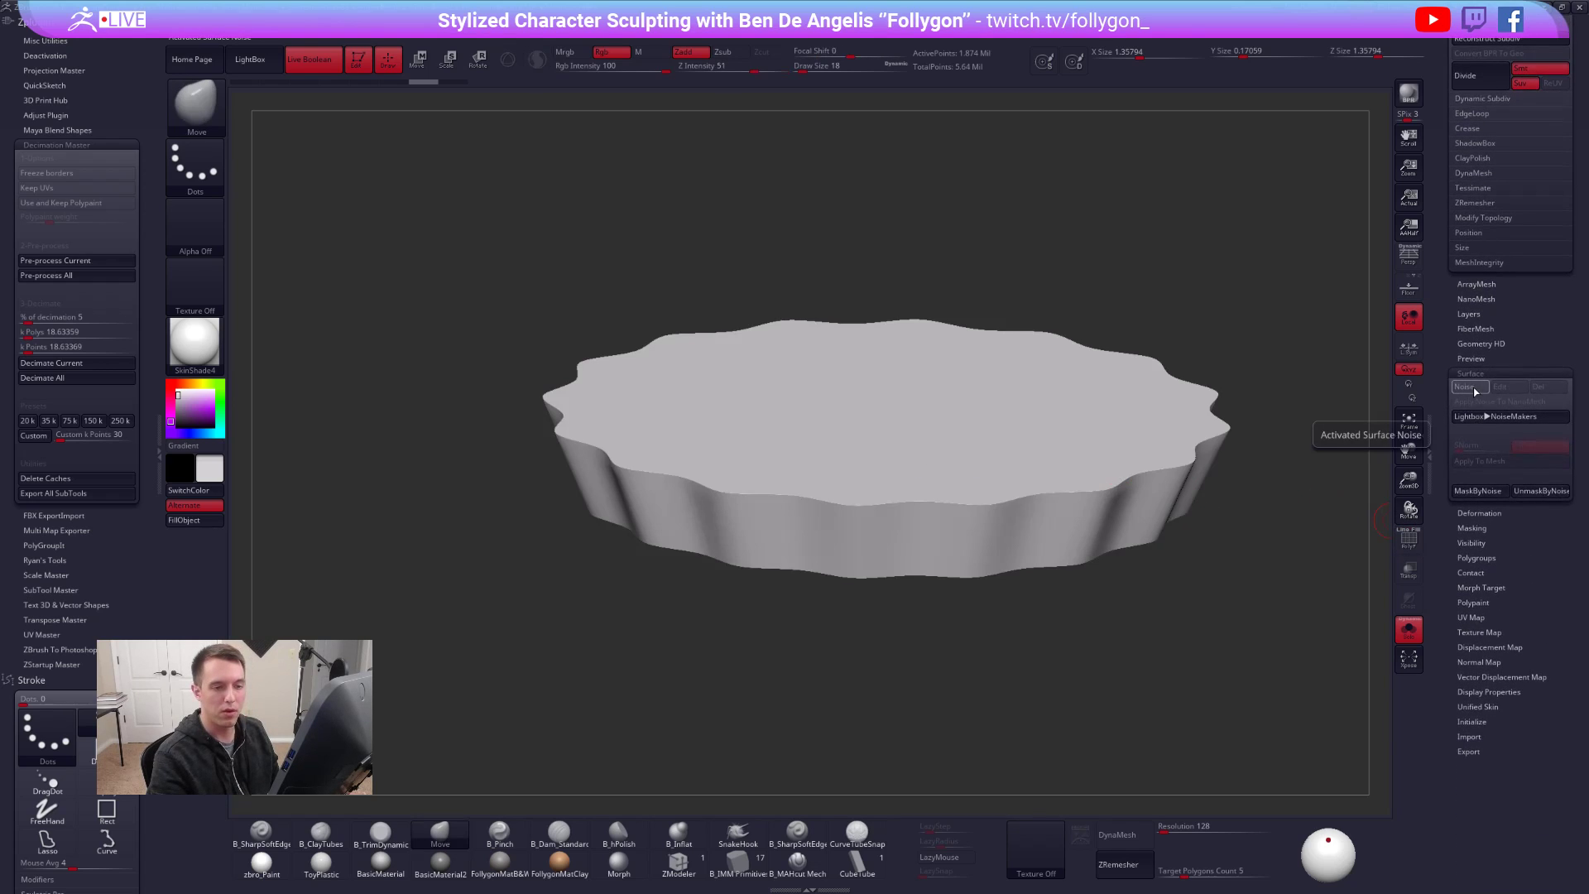
left_click(1467, 388)
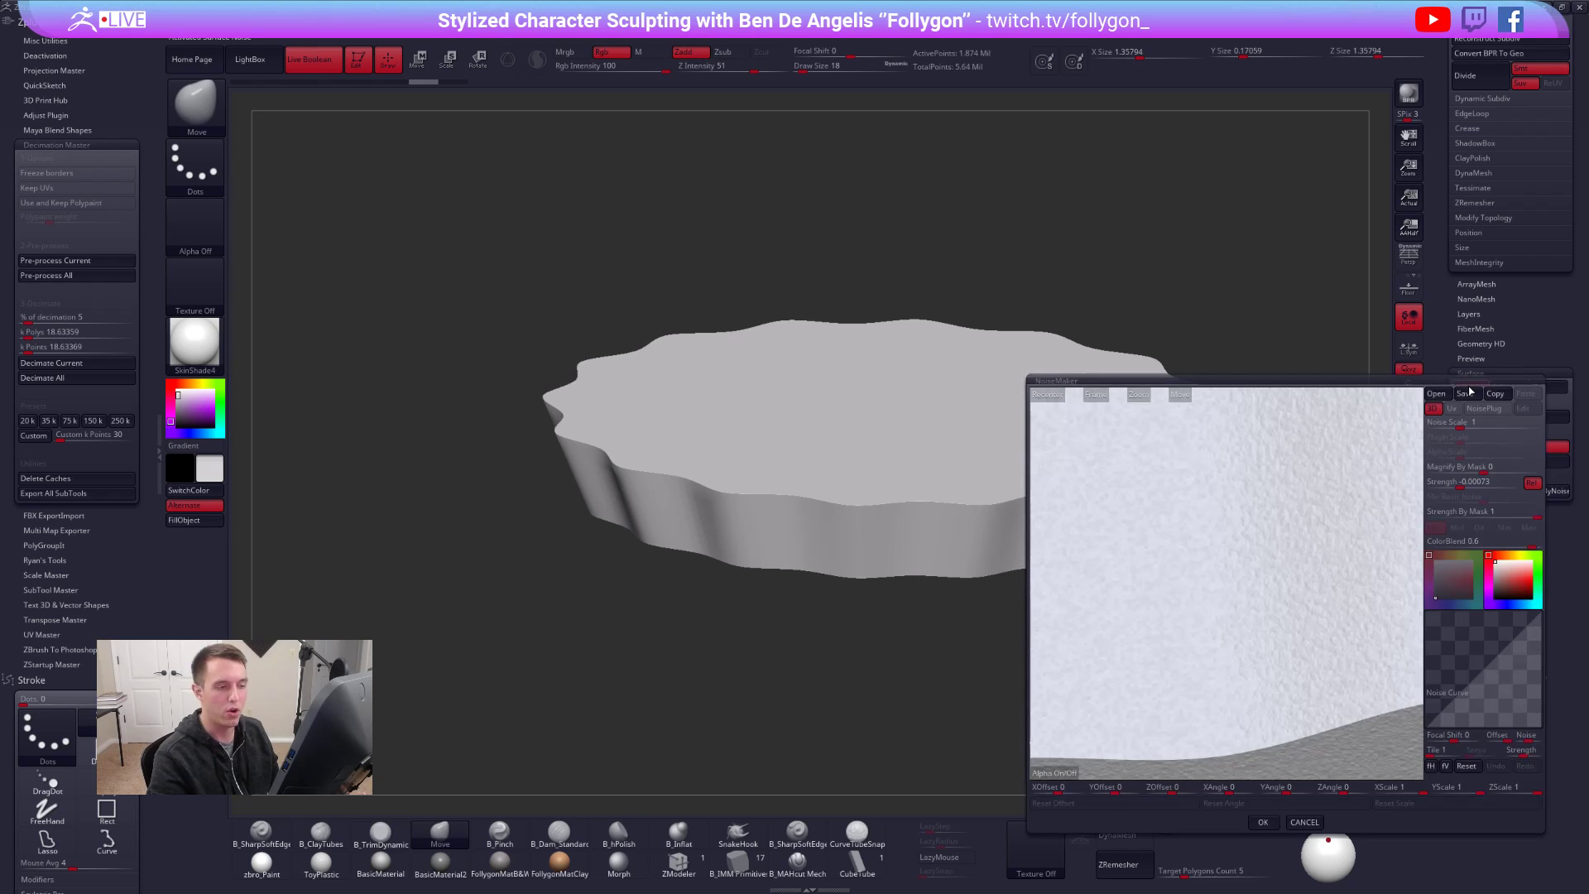
mouse_move(1241, 508)
left_mouse_down()
mouse_move(1170, 475)
mouse_move(1309, 606)
mouse_move(1254, 522)
mouse_move(1317, 579)
mouse_move(1225, 547)
mouse_move(1247, 577)
left_mouse_up()
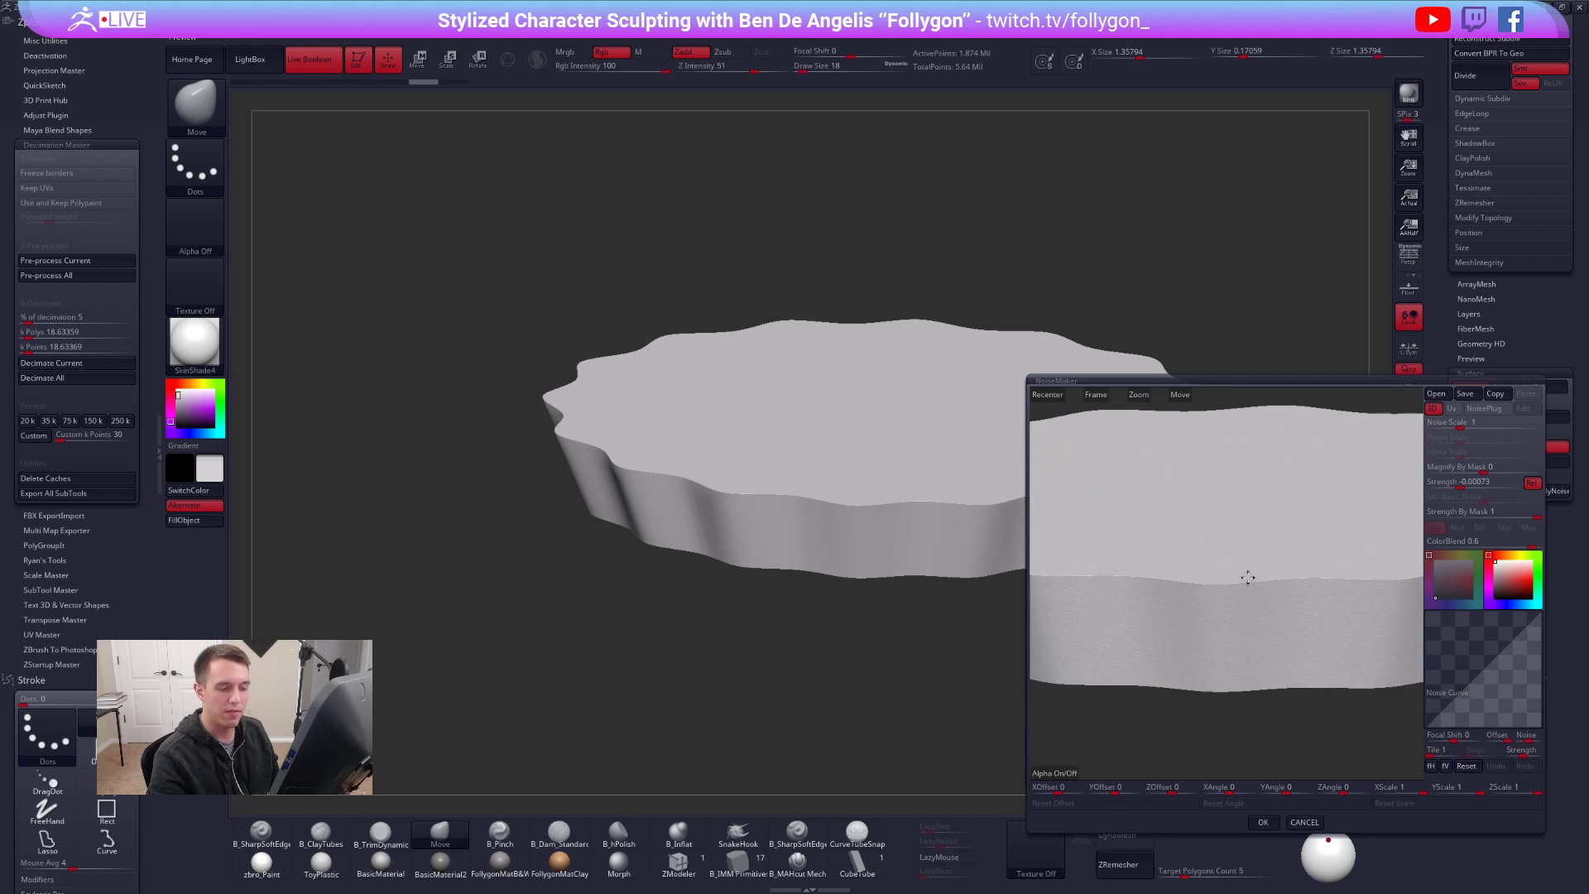
left_click(1261, 824)
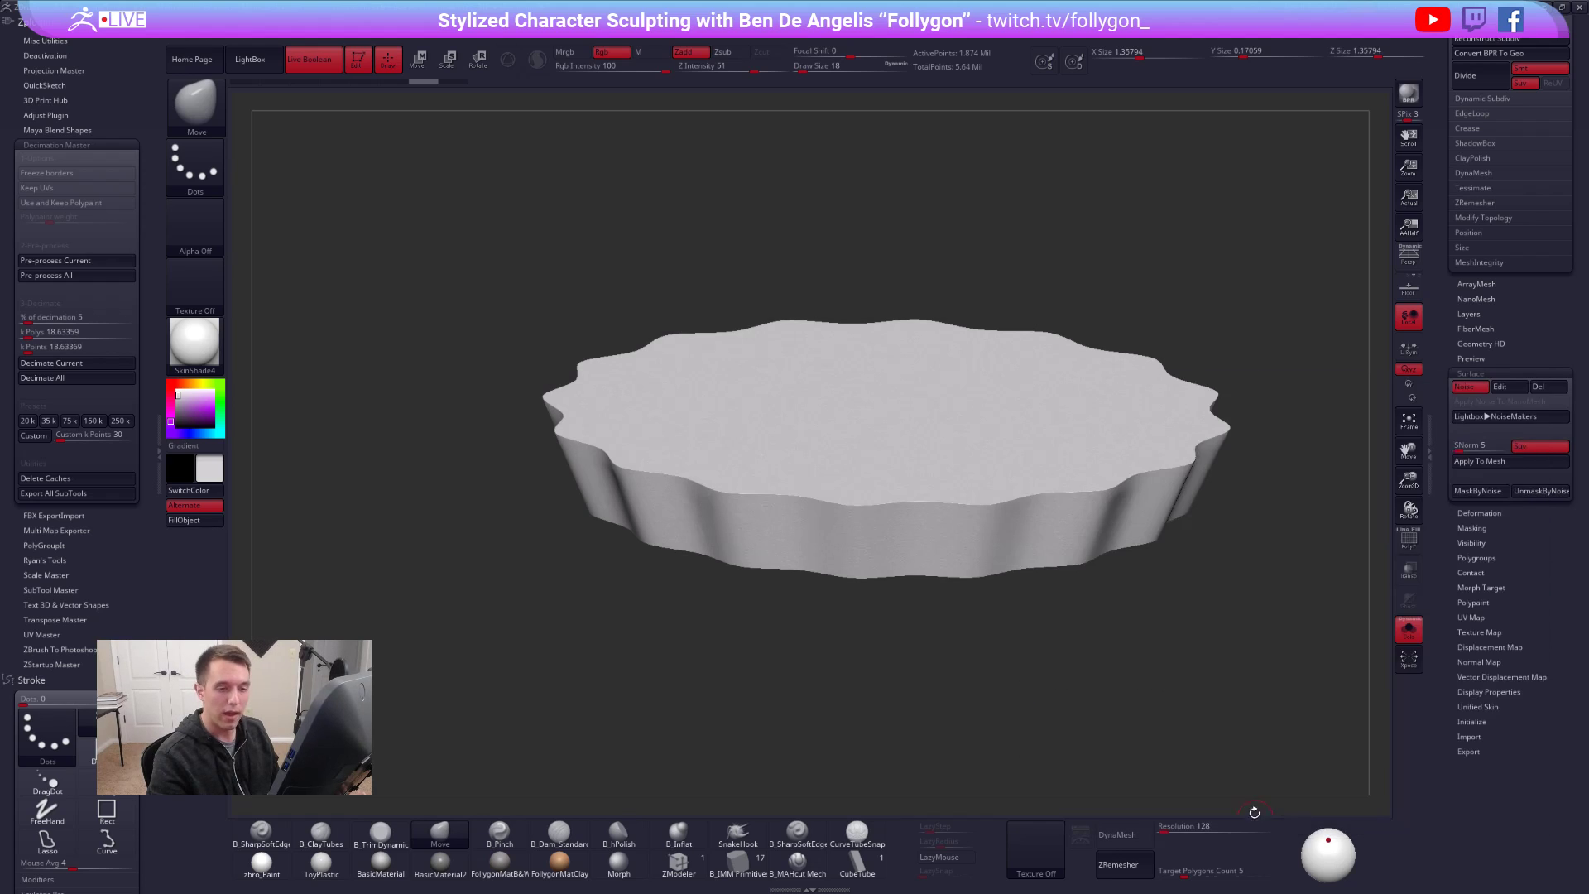
left_click(1478, 465)
scroll(1465, 579, "up", 10)
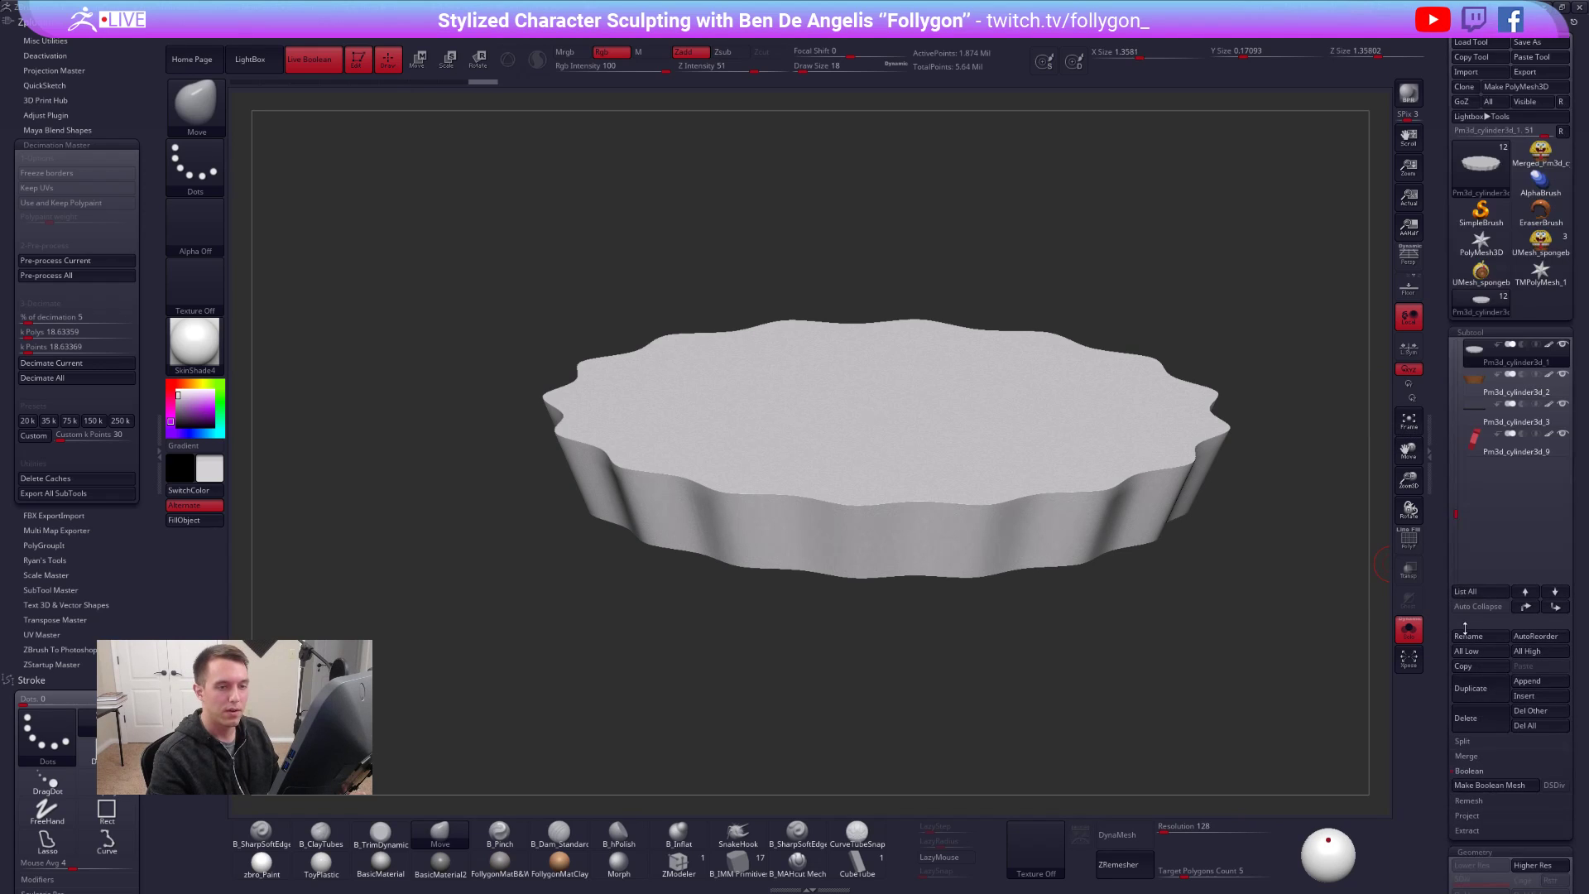
- Select the Standard brush and fill the isolated shirt band with the light grey colour and SkinShade4 material
key("shift+s")
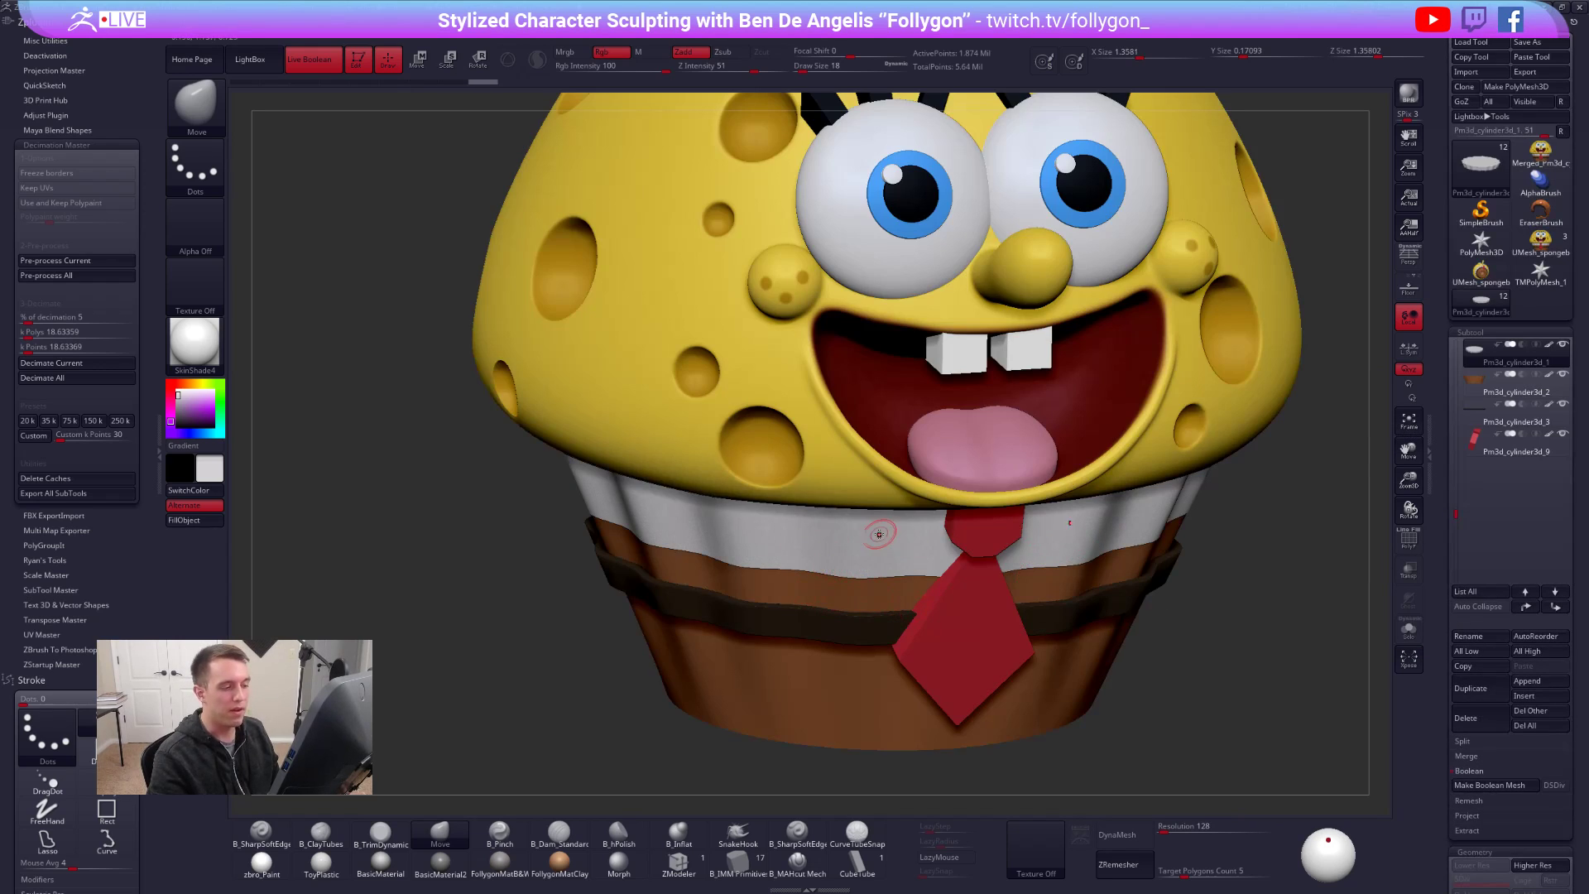
key("shift+s")
scroll(868, 542, "up", 5)
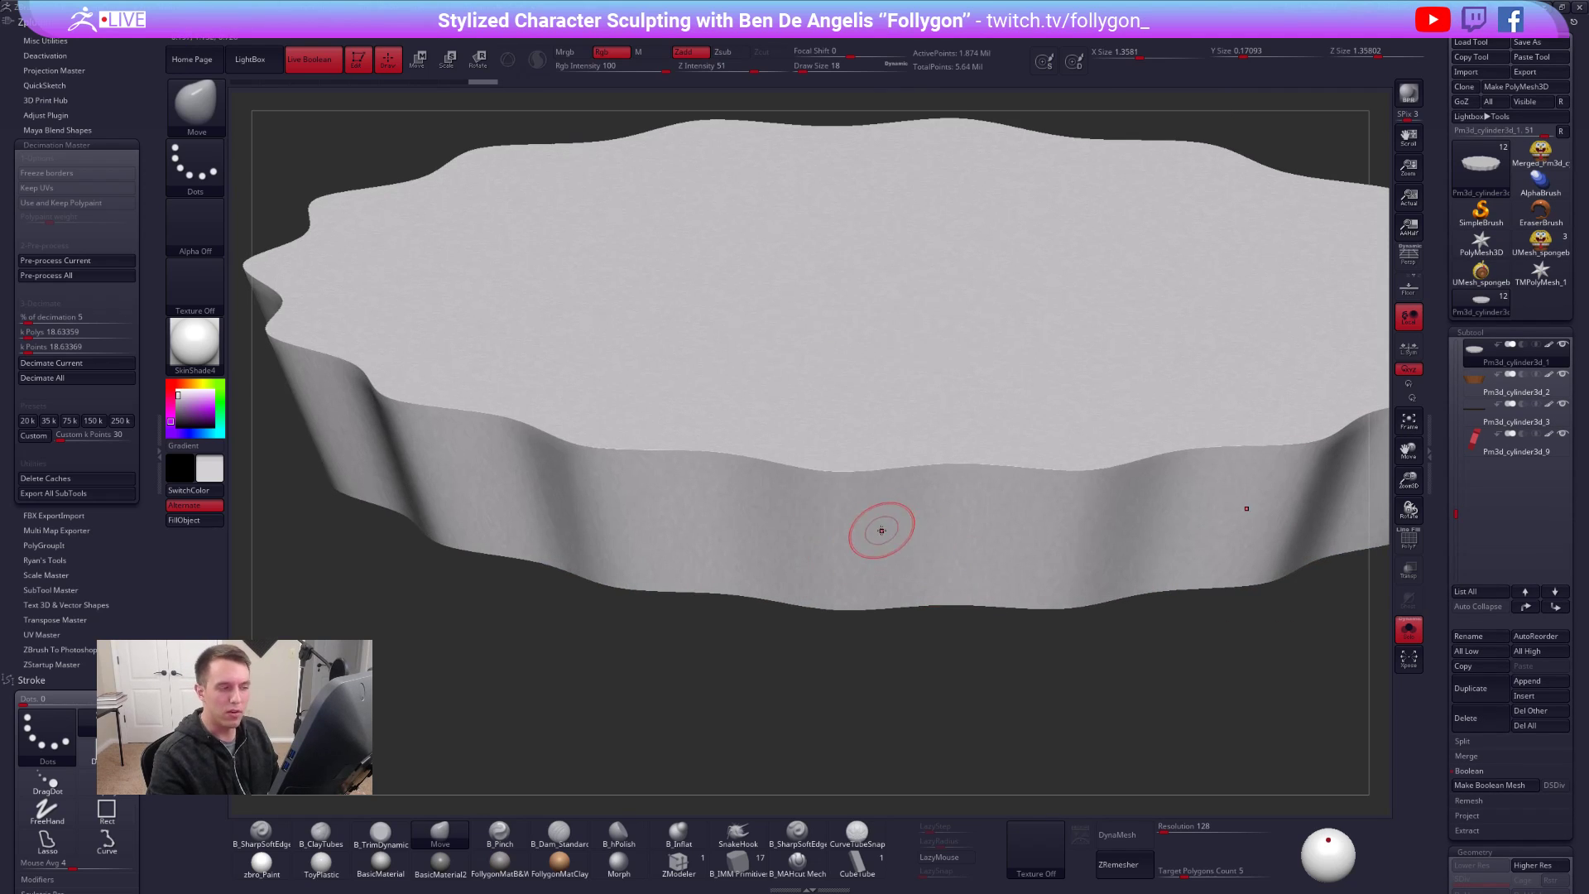
key("b")
key("s")
key("t")
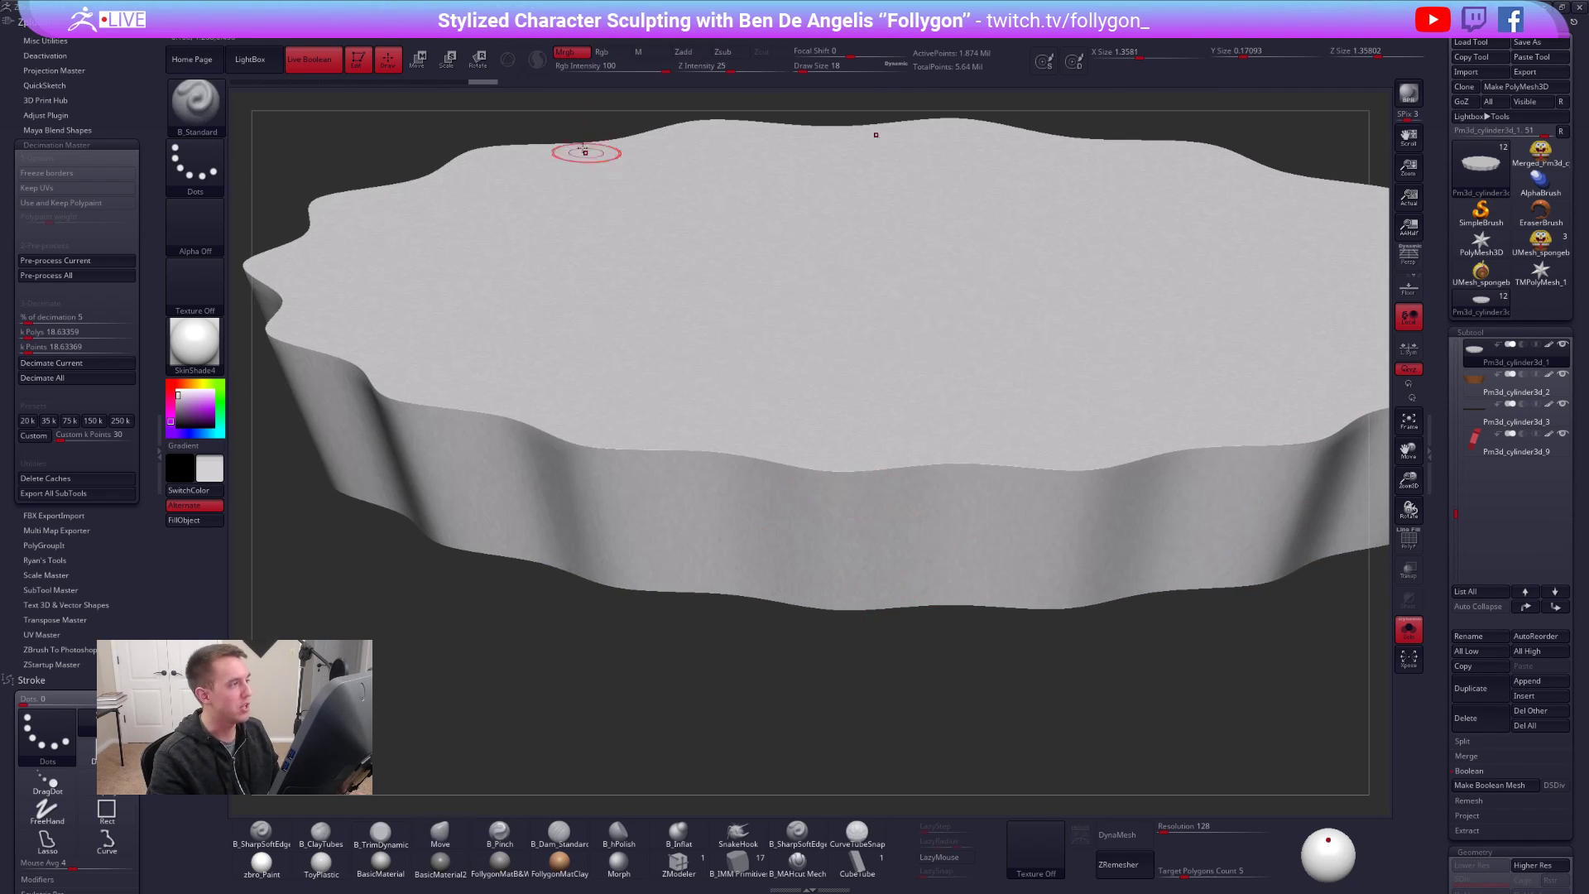
left_click(186, 520)
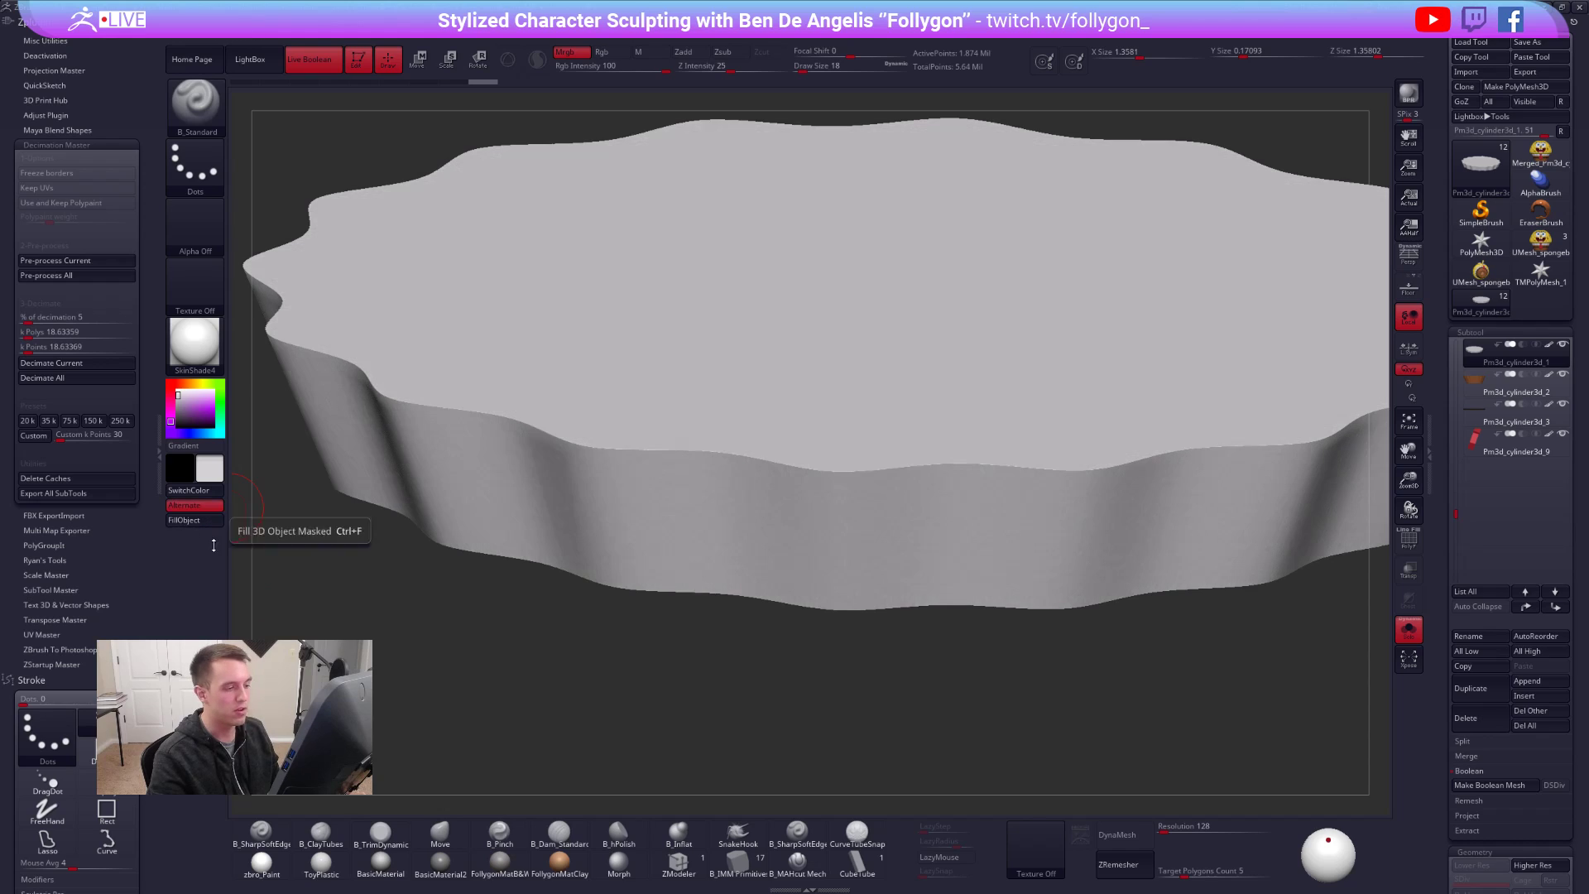
key("ctrl")
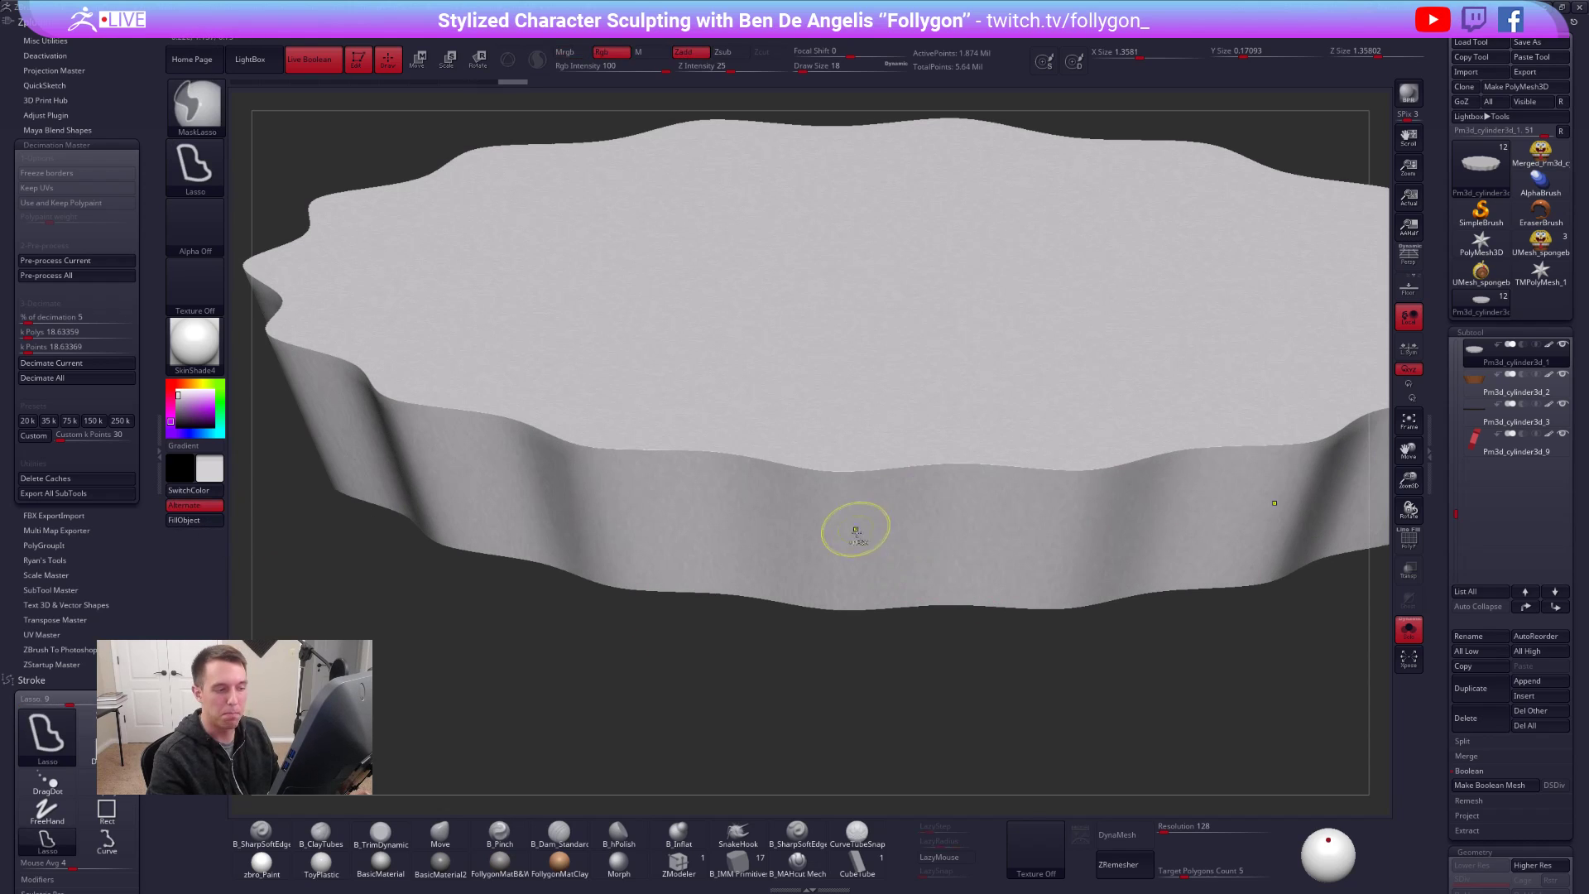
key("ctrl+shift+z")
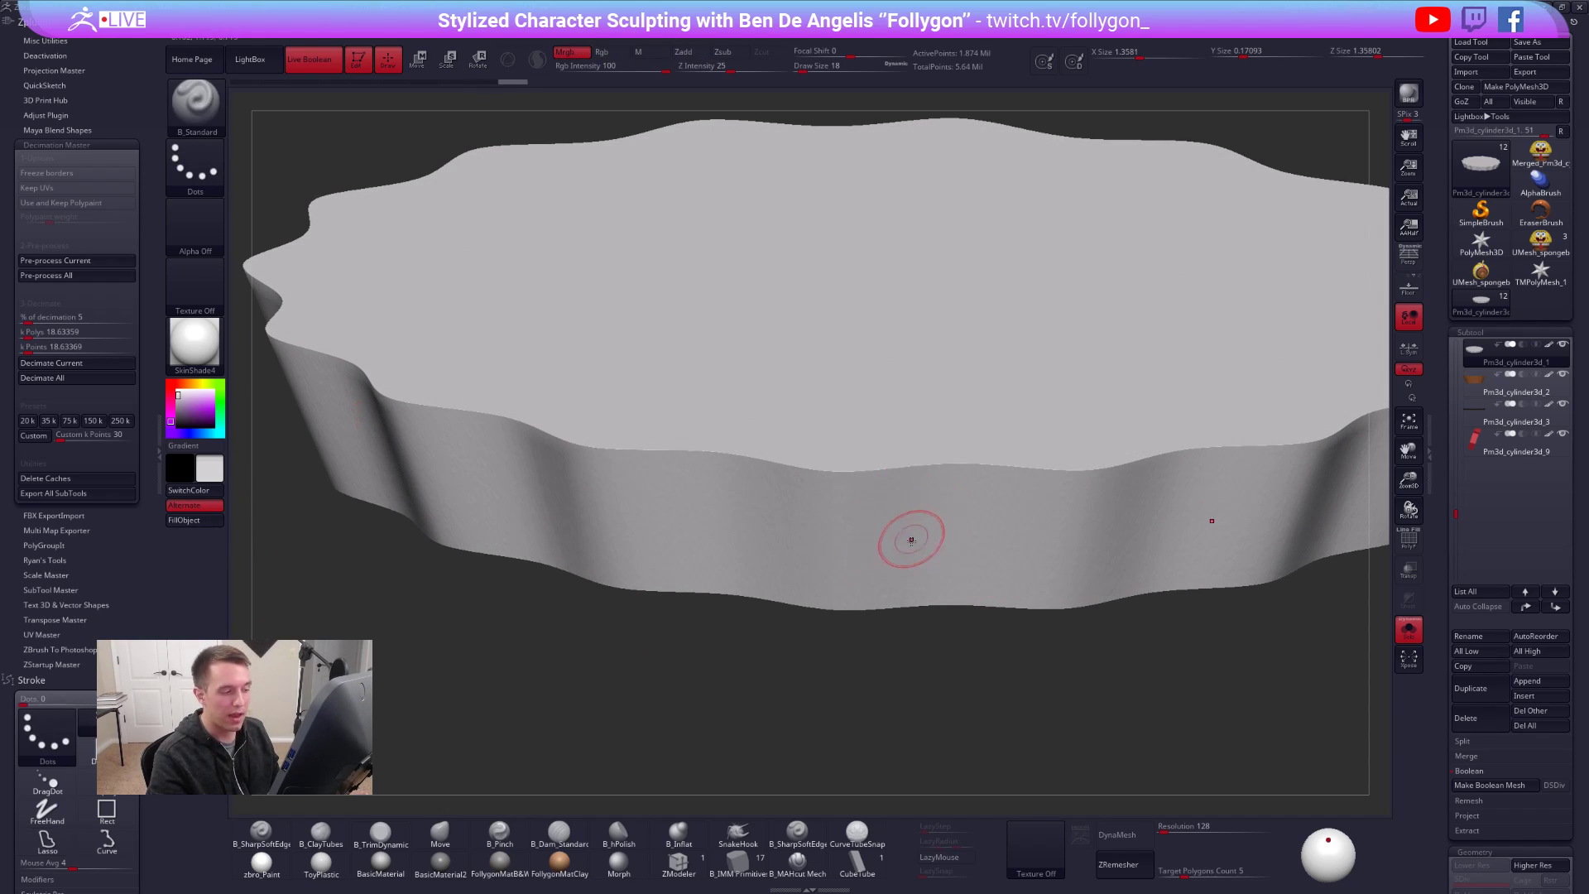
- Check the noisy shirt band against the full model, isolate it, pre-process it in Decimation Master and decimate it to 5 percent
right_click_drag(939, 550, 945, 526)
key("shift+s")
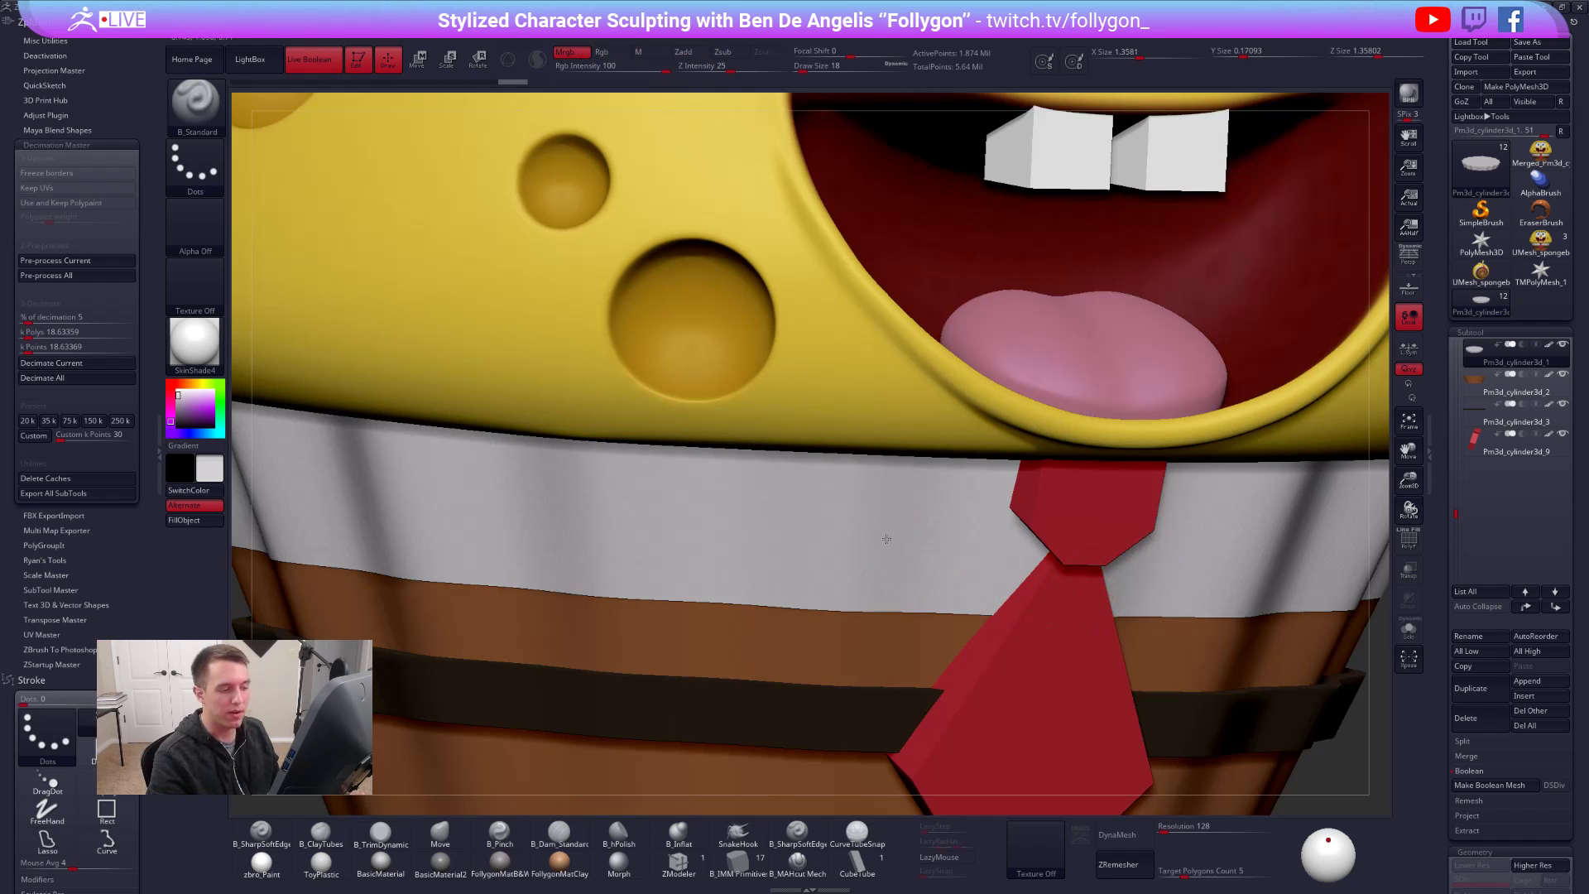
key("f")
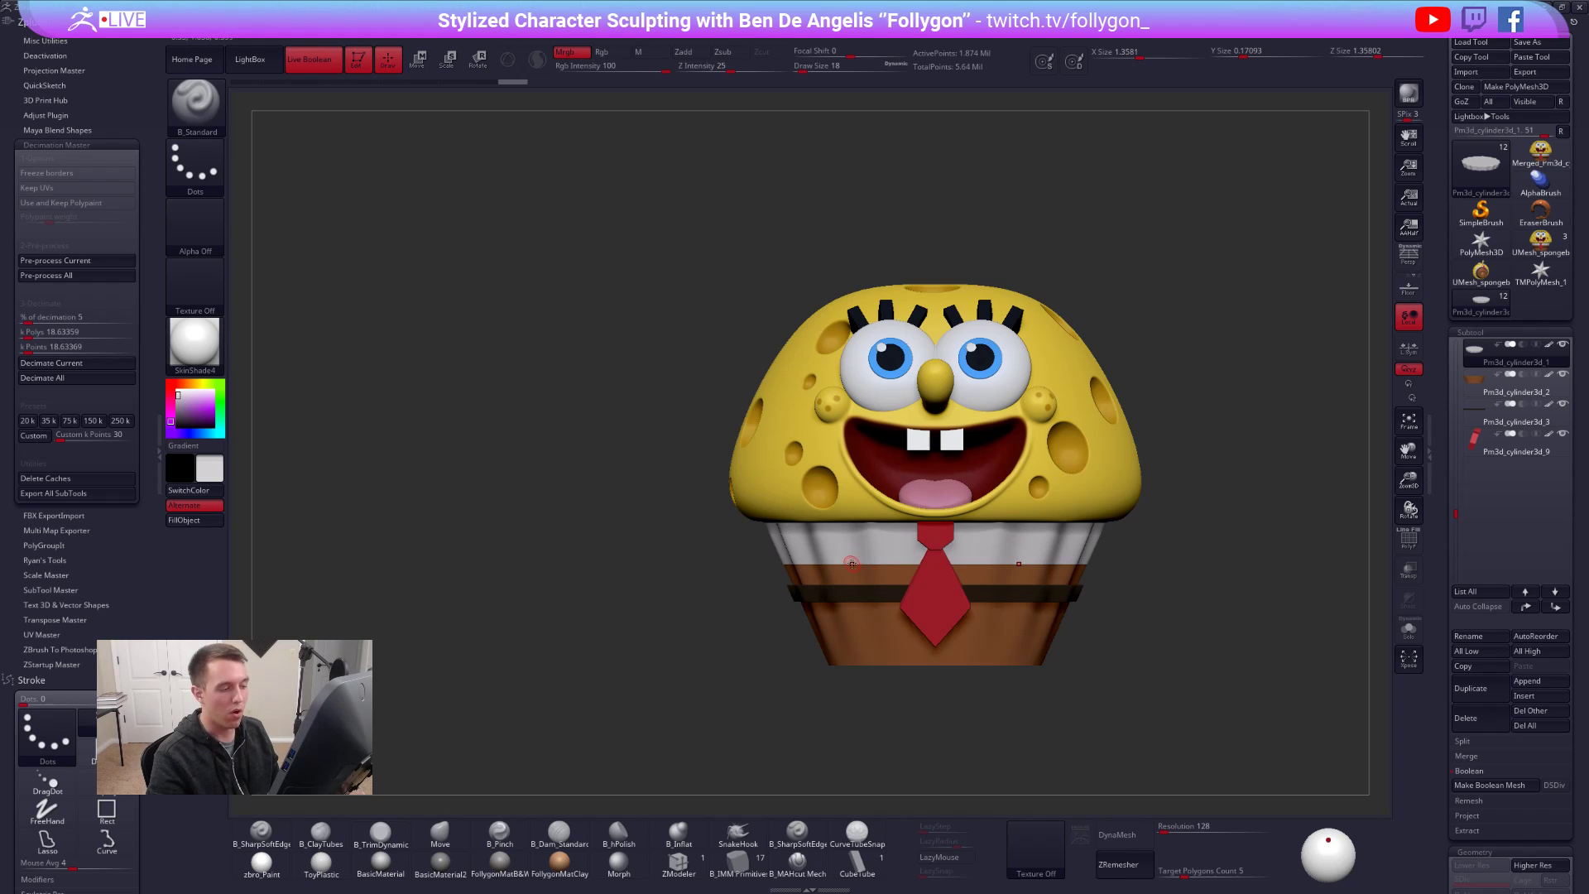
key("shift+s")
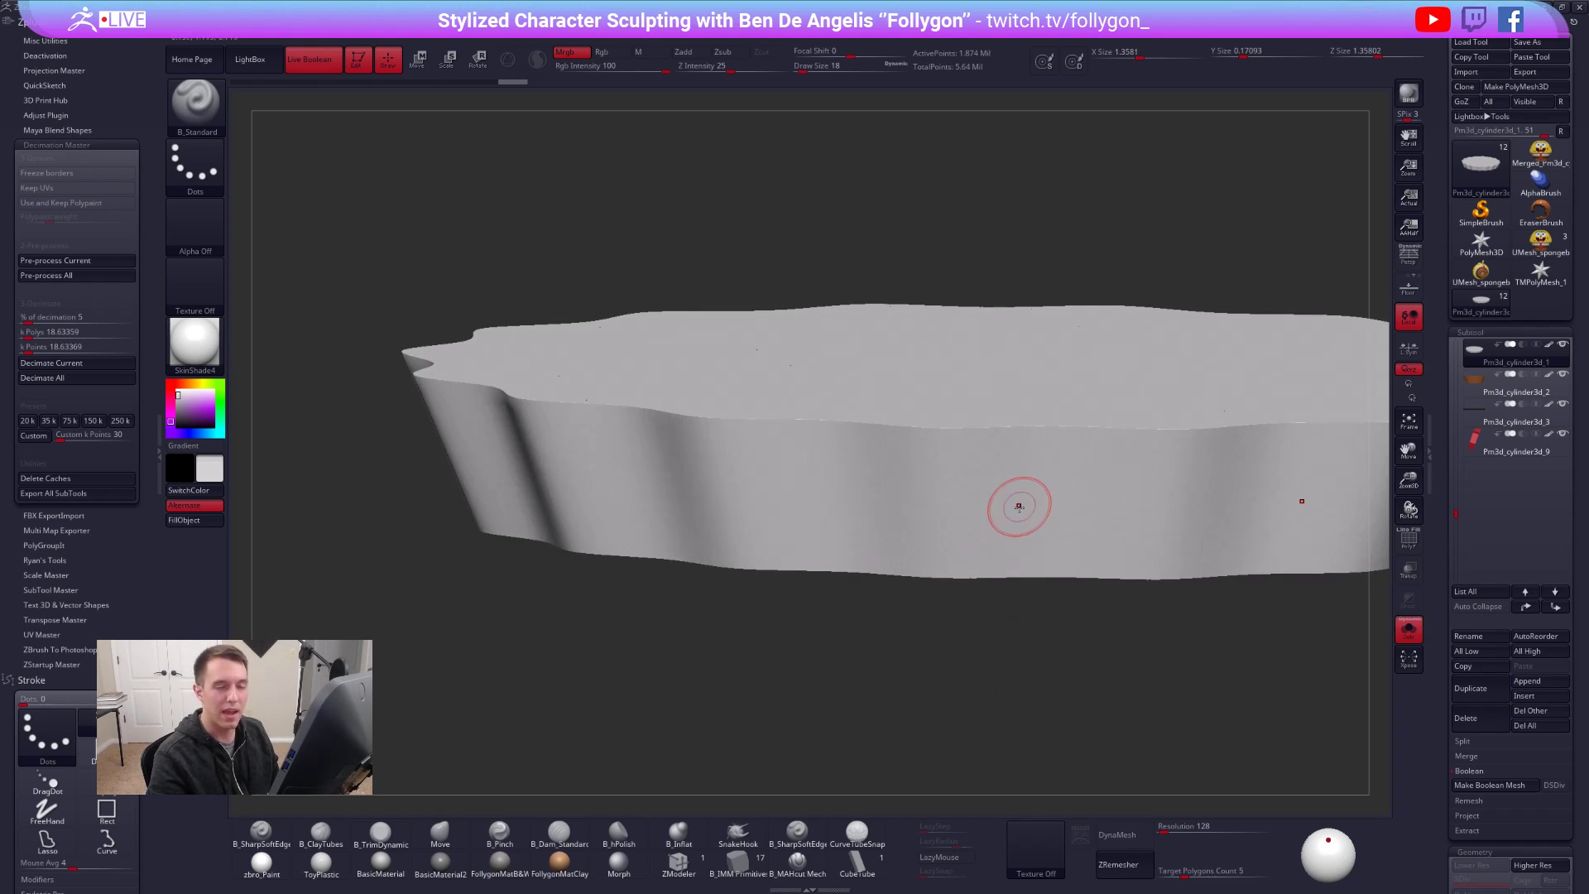
key("f")
key("shift+s")
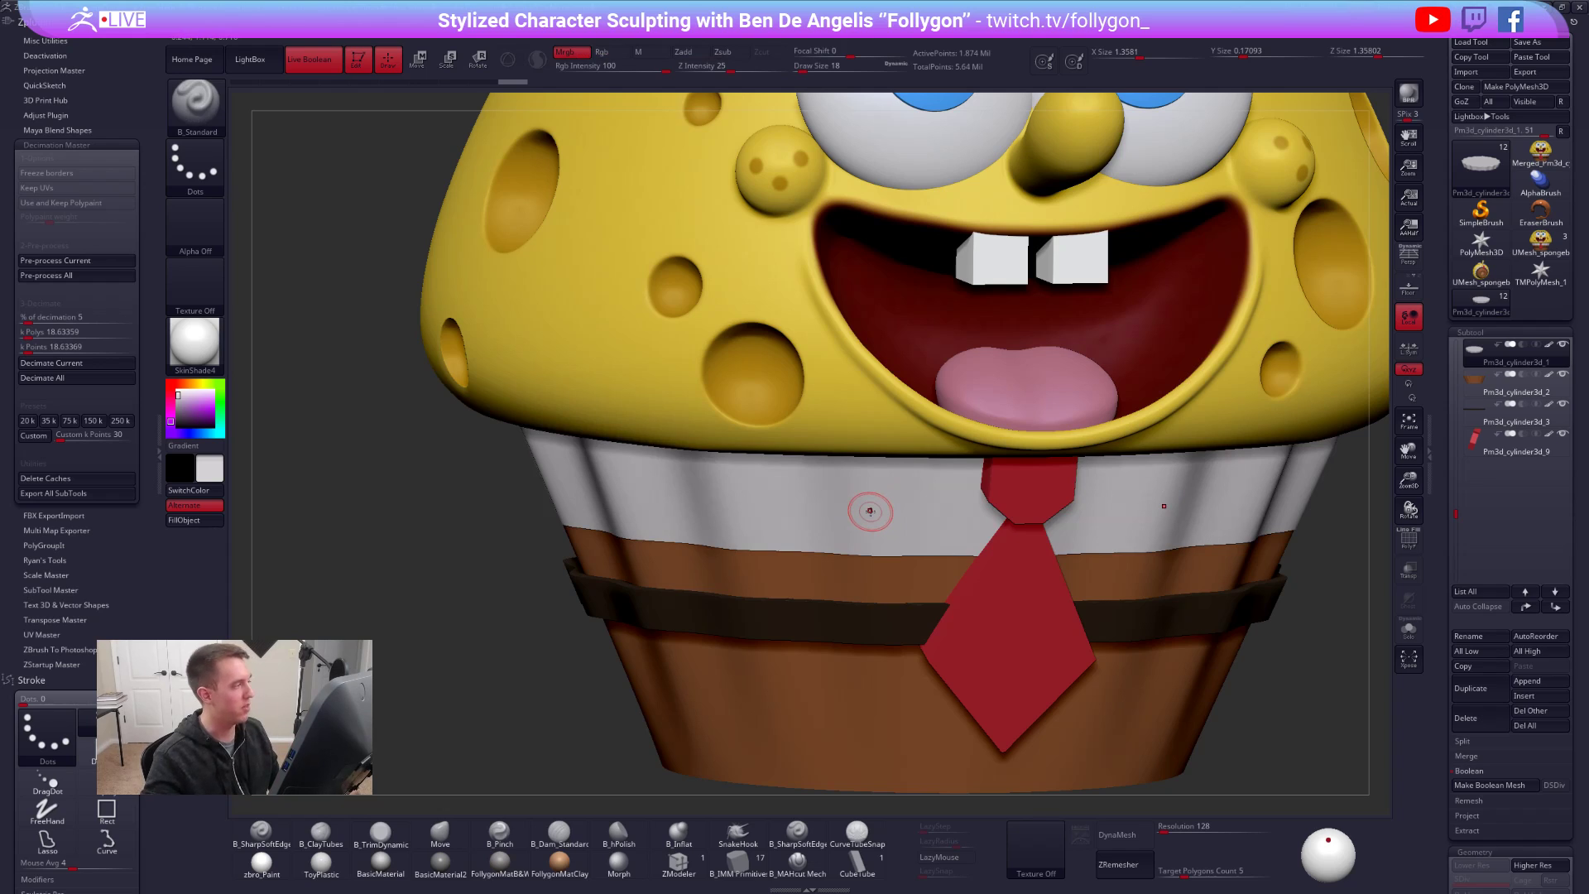
key("alt+s")
left_click(118, 261)
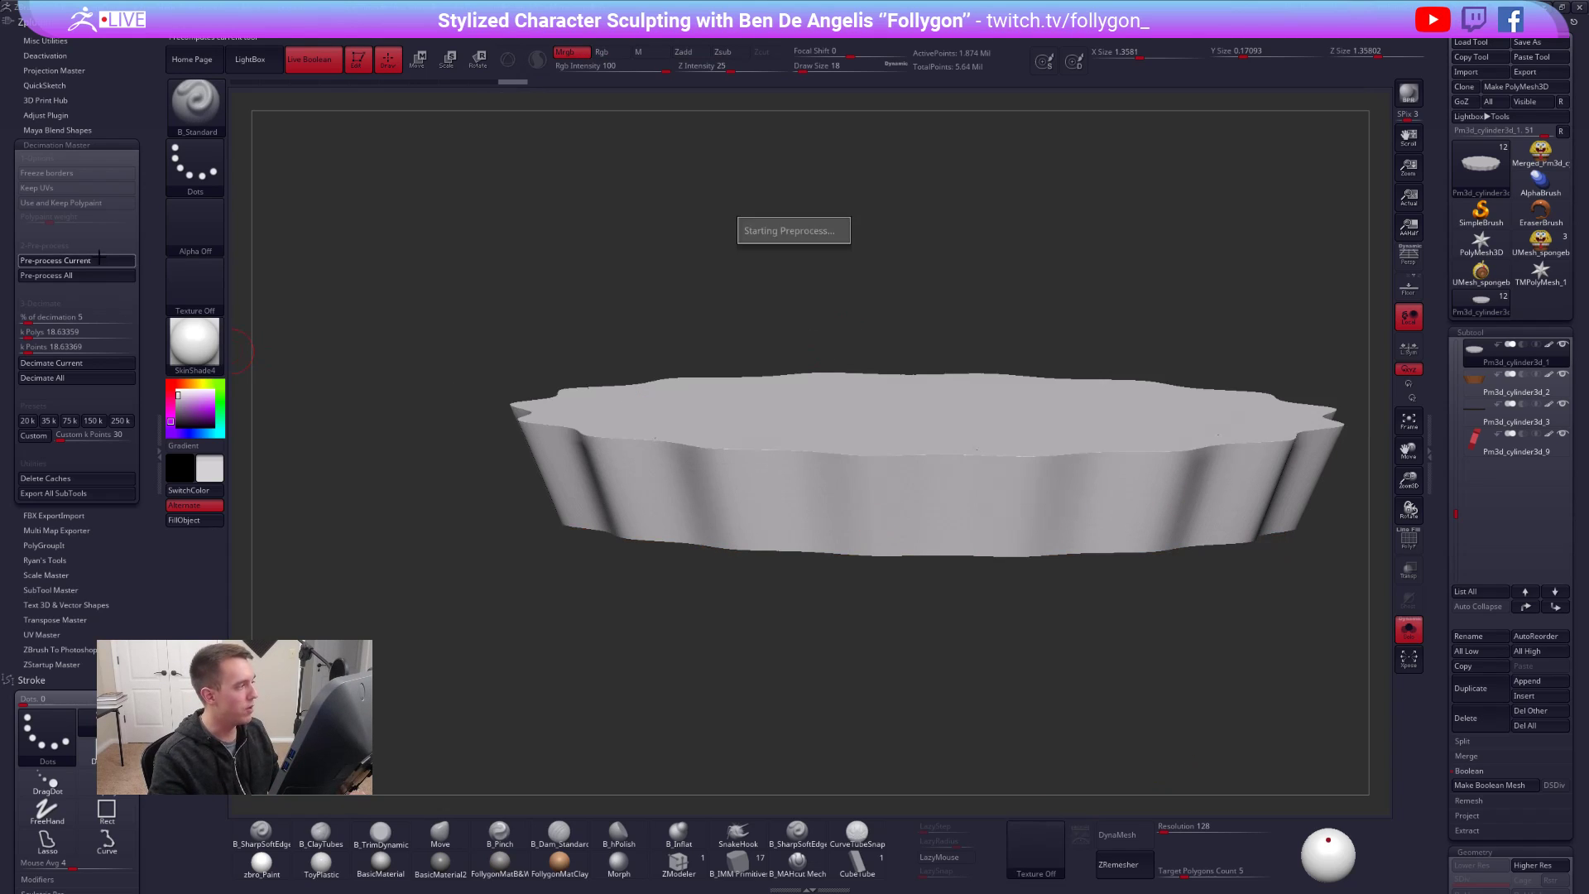
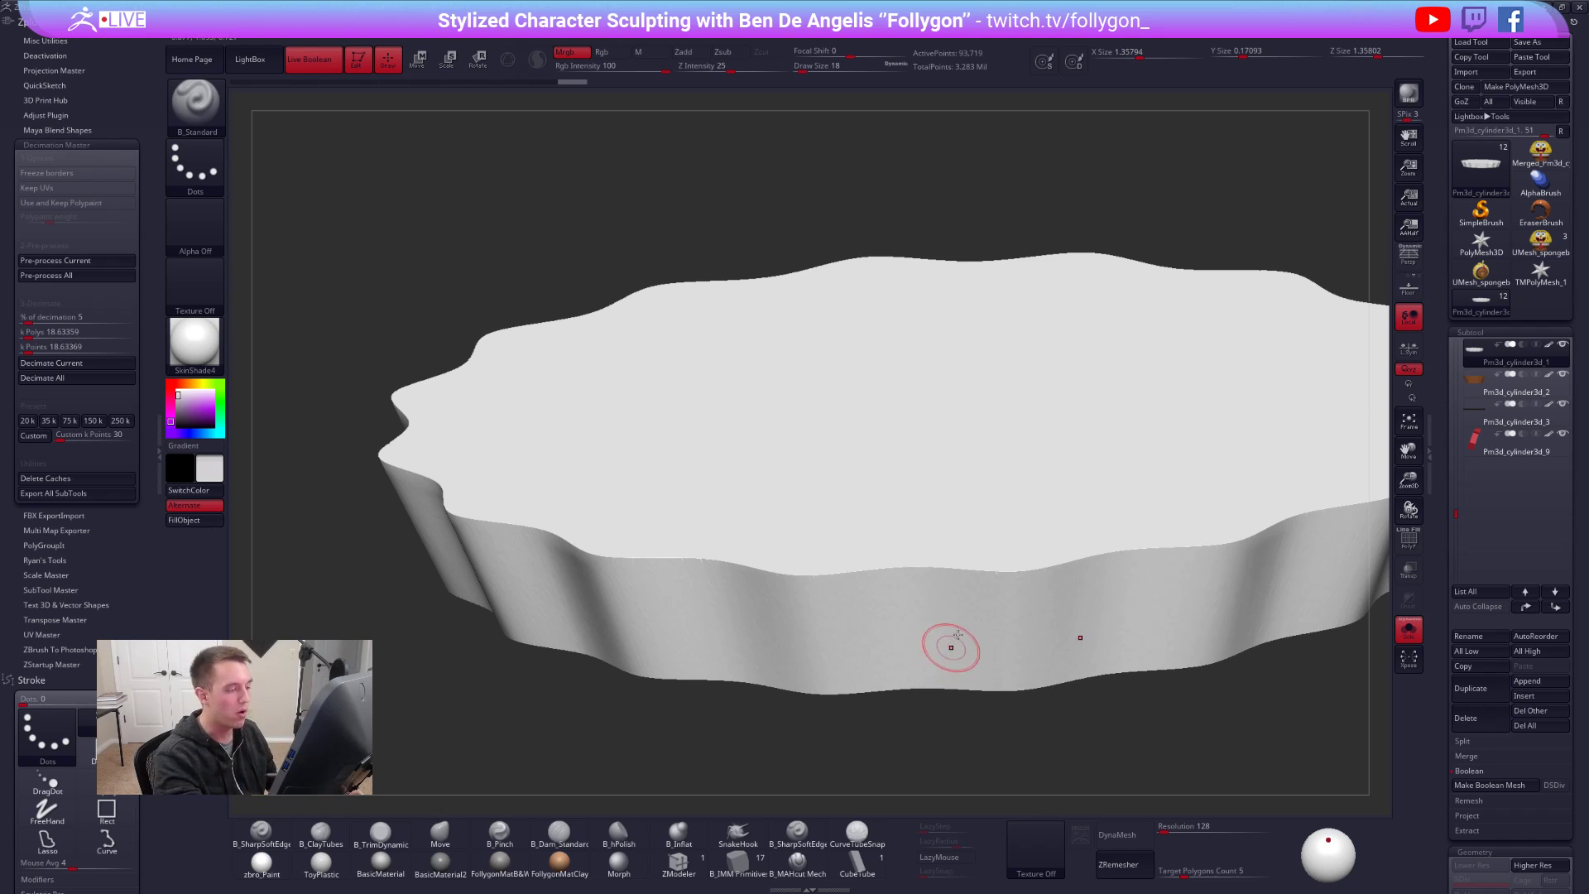
- Check the shirt band's wireframe and decimate it again at 15 percent
key("shift+f")
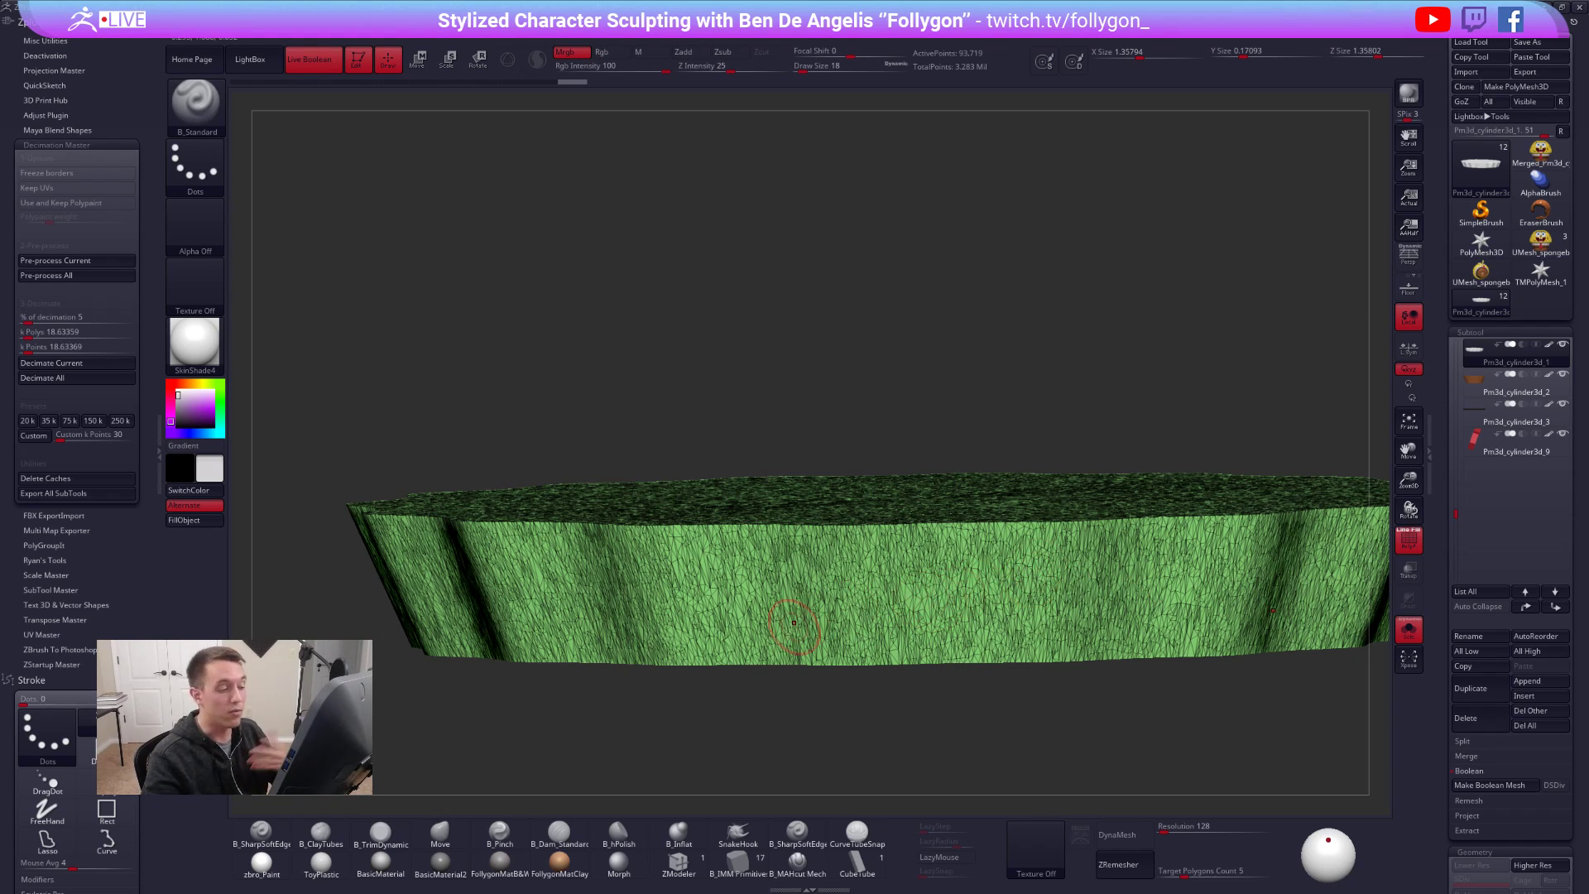
key("shift+f")
mouse_move(791, 629)
right_mouse_down()
mouse_move(797, 591)
mouse_move(802, 642)
right_mouse_up()
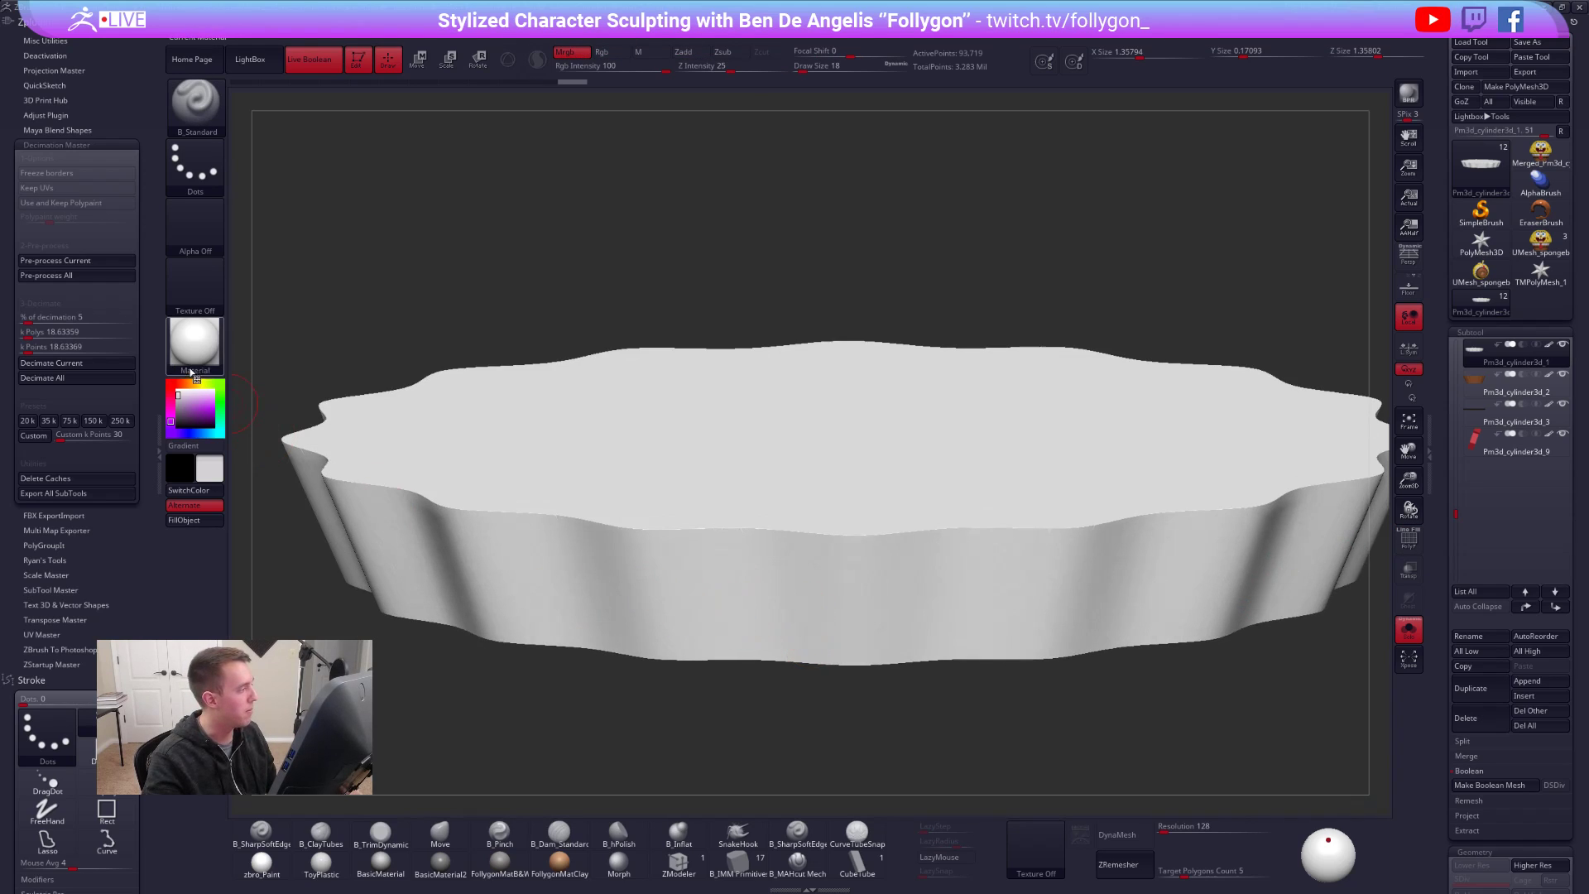
left_click(110, 321)
type("15")
key("Tab")
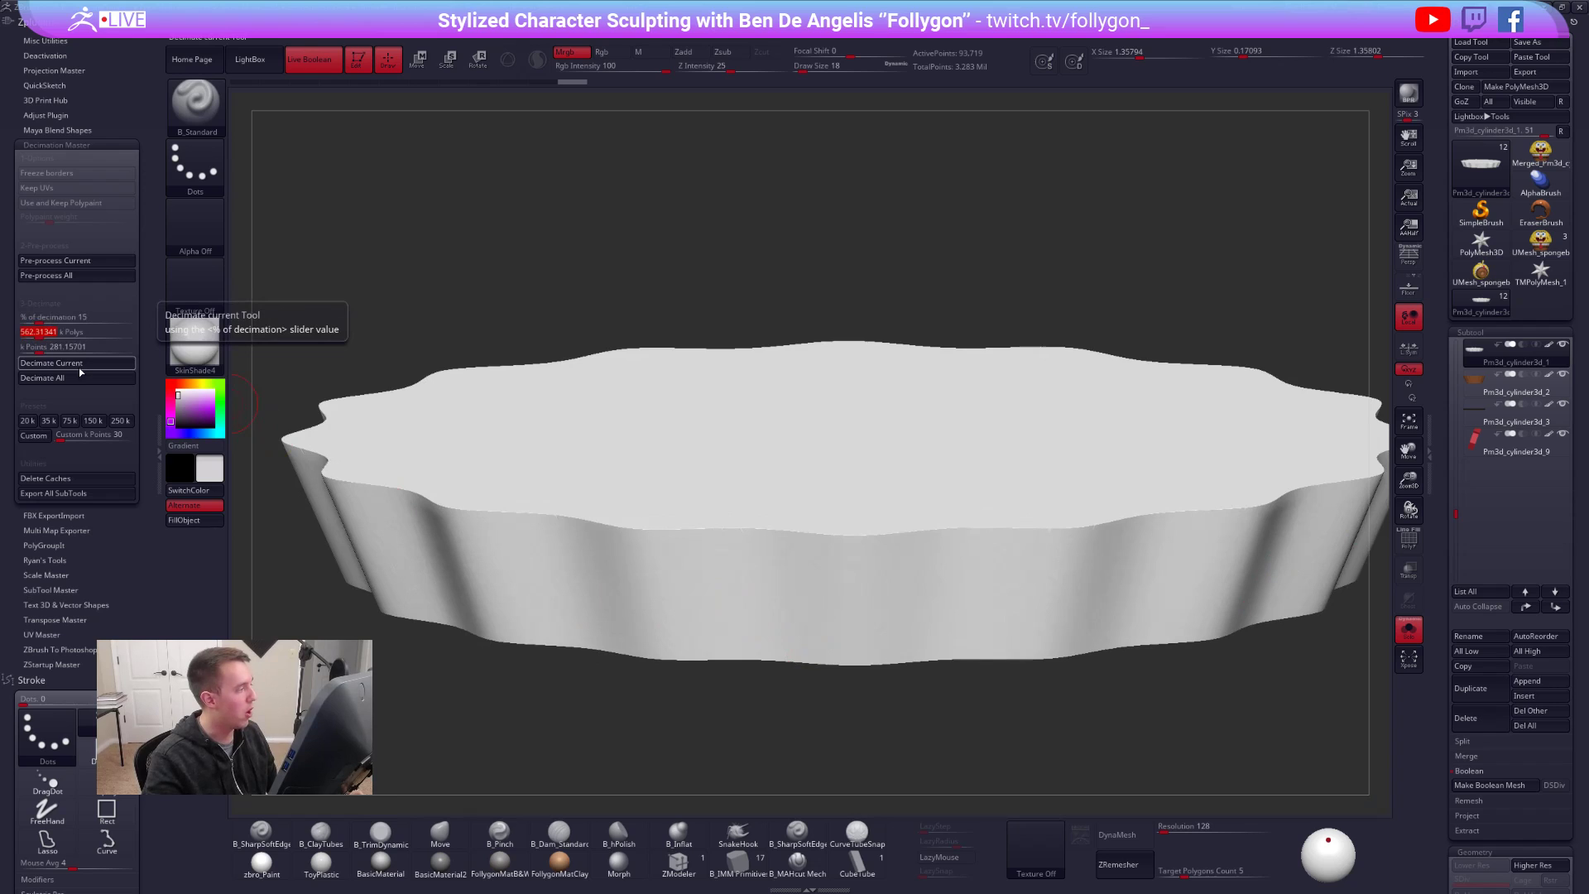
left_click(80, 367)
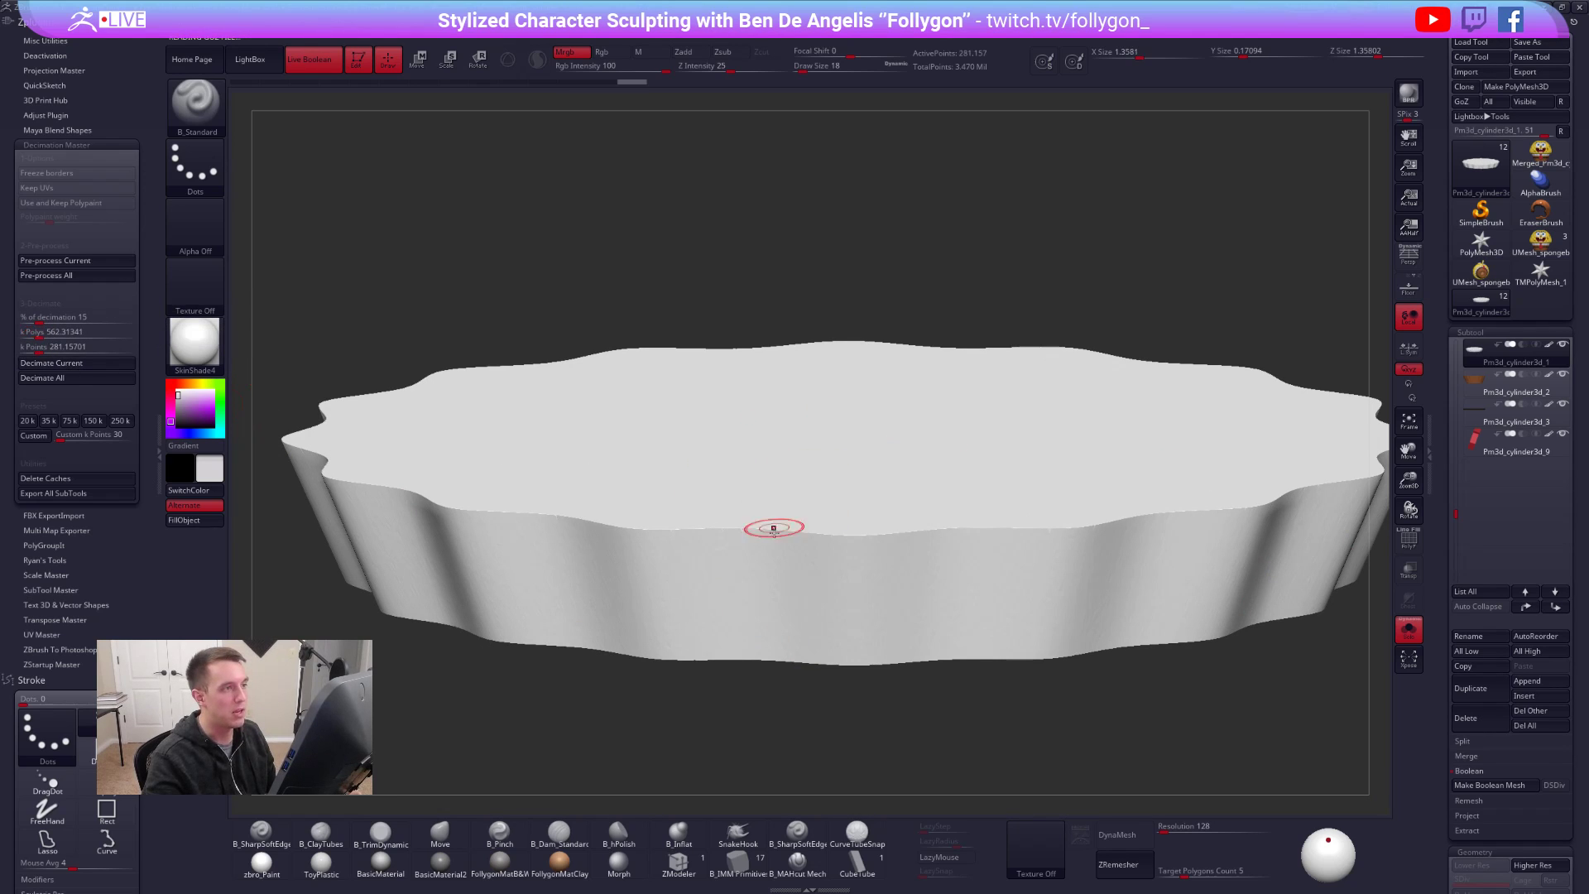
- Inspect the band's new wireframe, show the full model and select the brown trousers with their wireframe displayed
key("shift+f")
key("shift+f")
key("shift+f")
key("shift+f")
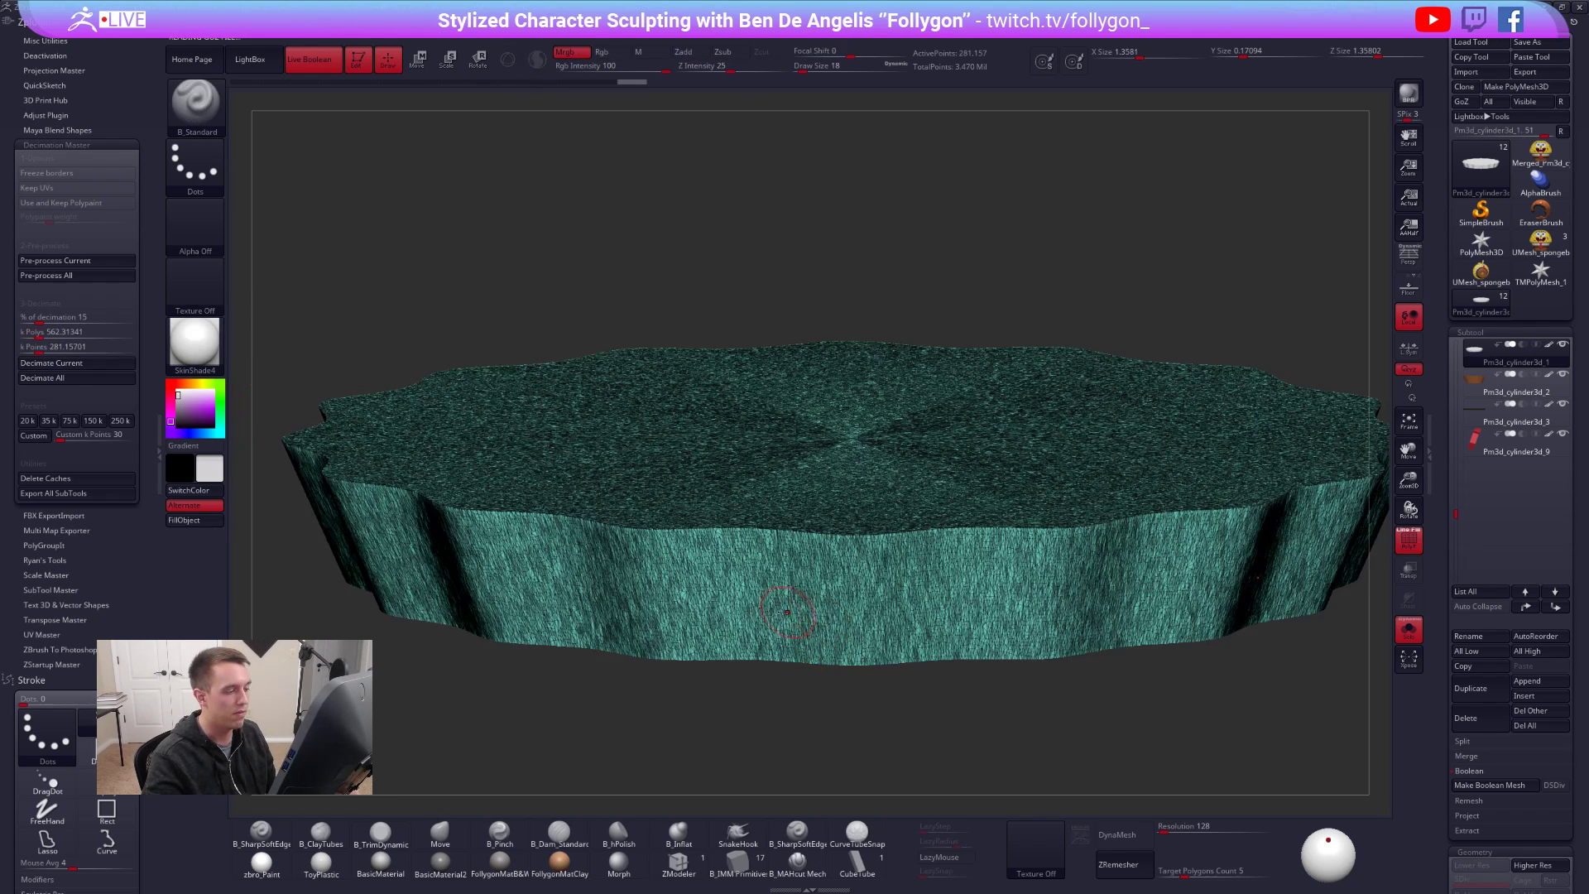
right_click_drag(841, 663, 841, 610)
key("shift+s")
mouse_move(773, 572)
right_mouse_down("ctrl")
mouse_move(858, 660)
mouse_move(874, 571)
right_mouse_up("ctrl")
left_click(859, 668, "alt")
key("shift+f")
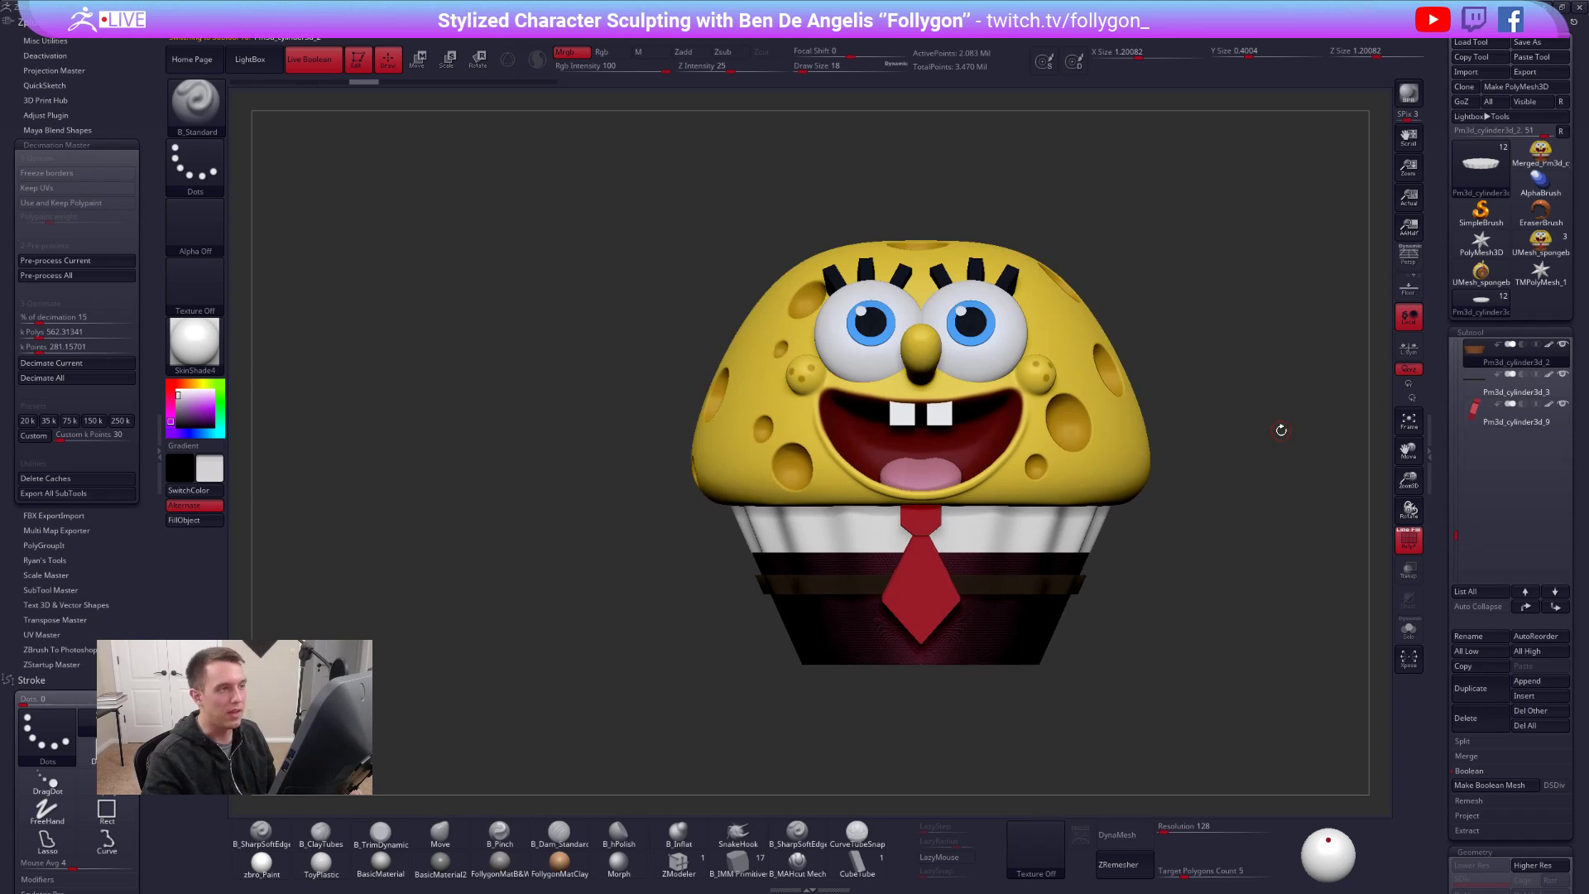
- Step the brown trousers' undo history forward to its decimated version
key("ctrl+shift+z")
key("ctrl+shift+z")
key("ctrl+shift+z")
key("ctrl+shift+z")
key("ctrl+shift+z")
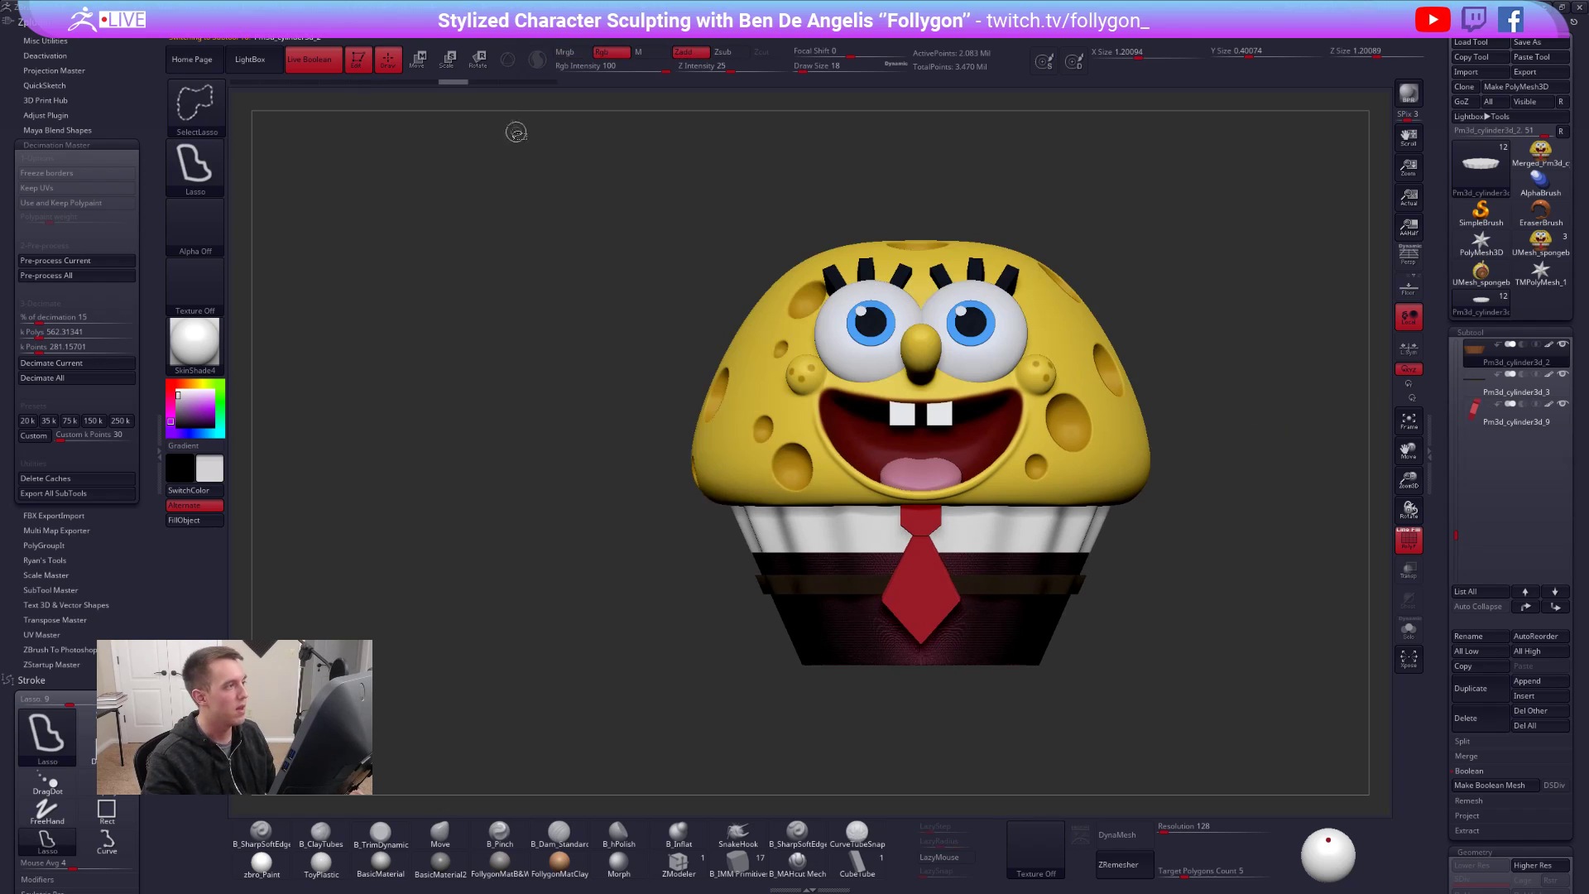
key("ctrl+shift+z")
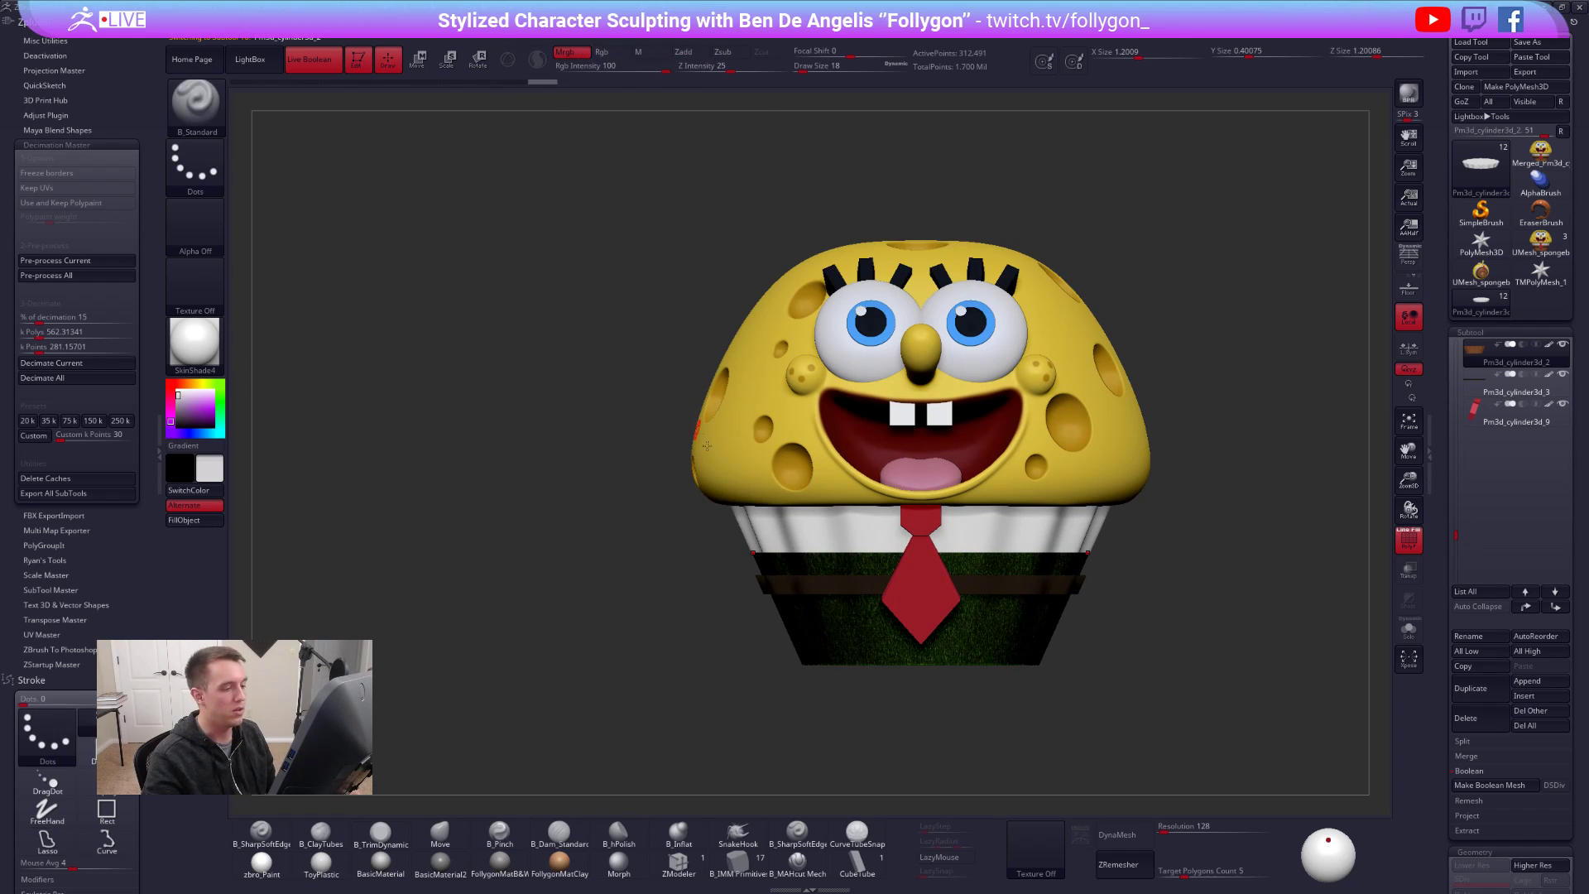
key("ctrl+shift+z")
key("ctrl+shift+z")
key("ctrl+shift+z")
key("ctrl+shift+z")
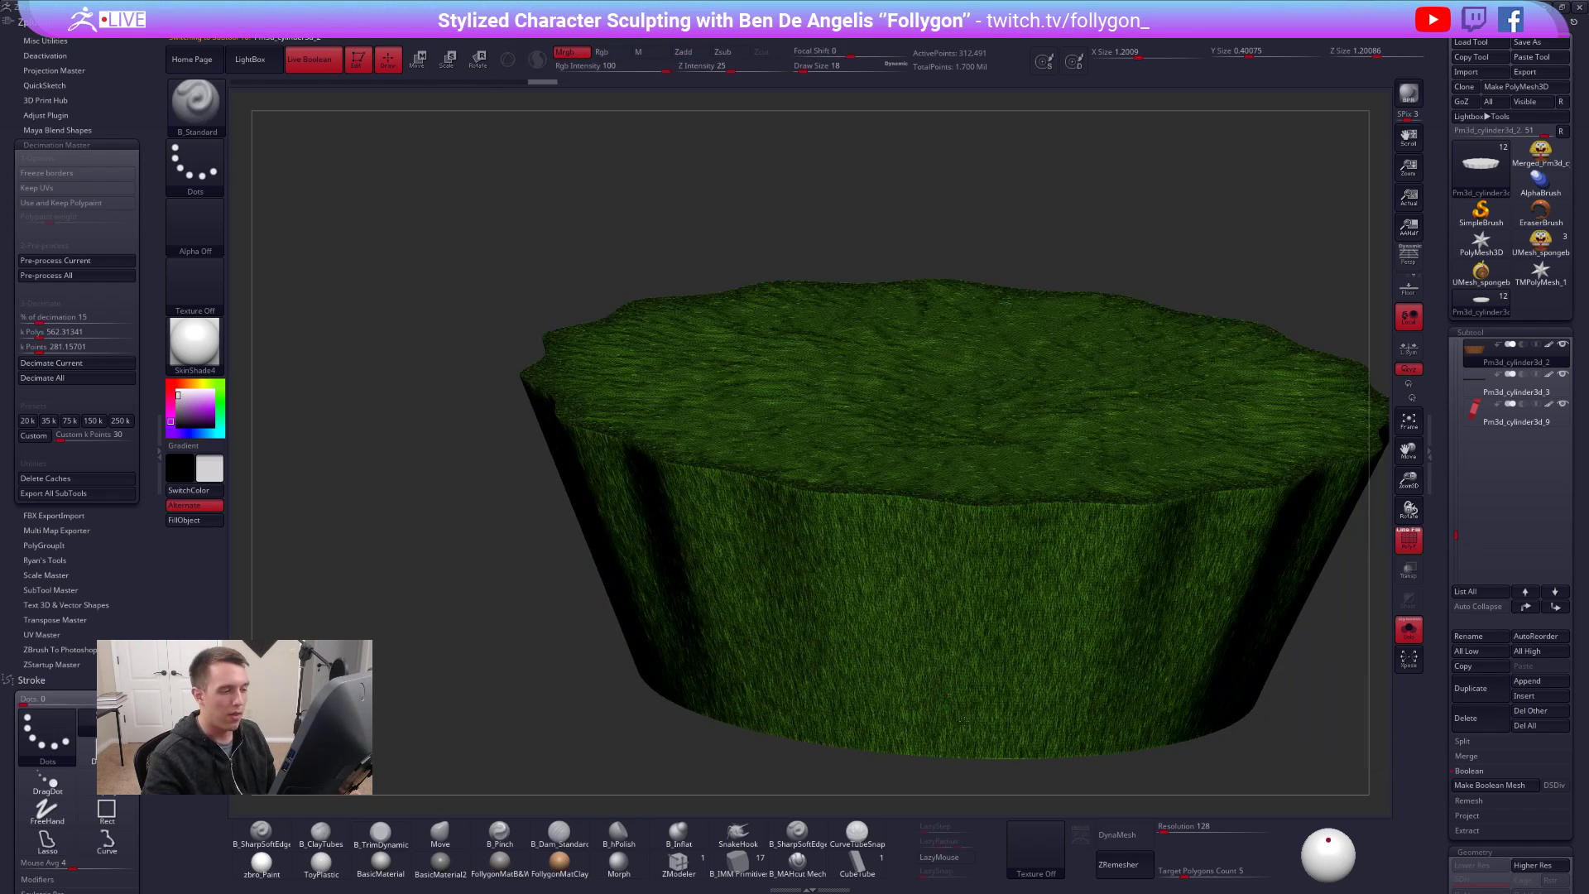
key("ctrl+shift+z")
key("ctrl+shift+z")
key("ctrl+shift+z")
key("ctrl+shift+z")
key("ctrl+shift+z")
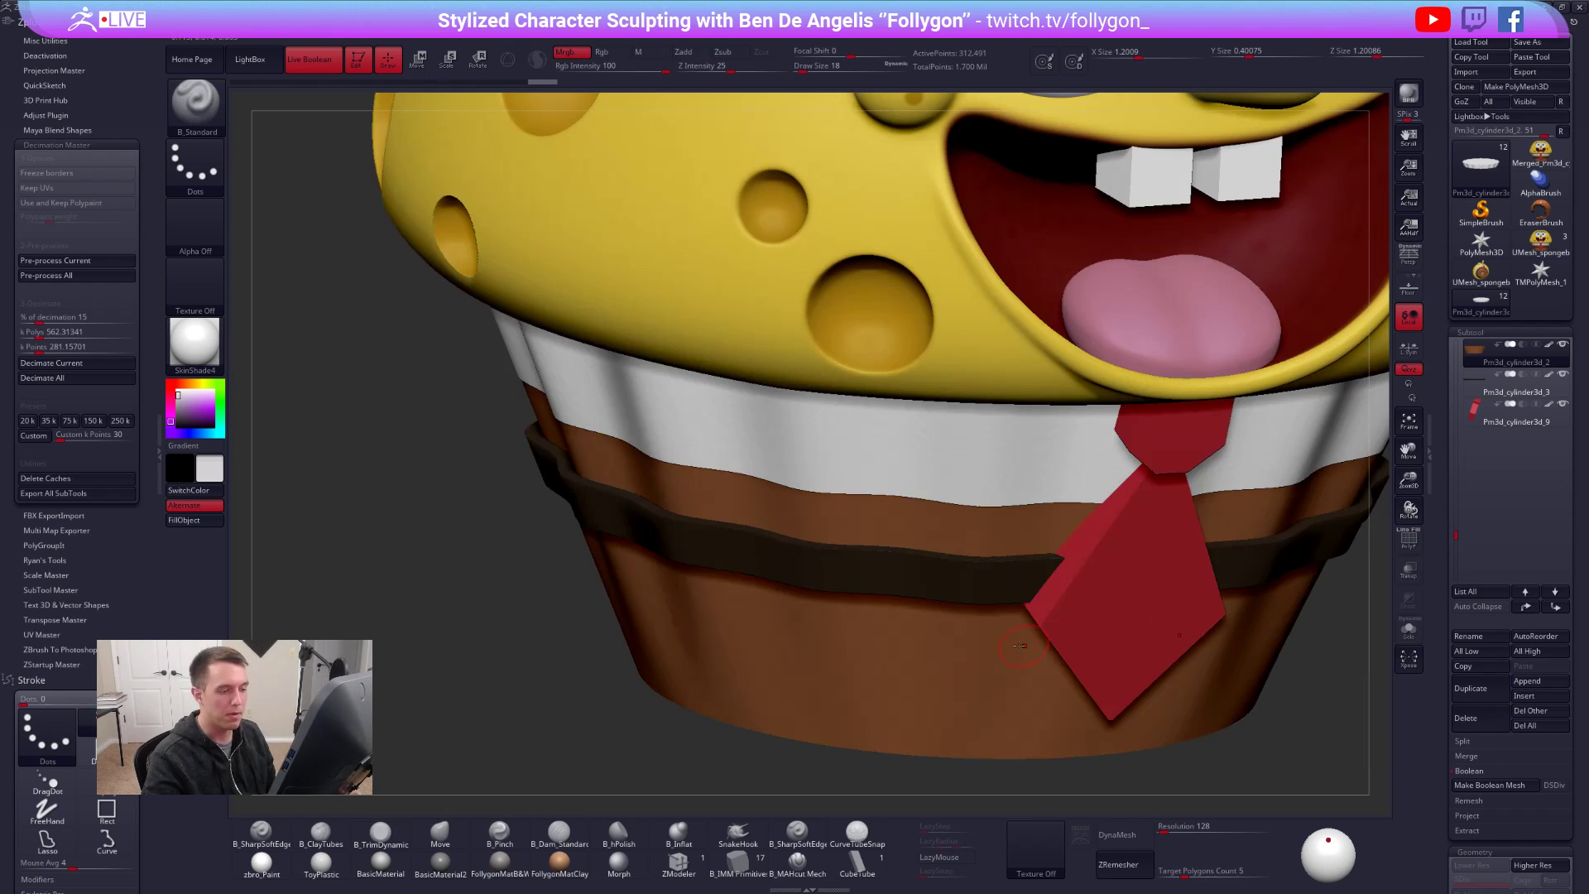
key("ctrl+shift+z")
key("ctrl+shift+z")
key("ctrl+shift+z")
key("ctrl+shift+z")
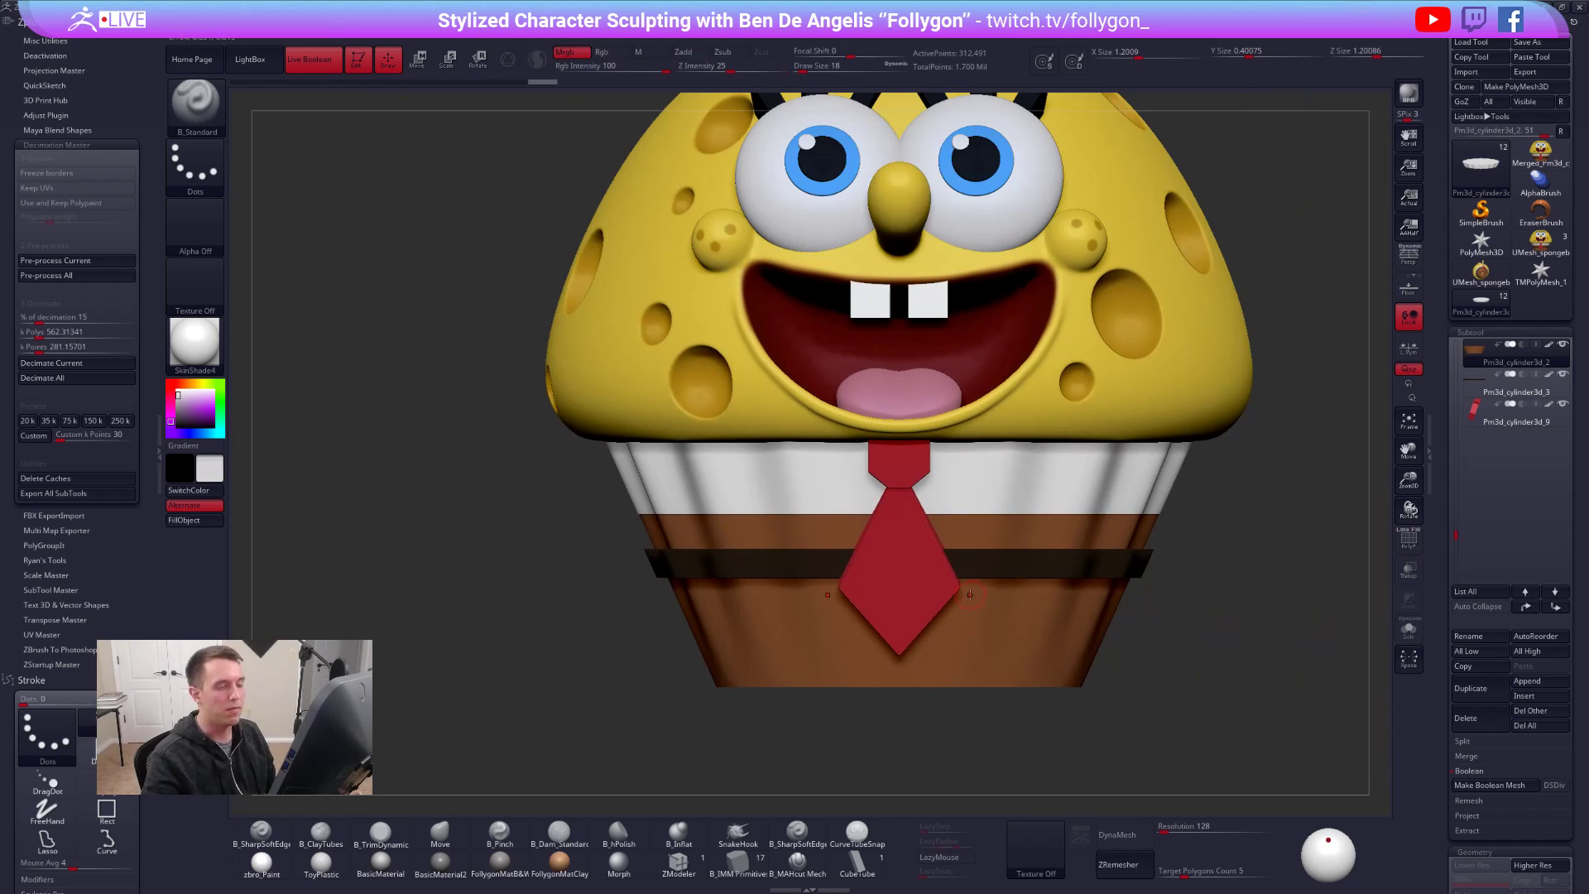
- Select the red tie, display its wireframe and rewind its undo history to the early block shape
left_click(911, 581, "alt")
key("shift+f")
left_click_drag(547, 86, 225, 89)
- Step the red tie's undo history forward to its latest subdivided version and save the project
key("ctrl+shift+z")
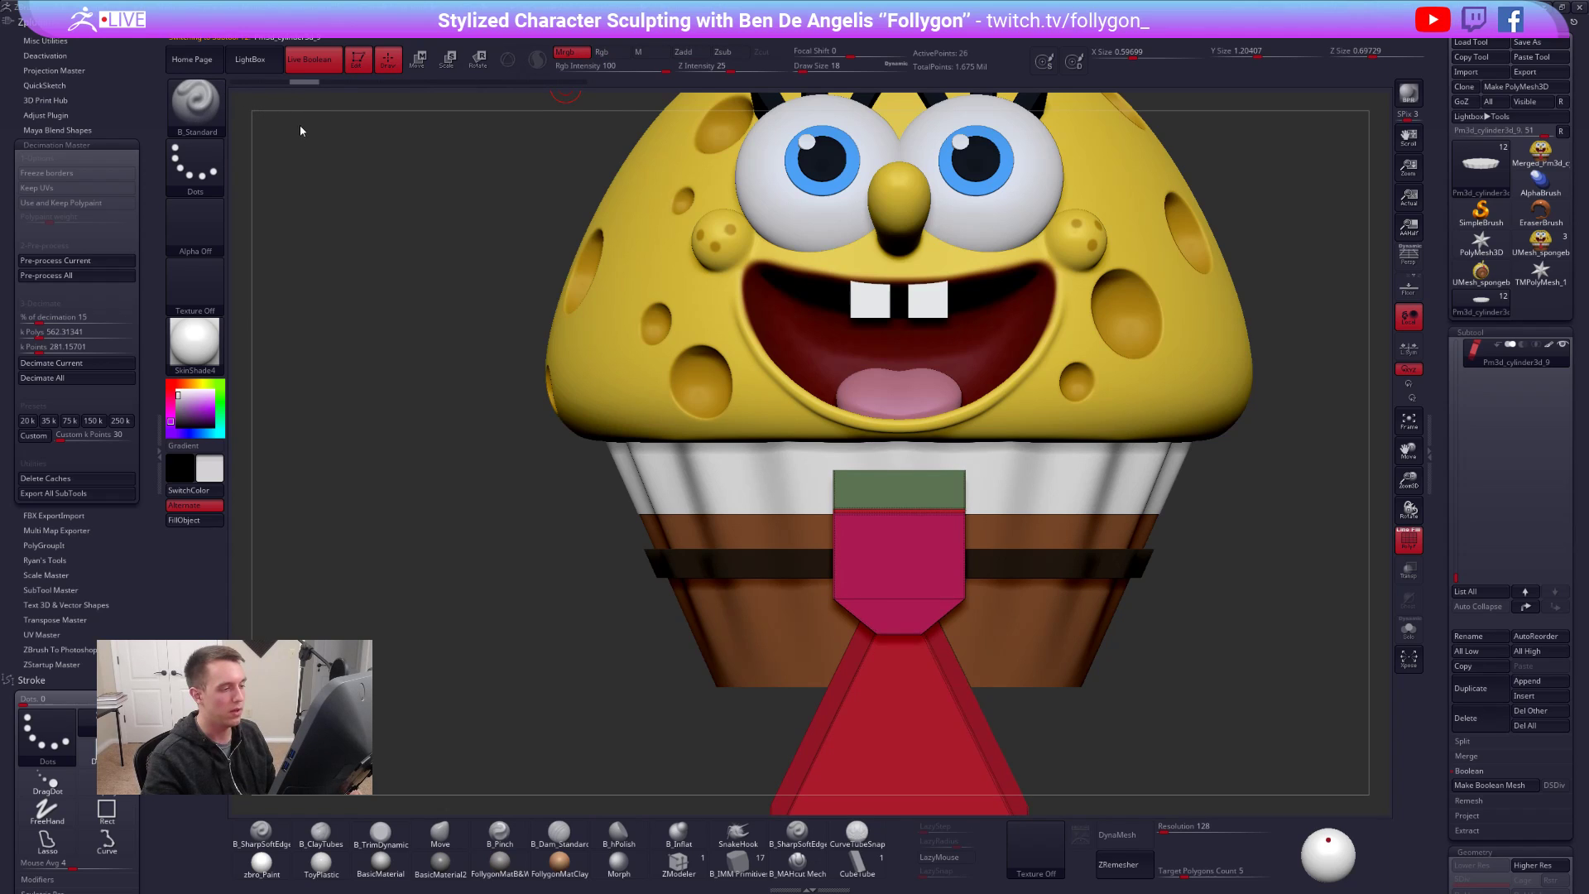
key("ctrl+shift+z")
key("ctrl+shift+z")
key("shift+f")
right_click_drag(843, 473, 997, 504)
key("ctrl+shift+z")
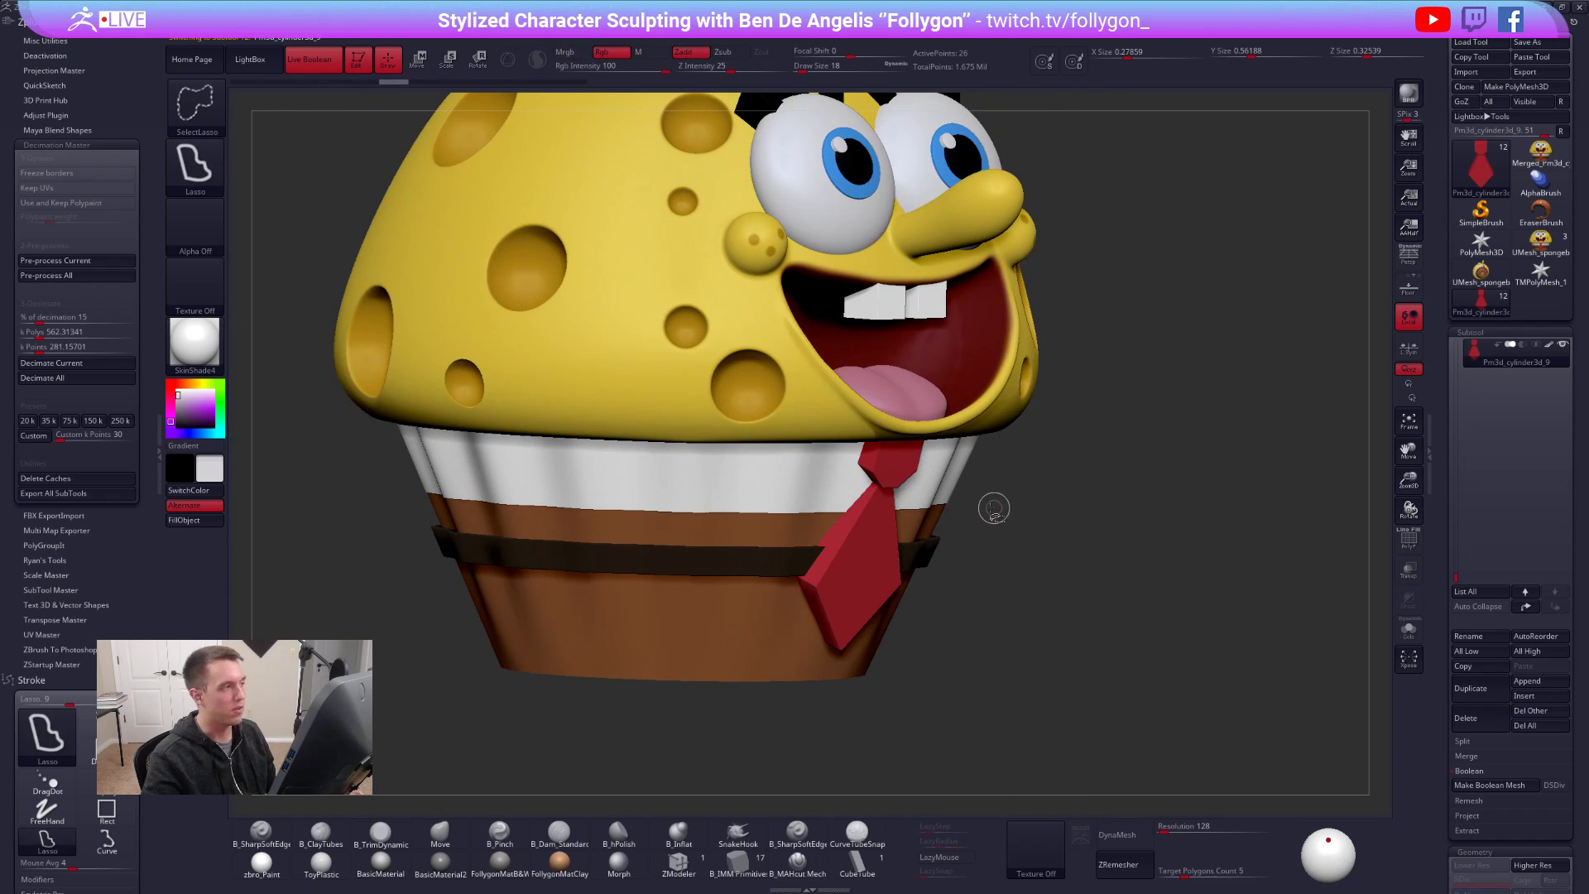
key("ctrl+shift+z")
key("ctrl+shift+z")
key("ctrl+shift+z")
key("ctrl+shift+z")
key("ctrl+shift+z")
key("ctrl+shift+z")
mouse_move(1153, 335)
right_mouse_down("ctrl")
mouse_move(1081, 300)
mouse_move(1102, 333)
right_mouse_up("ctrl")
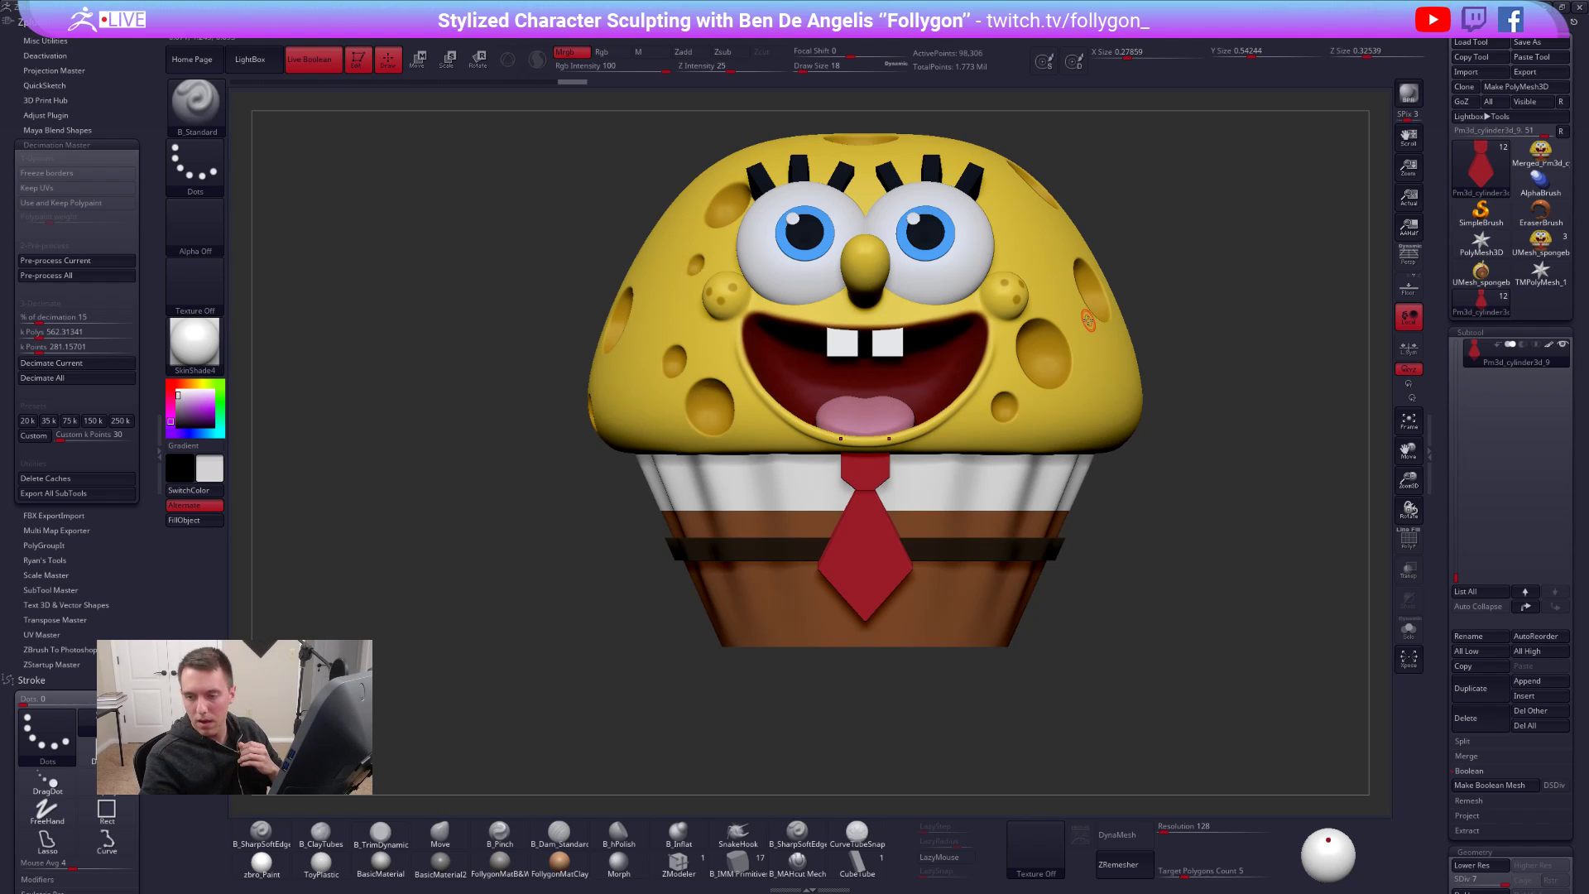
key("ctrl+s")
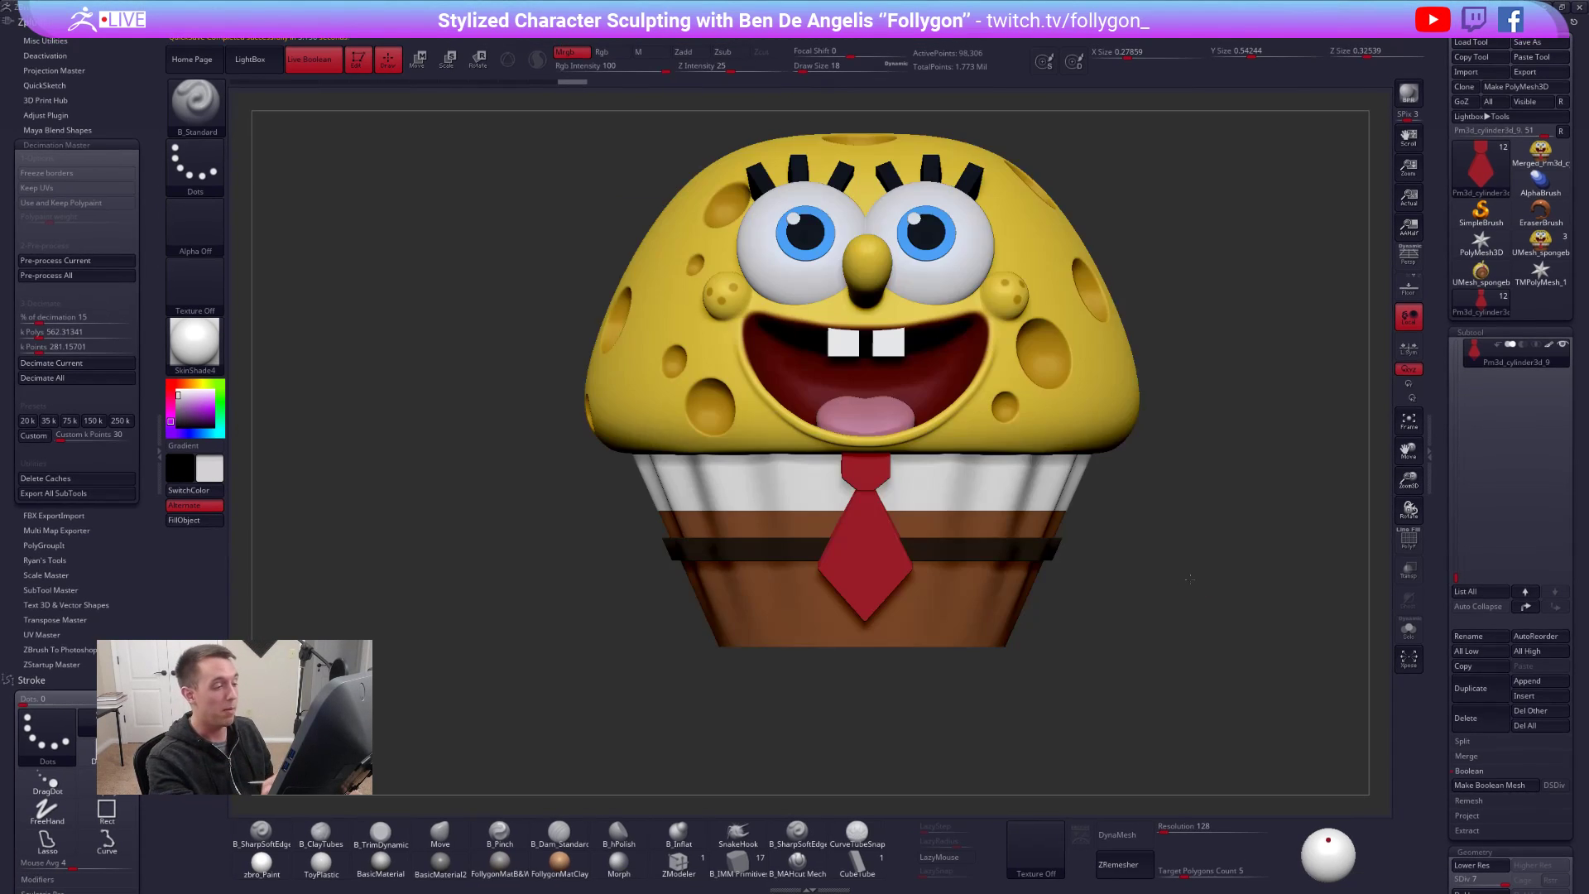
- Inspect the full model from the front and side, briefly displaying the red tie's wireframe
left_click_drag(1190, 578, 1163, 571, "shift")
left_click_drag(1180, 403, 1175, 481, "alt")
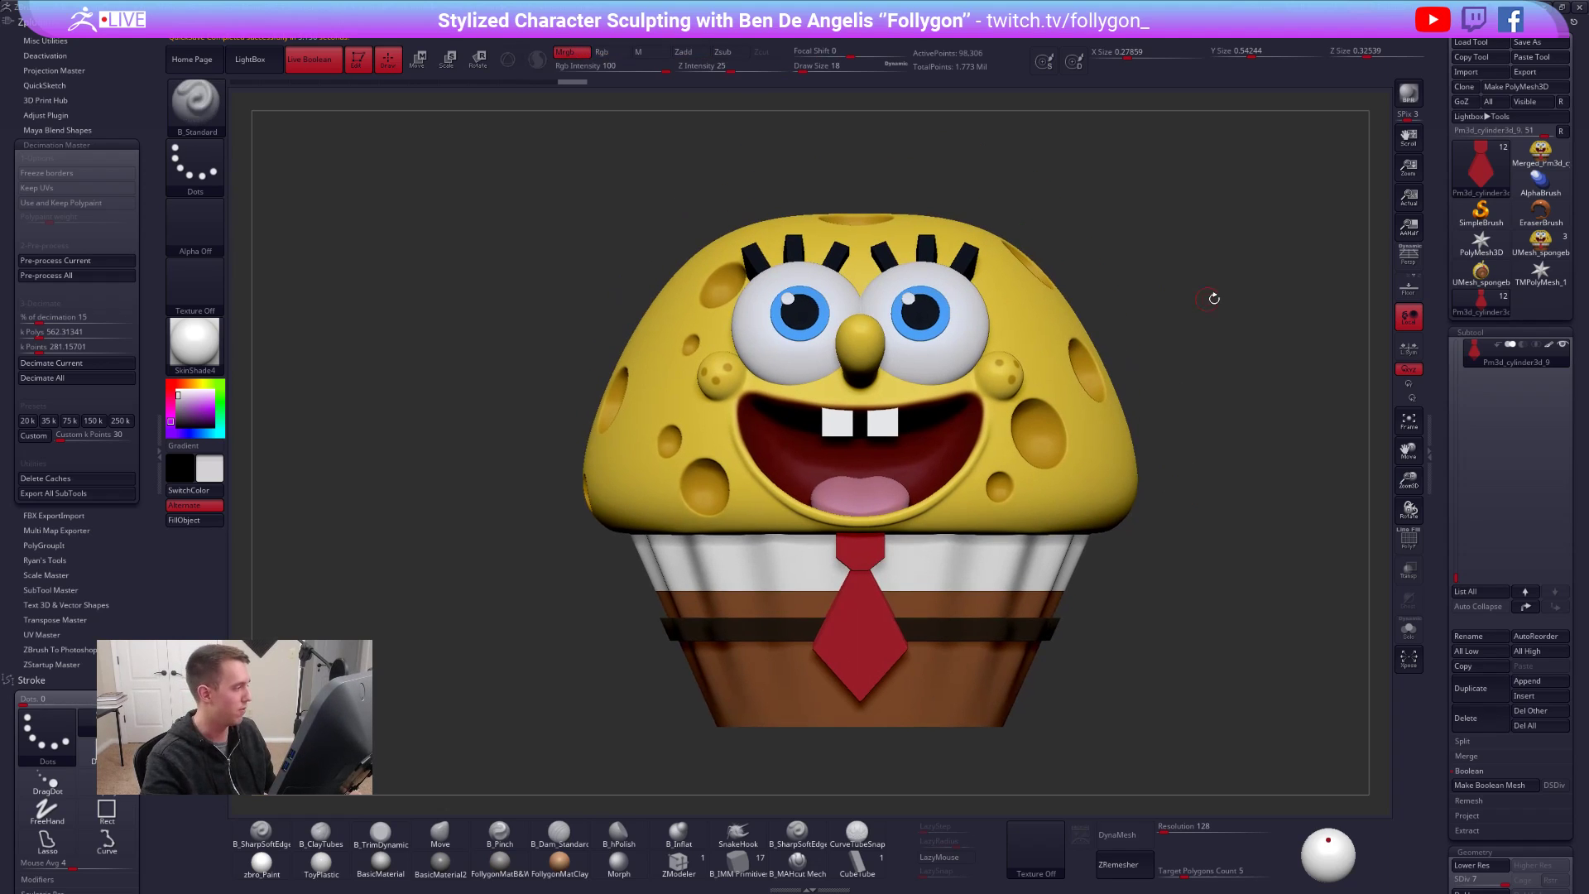
left_click_drag(1235, 308, 1183, 308, "alt")
left_click_drag(1098, 335, 1098, 316, "alt")
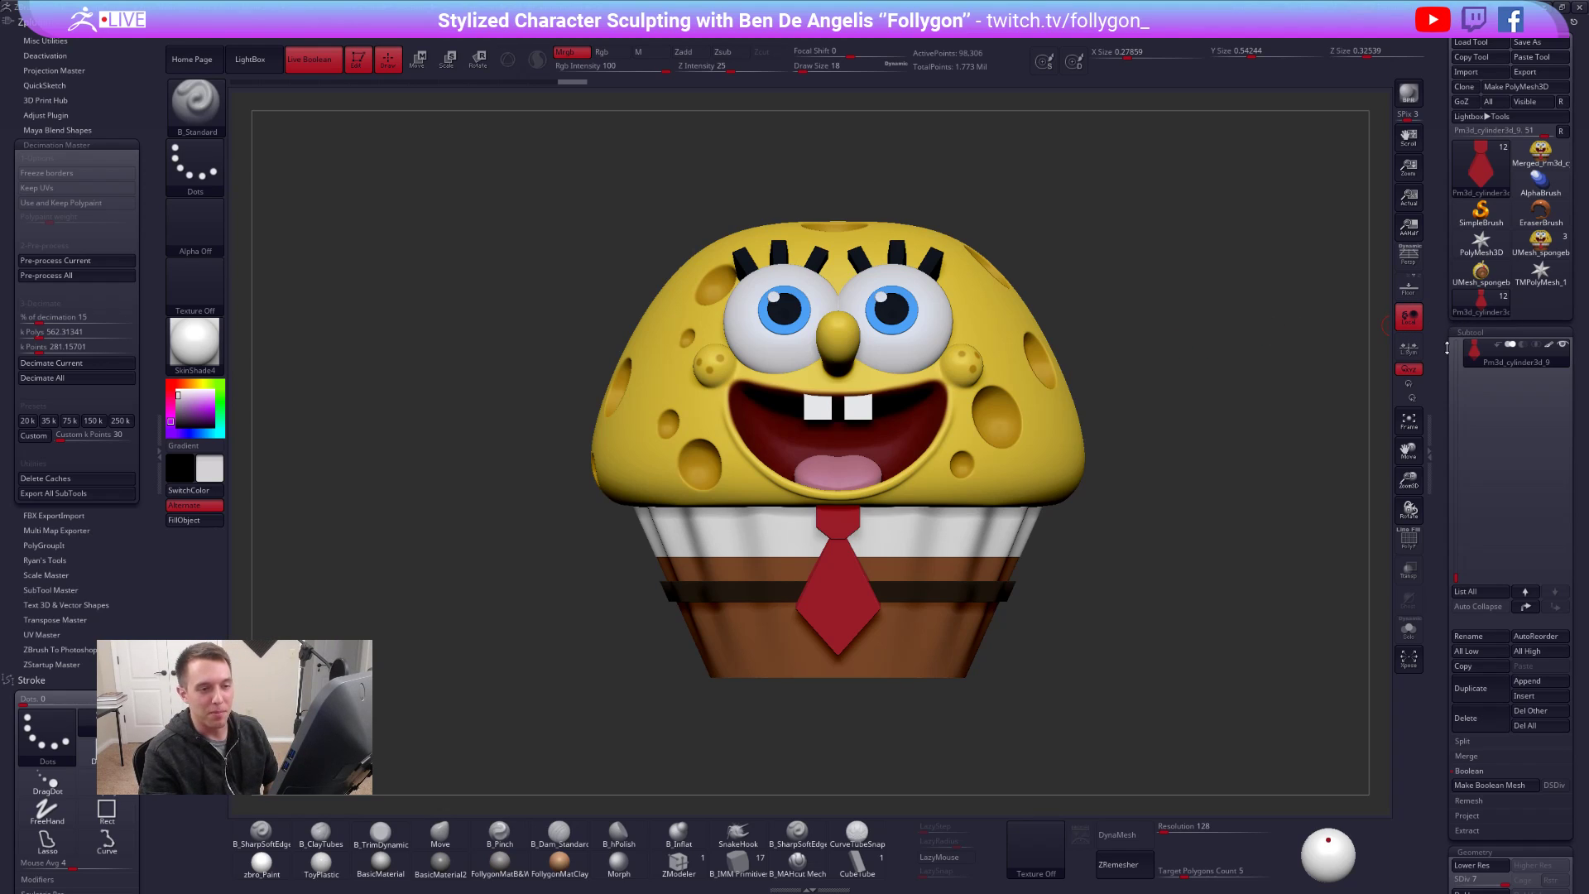
left_click_drag(1221, 341, 1195, 340)
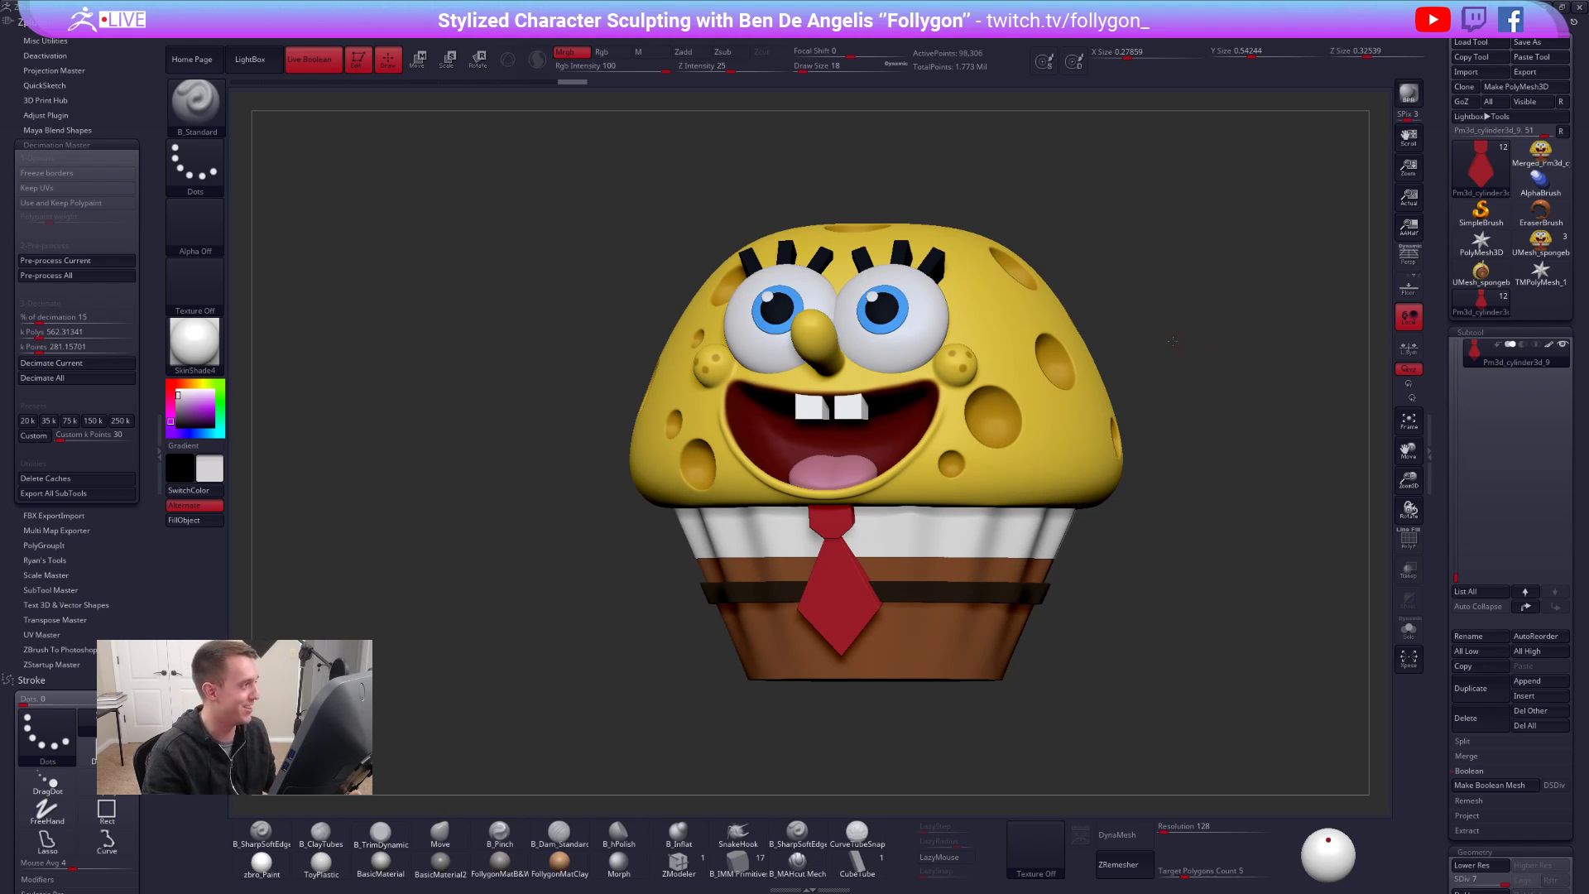
left_click_drag(1120, 305, 1122, 307, "shift")
key("shift+f")
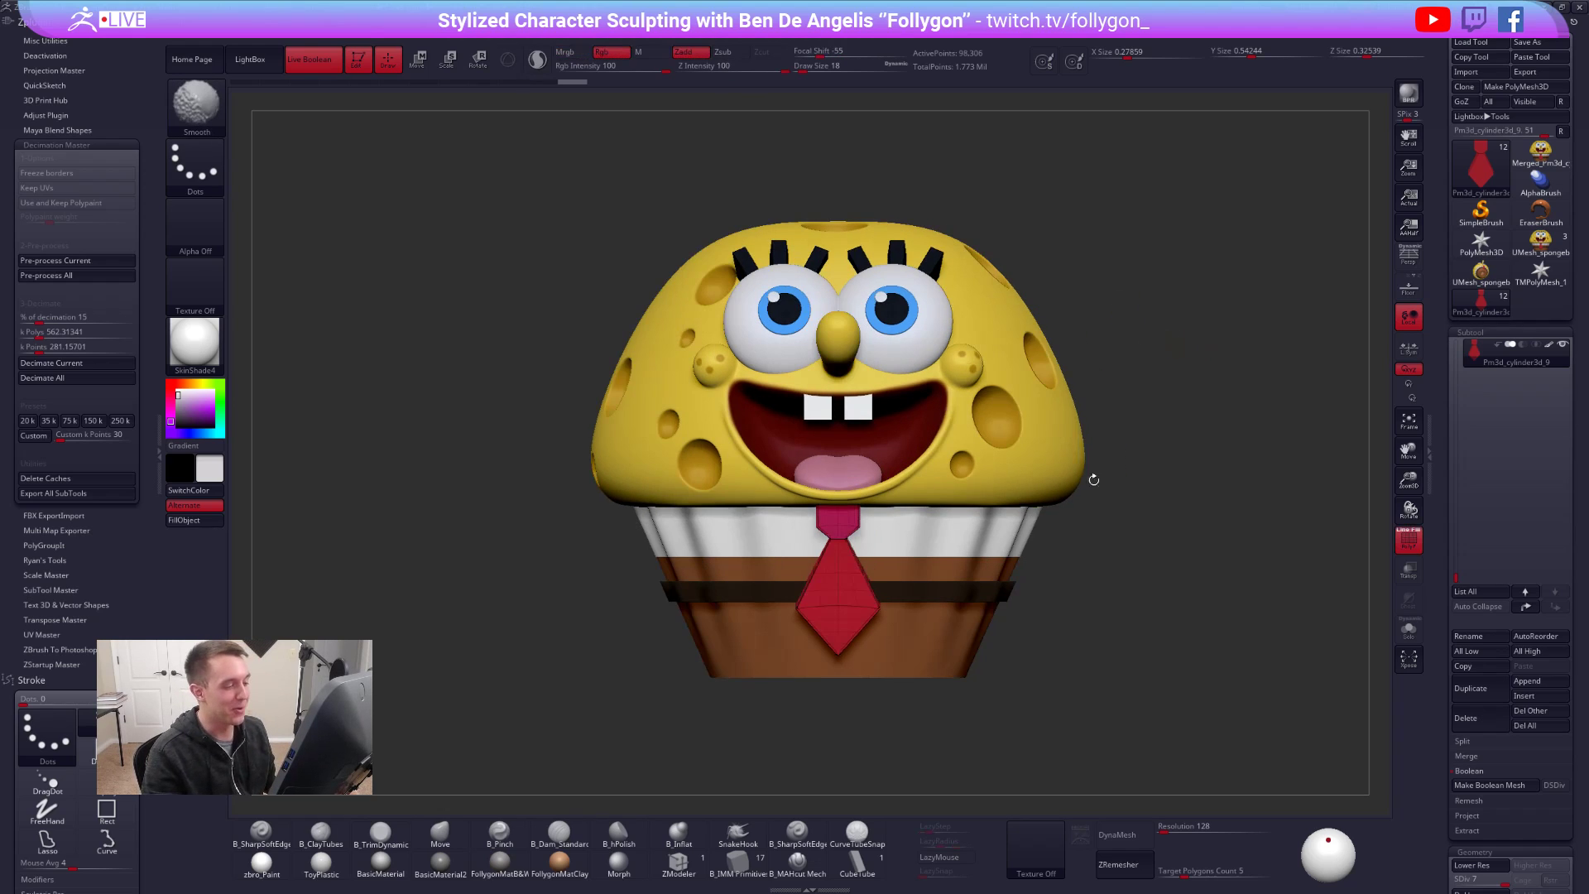
key("shift+f")
- Select the black belt, check its wireframe and step its undo history forward to the decimated version
left_click(953, 513, "alt")
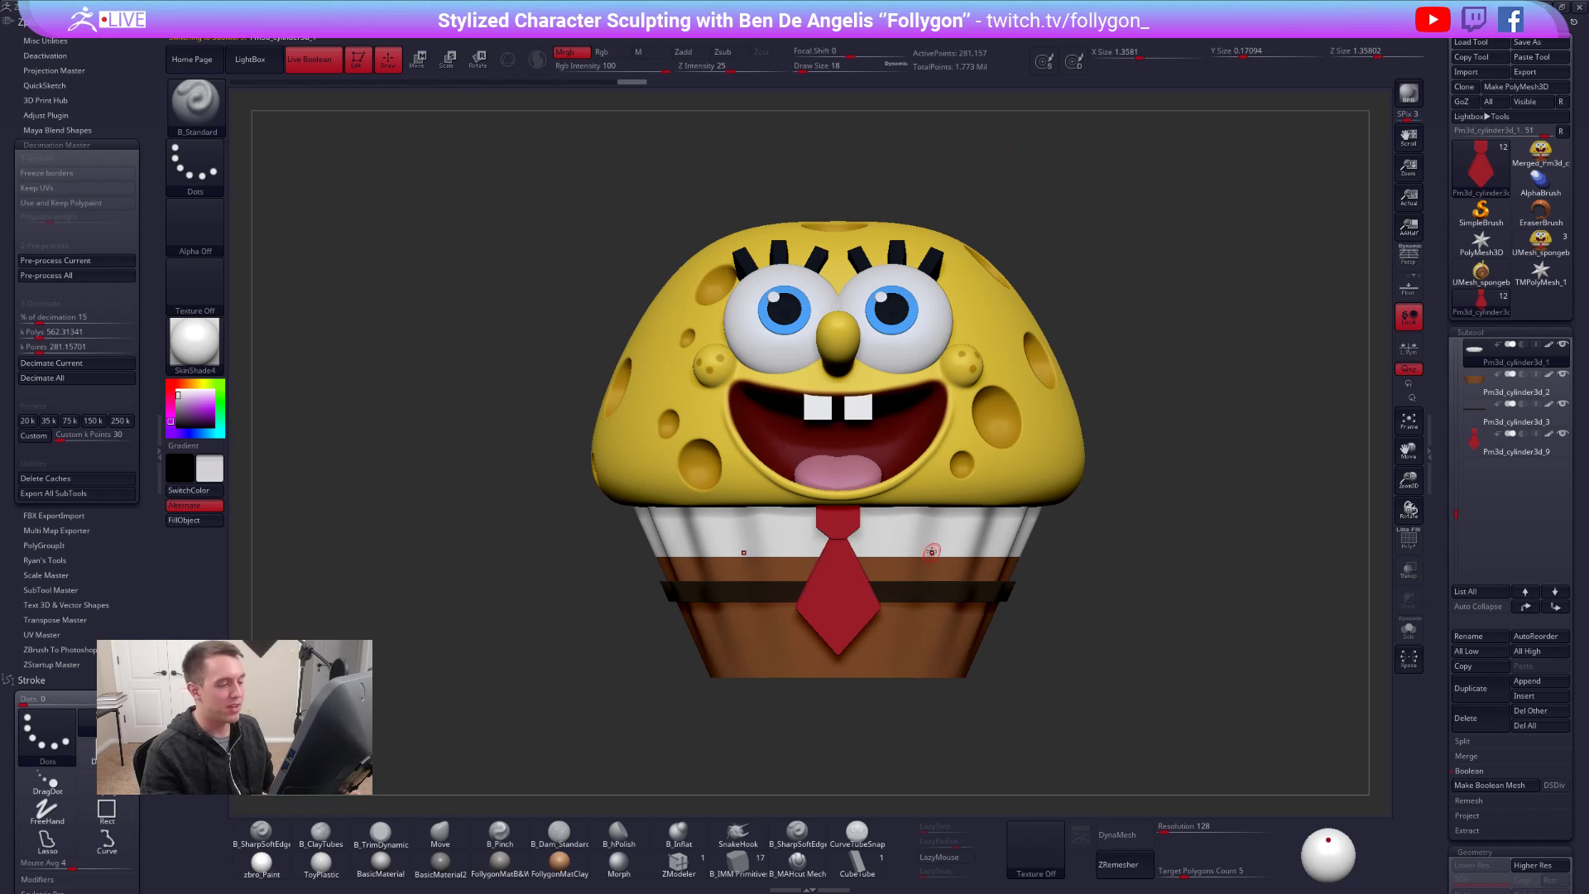
left_click(933, 586, "alt")
key("shift+f")
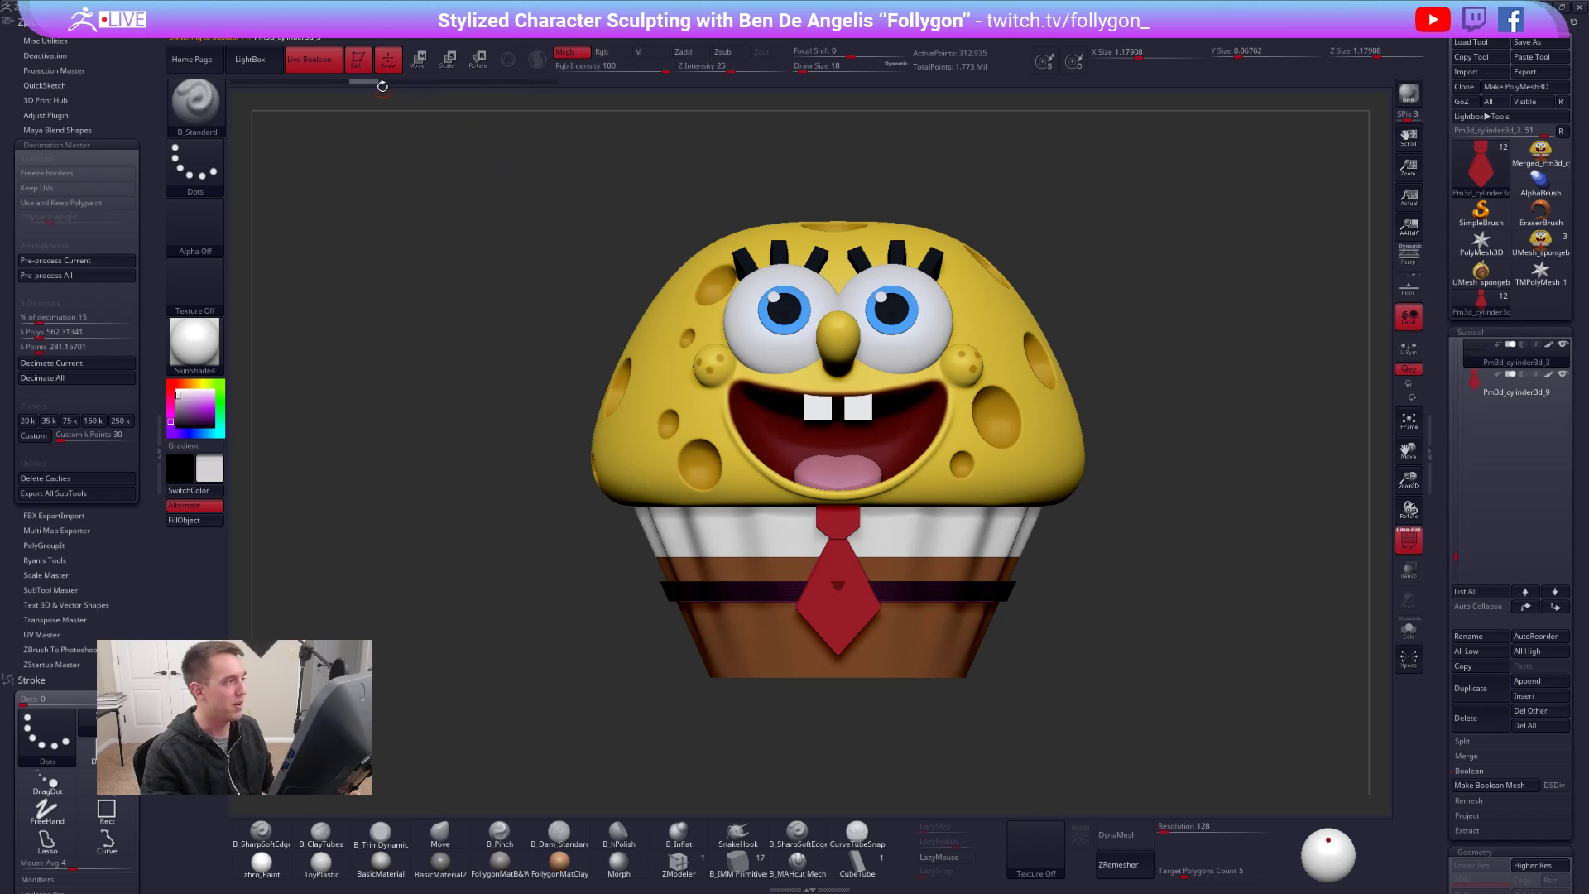
key("shift+f")
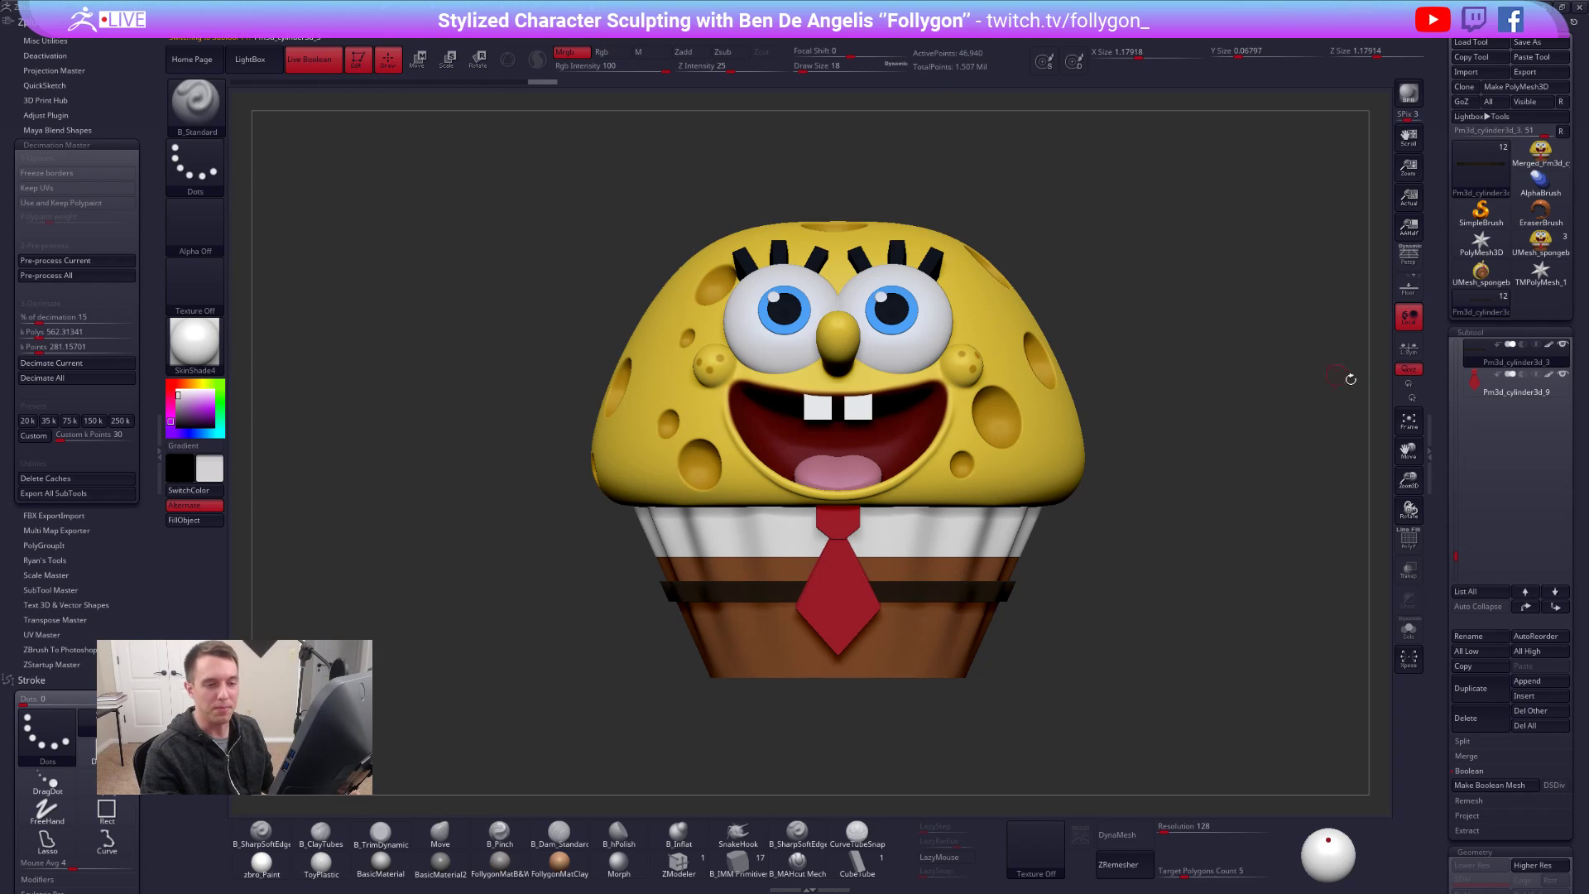
- Generate the boolean mesh from the subtools and load the merged UMesh_spongebob 1 result as the active tool, facing front
left_click(1502, 783)
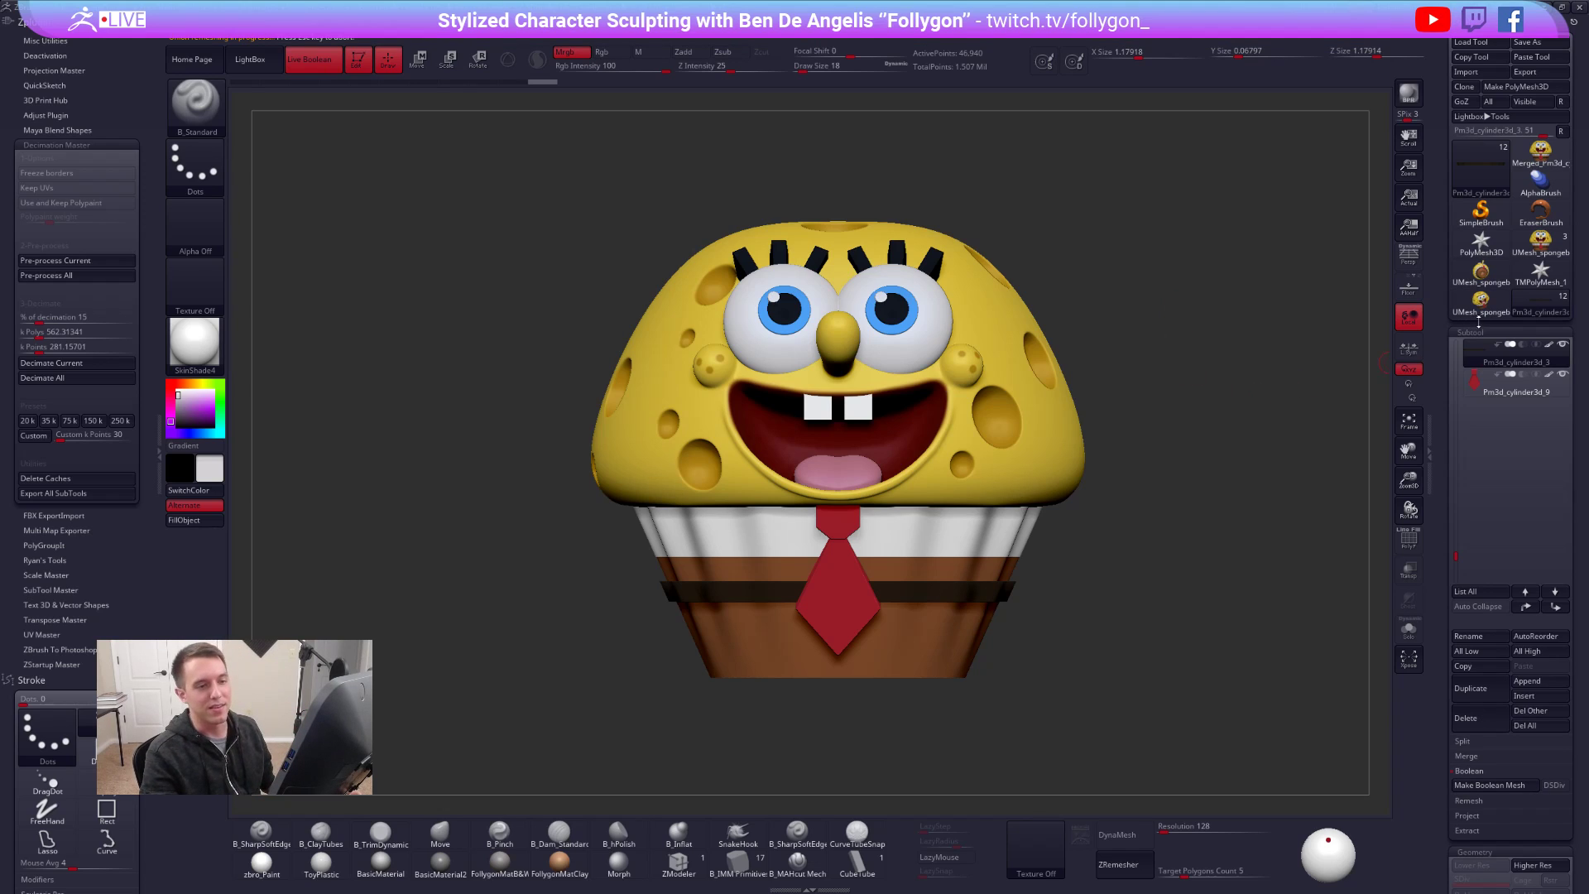
left_click(1503, 310)
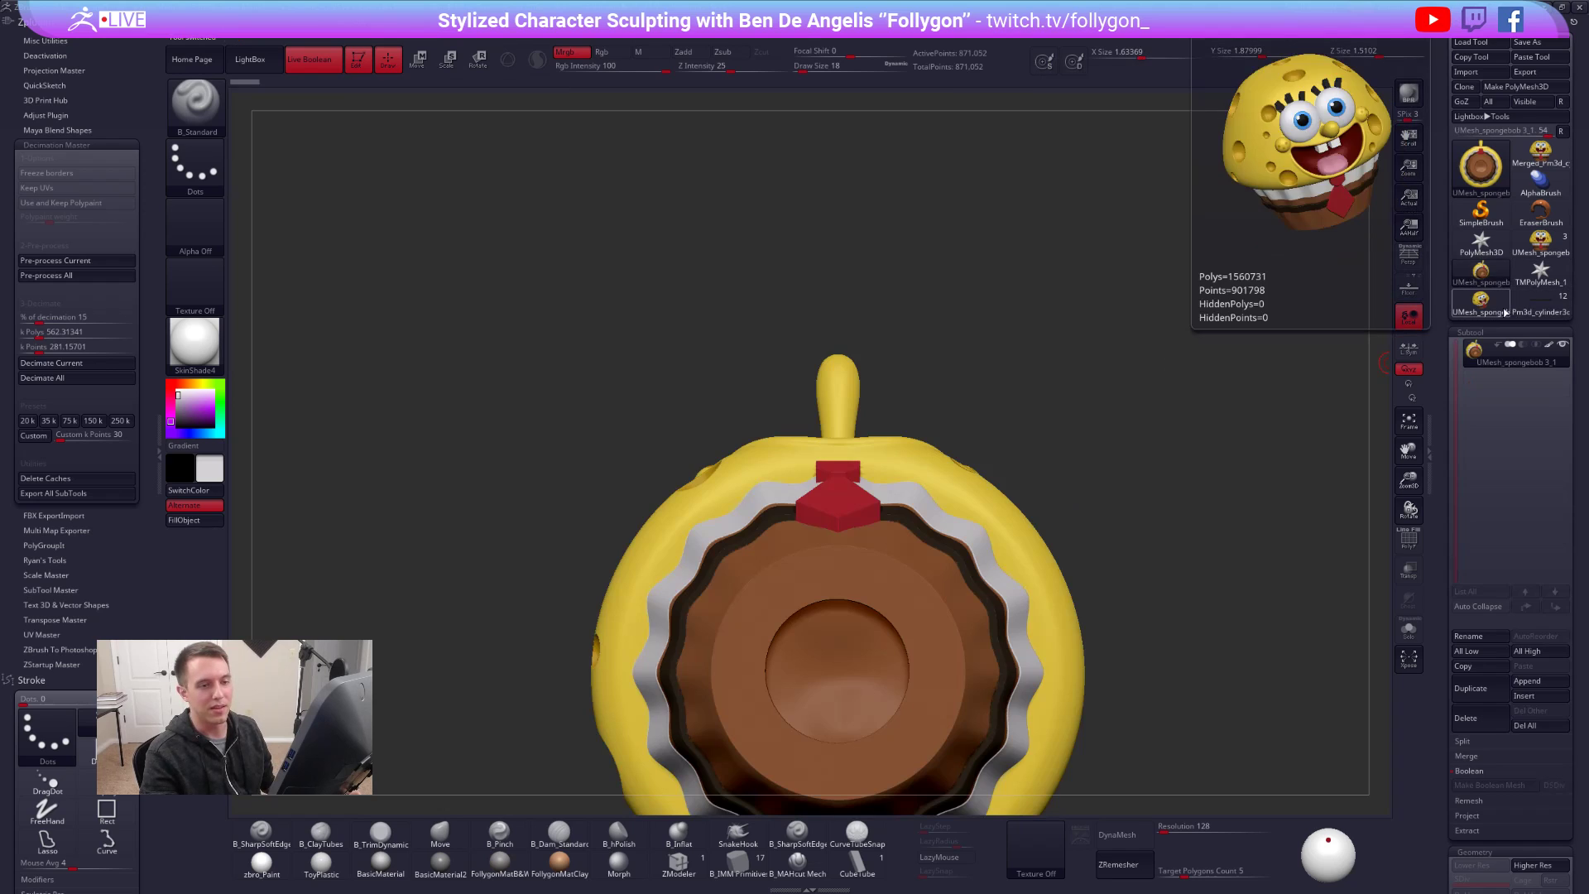
left_click(1500, 308)
left_click_drag(1090, 353, 1265, 322)
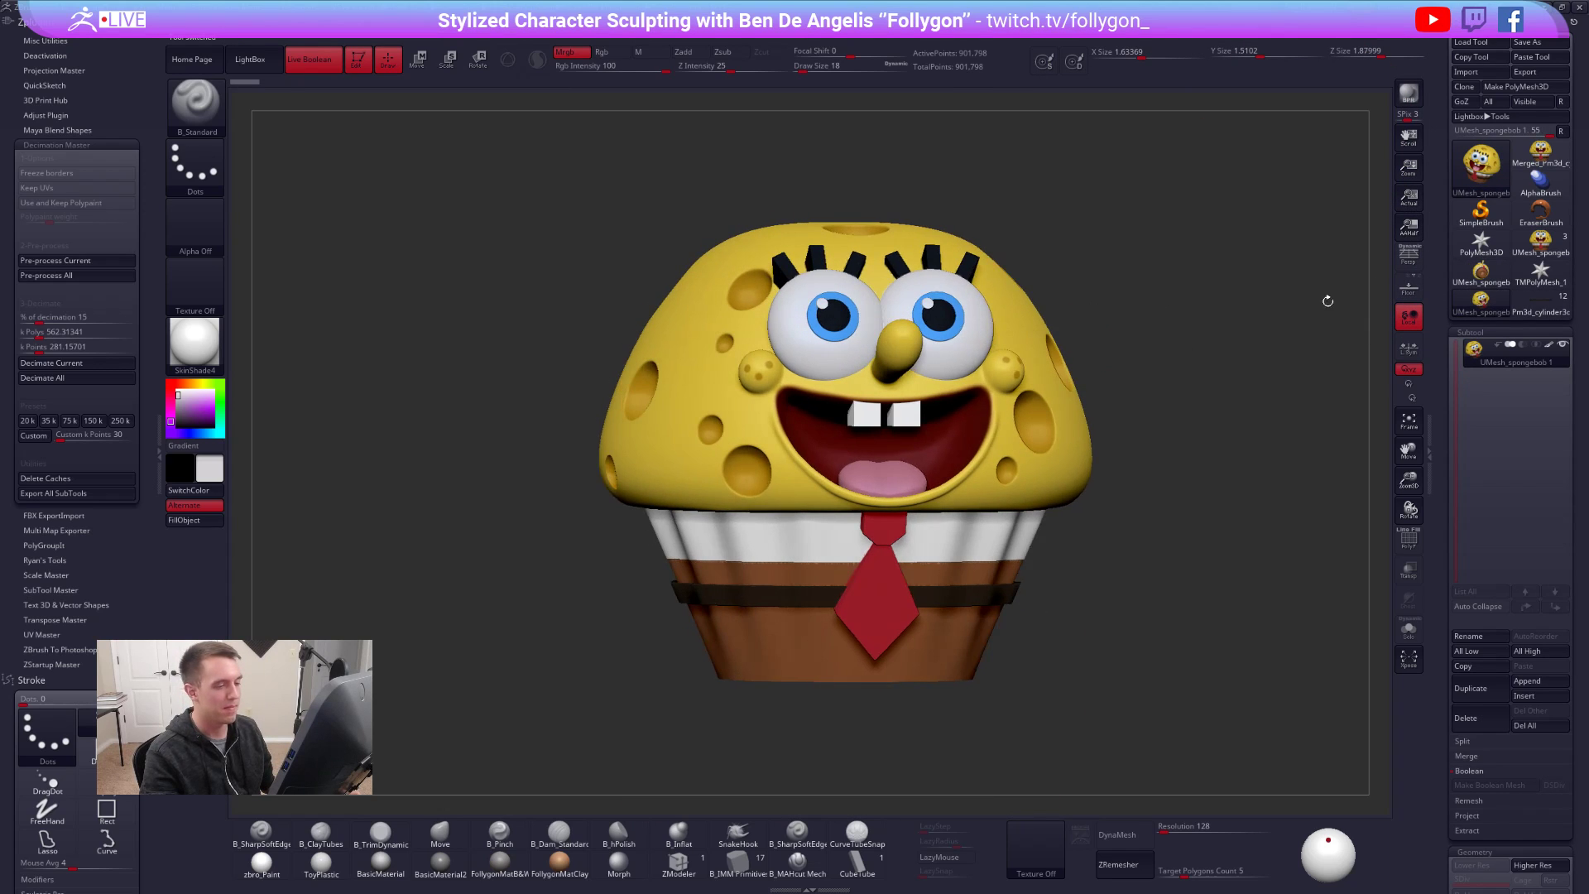
left_click(1495, 301)
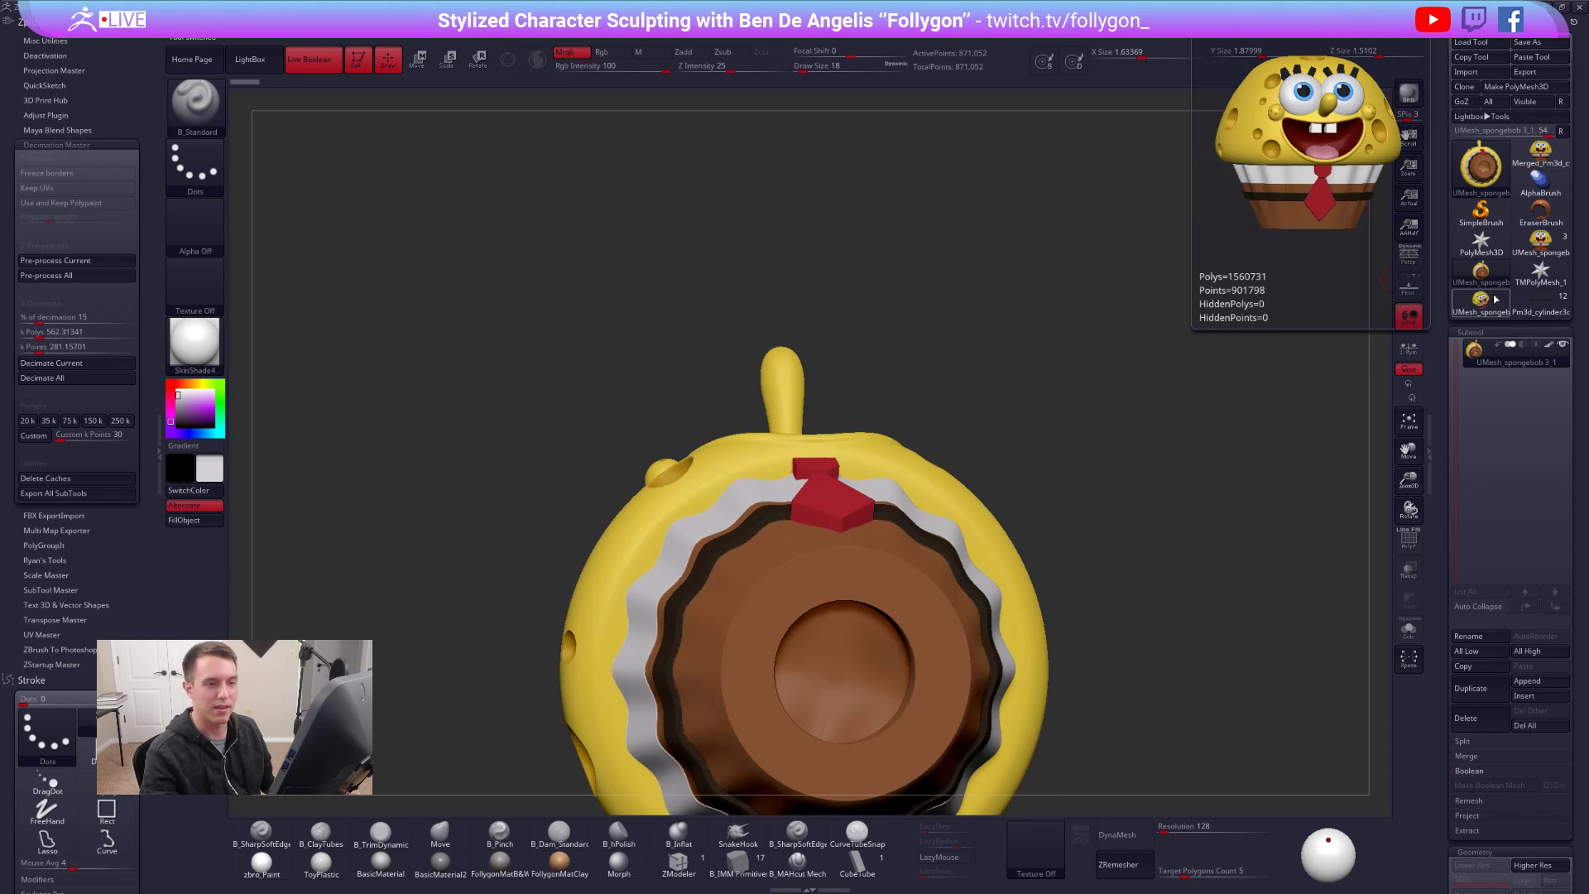
left_click(1495, 299)
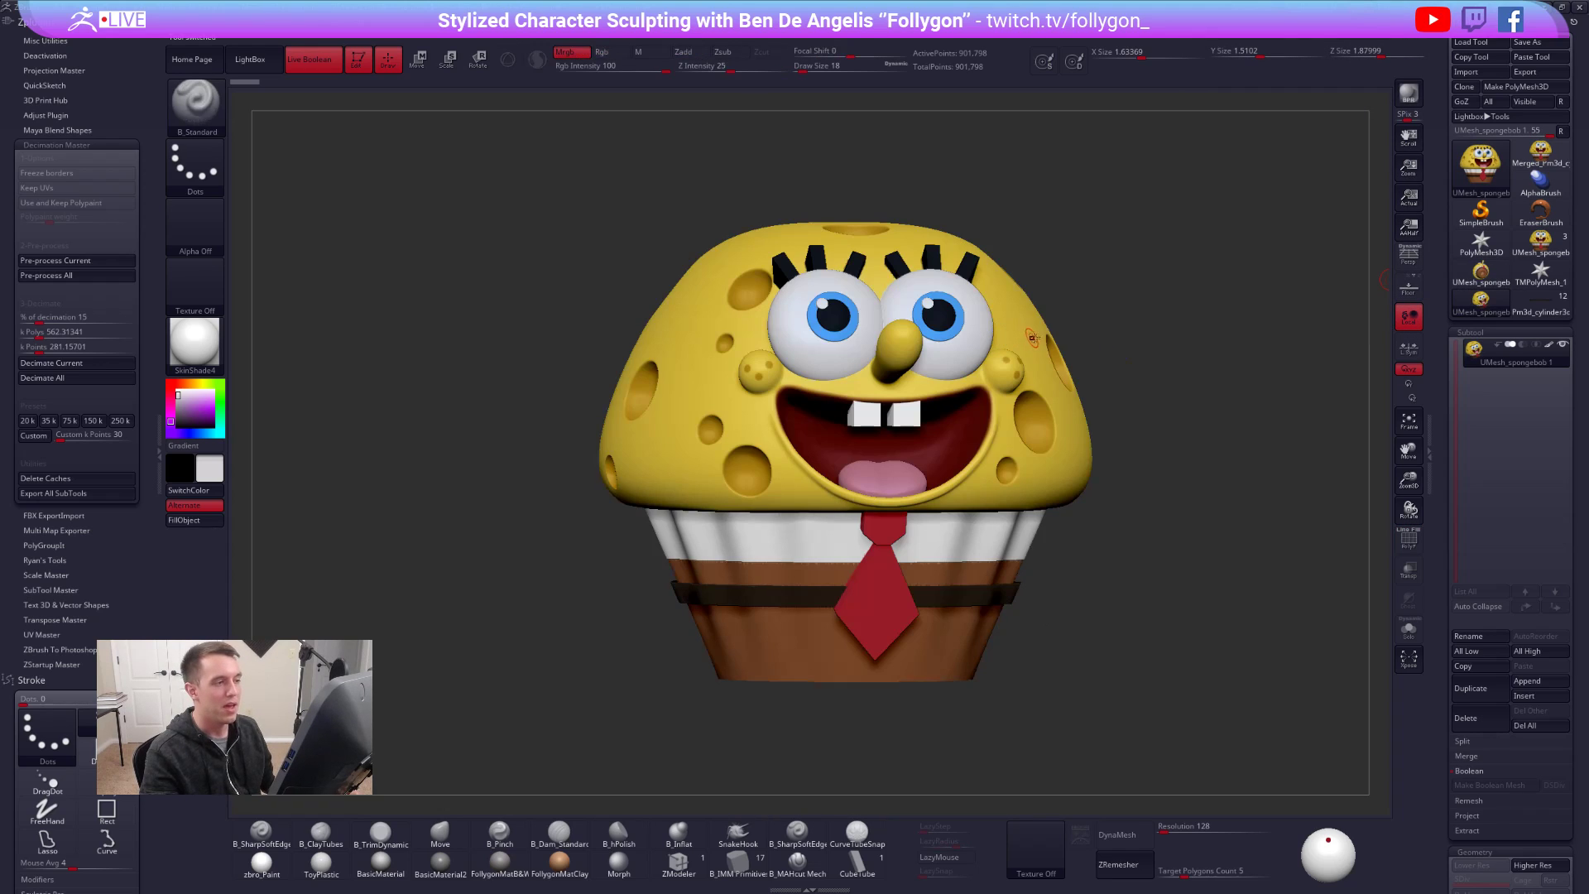
left_click_drag(1055, 337, 1049, 379)
left_click_drag(1146, 367, 1101, 364)
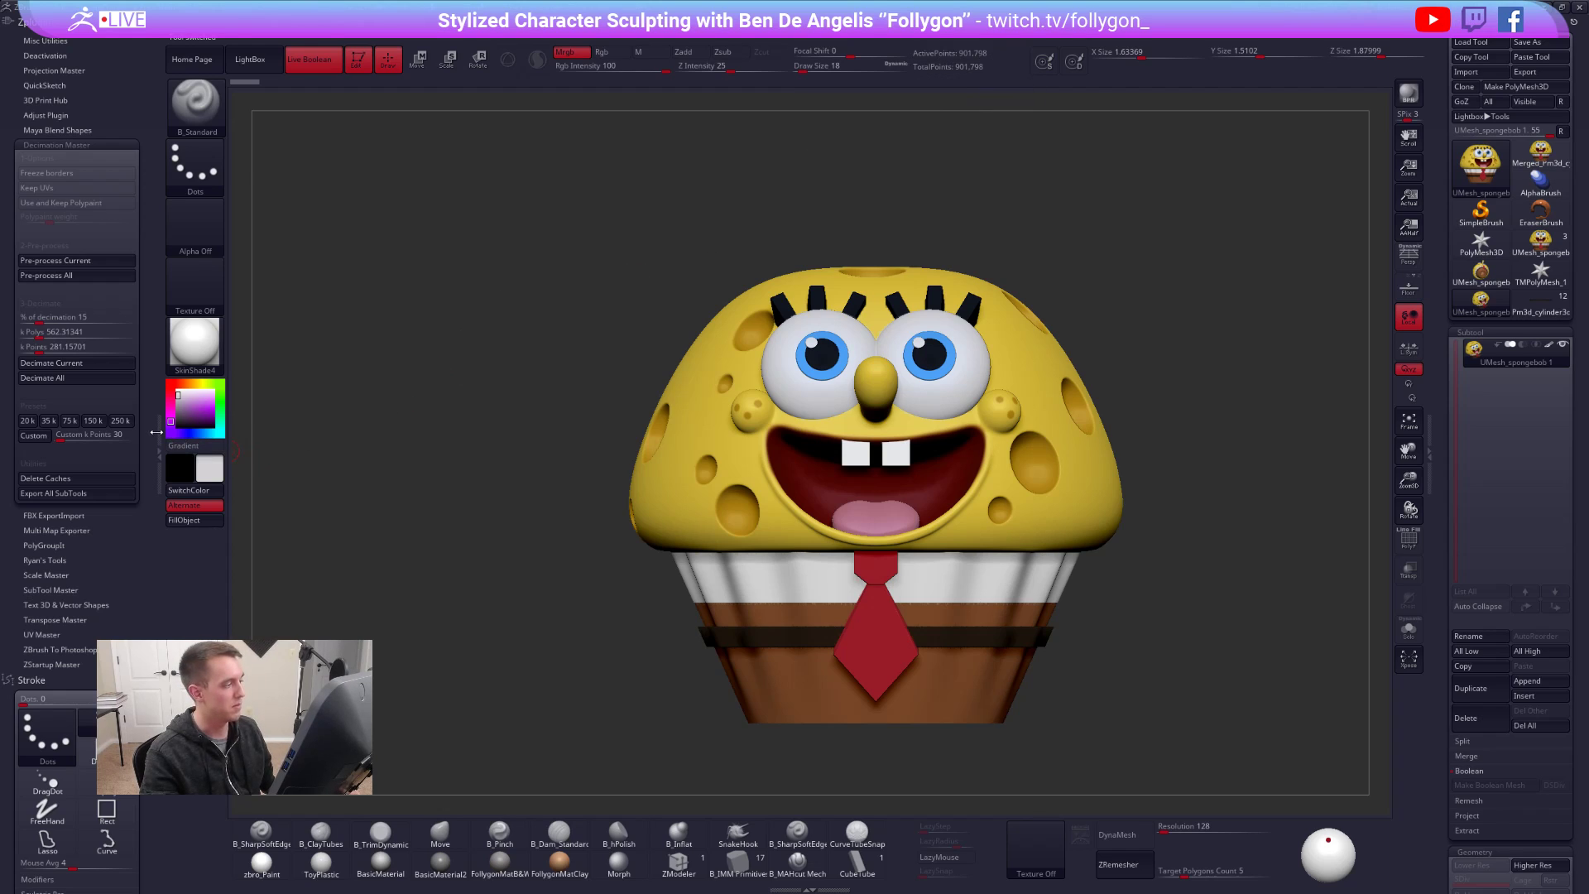
- Collapse the plugin and stroke palettes to enlarge the canvas and center the merged mesh in it
left_click(159, 451)
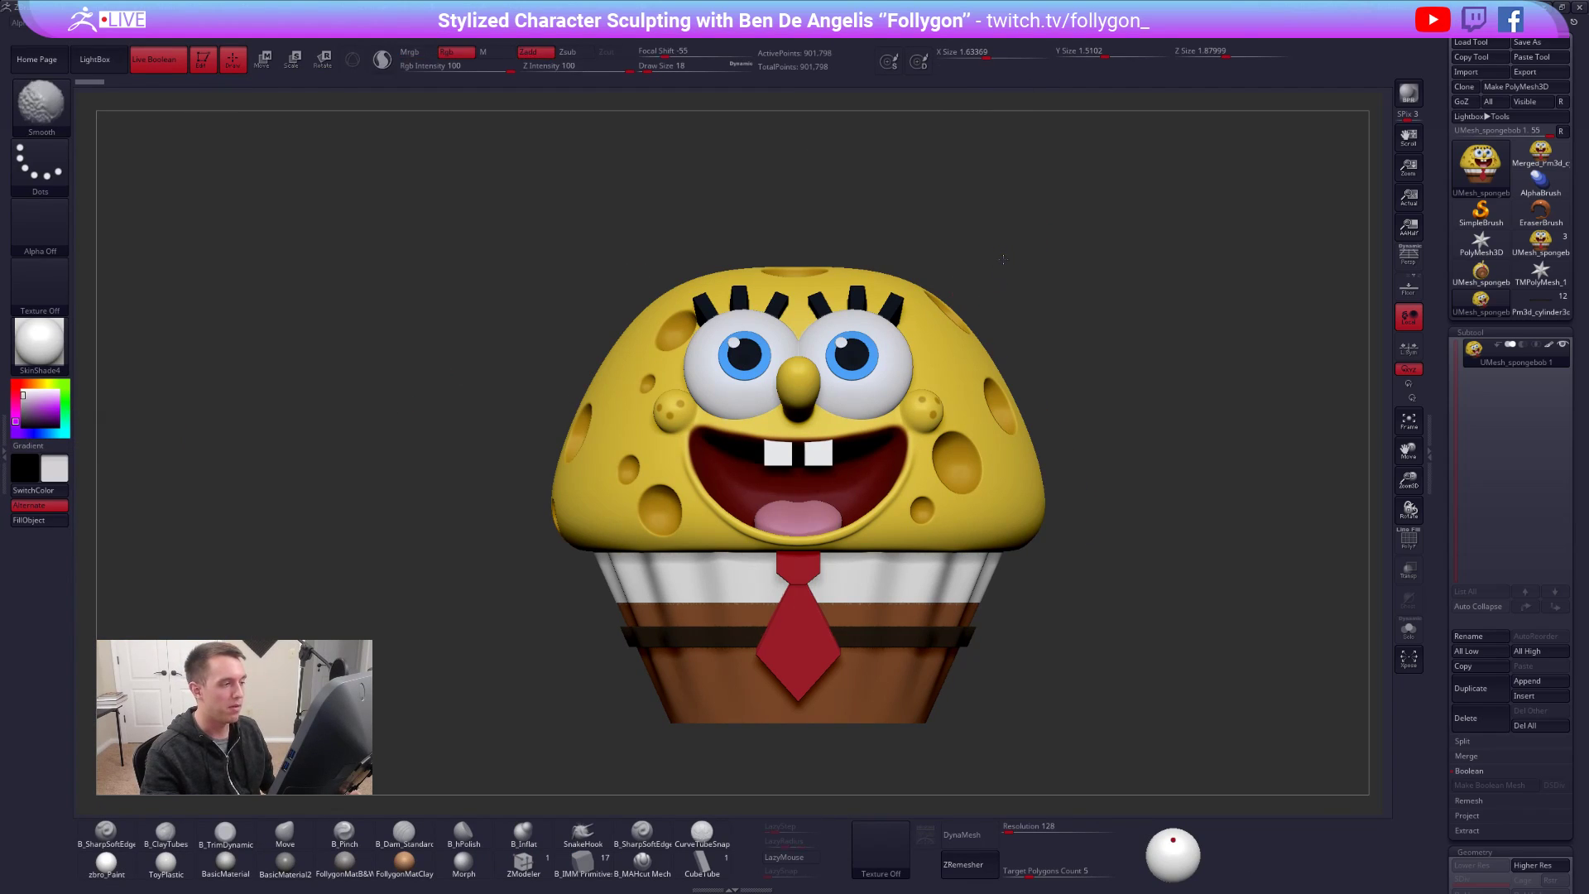
left_click_drag(1016, 275, 1030, 251, "alt")
key("space")
left_click(1092, 533)
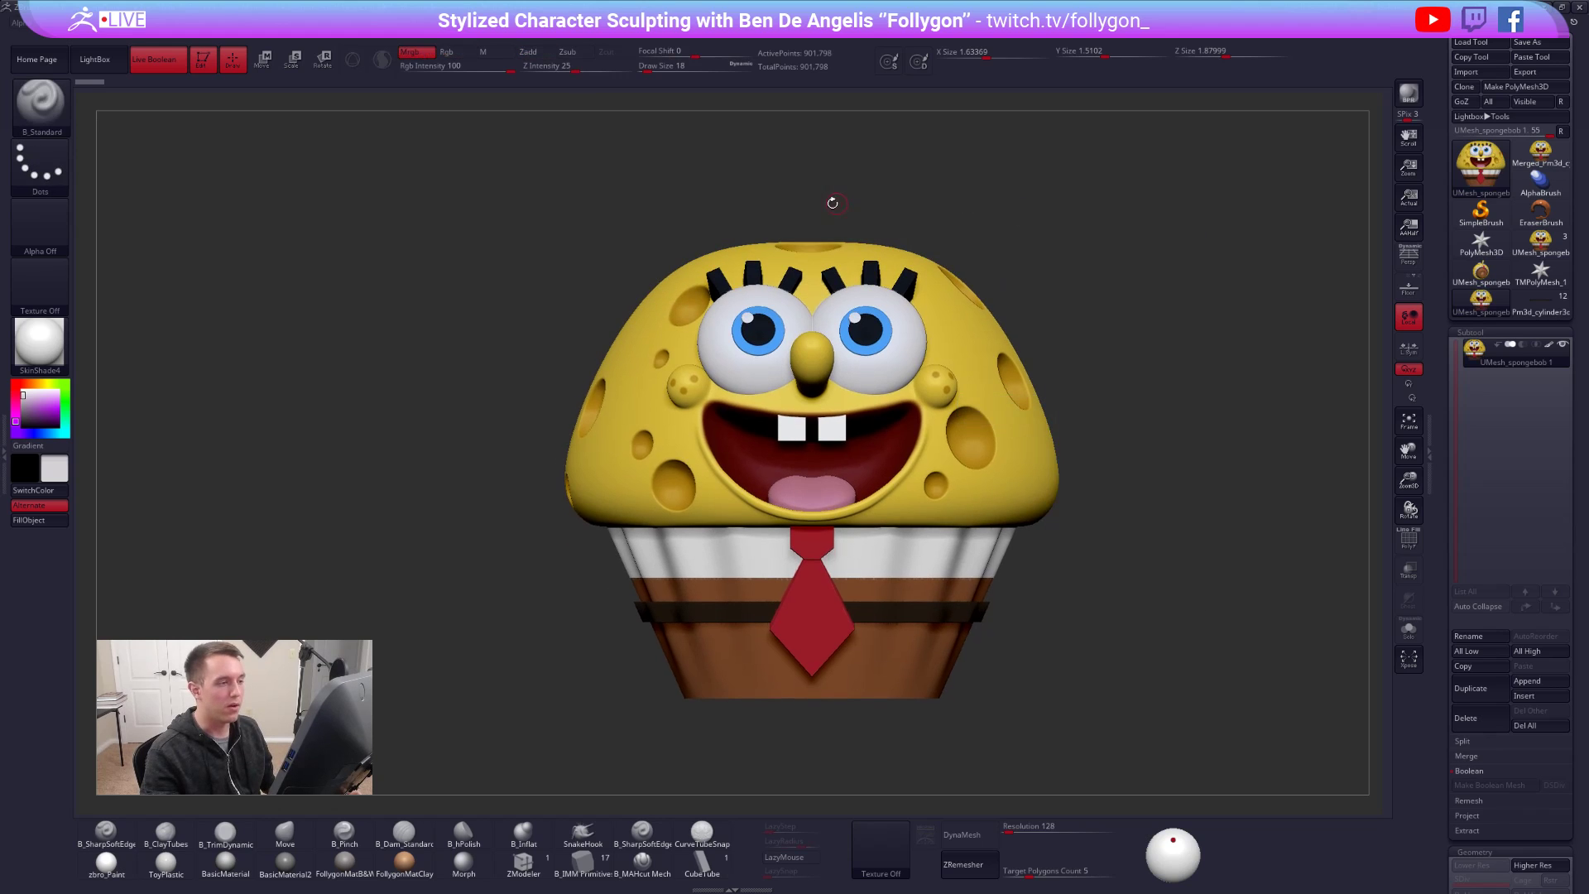
- Hide portions of the merged mesh to examine its interior, restore full visibility and check its wireframe
mouse_move(817, 205)
left_mouse_down("ctrl+shift")
mouse_move(1209, 522)
mouse_move(921, 770)
mouse_move(813, 770)
left_mouse_up("ctrl+shift")
mouse_move(813, 770)
left_mouse_down()
mouse_move(959, 544)
mouse_move(862, 550)
mouse_move(862, 507)
mouse_move(1036, 522)
mouse_move(1217, 481)
left_mouse_up()
left_click(1295, 457, "ctrl+shift")
left_click_drag(579, 264, 711, 236)
mouse_move(672, 161)
left_mouse_down("ctrl+shift")
mouse_move(726, 331)
mouse_move(757, 658)
mouse_move(385, 200)
left_mouse_up("ctrl+shift")
mouse_move(497, 364)
left_mouse_down("shift")
mouse_move(717, 373)
mouse_move(604, 370)
mouse_move(594, 388)
left_mouse_up("shift")
mouse_move(1001, 327)
right_mouse_down("alt")
mouse_move(935, 360)
mouse_move(919, 335)
mouse_move(816, 364)
mouse_move(912, 377)
mouse_move(859, 458)
mouse_move(786, 471)
right_mouse_up("alt")
right_click_drag(1225, 569, 1035, 629)
left_click(1154, 601, "ctrl+shift")
key("shift+f")
key("shift+f")
- Try painting with the red sampled from the tie on the white shirt beside the knot, and undo the strokes
mouse_move(921, 571)
right_mouse_down()
mouse_move(926, 527)
mouse_move(1010, 603)
right_mouse_up()
right_click_drag(1136, 662, 980, 566, "ctrl")
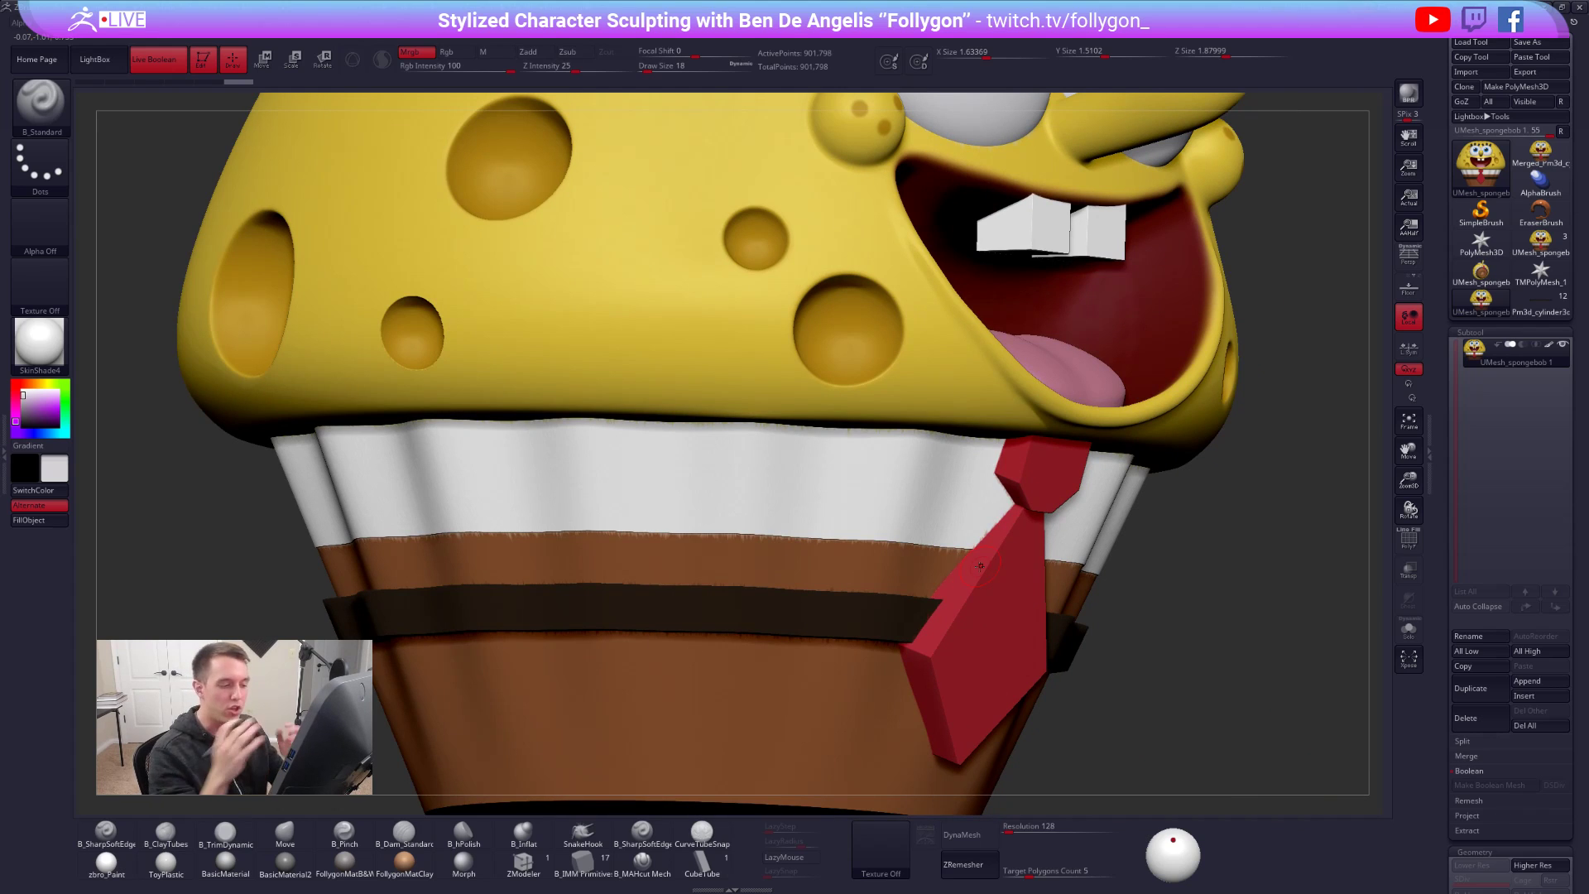
right_click_drag(1111, 591, 1076, 606)
right_click_drag(821, 639, 906, 562, "alt")
mouse_move(902, 663)
right_mouse_down()
mouse_move(873, 589)
mouse_move(934, 566)
mouse_move(867, 638)
mouse_move(861, 552)
mouse_move(830, 635)
right_mouse_up()
right_click_drag(1027, 538, 985, 599, "ctrl")
key("c")
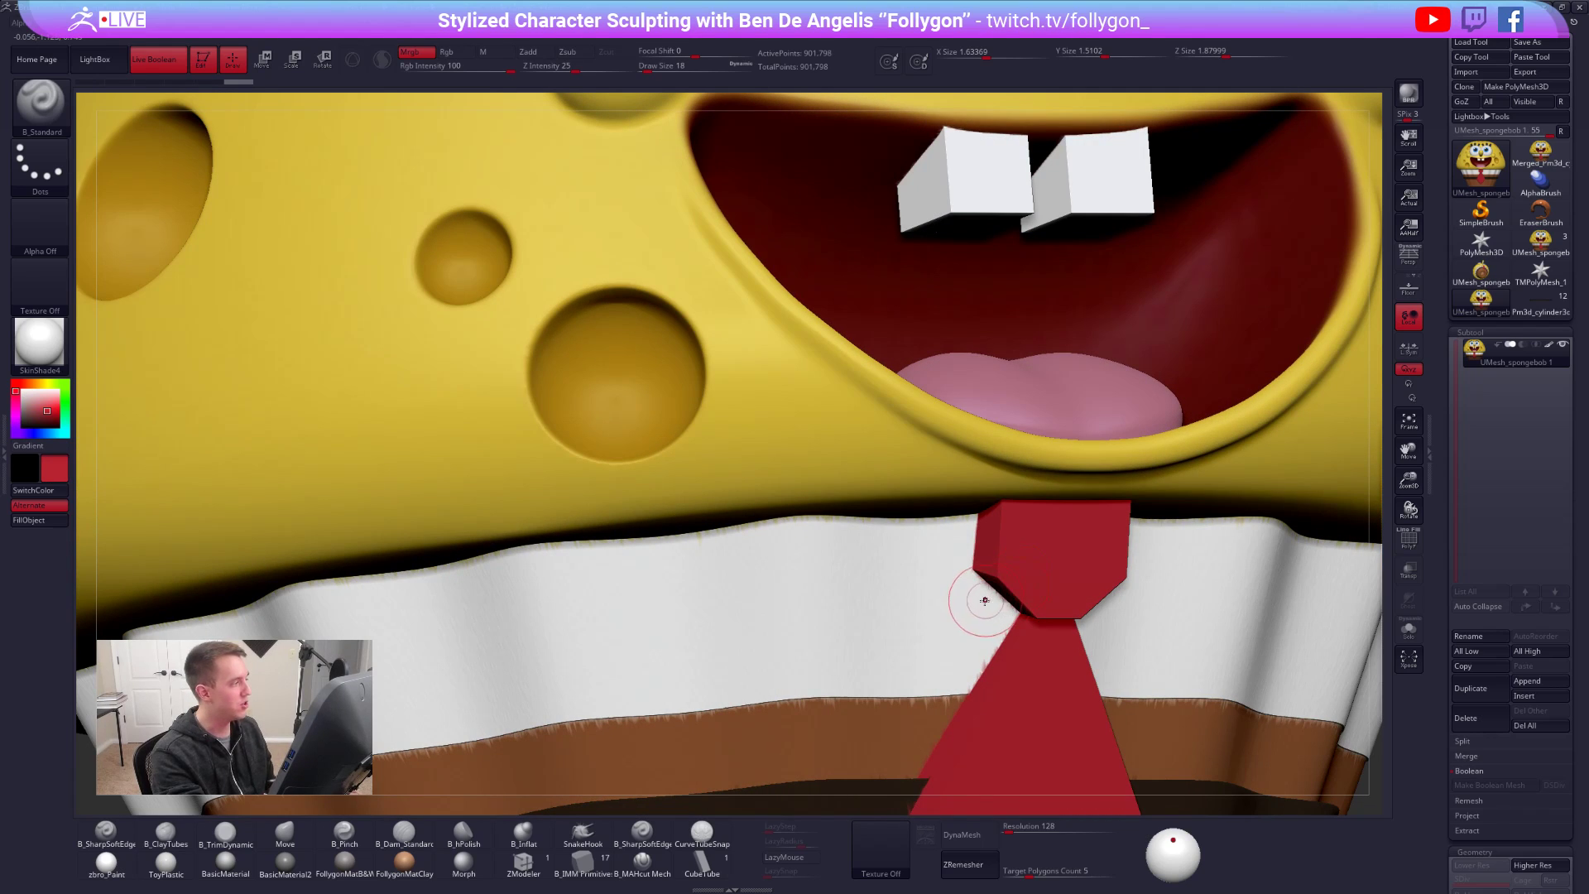
mouse_move(993, 596)
left_mouse_down()
mouse_move(978, 582)
mouse_move(1013, 642)
left_mouse_up()
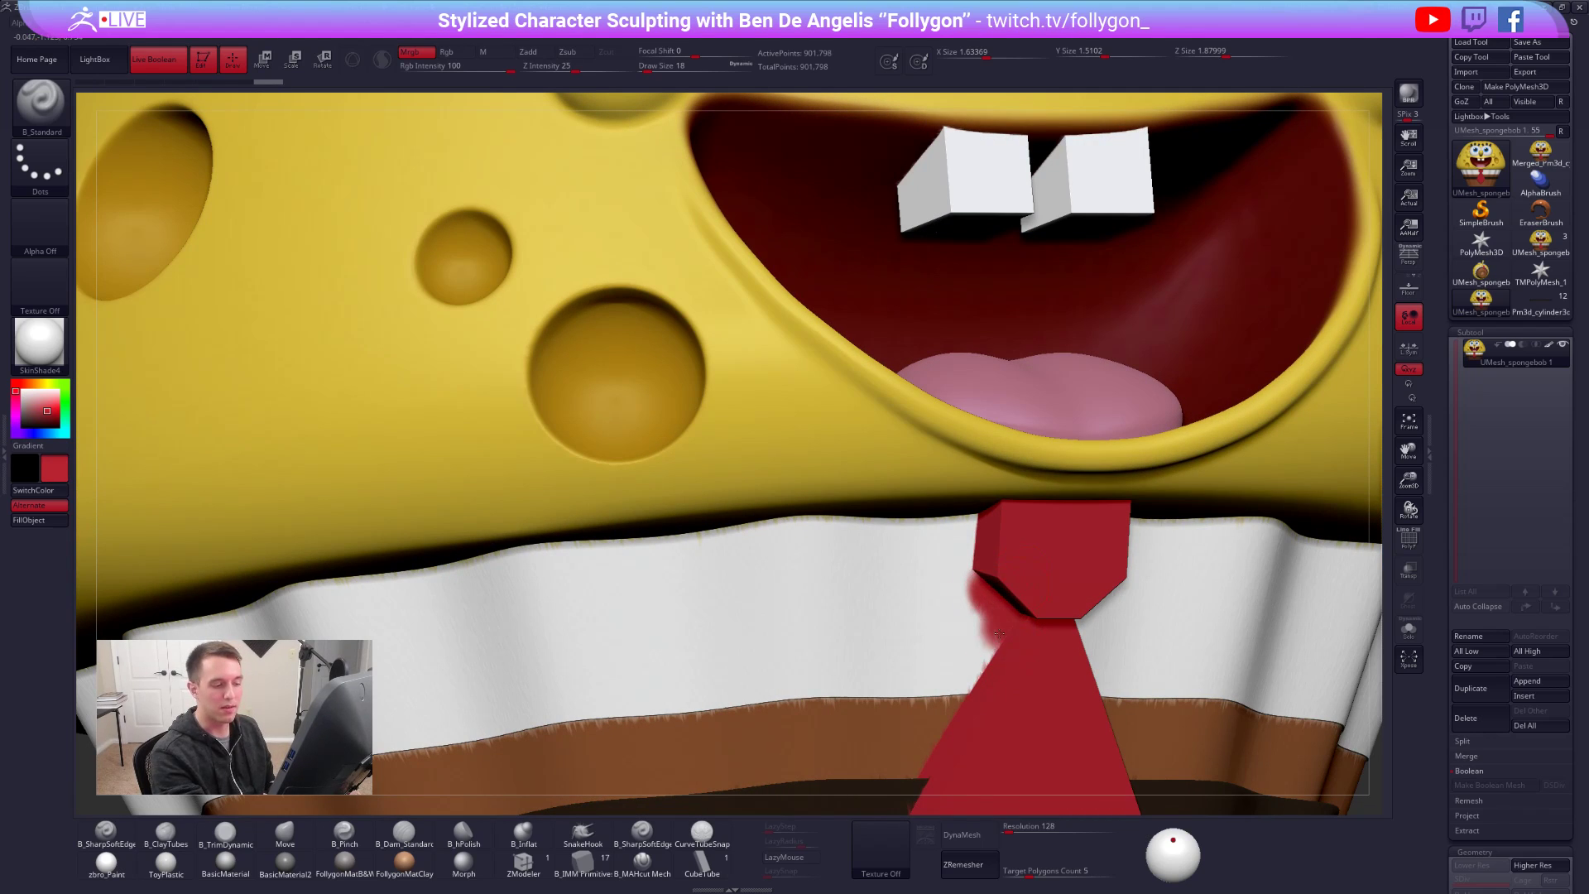
key("ctrl")
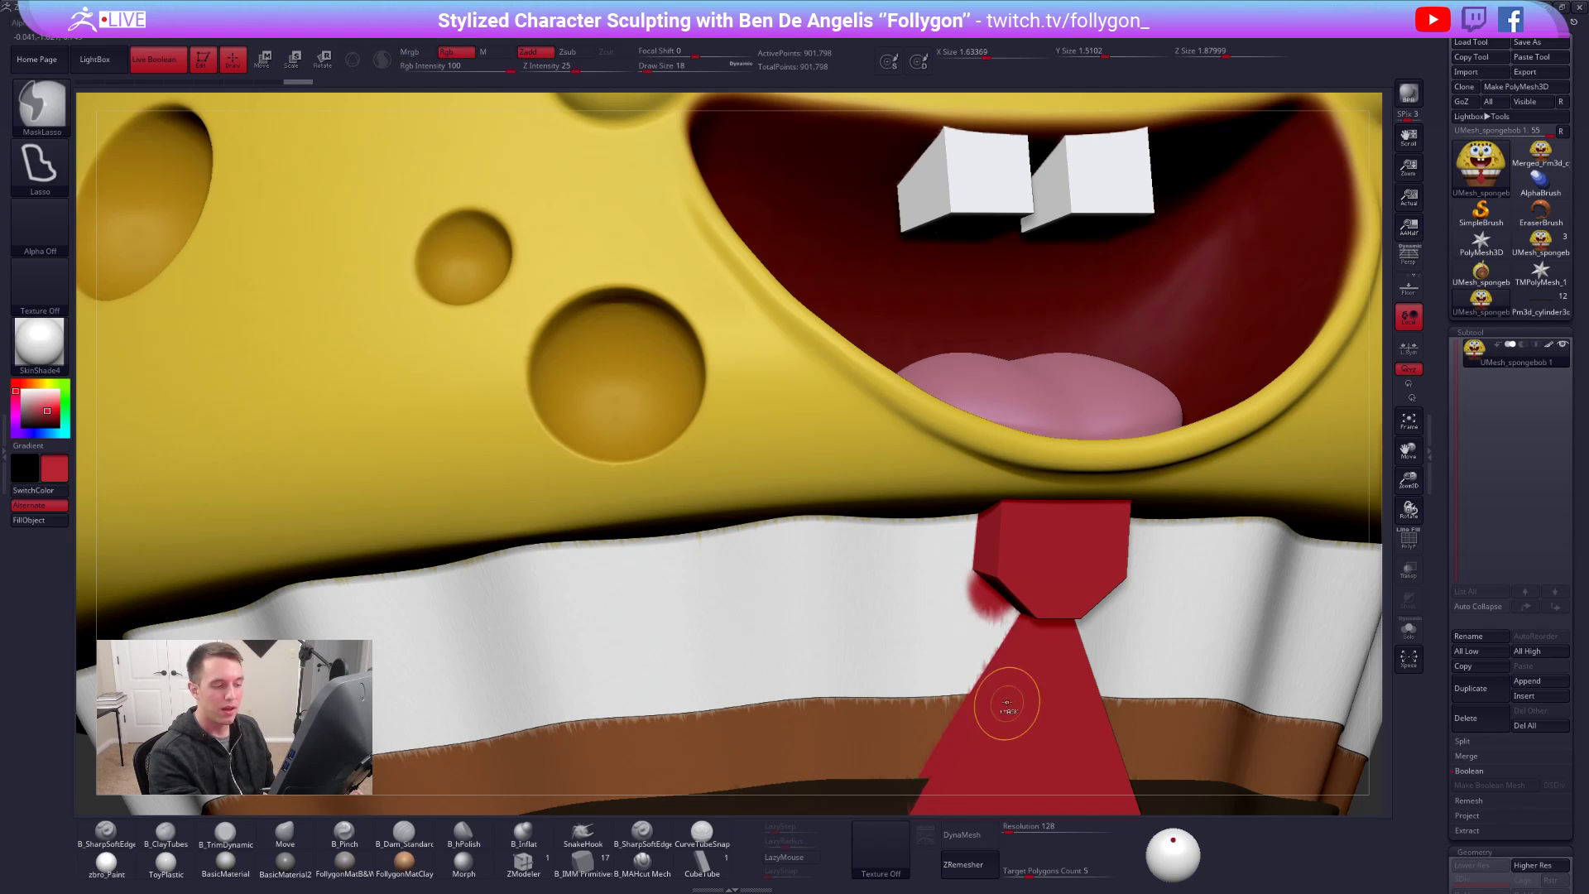
key("ctrl+z")
- Try painting with the black sampled from an eyelash near the lashes, and undo the stroke
right_click_drag(858, 548, 857, 464, "ctrl")
right_click_drag(1059, 526, 993, 531, "alt")
right_click_drag(1003, 438, 1026, 617, "alt")
right_click_drag(1008, 521, 1045, 629, "ctrl")
key("c")
mouse_move(1023, 479)
left_mouse_down()
mouse_move(1000, 490)
mouse_move(1006, 517)
left_mouse_up()
key("ctrl+z")
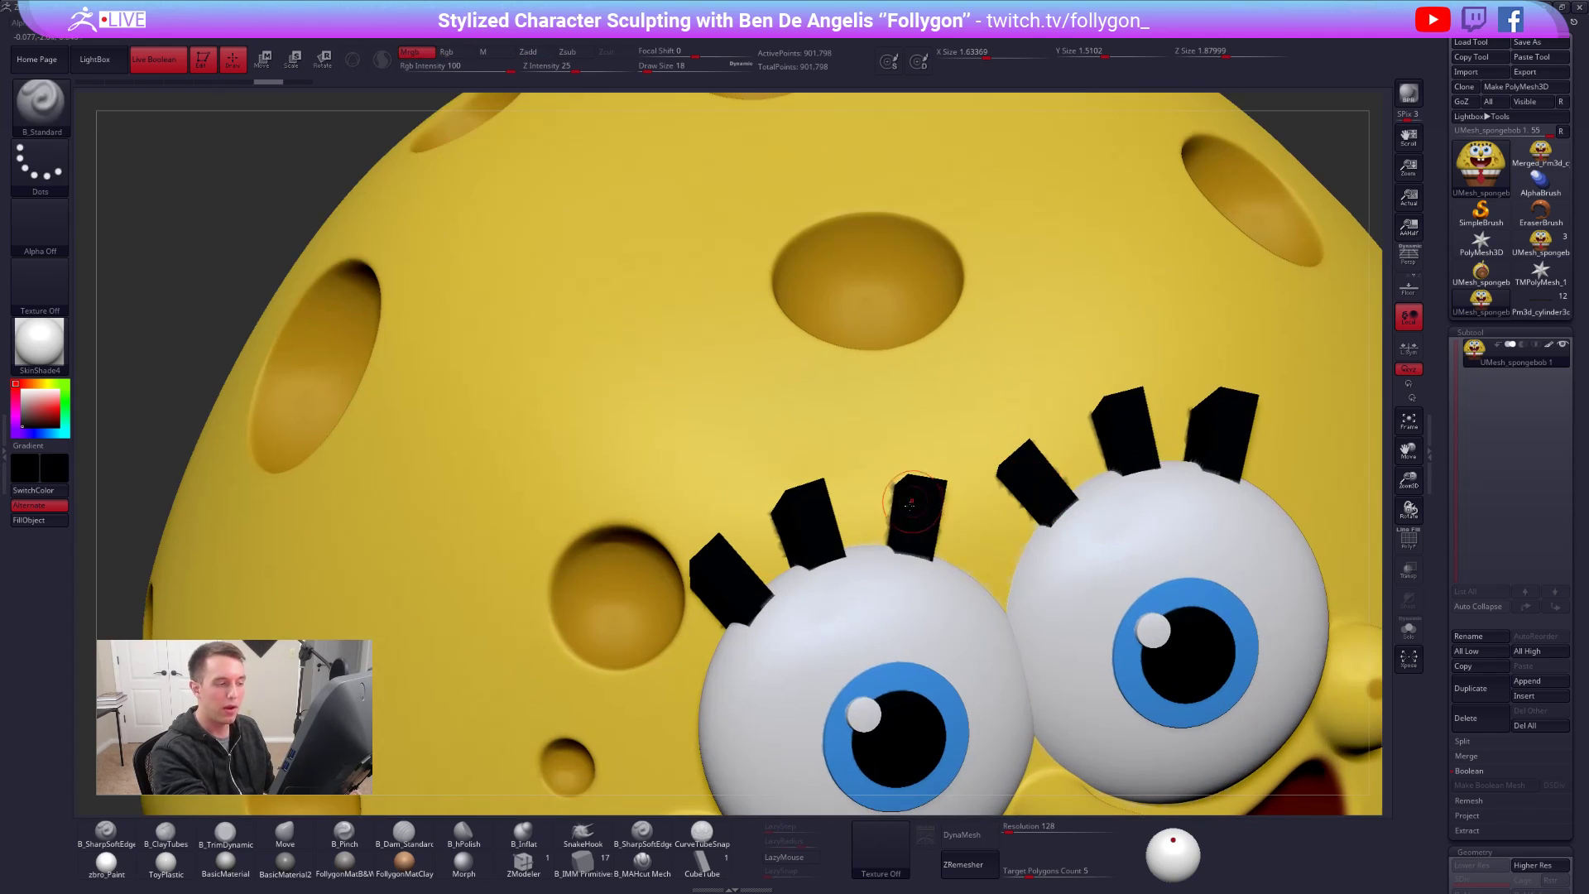
- Examine the eyes and face up close and review the whole merged model from the front
right_click_drag(957, 535, 977, 464, "ctrl")
right_click_drag(1014, 581, 1048, 518)
right_click_drag(1109, 629, 1068, 482, "alt")
right_click_drag(1177, 618, 1124, 601, "alt")
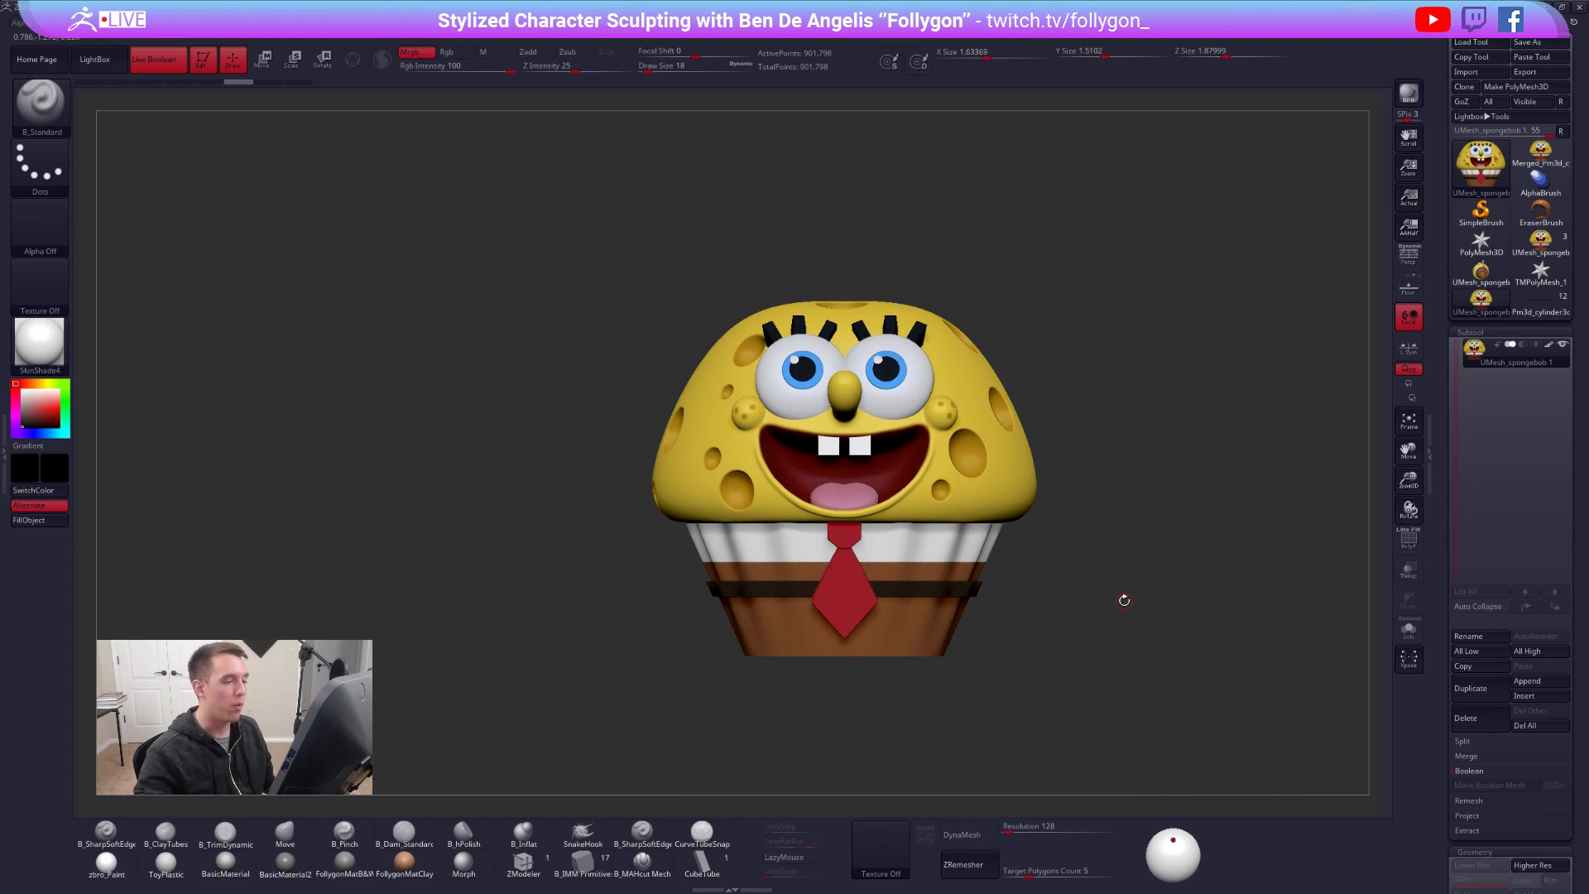
right_click_drag(1110, 458, 1108, 395, "ctrl")
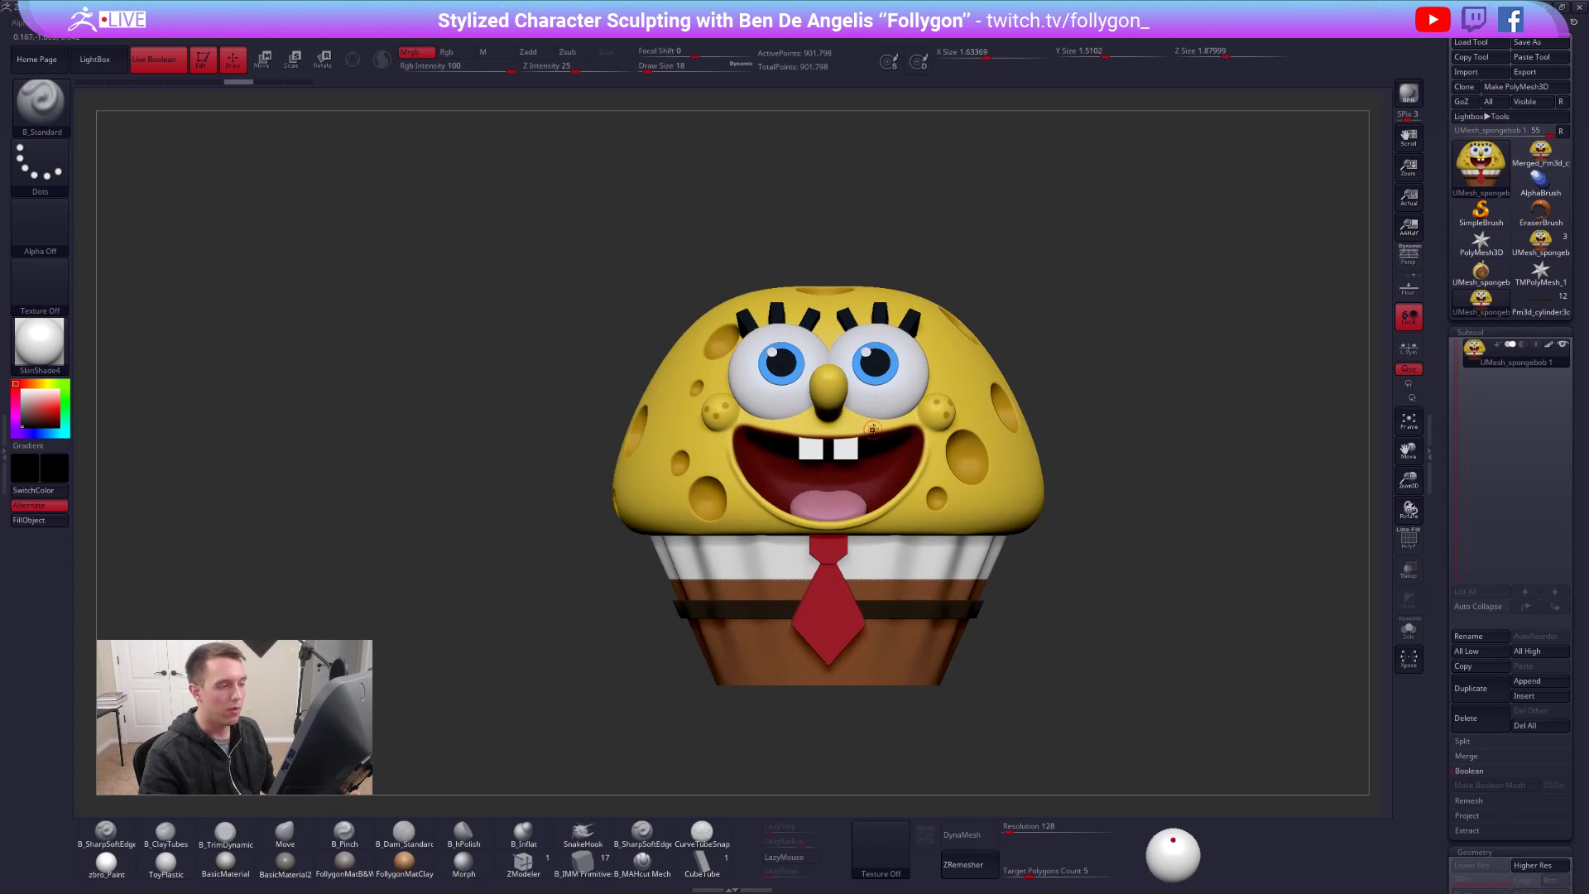
right_click_drag(865, 429, 857, 392, "alt")
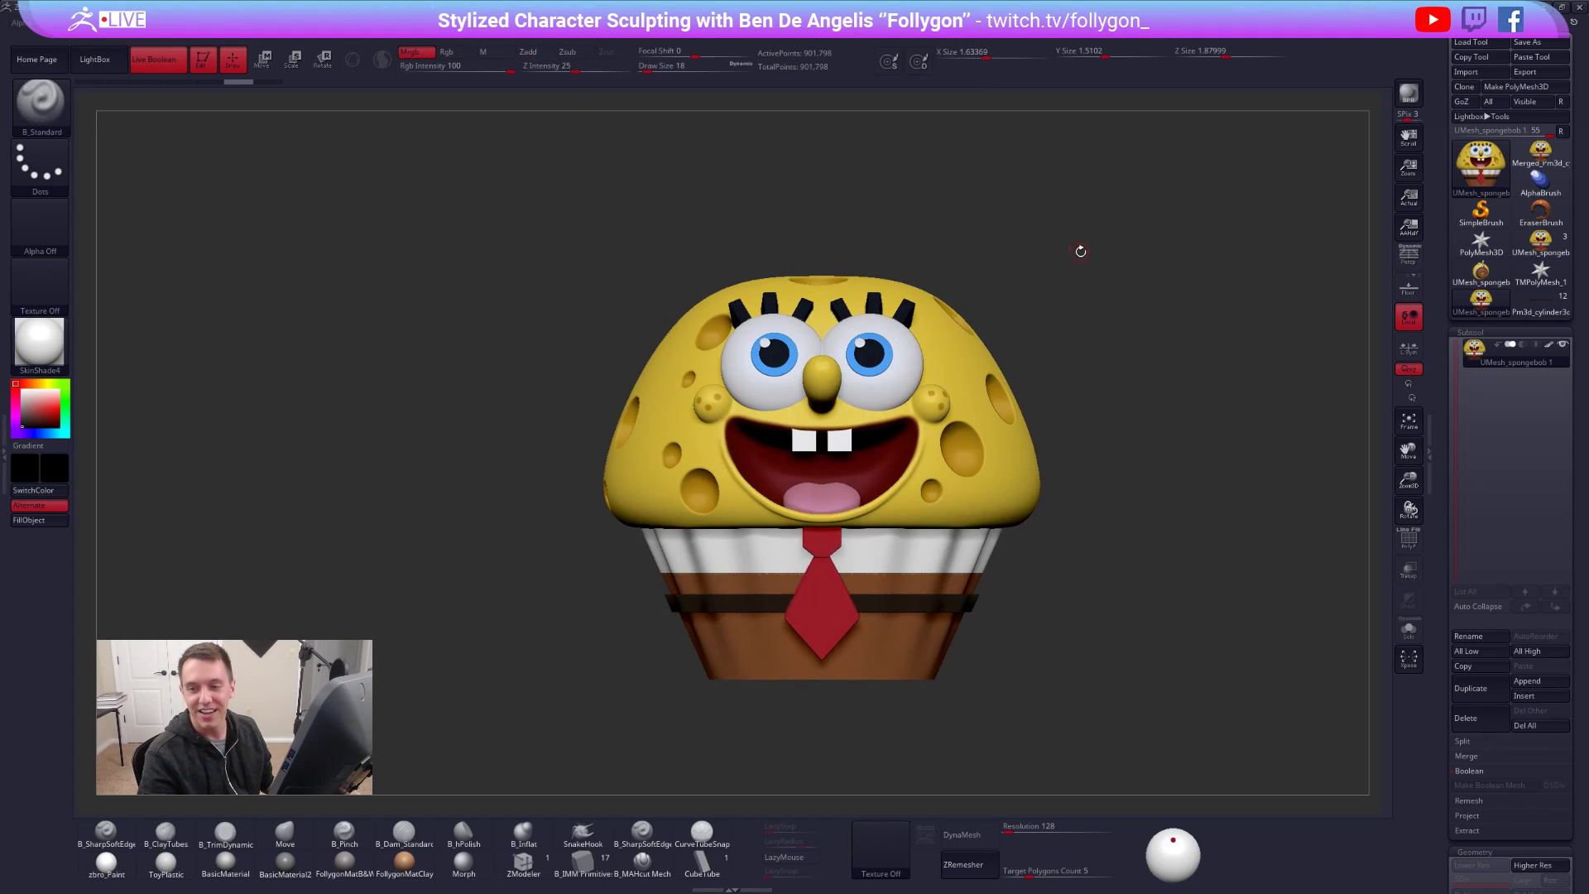
left_click_drag(1081, 250, 1072, 234, "alt")
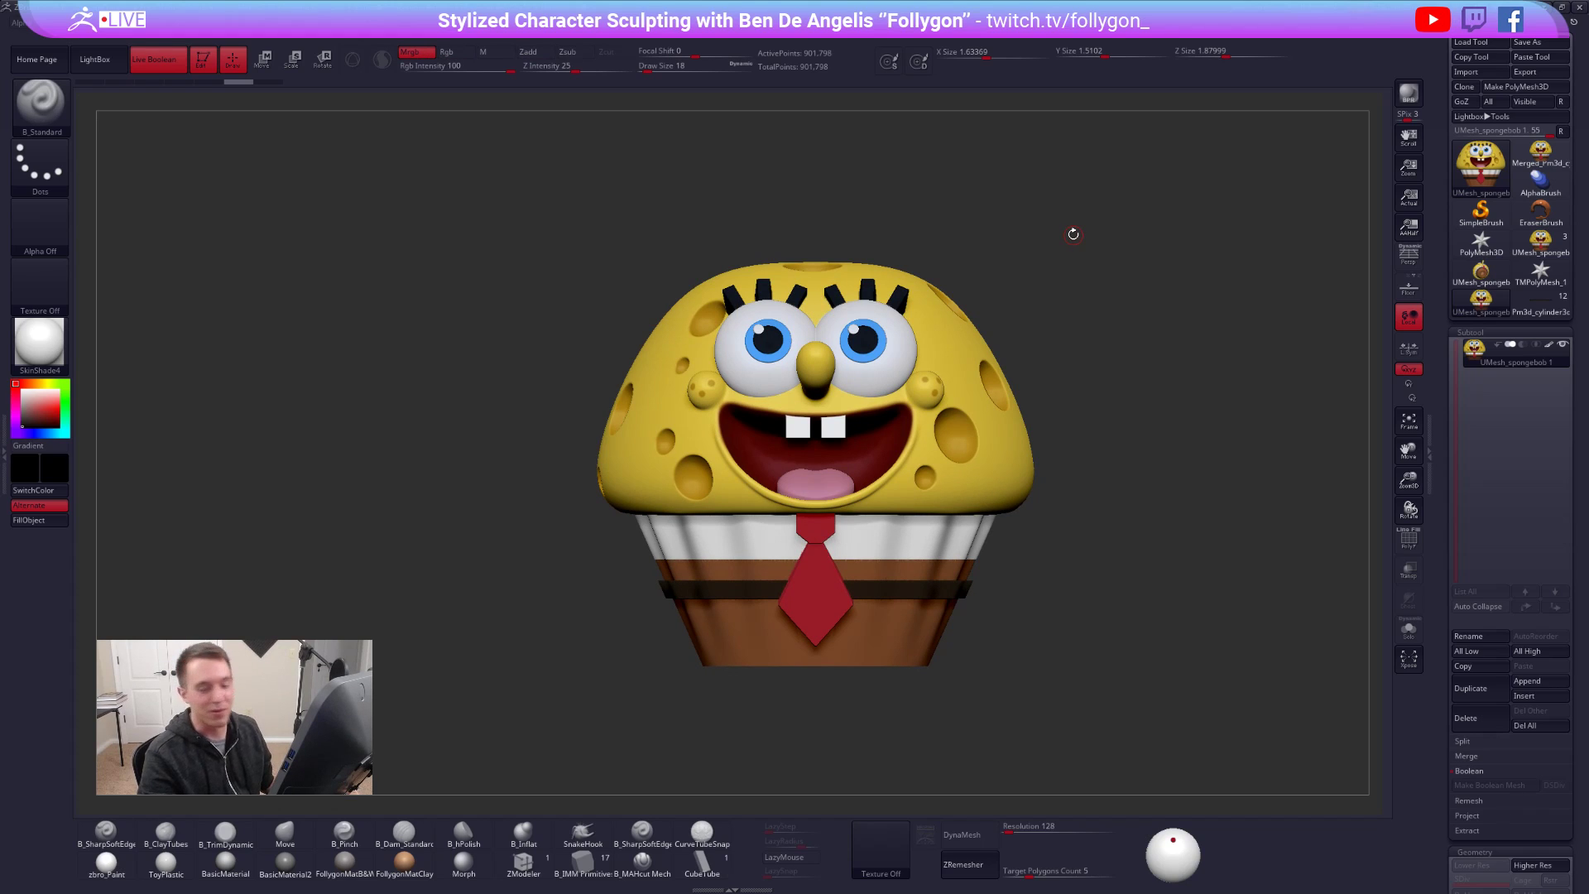
- Preview the merged model in MatCap Red Wax with its polypaint turned off and the active colour set to white
left_click(64, 343)
left_click(115, 383)
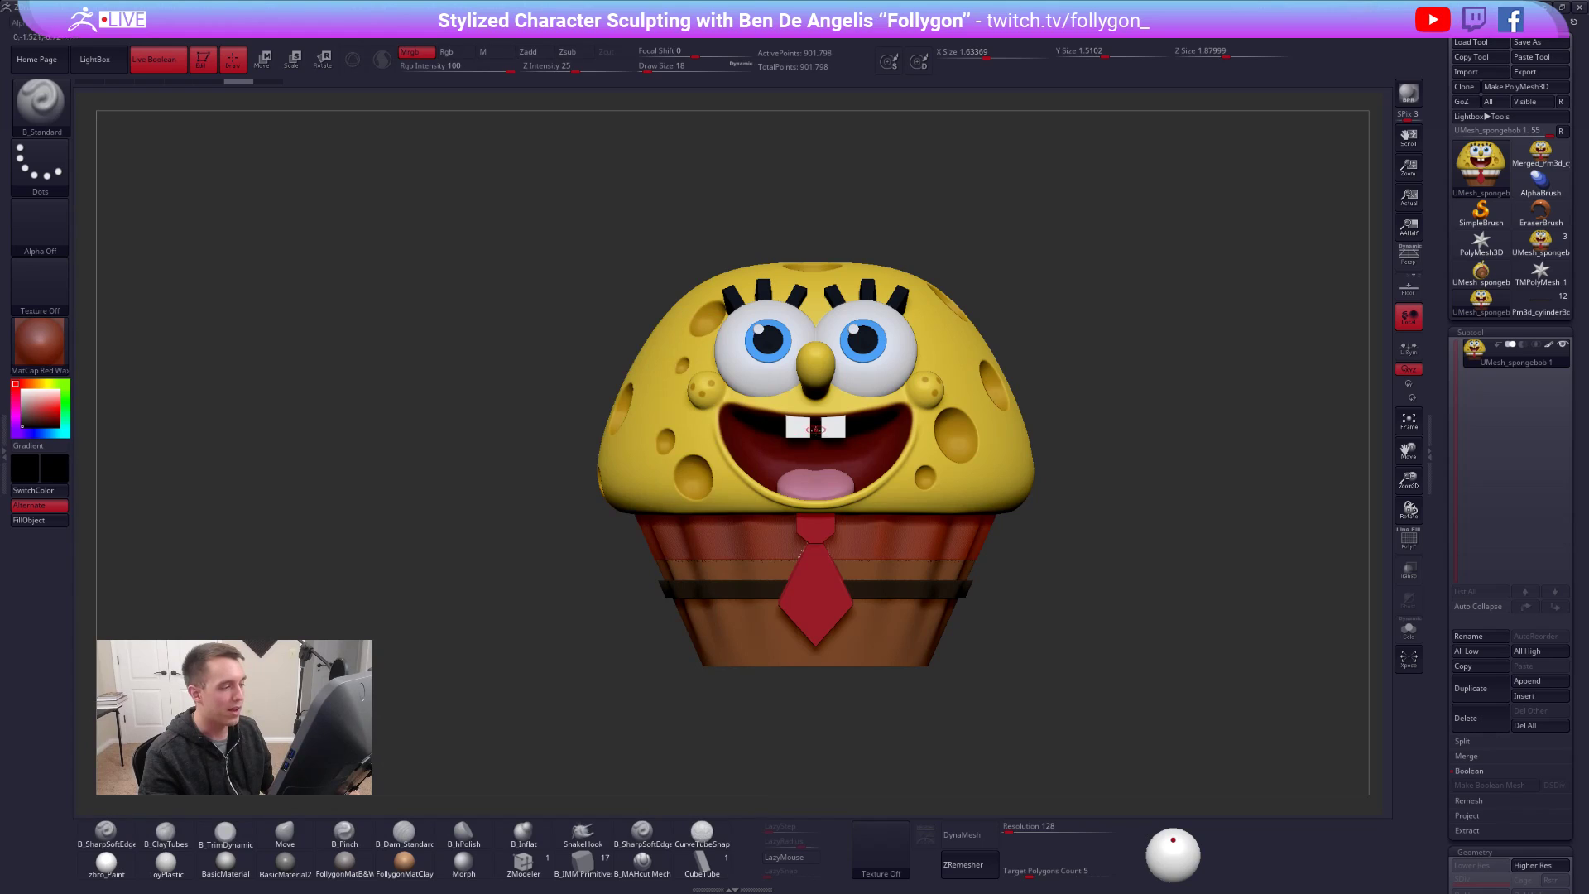
left_click(53, 346)
left_click(177, 561)
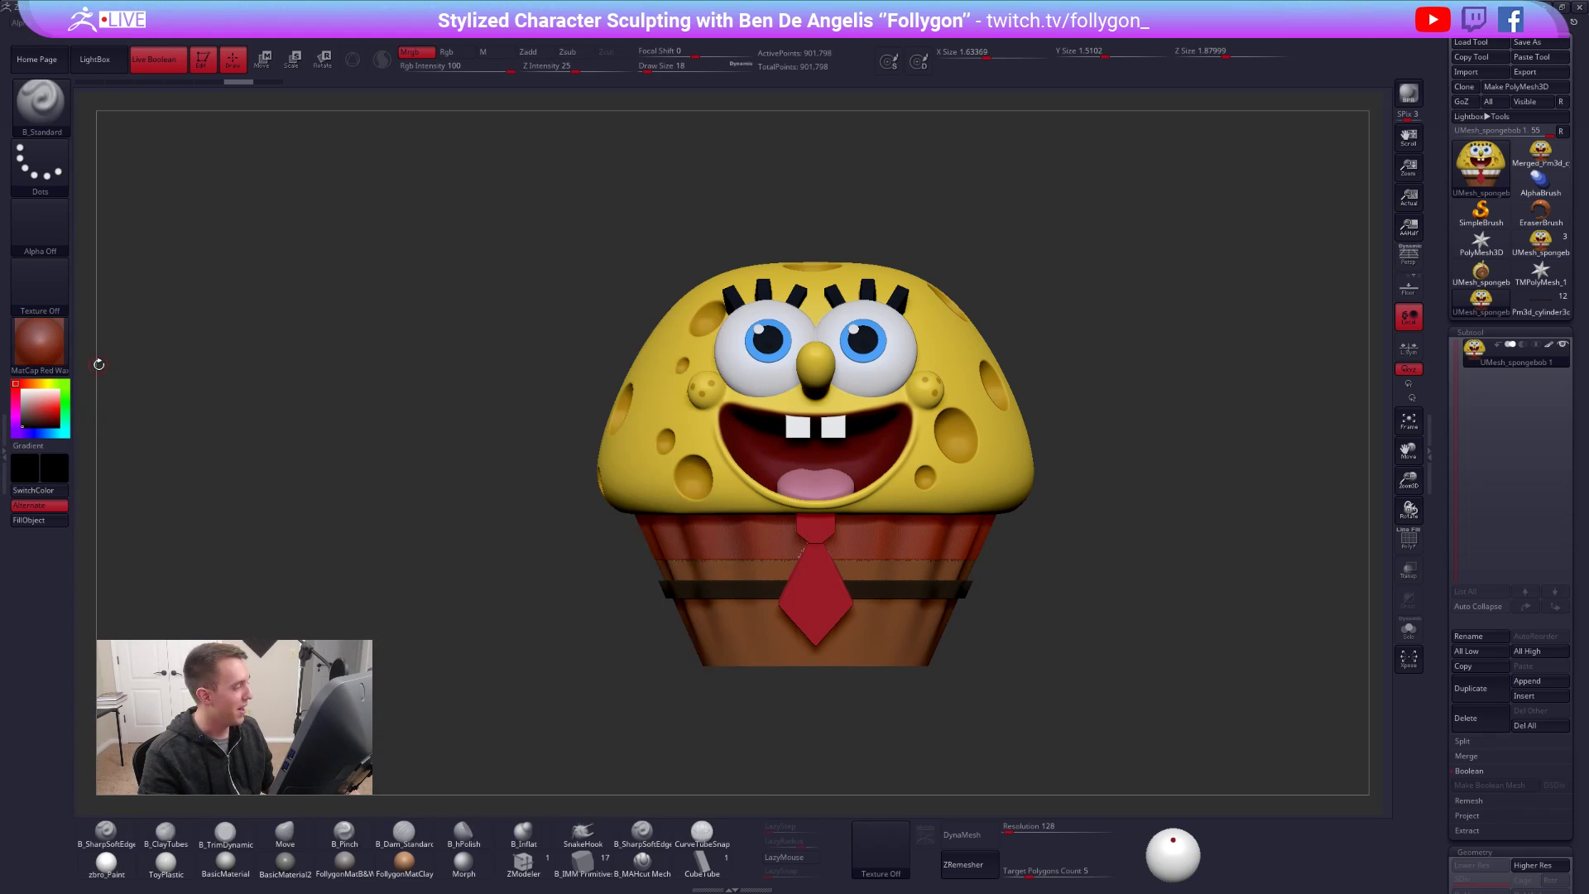
left_click(1549, 345)
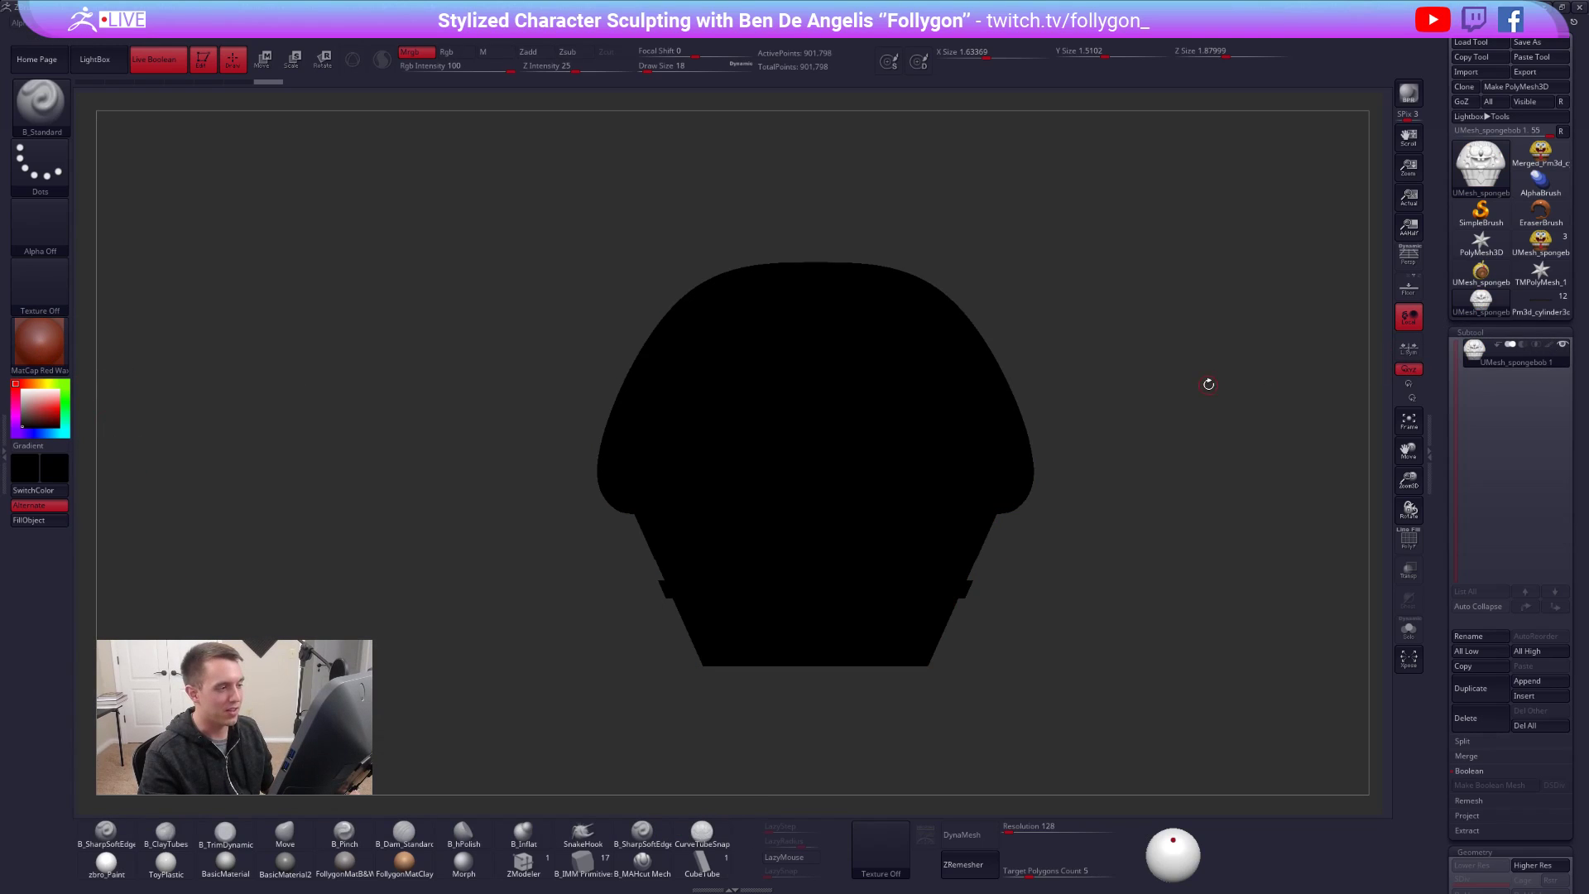
left_click_drag(30, 402, 13, 381)
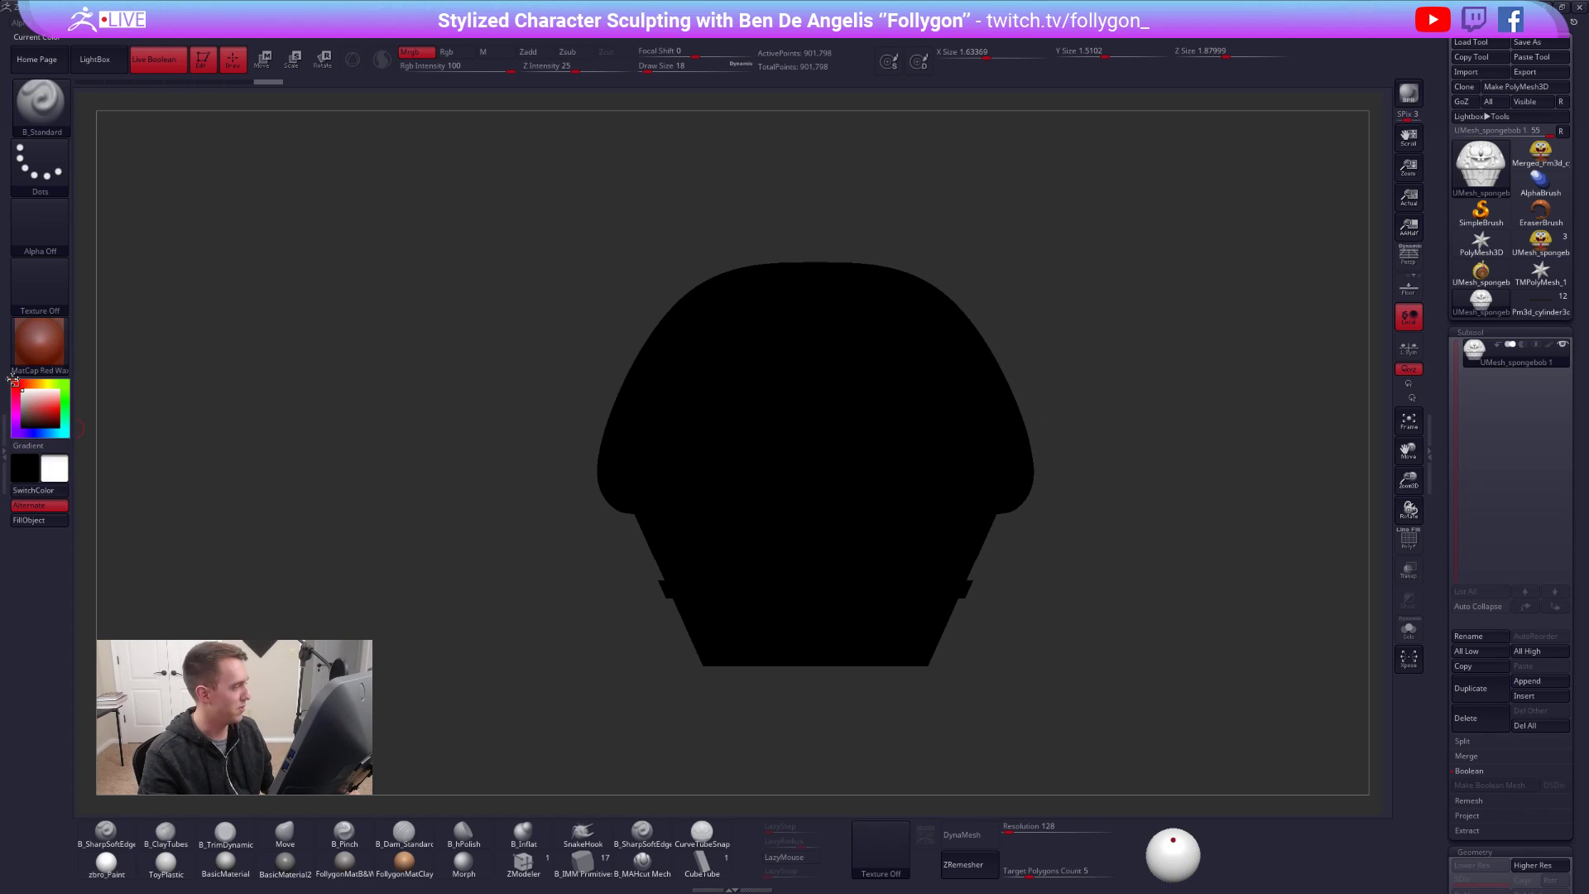
mouse_move(1014, 401)
left_mouse_down()
mouse_move(978, 404)
mouse_move(997, 404)
left_mouse_up()
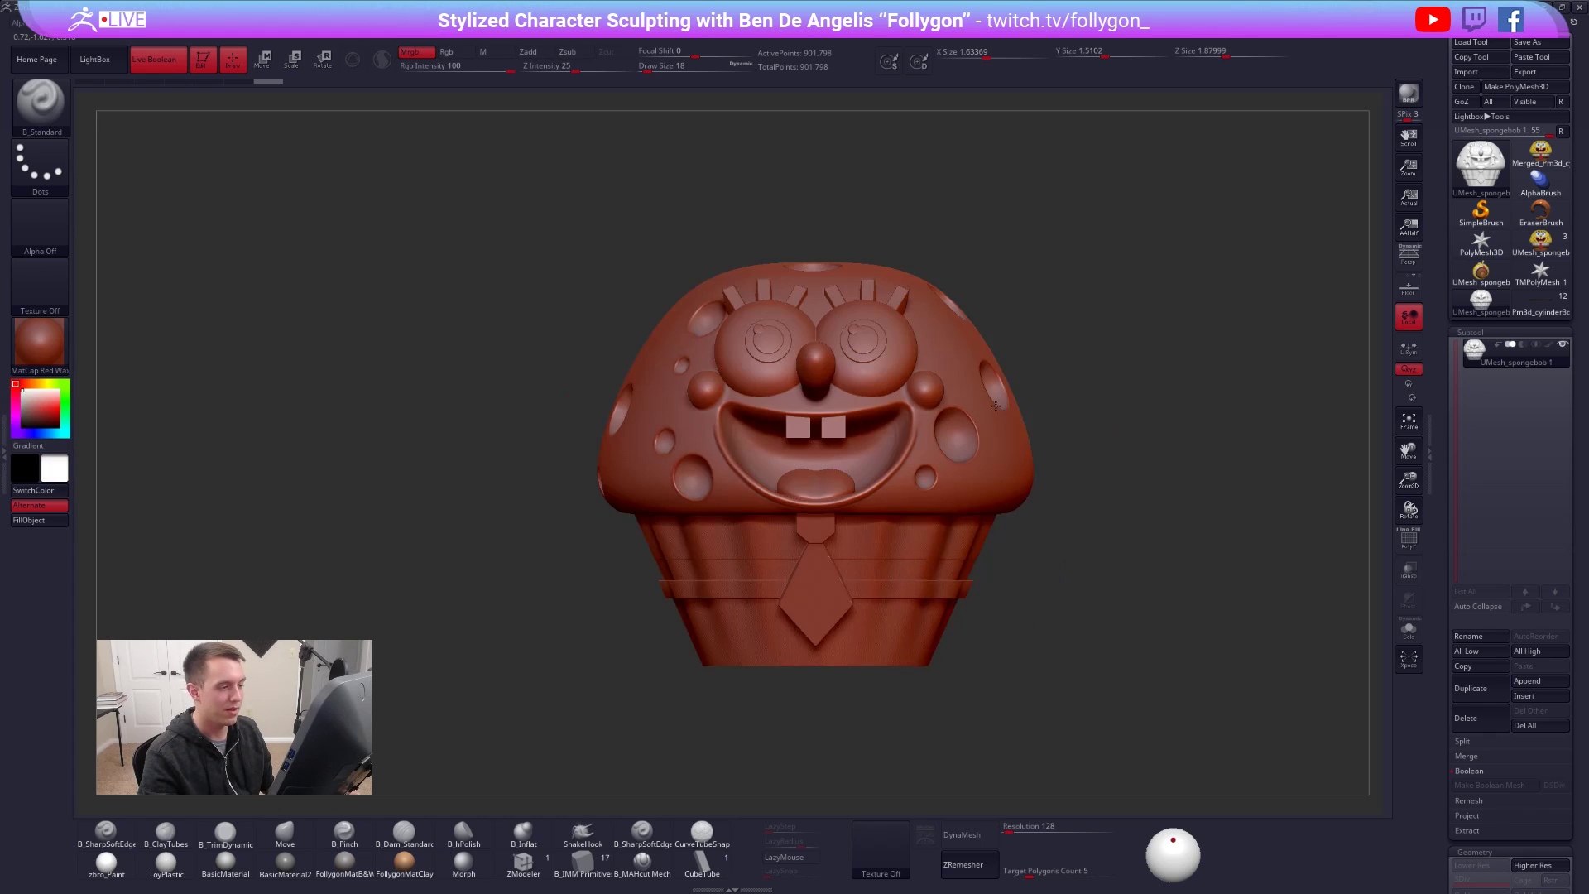
- Switch the material back to SkinShade4 and turn the merged model's polypaint on again
left_click(39, 342)
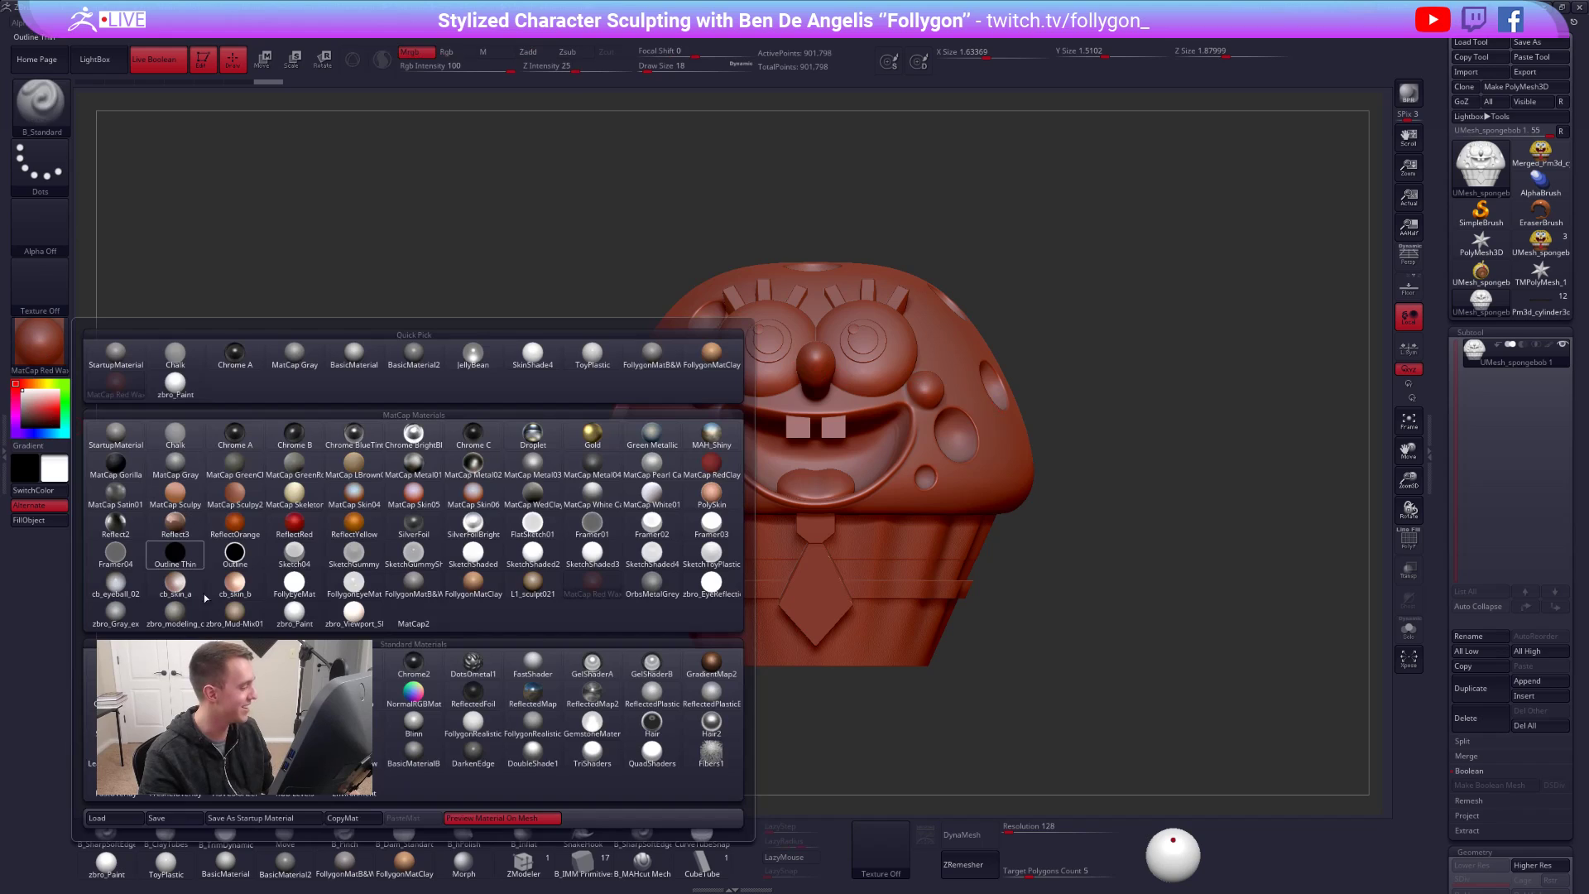
left_click(532, 352)
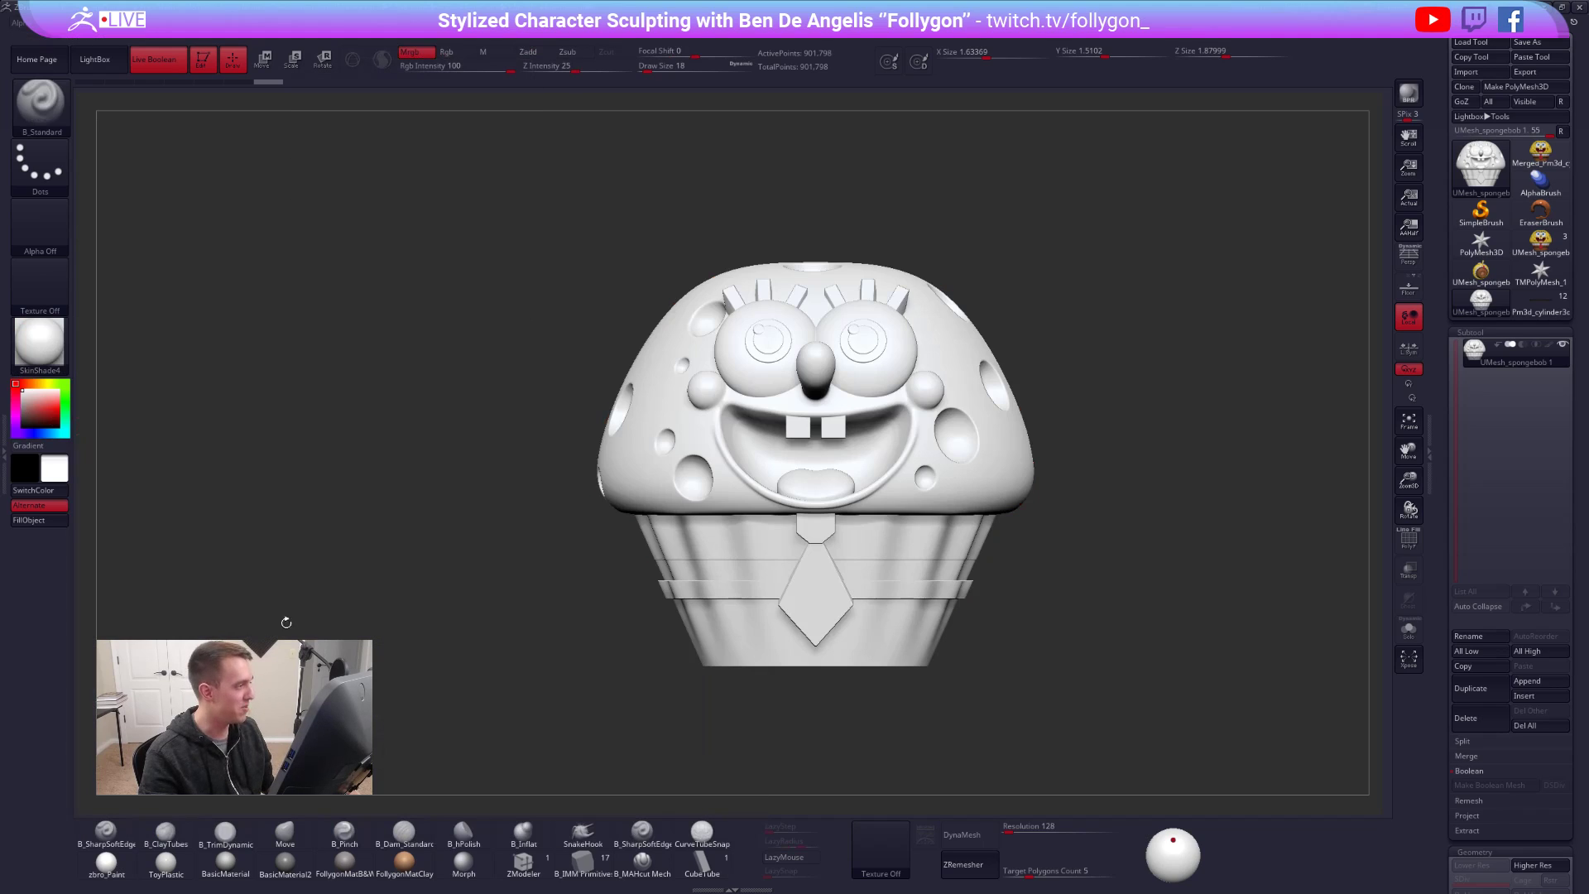
left_click(1549, 345)
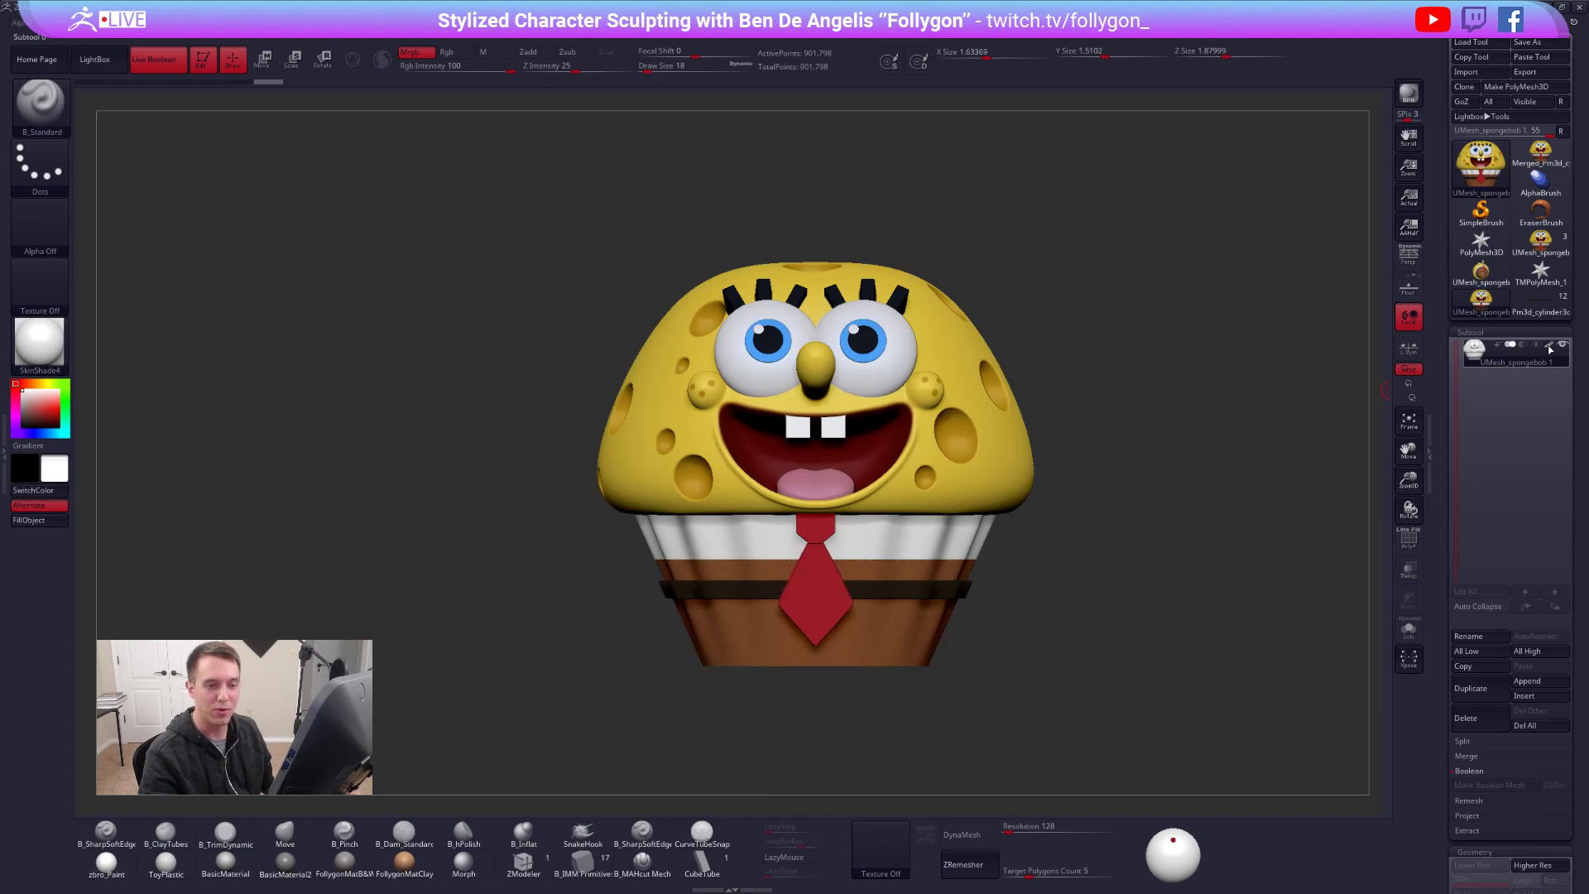
- Turn the merged model to a three-quarter view and enable perspective
left_click_drag(1135, 407, 1146, 412, "alt")
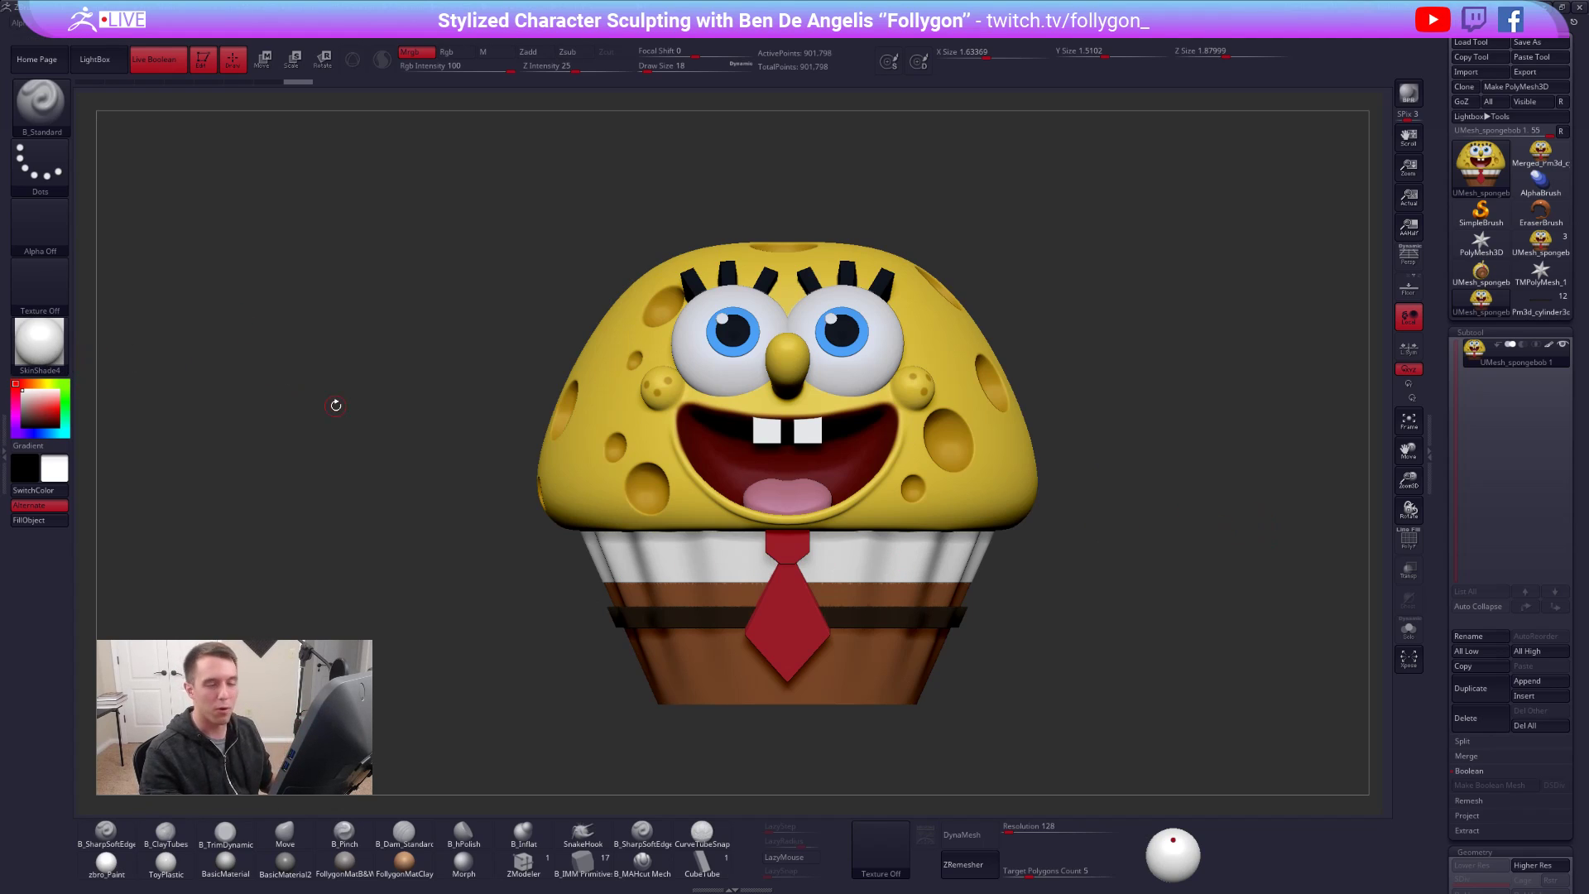
right_click_drag(741, 395, 787, 408)
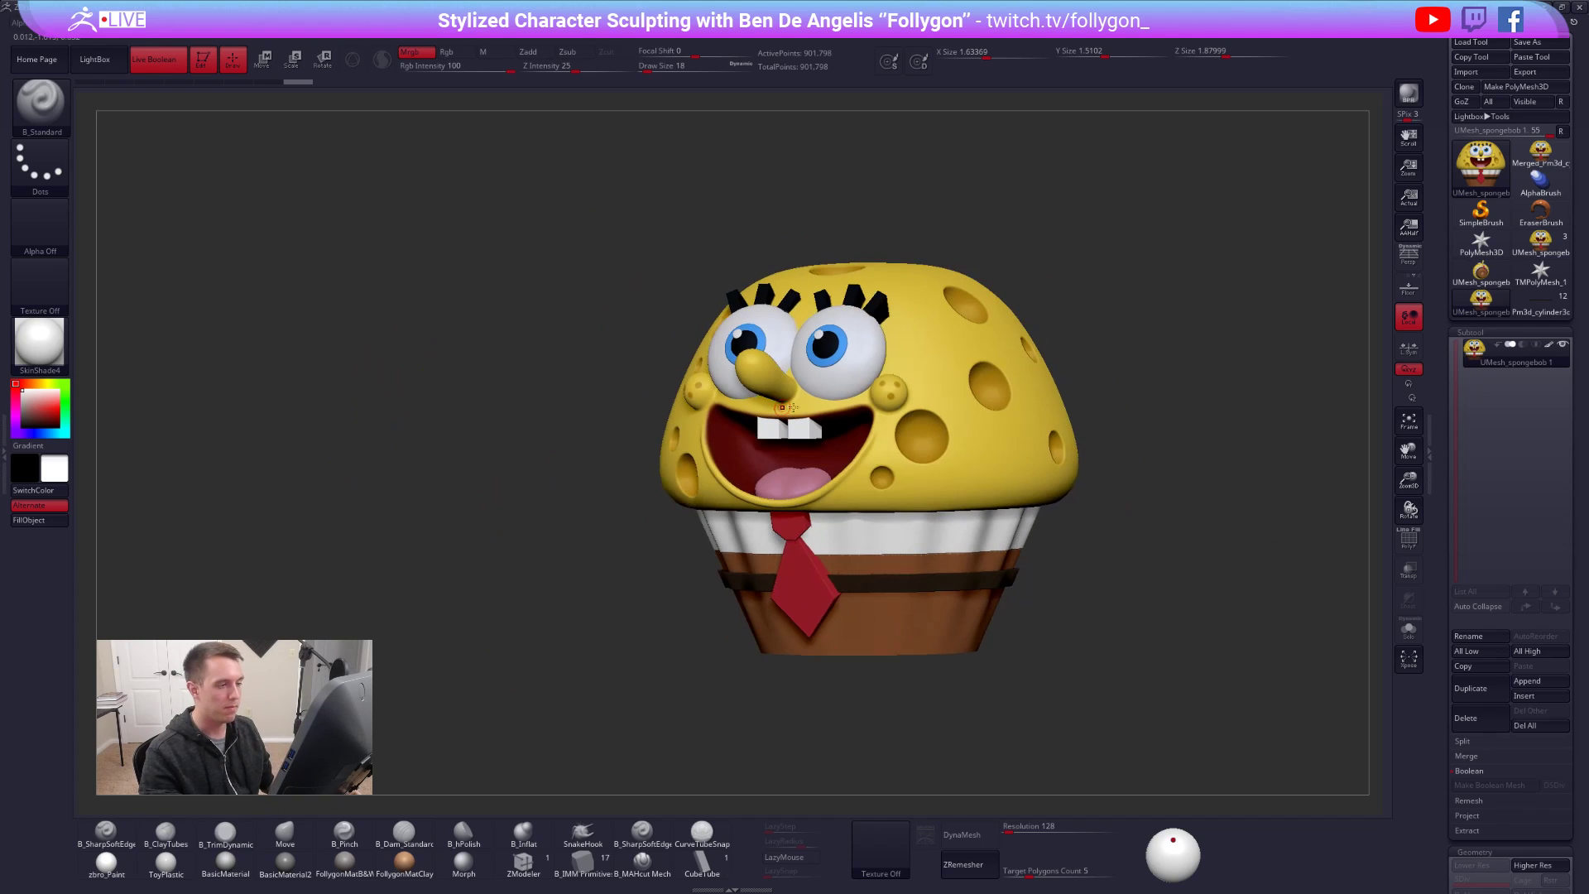
left_click(1417, 261)
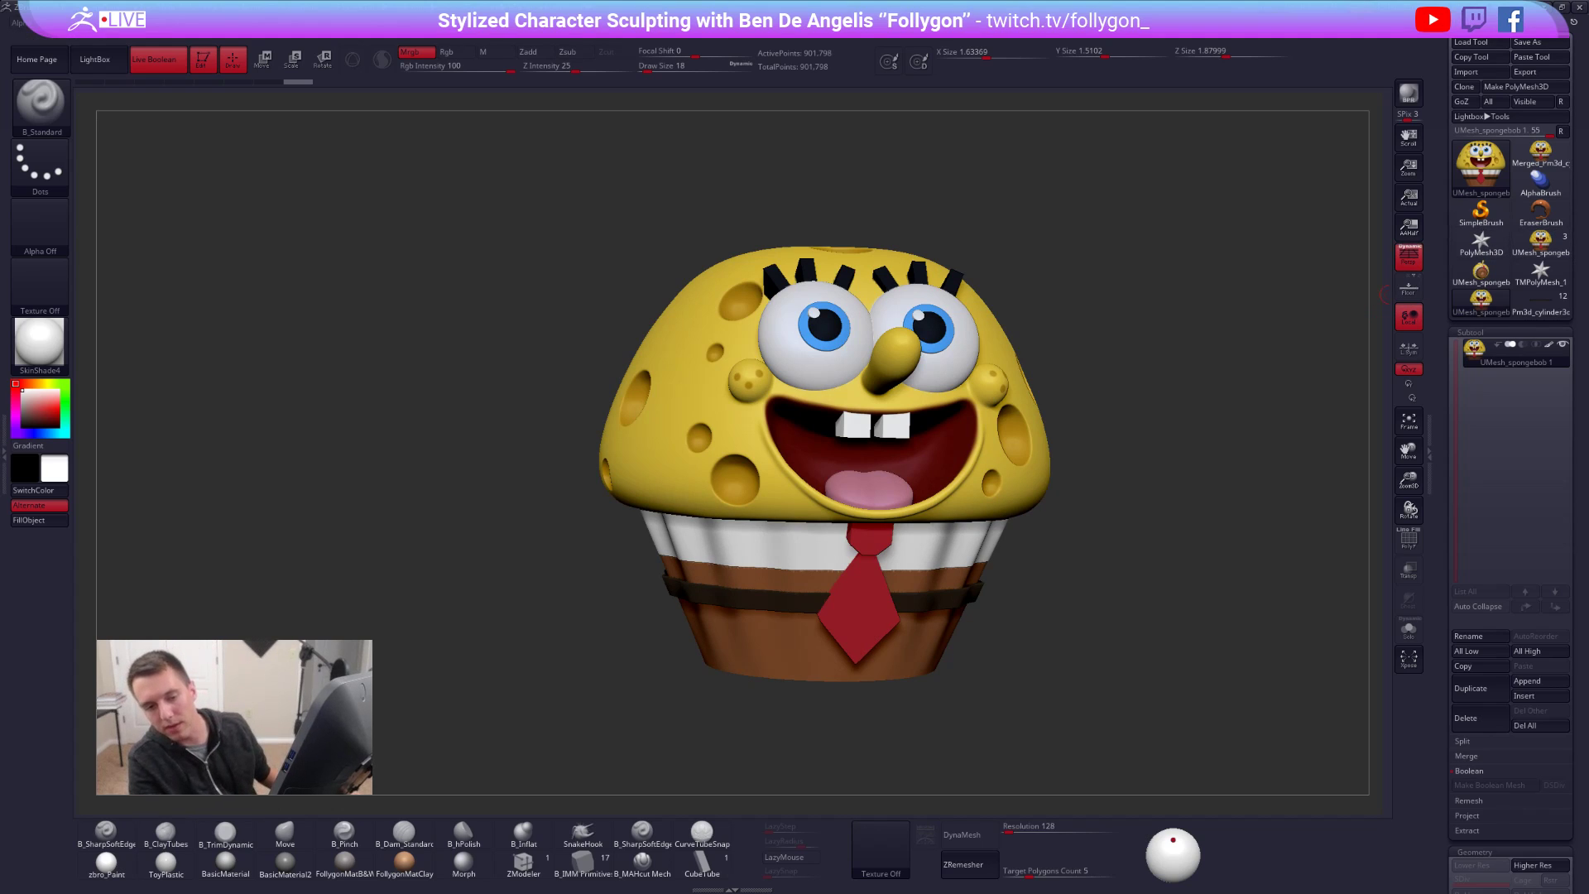
- Switch to the Shapeways page in the browser and review the testprint2 preview, Sandstone finishes and prices
key("alt+Tab")
key("ctrl+Tab")
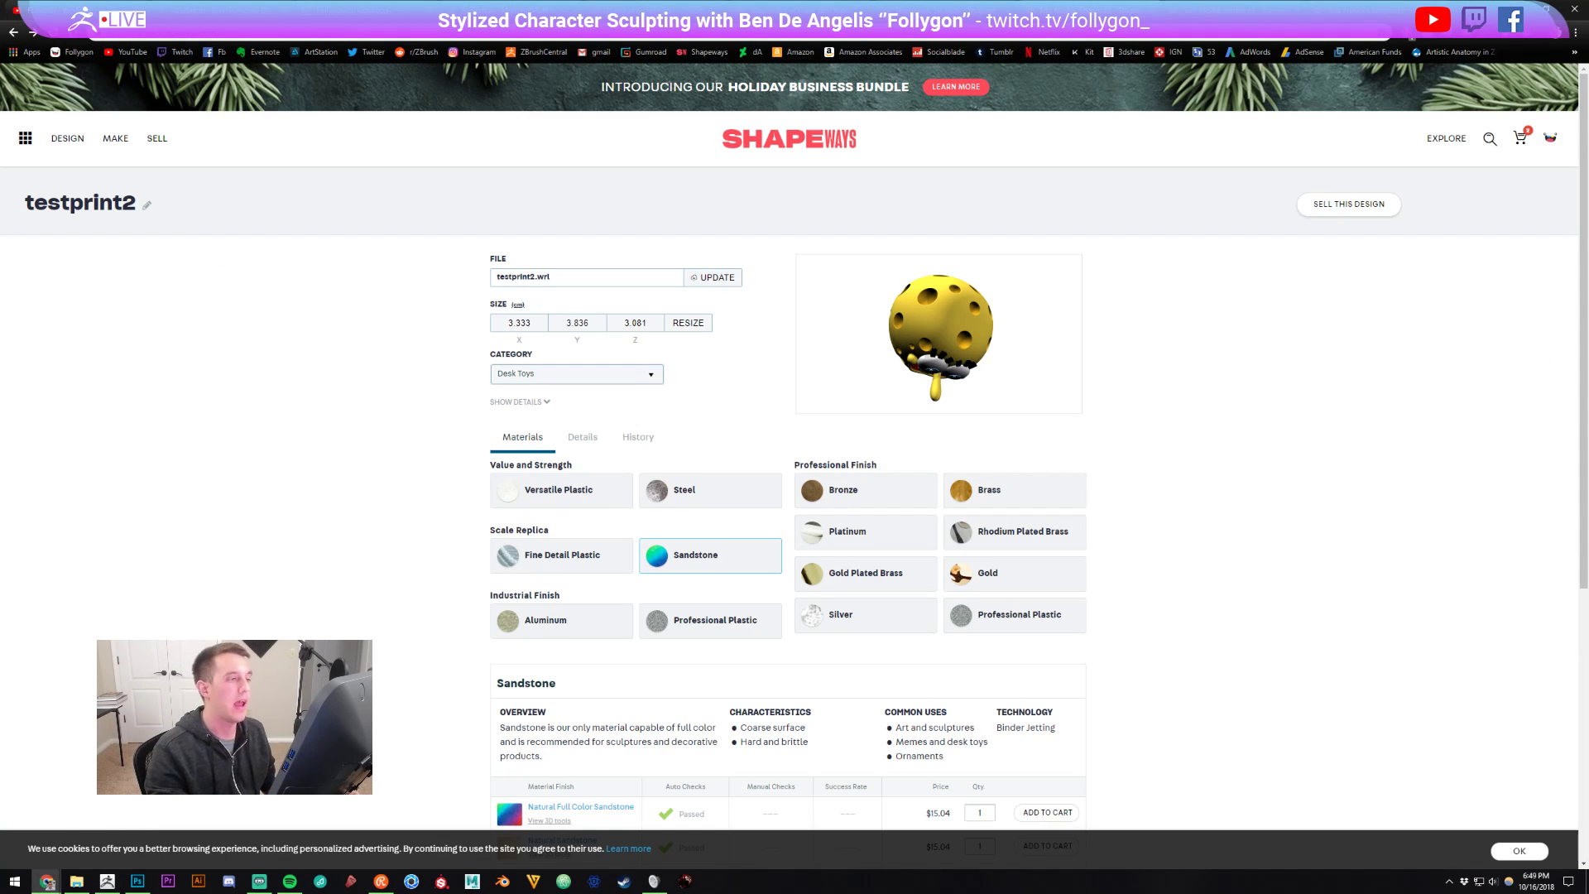
left_click_drag(1014, 369, 949, 331)
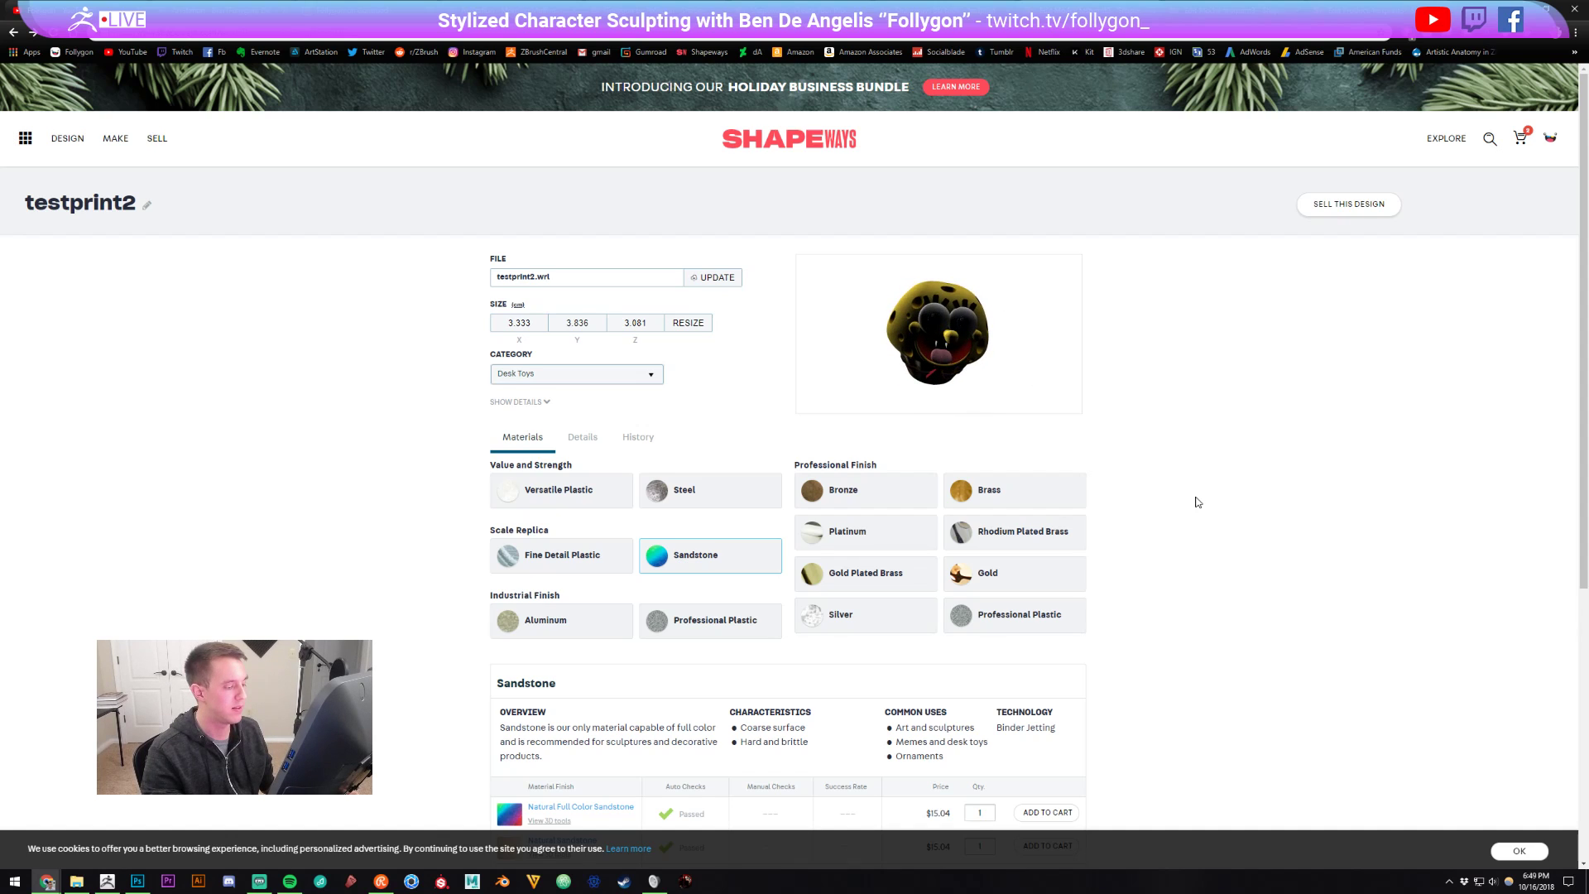
scroll(1198, 500, "down", 3)
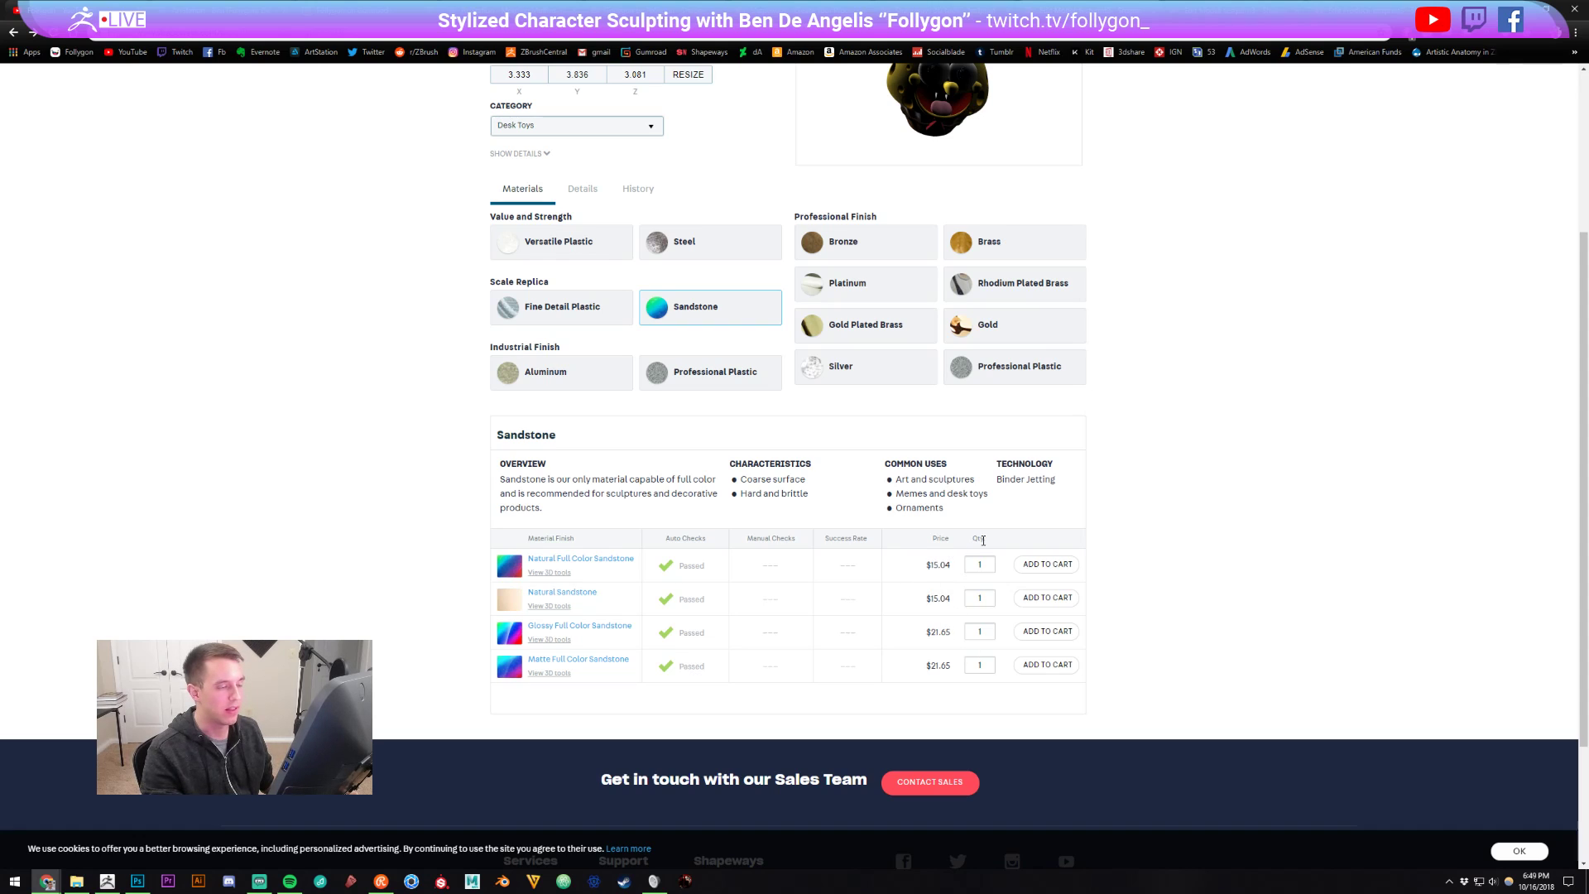
scroll(983, 539, "up", 2)
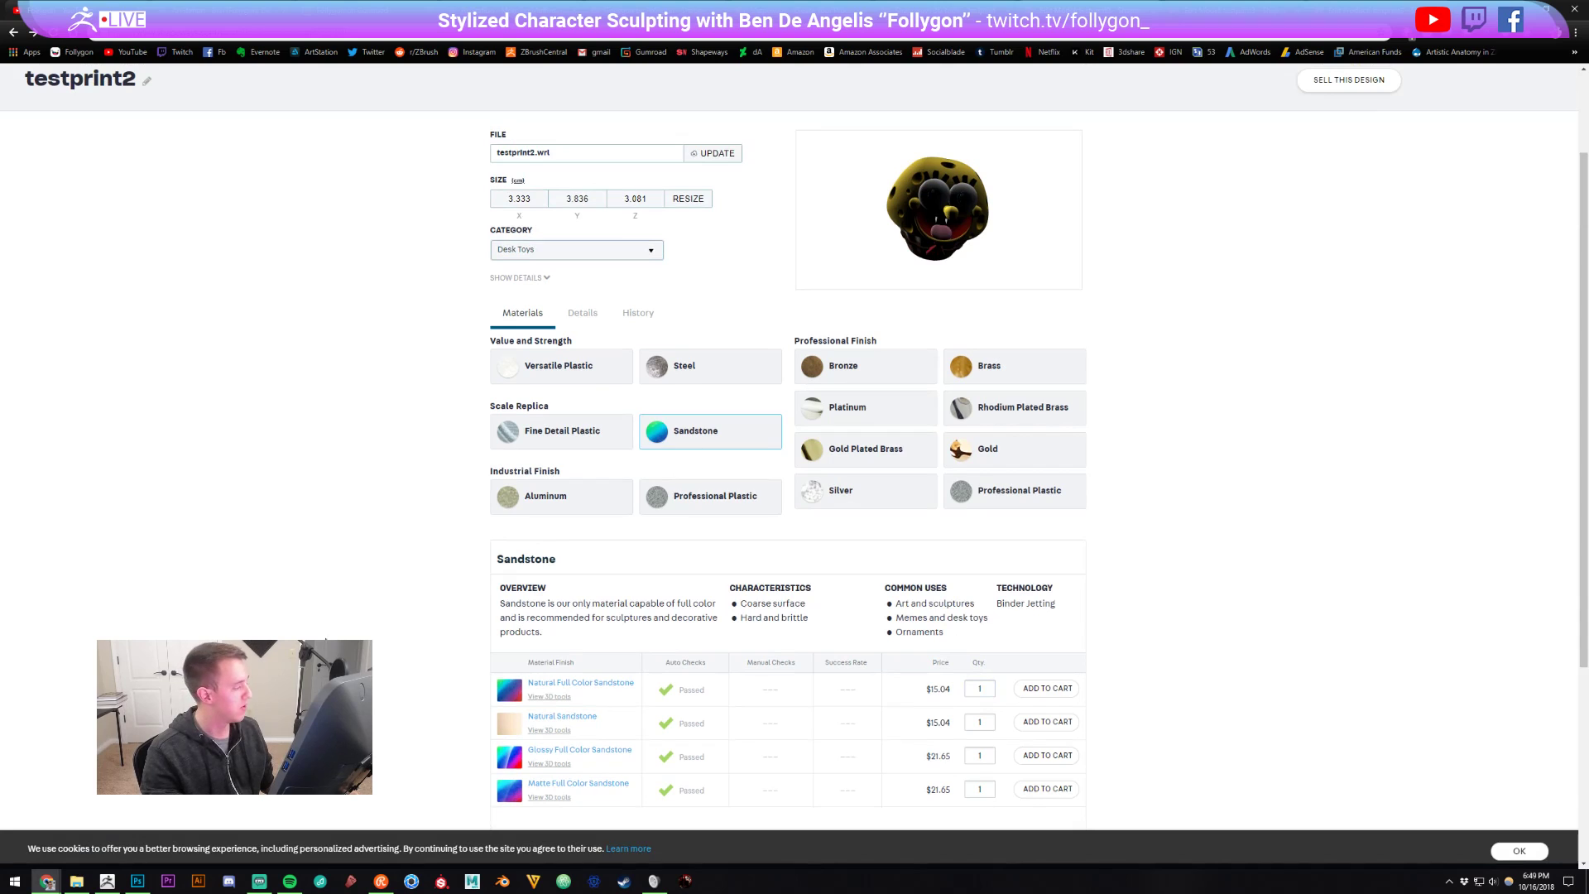
- Switch back to ZBrush and view the whole merged model from the front
left_click(106, 886)
left_click_drag(1027, 563, 1052, 562, "shift")
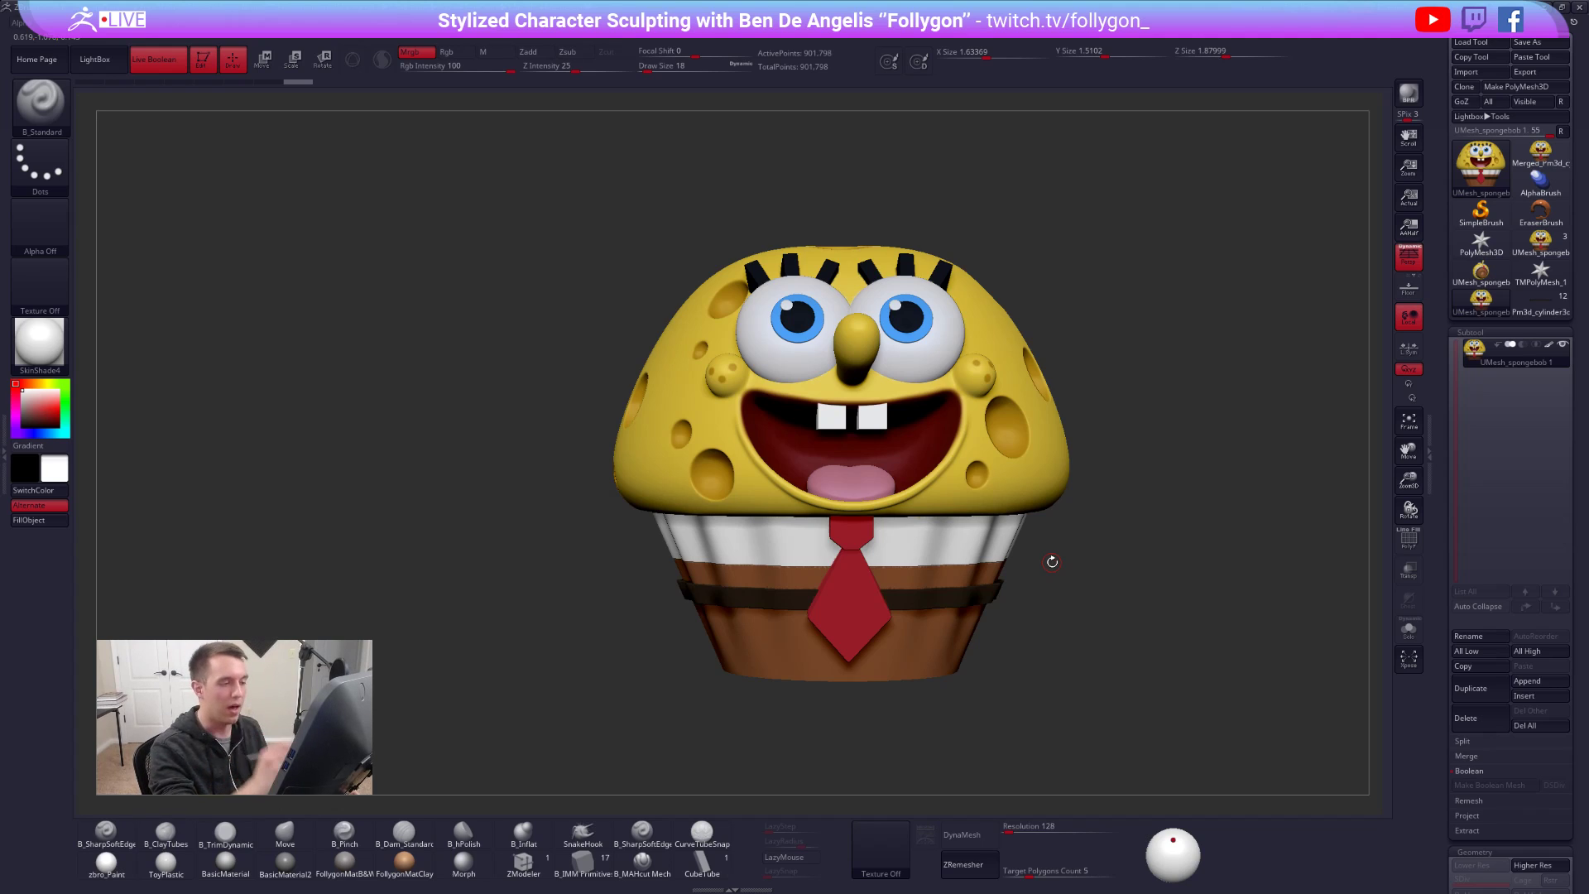
left_click_drag(1138, 542, 1085, 548, "alt")
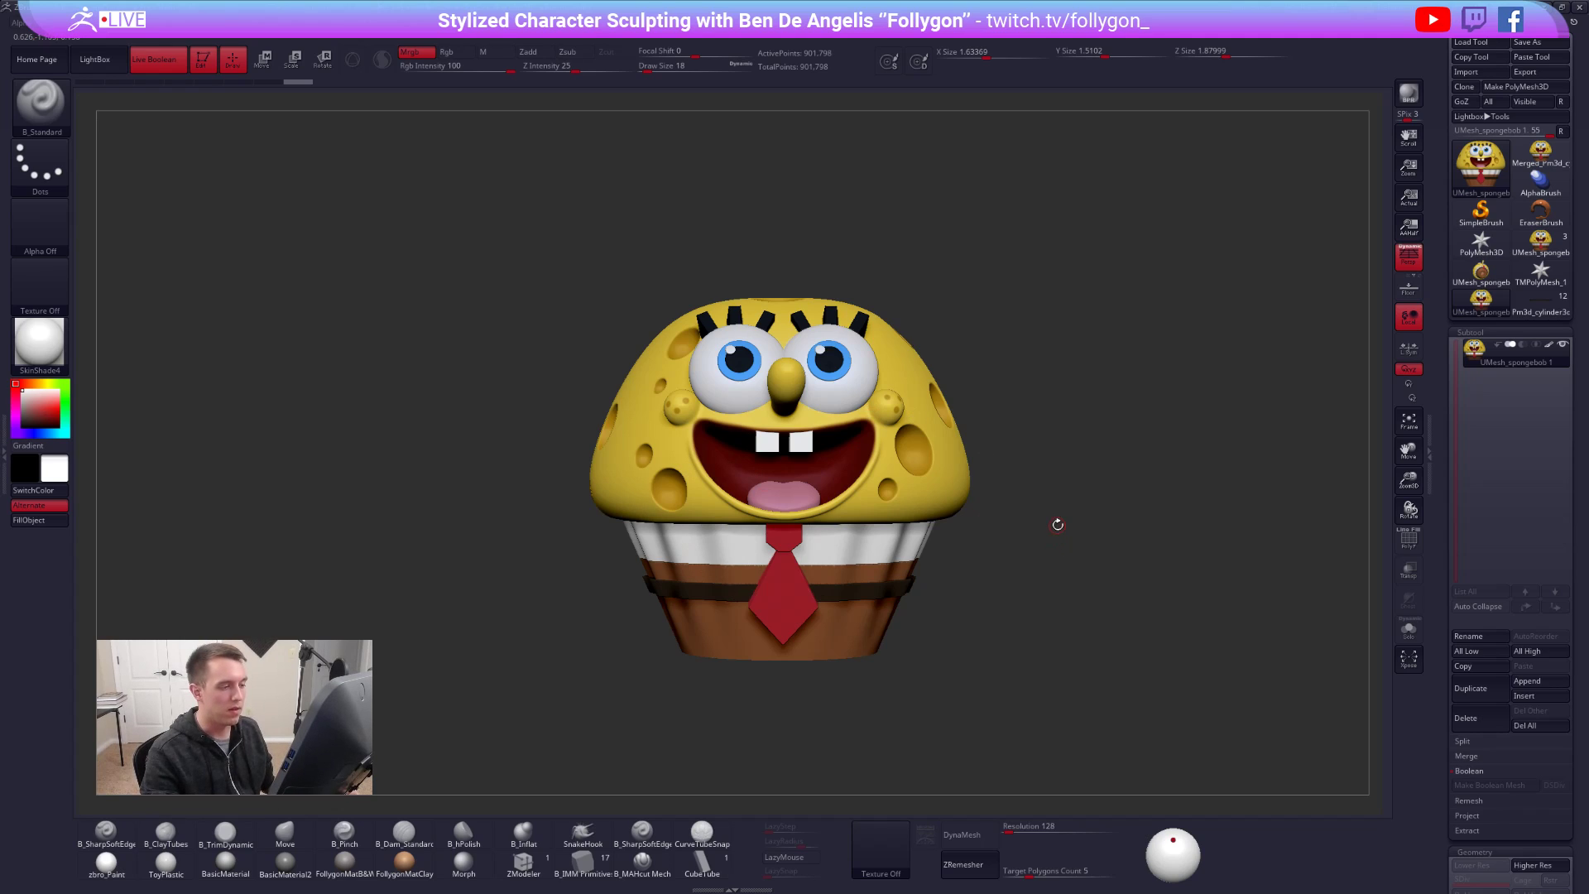
left_click_drag(1067, 526, 1074, 514)
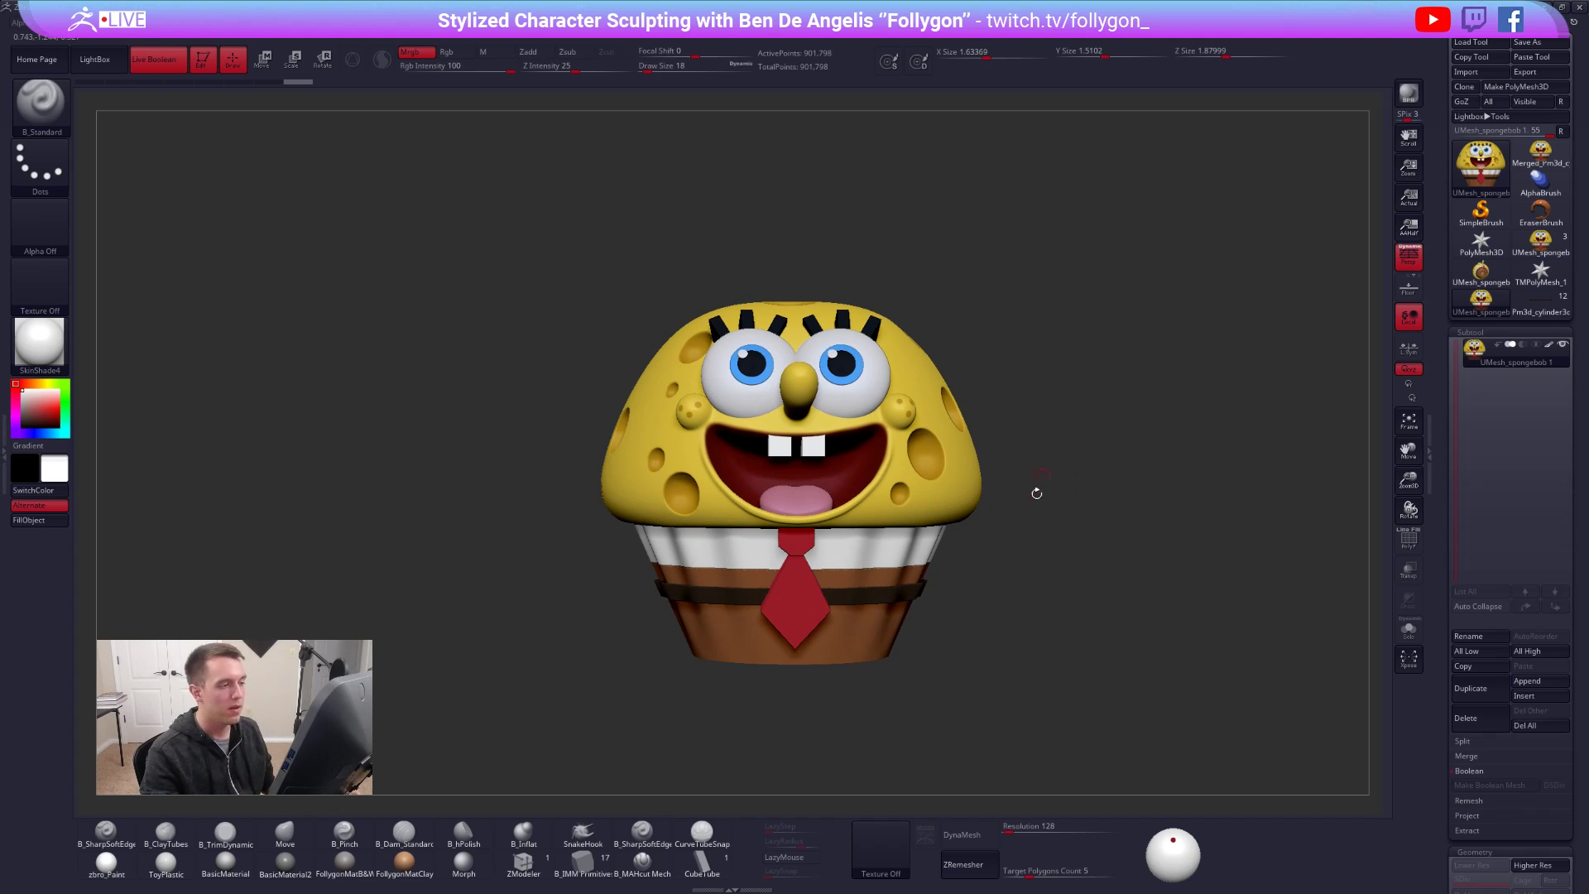
- Hide half of the merged model to examine its interior from the side and below, and show the full mesh again
key("ctrl+shift")
mouse_move(791, 270)
left_mouse_down("ctrl+shift")
mouse_move(1128, 603)
mouse_move(797, 663)
left_mouse_up("ctrl+shift")
right_click_drag(859, 570, 728, 546)
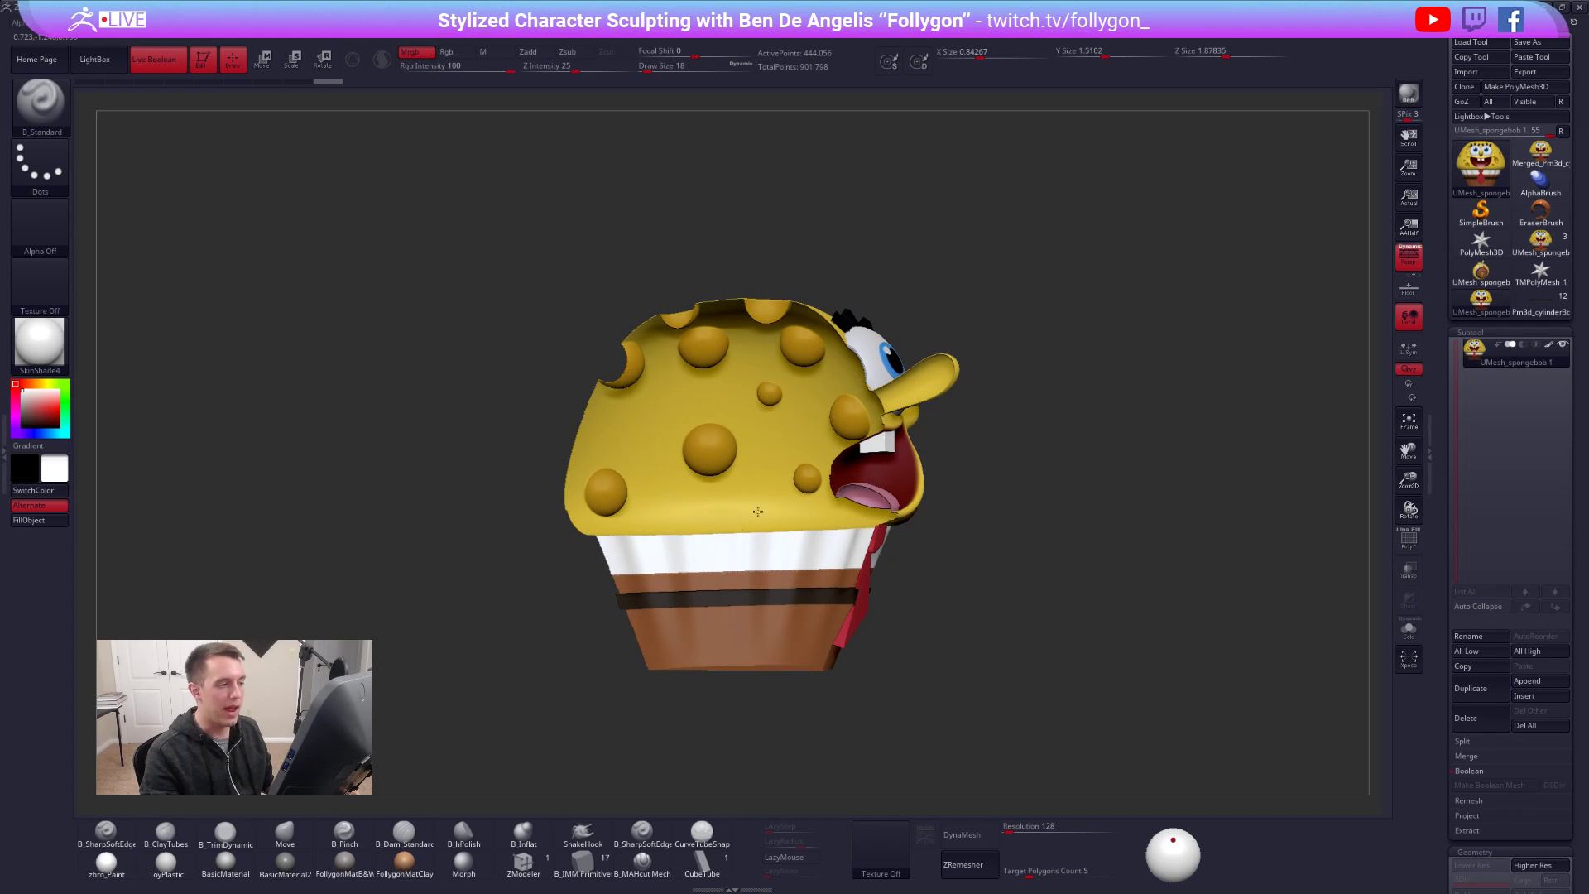
right_click_drag(762, 627, 825, 487)
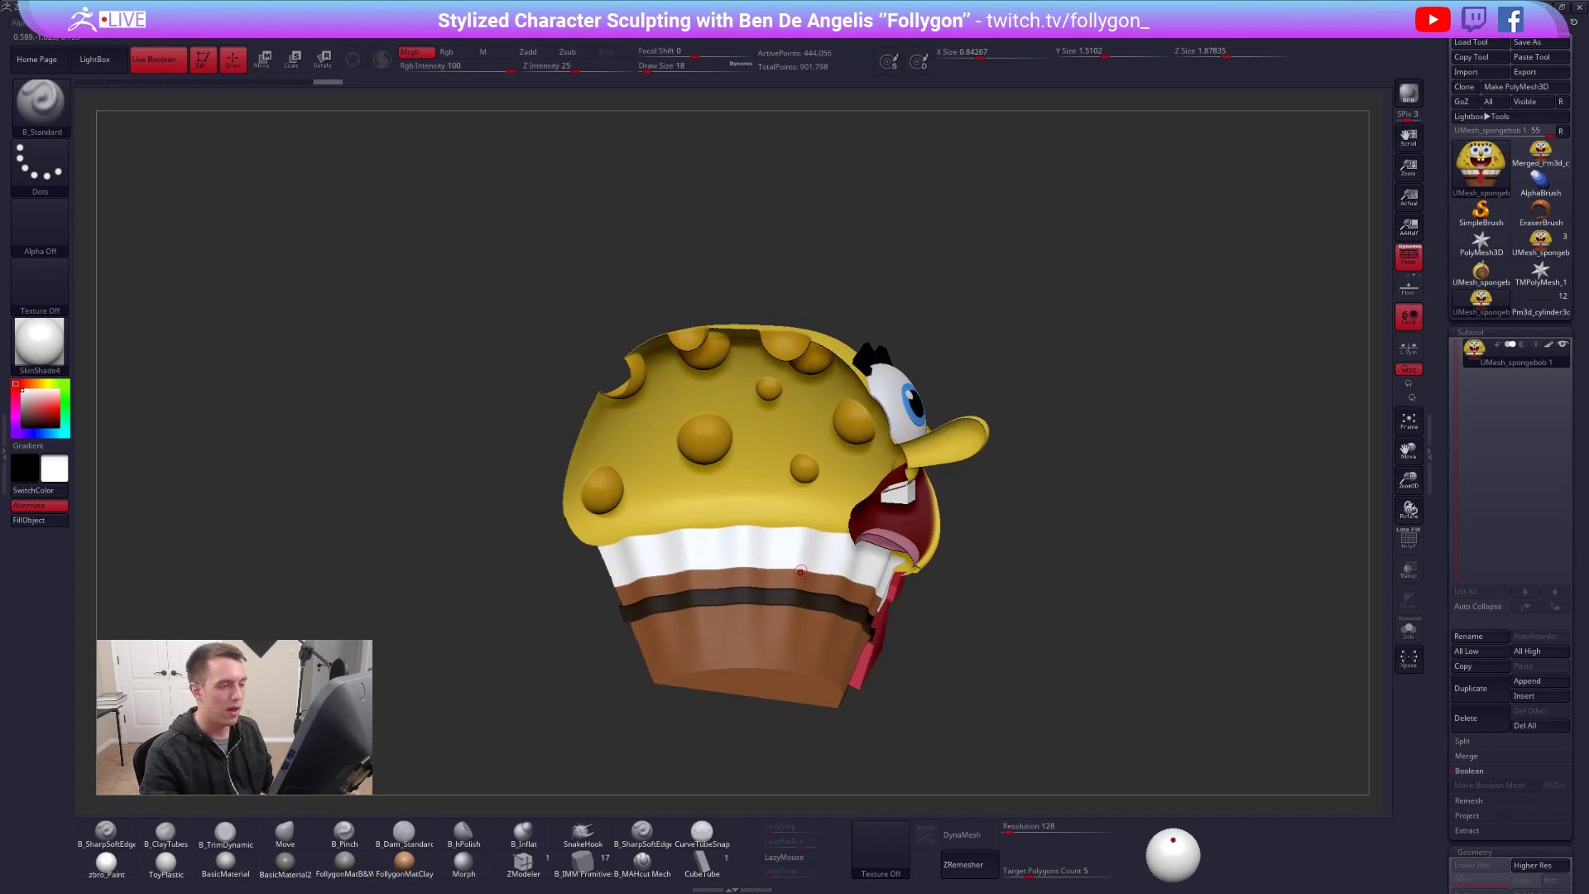
right_click_drag(805, 576, 1000, 482)
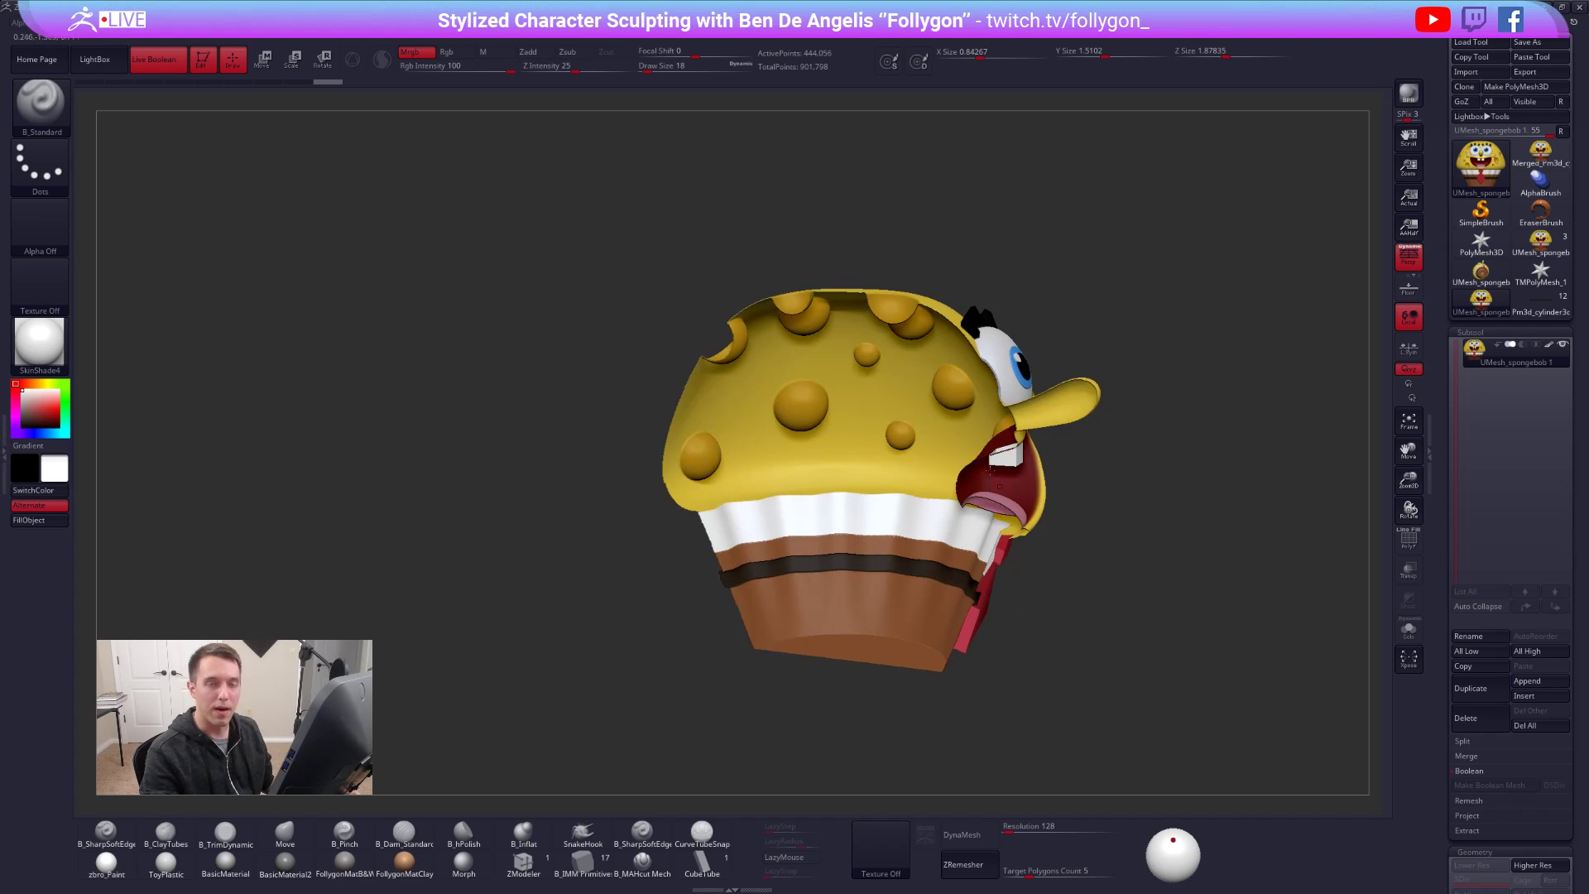
mouse_move(841, 513)
right_mouse_down()
mouse_move(927, 529)
mouse_move(770, 521)
right_mouse_up()
left_click(1038, 482, "ctrl+shift")
right_click_drag(976, 474, 1074, 437, "alt")
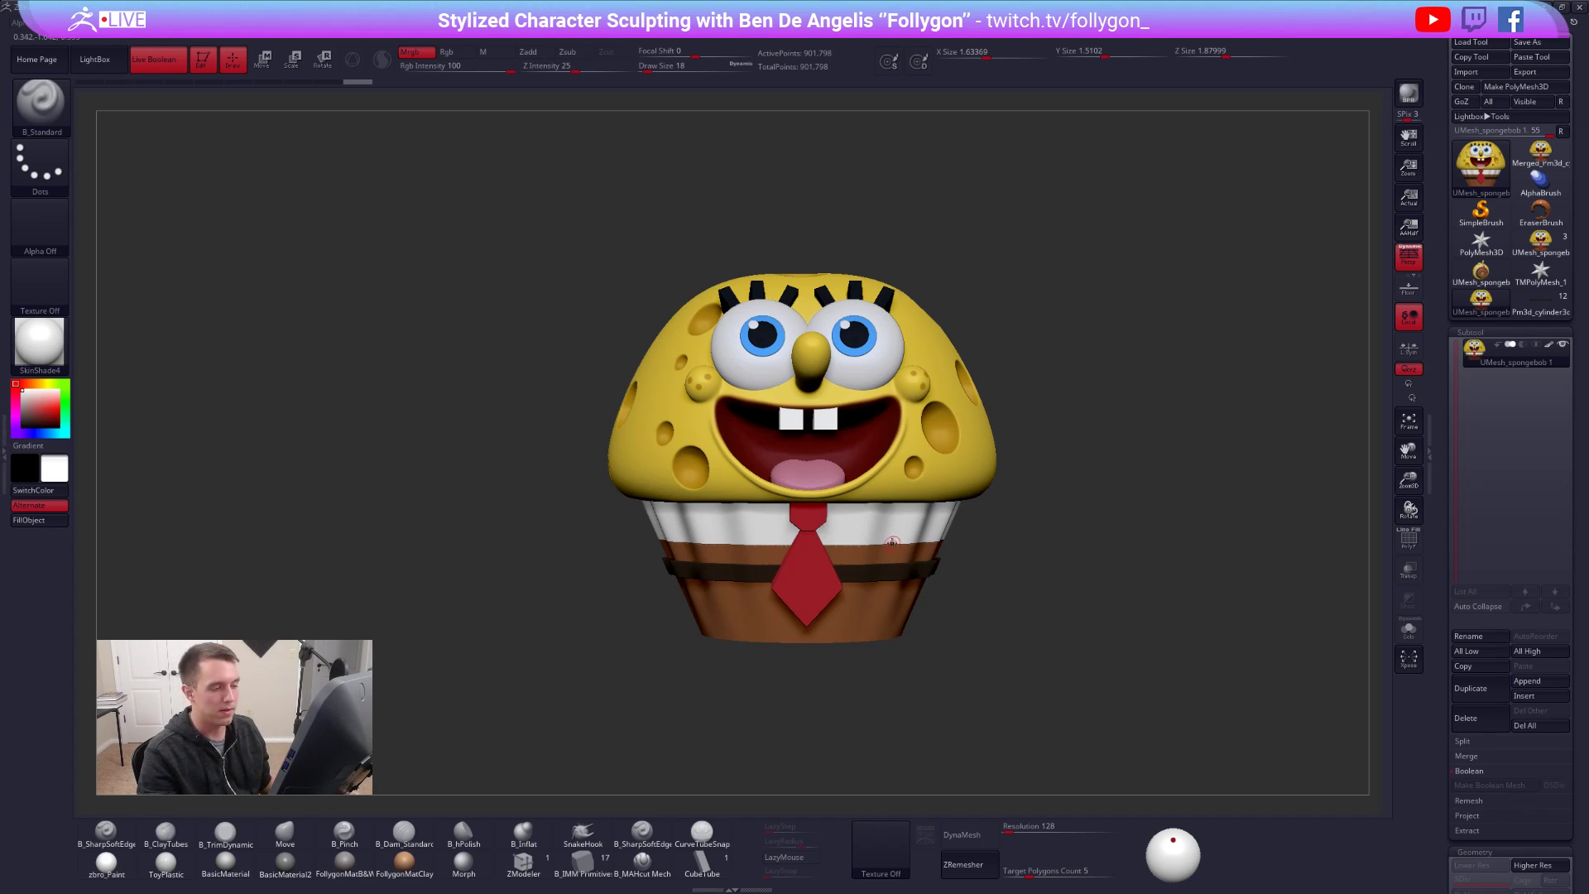
- Examine the painted edges around the shirt, belt and tie up close, and check the Decimation Master settings
right_click_drag(886, 542, 999, 542, "ctrl")
key("shift+f")
key("shift+f")
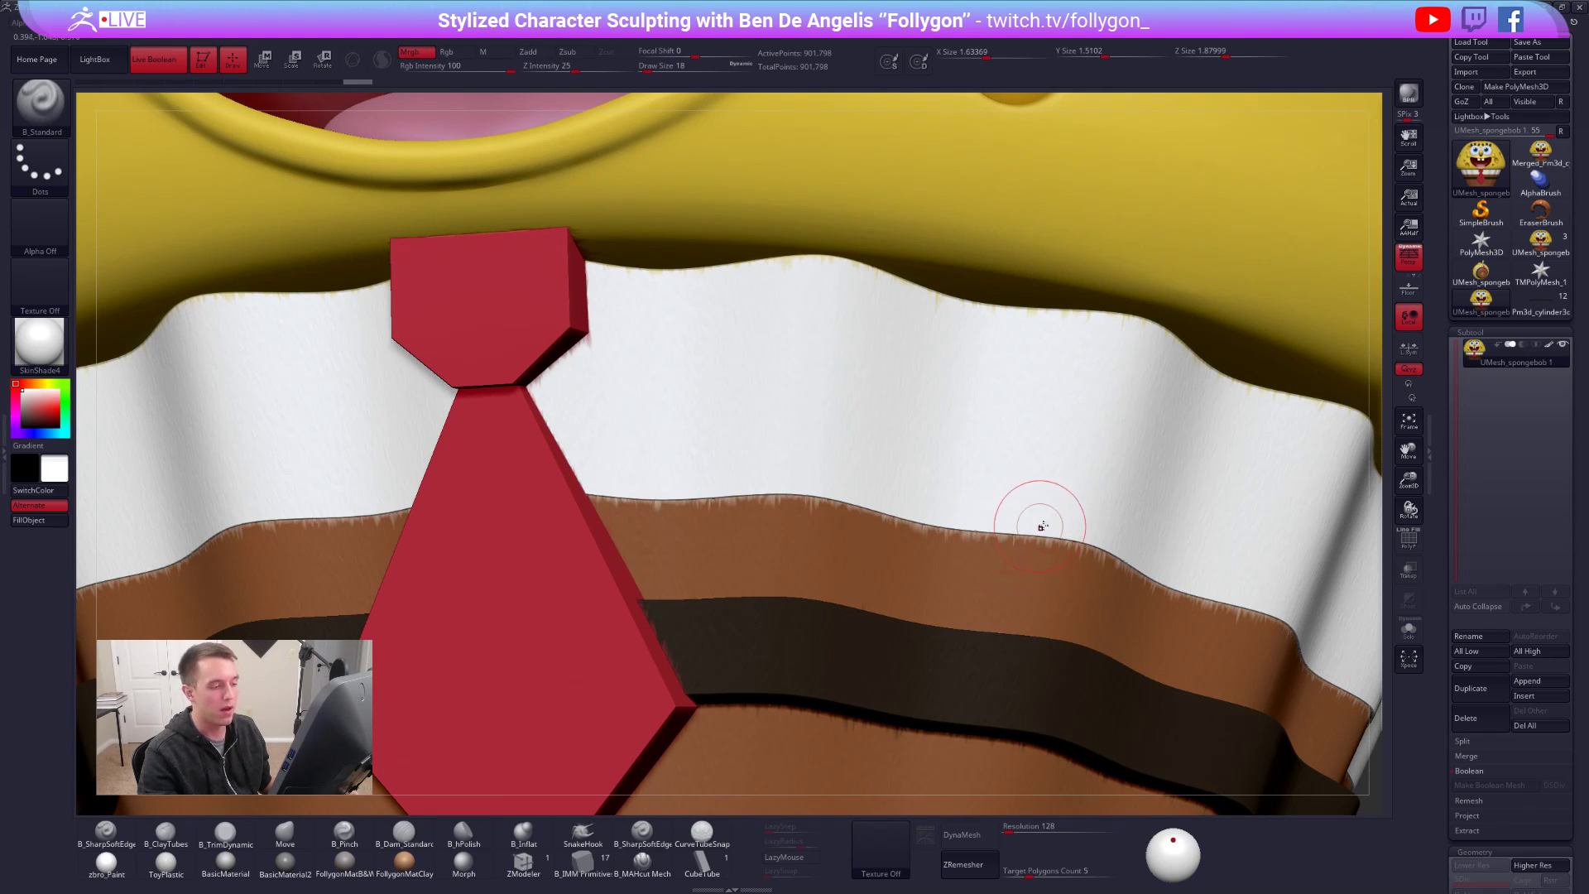
mouse_move(1056, 523)
right_mouse_down("ctrl")
mouse_move(965, 518)
mouse_move(1004, 525)
right_mouse_up("ctrl")
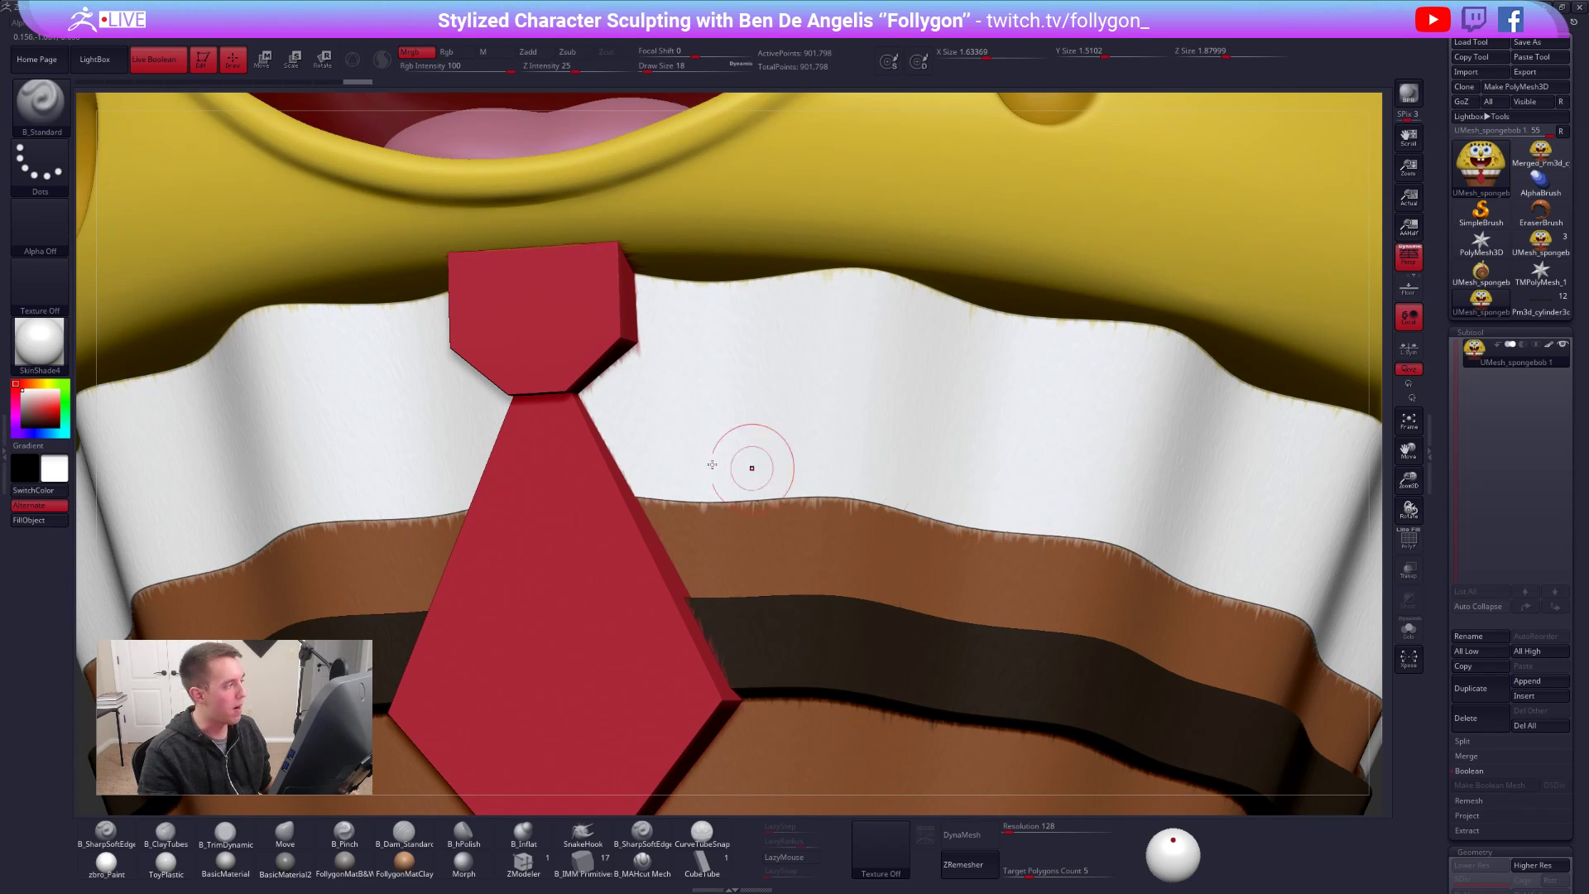
left_click(4, 358)
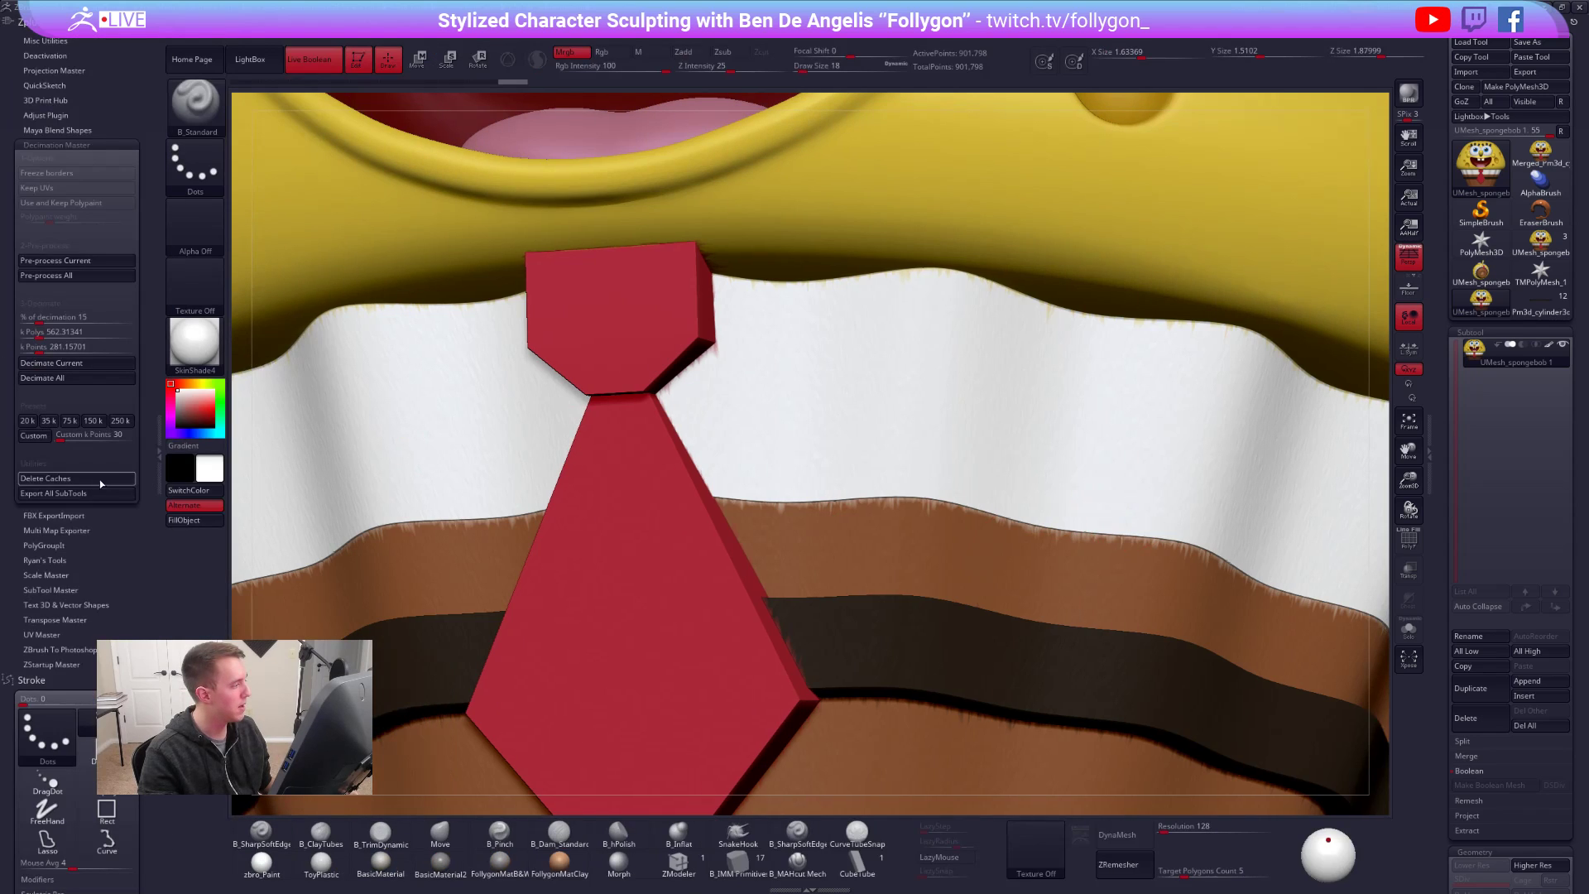
left_click(158, 455)
right_click_drag(764, 477, 777, 509)
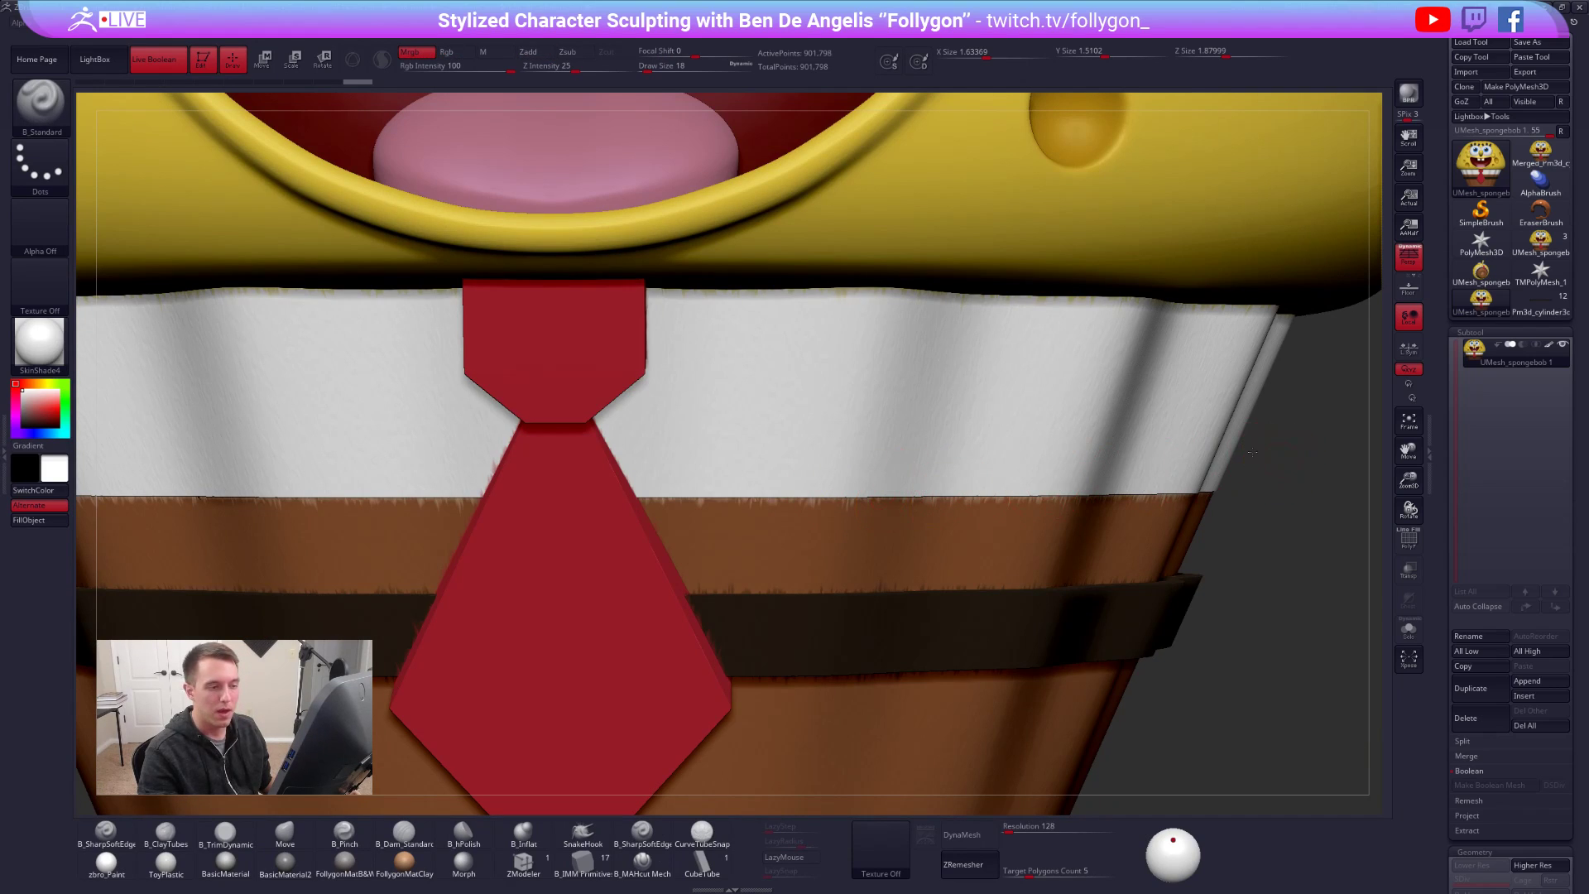
key("f")
right_click_drag(1252, 453, 1184, 474, "ctrl")
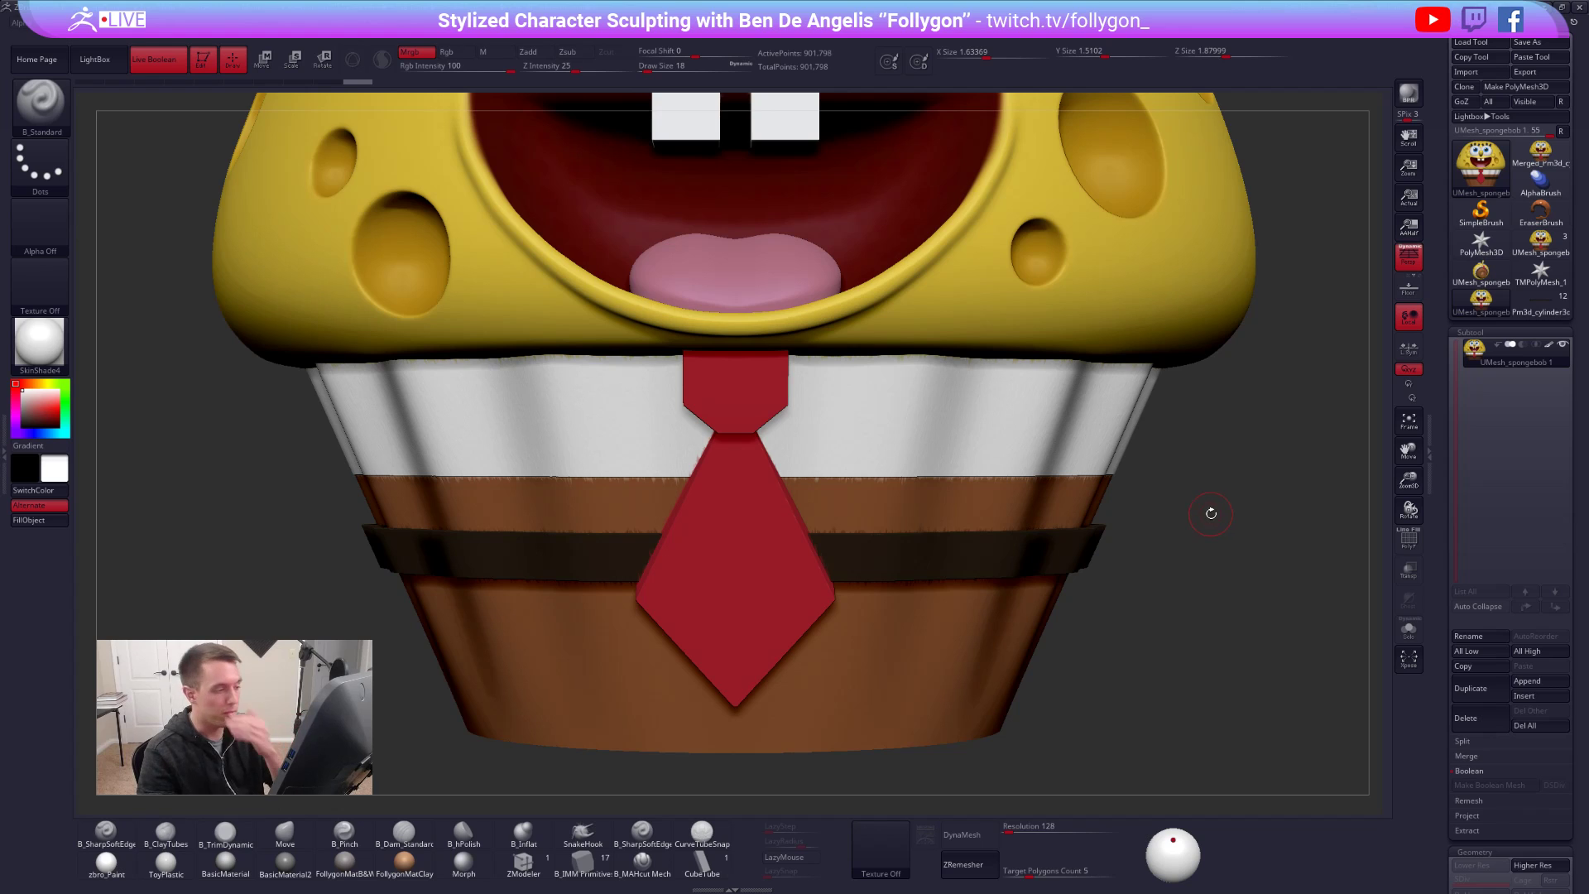
left_click_drag(1206, 511, 1182, 451)
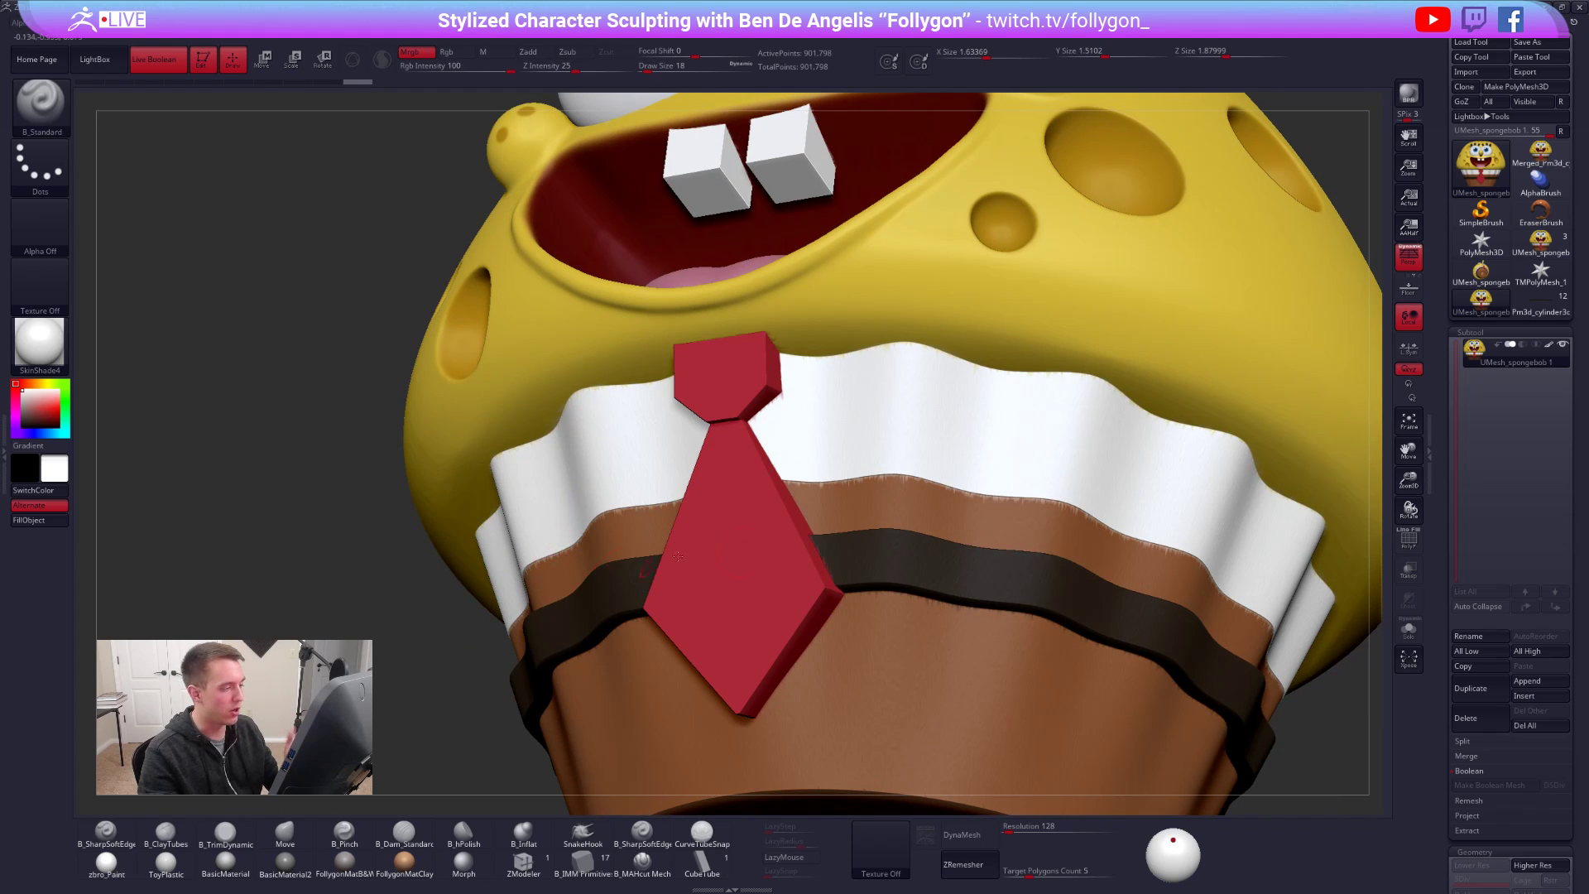
right_click_drag(851, 578, 853, 571)
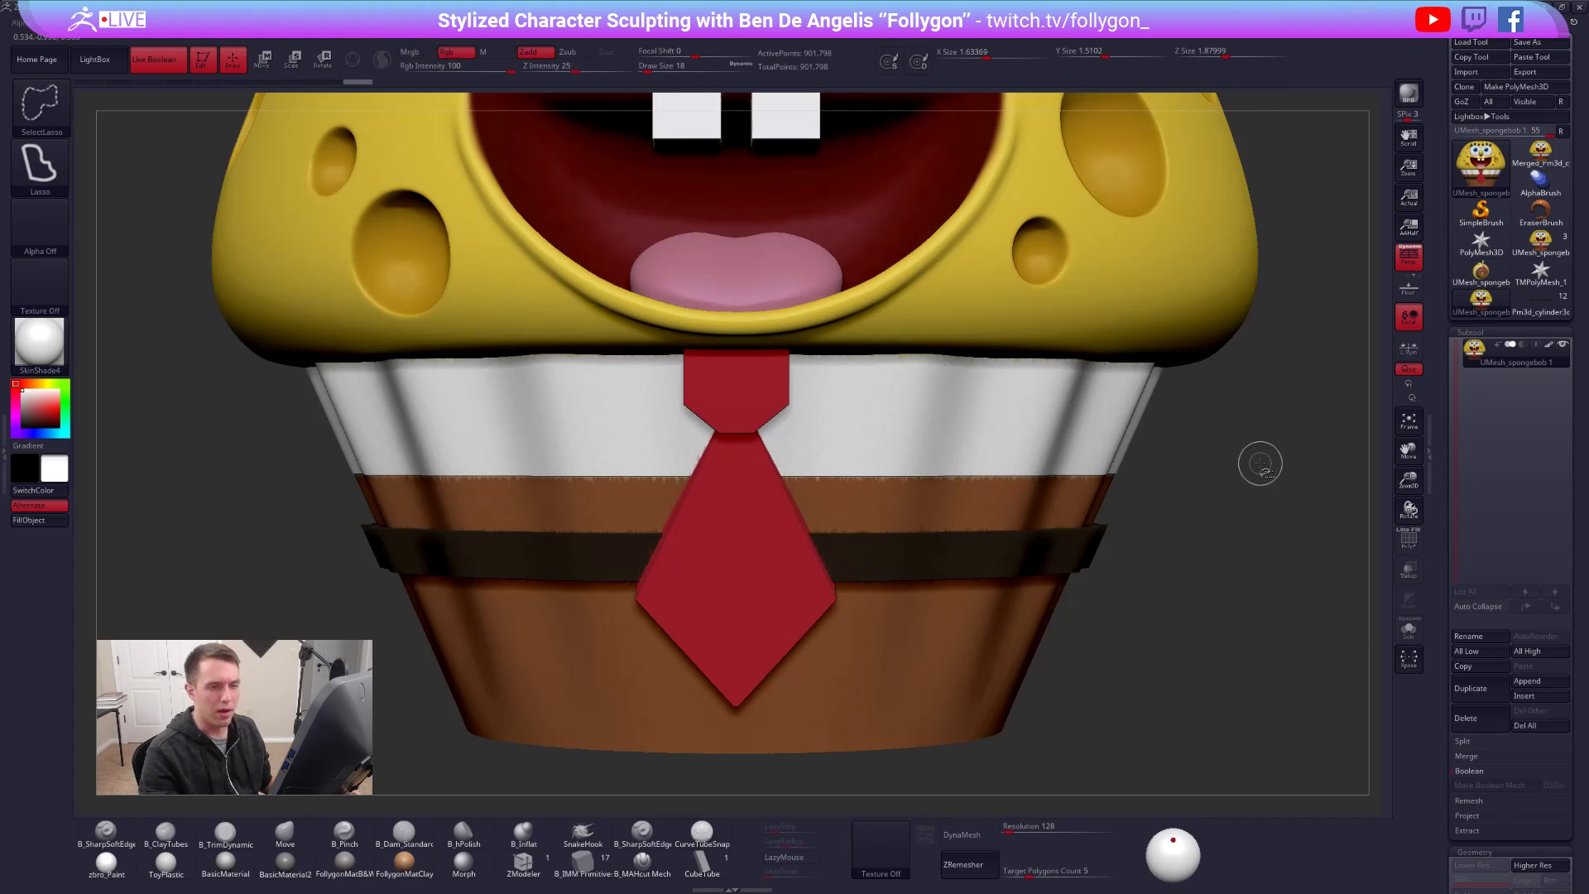
- Switch to the tool with the separate clothing subtools, isolate the white shirt band with its polyframe shown, and ready the slicing brush
left_click(1537, 308)
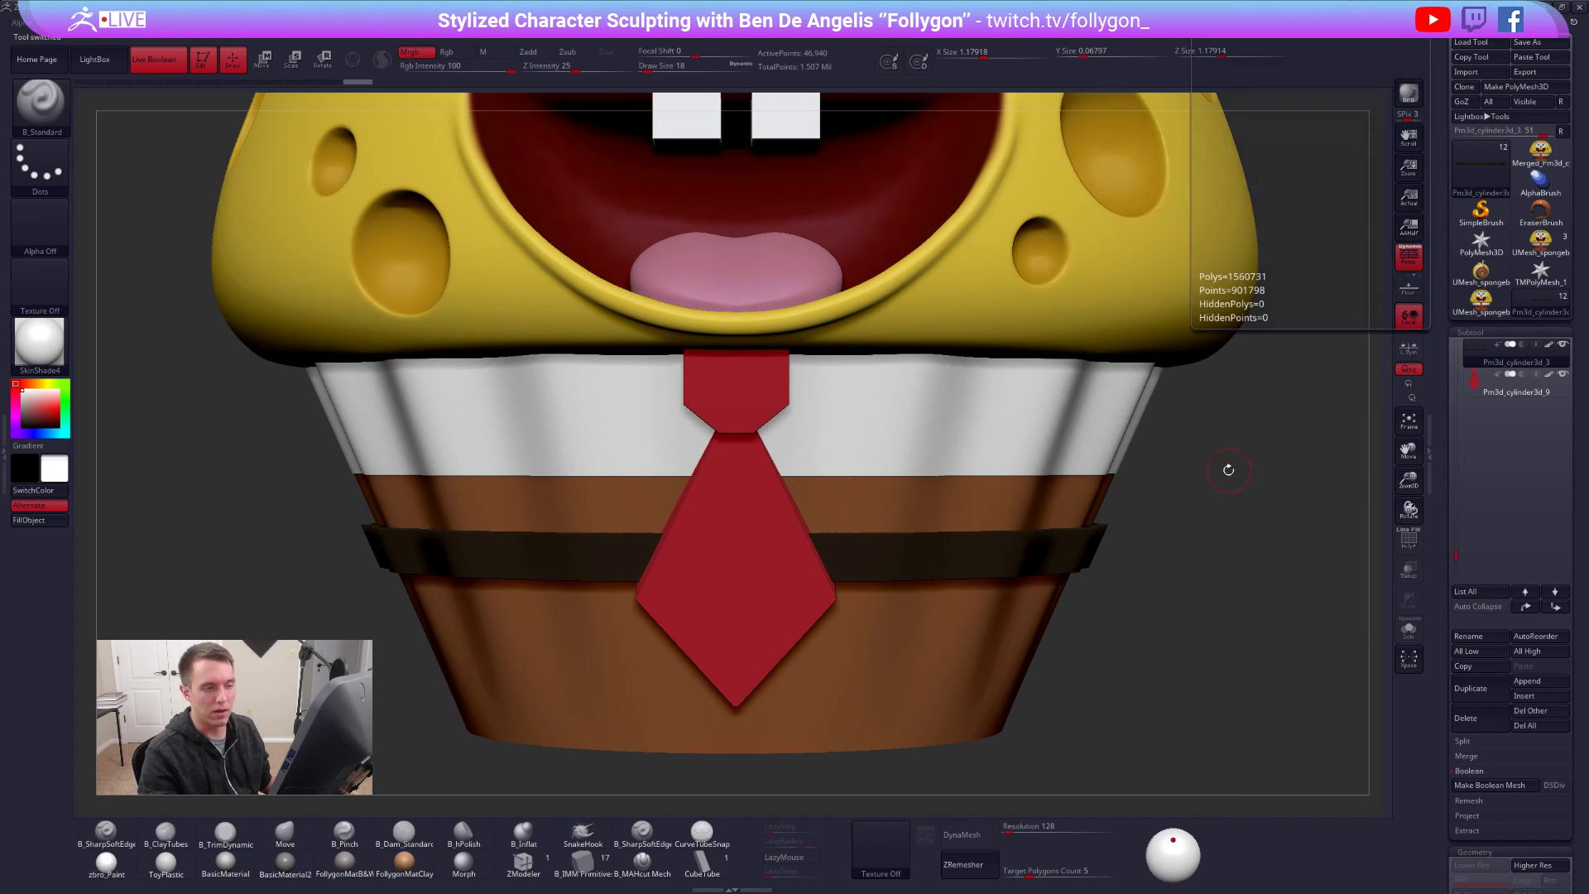
left_click(1061, 468, "alt")
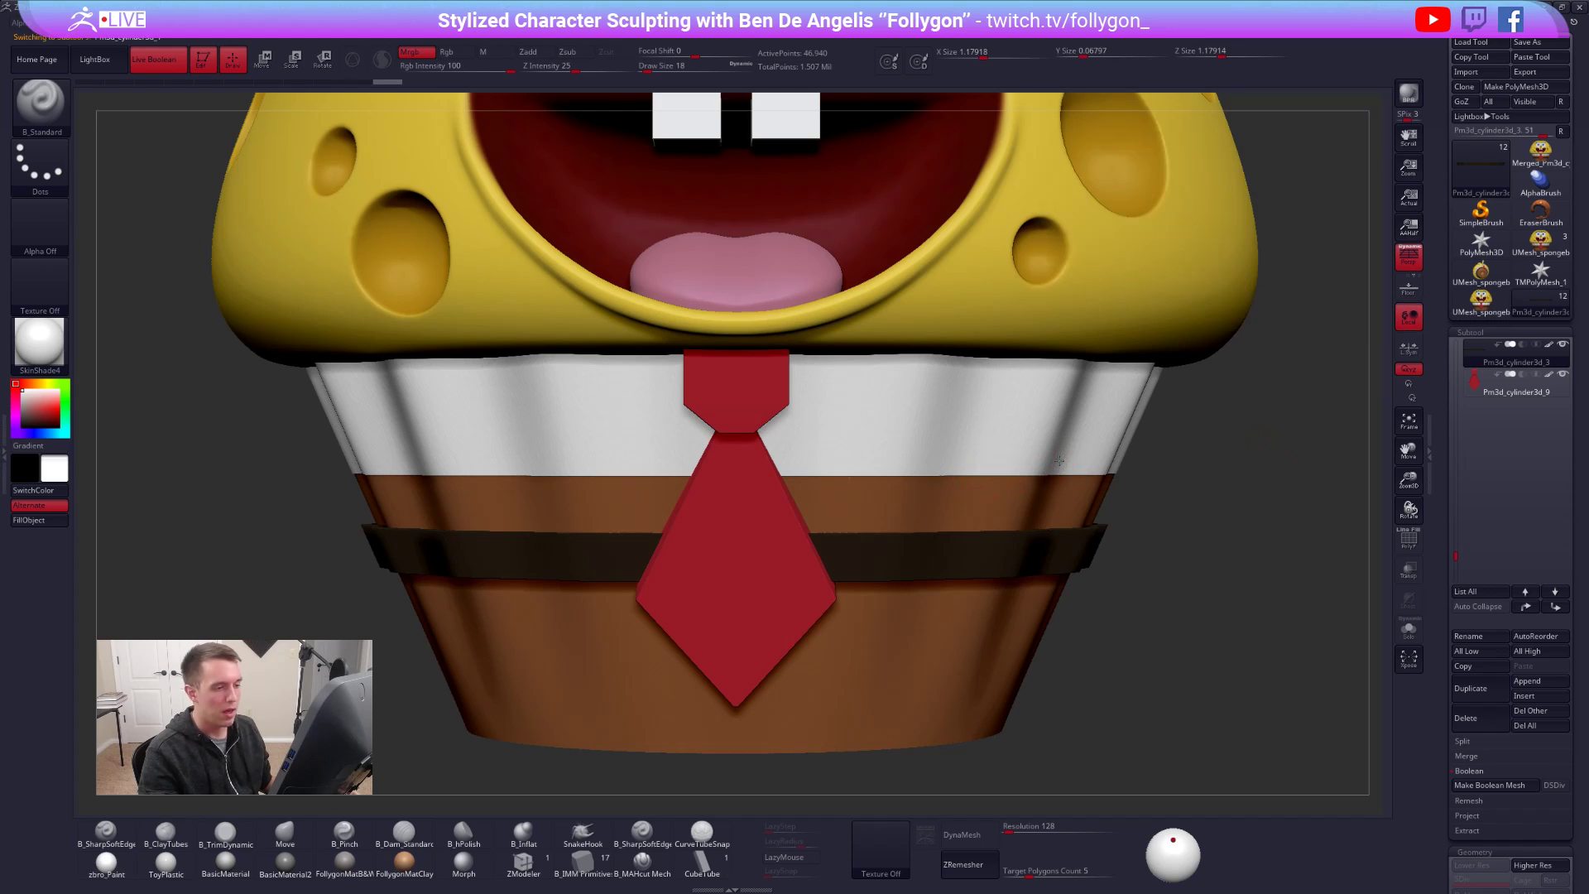
key("alt+s")
key("shift+f")
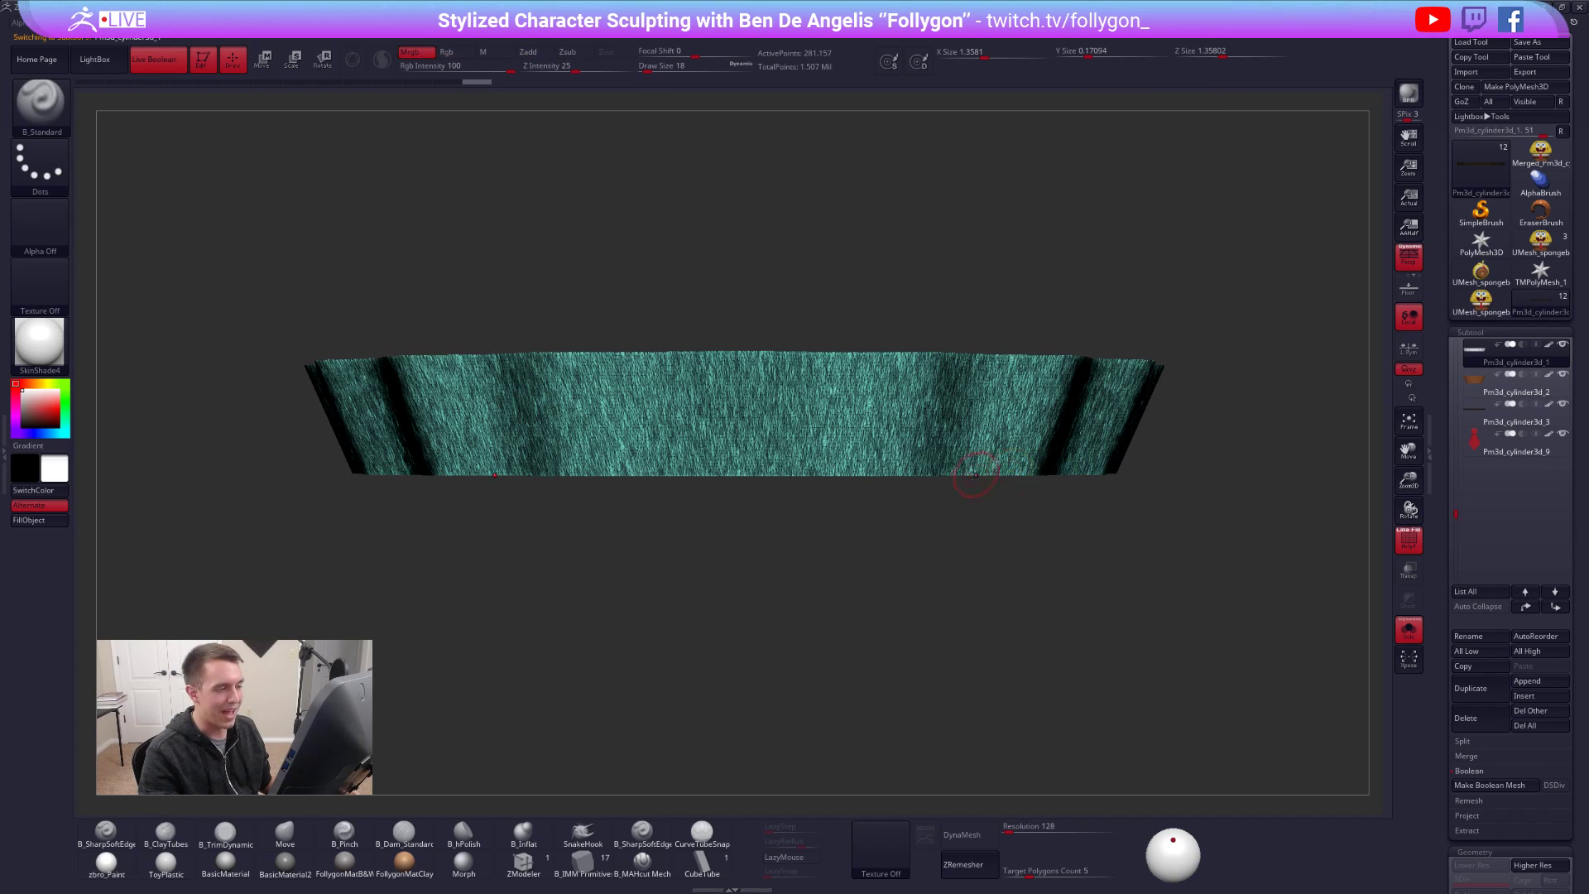
key("ctrl+shift+space")
left_click(973, 757, "ctrl+shift")
left_click_drag(826, 485, 890, 477, "alt")
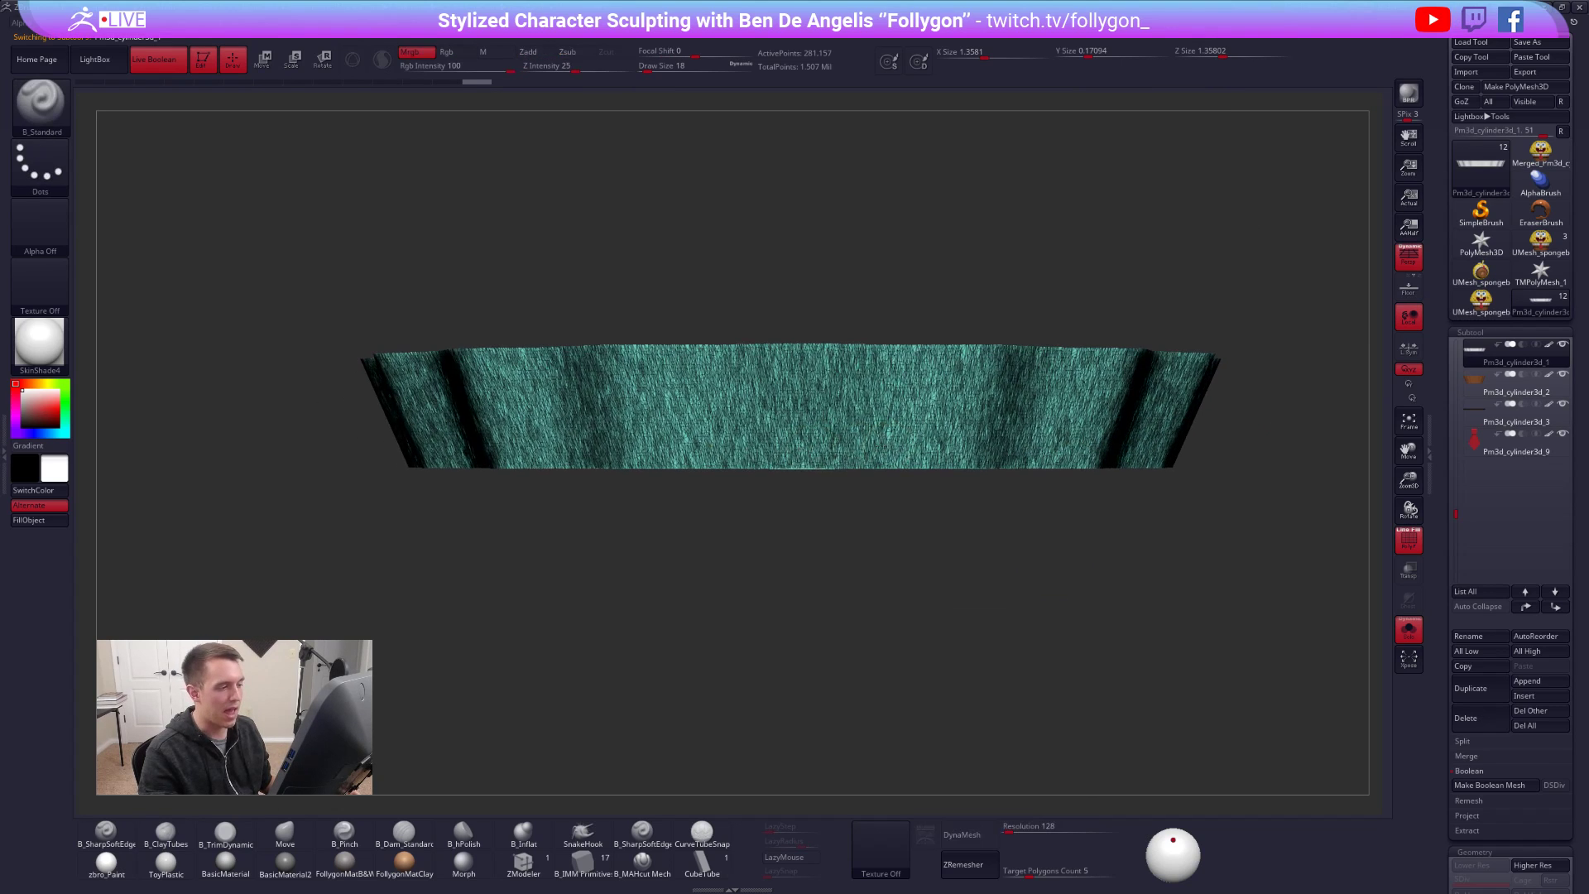
- Turn off perspective and slice the shirt band horizontally just above its lower edge
left_click_drag(394, 465, 703, 469, "ctrl+shift")
key("ctrl+z")
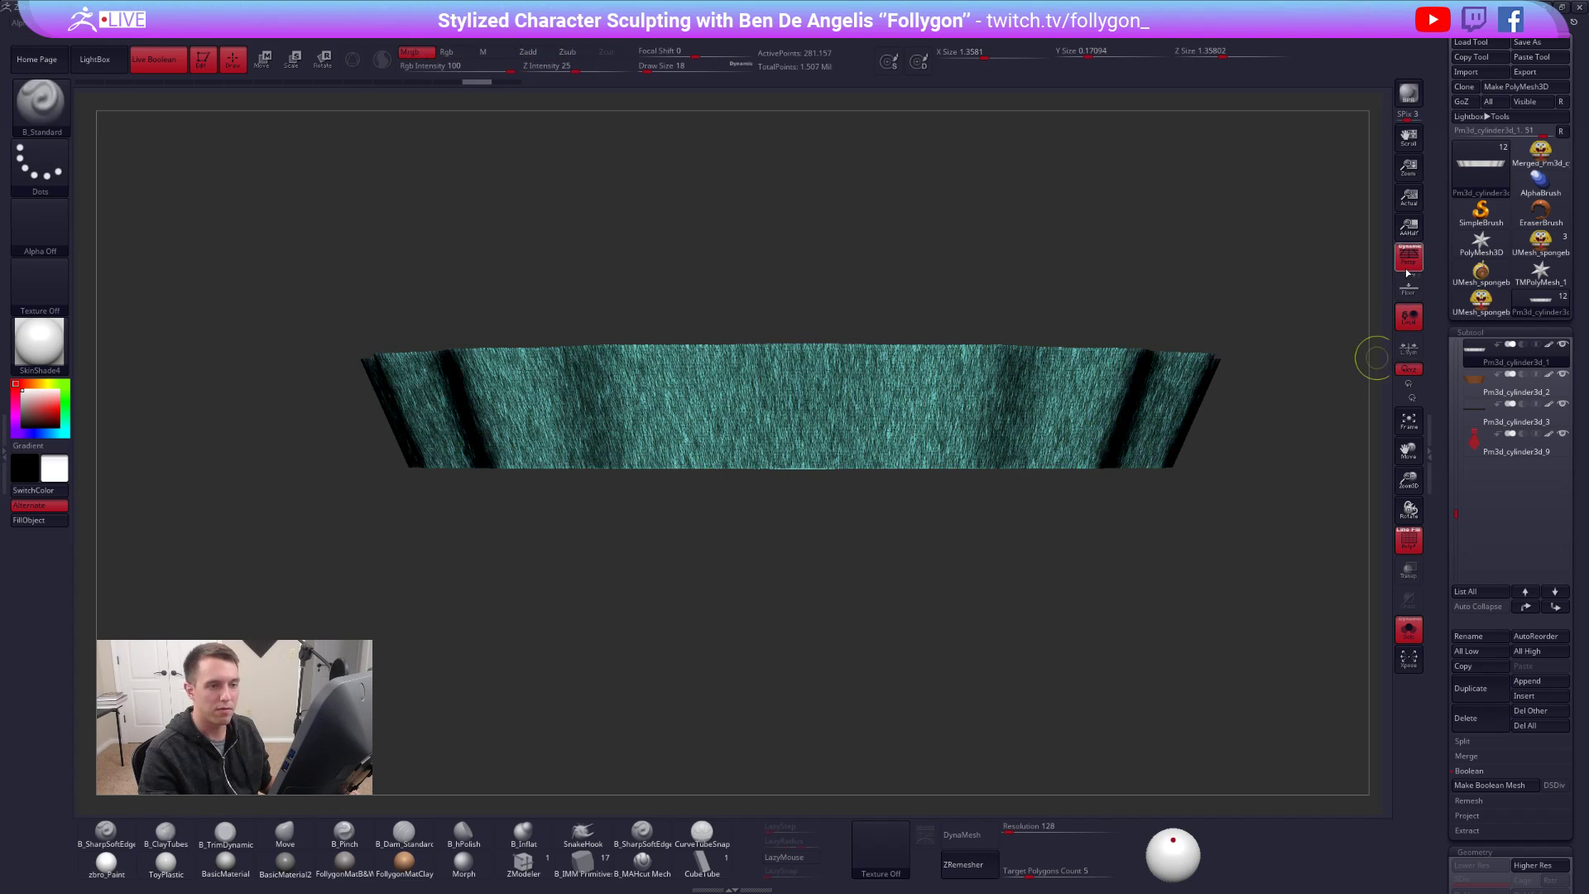
left_click(1407, 258)
left_click_drag(402, 464, 1247, 465, "ctrl+shift")
mouse_move(846, 486)
left_mouse_down("alt")
mouse_move(877, 497)
mouse_move(888, 430)
left_mouse_up("alt")
right_click_drag(855, 563, 890, 509)
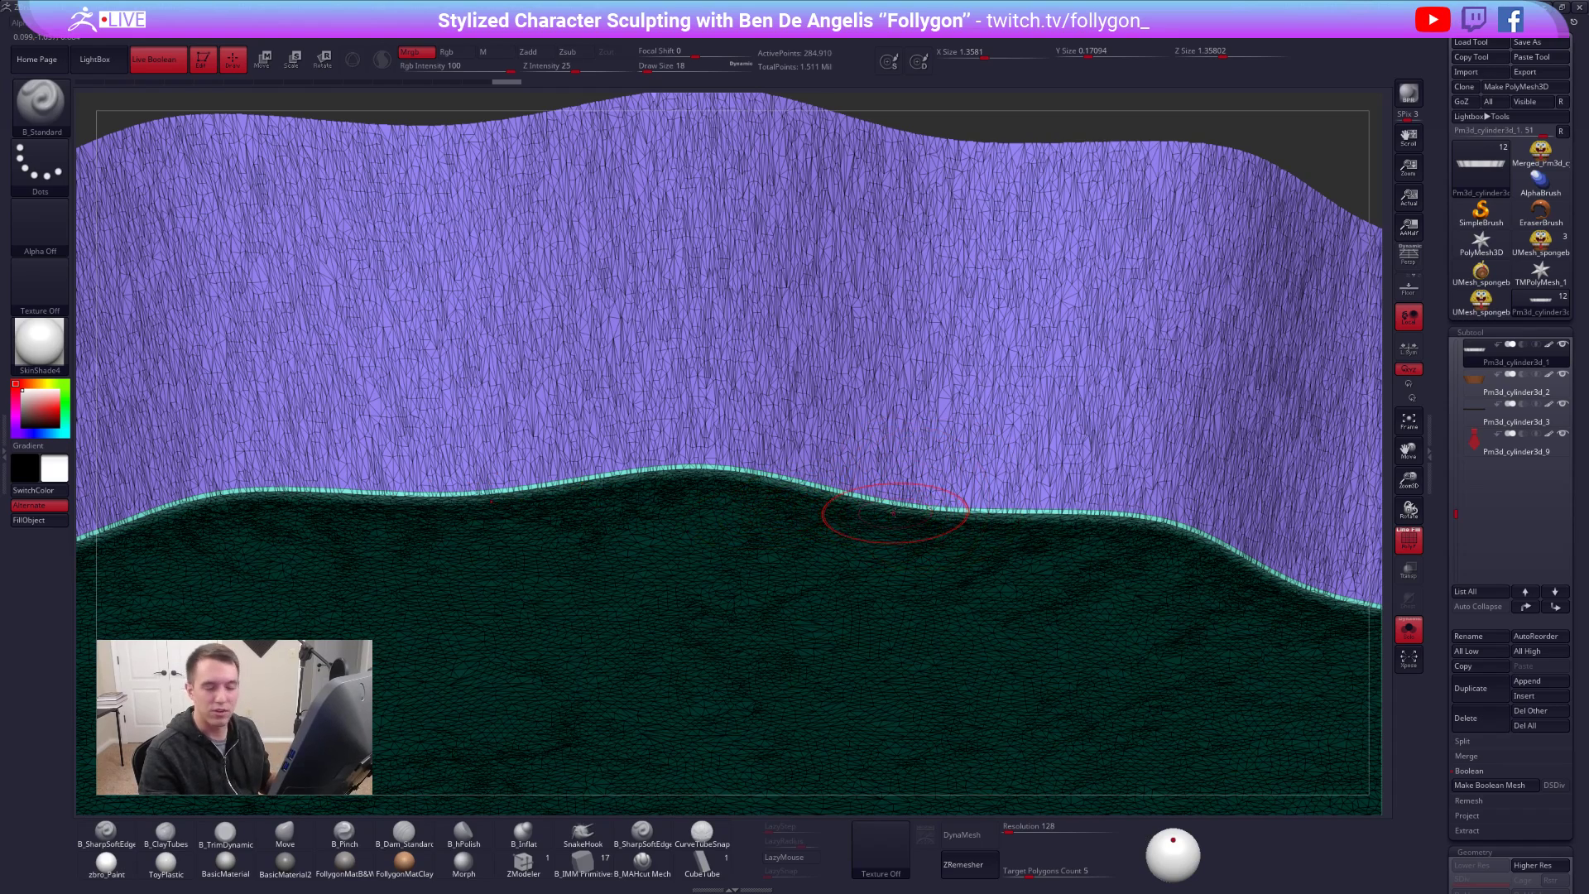
- Compare the shirt band's lower edge with and without the slice, and inspect the polygroups from below and the side
left_click(892, 500, "ctrl+shift")
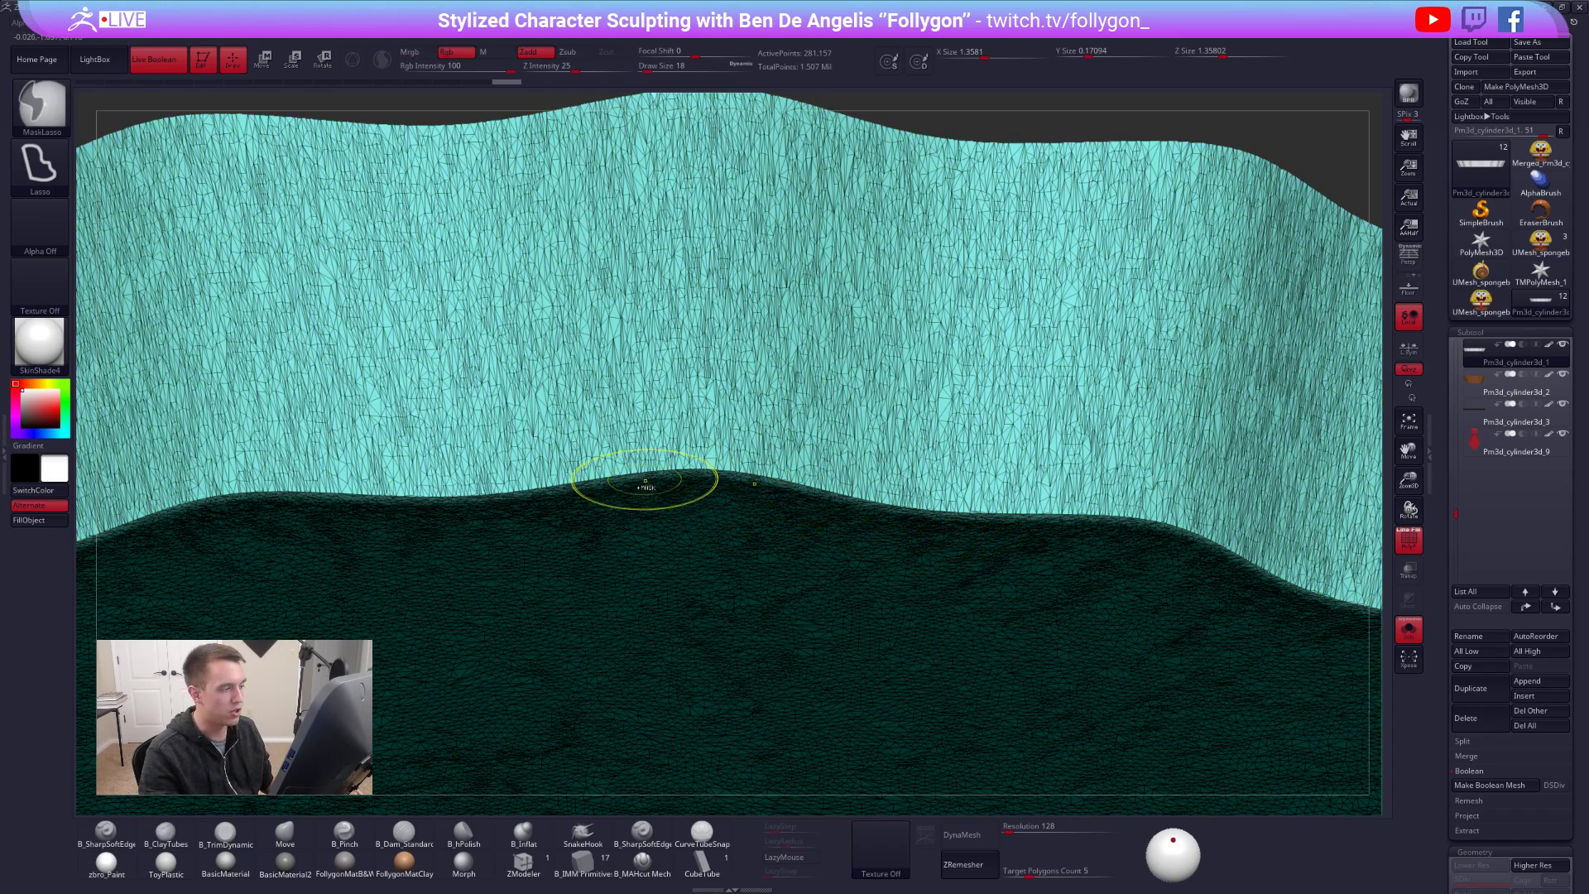
key("ctrl+z")
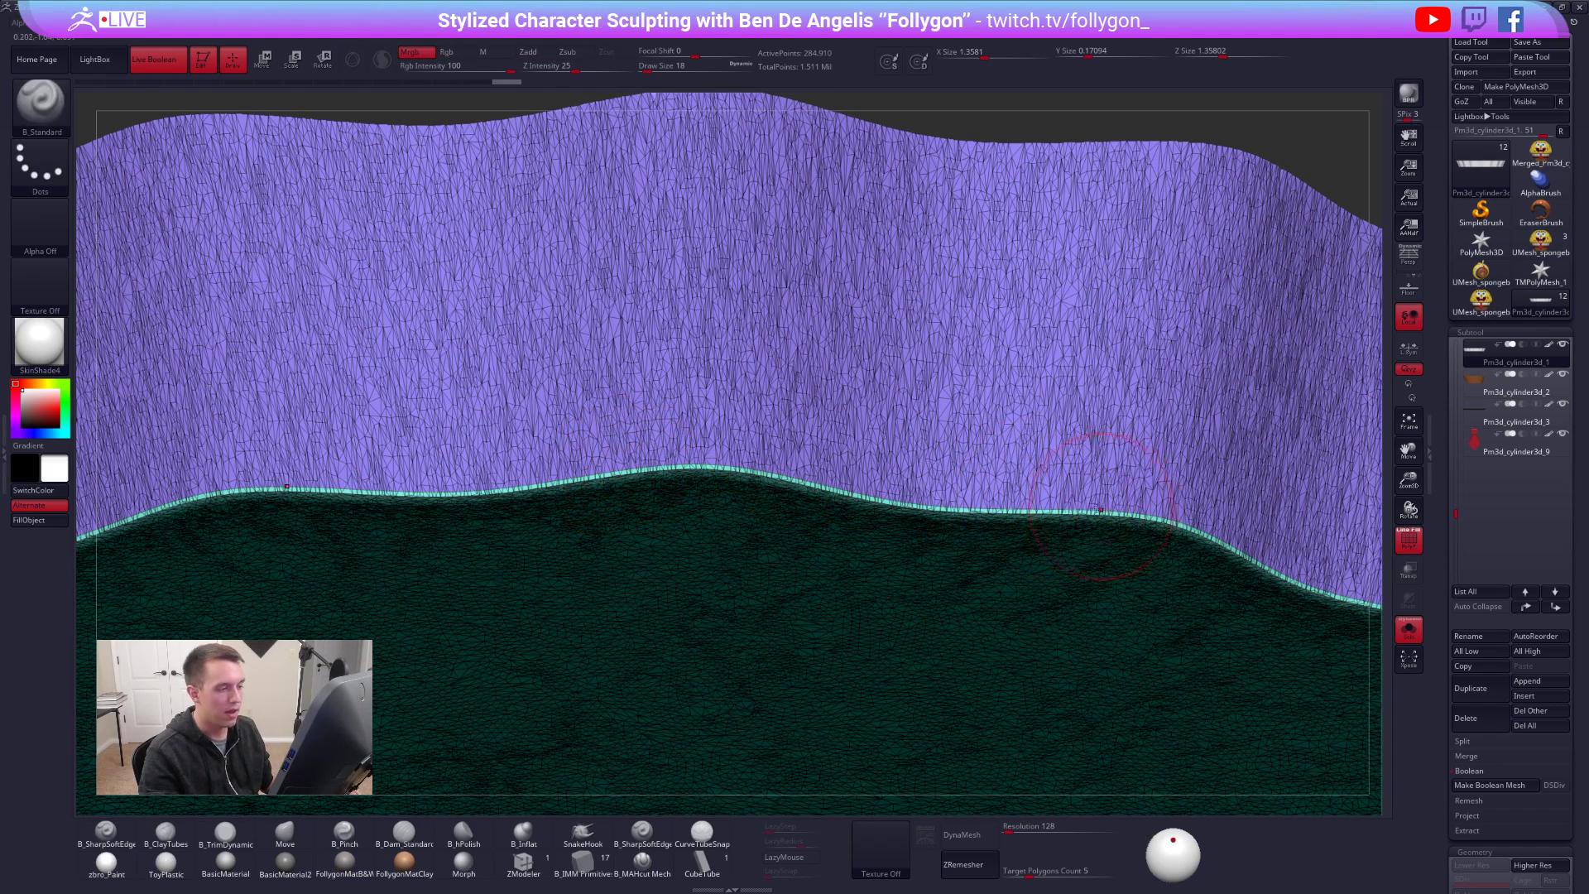
right_click_drag(1094, 476, 706, 581)
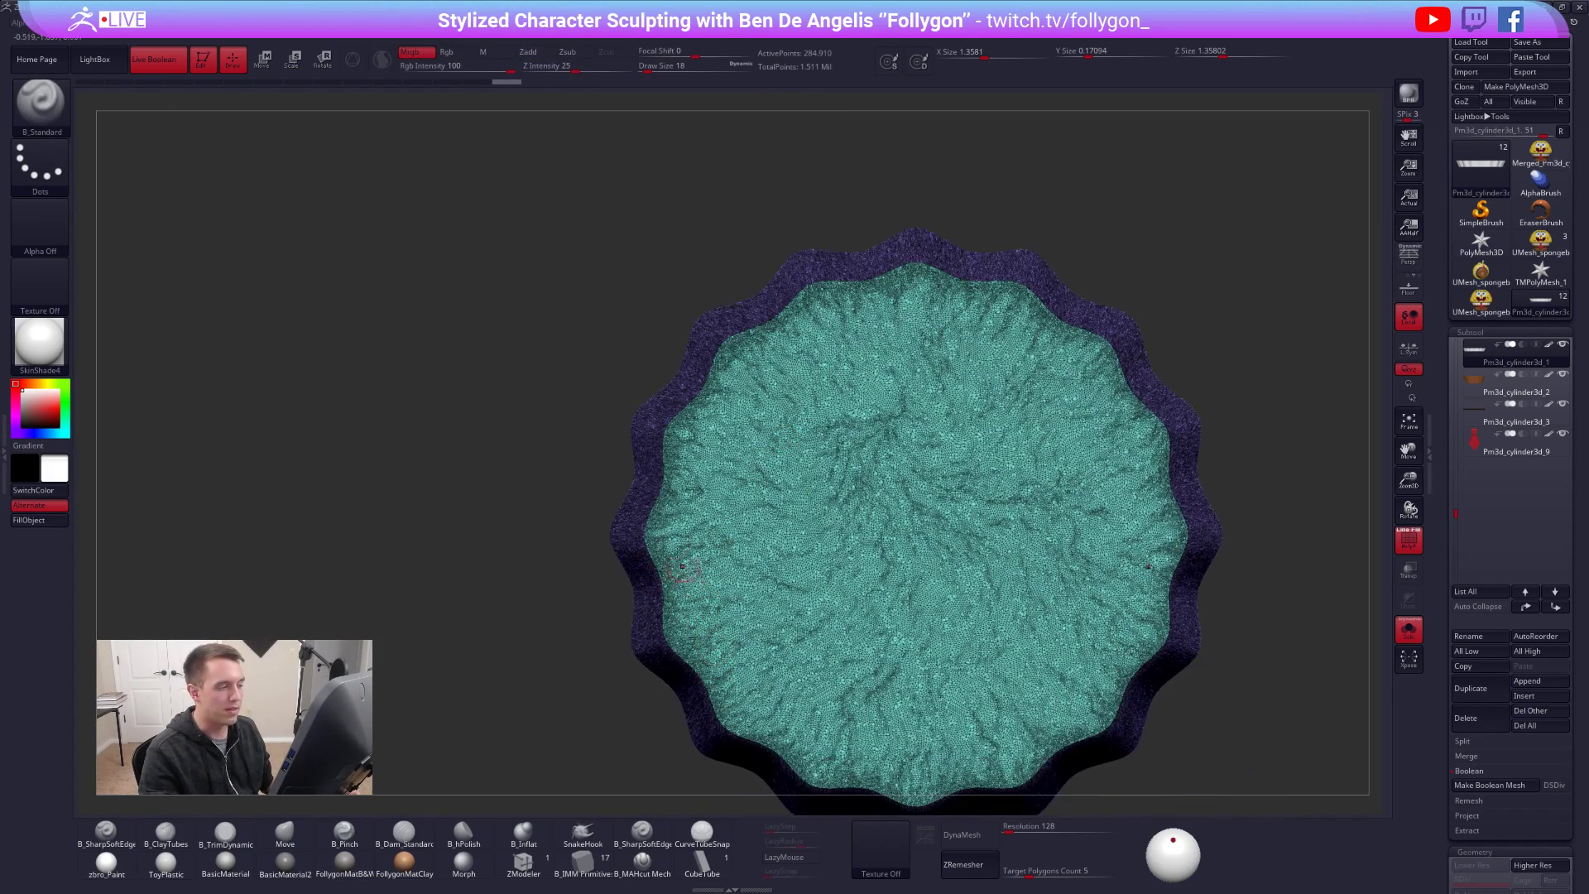
right_click_drag(1076, 431, 1008, 514)
right_click_drag(902, 470, 941, 458, "ctrl")
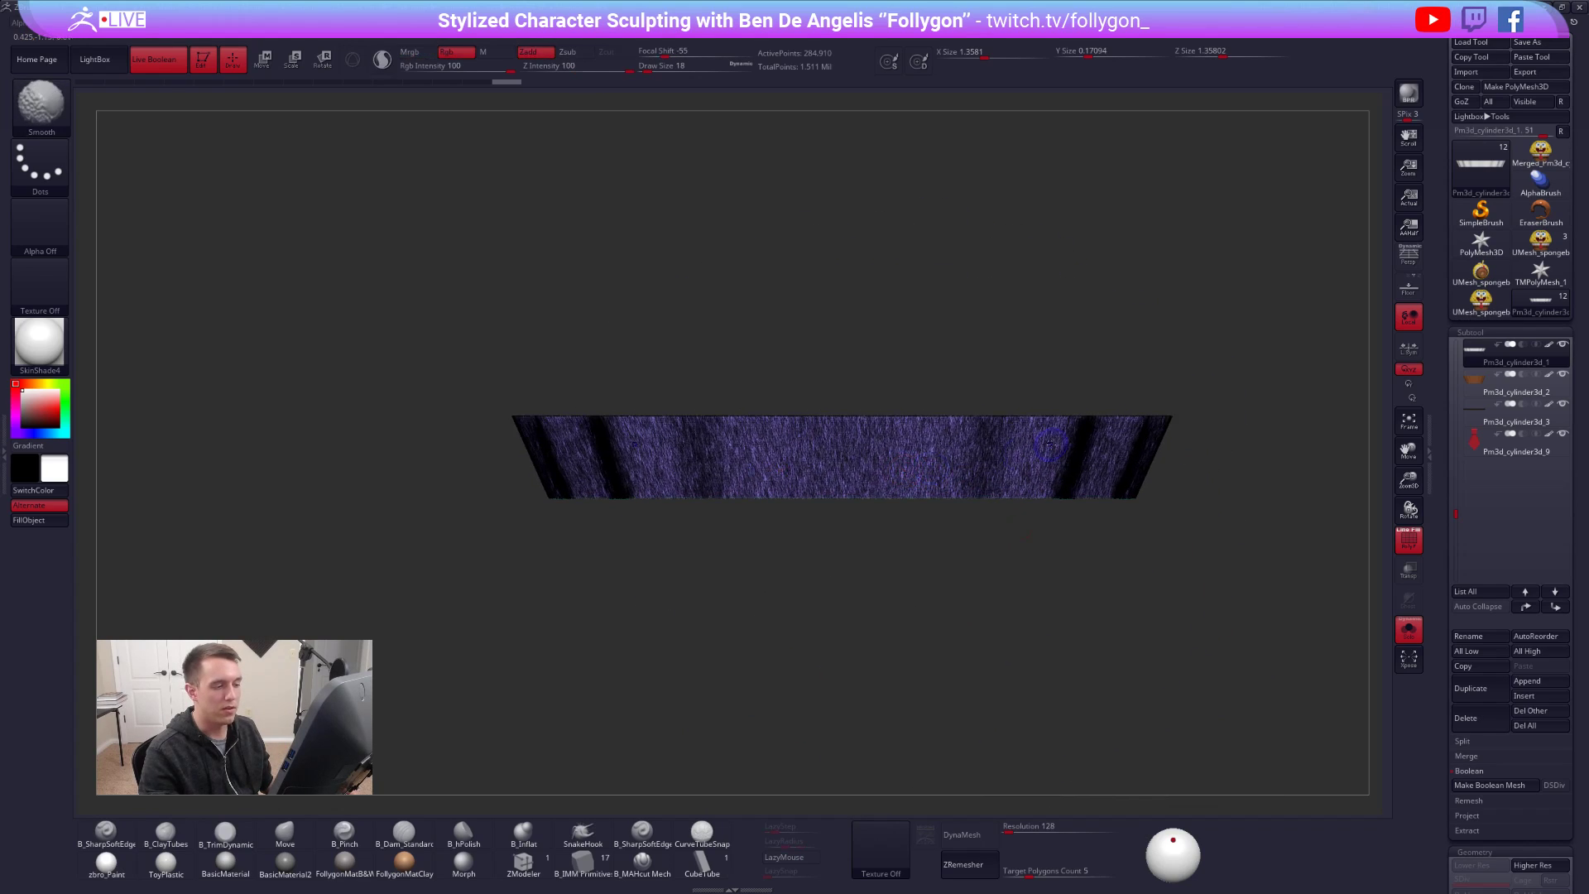
- Turn off the polyframe and solo display, switch back to the merged model and frame it in the view
key("shift+f")
right_click_drag(1128, 404, 1111, 461, "alt")
key("alt+s")
left_click(1471, 312)
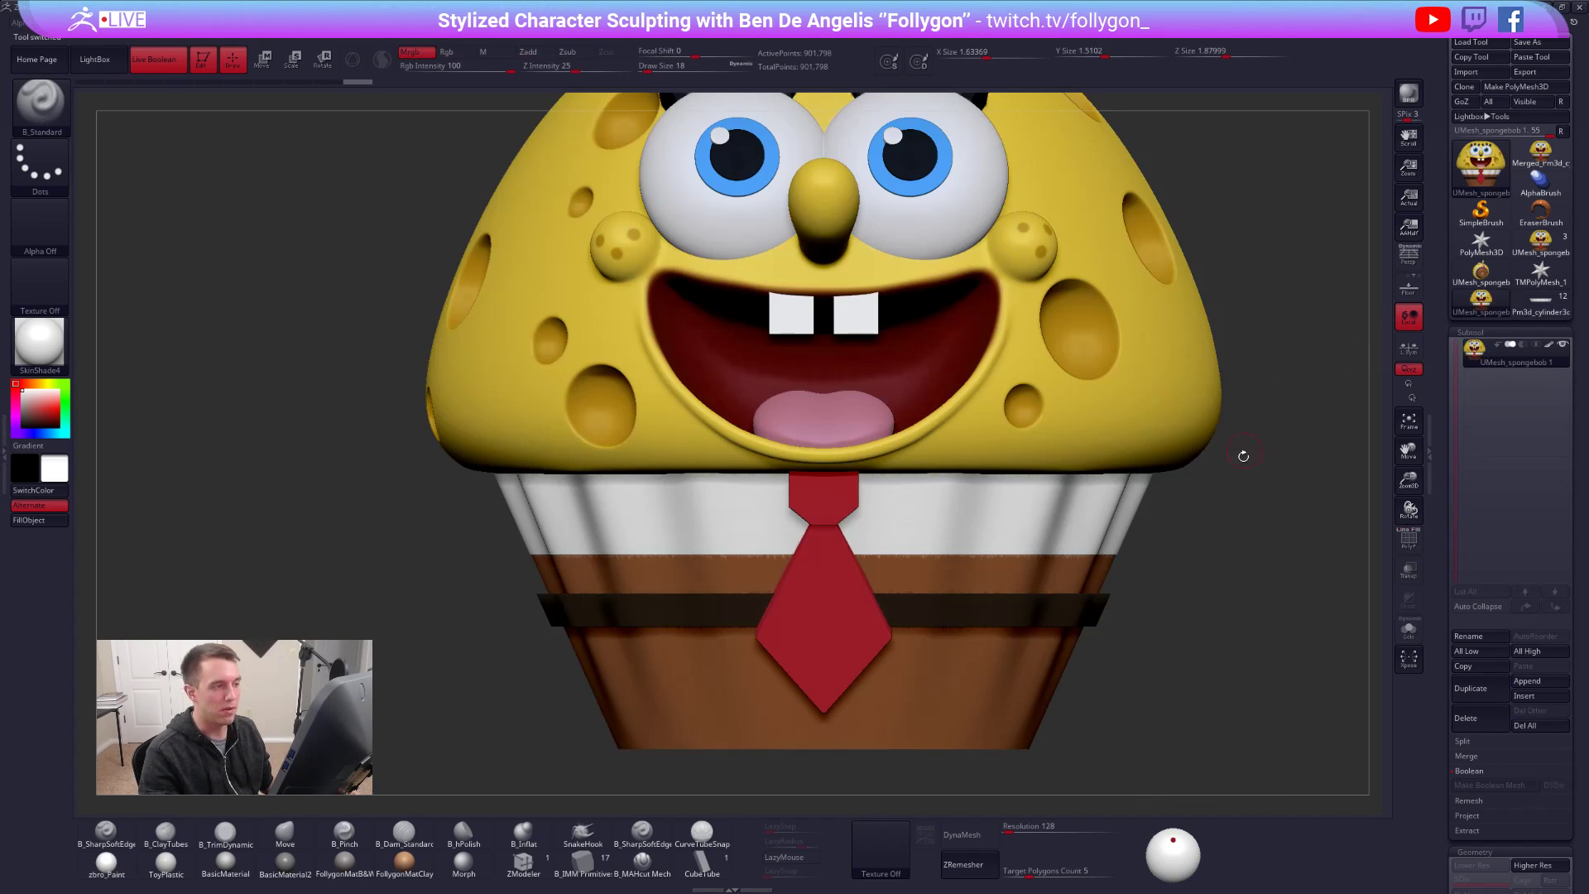
key("f")
right_click_drag(1207, 401, 1106, 401, "alt")
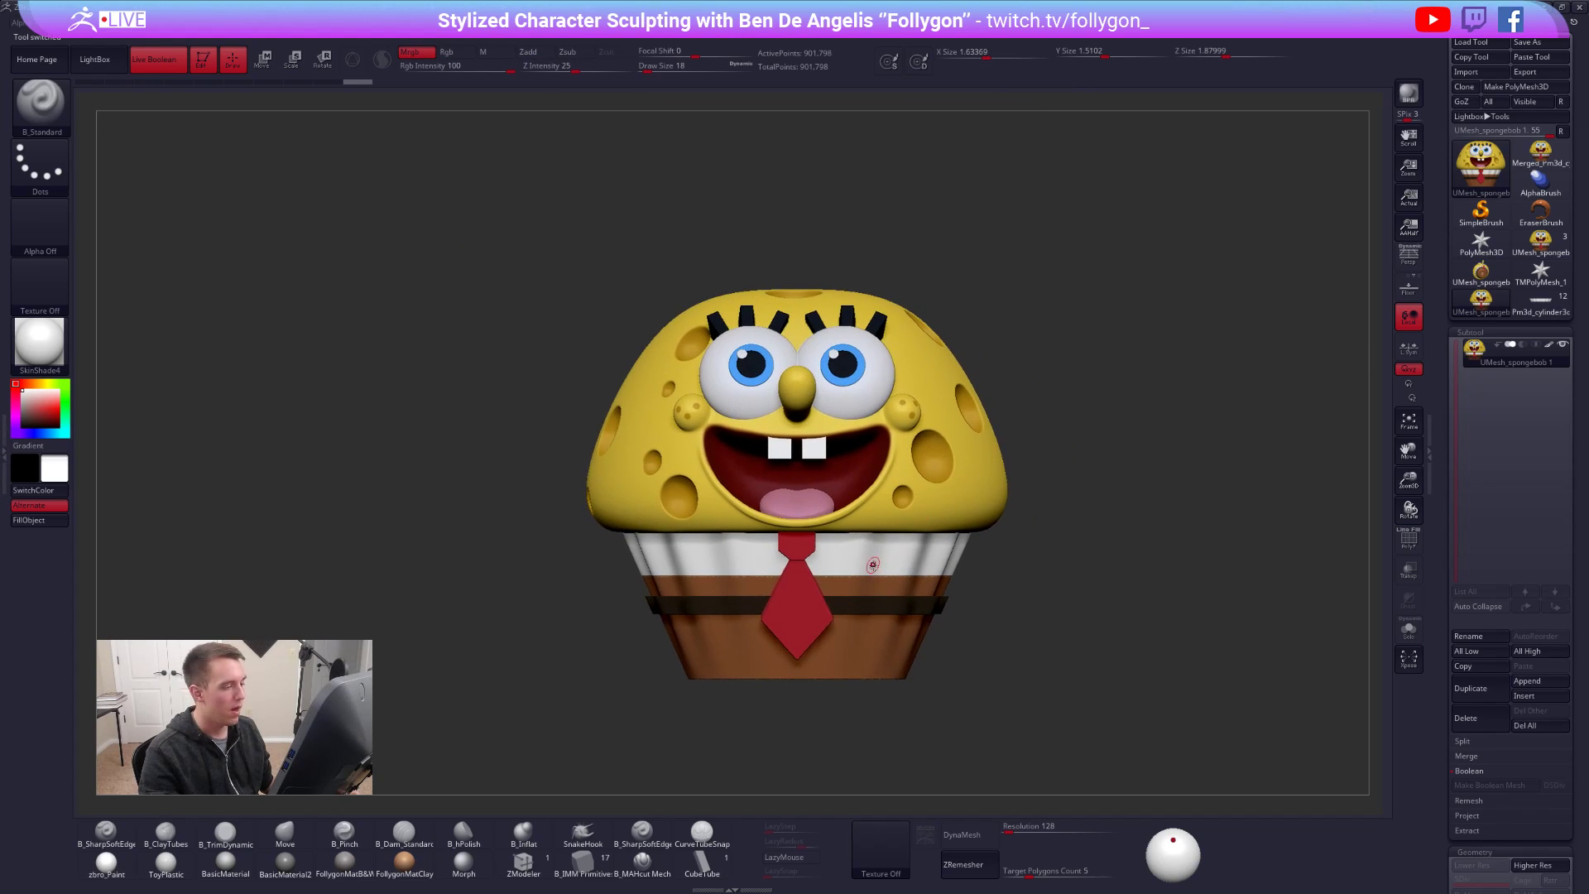
- Review the merged model from the front and briefly check its wireframe
right_click_drag(810, 602, 861, 564, "ctrl")
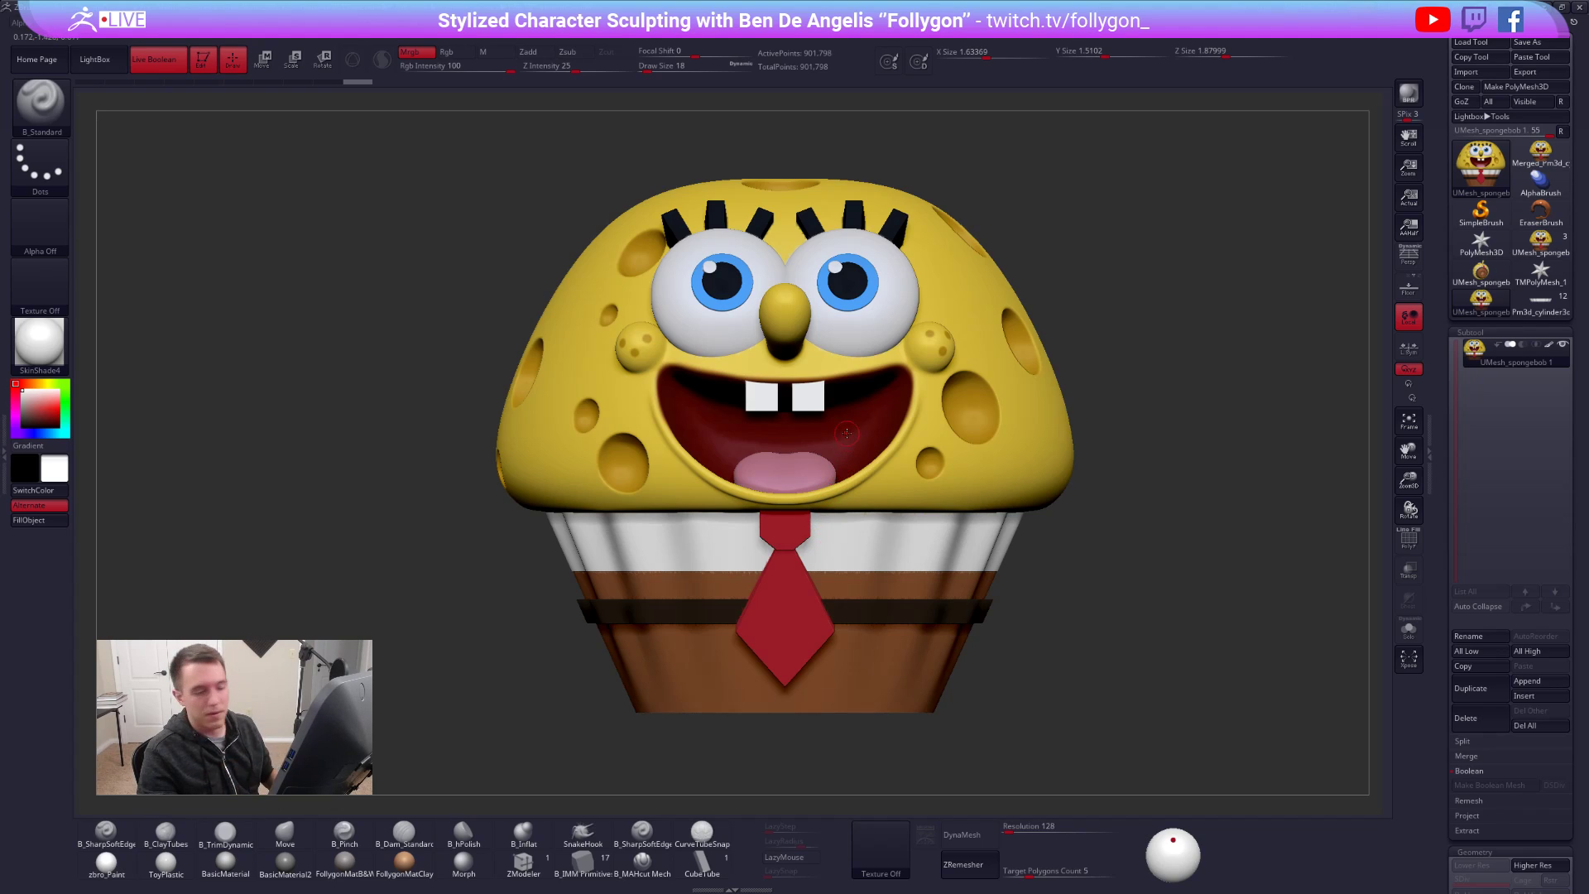
left_click_drag(1138, 339, 1149, 357)
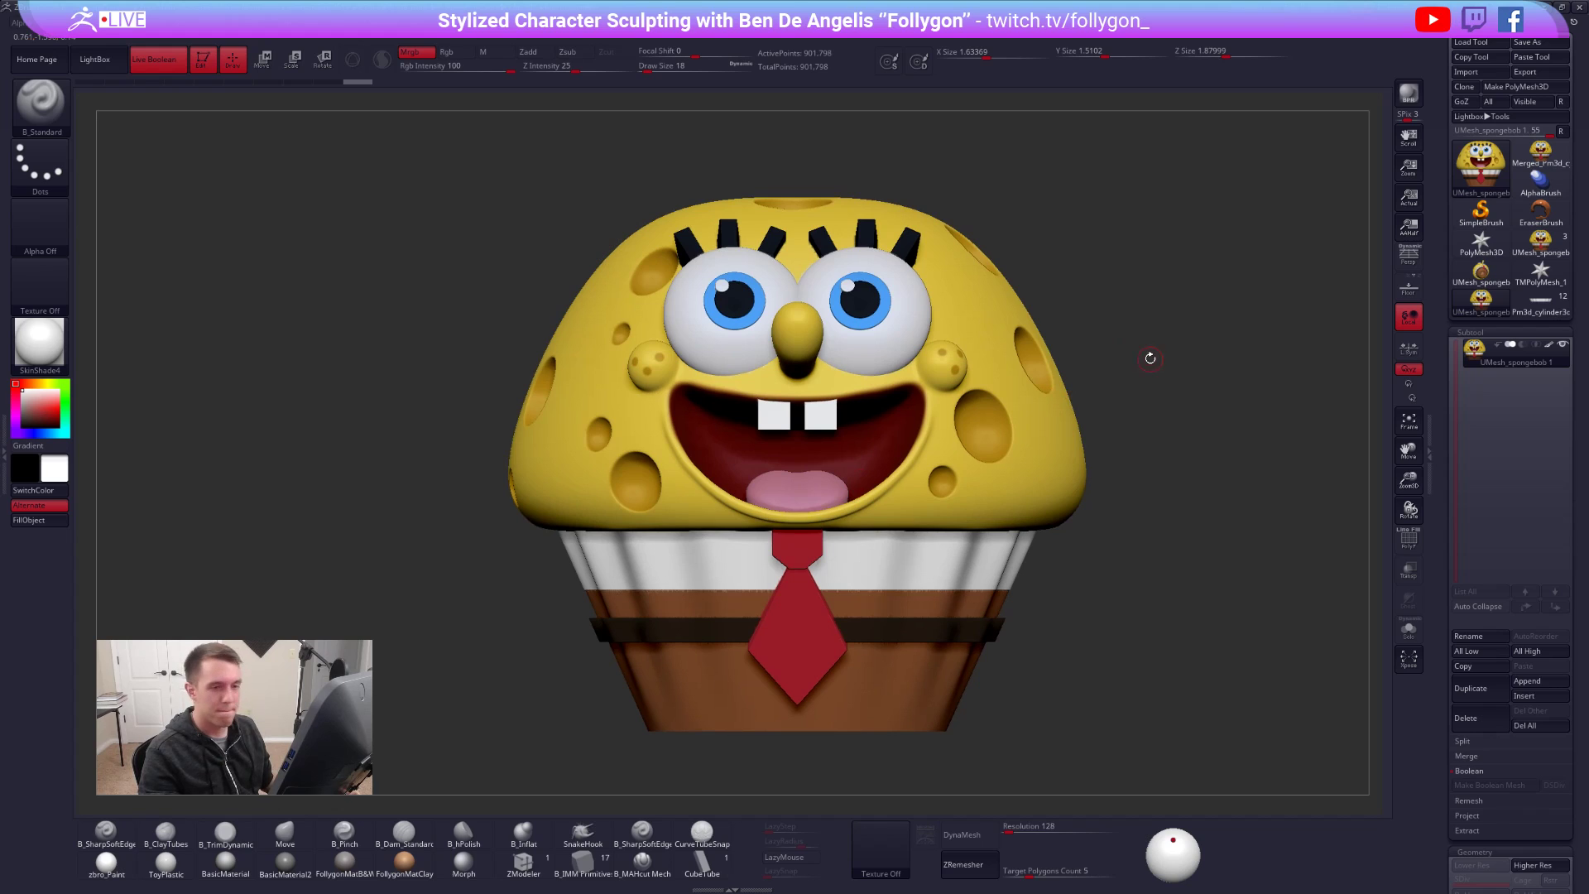
key("shift+f")
key("shift+f")
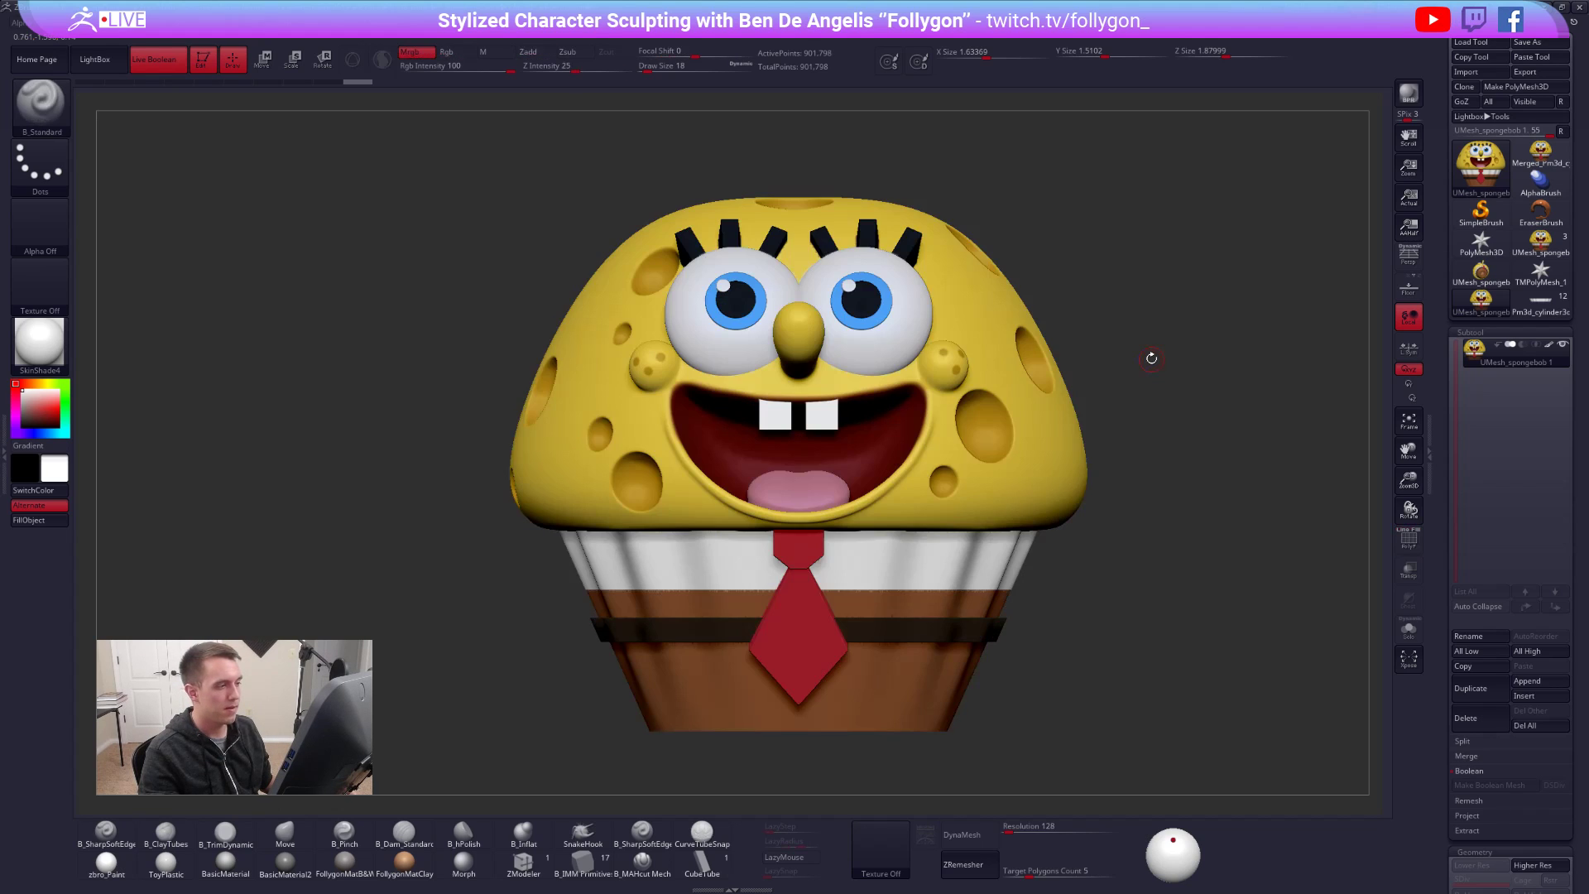
- Duplicate the merged model's subtool
mouse_move(1158, 361)
left_mouse_down("alt")
mouse_move(1194, 407)
mouse_move(1192, 351)
left_mouse_up("alt")
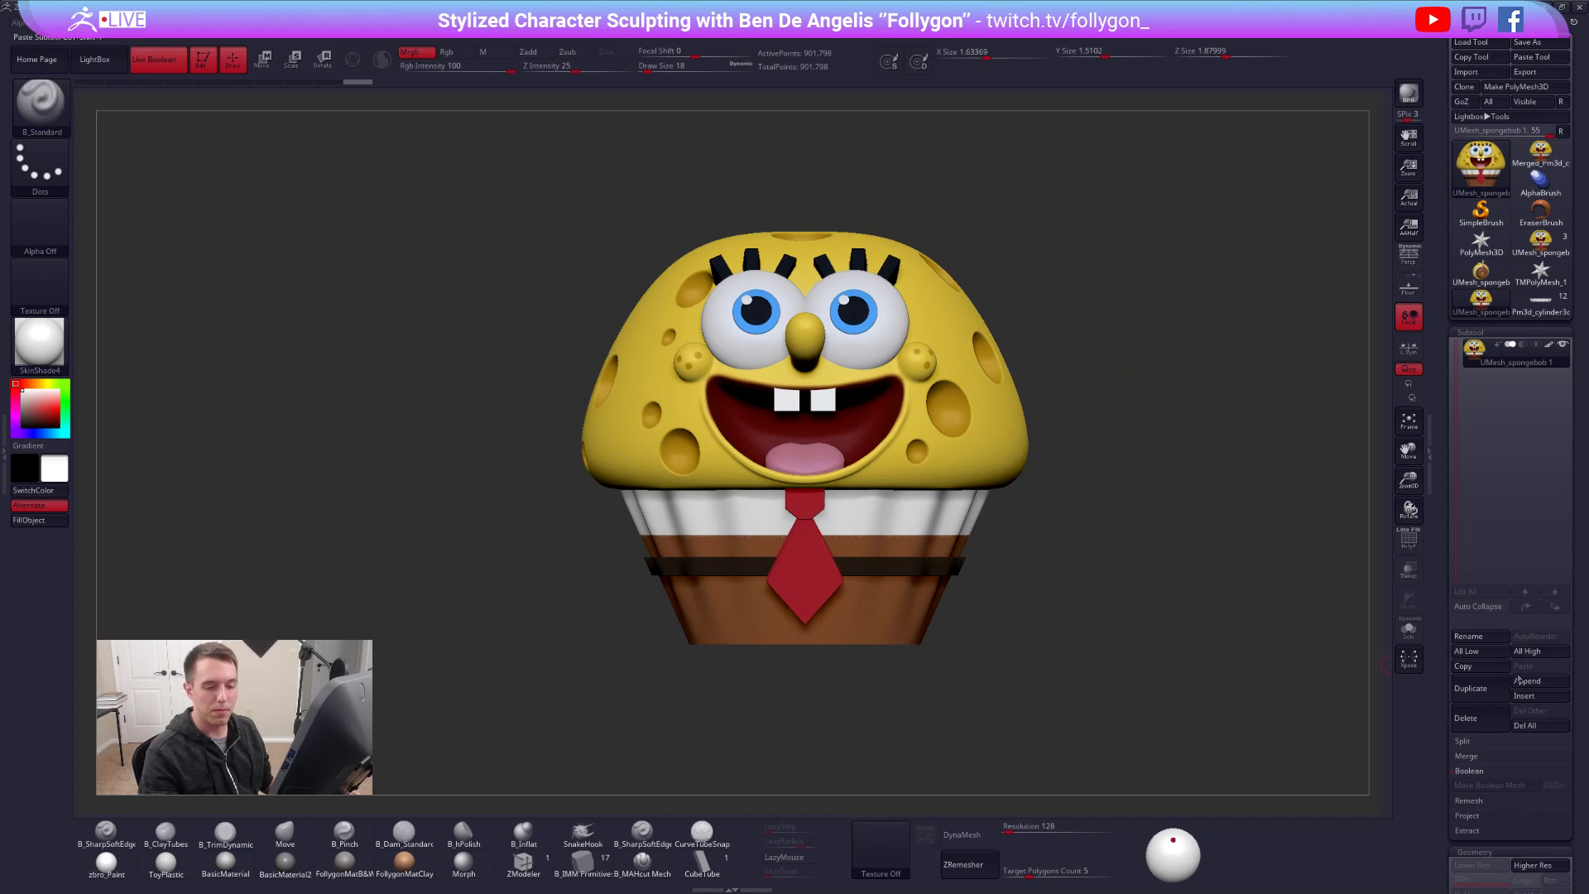
left_click(1470, 773)
left_click(1473, 689)
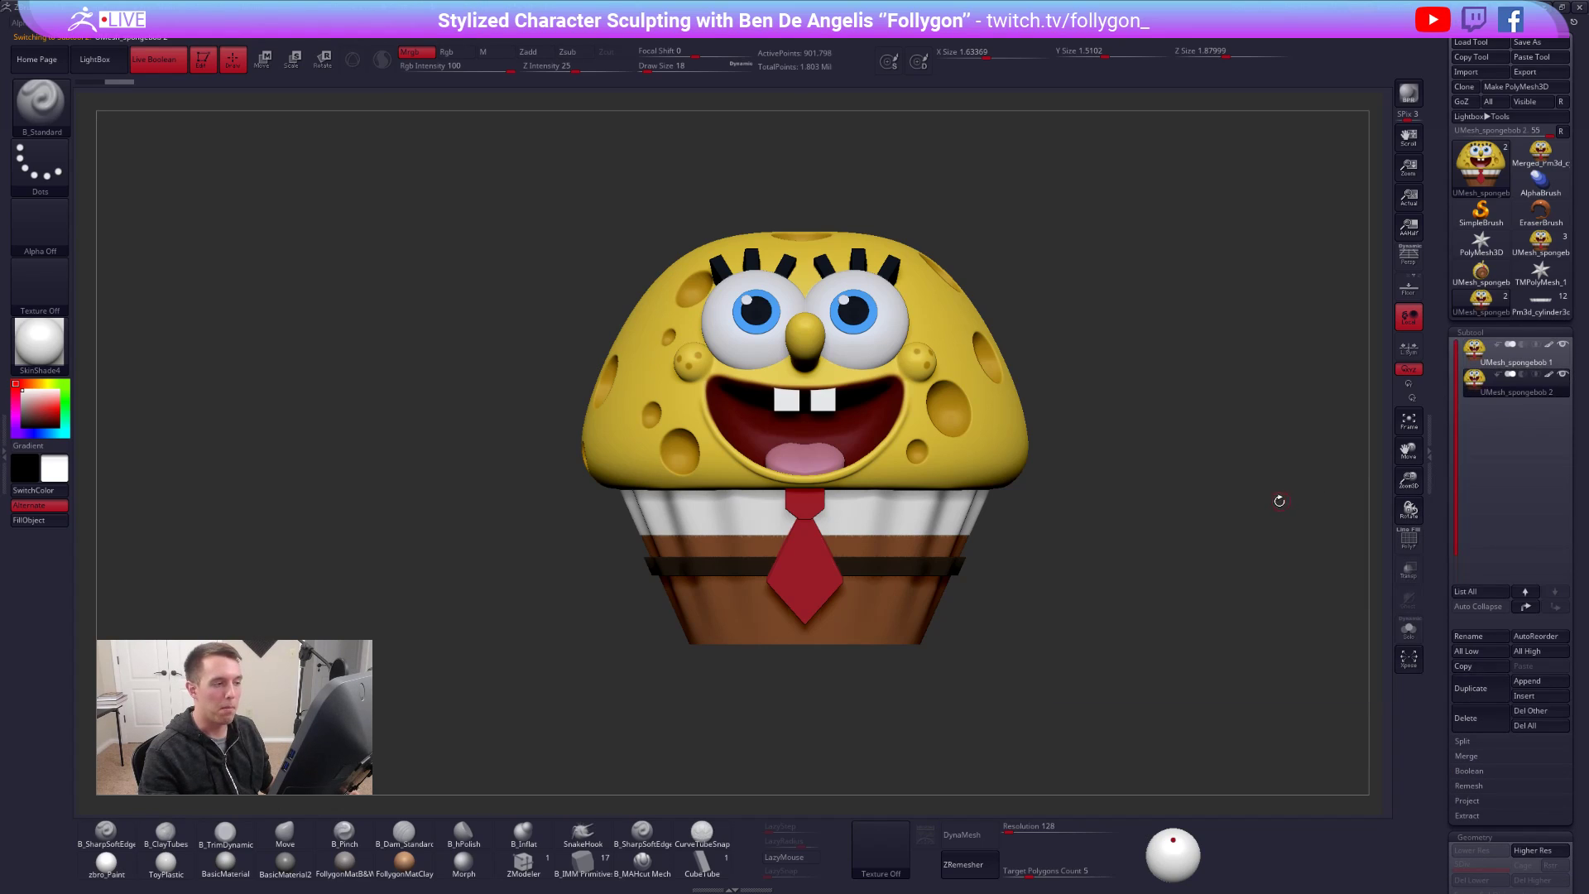
- Isolate the duplicated cupcake subtool and hide its polypaint
left_click(1409, 629)
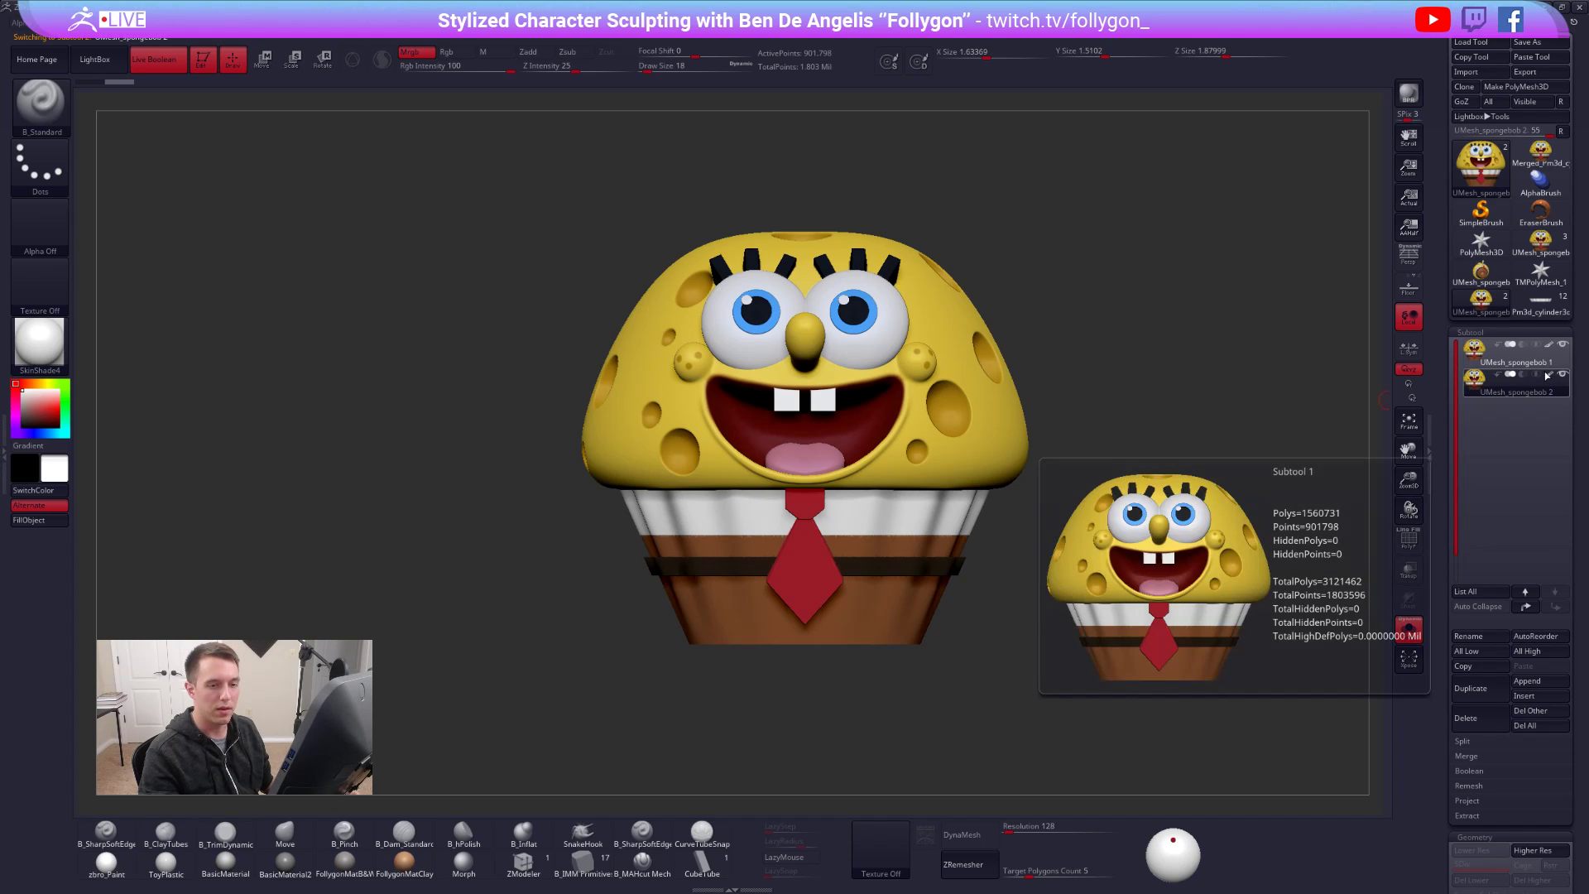
left_click(1547, 375)
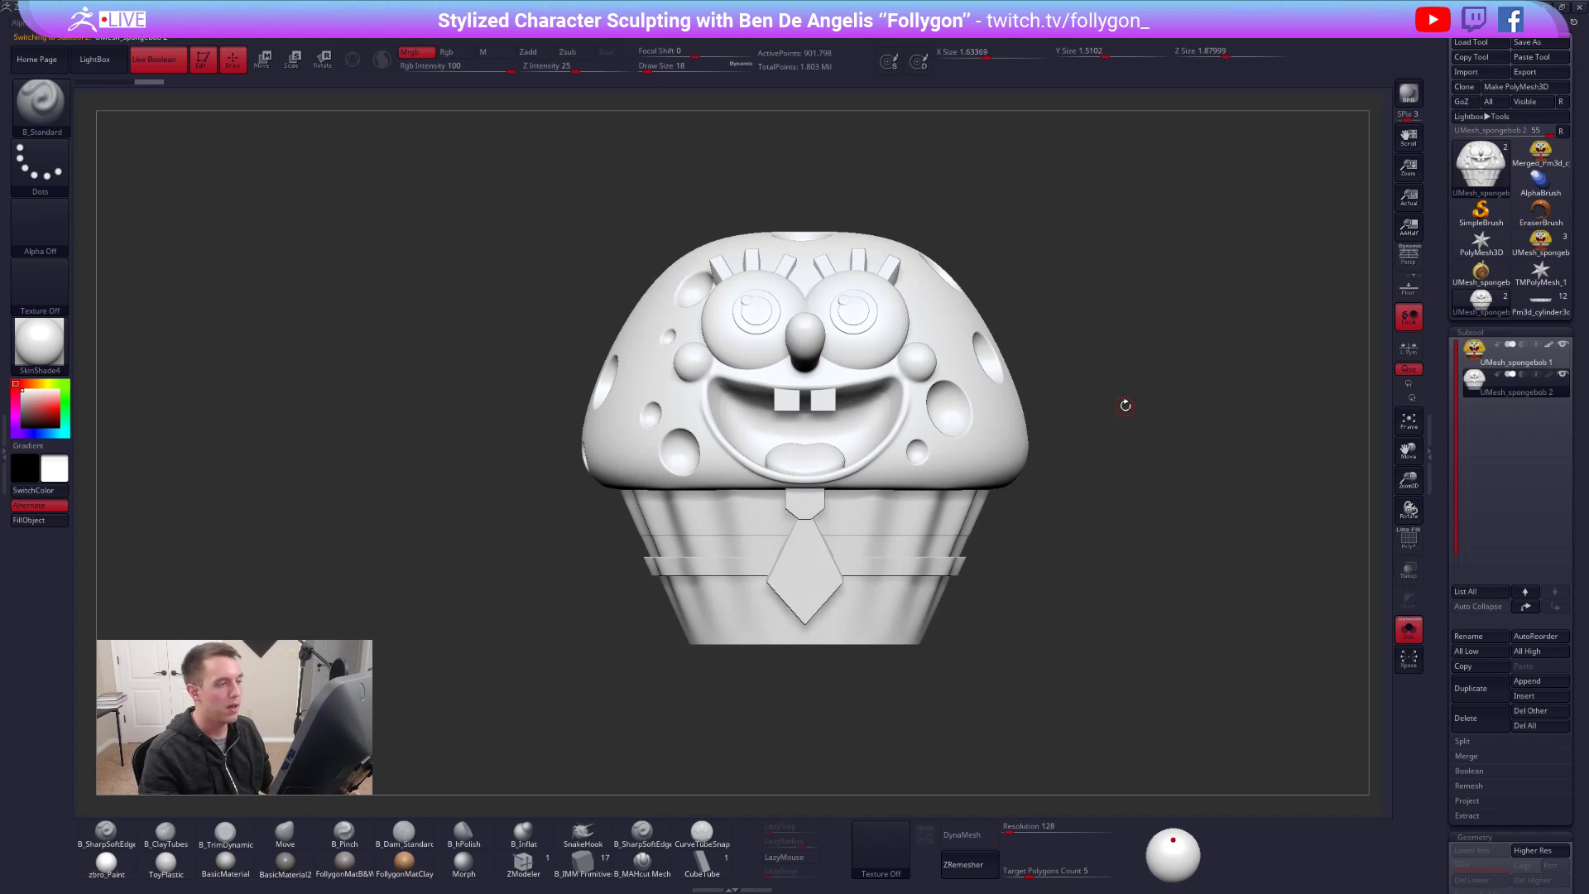
- Switch to the Move brush and set its draw size to 104
key("b")
key("m")
key("v")
key("space")
left_click_drag(879, 348, 910, 348)
right_click_drag(935, 427, 969, 507, "alt")
key("space")
left_click_drag(1143, 432, 1127, 432)
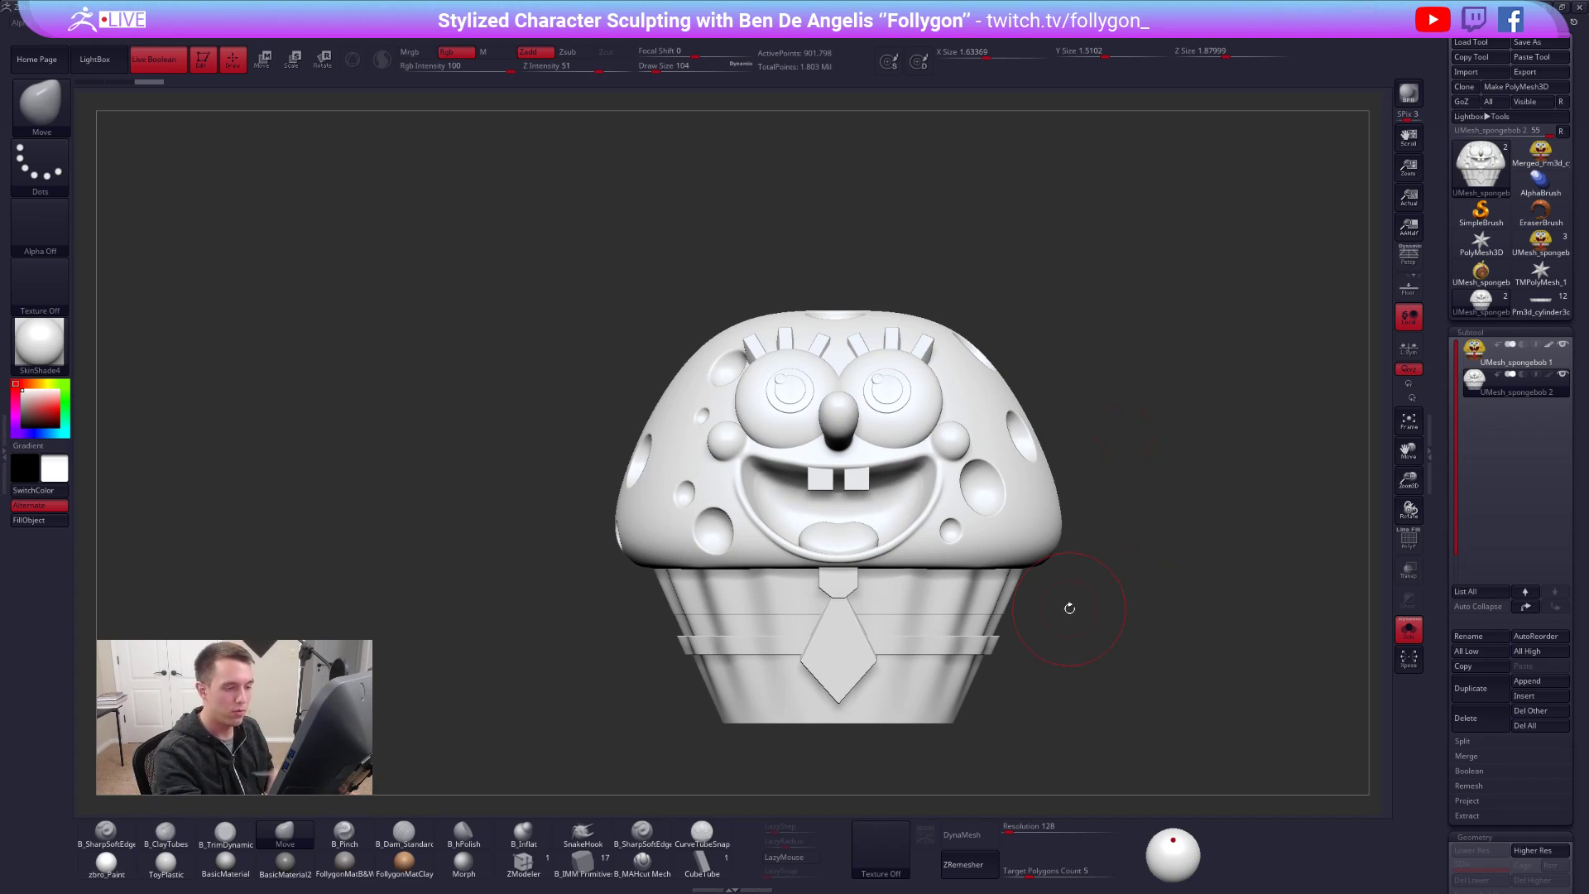
- DynaMesh the duplicated cupcake at a resolution of 448
left_click_drag(1011, 828, 1024, 834)
type("448")
key("Return")
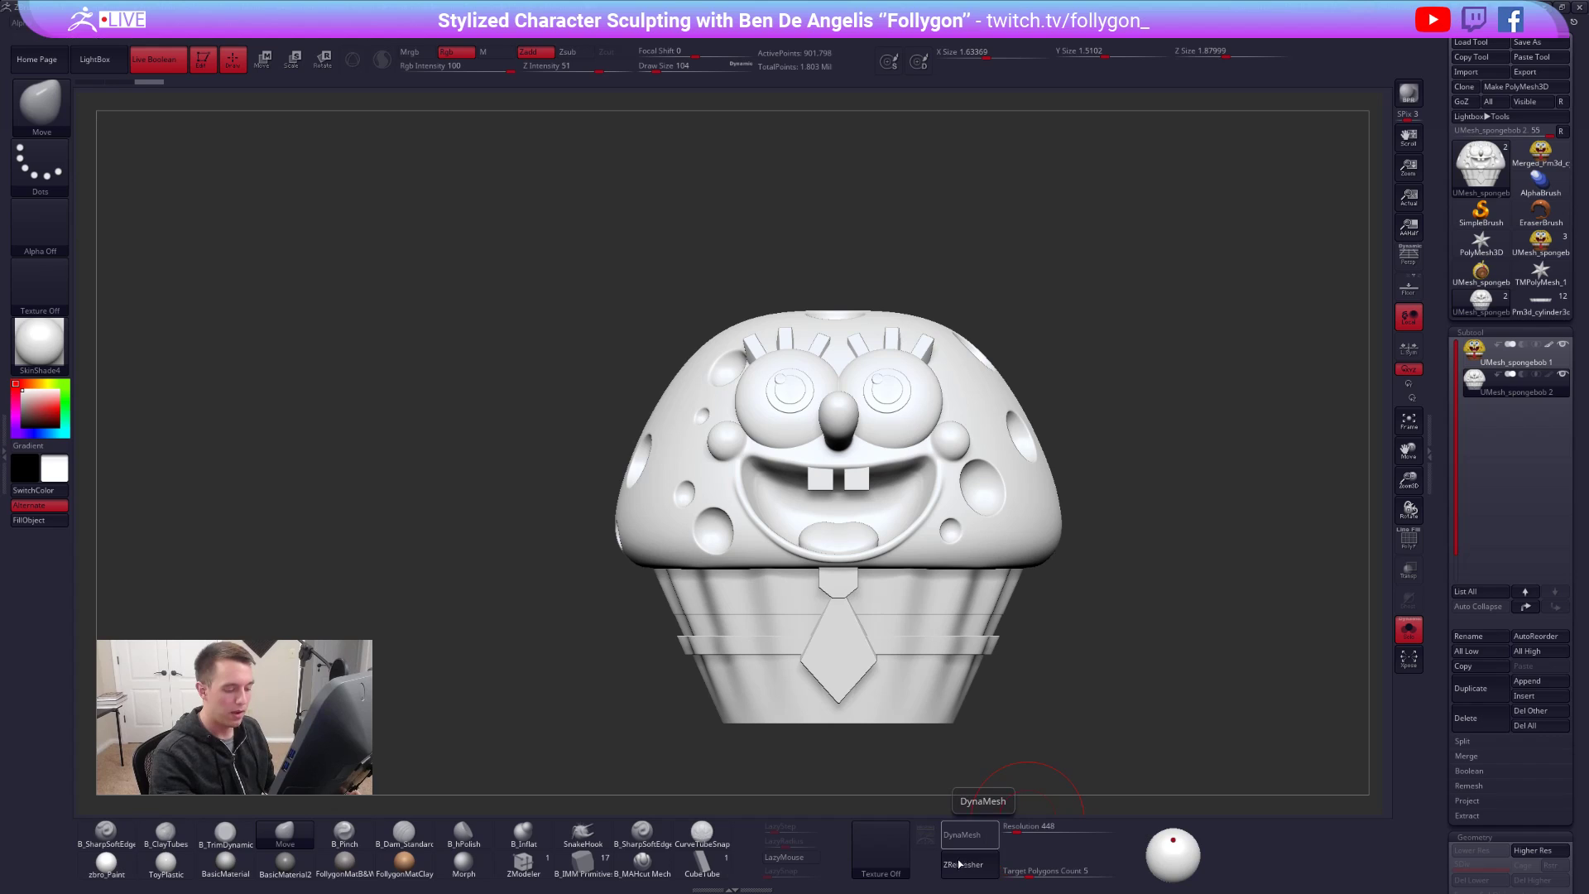
left_click(969, 834)
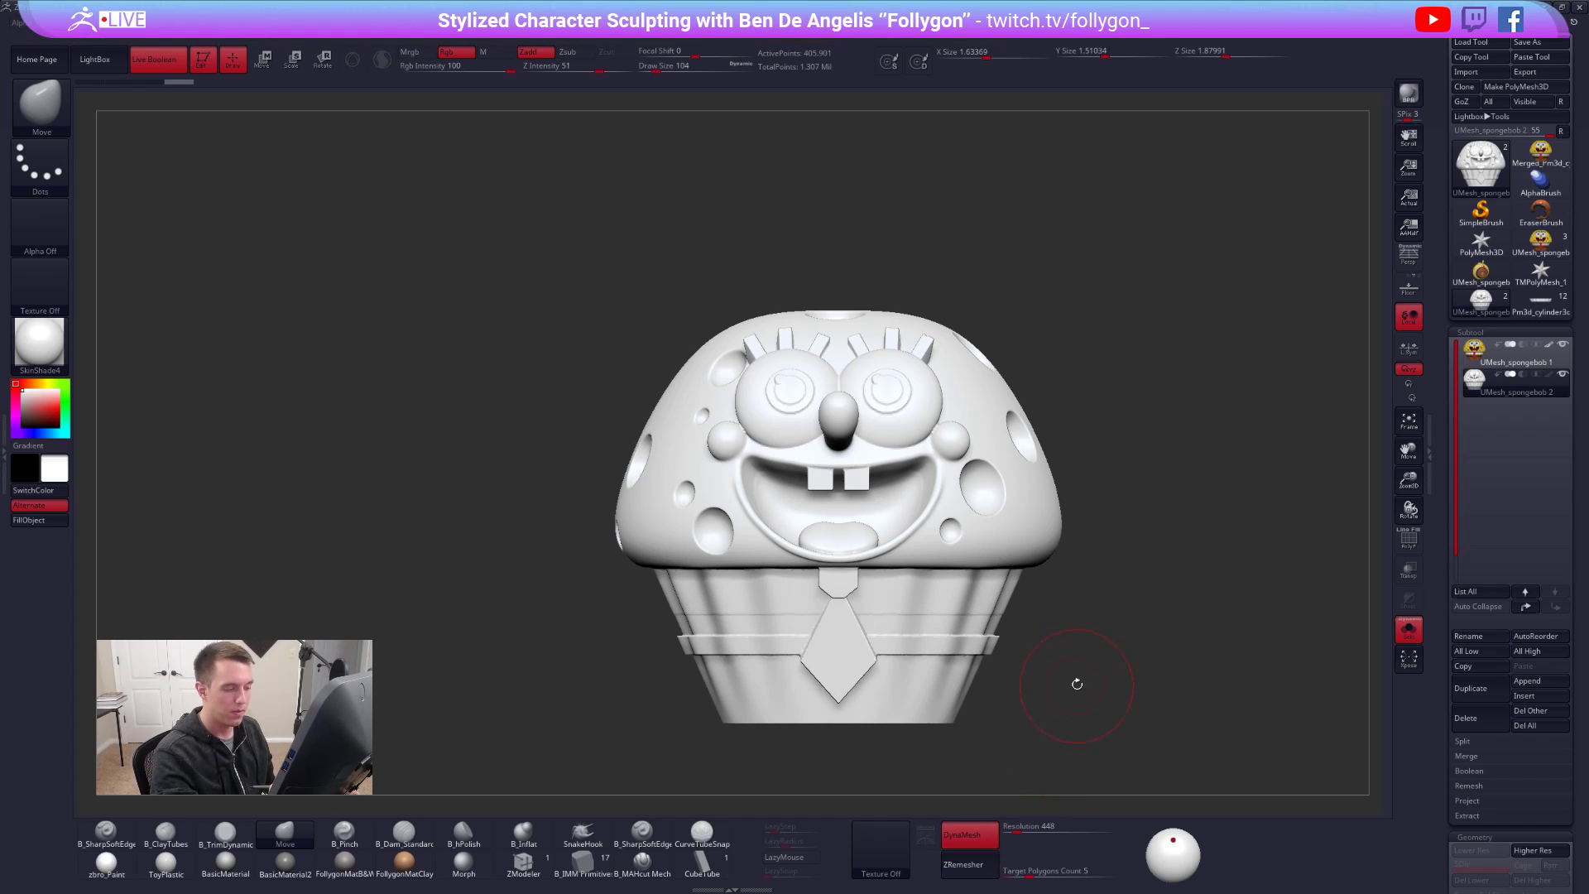
- Reduce the brush draw size to 74 and select the painted original subtool
left_click_drag(1076, 685, 1083, 623, "alt")
key("space")
left_click_drag(1132, 562, 1093, 600)
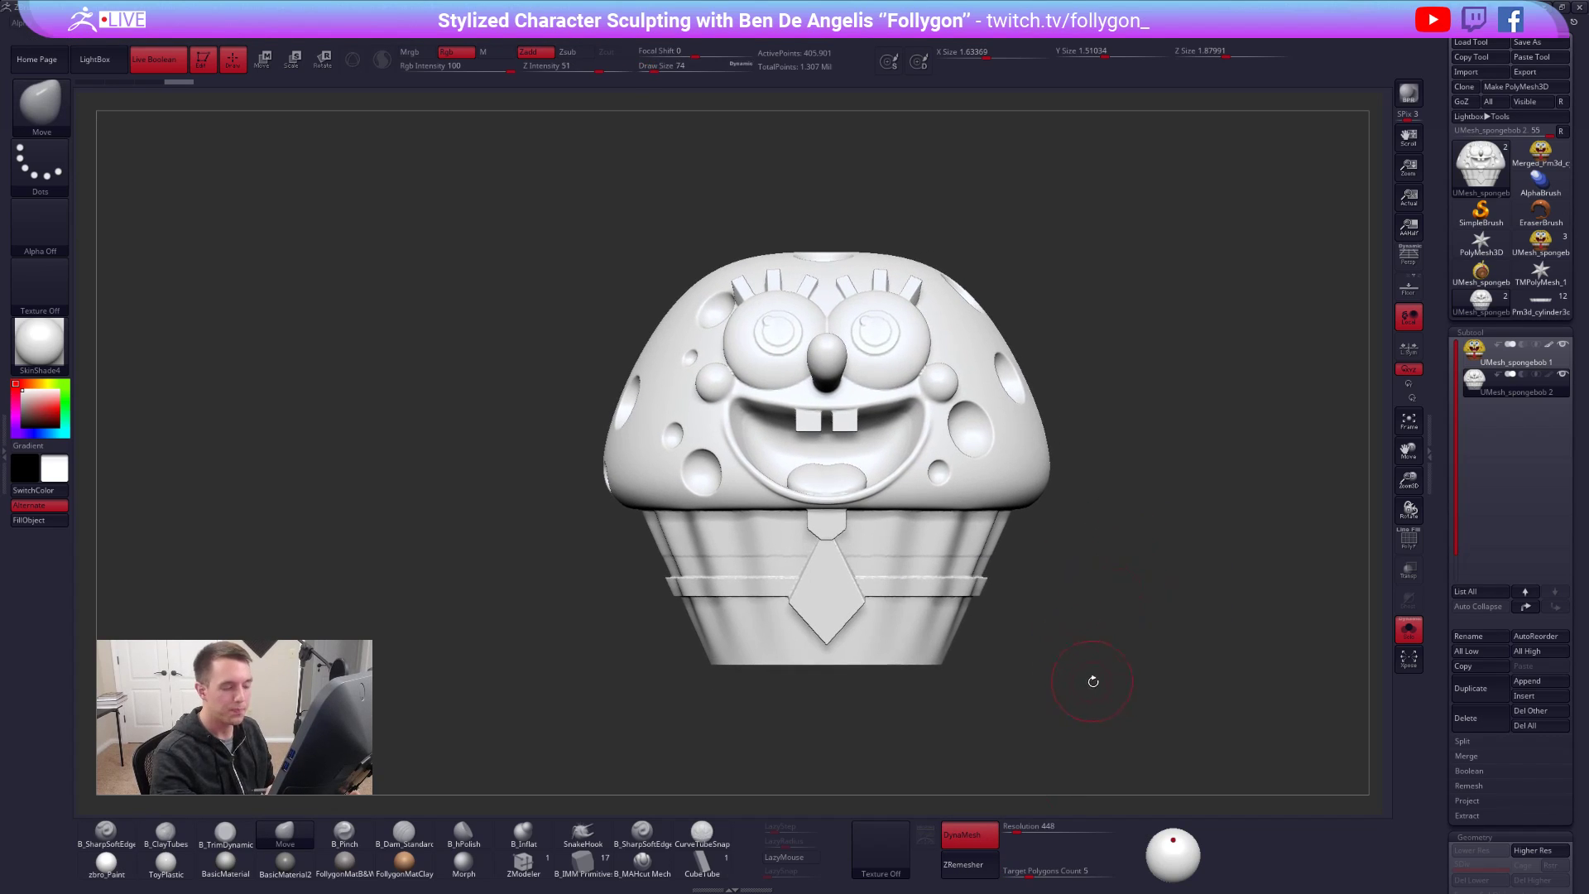
left_click(1476, 364)
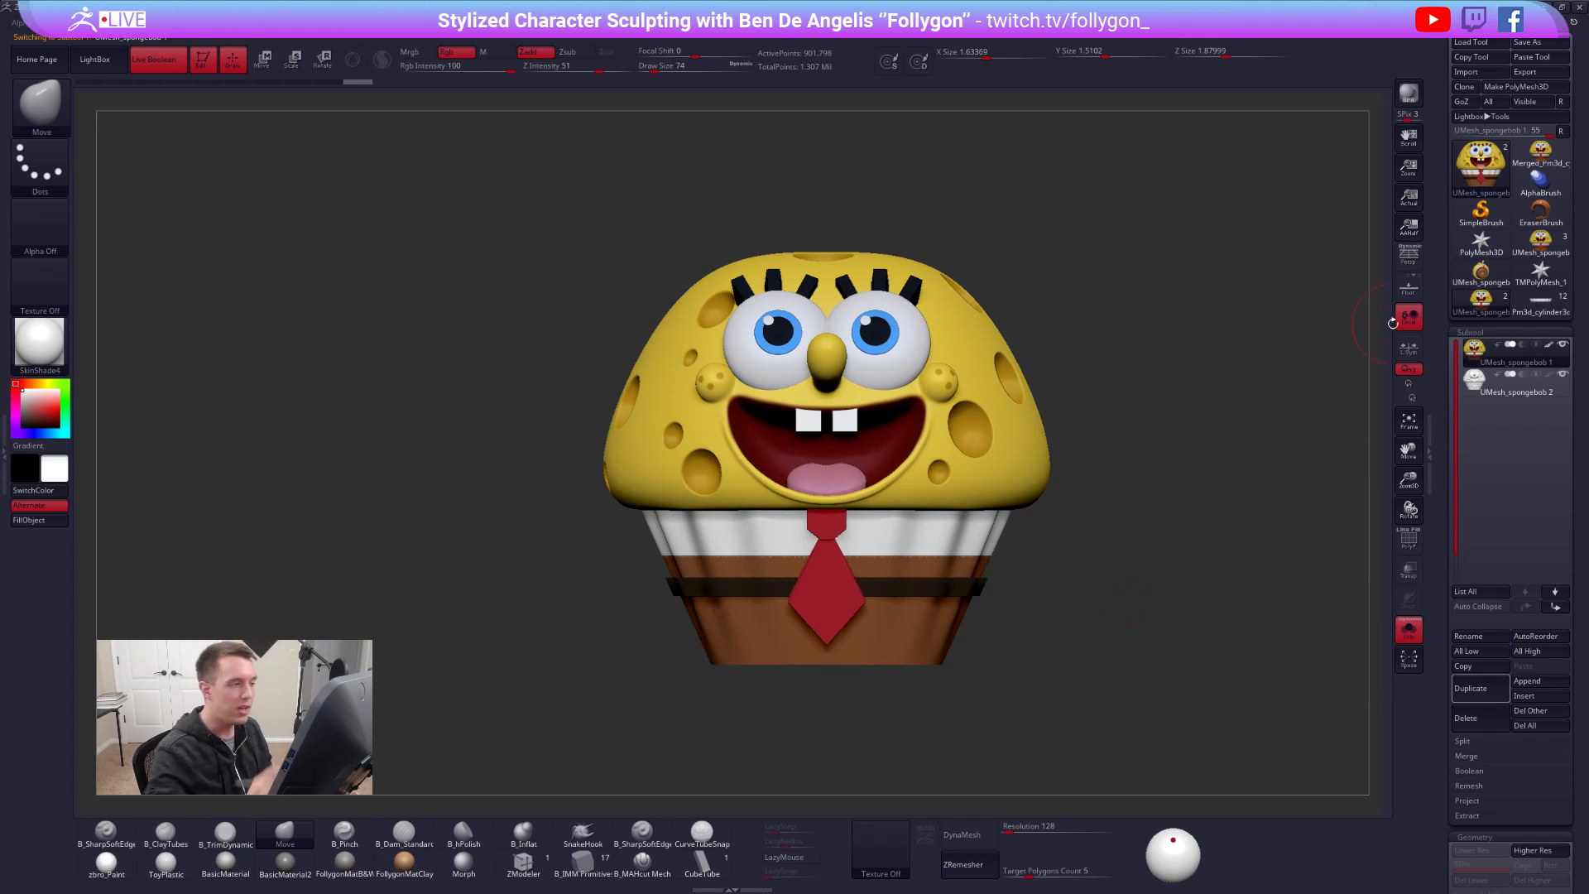
- Switch to the browser and check the minimum unsupported wall thickness in the Sandstone design guidelines
key("alt+Tab")
key("Tab")
left_click(686, 351)
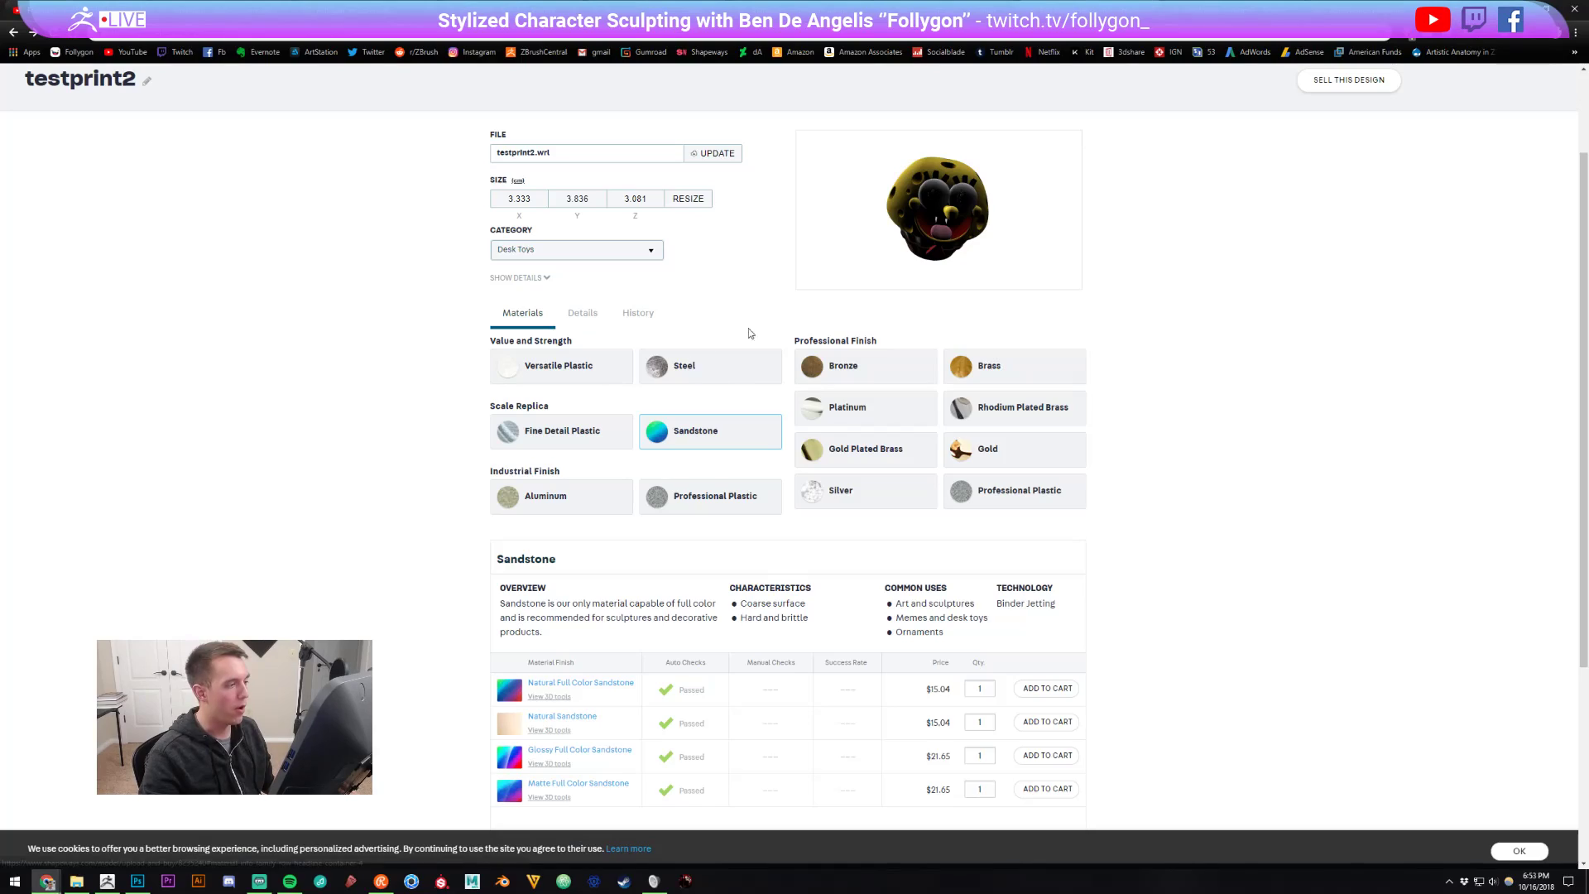
key("ctrl+Tab")
key("ctrl+Tab")
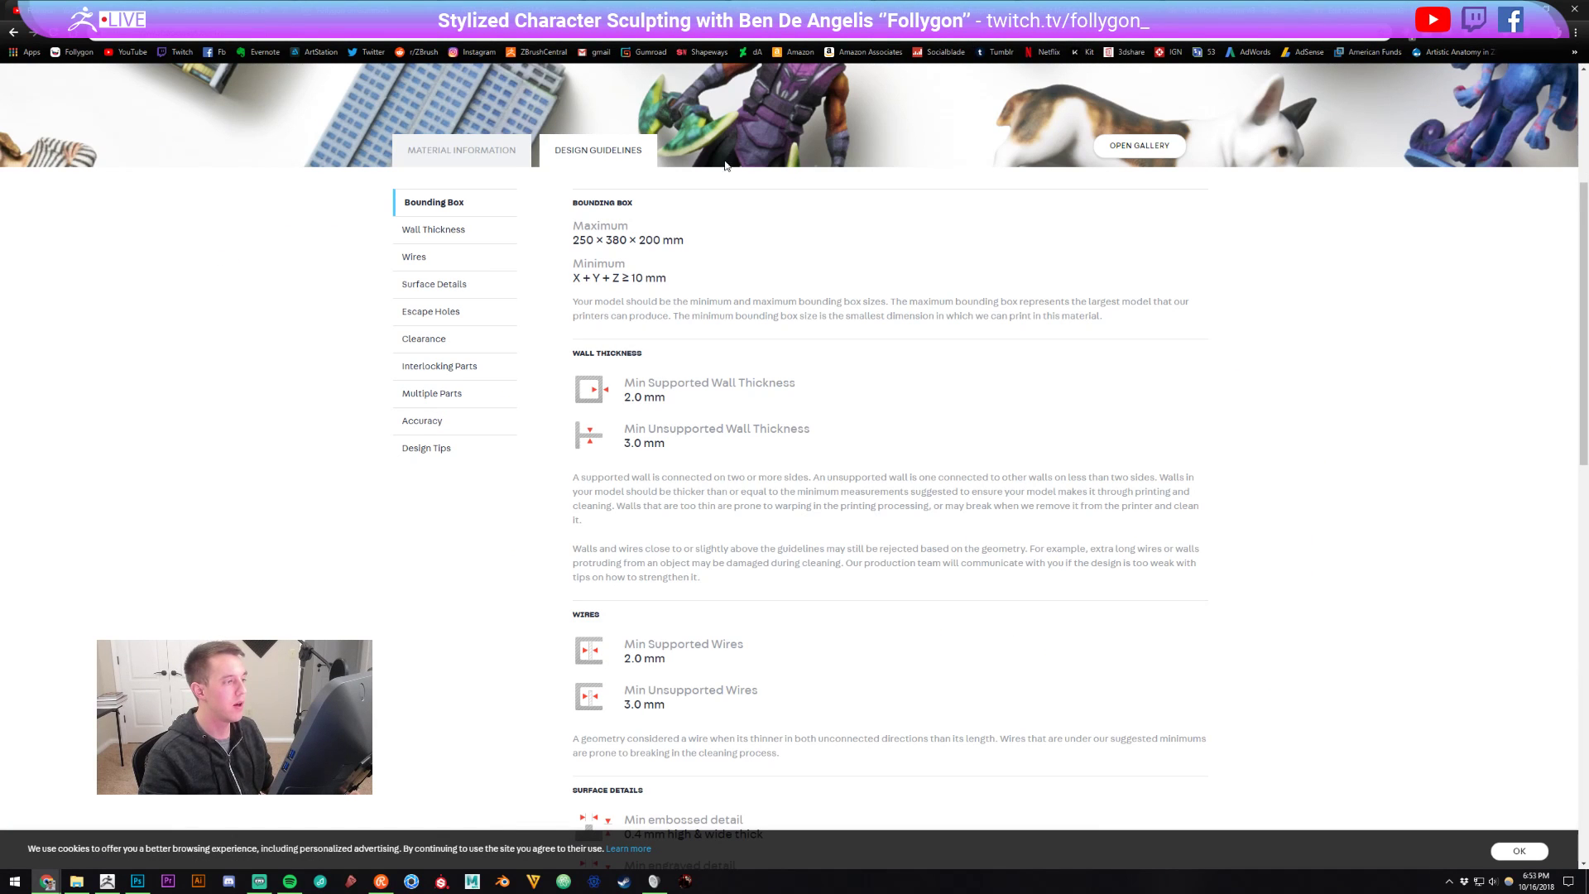
left_click_drag(622, 430, 725, 455)
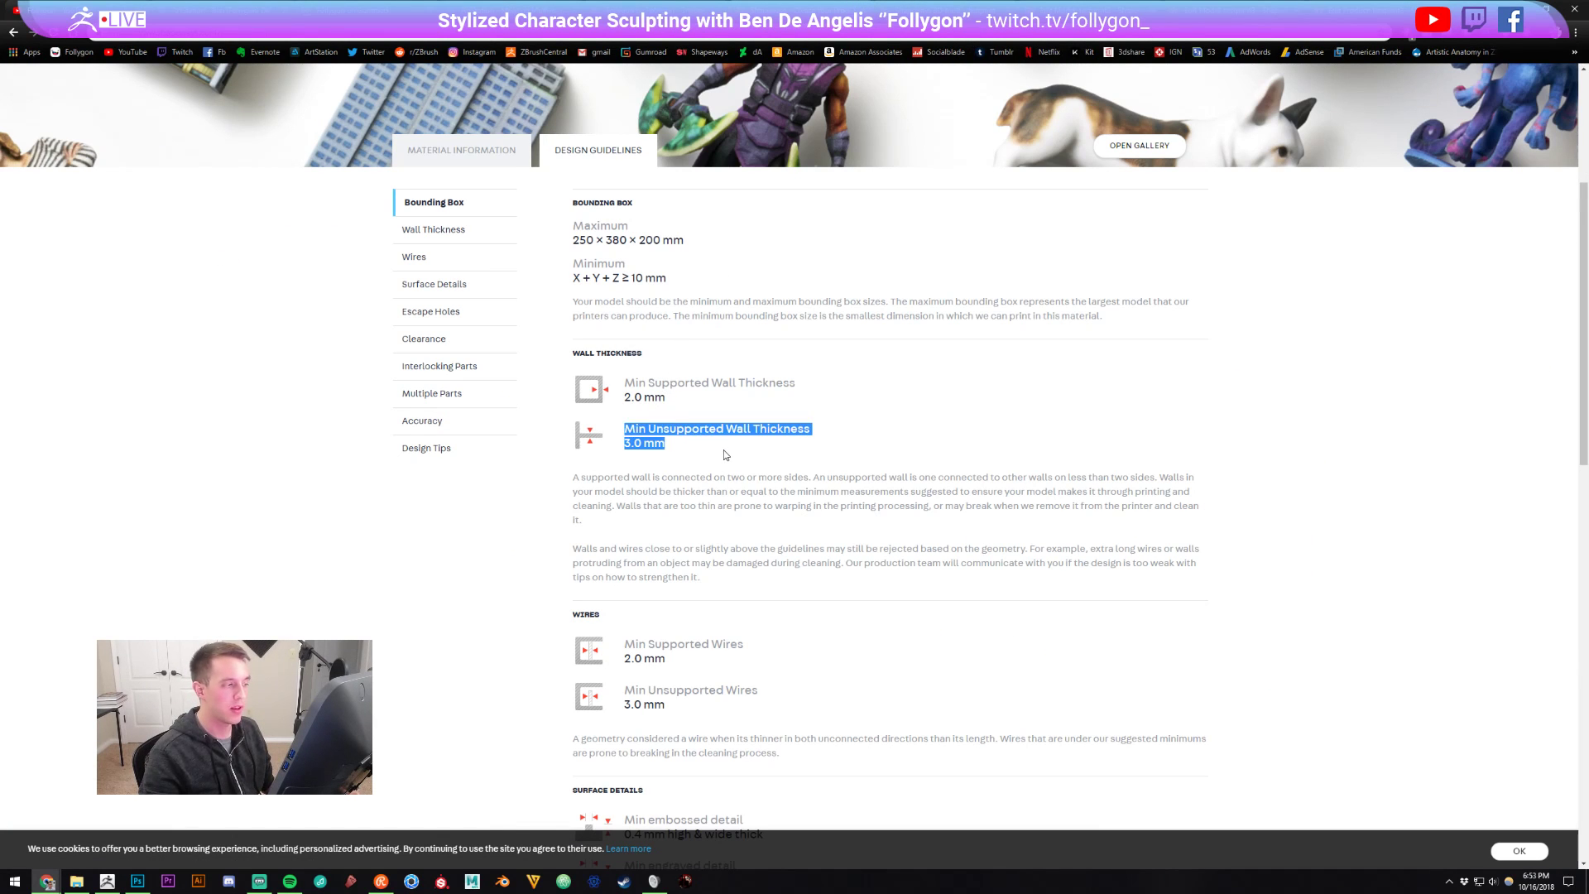
left_click(719, 451)
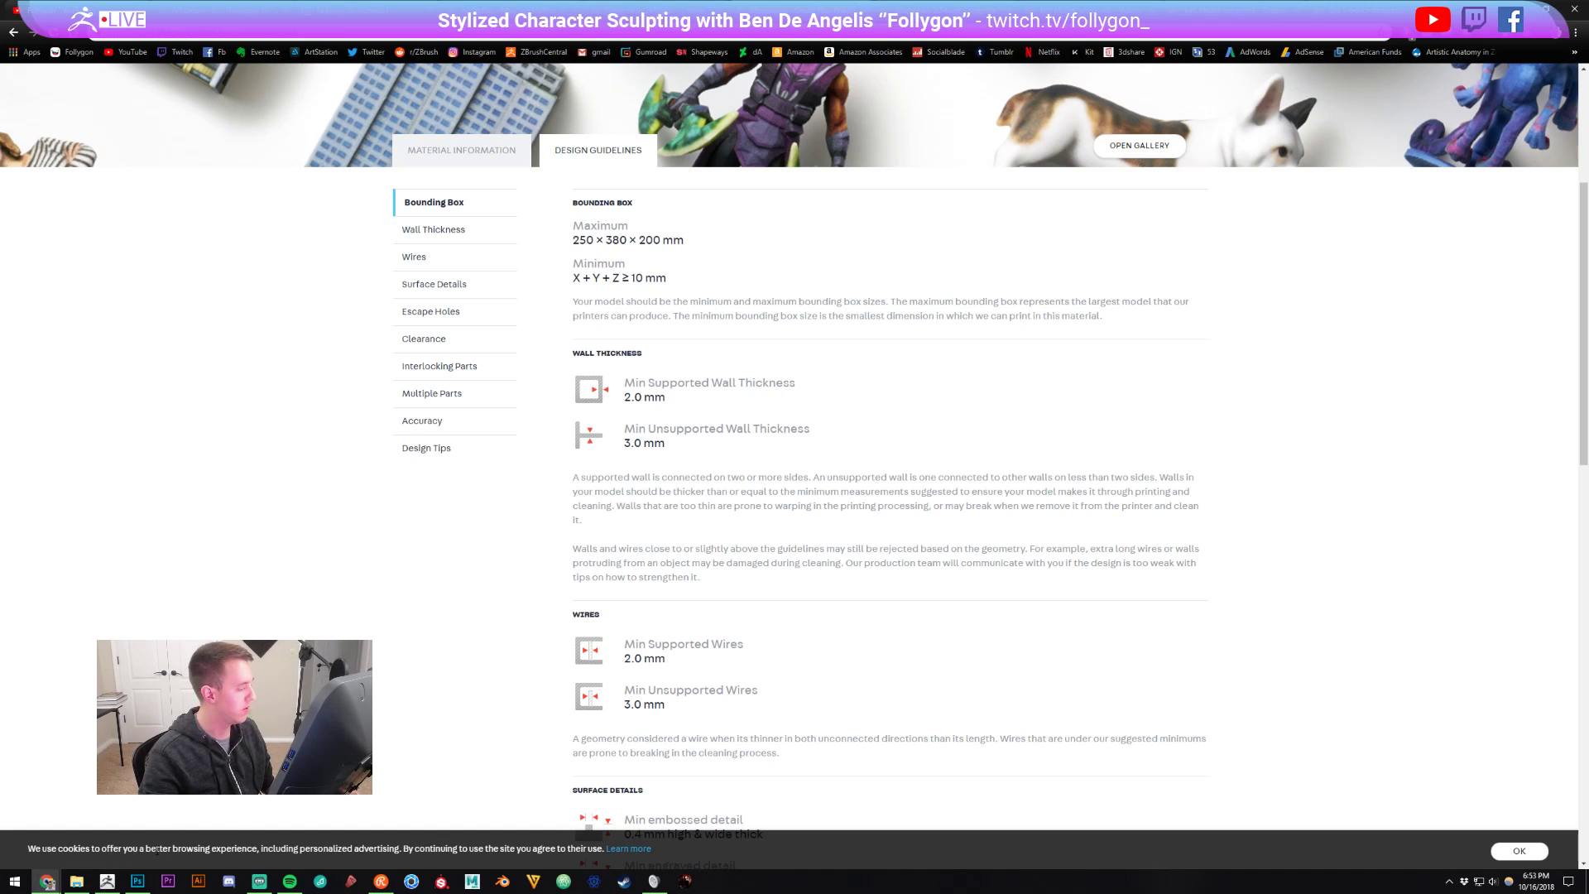
- Switch back to ZBrush and draw a Transpose measuring line at the base of the painted cupcake
left_click(107, 881)
left_click_drag(991, 630, 1101, 633, "alt")
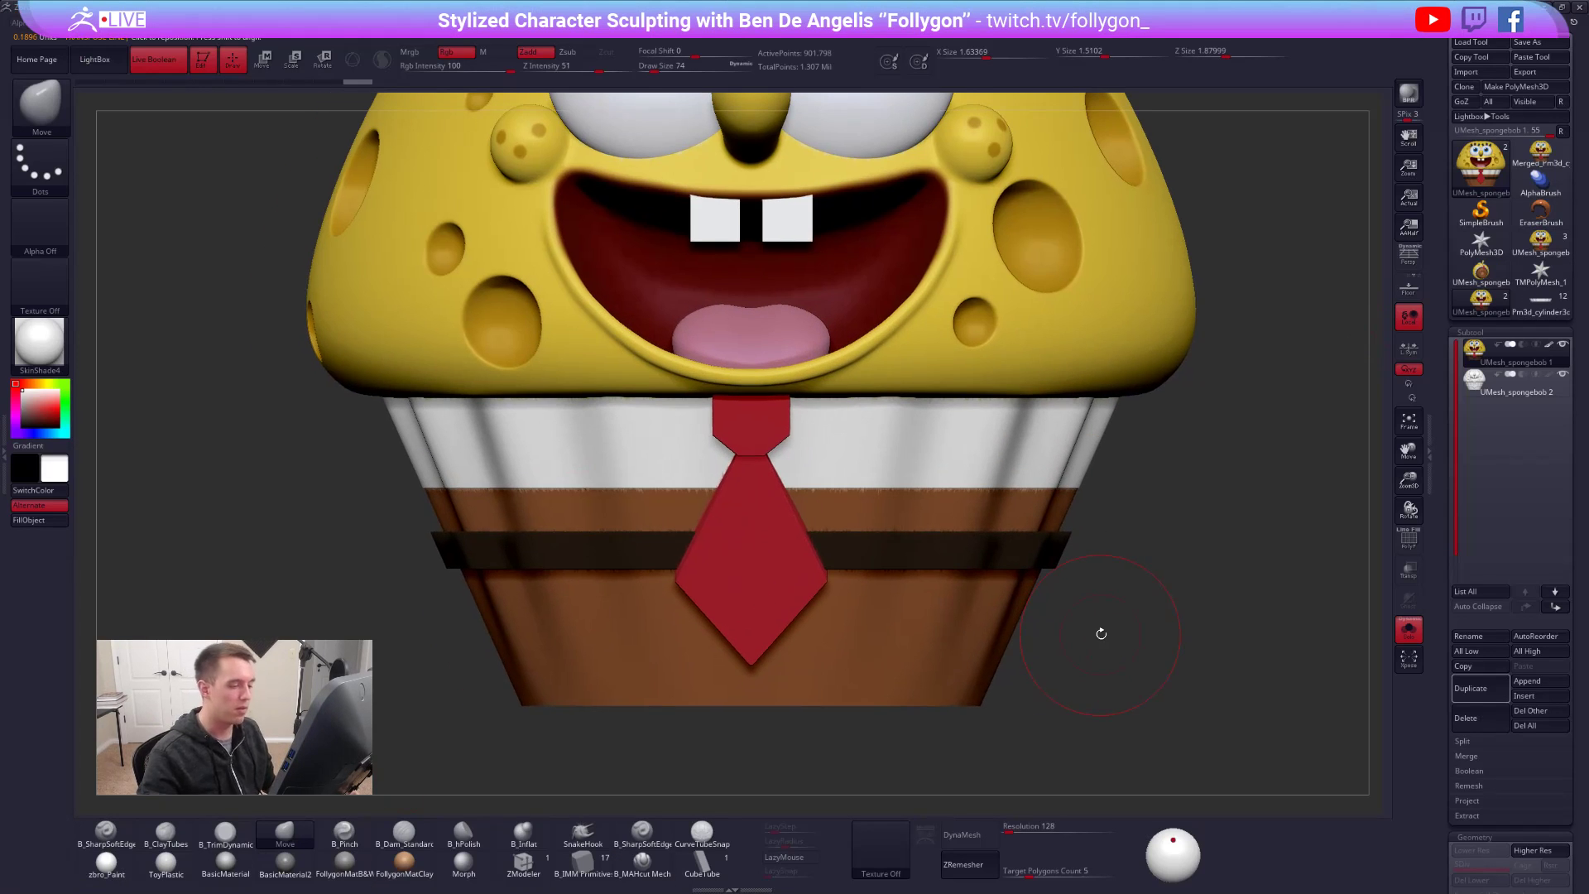
key("w")
mouse_move(871, 705)
left_mouse_down()
mouse_move(869, 673)
mouse_move(986, 661)
mouse_move(1048, 611)
mouse_move(1050, 464)
left_mouse_up()
key("q")
key("w")
left_click(834, 712)
left_click_drag(952, 714, 985, 662, "shift")
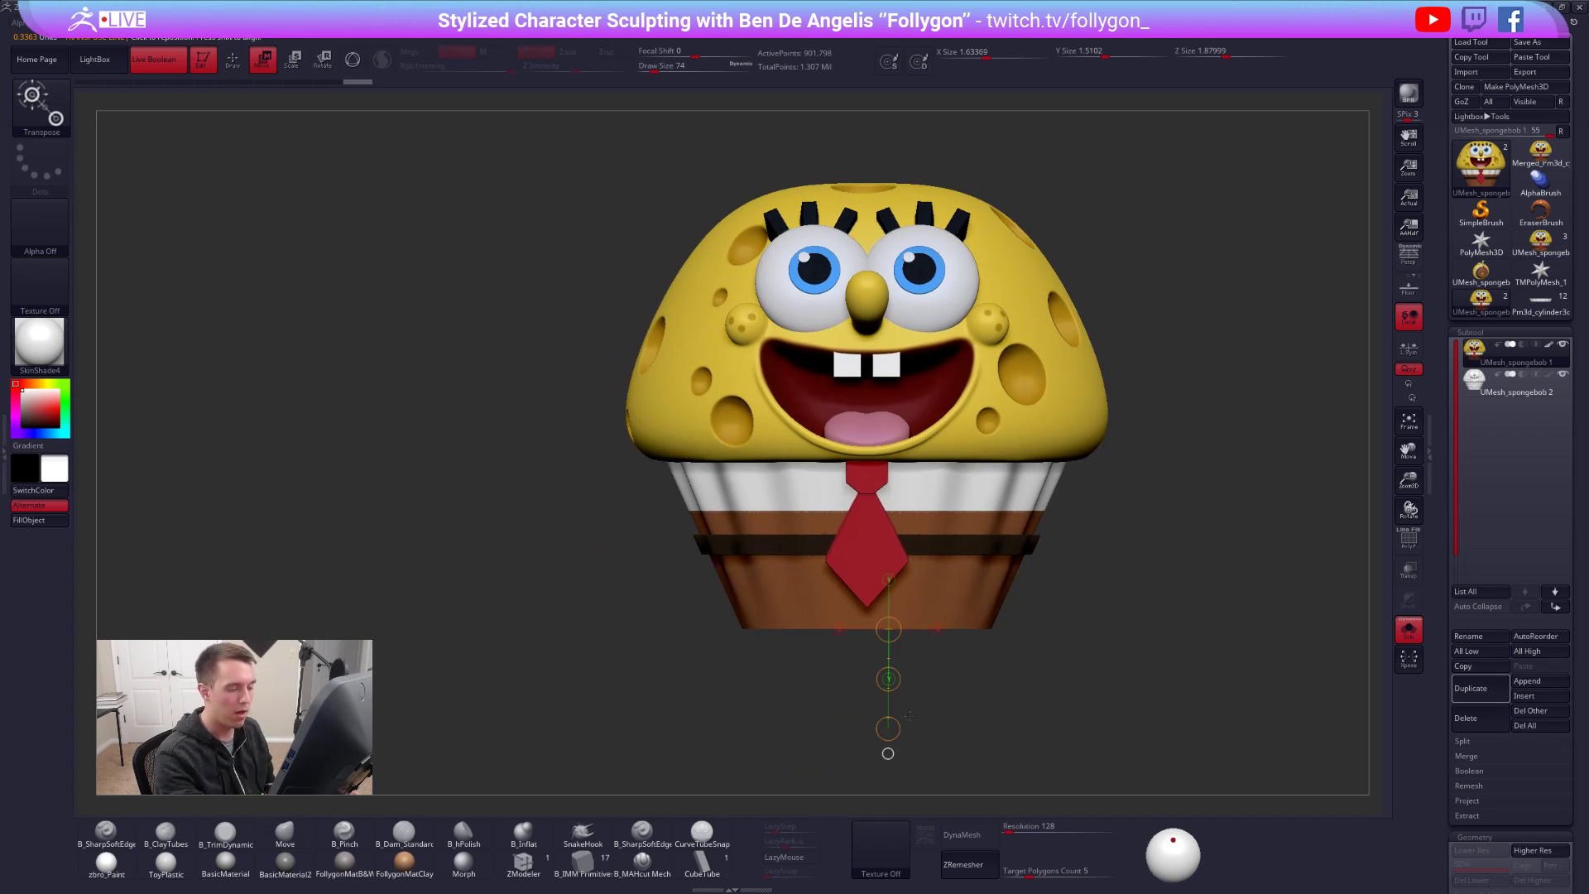
- Adjust the Transpose line to run about 0.12 units upward from the cup's base to gauge the wall thickness
left_click_drag(897, 717, 929, 749)
left_click_drag(899, 569, 901, 579, "shift")
mouse_move(939, 737)
left_mouse_down()
mouse_move(940, 657)
mouse_move(940, 753)
left_mouse_up()
left_click_drag(1260, 721, 1254, 754, "shift")
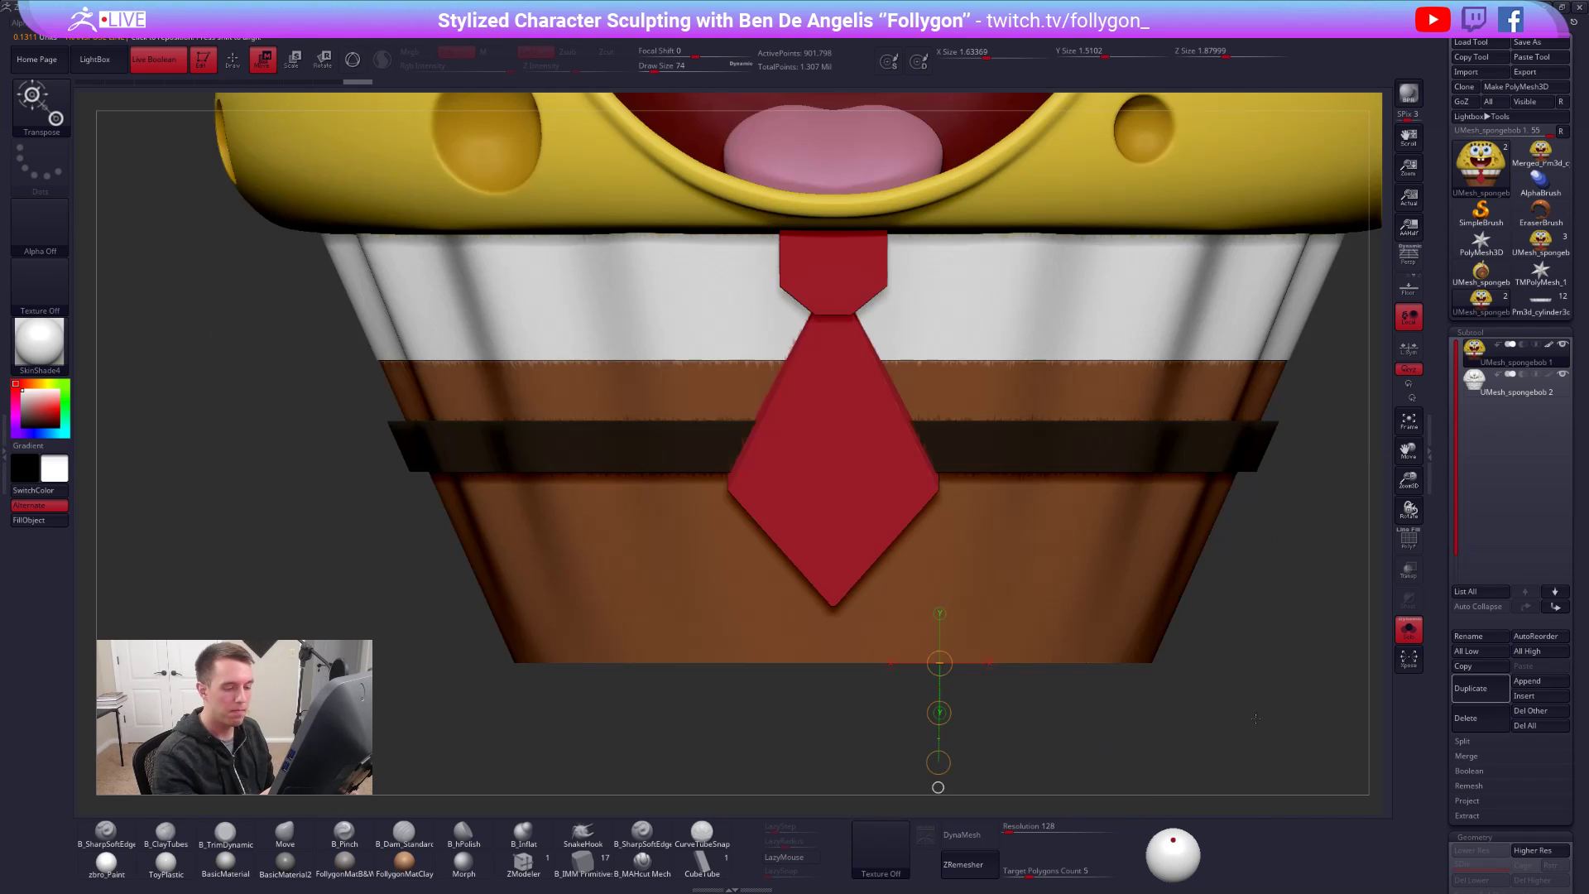
left_click_drag(939, 762, 941, 578)
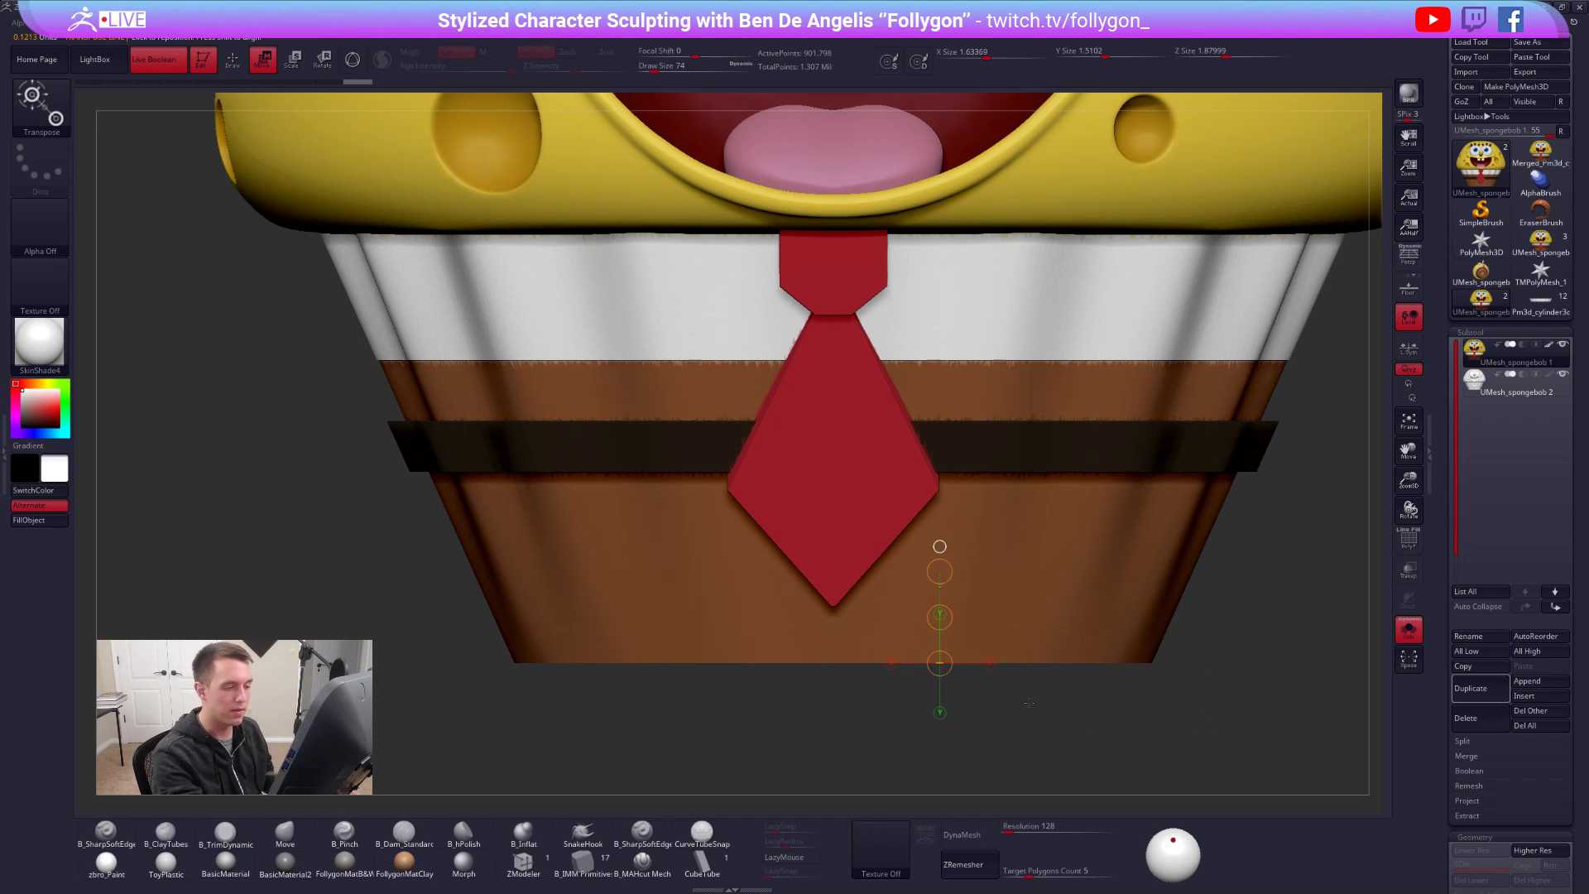
key("q")
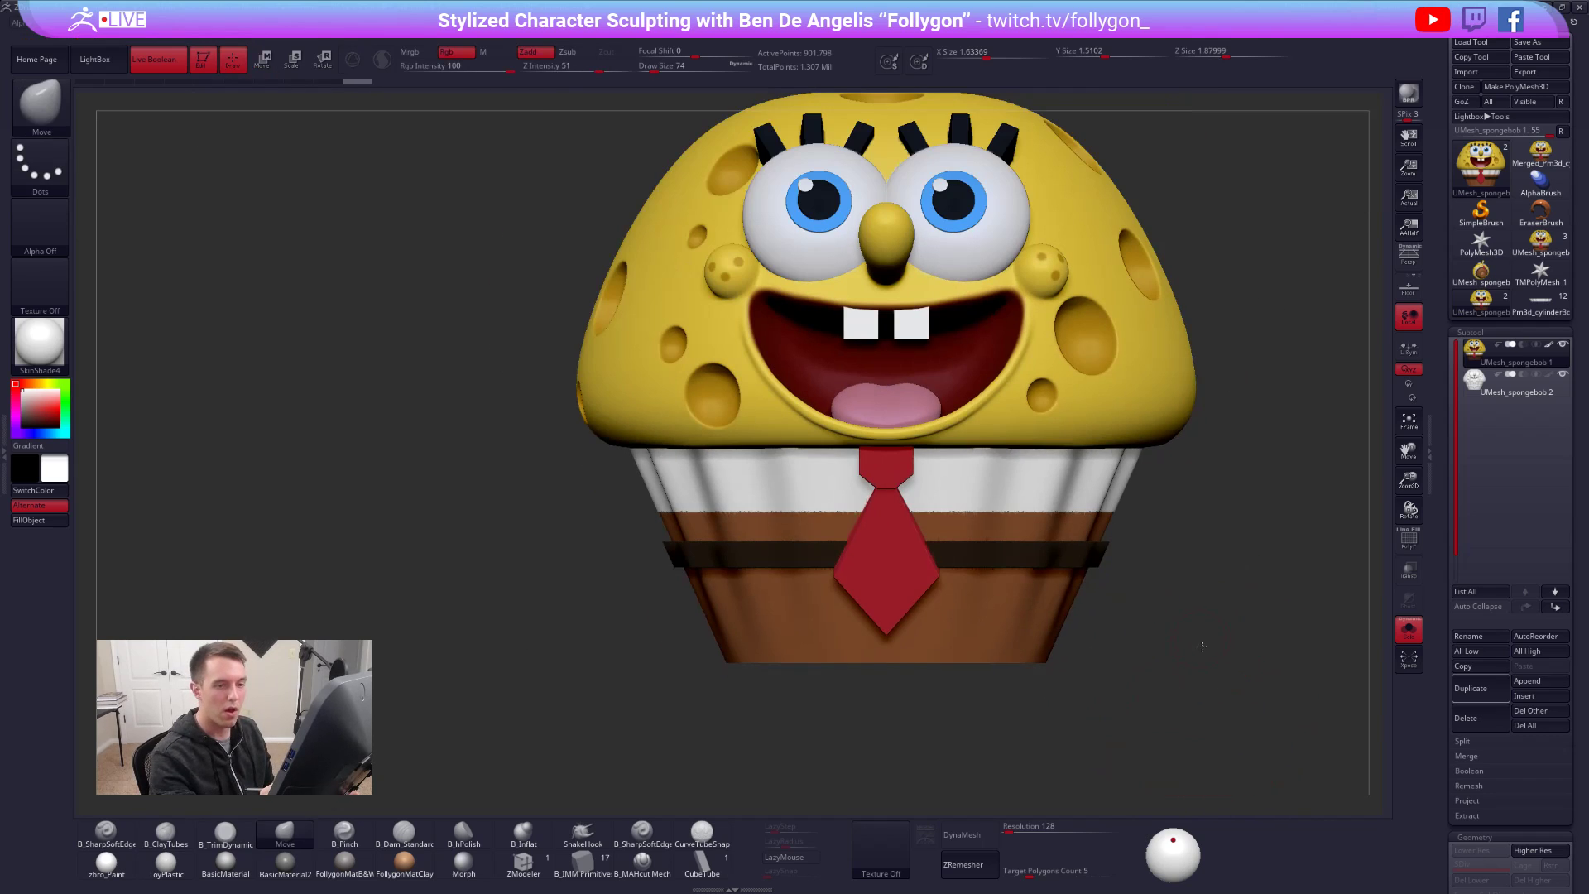
- Select the unpainted DynaMesh copy, overlay it transparently with the painted original and bring back the Transpose line at the base
key("f")
key("shift+s")
key("shift+s")
left_click(1514, 382)
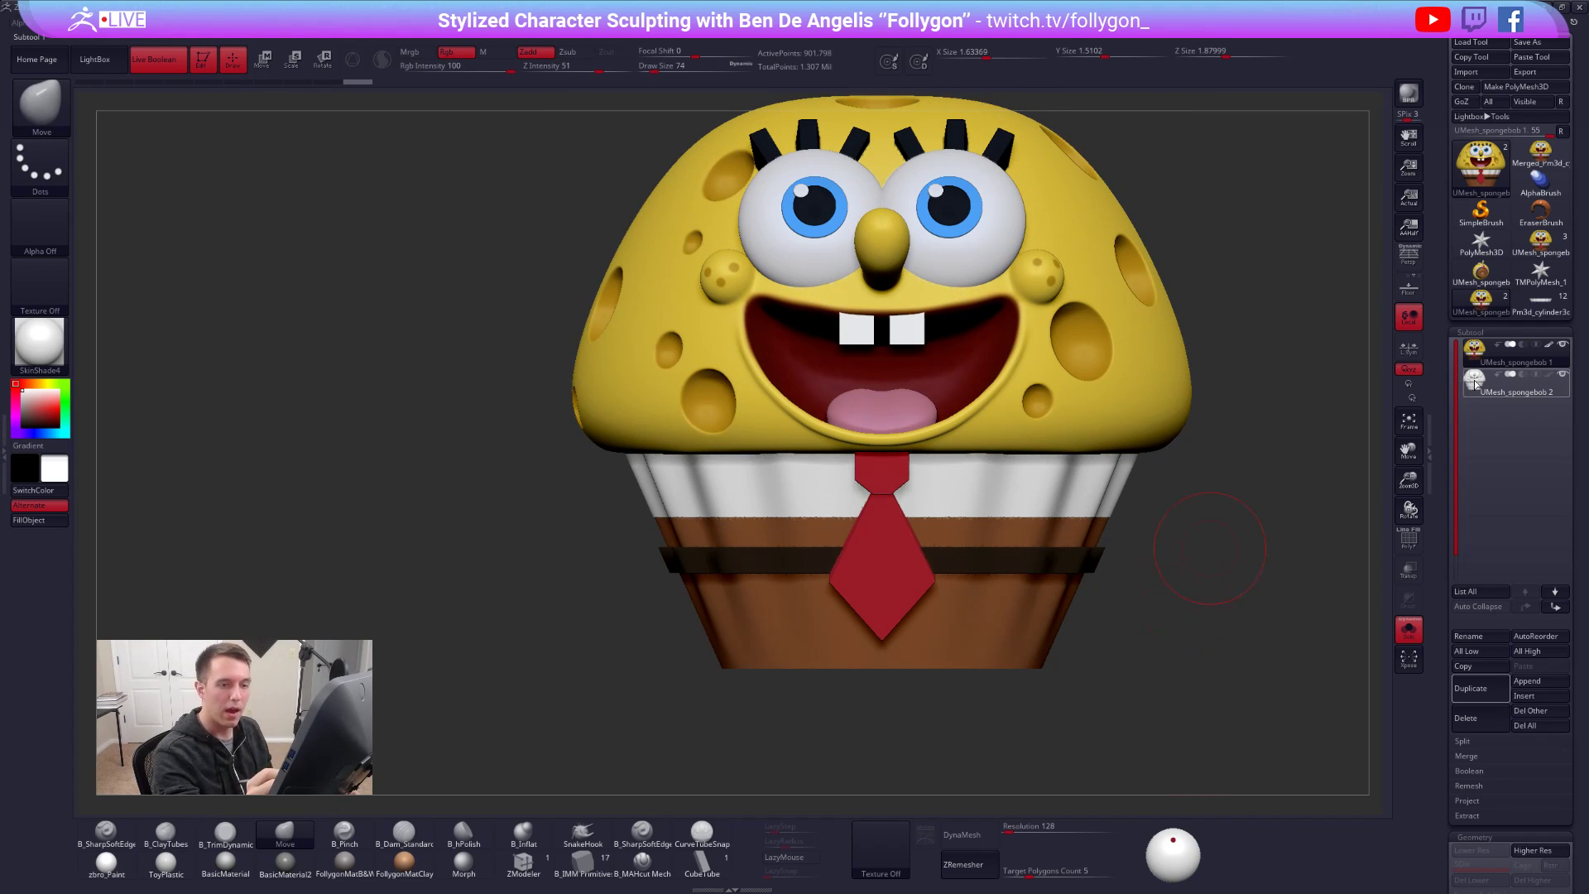
left_click(1409, 569)
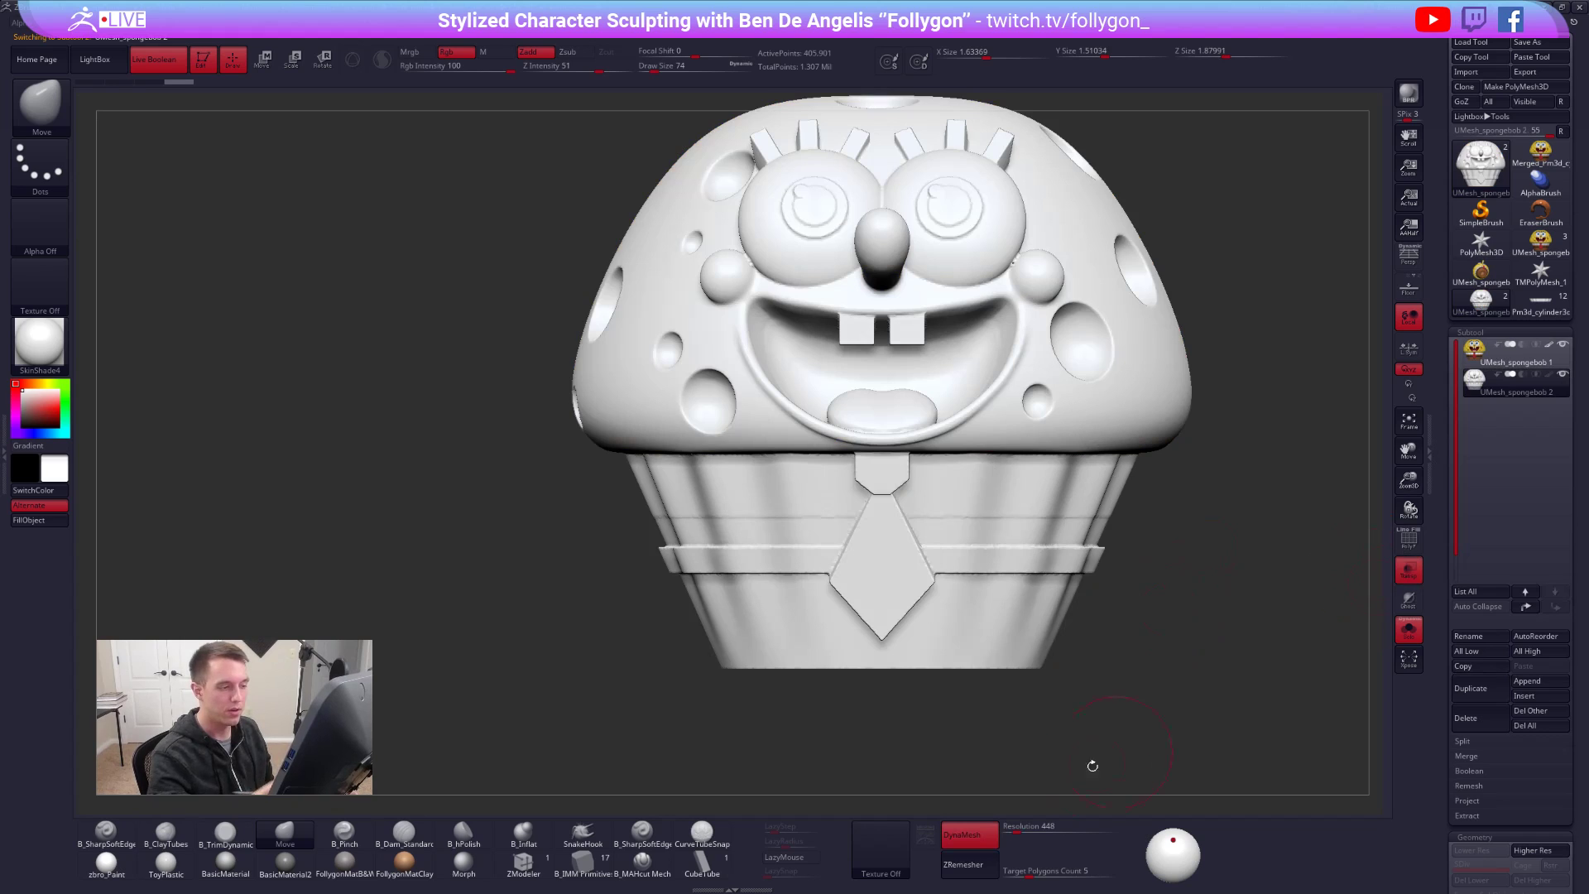
key("shift+s")
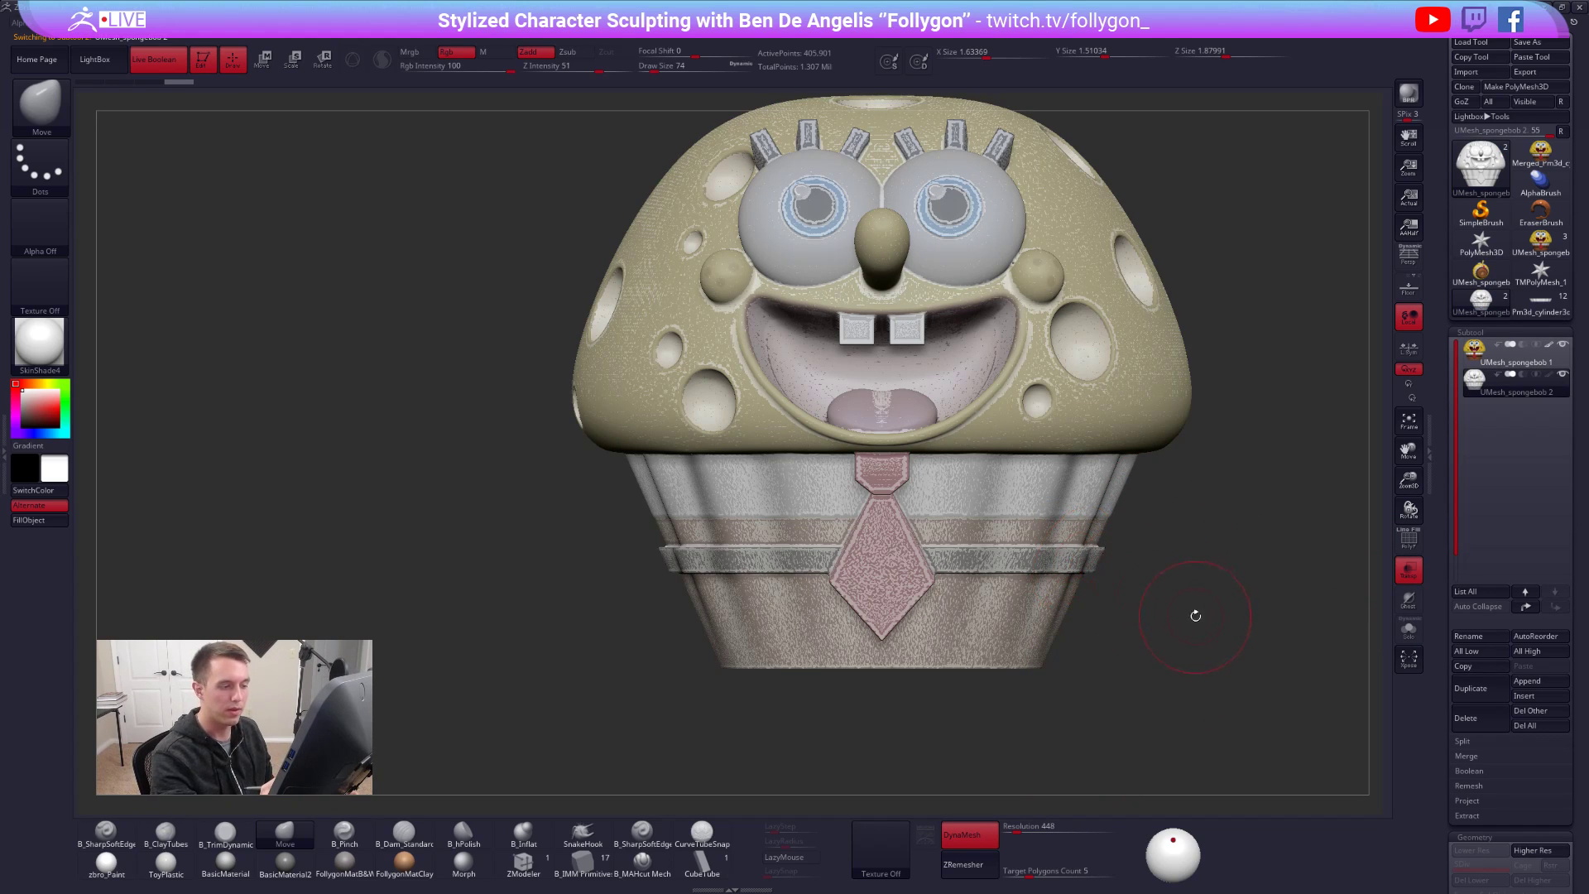
key("w")
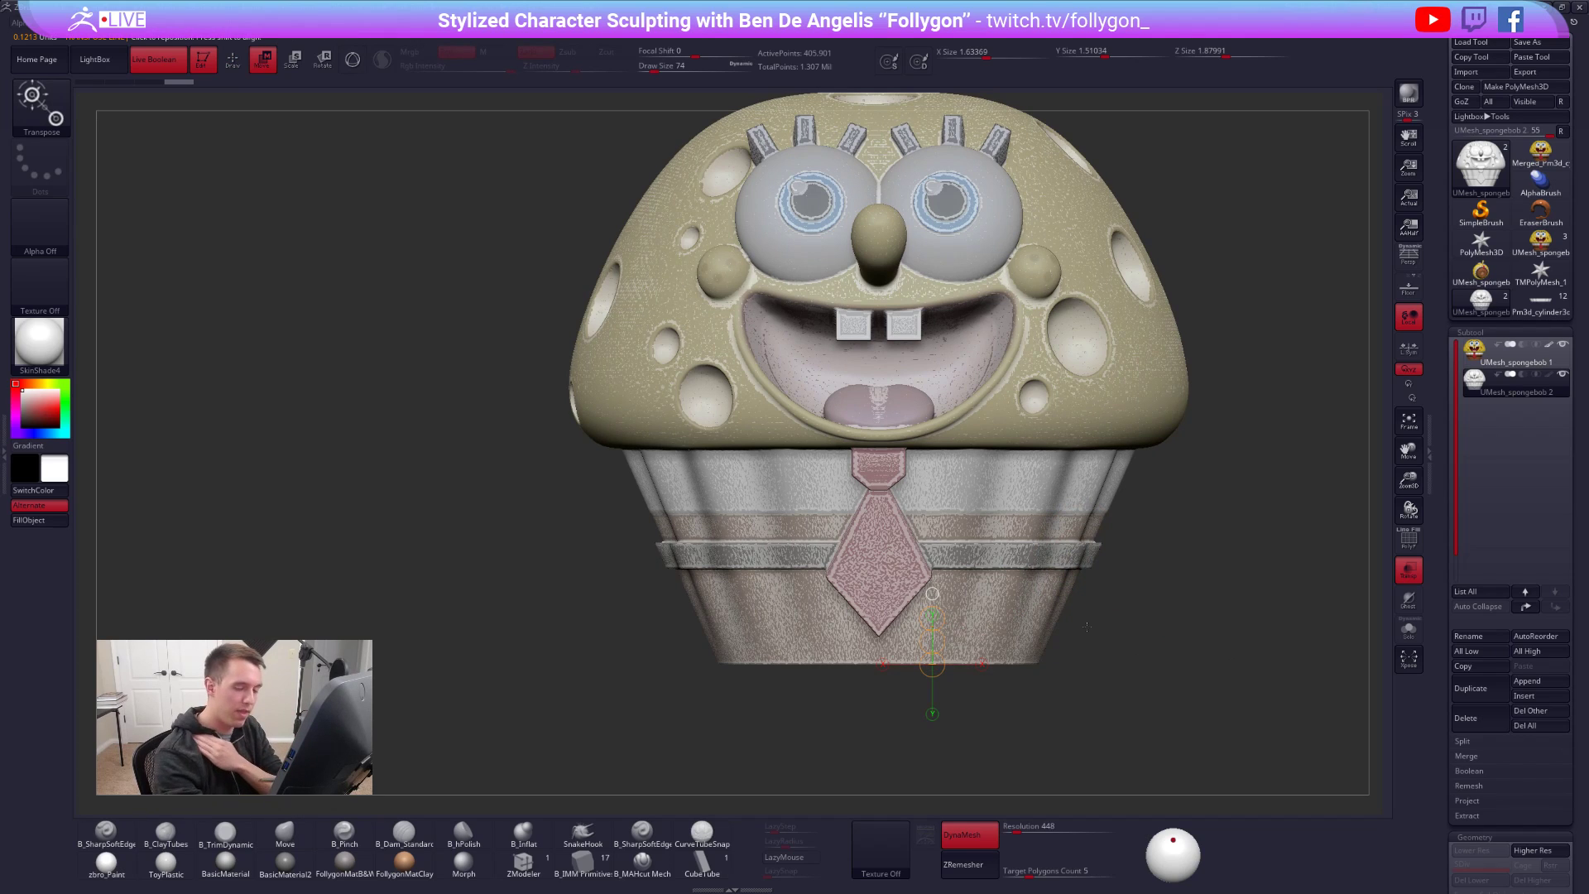
- Try to shrink the DynaMesh copy inward with a negative Inflate deformation, inspect it in isolation and undo it
left_click_drag(1445, 489, 1457, 364)
left_click(1490, 516)
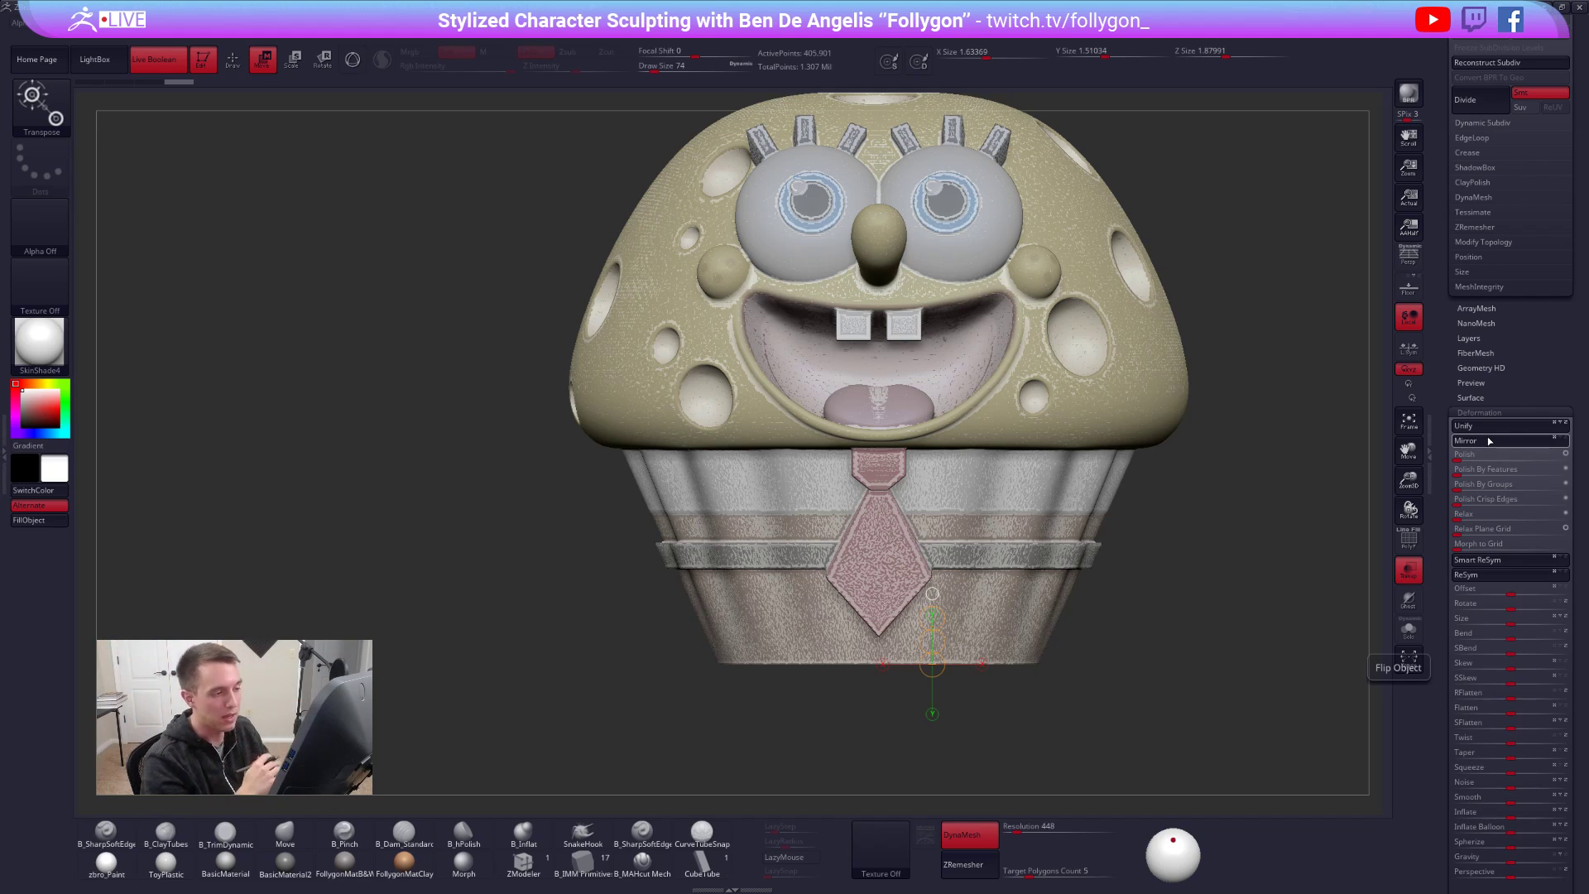
scroll(1490, 442, "down", 2)
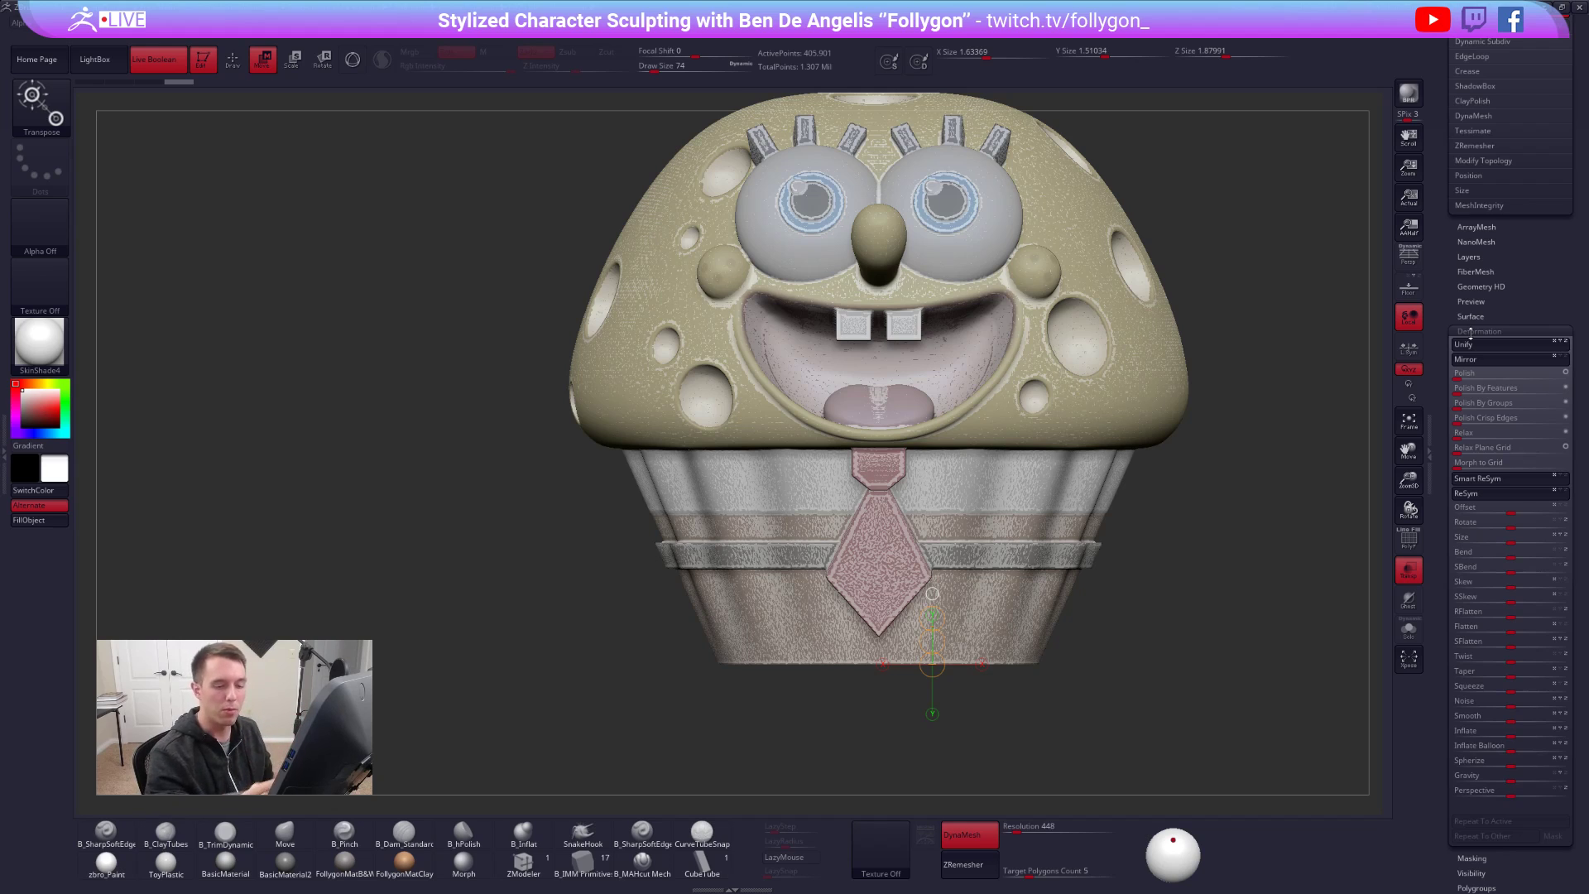
left_click_drag(1498, 732, 1452, 741)
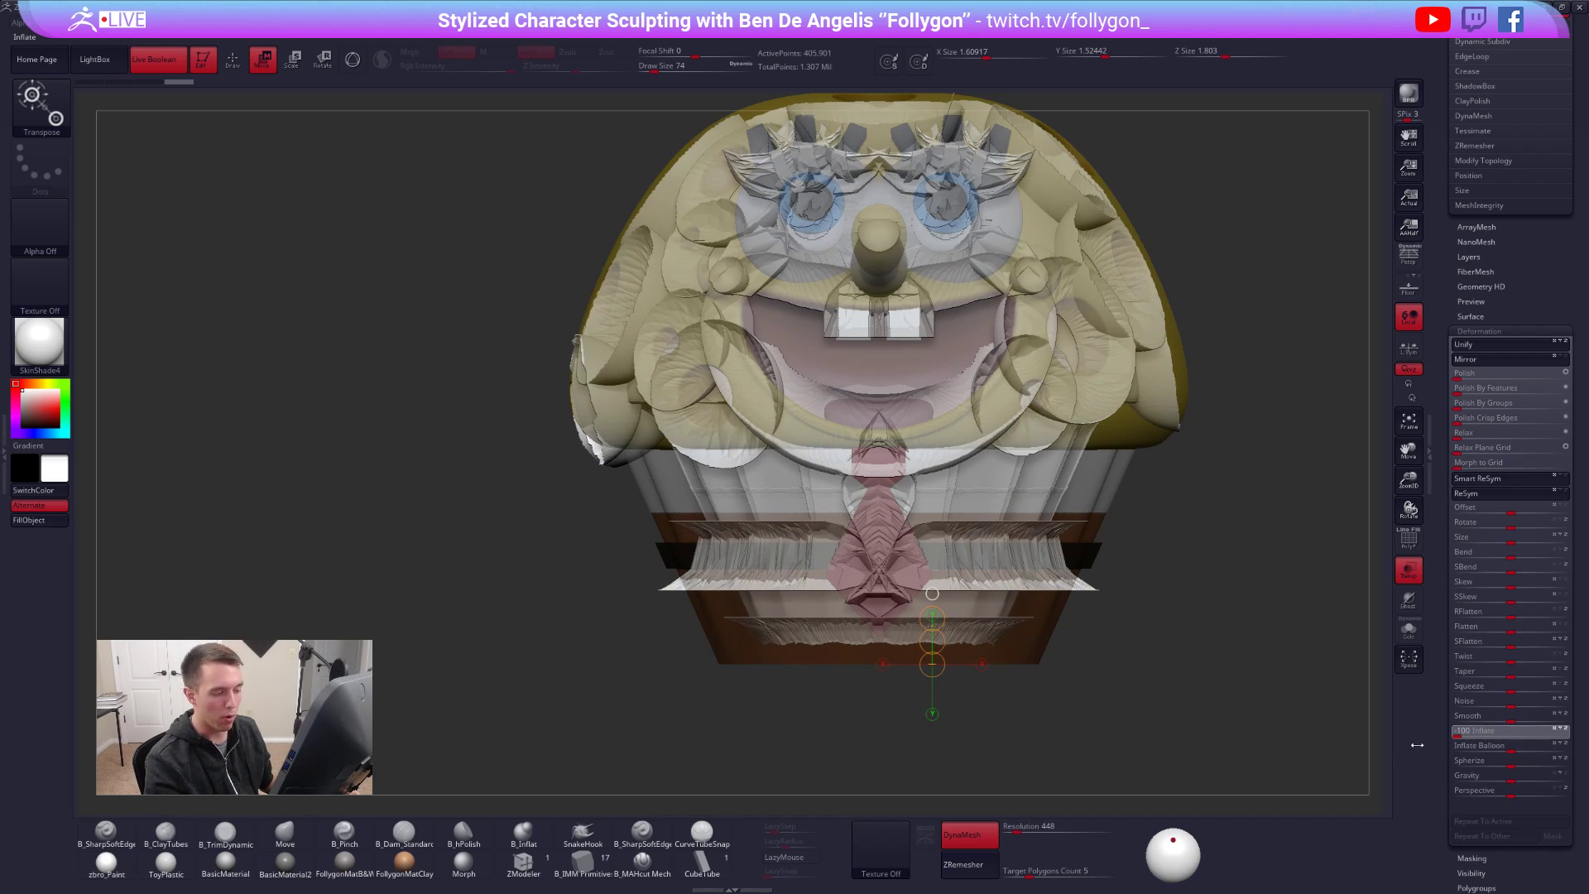
left_click_drag(1417, 745, 1372, 755)
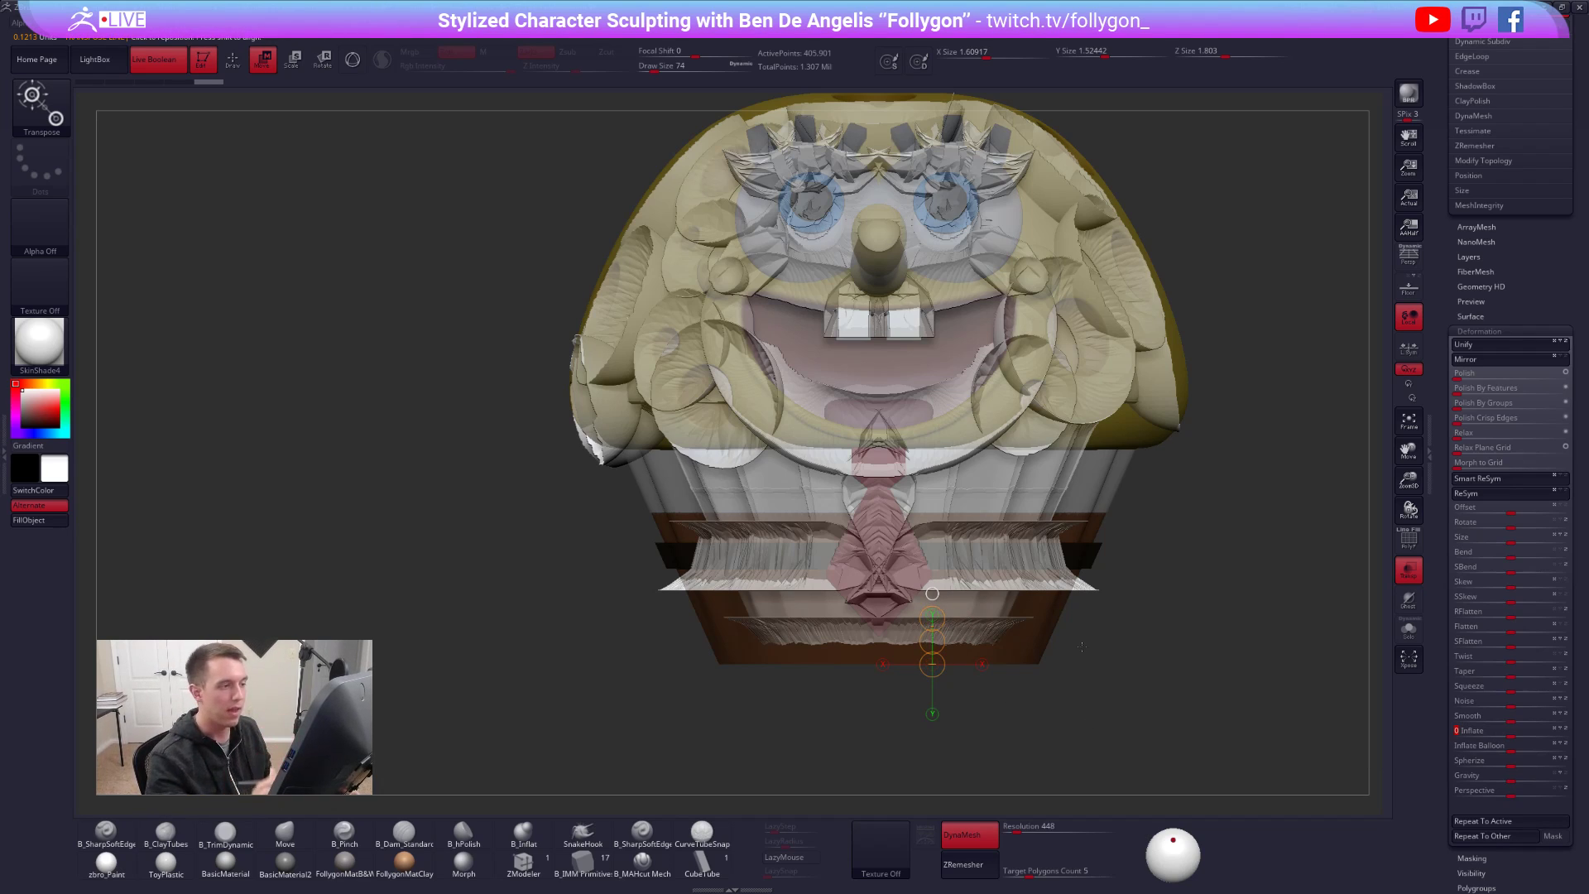
key("shift+s")
mouse_move(1082, 647)
left_mouse_down("alt")
mouse_move(1109, 770)
mouse_move(1217, 787)
left_mouse_up("alt")
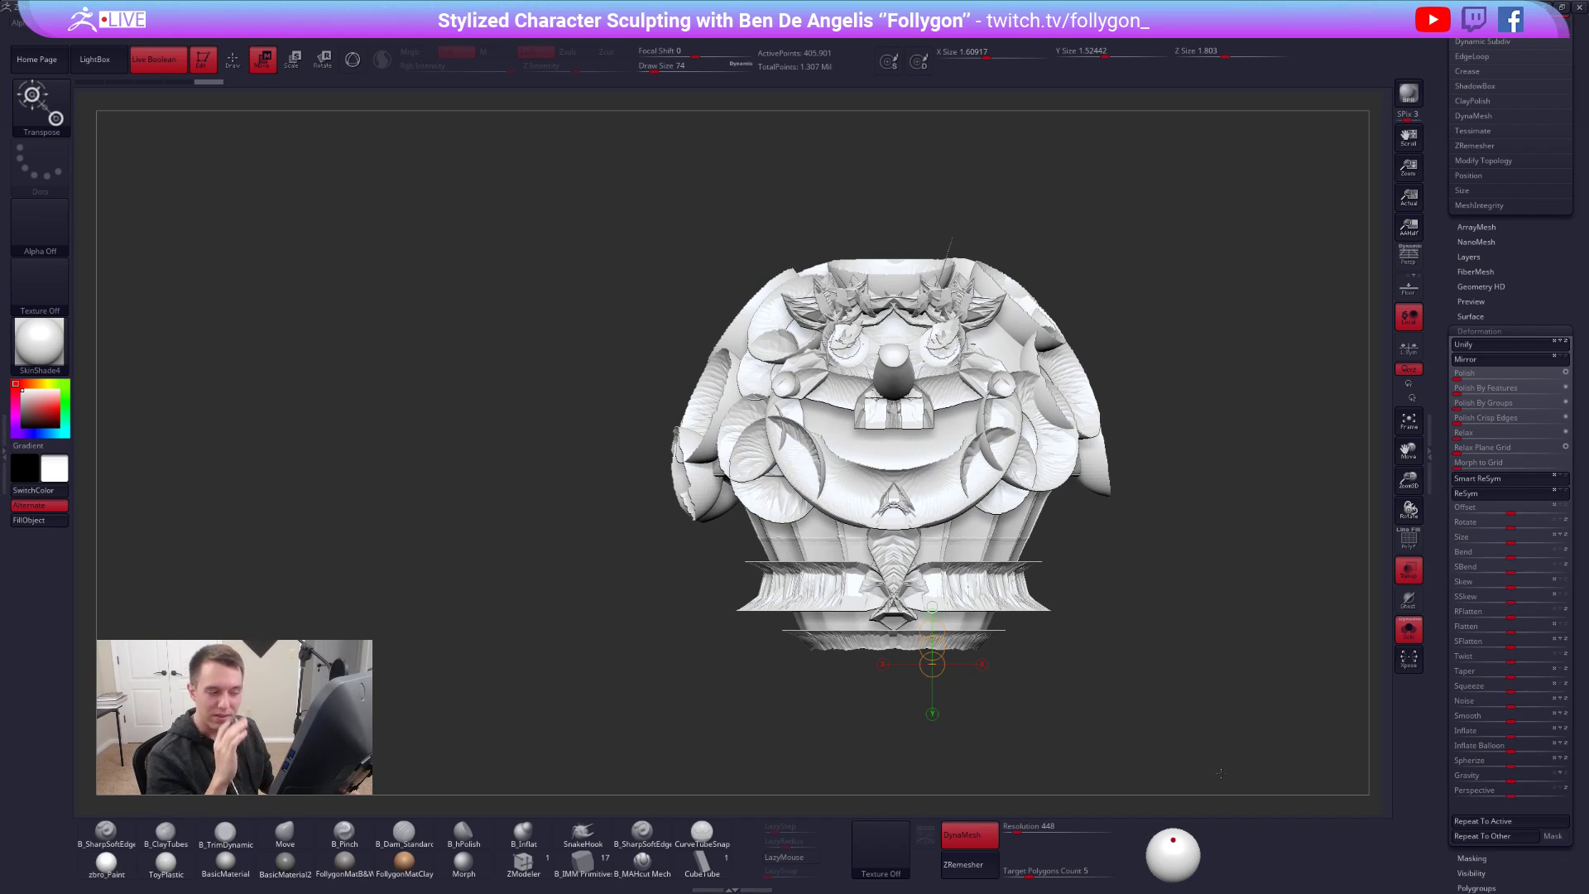
key("ctrl+z")
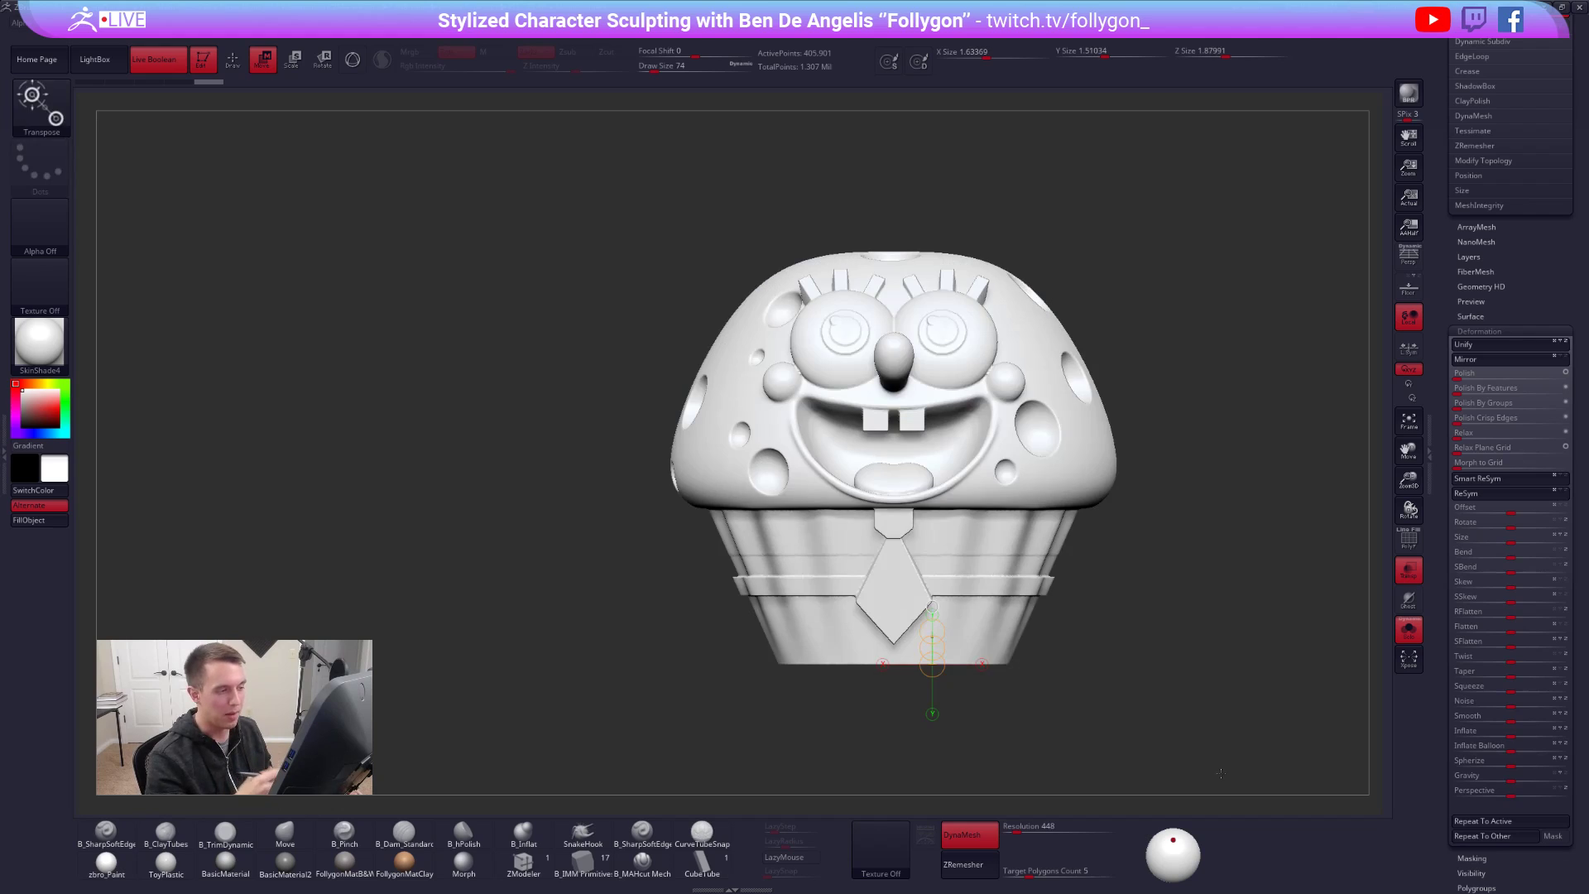
key("q")
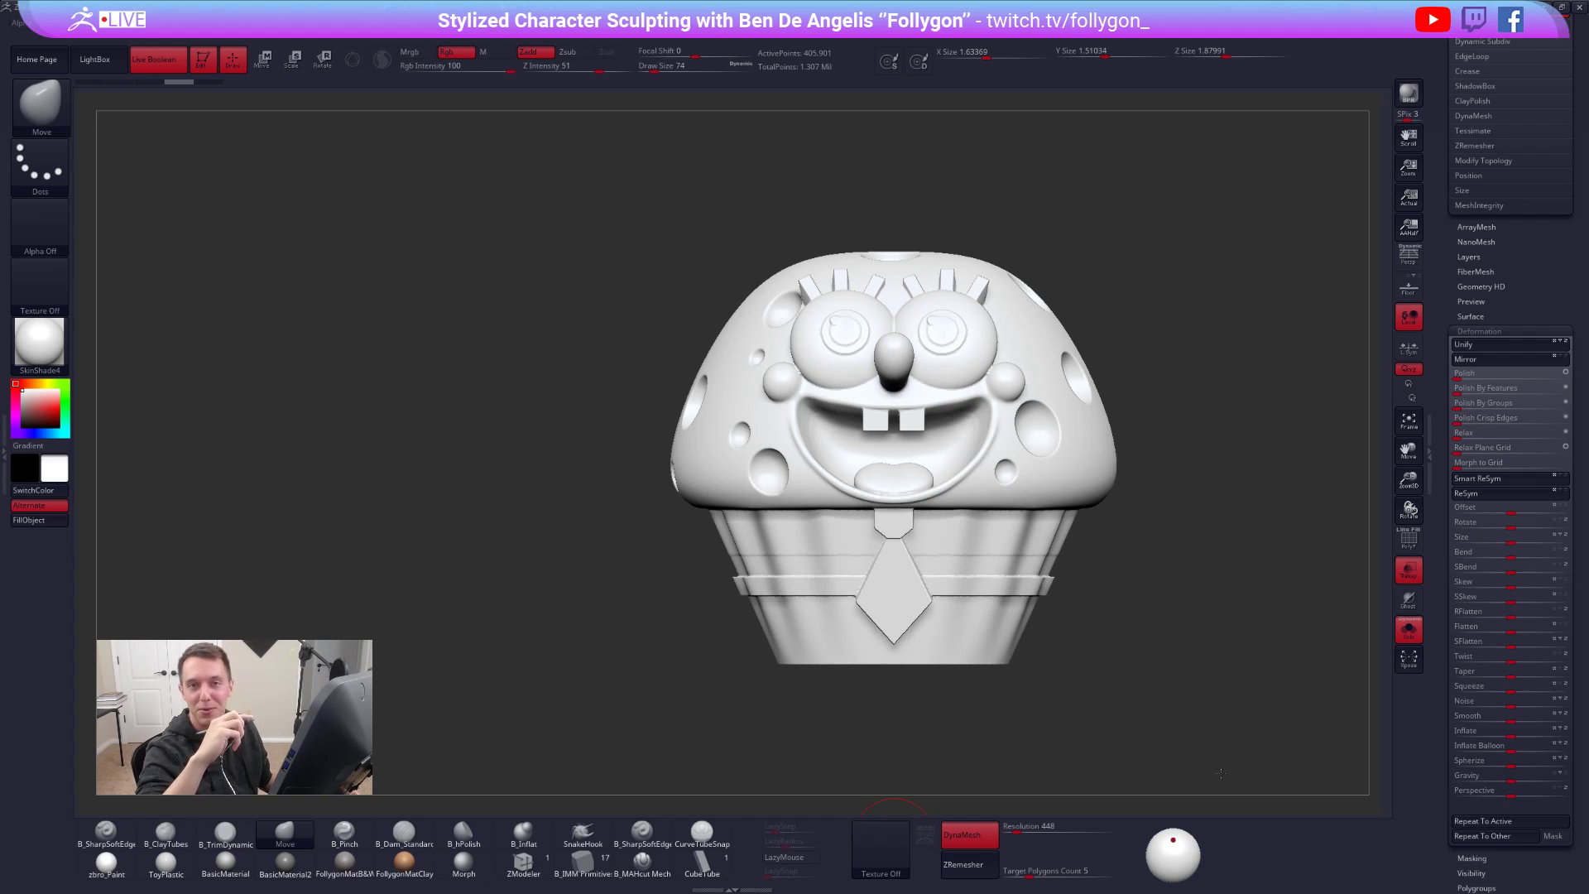
- Set the brush draw size to 121 and smooth down the eyelashes and eyes on the DynaMesh copy
left_click_drag(1221, 773, 1019, 524)
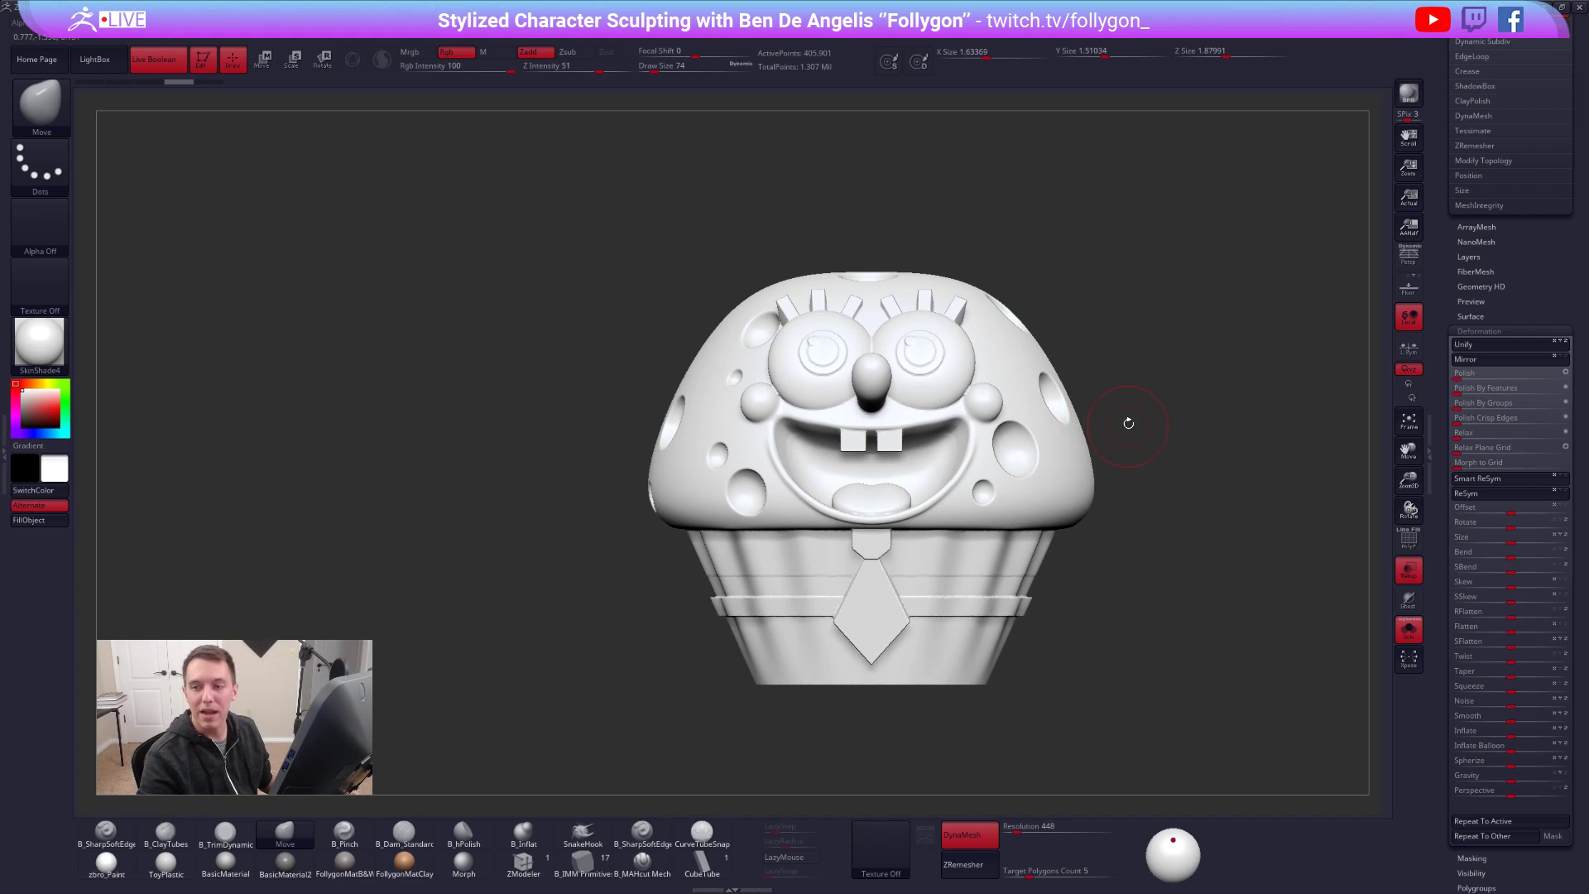
left_click_drag(1140, 317, 1087, 351)
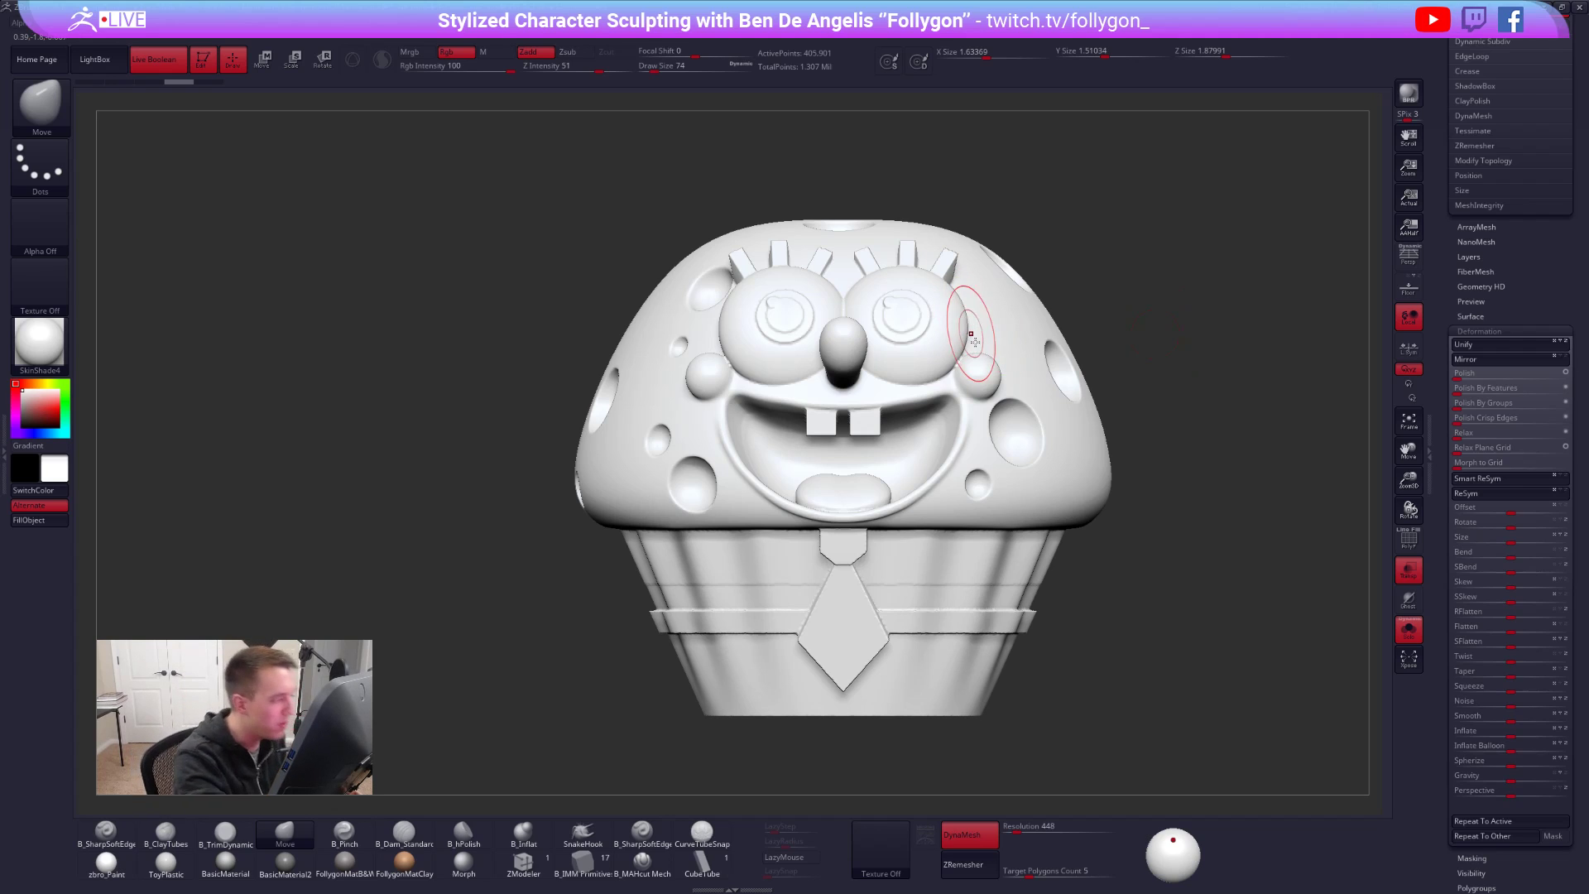
key("space")
mouse_move(883, 299)
right_mouse_down("alt")
mouse_move(925, 322)
mouse_move(959, 376)
mouse_move(951, 330)
right_mouse_up("alt")
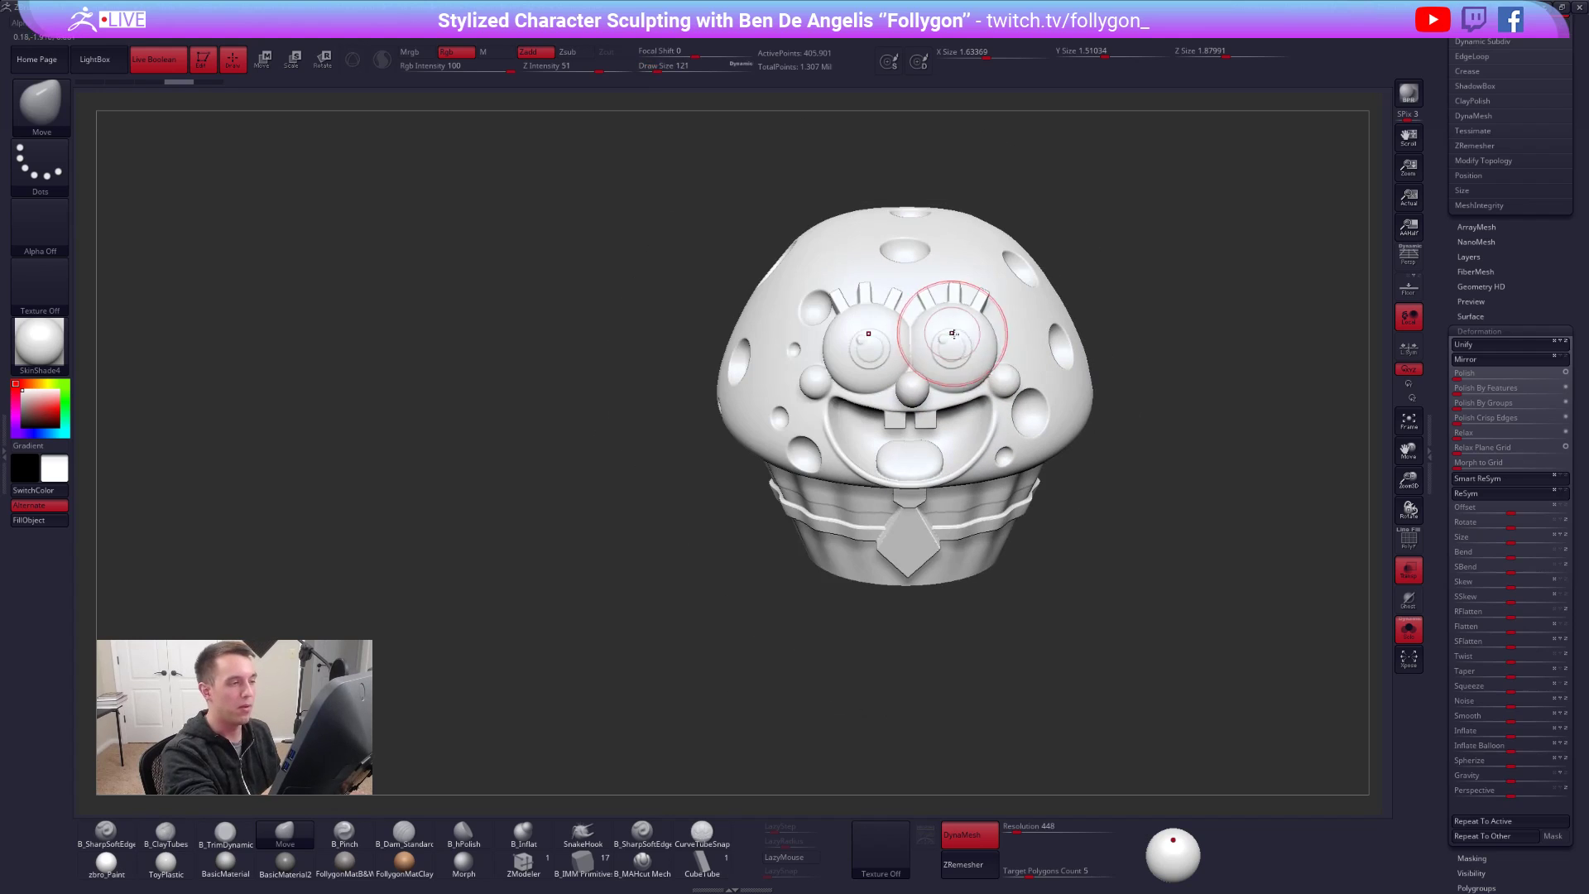
mouse_move(993, 406)
right_mouse_down()
mouse_move(1001, 520)
mouse_move(913, 345)
right_mouse_up()
key("shift")
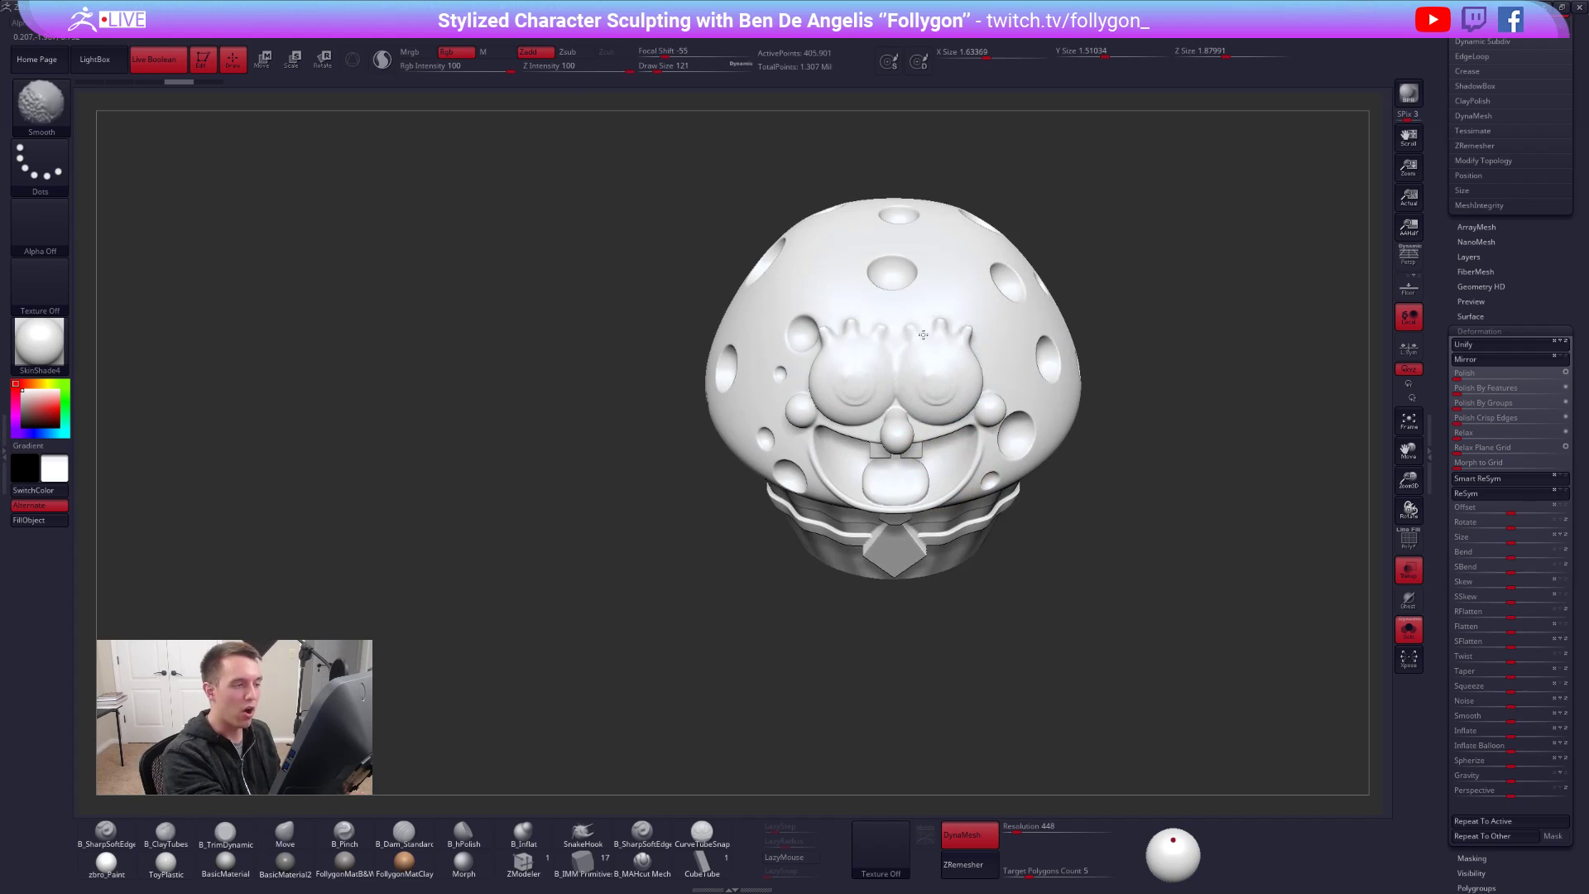
- Pull the nose outward with the Move brush and smooth the brow area and the nearby craters
right_click_drag(903, 304, 906, 251)
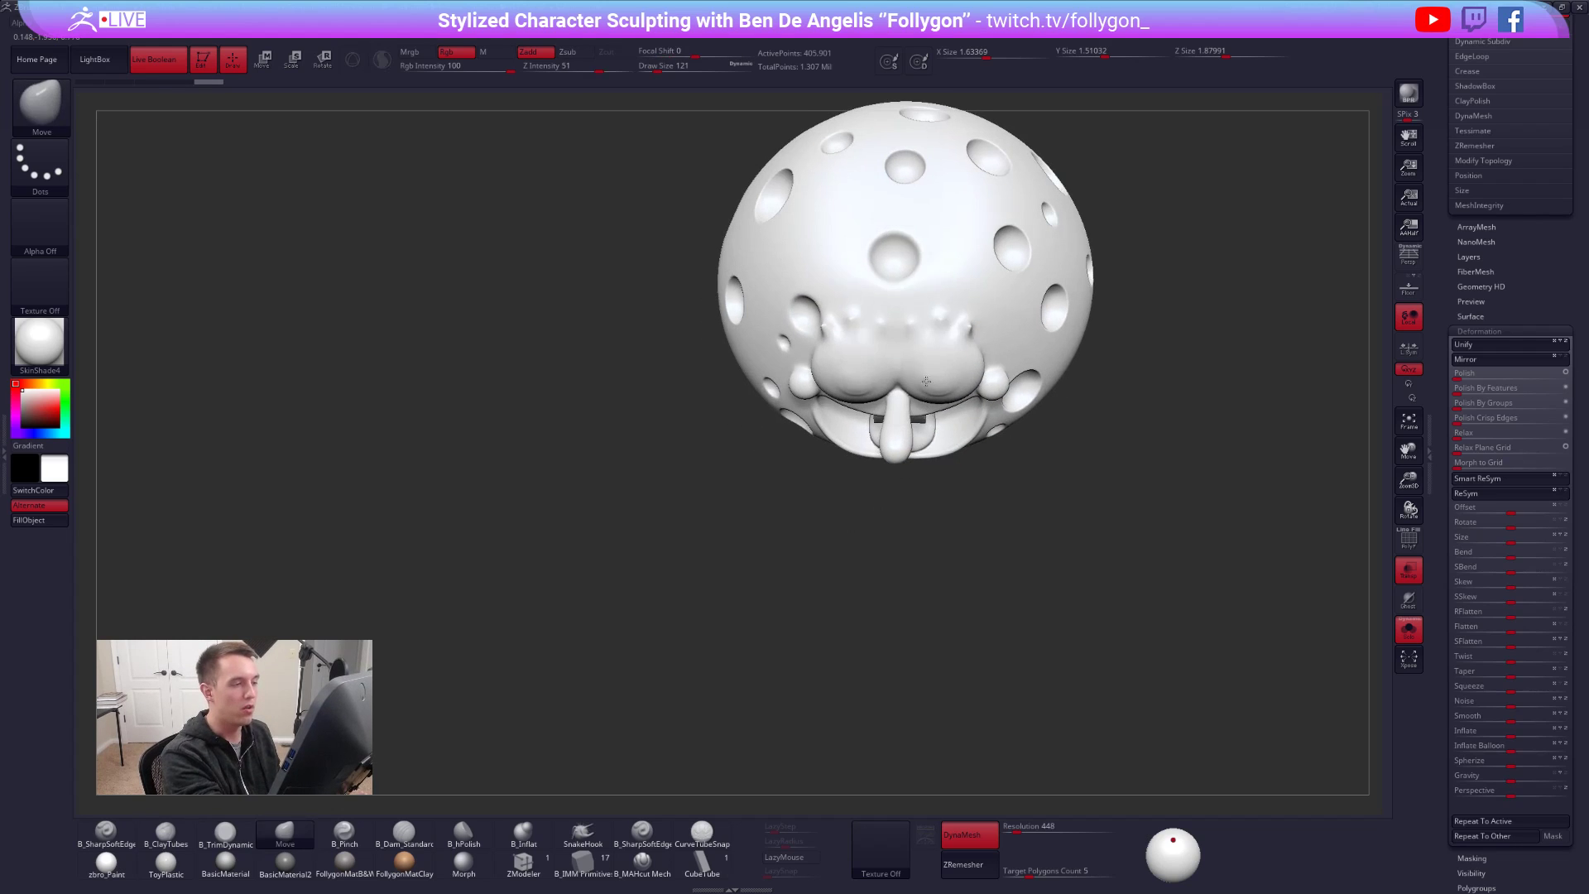
left_click_drag(1004, 253, 1004, 255, "shift")
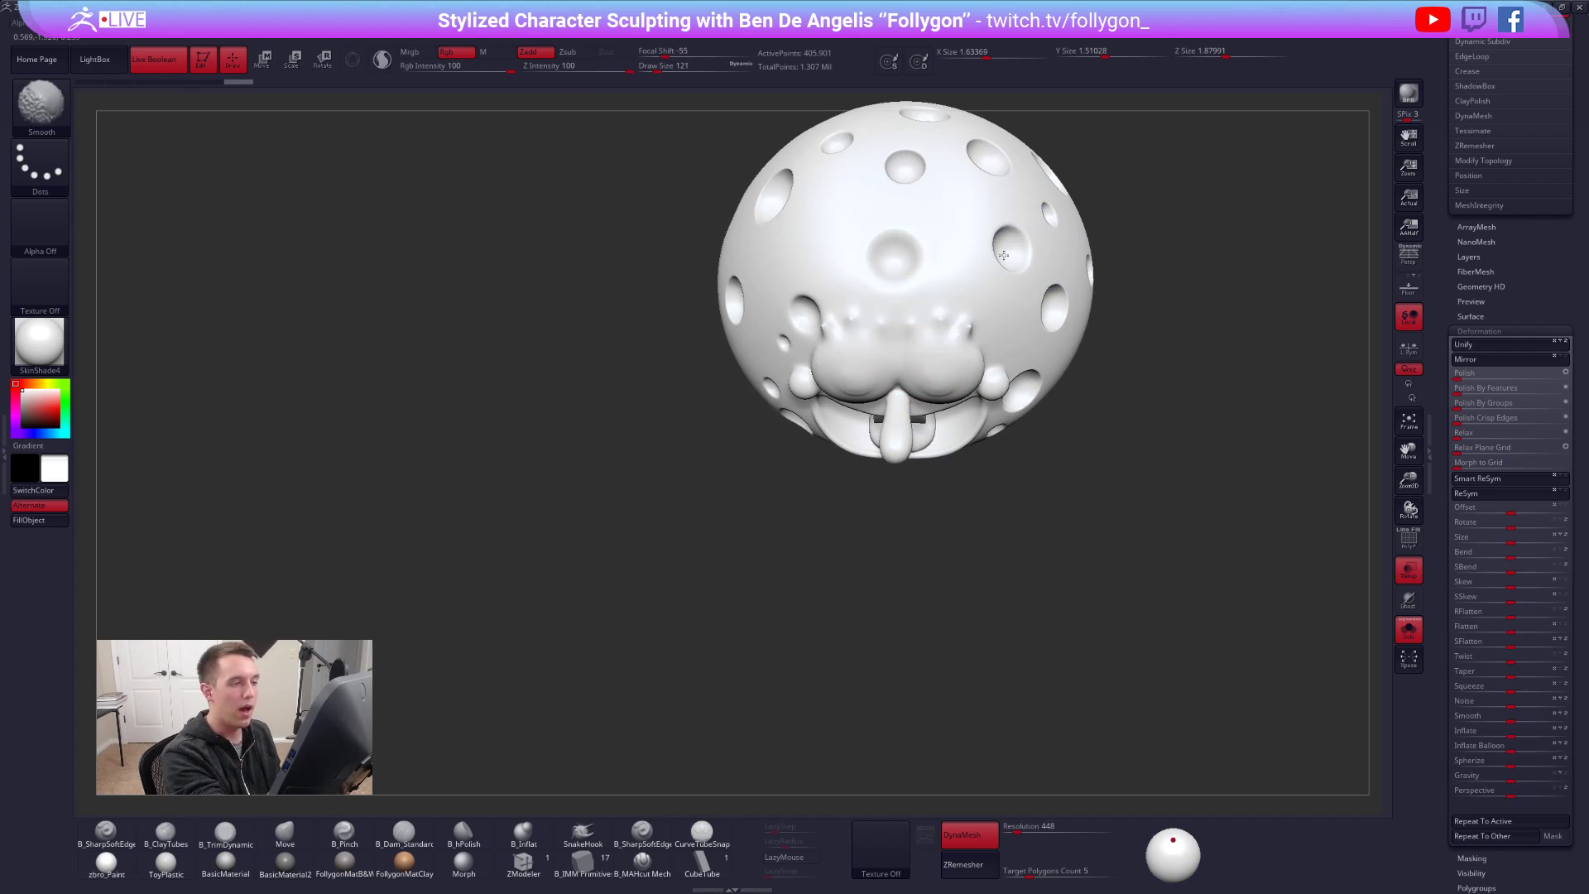
right_click_drag(1007, 262, 1076, 302)
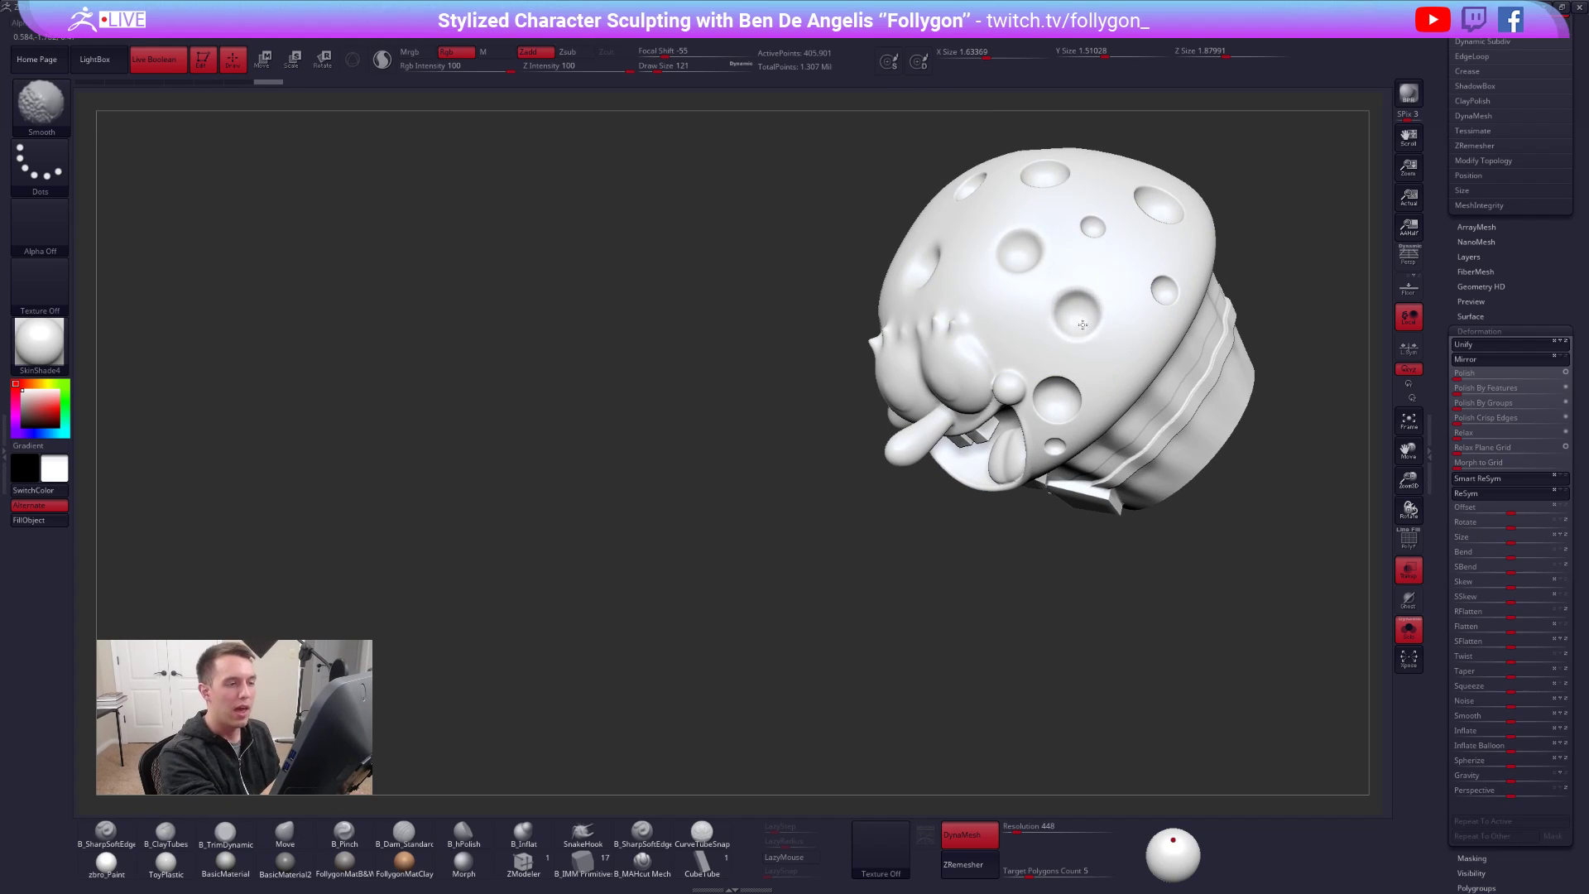
mouse_move(1048, 403)
right_mouse_down()
mouse_move(936, 455)
mouse_move(1047, 514)
right_mouse_up()
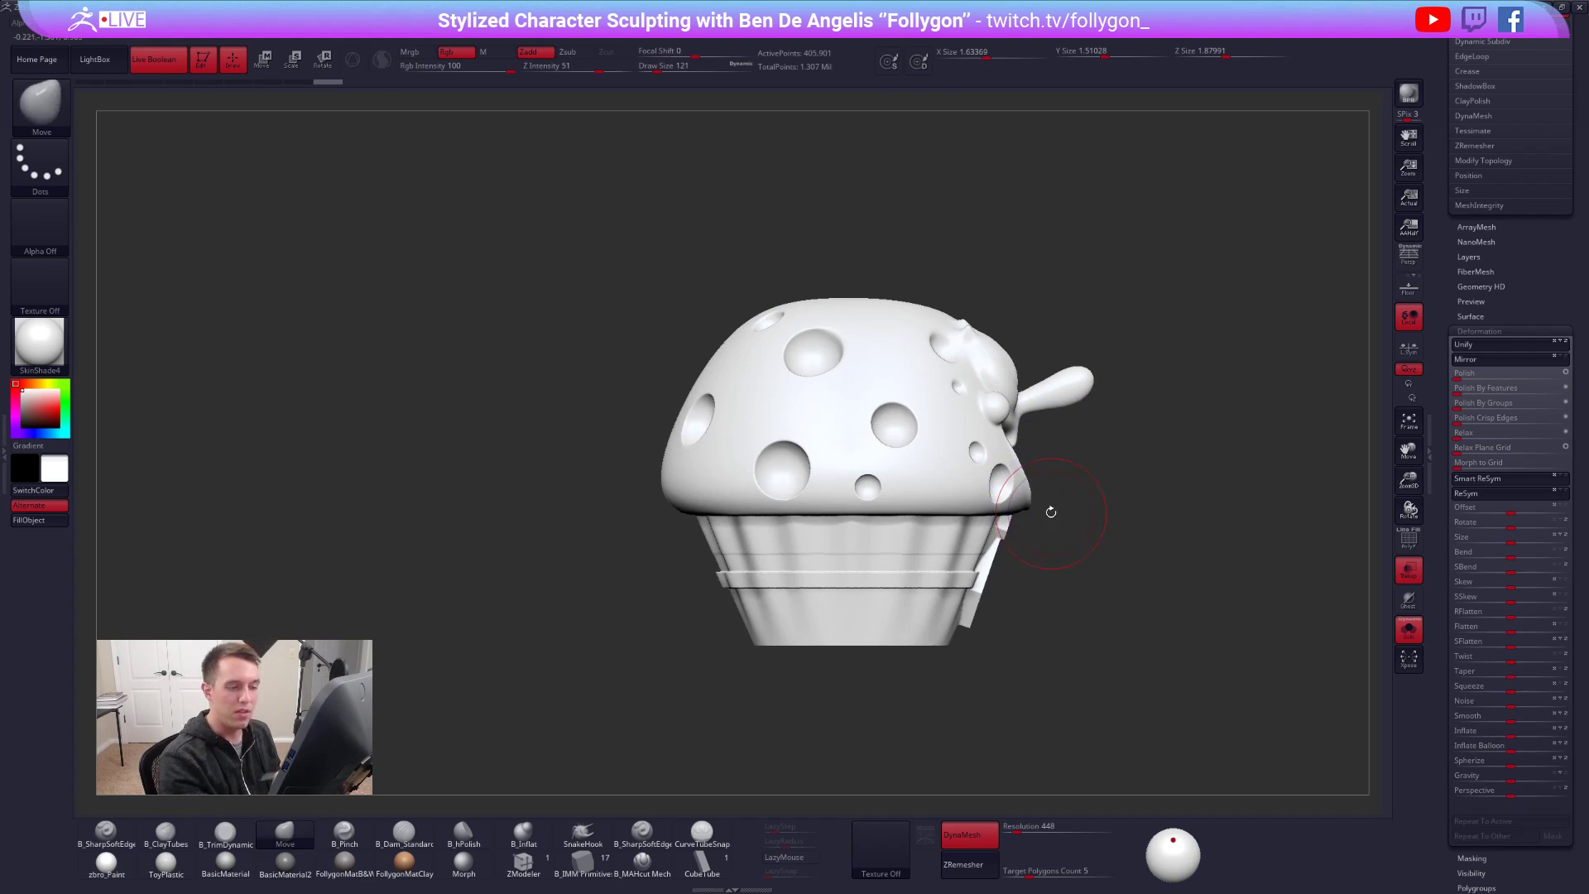
- Try a negative Inflate deformation on the DynaMesh copy and undo it
left_click_drag(1490, 730, 1450, 735)
key("ctrl+z")
right_click_drag(1036, 400, 989, 462, "alt")
- Lasso off the protruding nose on the DynaMesh copy, delete the hidden part, close the hole and re-DynaMesh
mouse_move(964, 401)
left_mouse_down("ctrl+shift")
mouse_move(981, 505)
mouse_move(1020, 514)
mouse_move(1054, 557)
left_mouse_up("ctrl+shift")
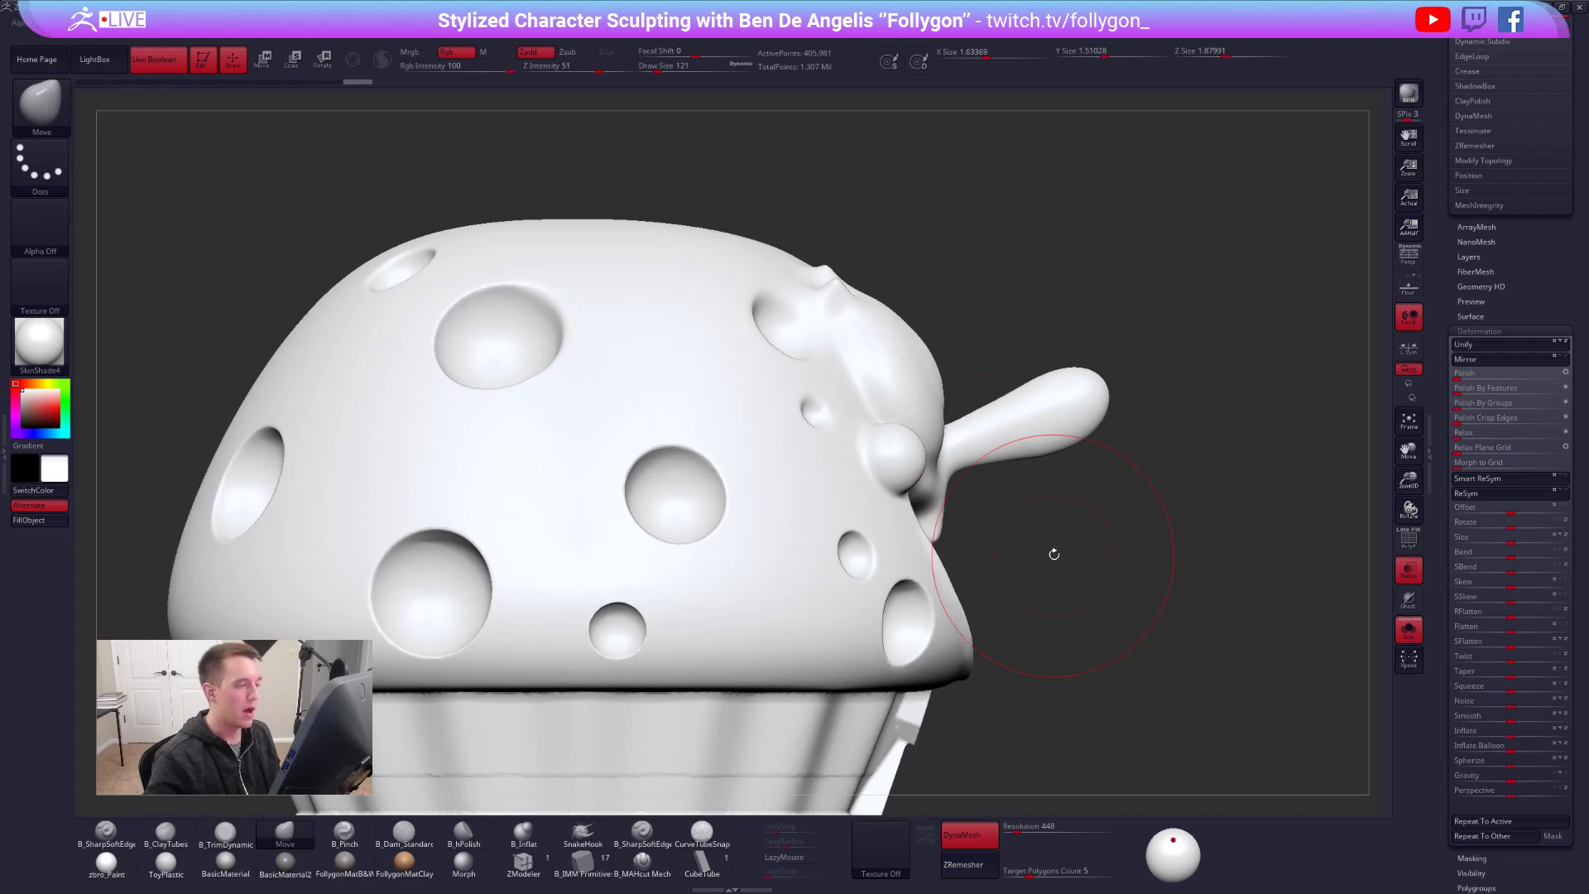
left_click(39, 104)
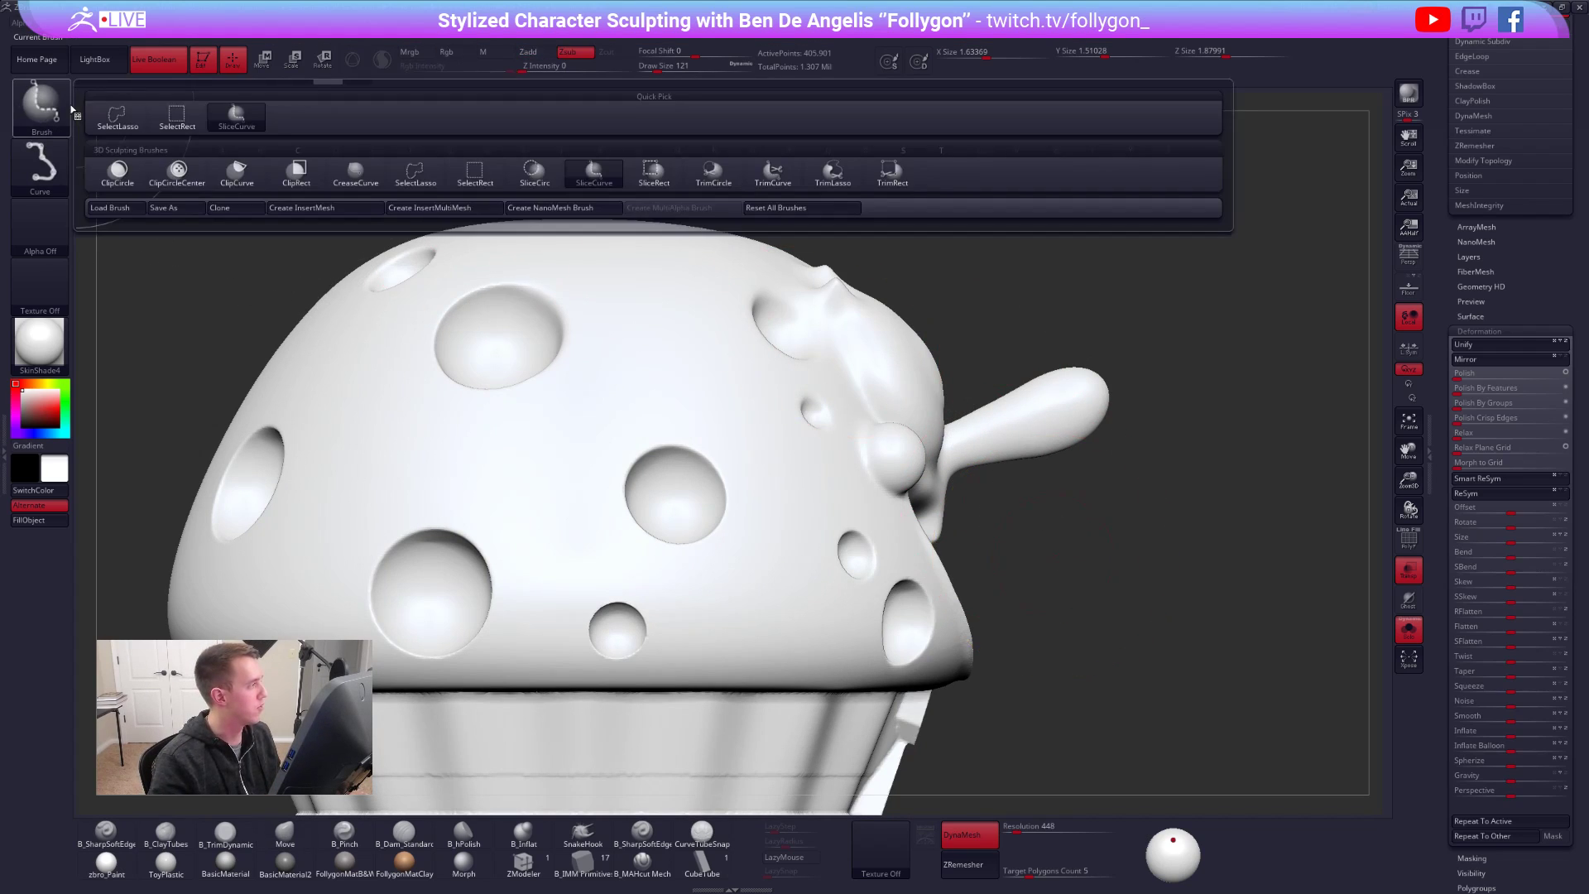
left_click(109, 119)
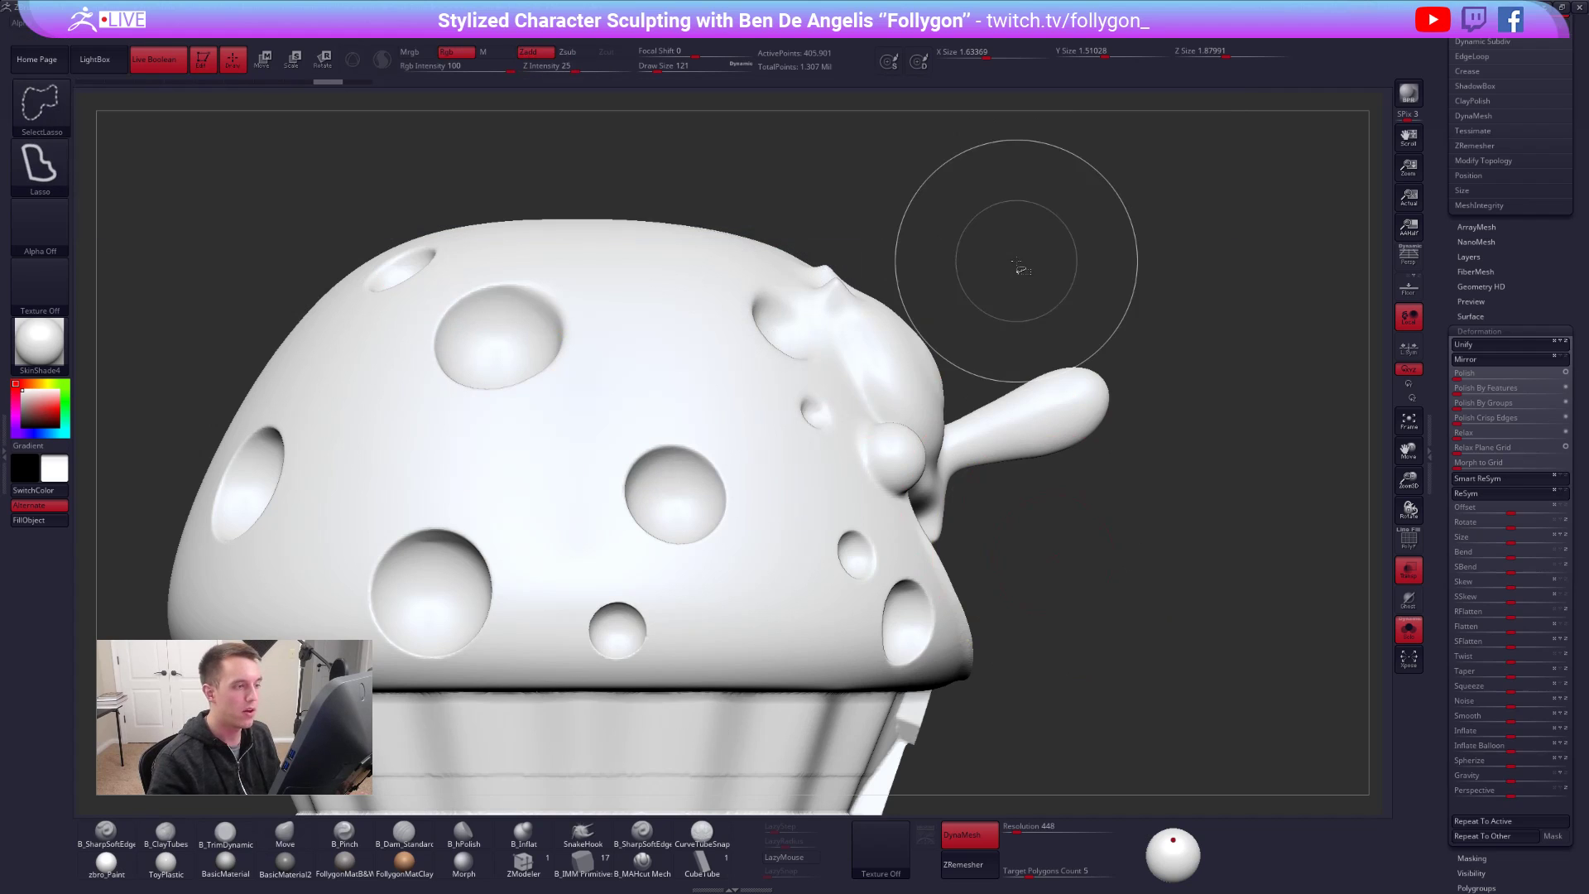
mouse_move(958, 404)
left_mouse_down("ctrl+shift")
mouse_move(949, 447)
mouse_move(960, 273)
mouse_move(1160, 429)
left_mouse_up("ctrl+shift")
key("space")
left_click(1200, 414)
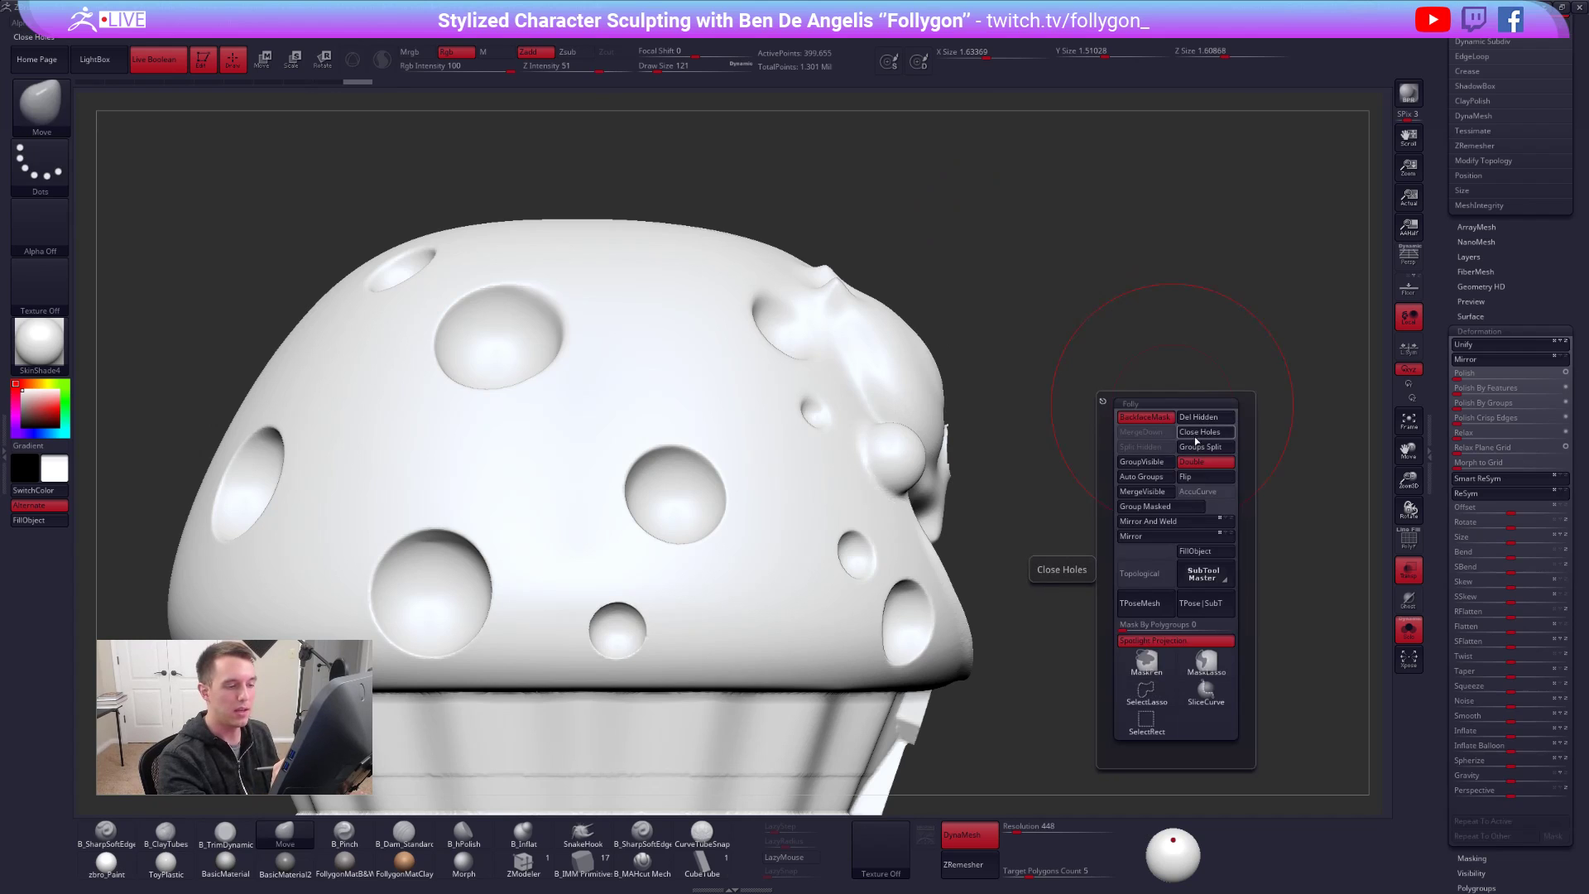
left_click_drag(1124, 345, 1128, 395)
left_click_drag(1179, 338, 1257, 336, "ctrl")
- Smooth the remains of the nose and the craters around the side and back of the cap
mouse_move(981, 465)
left_mouse_down("shift")
mouse_move(990, 424)
mouse_move(982, 479)
left_mouse_up("shift")
right_click_drag(975, 516, 852, 508, "ctrl")
mouse_move(879, 501)
left_mouse_down("shift")
mouse_move(898, 518)
mouse_move(878, 568)
left_mouse_up("shift")
right_click_drag(871, 536, 852, 616)
right_click_drag(792, 558, 845, 563)
left_click_drag(815, 571, 660, 609, "shift")
mouse_move(737, 507)
right_mouse_down()
mouse_move(772, 491)
mouse_move(795, 529)
right_mouse_up()
left_click_drag(729, 571, 836, 563, "shift")
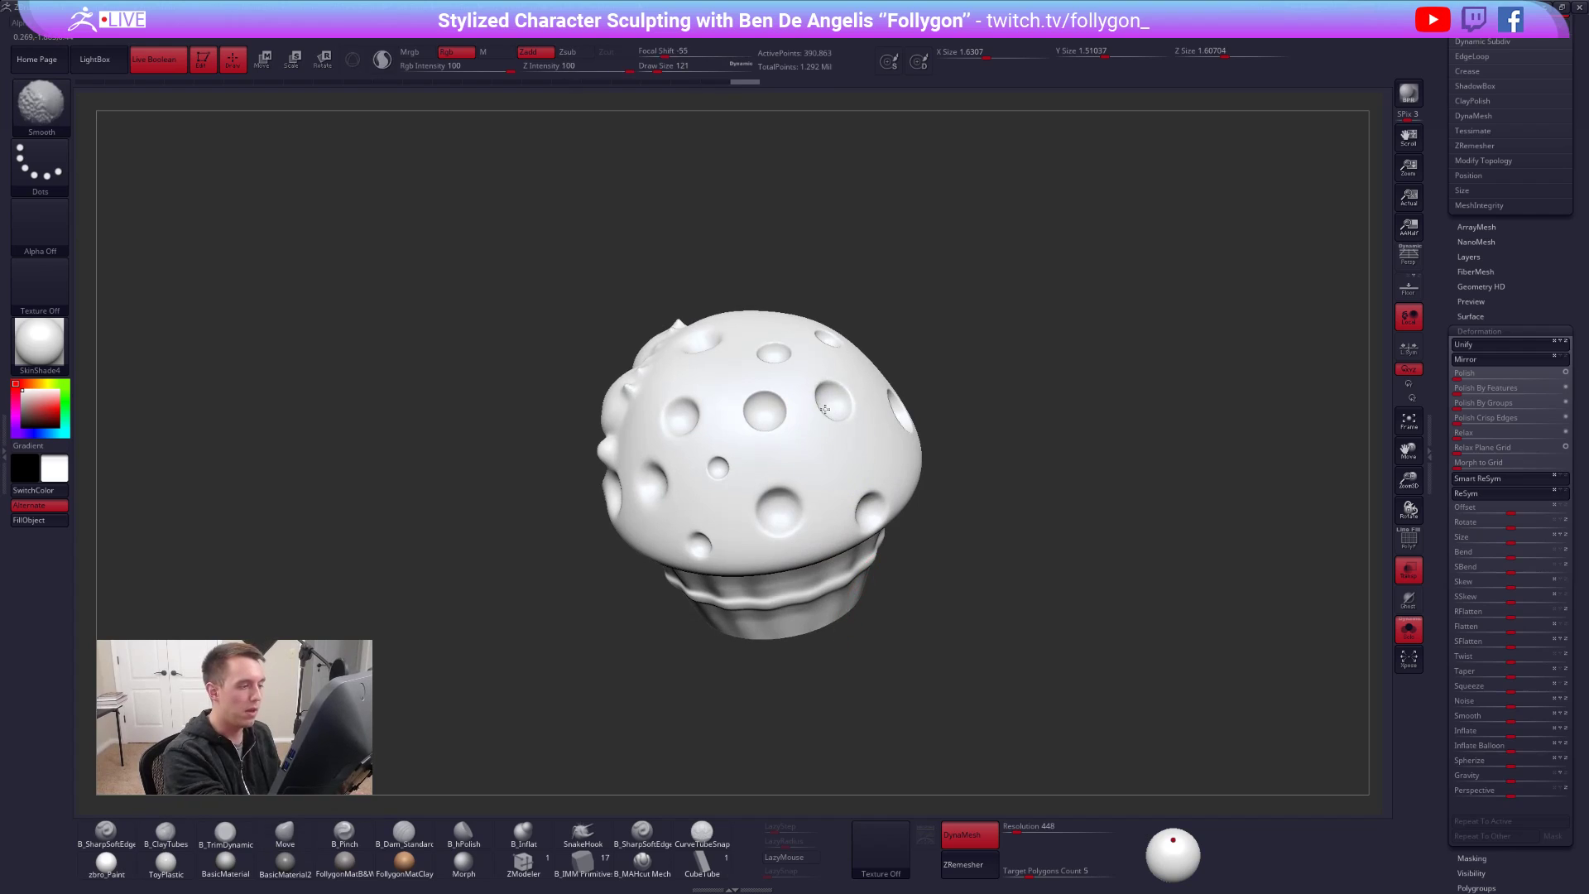
- Lower the DynaMesh resolution to 336, remesh the copy and smooth the craters on top of the cap
key("b")
key("m")
key("v")
left_click(1022, 832)
left_click_drag(1020, 835, 1016, 834)
left_click_drag(1032, 670, 1155, 489, "ctrl")
mouse_move(865, 532)
right_mouse_down("alt")
mouse_move(914, 614)
mouse_move(862, 514)
right_mouse_up("alt")
left_click_drag(964, 485, 948, 500, "shift")
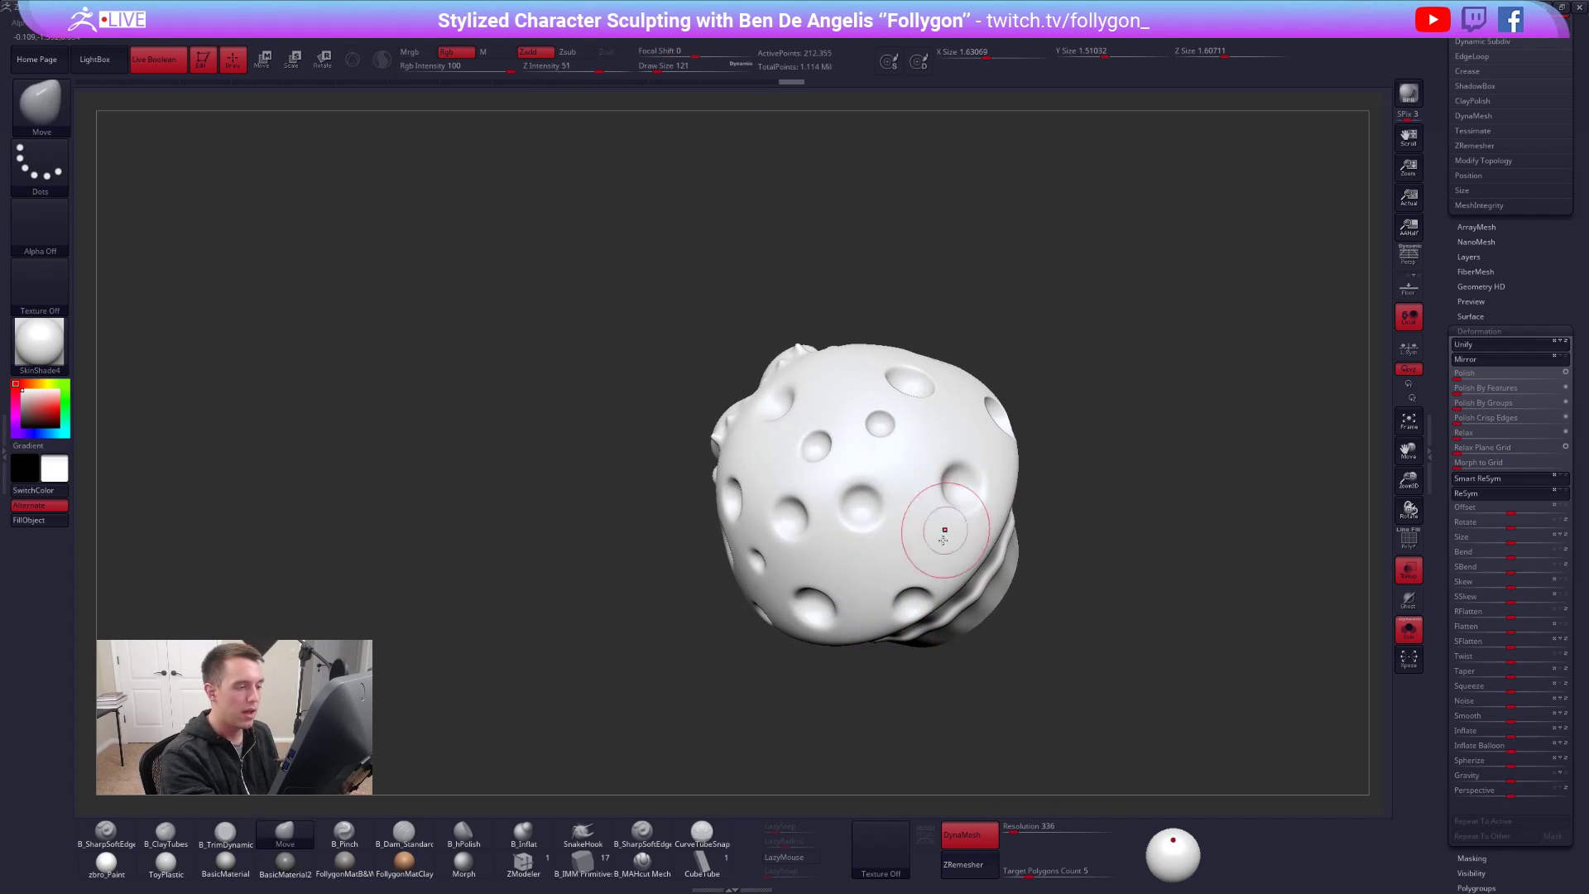
right_click_drag(948, 500, 960, 489)
- Remesh the copy at DynaMesh resolution 224 and smooth down the craters, eyes and eyelashes
left_click_drag(1029, 834, 1016, 834)
left_click_drag(1022, 735, 917, 518, "ctrl")
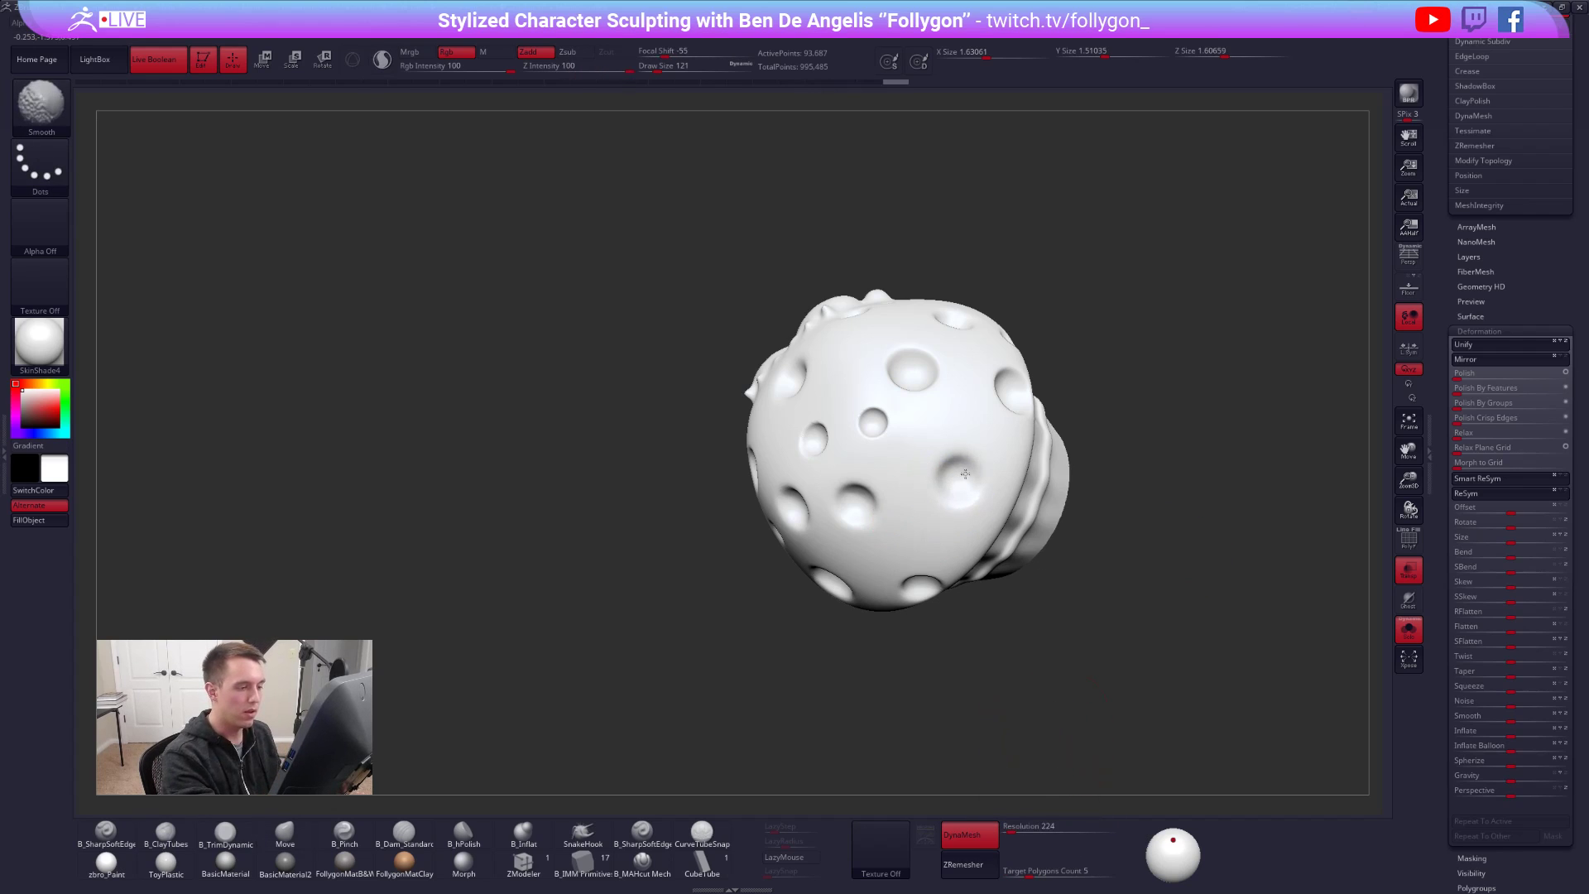
right_click_drag(852, 492, 845, 510)
mouse_move(844, 510)
left_mouse_down("shift")
mouse_move(808, 492)
mouse_move(799, 584)
mouse_move(749, 538)
mouse_move(741, 591)
left_mouse_up("shift")
right_click_drag(742, 591, 920, 501, "shift")
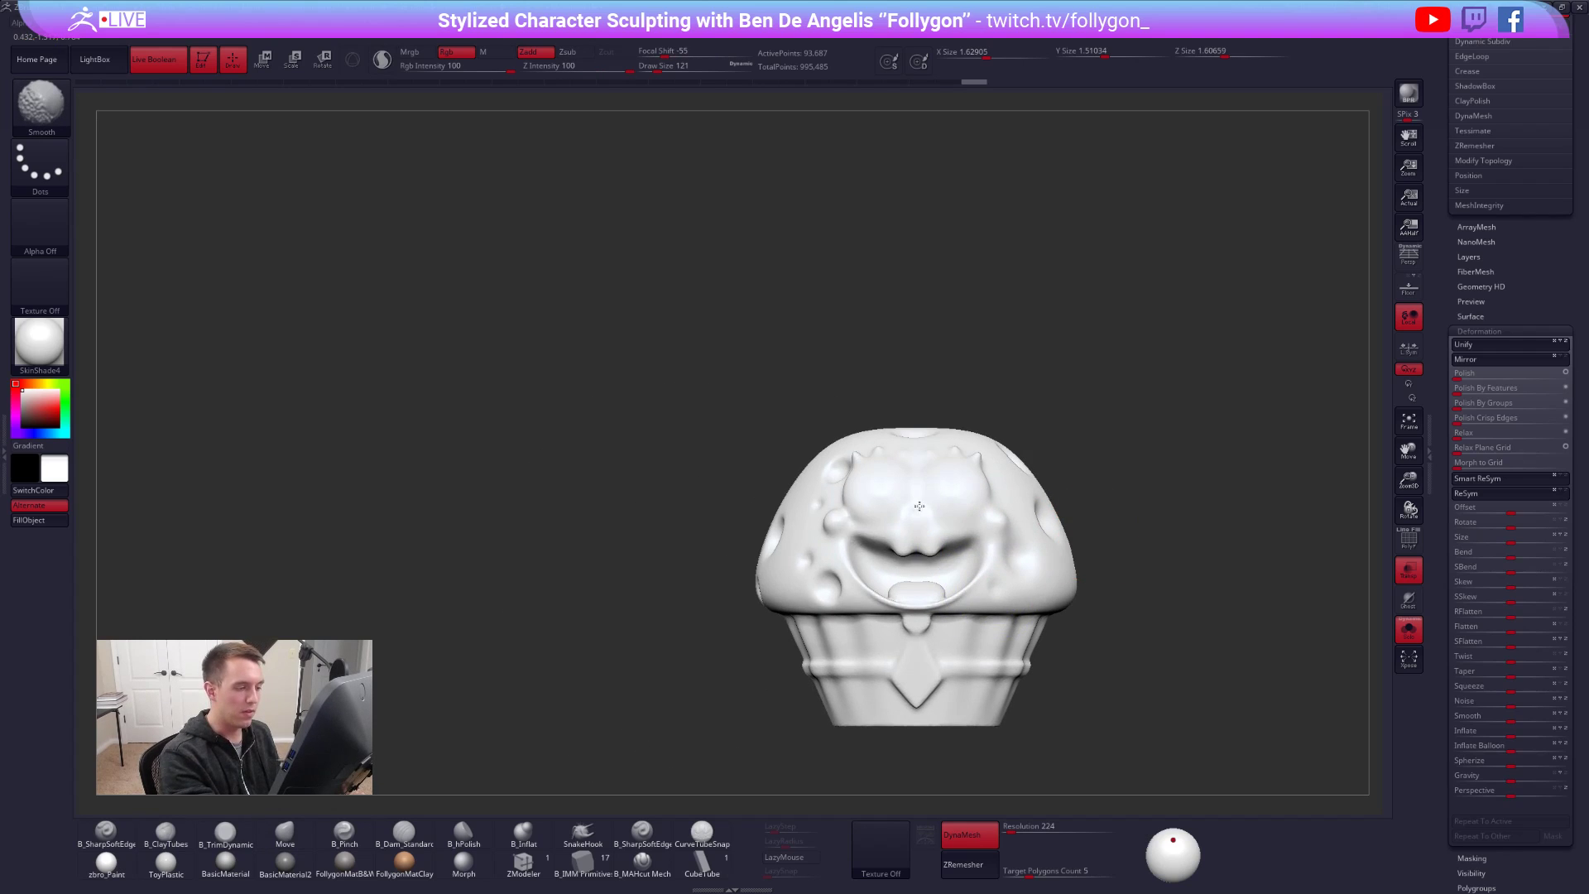
mouse_move(880, 622)
right_mouse_down("alt")
mouse_move(895, 538)
mouse_move(976, 536)
right_mouse_up("alt")
mouse_move(778, 451)
left_mouse_down("shift")
mouse_move(745, 504)
mouse_move(755, 492)
left_mouse_up("shift")
right_click_drag(755, 492, 828, 497)
left_click_drag(686, 484, 679, 482, "shift")
right_click_drag(1018, 530, 947, 534, "shift")
- Enlarge the Move brush draw size to 292
key("space")
left_click_drag(1006, 486, 1029, 486)
right_click_drag(1029, 486, 1019, 546, "alt")
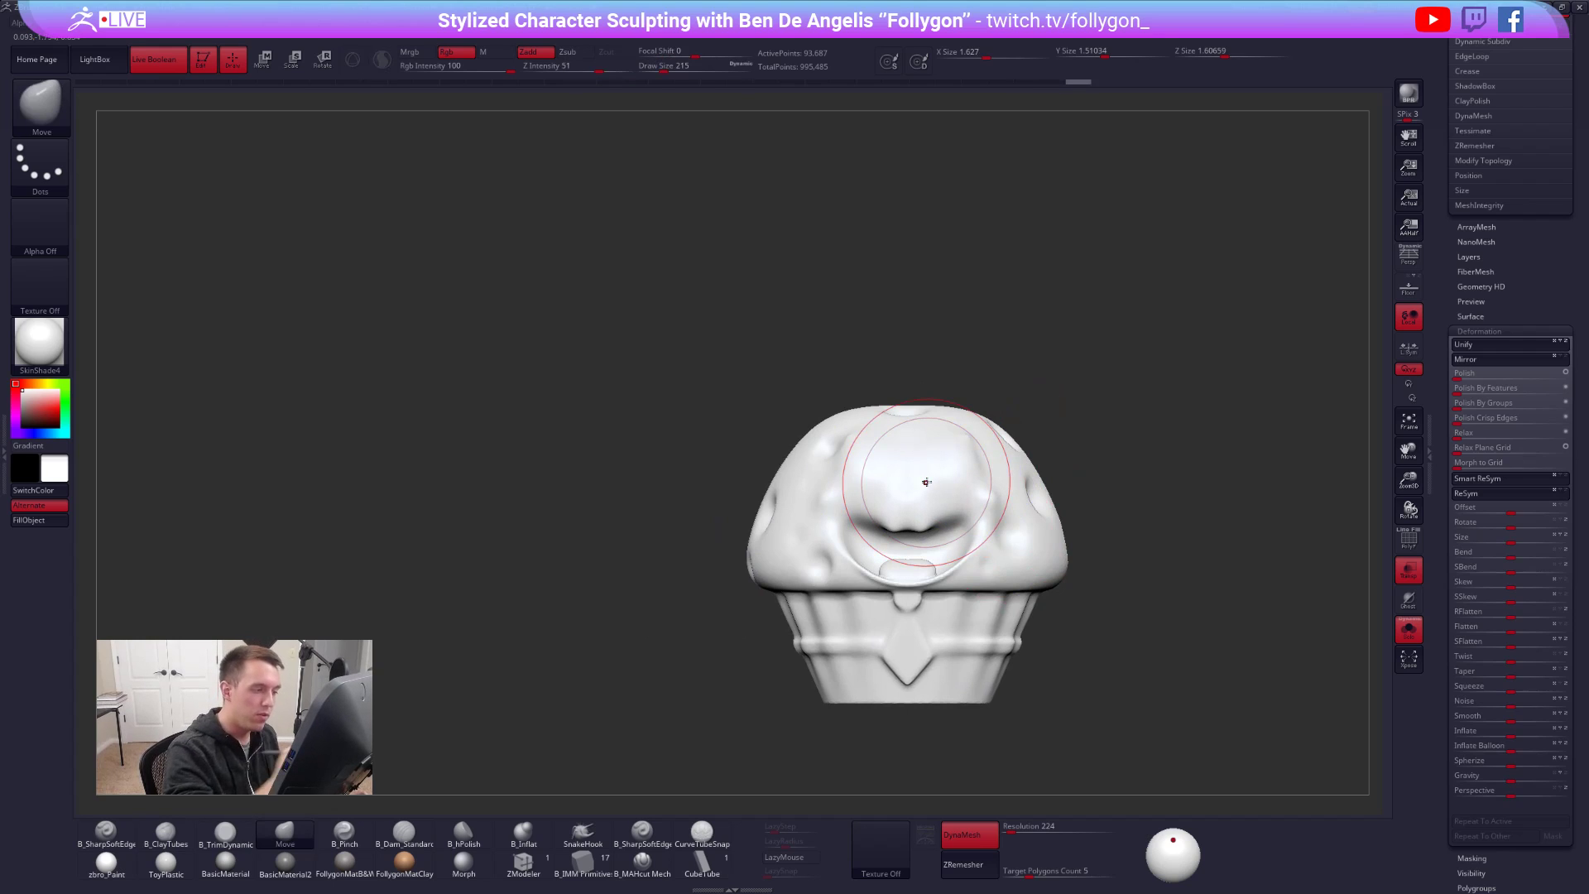
key("space")
mouse_move(1000, 543)
left_mouse_down()
mouse_move(1028, 543)
mouse_move(951, 523)
left_mouse_up()
left_click_drag(1090, 498, 1060, 418)
key("space")
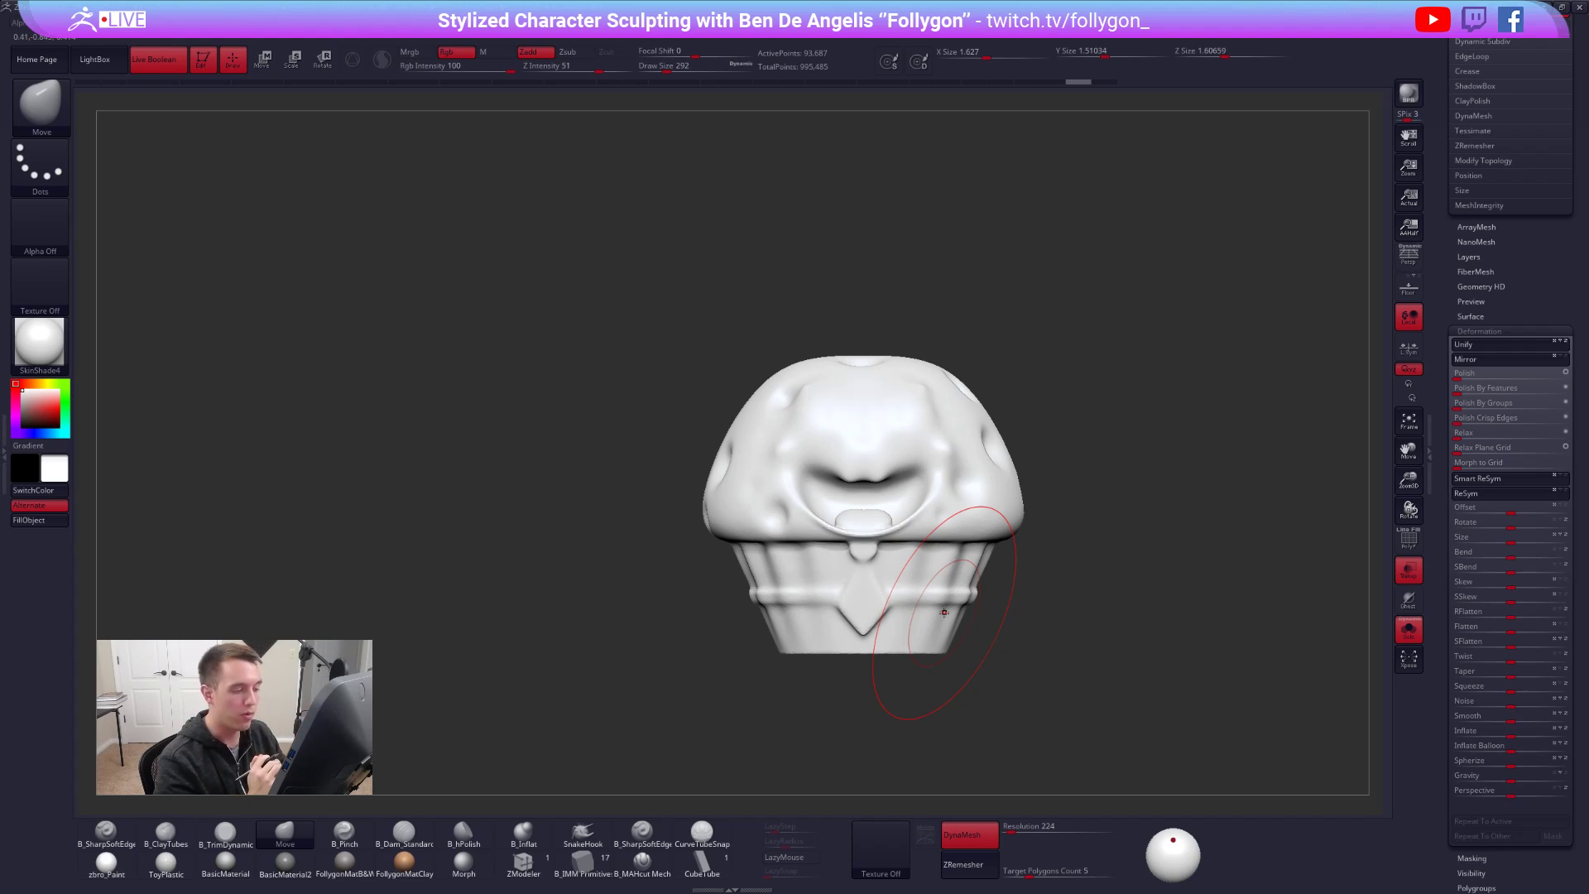
- Smooth away the tongue and the tie knot beneath the mouth
right_click(869, 520)
right_click_drag(861, 447, 859, 522)
left_click_drag(859, 522, 861, 519, "shift")
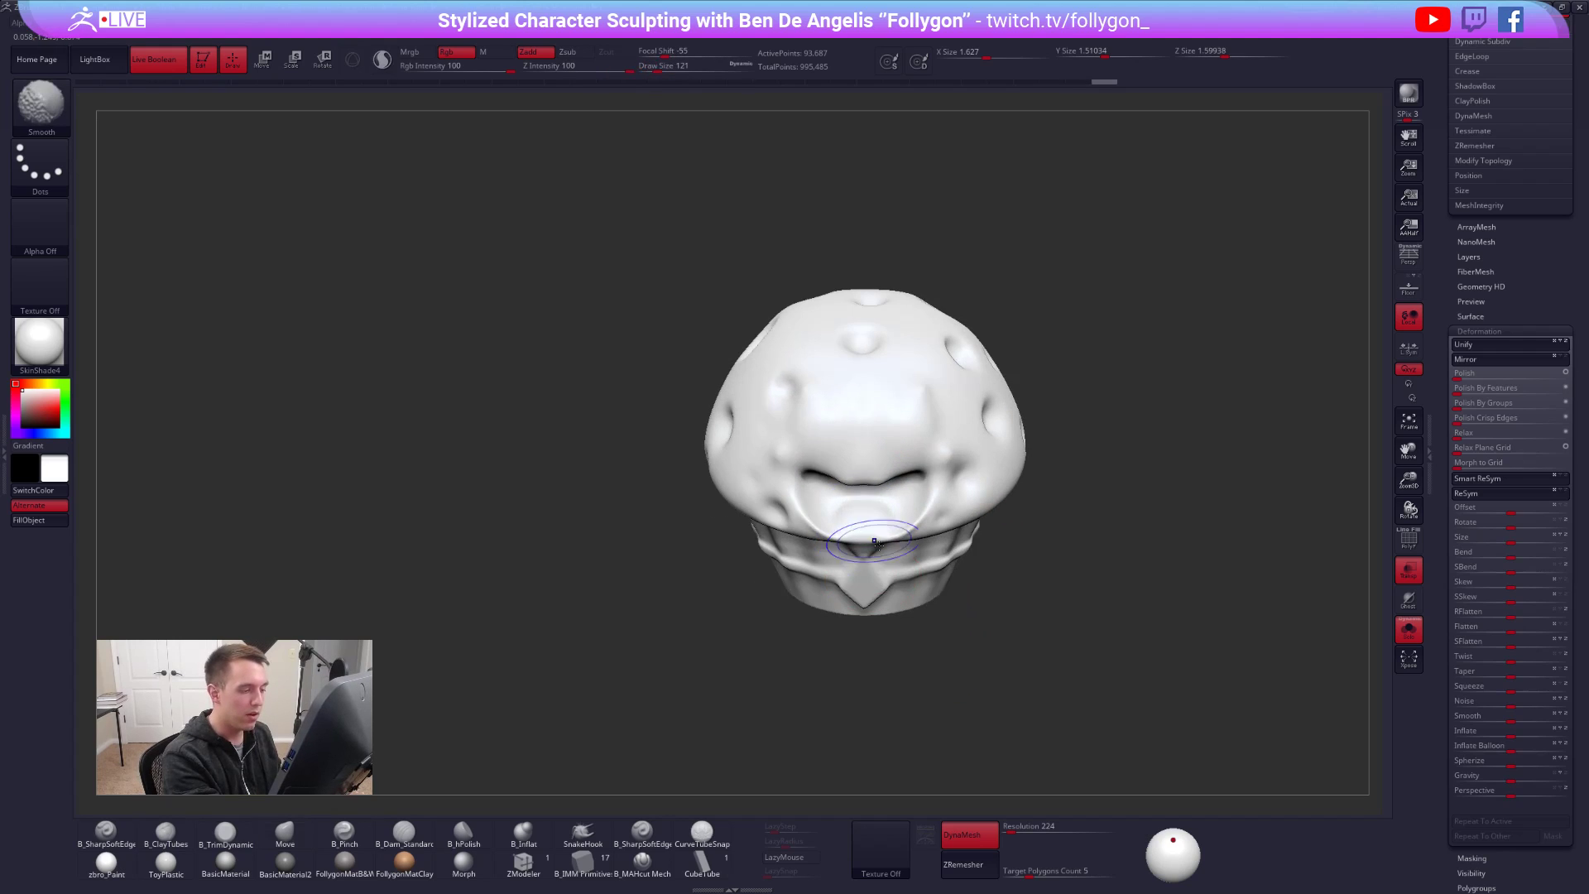
right_click_drag(861, 520, 867, 464, "shift")
mouse_move(896, 532)
left_mouse_down("shift")
mouse_move(821, 530)
mouse_move(838, 534)
left_mouse_up("shift")
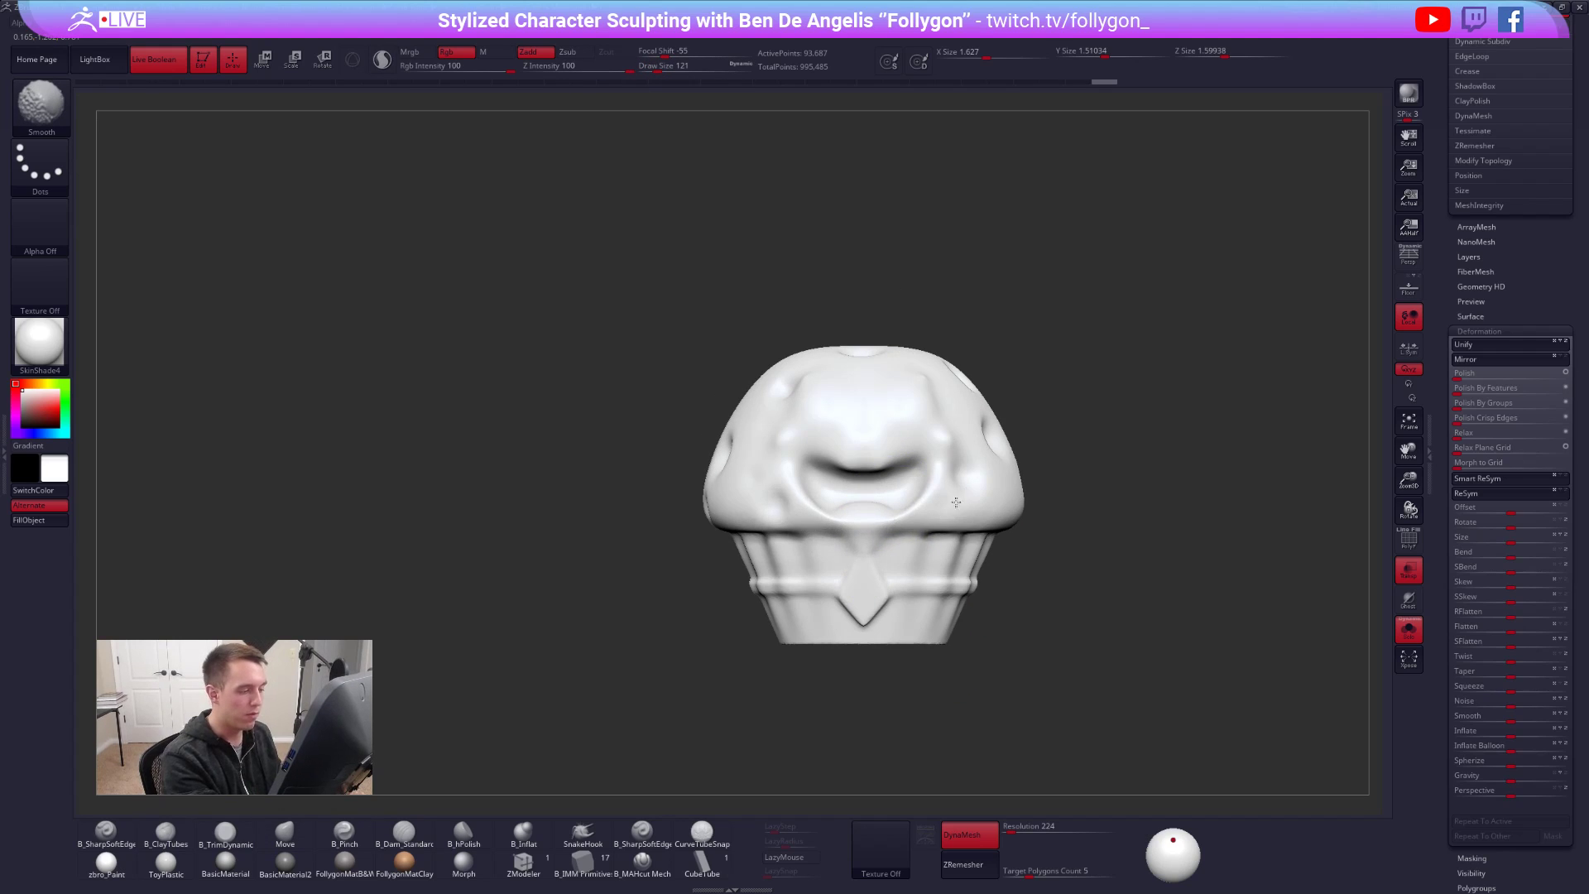
- Smooth the tie, belt and craters around the sides and back of the cupcake copy
right_click_drag(894, 580, 890, 559)
left_click_drag(889, 559, 774, 553, "shift")
right_click_drag(903, 538, 1026, 554)
left_click_drag(1005, 562, 1040, 558, "shift")
mouse_move(1039, 558)
right_mouse_down()
mouse_move(1002, 555)
mouse_move(1021, 553)
right_mouse_up()
left_click_drag(1020, 553, 877, 584, "shift")
mouse_move(878, 583)
right_mouse_down()
mouse_move(821, 577)
mouse_move(827, 533)
mouse_move(1035, 565)
right_mouse_up()
left_click_drag(952, 497, 840, 498, "shift")
mouse_move(870, 521)
right_mouse_down()
mouse_move(927, 563)
mouse_move(869, 589)
right_mouse_up()
- Smooth the upper face, set the draw size to 113 and overlay the copy transparently with the painted original
key("space")
mouse_move(935, 464)
left_mouse_down()
mouse_move(952, 463)
mouse_move(952, 441)
left_mouse_up()
right_click_drag(936, 397, 961, 513)
mouse_move(894, 414)
left_mouse_down("shift")
mouse_move(934, 394)
mouse_move(1018, 414)
left_mouse_up("shift")
right_click_drag(1018, 415, 1082, 461)
key("shift+s")
mouse_move(1115, 564)
right_mouse_down()
mouse_move(1117, 591)
mouse_move(1192, 589)
mouse_move(1125, 596)
mouse_move(1126, 549)
right_mouse_up()
key("space")
left_click_drag(1211, 483, 1195, 482)
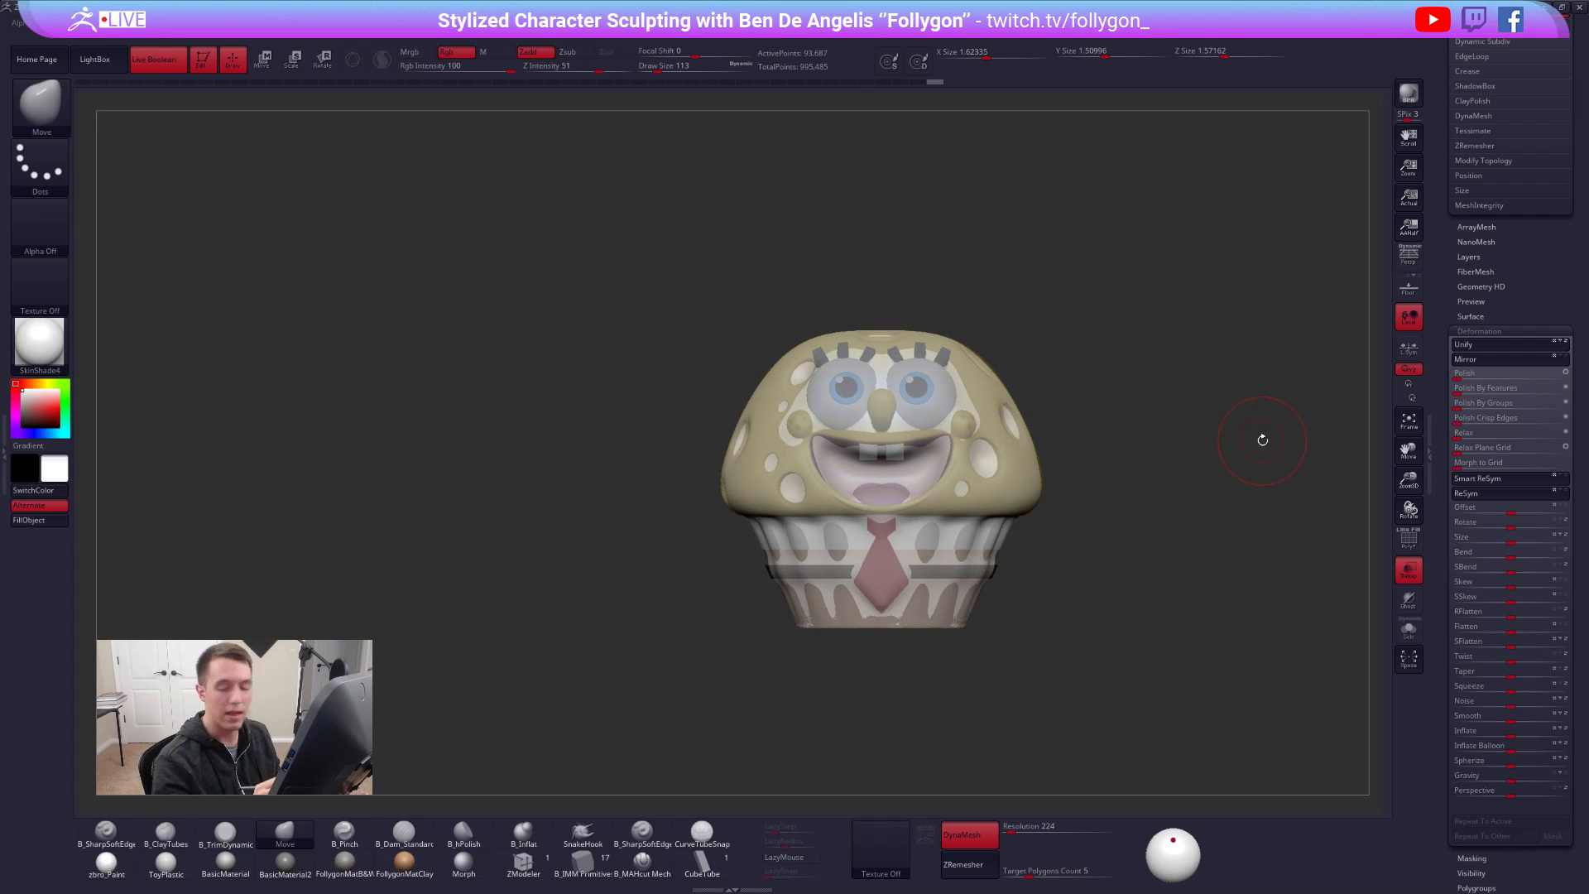
right_click_drag(1034, 635, 1072, 701, "ctrl")
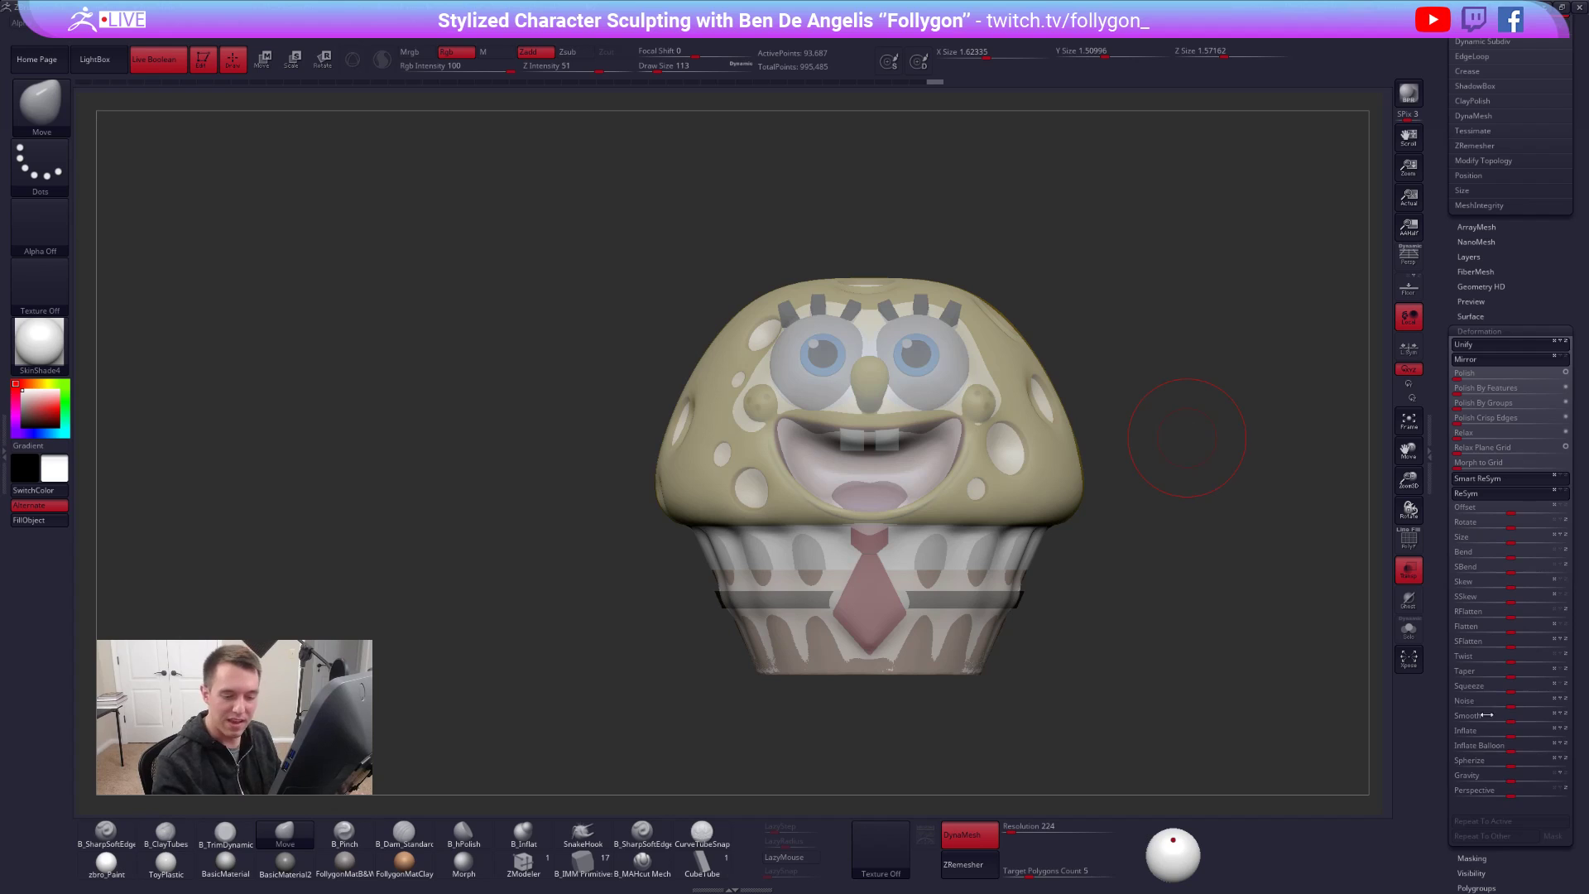
- Shrink the DynaMesh copy inward with a strong negative Inflate deformation and show it in isolation
left_click_drag(1511, 732, 1452, 737)
key("w")
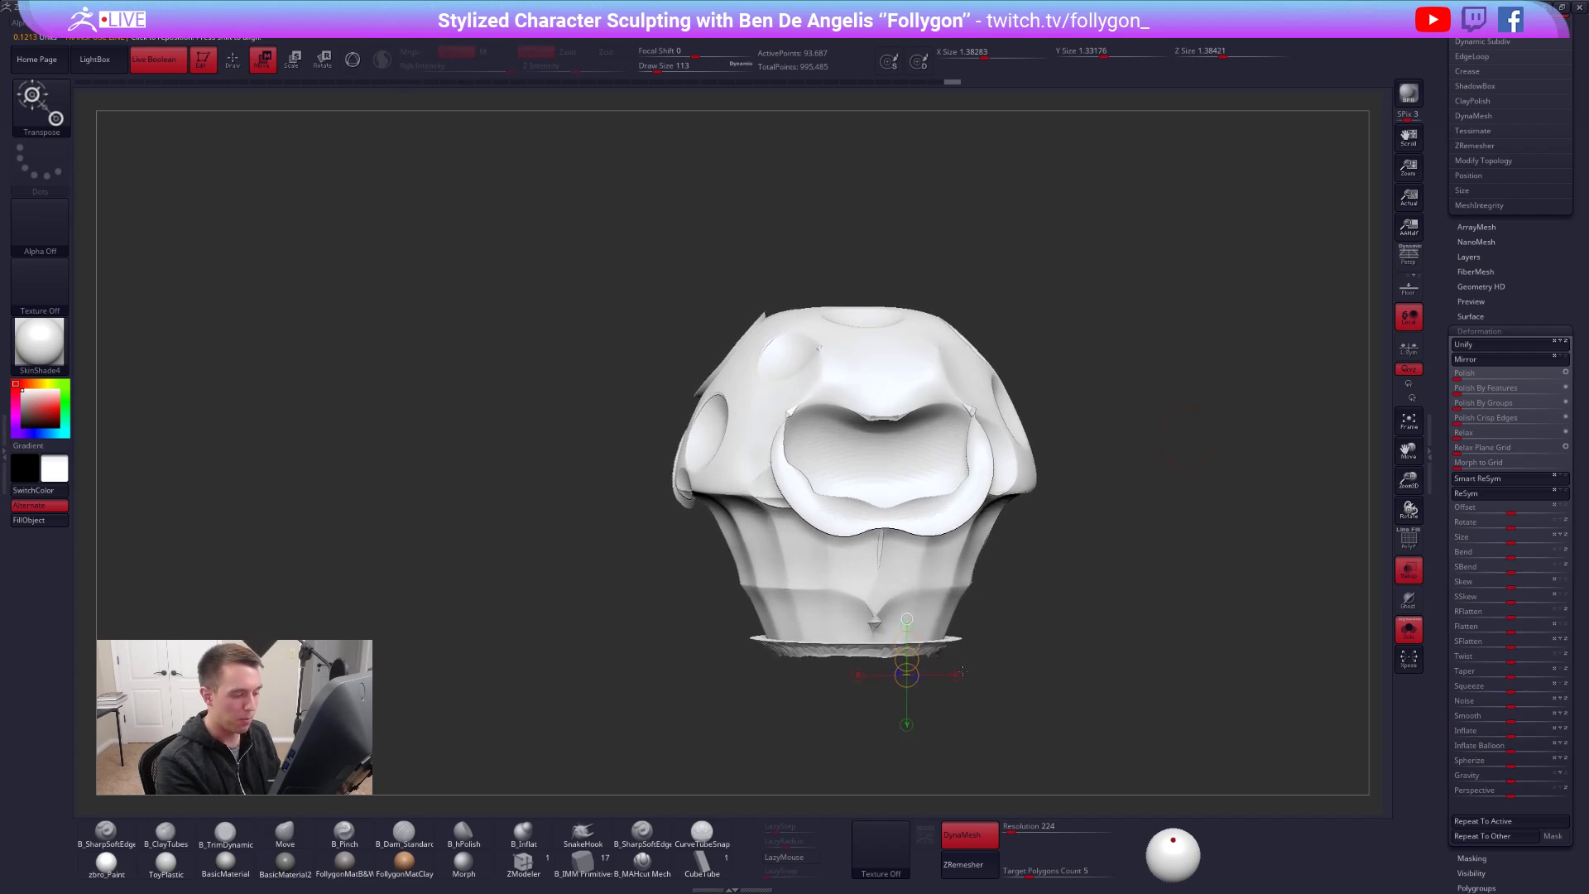
key("q")
left_click_drag(985, 706, 1014, 650, "alt")
mouse_move(1068, 621)
left_mouse_down()
mouse_move(997, 631)
mouse_move(1063, 607)
left_mouse_up()
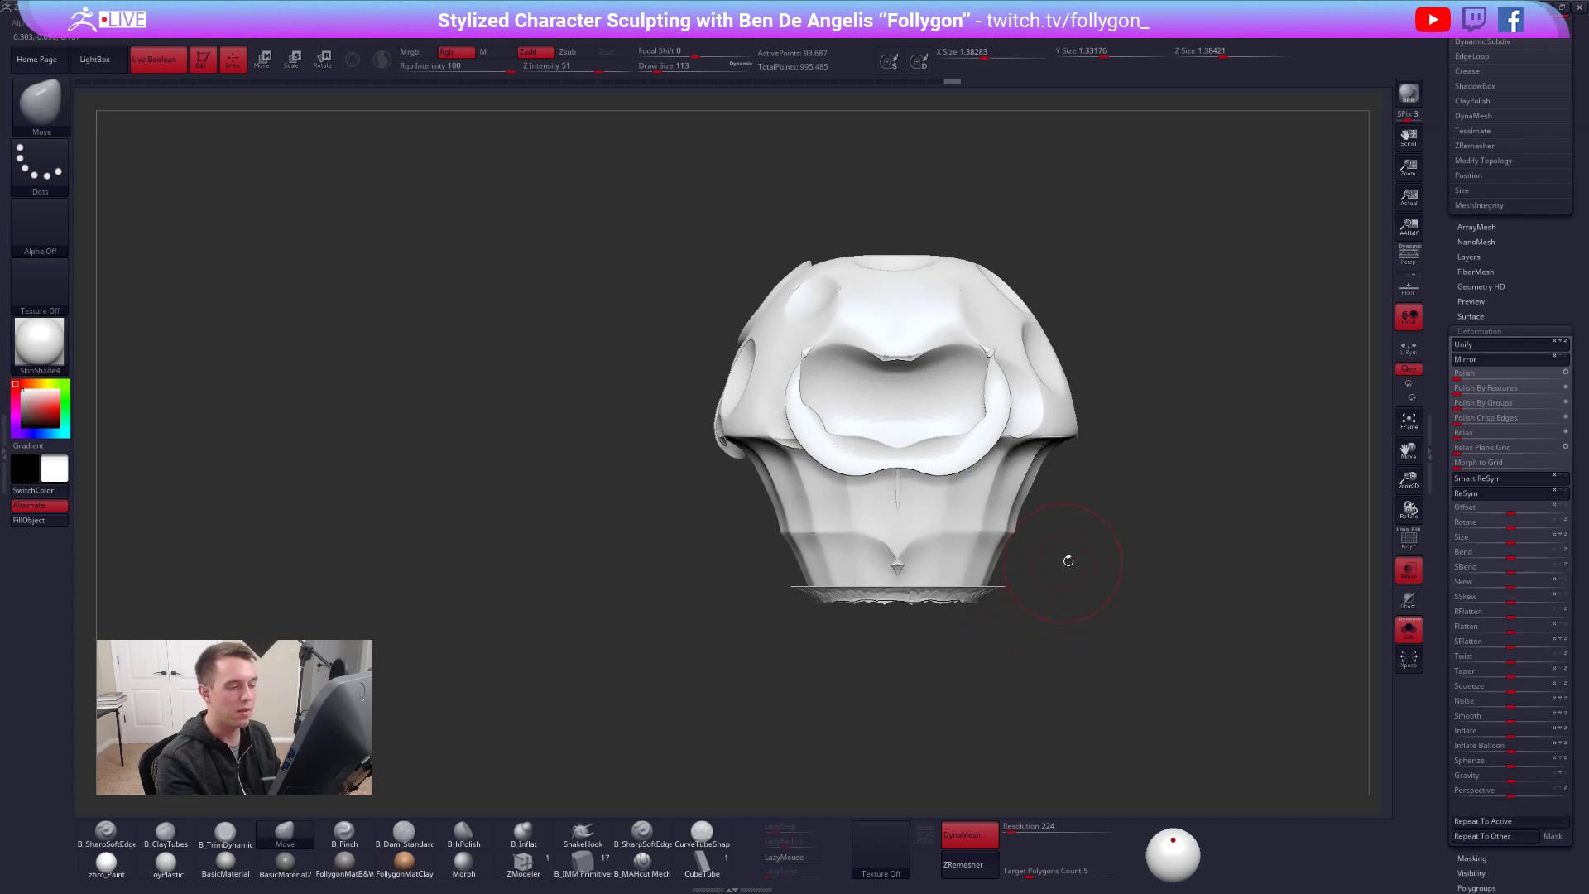
- Smooth the sharp folds around the mouth, cap edge and craters of the shrunken copy
left_click_drag(1029, 722, 1214, 401, "ctrl+shift")
right_click_drag(972, 476, 963, 555, "alt")
mouse_move(980, 464)
left_mouse_down("shift")
mouse_move(984, 496)
mouse_move(952, 520)
mouse_move(836, 525)
mouse_move(782, 472)
mouse_move(910, 429)
mouse_move(952, 434)
mouse_move(823, 530)
mouse_move(841, 550)
left_mouse_up("shift")
right_click_drag(679, 463, 823, 479)
mouse_move(761, 418)
right_mouse_down()
mouse_move(851, 485)
mouse_move(745, 513)
mouse_move(828, 538)
mouse_move(791, 523)
right_mouse_up()
left_click_drag(790, 523, 679, 567, "shift")
mouse_move(681, 579)
right_mouse_down()
mouse_move(1030, 586)
mouse_move(1044, 571)
right_mouse_up()
mouse_move(846, 512)
left_mouse_down("shift")
mouse_move(815, 515)
mouse_move(797, 542)
left_mouse_up("shift")
right_click_drag(796, 542, 1035, 543)
mouse_move(795, 553)
left_mouse_down("shift")
mouse_move(750, 561)
mouse_move(679, 539)
left_mouse_up("shift")
right_click_drag(898, 509, 946, 505)
- Remesh the shrunken copy at DynaMesh resolution 120 and smooth the mouth rim and cup folds
left_click_drag(945, 505, 1116, 414, "ctrl")
mouse_move(823, 521)
left_mouse_down("shift")
mouse_move(817, 469)
mouse_move(683, 464)
mouse_move(713, 573)
mouse_move(815, 548)
left_mouse_up("shift")
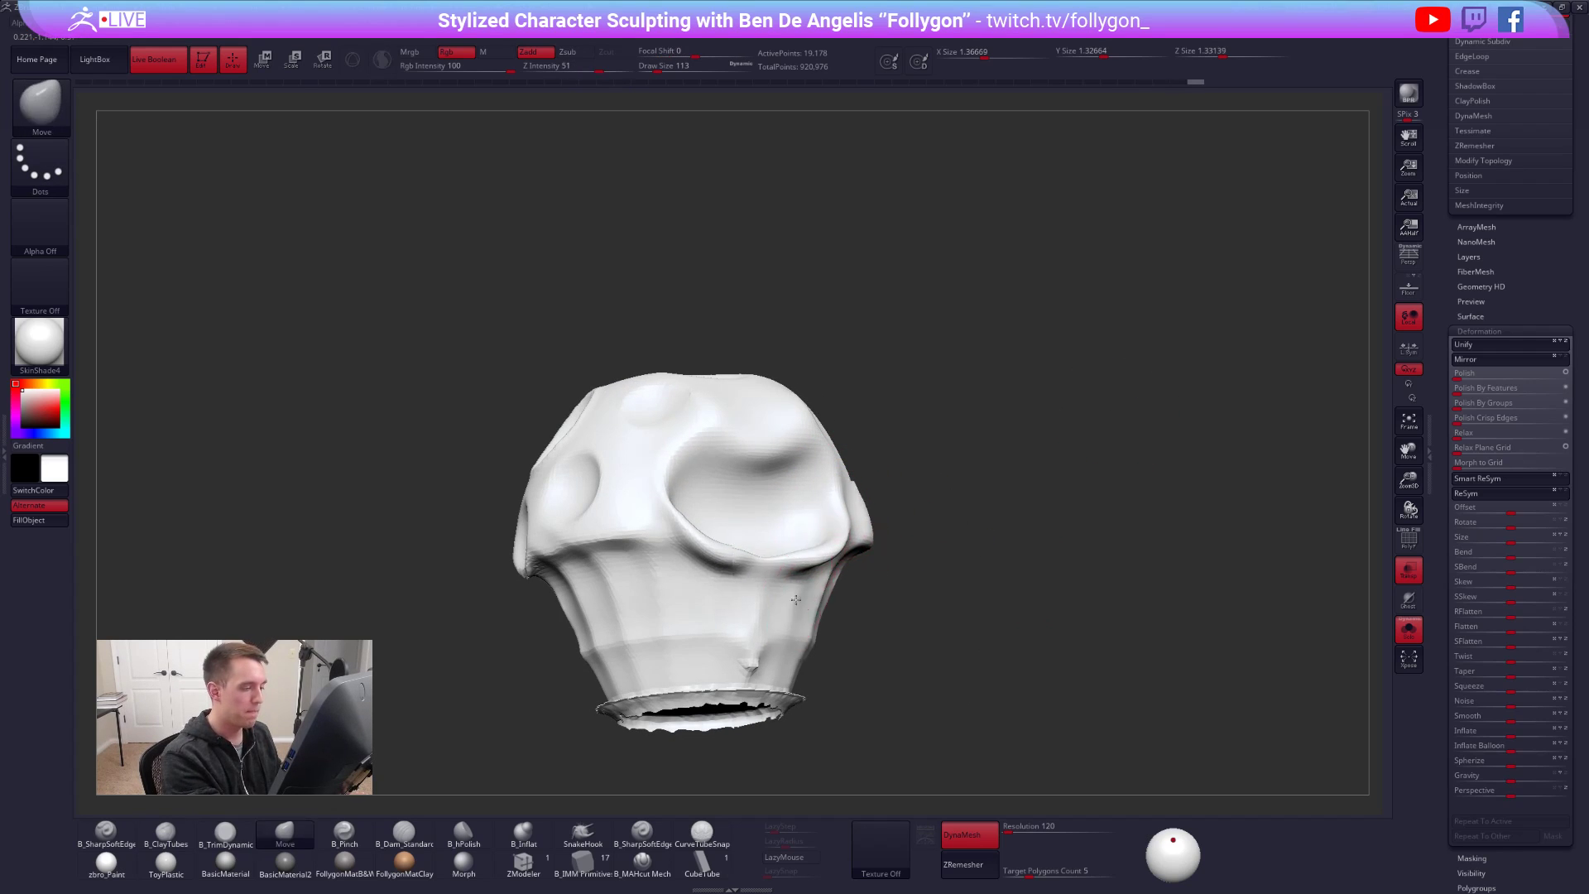
right_click_drag(816, 542, 938, 568, "shift")
mouse_move(915, 559)
left_mouse_down("shift")
mouse_move(952, 530)
mouse_move(898, 554)
mouse_move(819, 553)
mouse_move(766, 501)
left_mouse_up("shift")
right_click_drag(1007, 559, 1095, 522, "alt")
right_click_drag(1071, 466, 977, 497)
mouse_move(1113, 371)
left_mouse_down("shift")
mouse_move(1121, 326)
mouse_move(1097, 356)
left_mouse_up("shift")
- Smooth the remaining craters and bumps on the top, sides and back of the inner copy
right_click_drag(1080, 427, 966, 497)
left_click_drag(968, 530, 1015, 504, "shift")
right_click_drag(977, 517, 1026, 542, "shift")
right_click_drag(930, 560, 1018, 552)
mouse_move(881, 550)
left_mouse_down("shift")
mouse_move(770, 515)
mouse_move(674, 530)
left_mouse_up("shift")
right_click_drag(675, 530, 850, 504)
left_click_drag(851, 504, 654, 553, "shift")
mouse_move(654, 553)
right_mouse_down()
mouse_move(827, 530)
mouse_move(1011, 557)
mouse_move(956, 610)
right_mouse_up()
key("shift")
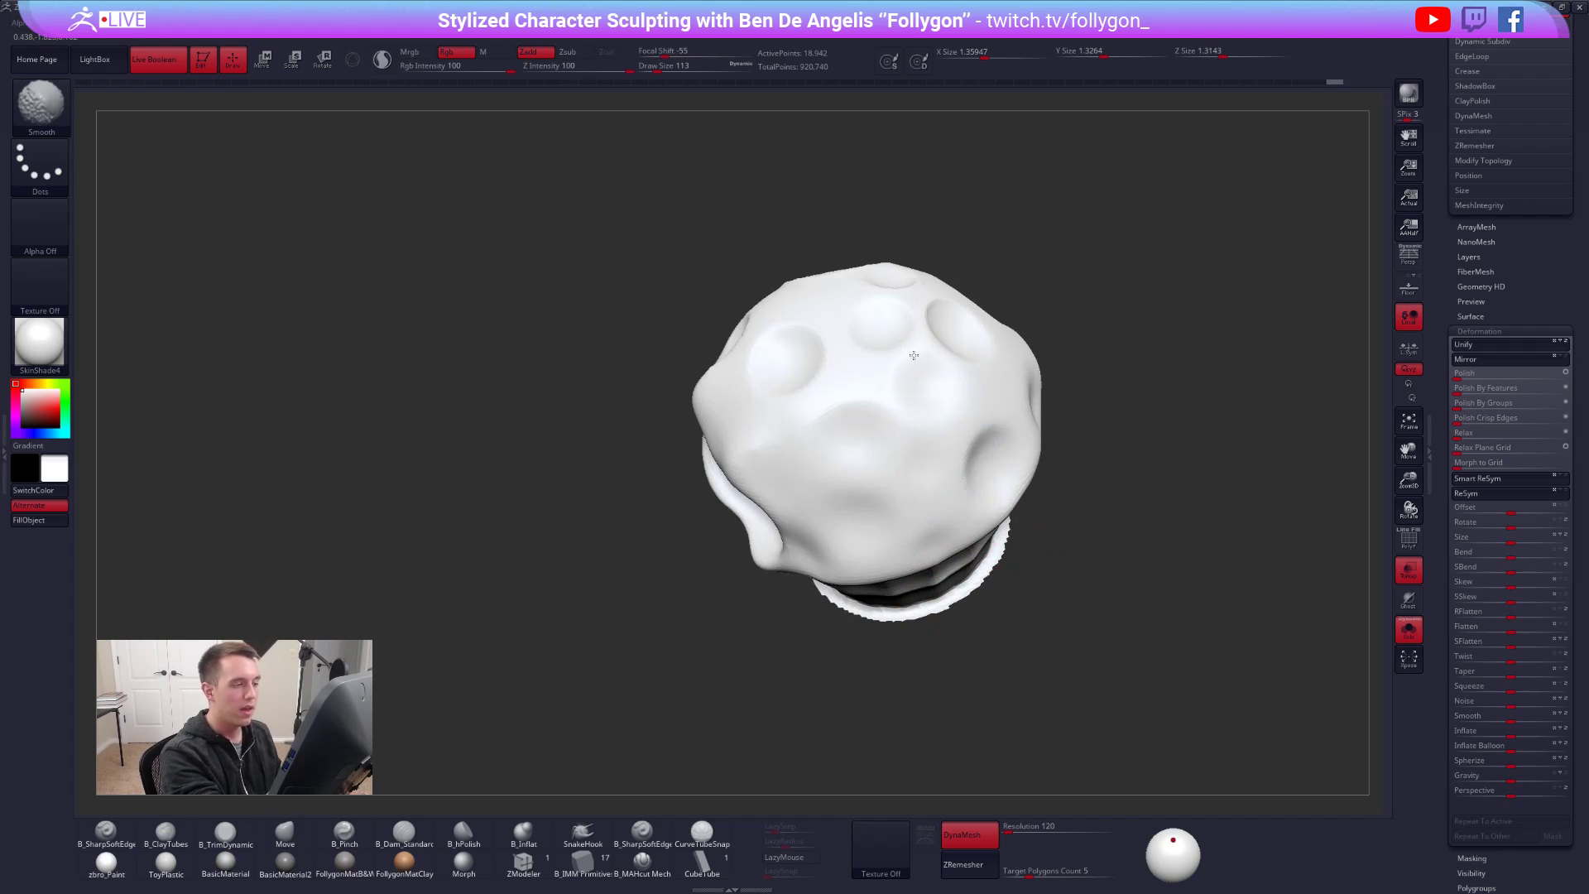
mouse_move(887, 426)
right_mouse_down()
mouse_move(933, 508)
mouse_move(893, 376)
right_mouse_up()
mouse_move(839, 344)
left_mouse_down("shift")
mouse_move(790, 330)
mouse_move(820, 308)
left_mouse_up("shift")
mouse_move(873, 408)
right_mouse_down()
mouse_move(1007, 437)
mouse_move(1044, 322)
right_mouse_up()
mouse_move(970, 540)
right_mouse_down("alt")
mouse_move(914, 507)
mouse_move(968, 571)
mouse_move(950, 544)
right_mouse_up("alt")
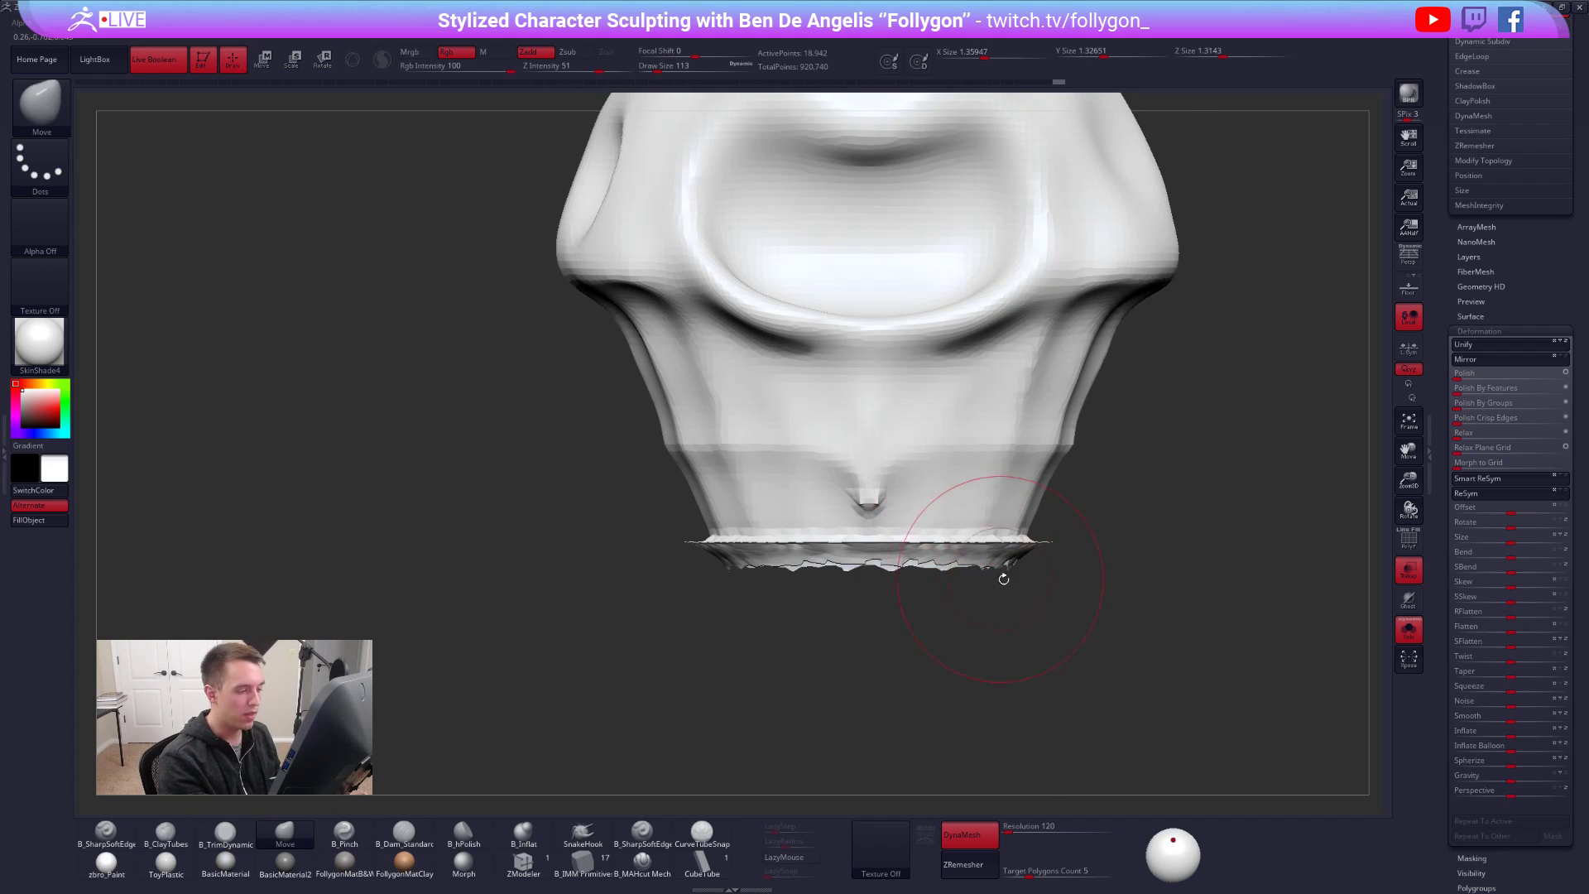
- Cut off the flared, jagged rim at the base of the inner copy
key("w")
key("q")
key("ctrl+shift+f")
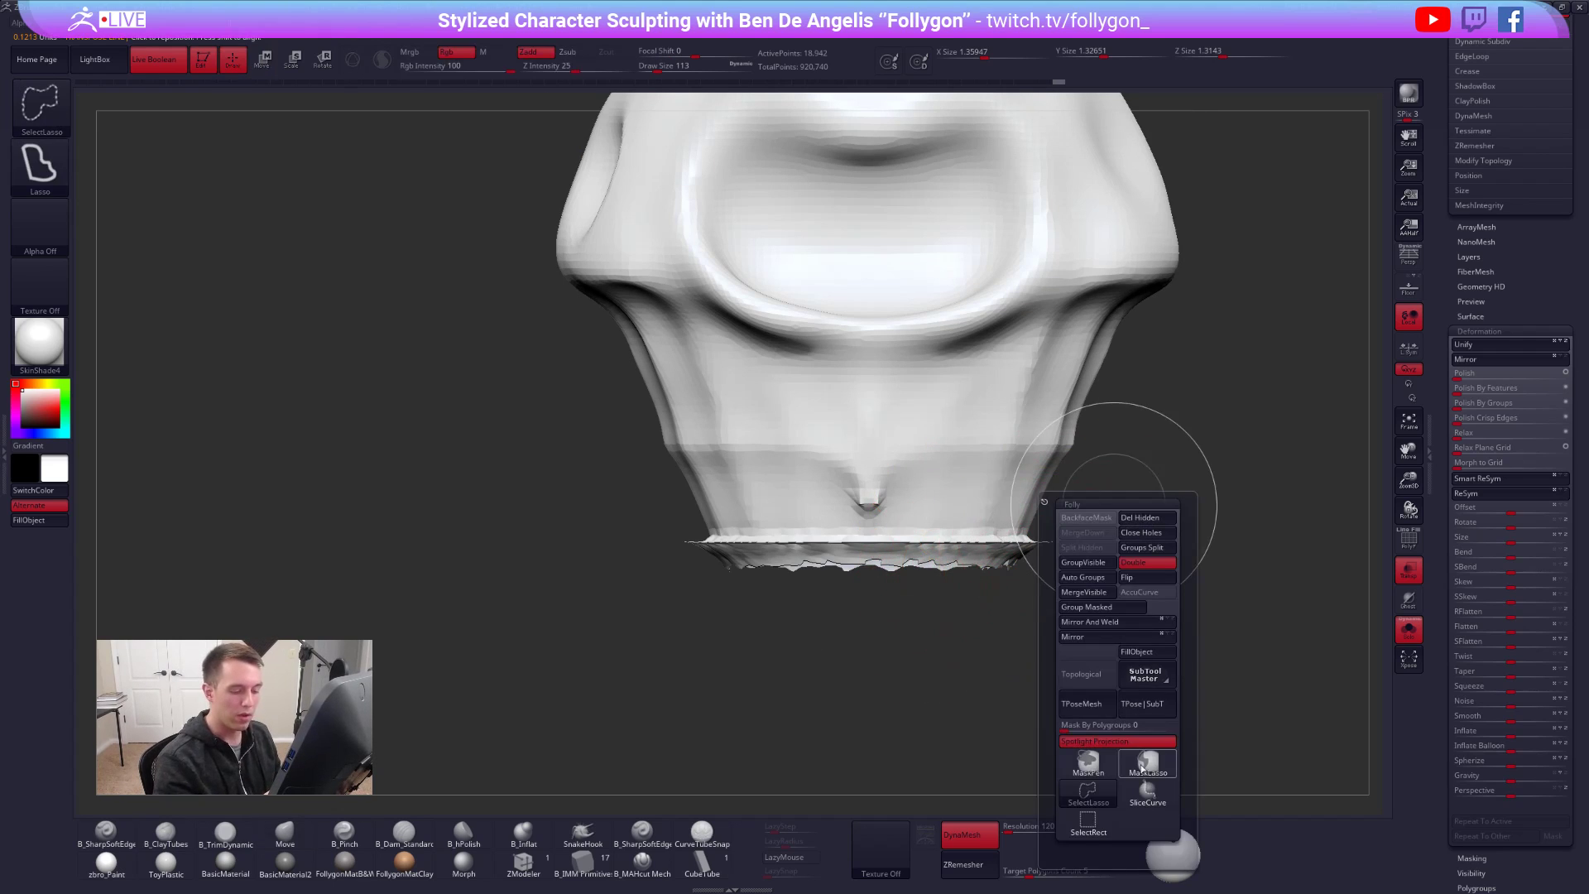
key("w")
right_click_drag(1192, 637, 1206, 548, "ctrl")
key("q")
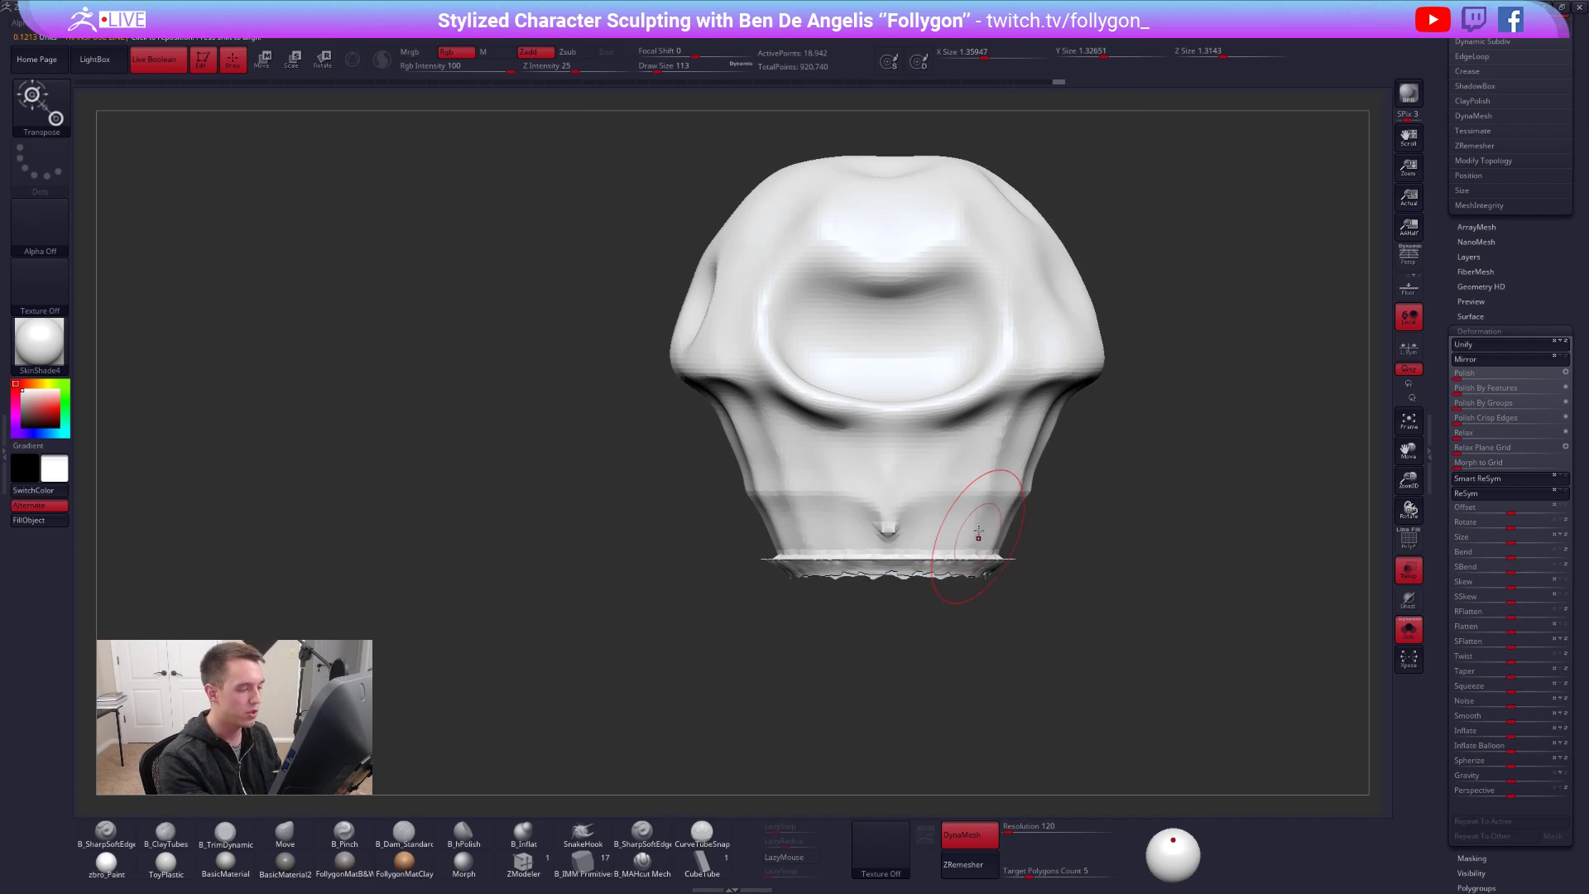
mouse_move(646, 555)
left_mouse_down("ctrl+shift")
mouse_move(1147, 554)
mouse_move(1122, 490)
mouse_move(1184, 449)
mouse_move(1073, 610)
left_mouse_up("ctrl+shift")
key("ctrl+shift+f")
left_click(1113, 518)
- Show the inner copy together with the painted original, turn transparency off and set the draw size to 96
key("shift+s")
mouse_move(946, 631)
left_mouse_down()
mouse_move(932, 621)
mouse_move(1013, 626)
mouse_move(996, 610)
left_mouse_up()
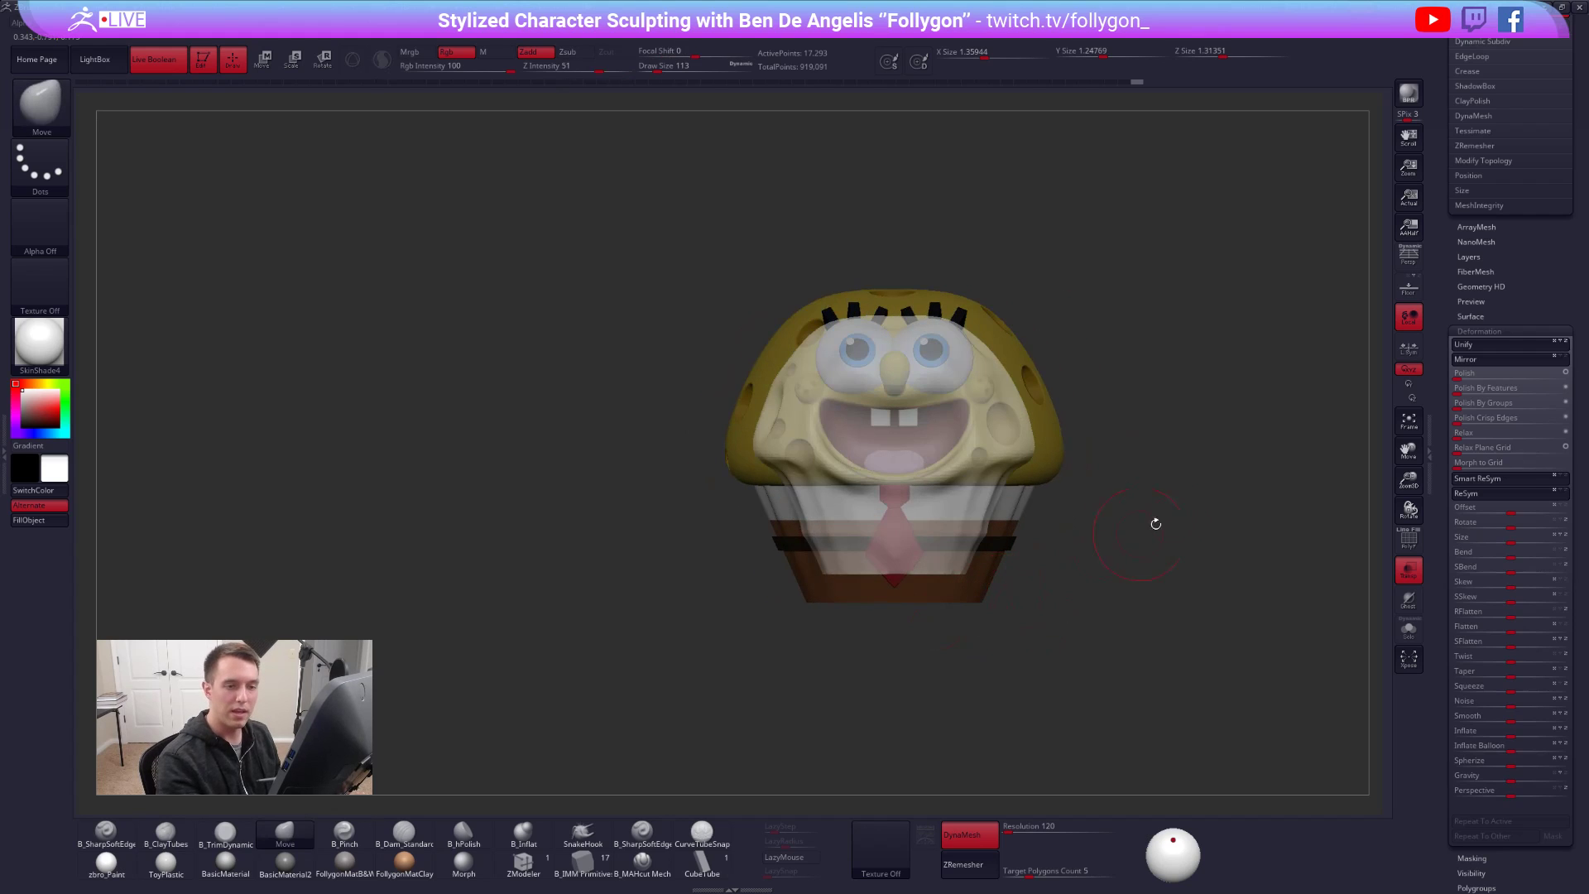
left_click_drag(1466, 311, 1415, 586)
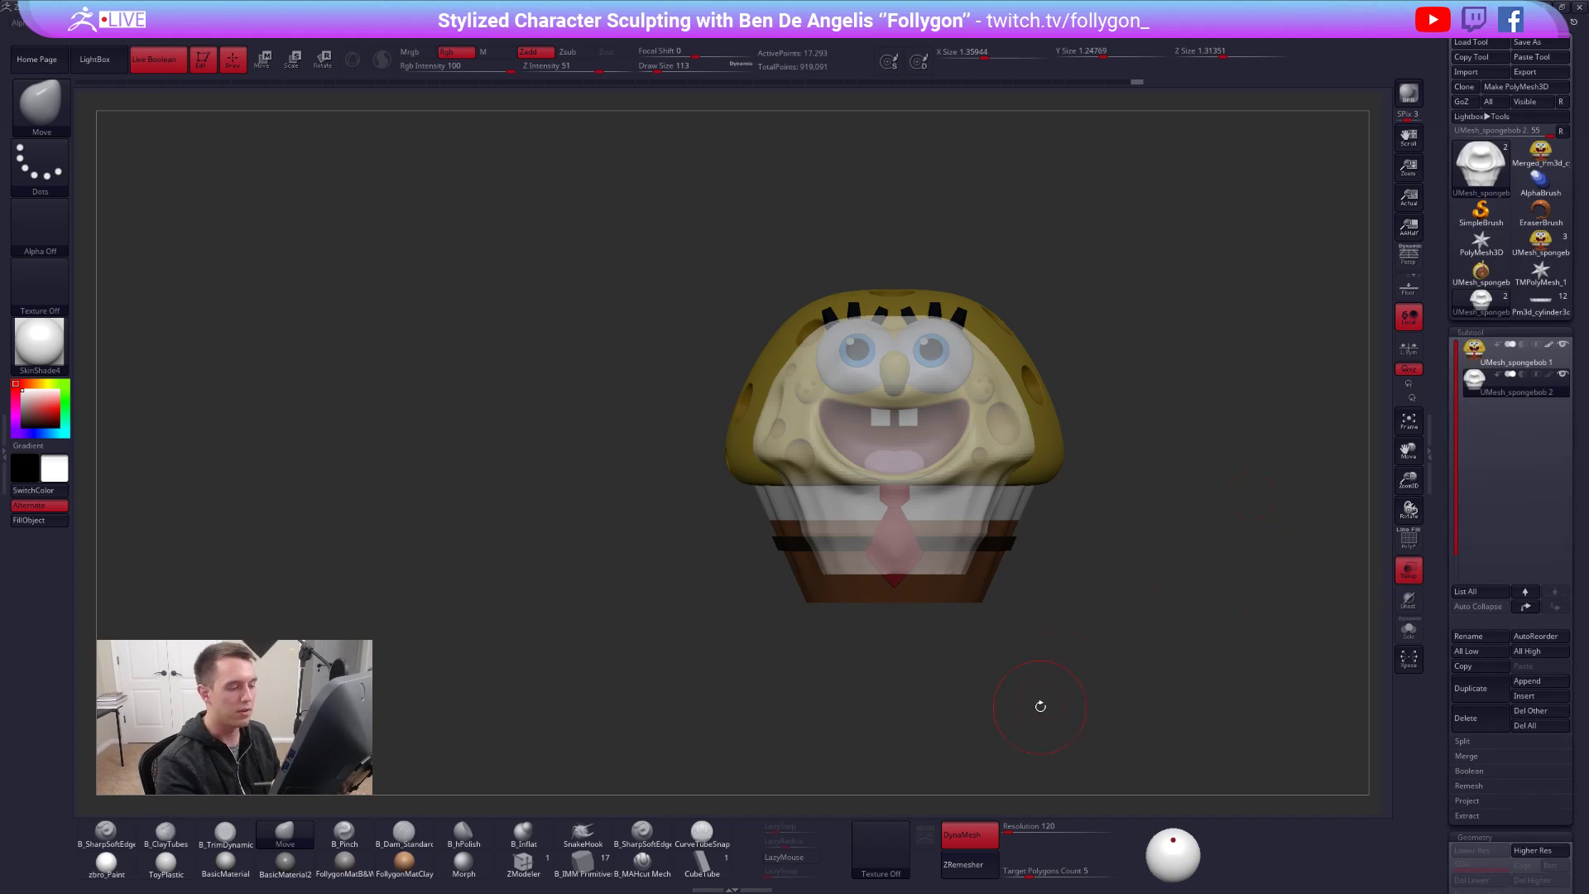
left_click_drag(1202, 666, 1220, 670)
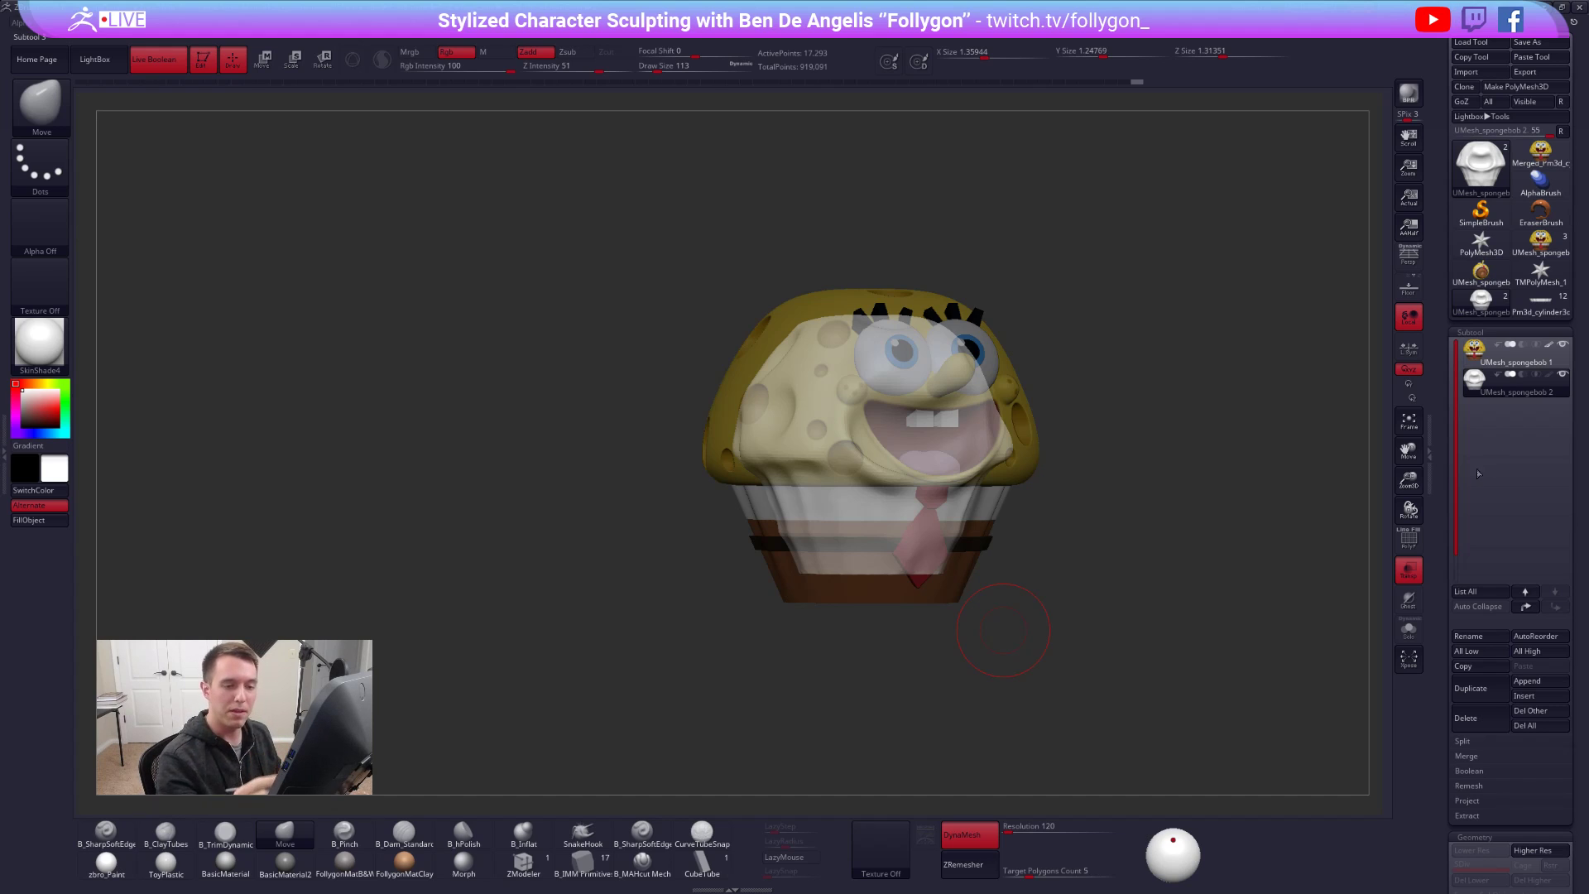
left_click(1408, 570)
left_click_drag(1192, 579, 1155, 723)
left_click_drag(1145, 626, 1121, 602, "alt")
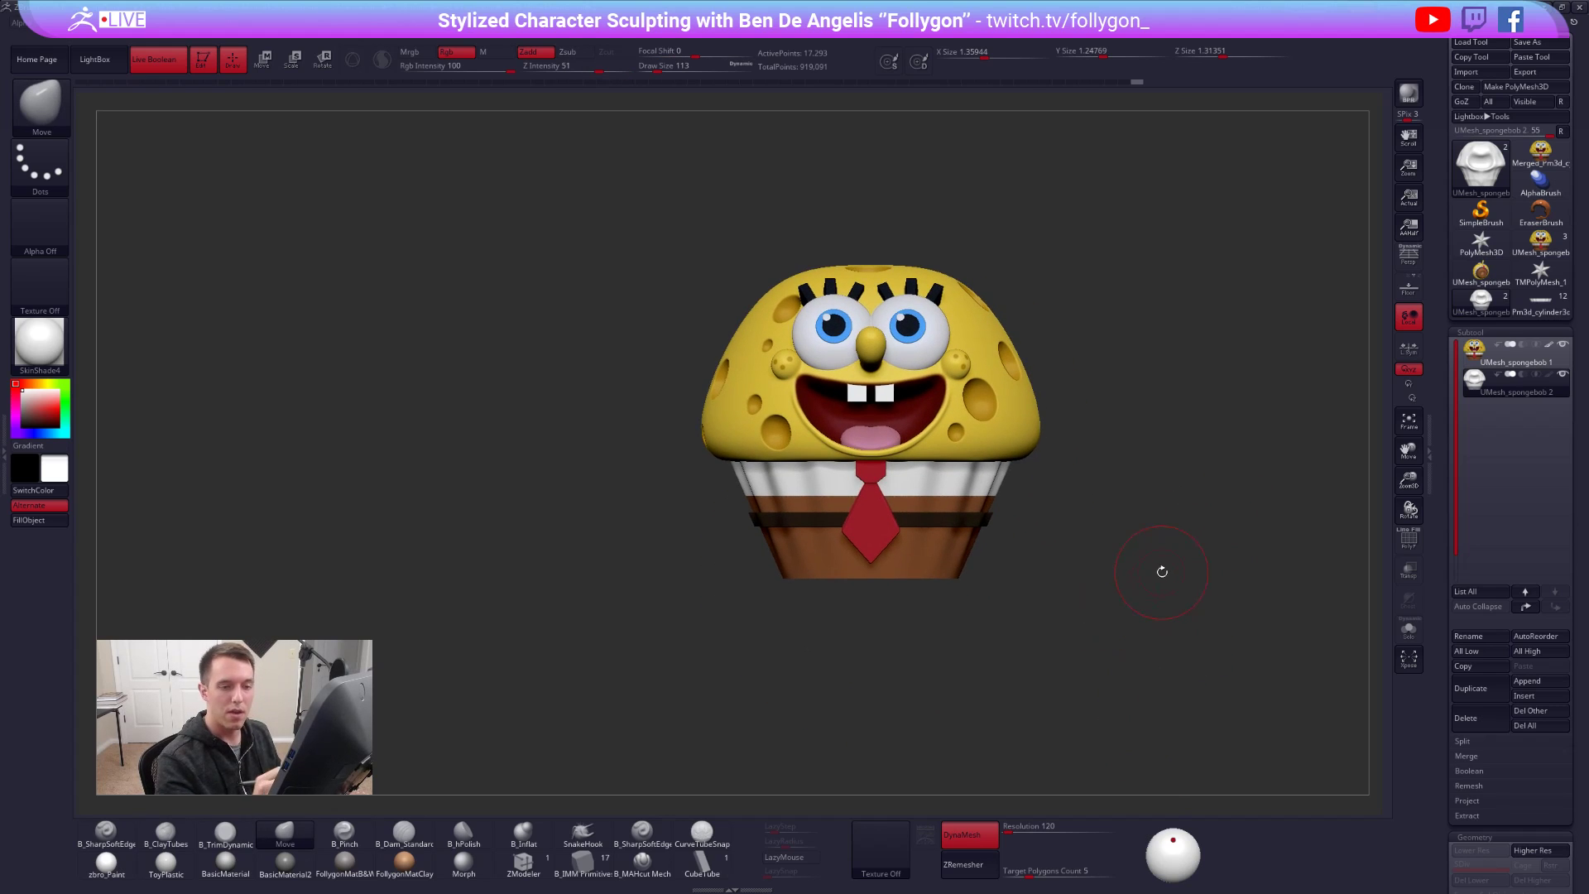
mouse_move(1482, 387)
left_click_drag(1153, 432, 1121, 497, "alt")
key("space")
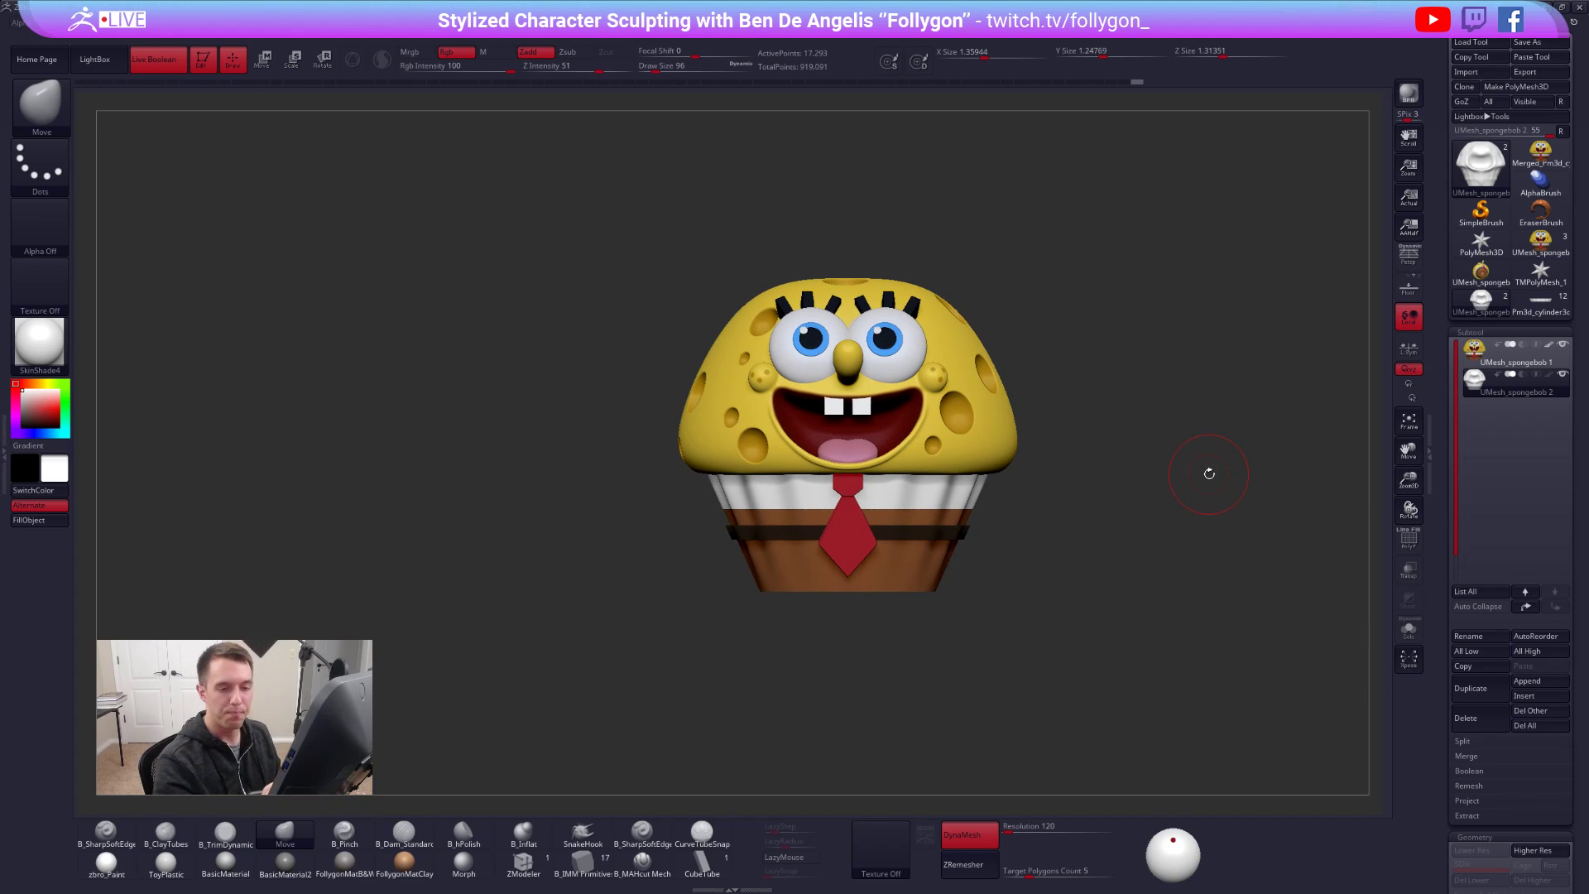
- Isolate the trimmed inner copy, duplicate its subtool and check the polygroups on the flat base in polyframe view
key("shift+s")
left_click(1482, 692)
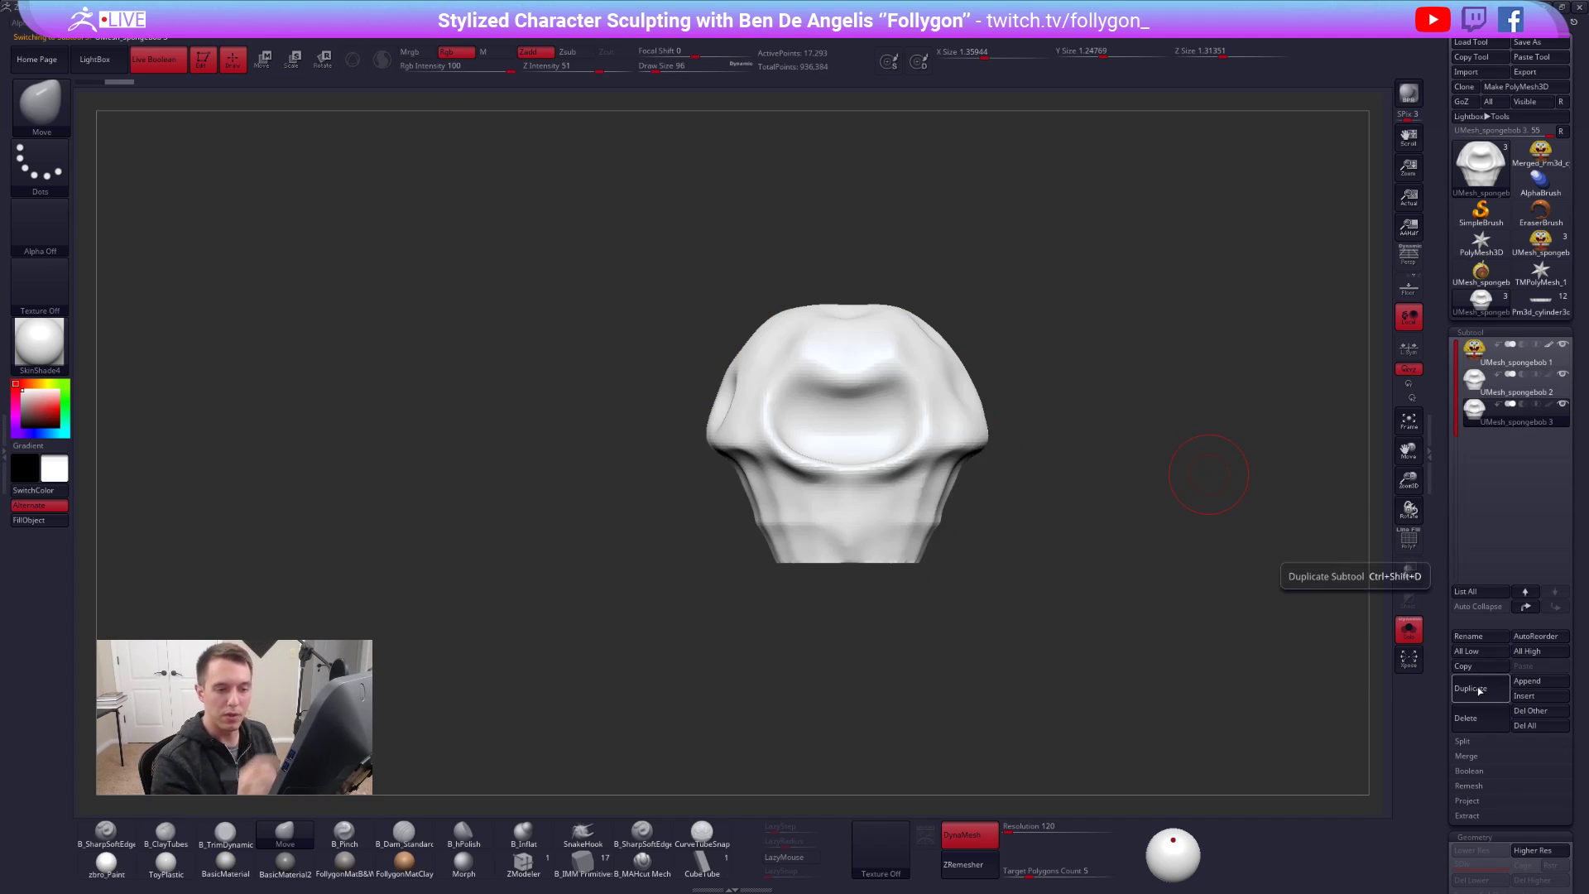
left_click_drag(1029, 607, 1039, 477)
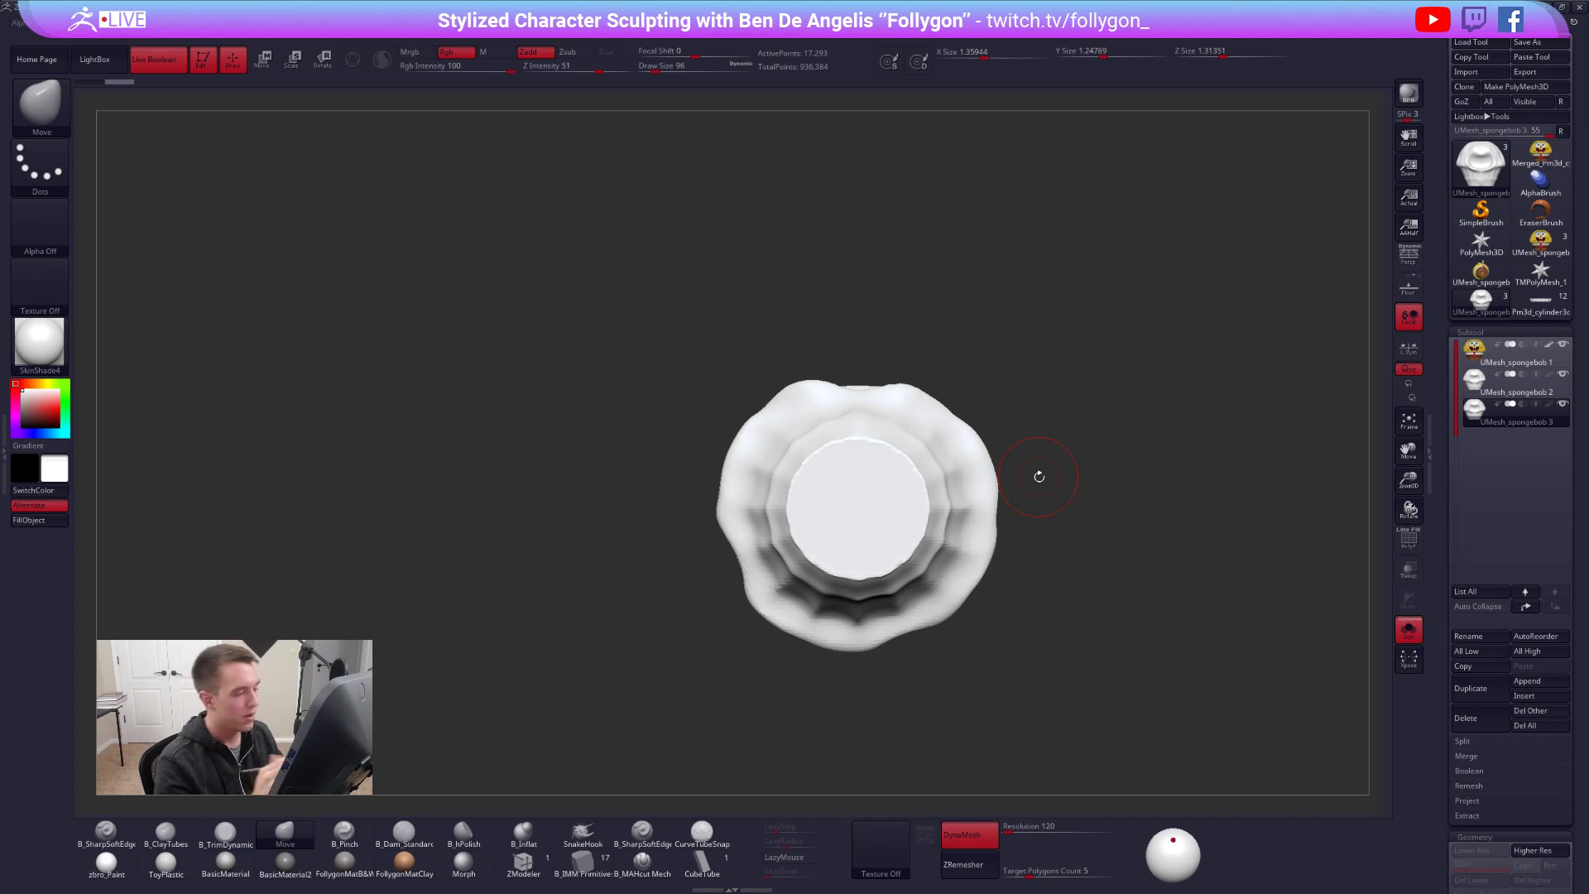
mouse_move(866, 497)
right_mouse_down("ctrl")
mouse_move(905, 568)
mouse_move(879, 521)
right_mouse_up("ctrl")
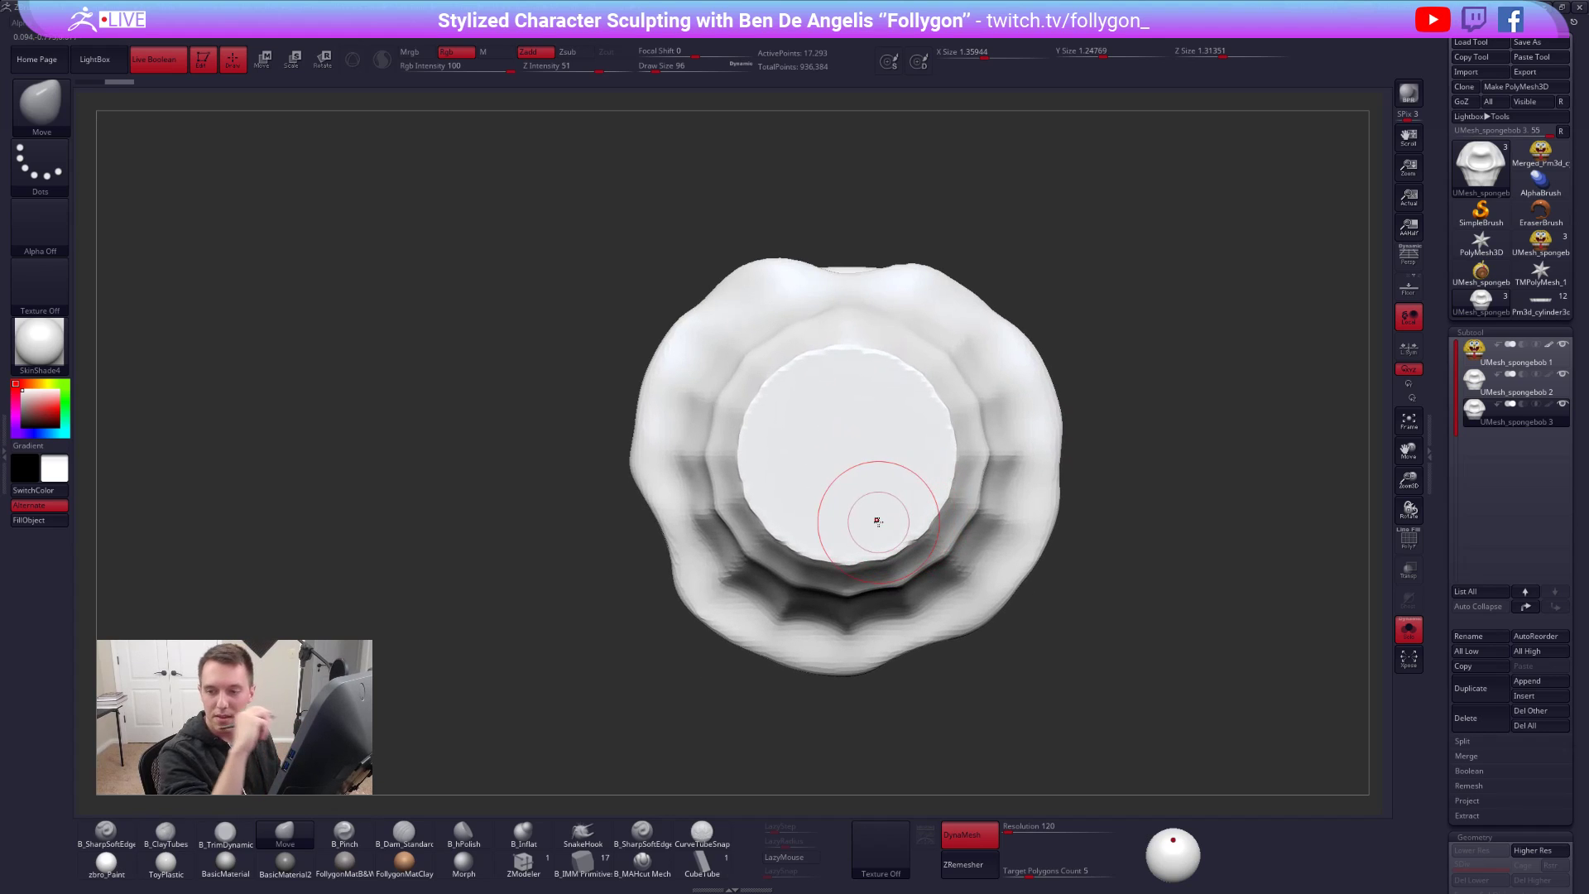
right_click_drag(978, 464, 977, 433, "alt")
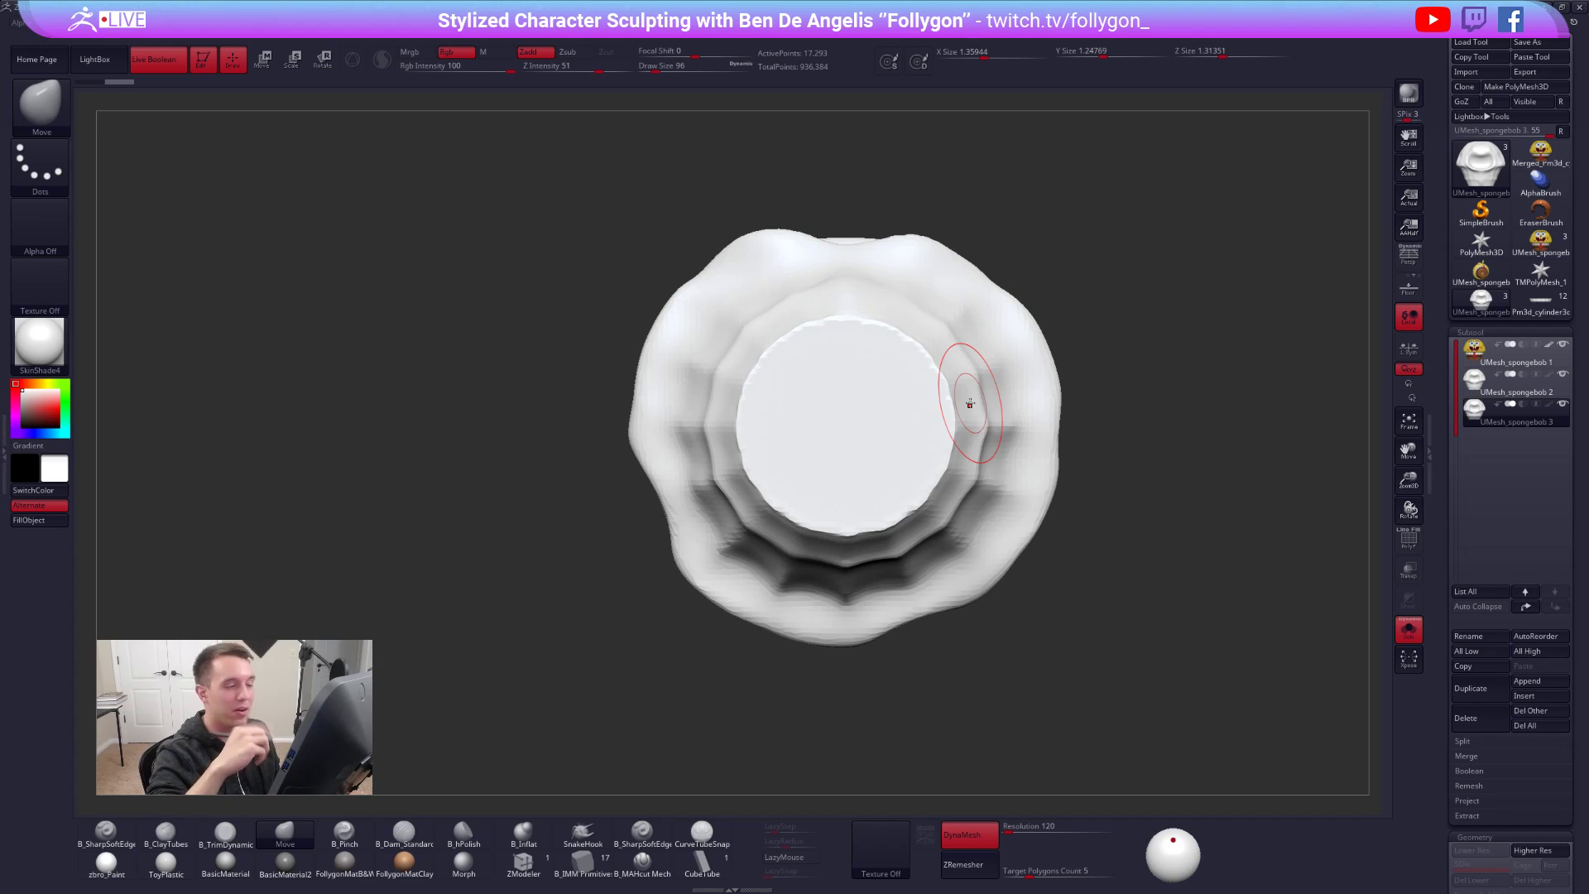
key("b")
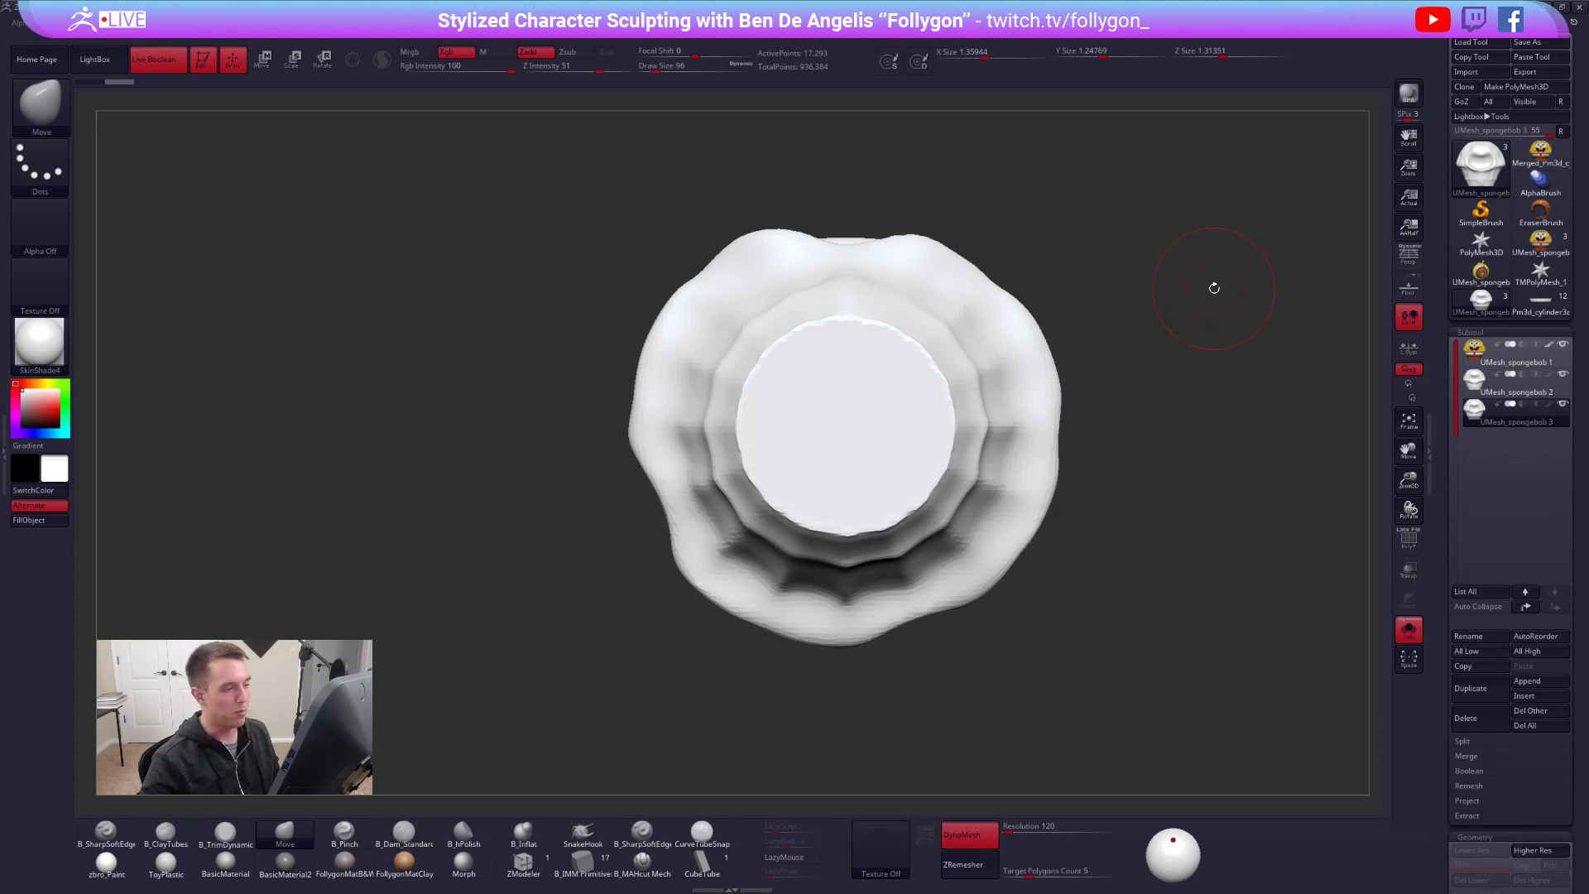
left_click_drag(1102, 377, 1121, 398, "alt")
key("shift+f")
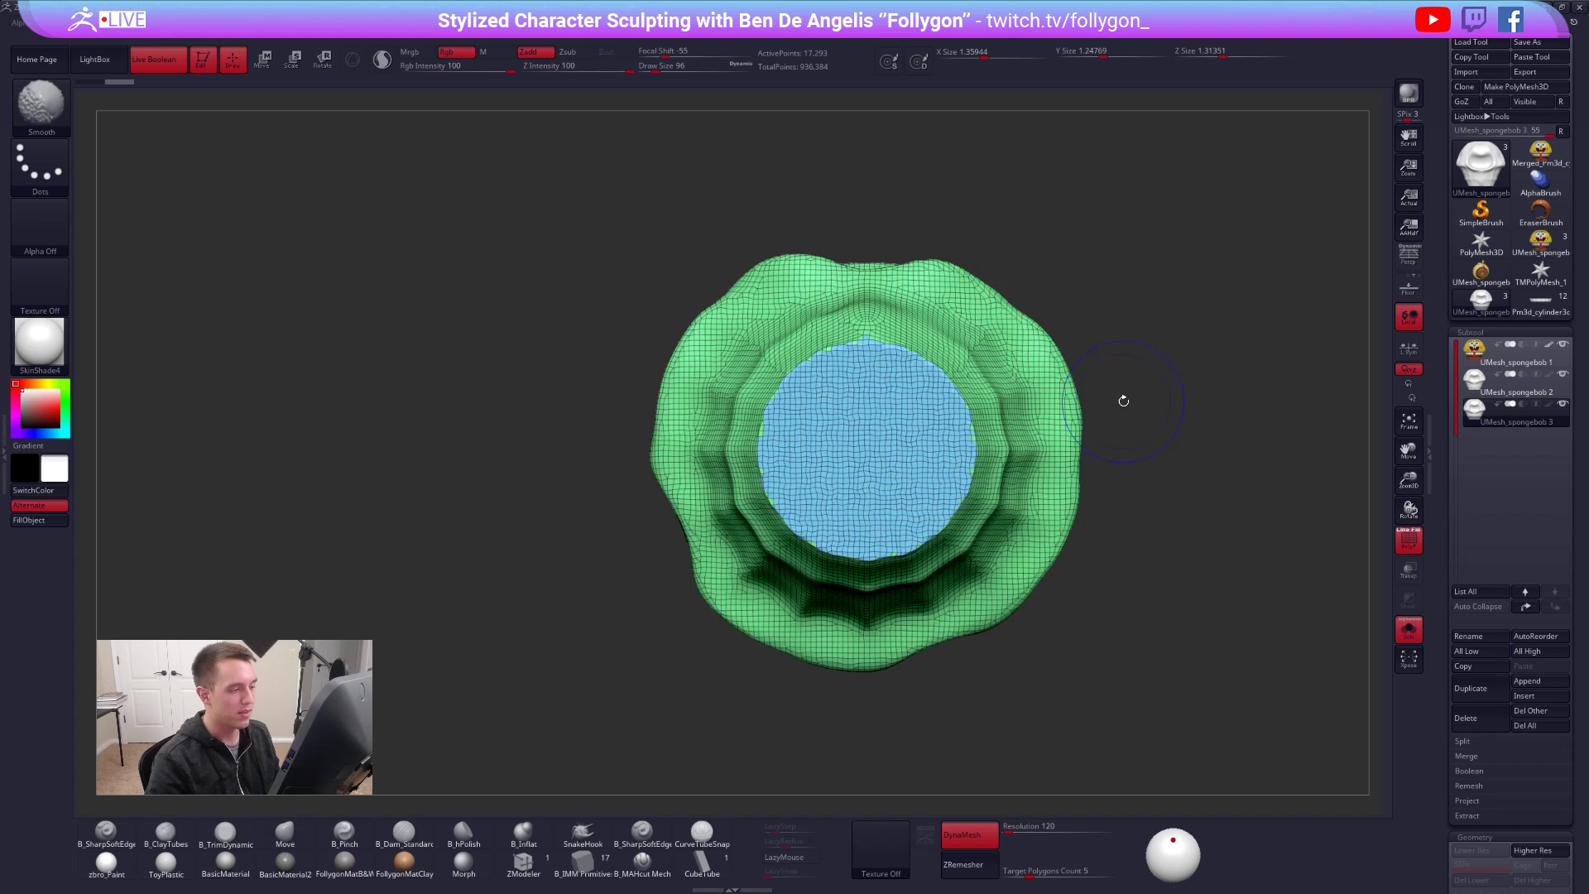
key("shift+f")
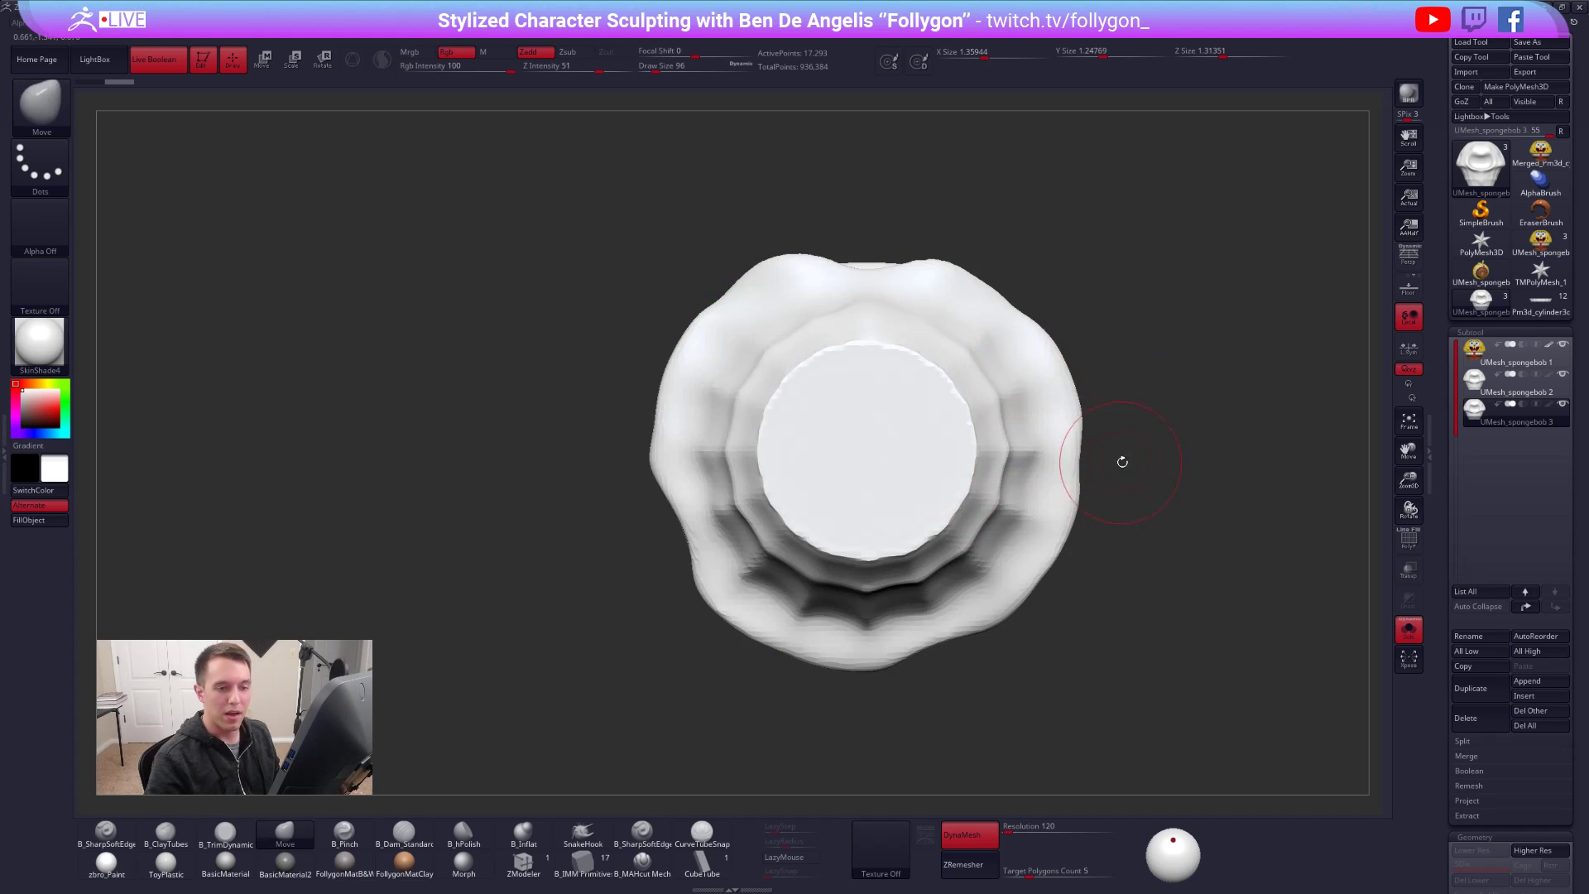
- Insert a low-poly cylinder primitive at the centre of the flat base and delete the rest of the duplicated mesh
left_click(580, 859)
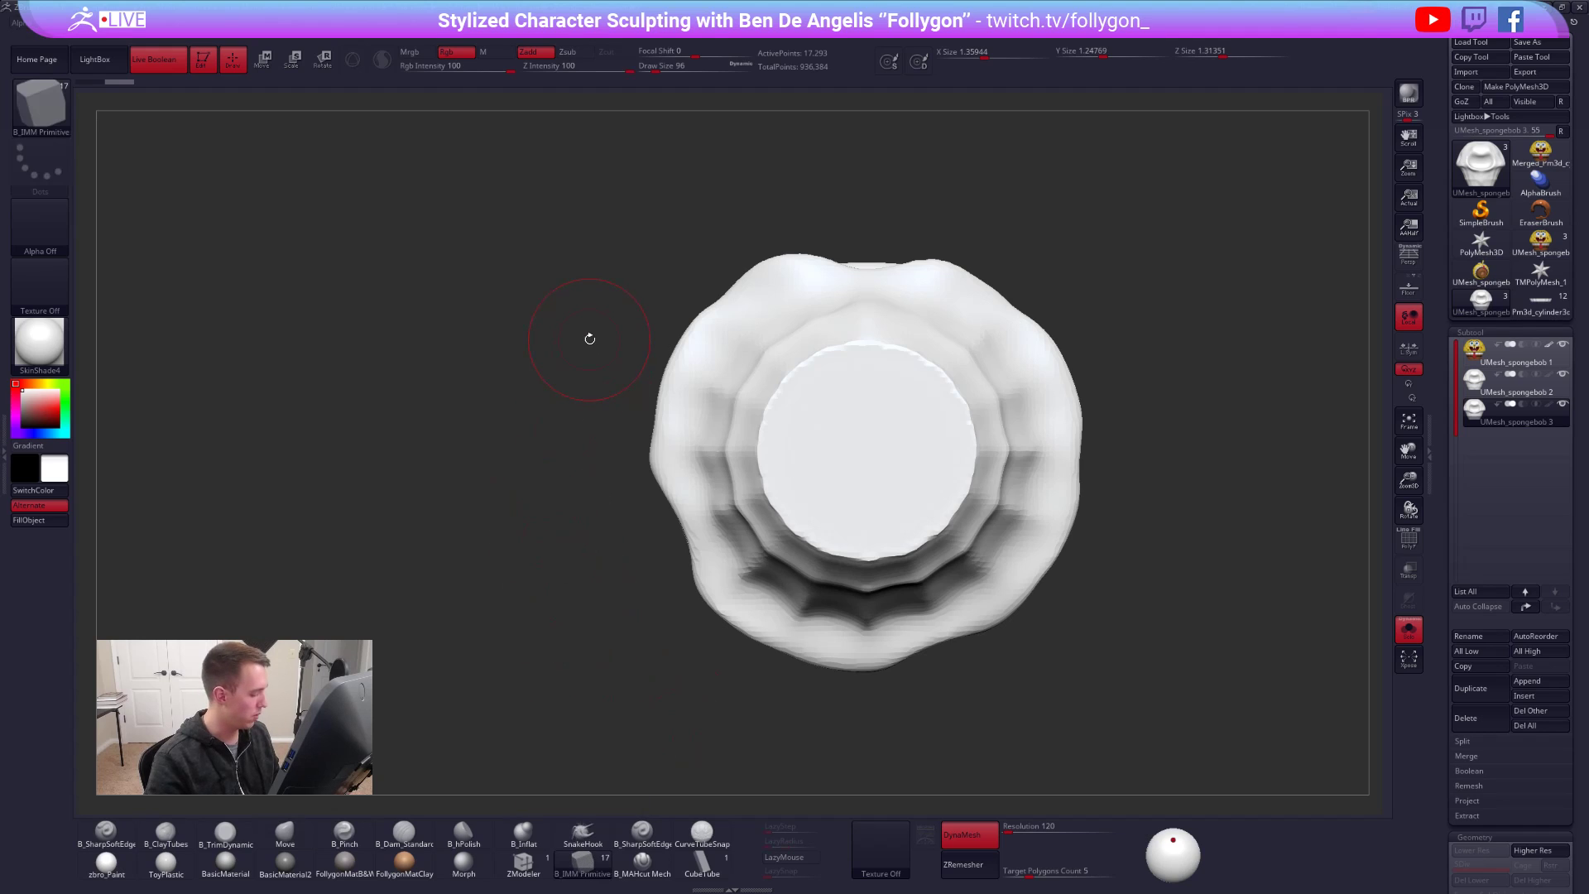
key("m")
left_click(742, 452)
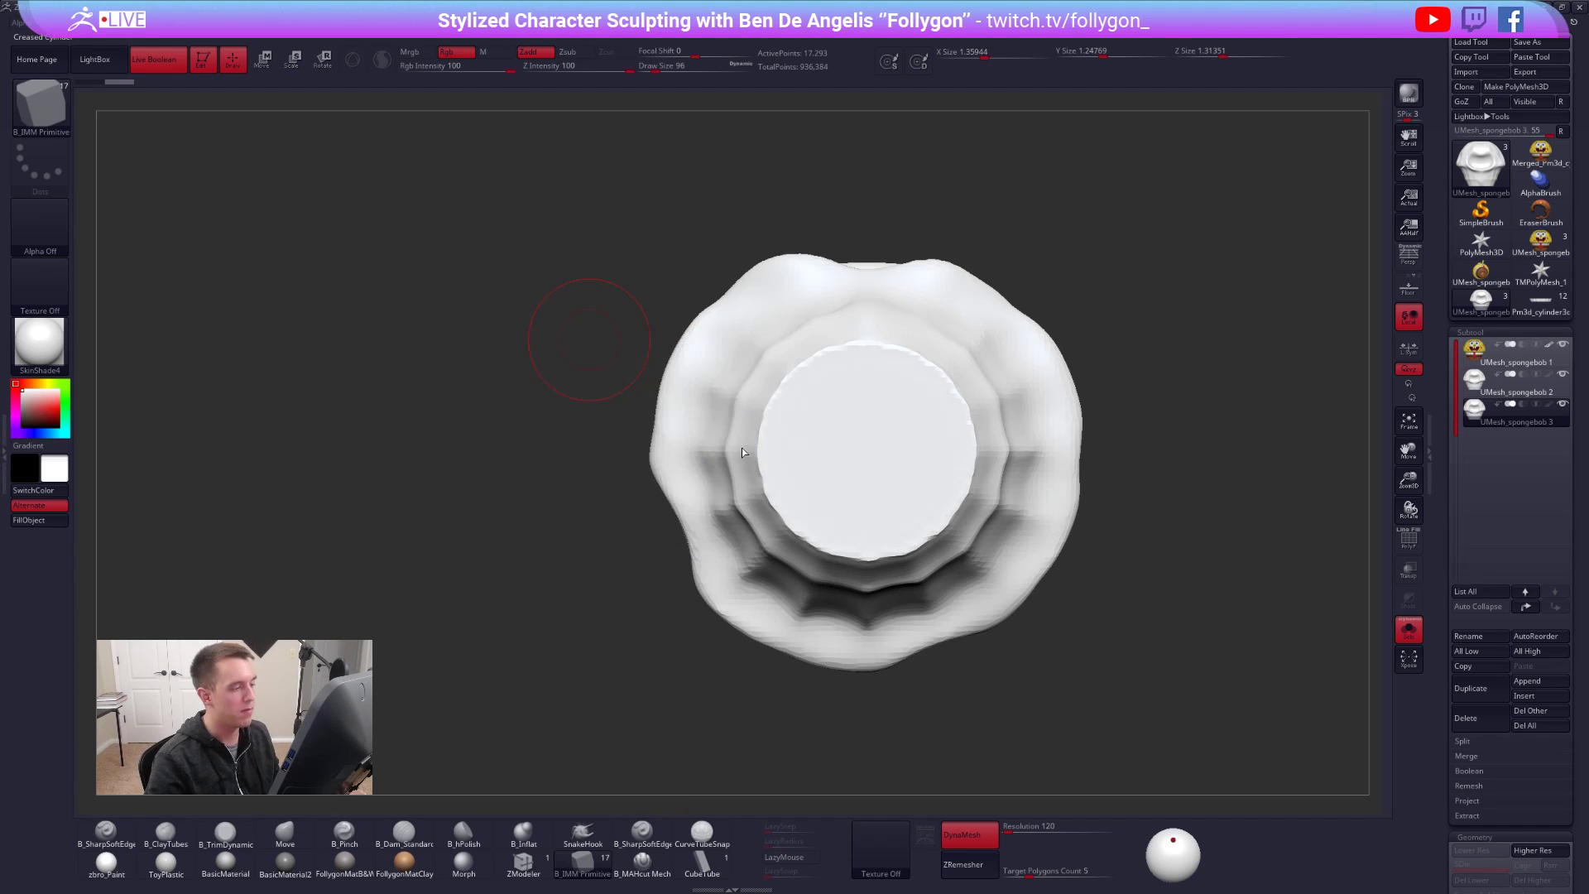
left_click_drag(869, 452, 862, 536)
key("shift+f")
right_click_drag(866, 454, 1016, 493)
left_click(977, 477, "ctrl+shift")
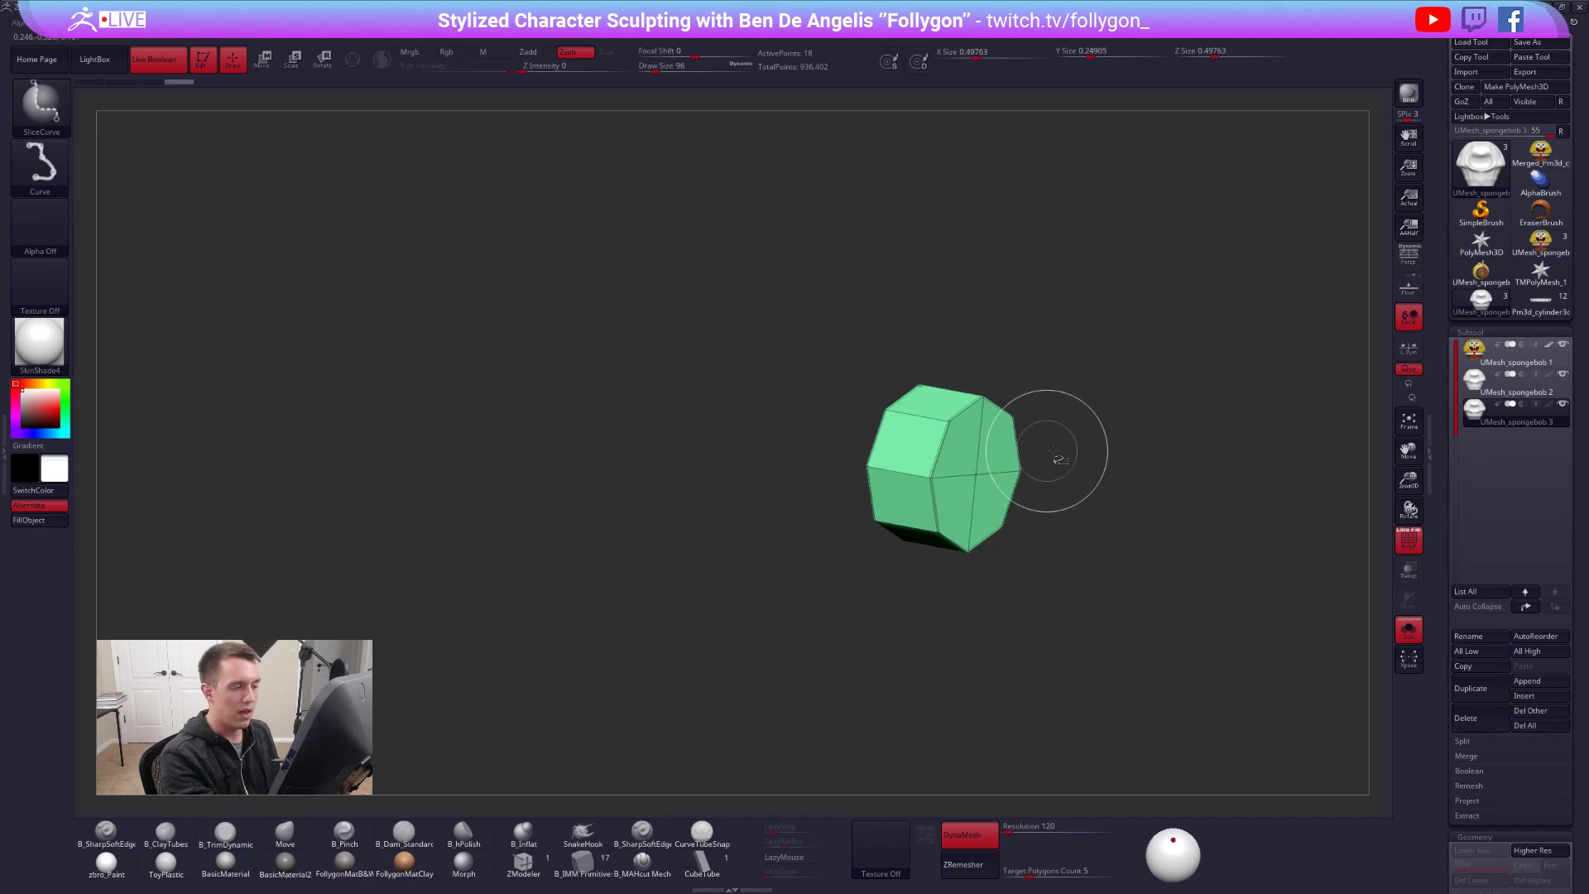
key("space")
left_click(1082, 491)
- Preview the cylinder with dynamic subdivision and examine its rim edges with polyframe off
right_click_drag(826, 603, 987, 642)
key("d")
key("shift+f")
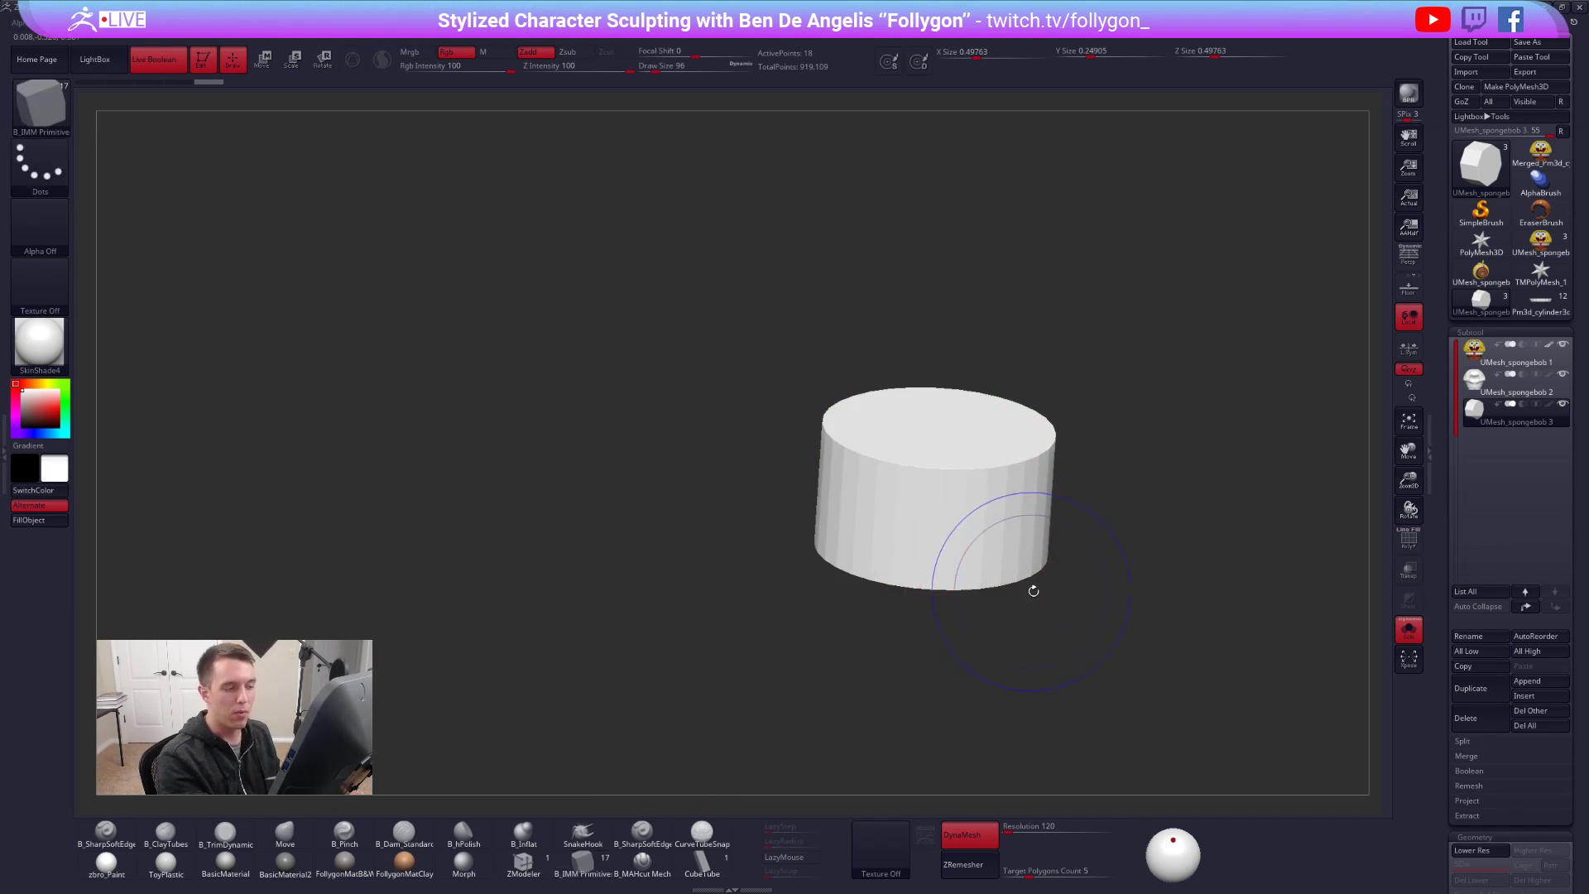
right_click_drag(1018, 587, 1002, 575)
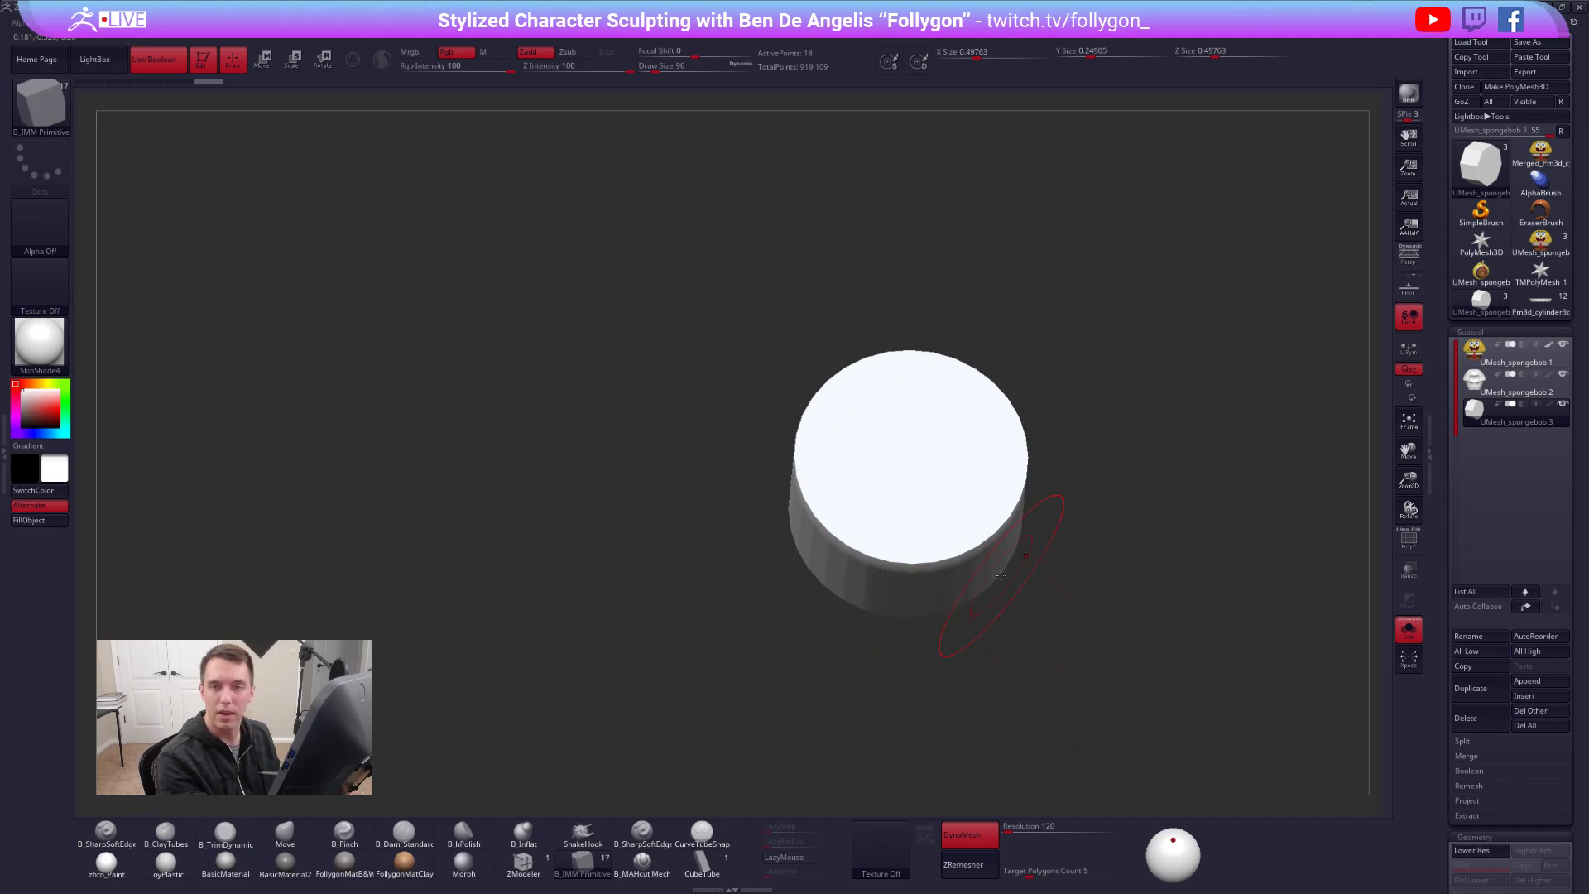
key("space")
left_click_drag(1206, 539, 1197, 538)
right_click_drag(1219, 568, 1179, 536, "alt")
- Turn off dynamic subdivision and hide the cylinder's end caps in polyframe view, leaving only the side wall
left_click_drag(1445, 519, 1454, 360)
key("shift+d")
key("shift+f")
left_click(864, 729)
mouse_move(878, 410)
left_mouse_down("ctrl+alt+shift")
mouse_move(857, 425)
mouse_move(874, 421)
left_mouse_up("ctrl+alt+shift")
right_click_drag(937, 497, 971, 452)
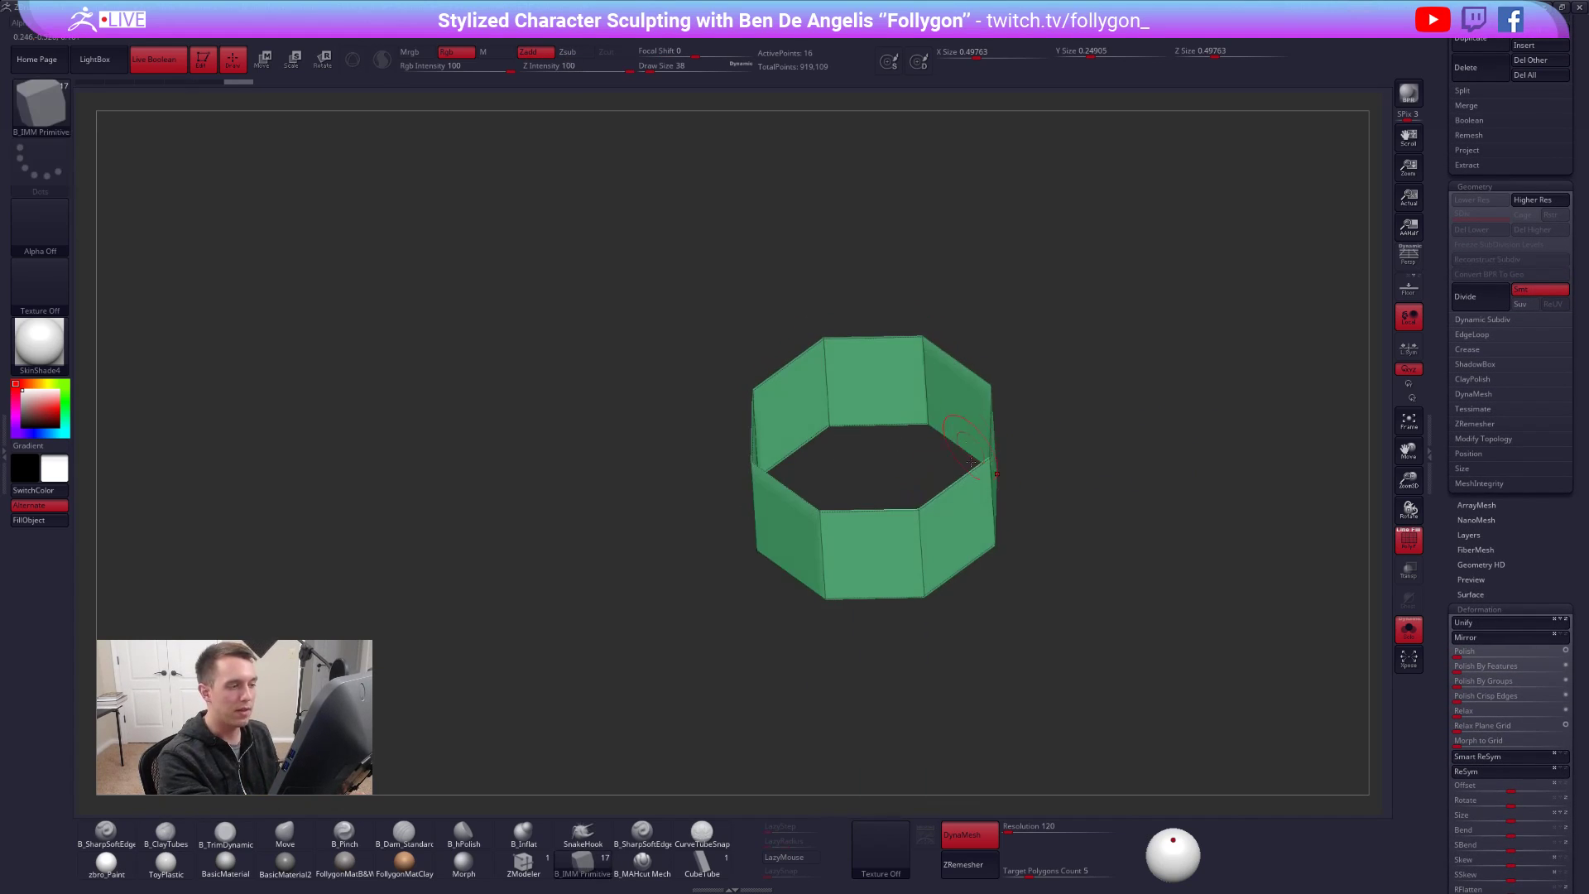
- Crease the side wall's rim edges with a crease tolerance of 180, reveal the end caps and turn dynamic subdivision on
left_click(1486, 349)
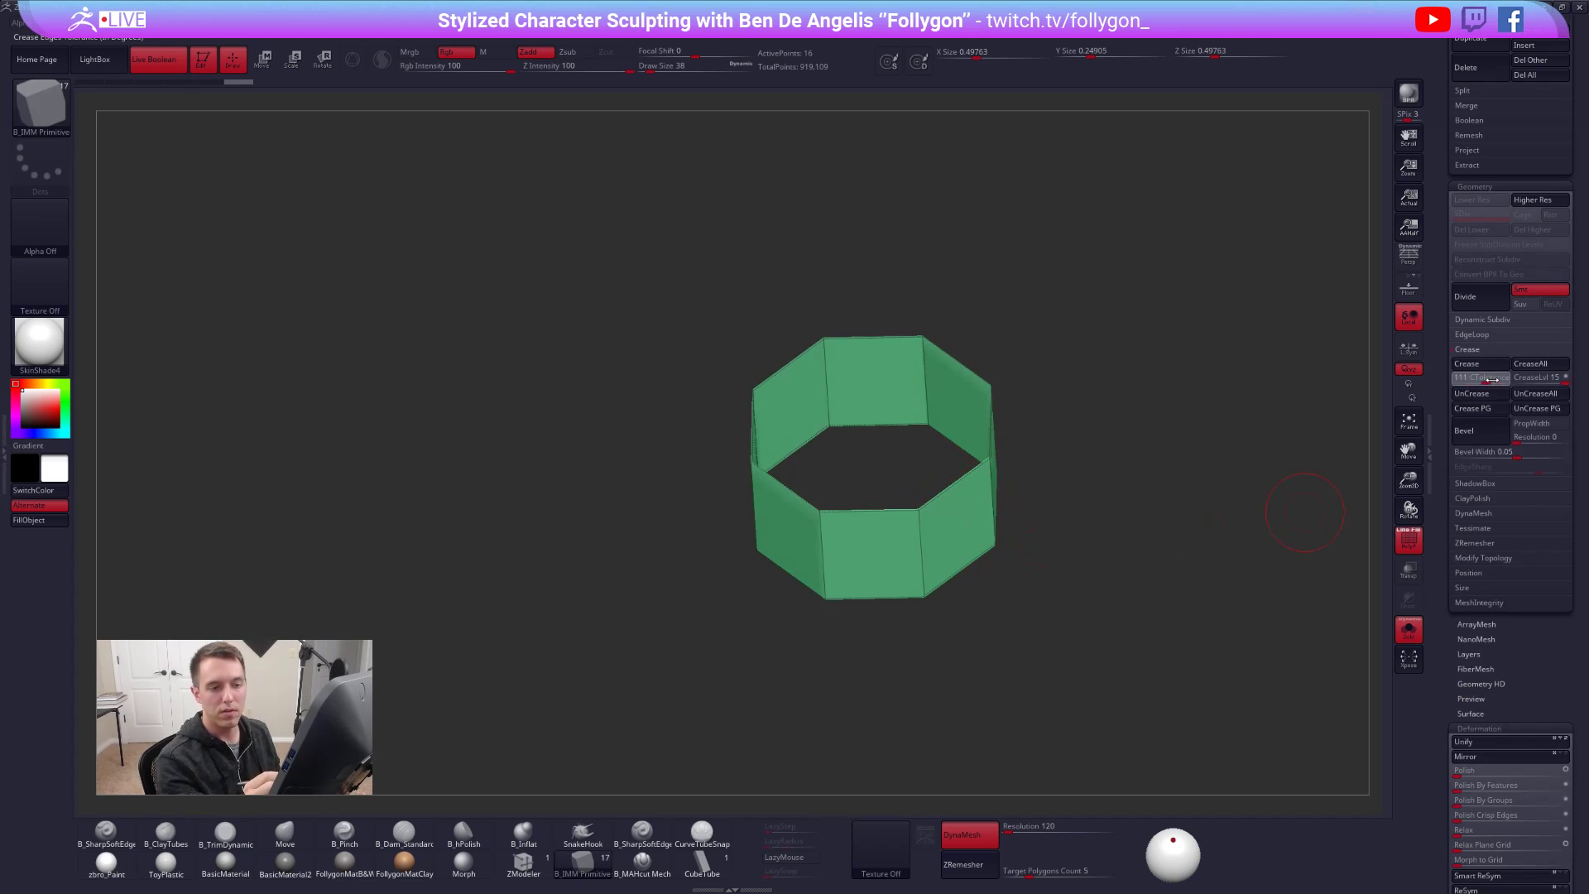
left_click_drag(1504, 382, 1530, 395)
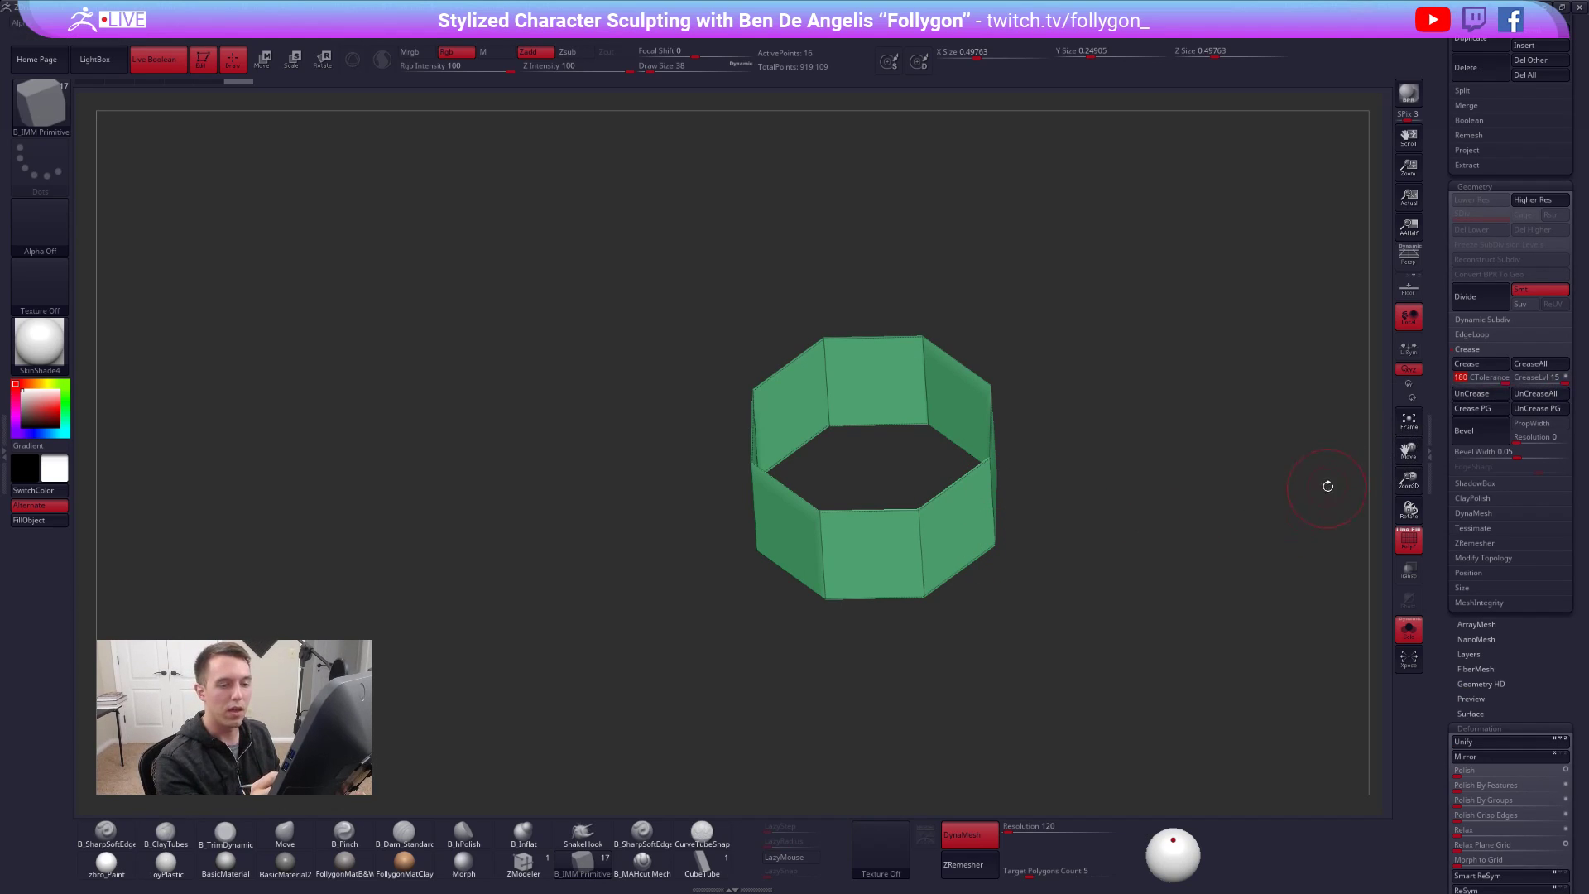
left_click(1486, 351)
left_click(1140, 476, "ctrl+shift")
key("d")
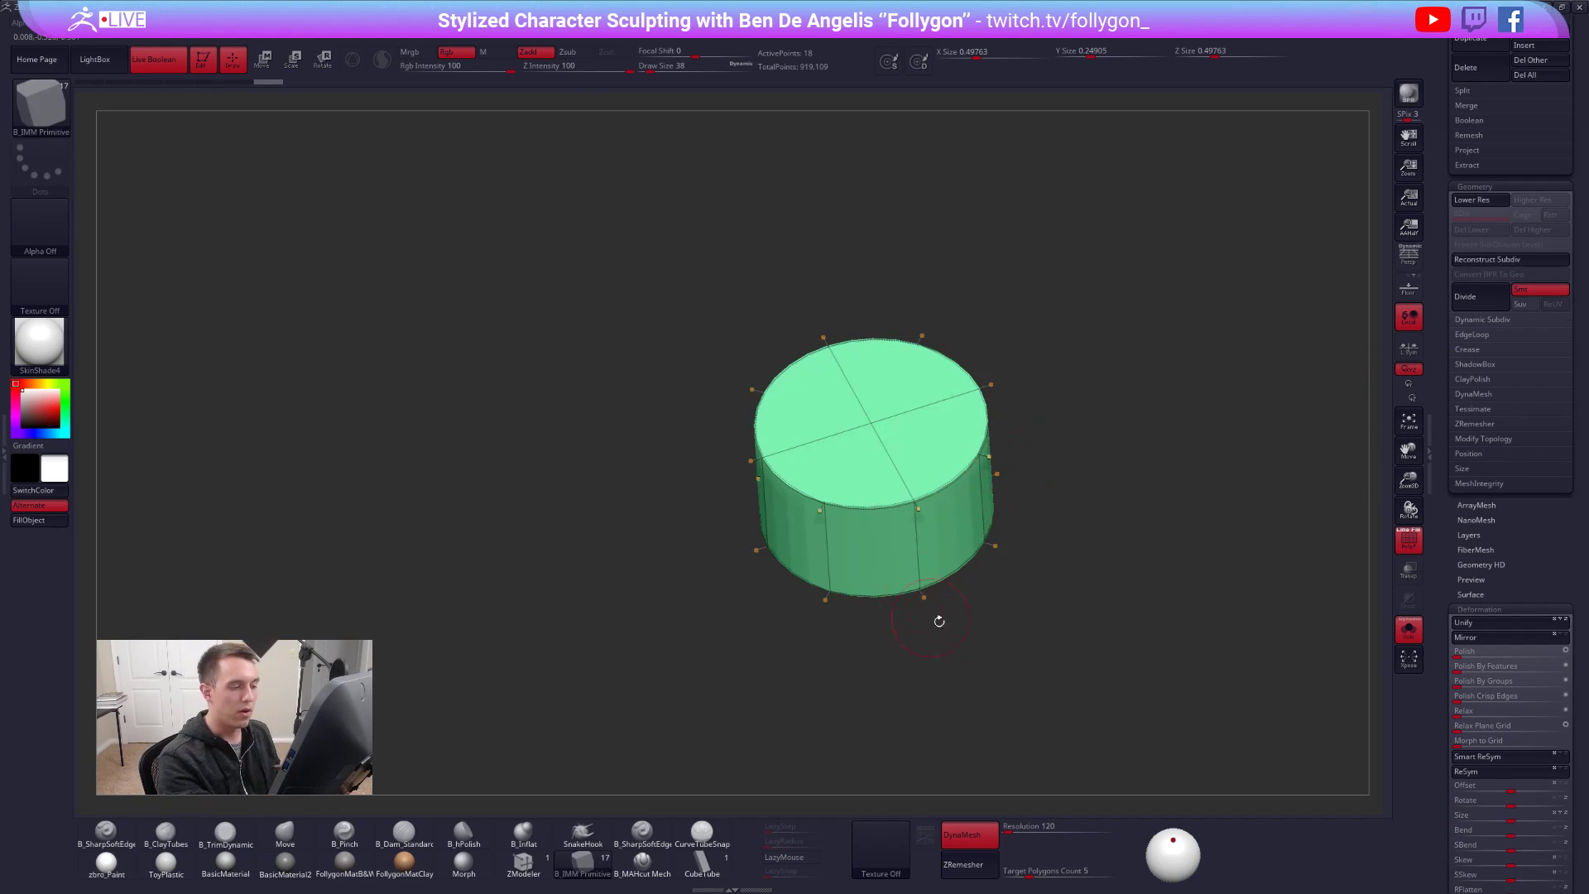
- Turn off polyframe and show the cylinder together with the other subtools in a transparent front view
left_click_drag(932, 617, 1047, 610)
left_click_drag(1442, 286, 1442, 828)
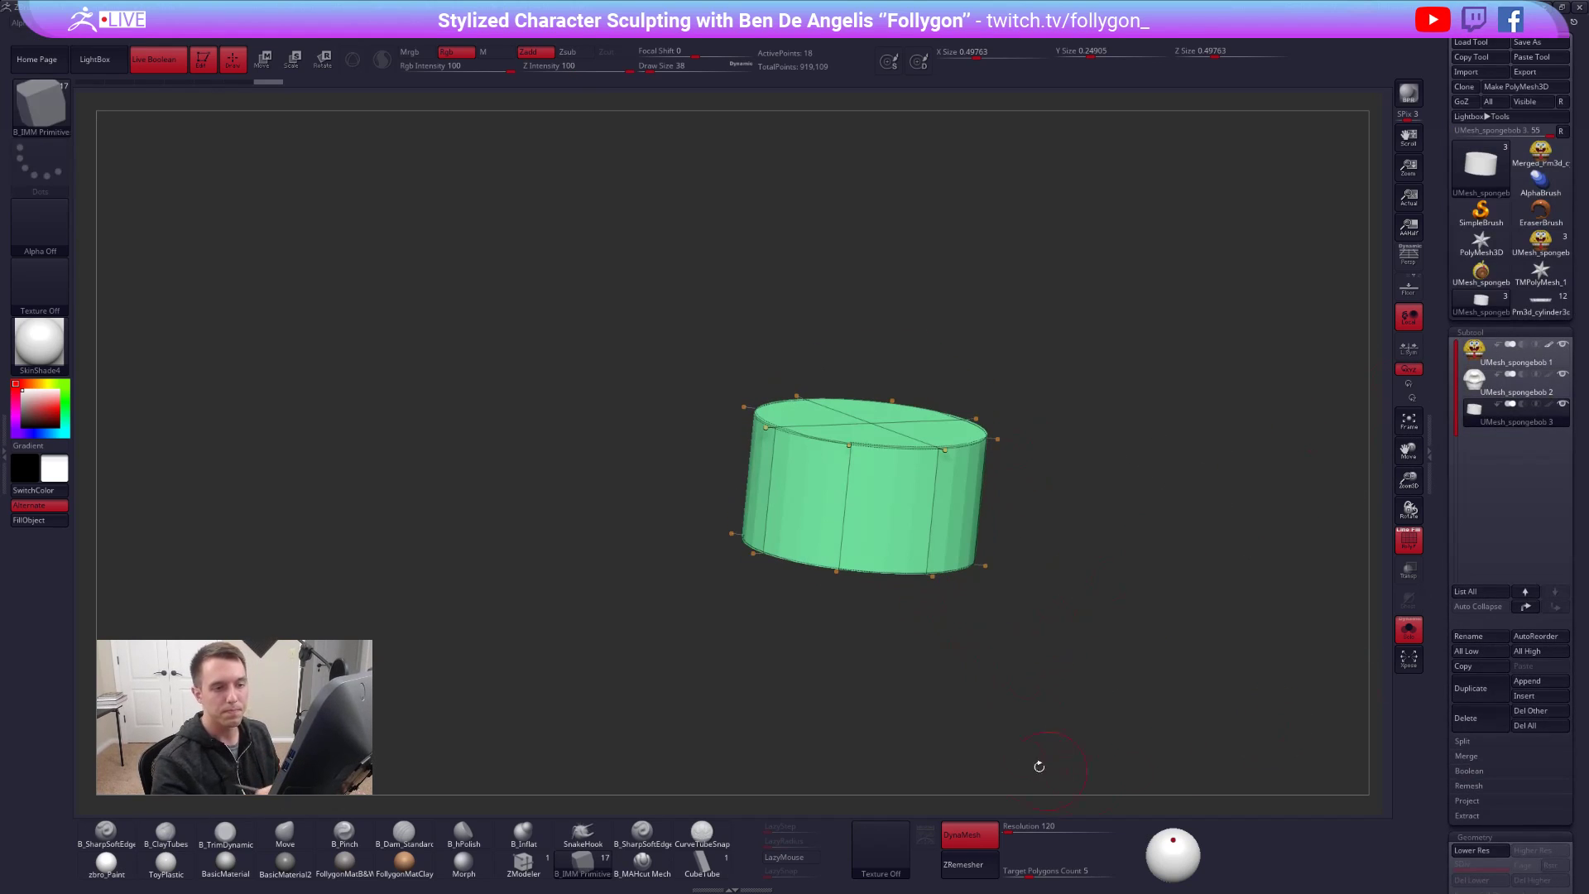
key("shift+f")
left_click_drag(1001, 660, 1032, 552, "shift")
key("shift+s")
right_click_drag(1033, 552, 997, 608, "alt")
key("shift+s")
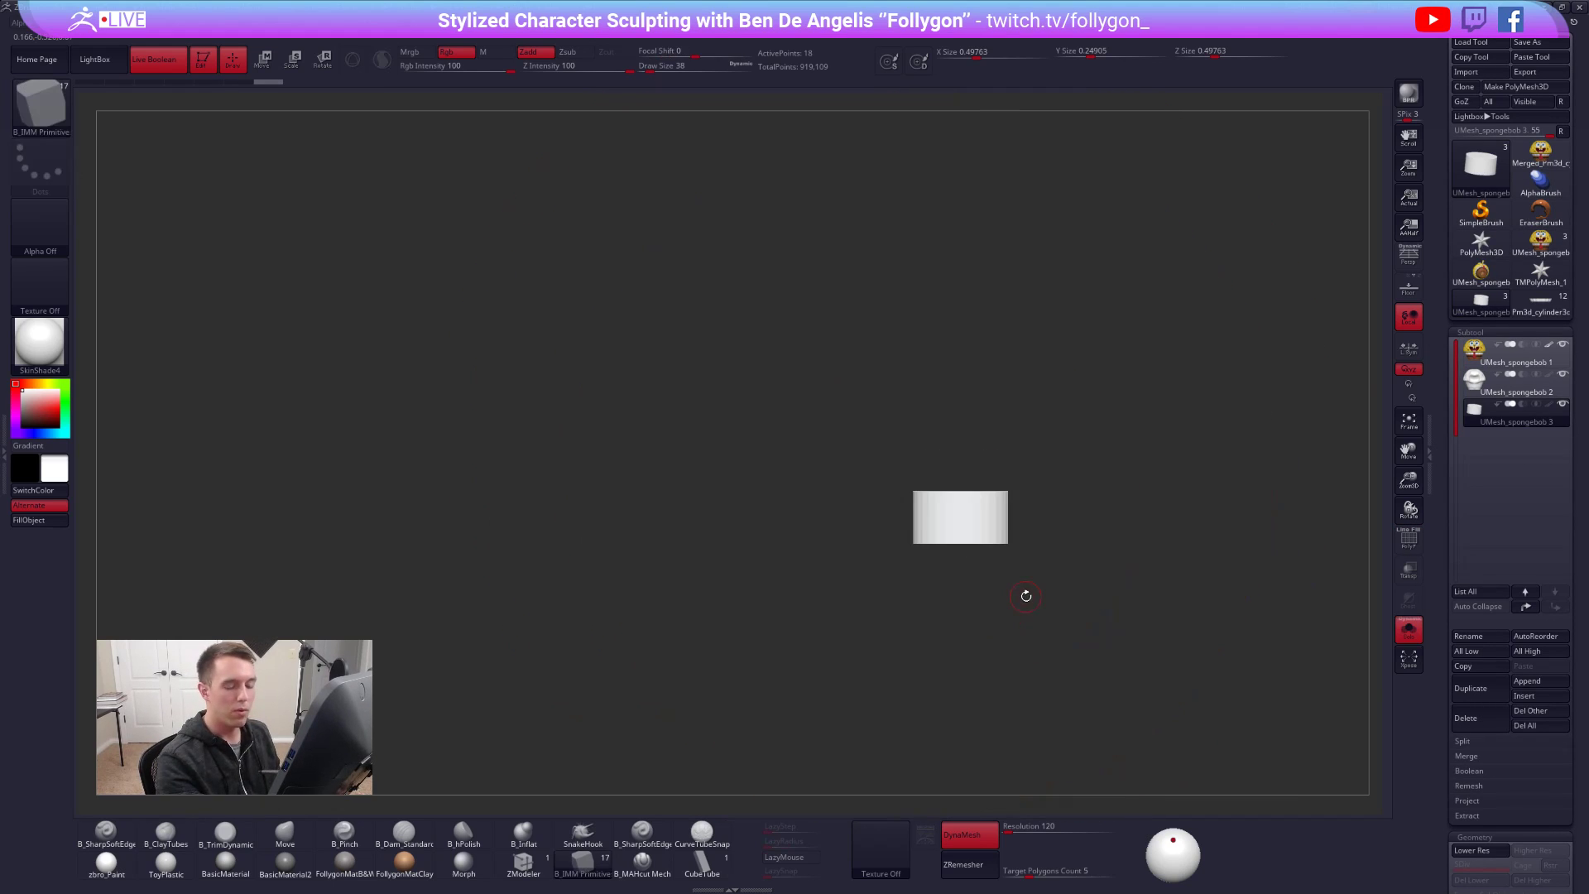
key("shift+s")
left_click(1409, 570)
- Stretch the cylinder vertically to about 0.58 high so it runs from inside the inner copy to below the base
key("w")
left_click_drag(1000, 544, 1000, 610)
left_click(1485, 394)
left_click(1486, 410)
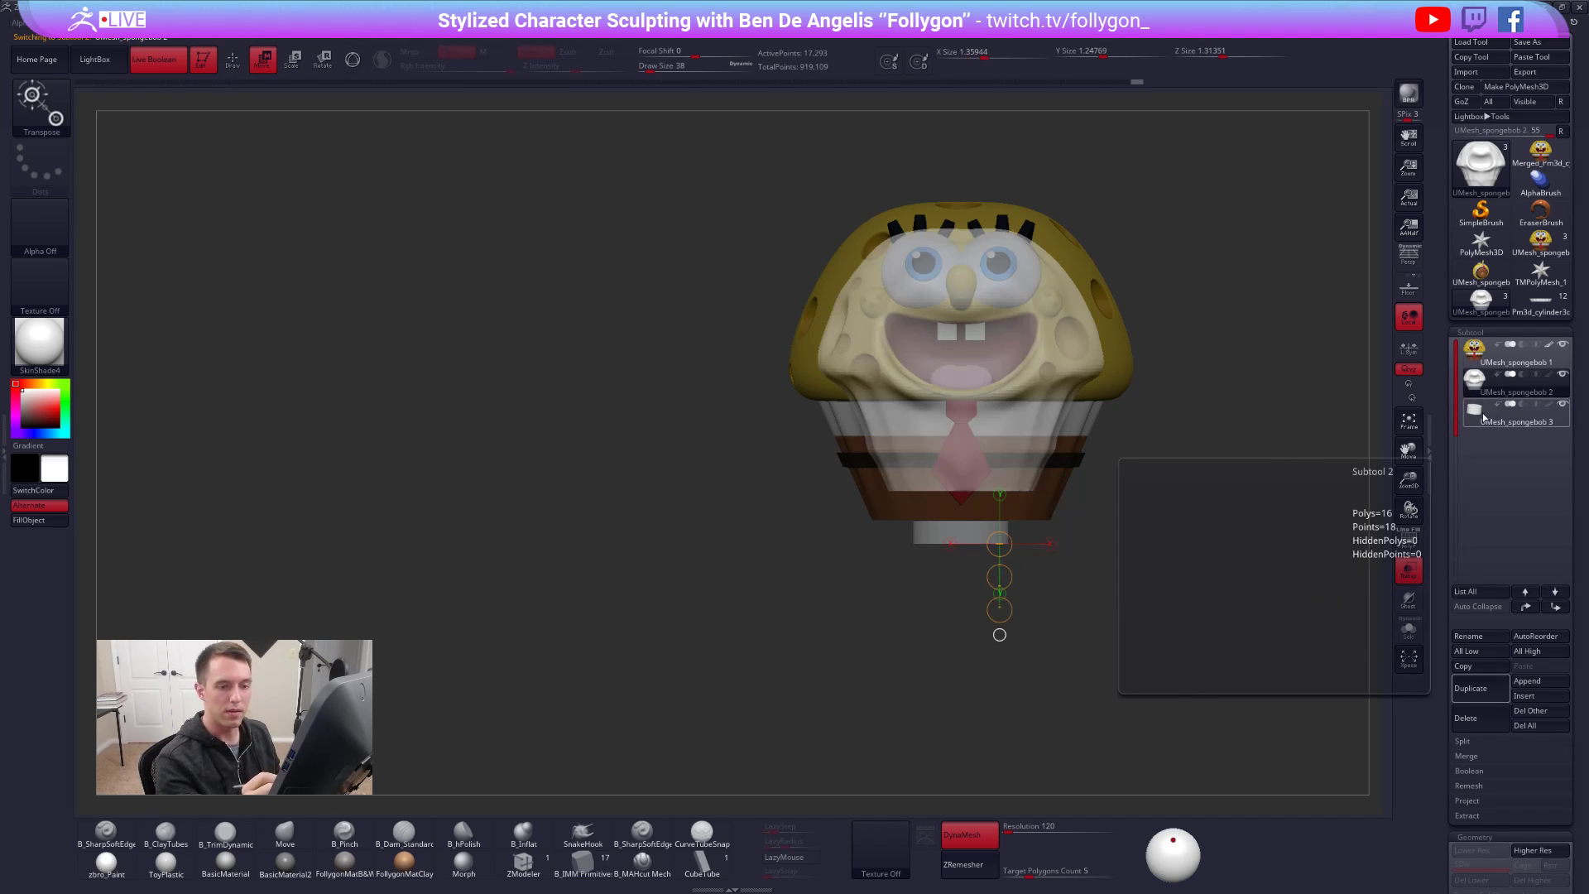
left_click_drag(1000, 622, 1000, 657)
mouse_move(999, 453)
left_mouse_down()
mouse_move(985, 602)
mouse_move(963, 626)
left_mouse_up()
- Check the cylinder's overlap with the painted original hidden, restore the original without transparency, and examine the base from below
left_click(1563, 346)
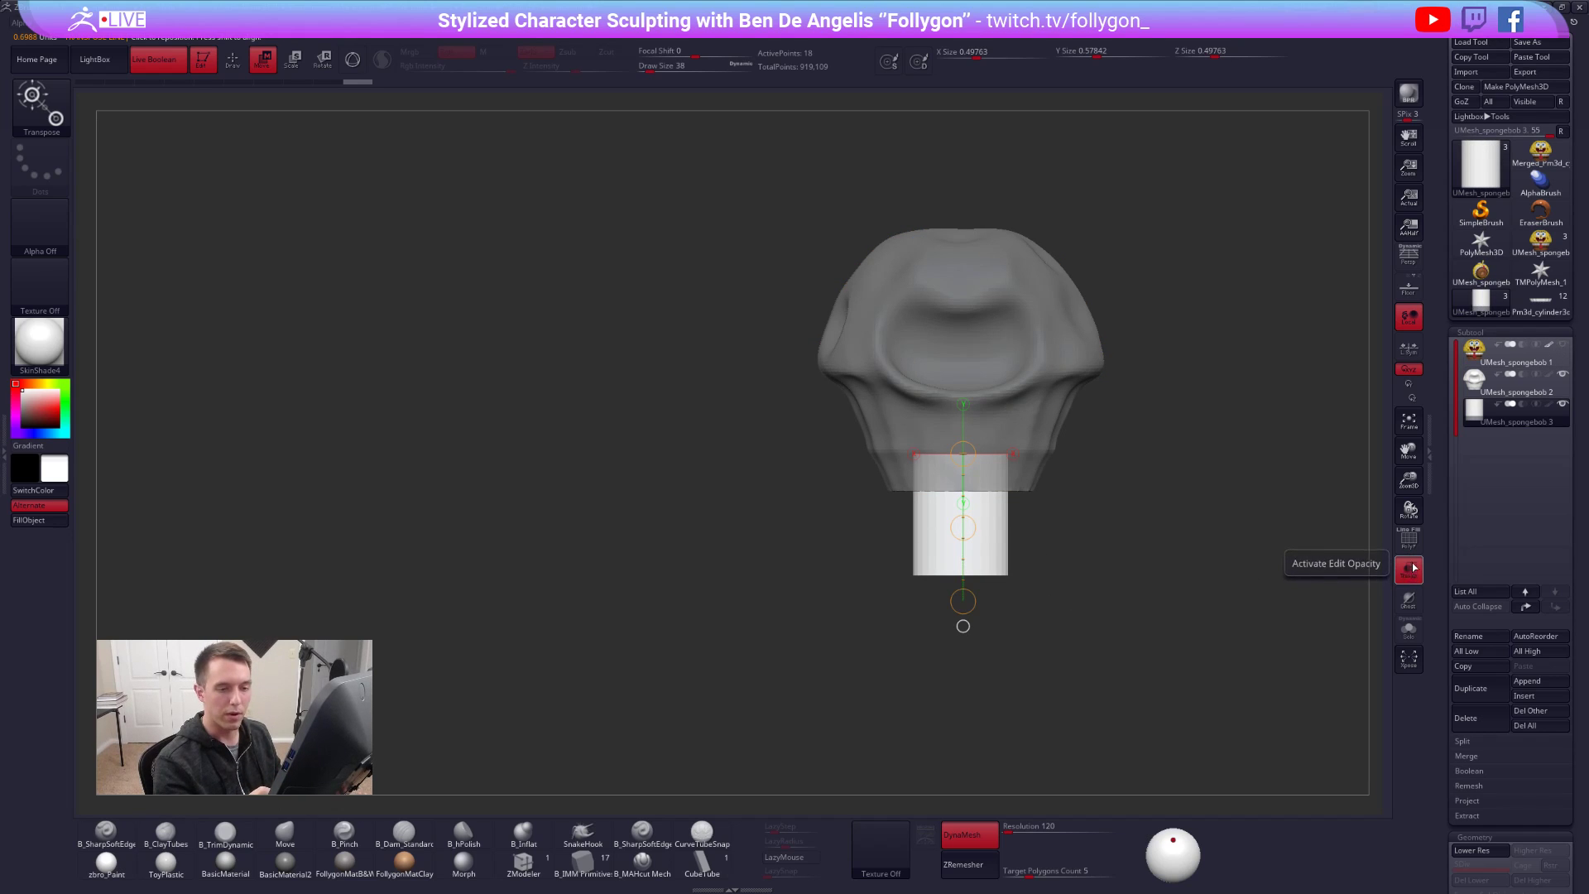
left_click(1561, 346)
left_click(1408, 569)
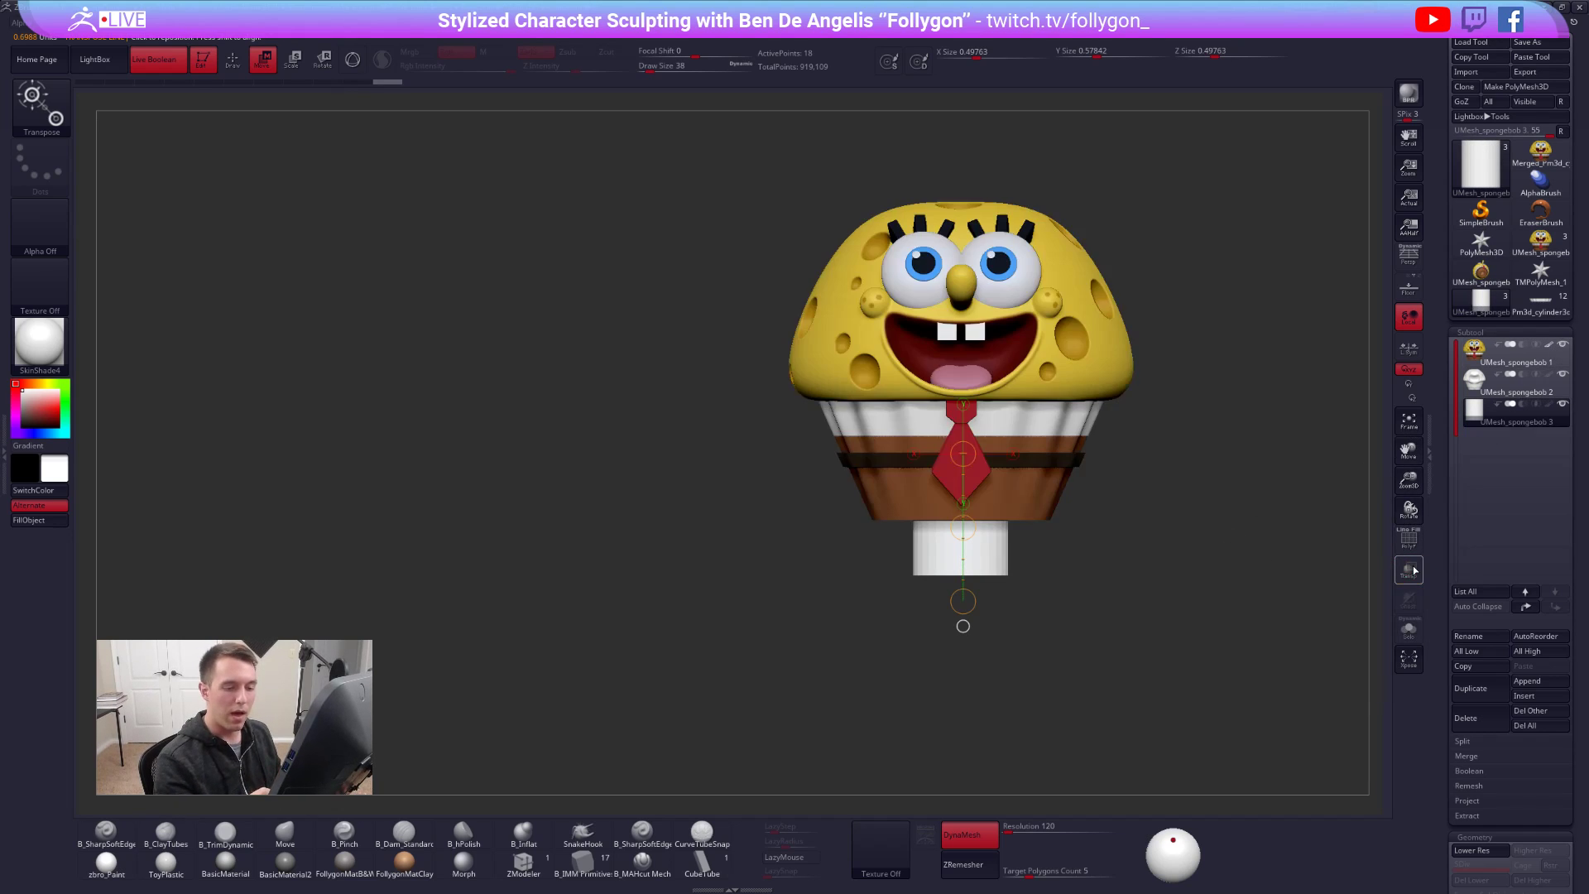
key("q")
mouse_move(1114, 588)
left_mouse_down()
mouse_move(1170, 557)
mouse_move(1149, 582)
left_mouse_up()
left_click_drag(1149, 582, 1110, 596, "alt")
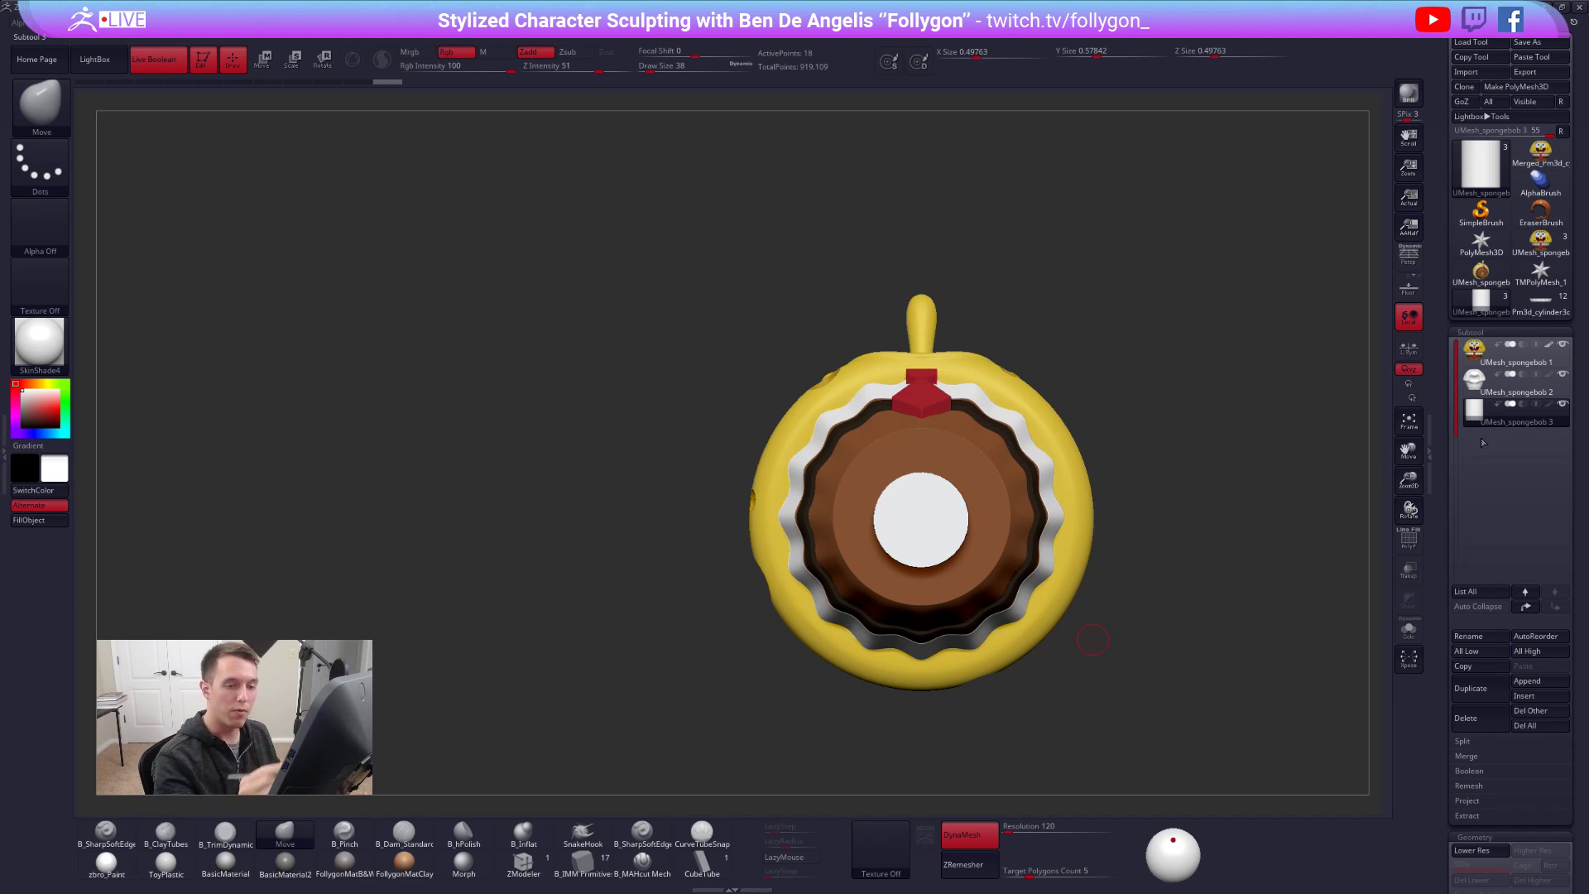
key("shift+f")
key("shift+f")
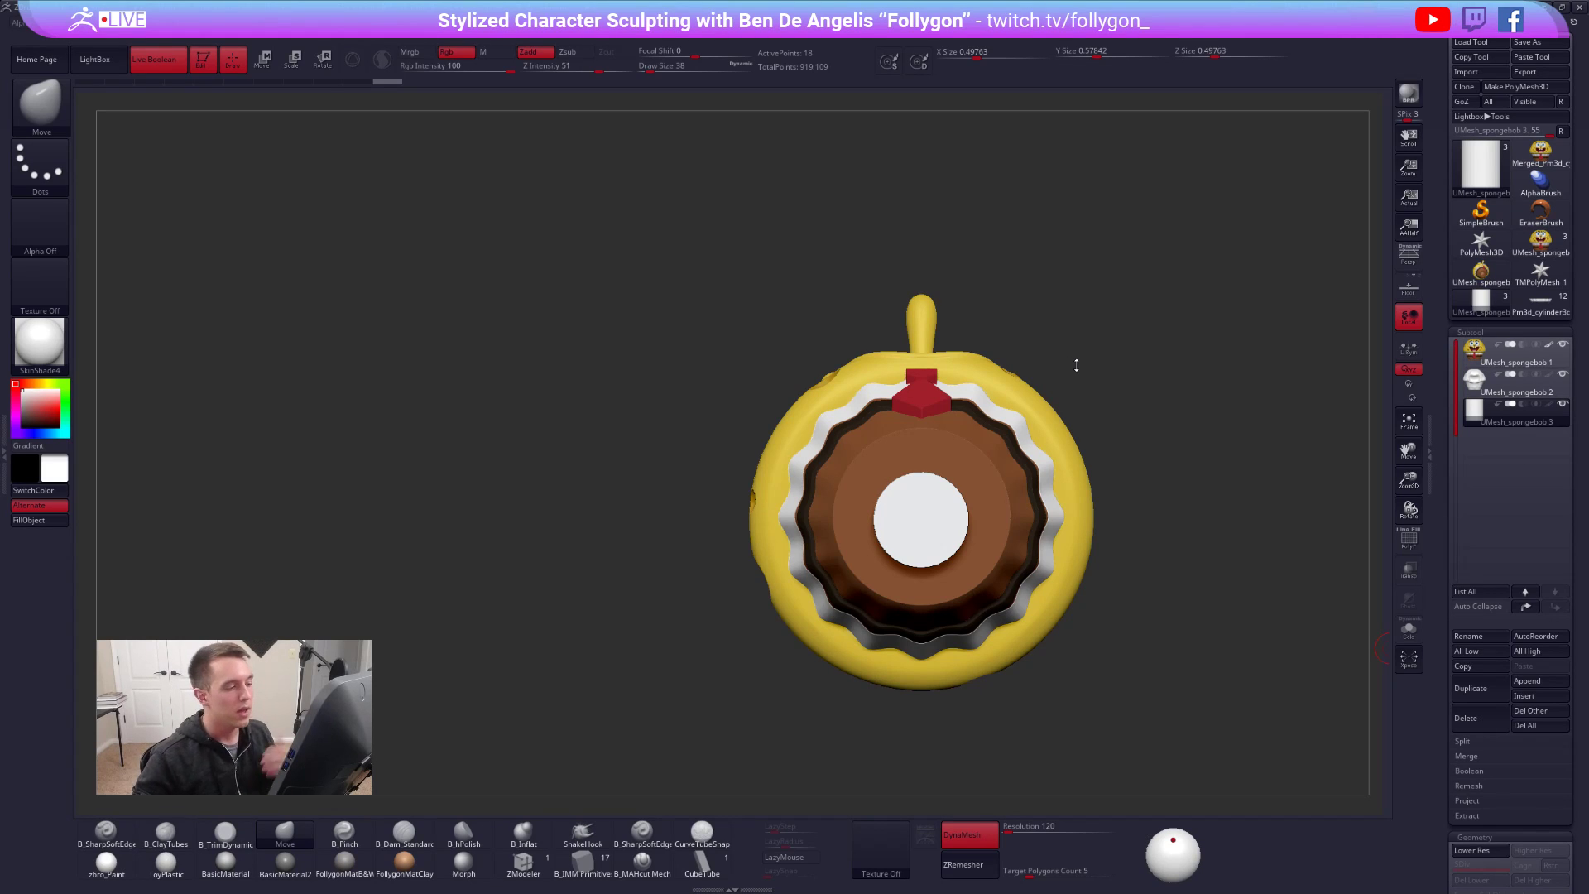
- Scale the cylinder up uniformly to about 0.55 wide and 0.64 high, and centre it on the brown base
mouse_move(918, 507)
right_mouse_down()
mouse_move(955, 532)
mouse_move(961, 582)
right_mouse_up()
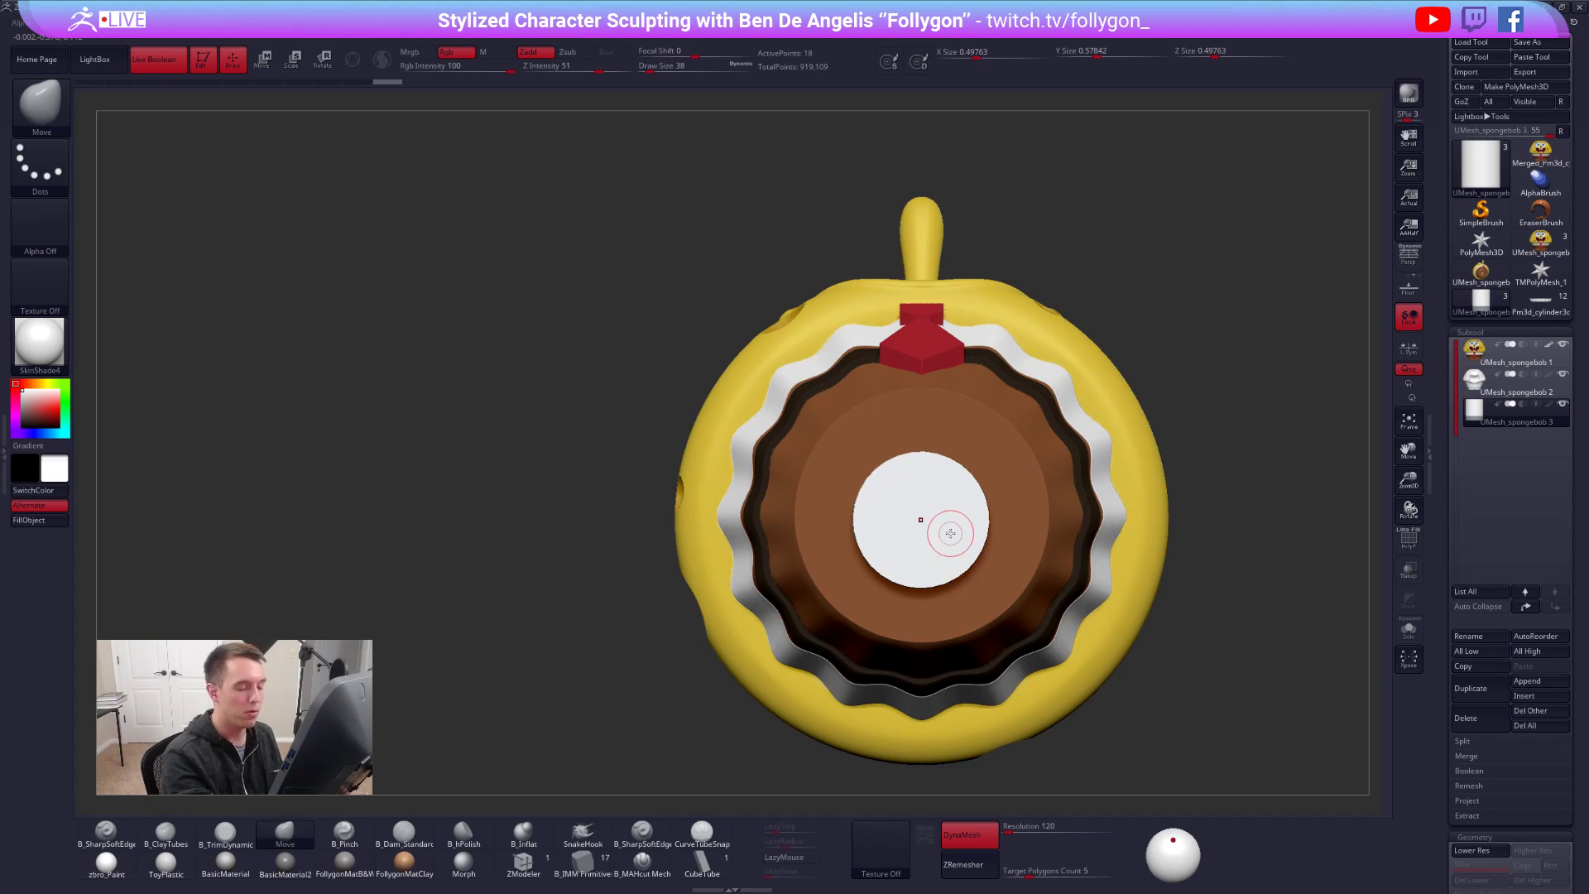
key("e")
left_click_drag(922, 520, 1117, 520, "shift")
key("w")
mouse_move(847, 519)
left_mouse_down("shift")
mouse_move(1001, 519)
mouse_move(928, 588)
mouse_move(928, 634)
mouse_move(926, 595)
left_mouse_up("shift")
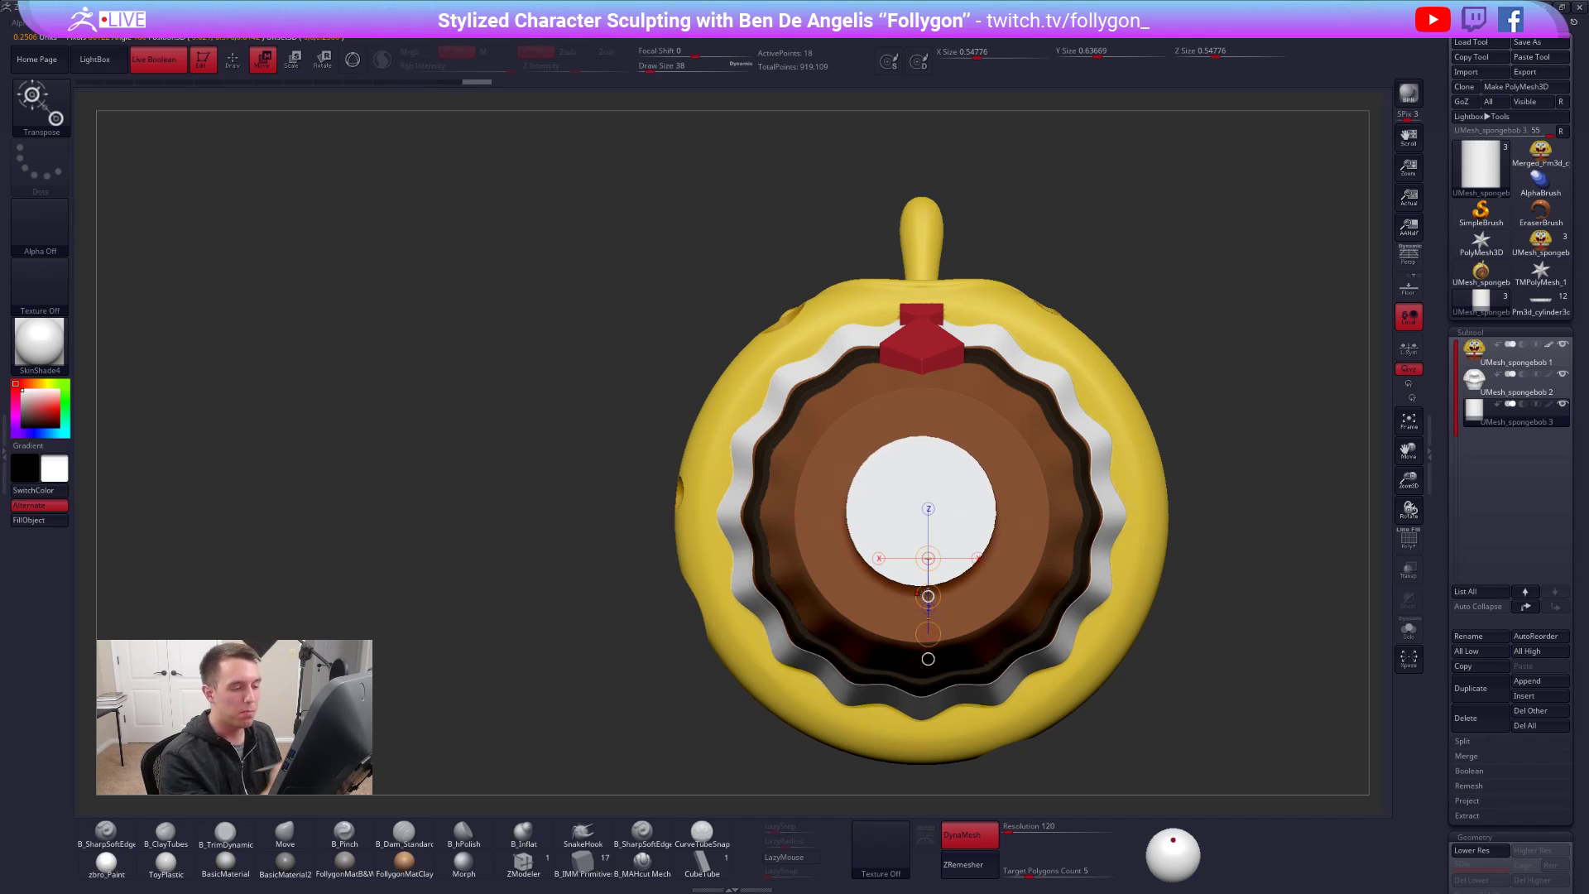
key("q")
left_click_drag(1192, 646, 1033, 582, "shift")
- Hide the painted original to compare the inner copy with the cylinder, and subdivide the cylinder to level 5
left_click(1482, 354)
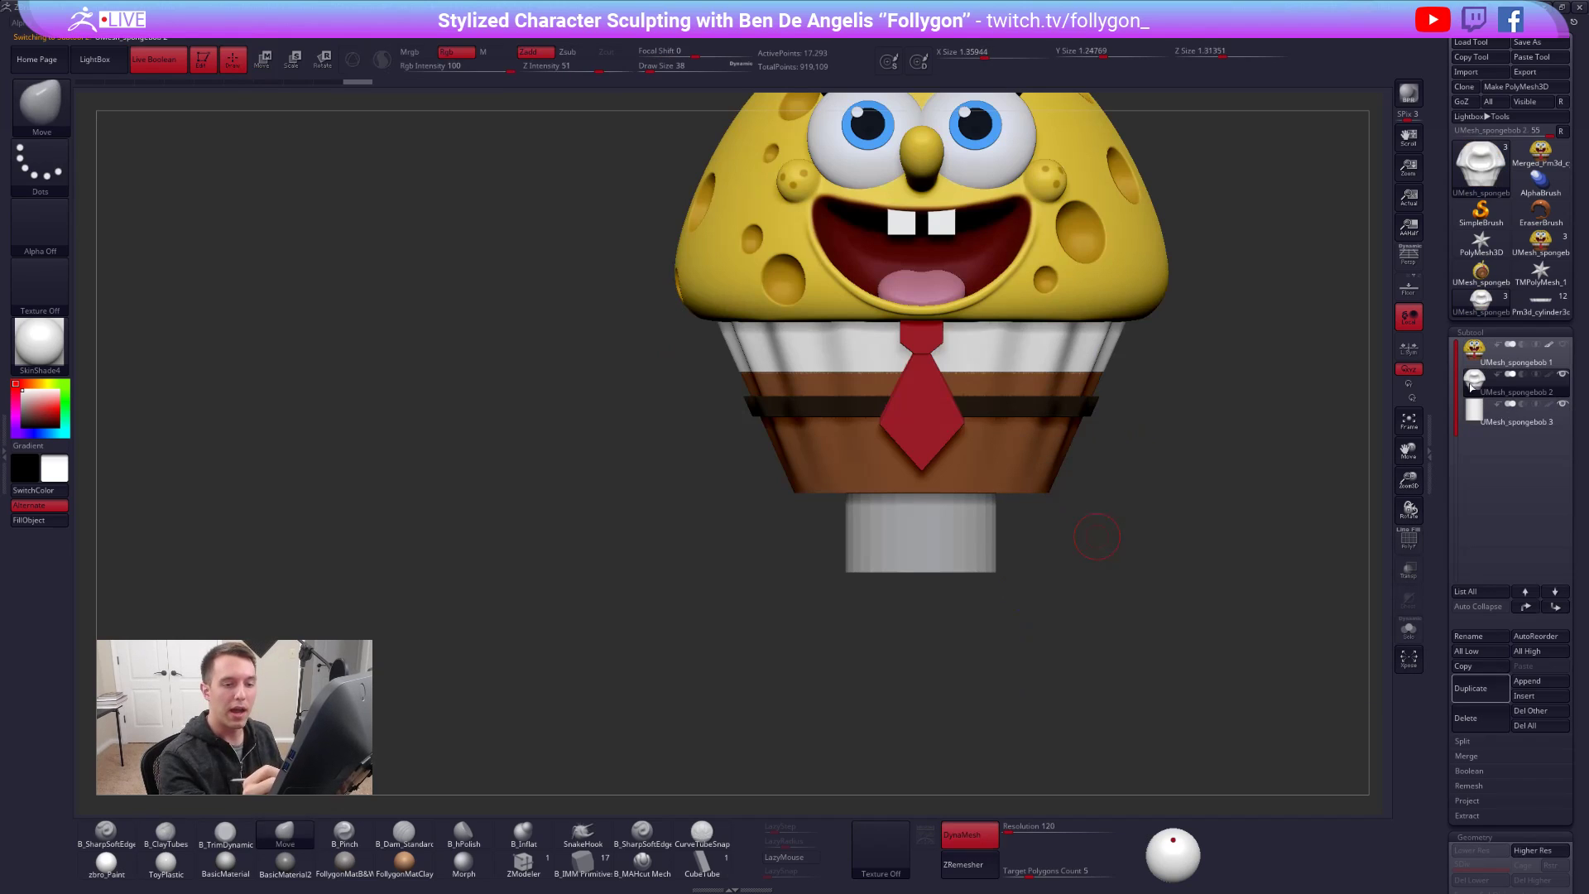
left_click(1476, 386)
left_click_drag(1265, 495, 1156, 551)
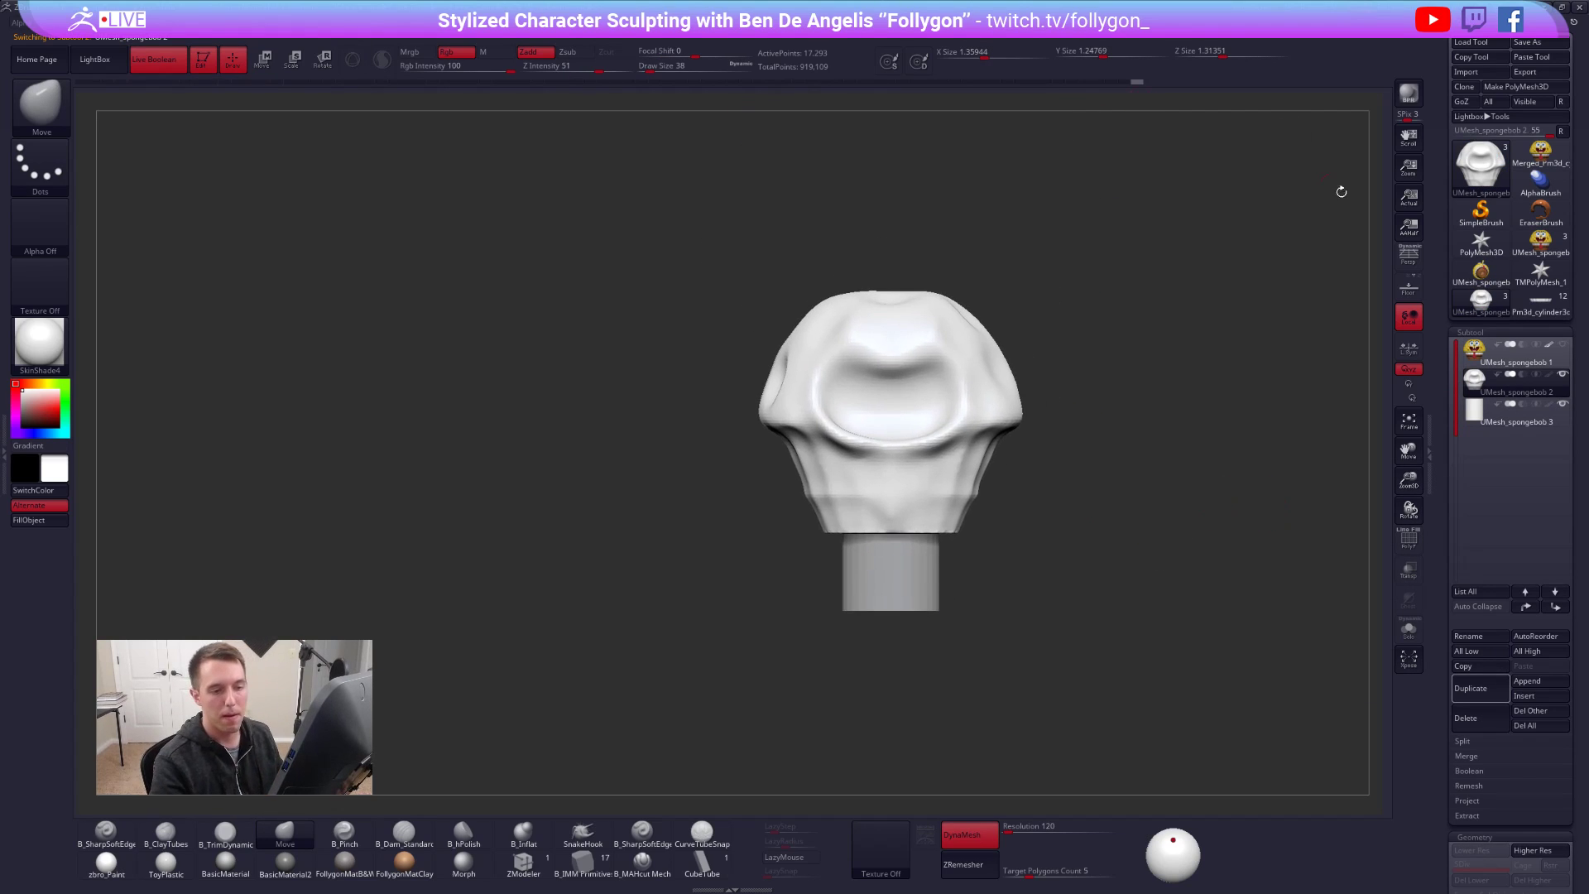
left_click(1482, 411)
key("ctrl+d")
key("ctrl+d")
key("ctrl+d")
key("ctrl+d")
left_click_drag(987, 607, 1169, 507)
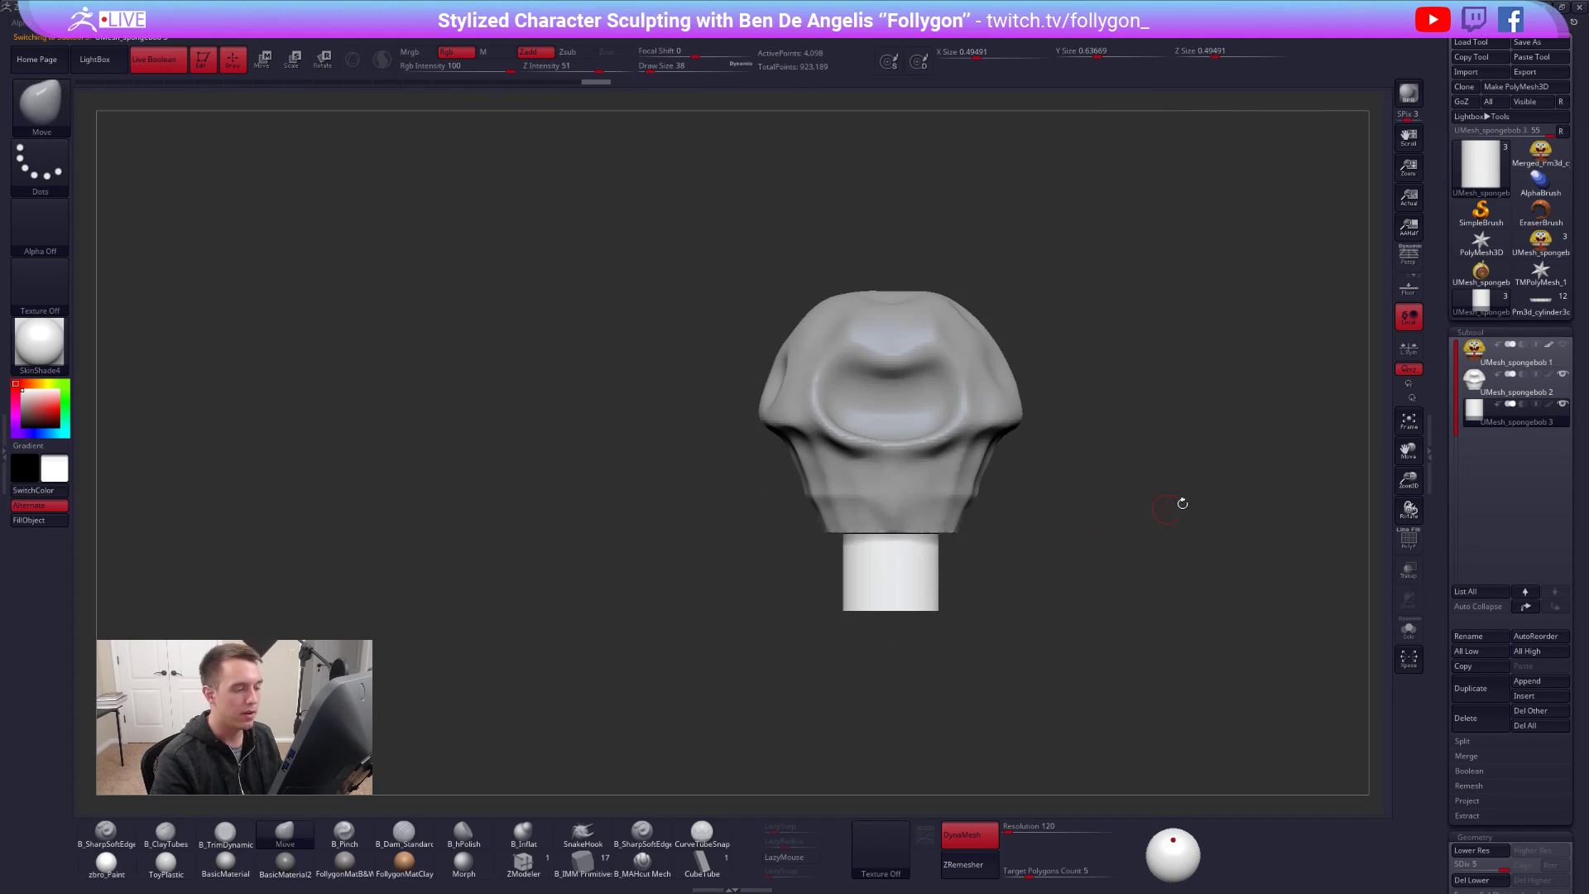
- Merge the inner copy down with the cylinder and fuse them into one mesh with DynaMesh at resolution 120
left_click(1477, 382)
key("space")
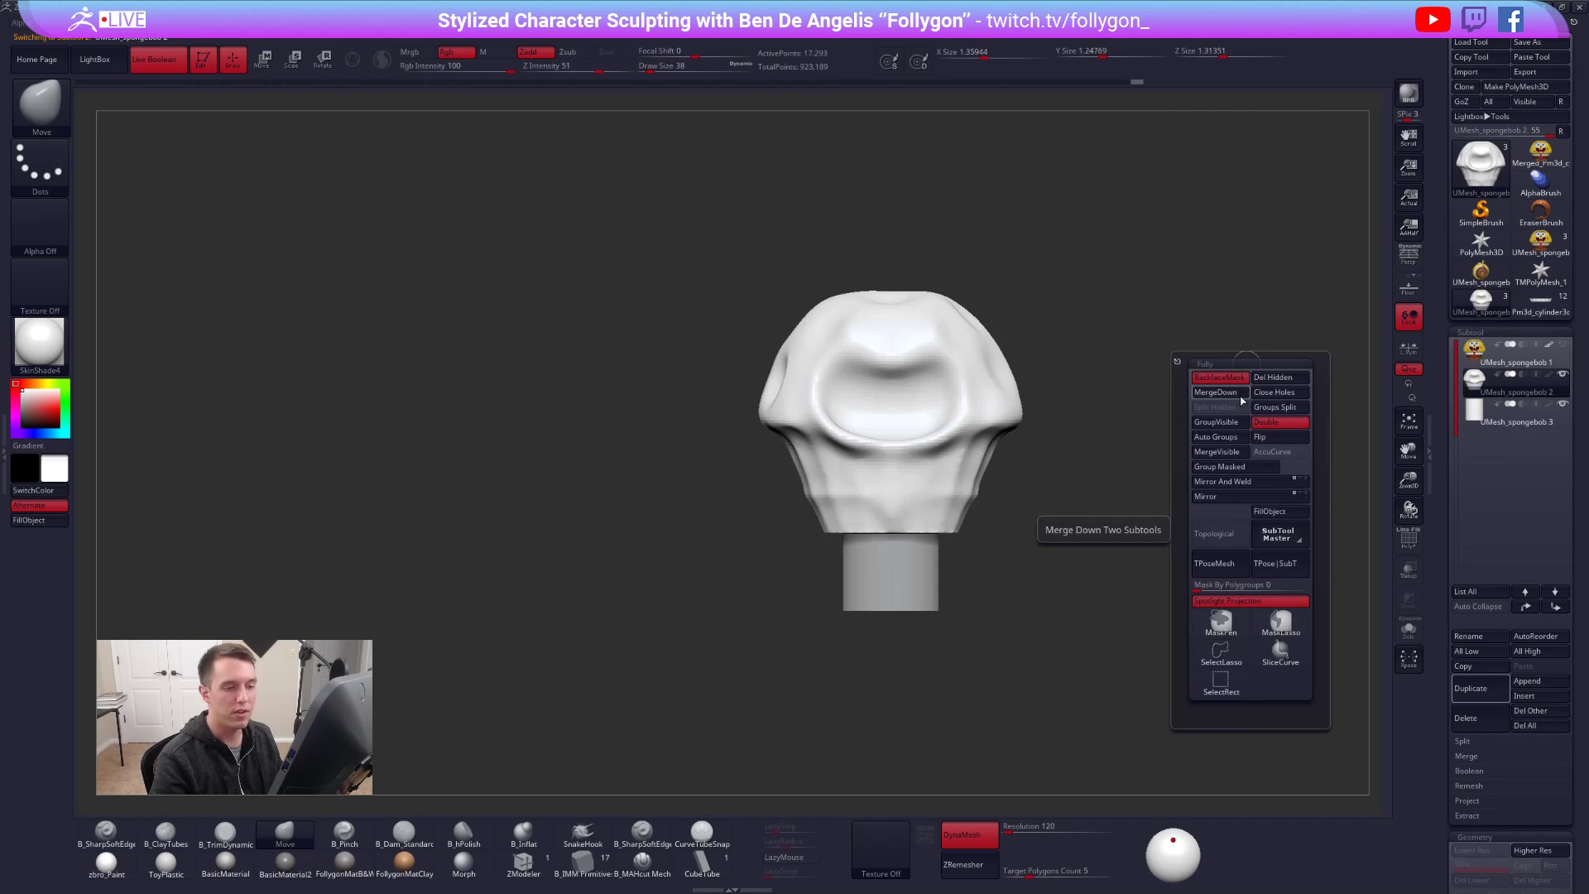
left_click(1242, 400)
left_click(1199, 427)
key("ctrl+shift")
left_click_drag(1217, 513, 1198, 573, "ctrl")
left_click_drag(1029, 576, 1000, 514)
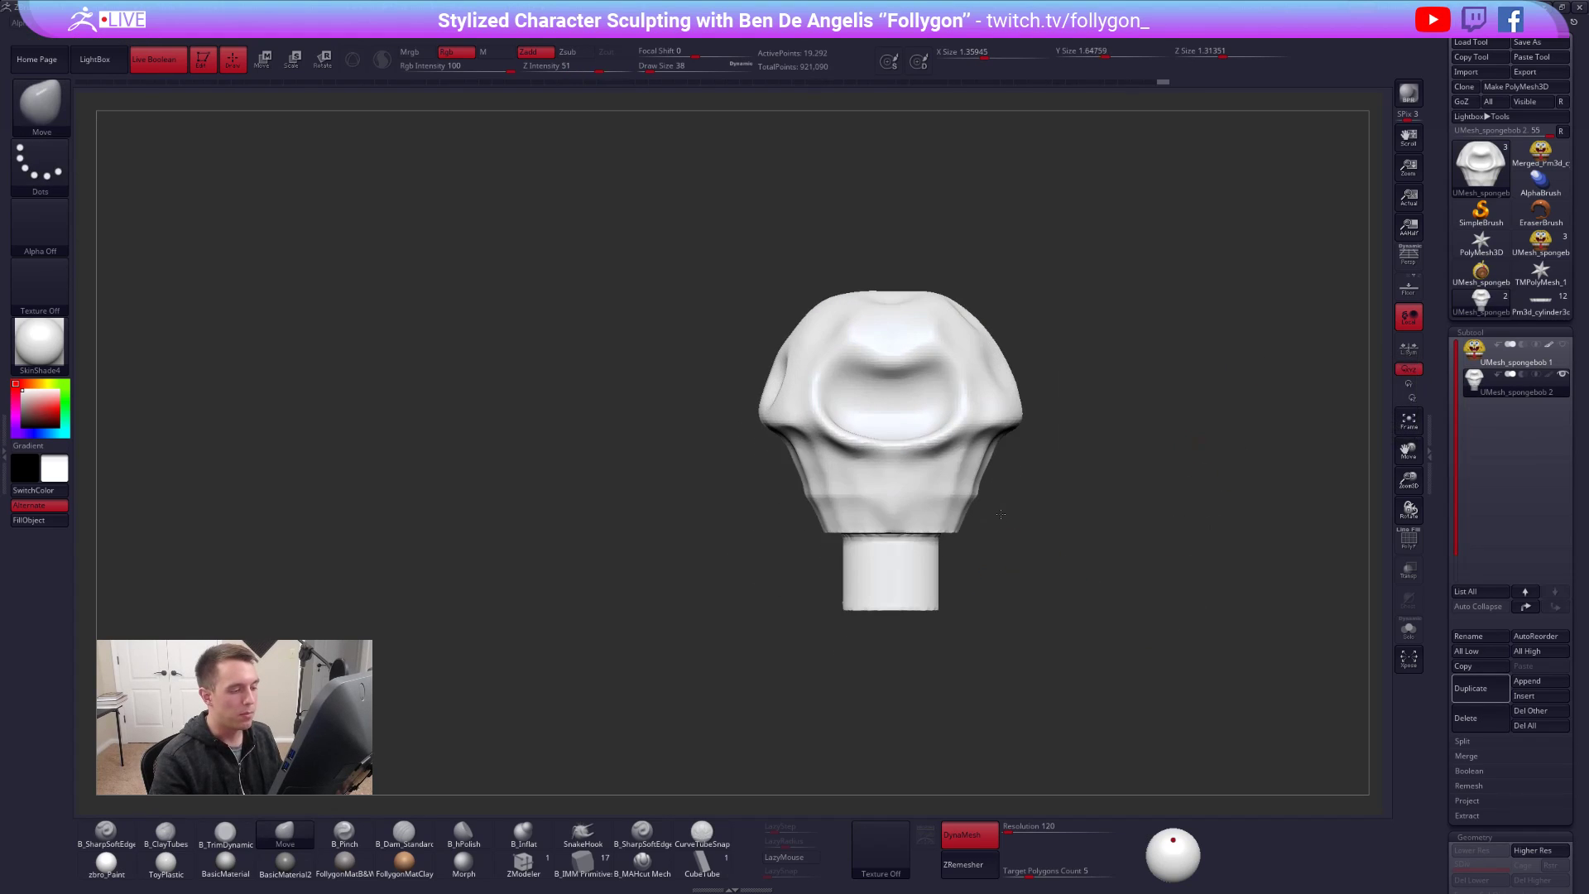
key("ctrl")
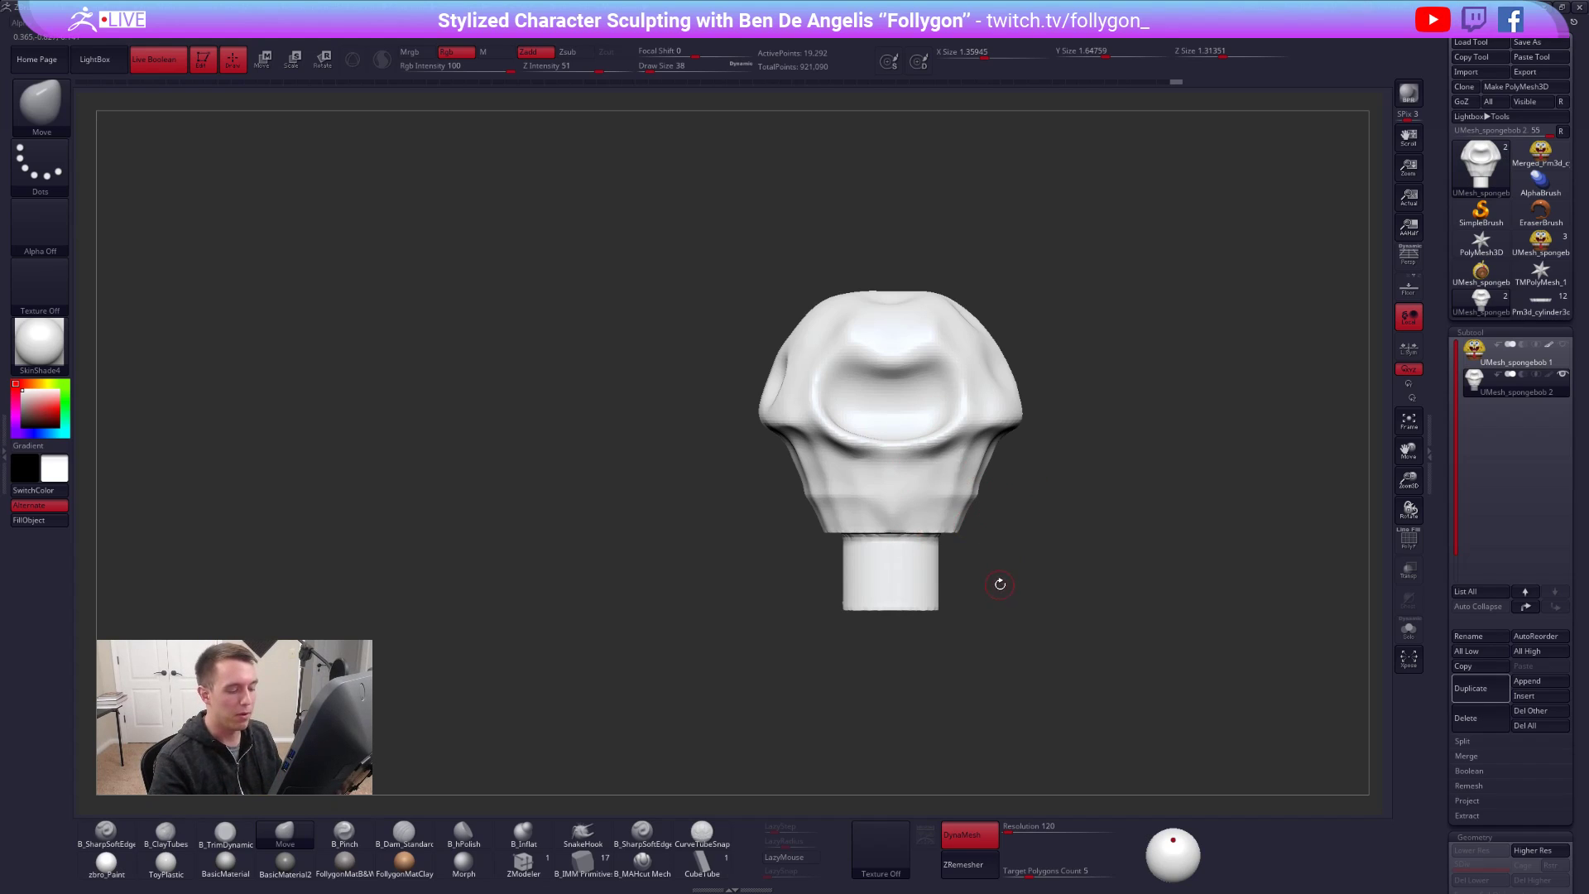
- Turn DynaMesh off, ZRemesh the fused mesh with a target polygon count of 5 and subdivide it to level 4
left_click(967, 838)
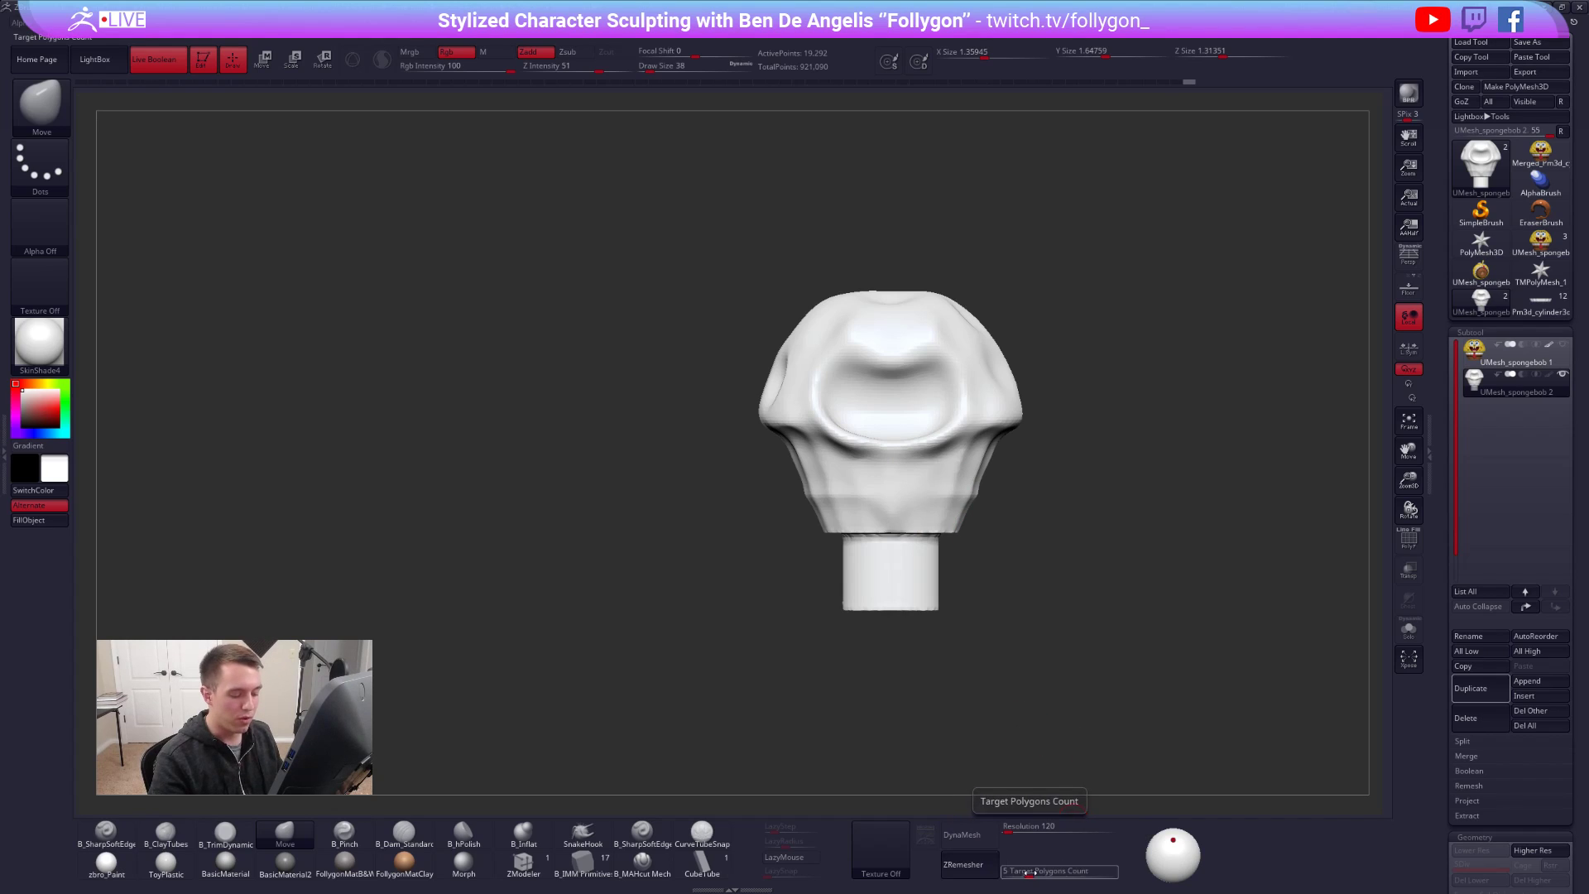
left_click(985, 867)
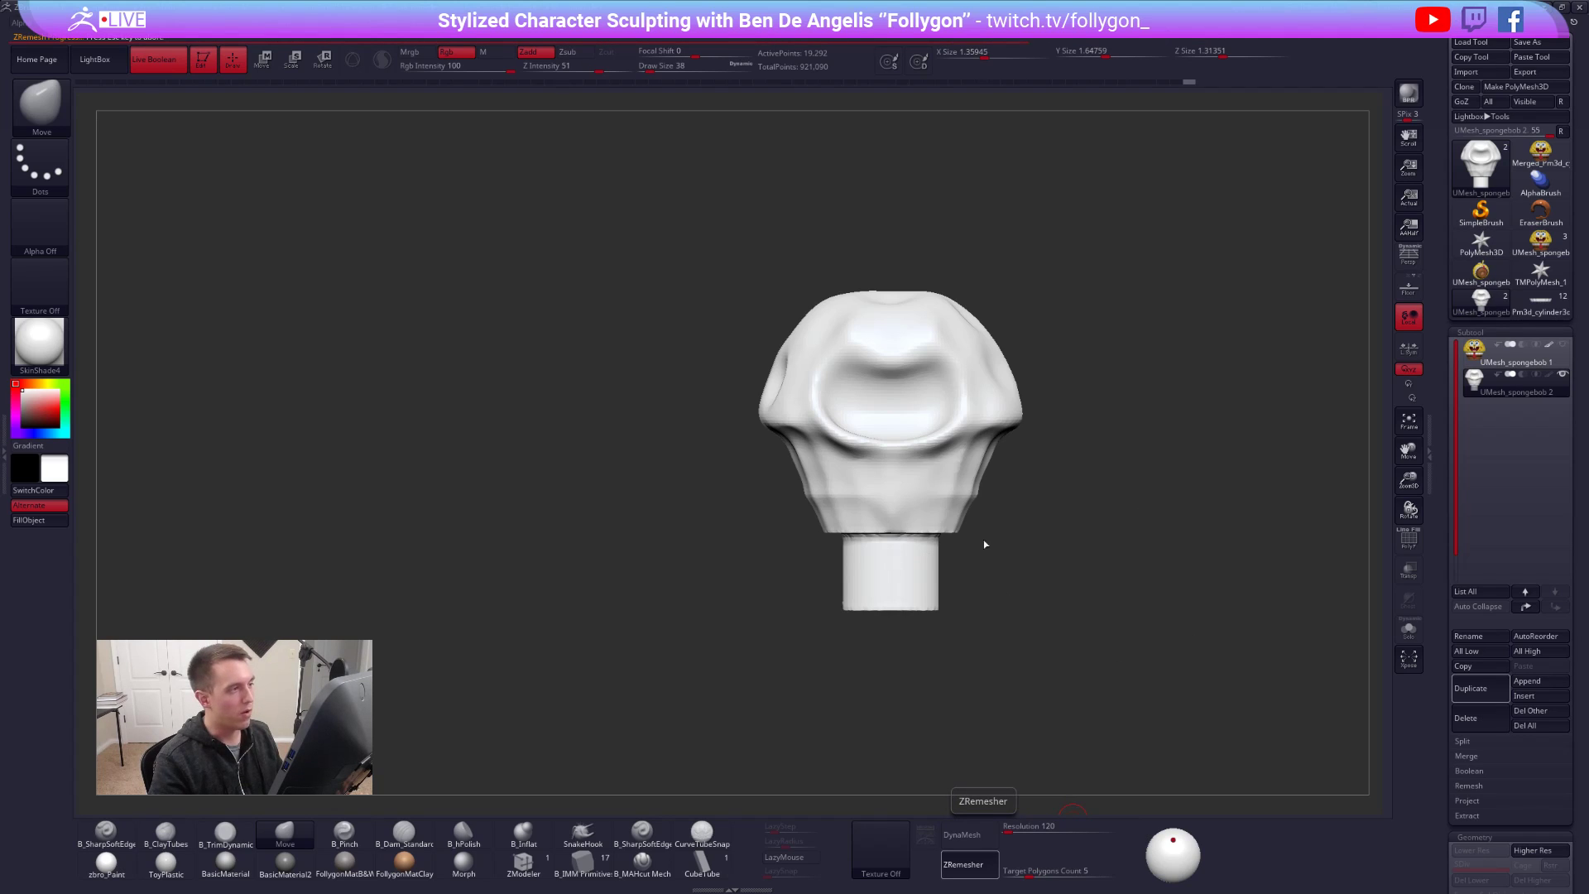
left_click_drag(972, 532, 911, 523)
key("shift+f")
key("shift+f")
key("ctrl+d")
key("ctrl+d")
key("ctrl+d")
mouse_move(908, 521)
right_mouse_down("ctrl")
mouse_move(930, 525)
mouse_move(927, 568)
right_mouse_up("ctrl")
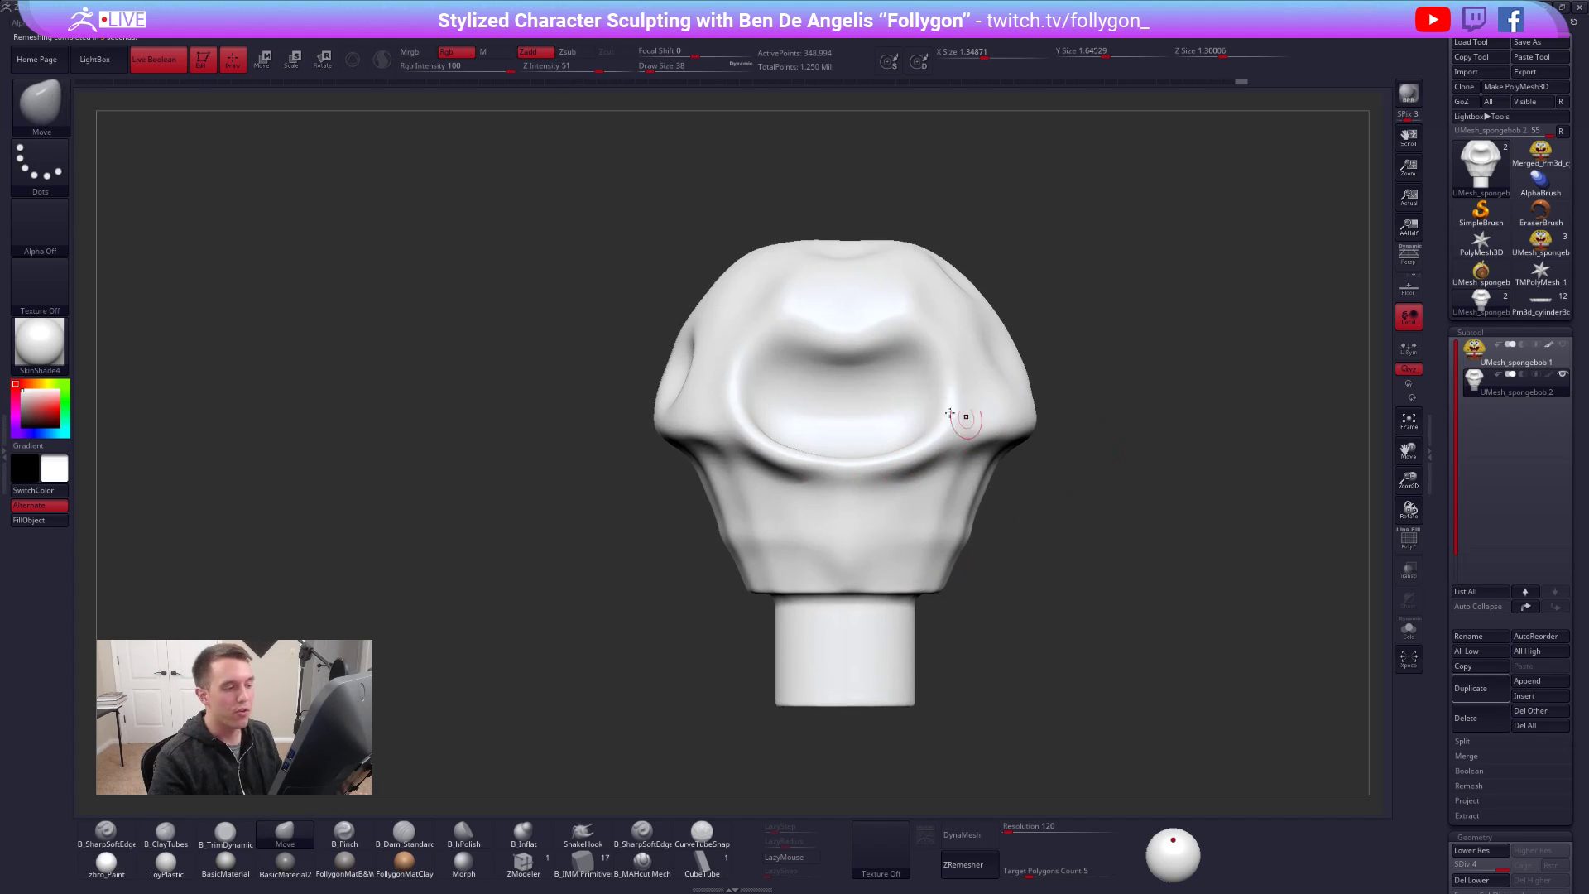
- Pre-process and decimate the fused inner mesh to 5% with Decimation Master, and check its wireframe
left_click(4, 390)
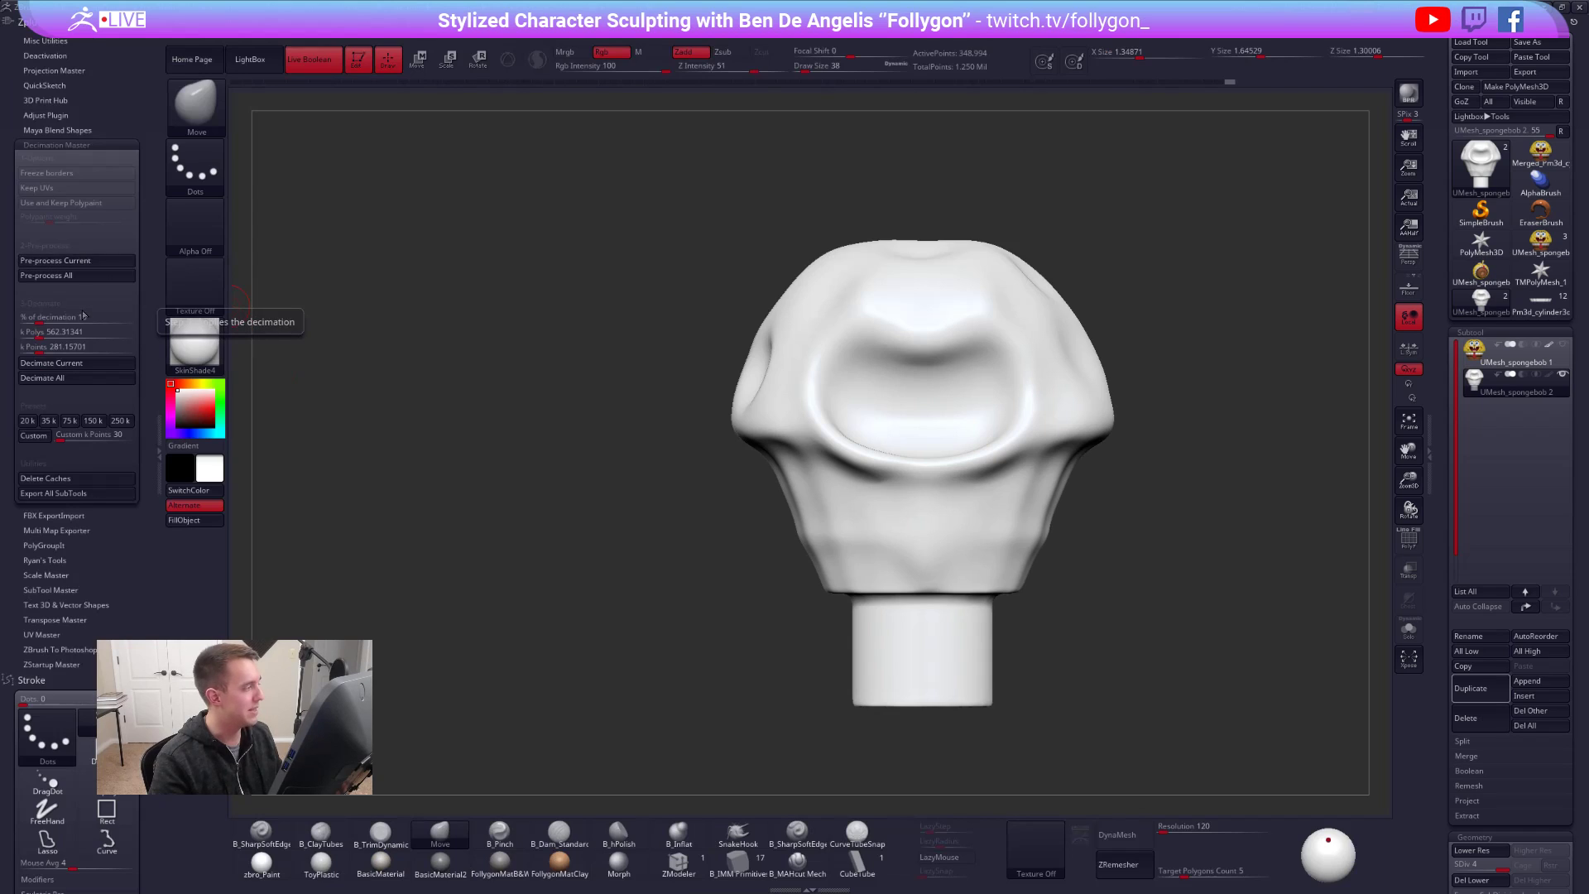
left_click_drag(77, 315, 37, 316)
left_click(55, 260)
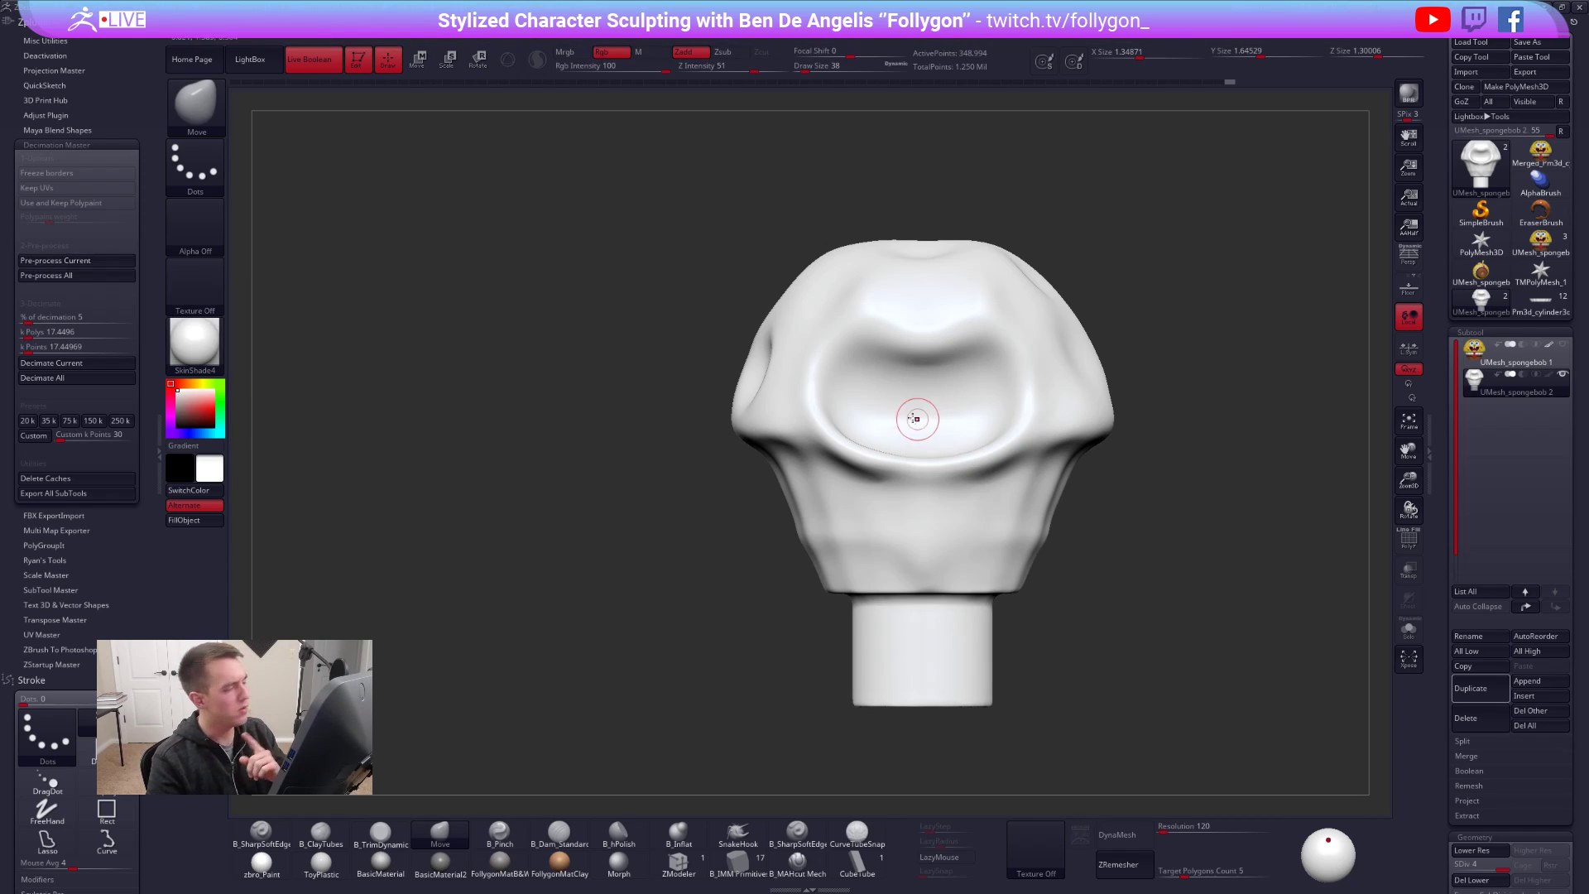
left_click(122, 369)
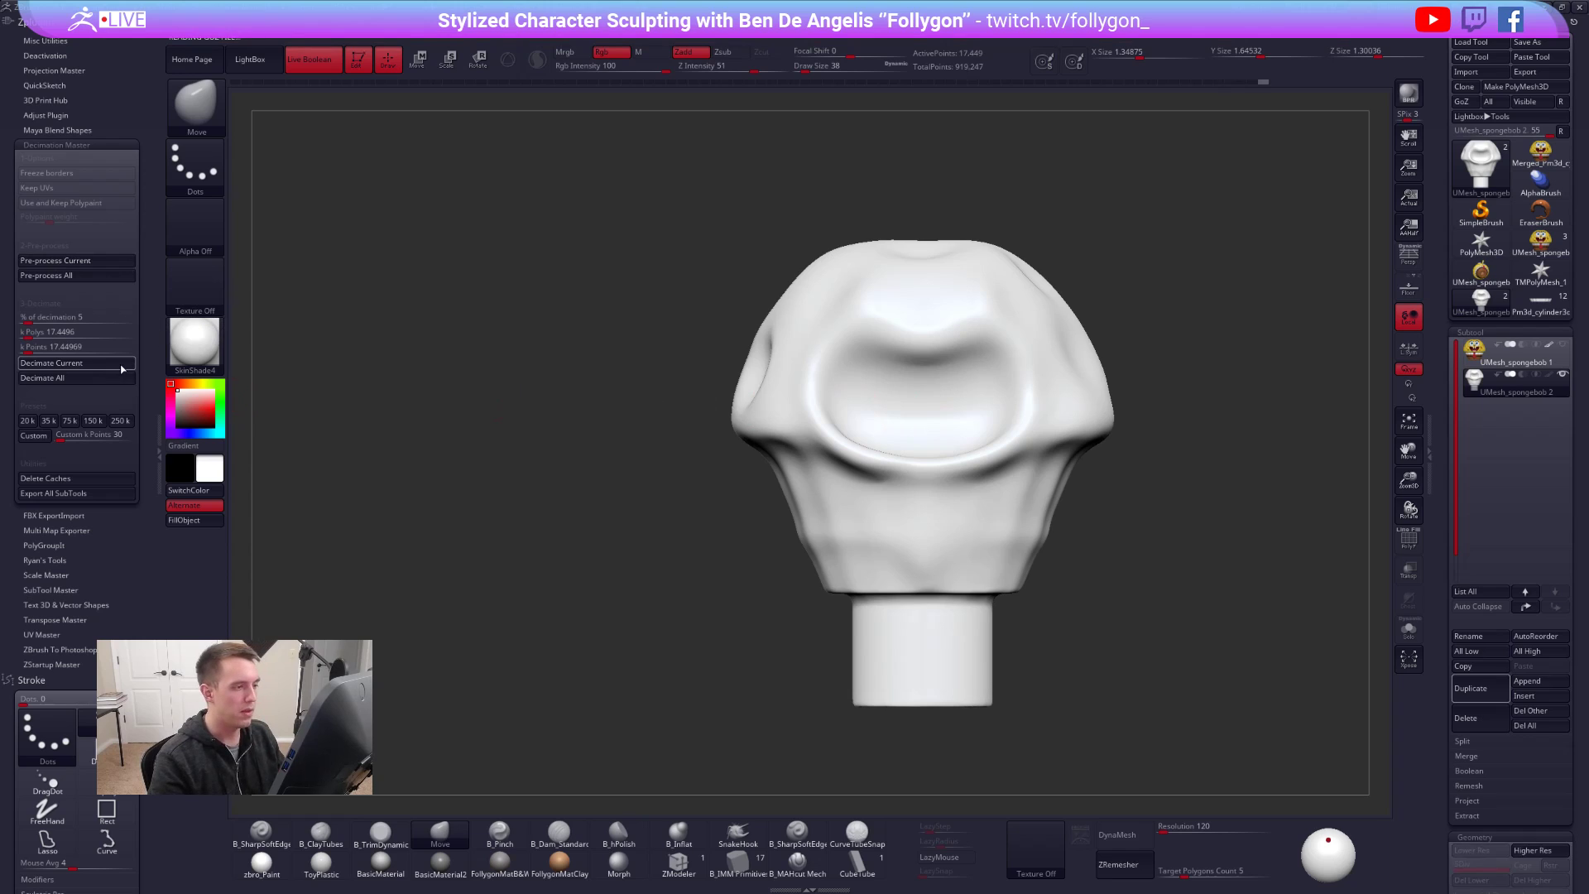
key("shift+f")
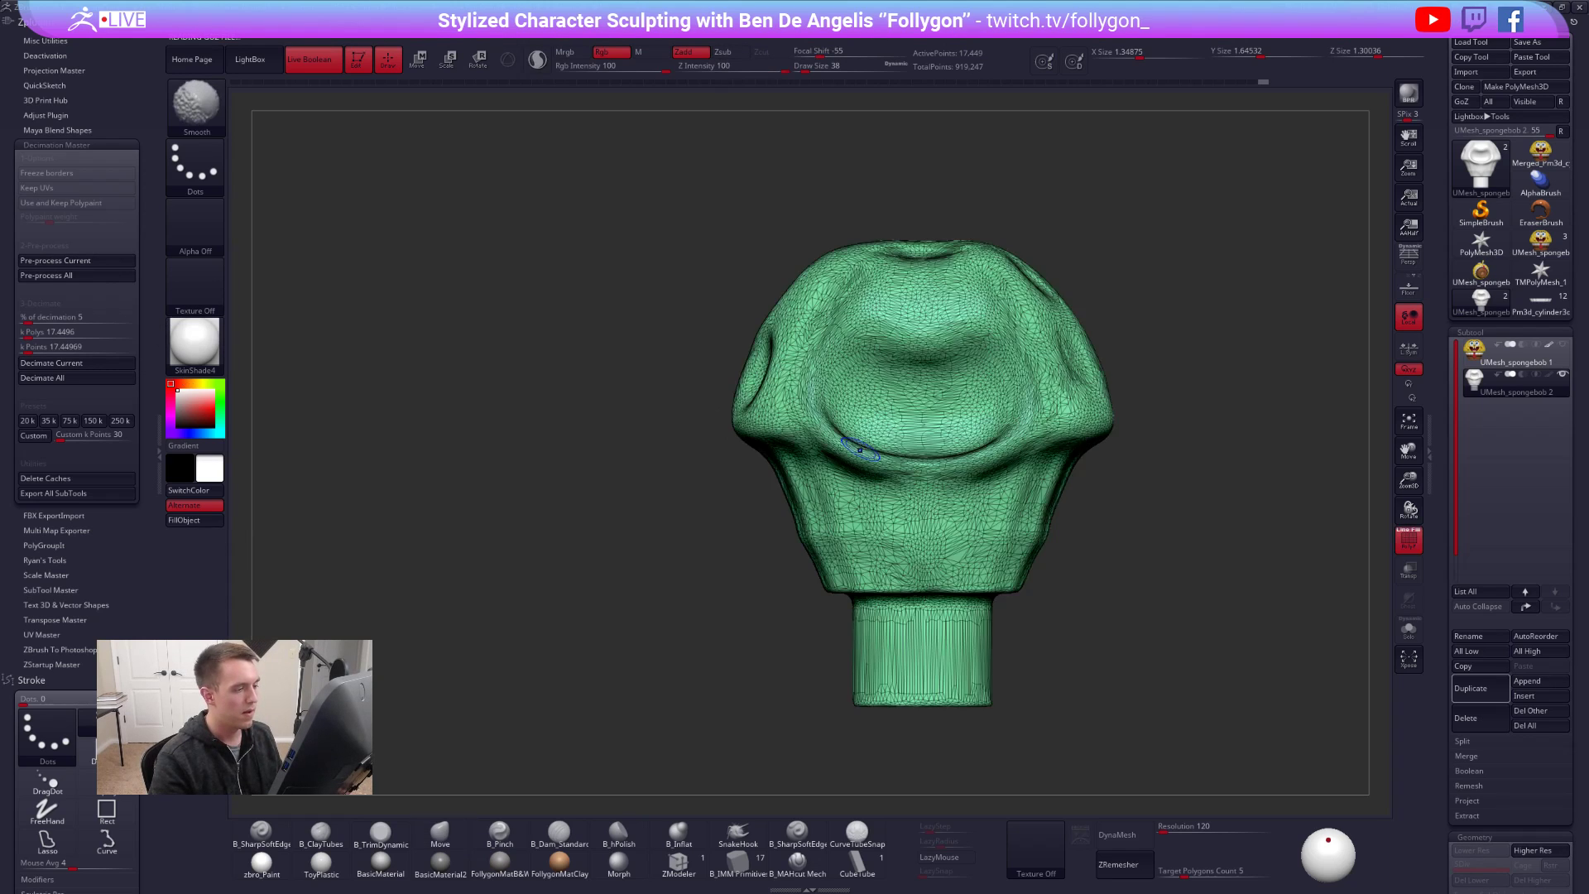
key("shift+f")
left_click(161, 454)
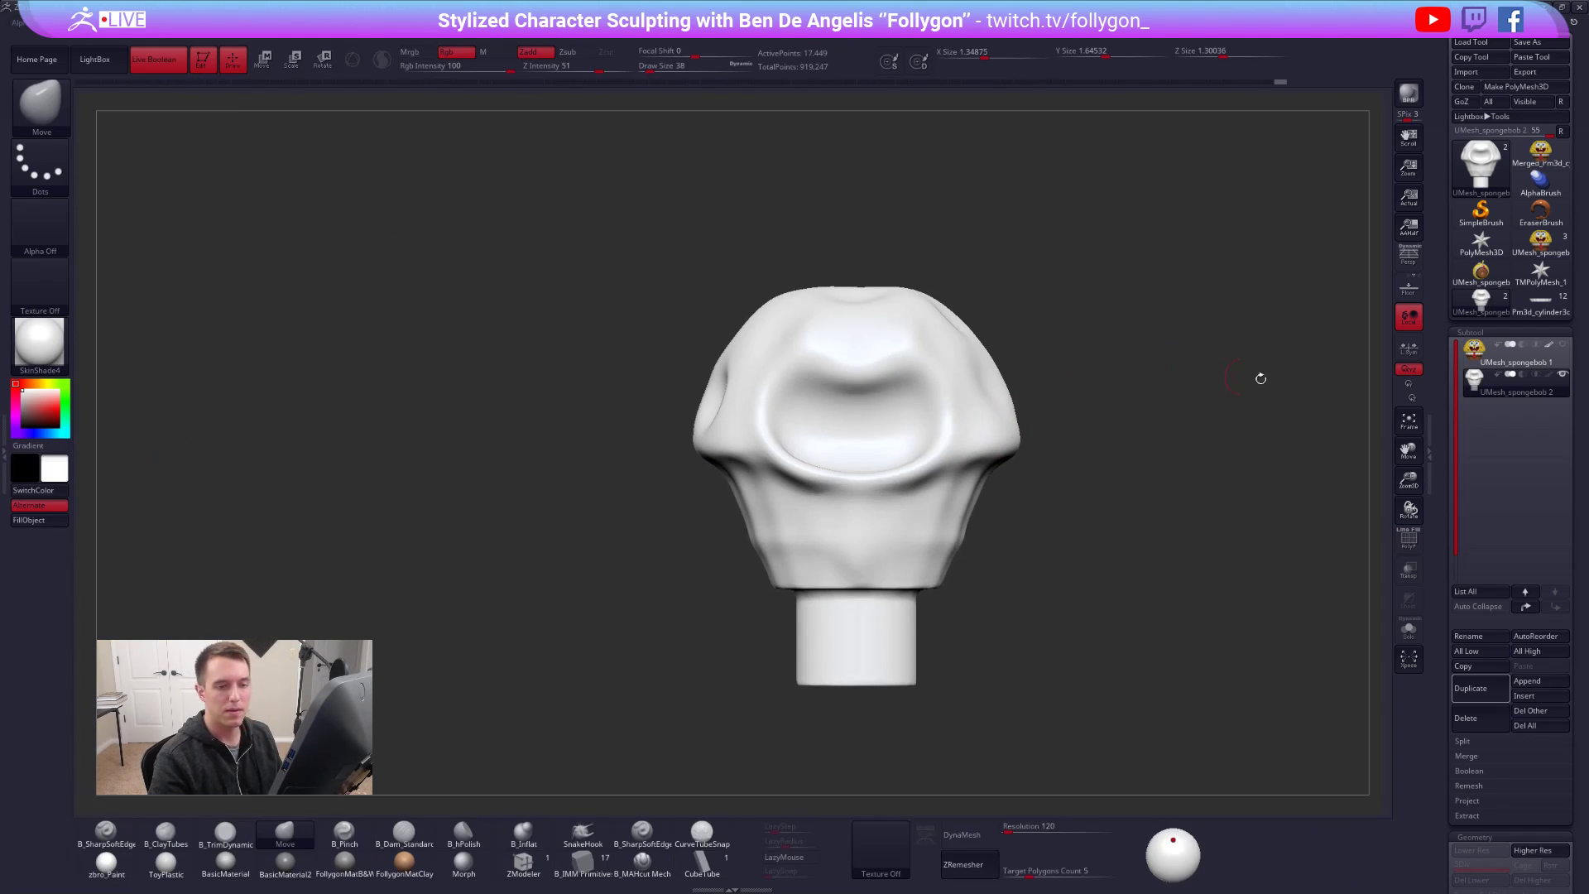
- Show the painted original, set the inner mesh to subtract in Live Boolean, and inspect the base opening in perspective
left_click(1474, 362)
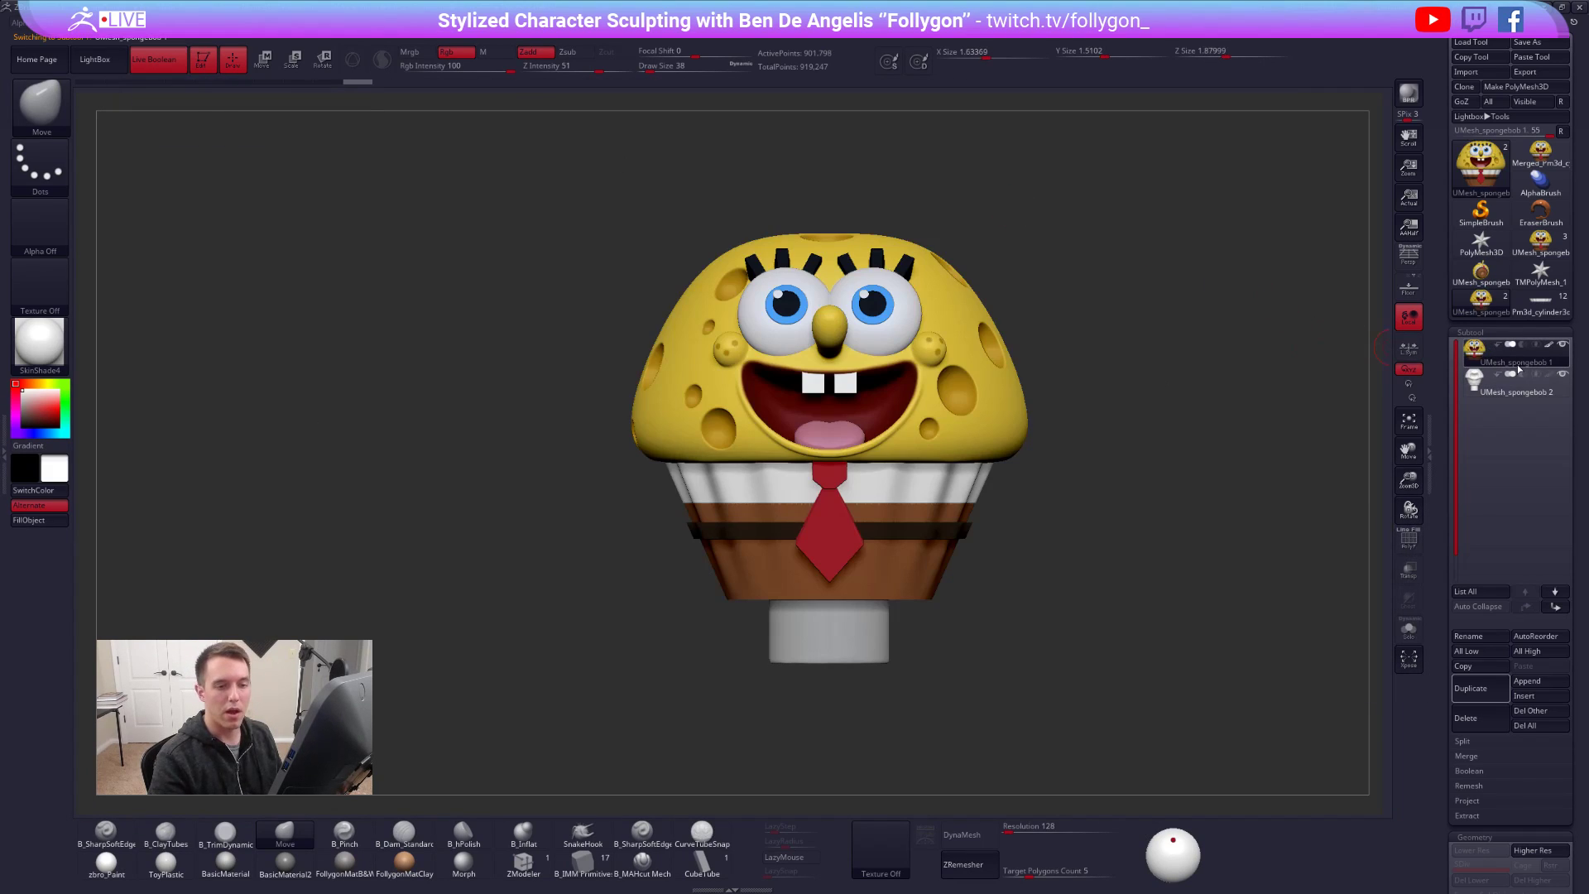
left_click(1522, 374)
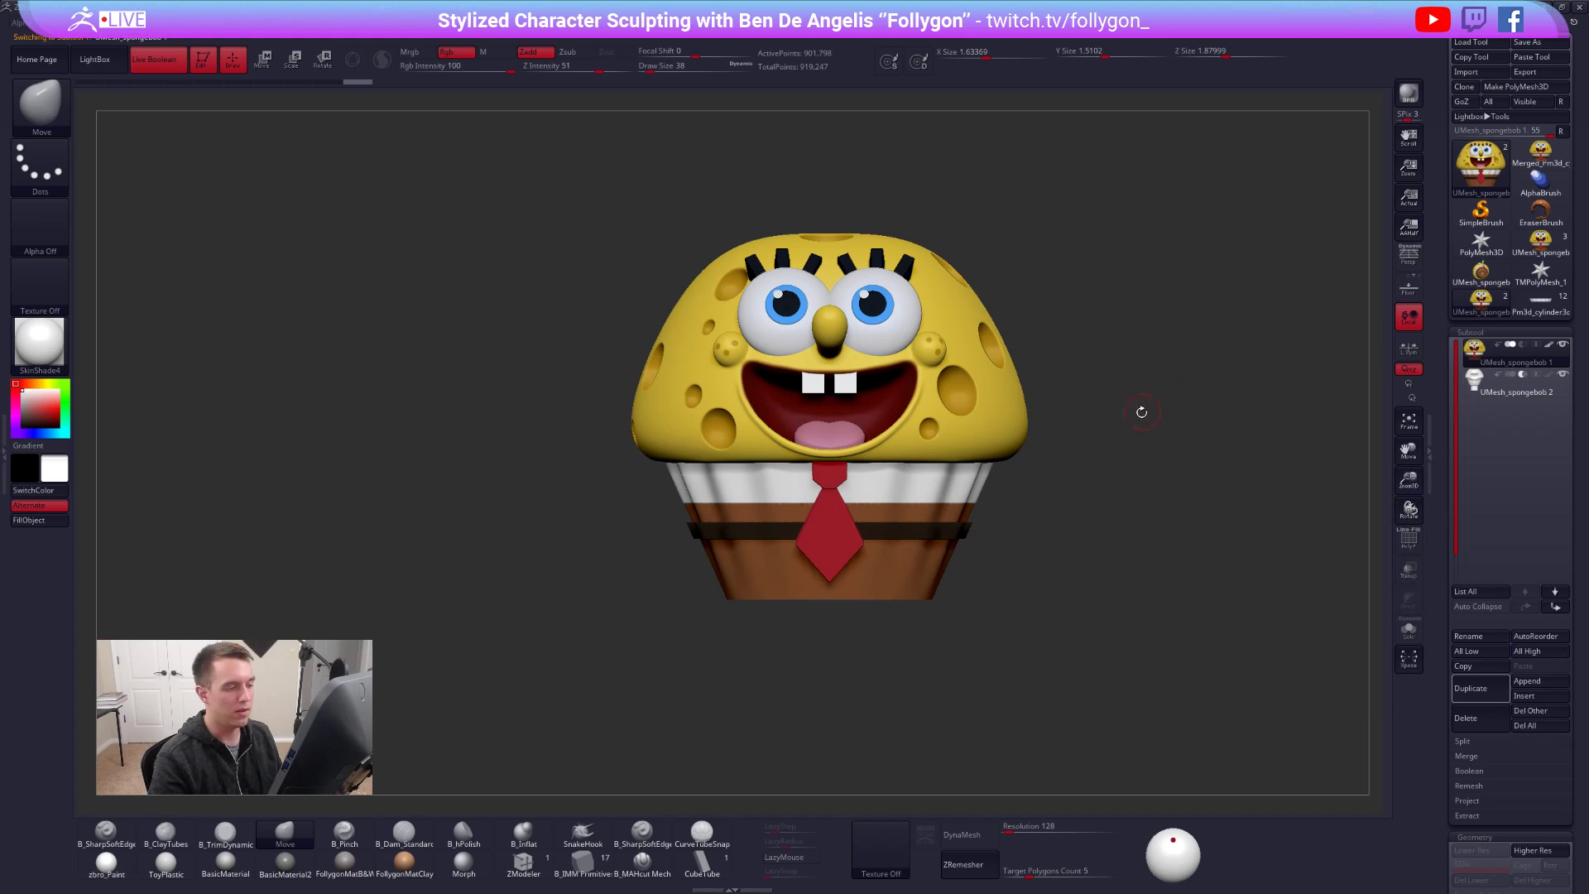
left_click_drag(1084, 480, 1300, 376)
left_click(1409, 255)
left_click_drag(1217, 326, 1267, 542)
key("Down")
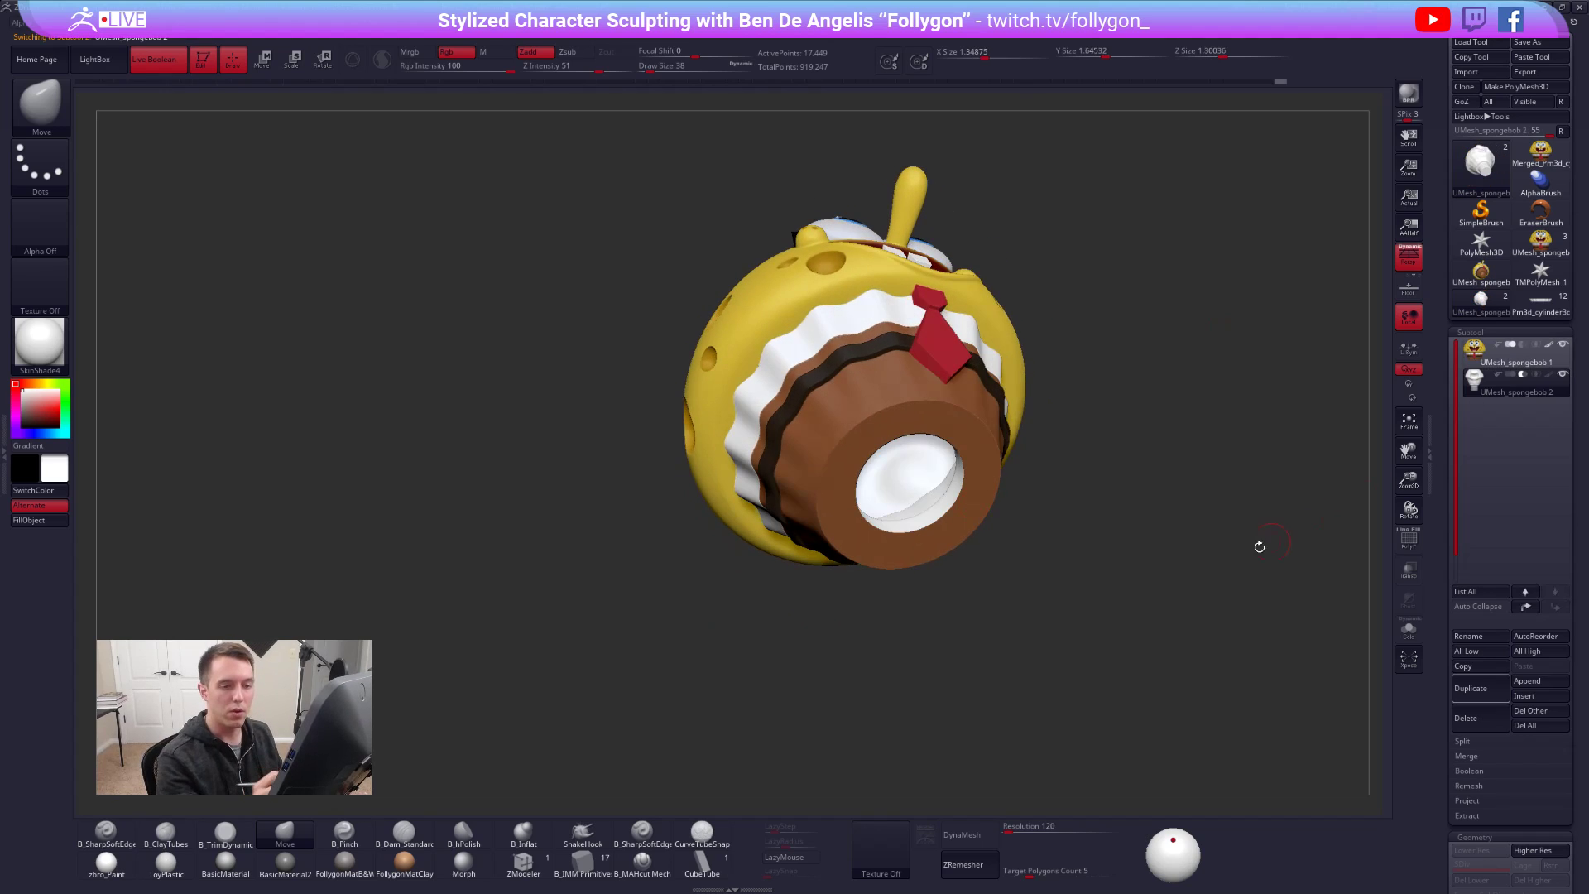
- Fill the inner mesh with the brown sampled from the cupcake's base, using the Standard brush, and check the opening from below
key("c")
key("ctrl+f")
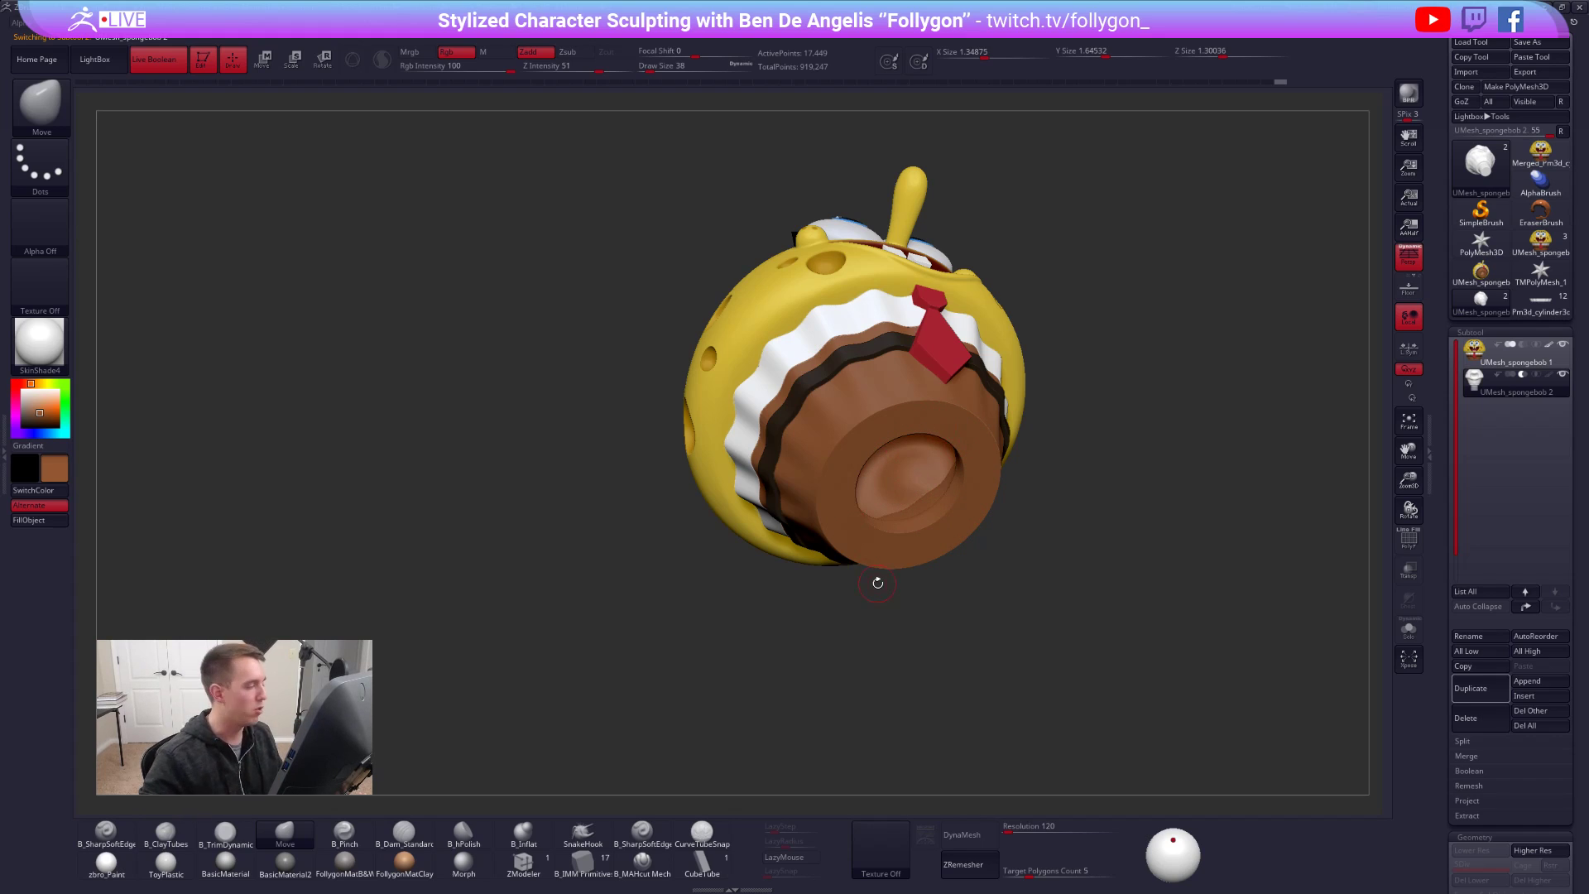
key("shift+s")
key("shift+s")
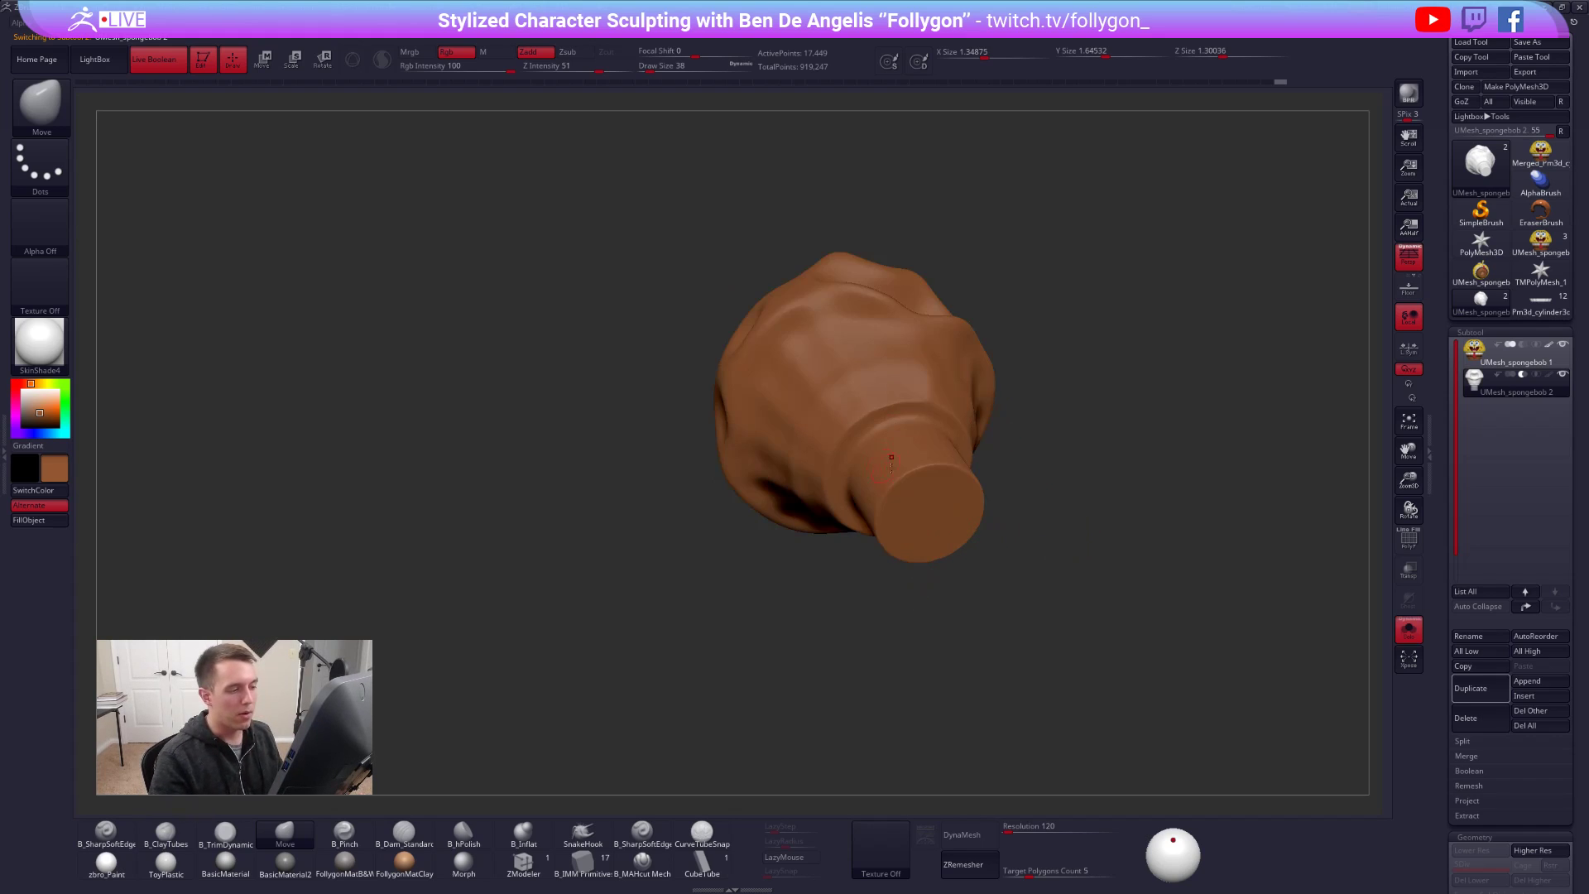
key("b")
key("s")
key("t")
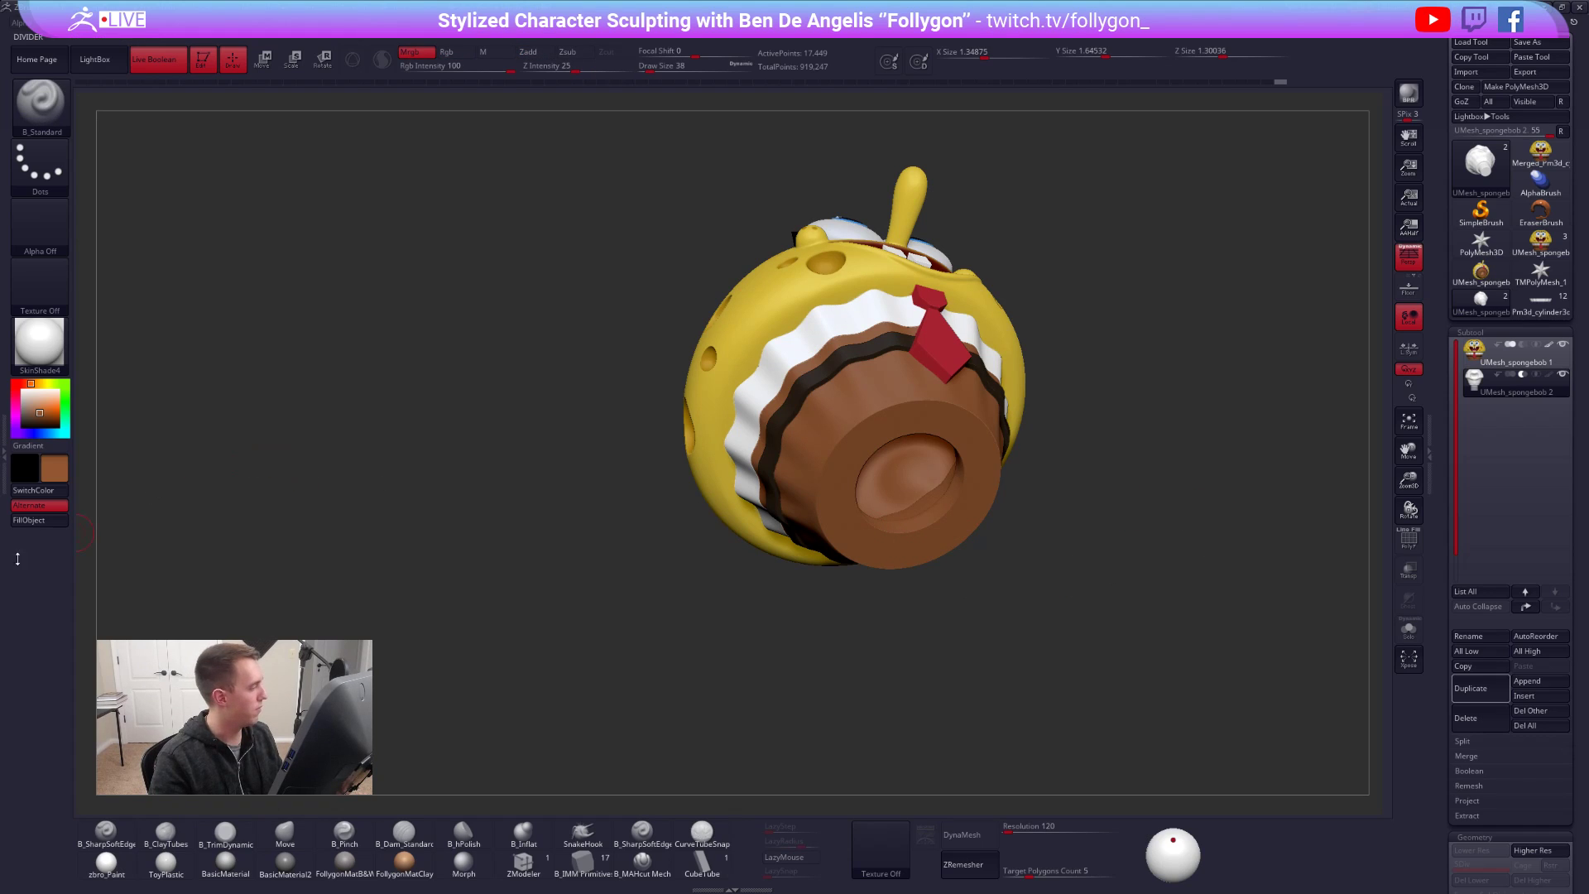
left_click(38, 520)
right_click_drag(947, 531, 997, 553)
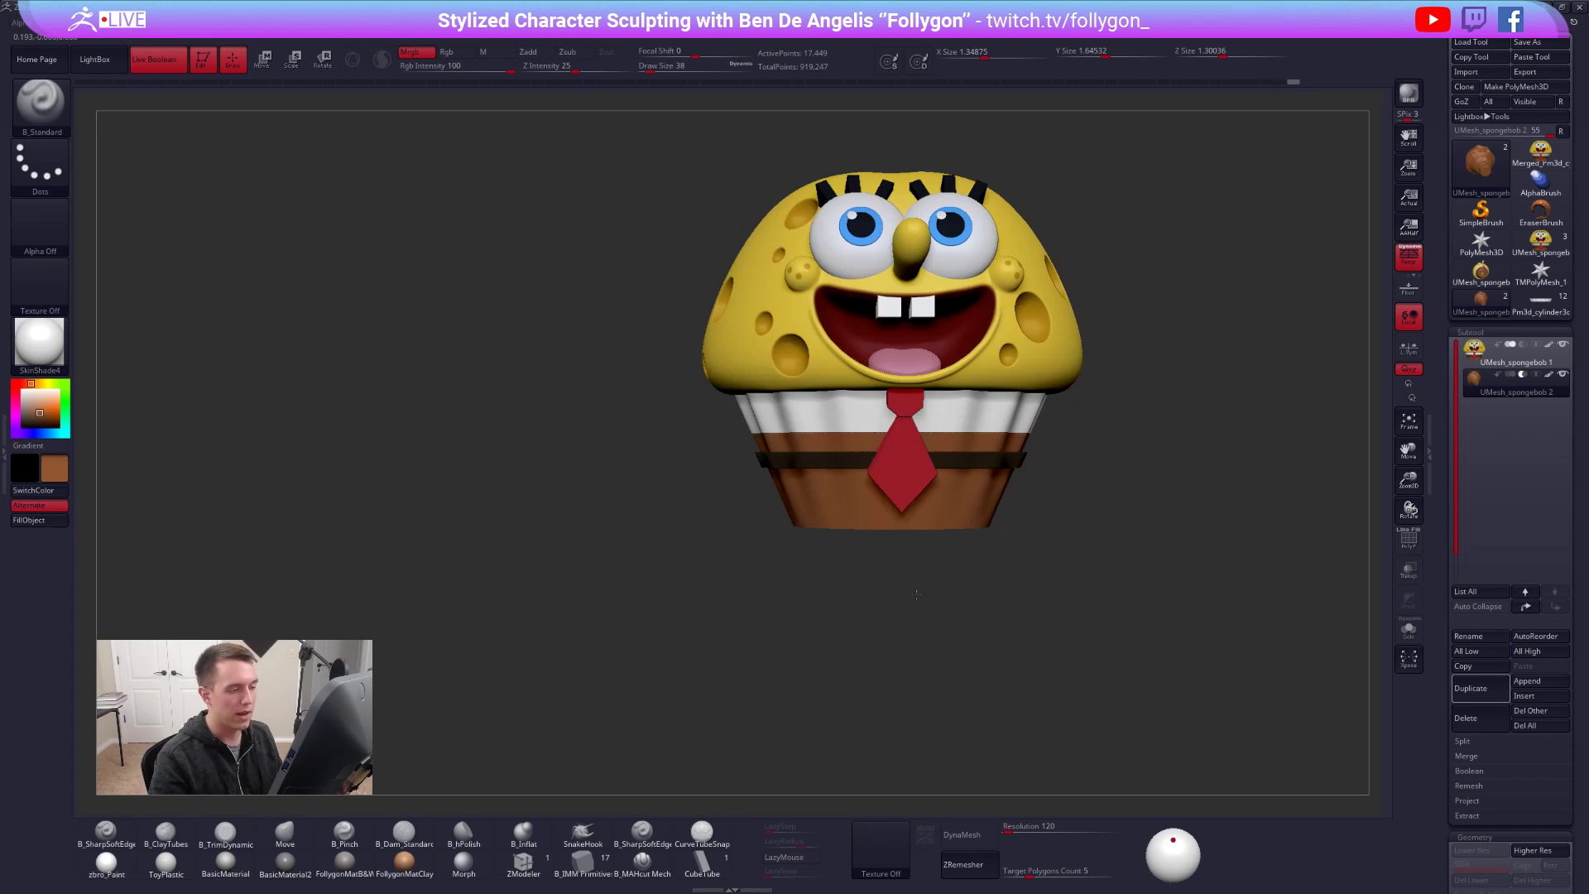
right_click_drag(886, 607, 795, 373, "alt")
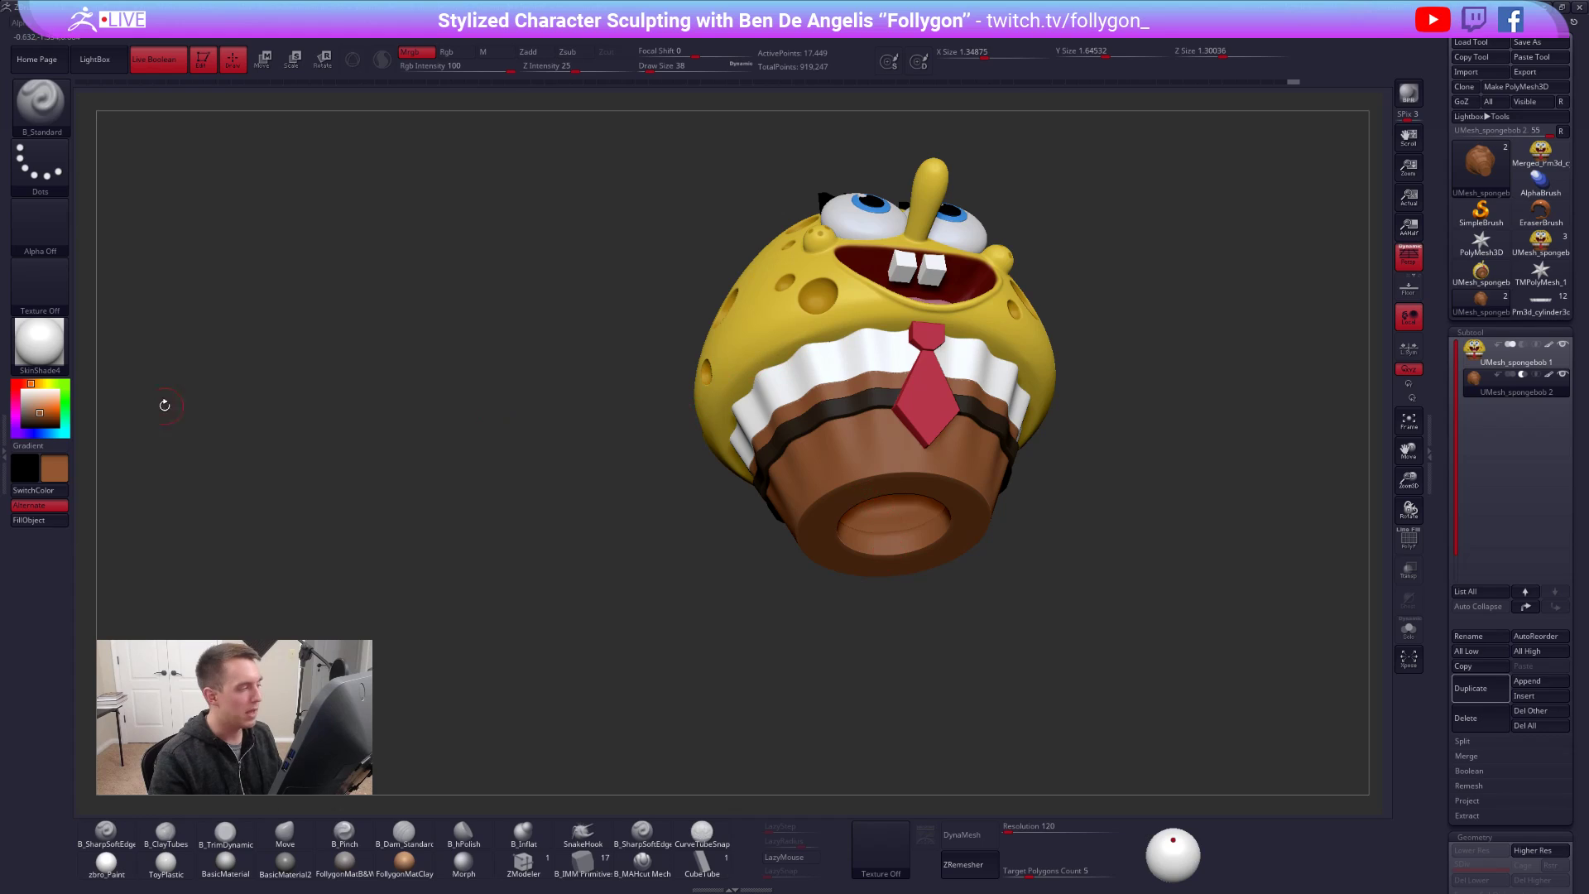
- Try filling the inner mesh with black, and undo the fill
key("v")
left_click(39, 520)
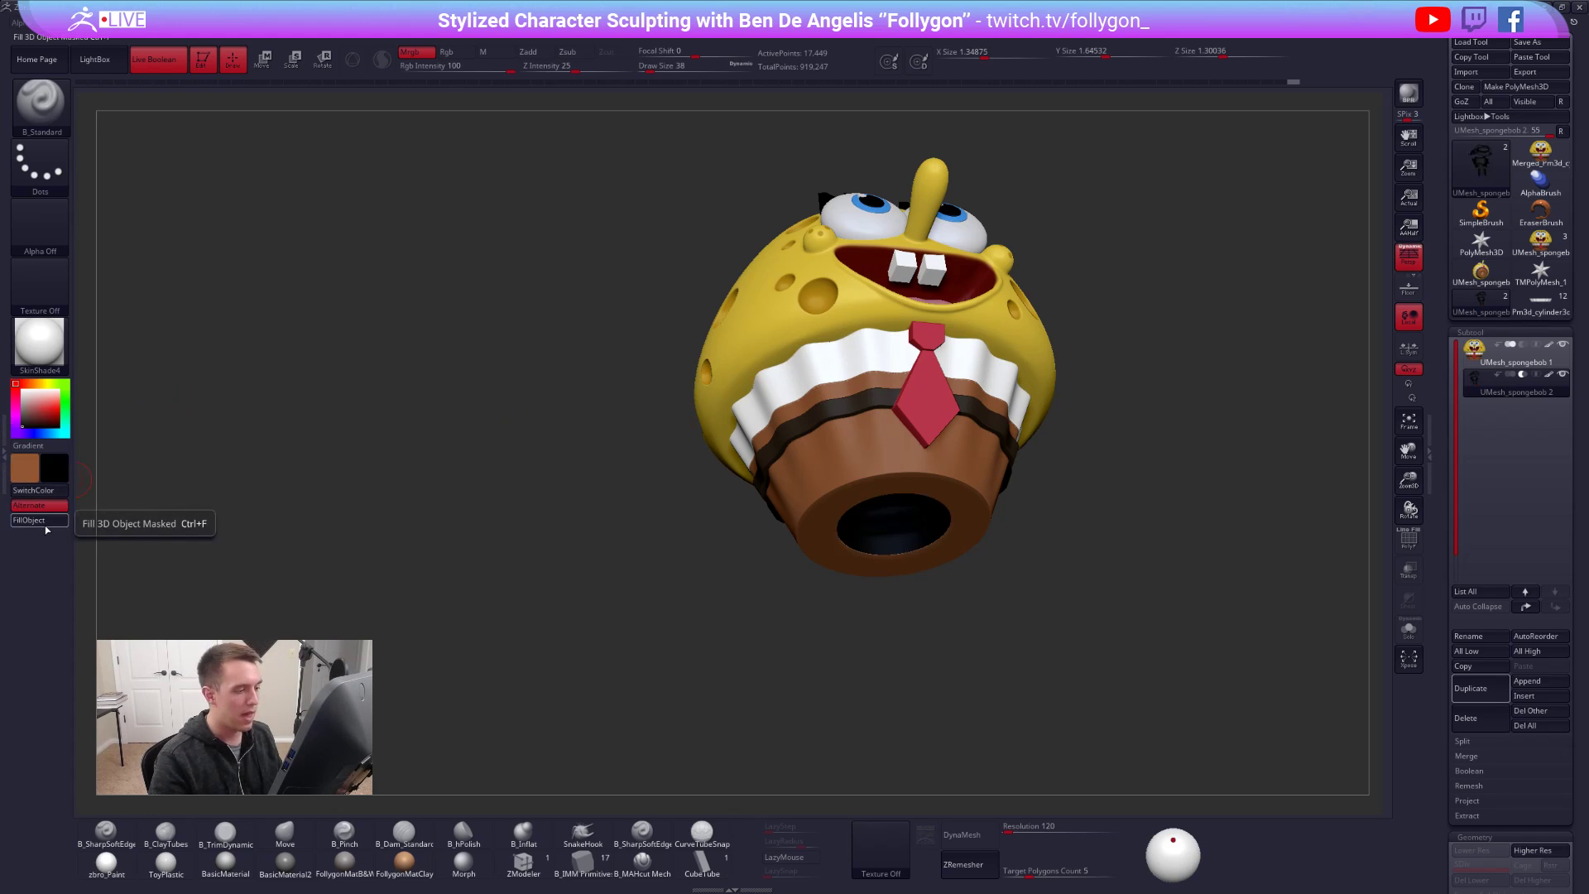
key("v")
key("ctrl+z")
right_click_drag(979, 514, 907, 559)
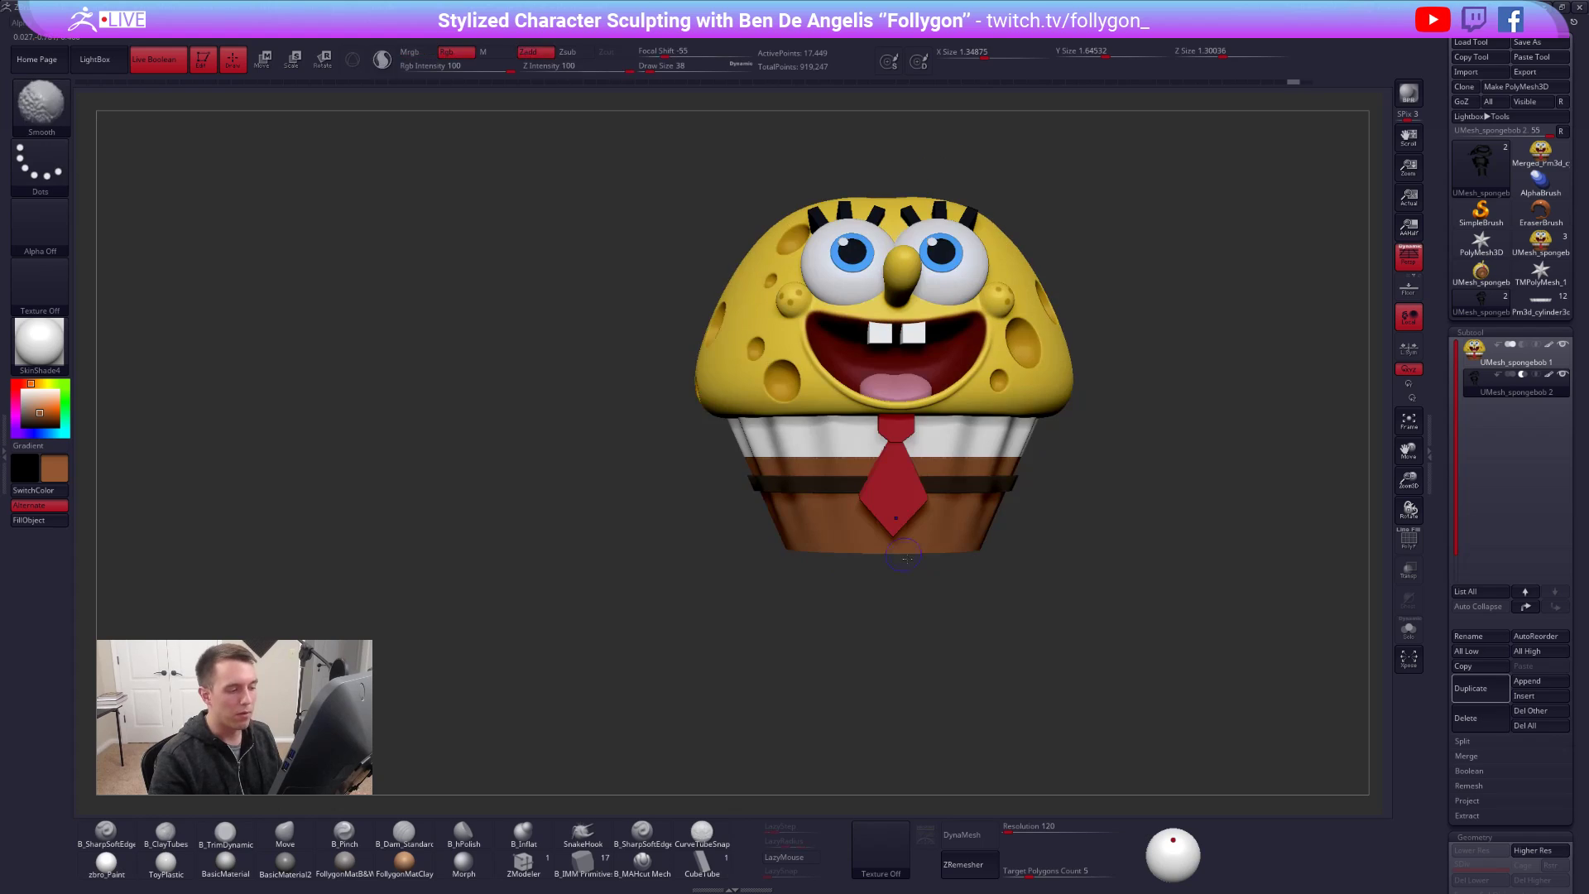
- Make a Boolean mesh of the painted cupcake minus the inner mesh, load the resulting tool and turn off its wireframe display
left_click(1477, 354)
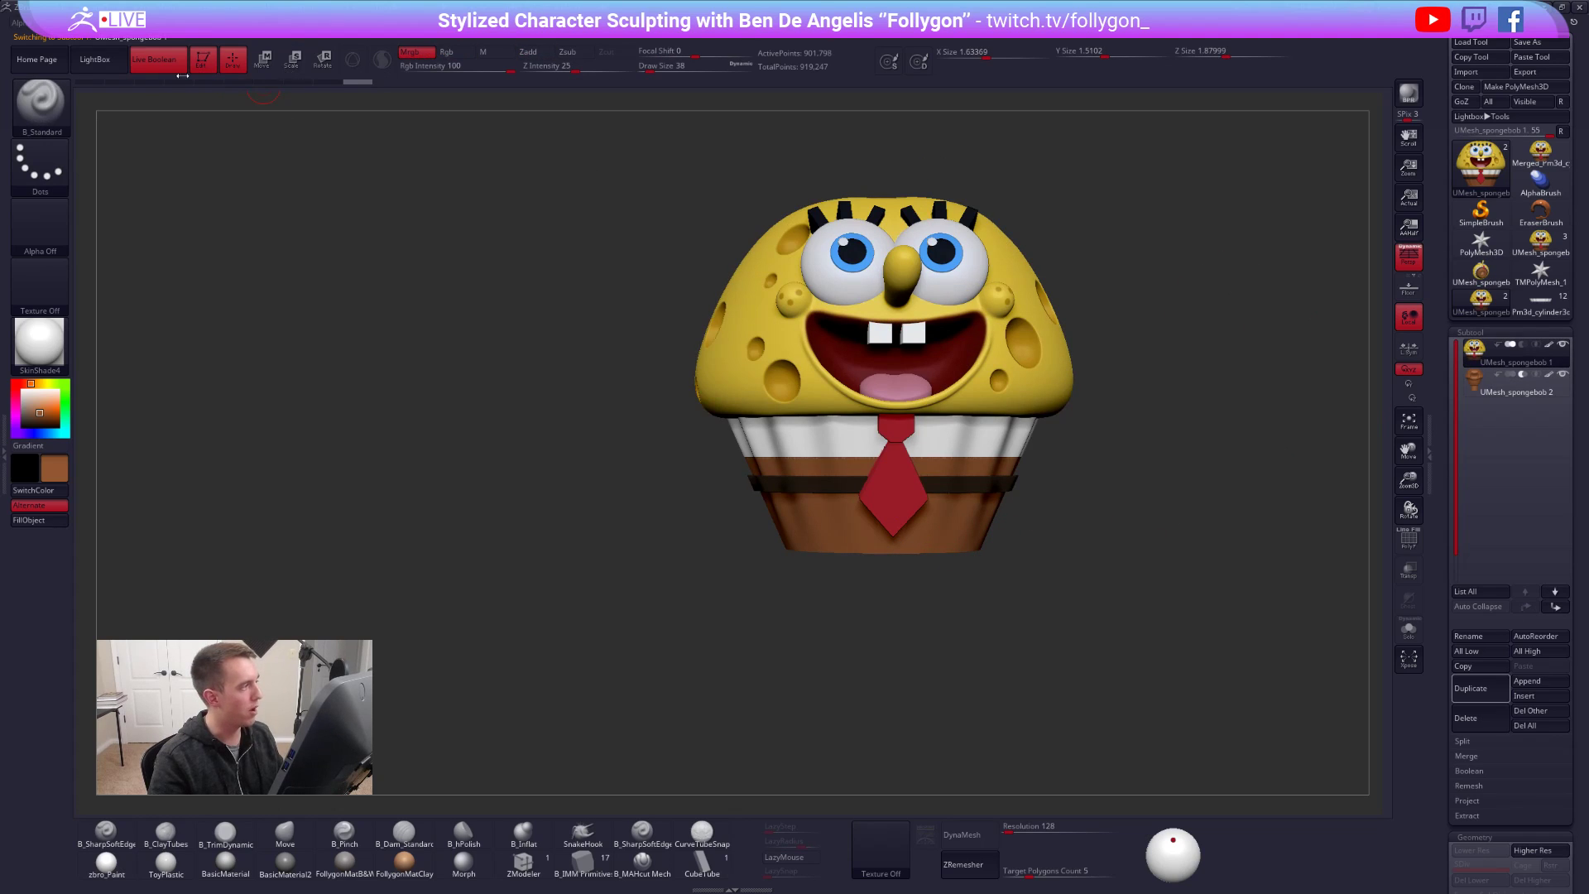
left_click(1496, 773)
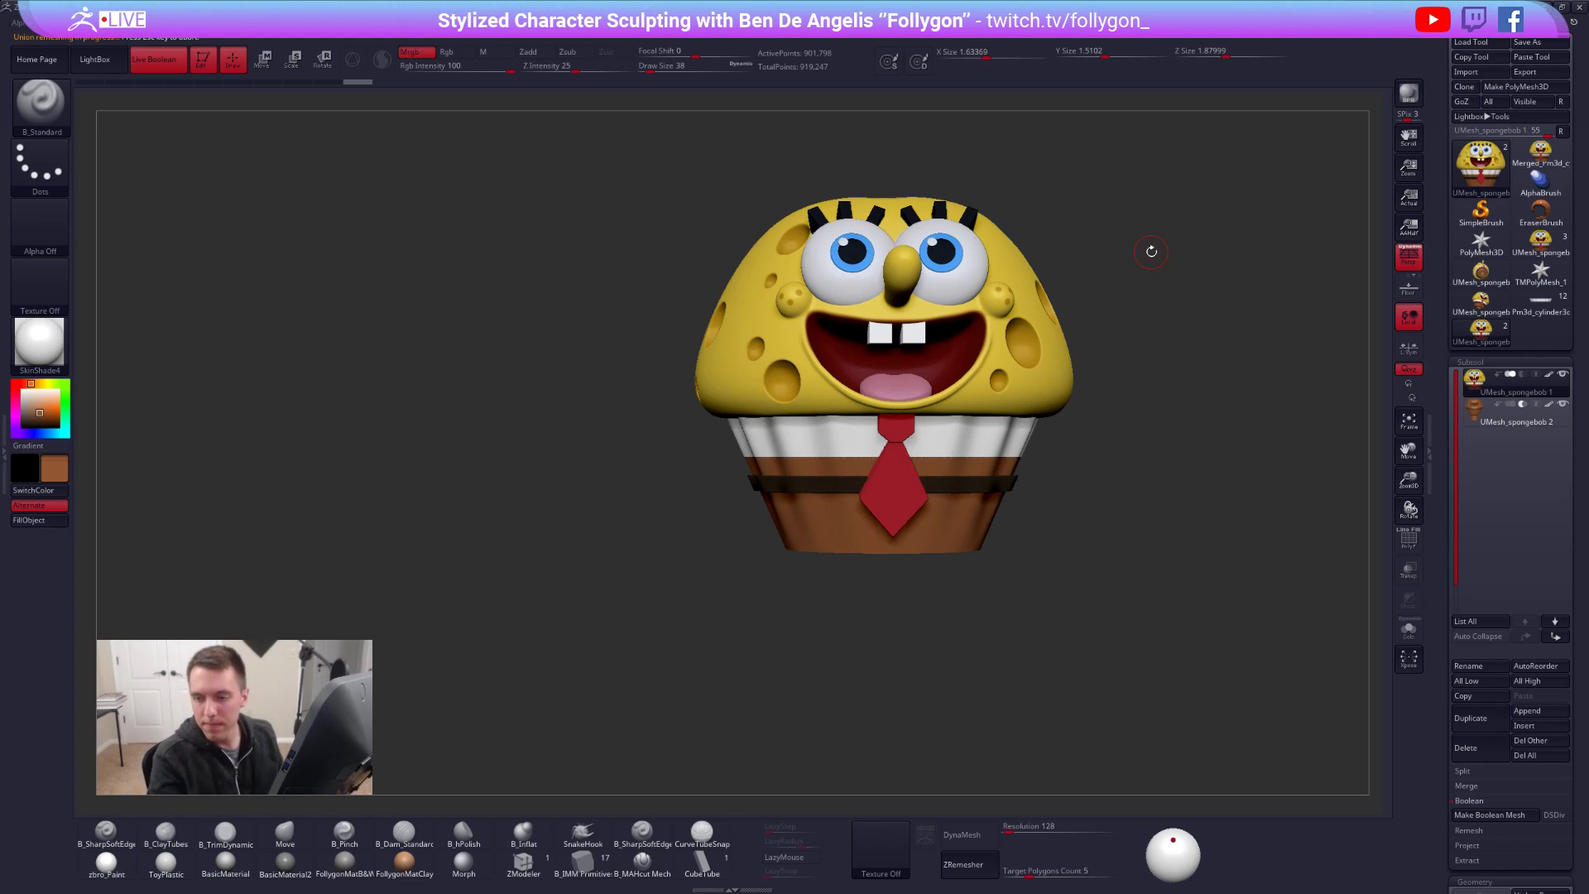
left_click_drag(1126, 236, 1074, 261, "alt")
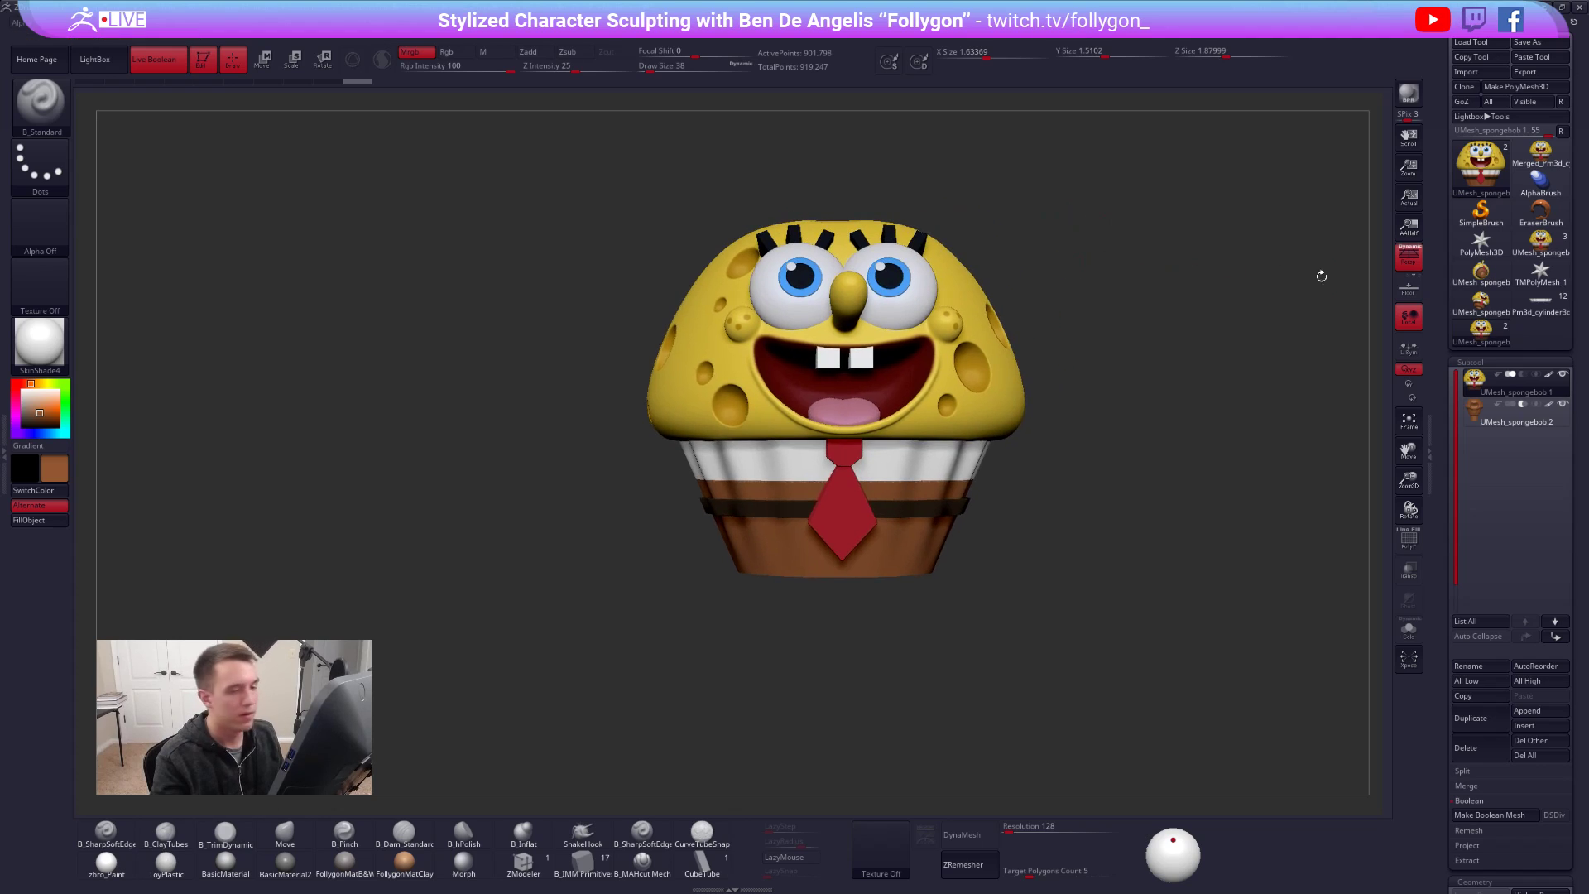
left_click(1478, 315)
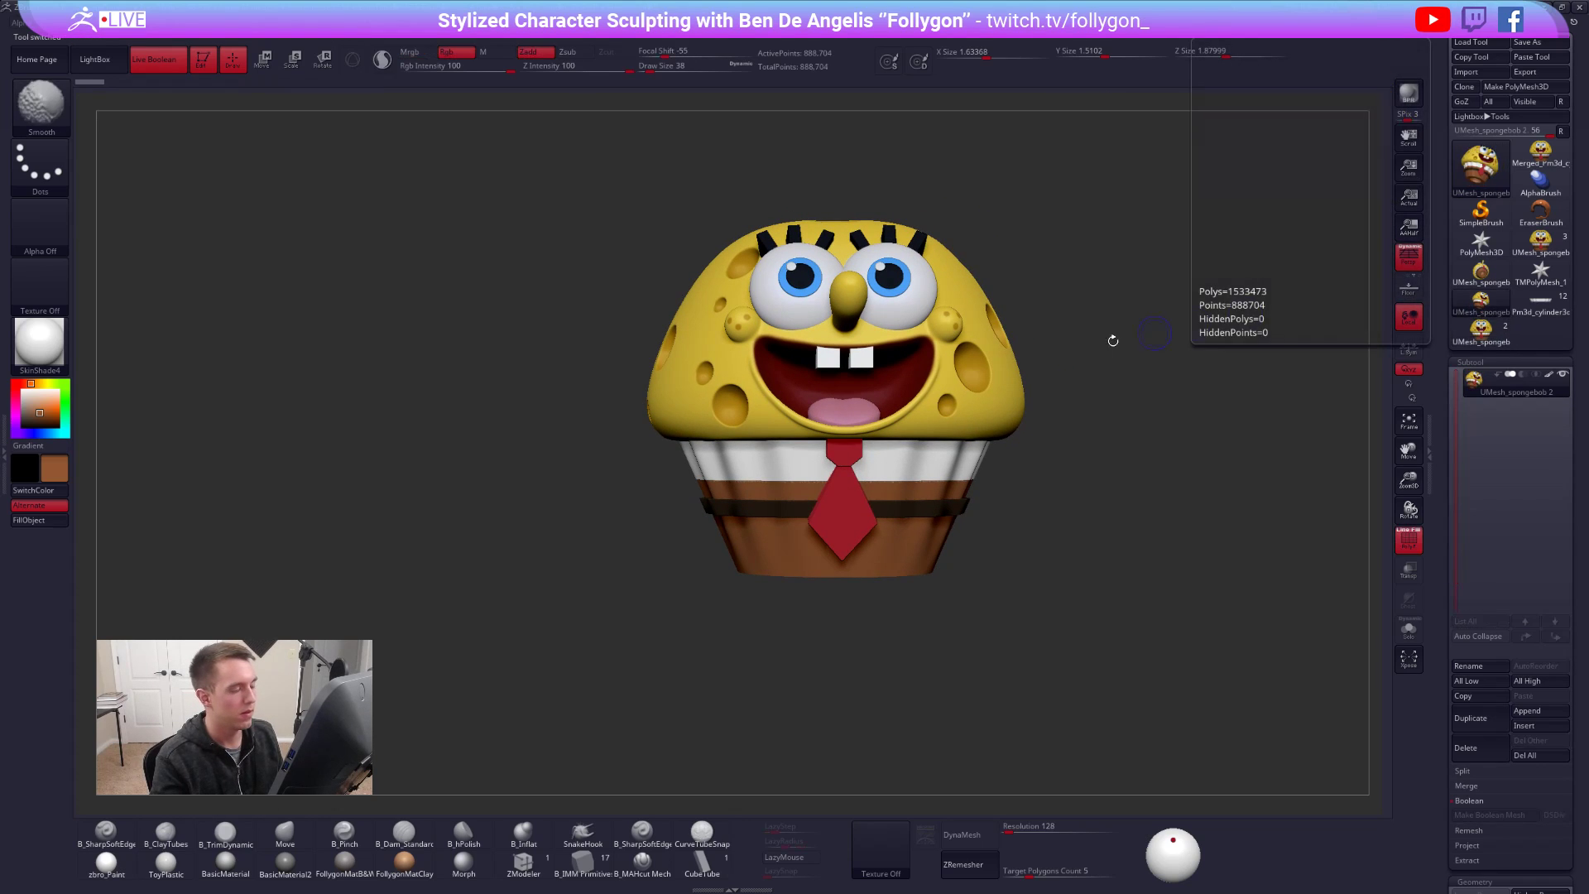
key("shift+f")
- Hide half of the hollowed cupcake and examine the cavity in cross-section from the side
mouse_move(1011, 465)
left_mouse_down()
mouse_move(1034, 356)
mouse_move(1002, 381)
mouse_move(909, 565)
mouse_move(1000, 510)
left_mouse_up()
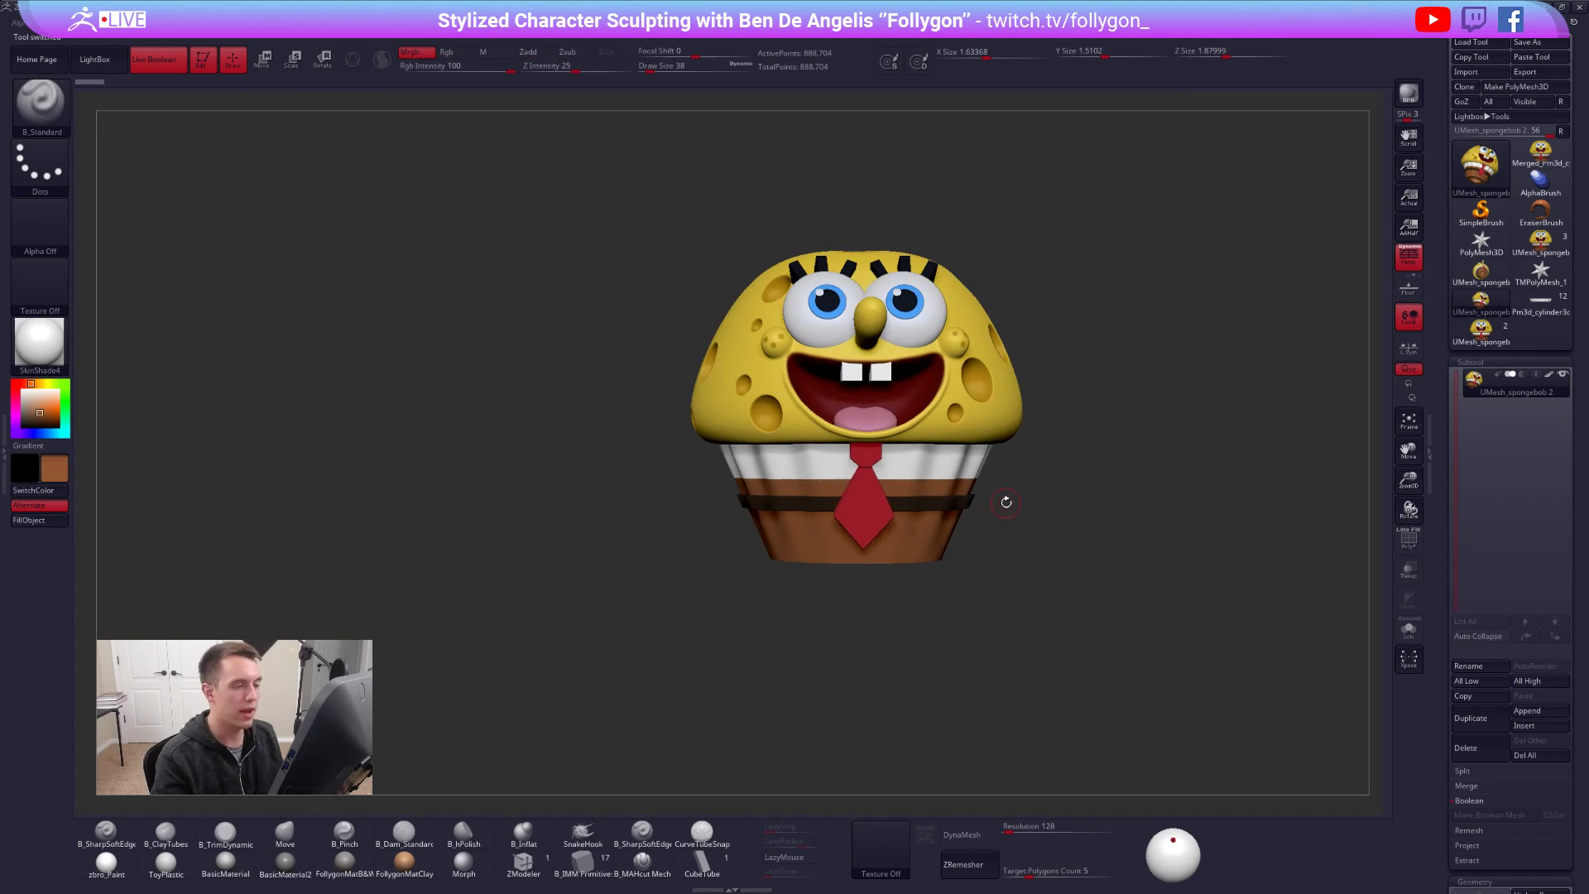
left_click_drag(1096, 335, 1125, 306, "alt")
right_click(1125, 306)
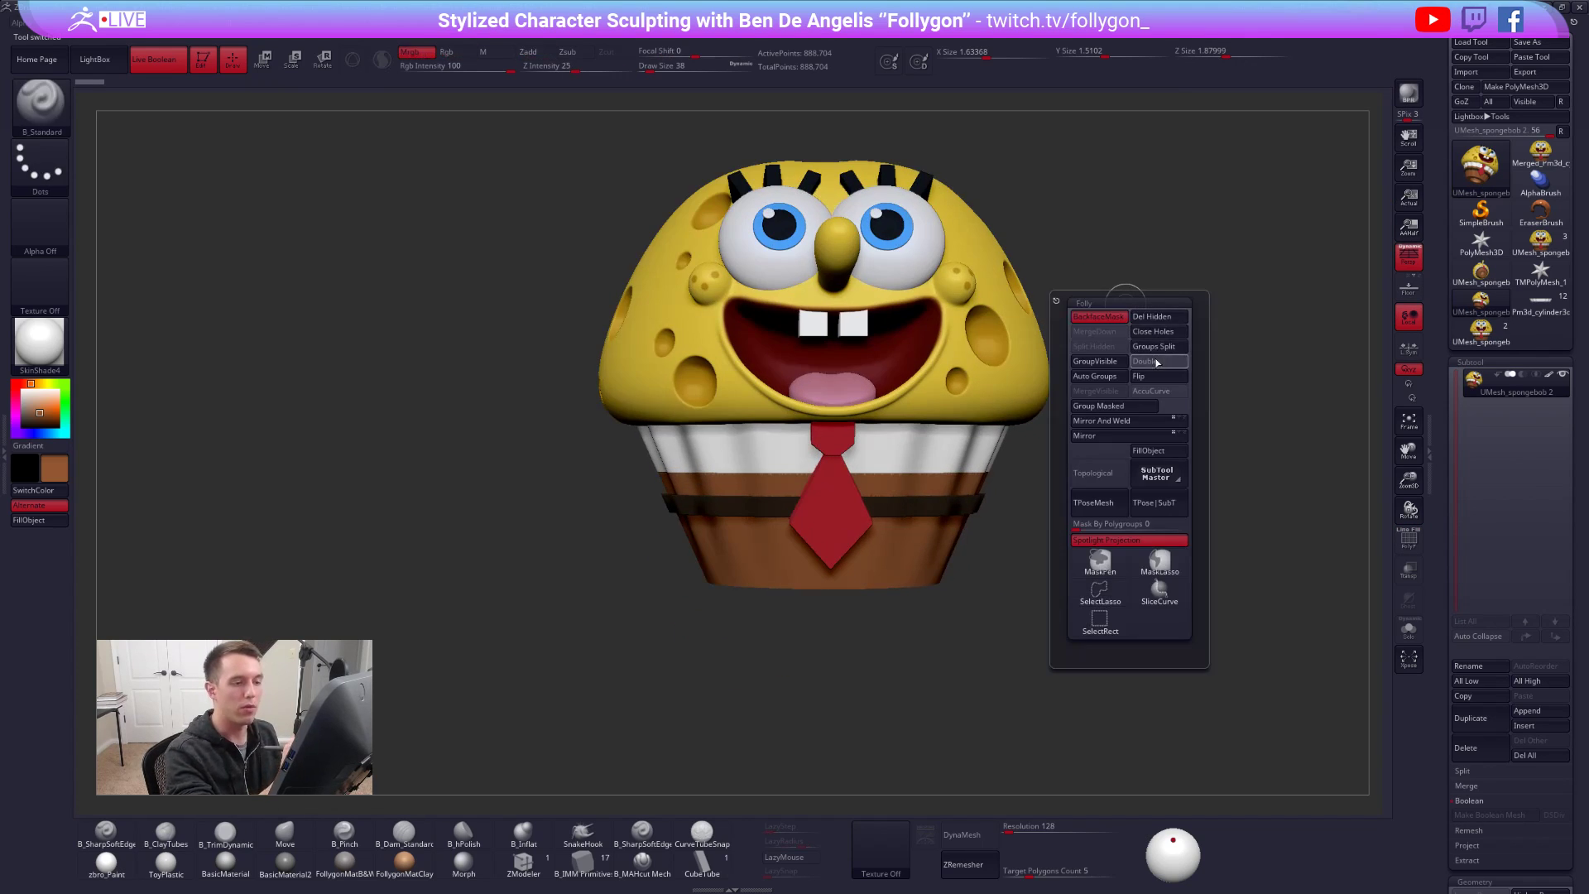
mouse_move(837, 161)
left_mouse_down("ctrl+shift")
mouse_move(852, 678)
mouse_move(1125, 104)
mouse_move(939, 594)
mouse_move(898, 589)
mouse_move(948, 654)
mouse_move(877, 569)
mouse_move(901, 543)
mouse_move(925, 426)
left_mouse_up("ctrl+shift")
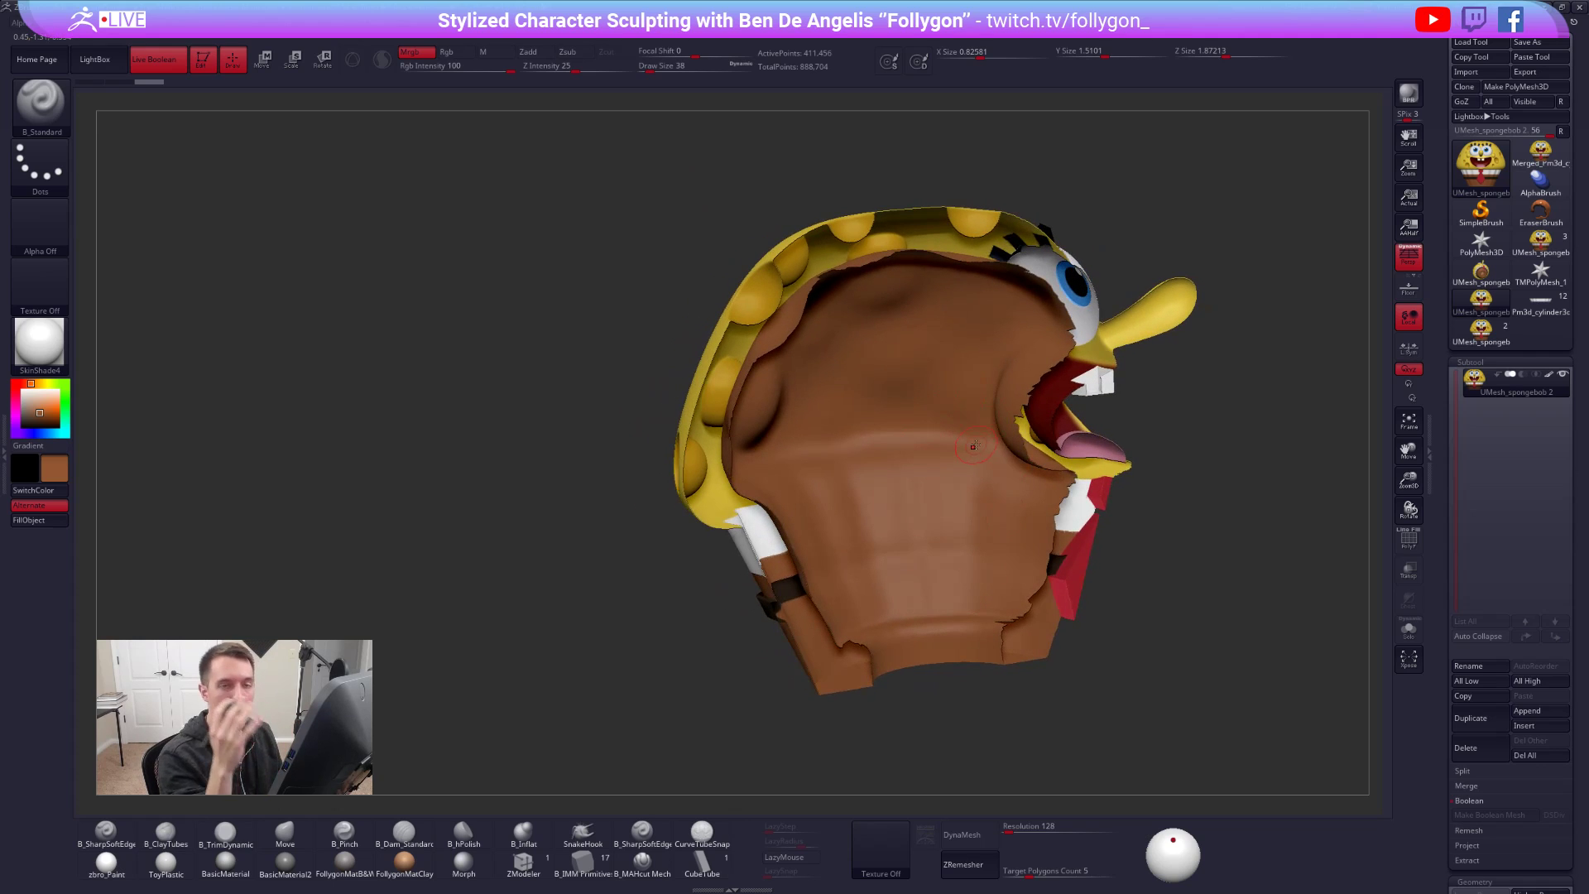
left_click_drag(832, 494, 1003, 504)
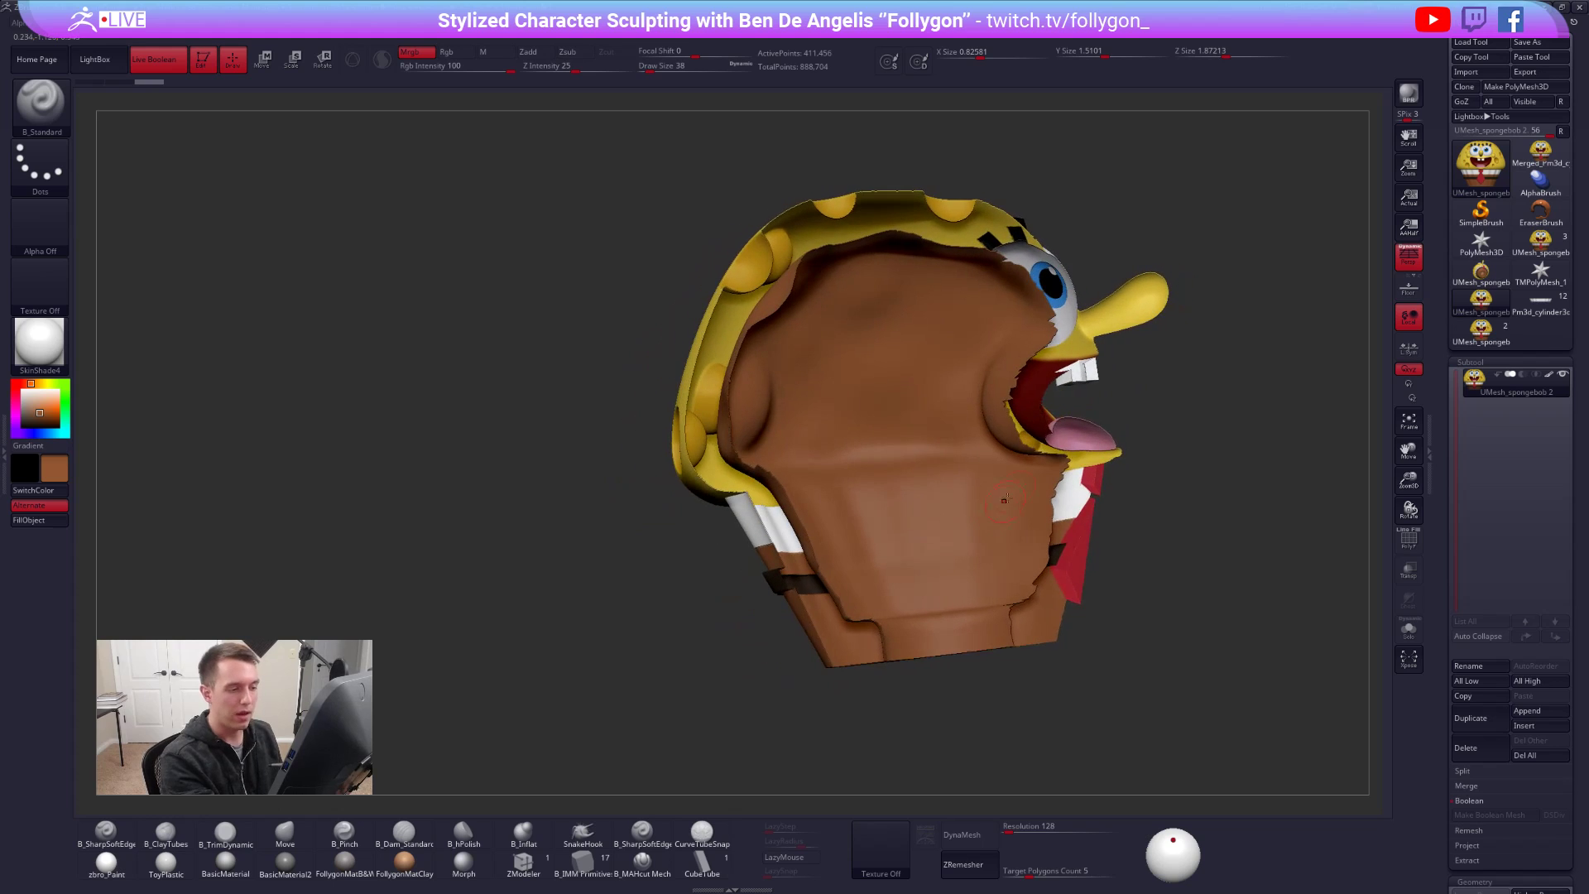
left_click_drag(1019, 436, 1000, 265)
left_click_drag(752, 312, 816, 468)
- Measure the wall thickness at the back of the shell with a transpose line, and show the full mesh again
right_click_drag(839, 464, 826, 440, "ctrl")
key("w")
left_click_drag(827, 439, 778, 437)
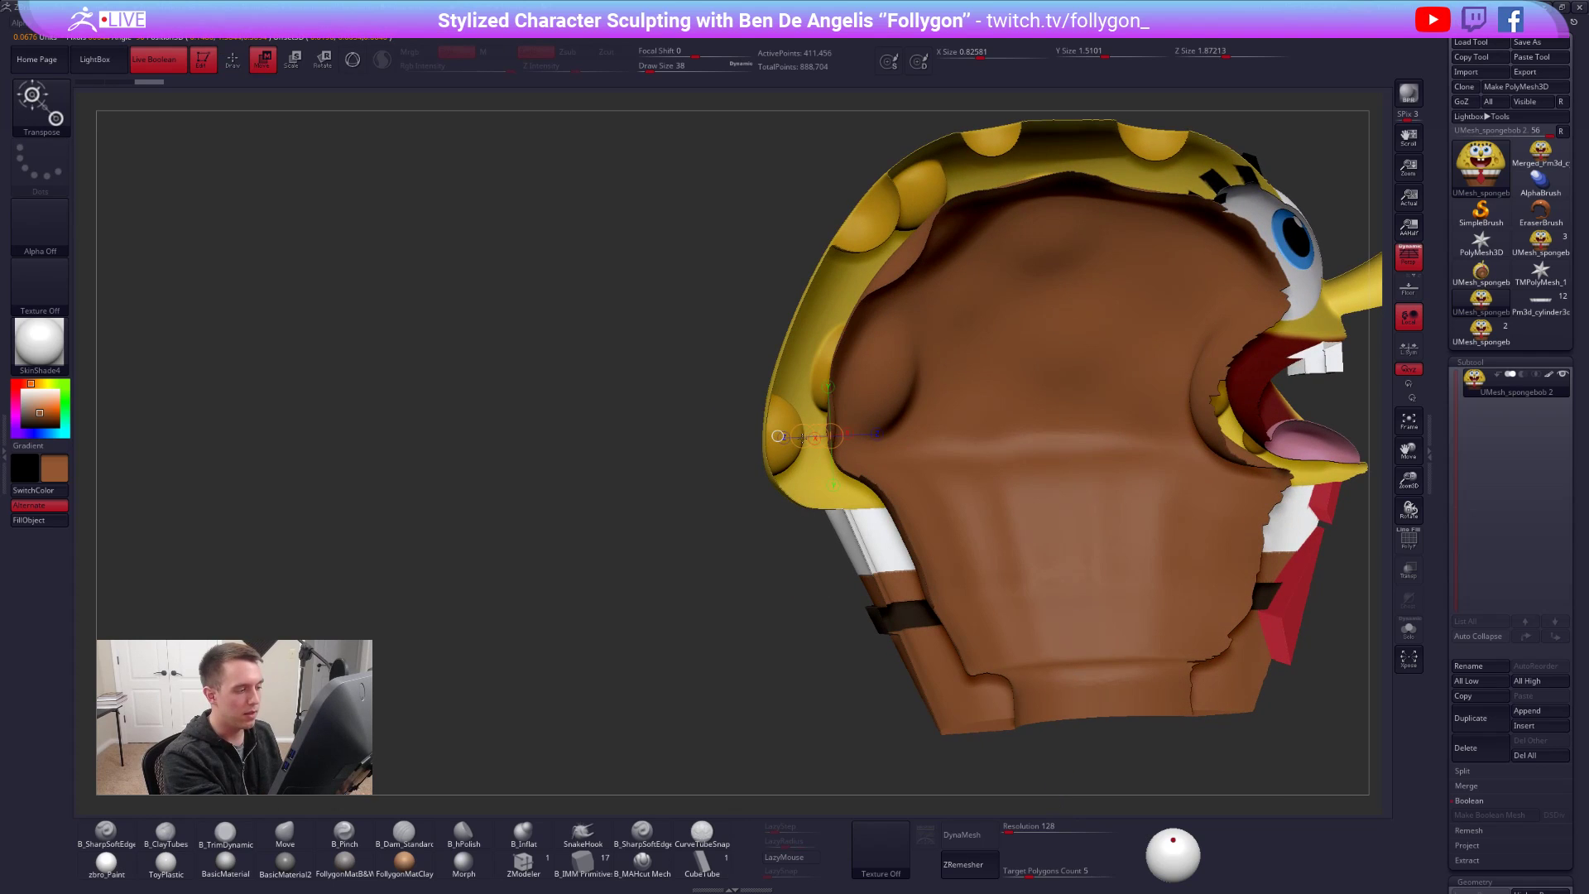
key("q")
mouse_move(826, 435)
right_mouse_down()
mouse_move(910, 463)
mouse_move(918, 543)
mouse_move(1093, 613)
mouse_move(1093, 600)
mouse_move(1006, 610)
mouse_move(1065, 663)
mouse_move(1049, 583)
mouse_move(1000, 576)
mouse_move(1065, 563)
mouse_move(1041, 461)
right_mouse_up()
key("ctrl+shift")
left_click(1141, 590, "ctrl+shift")
- Examine the hollowed mesh's polygroups and base opening by toggling the wireframe display from below and from the front
key("shift+f")
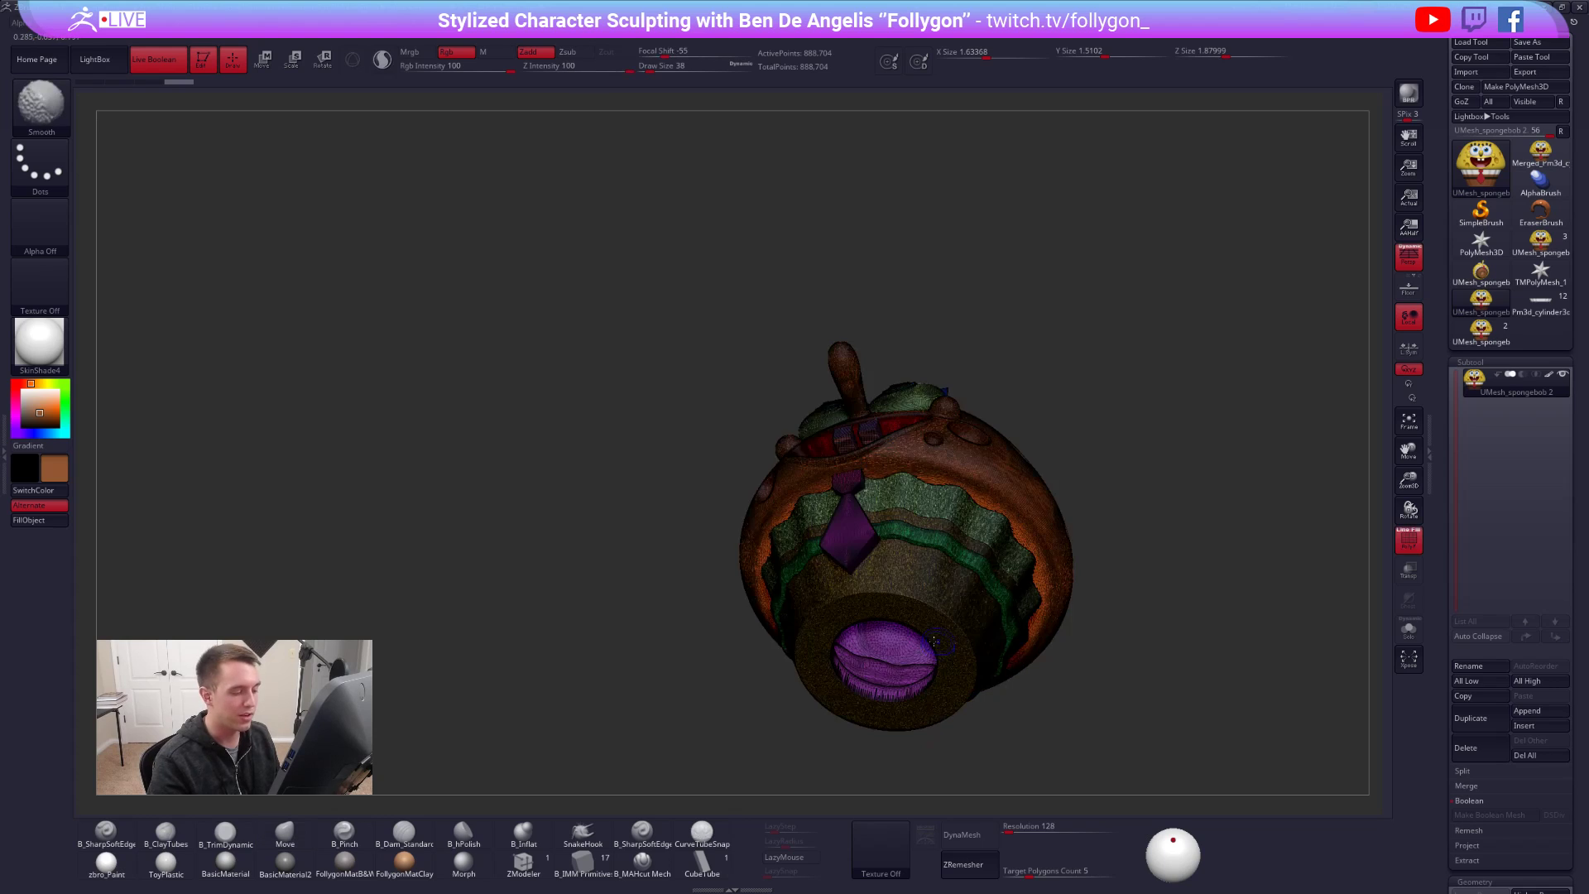
key("shift+f")
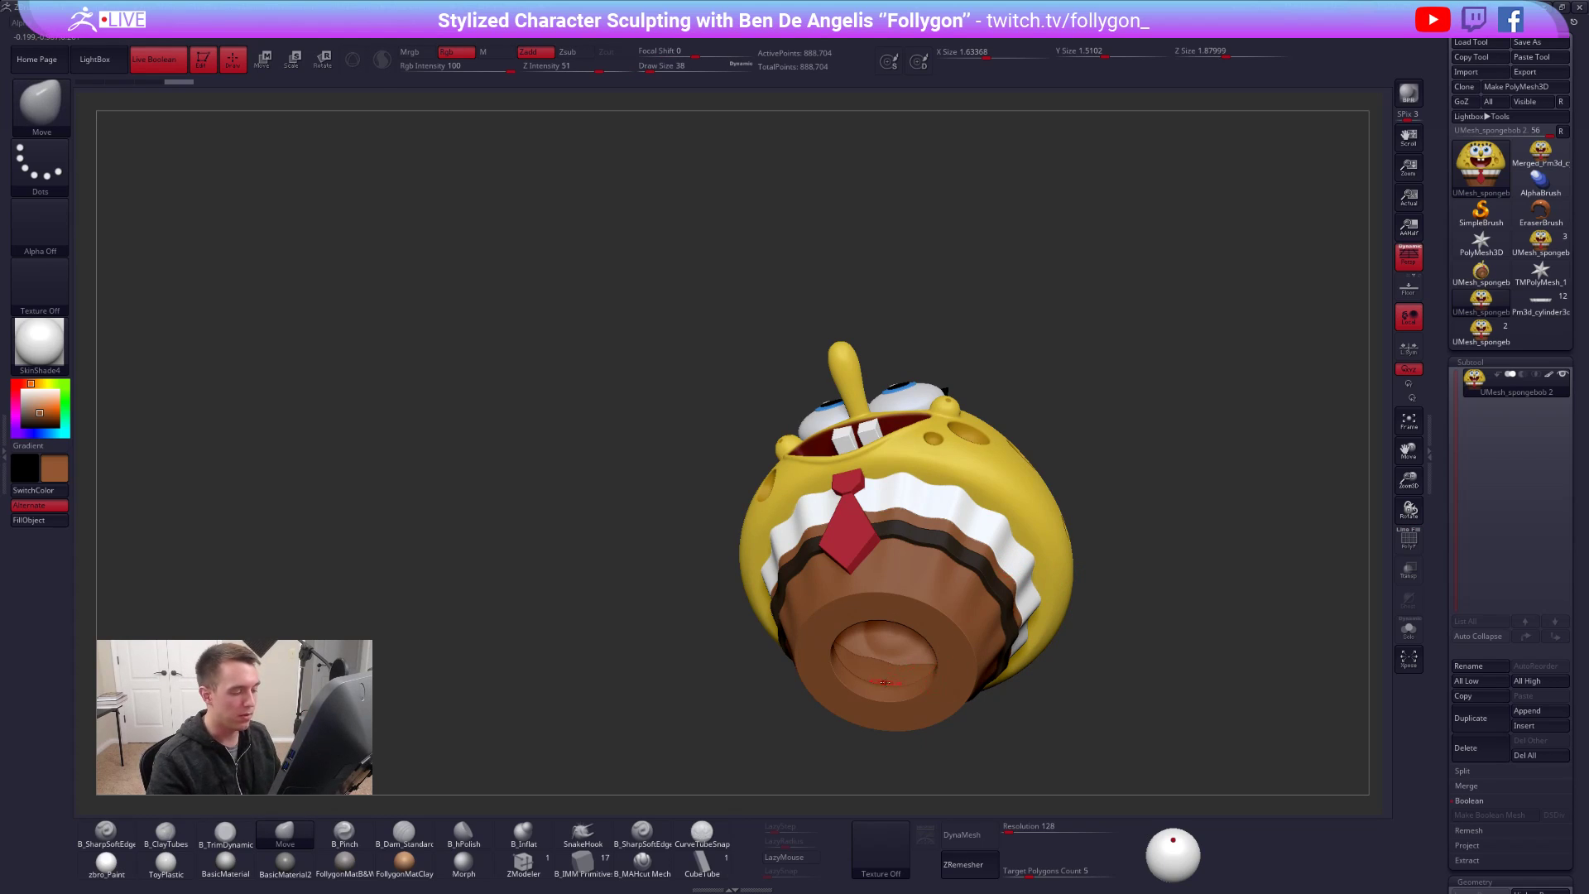
key("shift+f")
key("shift+f")
right_click_drag(940, 463, 939, 430, "shift")
key("shift+f")
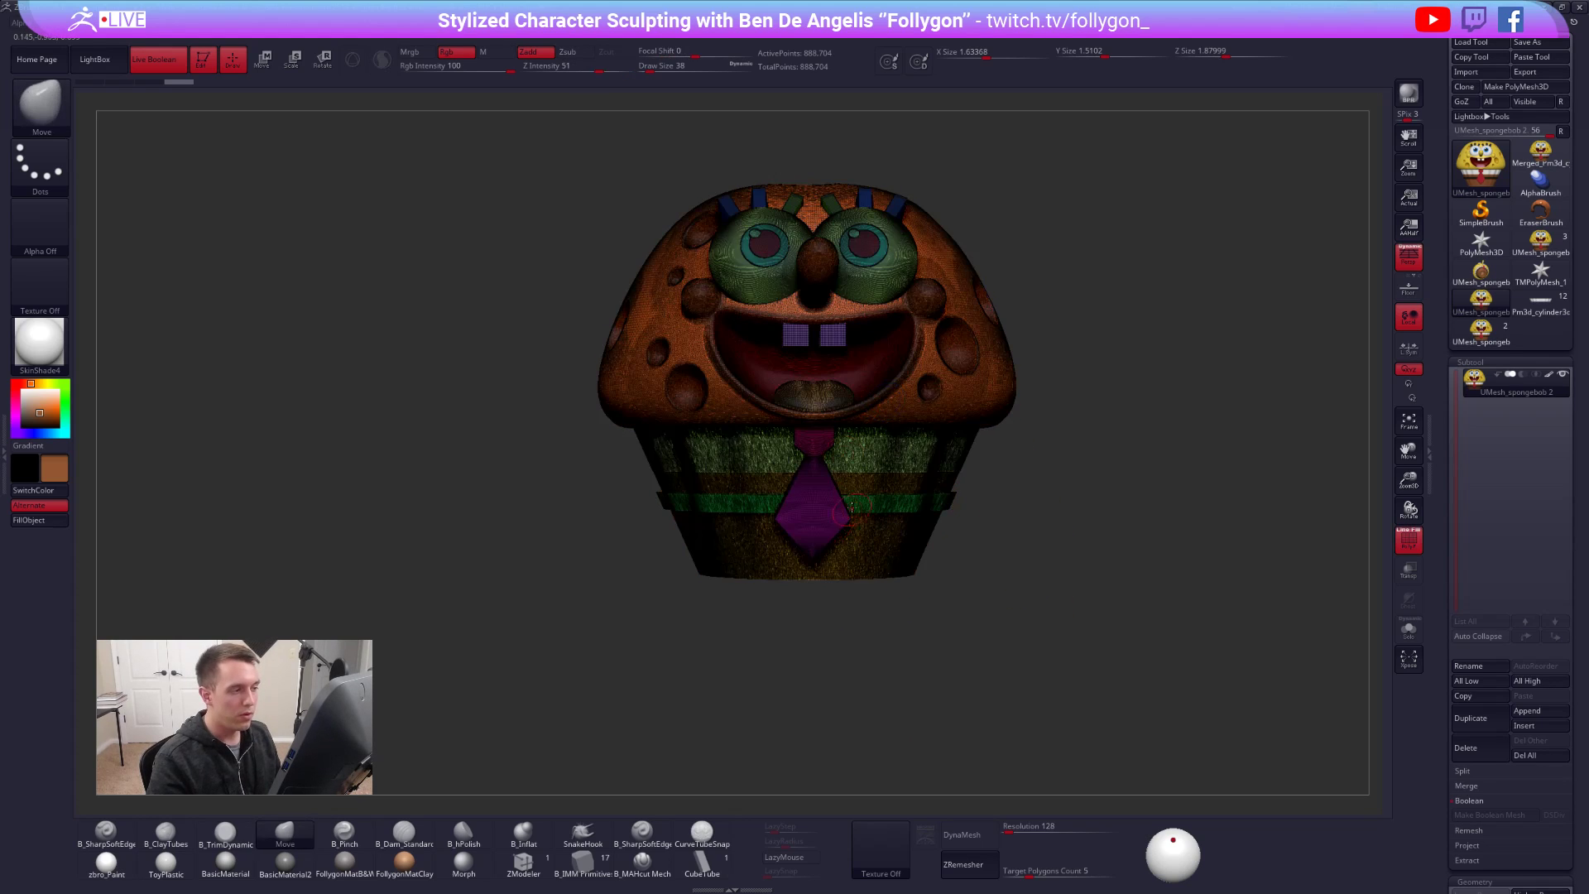
right_click_drag(865, 499, 880, 529, "alt")
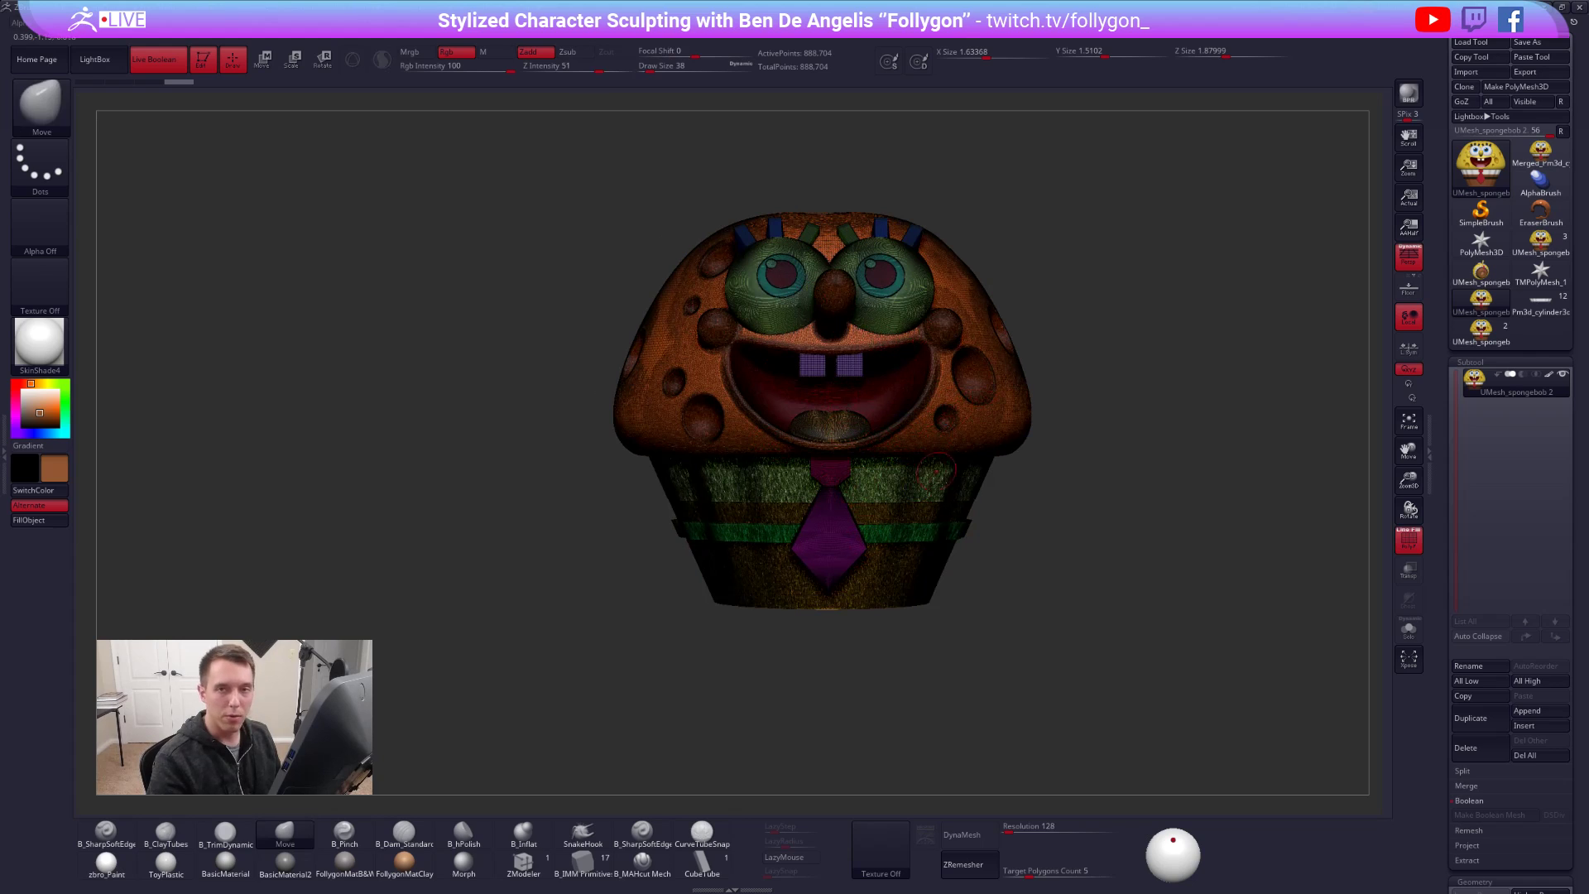
key("shift+f")
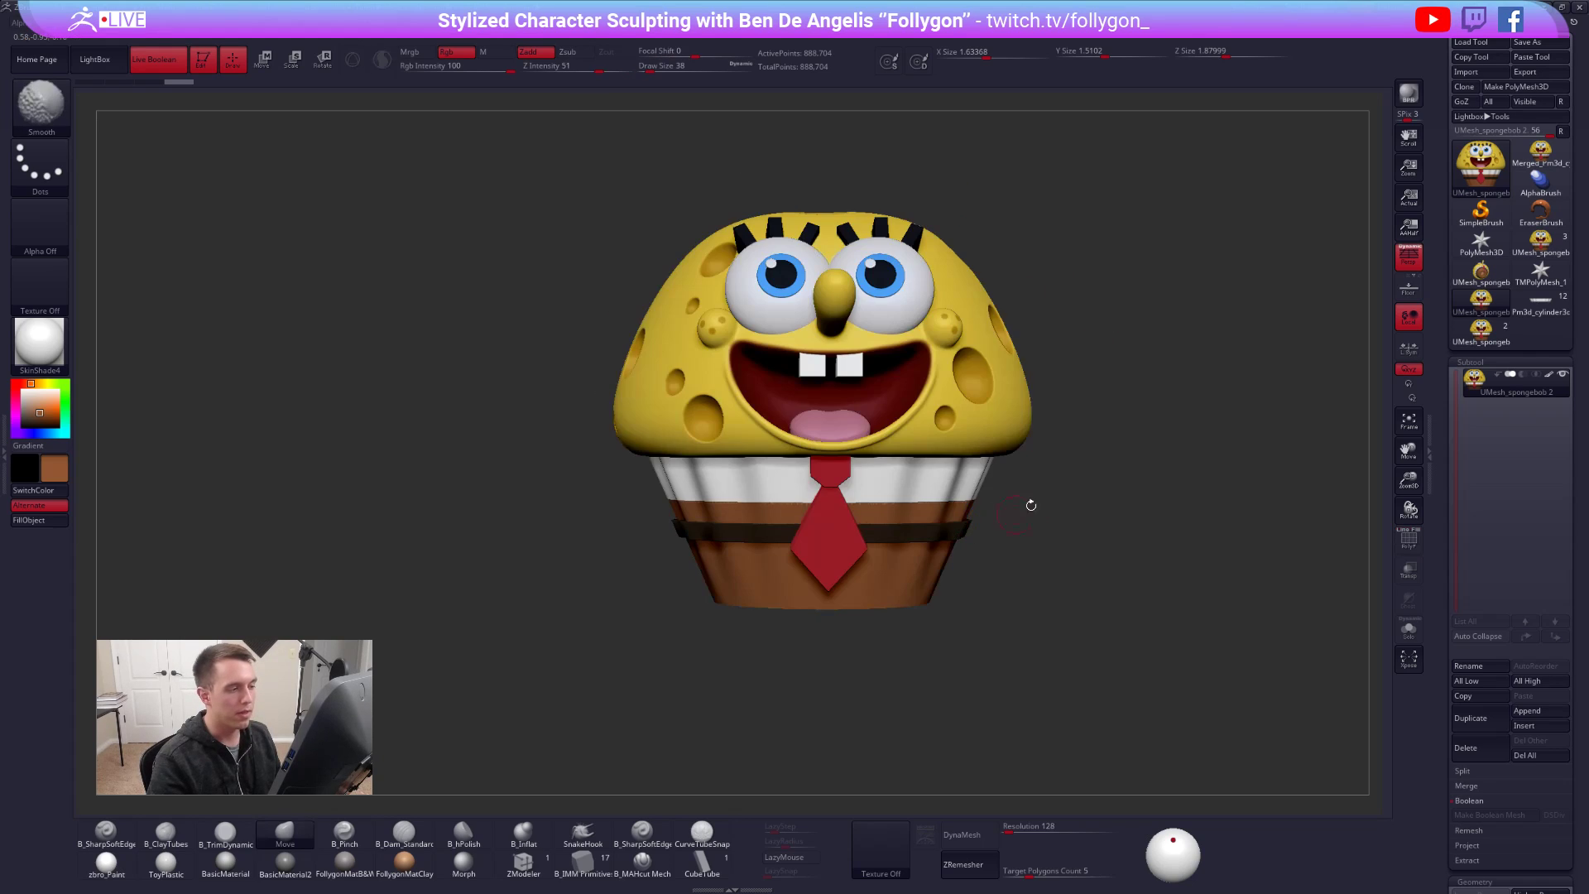
right_click_drag(1043, 492, 1040, 504, "alt")
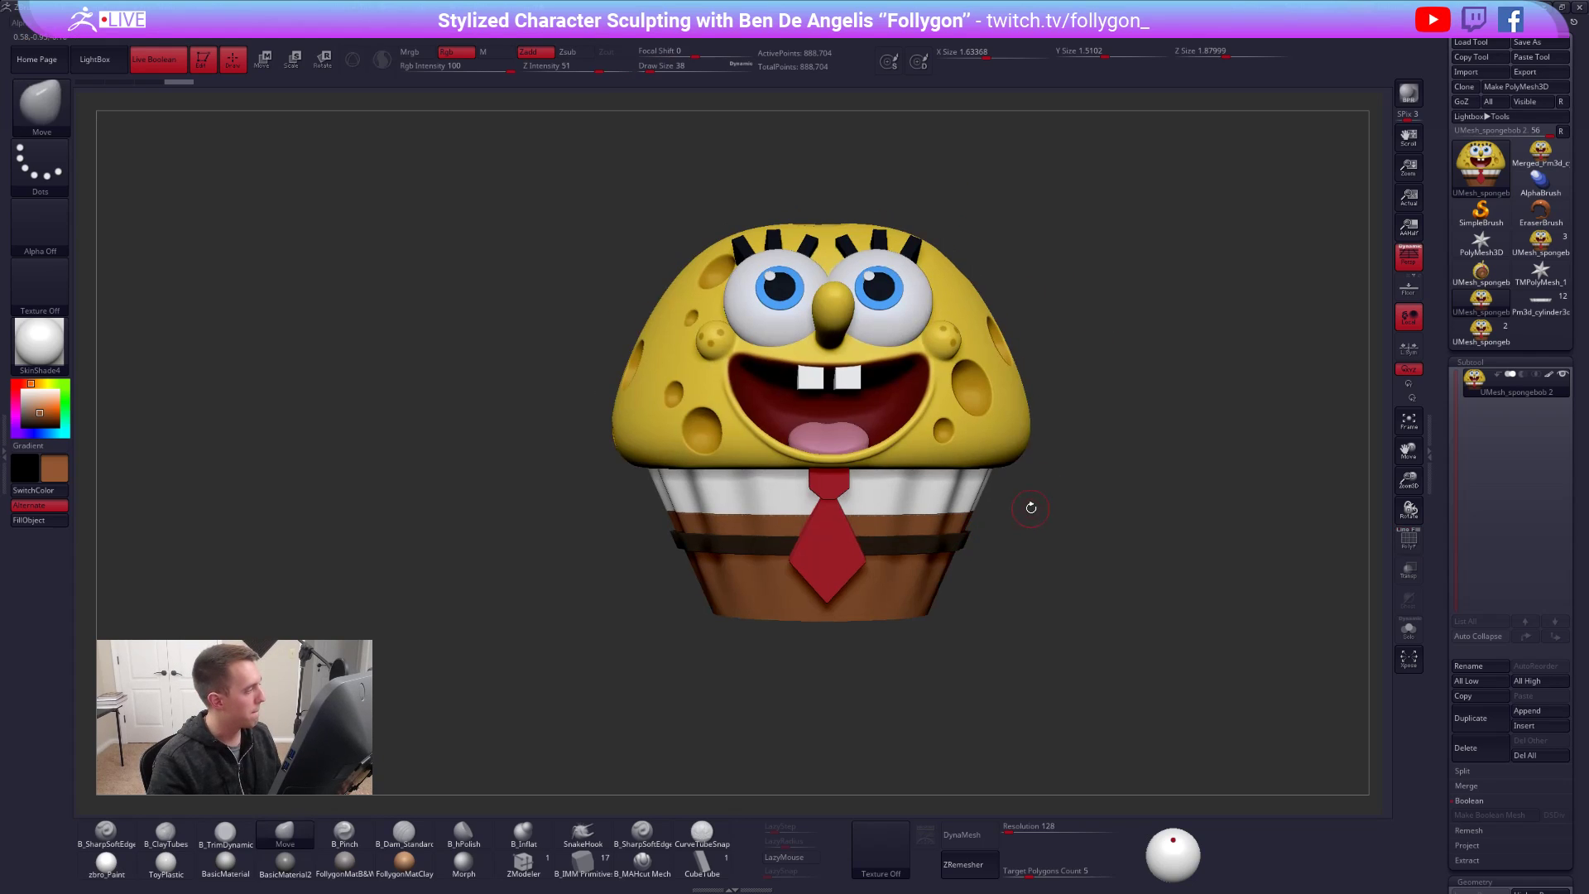
- Compare the two-subtool source with its Boolean result, and delete these duplicate SpongeBob tools
left_click(1483, 302)
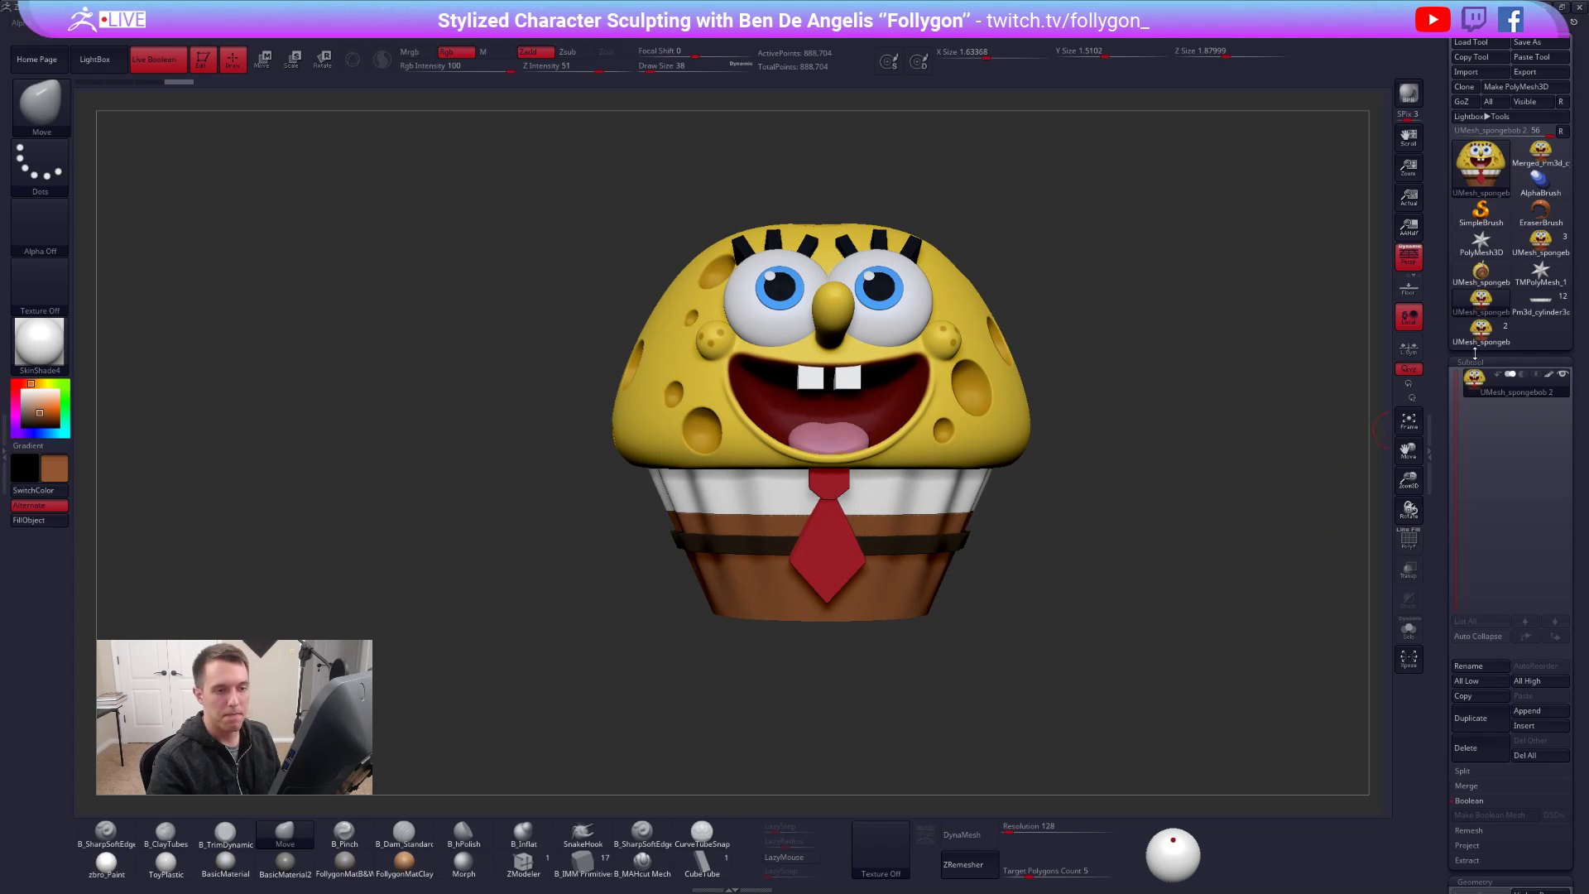
left_click(1482, 331)
key("shift")
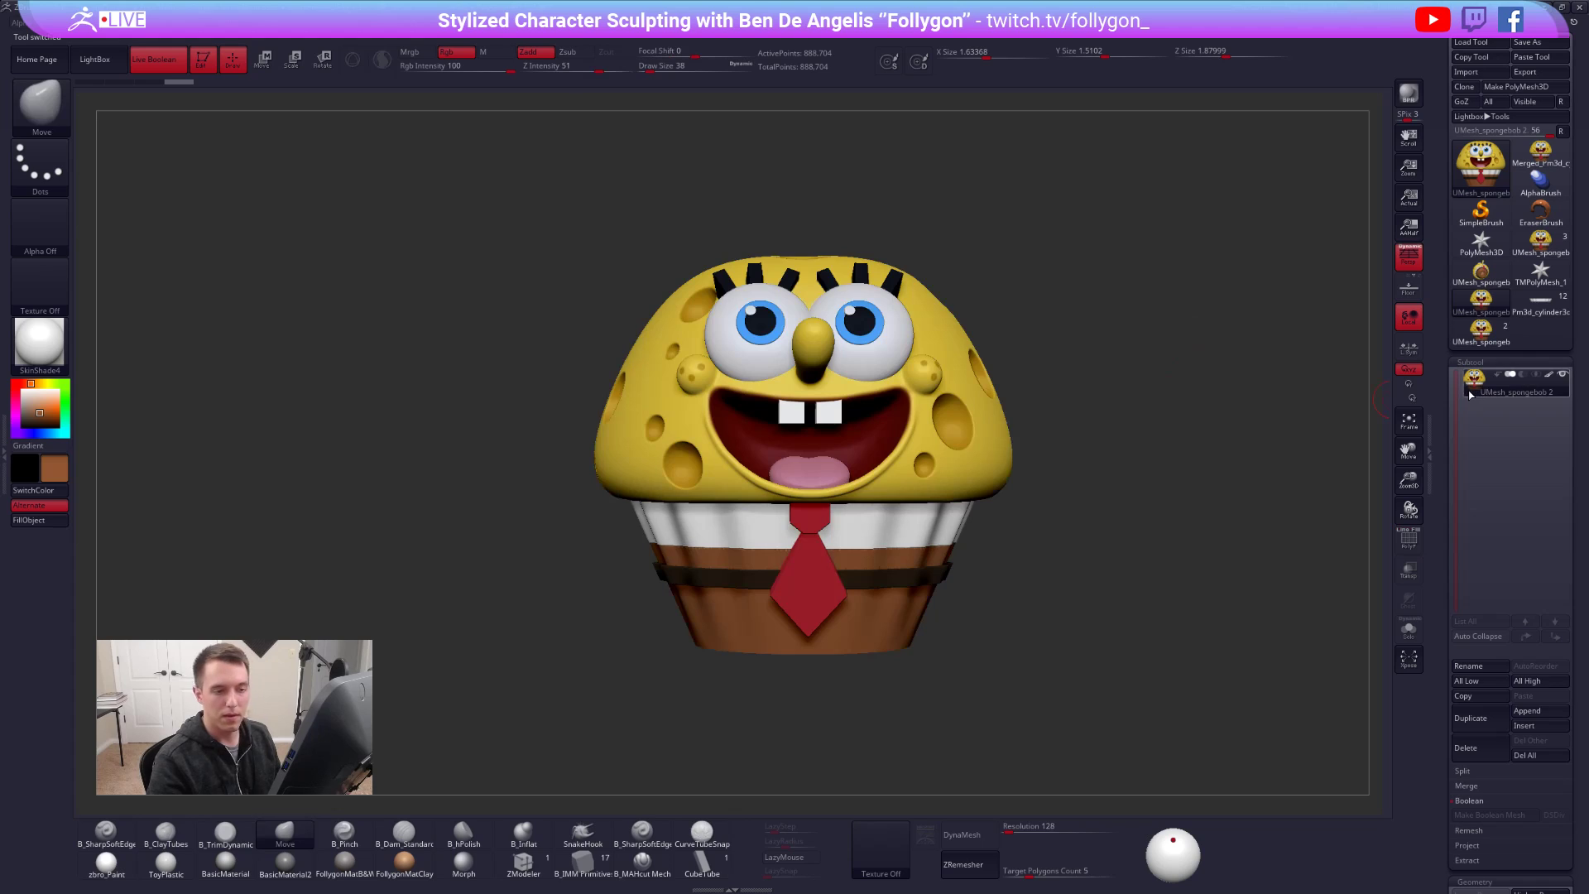
left_click(1482, 327)
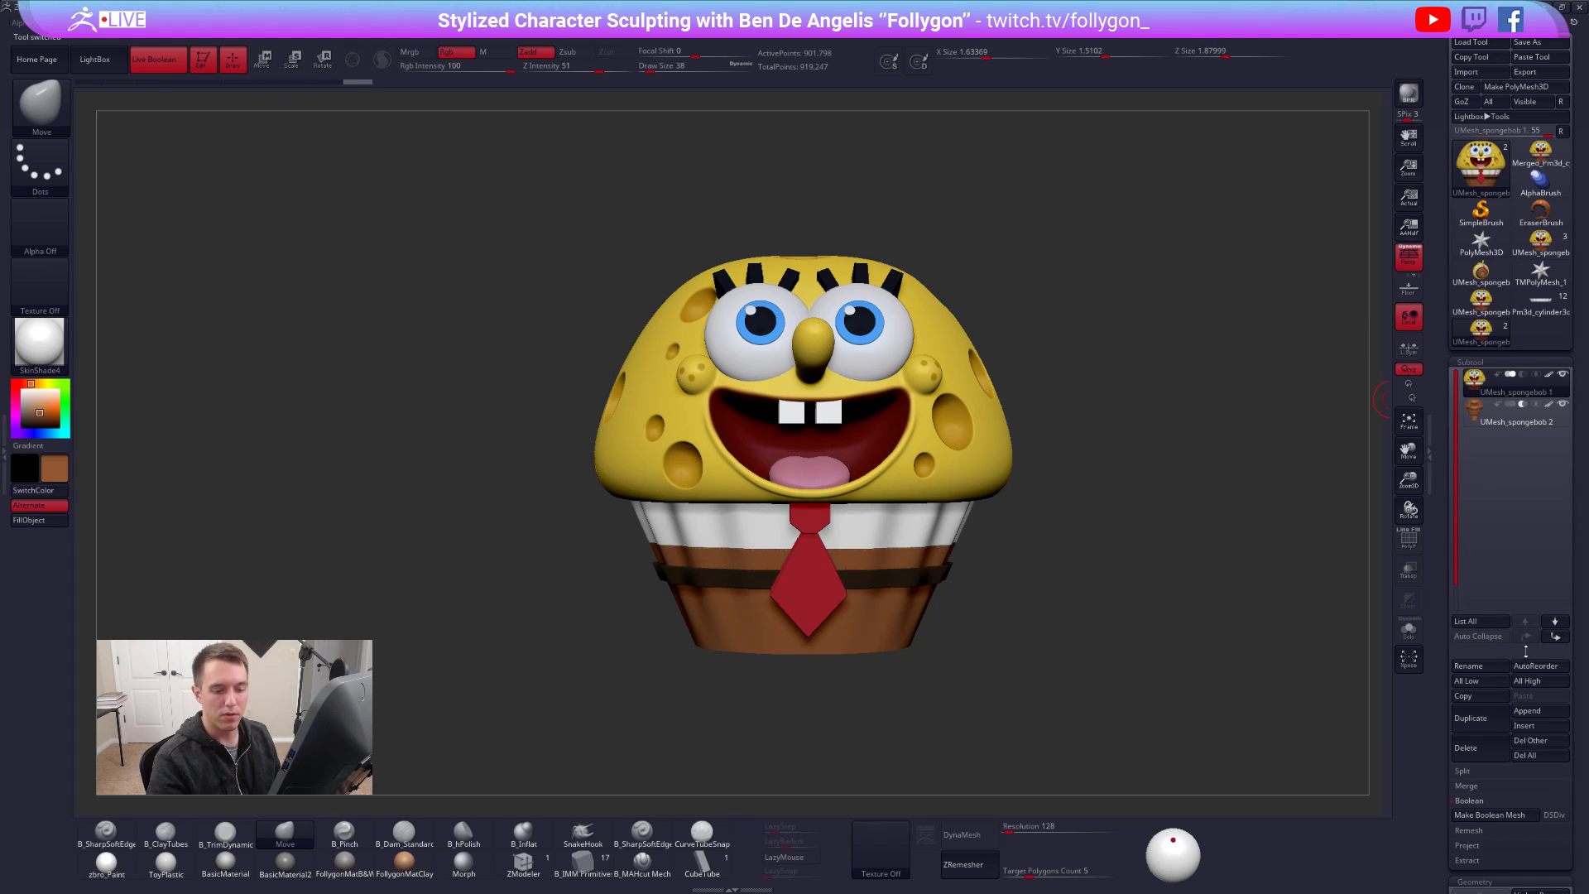
mouse_move(1483, 332)
left_click(1478, 303)
left_click(1463, 725)
left_click(1367, 749)
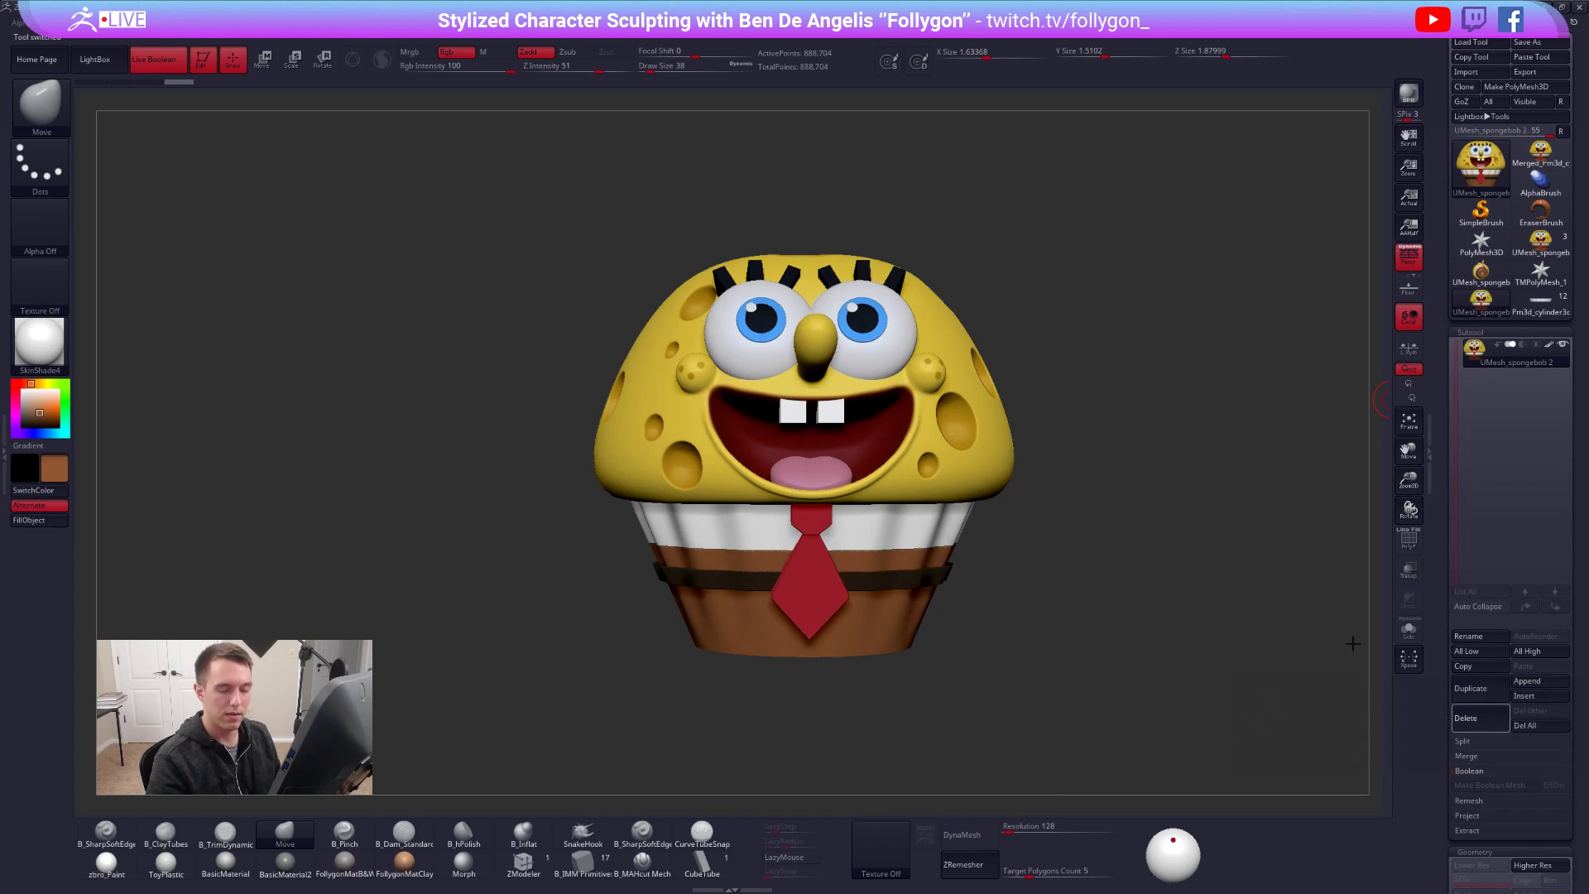
- Switch to the three-subtool SpongeBob, hide half of it to examine the hollow interior, and restore its full visibility
left_click(1540, 245)
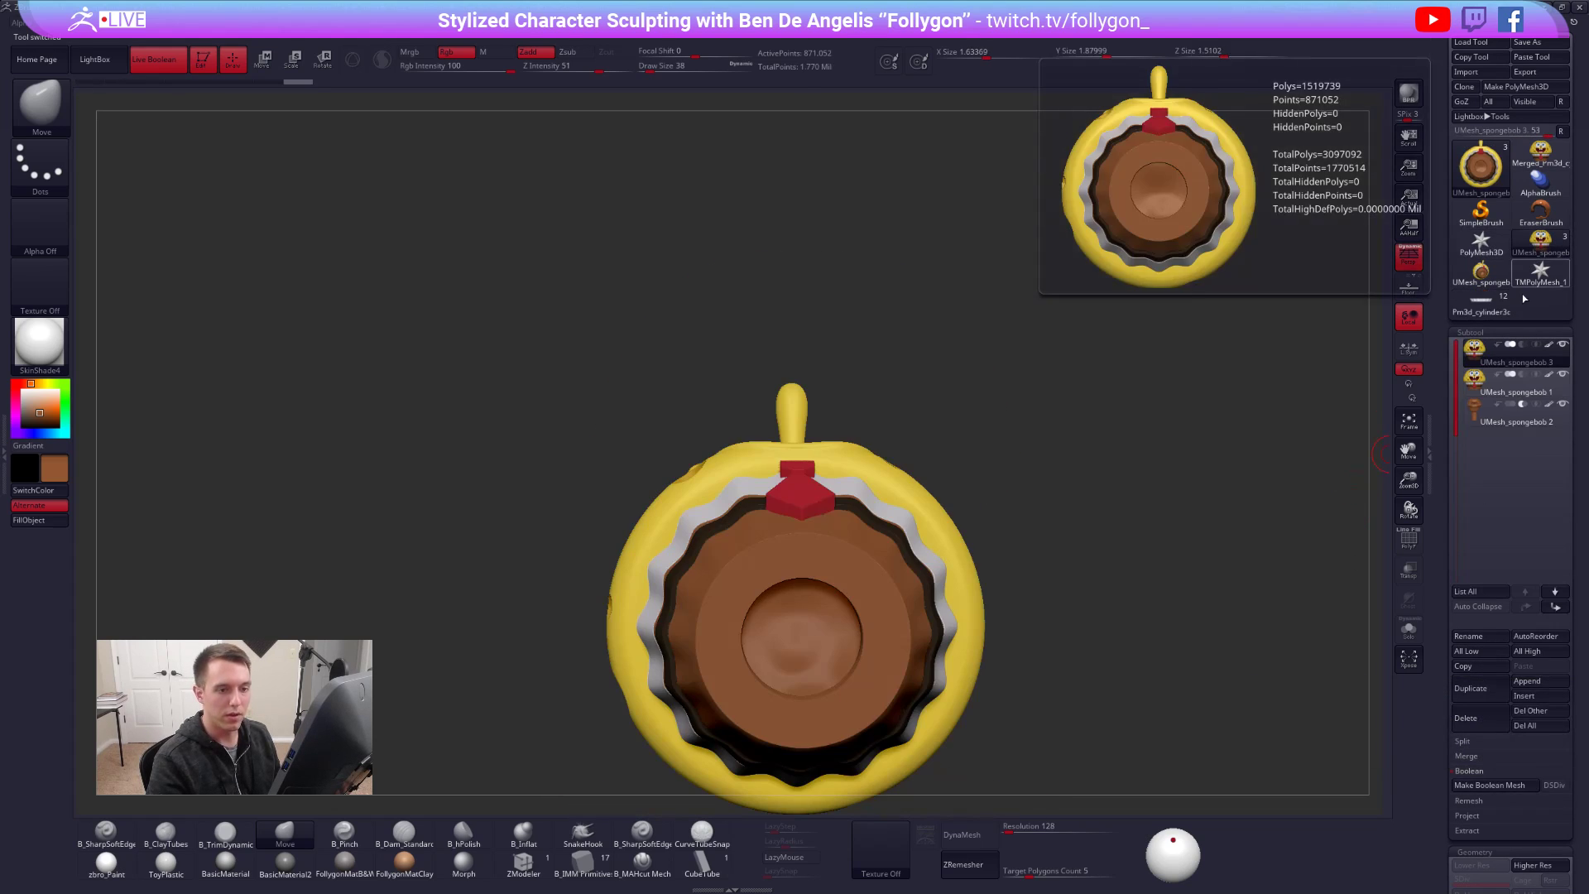
left_click_drag(1126, 418, 1018, 482)
right_click_drag(896, 582, 892, 571)
right_click_drag(1035, 512, 1031, 507)
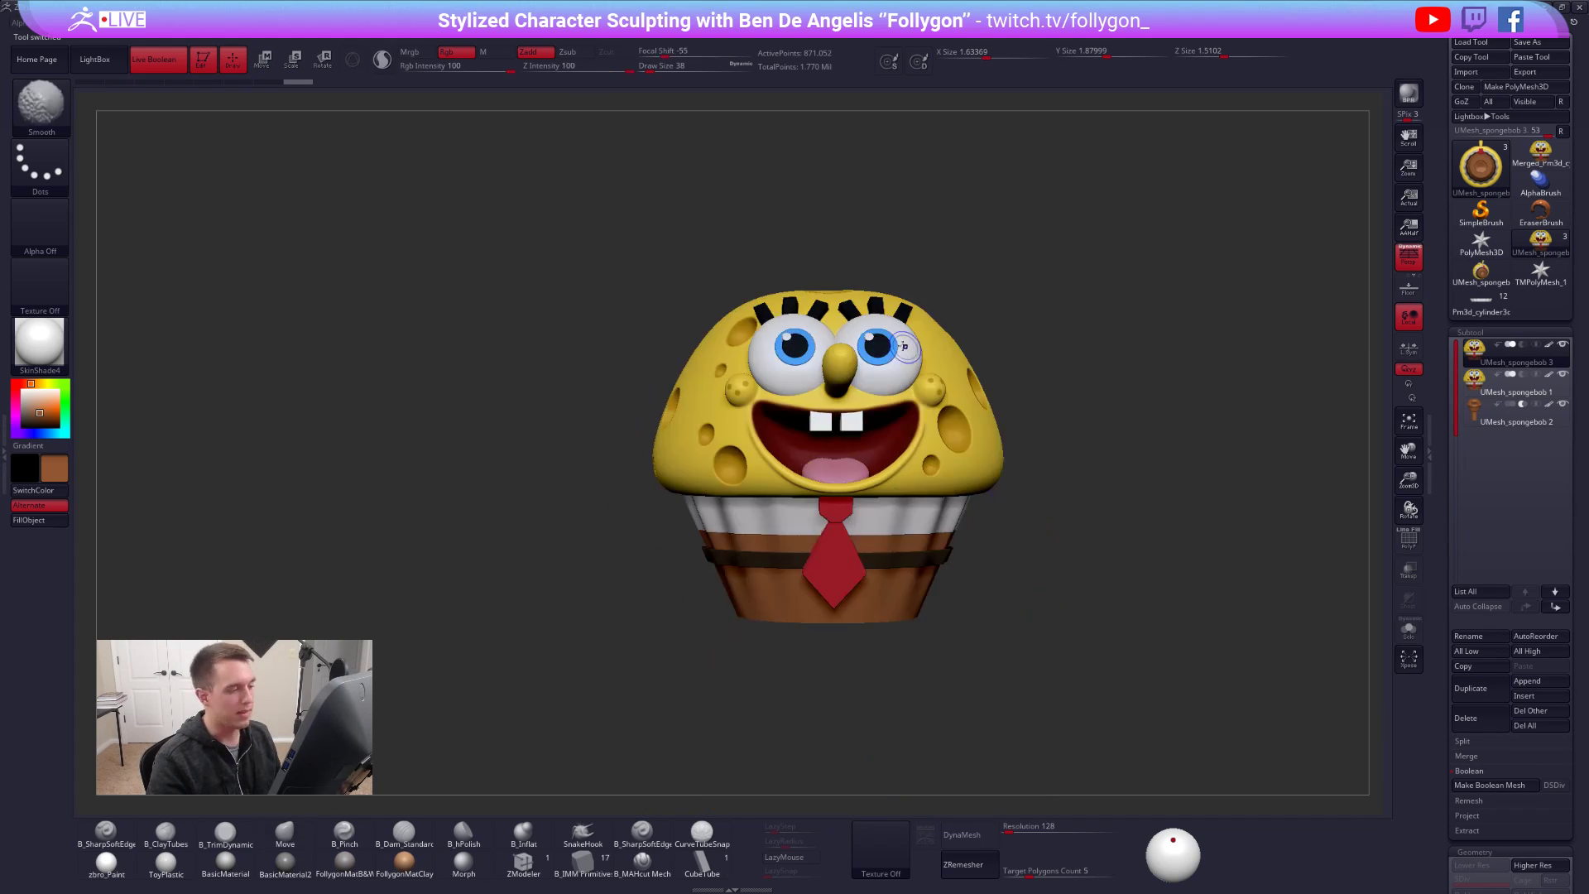
mouse_move(836, 269)
left_mouse_down("ctrl+shift")
mouse_move(1141, 547)
mouse_move(892, 727)
mouse_move(837, 697)
left_mouse_up("ctrl+shift")
mouse_move(918, 557)
right_mouse_down()
mouse_move(942, 548)
mouse_move(863, 339)
right_mouse_up()
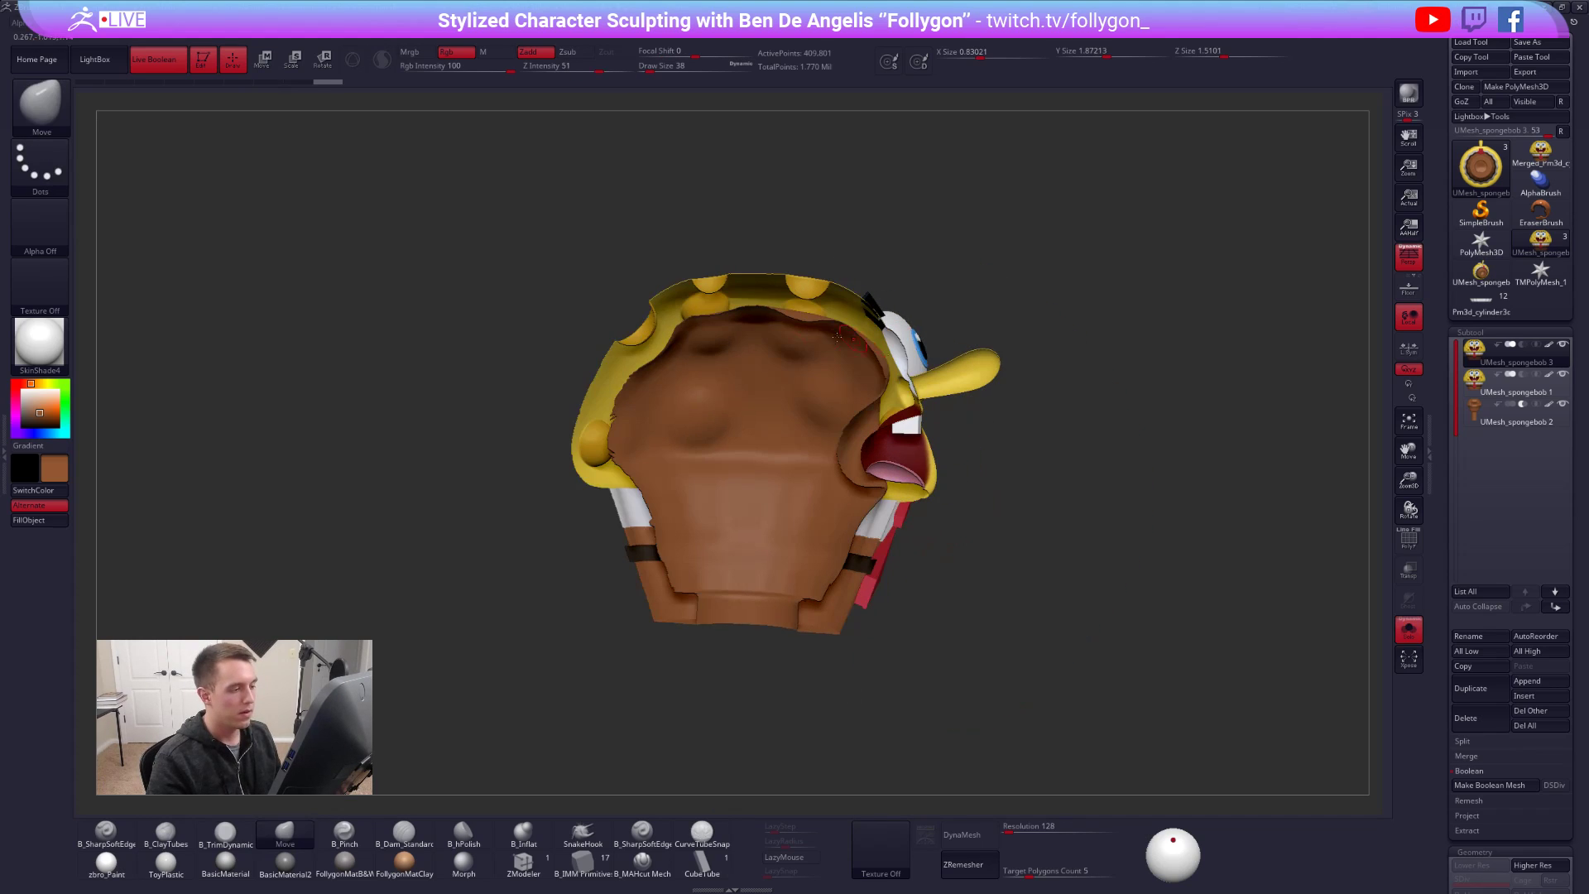
right_click_drag(712, 631, 856, 546)
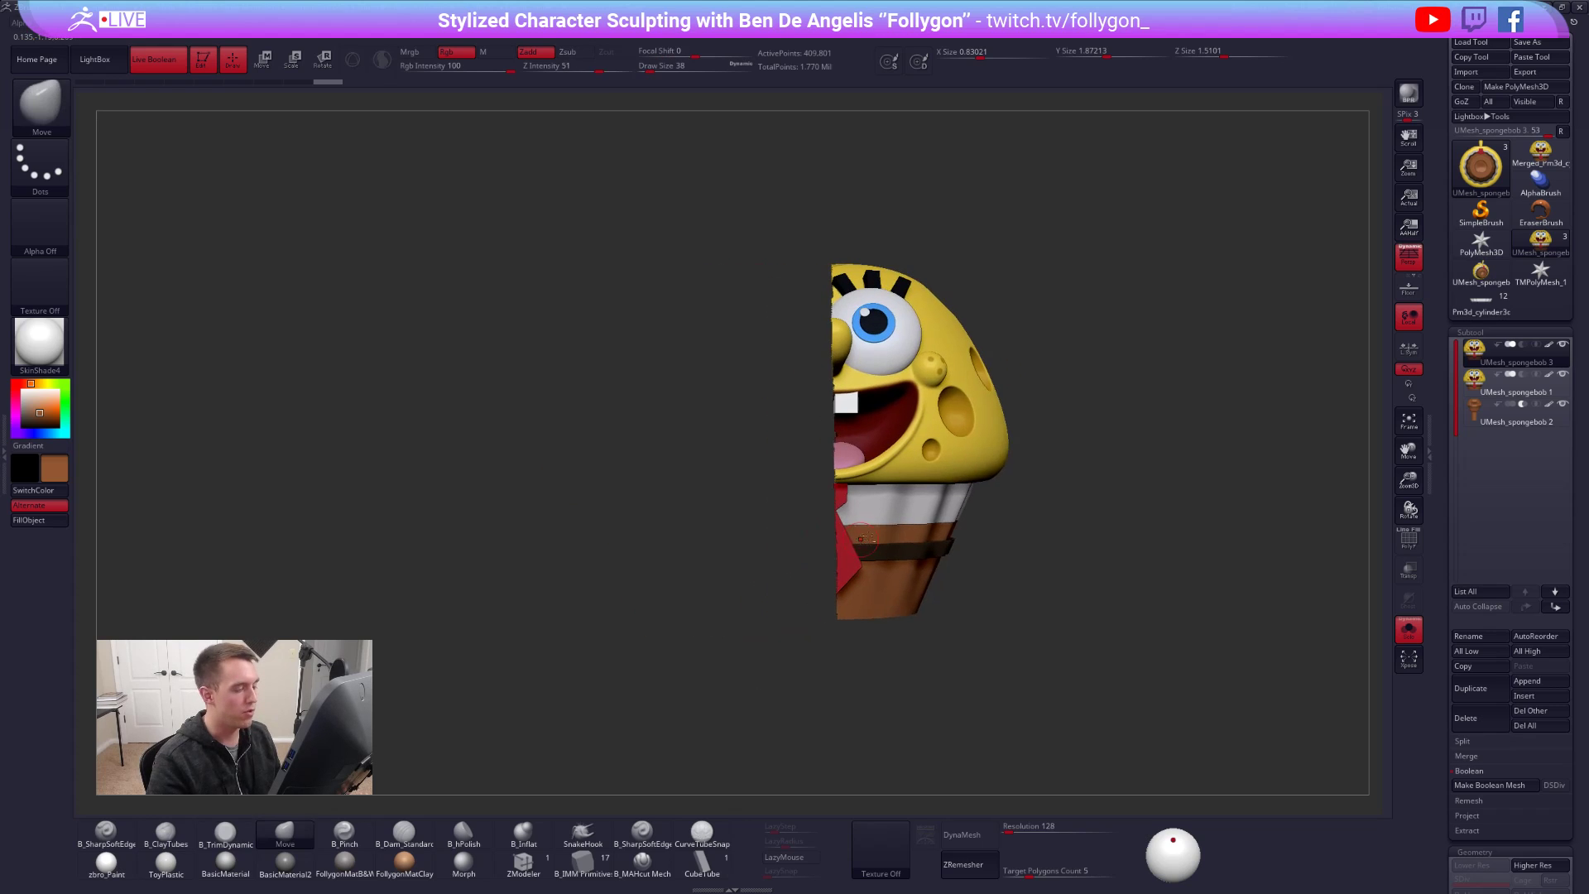
left_click(1065, 354, "ctrl+shift")
scroll(1058, 344, "up", 2)
scroll(1076, 334, "up", 1)
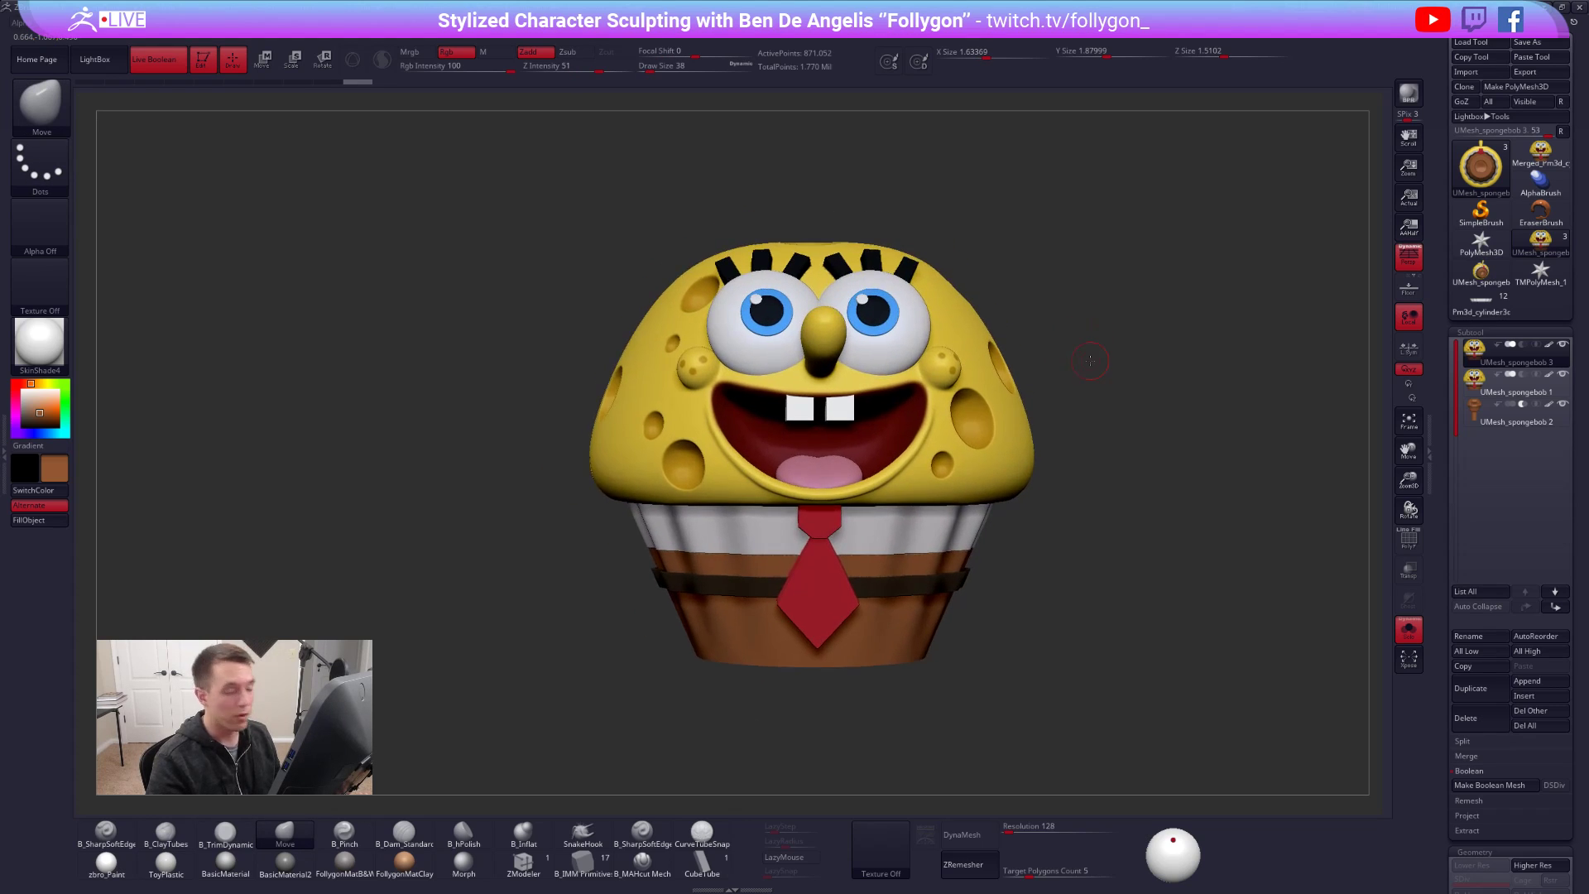
- Combine the SpongeBob mesh into one polygroup, mask its upper body and give the masked area its own polygroup
key("shift+f")
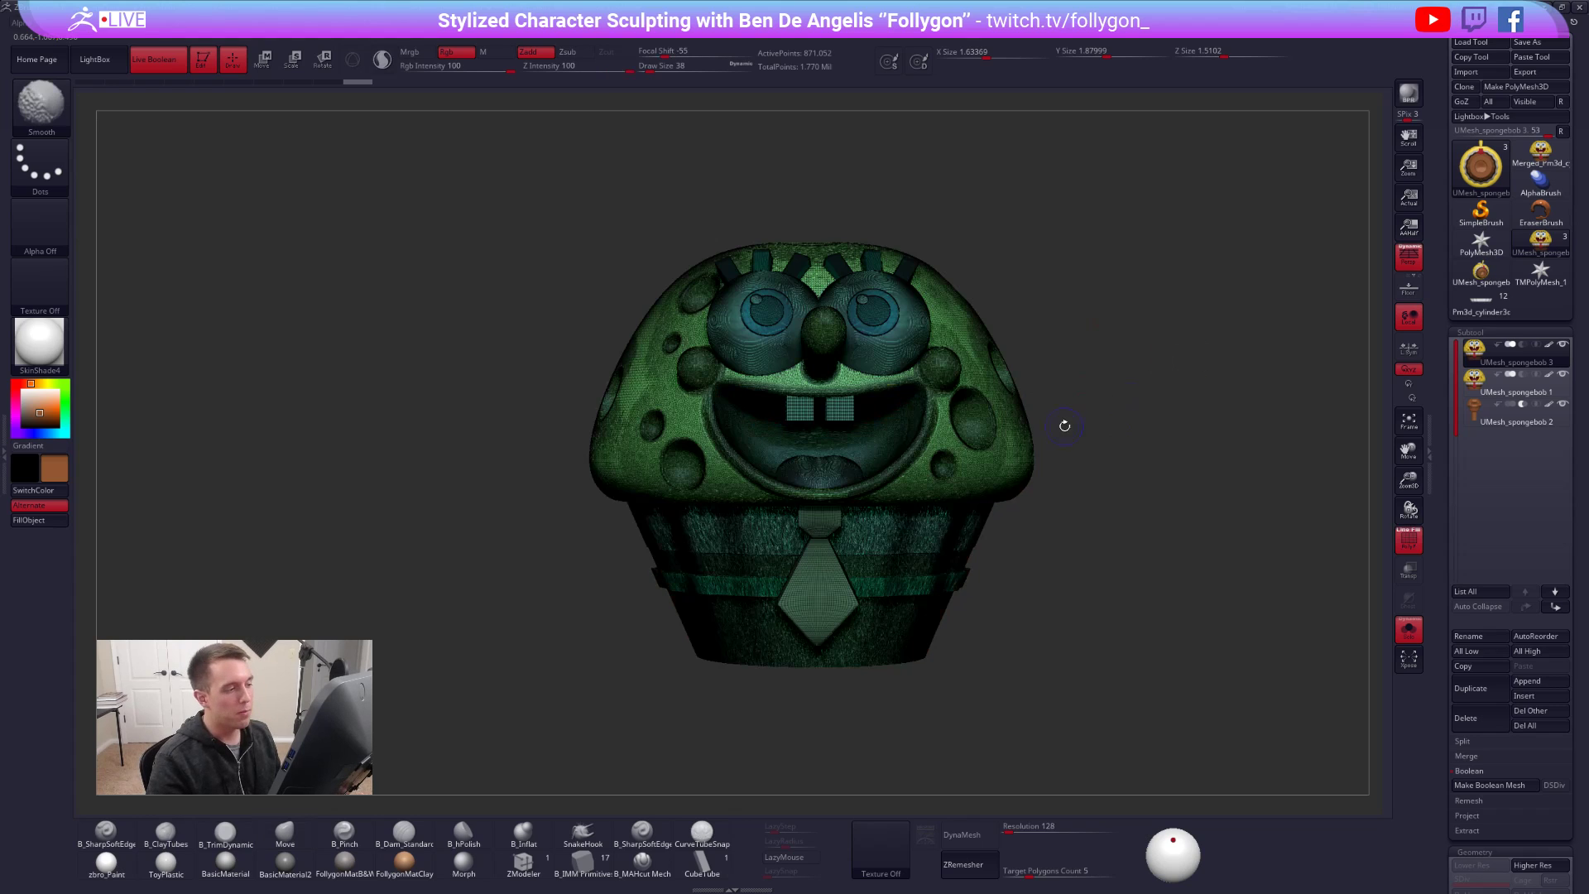
key("ctrl")
mouse_move(1130, 394)
left_mouse_down("ctrl")
mouse_move(884, 472)
mouse_move(1101, 129)
mouse_move(1125, 248)
left_mouse_up("ctrl")
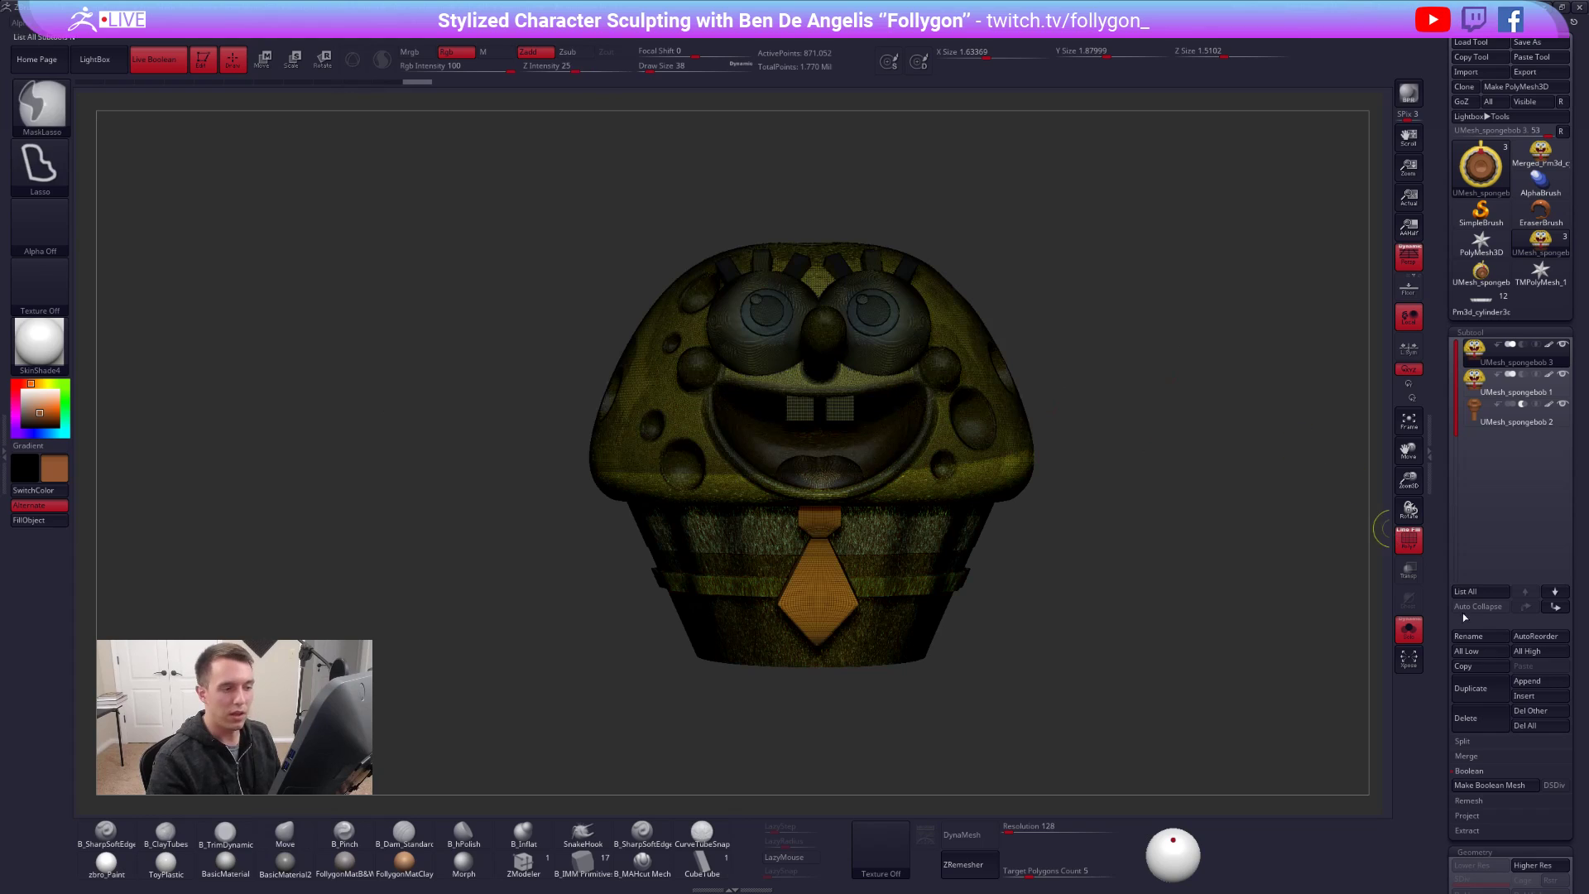
left_click(1411, 537)
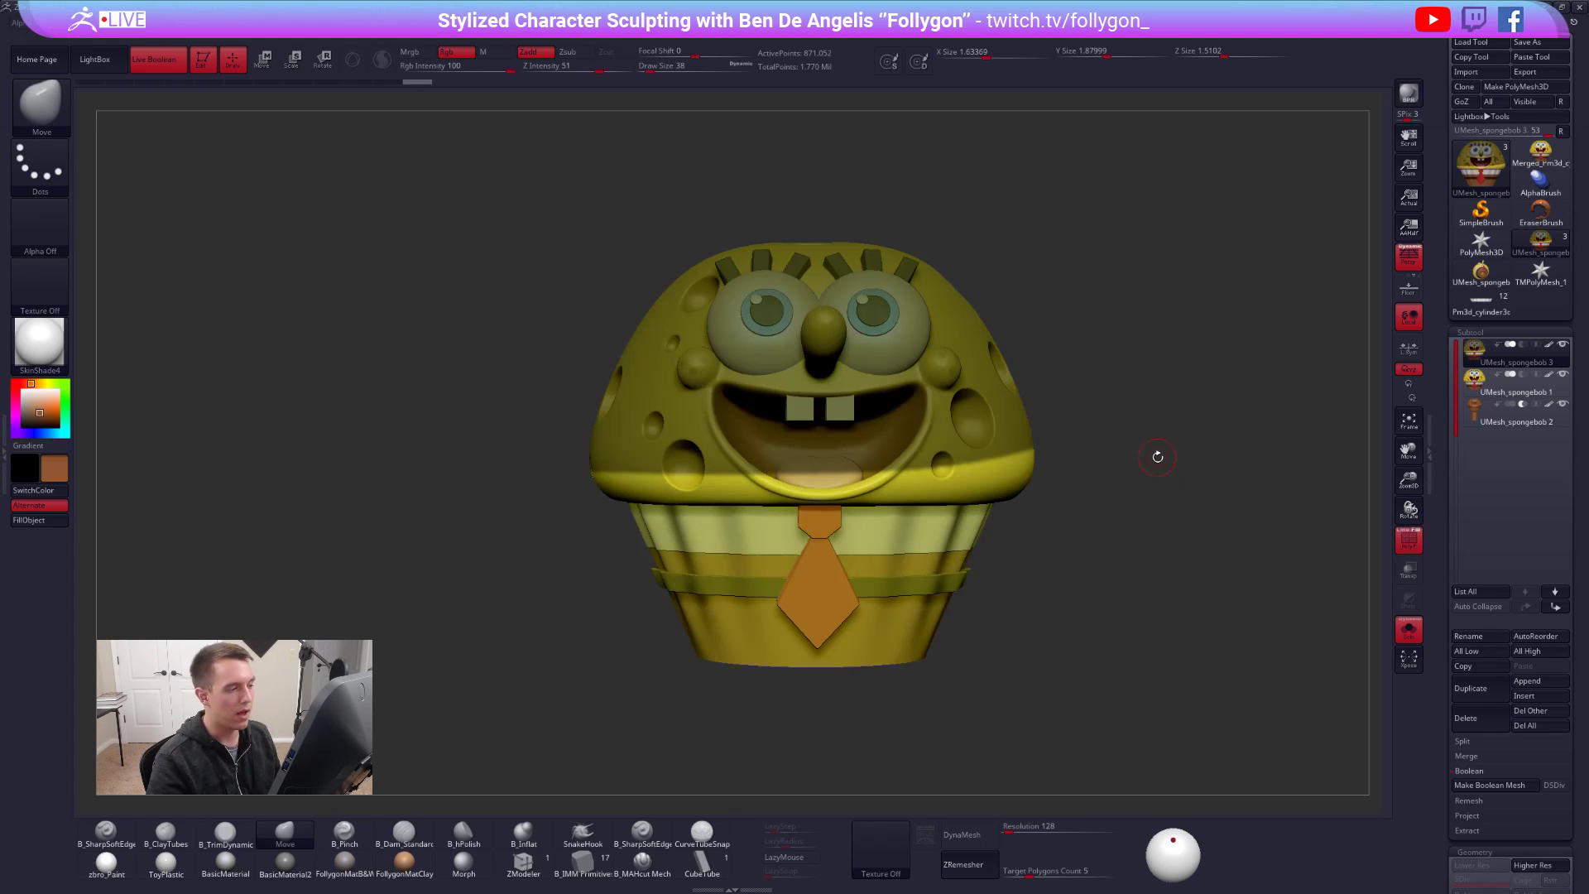
left_click(1158, 457, "ctrl")
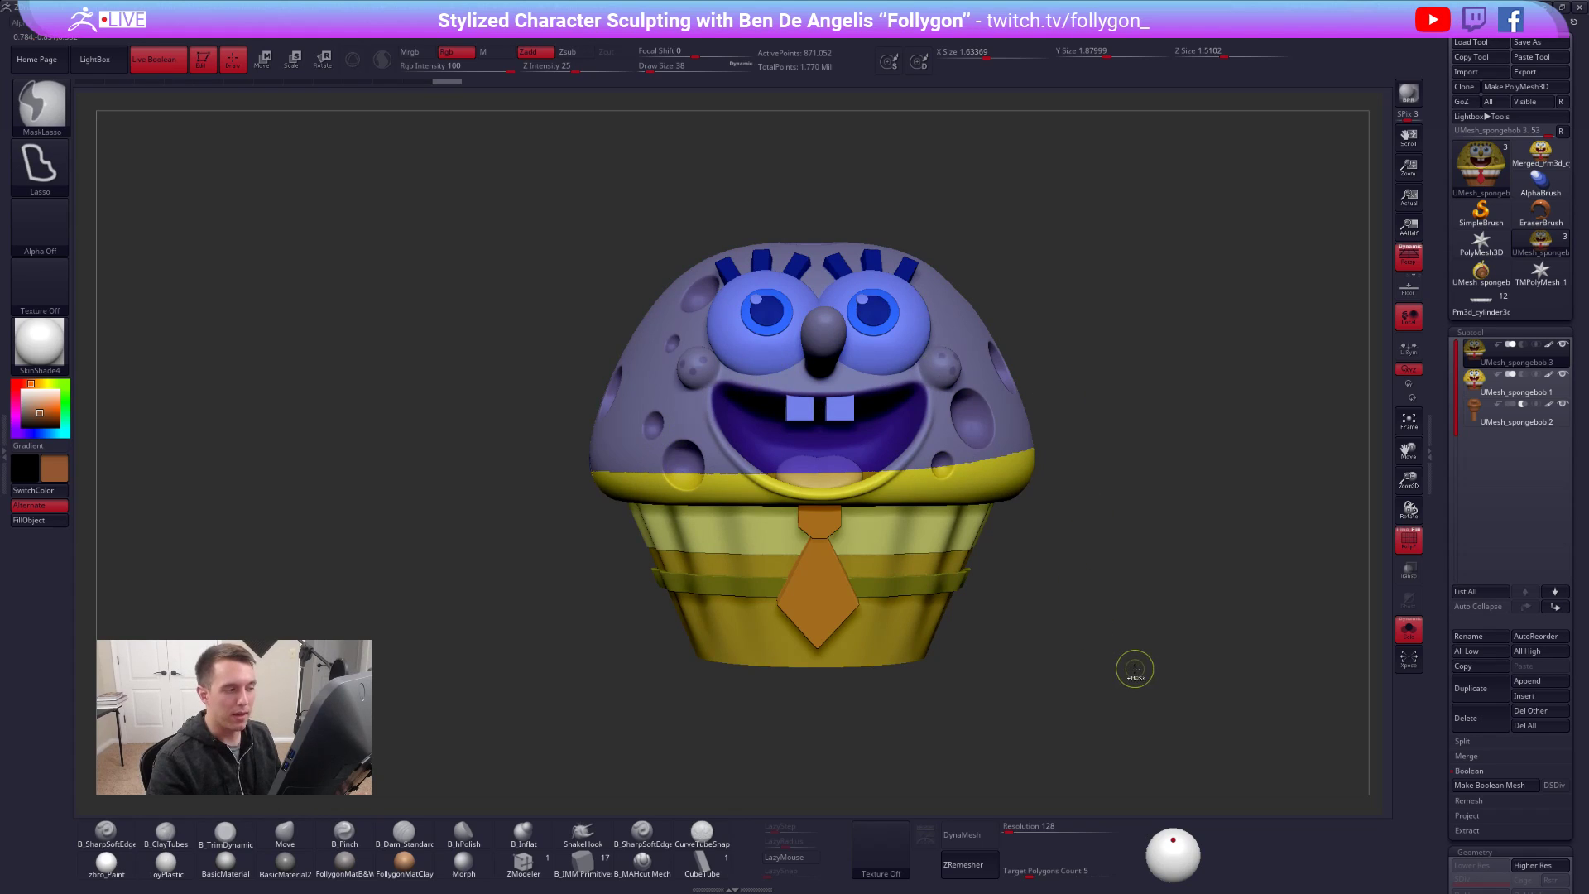
- Clear the mask, regroup the whole SpongeBob mesh as a single polygroup and turn off its wireframe display
left_click(1135, 669, "ctrl")
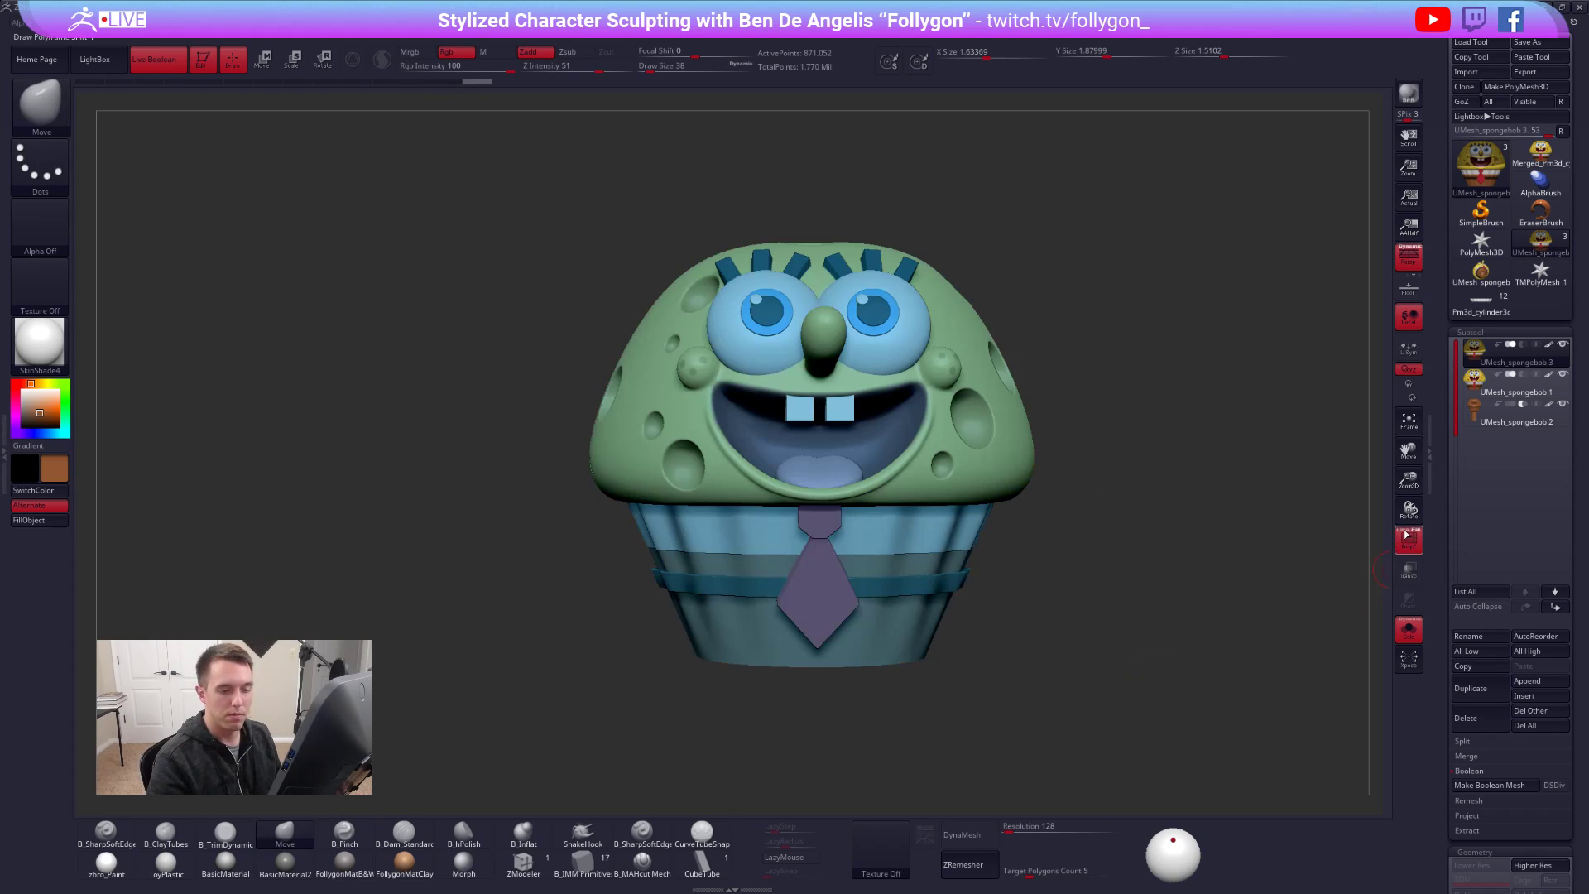
left_click(1405, 535)
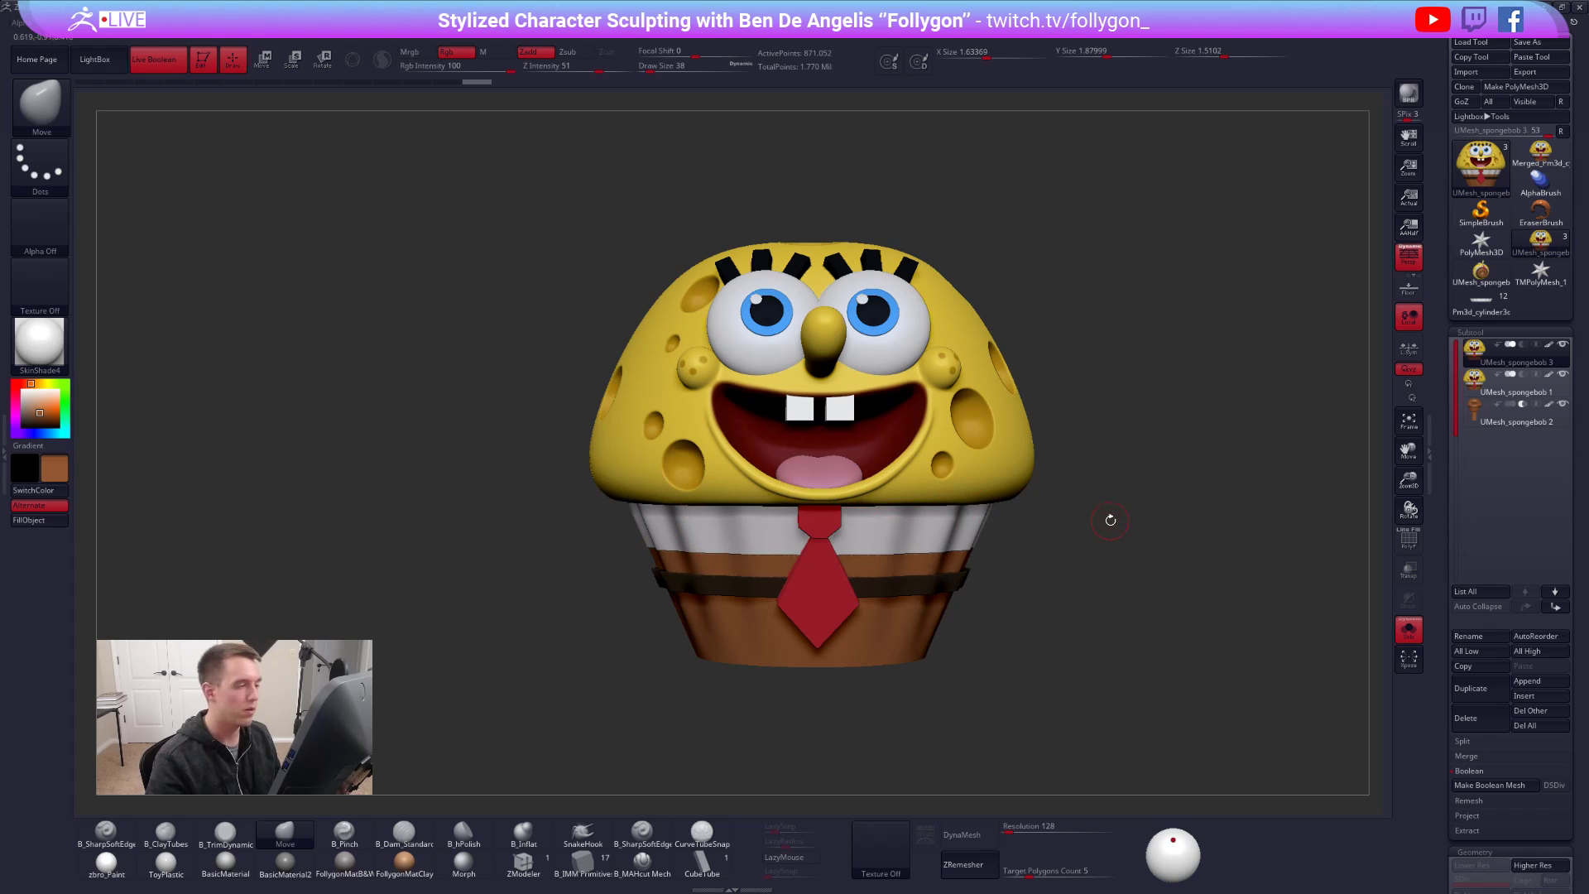
key("shift+f")
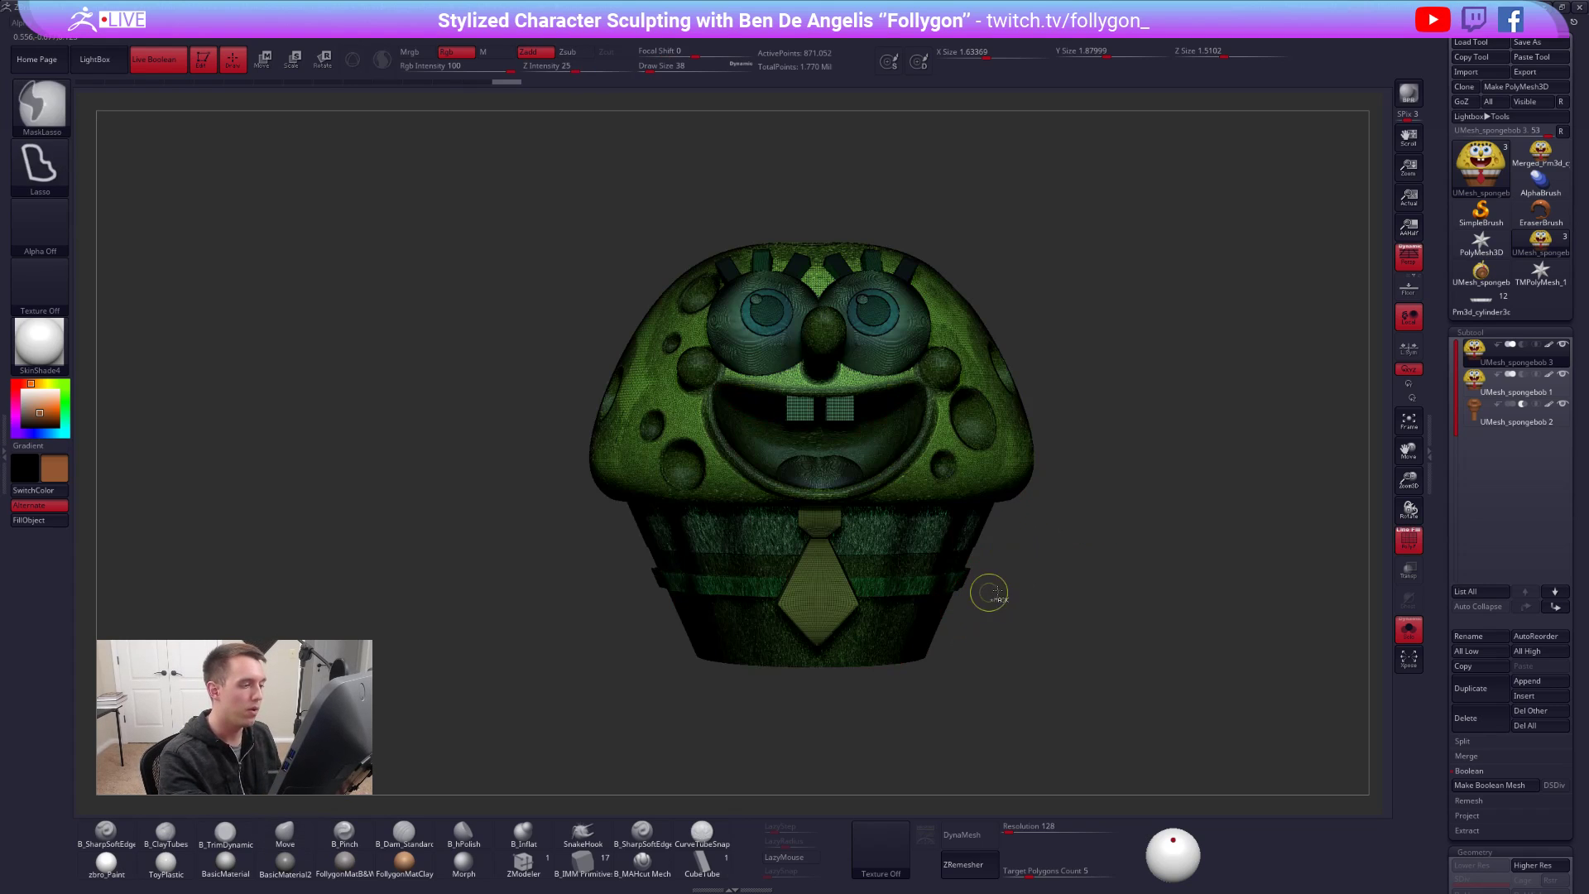
key("ctrl+w")
key("shift+f")
left_click_drag(1029, 539, 1030, 545, "alt")
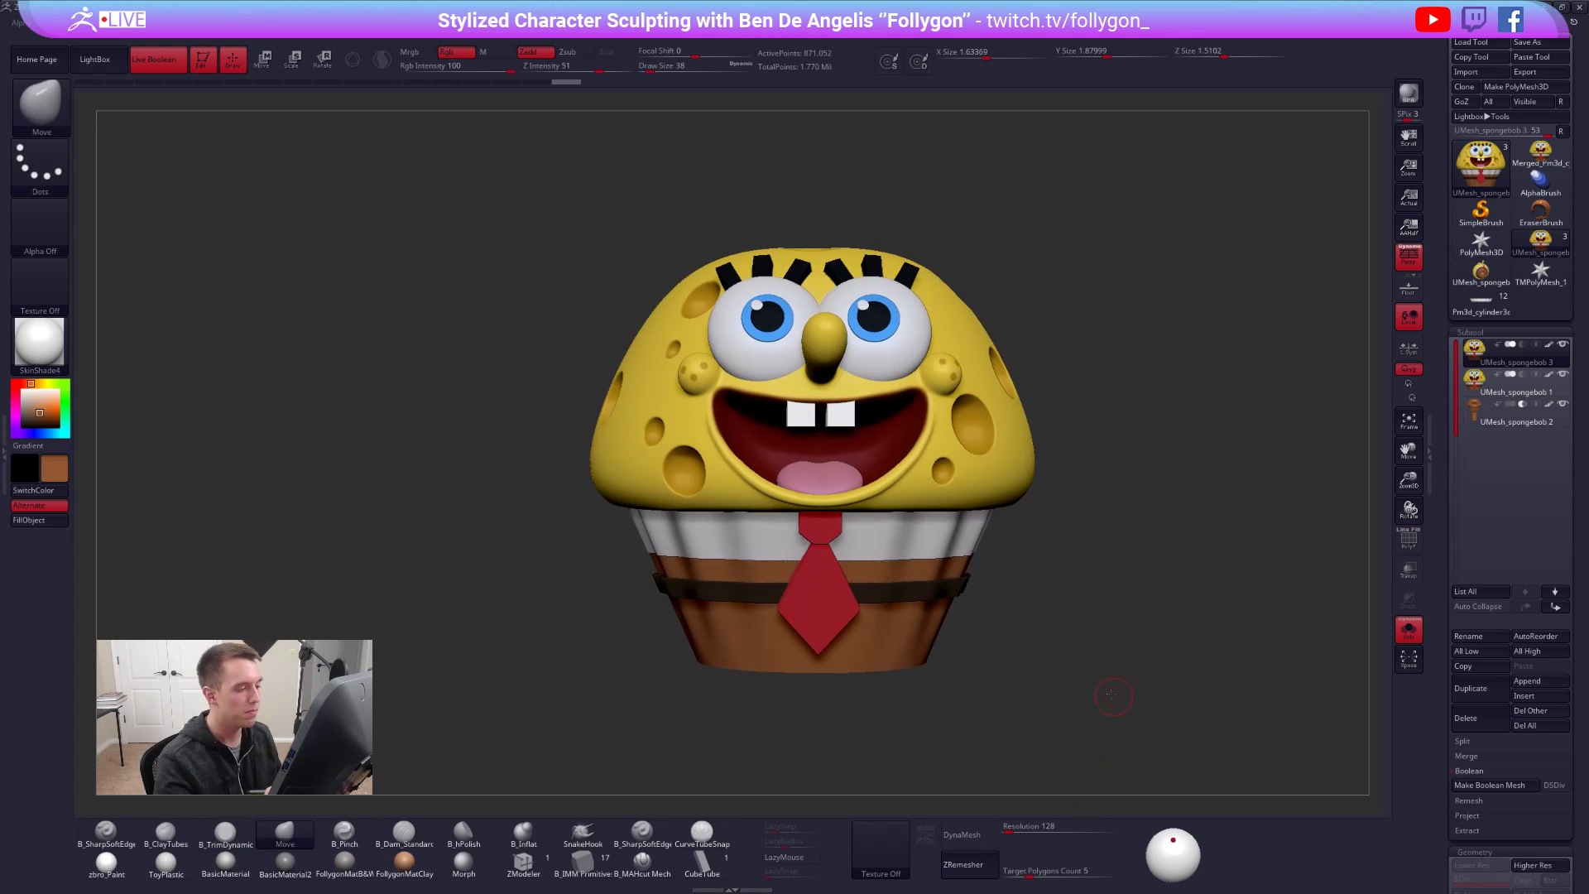
left_click_drag(1112, 696, 1104, 713)
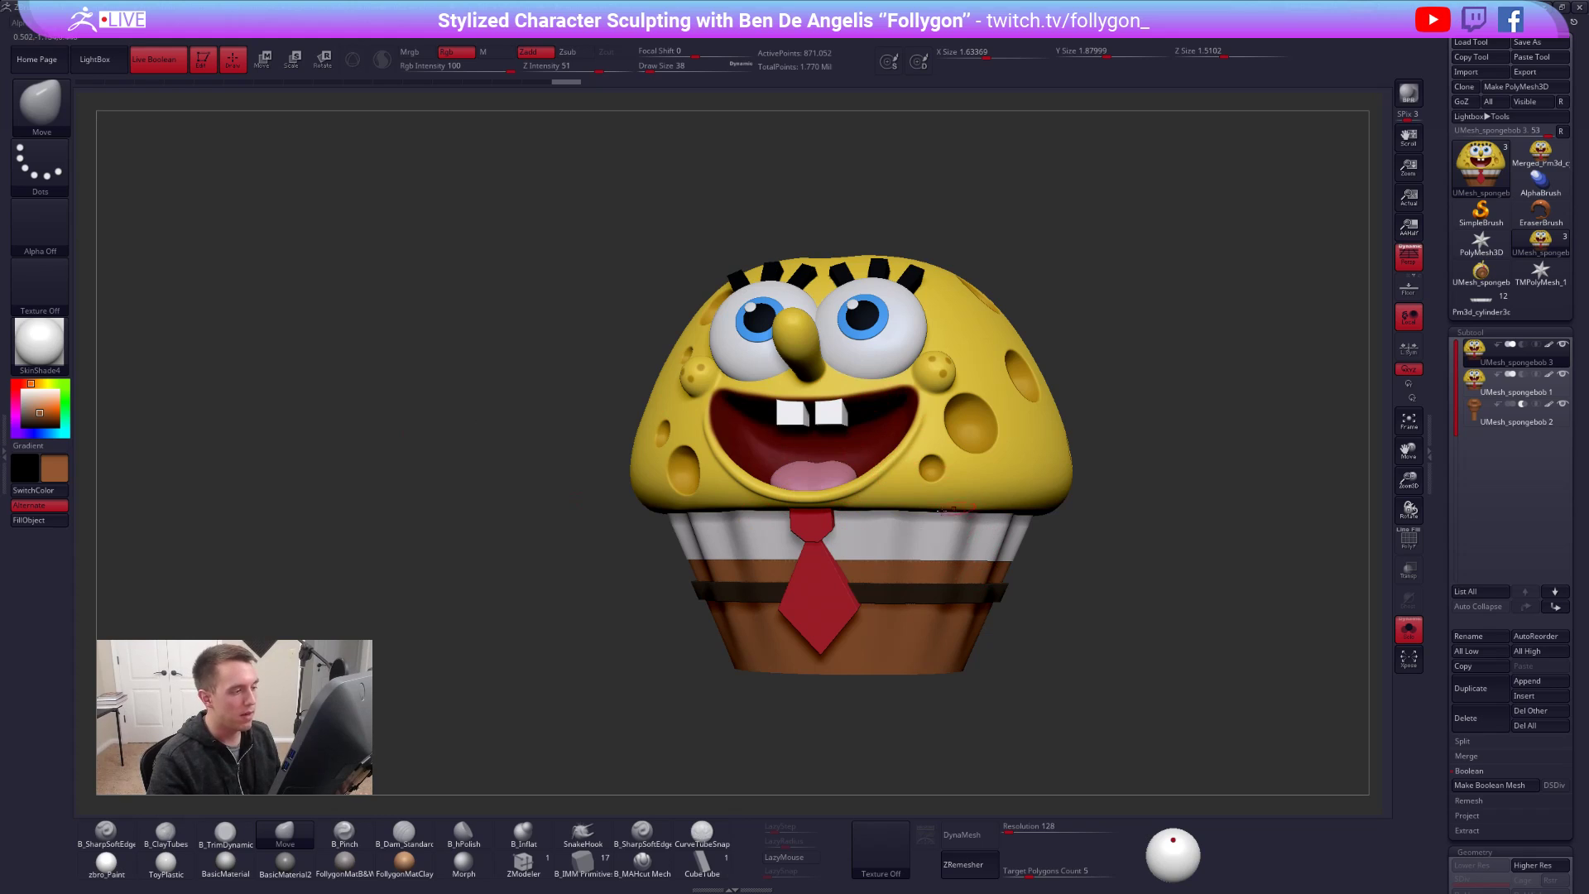
- Close the Decimation Master settings, open those of the 3D Print Hub plugin, and save the project
double_click(5, 451)
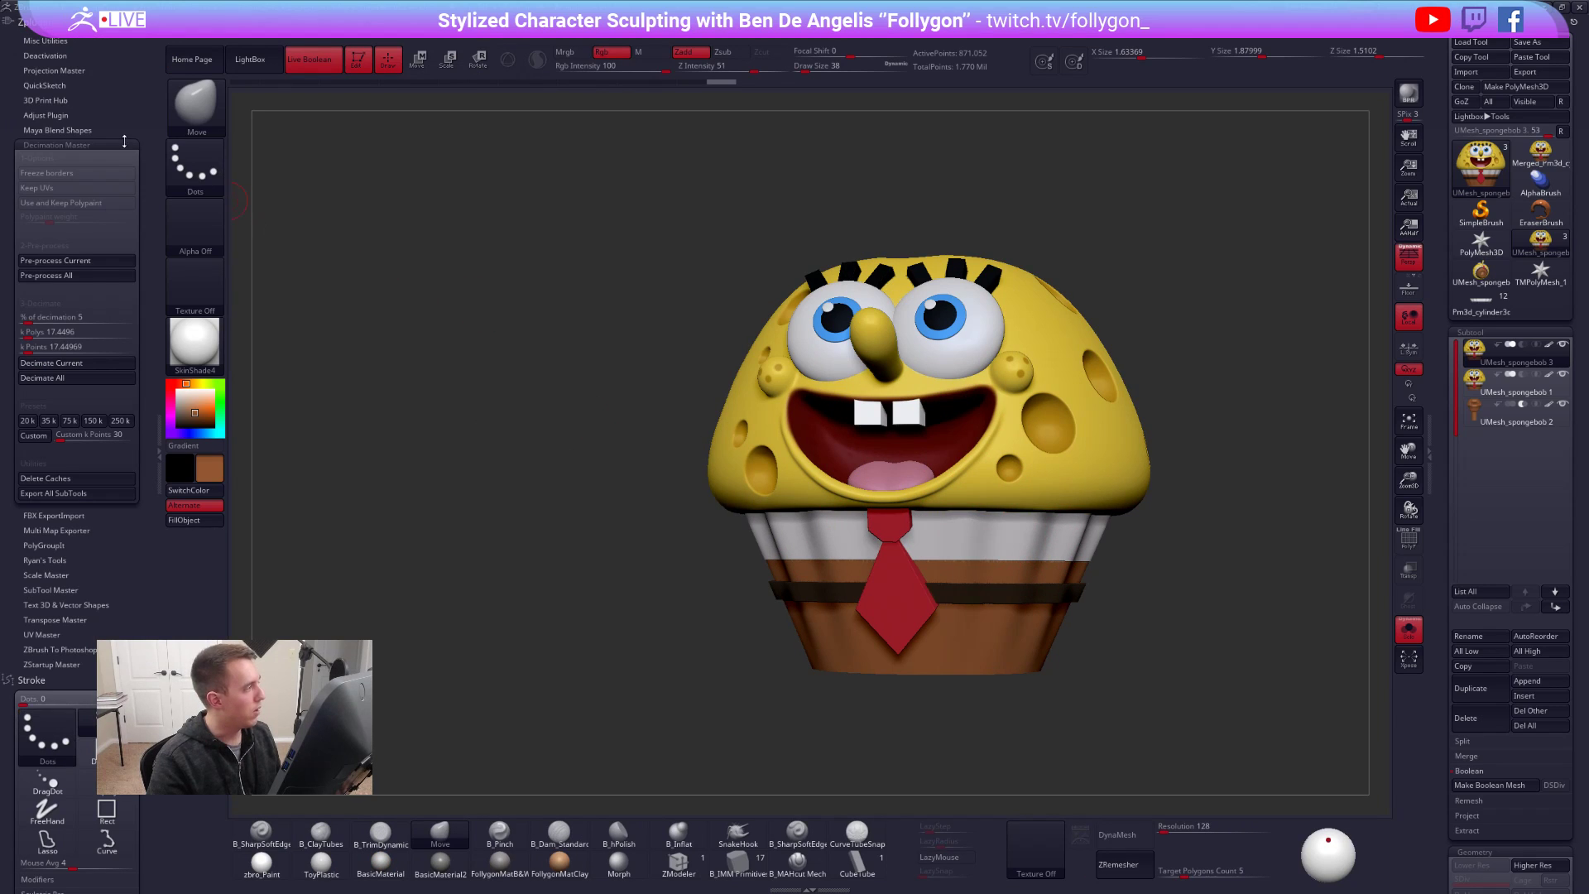
left_click(126, 144)
left_click(47, 100)
key("ctrl+s")
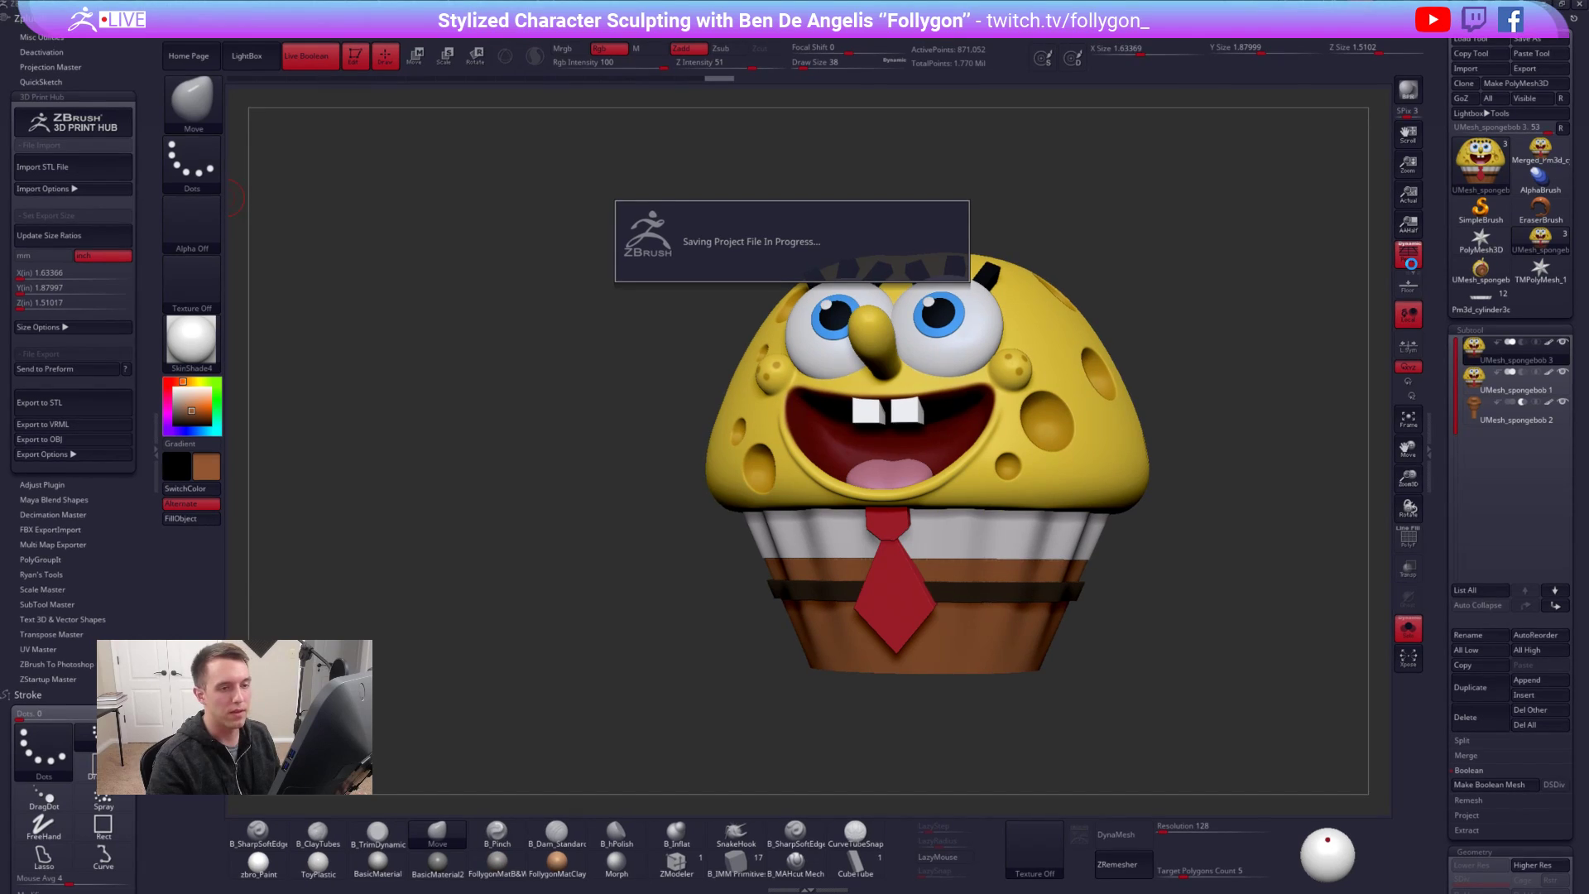
- Turn off perspective and measure the cupcake from base to top with a vertical transpose line in front view
left_click(1410, 258)
left_click_drag(1265, 302, 1085, 353)
left_click(1239, 50)
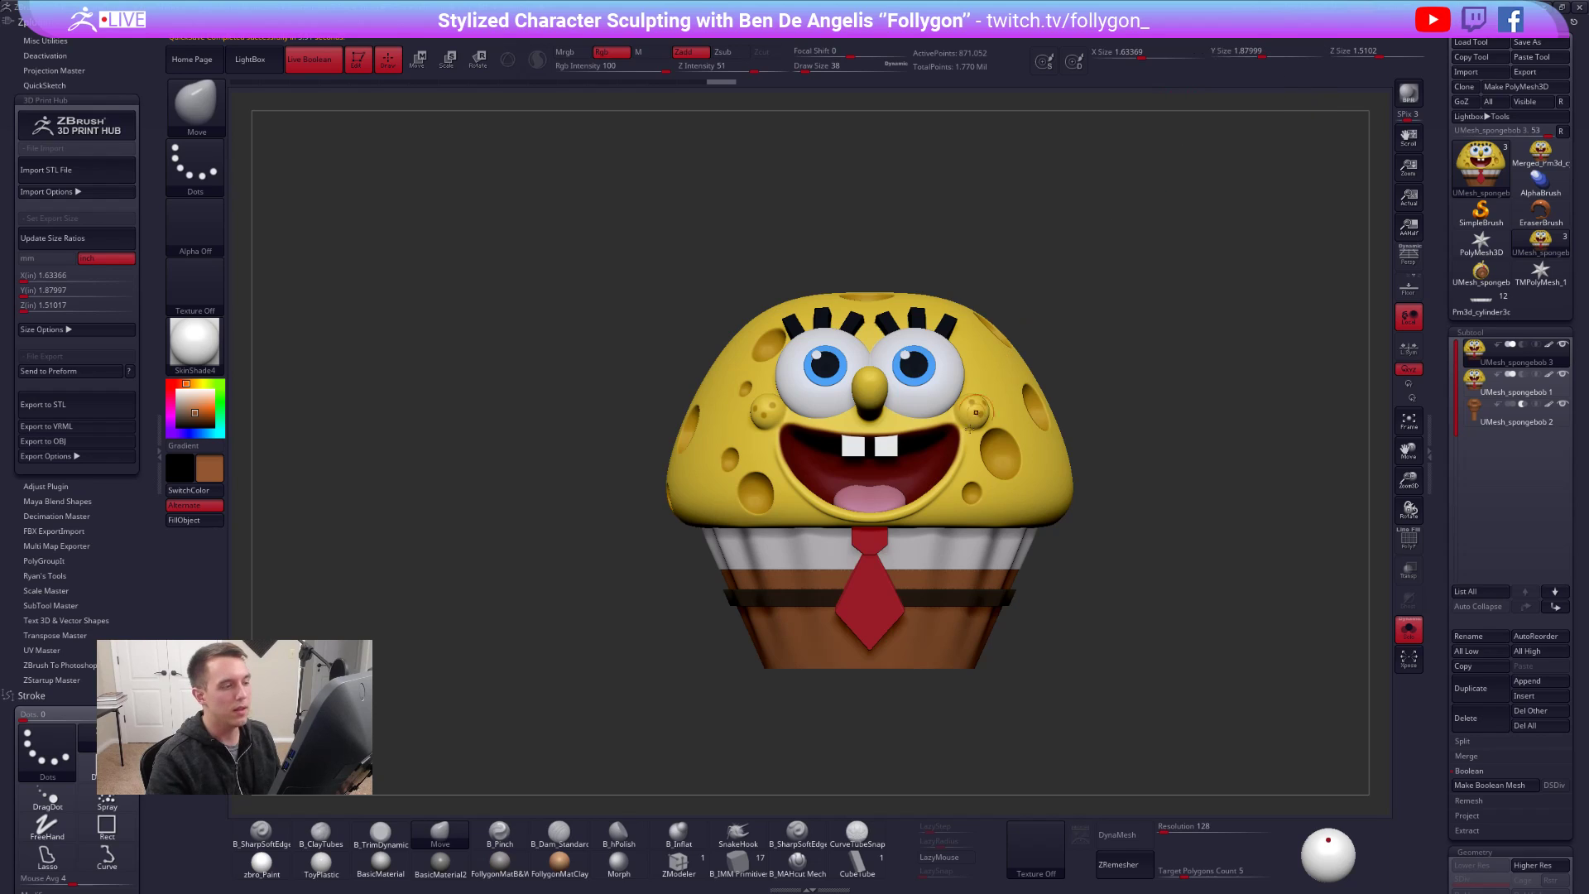
key("w")
left_click_drag(882, 669, 882, 286, "shift")
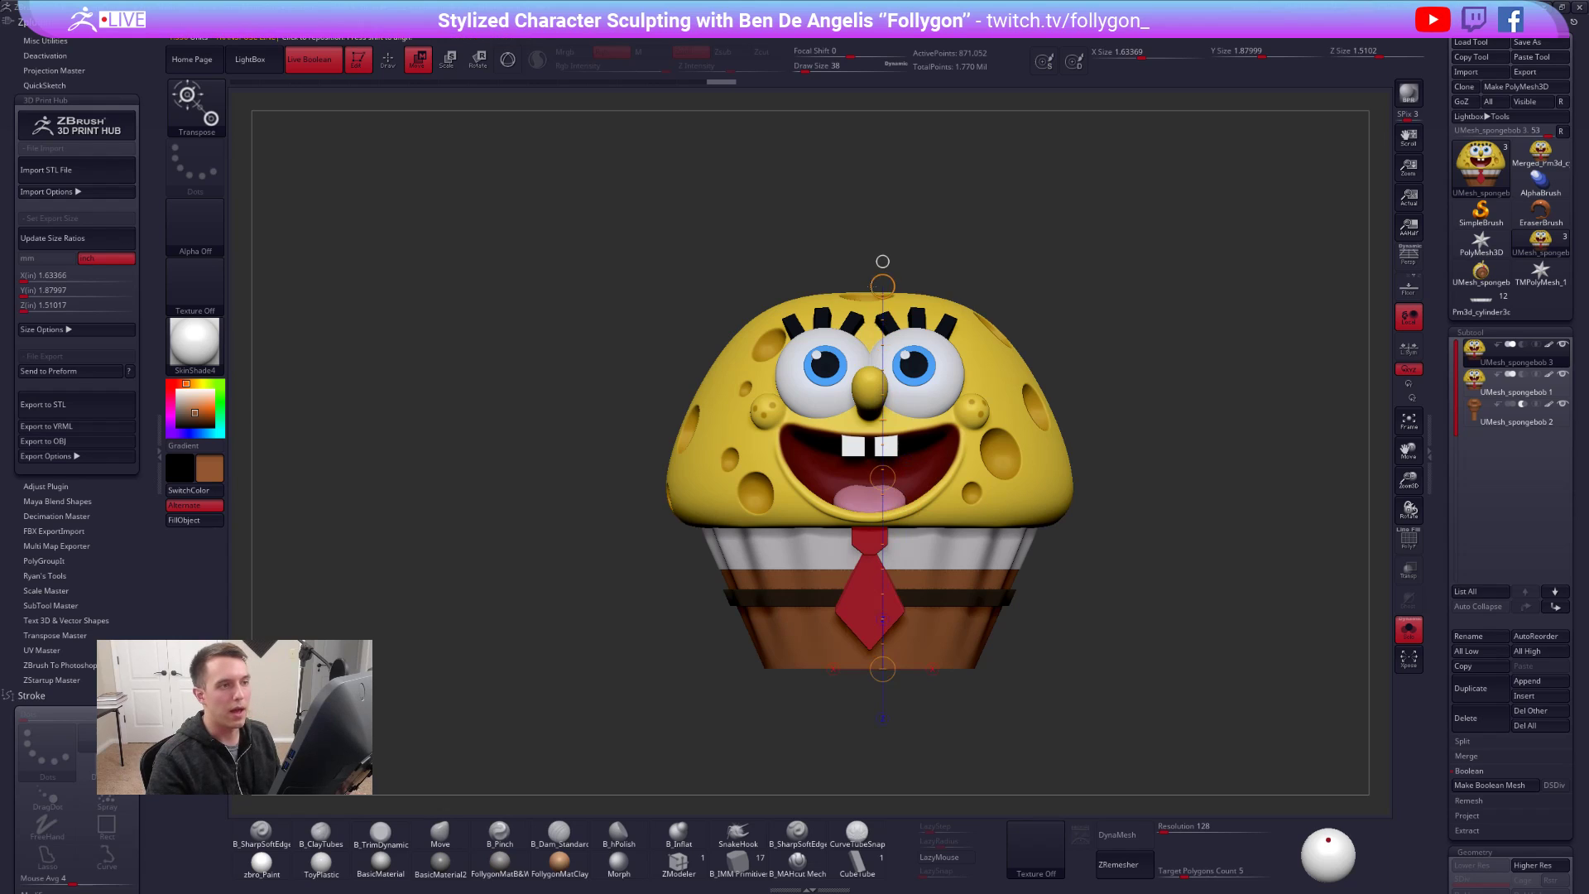
left_click_drag(1071, 420, 1053, 456)
key("q")
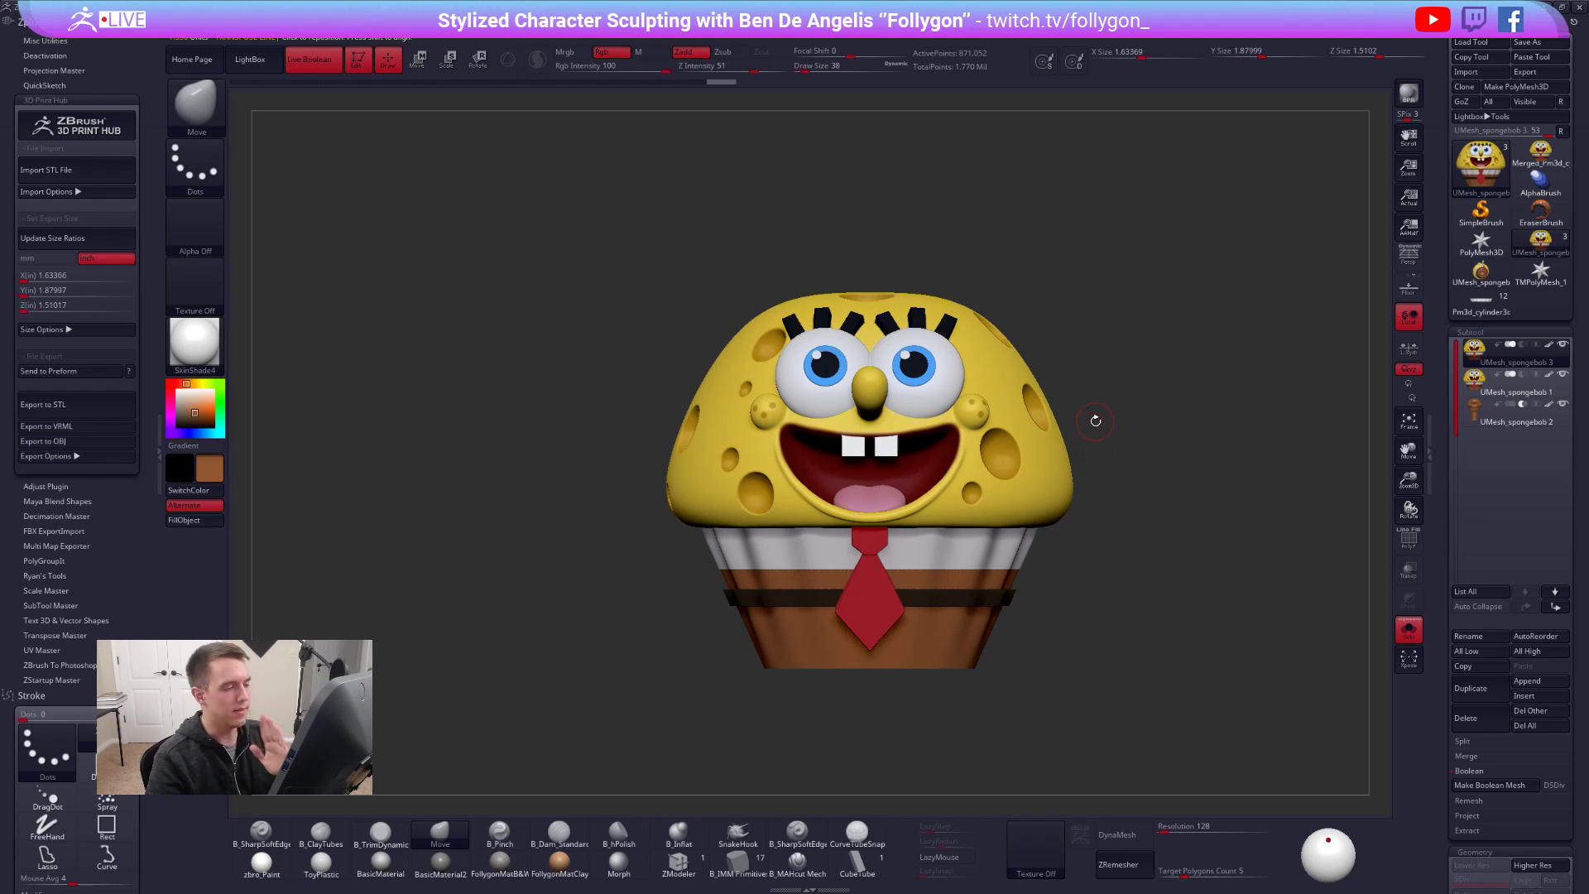
- Update the export size ratios with the 1.63 x 1.88 x 1.51 in option, and start a VRML export, cancelling at the file-naming choice
left_click(1360, 51)
key("Return")
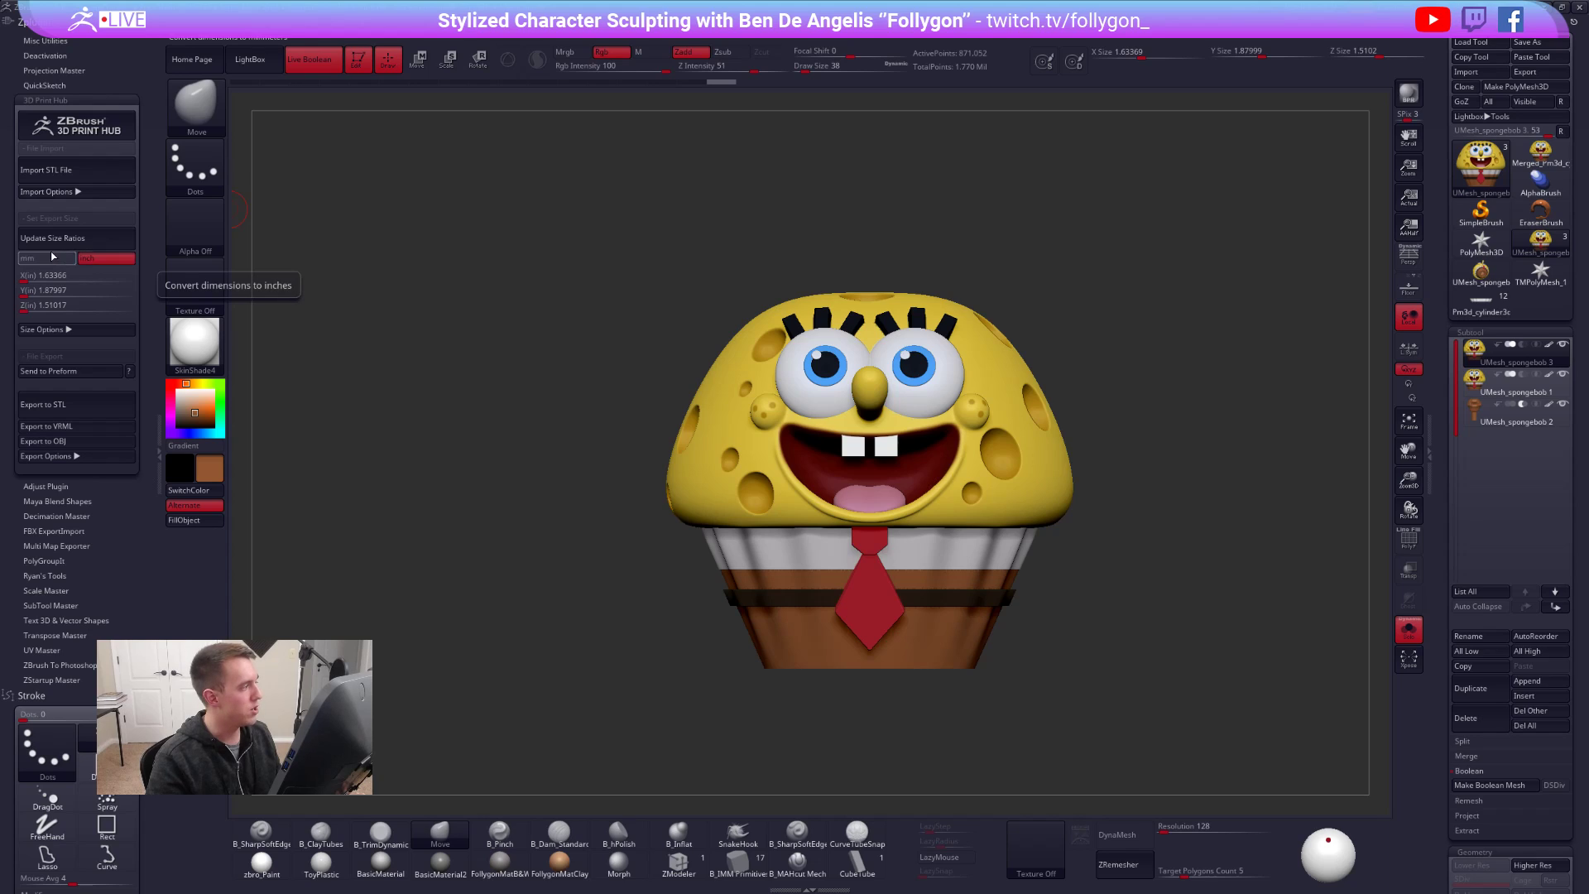
left_click(74, 239)
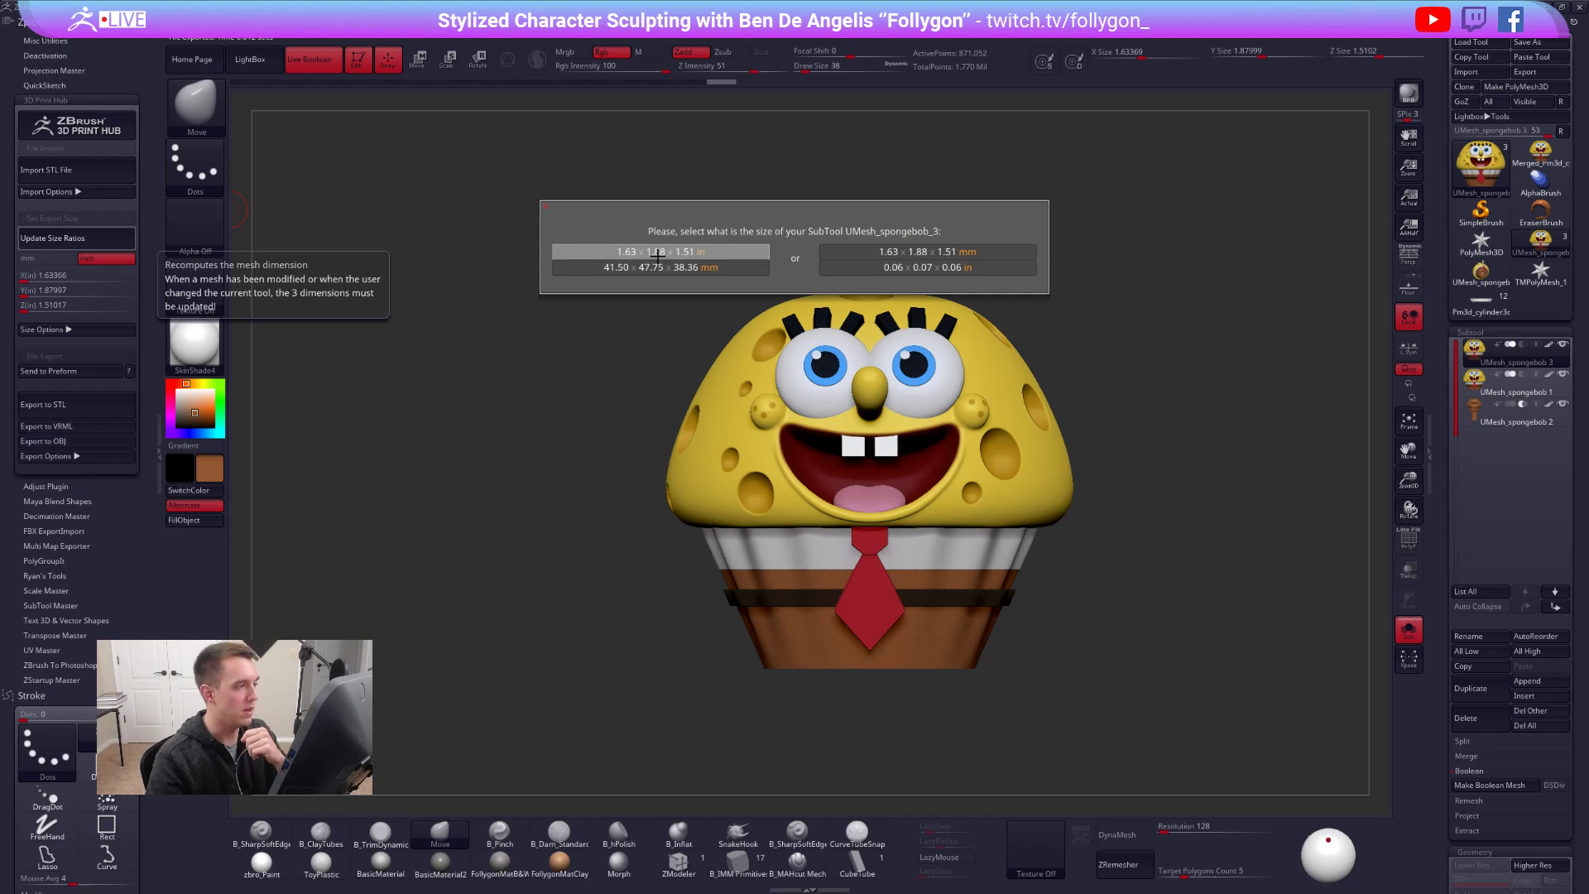
left_click(697, 250)
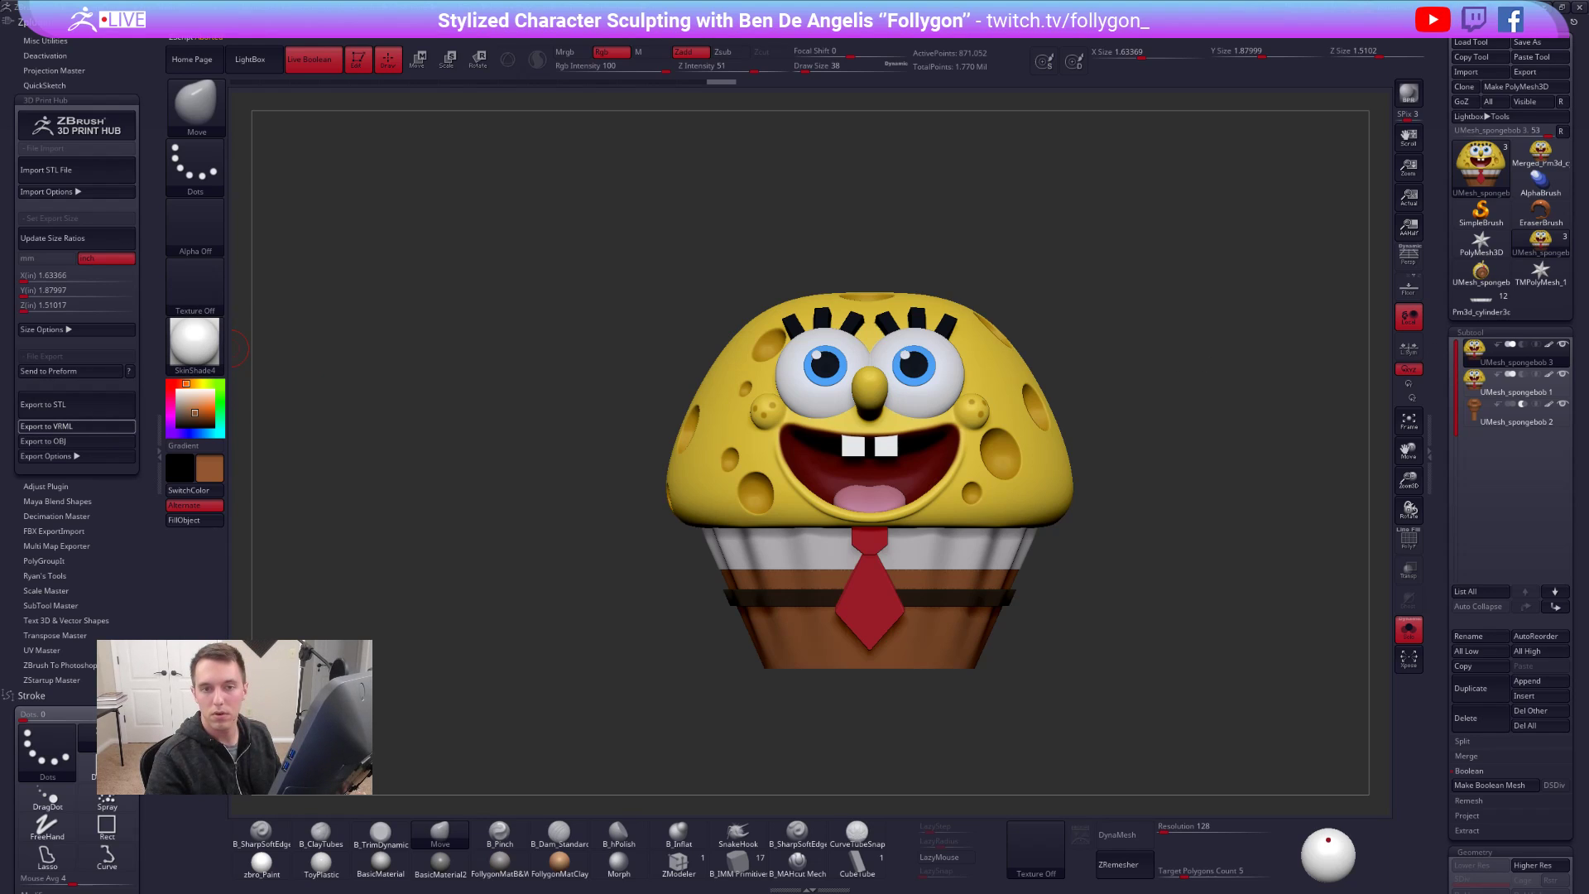
left_click(77, 427)
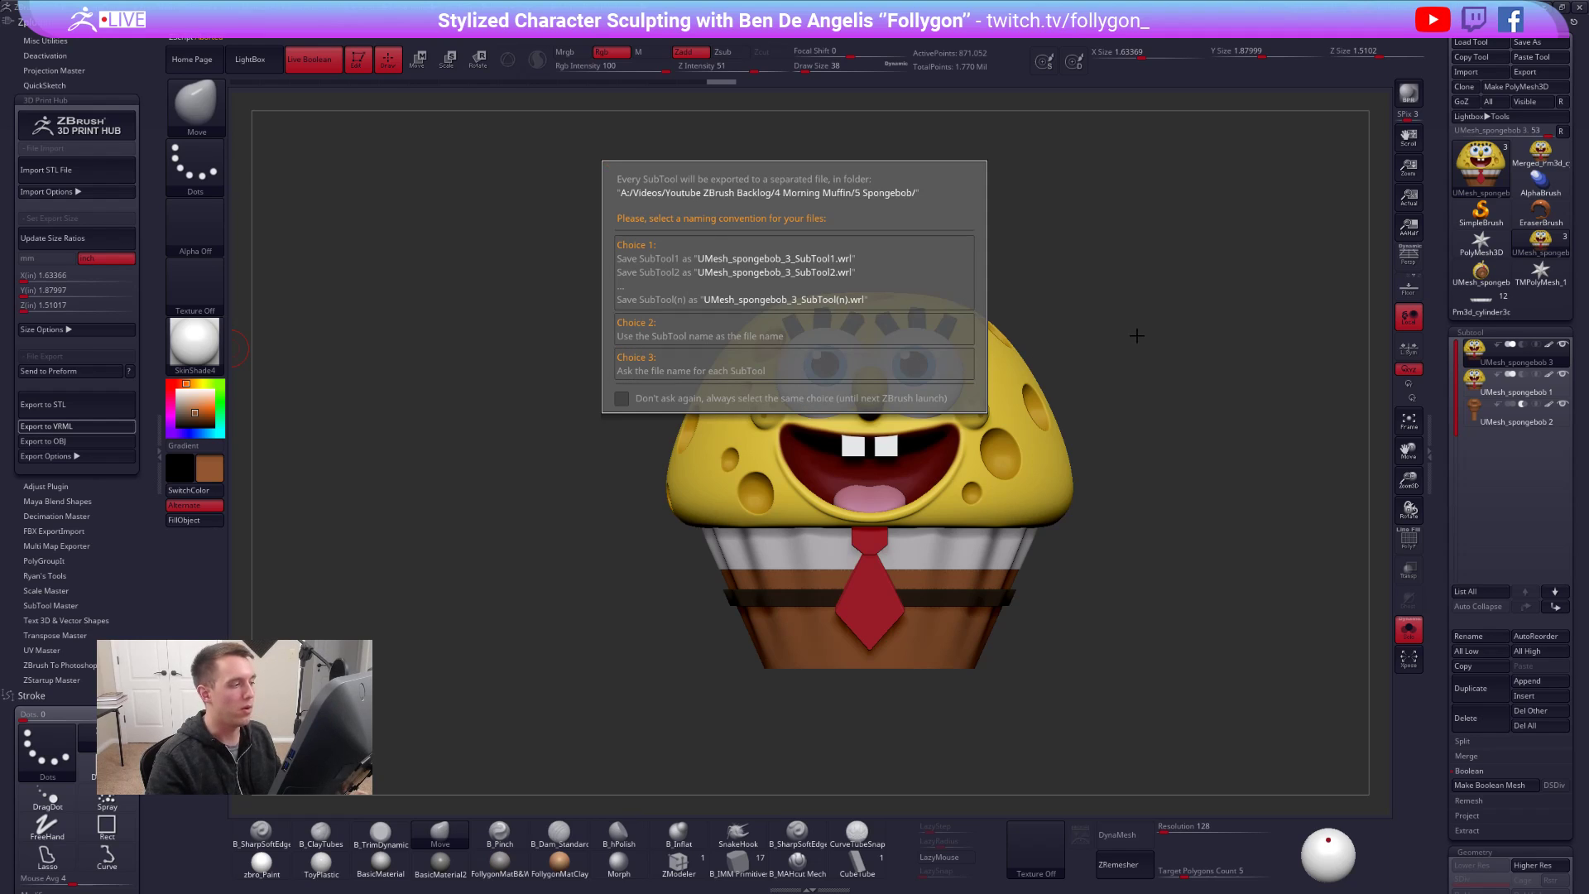
left_click(1137, 335)
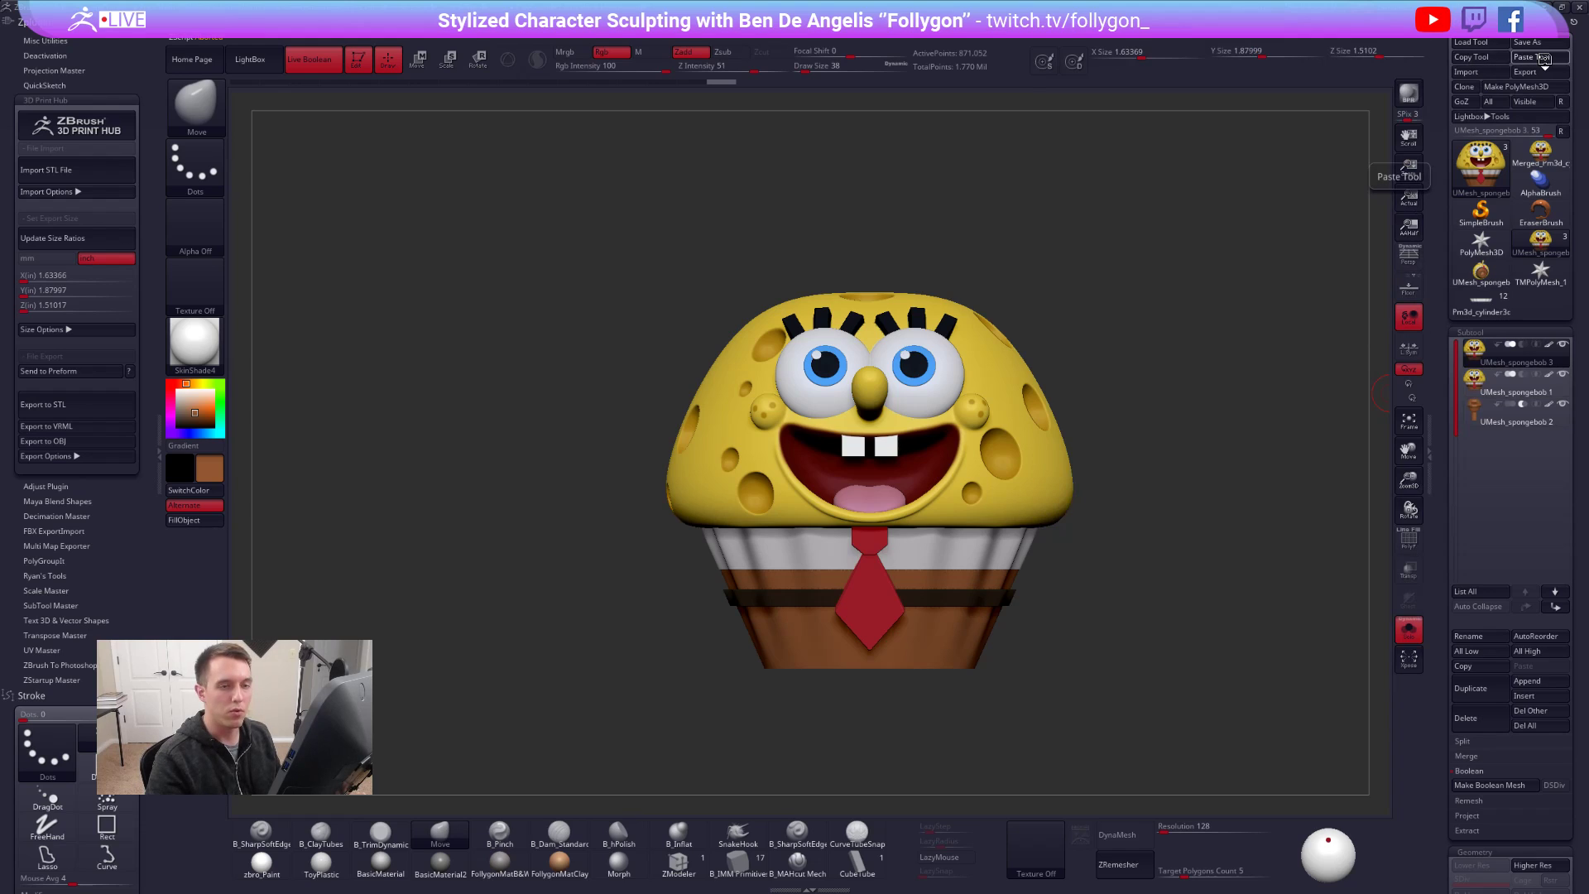
- Paste a copy of the SpongeBob tool and delete all of its subtools except the first one
left_click(1544, 57)
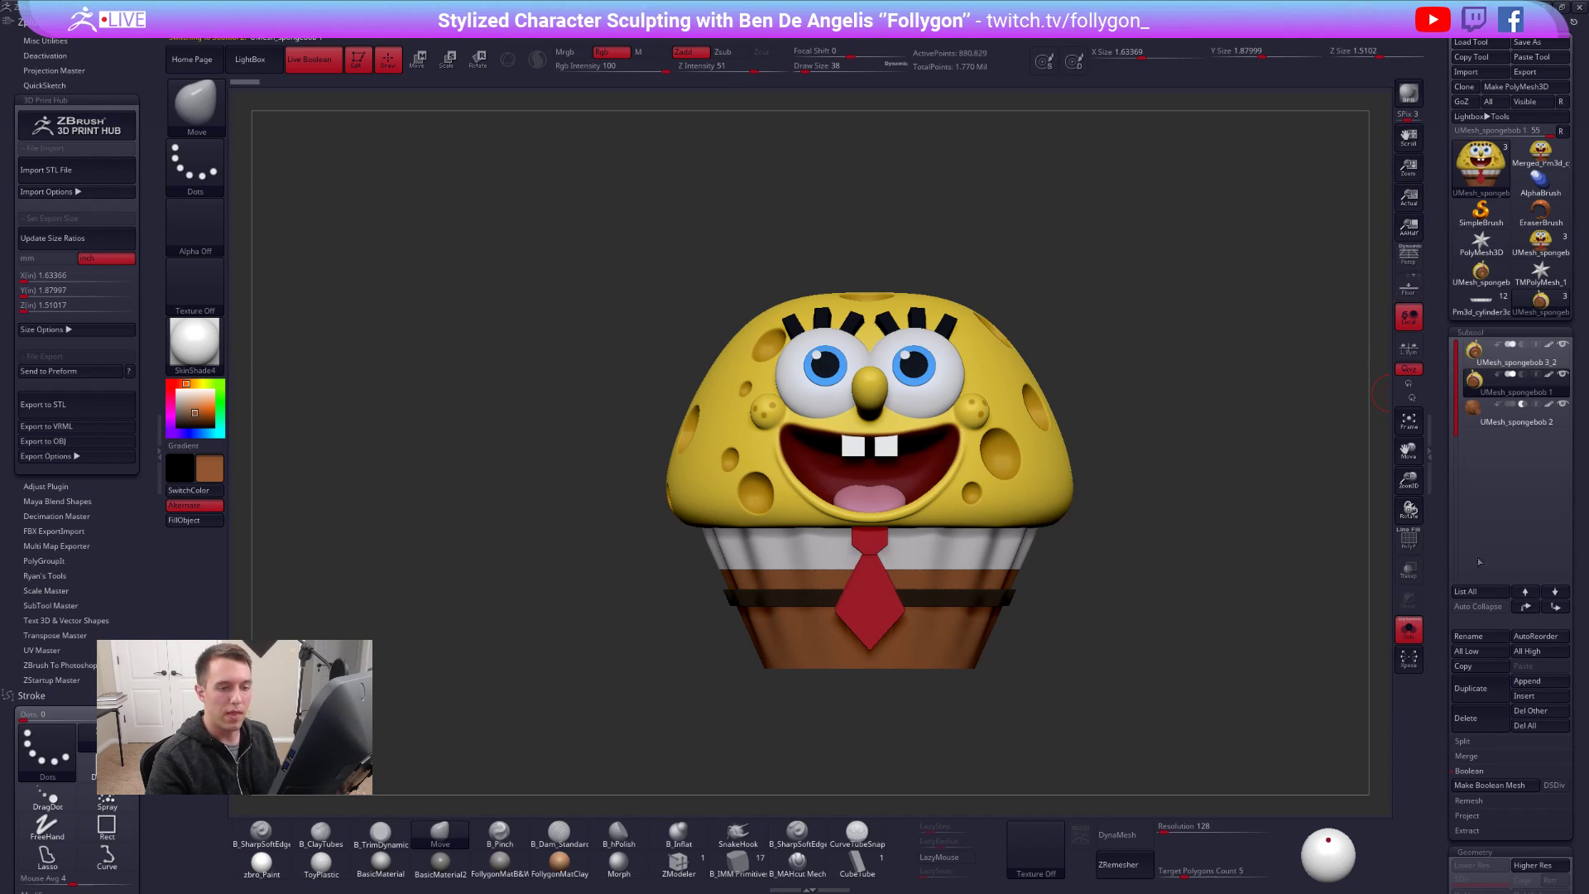
left_click(1504, 356)
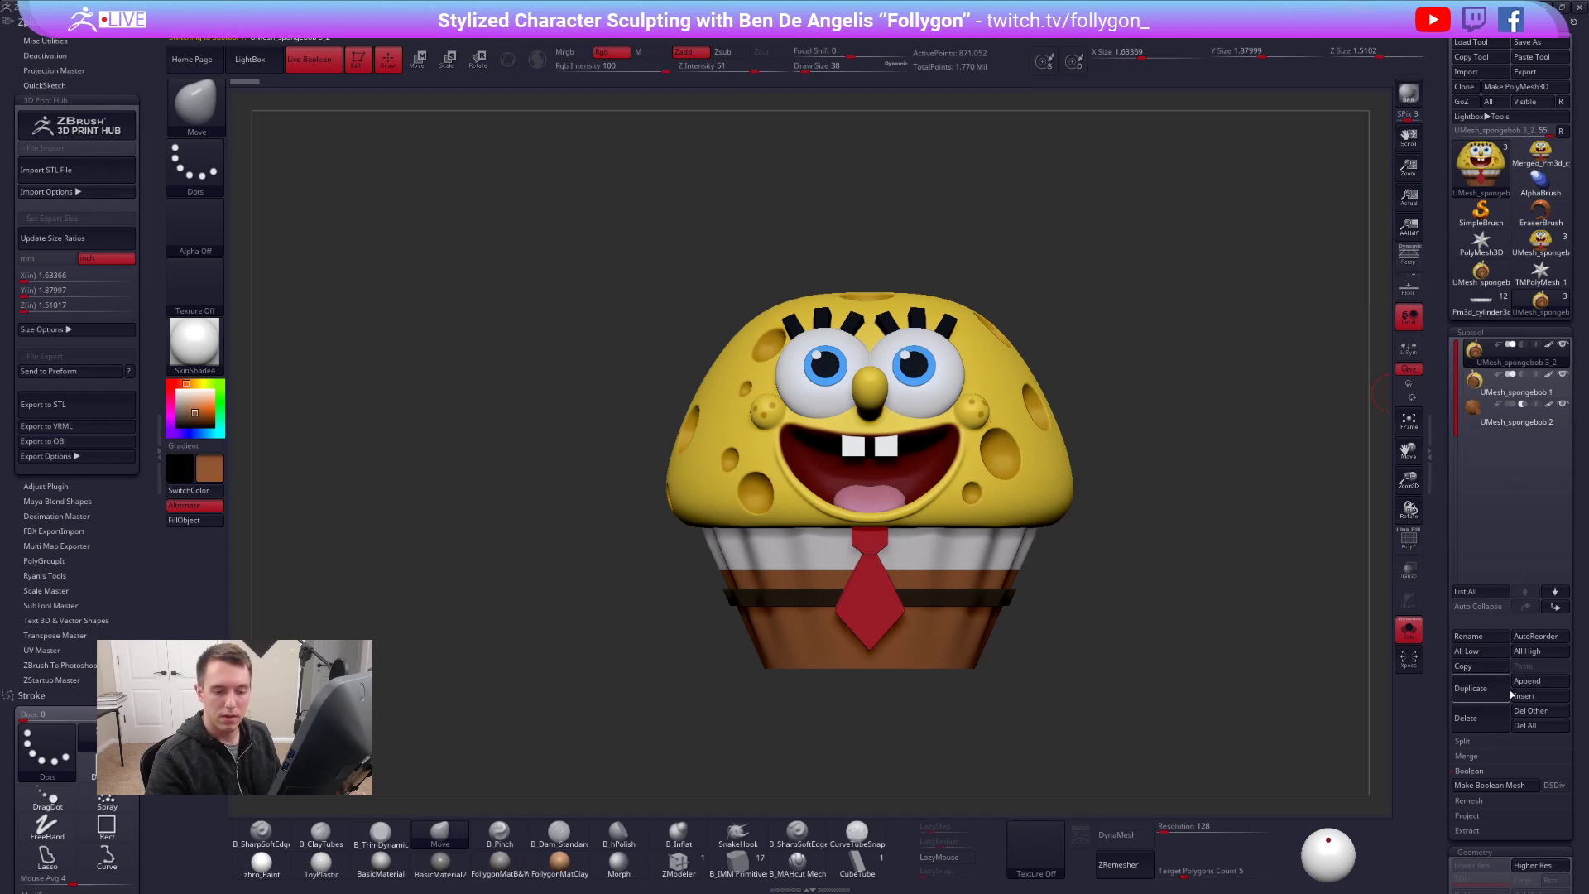
left_click(1540, 710)
mouse_move(1130, 501)
left_mouse_down()
mouse_move(993, 398)
mouse_move(909, 432)
left_mouse_up()
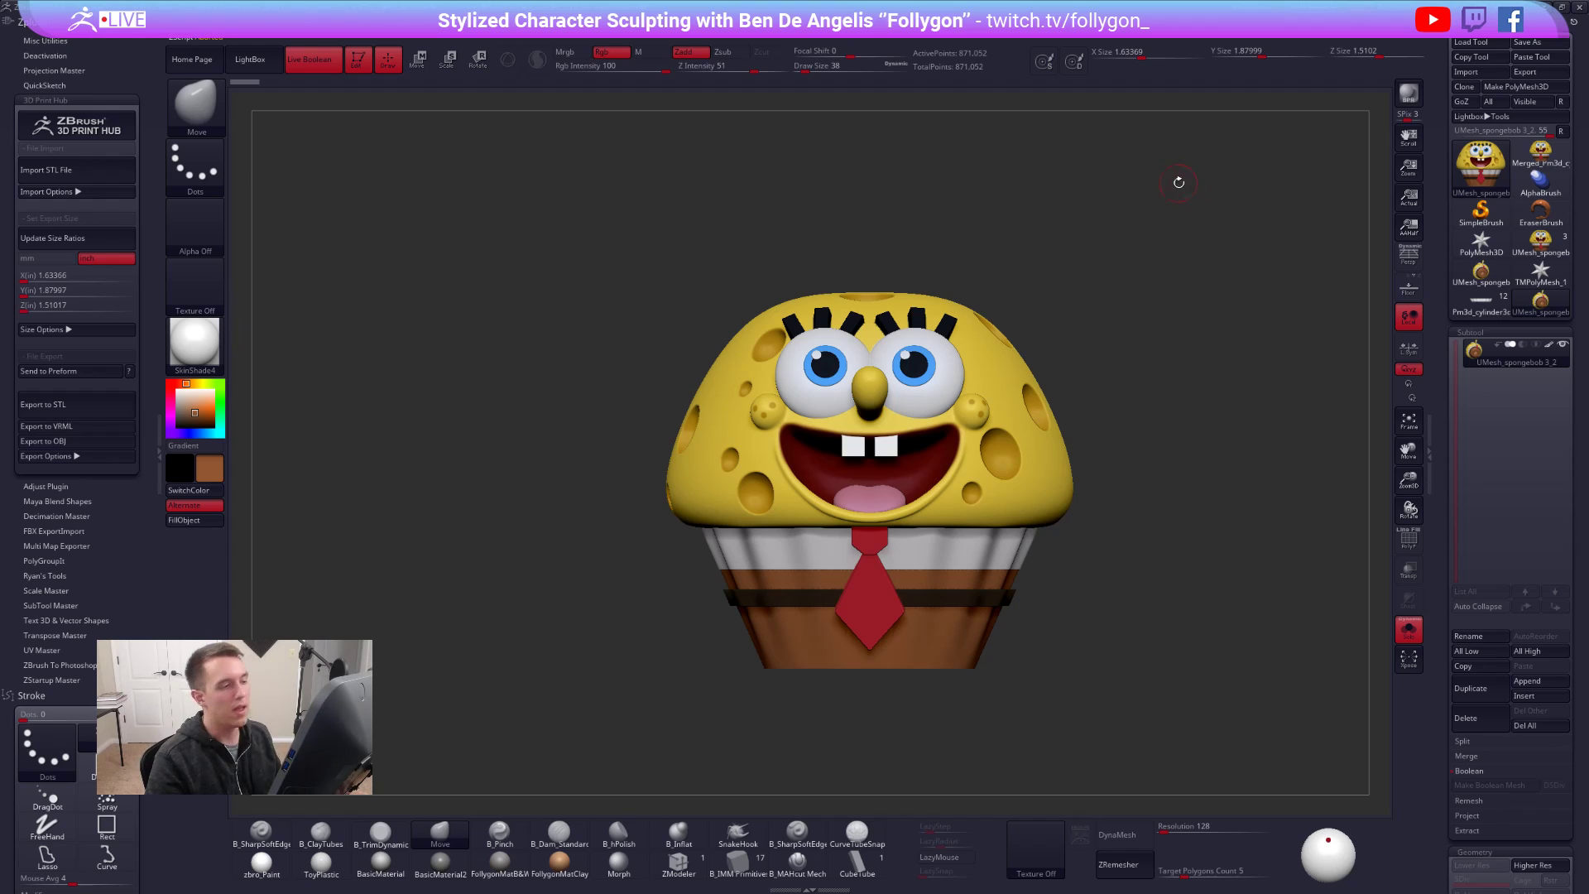
left_click_drag(1252, 307, 1099, 307)
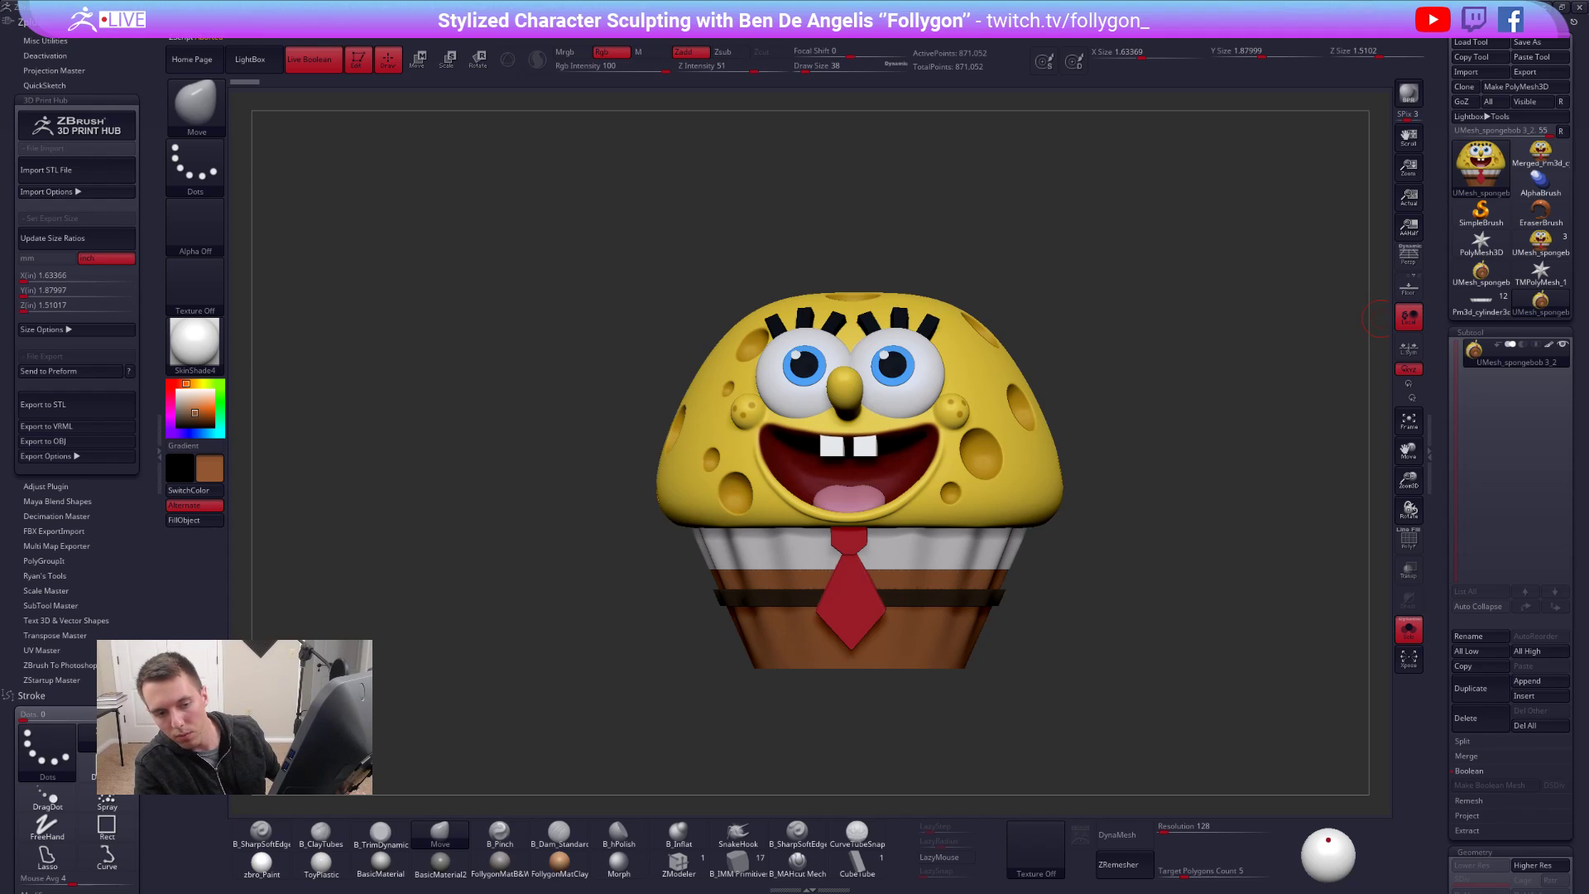
- Switch to File Explorer and examine the exported testprint OBJ, WRL and ZIP files in the 3D Printing folder
key("alt+Tab")
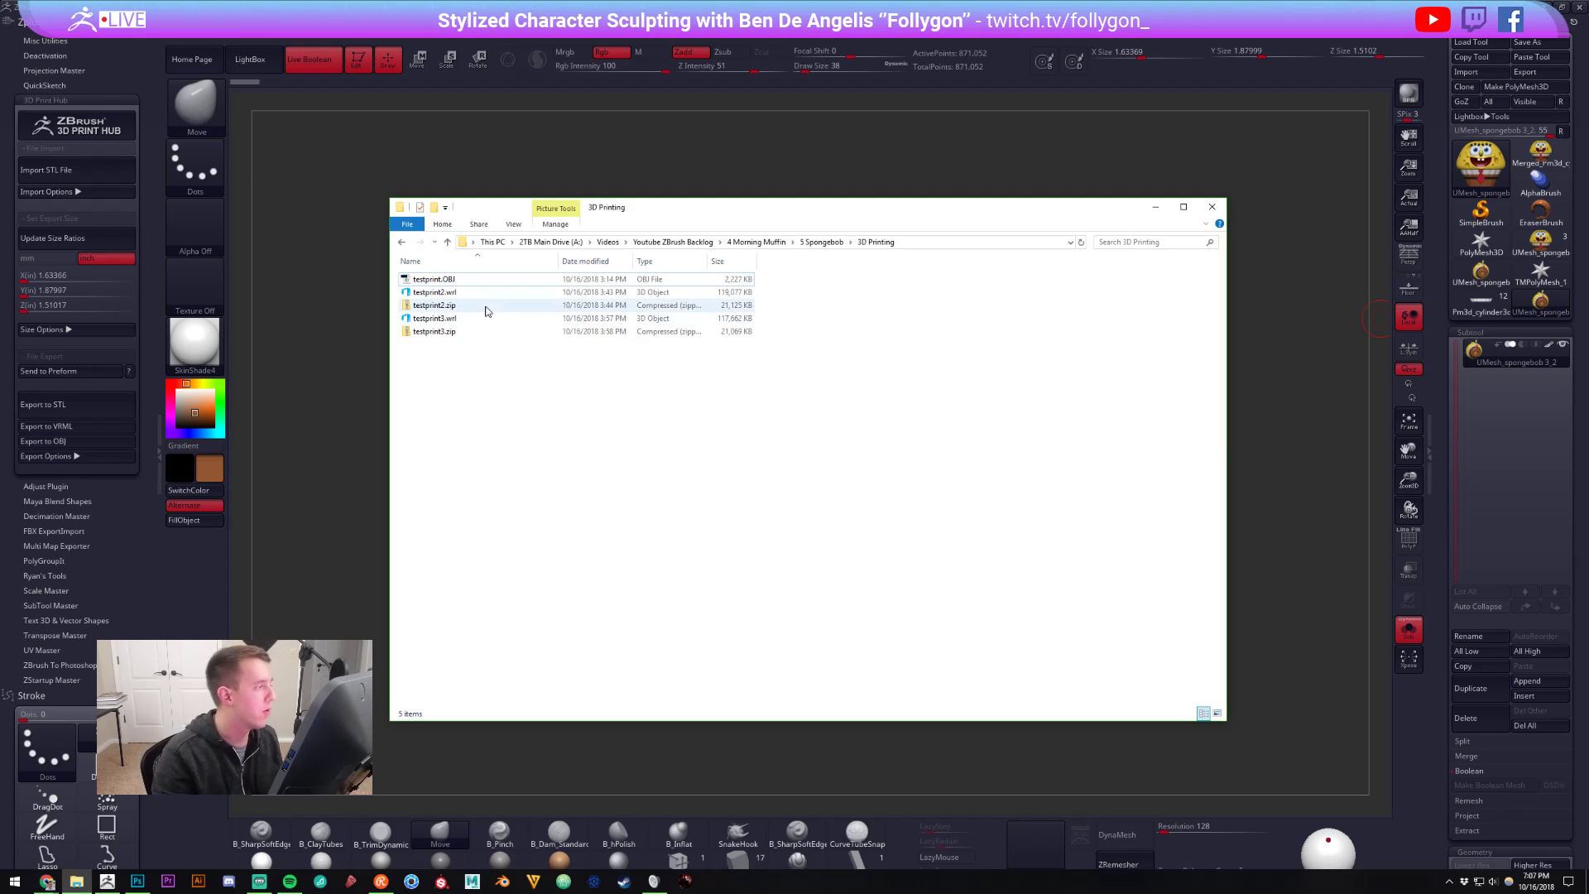
left_click(438, 279)
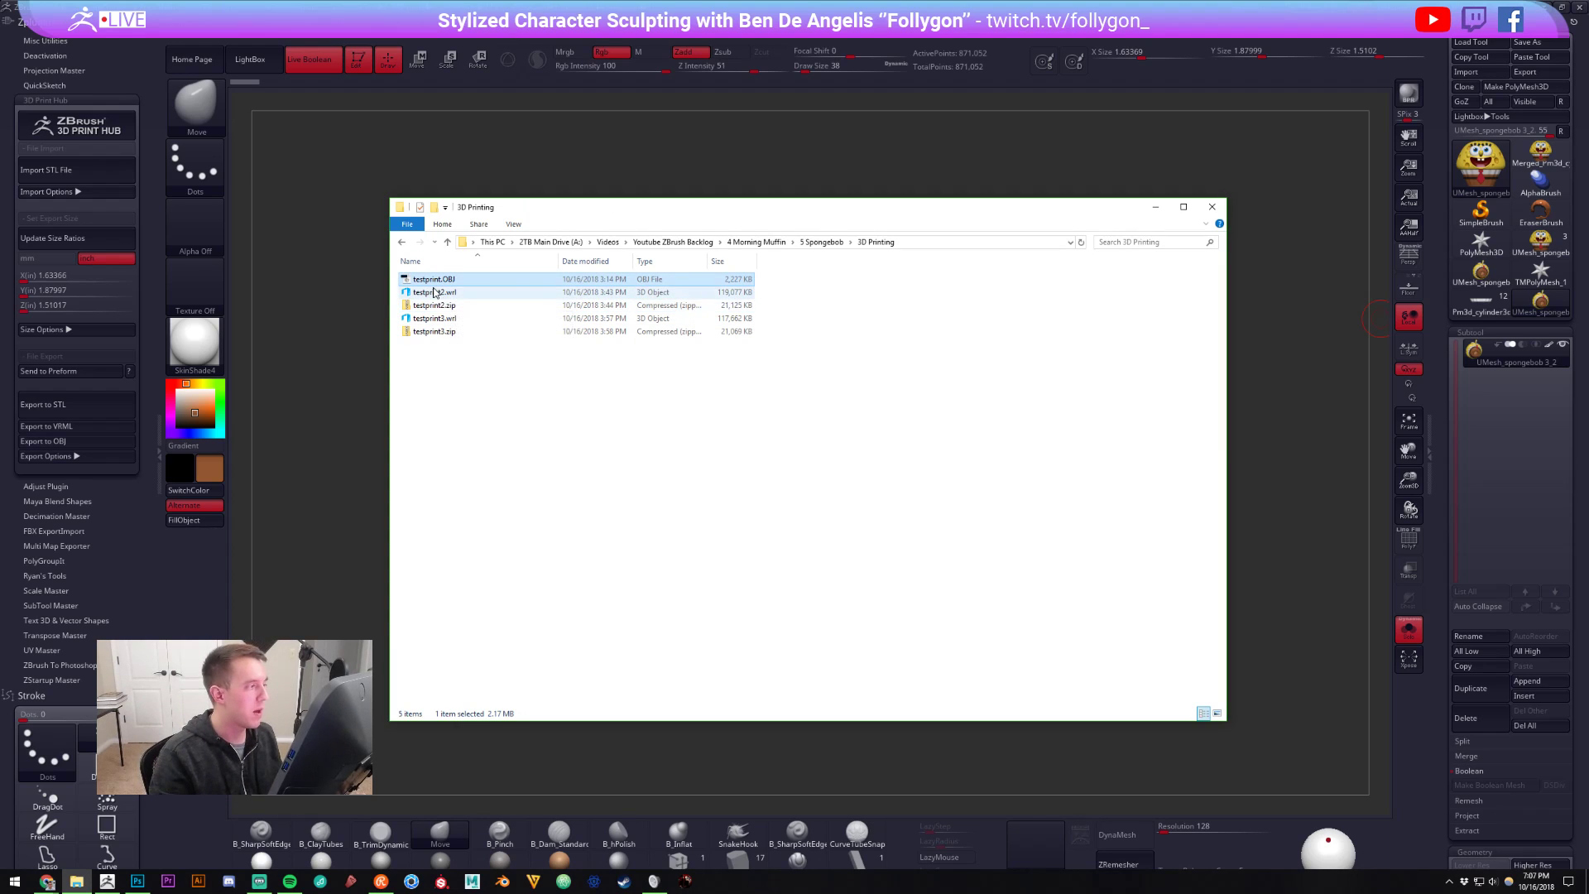
left_click(434, 319)
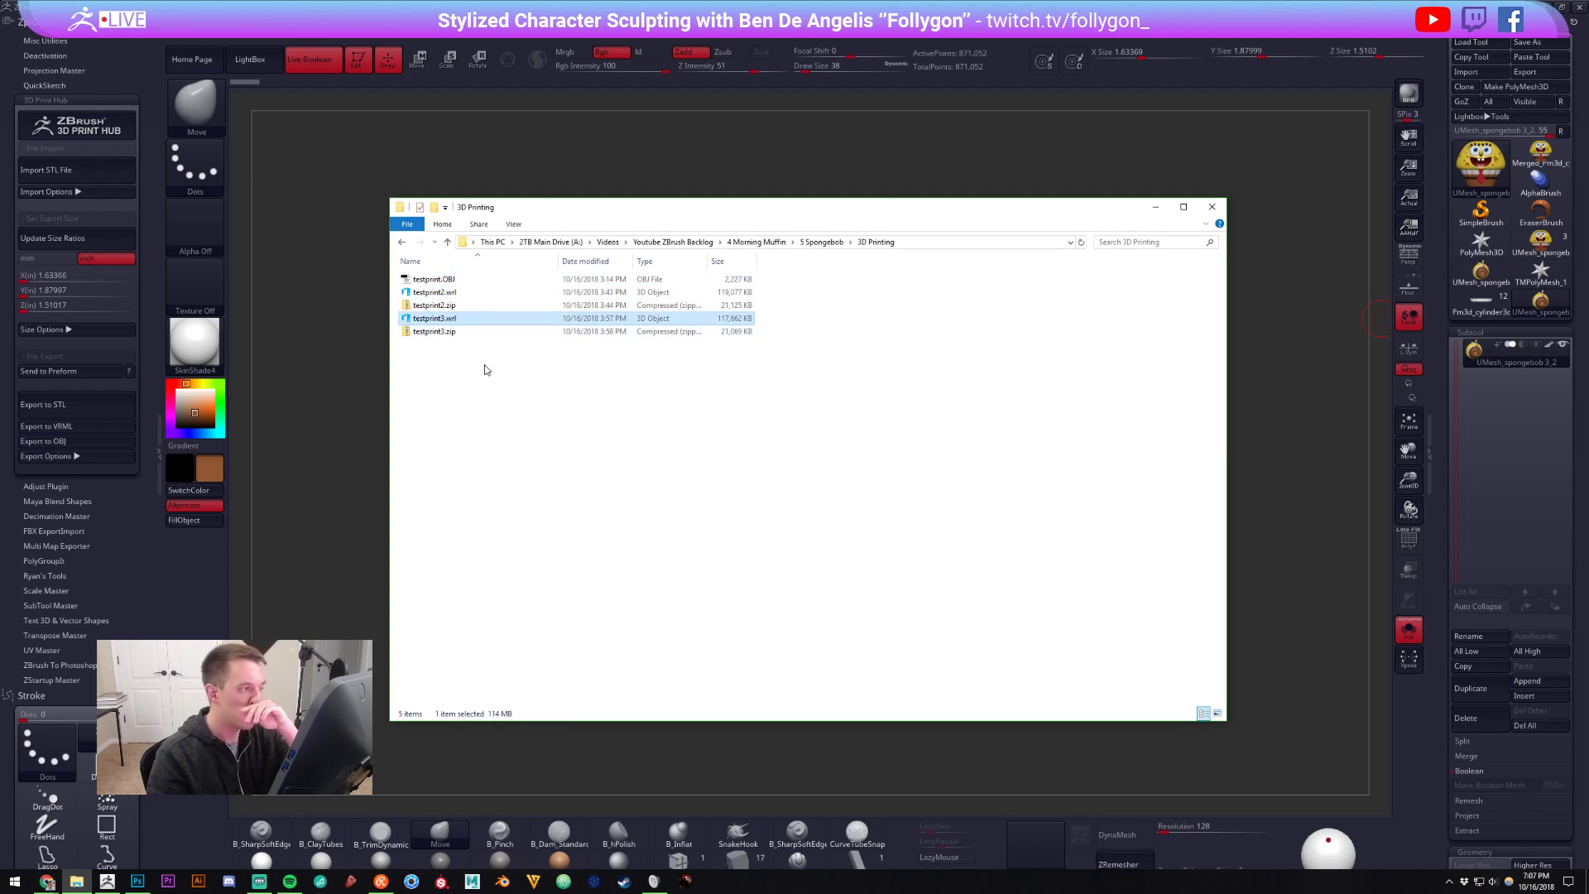
mouse_move(680, 206)
left_mouse_down()
mouse_move(770, 460)
mouse_move(785, 606)
mouse_move(680, 195)
mouse_move(686, 217)
left_mouse_up()
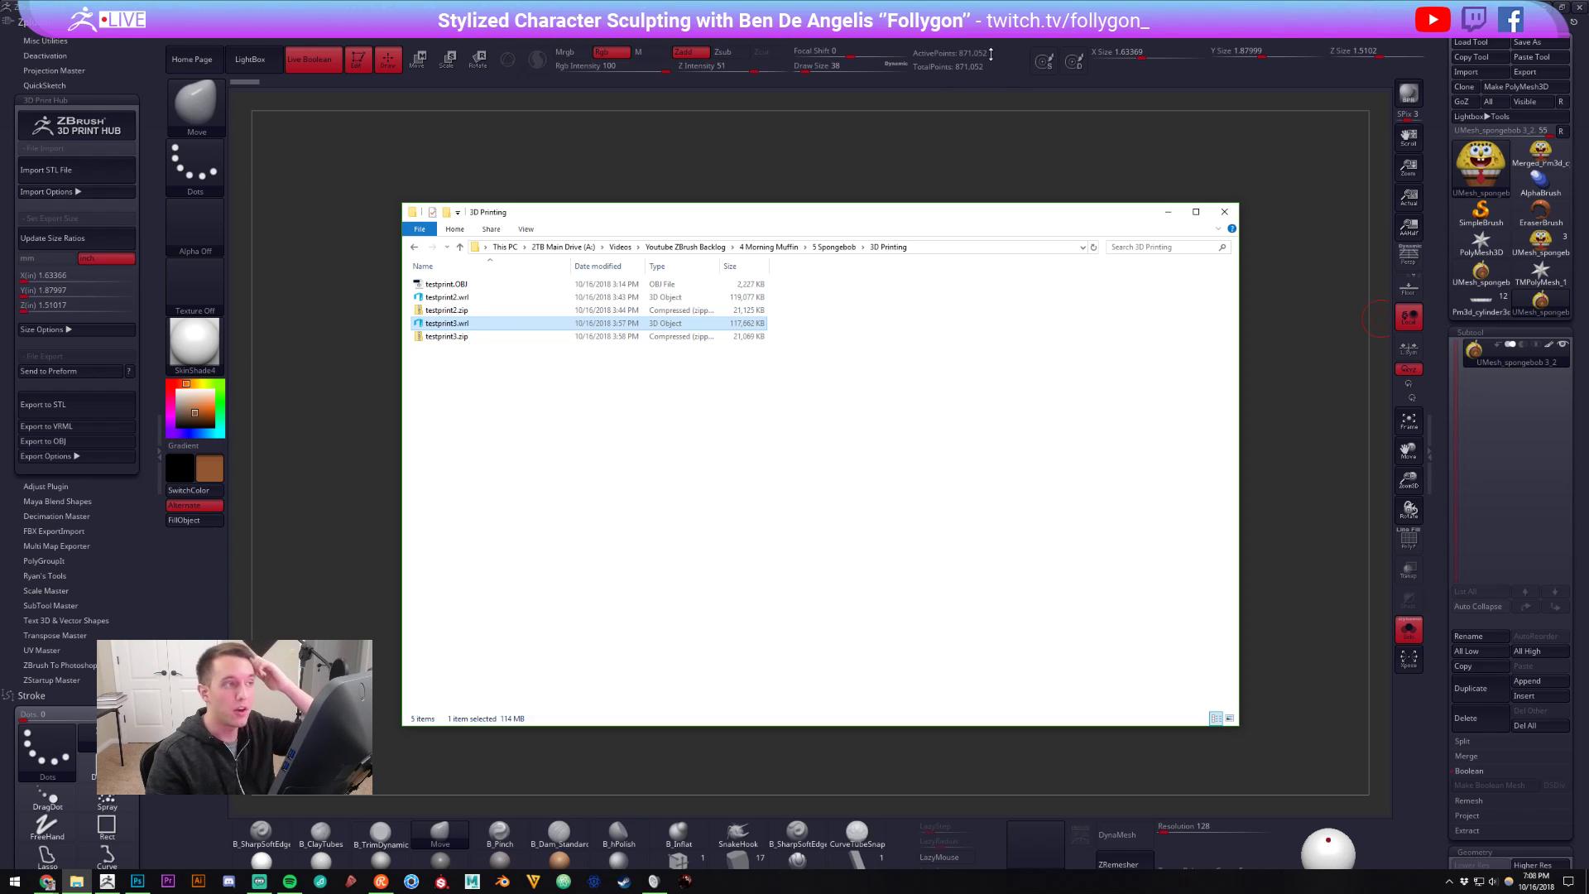
right_click(503, 329)
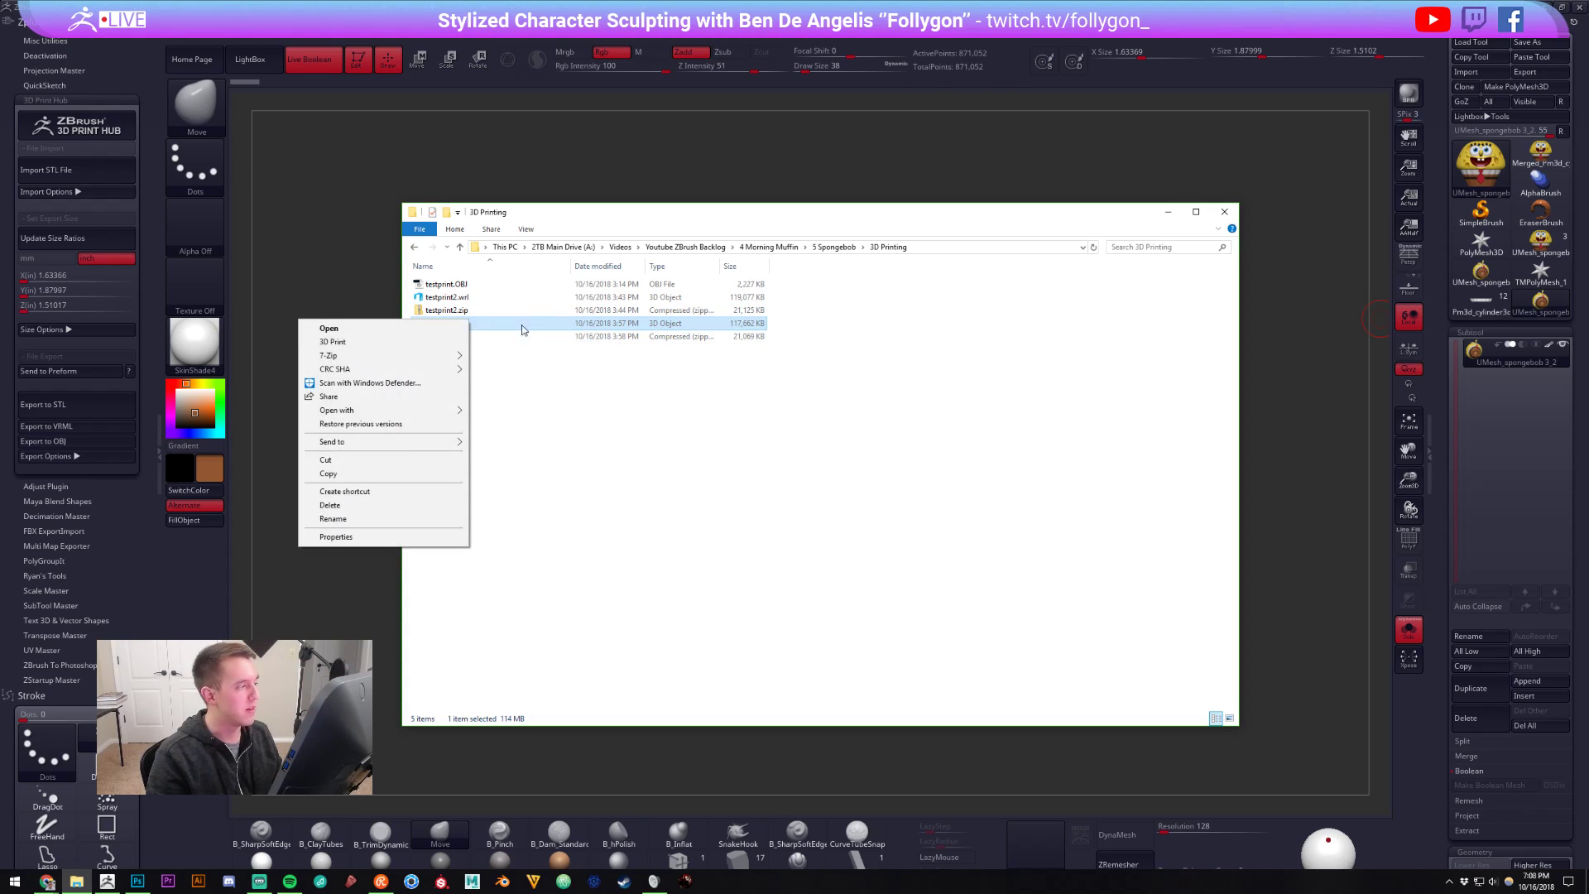
left_click(816, 398)
left_click(464, 336)
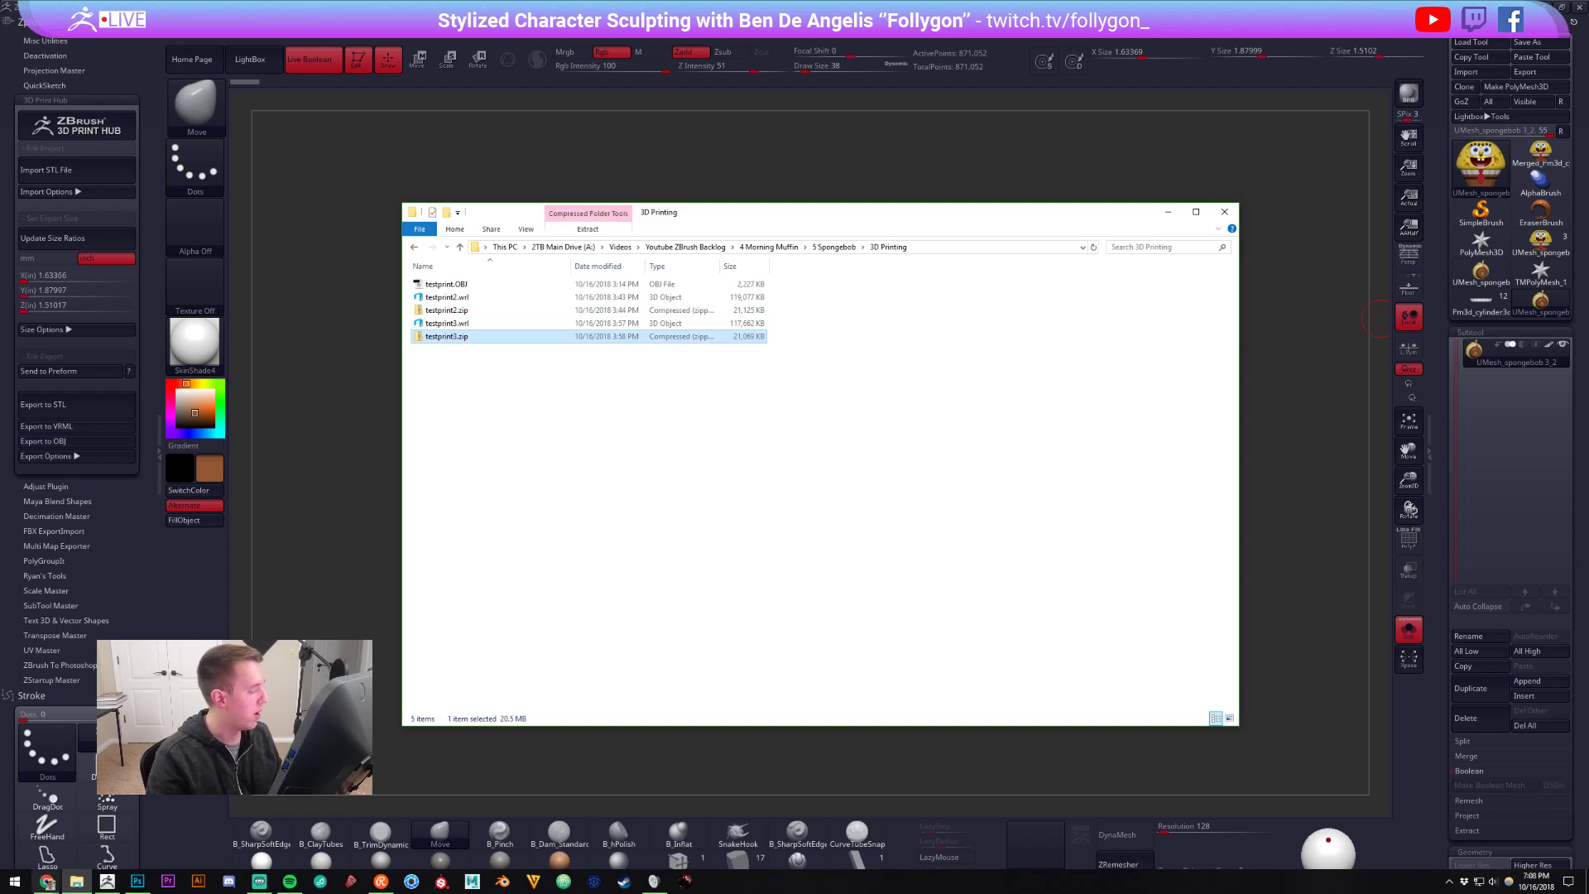
- Switch to the Shapeways site in Chrome, open the 3D design upload form and set the model units to inches
mouse_move(47, 883)
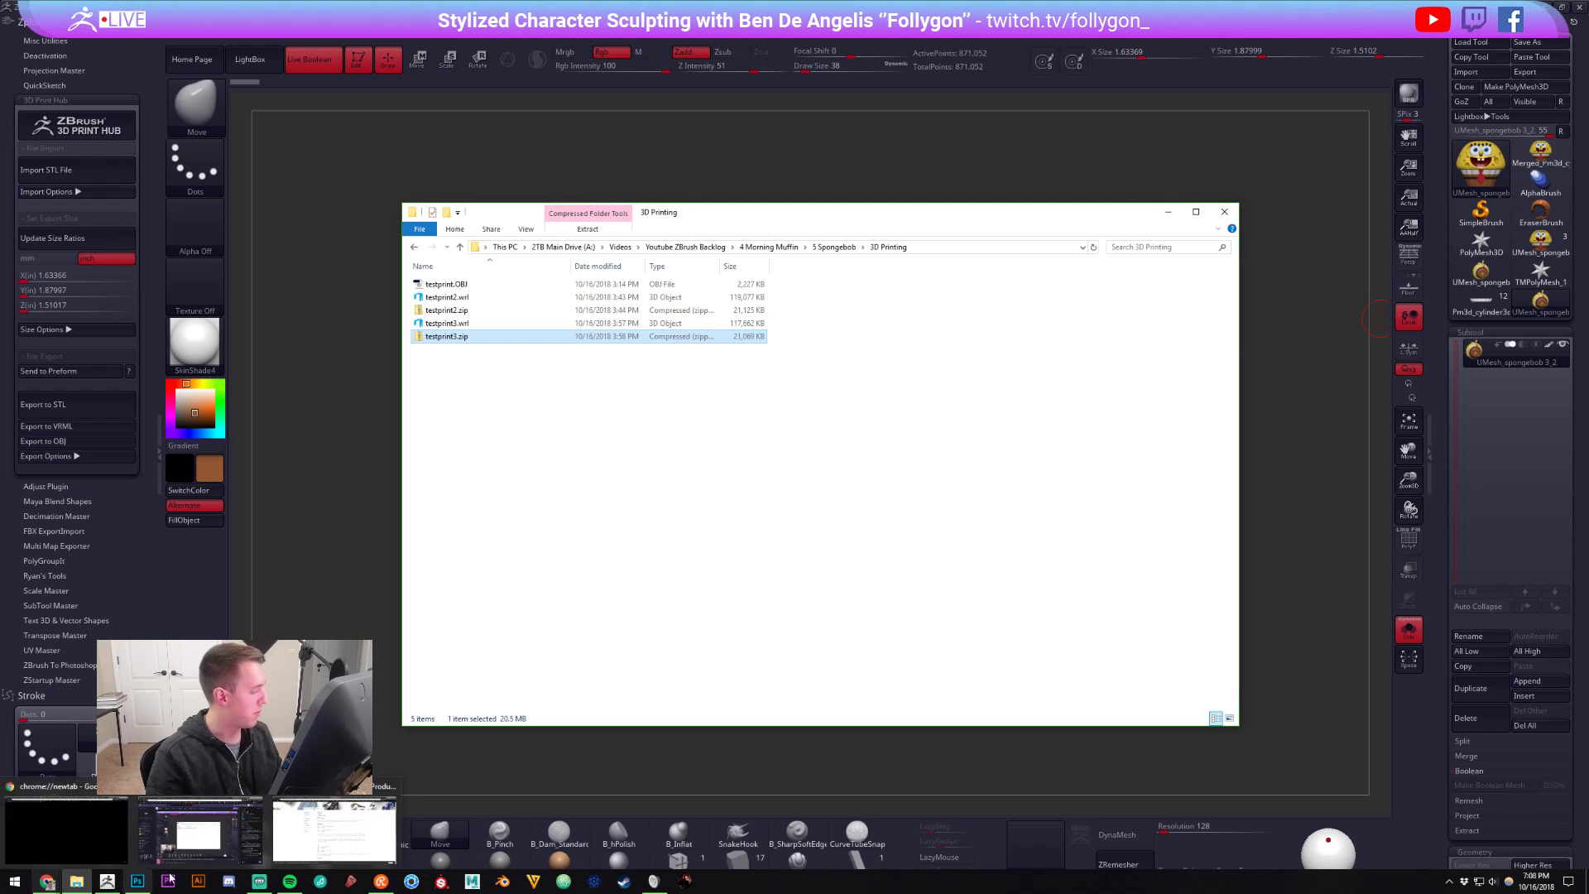
left_click(342, 831)
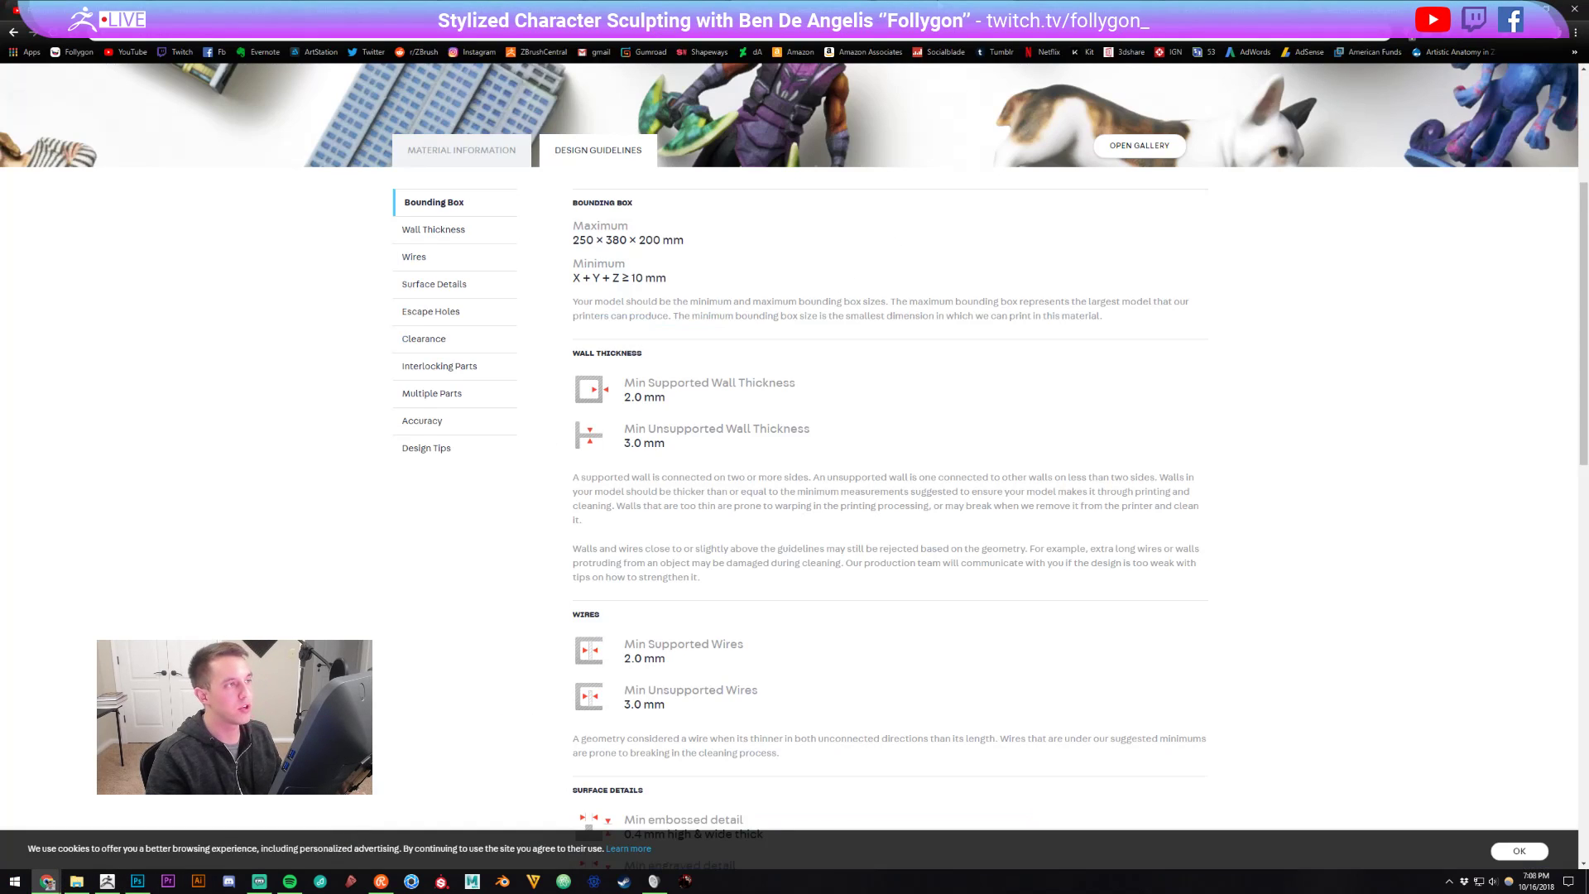
key("ctrl+Tab")
key("ctrl+shift+Tab")
scroll(146, 140, "up", 4)
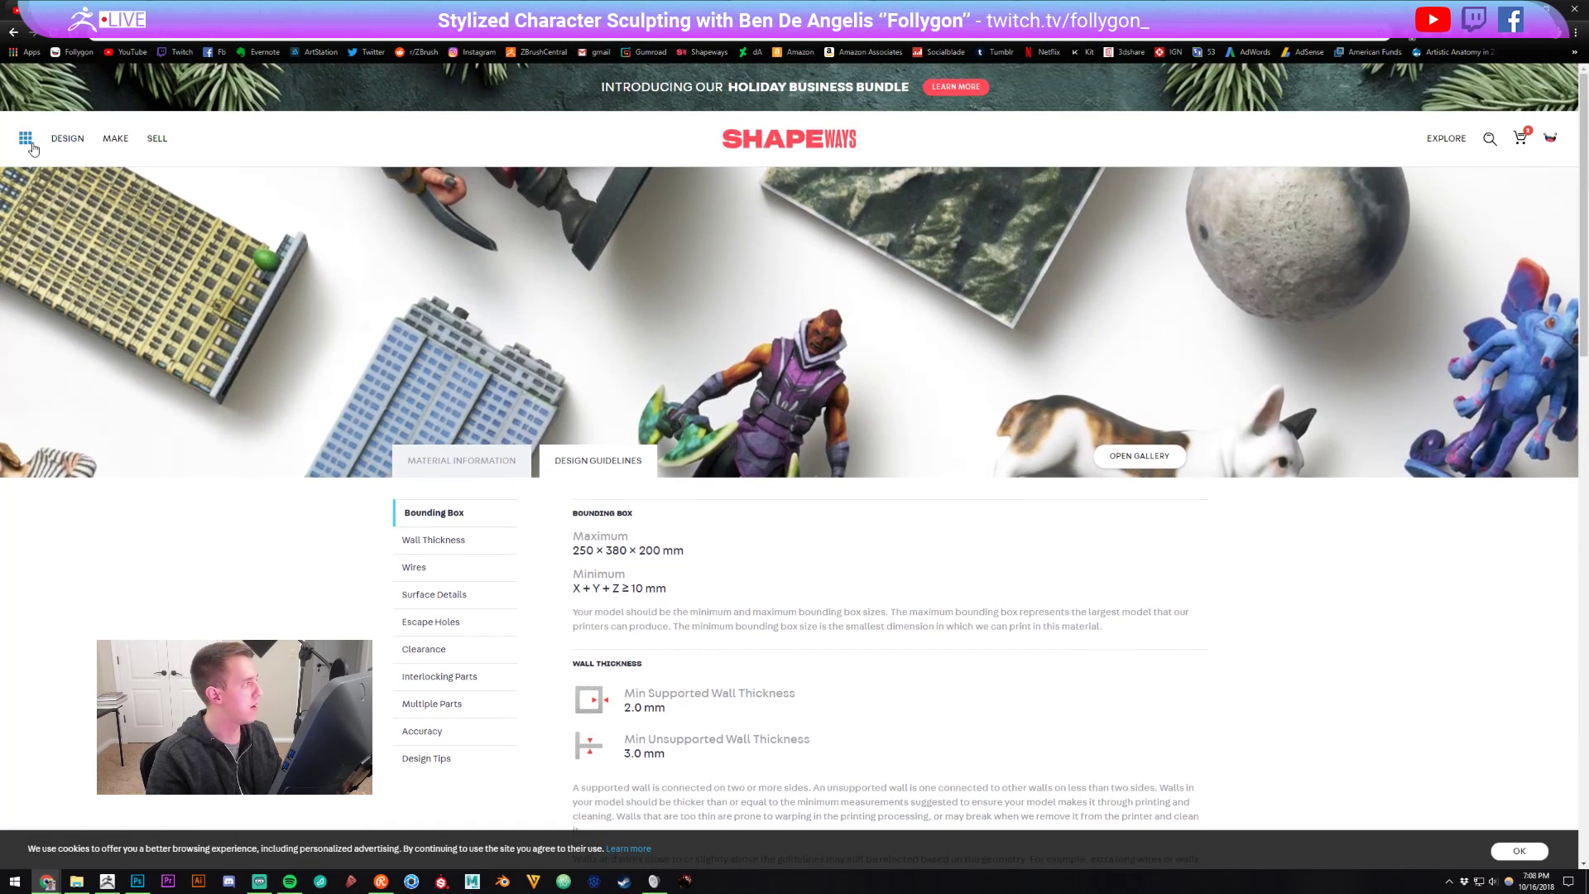
left_click(31, 145)
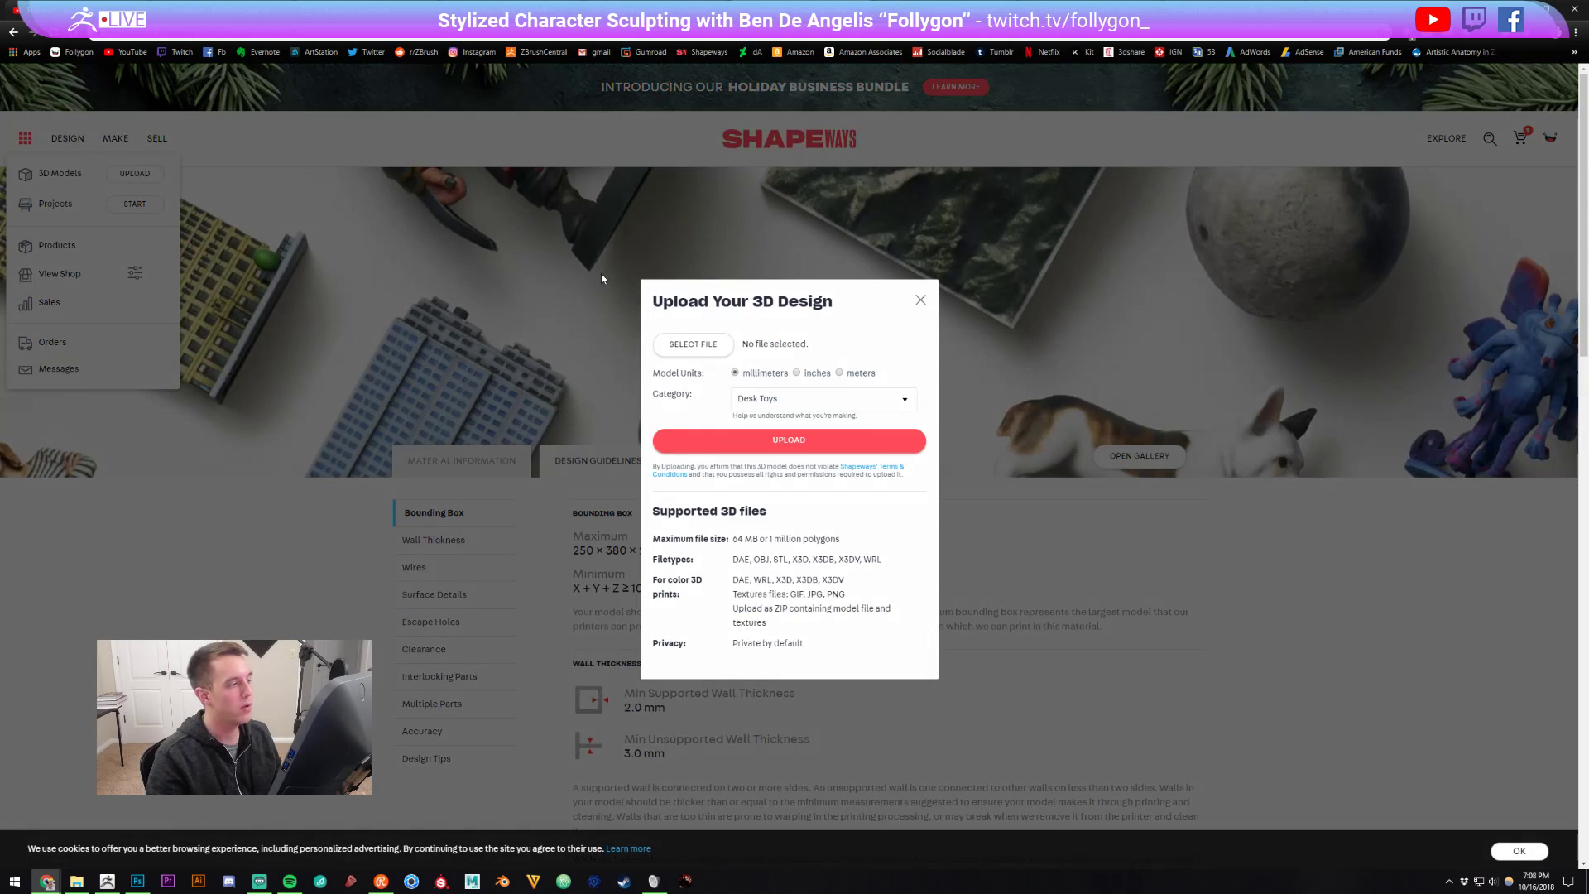
left_click(808, 374)
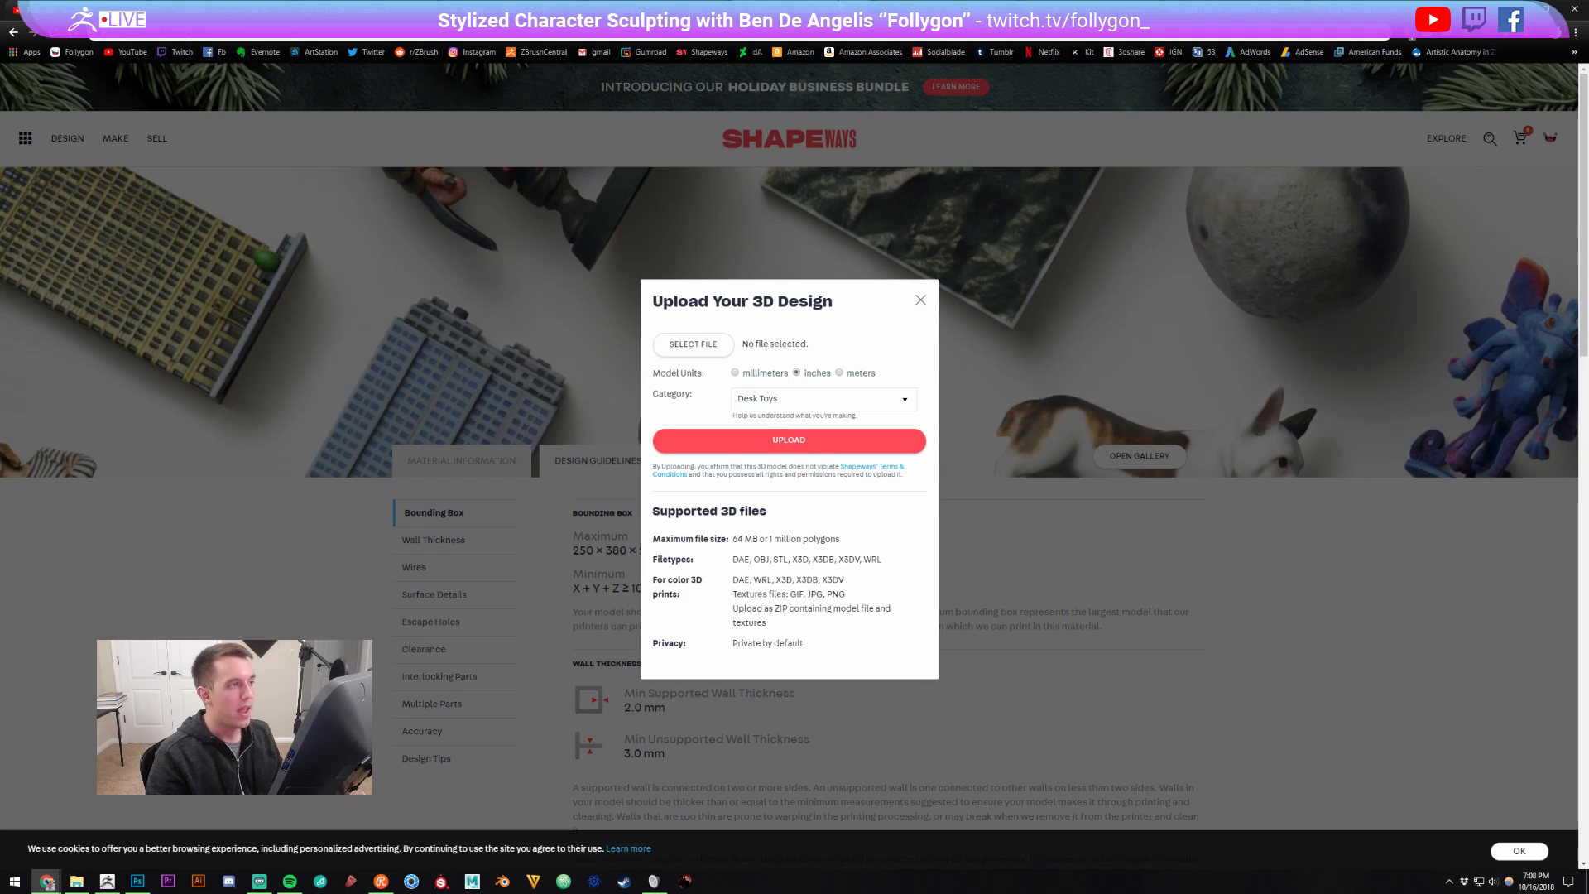
- View the wall thickness heatmap, and on the testprint3 model page examine the Sandstone finishes and the Natural Full Color Sandstone price
key("ctrl+Tab")
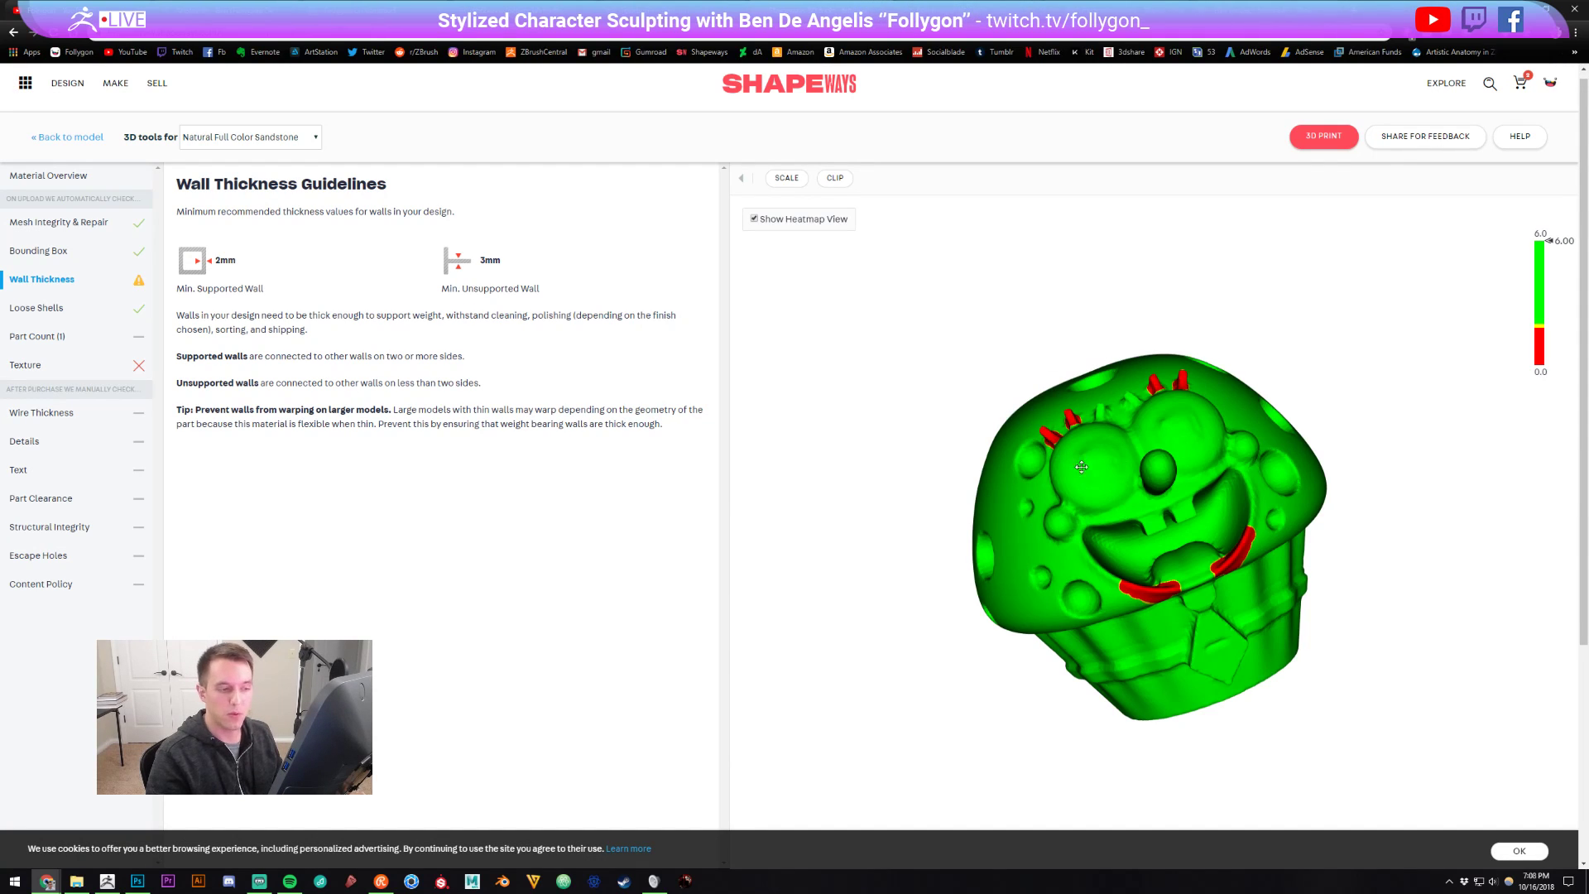
left_click(1109, 10)
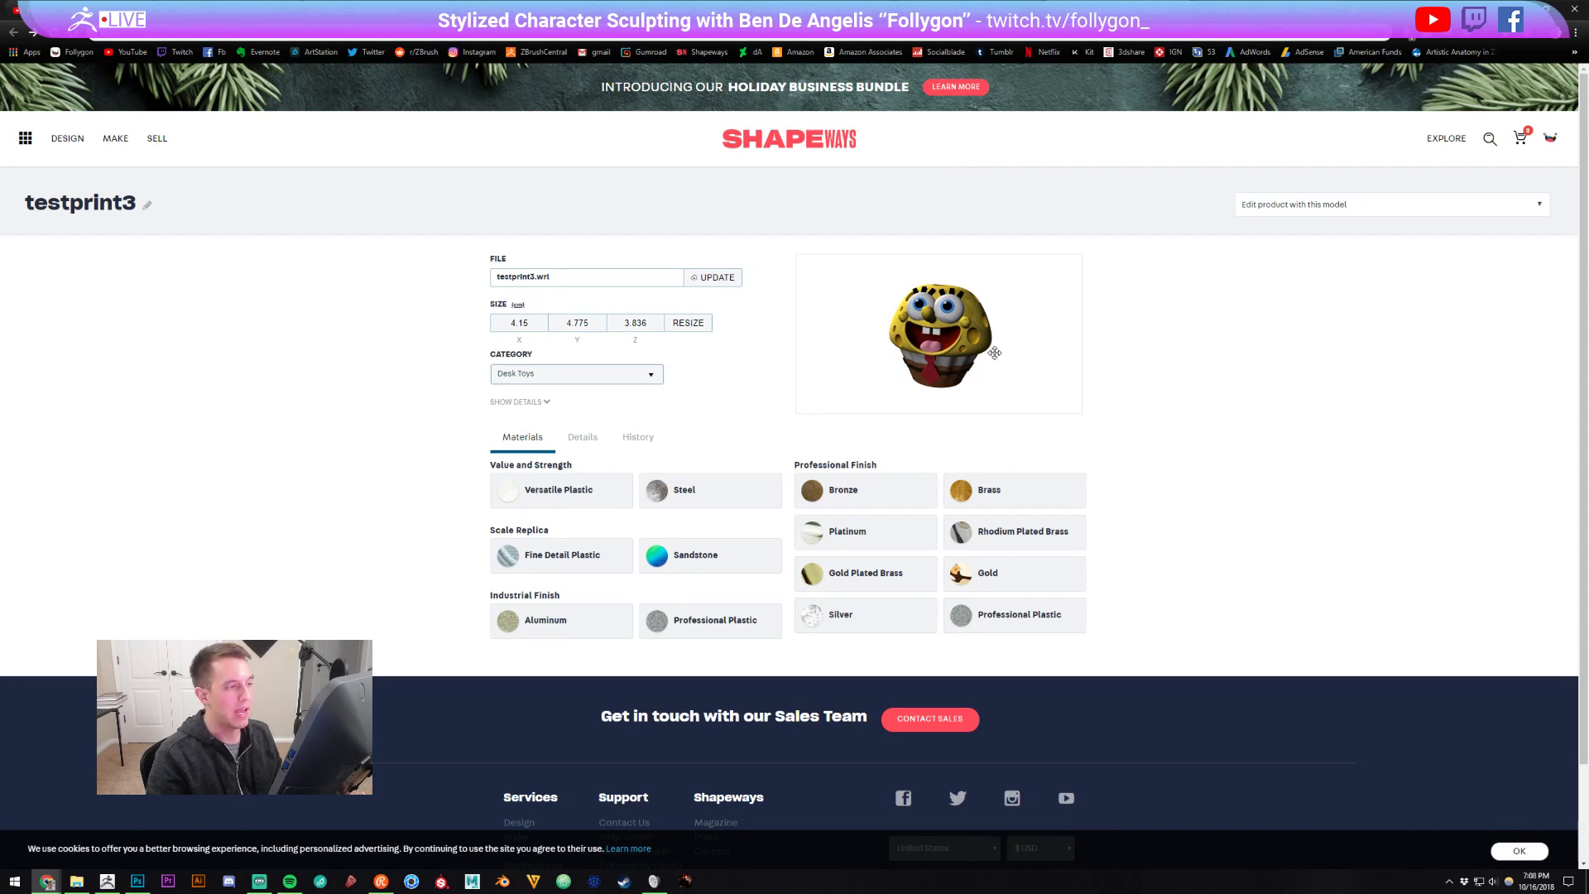
left_click(710, 554)
scroll(728, 557, "down", 5)
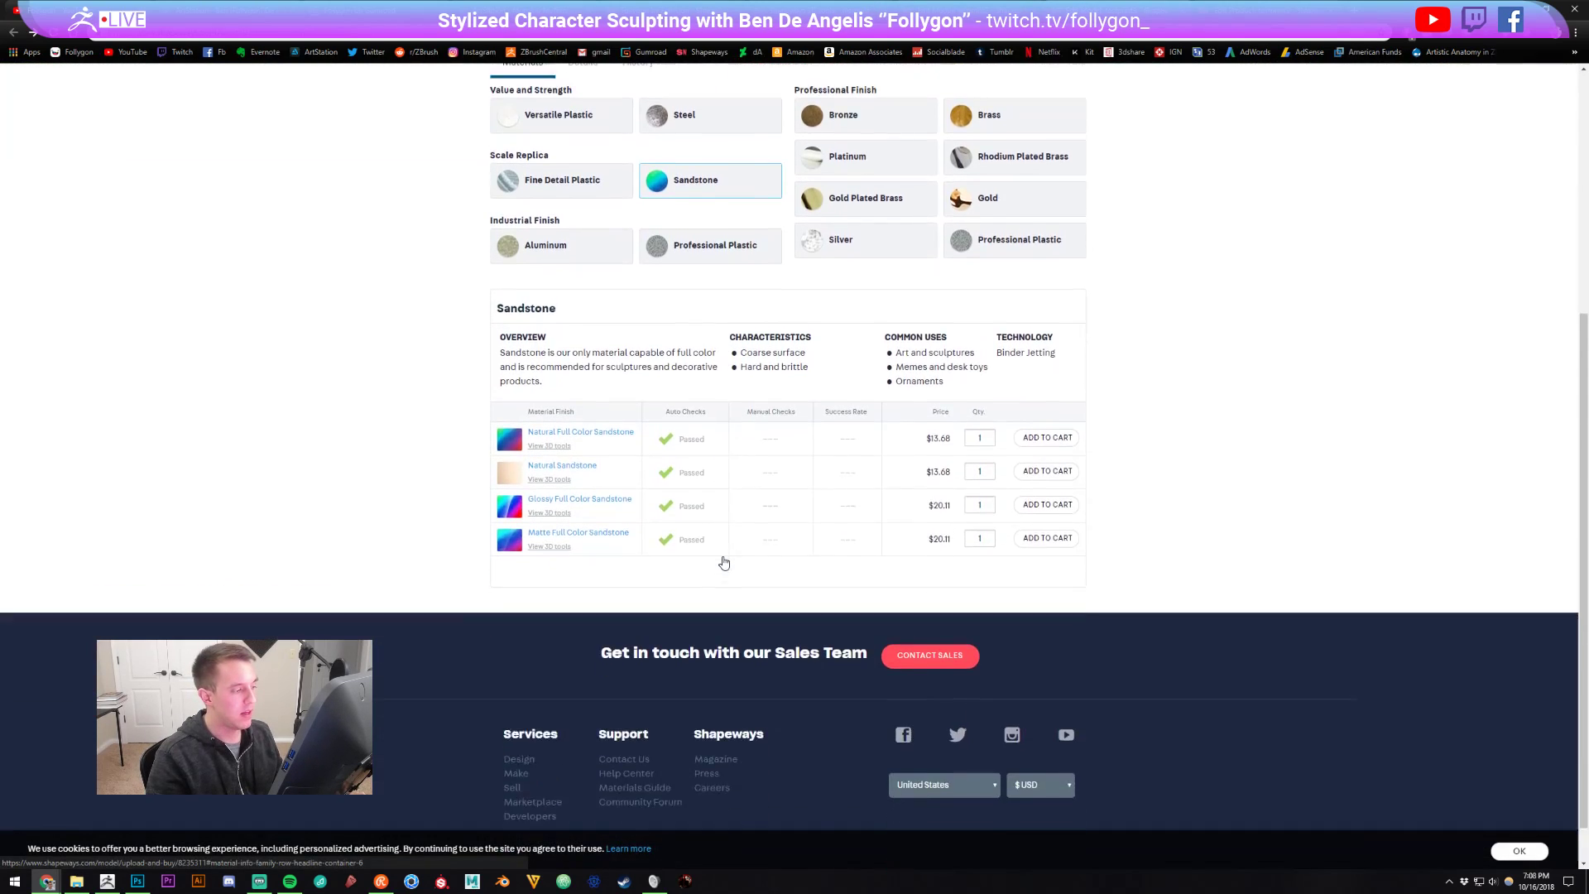
scroll(799, 539, "up", 2)
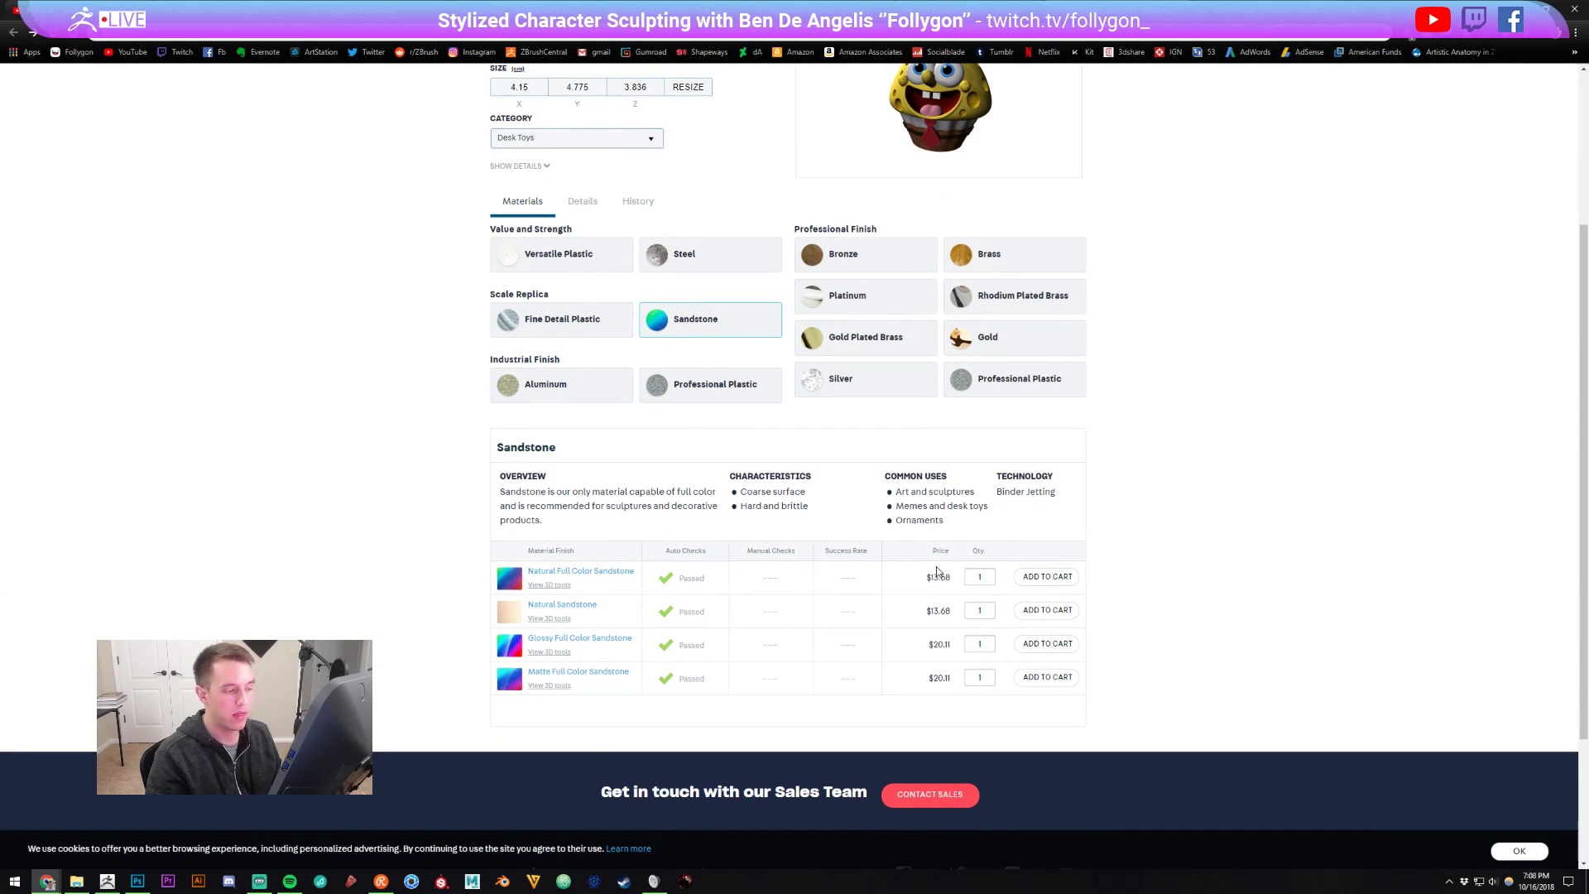
left_click_drag(923, 579, 950, 577)
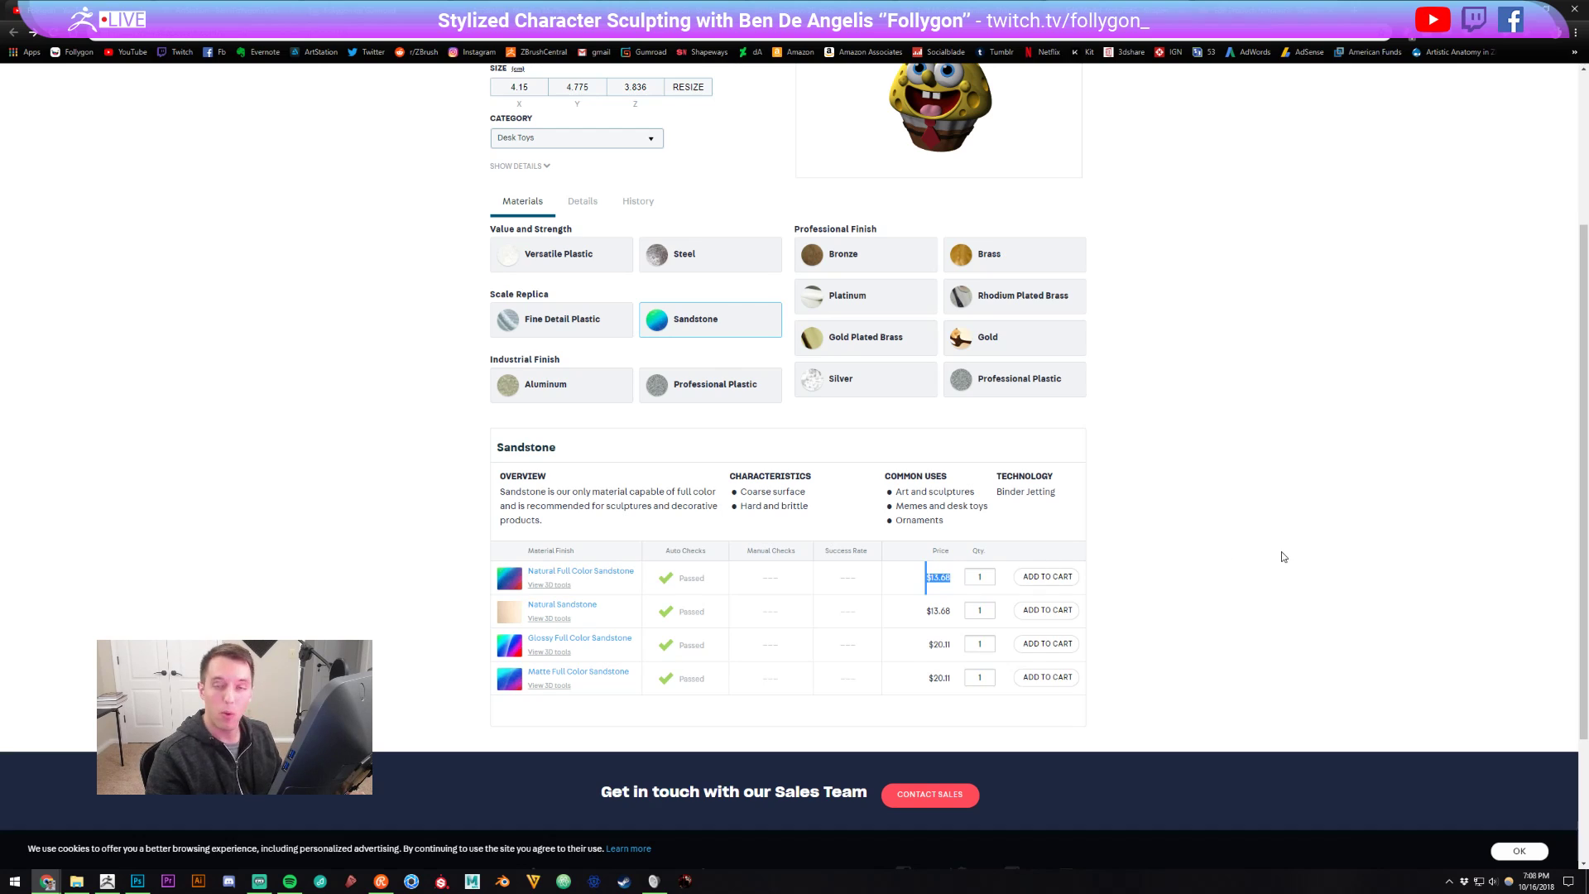
- Review the testprint3 model page, from its file and size settings to the list of Sandstone finishes
left_click(1260, 543)
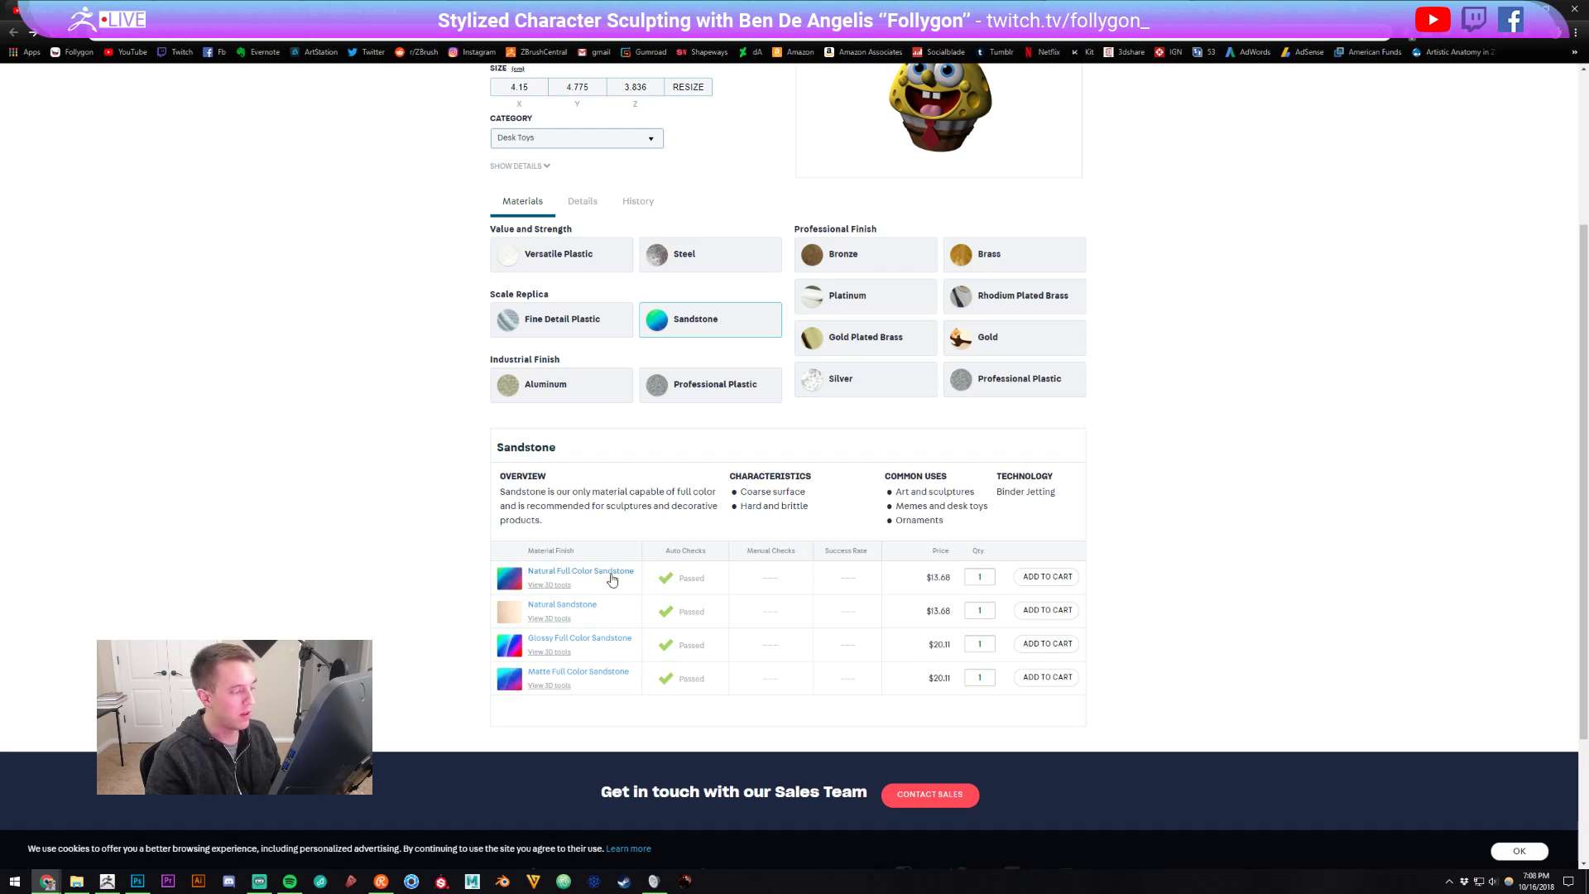
scroll(824, 591, "up", 3)
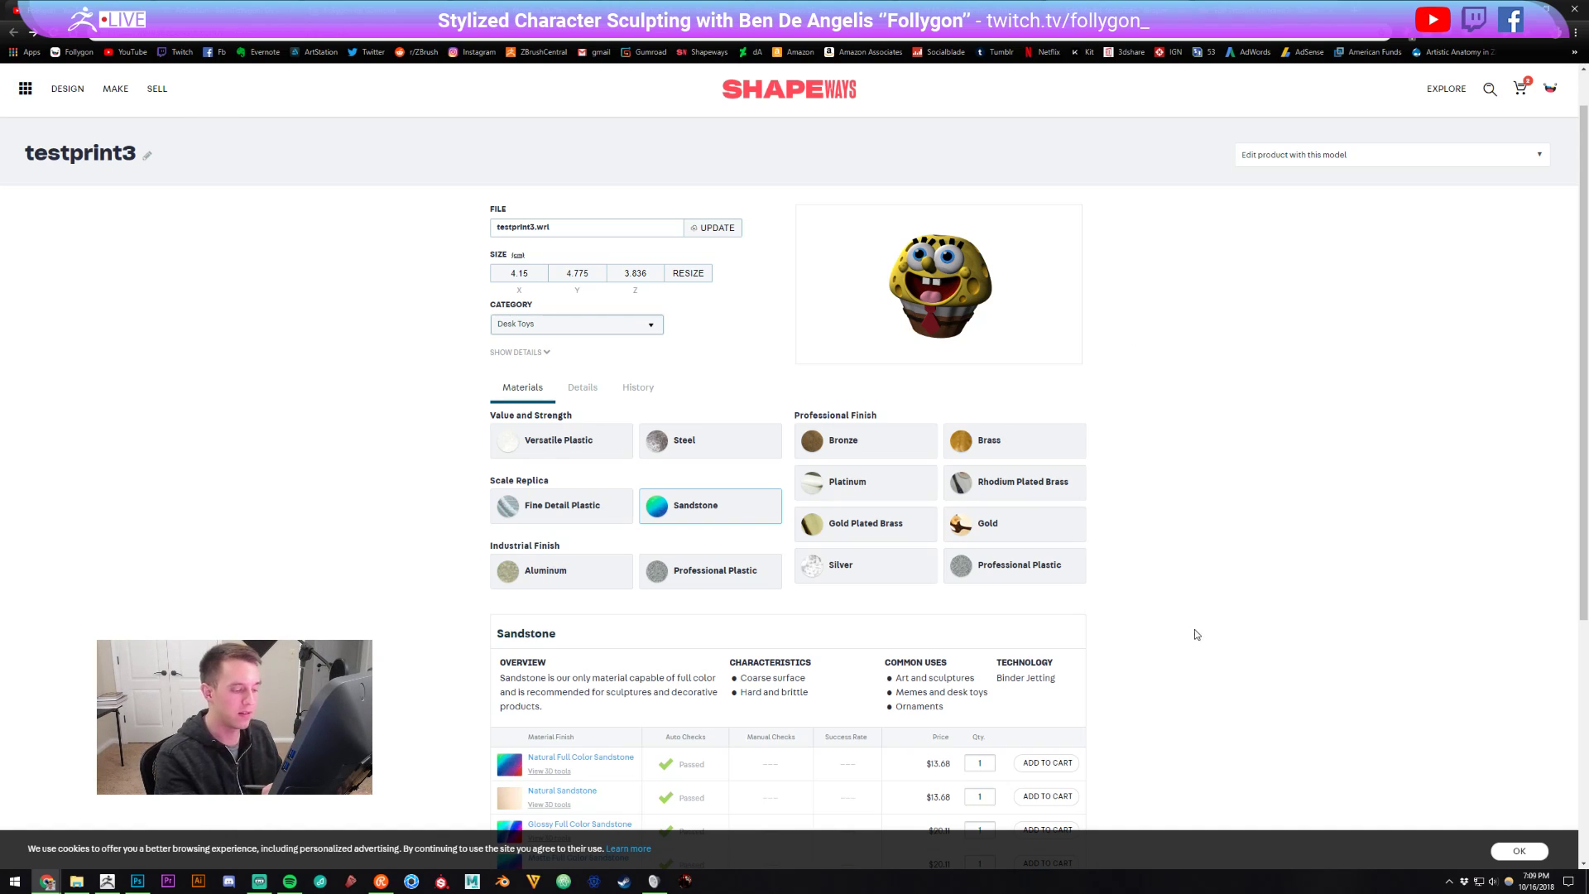
scroll(1217, 604, "down", 2)
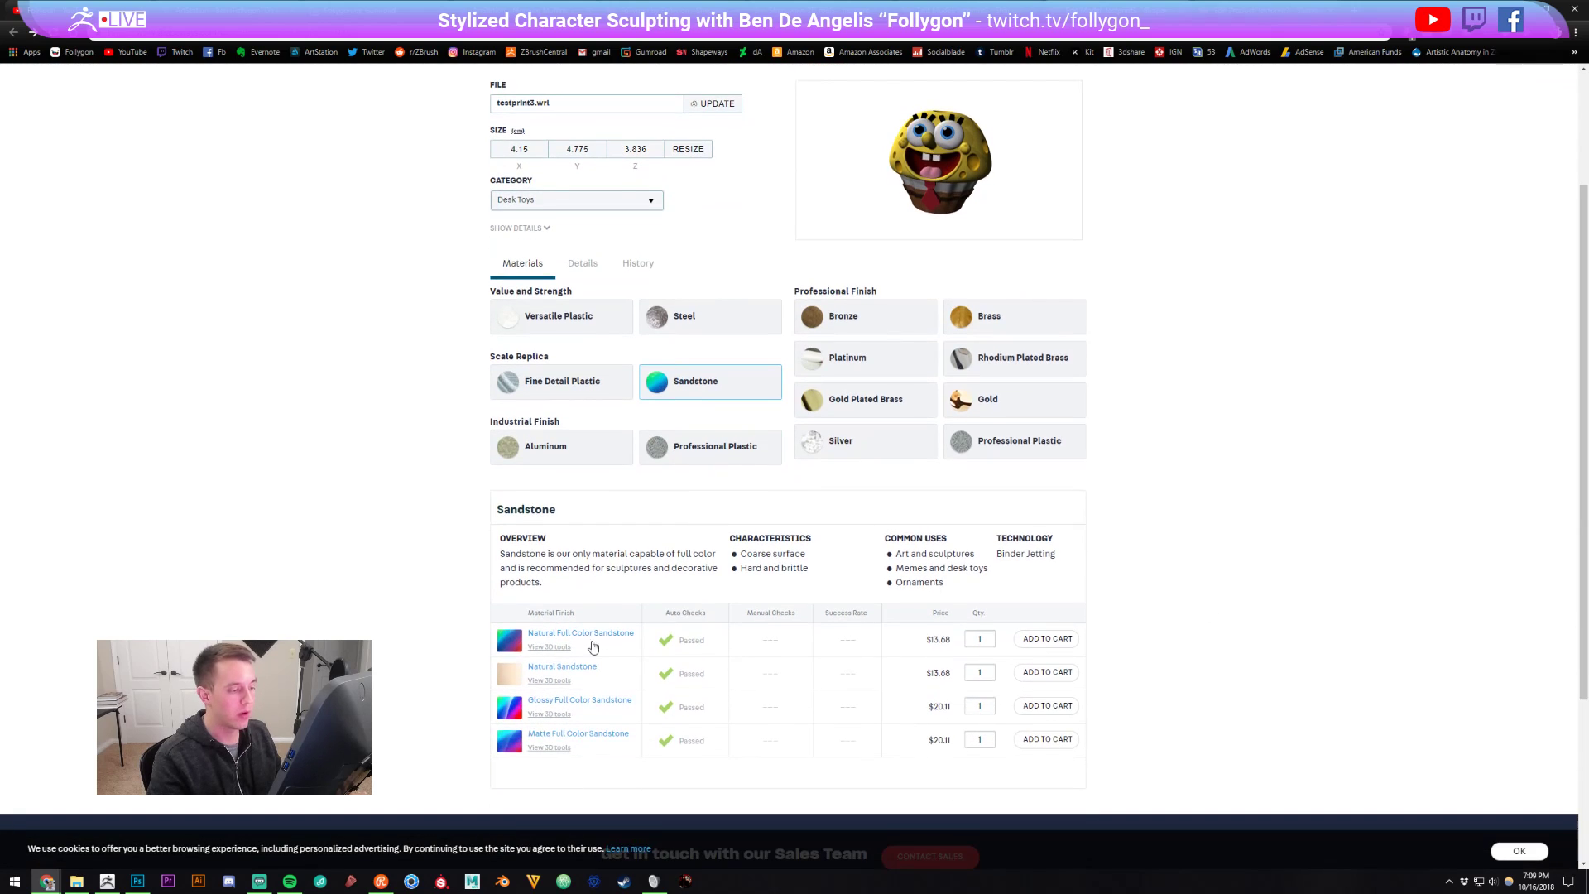
scroll(893, 578, "up", 3)
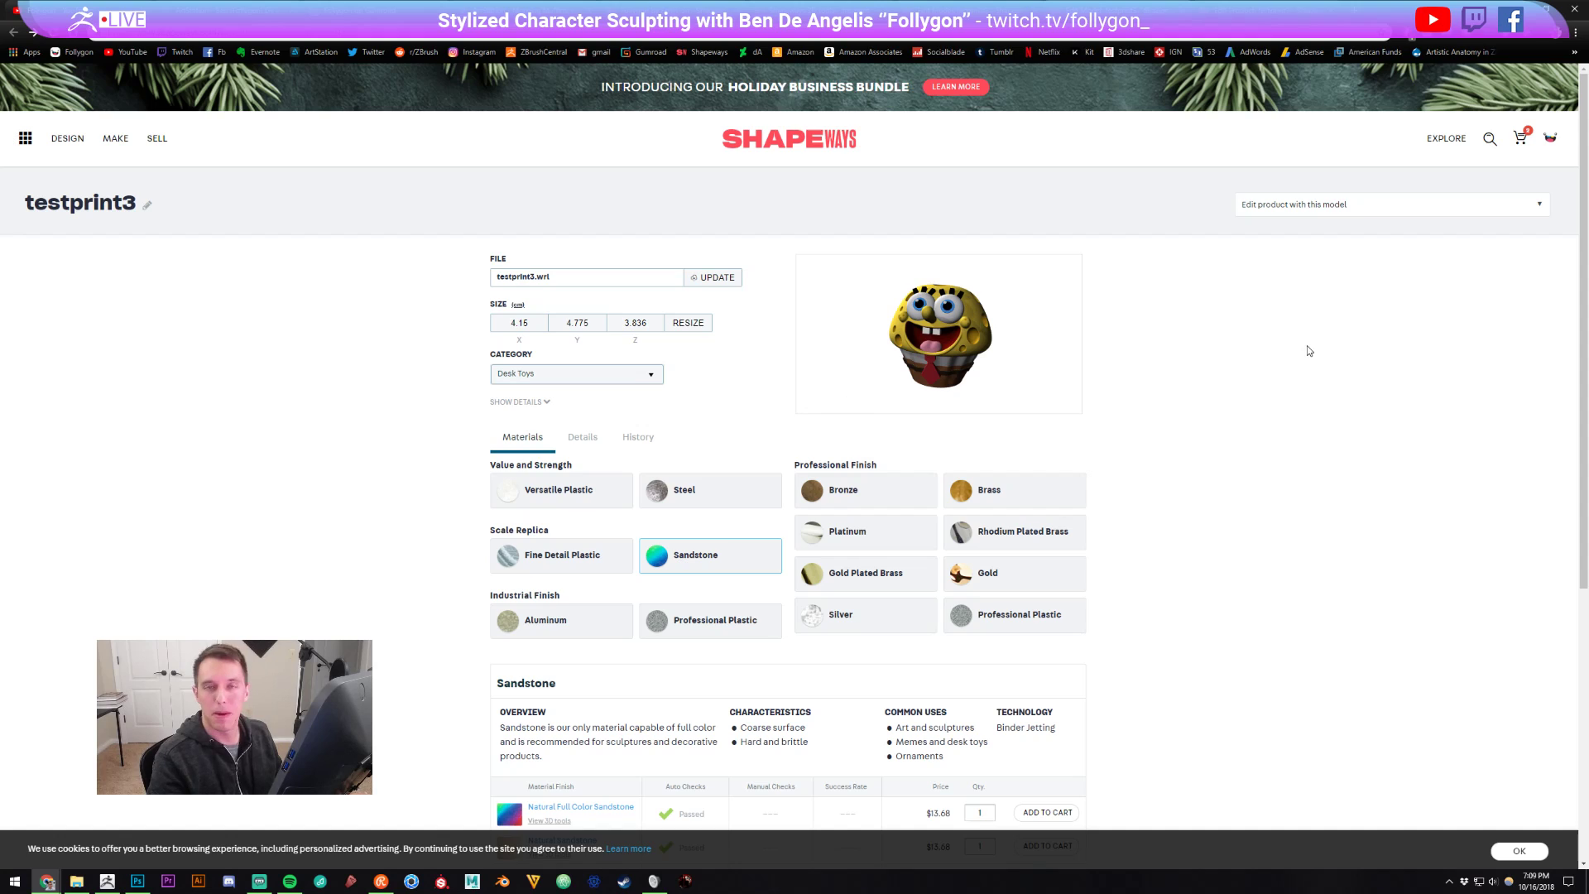
- Open the testprint3 product for editing from its model page
left_click(1323, 209)
left_click(1270, 235)
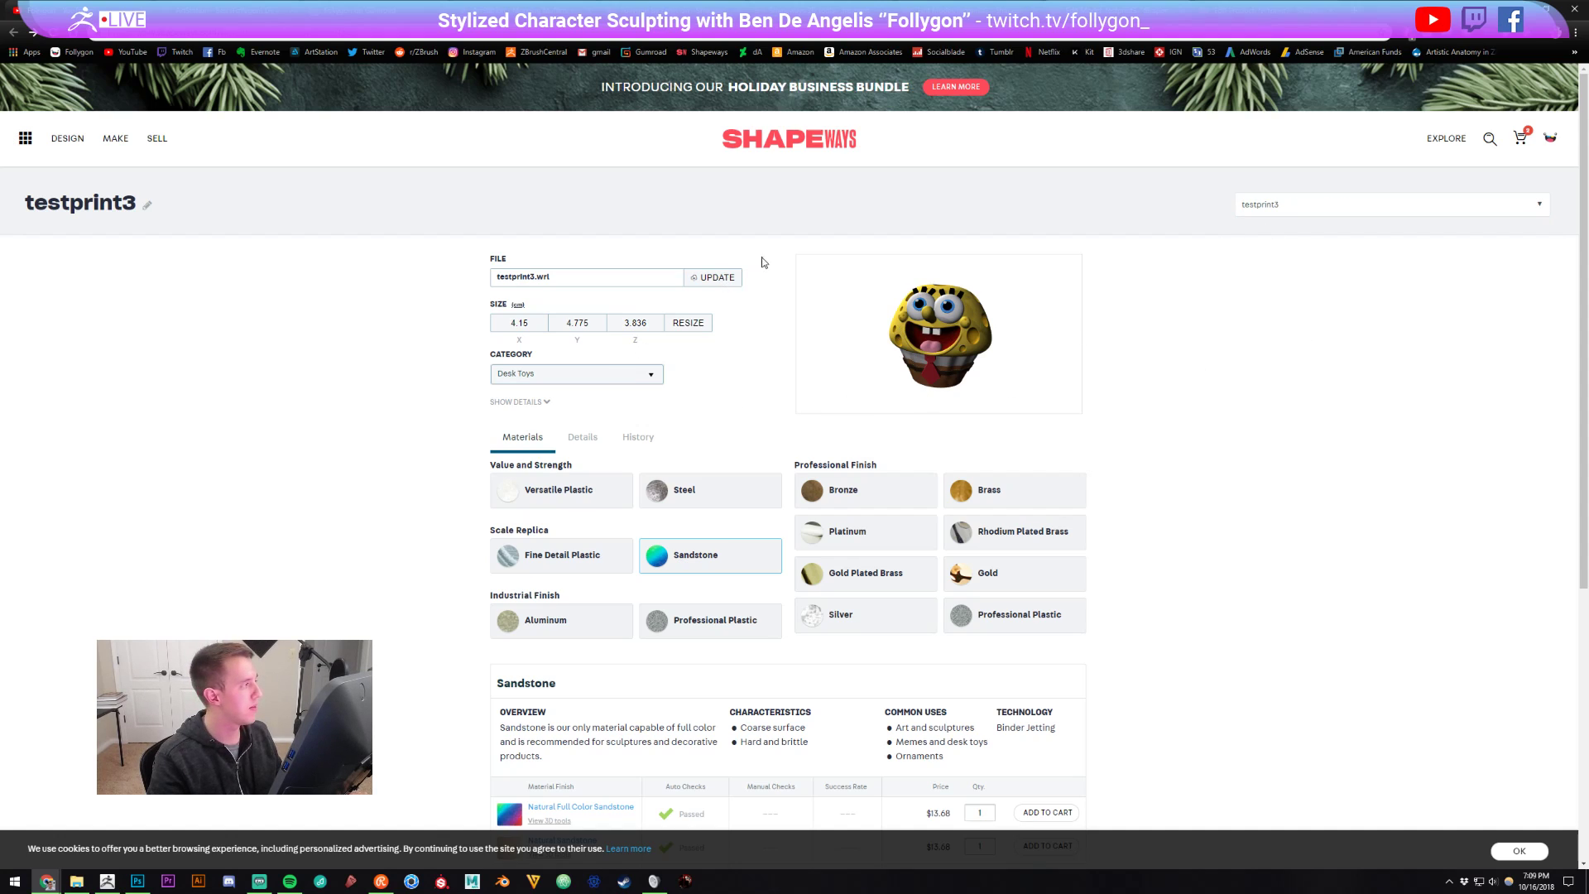
left_click(1373, 216)
left_click(1324, 233)
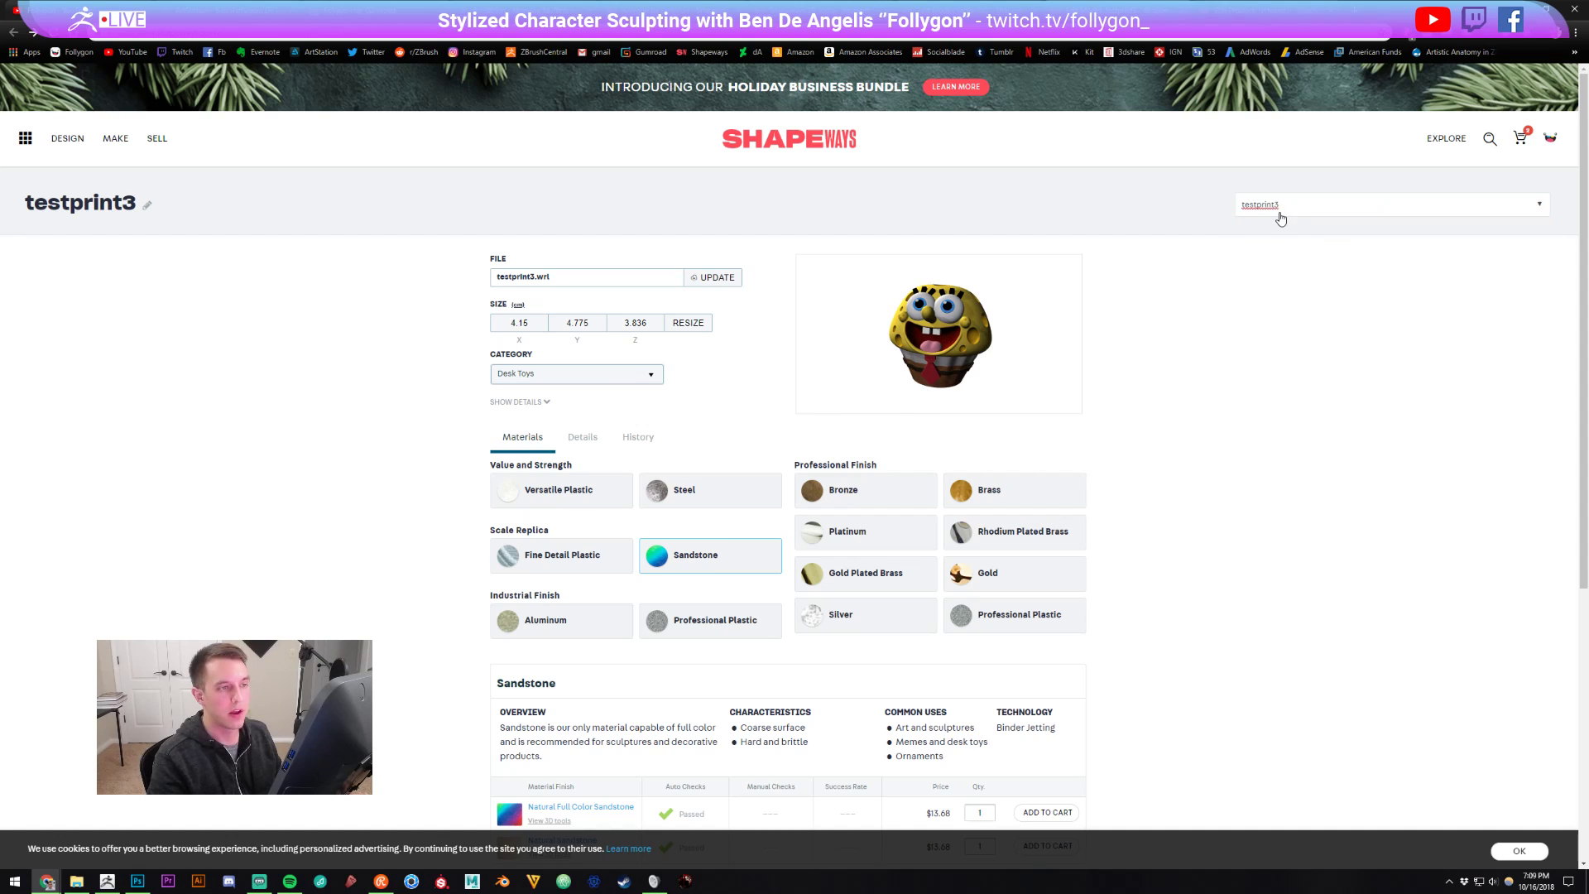
left_click(1350, 209)
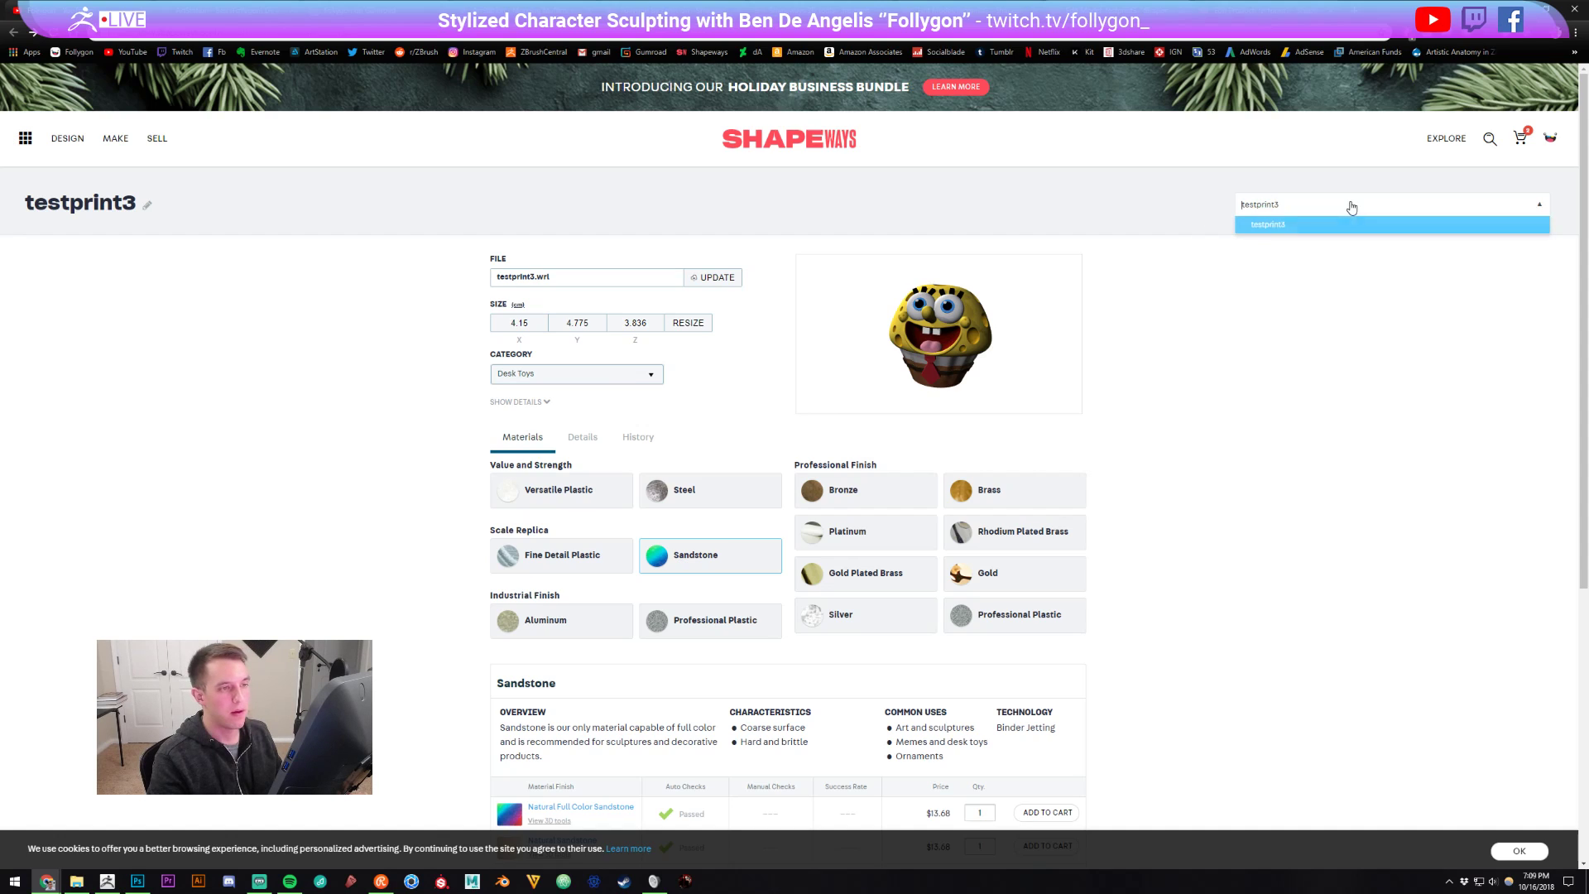
left_click(1266, 226)
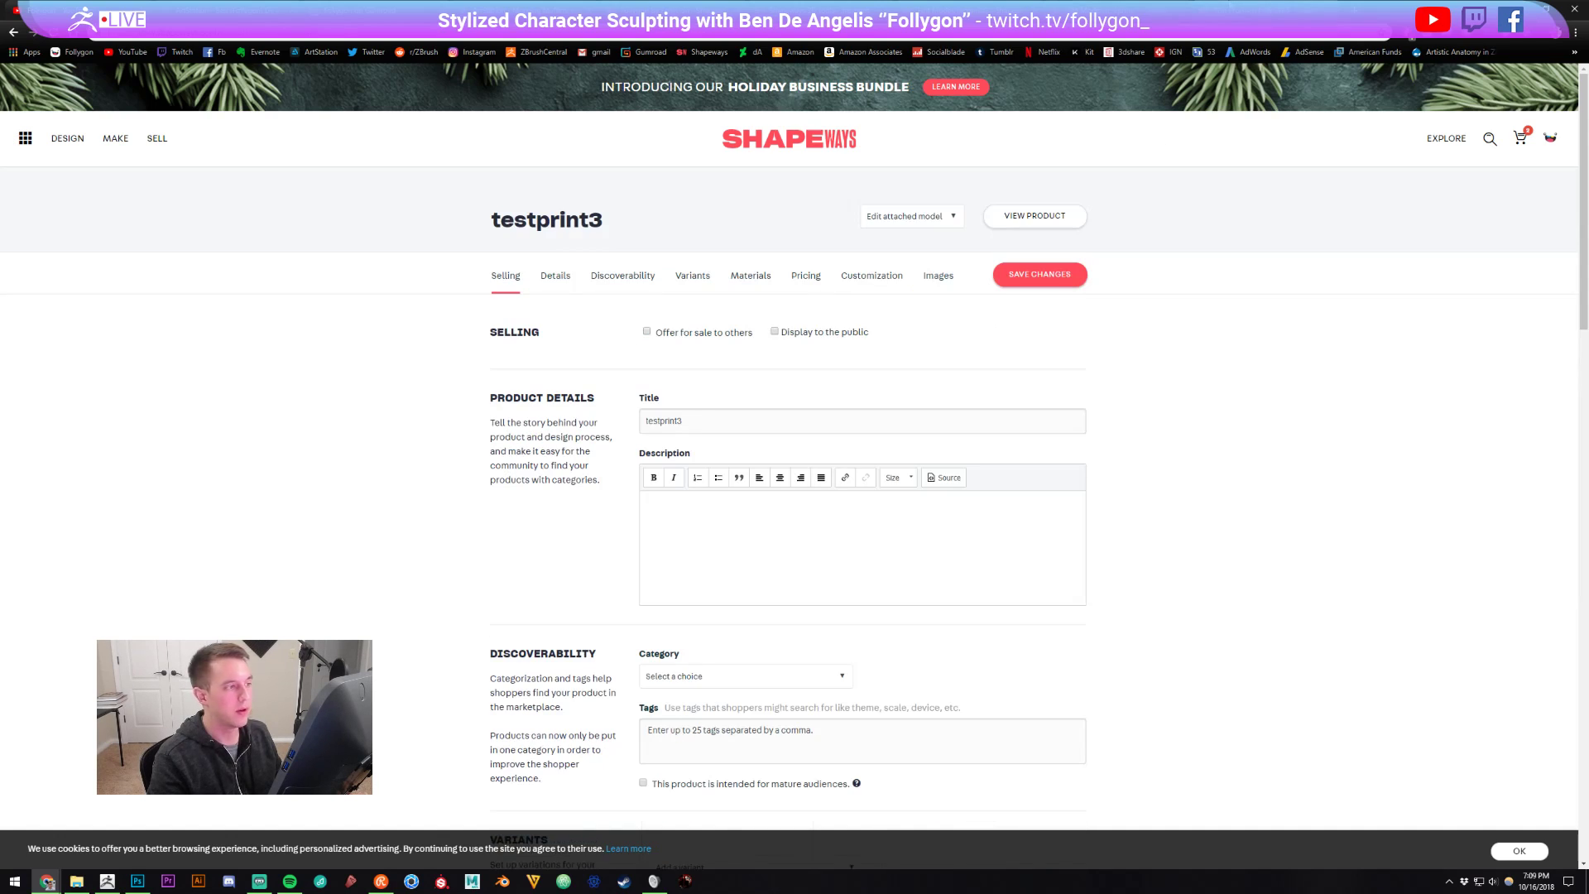
- Examine the product listing's settings down to the Material Render Pose preview, rotate the previewed model, and close the listing
scroll(1197, 393, "down", 10)
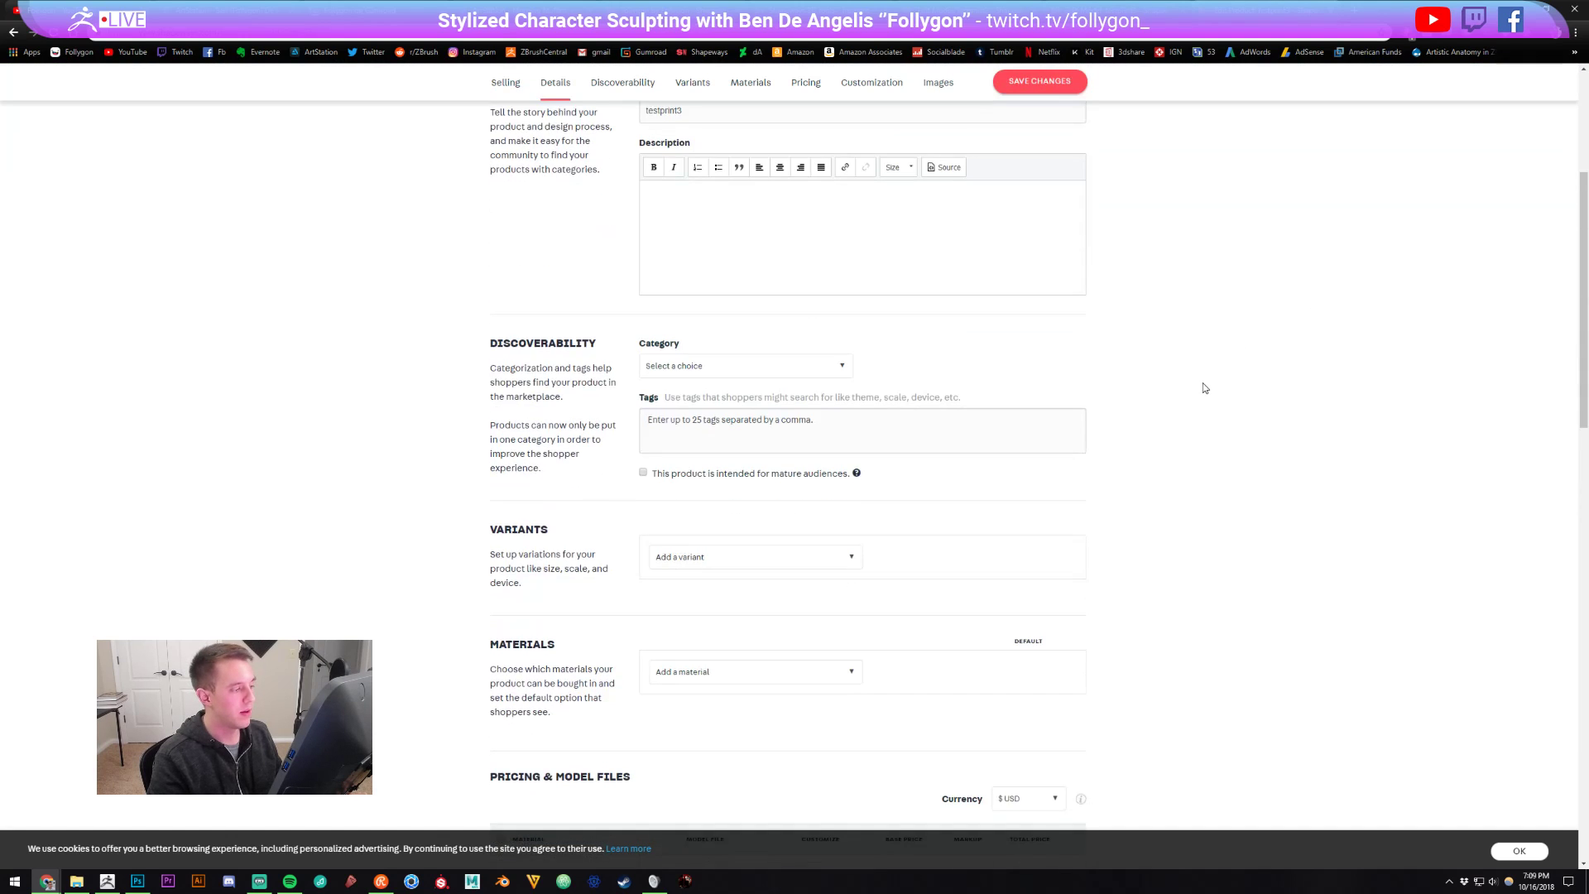
scroll(1205, 356, "down", 5)
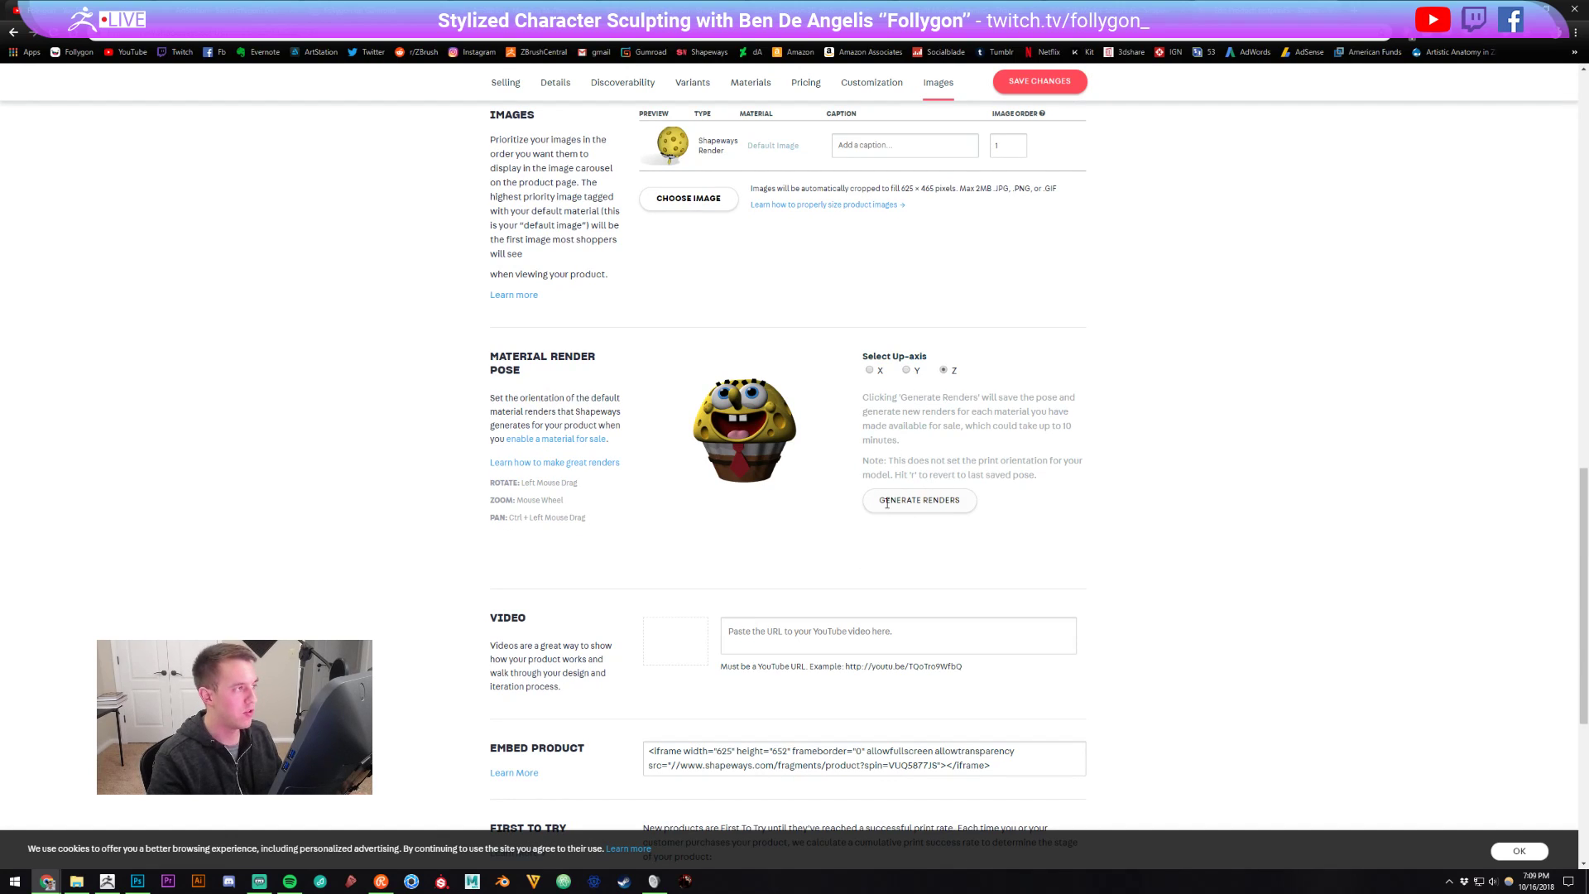
mouse_move(773, 423)
left_mouse_down()
mouse_move(824, 423)
mouse_move(771, 422)
left_mouse_up()
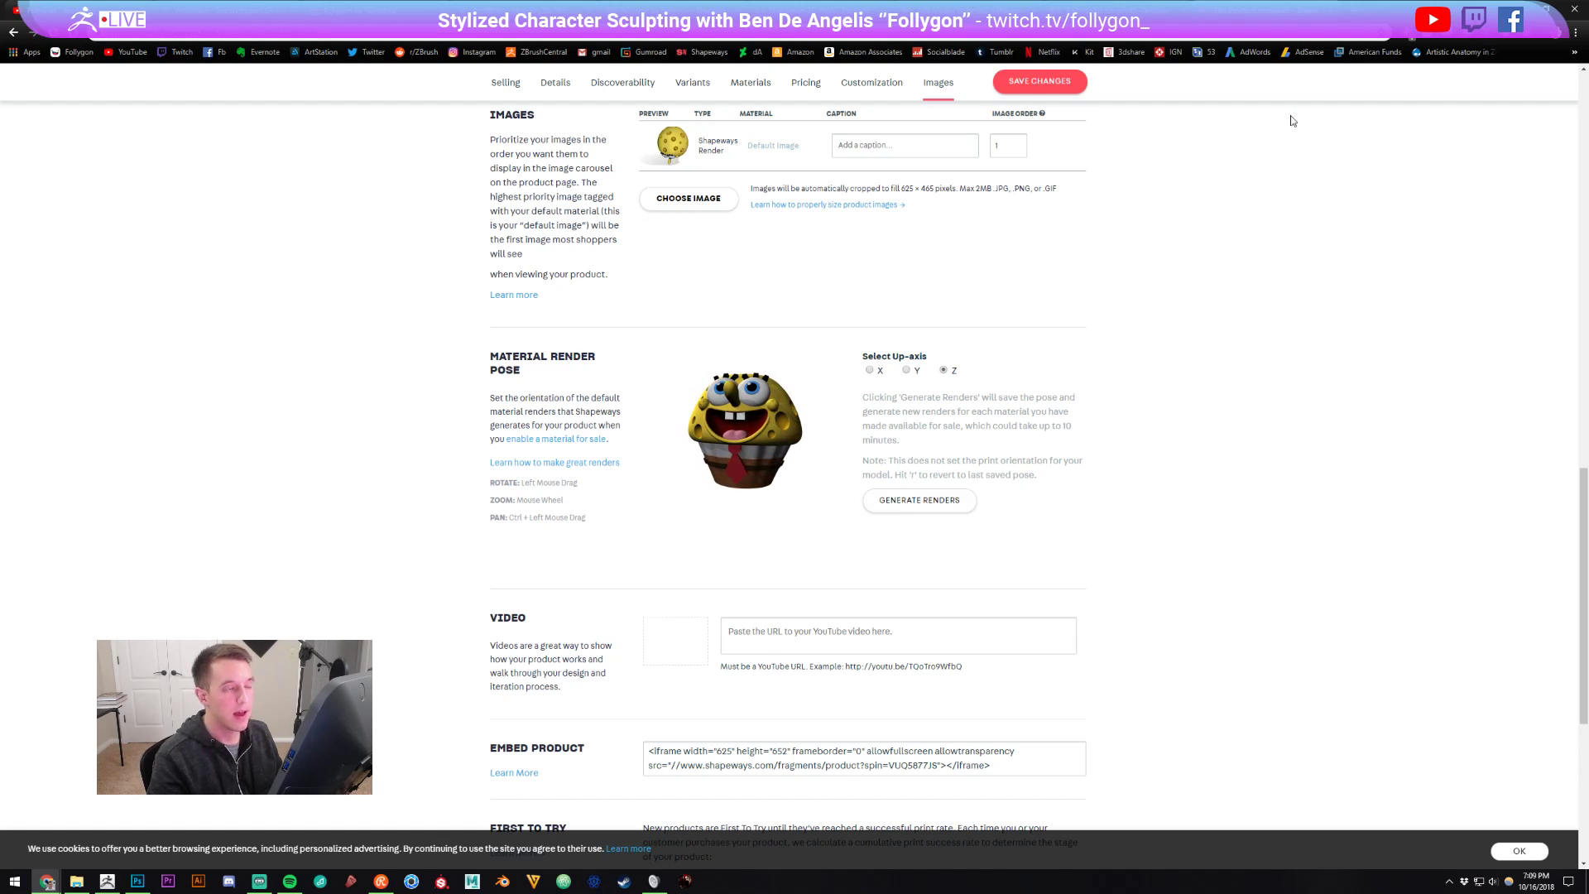
left_click(1305, 12)
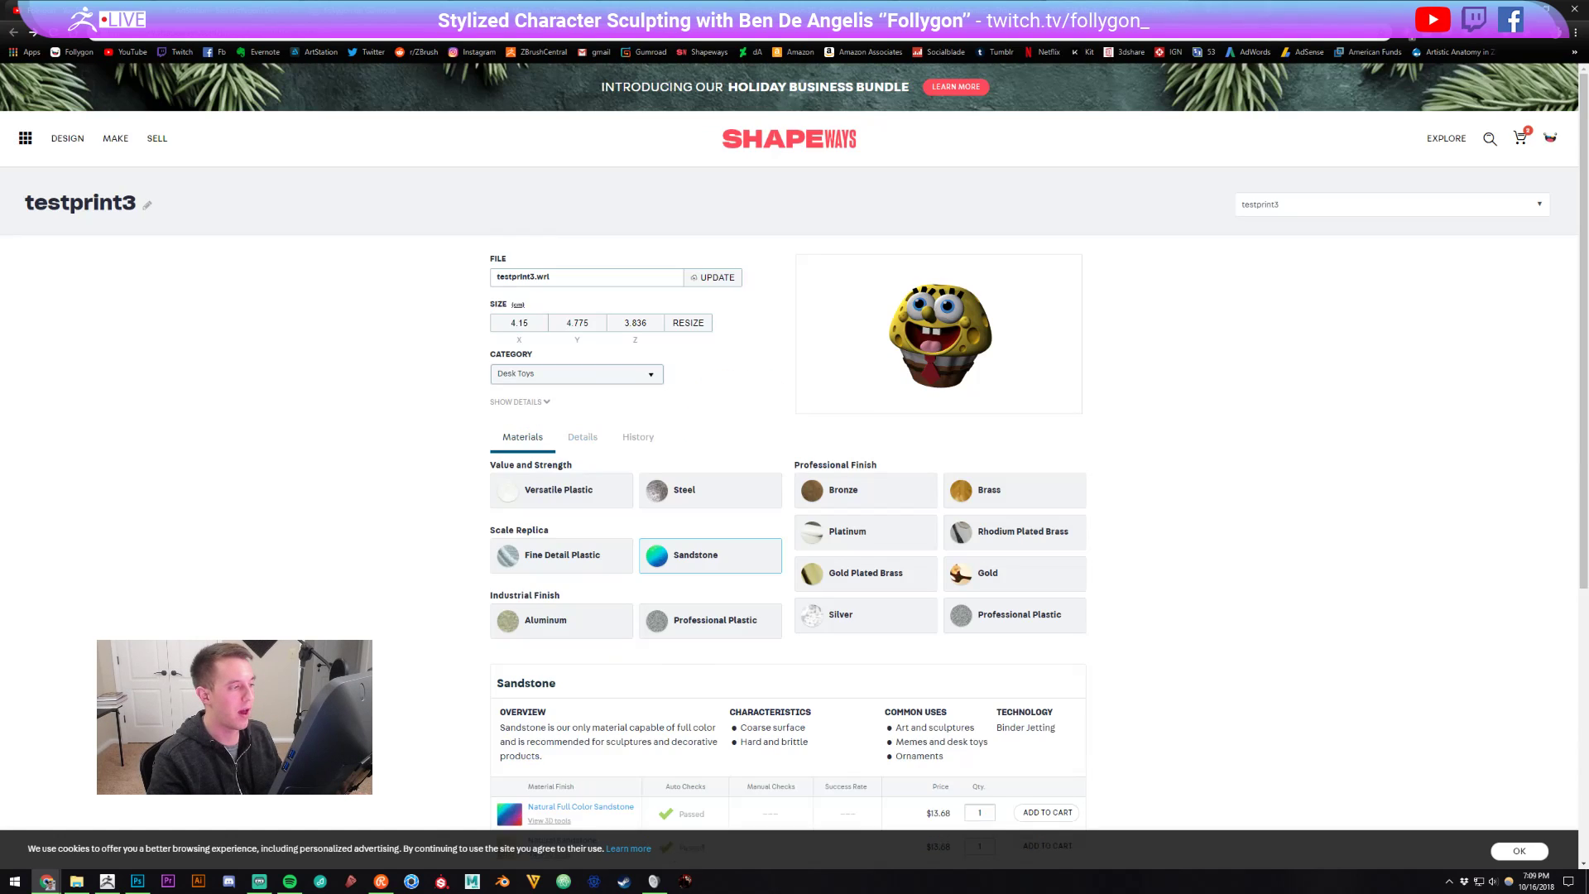
- Look at the Wall Thickness guidelines and heatmap, and go back to the testprint OBJ model page to view its material options
left_click(1066, 368)
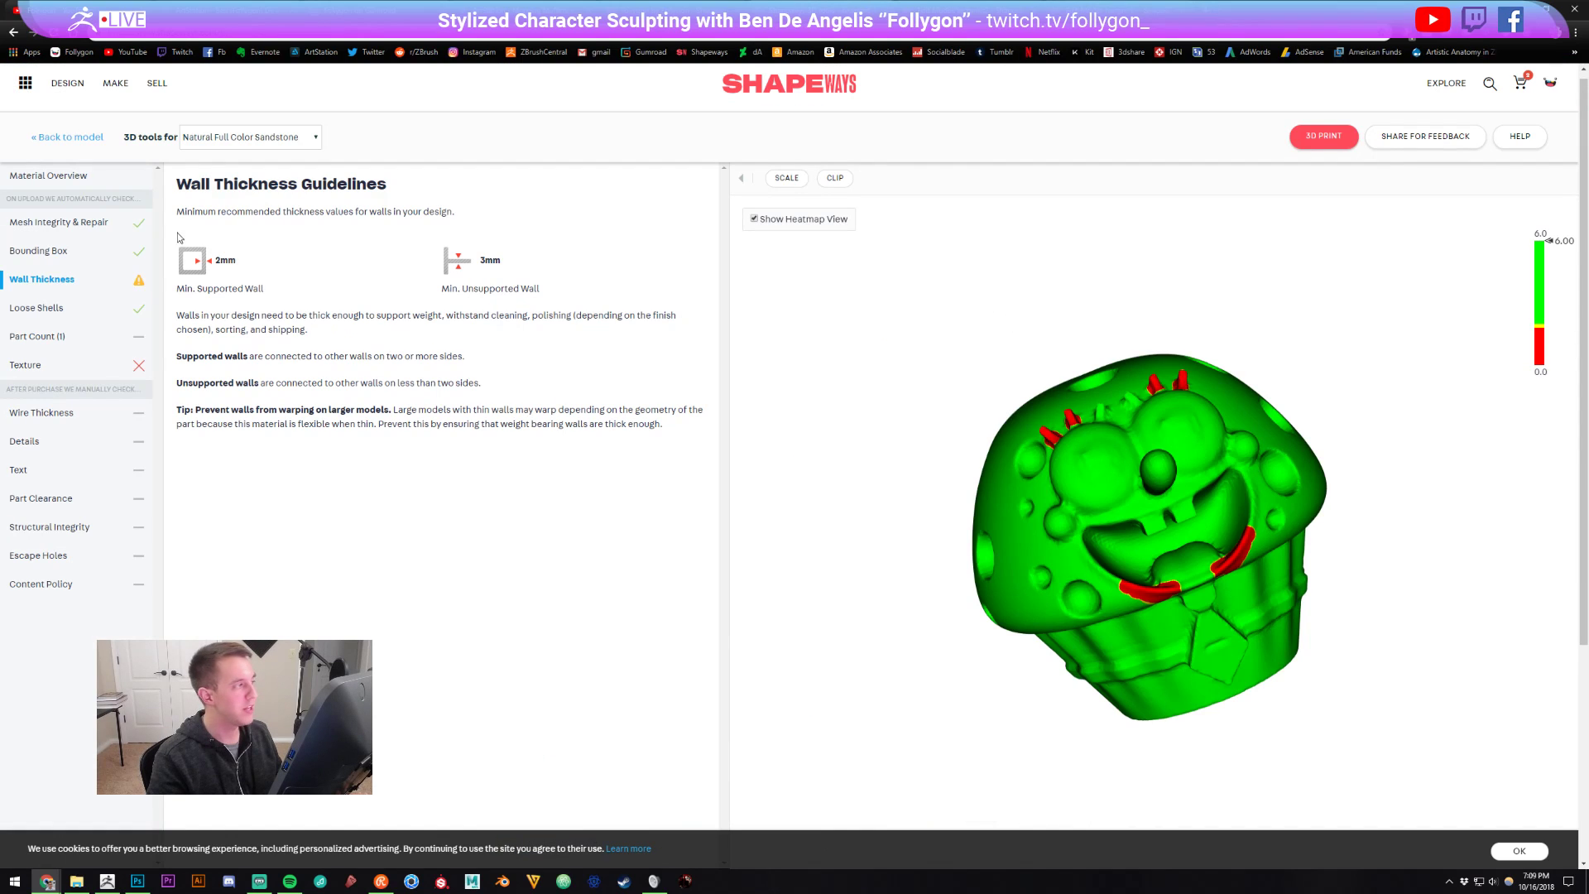
left_click(92, 139)
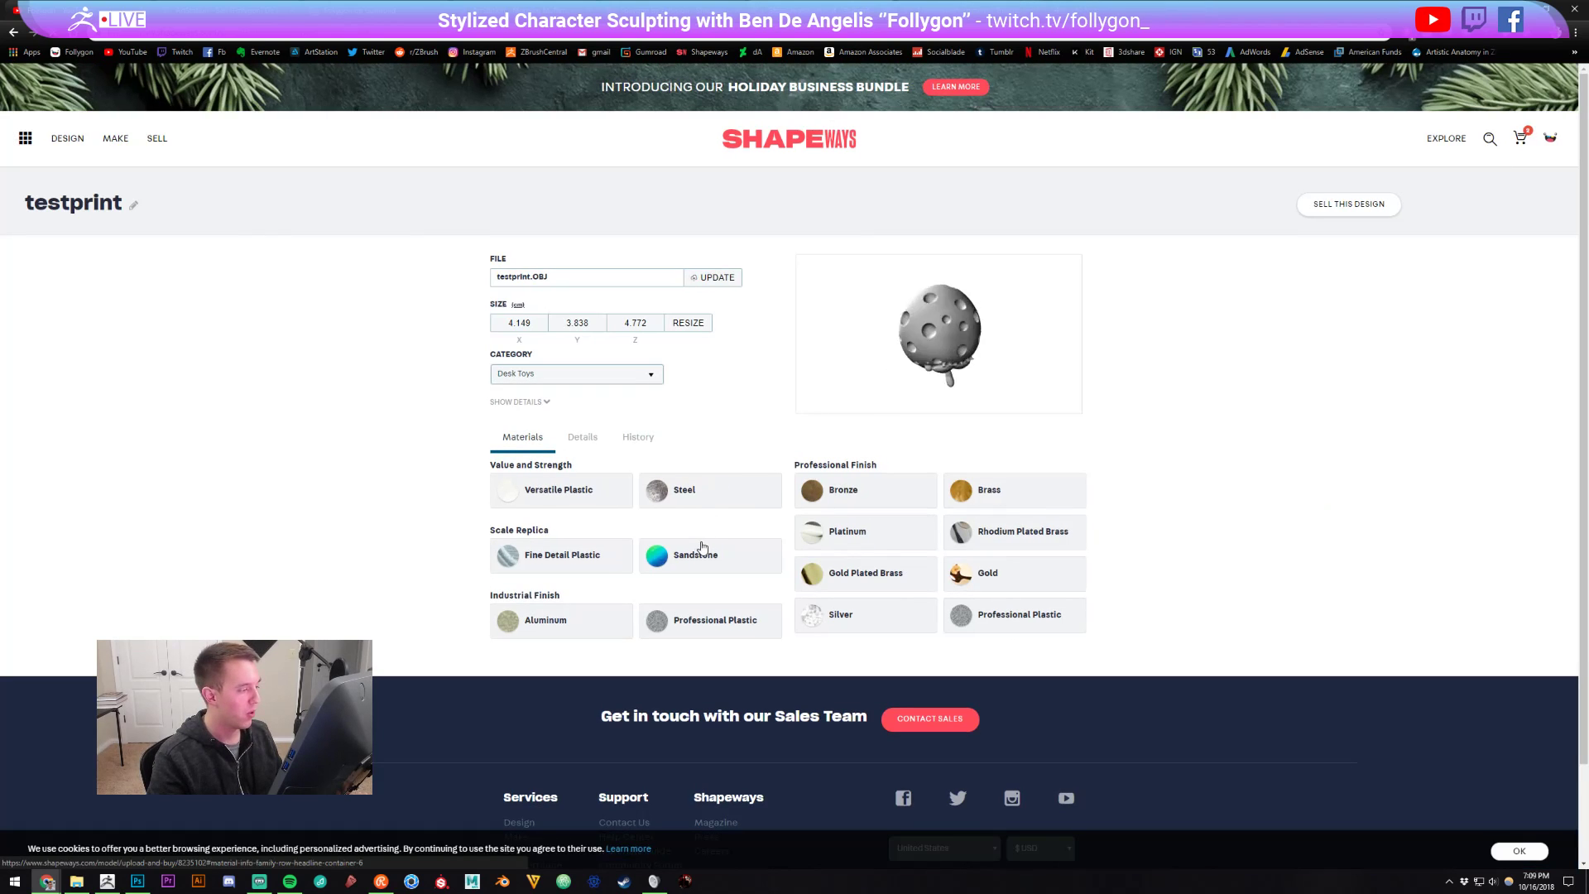
scroll(893, 368, "down", 1)
scroll(894, 368, "down", 4)
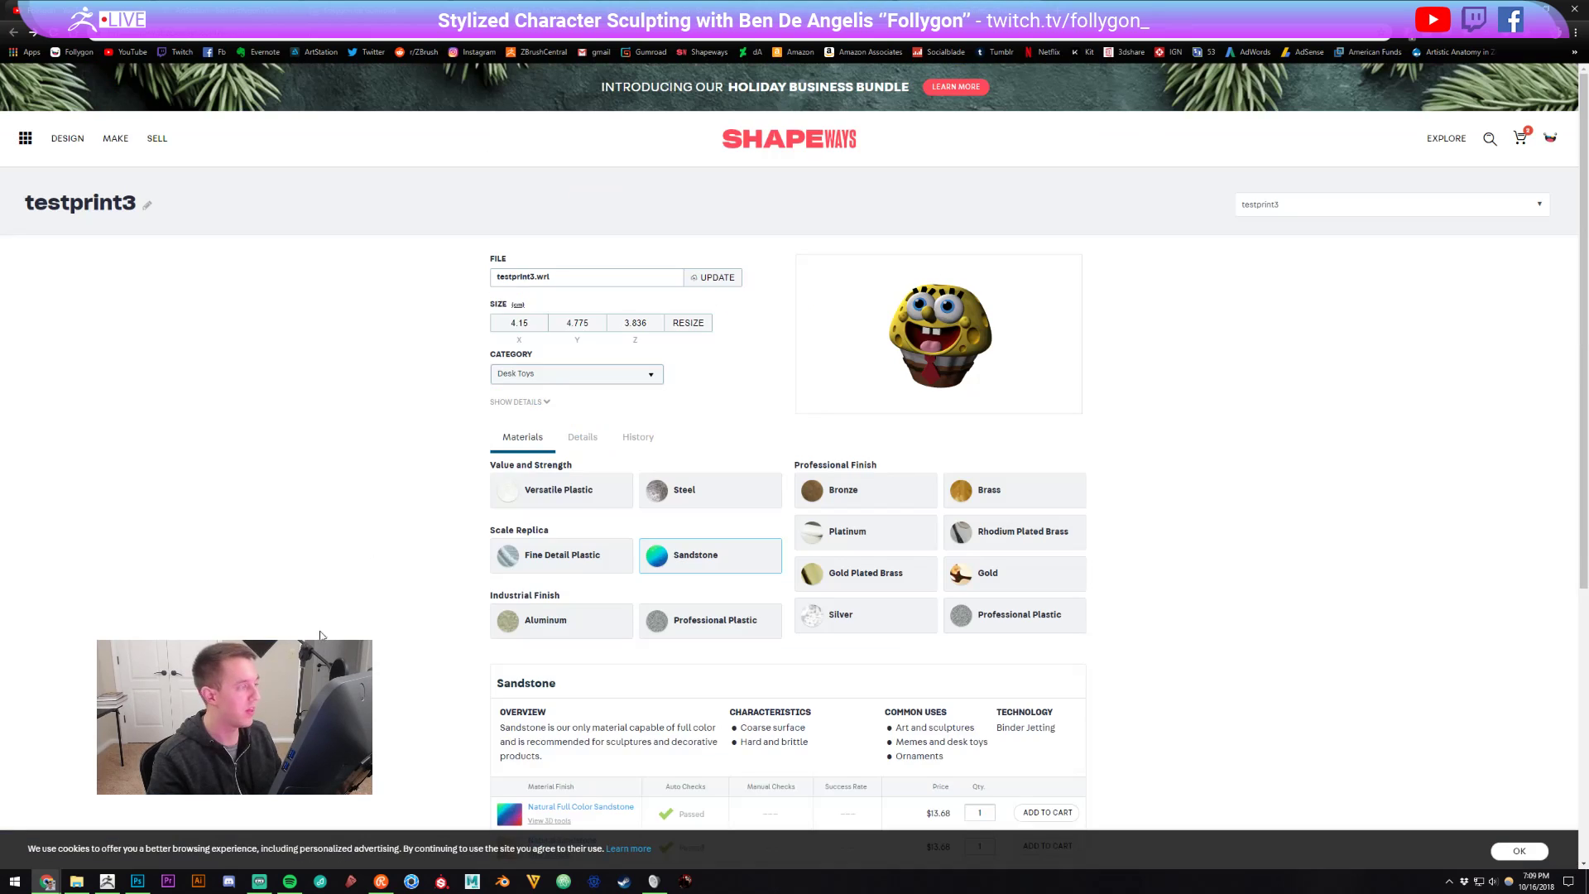
- Switch to ZBrush and turn on perspective for the SpongeBob cupcake
left_click(107, 881)
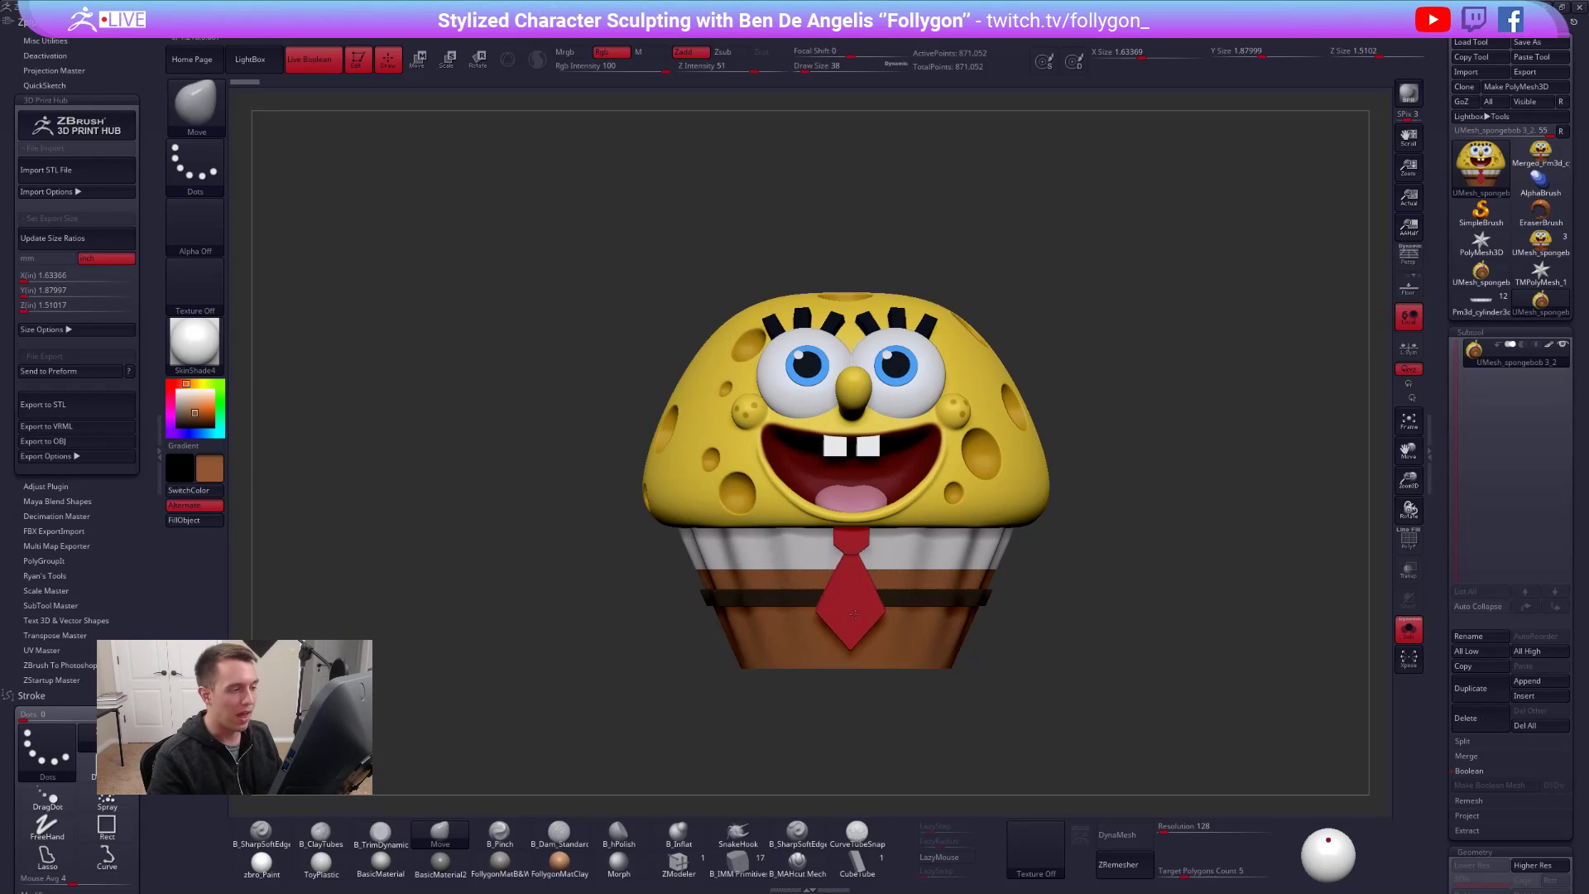
left_click(1408, 256)
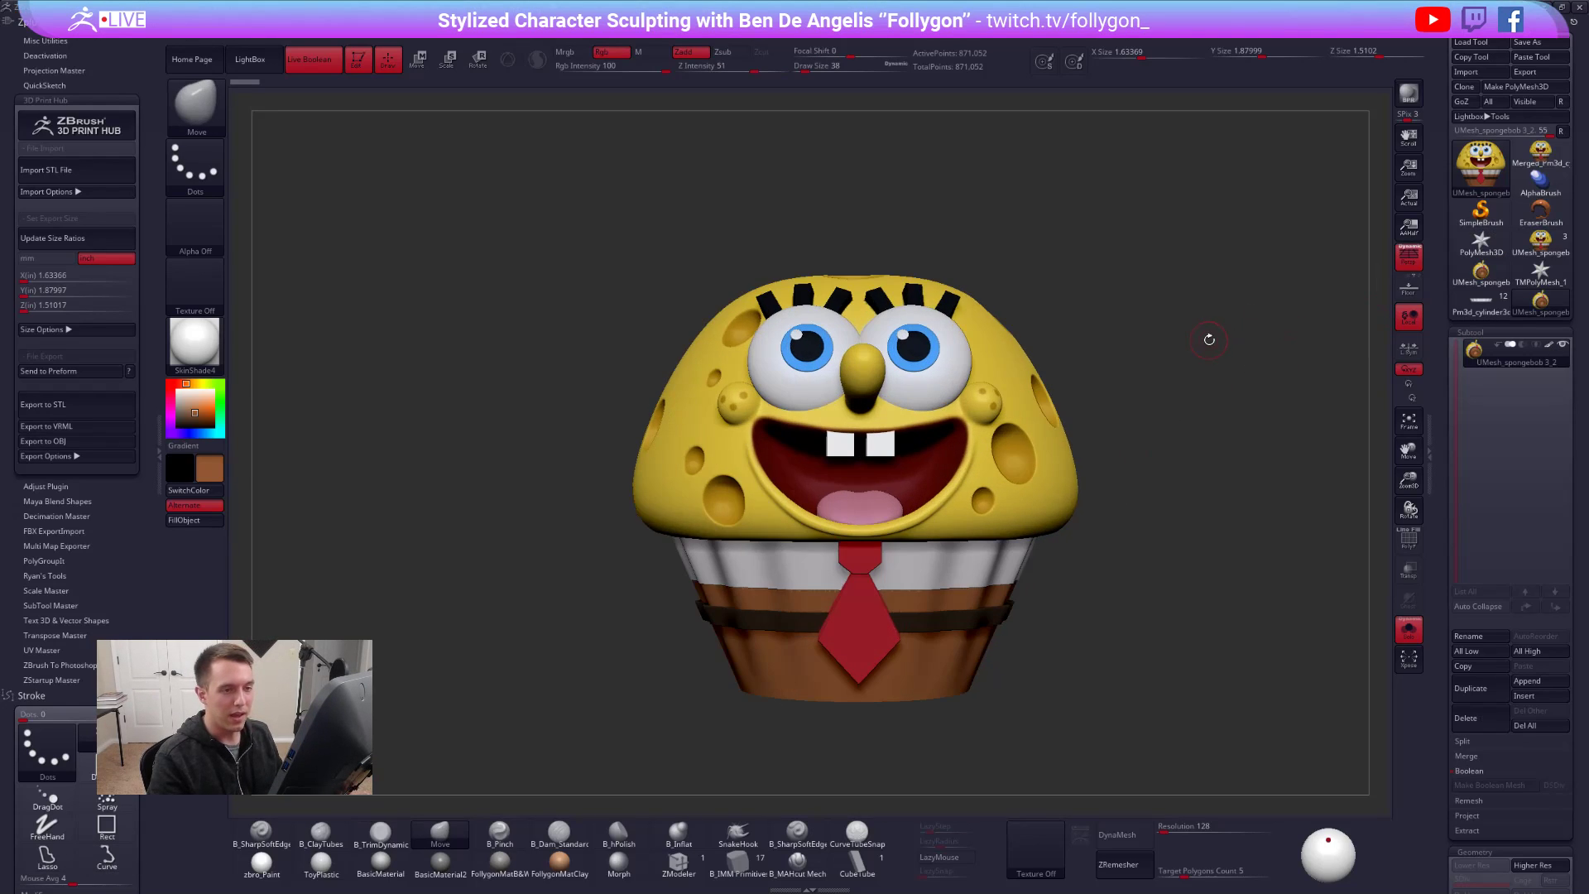
left_click_drag(1209, 340, 1186, 336, "alt")
- Inspect the cupcake's hollow interior by hiding one side half and separately the back portion, restoring the full mesh after each
mouse_move(873, 284)
left_mouse_down("ctrl+shift")
mouse_move(1101, 691)
mouse_move(852, 781)
mouse_move(960, 554)
mouse_move(1040, 534)
left_mouse_up("ctrl+shift")
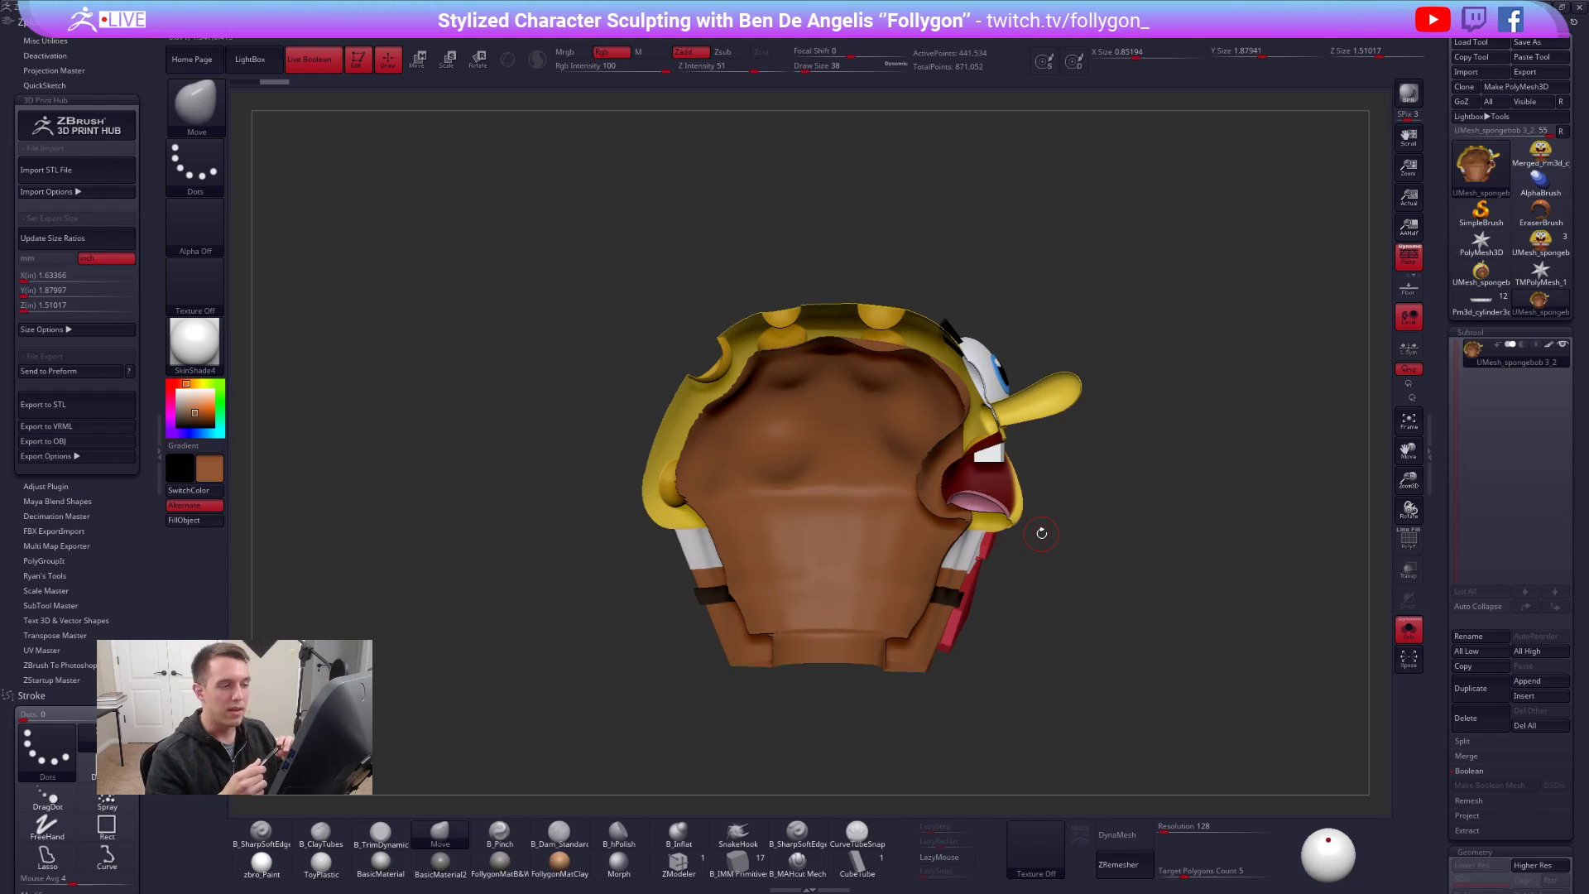
mouse_move(1041, 533)
left_mouse_down()
mouse_move(1061, 685)
mouse_move(1041, 626)
left_mouse_up()
left_click(1082, 610, "ctrl+shift")
mouse_move(897, 295)
left_mouse_down("ctrl+shift")
mouse_move(930, 712)
mouse_move(1159, 264)
left_mouse_up("ctrl+shift")
mouse_move(1192, 571)
left_mouse_down()
mouse_move(1110, 628)
mouse_move(1050, 616)
left_mouse_up()
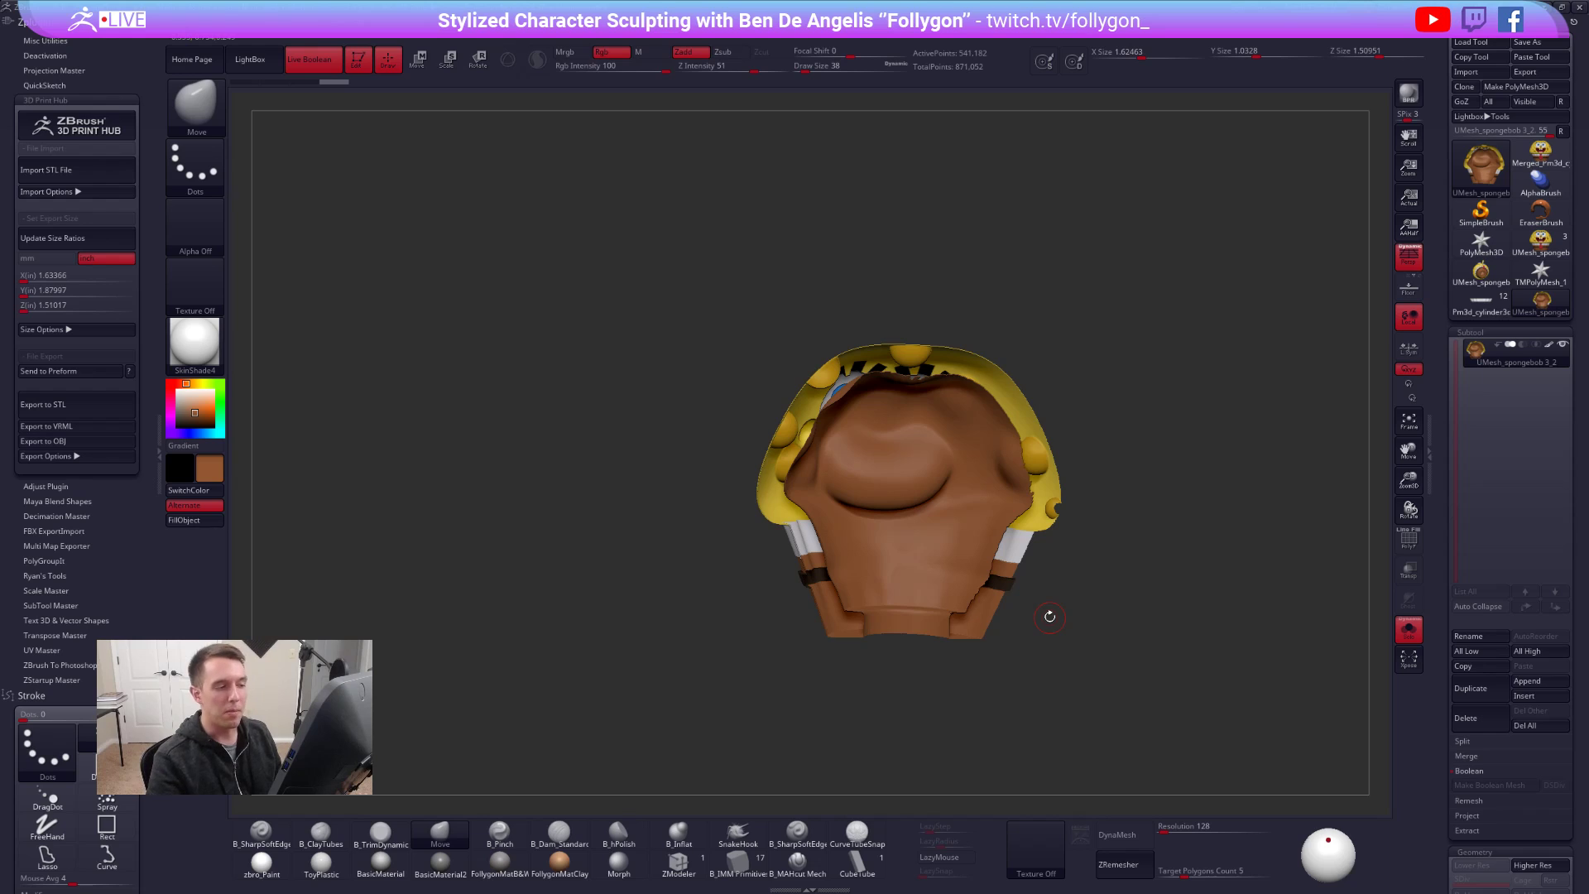
mouse_move(932, 534)
right_mouse_down("alt")
mouse_move(879, 497)
mouse_move(1089, 450)
right_mouse_up("alt")
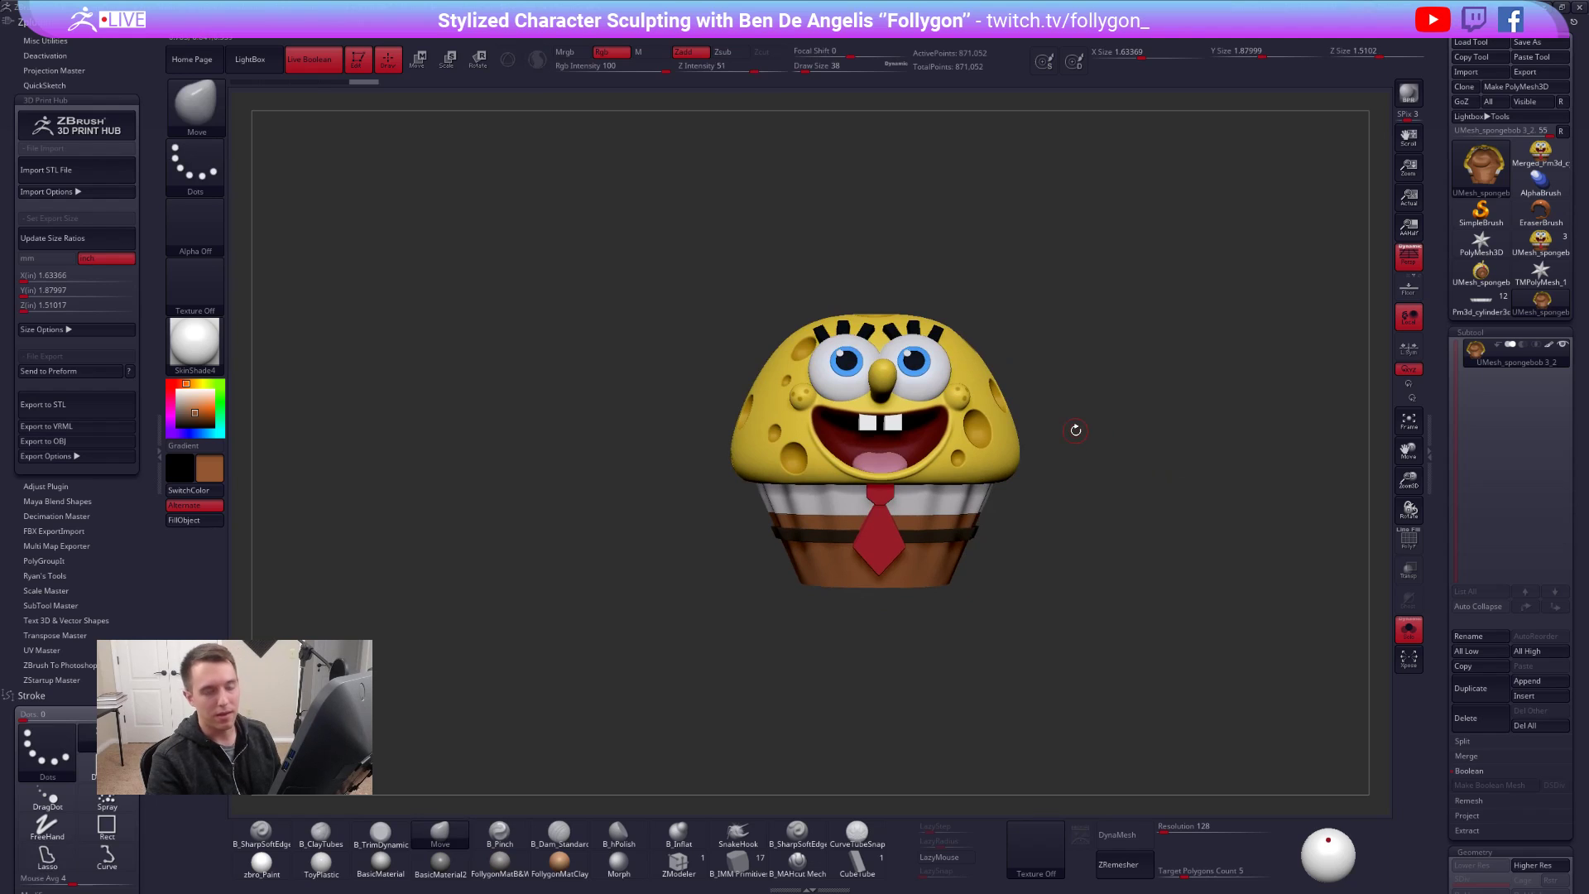
right_click_drag(1059, 352, 1118, 384, "ctrl")
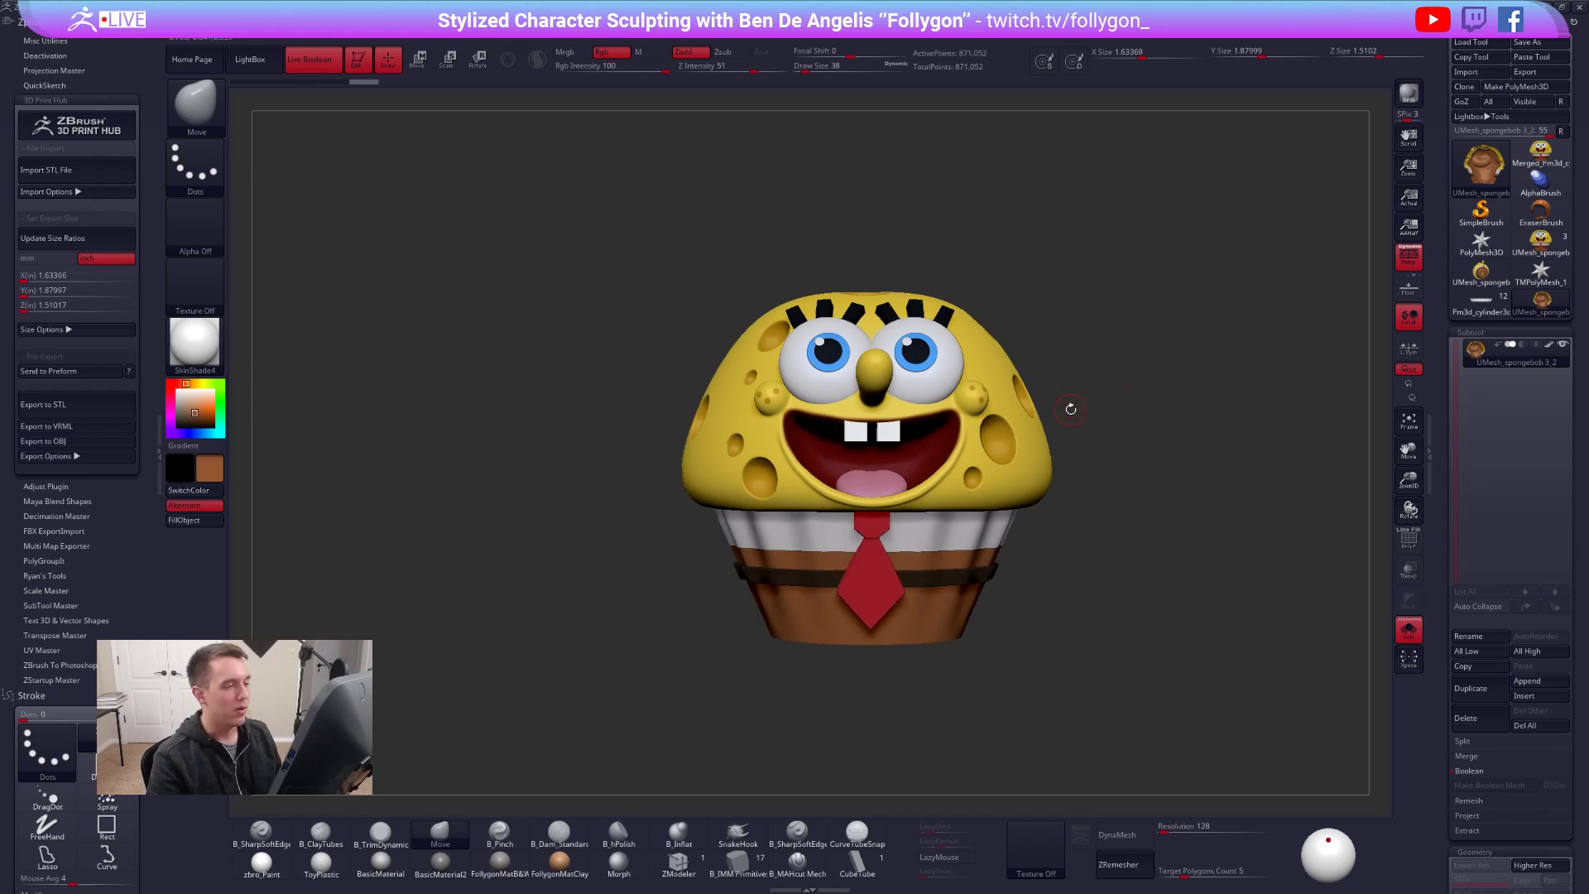
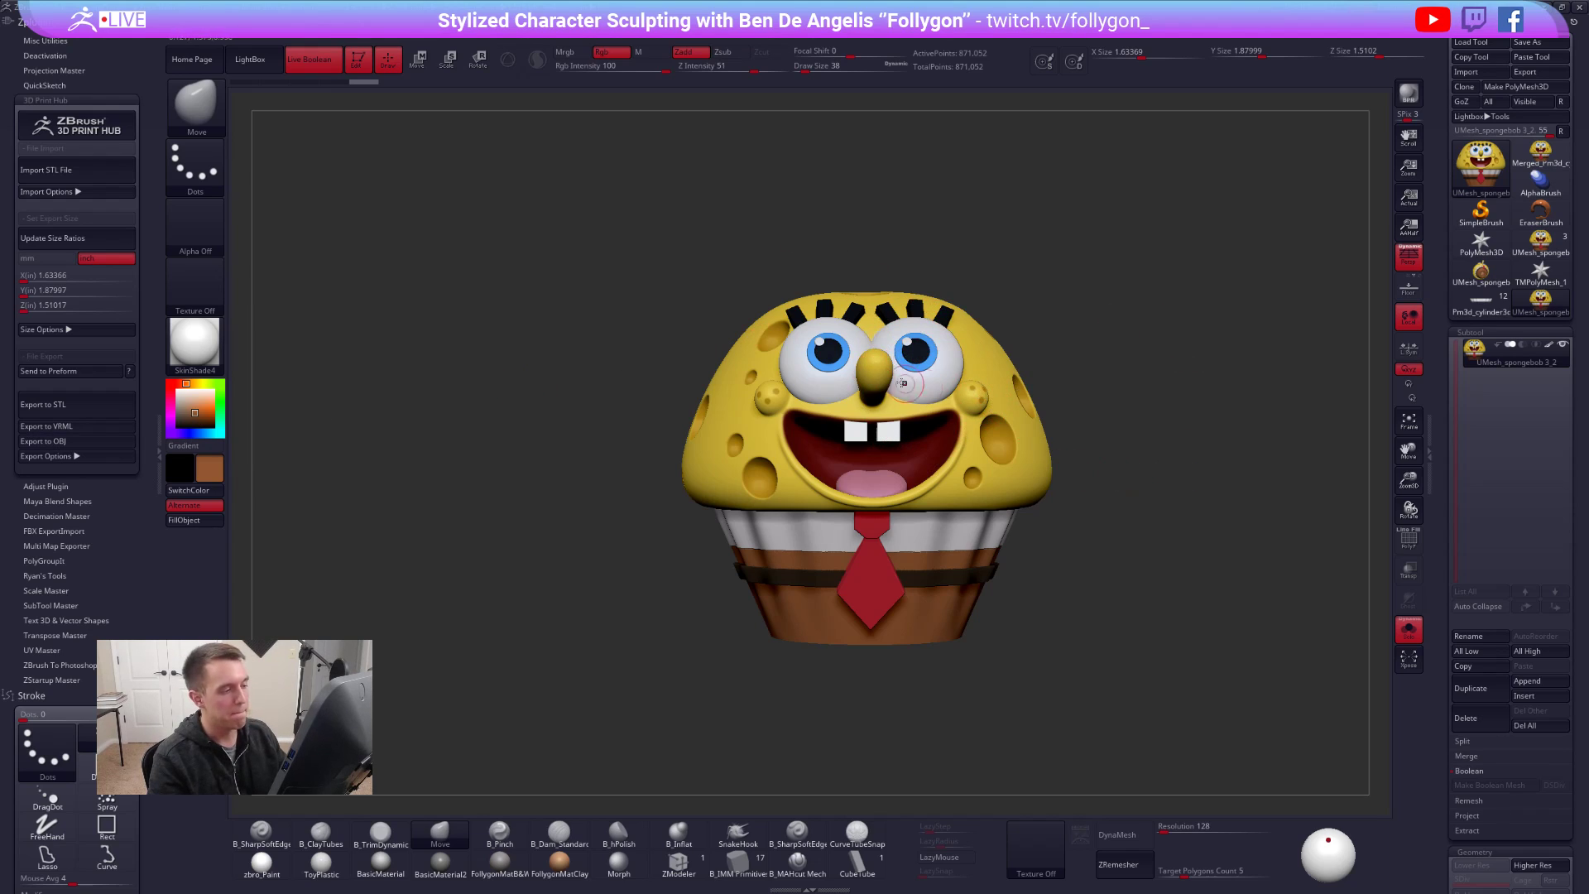
left_click_drag(580, 442, 668, 444)
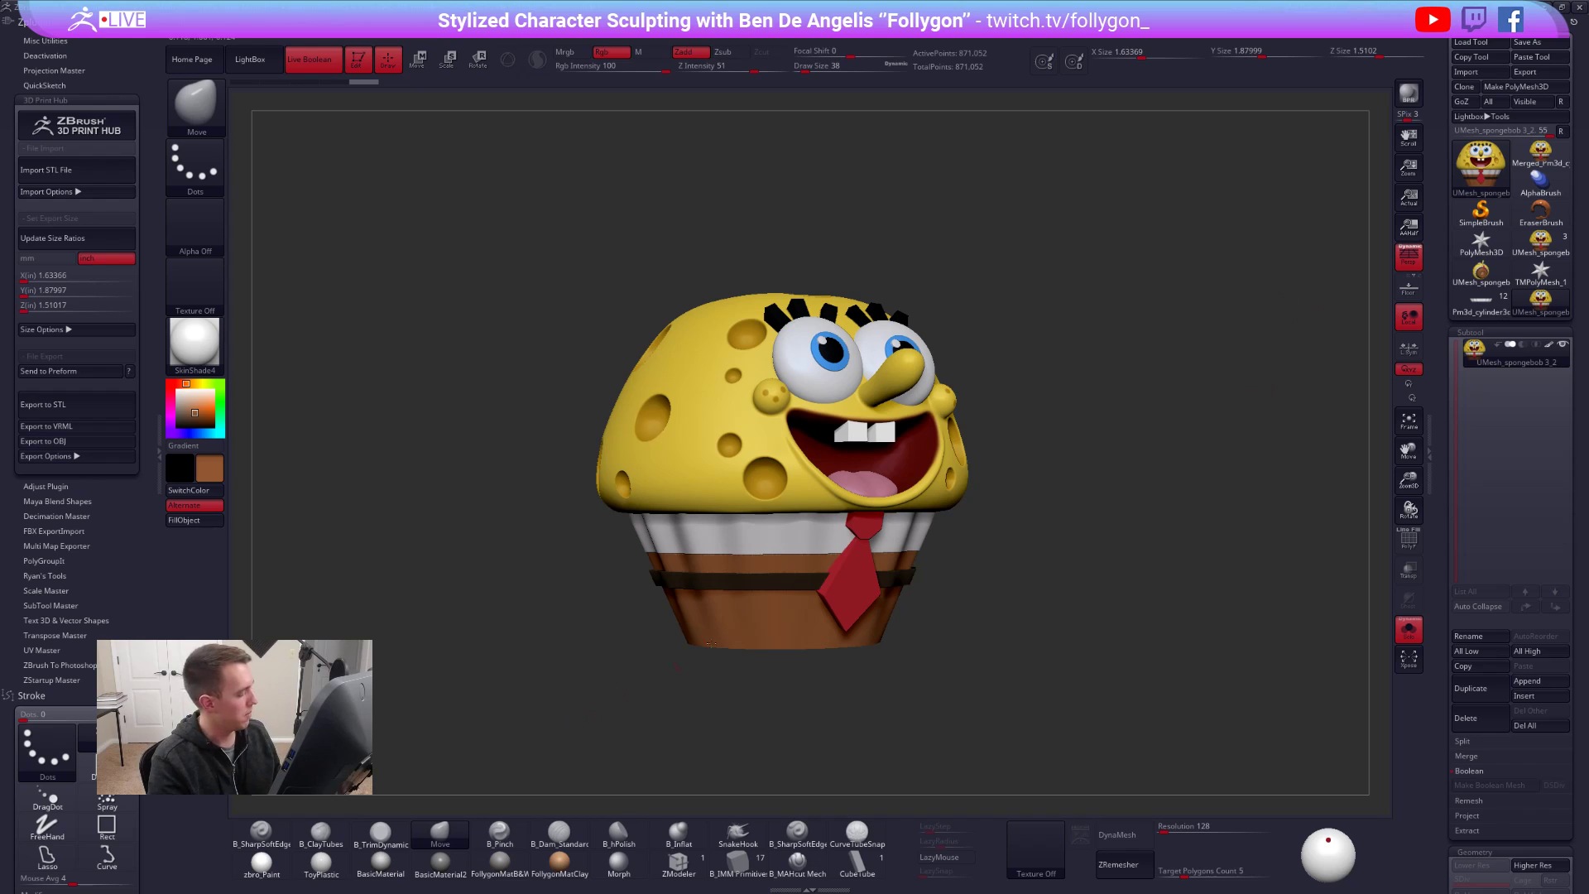
- Switch to Chrome and browse the printed character products and their prices in the Follygon Shapeways shop
key("alt+Tab")
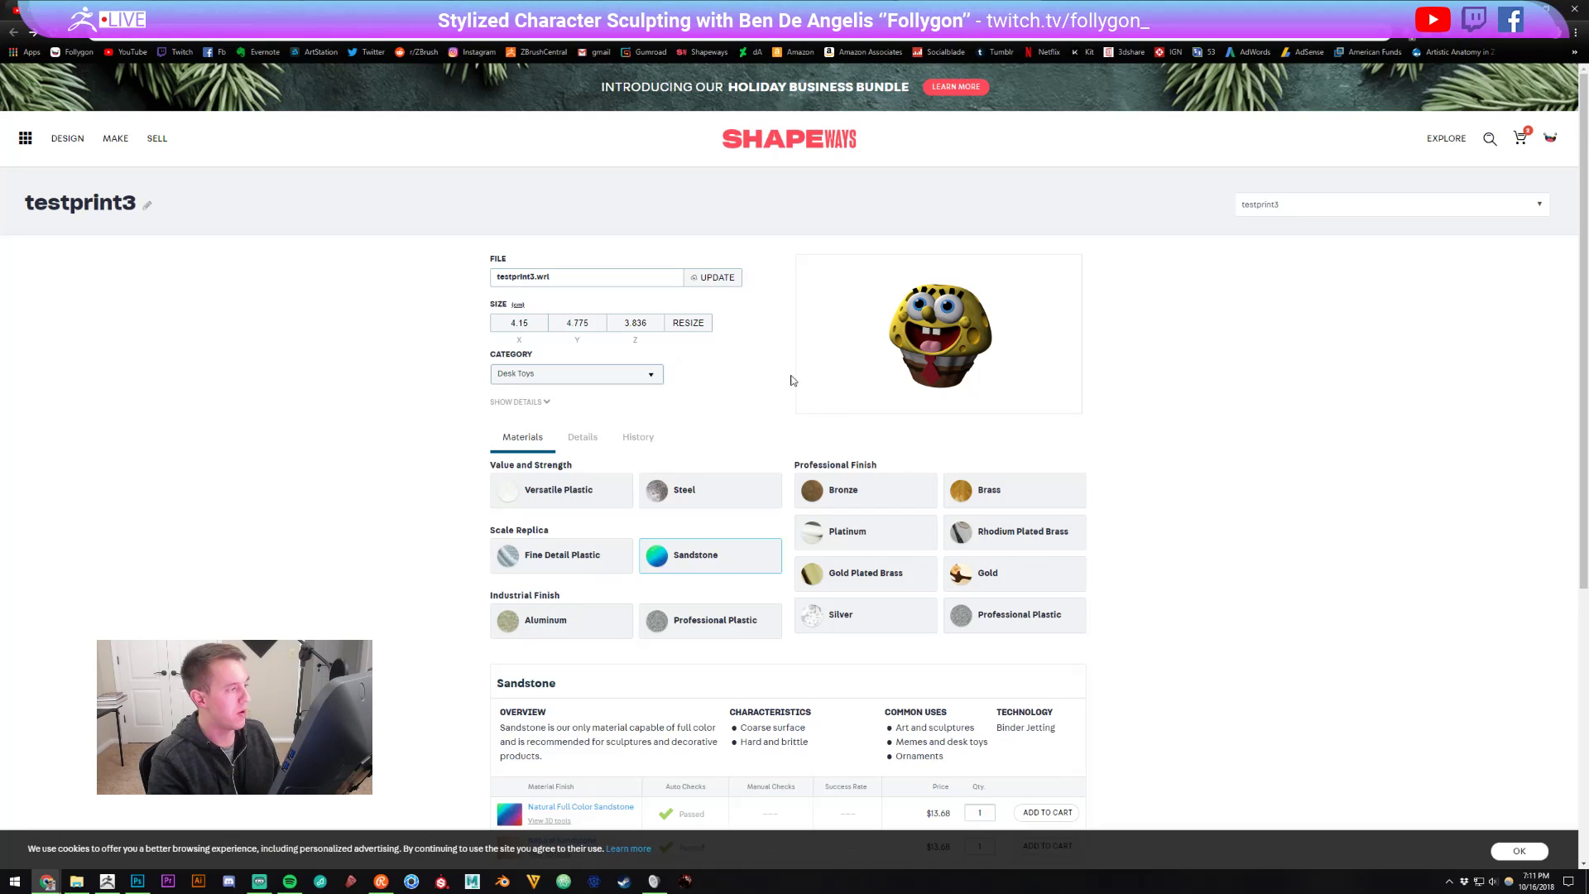
scroll(1061, 206, "down", 5)
key("ctrl+Tab")
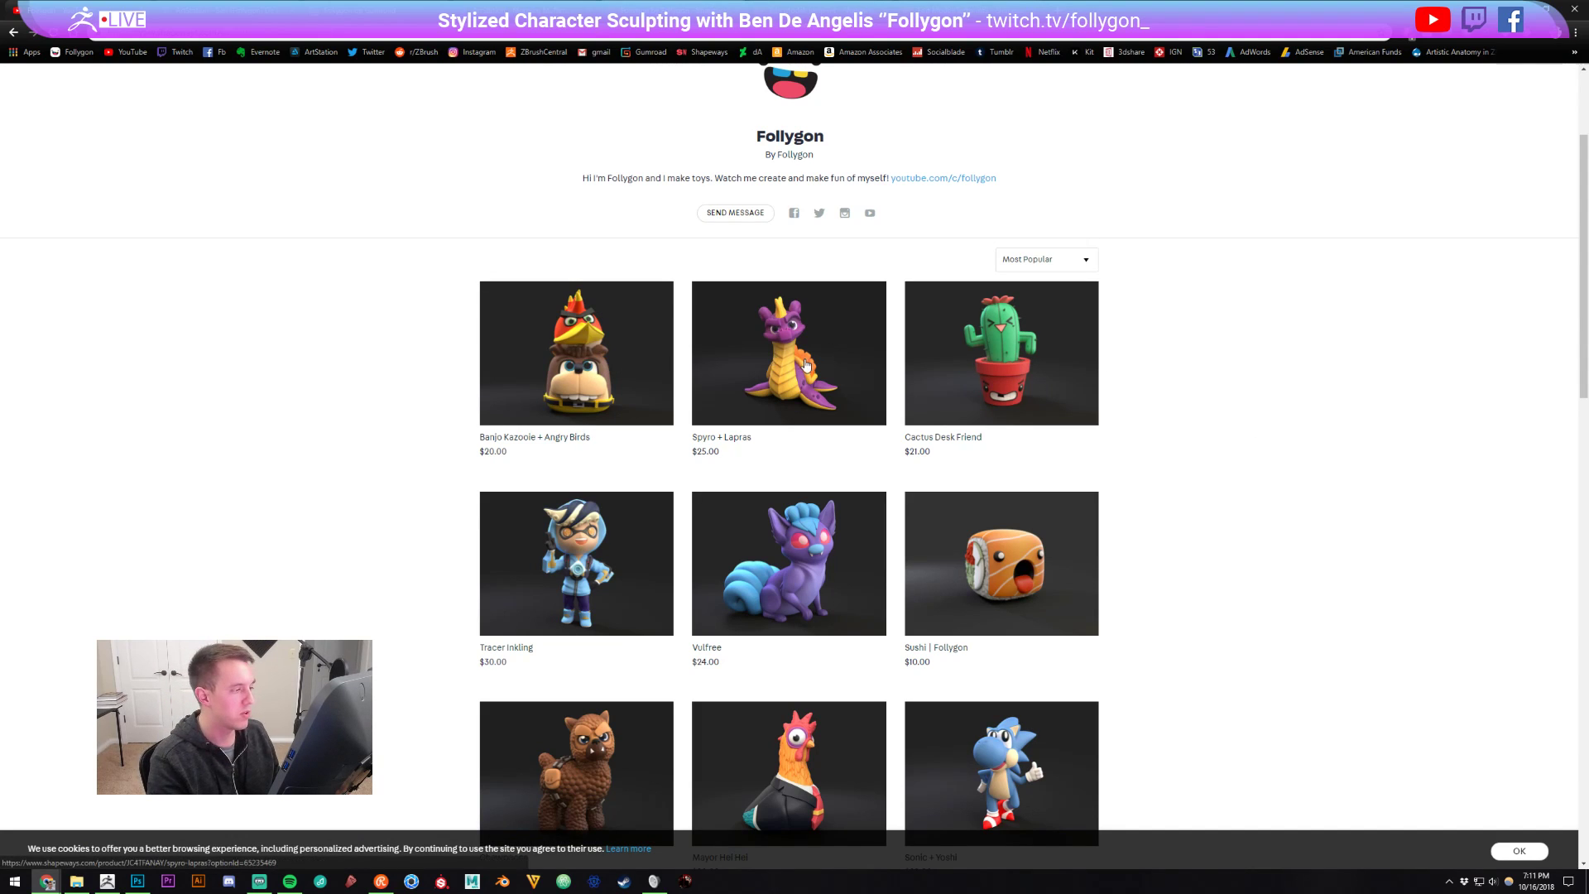
scroll(997, 382, "down", 2)
scroll(998, 382, "down", 5)
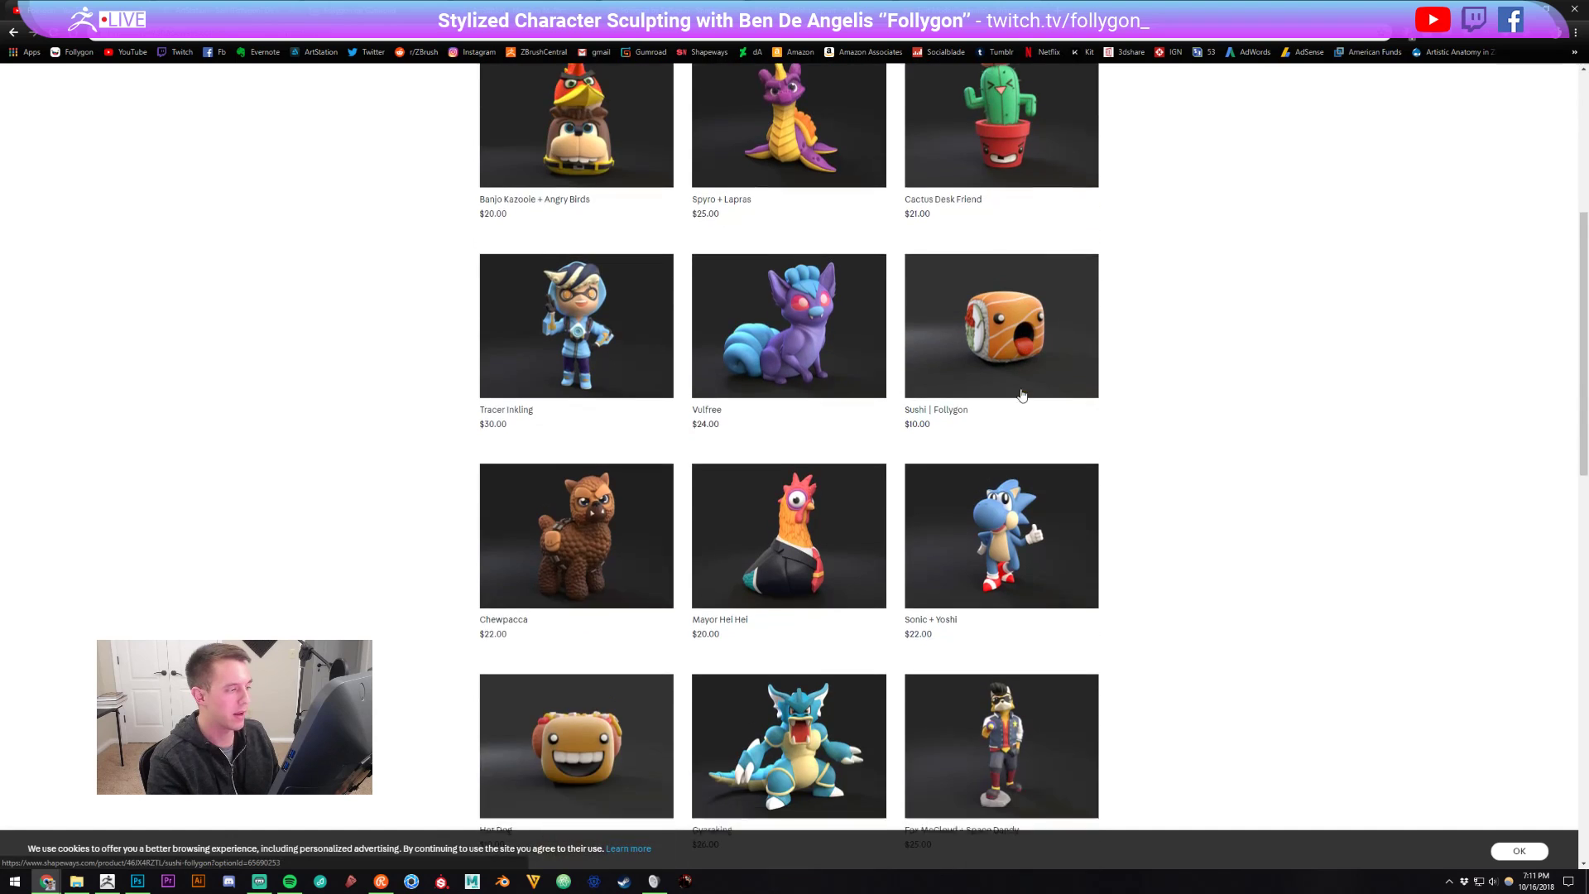
scroll(879, 479, "down", 4)
scroll(916, 506, "up", 2)
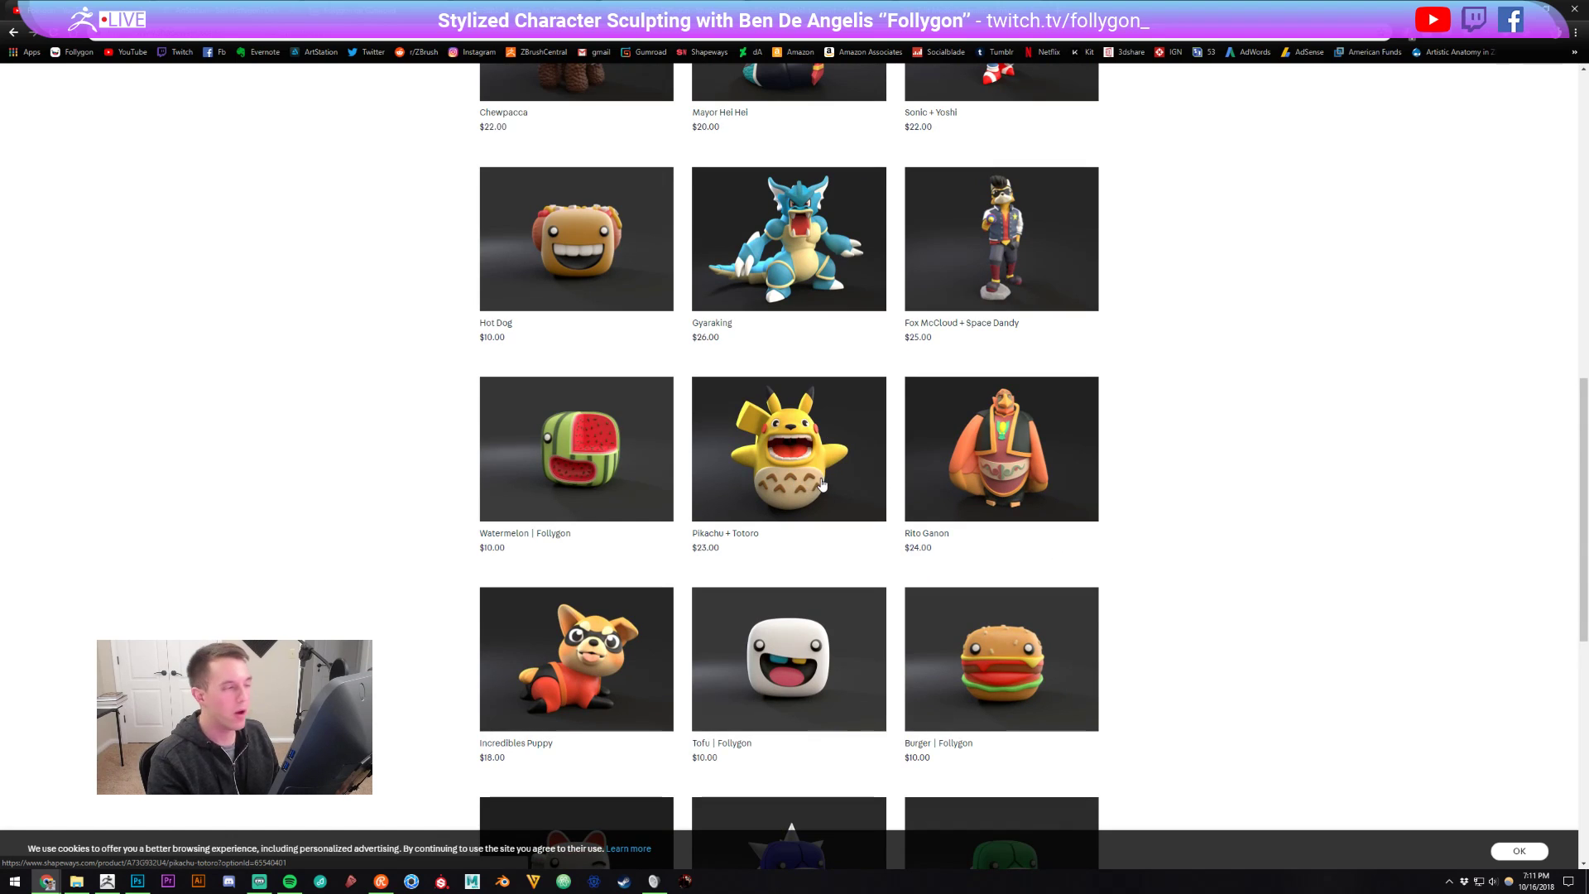
scroll(667, 235, "up", 7)
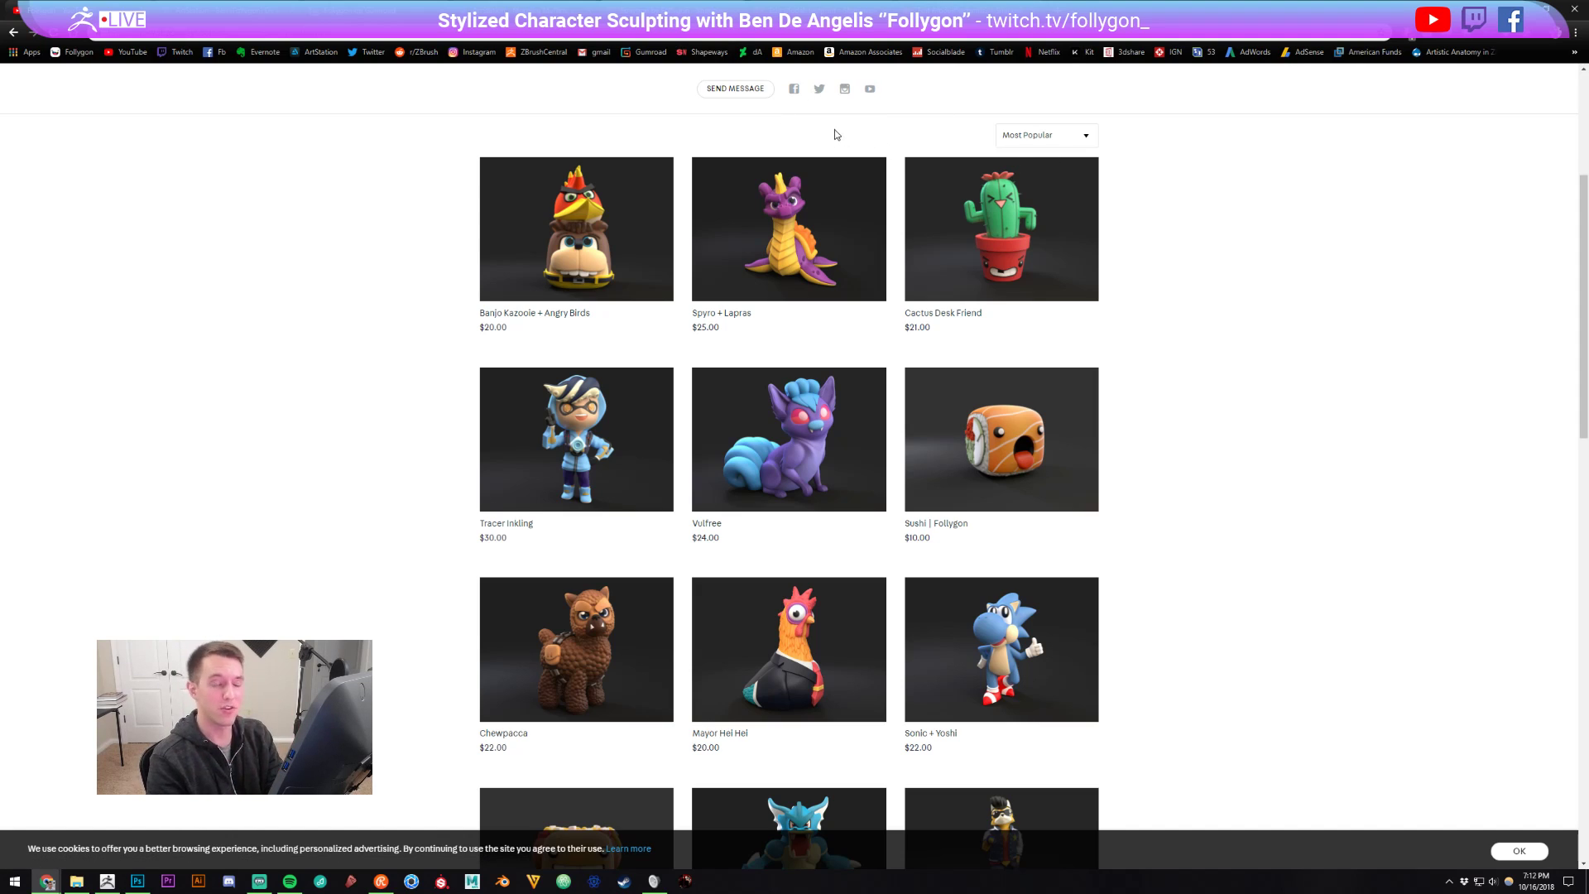
scroll(910, 372, "down", 2)
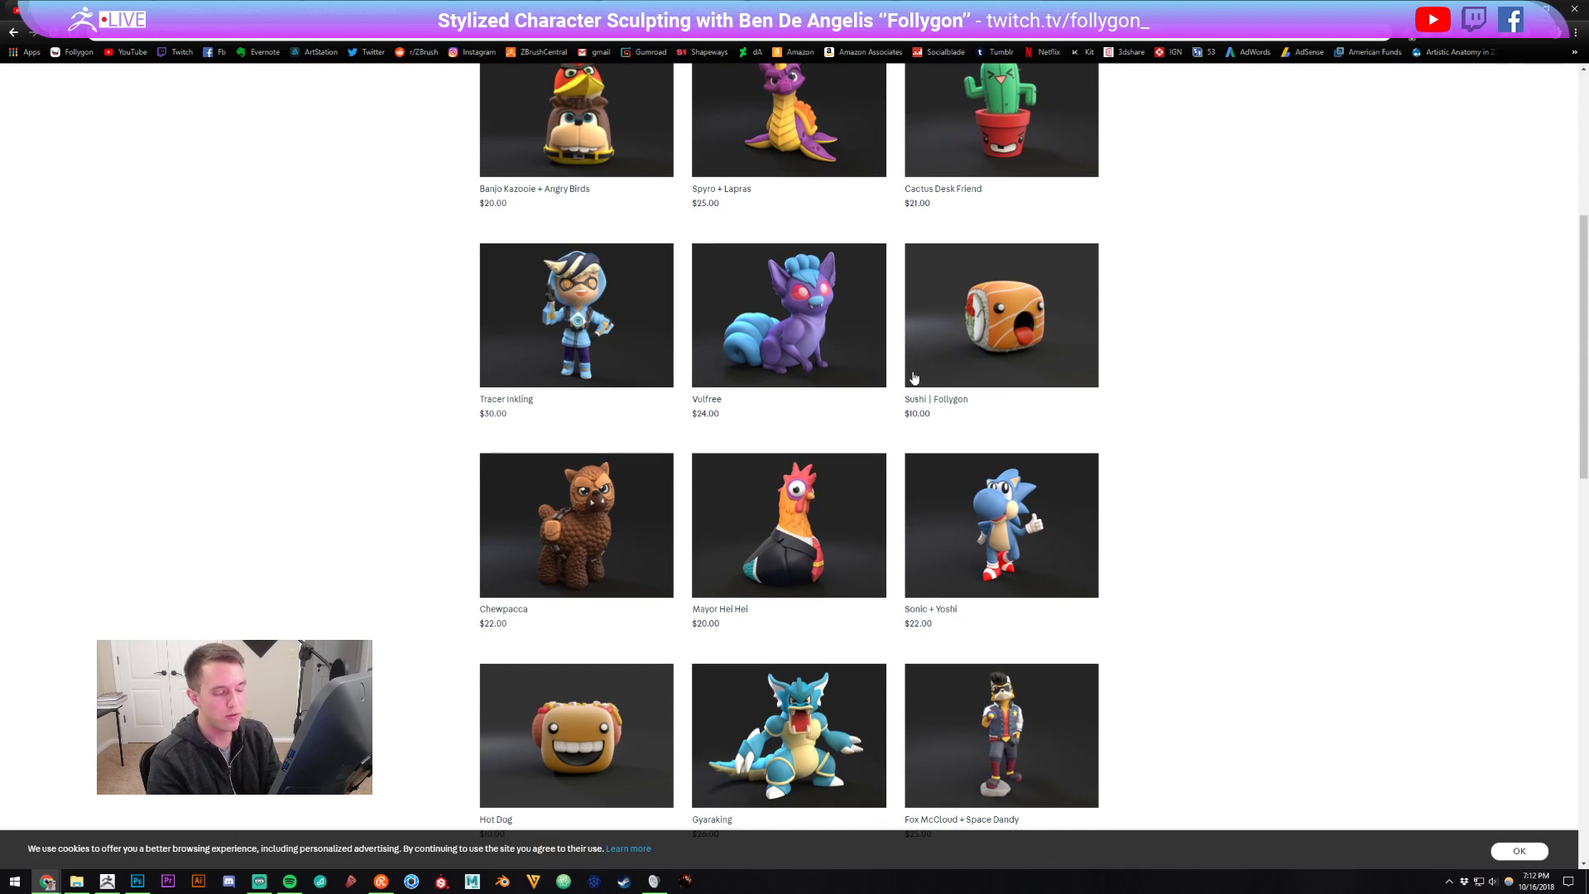
scroll(911, 377, "down", 2)
scroll(1192, 373, "down", 4)
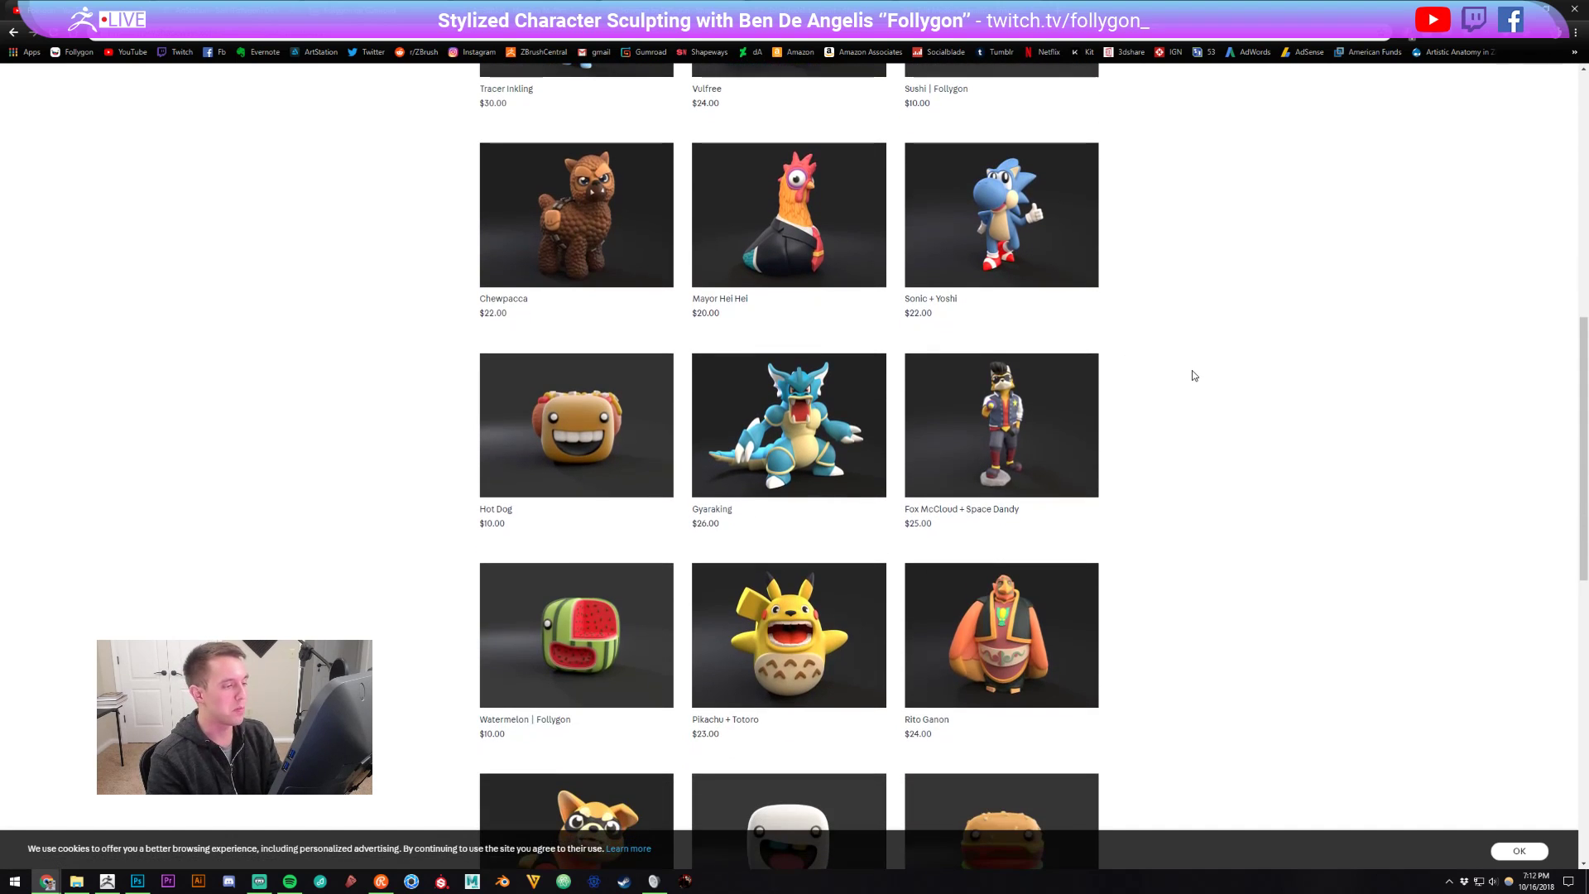
scroll(1192, 376, "down", 2)
scroll(1178, 384, "up", 2)
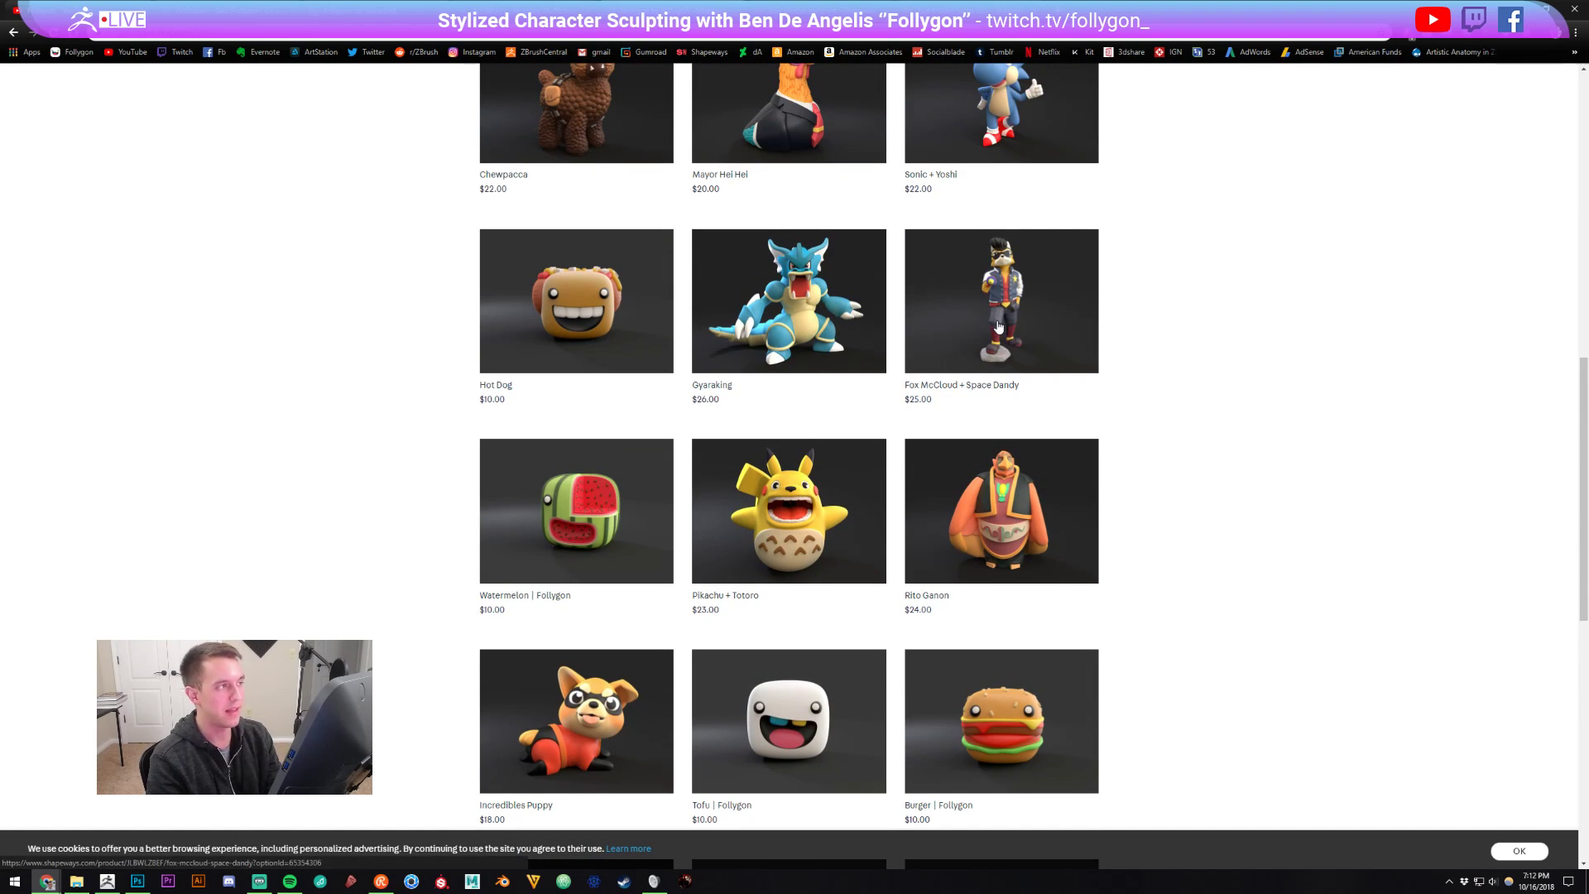
- Open the Fox McCloud + Space Dandy product and compare its photos of the finished print with its digital render
left_click(999, 327)
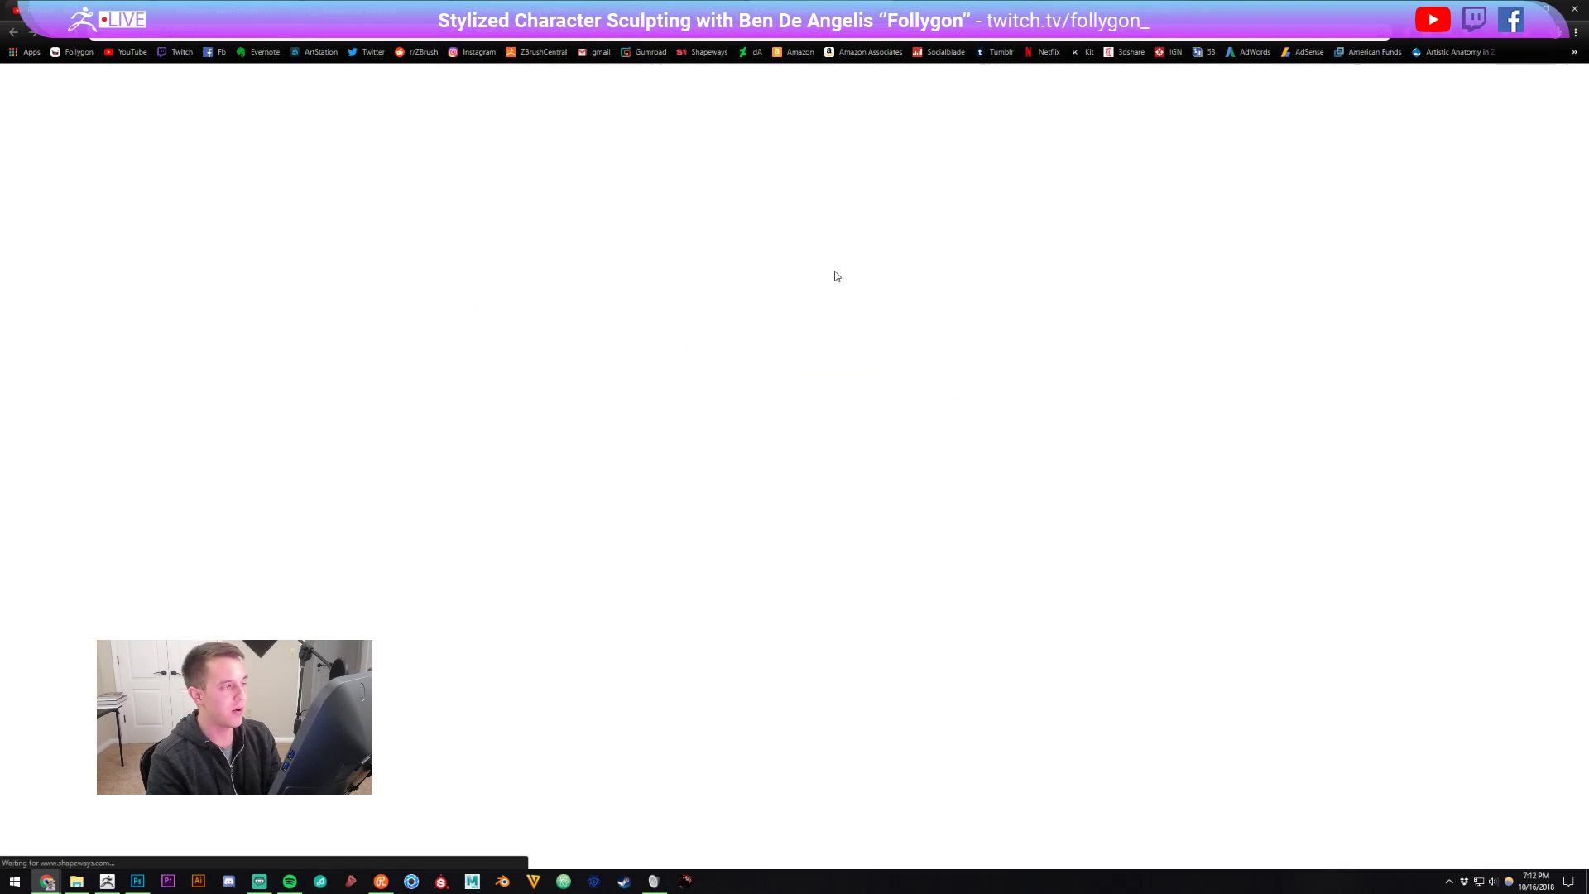
left_click(638, 627)
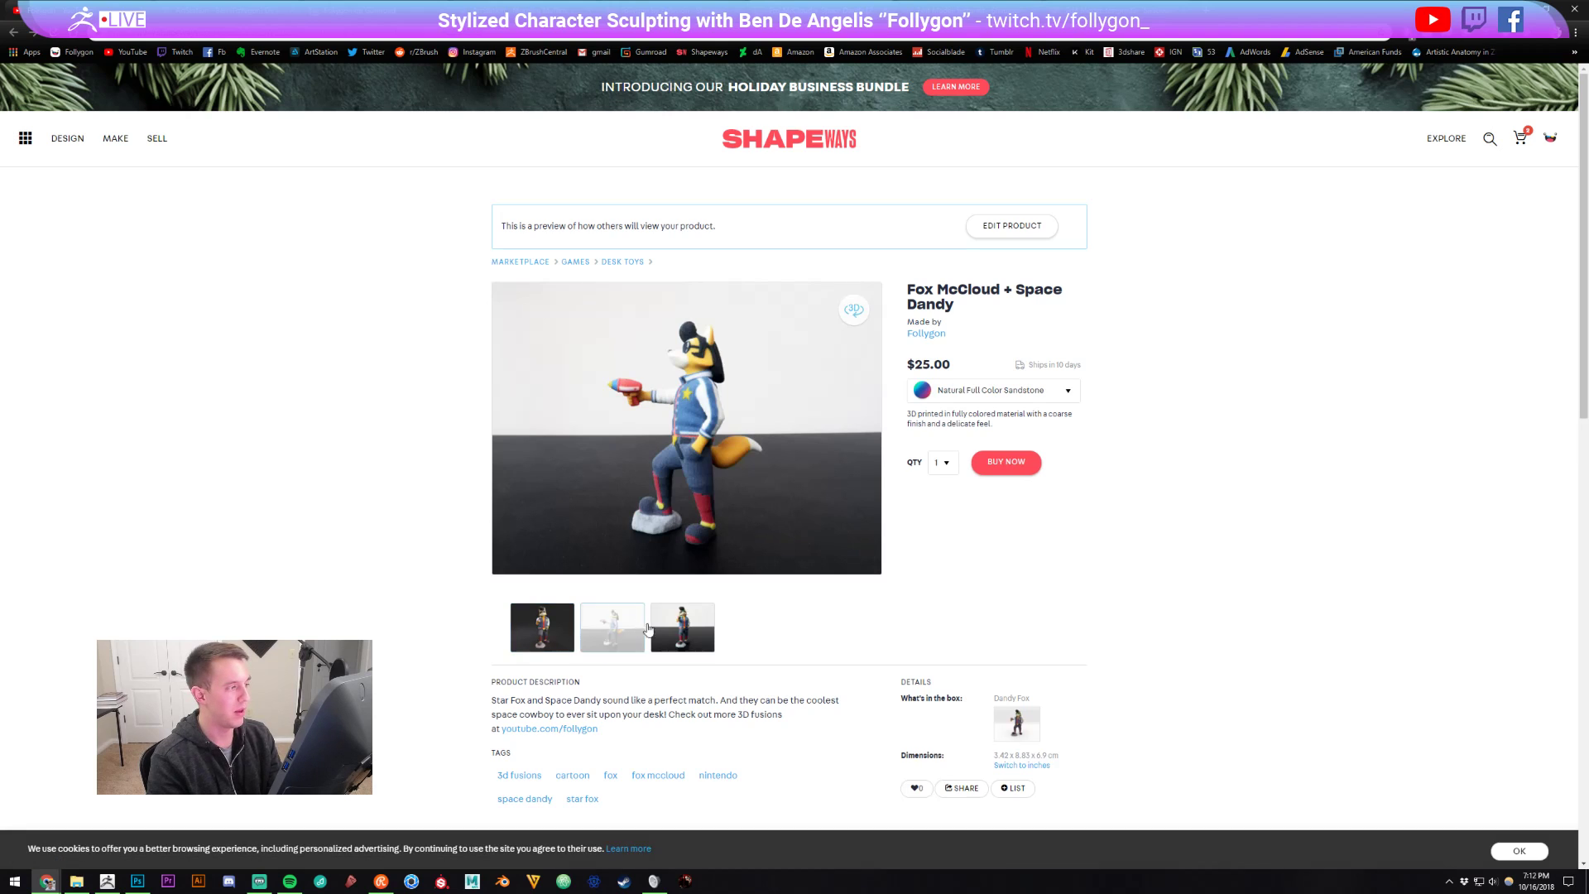
left_click(683, 631)
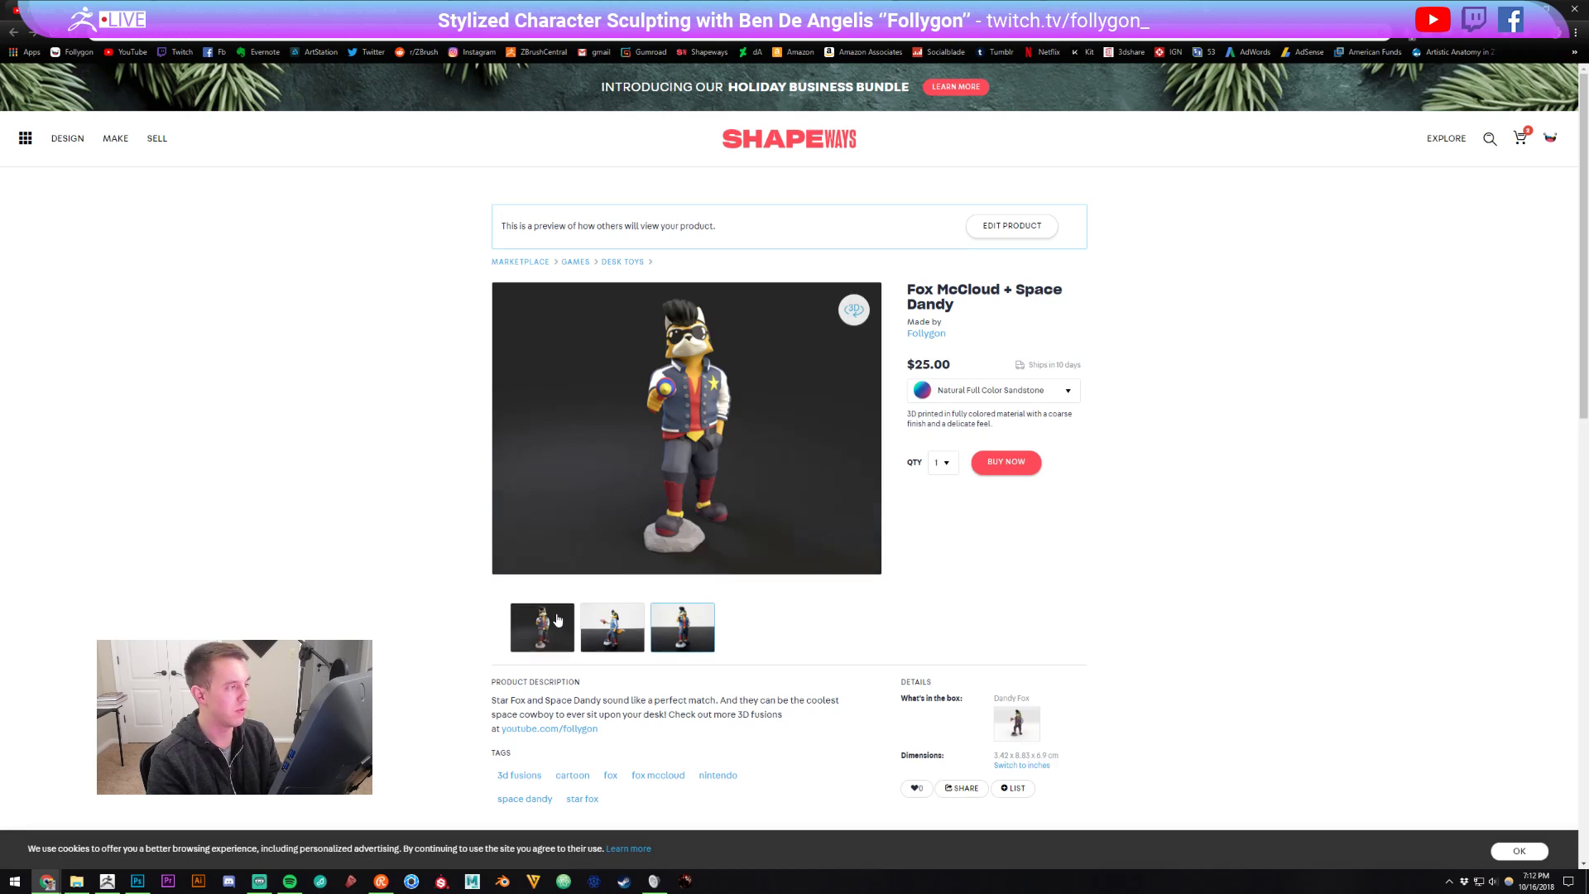
left_click(1059, 401)
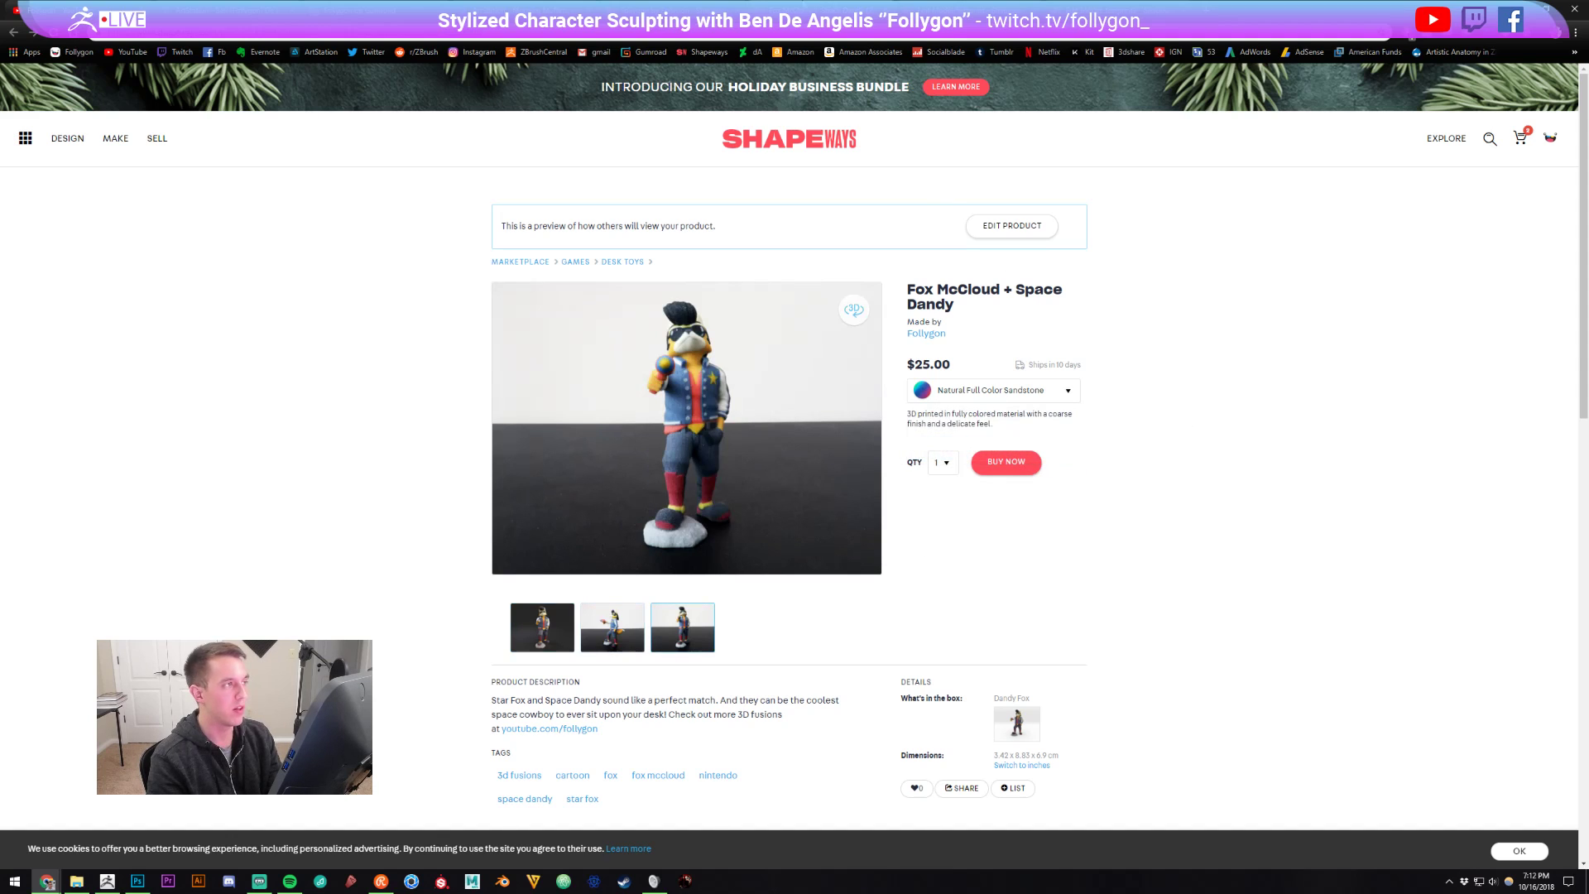
- Return to the testprint3 model page and examine the prices of the Glossy and Matte Full Color Sandstone finishes
left_click(1011, 226)
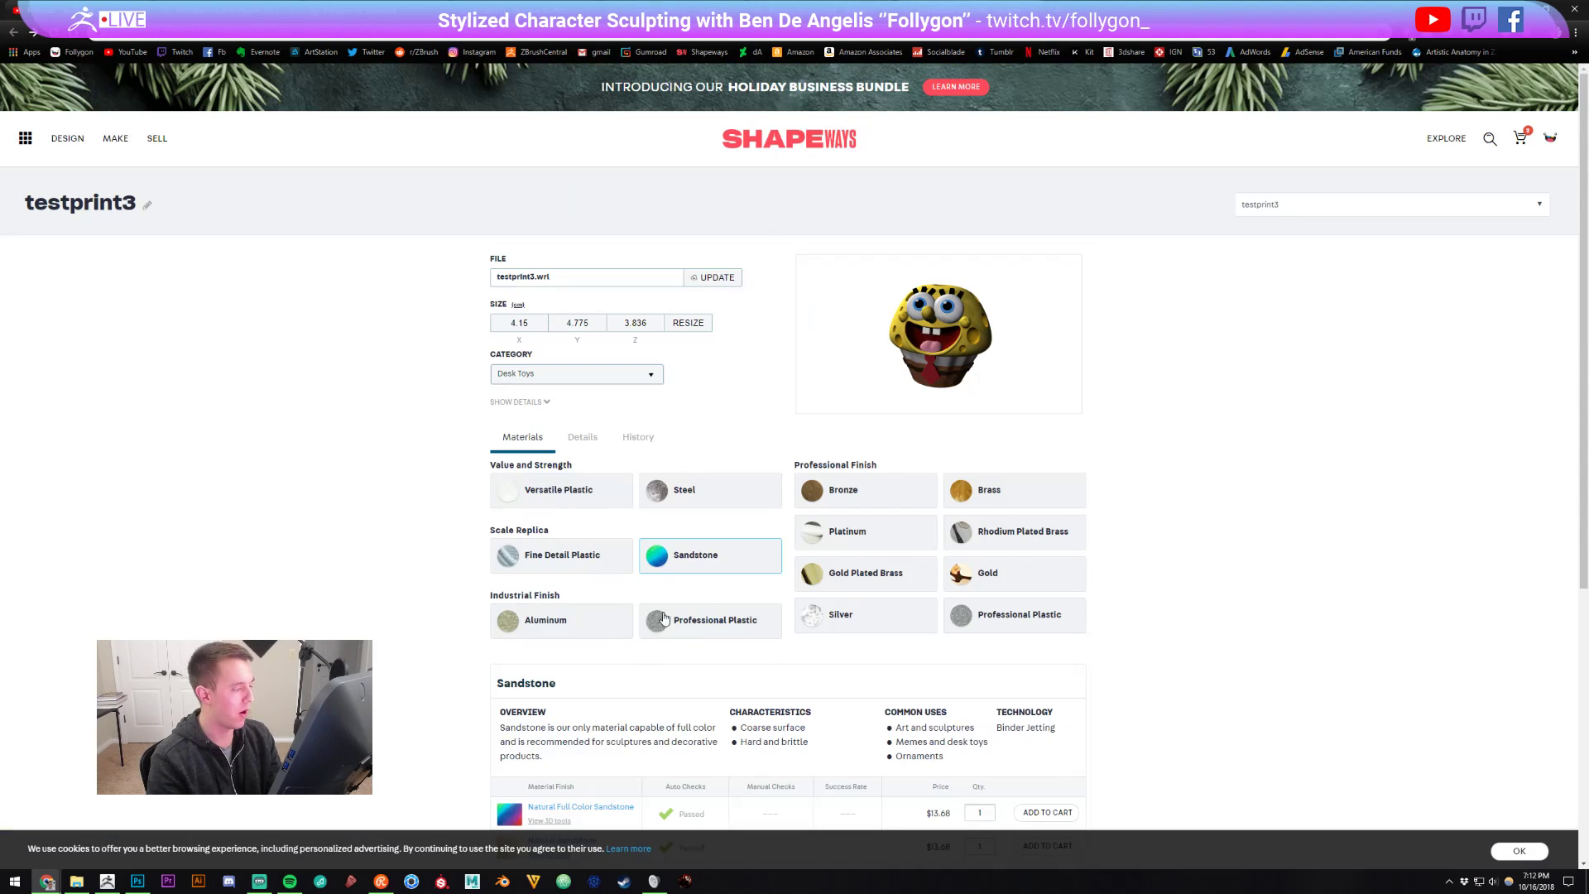
scroll(684, 607, "down", 3)
scroll(735, 636, "down", 1)
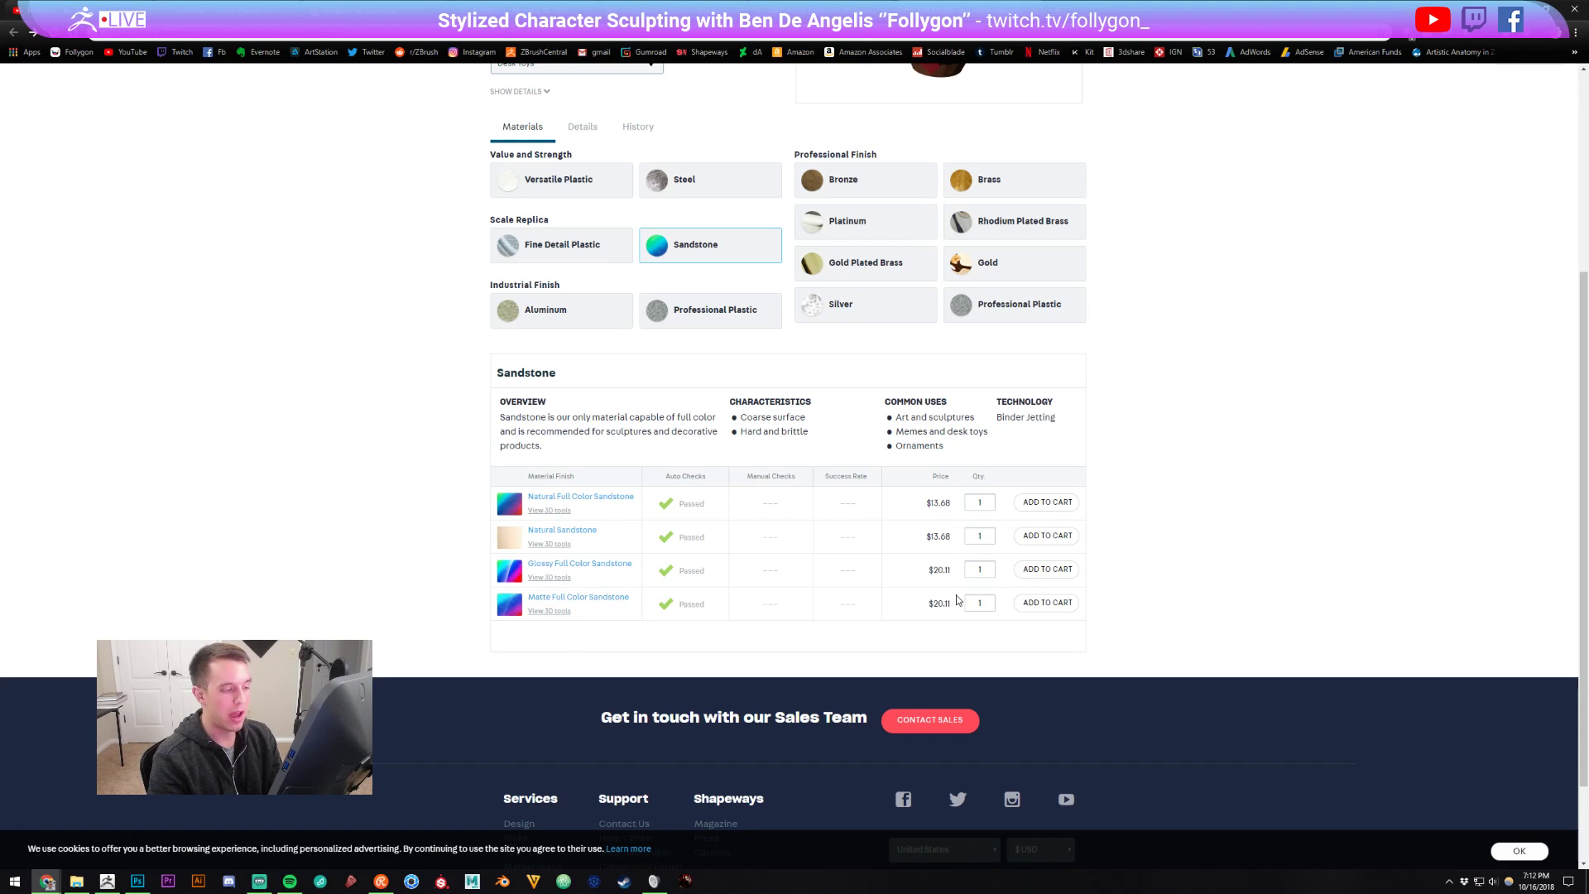
left_click_drag(931, 570, 941, 603)
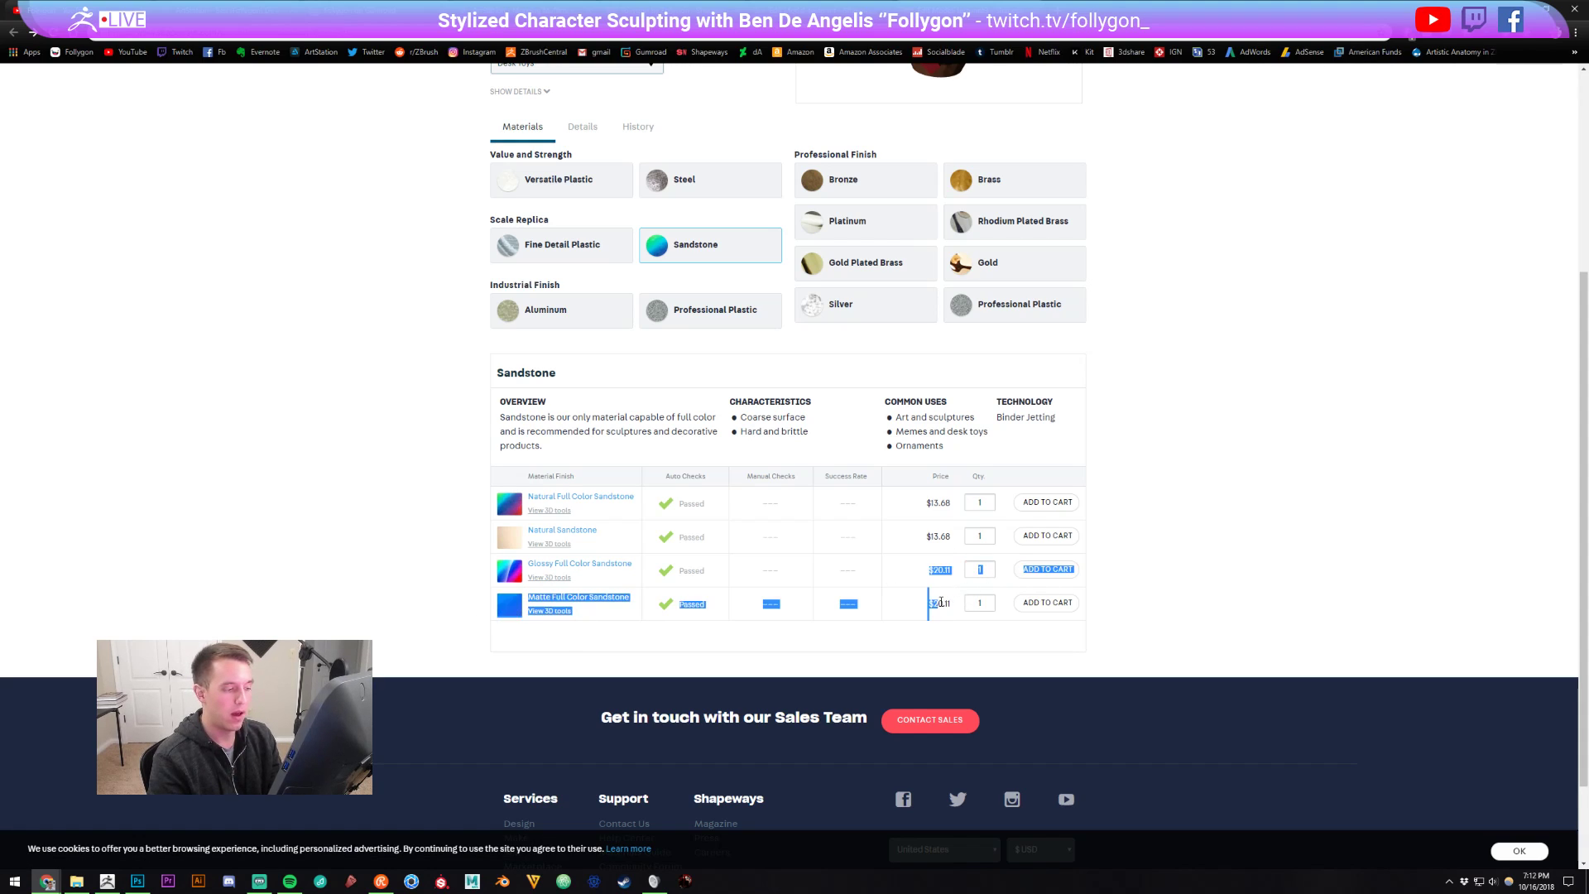
left_click(947, 603)
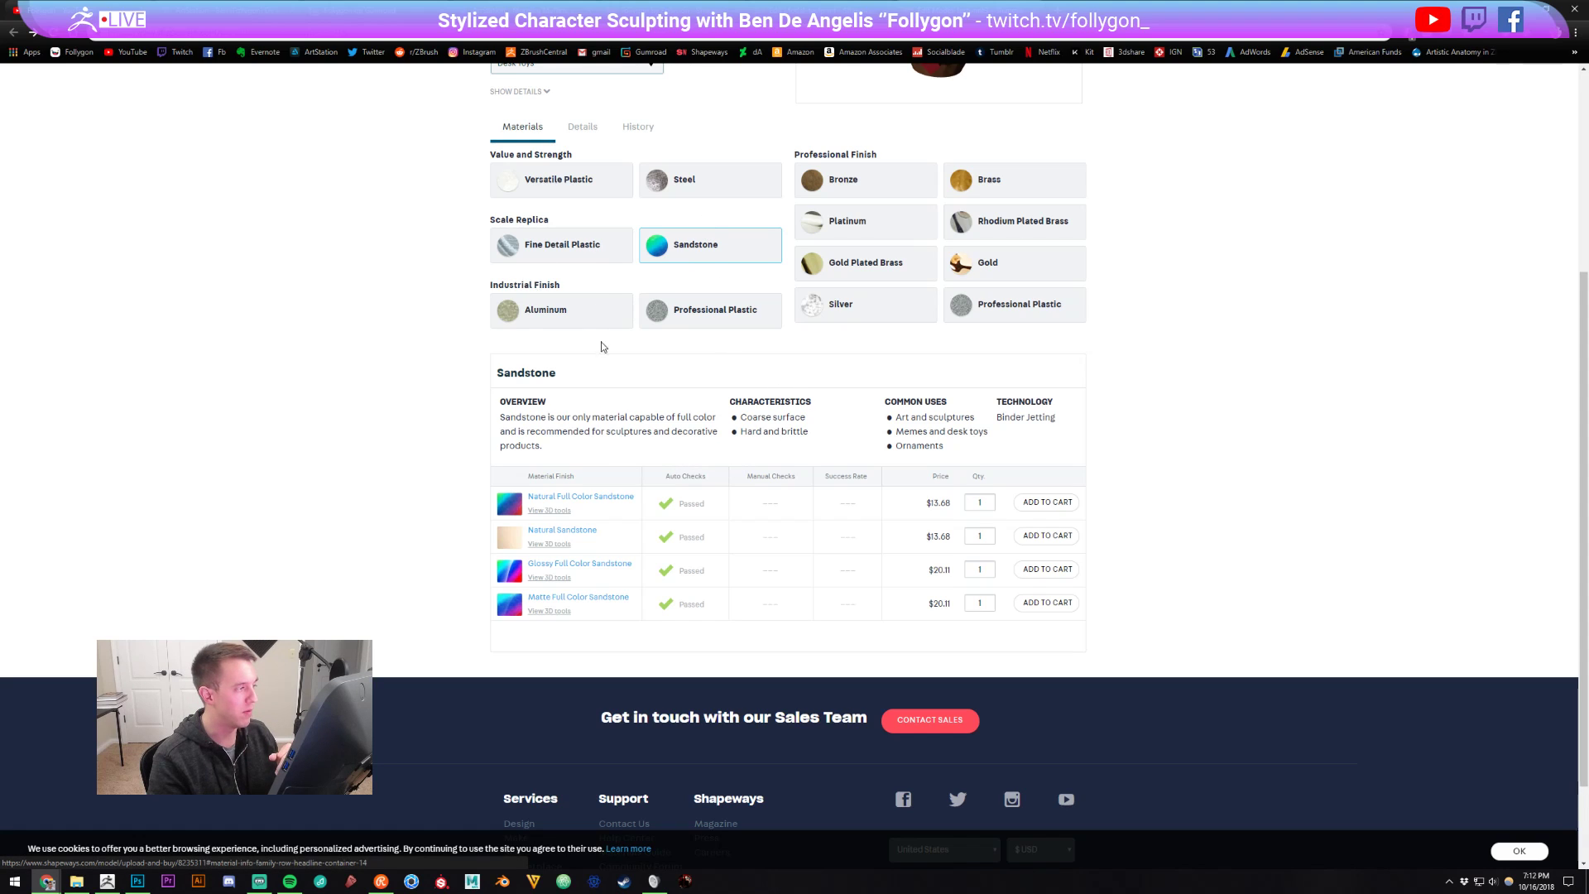
- Check the finishes and prices of the muffin print in Gold Plated Brass and in Gold
left_click(905, 263)
scroll(874, 236, "down", 1)
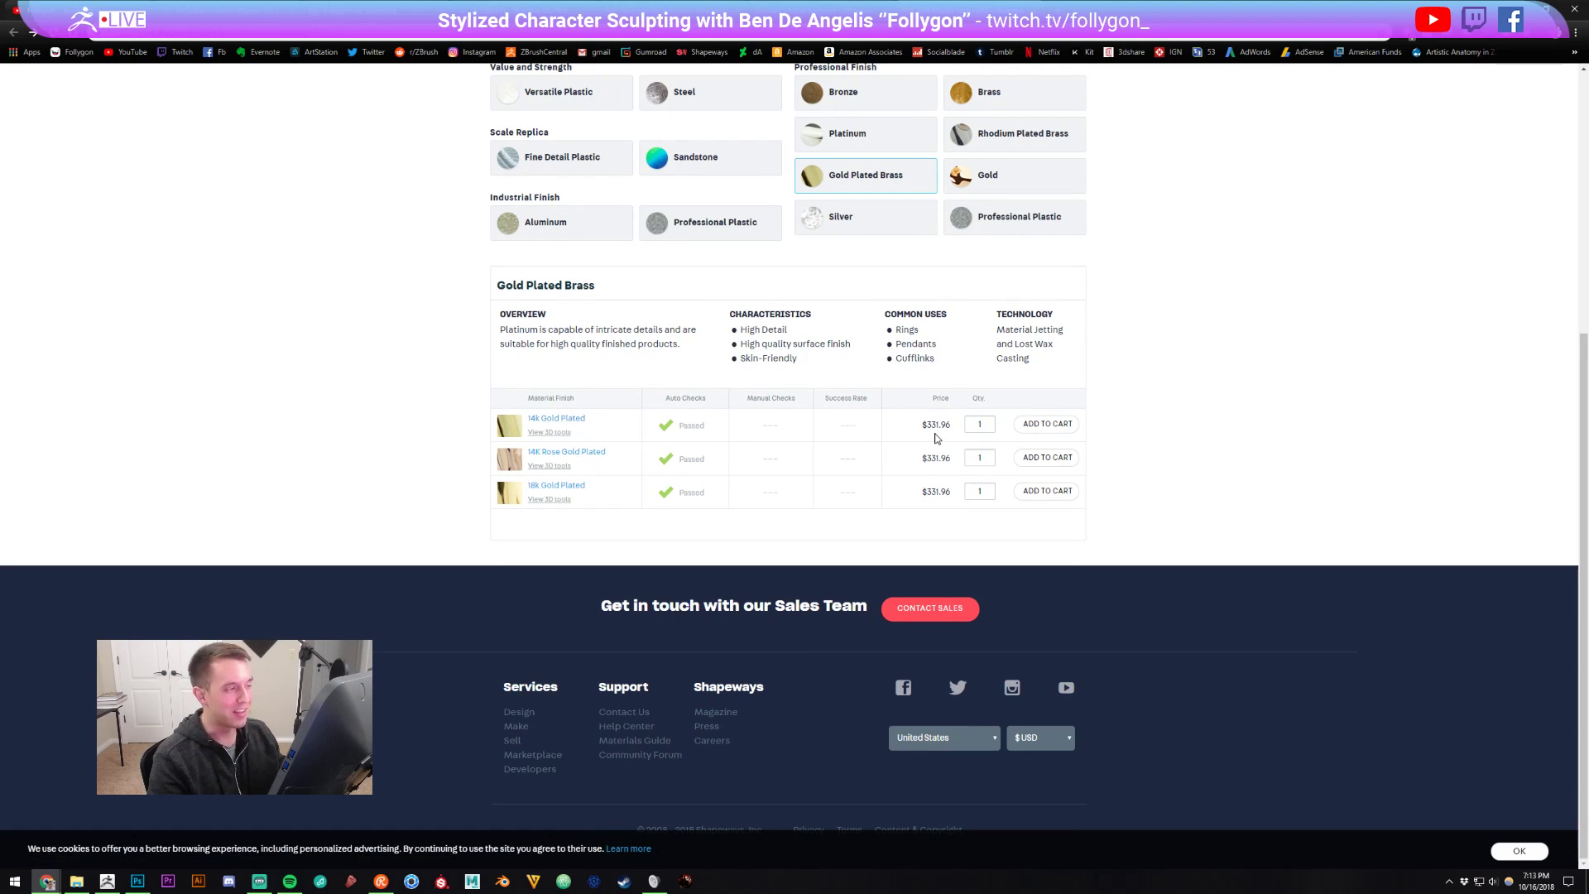
scroll(944, 423, "up", 2)
left_click(1010, 313)
scroll(1011, 315, "down", 2)
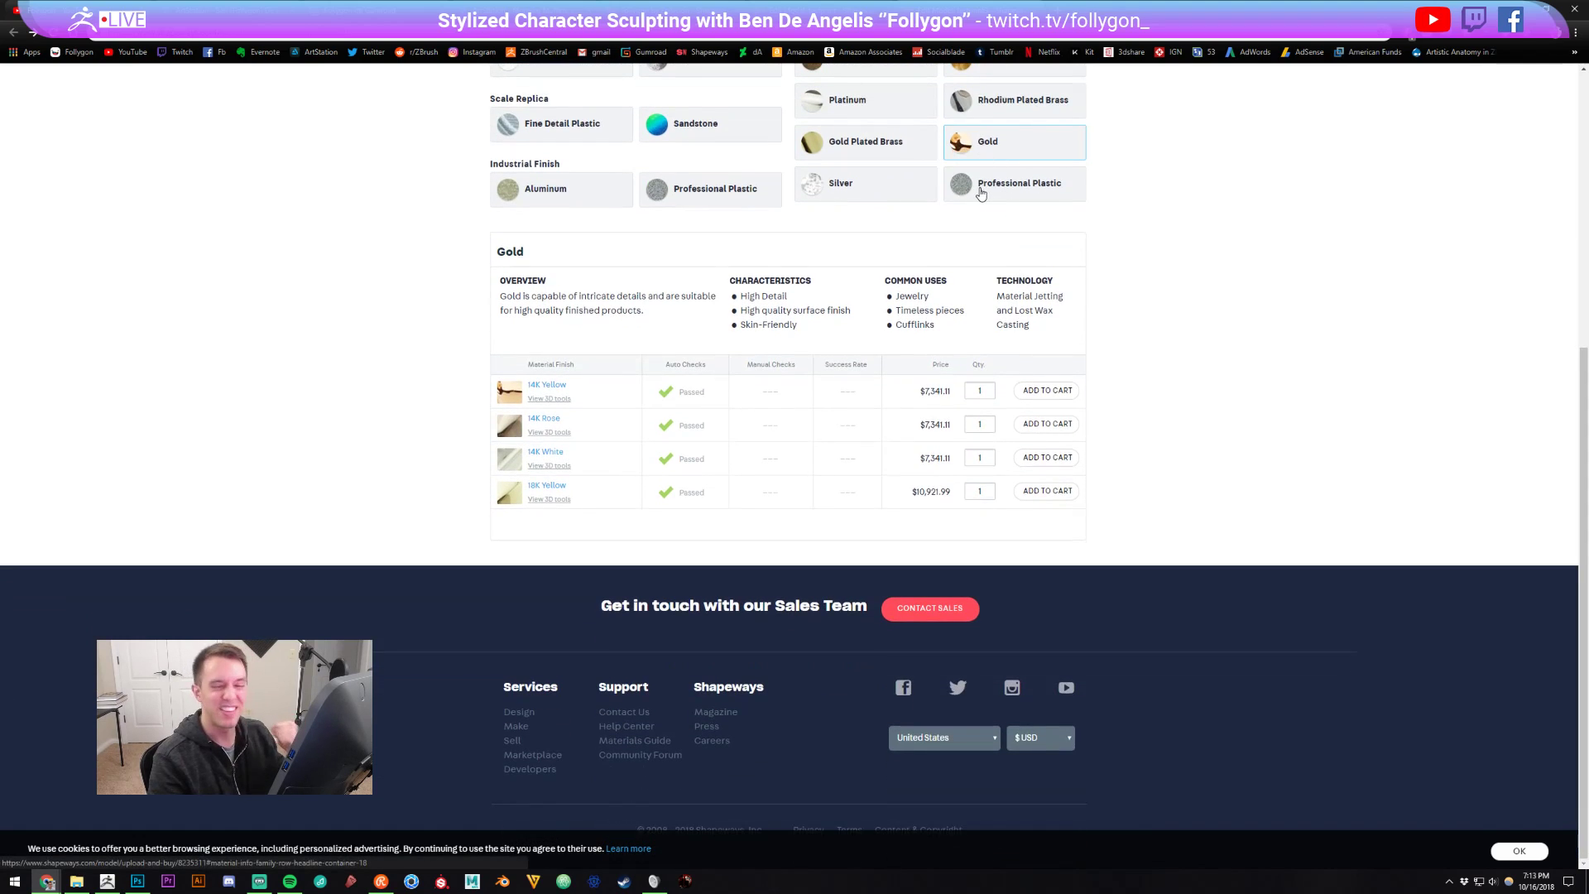
left_click_drag(952, 392, 923, 394)
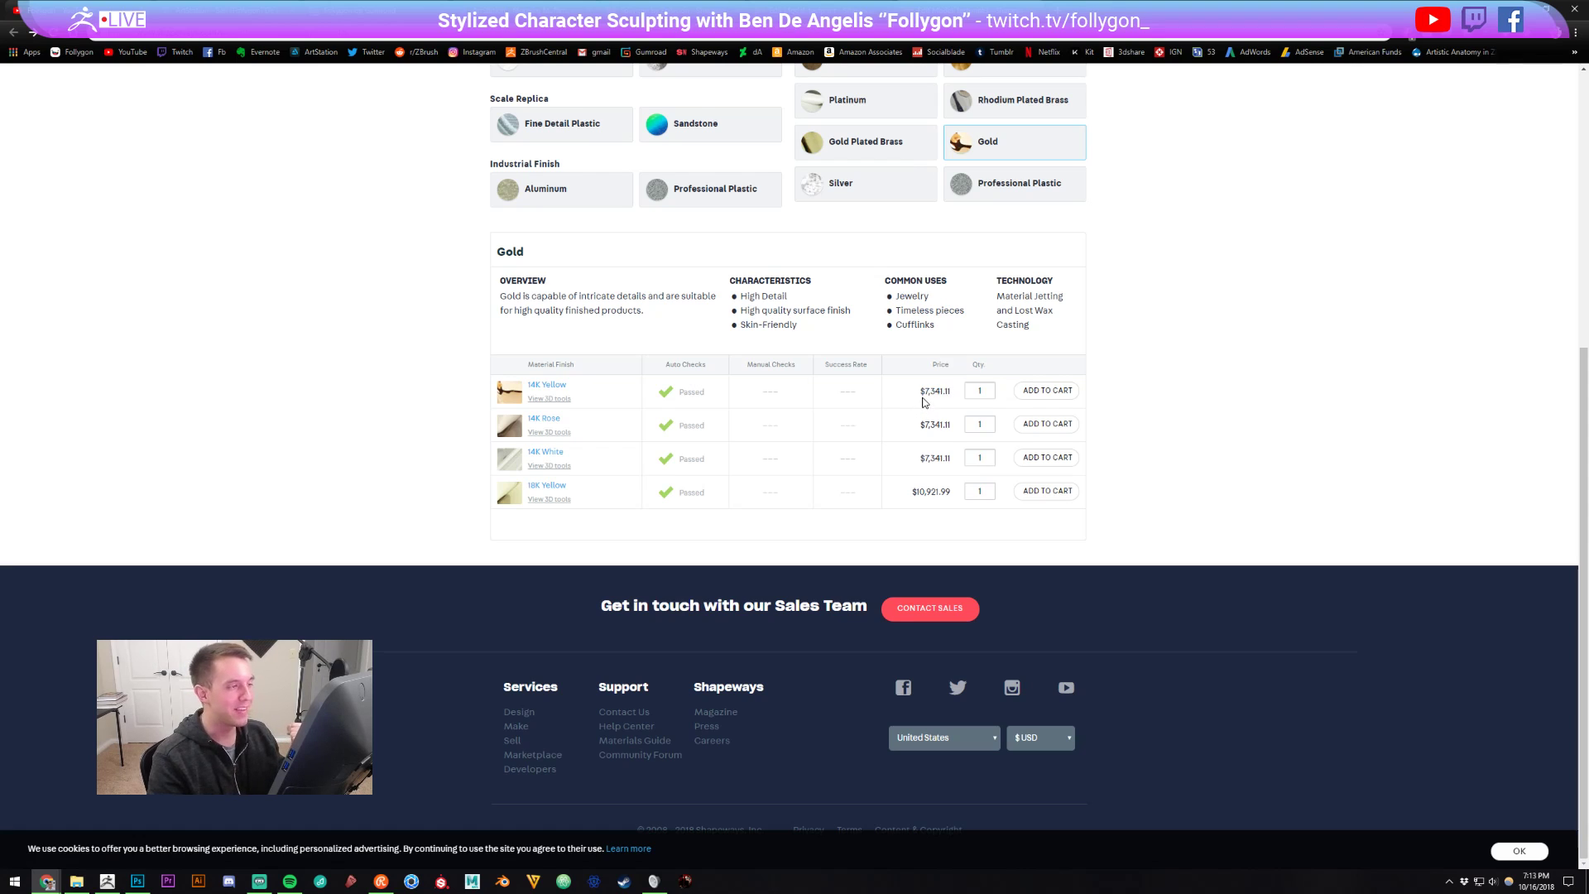
- Check the finishes and prices of the print in Platinum and in Silver
scroll(918, 405, "up", 2)
left_click(880, 295)
scroll(880, 296, "down", 2)
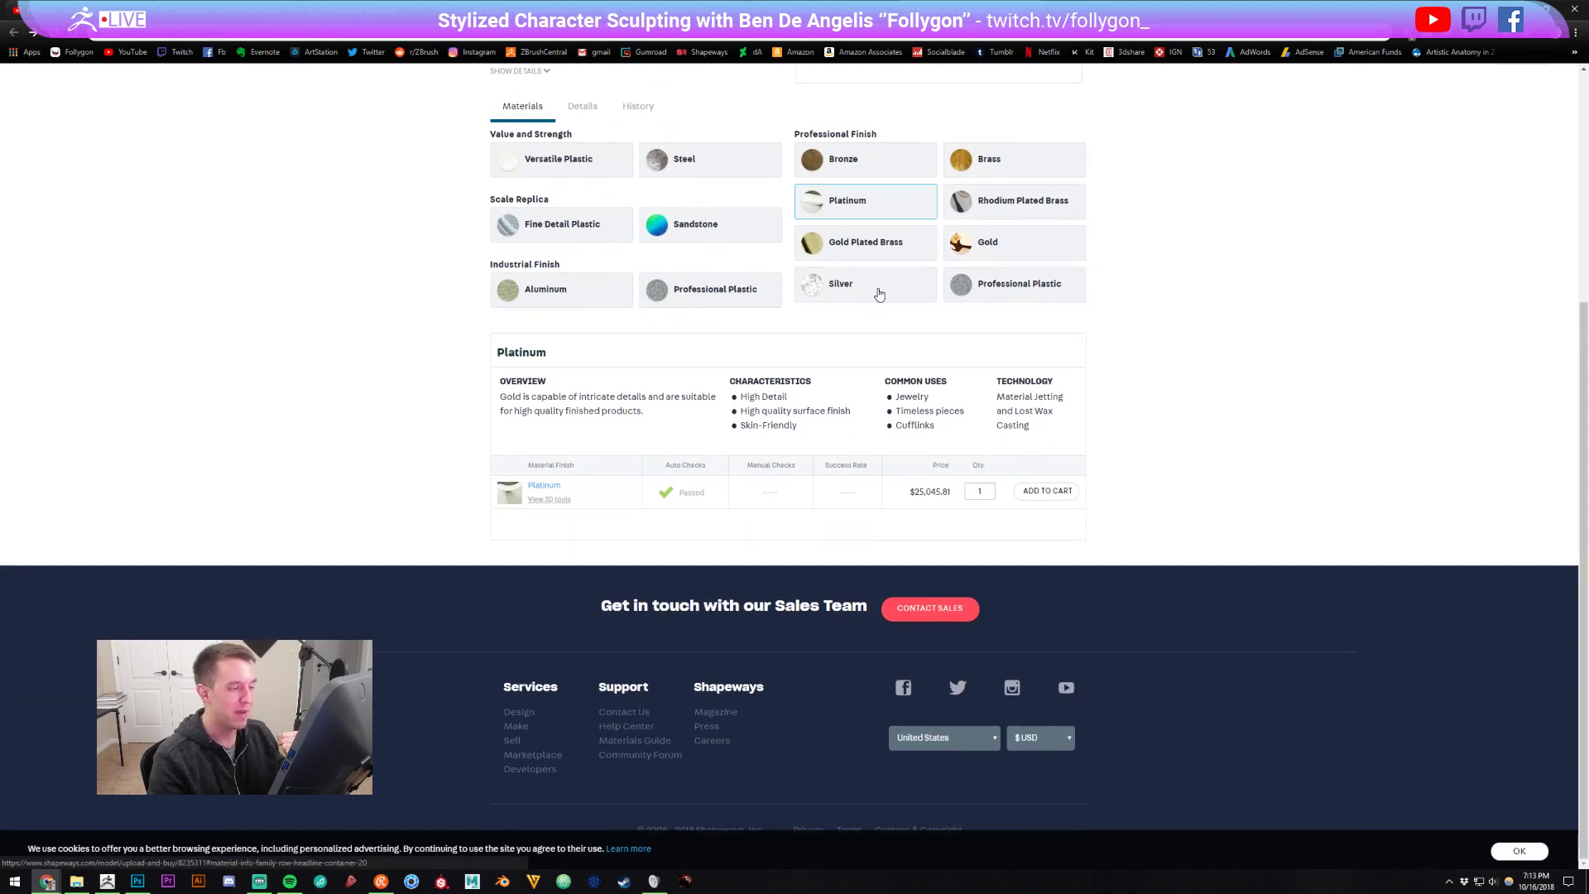
left_click_drag(910, 491, 946, 504)
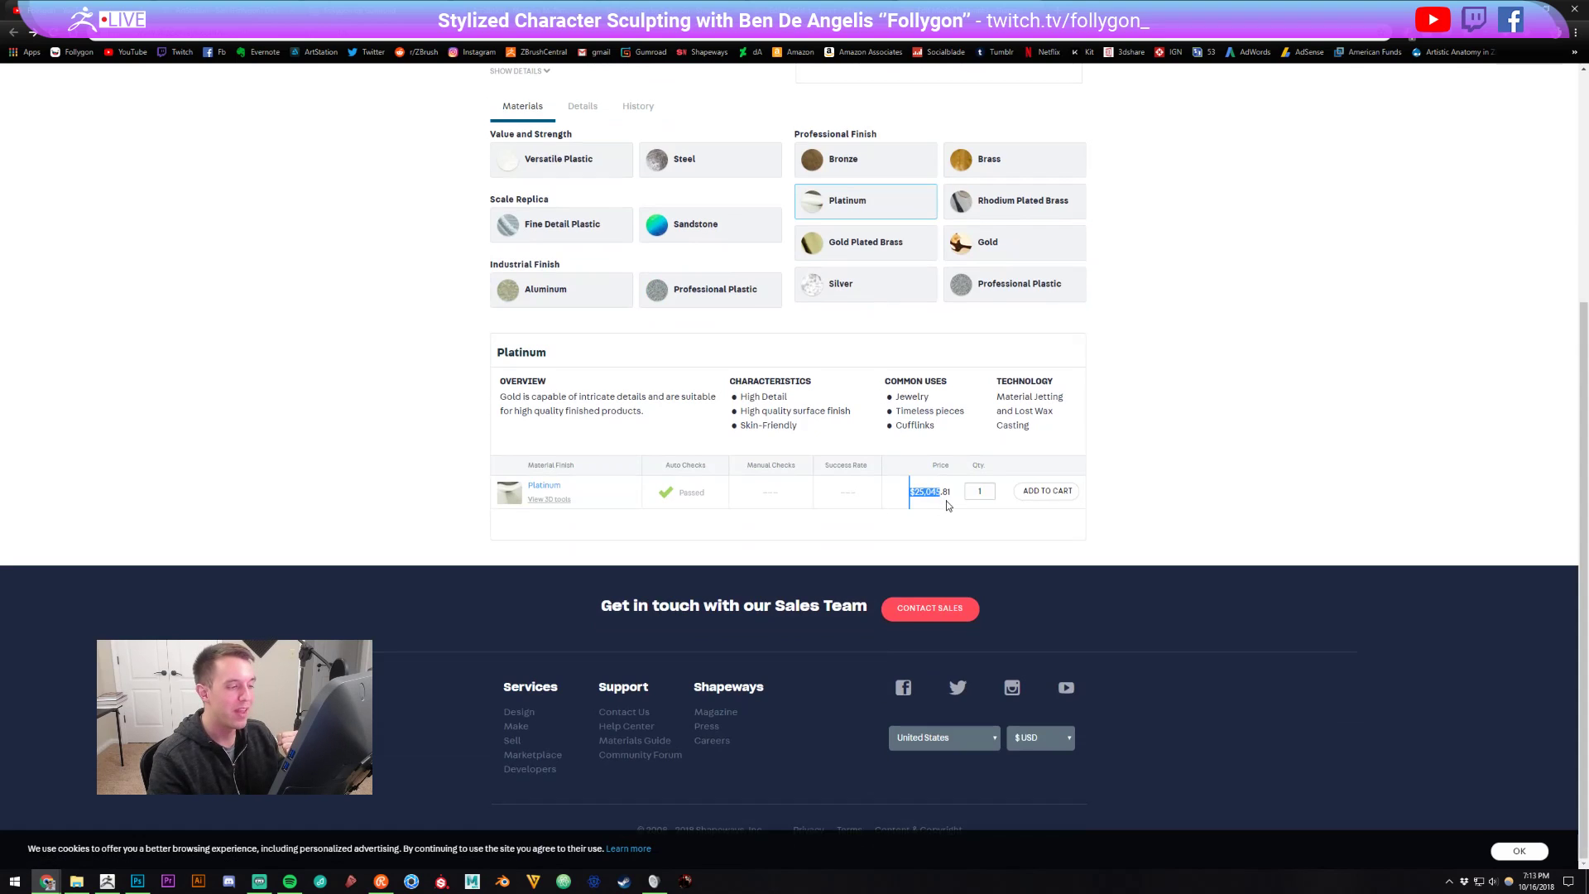
left_click(948, 488)
left_click(869, 294)
scroll(1015, 205, "down", 2)
scroll(1017, 299, "up", 2)
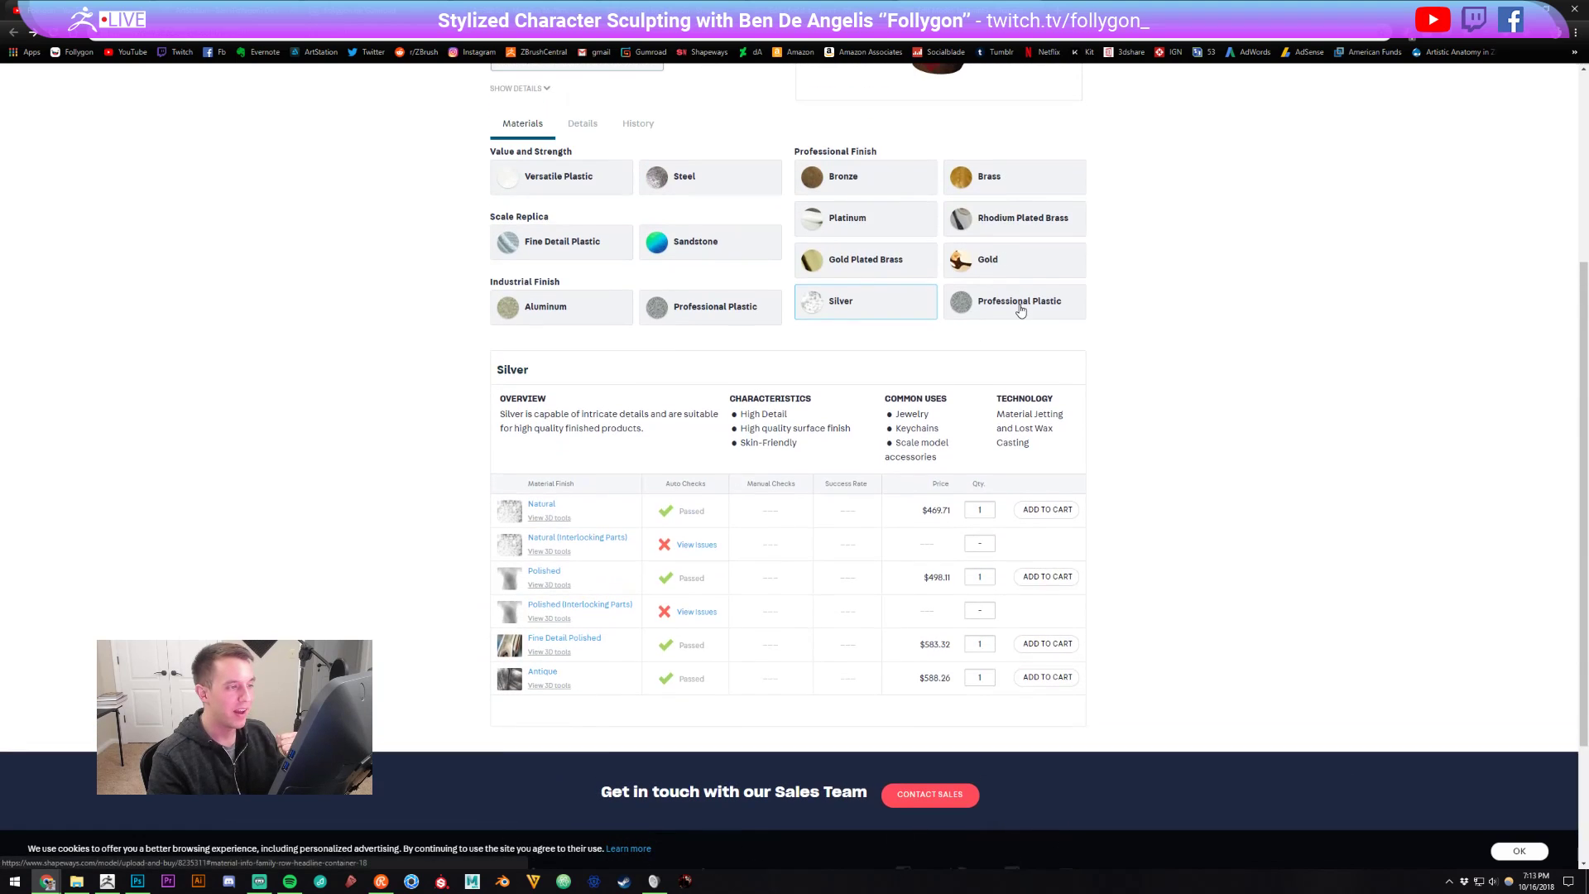
- Check the print's prices and auto checks in Brass and Rhodium Plated Brass
left_click(1004, 213)
left_click(1012, 163)
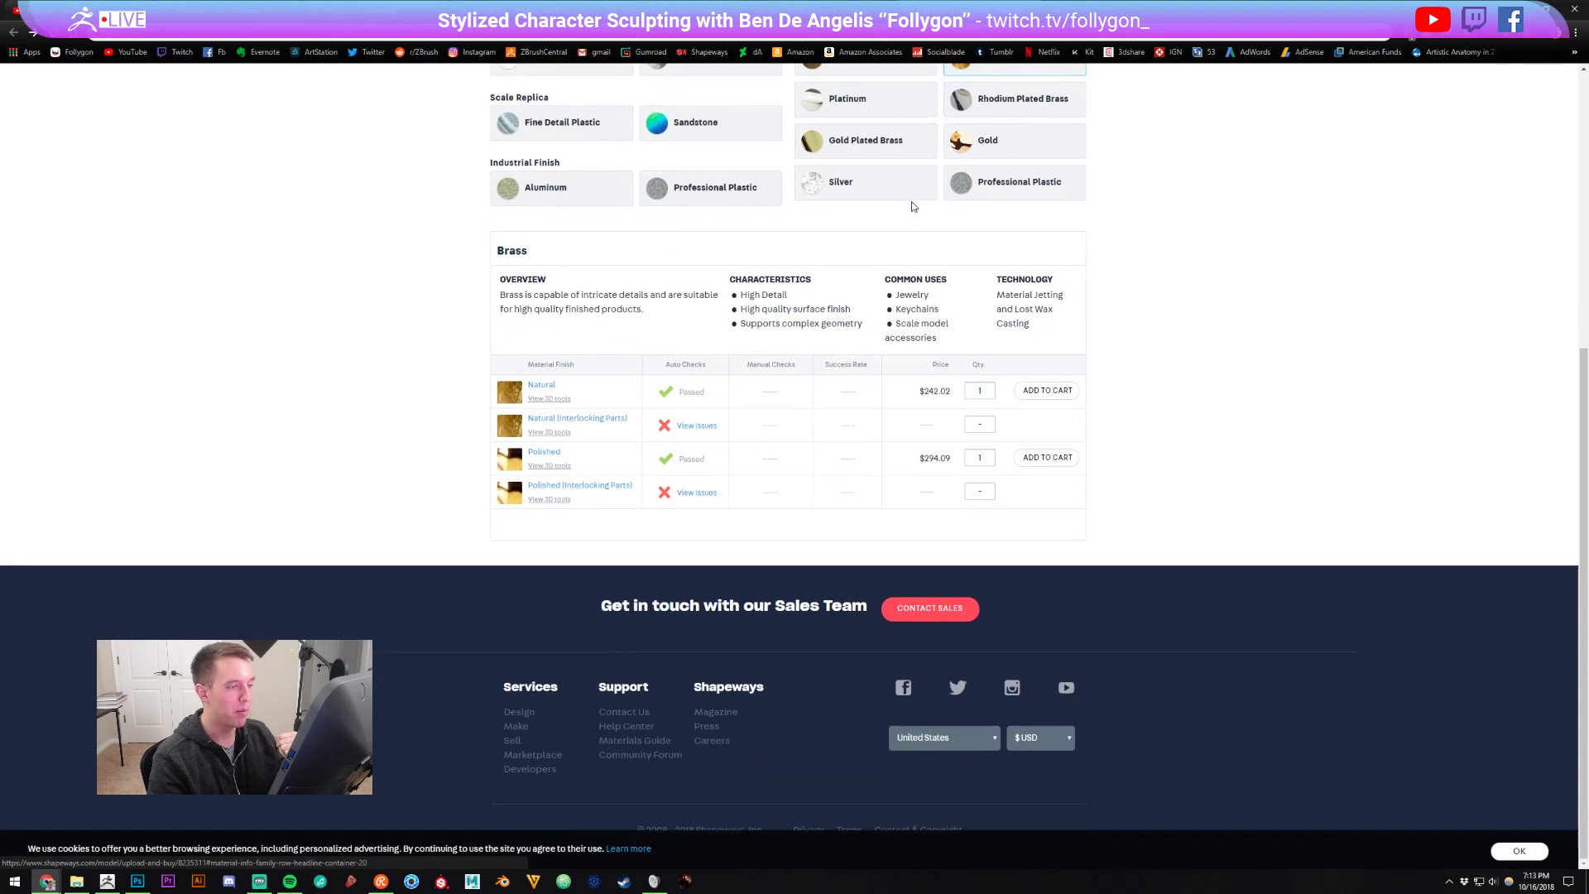
scroll(911, 201, "up", 2)
left_click(870, 172)
left_click(988, 139)
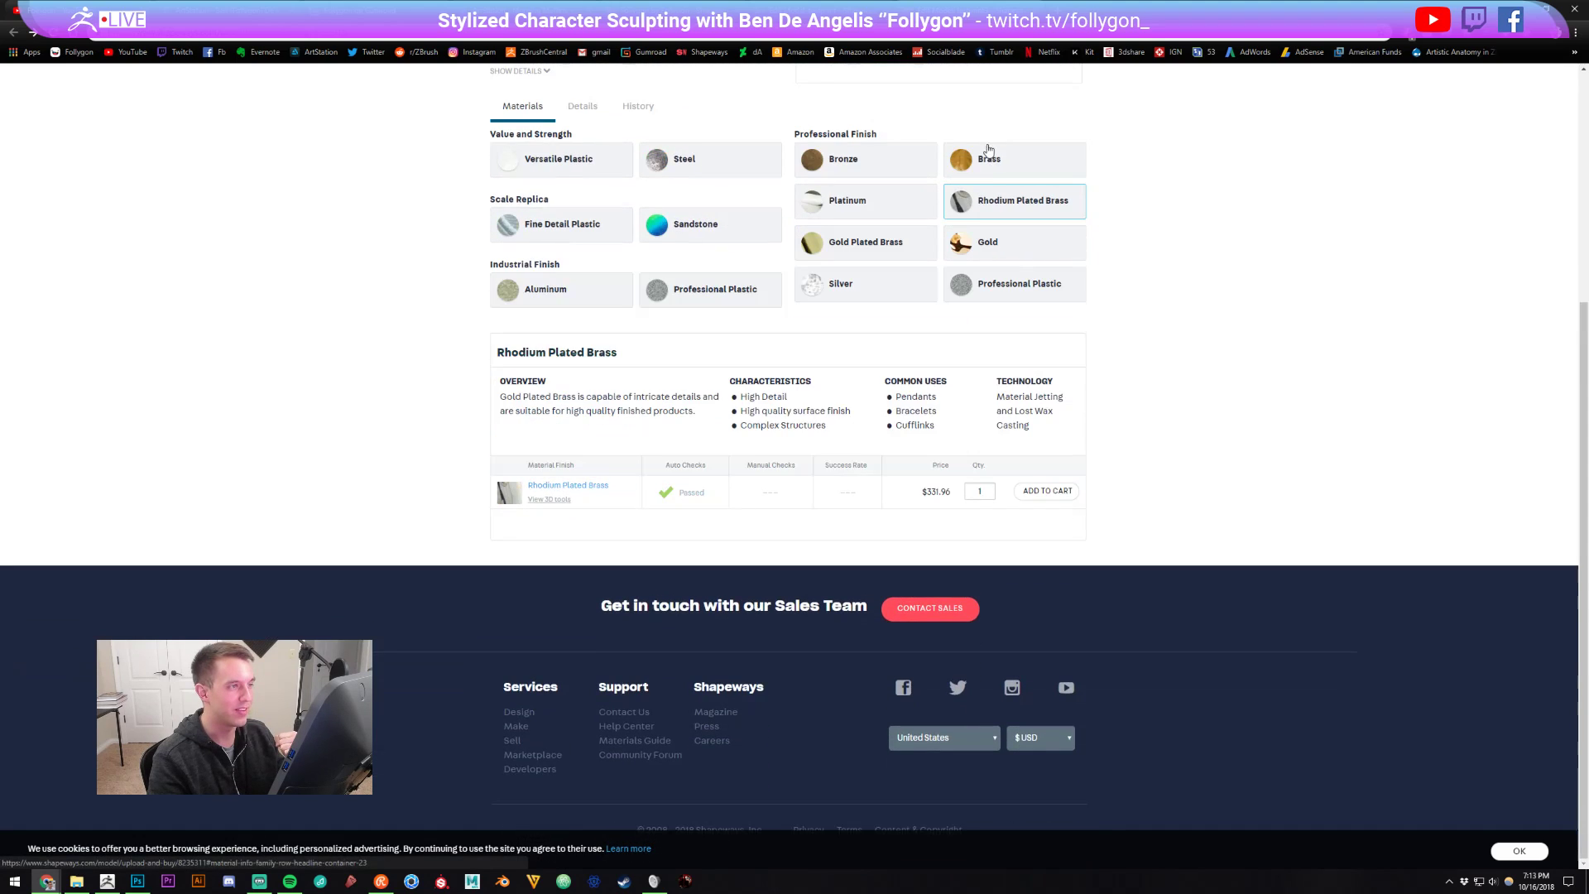
- Compare the Gold and Platinum prices again and return to the Sandstone material
left_click(1009, 240)
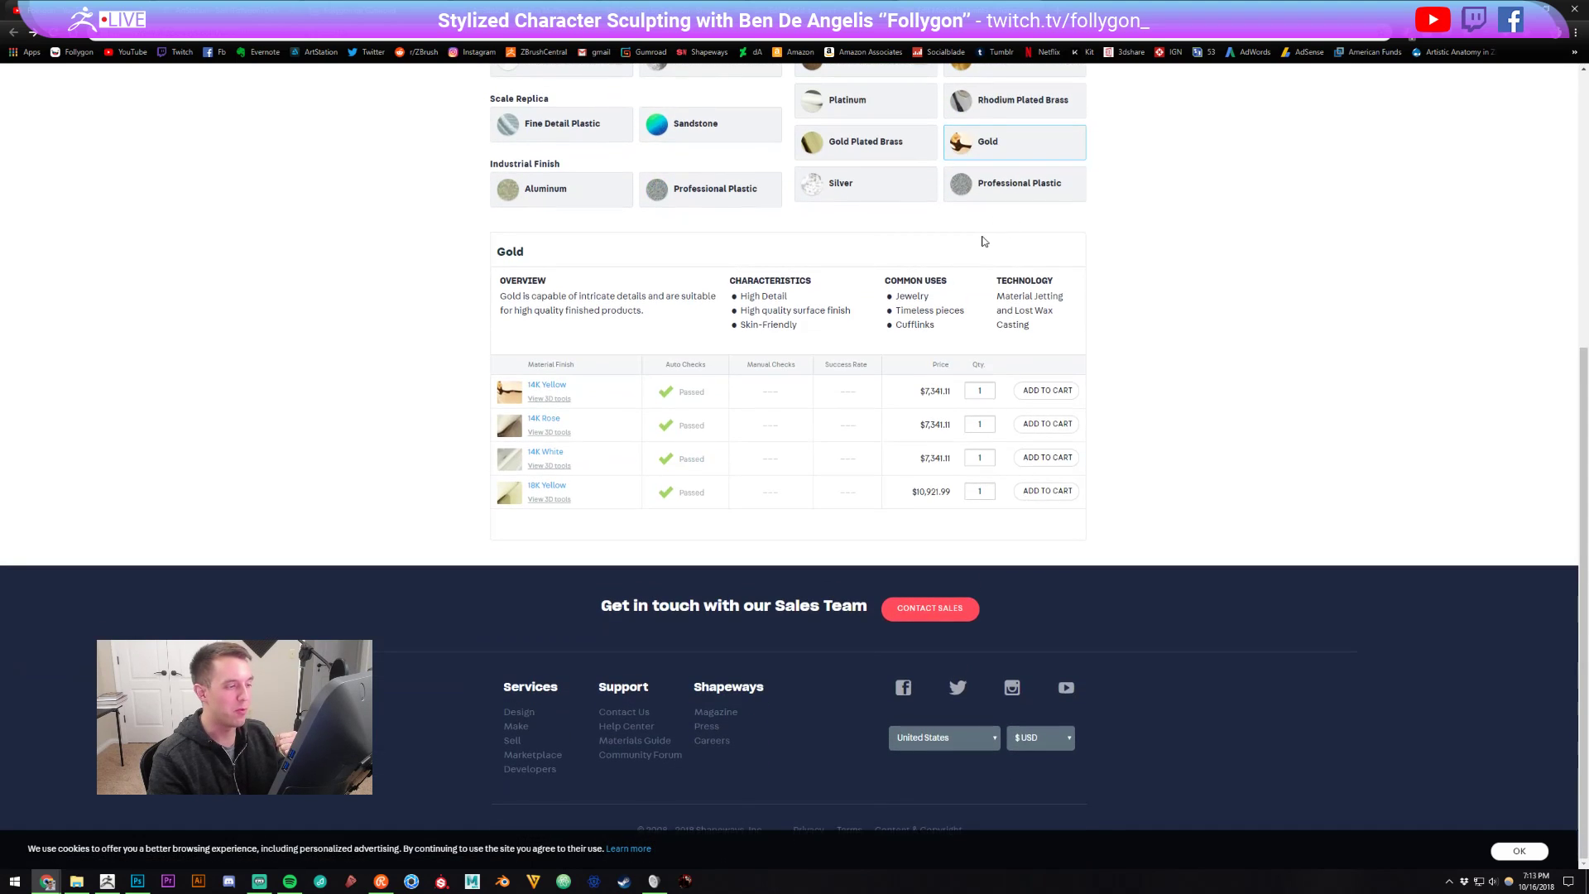
scroll(981, 244, "up", 1)
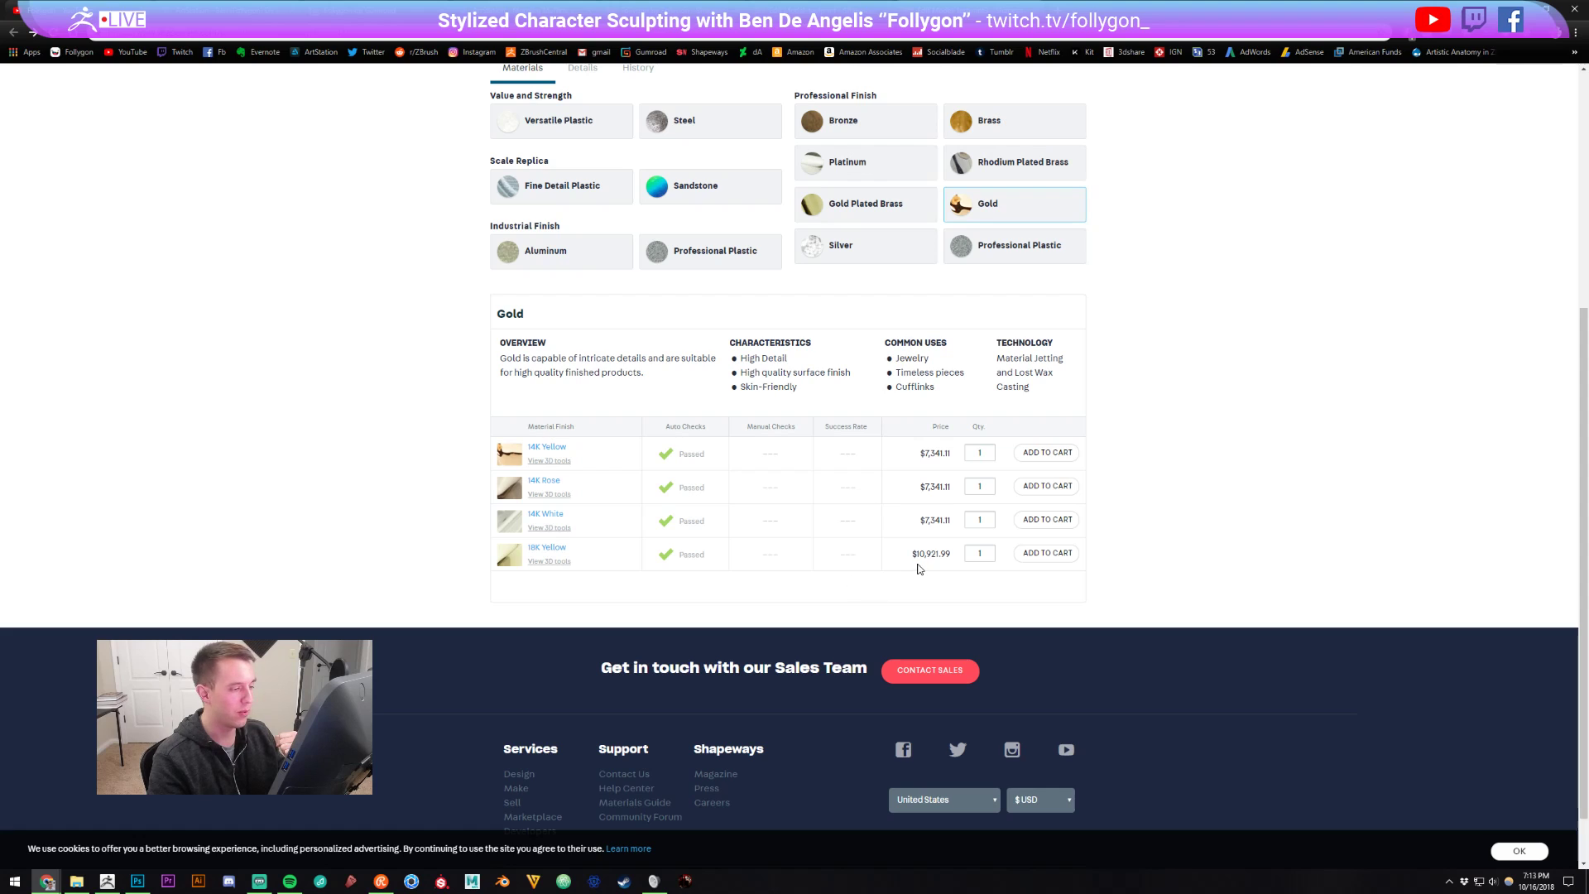
left_click(904, 164)
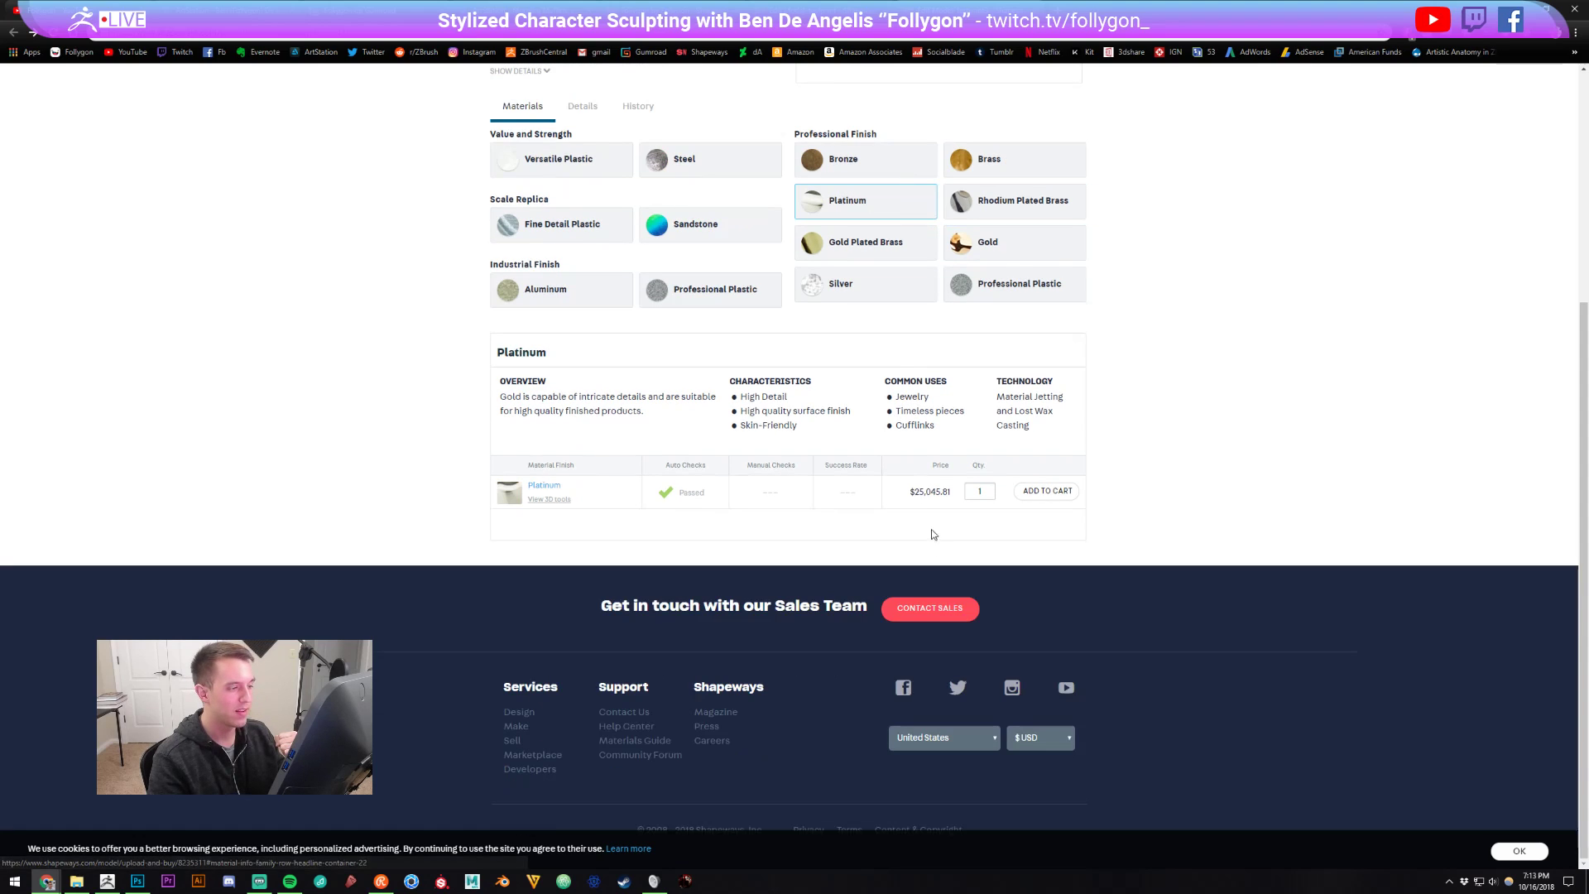
left_click(700, 226)
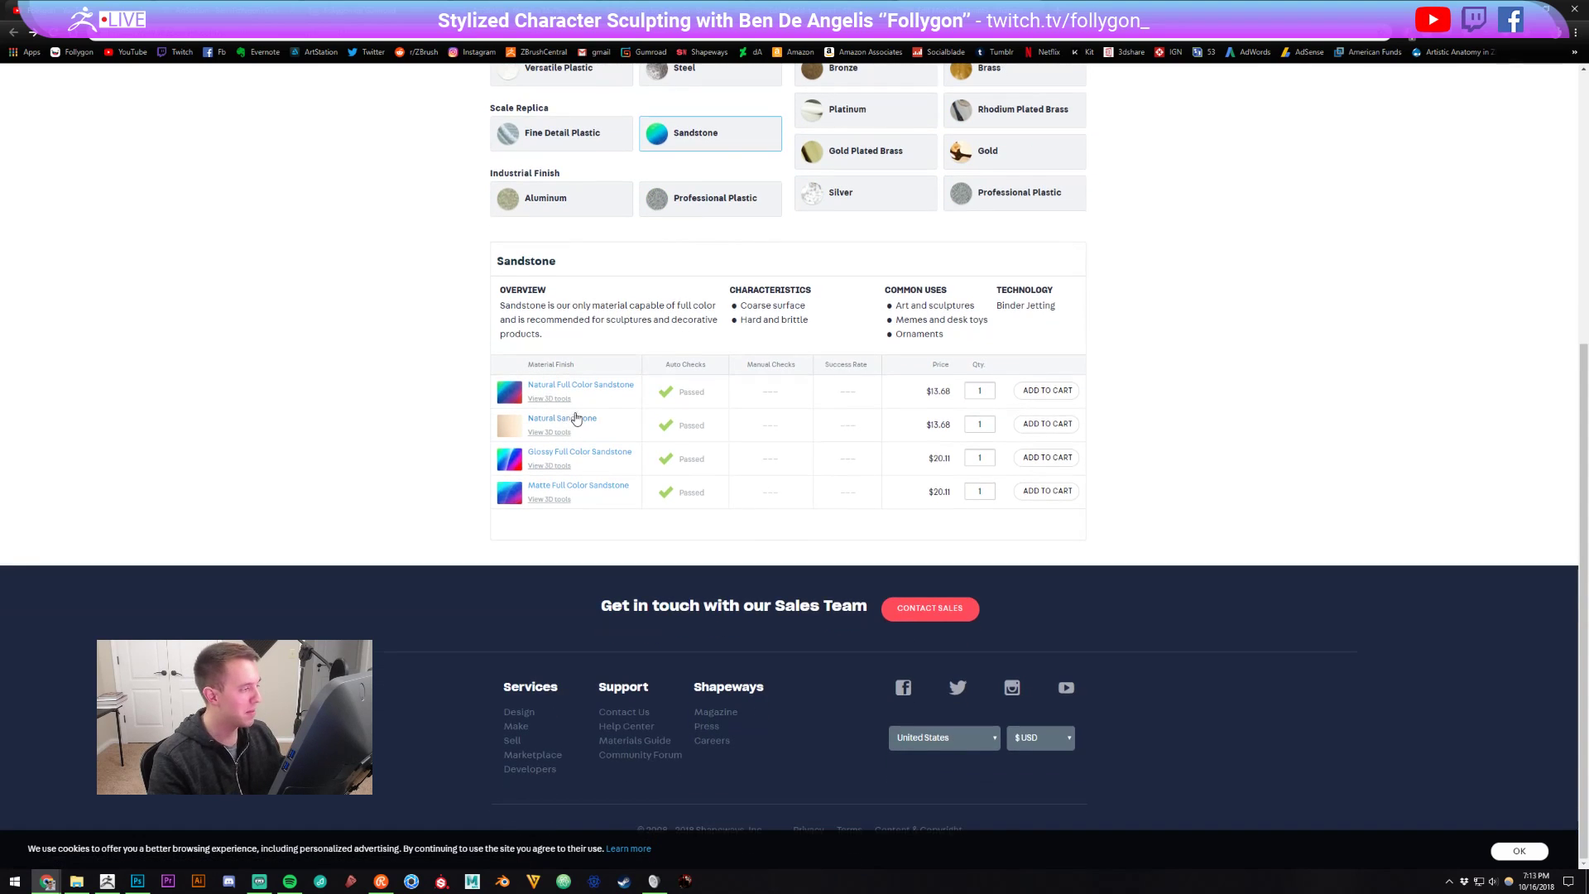
- Switch to ZBrush, view the SpongeBob muffin straight from the front and collapse the 3D Print Hub settings
left_click(107, 881)
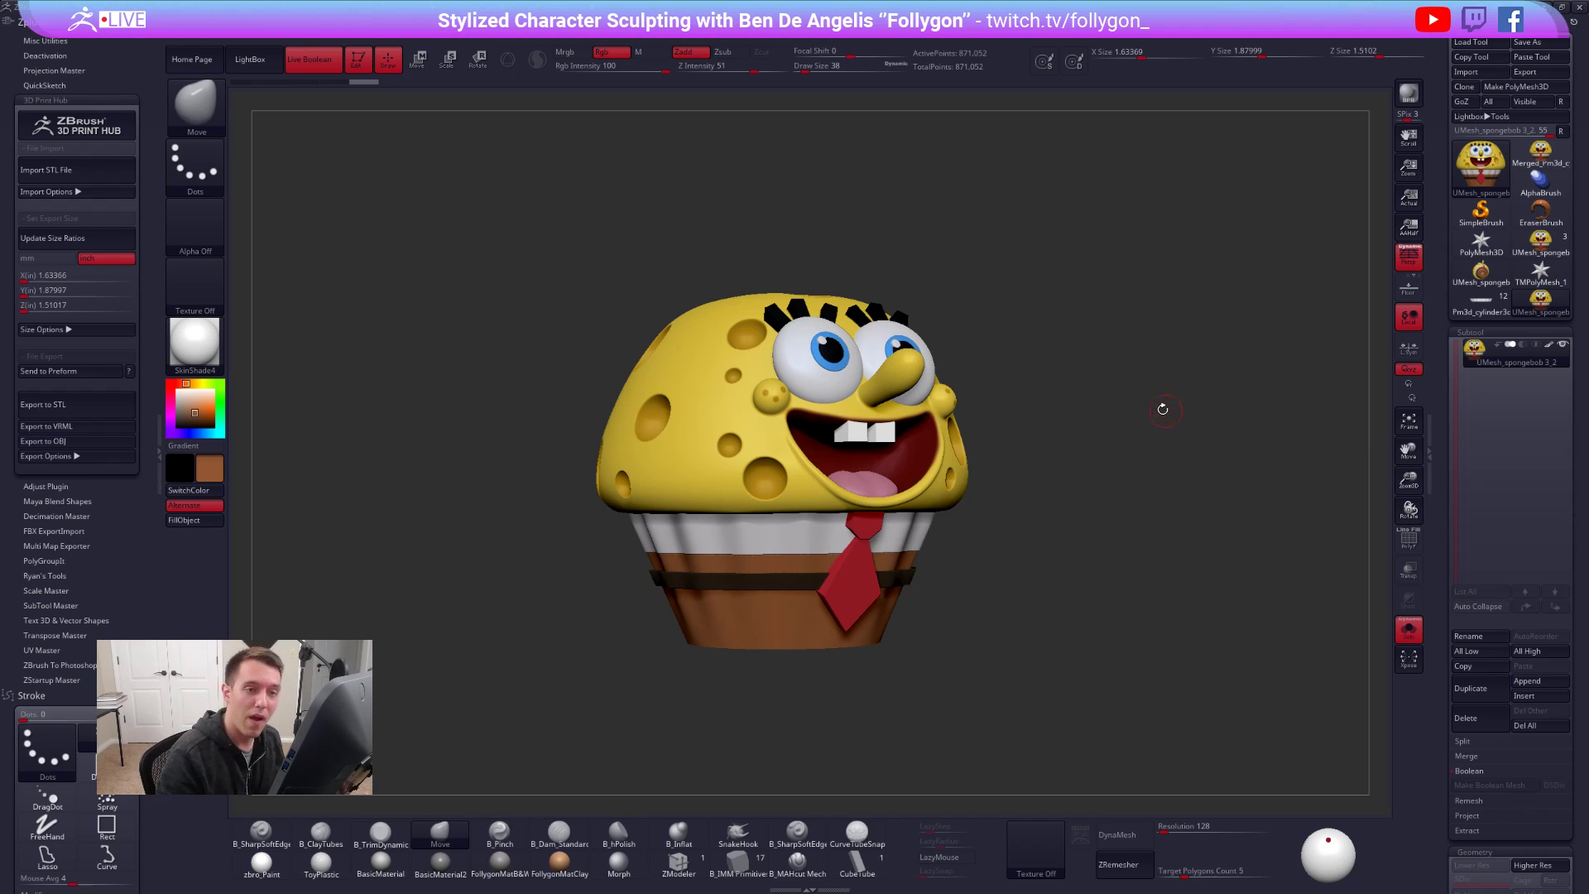
left_click_drag(1145, 401, 1146, 400, "shift")
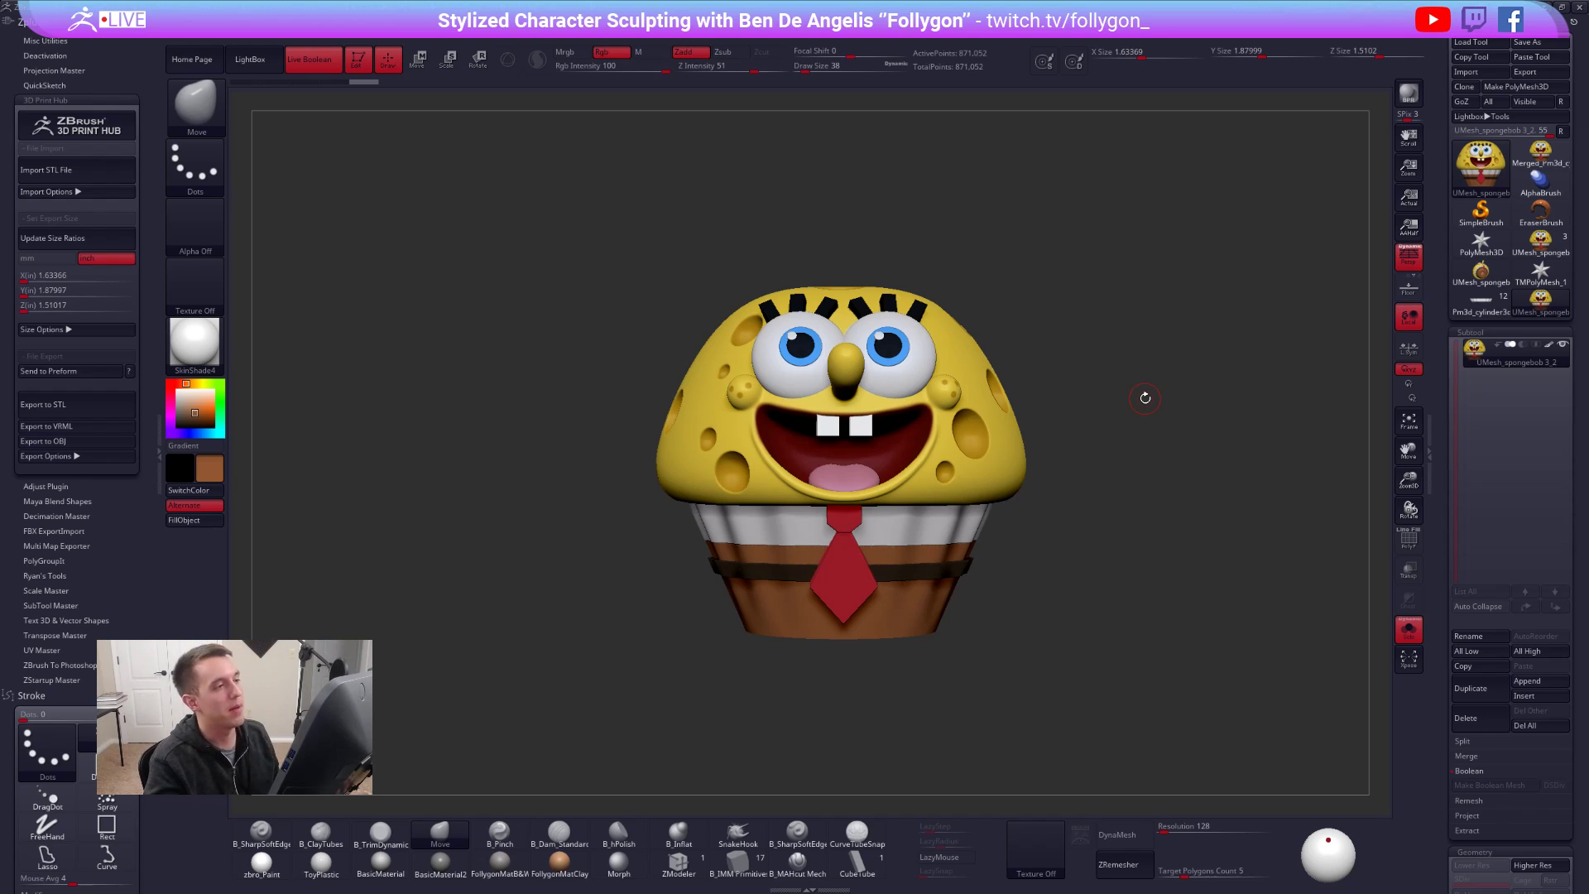
left_click_drag(1071, 405, 1093, 407, "alt")
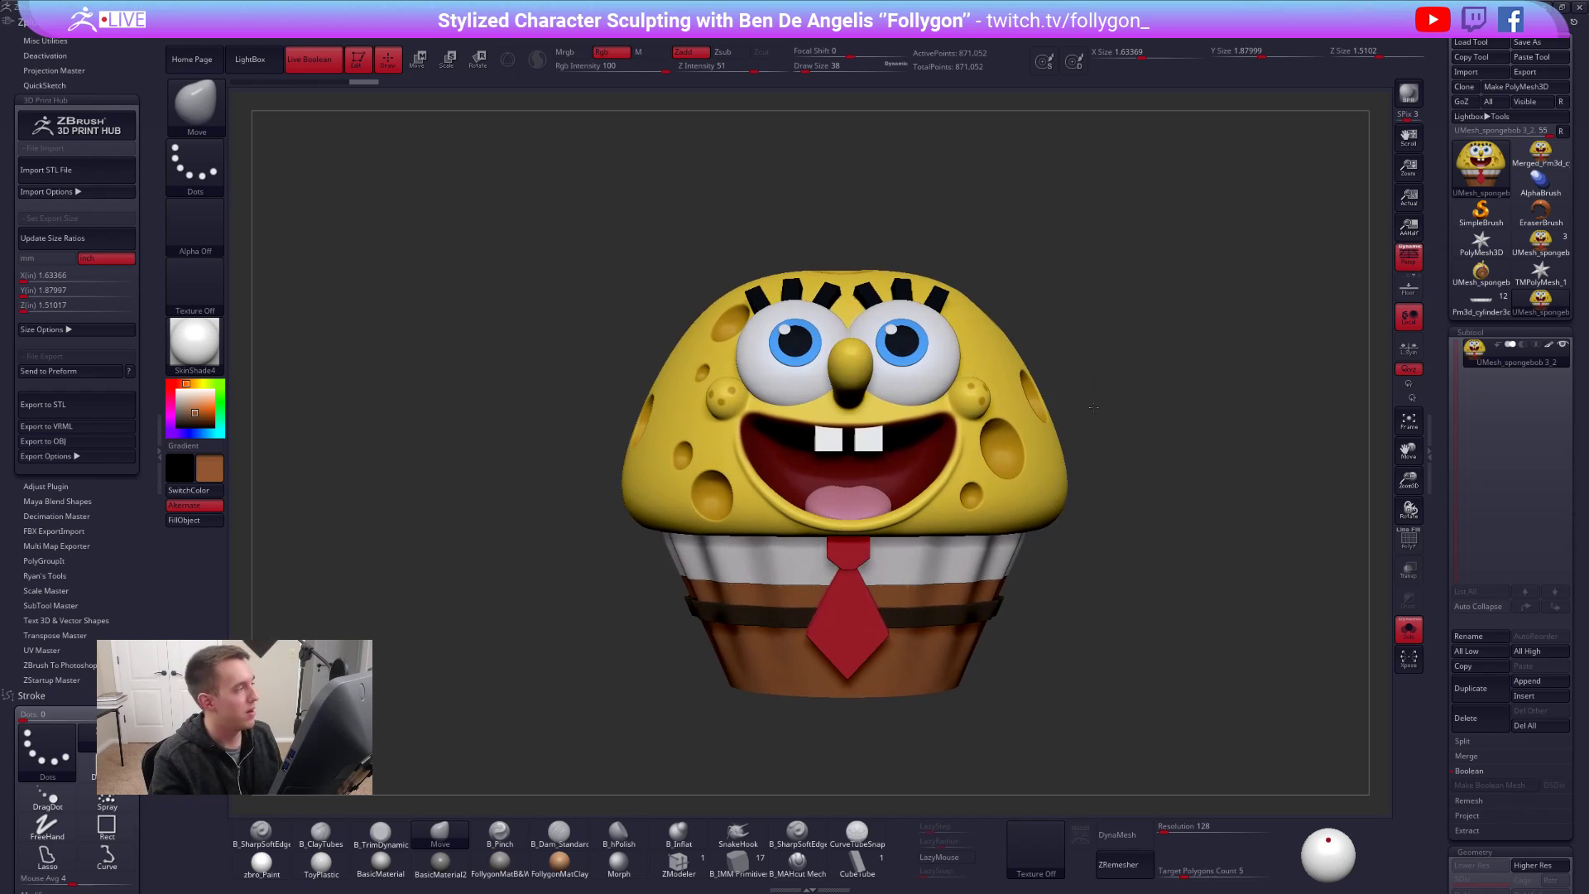
left_click(50, 101)
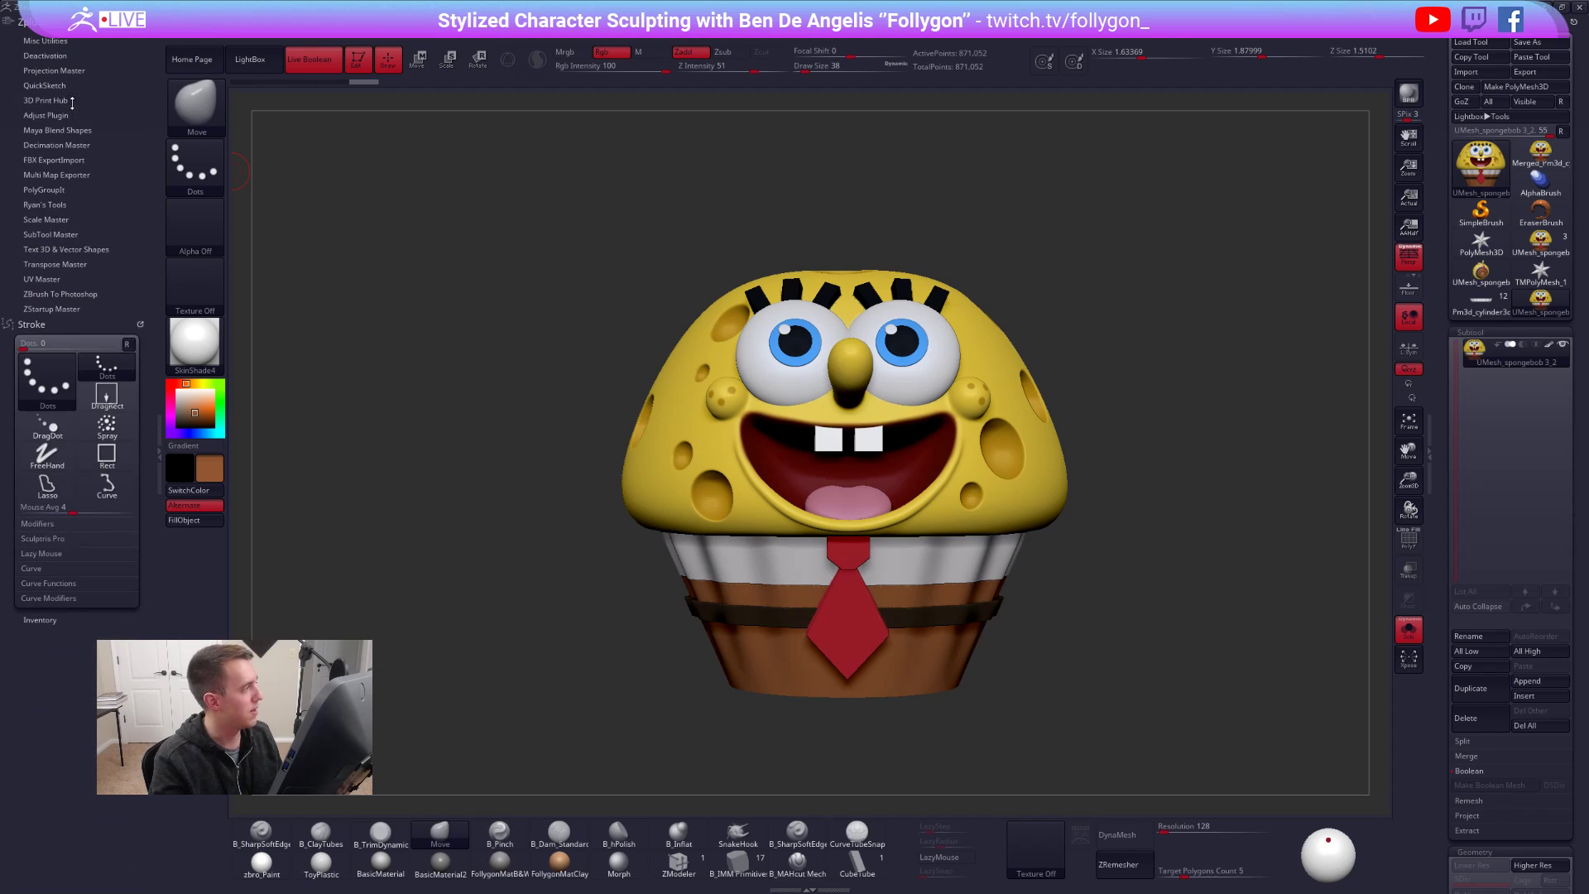
- Switch to File Explorer and go from the 3D Printing folder up to its parent folder, 5 Spongebob
left_click(1549, 7)
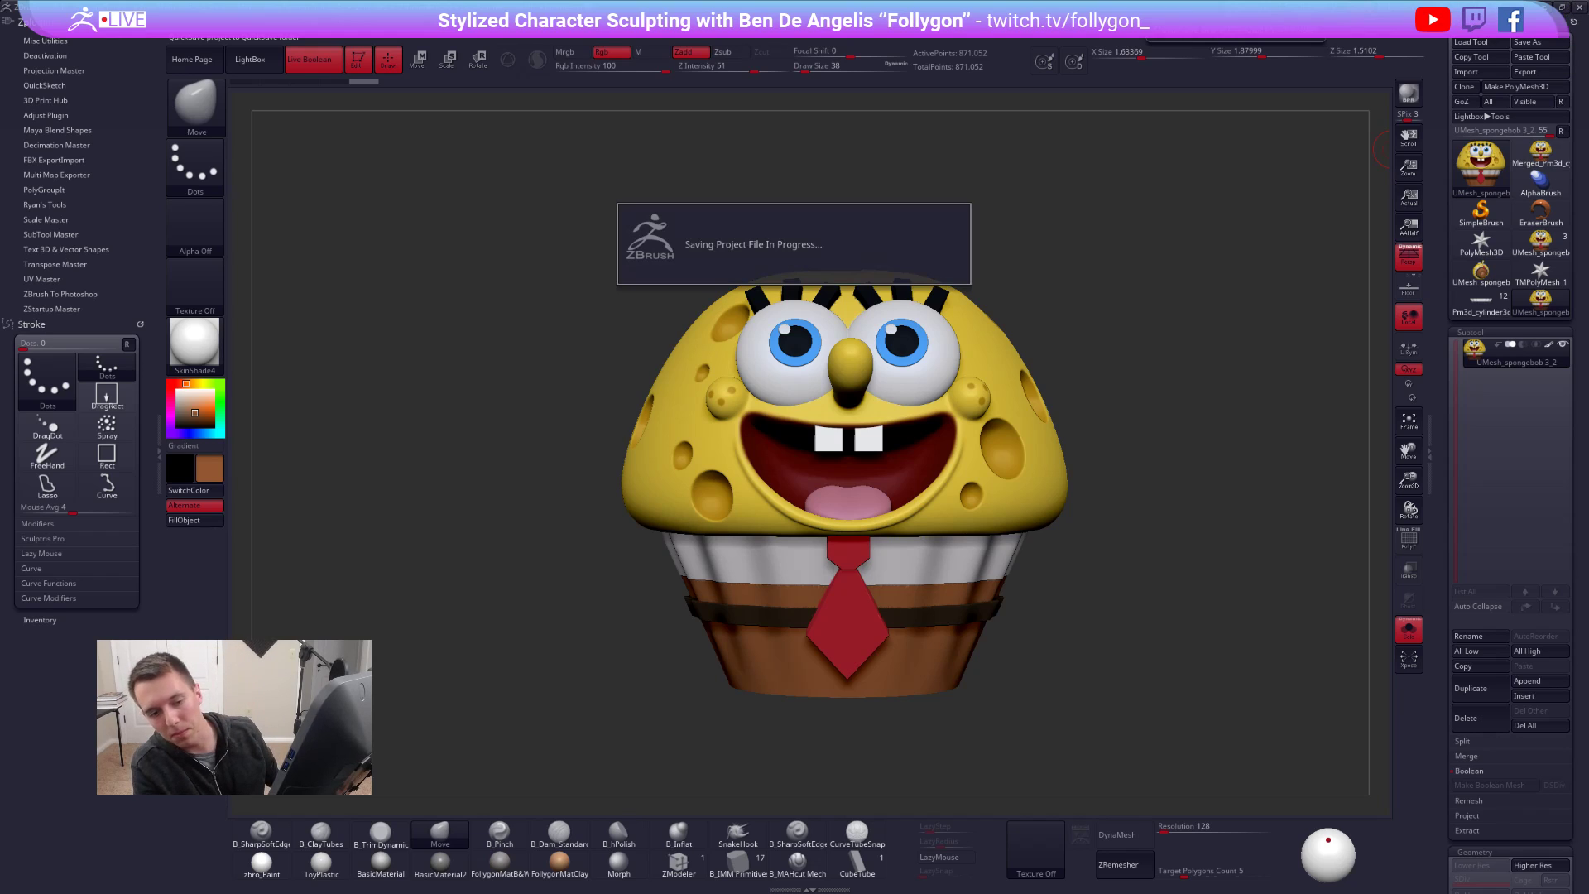
key("alt+Tab")
left_click_drag(840, 213, 935, 207)
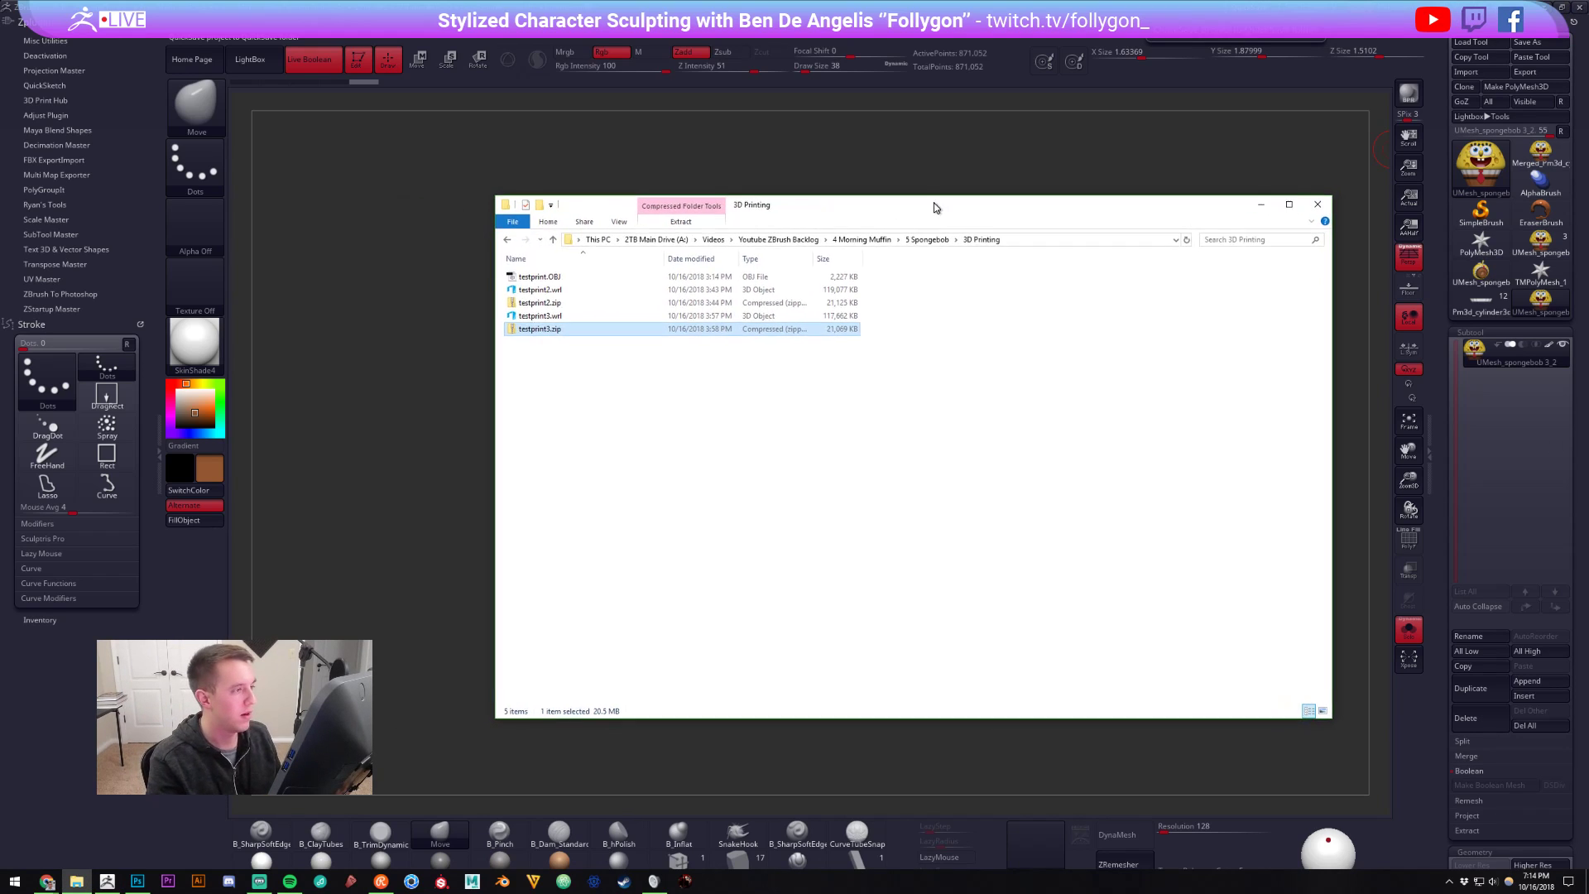
left_click(928, 238)
left_click_drag(814, 214, 857, 217)
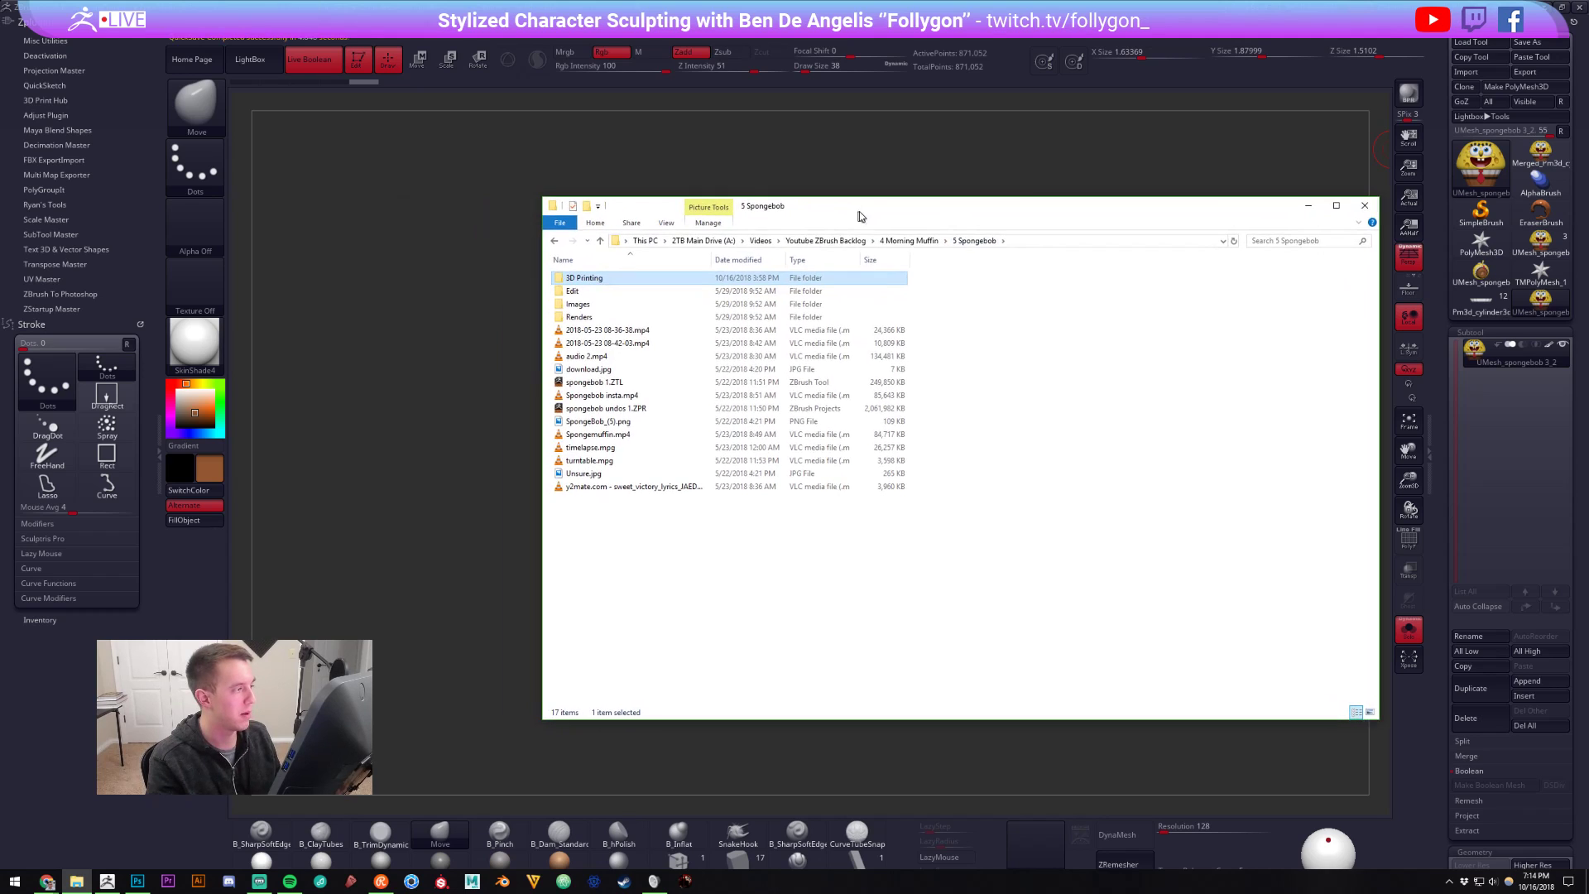
- Return to ZBrush and close it without saving the changes to the project
key("alt+Tab")
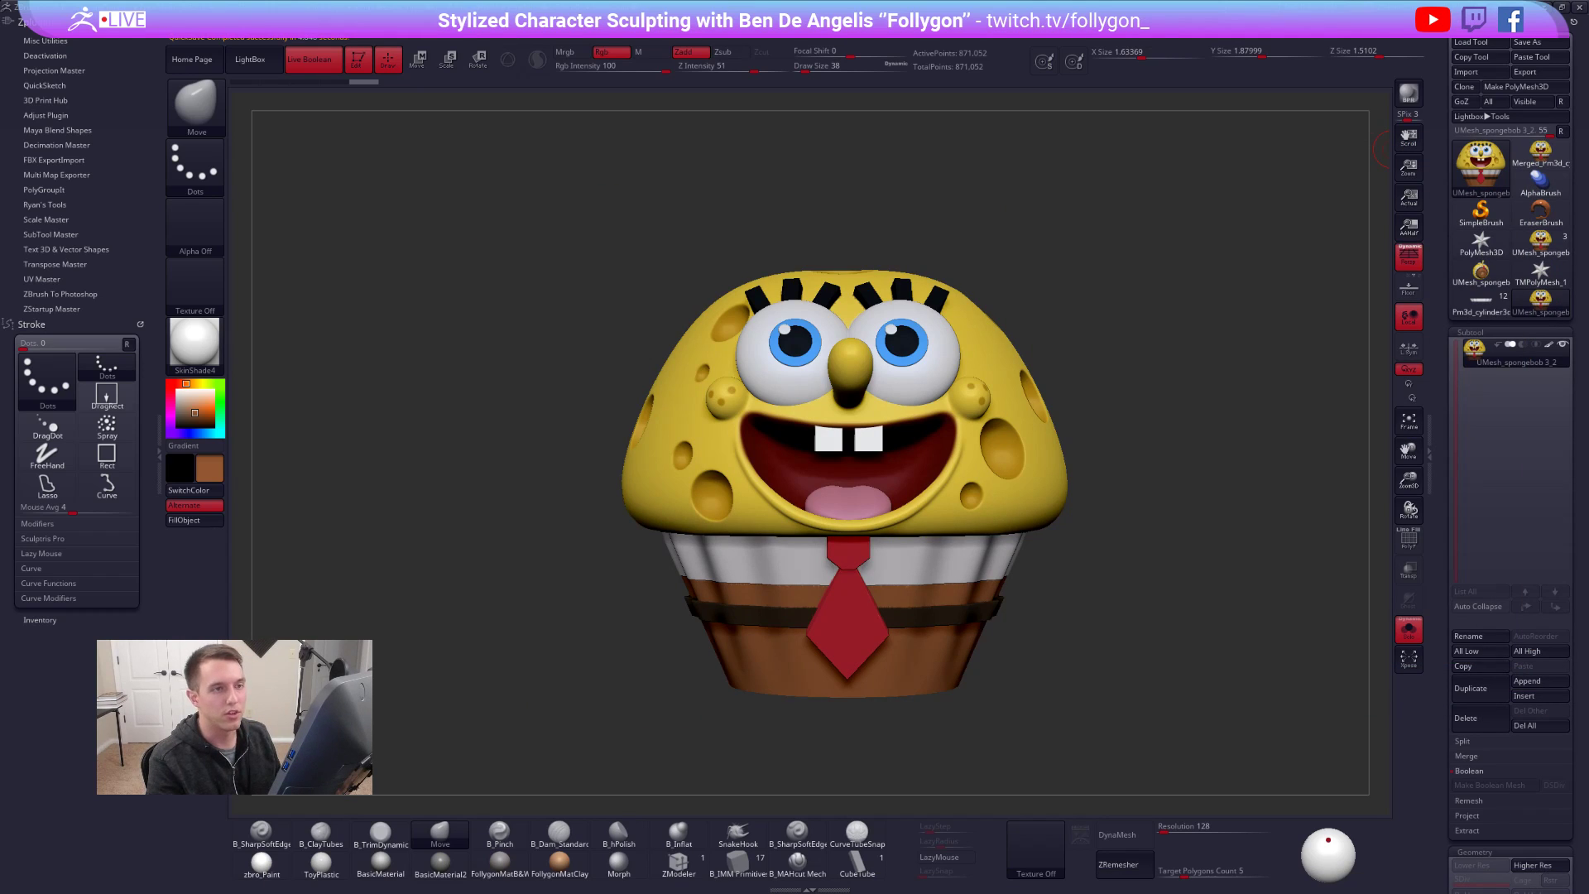
left_click(1575, 8)
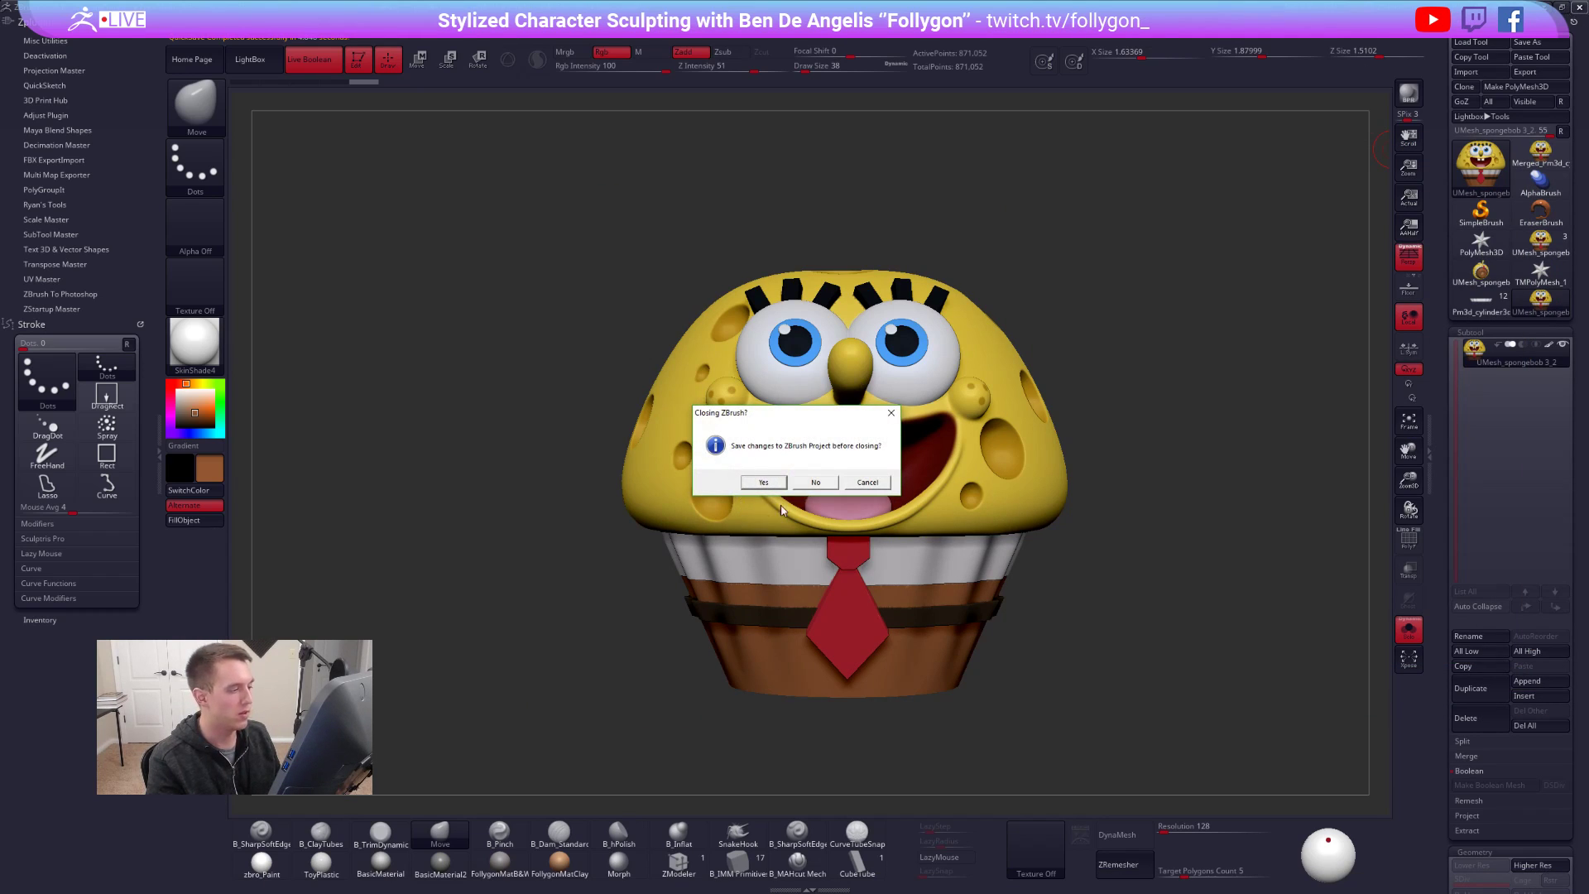
left_click(829, 491)
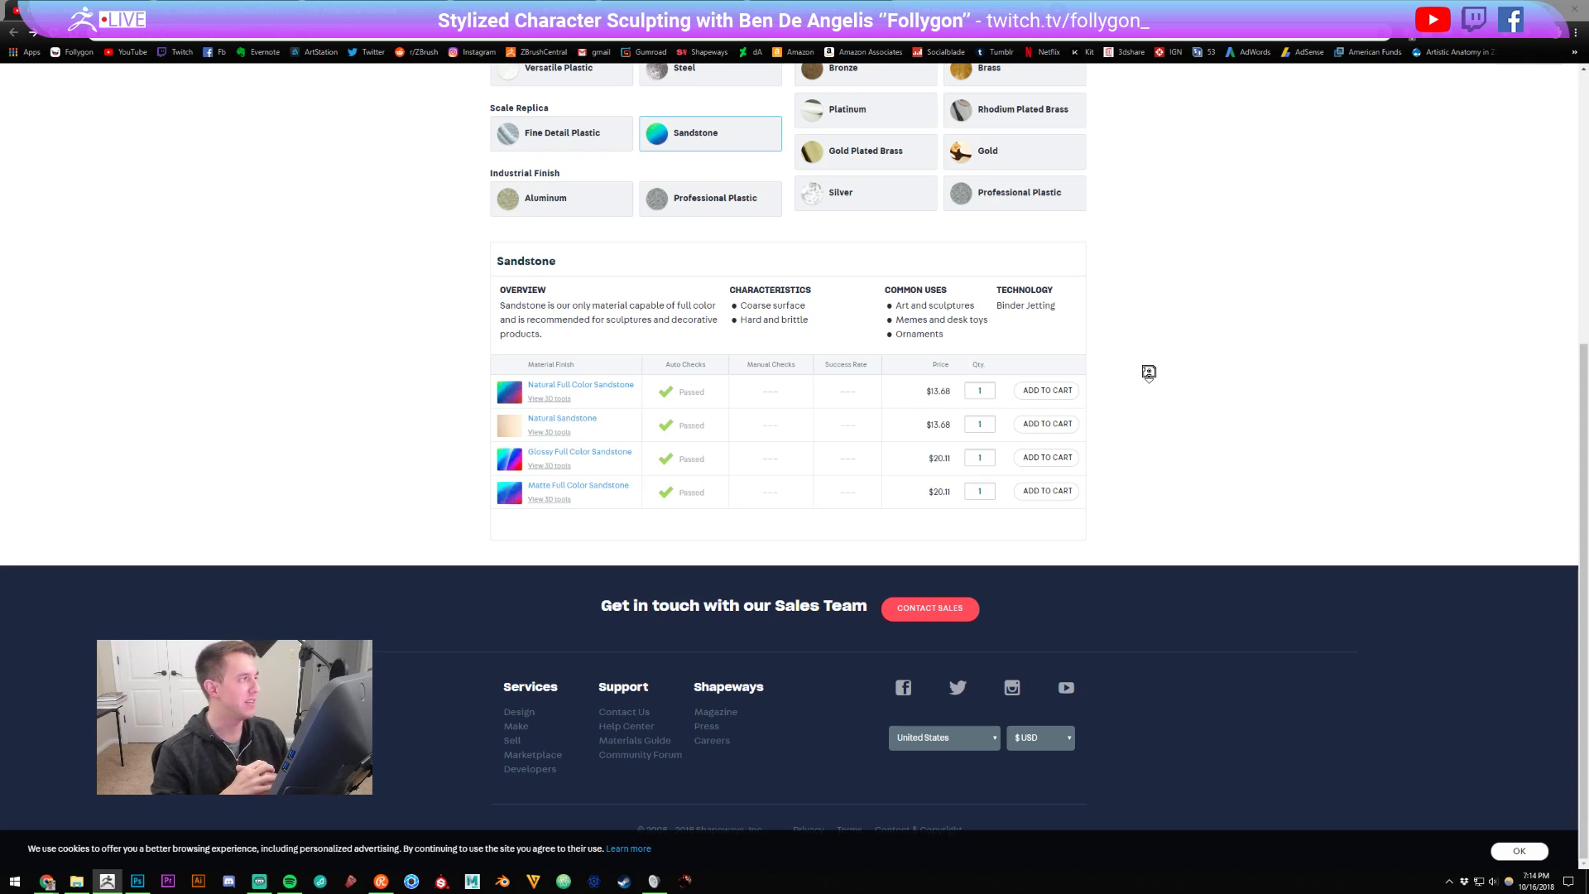
key("alt+Tab")
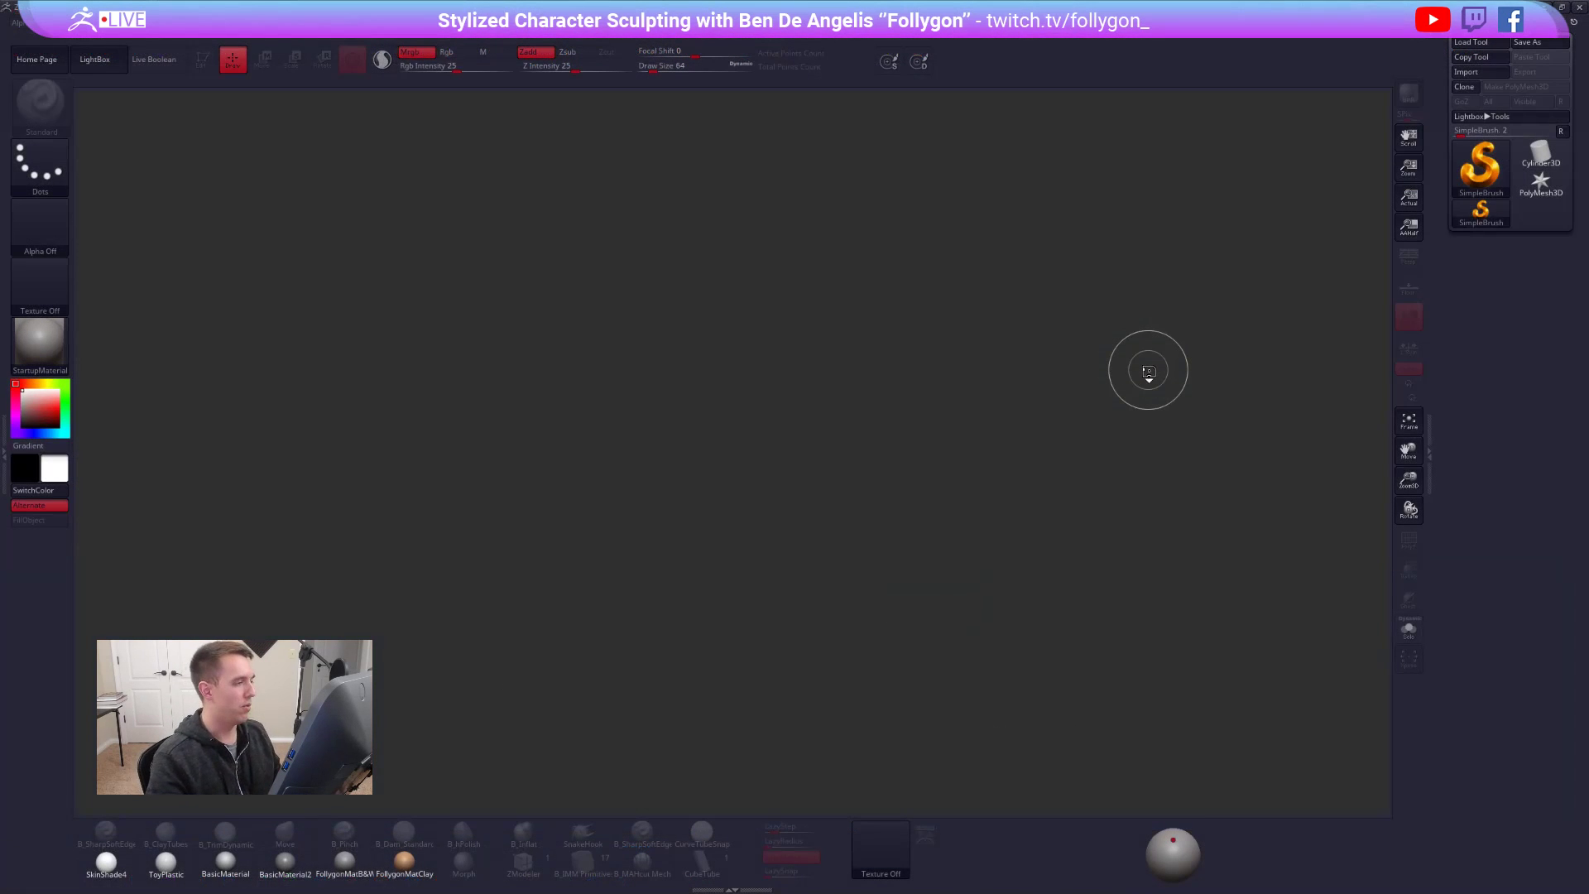
key("alt+Tab")
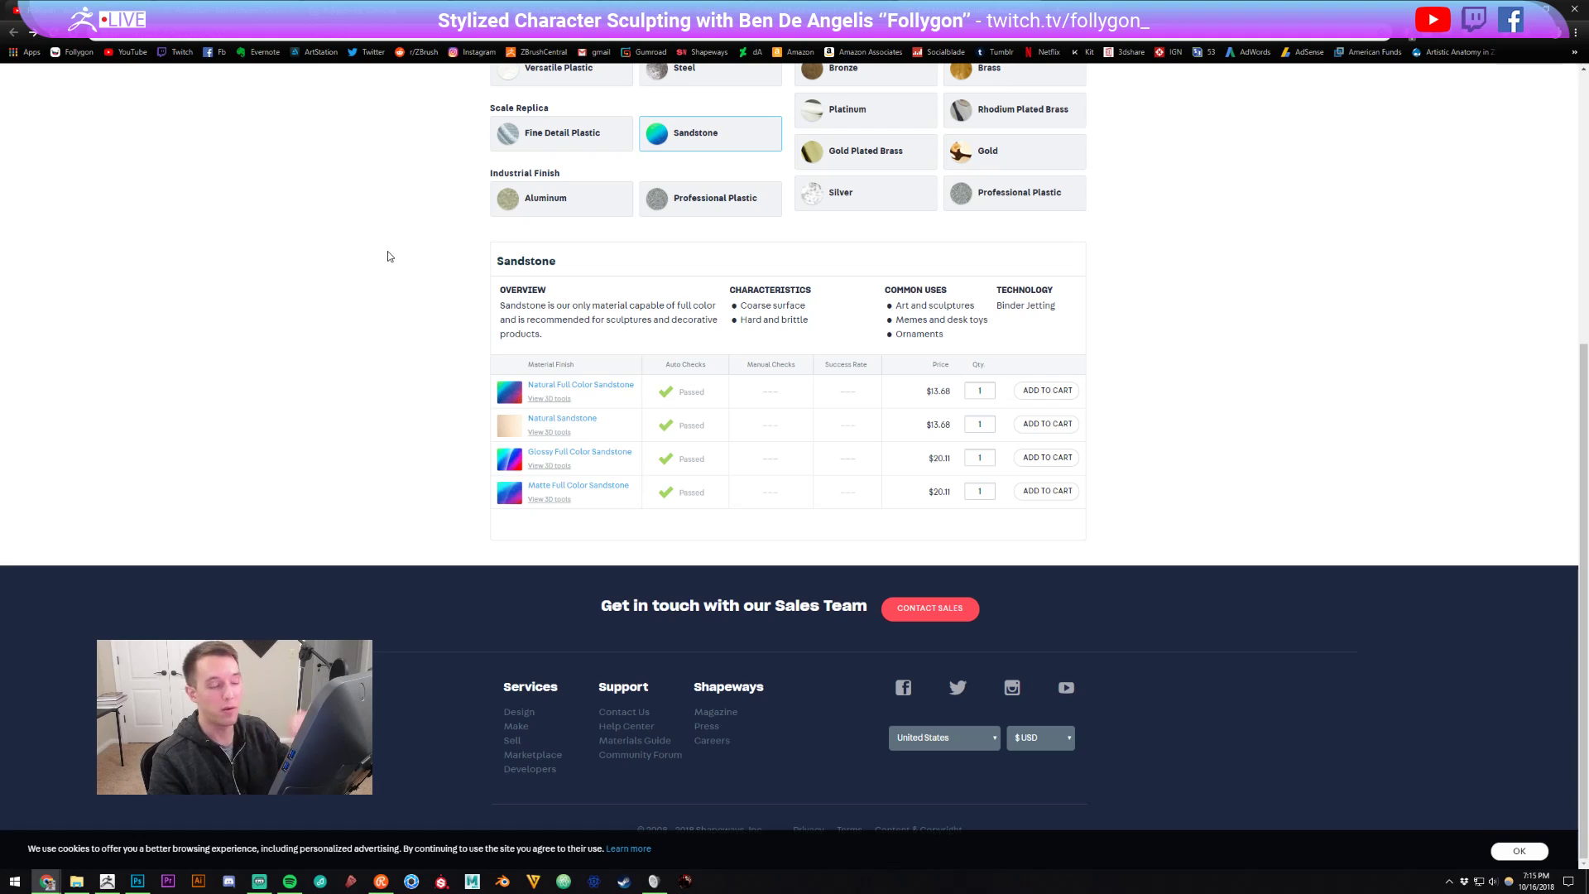
- In the Gumroad store, look at the Stylized Character Base Mesh product and its second preview image, and return to the store overview
key("ctrl+Tab")
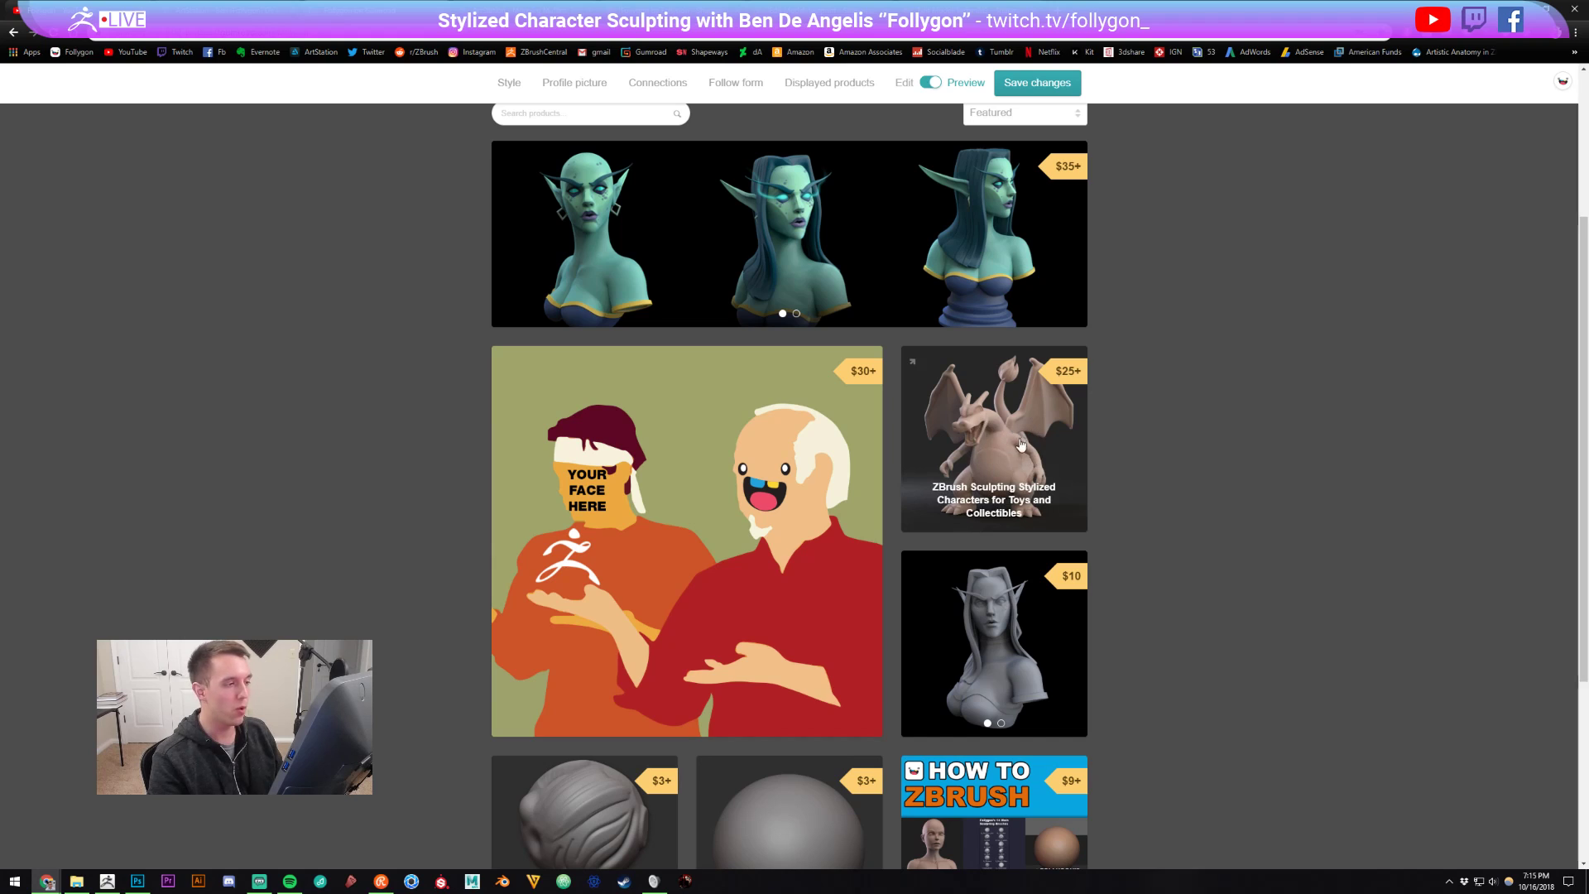
scroll(1025, 442, "down", 4)
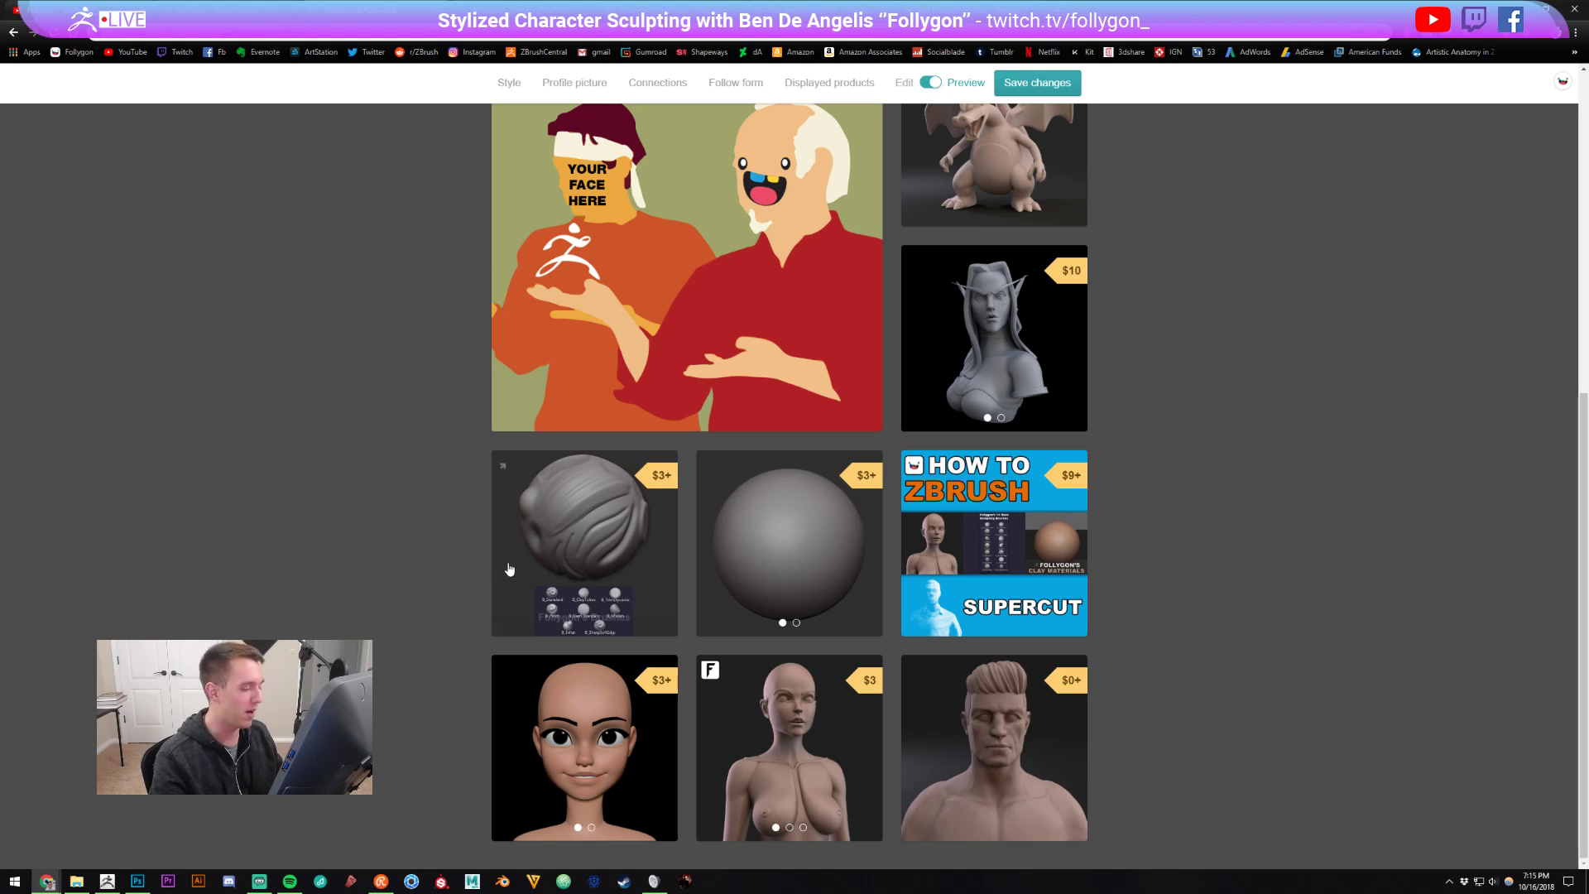
mouse_move(549, 674)
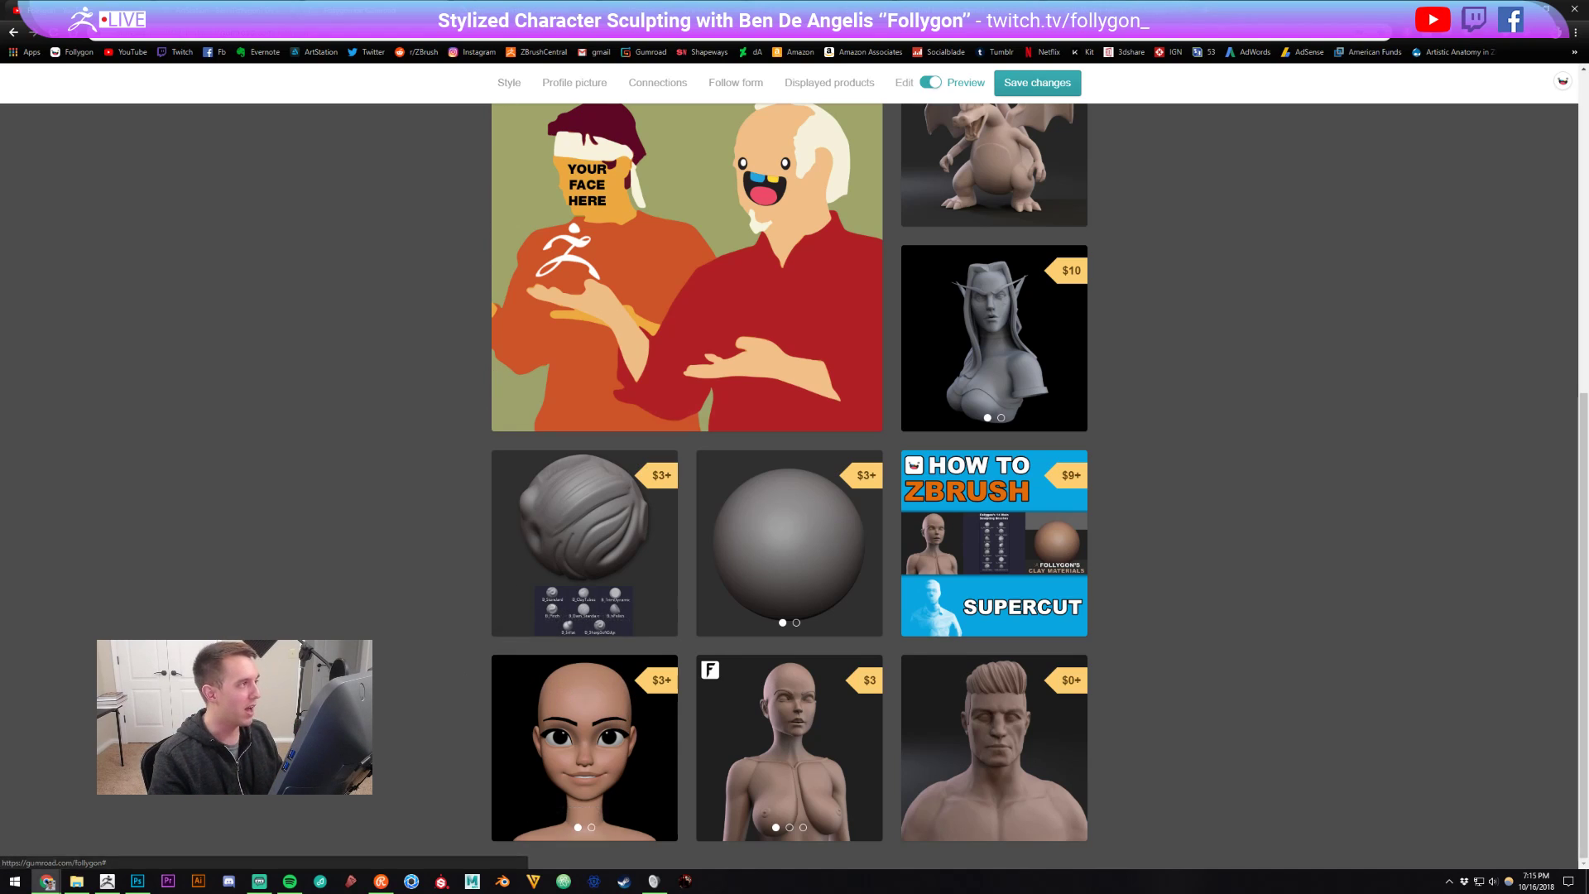
left_click(504, 675)
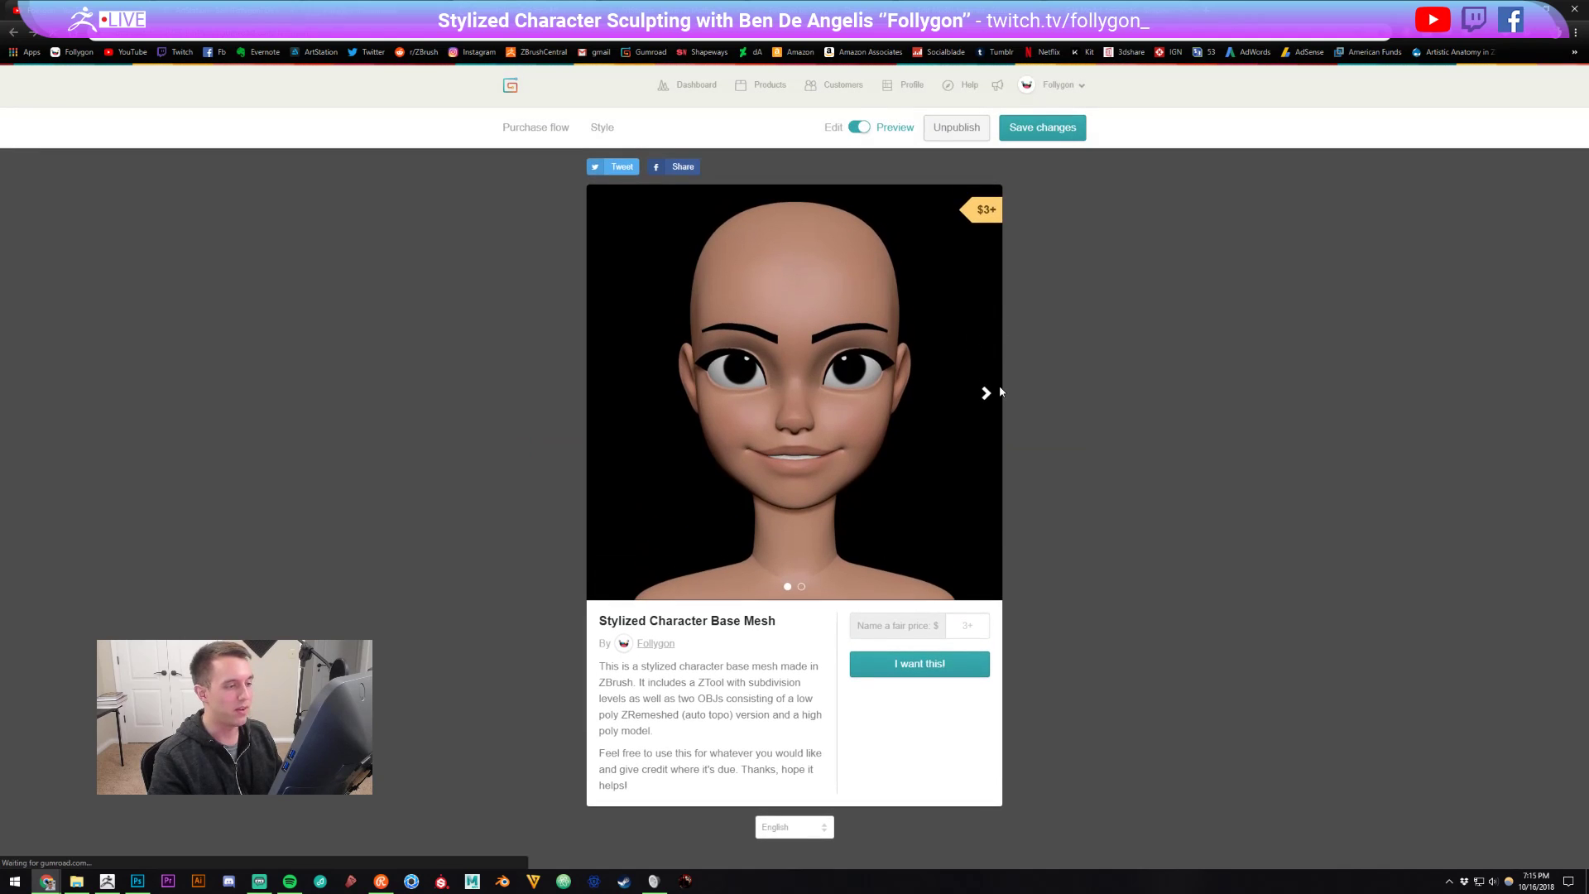
left_click(985, 394)
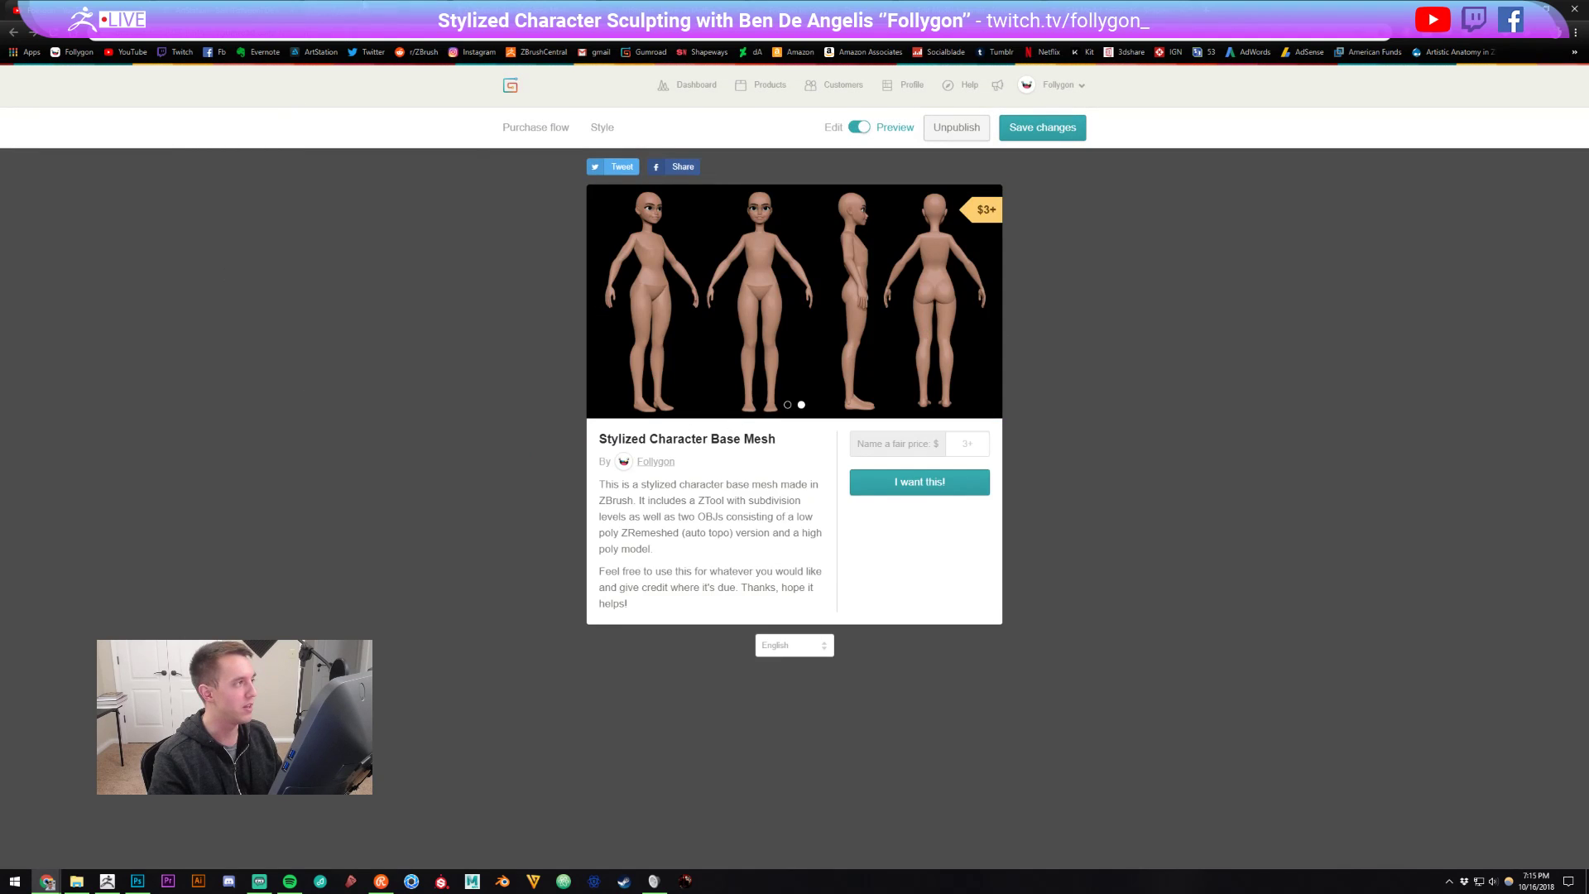
key("alt+Left")
scroll(876, 383, "up", 4)
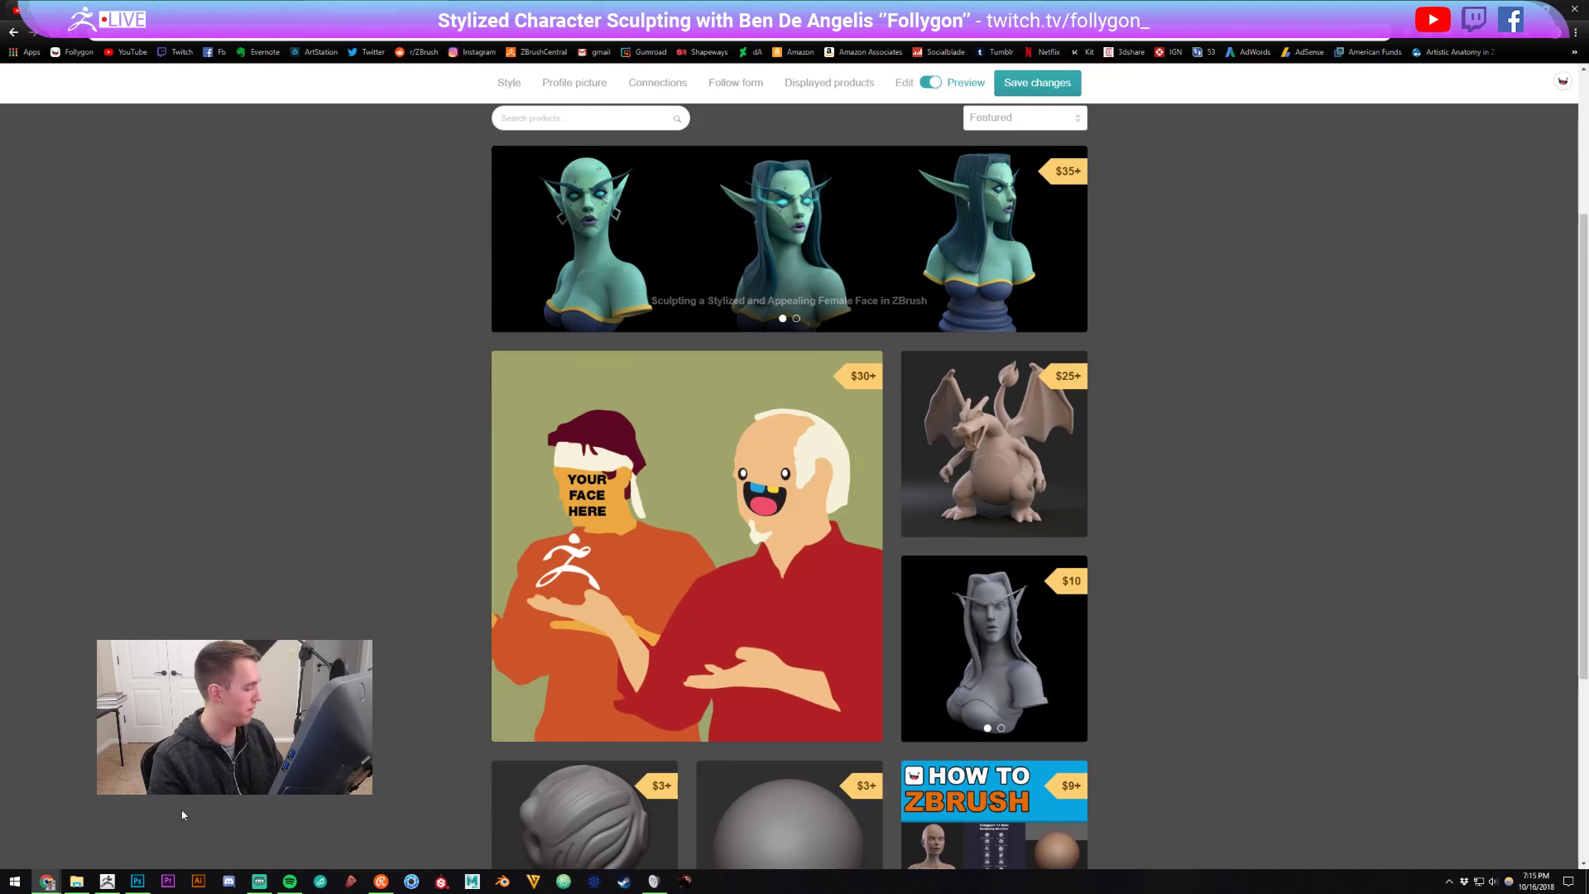
- Switch to ZBrush with the multi-part SpongeBob muffin loaded and set the brush draw size to 192
mouse_move(106, 884)
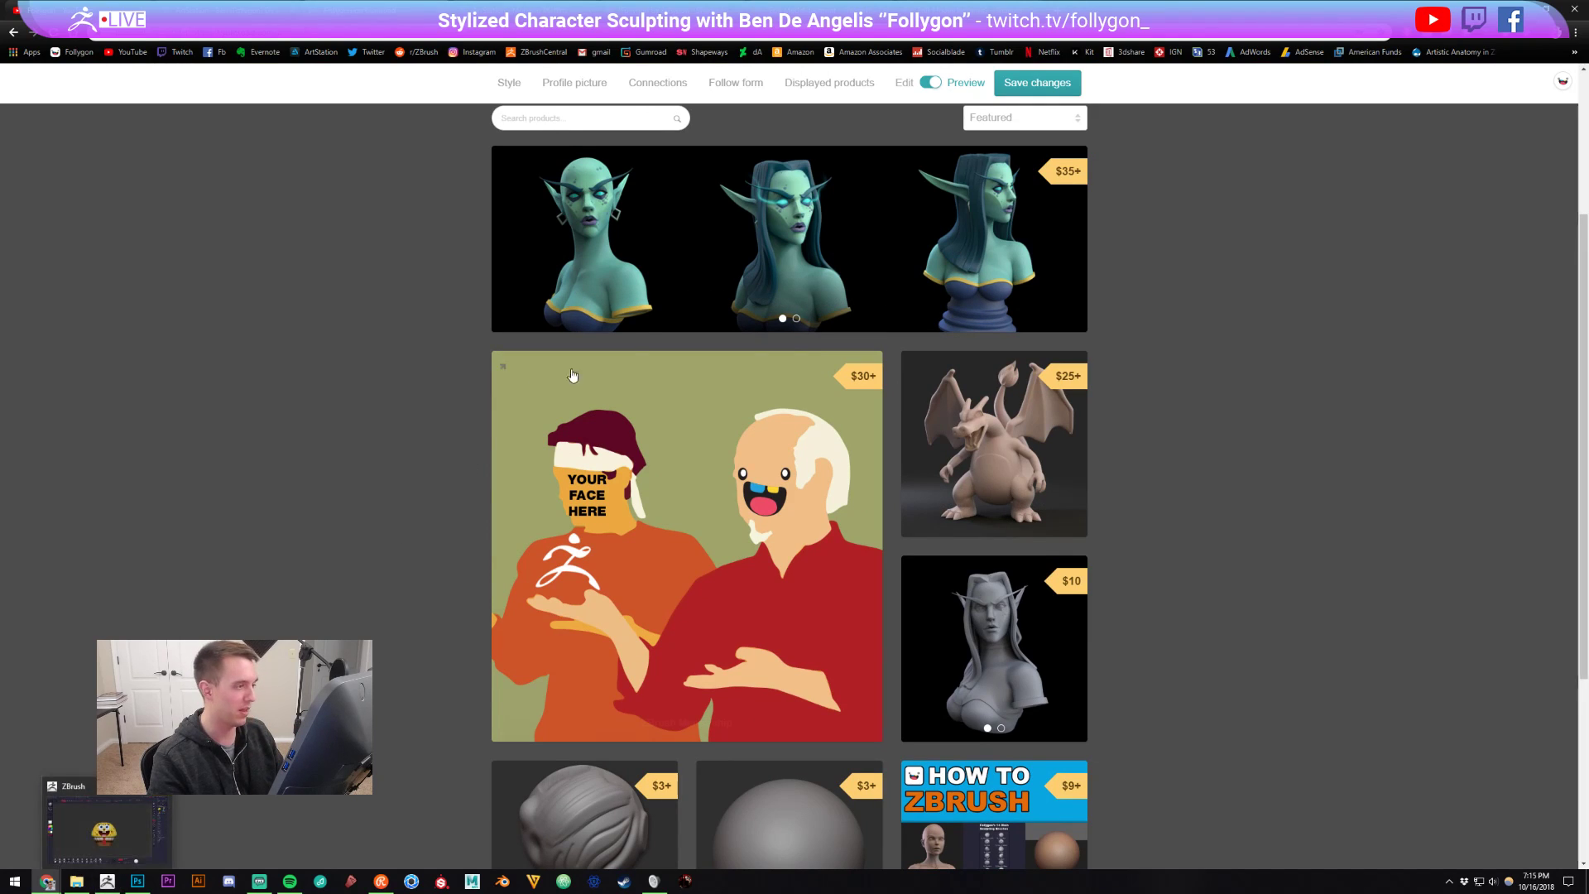
left_click(109, 882)
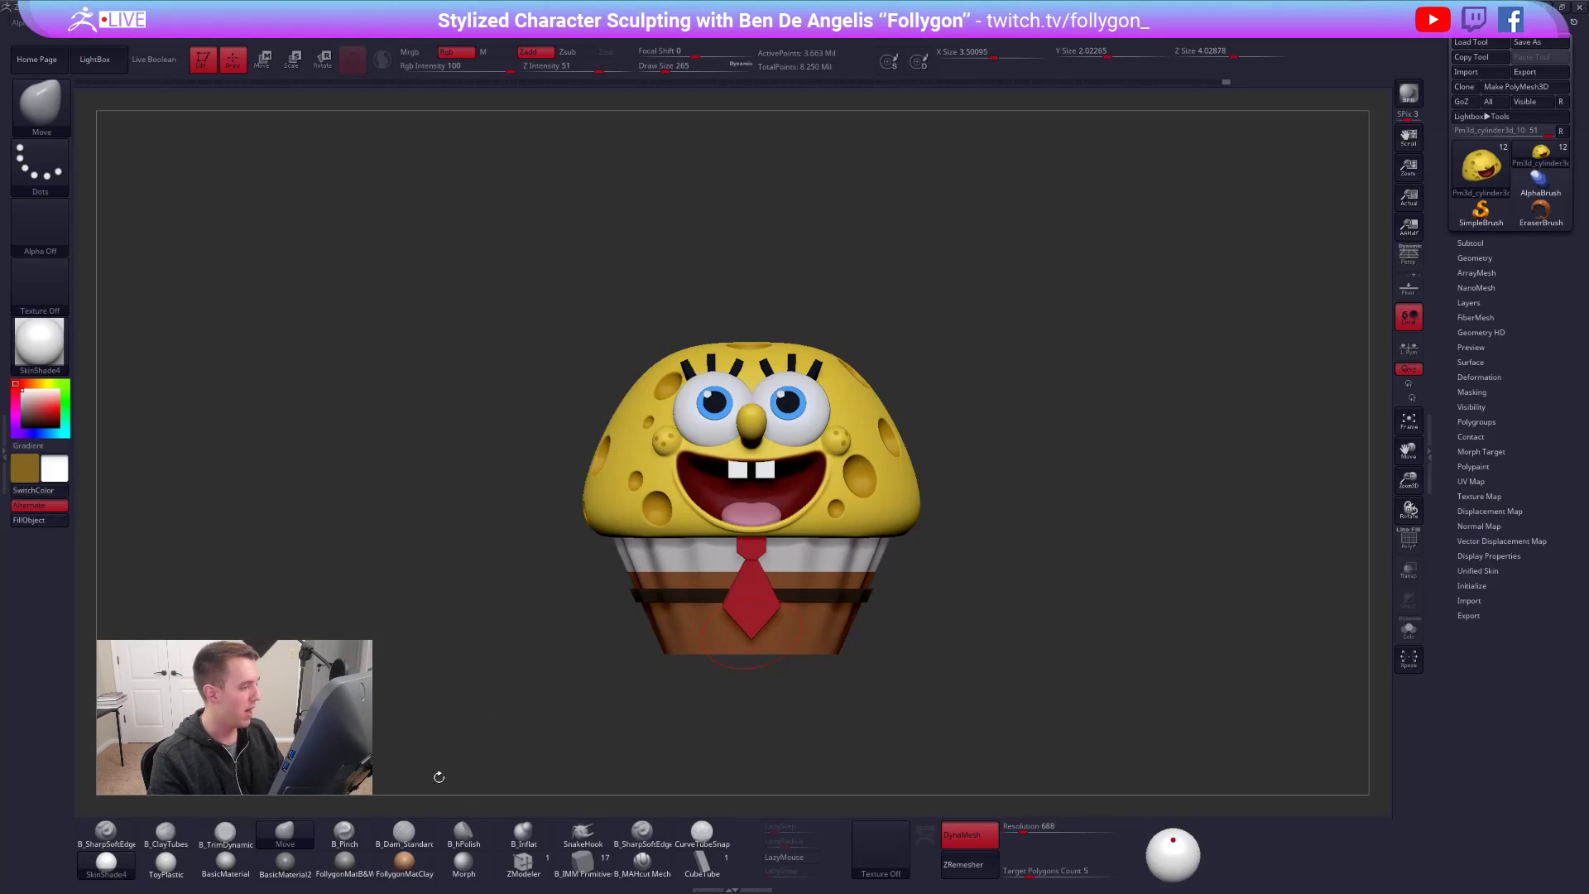
left_click_drag(895, 297, 1032, 306, "alt")
key("space")
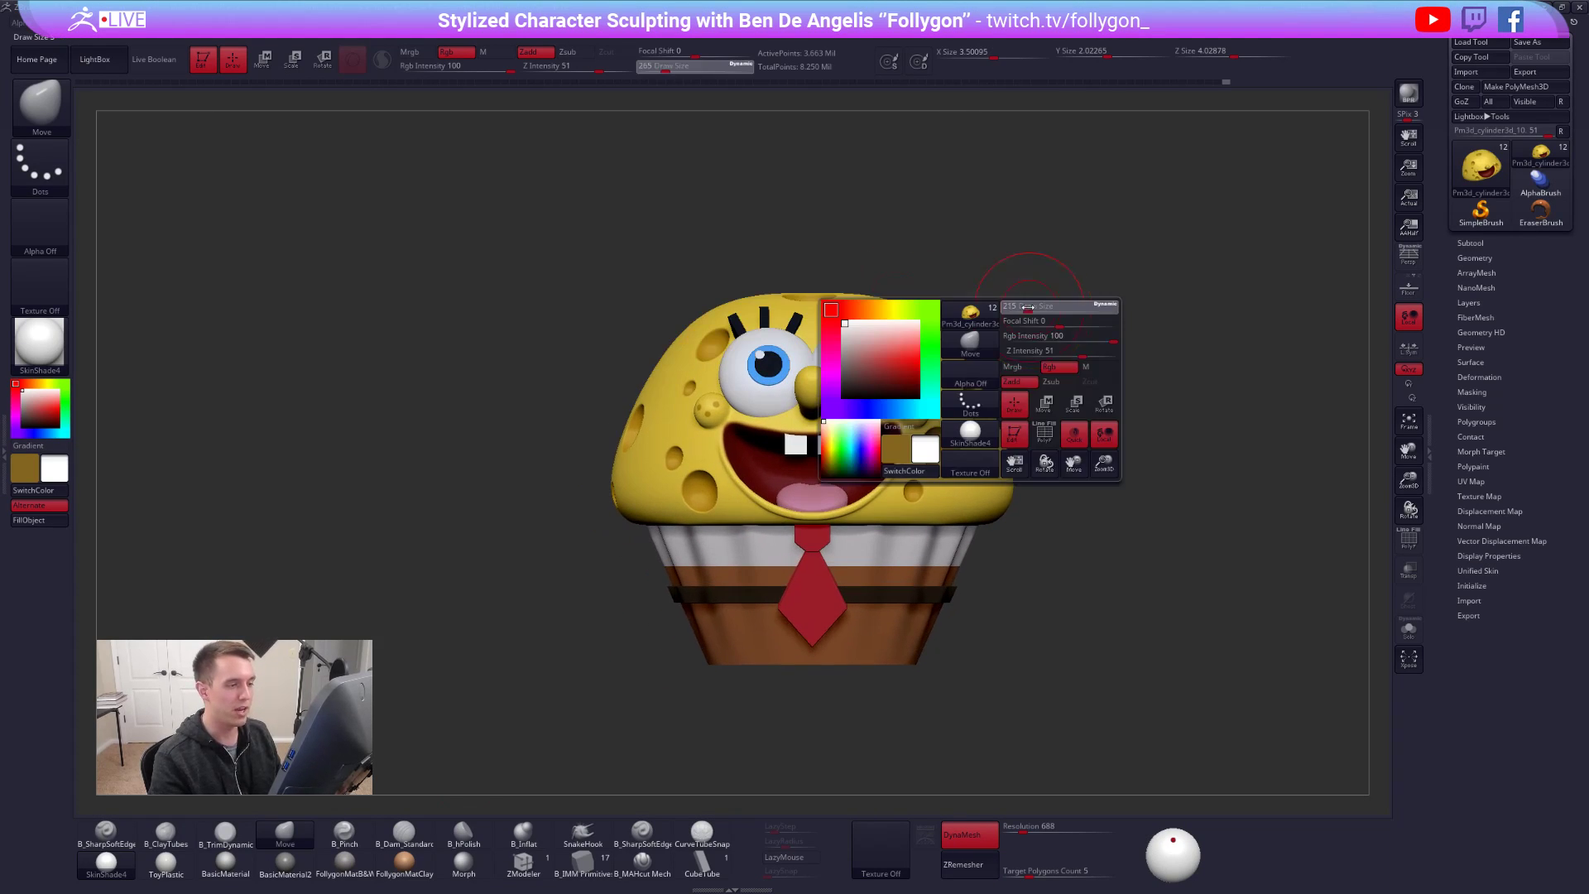
- Expand the Geometry settings and the Subtool list of the muffin, and turn on perspective view
left_click(1494, 256)
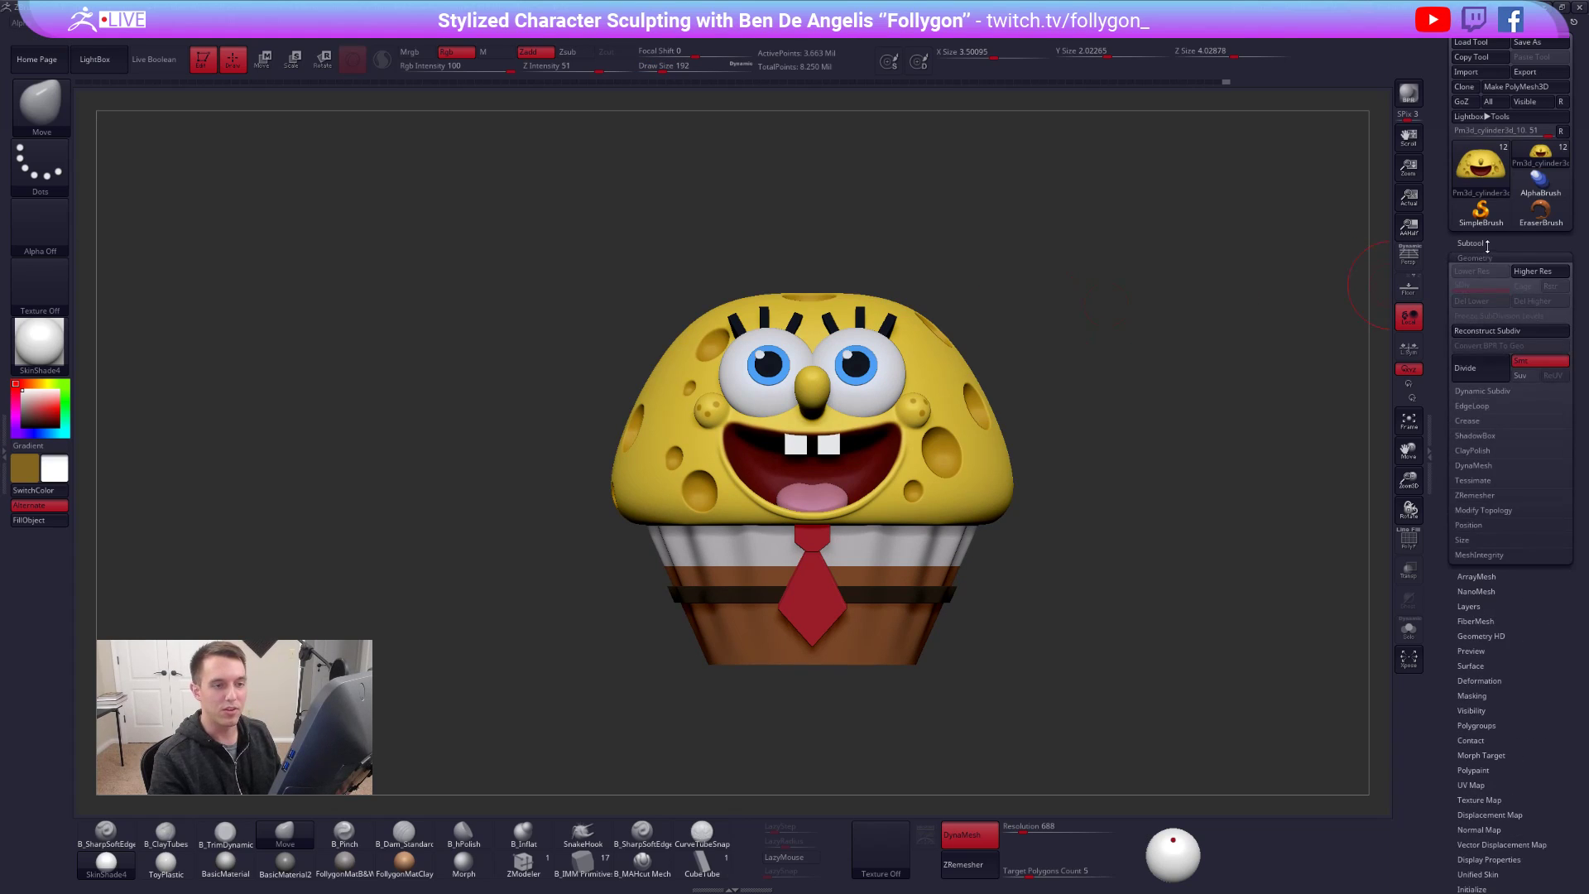
left_click(1486, 243)
key("p")
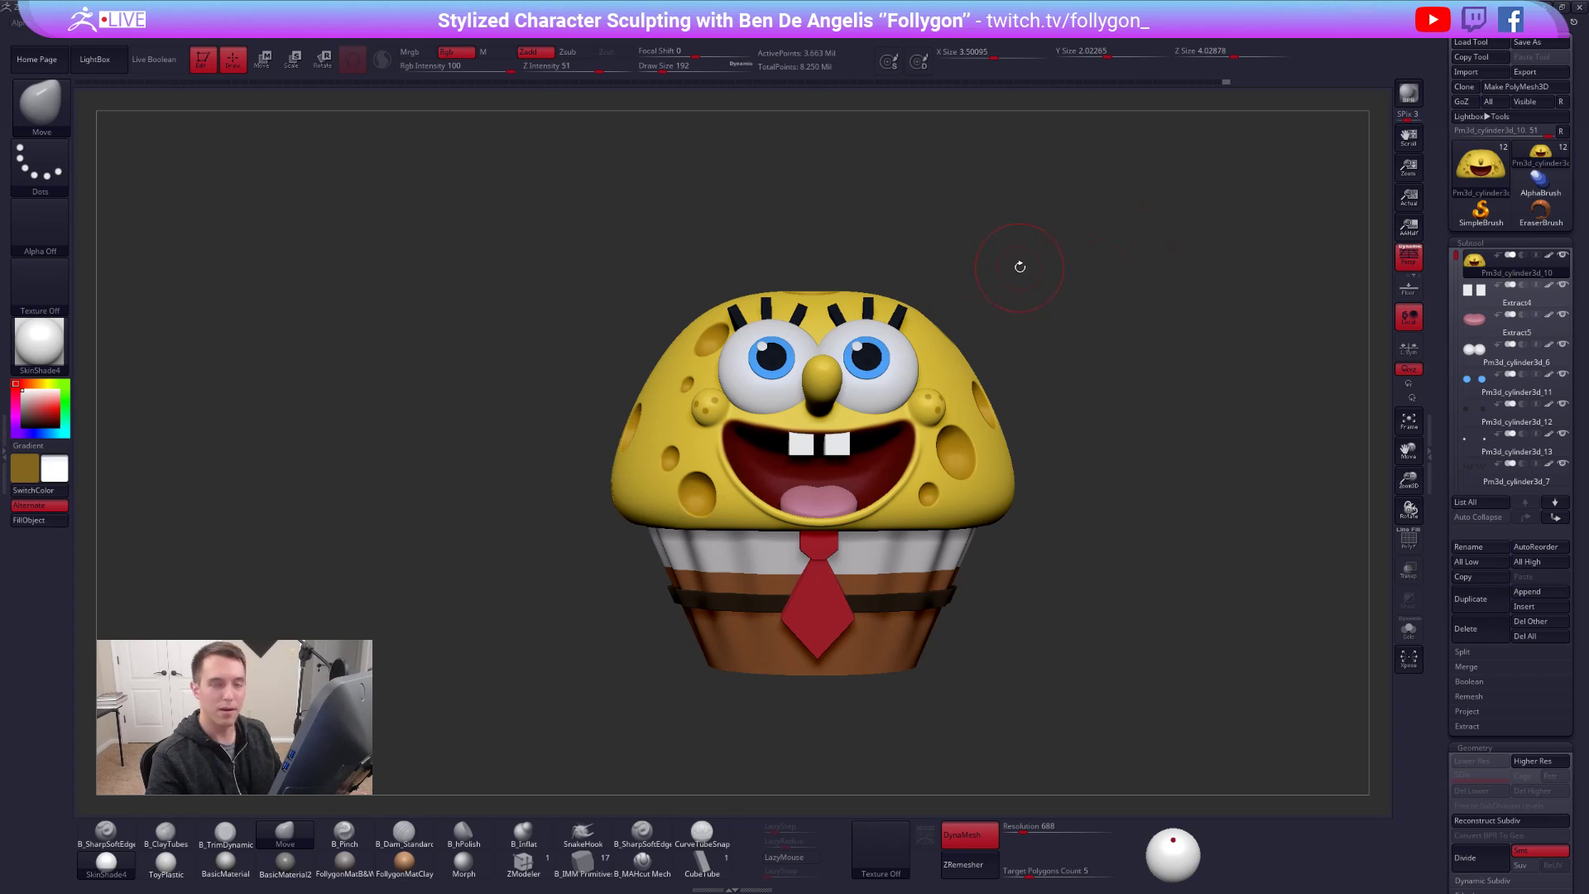
- Set the main paint color to black and the secondary color to white
key("v")
left_click(18, 426)
key("v")
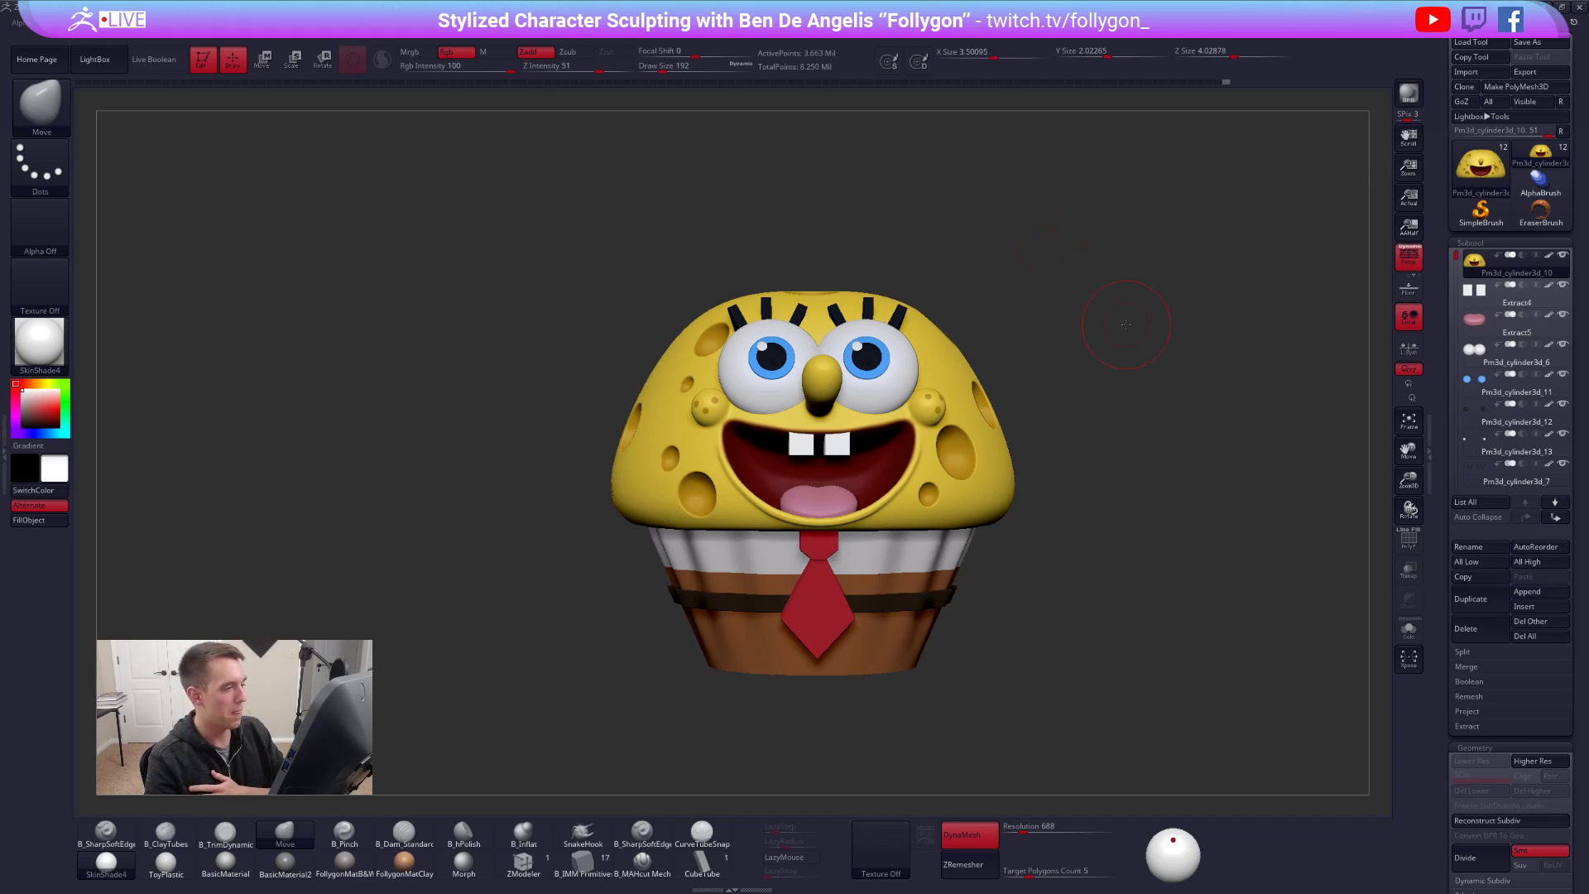
left_click_drag(1024, 317, 997, 295, "alt")
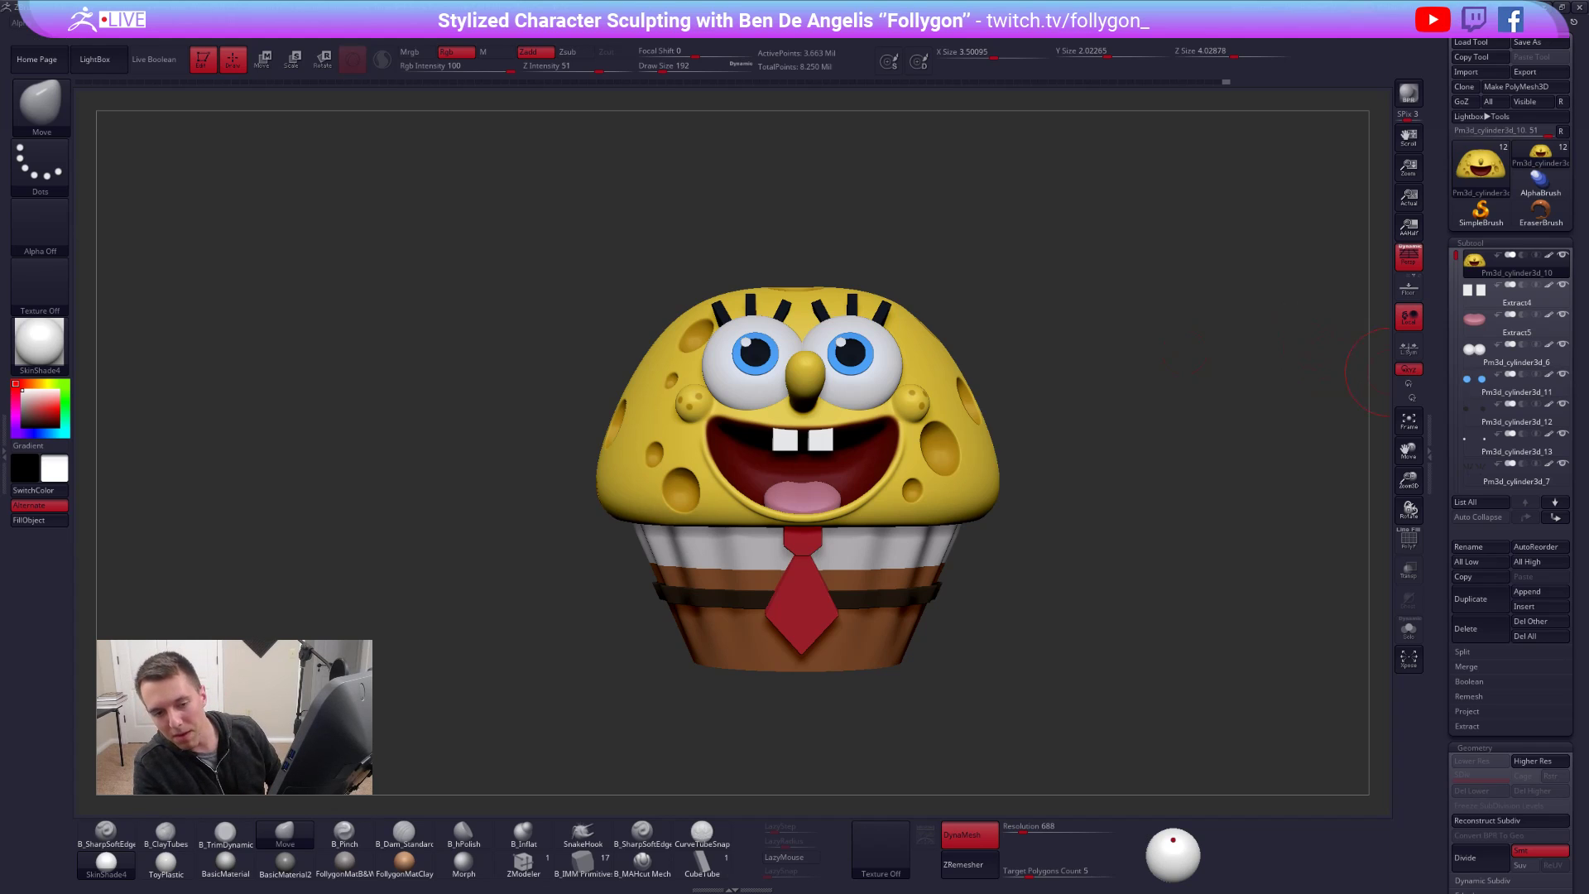
- Switch to the browser, look at the SpongeBob render and muffin grid in the Morning Muffins ArtStation post, and return to ZBrush
key("alt+Tab")
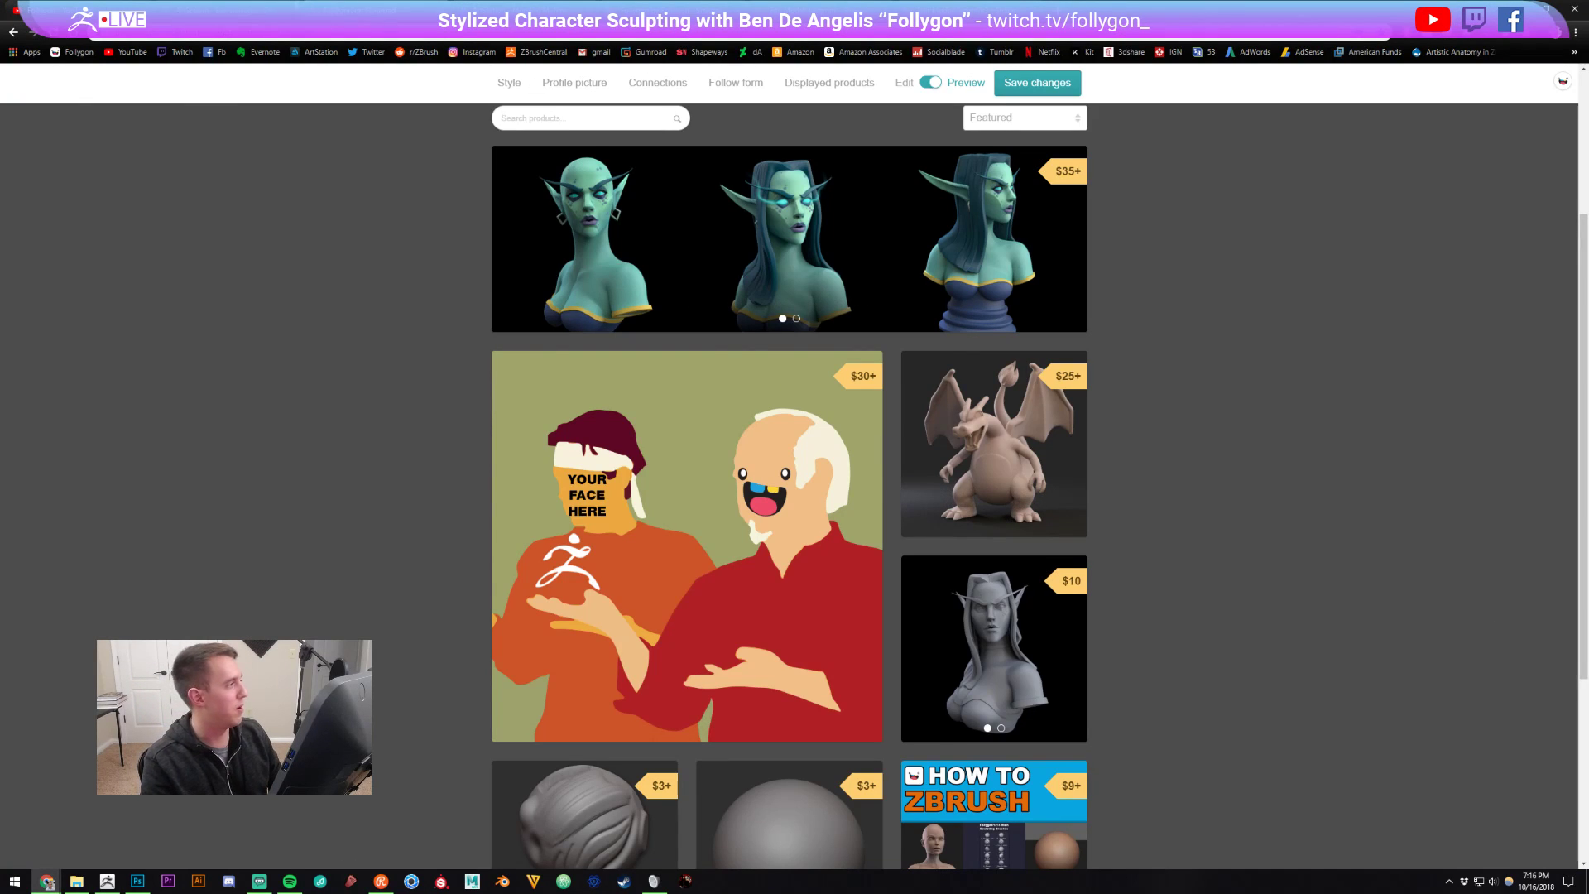
left_click(233, 6)
left_click(508, 6)
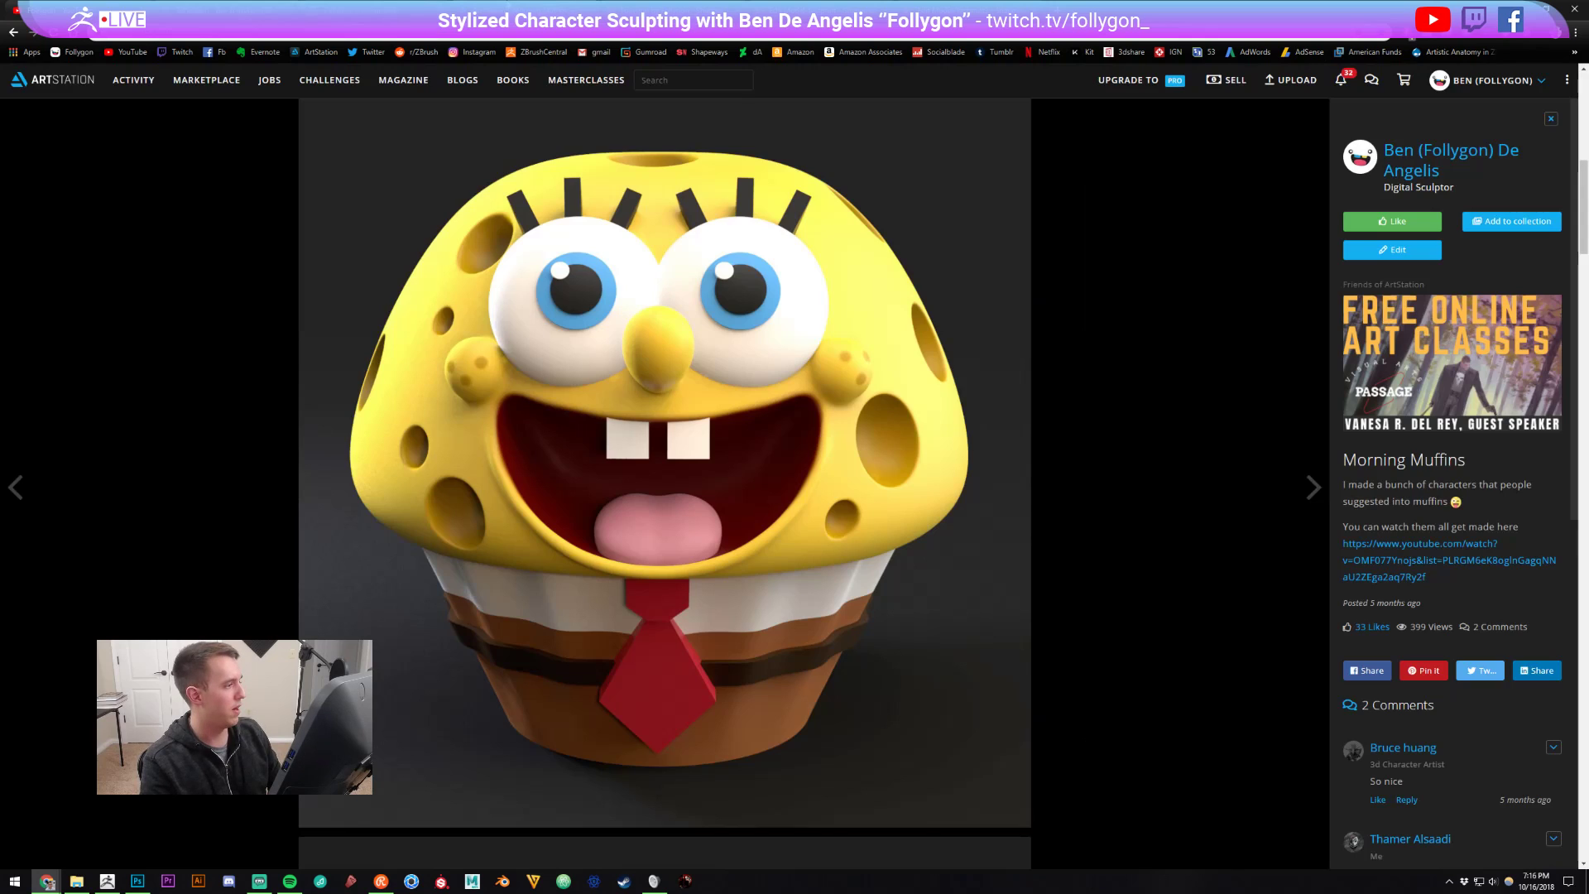
scroll(795, 368, "down", 9)
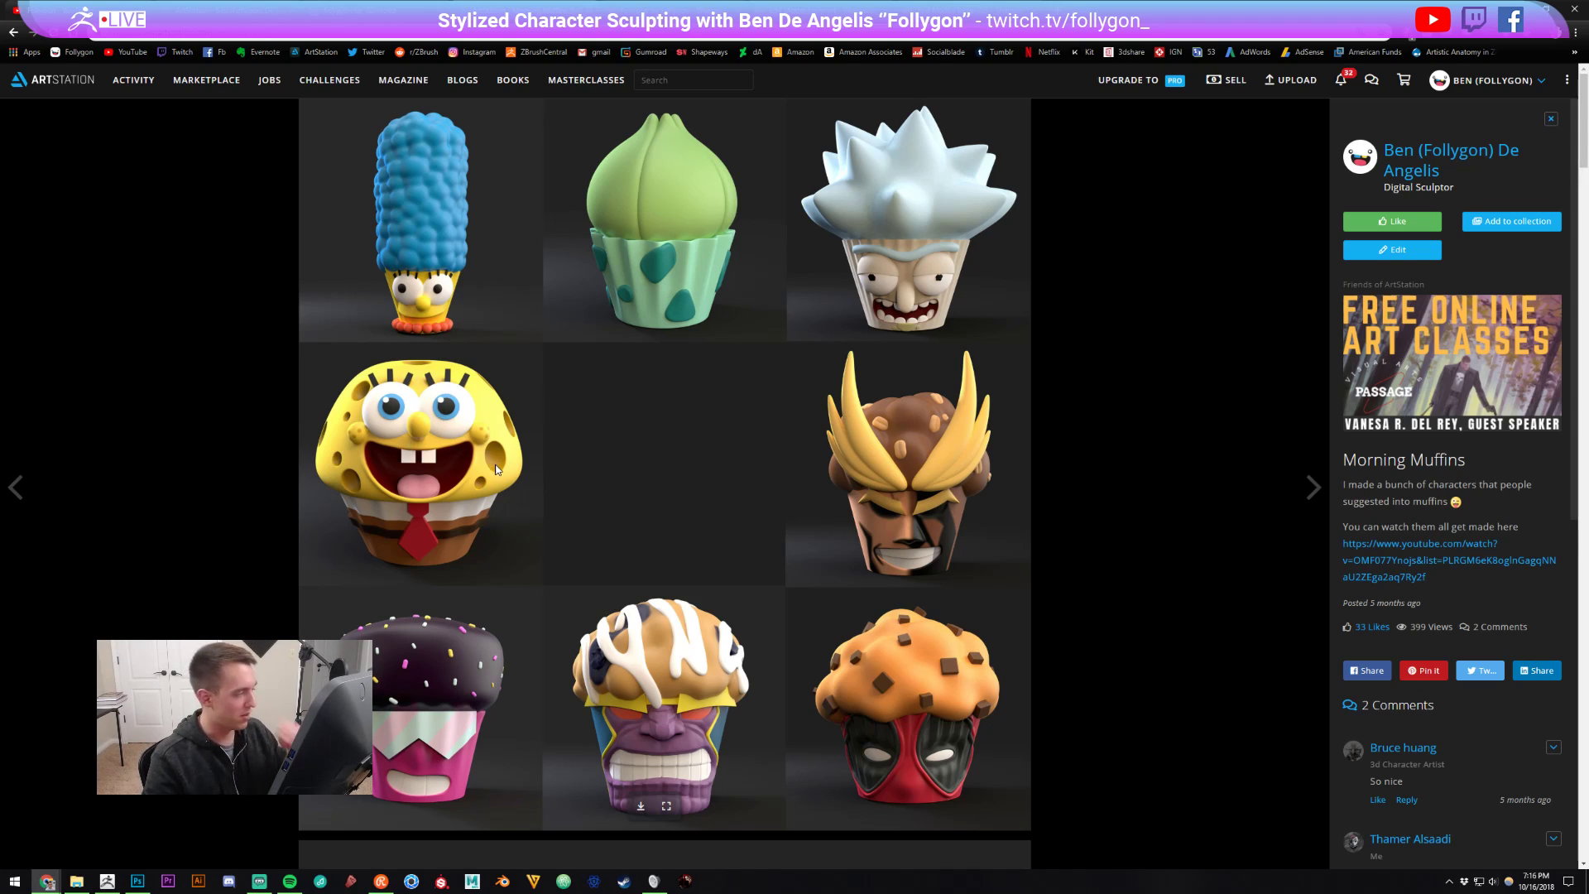
scroll(498, 489, "down", 9)
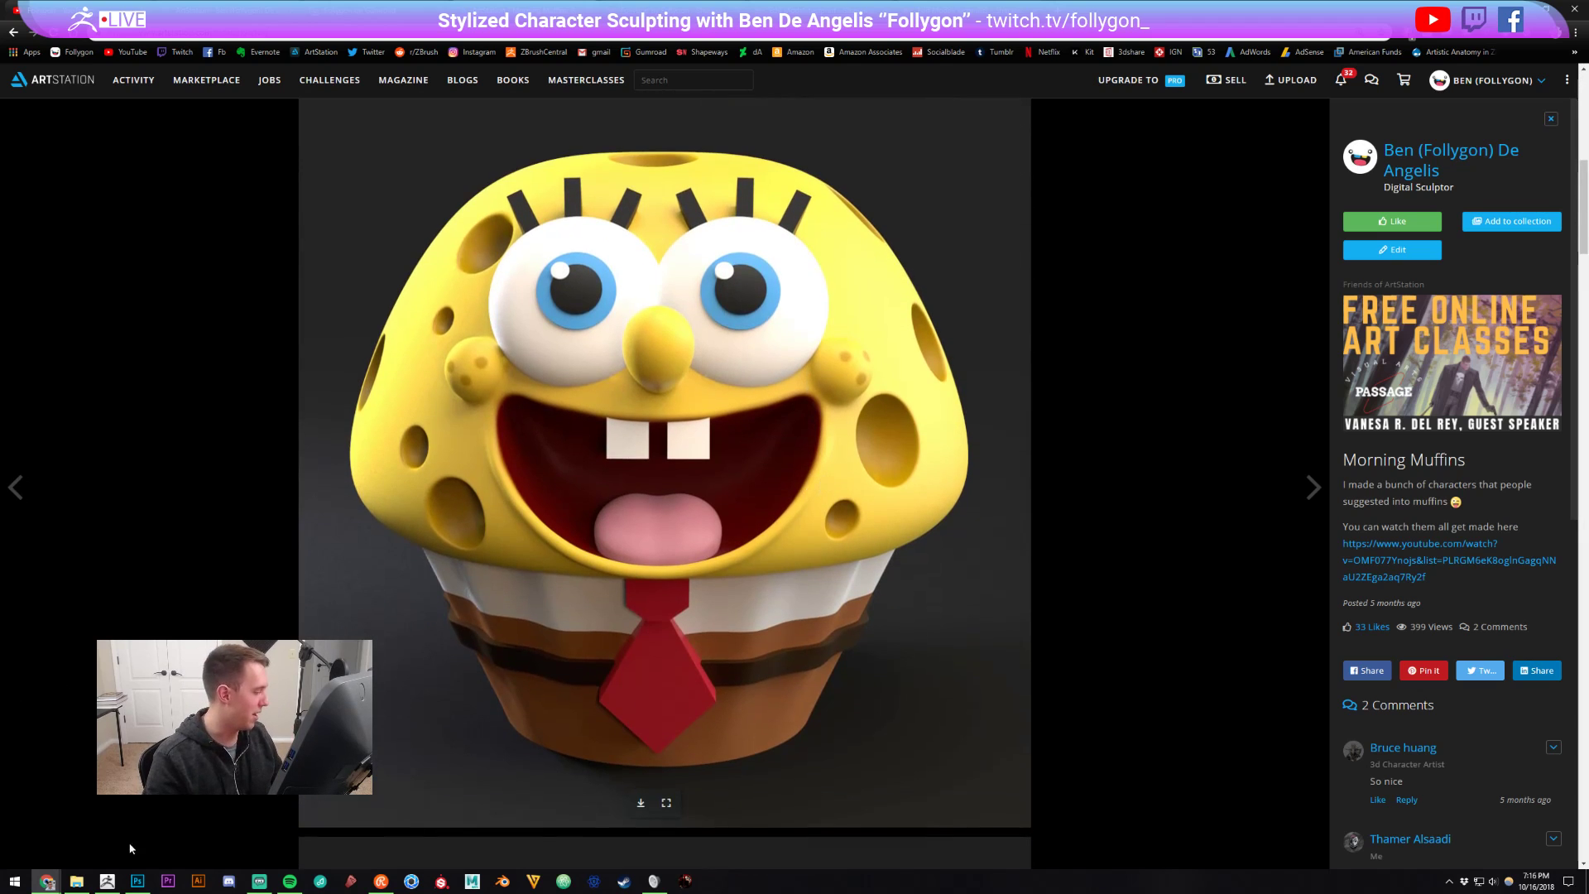
left_click(107, 882)
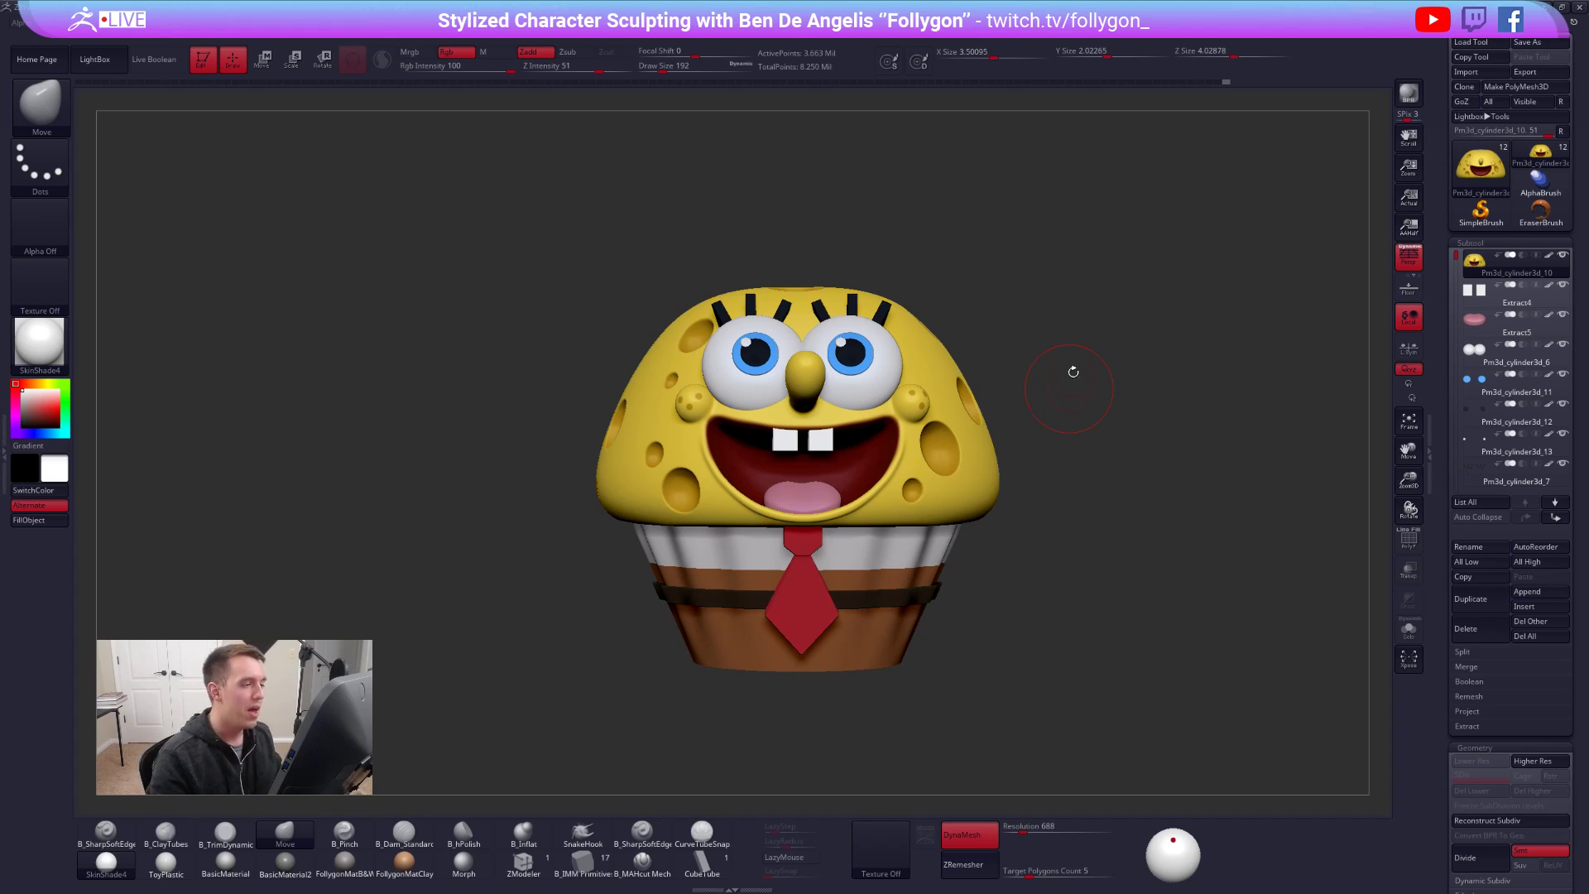
- Set the brush draw size to 140 and pick the SliceCurve brush
mouse_move(1076, 348)
left_mouse_down()
mouse_move(1064, 331)
mouse_move(1090, 323)
left_mouse_up()
key("space")
key("ctrl+shift")
key("ctrl+shift+f")
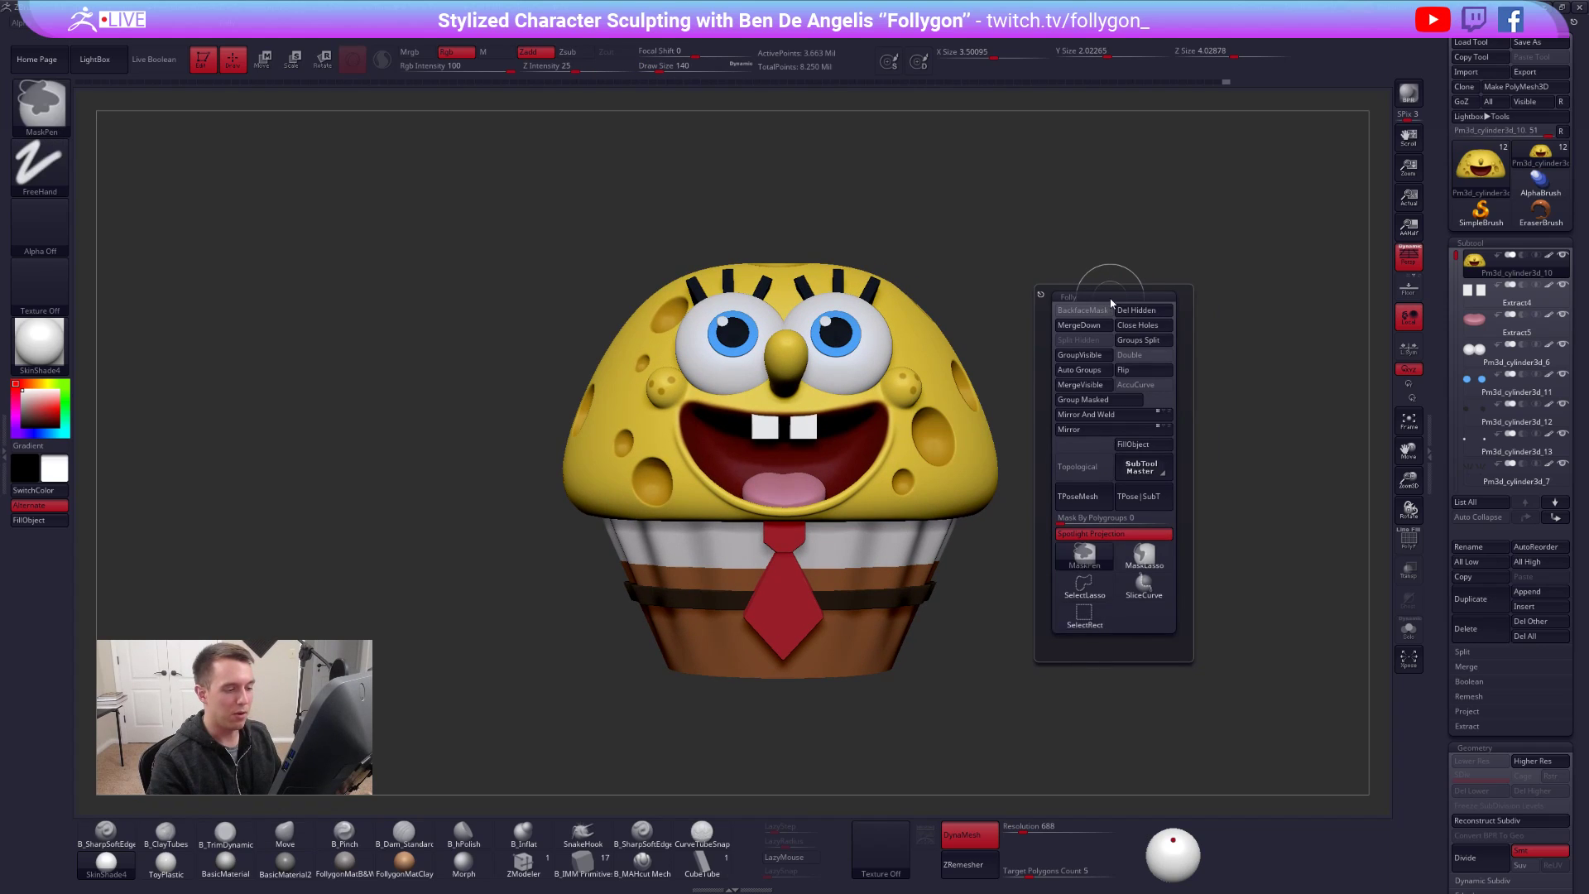
left_click(1142, 583)
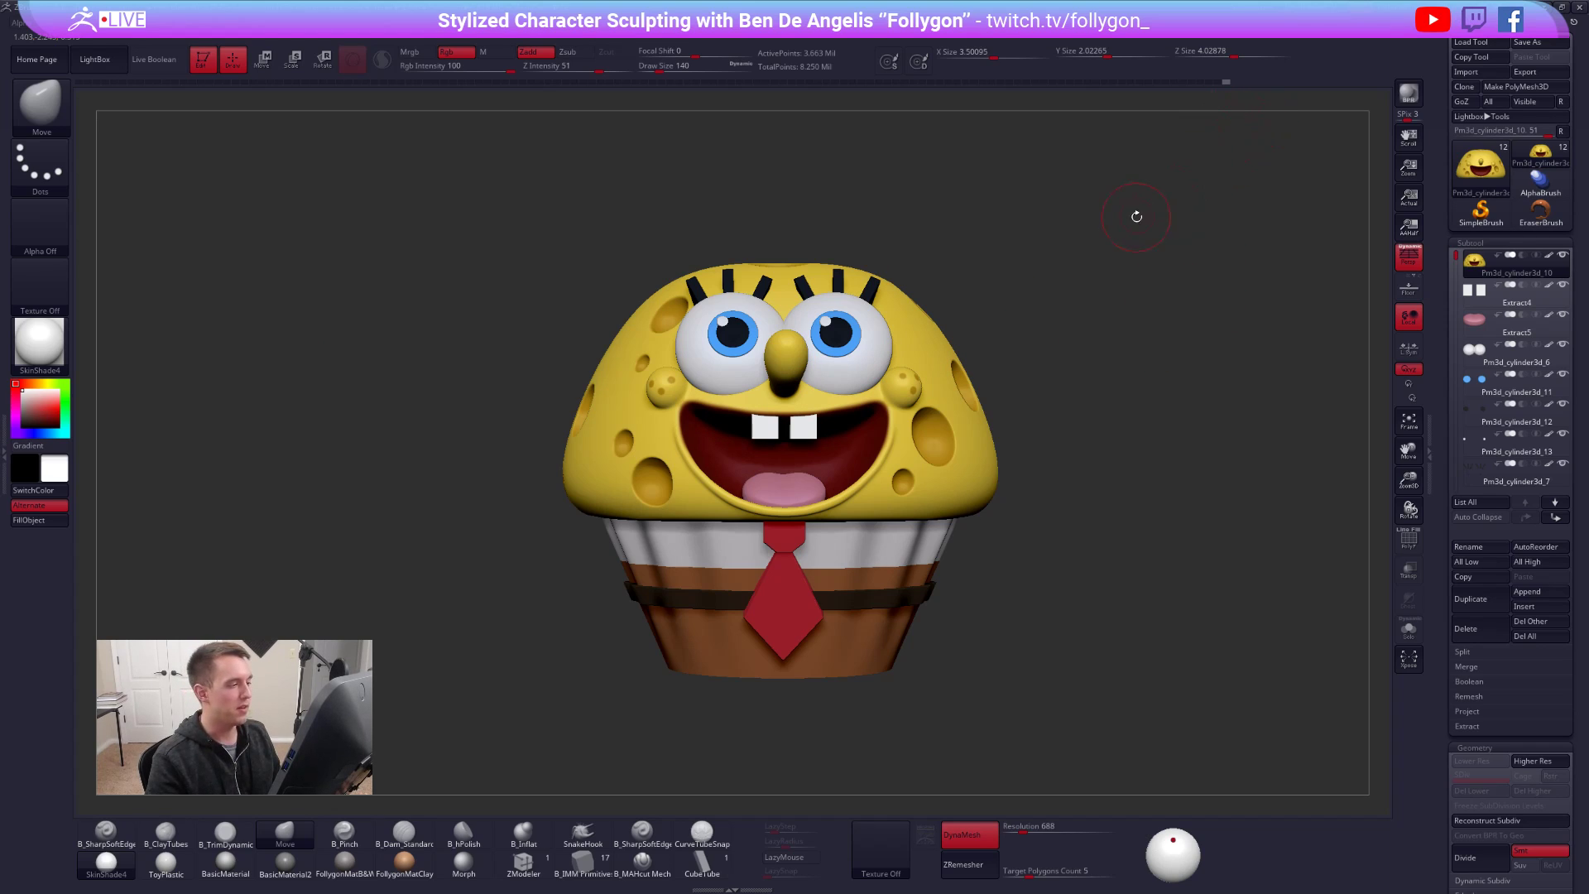
- Isolate the yellow head subtool and step back through its undo history to the plain dome shape
scroll(1128, 231, "up", 2)
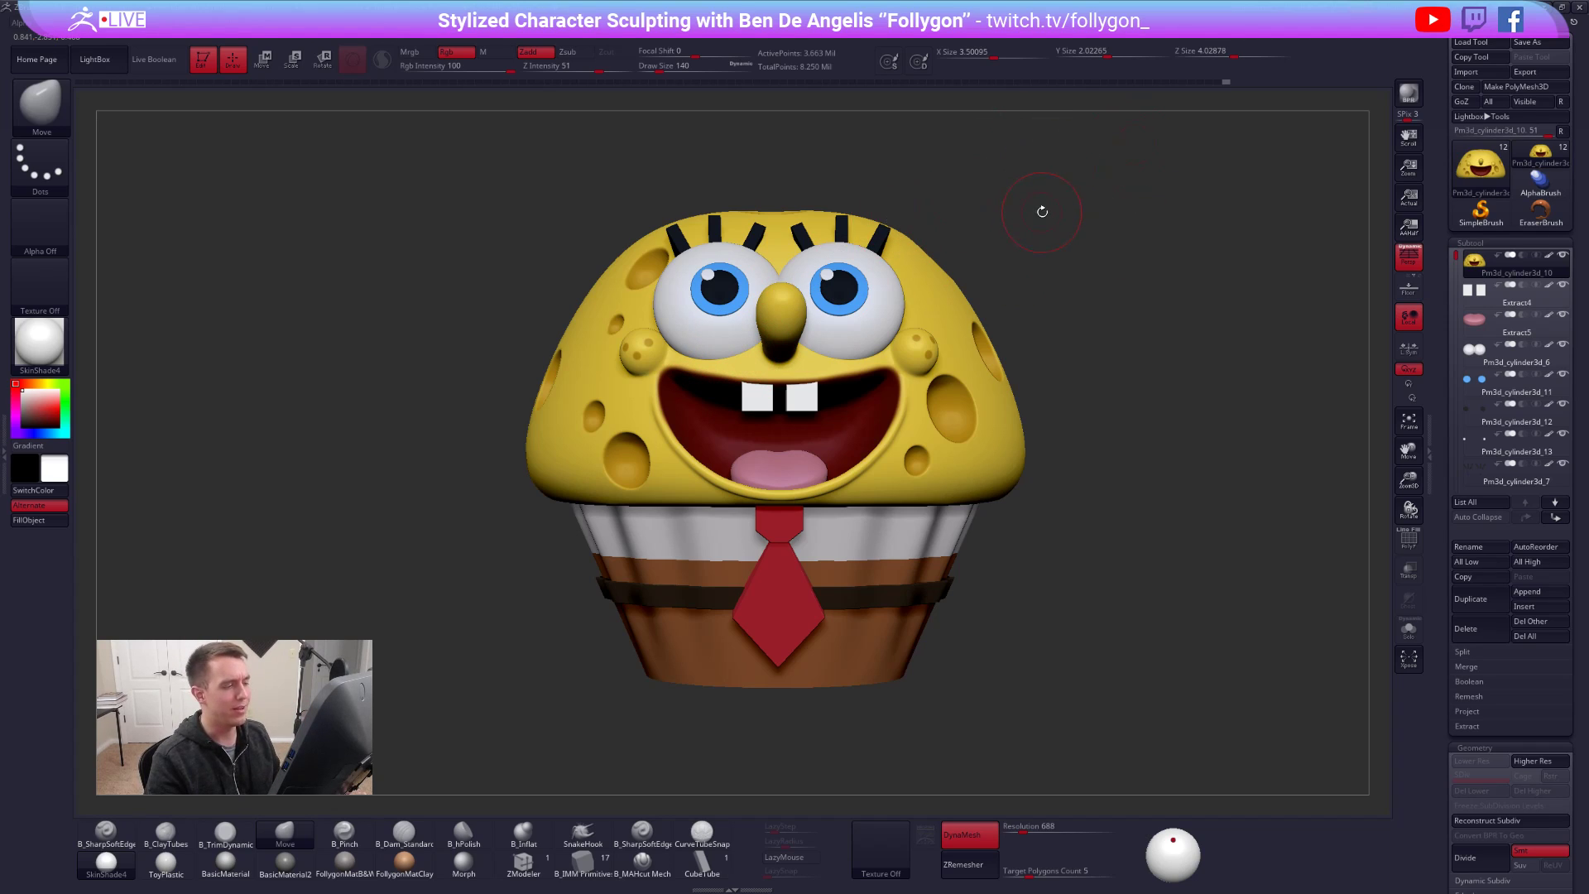
key("shift+s")
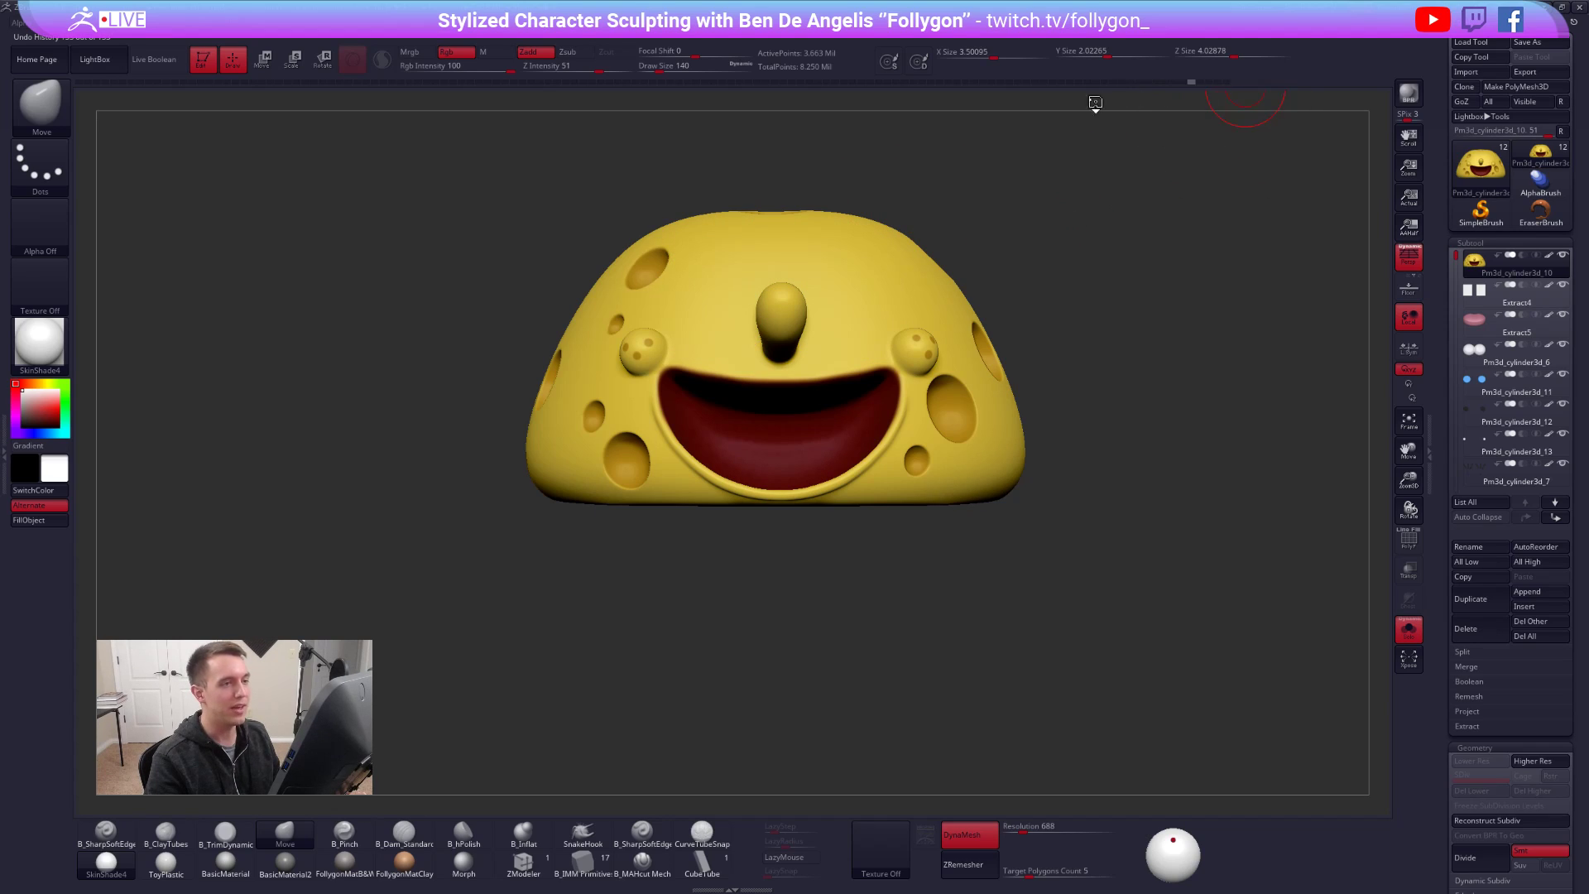
key("ctrl+z")
key("ctrl+z")
key("ctrl+z")
key("ctrl+z")
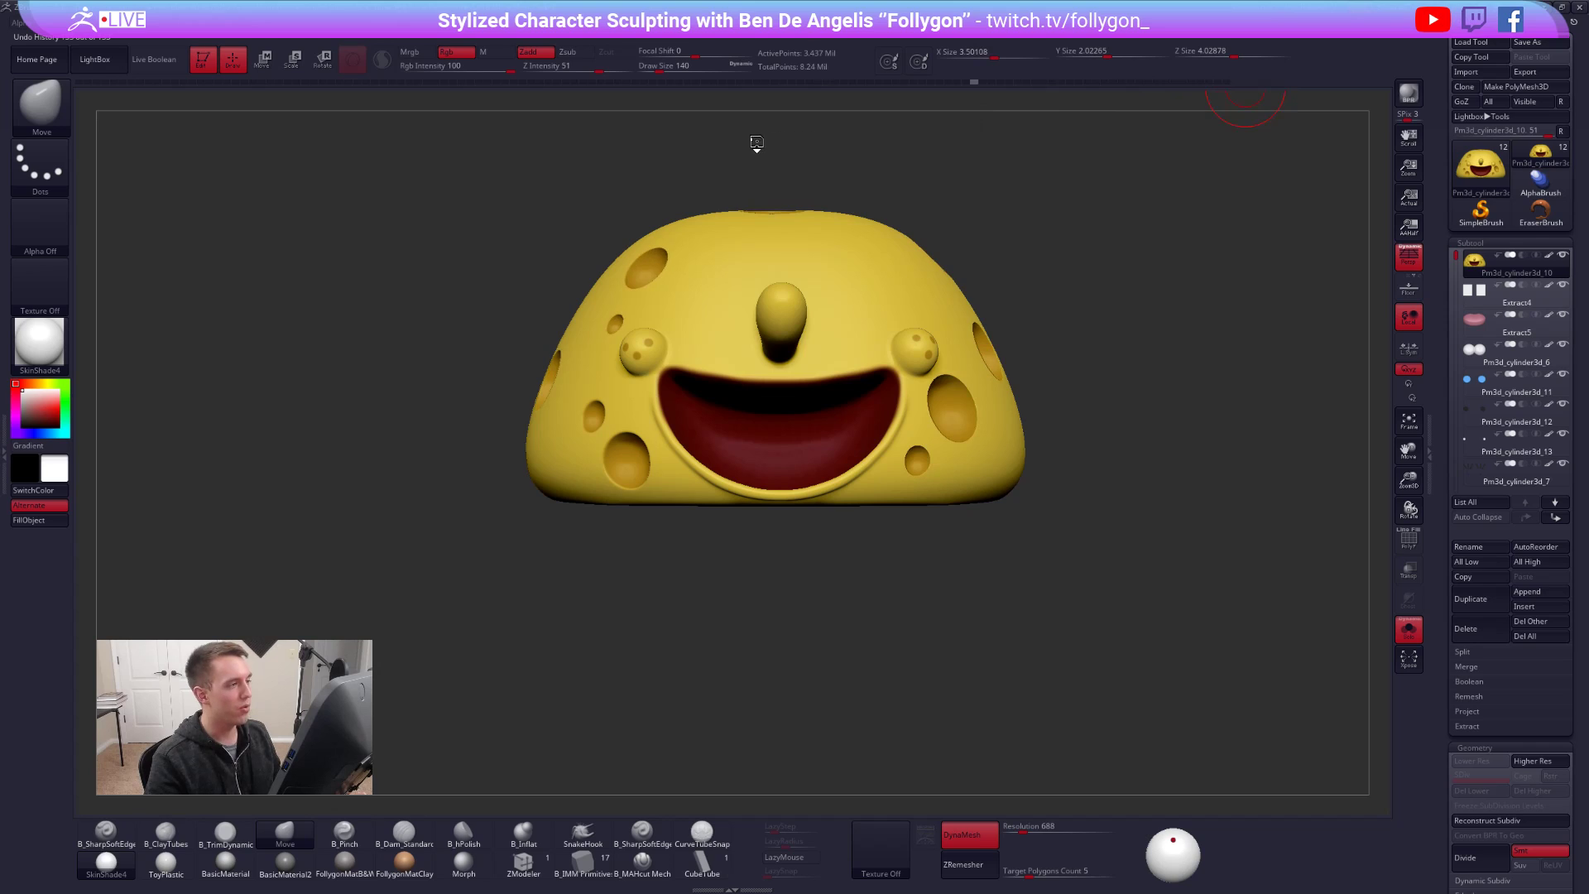
key("ctrl+z")
key("ctrl+z")
key("ctrl+z")
key("ctrl+z")
key("ctrl+z")
key("ctrl+z")
key("ctrl+z")
key("ctrl+z")
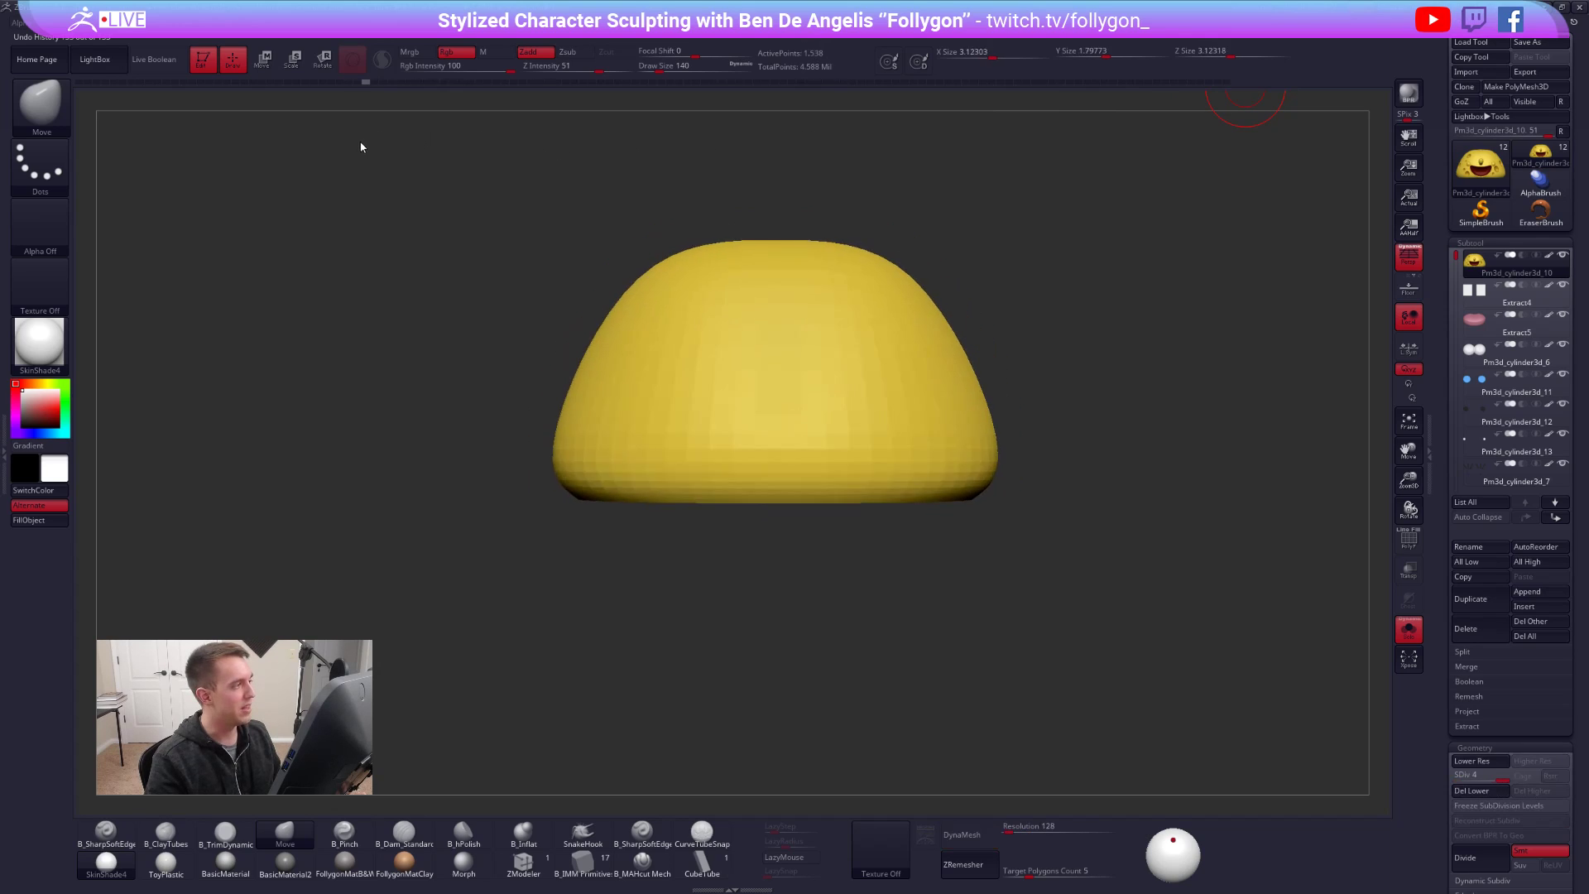
- Scrub the head's undo history back to the starting cylinder with polyframe on, and forward again to the finished sculpt
left_click_drag(285, 146, 61, 132)
key("shift+f")
left_click_drag(650, 178, 621, 261)
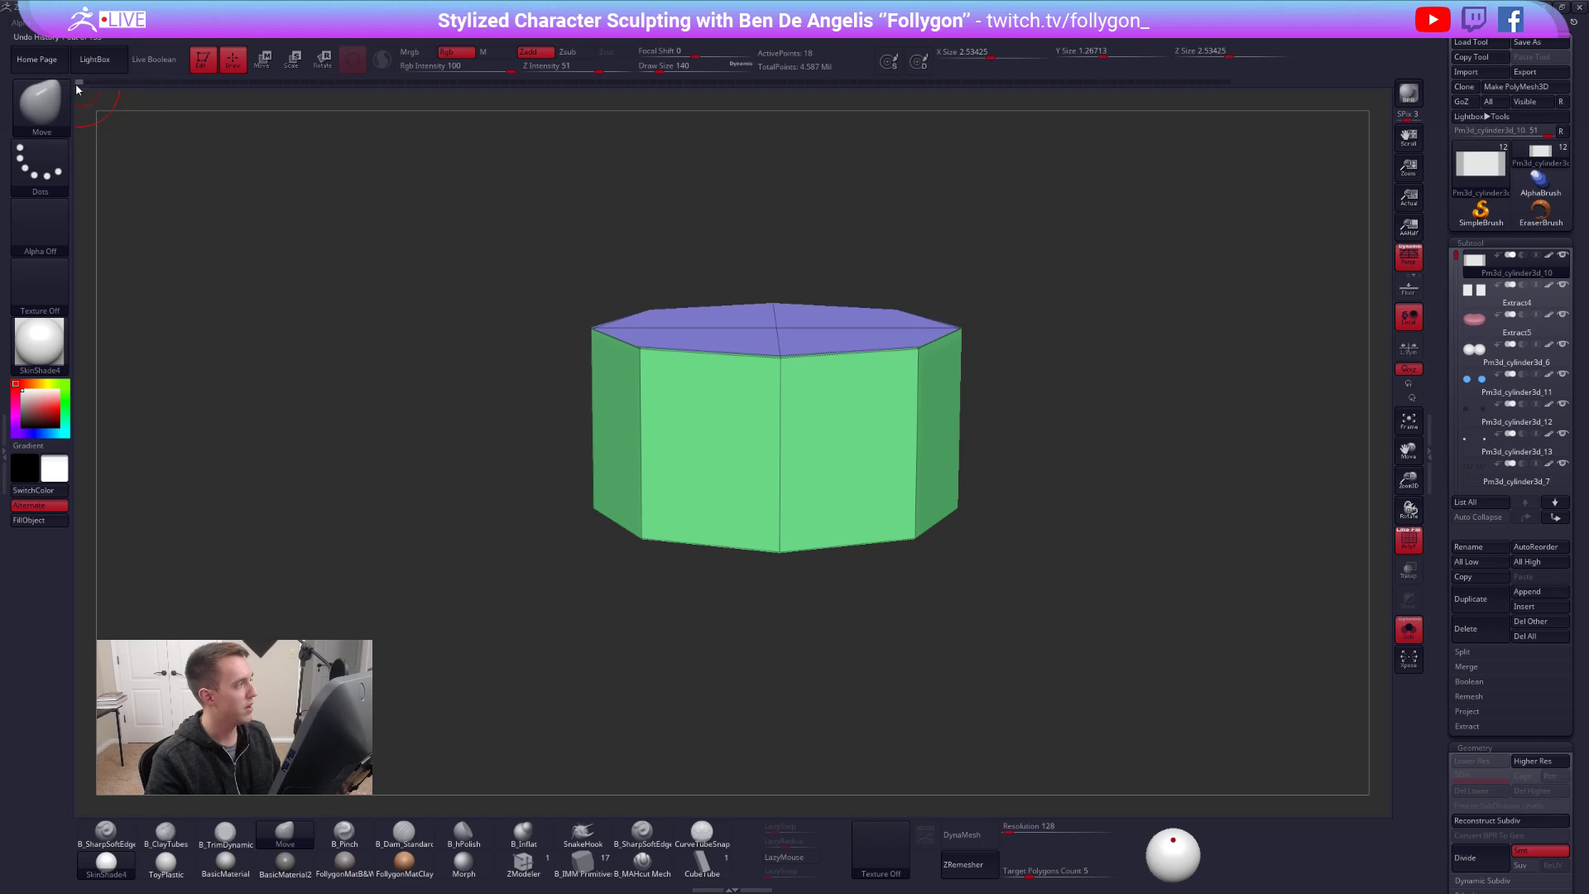
left_click(166, 82)
mouse_move(174, 94)
left_mouse_down()
mouse_move(344, 135)
mouse_move(745, 160)
left_mouse_up()
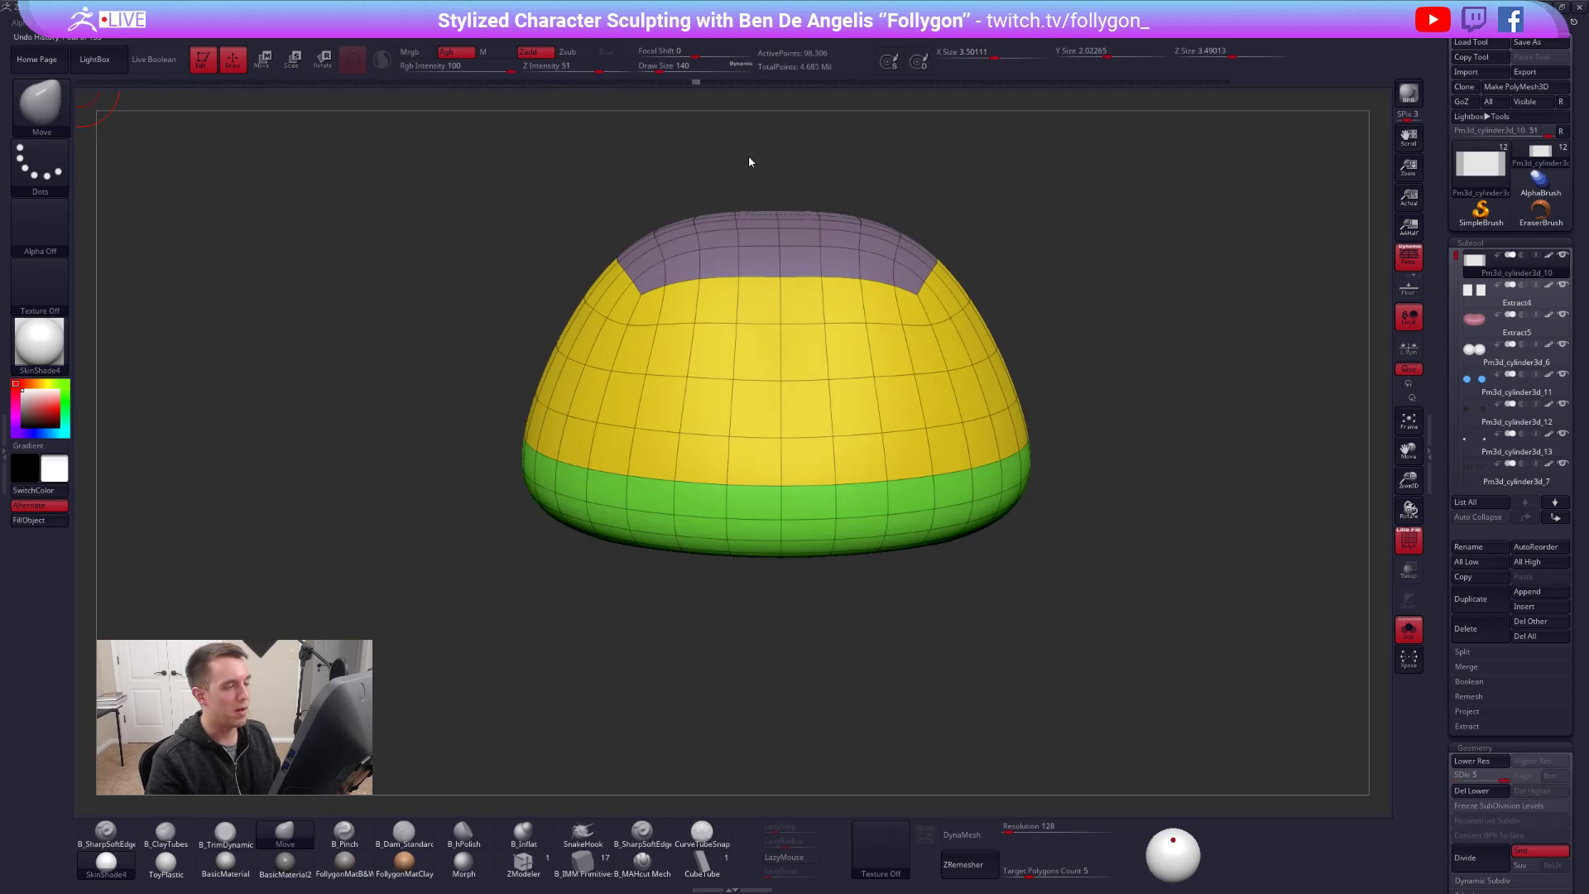
left_click_drag(932, 166, 1283, 181)
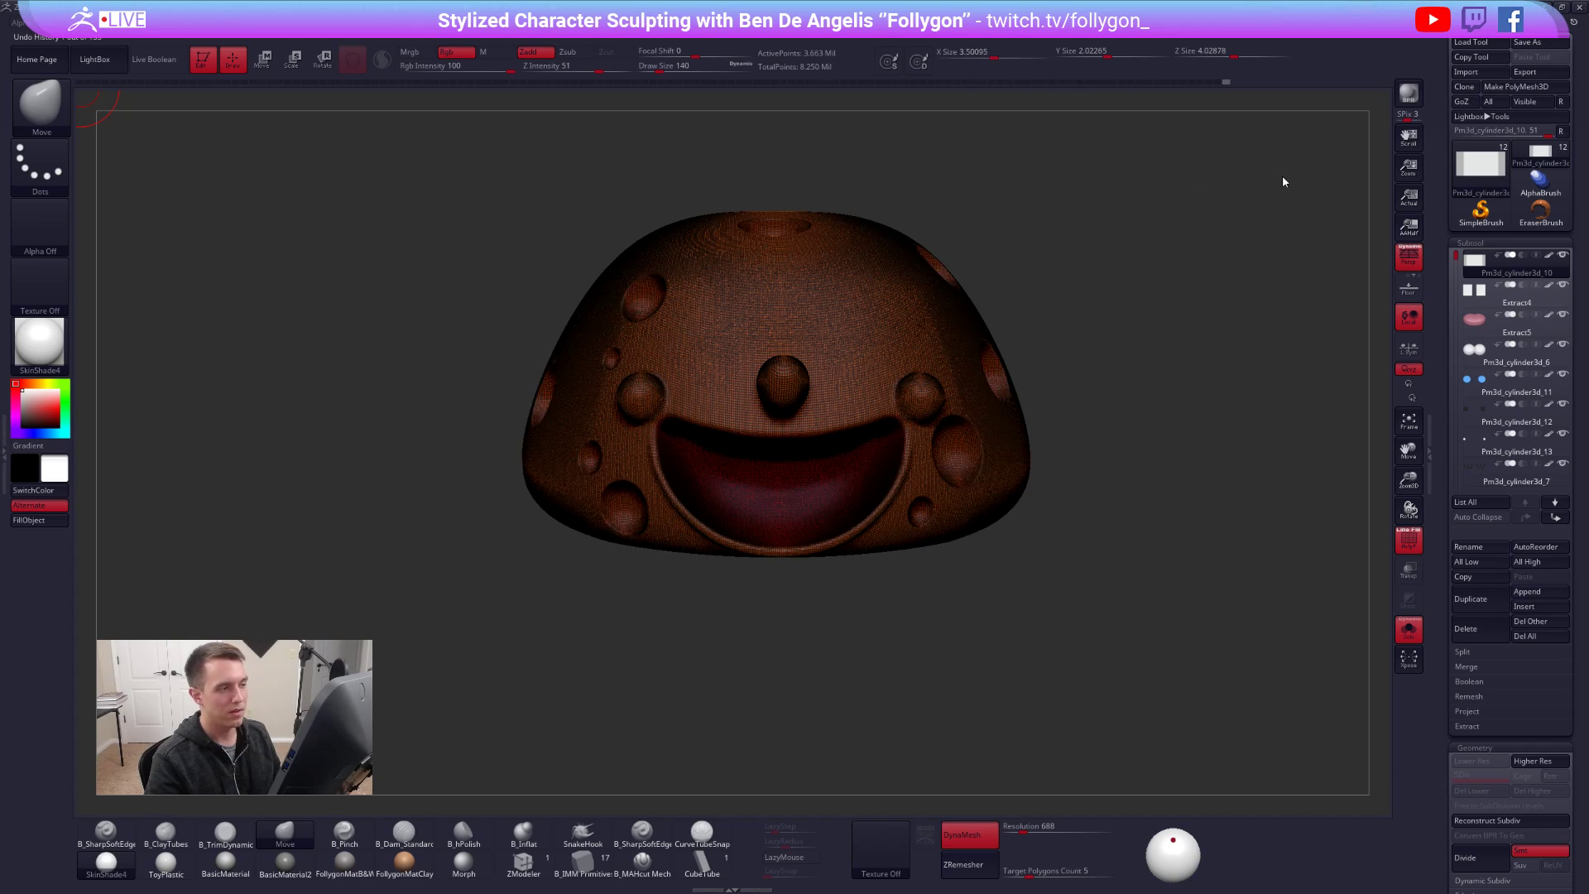
- Turn off polyframe and display the whole muffin, briefly isolating the head subtool once more
key("shift+f")
mouse_move(1034, 389)
left_mouse_down("shift")
mouse_move(1087, 324)
mouse_move(1090, 239)
left_mouse_up("shift")
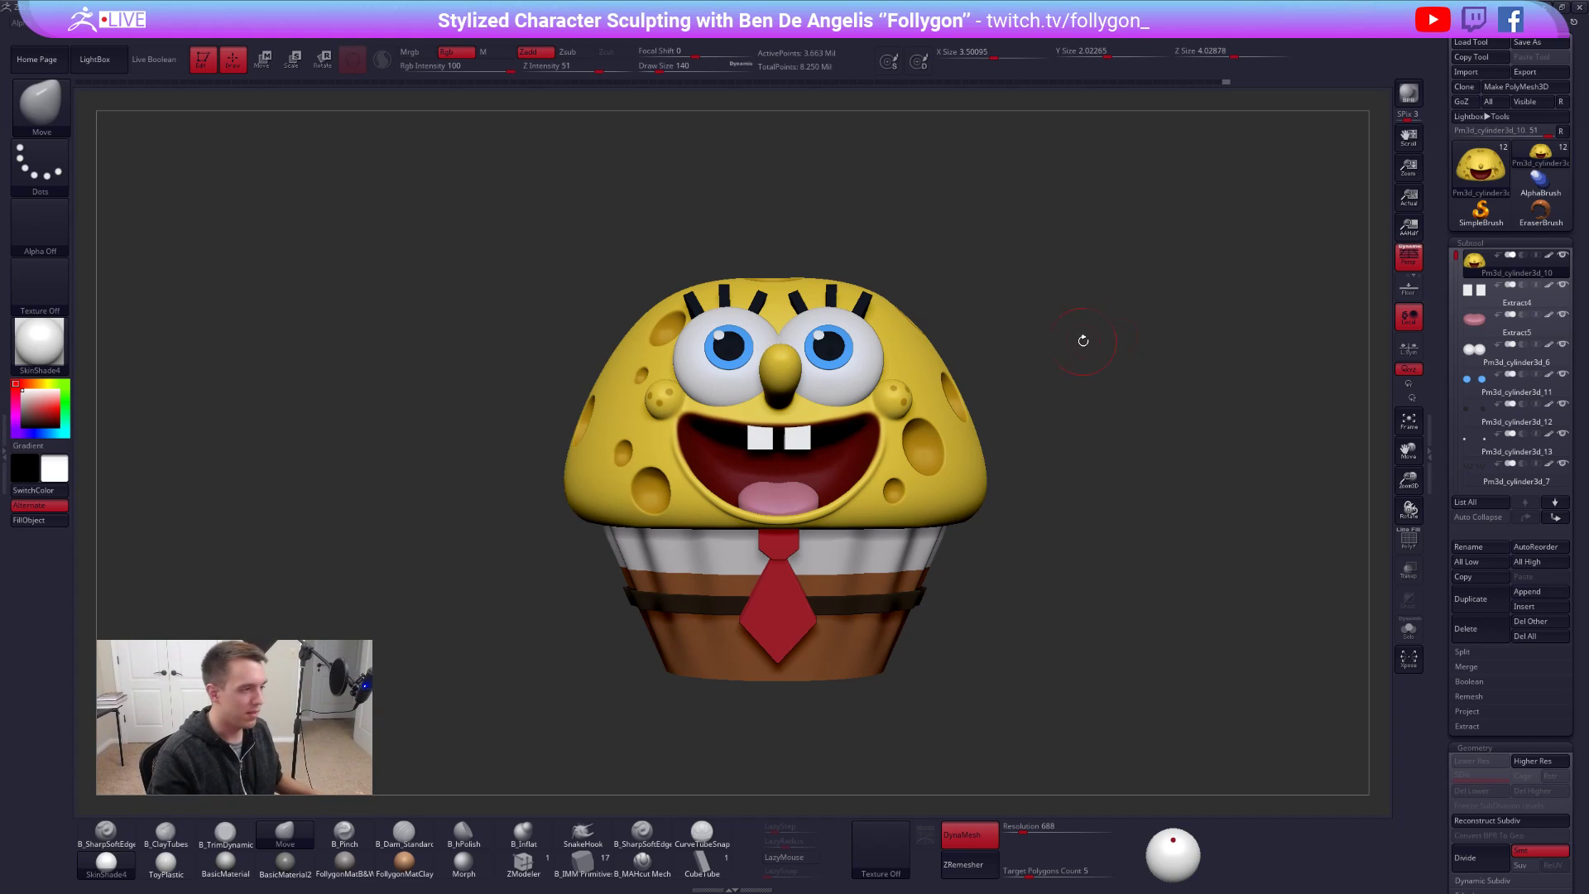
left_click_drag(1064, 323, 1047, 285)
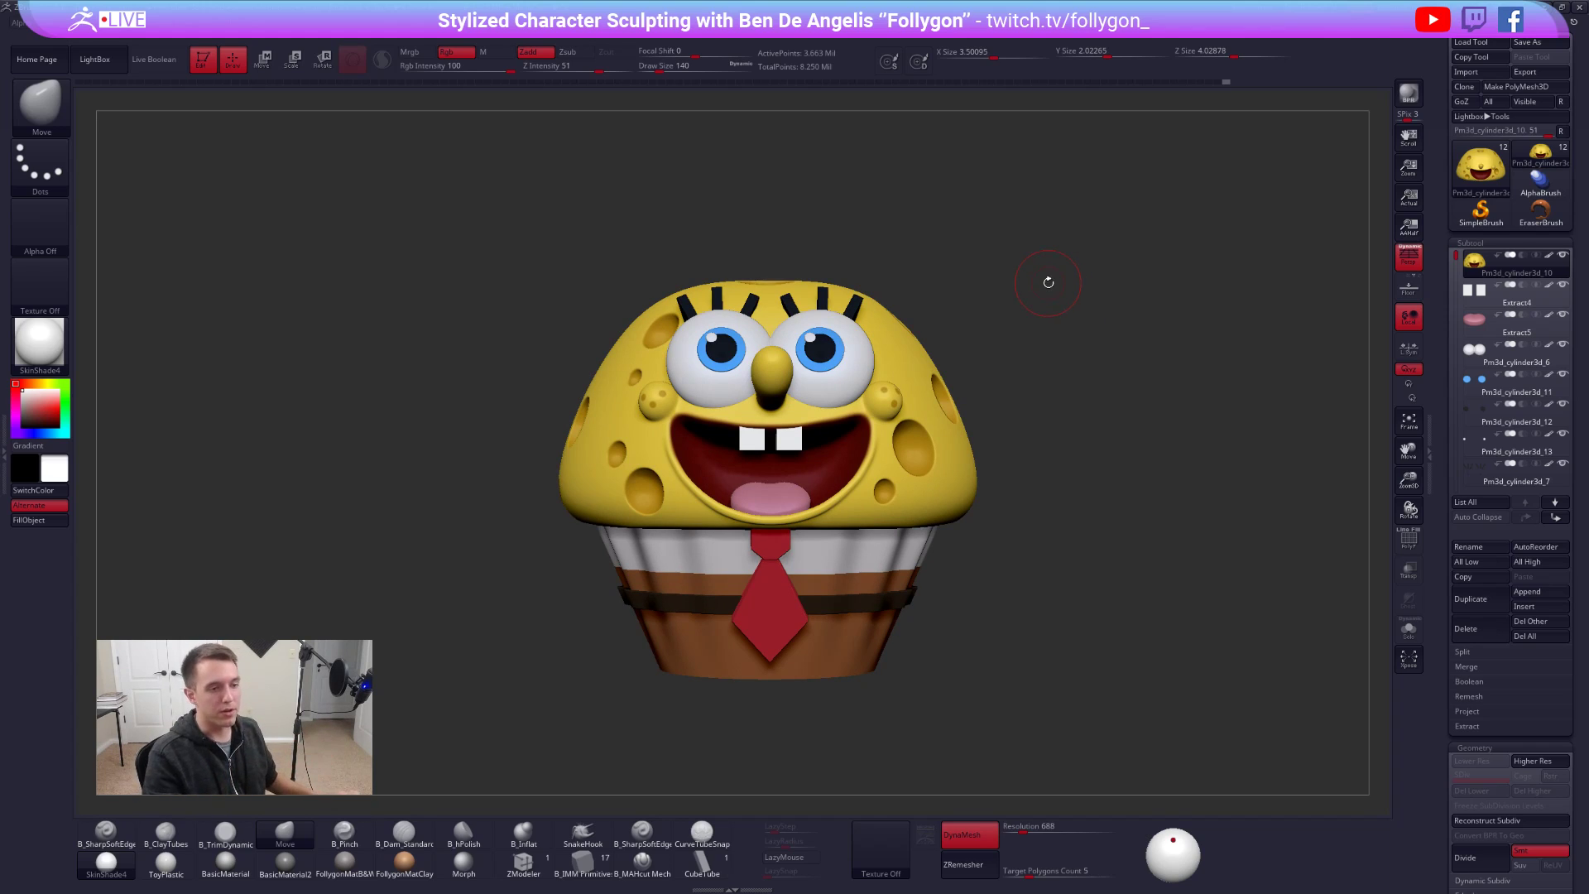
key("shift+s")
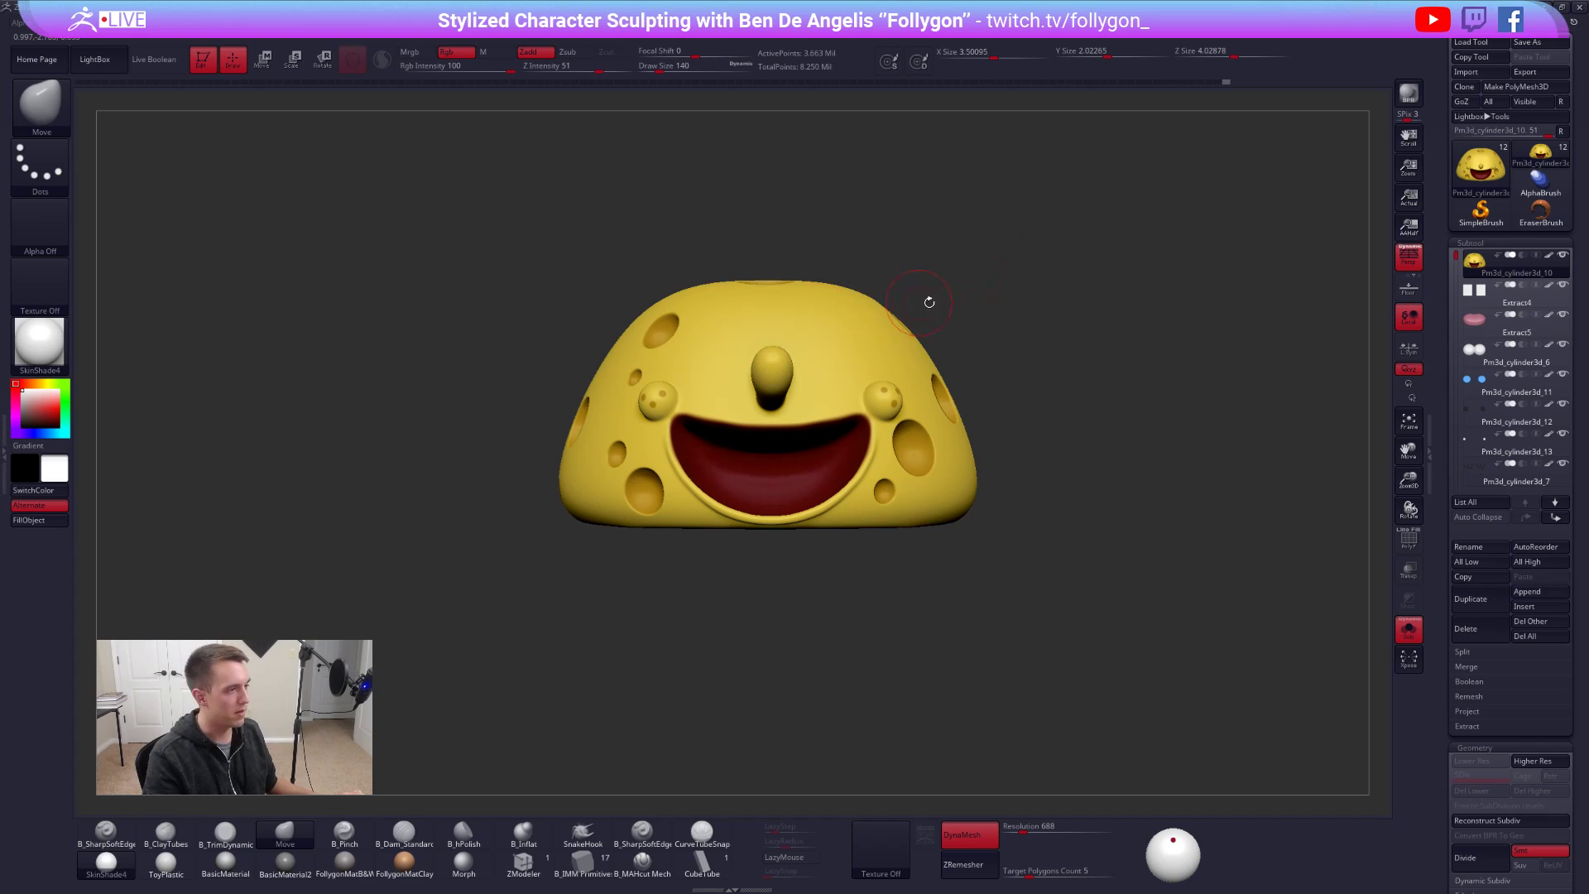
key("shift+s")
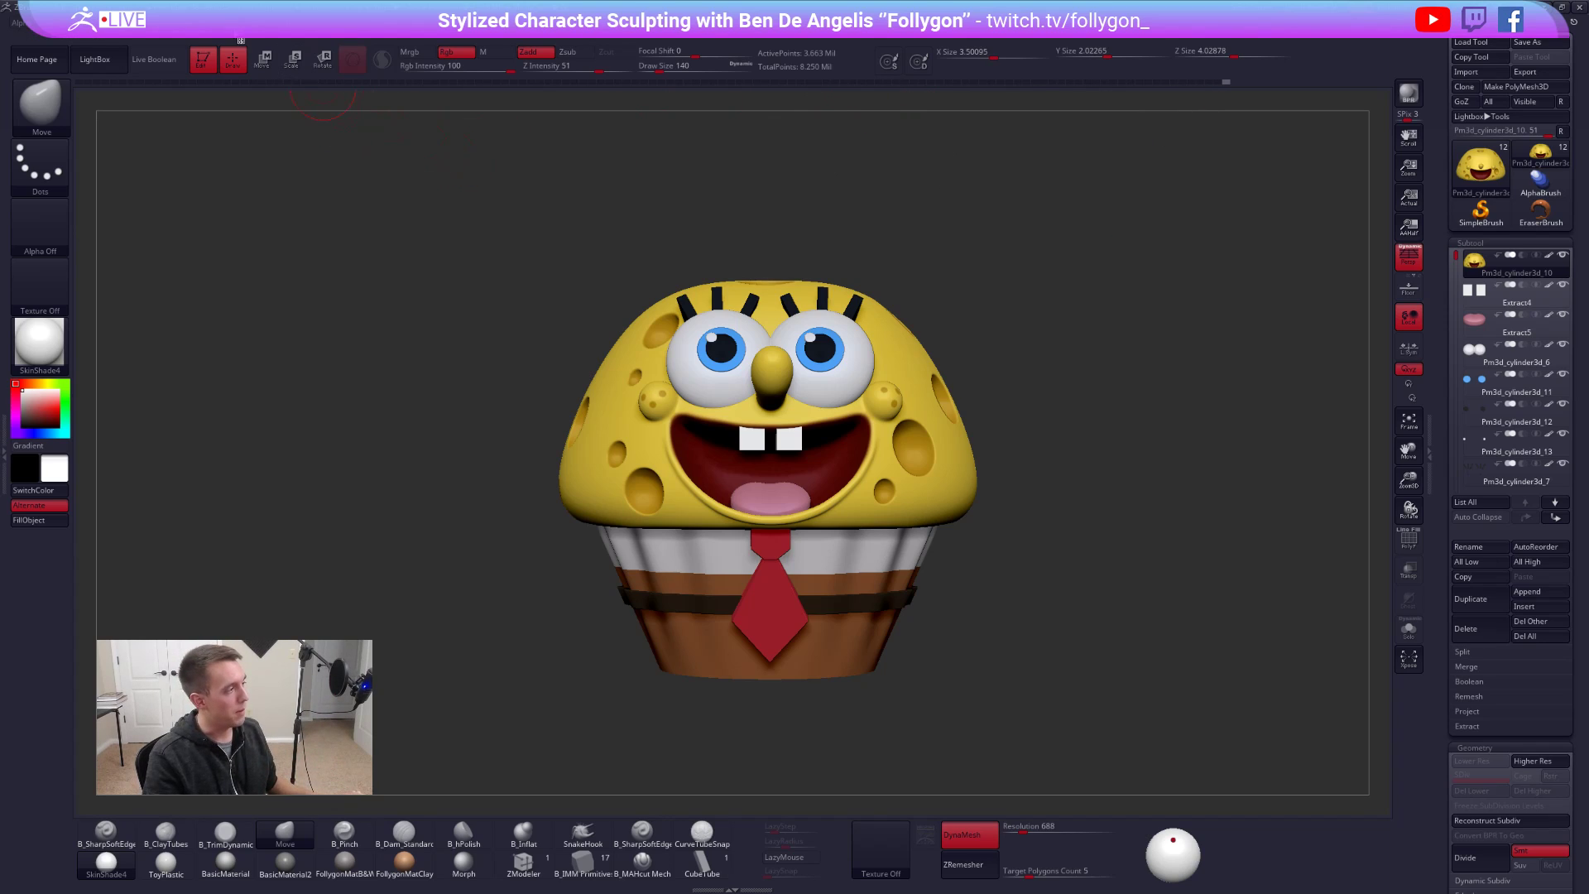
left_click(207, 22)
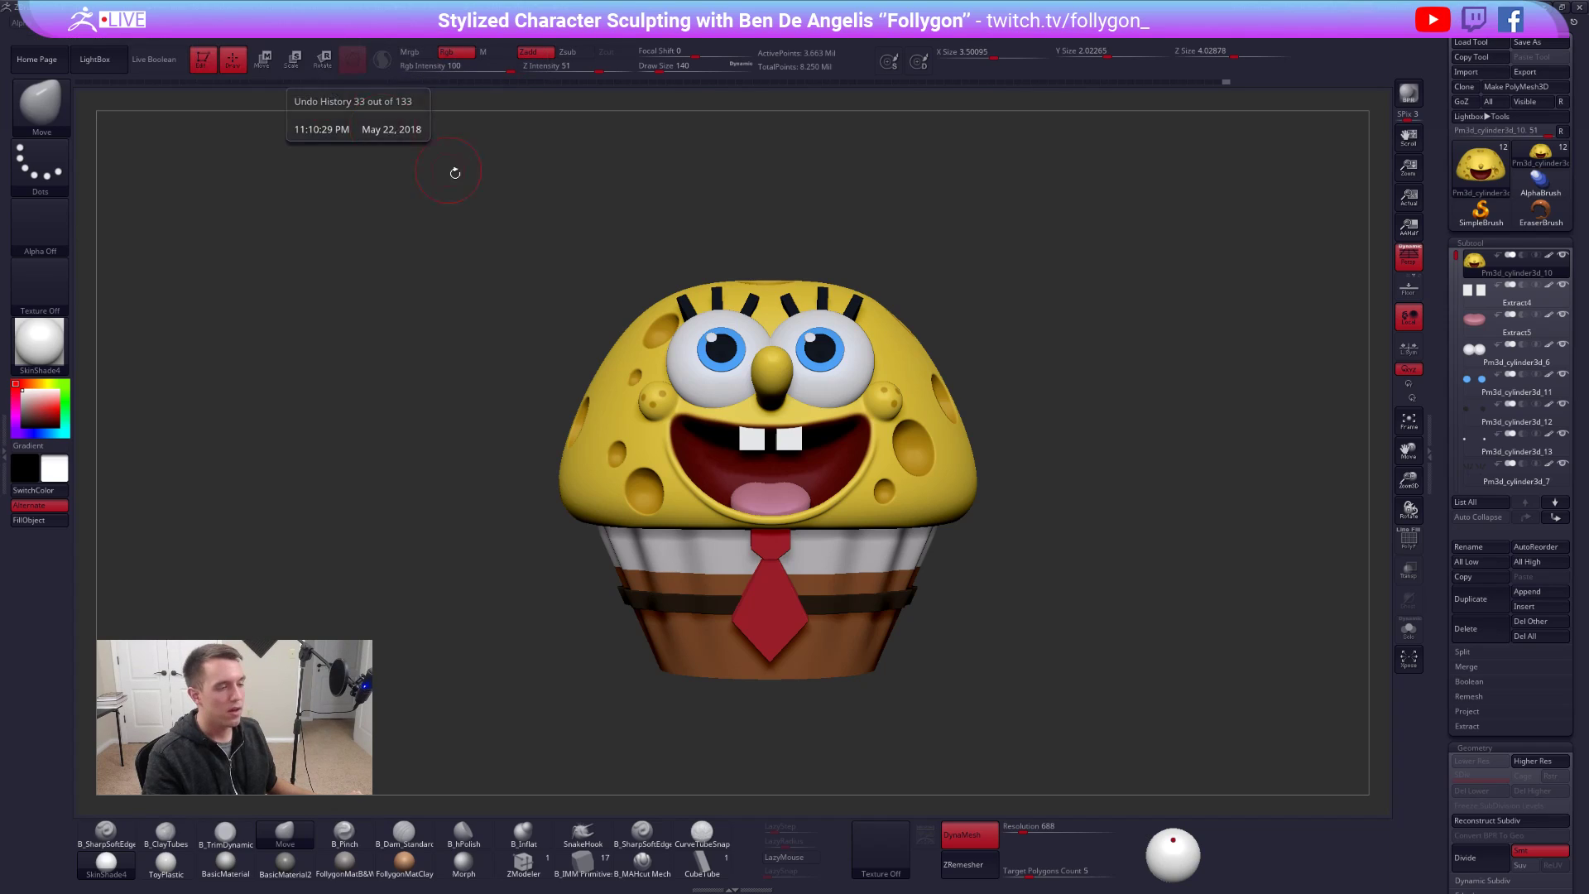
left_click(214, 24)
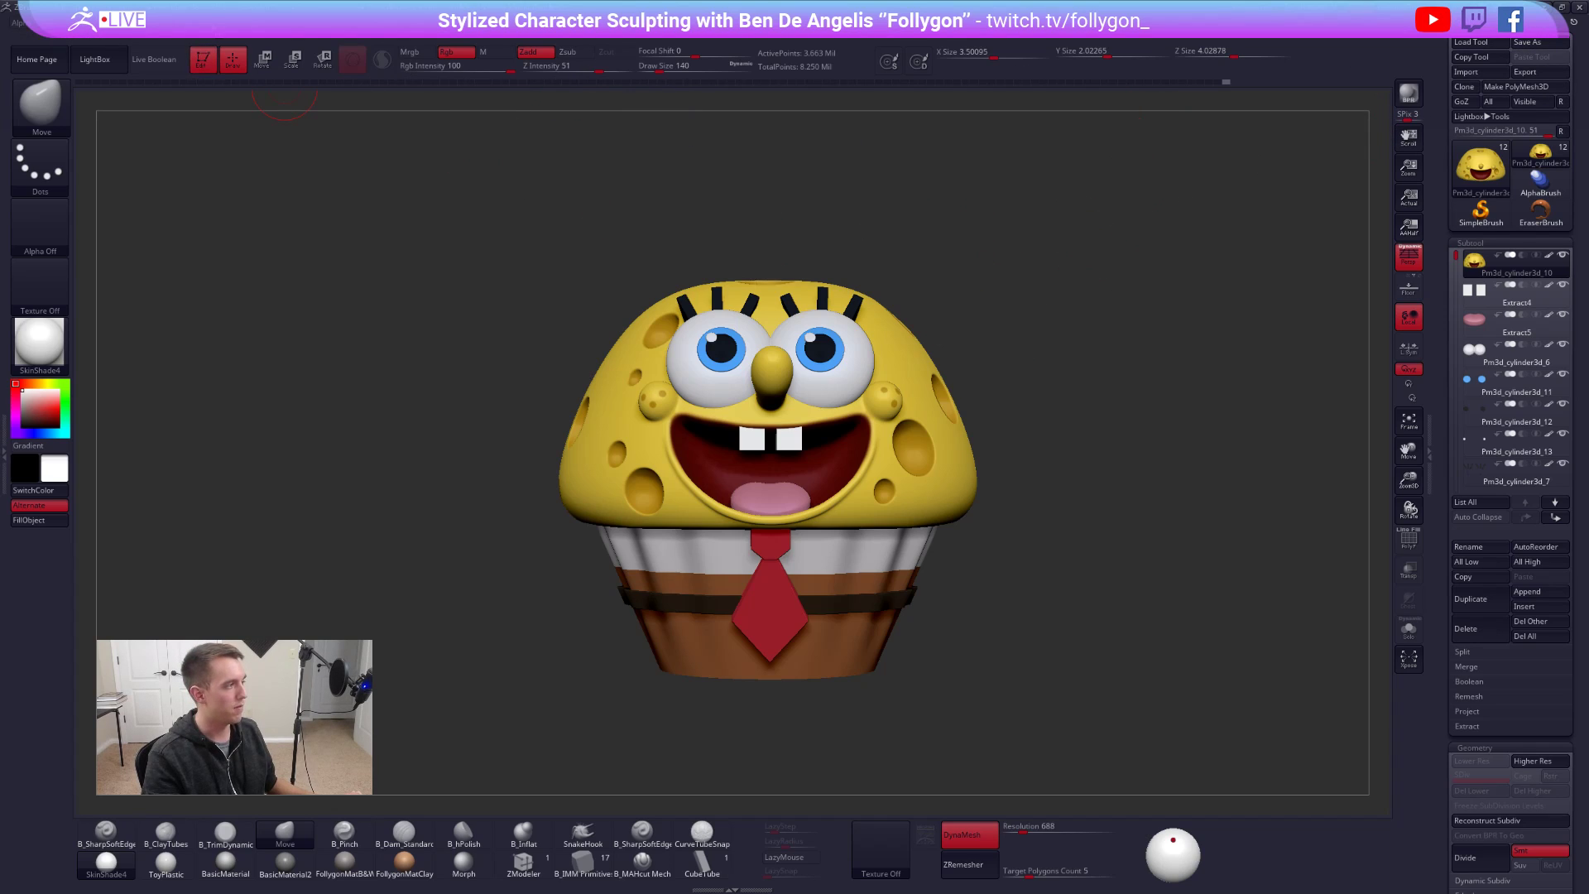
left_click(205, 23)
left_click_drag(871, 185, 1098, 193)
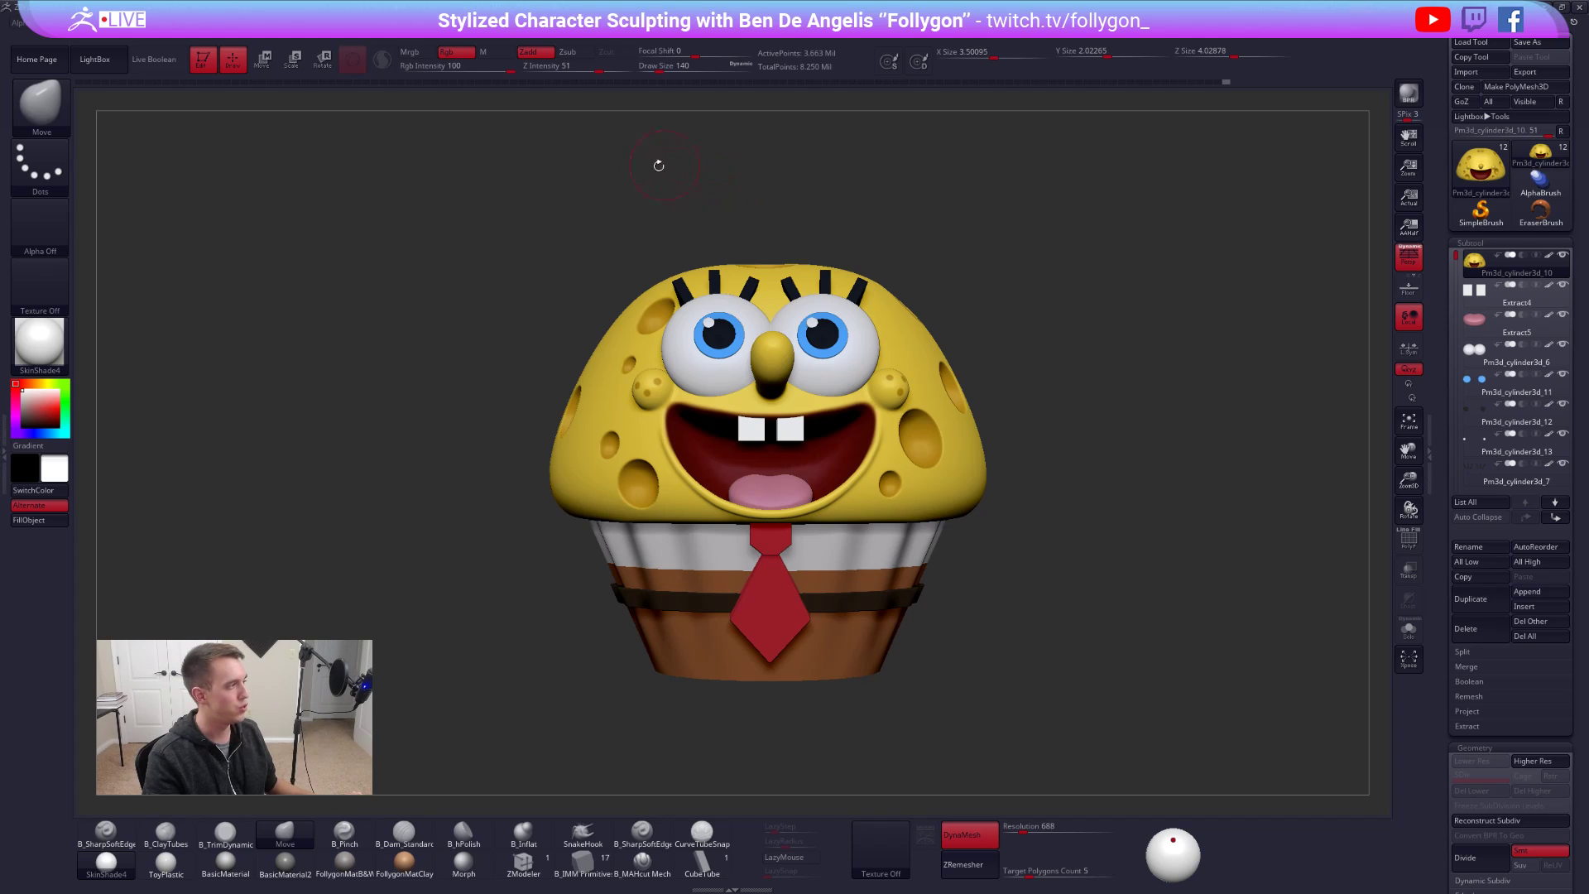
- Isolate the head subtool, turn off the document's proportion constraint, and resize the document to 1920 wide by 1080 high
key("alt+s")
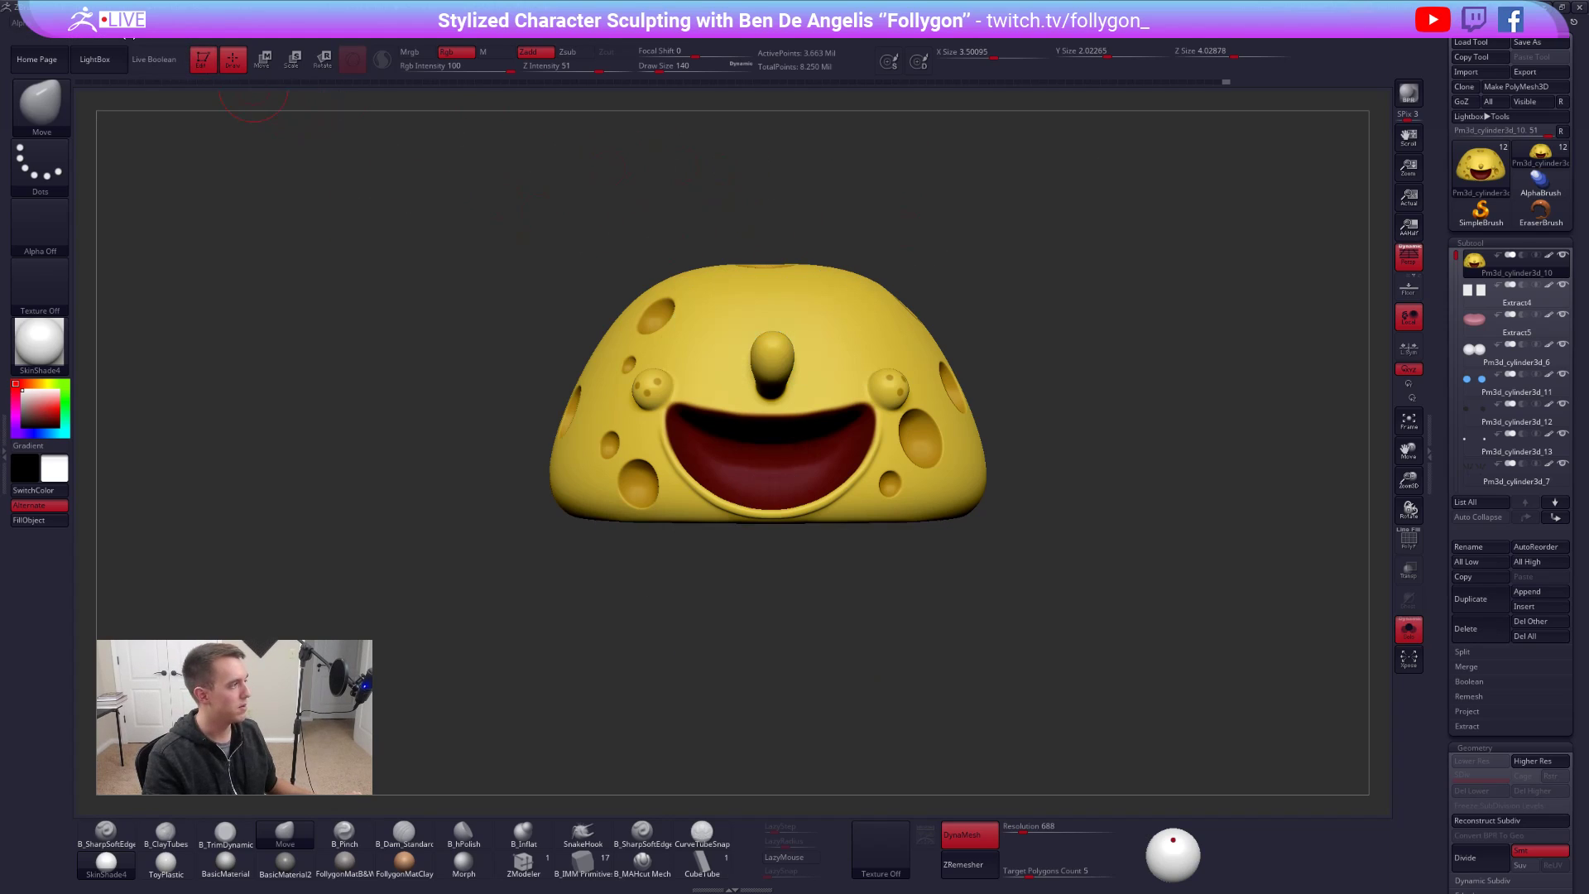
left_click(120, 22)
left_click(135, 332)
left_click(208, 317)
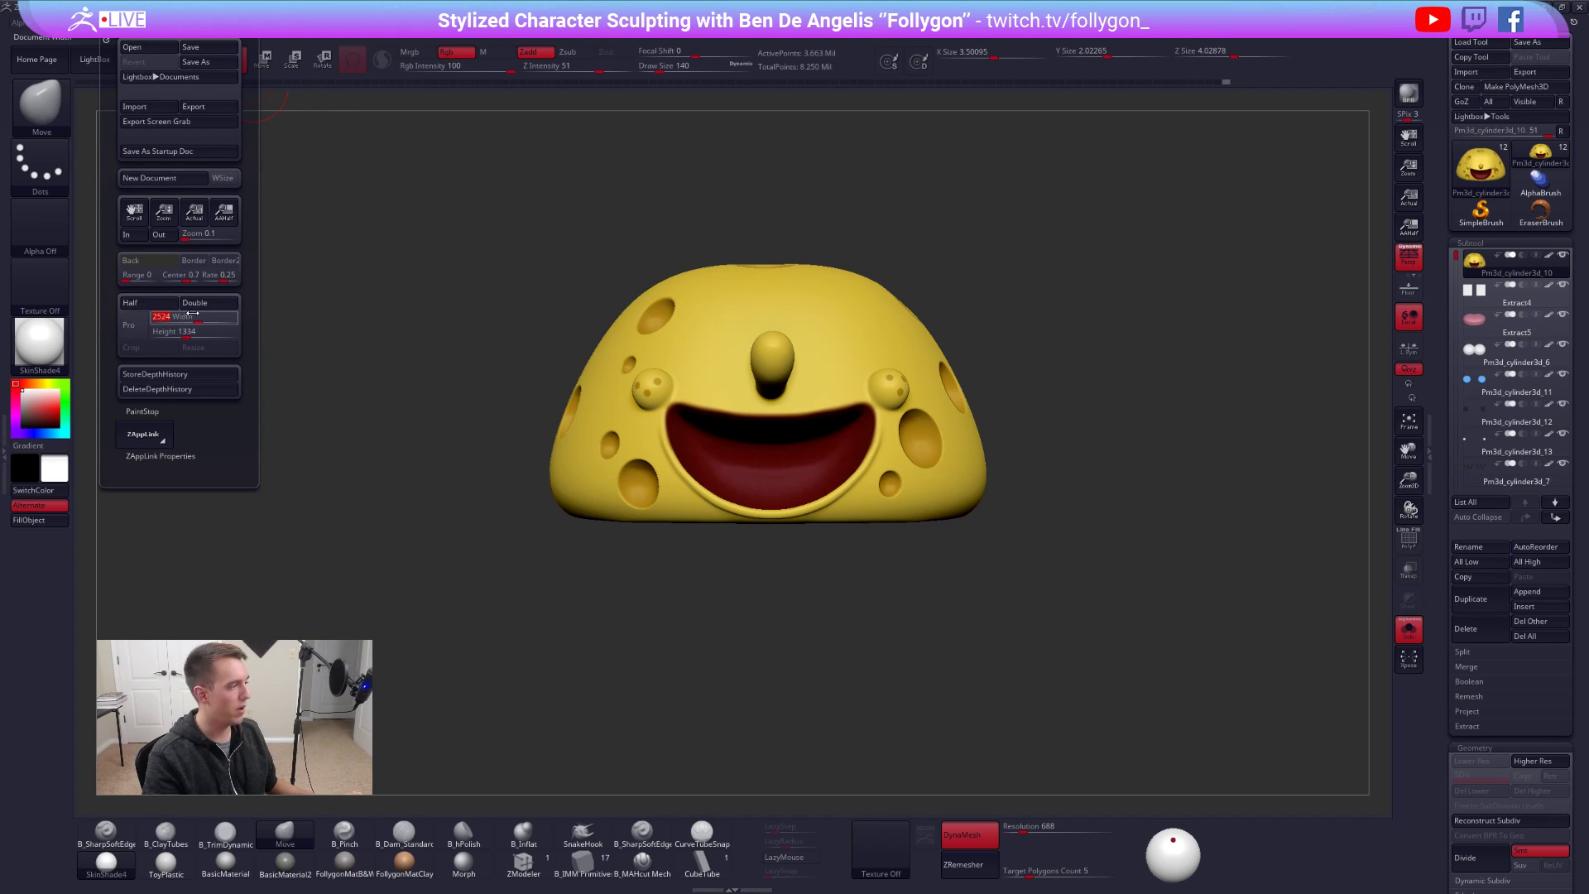
type("1920")
key("Tab")
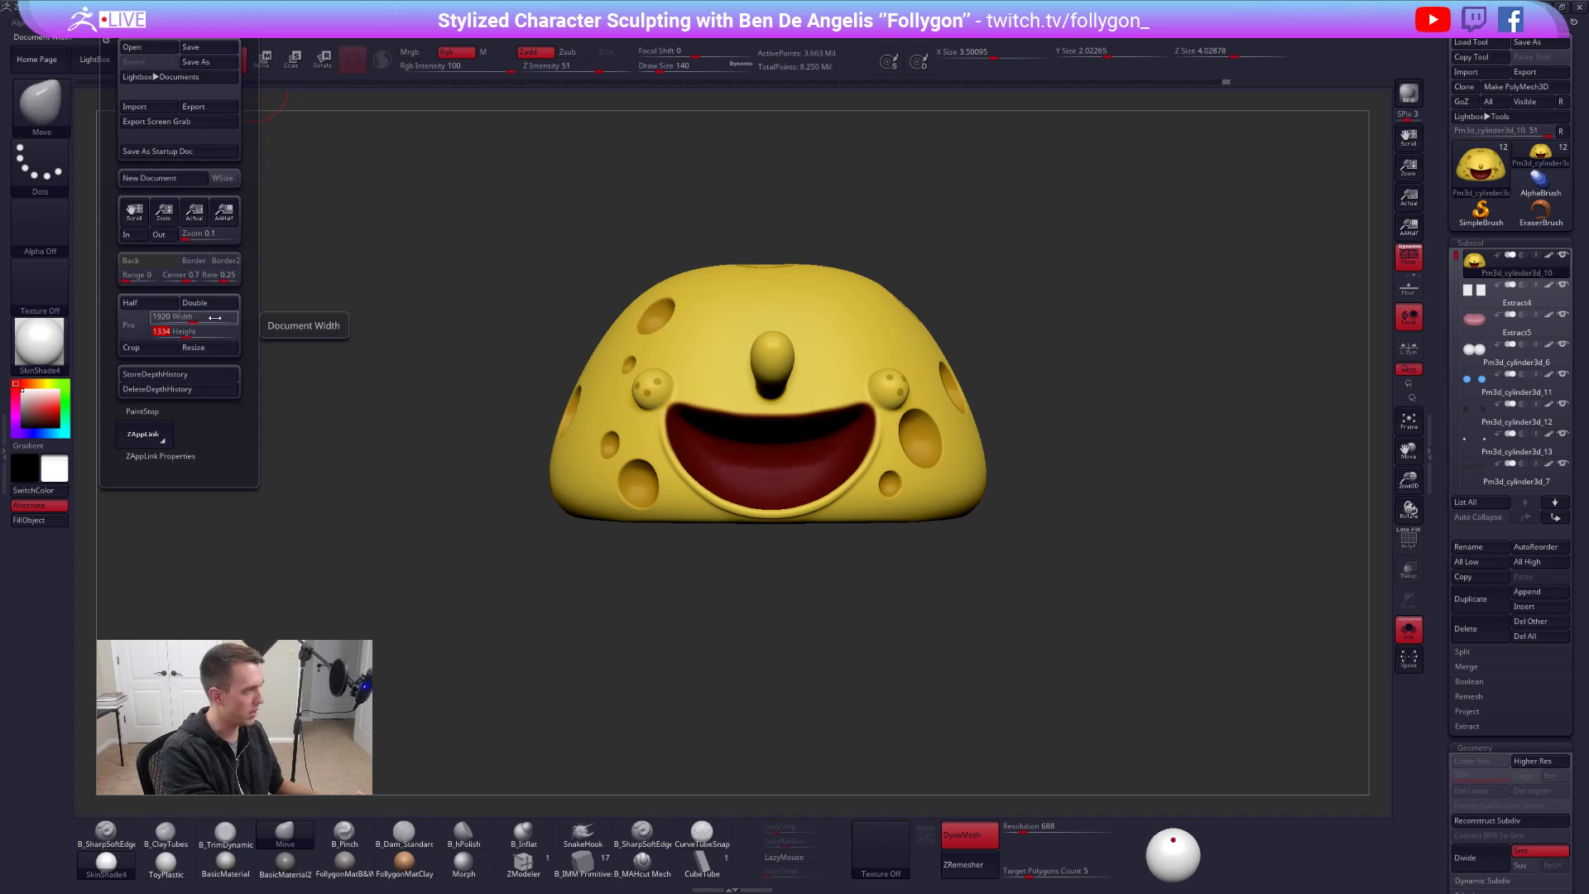
type("1080")
key("Return")
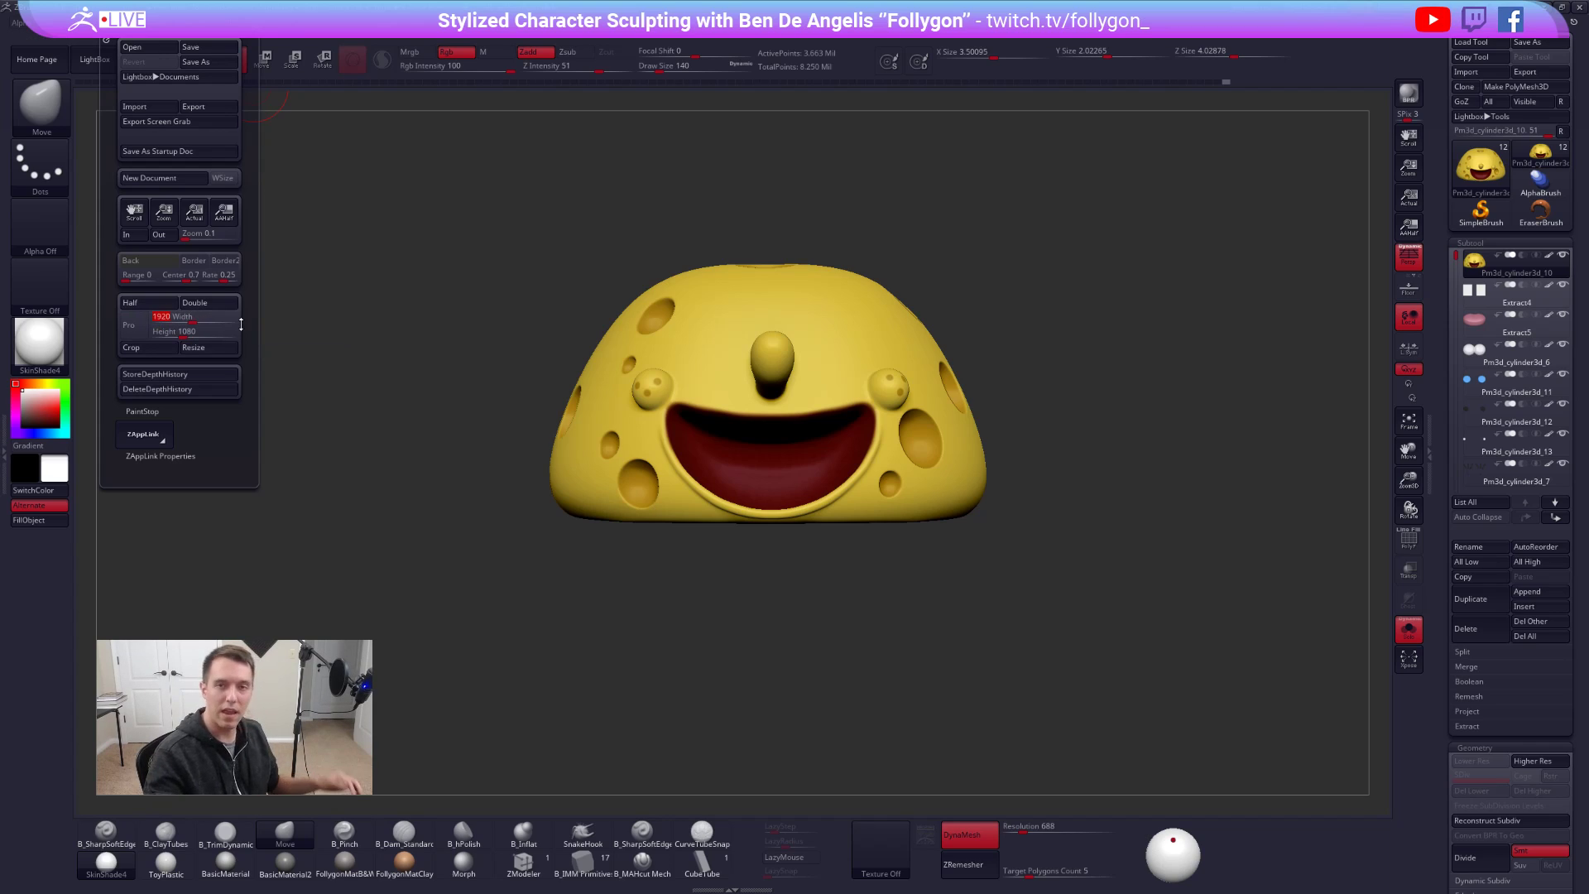
left_click(203, 348)
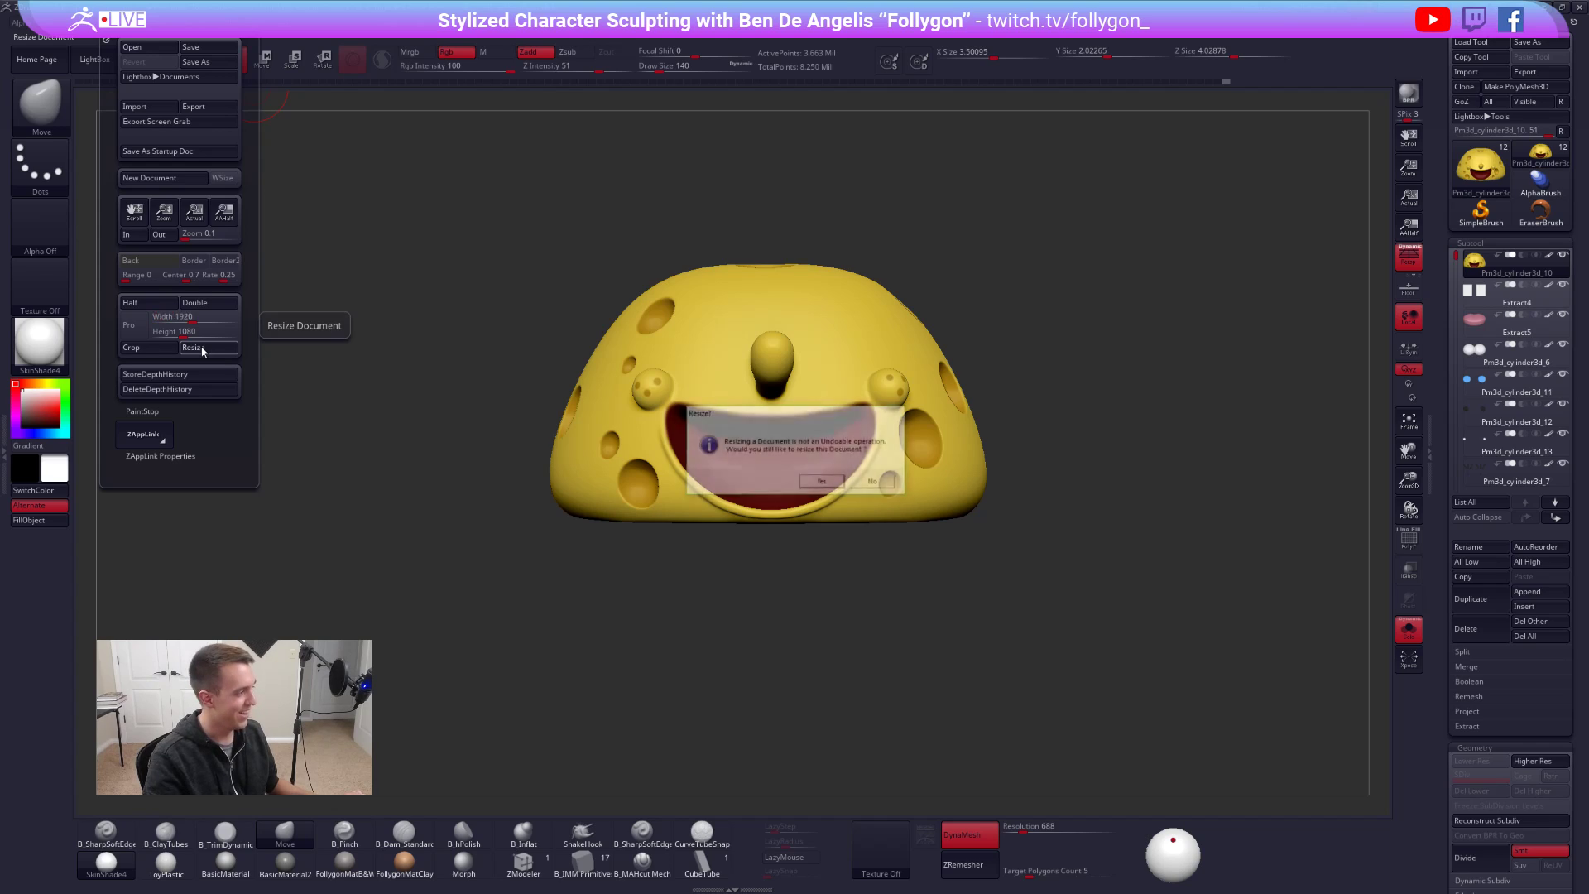
left_click(814, 485)
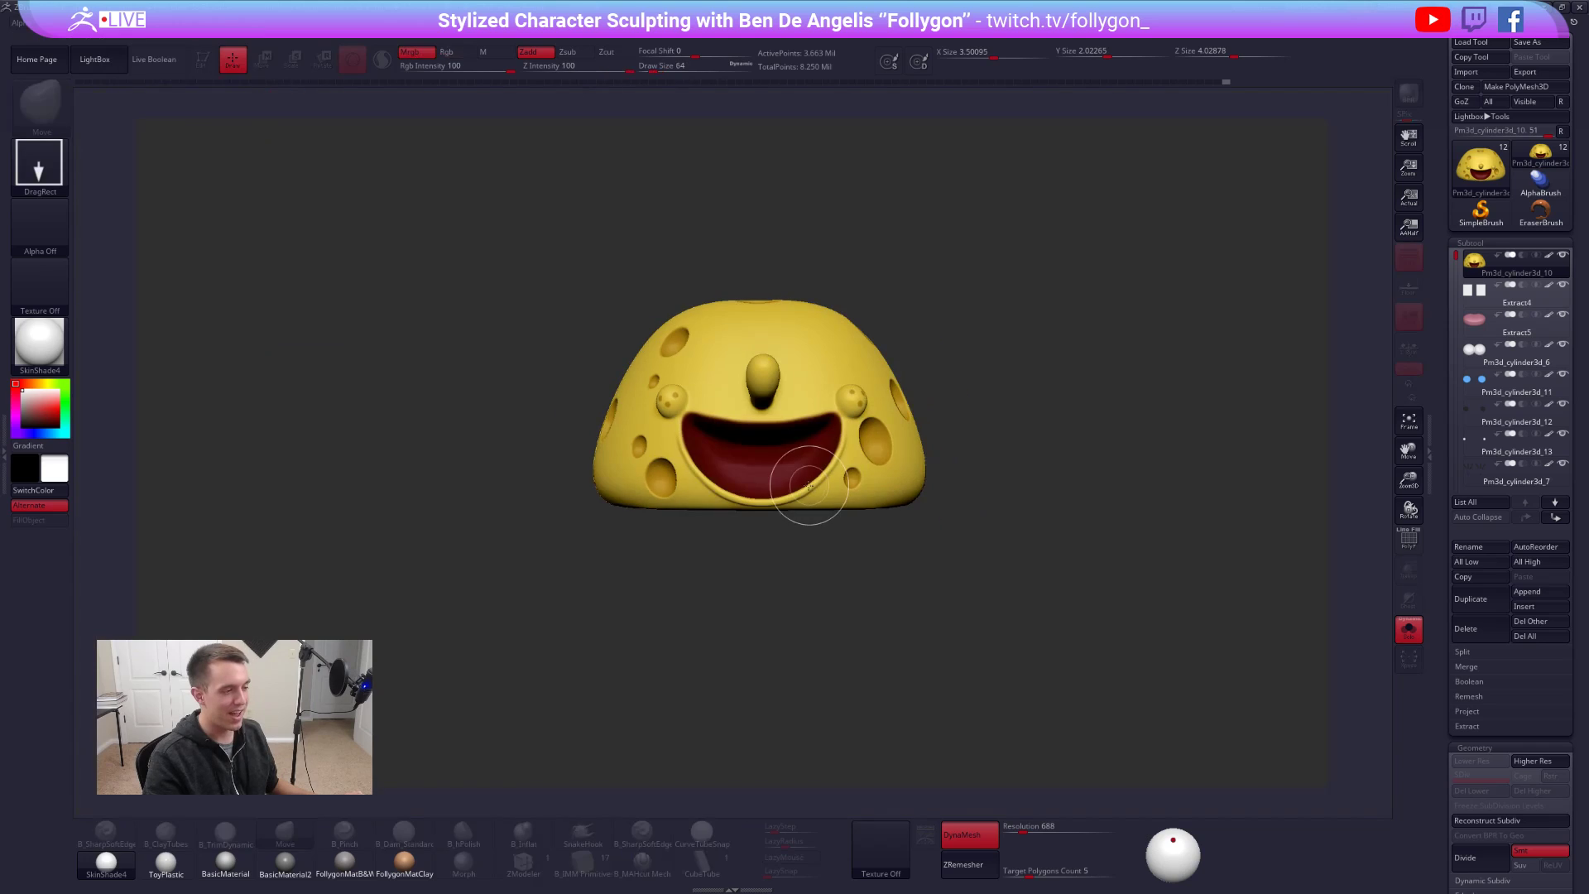
- Clear the resized canvas and redraw the SpongeBob muffin in edit mode with all its subtools shown
key("ctrl+shift")
key("ctrl+n")
left_click_drag(782, 376, 785, 440)
key("t")
left_click_drag(879, 398, 890, 452, "shift")
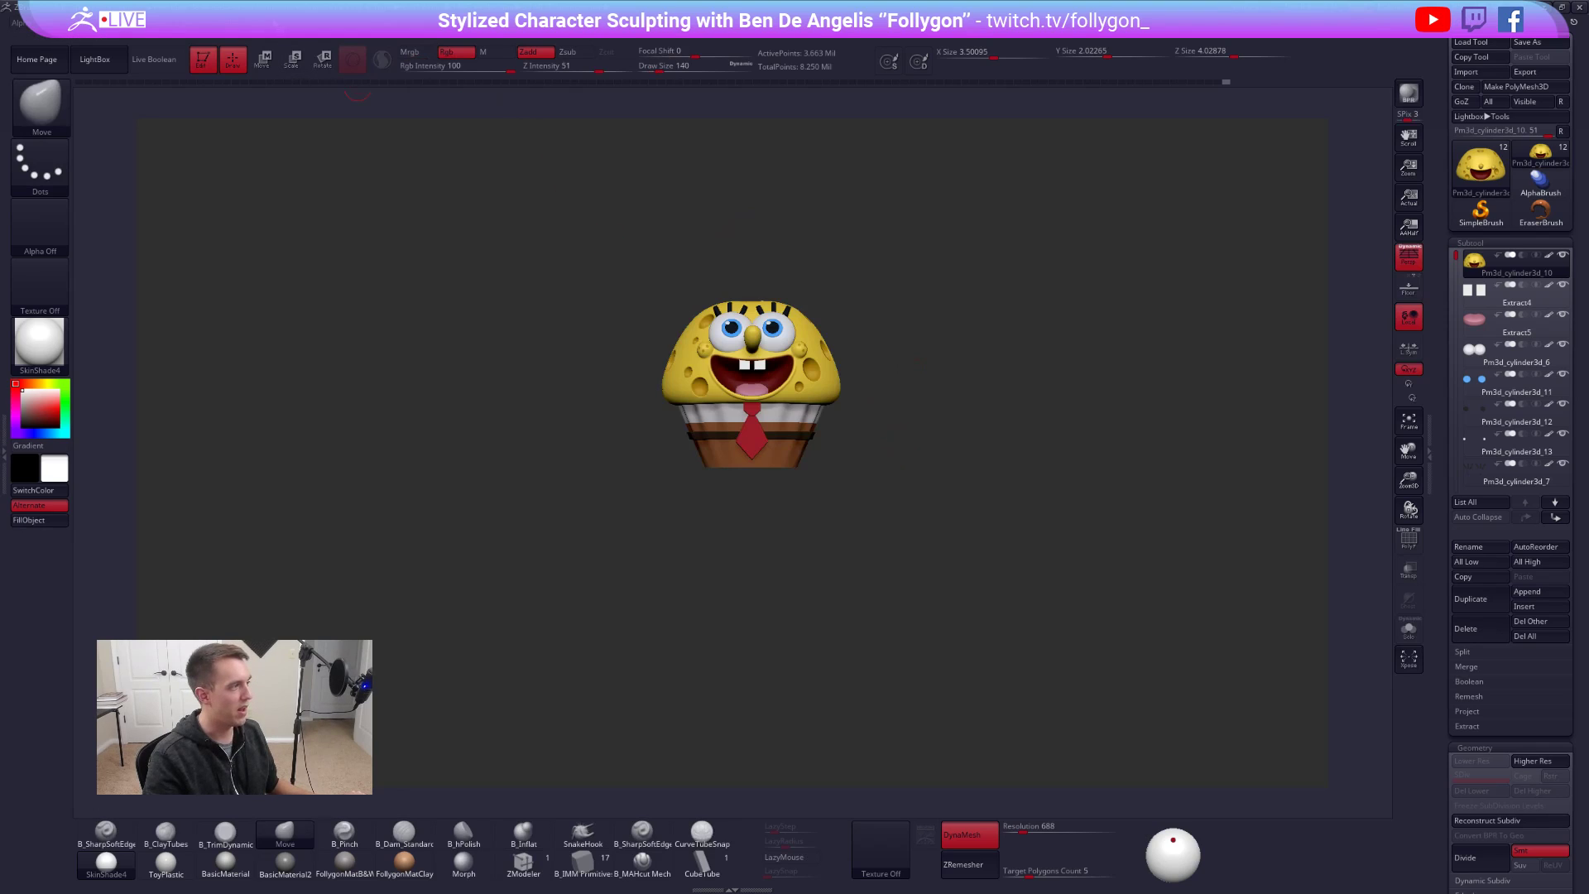
- Open the side tray, dock the Movie palette in it, and expand the palette's TimeLine settings
left_click(256, 23)
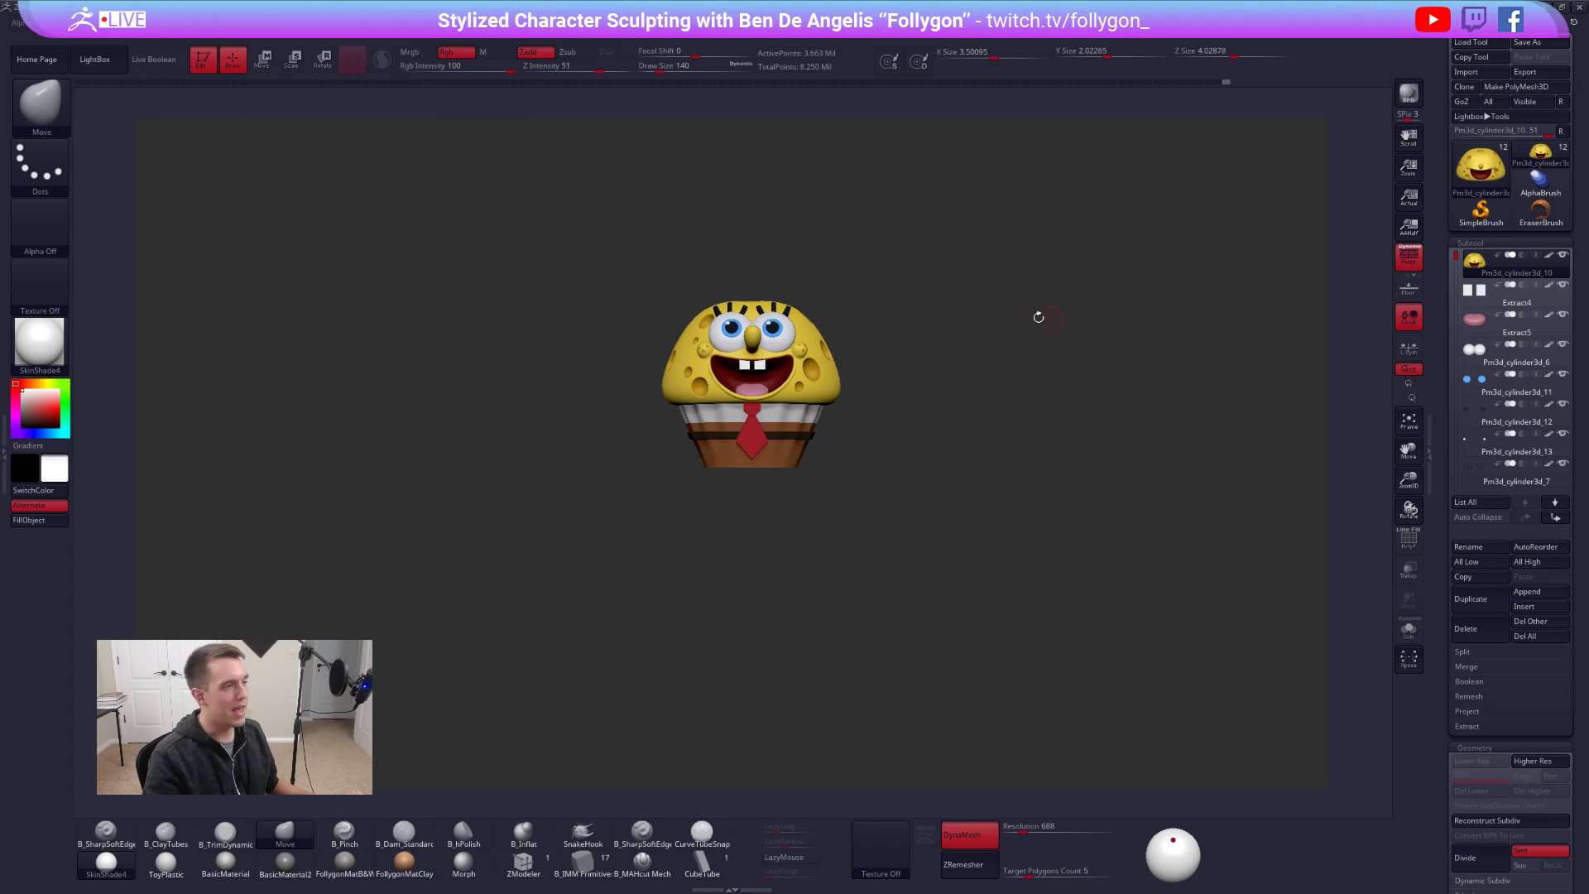
left_click(5, 454)
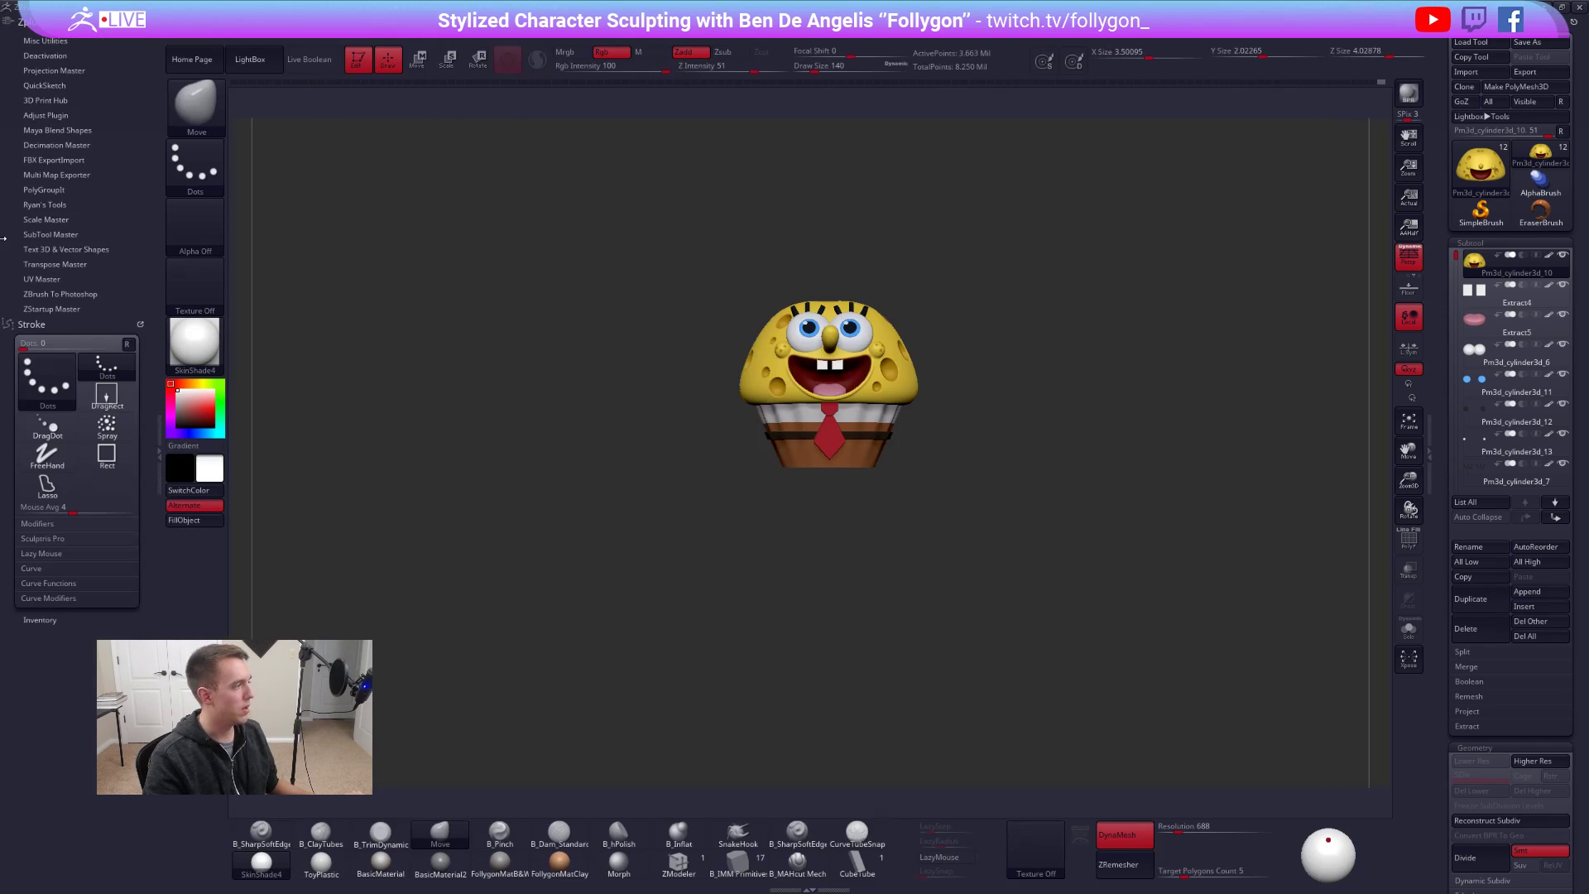
left_click(577, 22)
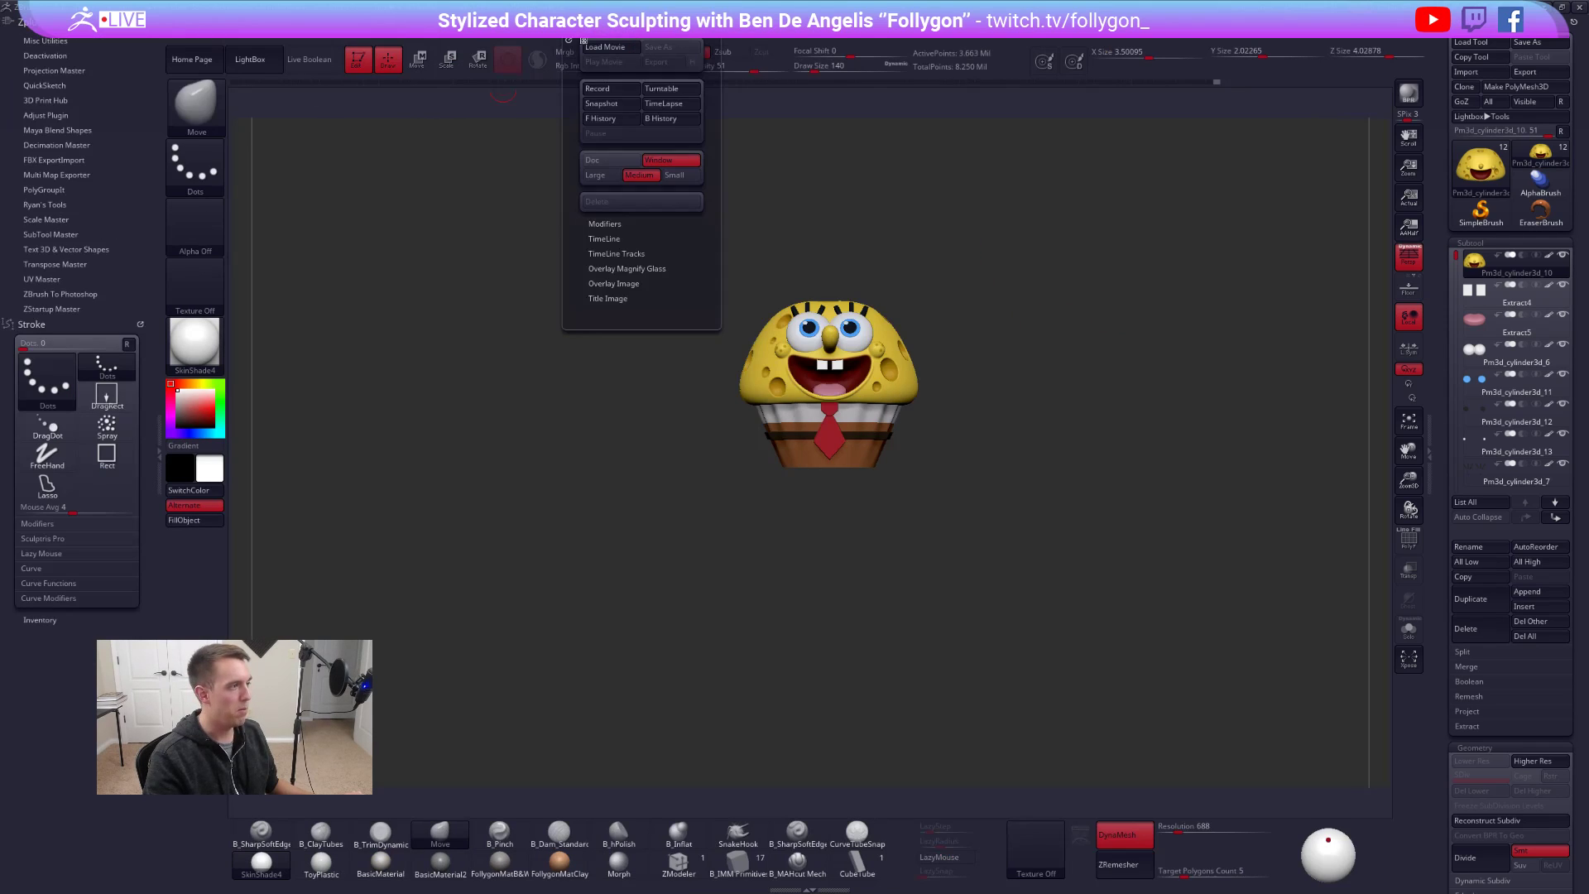
left_click_drag(566, 41, 23, 184)
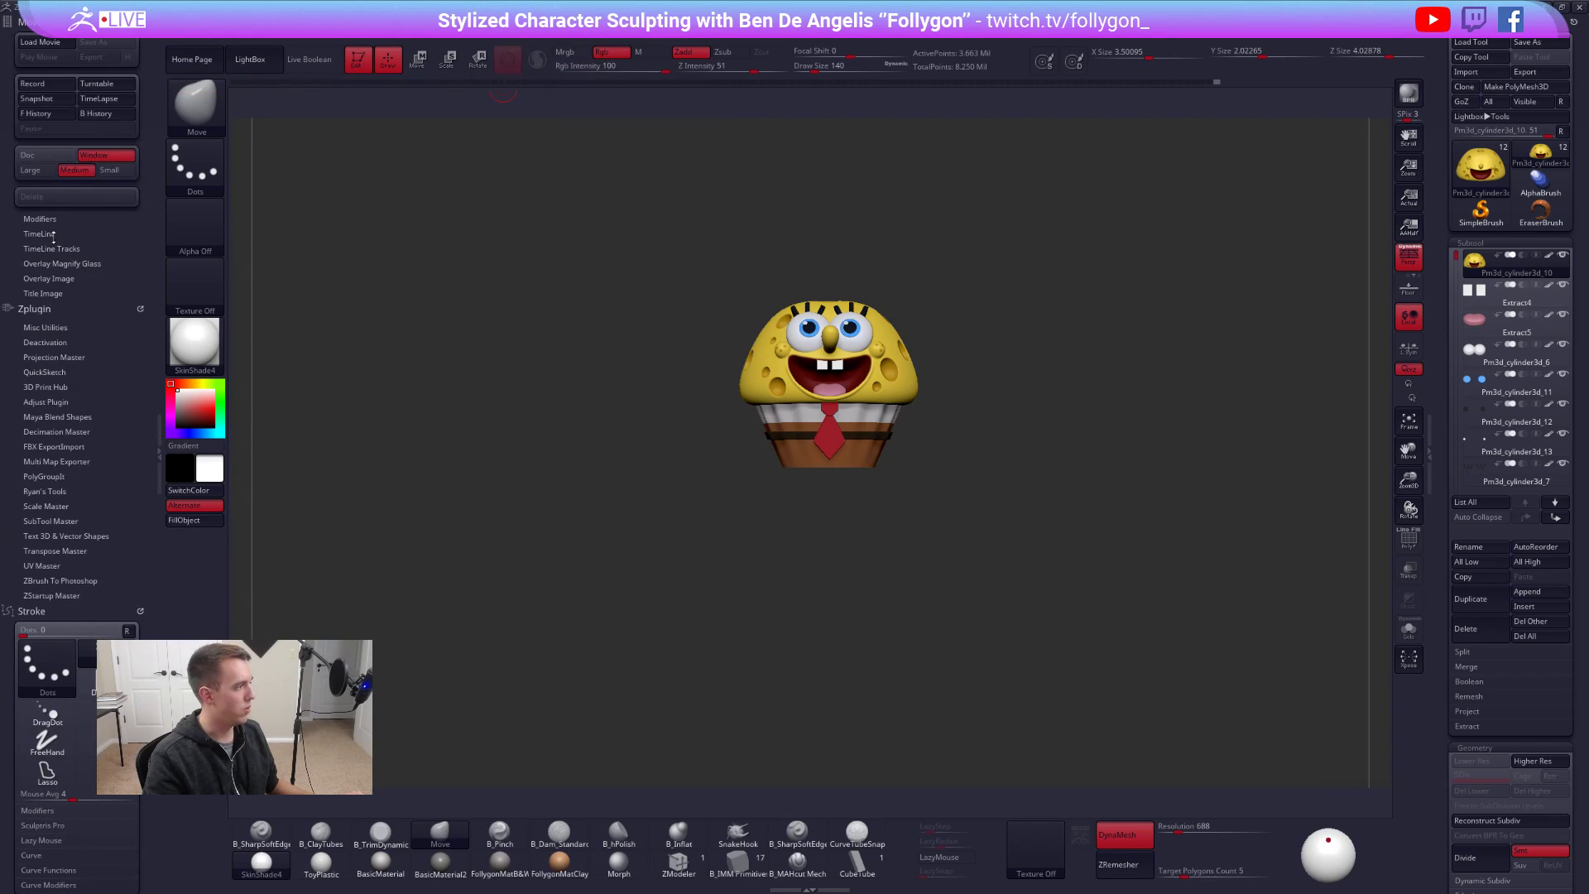
left_click(55, 236)
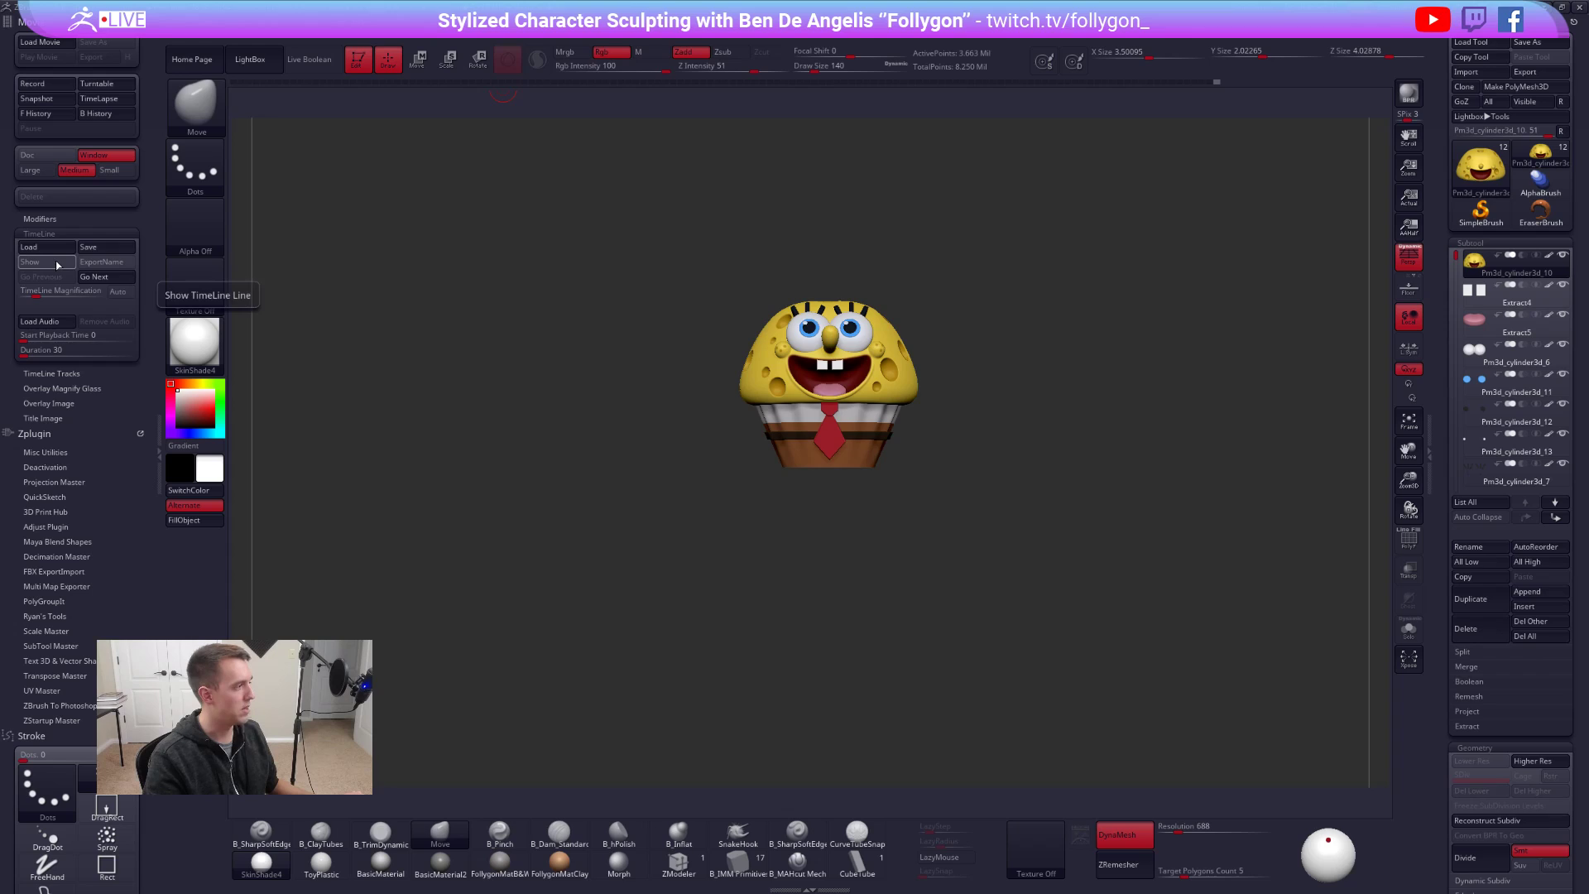
- Show the movie timeline above the canvas and collapse its settings, keeping the whole document in view
left_click(57, 260)
left_click(41, 234)
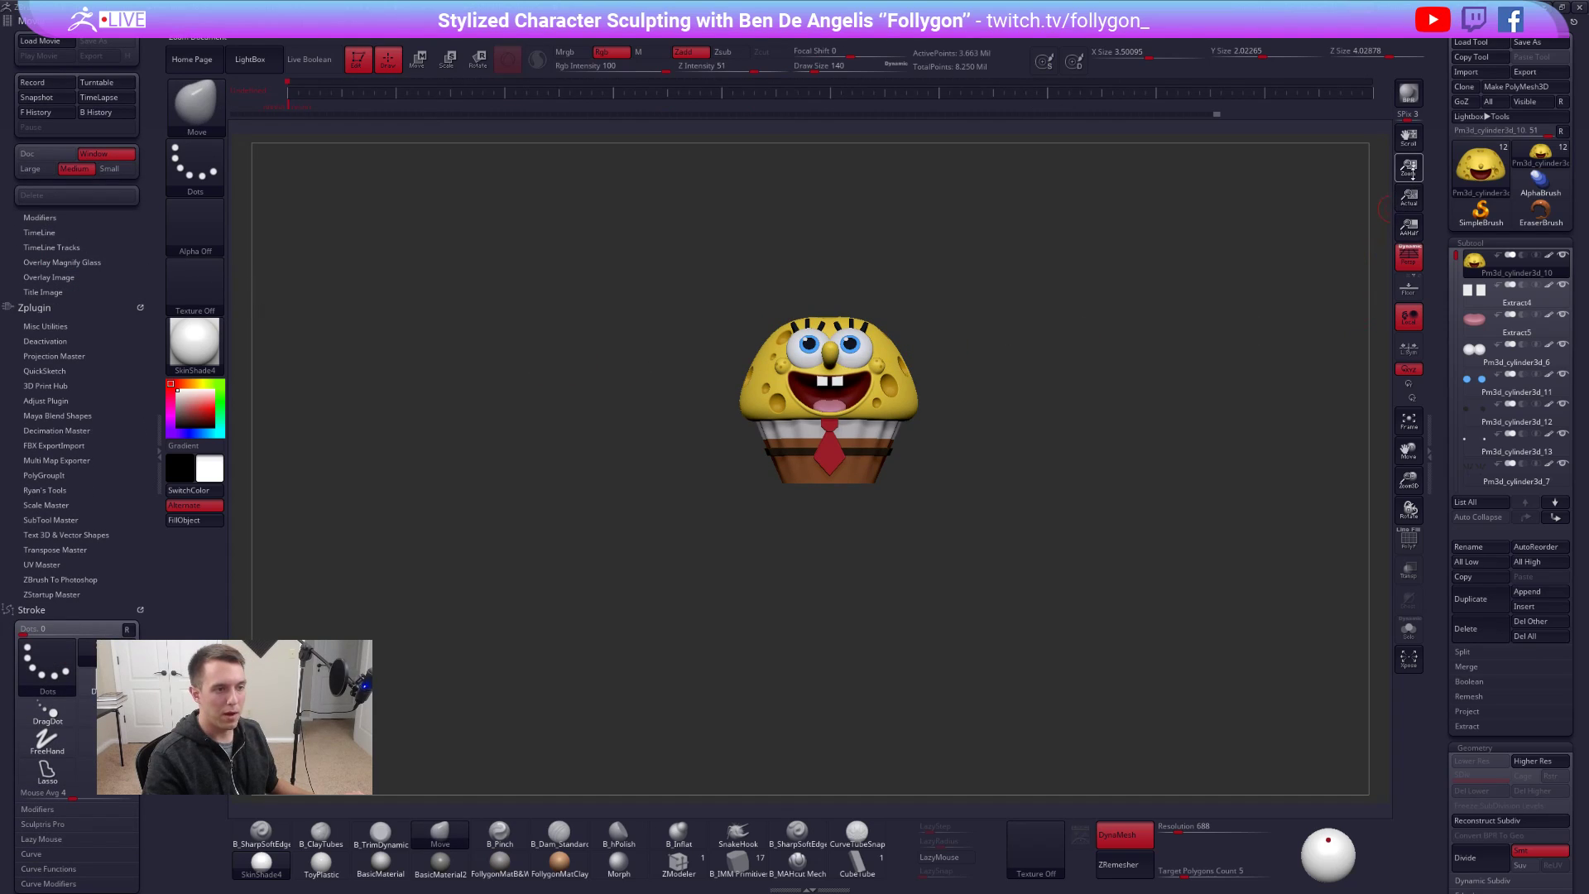
left_click_drag(1409, 170, 1316, 241)
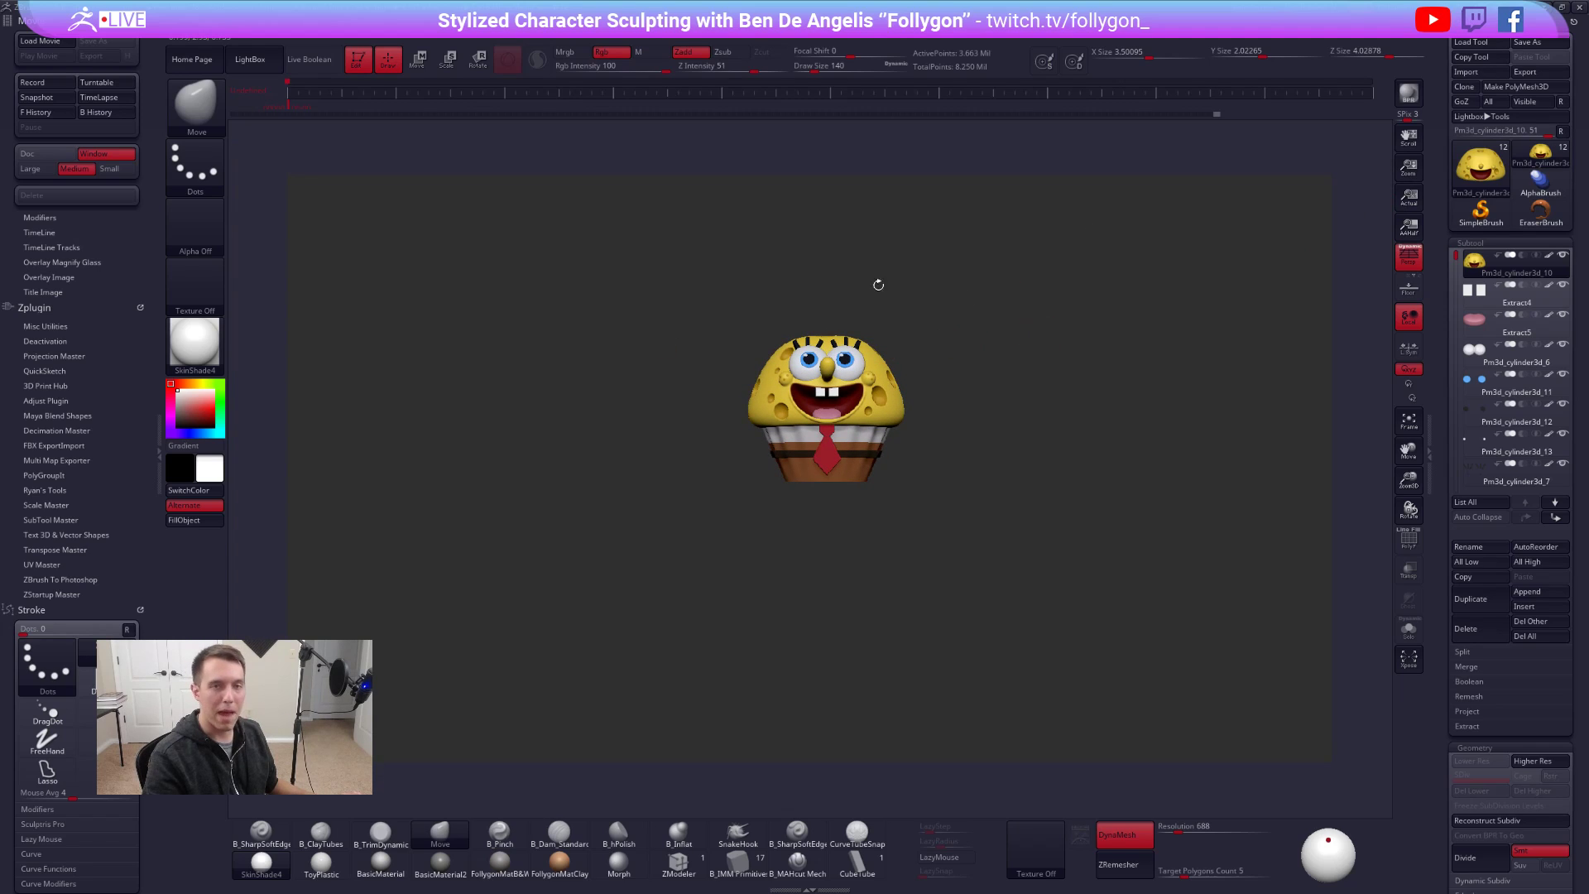
- Try a white and a bright green background colour for the document
left_click(285, 36)
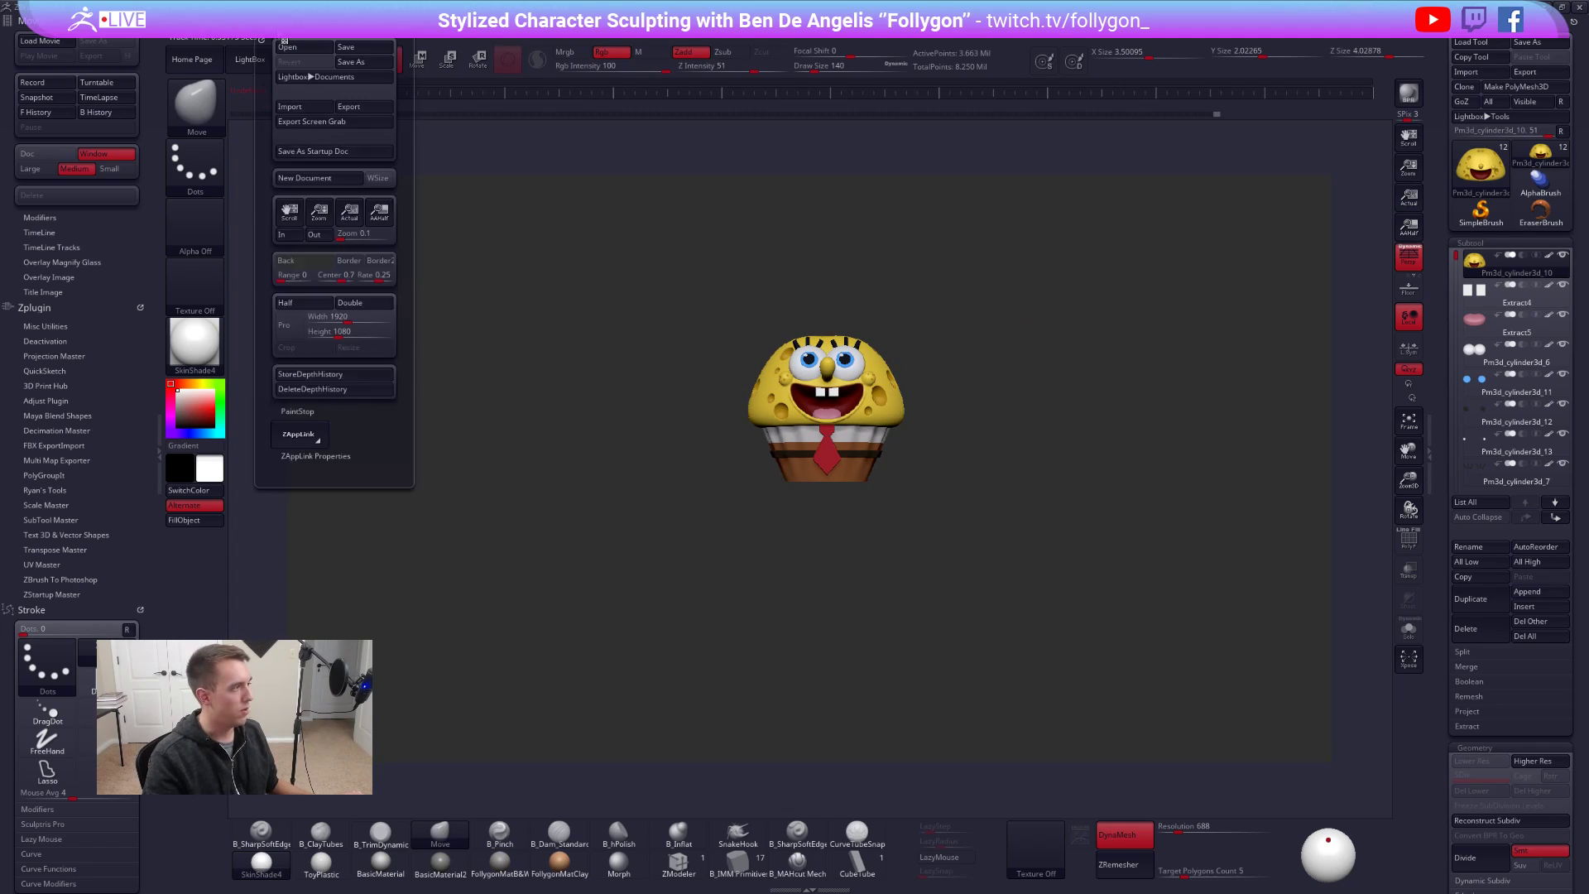
left_click(305, 266)
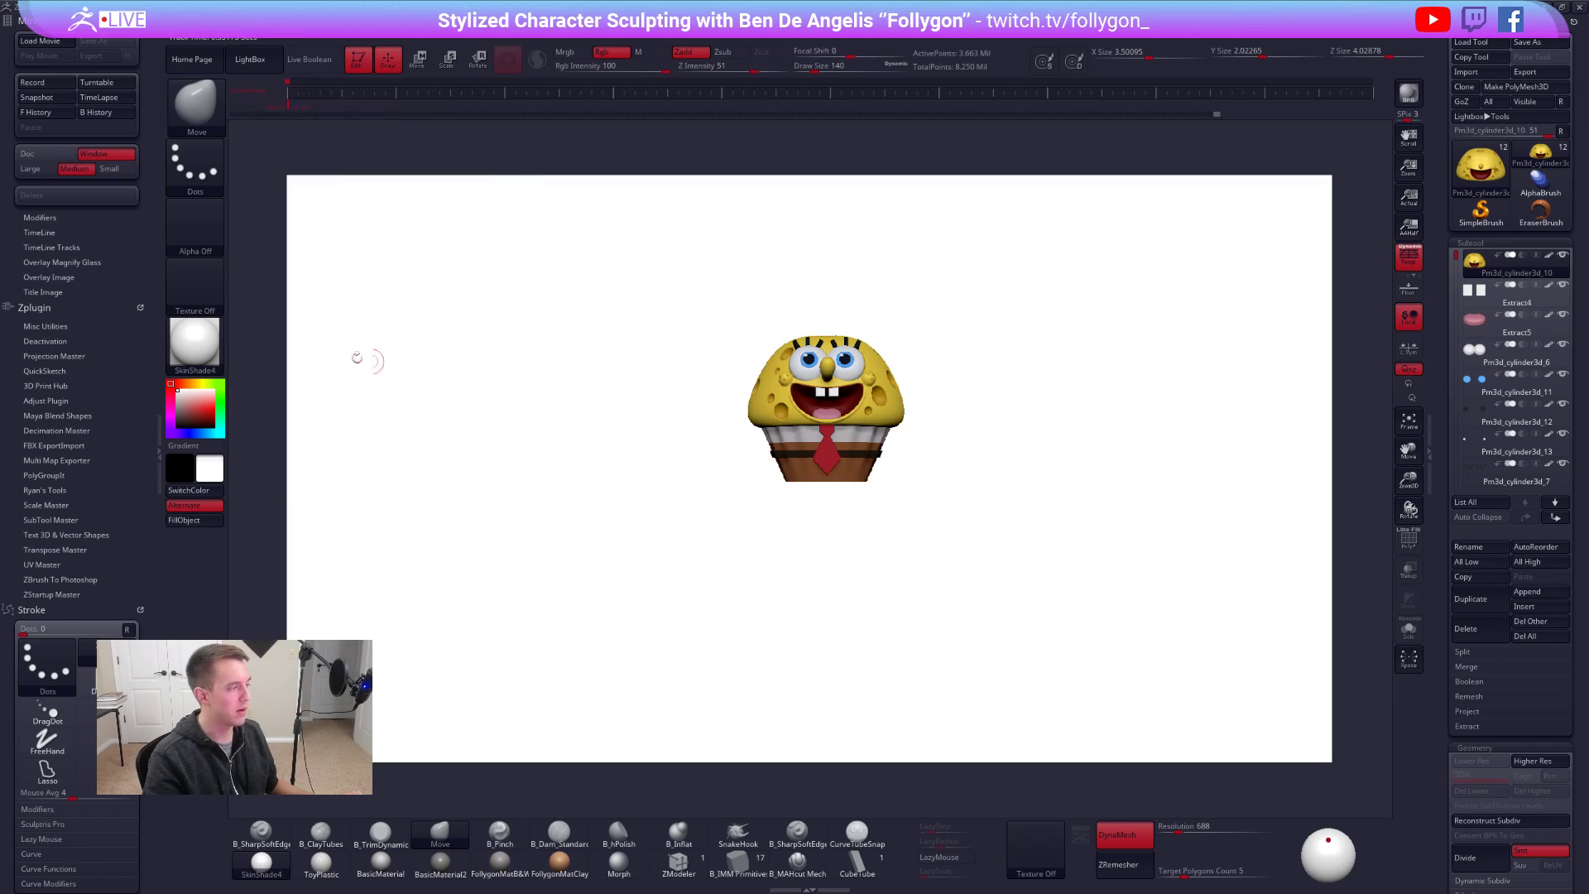
left_click(221, 396)
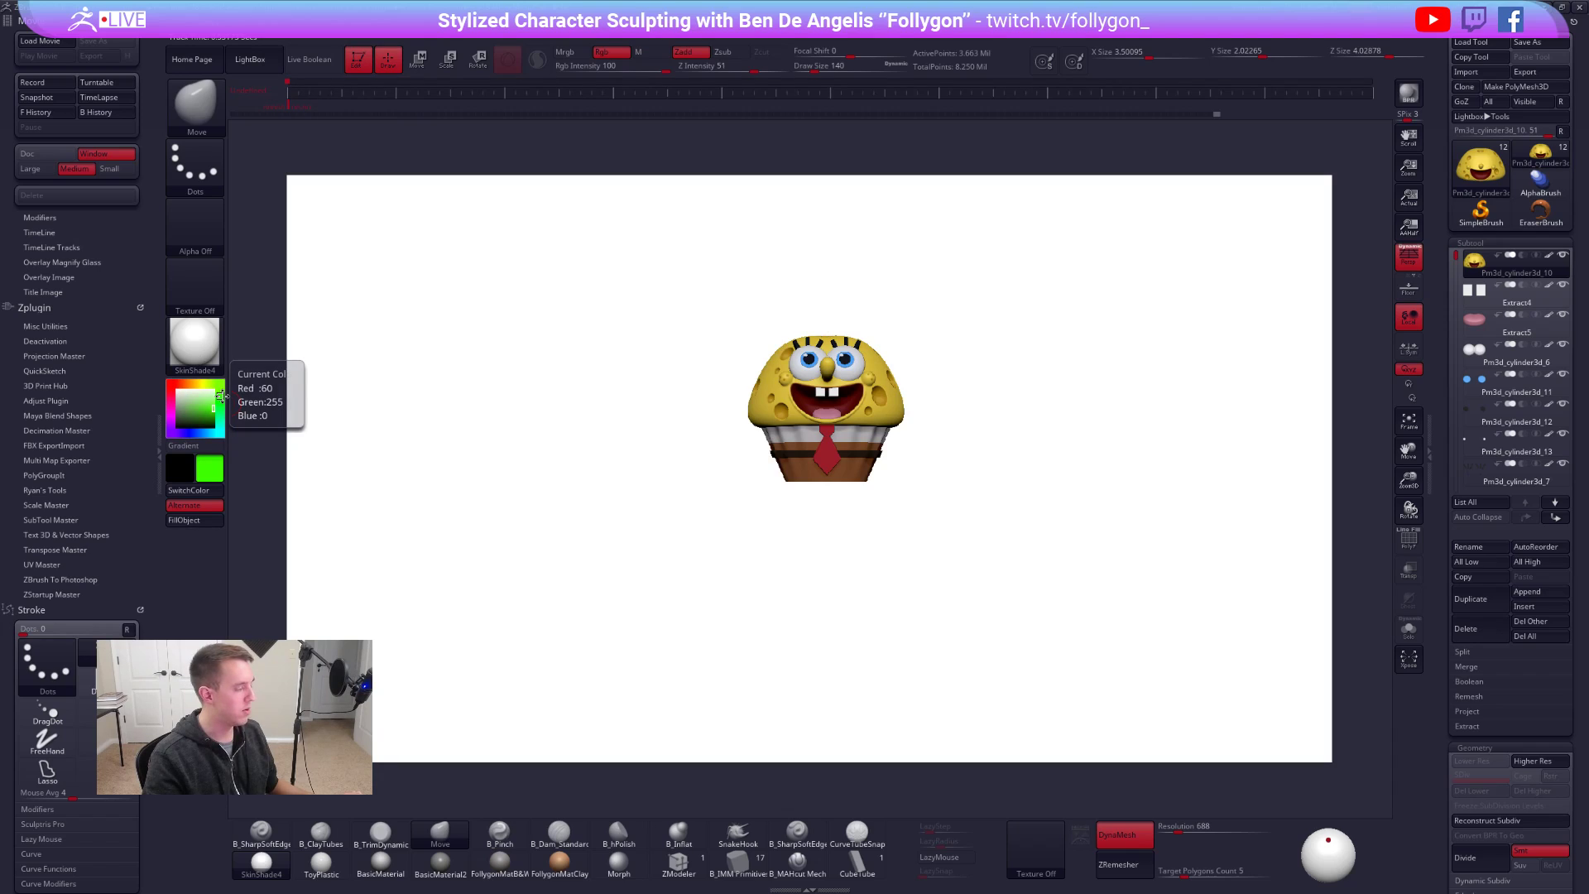
left_click(274, 26)
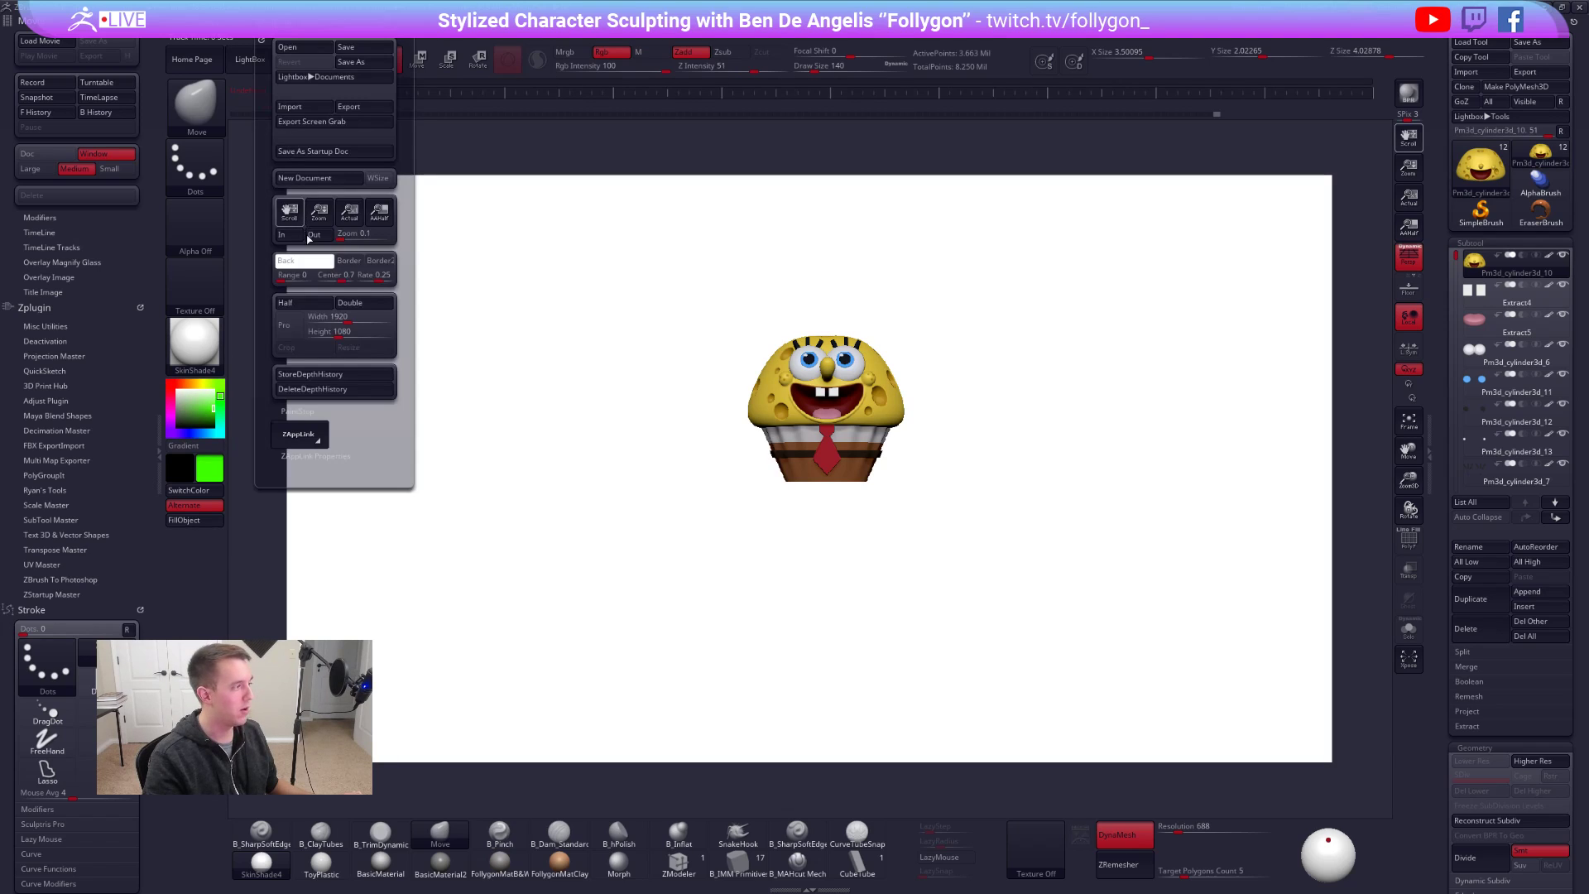
left_click(306, 263)
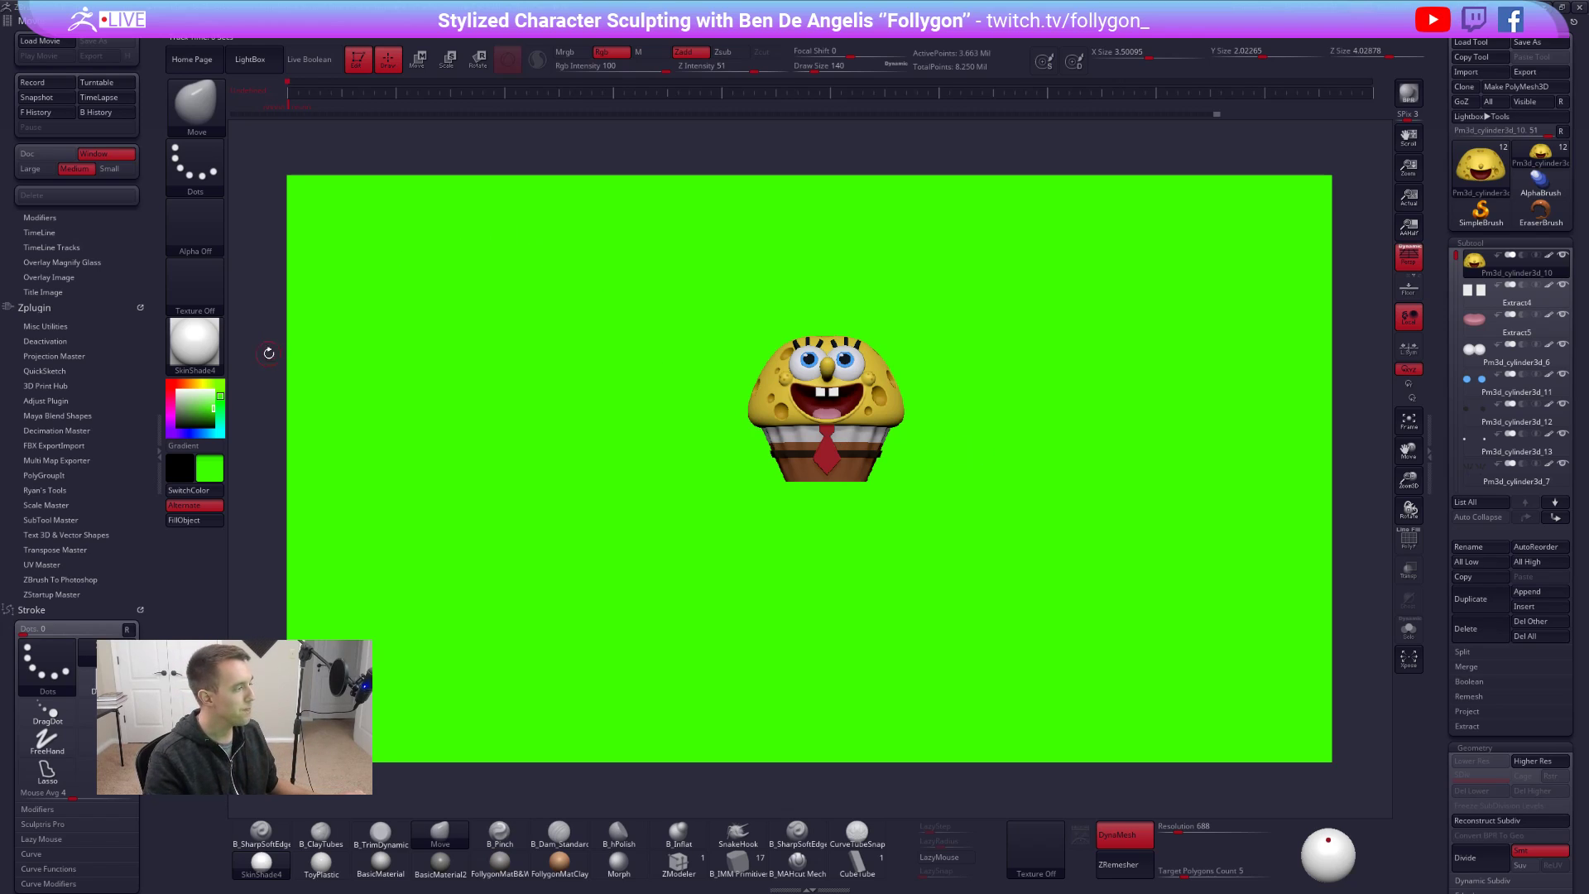
- Pick a medium gray and apply it as the document's background colour
left_click_drag(199, 409, 177, 406)
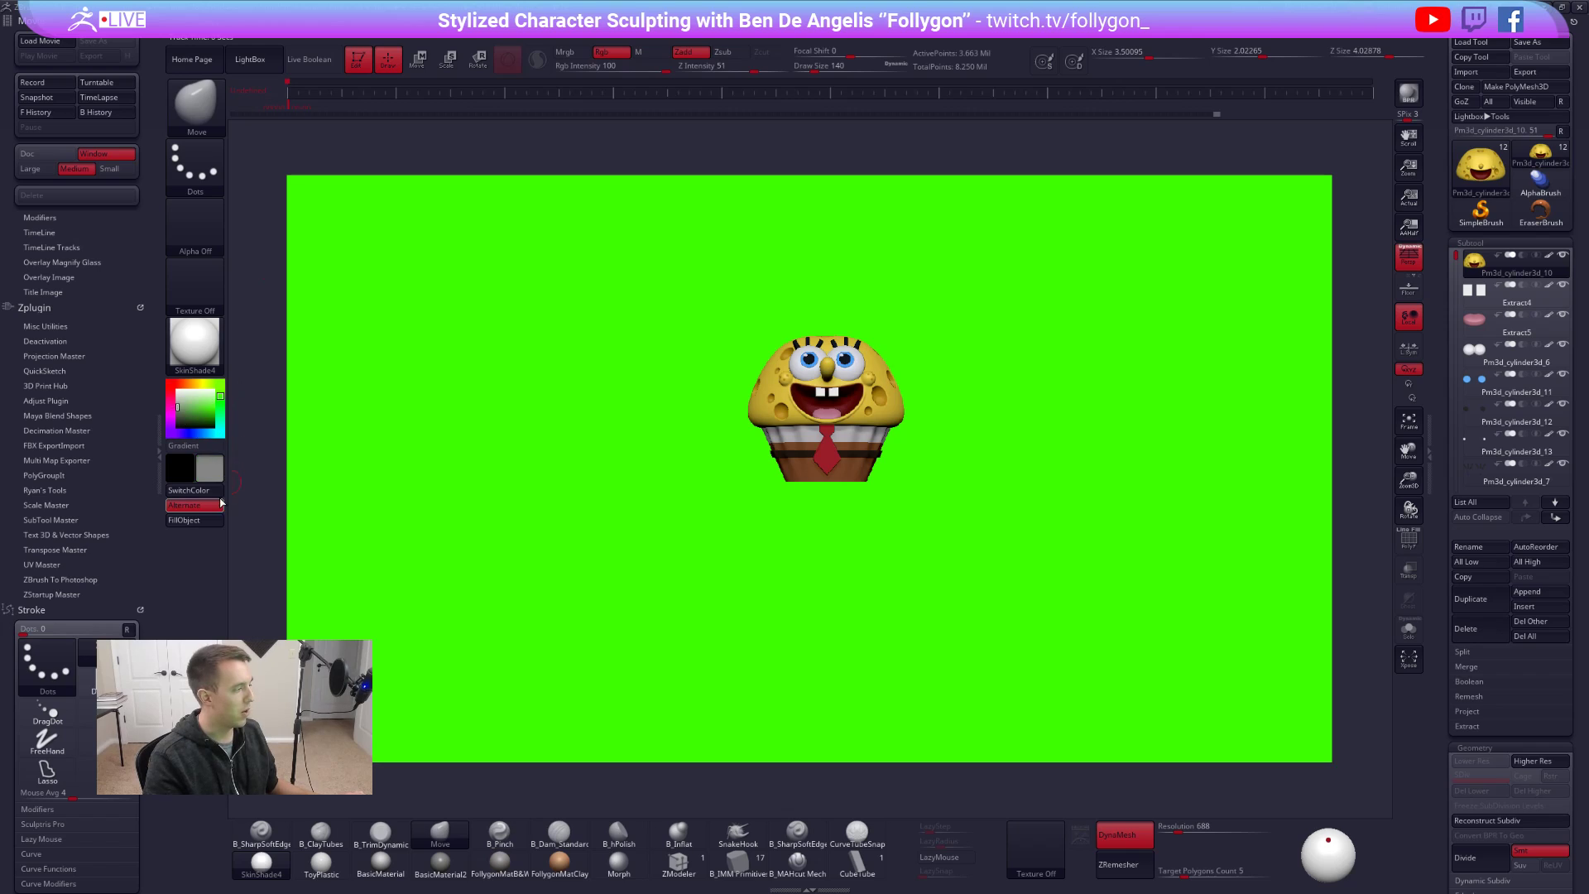
left_click(281, 25)
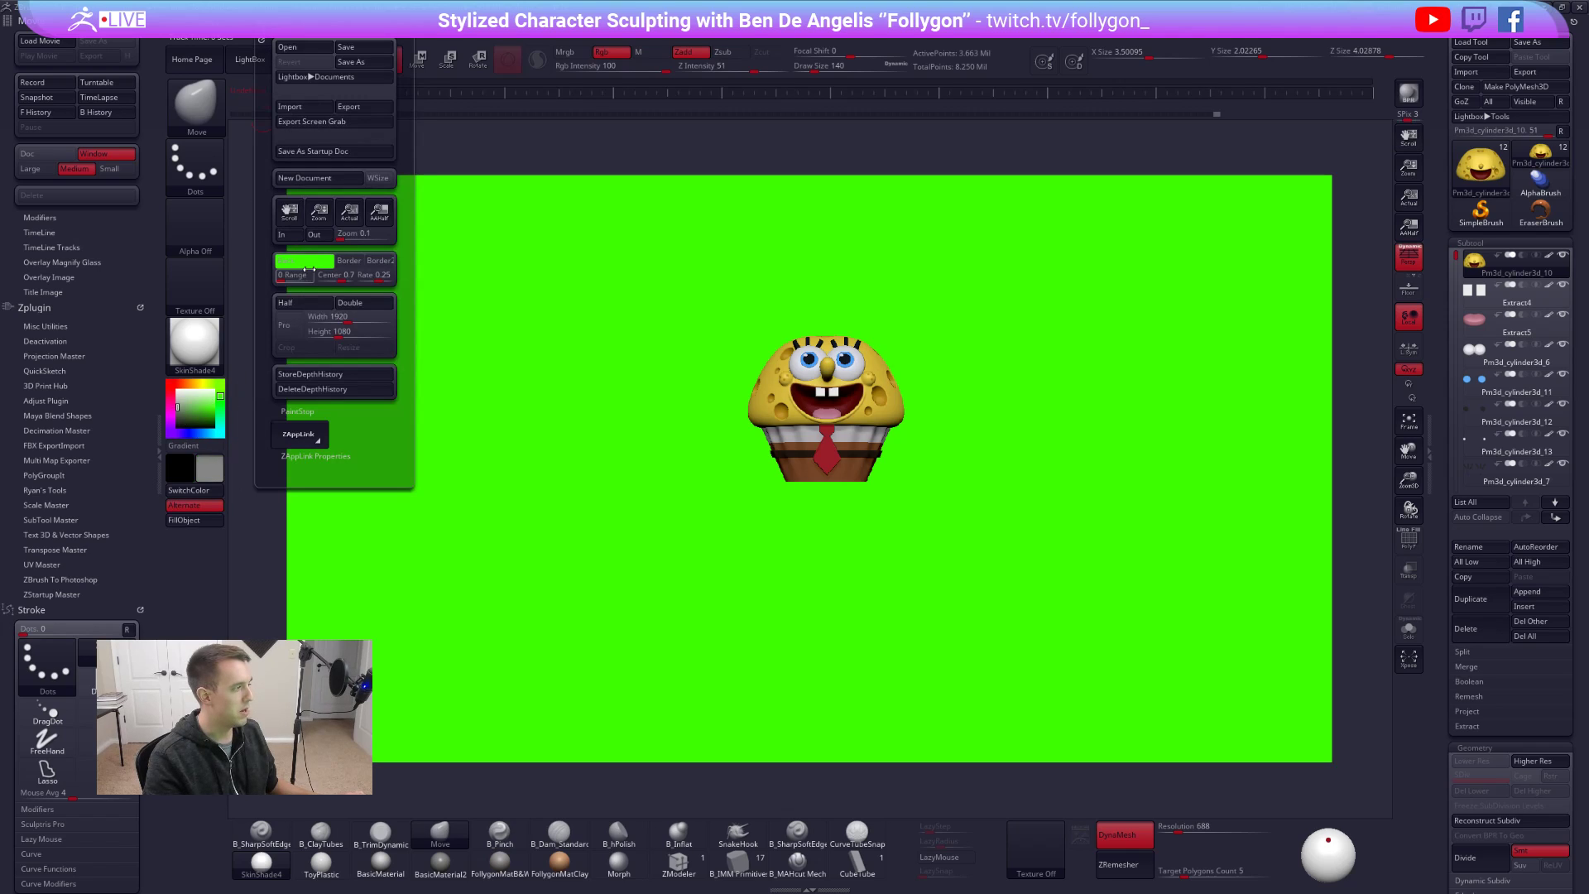
left_click(319, 263)
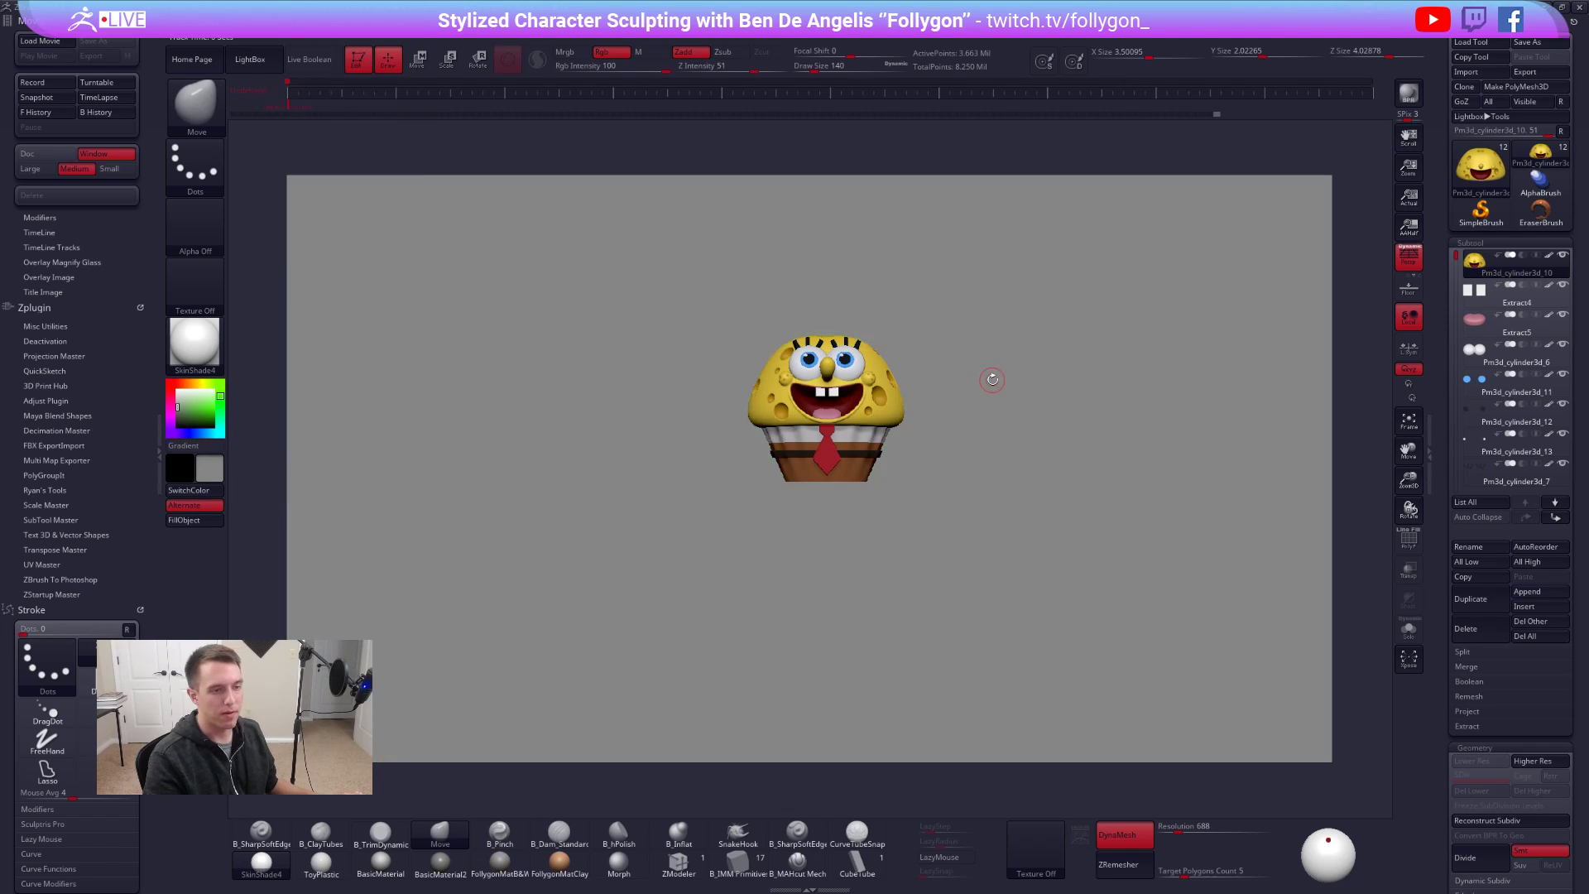
- Frame the SpongeBob muffin large and centered with a margin around it, and set the draw size to 4
key("f")
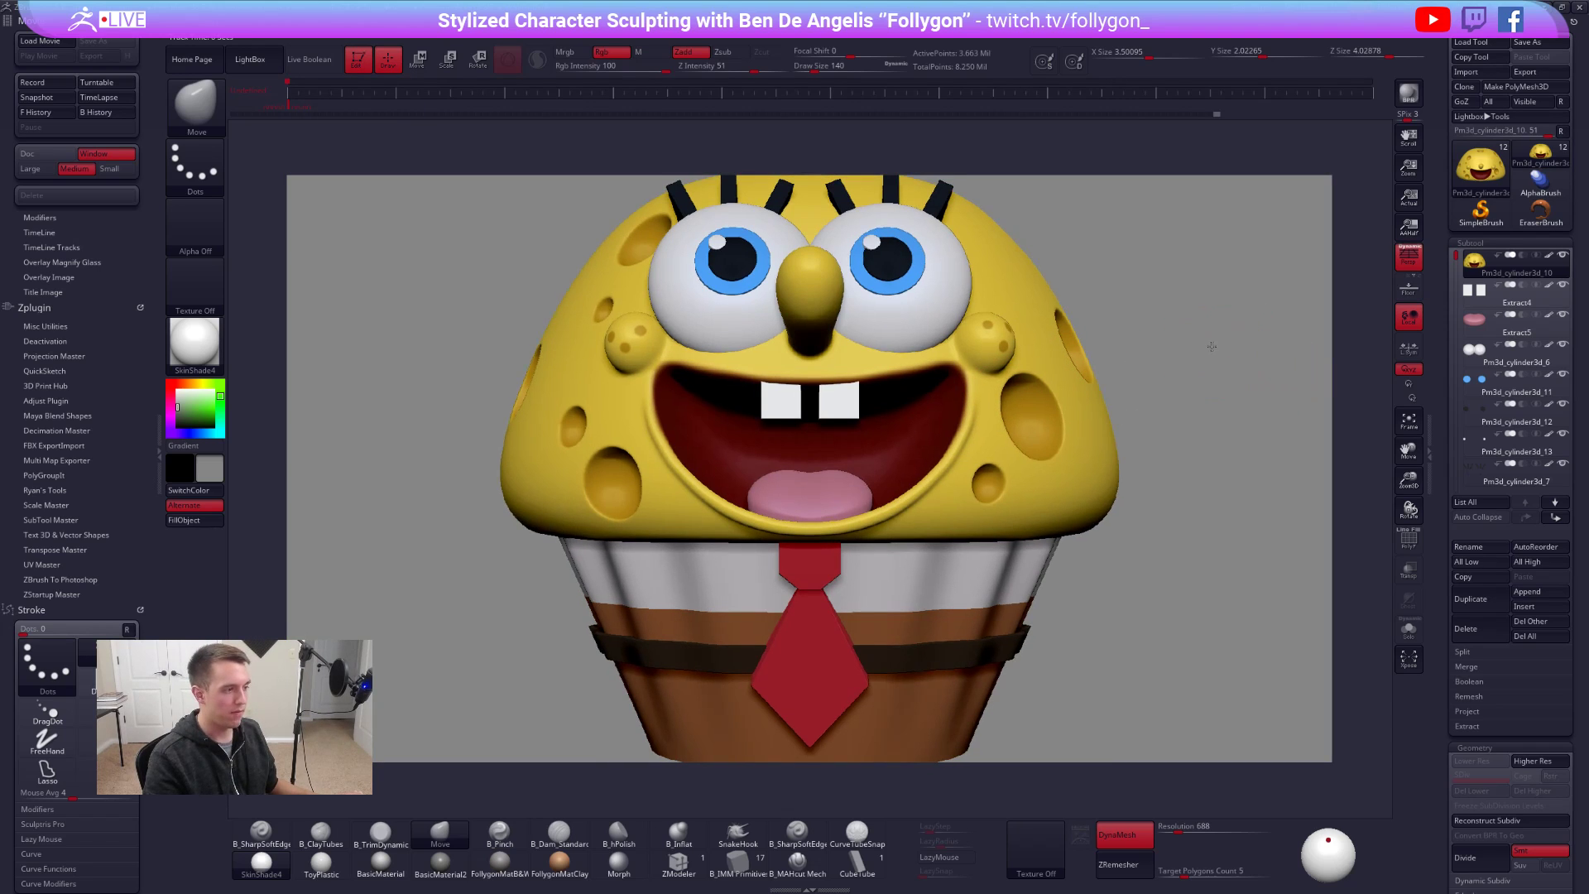
left_click_drag(1204, 343, 1191, 300, "alt")
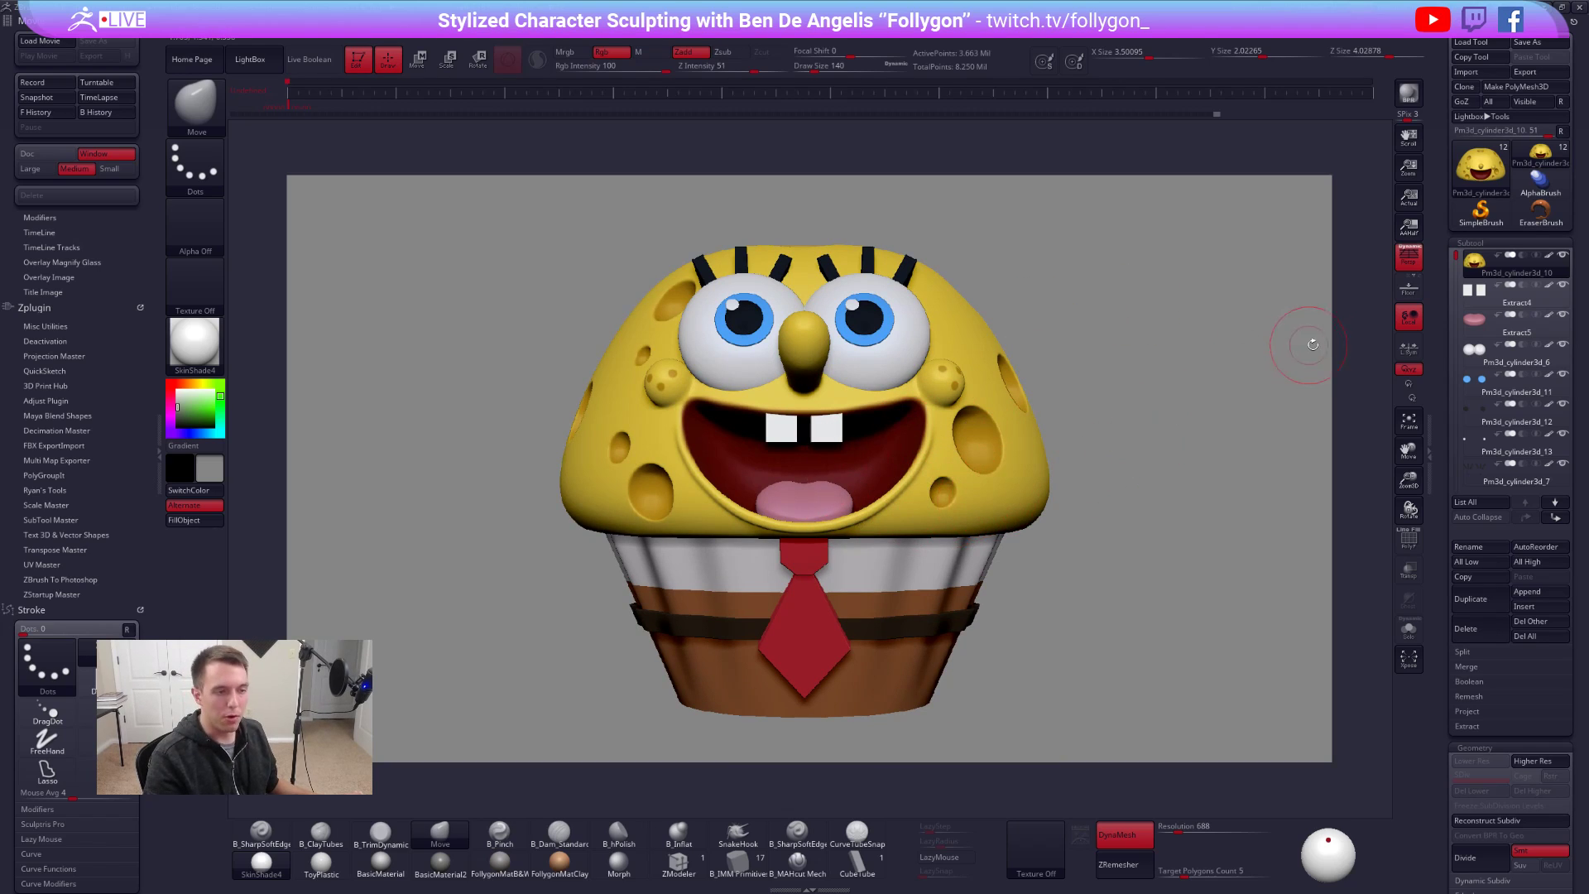
left_click_drag(1409, 166, 1350, 292)
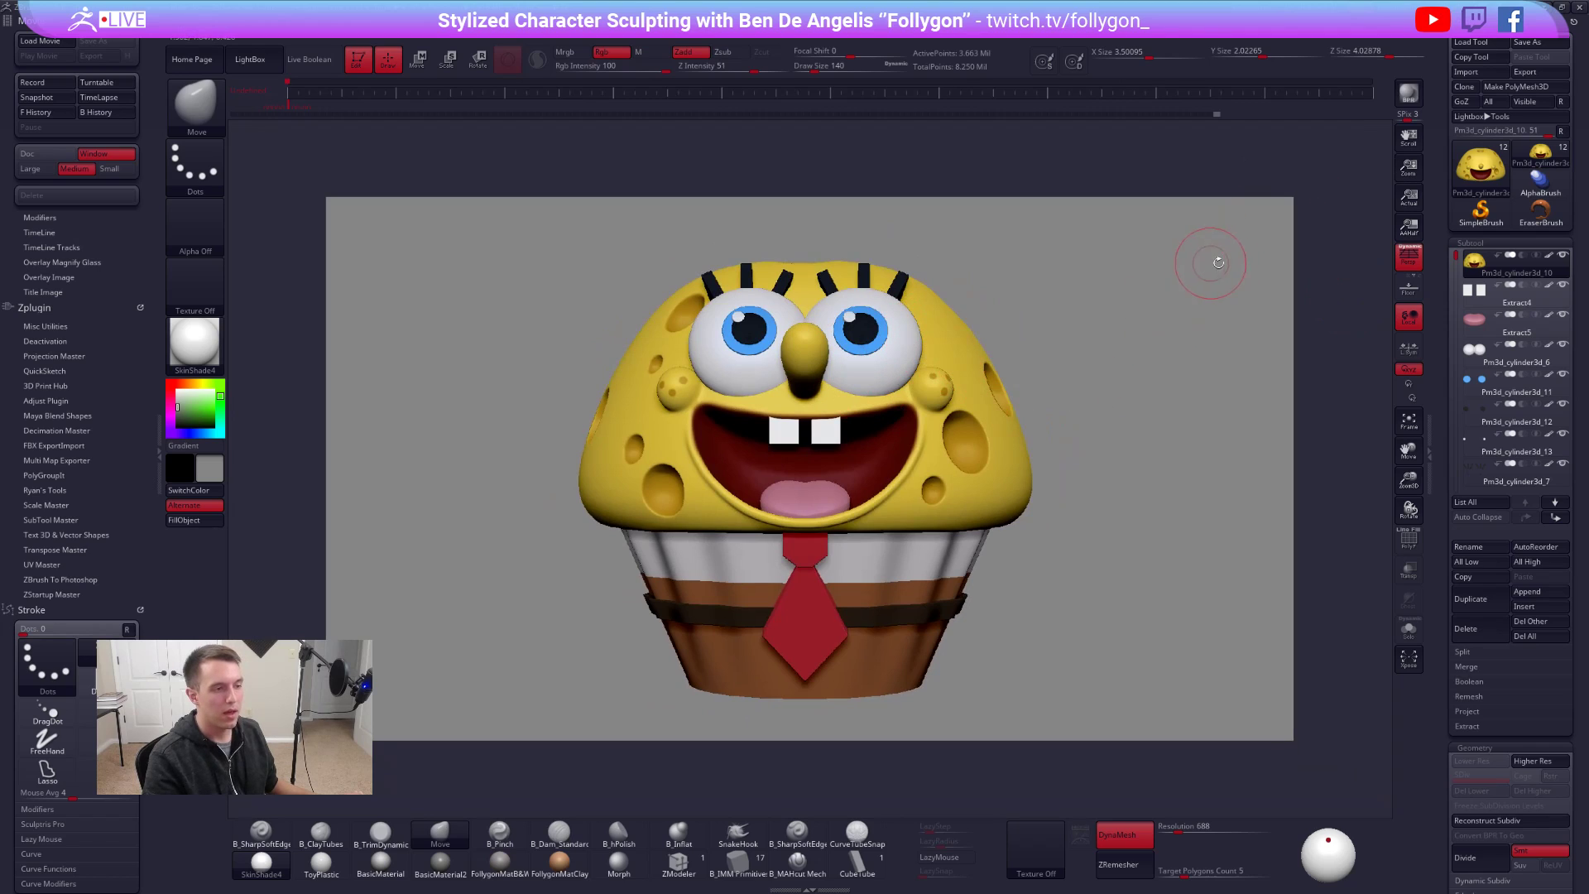
right_click(1260, 248)
left_click(1259, 250)
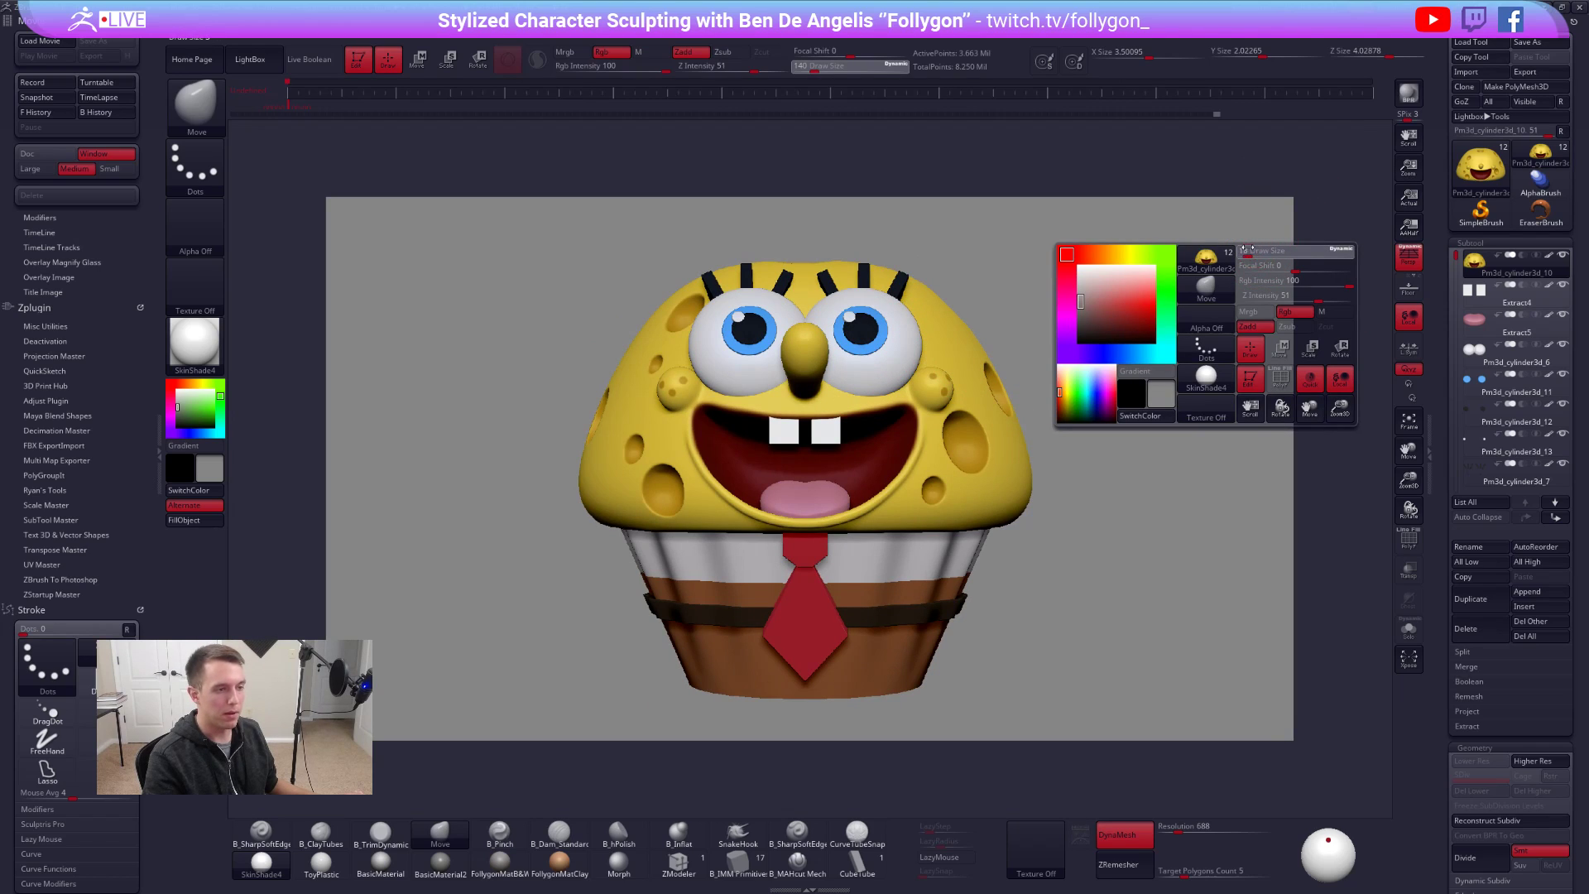
type("4")
key("Return")
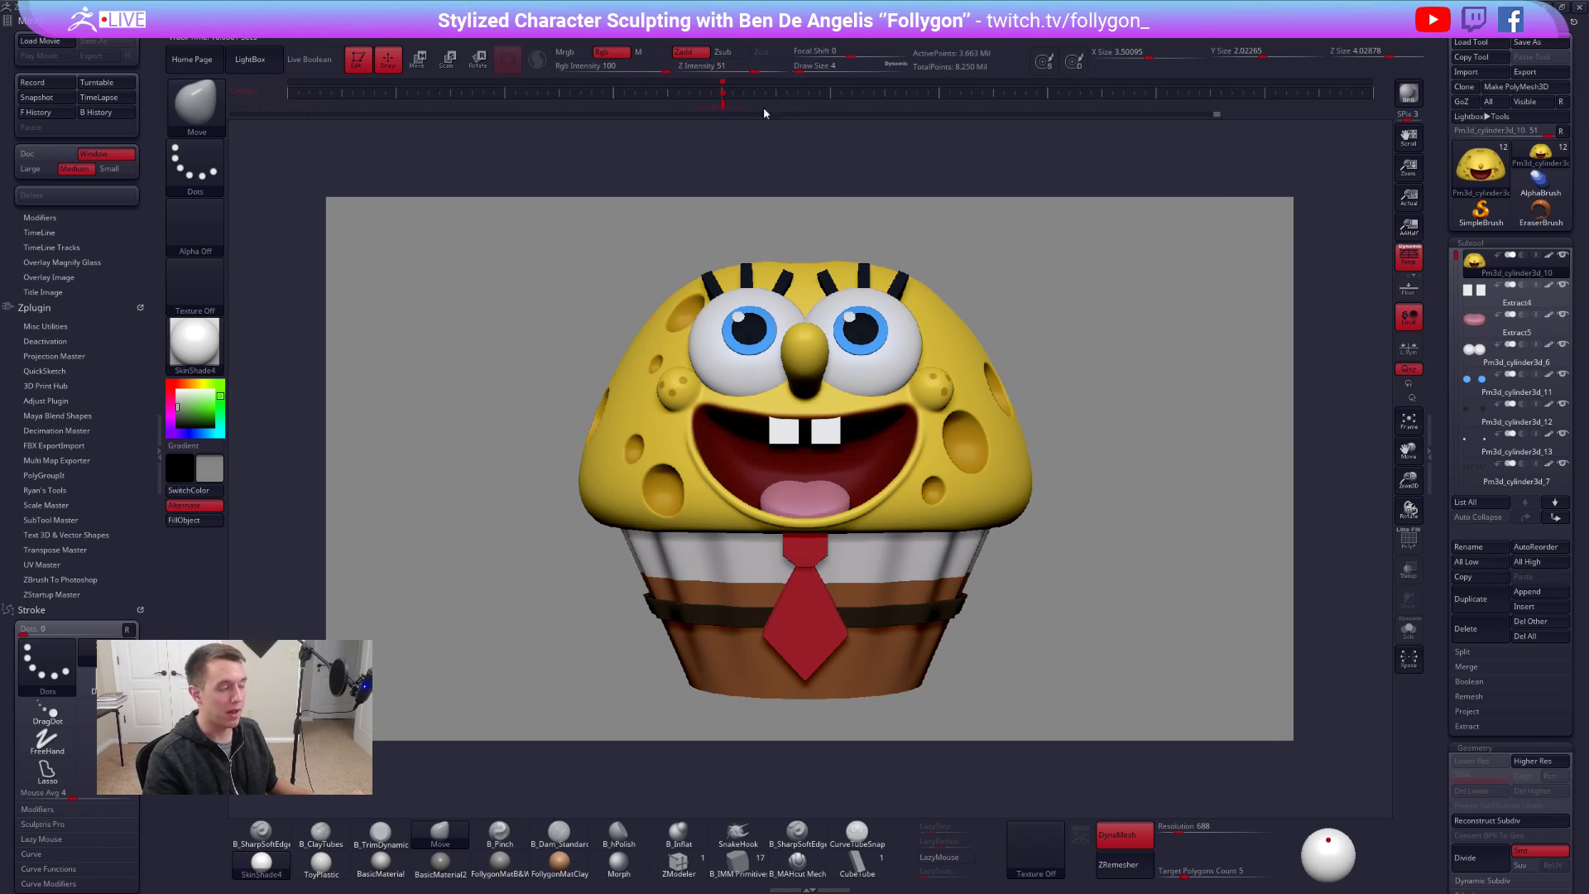
- Store the front view as a timeline keyframe, test recalling it after turning and shrinking the muffin, and toggle perspective off and on
left_click_drag(1008, 303, 910, 264)
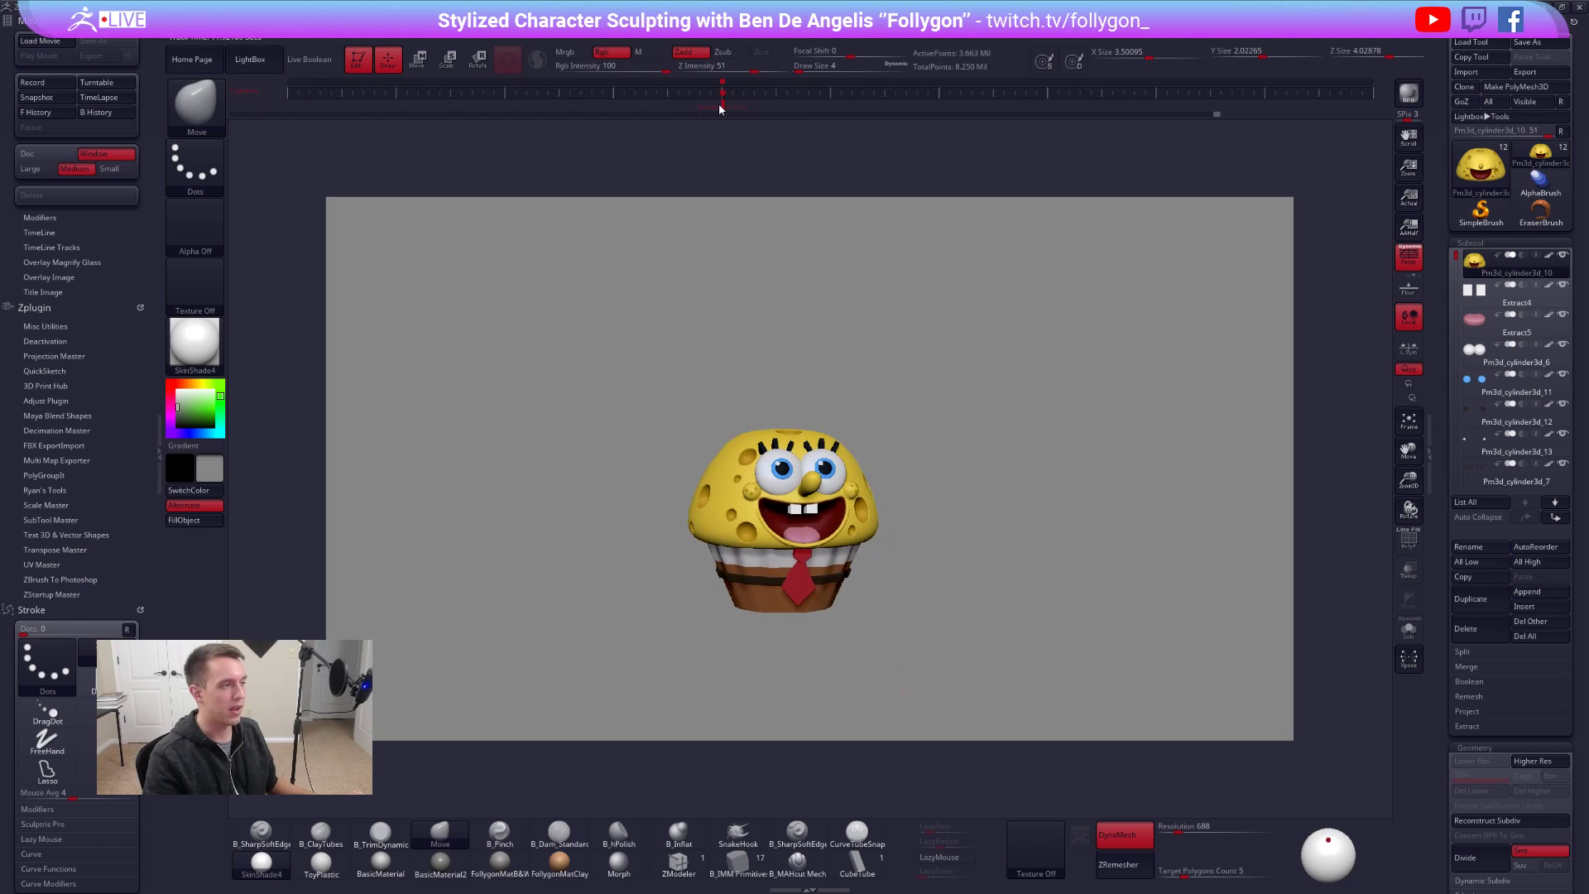
left_click_drag(719, 110, 750, 108)
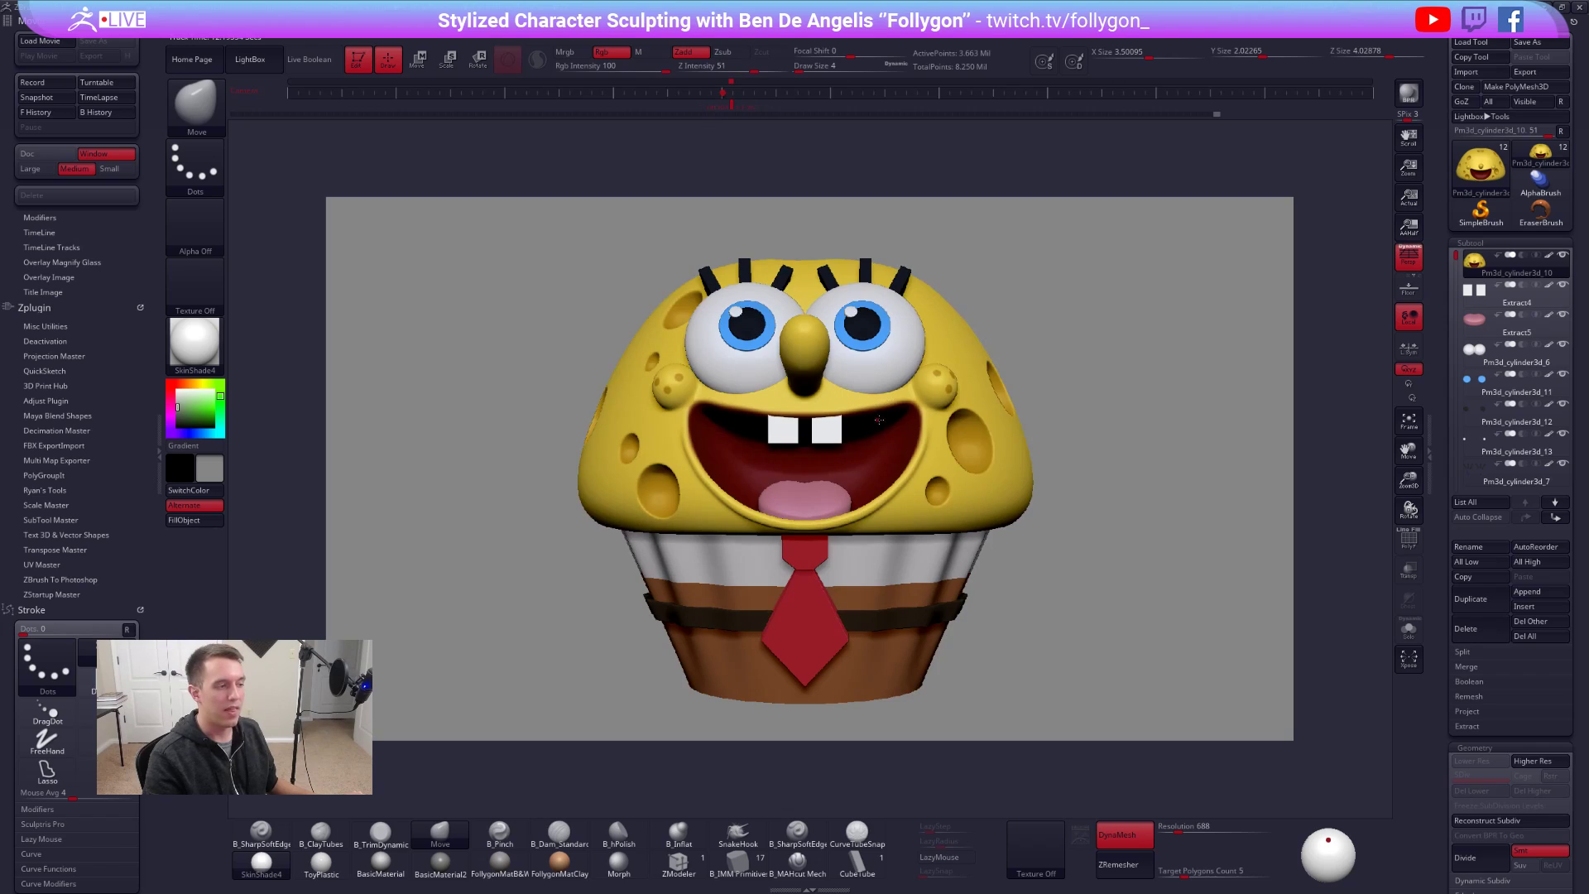
left_click(1416, 263)
left_click(1416, 264)
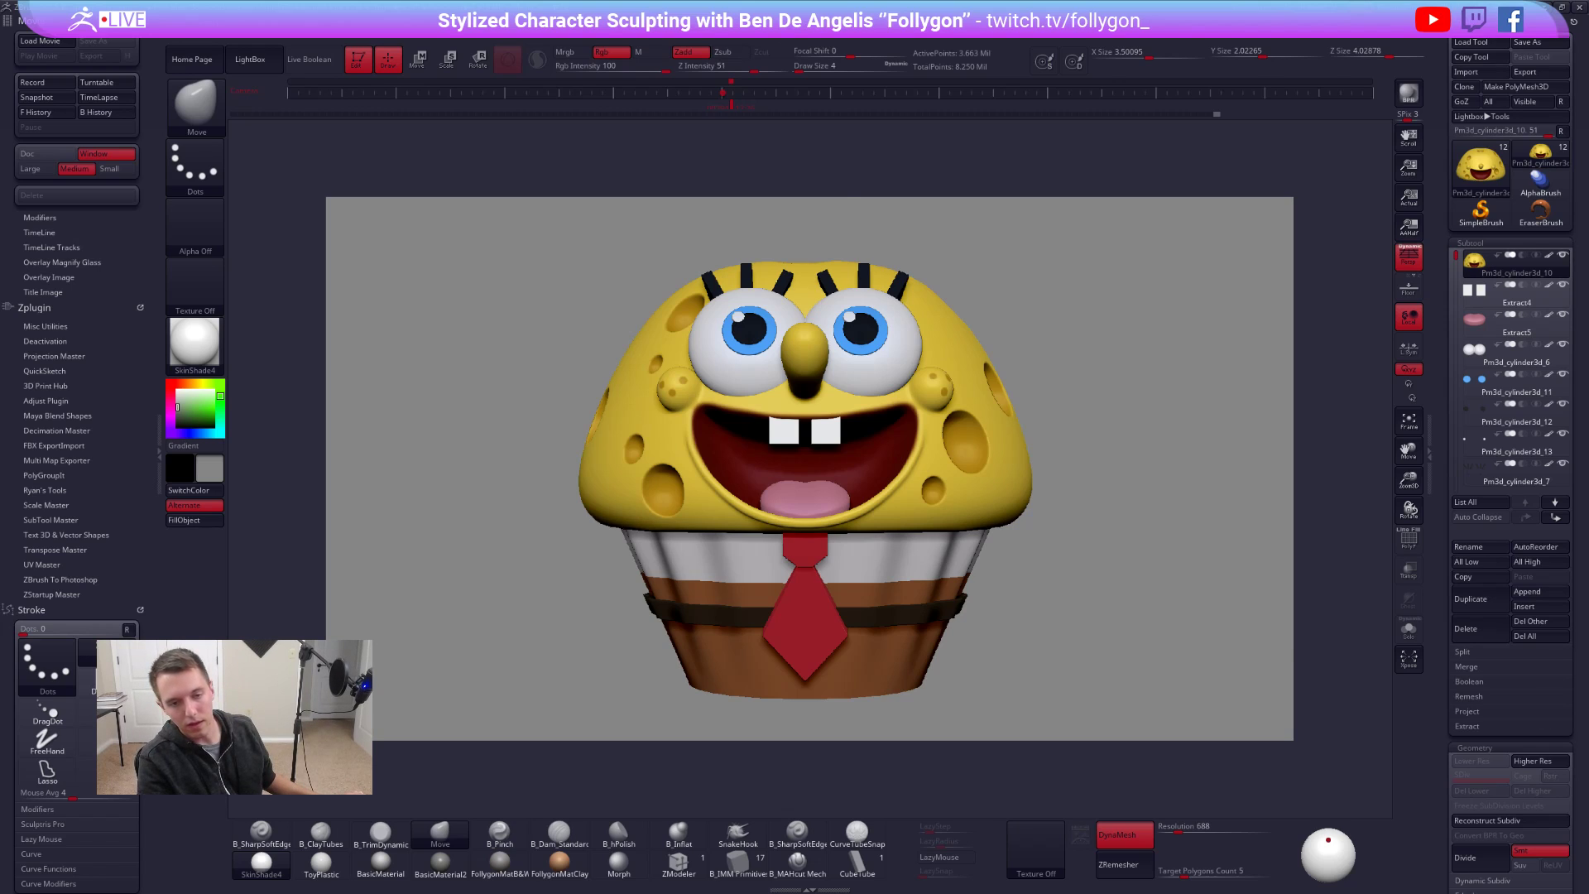
- Switch to the browser, open the artist's Instagram profile, and view the Pikachu and Totoro fusion time-lapse post
key("alt+Tab")
left_click(477, 54)
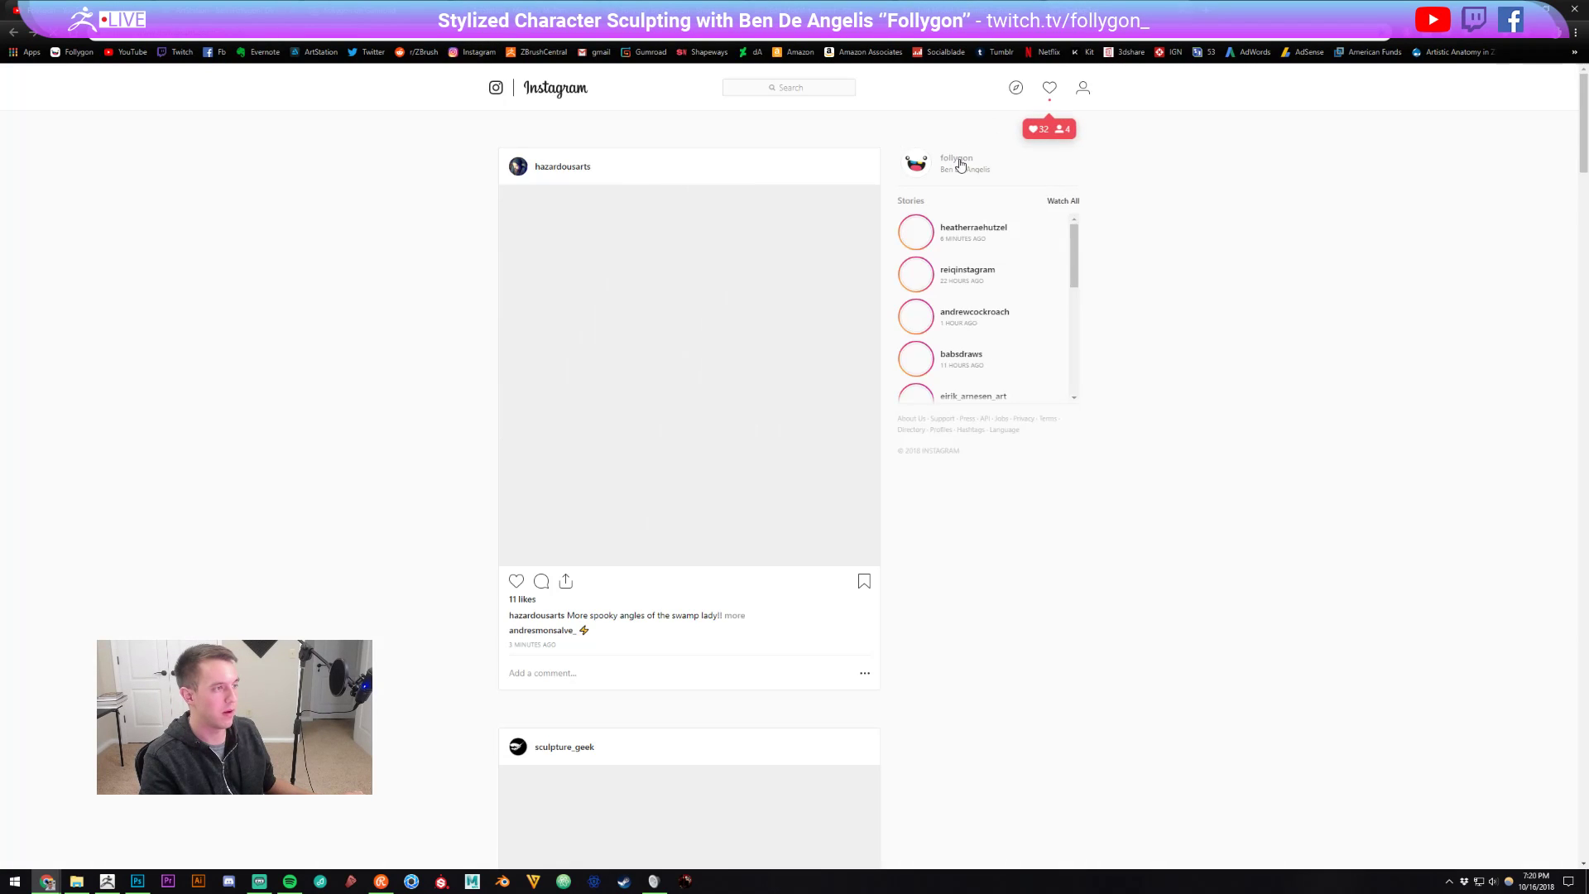
left_click(960, 165)
scroll(1136, 267, "down", 15)
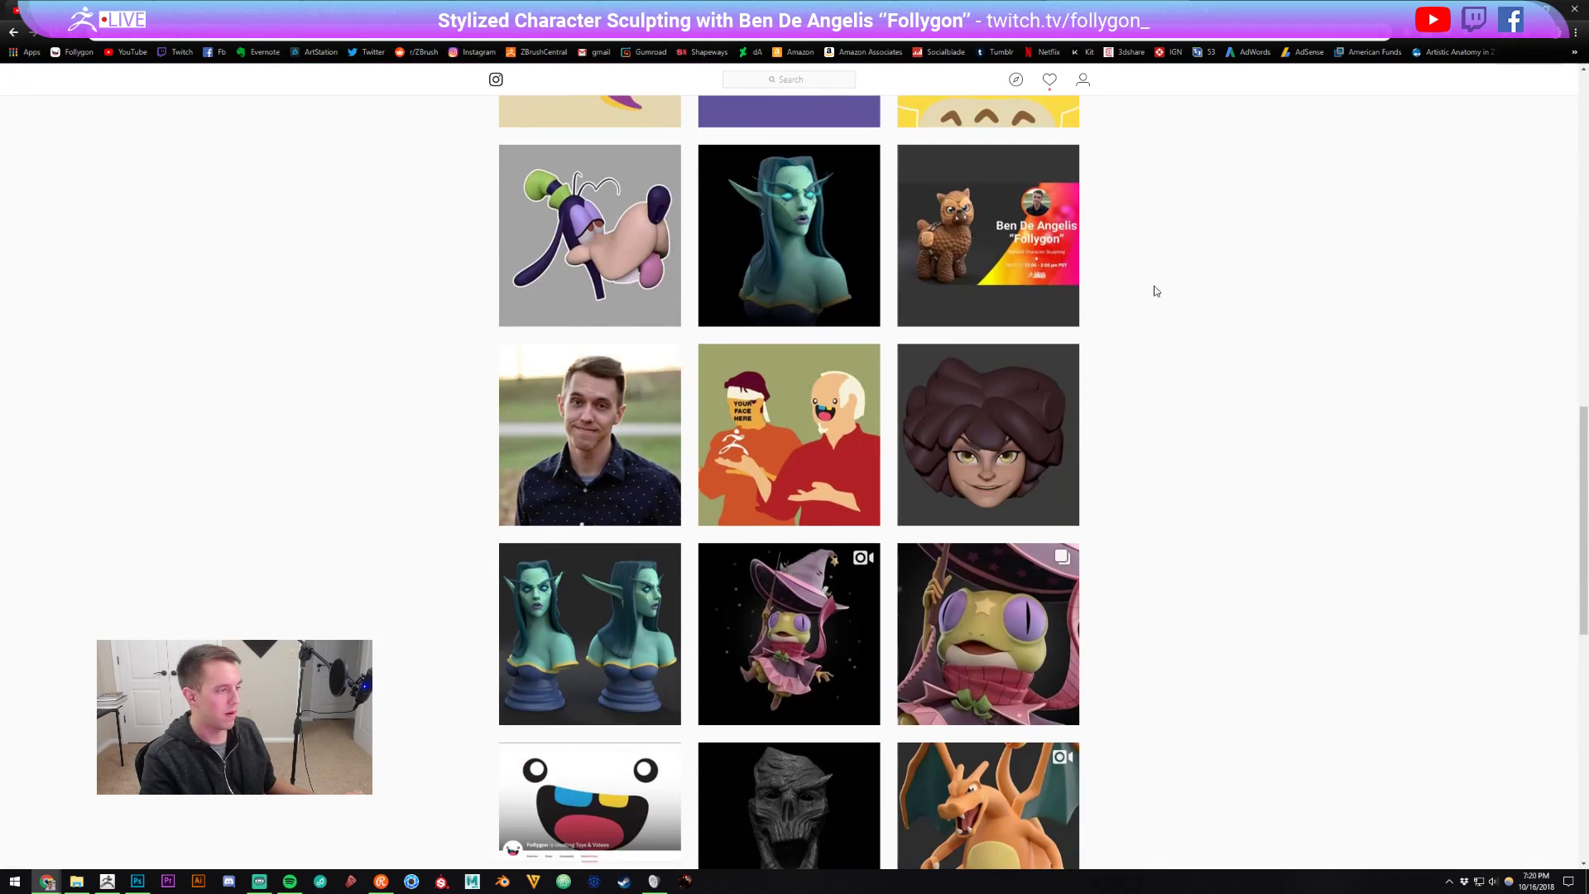
scroll(1153, 288, "down", 15)
scroll(1170, 315, "up", 4)
scroll(1176, 327, "up", 2)
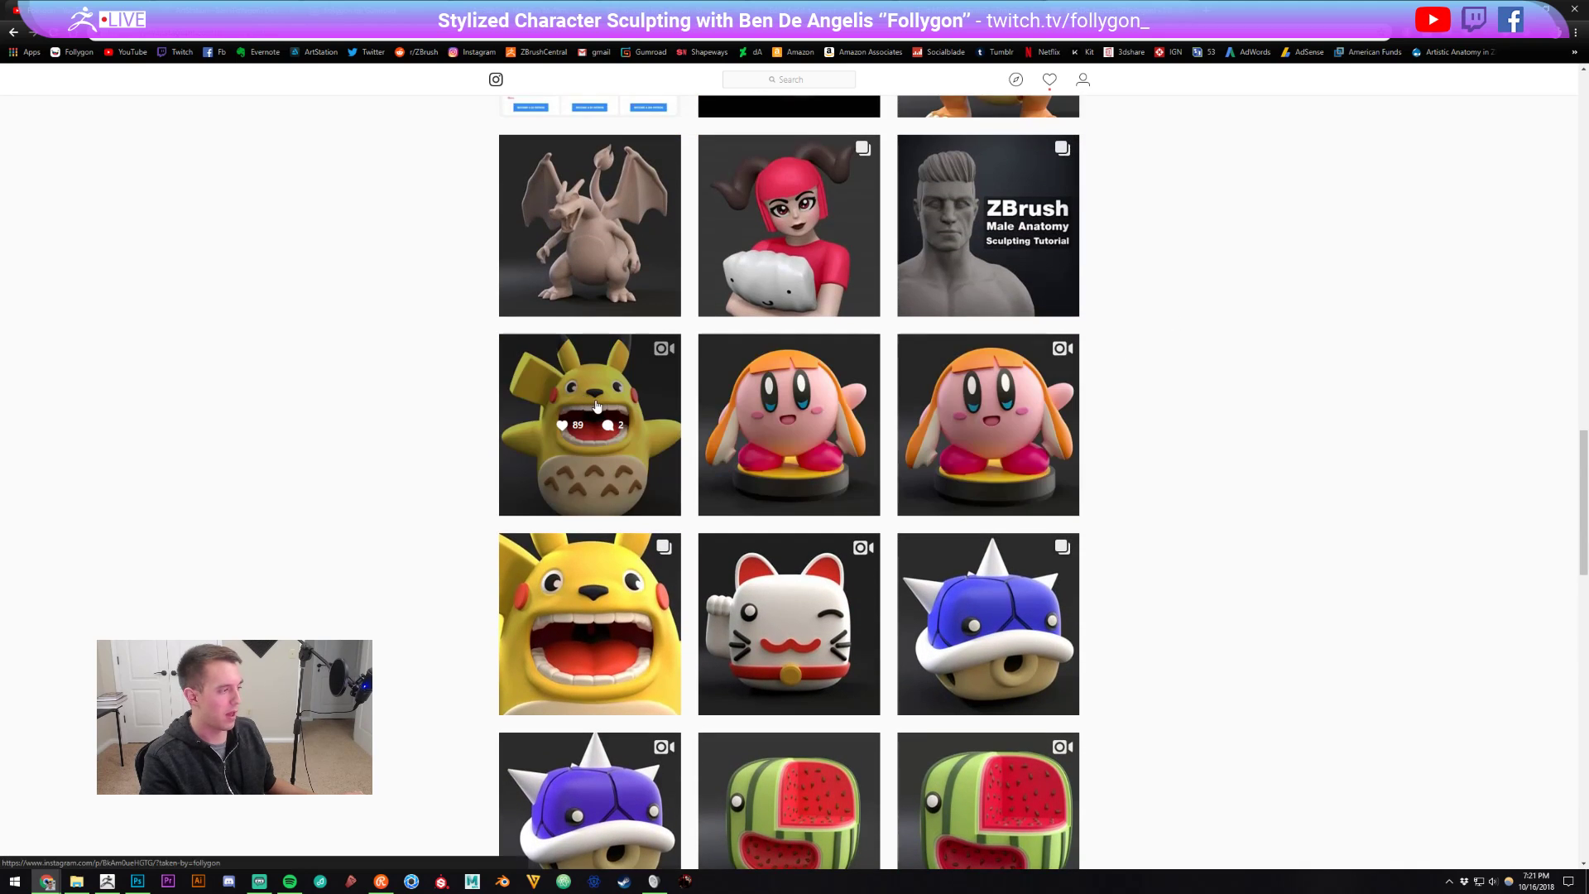
left_click(597, 407)
left_click(678, 448)
left_click(674, 450)
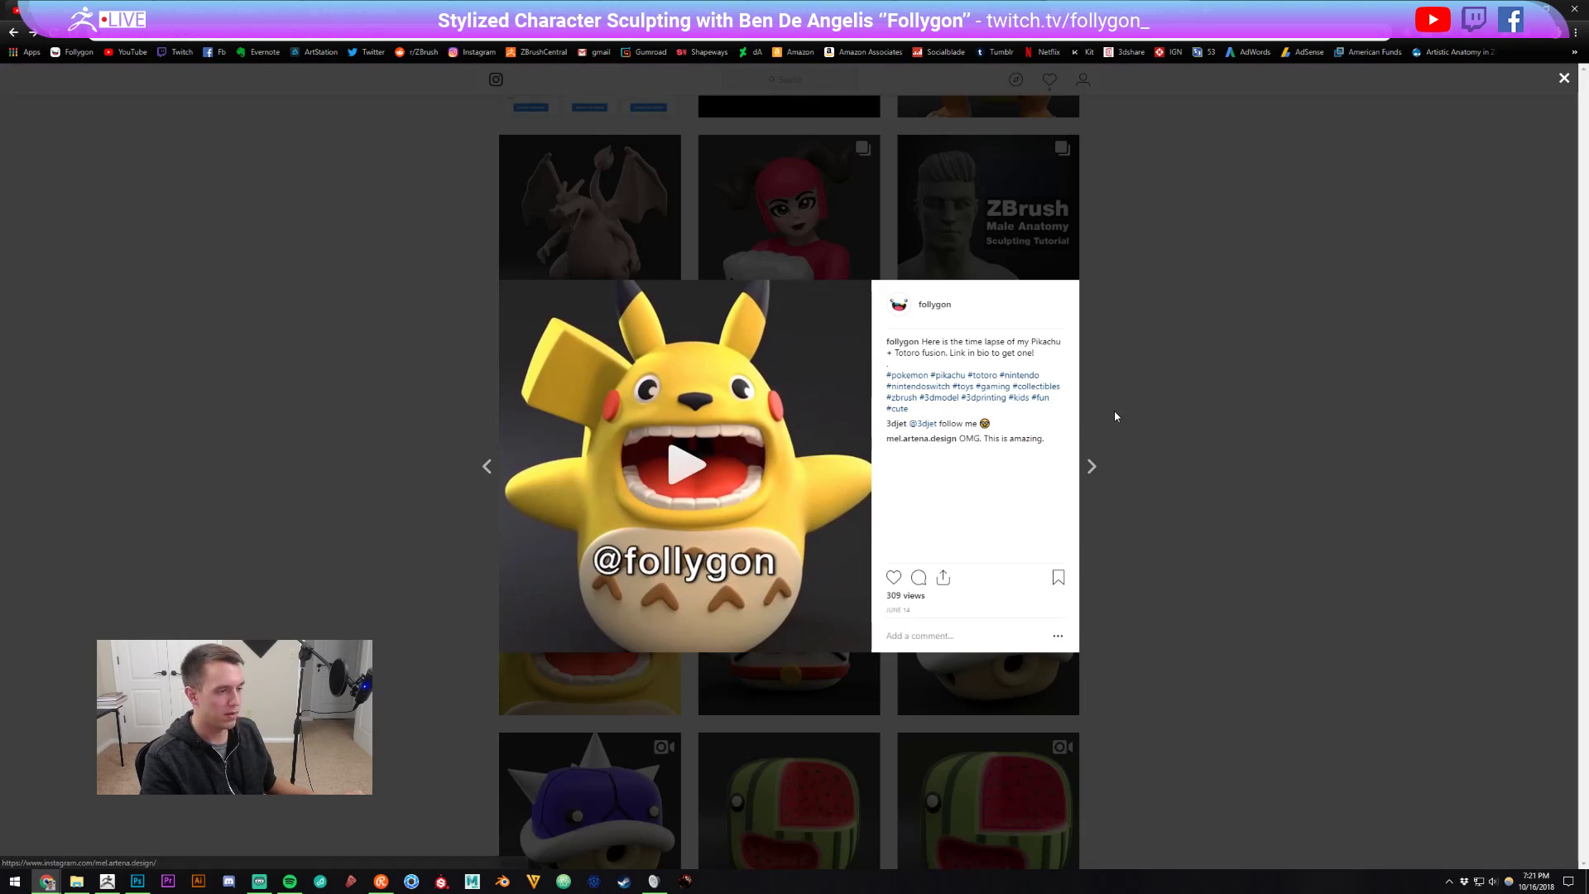
- Close the Pikachu post and play the Chewpacca time-lapse video from the same profile
left_click(1114, 411)
scroll(1128, 426, "down", 13)
scroll(1134, 454, "up", 2)
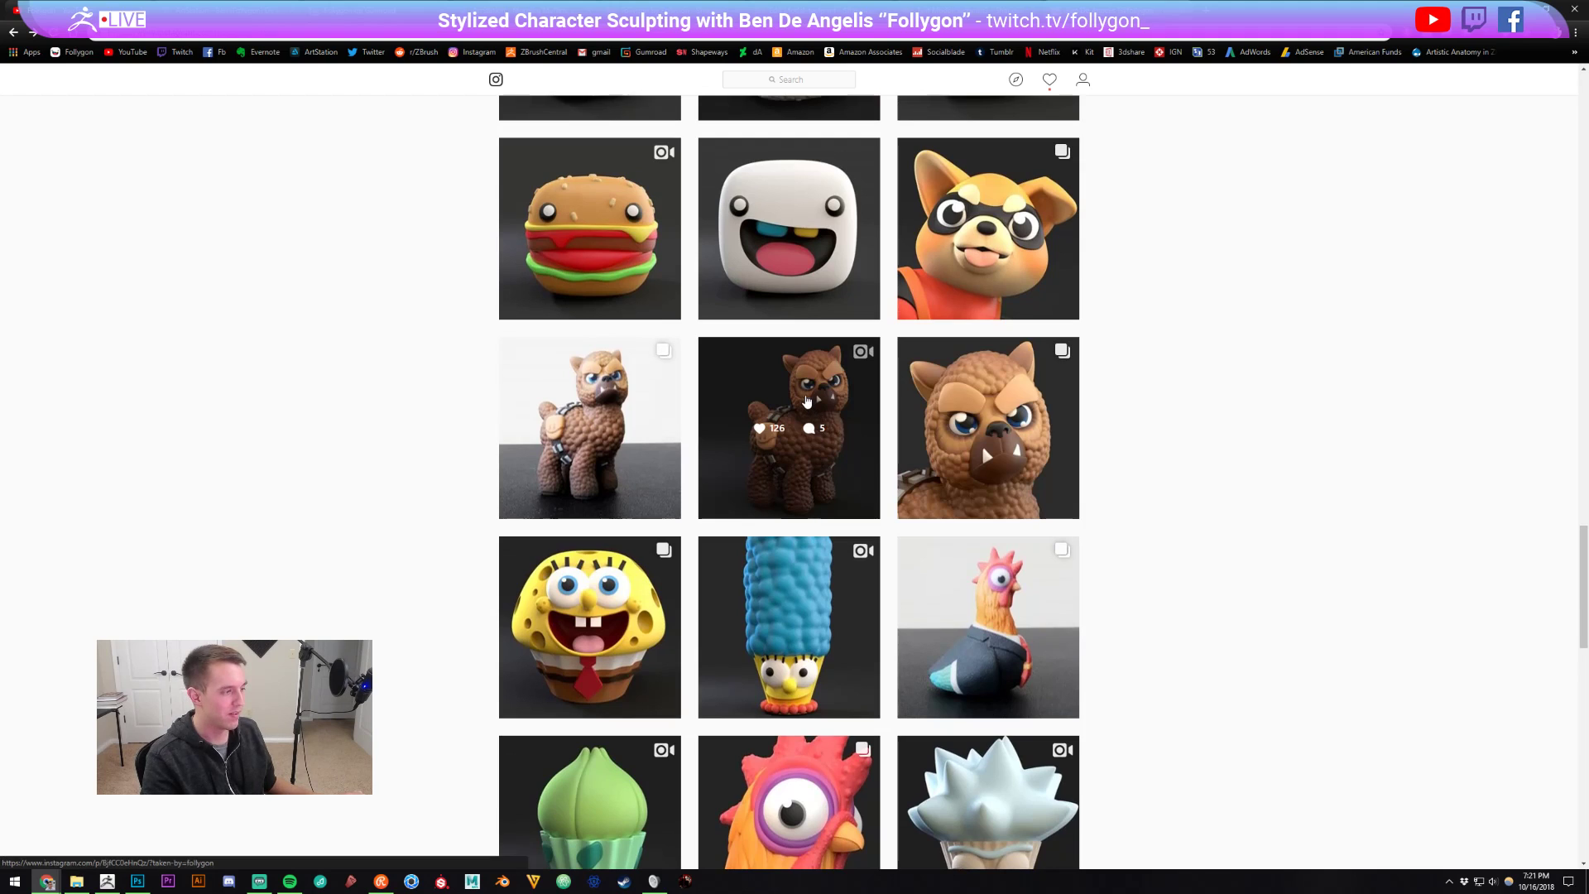
left_click(807, 401)
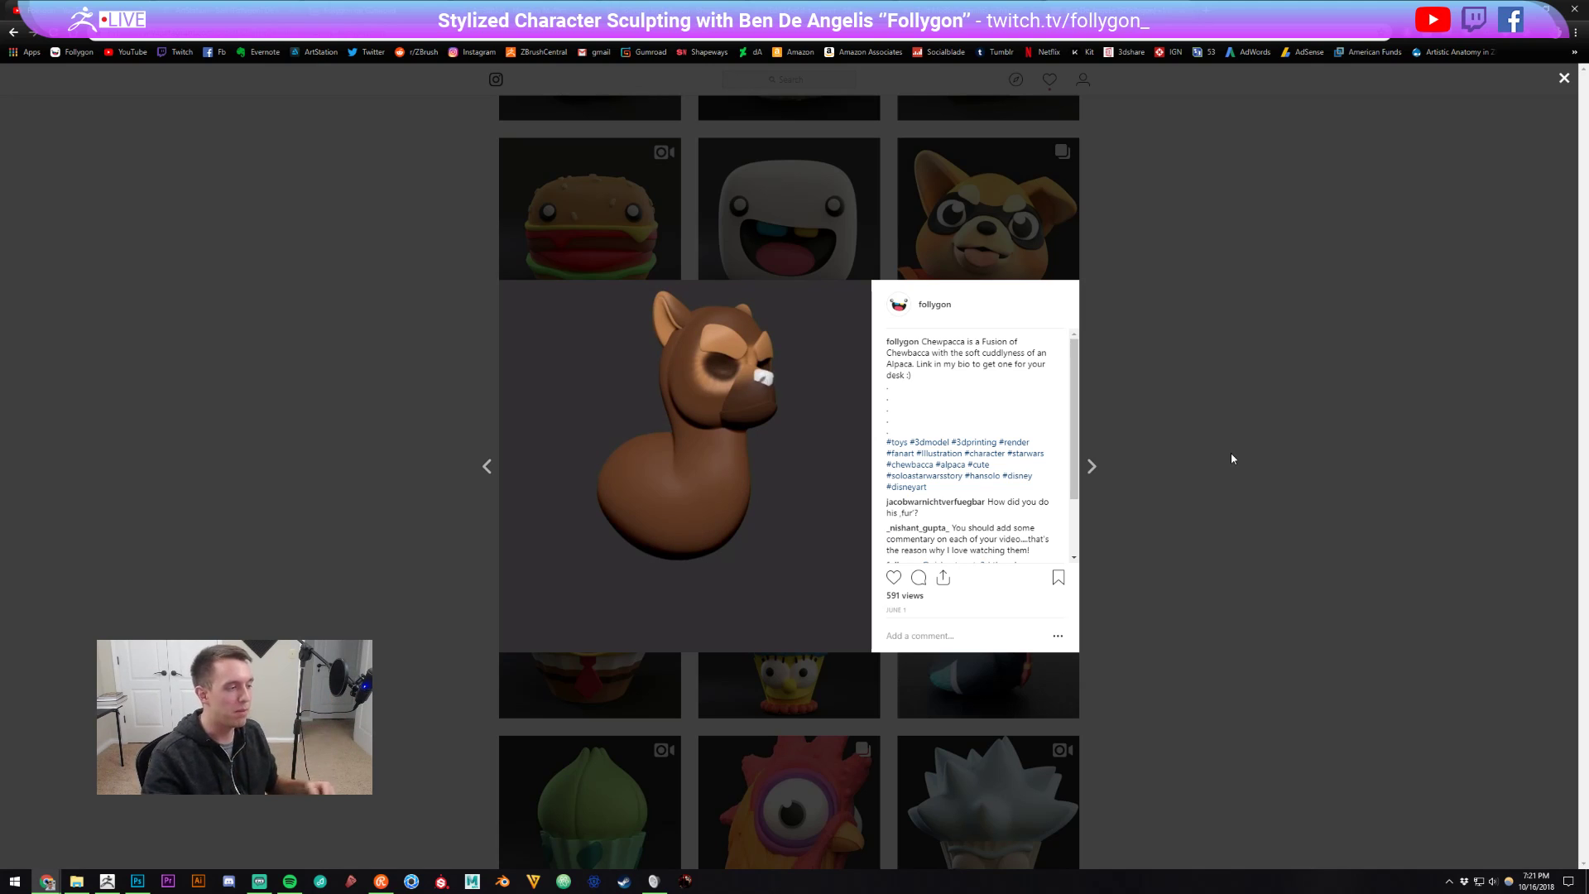
left_click(735, 512)
- Close the Chewpacca post, leave the Instagram profile, and switch back to ZBrush
left_click(1250, 290)
scroll(1150, 369, "up", 15)
scroll(1229, 274, "up", 4)
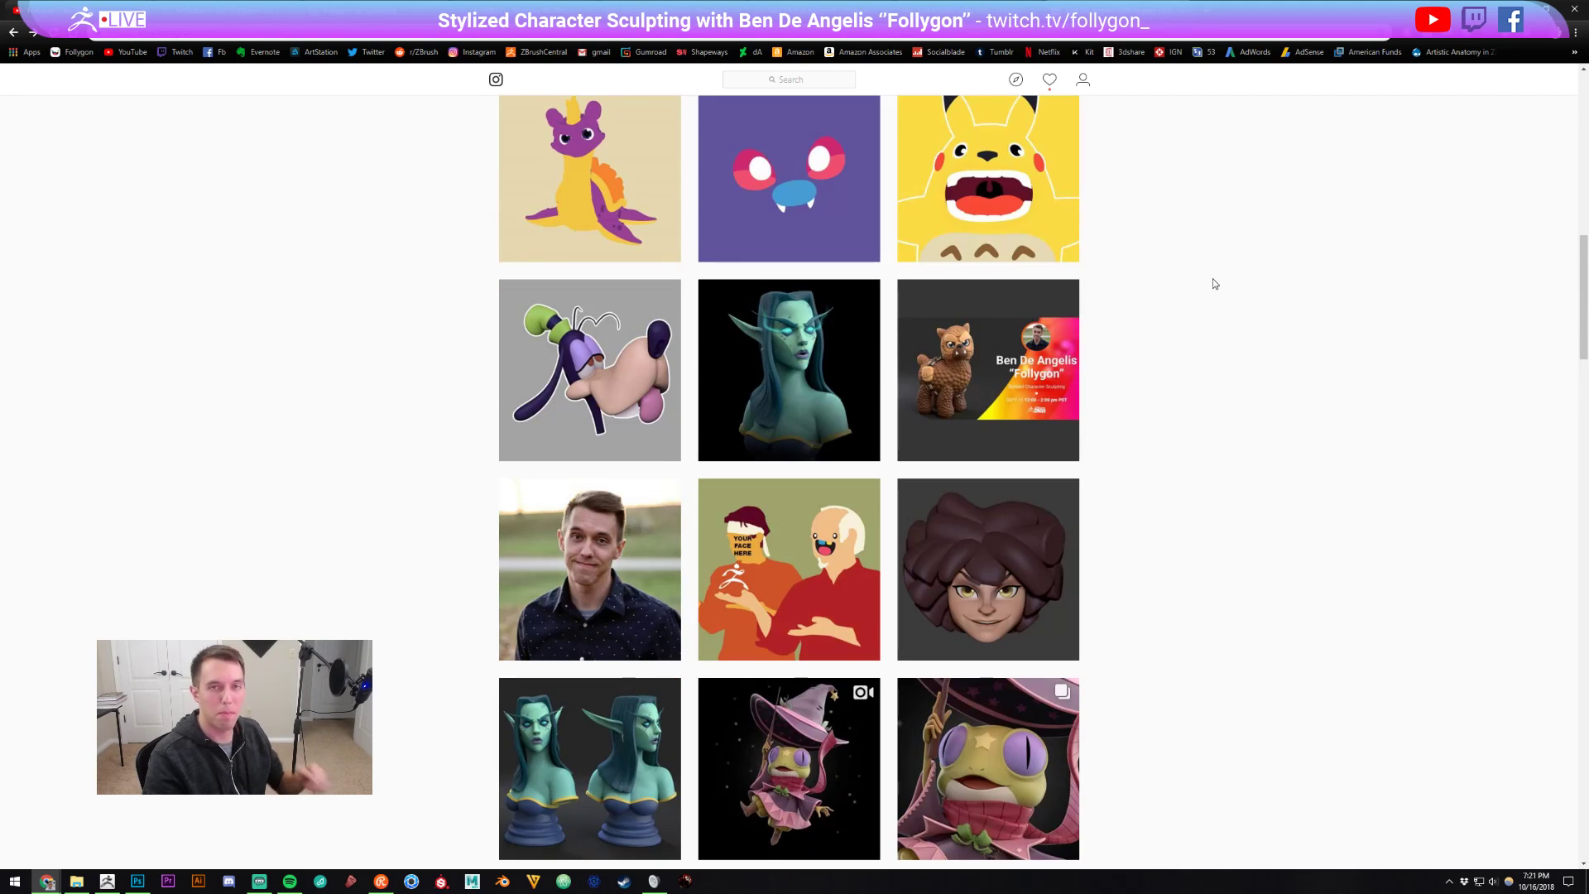
left_click(1044, 10)
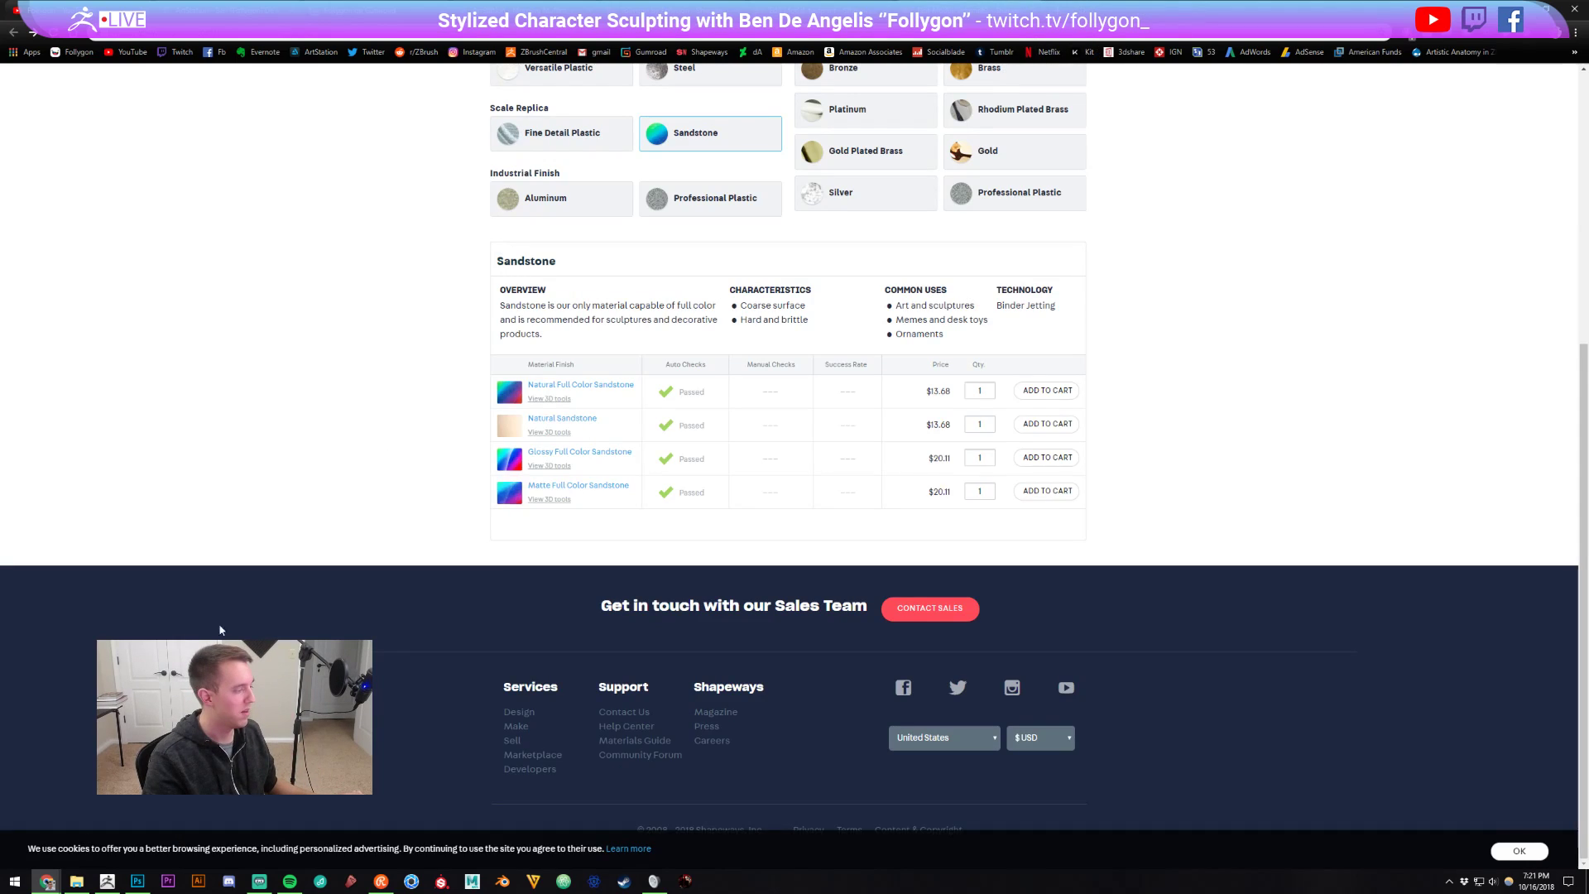
left_click(513, 10)
left_click(105, 883)
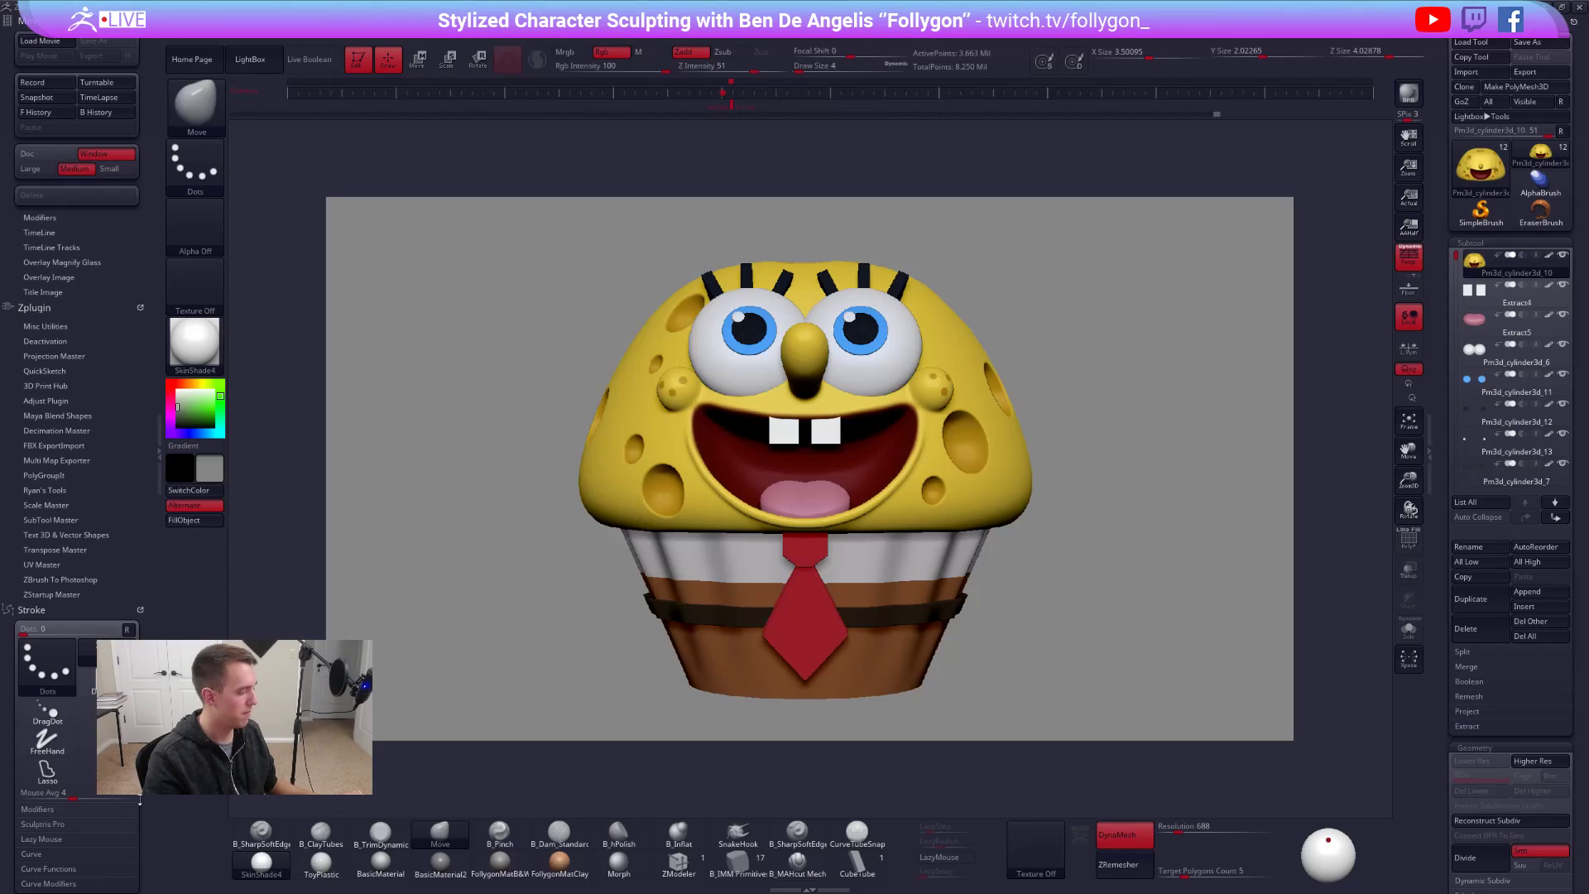
- Set the movie overlay image's opacity to 0 and check the title image's fade-in and fade-out times
left_click(64, 281)
left_click(45, 342)
left_click_drag(58, 372, 18, 322)
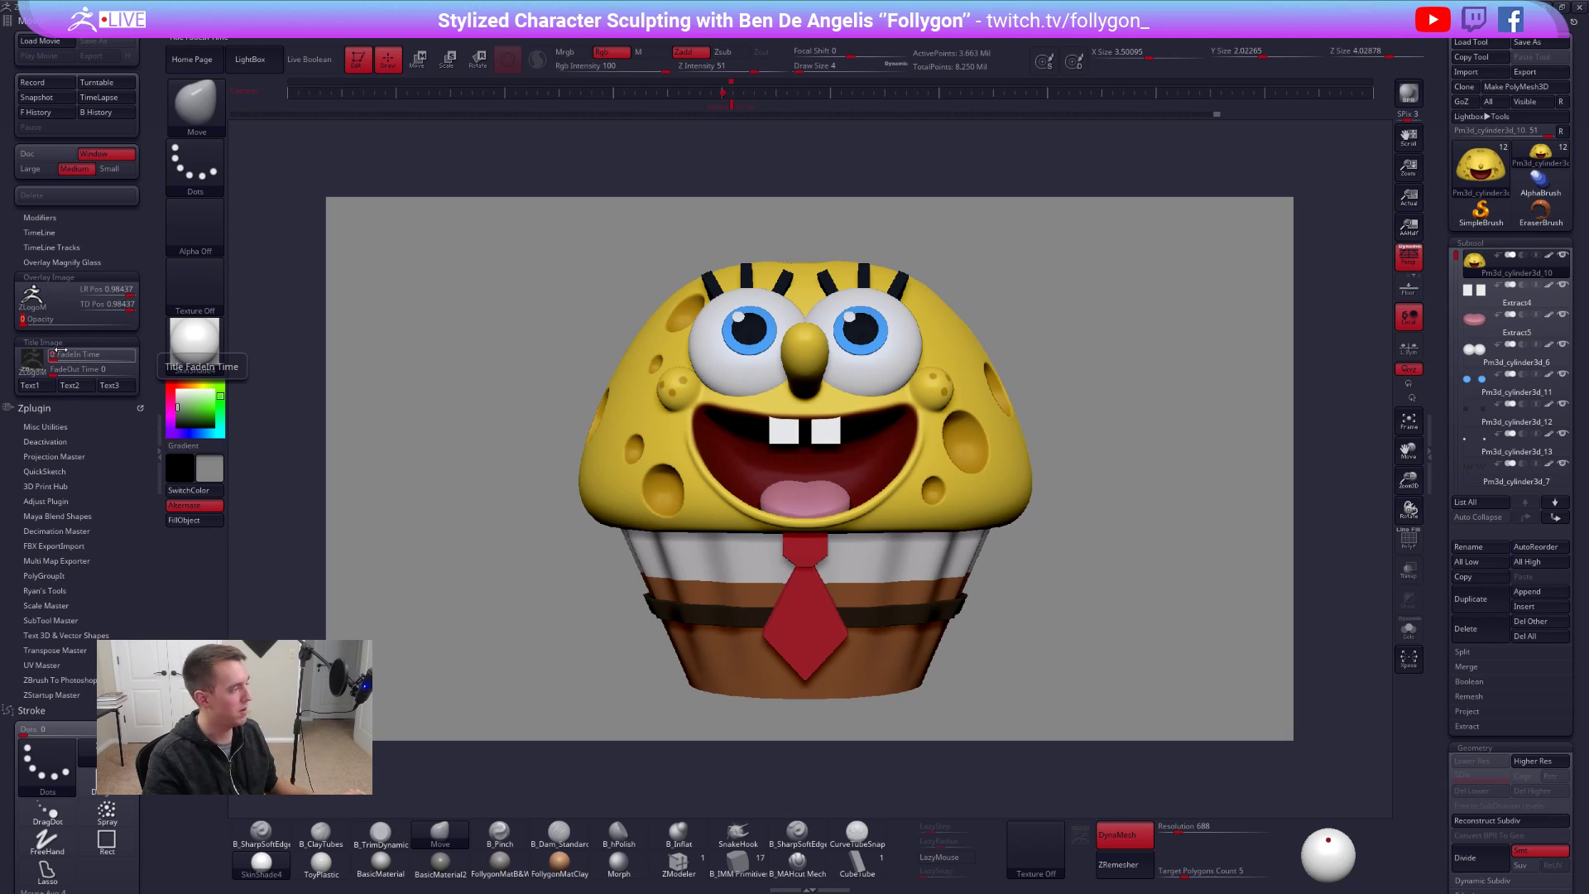
left_click(52, 342)
left_click(58, 278)
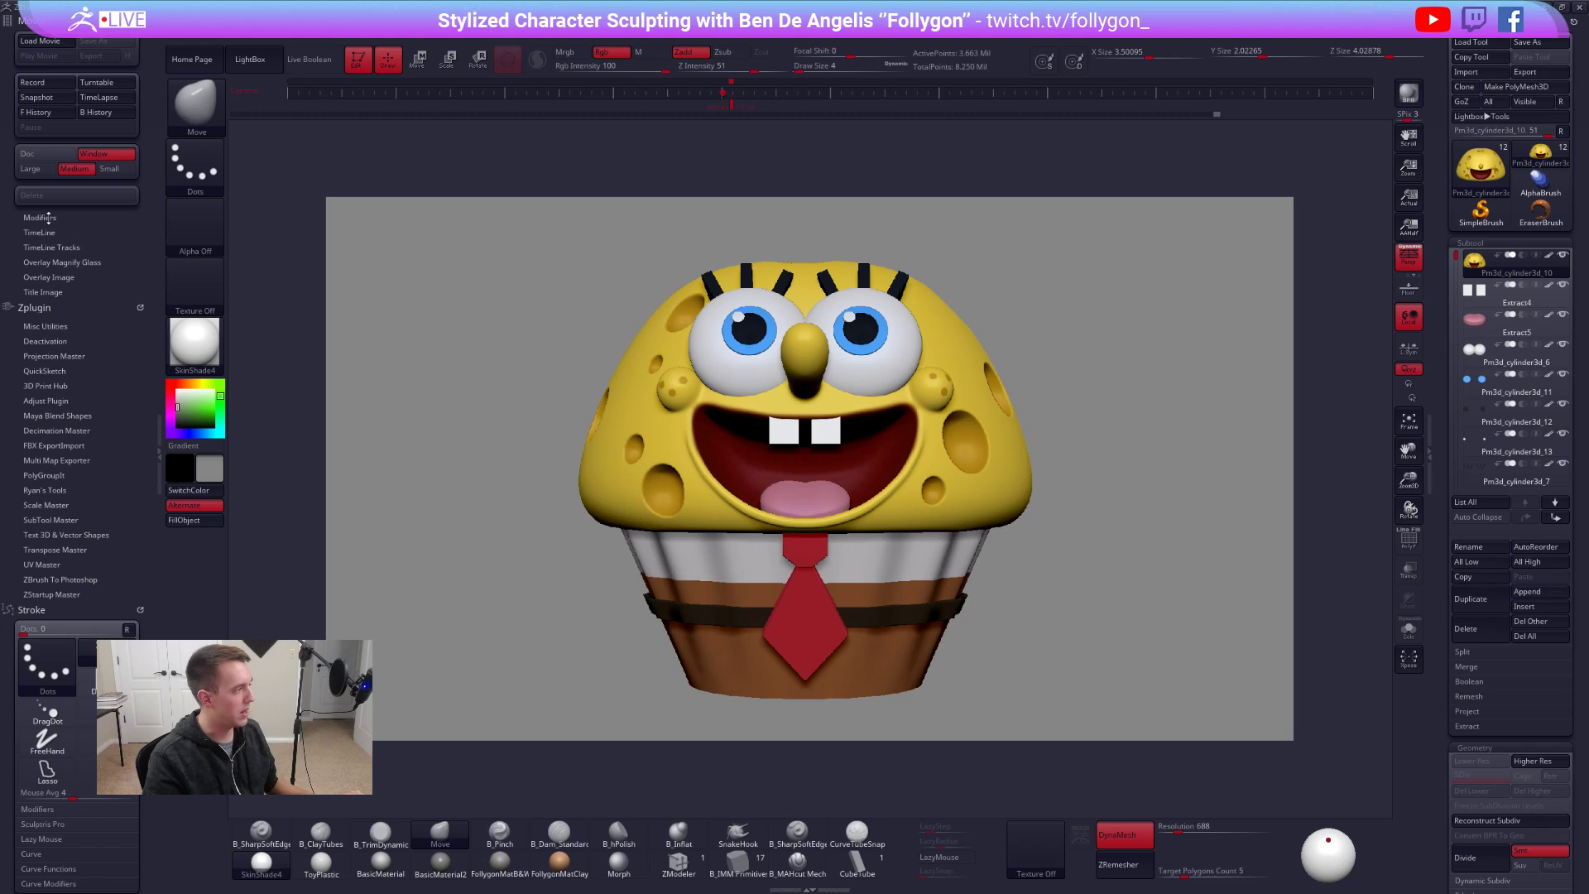
- In the movie modifiers, set SpinFrames to 1 and Spin Cycles to 0
left_click(50, 217)
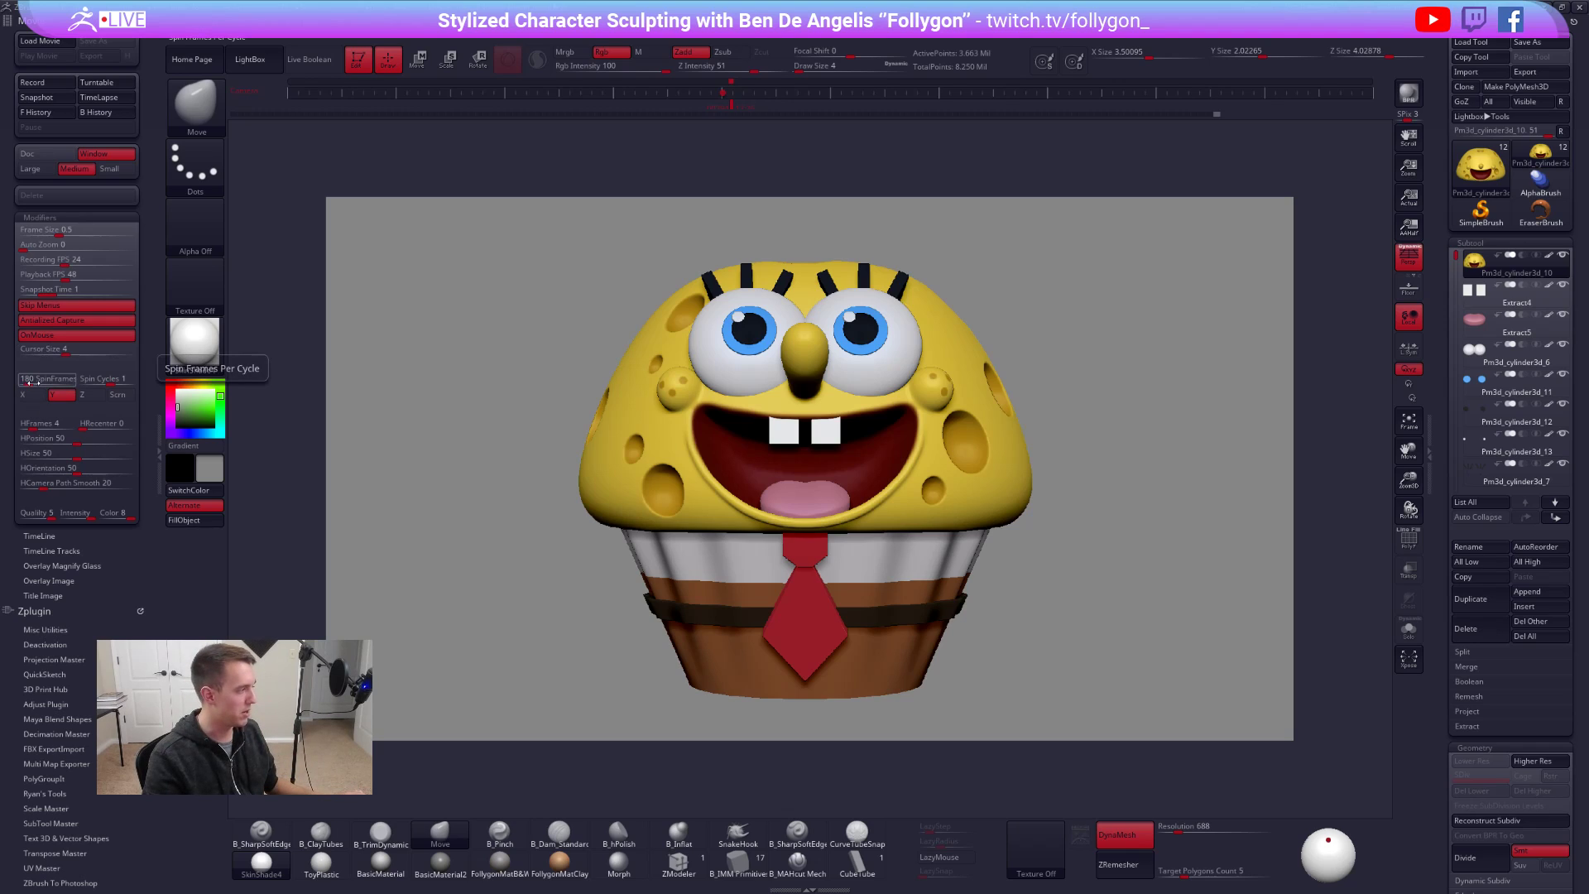
left_click(25, 380)
type("1")
left_click(106, 381)
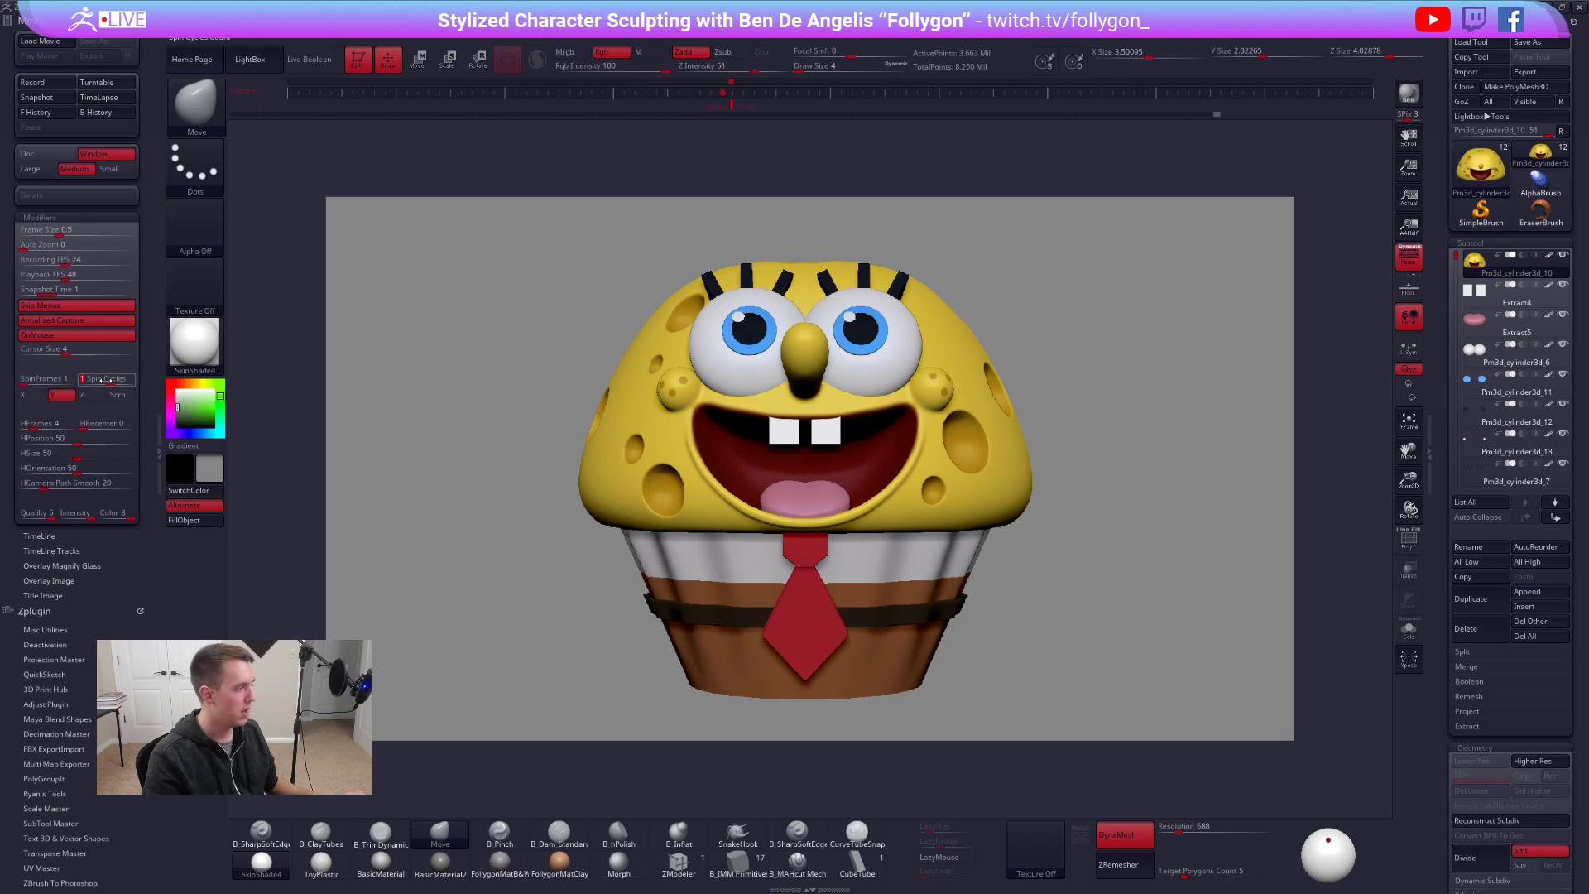
key("Tab")
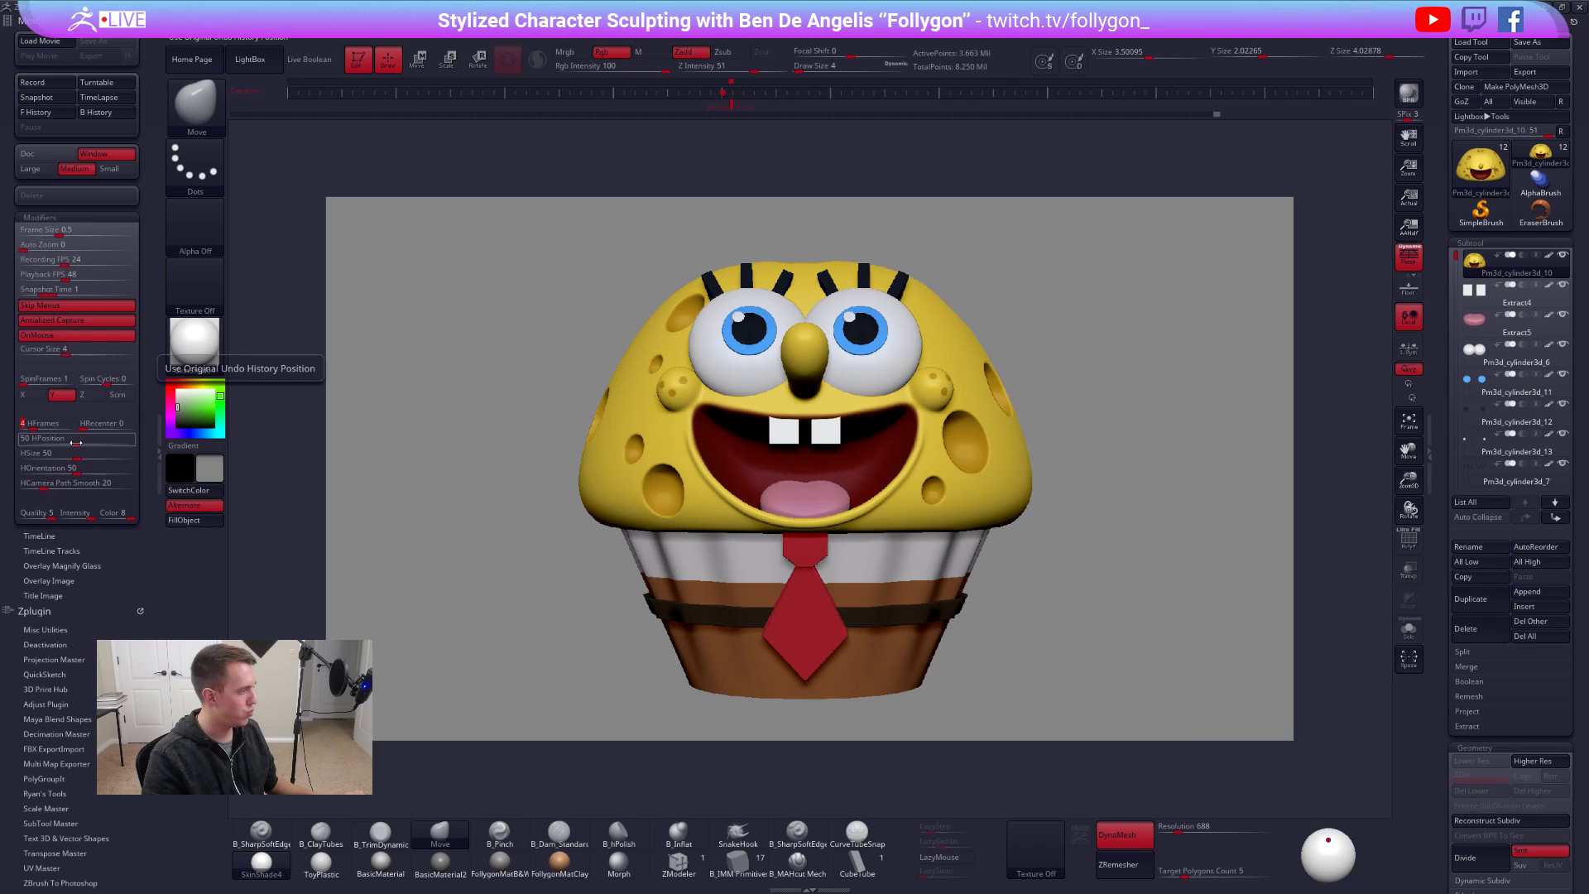
- Set the undo history movie's HPosition, HSize and HOrientation to 0
left_click(75, 443)
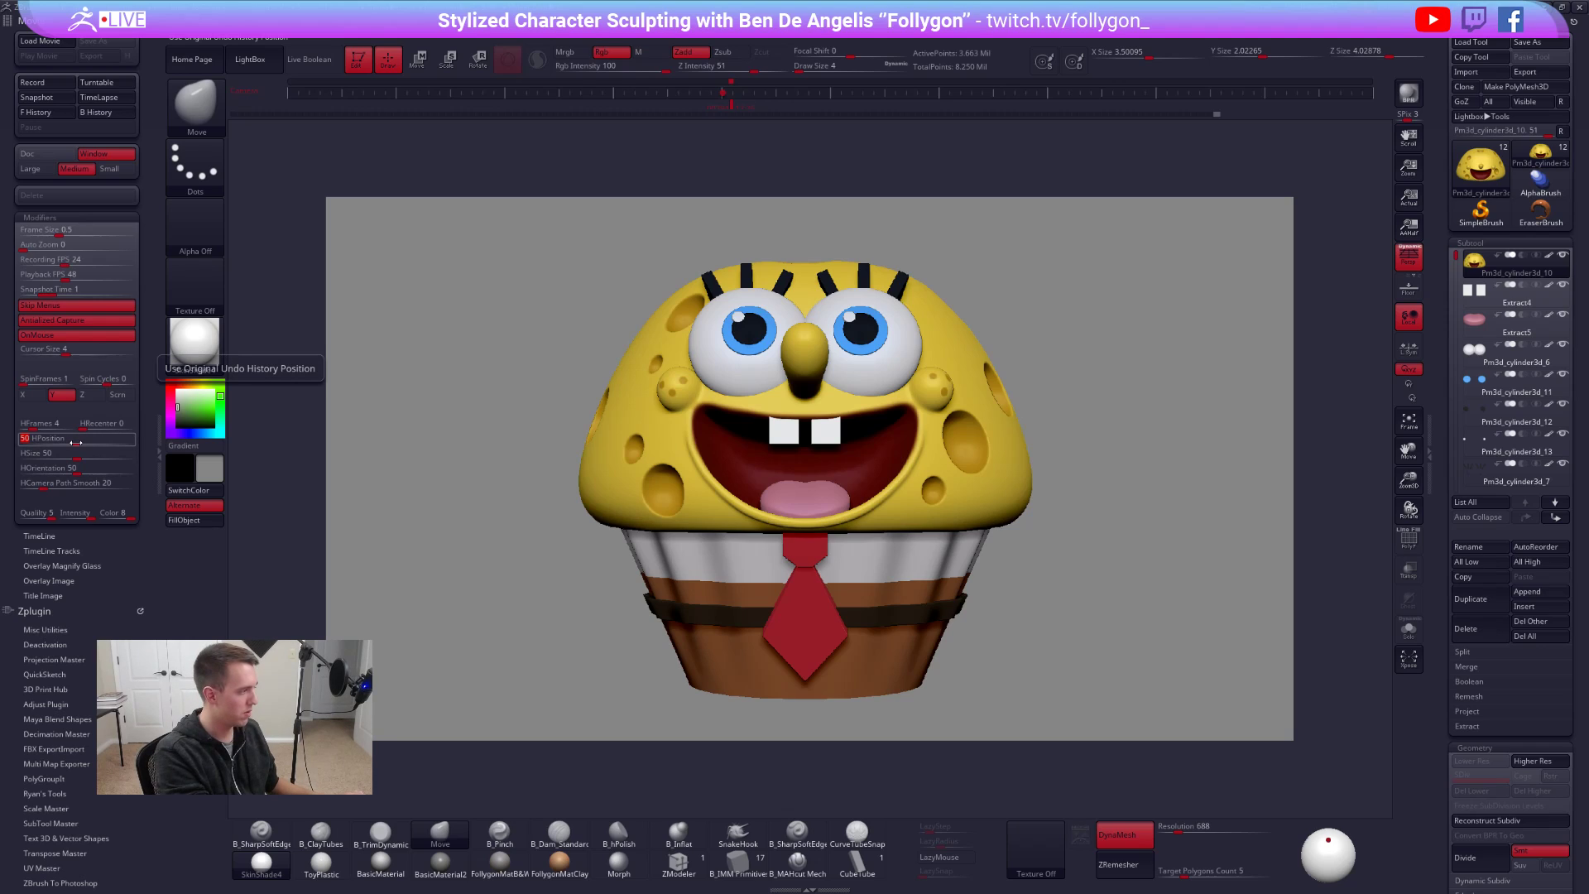
type("0")
key("Tab")
type("0")
key("Tab")
left_click(76, 443)
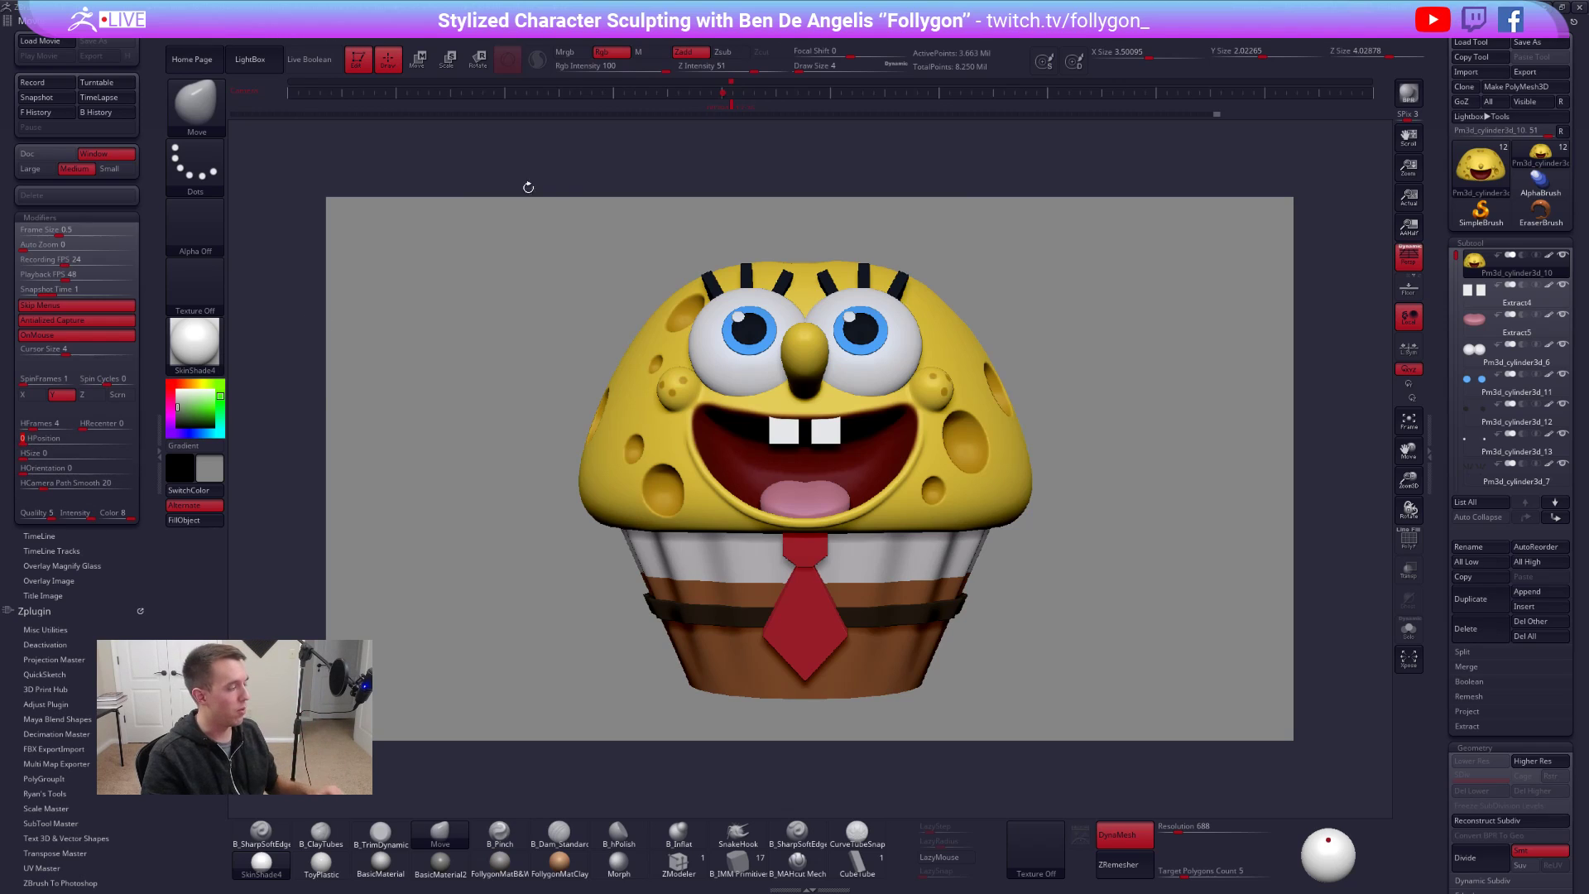
- Isolate the yellow muffin top subtool and rewind its undo history to the beginning
key("alt+s")
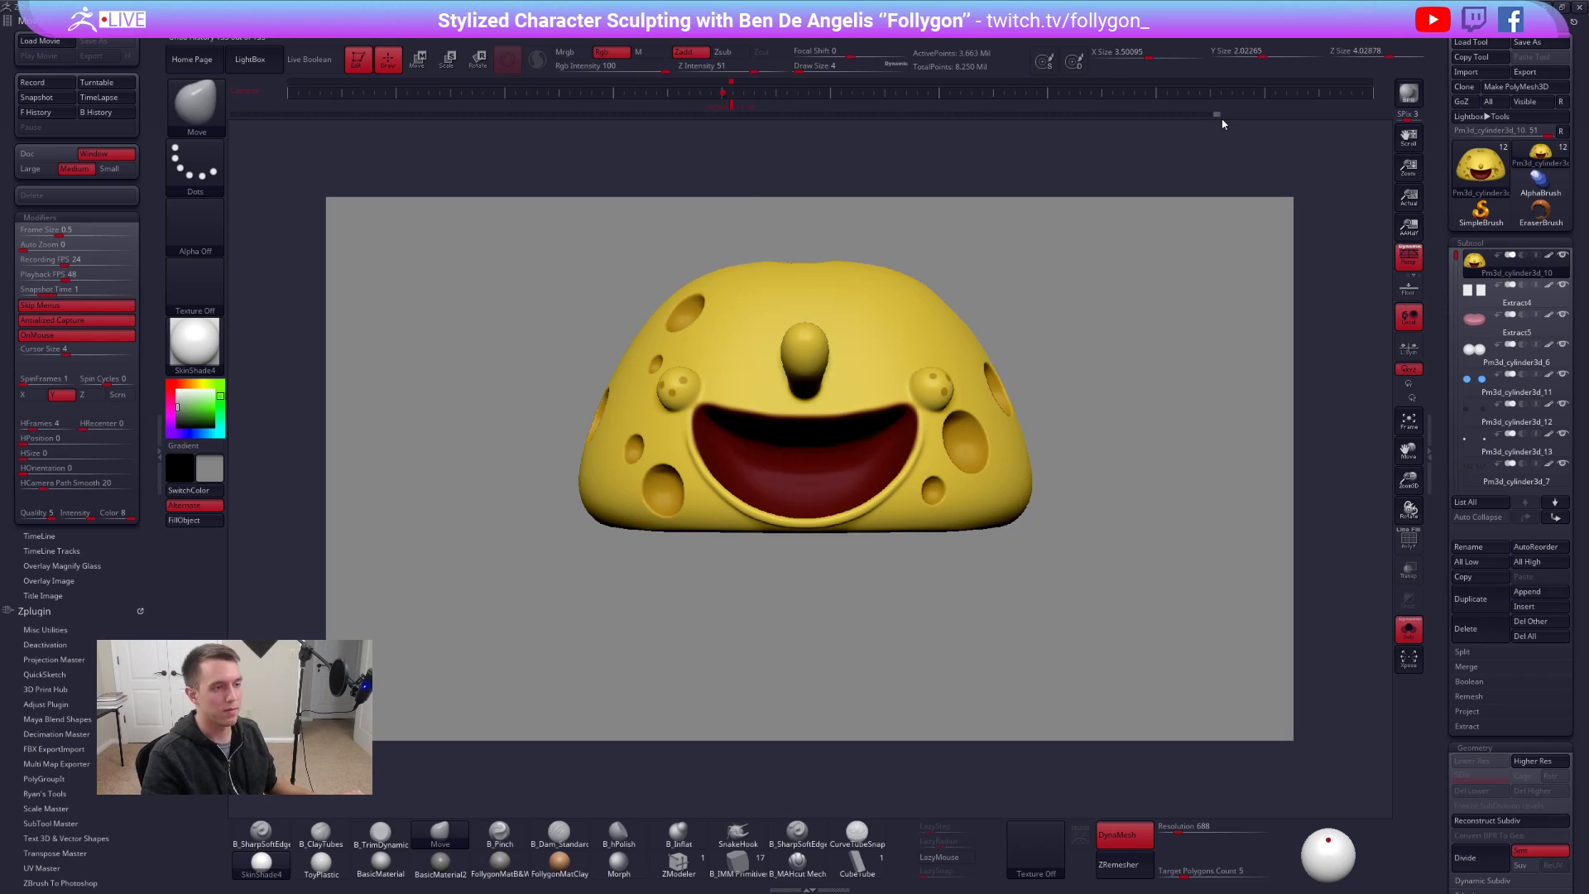
left_click_drag(472, 114, 234, 115)
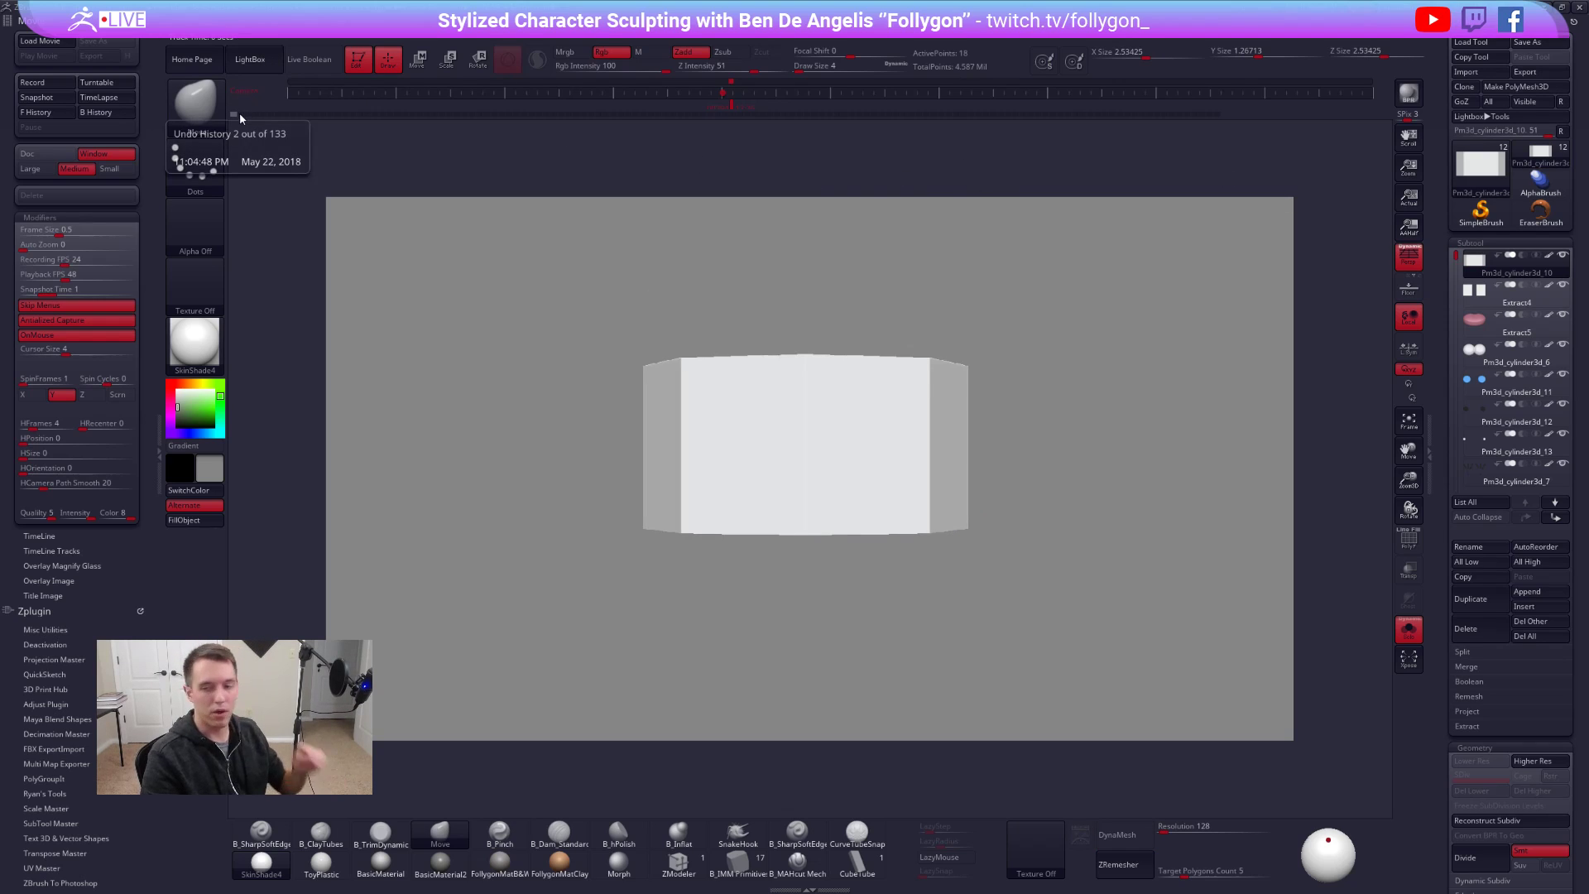
- Set the movie capture to the document area at large size and record the muffin top's undo history forward
left_click(29, 168)
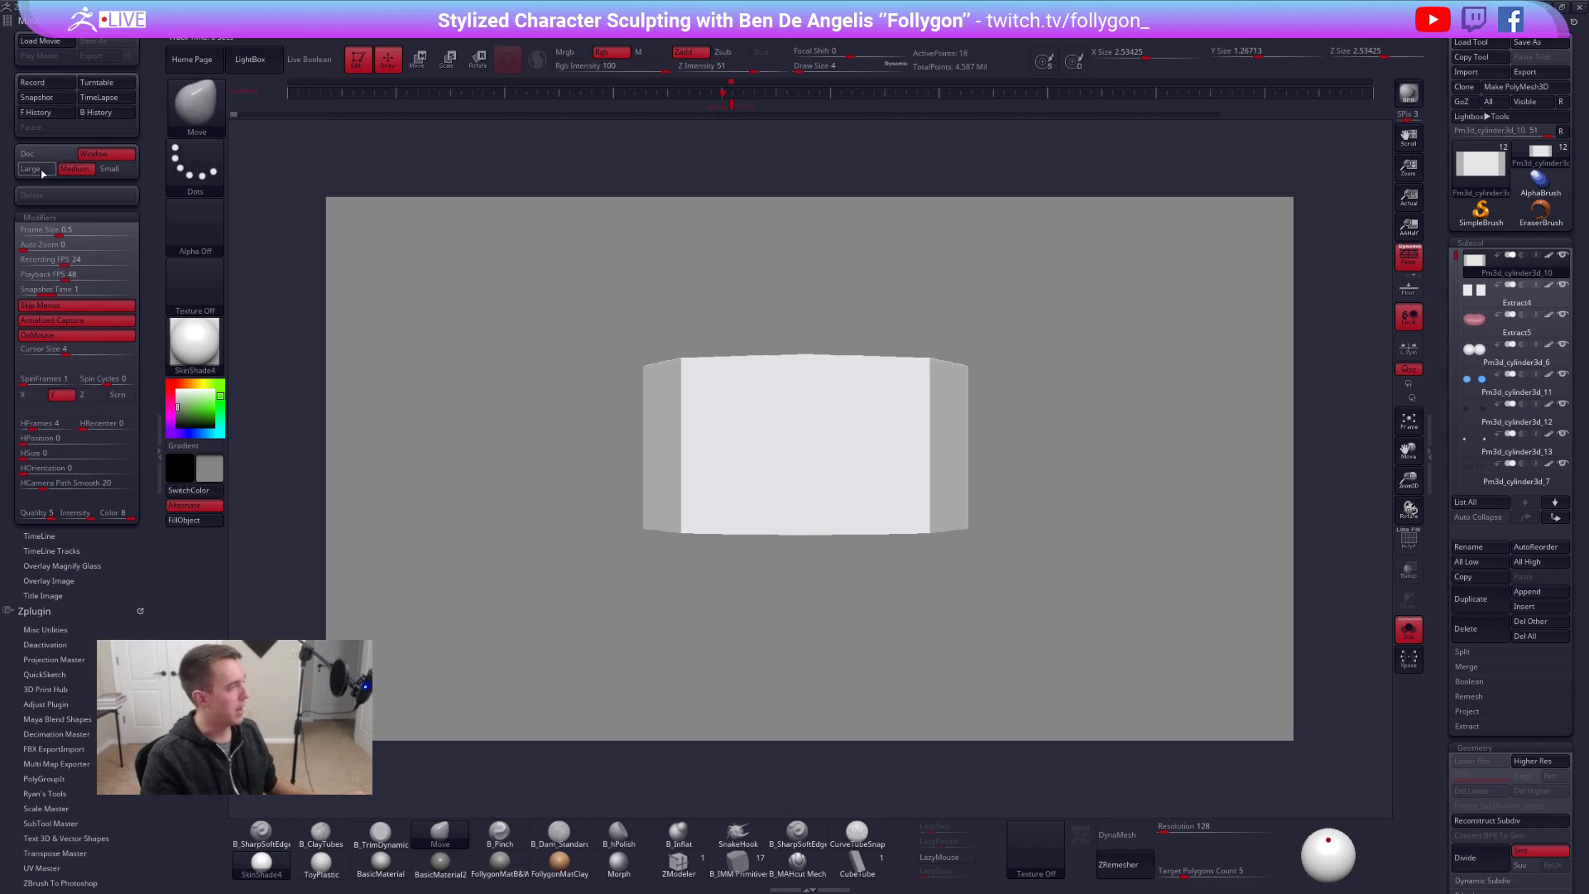
left_click(33, 156)
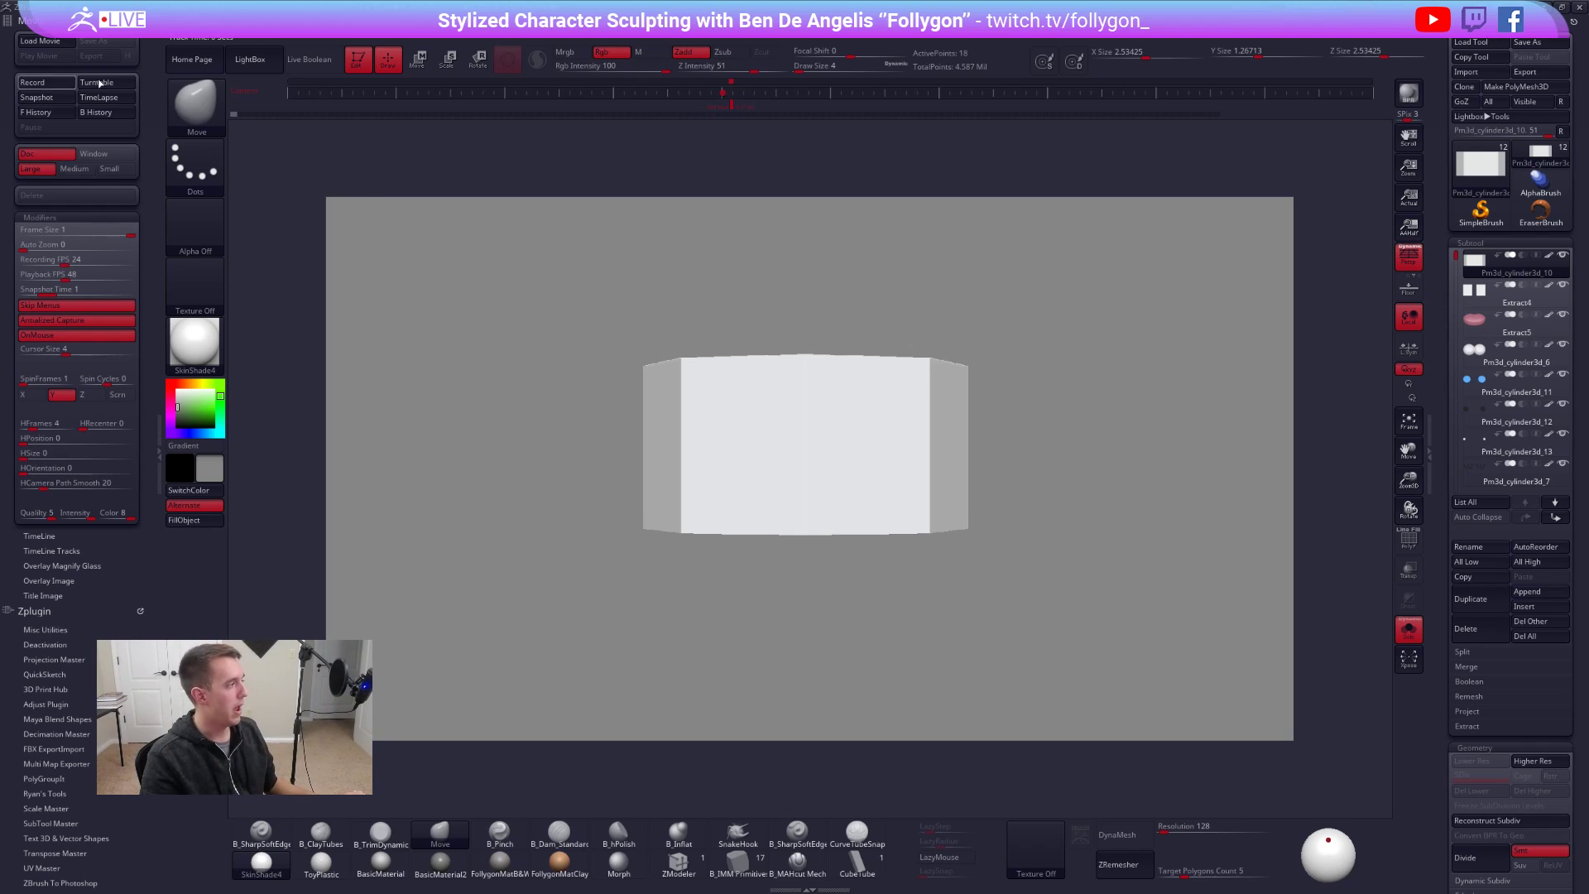
left_click(70, 114)
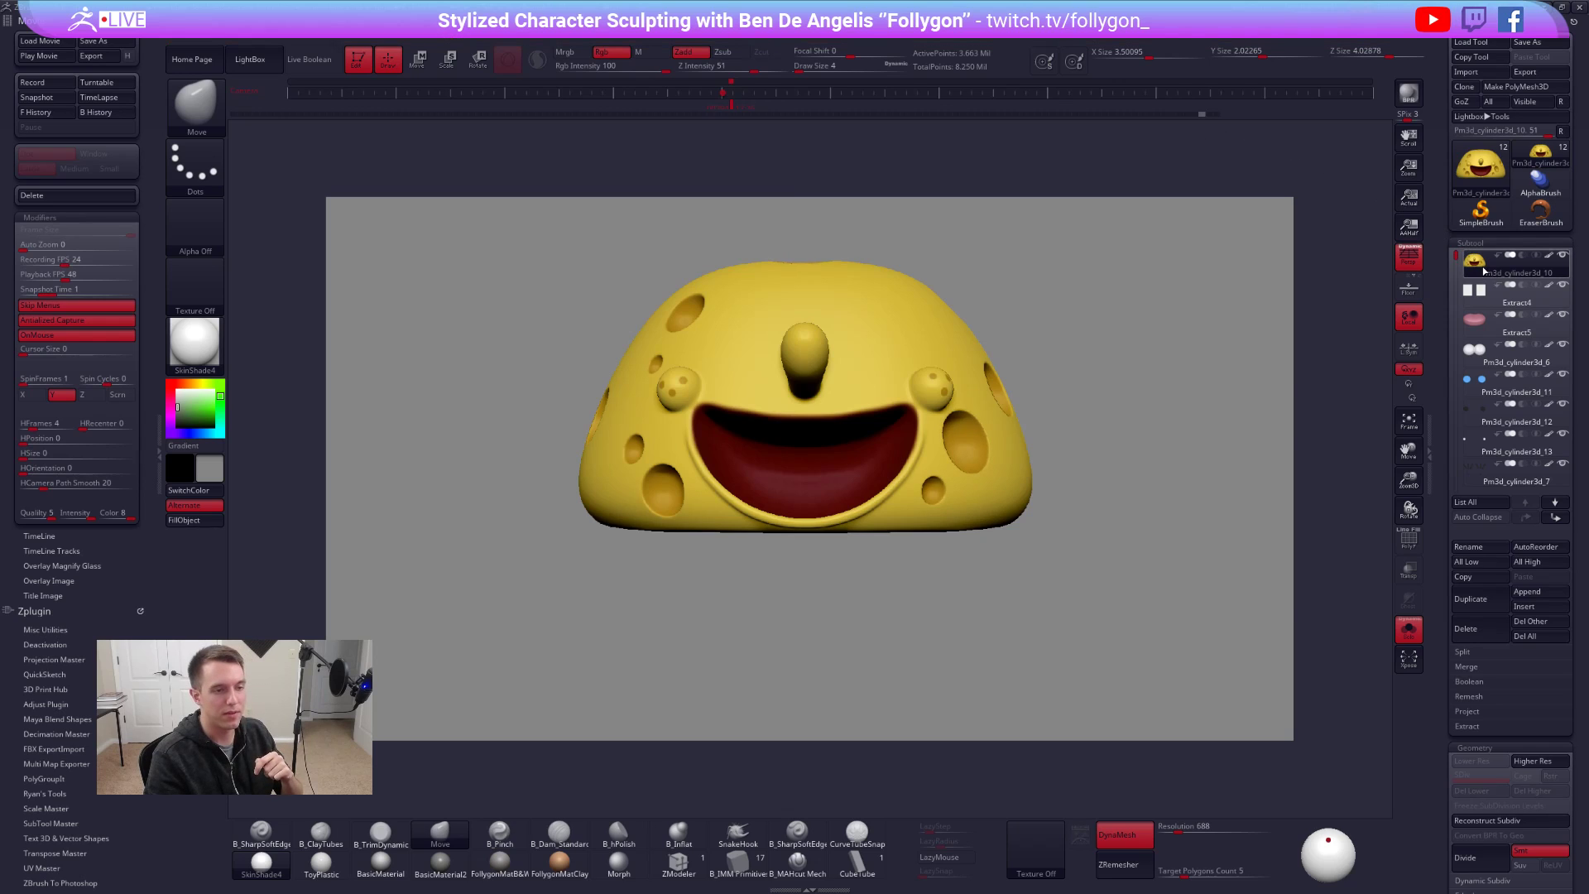
- With the muffin top visible, select the white eyeballs subtool, rewind its undo history and record that history forward
mouse_move(1484, 271)
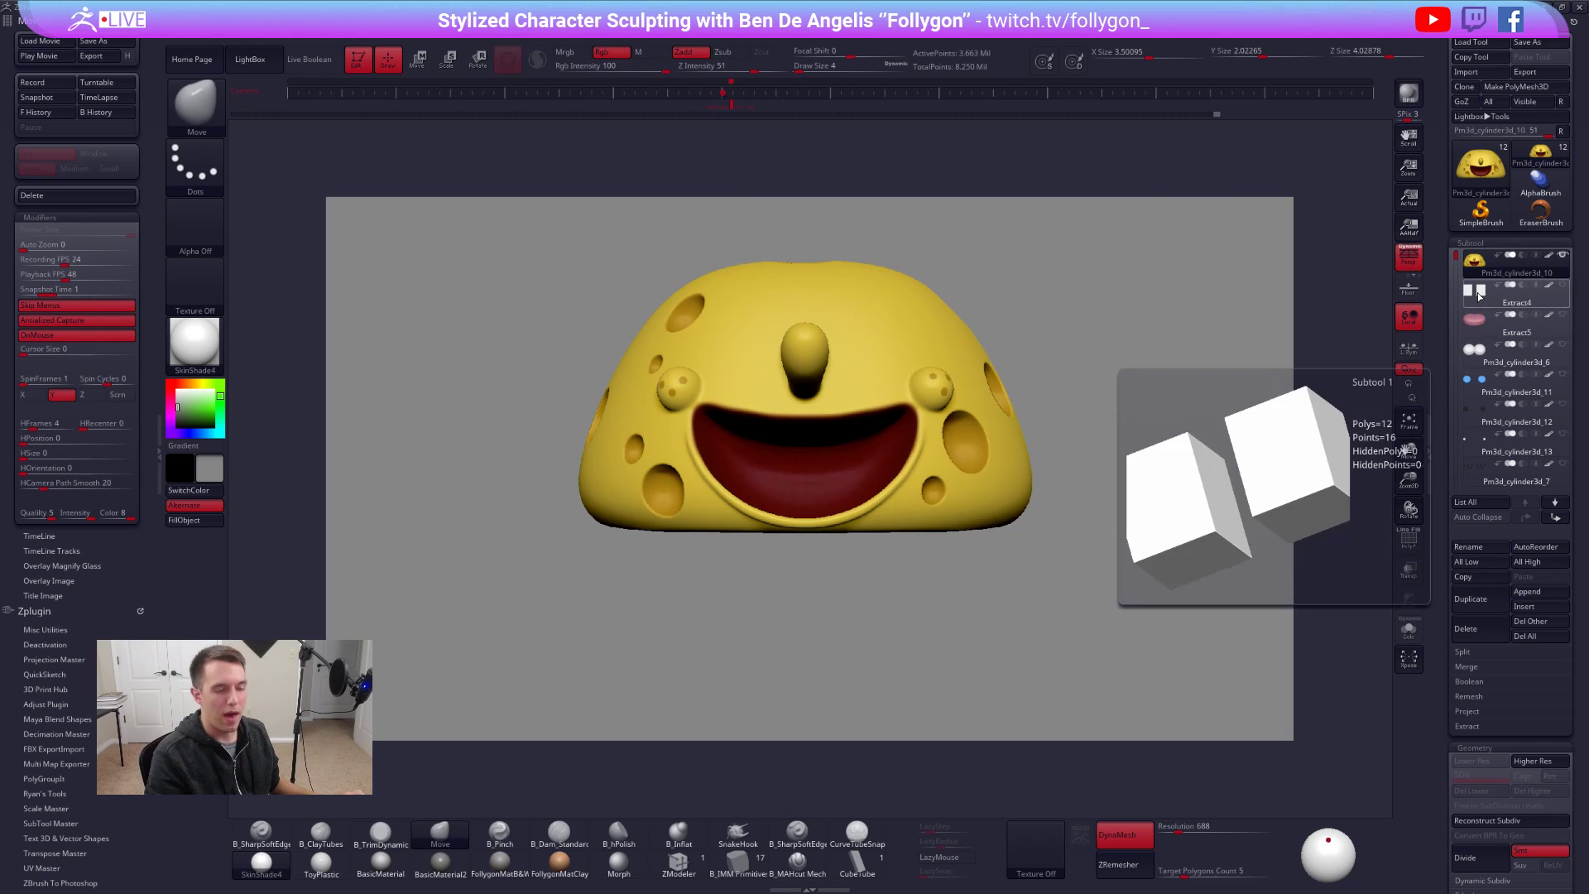
left_click(1472, 298)
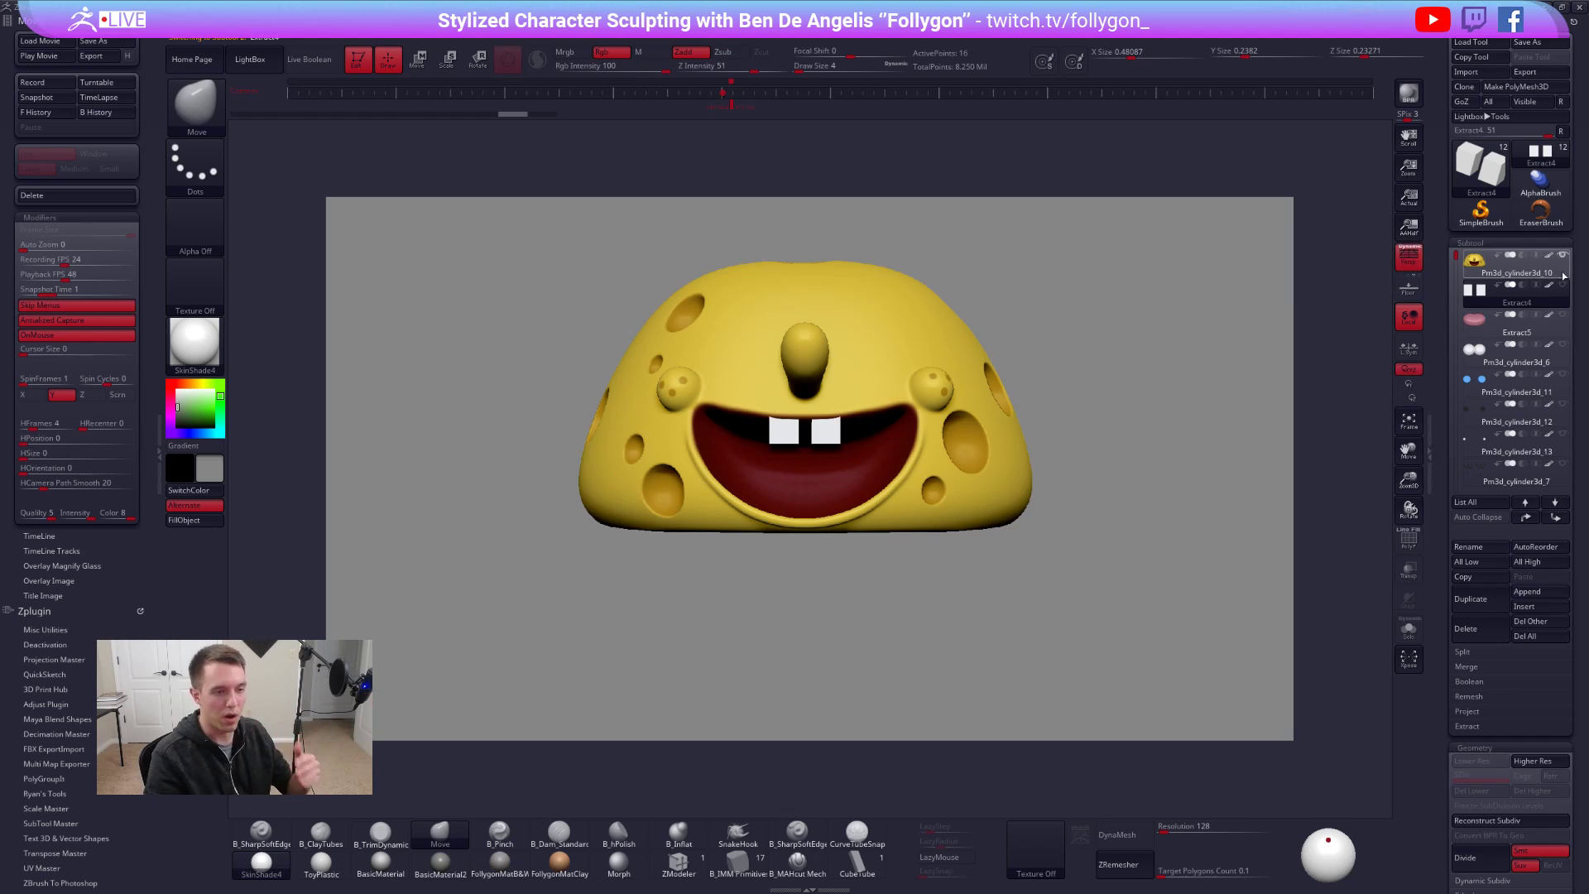
left_click(1480, 352)
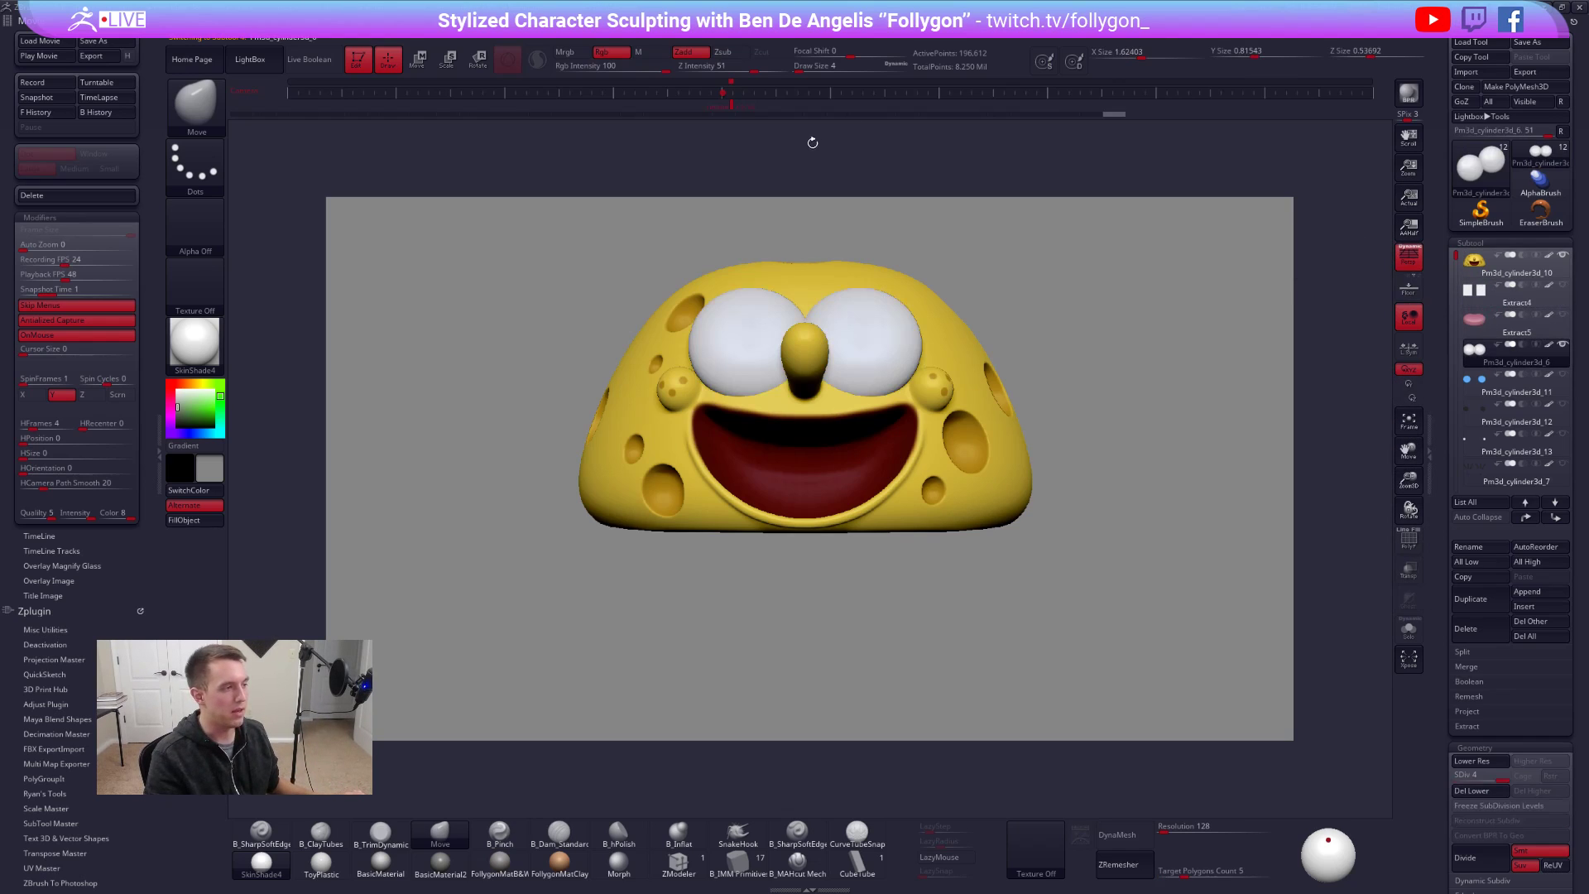
key("shift+d")
key("shift+d")
key("shift+d")
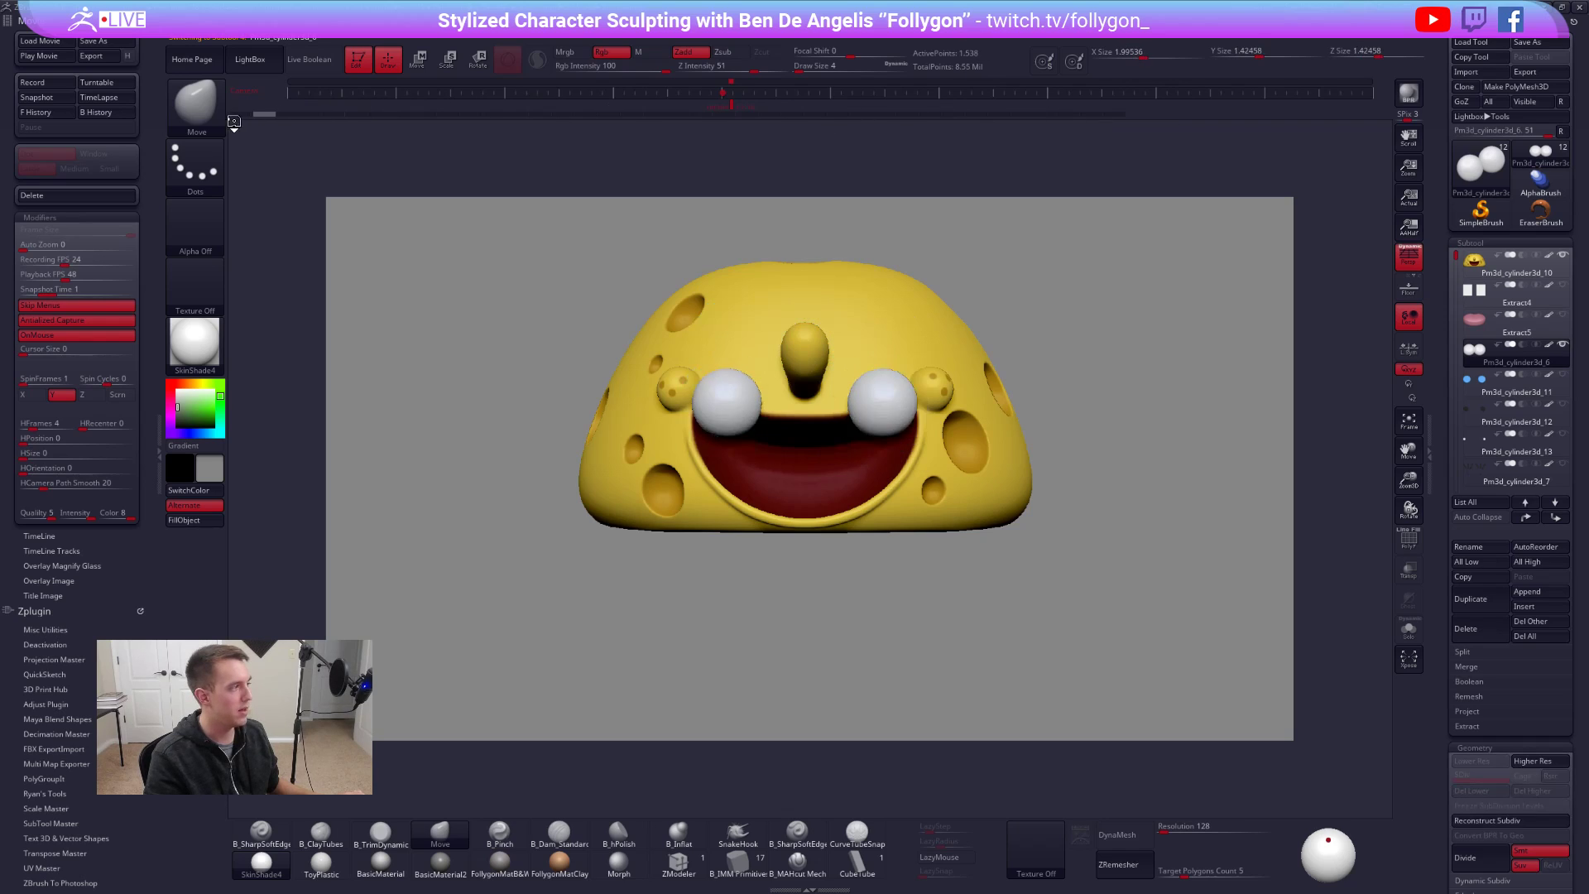
left_click(43, 112)
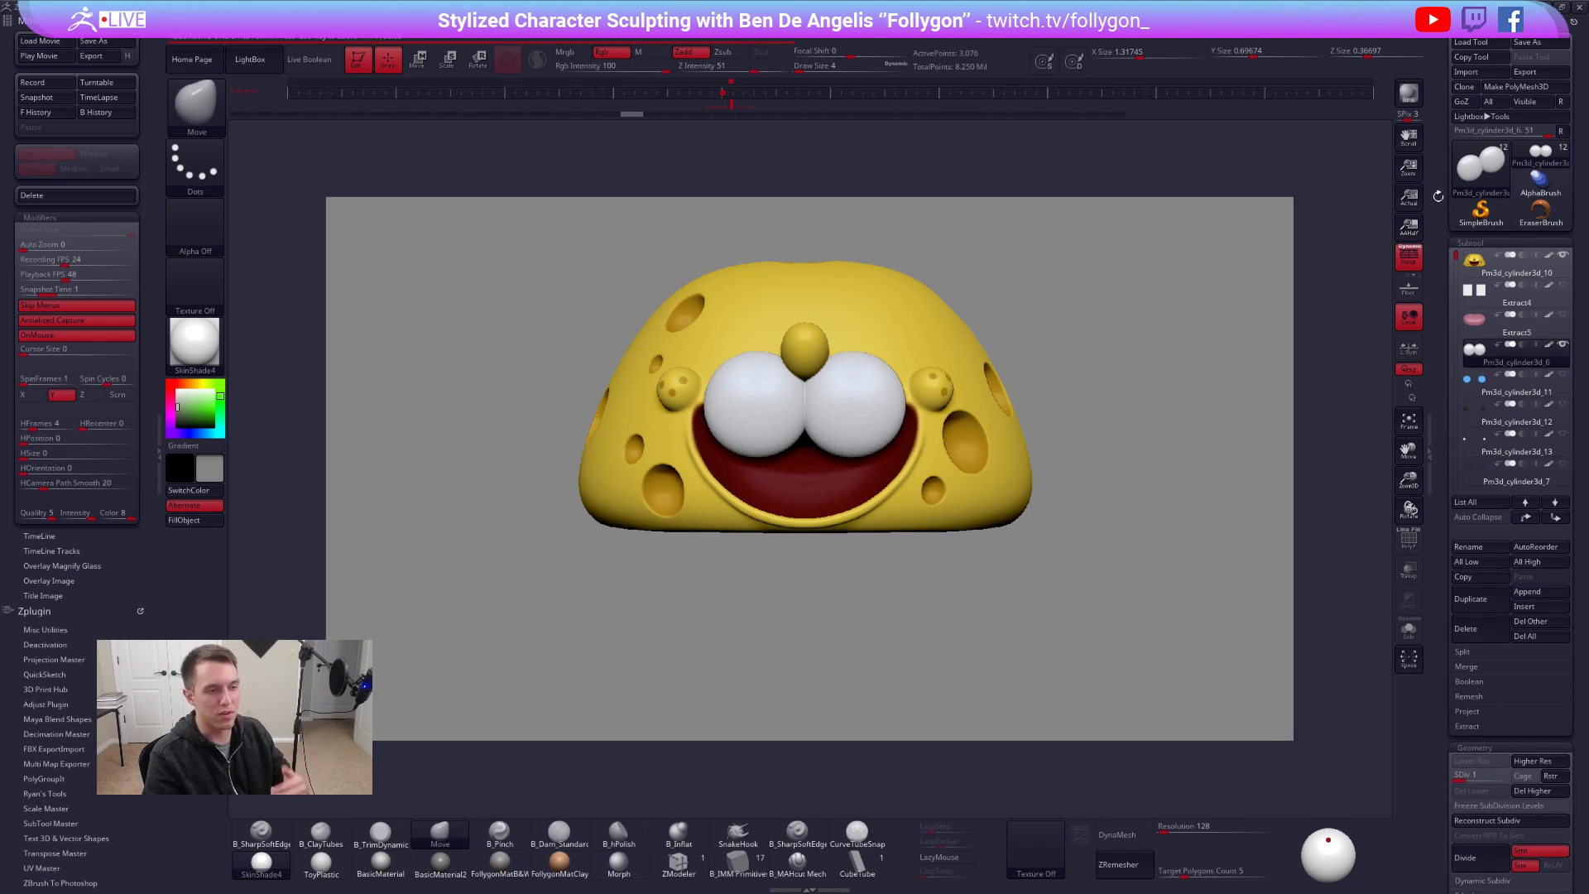
mouse_move(1476, 263)
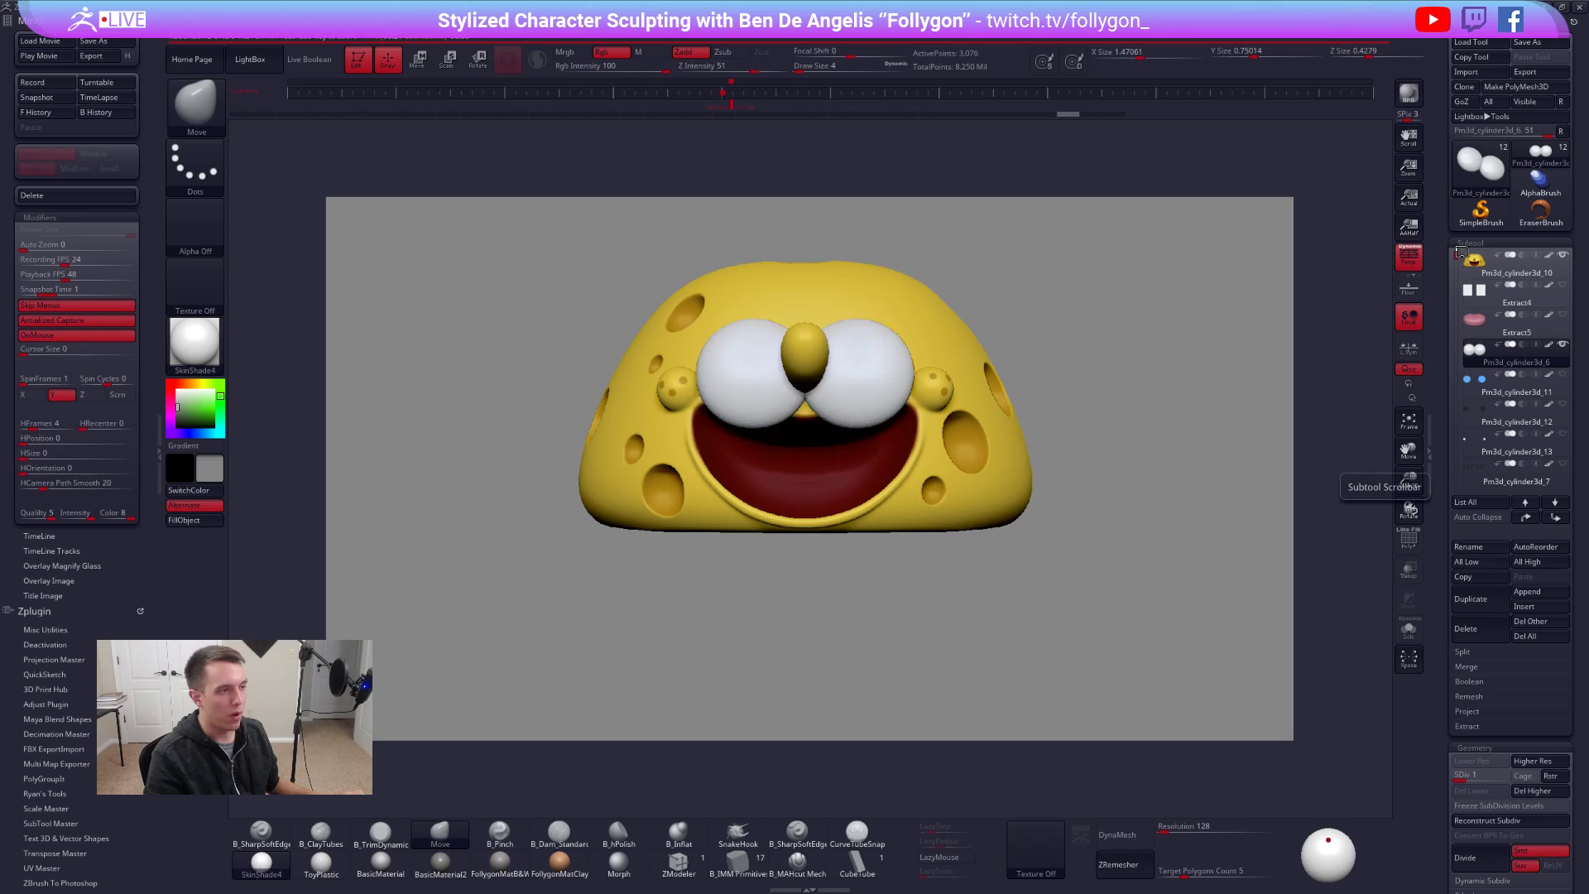
mouse_move(1469, 350)
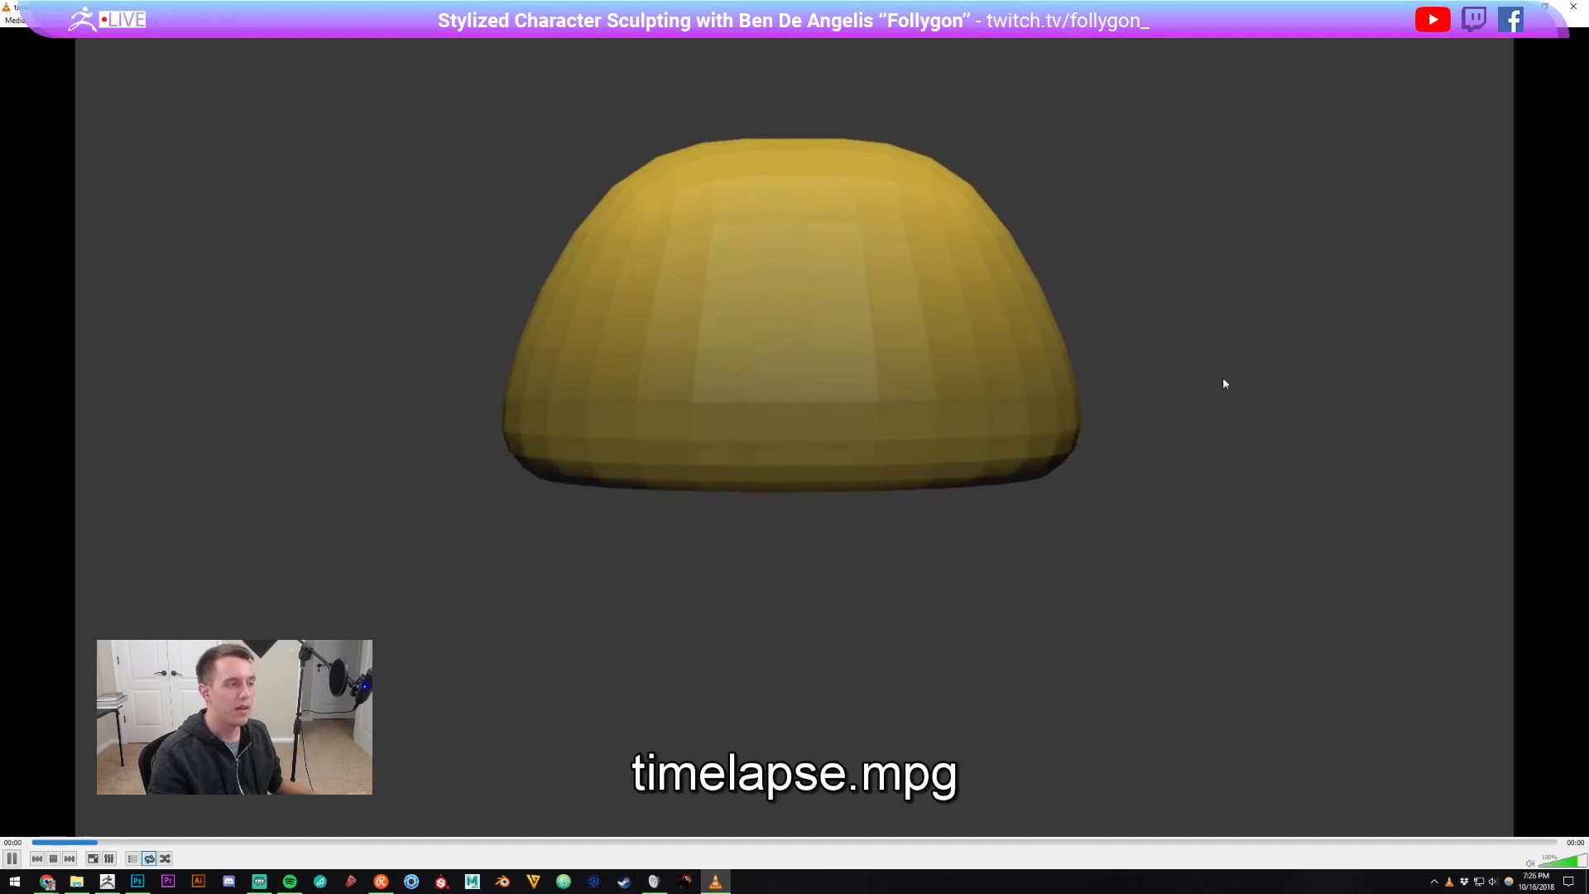
- Switch to the media player with timelapse.mpg and play the video in full screen
key("space")
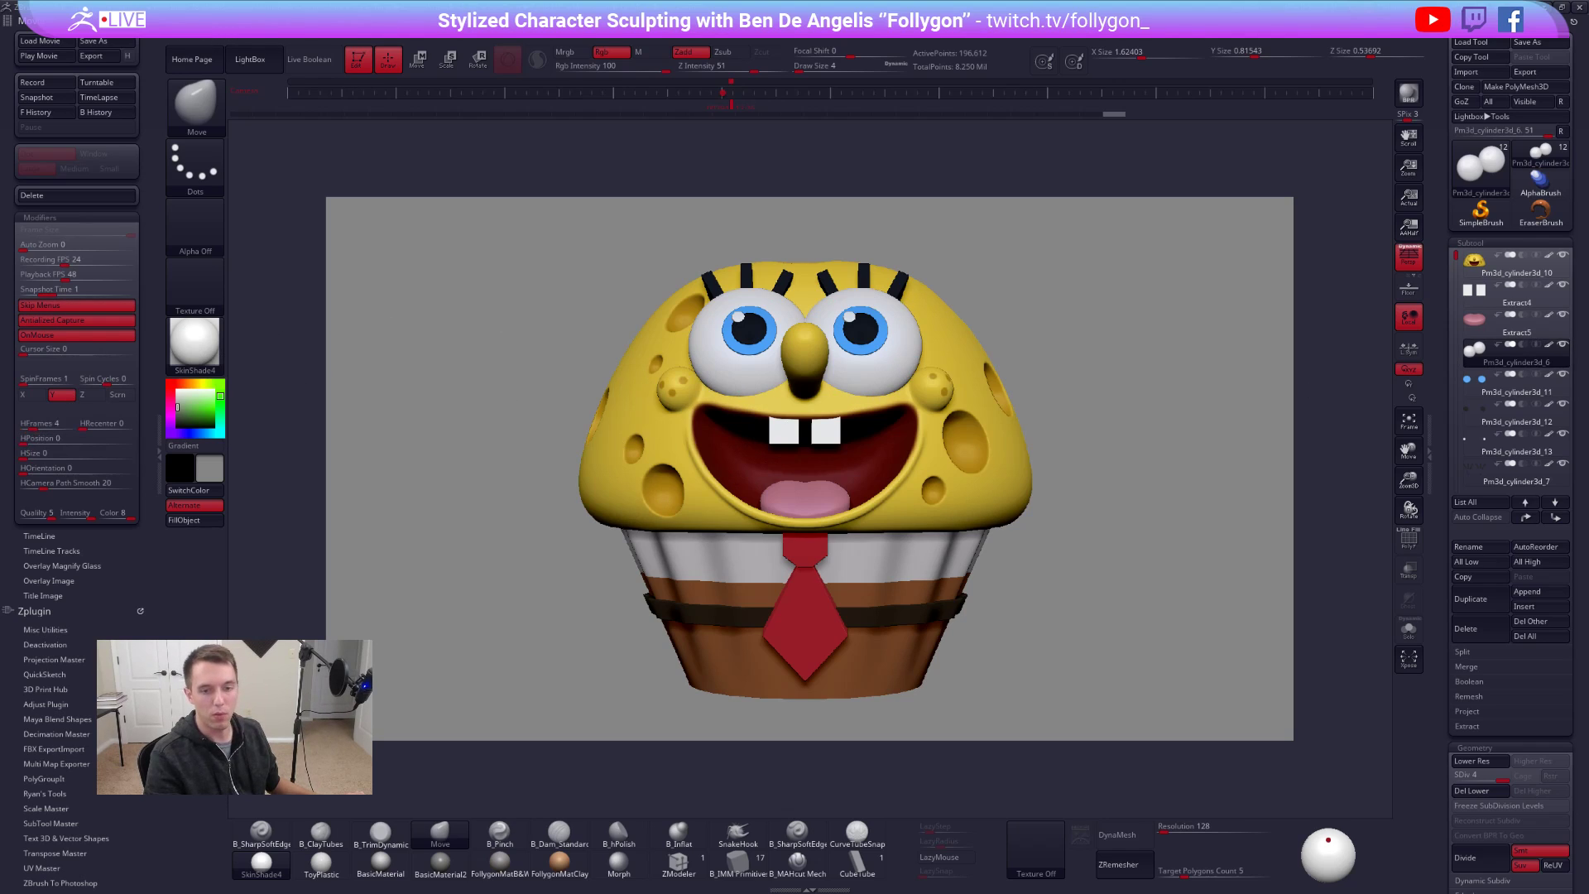
key("alt+Tab")
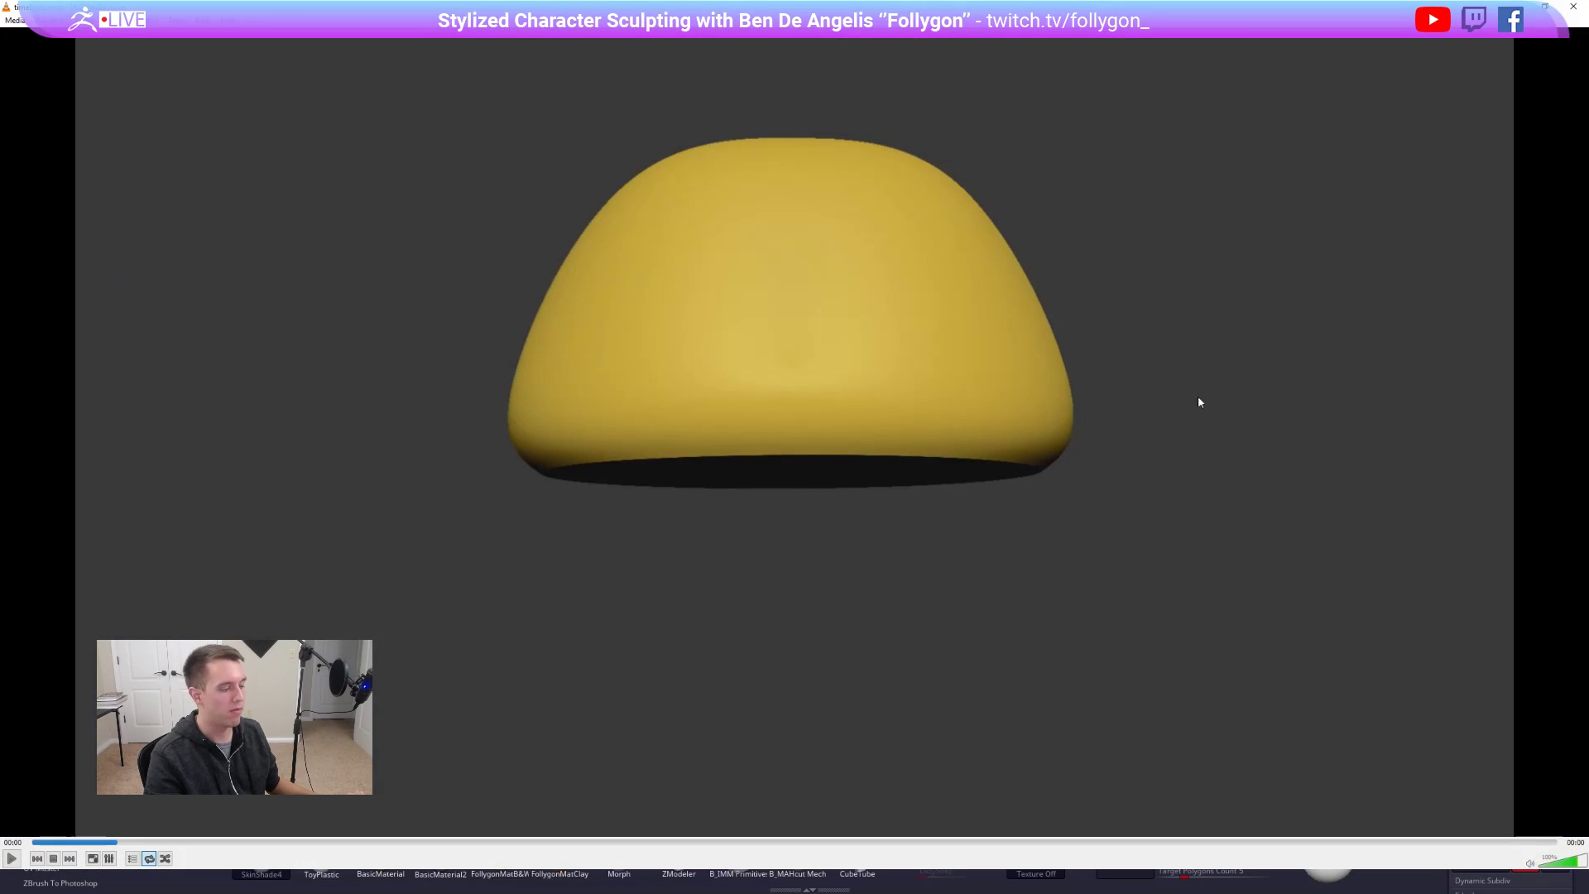
key("space")
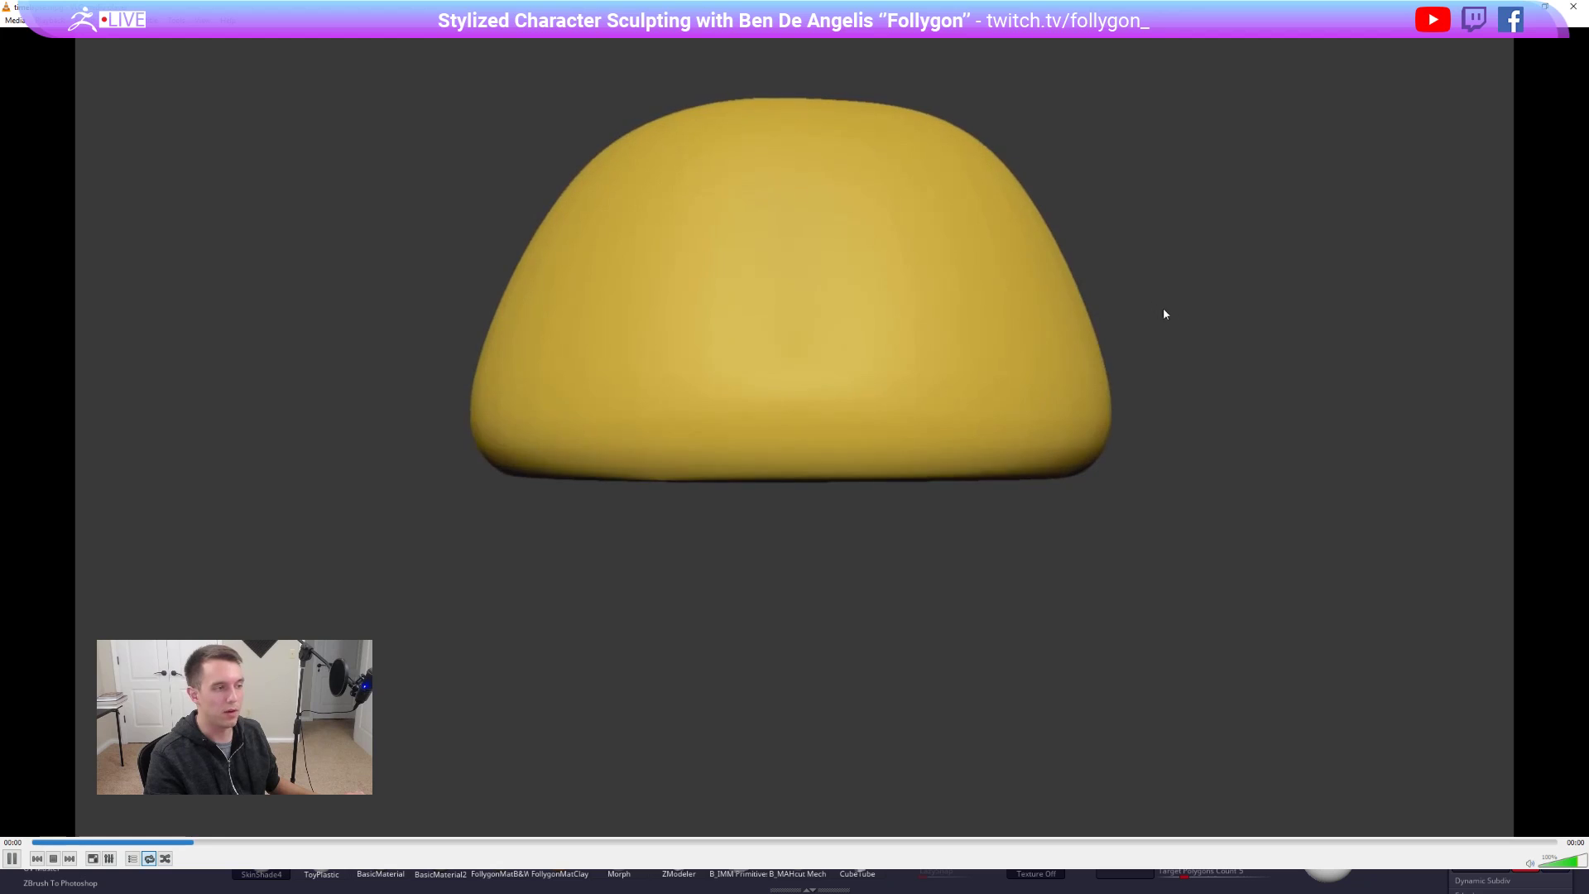
double_click(1389, 331)
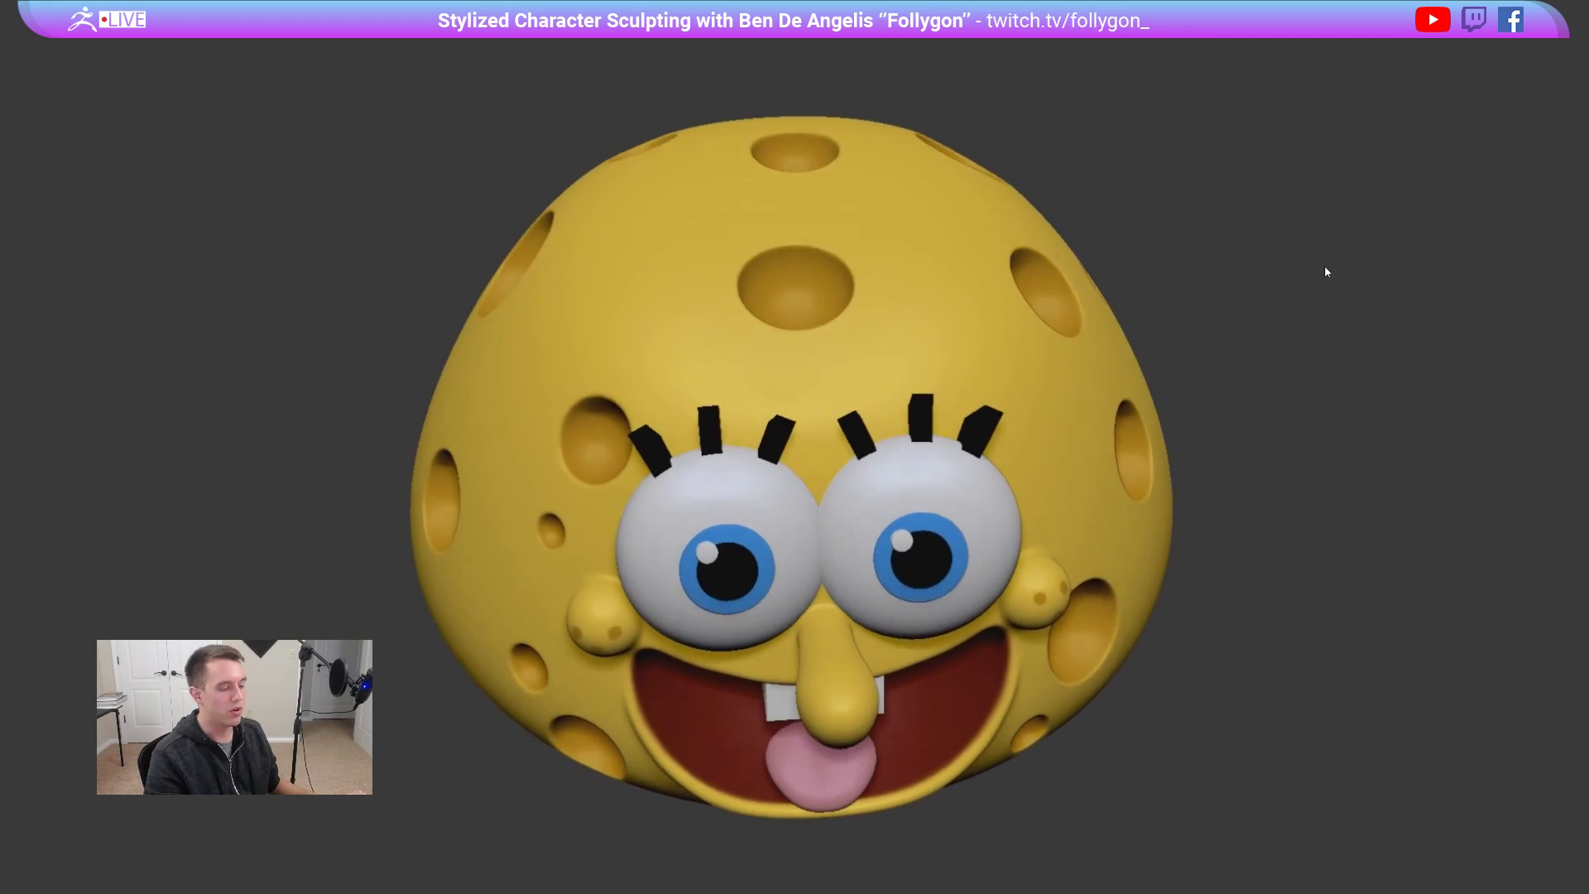
- Leave full screen, skip ahead to the finished muffin near the end of the time lapse, and close the player
double_click(980, 778)
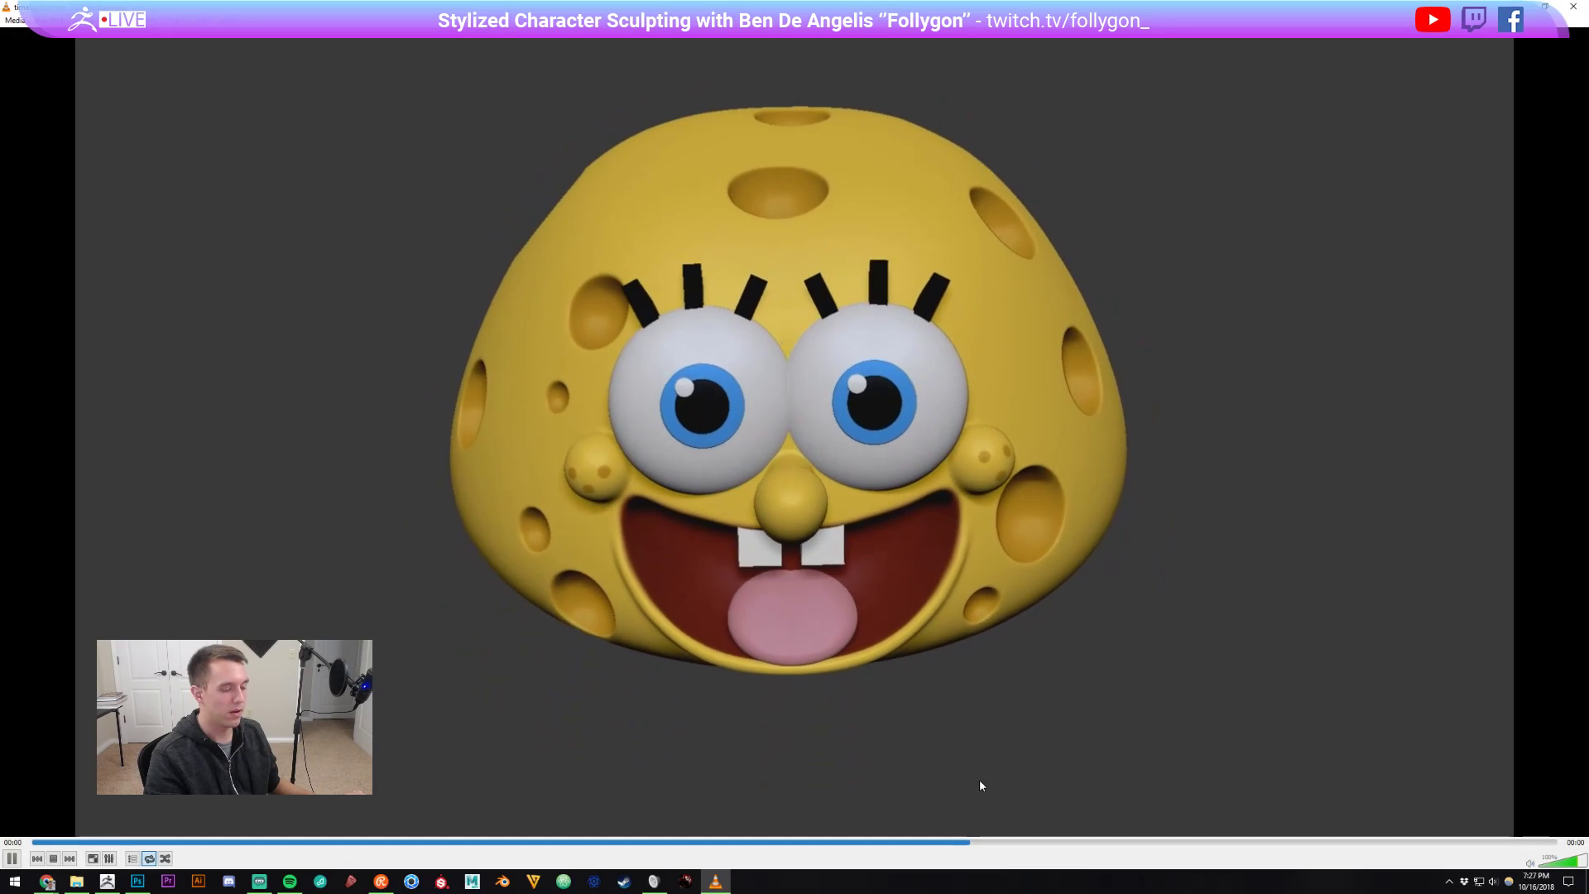
left_click(1140, 842)
left_click(1341, 843)
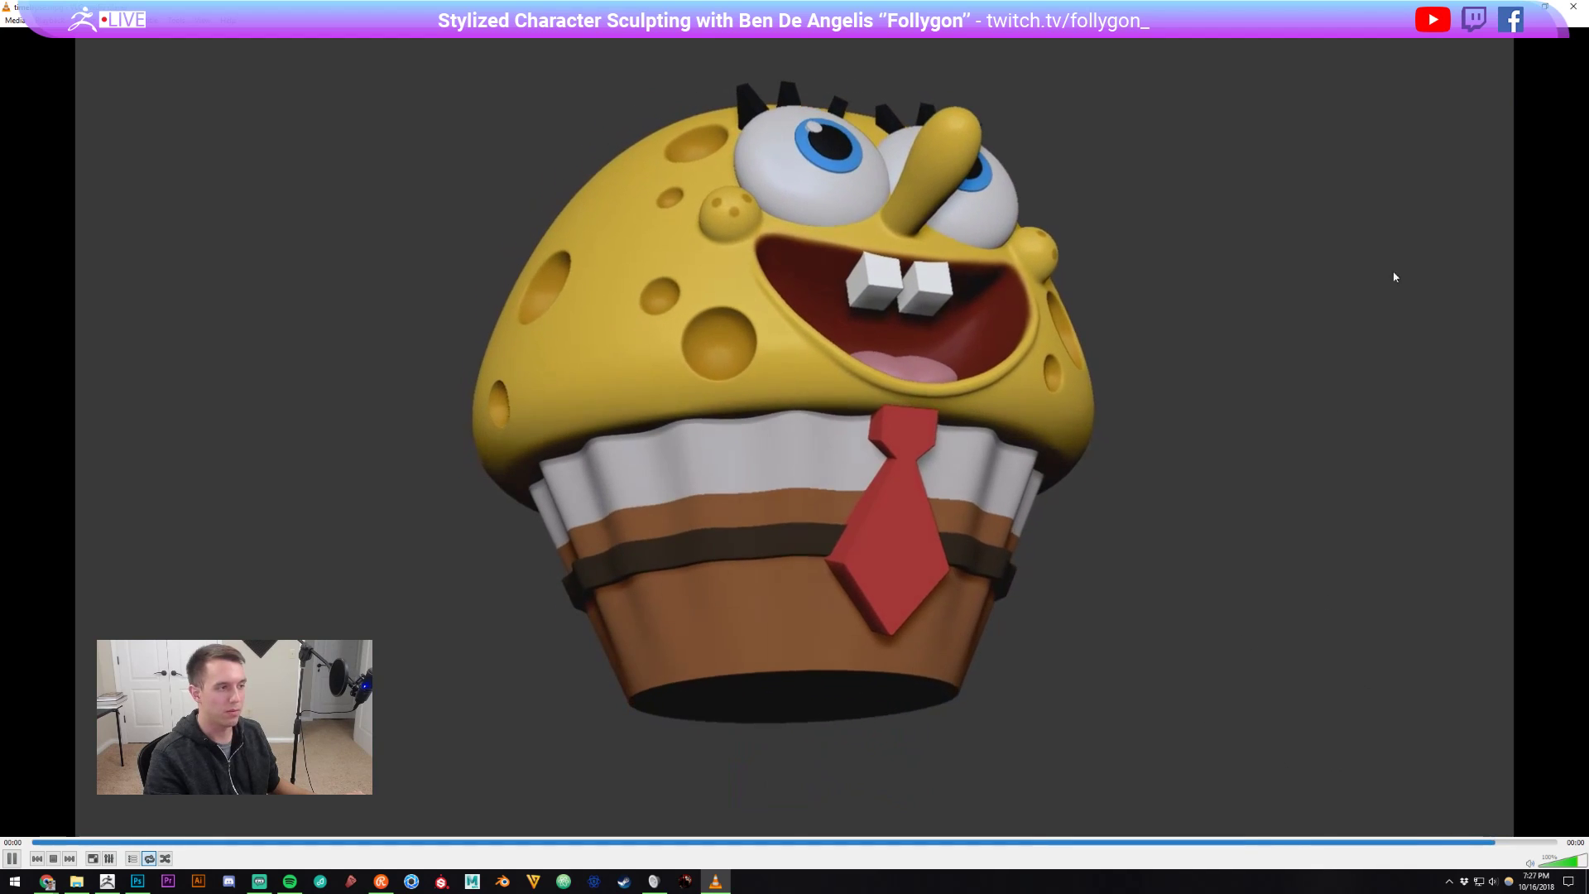
key("space")
left_click(1572, 10)
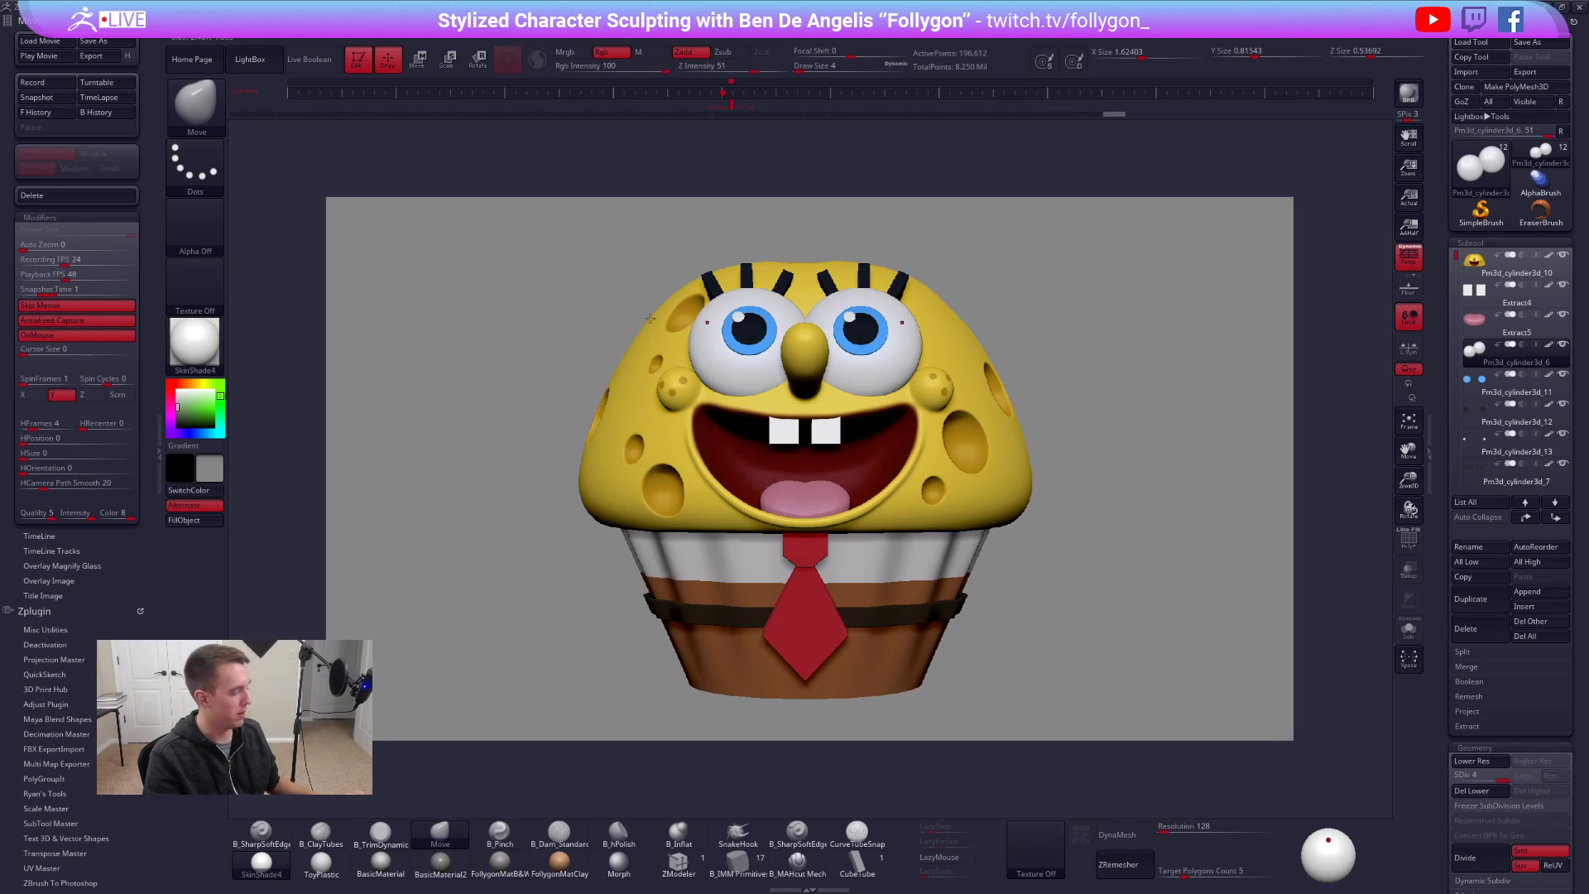
- Check the eyeballs in isolation, show all subtools again, and collapse the tray holding the movie settings
key("shift+s")
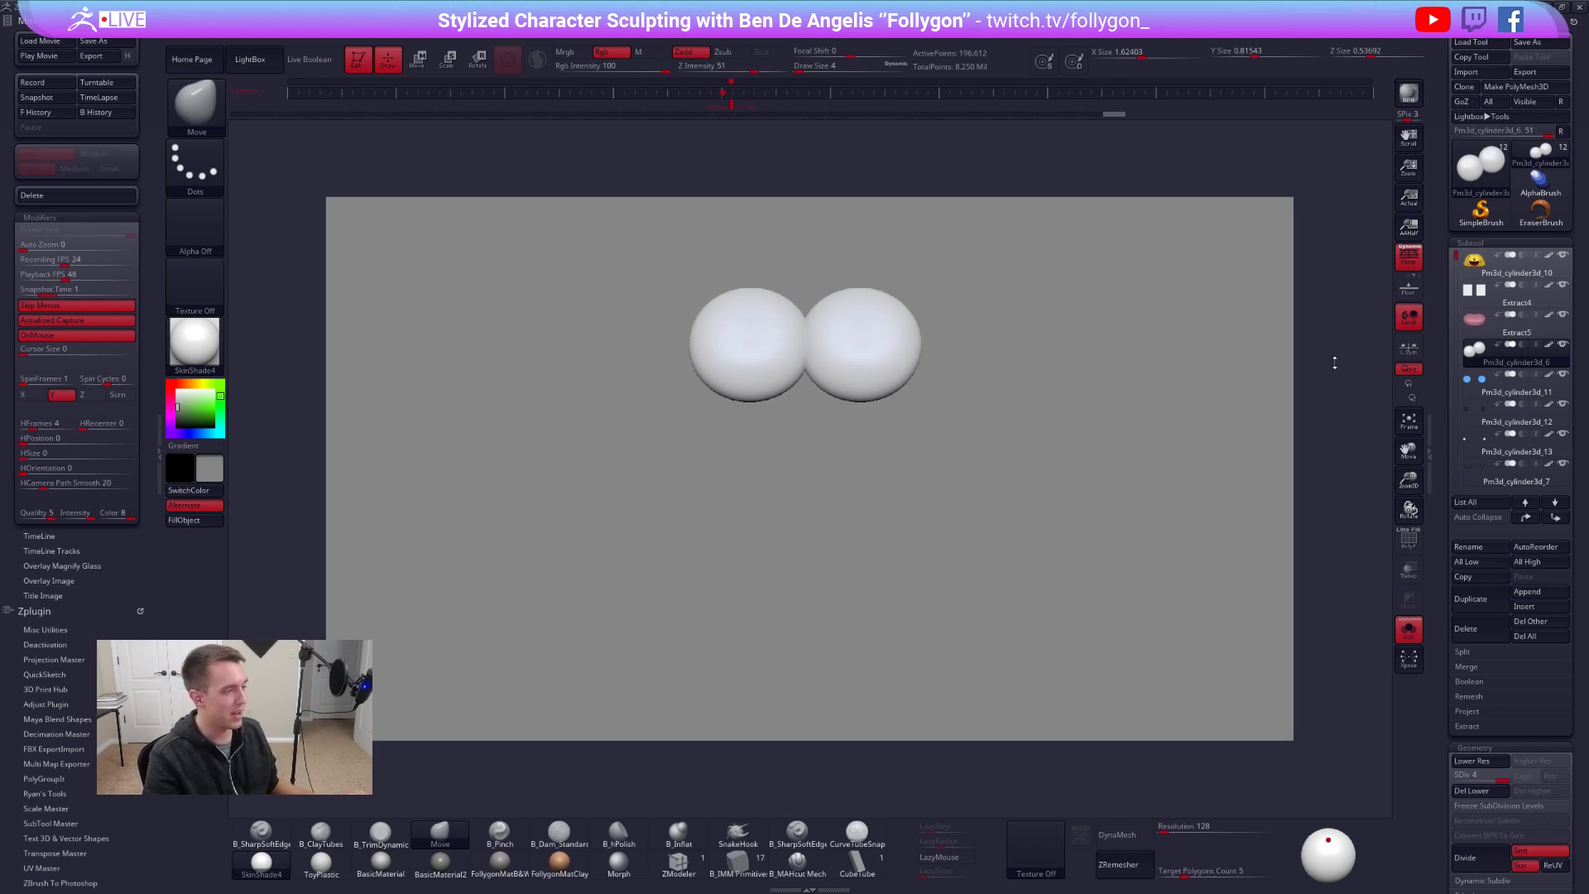
key("alt+s")
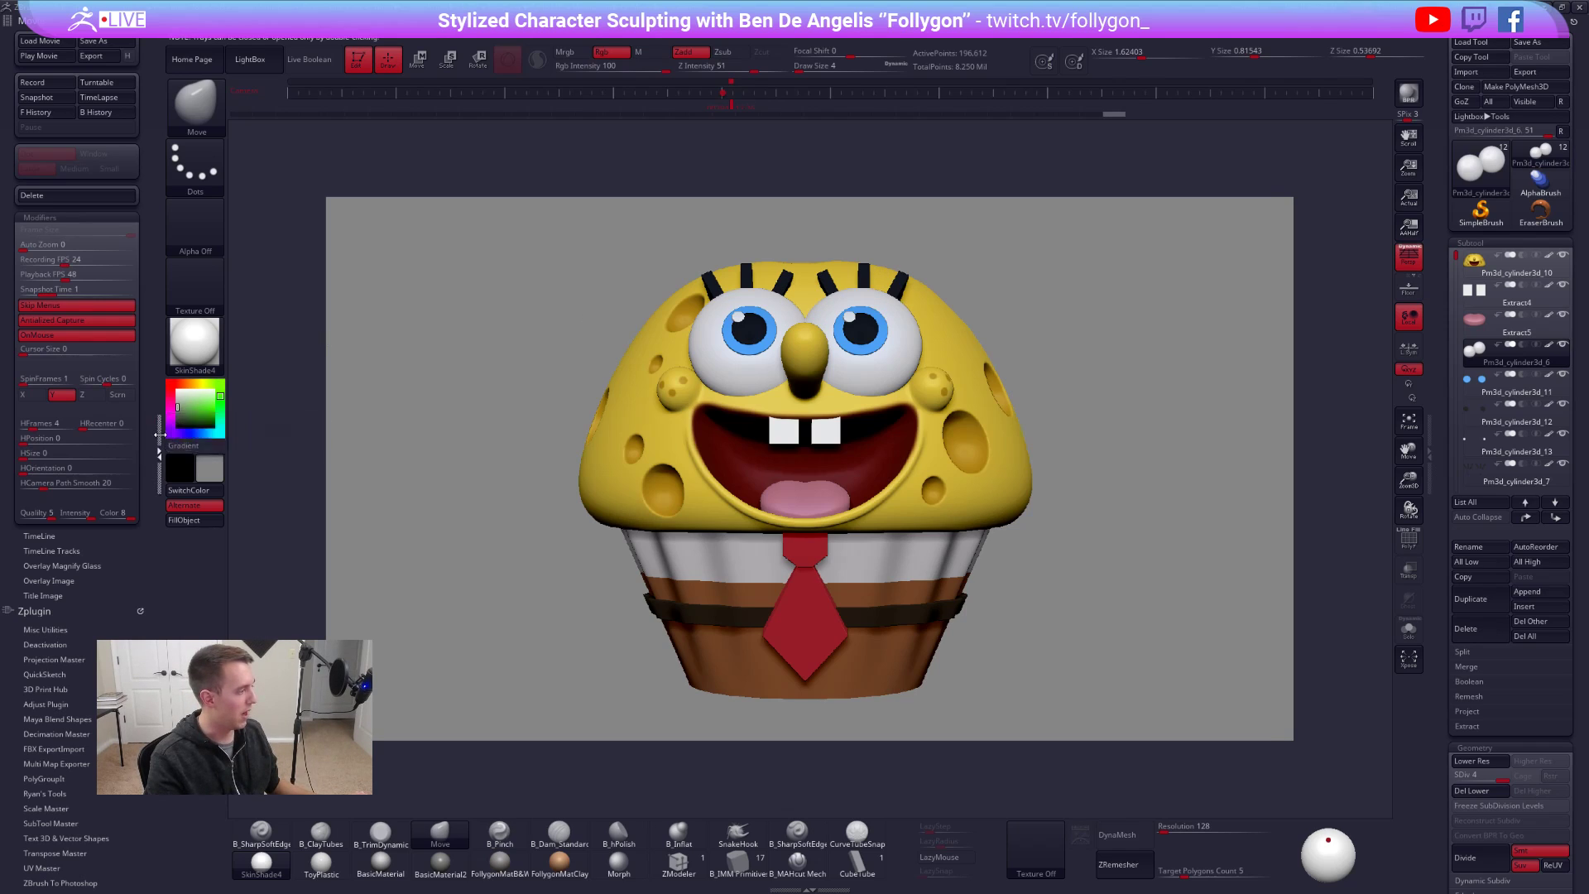
left_click(159, 452)
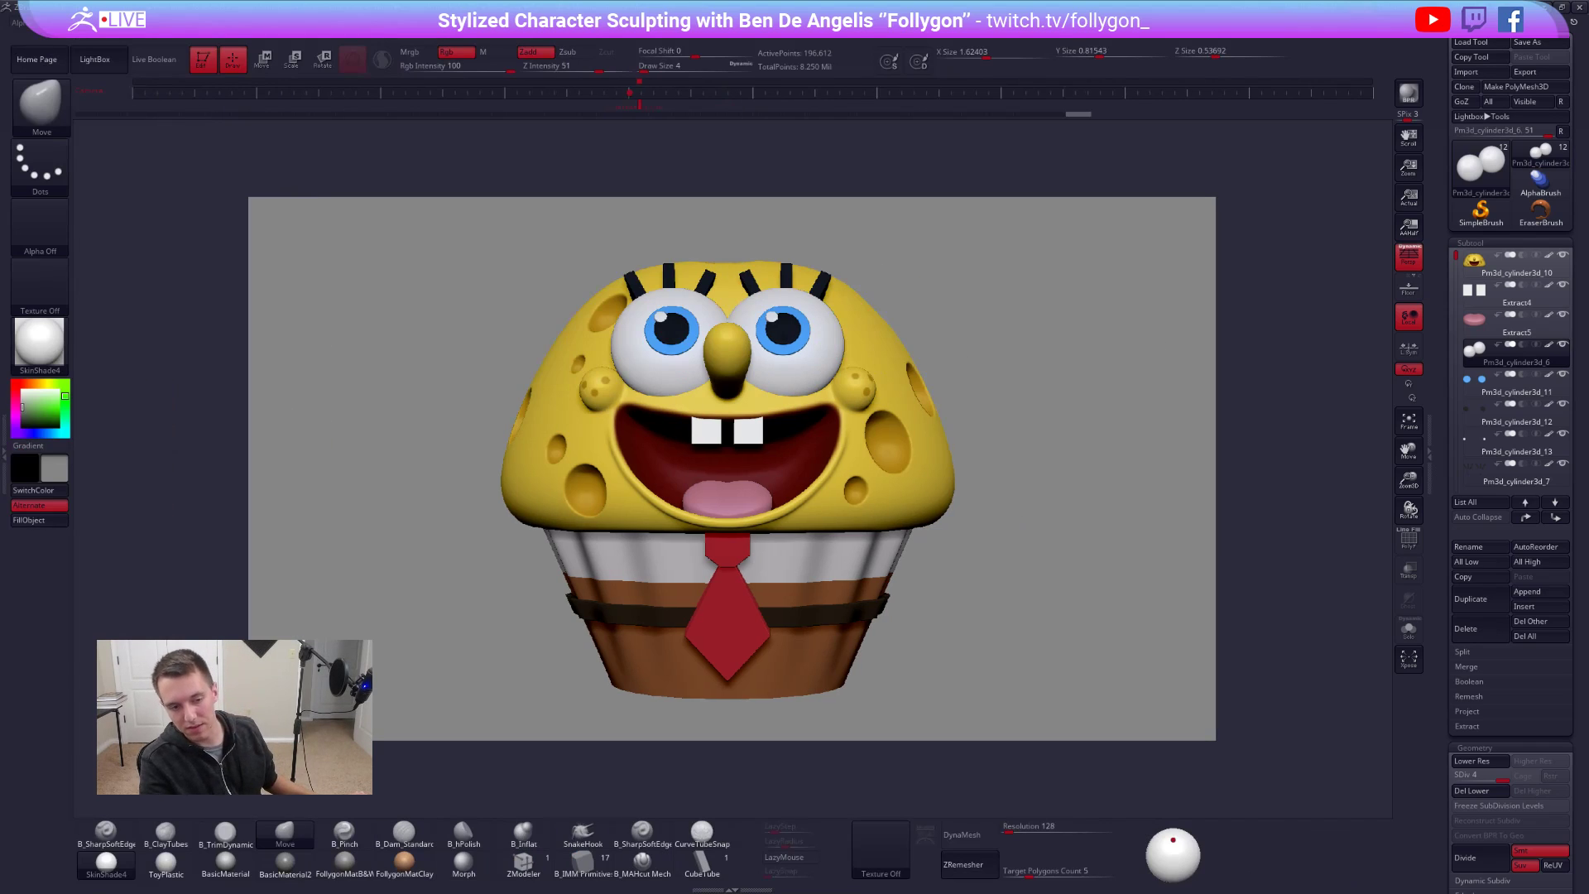
- Switch to the browser and review the testprint3 model and its sandstone print options on Shapeways
key("alt+Tab")
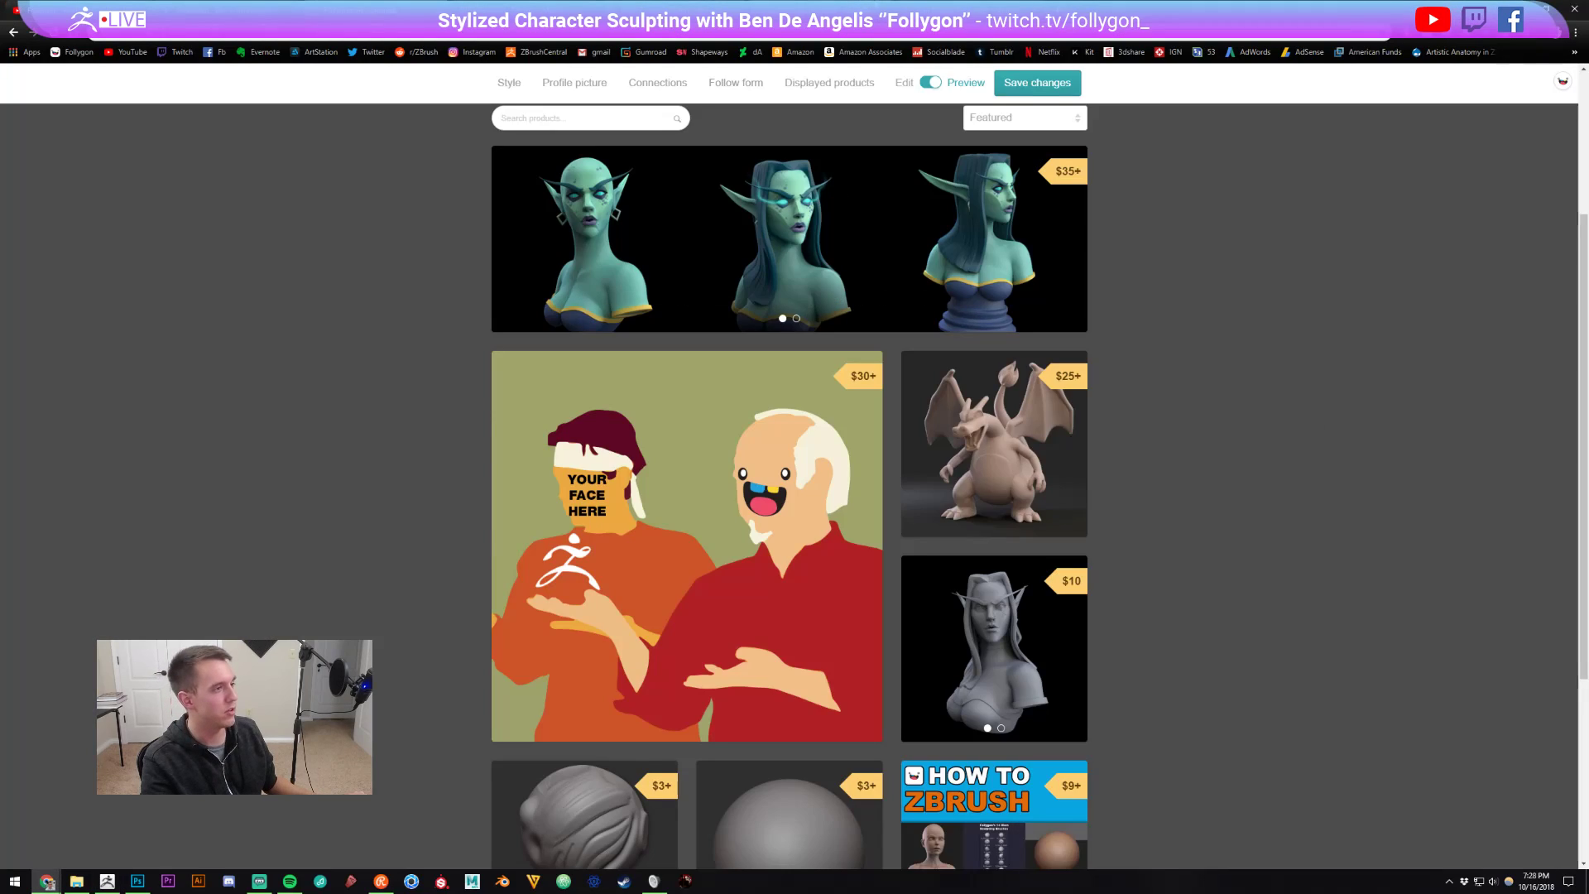
key("alt+Left")
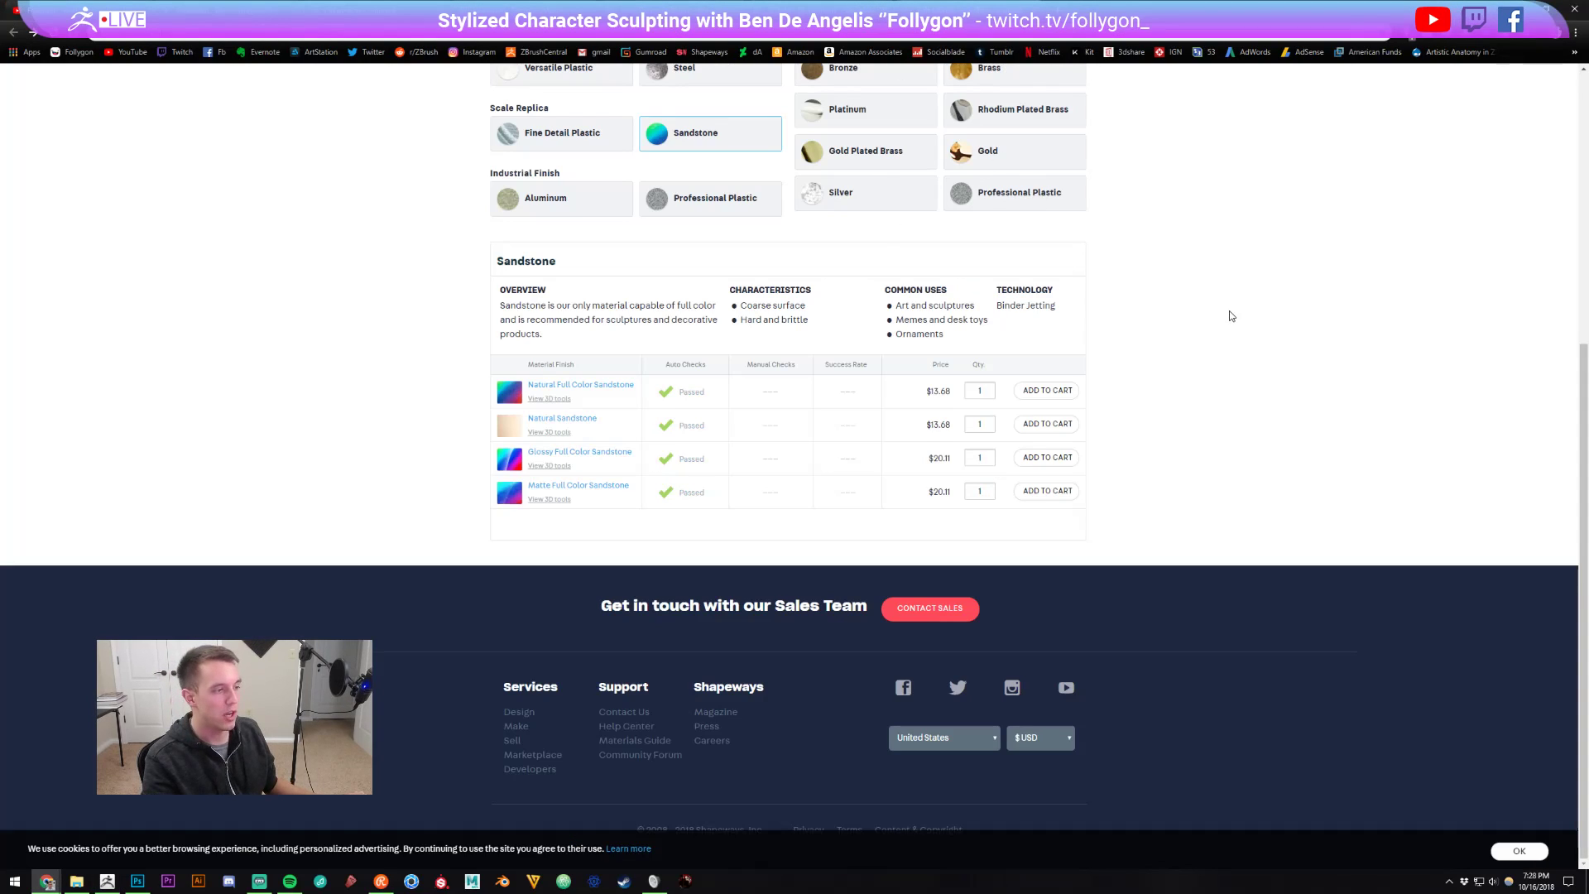
scroll(1229, 315, "up", 5)
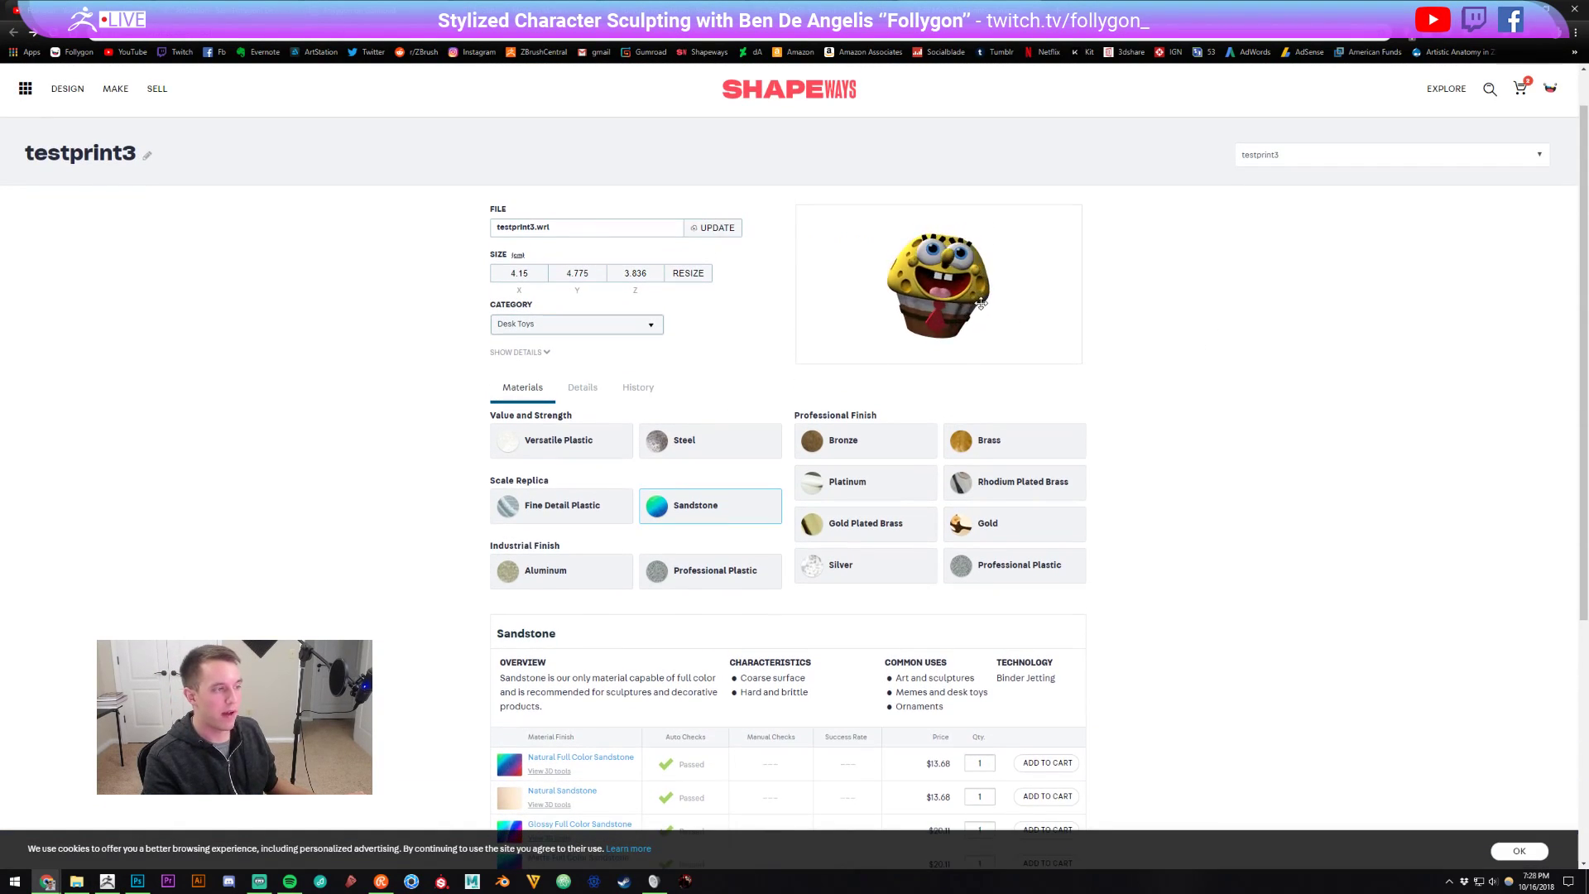
scroll(964, 287, "down", 1)
scroll(964, 287, "up", 2)
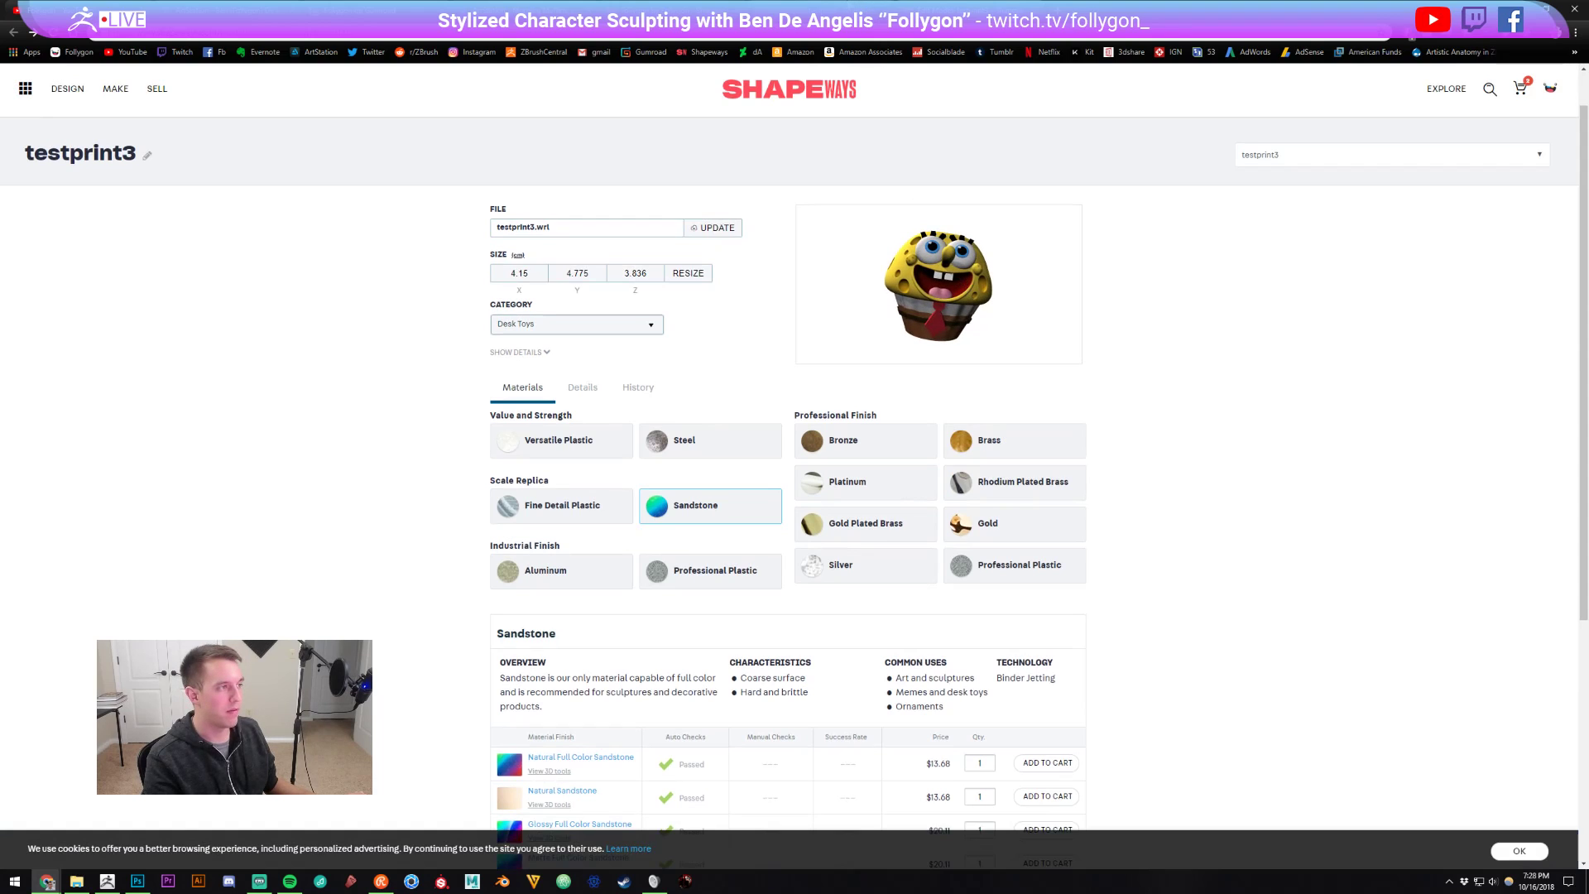
scroll(795, 414, "down", 4)
- Inspect the wall thickness heatmap of the muffin's face in the Natural Full Color Sandstone 3D tools, and return to the model page
left_click(697, 392)
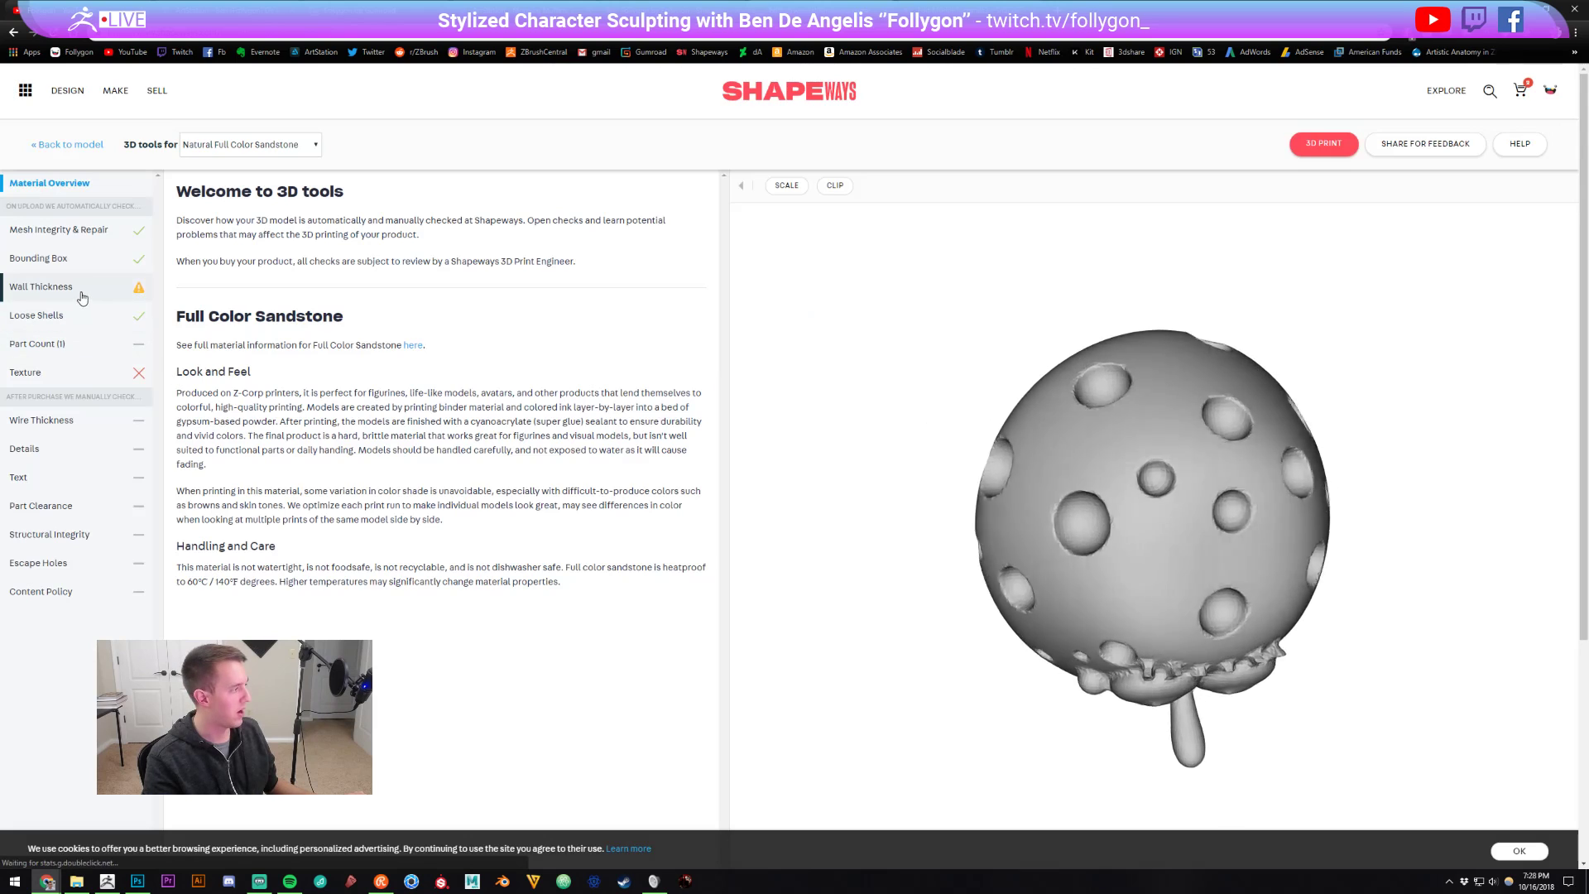
left_click(46, 286)
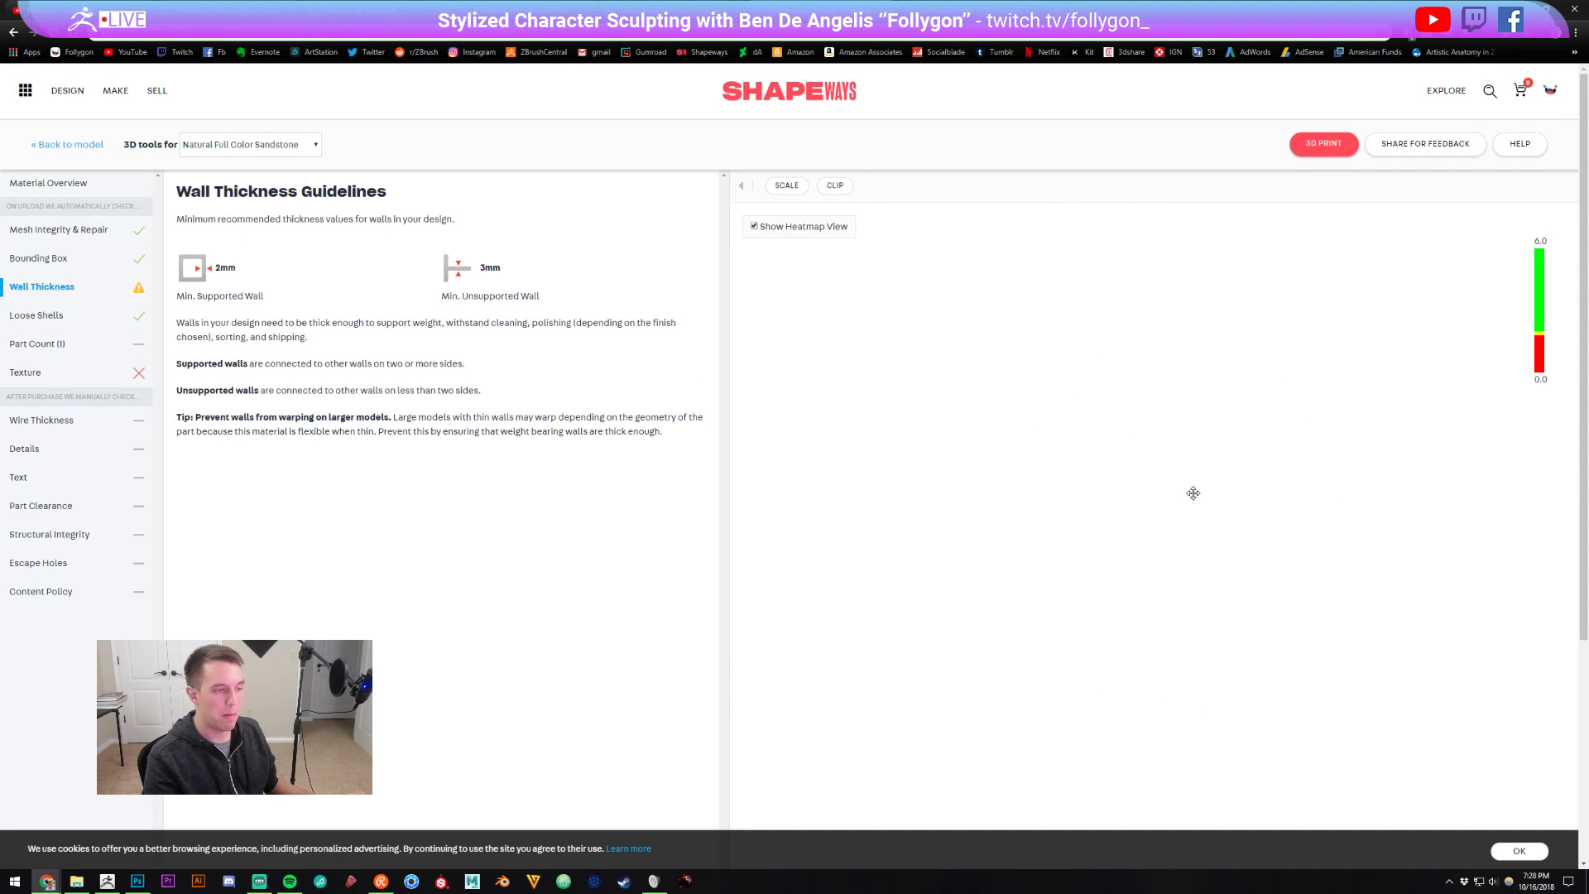
left_click_drag(1192, 460, 1085, 342)
scroll(1123, 462, "up", 2)
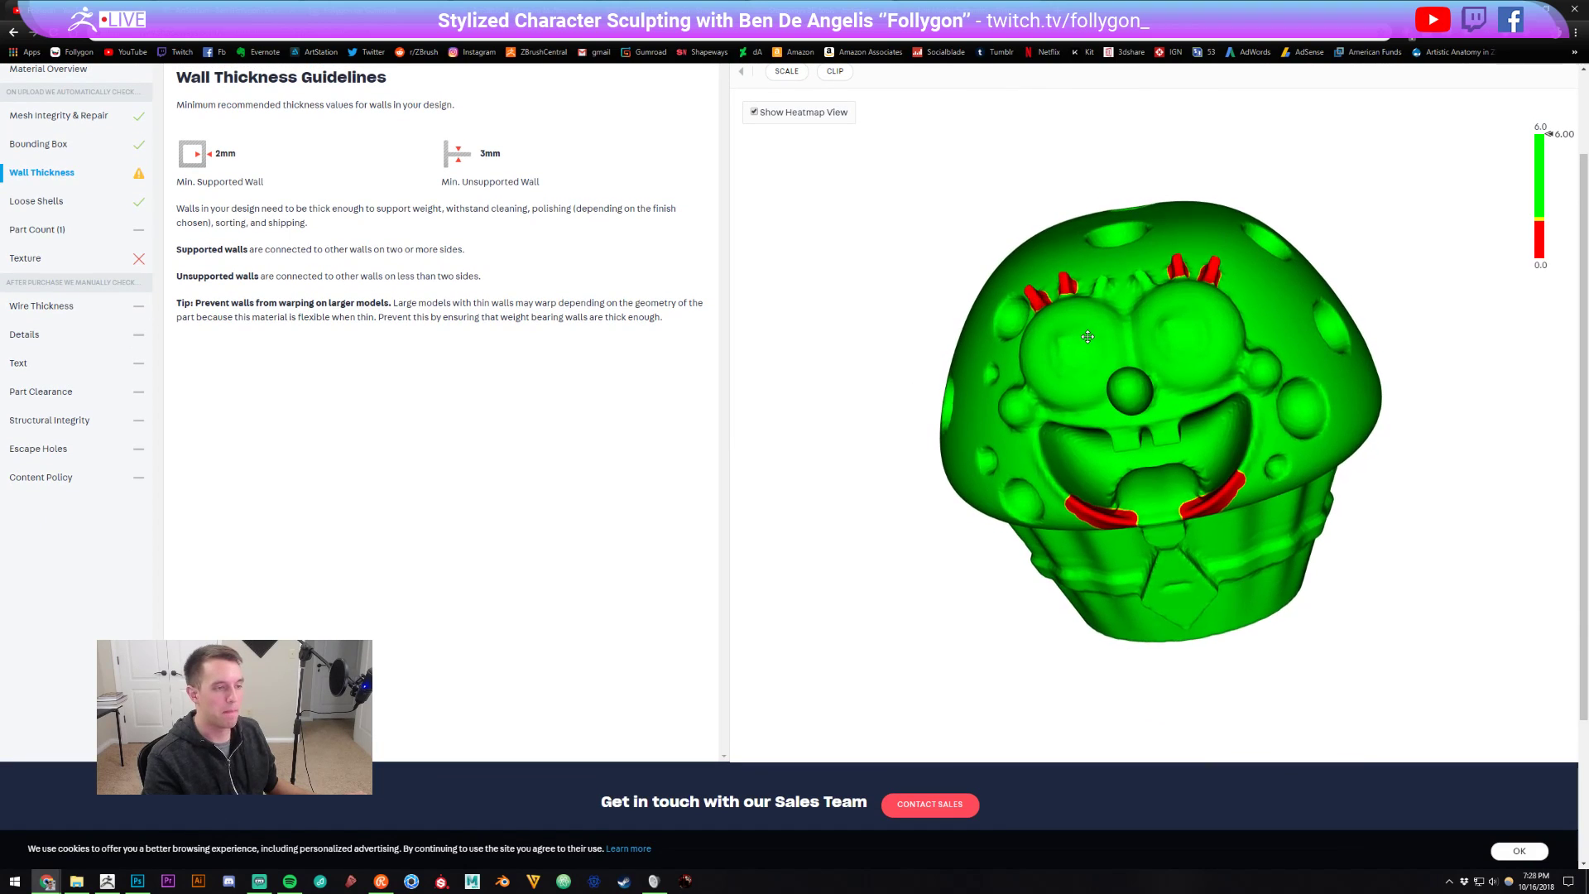
key("Escape")
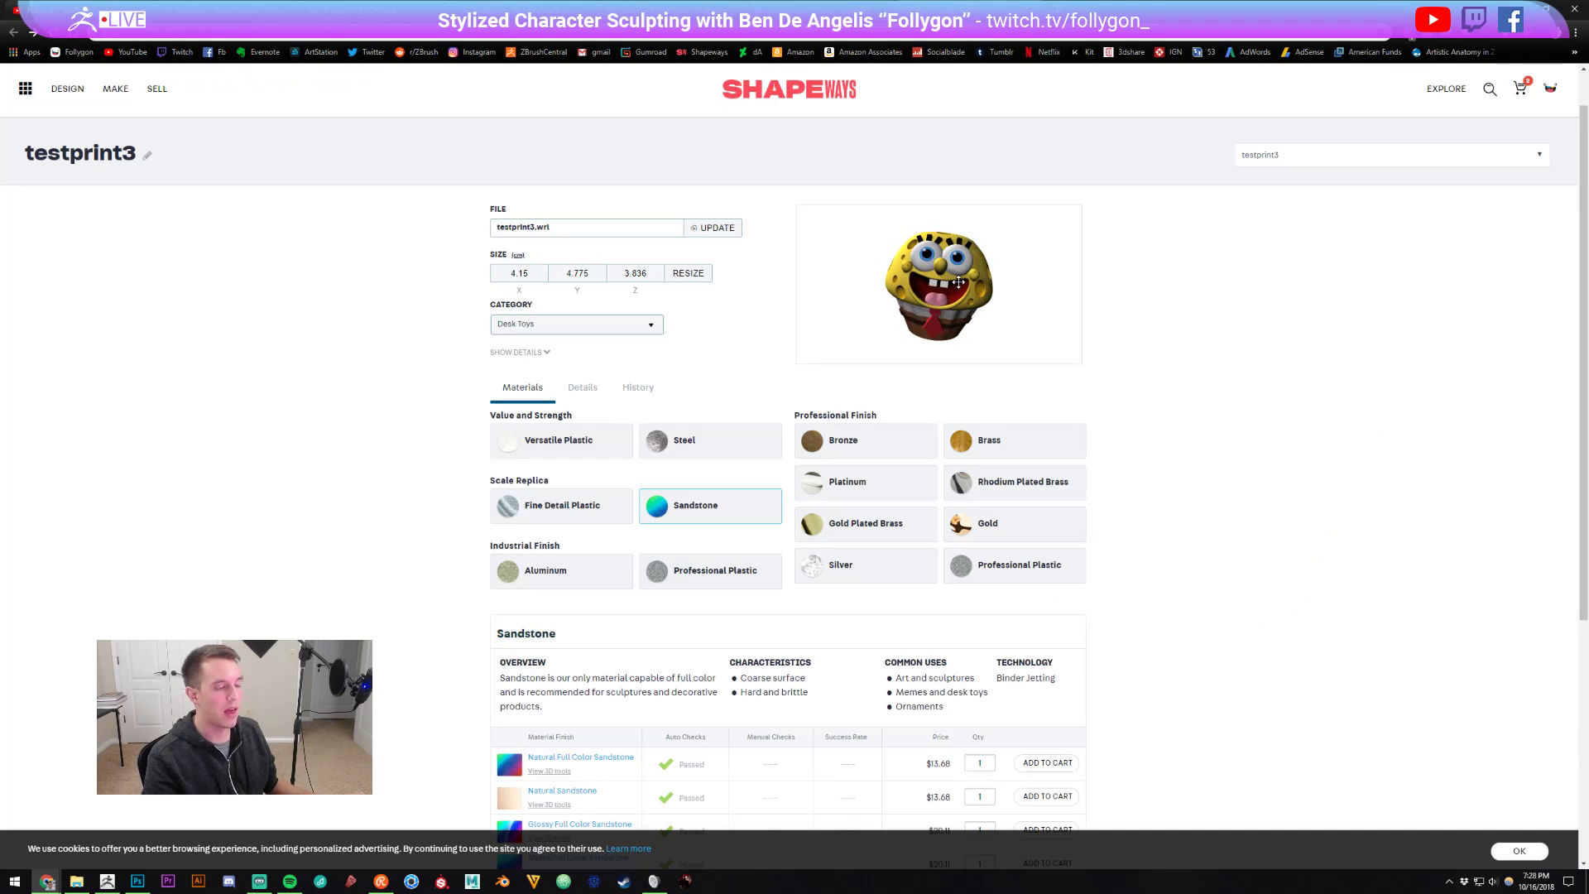
scroll(1176, 340, "down", 1)
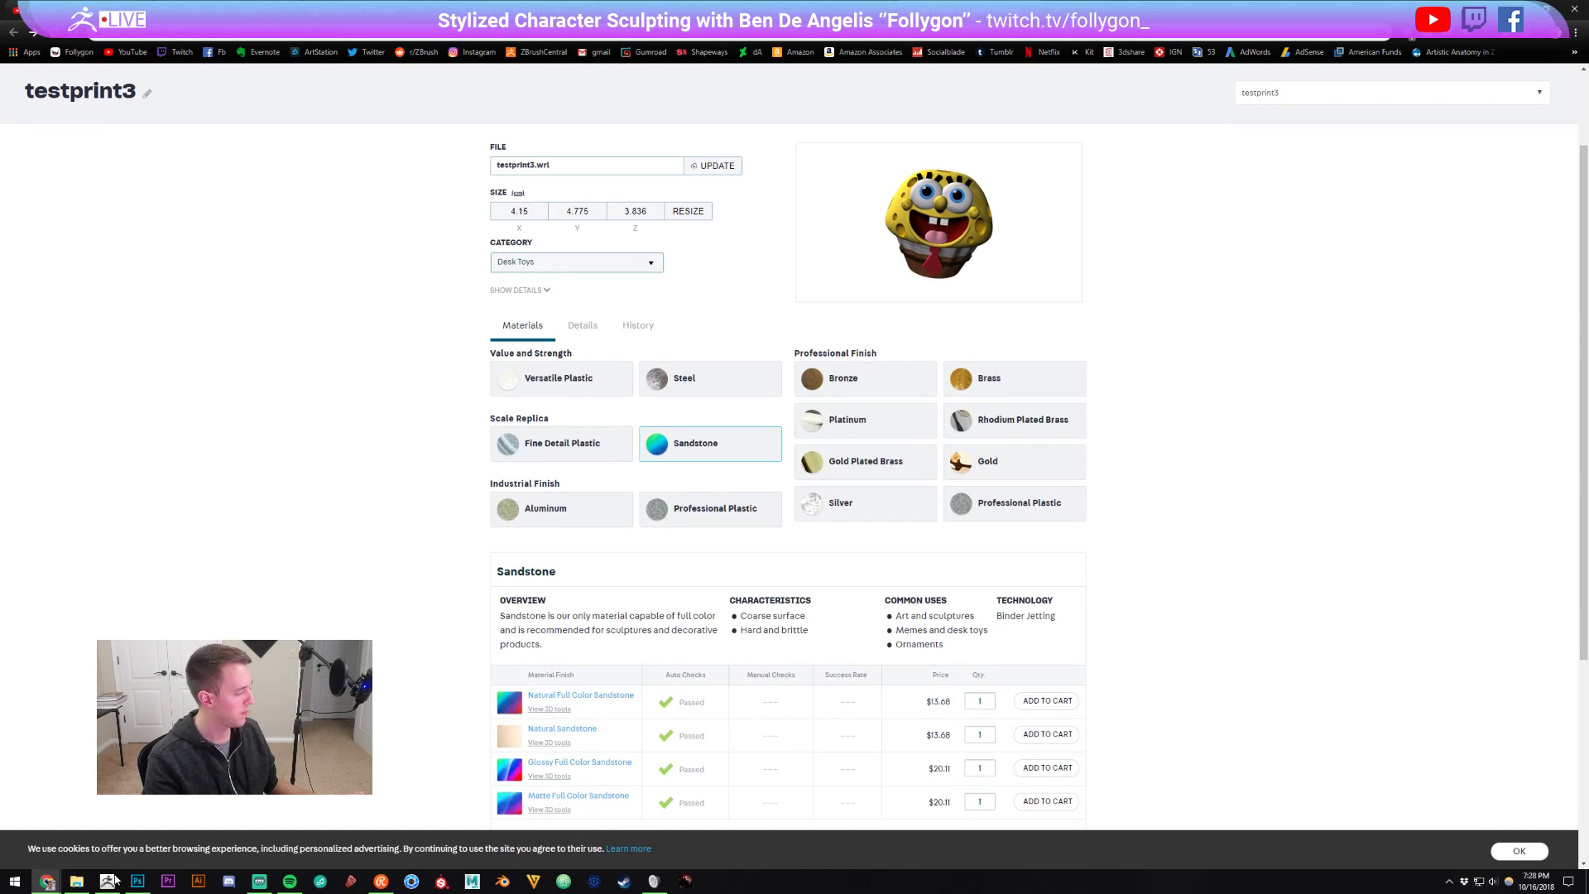
- Switch back to ZBrush and start a new document without saving the changes to the current one
key("alt+Tab")
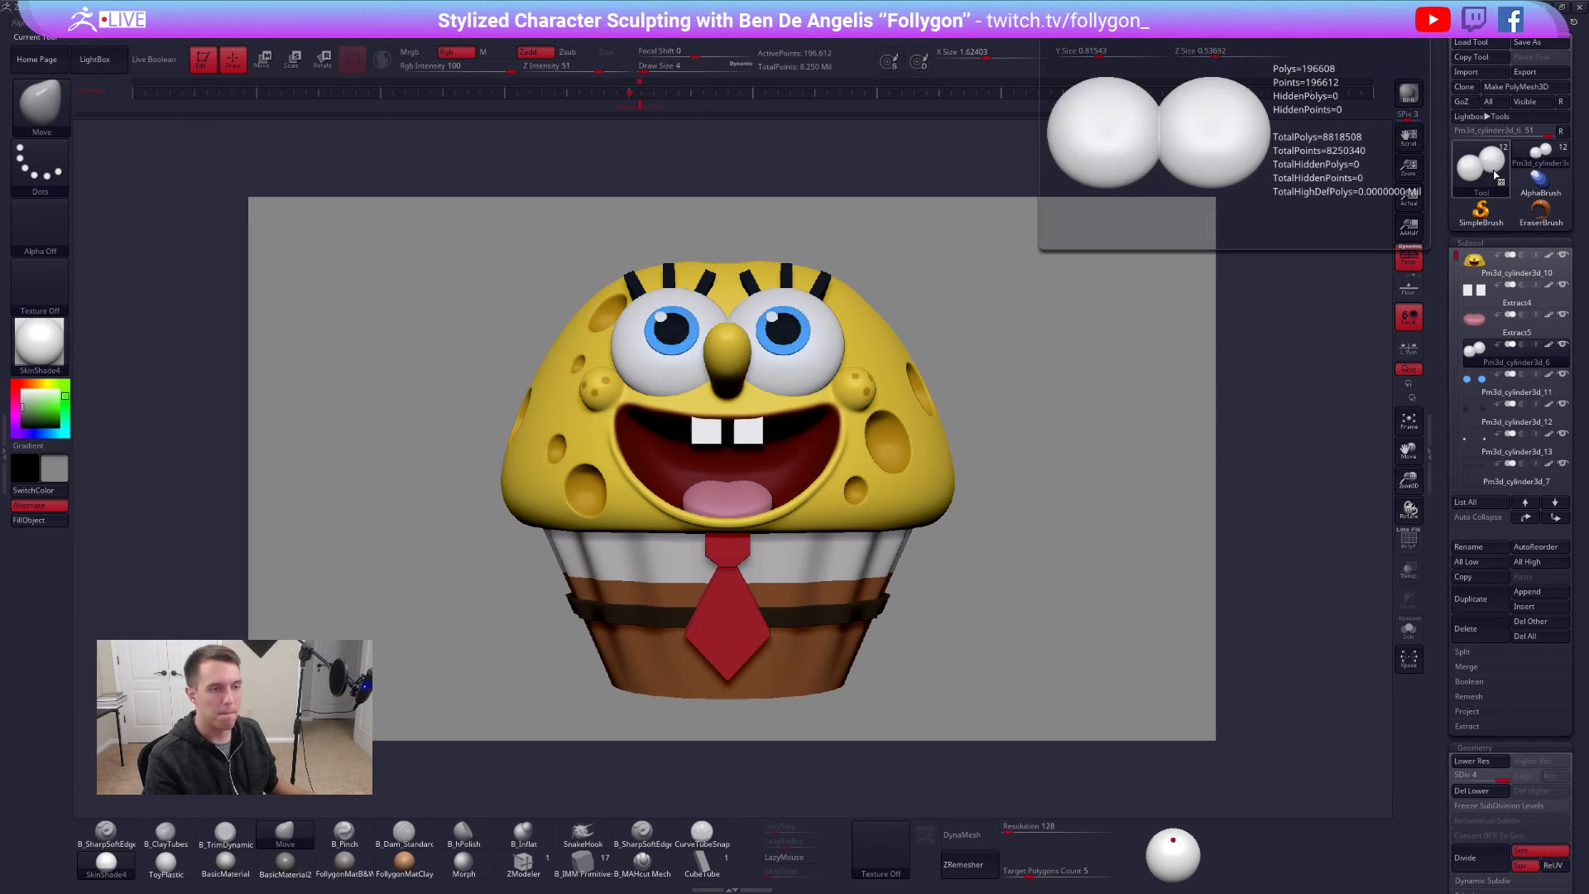
left_click(1495, 172)
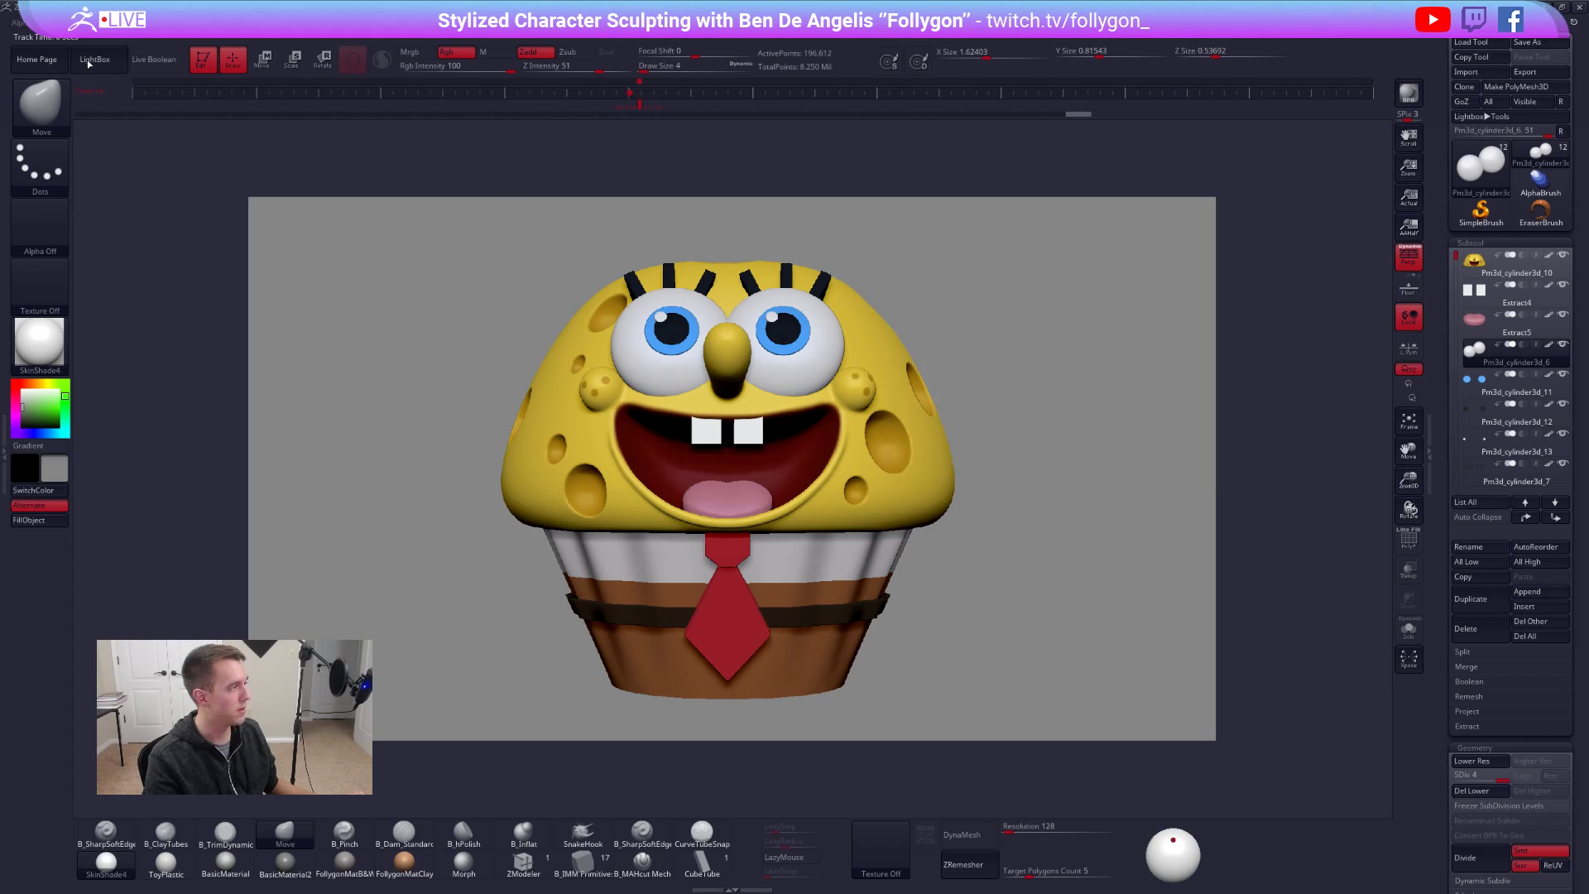
left_click(132, 23)
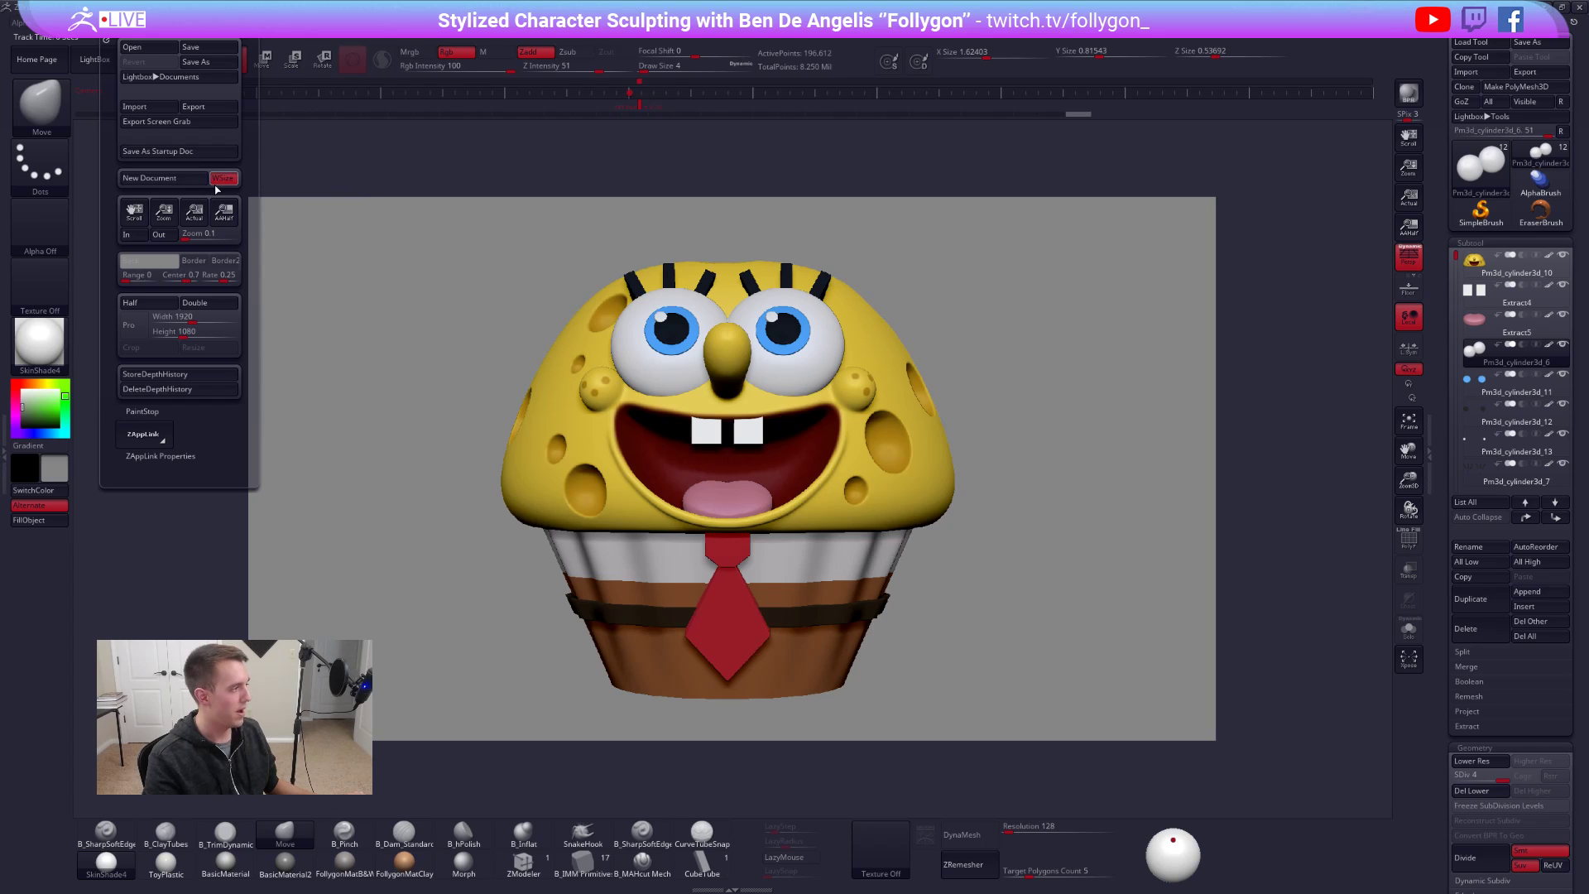
left_click(188, 181)
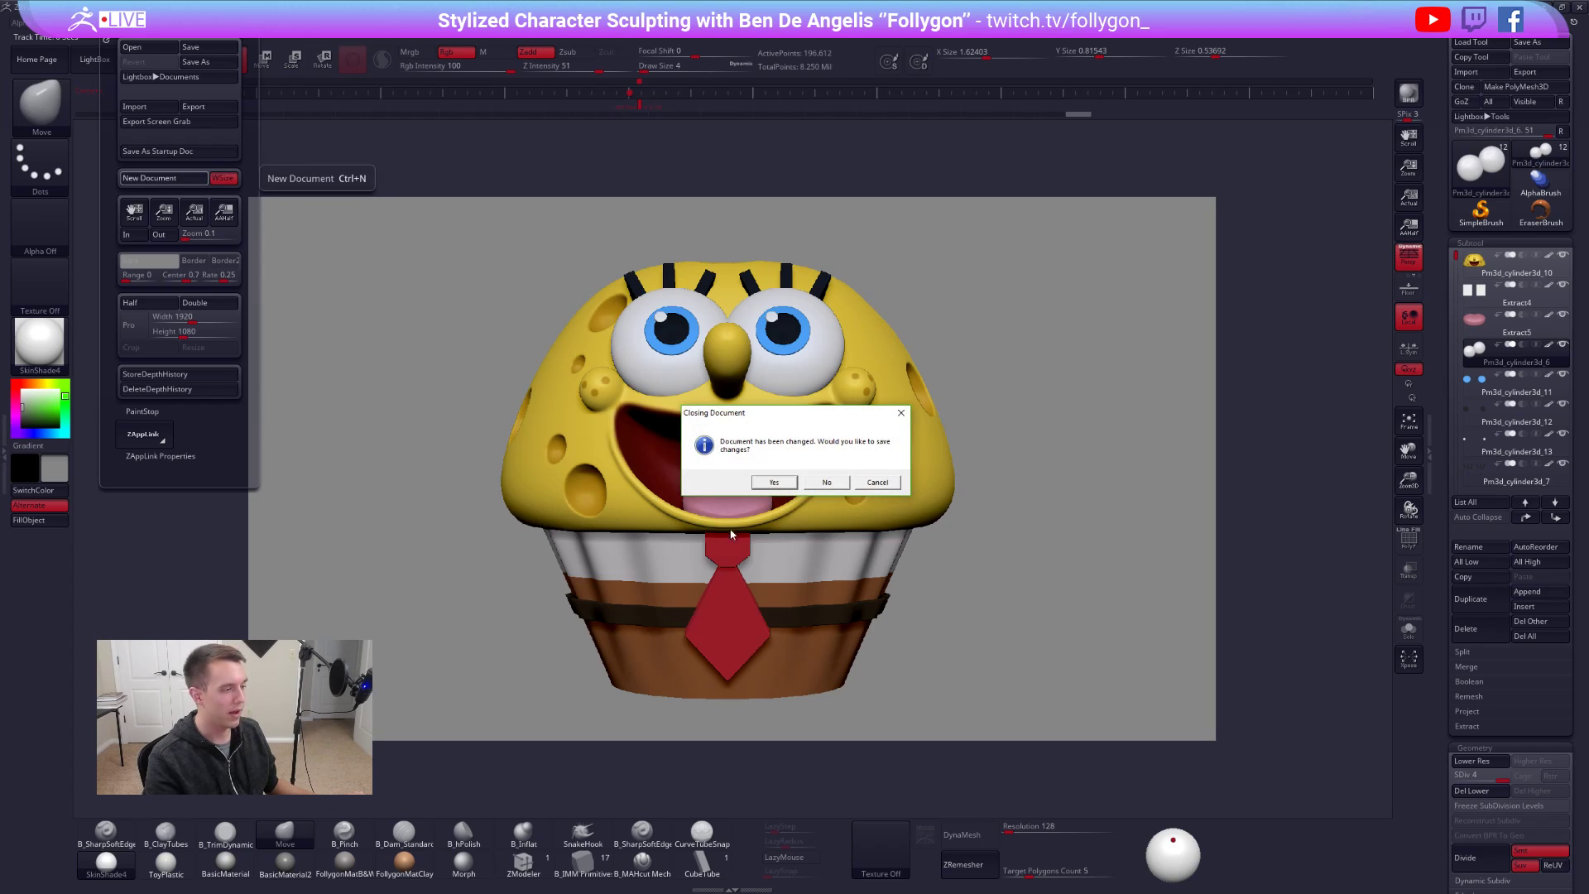
left_click(832, 482)
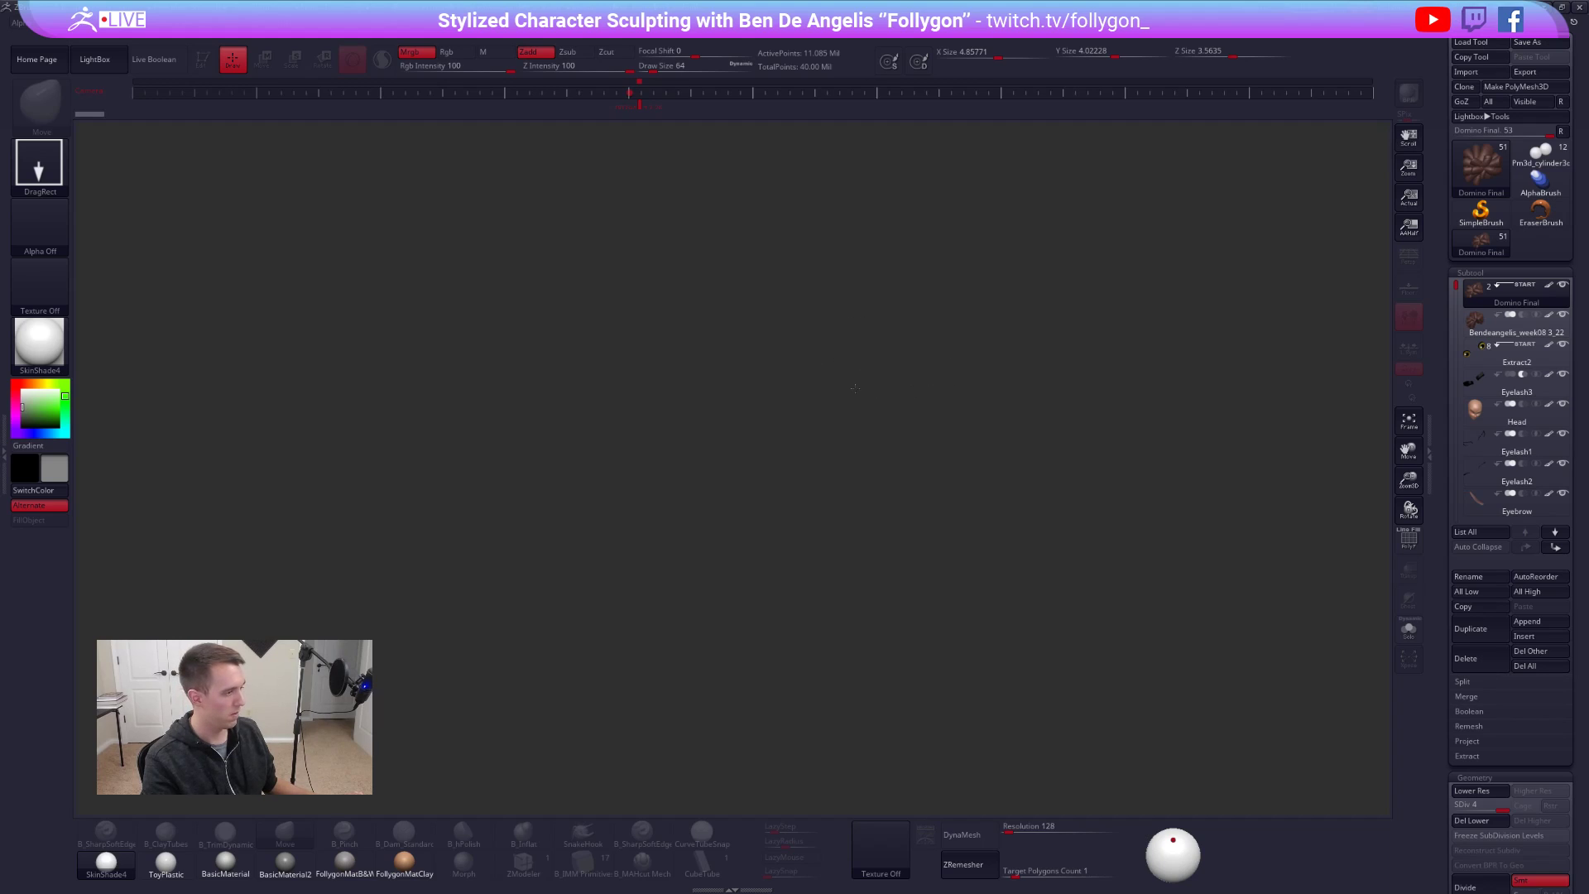
- Place the Domino Final model on the canvas in Edit mode, turn on Live Boolean and perspective, and frame the whole figure
left_click_drag(833, 453, 855, 387)
key("t")
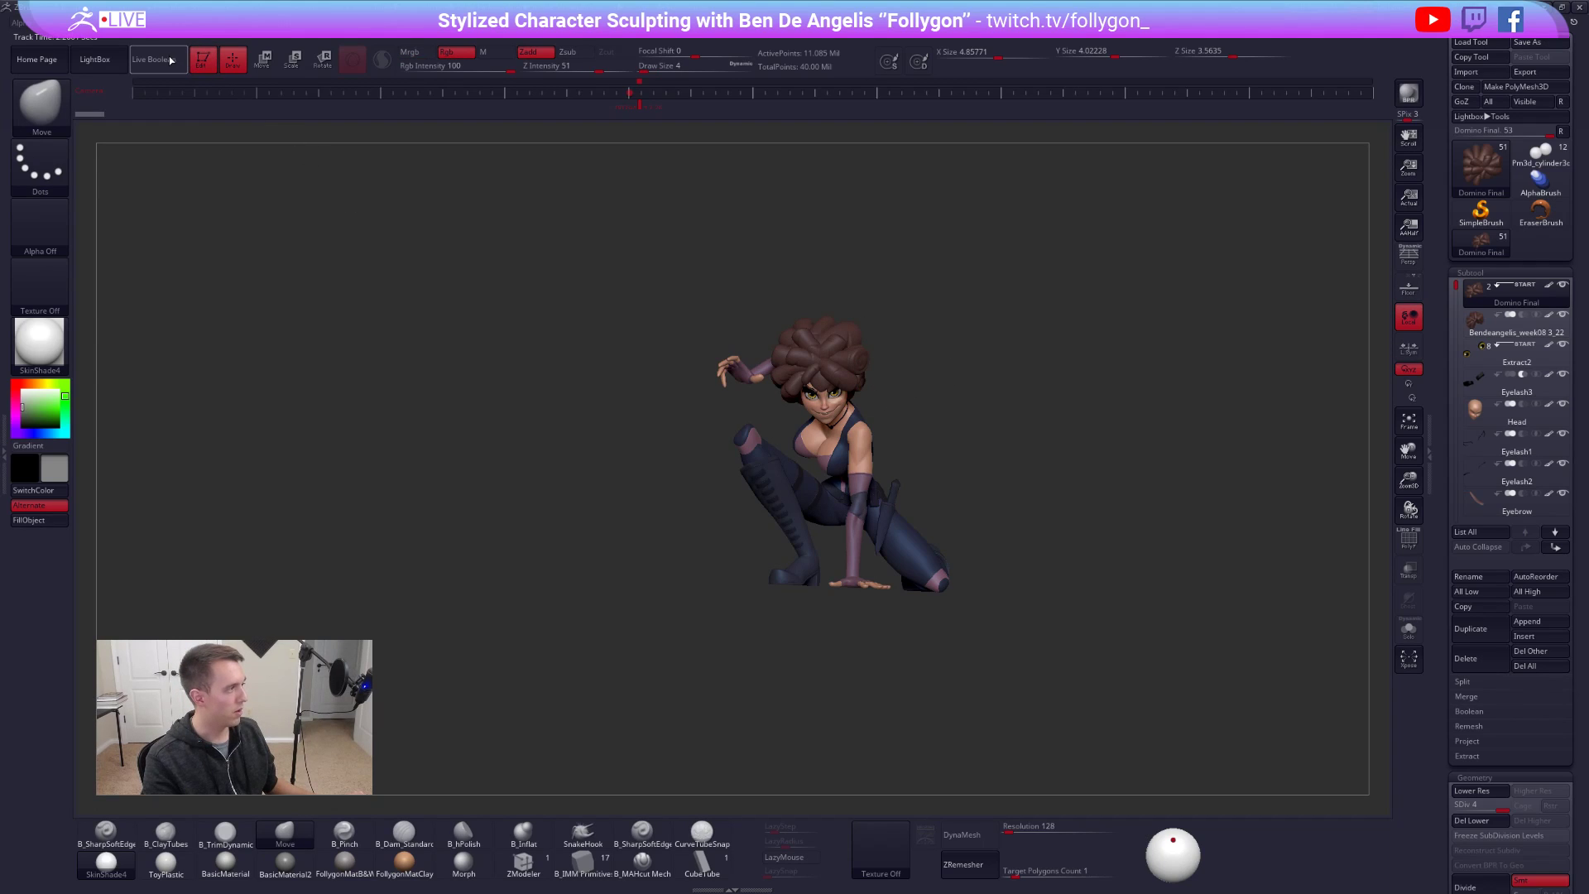
left_click(1417, 259)
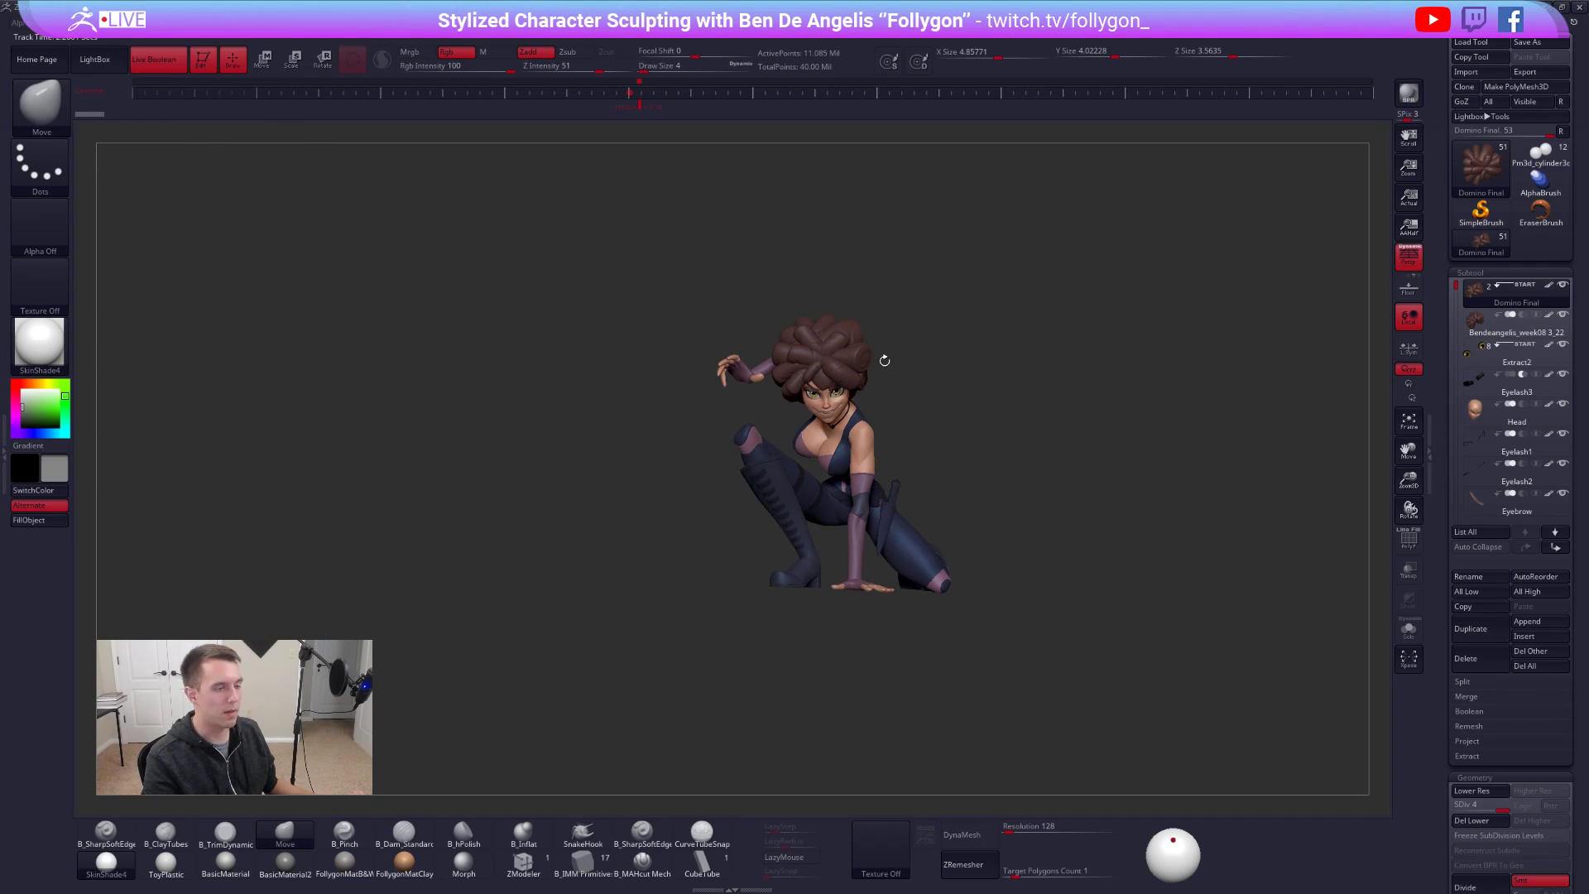
left_click_drag(934, 380, 1221, 351, "alt")
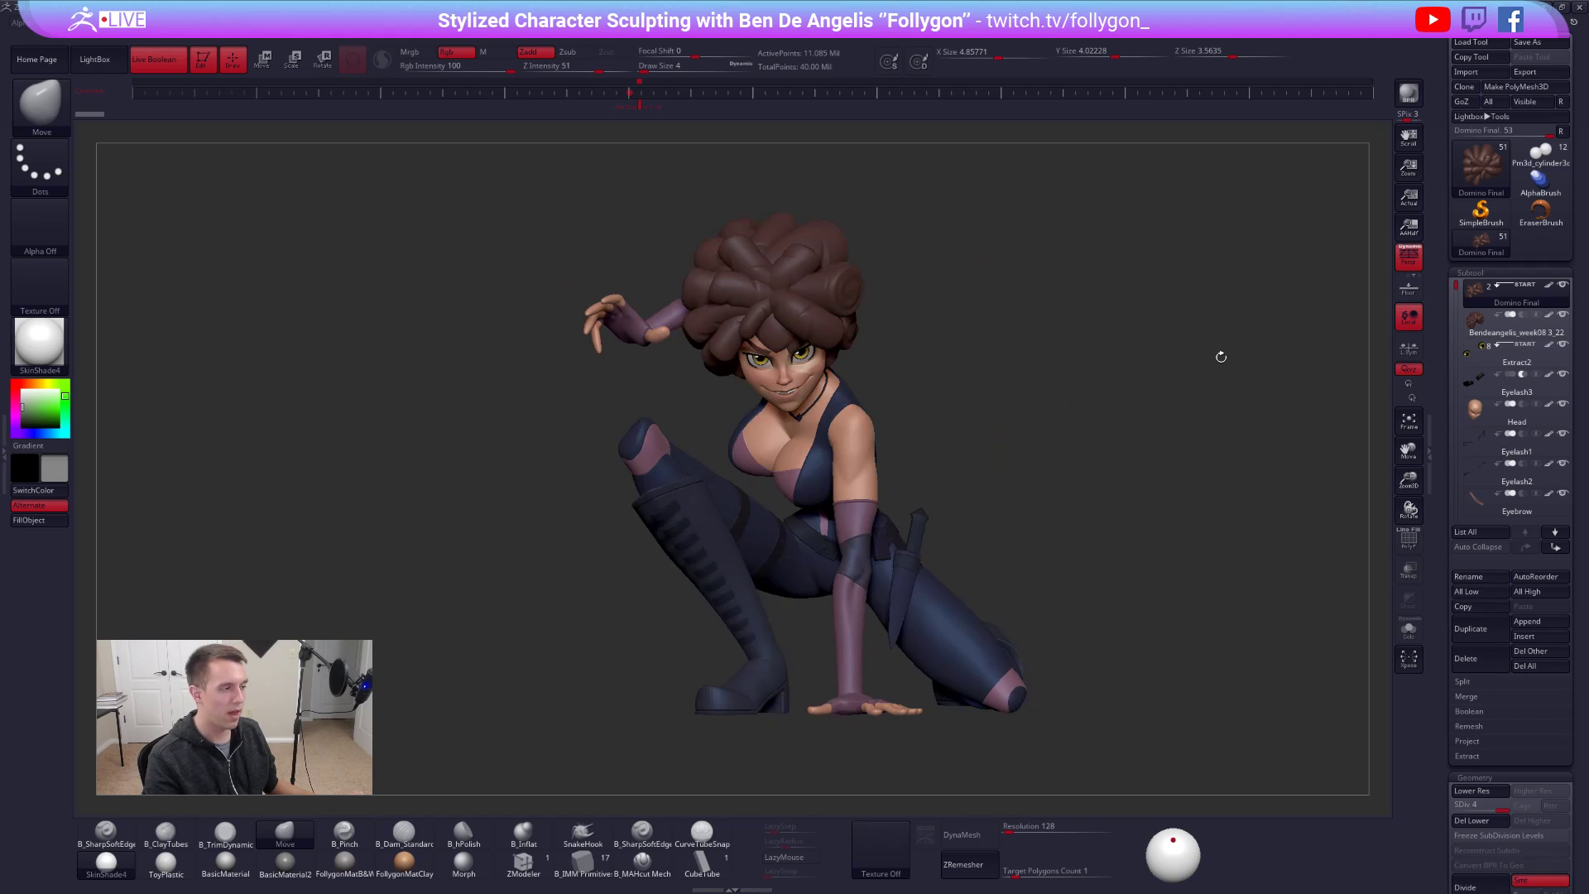
mouse_move(1009, 385)
left_mouse_down()
mouse_move(991, 382)
mouse_move(991, 424)
mouse_move(1000, 412)
left_mouse_up()
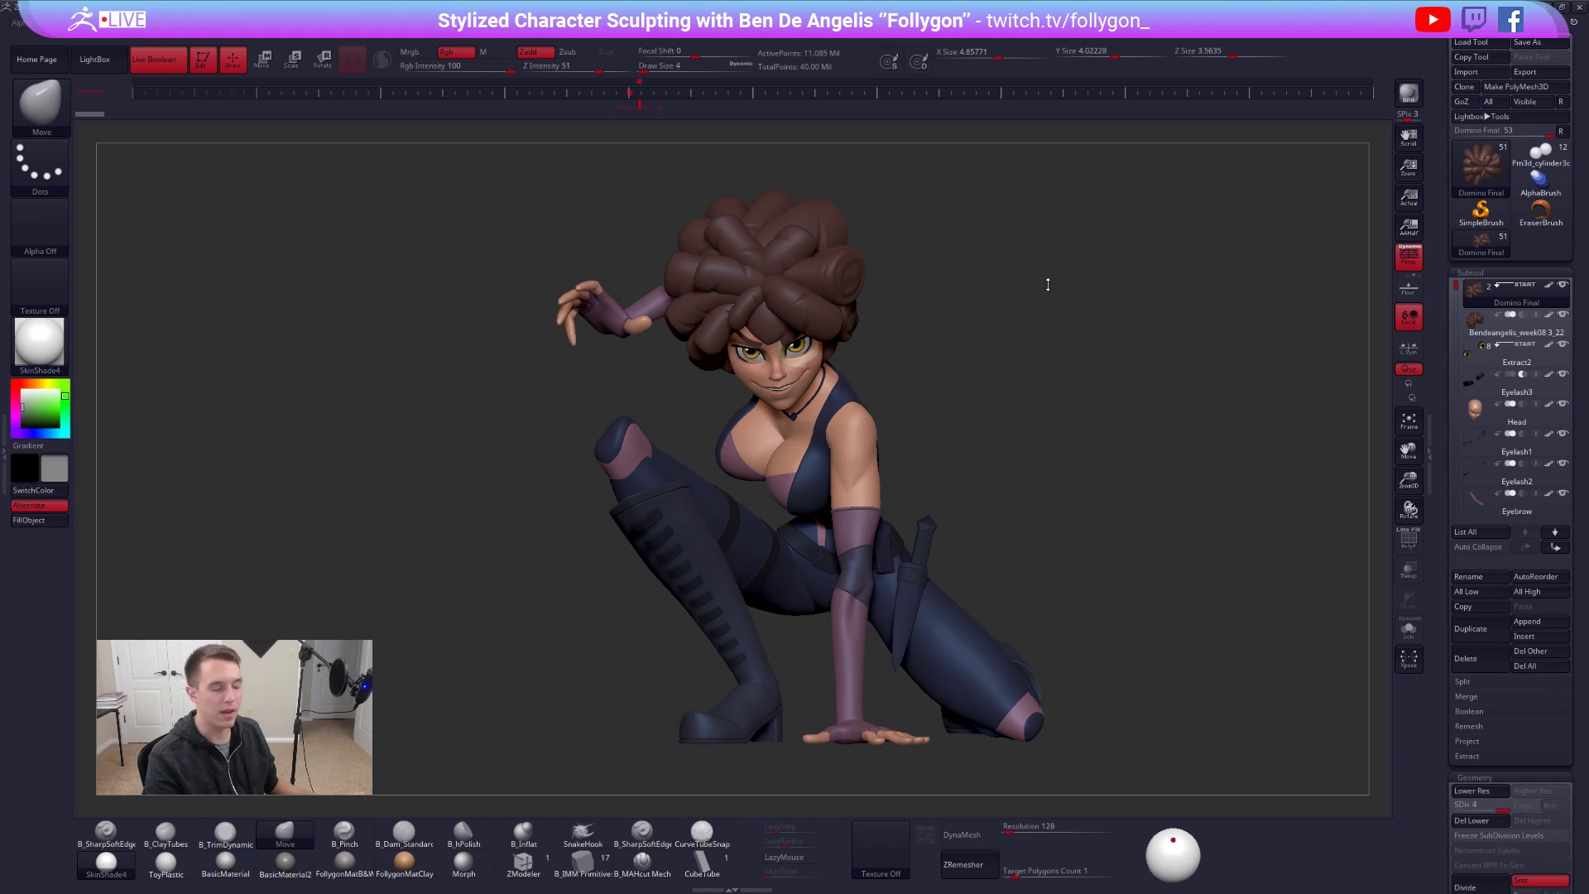
mouse_move(1009, 381)
left_mouse_down()
mouse_move(806, 379)
mouse_move(910, 364)
left_mouse_up()
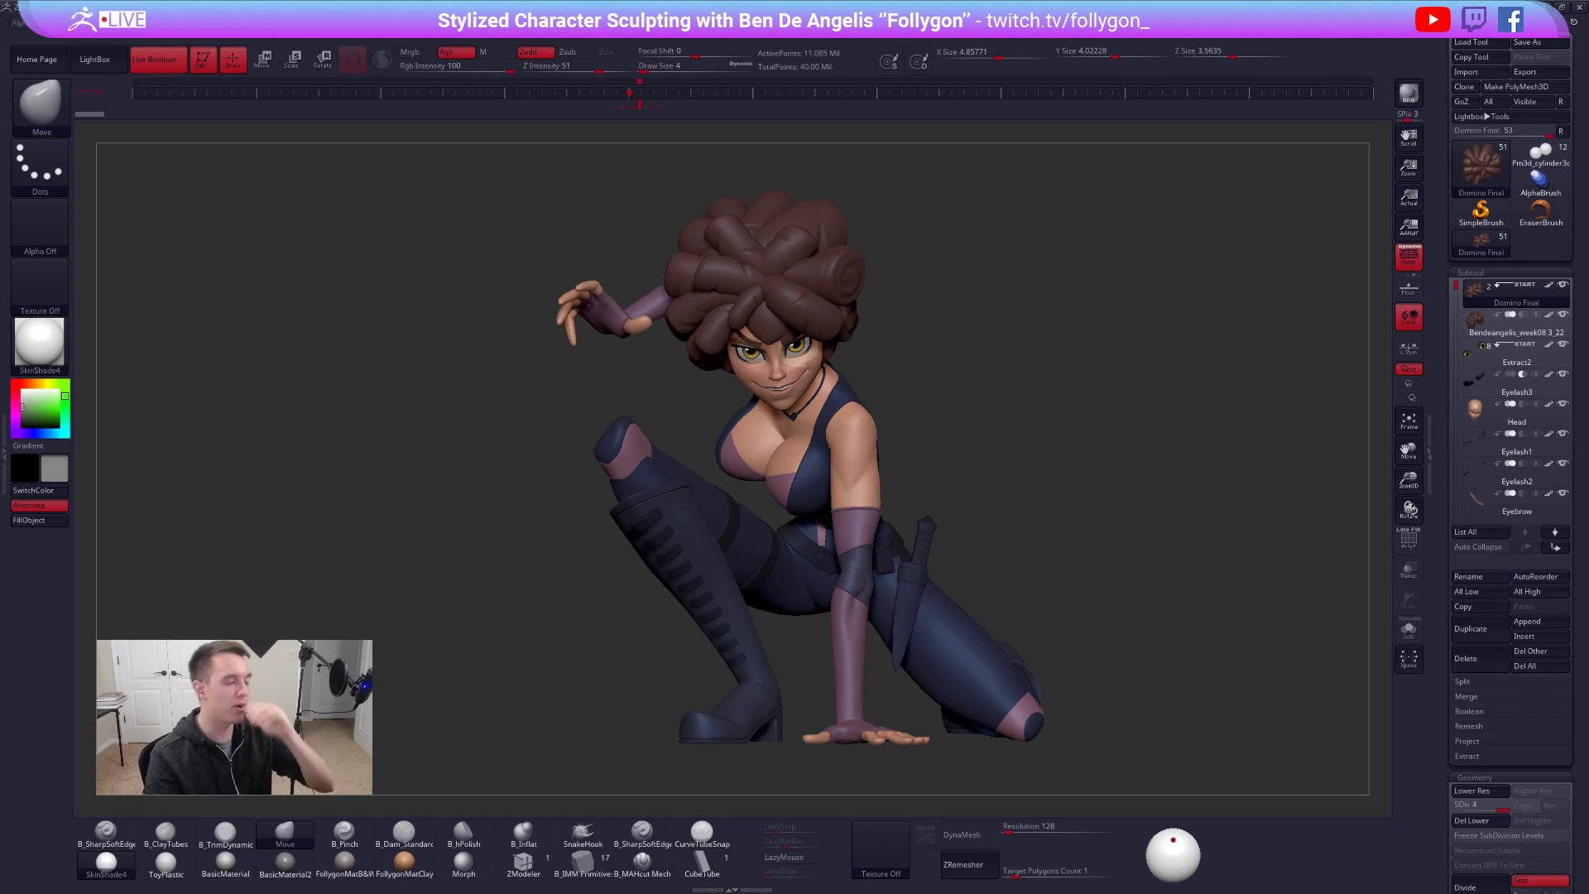
- Switch to the Base 7_7 witch model and view the full character with her staff
left_click_drag(43, 404, 22, 389)
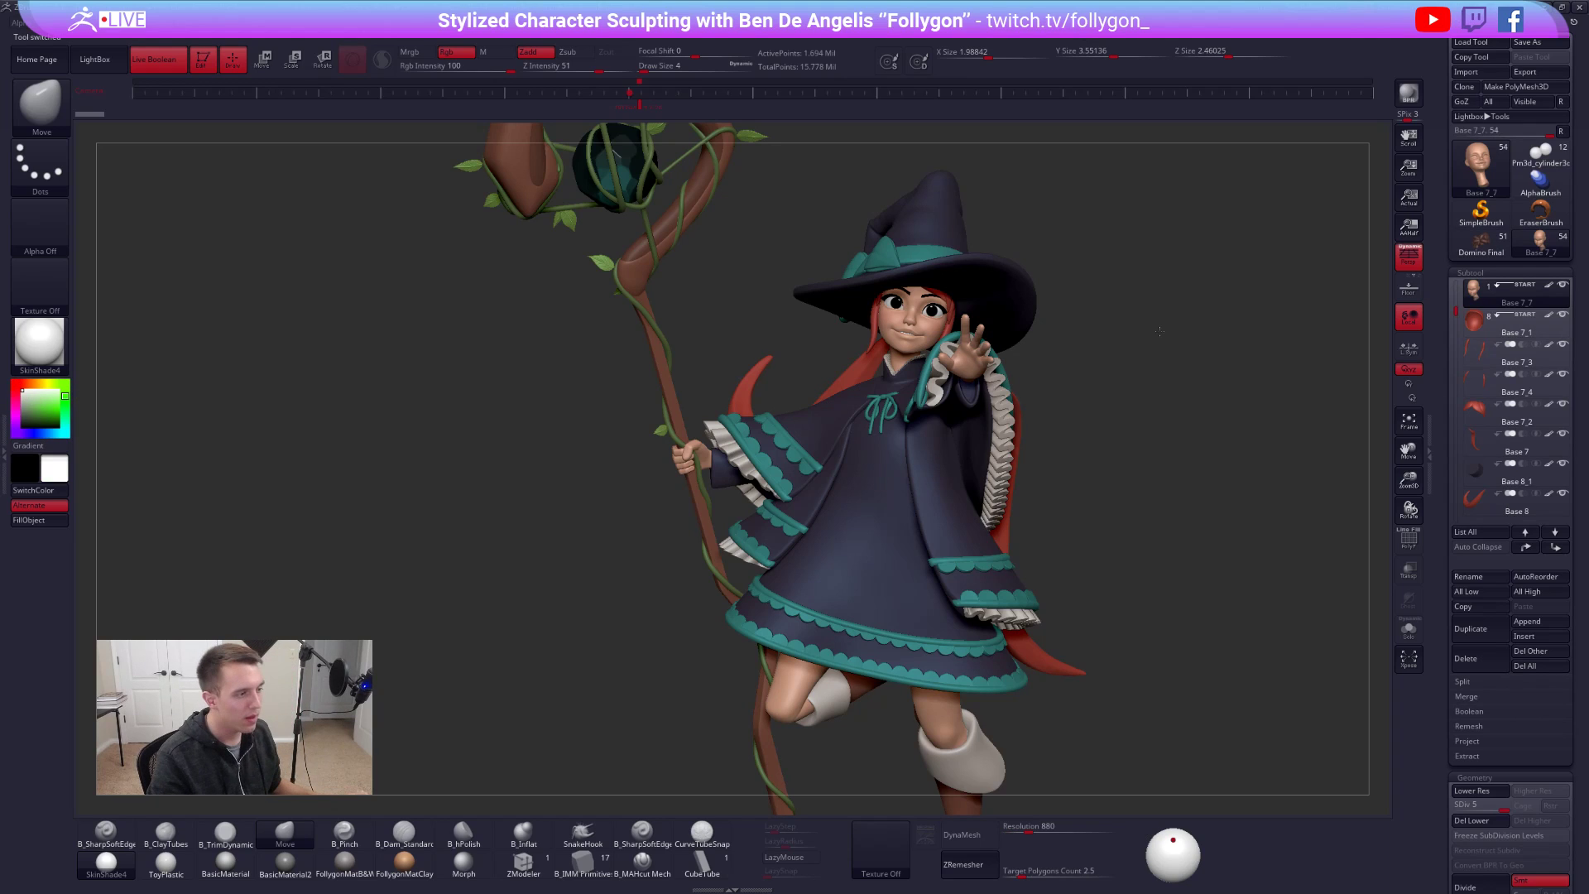
left_click_drag(1160, 331, 1143, 315)
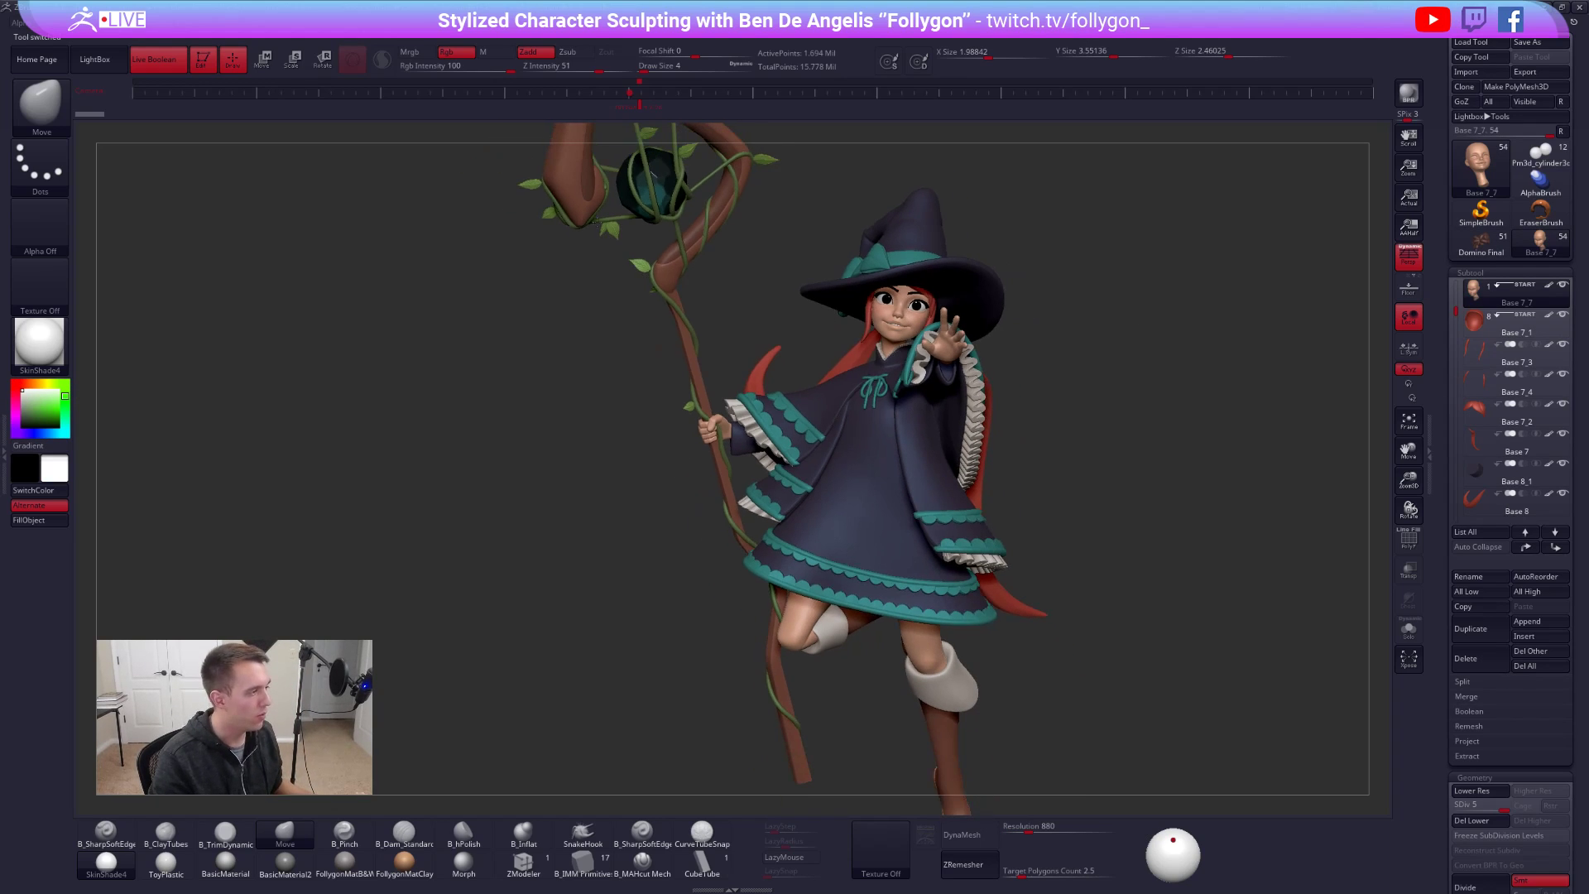
left_click_drag(1075, 365, 1072, 361)
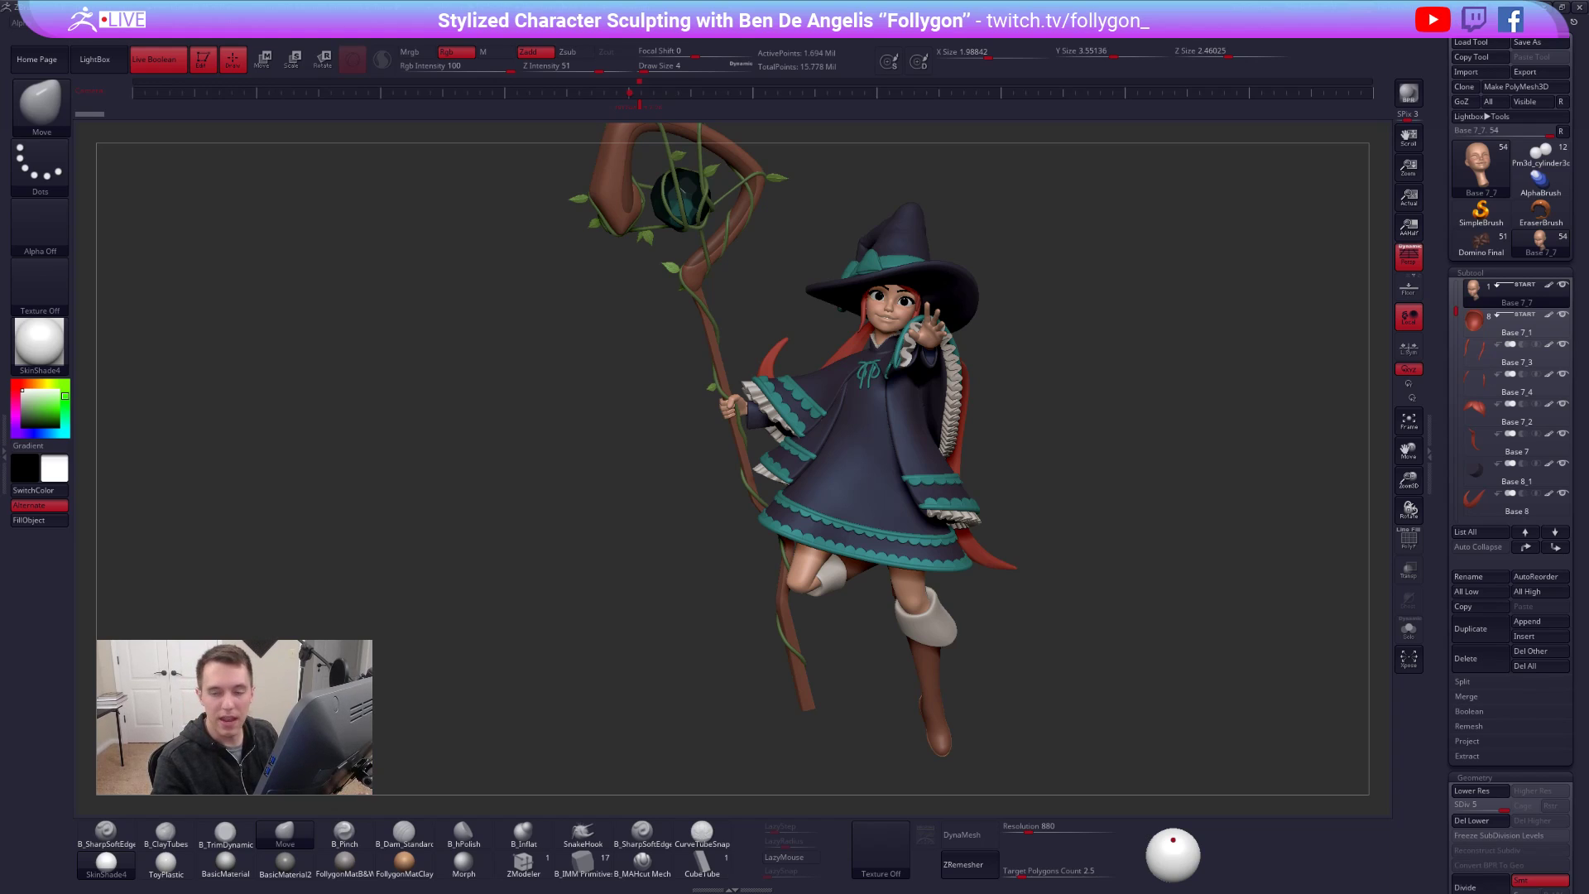
- Return to the Domino Final model and examine its crouching pose from the front and the side
left_click(1493, 246)
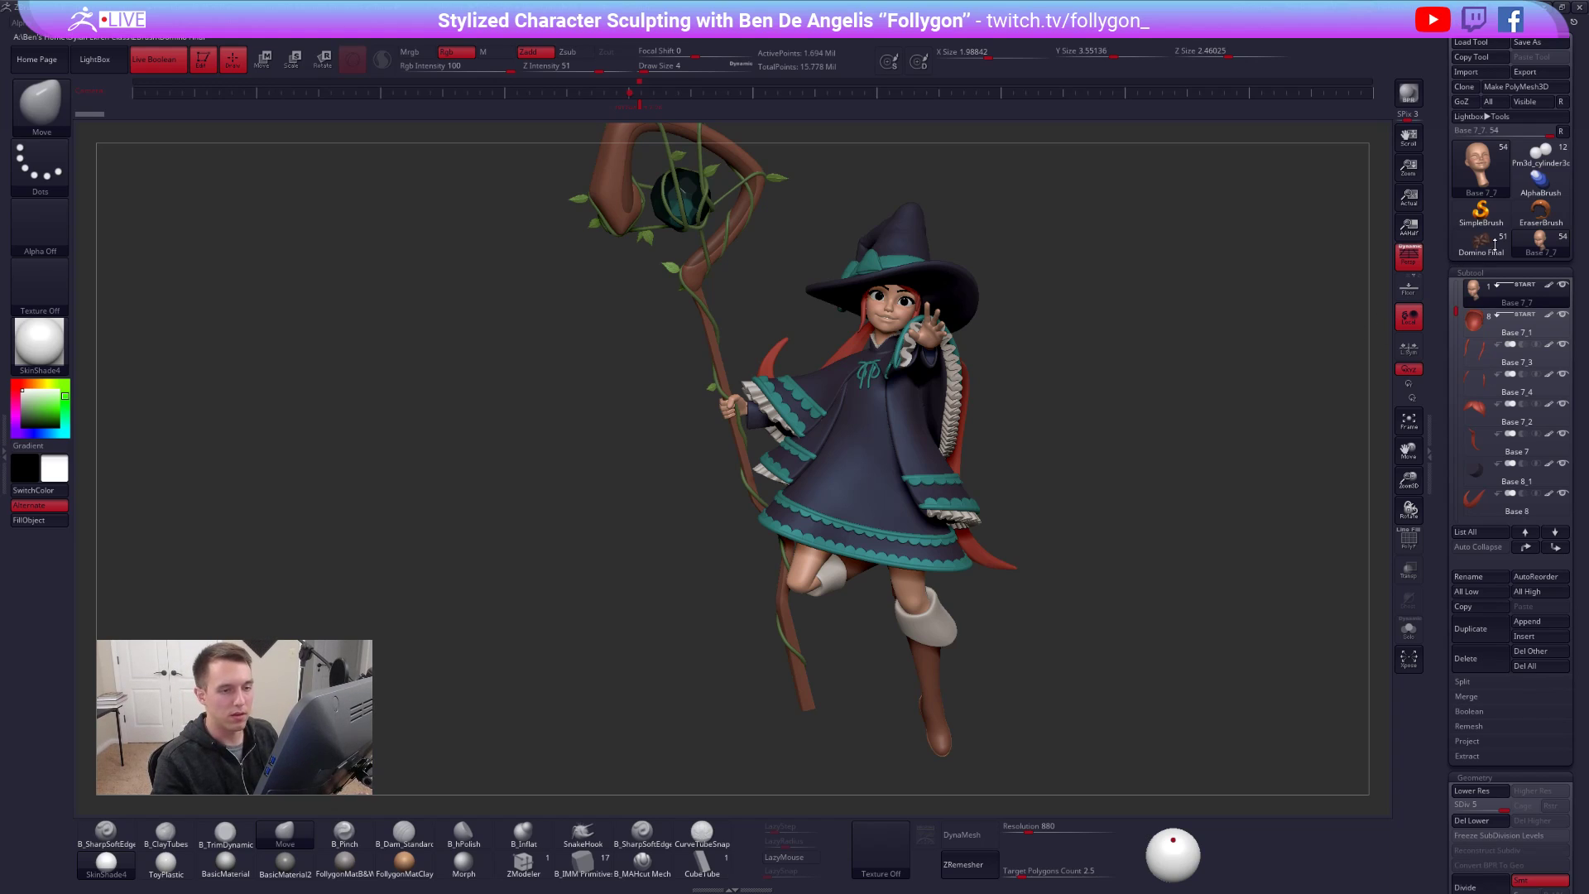
left_click_drag(920, 360, 830, 403)
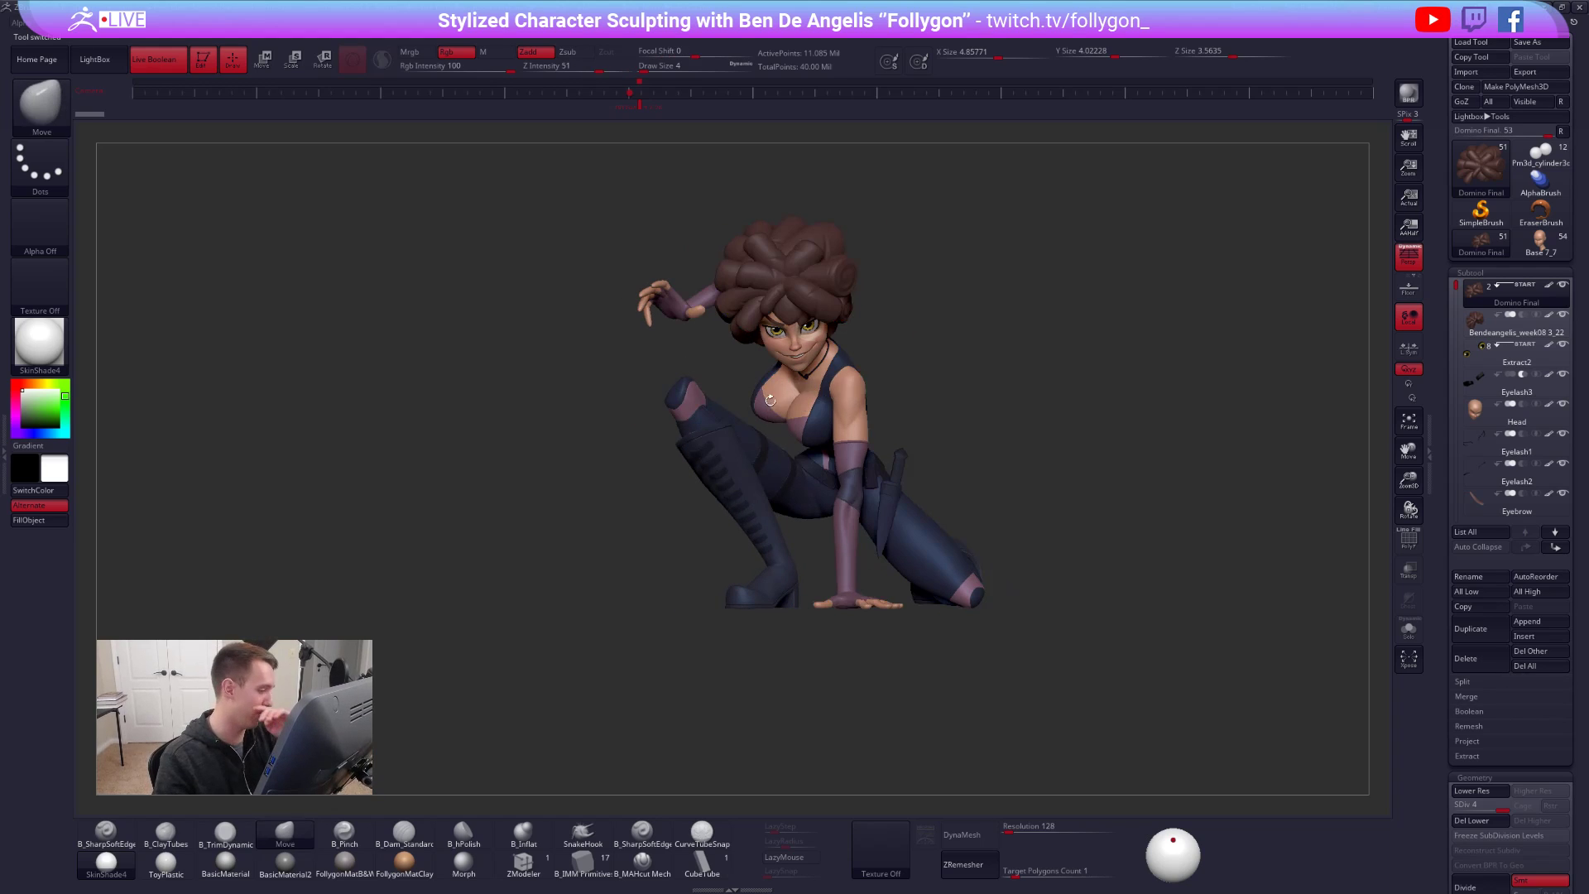
mouse_move(845, 453)
left_mouse_down()
mouse_move(825, 452)
mouse_move(960, 425)
mouse_move(935, 407)
mouse_move(861, 411)
left_mouse_up()
left_click_drag(1074, 472, 1030, 469, "alt")
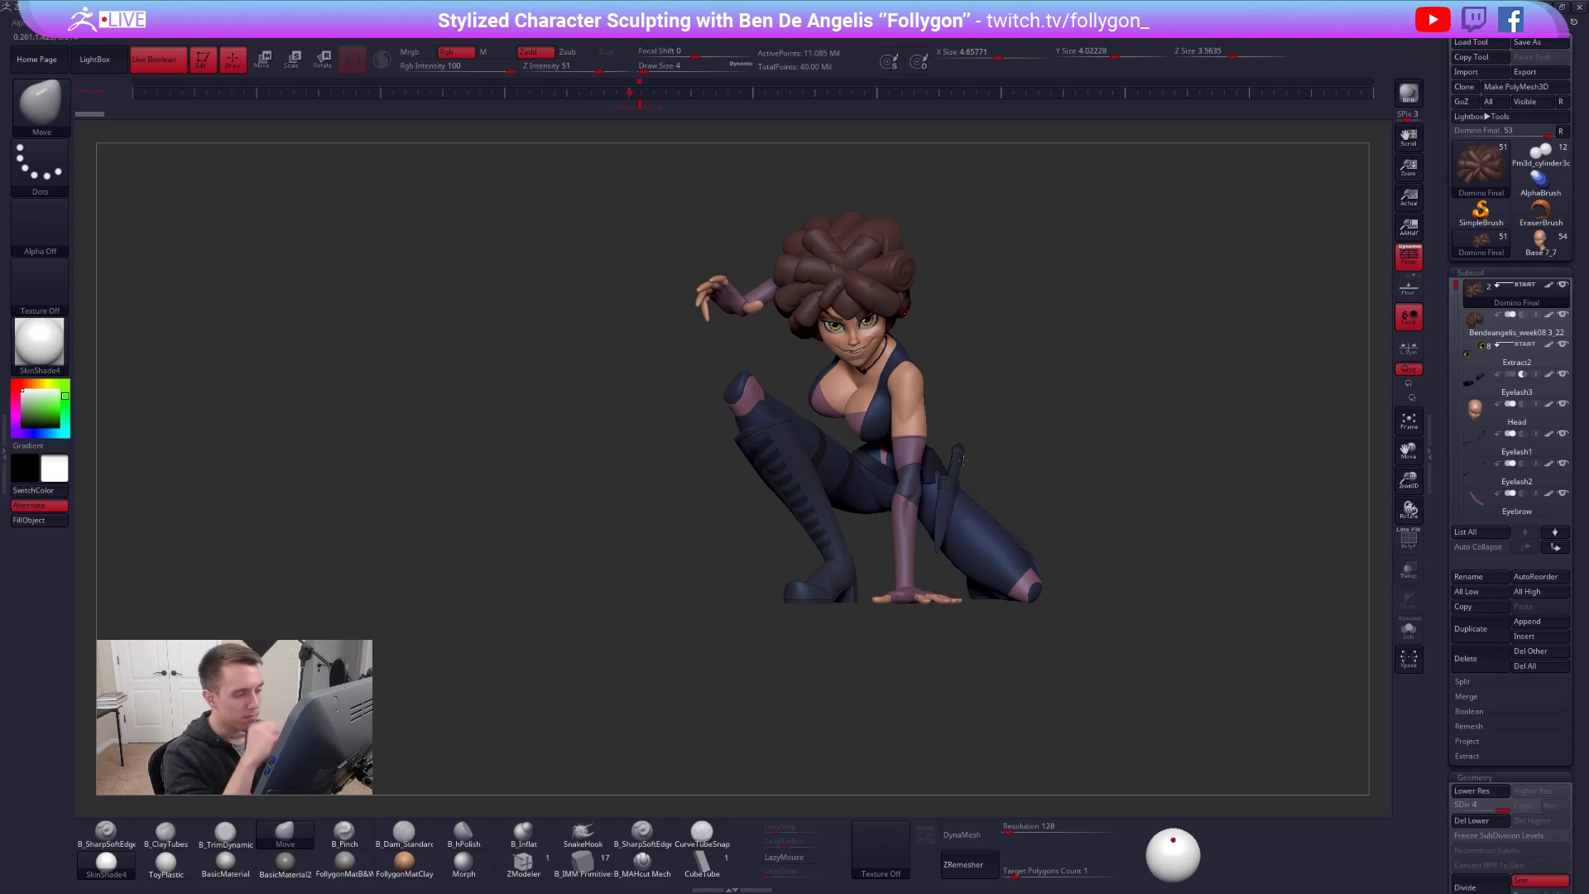
mouse_move(962, 457)
left_mouse_down()
mouse_move(1102, 458)
mouse_move(1000, 493)
mouse_move(1068, 493)
mouse_move(984, 477)
mouse_move(1022, 415)
mouse_move(1097, 412)
left_mouse_up()
key("space")
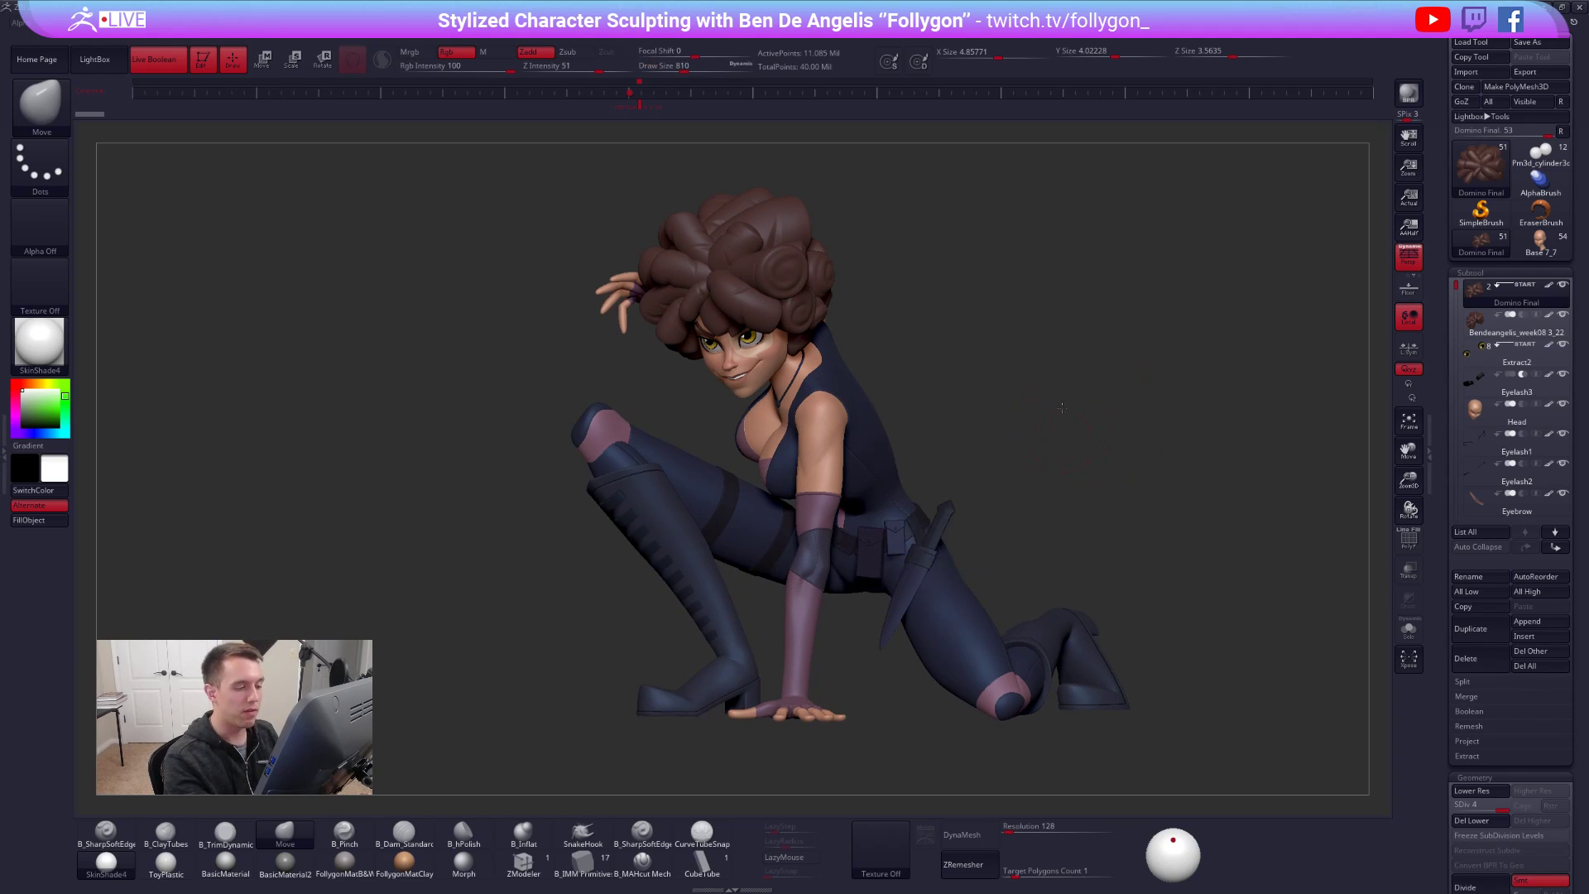
left_click_drag(1058, 443, 1060, 404, "alt")
left_click_drag(974, 455, 986, 514)
key("space")
left_click_drag(1066, 456, 1026, 456)
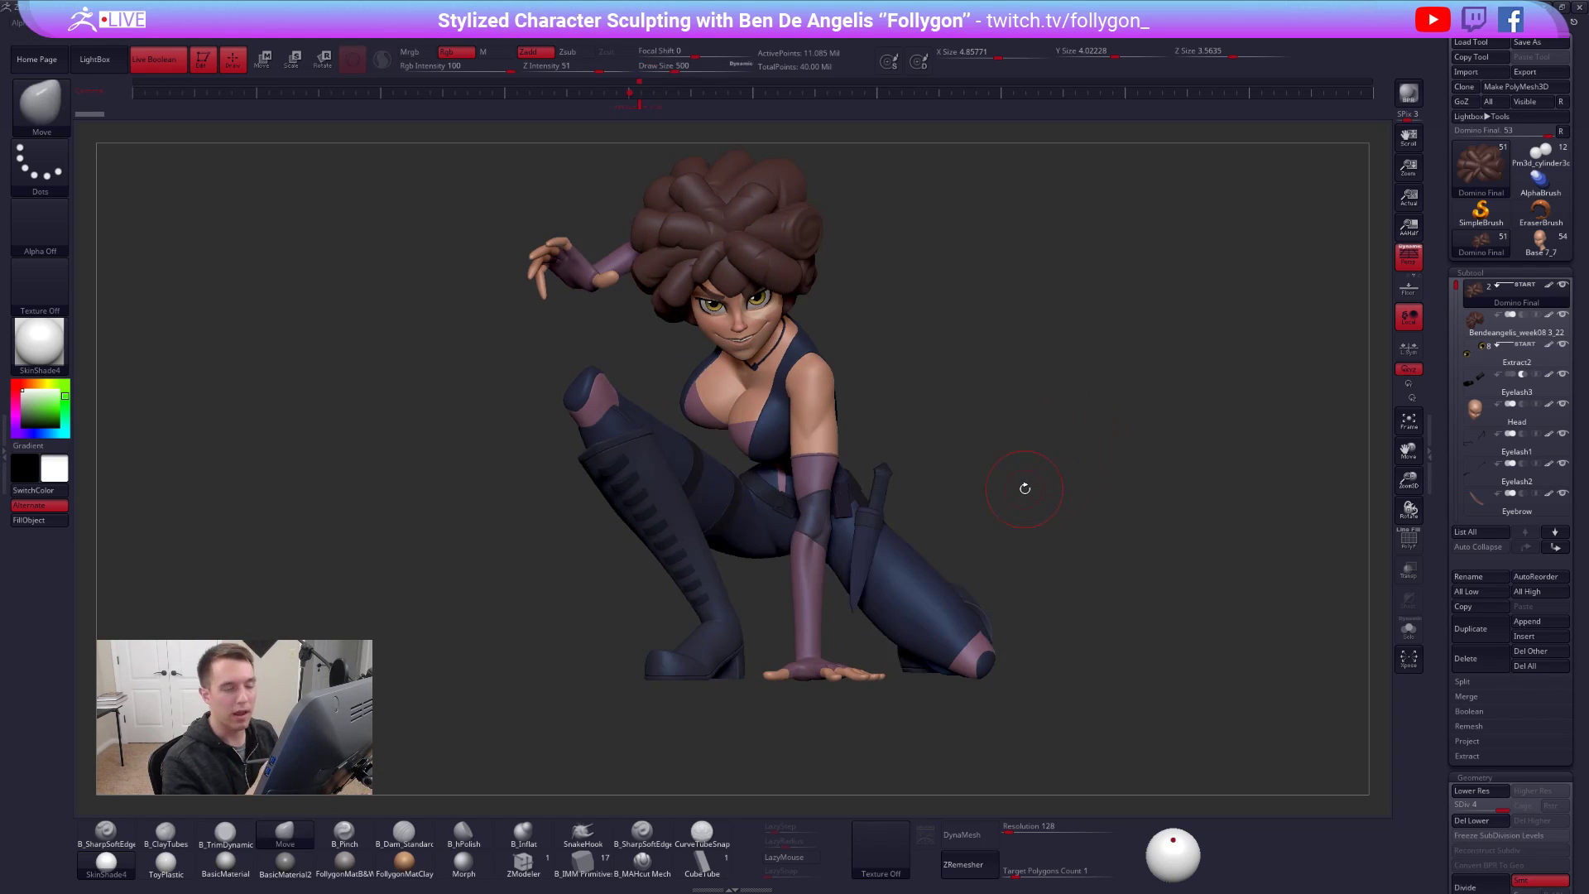
left_click_drag(1029, 604, 1025, 614)
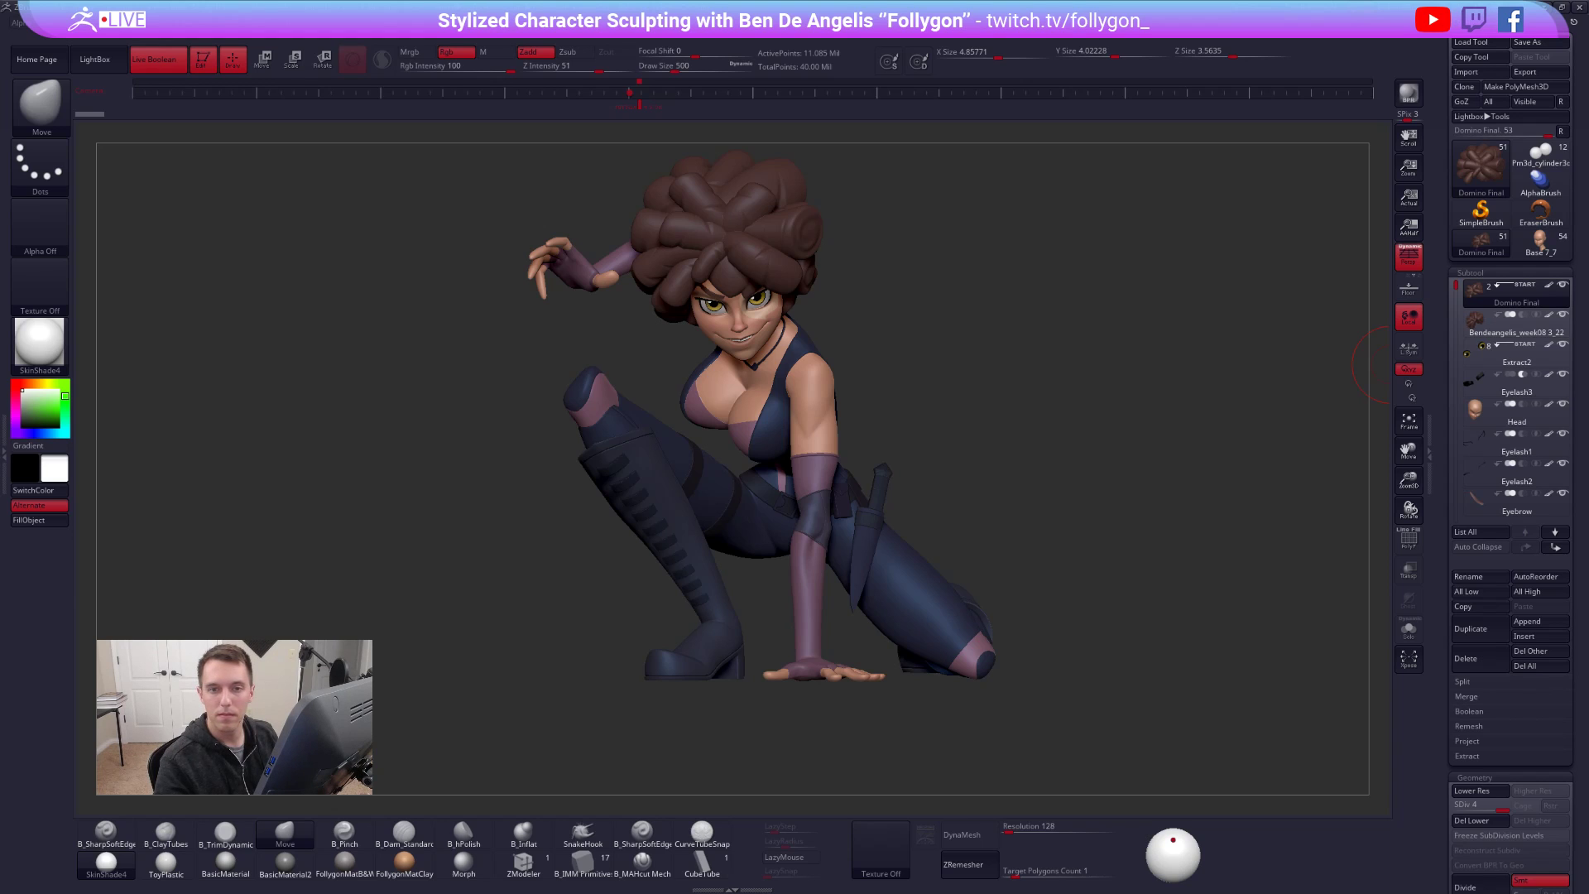
- Compare the Domino sculpt with its reference illustration in Photos, including the planted hand and boot, and close the image
key("alt+Tab")
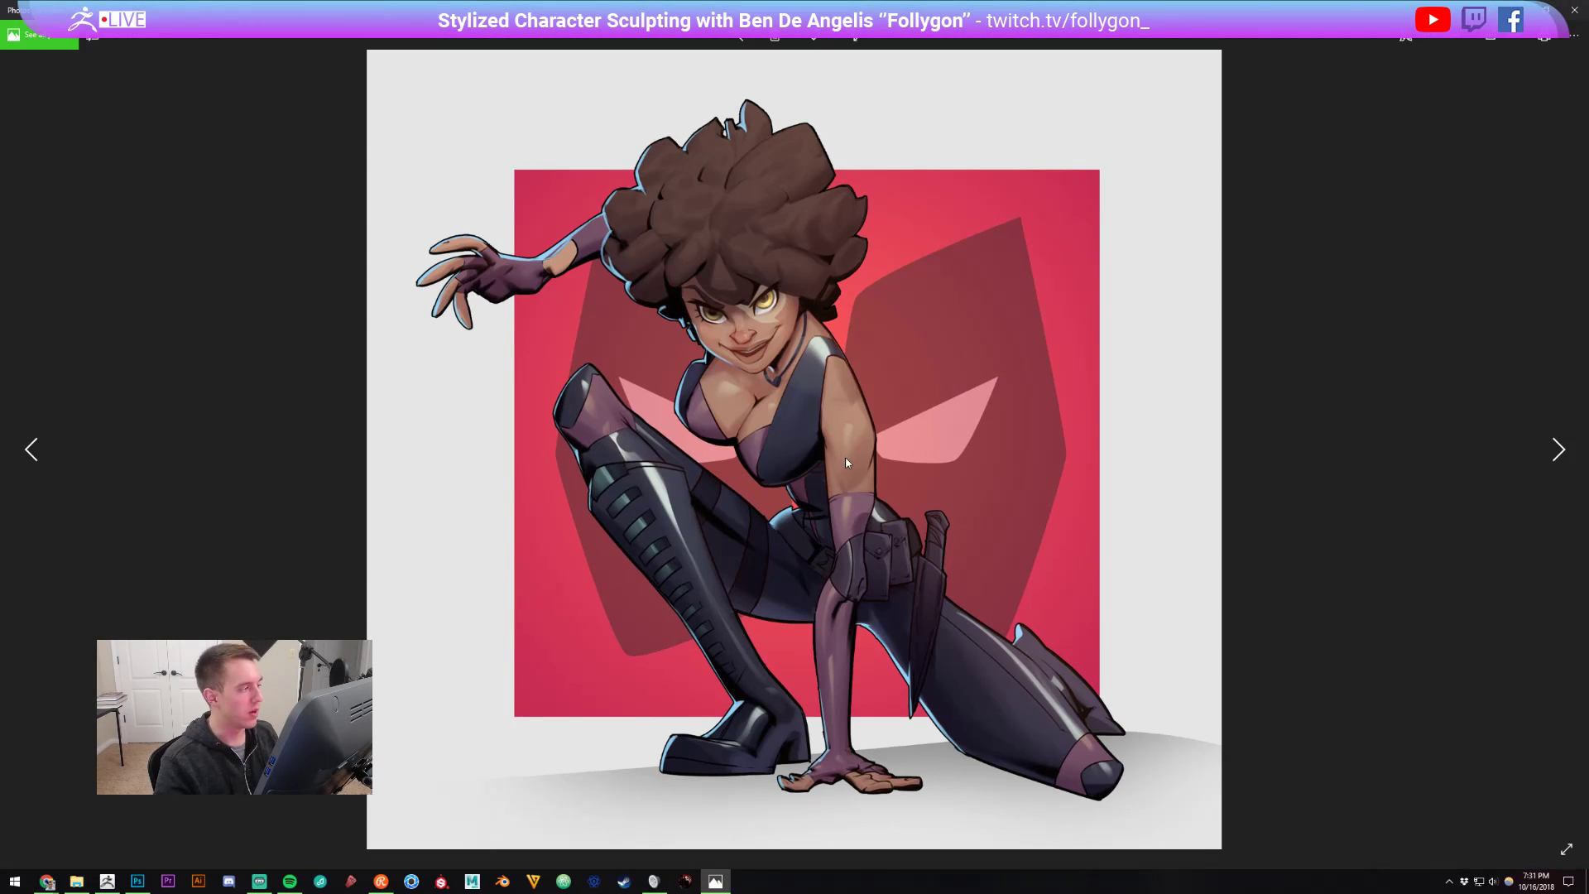
left_click_drag(795, 13, 1256, 203)
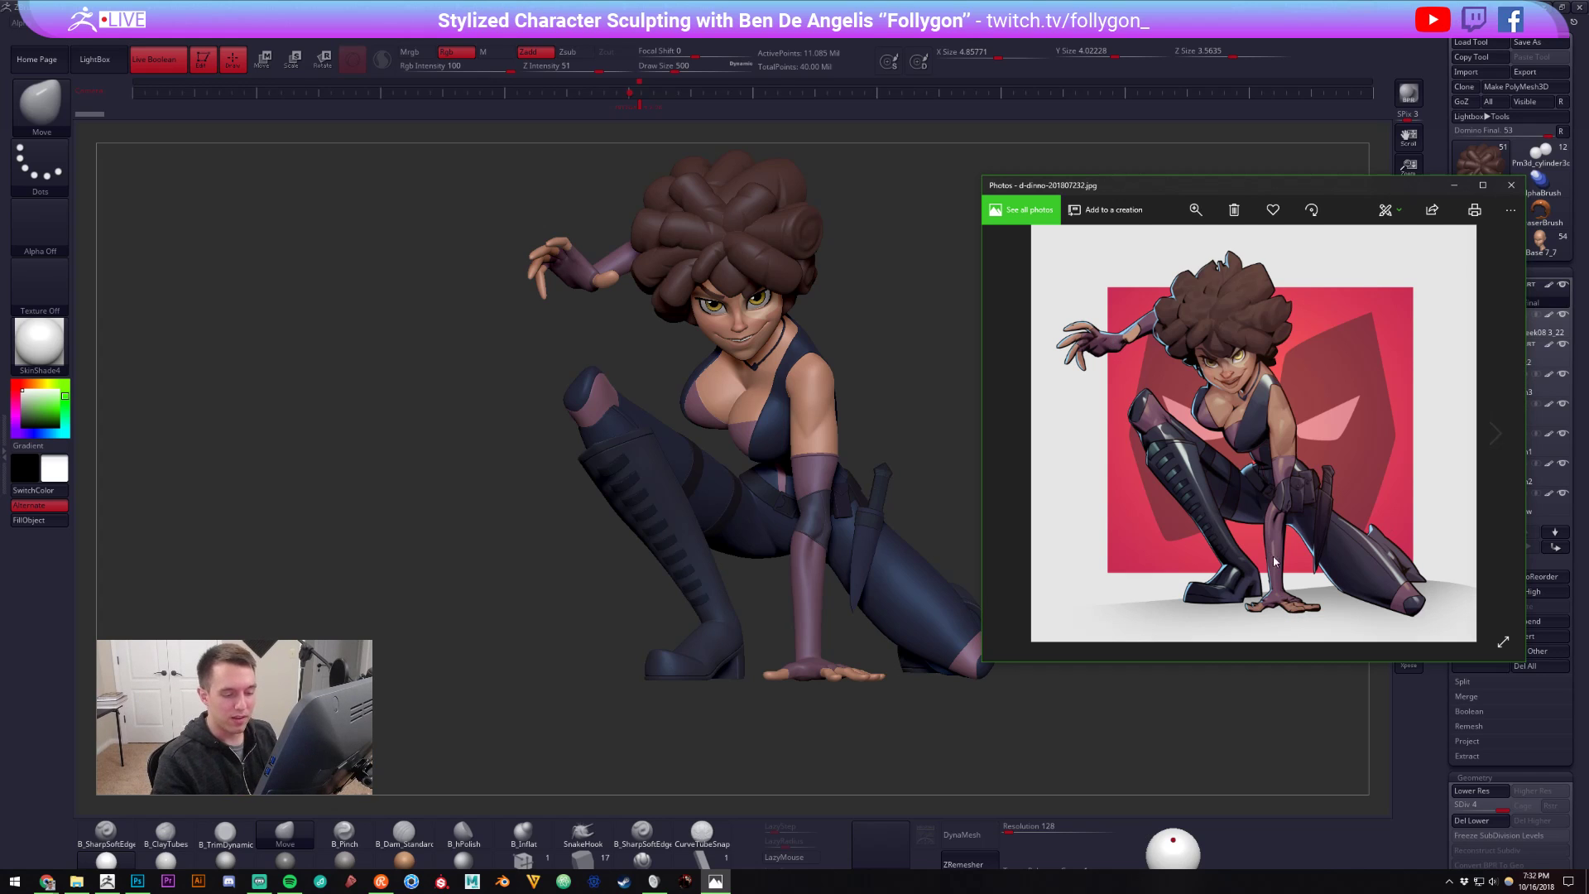
scroll(1272, 558, "up", 5)
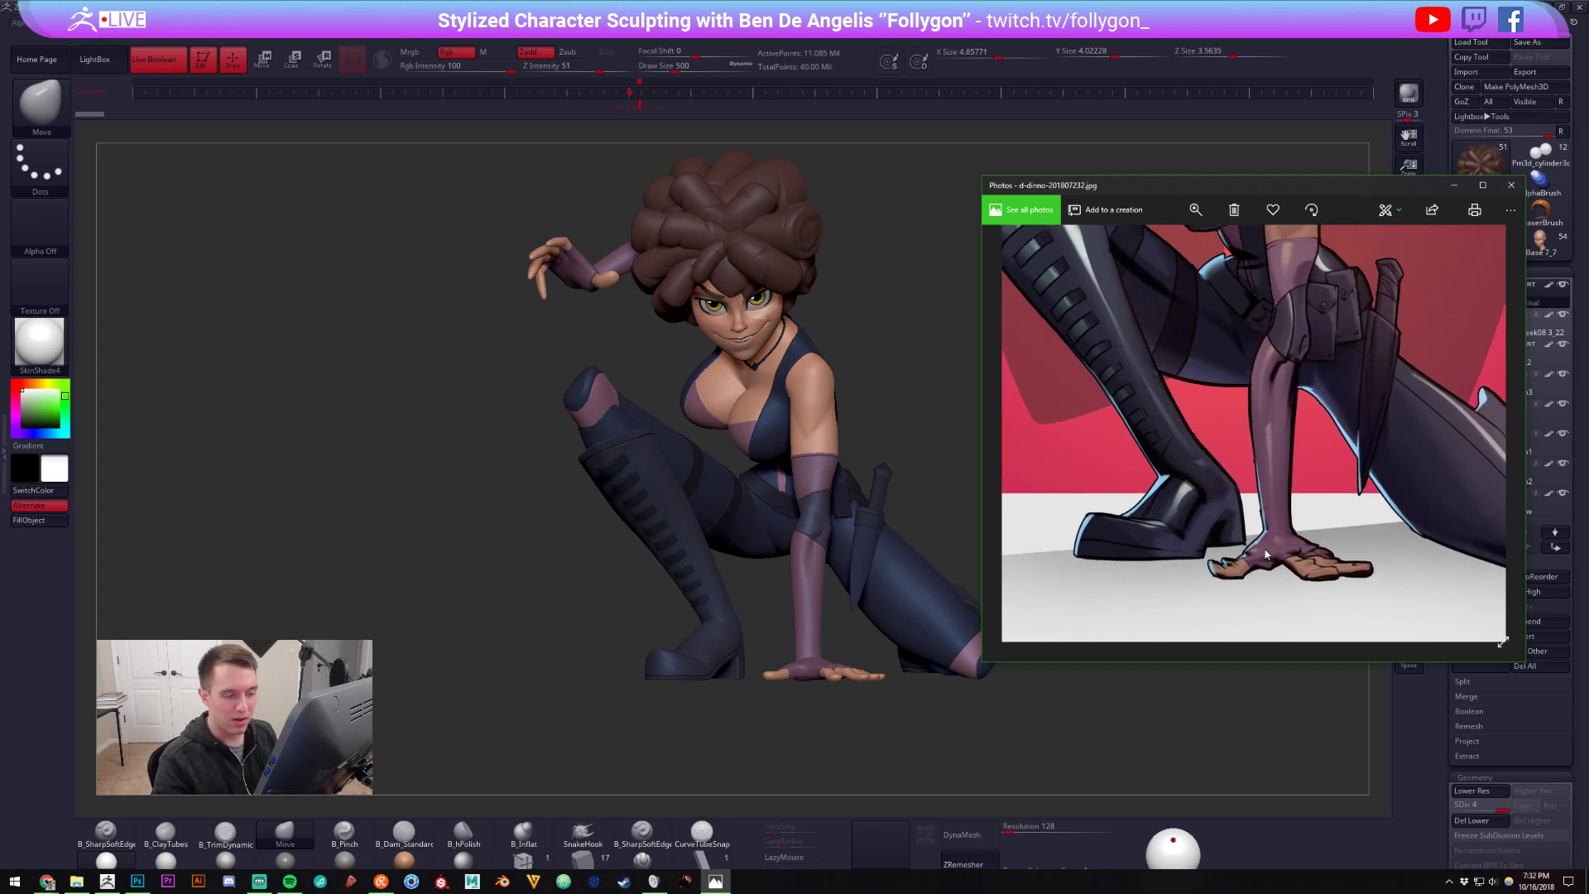
scroll(1267, 554, "down", 5)
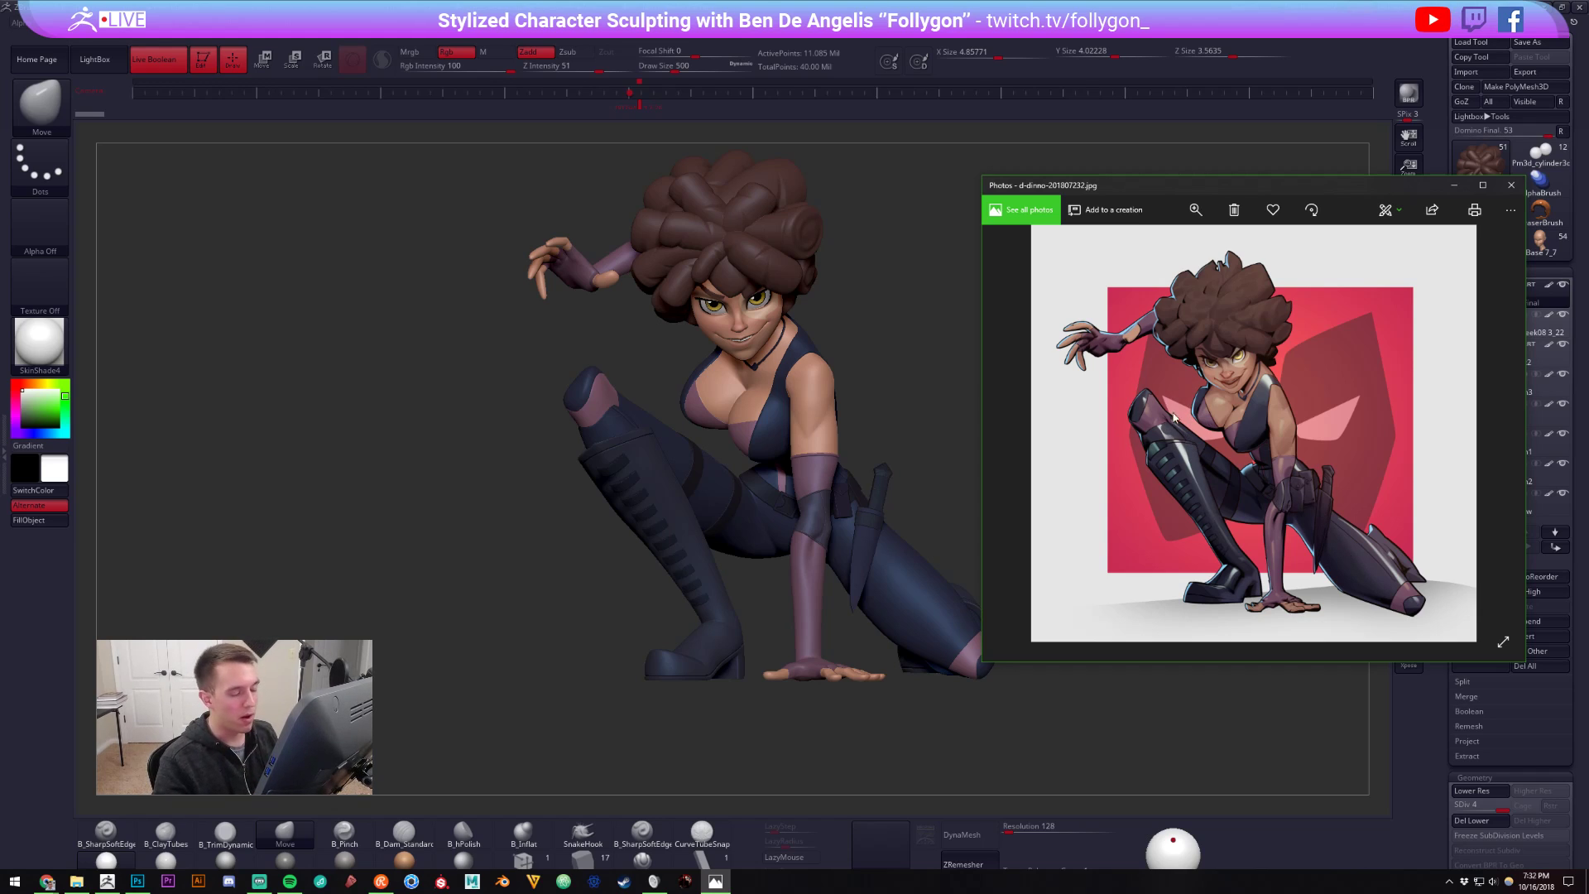
left_click(1512, 184)
mouse_move(925, 355)
left_mouse_down()
mouse_move(982, 482)
mouse_move(1215, 496)
mouse_move(1068, 482)
mouse_move(1035, 358)
mouse_move(981, 305)
left_mouse_up()
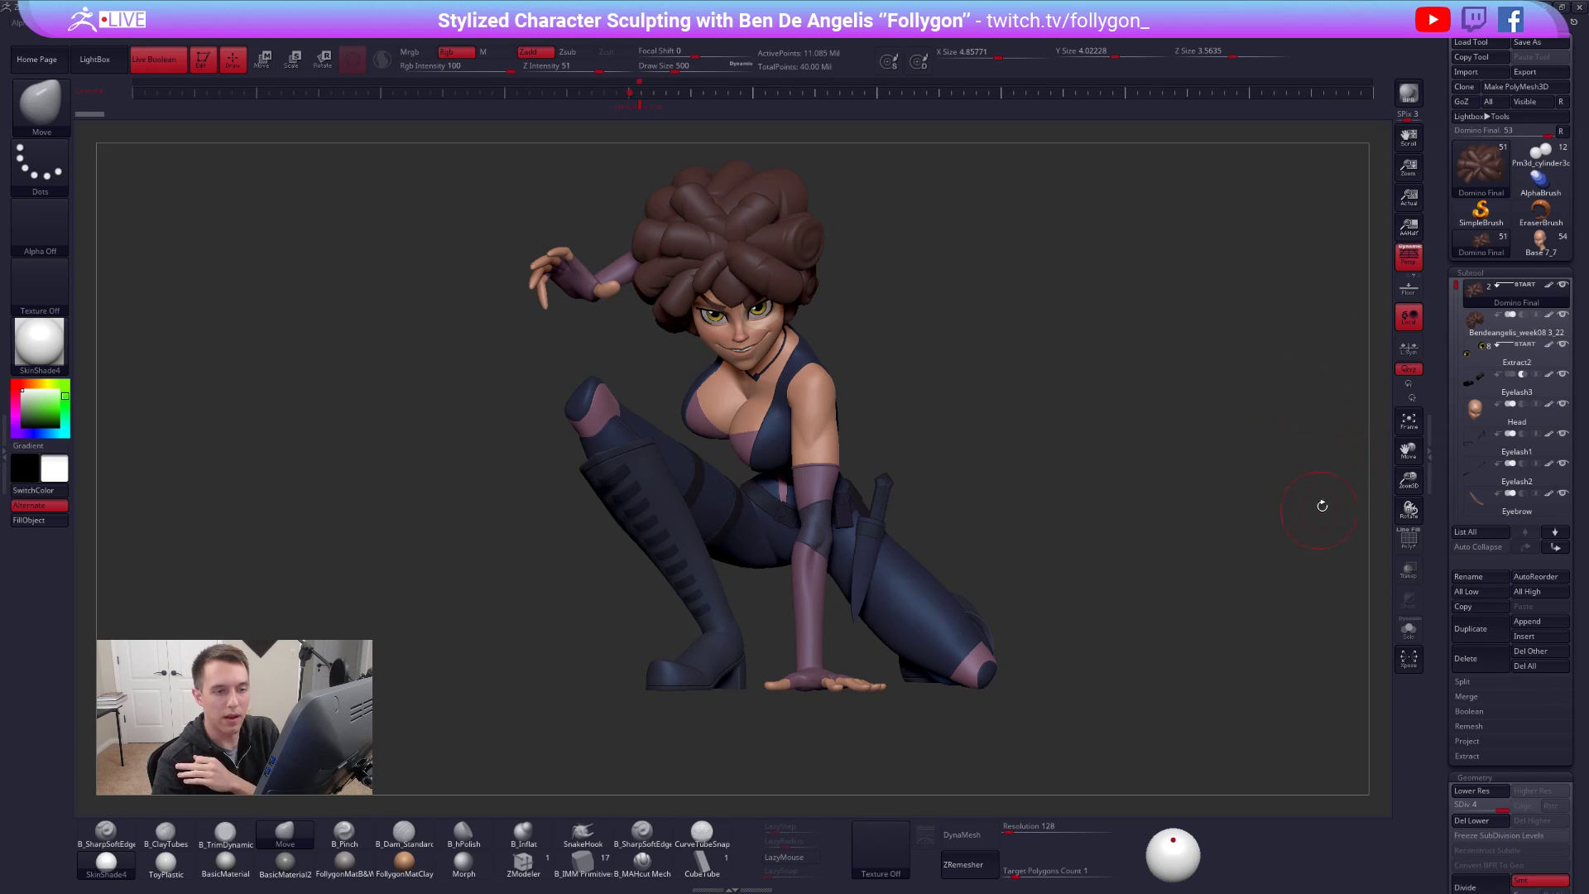
- Switch to the Base 7_7 witch model, make the orb in her staff the active subtool, and choose the Standard brush
left_click(1540, 248)
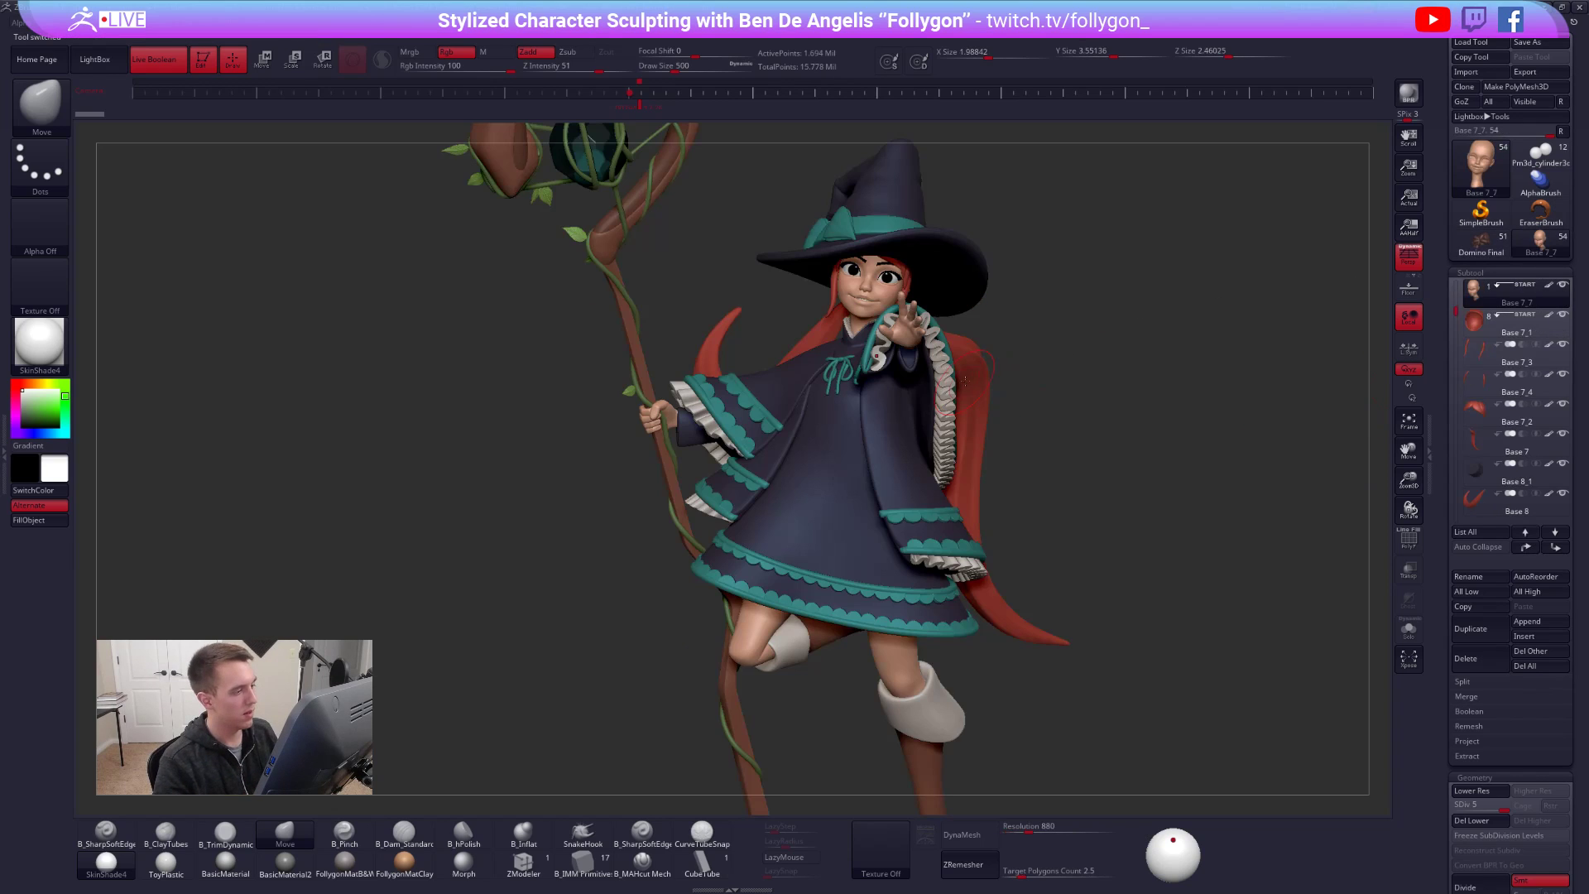
left_click_drag(1060, 318, 746, 354, "alt")
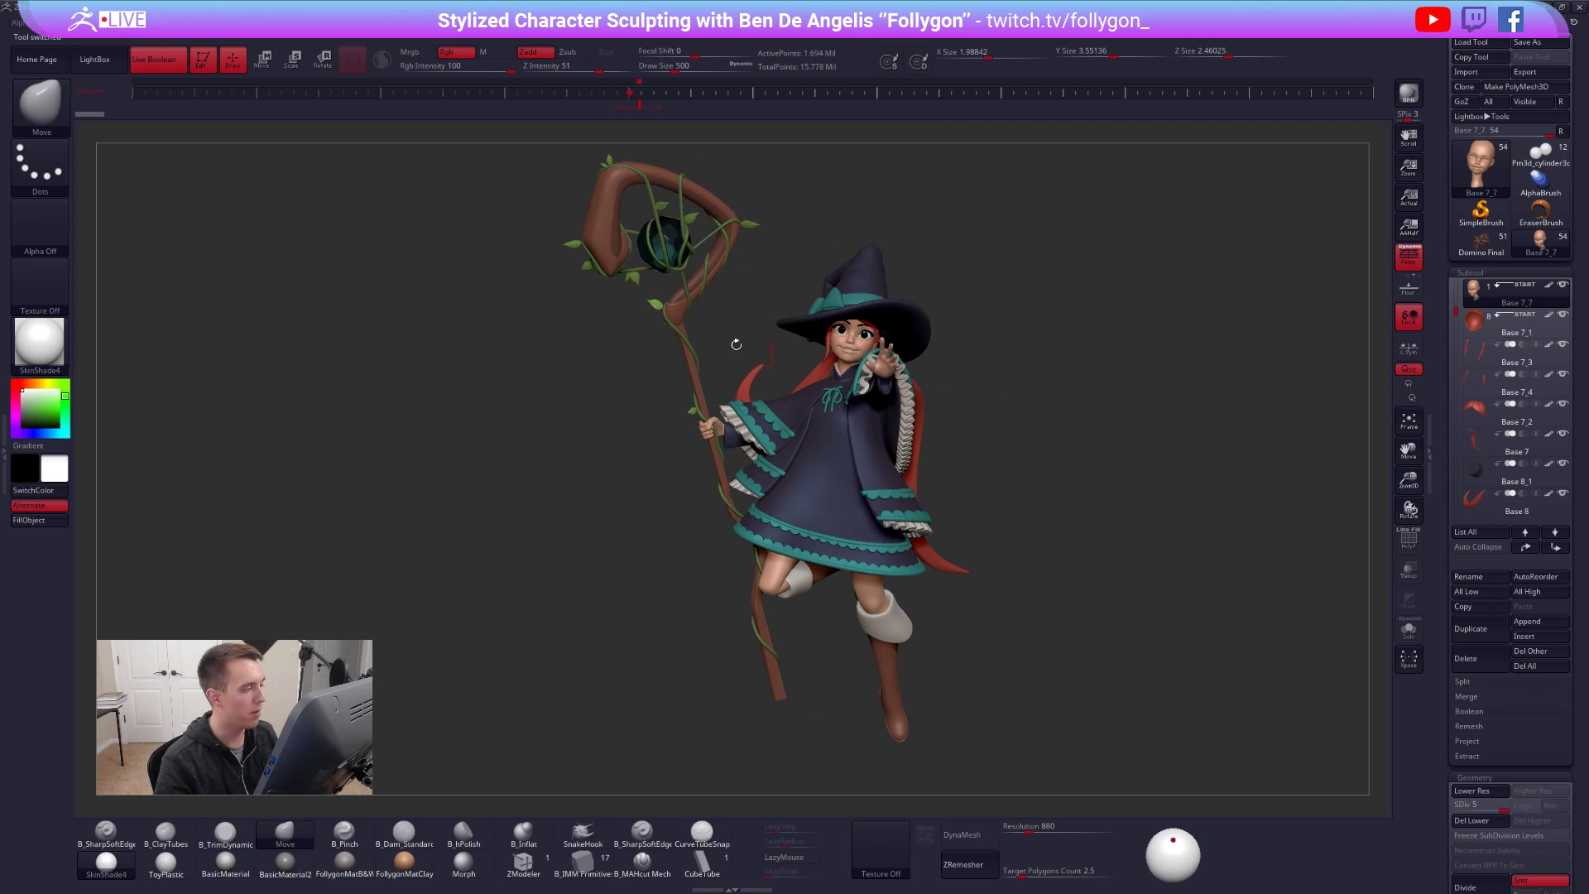
left_click(677, 239, "alt")
key("b")
key("s")
key("t")
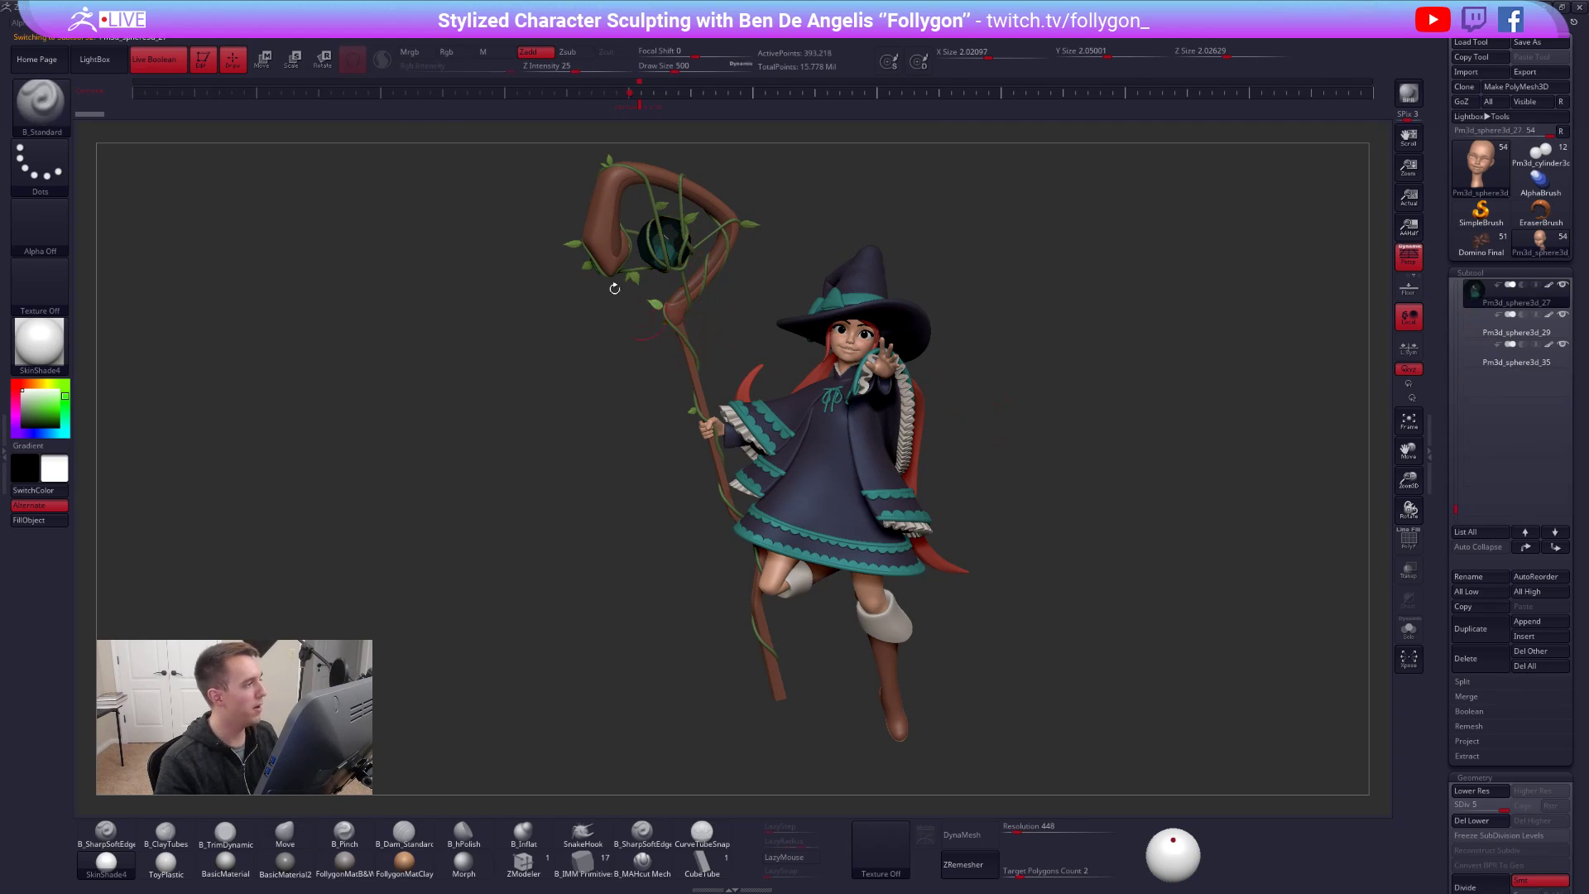
- Set the brush to Mrgb with Zadd off and choose the JellyBean material
left_click(410, 52)
left_click(528, 52)
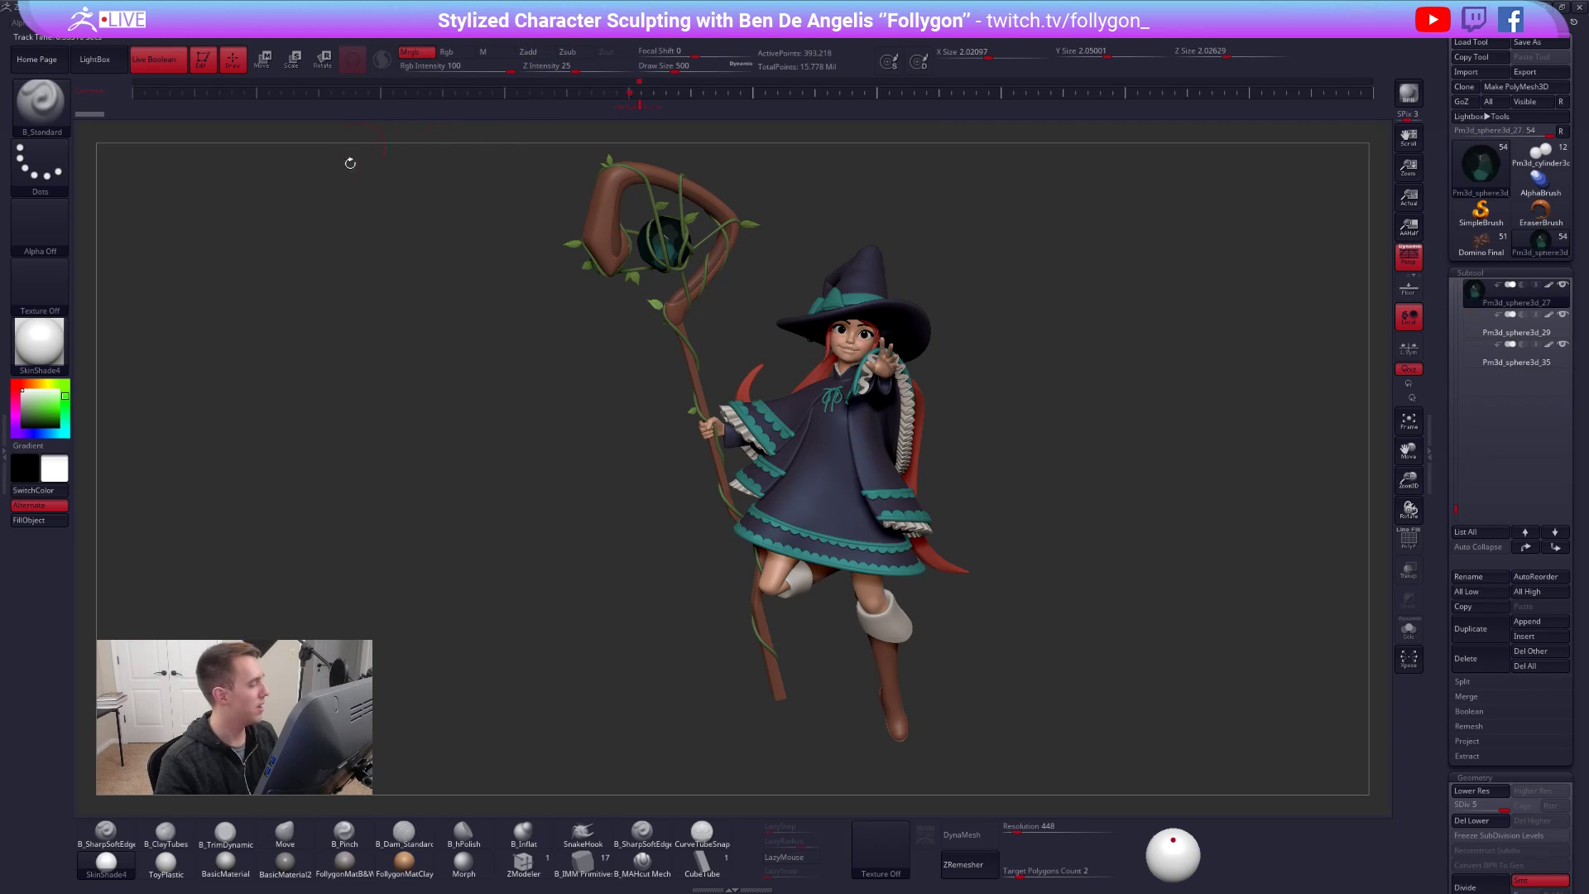
left_click(52, 345)
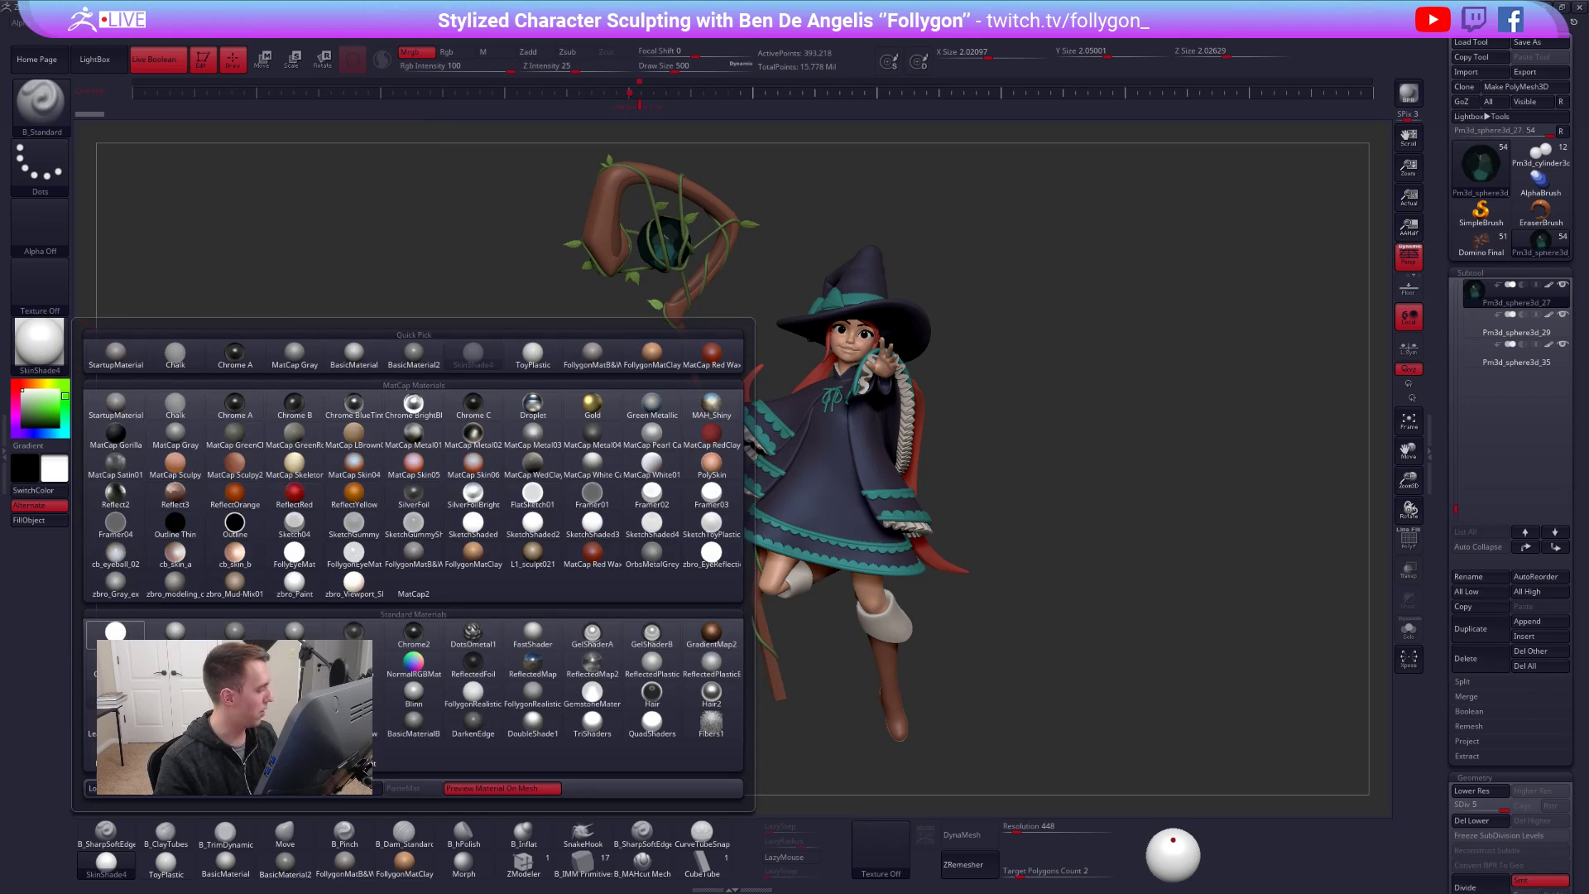
left_click(176, 662)
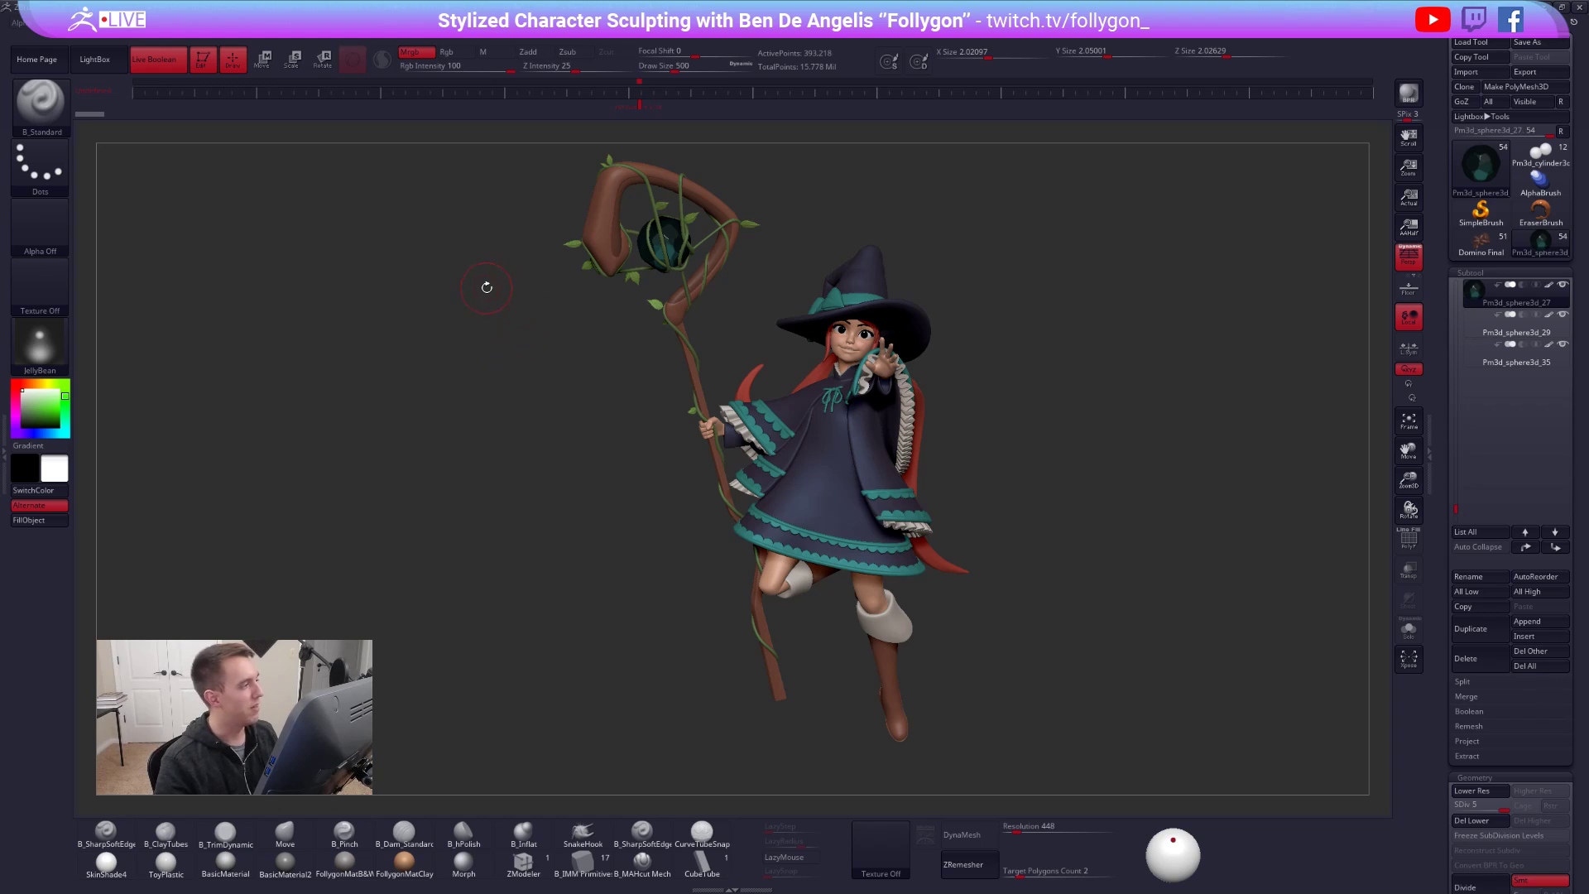
- Raise the JellyBean material's Ambient modifier to brighten the orb in the staff
right_click_drag(669, 230, 739, 308, "ctrl")
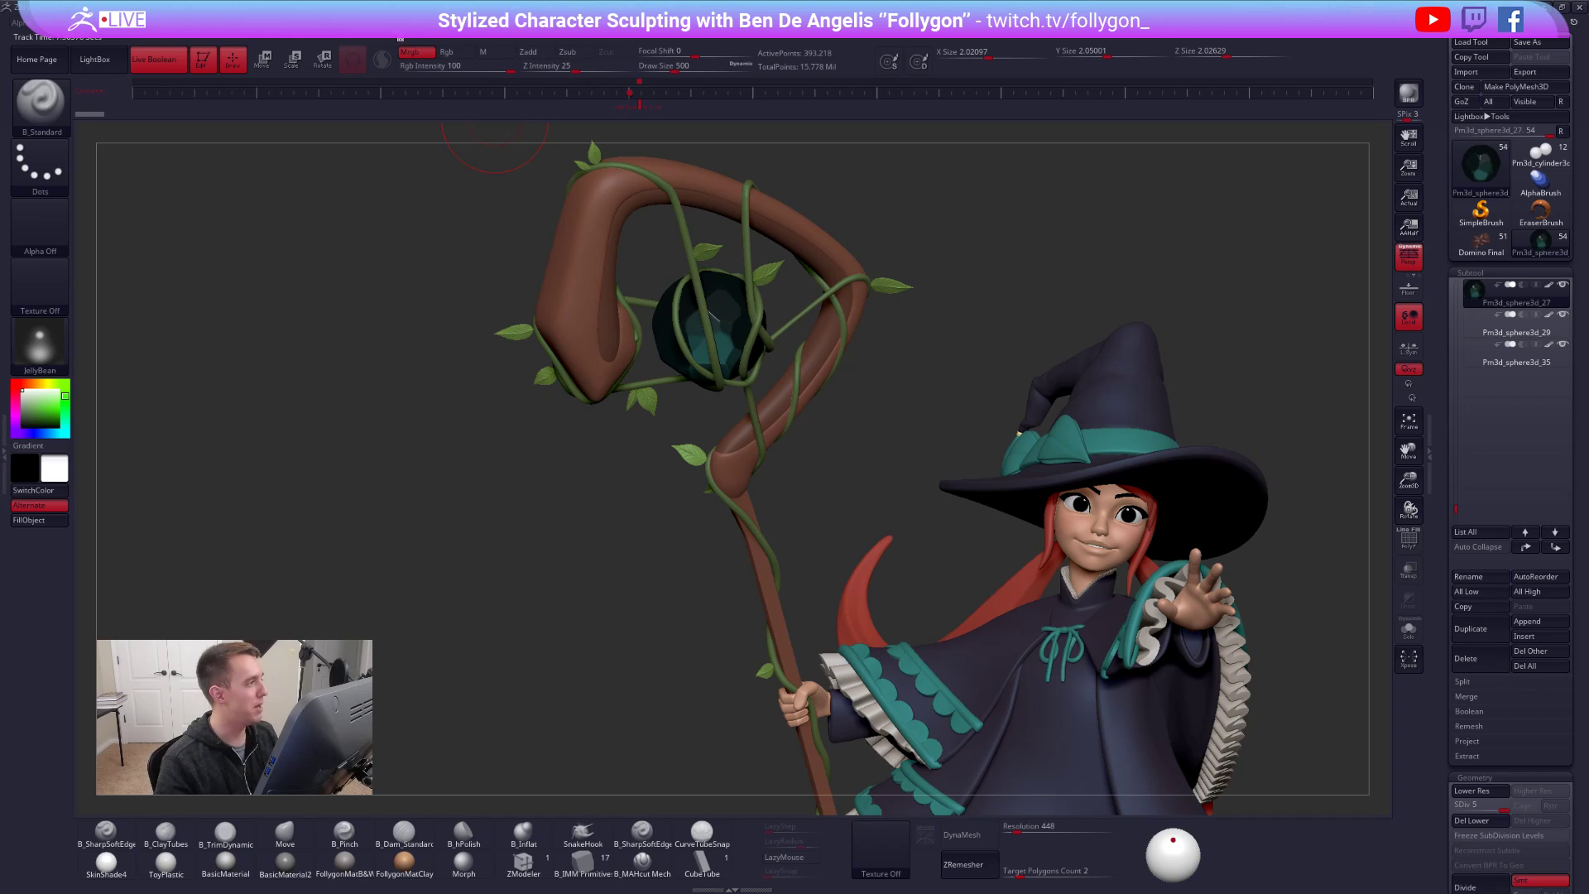
left_click(390, 39)
left_click(411, 379)
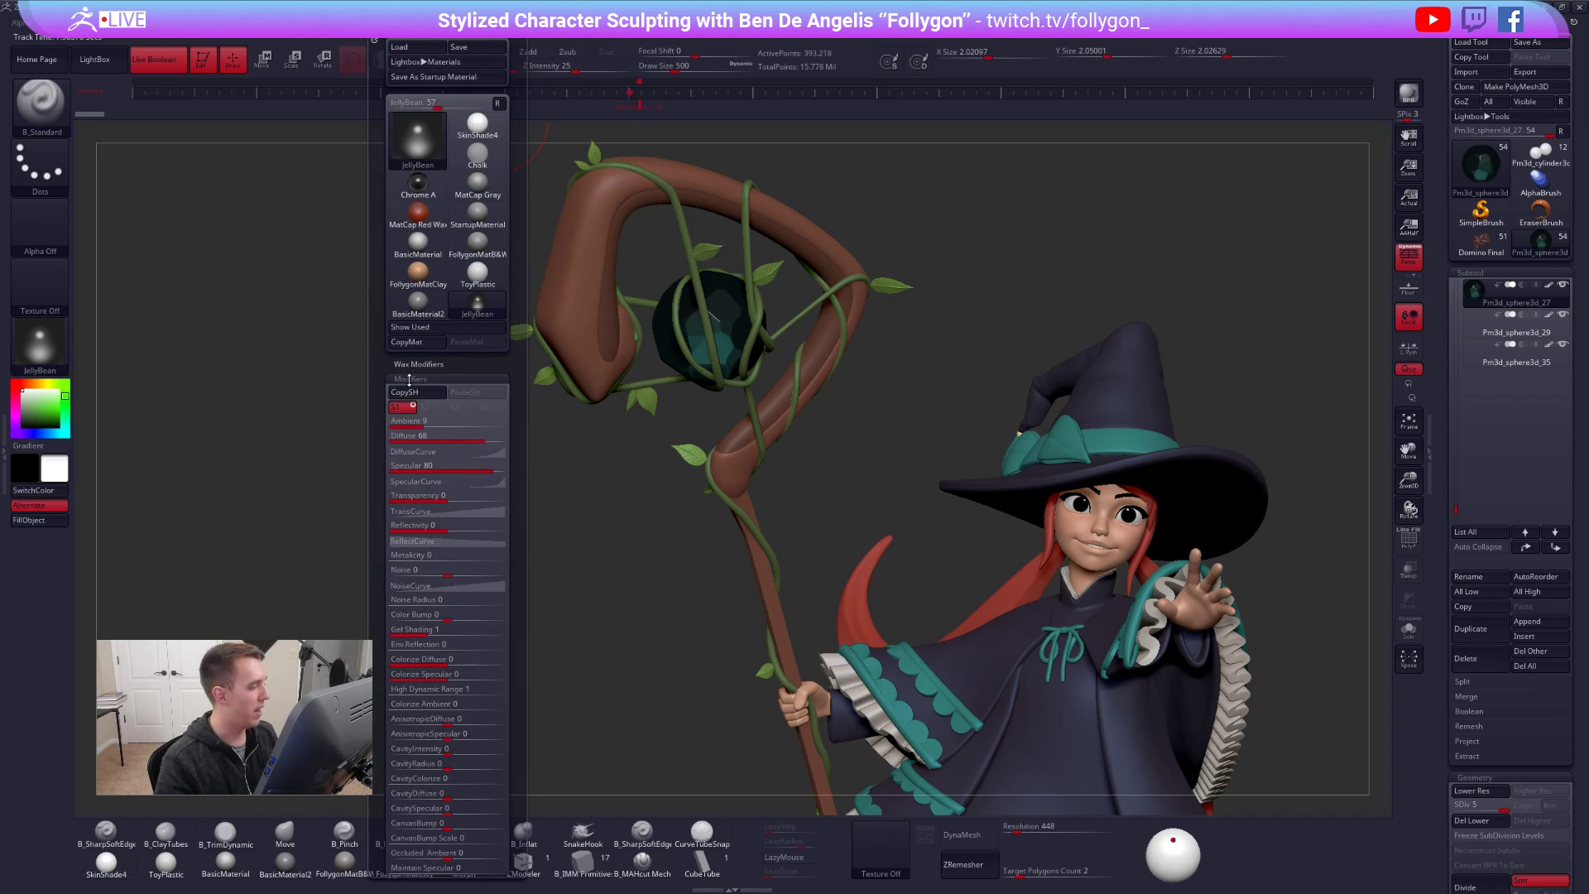
left_click_drag(425, 424, 466, 432)
left_click_drag(719, 389, 862, 265, "alt")
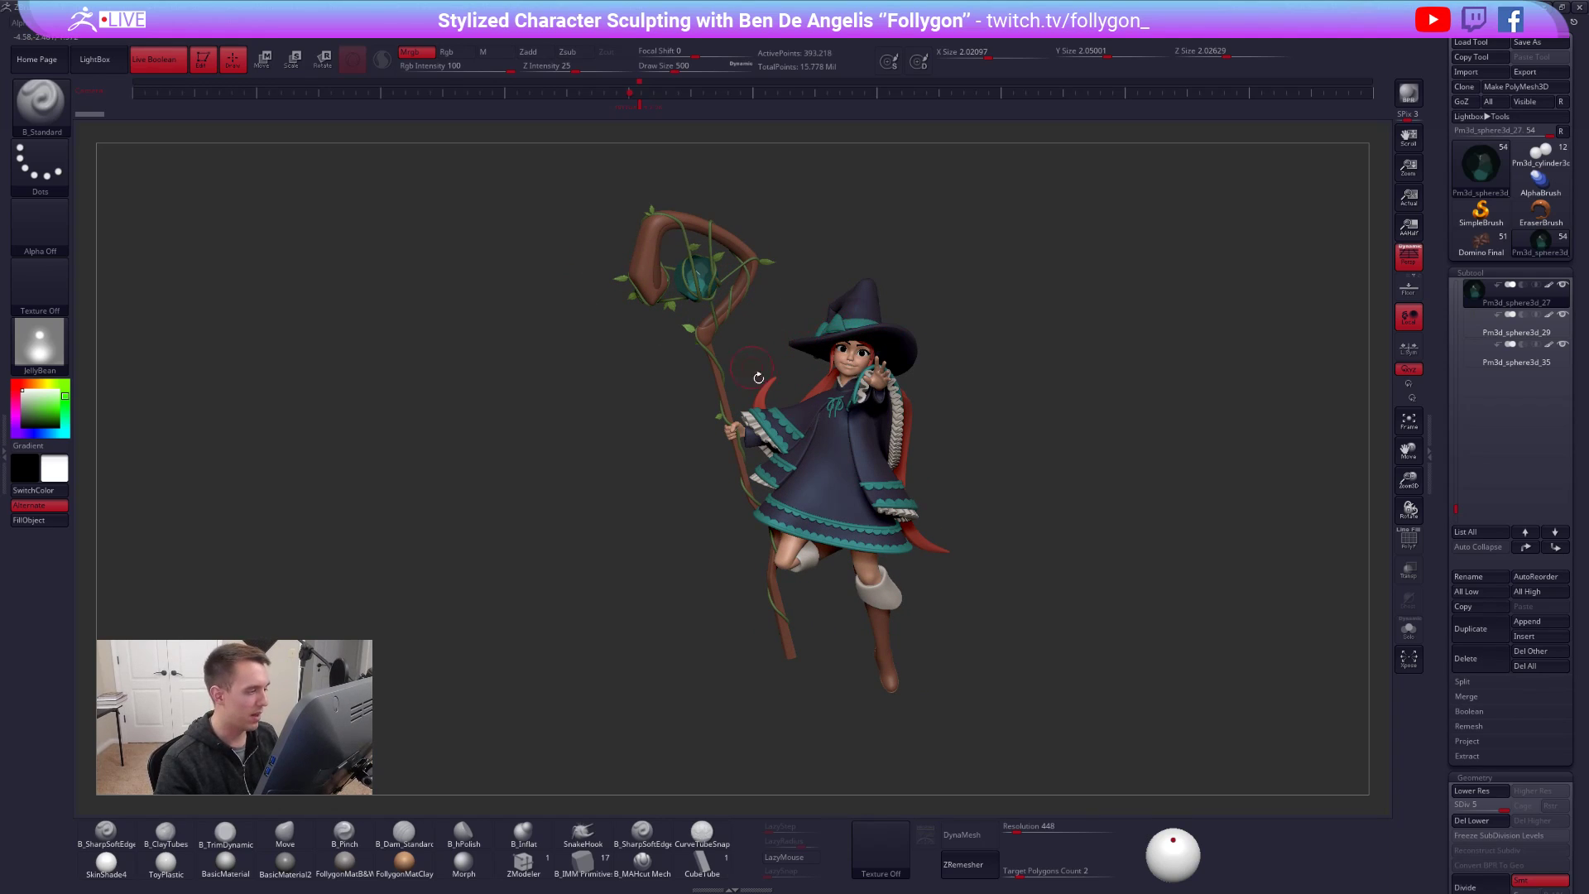
- Choose the Move brush and make FollygonMatB&W the active material
key("b")
key("m")
key("v")
left_click_drag(745, 330, 483, 358)
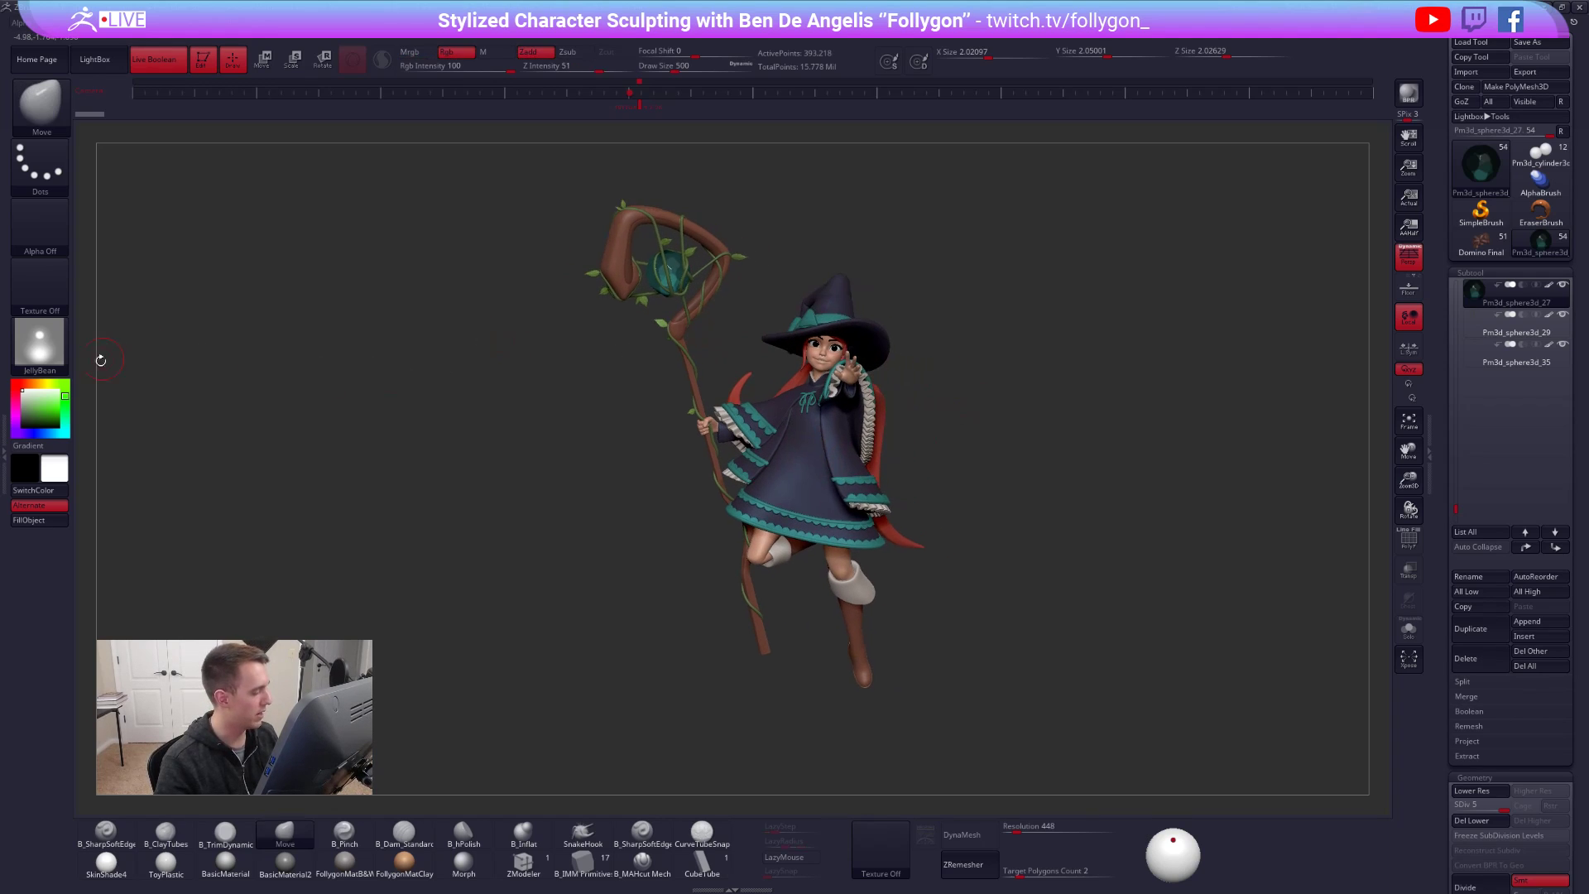
left_click(368, 860)
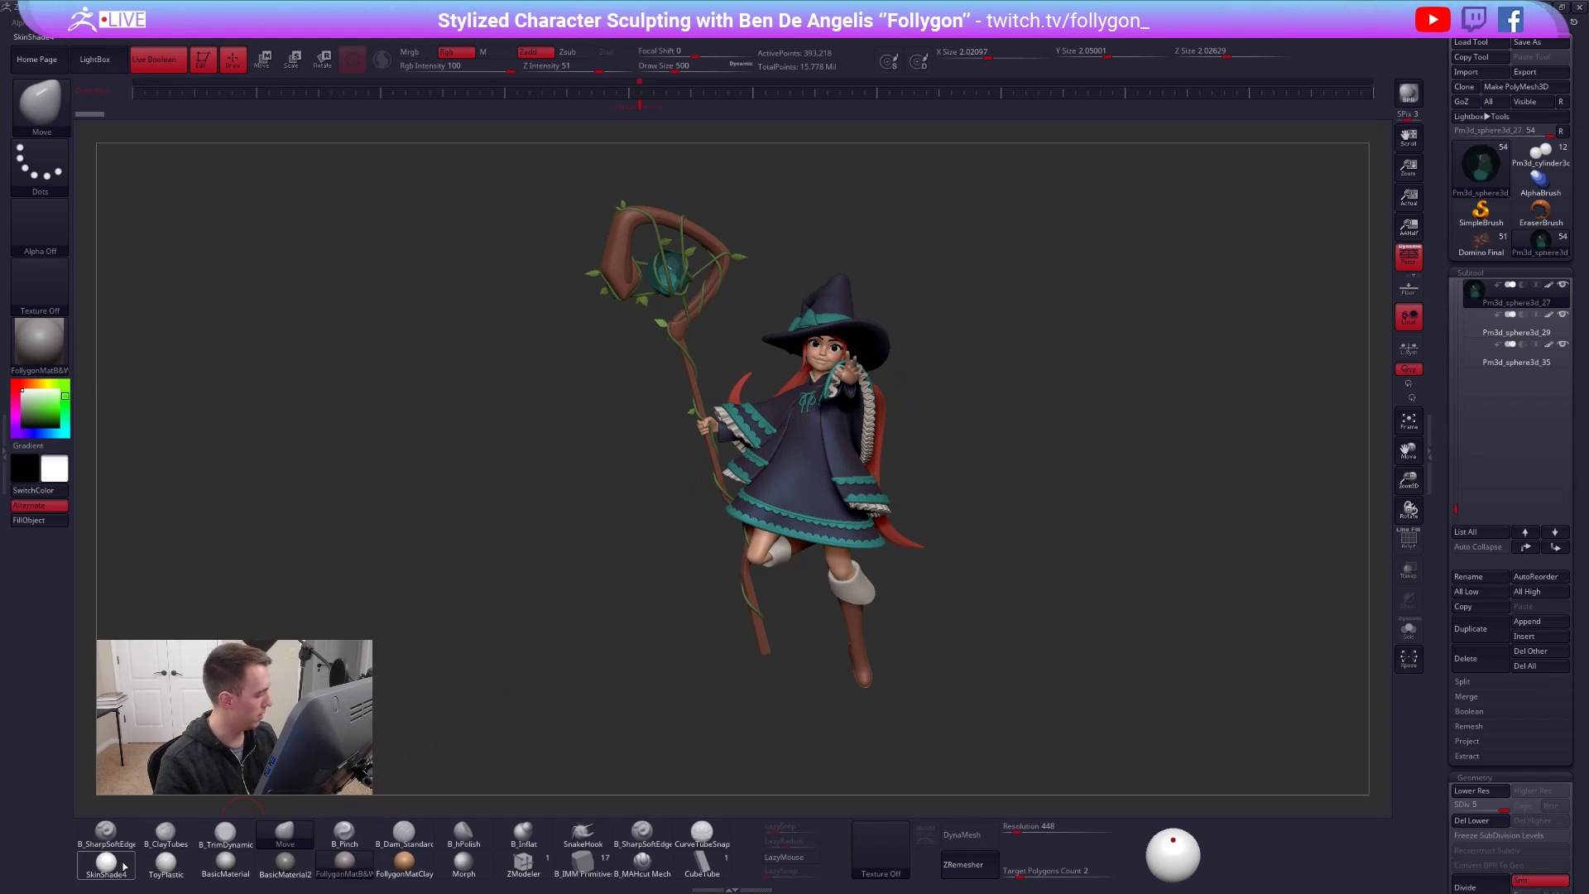
- Make zbro_Paint the active material in place of SkinShade4 while framing the witch
mouse_move(122, 867)
mouse_move(795, 566)
right_mouse_down()
mouse_move(863, 589)
mouse_move(774, 580)
right_mouse_up()
right_click_drag(848, 497, 809, 480, "ctrl")
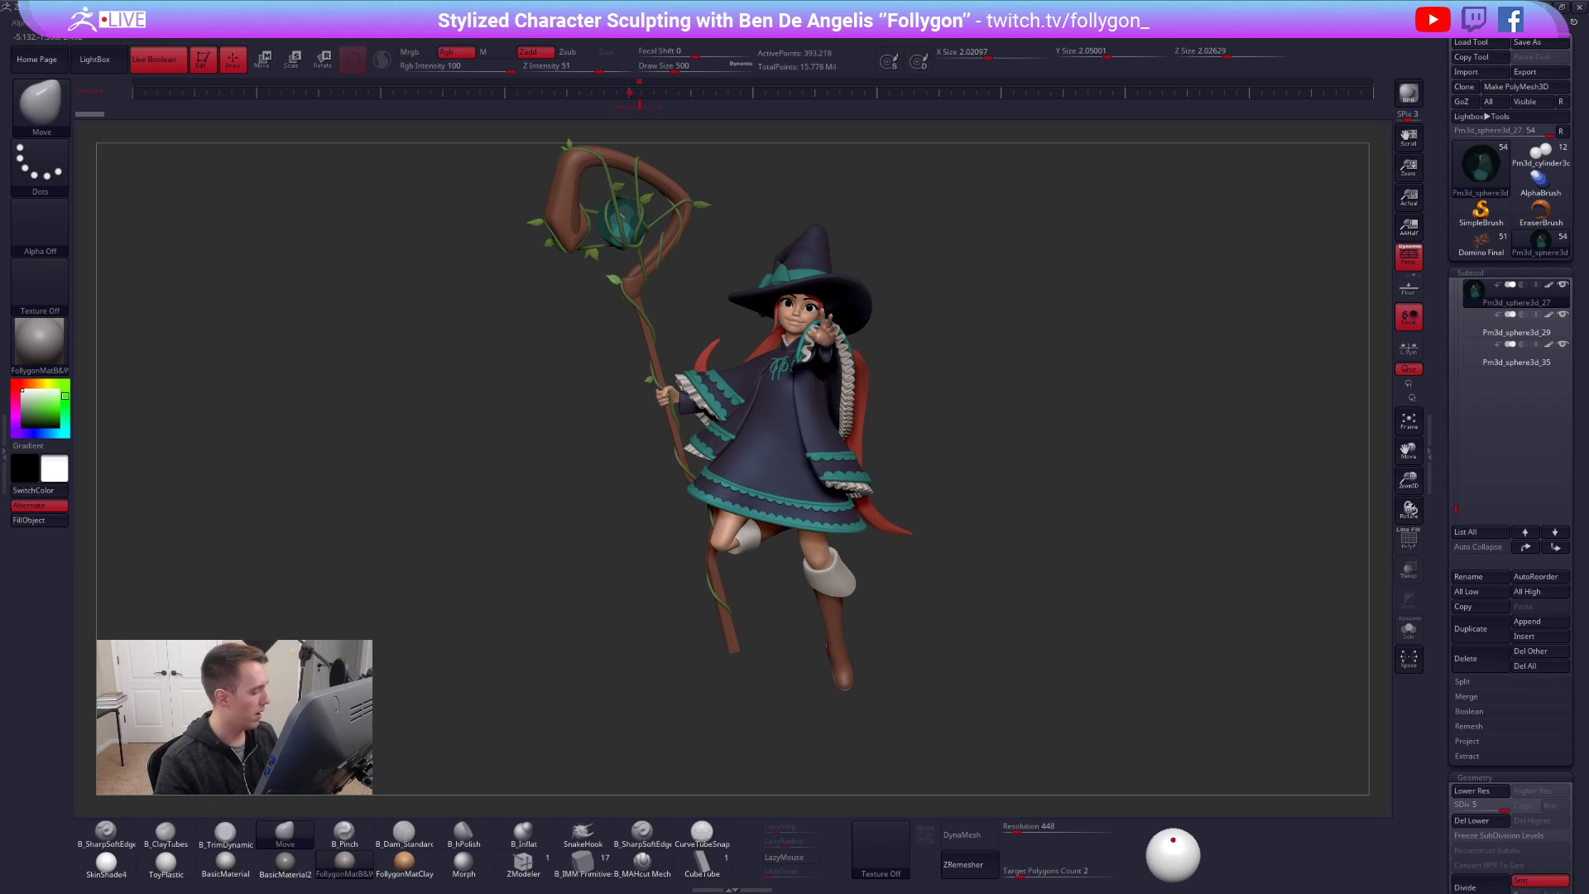
left_click(106, 861)
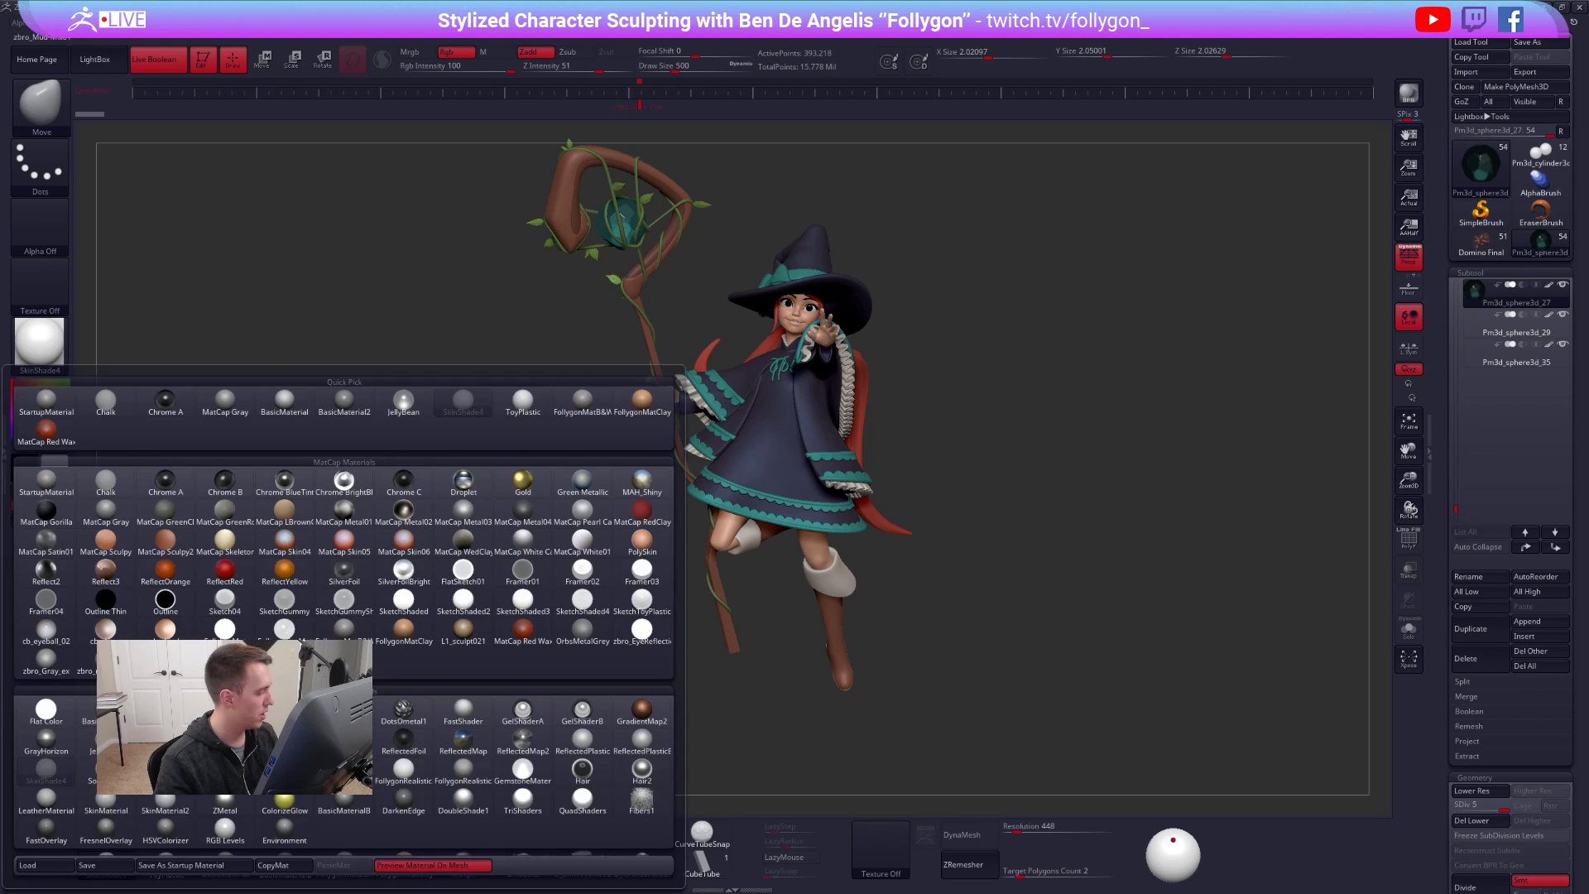
left_click(83, 658)
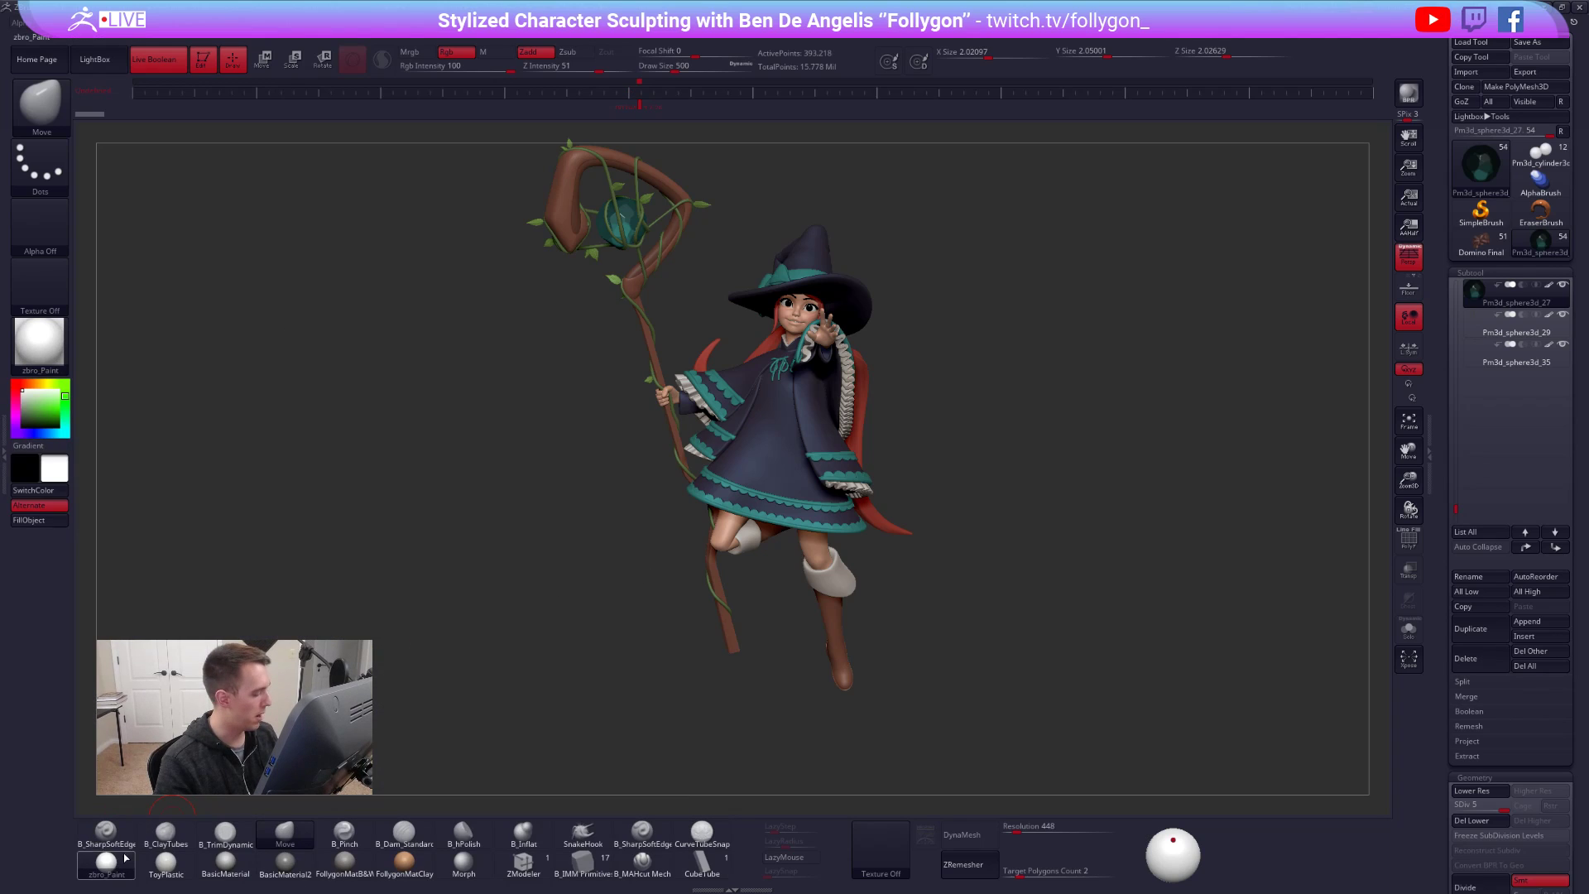
right_click_drag(795, 502, 805, 515, "alt")
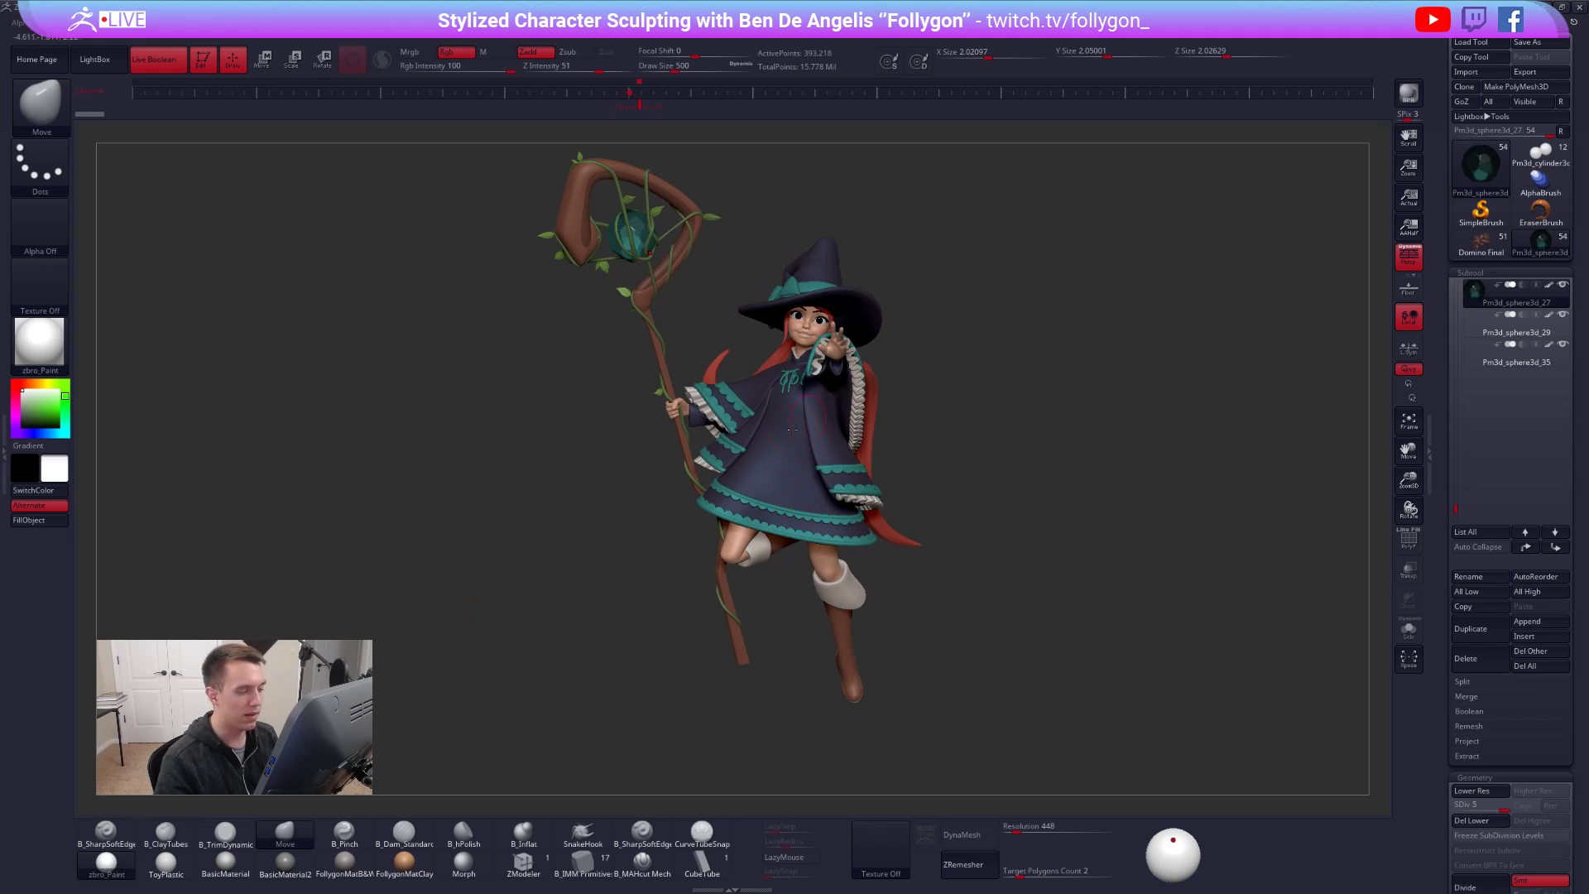
- Make the witch's dark blue dress the active subtool
mouse_move(799, 425)
right_mouse_down()
mouse_move(836, 423)
mouse_move(787, 367)
mouse_move(631, 443)
mouse_move(885, 464)
mouse_move(814, 444)
right_mouse_up()
left_click(890, 439, "alt")
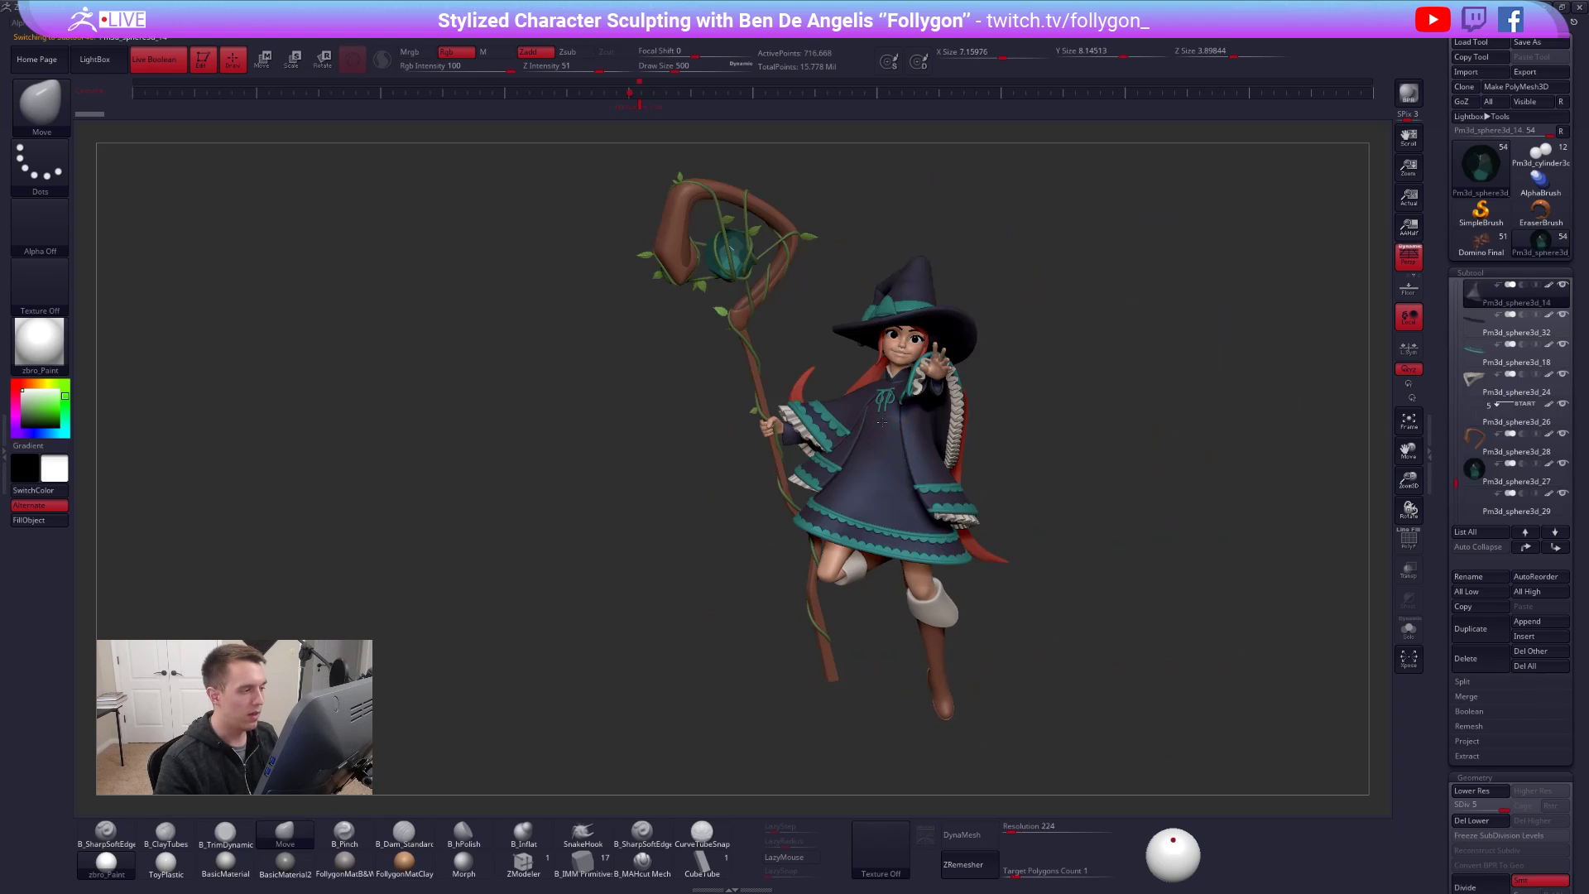
right_click_drag(910, 422, 831, 434, "alt")
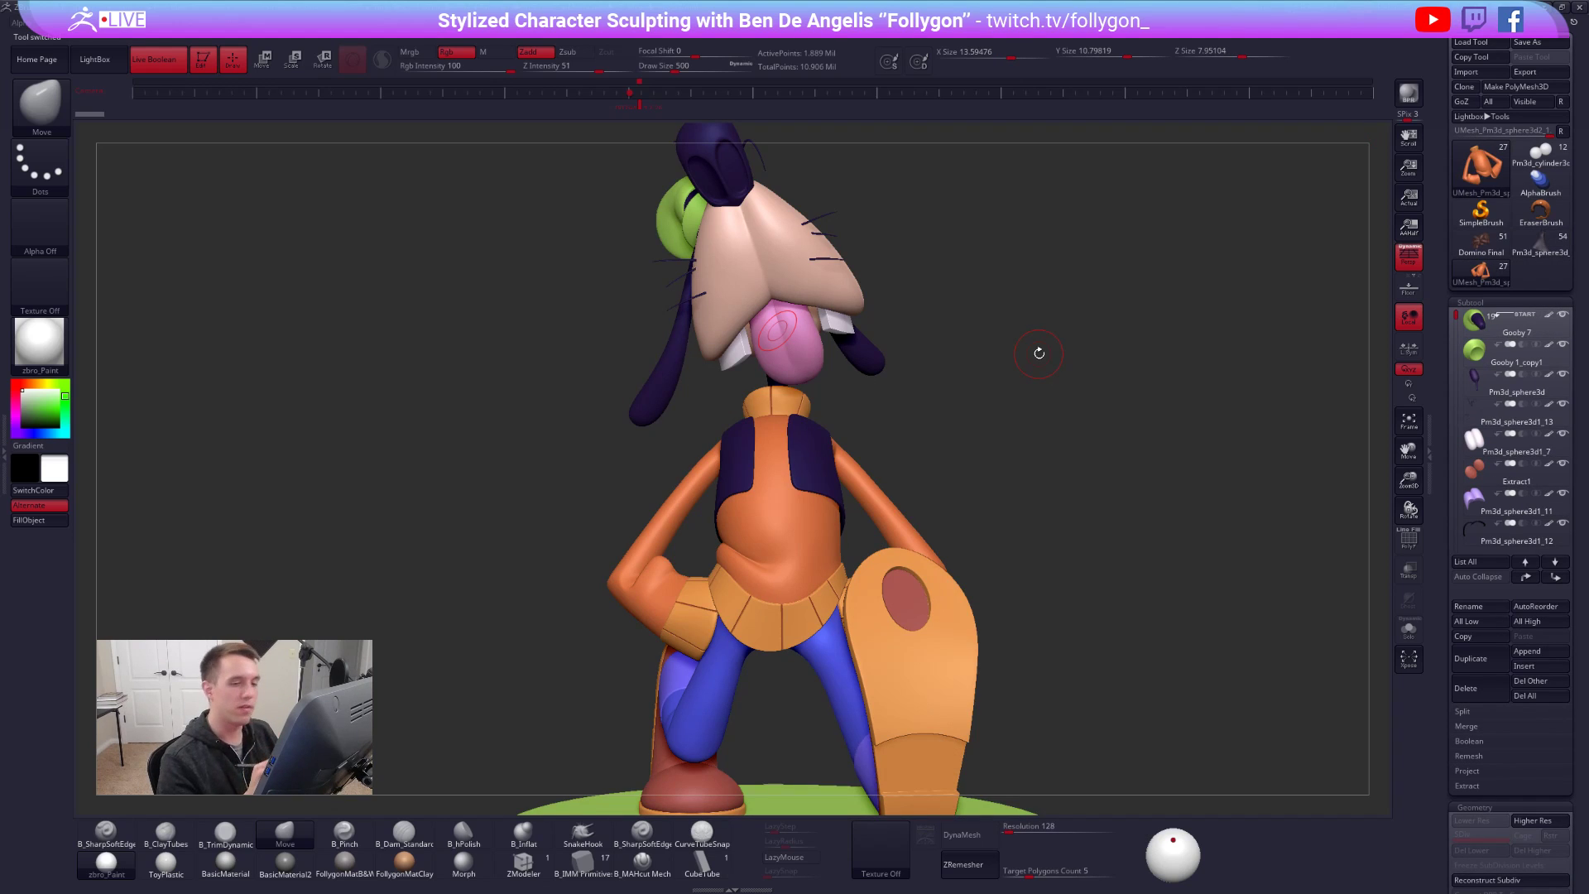
- Examine the walking Gooby figure on its green base from several angles
left_click_drag(1122, 540, 1078, 621)
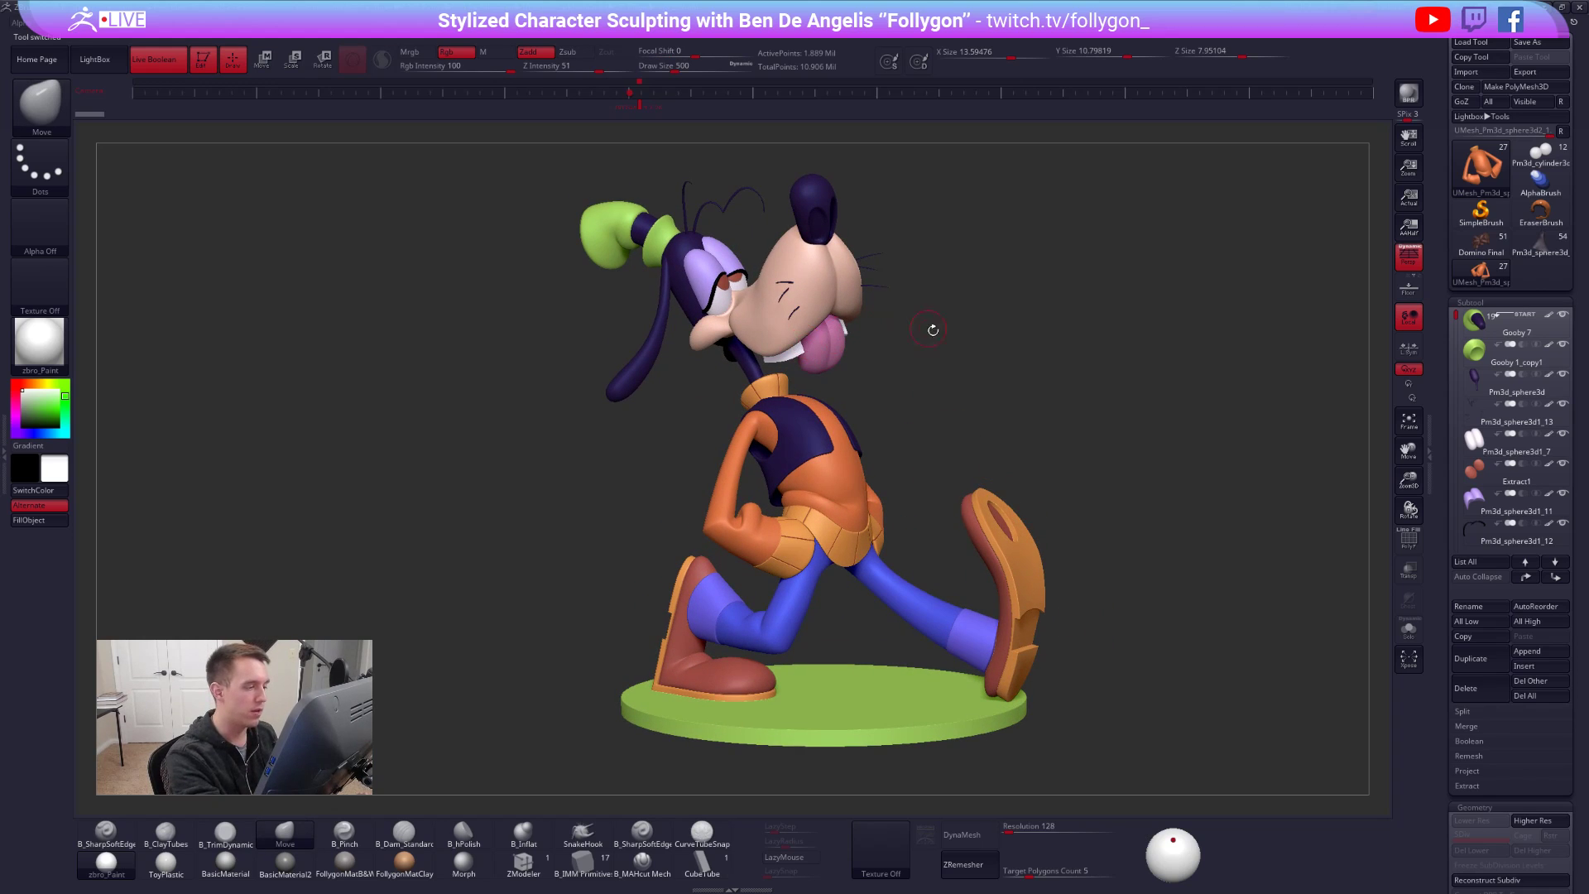
left_click_drag(888, 347, 894, 423)
left_click_drag(954, 416, 1064, 557)
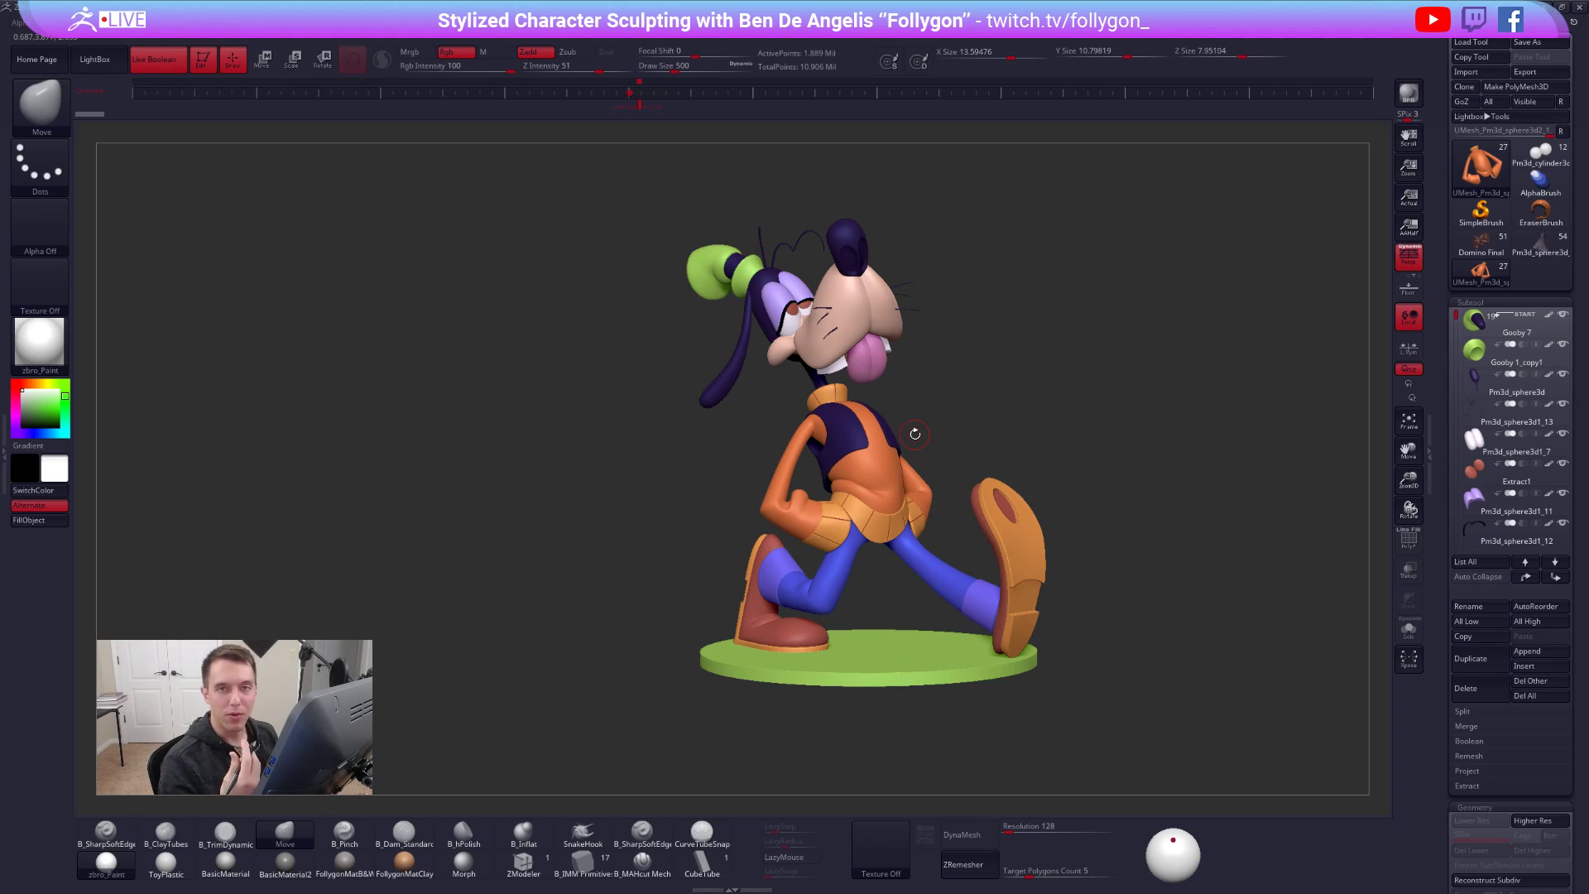
left_click_drag(1125, 639, 1173, 662)
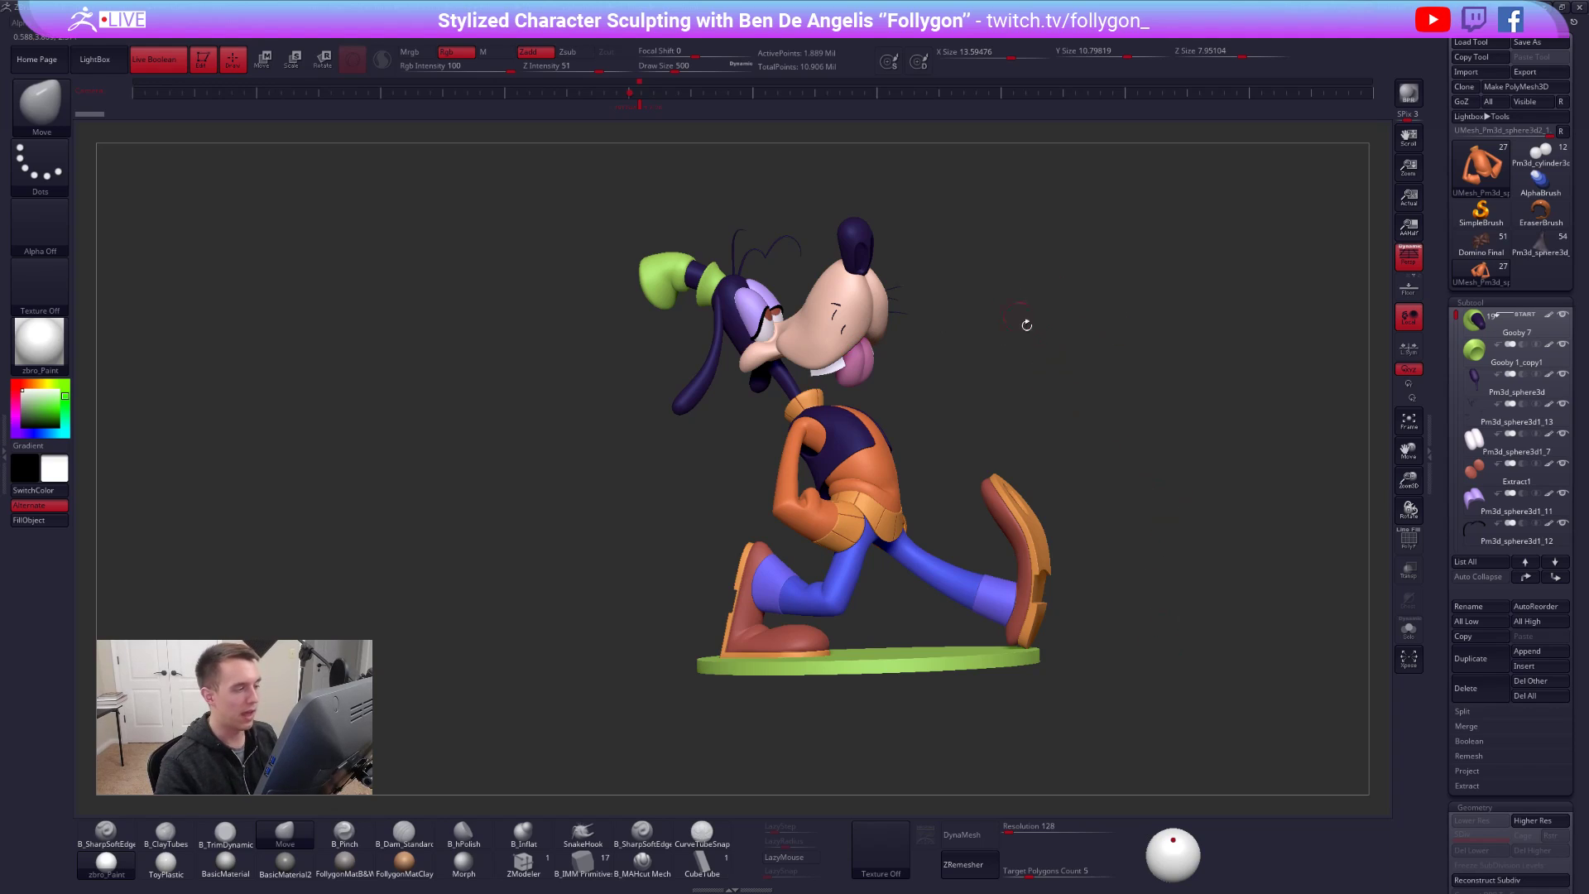
- Isolate the Gooby 7 and Gooby 1_copy1 hat subtools and restore the visibility of the whole figure
mouse_move(1483, 335)
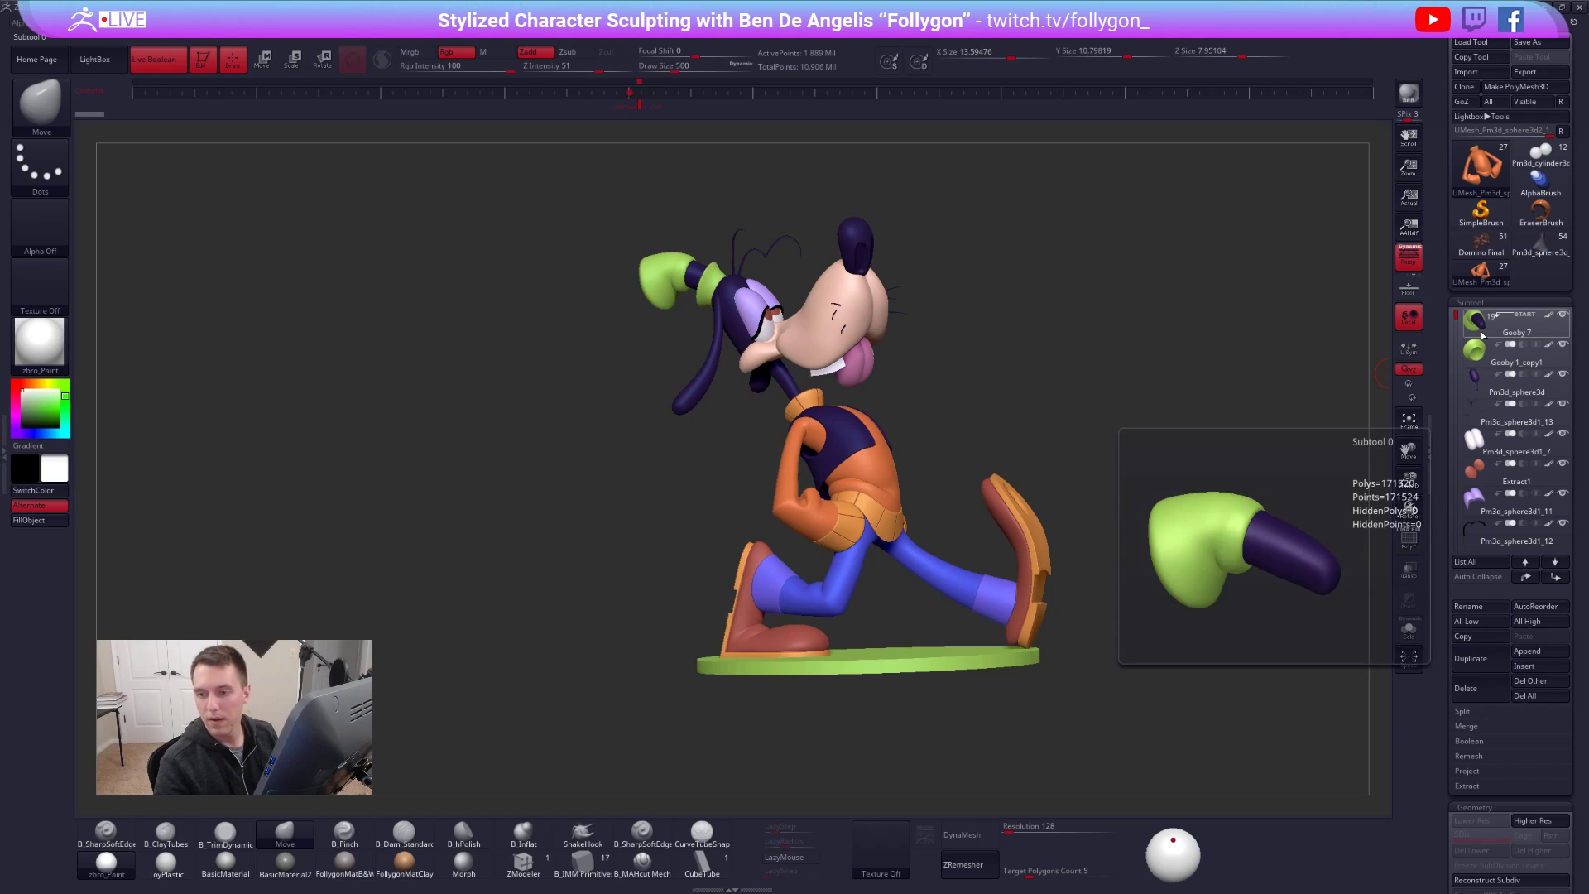
left_click(1478, 320)
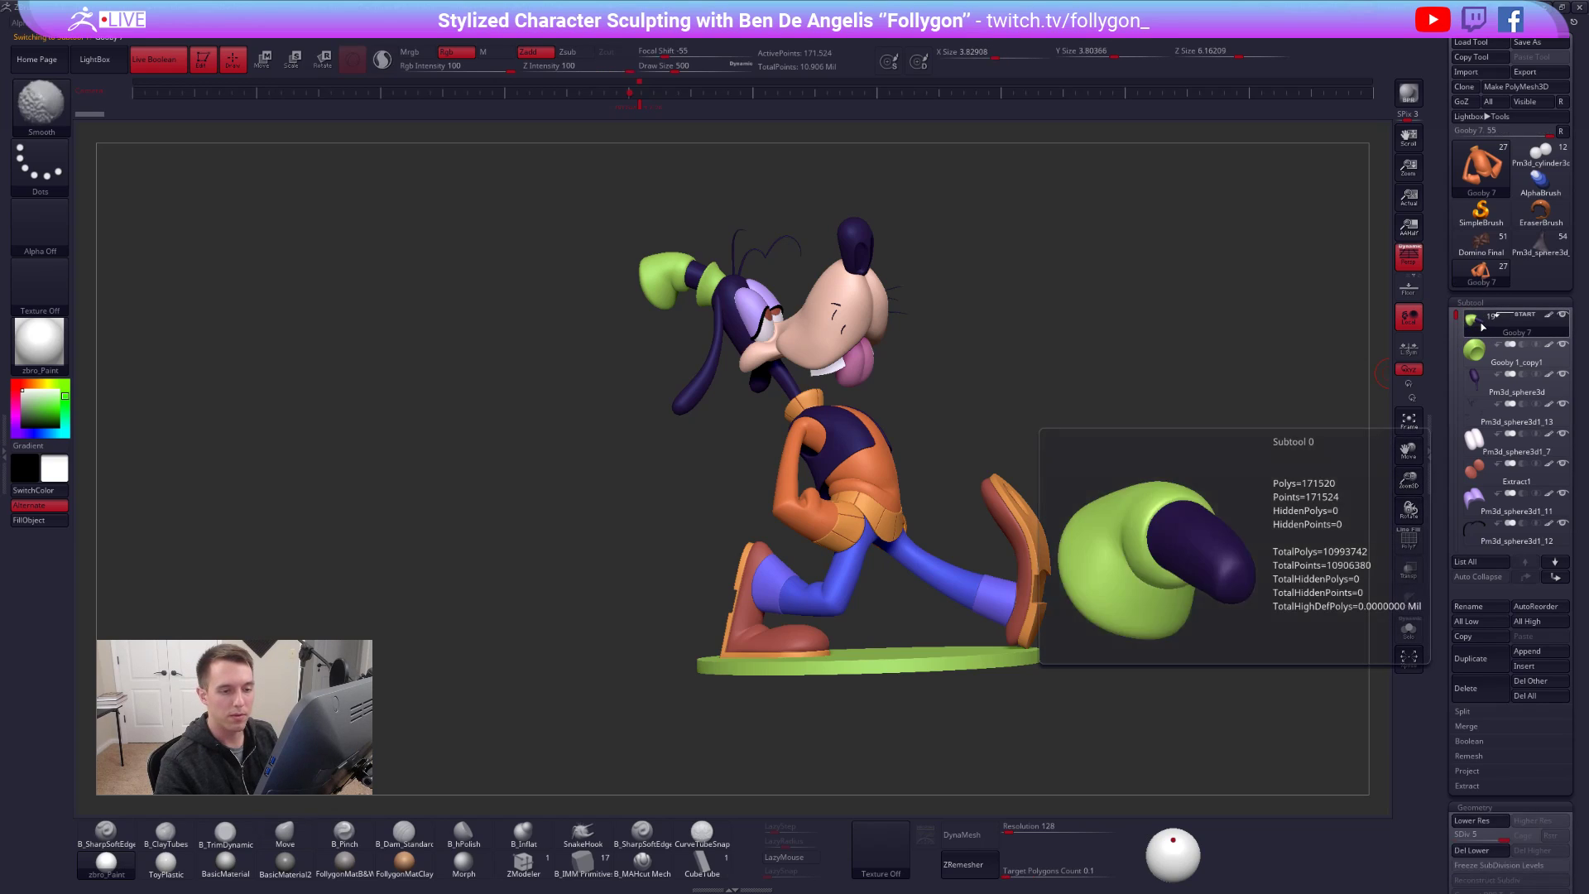
left_click(1474, 350)
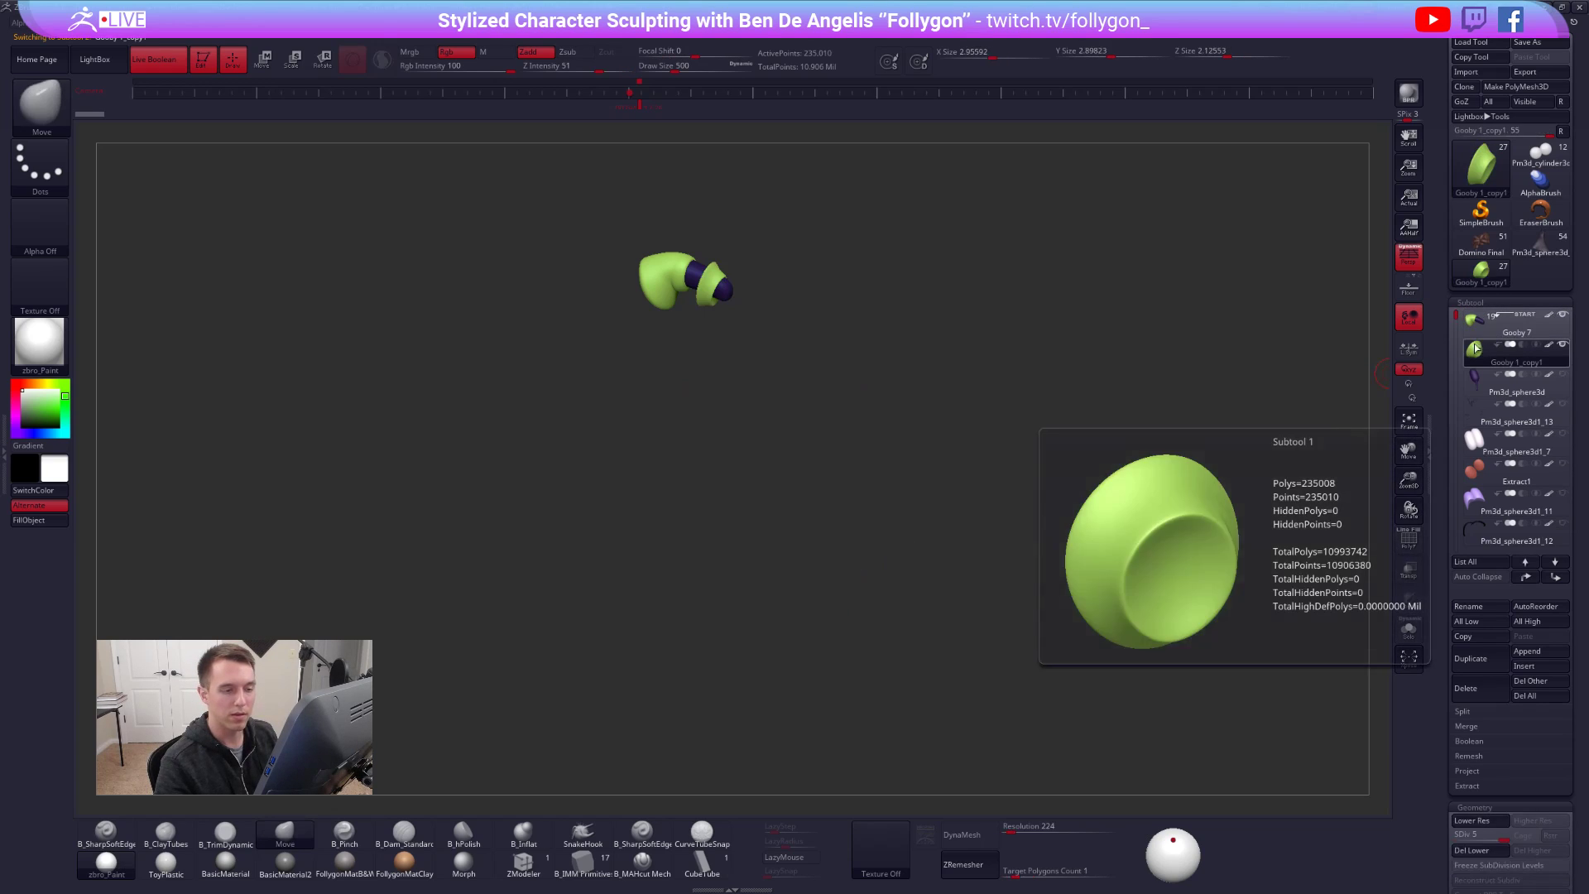
left_click_drag(809, 294, 880, 361)
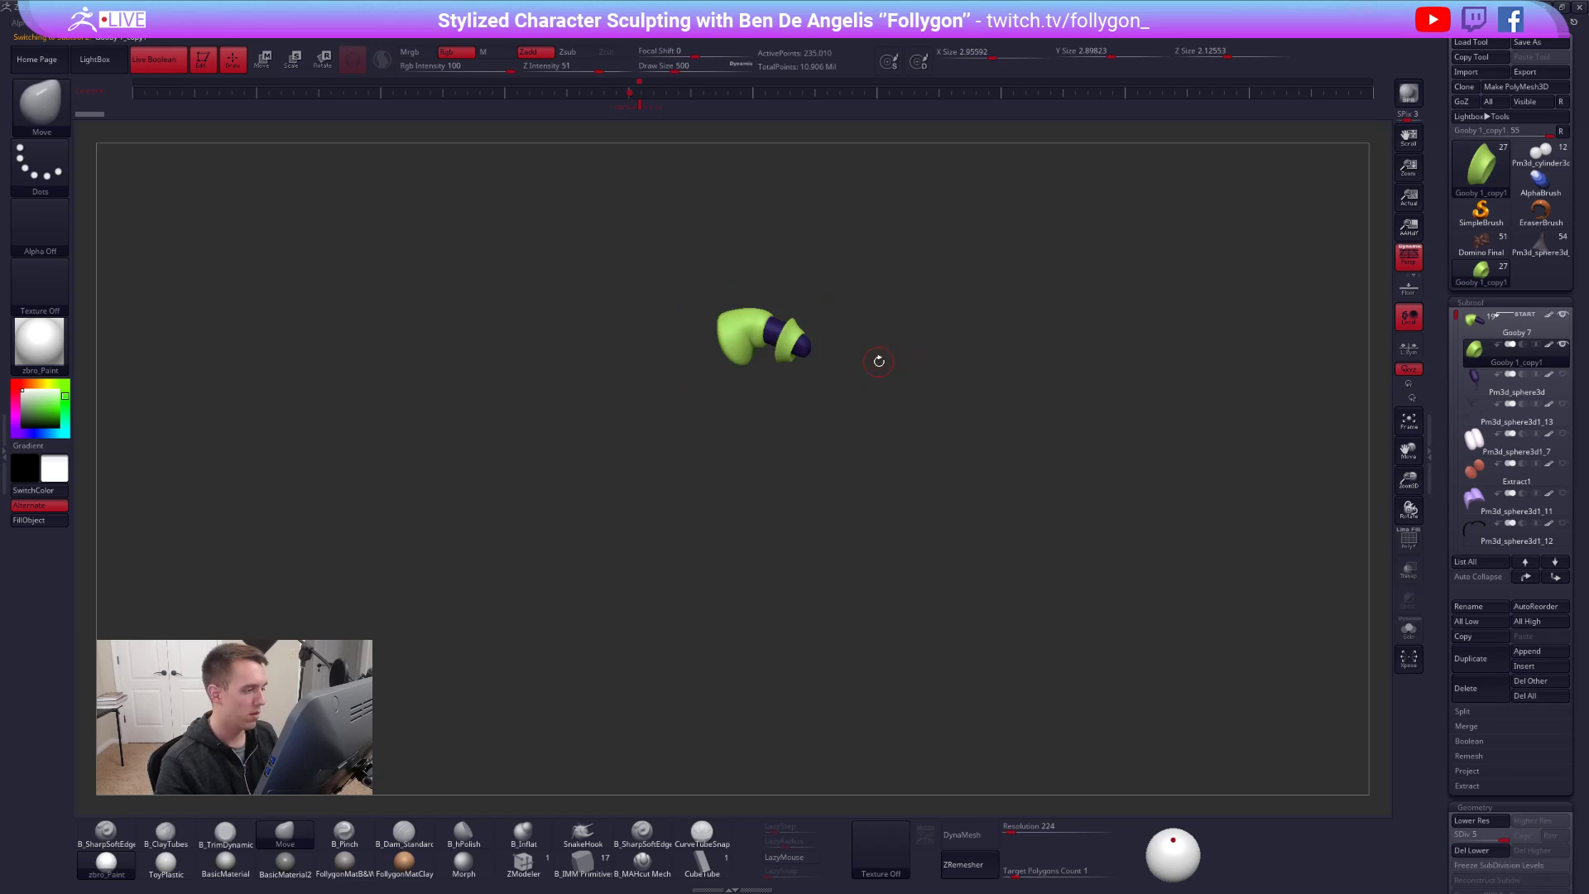
left_click(1480, 364, "shift")
mouse_move(1358, 364)
left_mouse_down()
mouse_move(1192, 381)
mouse_move(1151, 364)
left_mouse_up()
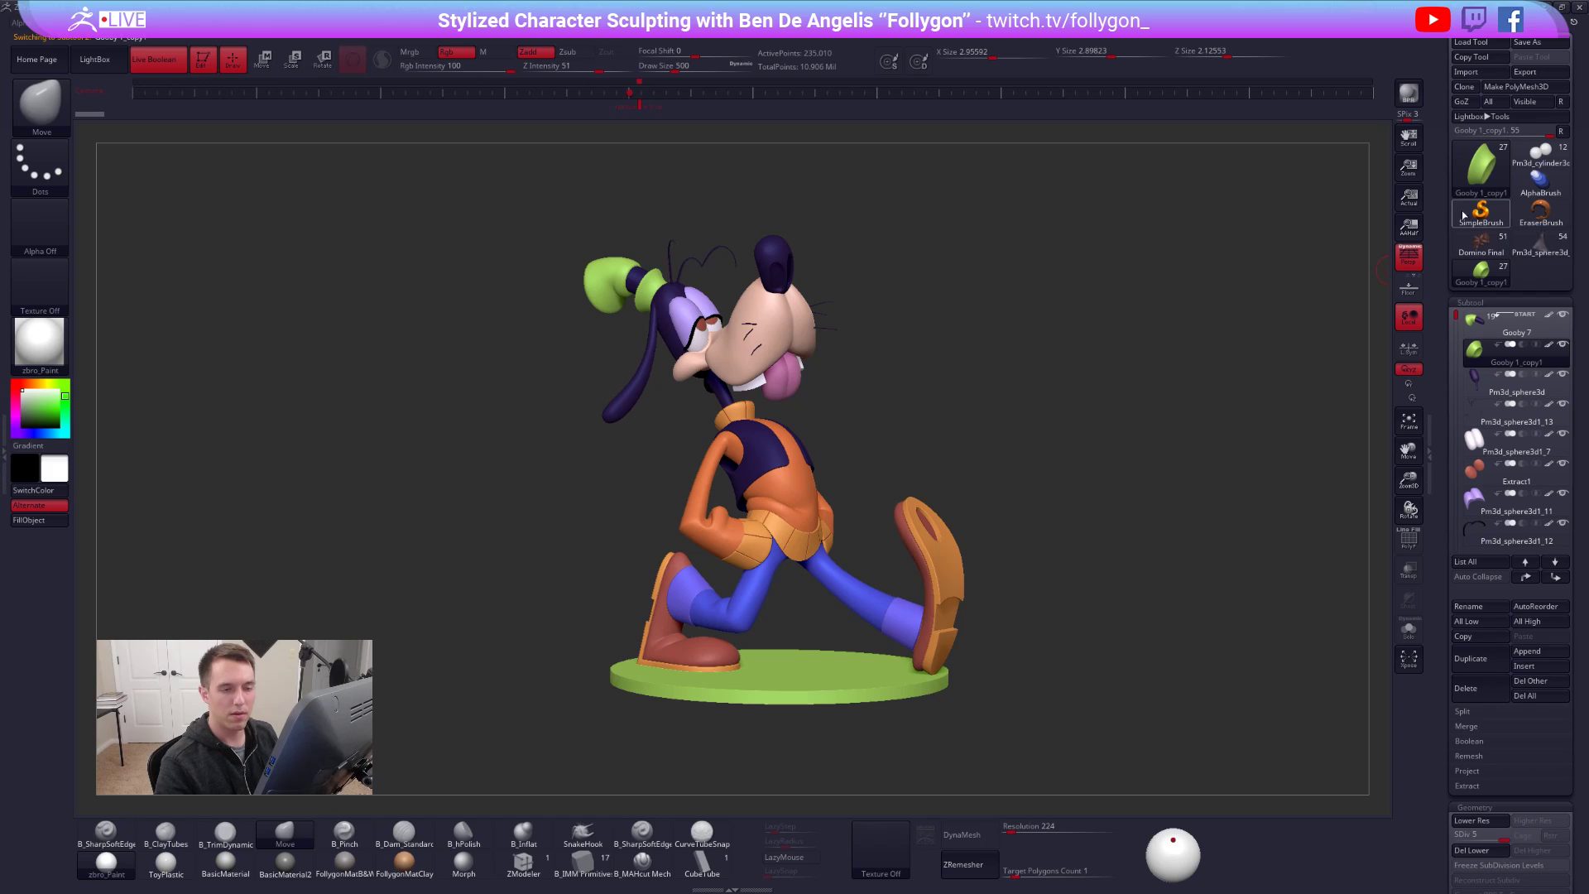
- Switch to the SpongeBob muffin model and reduce the brush's draw size to 335
left_click(1526, 153)
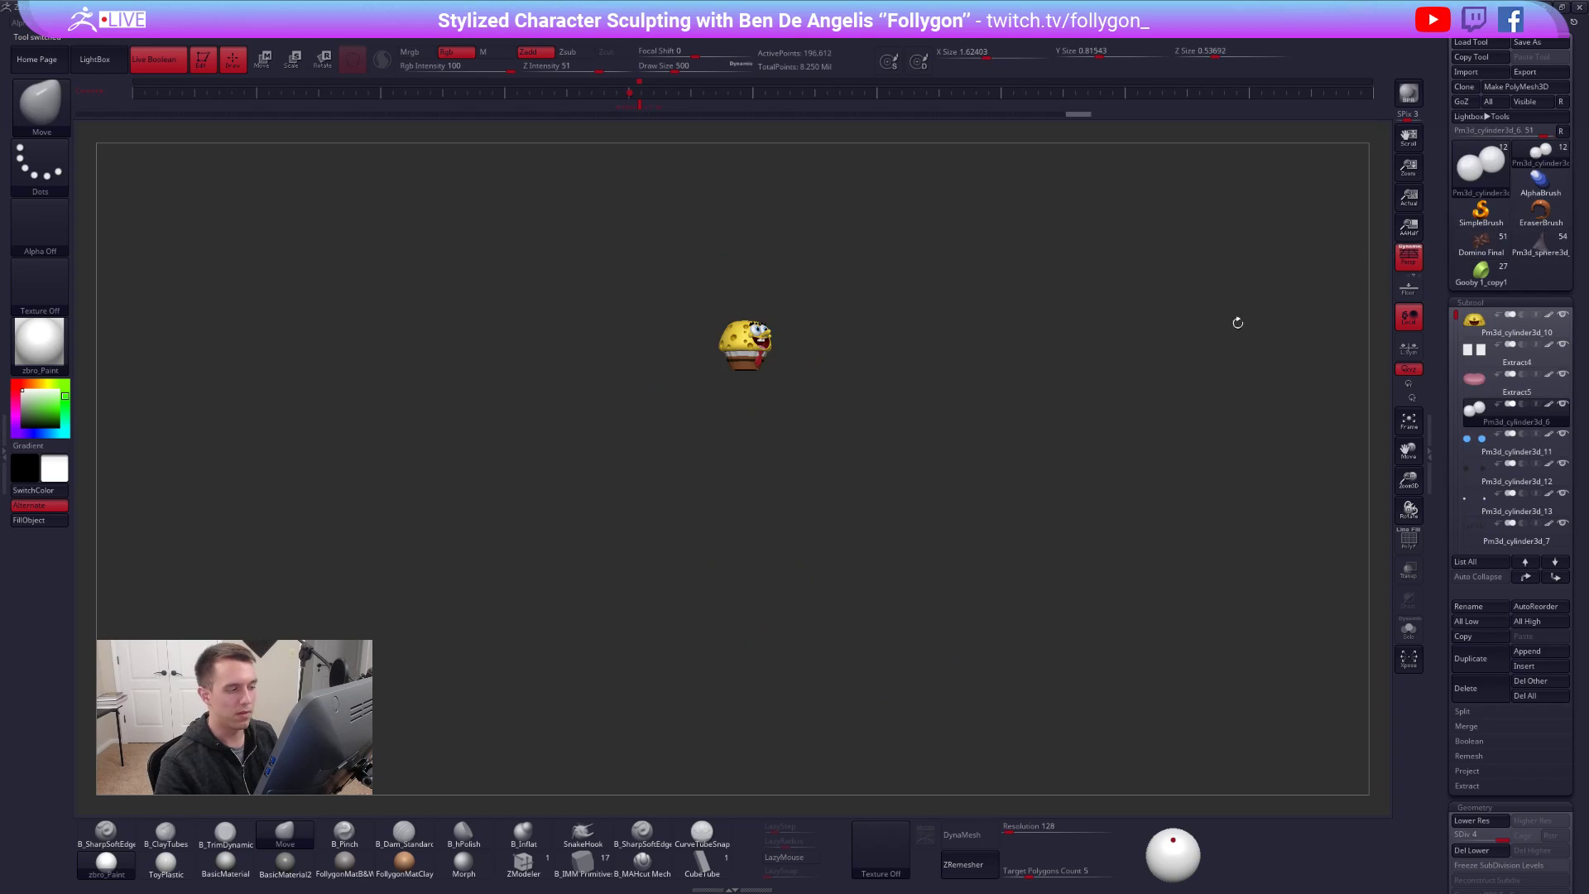
left_click_drag(794, 349, 947, 393, "alt")
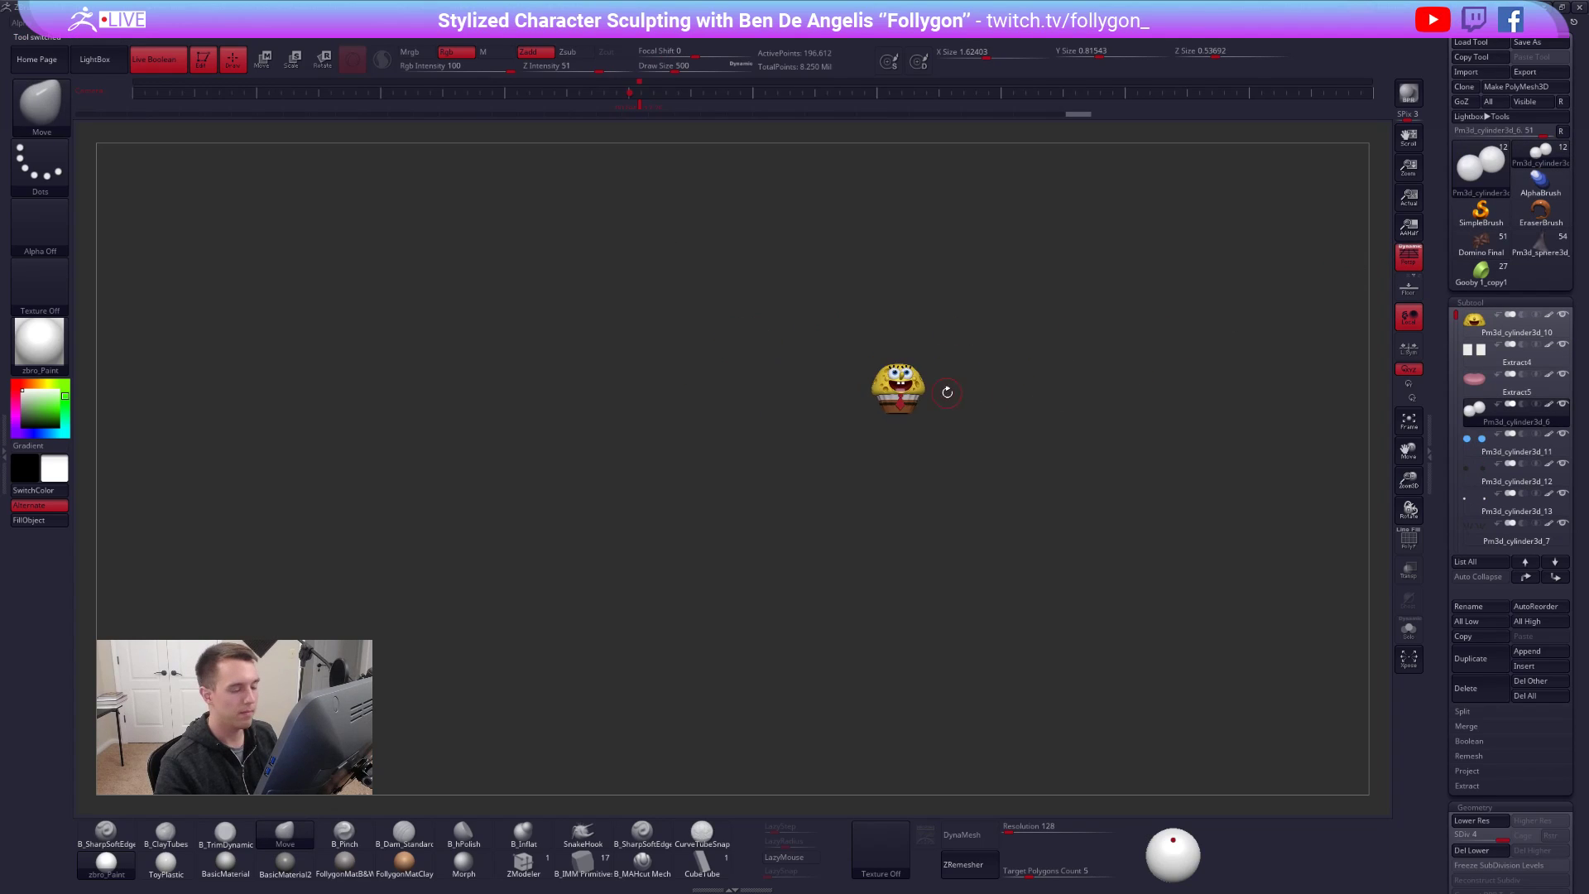
right_click_drag(913, 369, 1106, 526, "ctrl")
right_click_drag(1099, 439, 1057, 461, "alt")
key("space")
left_click_drag(1059, 460, 1048, 459)
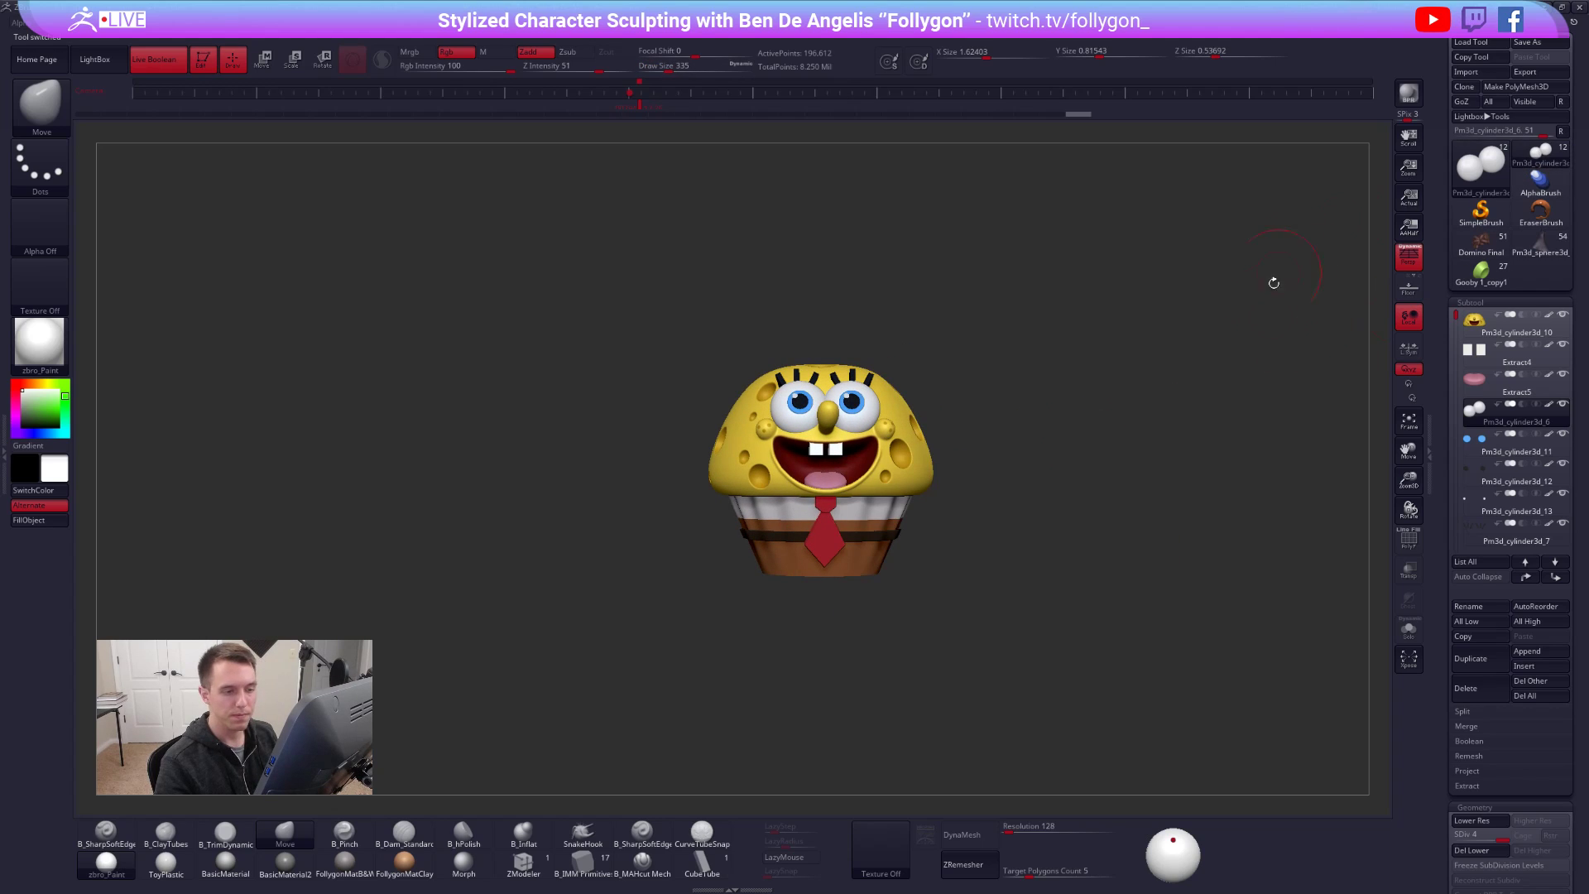
- Turn off perspective for the SpongeBob muffin and frame it from the front
left_click(1409, 257)
left_click_drag(1063, 385, 1058, 397)
mouse_move(1058, 396)
right_mouse_down()
mouse_move(1076, 426)
mouse_move(1069, 386)
right_mouse_up()
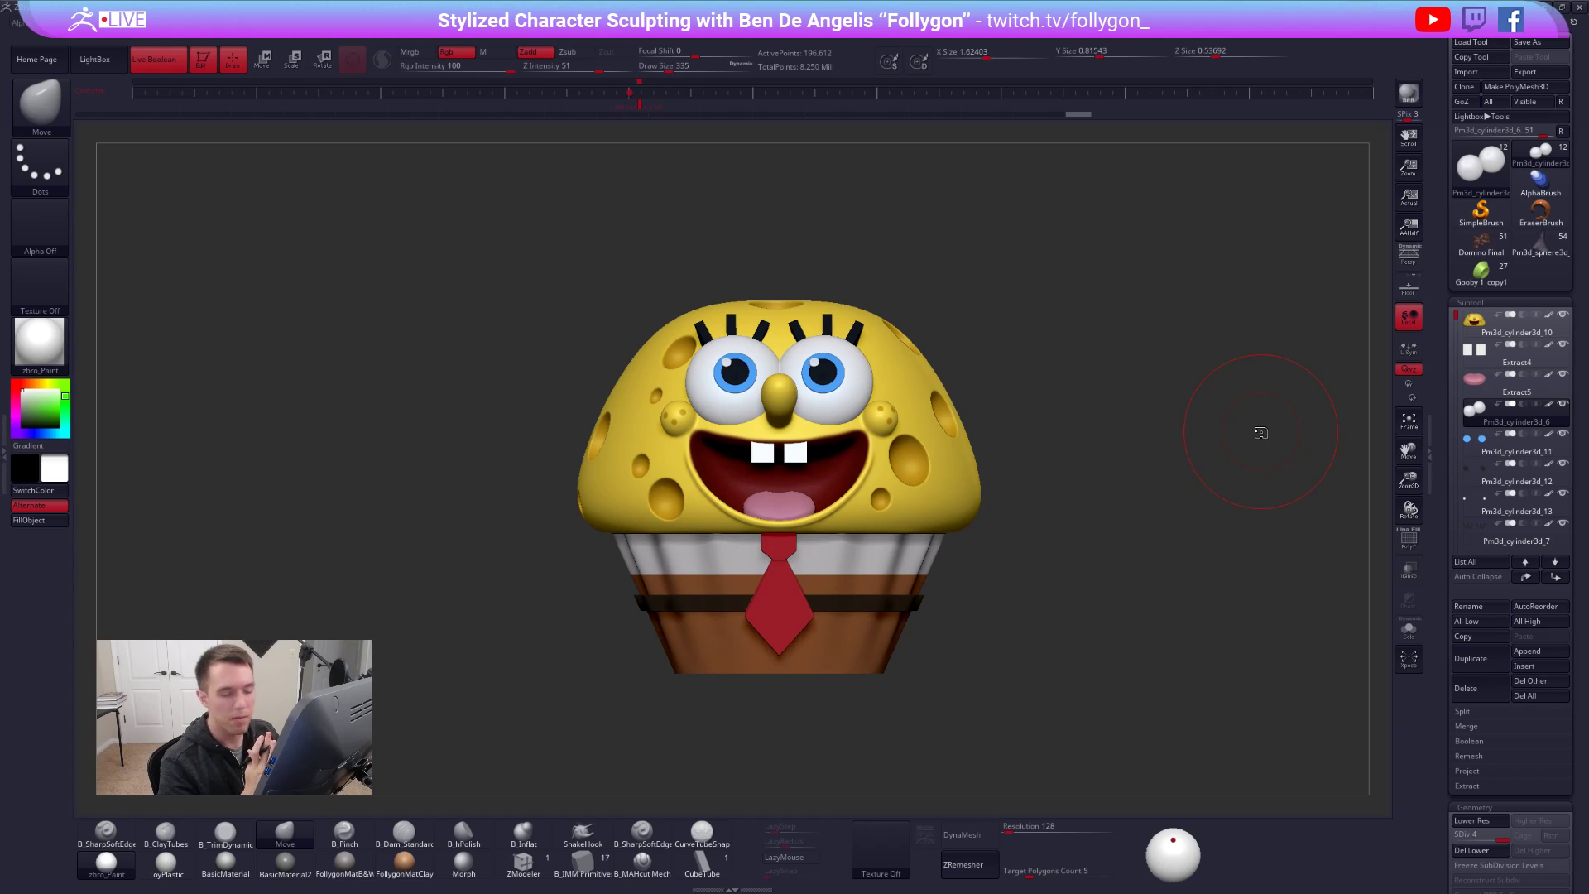
- Set the draw size to 215 and make the muffin's yellow top, Pm3d_cylinder3d_10, the active subtool
mouse_move(985, 424)
left_mouse_down("alt")
mouse_move(1016, 399)
mouse_move(1032, 422)
left_mouse_up("alt")
key("space")
left_click(1490, 324)
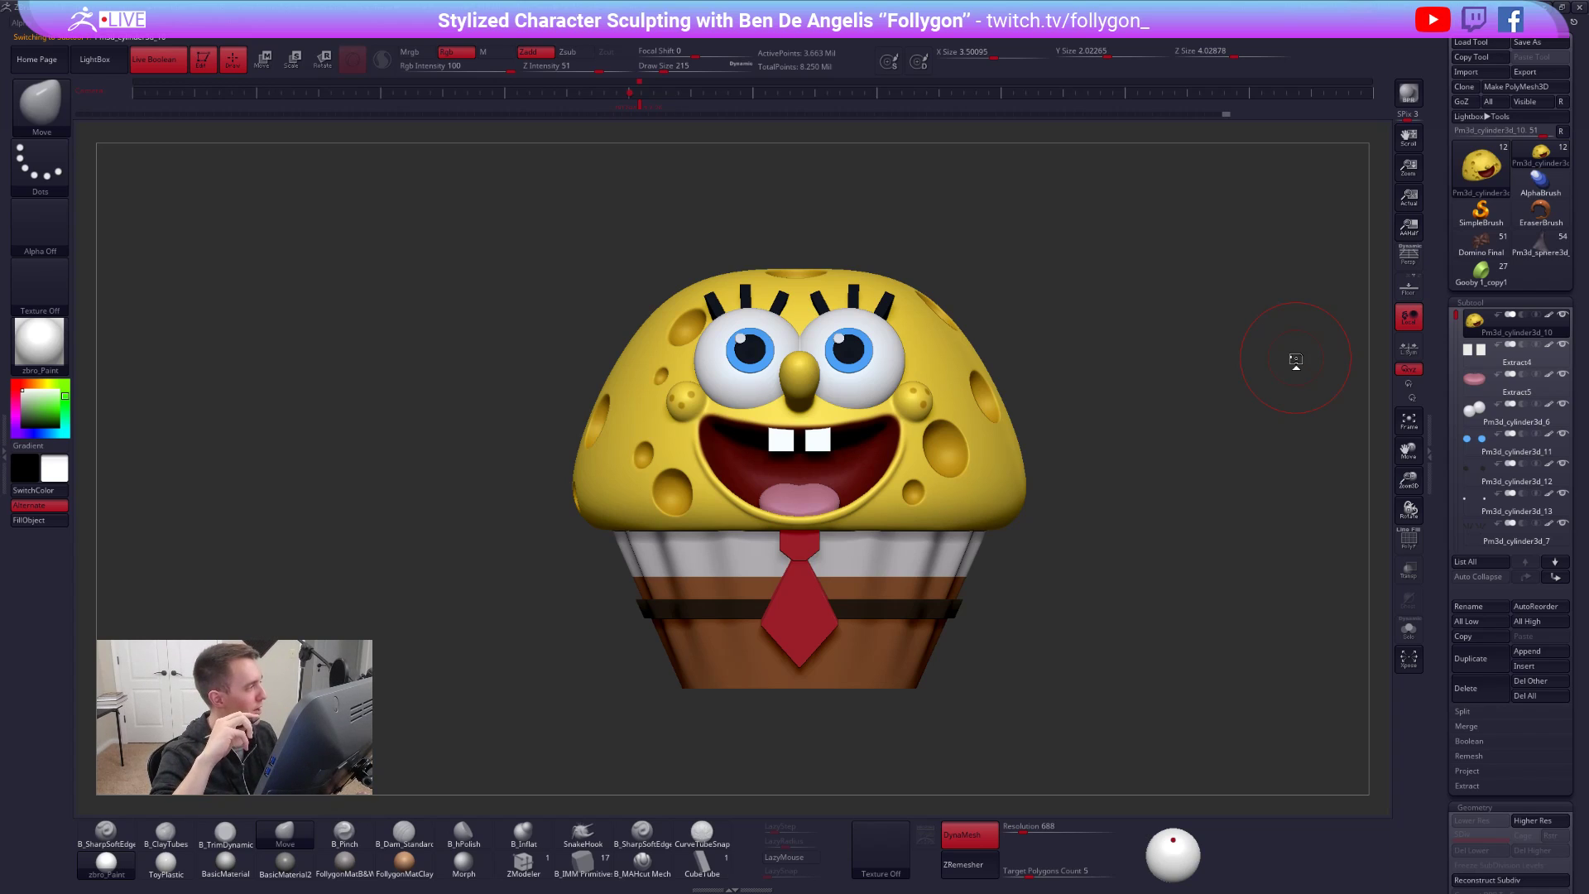
- Measure across the muffin's face with a Transpose line and return to Draw mode
key("w")
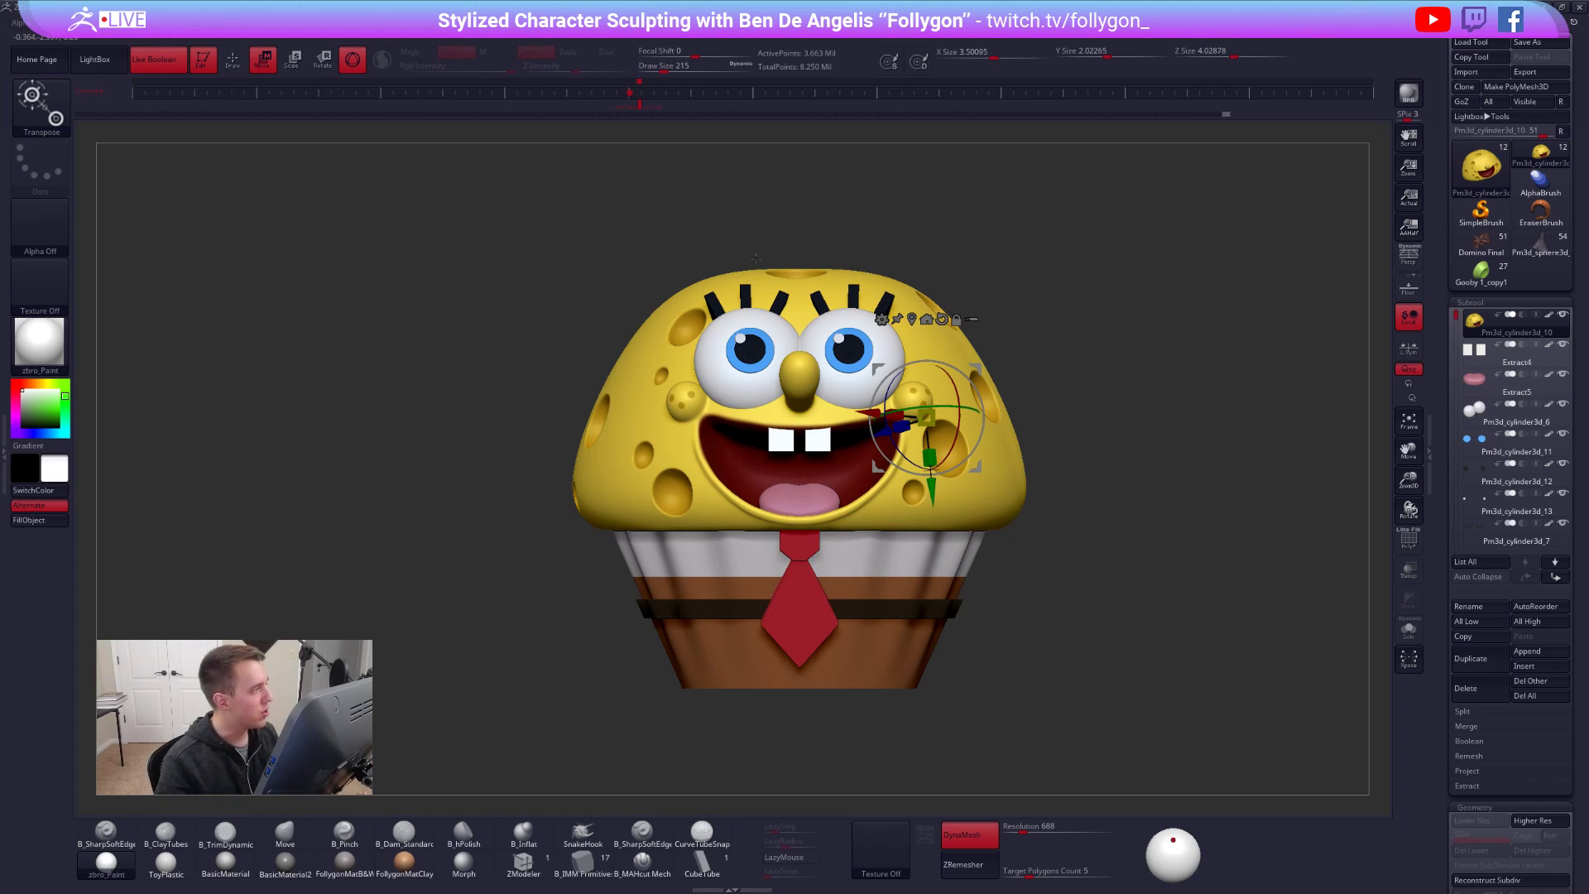
key("y")
left_click_drag(826, 404, 1088, 314)
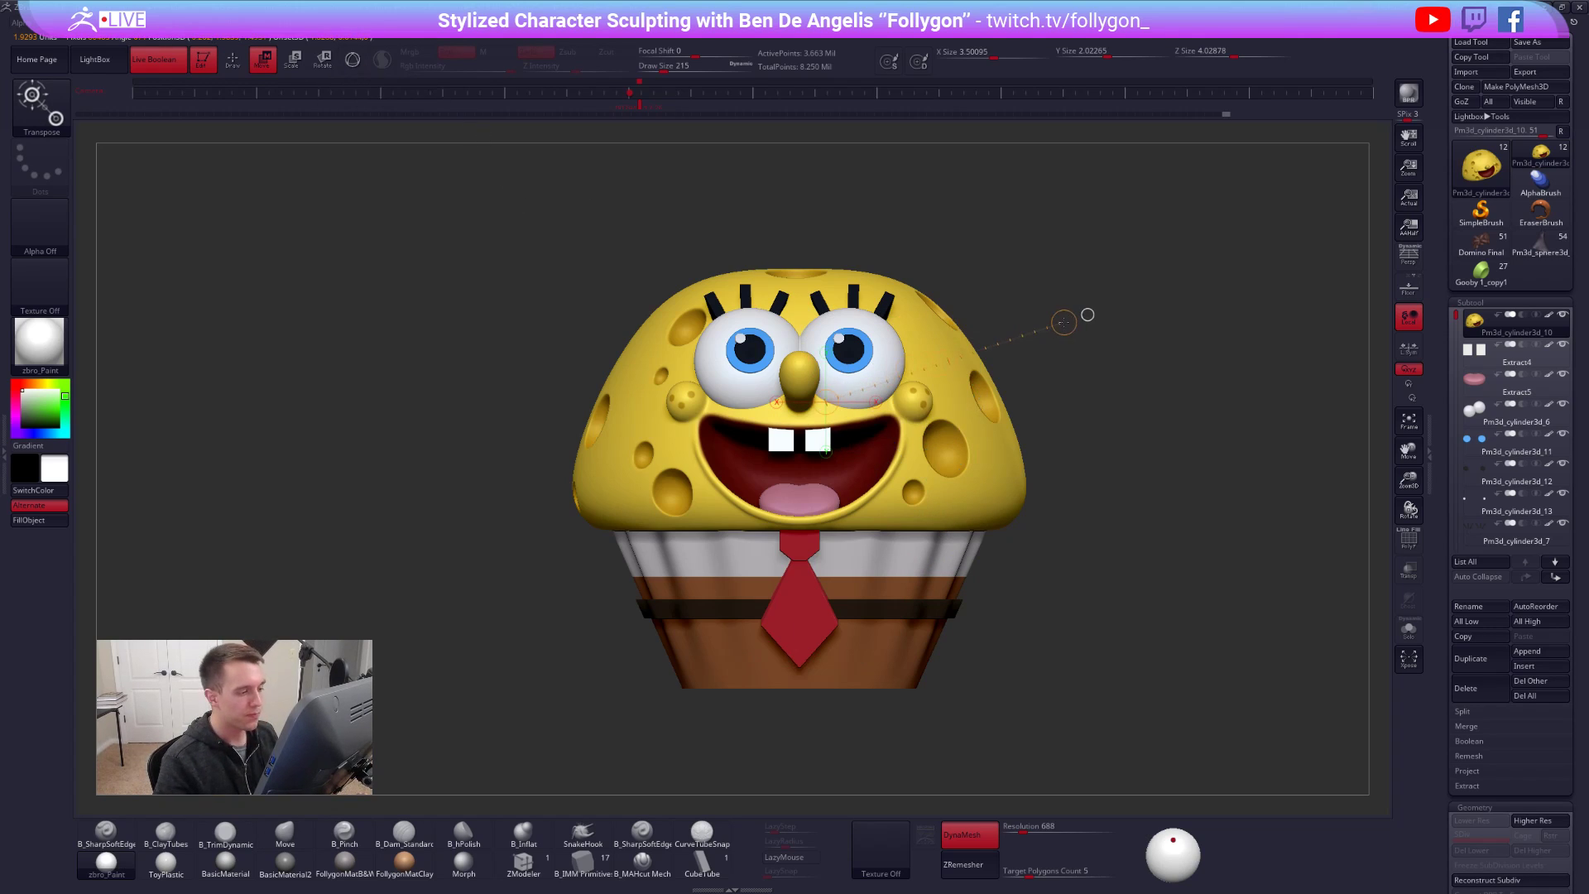
left_click(1098, 51)
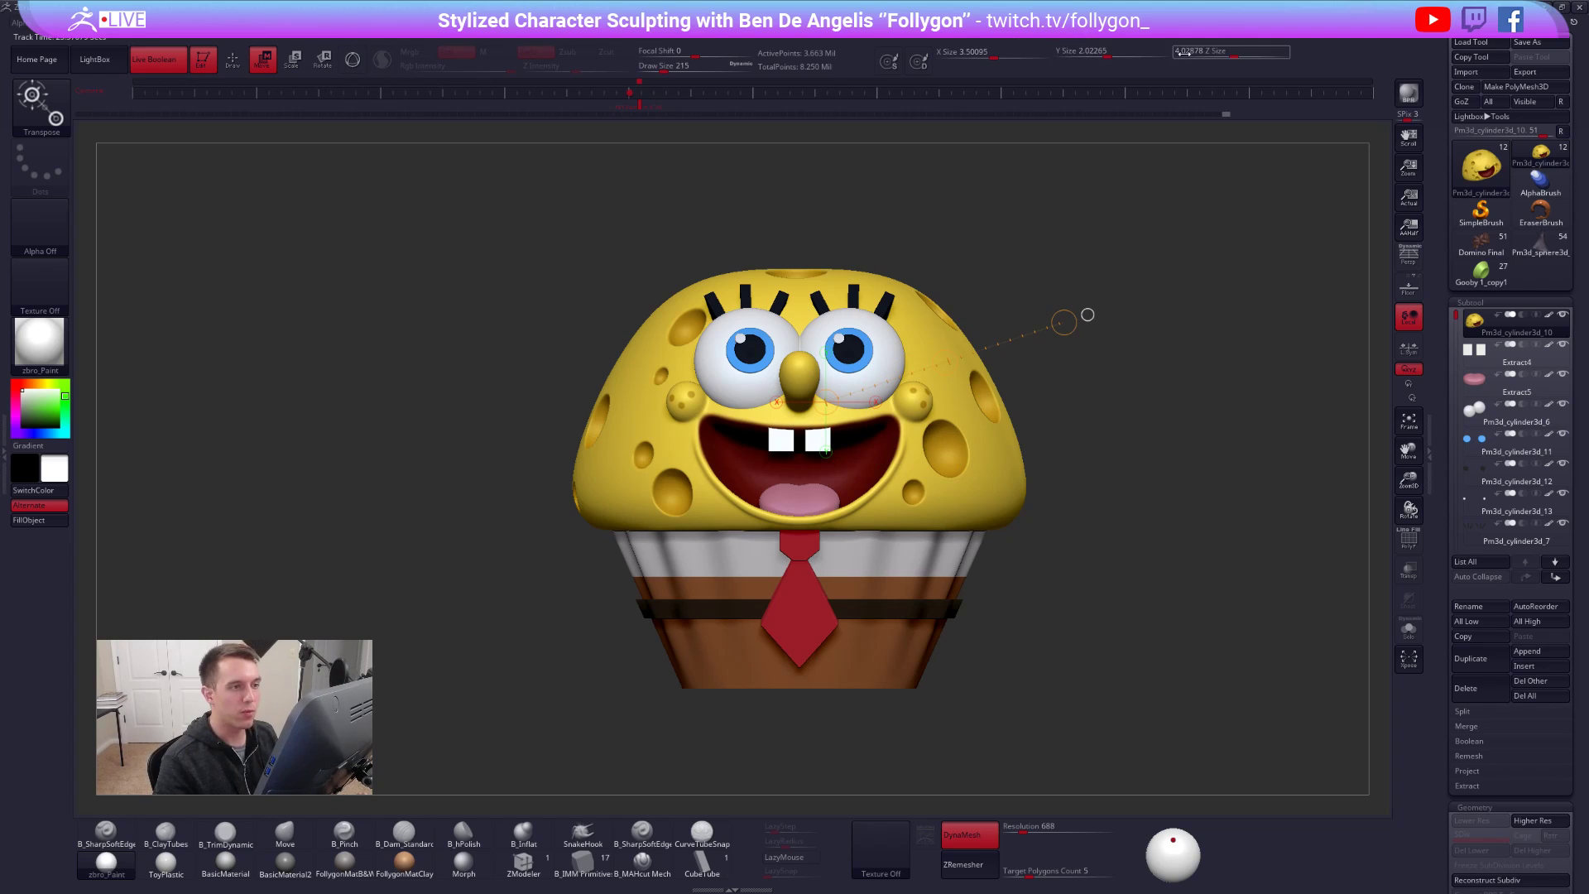
key("q")
- Open the geometry's Size settings for the yellow muffin top and isolate it with Solo mode
left_click_drag(1461, 605, 1466, 257)
left_click(1493, 554)
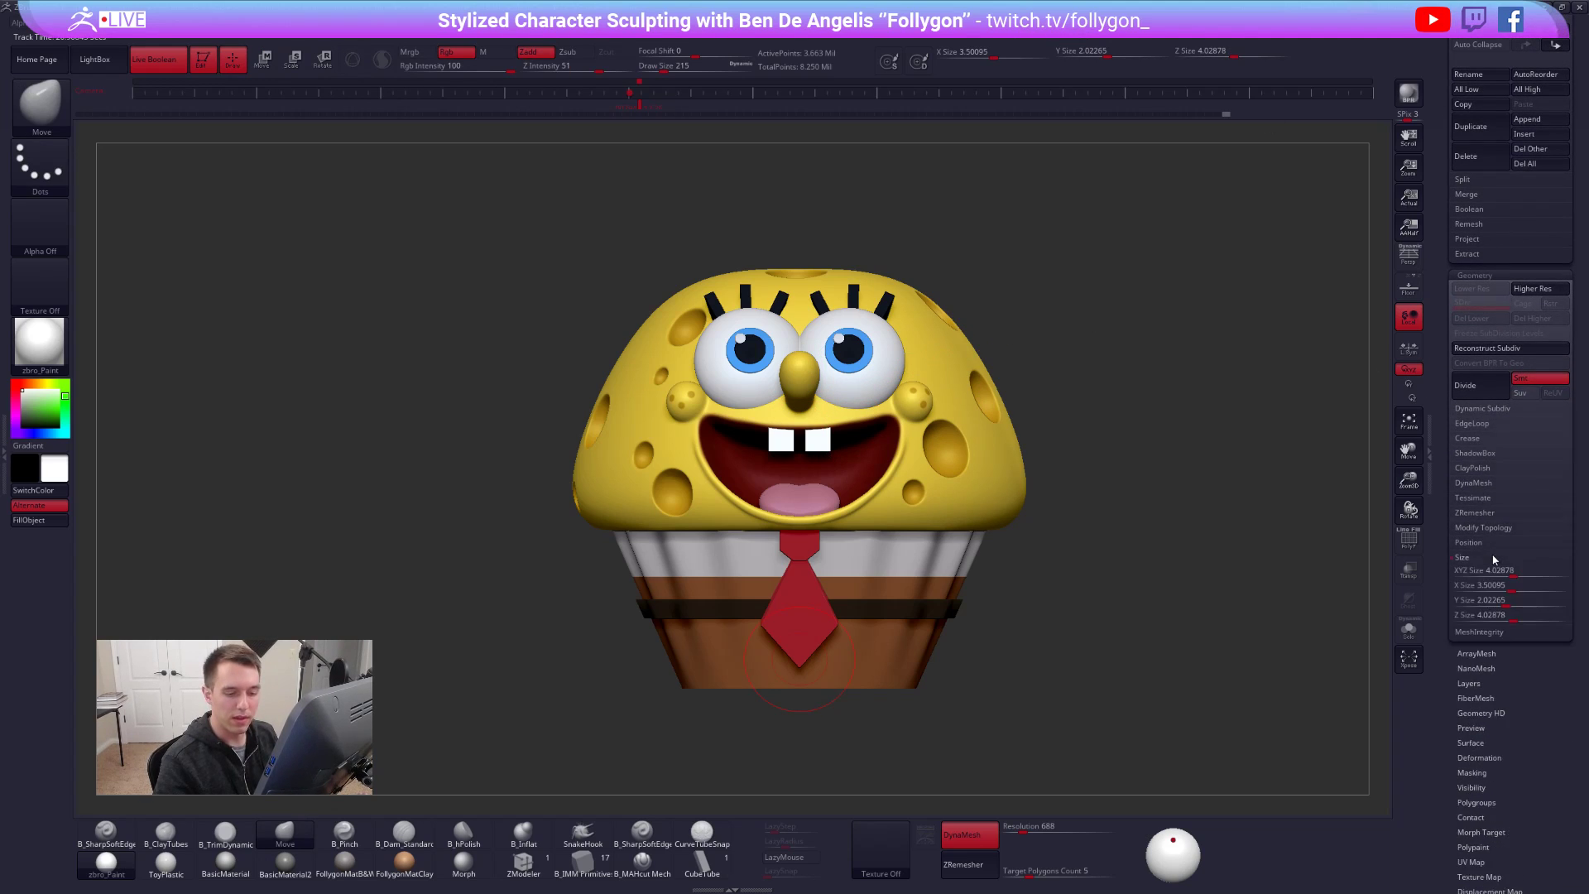
left_click(1505, 597)
left_click(1409, 629)
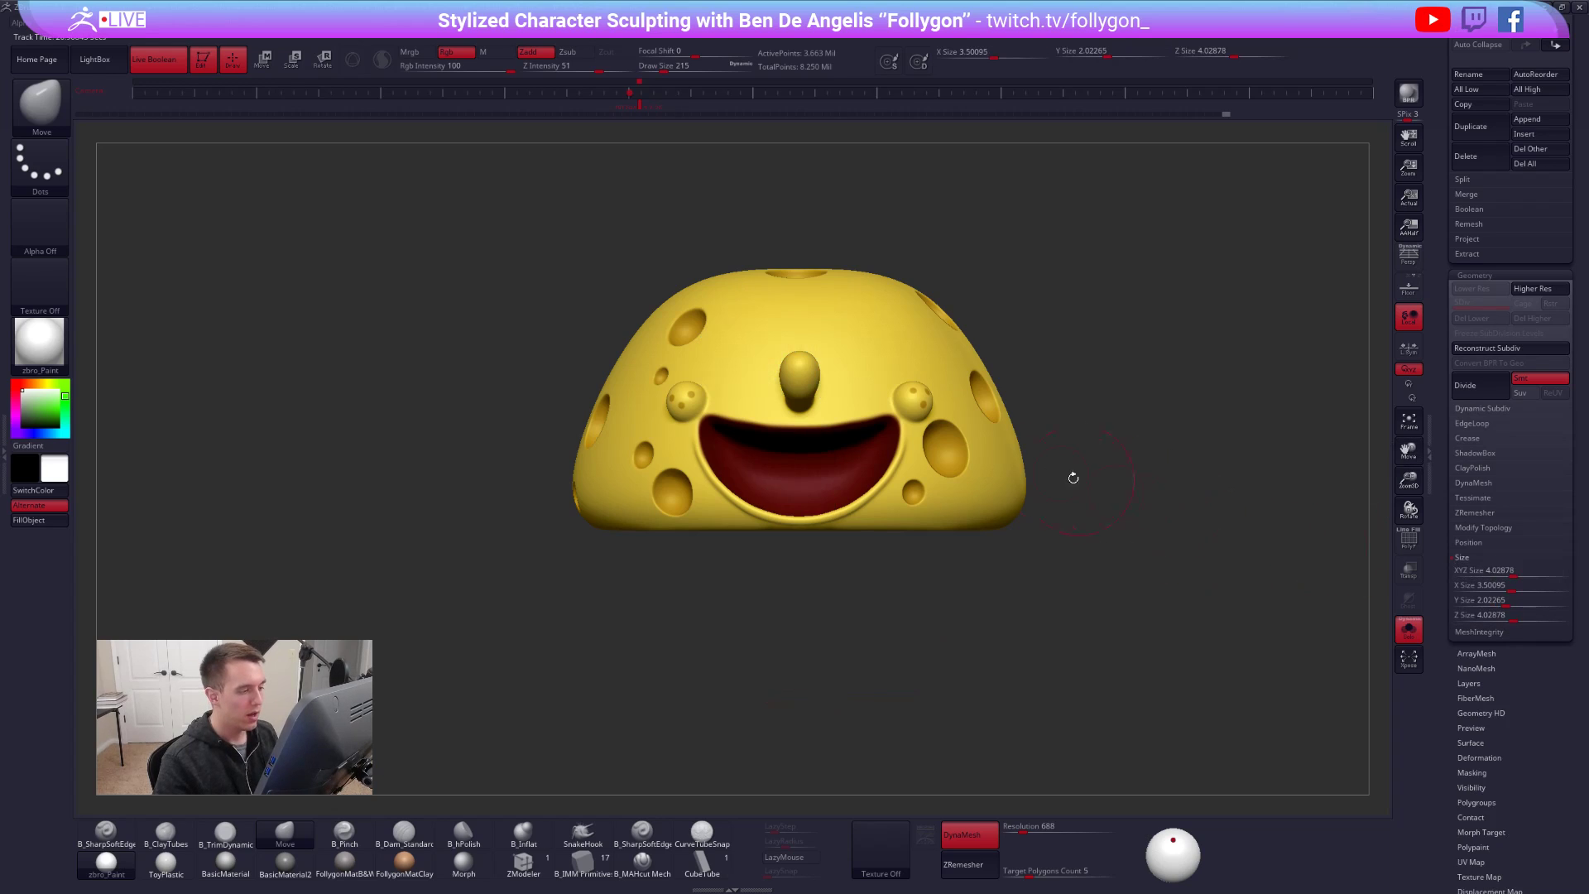
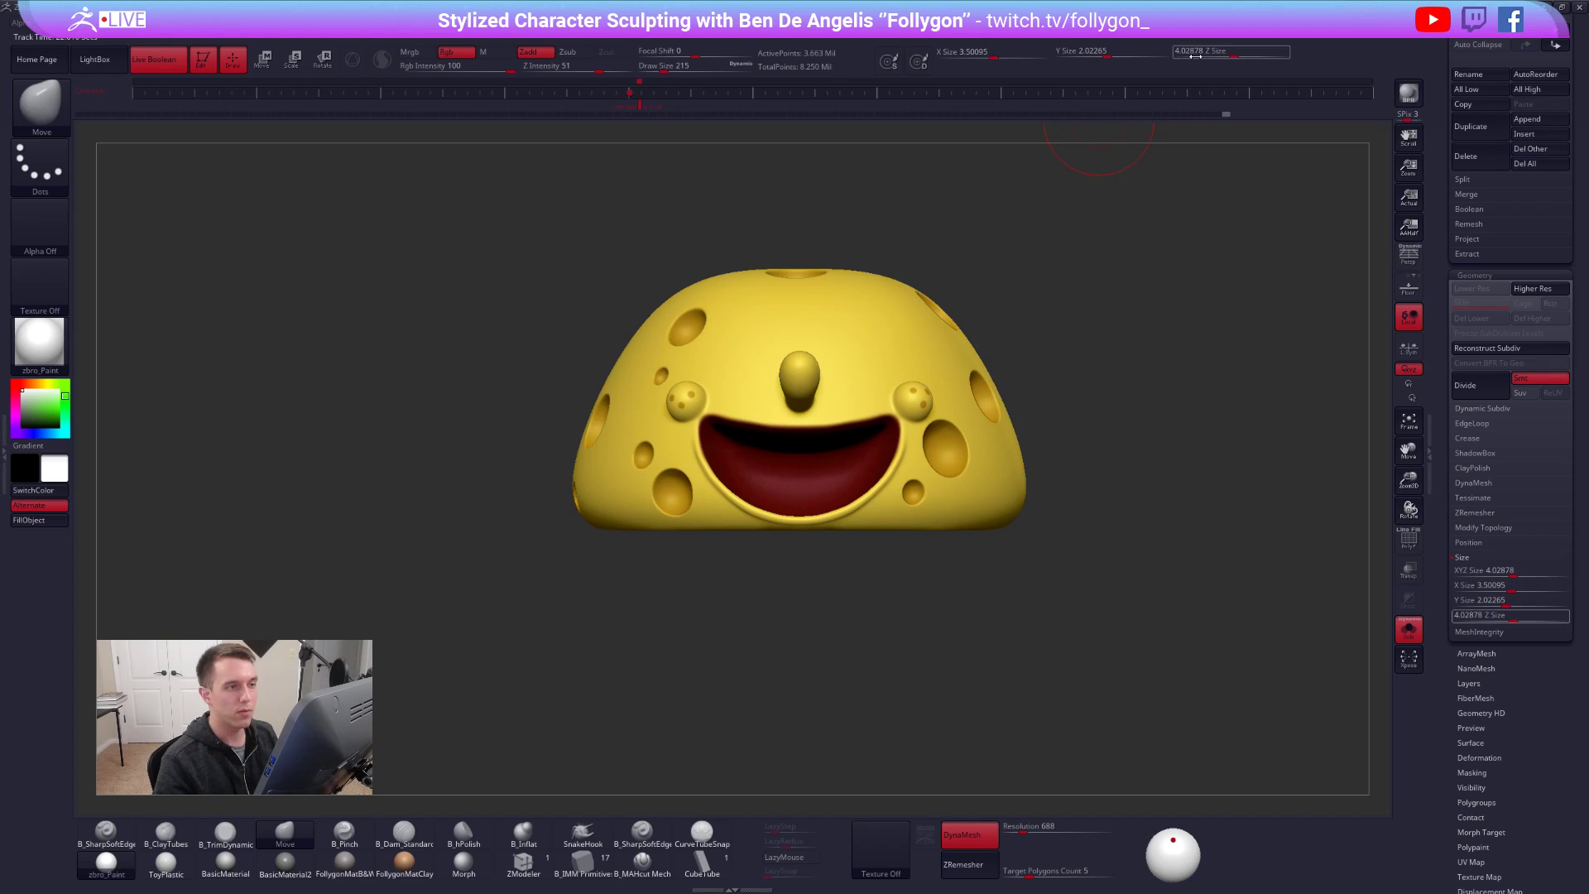
left_click(1513, 616)
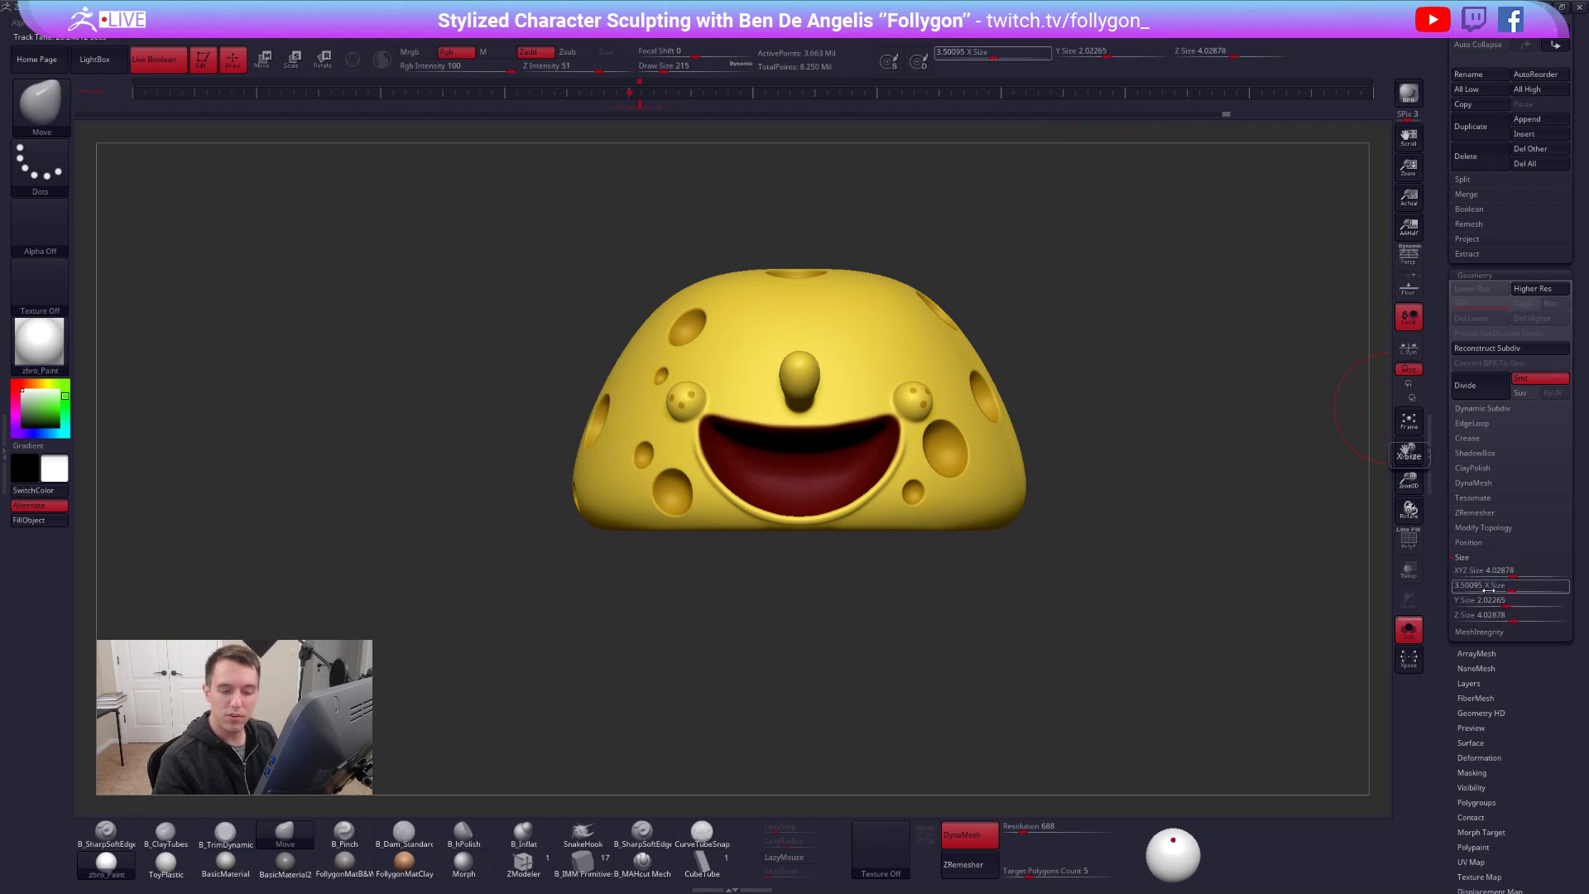
key("Return")
- Set the muffin top's Export scale to 2 and check its X, Y and Z sizes
scroll(1469, 579, "down", 5)
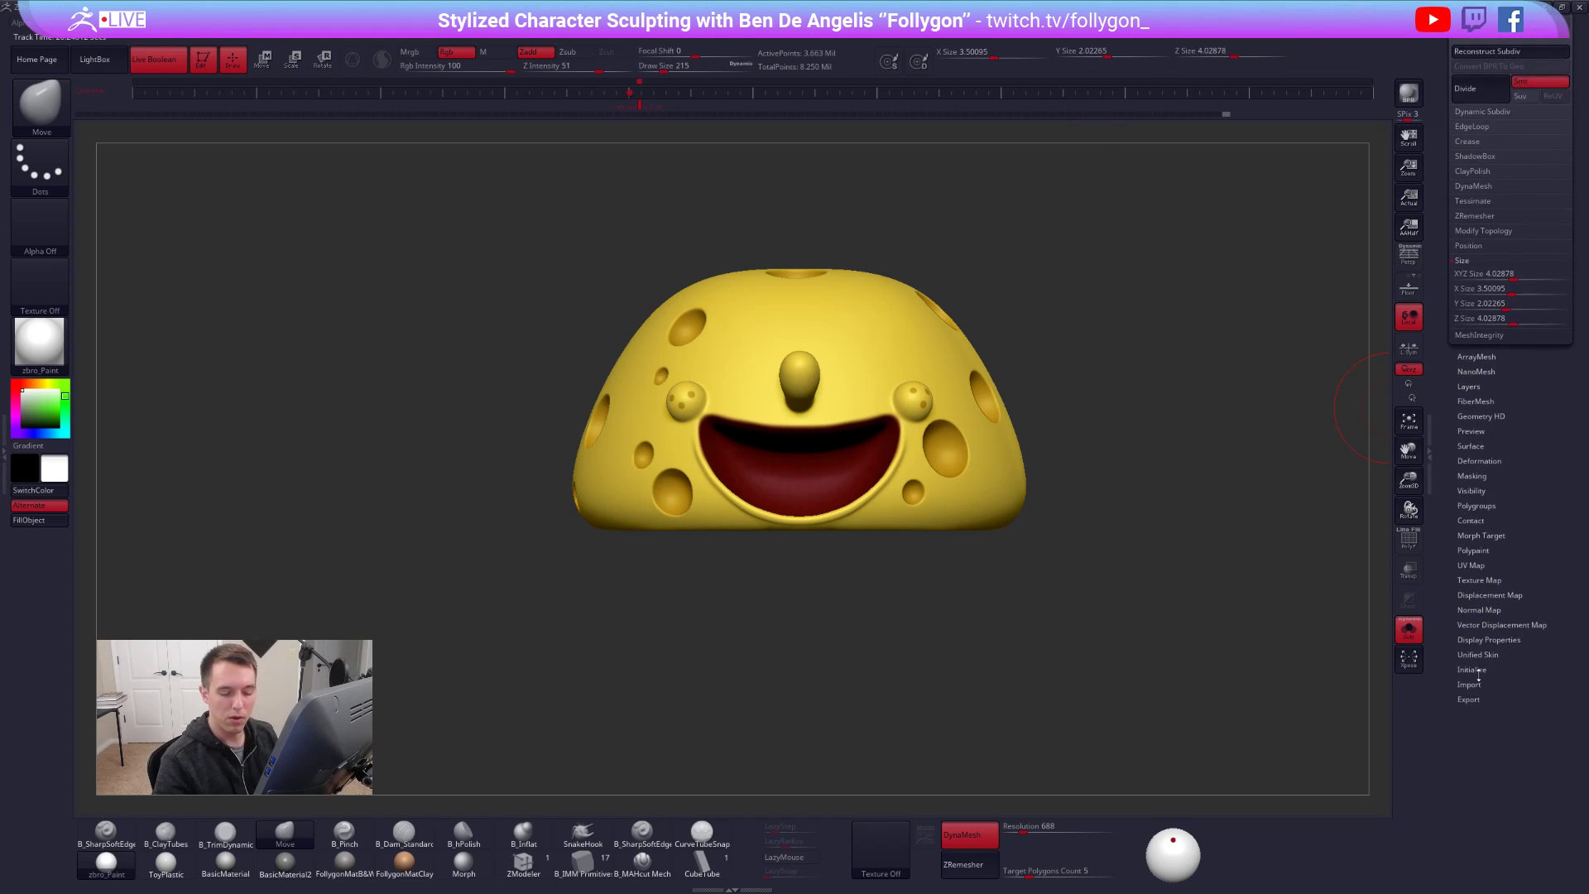
left_click(1470, 700)
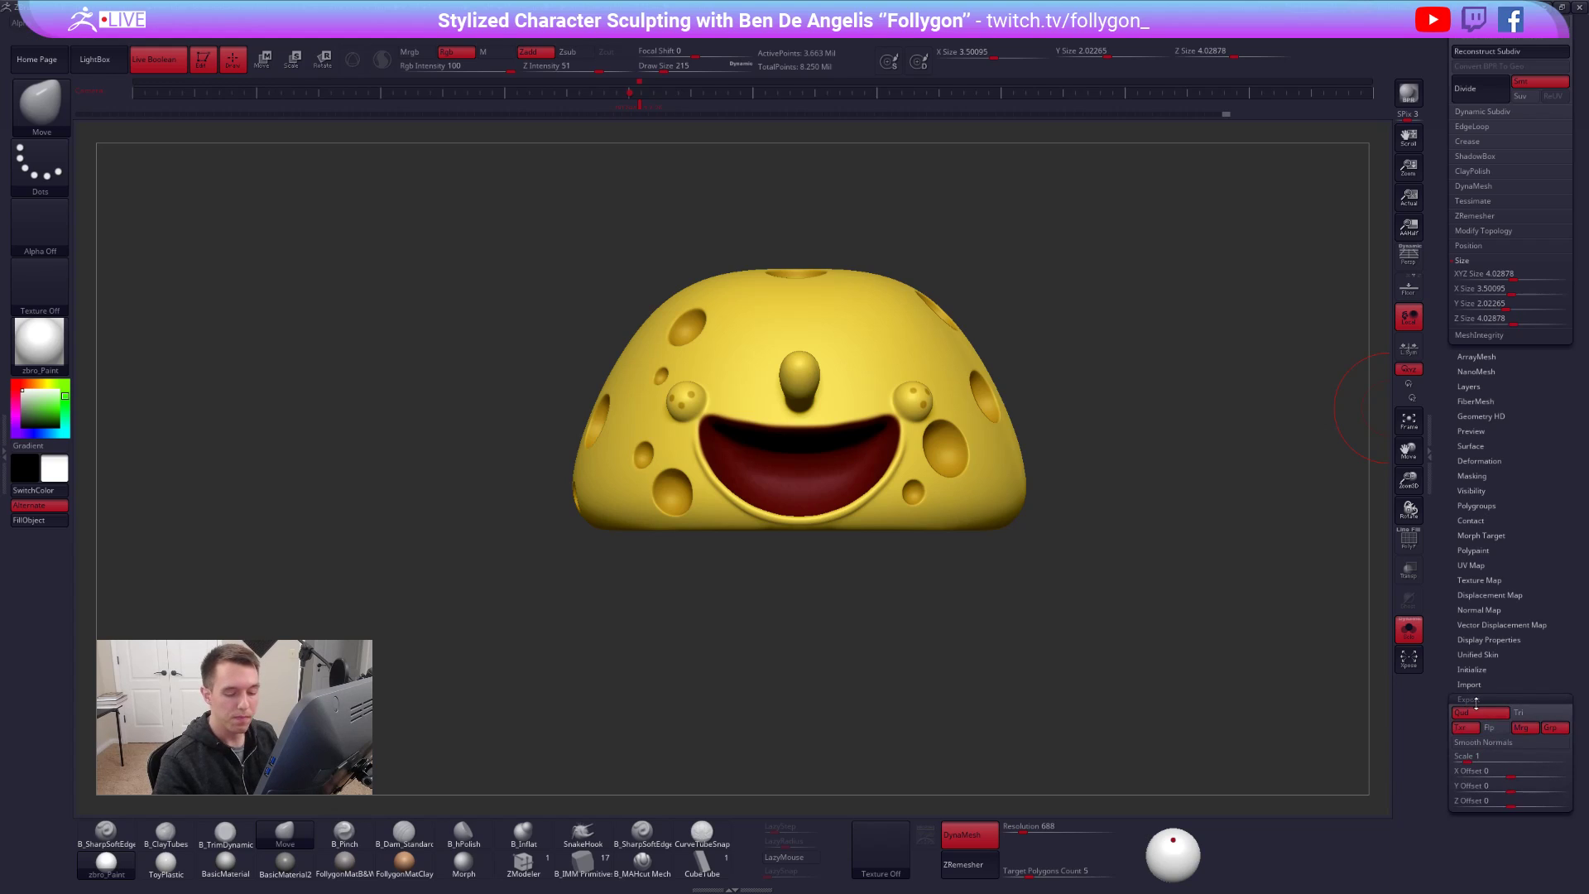
left_click(1484, 759)
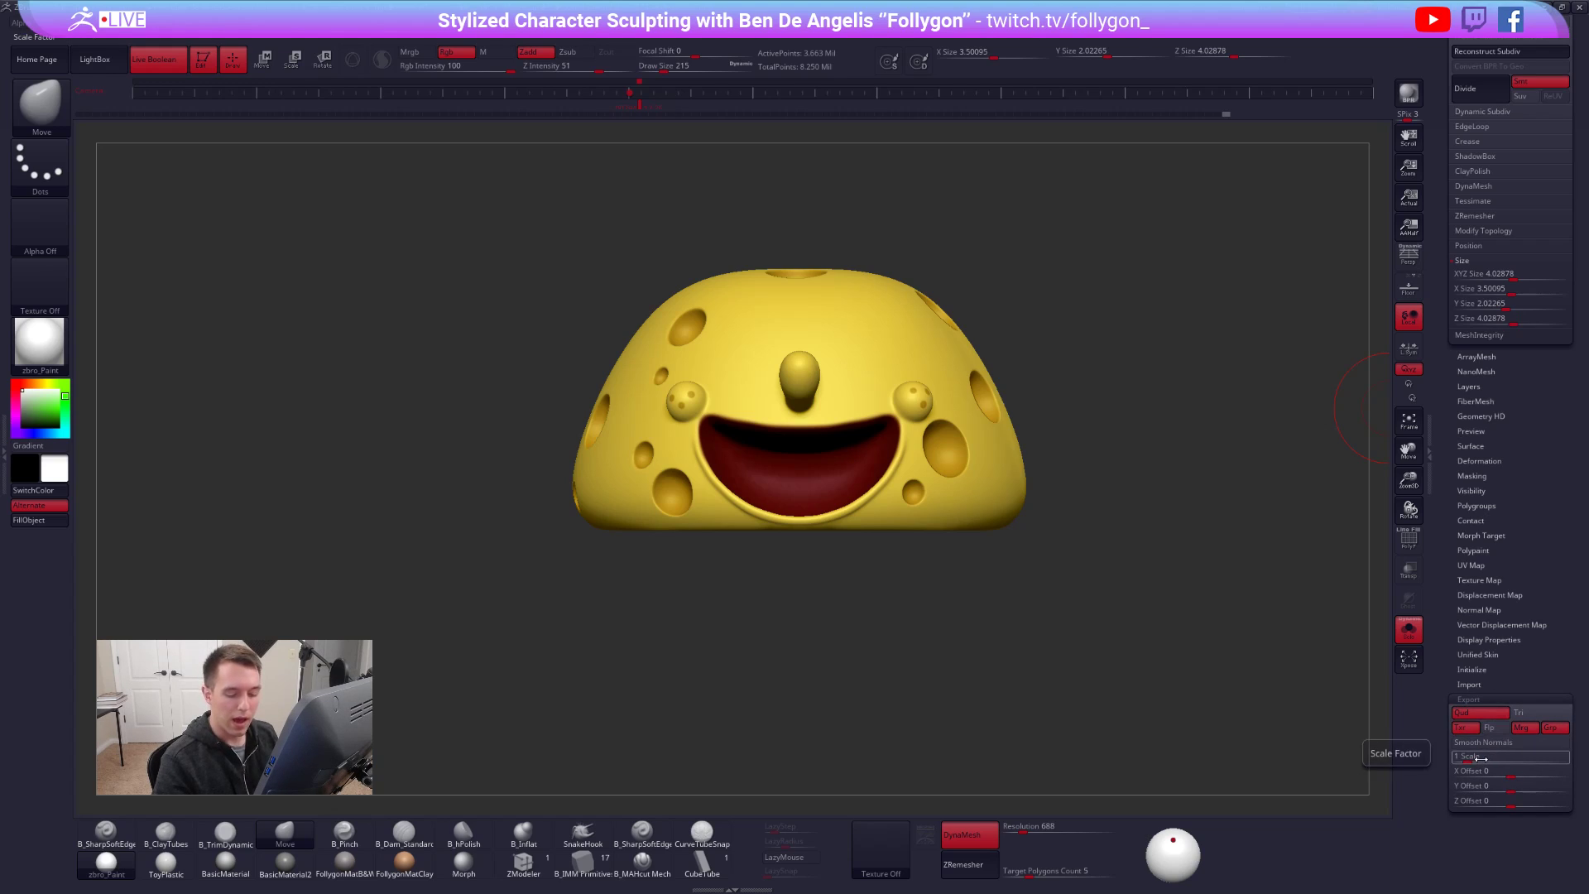
type("2")
key("Tab")
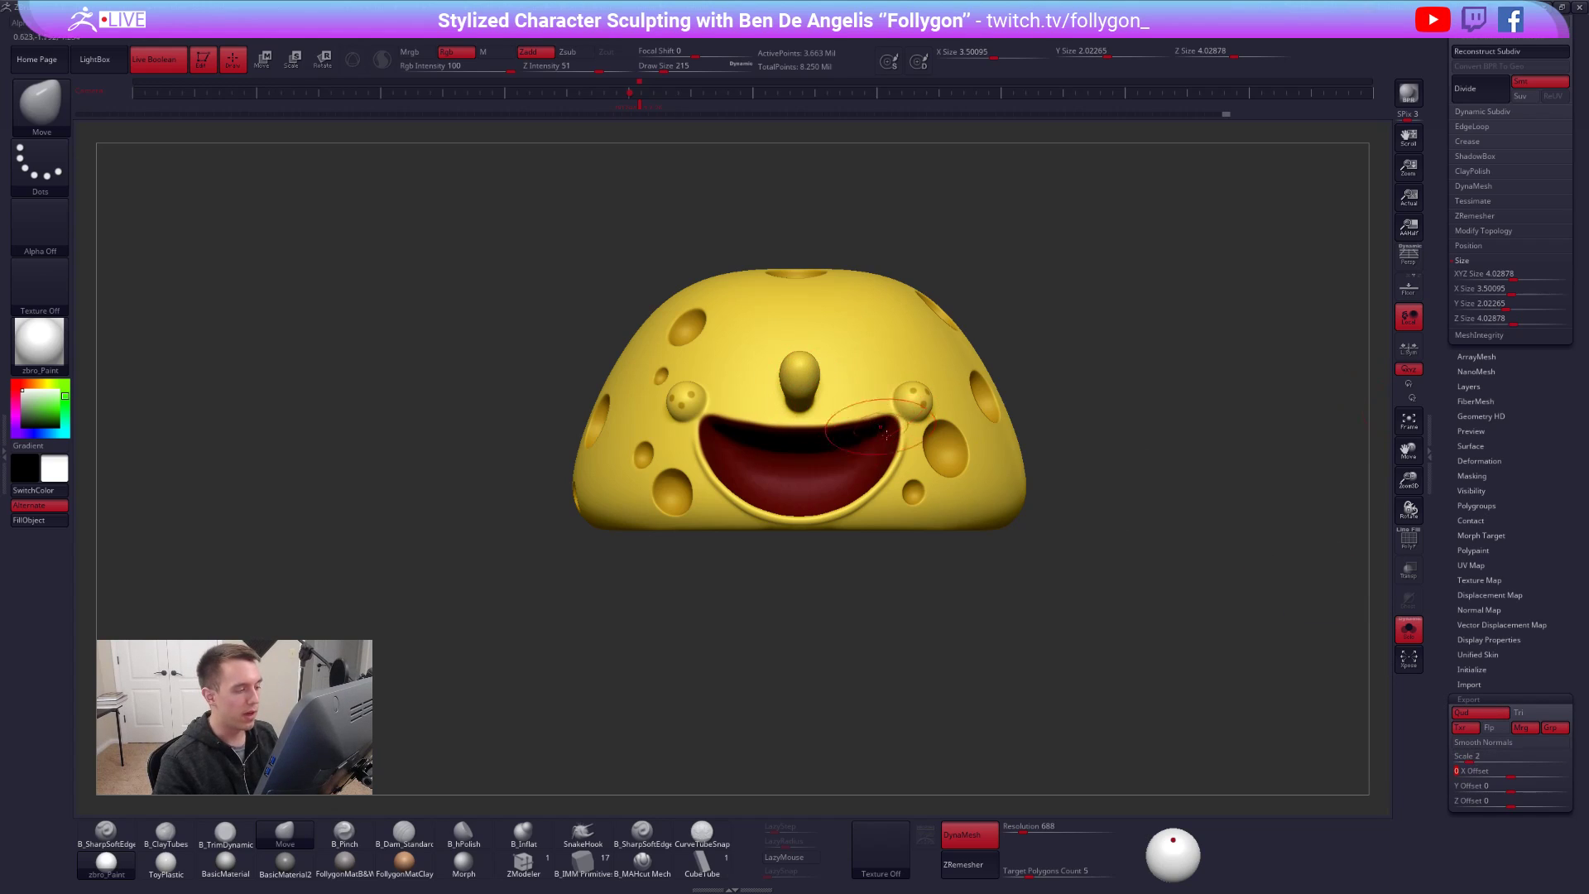
left_click(968, 51)
key("Tab")
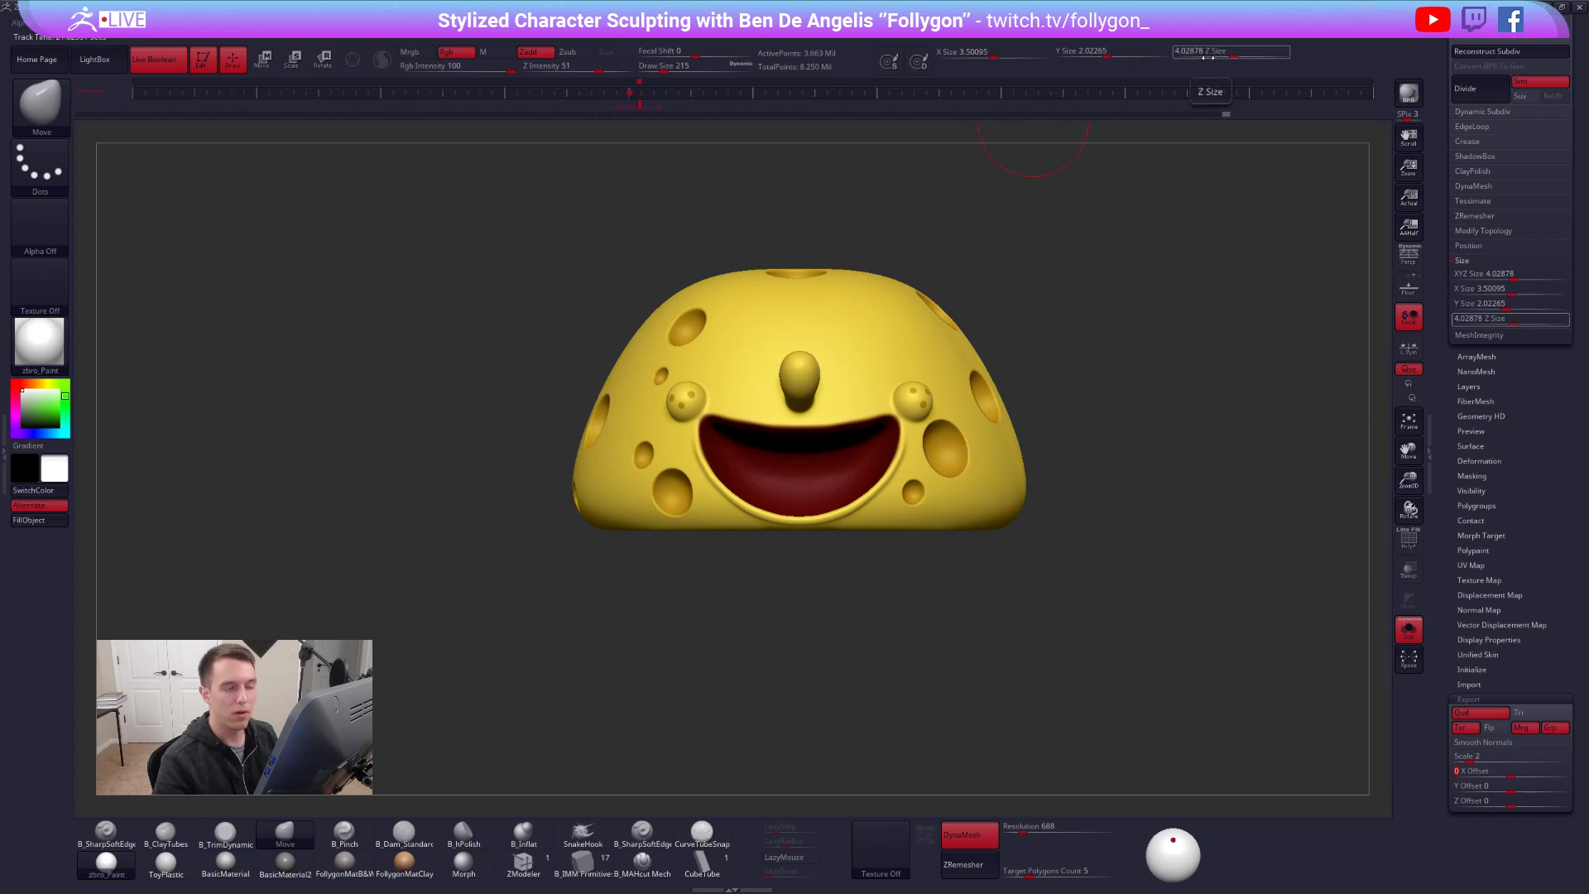
key("Return")
- Save the current project
key("ctrl+s")
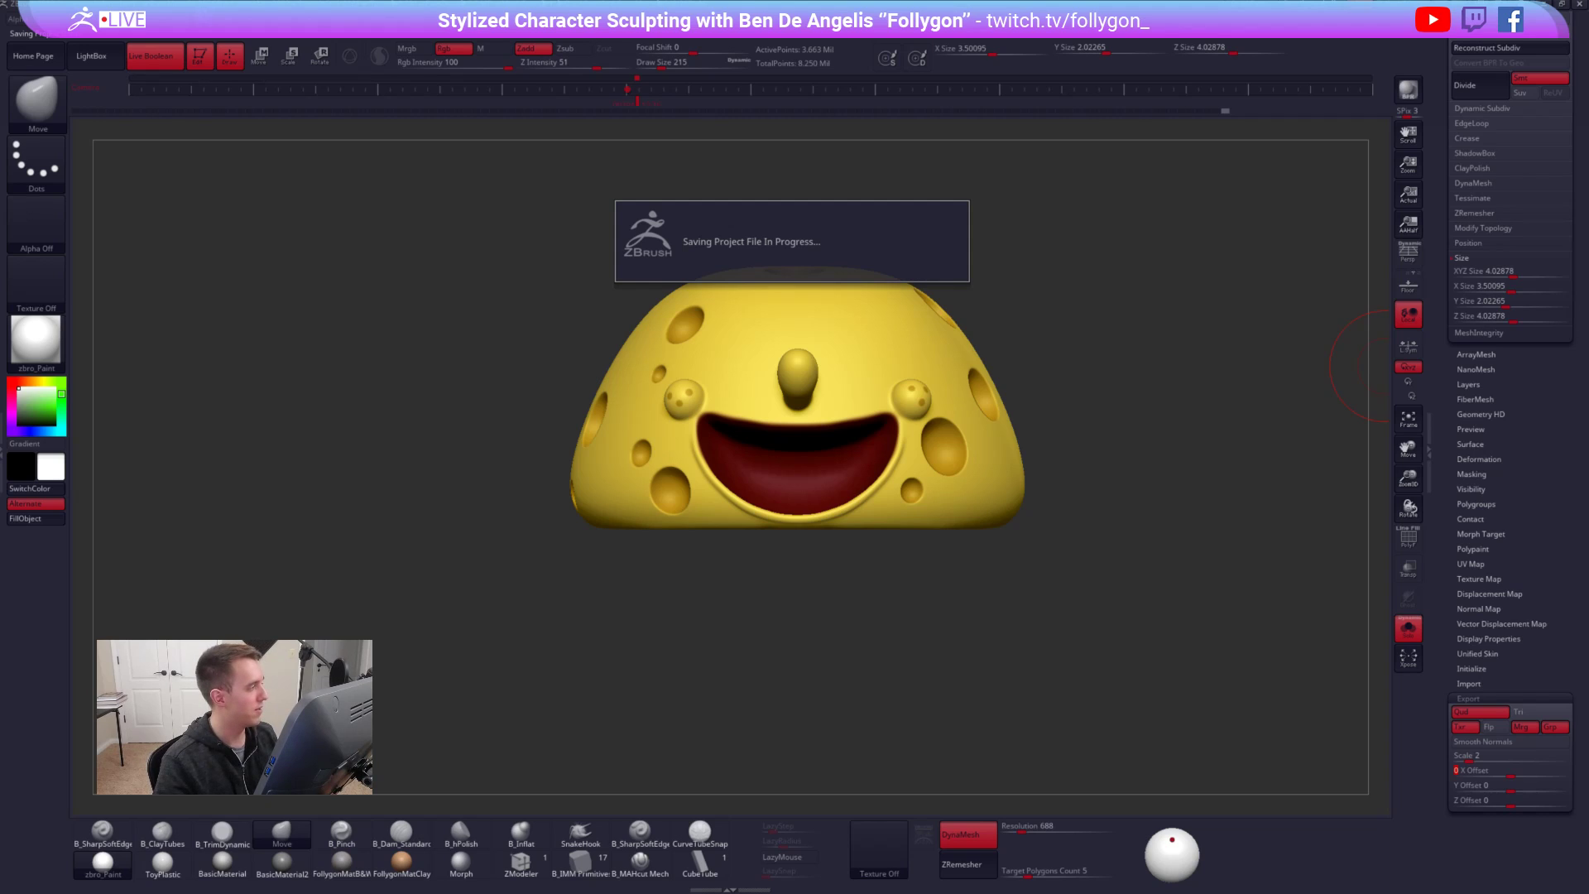
left_click(204, 22)
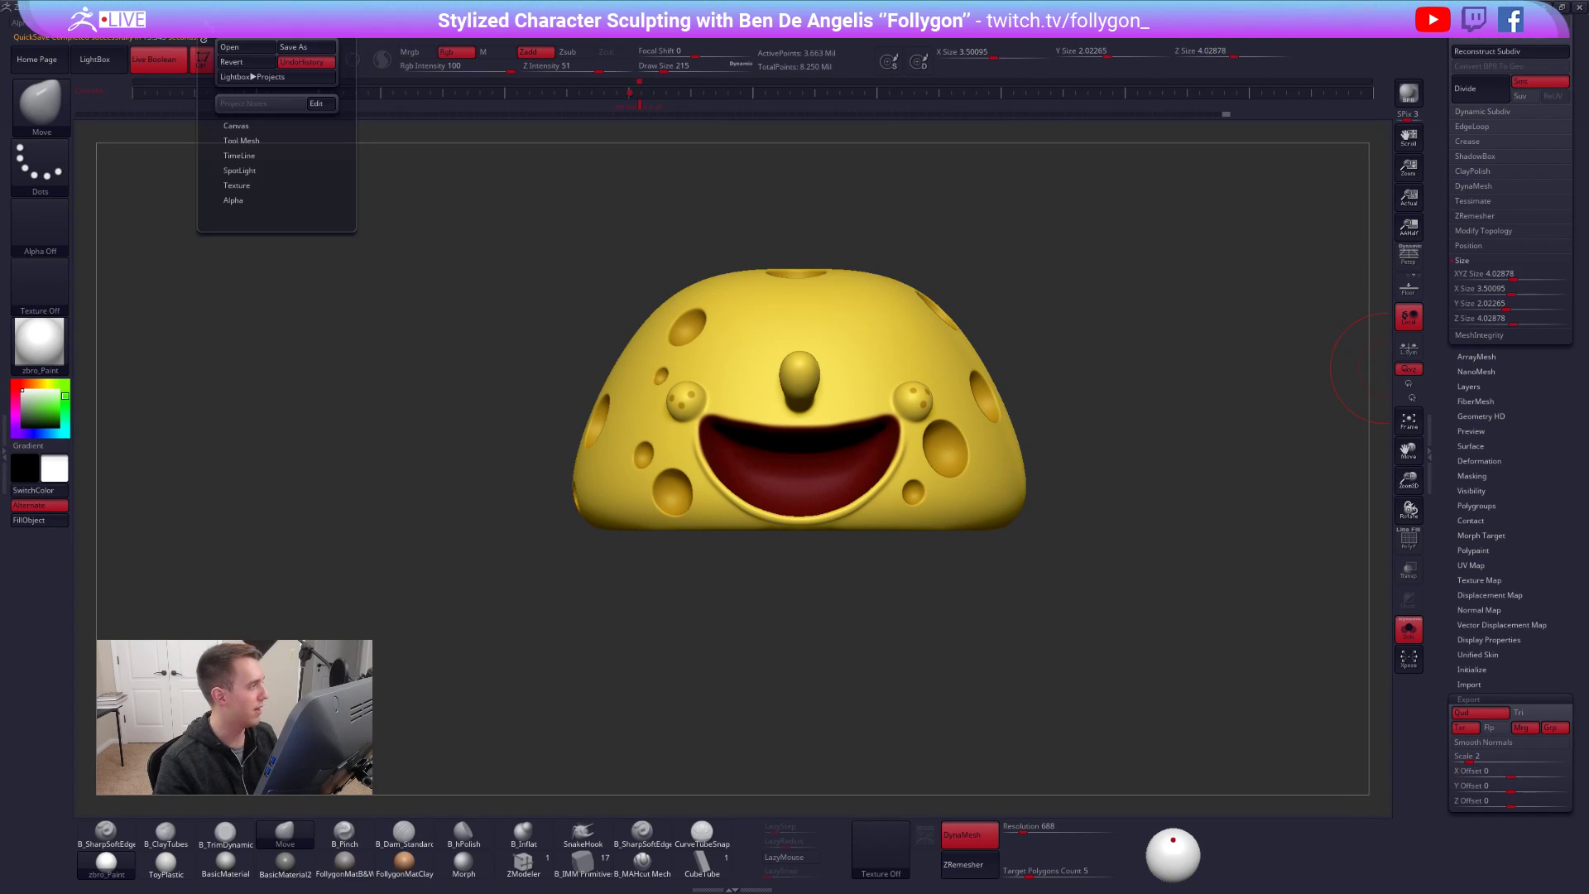
left_click(293, 66)
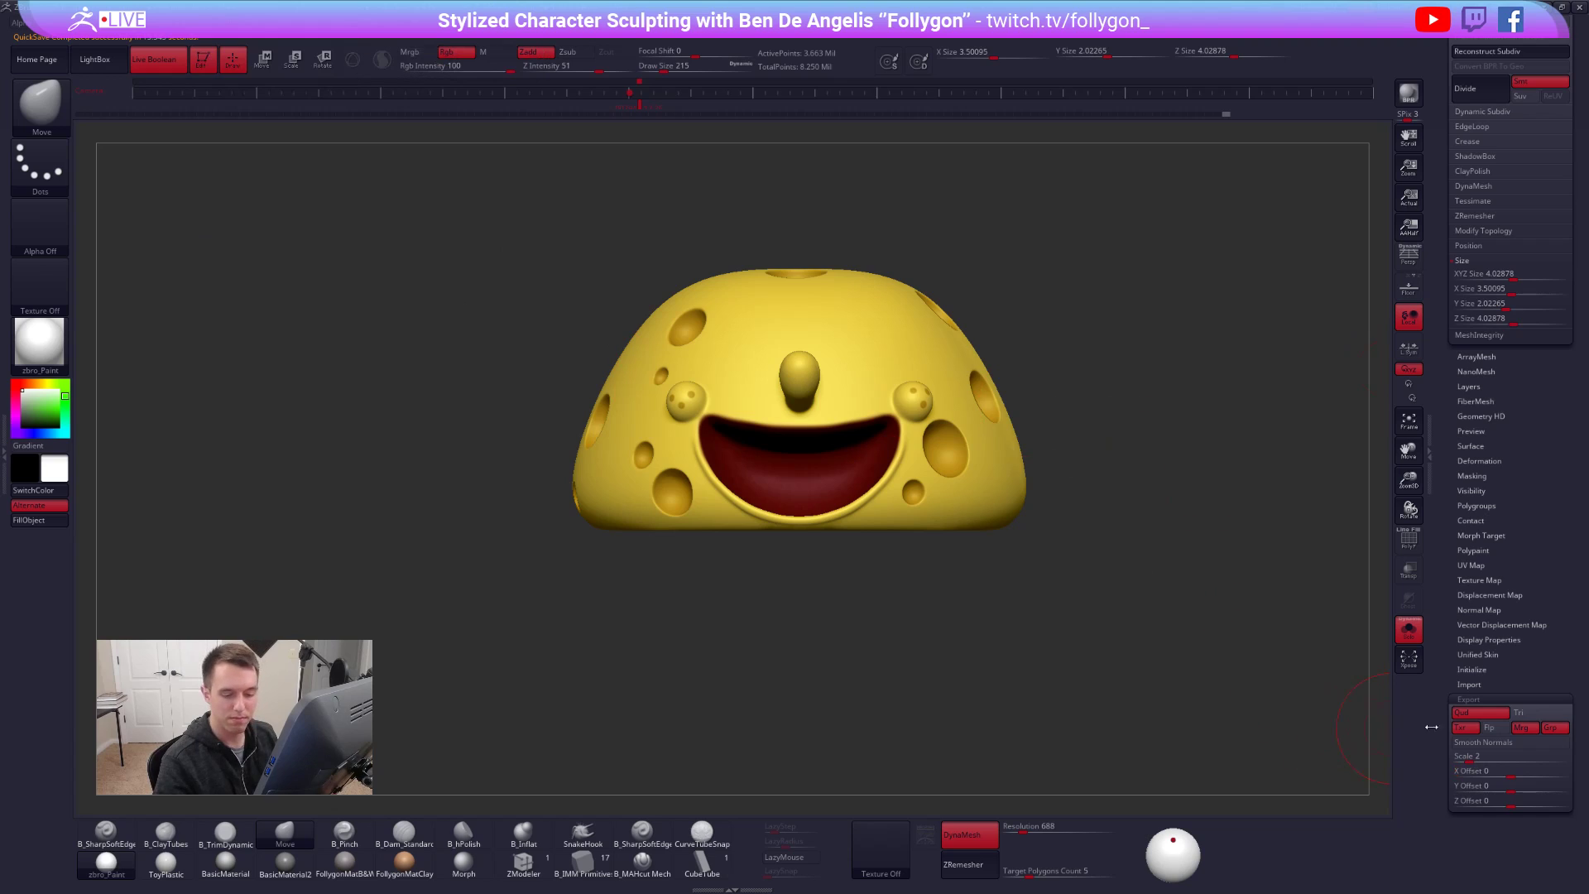
- Set the muffin top's Export scale to 1 and return to its subtool list
left_click(1466, 755)
type("1")
key("Tab")
scroll(1494, 726, "up", 10)
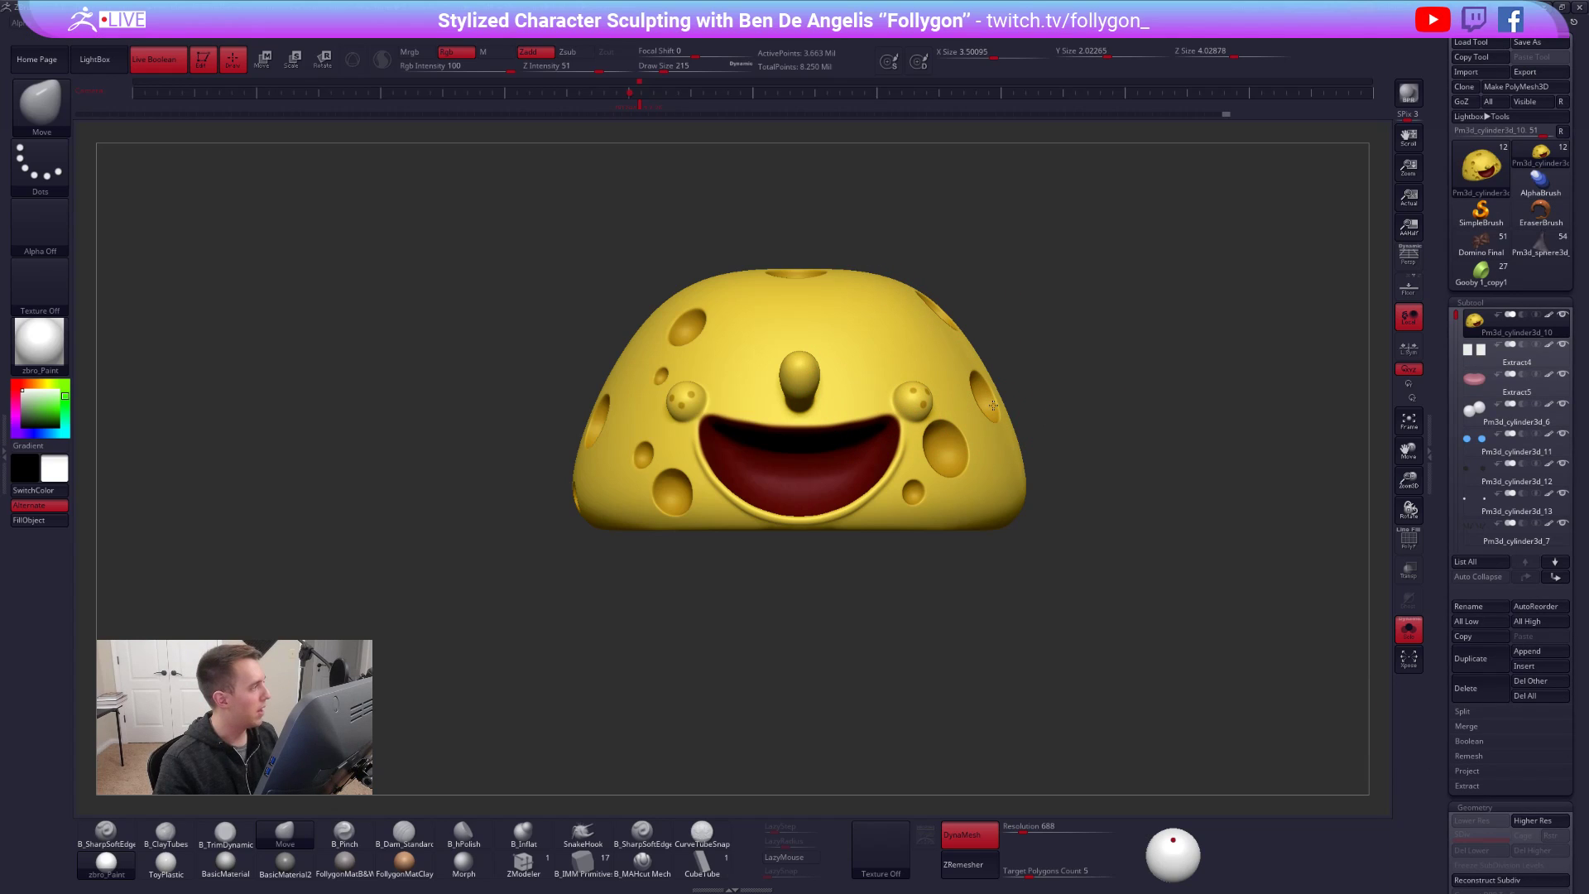
- Measure across the whole muffin with Transpose lines from its base and top, and return to Draw mode
key("w")
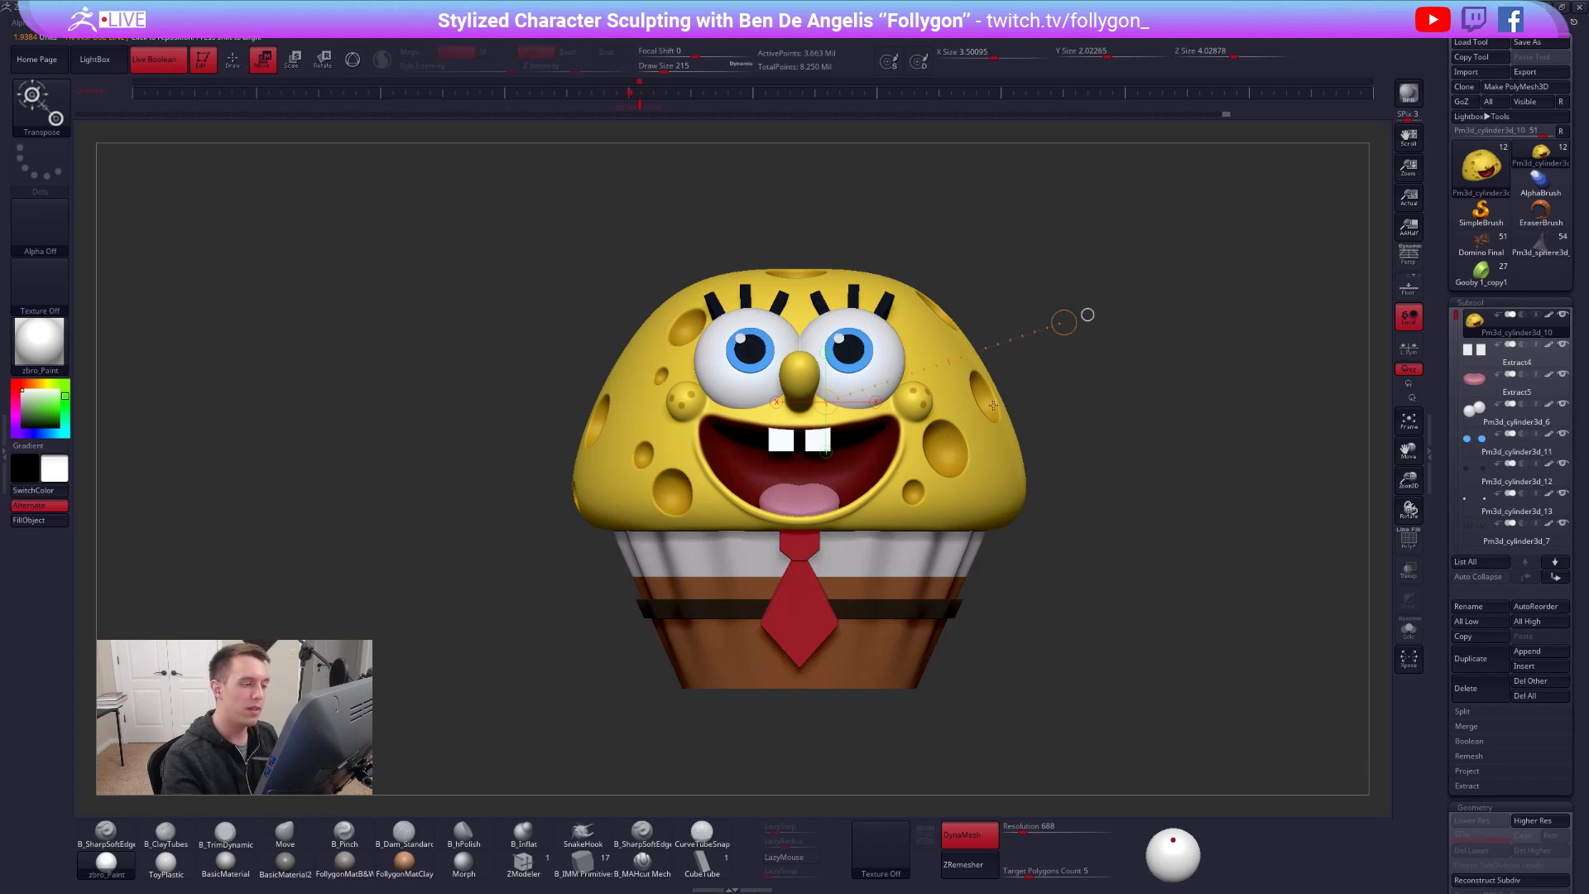
left_click_drag(901, 640, 1192, 323)
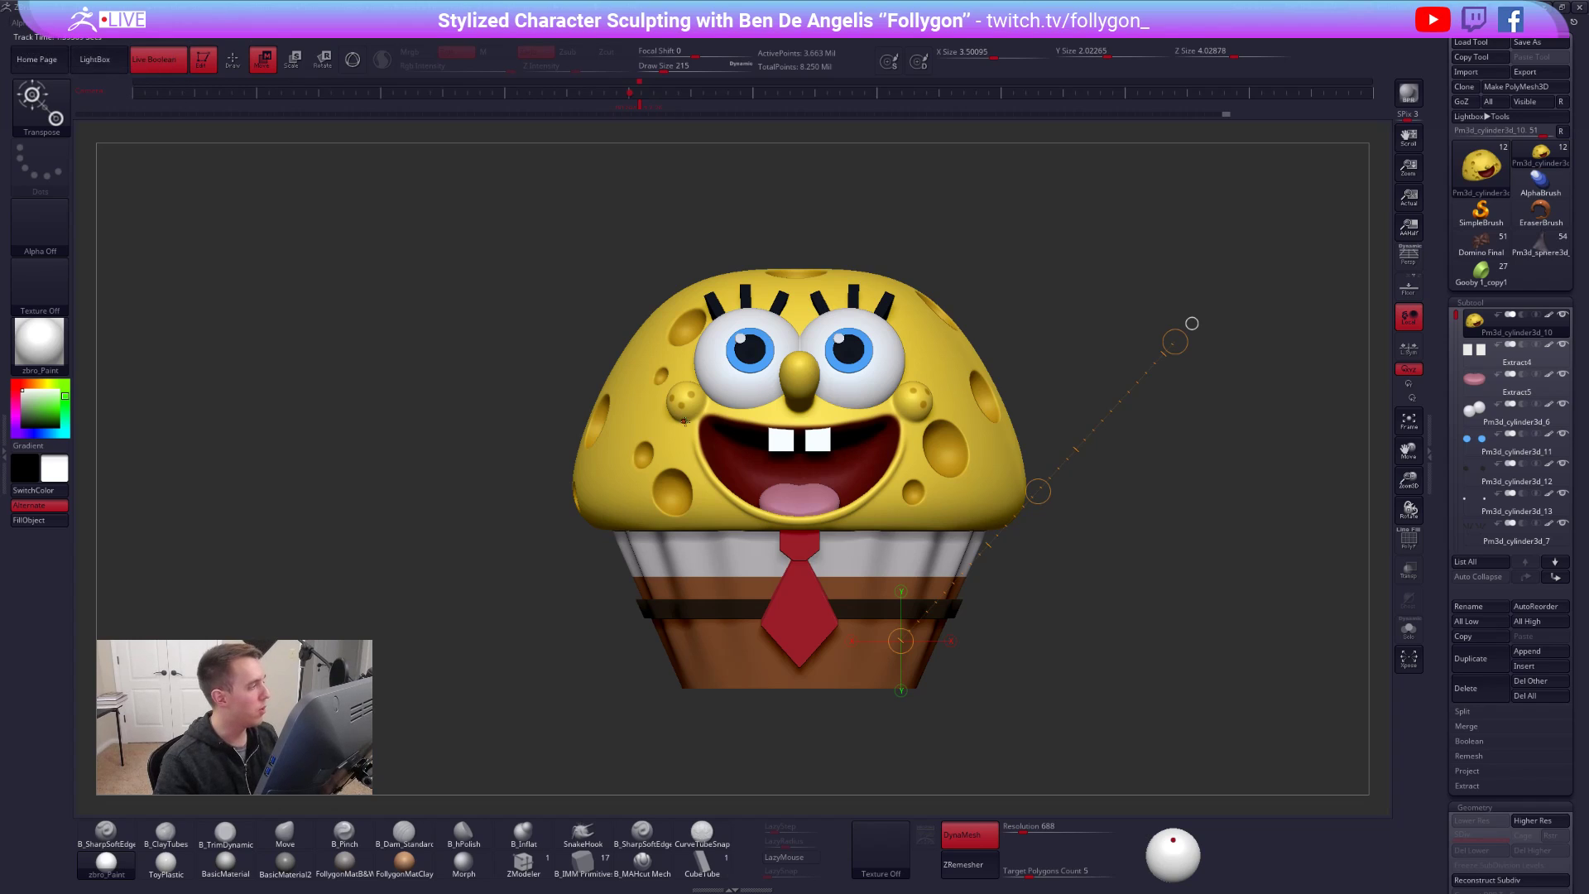
left_click_drag(961, 365, 1236, 317)
key("q")
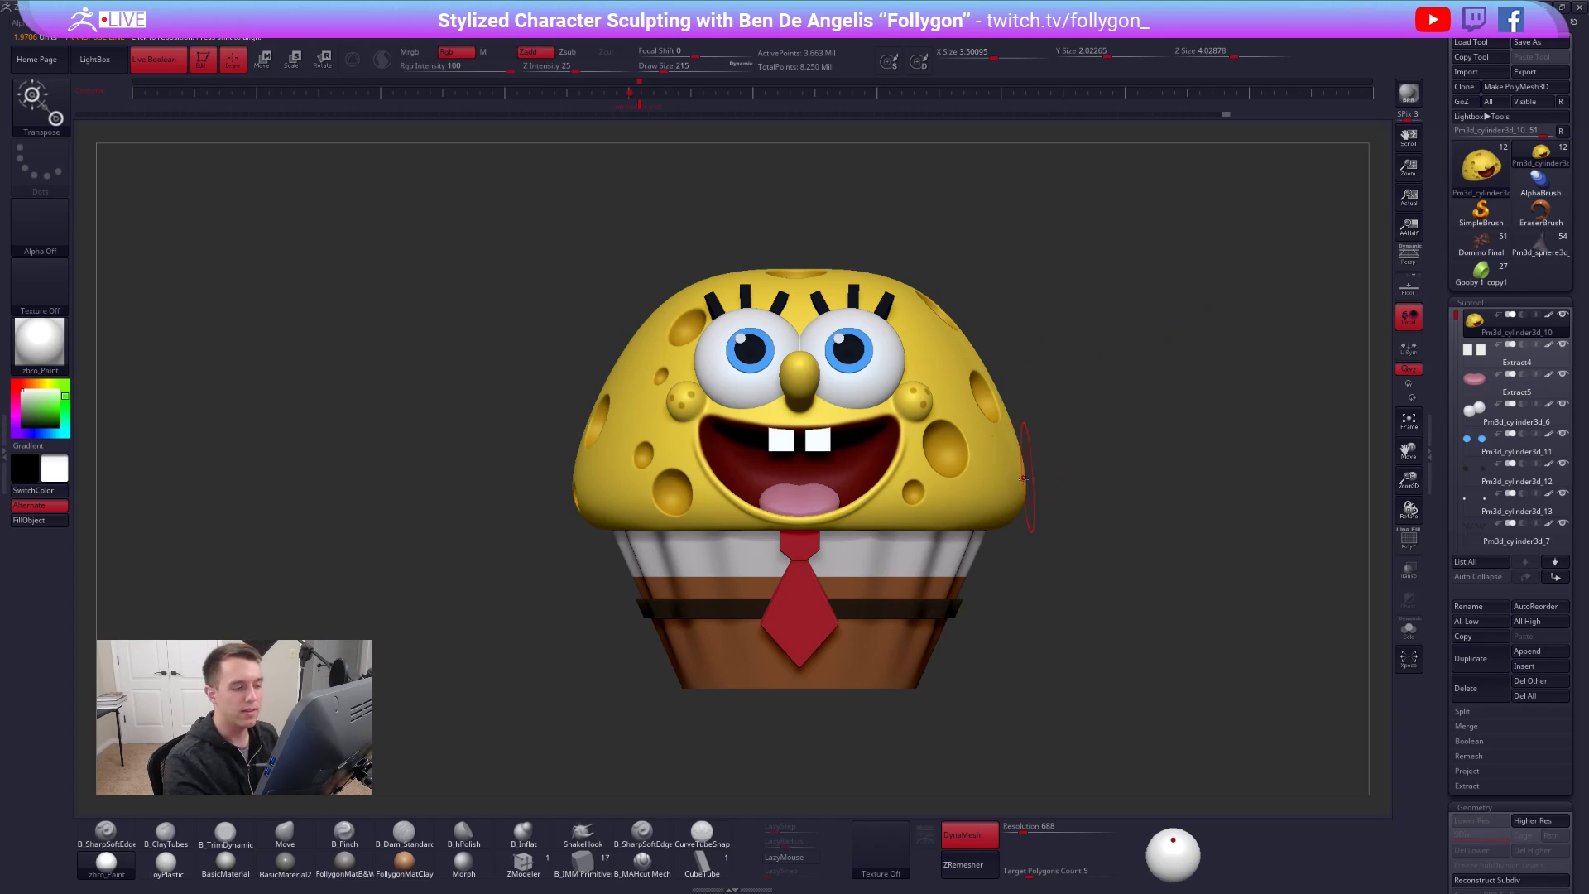
mouse_move(1076, 464)
left_mouse_down("alt")
mouse_move(1075, 529)
mouse_move(1041, 518)
left_mouse_up("alt")
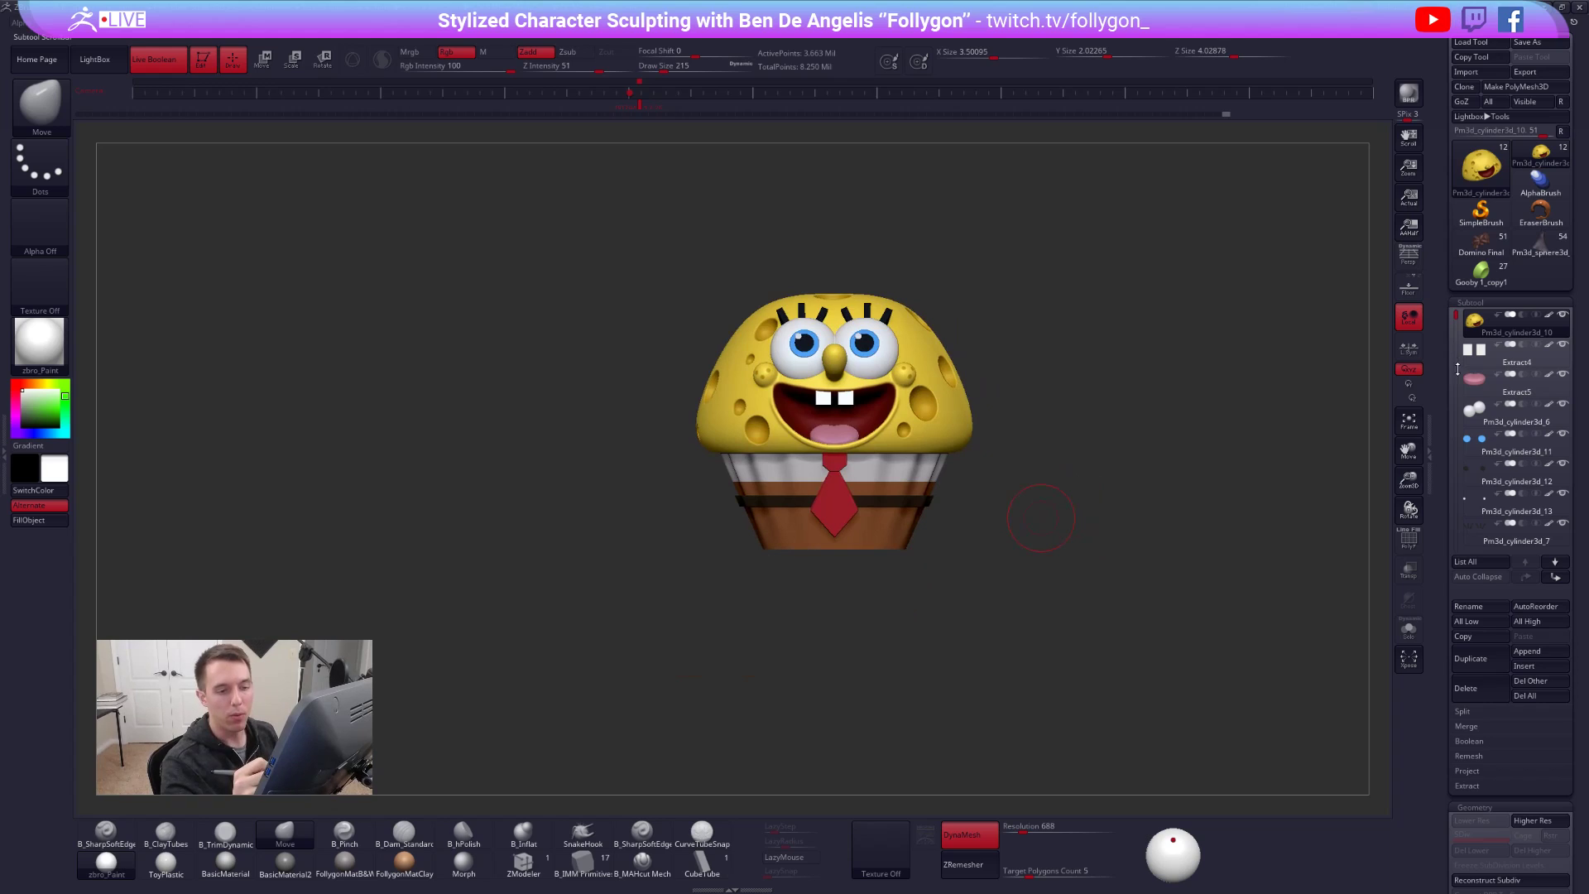
- Duplicate the red tie subtool and initialize the copy as a QCube with resolution 1
left_click_drag(1458, 368, 1469, 459)
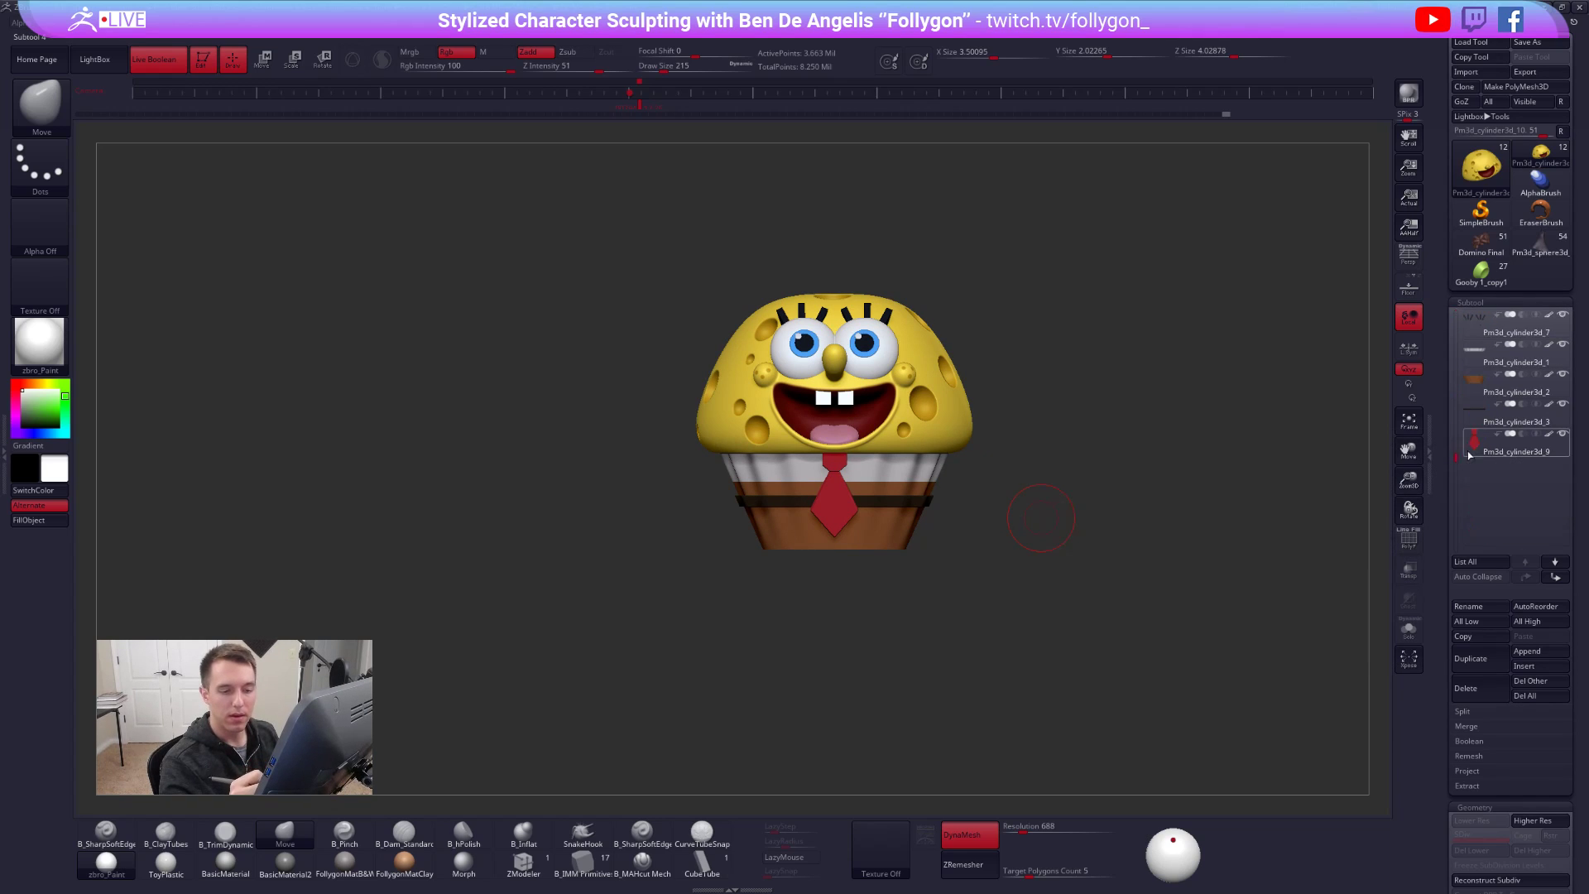
left_click(1471, 658)
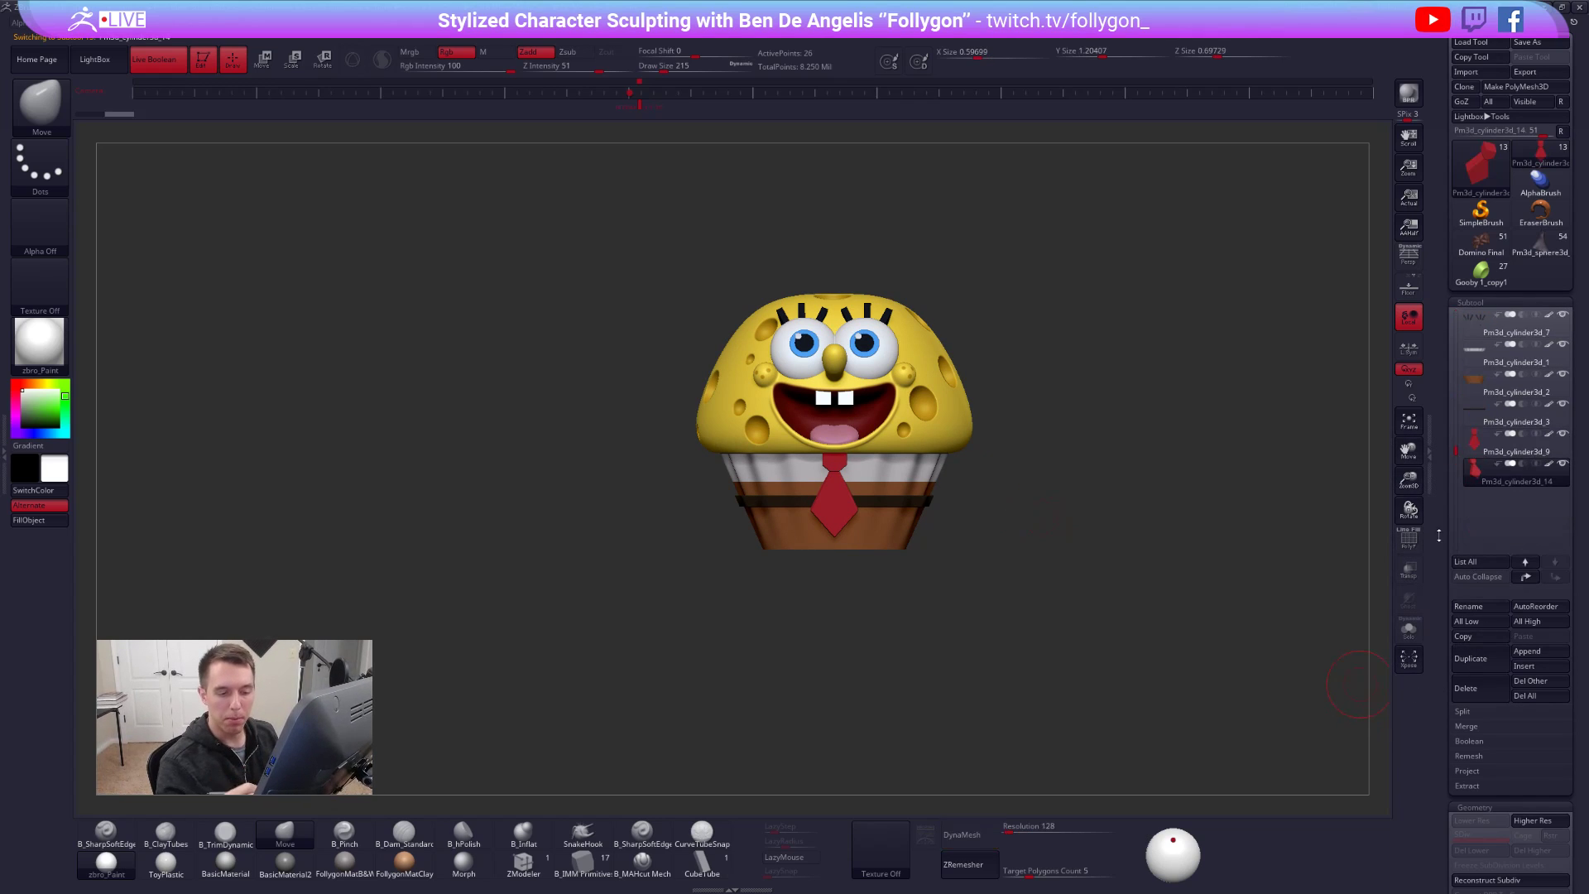
scroll(1481, 497, "down", 10)
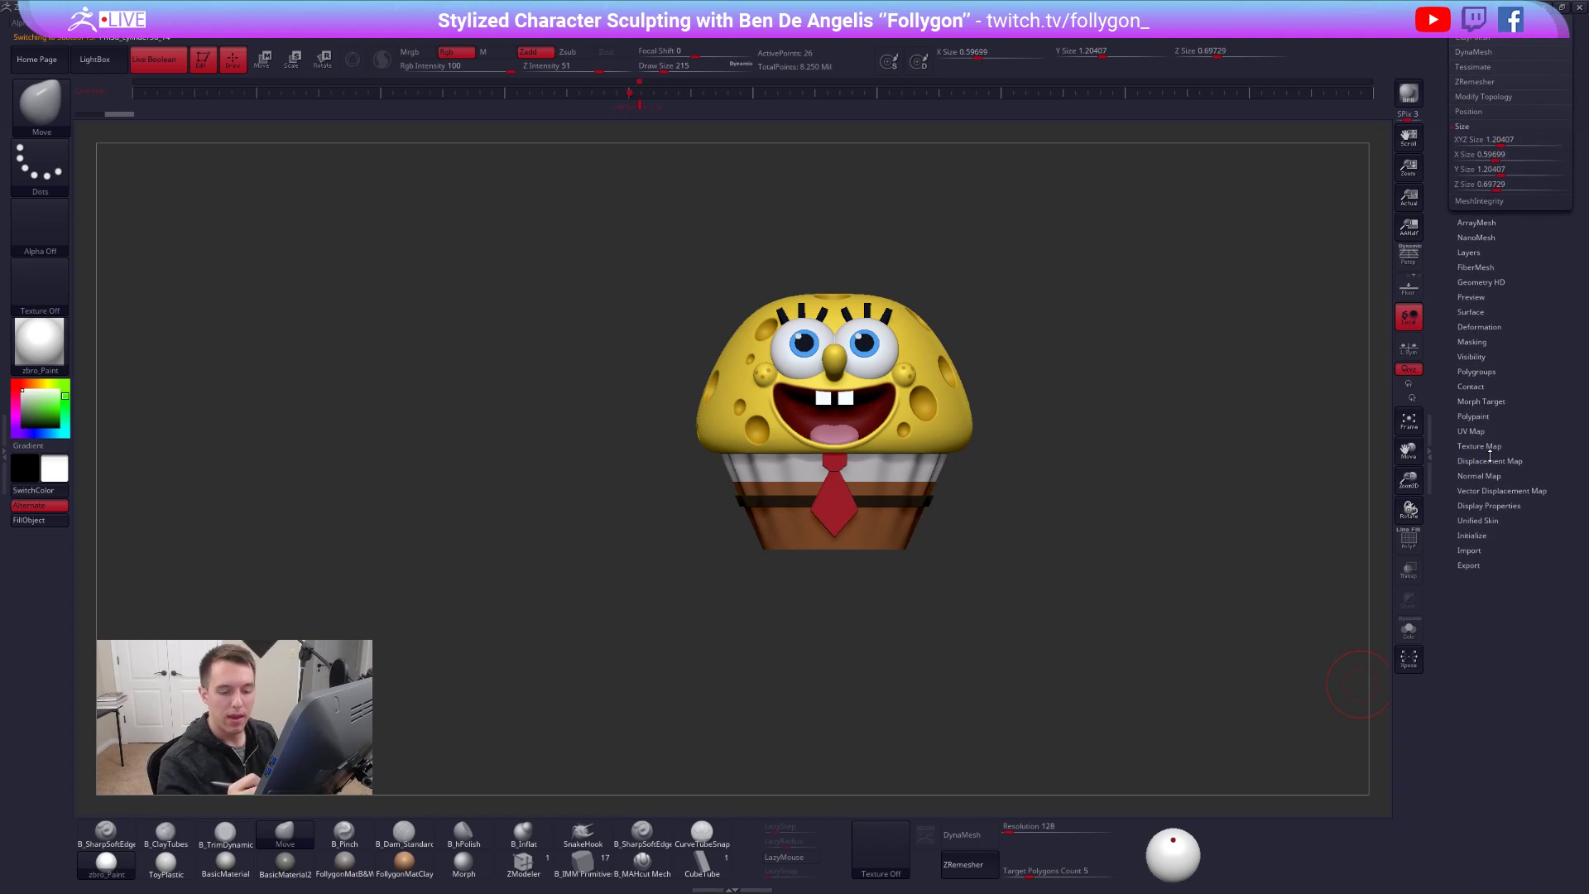
left_click(1472, 536)
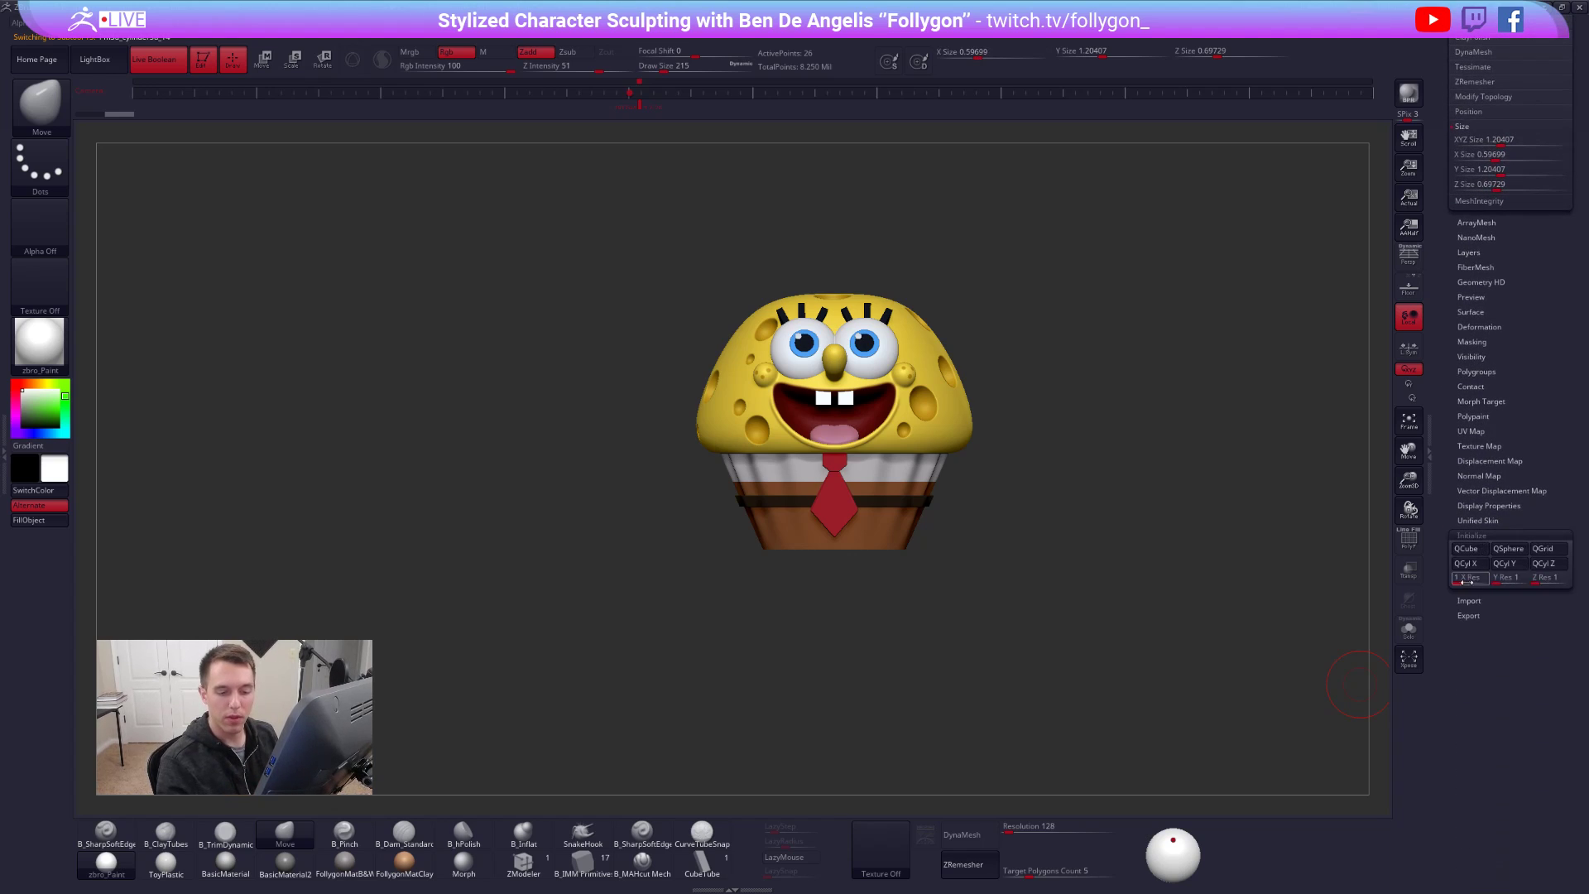
left_click_drag(1458, 579, 1466, 579)
left_click(1466, 549)
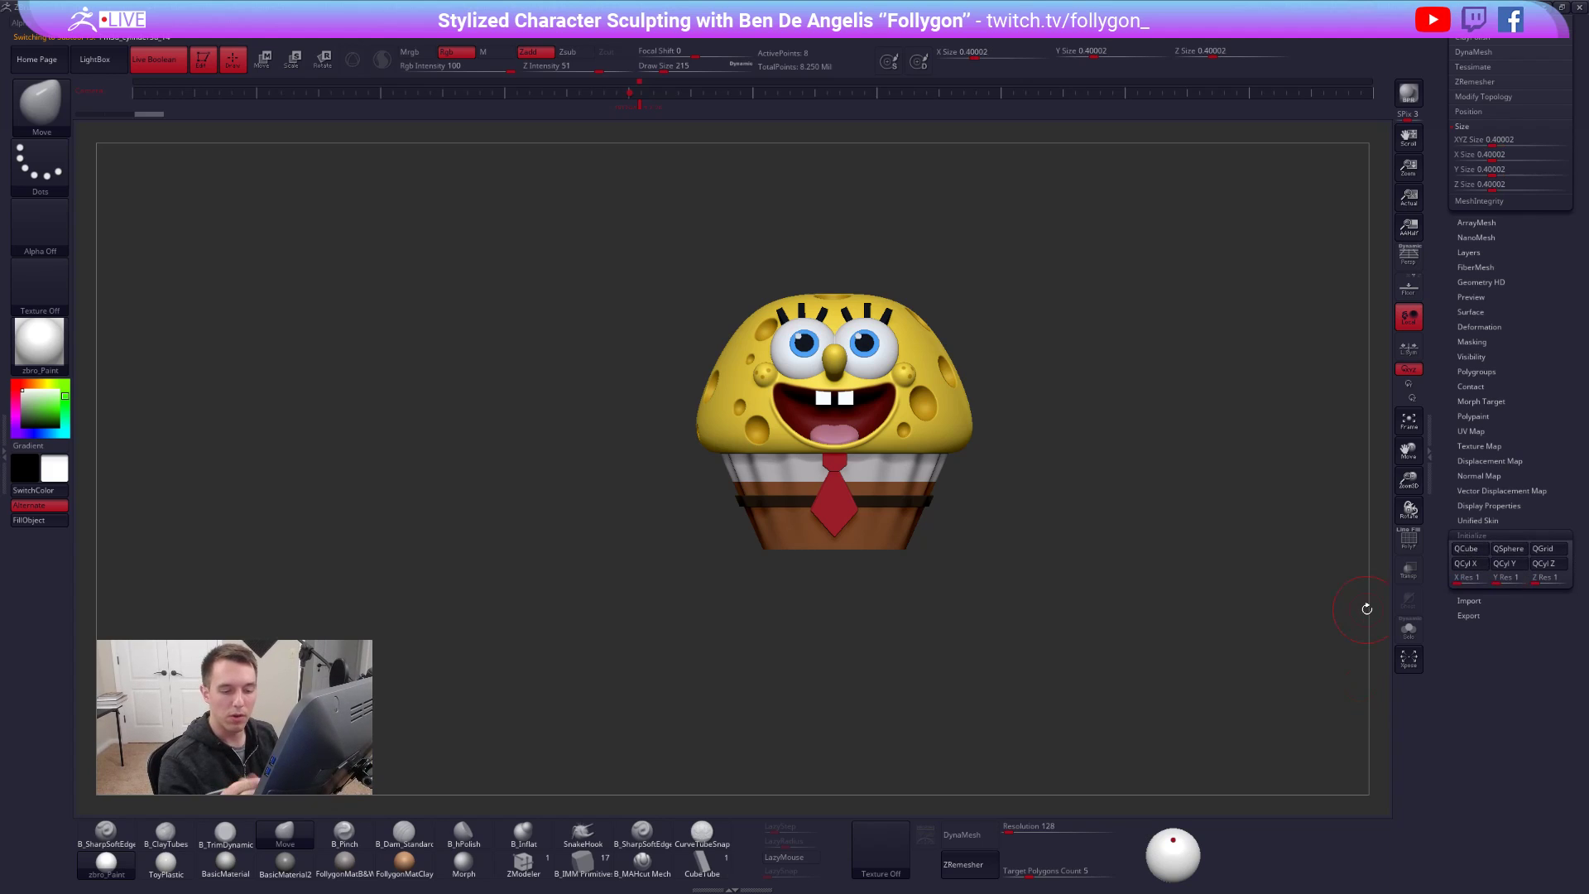
- Display the cube's PolyFrame and set its geometry XYZ Size to 1
key("shift+f")
right_click_drag(883, 533, 922, 557)
mouse_move(1002, 499)
right_mouse_down()
mouse_move(986, 489)
mouse_move(984, 506)
mouse_move(1074, 489)
right_mouse_up()
key("p")
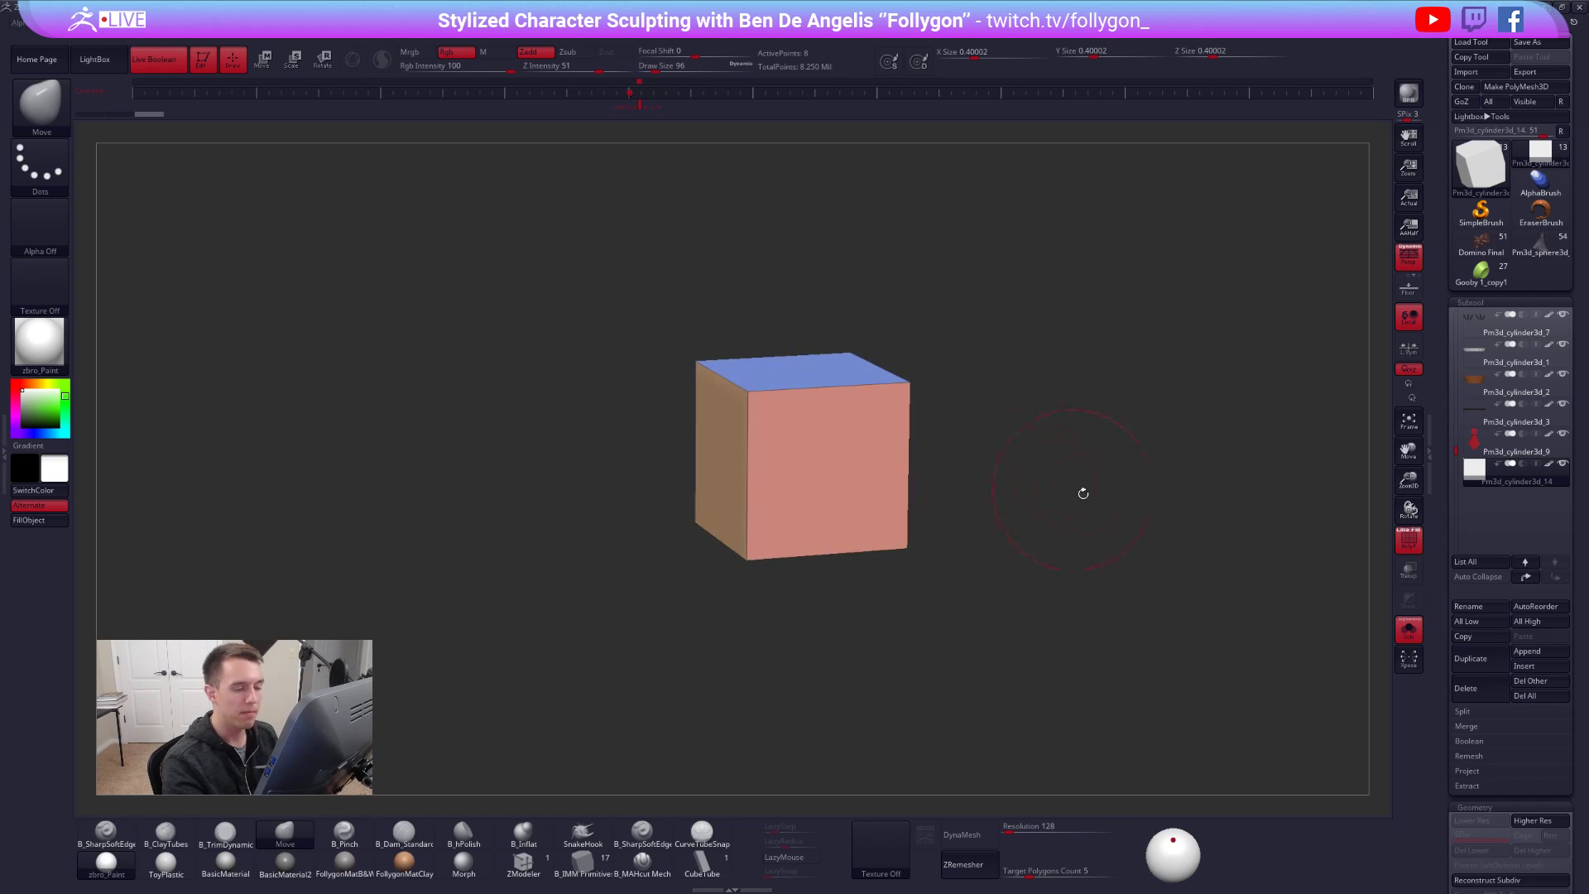
left_click_drag(1442, 417, 1450, 274)
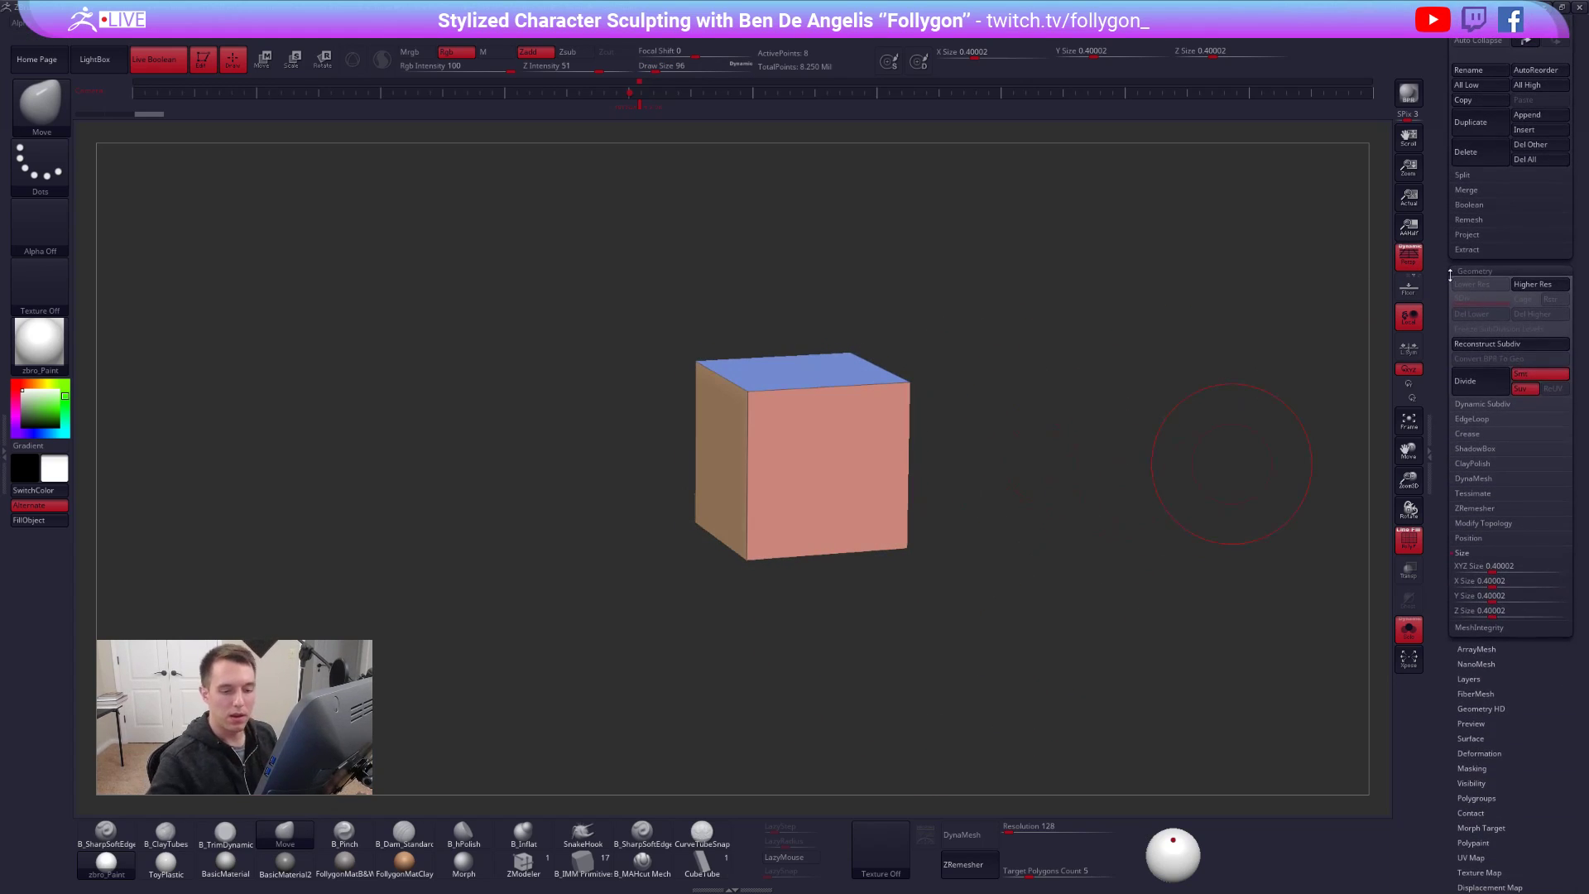
left_click(1500, 565)
type("1")
key("Tab")
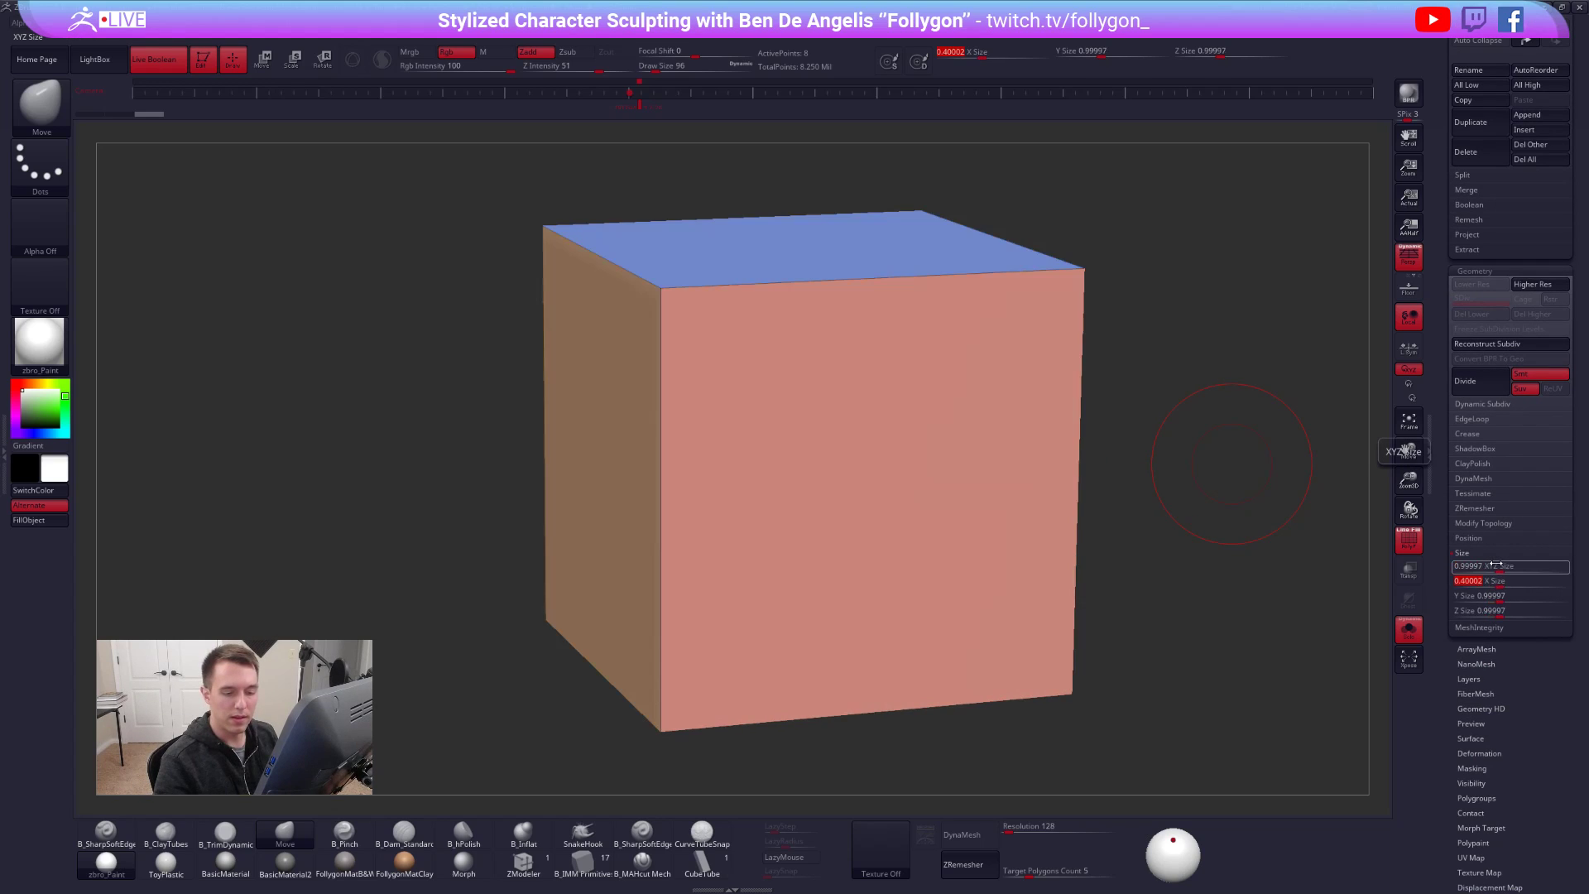
type("1")
key("Return")
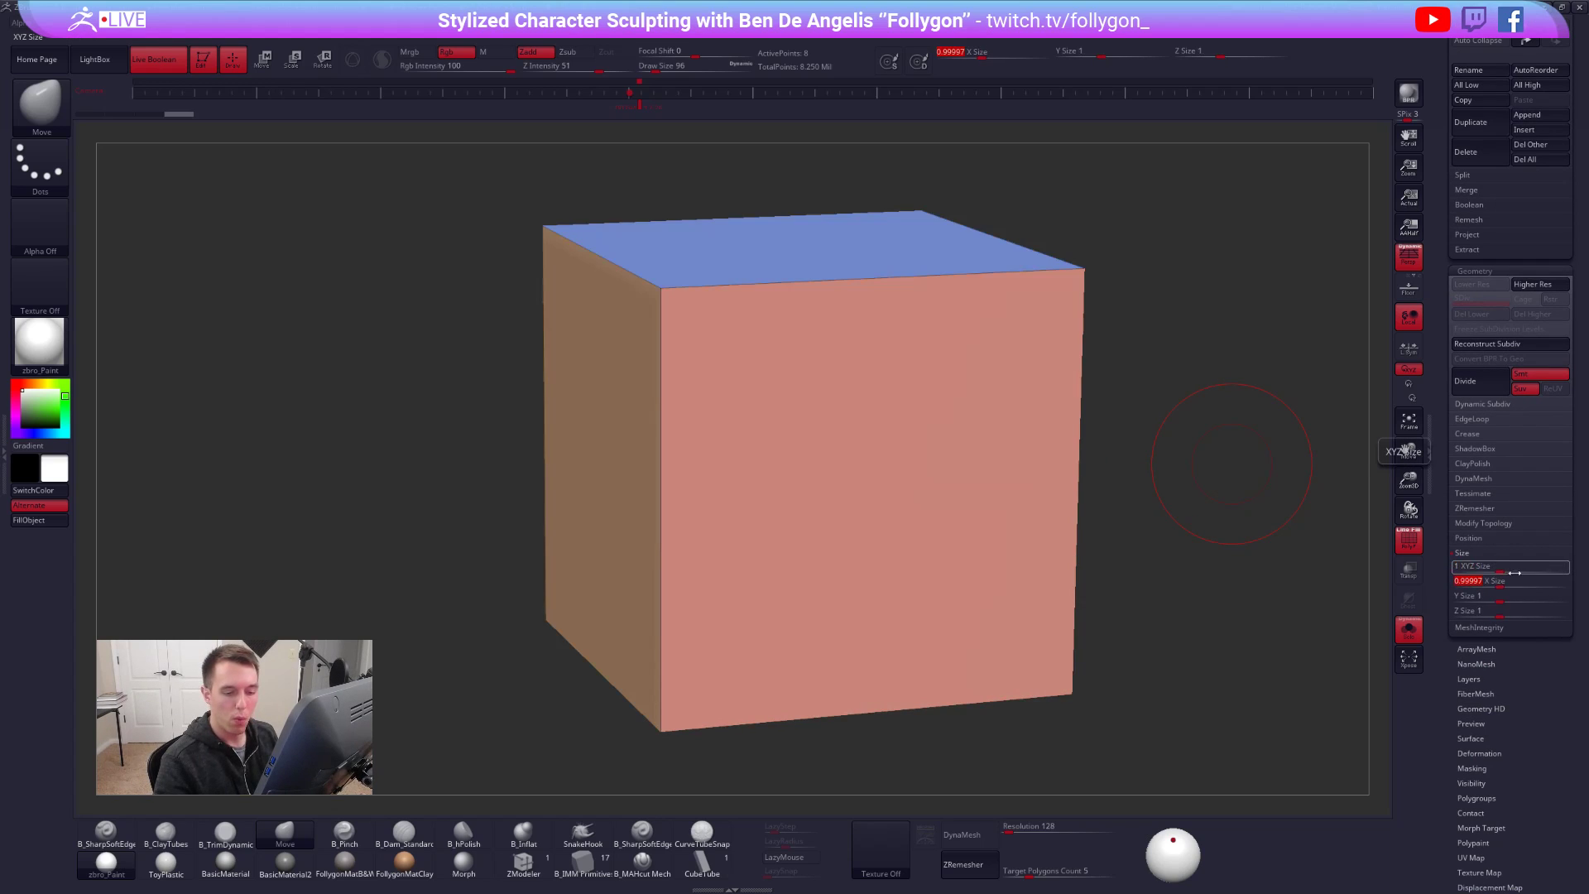
- Turn off perspective and measure the cube's front face corner to corner with a Transpose line
left_click_drag(1299, 504, 1300, 494)
left_click_drag(1206, 454, 1158, 362, "alt")
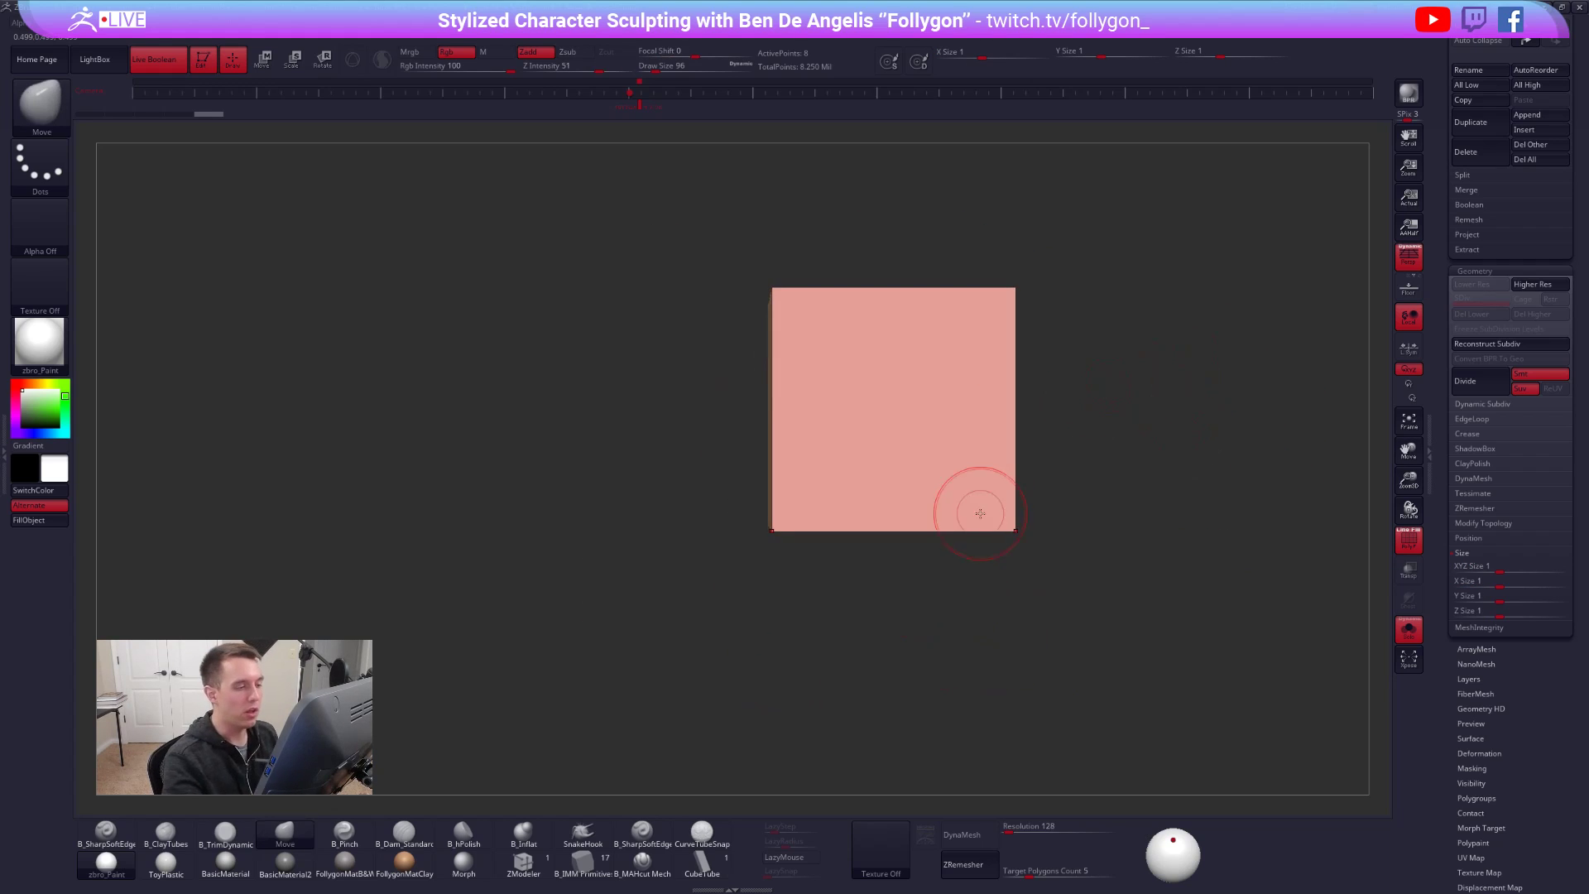
right_click_drag(972, 471, 955, 535, "alt")
key("p")
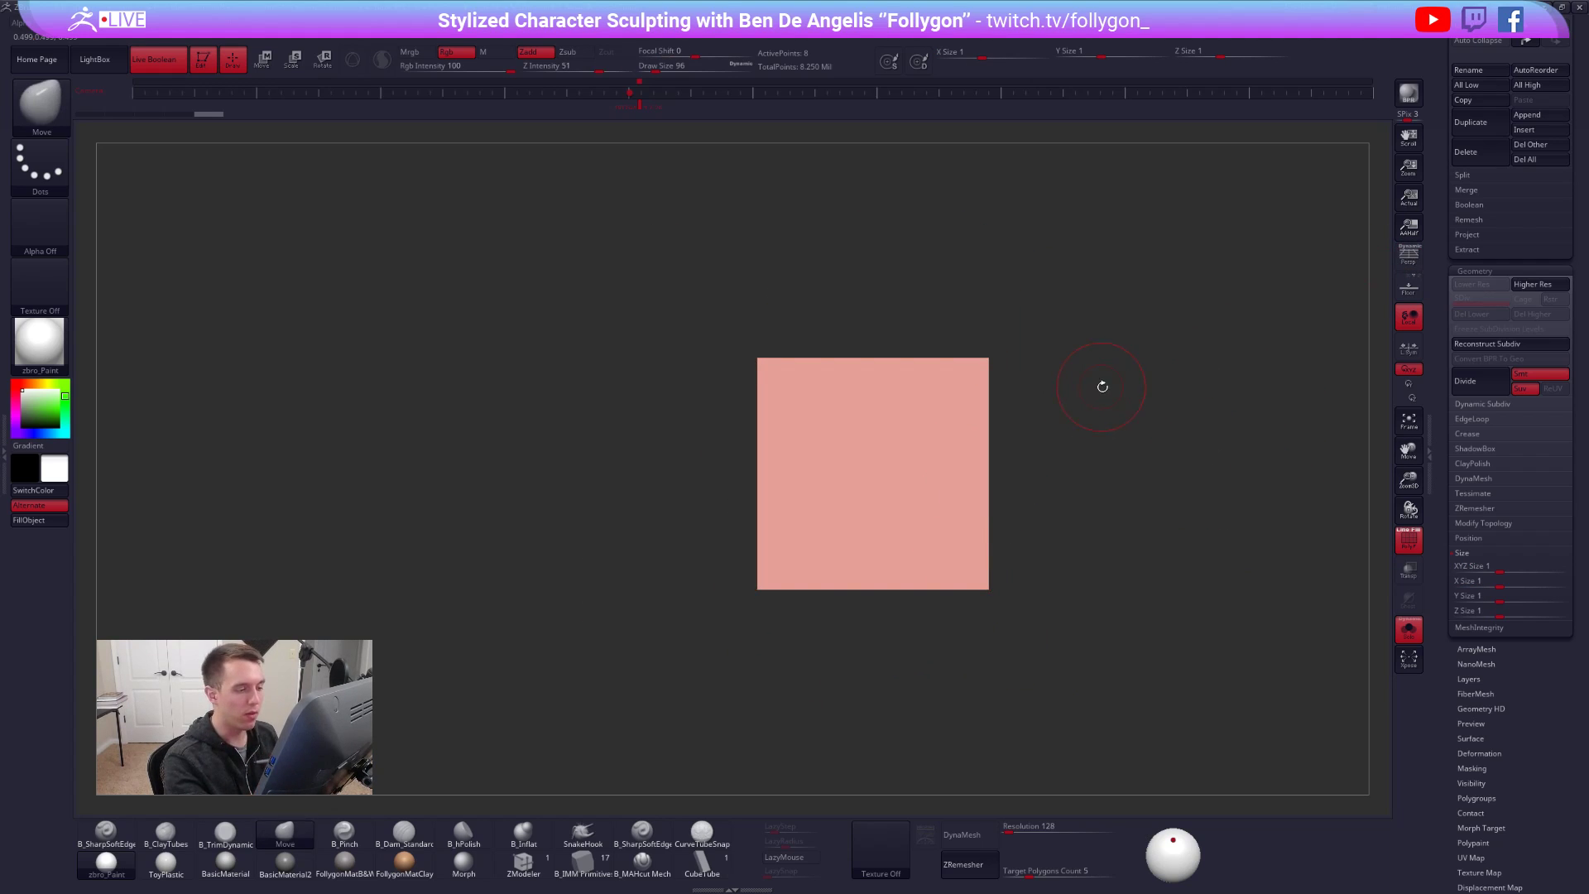
left_click_drag(1079, 376, 1014, 566)
key("w")
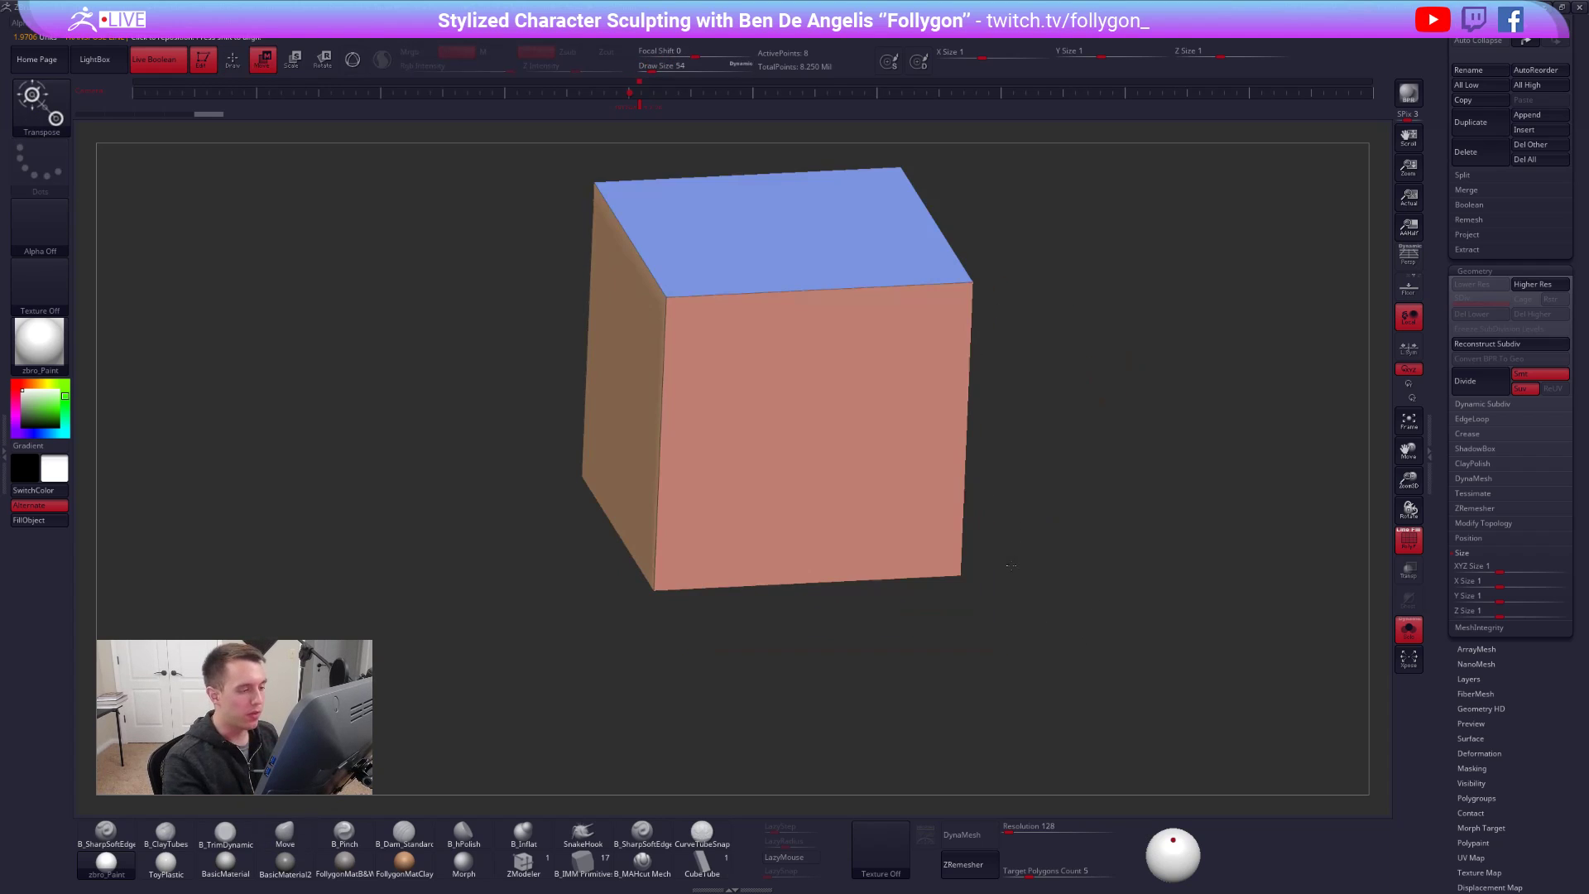
mouse_move(666, 296)
left_mouse_down()
mouse_move(1029, 510)
mouse_move(1104, 427)
mouse_move(953, 571)
left_mouse_up()
mouse_move(949, 573)
right_mouse_down()
mouse_move(925, 563)
mouse_move(910, 584)
mouse_move(935, 579)
right_mouse_up()
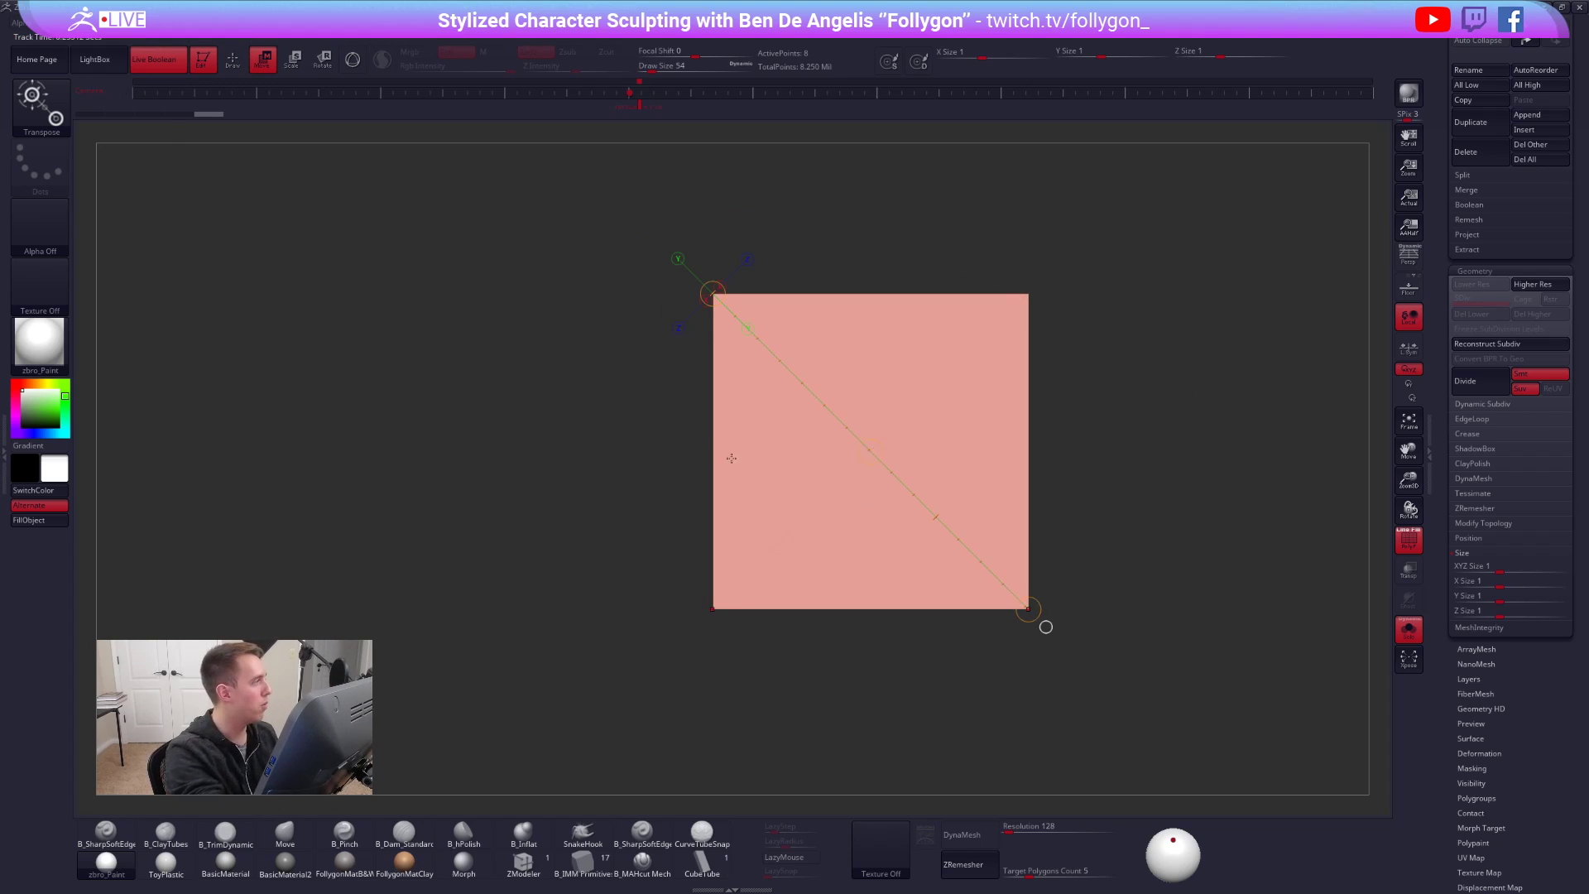
- Measure the front face's opposite diagonal and vertical edge with Transpose lines, and return to Draw mode
left_click_drag(1029, 294, 712, 609)
left_click_drag(1000, 519, 1074, 550)
left_click_drag(1029, 609, 1029, 294)
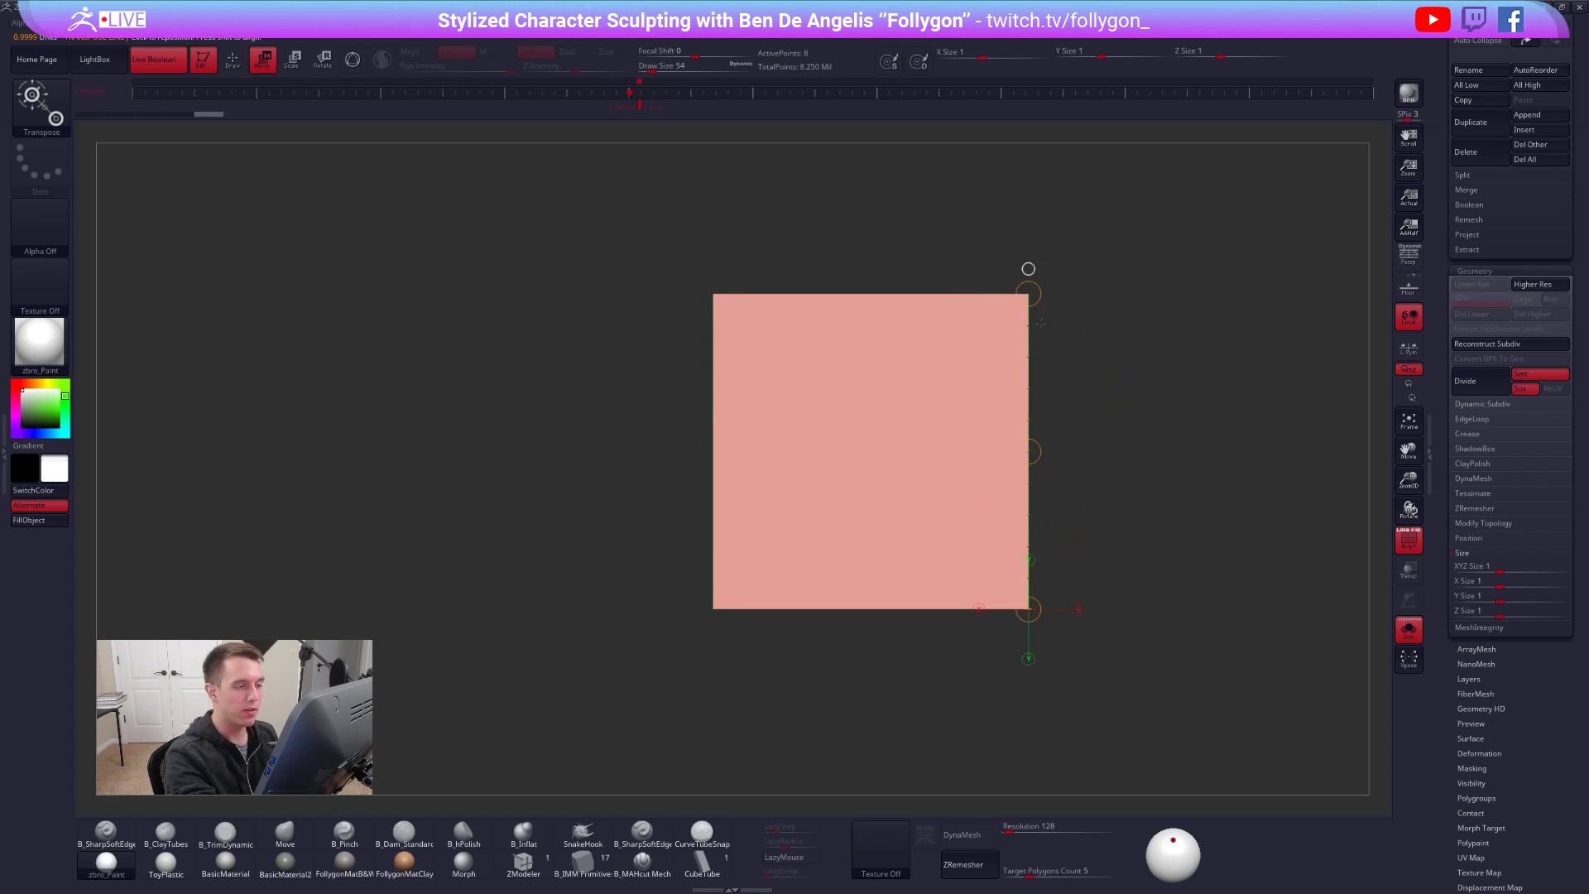
left_click_drag(1076, 451, 1052, 553)
left_click_drag(953, 574, 954, 660)
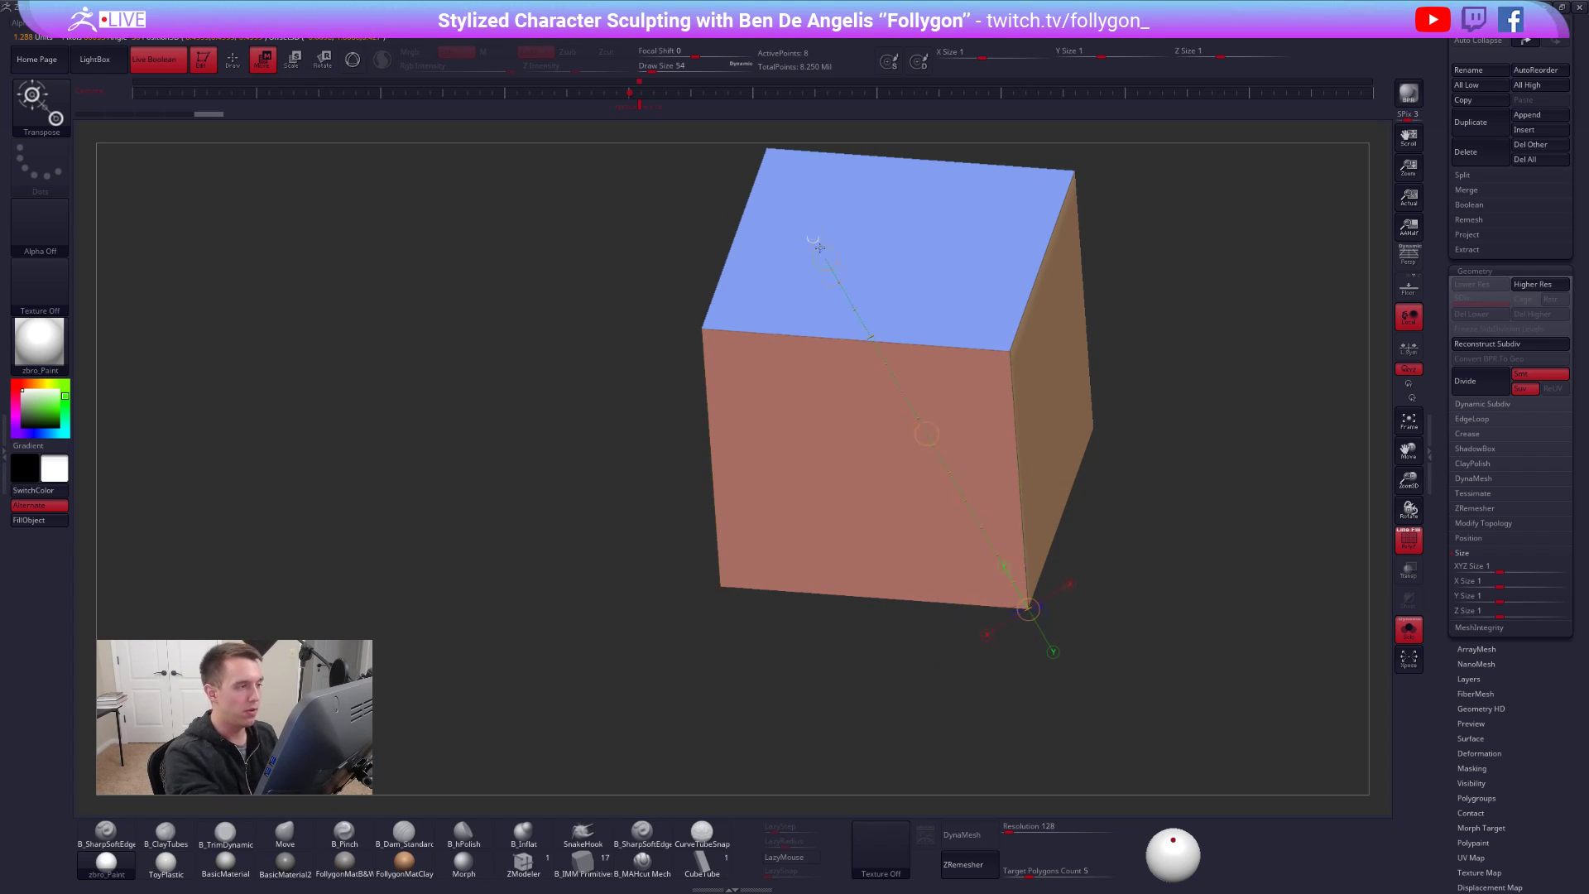
mouse_move(1089, 149)
left_mouse_down("shift")
mouse_move(1057, 564)
mouse_move(1028, 549)
left_mouse_up("shift")
key("q")
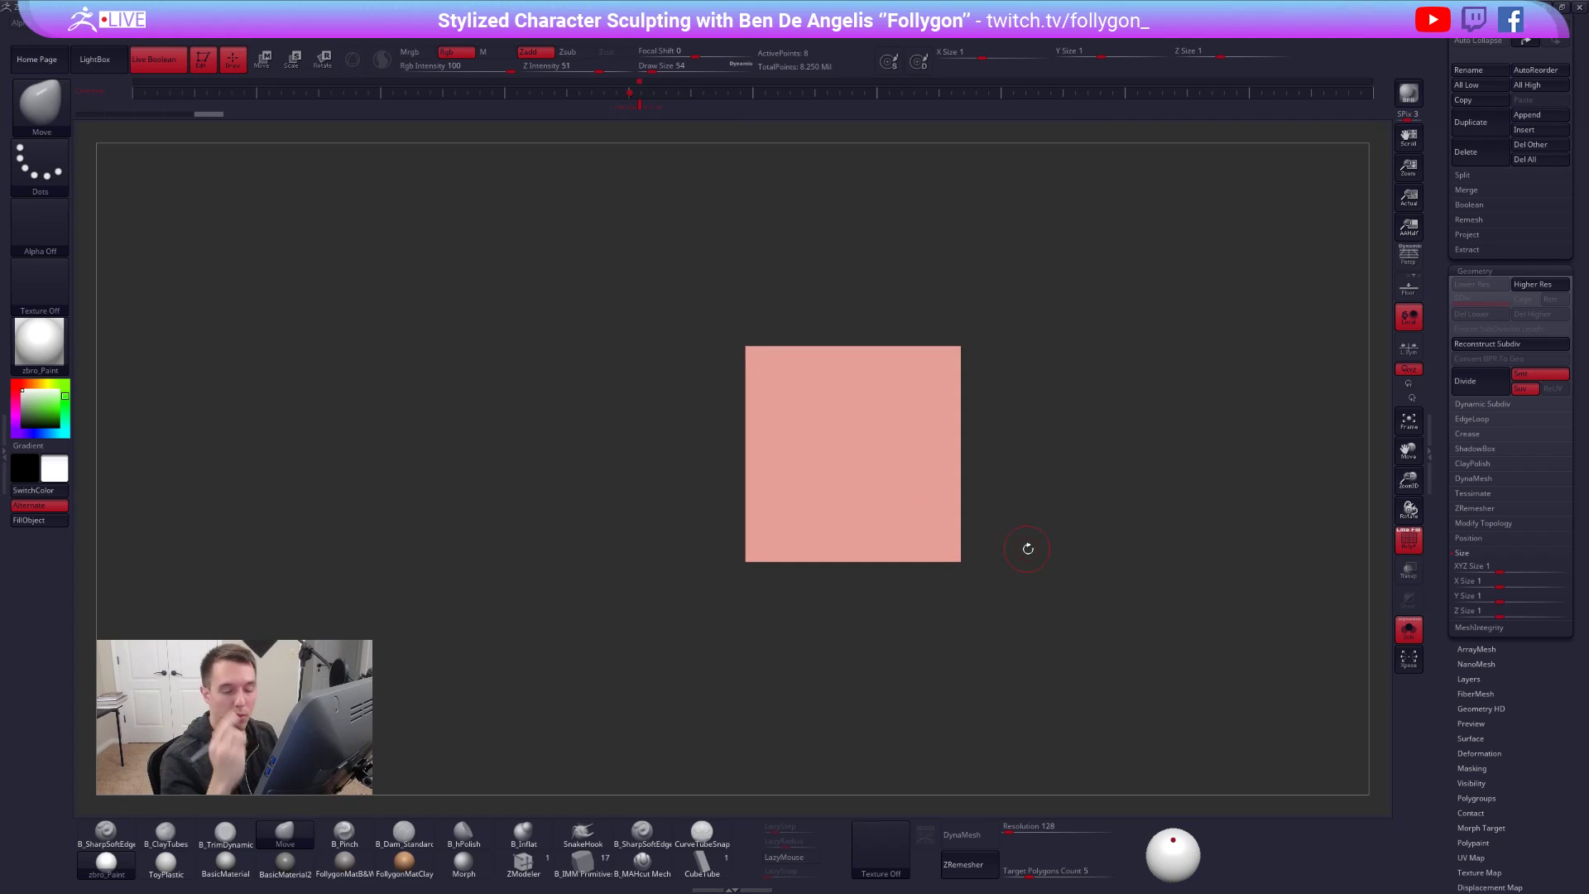
- Initialize the cube subtool as a QCyl Y cylinder with X Res 2, Y Res 1 and Z Res 2
left_click_drag(1440, 513, 1471, 375)
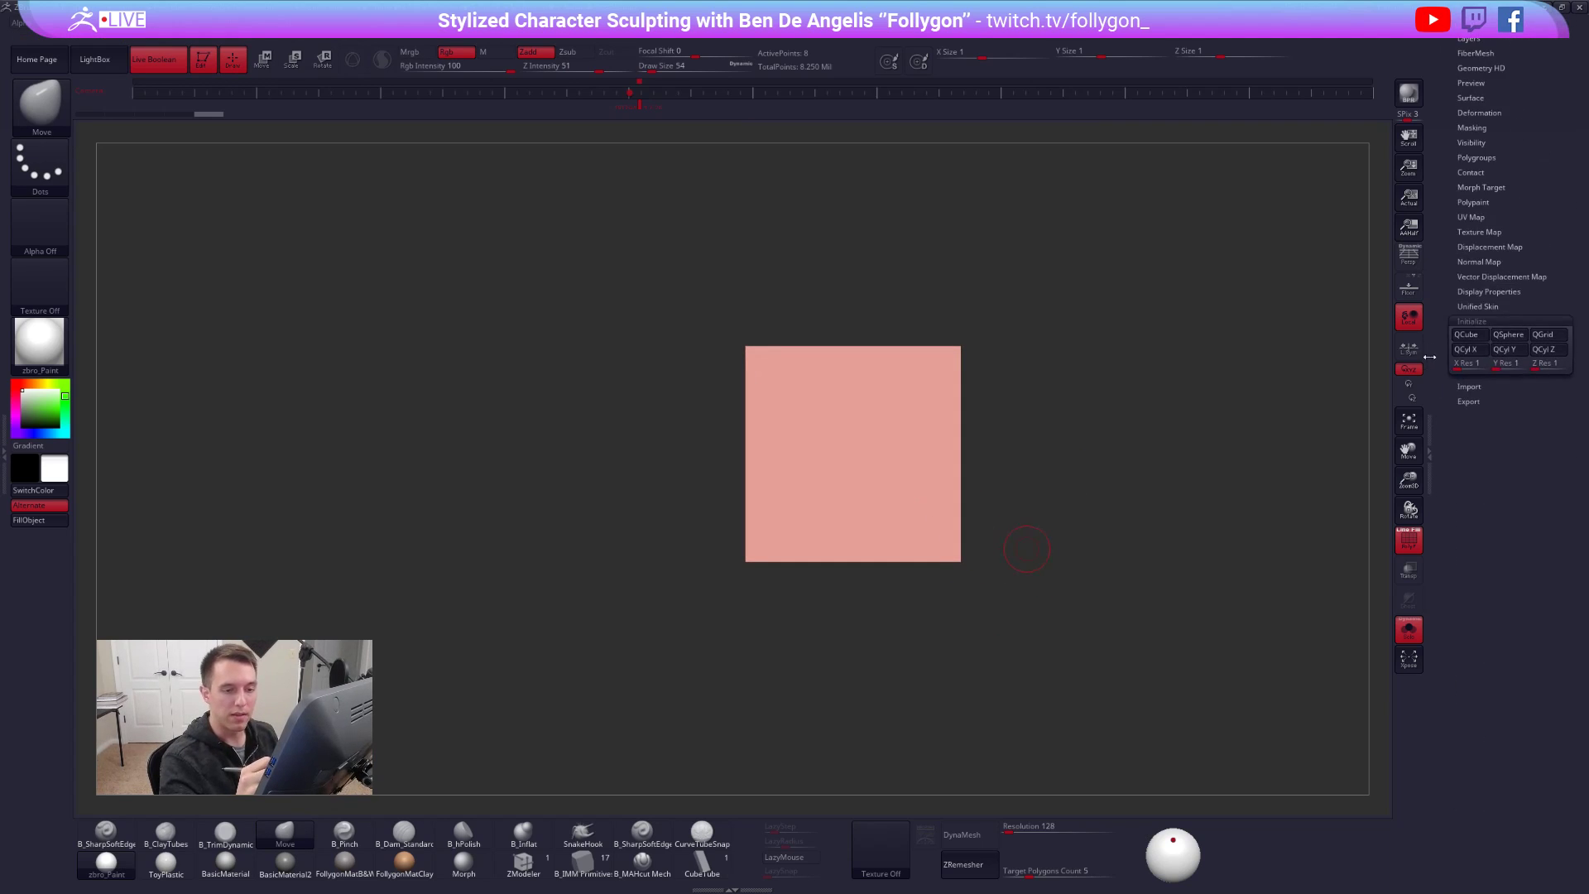
key("Tab")
left_click(1500, 365)
left_click(1546, 364)
type("2")
key("Tab")
left_click(1504, 350)
- Place a Rotate Transpose line upright from the centre of the cylinder's top face and inspect its alignment
left_click_drag(1089, 483, 952, 596)
key("r")
left_click_drag(1066, 668, 1069, 760)
left_click(852, 431)
left_click_drag(960, 662, 960, 637, "shift")
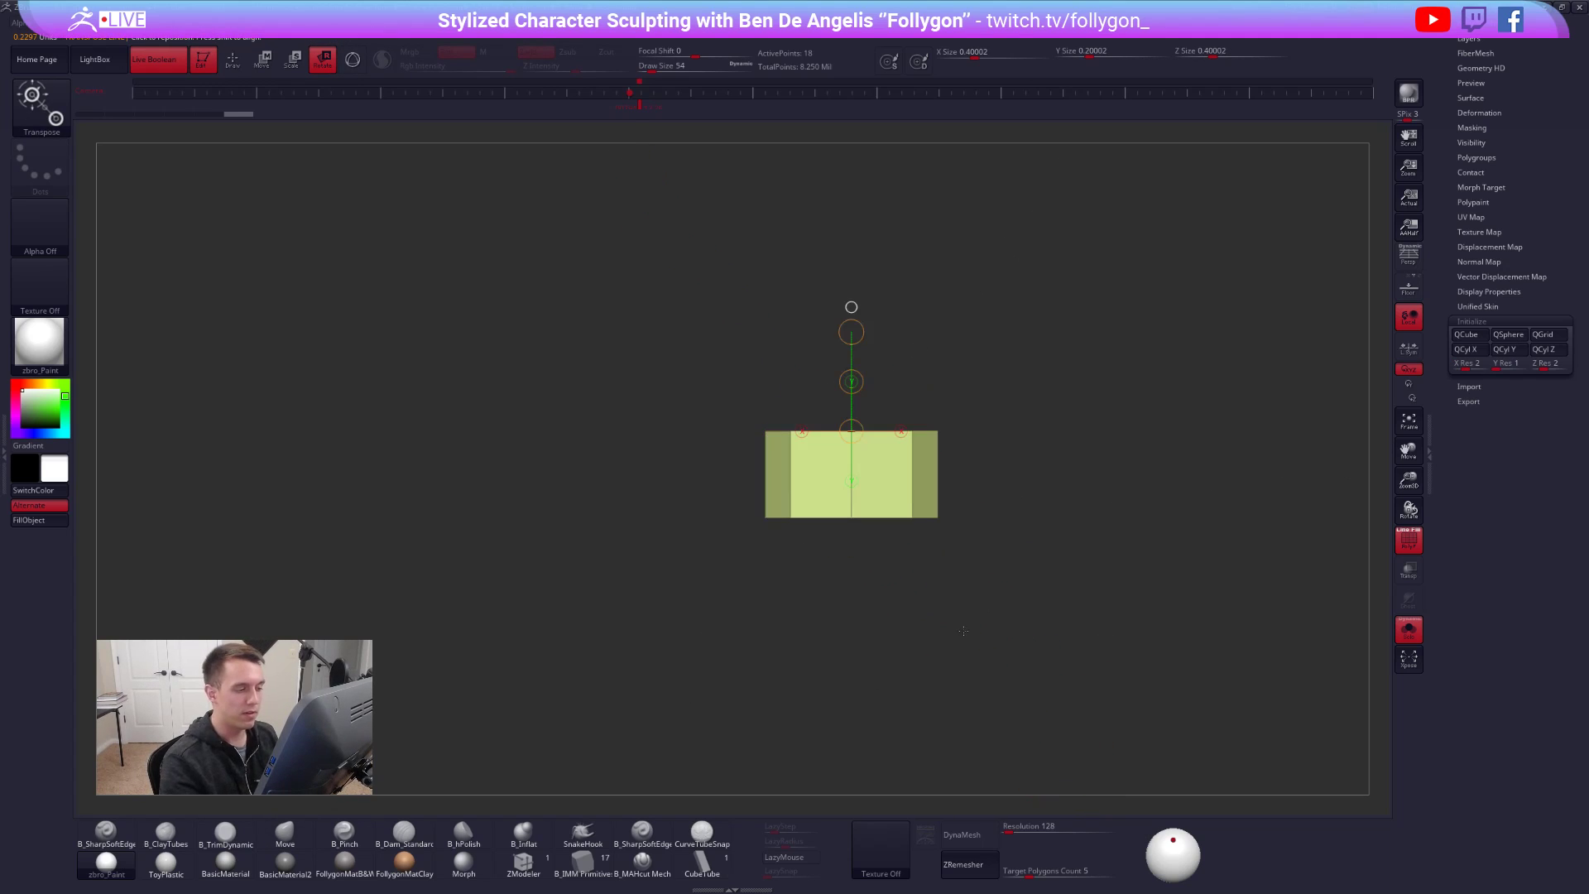
left_click_drag(951, 489, 937, 567)
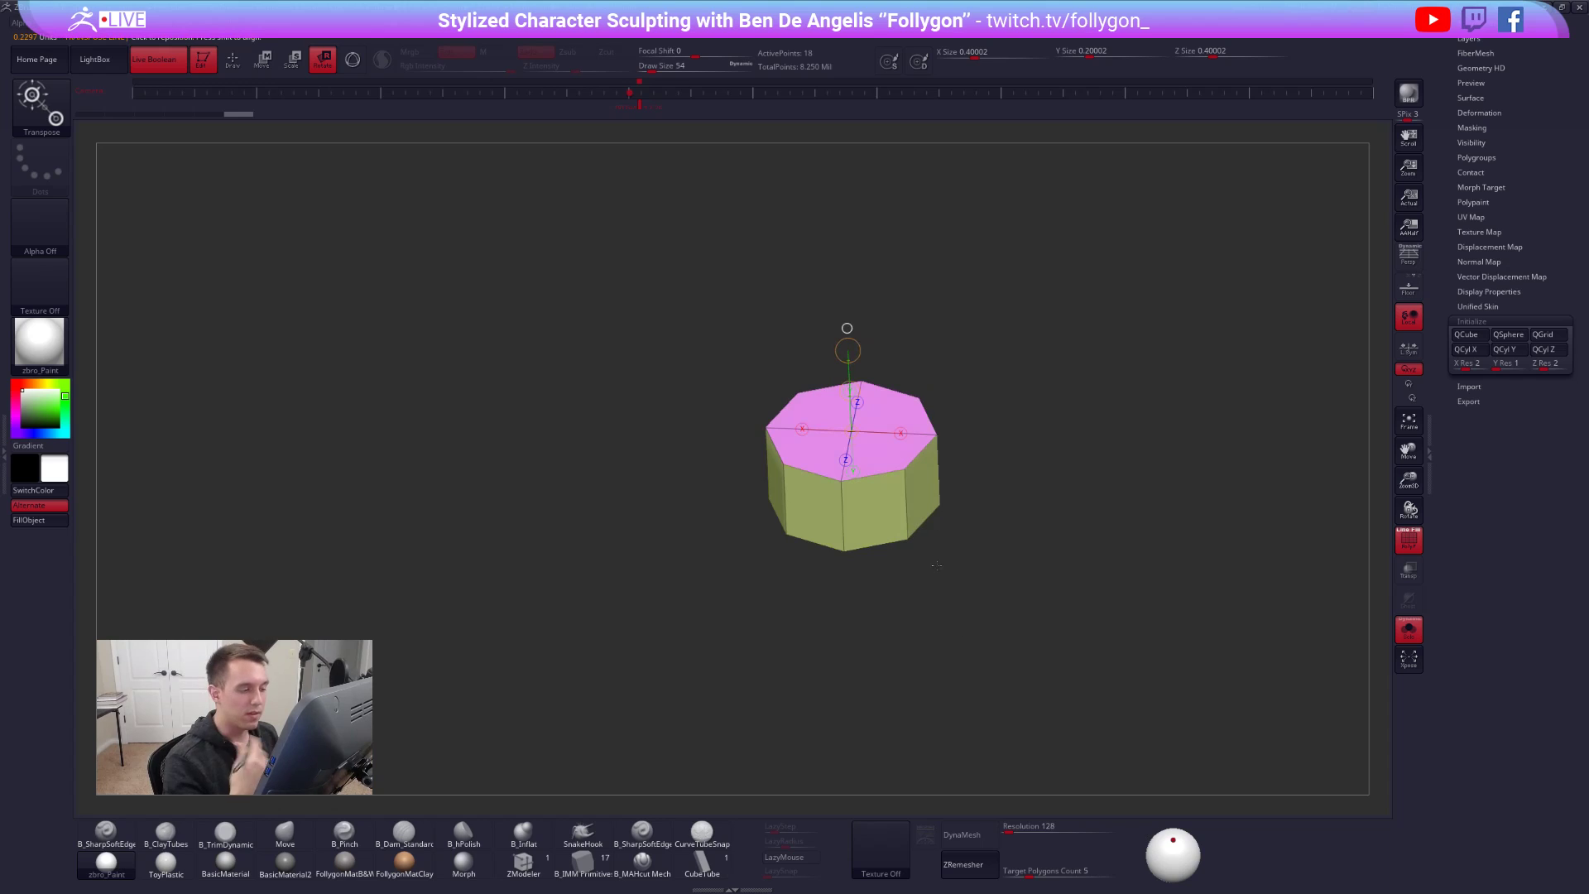
left_click_drag(916, 391, 894, 331, "shift")
left_click(849, 303)
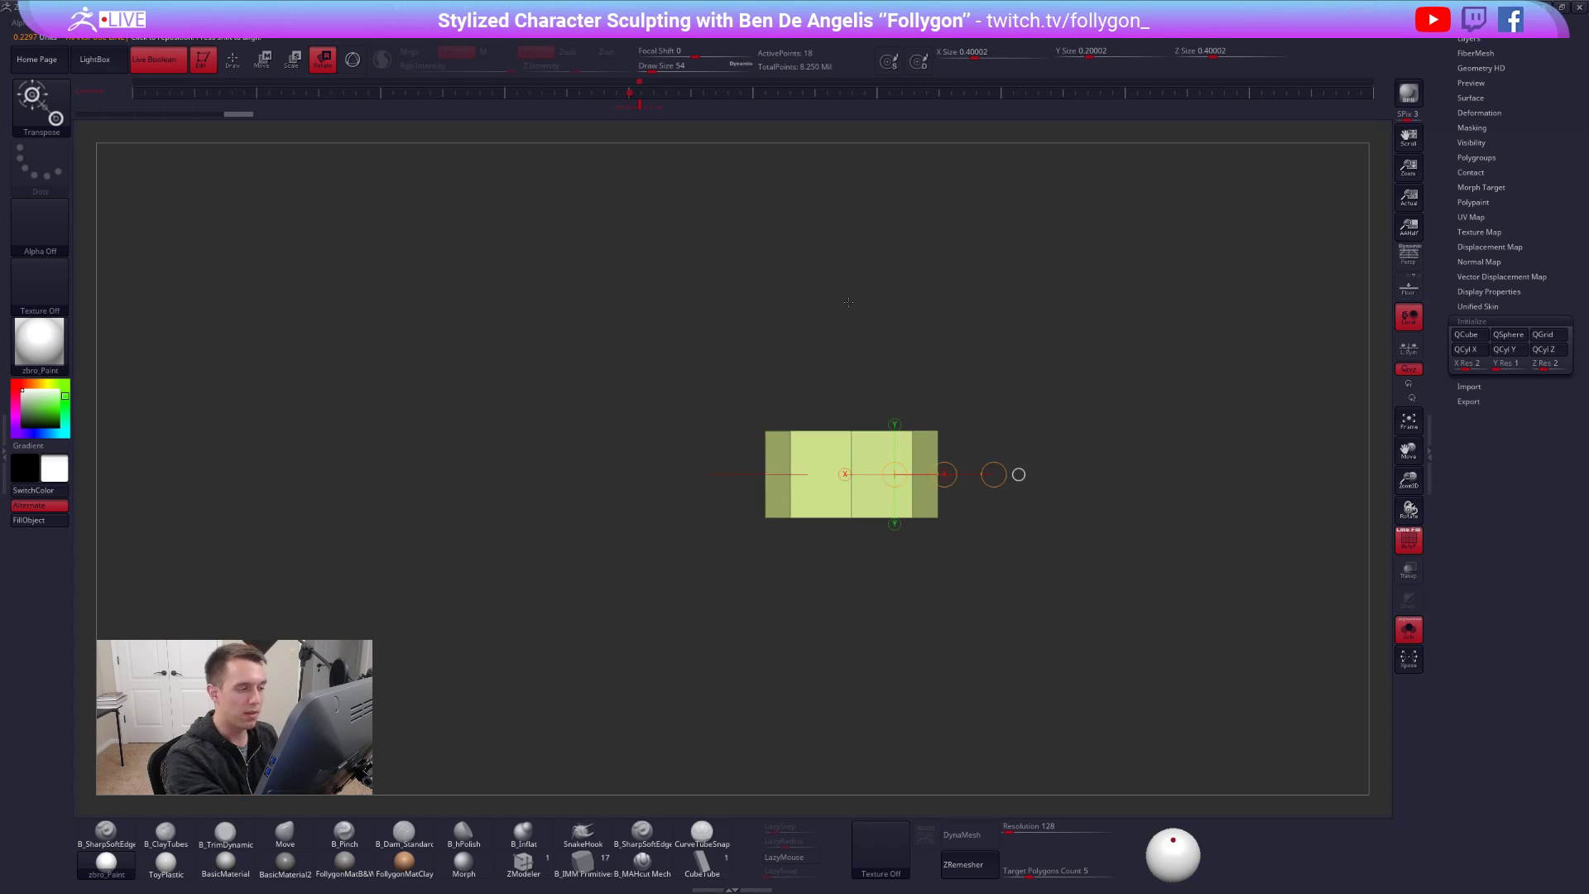
- Reposition the Rotate Transpose line on the cylinder's top face and return to Draw mode
left_click_drag(1000, 479, 950, 475)
left_click_drag(860, 402, 857, 455)
left_click(905, 449)
left_click(852, 436)
mouse_move(861, 455)
right_mouse_down("shift")
mouse_move(898, 414)
mouse_move(909, 457)
mouse_move(795, 680)
mouse_move(845, 580)
right_mouse_up("shift")
key("q")
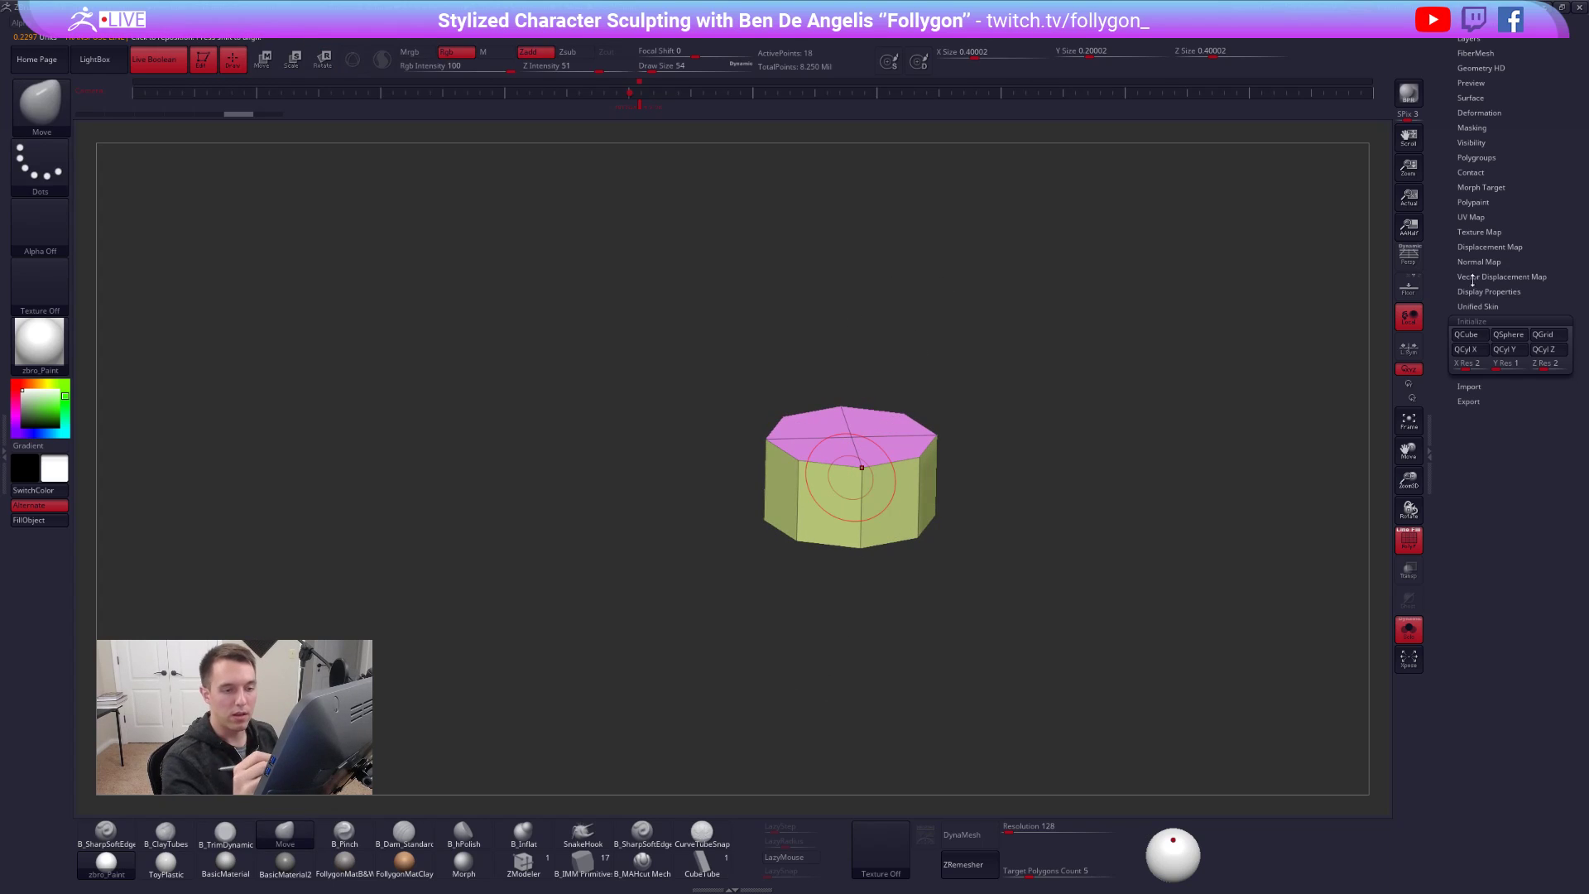
- Undo the cylinder initialization on the duplicated subtool
scroll(1473, 278, "up", 10)
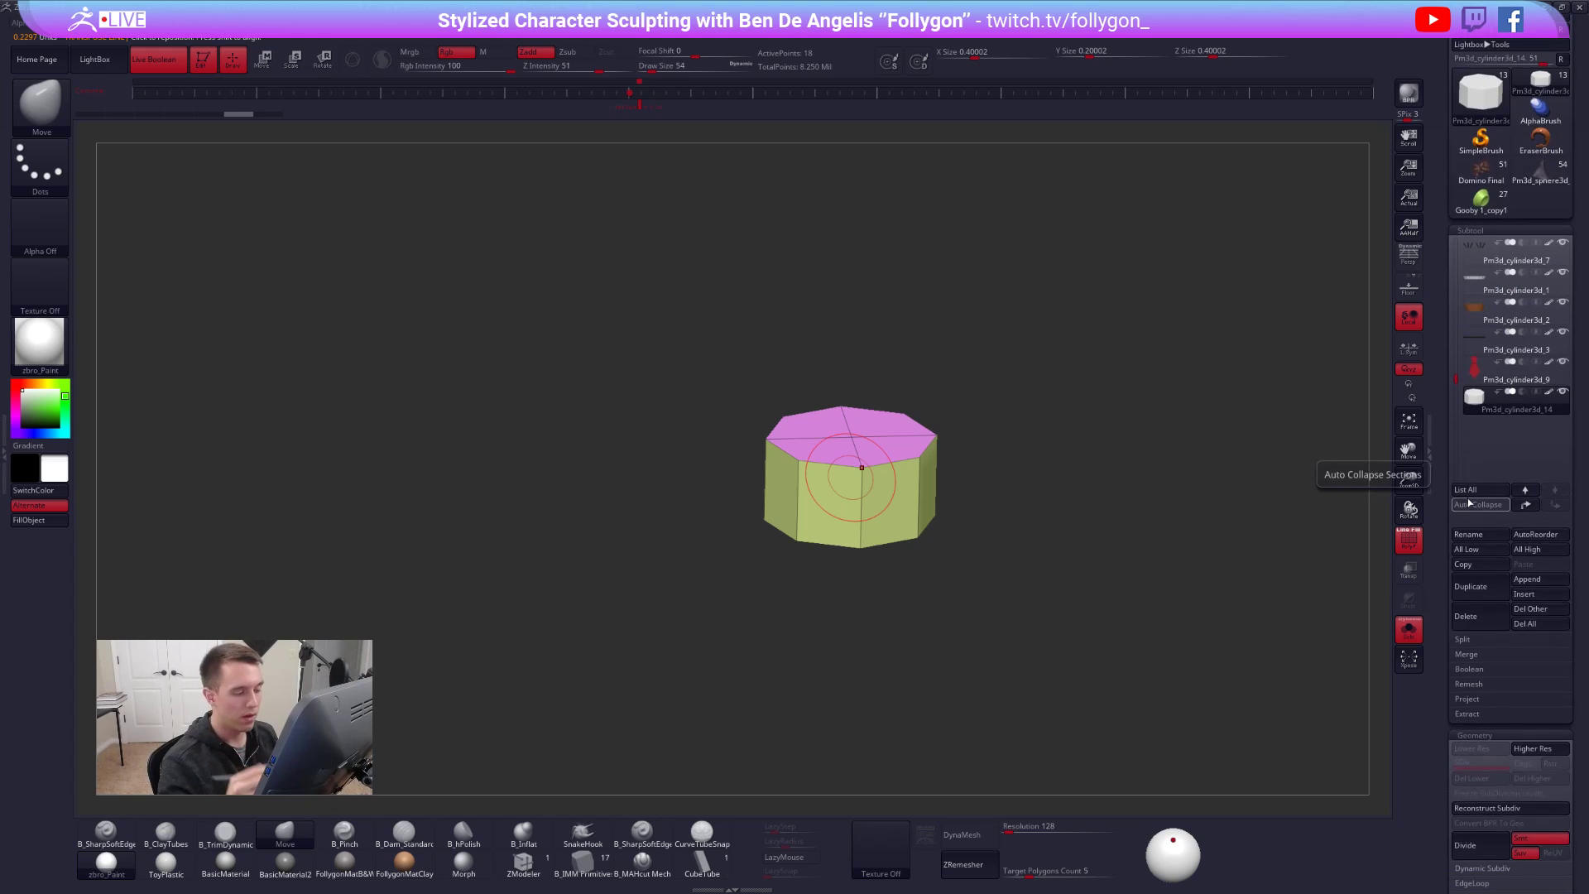
key("ctrl+z")
right_click_drag(1178, 525, 1111, 536, "ctrl")
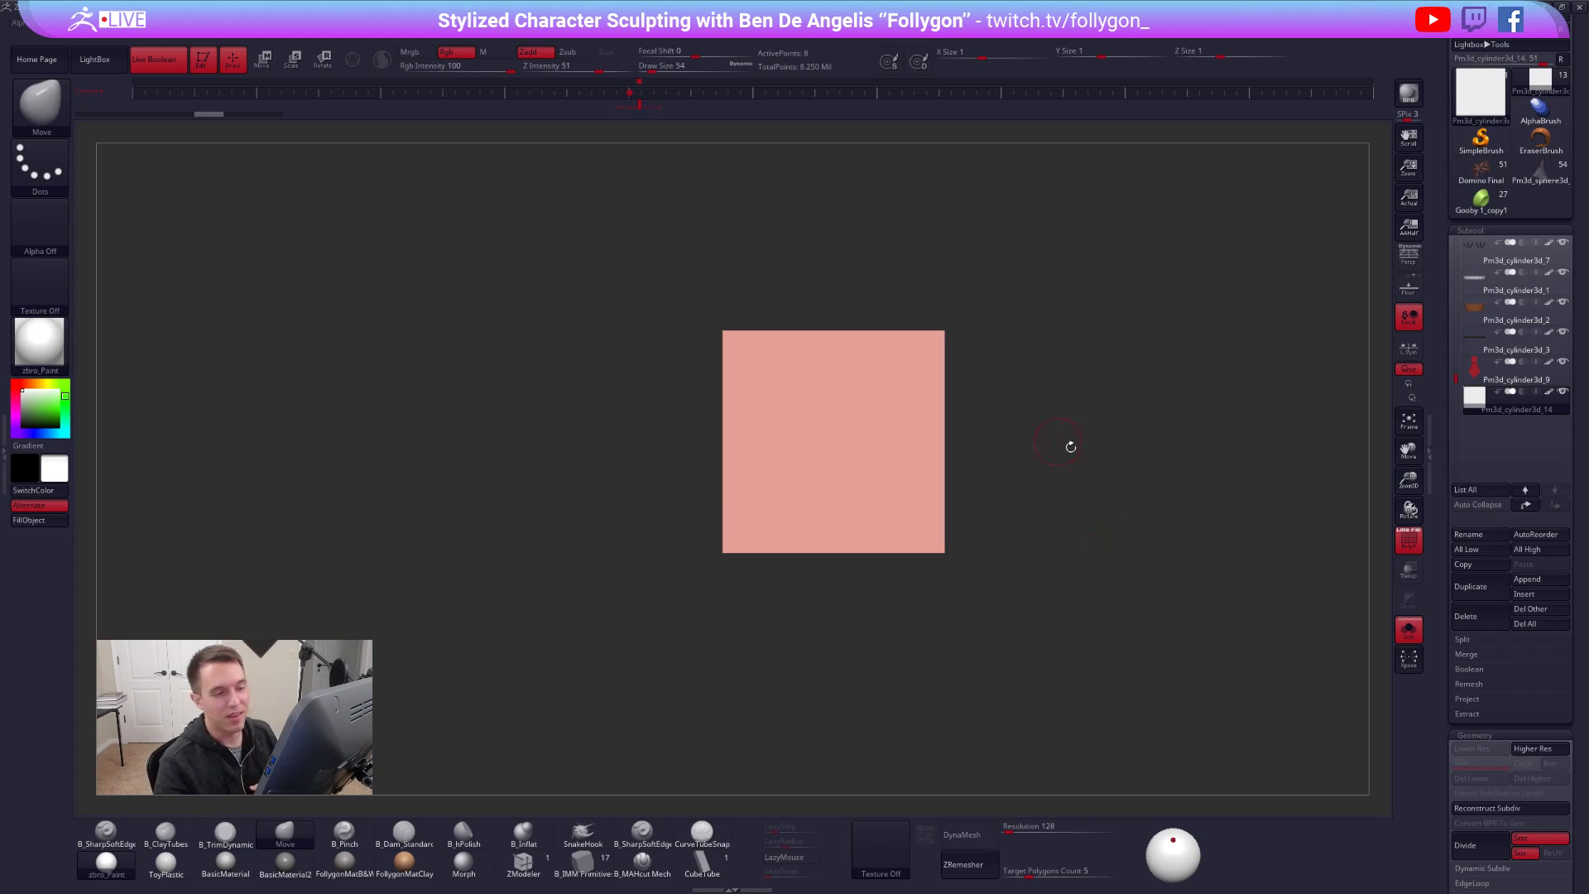
- Switch to the Gooby 1_copy1 tool and frame the whole character in side view
left_click(1481, 199)
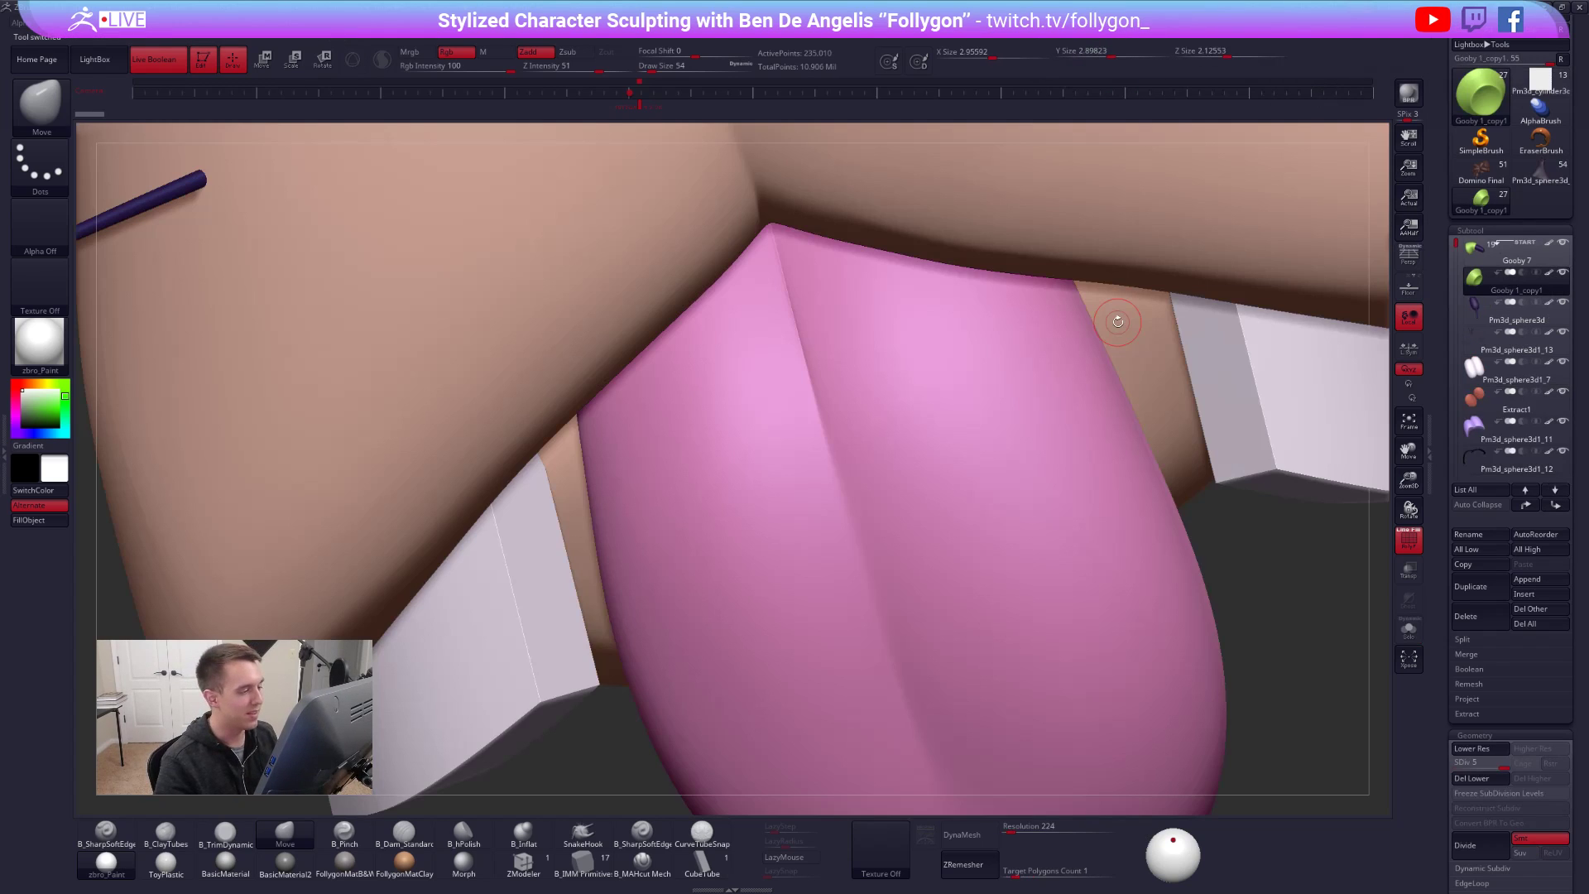
right_click_drag(1036, 347, 856, 393)
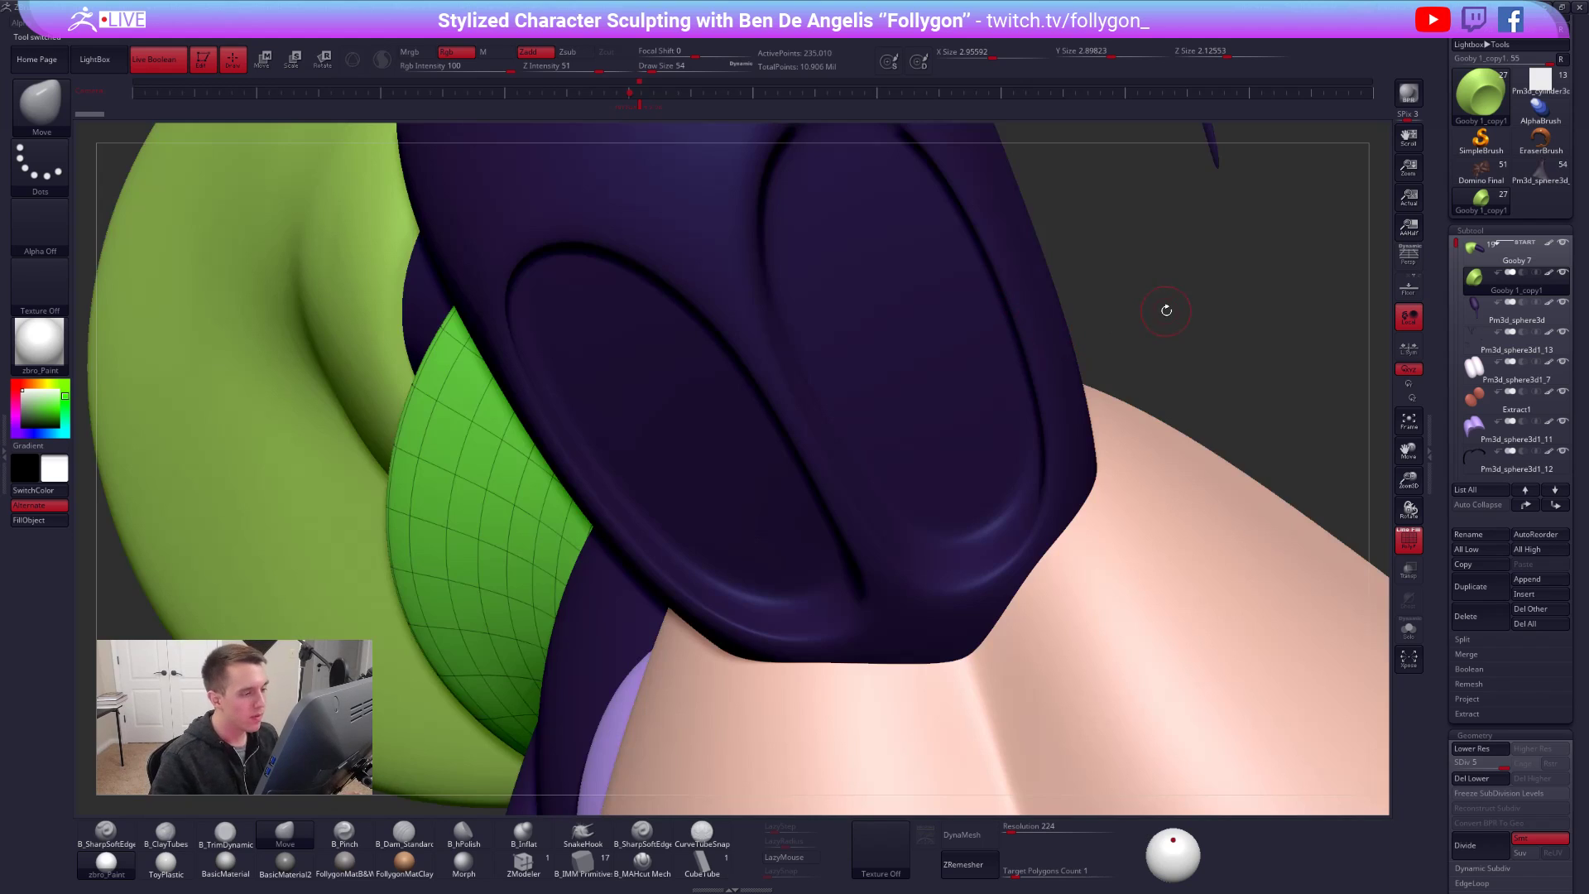
key("f")
right_click_drag(837, 295, 1159, 397)
key("f")
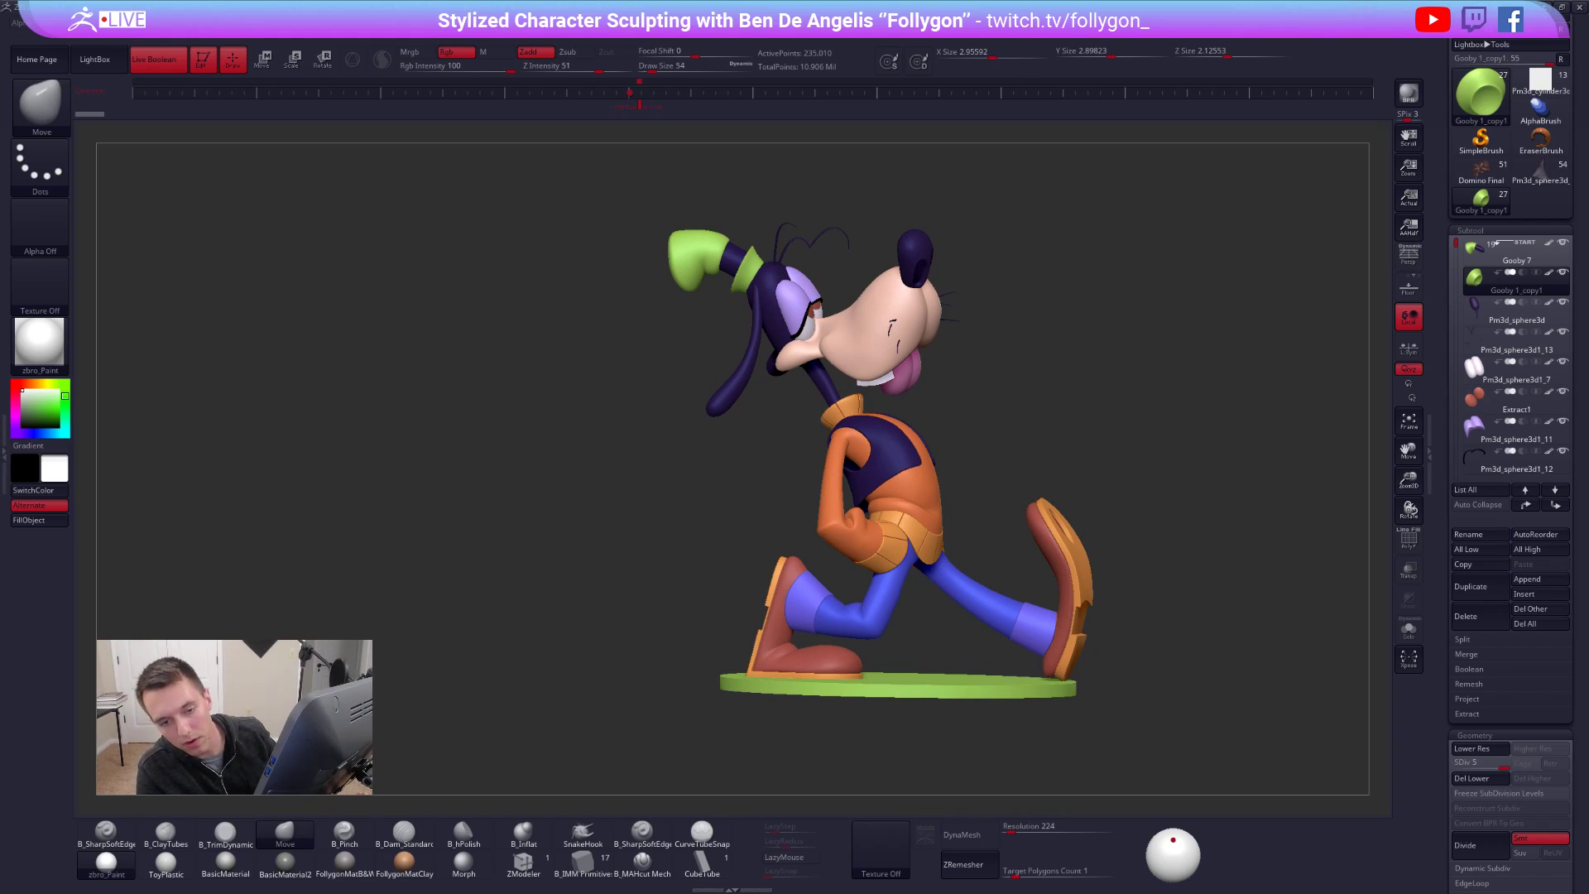
- Switch to the browser and open the Gooby artwork from the ArtStation portfolio
key("alt+Tab")
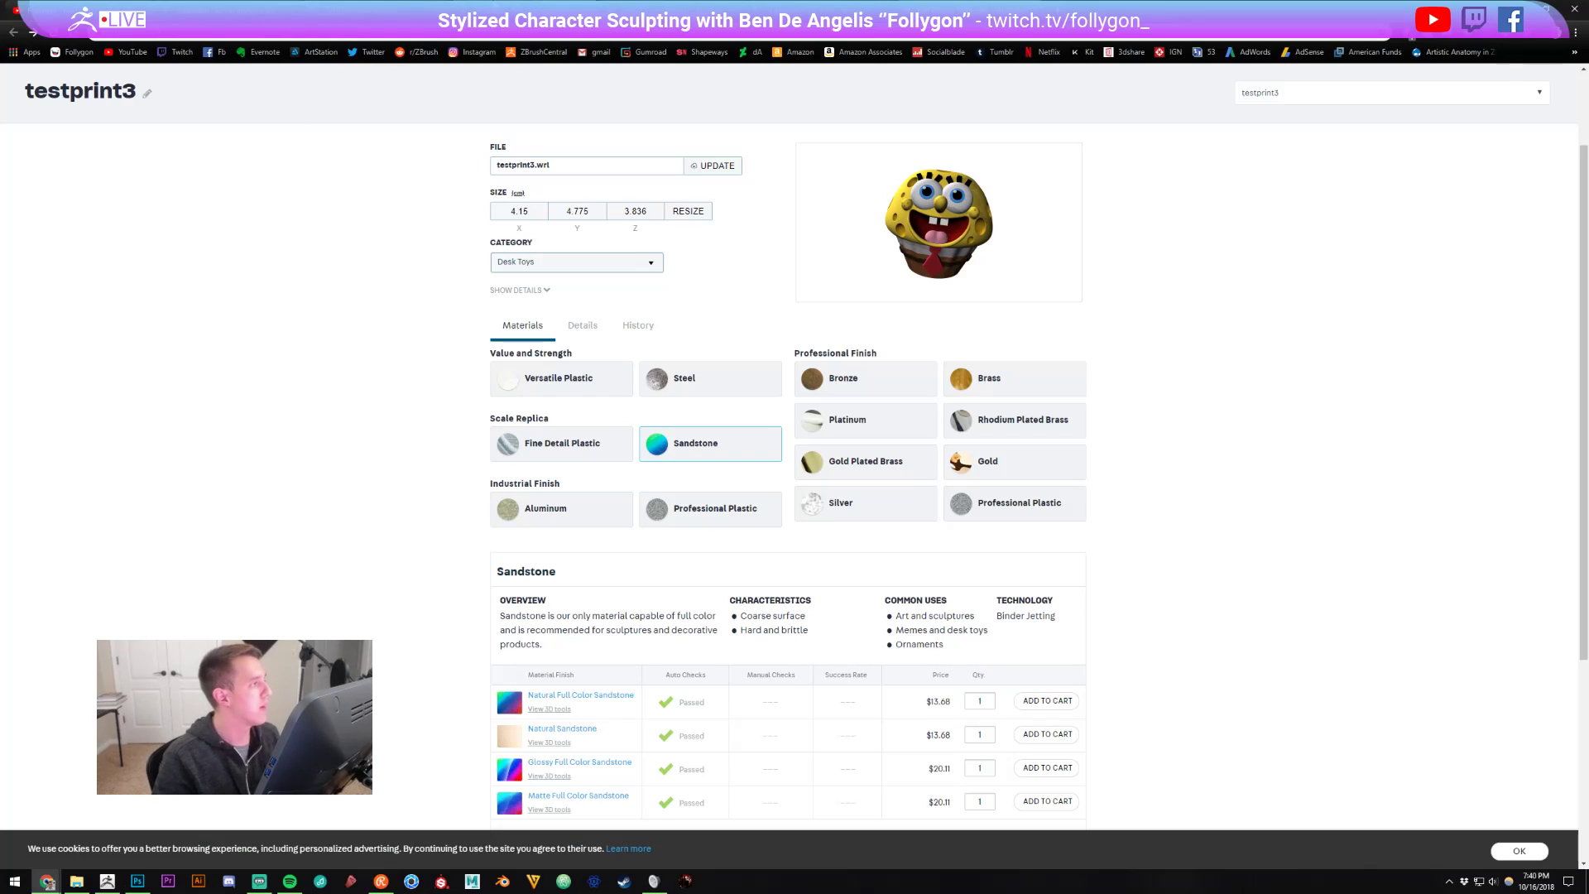
left_click(1011, 8)
left_click(1401, 150)
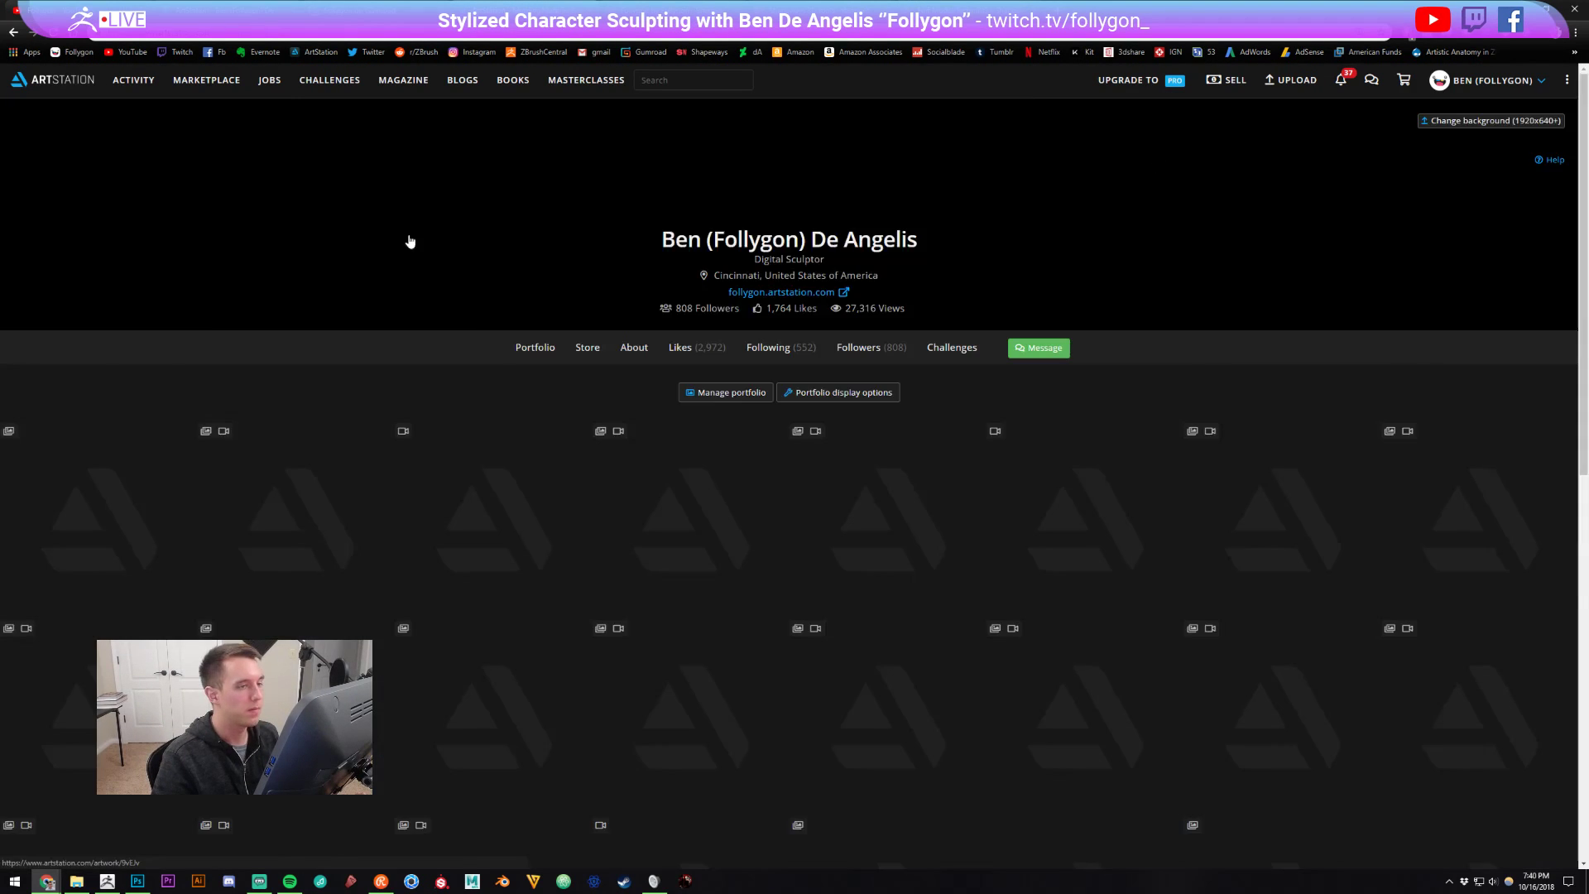
scroll(444, 239, "down", 3)
left_click(329, 242)
- Compare the Gooby render with the original concept drawing on the artwork page
scroll(897, 367, "down", 8)
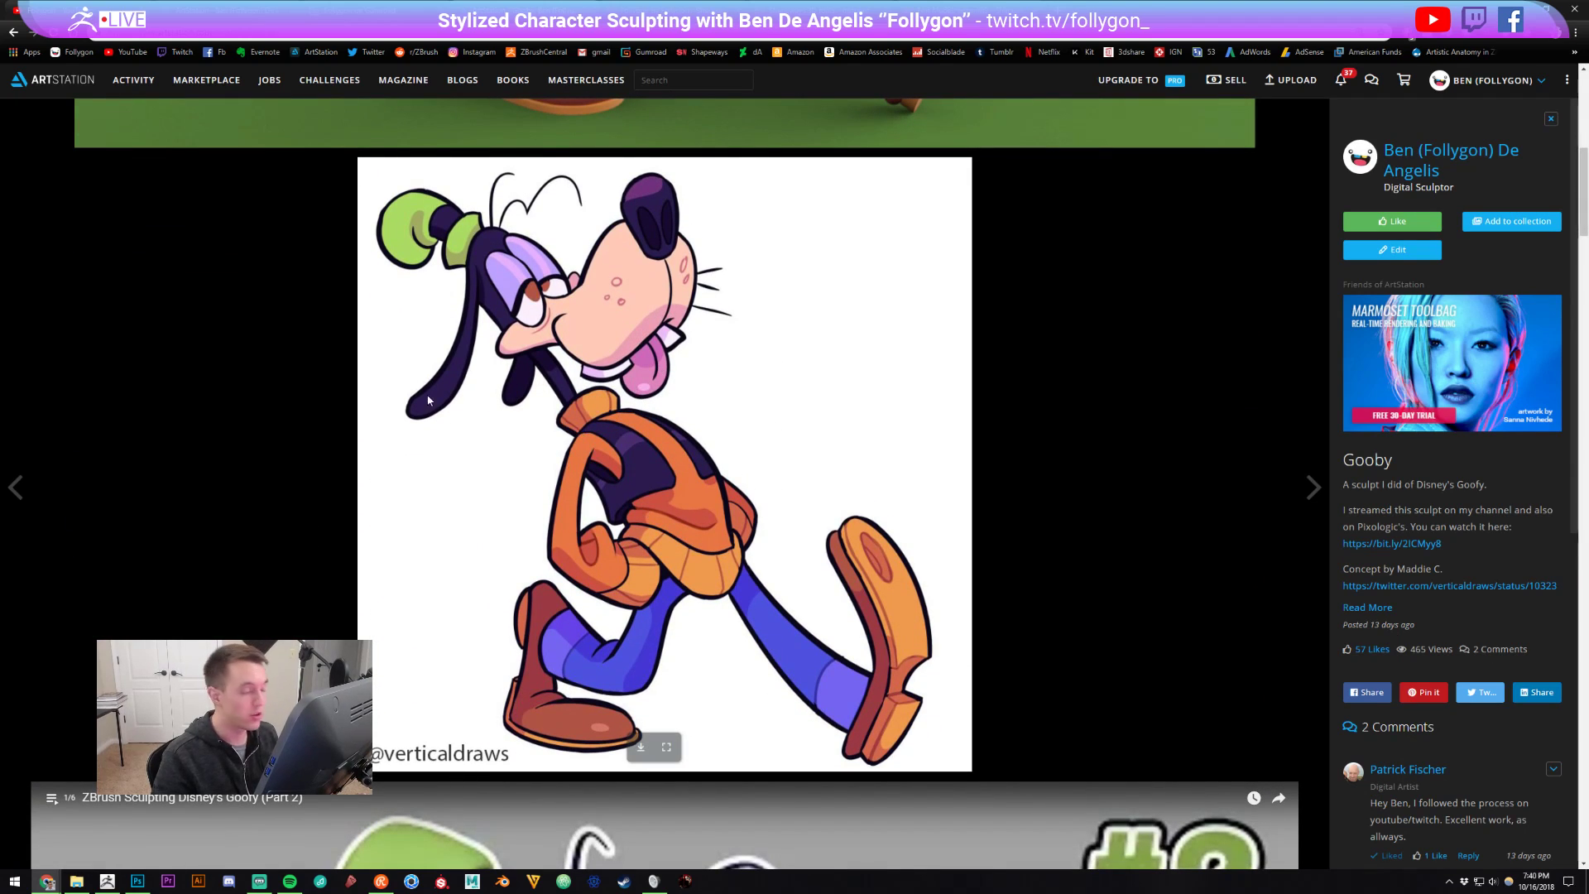
scroll(777, 294, "up", 8)
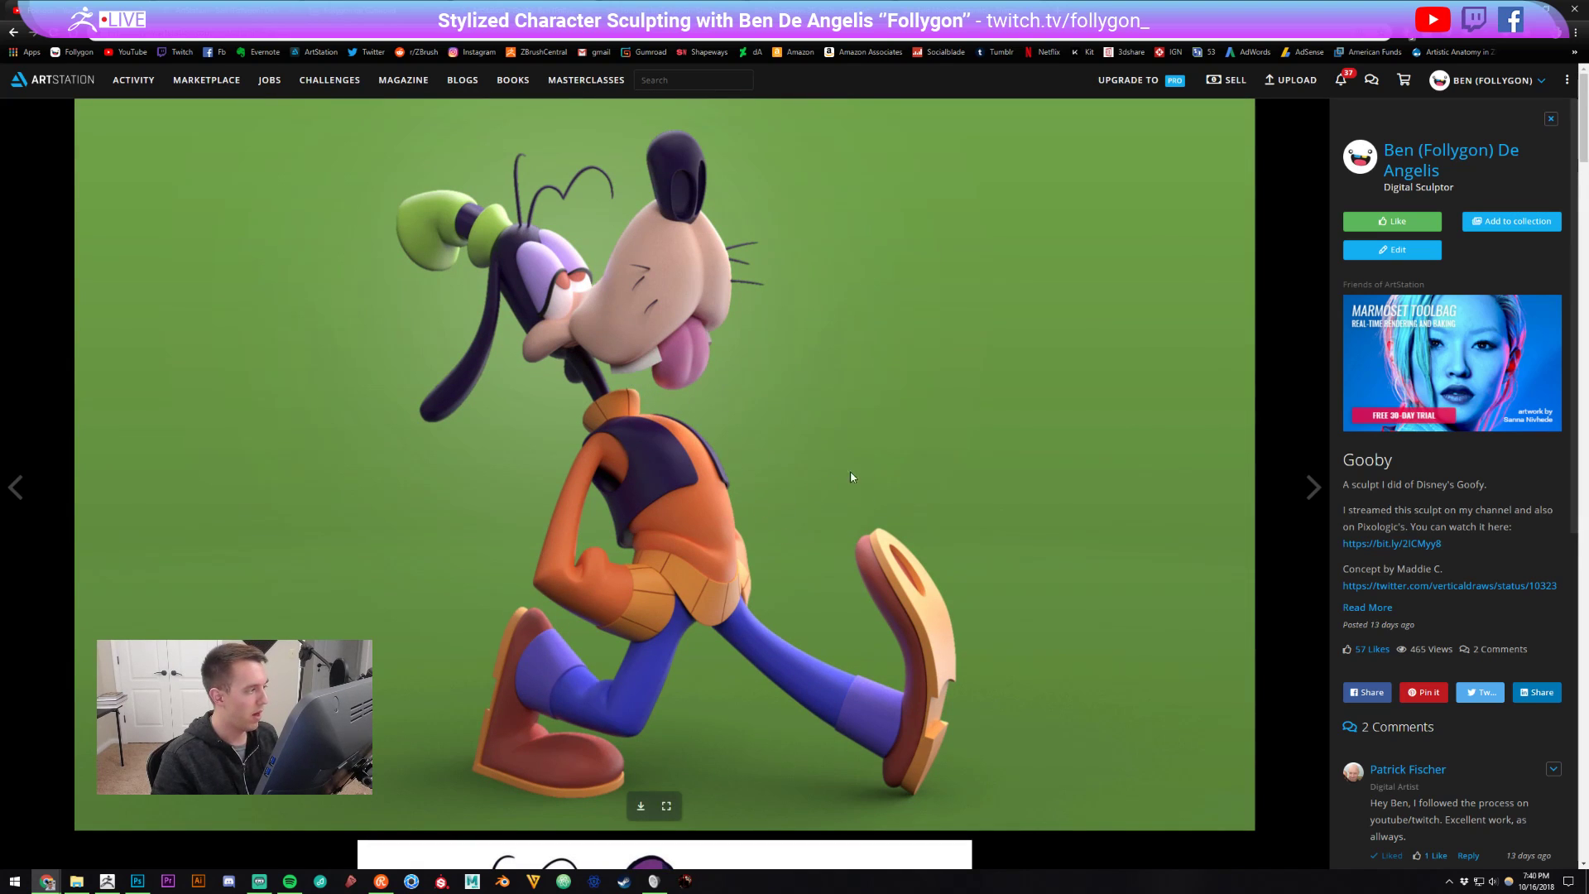
scroll(770, 516, "down", 8)
scroll(748, 301, "up", 8)
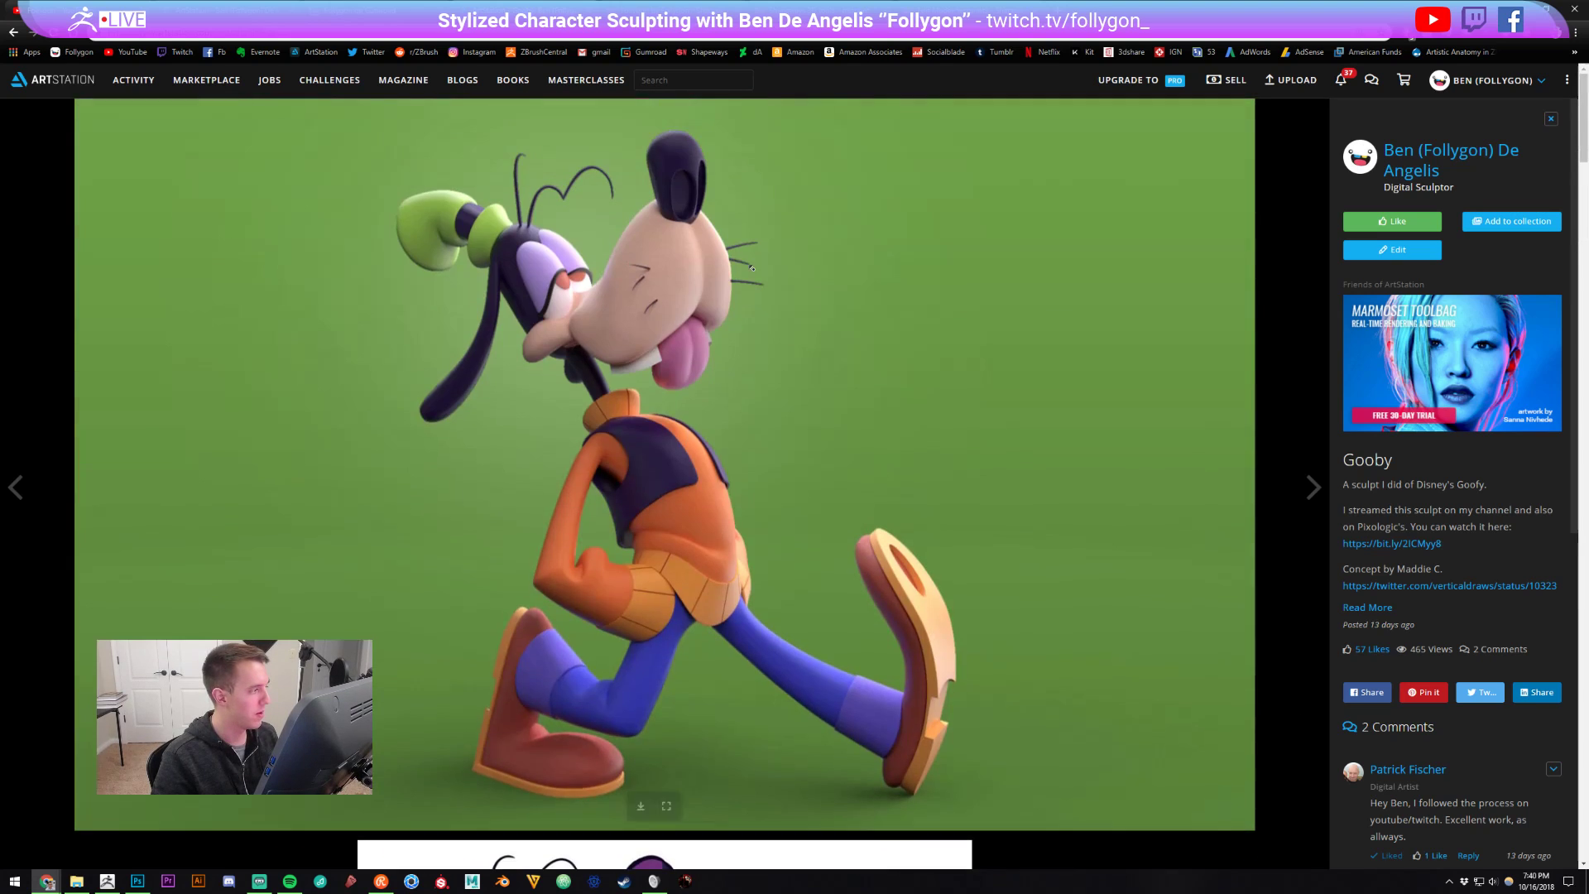
- Look over the full Gooby render once more, then bring the 2D concept drawing fully into view
scroll(748, 307, "down", 8)
scroll(765, 542, "up", 8)
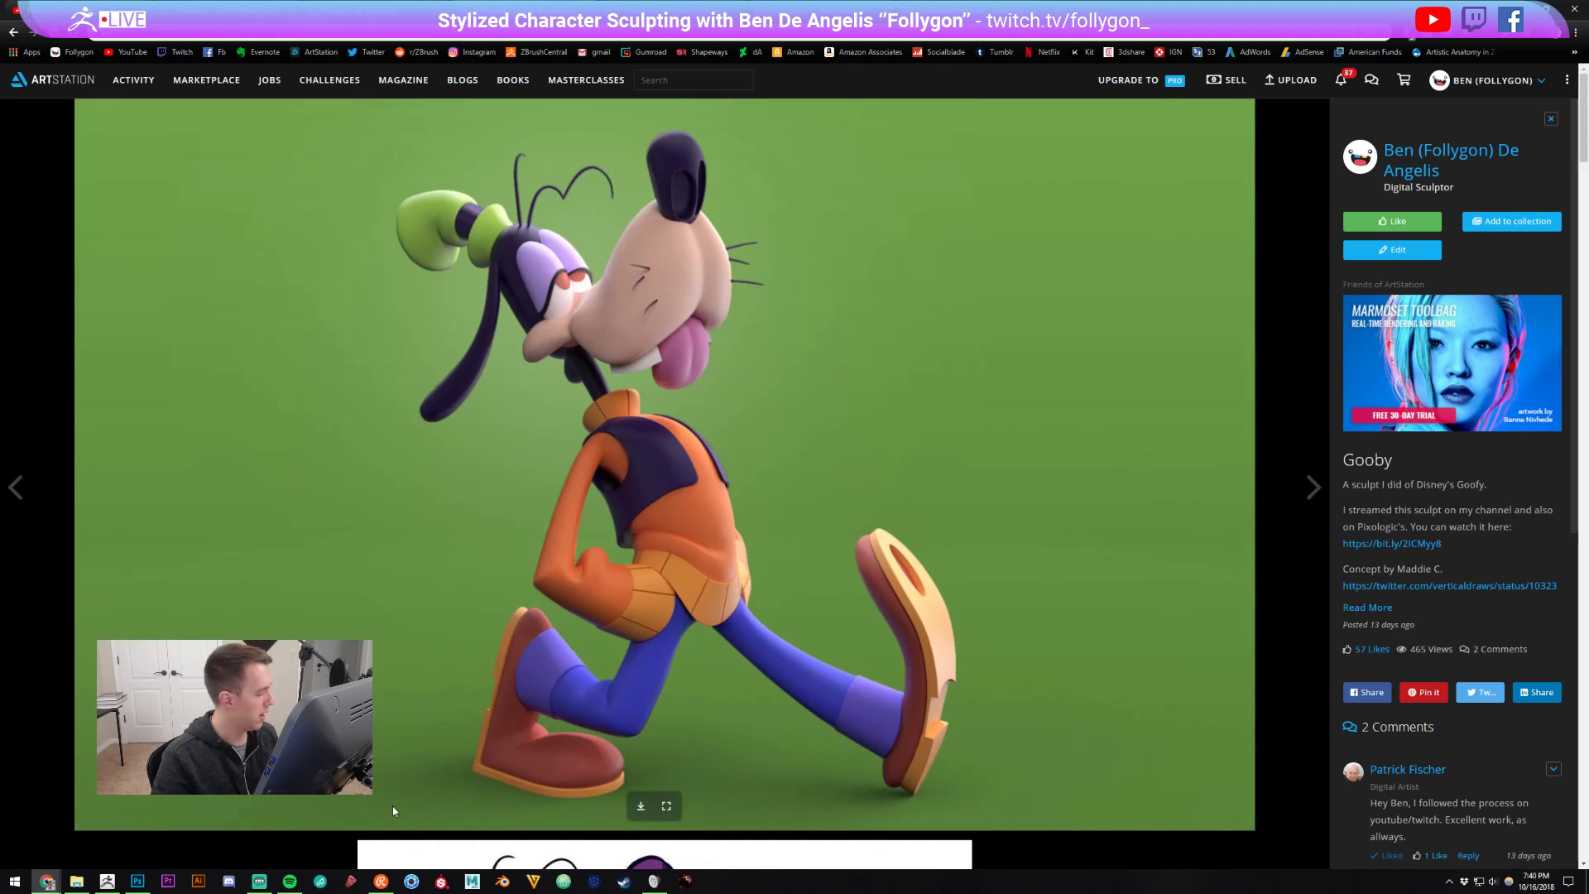
scroll(592, 593, "down", 8)
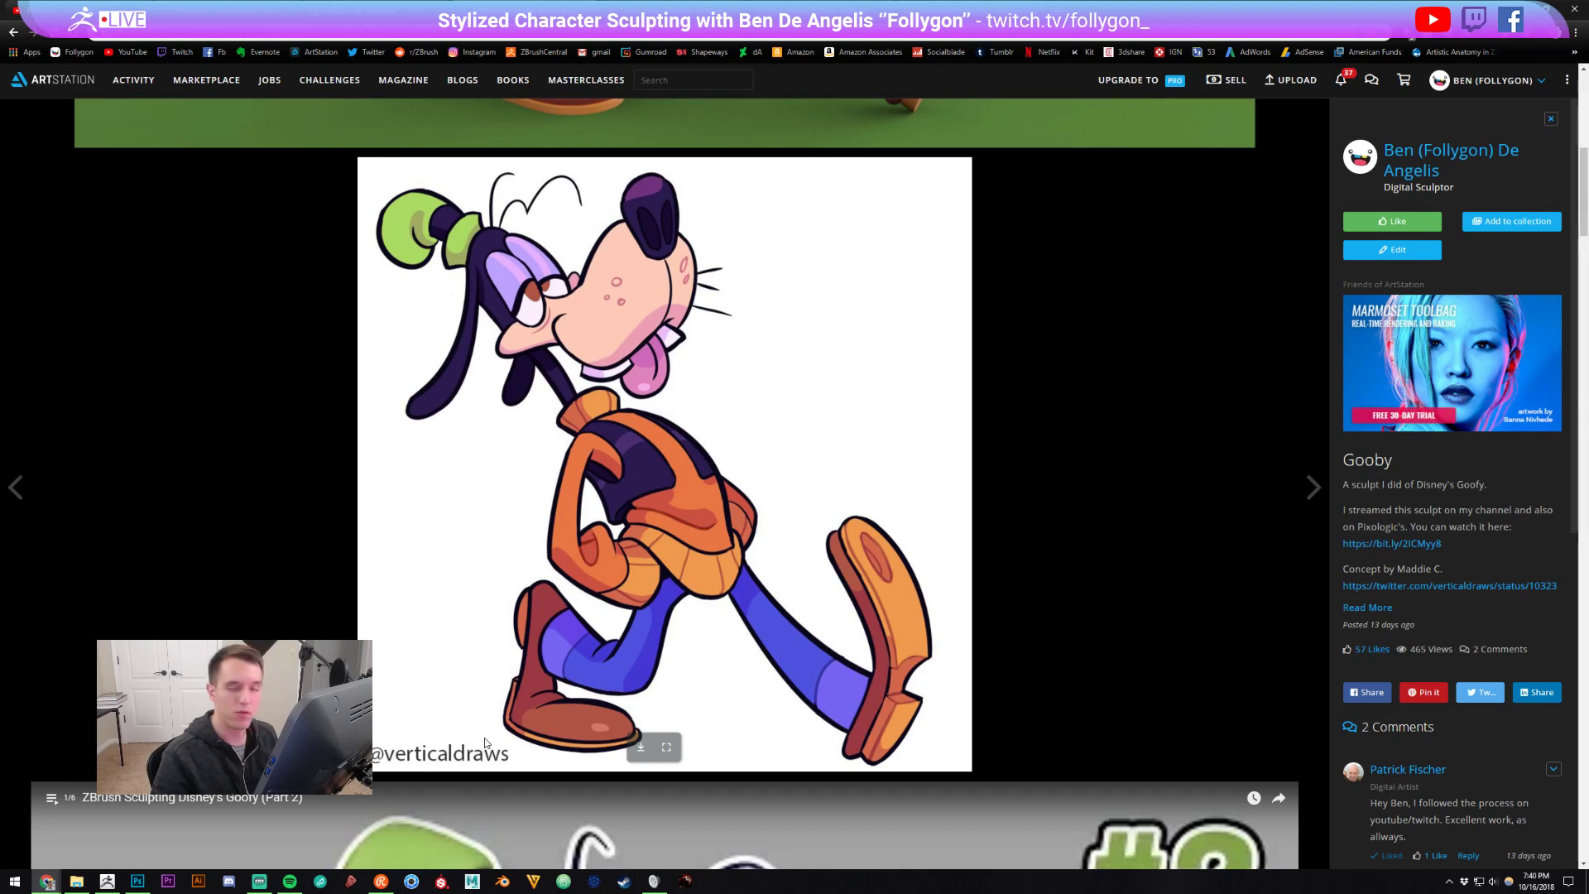
- Switch back to ZBrush and load the SpongeBob muffin tool, centring the muffin in front view
left_click(98, 885)
left_click_drag(687, 577, 729, 572)
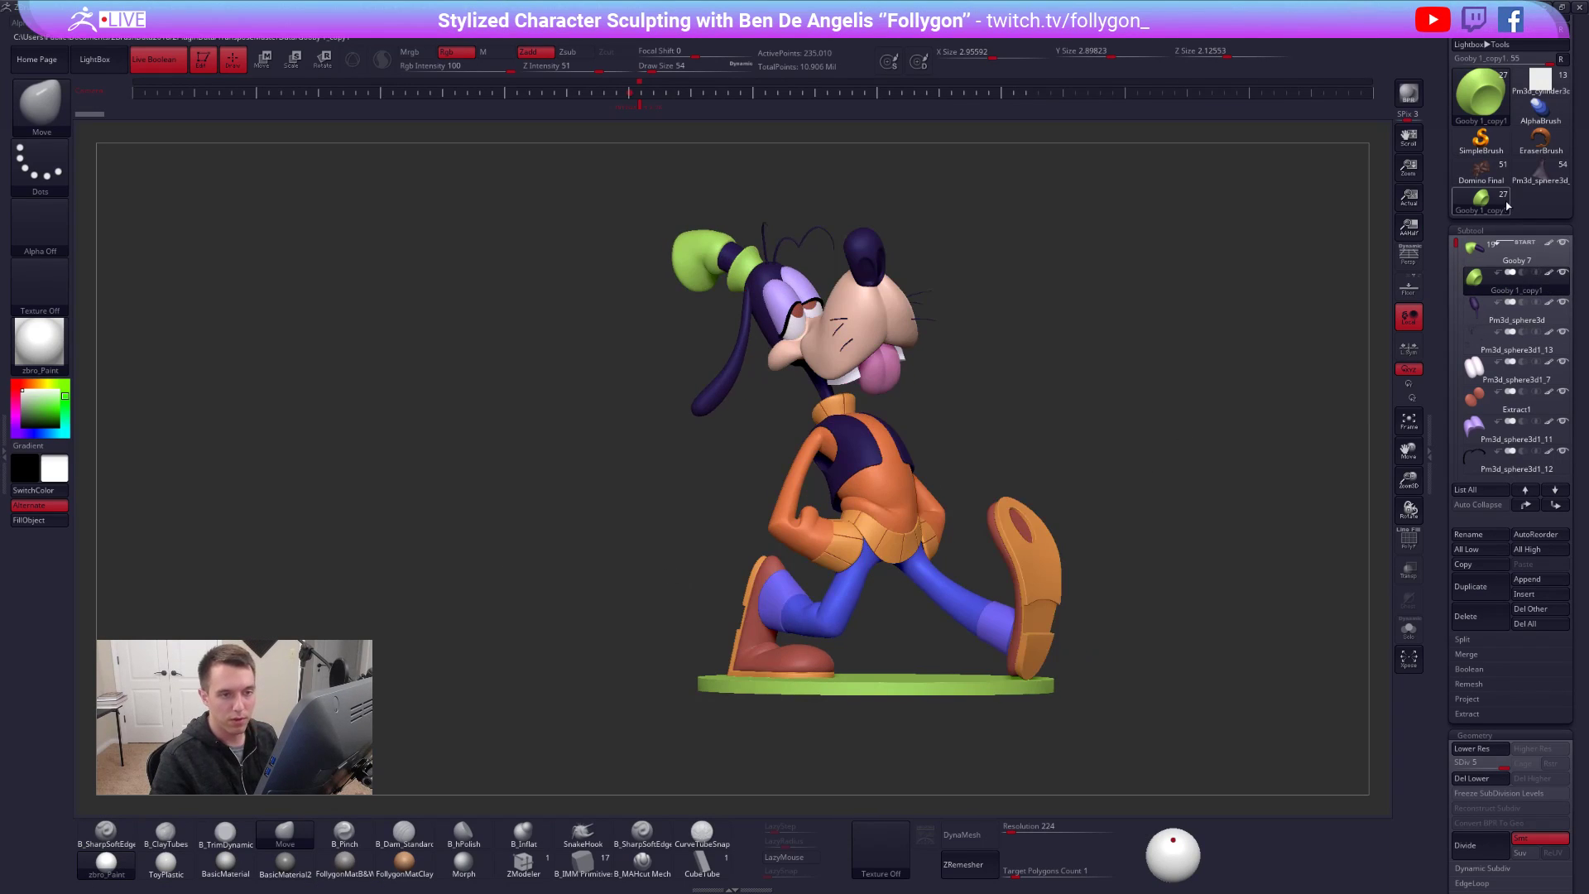
left_click(1541, 81)
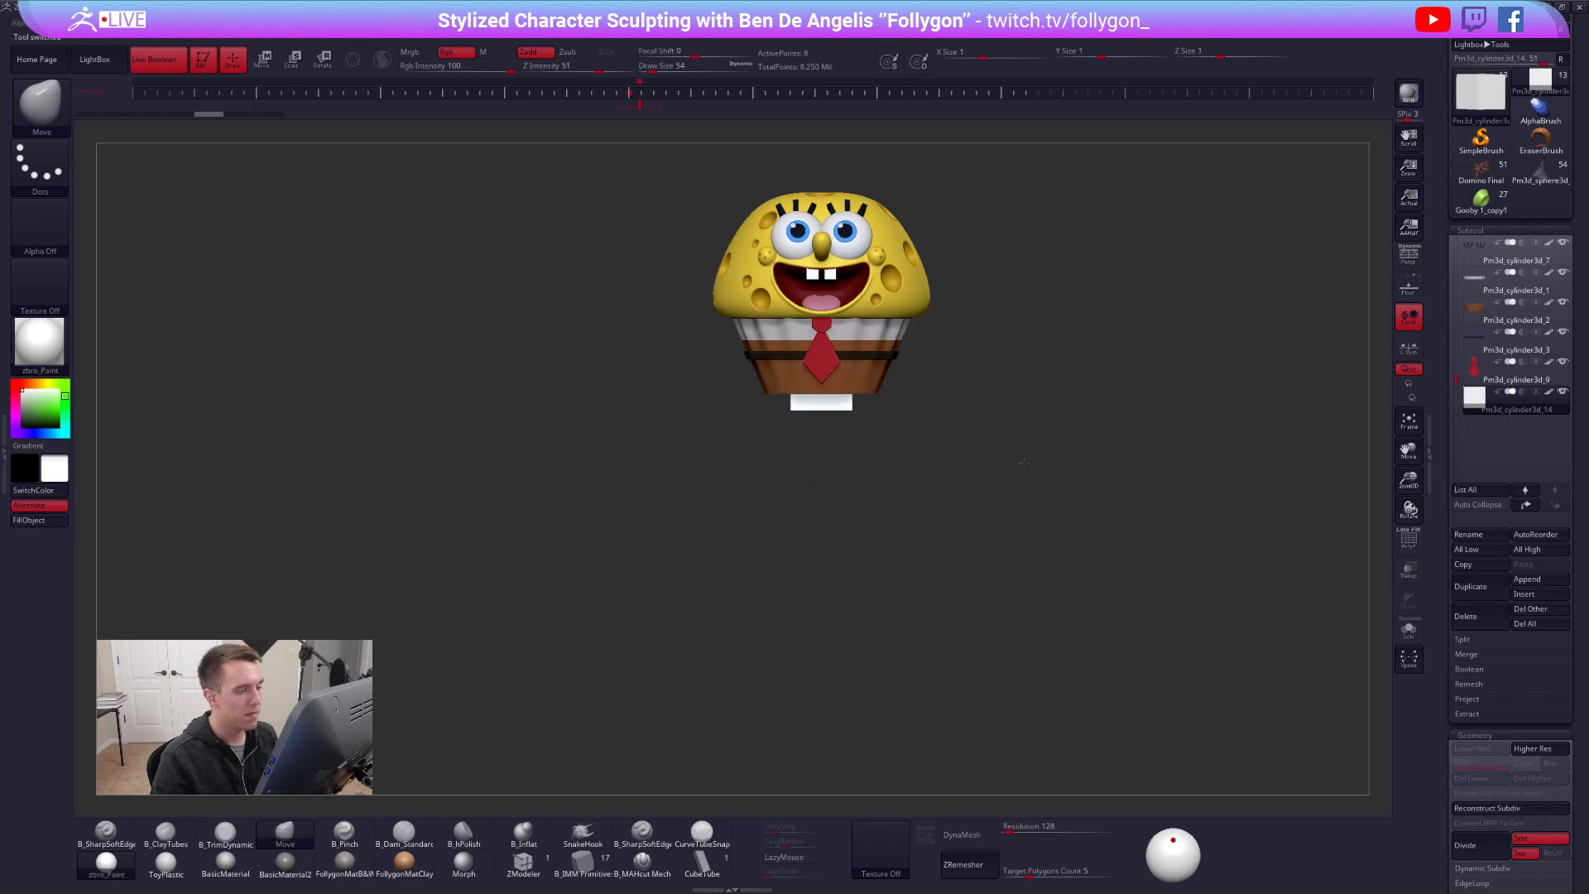
left_click_drag(983, 351, 987, 448, "alt")
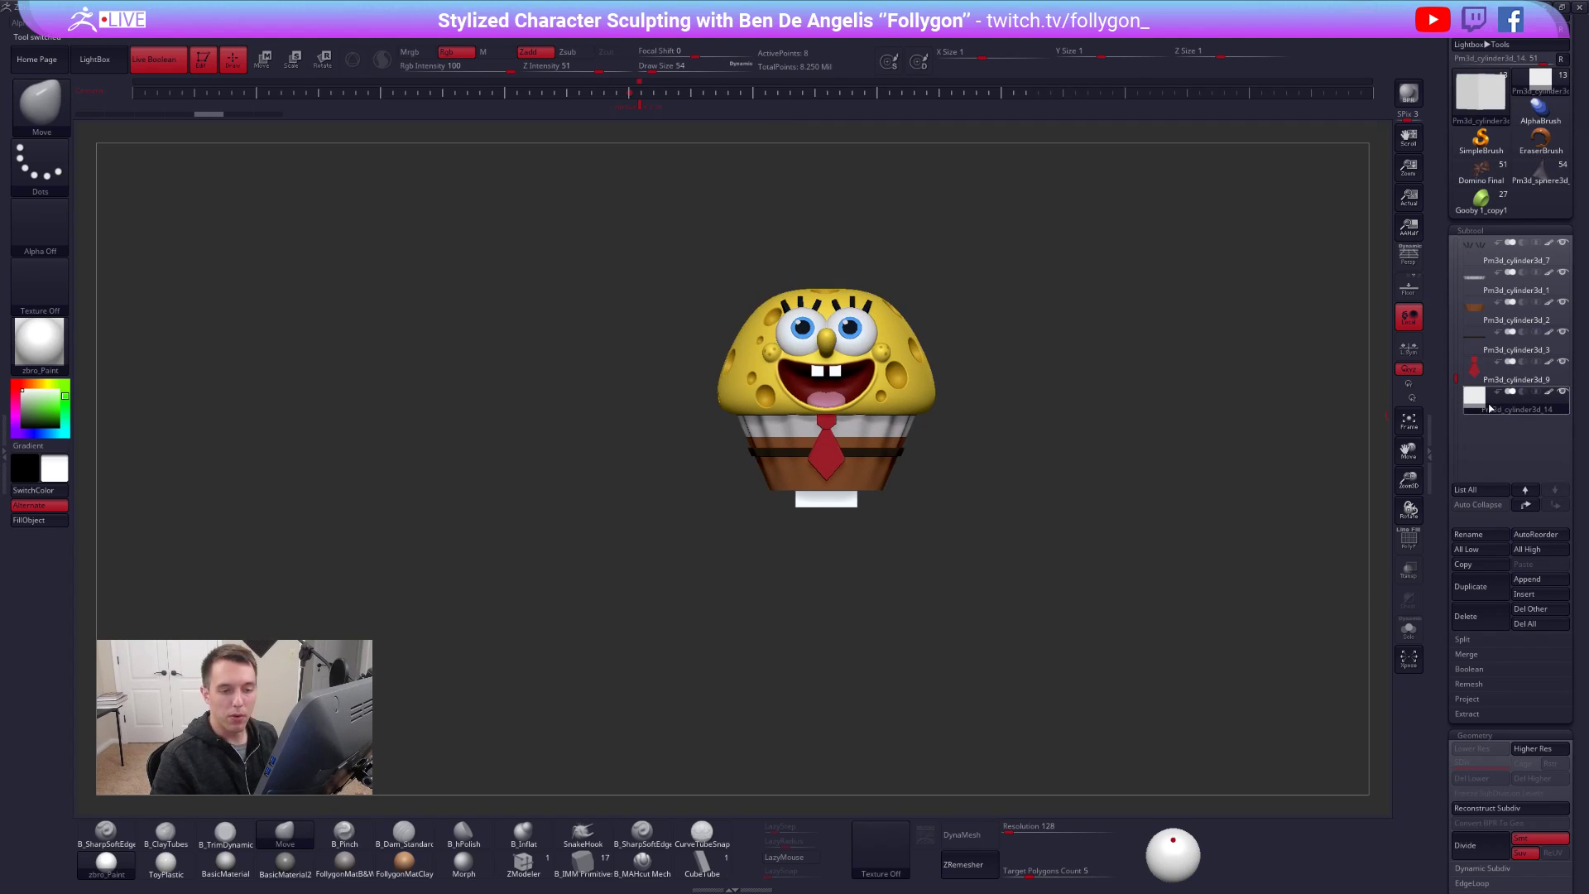
- Isolate the white cylinder subtool and draw a vertical Transpose line downward from its lower corner
key("shift+s")
key("w")
left_click_drag(858, 507, 858, 560, "shift")
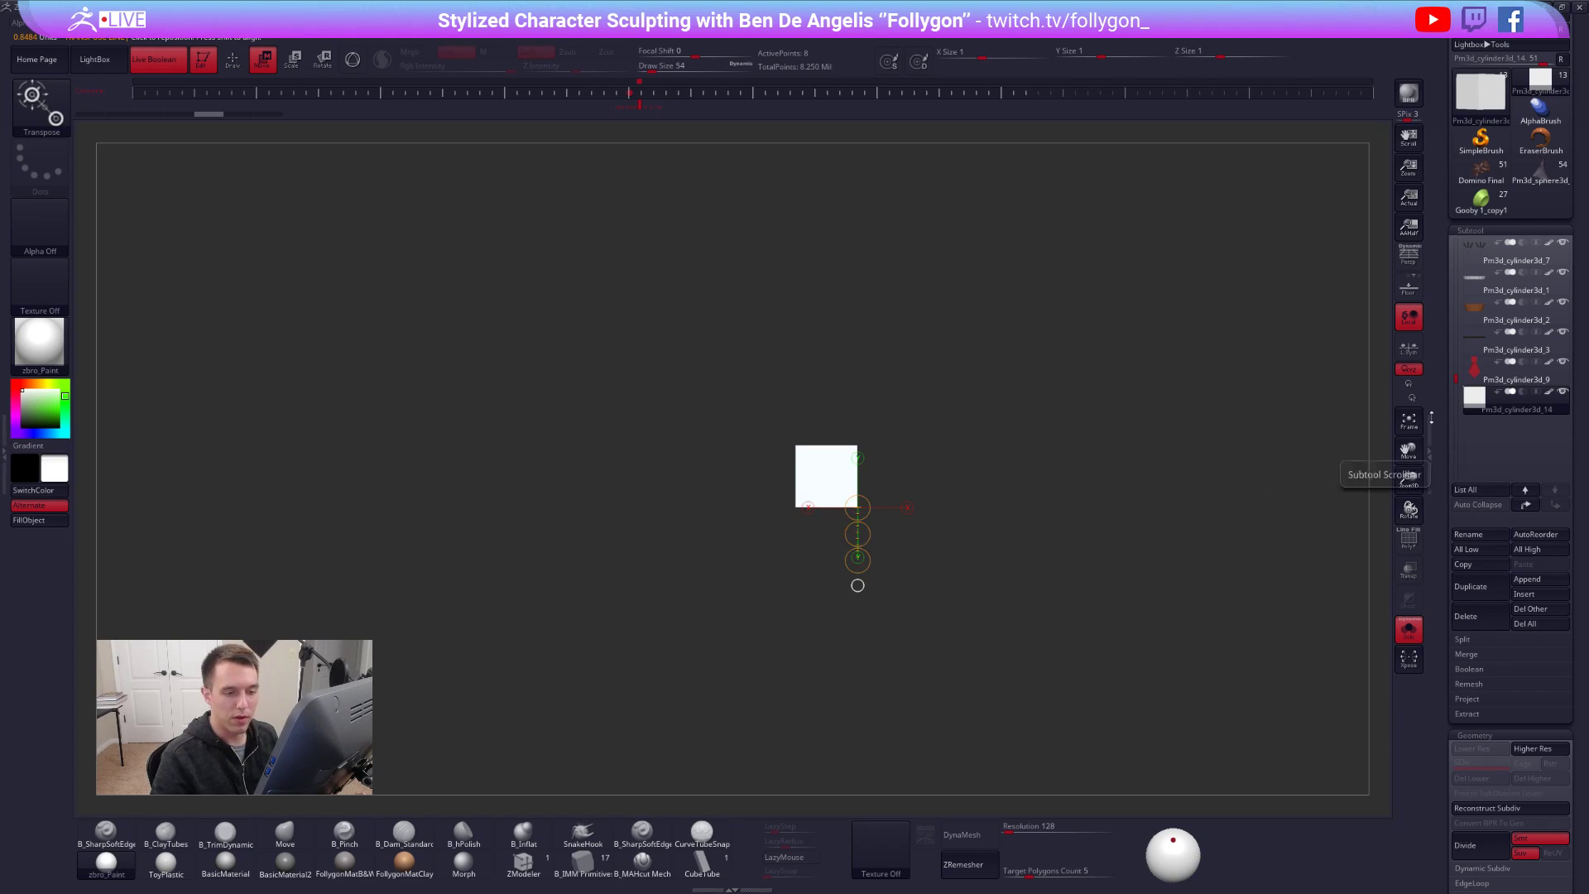
right_click_drag(885, 532, 872, 535, "ctrl")
- Hide the white cylinder below the muffin and draw a vertical Transpose line from the cup's base to the muffin's top
left_click(1563, 392)
left_click(1490, 372)
key("q")
key("shift+s")
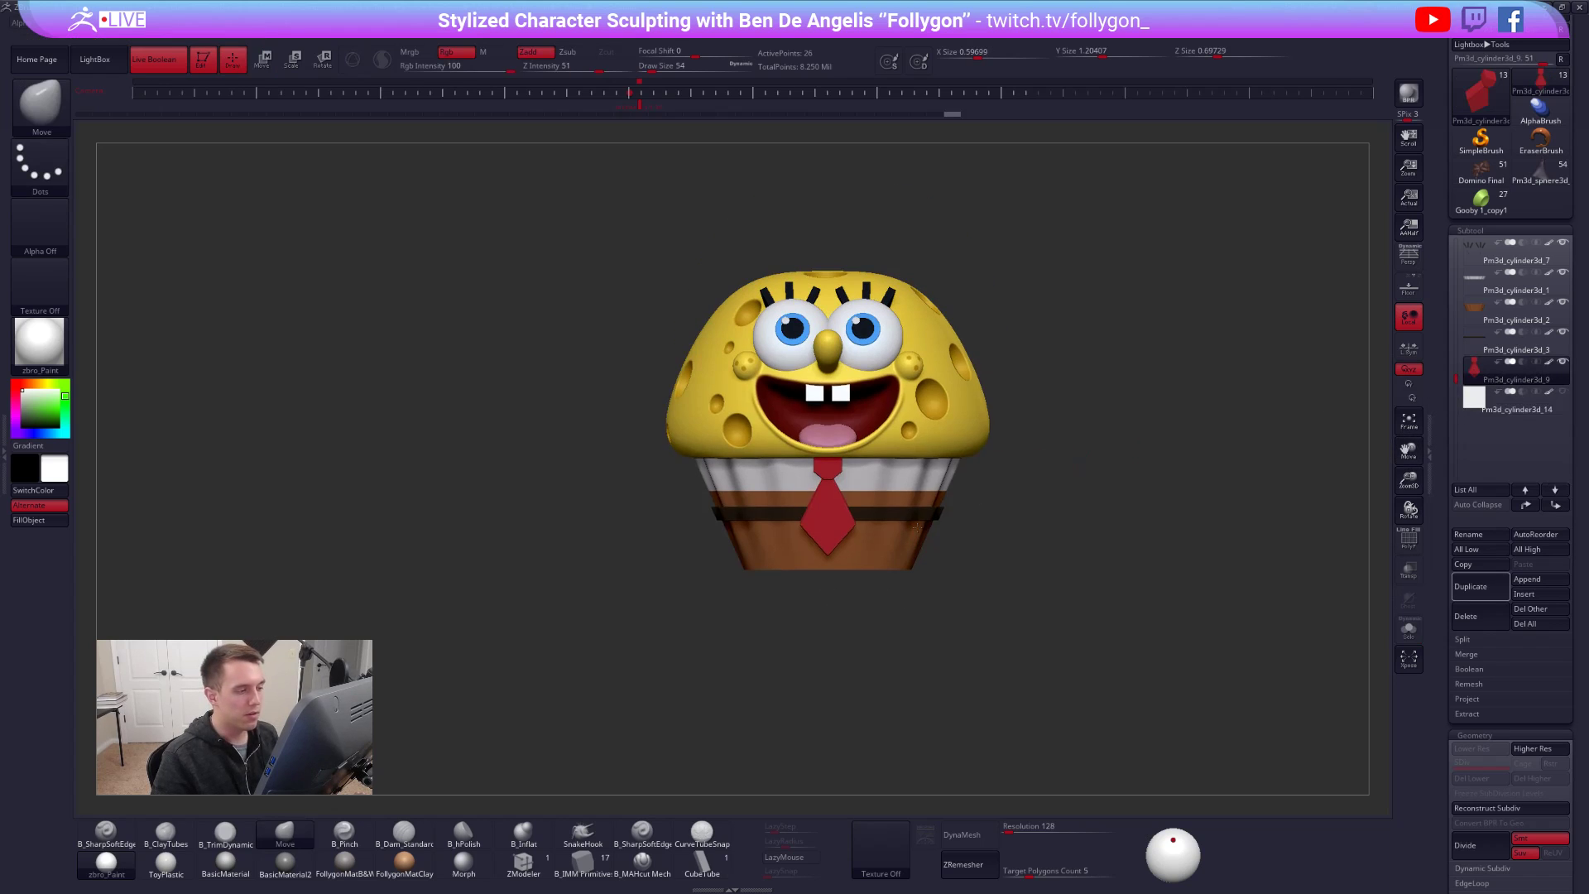
key("w")
left_click_drag(892, 568, 892, 243)
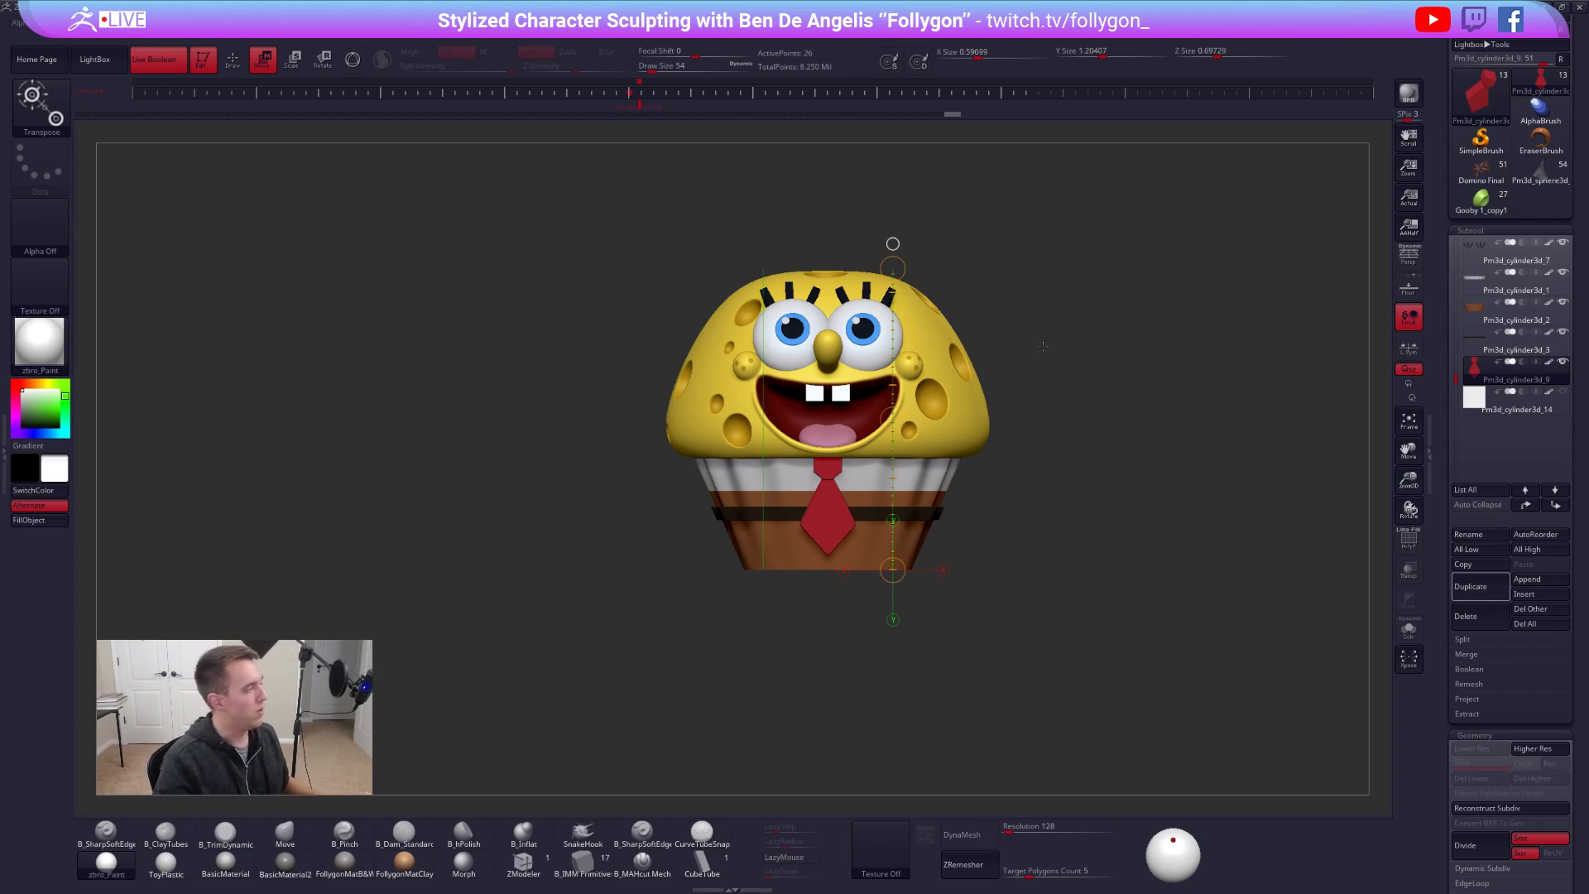
- Combine the muffin's visible subtools into one mesh with Transpose Master's TPoseMesh
left_click(5, 329)
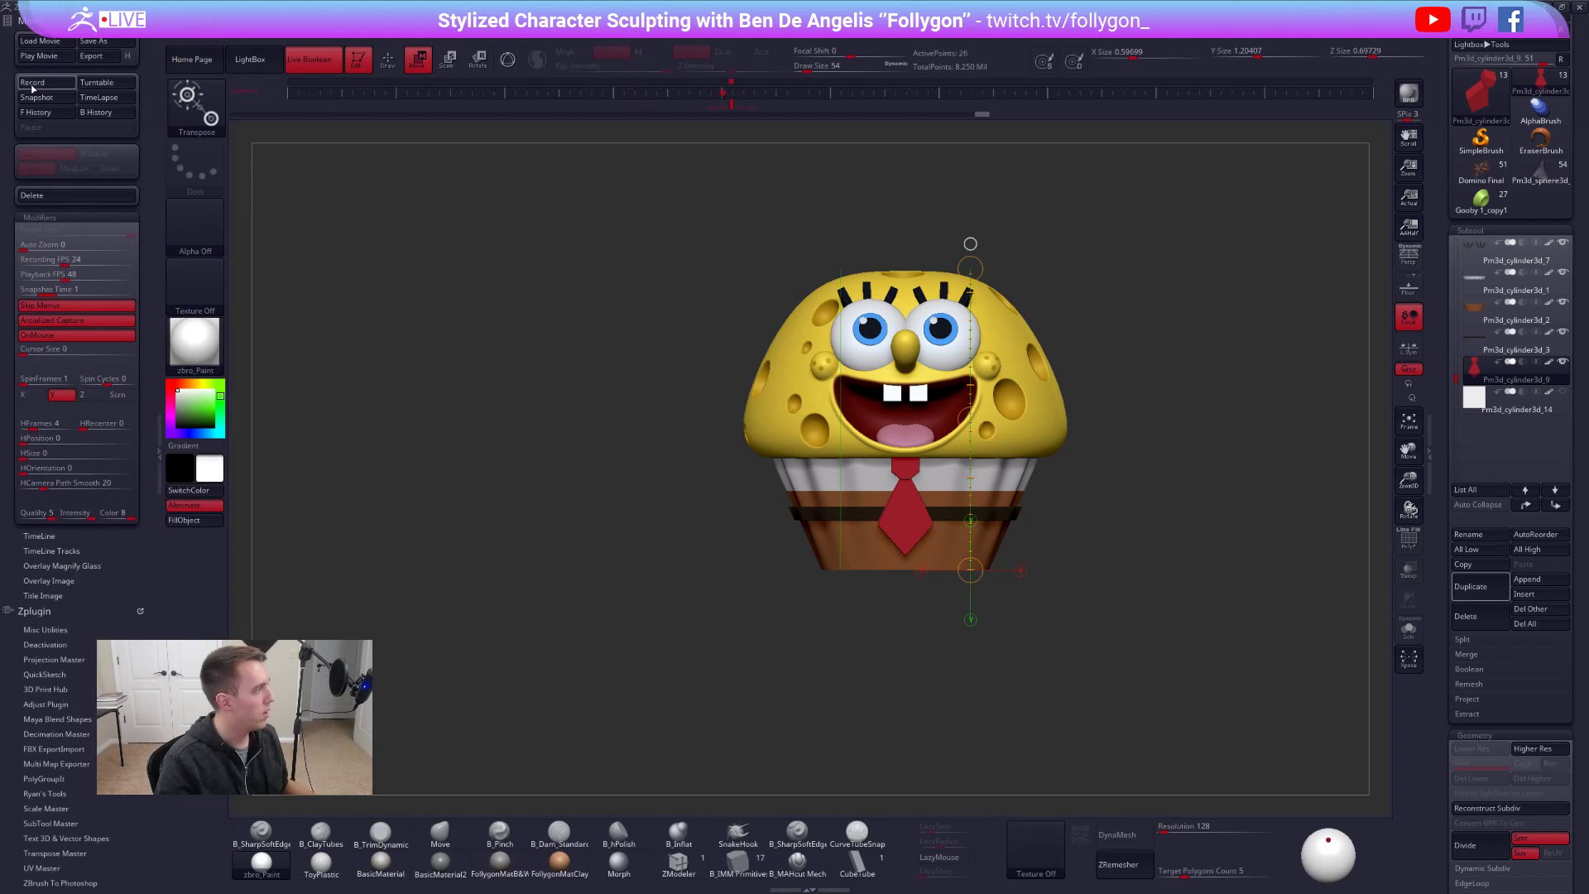
left_click(140, 21)
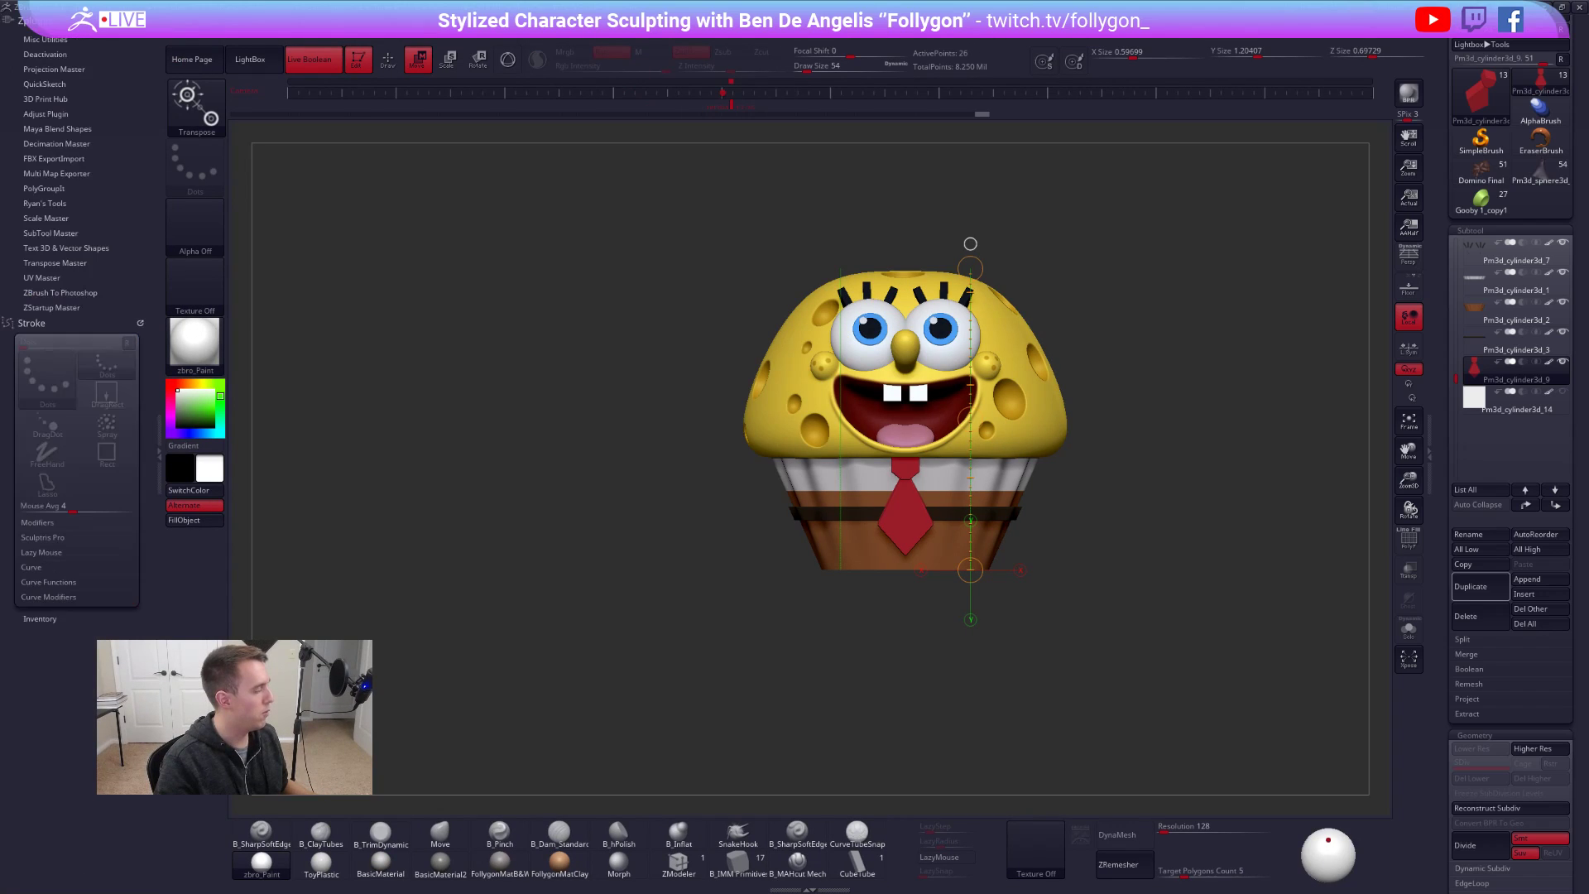
left_click(73, 264)
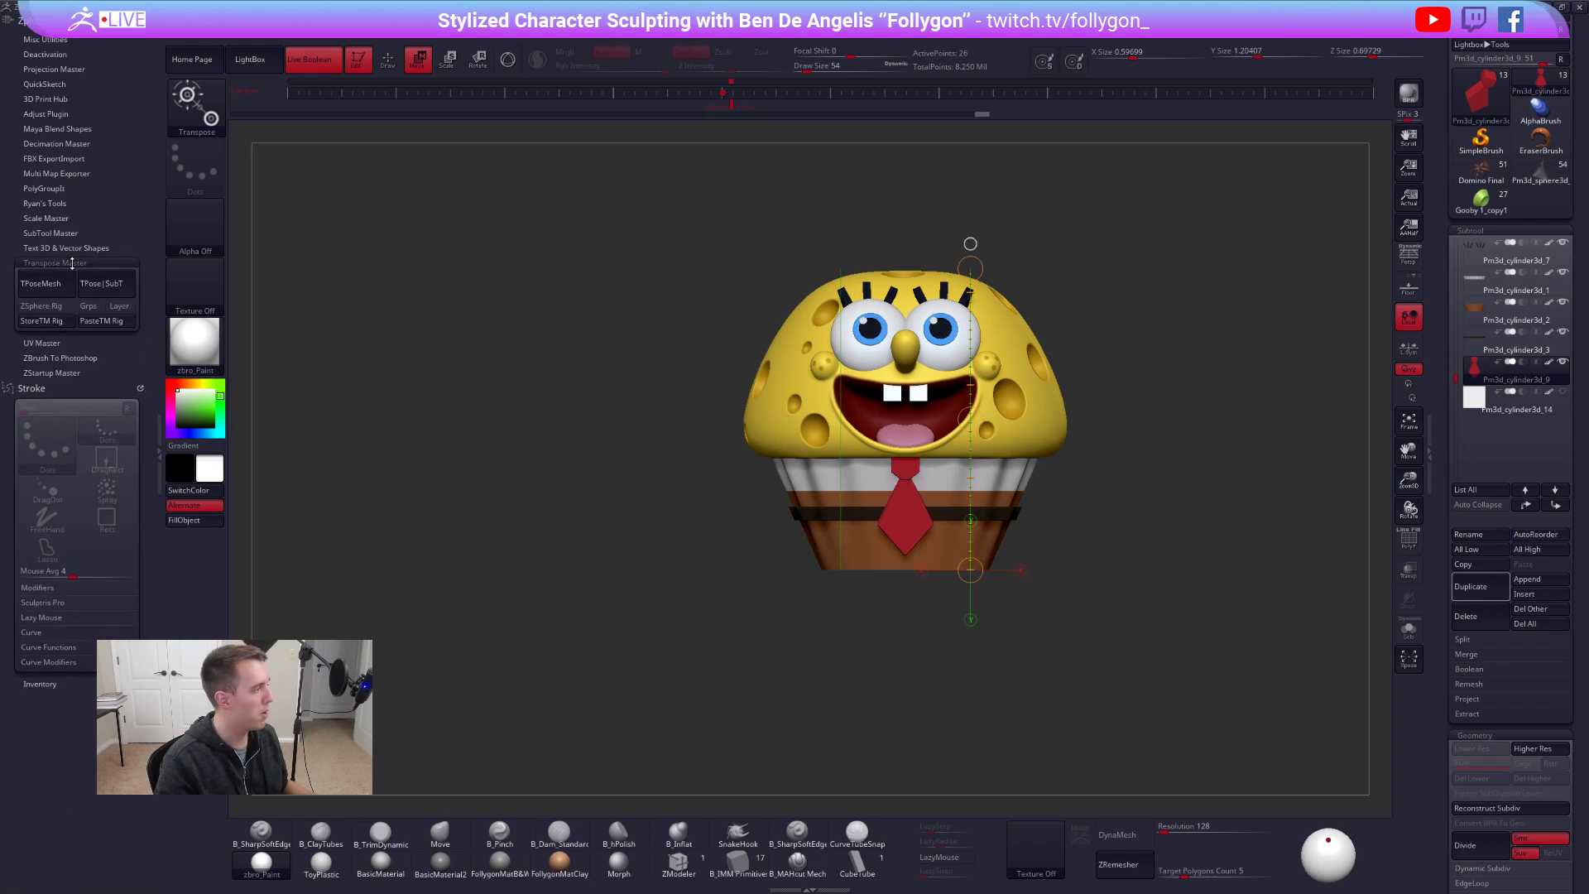
left_click(41, 283)
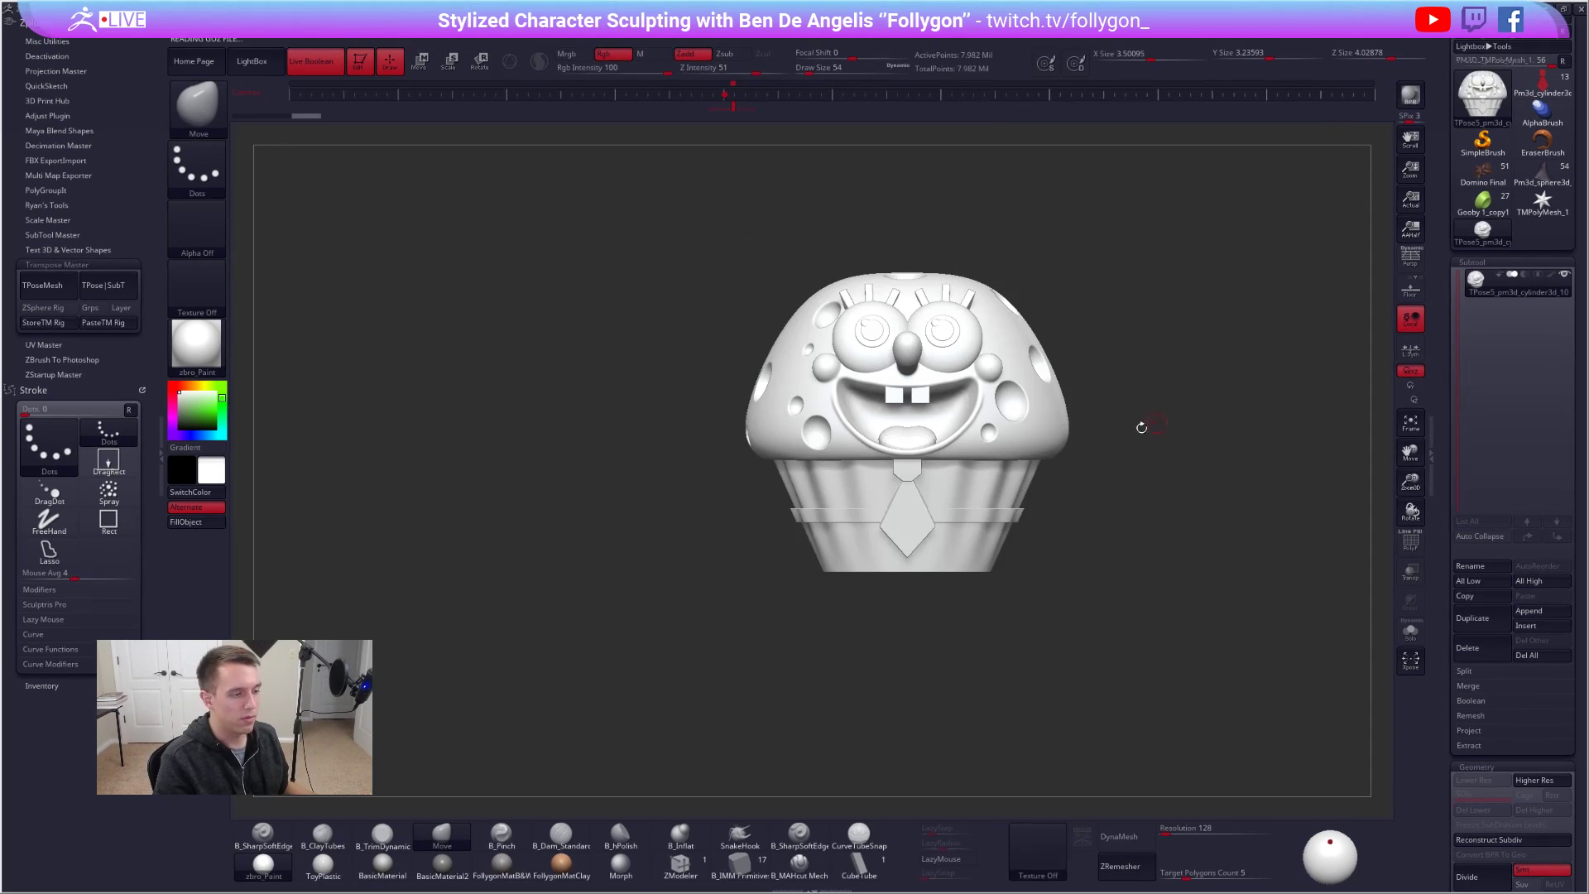
- Try a Y Size of 2 on the combined muffin mesh, inspect it from the side and undo the change
scroll(1504, 621, "down", 5)
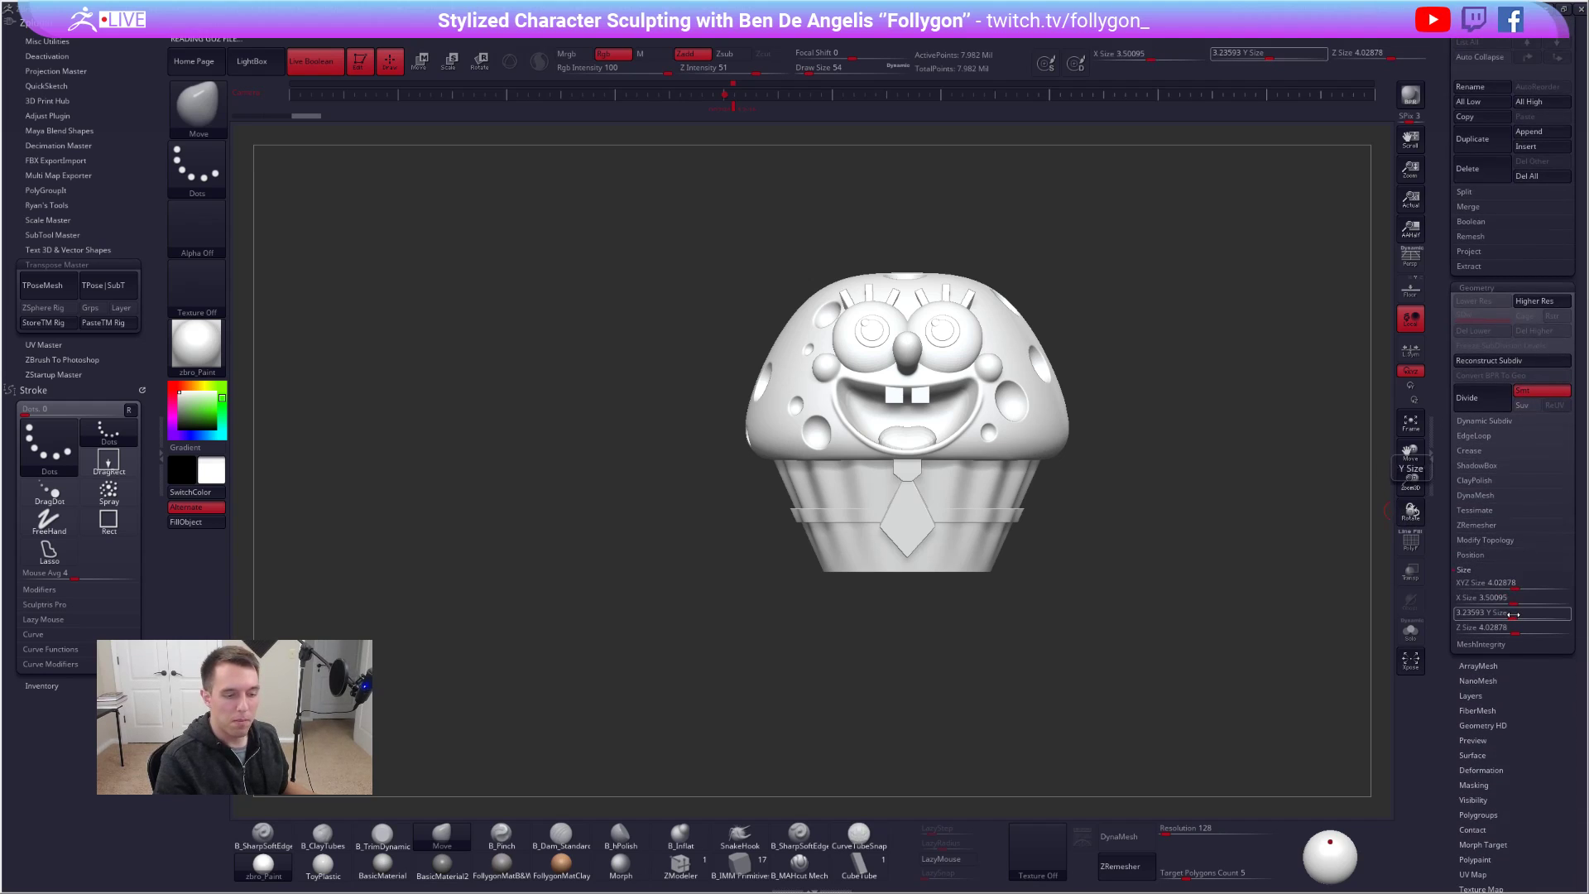
type("2")
key("Tab")
left_click_drag(1181, 445, 1145, 446)
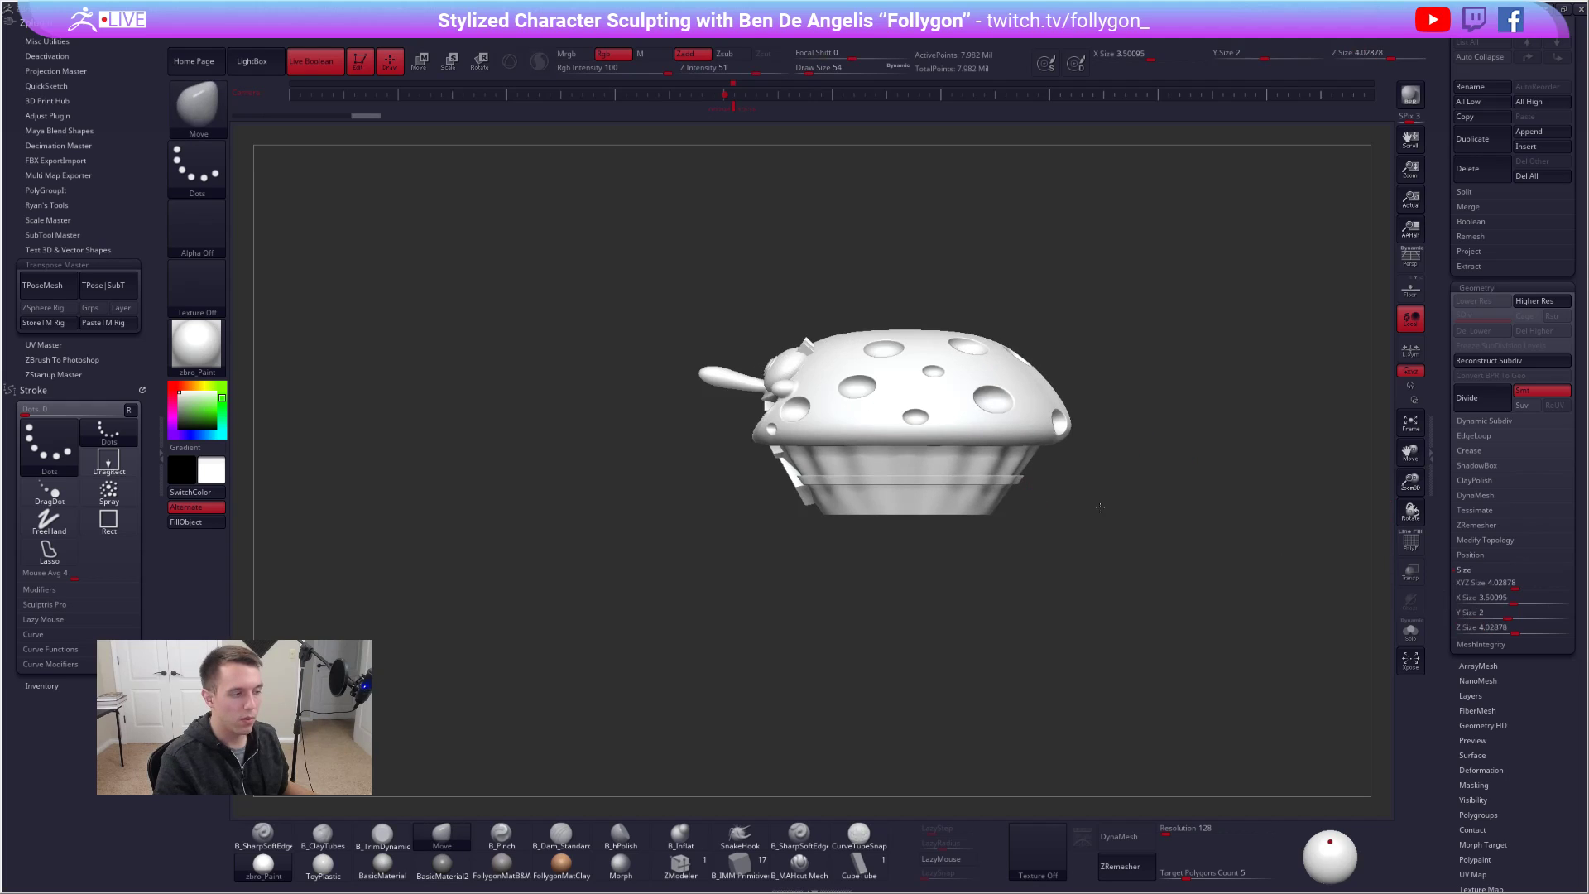
left_click_drag(1100, 507, 1128, 514)
key("ctrl+z")
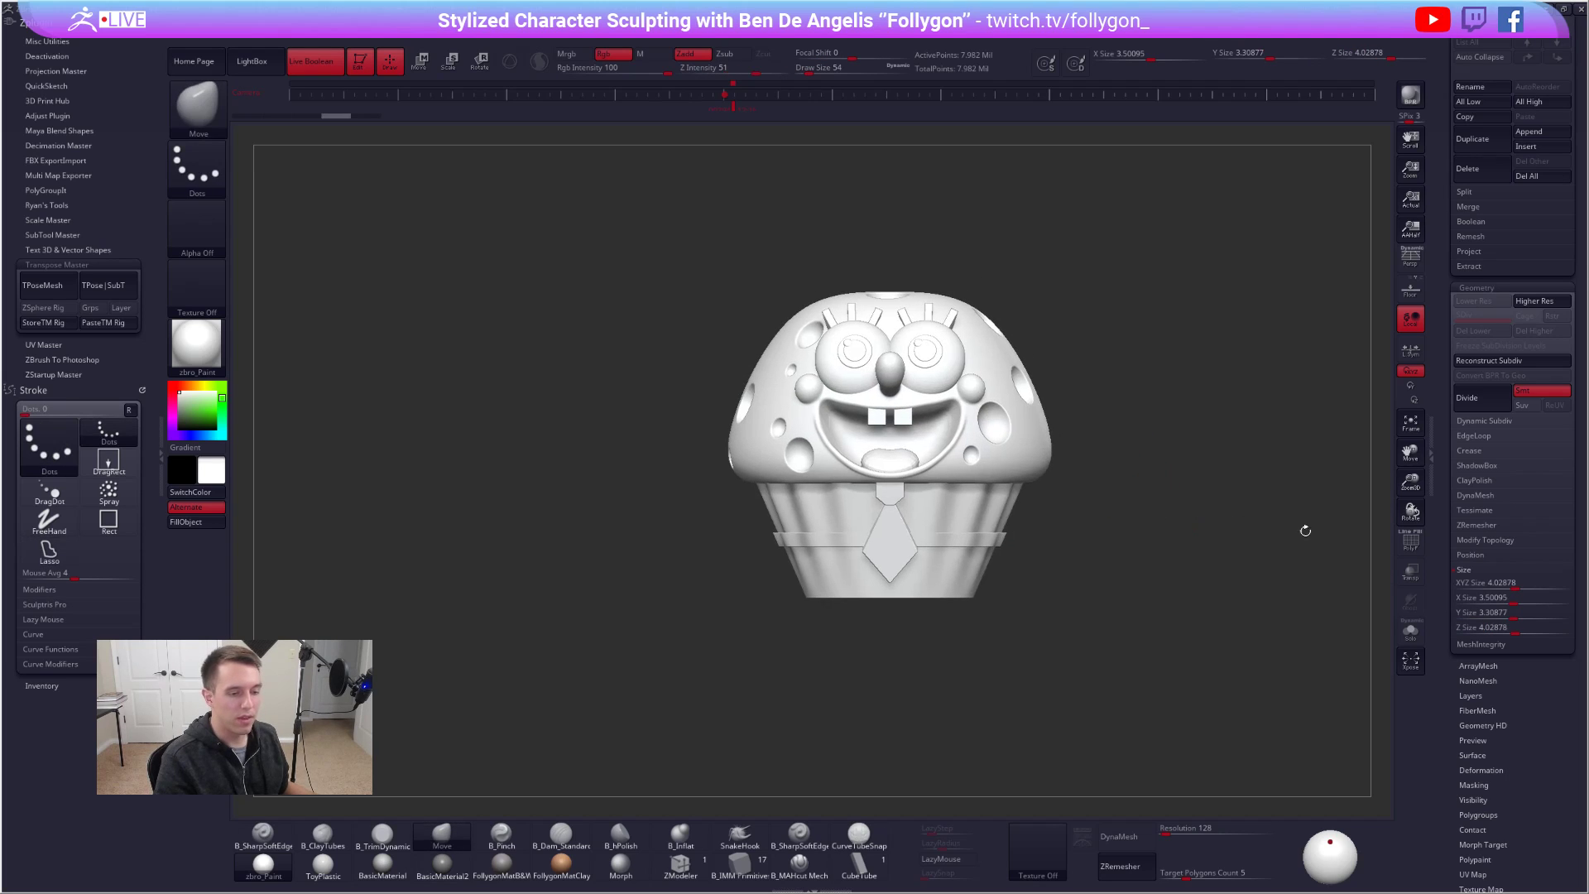
left_click(1562, 9)
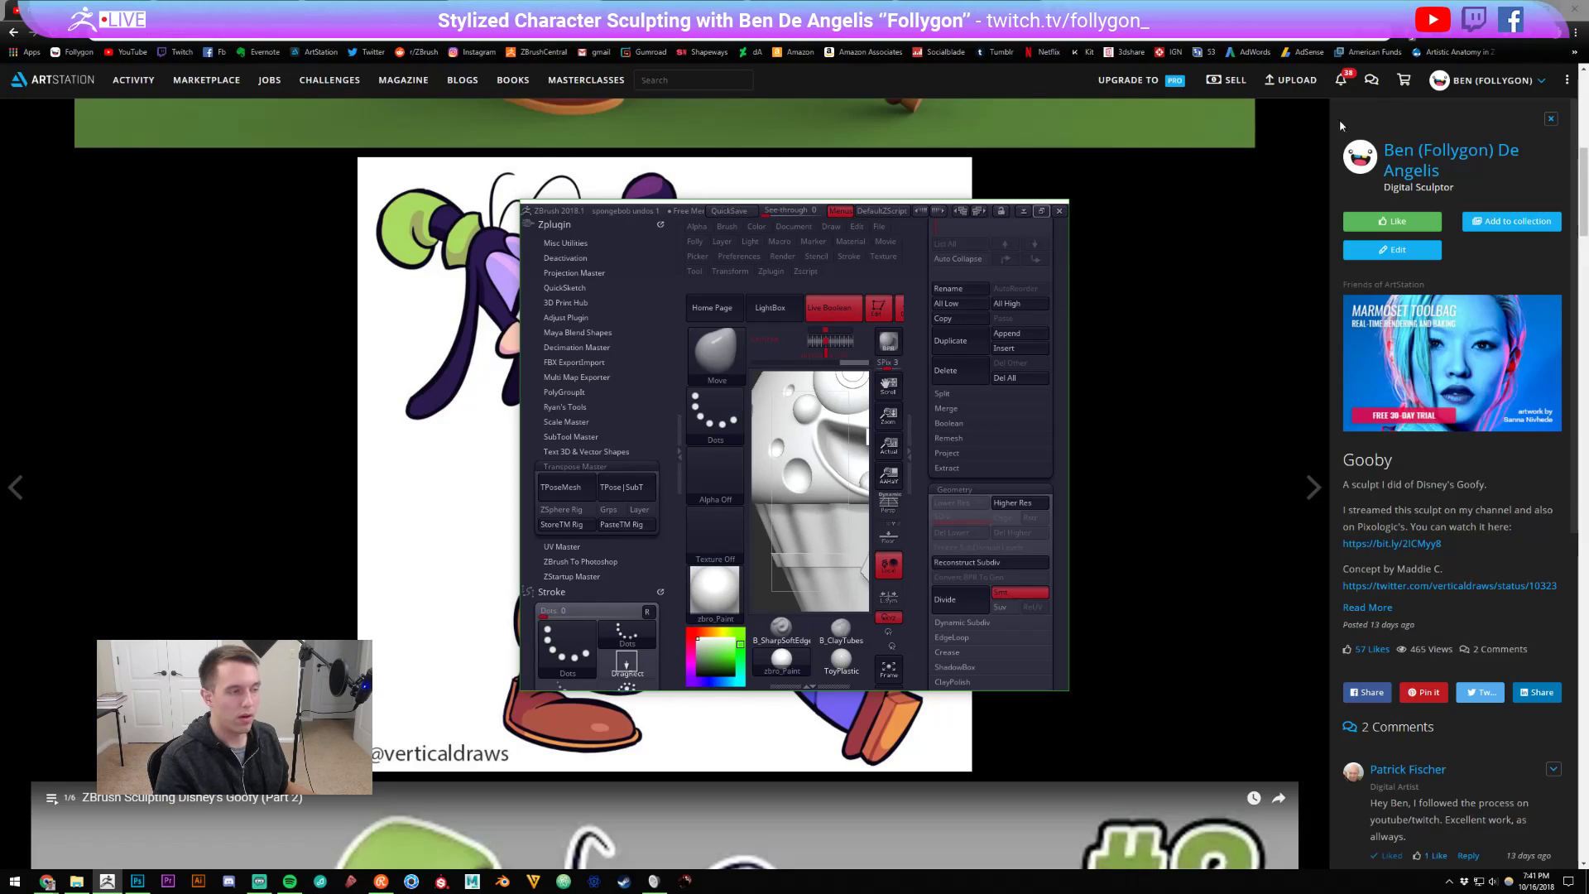
left_click(1043, 215)
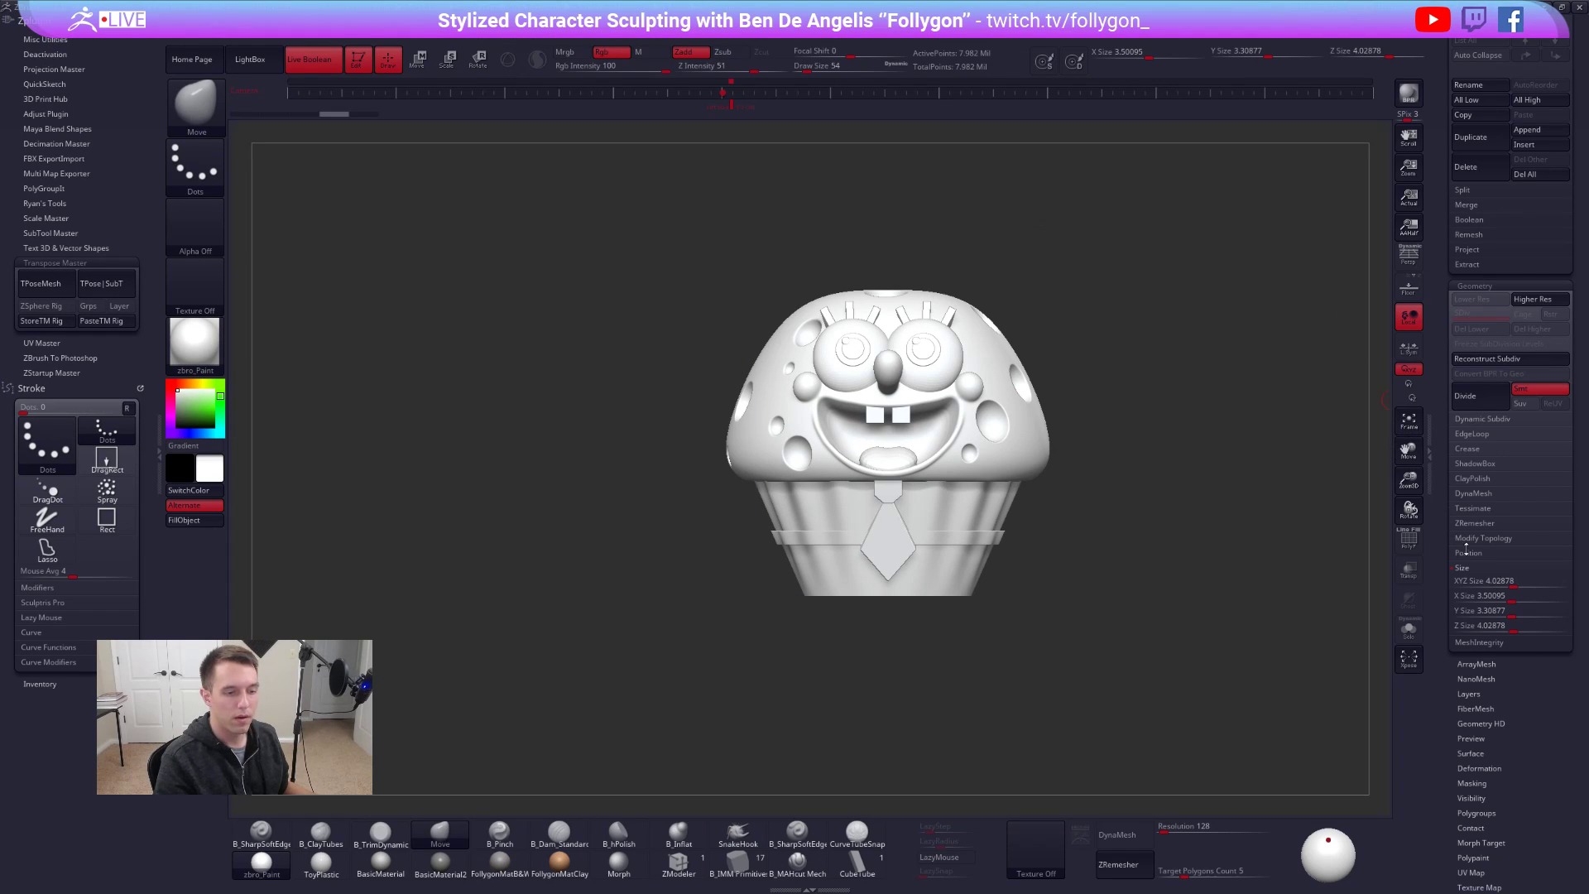
- Set the combined muffin mesh's XYZ Size to 2
left_click(1481, 580)
type("2")
key("Return")
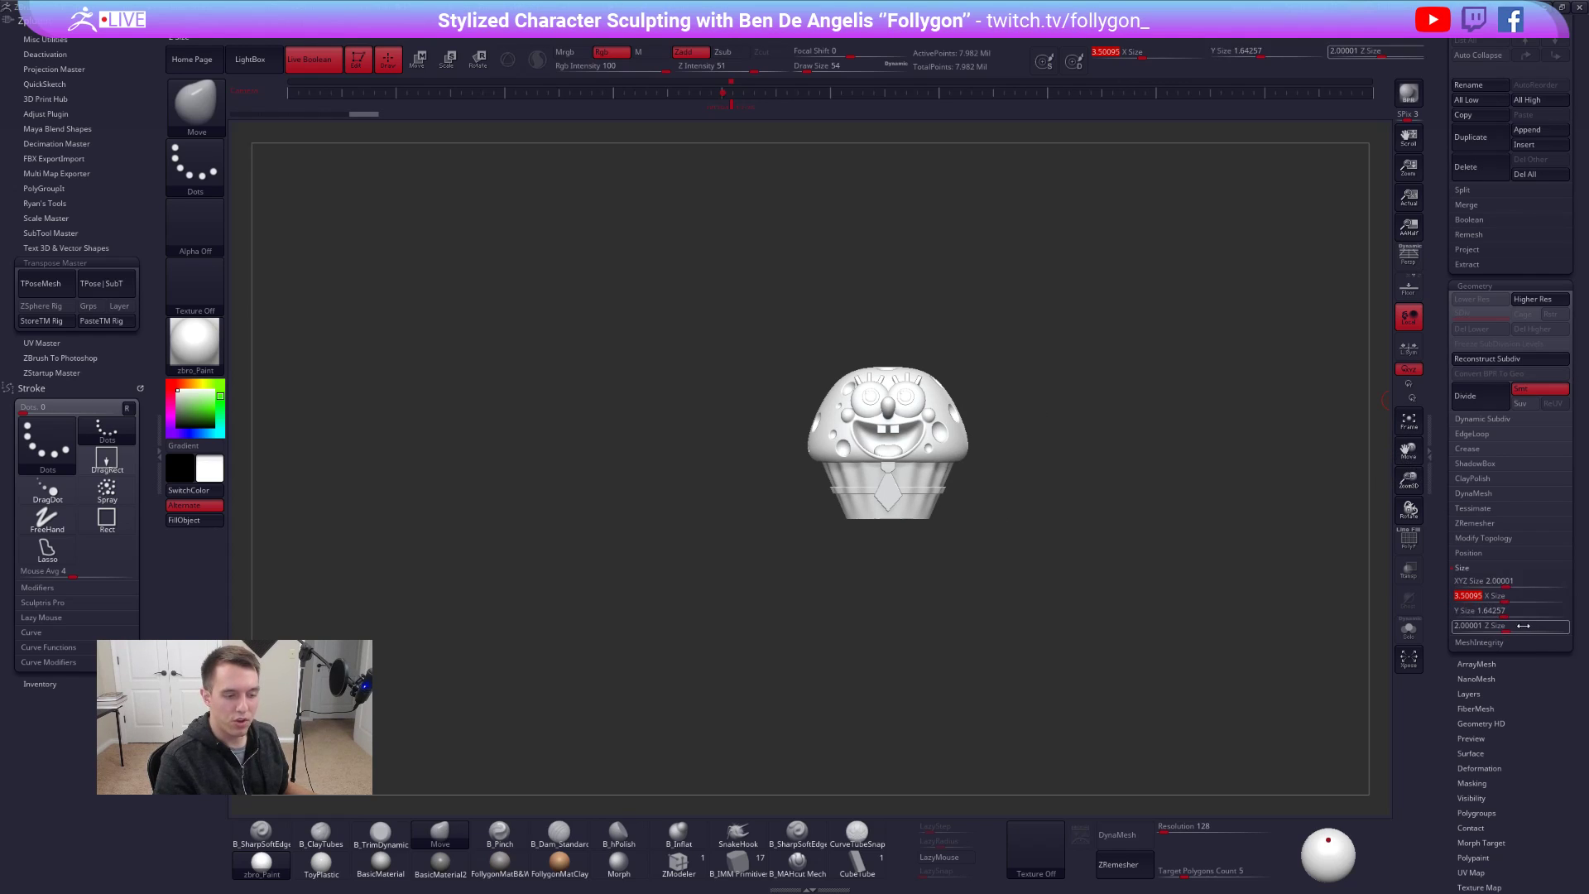
- Measure the muffin's depth in side view with a horizontal Transpose line from its back to the nose tip
left_click_drag(1105, 526, 1003, 502)
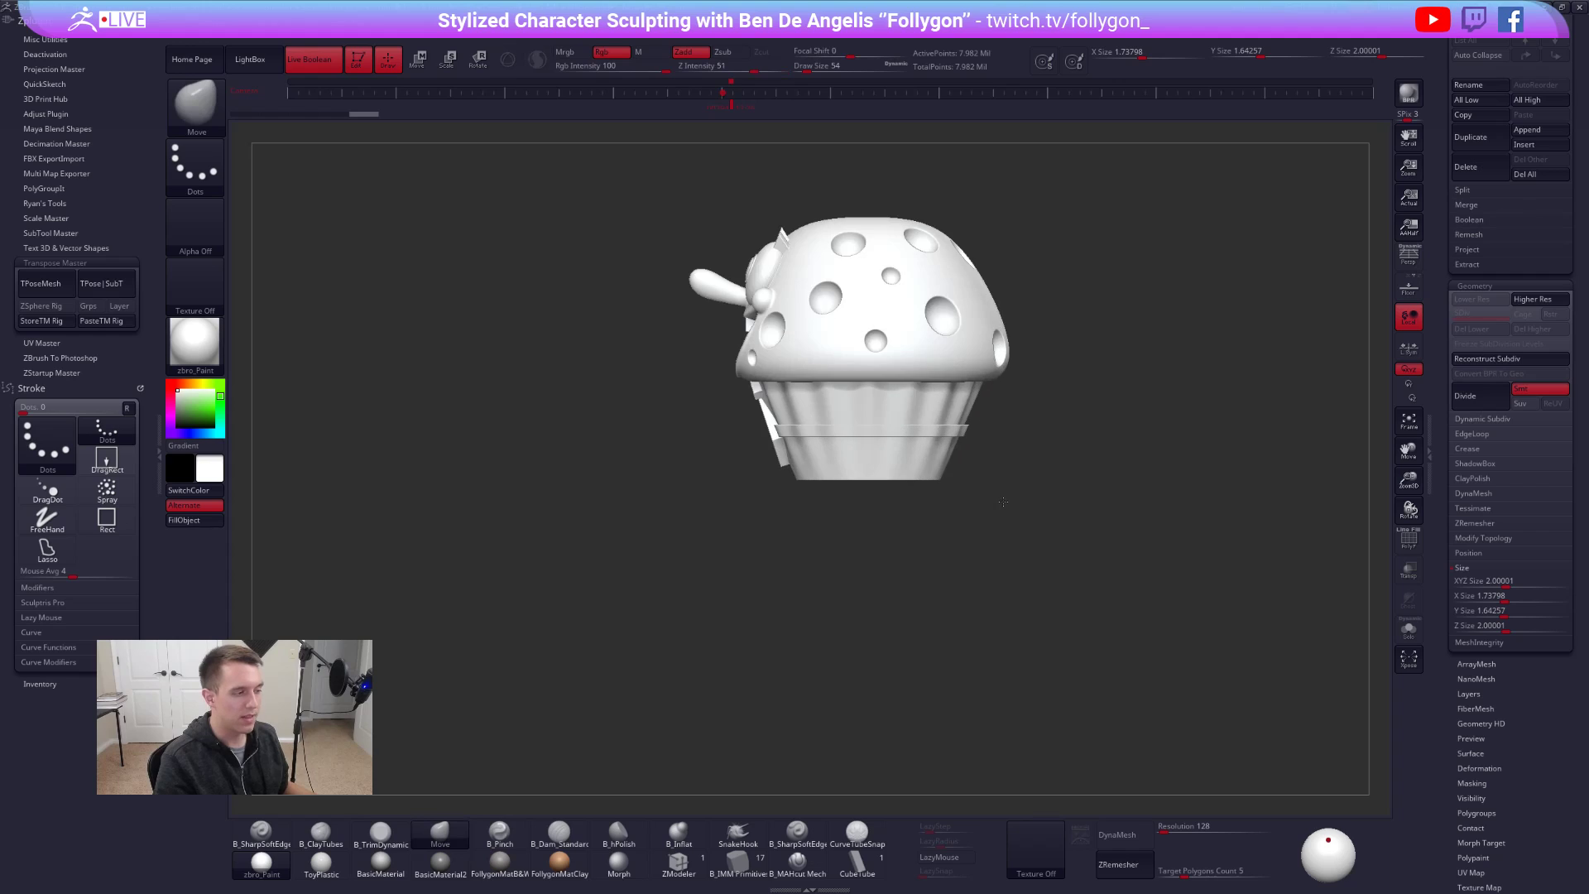
key("w")
mouse_move(1005, 348)
left_mouse_down()
mouse_move(1023, 364)
mouse_move(667, 347)
mouse_move(688, 217)
mouse_move(667, 349)
left_mouse_up()
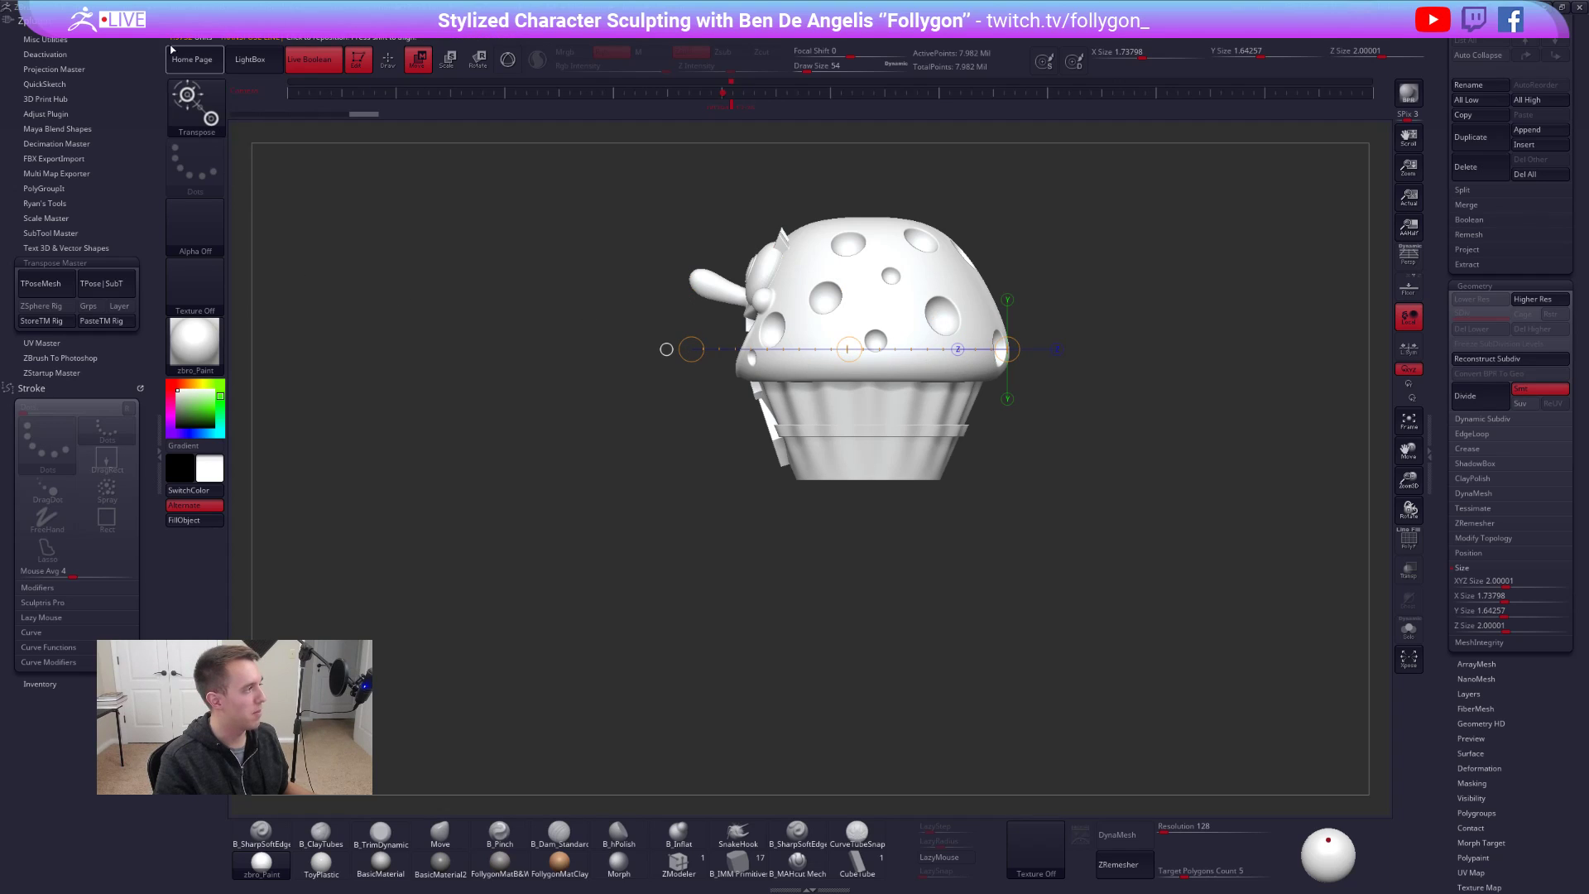
- Try XYZ Size values of 1.88, 1.95 and 2 on the muffin mesh against the Transpose line
left_click(1505, 582)
type("1.88")
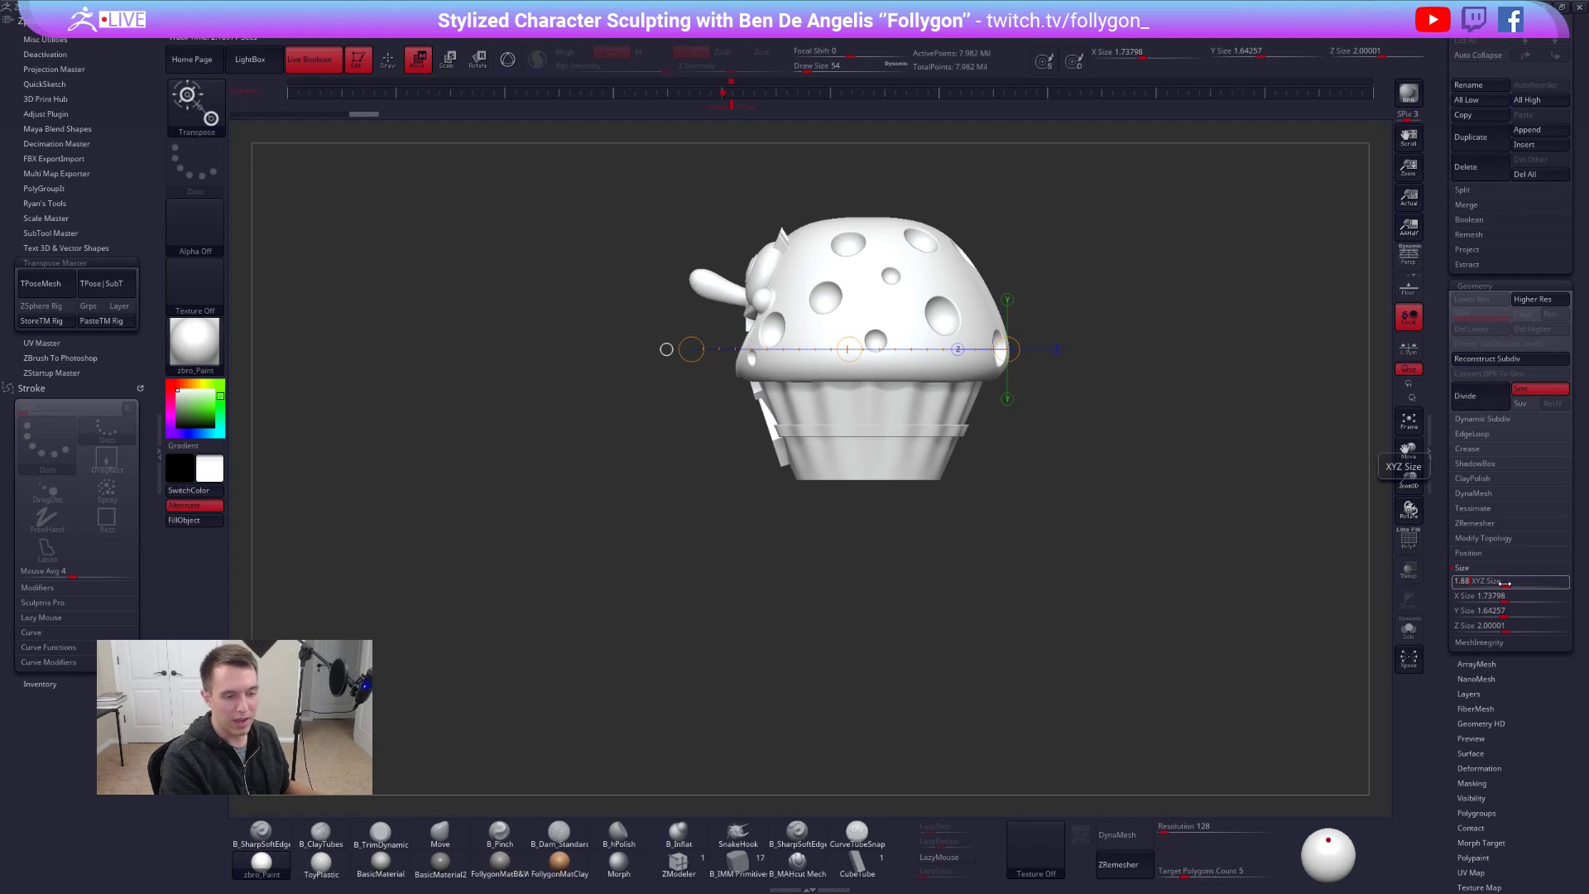
key("Return")
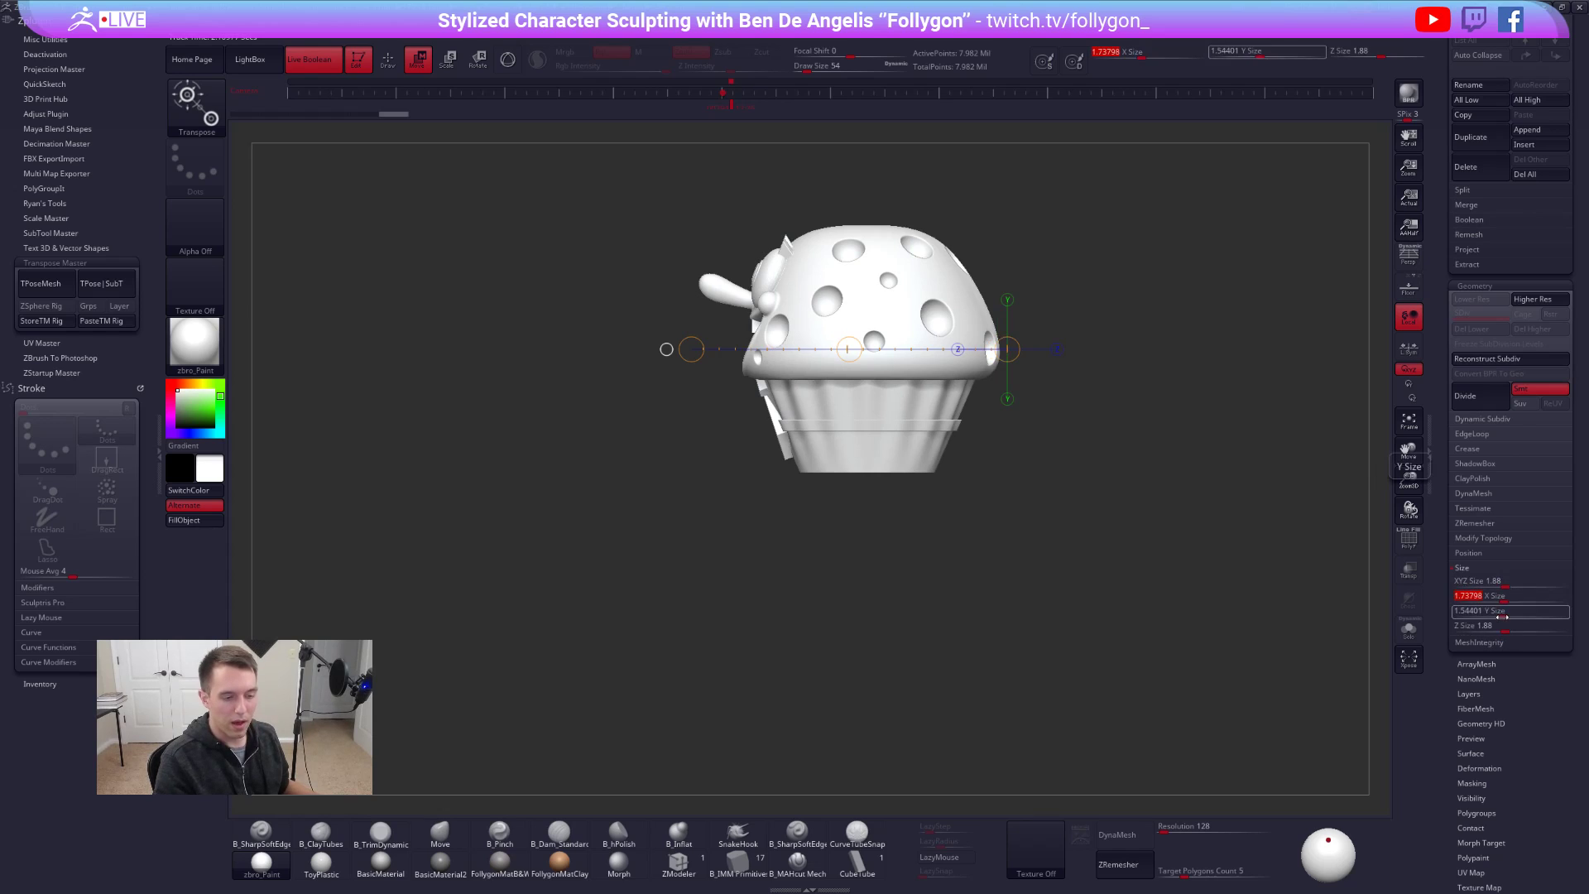
left_click(1511, 577)
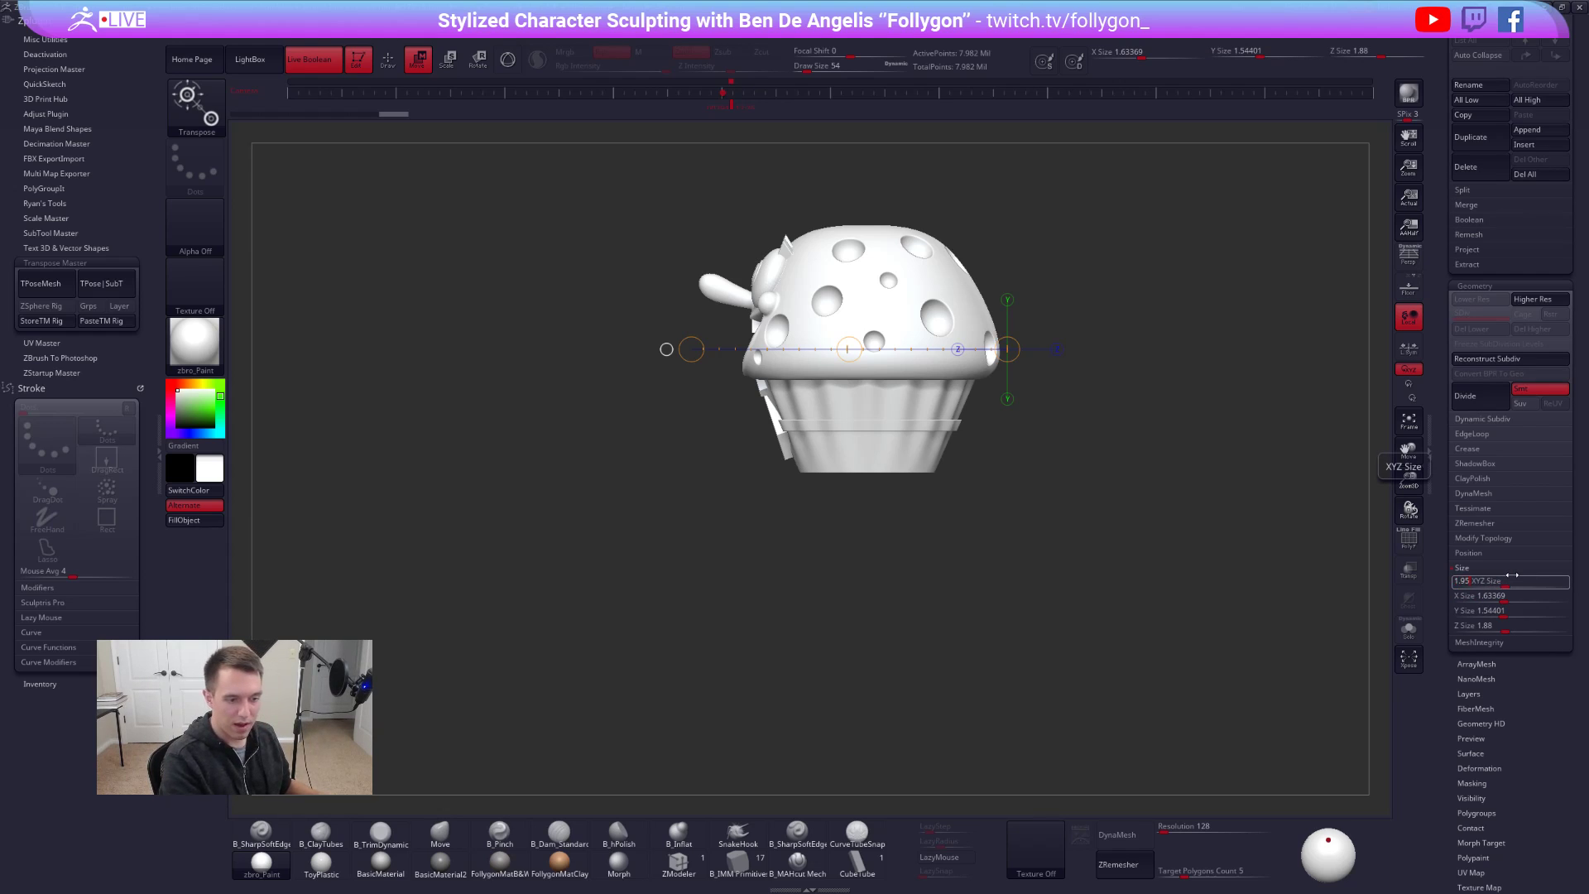
type("1.95")
key("Return")
left_click(1512, 577)
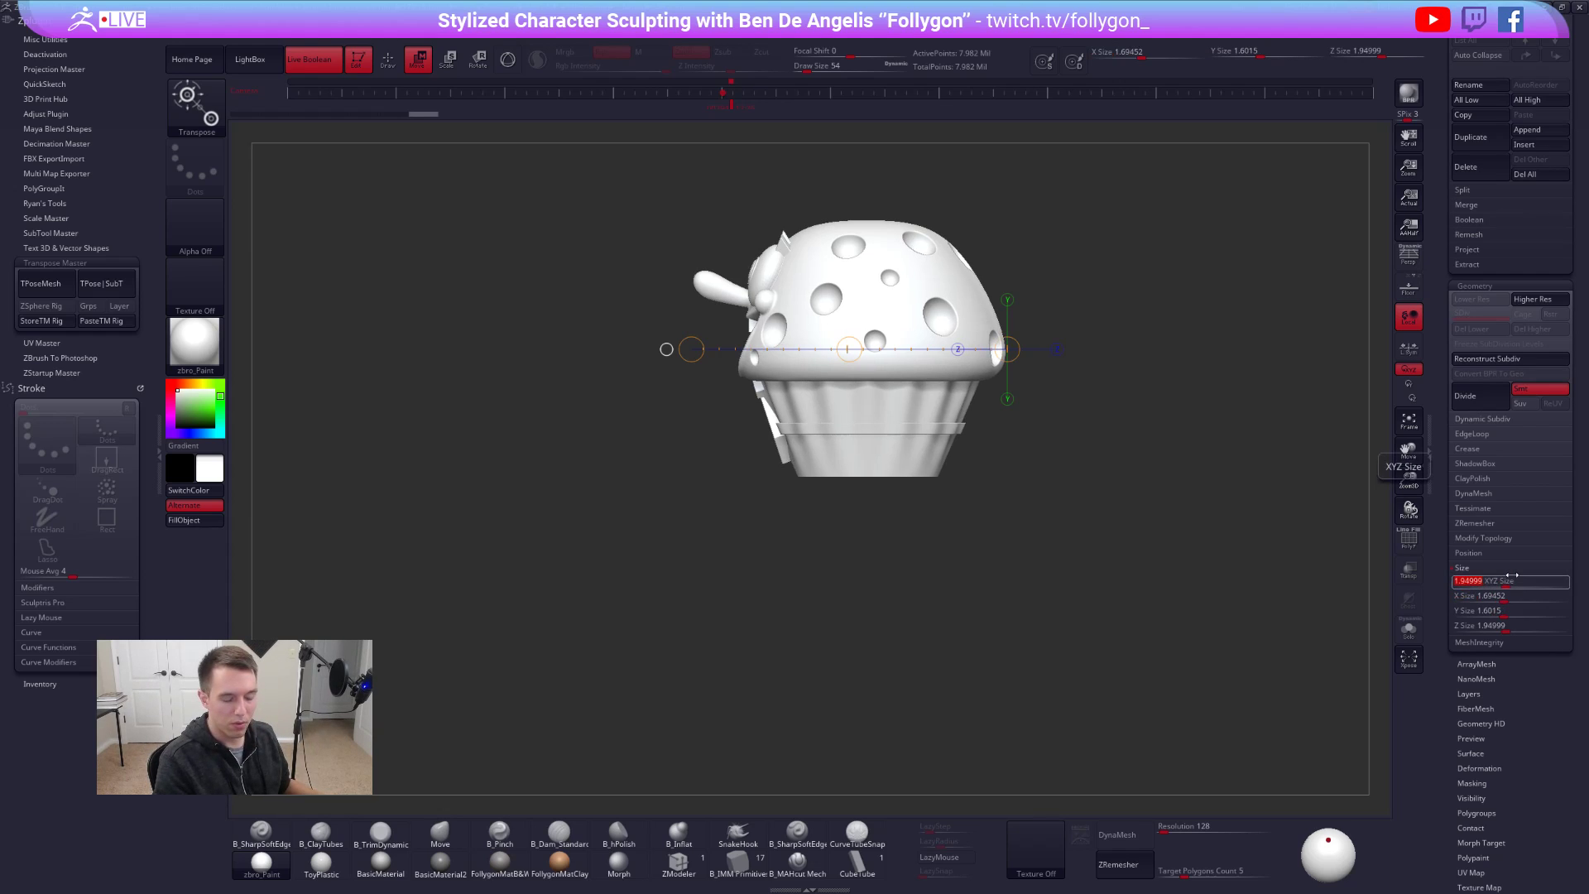
type("2")
key("Return")
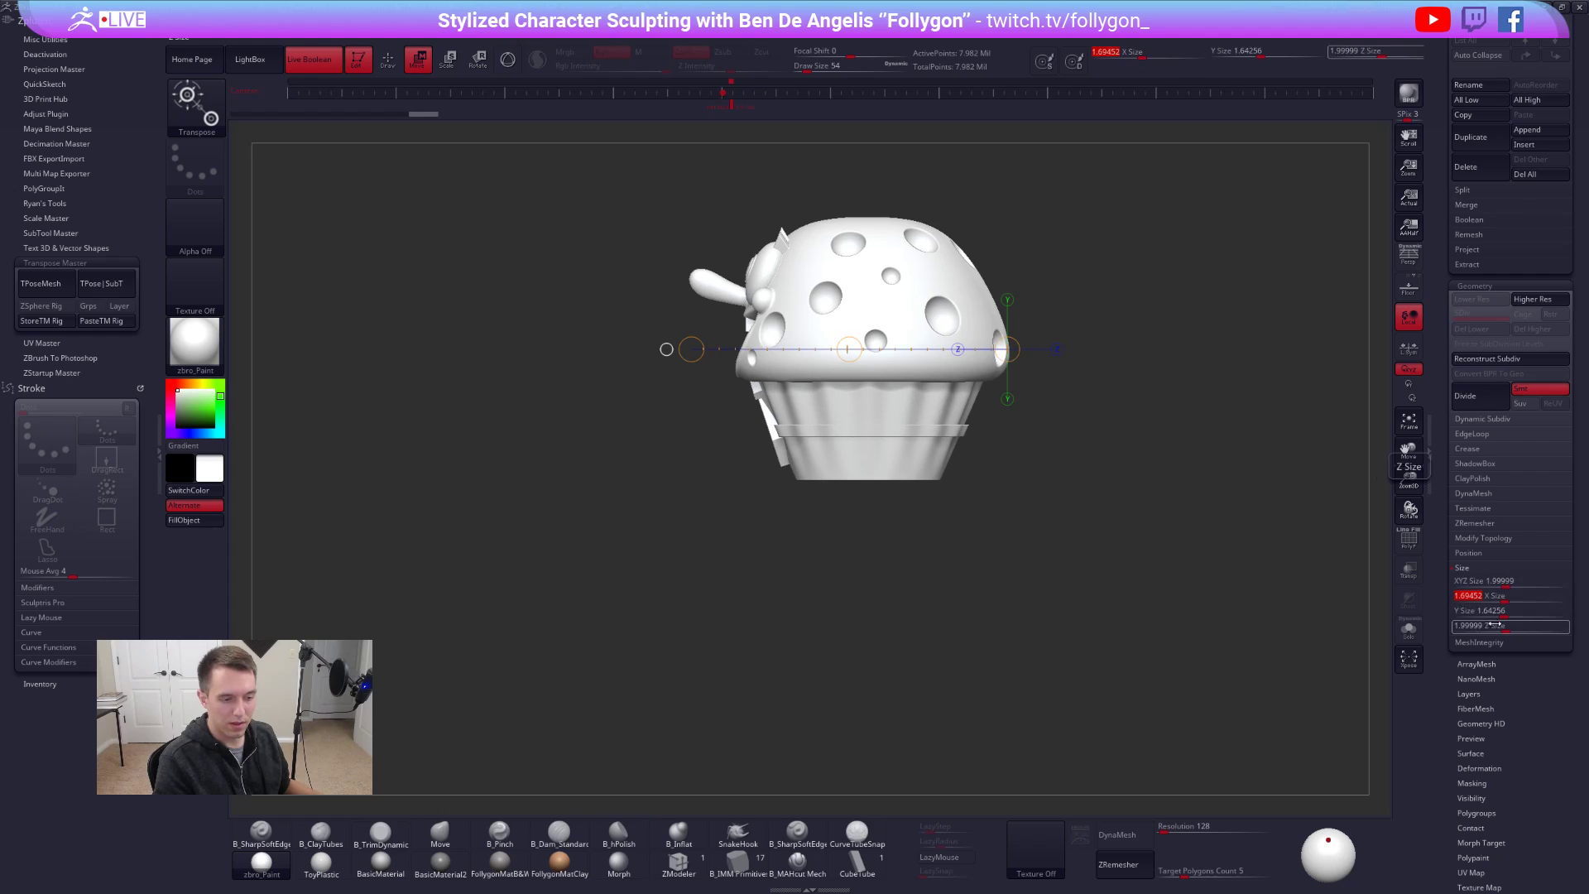
- Set the muffin mesh's XYZ Size to 2.5
left_click(1491, 581)
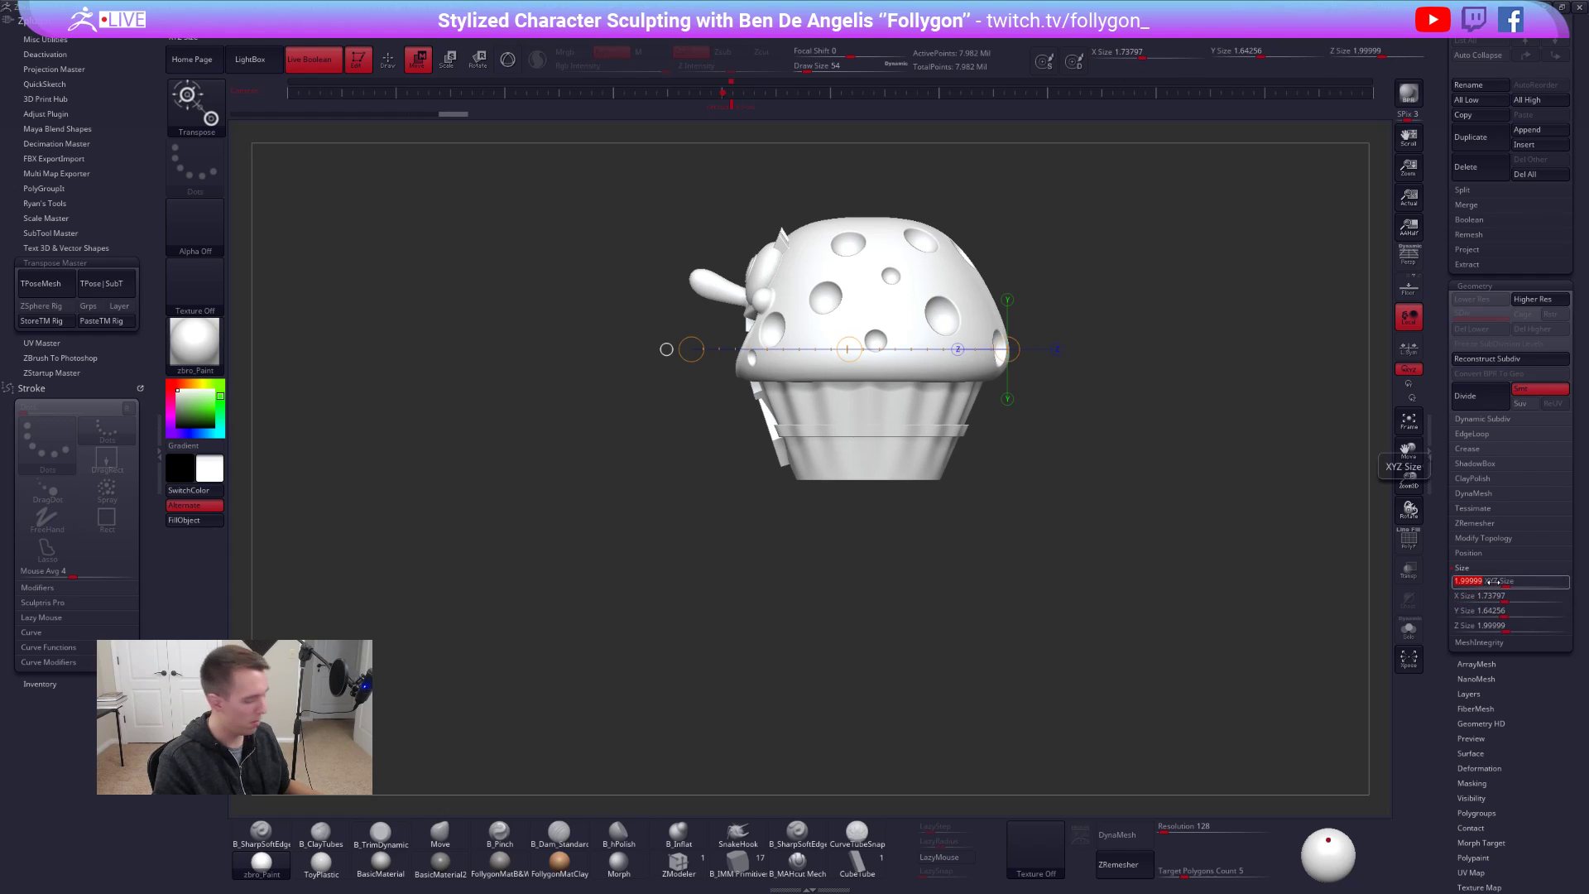
type("2.5")
key("Tab")
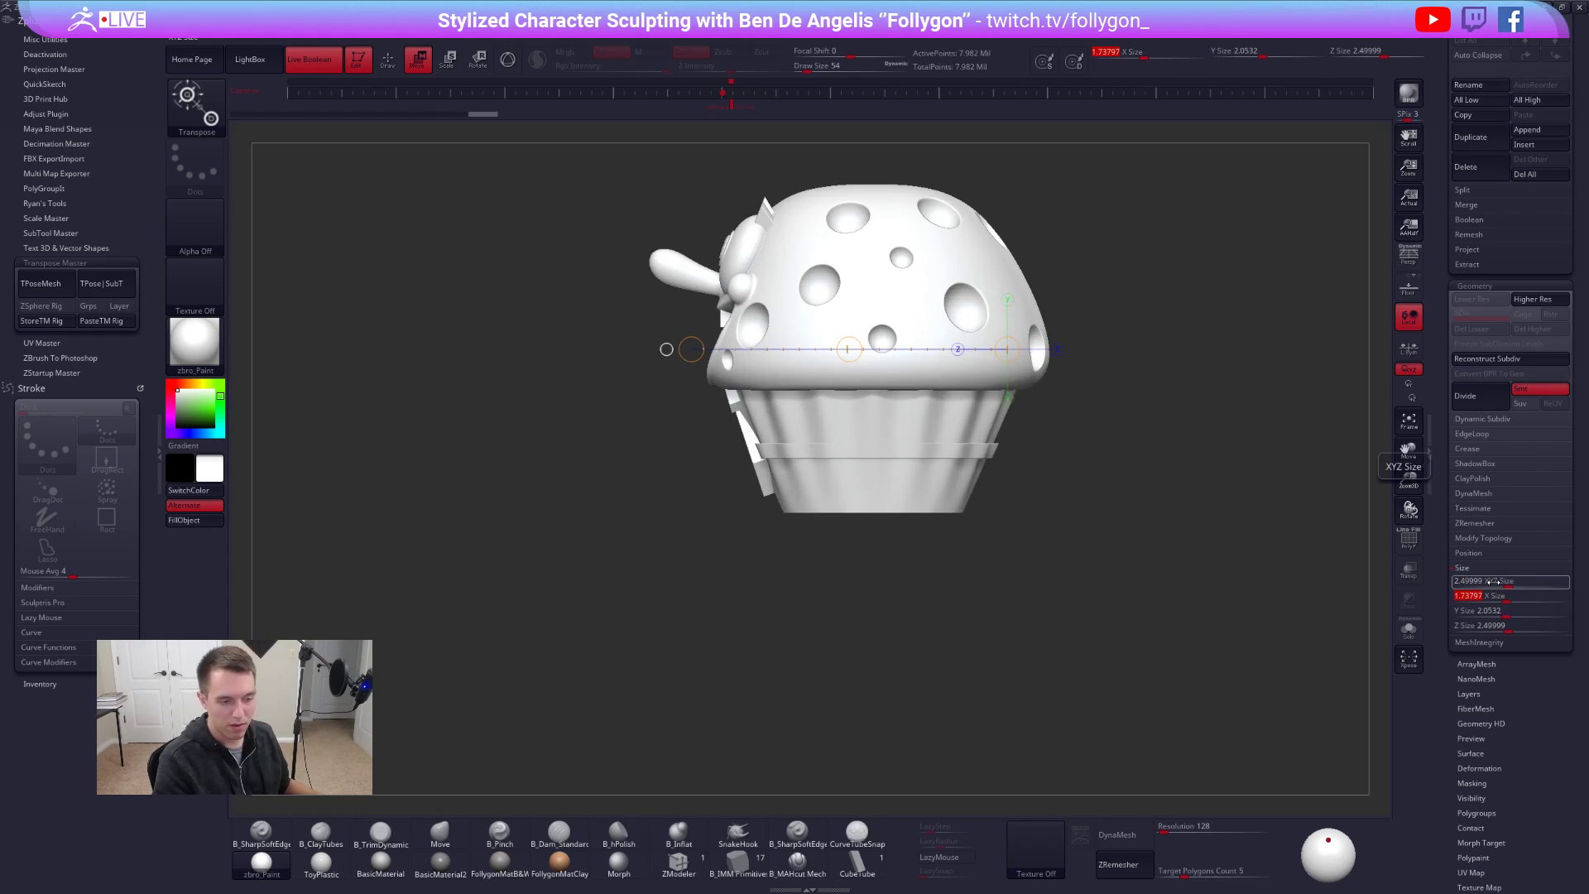
left_click(1494, 581)
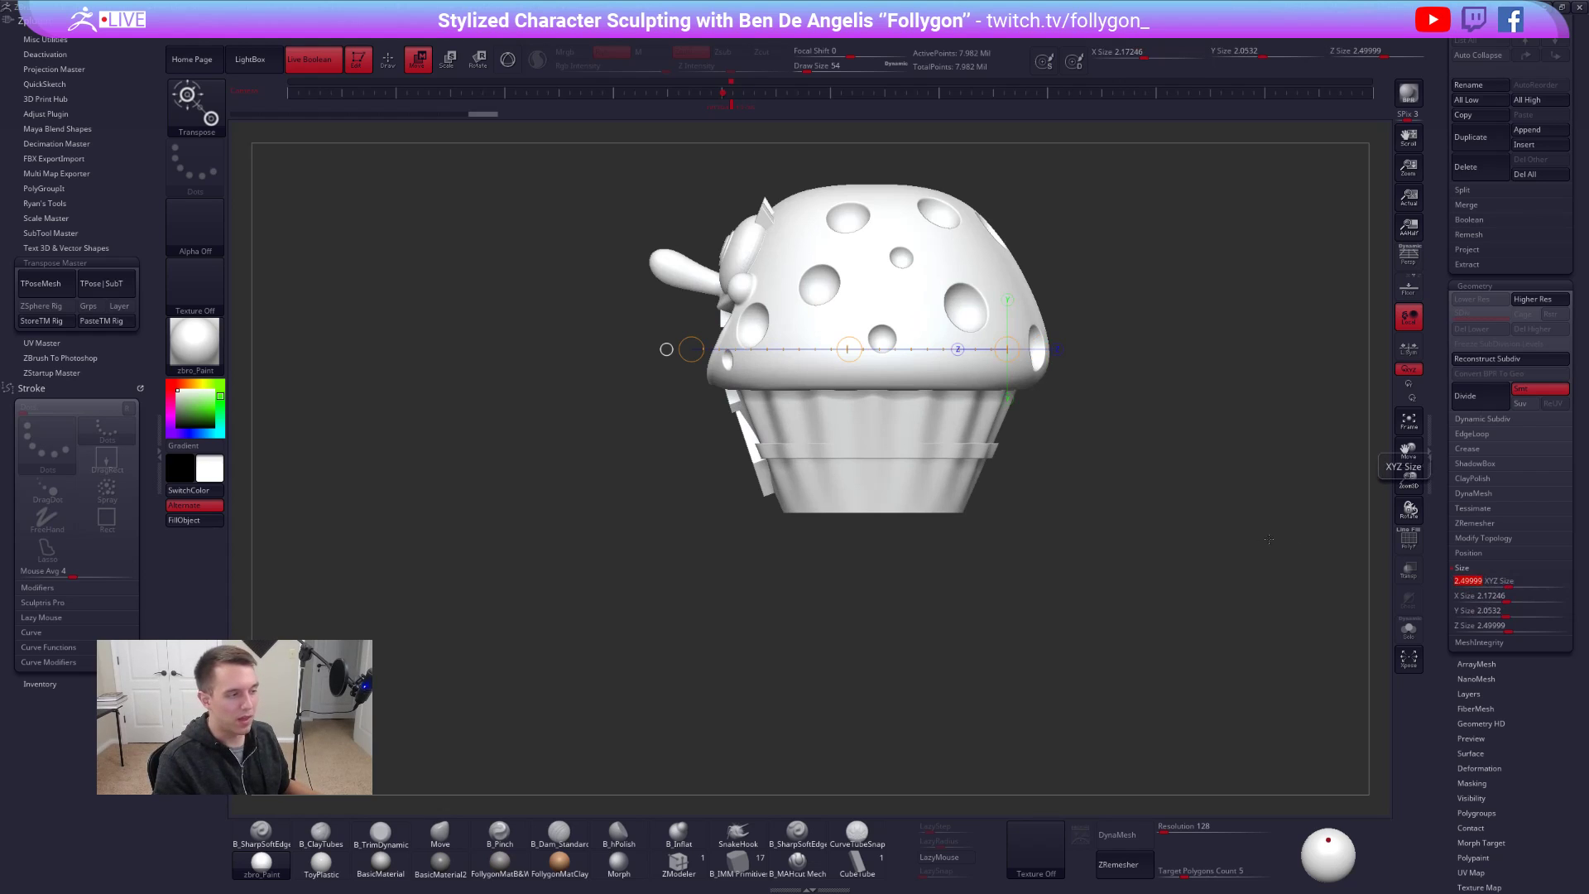
- Try scaling the muffin in front view with a horizontal Transpose line from its centre, then undo and return to Draw mode
left_click_drag(952, 579, 1054, 611)
key("e")
left_click_drag(934, 454, 1189, 486)
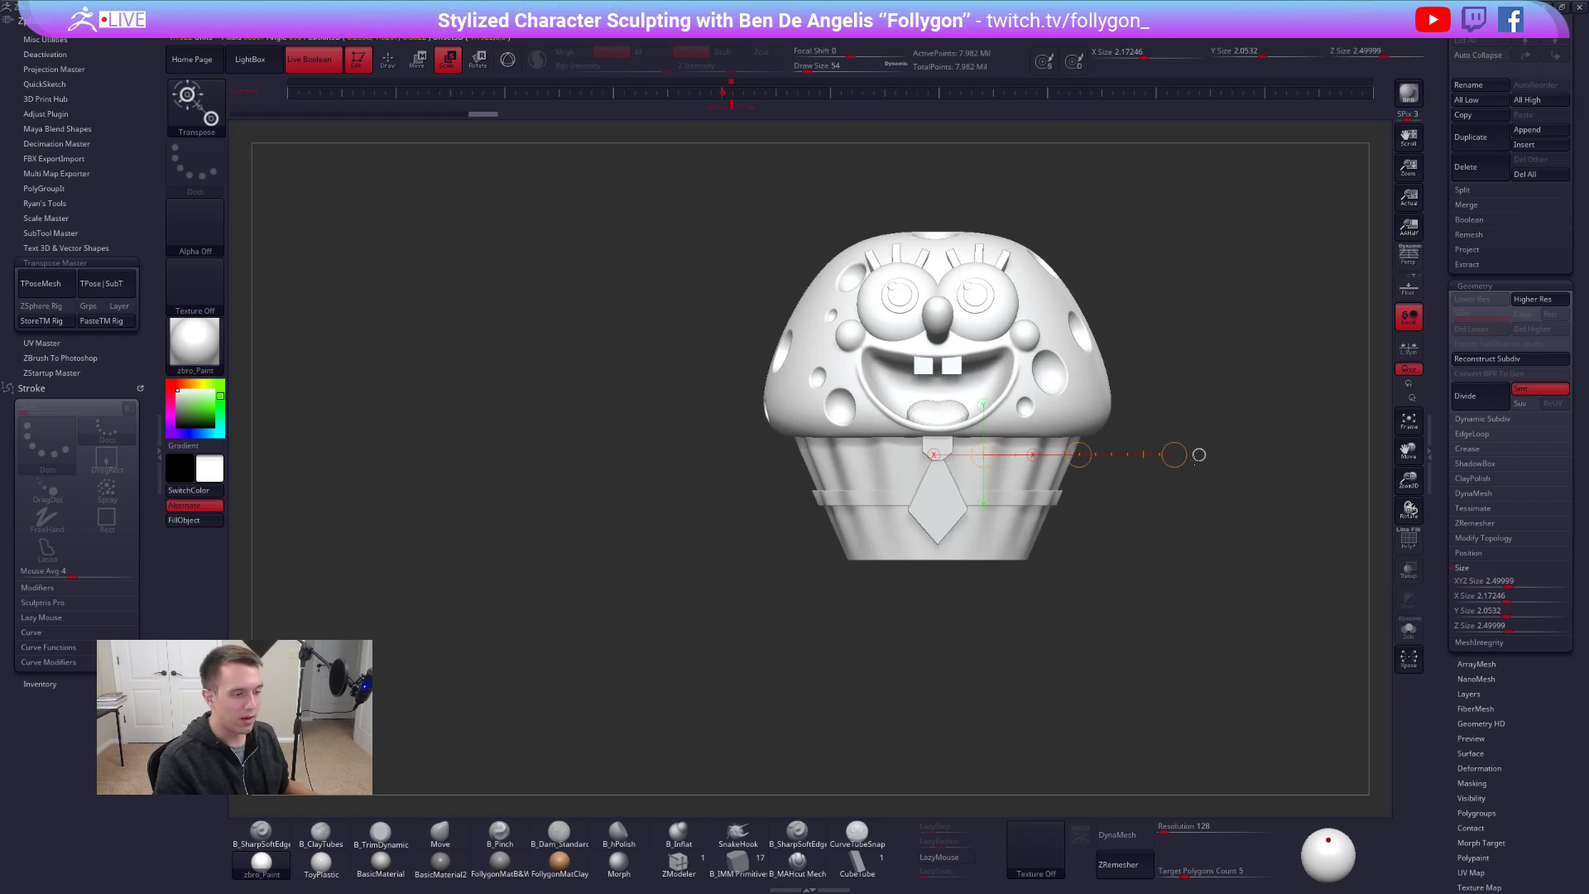
left_click(1199, 455)
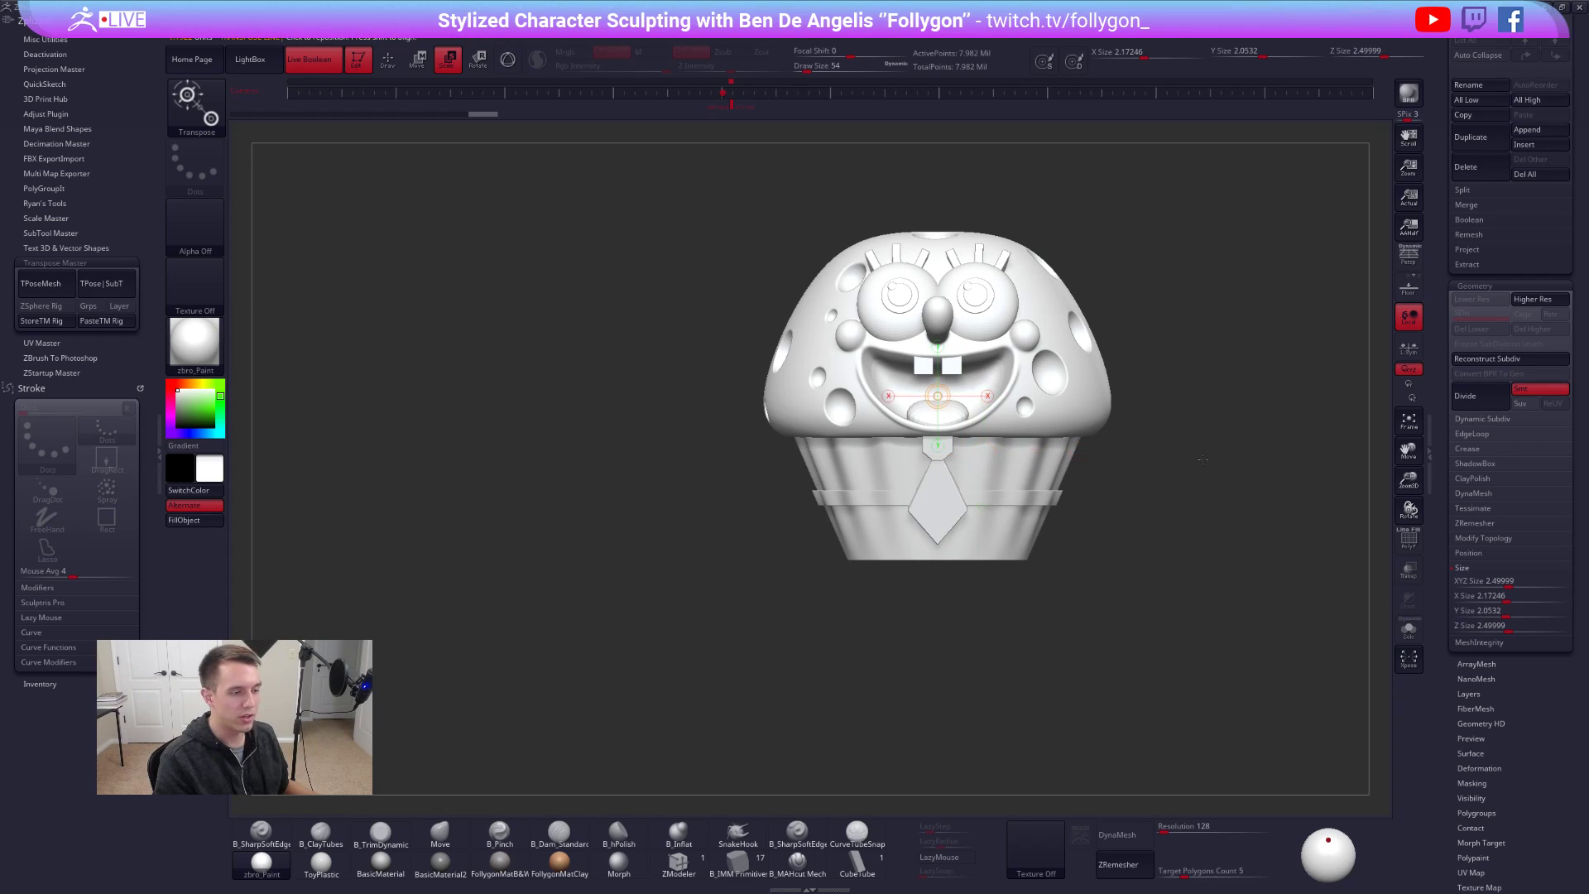
left_click_drag(988, 396, 1210, 395)
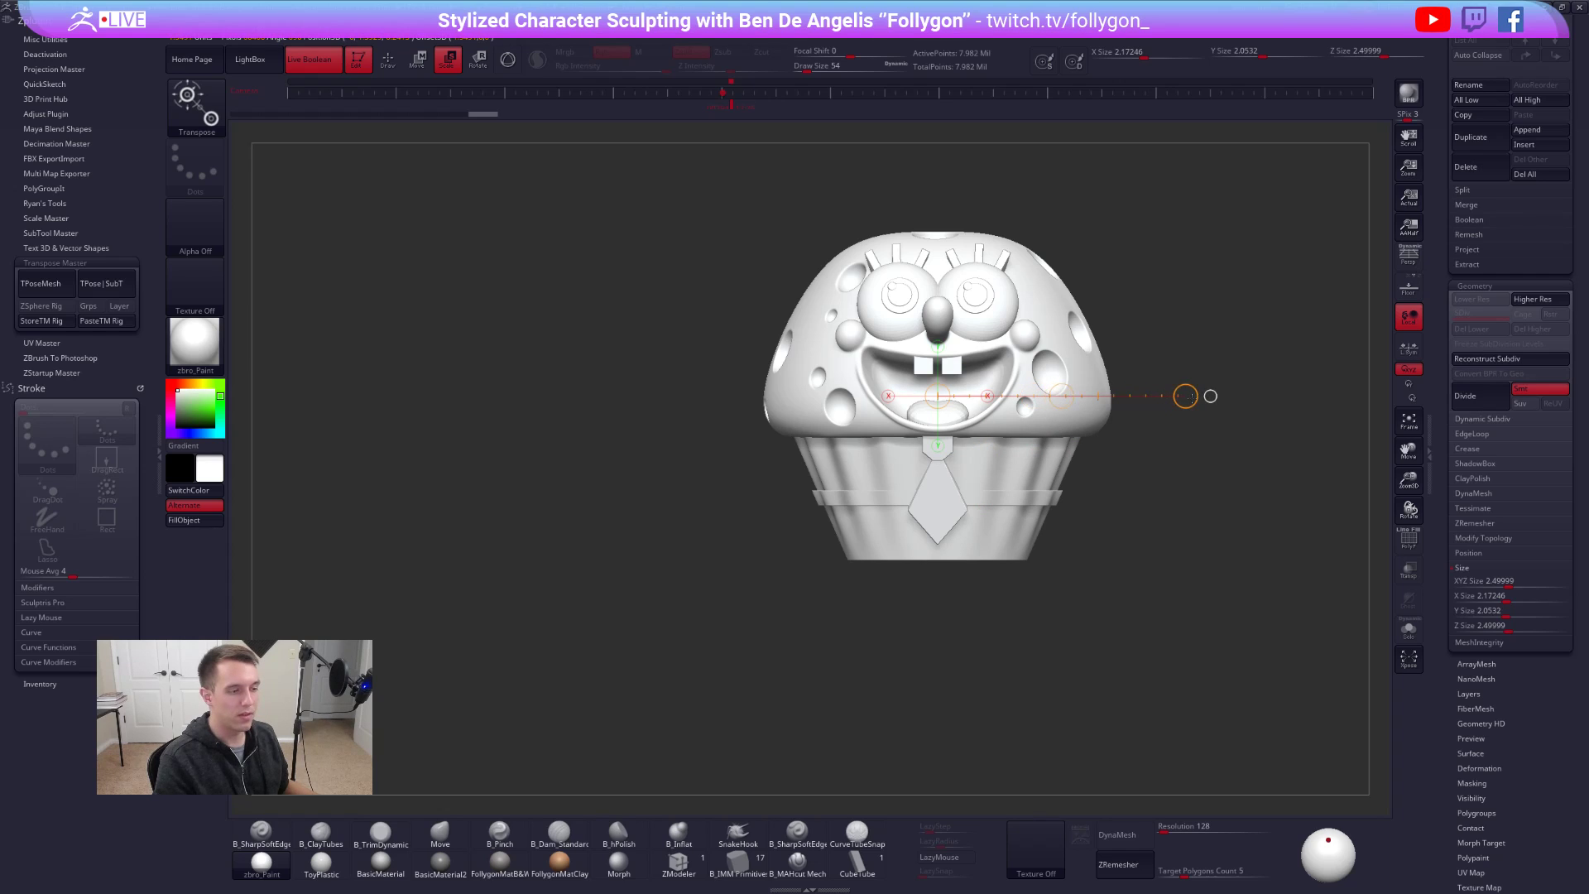
left_click_drag(1163, 389, 1125, 387)
key("ctrl")
key("ctrl+z")
key("ctrl+z")
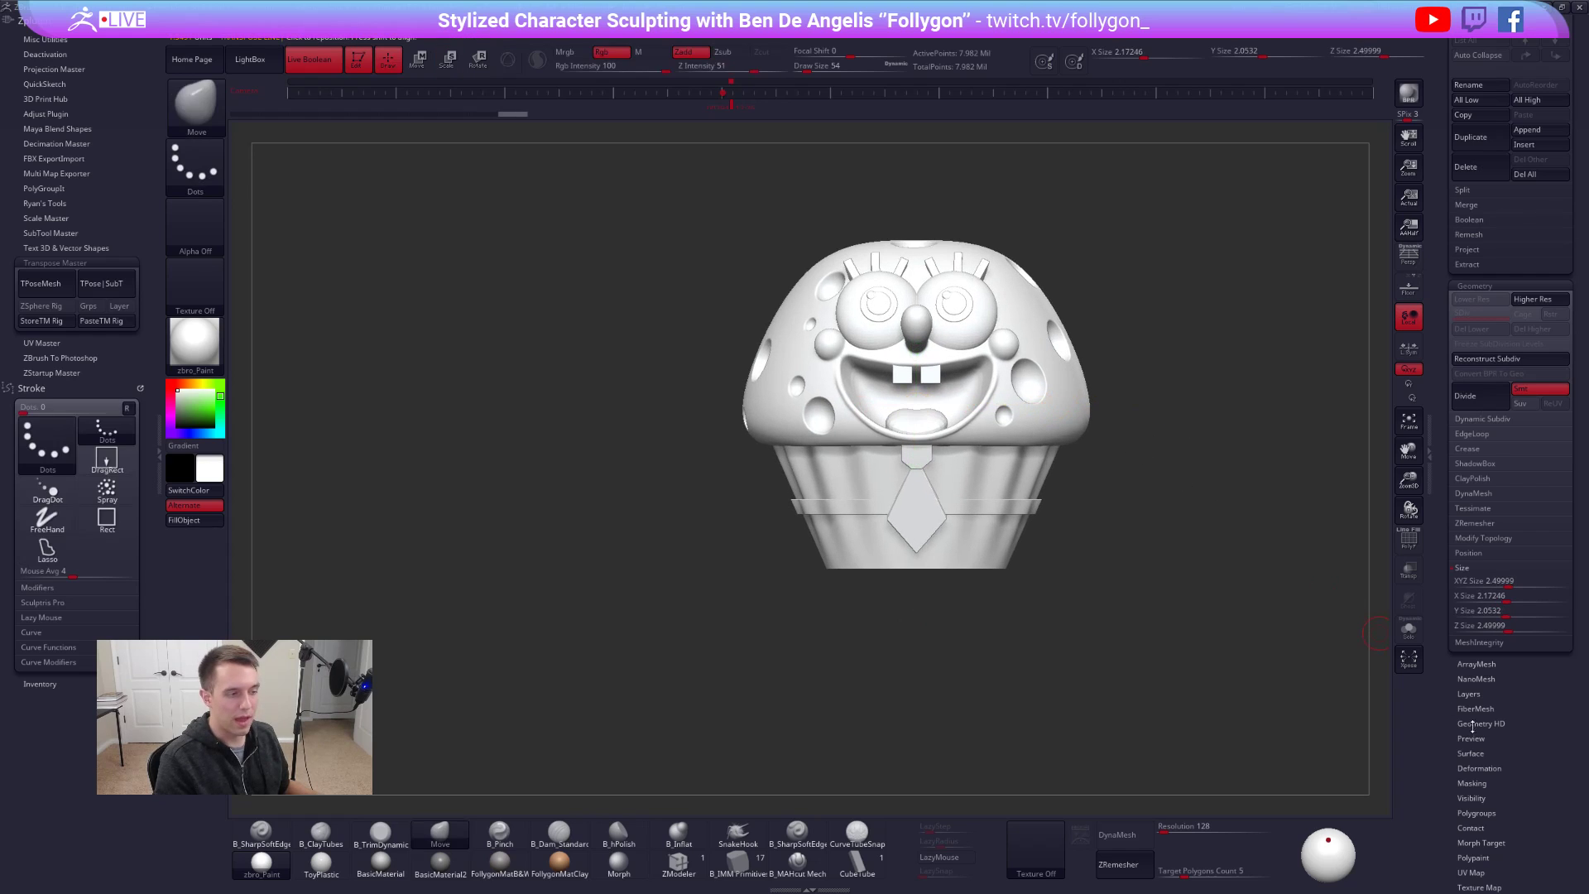
key("q")
- Open the muffin tool's Export settings to show the scale factor and offsets
scroll(1511, 577, "down", 5)
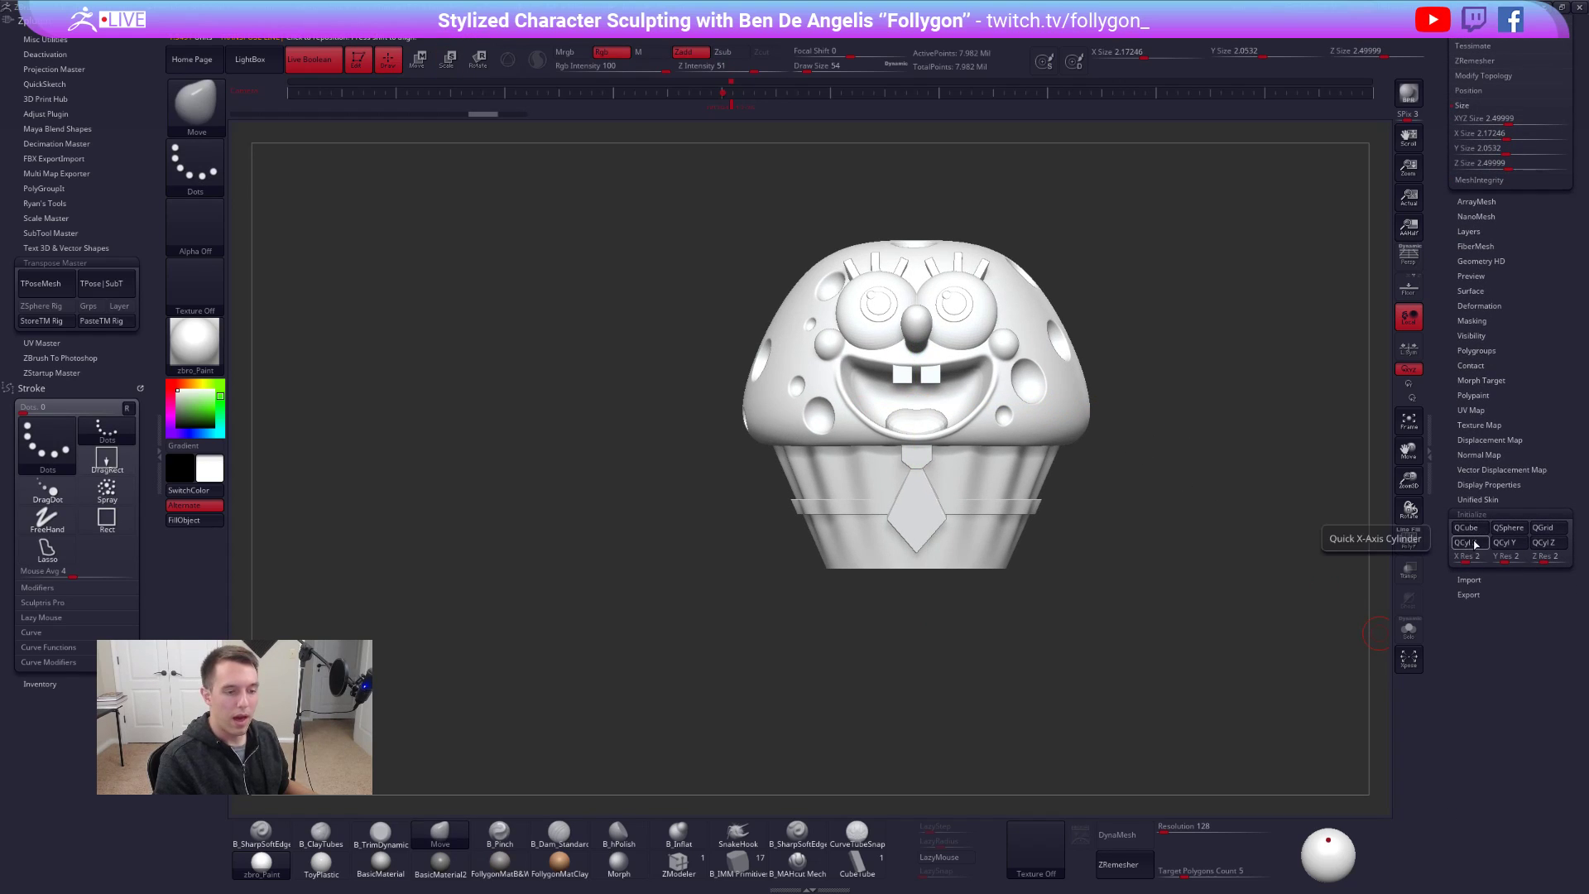
key("ctrl+z")
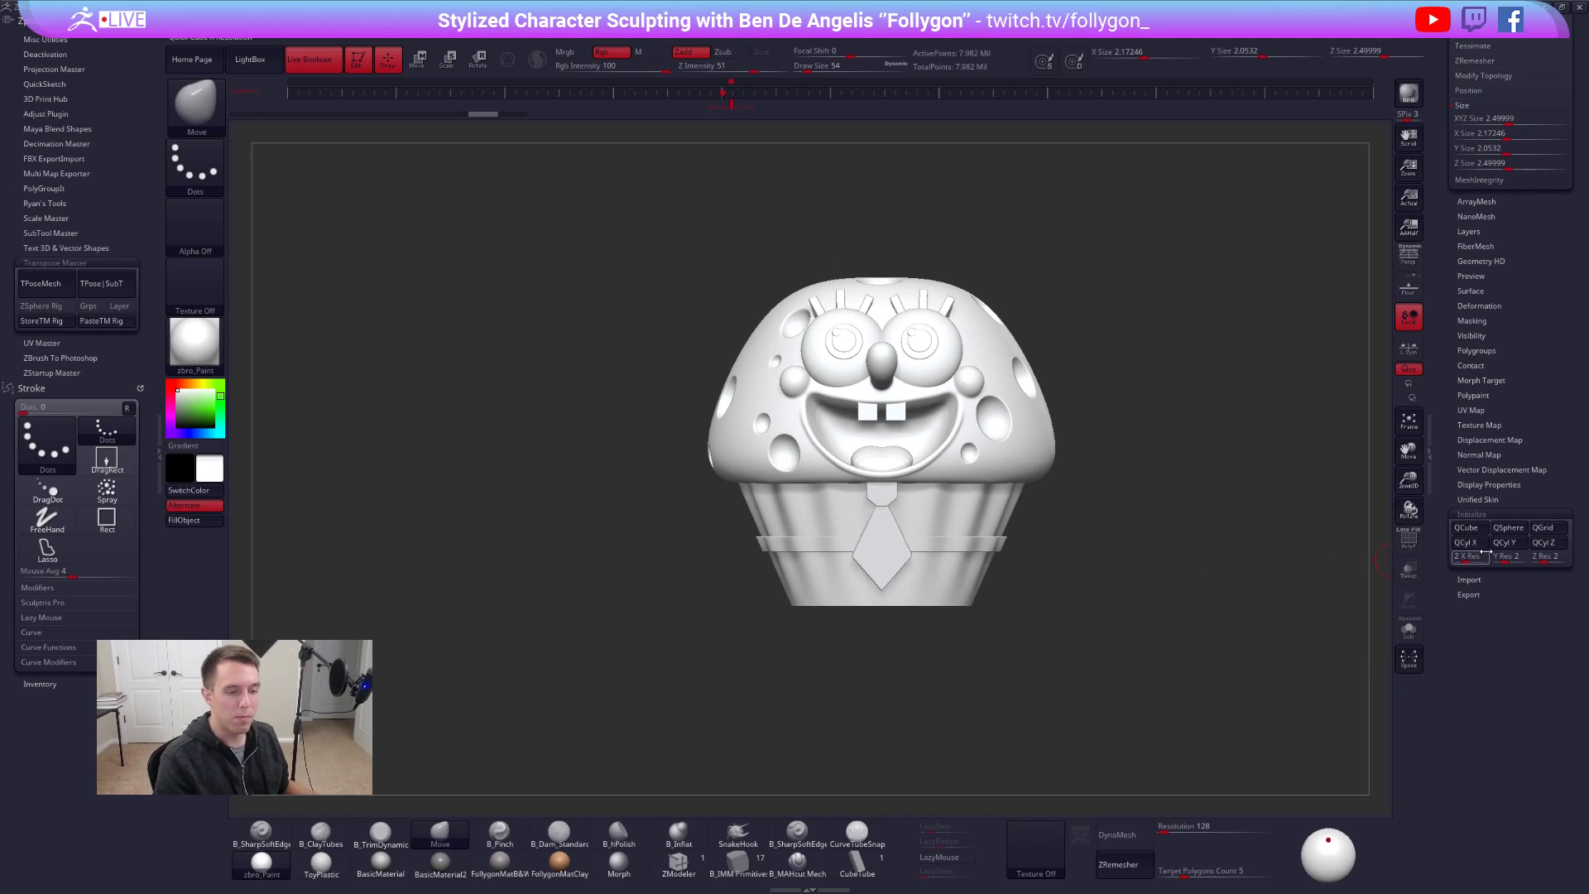
left_click(1469, 595)
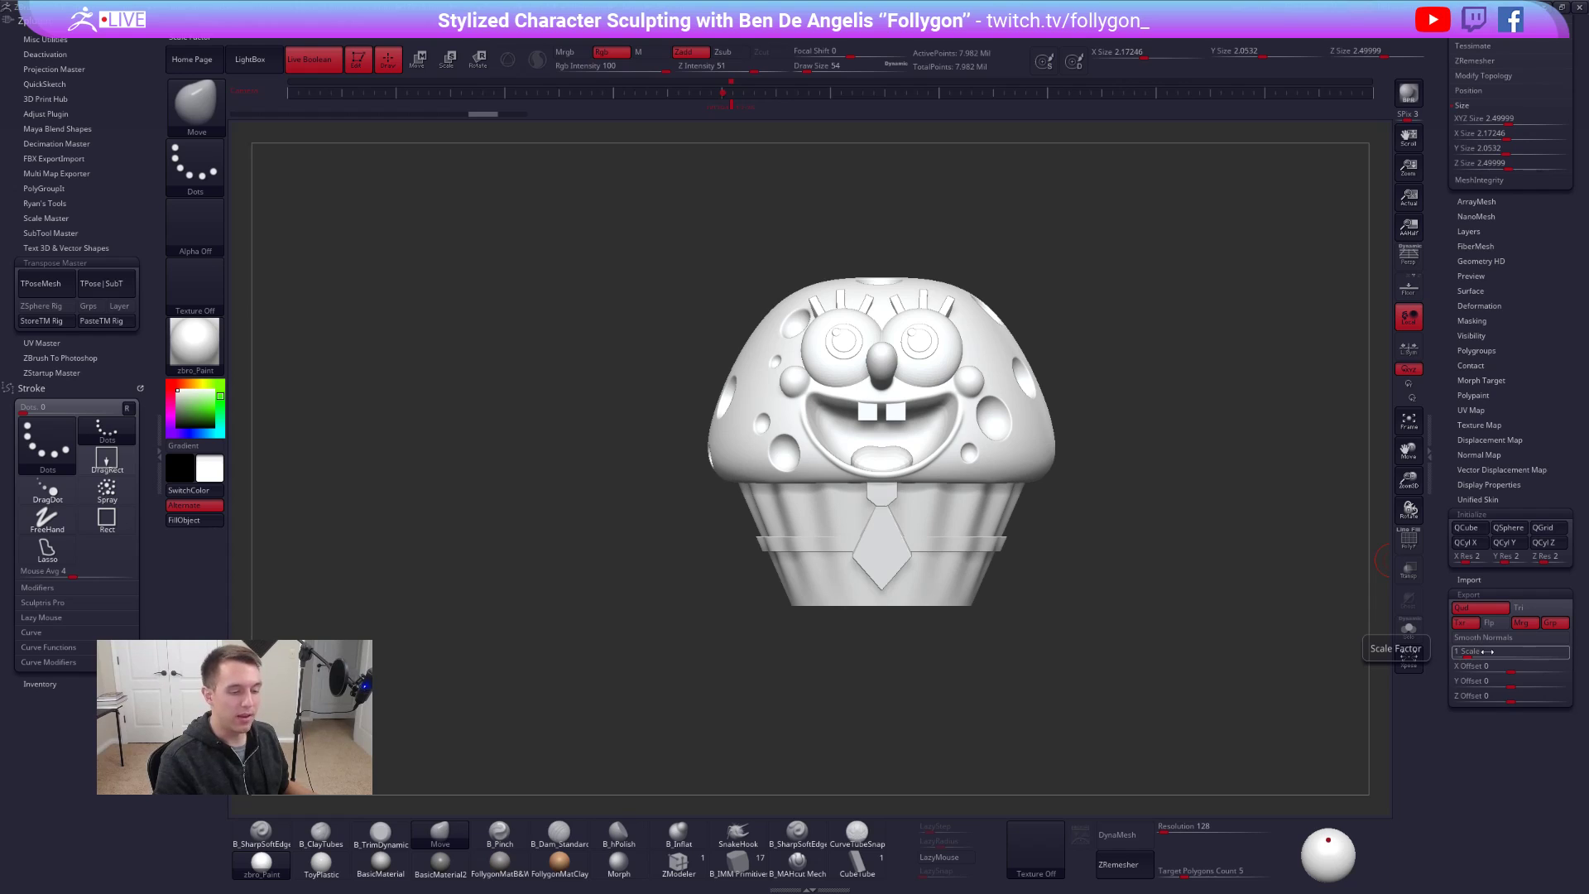
- Measure the muffin's height with a vertical Transpose line, then return to Draw mode and collapse the Export settings
key("w")
left_click_drag(938, 651, 970, 287)
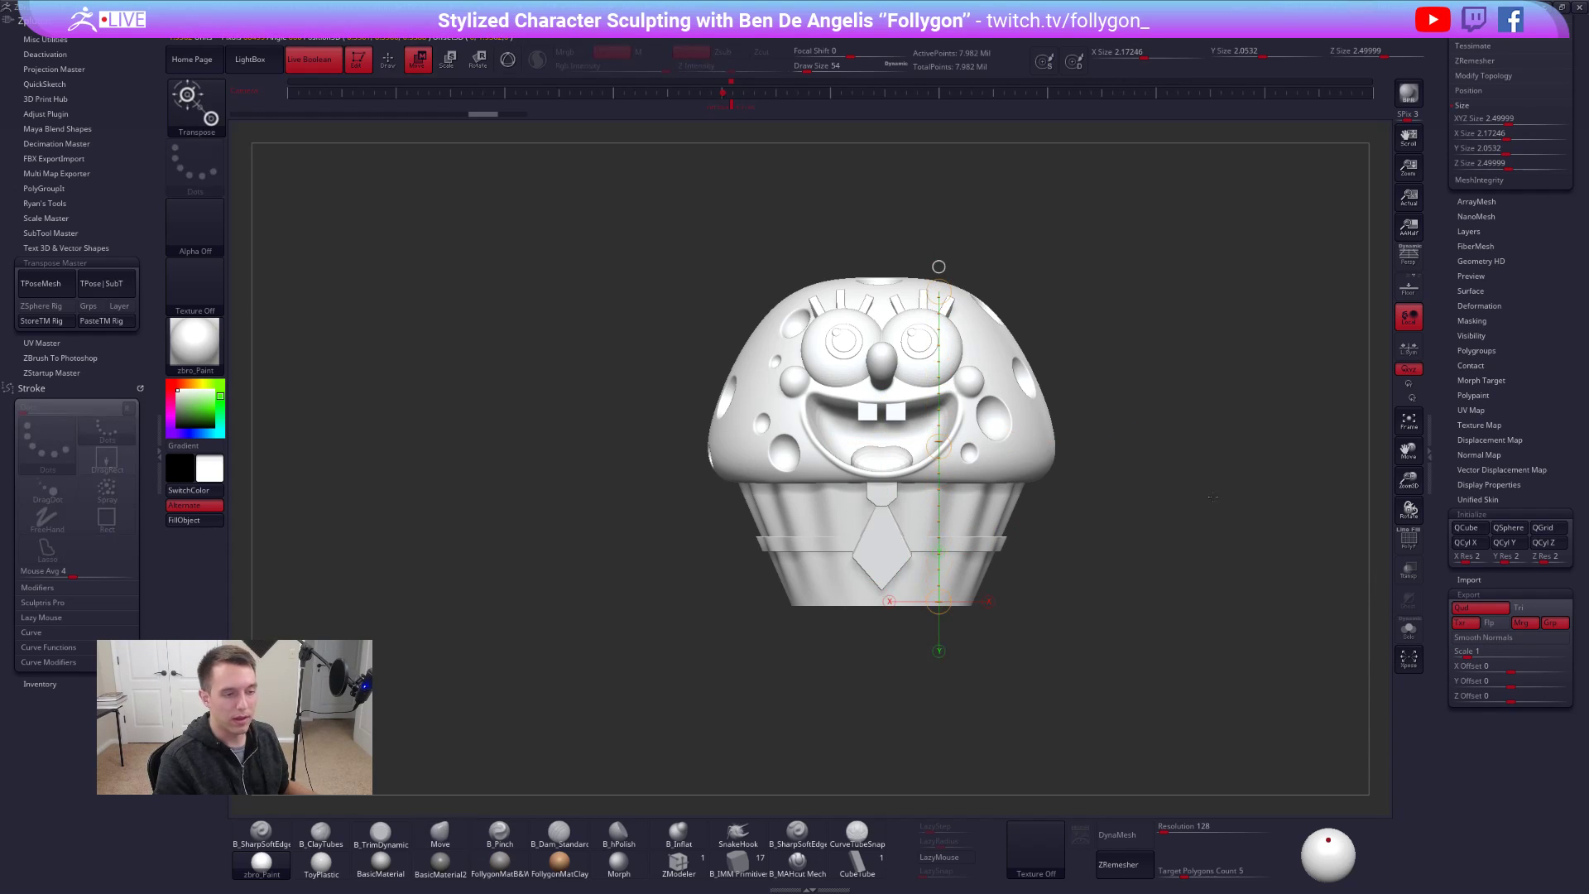
key("q")
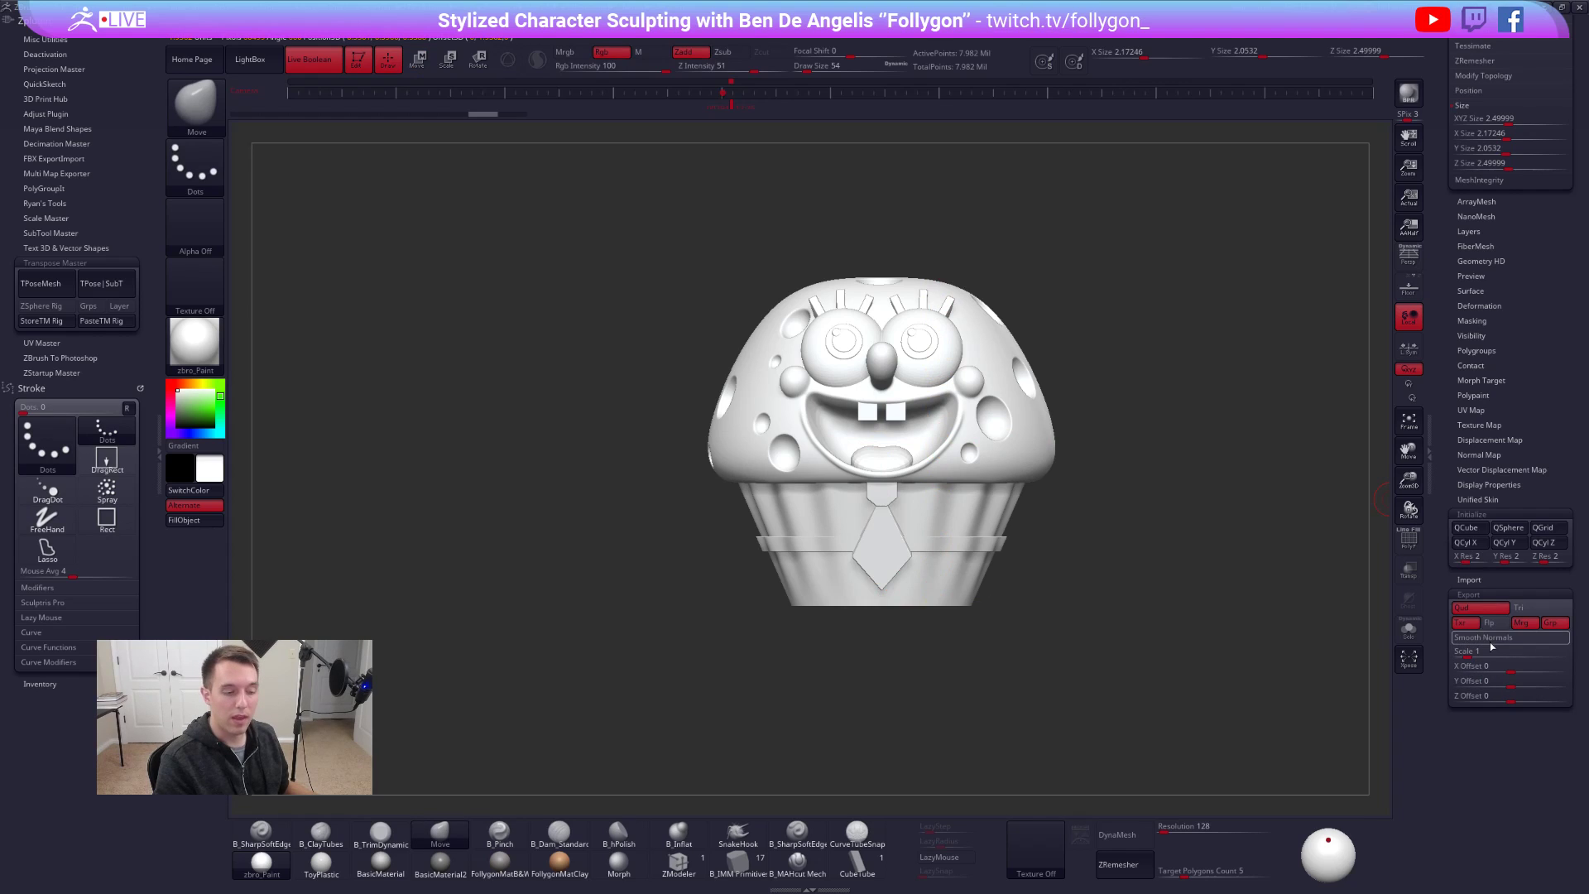
left_click(1474, 595)
left_click_drag(1170, 461, 1127, 476, "alt")
left_click_drag(1467, 382, 1462, 475)
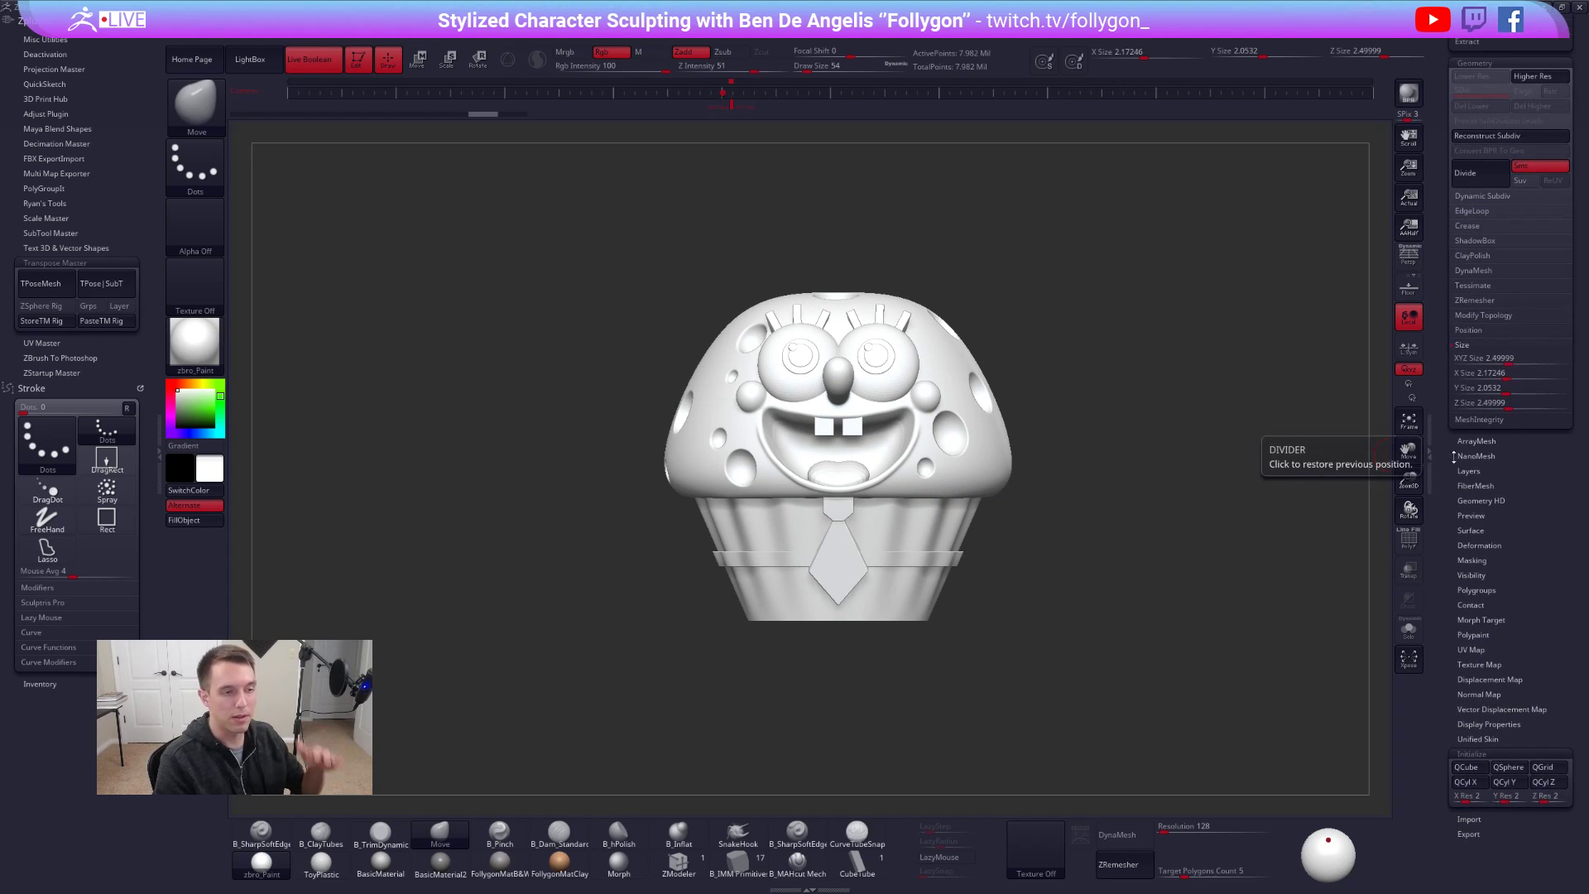
- Draw a diagonal Transpose line over the muffin's upper half, check the X Size entry, and return to Draw mode
key("w")
mouse_move(935, 473)
left_mouse_down()
mouse_move(1098, 285)
mouse_move(1089, 220)
mouse_move(1121, 256)
mouse_move(1069, 240)
left_mouse_up()
left_click(1476, 374)
key("Return")
key("q")
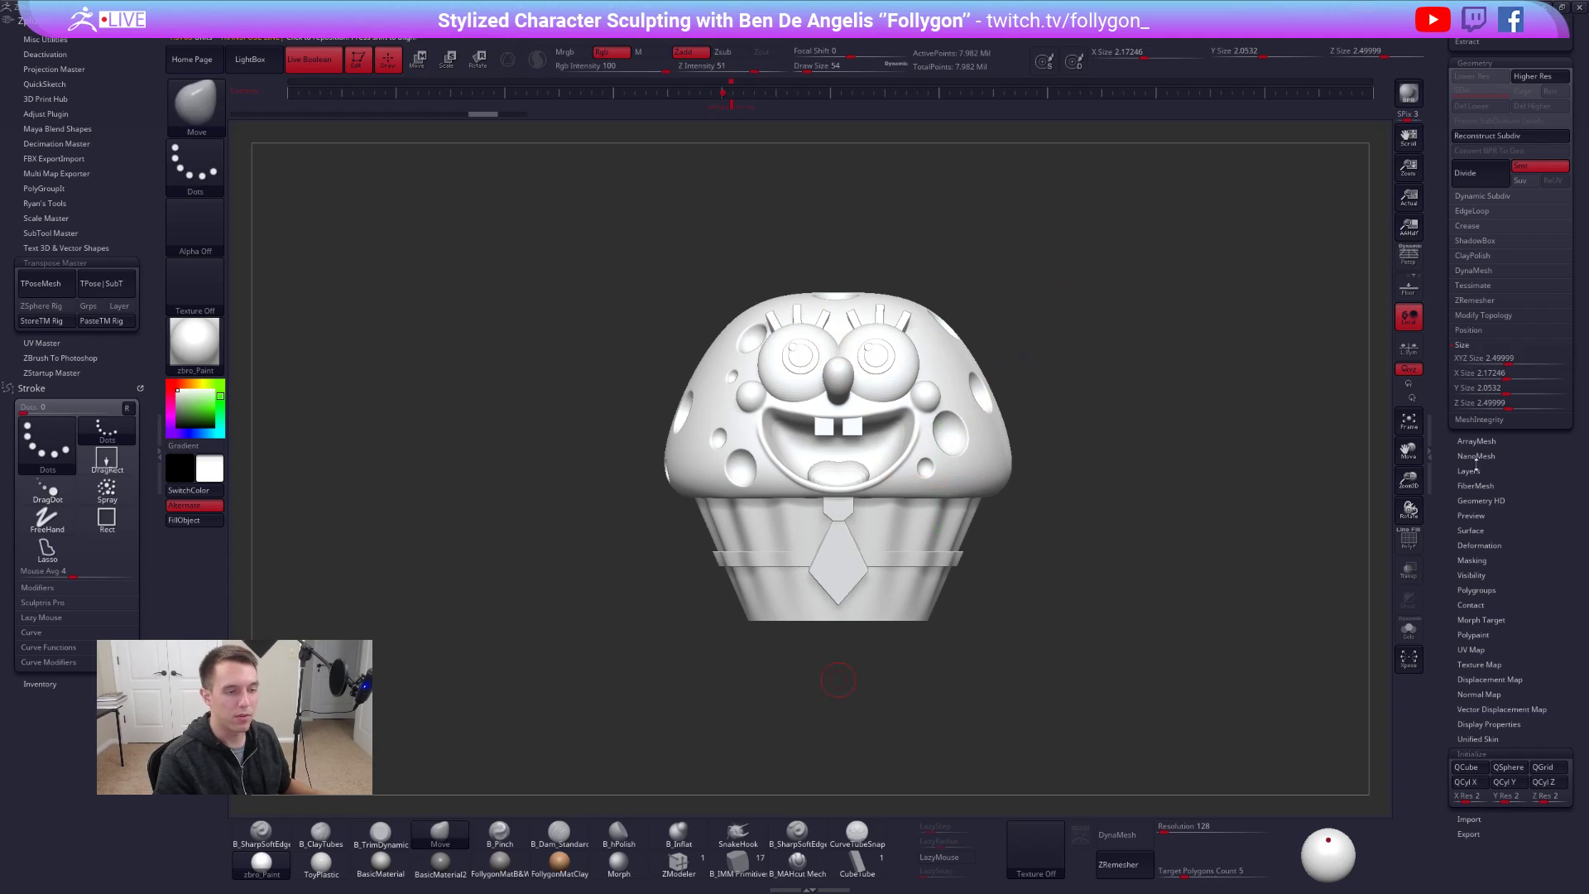
- Transfer the Transpose Master mesh back to the muffin's original subtools
left_click_drag(1443, 337, 1424, 608)
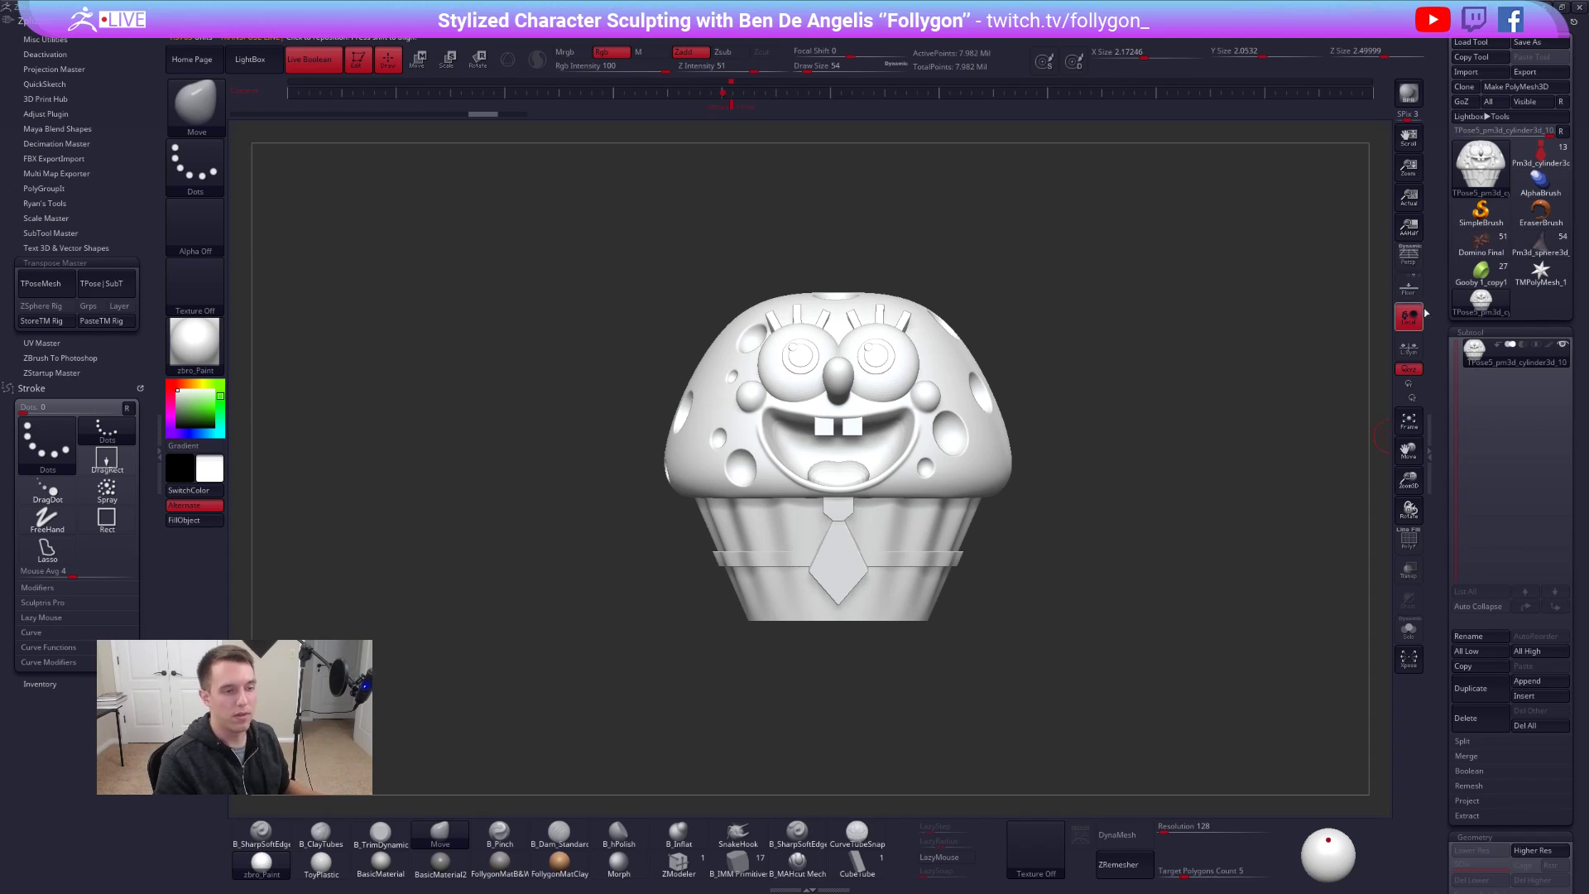
left_click(121, 284)
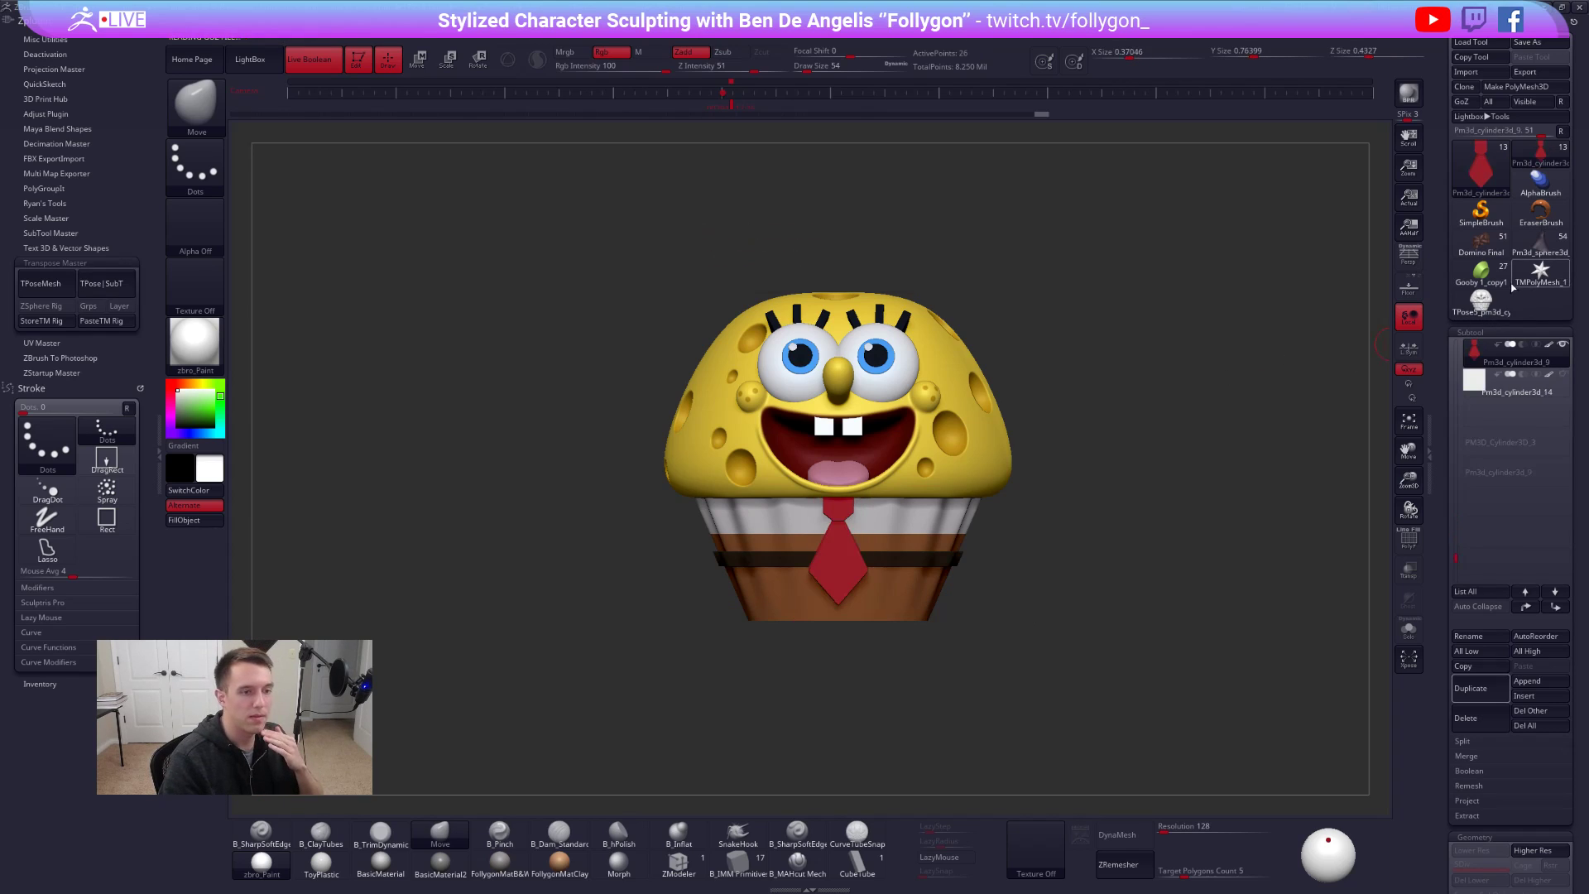
- Switch to the witch sculpt and try filling the staff's orb with the ToyPlastic material in material-only mode
left_click(1541, 241)
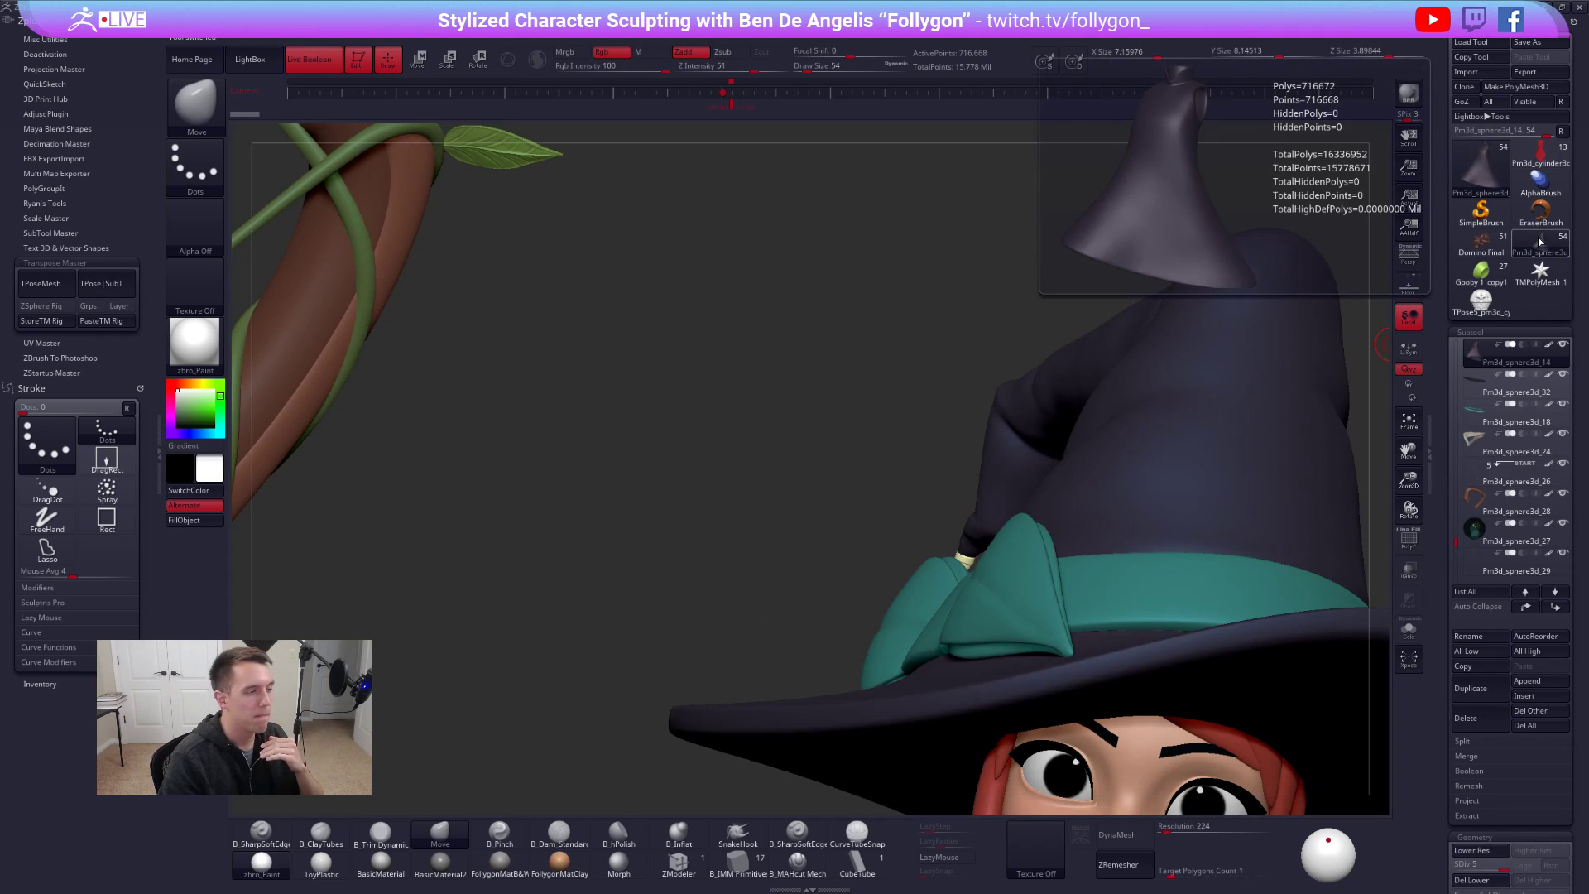
left_click_drag(852, 331, 770, 401)
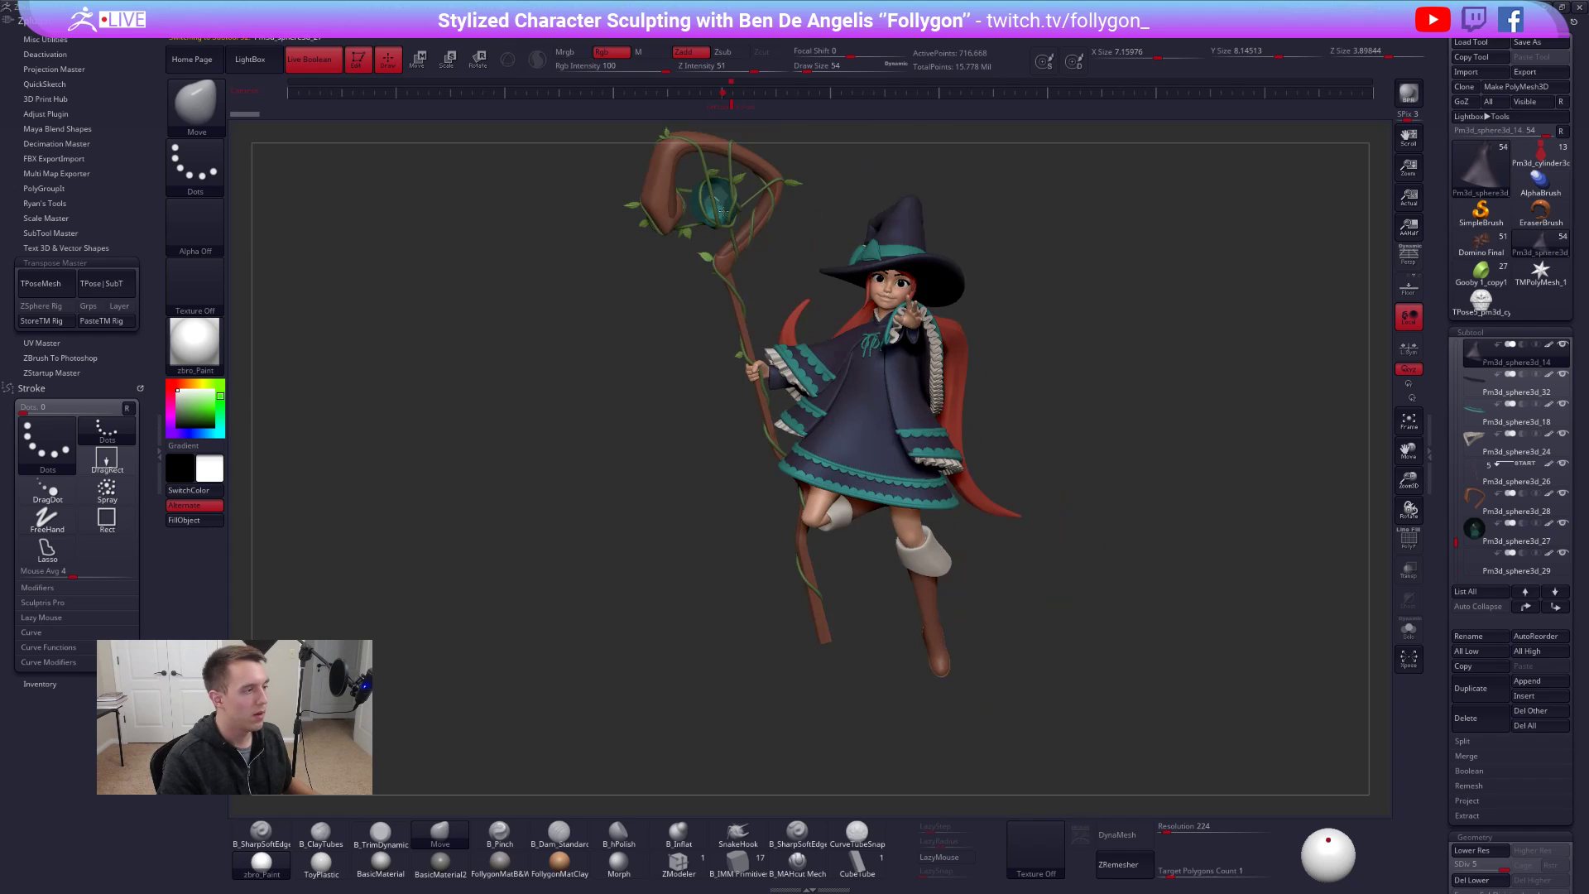
key("1")
left_click(651, 52)
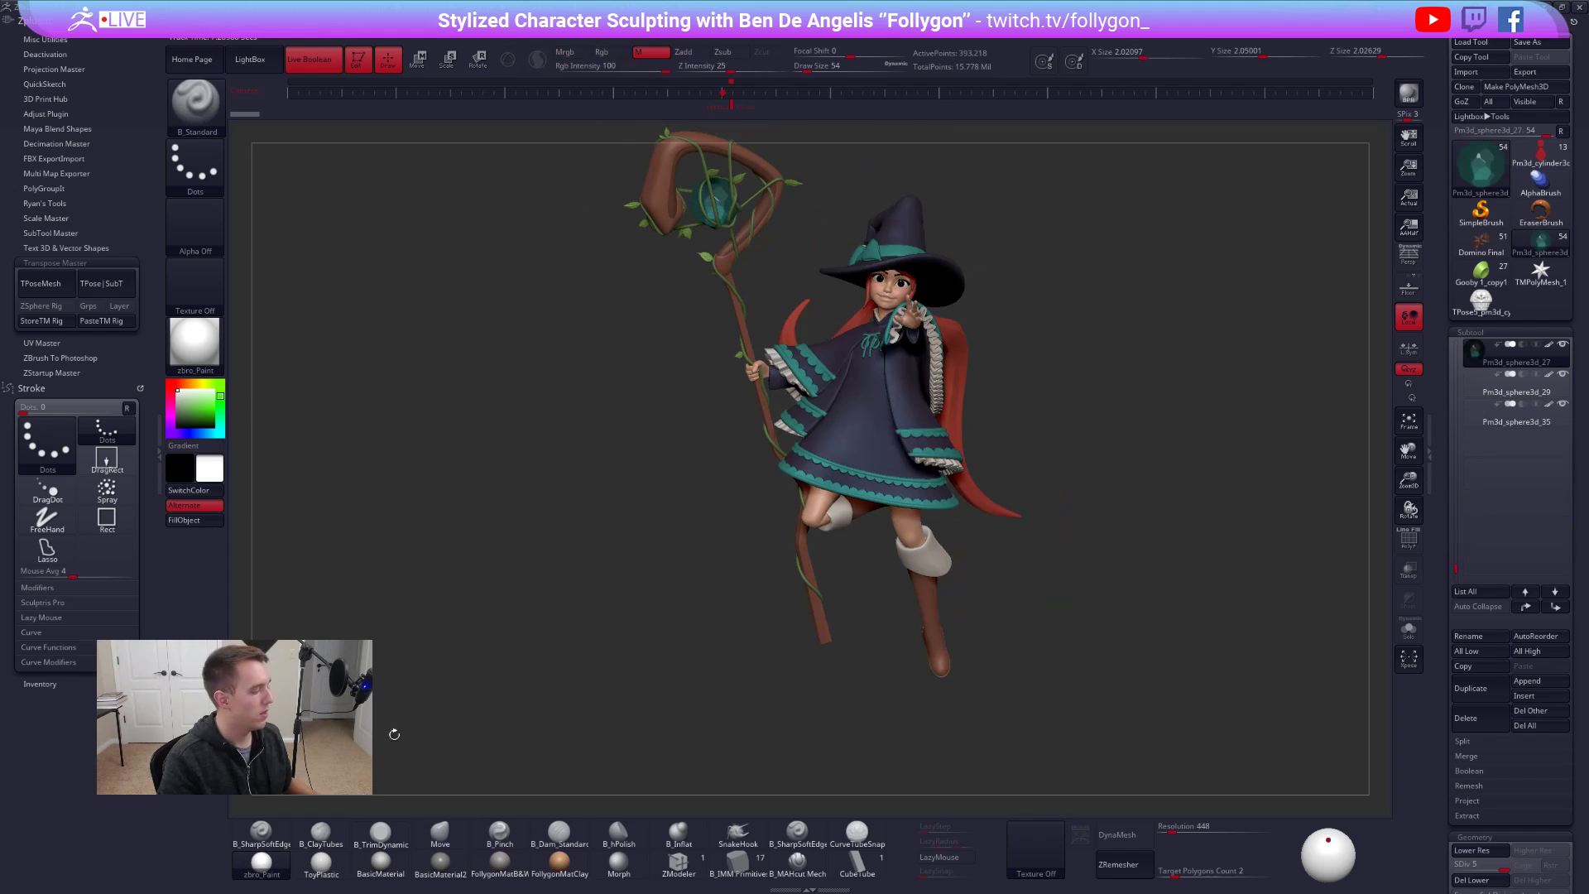
left_click(321, 861)
left_click(213, 520)
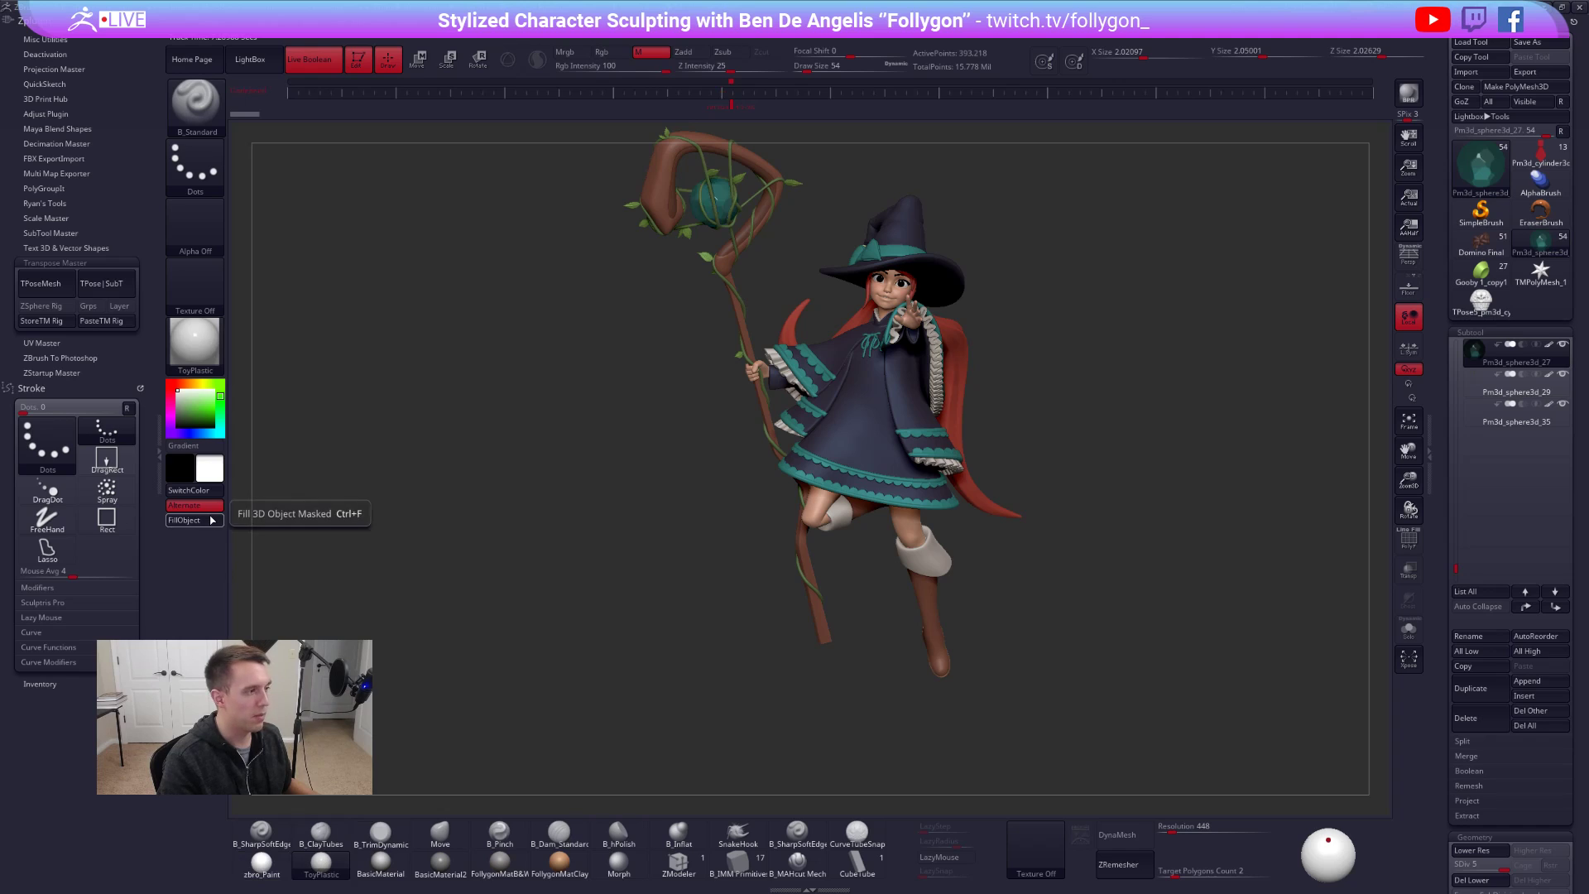
left_click_drag(721, 218, 701, 280, "alt")
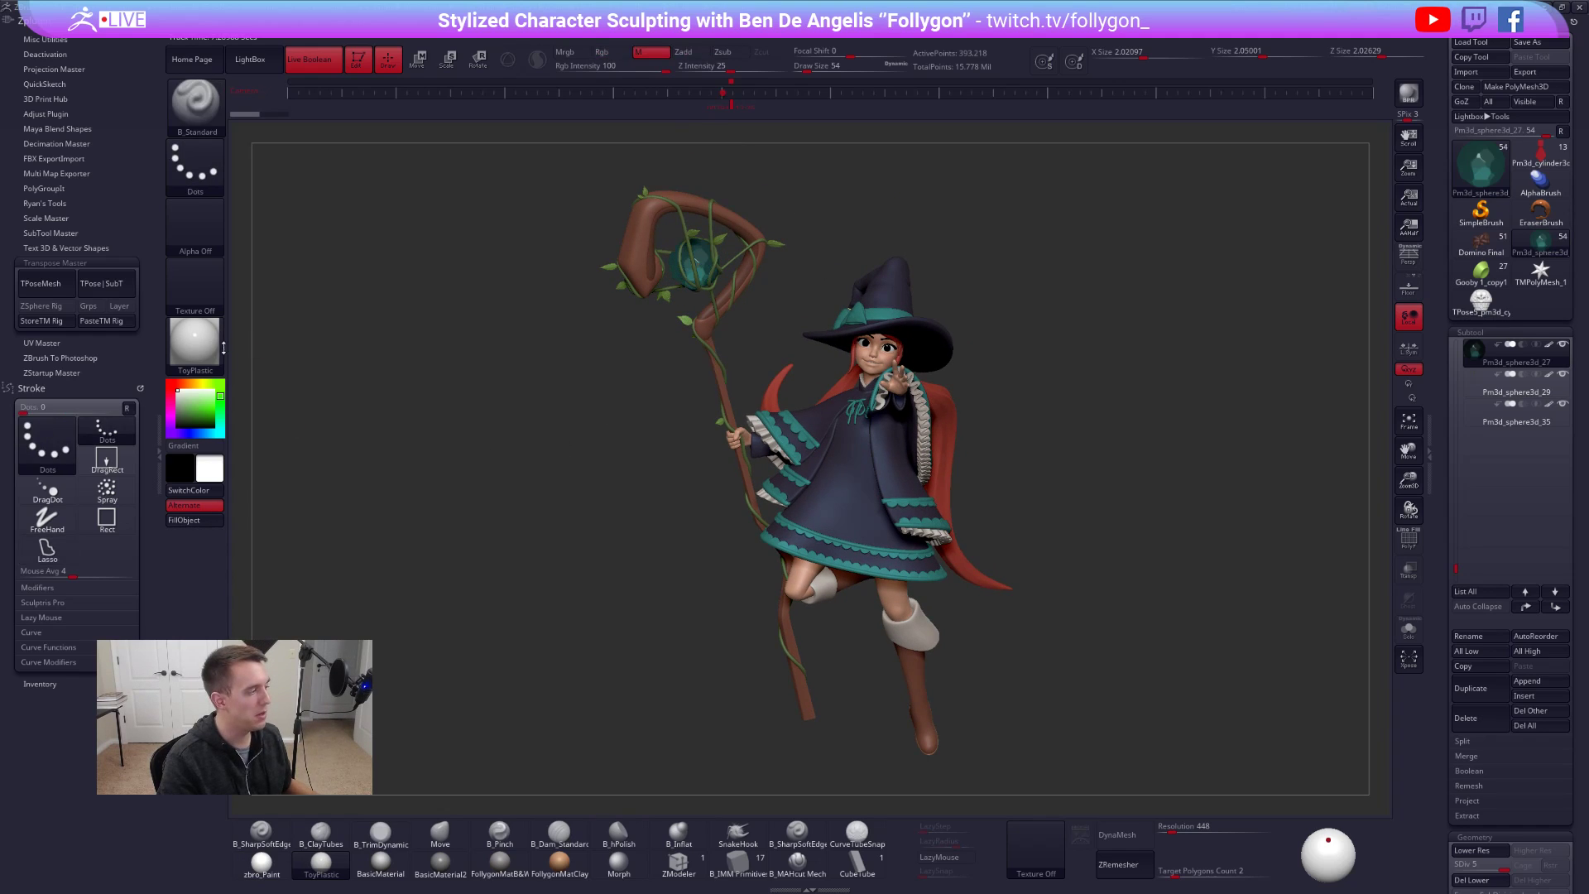
- Select the JellyBean material and examine its shader modifiers, including Ambient
left_click(194, 341)
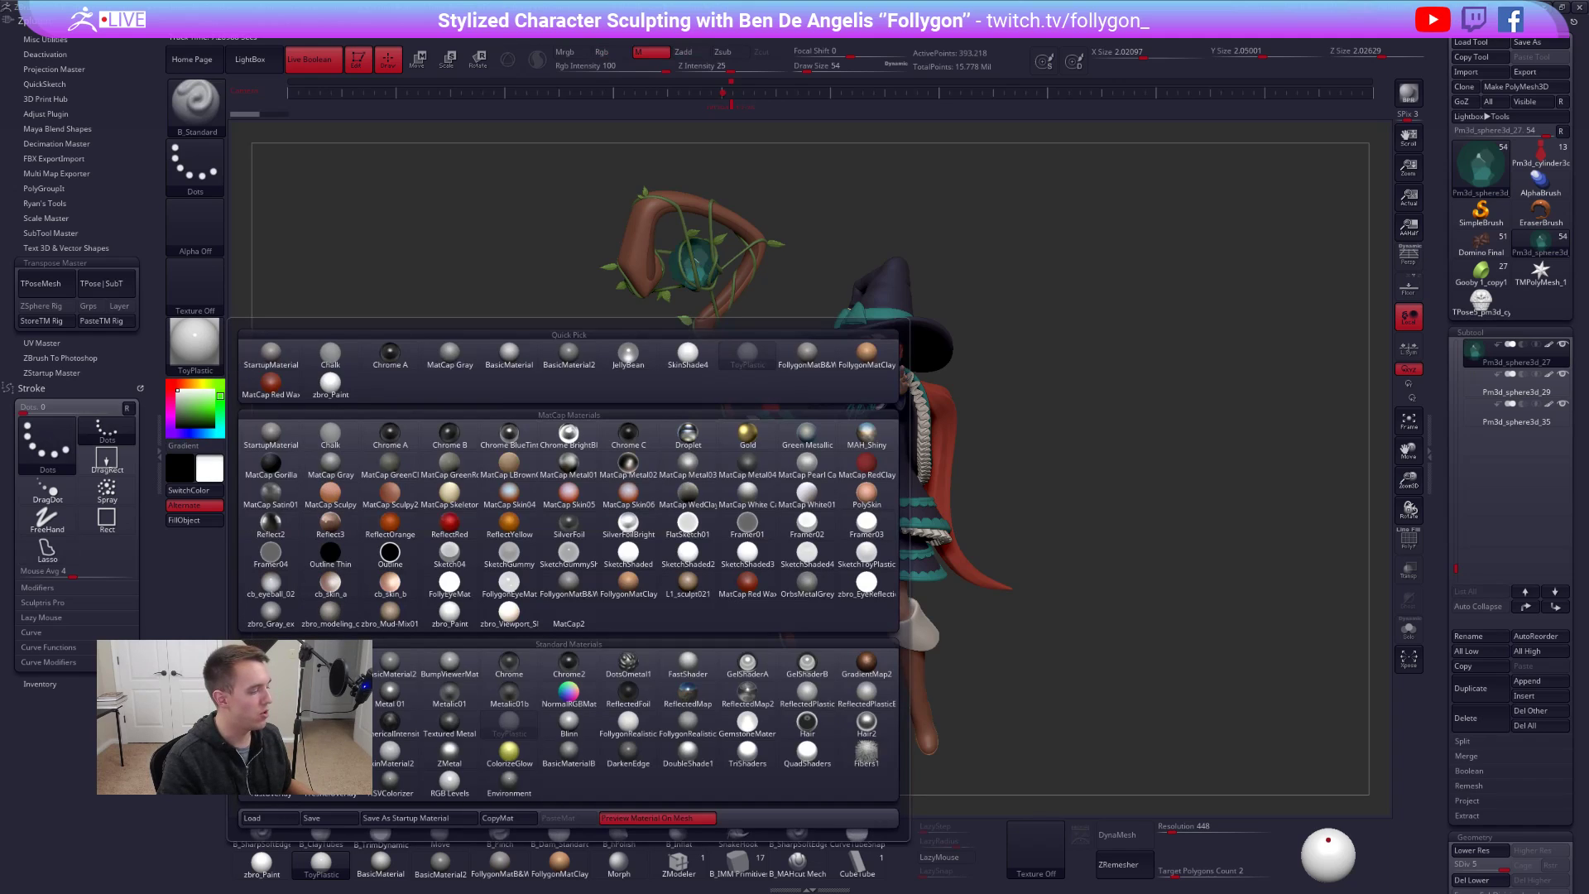
left_click(628, 354)
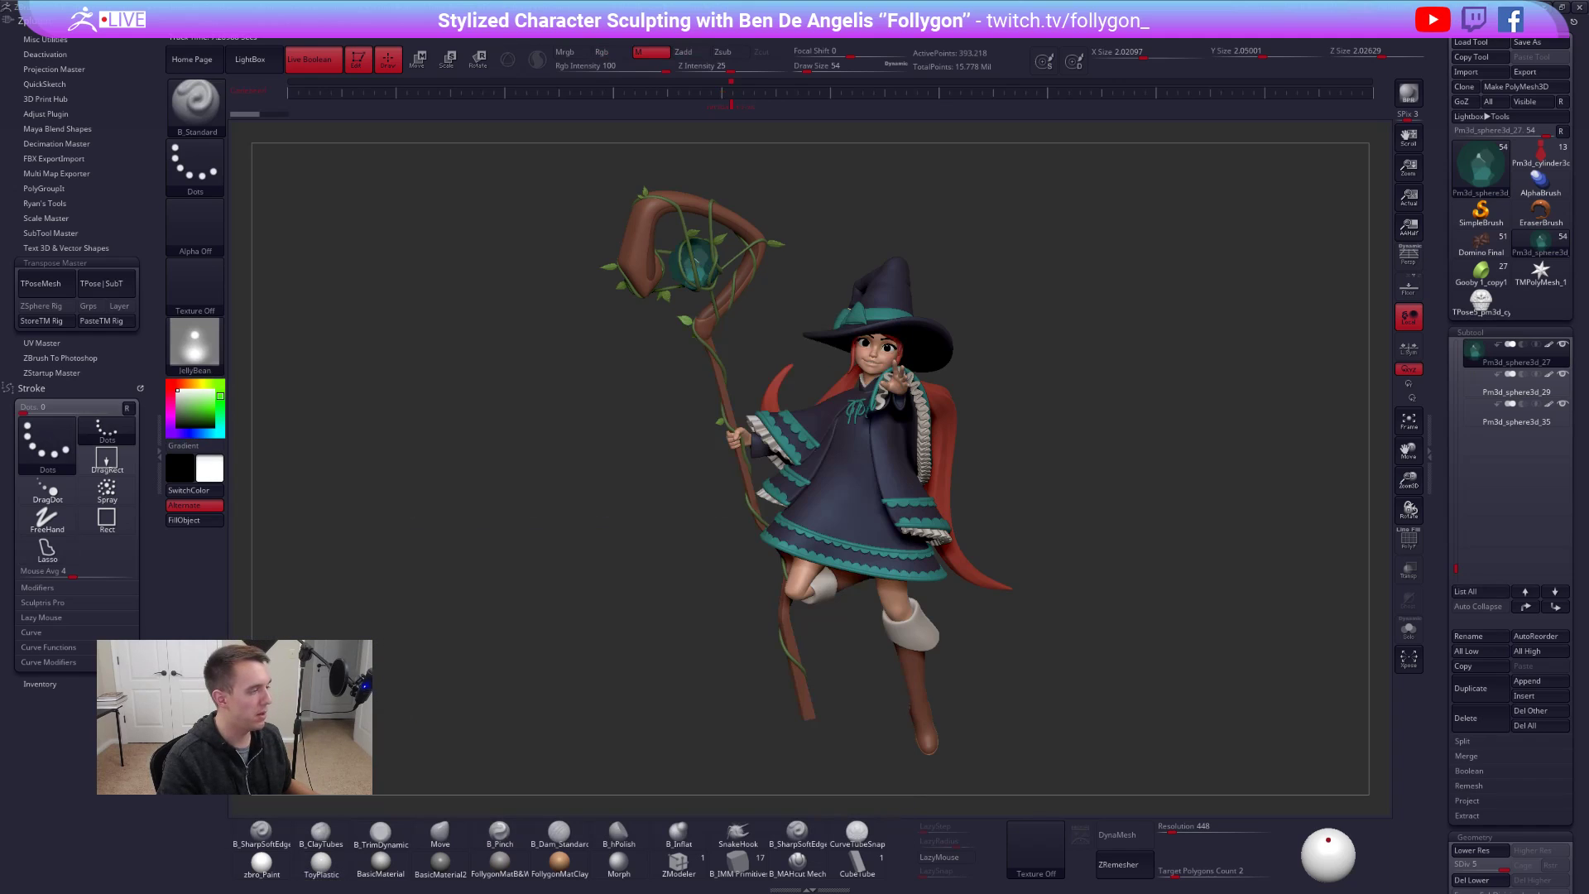
left_click(537, 34)
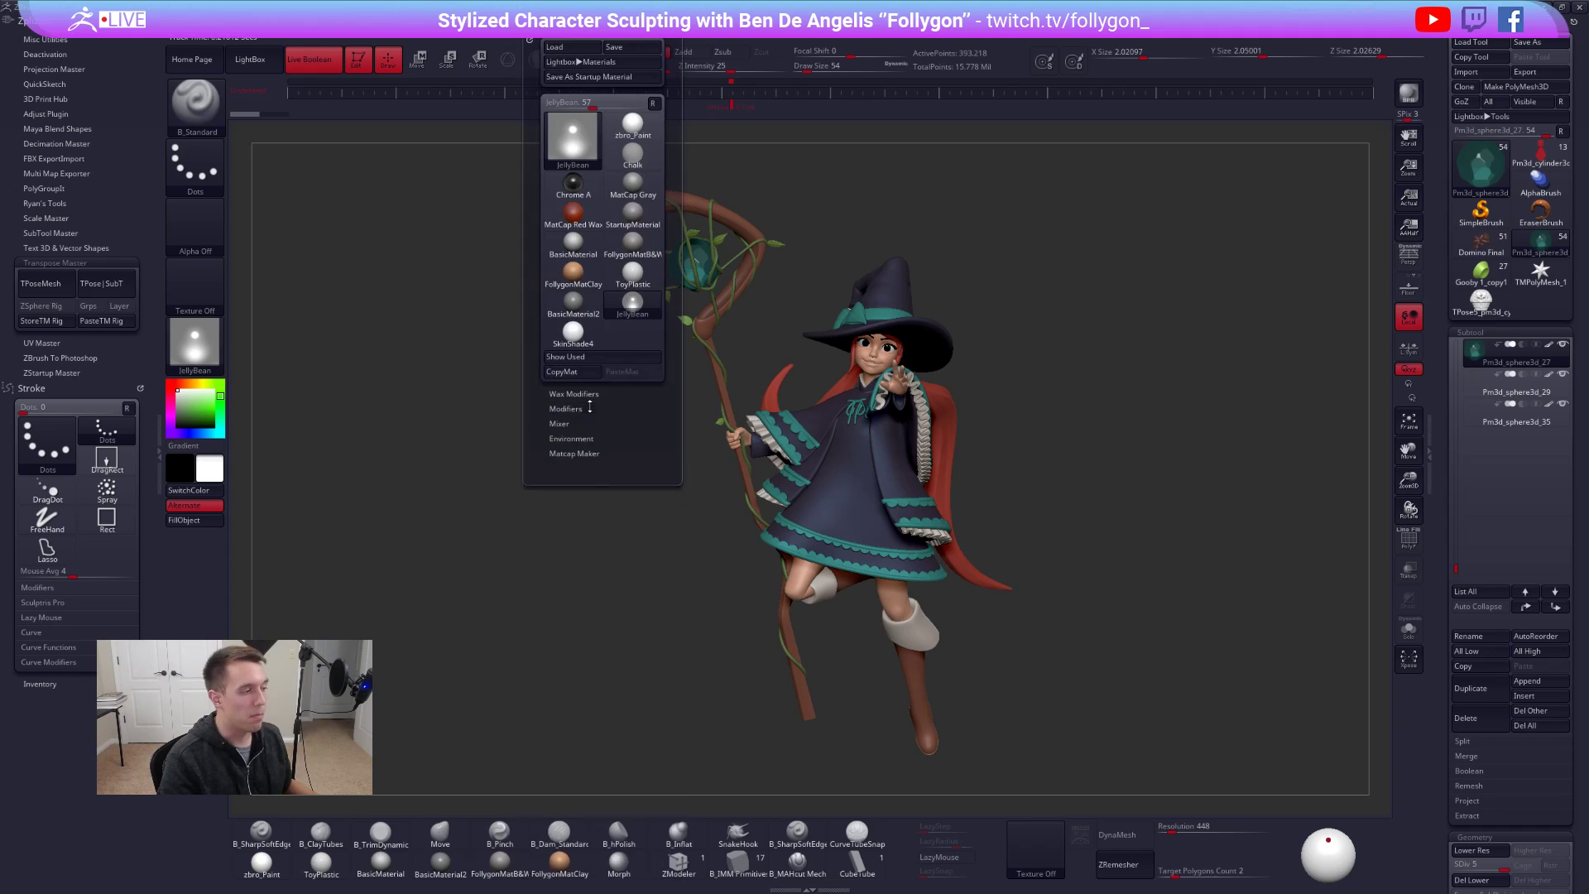
left_click(622, 452)
mouse_move(622, 455)
left_mouse_down()
mouse_move(673, 452)
mouse_move(626, 454)
left_mouse_up()
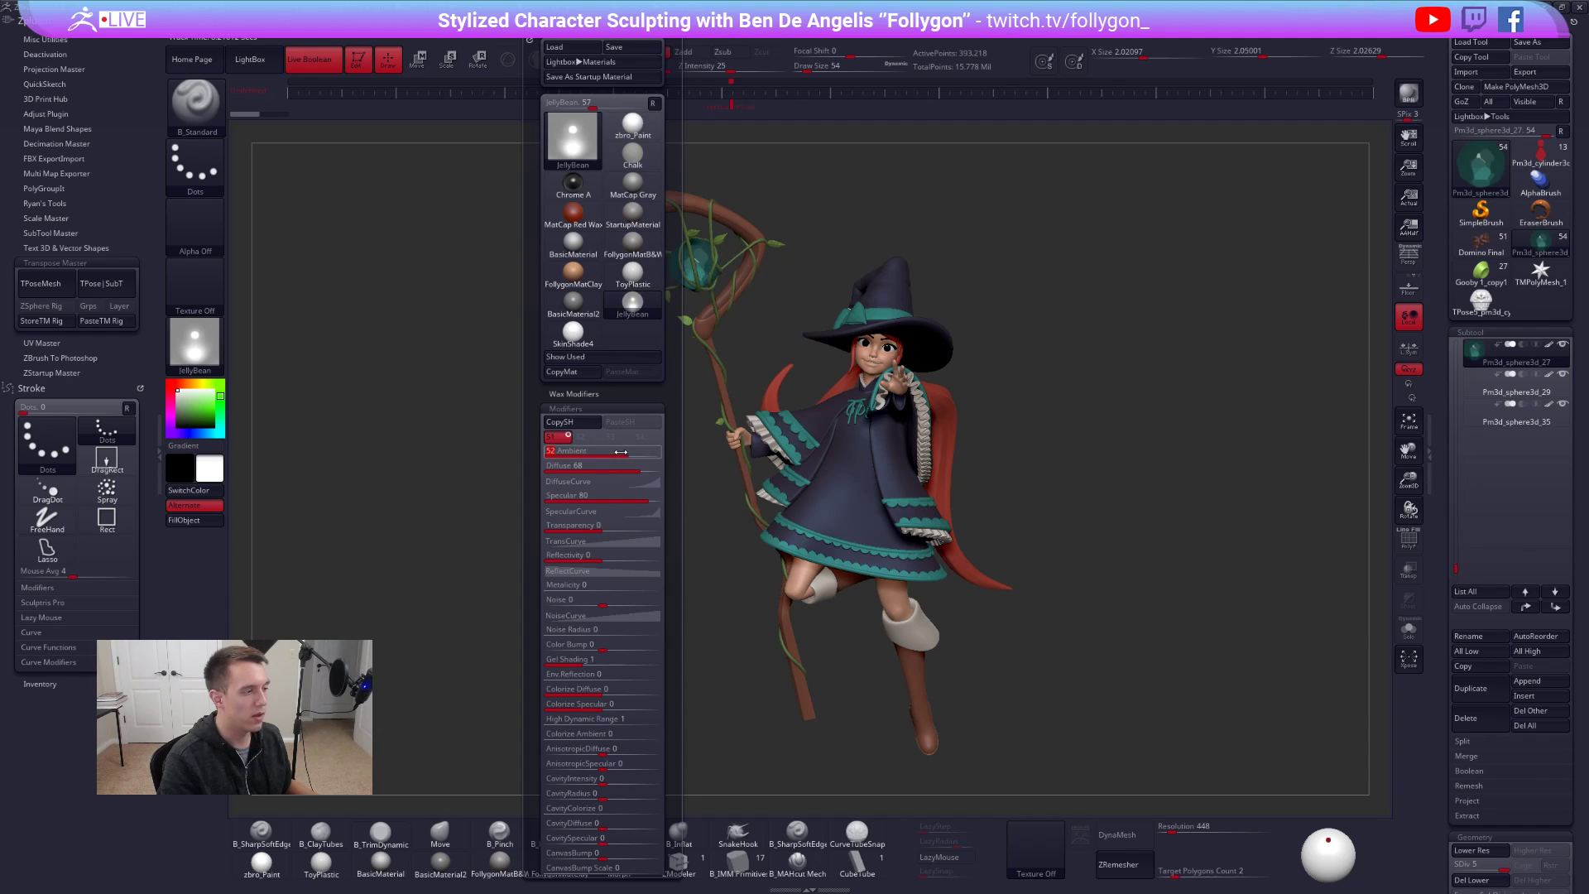
left_click_drag(489, 389, 985, 342)
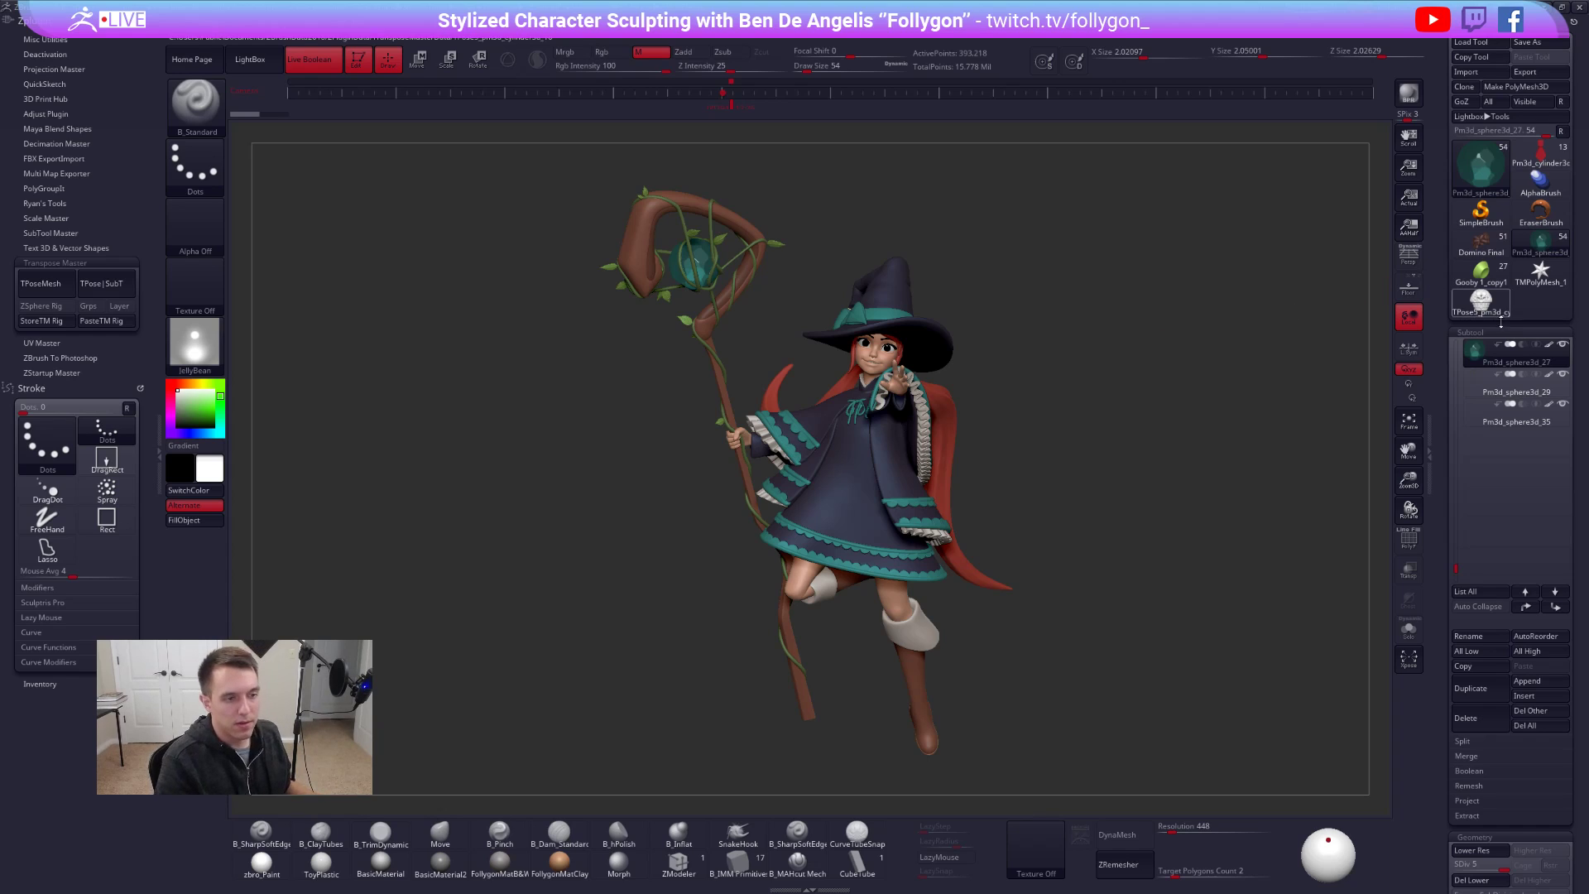
- Reopen the muffin's Transpose Master mesh with the FollygonMatB&W material and Move brush, and hide the plugin tray
left_click(1481, 301)
left_click_drag(913, 255, 1054, 385, "alt")
left_click_drag(910, 305, 1234, 497, "alt")
left_click(500, 865)
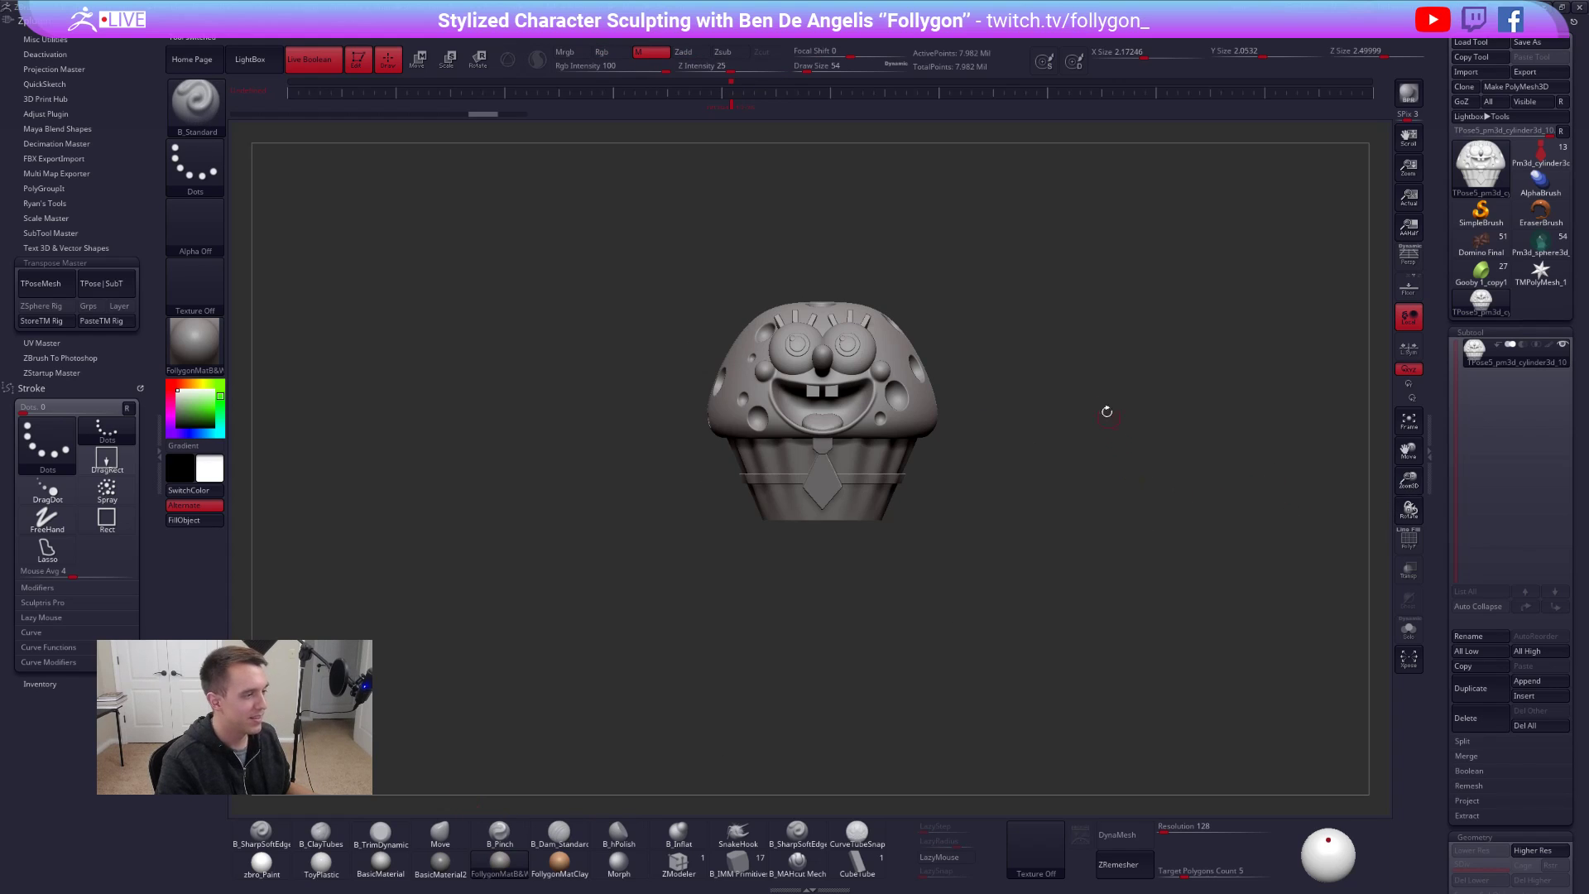
left_click(439, 832)
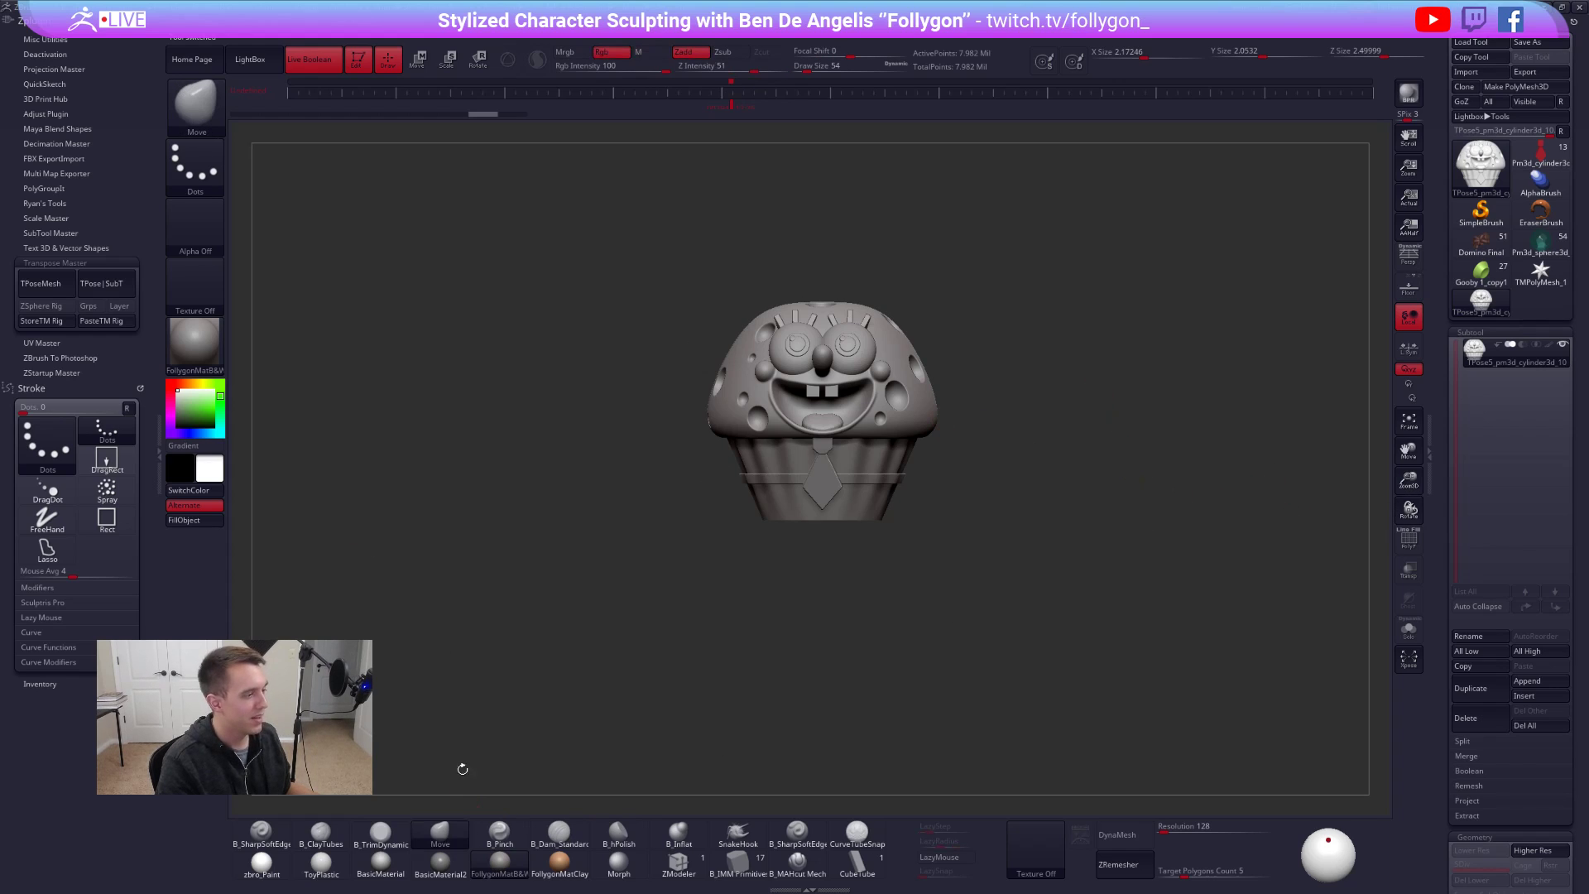
left_click(161, 430)
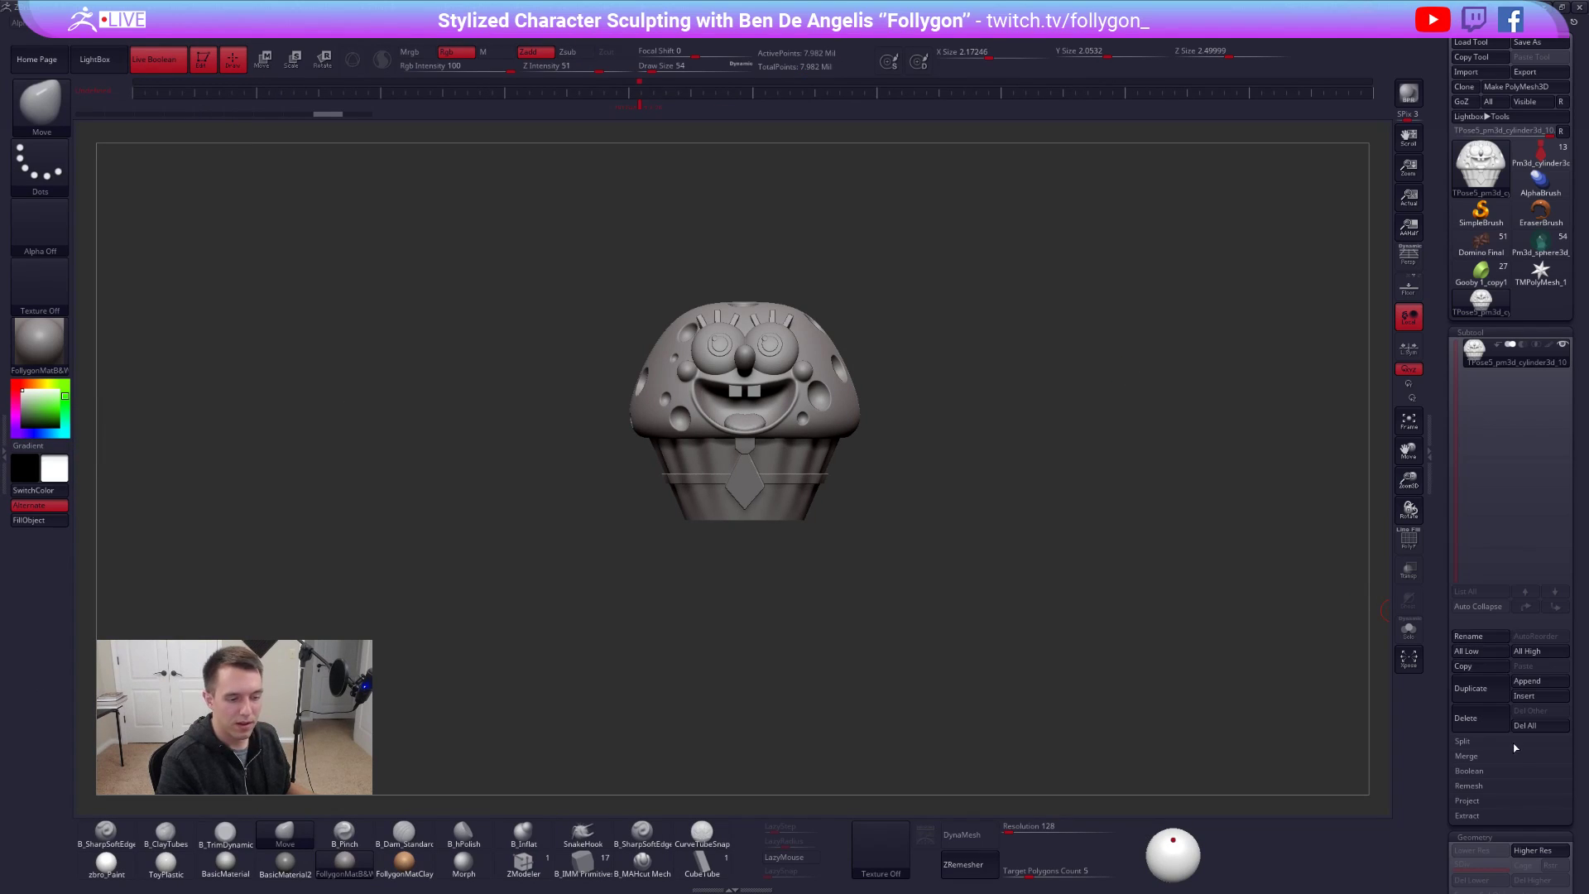
- Delete the muffin's Transpose Master tool and load the walking Goofy sculpt
left_click(1479, 731)
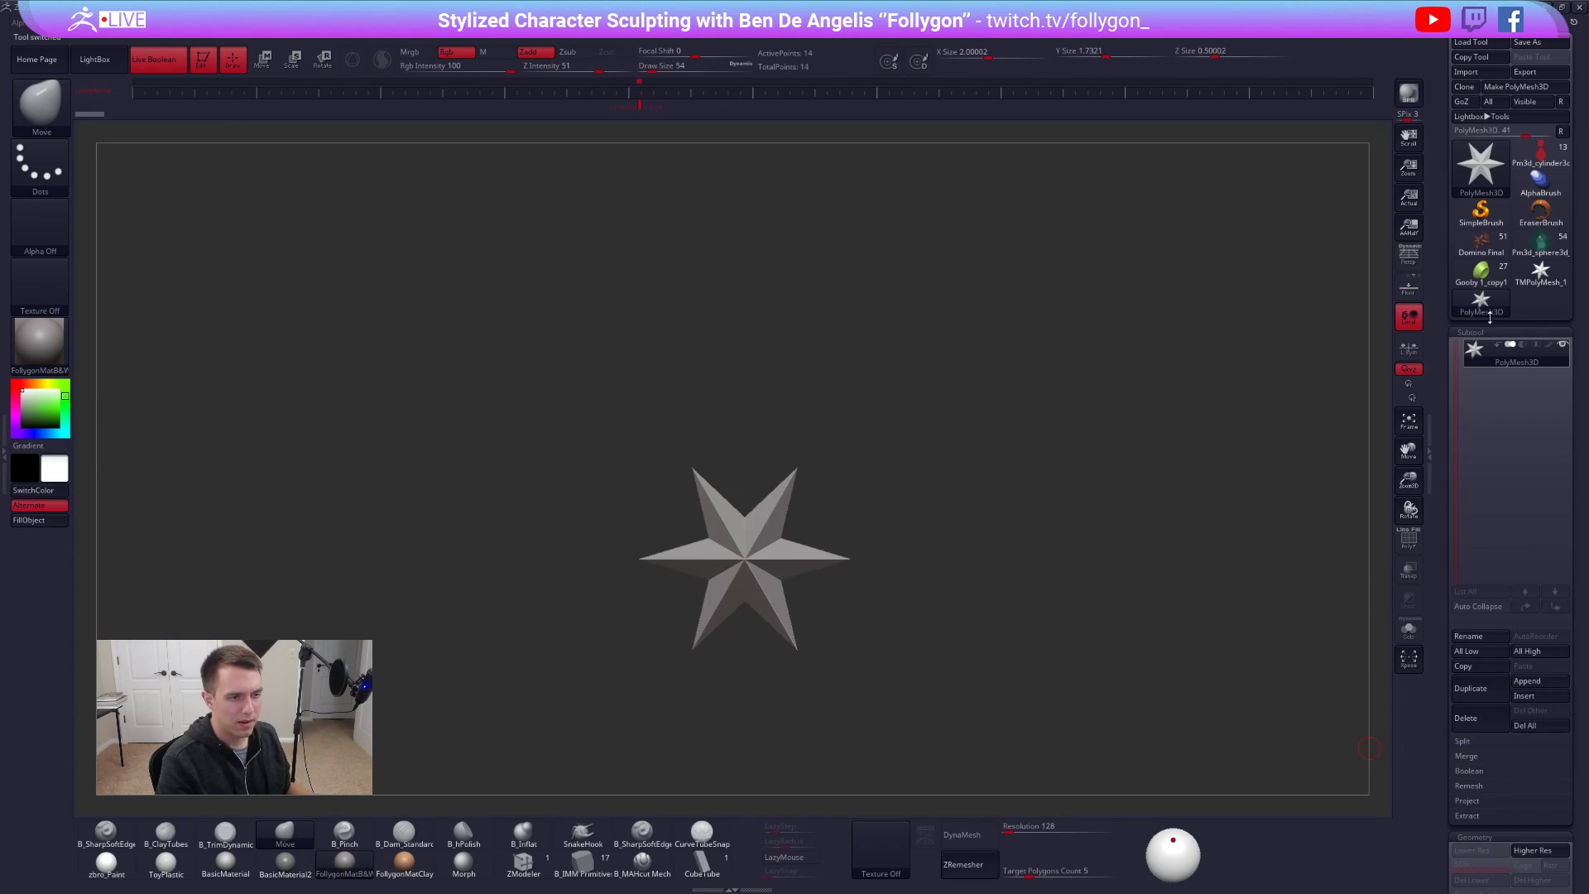
left_click(1504, 277)
left_click_drag(1267, 464, 900, 393)
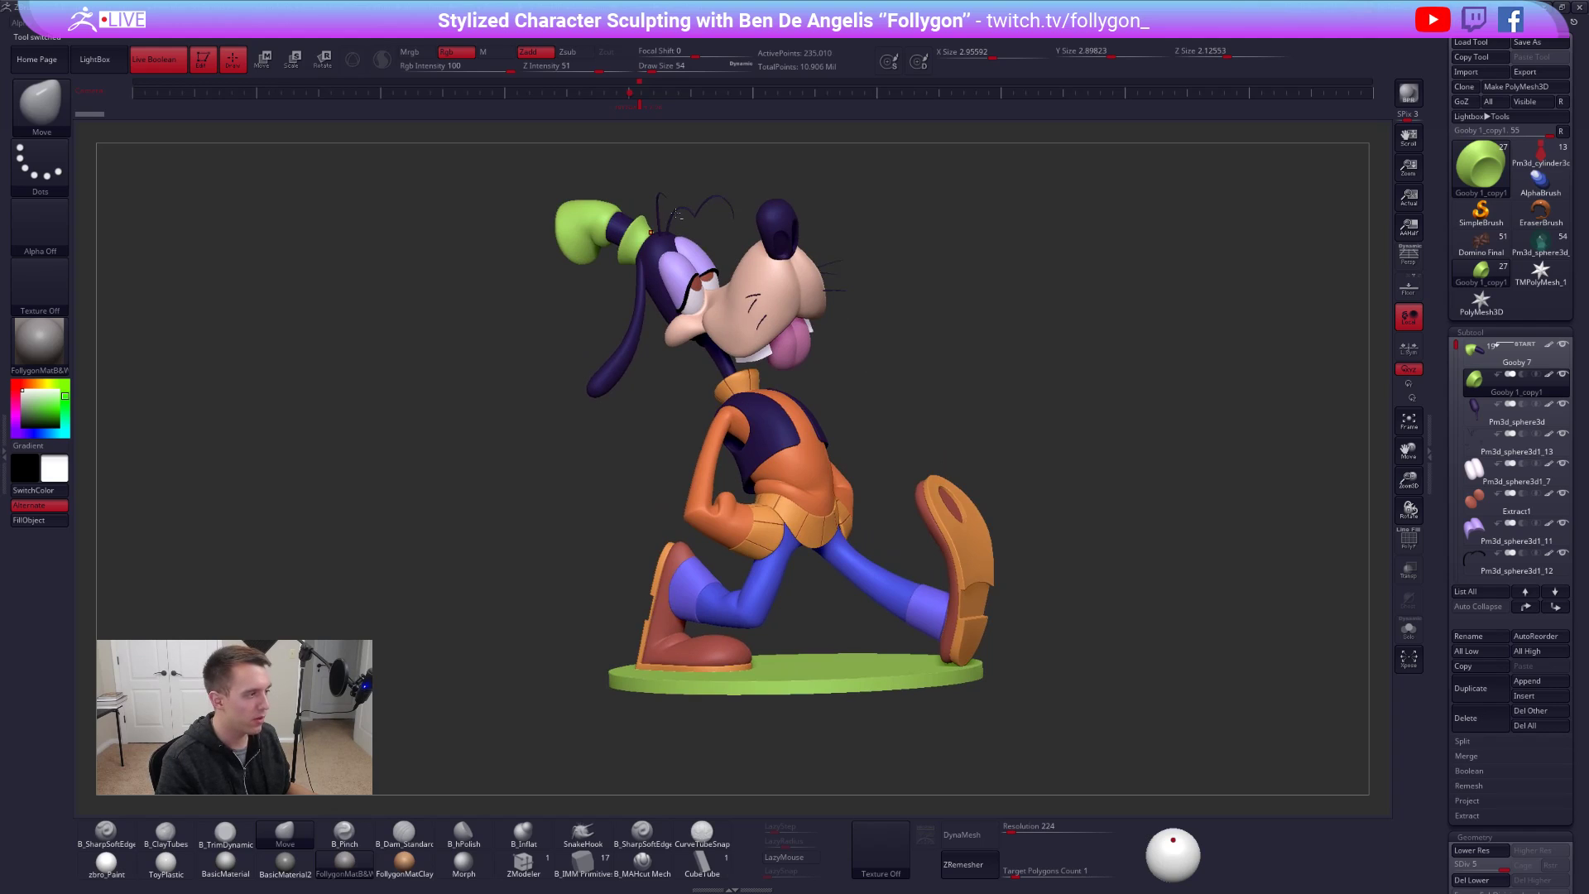
left_click_drag(738, 196, 787, 259, "alt")
- Examine the Goofy head and its hair strands with the polyframe shown, then turn the polyframe off
key("shift+s")
key("shift+s")
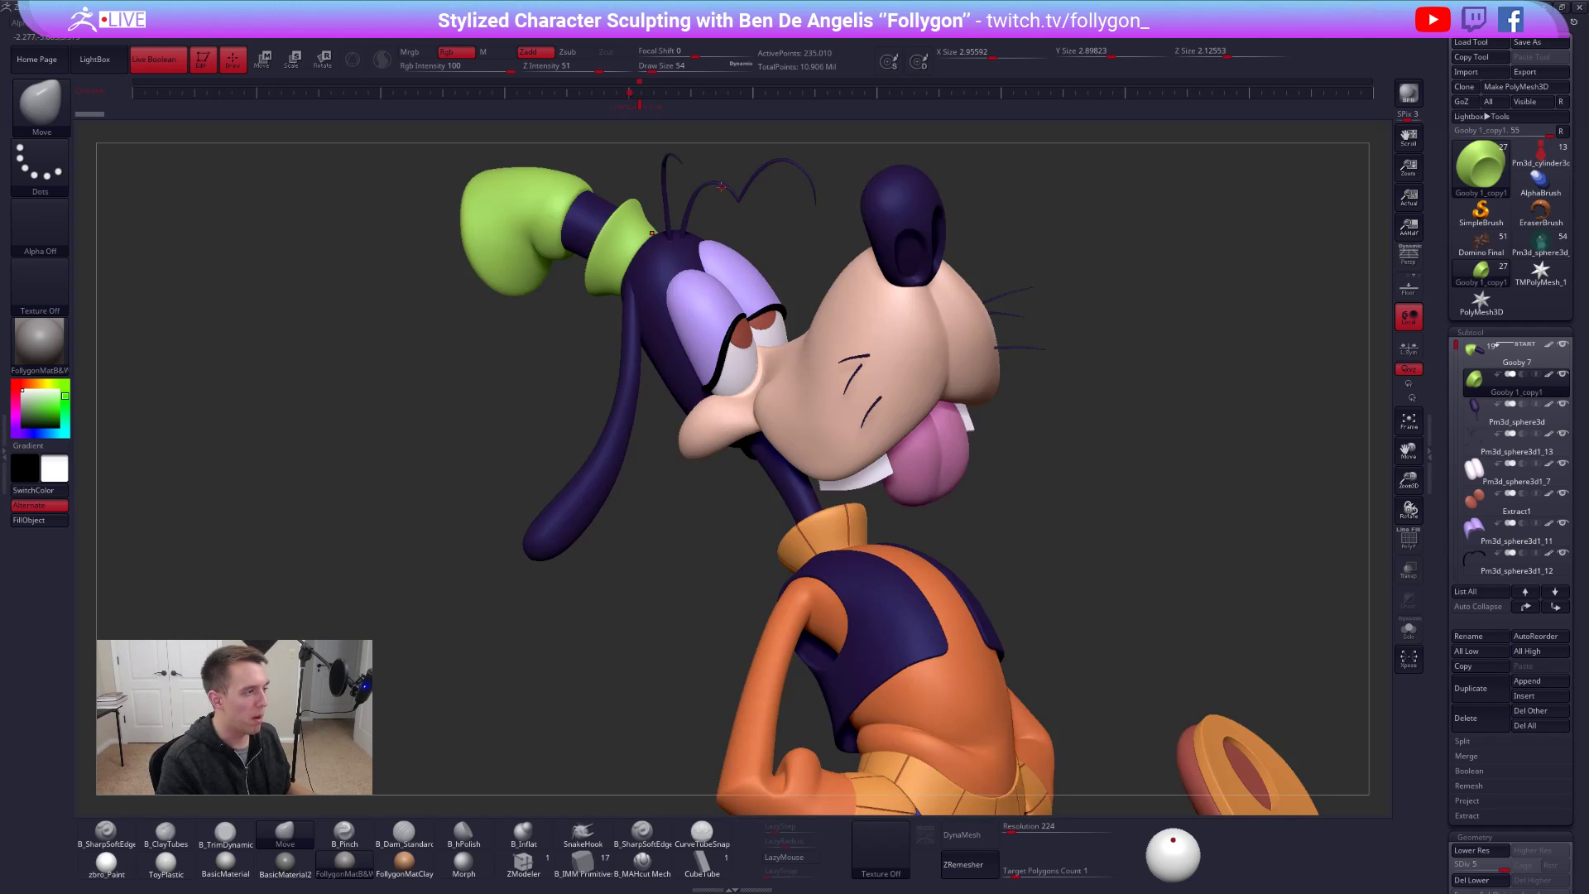
key("shift+f")
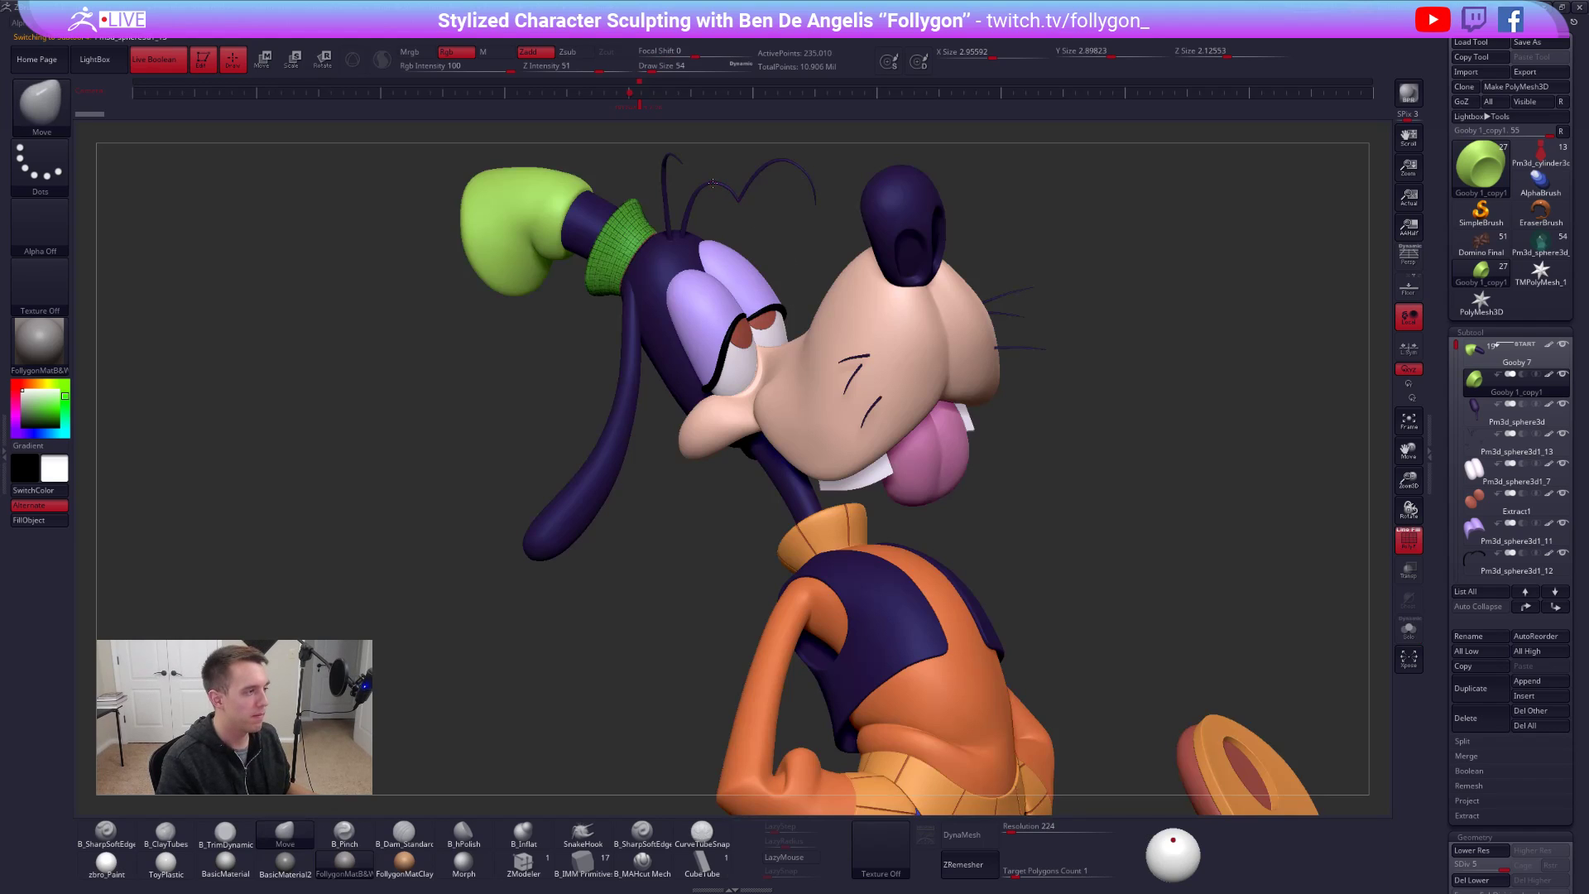
left_click(712, 183, "alt")
right_click_drag(987, 226, 966, 217, "ctrl")
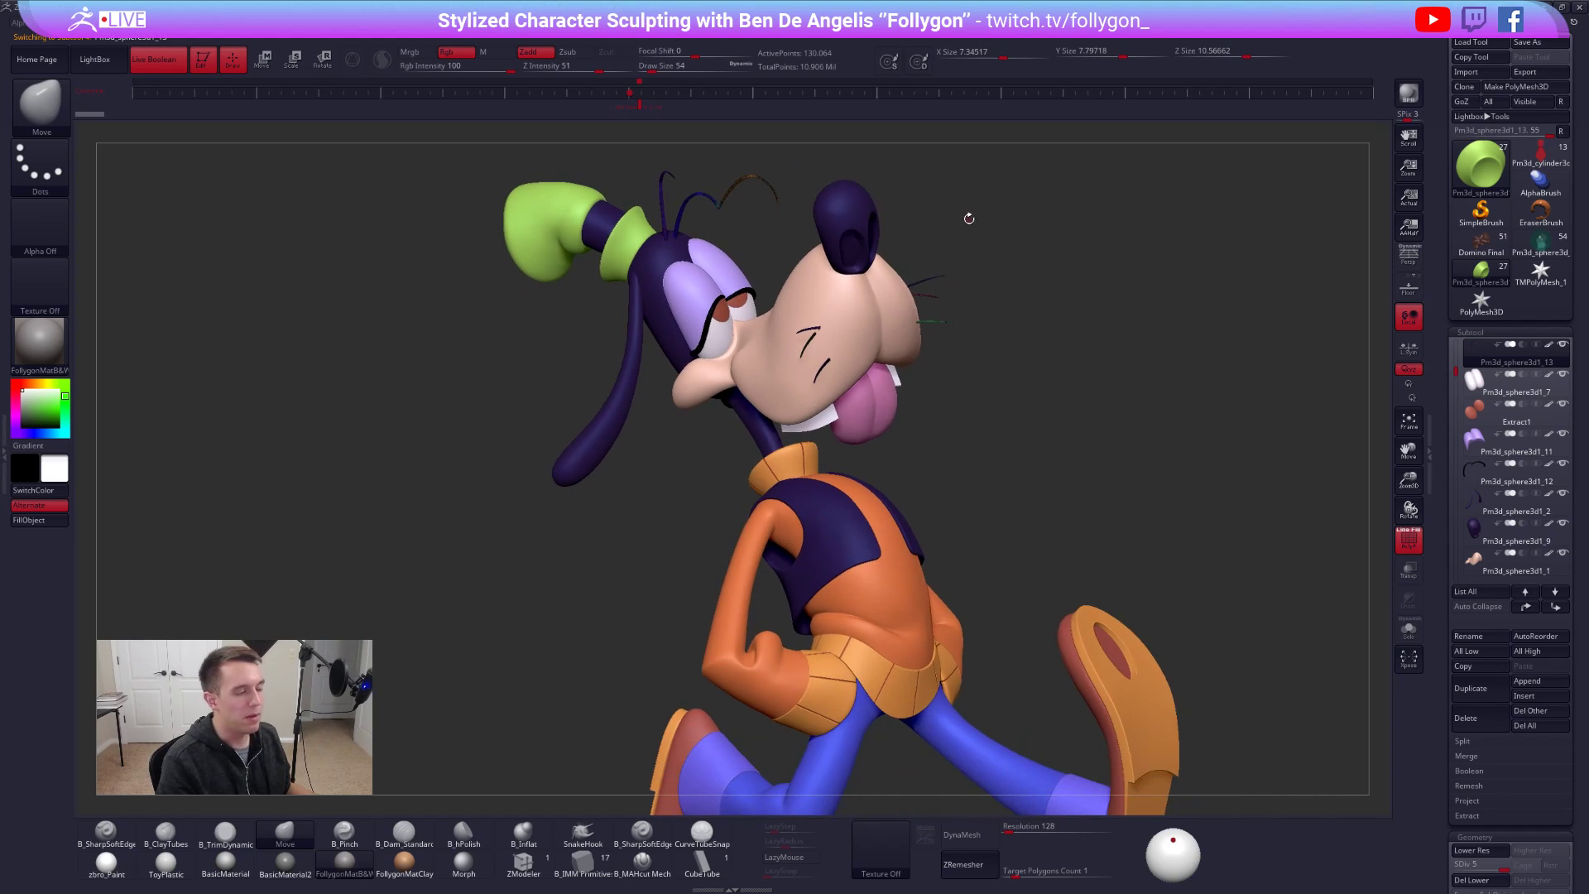
key("shift+alt+s")
key("shift+alt+s")
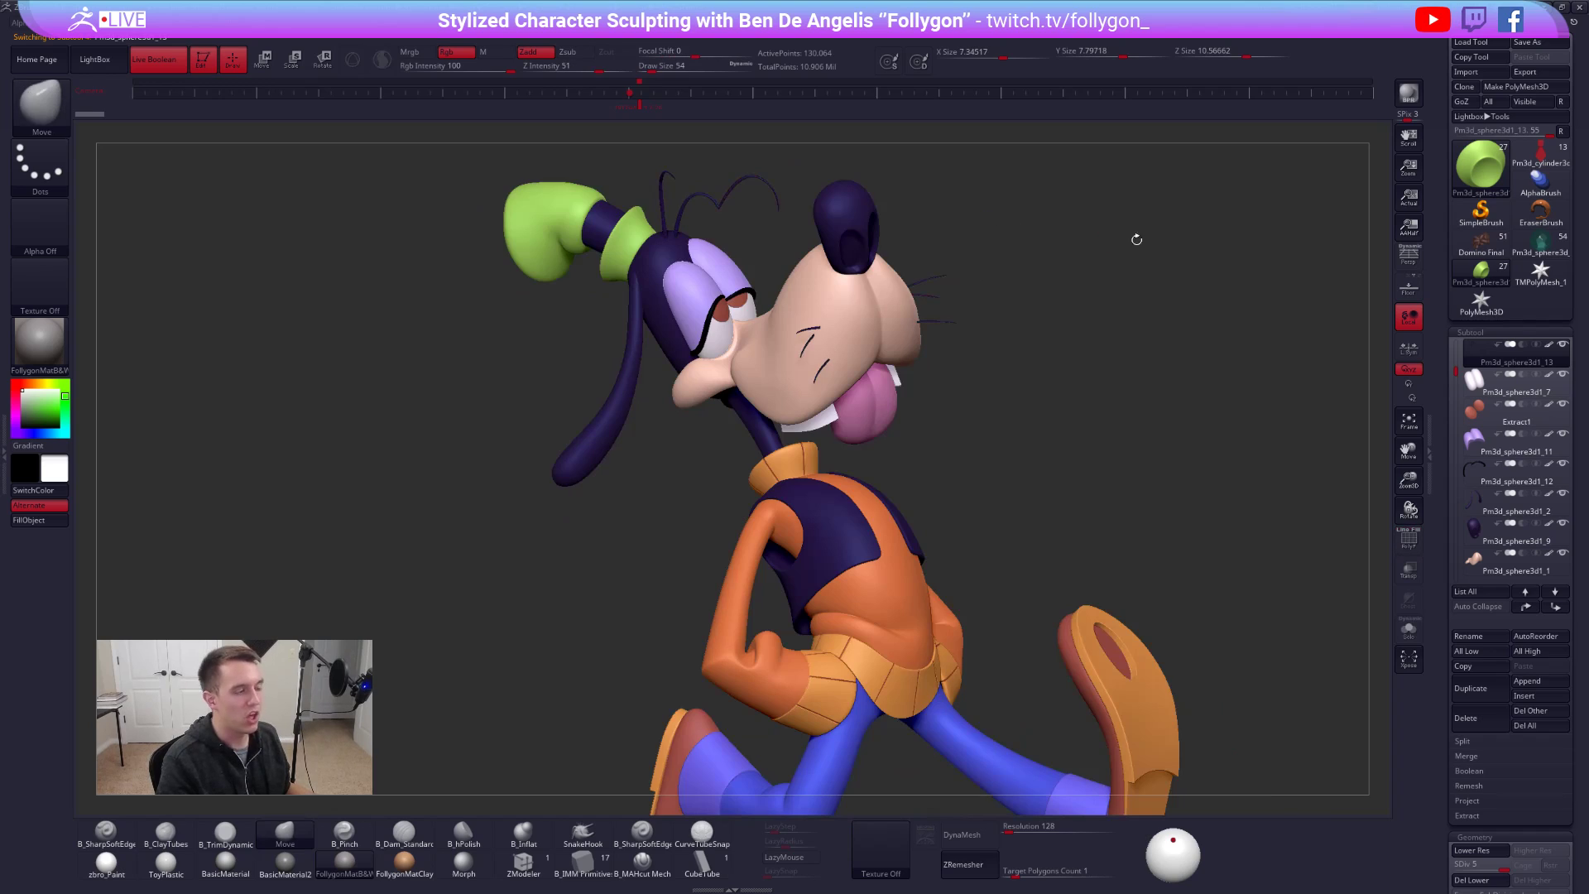
right_click_drag(1152, 269, 1099, 258, "ctrl")
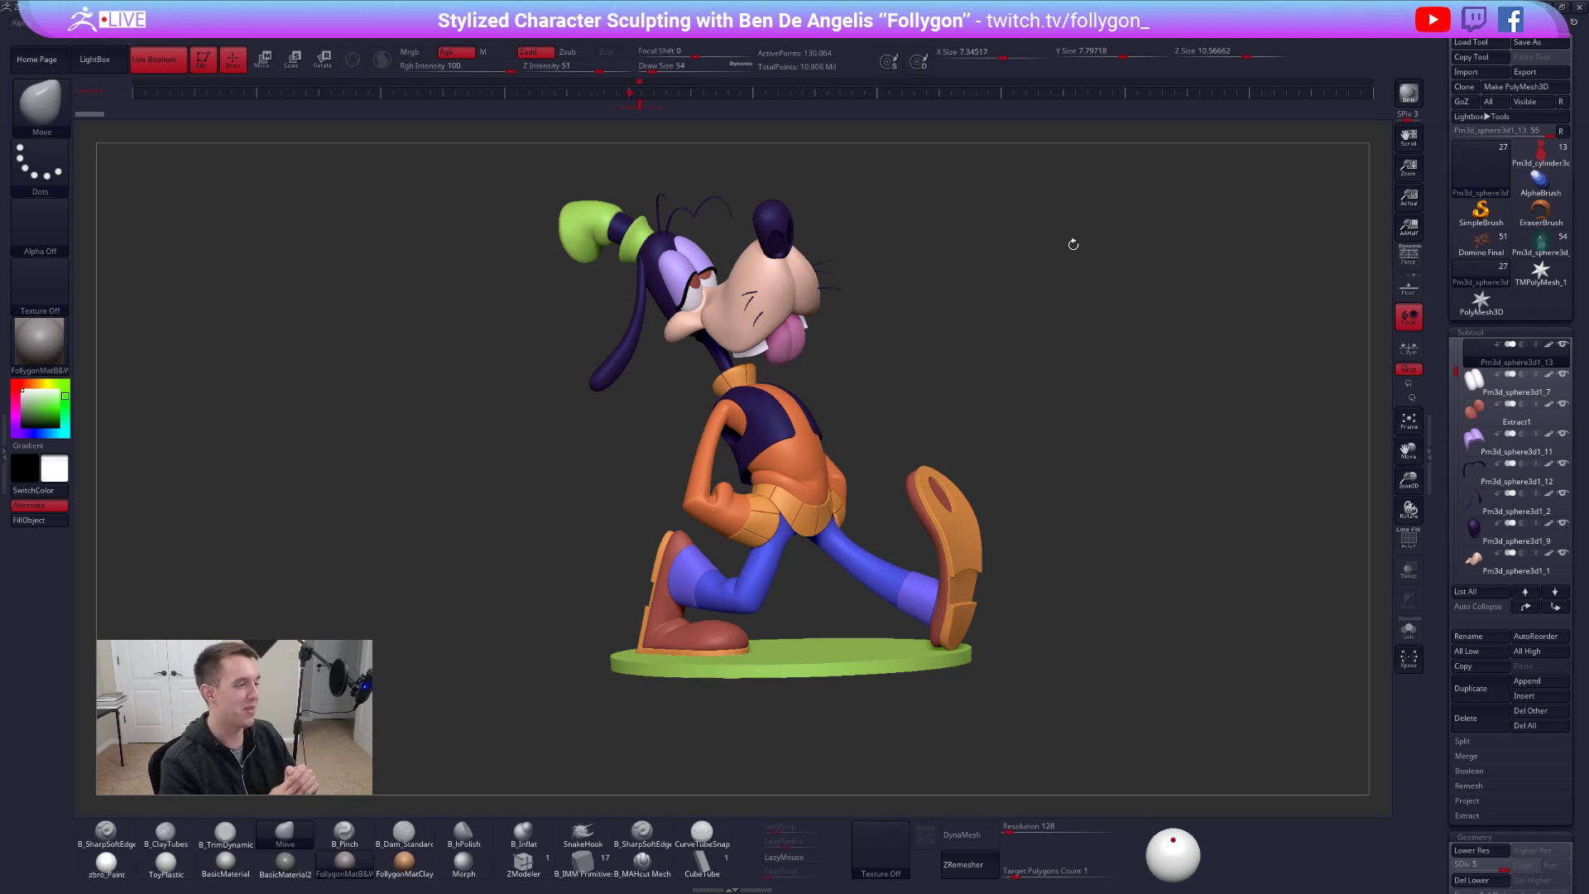
- Select the eyes subtool and compare the Goofy figure with perspective turned on and off
left_click(1484, 393)
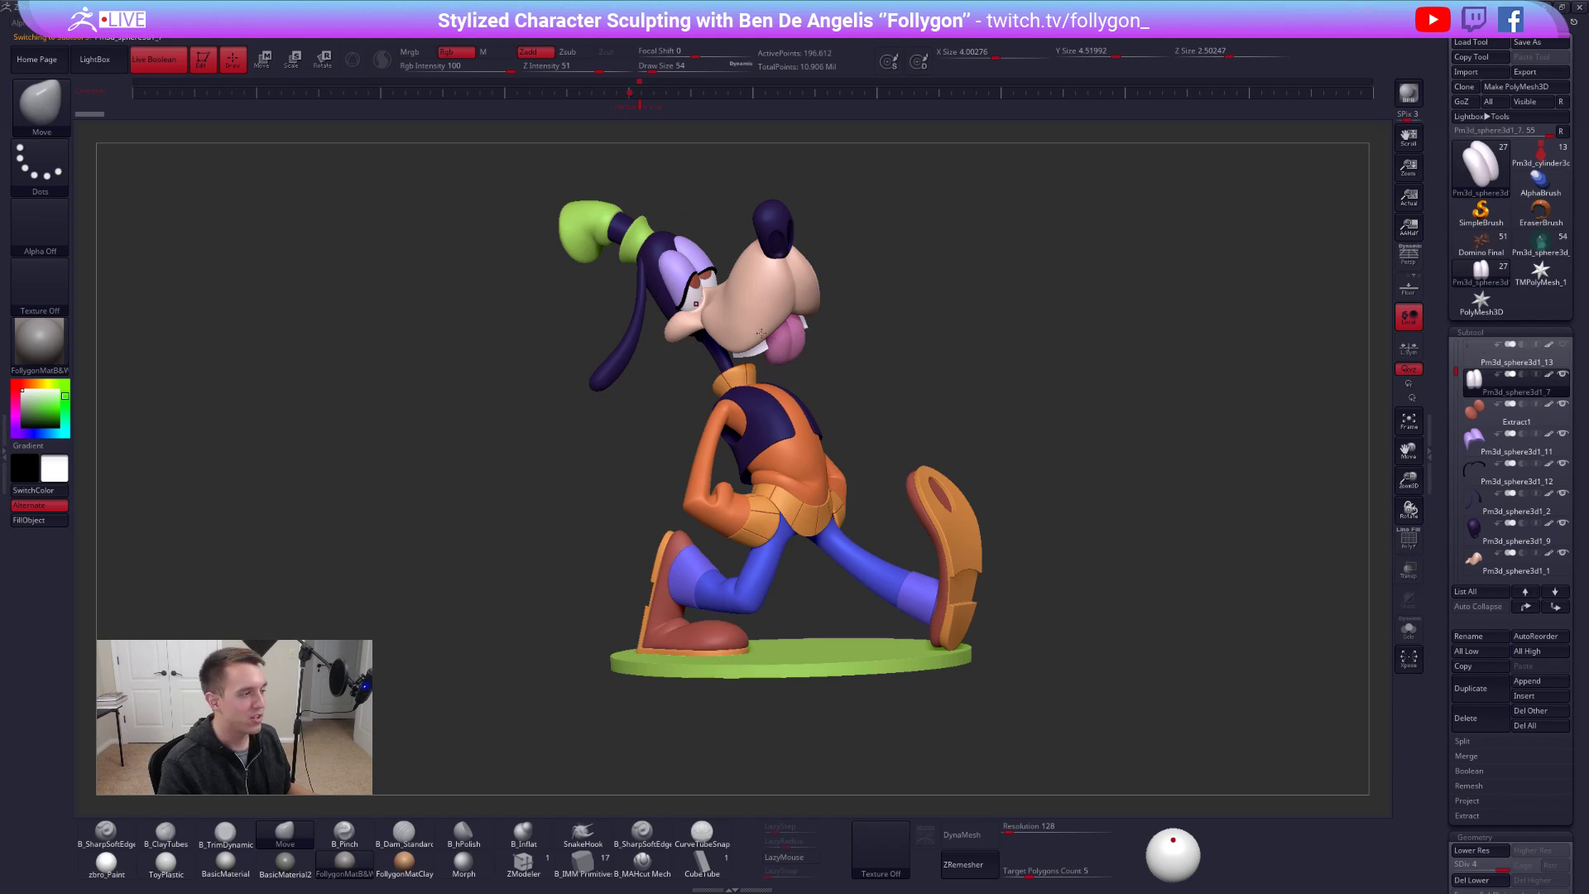
mouse_move(825, 397)
left_mouse_down()
mouse_move(741, 398)
mouse_move(877, 398)
mouse_move(894, 447)
mouse_move(865, 496)
mouse_move(922, 493)
mouse_move(866, 617)
left_mouse_up()
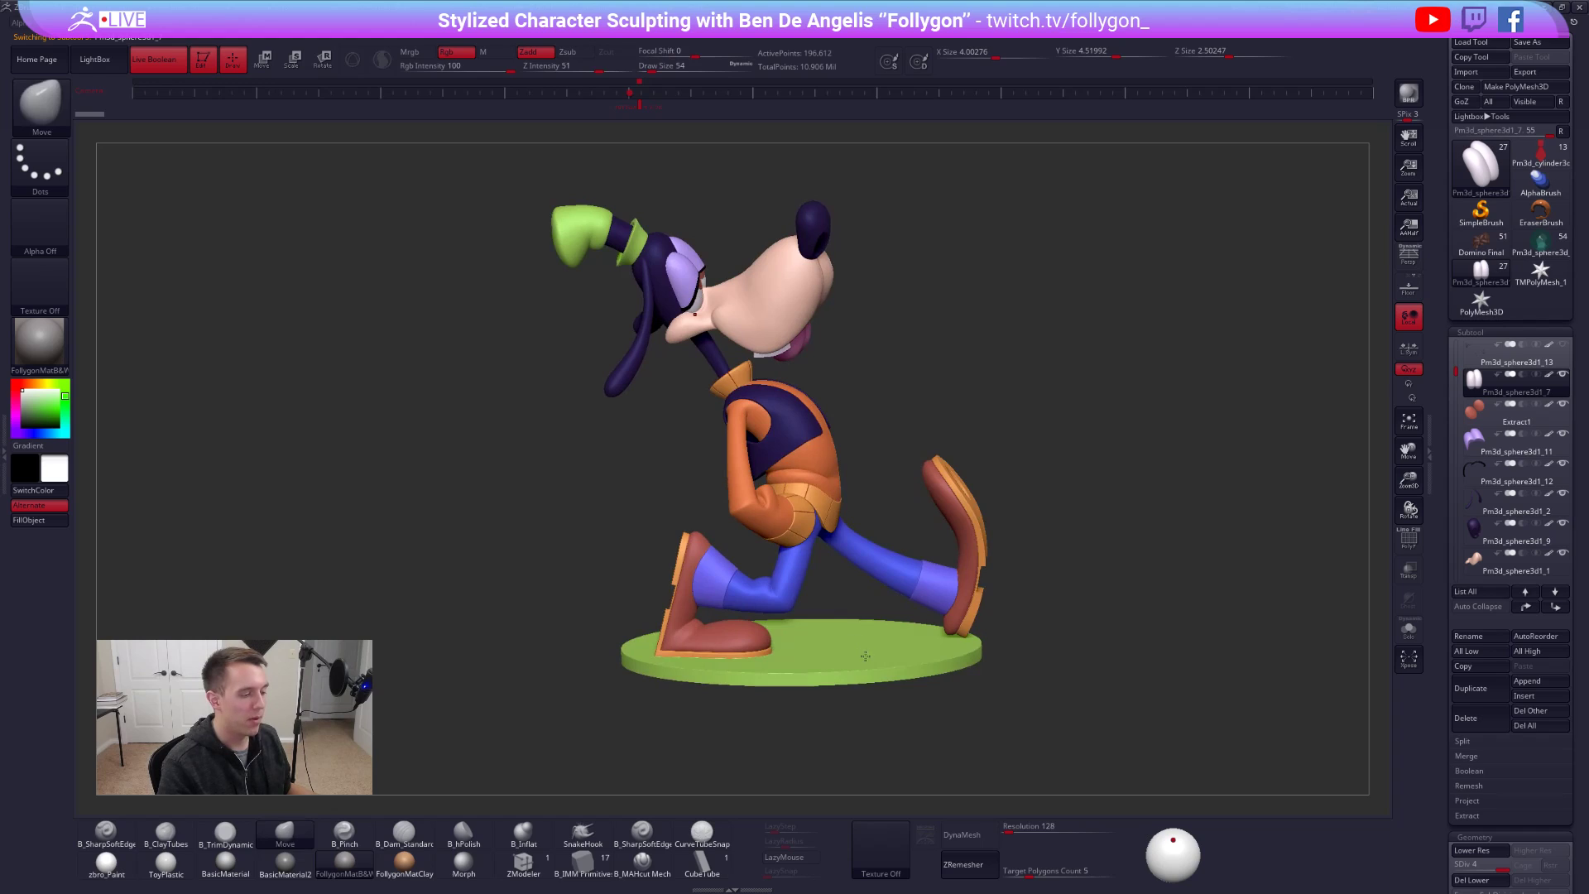
left_click(1409, 259)
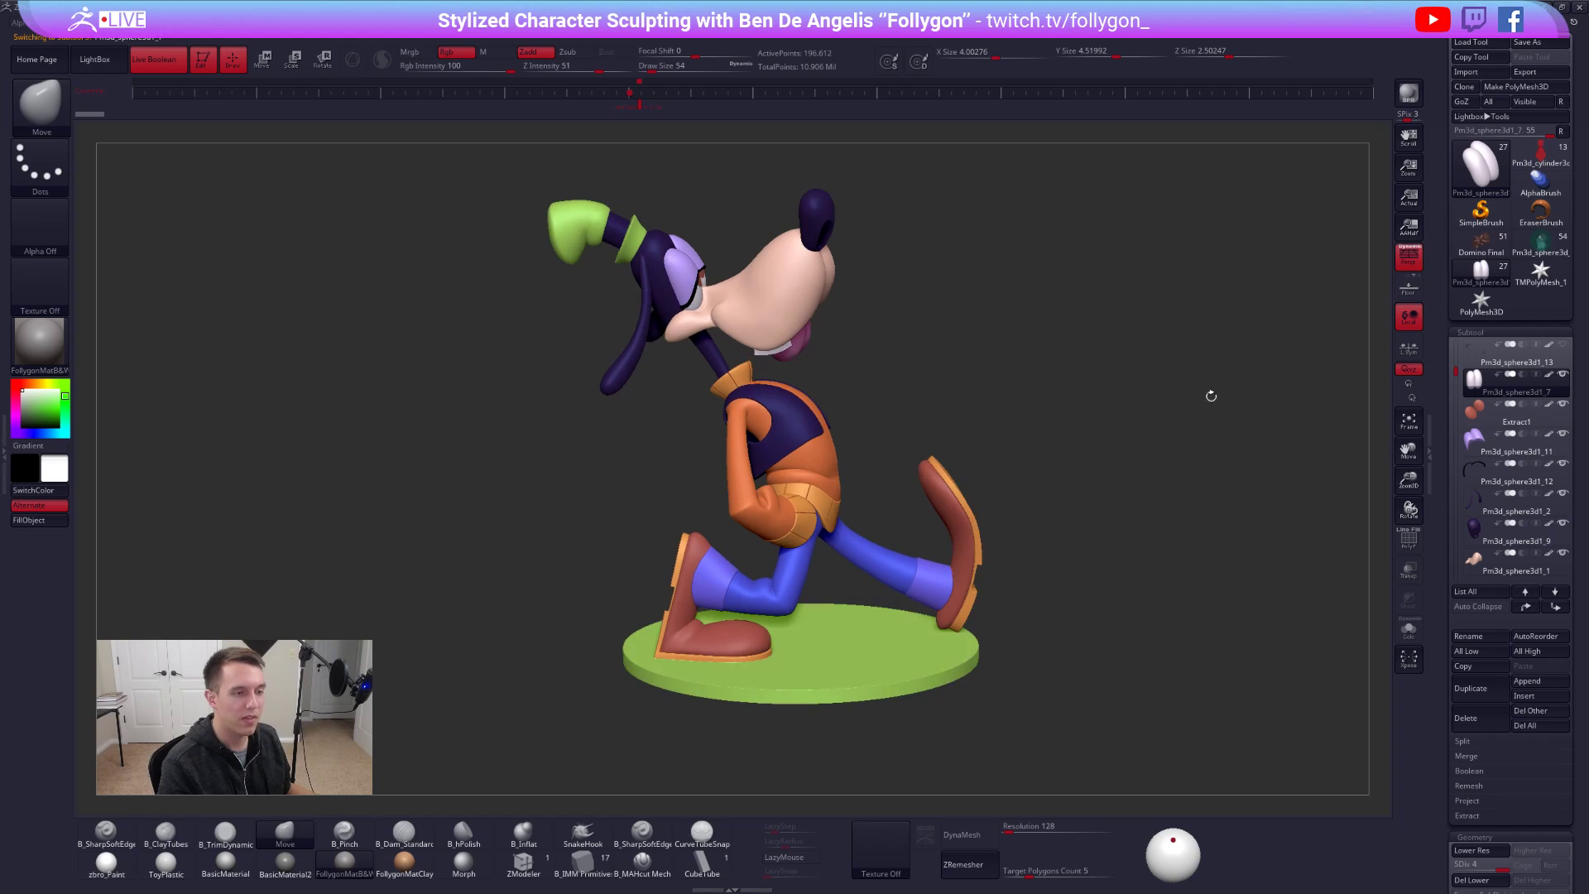
left_click_drag(1029, 602, 941, 648)
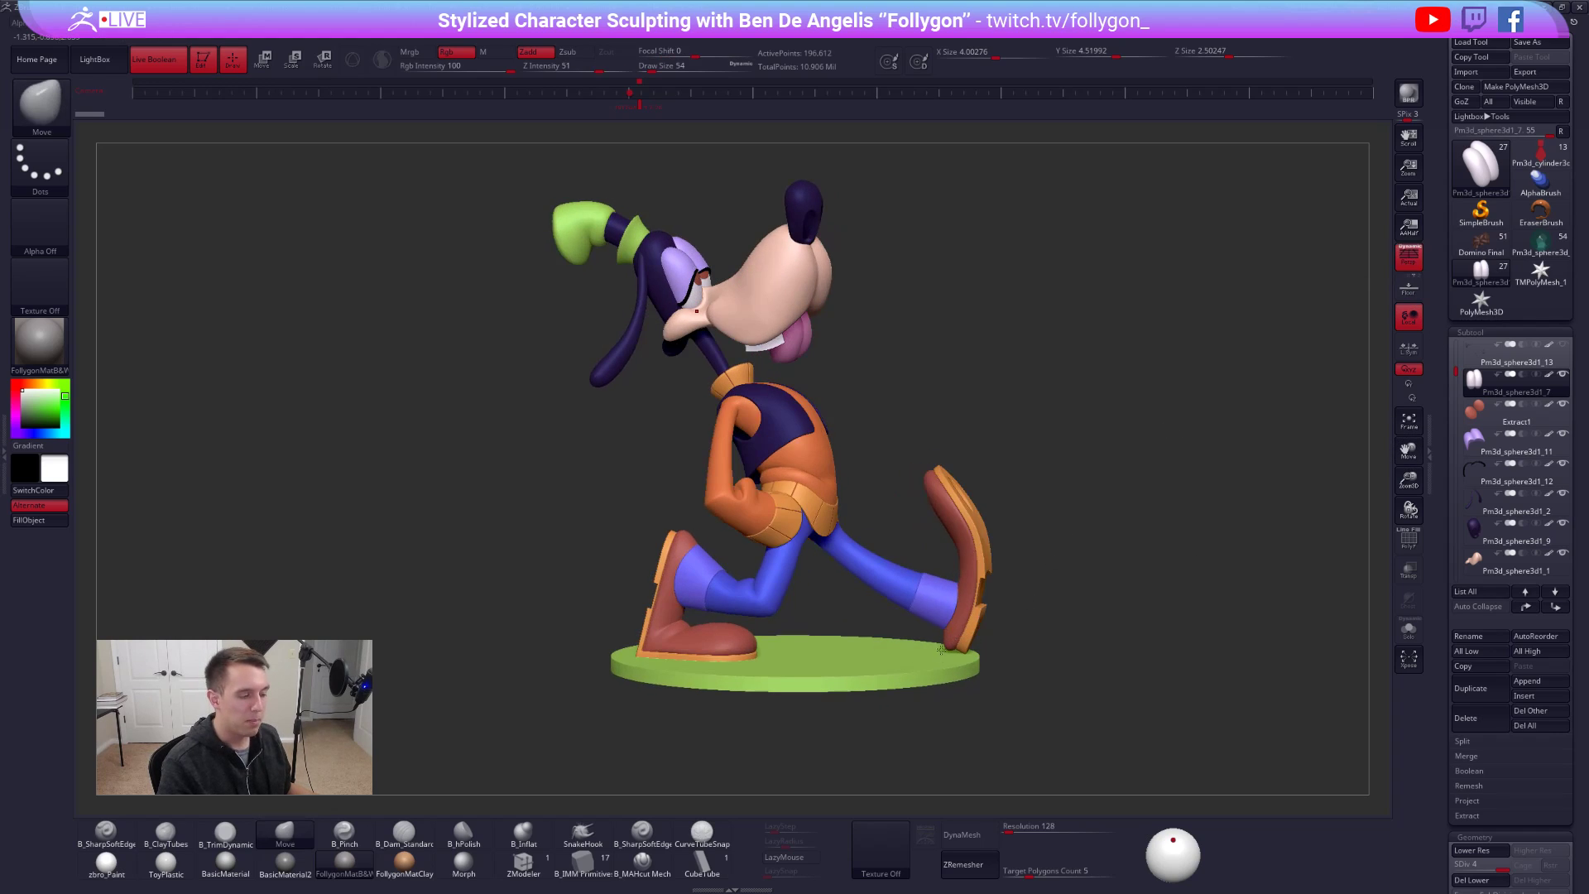
left_click_drag(1018, 614, 1043, 488, "alt")
left_click(1409, 258)
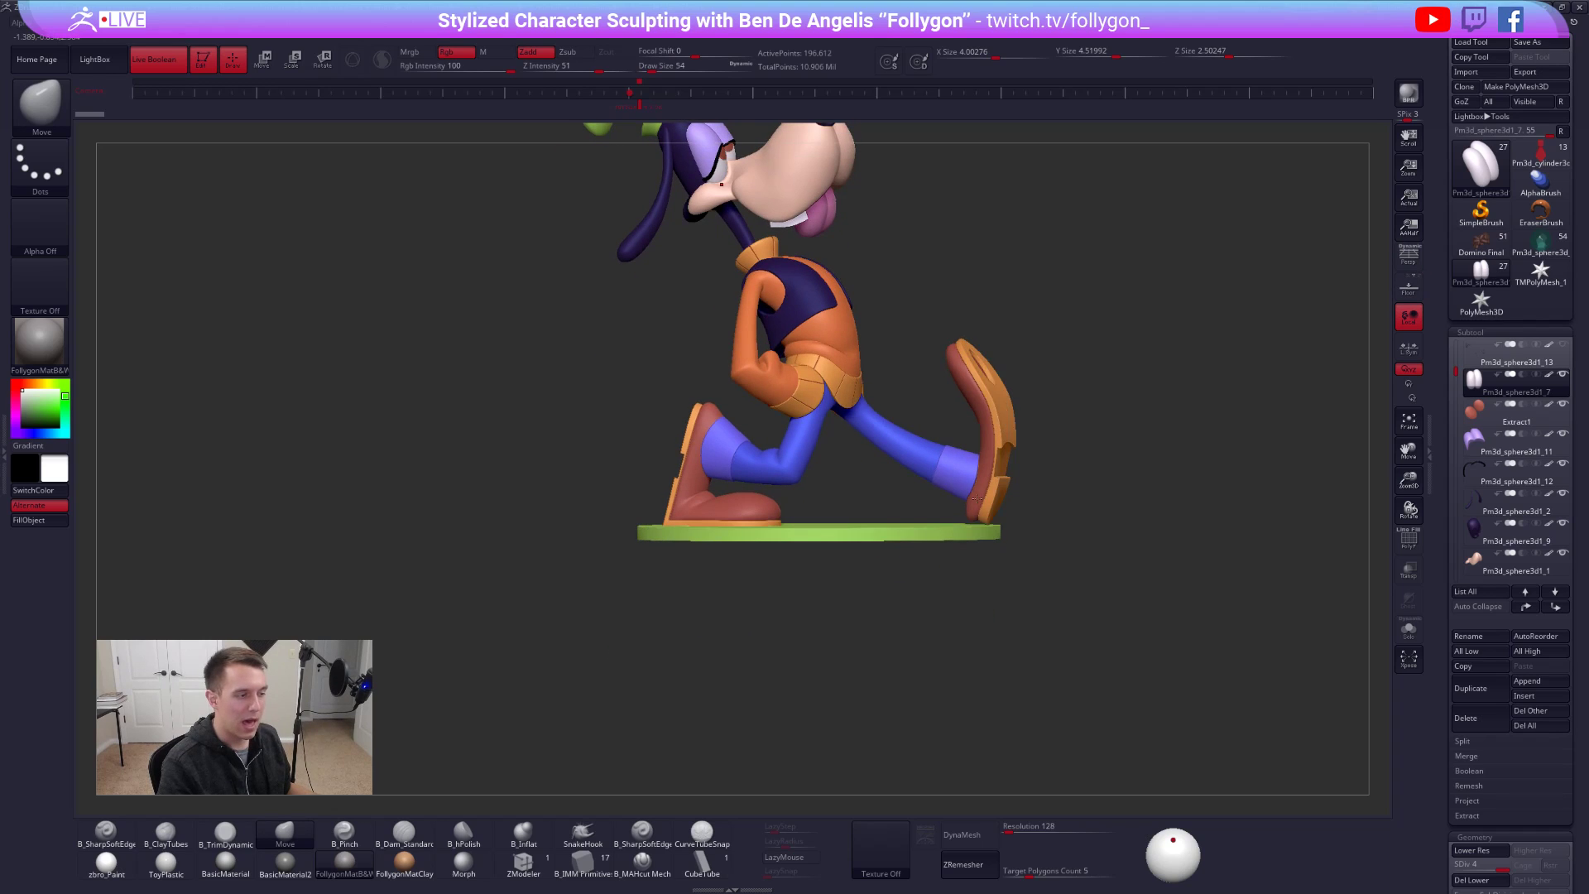
- Select the front shoe and examine how its heel meets the green base from several angles
right_click_drag(984, 500, 984, 550, "alt")
left_click(1093, 606, "alt")
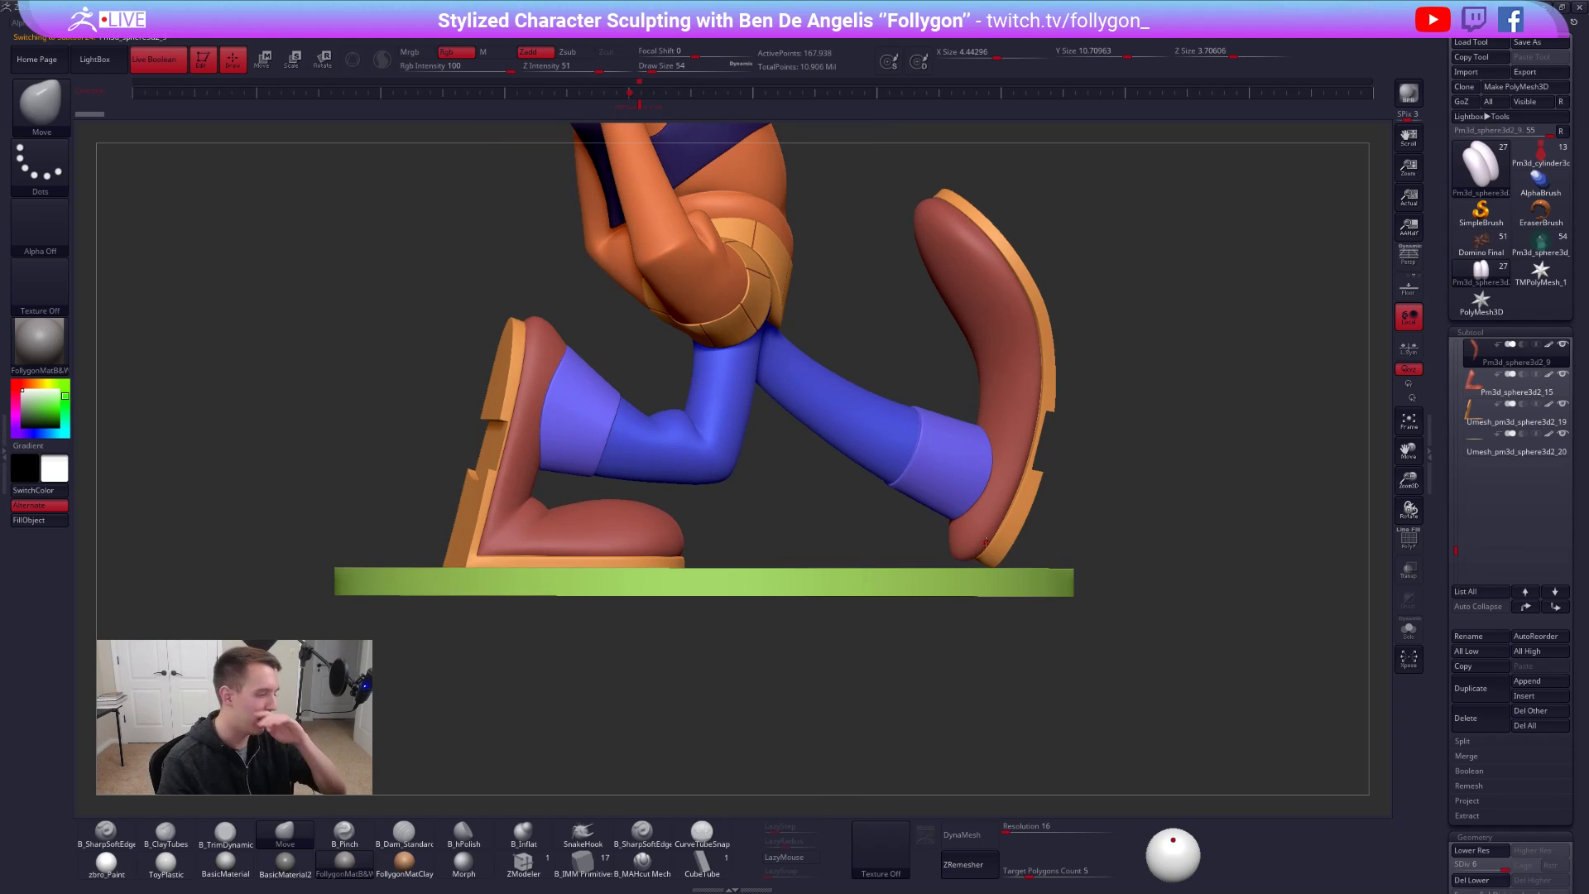
right_click_drag(983, 551, 992, 570)
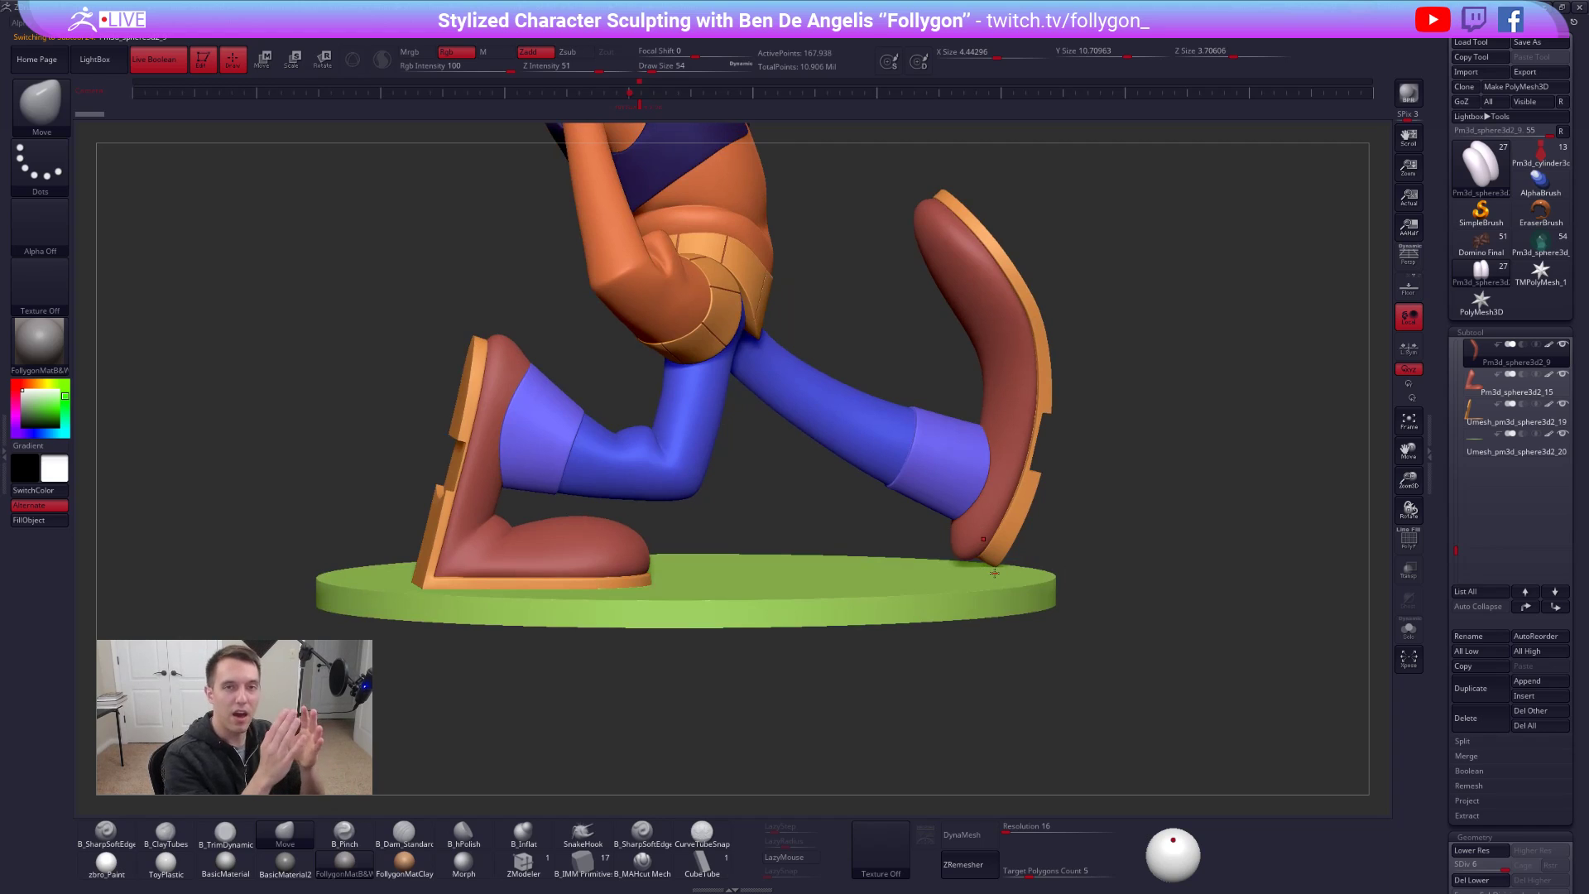
right_click_drag(988, 583, 879, 638)
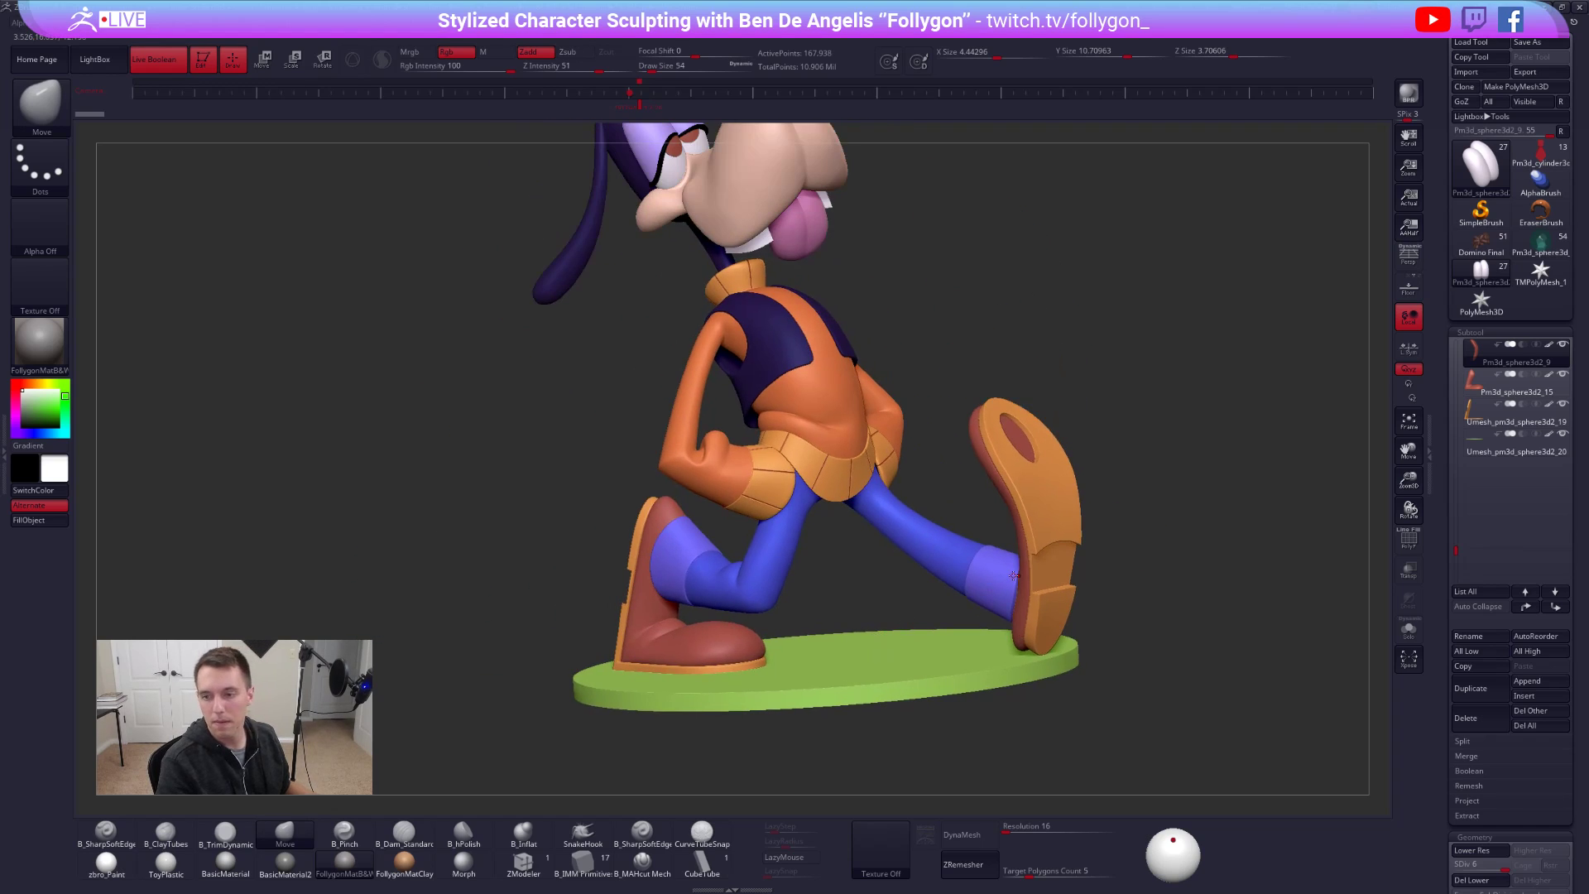
right_click_drag(1023, 494, 1008, 471)
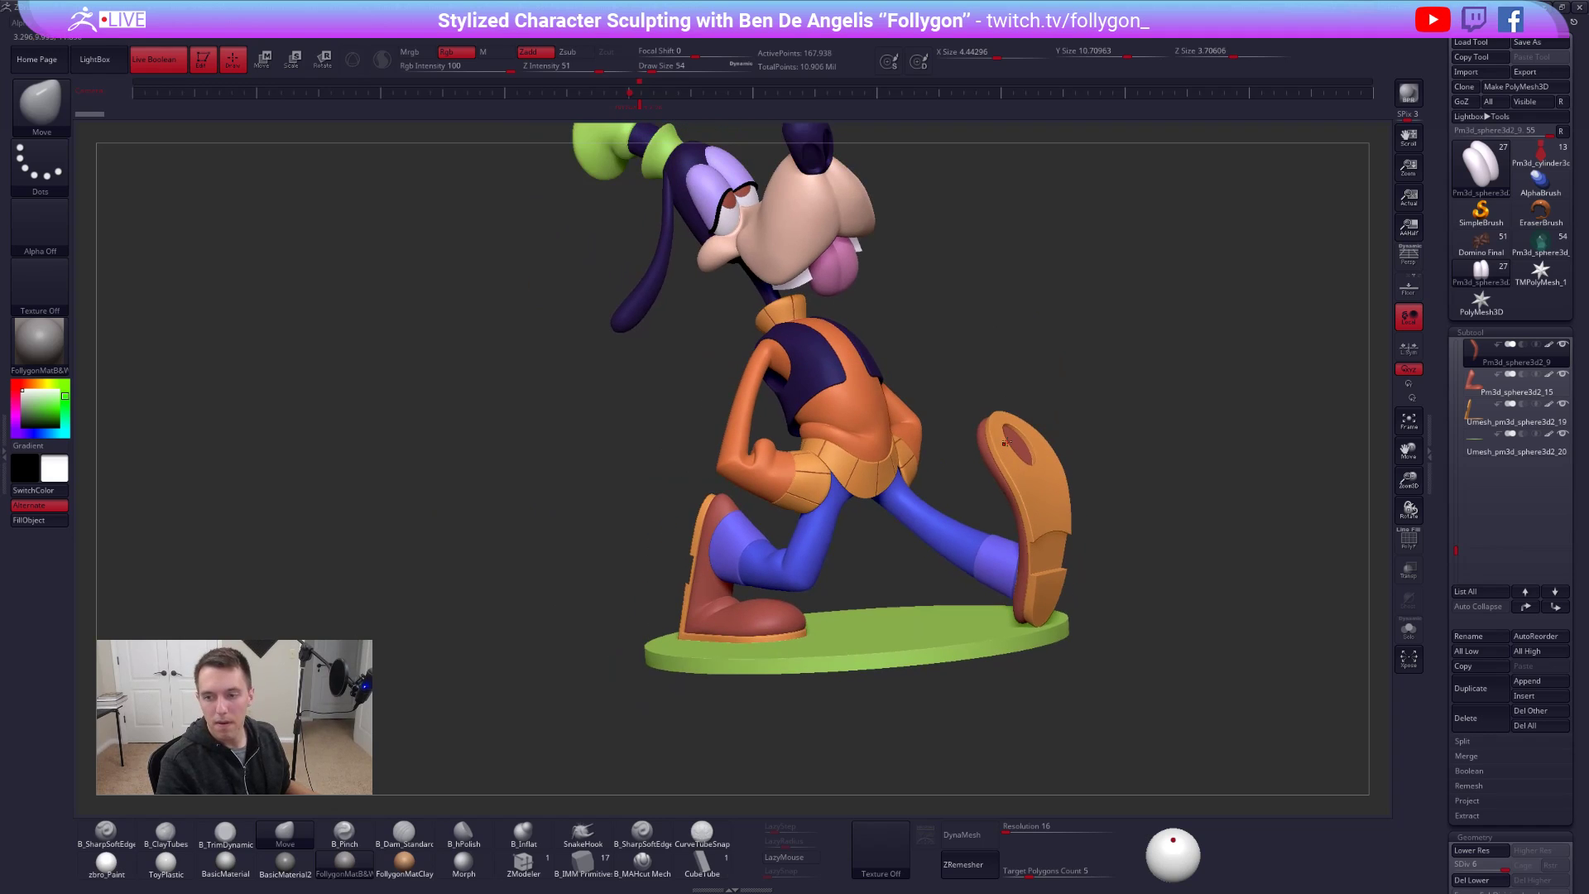
- Inspect the walking Goofy from the front and the side, and load the witch sculpt
right_click_drag(960, 323, 890, 370, "shift")
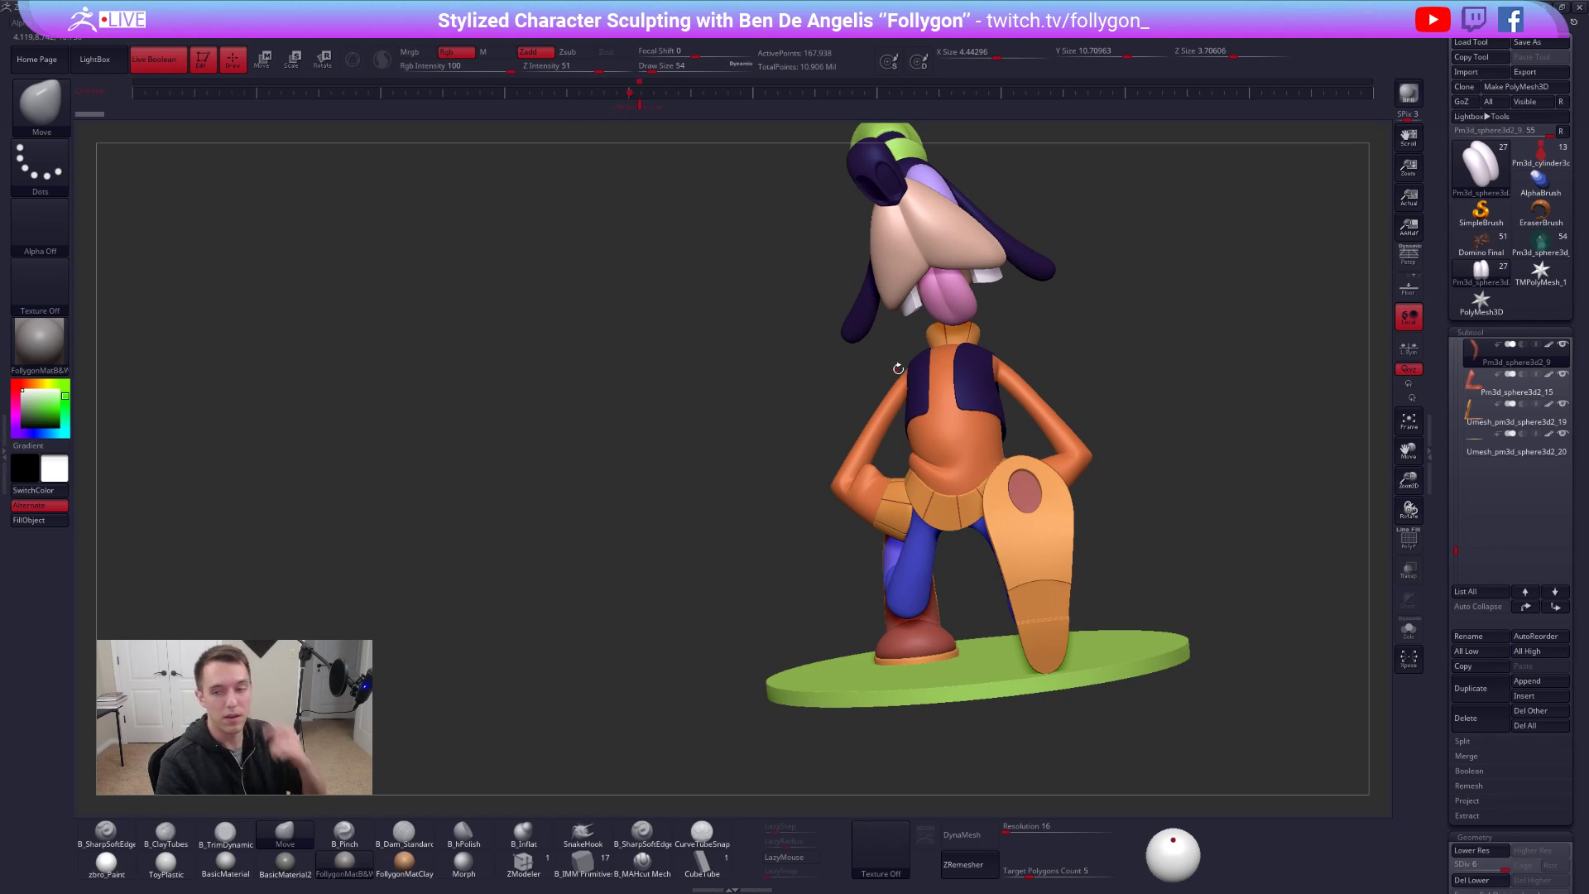
right_click_drag(901, 367, 937, 349)
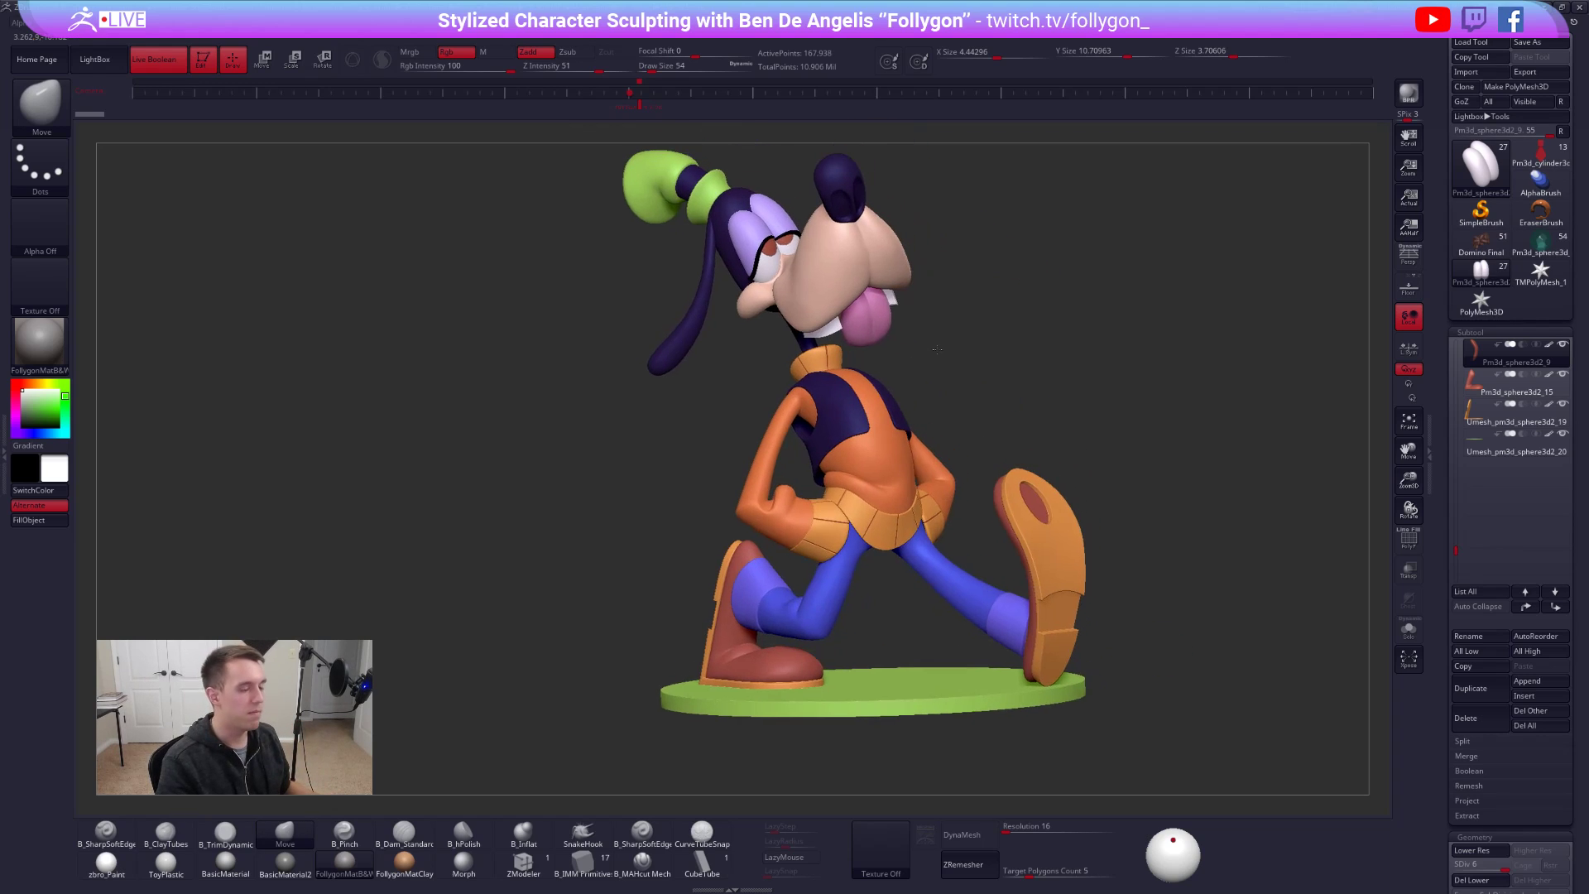
left_click(1543, 241)
right_click_drag(958, 334, 921, 238)
right_click_drag(1074, 301, 1066, 300, "ctrl")
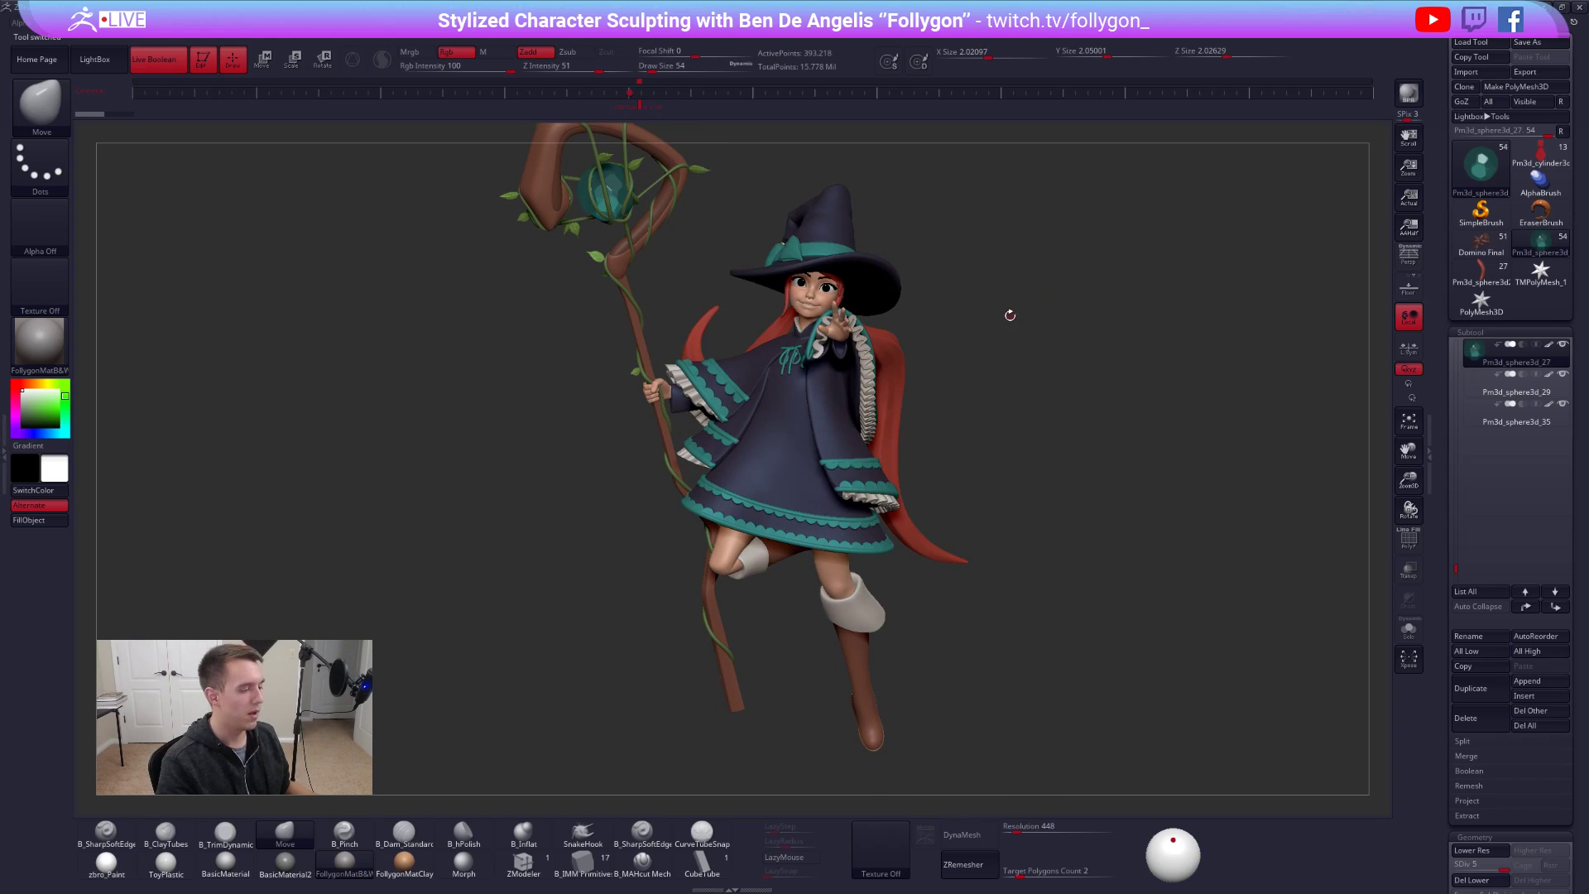
mouse_move(1068, 398)
right_mouse_down()
mouse_move(844, 406)
mouse_move(1101, 410)
mouse_move(1065, 428)
right_mouse_up()
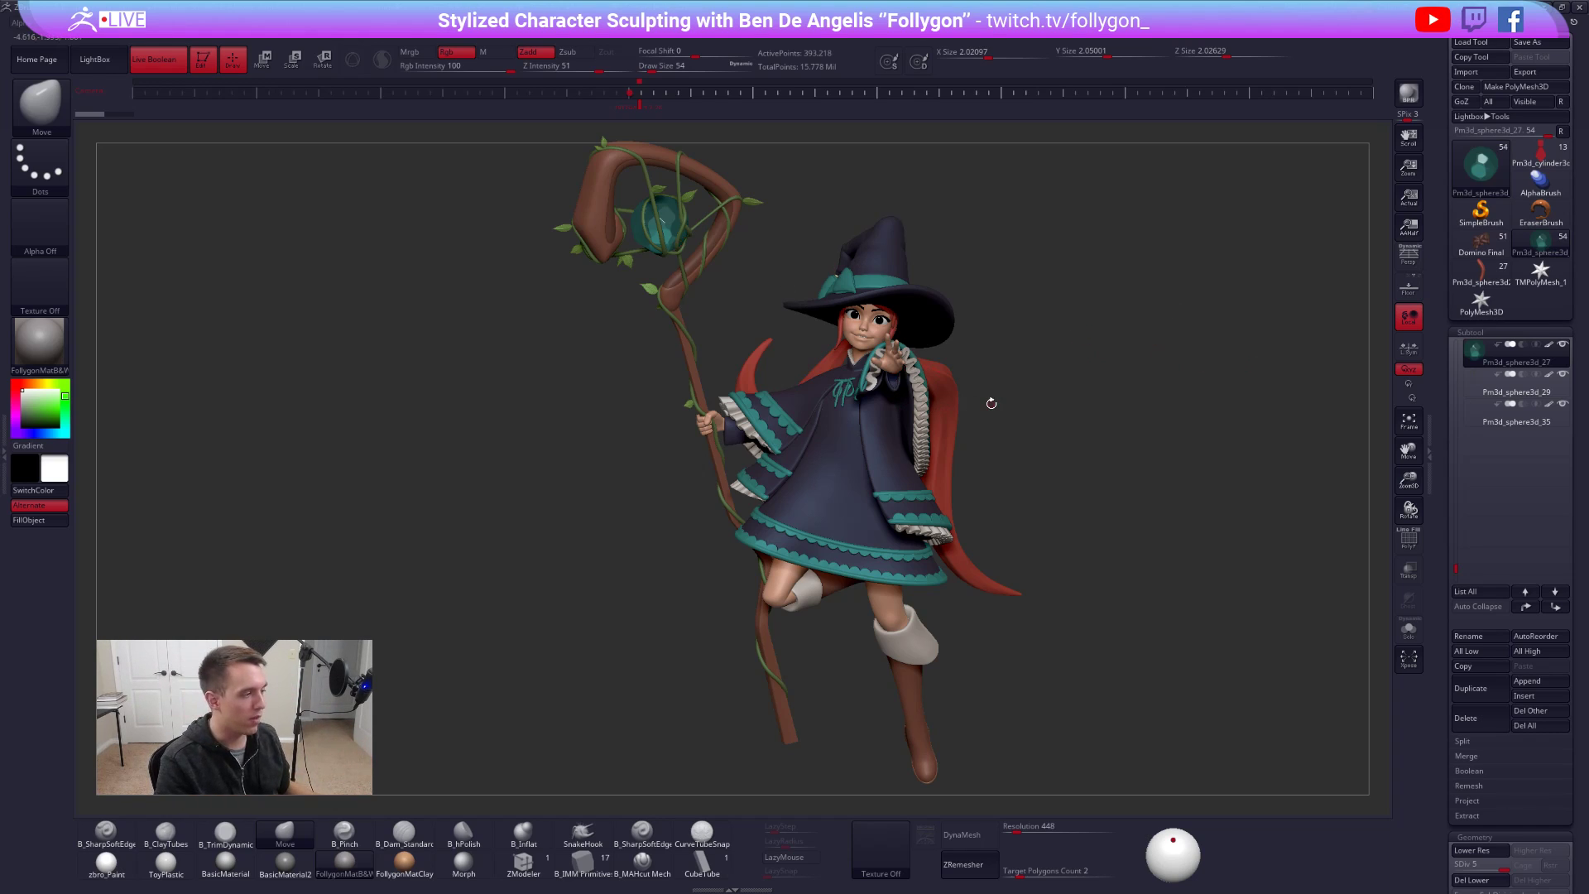
- Examine the witch's pose, outstretched hand and staff from several angles
left_click_drag(1006, 397, 1016, 387)
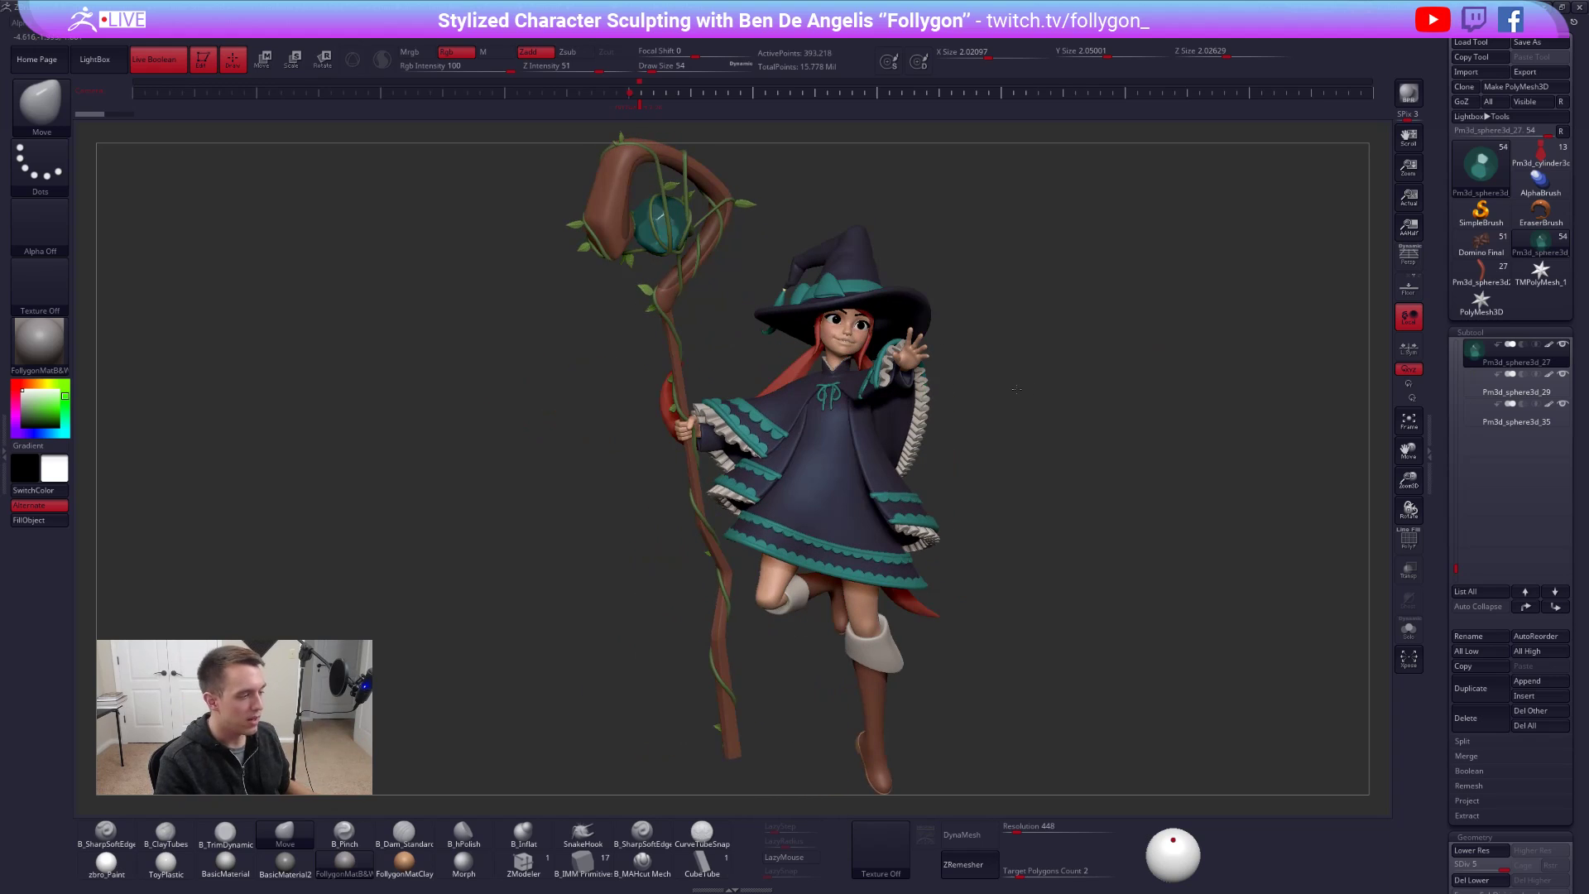
left_click_drag(713, 710, 747, 542)
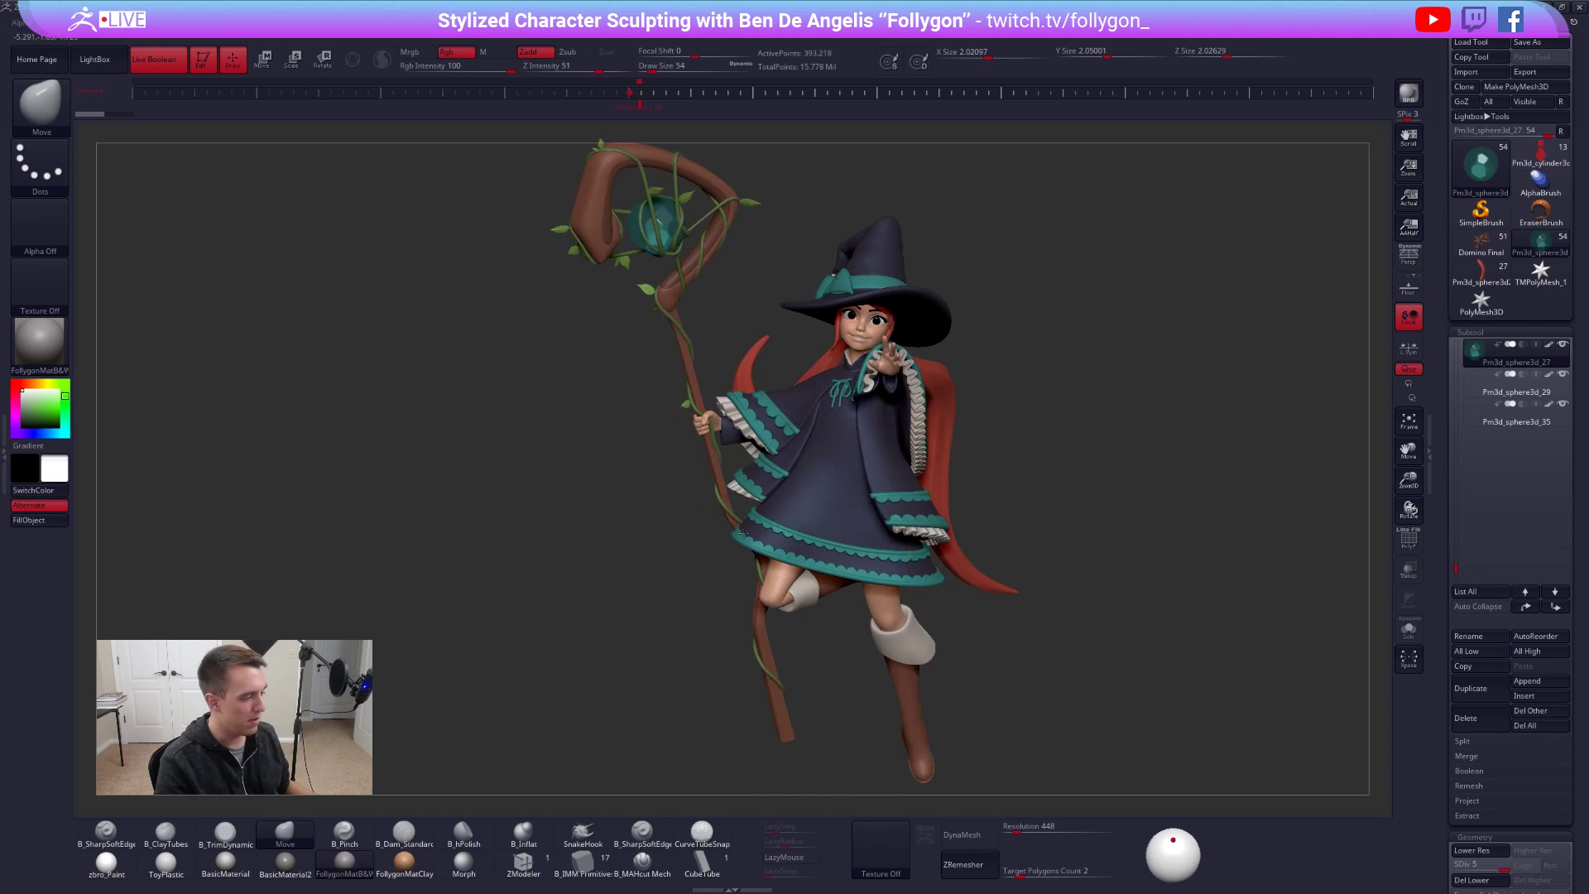
left_click_drag(699, 409, 787, 440)
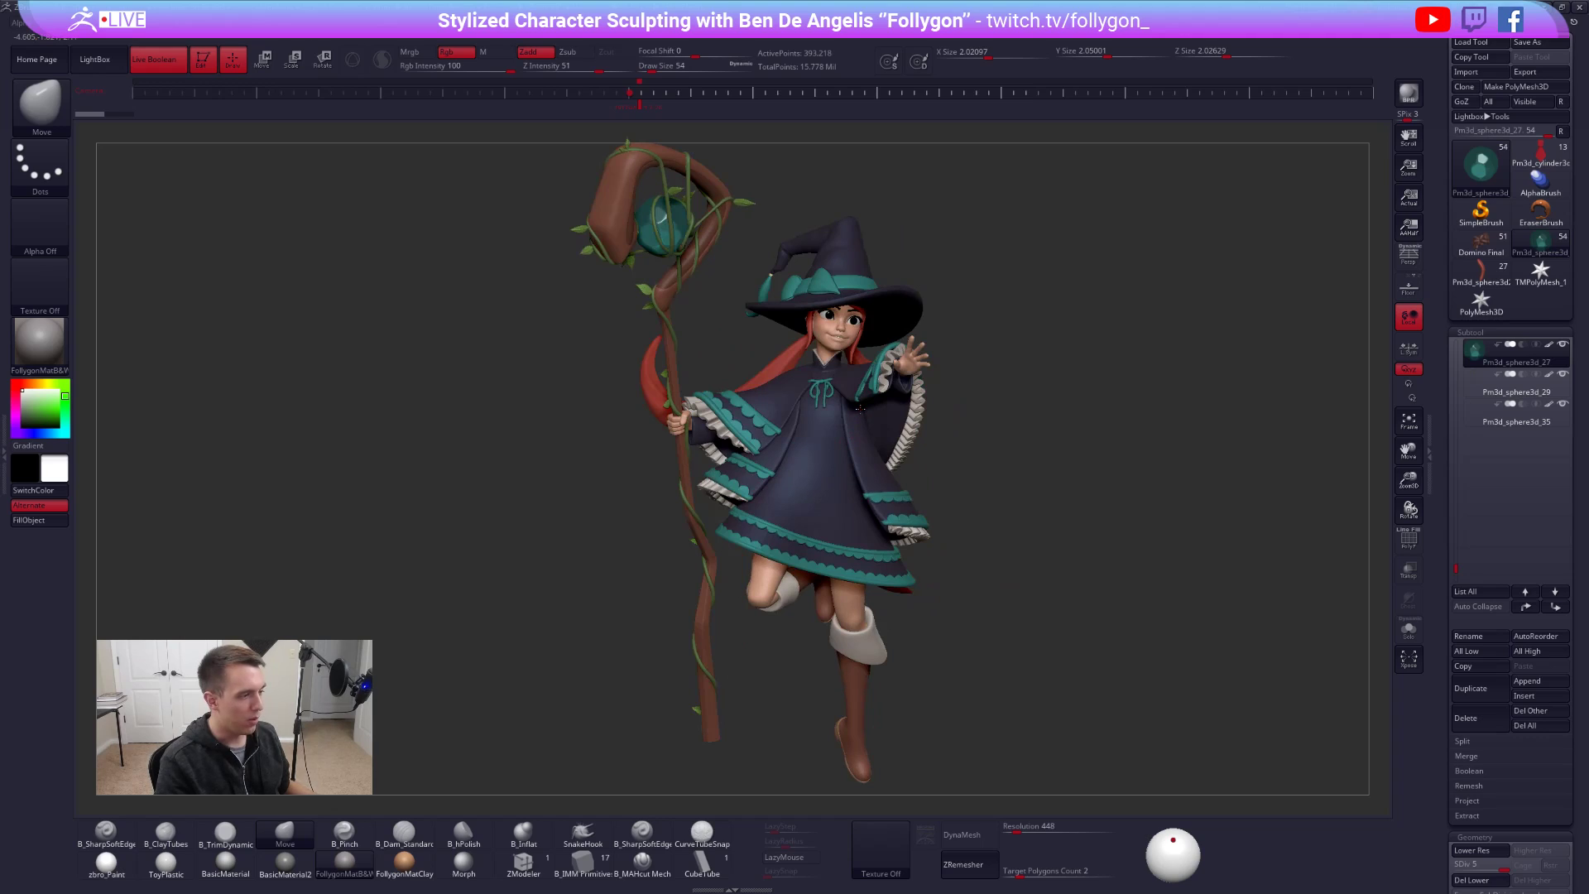
right_click_drag(860, 408, 860, 410, "ctrl")
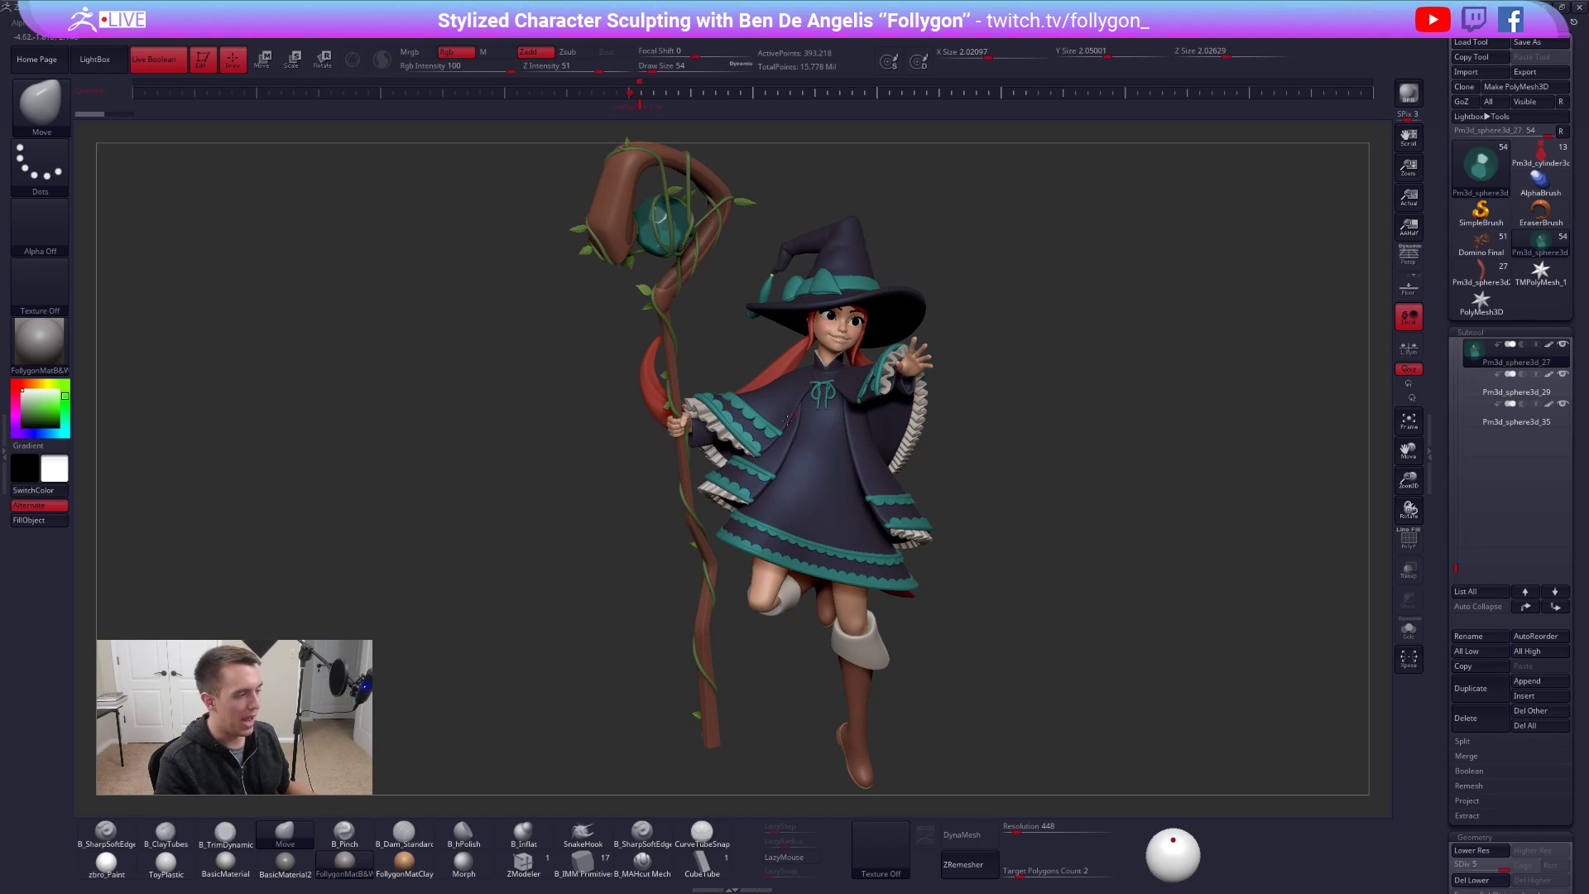
left_click_drag(712, 475, 639, 429)
left_click_drag(781, 374, 950, 320)
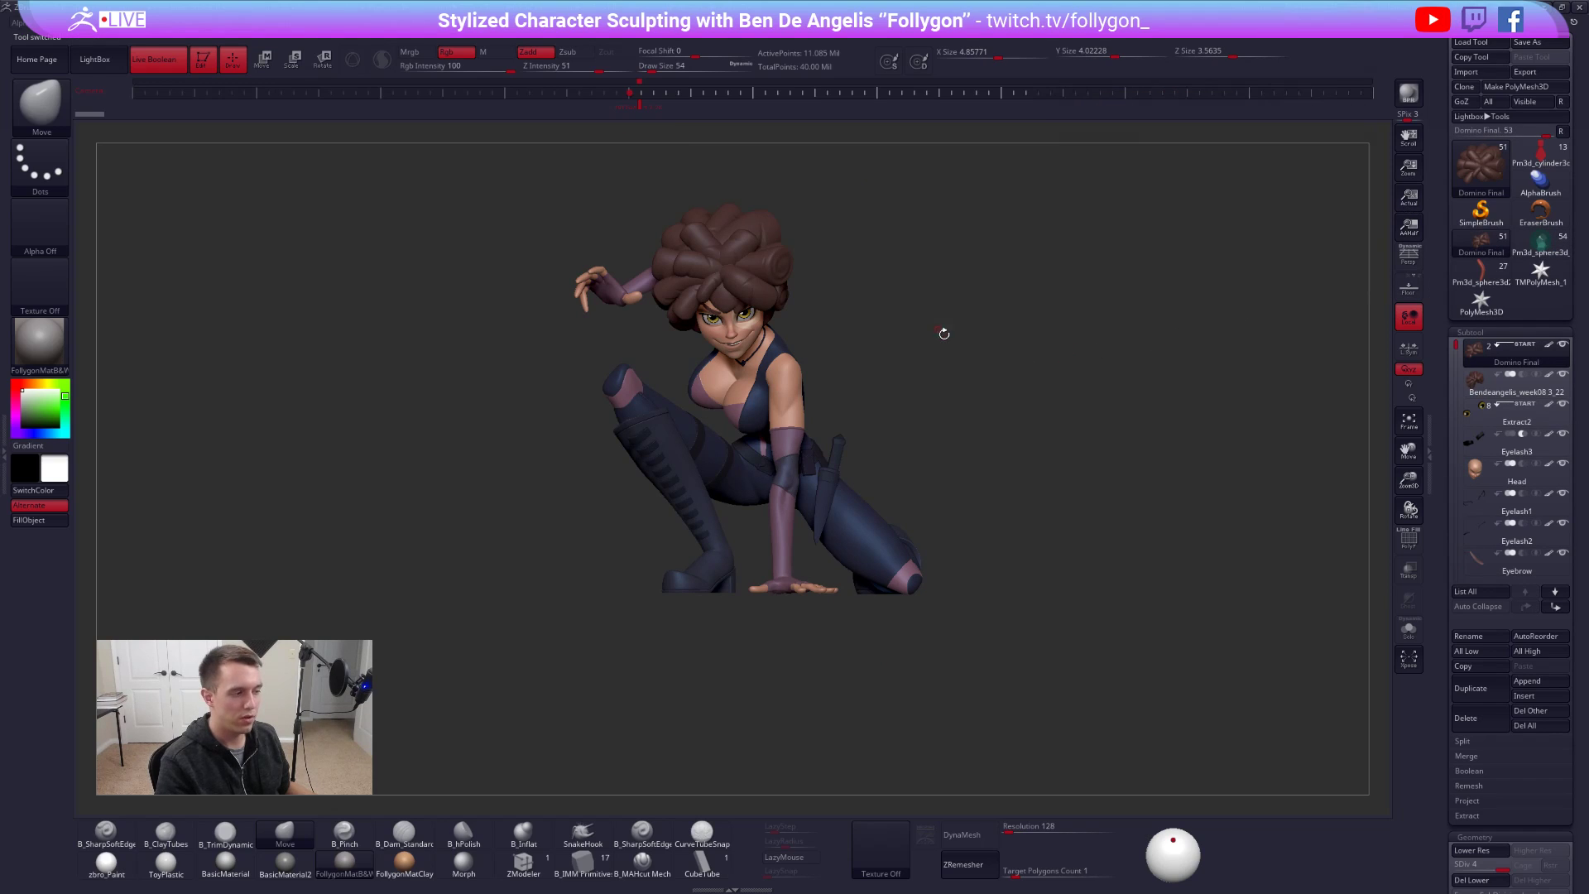
- Delete all subtools of the crouching Domino Final sculpt and reload the witch sculpt
left_click_drag(939, 331, 963, 354, "alt")
left_click(1540, 725)
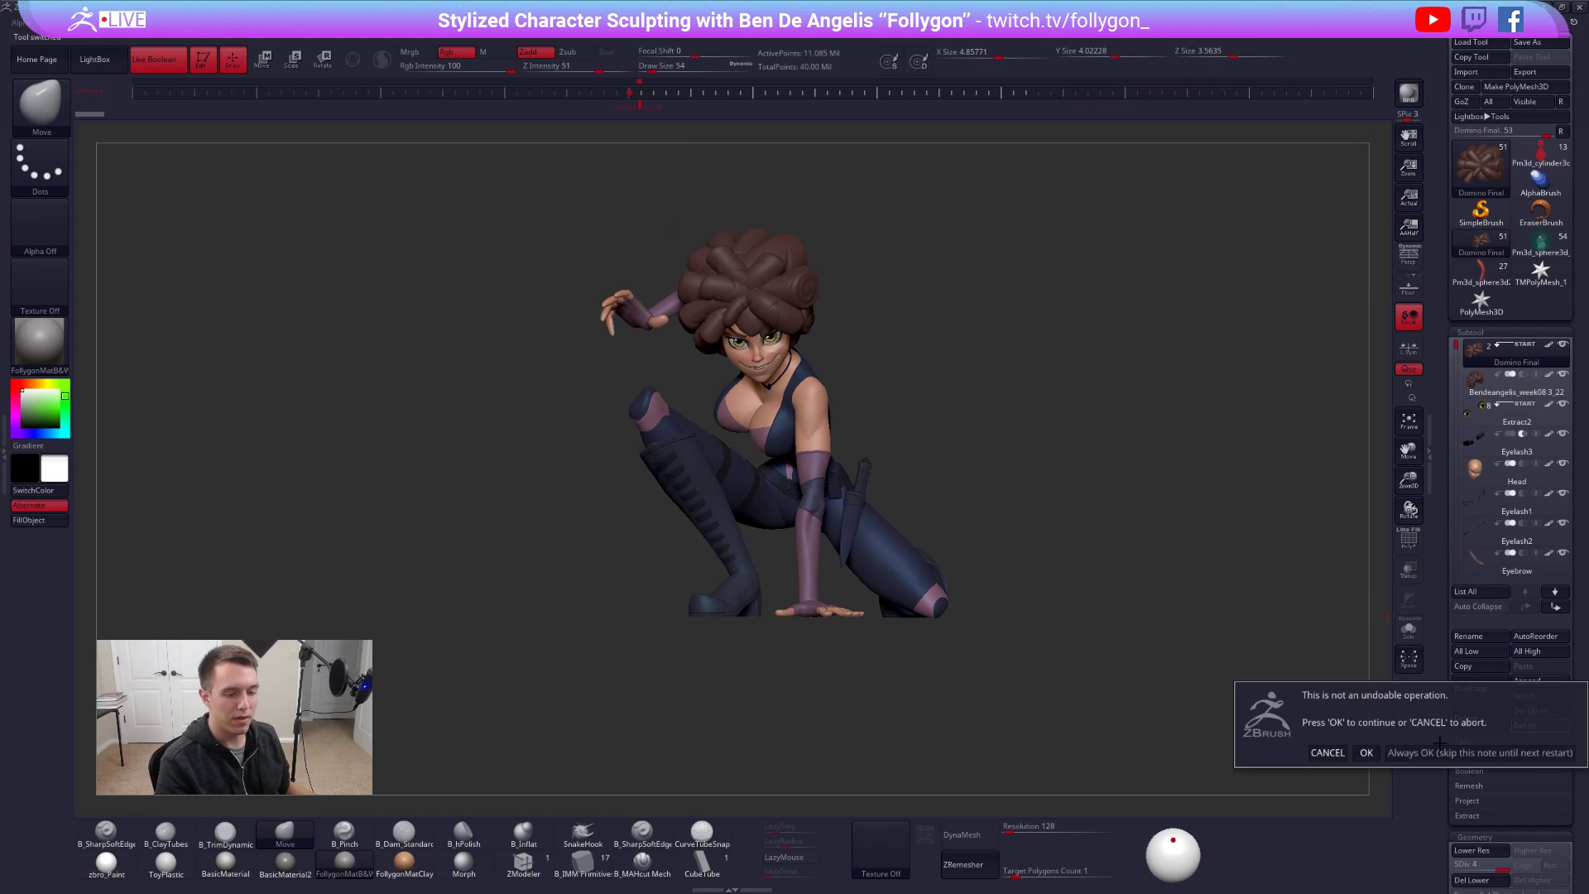
left_click(1366, 754)
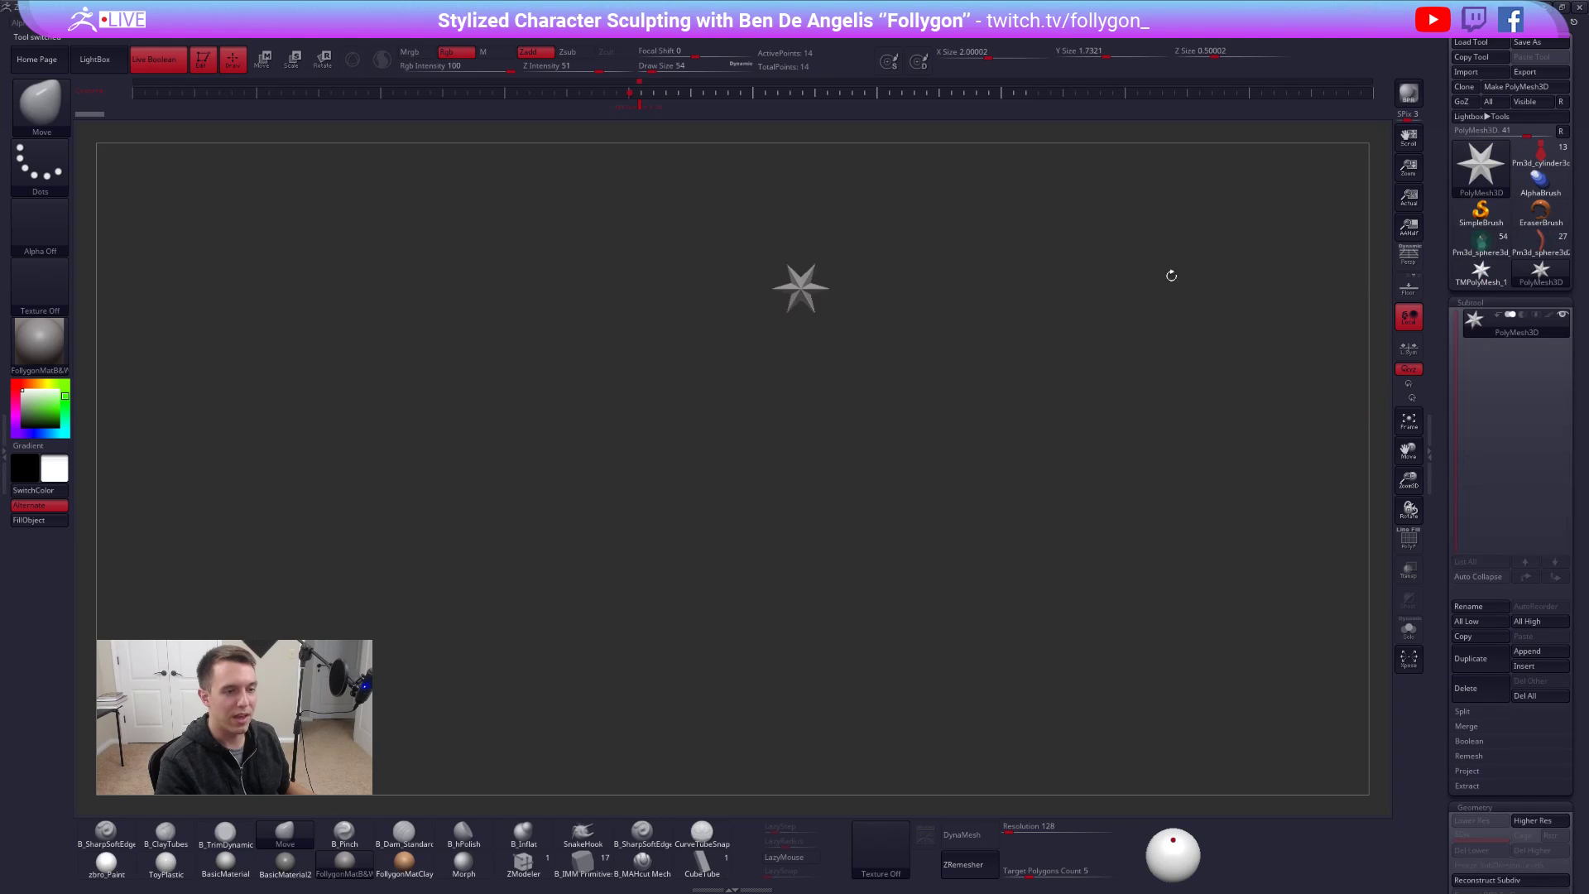
left_click(1488, 247)
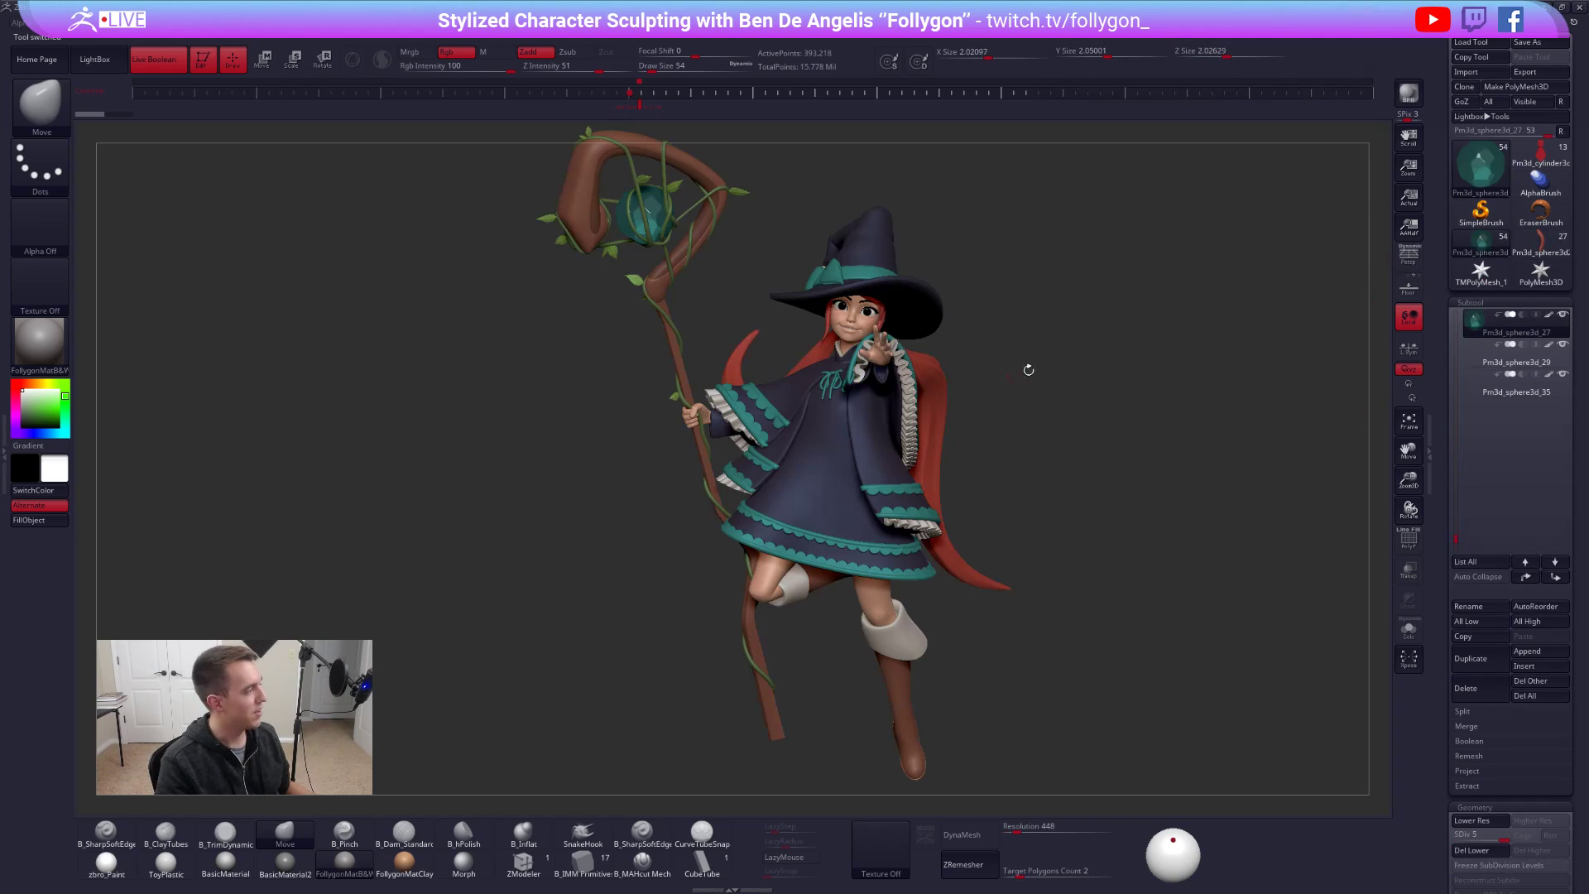
left_click_drag(1017, 373, 1024, 355)
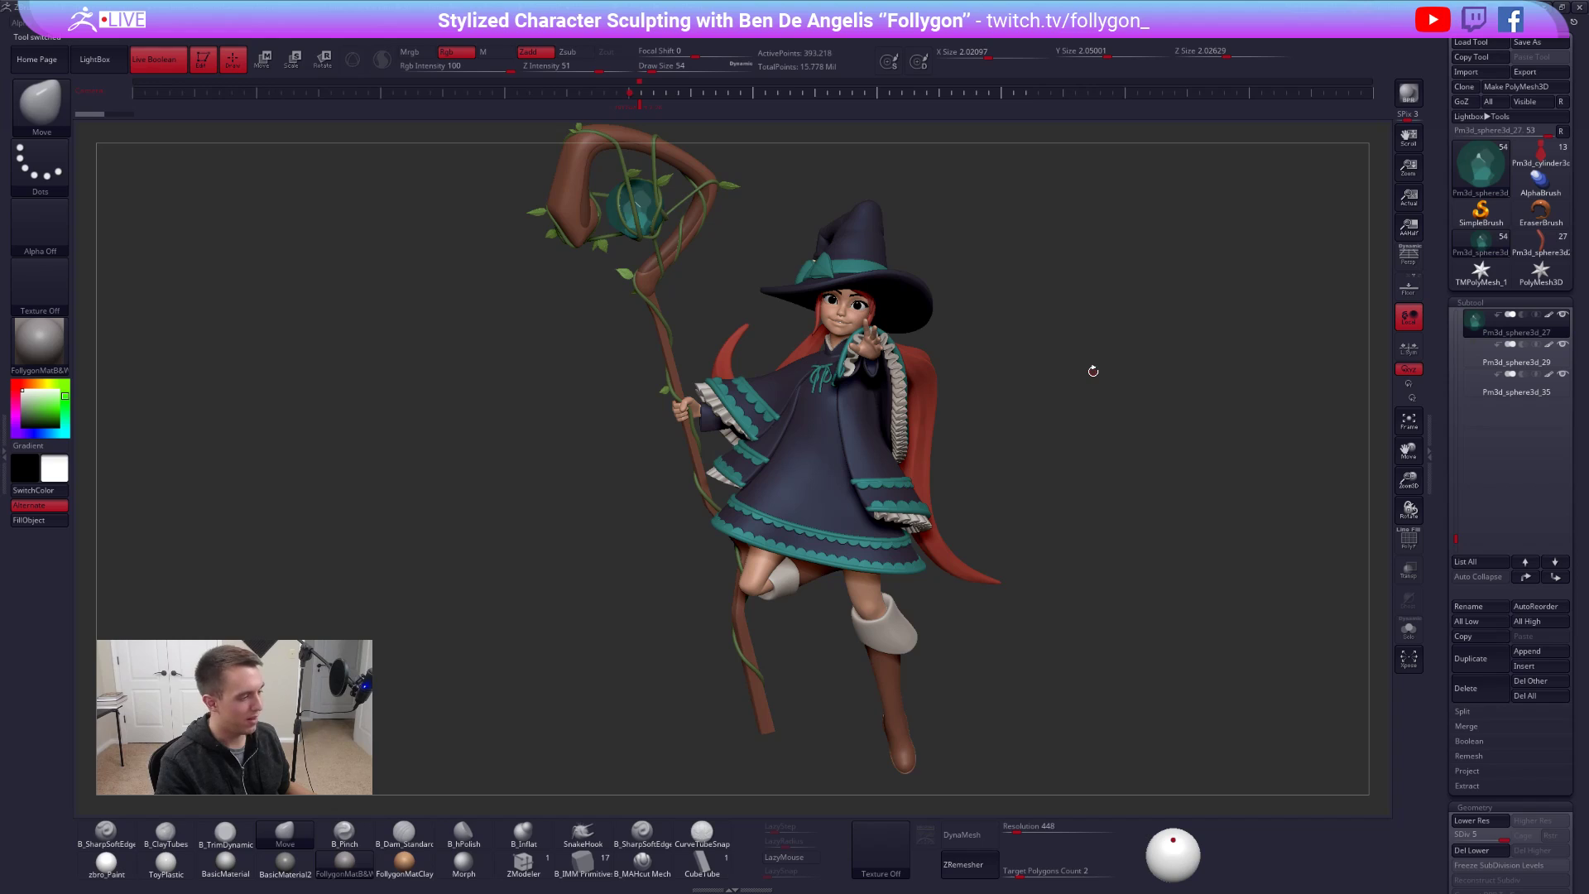
left_click_drag(1015, 363, 1103, 368)
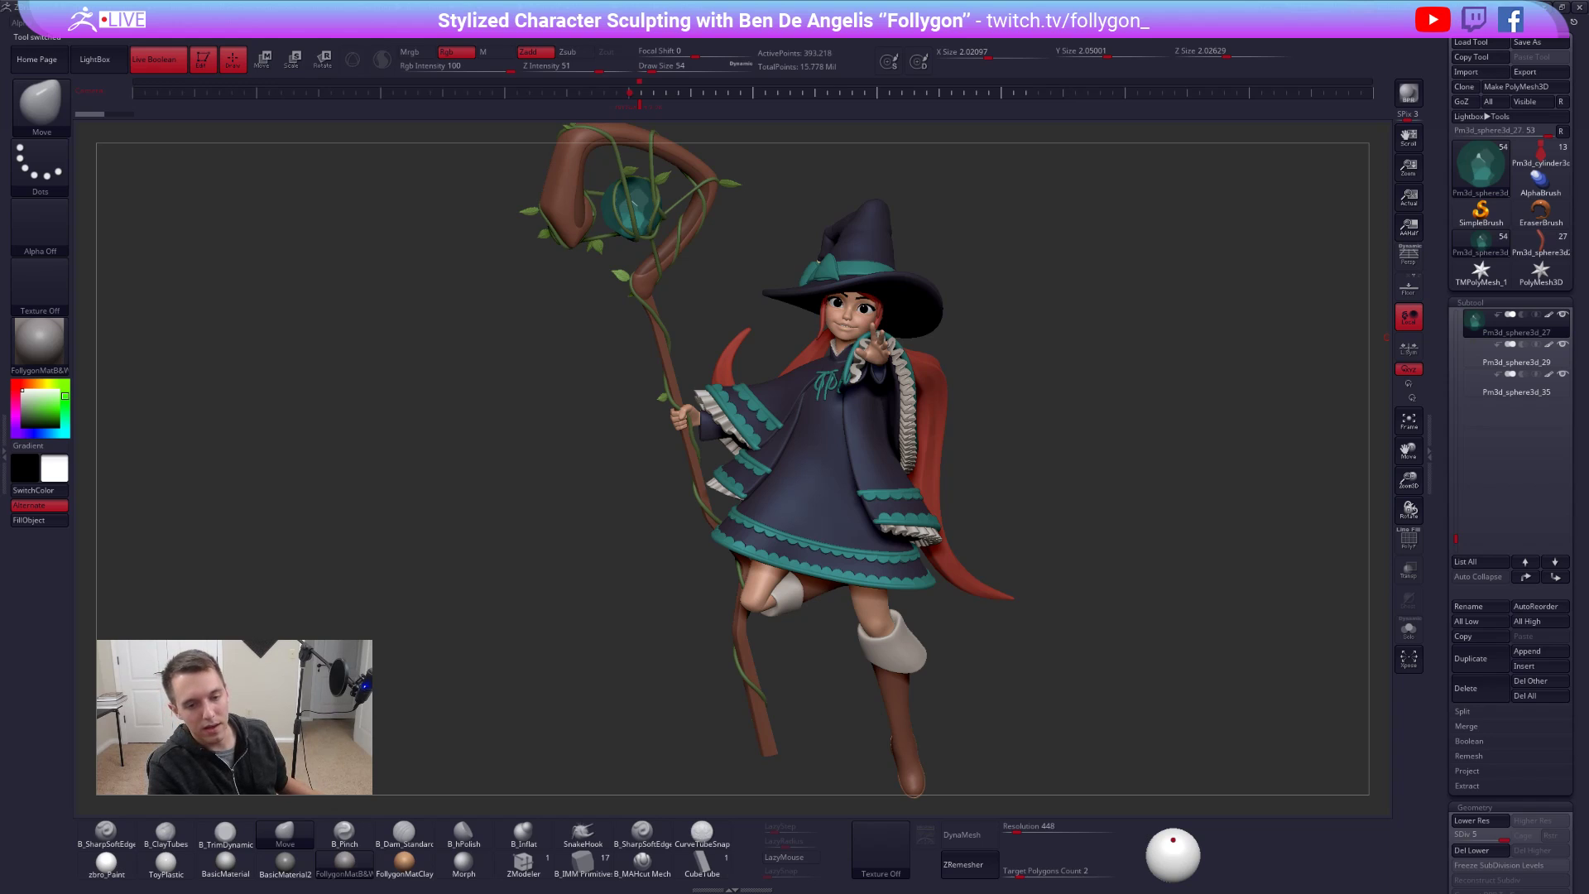
- Switch to the browser store page, view both preview images of the Stylized Character Base Mesh product, and return to ZBrush
key("alt+Tab")
left_click(828, 10)
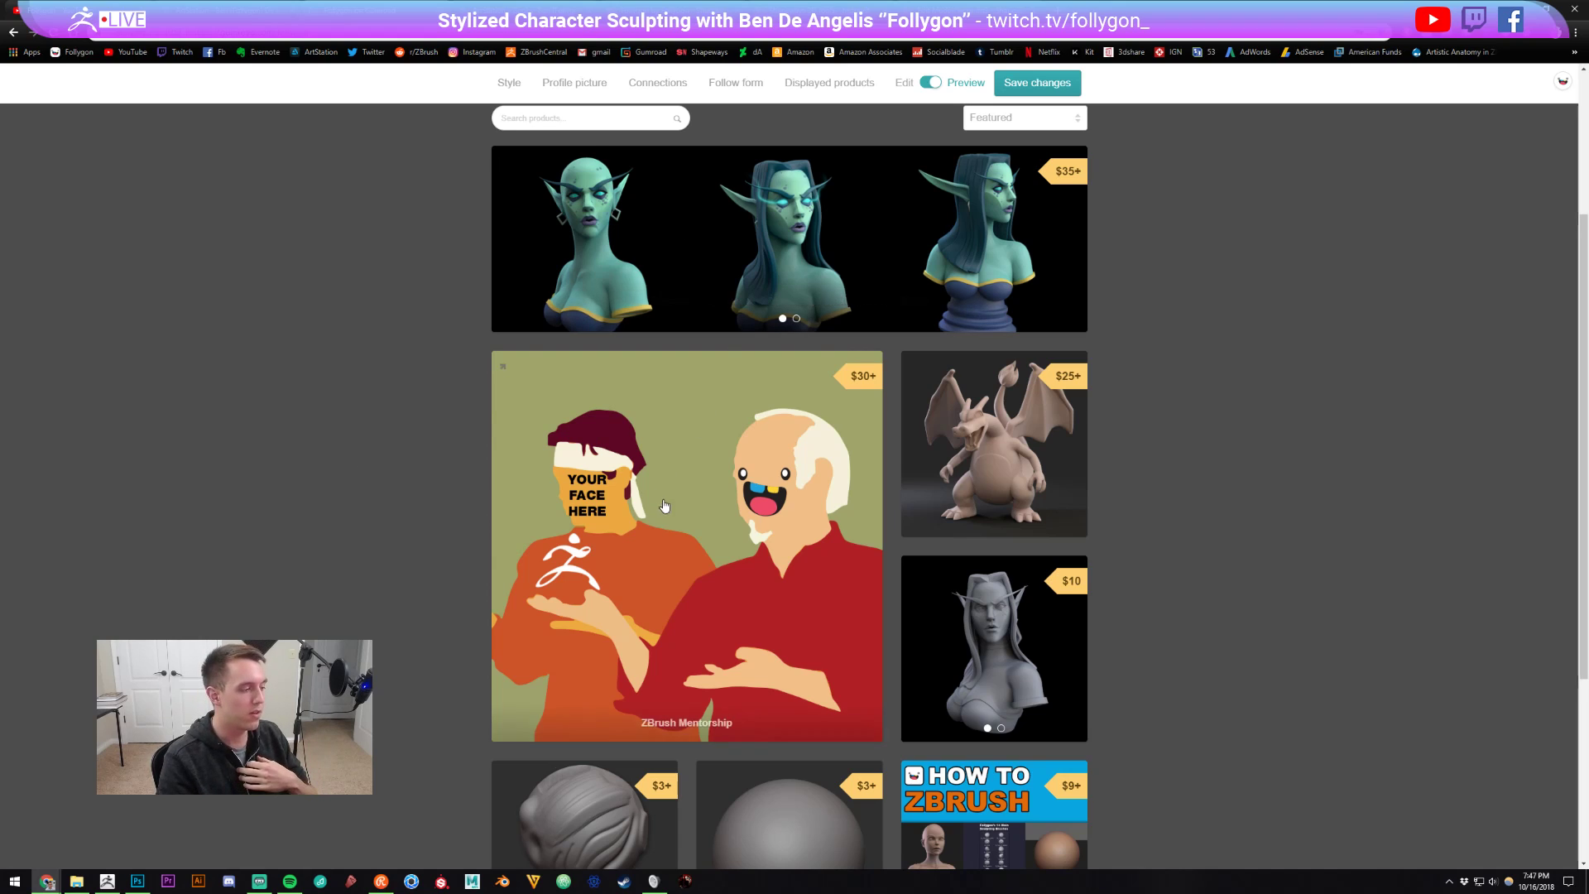
scroll(341, 615, "down", 3)
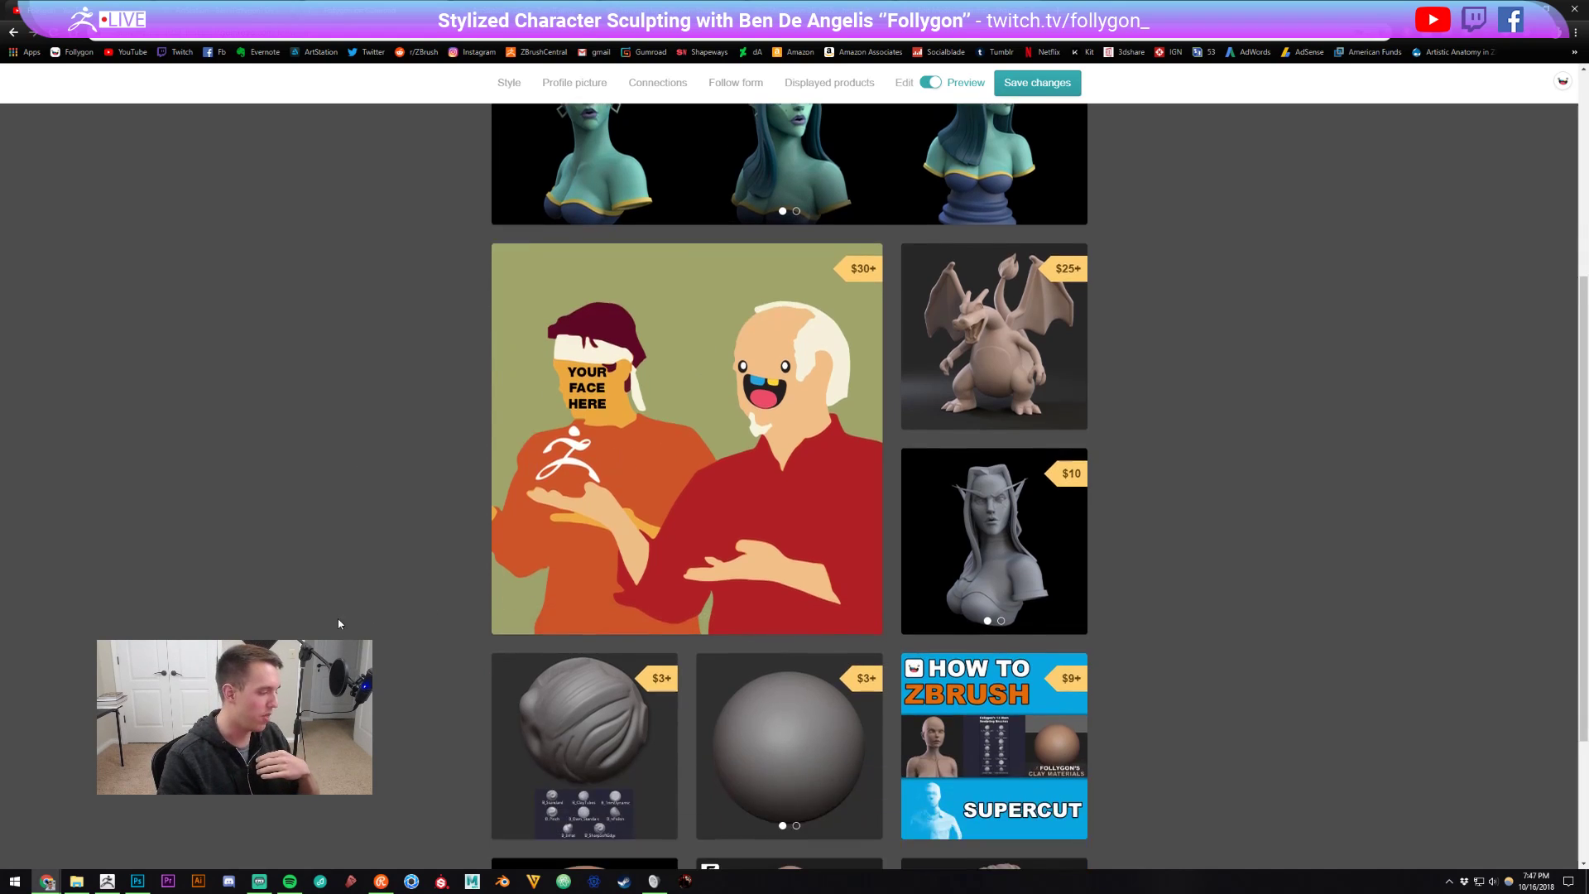
scroll(341, 629, "down", 2)
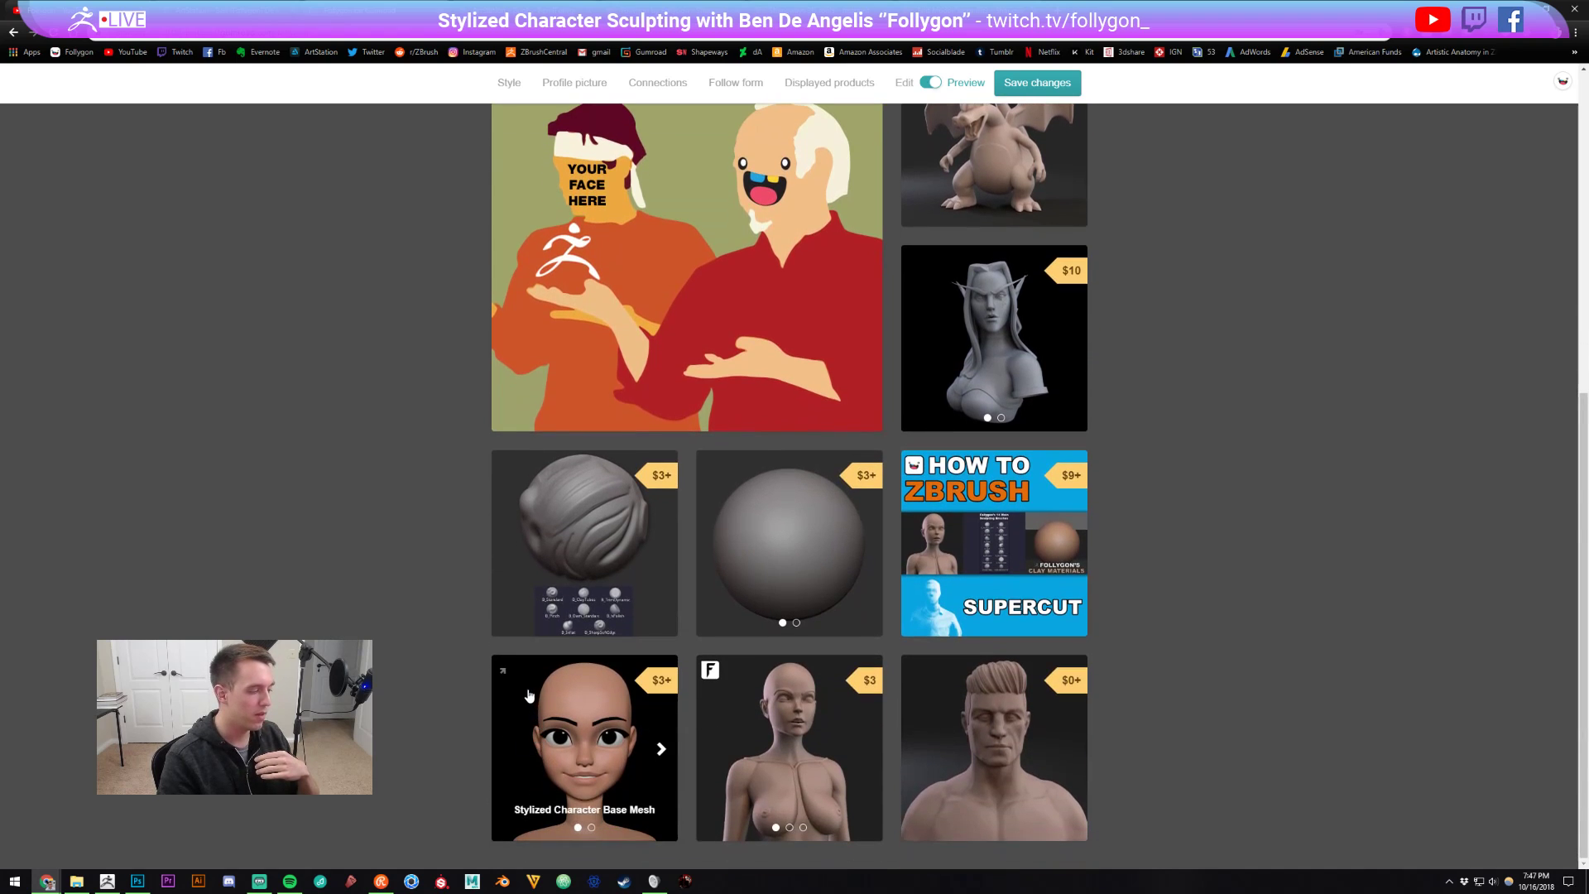
left_click(505, 677)
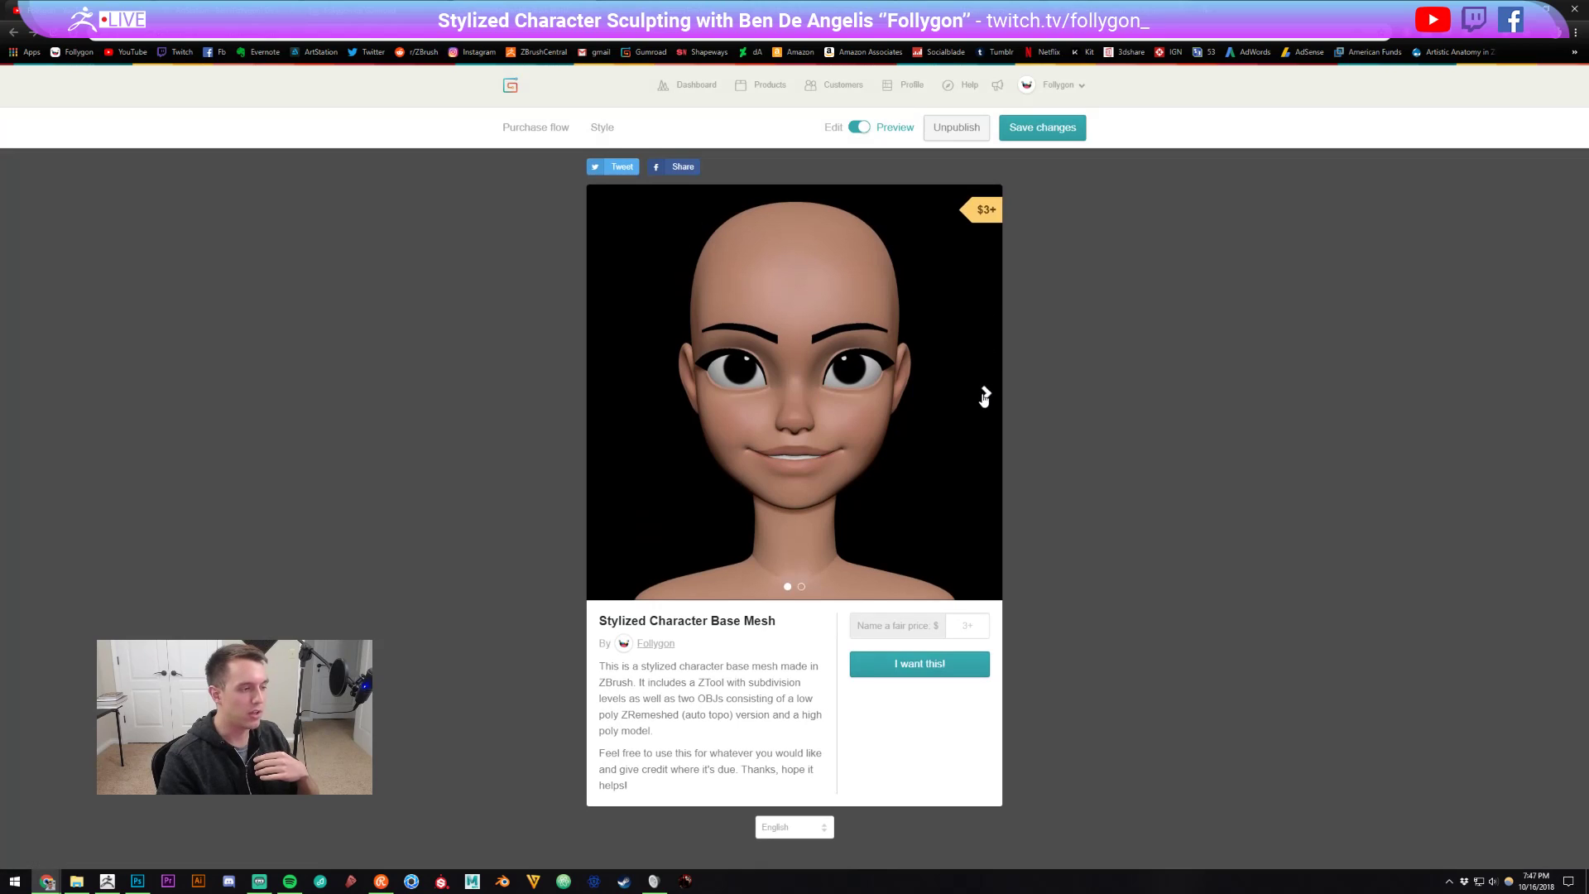
left_click(986, 383)
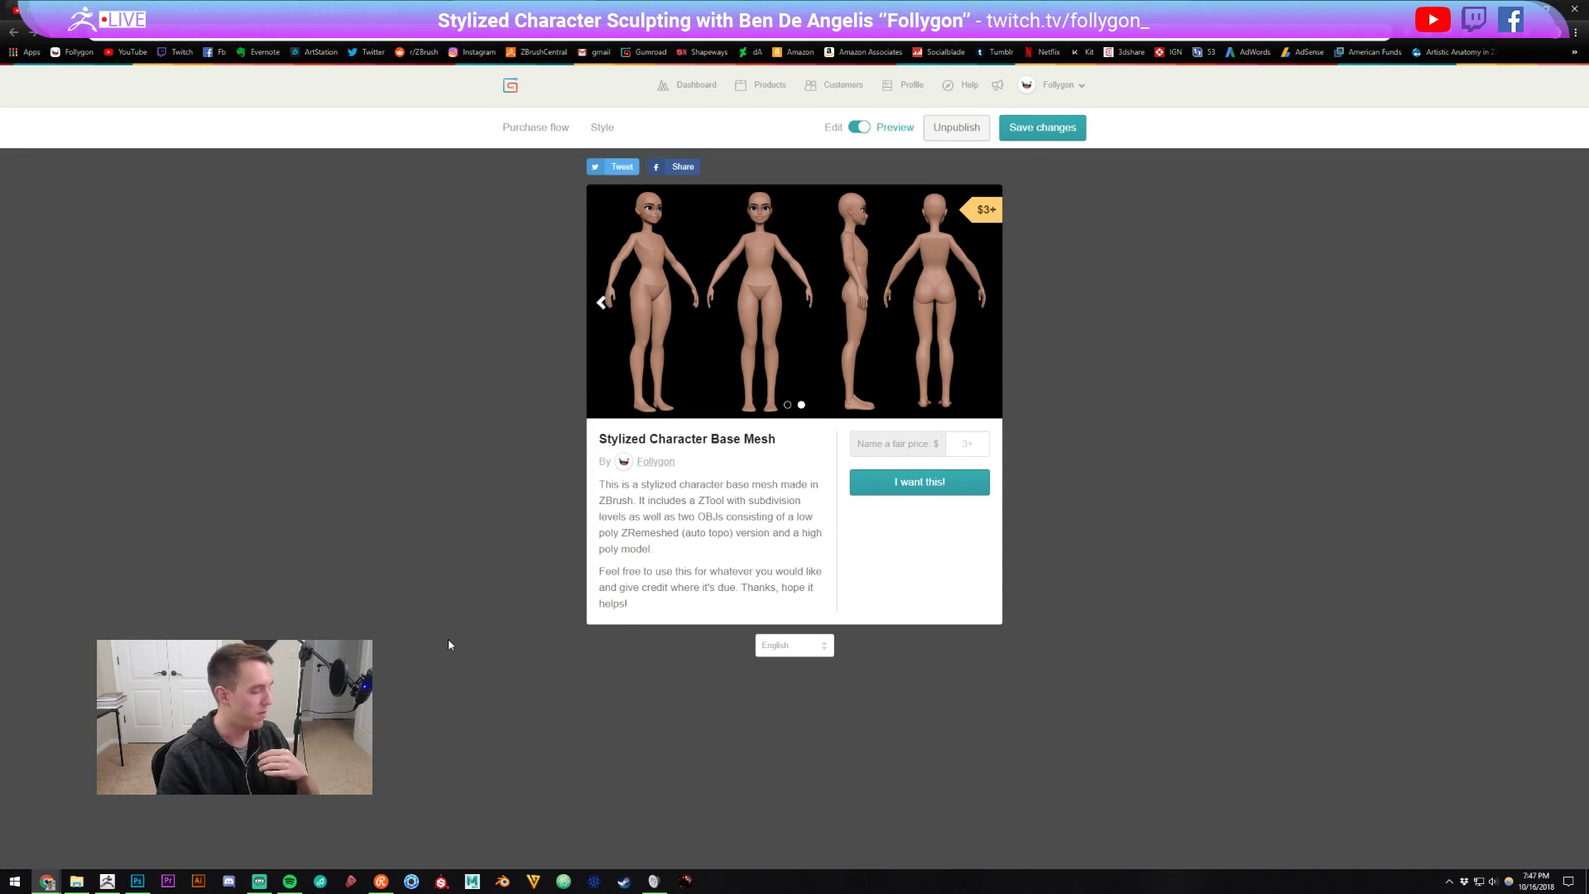
left_click(106, 881)
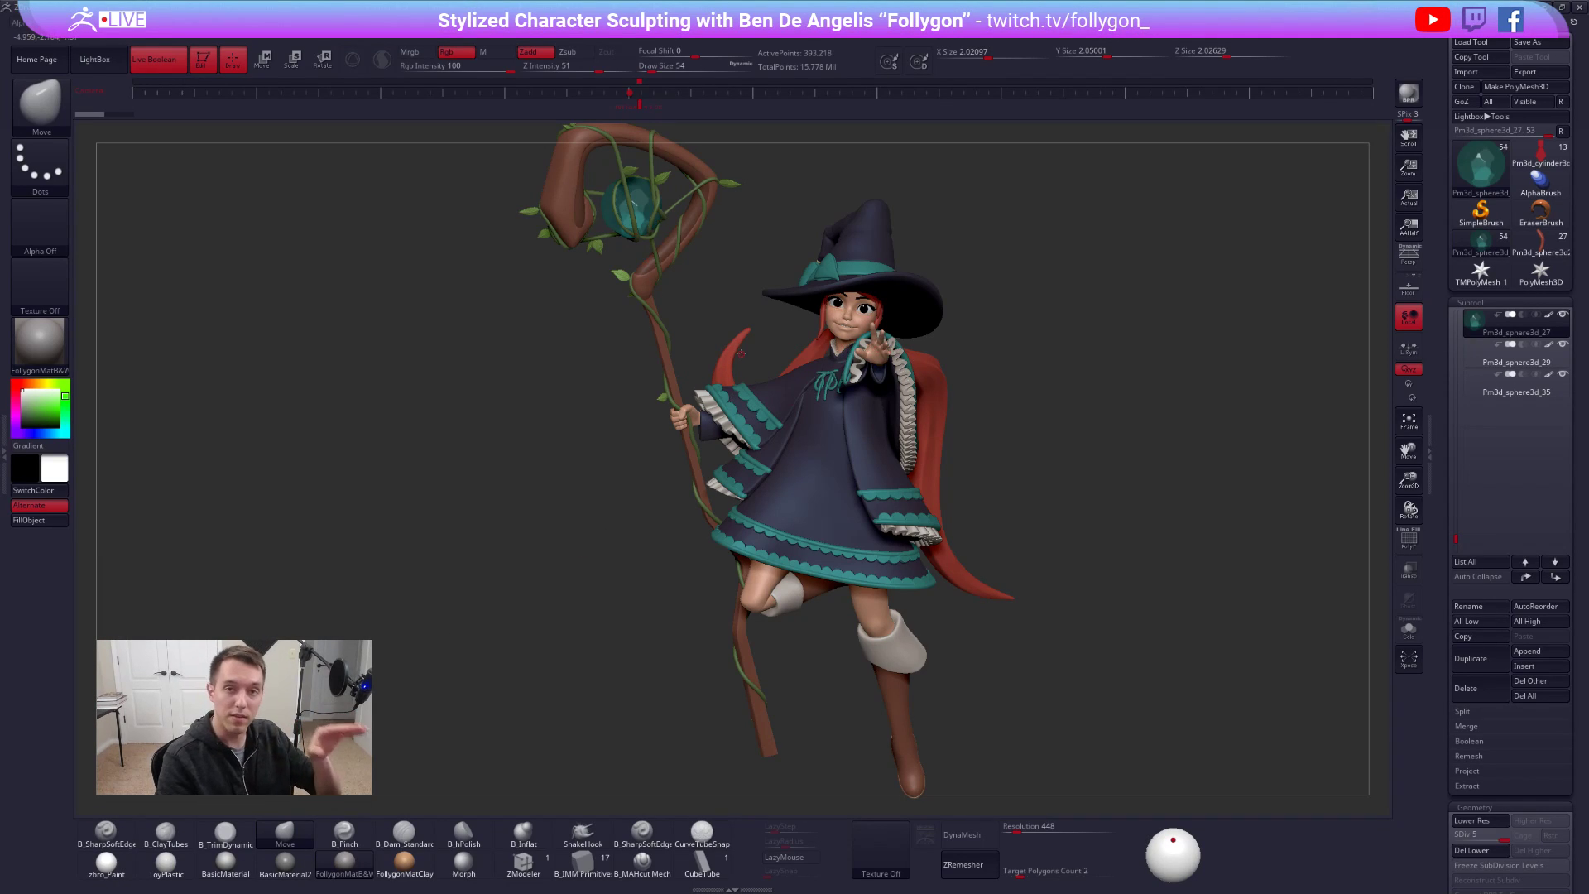
- Hide the witch's hat folder, select her head subtool, and examine the face and hair
left_click(1458, 313)
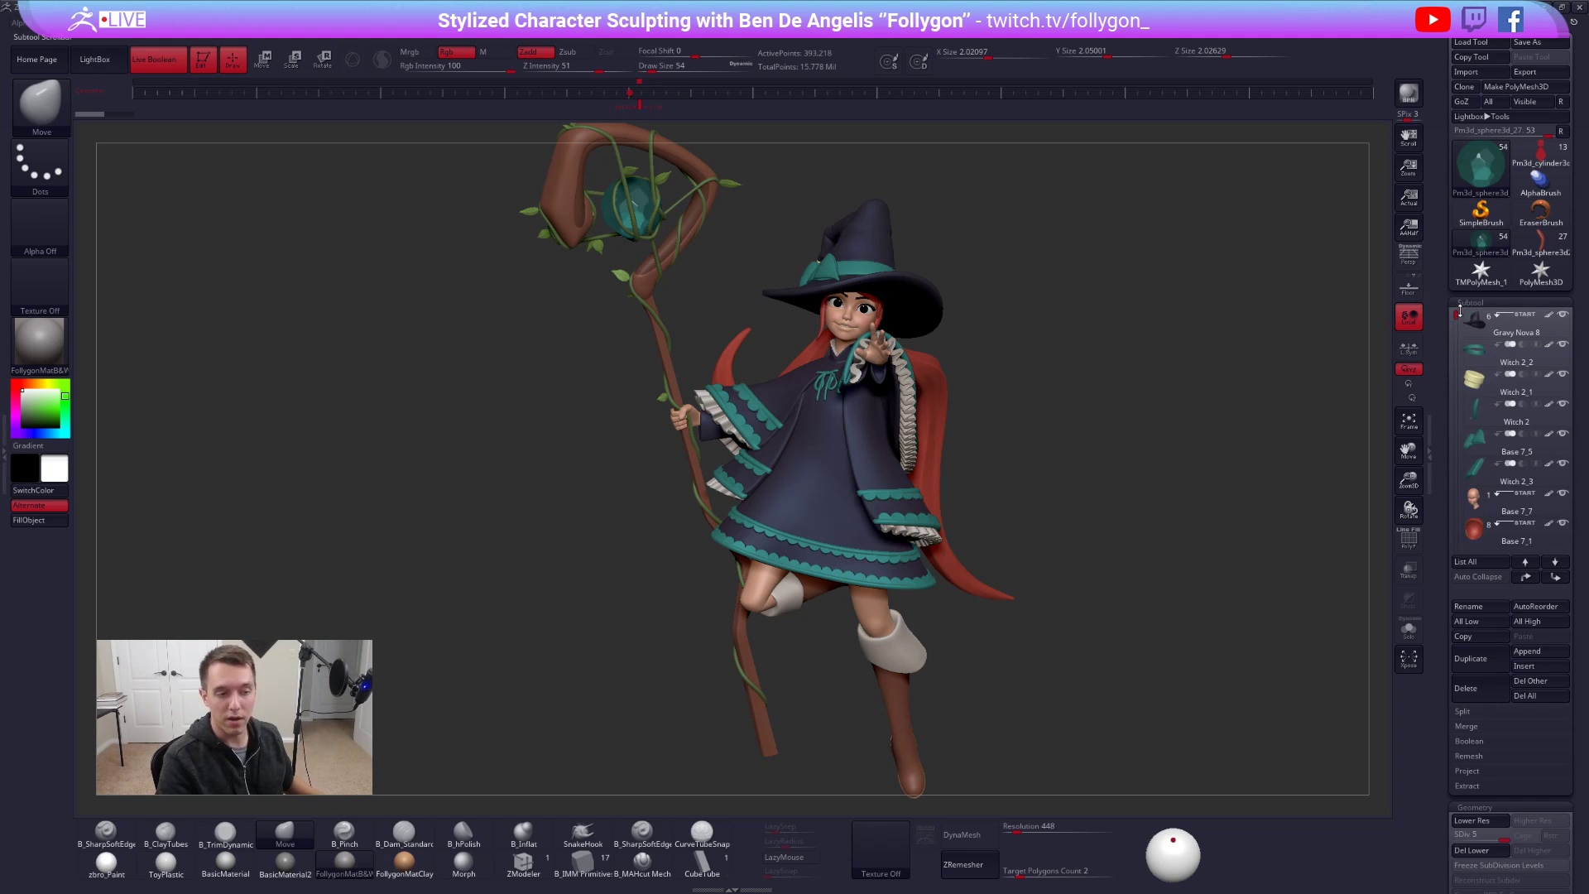
left_click(1562, 317)
right_click_drag(919, 316, 910, 370, "ctrl")
right_click_drag(1000, 342, 899, 383, "alt")
left_click(846, 350, "alt")
right_click_drag(1074, 682, 1074, 677, "ctrl")
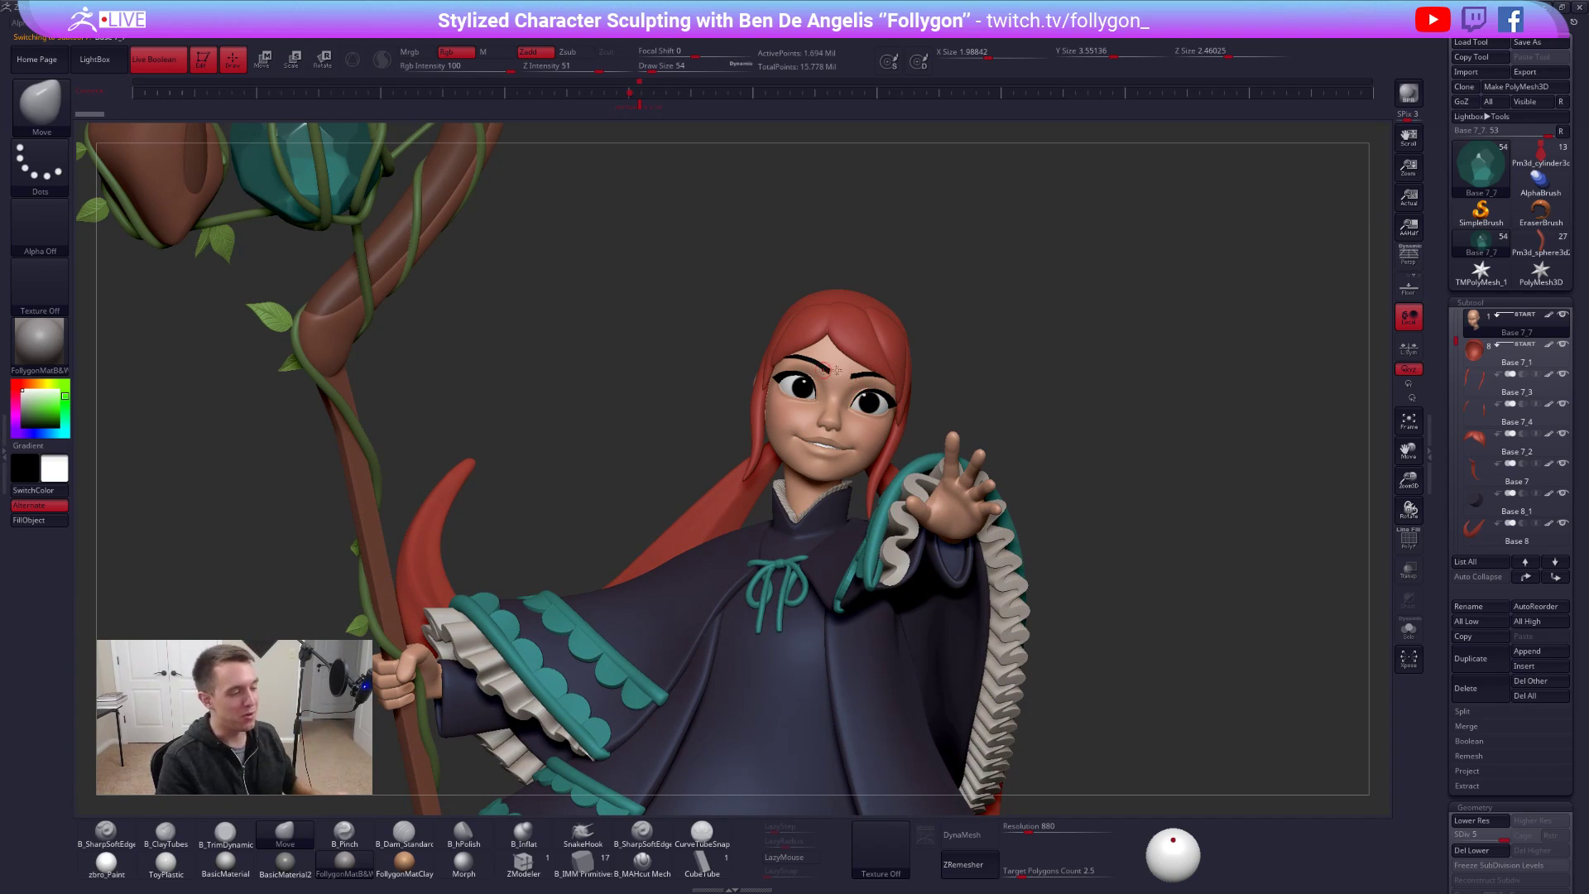
mouse_move(836, 412)
right_mouse_down()
mouse_move(843, 392)
mouse_move(944, 387)
mouse_move(824, 386)
right_mouse_up()
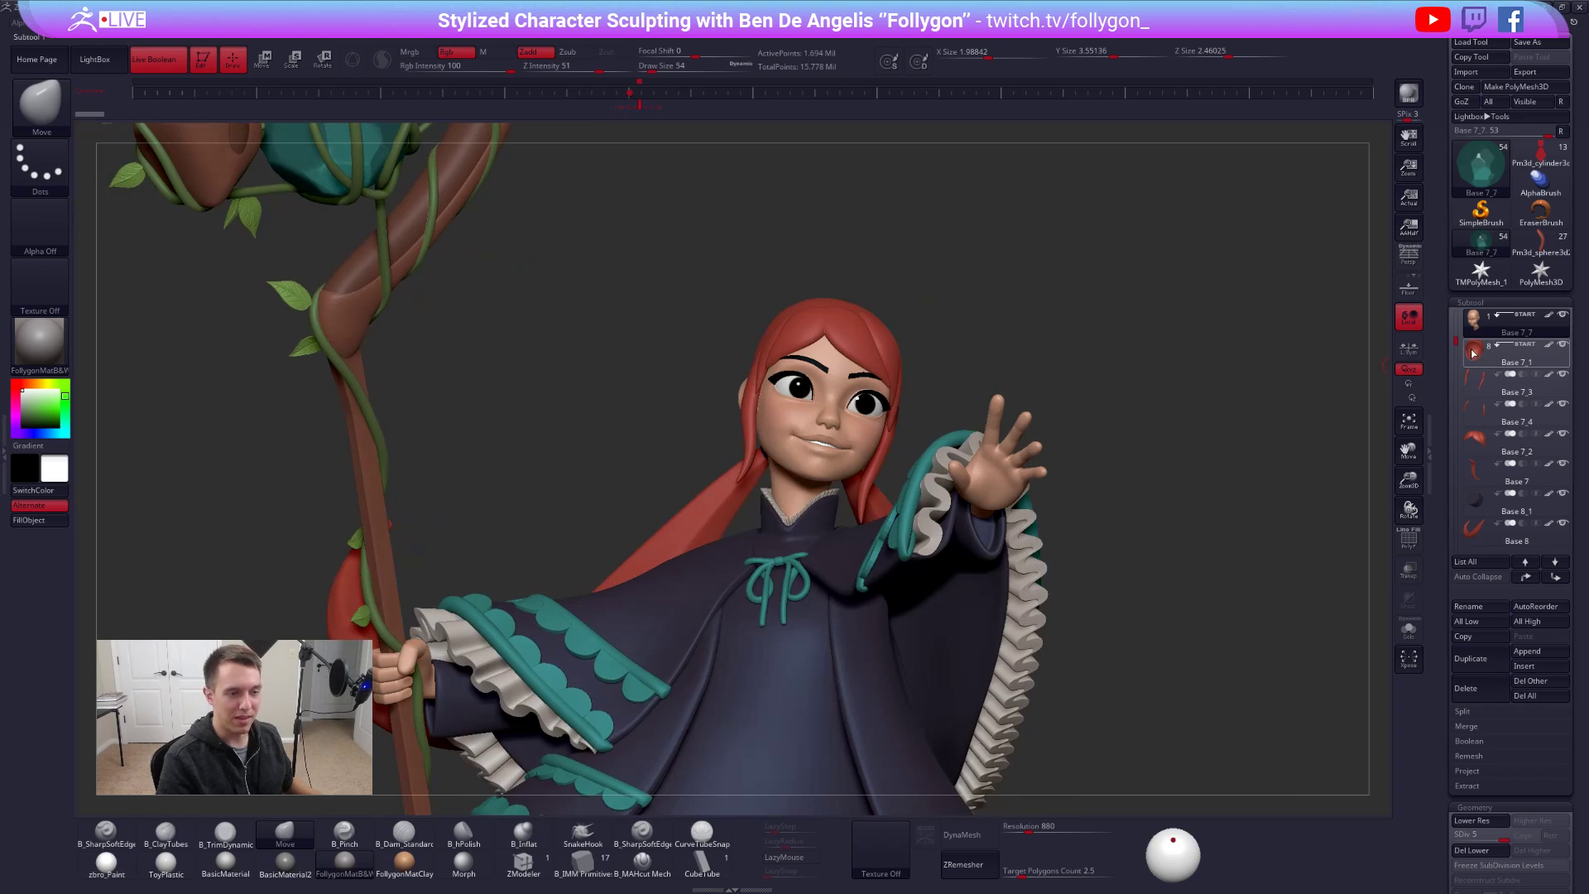
- Show the witch's hat folder again and turn on perspective for the full figure
left_click_drag(1457, 335, 1457, 314)
mouse_move(1474, 314)
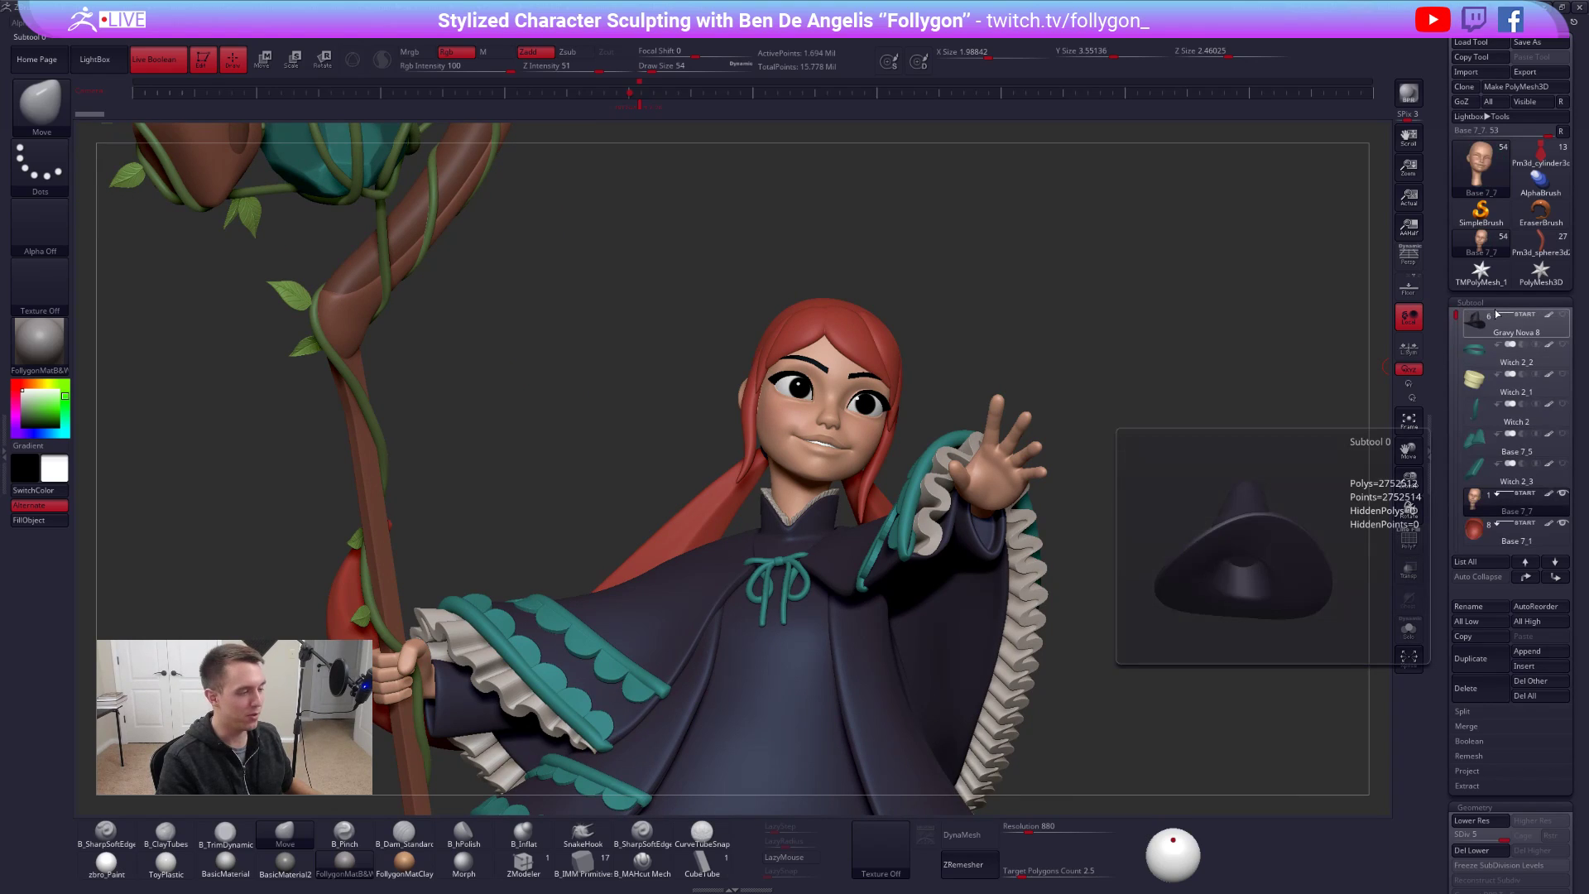
left_click(1563, 315)
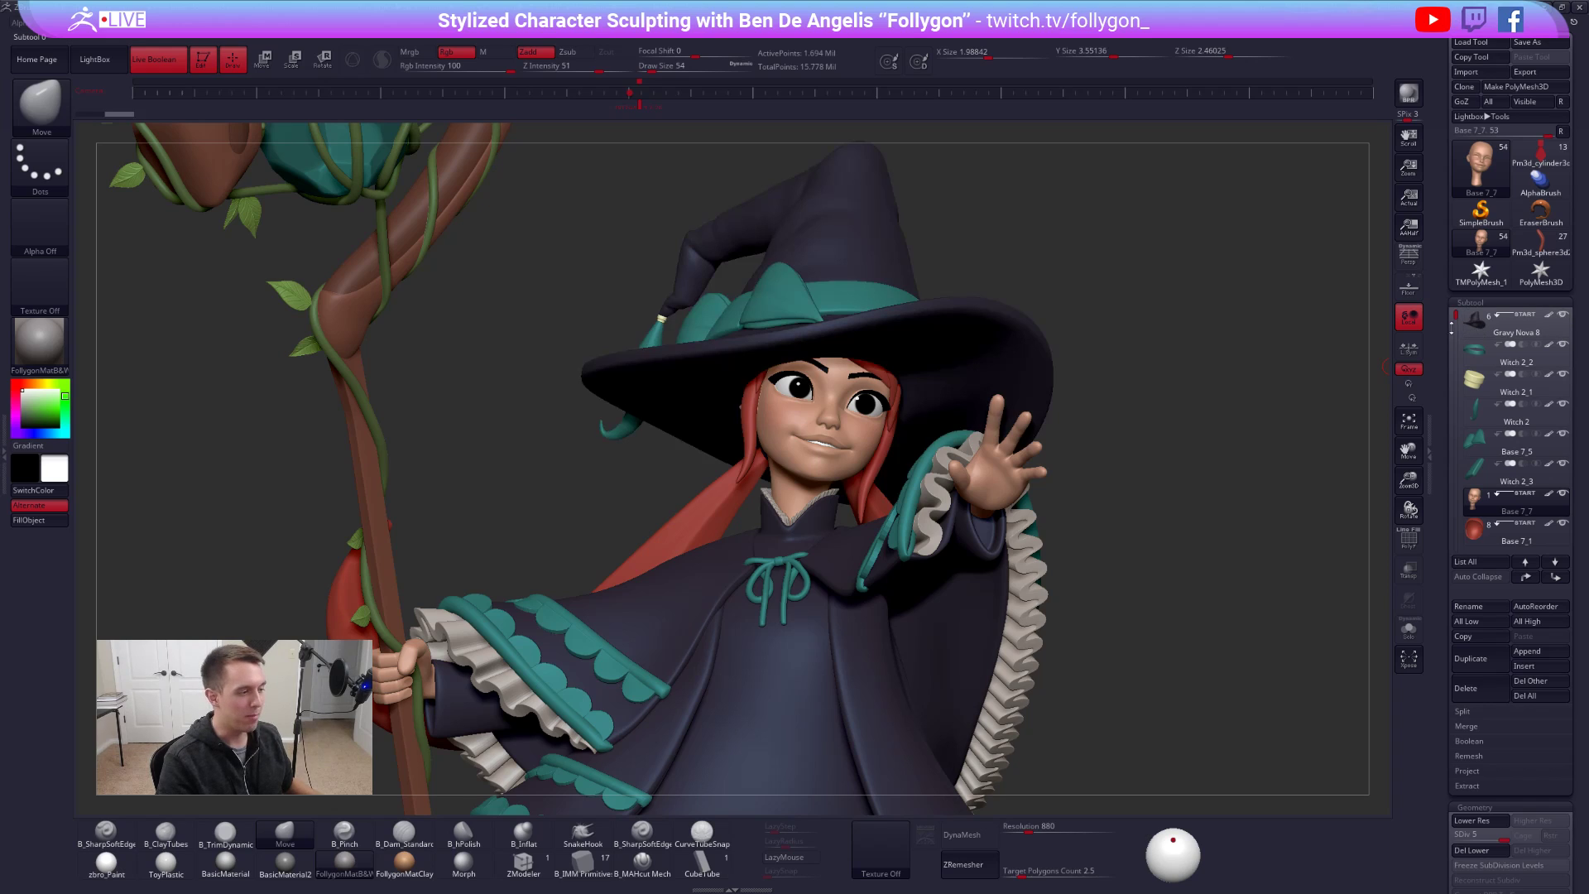
key("f")
right_click_drag(1050, 341, 1119, 378, "ctrl")
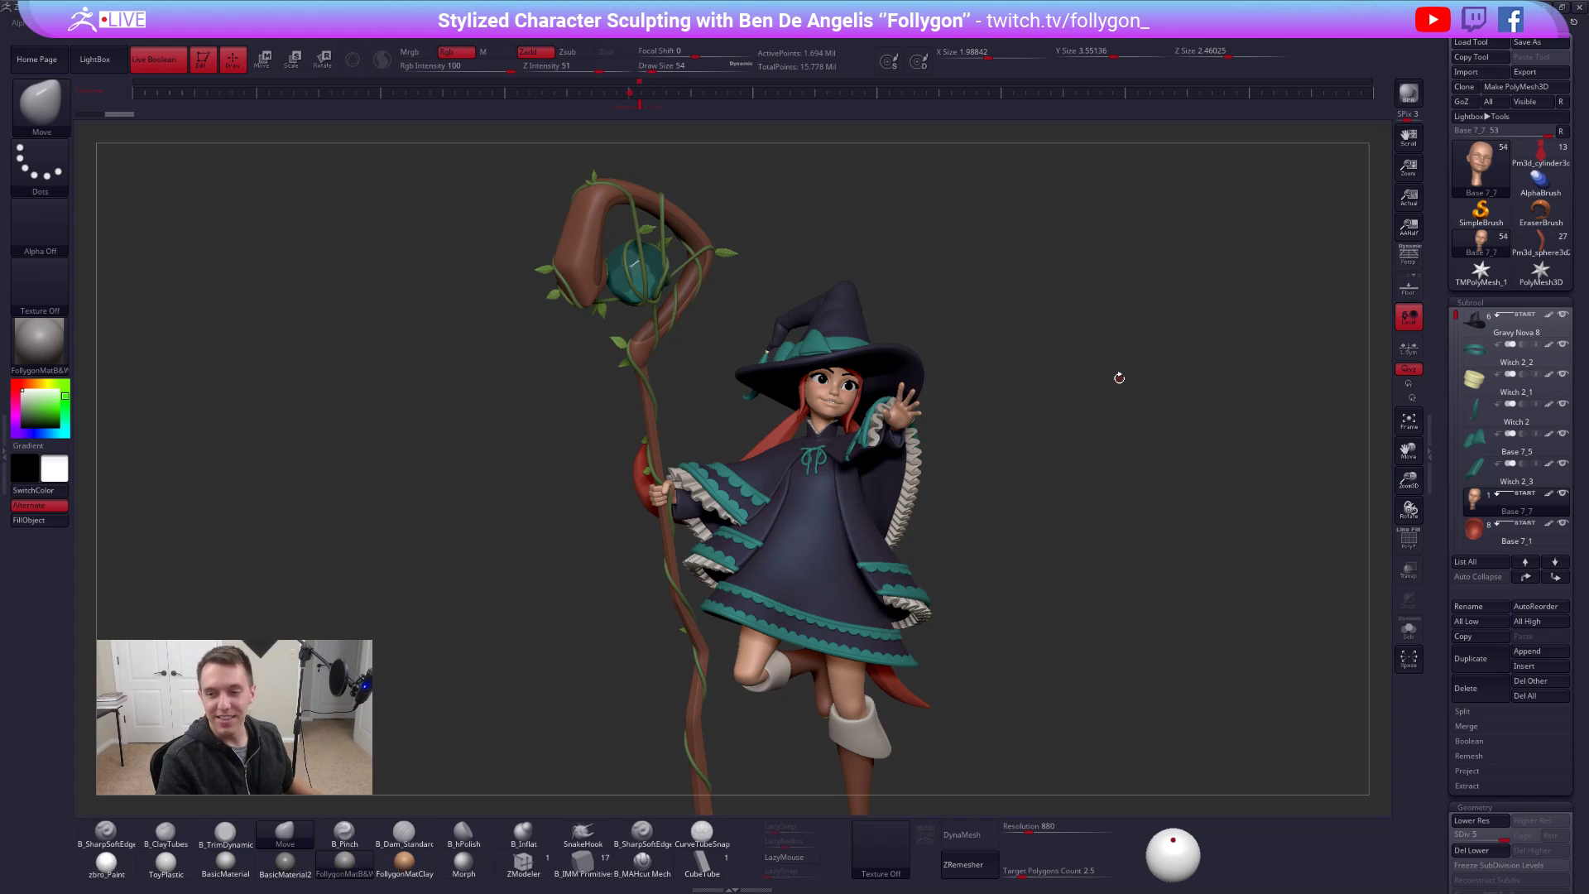
mouse_move(1025, 390)
right_mouse_down()
mouse_move(1035, 480)
mouse_move(1048, 420)
mouse_move(1004, 396)
mouse_move(1025, 363)
right_mouse_up()
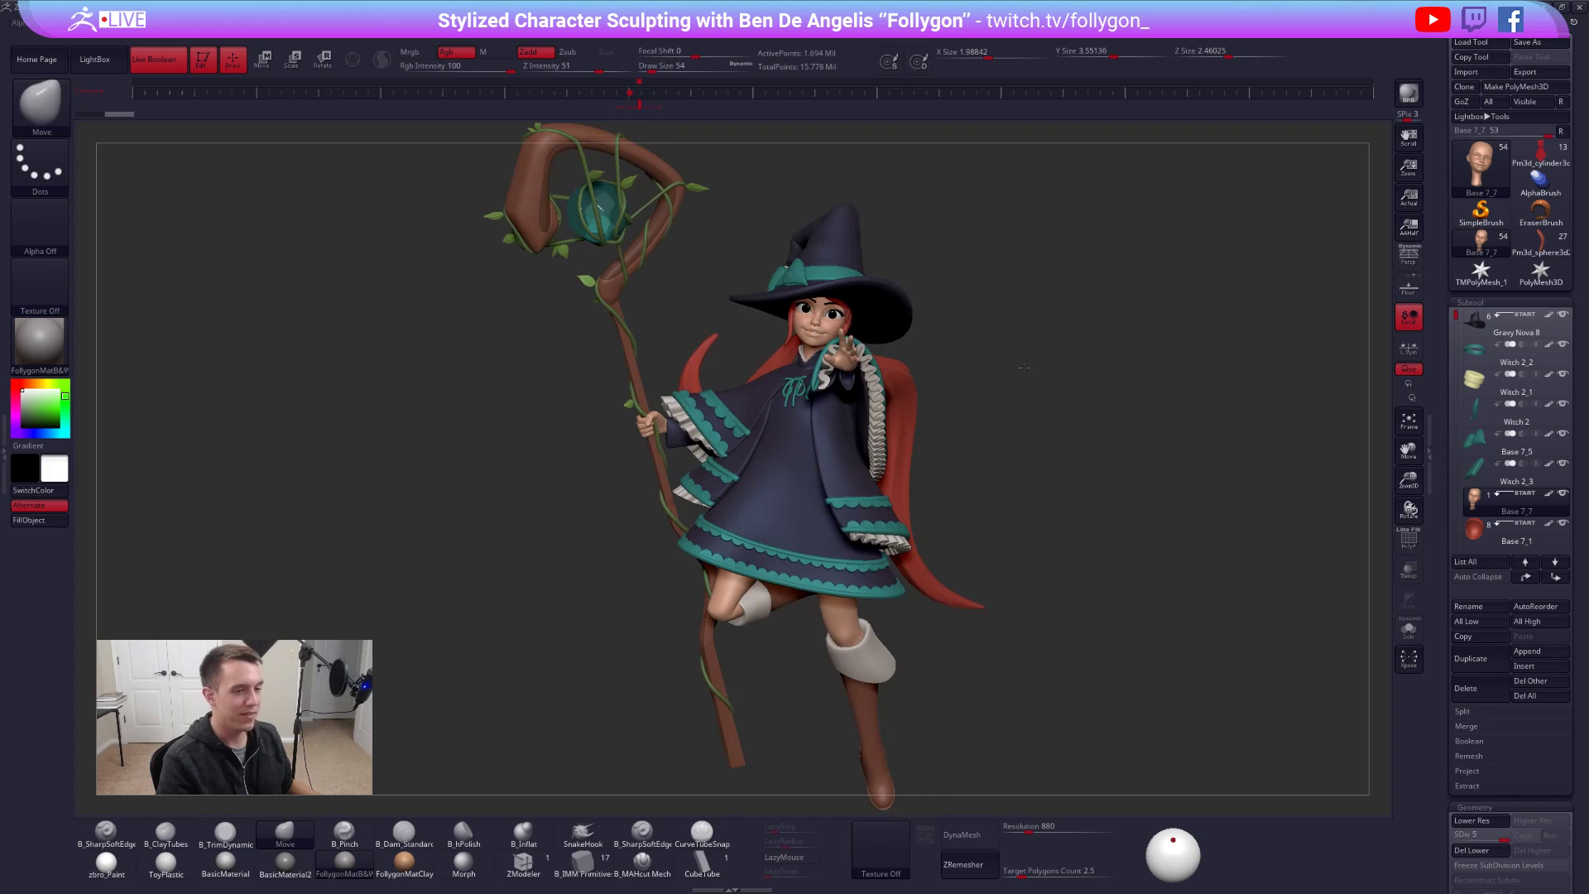
left_click(1407, 258)
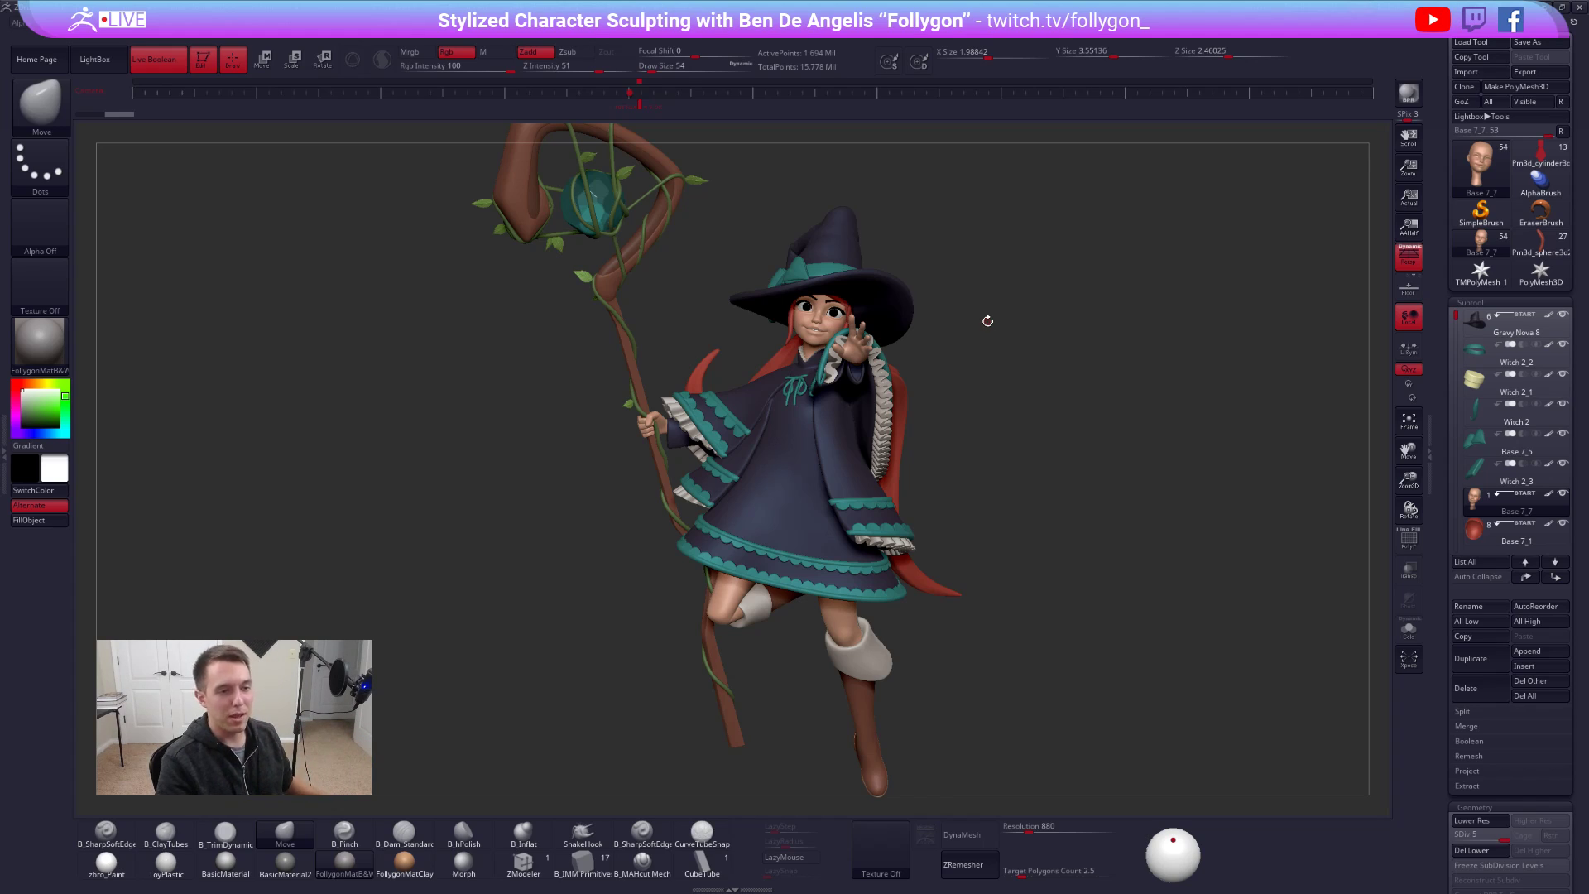
- Load the SpongeBob muffin sculpt and switch its material to zbro_Paint
left_click(1564, 161)
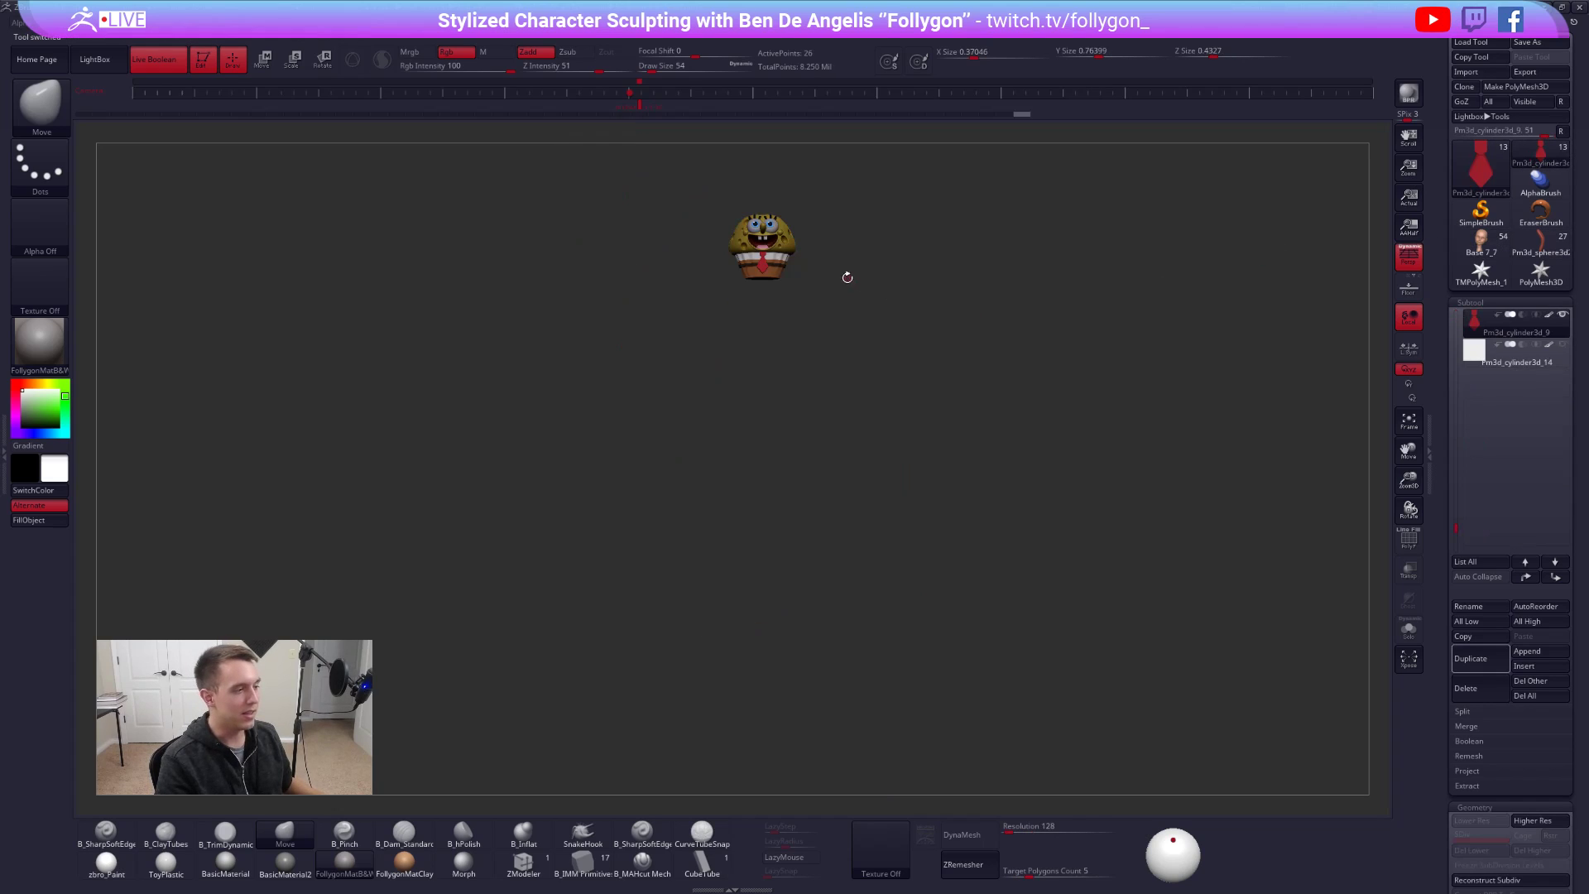
left_click(106, 865)
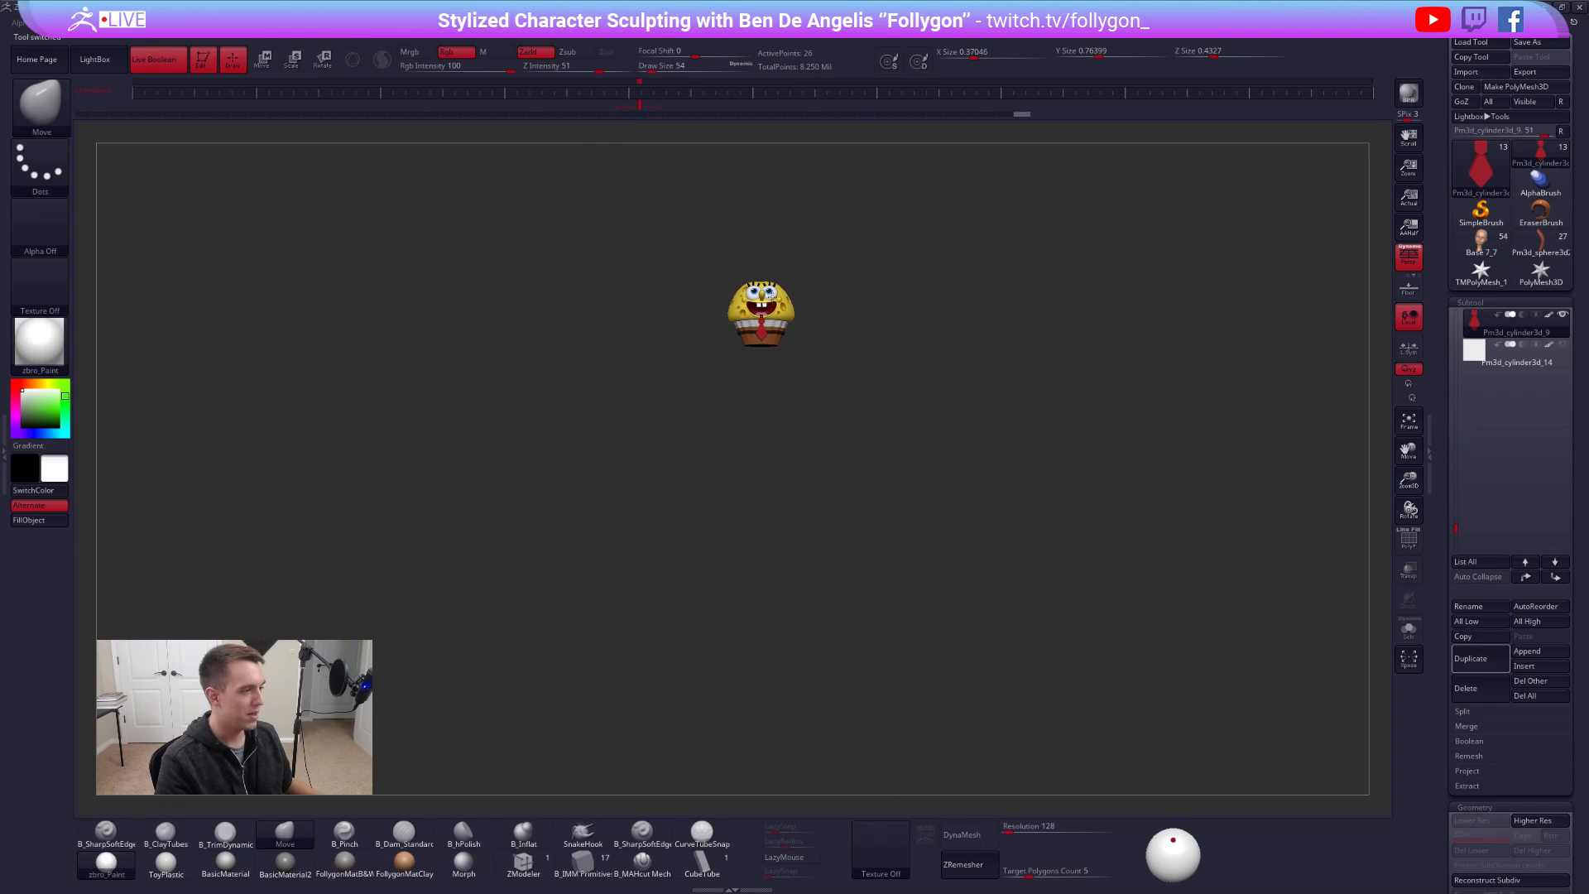
right_click_drag(795, 320, 915, 495, "ctrl")
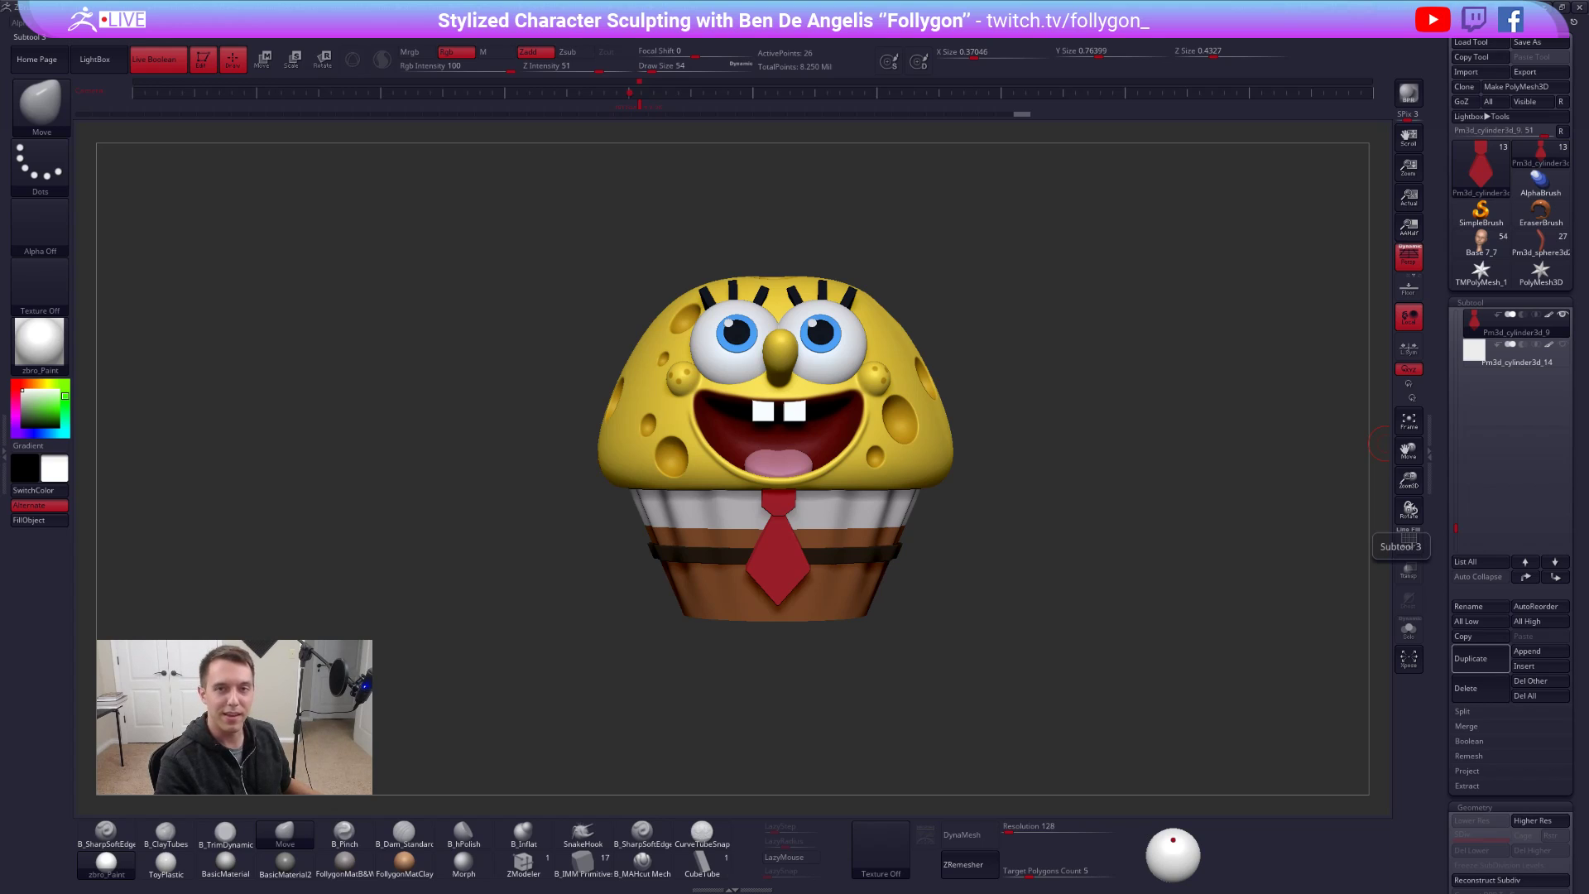
- Switch to the browser, look over the Twitch channel page and the muffin's testprint3 Sandstone print options, and return to ZBrush
key("alt+Tab")
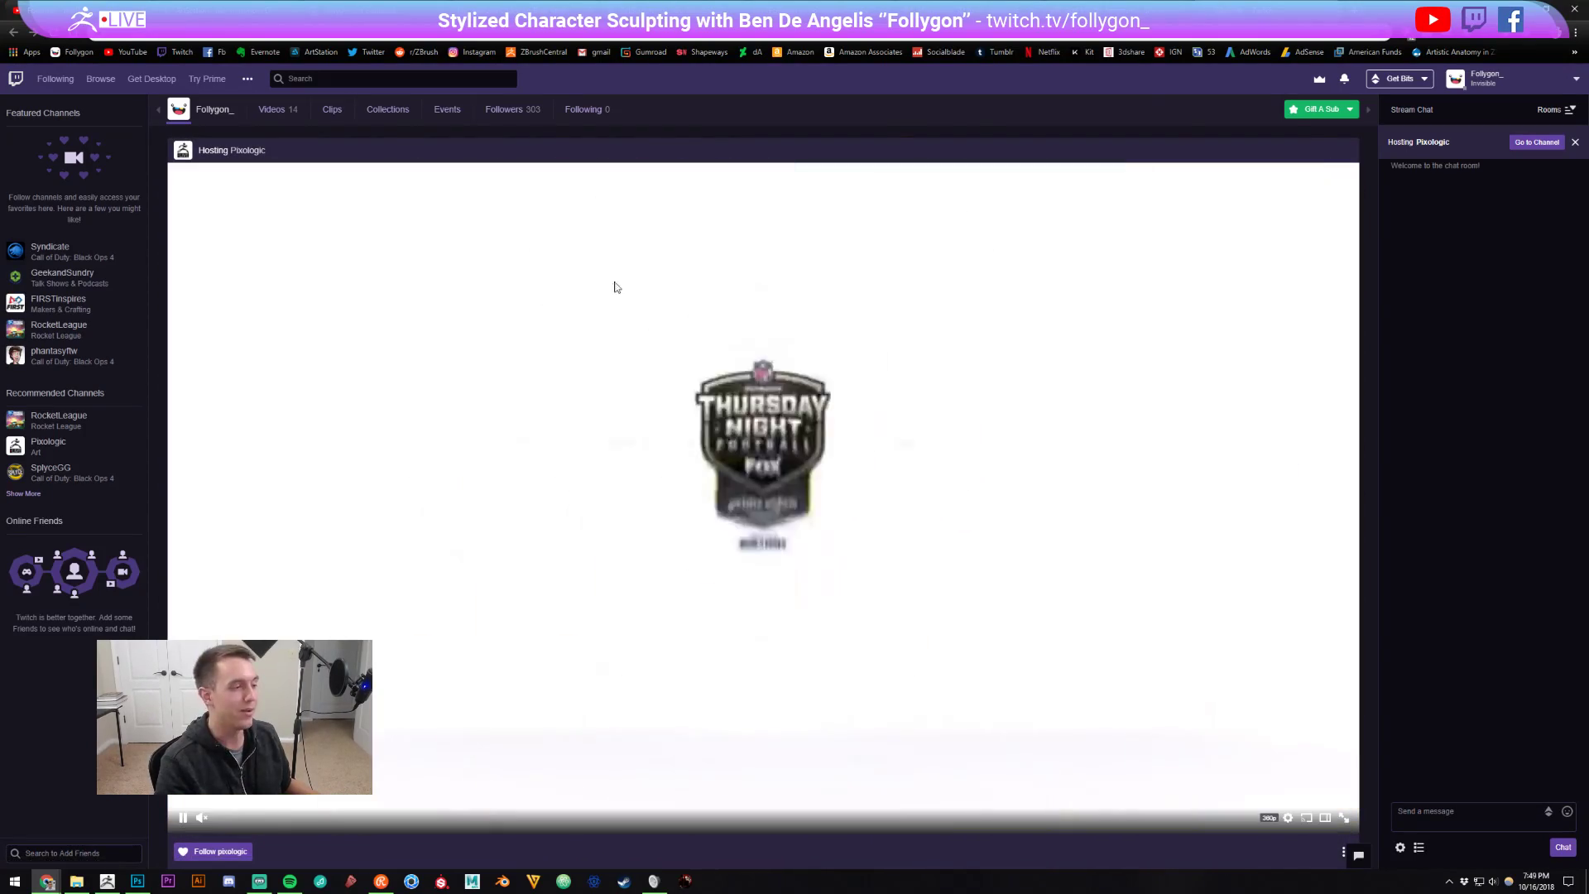
scroll(604, 510, "down", 4)
scroll(695, 498, "up", 5)
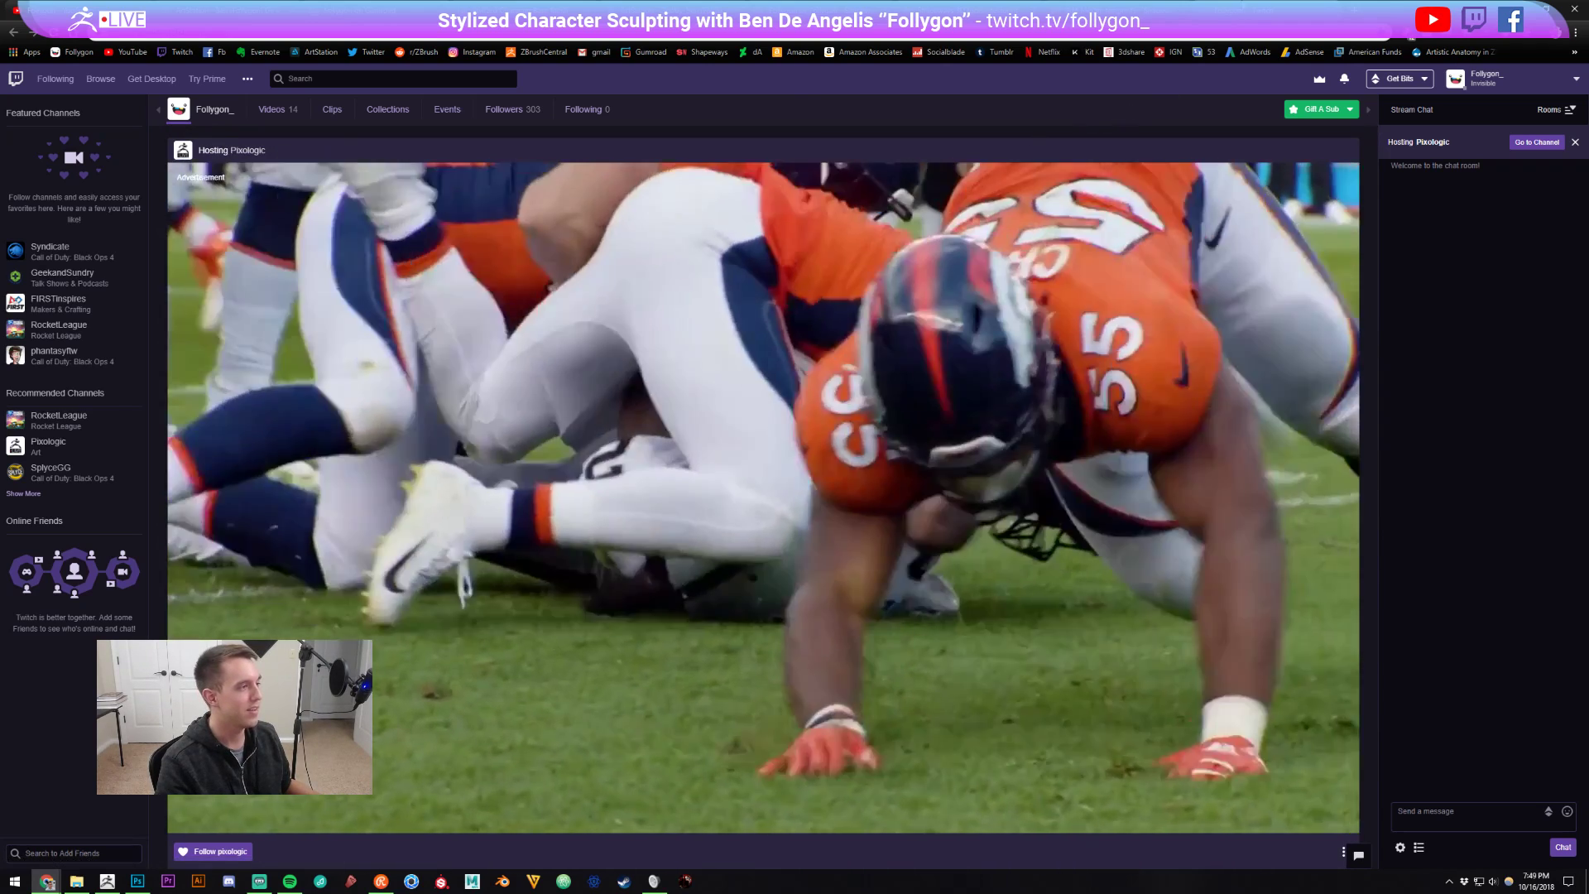
left_click(1269, 8)
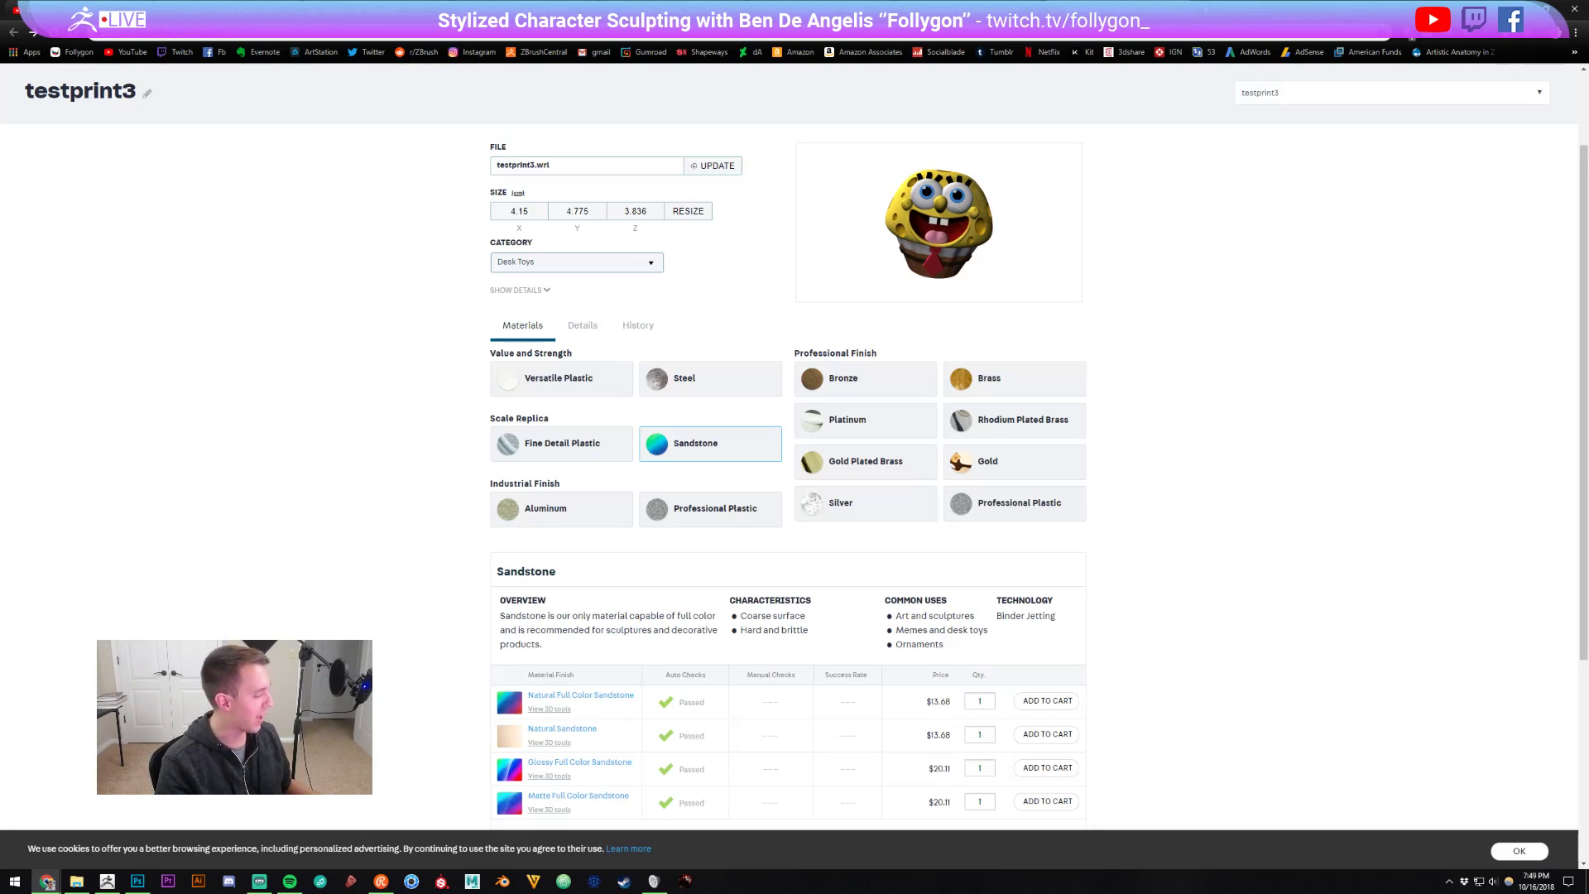
left_click(107, 881)
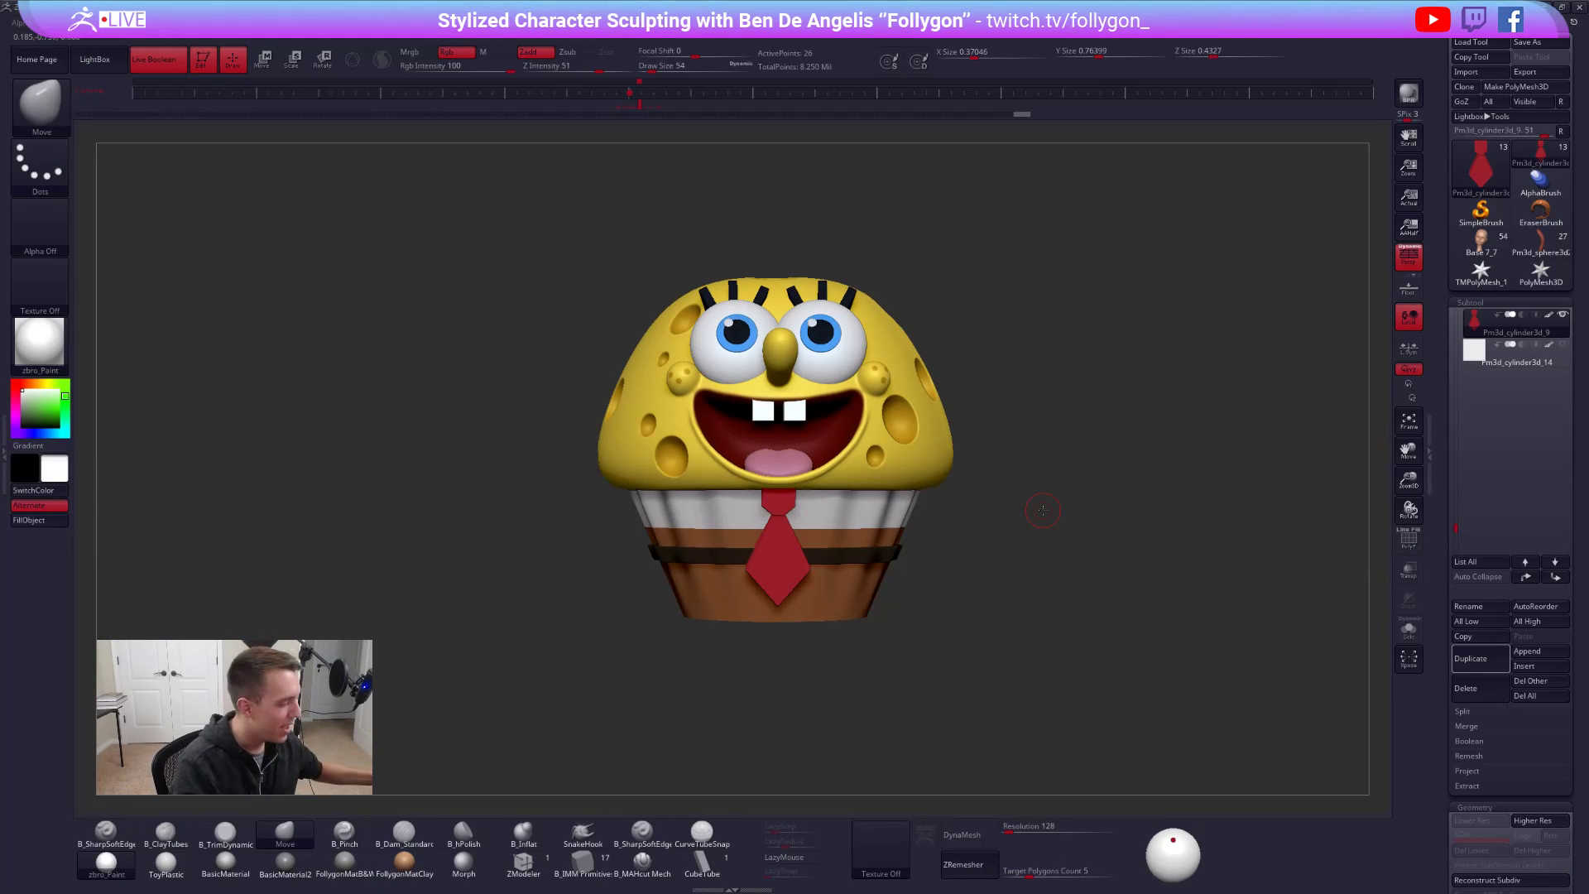